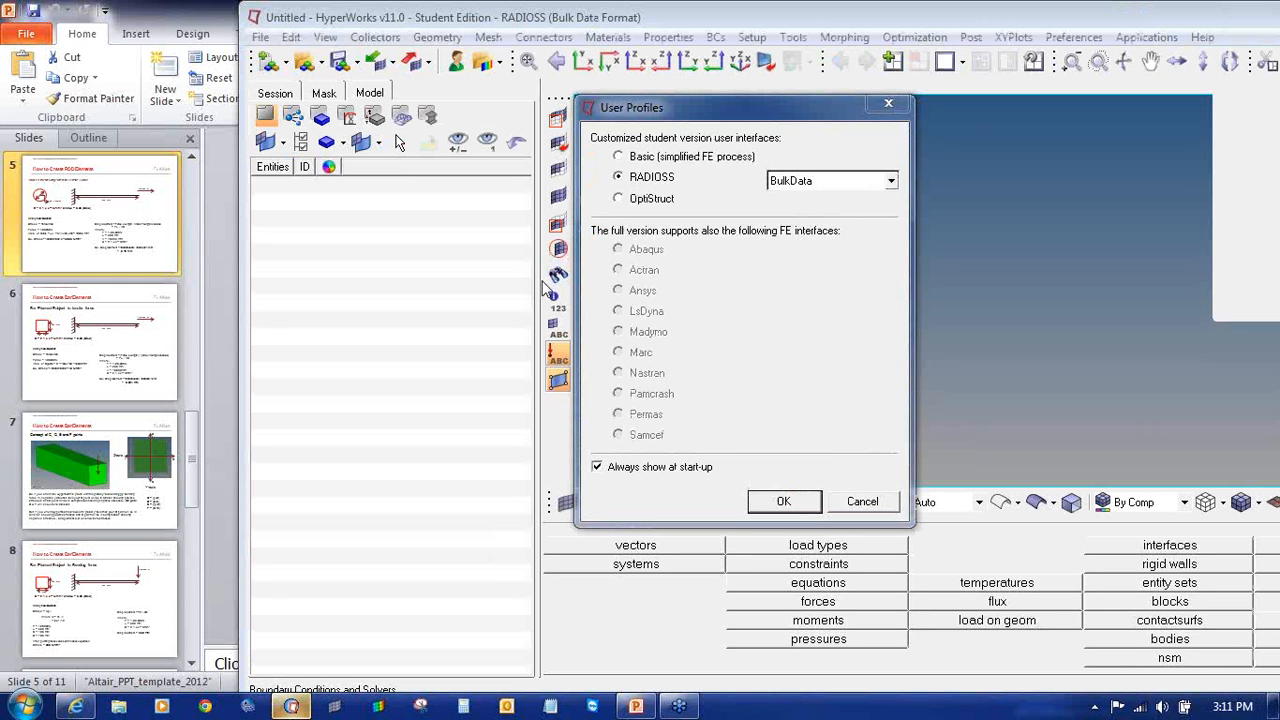
- Maximize the HyperWorks window and load the RADIOSS user profile with the BulkData format
{"action": "double_click", "coordinate": [1140, 20]}
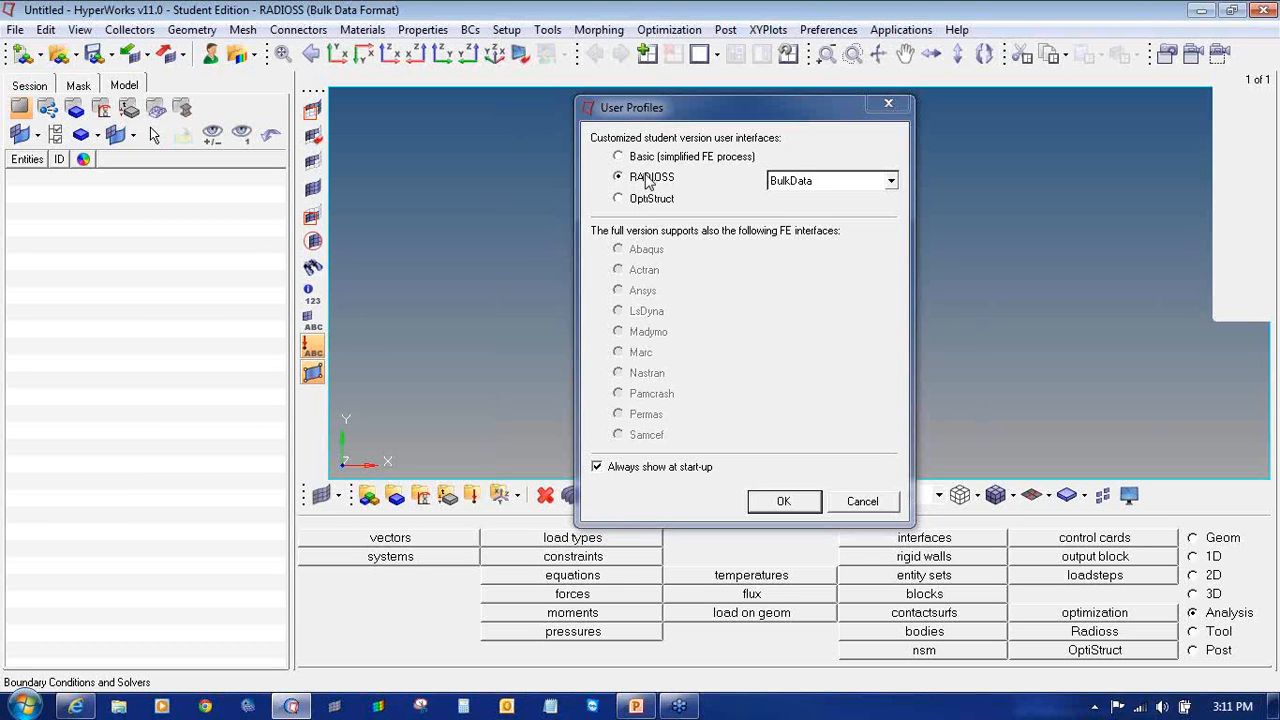
{"action": "left_click", "coordinate": [801, 184]}
{"action": "left_click", "coordinate": [802, 198]}
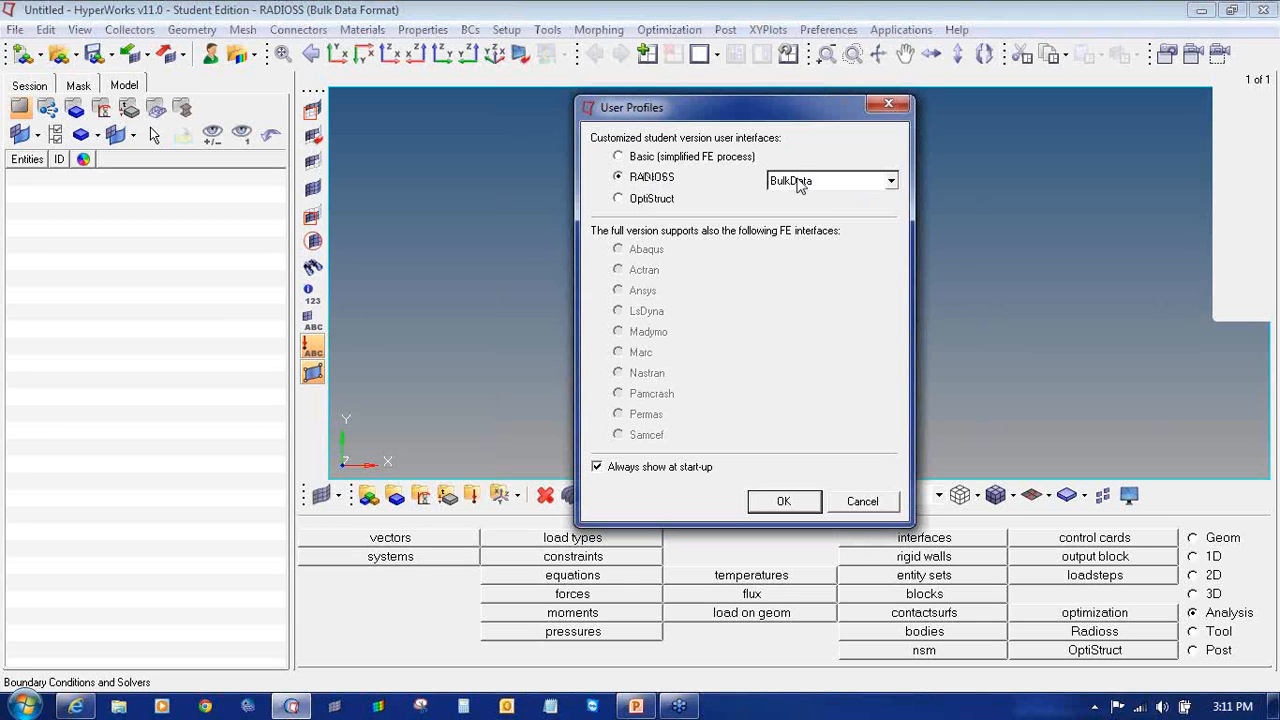
{"action": "left_click", "coordinate": [784, 502]}
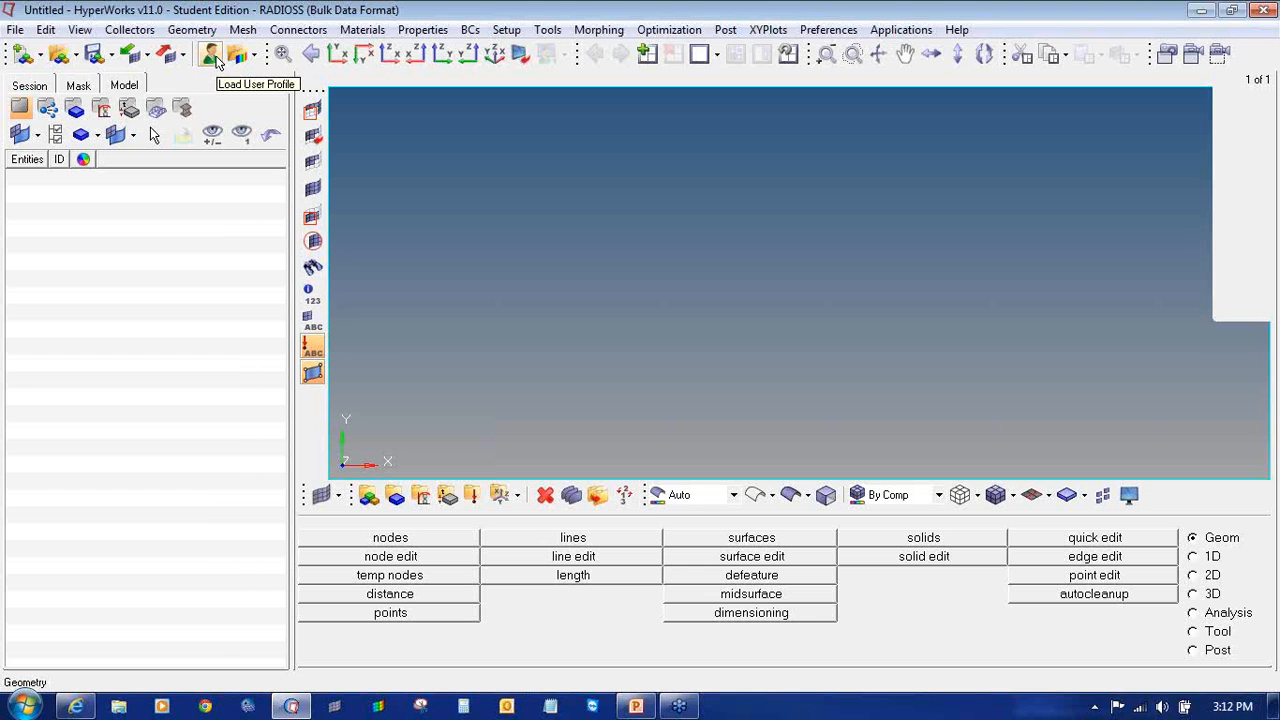
- Reopen the user profile selection to review it and accept RADIOSS BulkData again
{"action": "left_click", "coordinate": [830, 31]}
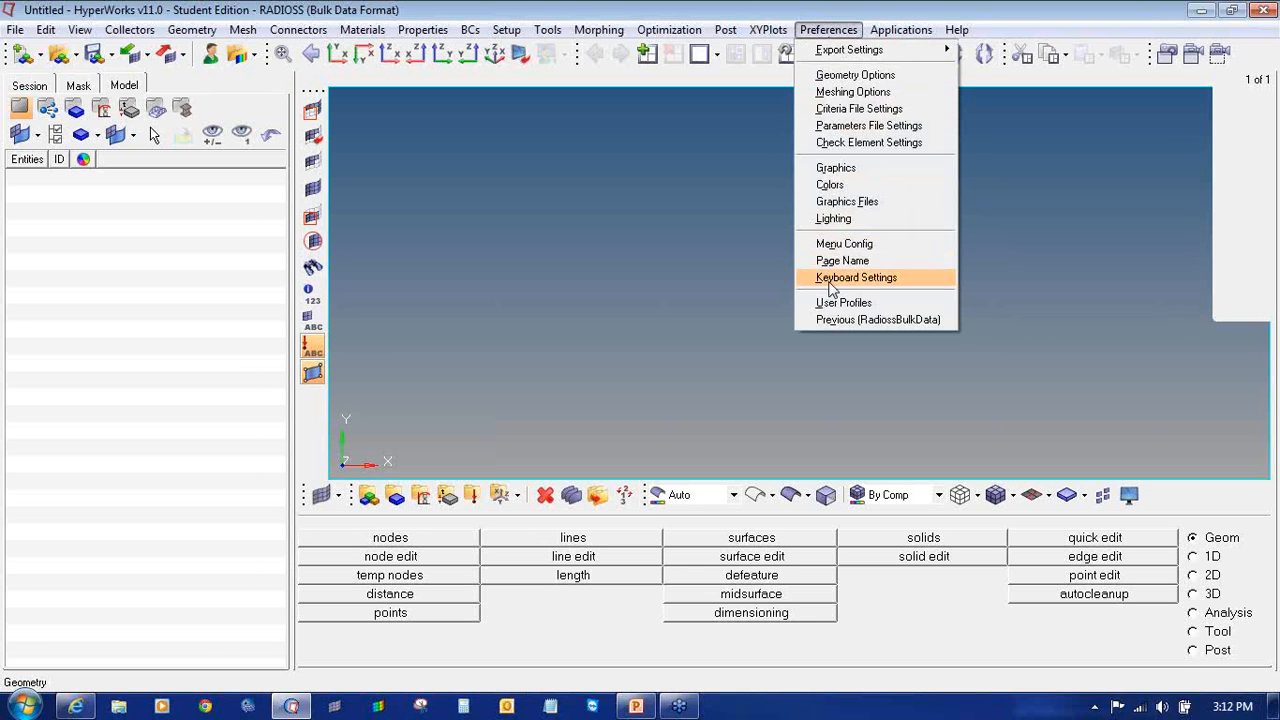
{"action": "left_click", "coordinate": [872, 308]}
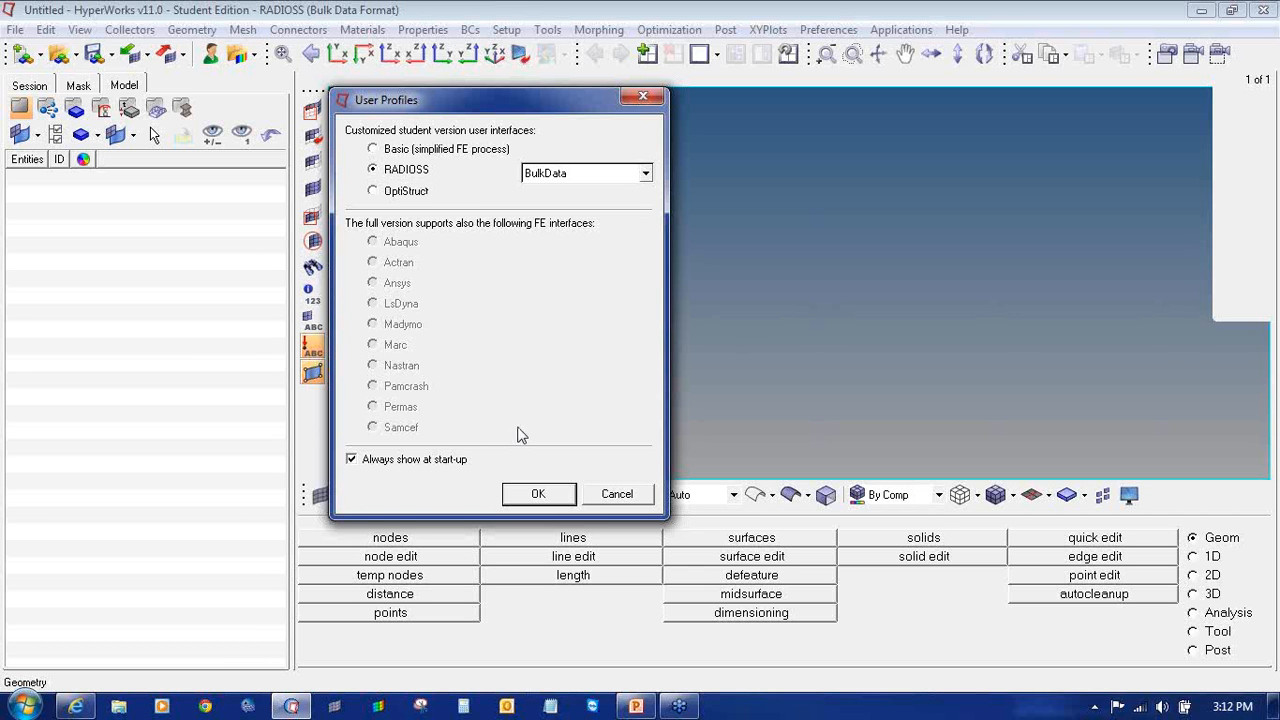
{"action": "left_click", "coordinate": [538, 496]}
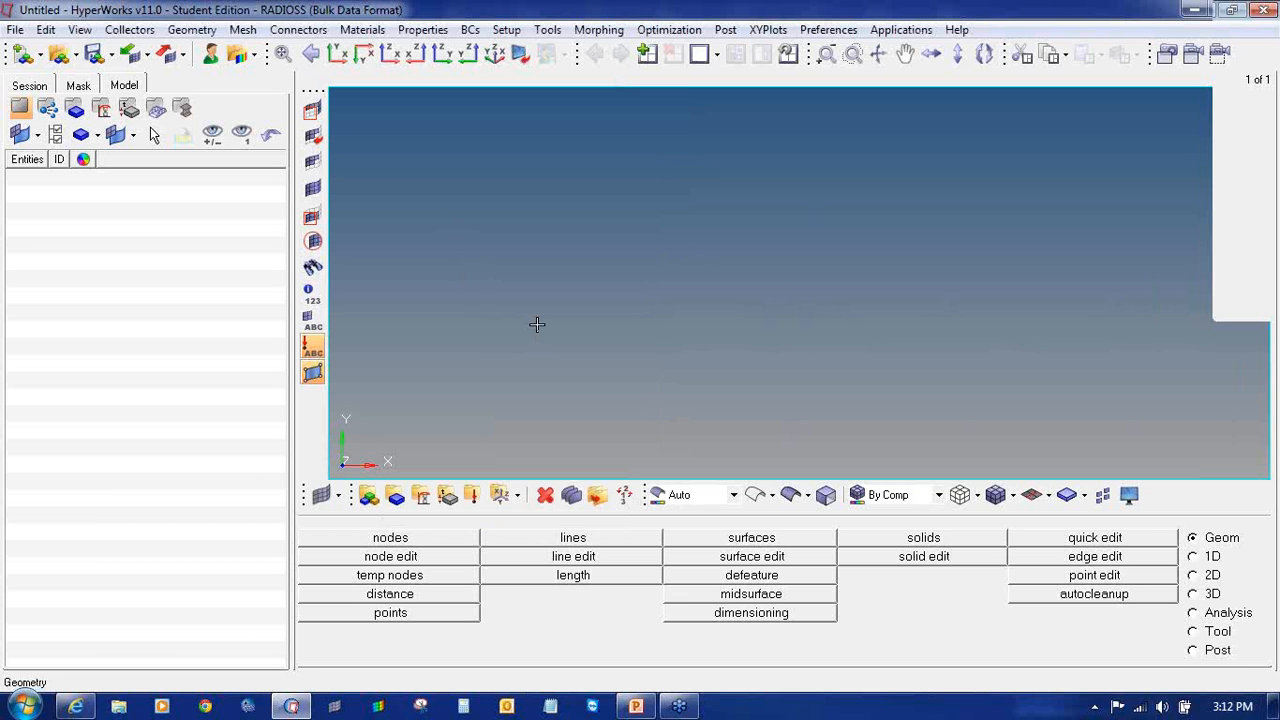
- Switch to the PowerPoint training deck, review the MHPCLL formula on slide 4, and return to HyperWorks
{"action": "mouse_move", "coordinate": [635, 706]}
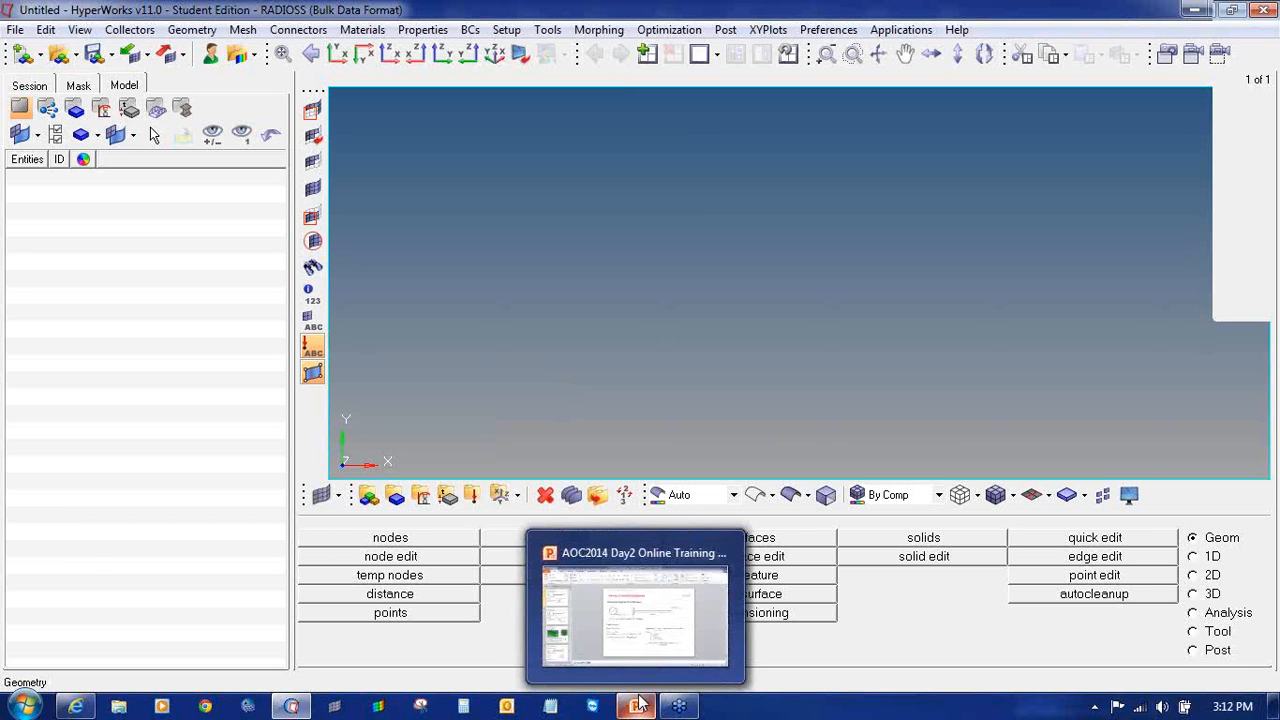
{"action": "left_click", "coordinate": [633, 630]}
{"action": "left_click", "coordinate": [134, 237]}
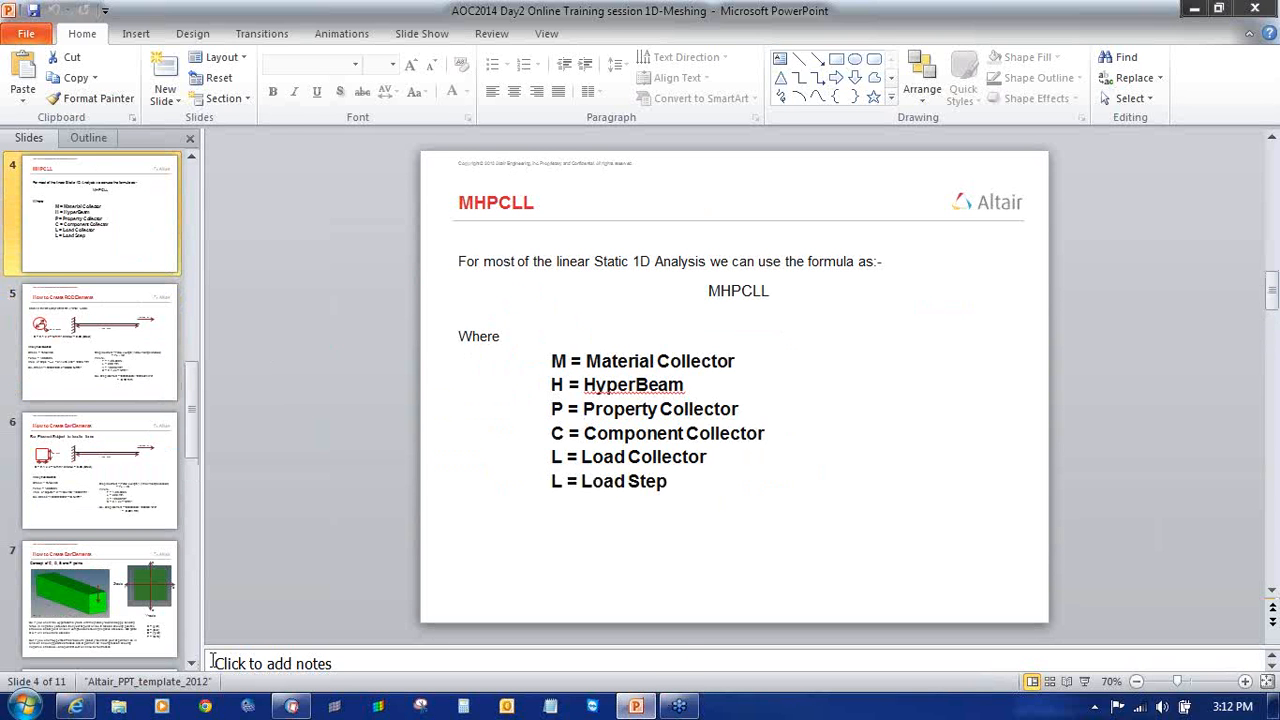
{"action": "left_click", "coordinate": [292, 706]}
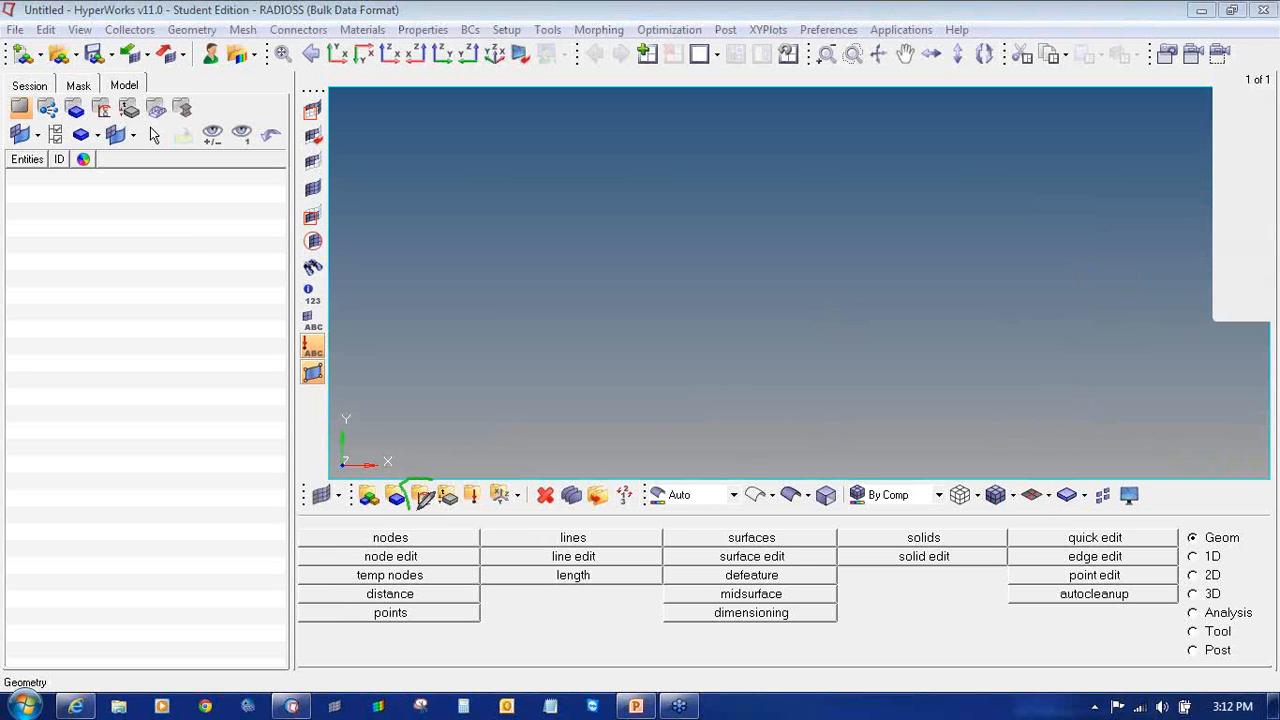
{"action": "mouse_move", "coordinate": [440, 485]}
{"action": "left_mouse_down"}
{"action": "mouse_move", "coordinate": [447, 470]}
{"action": "mouse_move", "coordinate": [425, 462]}
{"action": "mouse_move", "coordinate": [407, 485]}
{"action": "mouse_move", "coordinate": [418, 508]}
{"action": "left_mouse_up"}
{"action": "left_click", "coordinate": [1269, 230]}
{"action": "left_click", "coordinate": [1240, 253]}
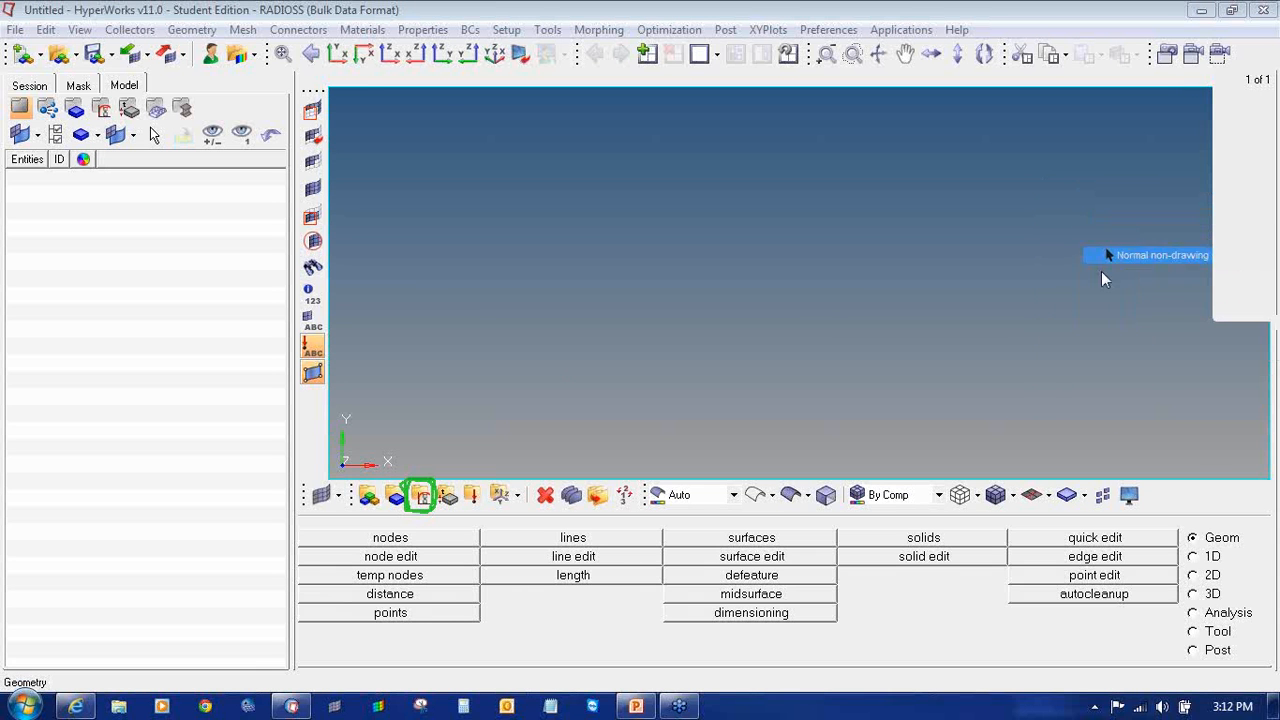
- Set up a new material collector named Steel with a crimson color and ISOTROPIC type, and bring up its card image choices
{"action": "left_click", "coordinate": [423, 497]}
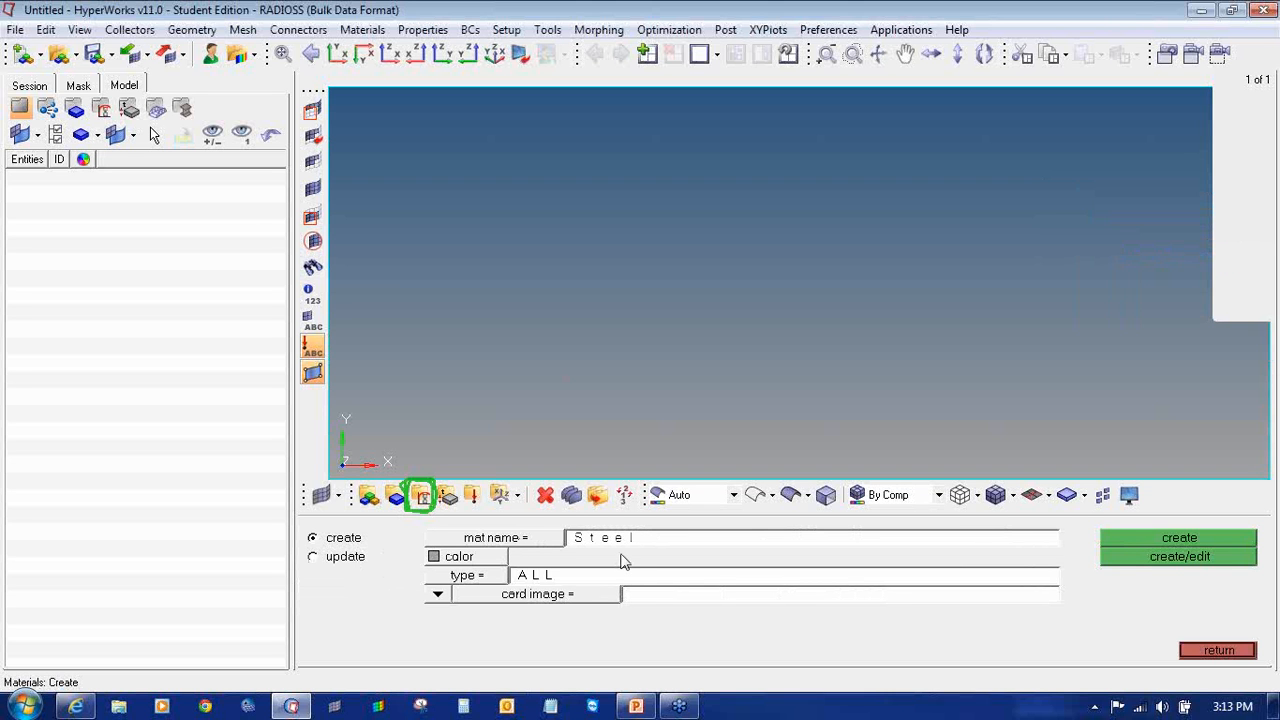
{"action": "left_click", "coordinate": [495, 560]}
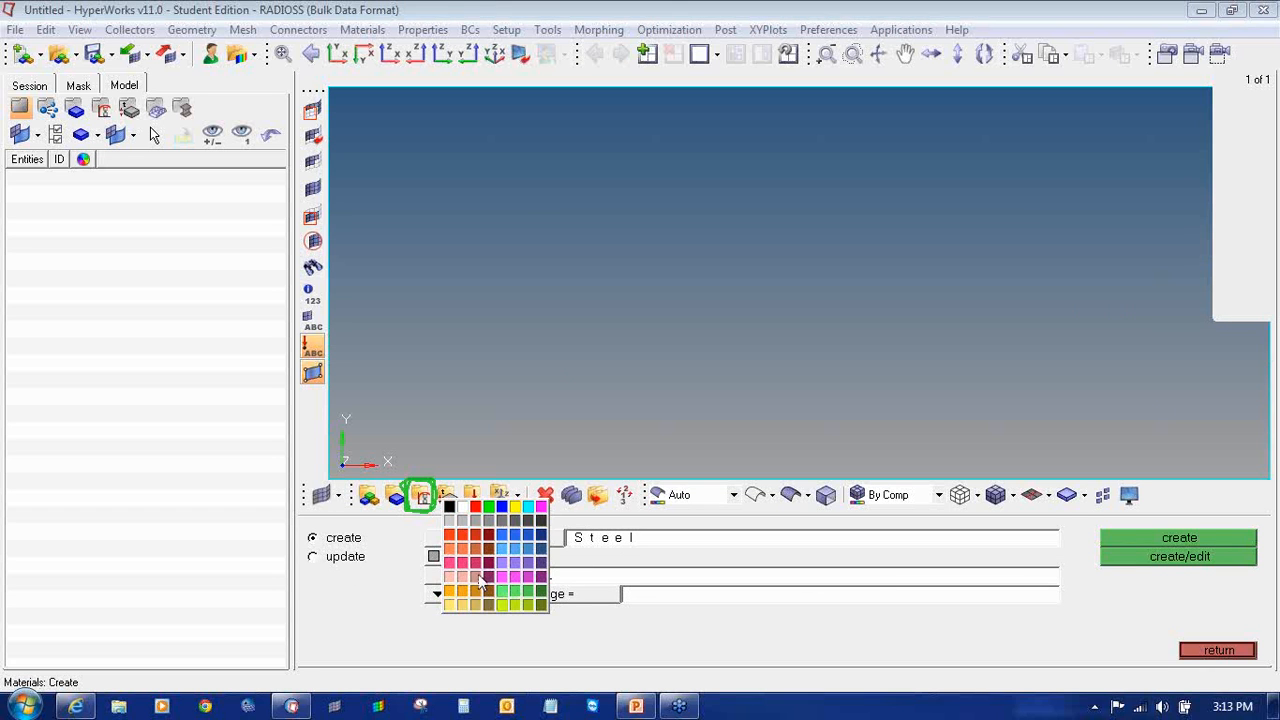
{"action": "left_click", "coordinate": [481, 580]}
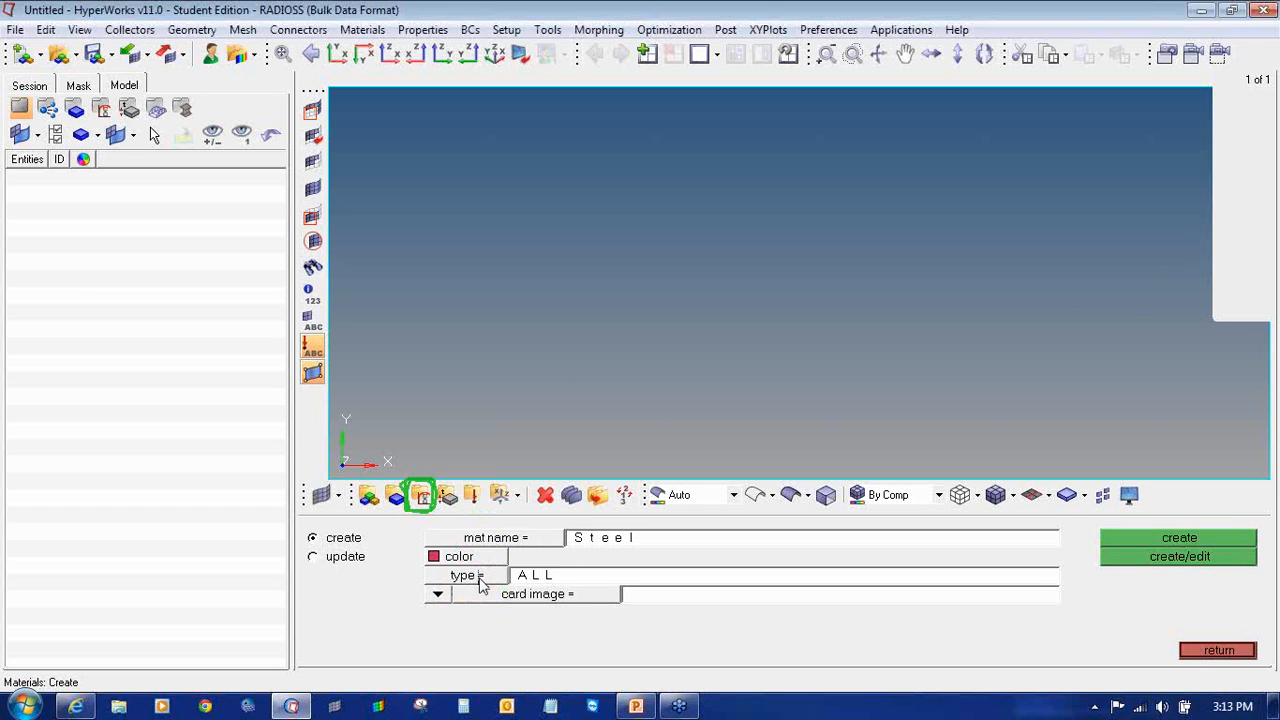
{"action": "left_click", "coordinate": [470, 576]}
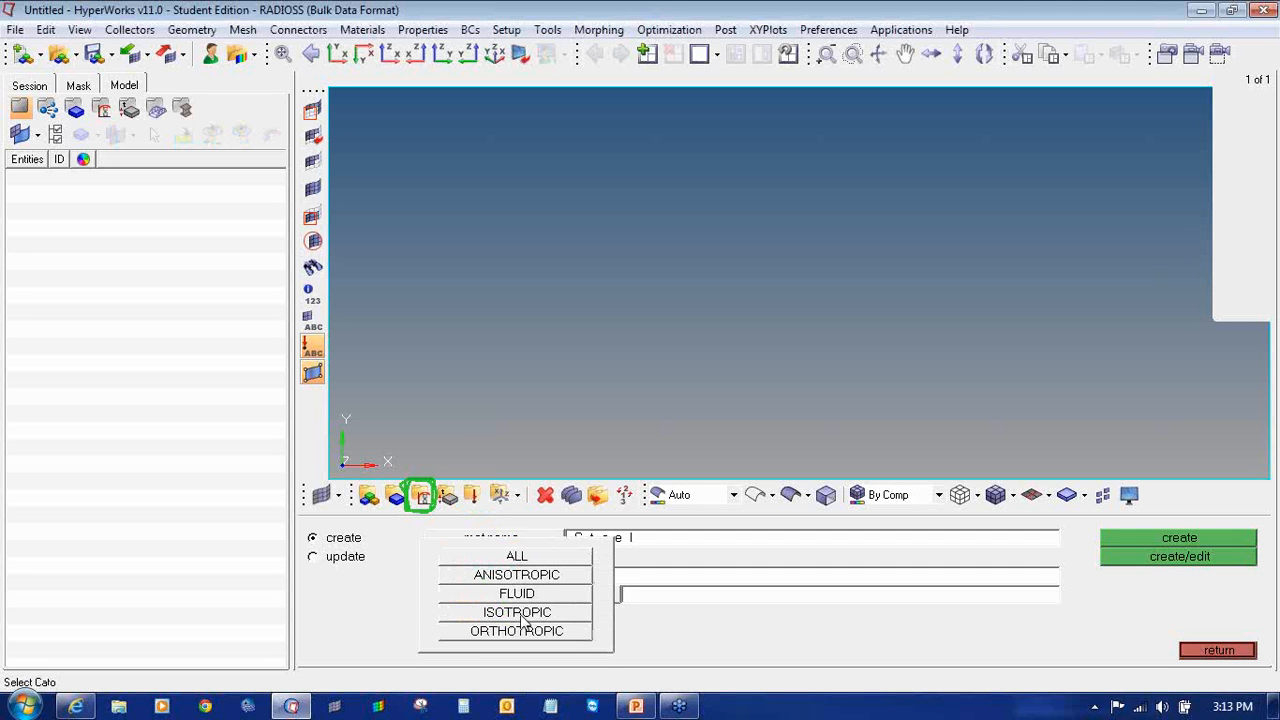
{"action": "left_click", "coordinate": [520, 614]}
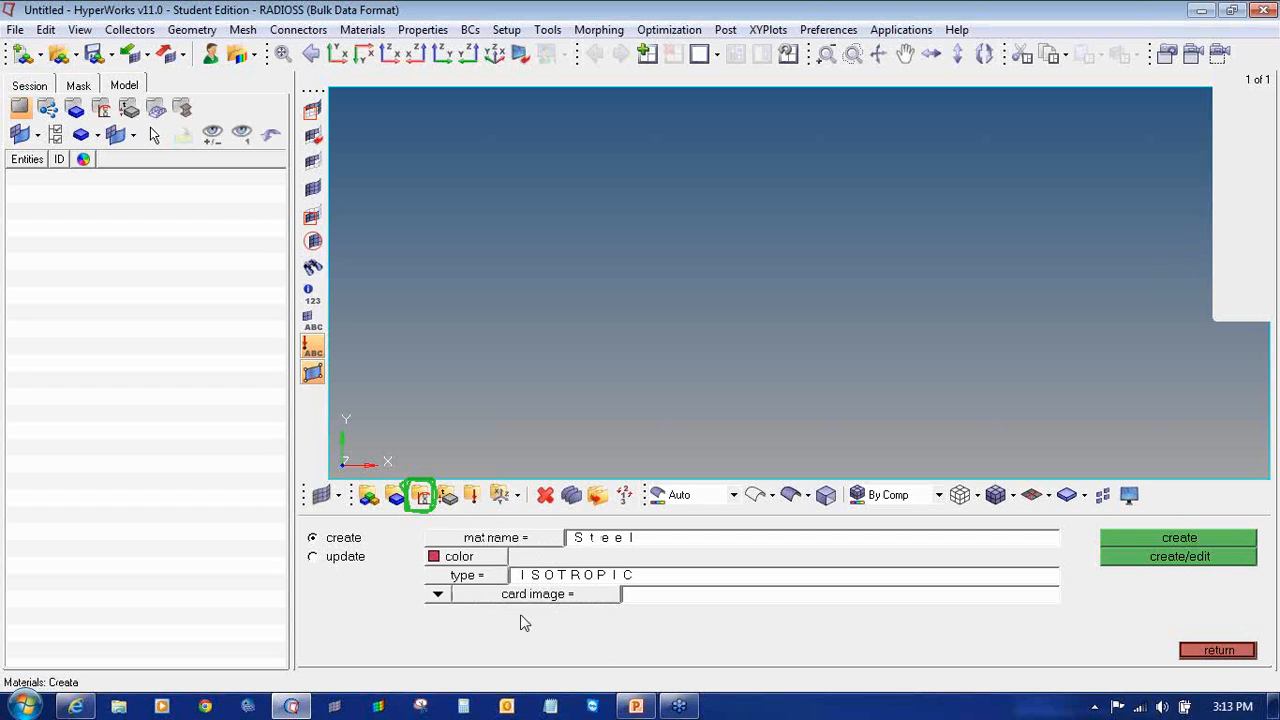
{"action": "left_click", "coordinate": [572, 597]}
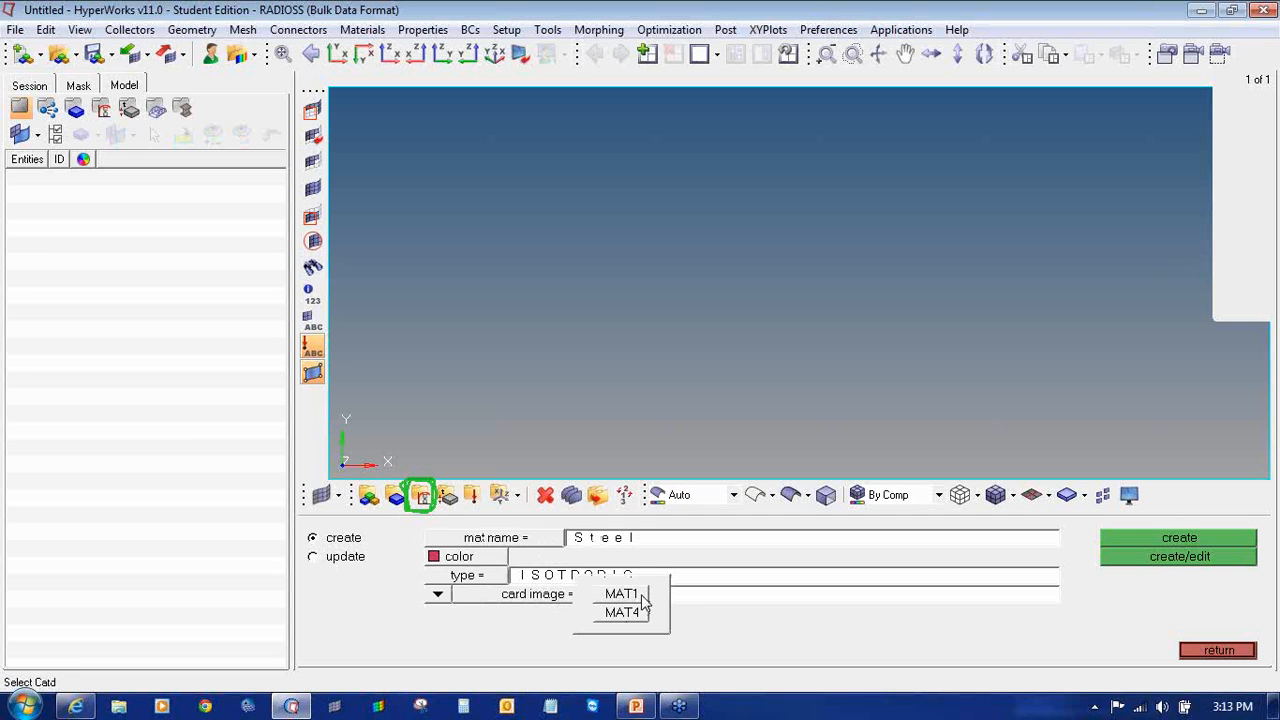
{"action": "left_click", "coordinate": [640, 594]}
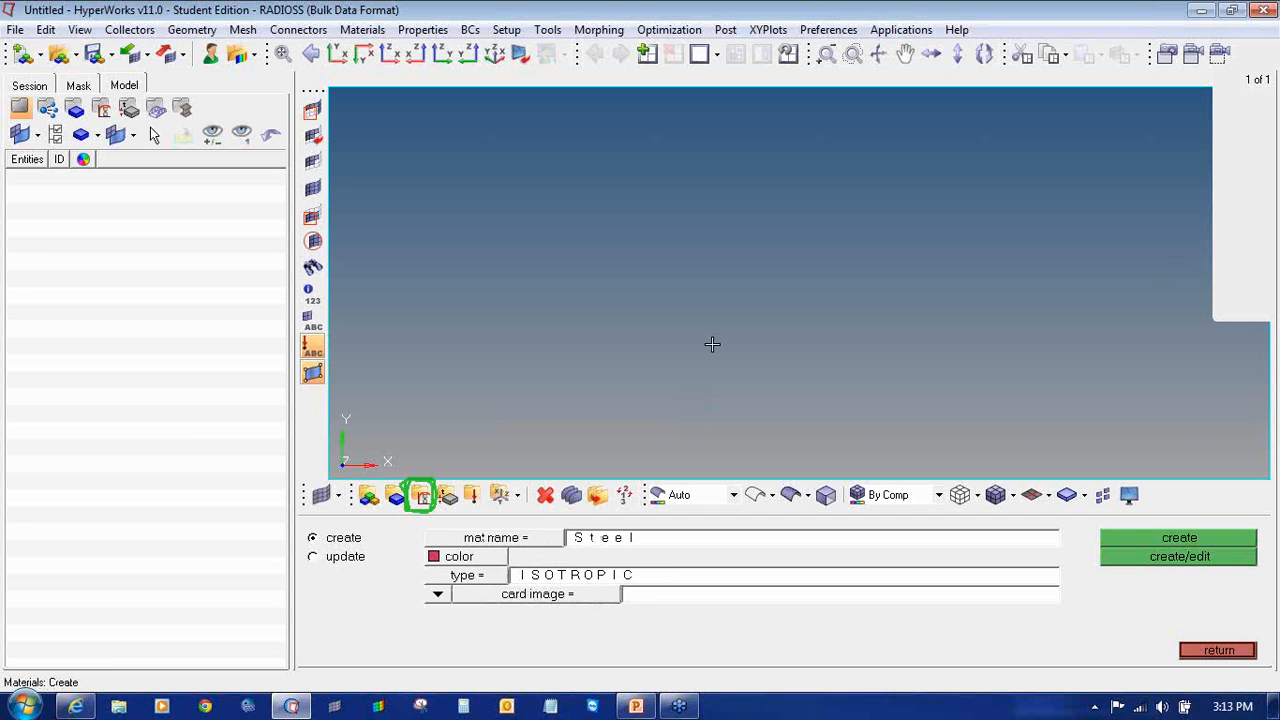
- Open the help documentation for RADIOSS, MotionSolve, and OptiStruct
{"action": "left_click", "coordinate": [958, 30]}
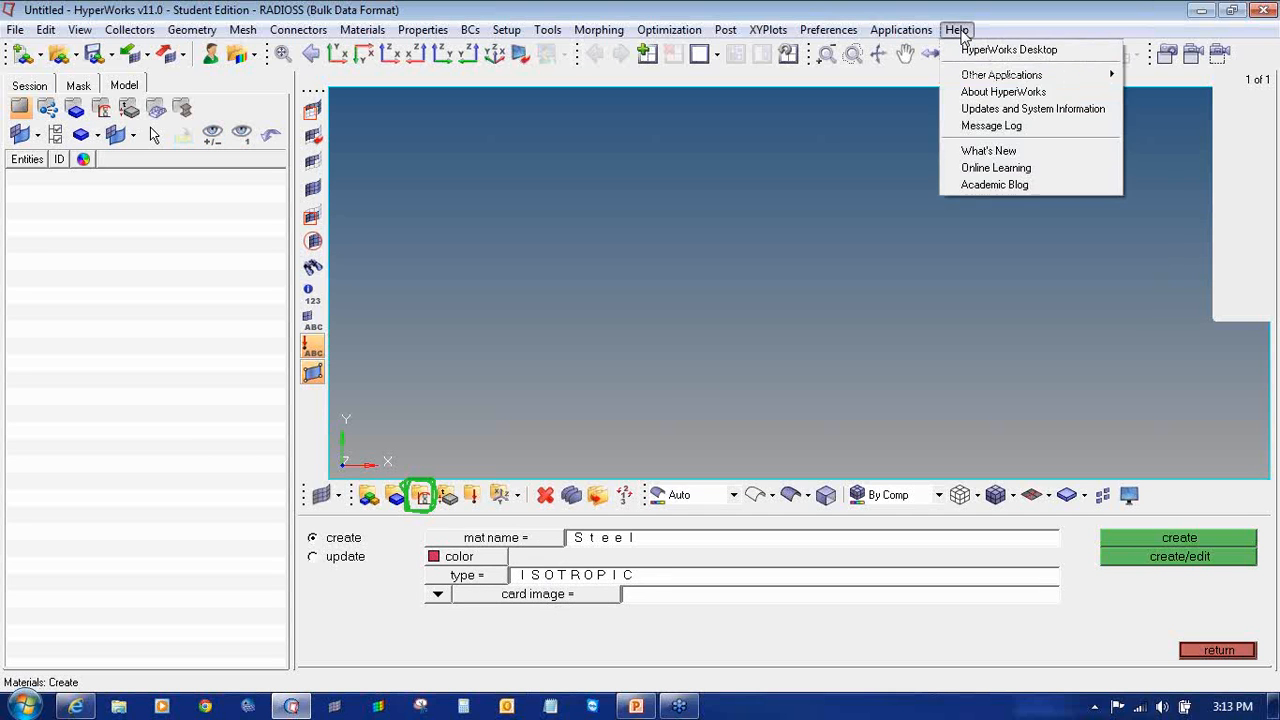
{"action": "mouse_move", "coordinate": [963, 75]}
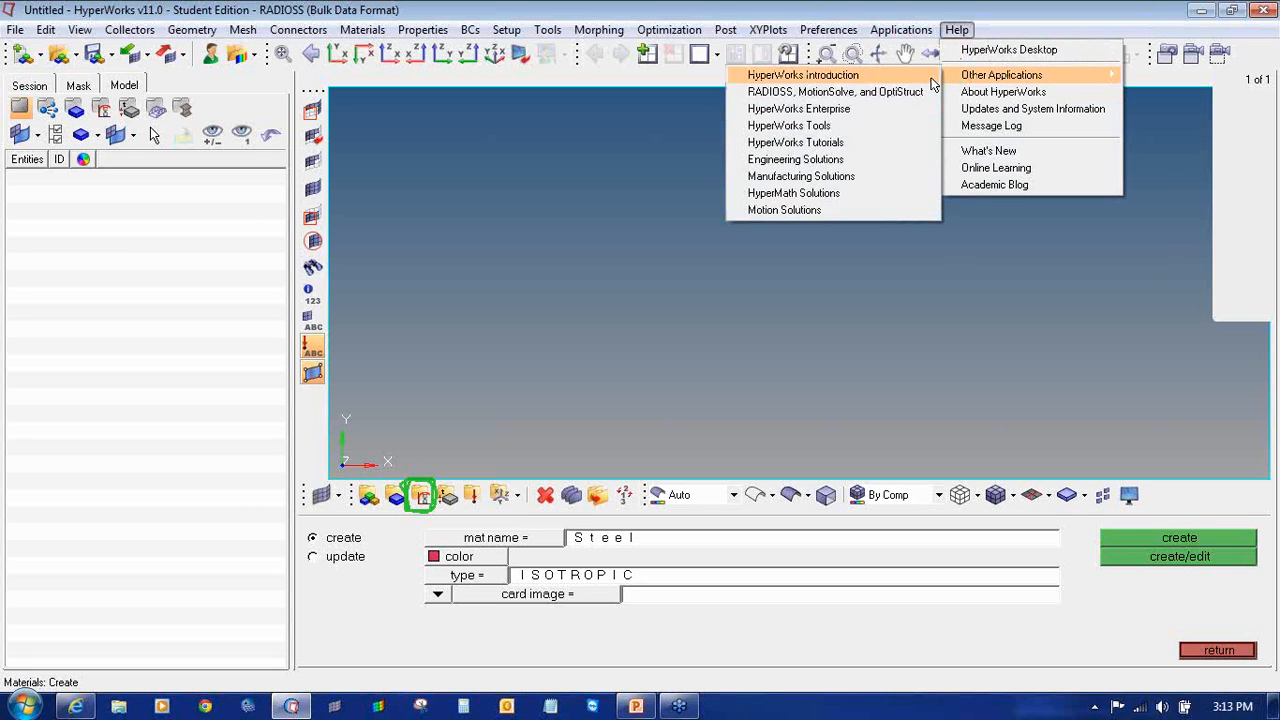
{"action": "left_click", "coordinate": [775, 94]}
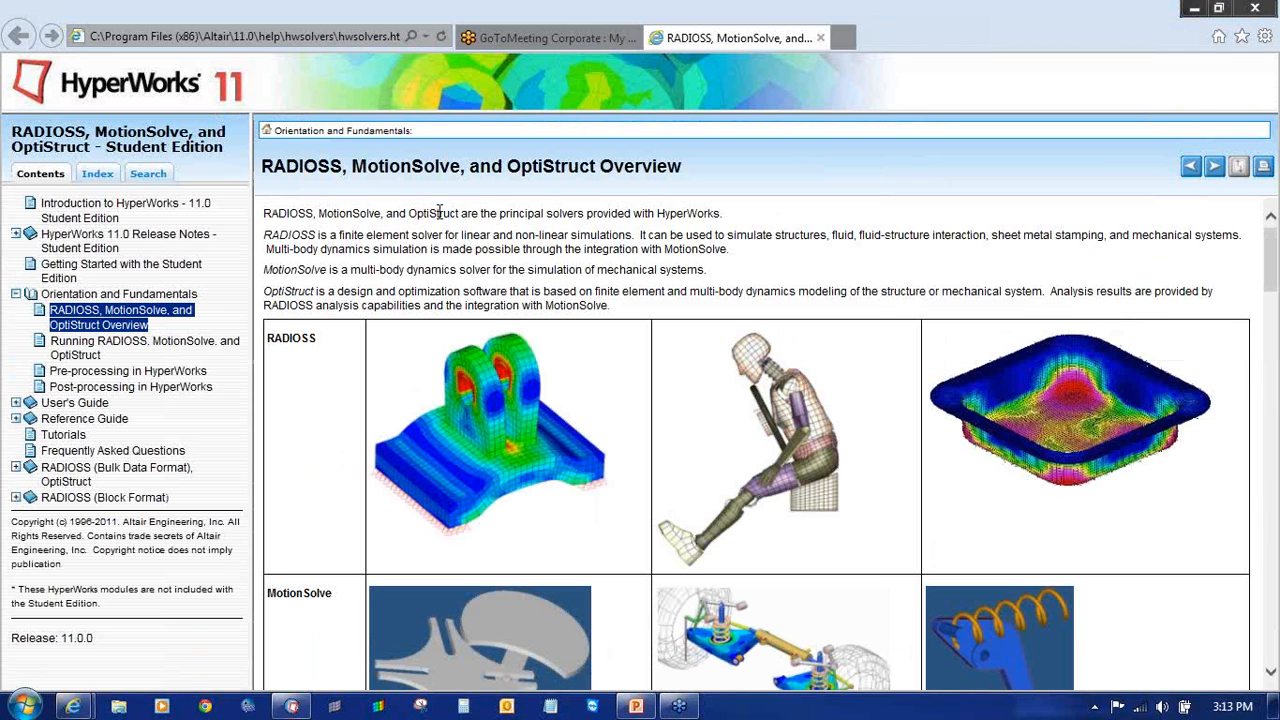
- Search the solver help for MAT1 and open the MAT1 bulk data entry page
{"action": "left_click", "coordinate": [143, 176]}
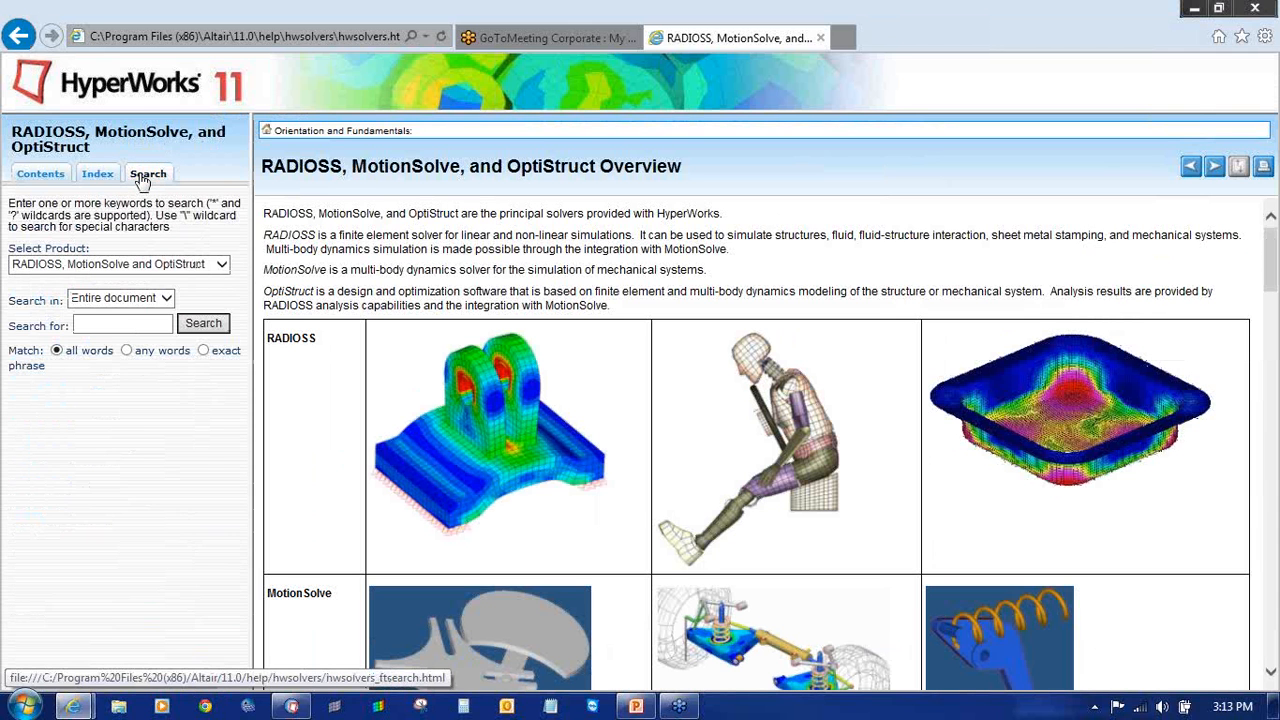
{"action": "left_click", "coordinate": [130, 325]}
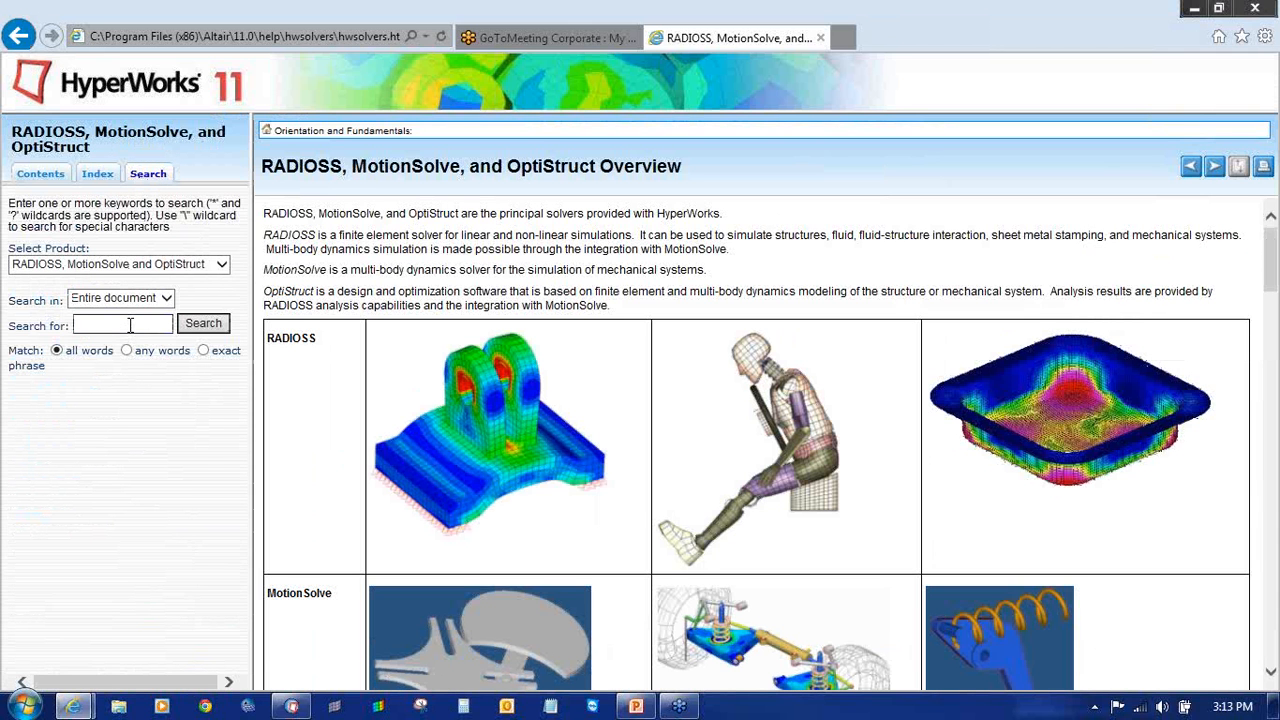
{"action": "type", "text": "MAT1"}
{"action": "key", "text": "Return"}
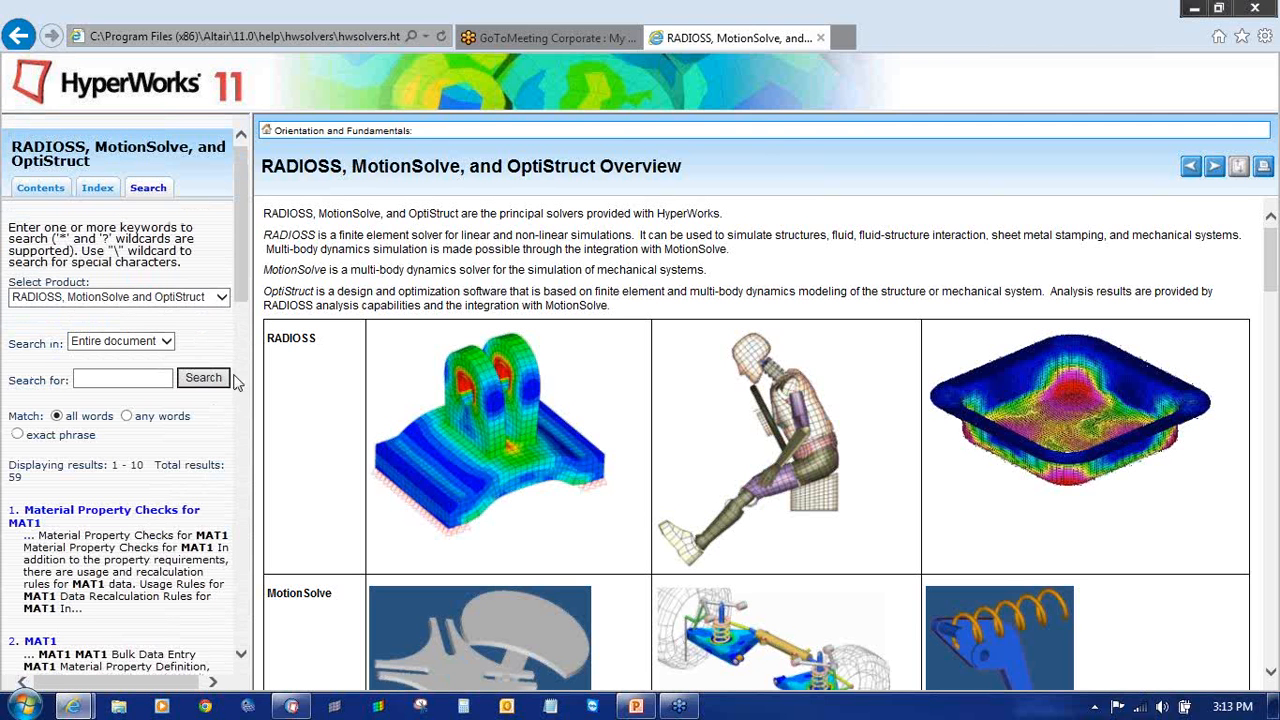
{"action": "left_click", "coordinate": [240, 656]}
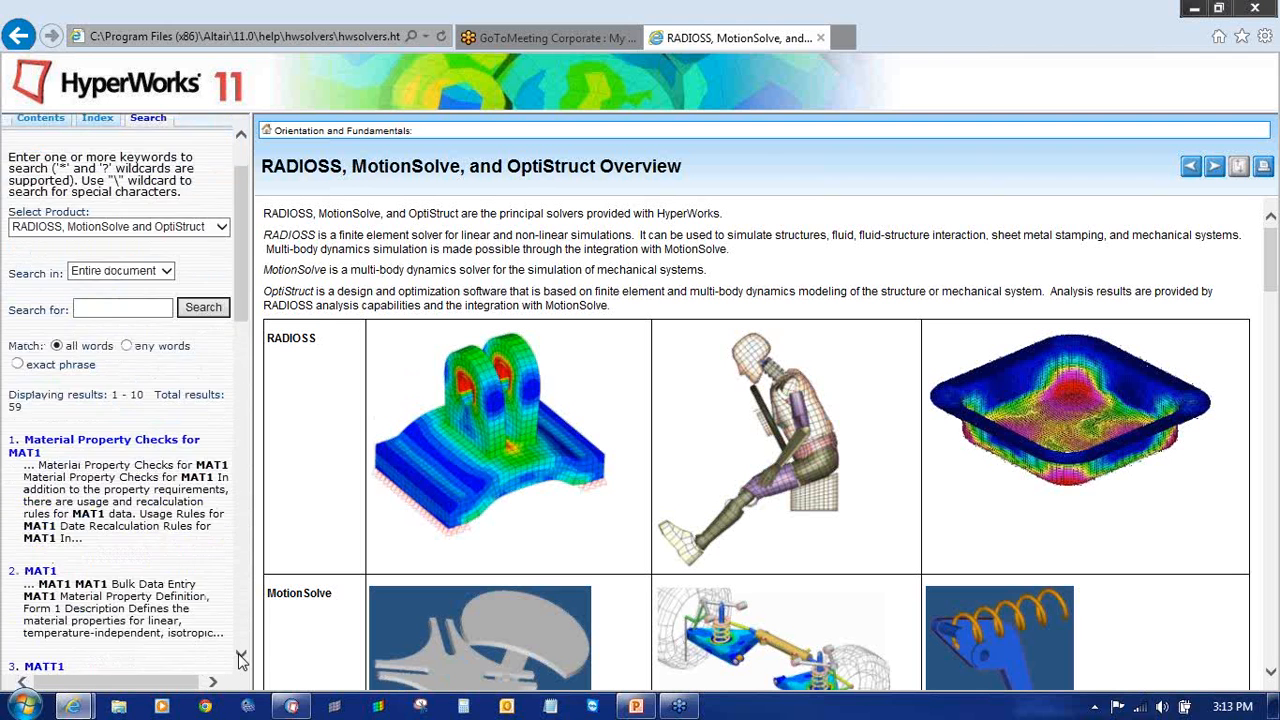
{"action": "left_click", "coordinate": [240, 656]}
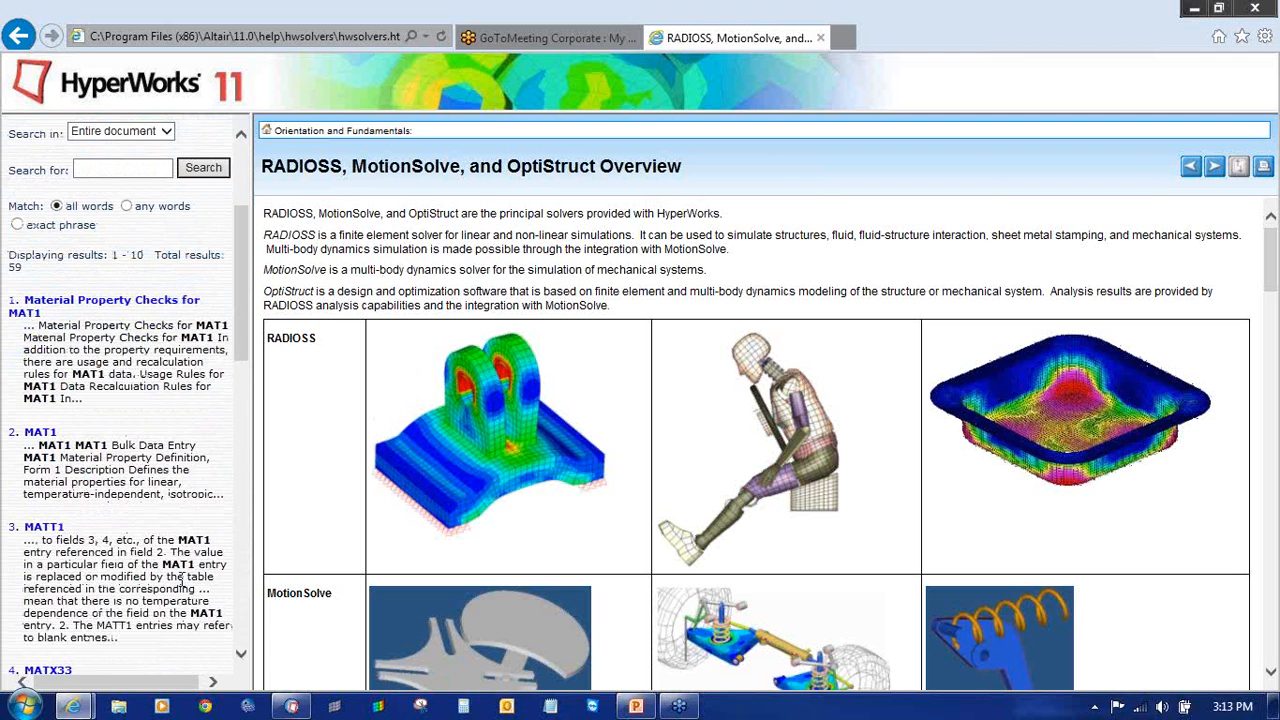
{"action": "left_click", "coordinate": [45, 437]}
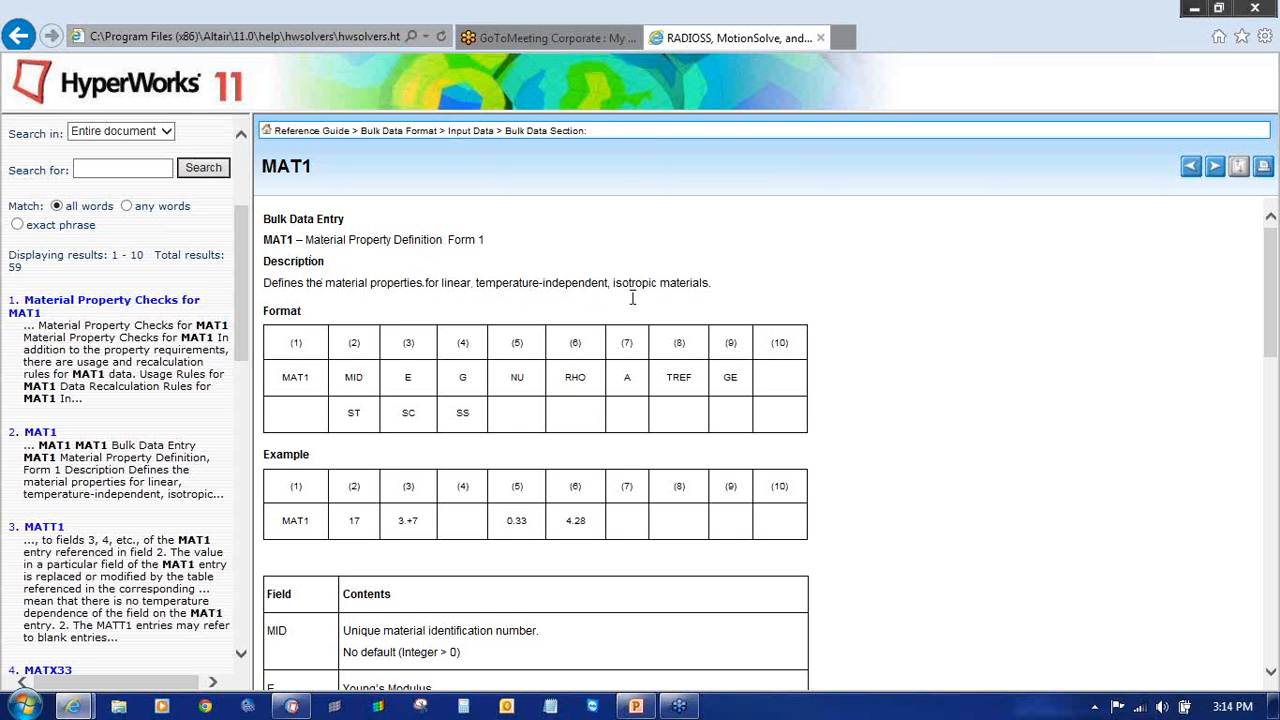
- Search the solver help for MAT4 and open the MAT4 bulk data entry page
{"action": "left_click", "coordinate": [119, 172]}
{"action": "type", "text": "Mat"}
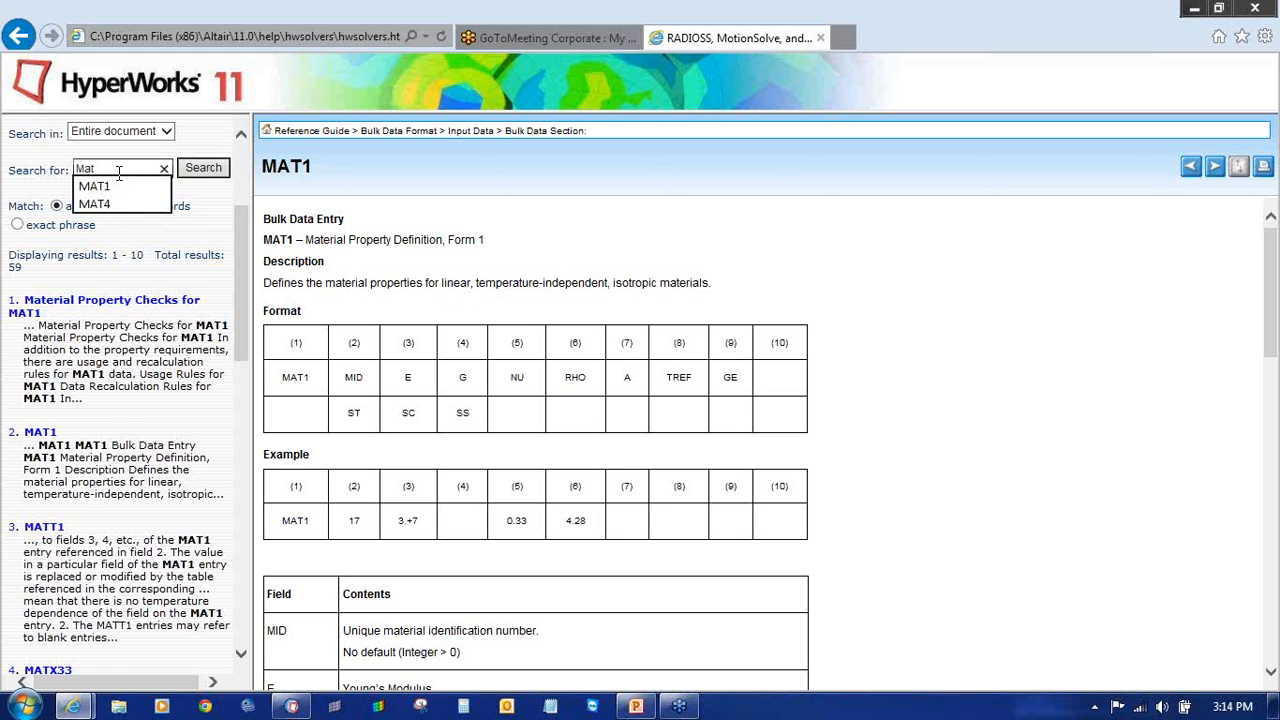
{"action": "type", "text": "4"}
{"action": "key", "text": "Return"}
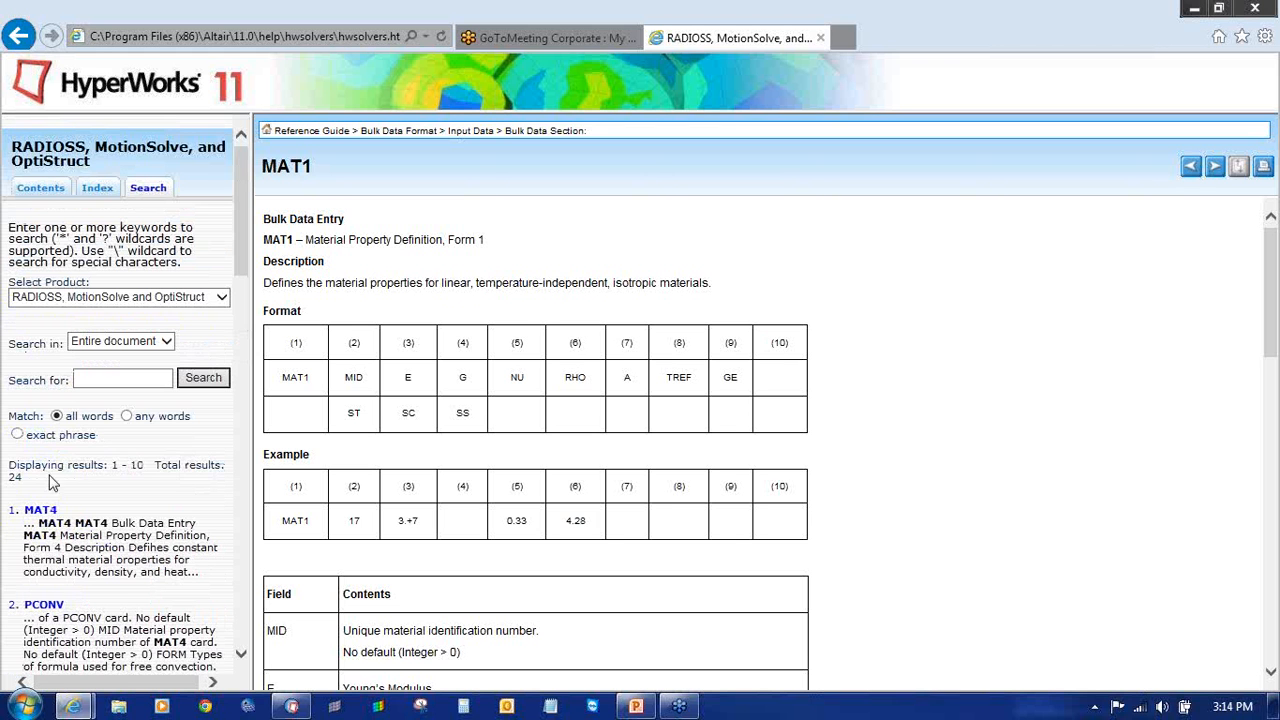
{"action": "left_click", "coordinate": [41, 511]}
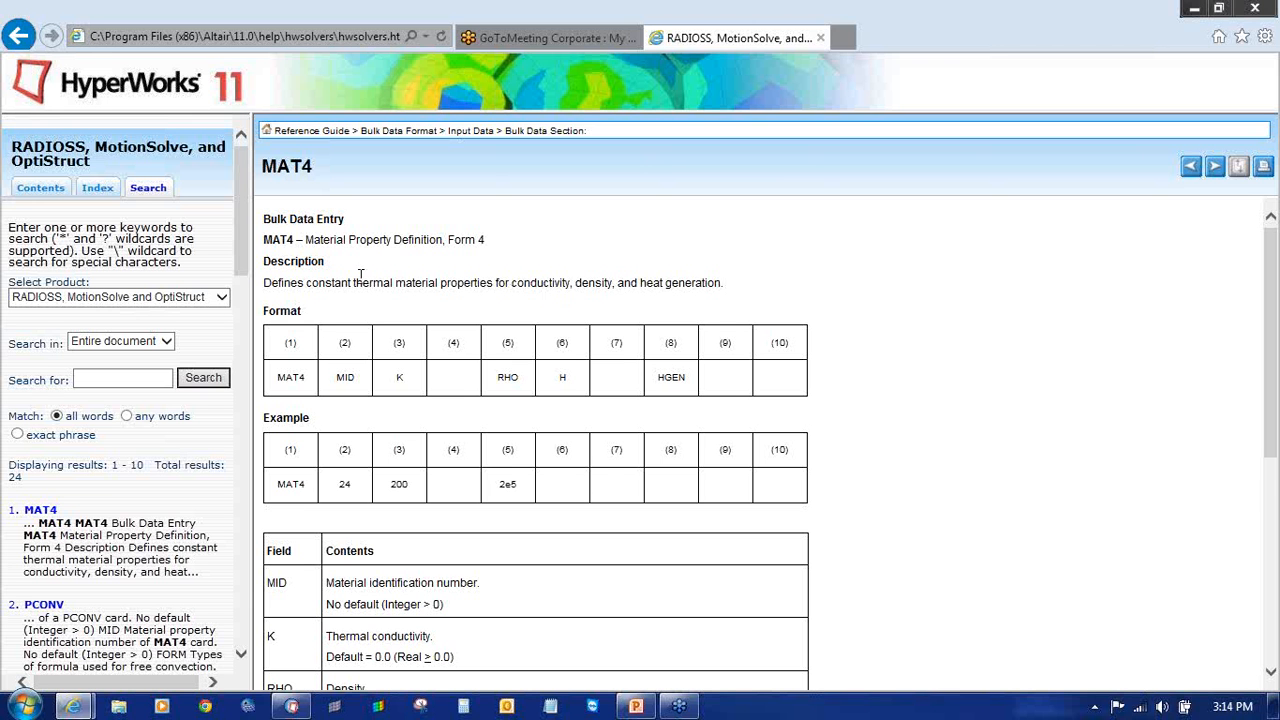
- Return to HyperWorks, assign the MAT1 card image to Steel, and create the material with its card open for editing
{"action": "left_click", "coordinate": [281, 709]}
{"action": "left_click", "coordinate": [586, 592]}
{"action": "left_click", "coordinate": [621, 596]}
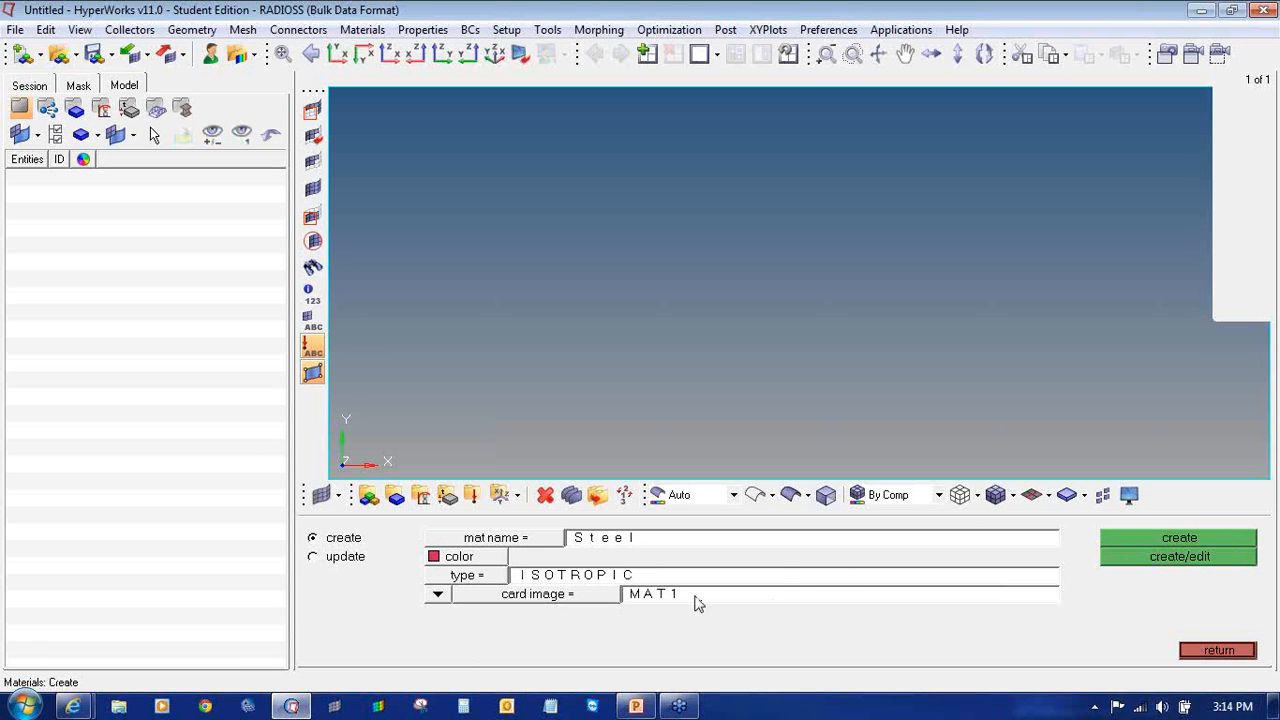
{"action": "left_click", "coordinate": [1157, 560]}
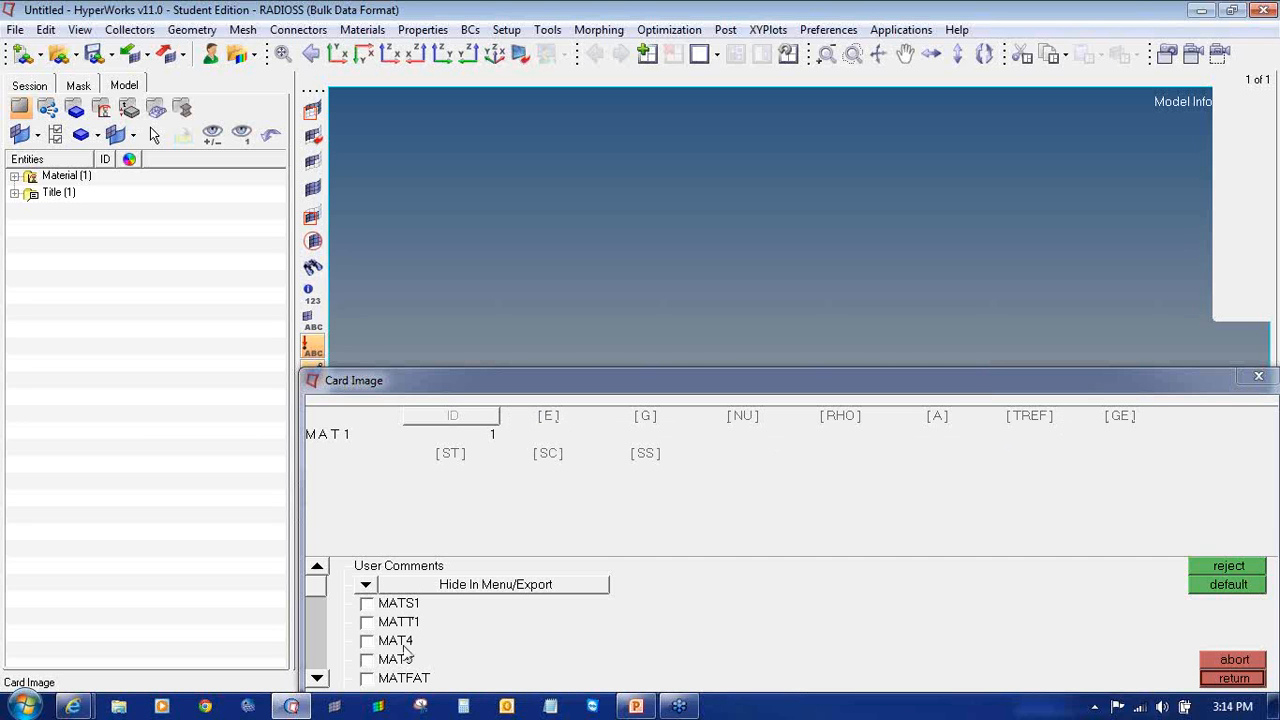
{"action": "left_click", "coordinate": [316, 678]}
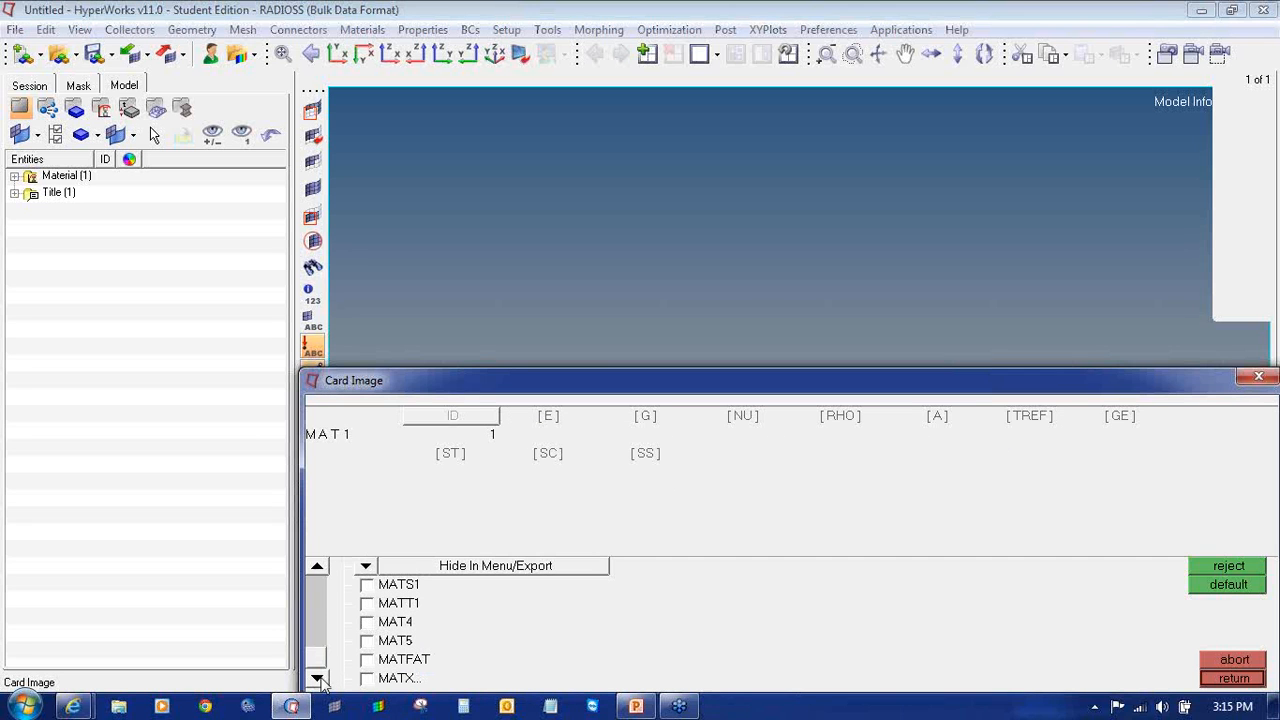
{"action": "left_click", "coordinate": [316, 566]}
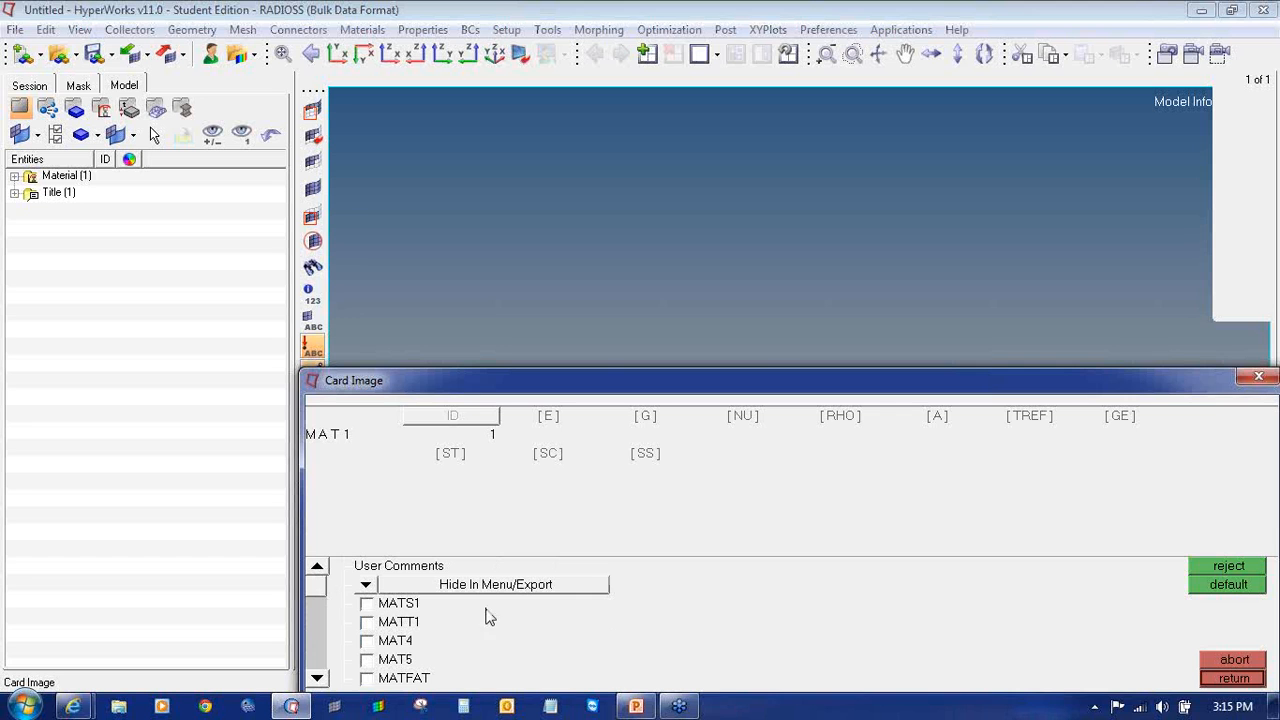
- Switch to the solver help in Internet Explorer, search for mat1, and open the MAT1 bulk data entry page
{"action": "mouse_move", "coordinate": [72, 706]}
{"action": "left_click", "coordinate": [326, 610]}
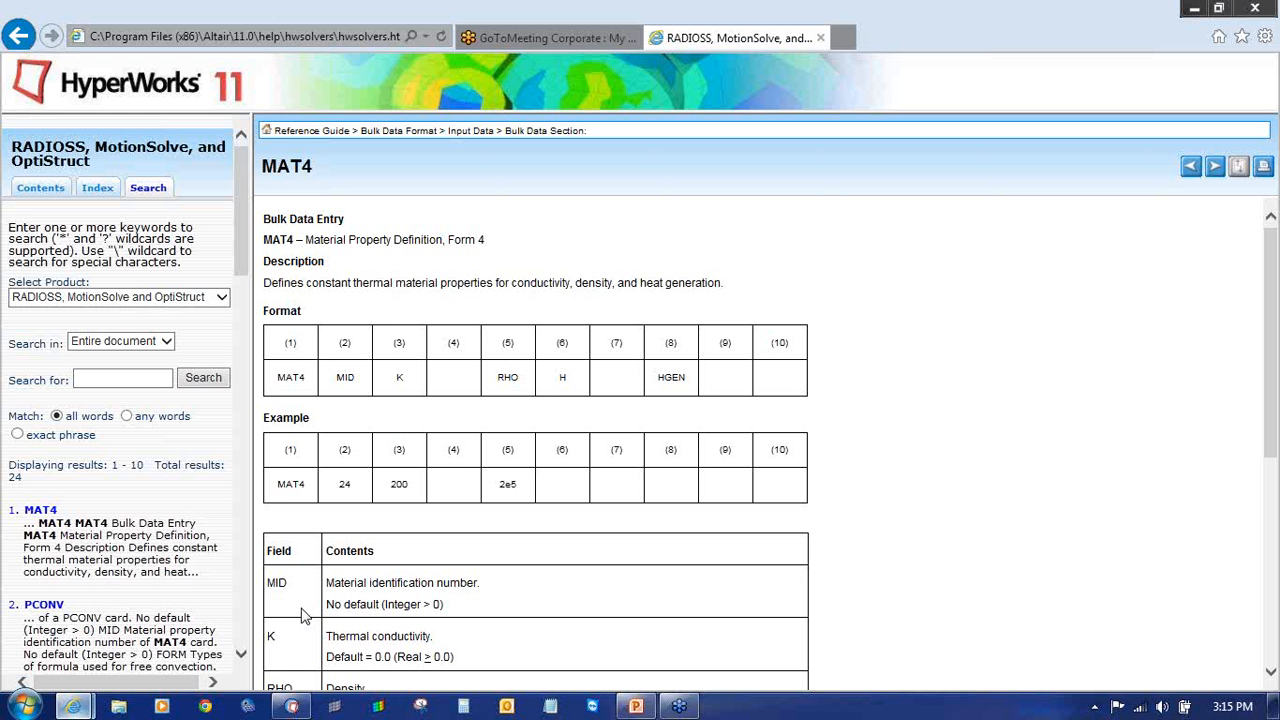
{"action": "left_click", "coordinate": [133, 378]}
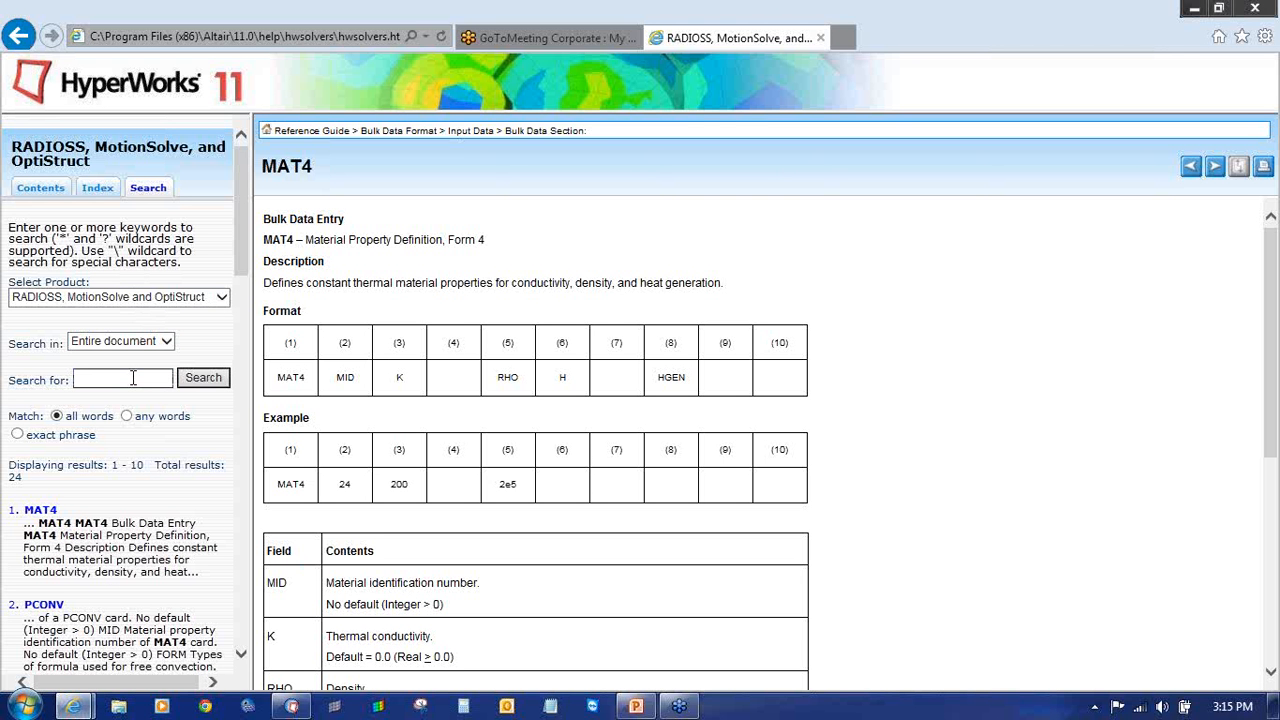
{"action": "type", "text": "mat1"}
{"action": "key", "text": "Return"}
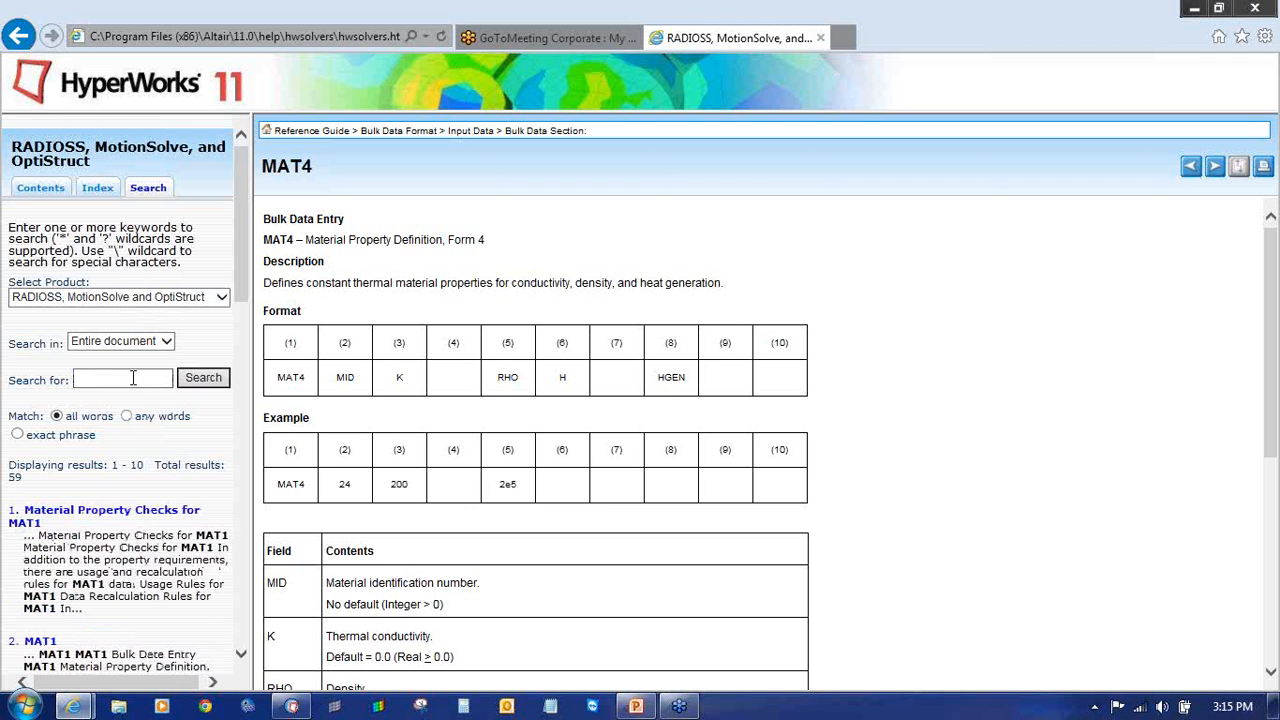
{"action": "left_click", "coordinate": [42, 656]}
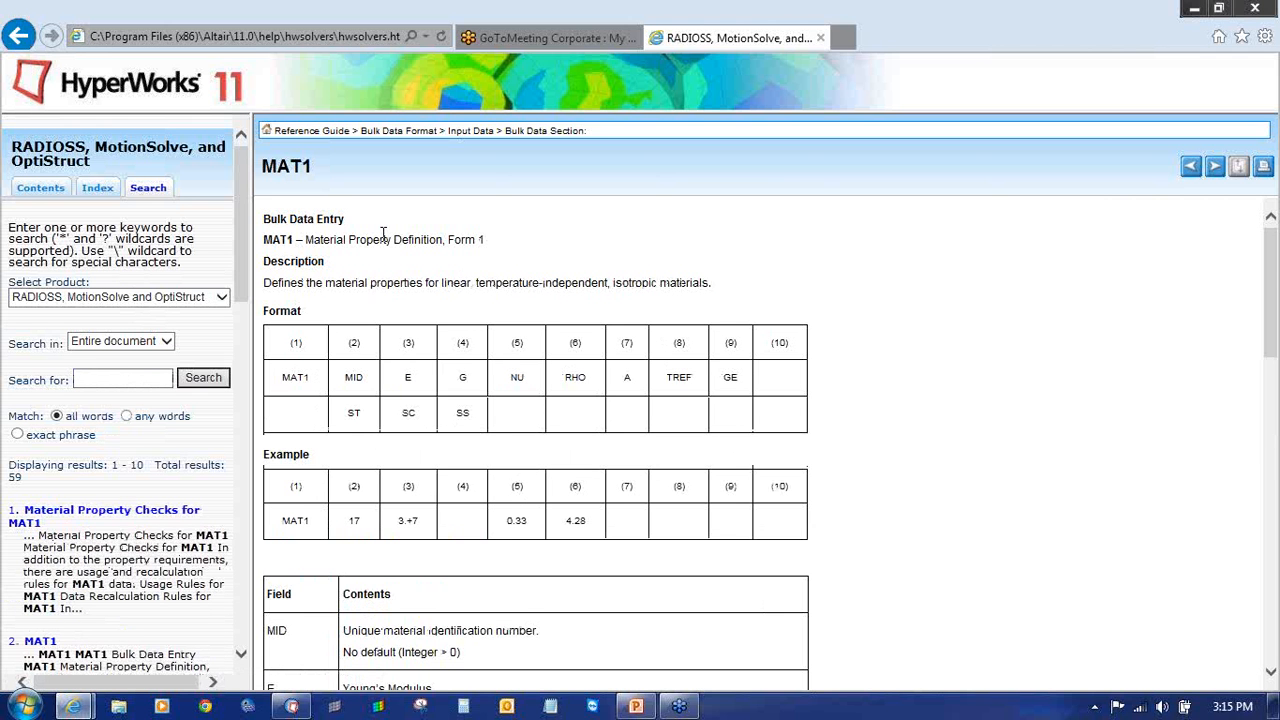
- Review the MAT1 field definitions and the comments on specifying E, G, NU and RHO, comparing them with the card in HyperWorks
{"action": "scroll", "coordinate": [490, 440], "scroll_direction": "down", "scroll_amount": 4}
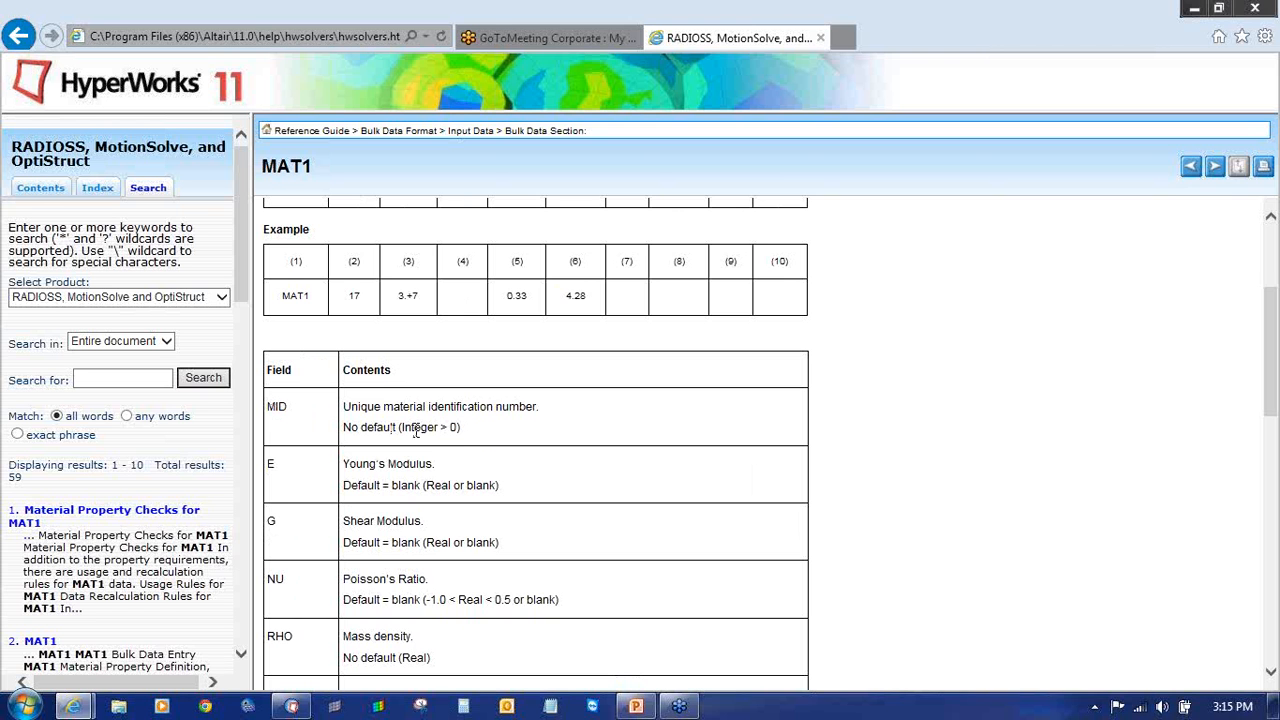
{"action": "key", "text": "alt+Tab"}
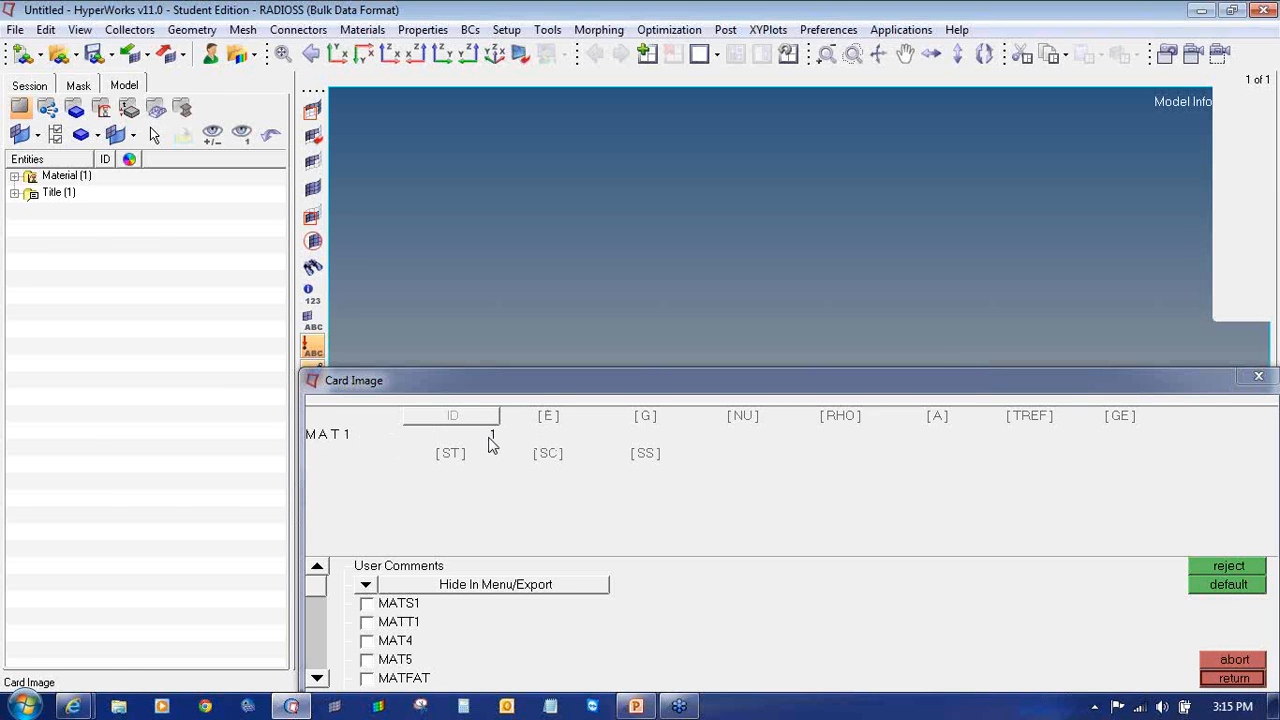
{"action": "key", "text": "alt+Tab"}
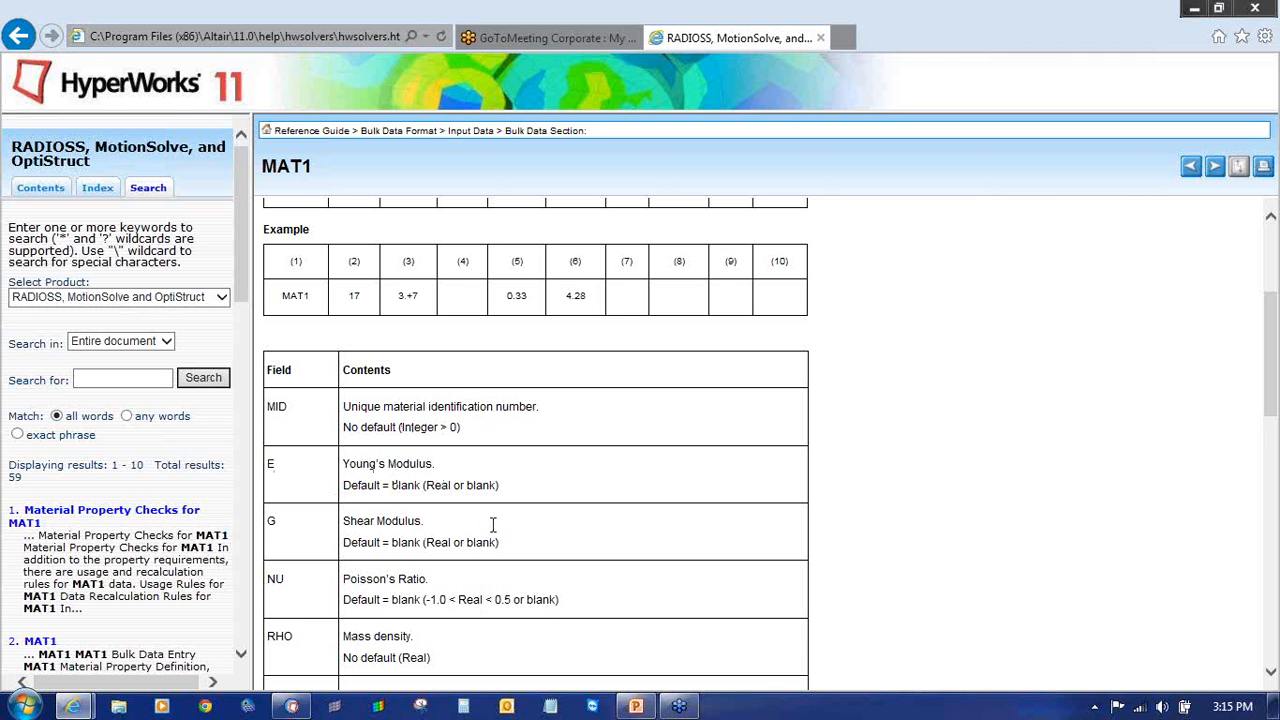
{"action": "scroll", "coordinate": [490, 530], "scroll_direction": "down", "scroll_amount": 2}
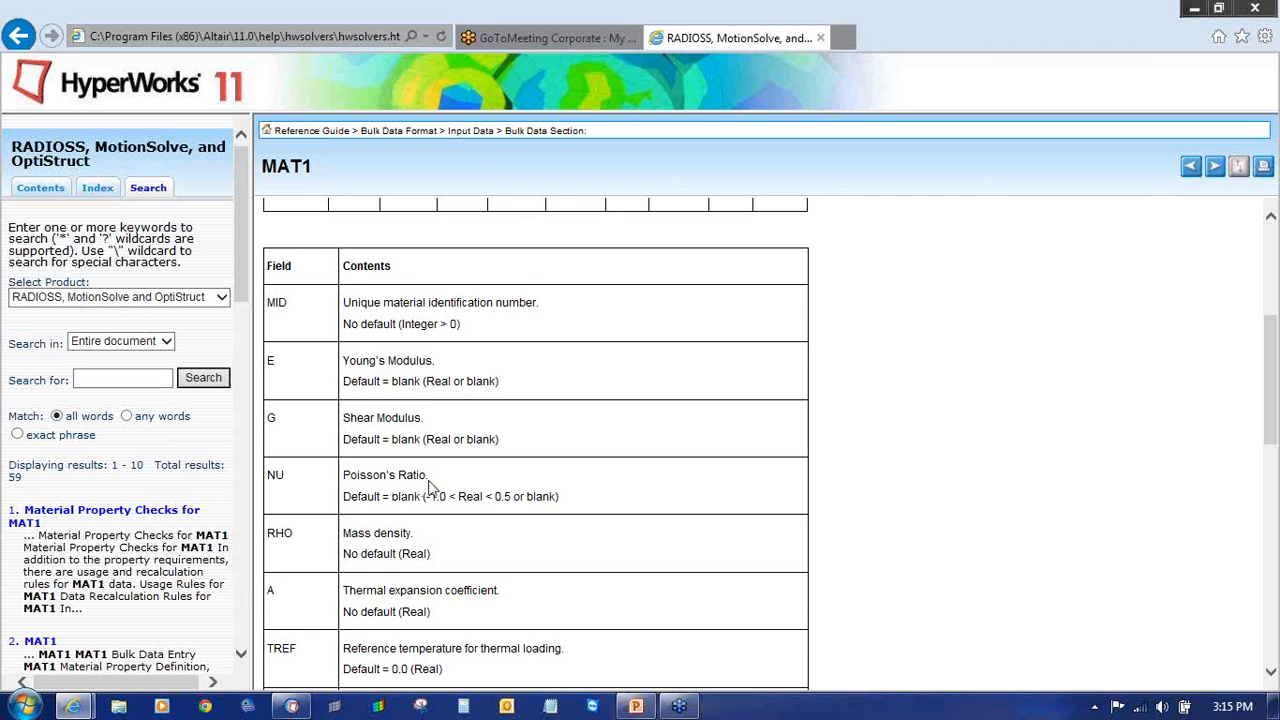
{"action": "scroll", "coordinate": [434, 489], "scroll_direction": "down", "scroll_amount": 1}
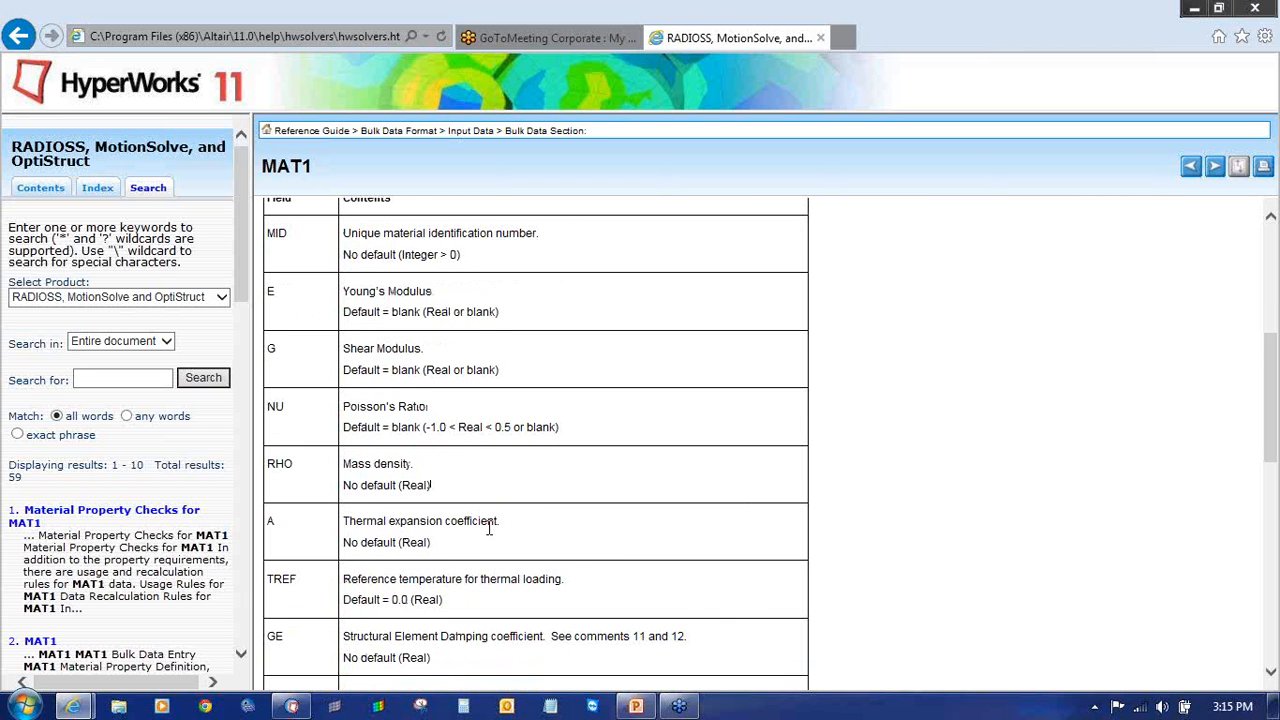
{"action": "scroll", "coordinate": [490, 530], "scroll_direction": "down", "scroll_amount": 1}
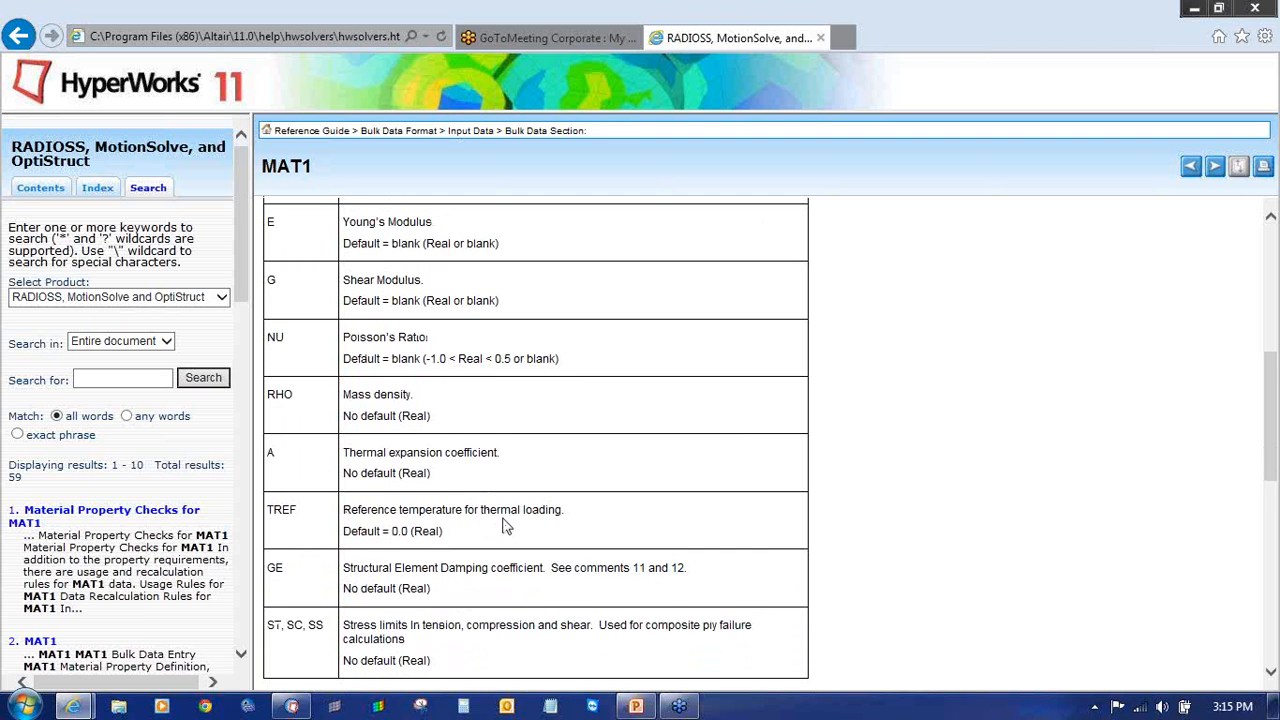
{"action": "scroll", "coordinate": [506, 527], "scroll_direction": "down", "scroll_amount": 1}
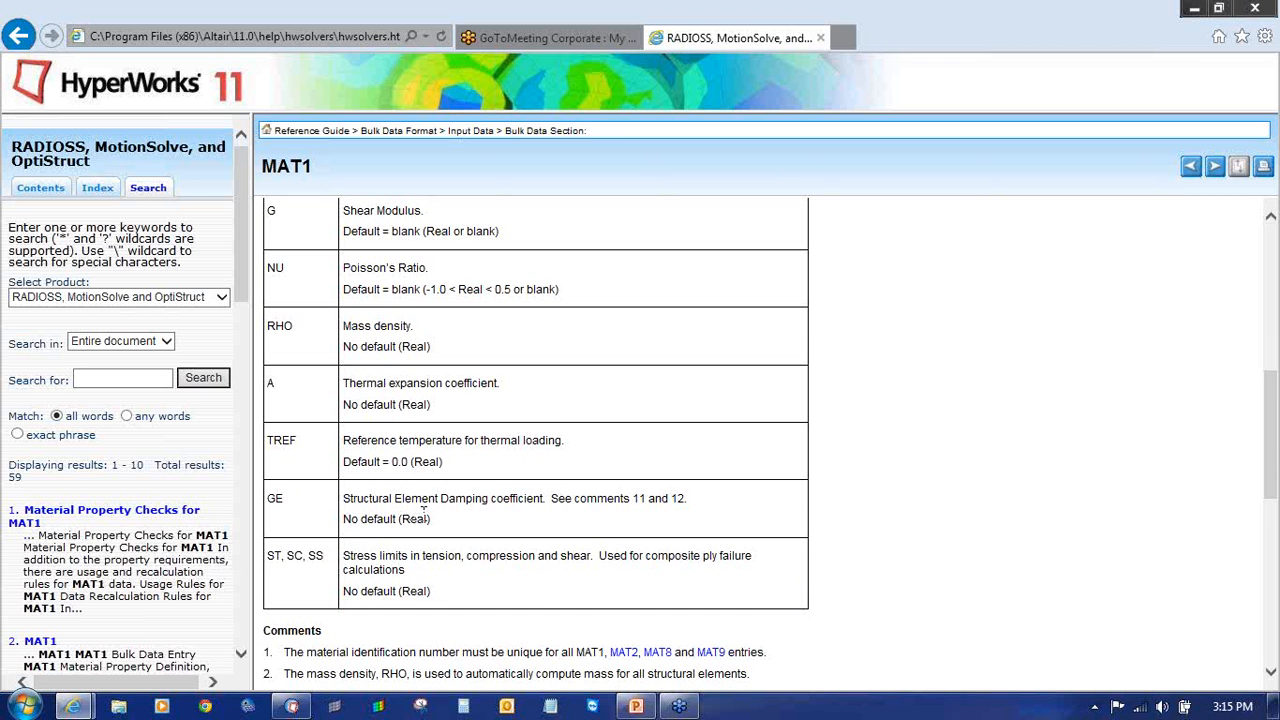
{"action": "scroll", "coordinate": [546, 519], "scroll_direction": "down", "scroll_amount": 1}
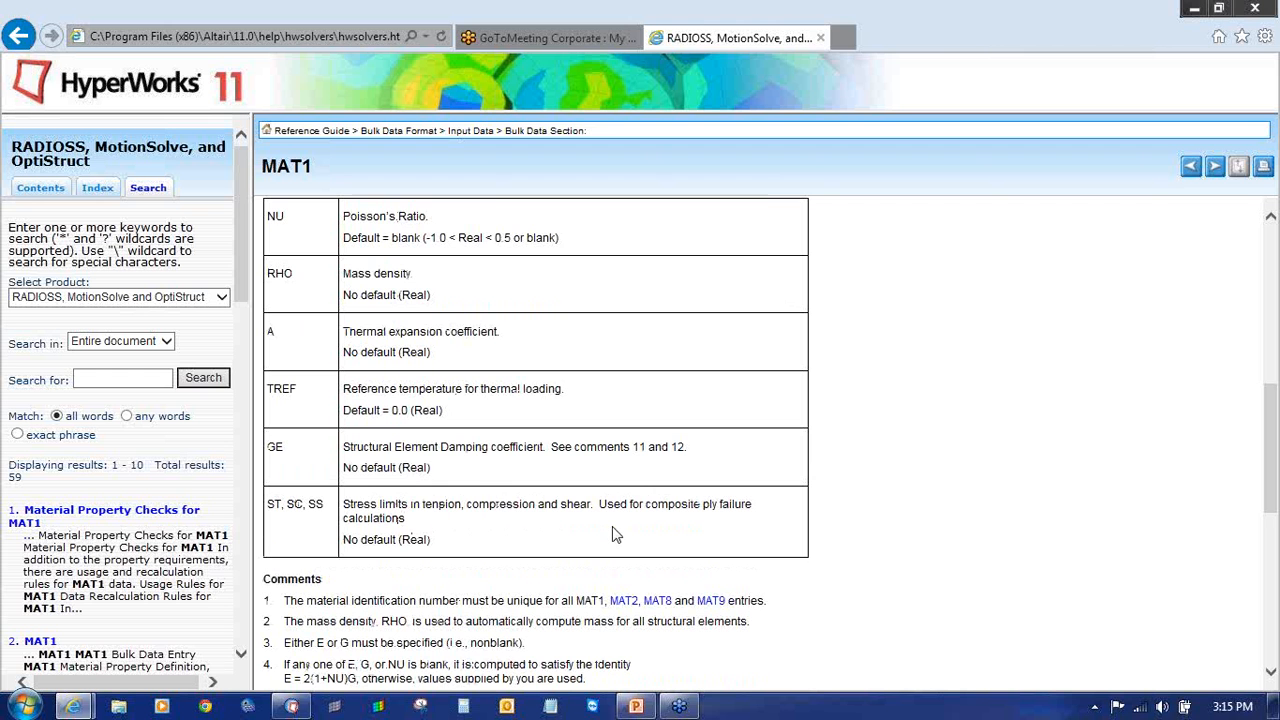
{"action": "scroll", "coordinate": [615, 535], "scroll_direction": "down", "scroll_amount": 5}
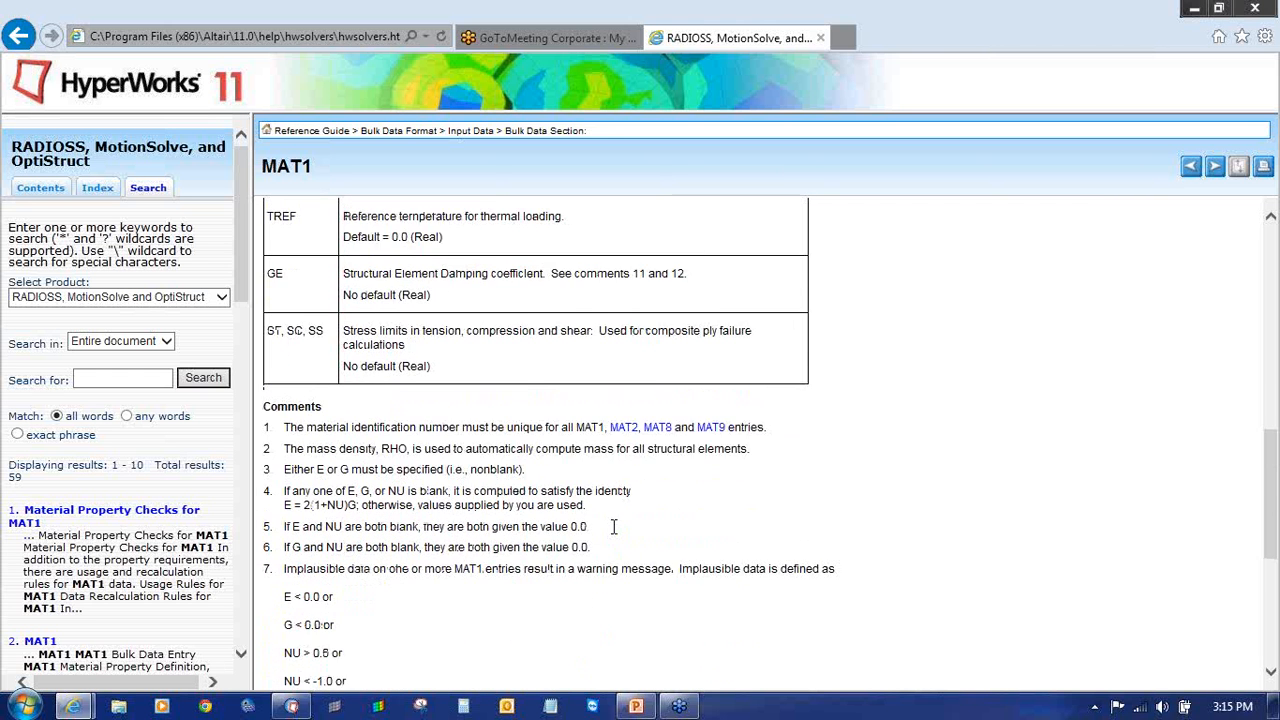
{"action": "scroll", "coordinate": [380, 385], "scroll_direction": "down", "scroll_amount": 2}
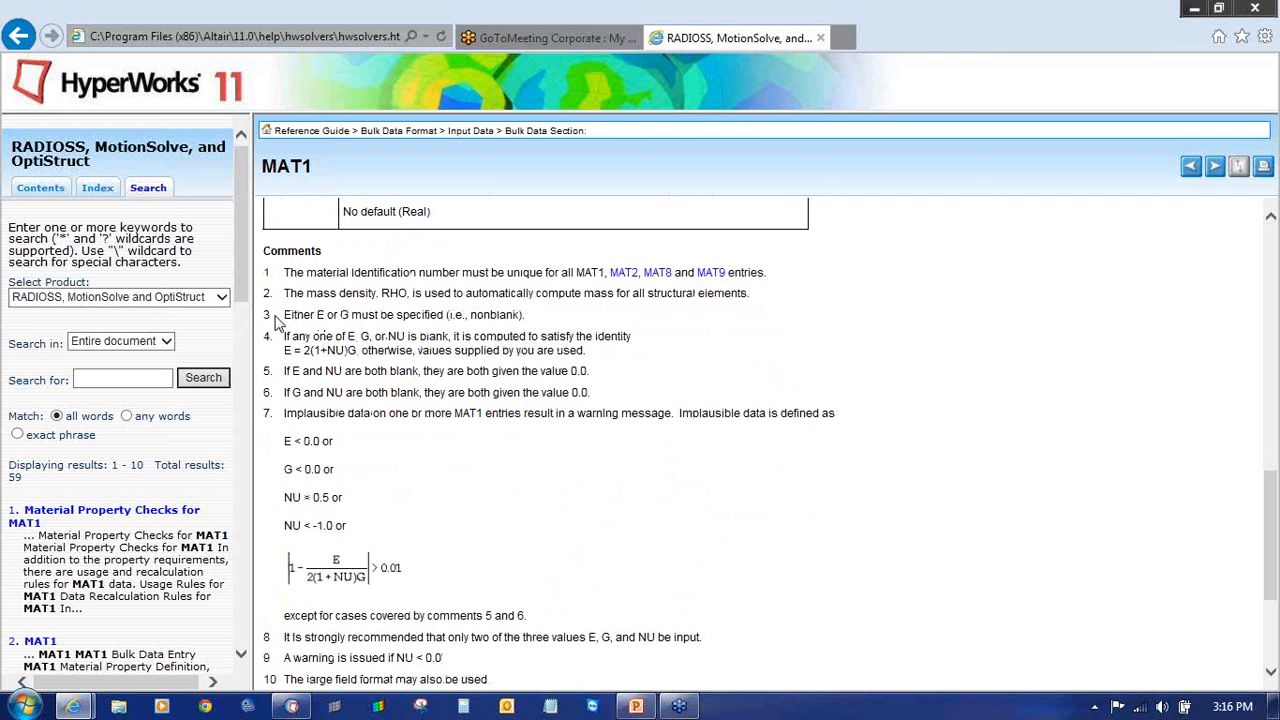
{"action": "left_click_drag", "start_coordinate": [286, 316], "coordinate": [525, 334]}
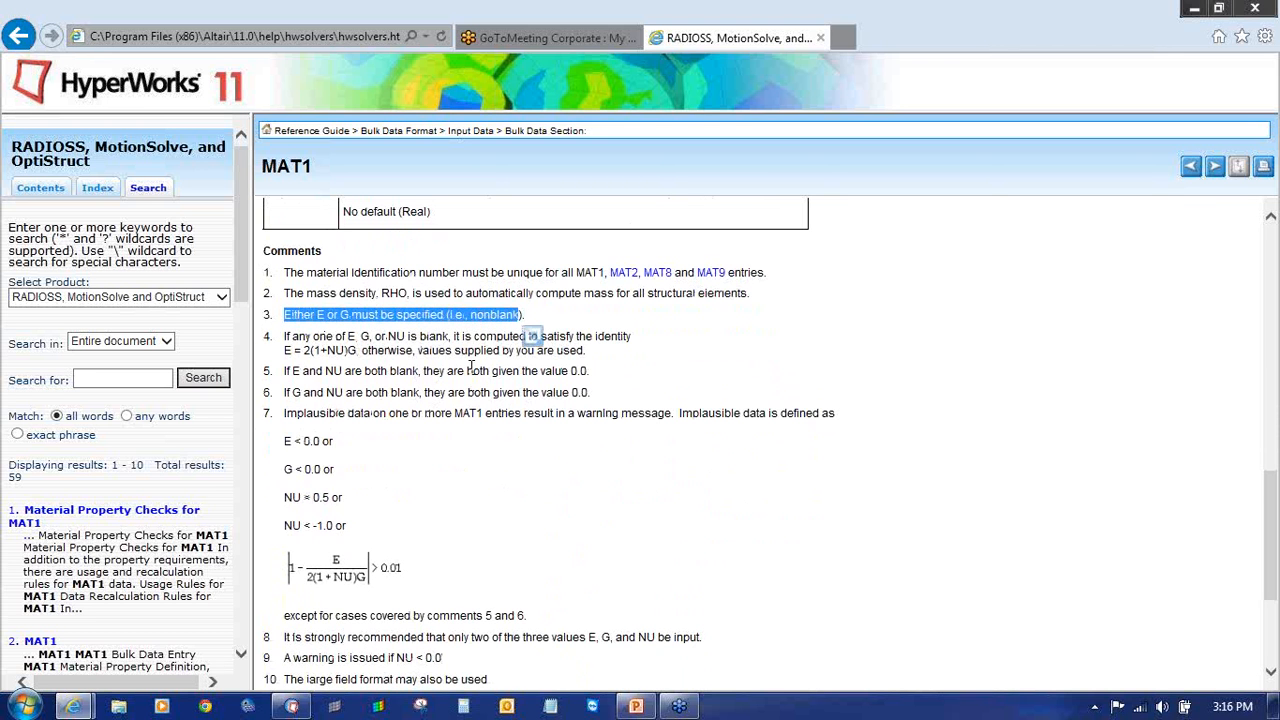
{"action": "left_click", "coordinate": [551, 315]}
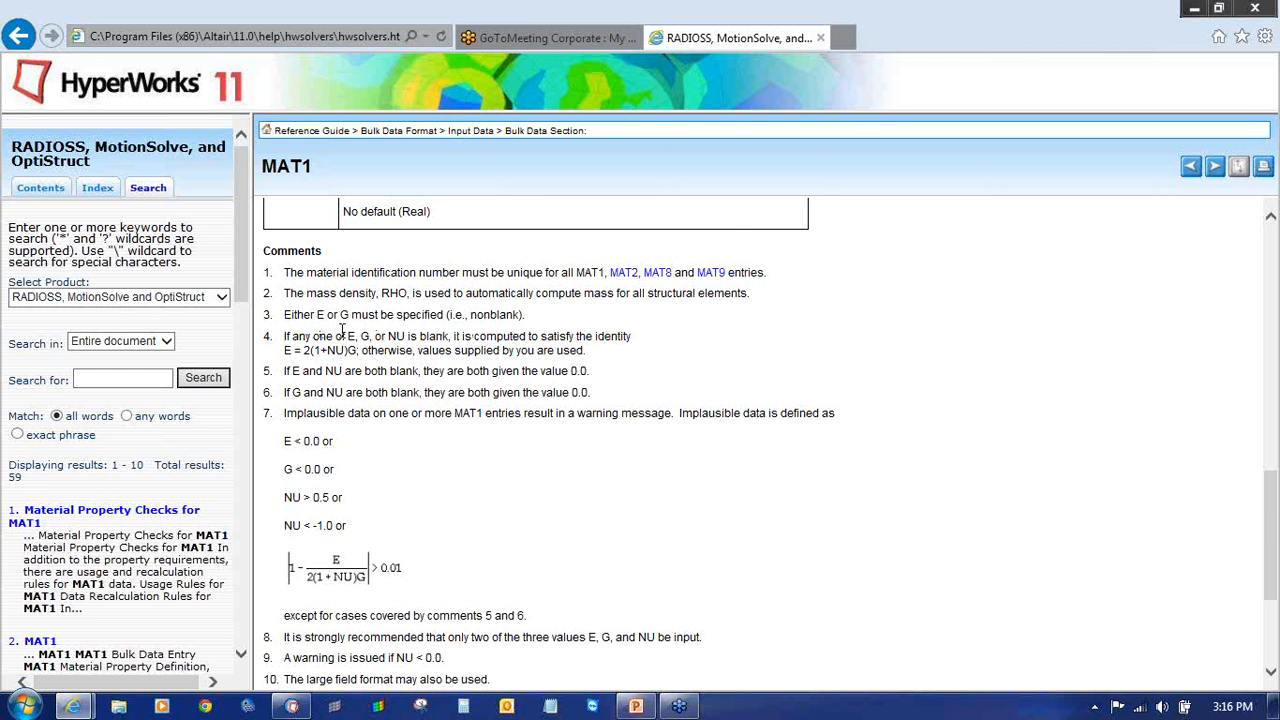
{"action": "scroll", "coordinate": [341, 332], "scroll_direction": "down", "scroll_amount": 3}
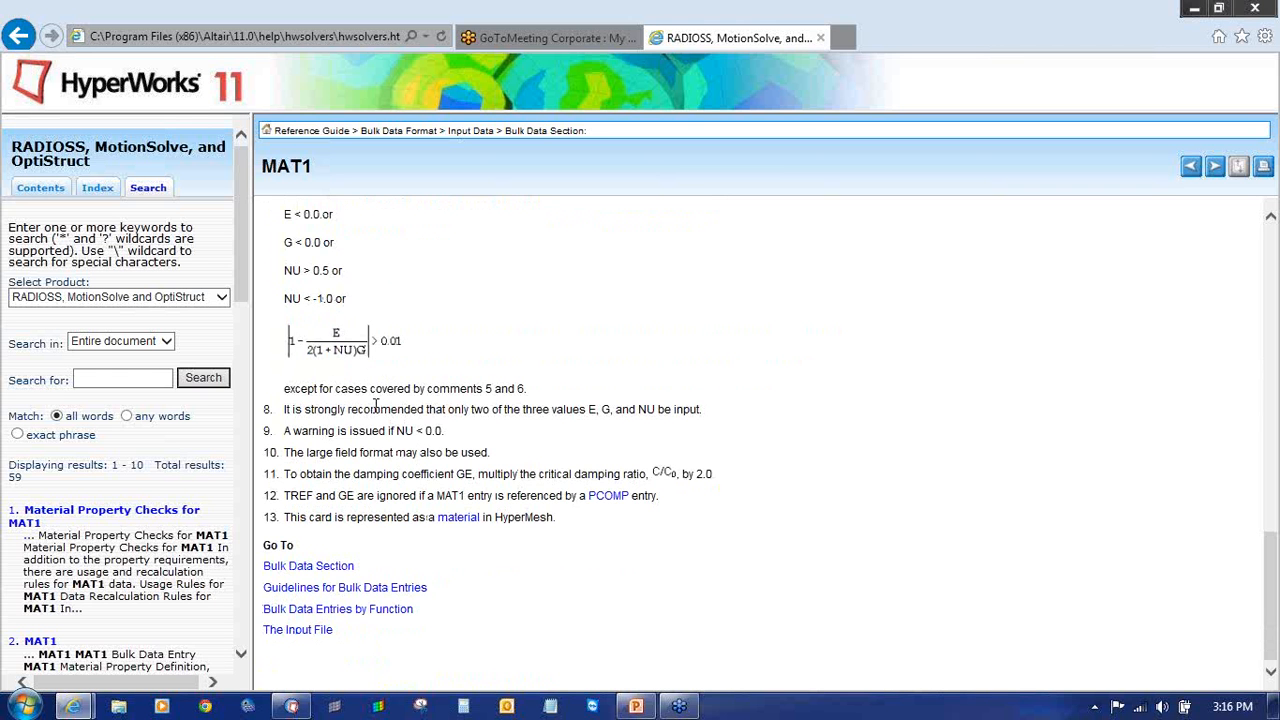
{"action": "scroll", "coordinate": [390, 487], "scroll_direction": "up", "scroll_amount": 3}
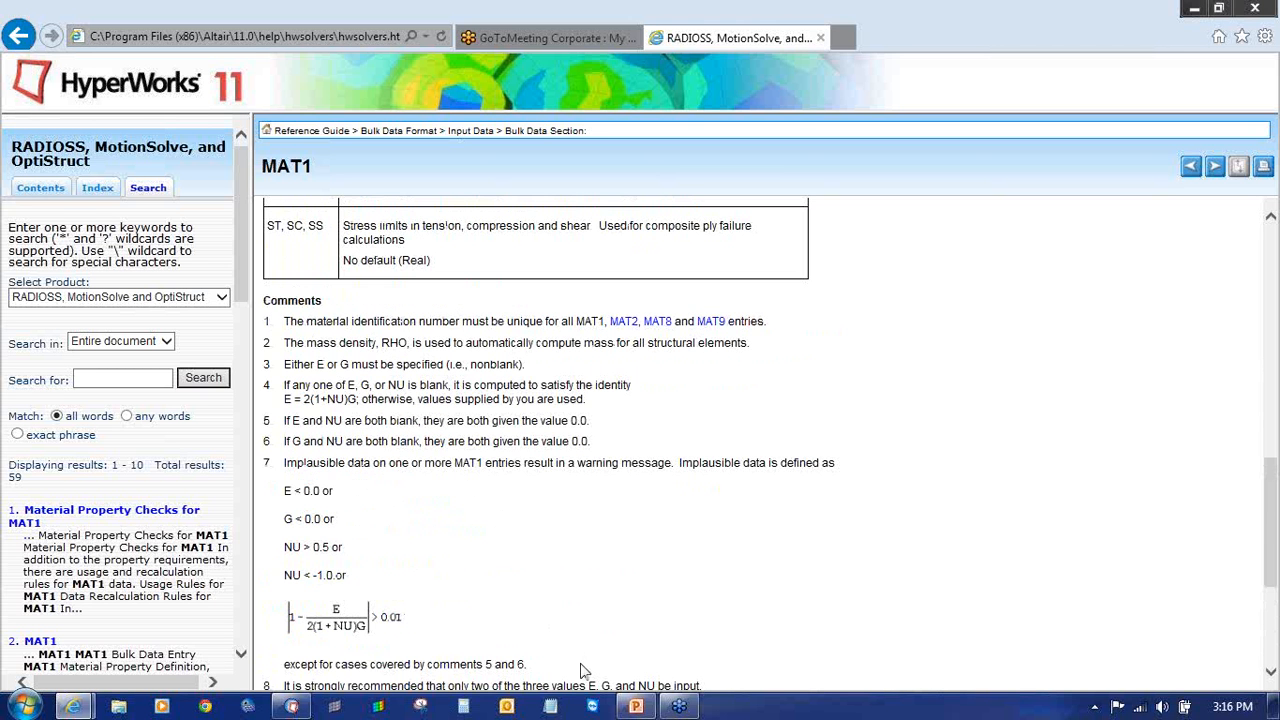
- Return to HyperWorks, set the Steel card to E 2.1e+05, NU 0.300 and RHO 7.9e-09, and finish the material definition
{"action": "left_click", "coordinate": [297, 706]}
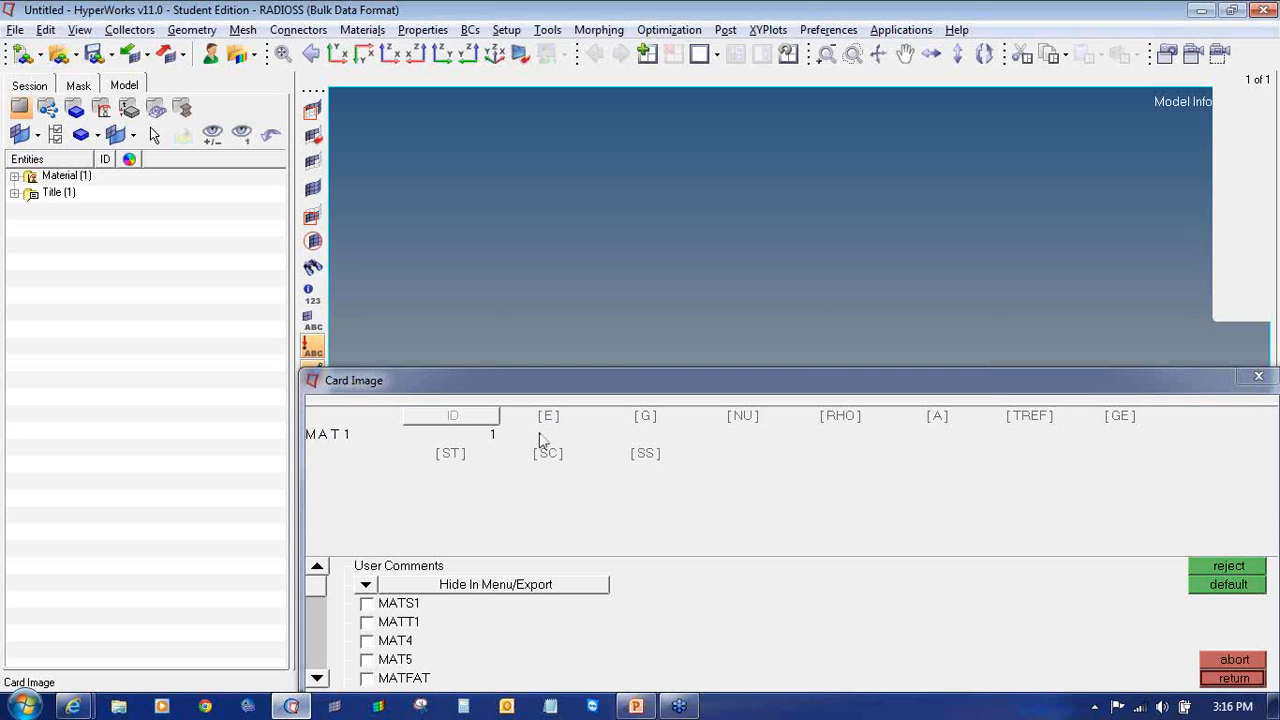
{"action": "left_click", "coordinate": [548, 418]}
{"action": "left_click", "coordinate": [748, 416]}
{"action": "left_click", "coordinate": [840, 418]}
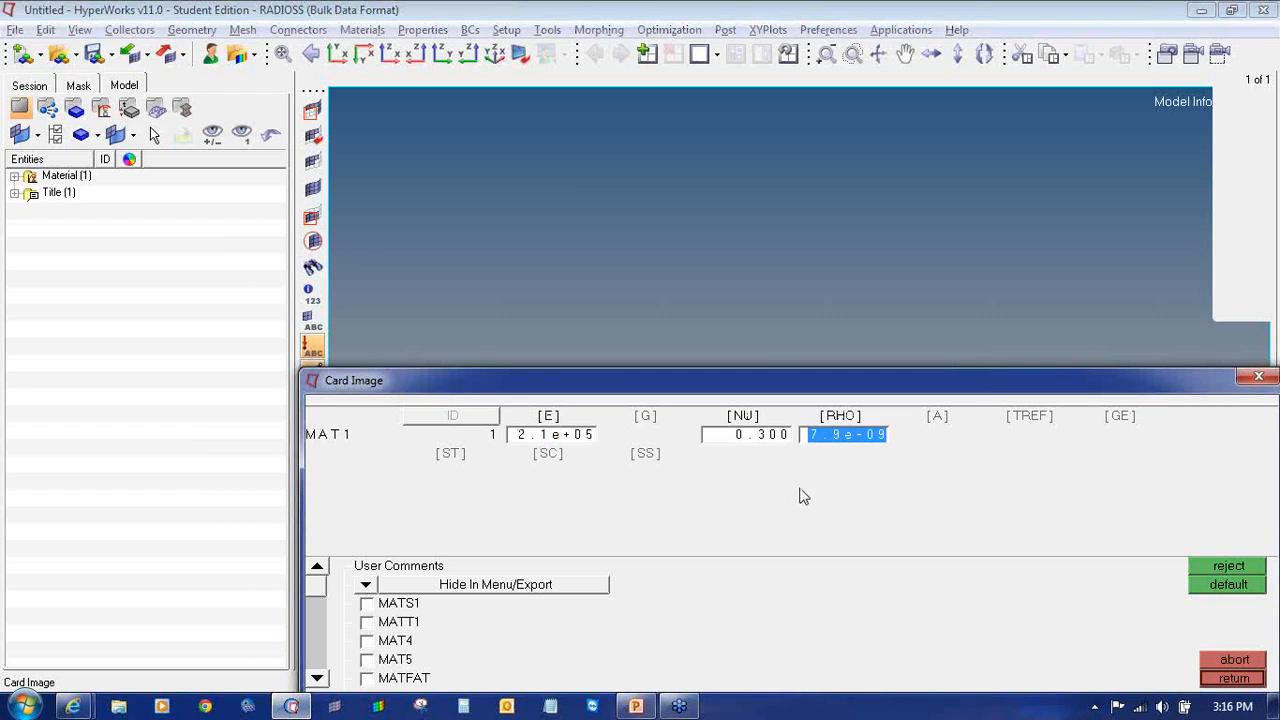
{"action": "type", "text": "7.9e-09"}
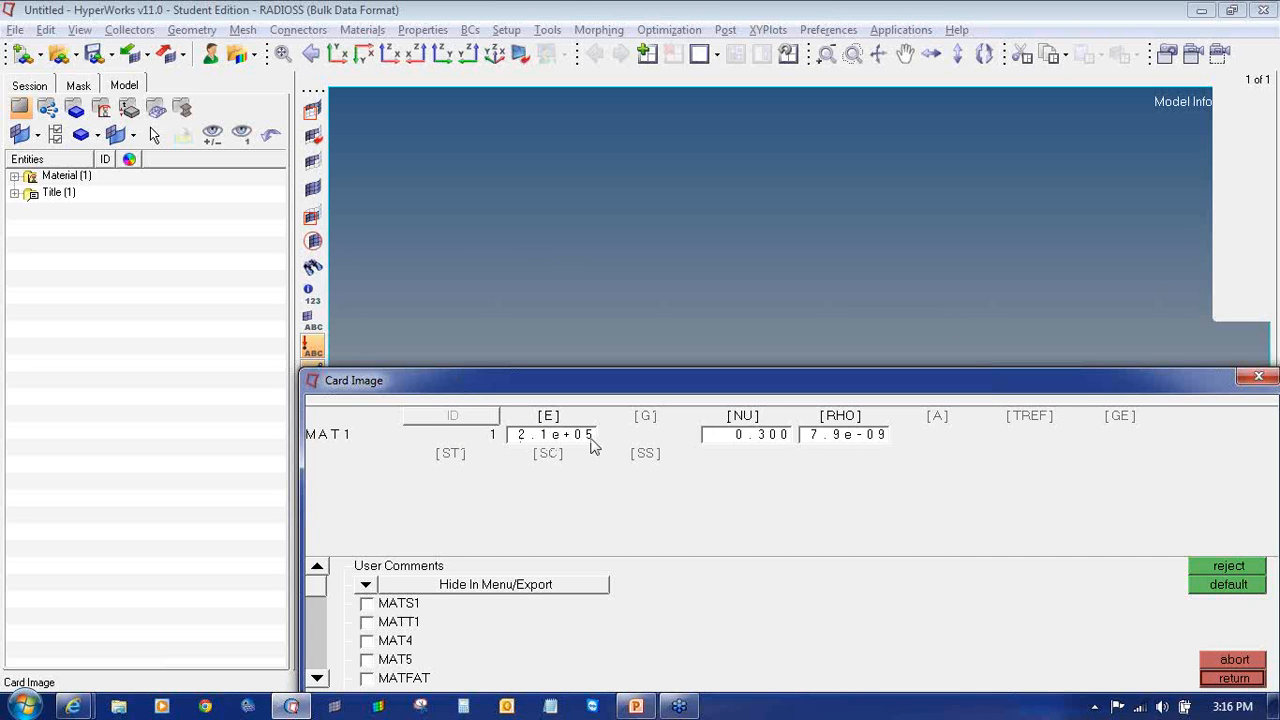
{"action": "left_click", "coordinate": [1230, 679]}
{"action": "left_click", "coordinate": [1216, 651]}
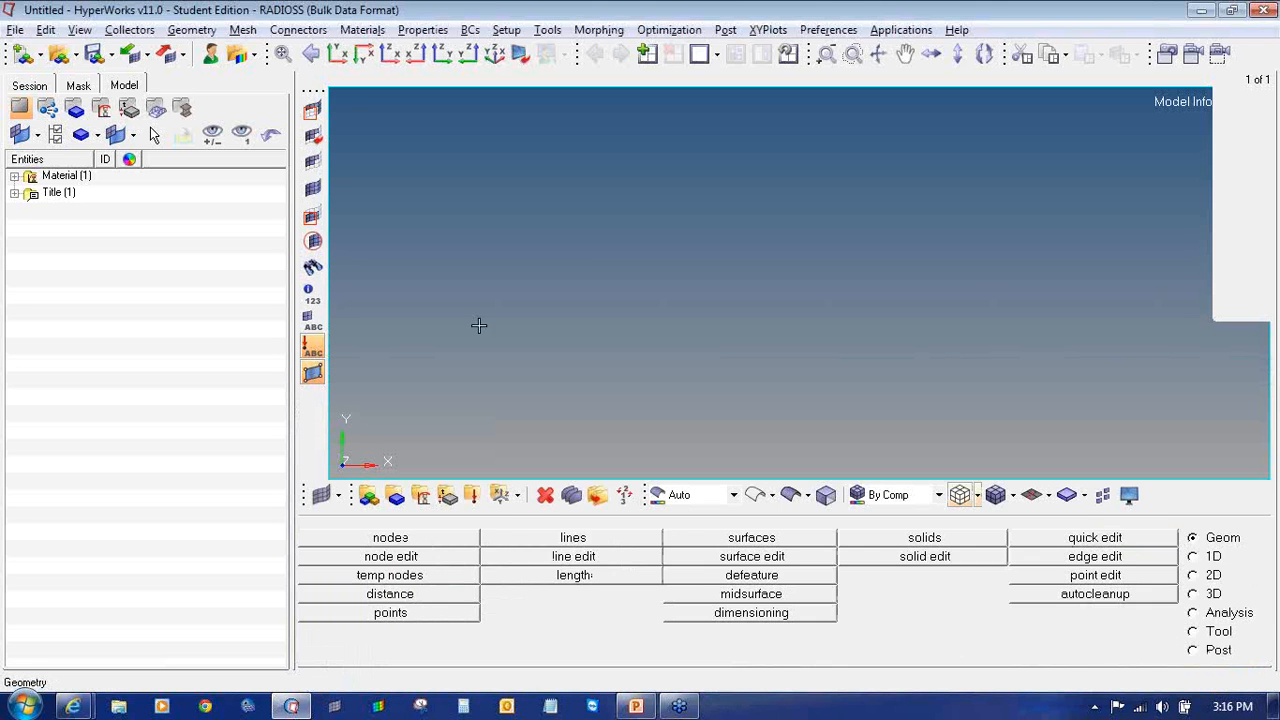
- Check the Steel entry in the model's material list, consult the MHPCLL slide in PowerPoint, and return to HyperWorks
{"action": "left_click", "coordinate": [15, 175]}
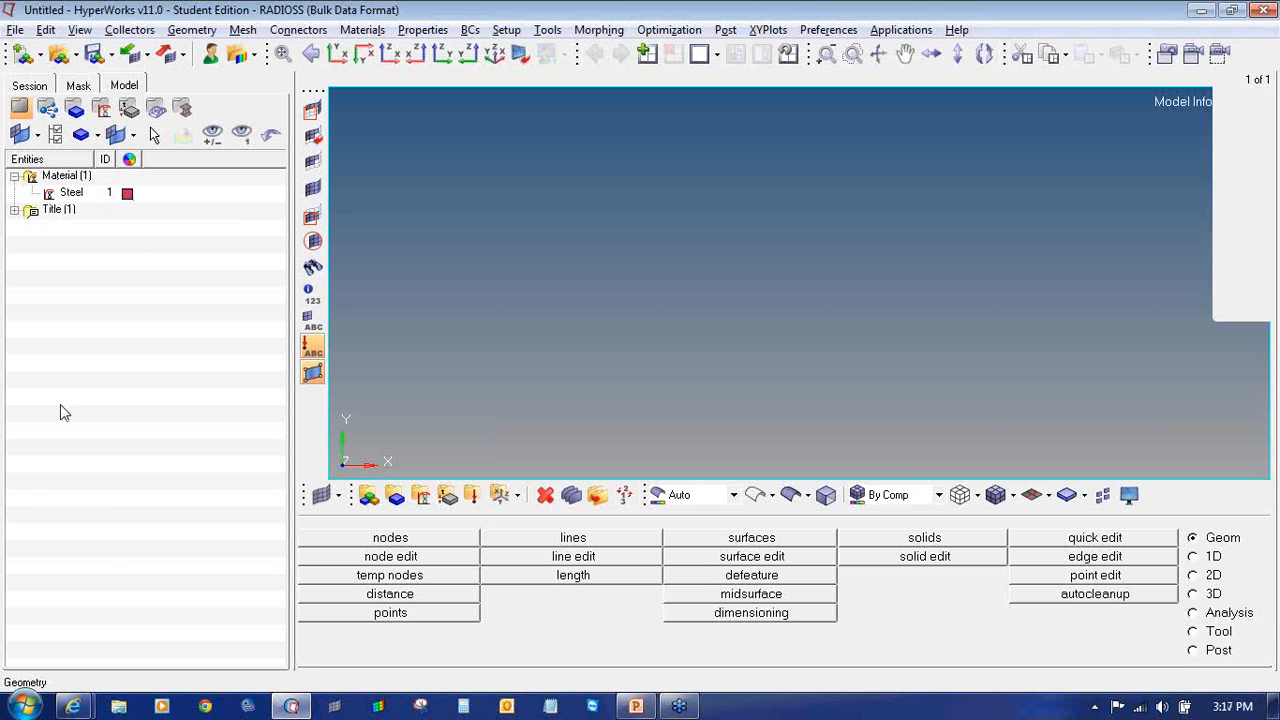
{"action": "left_click", "coordinate": [636, 706]}
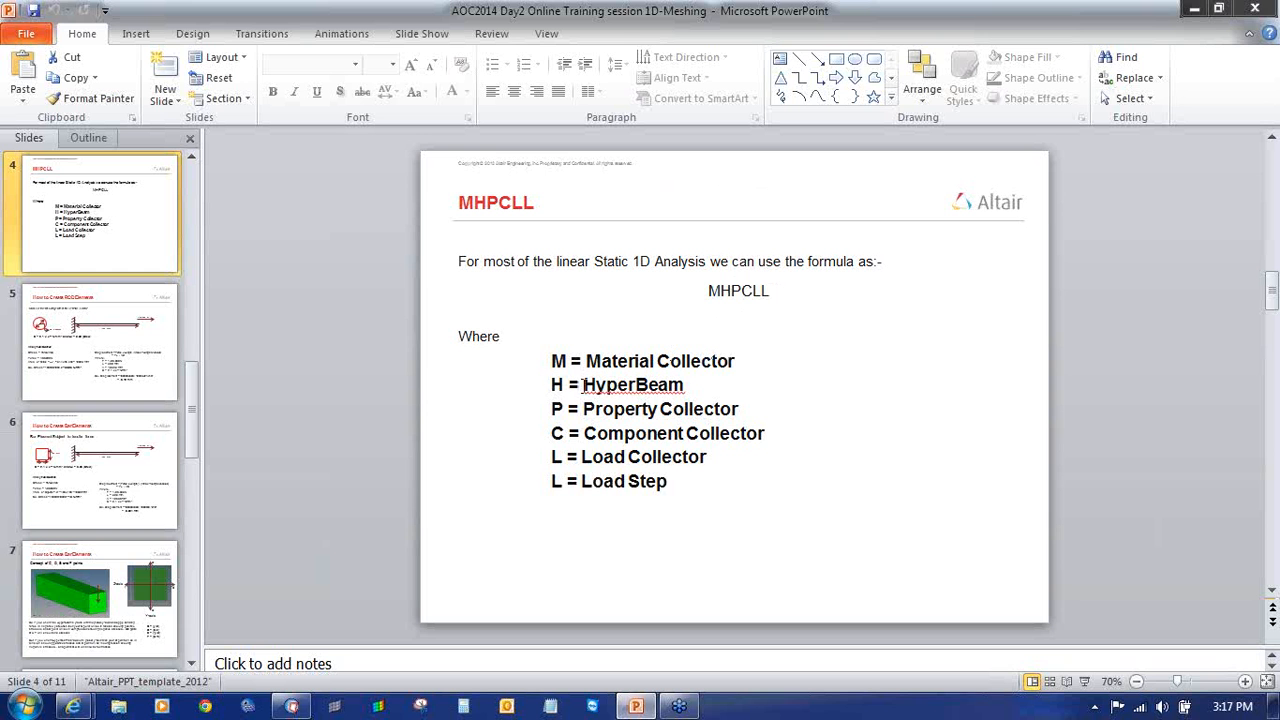
{"action": "mouse_move", "coordinate": [291, 706]}
{"action": "left_click", "coordinate": [351, 622]}
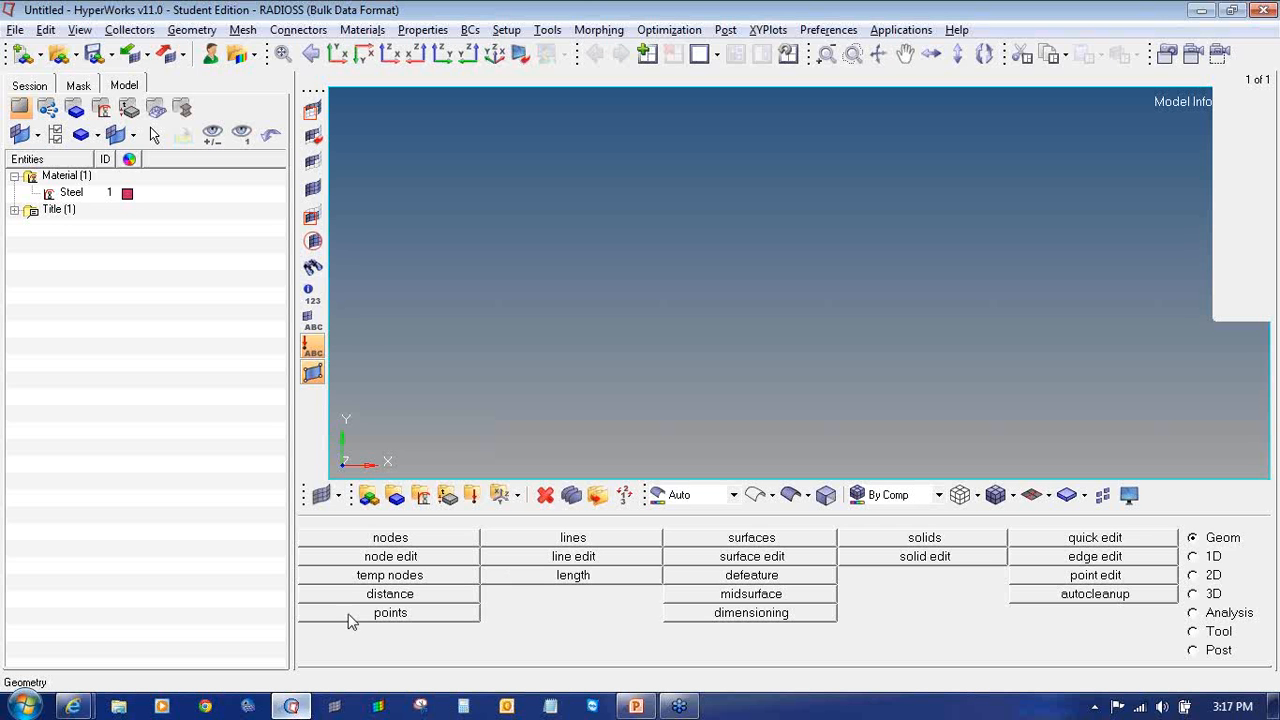
- Display the 1D element tools
{"action": "left_click", "coordinate": [1202, 564]}
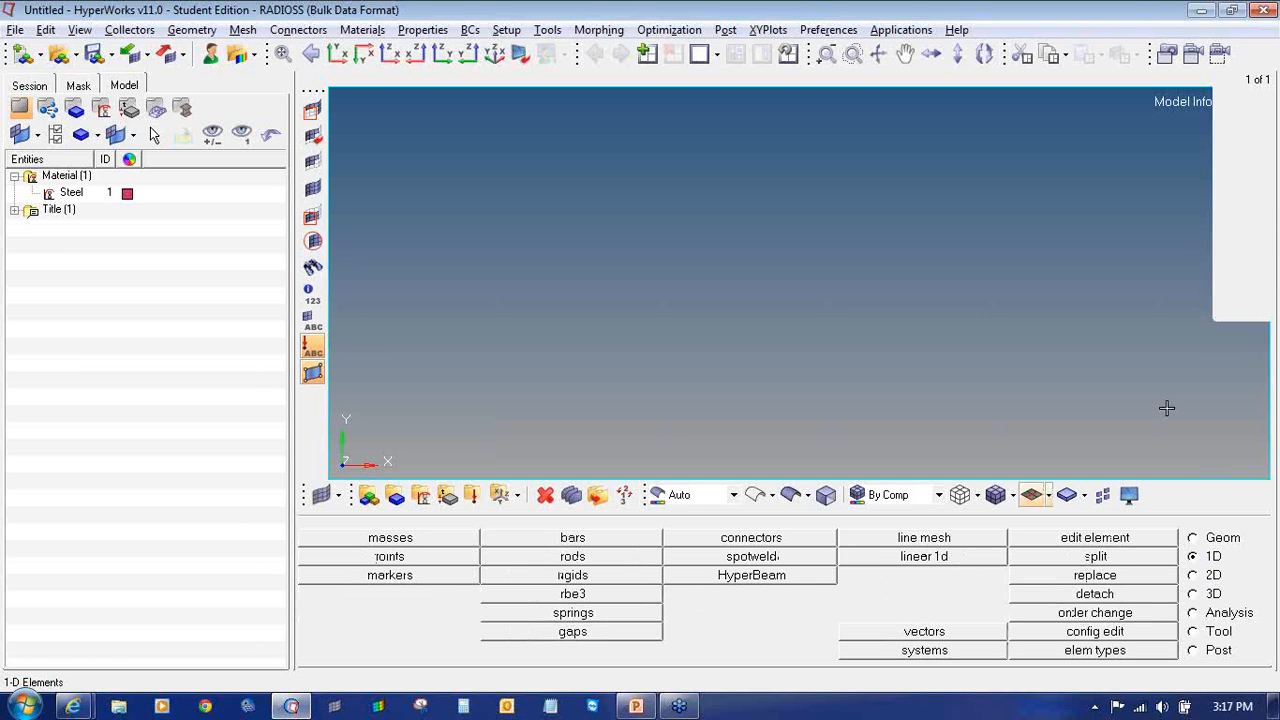
{"action": "left_click", "coordinate": [1260, 232]}
{"action": "left_click", "coordinate": [1175, 268]}
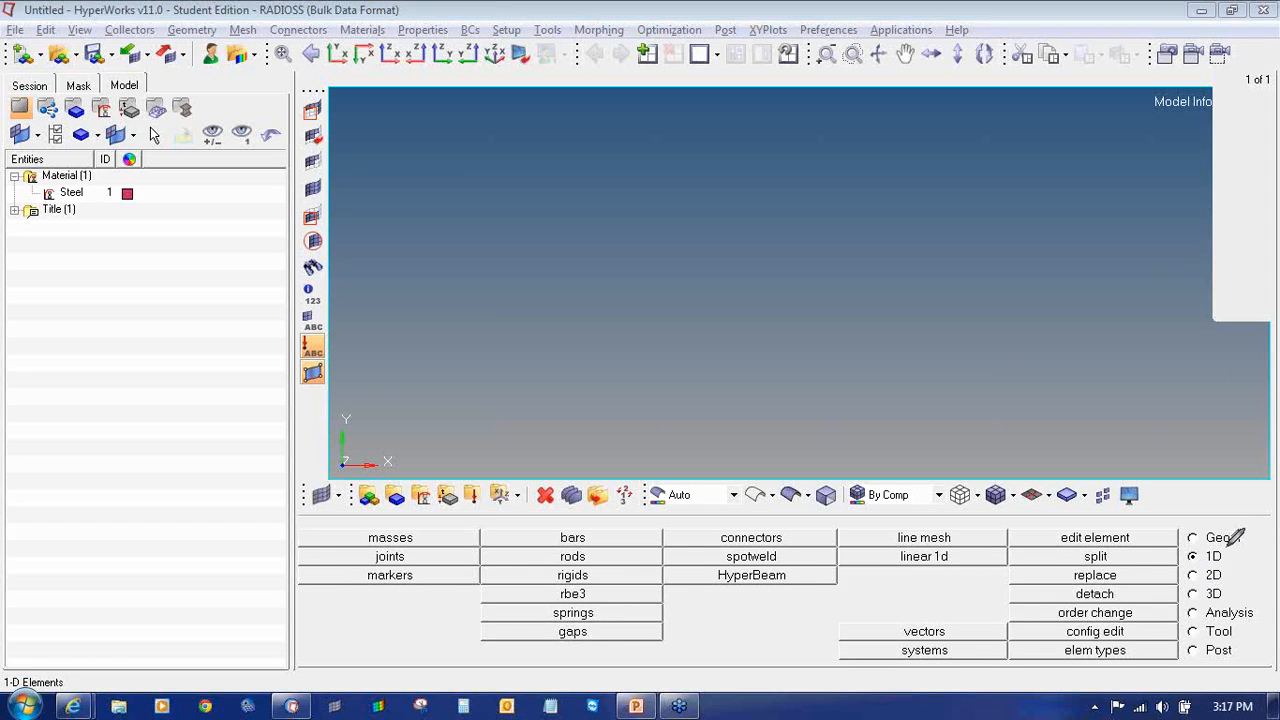
{"action": "mouse_move", "coordinate": [1226, 547]}
{"action": "left_mouse_down"}
{"action": "mouse_move", "coordinate": [1192, 545]}
{"action": "mouse_move", "coordinate": [1185, 564]}
{"action": "mouse_move", "coordinate": [1232, 563]}
{"action": "mouse_move", "coordinate": [1224, 547]}
{"action": "left_mouse_up"}
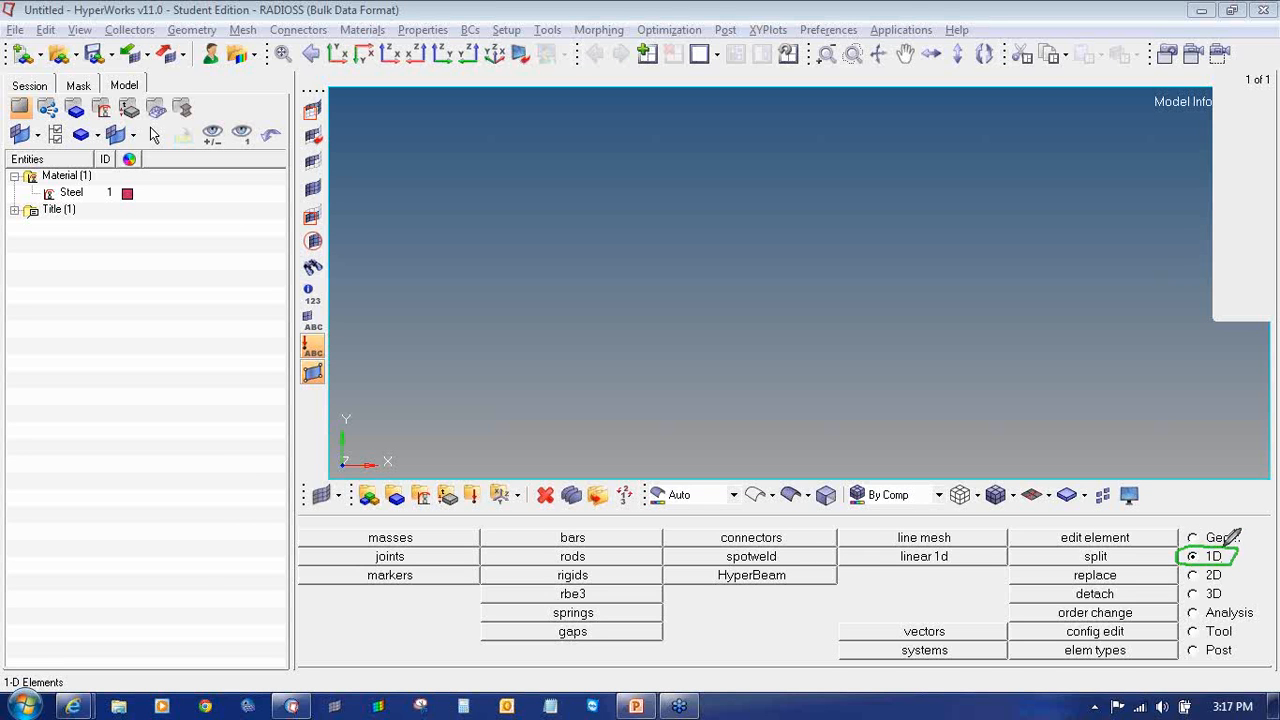
{"action": "mouse_move", "coordinate": [752, 568]}
{"action": "left_mouse_down"}
{"action": "mouse_move", "coordinate": [712, 584]}
{"action": "mouse_move", "coordinate": [796, 584]}
{"action": "mouse_move", "coordinate": [788, 563]}
{"action": "left_mouse_up"}
{"action": "left_click", "coordinate": [1274, 245]}
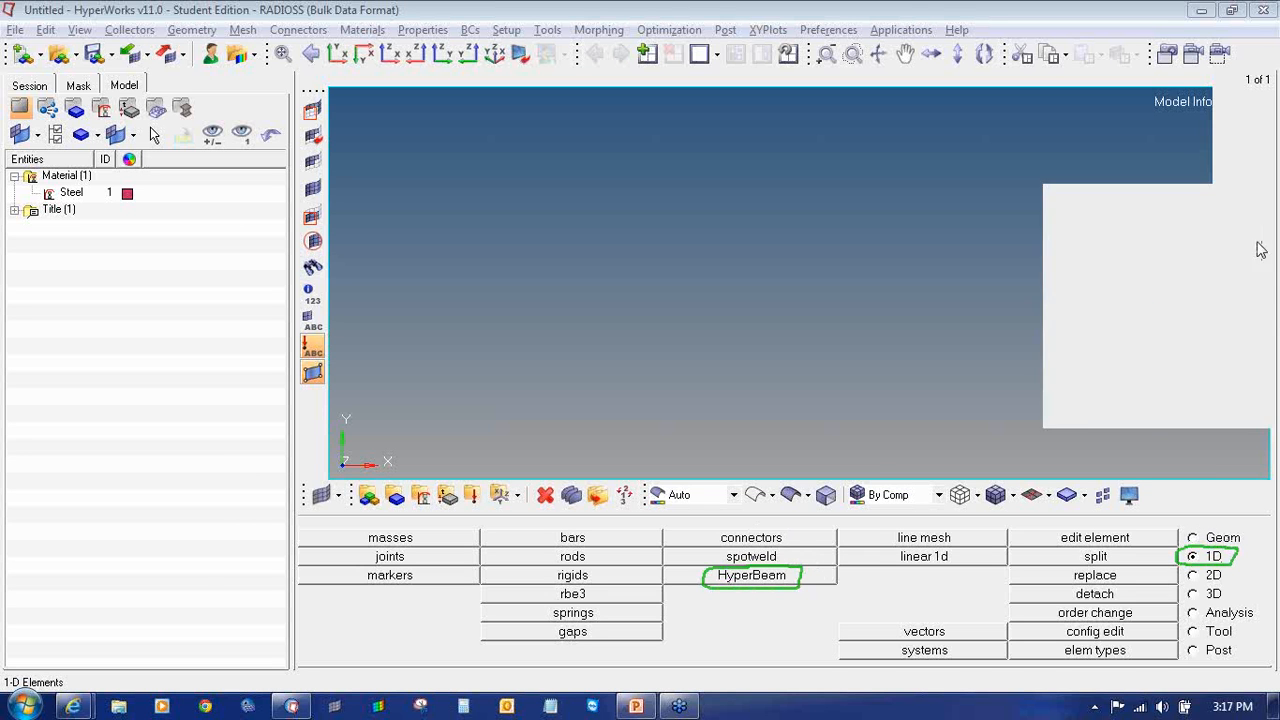
{"action": "left_click", "coordinate": [1160, 255]}
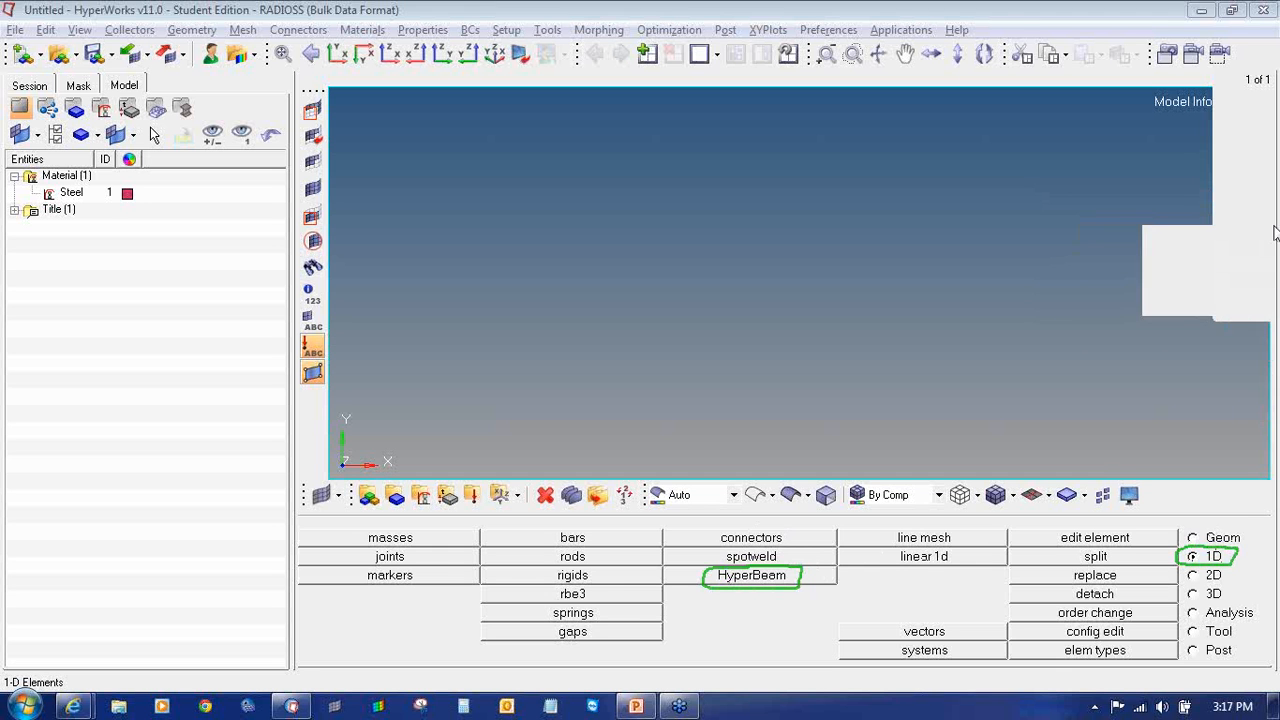
{"action": "left_click", "coordinate": [1274, 245]}
{"action": "left_click", "coordinate": [1193, 346]}
- Open the HyperBeam tool and select the standard section method for the beam cross-section
{"action": "left_click", "coordinate": [784, 577]}
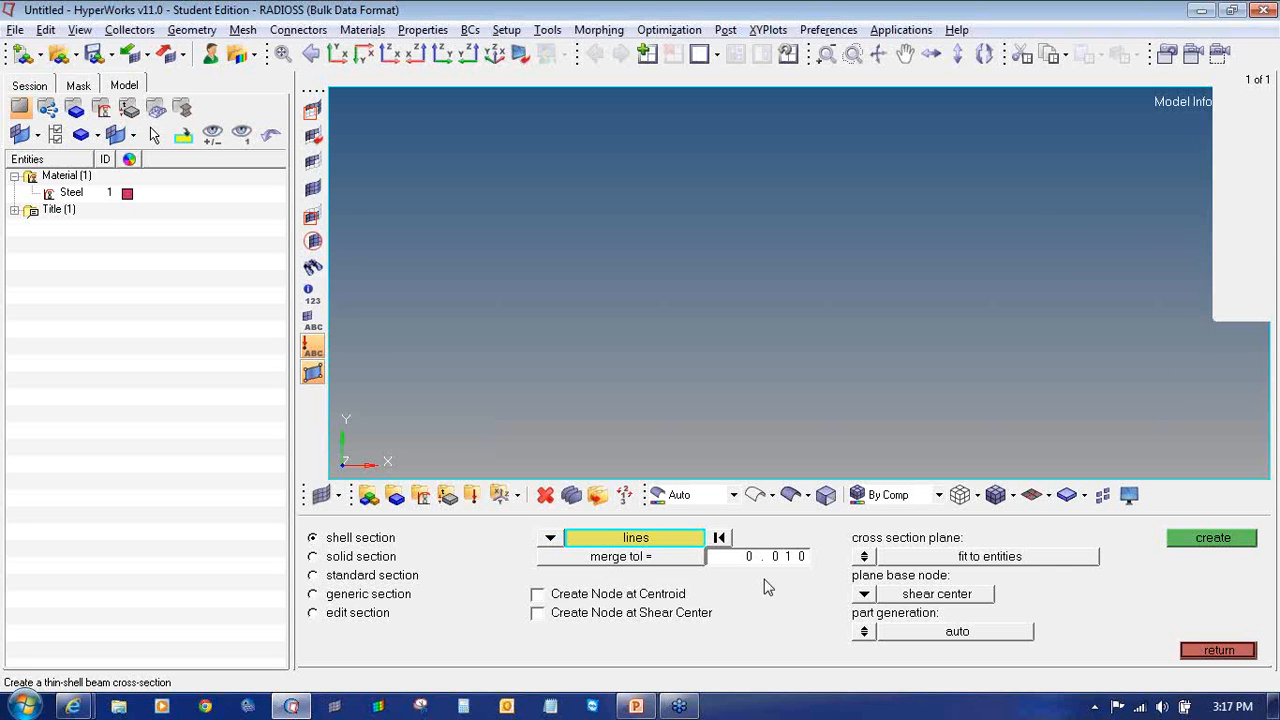
{"action": "left_click", "coordinate": [410, 577]}
{"action": "left_click", "coordinate": [1272, 262]}
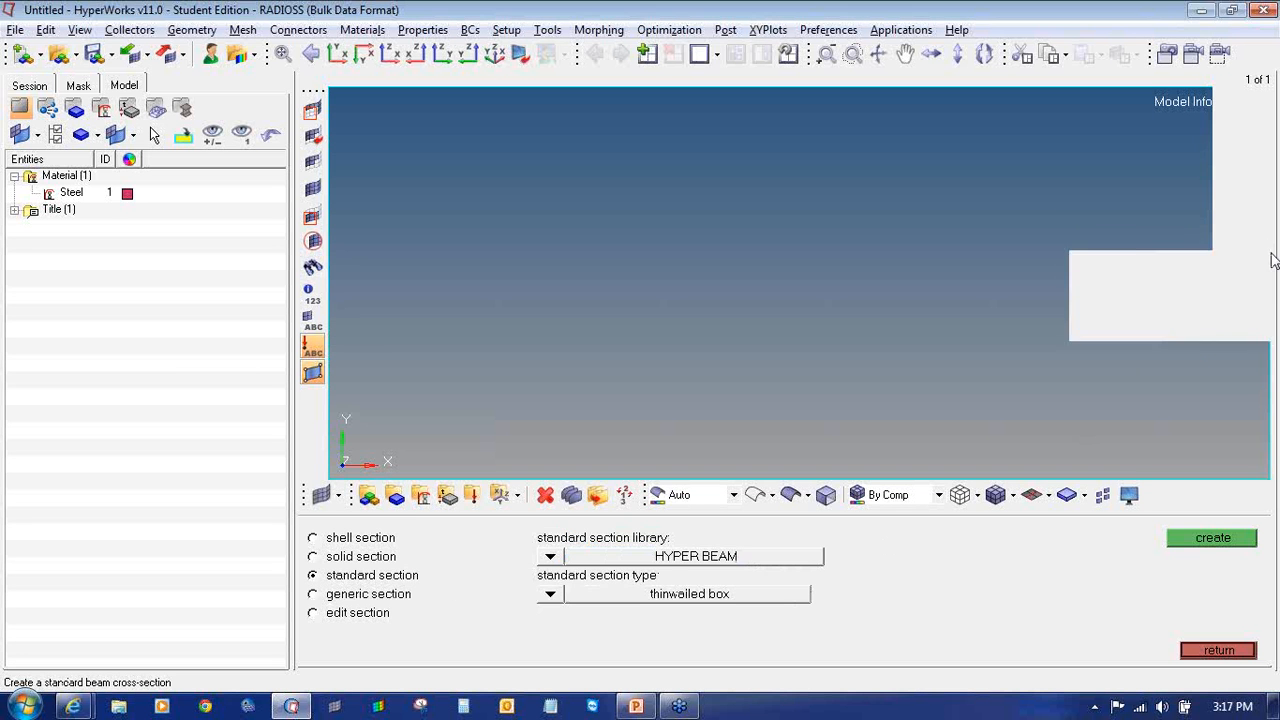
{"action": "left_click", "coordinate": [1235, 269]}
{"action": "mouse_move", "coordinate": [431, 566]}
{"action": "left_mouse_down"}
{"action": "mouse_move", "coordinate": [332, 567]}
{"action": "mouse_move", "coordinate": [304, 585]}
{"action": "mouse_move", "coordinate": [410, 590]}
{"action": "mouse_move", "coordinate": [434, 562]}
{"action": "left_mouse_up"}
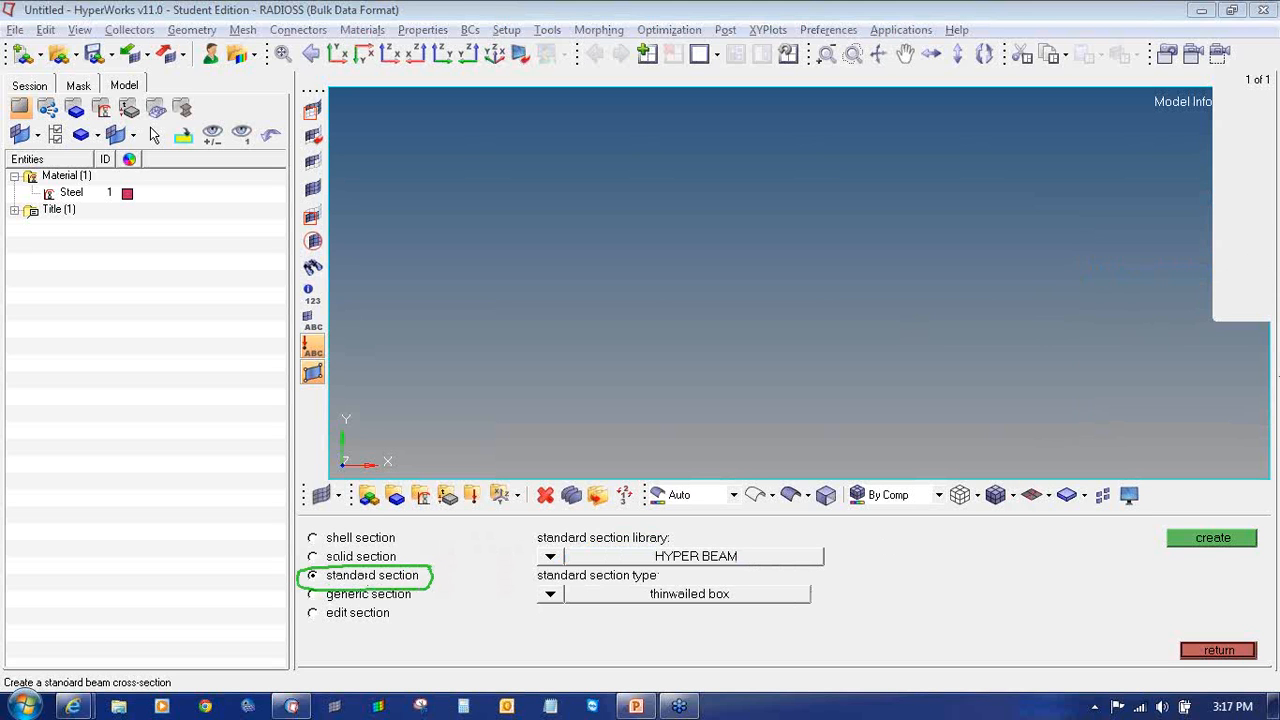
{"action": "left_click", "coordinate": [1266, 240]}
{"action": "left_click", "coordinate": [1234, 256]}
{"action": "left_click", "coordinate": [1264, 242]}
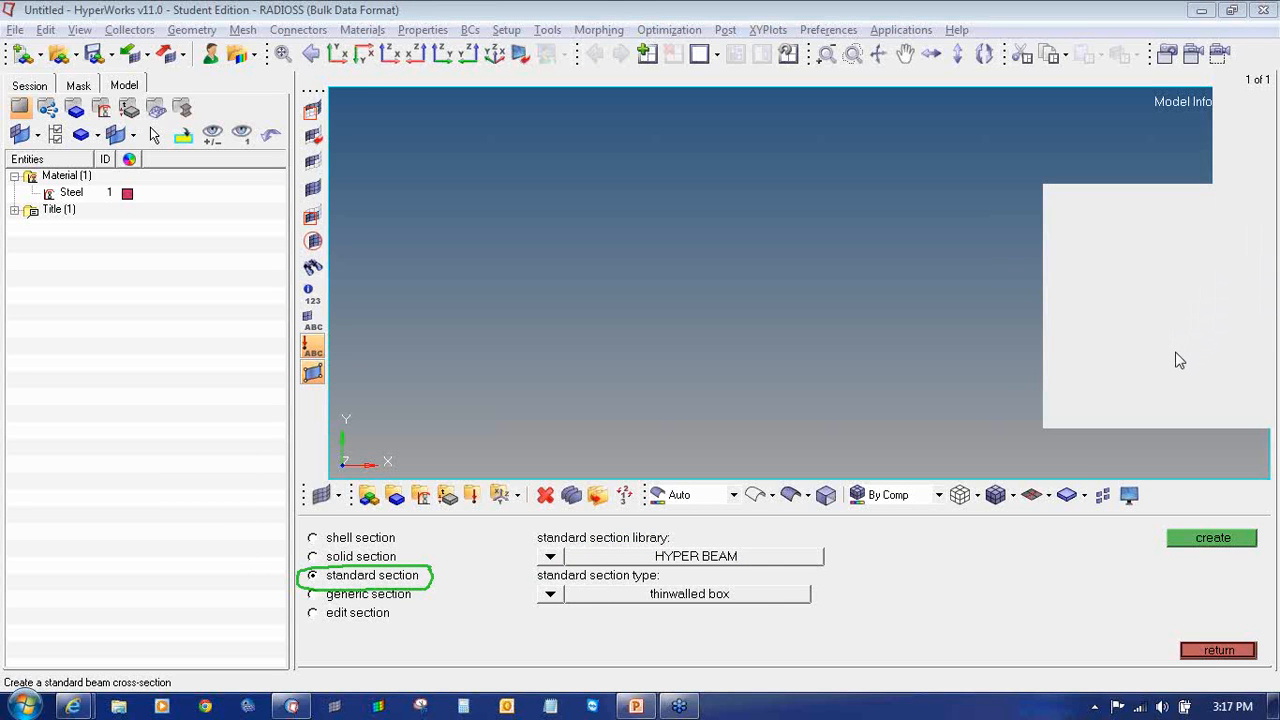
- Choose HYPER BEAM as the standard section library for the beam cross-section
{"action": "left_click", "coordinate": [550, 556]}
{"action": "left_click", "coordinate": [566, 558]}
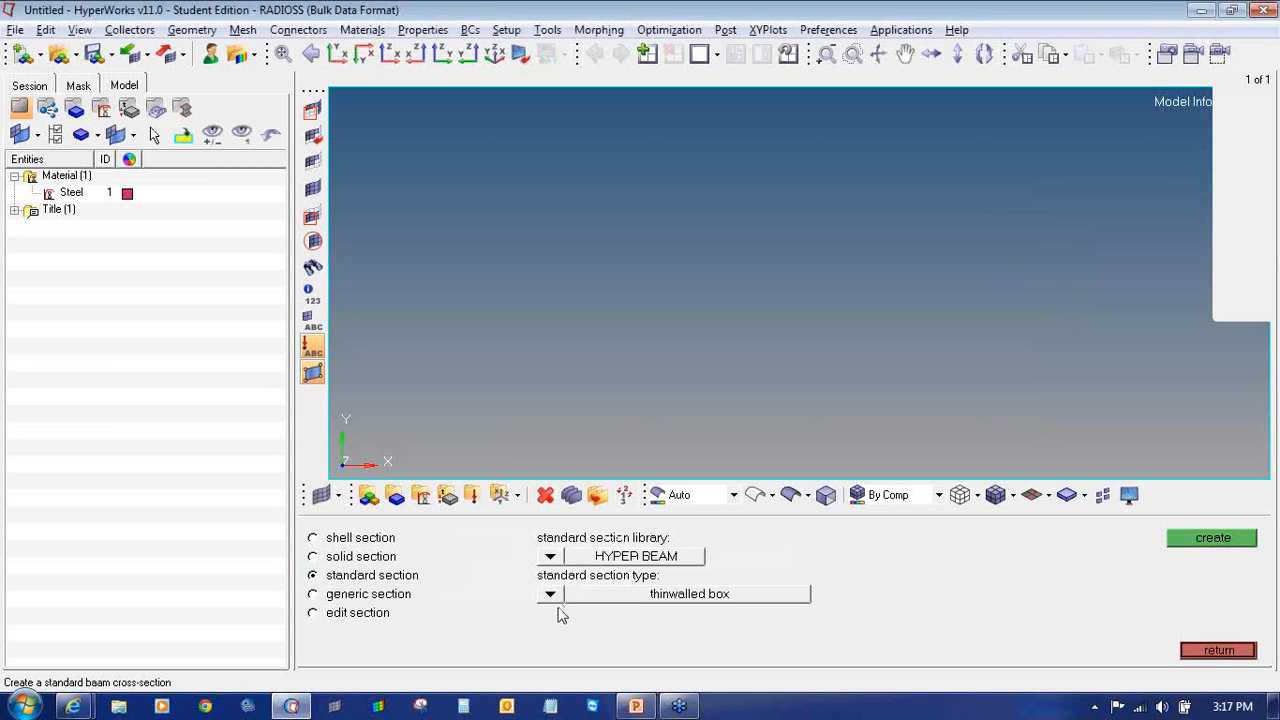
- Create a solid circle standard section and set its radius to 25
{"action": "left_click", "coordinate": [551, 595]}
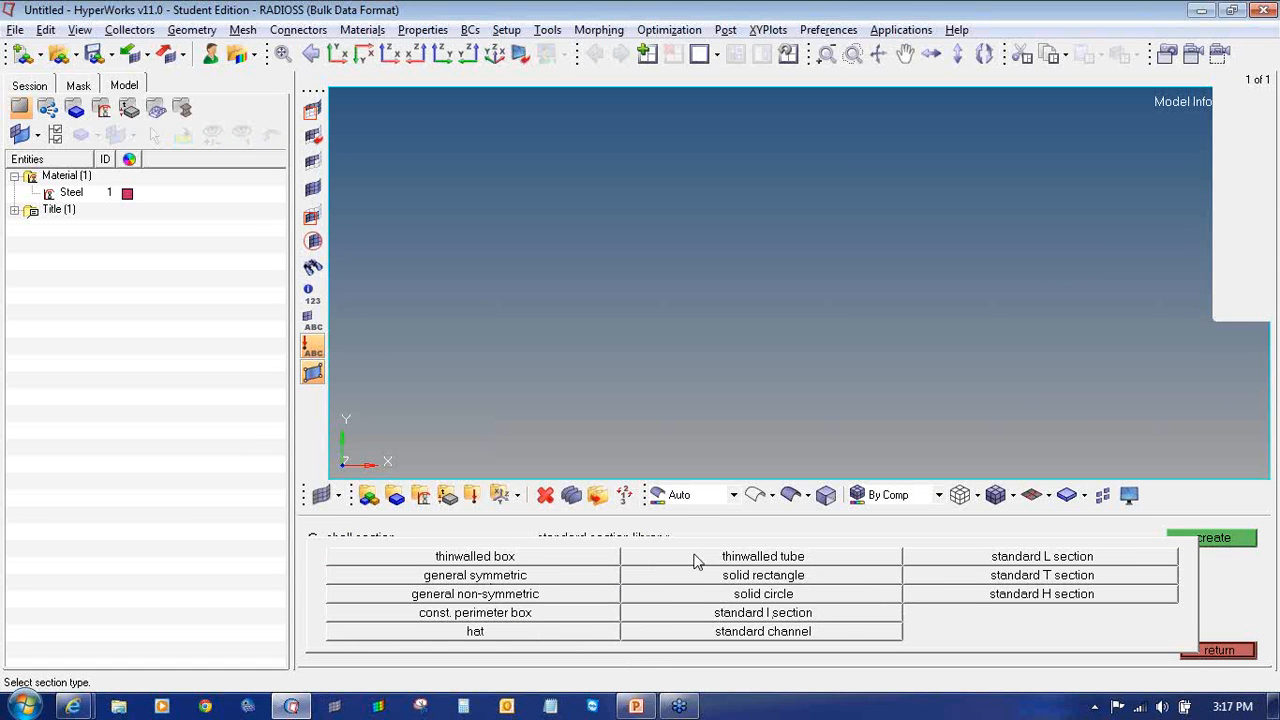
{"action": "left_click", "coordinate": [760, 596]}
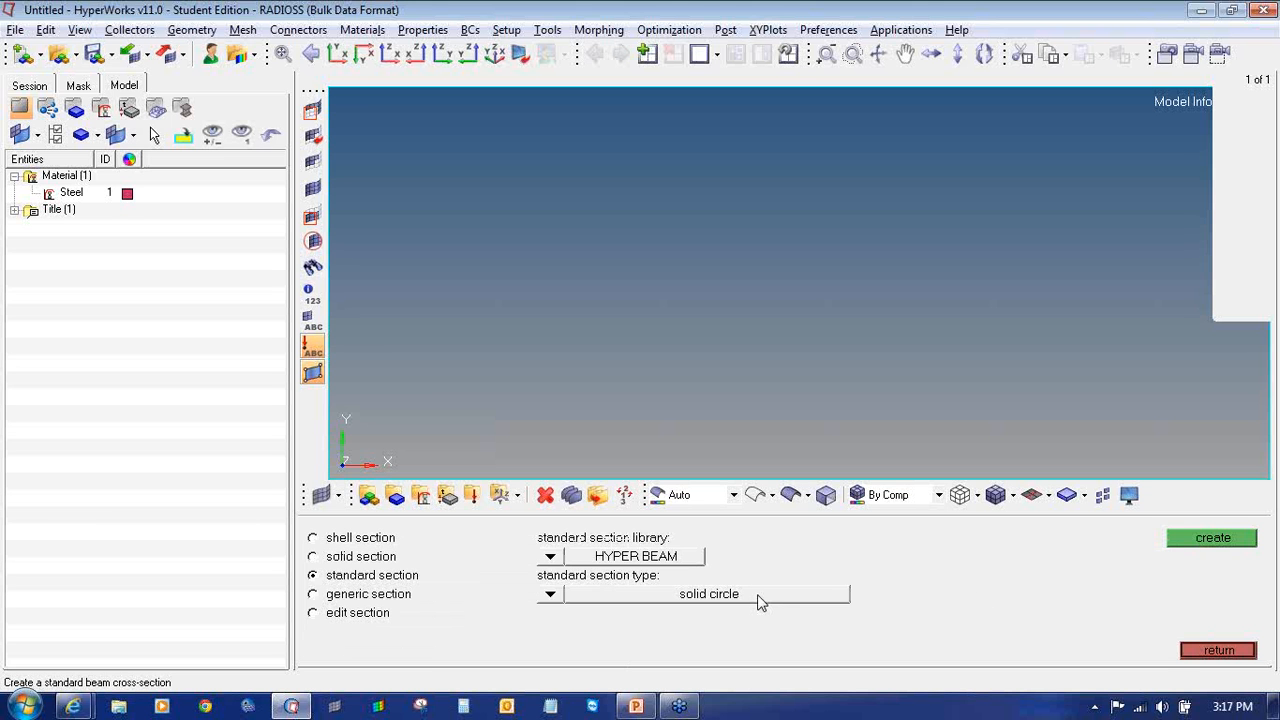
{"action": "left_click", "coordinate": [1183, 538]}
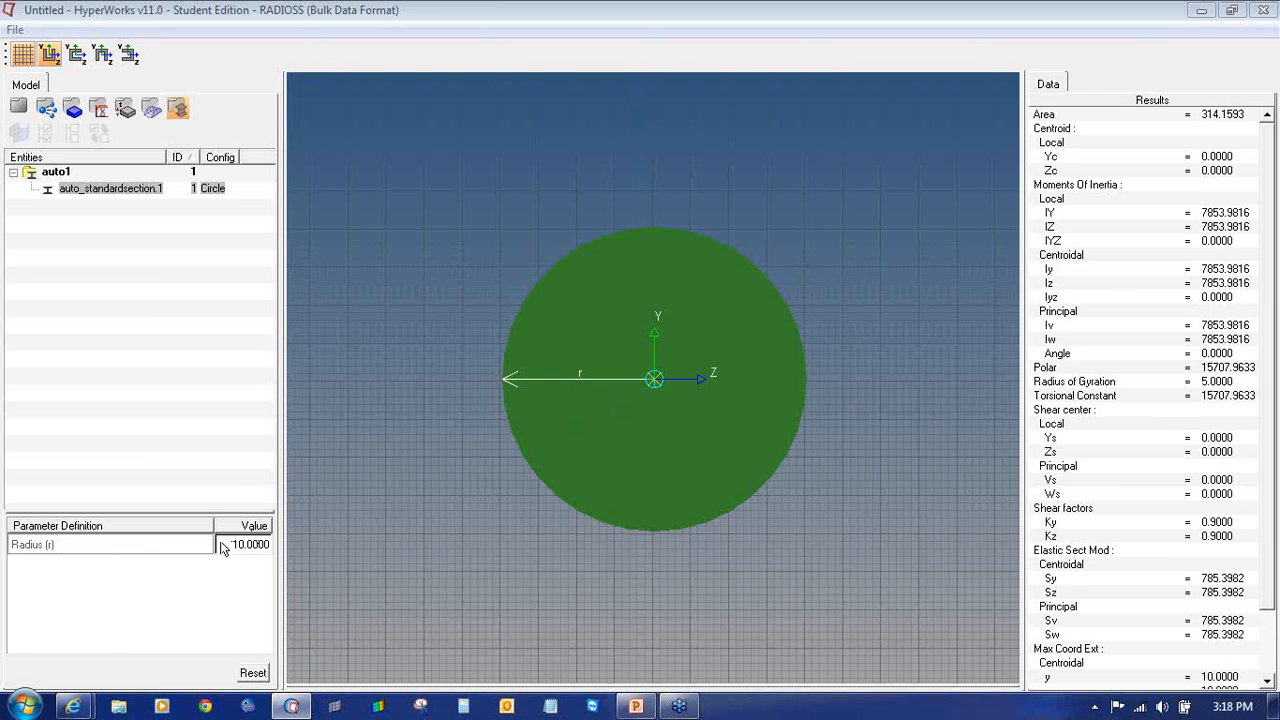
{"action": "left_click_drag", "start_coordinate": [223, 548], "coordinate": [282, 554]}
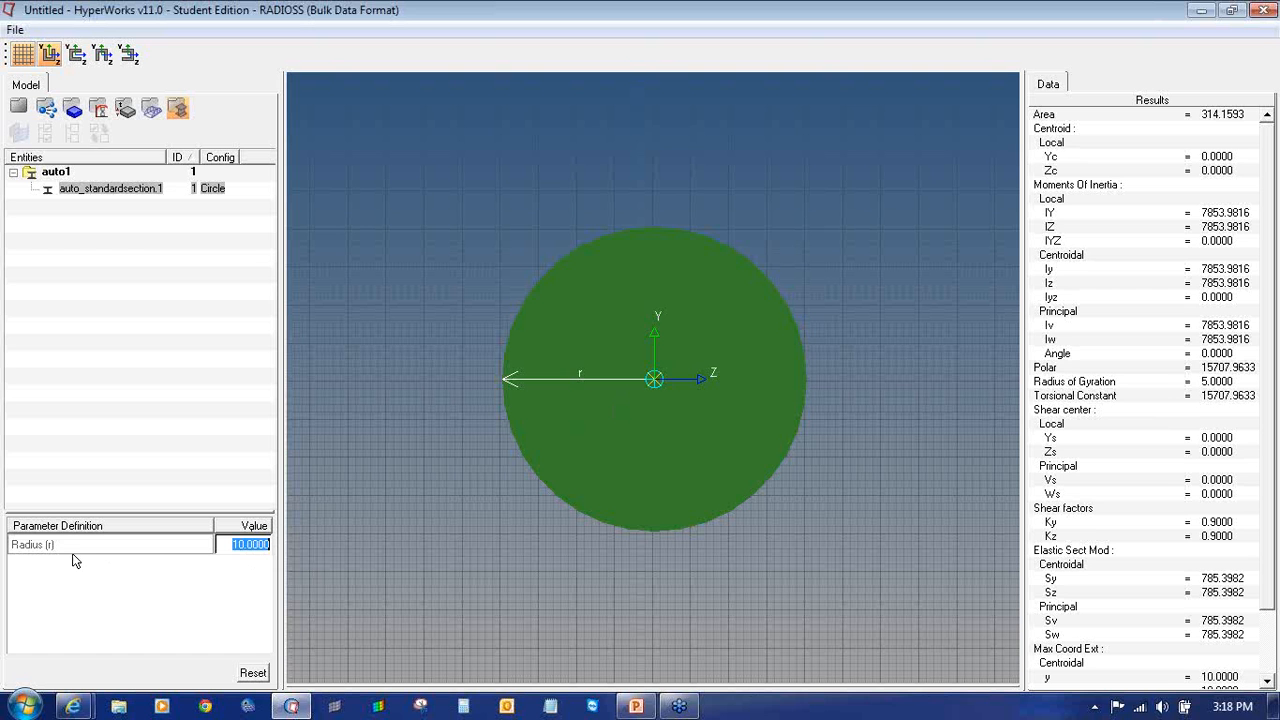
{"action": "type", "text": "25"}
{"action": "key", "text": "Return"}
- Check the rod's diameter on the How to Create ROD Elements slide in PowerPoint, and return to HyperWorks
{"action": "left_click", "coordinate": [635, 706]}
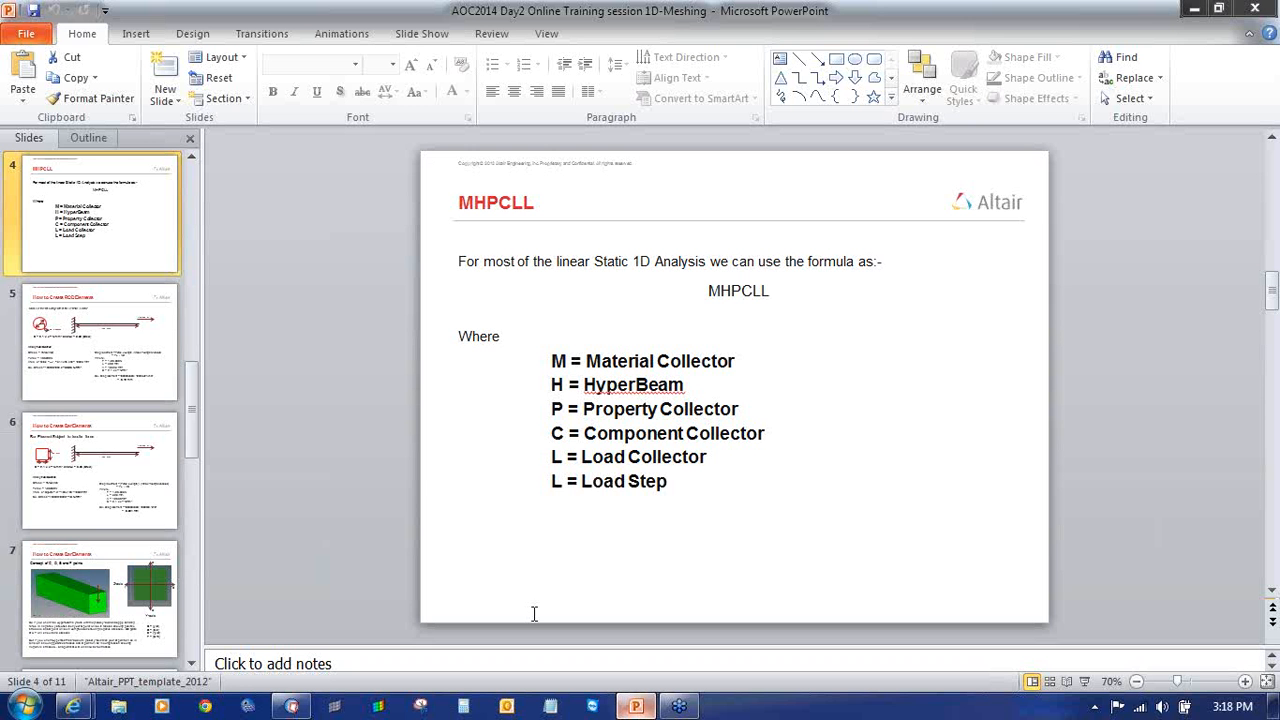
{"action": "left_click", "coordinate": [70, 328]}
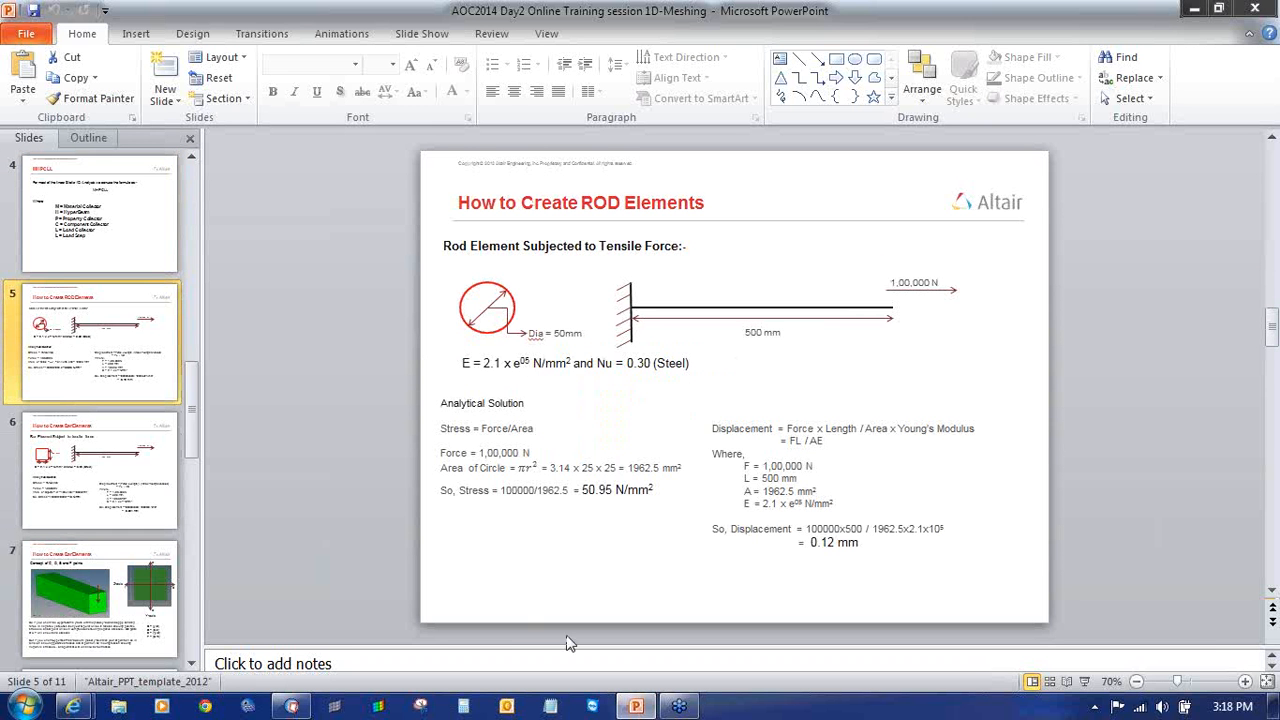
{"action": "left_click", "coordinate": [291, 706]}
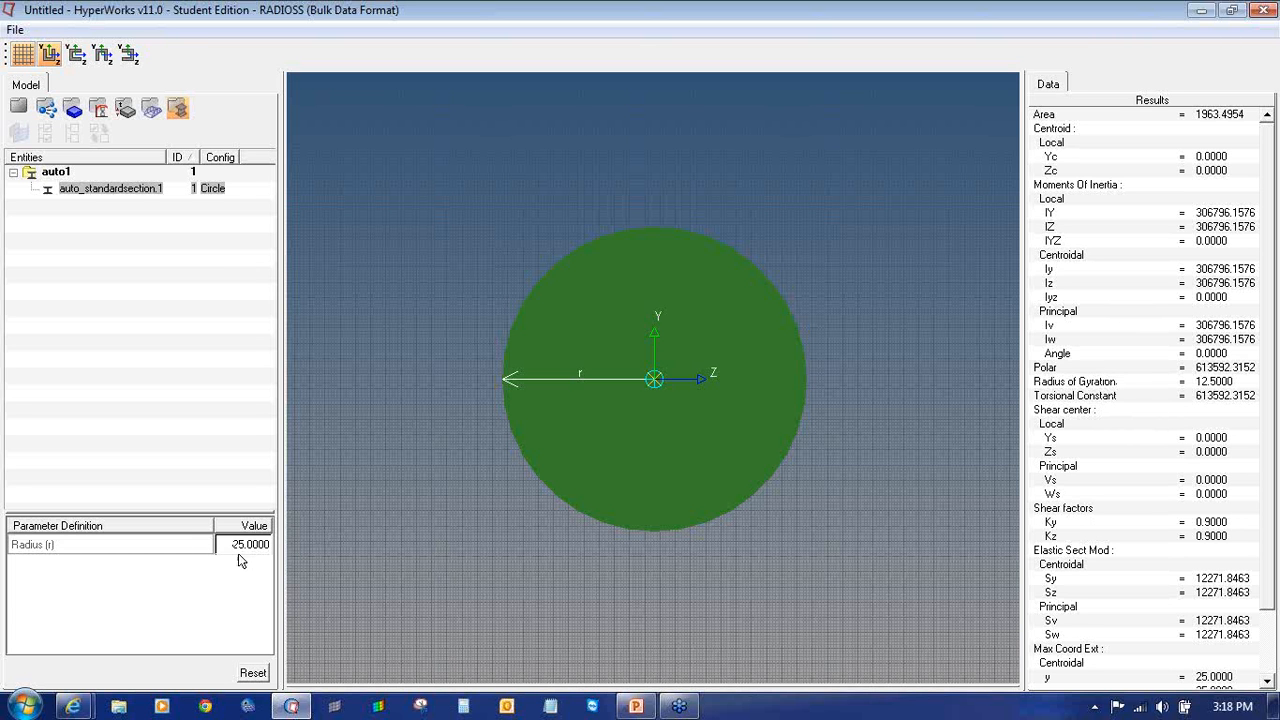
- Rename the circular beam section as circular_section_R_25
{"action": "right_click", "coordinate": [89, 191]}
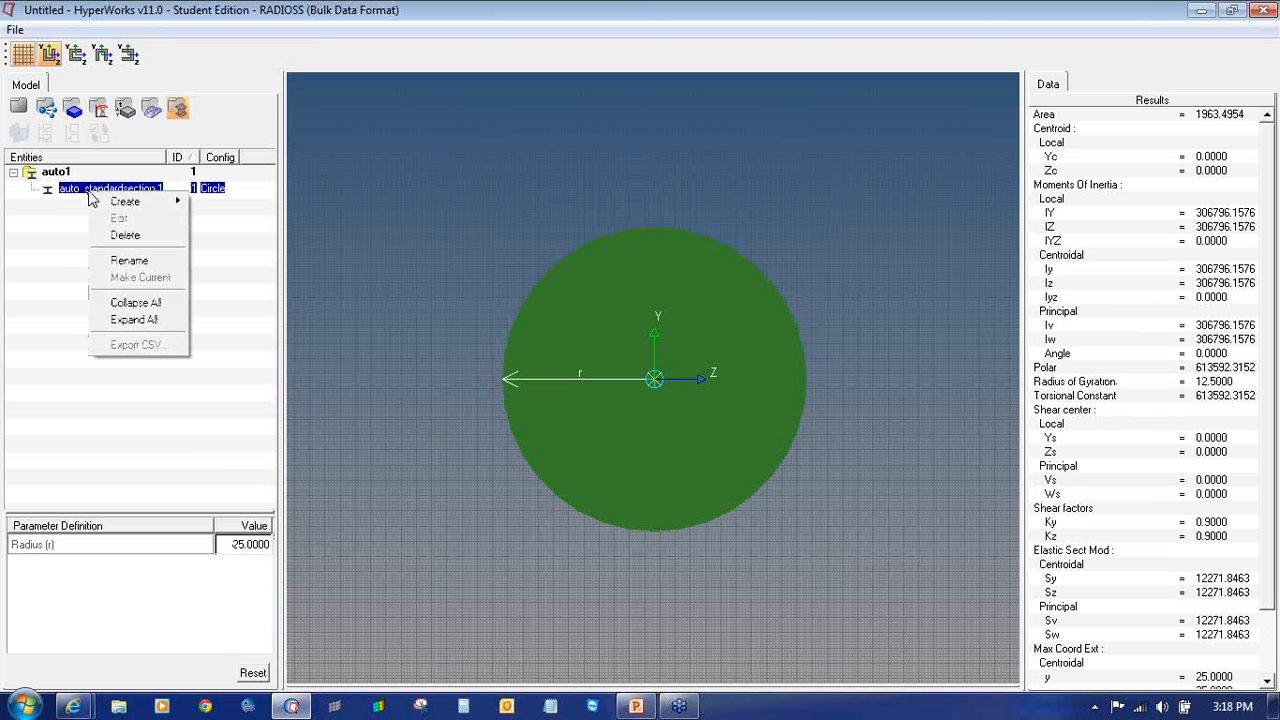
{"action": "left_click", "coordinate": [128, 260]}
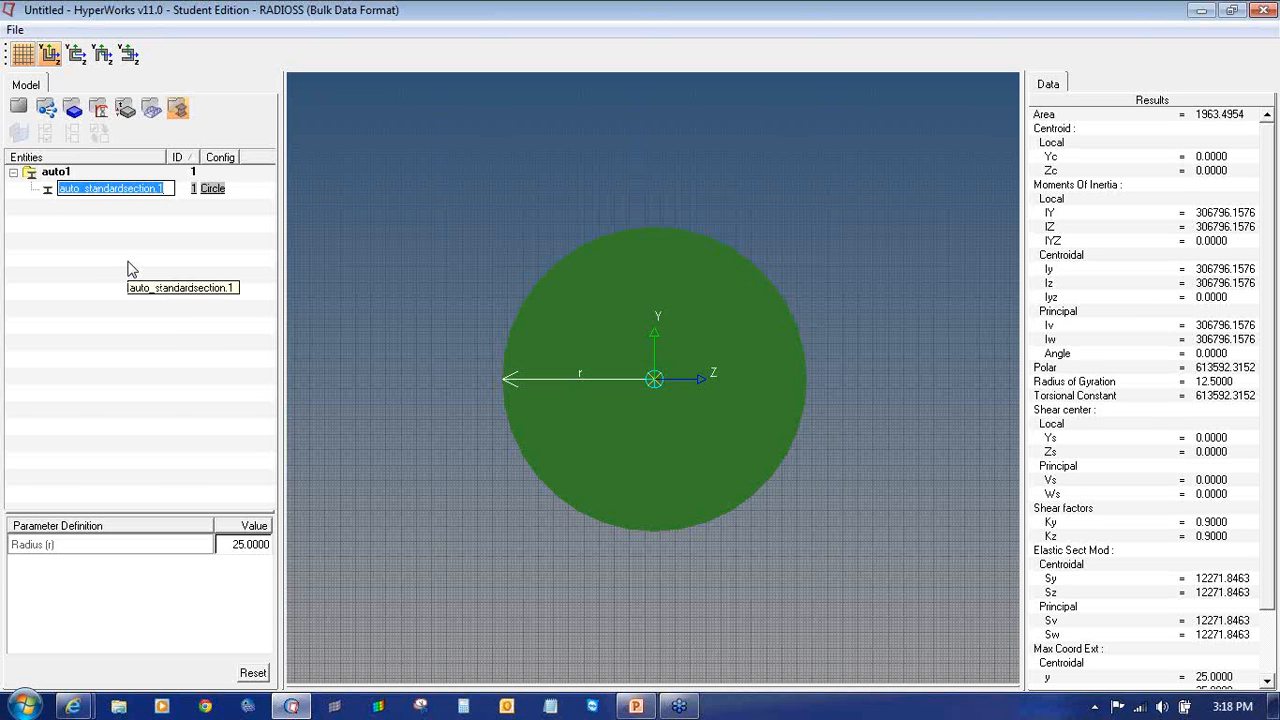
{"action": "type", "text": "circu"}
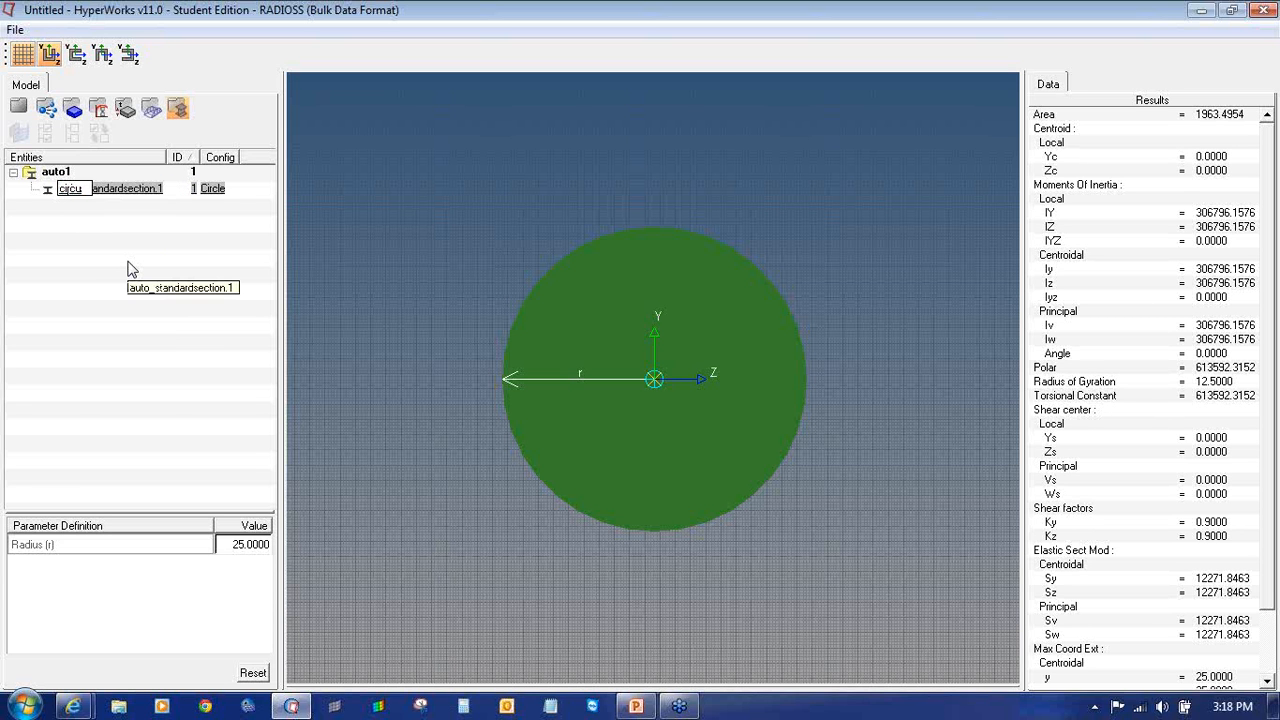
{"action": "type", "text": "lar_section"}
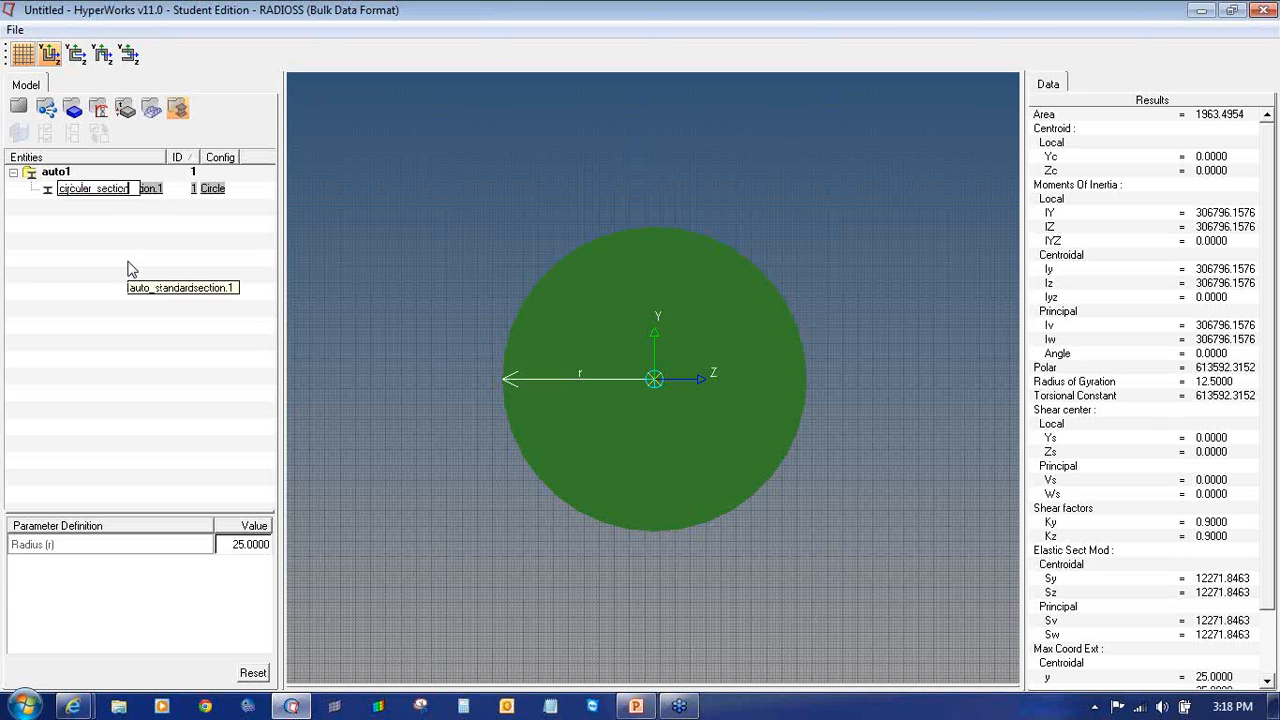
{"action": "type", "text": "_R_25"}
{"action": "key", "text": "Return"}
{"action": "left_click", "coordinate": [132, 269]}
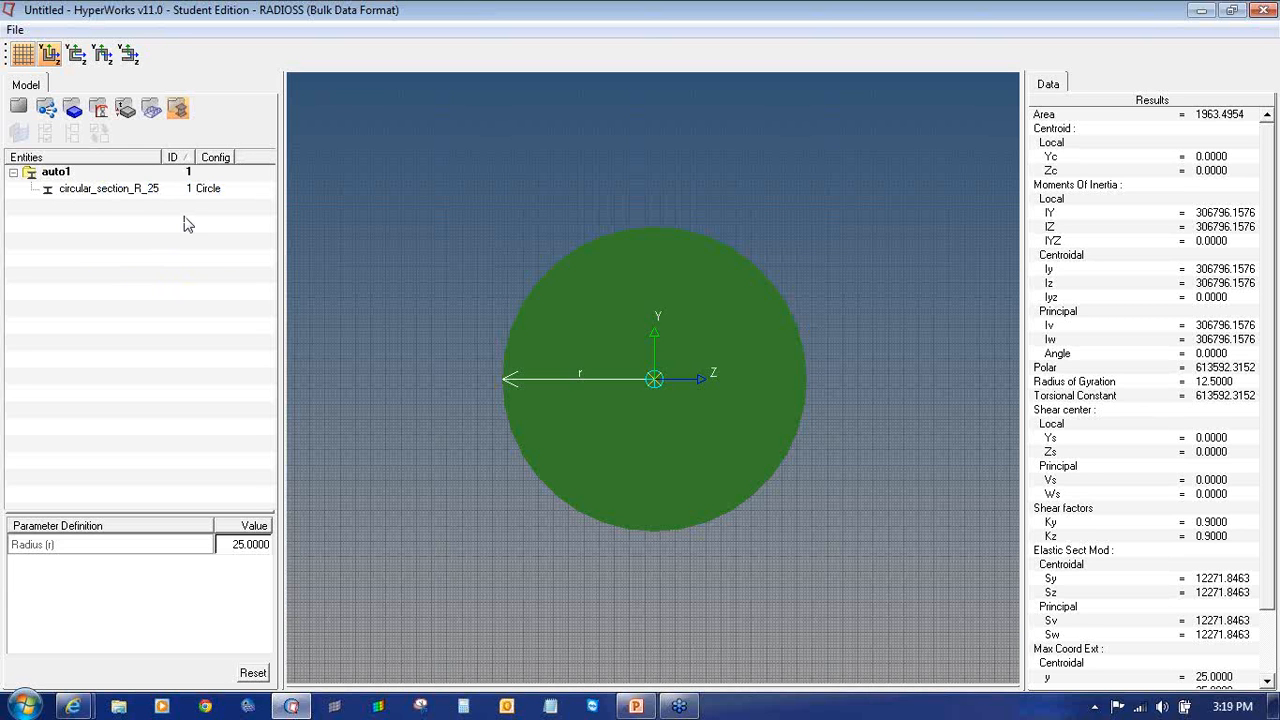
- Leave the section editor and the HyperBeam tool, and expand the Beam Section folder in the model tree
{"action": "left_click", "coordinate": [25, 112]}
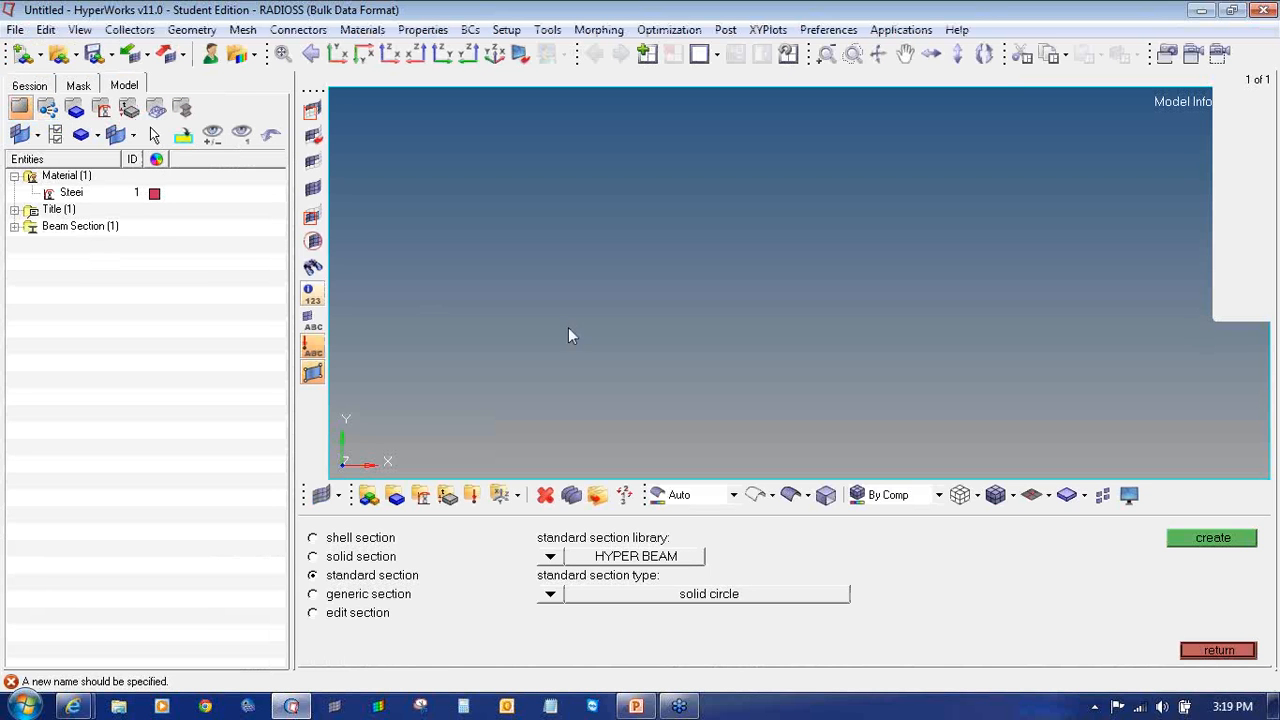
{"action": "left_click", "coordinate": [1216, 651]}
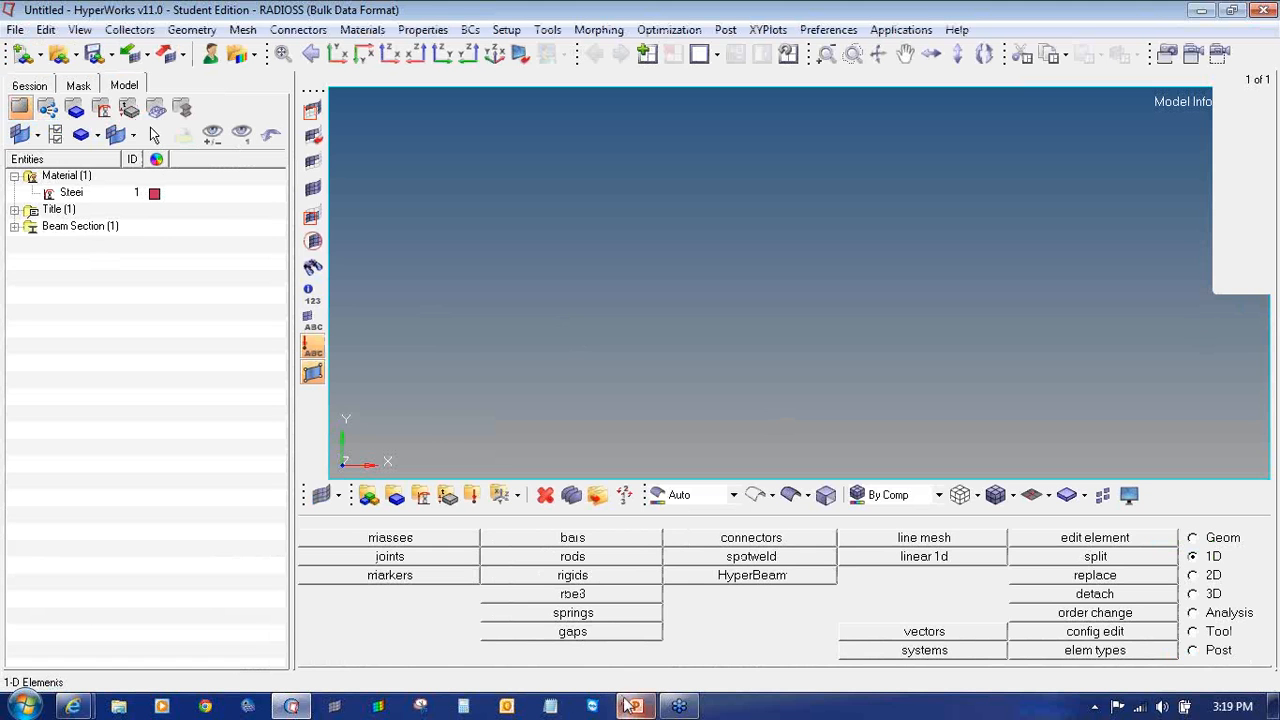
{"action": "left_click", "coordinate": [14, 226]}
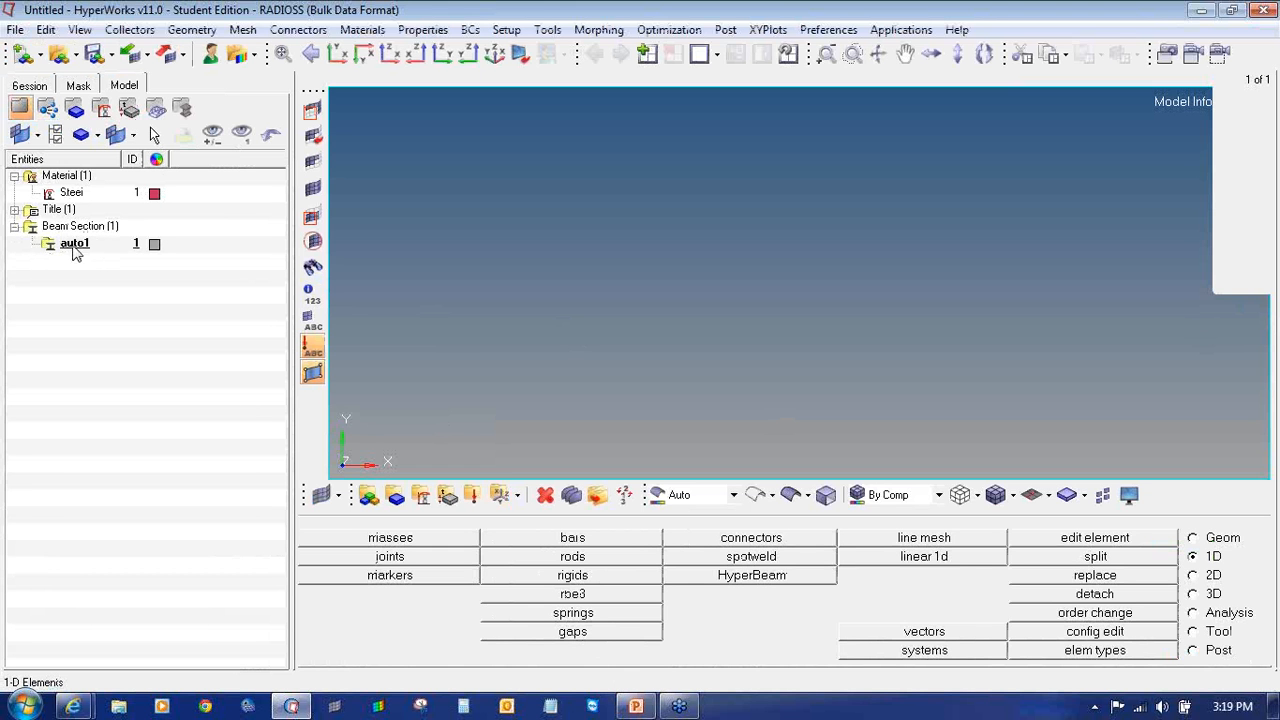
- Consult the MHPCLL slide in PowerPoint for the next collector, and return to HyperWorks
{"action": "left_click", "coordinate": [635, 706]}
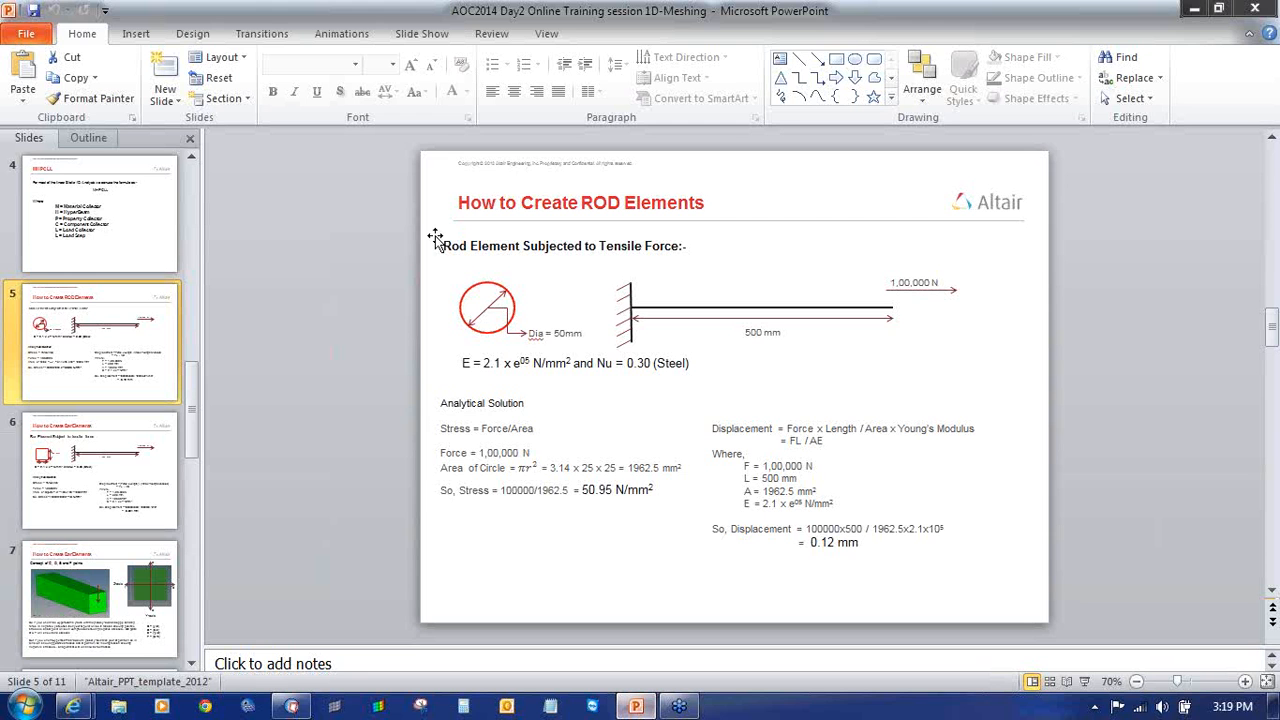
{"action": "left_click", "coordinate": [176, 268]}
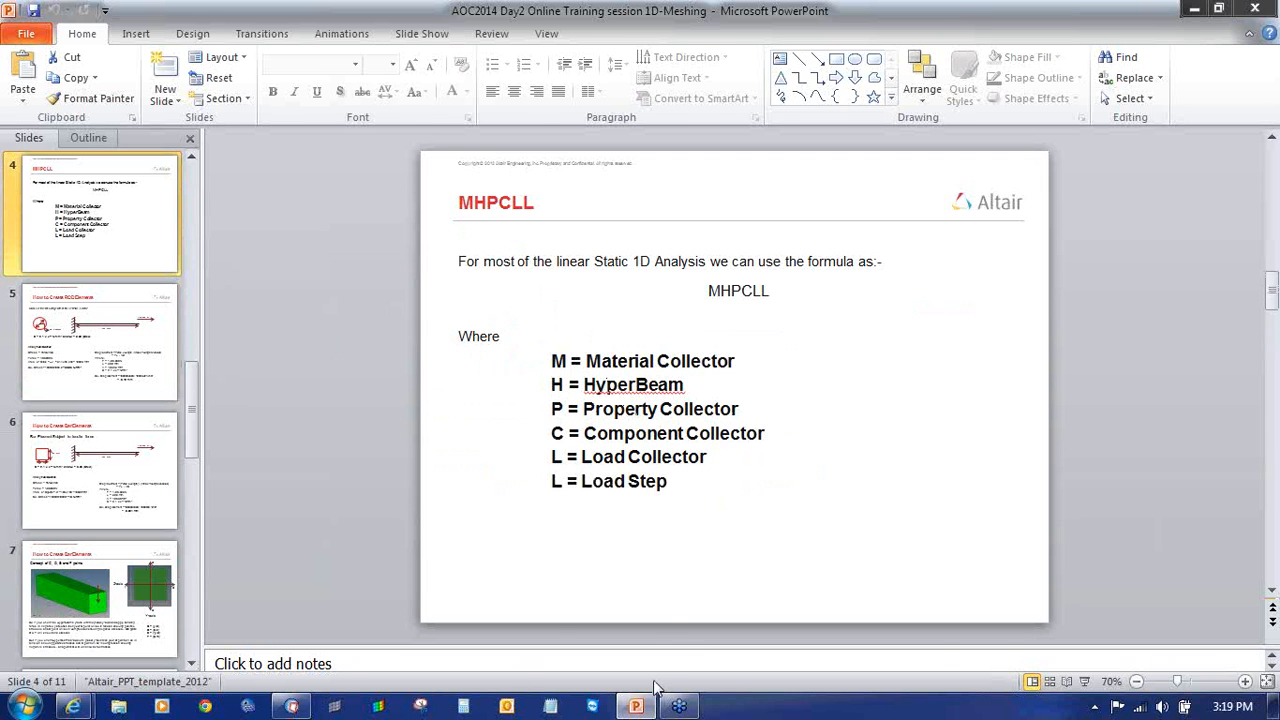
{"action": "left_click", "coordinate": [291, 706]}
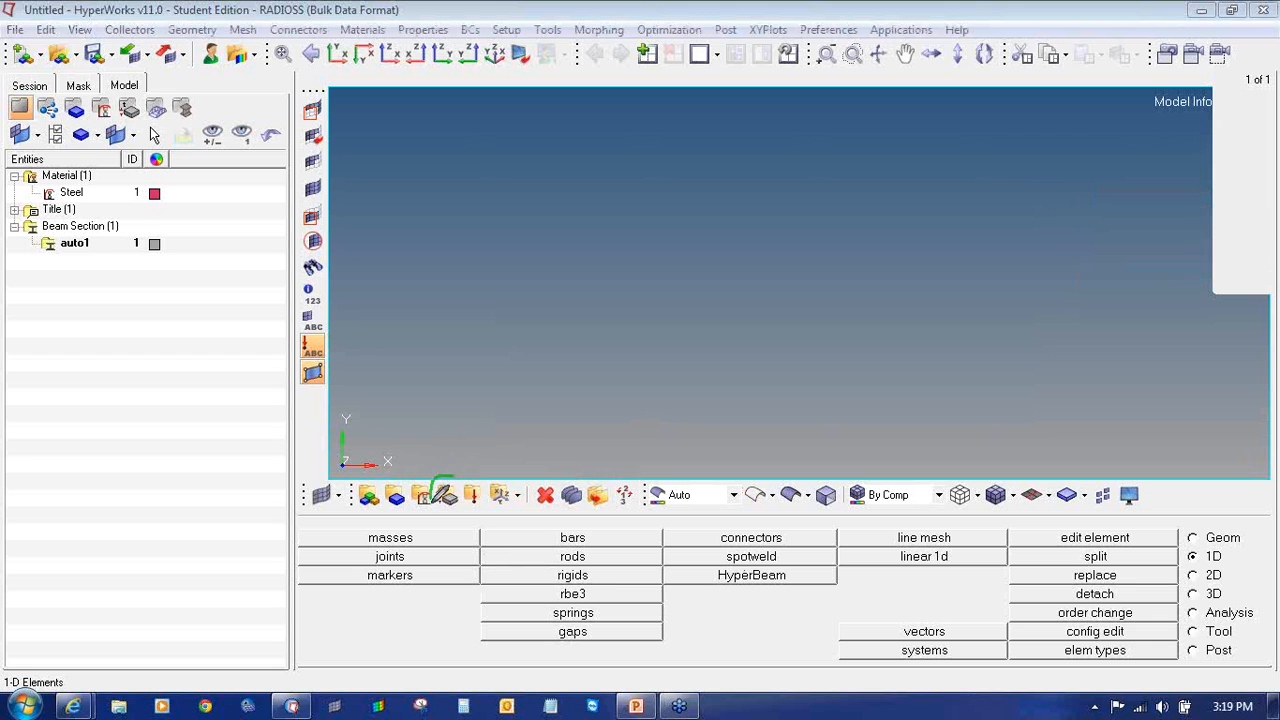
{"action": "left_click_drag", "start_coordinate": [464, 504], "coordinate": [456, 476]}
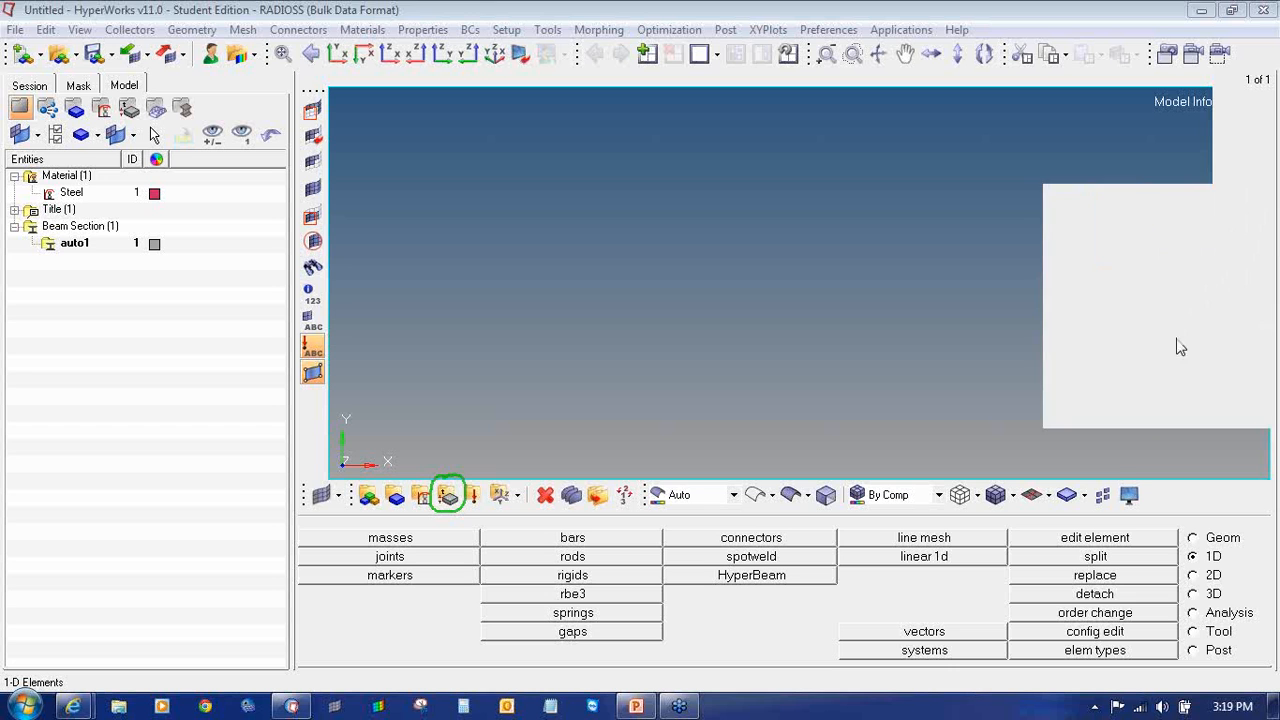
{"action": "right_click", "coordinate": [1180, 345]}
{"action": "left_click", "coordinate": [1183, 343]}
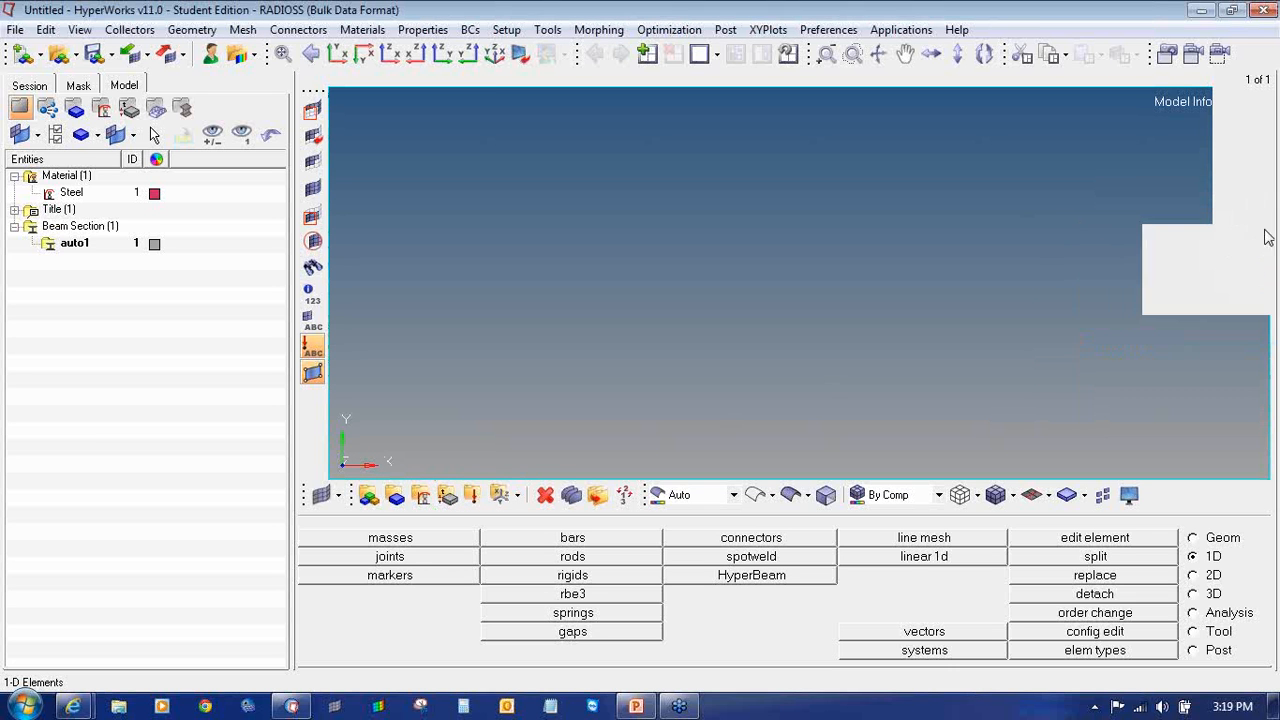
- Start a new property collector named Circular_section_rod with an orange color
{"action": "left_click", "coordinate": [449, 497]}
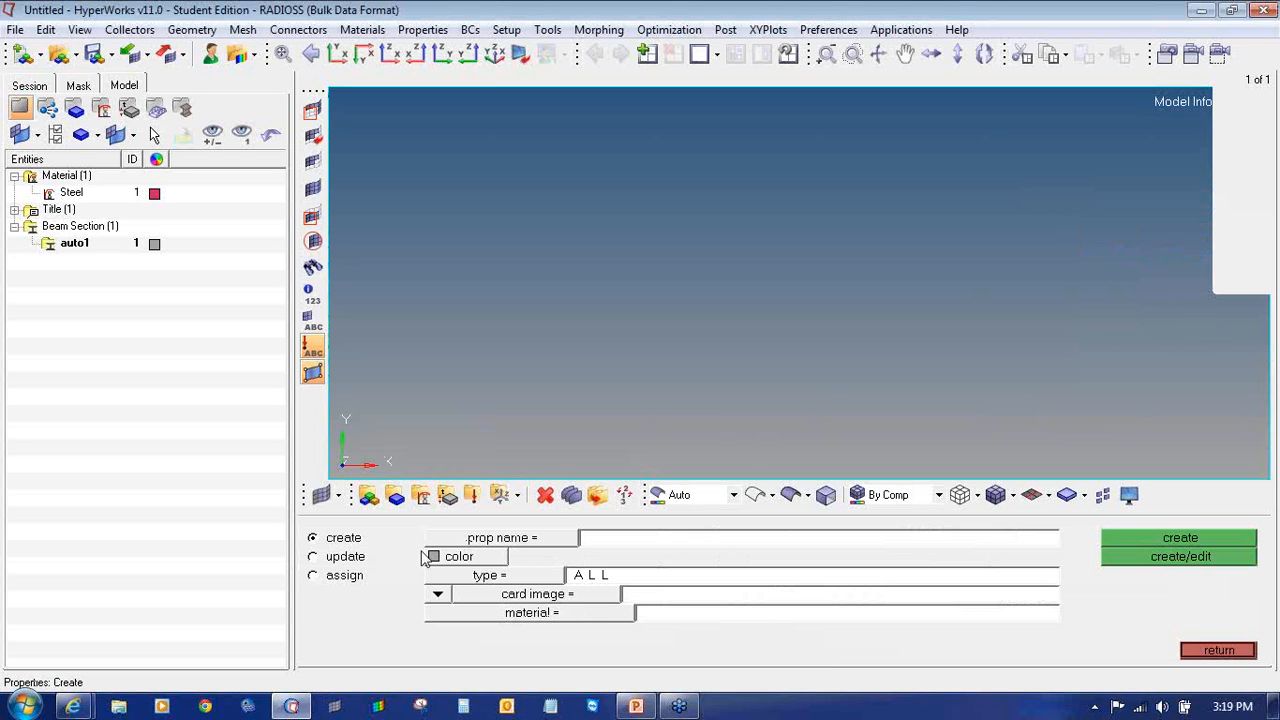
{"action": "left_click", "coordinate": [606, 538]}
{"action": "type", "text": "Circular_section_rod"}
{"action": "left_click", "coordinate": [482, 560]}
{"action": "left_click", "coordinate": [468, 605]}
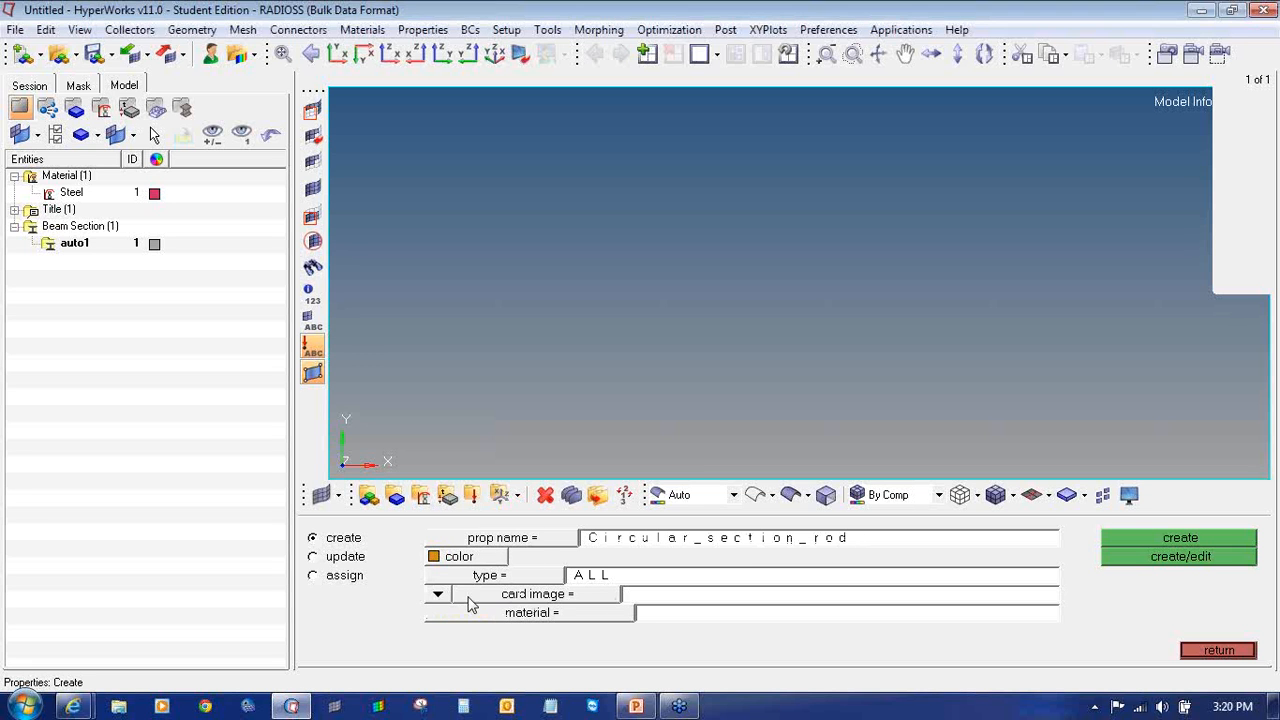
- Set the property's type to 1D and its card image to PROD
{"action": "left_click", "coordinate": [503, 577]}
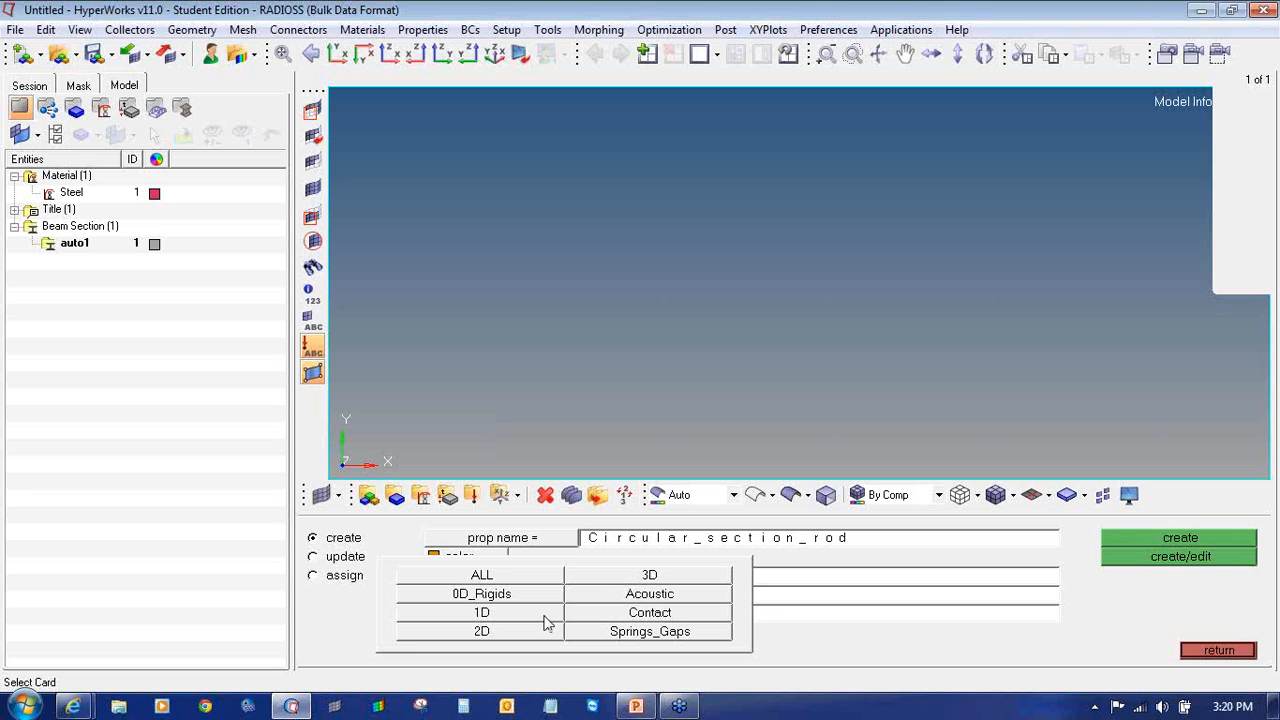
{"action": "left_click", "coordinate": [544, 615]}
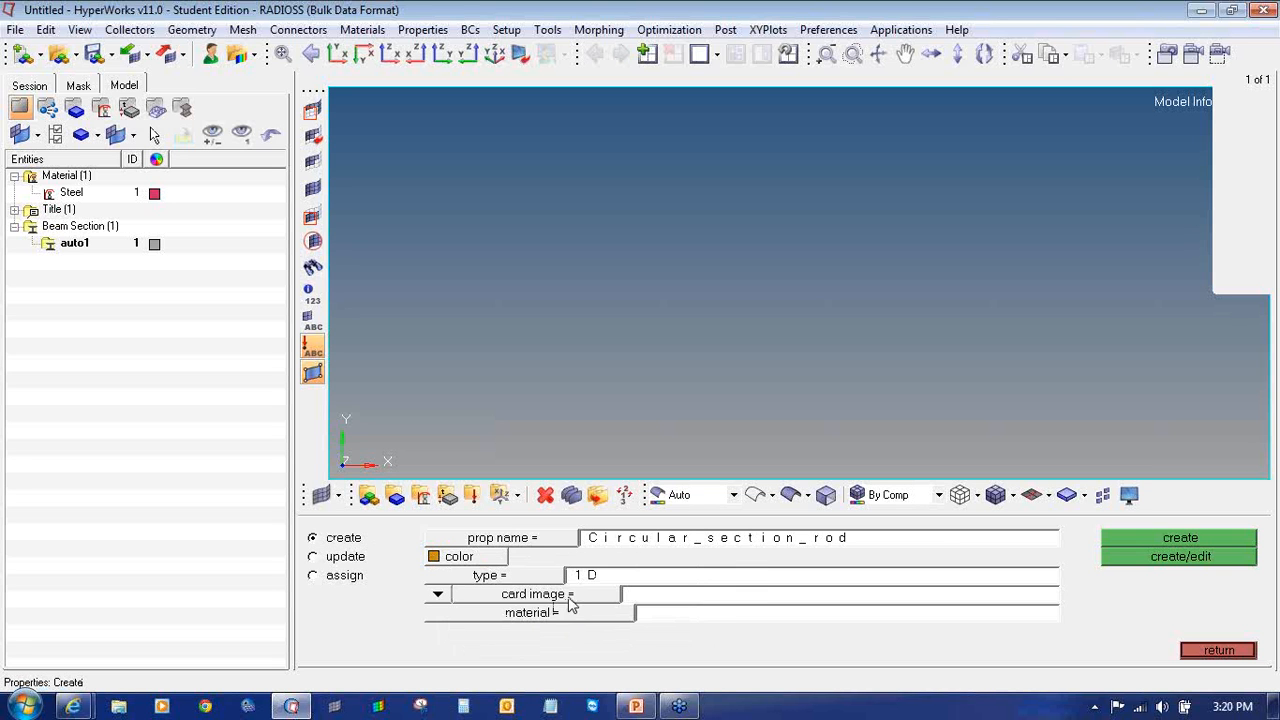
{"action": "left_click", "coordinate": [571, 593]}
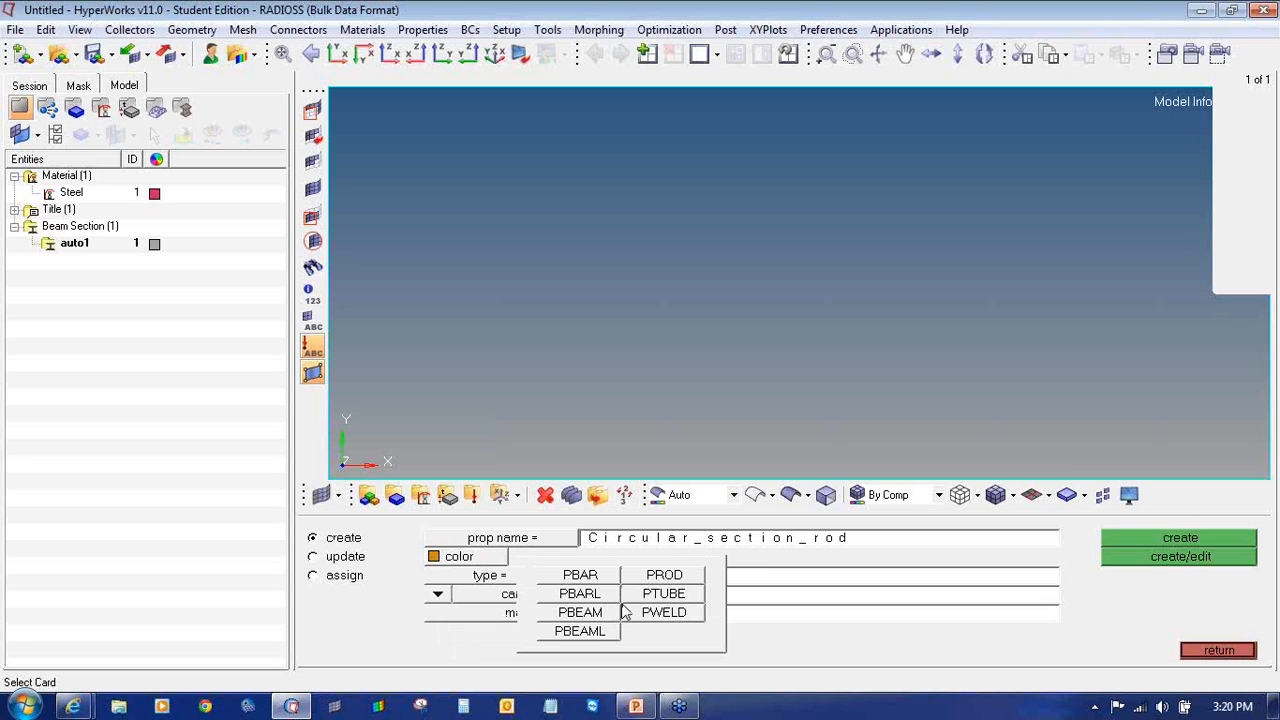
{"action": "left_click", "coordinate": [664, 575]}
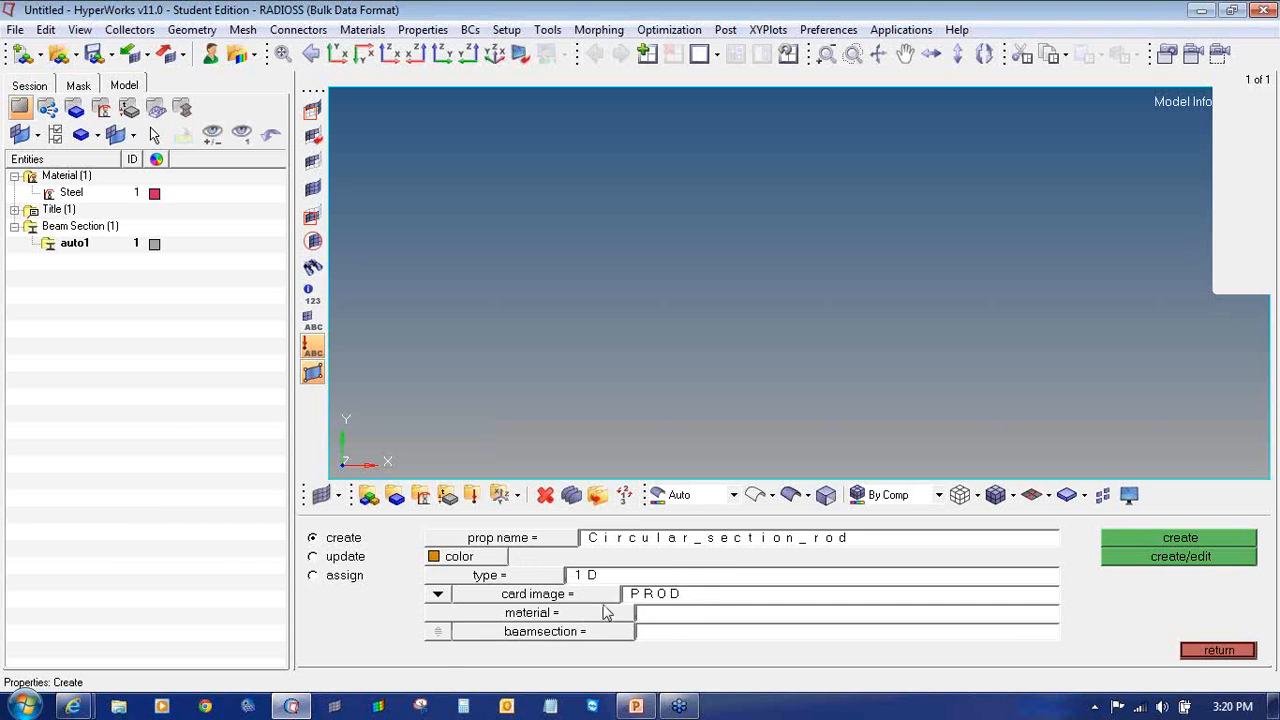
- Search the RADIOSS help in the browser for Prod, read the PROD entry's field descriptions and comments, and return to HyperWorks
{"action": "mouse_move", "coordinate": [73, 706]}
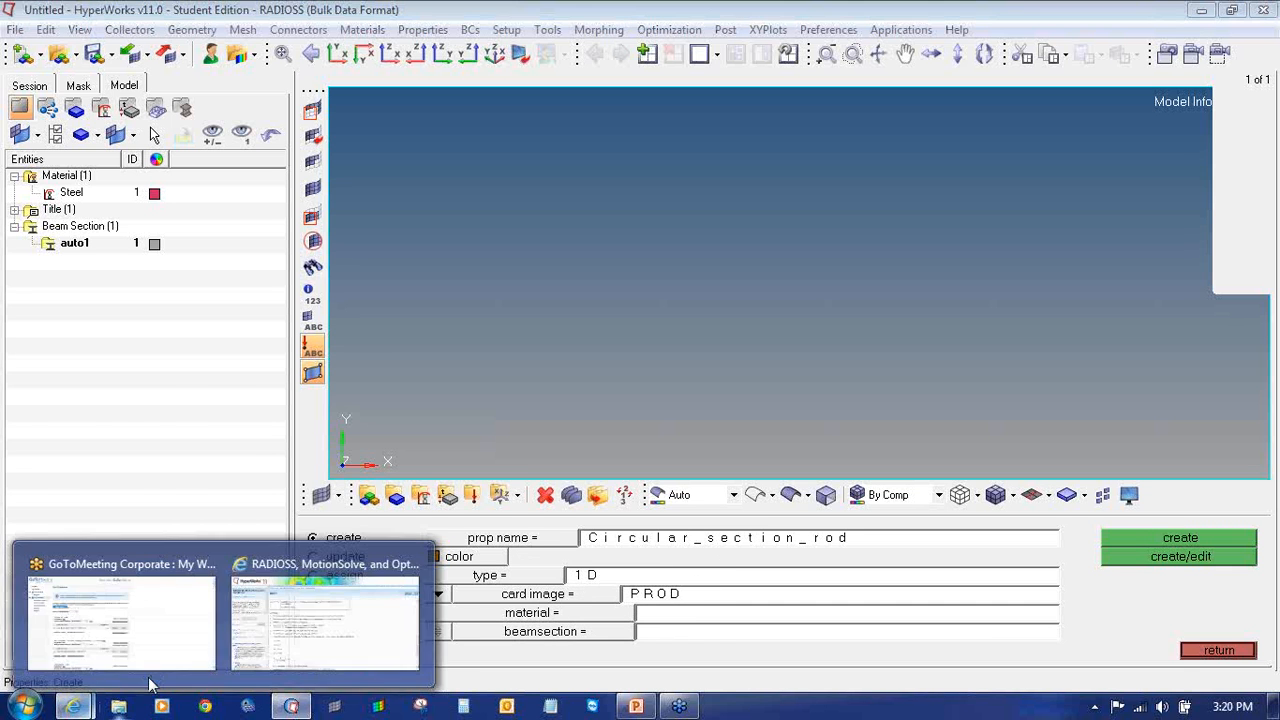
{"action": "left_click", "coordinate": [373, 614]}
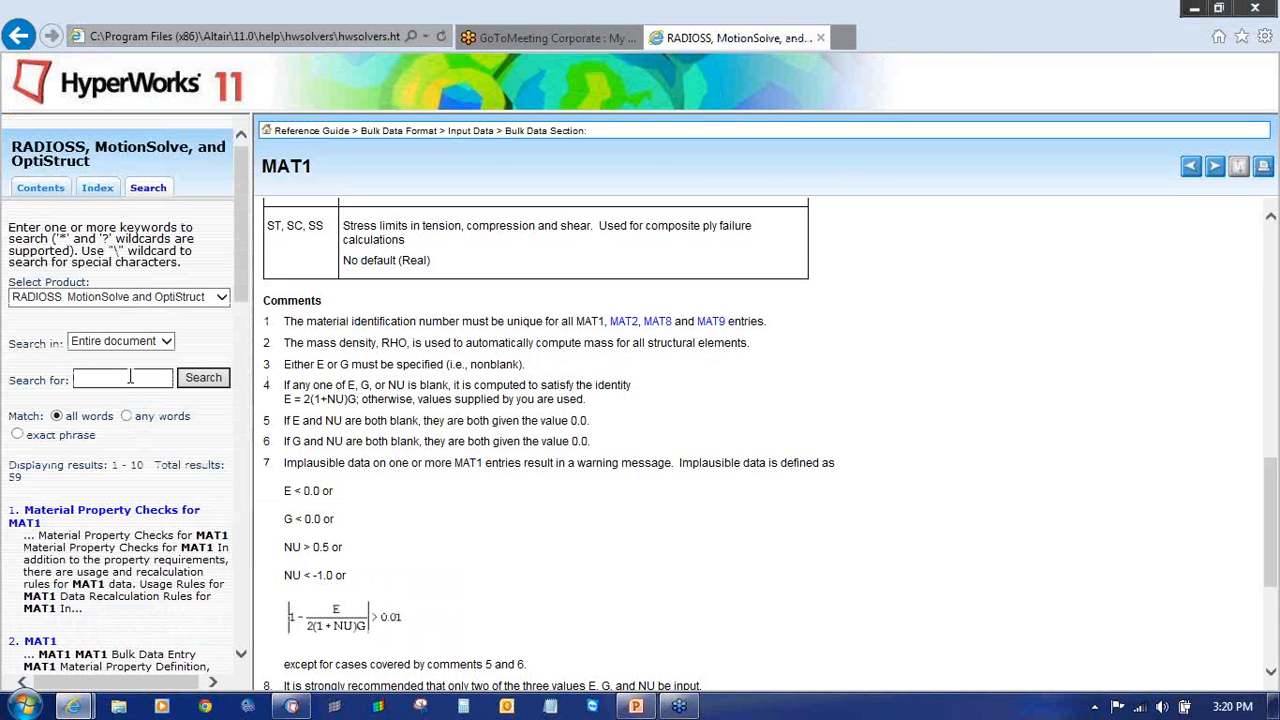
{"action": "left_click", "coordinate": [130, 377]}
{"action": "type", "text": "Prod"}
{"action": "key", "text": "Return"}
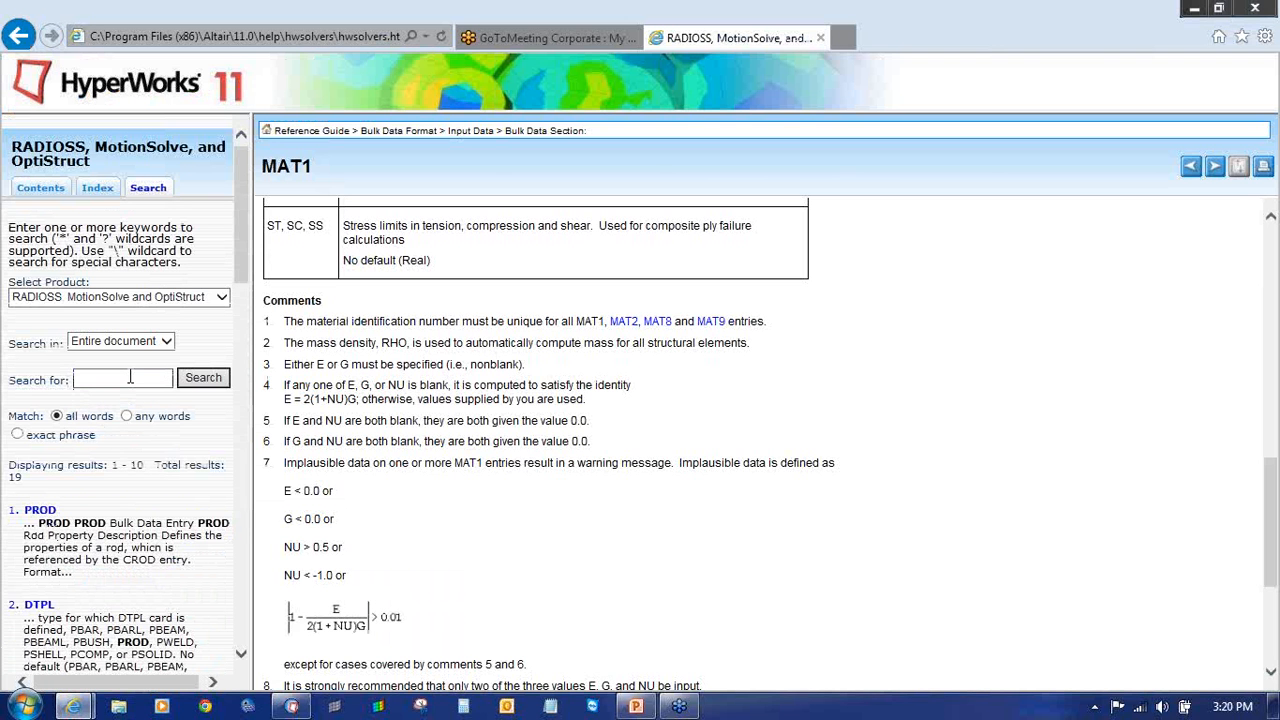
{"action": "left_click", "coordinate": [42, 510]}
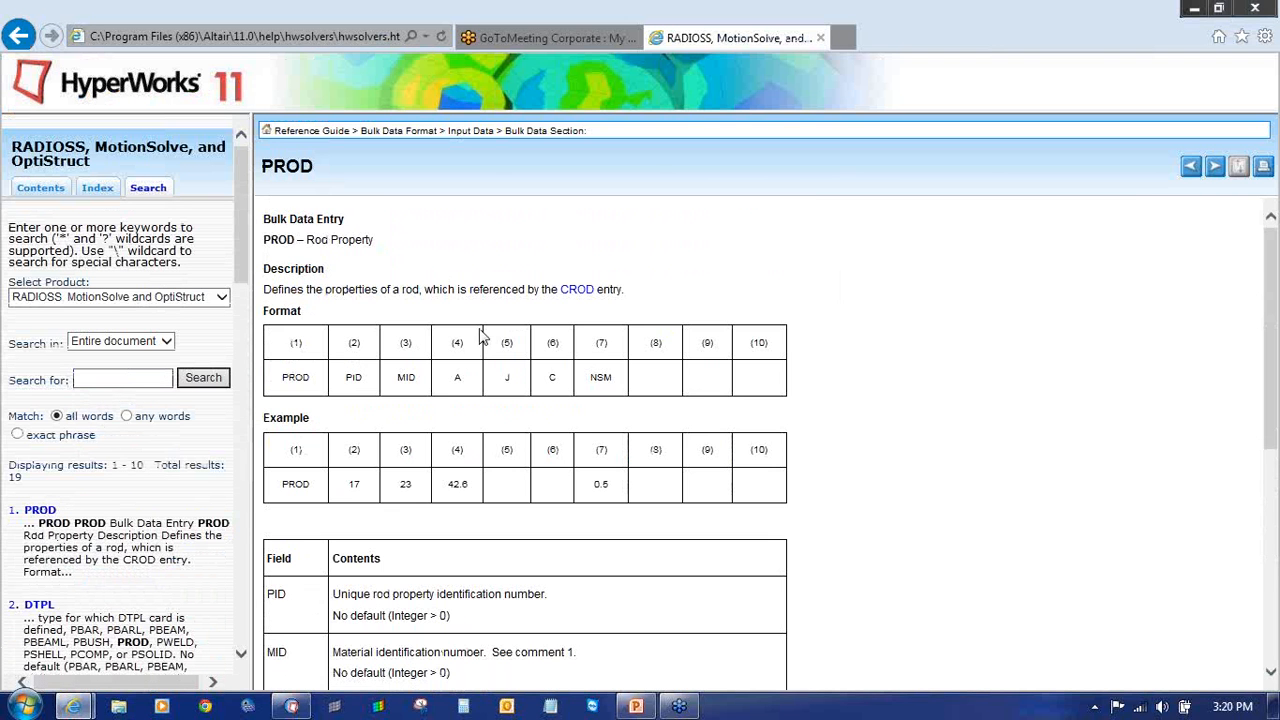
{"action": "scroll", "coordinate": [455, 490], "scroll_direction": "down", "scroll_amount": 5}
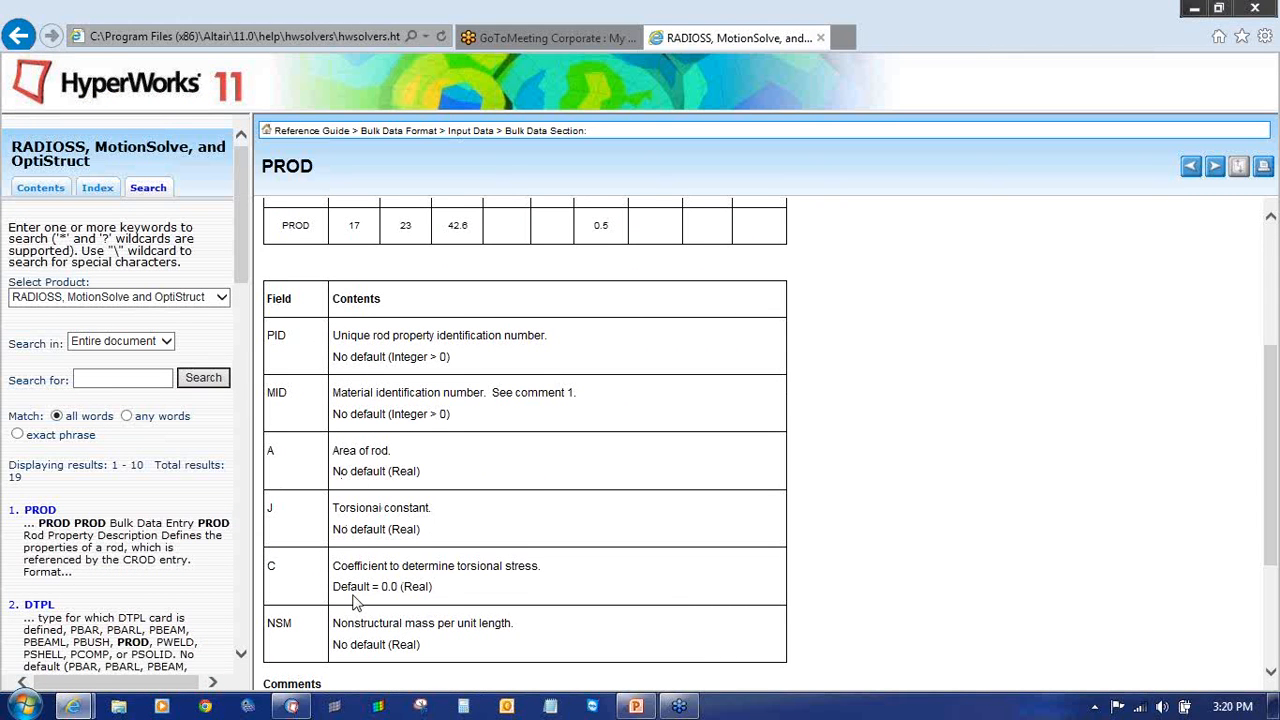
{"action": "scroll", "coordinate": [418, 586], "scroll_direction": "down", "scroll_amount": 2}
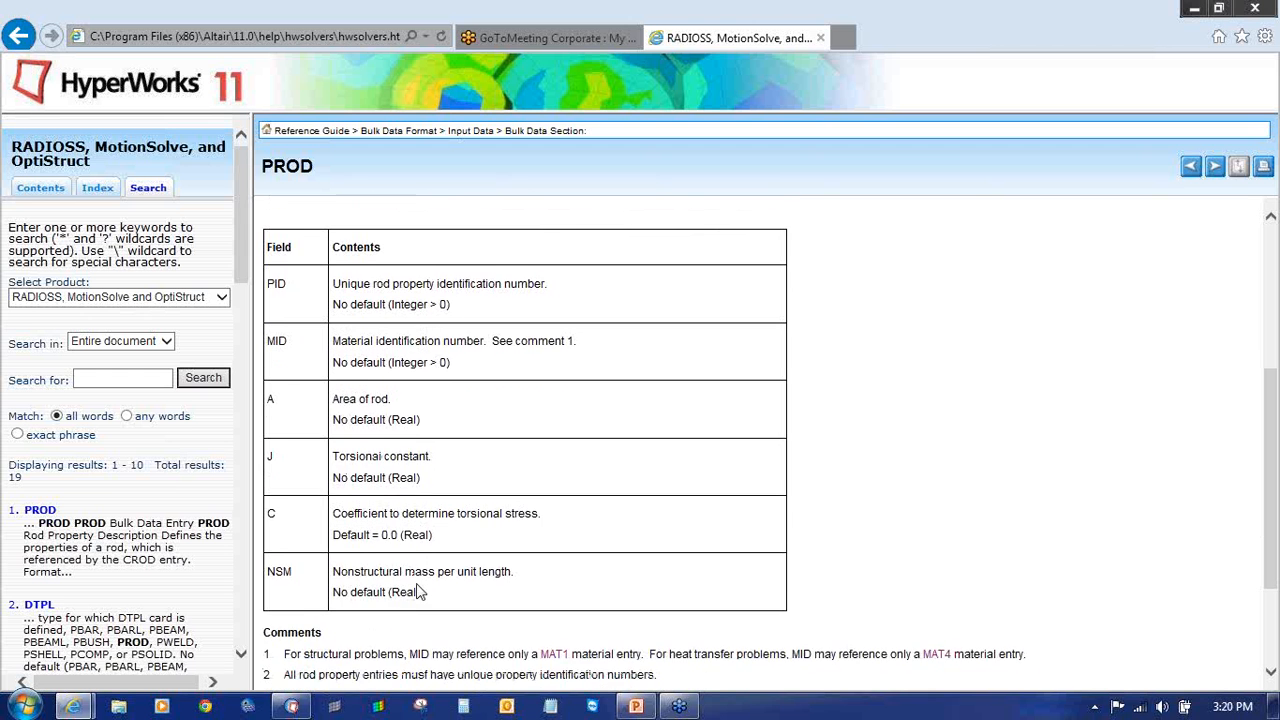
{"action": "scroll", "coordinate": [390, 447], "scroll_direction": "down", "scroll_amount": 2}
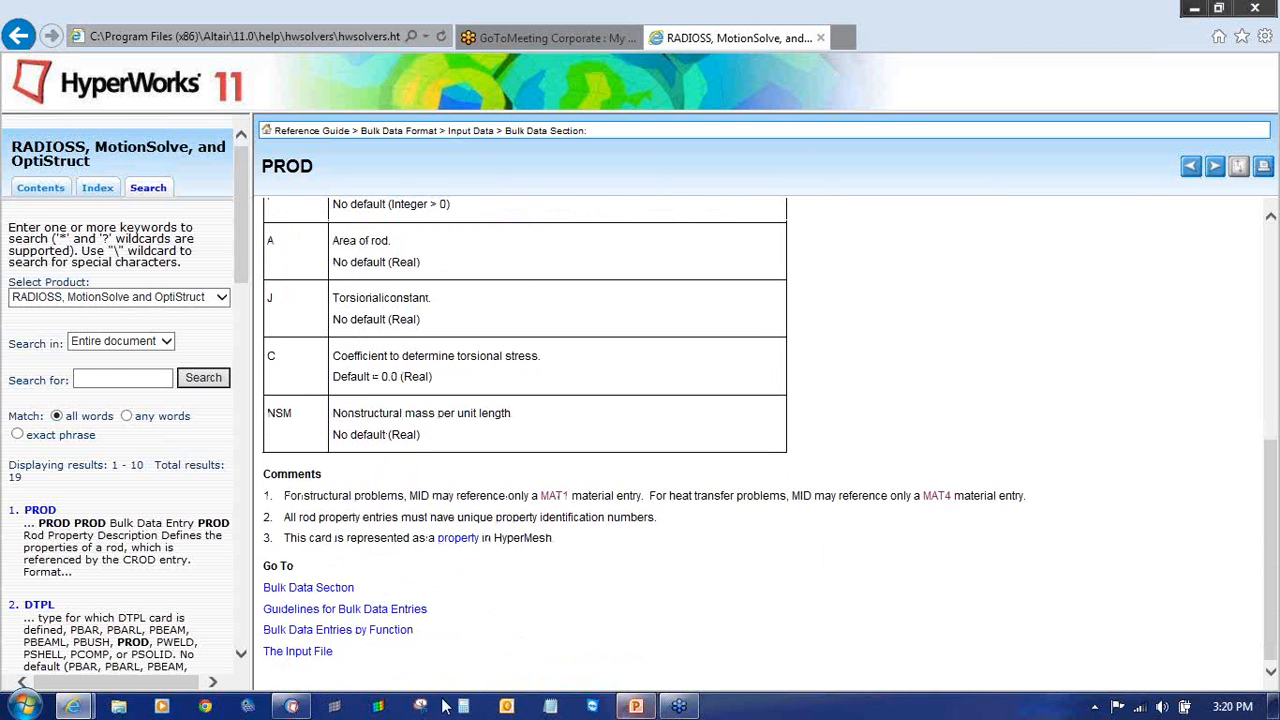
{"action": "left_click", "coordinate": [289, 706]}
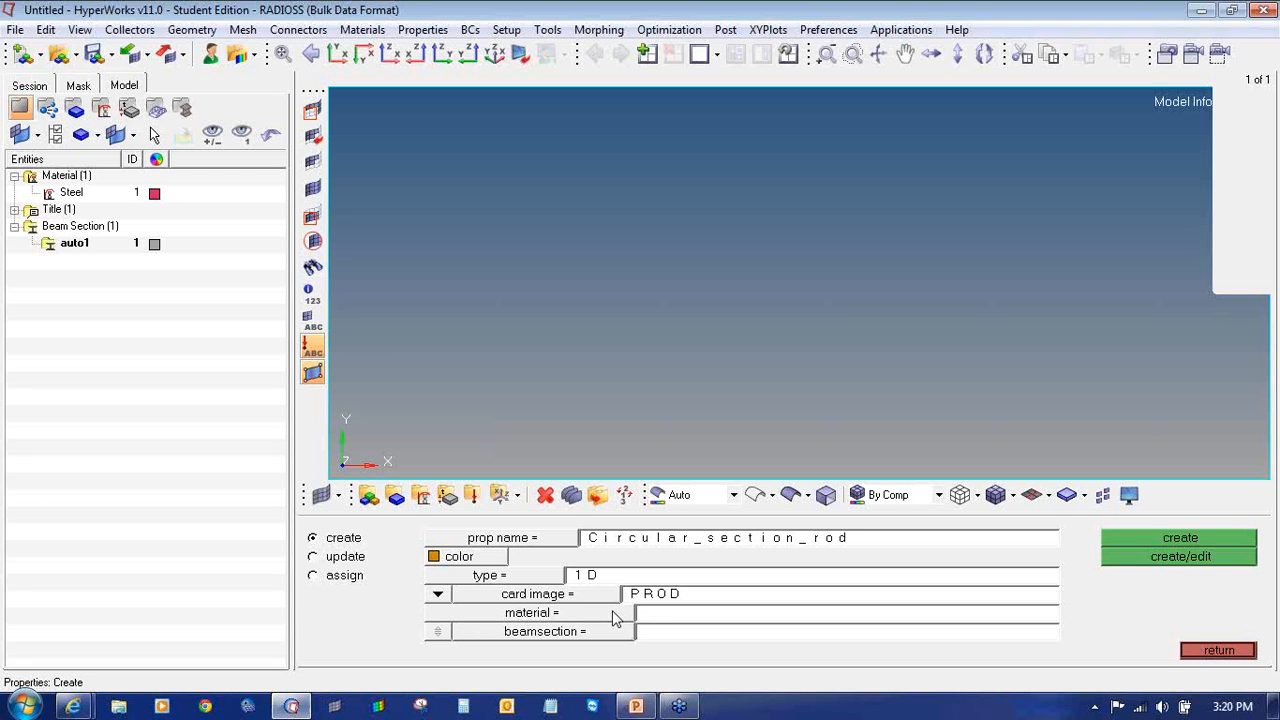
- Set the property's material to Steel
{"action": "left_click", "coordinate": [613, 618]}
{"action": "left_click", "coordinate": [362, 543]}
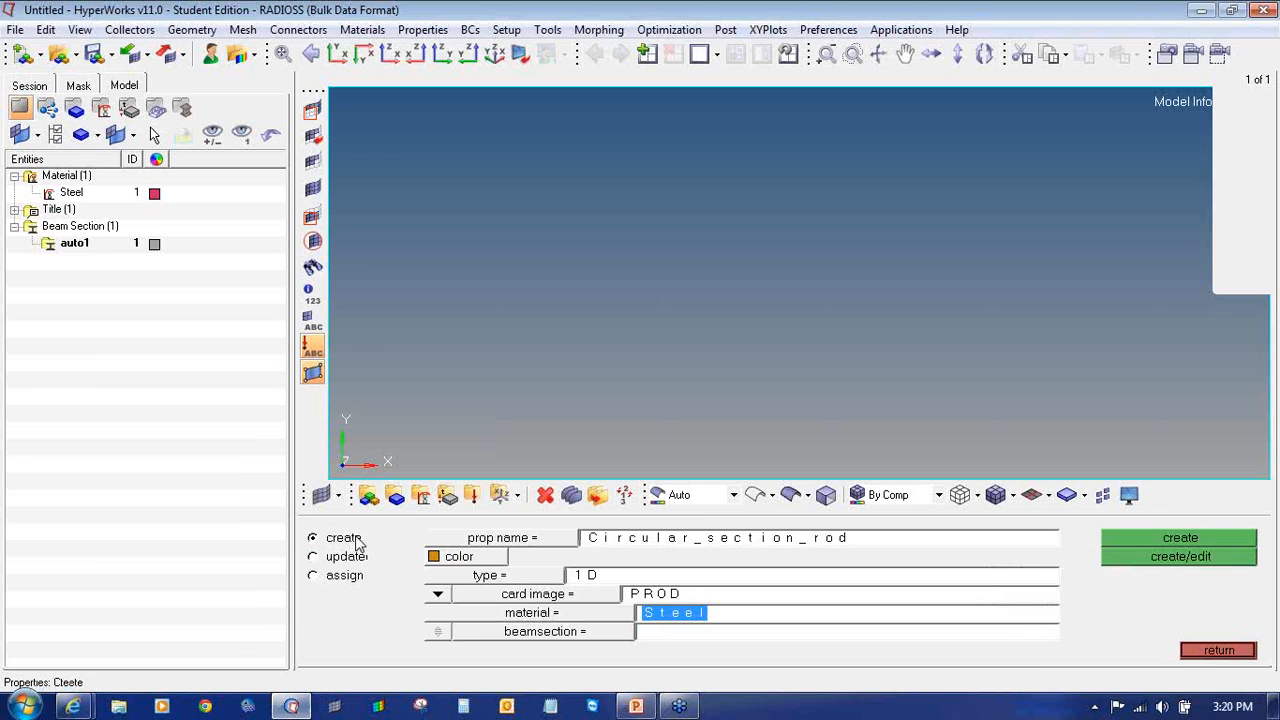
- Assign beam section circular_section_R_25 to the property, create it while reviewing its PROD card, and expand the Property folder
{"action": "left_click", "coordinate": [520, 632]}
{"action": "left_click", "coordinate": [470, 539]}
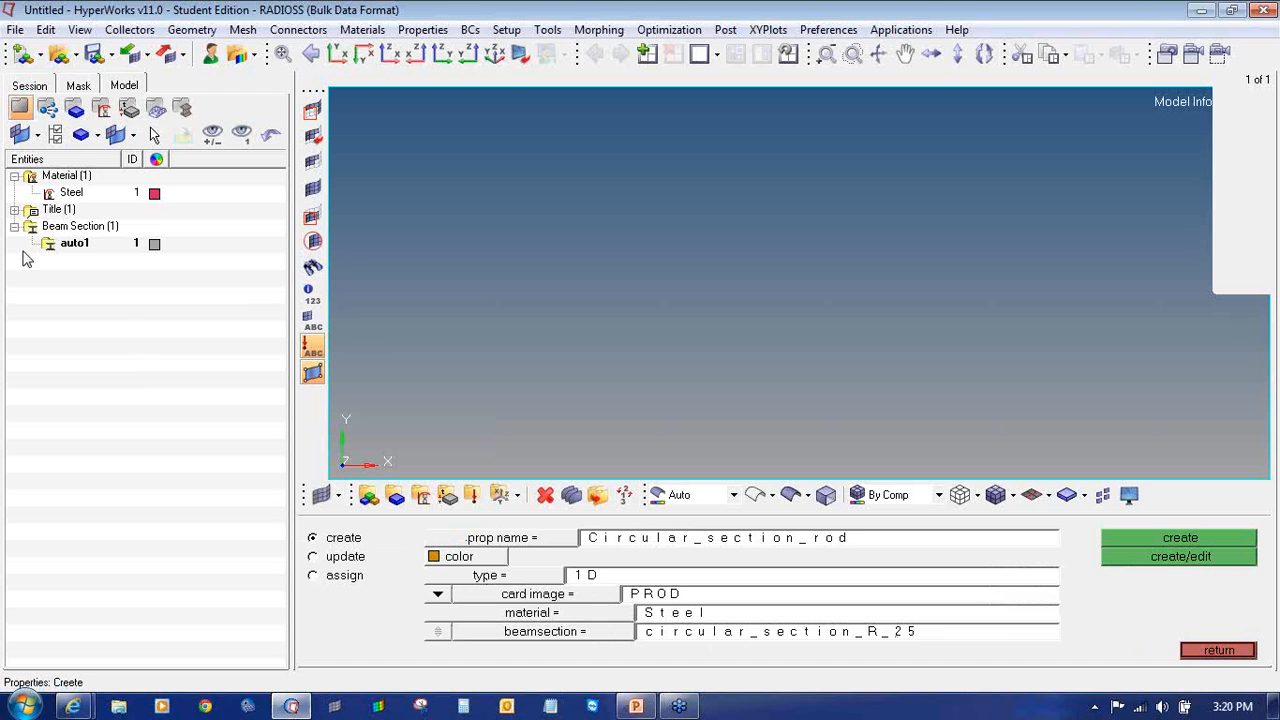
{"action": "left_click", "coordinate": [1148, 556]}
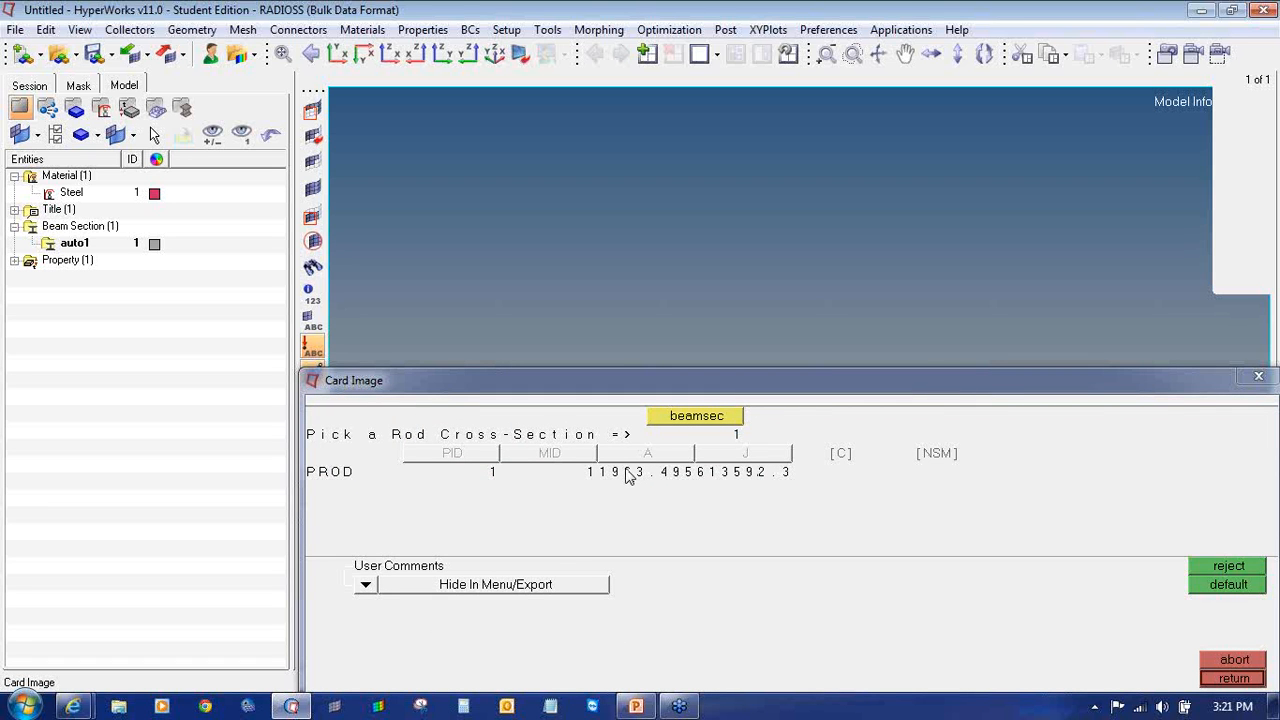
{"action": "left_click", "coordinate": [1232, 679]}
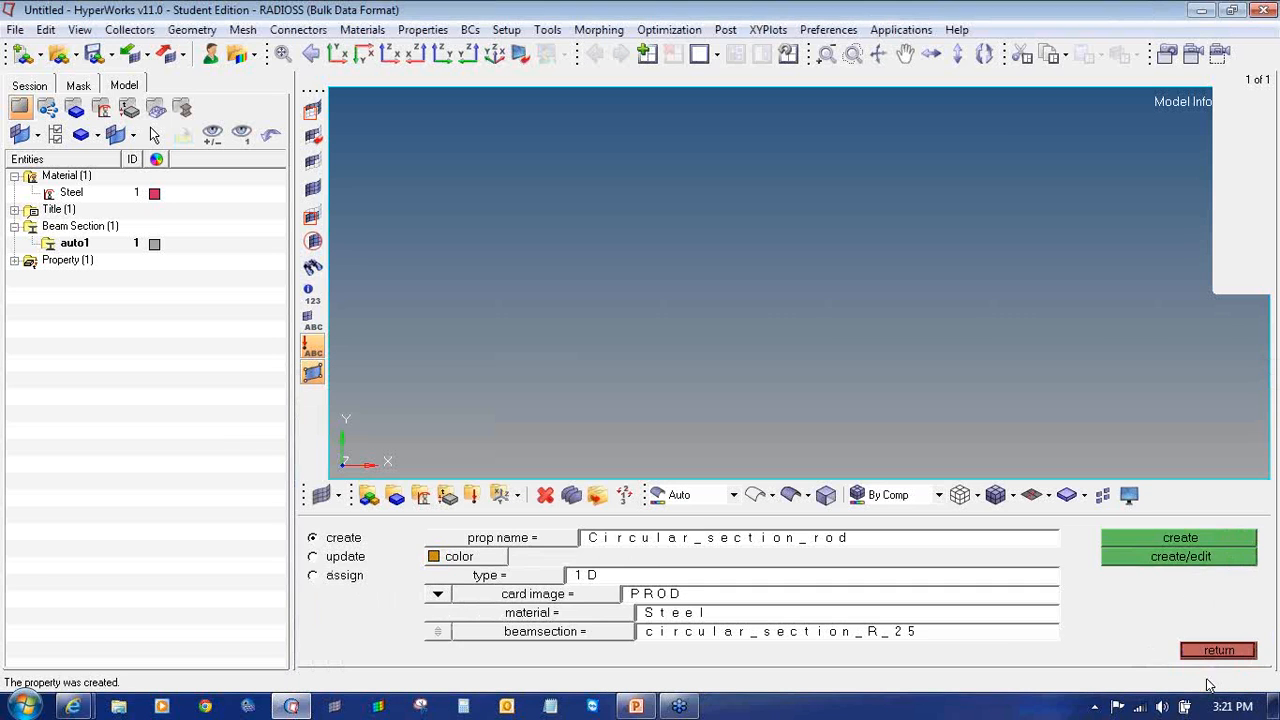
{"action": "left_click", "coordinate": [1210, 652]}
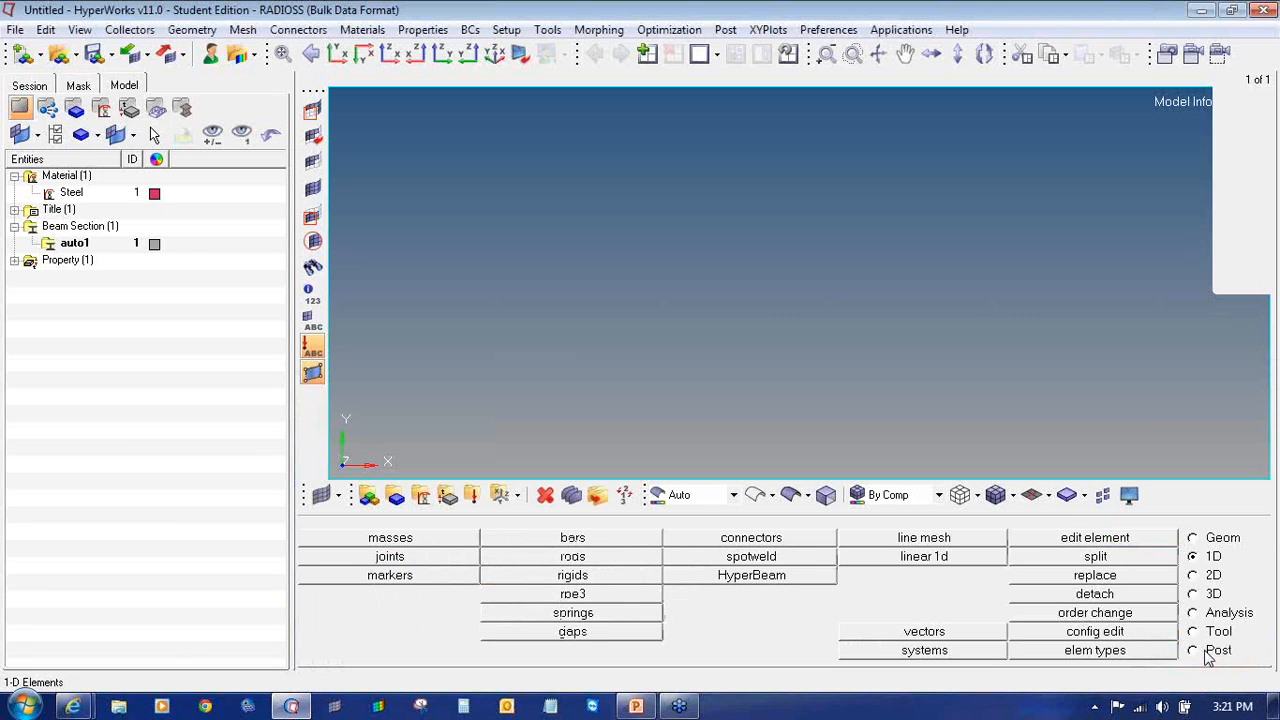
{"action": "left_click", "coordinate": [14, 260]}
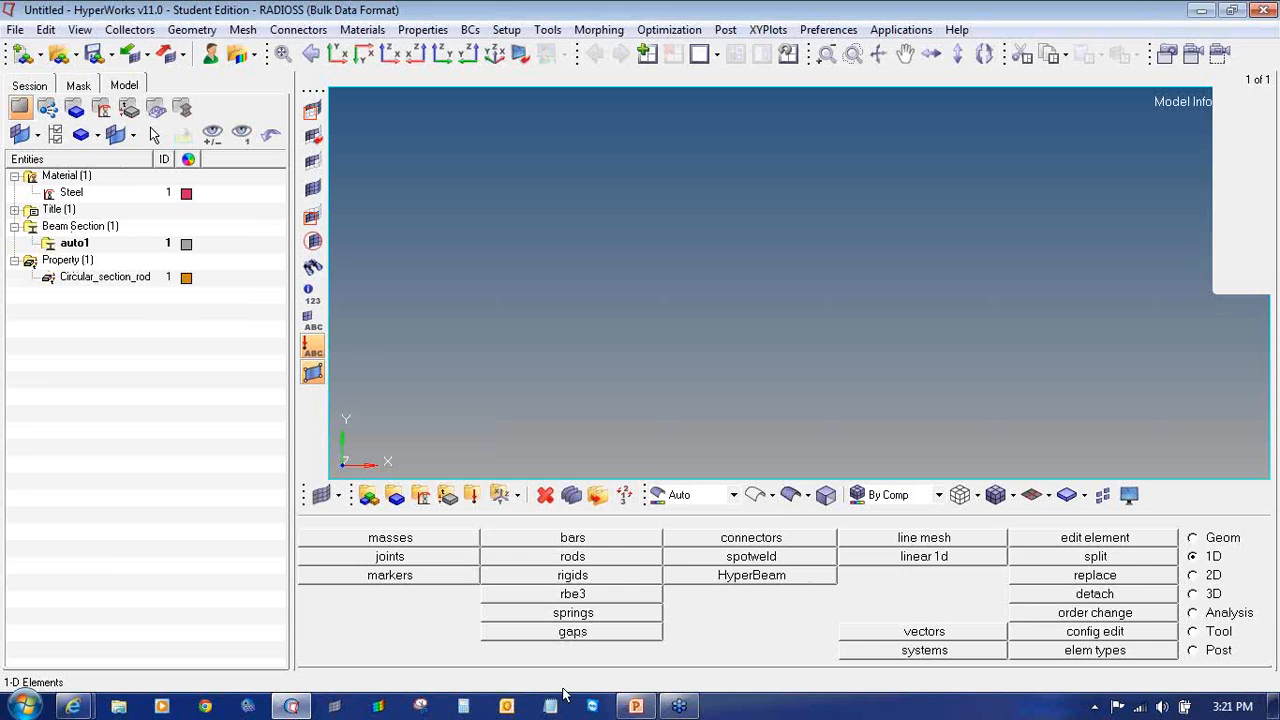
- Switch to PowerPoint, highlight the Component Collector line on the MHPCLL slide, and return to HyperWorks
{"action": "left_click", "coordinate": [634, 706]}
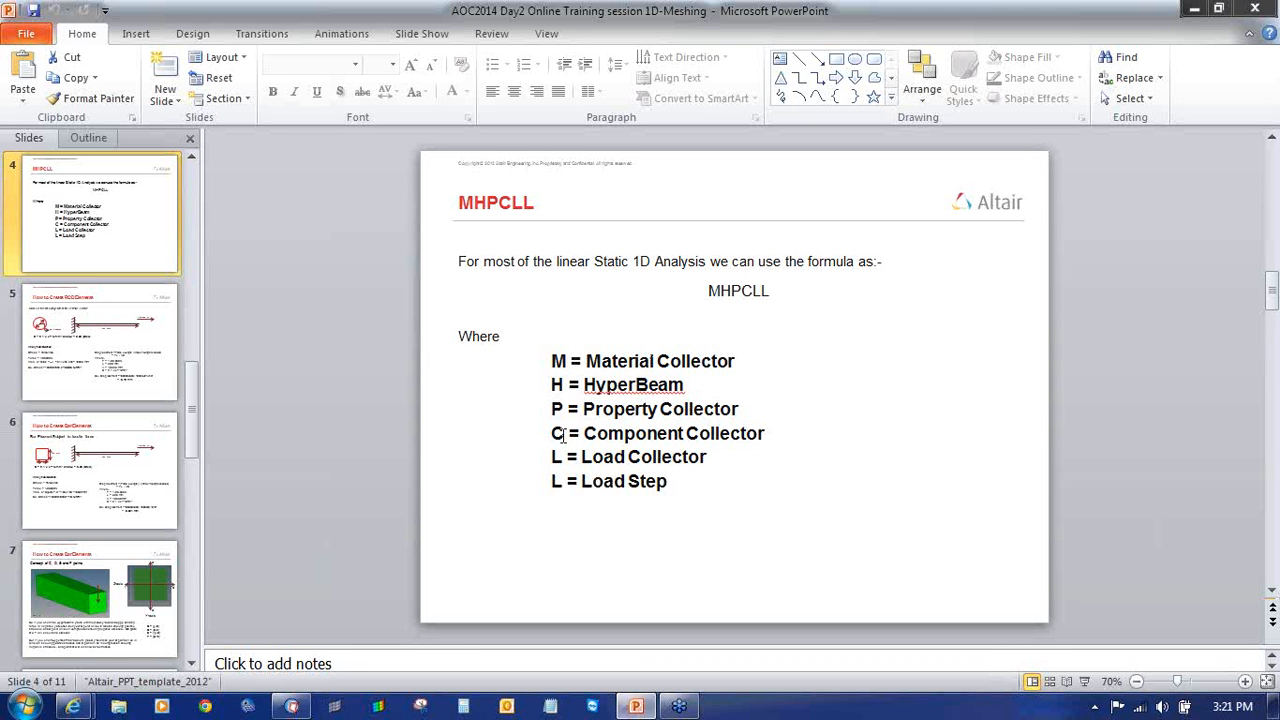
{"action": "left_click_drag", "start_coordinate": [553, 433], "coordinate": [724, 440]}
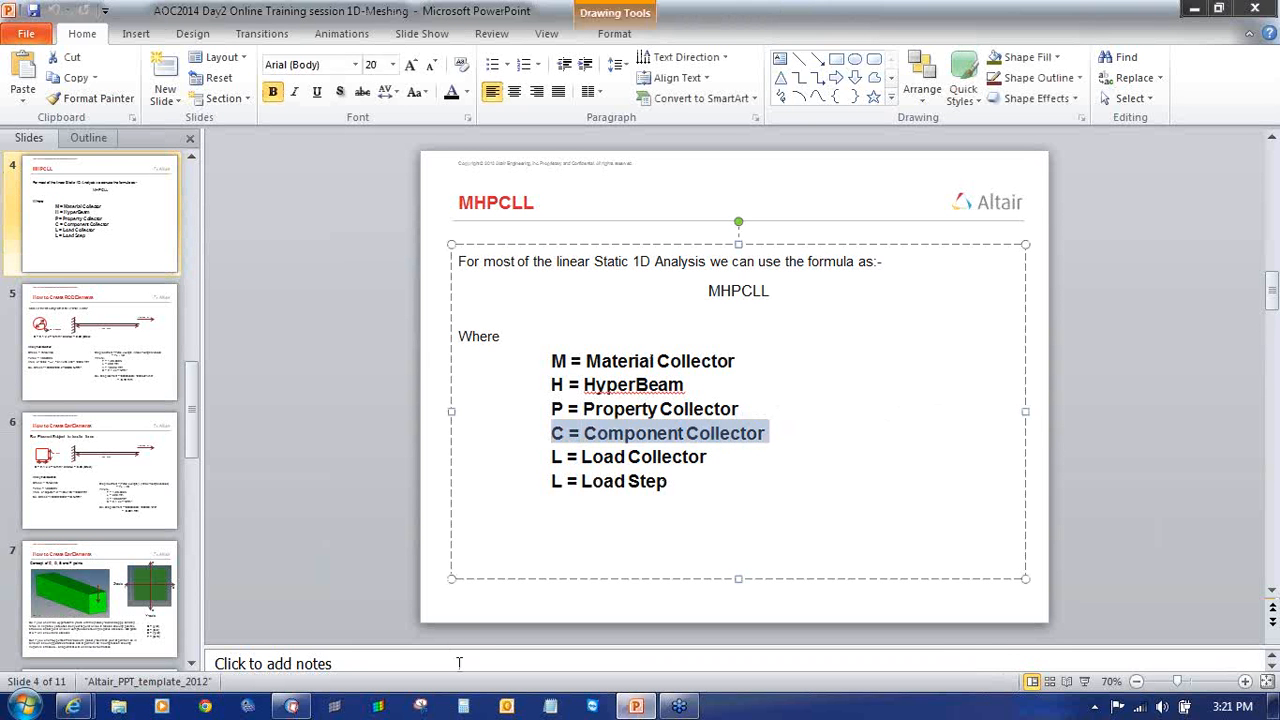
{"action": "left_click", "coordinate": [291, 706]}
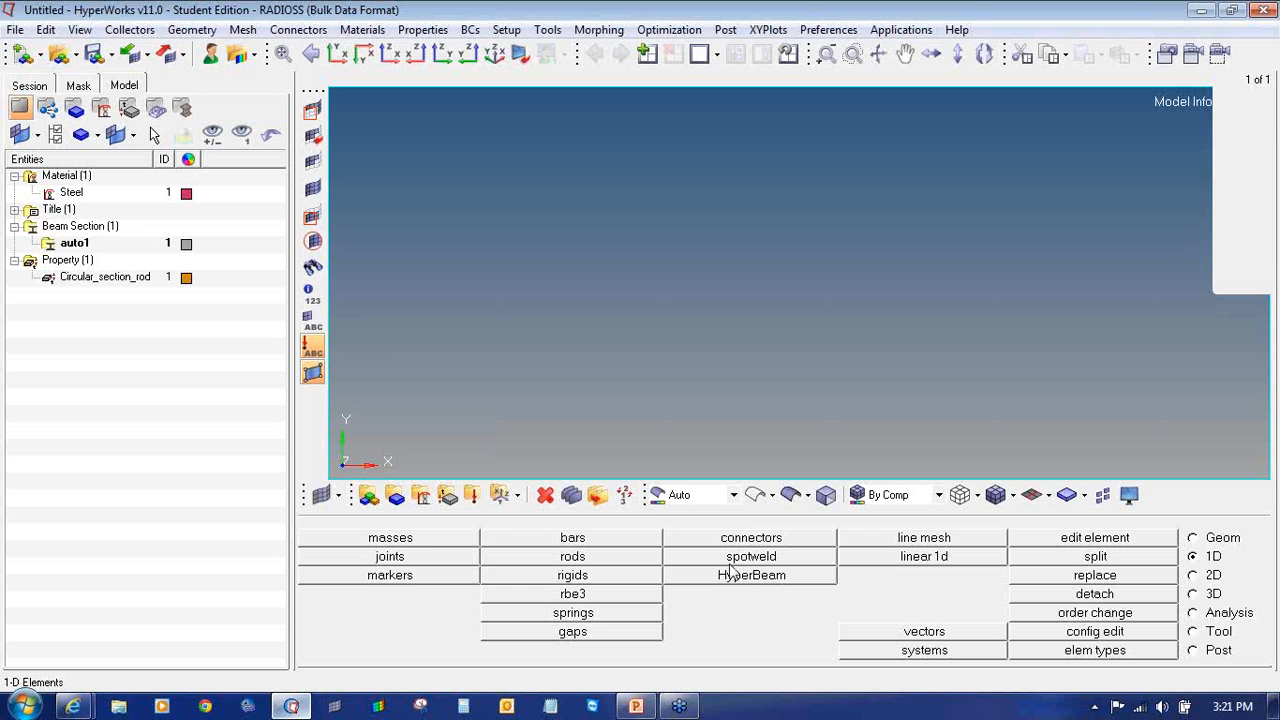
{"action": "right_click", "coordinate": [1268, 238]}
{"action": "left_click", "coordinate": [1110, 266]}
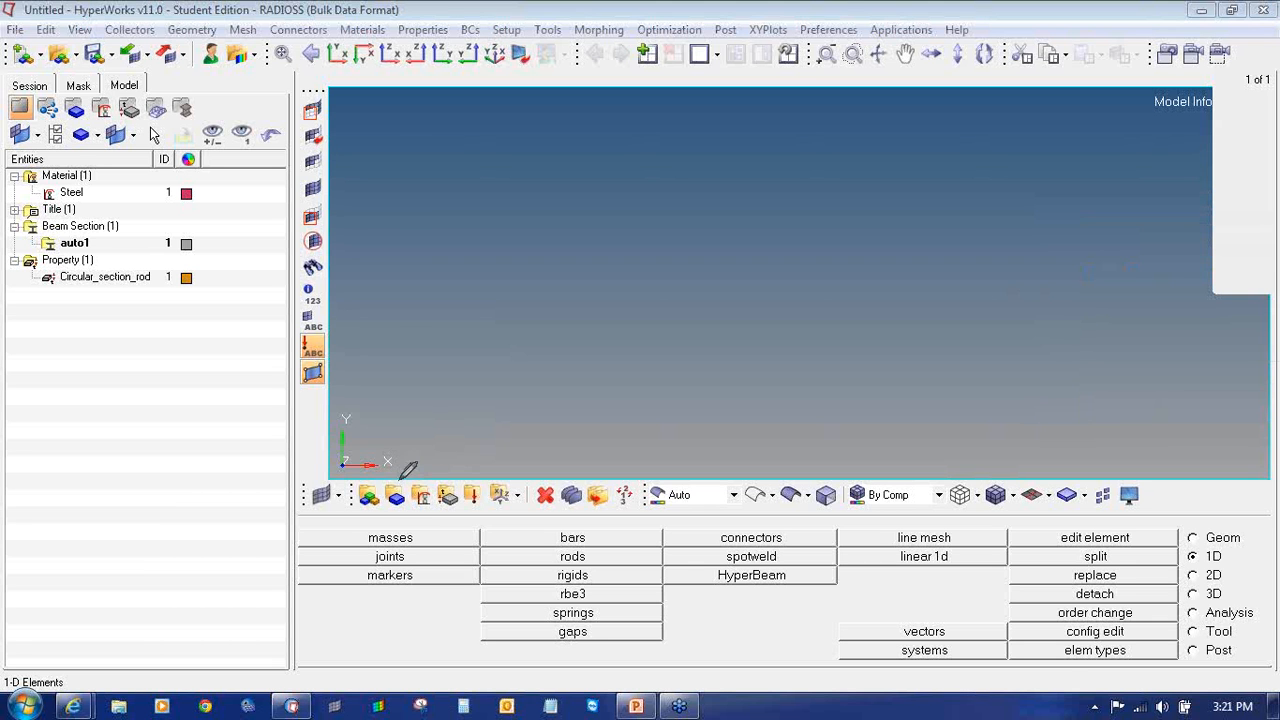
{"action": "mouse_move", "coordinate": [401, 475]}
{"action": "left_mouse_down"}
{"action": "mouse_move", "coordinate": [384, 482]}
{"action": "mouse_move", "coordinate": [392, 508]}
{"action": "mouse_move", "coordinate": [410, 500]}
{"action": "mouse_move", "coordinate": [410, 472]}
{"action": "left_mouse_up"}
{"action": "right_click", "coordinate": [1245, 238]}
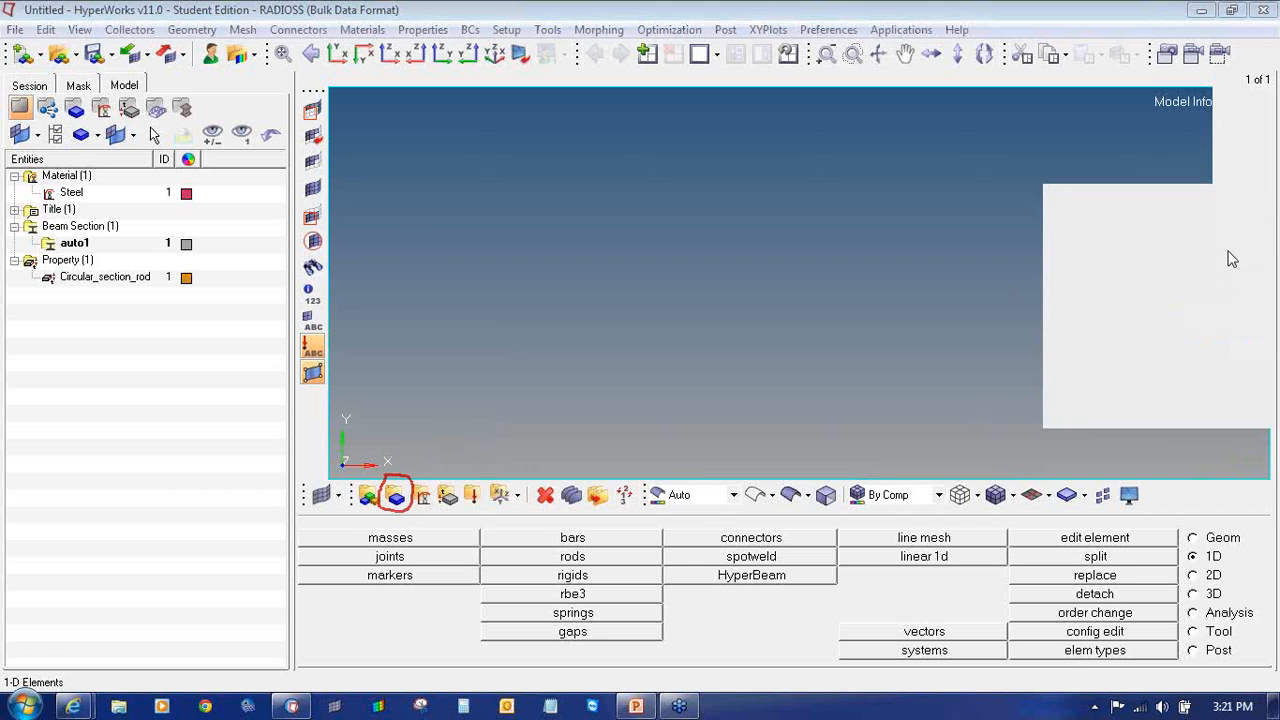
{"action": "left_click", "coordinate": [1232, 259]}
- Start a new component collector named Rod_element_circular with a green color
{"action": "left_click", "coordinate": [396, 495]}
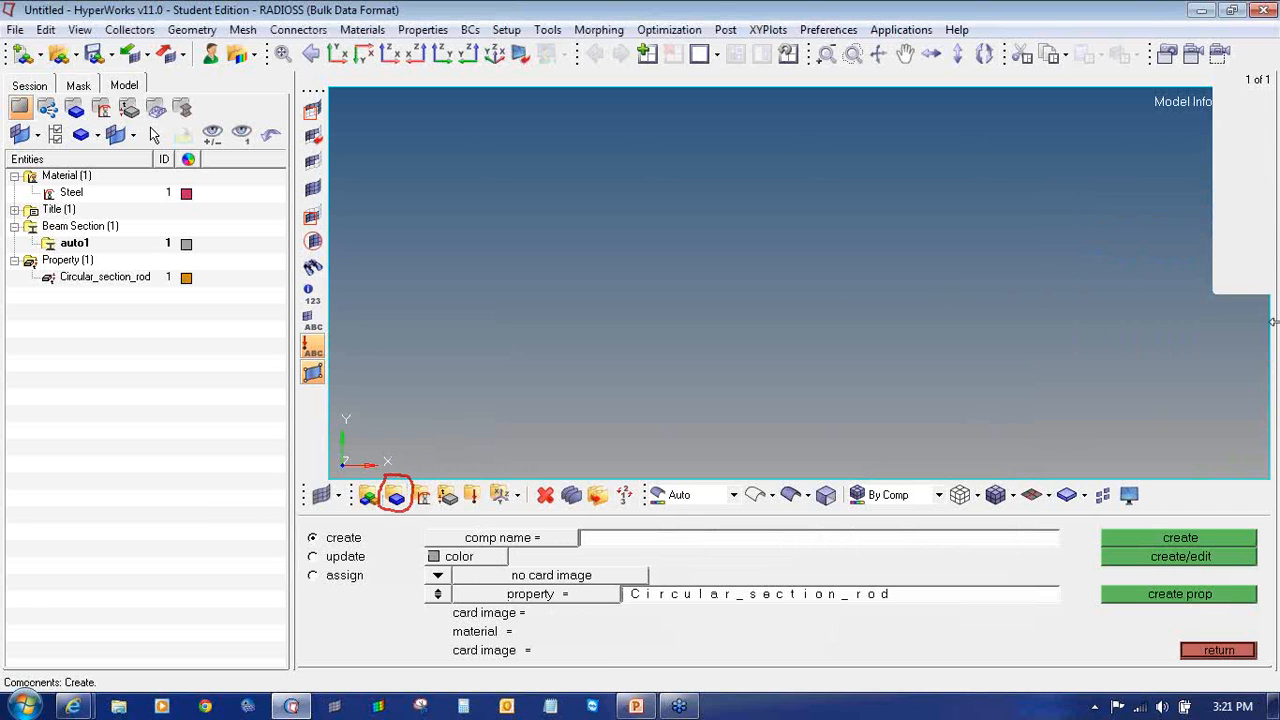
{"action": "left_click", "coordinate": [1268, 245]}
{"action": "type", "text": "Rod_element_circular_"}
{"action": "left_click", "coordinate": [445, 556]}
{"action": "left_click", "coordinate": [476, 508]}
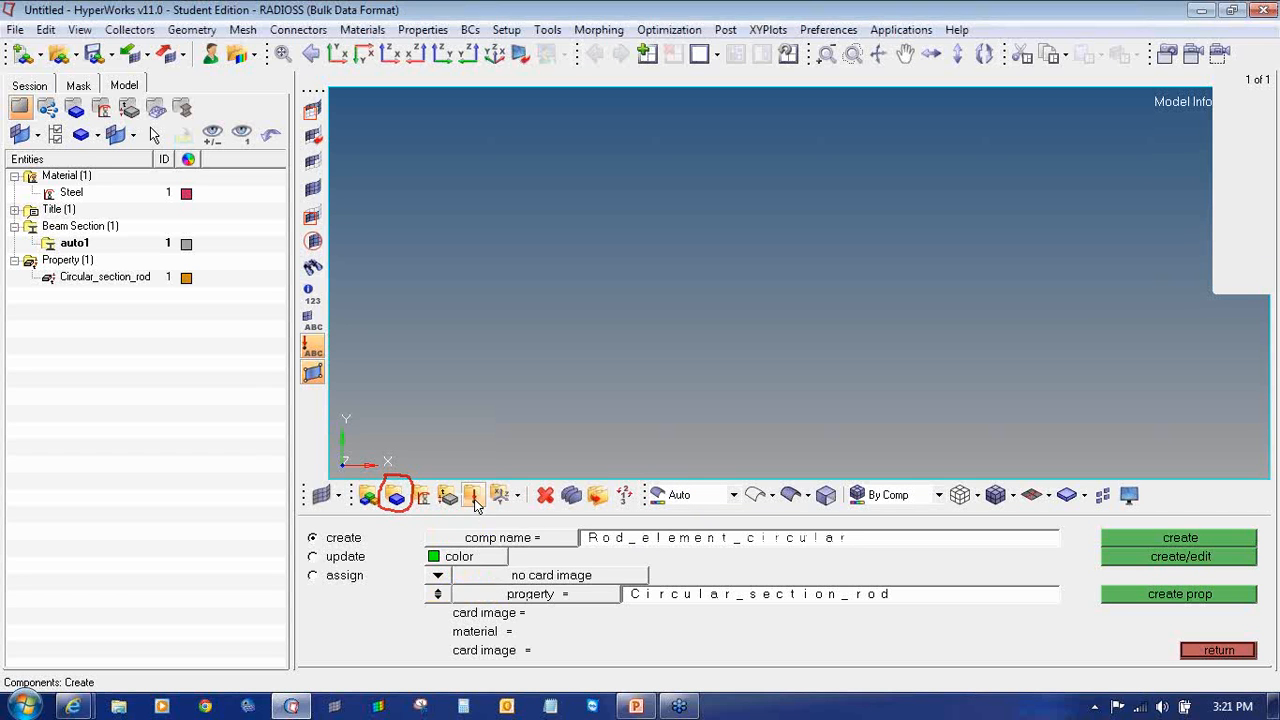
- Assign the Circular_section_rod property to the component, create it, and expand the Component folder
{"action": "left_click", "coordinate": [536, 596]}
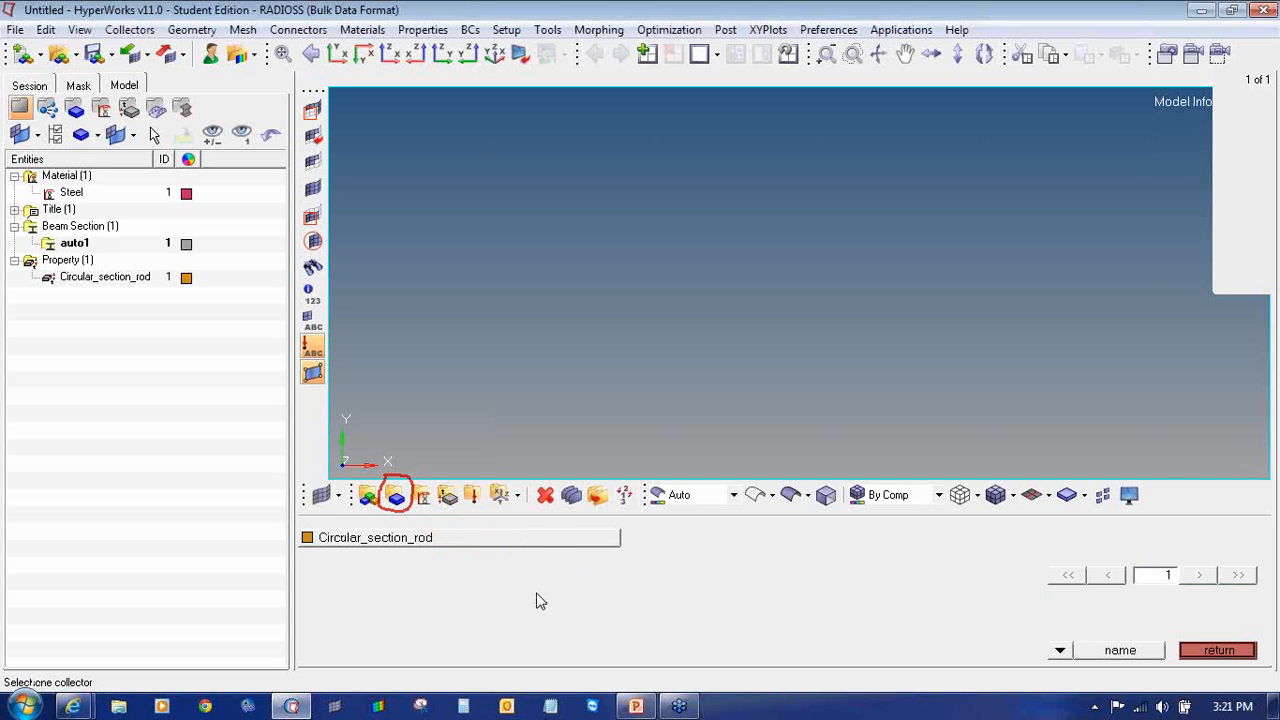
{"action": "left_click", "coordinate": [476, 540]}
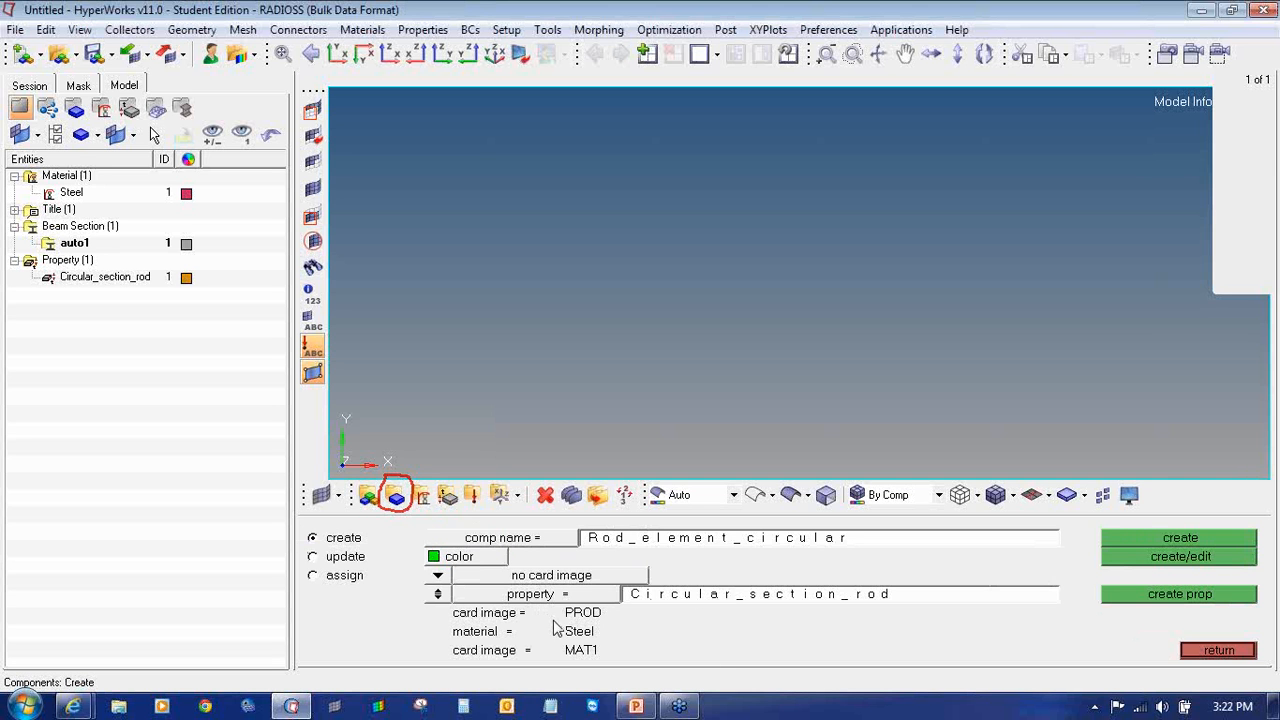
{"action": "left_click", "coordinate": [1130, 540]}
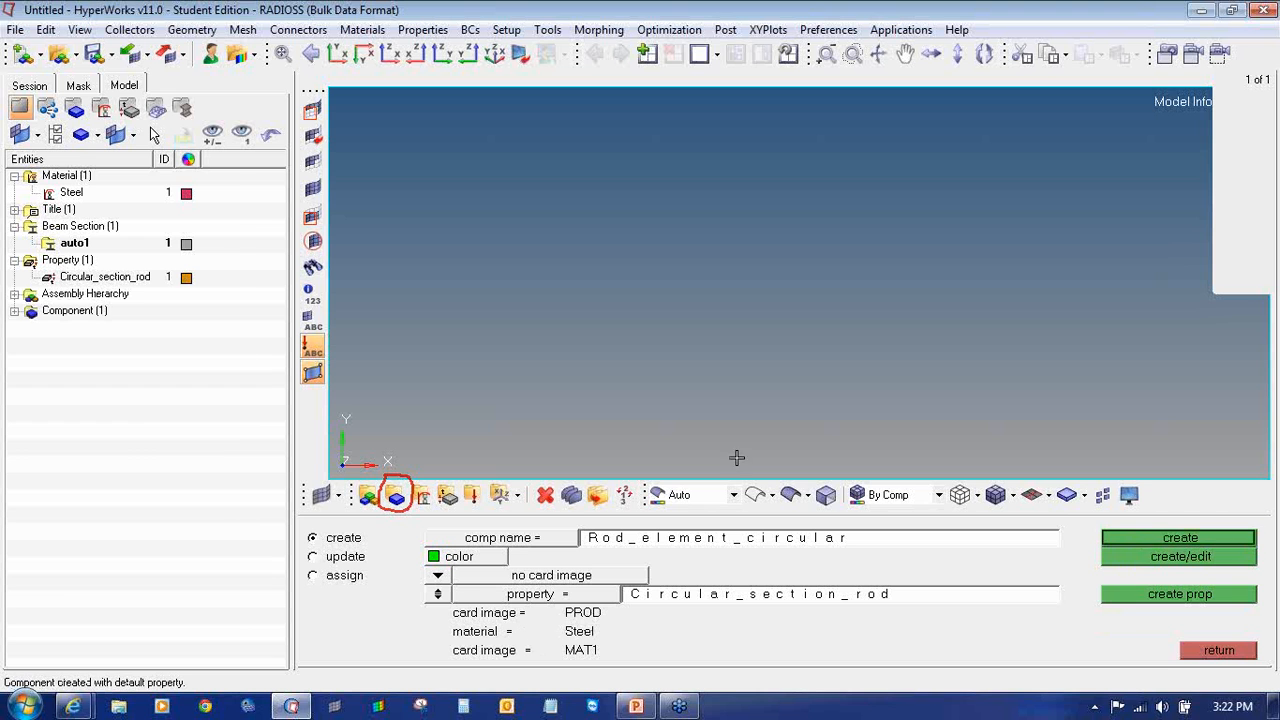
{"action": "left_click", "coordinate": [14, 311]}
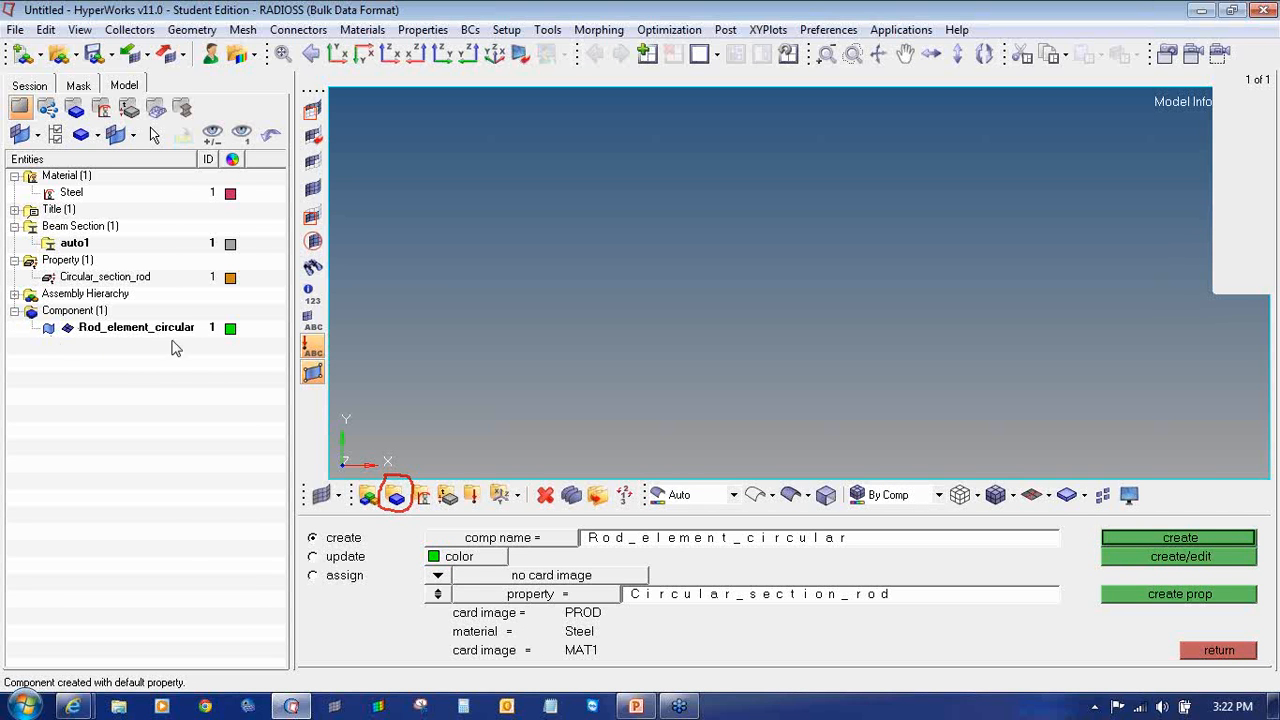
{"action": "left_click", "coordinate": [1218, 650]}
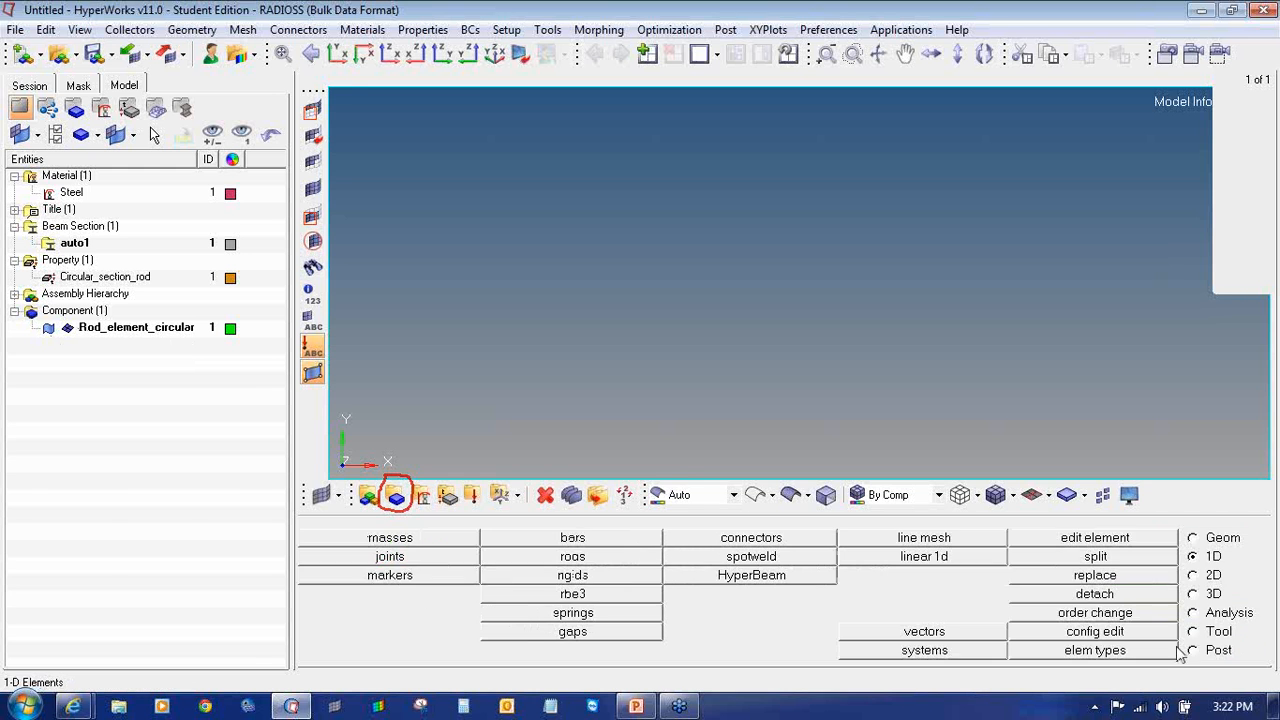
- Switch to PowerPoint, highlight the Load Collector line on the MHPCLL slide, and return to HyperWorks
{"action": "left_click", "coordinate": [635, 706]}
{"action": "left_click_drag", "start_coordinate": [551, 457], "coordinate": [710, 457]}
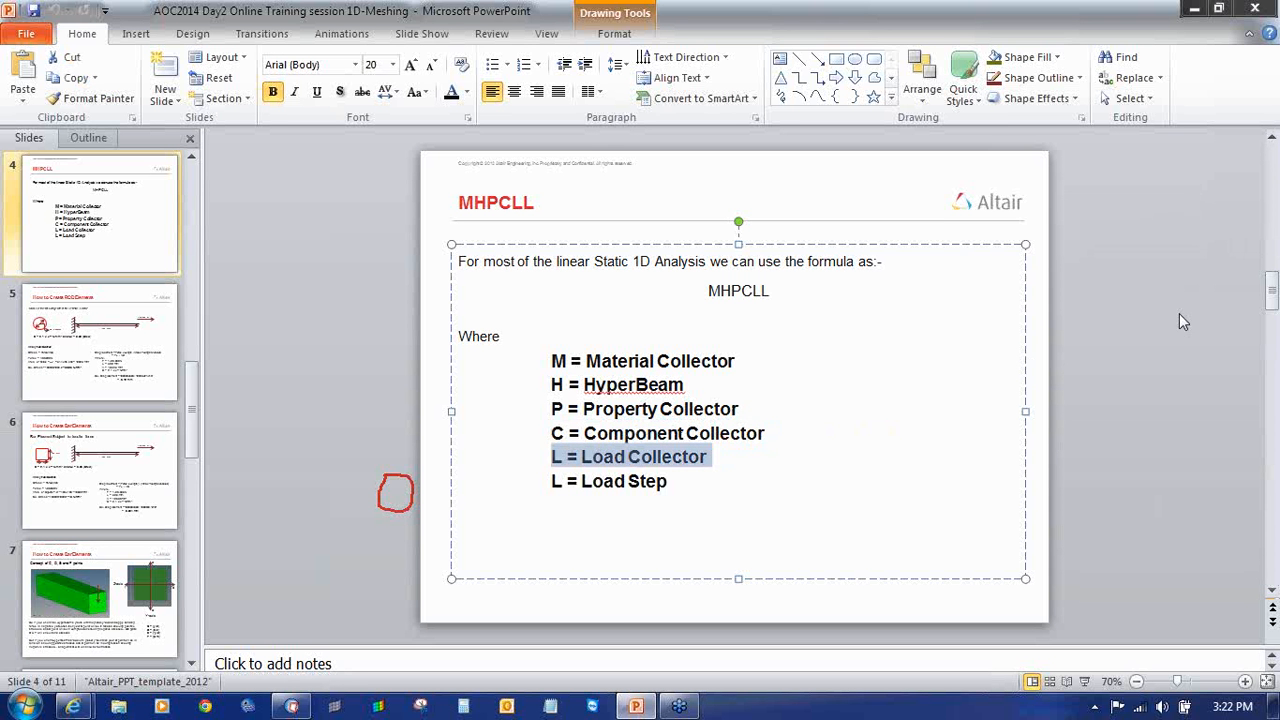
{"action": "left_click", "coordinate": [1181, 342]}
{"action": "left_click", "coordinate": [1215, 258]}
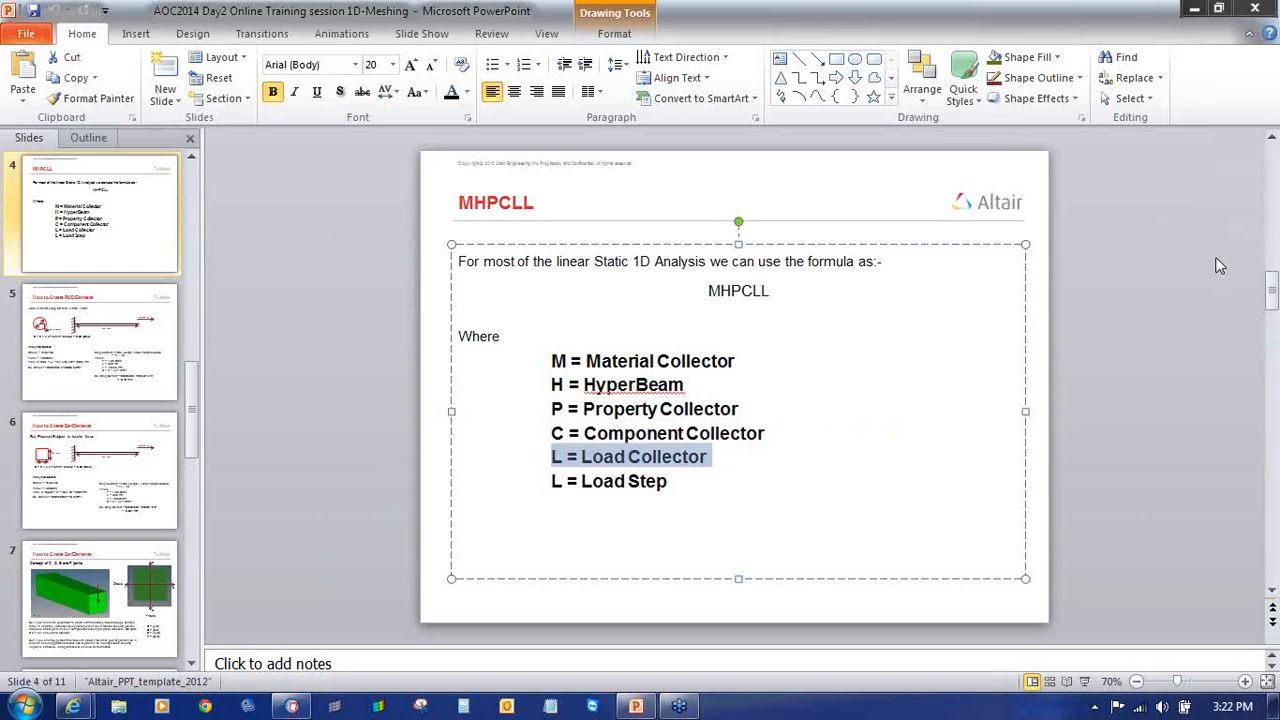
{"action": "left_click", "coordinate": [291, 706]}
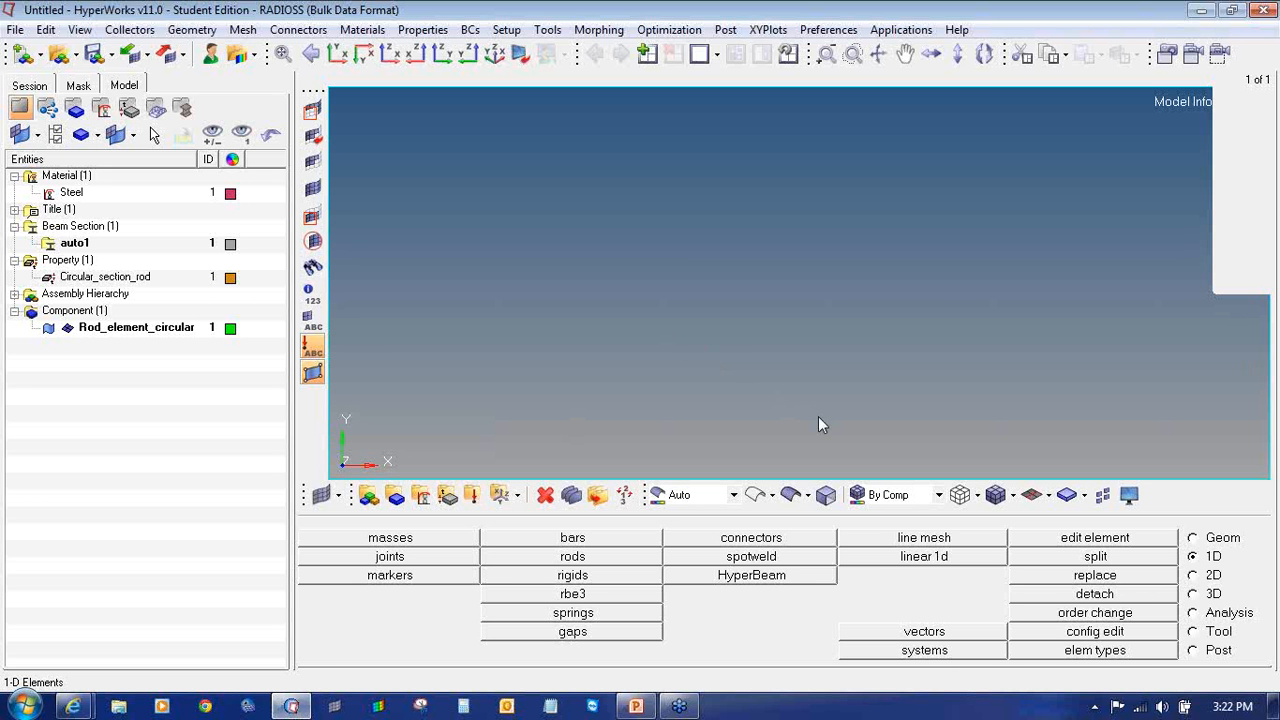
- Create a geometry node at the origin with x, y and z all set to 0
{"action": "left_click", "coordinate": [1192, 539]}
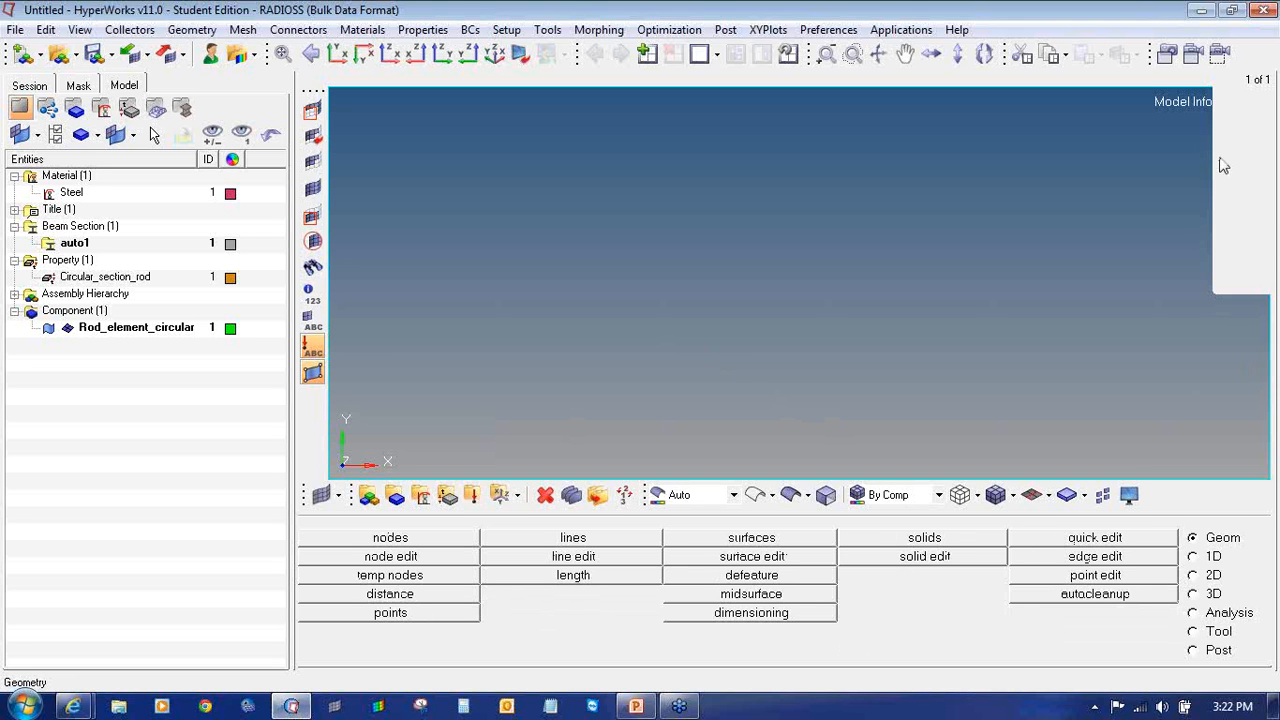
{"action": "left_click", "coordinate": [1194, 279]}
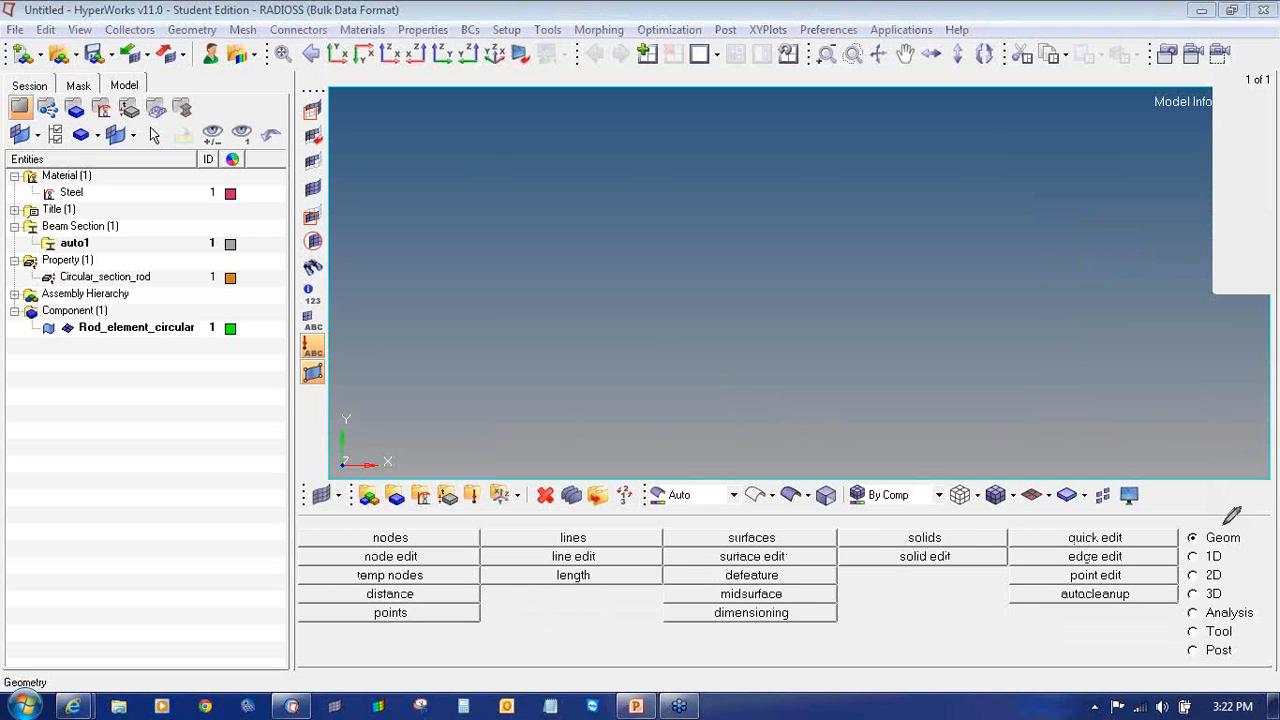
{"action": "mouse_move", "coordinate": [1222, 525]}
{"action": "left_mouse_down"}
{"action": "mouse_move", "coordinate": [1188, 538]}
{"action": "mouse_move", "coordinate": [1243, 538]}
{"action": "mouse_move", "coordinate": [1190, 530]}
{"action": "left_mouse_up"}
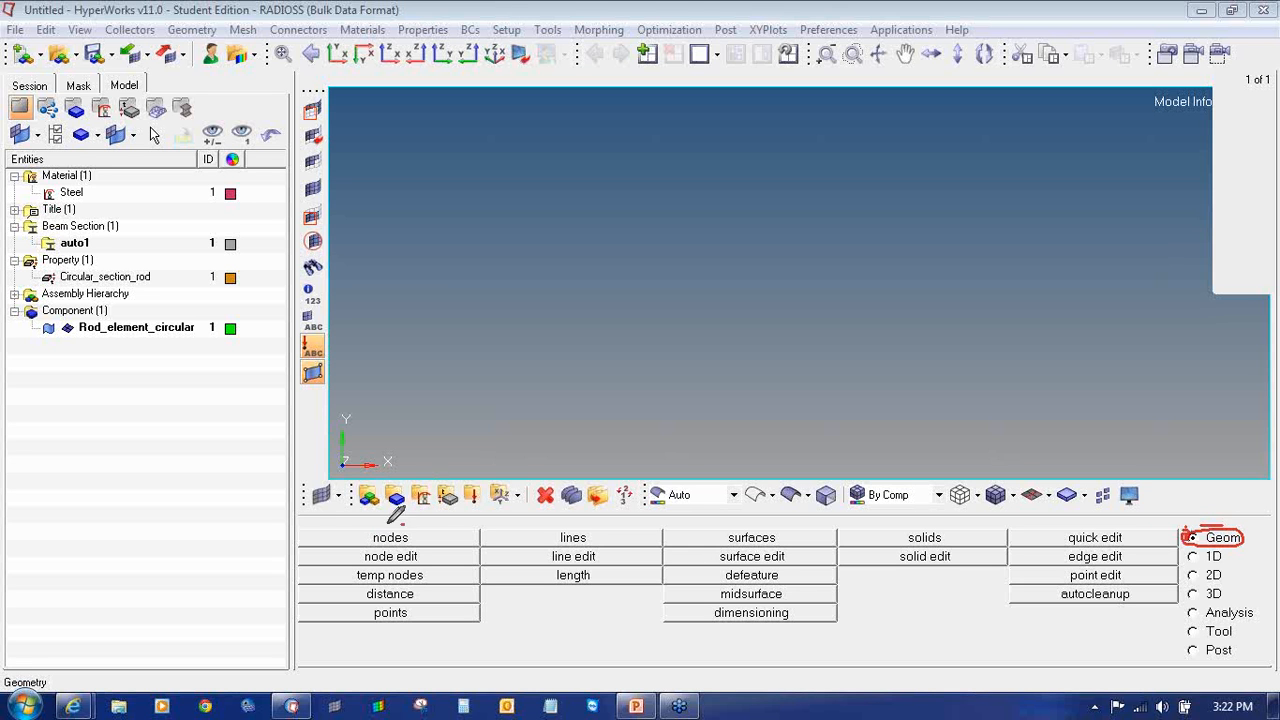
{"action": "mouse_move", "coordinate": [386, 528]}
{"action": "left_mouse_down"}
{"action": "mouse_move", "coordinate": [366, 534]}
{"action": "mouse_move", "coordinate": [406, 546]}
{"action": "mouse_move", "coordinate": [421, 530]}
{"action": "mouse_move", "coordinate": [394, 527]}
{"action": "left_mouse_up"}
{"action": "left_click", "coordinate": [372, 540]}
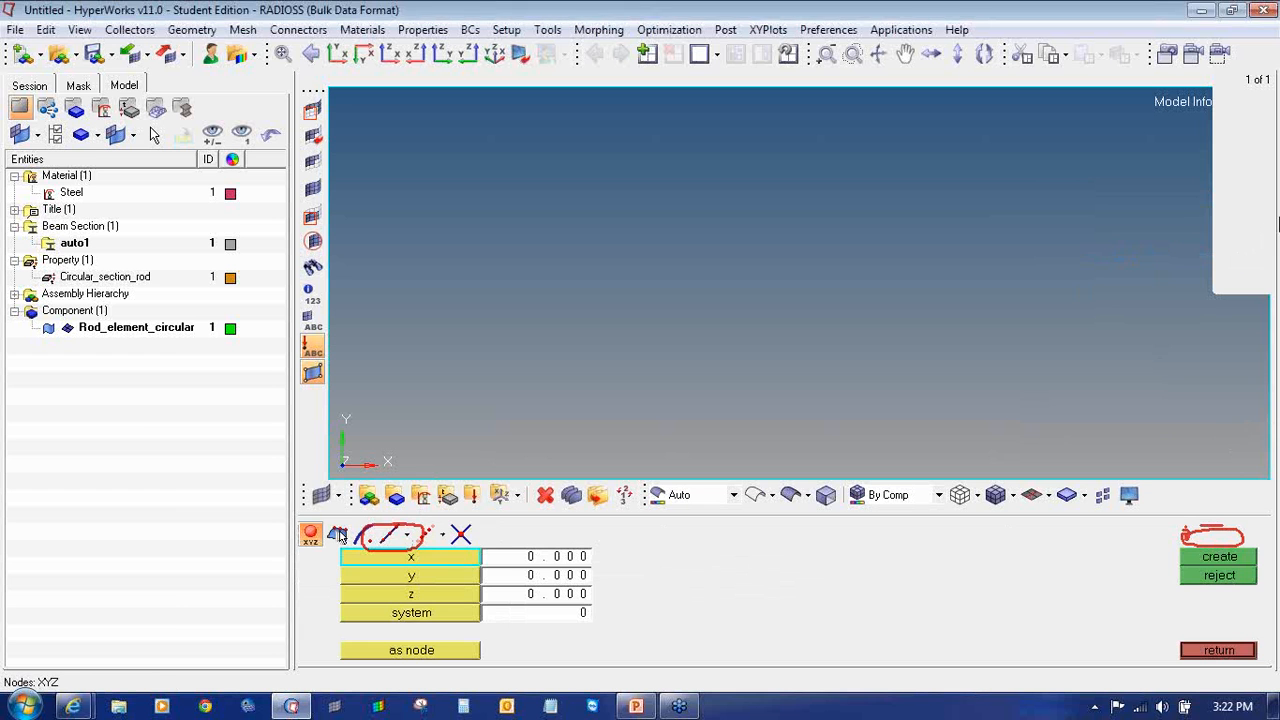
{"action": "mouse_move", "coordinate": [1216, 300]}
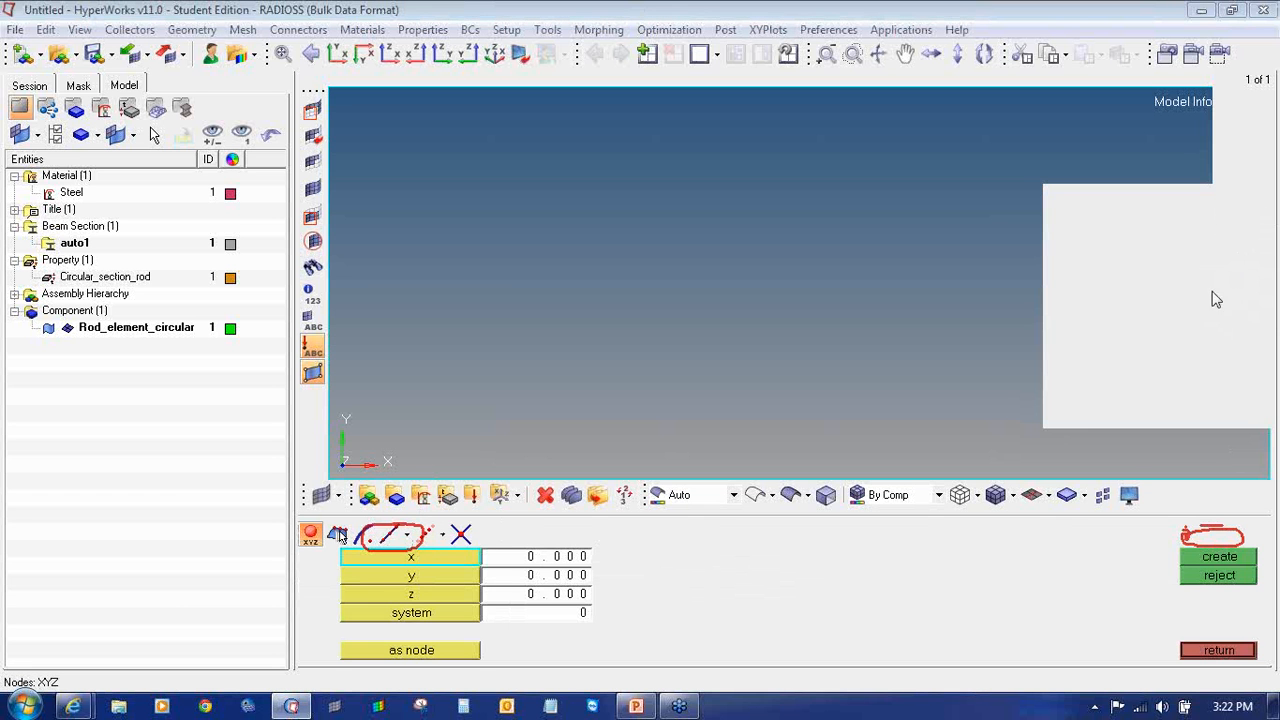
{"action": "left_click", "coordinate": [1187, 348]}
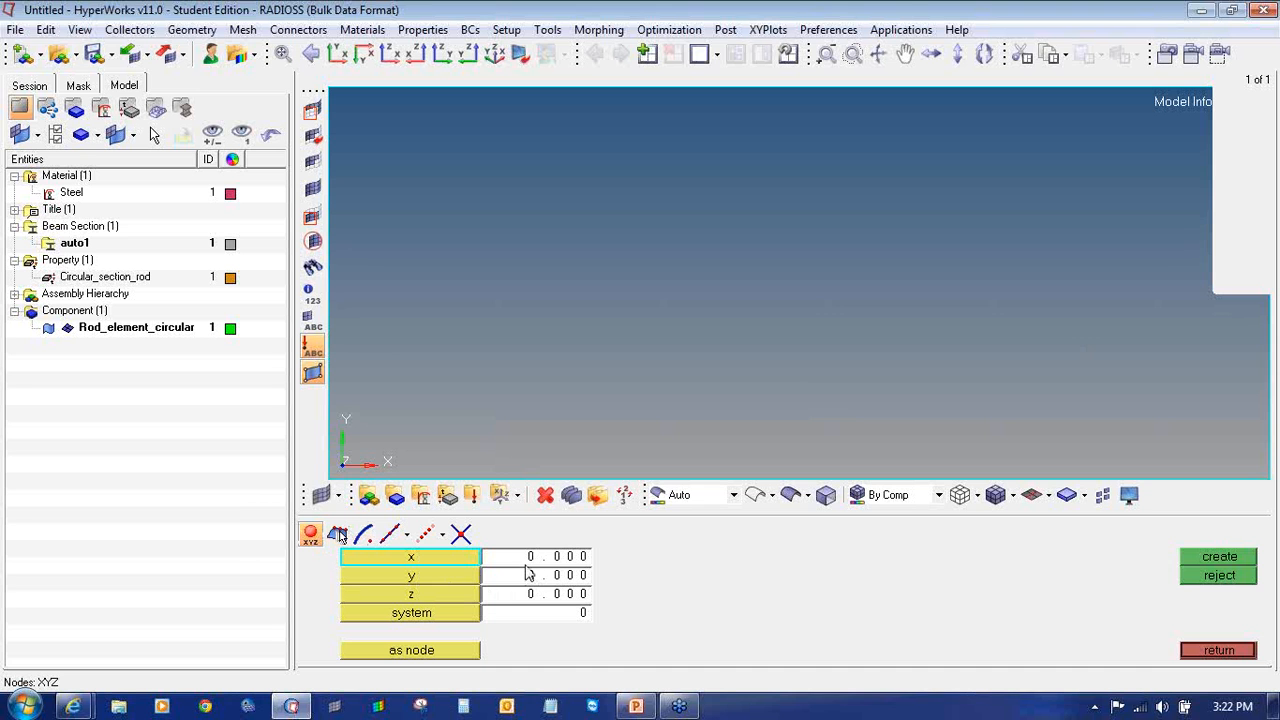
{"action": "left_click", "coordinate": [1189, 565]}
{"action": "left_click", "coordinate": [1203, 563]}
{"action": "key", "text": "f"}
- Check the rod's length on the How to Create ROD Elements slide in PowerPoint and return to HyperWorks
{"action": "left_click", "coordinate": [561, 556]}
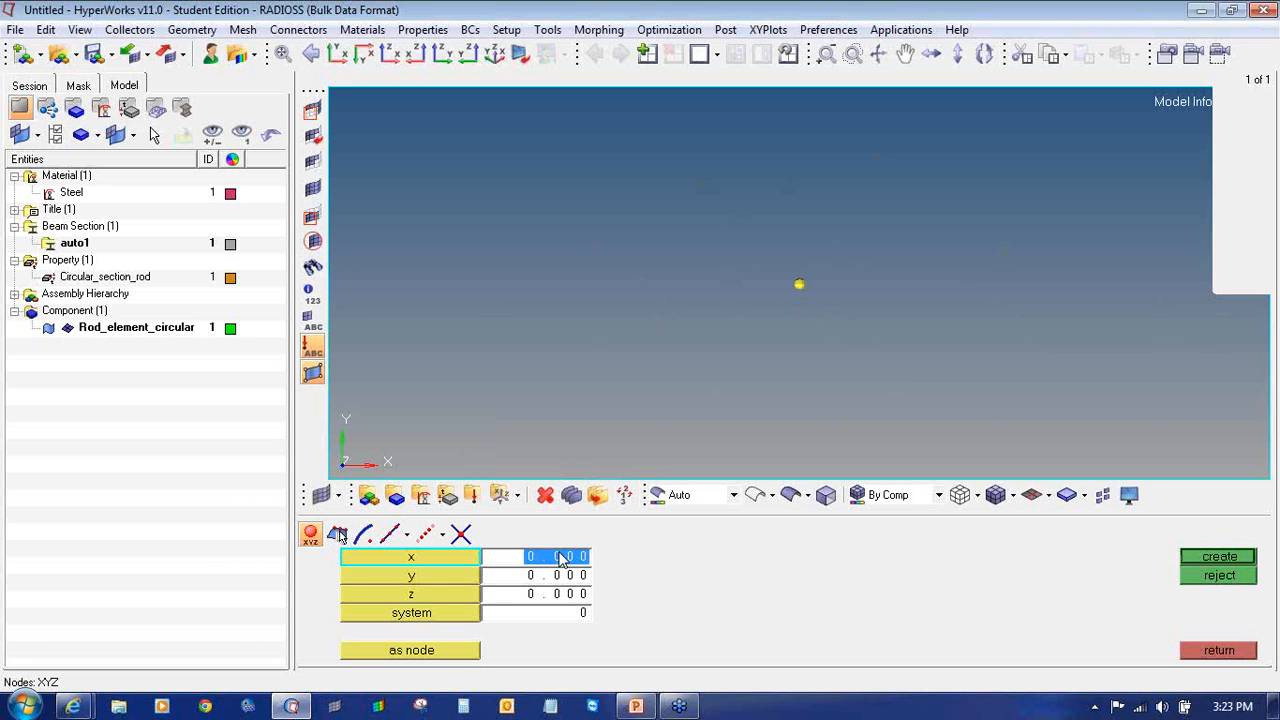
{"action": "left_click", "coordinate": [635, 706]}
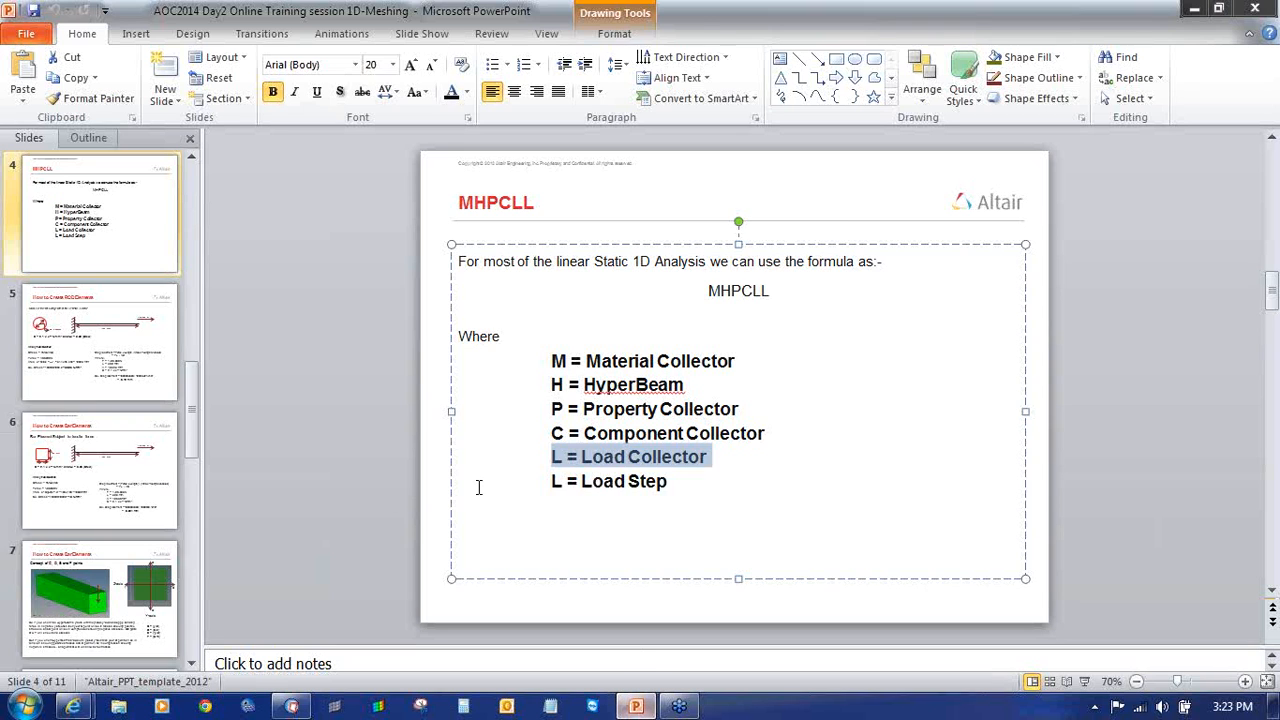
{"action": "left_click", "coordinate": [105, 345]}
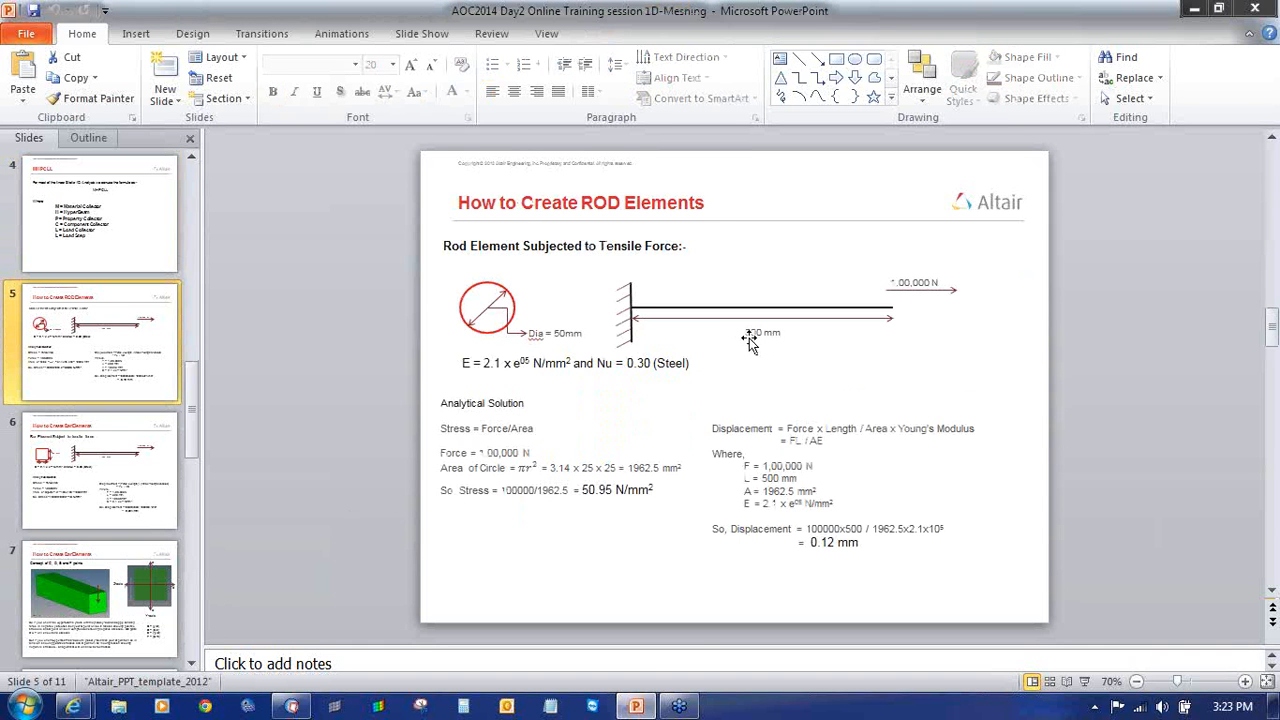
{"action": "left_click", "coordinate": [291, 706]}
- Create a second node at x 500, y 0, z 0
{"action": "type", "text": "50"}
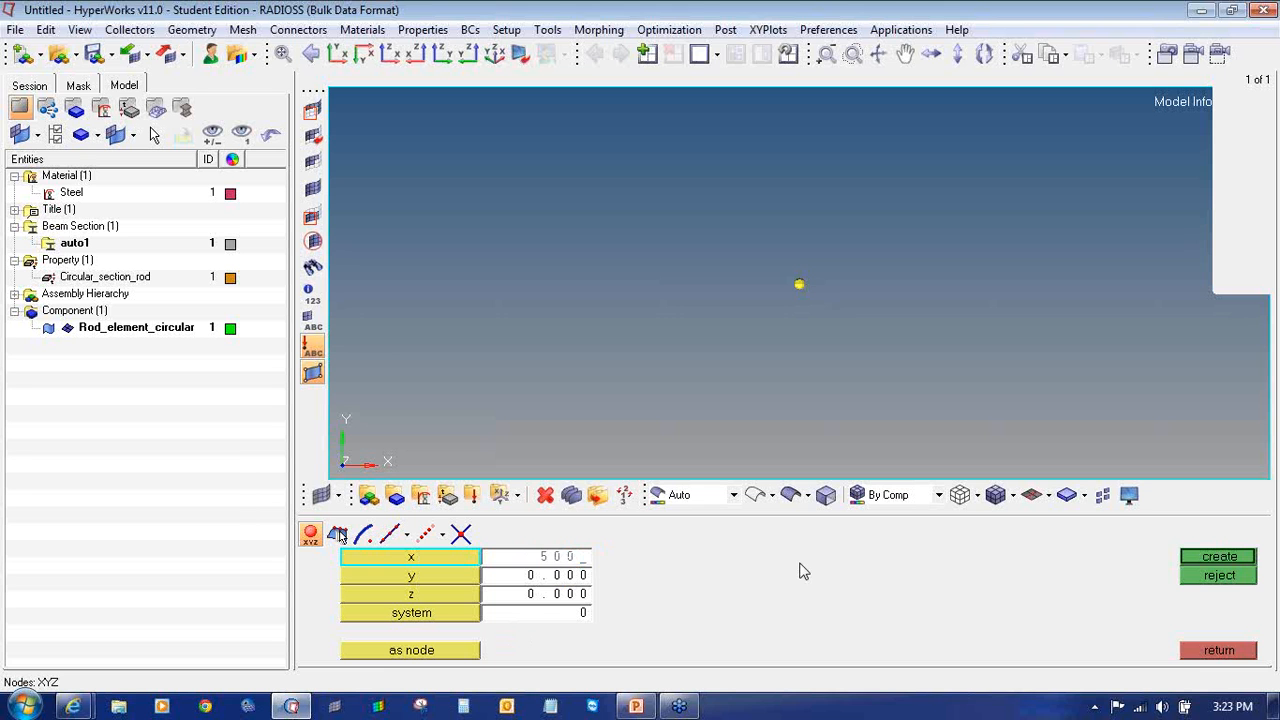
{"action": "type", "text": "0"}
{"action": "key", "text": "Return"}
{"action": "left_click", "coordinate": [1198, 567]}
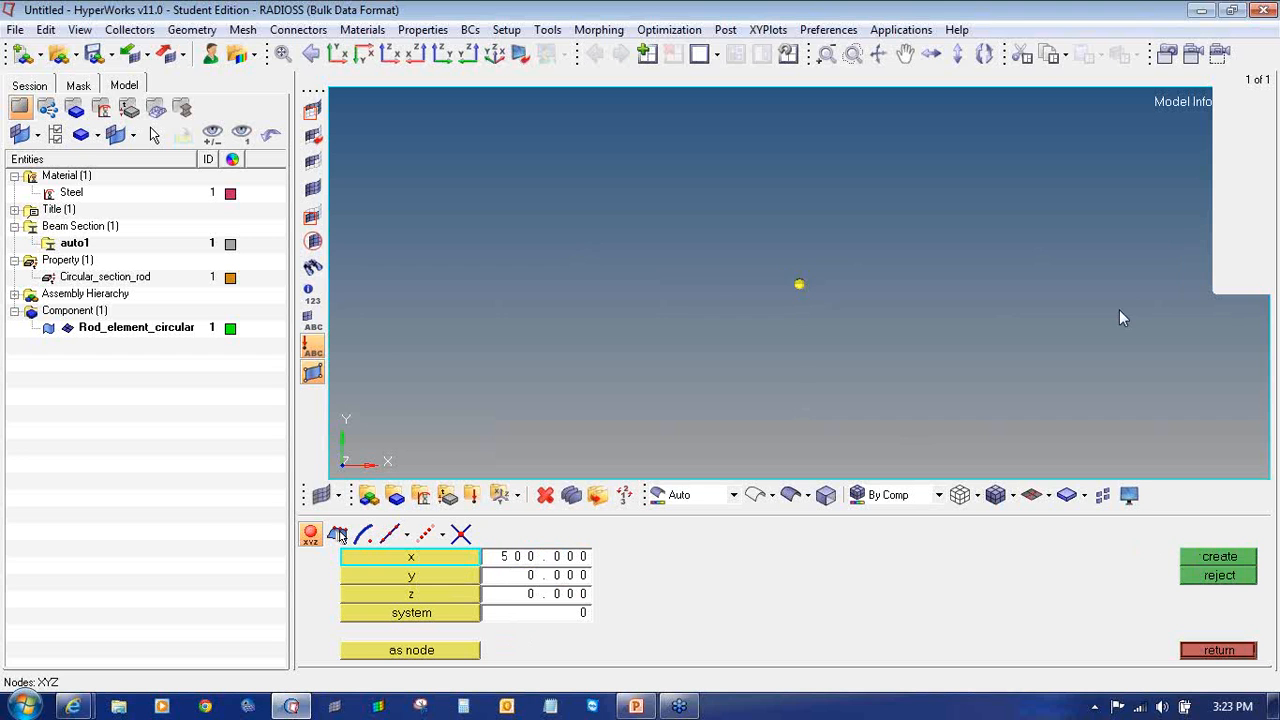
{"action": "key", "text": "f"}
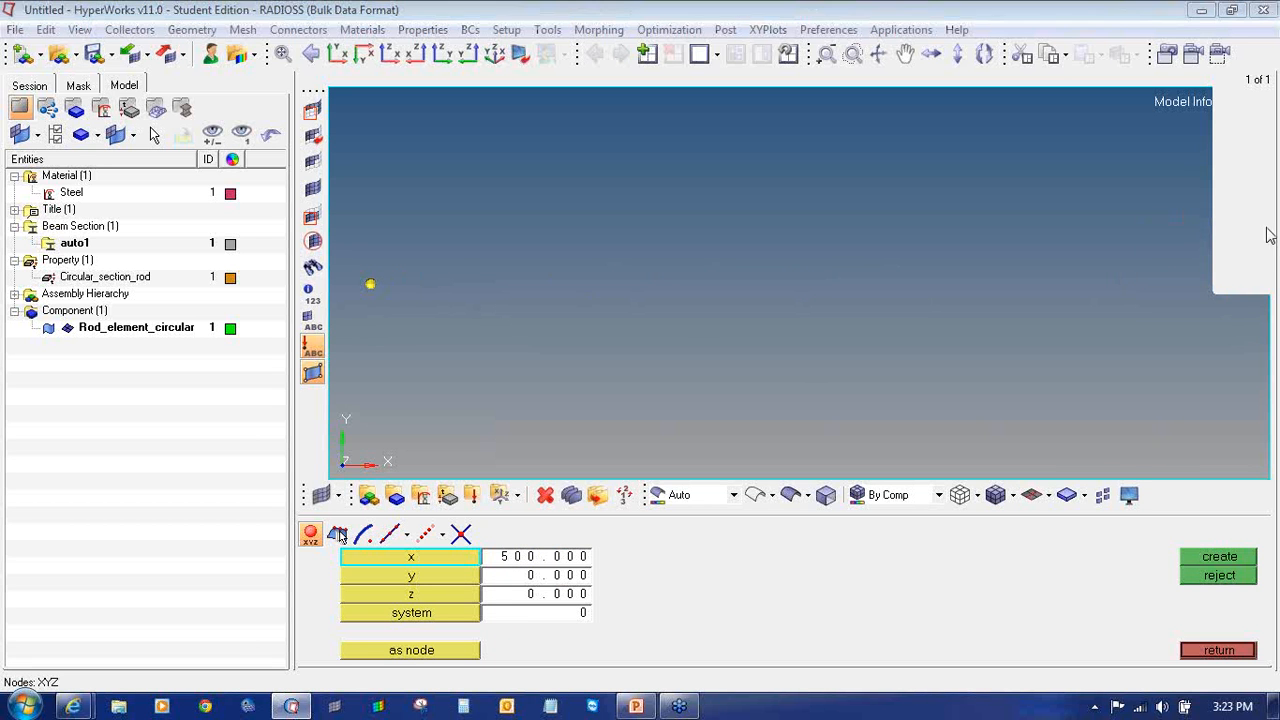
{"action": "left_click", "coordinate": [1175, 272]}
{"action": "mouse_move", "coordinate": [873, 197]}
{"action": "left_mouse_down"}
{"action": "mouse_move", "coordinate": [886, 248]}
{"action": "mouse_move", "coordinate": [900, 180]}
{"action": "left_mouse_up"}
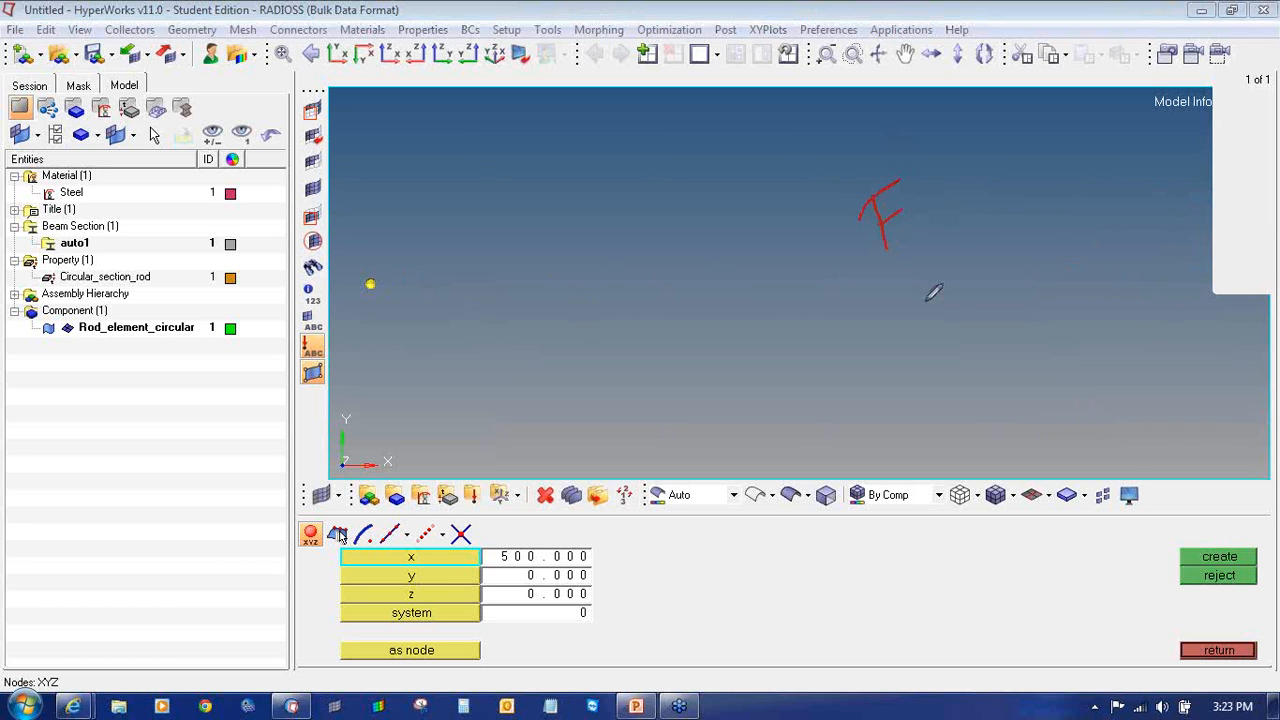
{"action": "left_click", "coordinate": [1271, 232]}
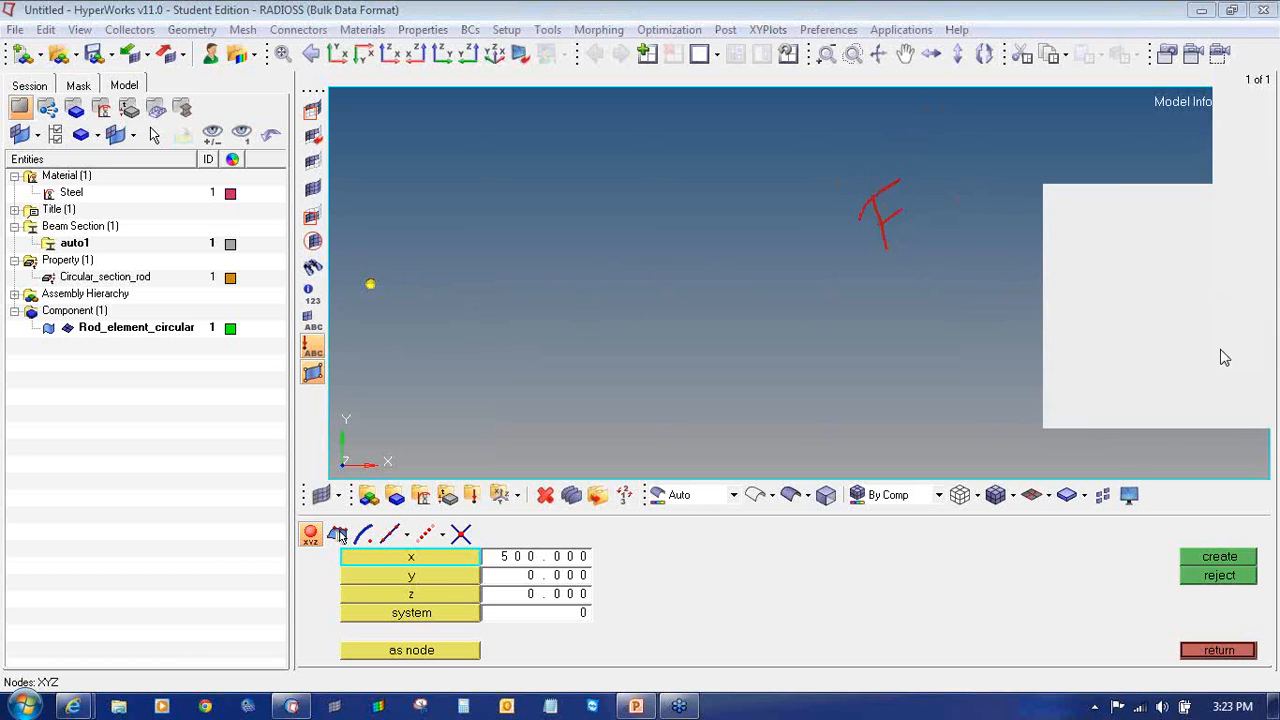
{"action": "left_click", "coordinate": [1221, 349]}
{"action": "left_click", "coordinate": [1265, 241]}
{"action": "left_click", "coordinate": [1208, 255]}
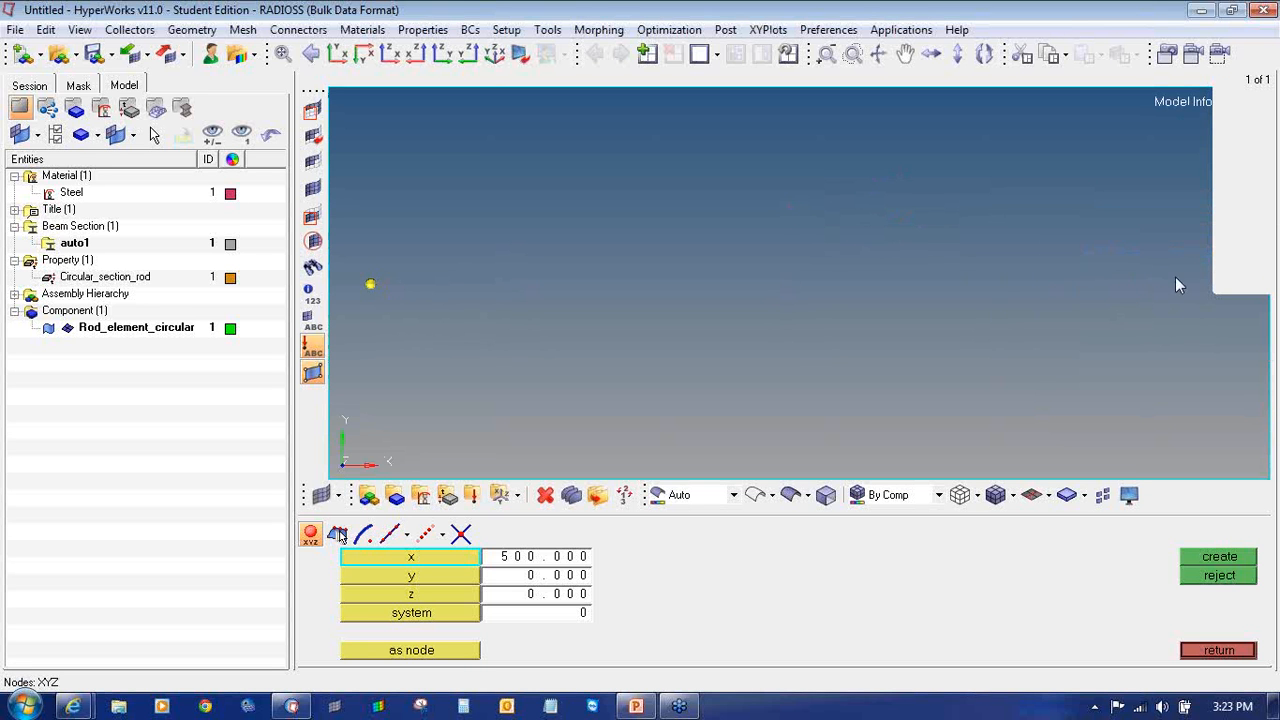
- Set the Rods command to create elements with the Circular_section_rod property and the CROD element type
{"action": "left_click", "coordinate": [1219, 650]}
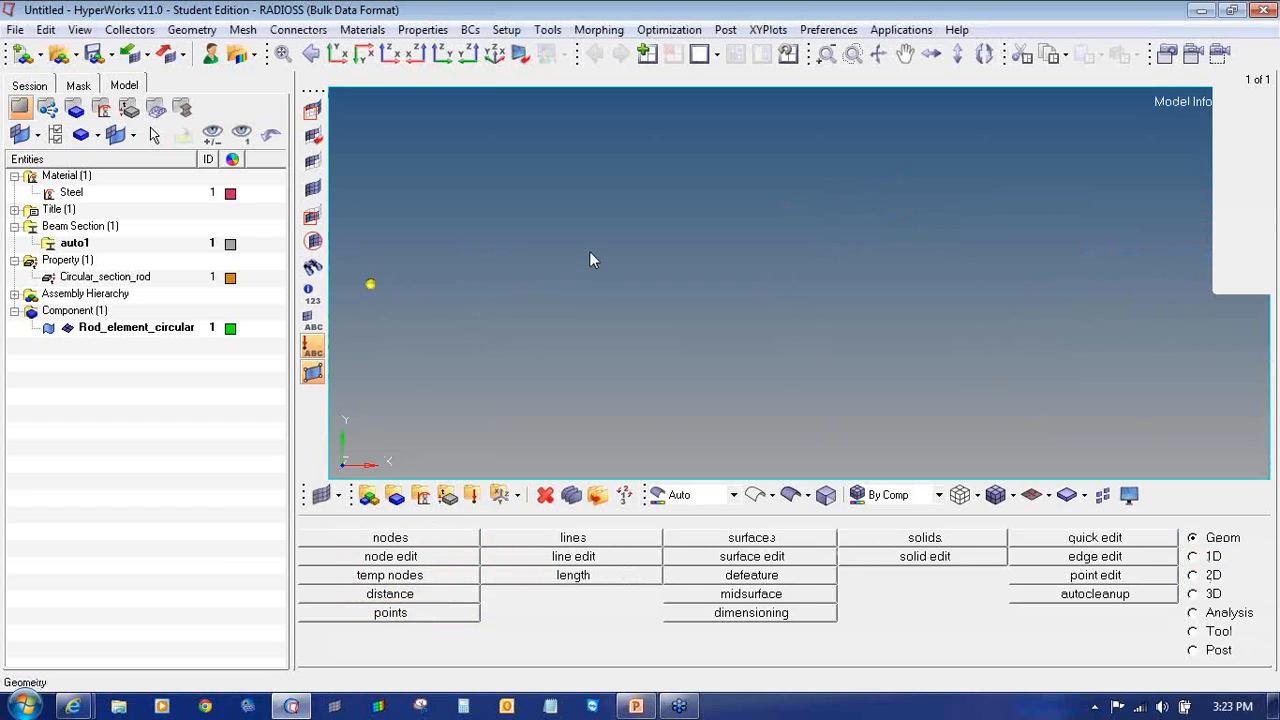
{"action": "left_click", "coordinate": [1212, 557]}
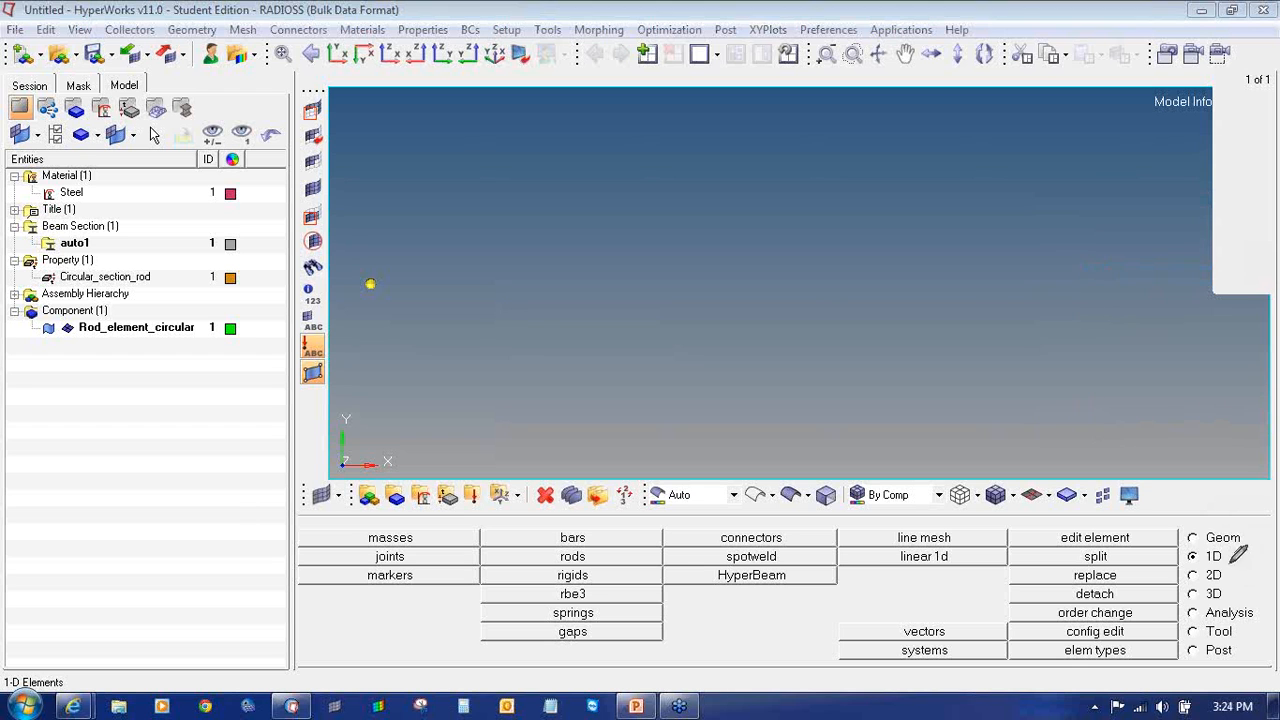
{"action": "mouse_move", "coordinate": [1224, 540]}
{"action": "left_mouse_down"}
{"action": "mouse_move", "coordinate": [1190, 546]}
{"action": "mouse_move", "coordinate": [1186, 562]}
{"action": "mouse_move", "coordinate": [1222, 562]}
{"action": "mouse_move", "coordinate": [1234, 540]}
{"action": "left_mouse_up"}
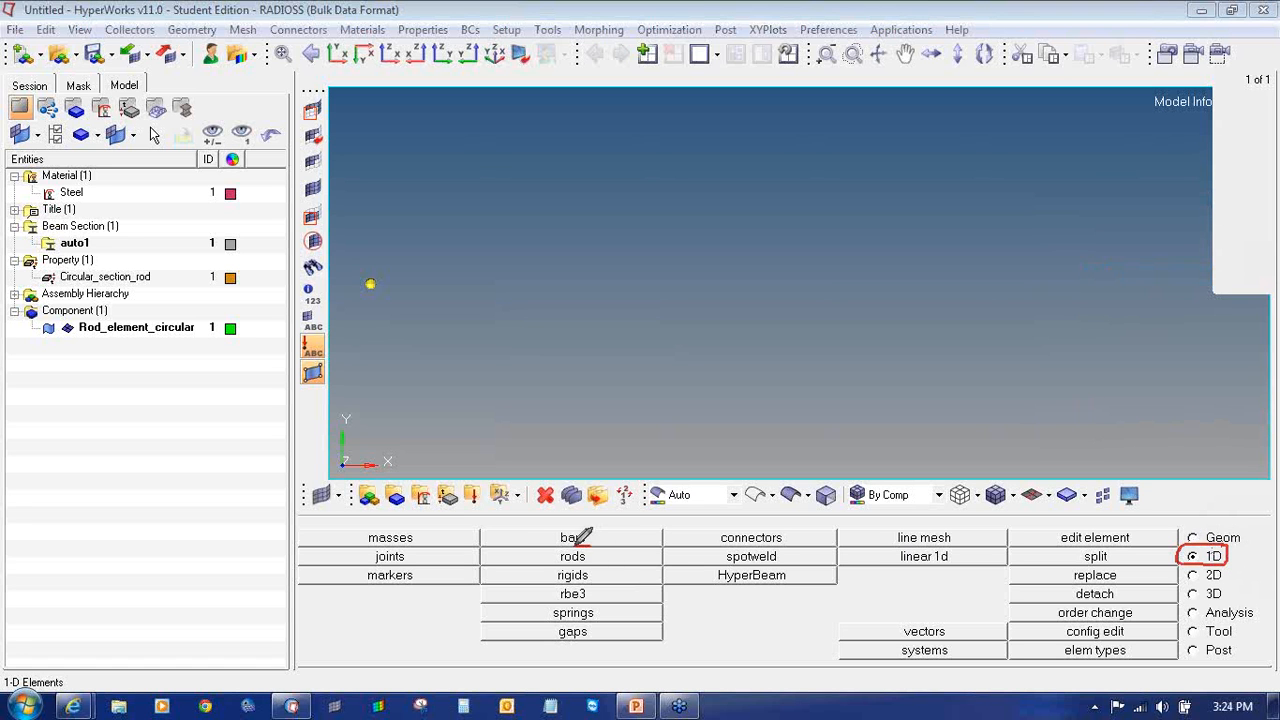
{"action": "mouse_move", "coordinate": [590, 547]}
{"action": "left_mouse_down"}
{"action": "mouse_move", "coordinate": [555, 556]}
{"action": "mouse_move", "coordinate": [586, 566]}
{"action": "mouse_move", "coordinate": [596, 546]}
{"action": "left_mouse_up"}
{"action": "mouse_move", "coordinate": [1241, 273]}
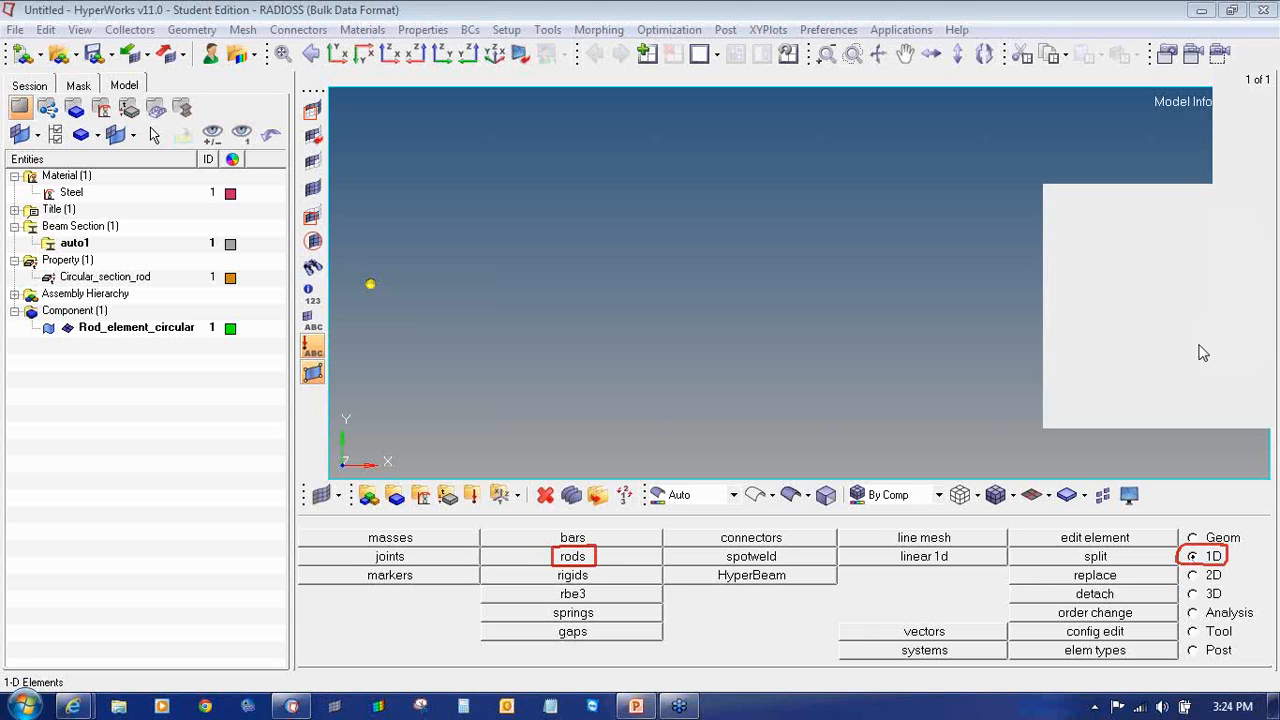
{"action": "left_click", "coordinate": [565, 559]}
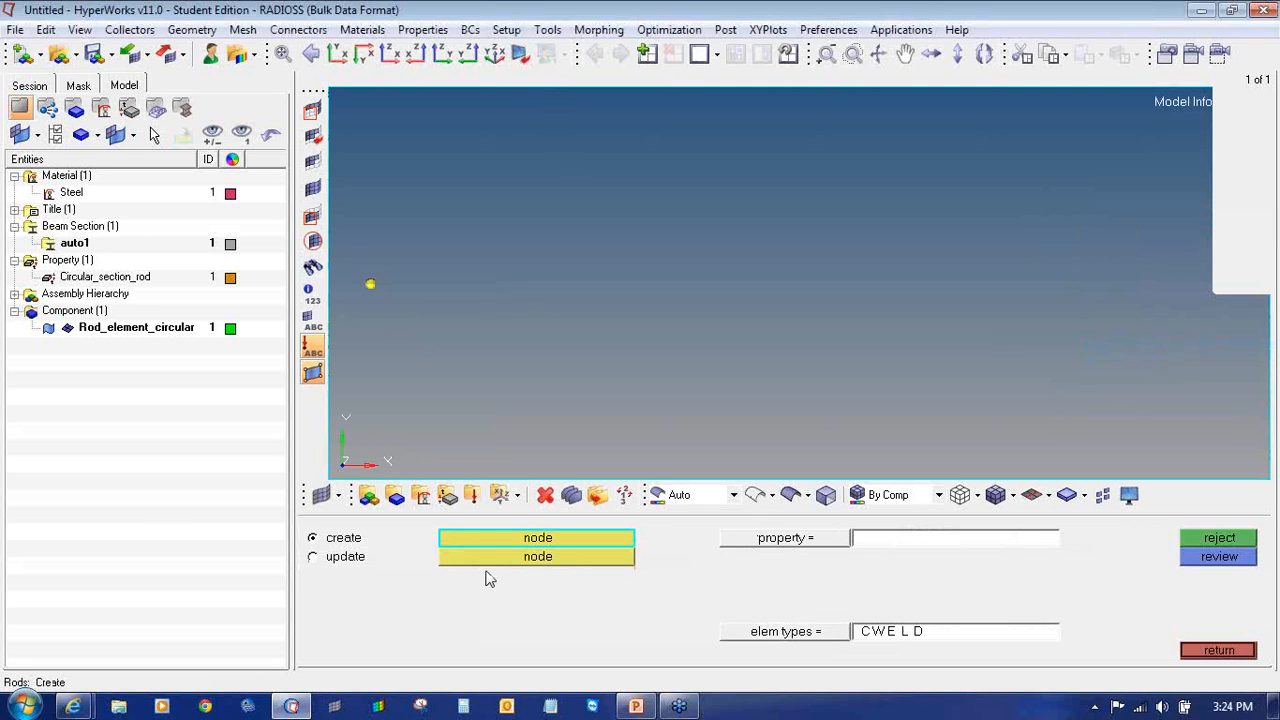
{"action": "left_click", "coordinate": [755, 541]}
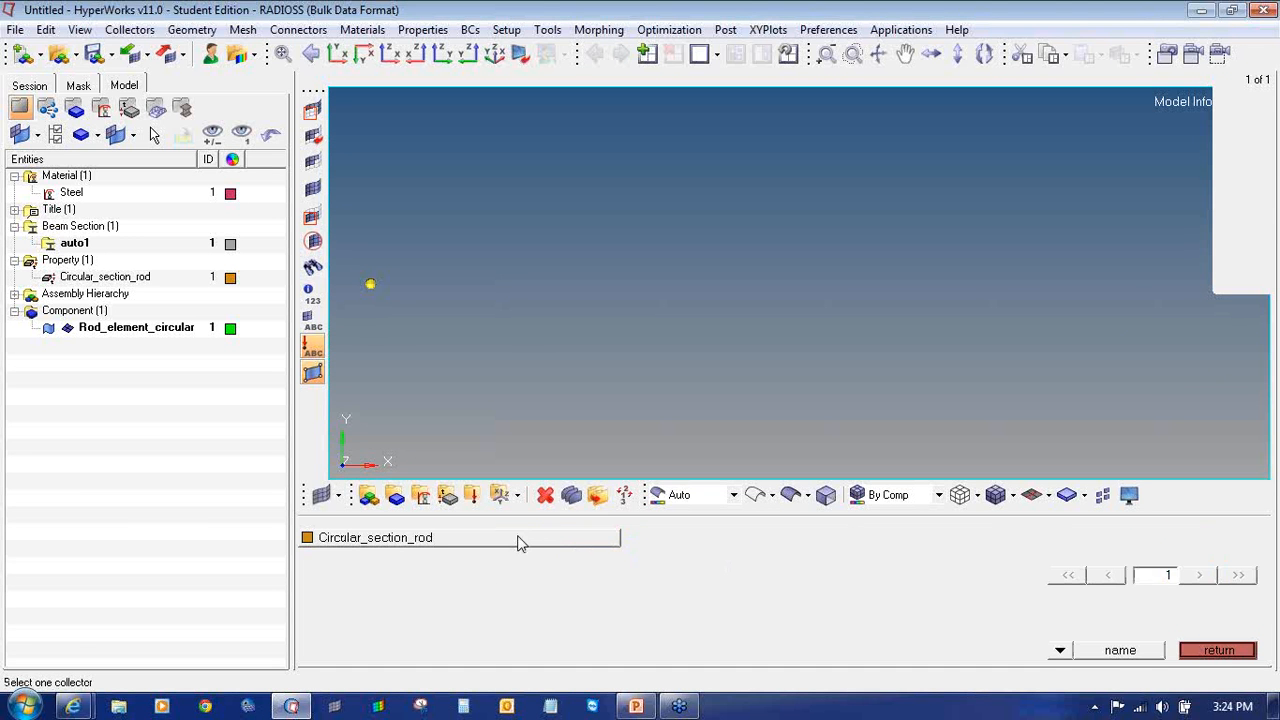
{"action": "left_click", "coordinate": [517, 541]}
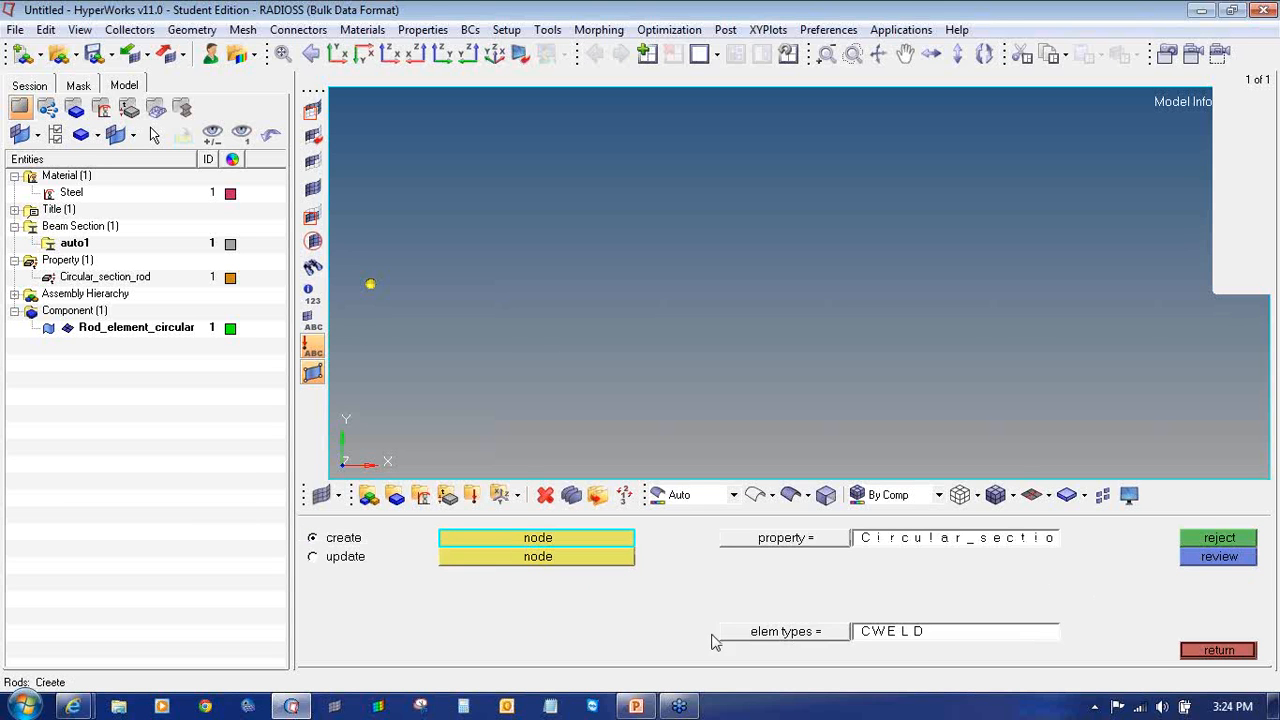
{"action": "left_click", "coordinate": [747, 636]}
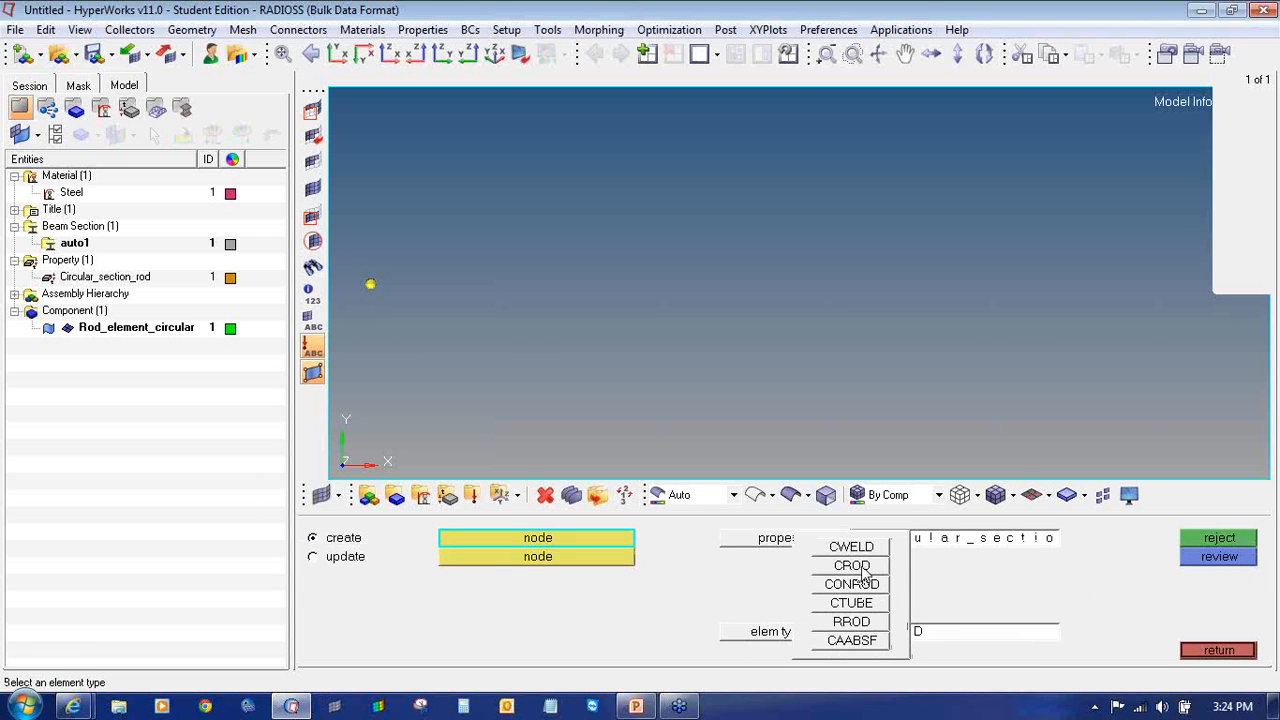
{"action": "left_click", "coordinate": [852, 566]}
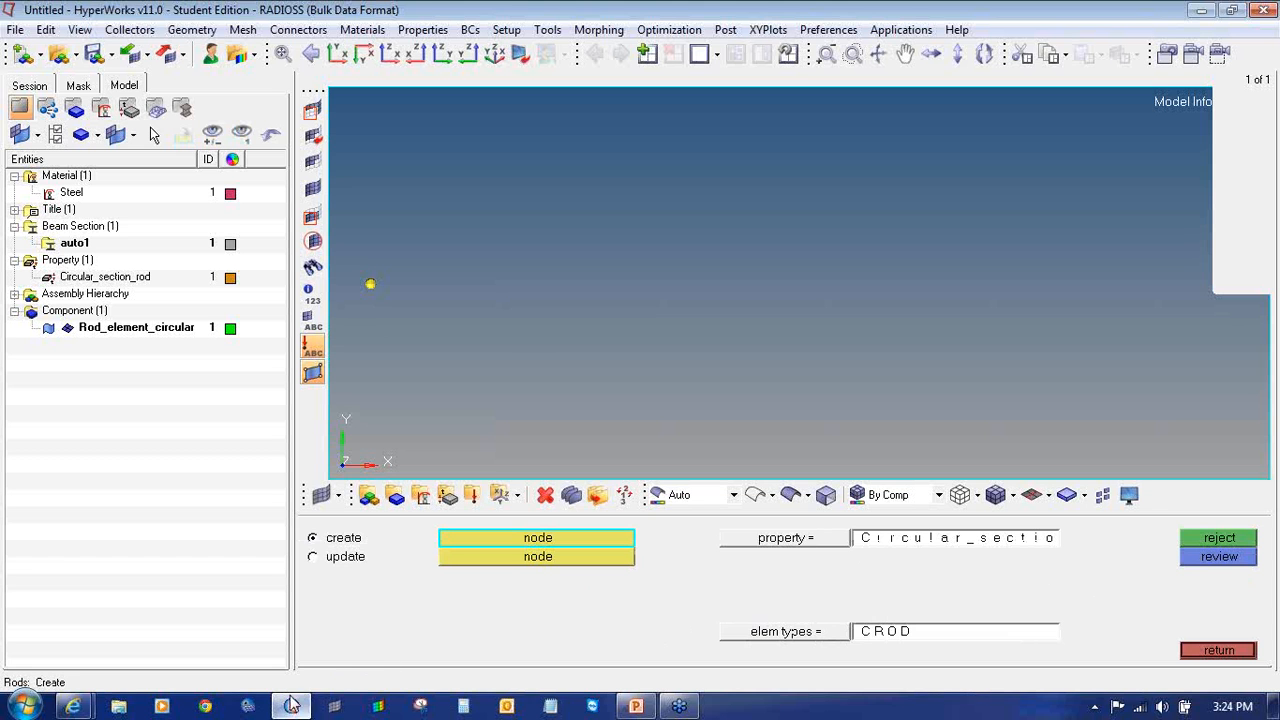
- Search the RADIOSS help in the browser for crod, read the CROD entry's description and format, and return to HyperWorks
{"action": "mouse_move", "coordinate": [290, 705]}
{"action": "left_click", "coordinate": [320, 625]}
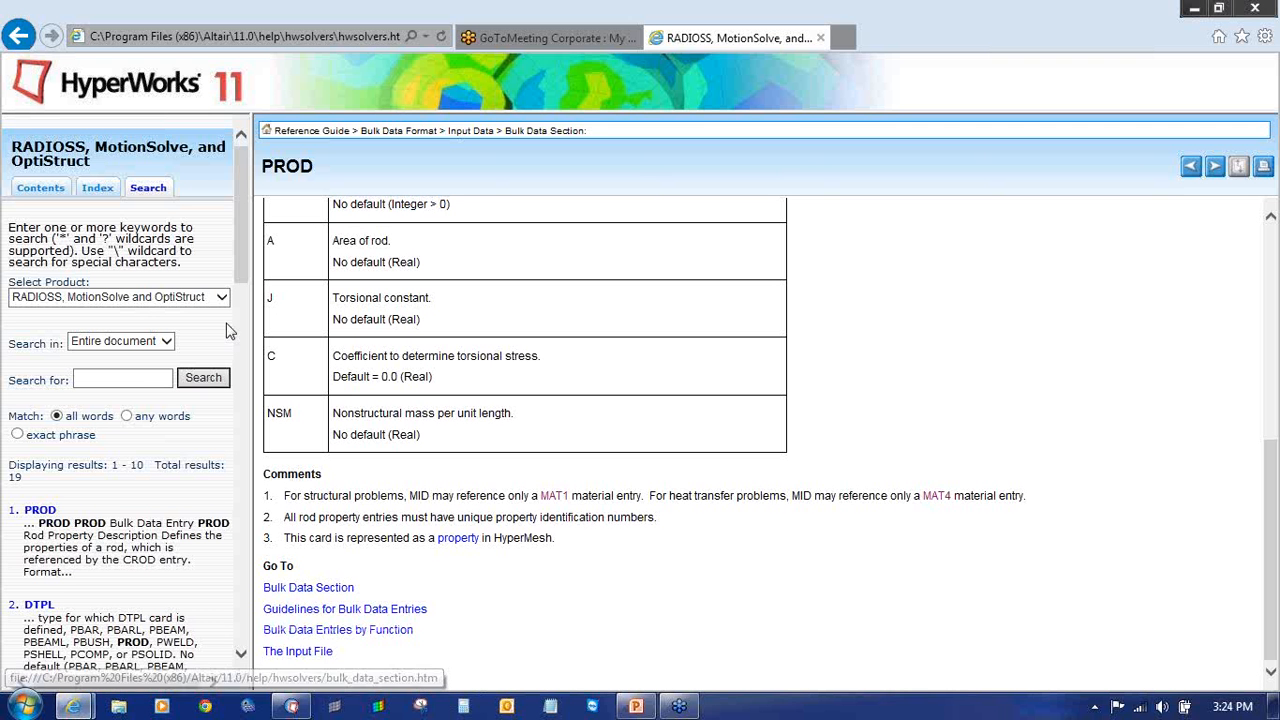
{"action": "left_click", "coordinate": [143, 378]}
{"action": "type", "text": "crod"}
{"action": "key", "text": "Return"}
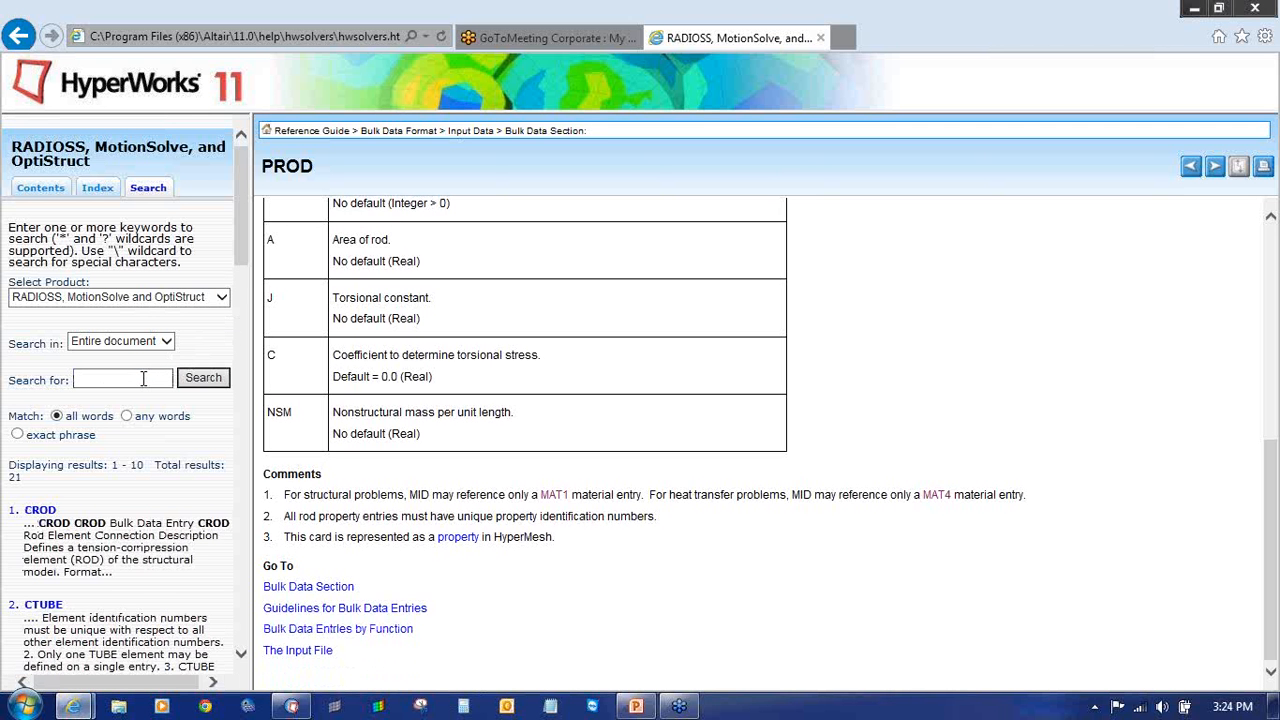
{"action": "left_click", "coordinate": [42, 511]}
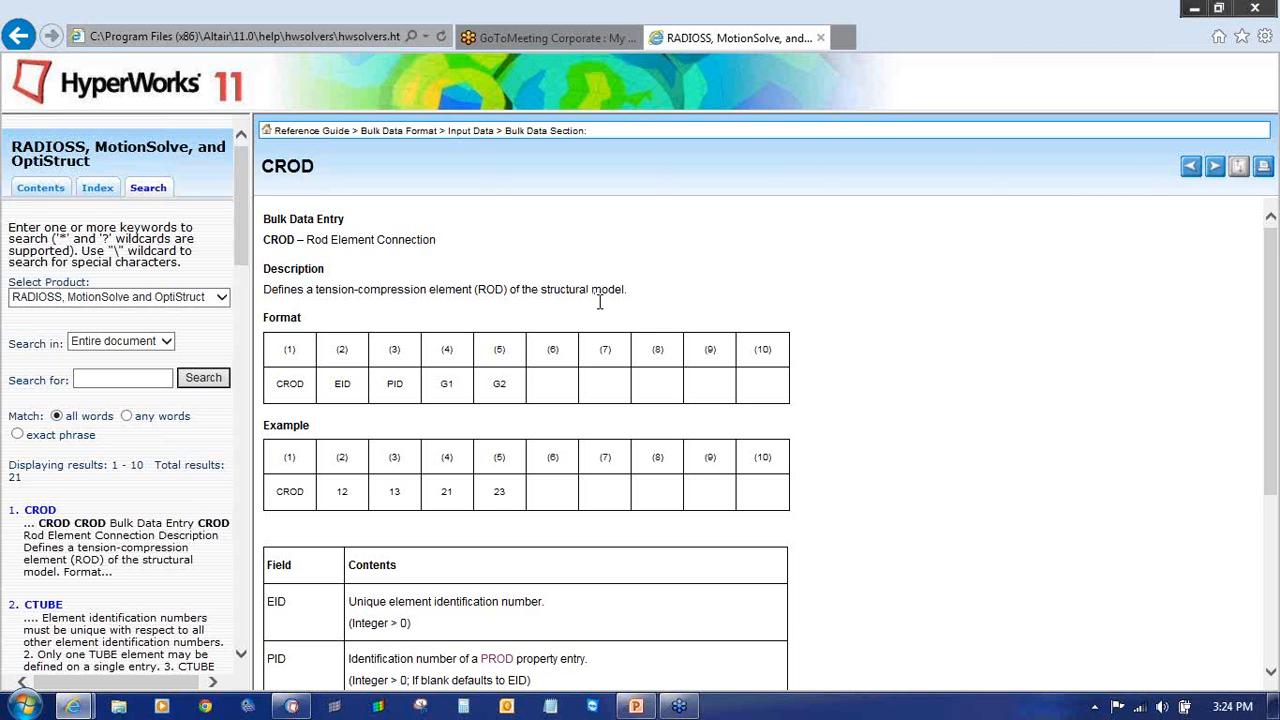
{"action": "scroll", "coordinate": [600, 302], "scroll_direction": "down", "scroll_amount": 1}
{"action": "left_click", "coordinate": [291, 706]}
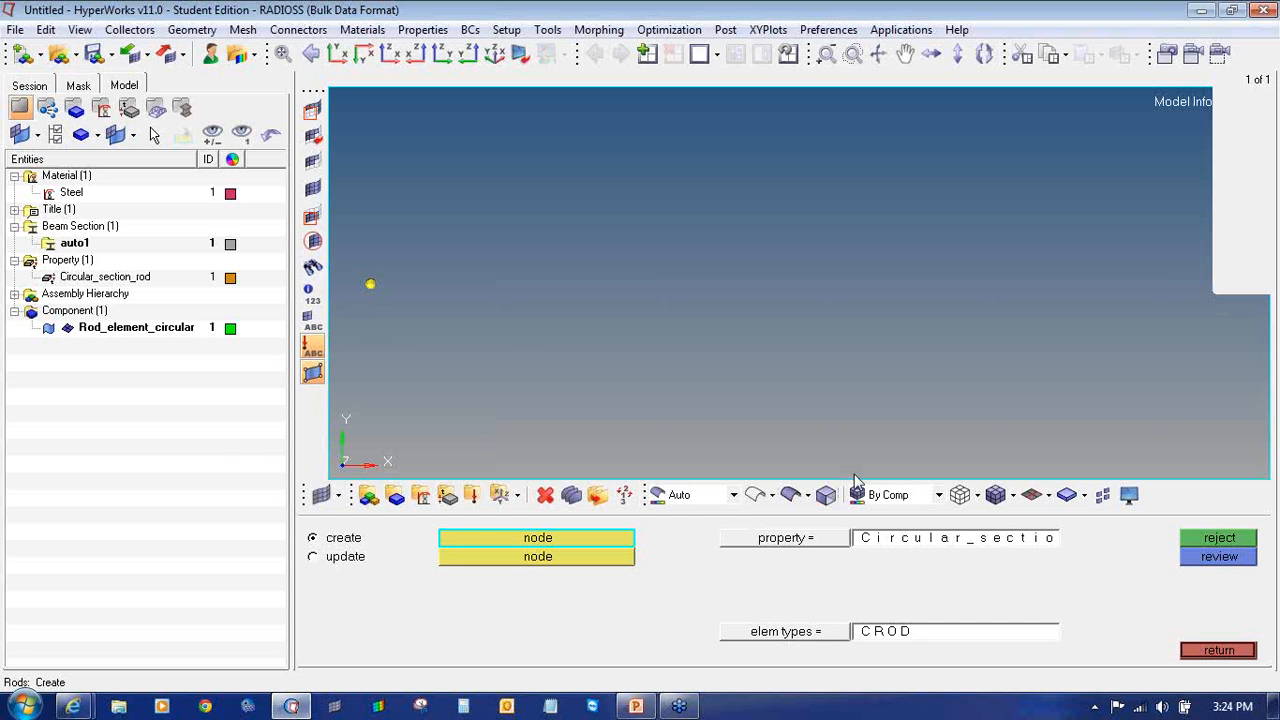
- Create the rod element from the origin node to the node at x 500
{"action": "left_click", "coordinate": [371, 287]}
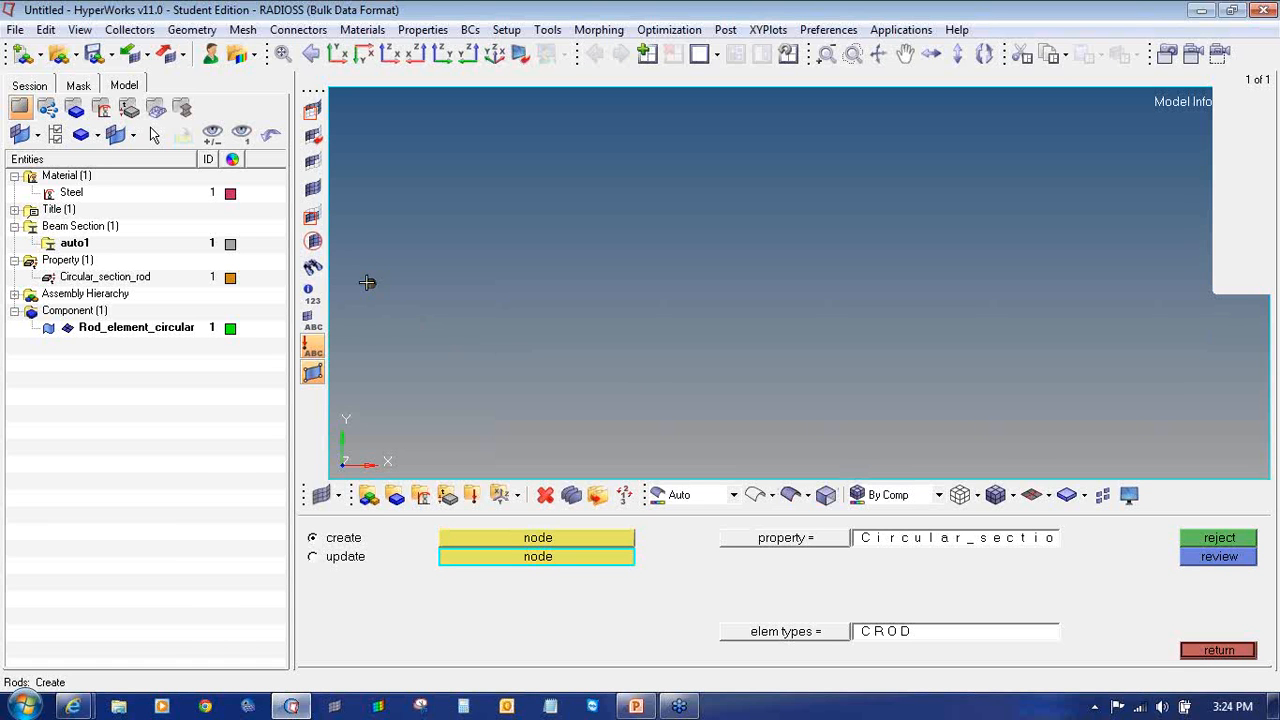
{"action": "left_click", "coordinate": [1215, 283]}
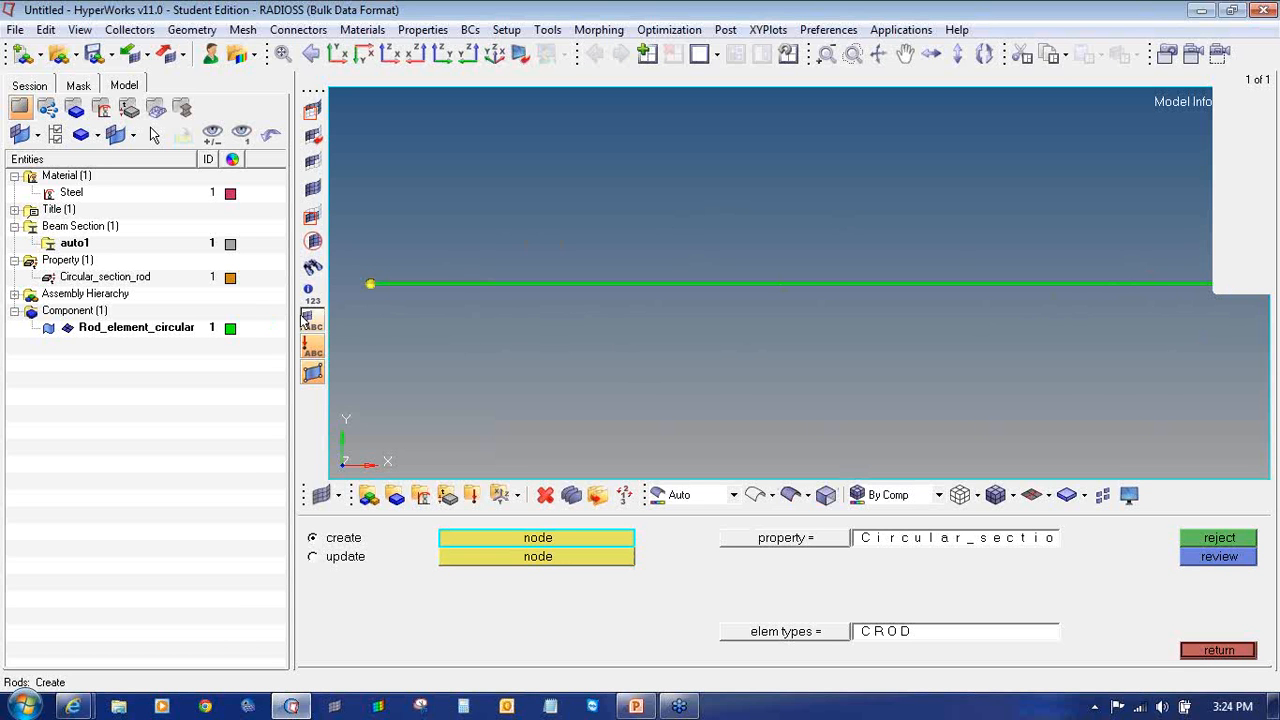
{"action": "left_click_drag", "start_coordinate": [1131, 274], "coordinate": [851, 283], "text": "ctrl"}
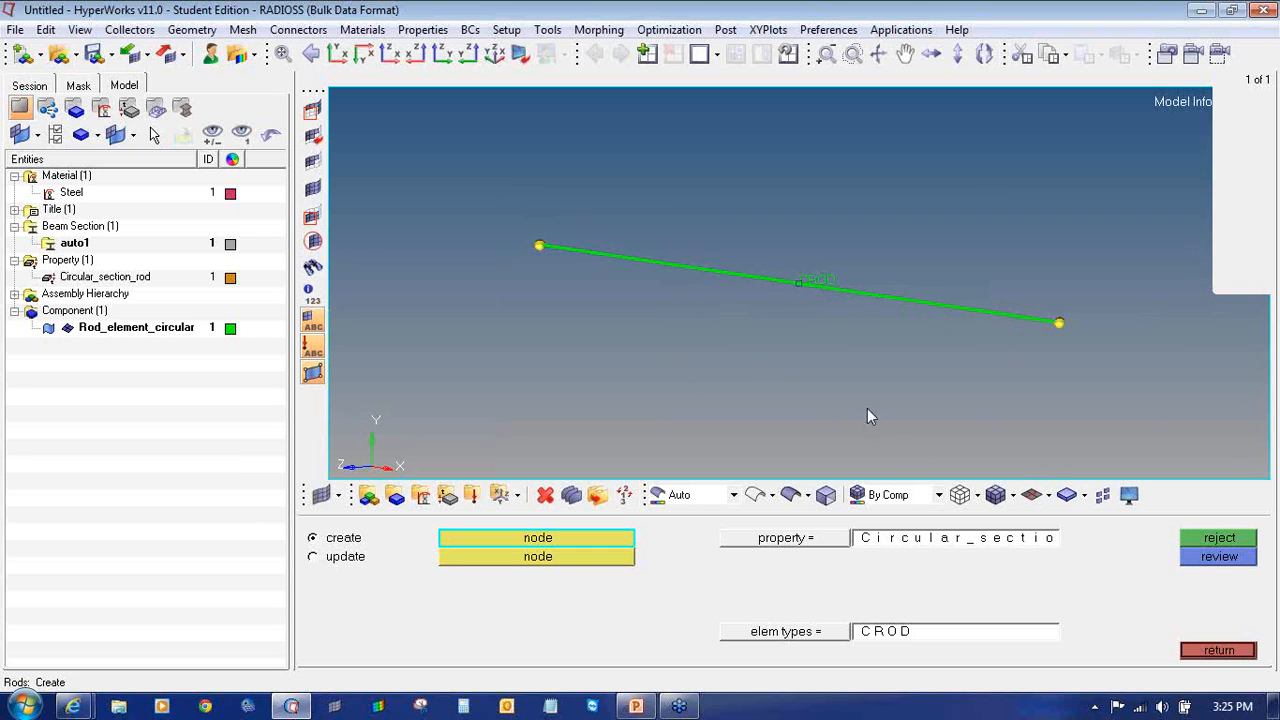
- Preview the rod in 3D Element Representation and switch back to Traditional Element Representation
{"action": "left_click", "coordinate": [1050, 500]}
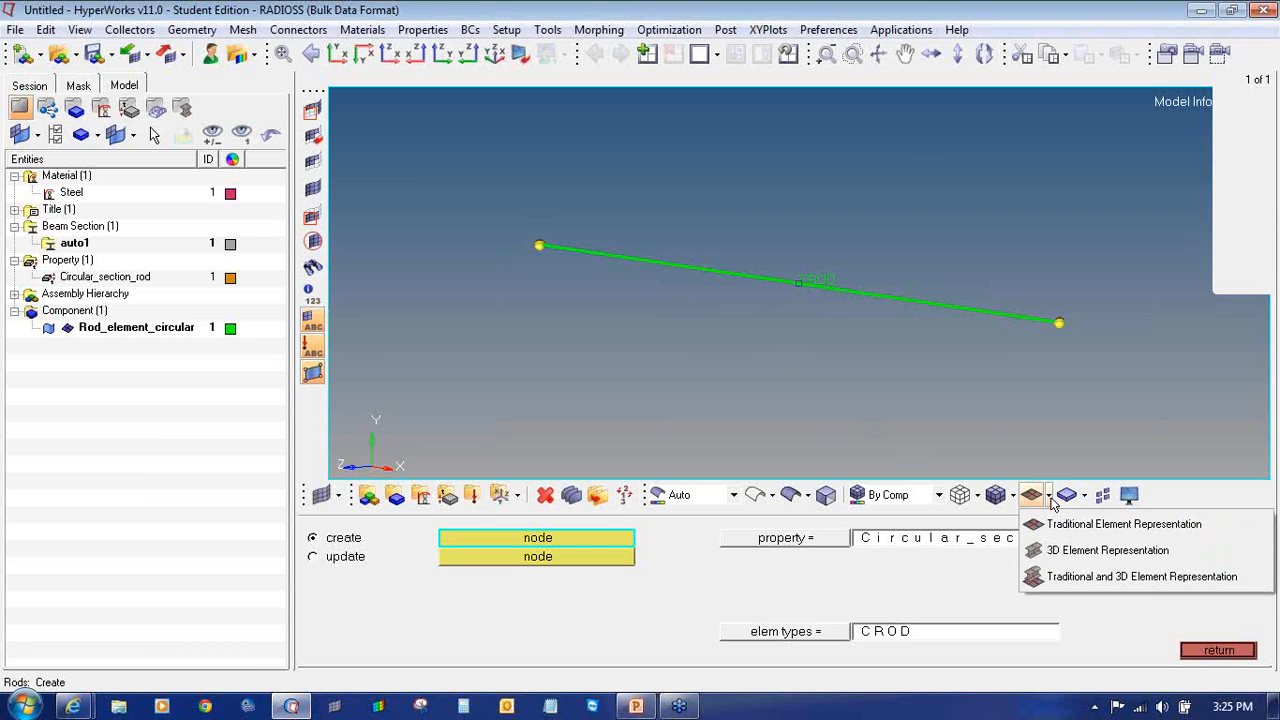
{"action": "left_click", "coordinate": [1105, 549]}
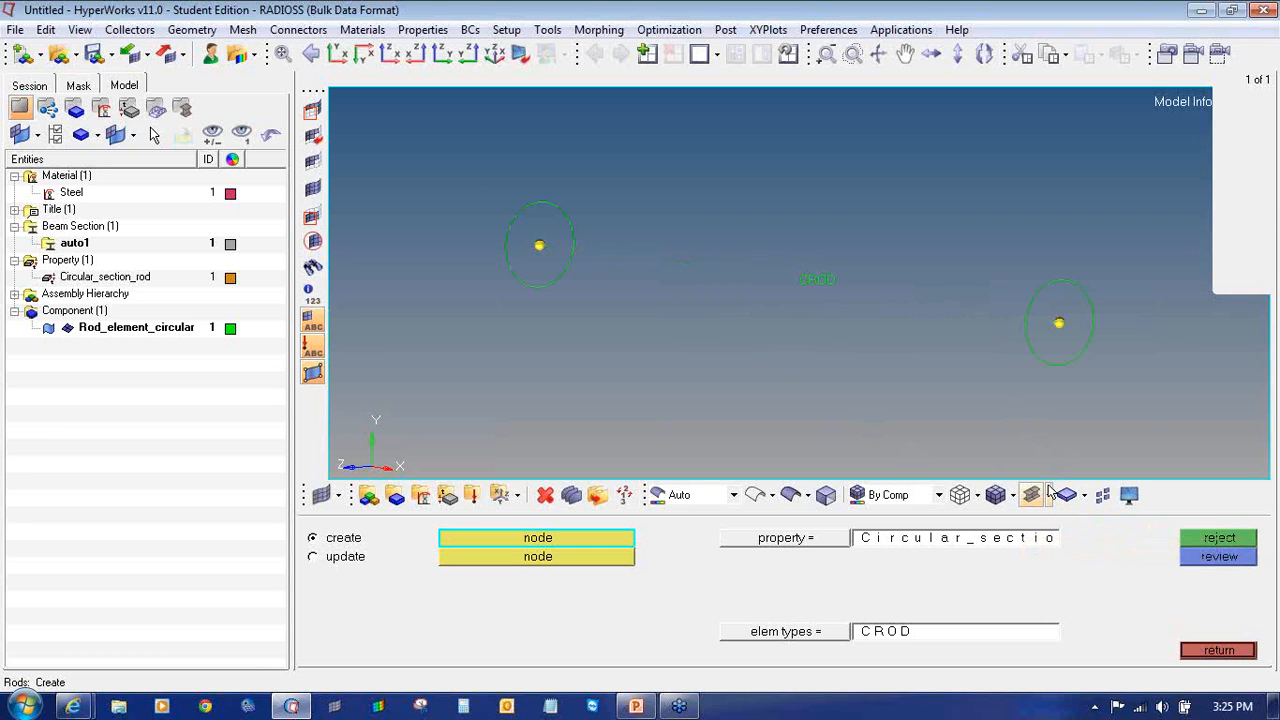
{"action": "left_click", "coordinate": [1253, 237]}
{"action": "left_click", "coordinate": [1200, 274]}
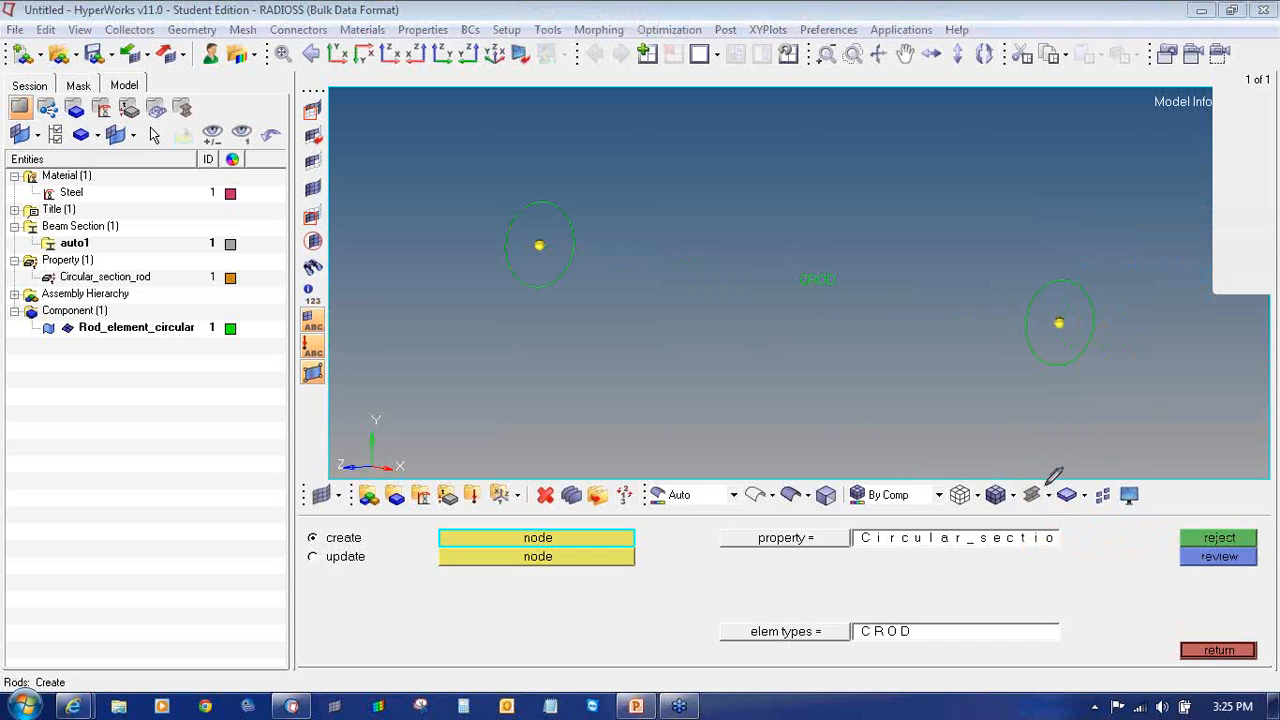
{"action": "mouse_move", "coordinate": [1040, 472]}
{"action": "left_mouse_down"}
{"action": "mouse_move", "coordinate": [1018, 498]}
{"action": "mouse_move", "coordinate": [1045, 470]}
{"action": "left_mouse_up"}
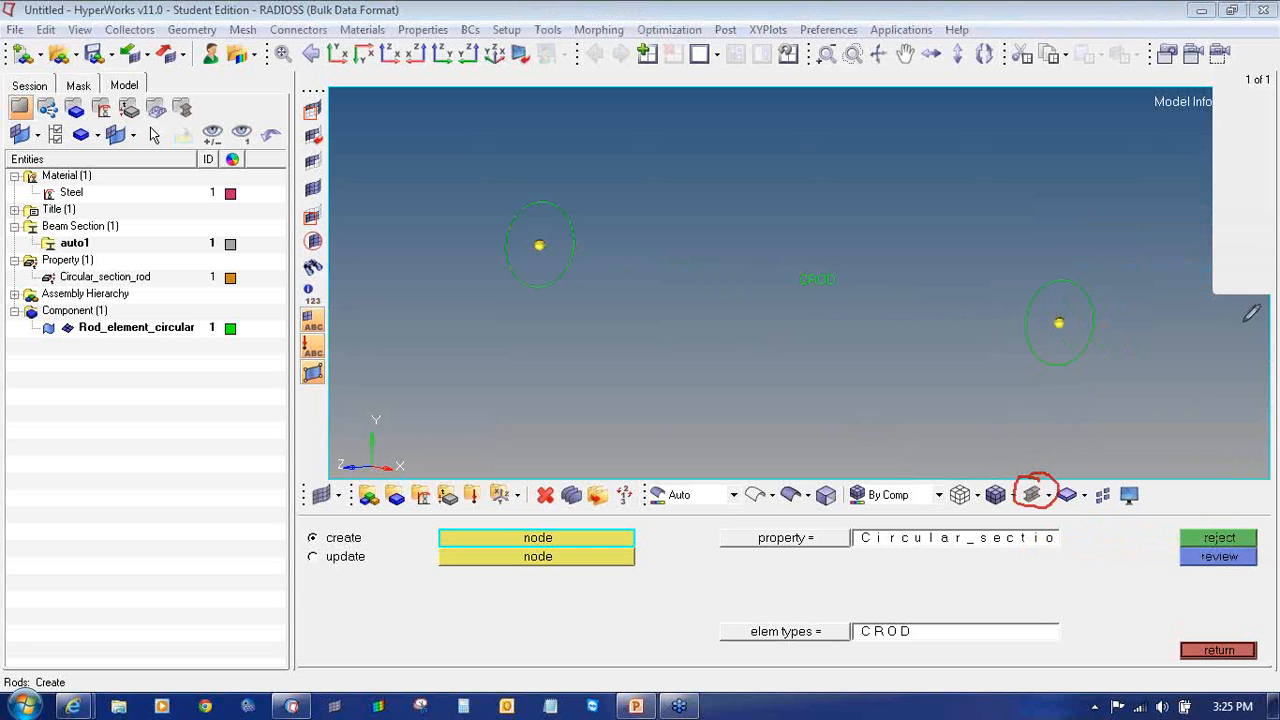
{"action": "left_click", "coordinate": [1266, 230]}
{"action": "left_click", "coordinate": [1208, 257]}
{"action": "left_click", "coordinate": [1049, 495]}
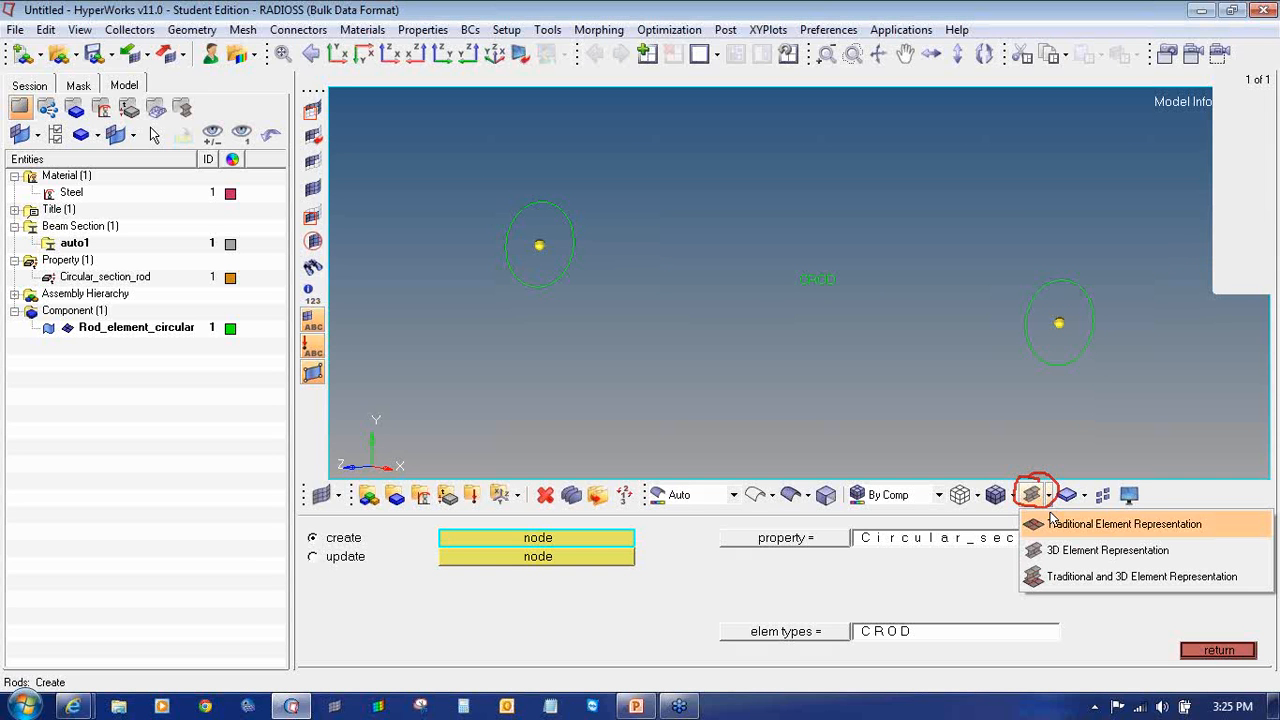
{"action": "left_click", "coordinate": [1052, 528]}
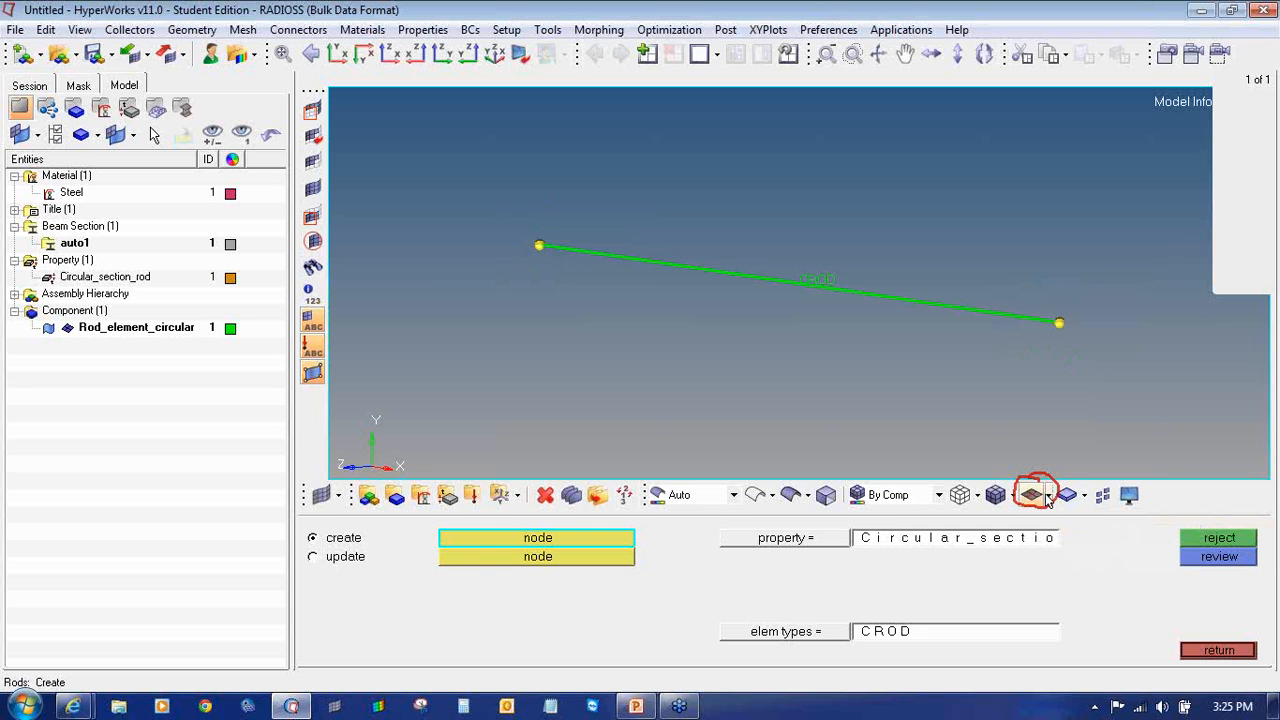
- Display the rod in 3D Element Representation with shaded elements and mesh lines to examine its circular section
{"action": "left_click", "coordinate": [1052, 497]}
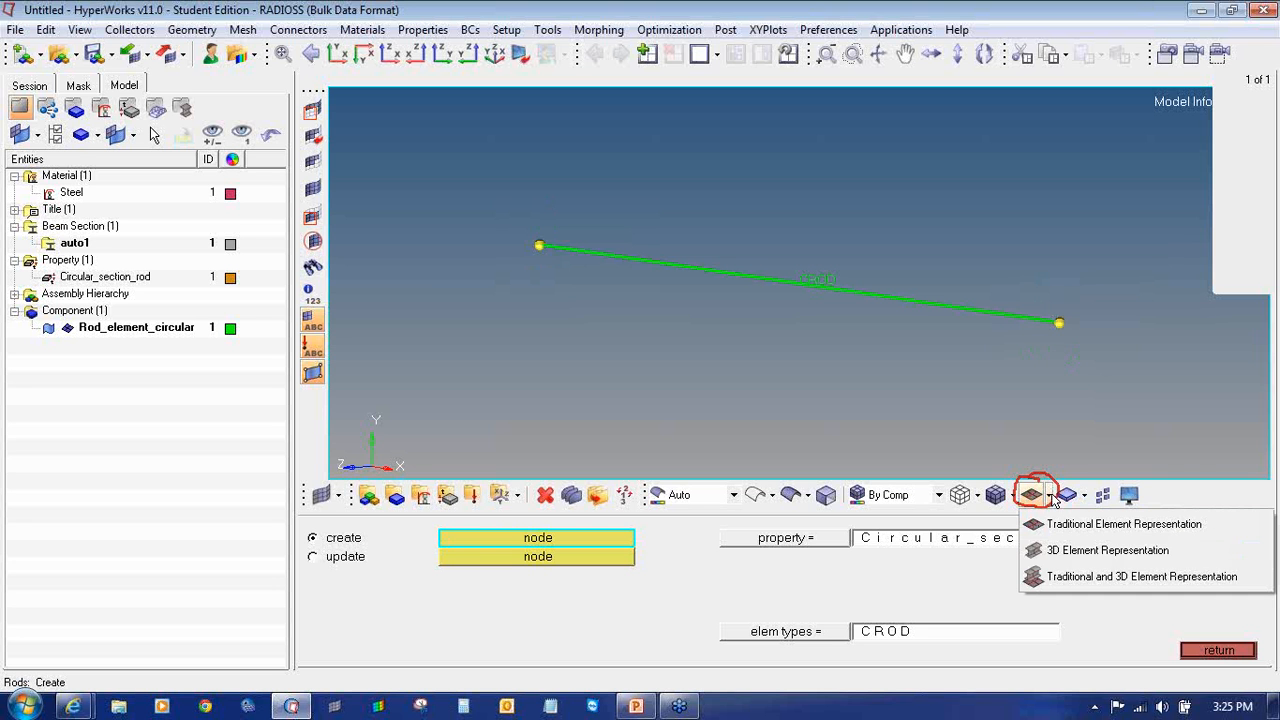
{"action": "left_click", "coordinate": [1057, 553]}
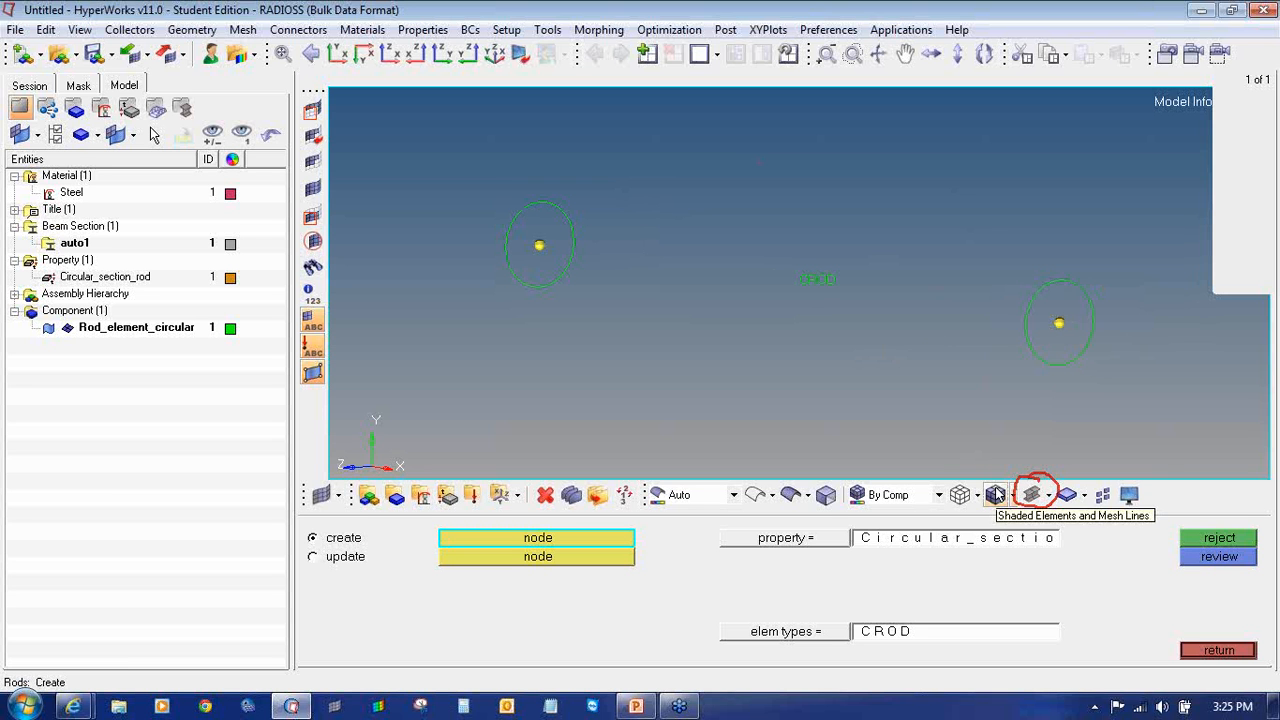
{"action": "left_click", "coordinate": [996, 494]}
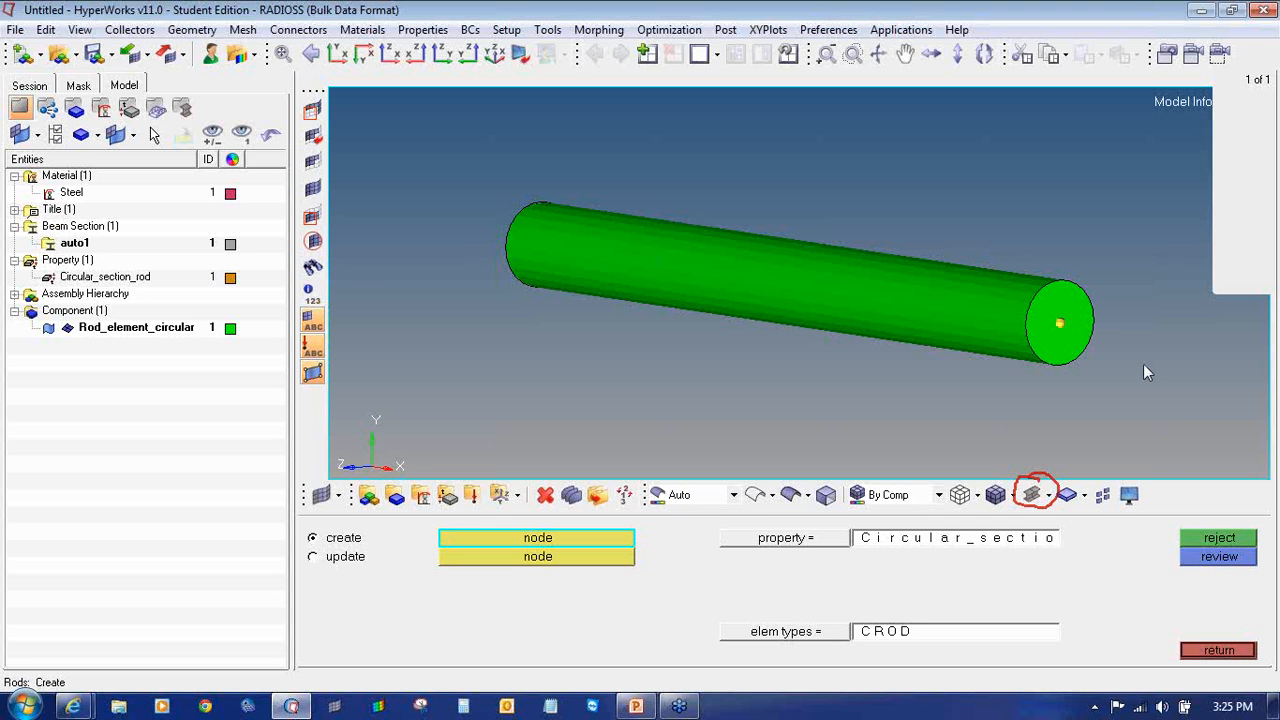
- Restore Traditional Element Representation, leave the Rods command and return to the previous XY view
{"action": "left_click", "coordinate": [1048, 494]}
{"action": "left_click", "coordinate": [1056, 523]}
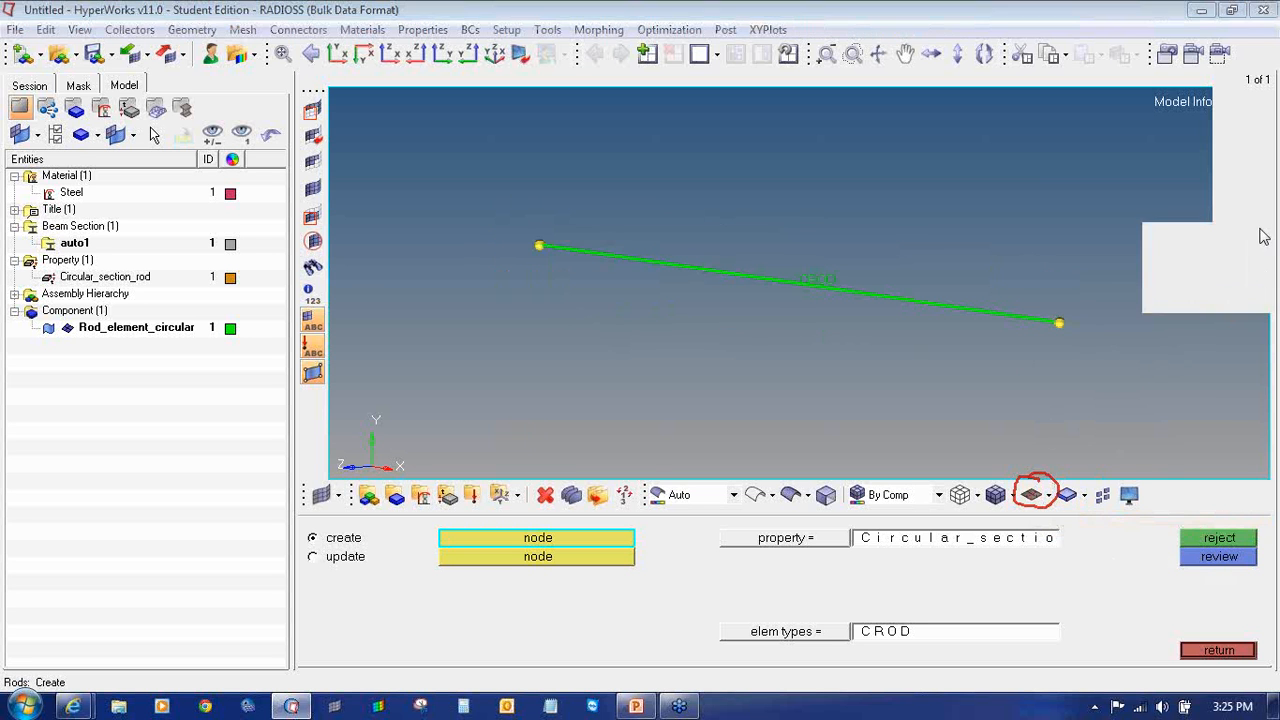
{"action": "left_click", "coordinate": [1211, 348]}
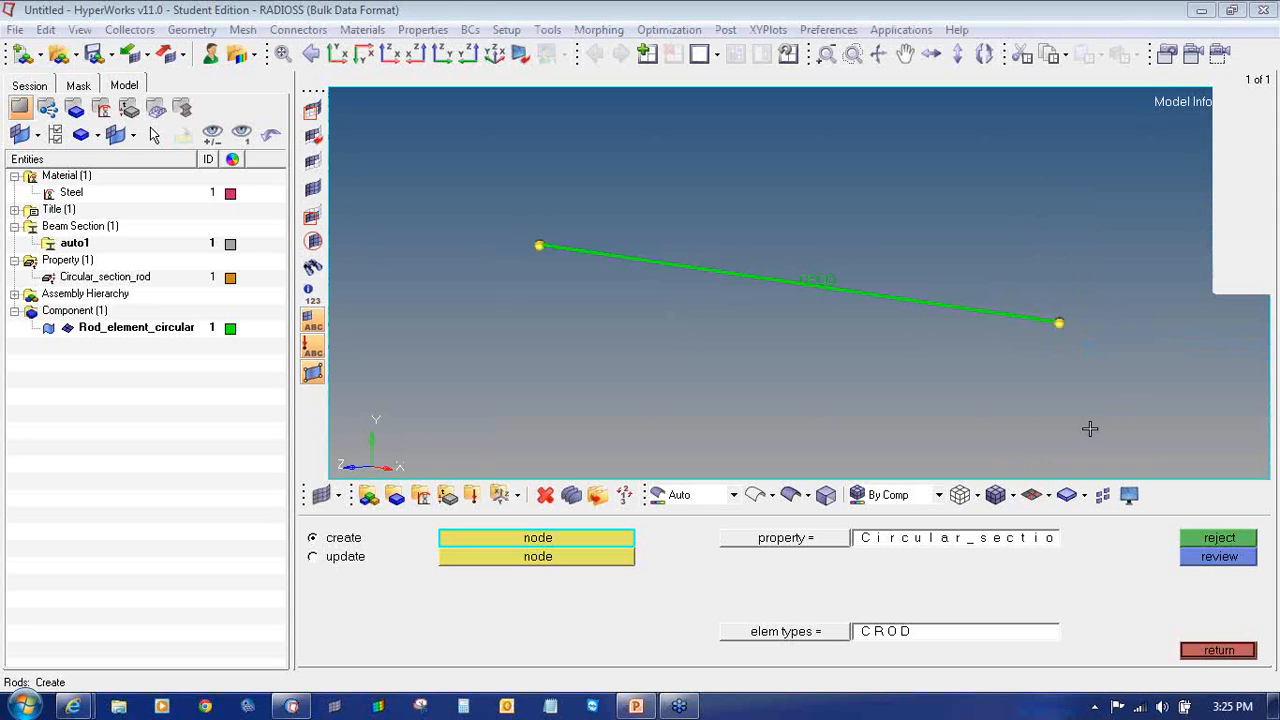
{"action": "left_click", "coordinate": [1208, 641]}
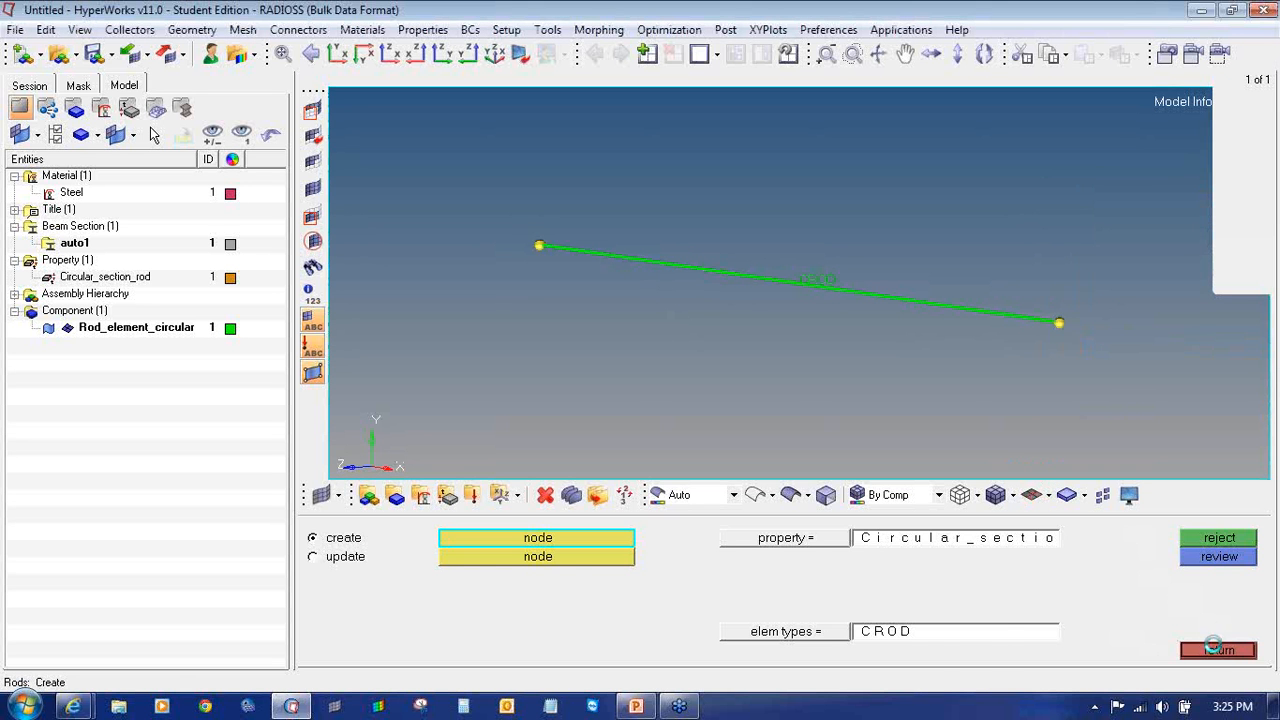
{"action": "left_click", "coordinate": [1212, 648]}
{"action": "left_click", "coordinate": [309, 55]}
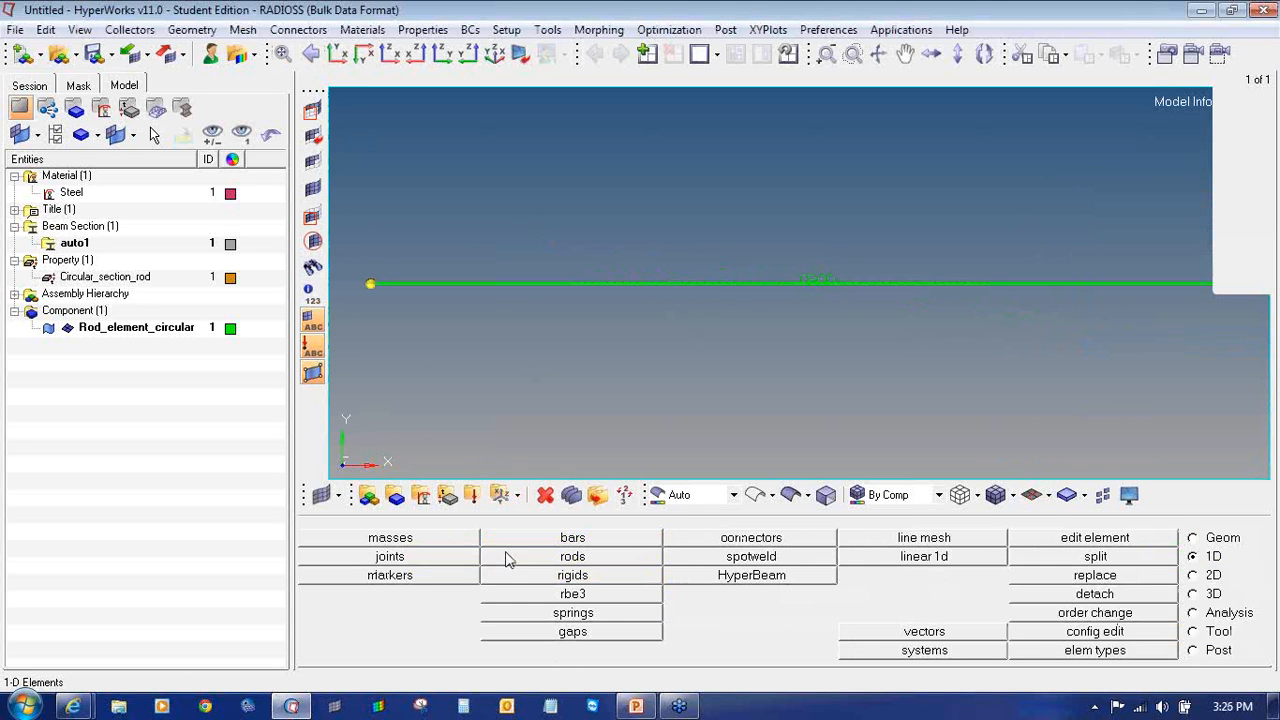
- Switch to PowerPoint, highlight the Load Collector line on the MHPCLL slide again, and return to HyperWorks
{"action": "left_click", "coordinate": [630, 706]}
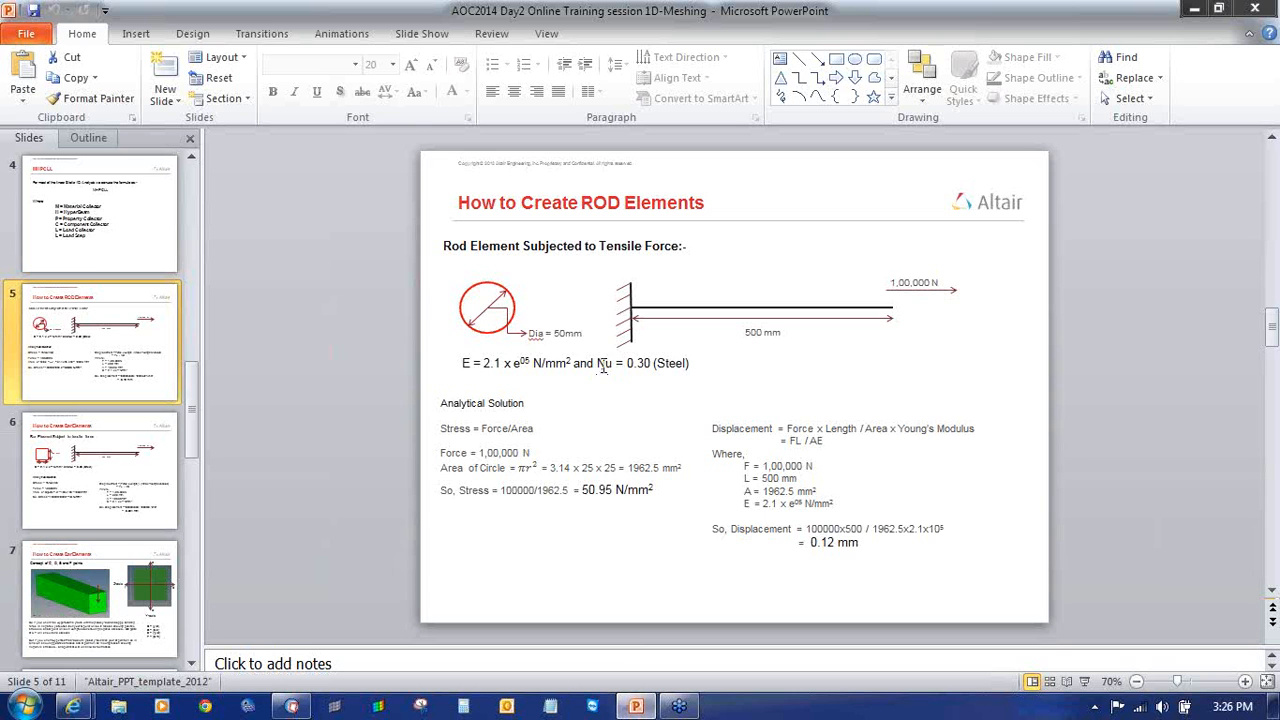
{"action": "left_click", "coordinate": [67, 243]}
{"action": "left_click_drag", "start_coordinate": [555, 456], "coordinate": [714, 456]}
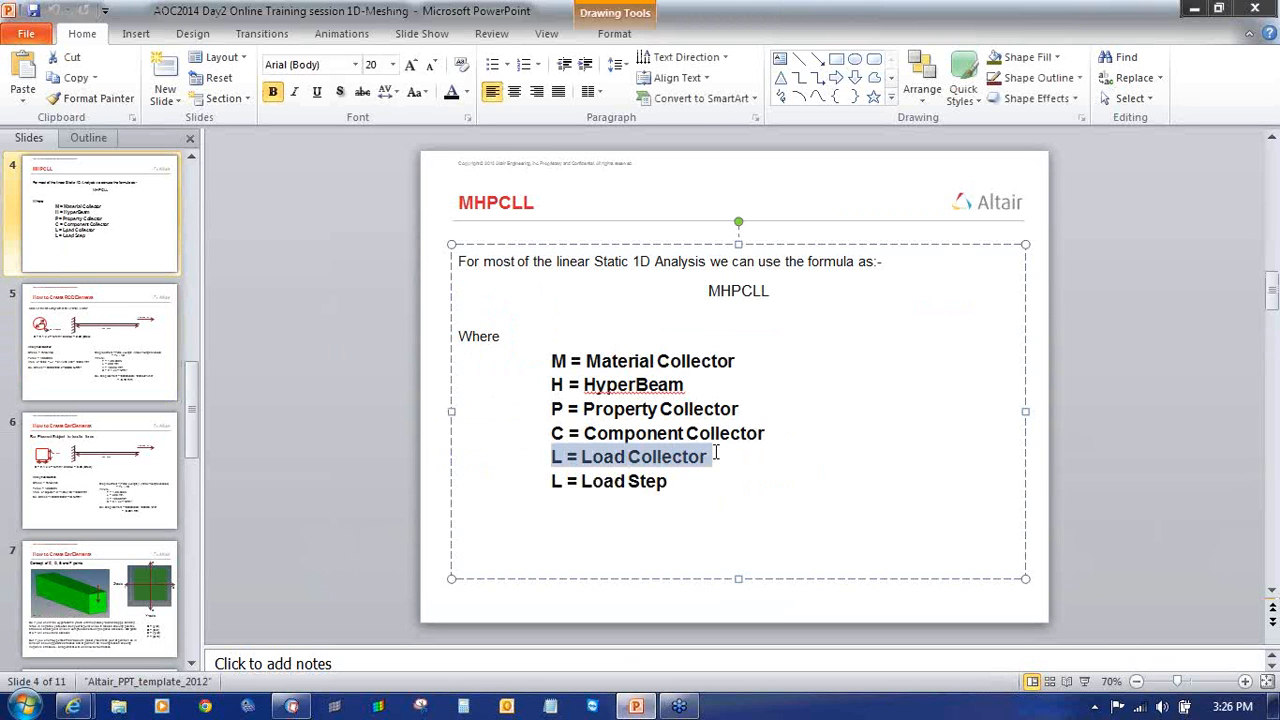
{"action": "left_click", "coordinate": [291, 706]}
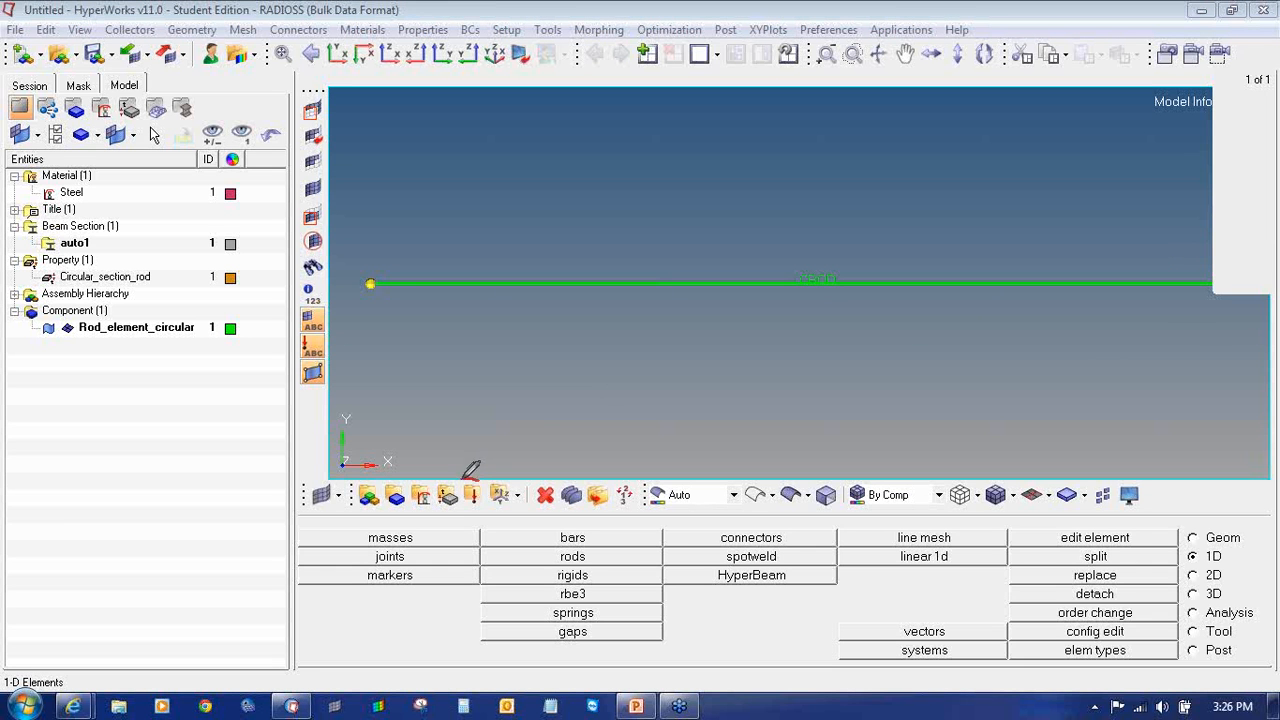
- Circle the load collector tool with the pen, erase the marking, and define a new load collector named SPC in blue
{"action": "mouse_move", "coordinate": [474, 483]}
{"action": "left_mouse_down"}
{"action": "mouse_move", "coordinate": [462, 499]}
{"action": "mouse_move", "coordinate": [485, 490]}
{"action": "mouse_move", "coordinate": [461, 480]}
{"action": "left_mouse_up"}
{"action": "left_click", "coordinate": [1257, 211]}
{"action": "left_click", "coordinate": [469, 497]}
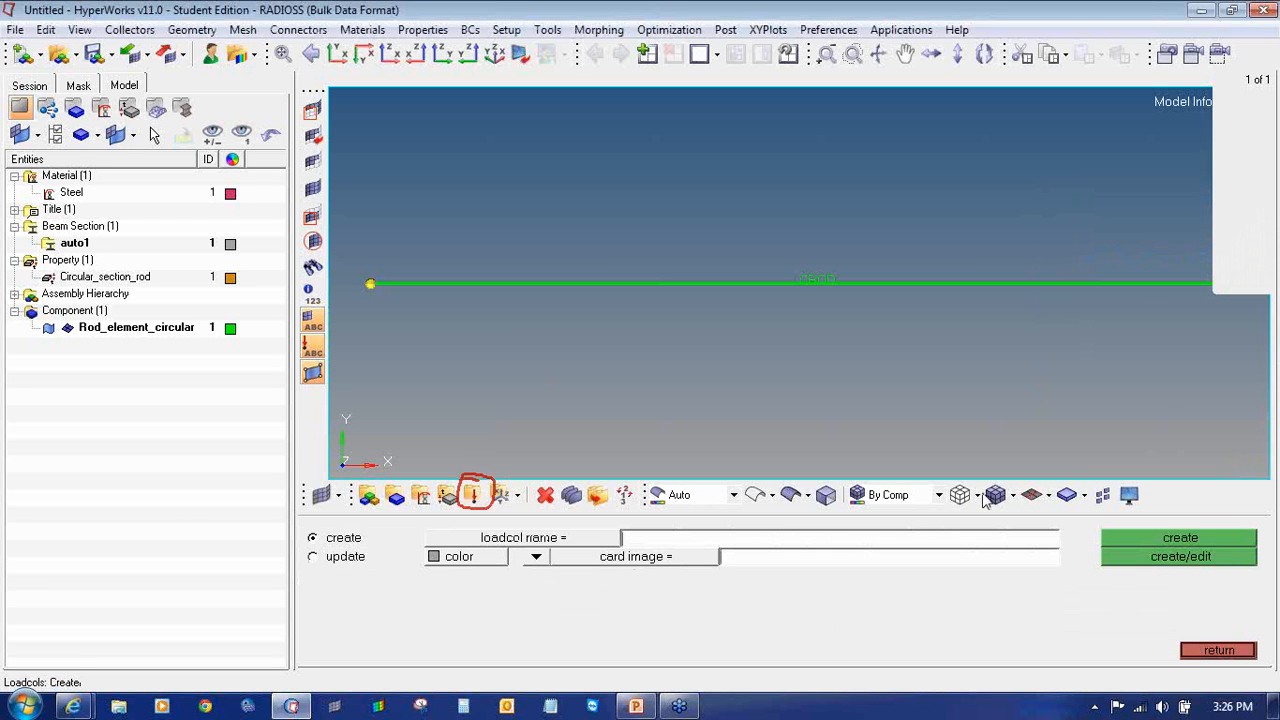
{"action": "left_click", "coordinate": [642, 541]}
{"action": "type", "text": "SPC"}
{"action": "right_click", "coordinate": [1244, 245]}
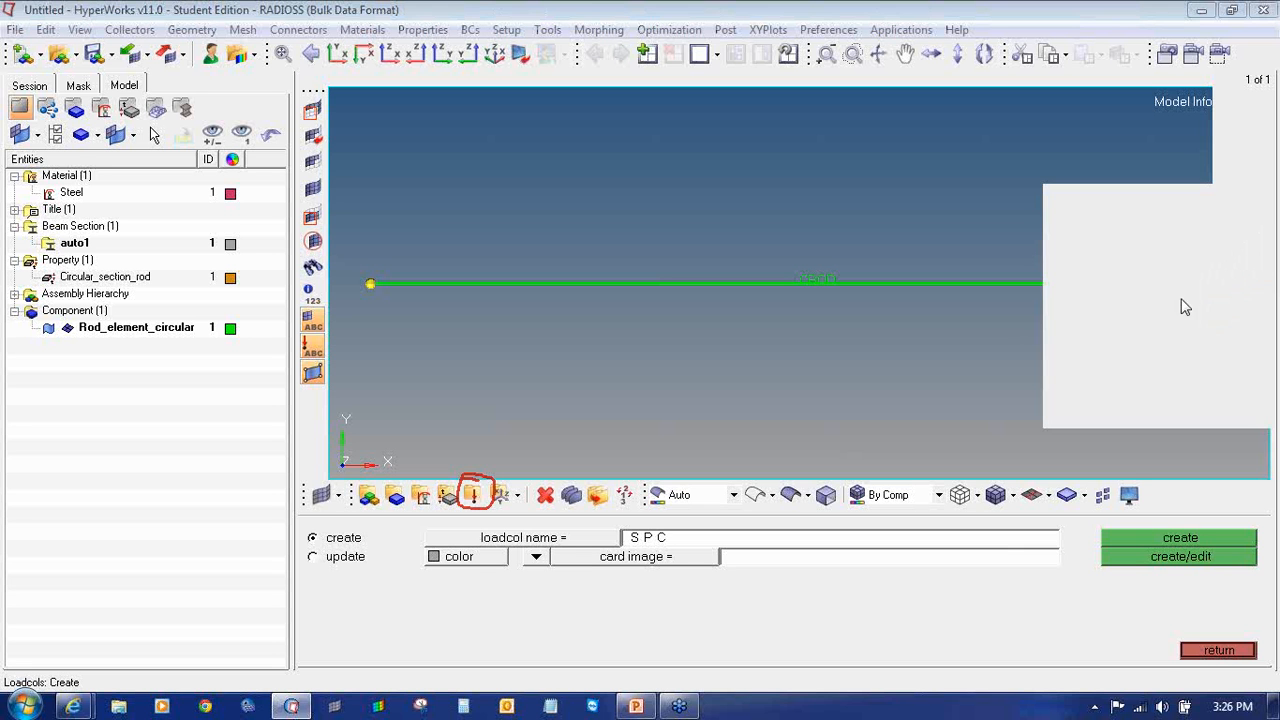
{"action": "left_click", "coordinate": [1166, 347]}
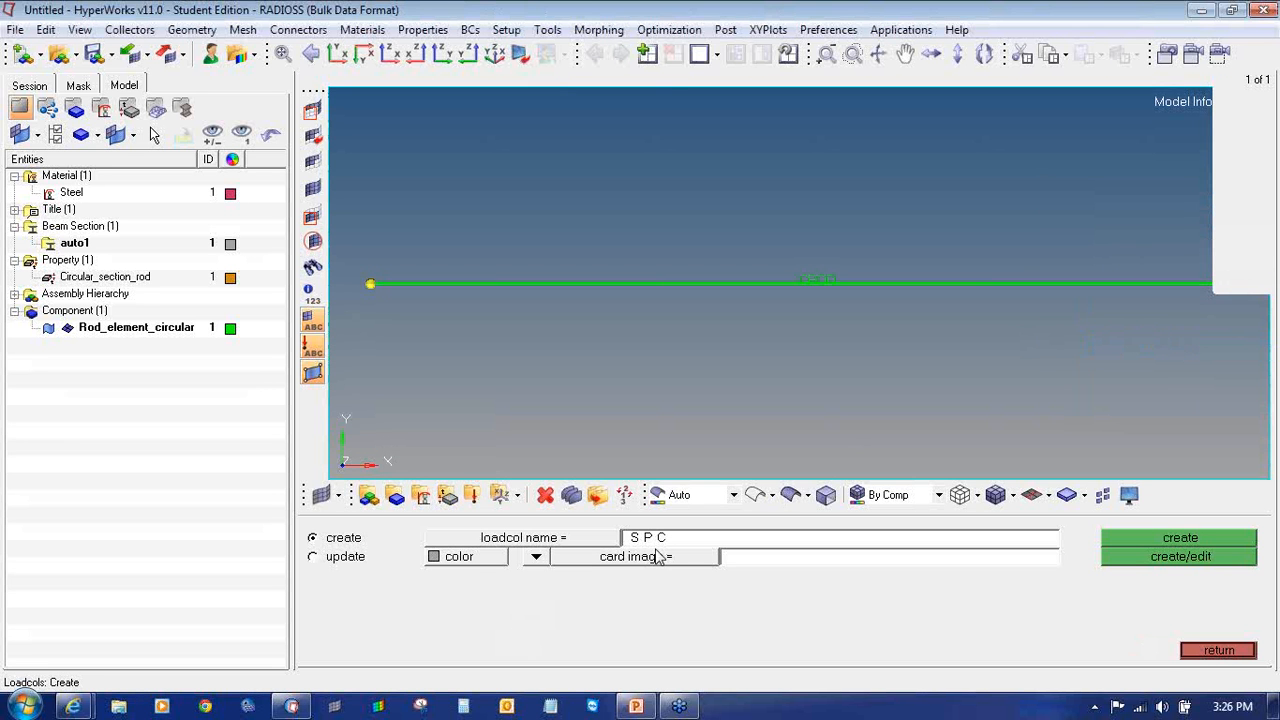
{"action": "left_click", "coordinate": [458, 557]}
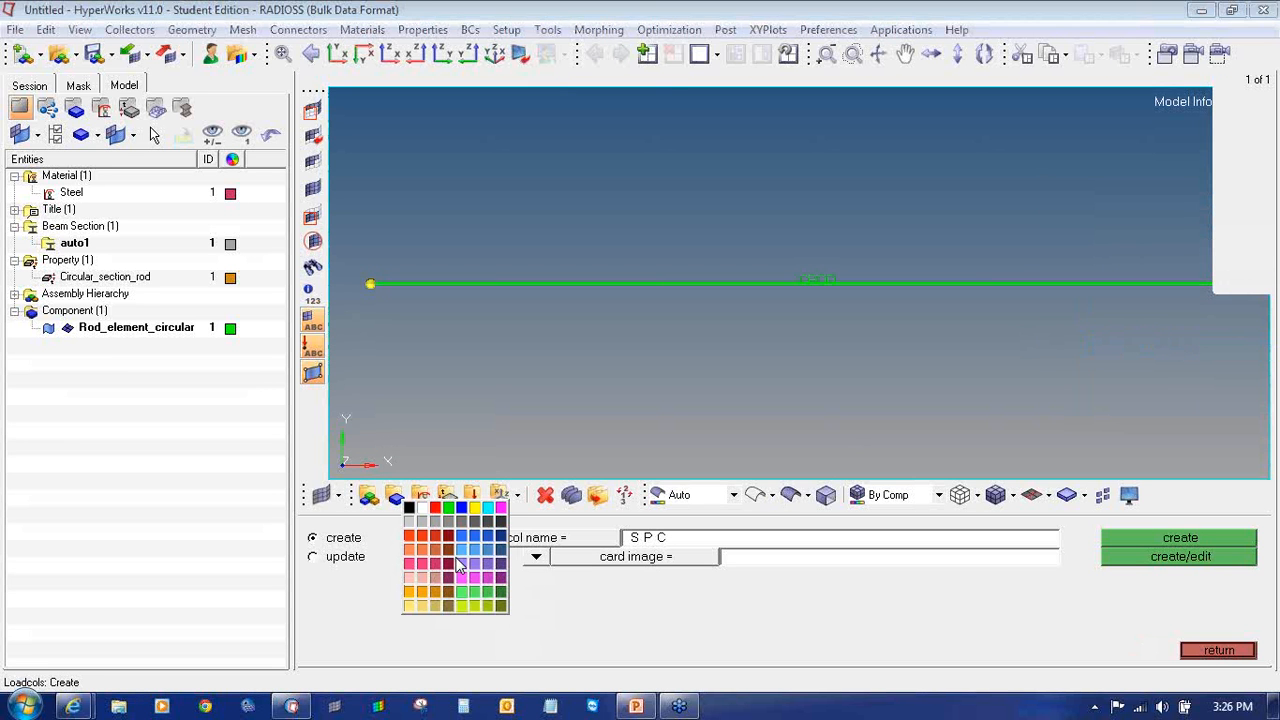
{"action": "left_click", "coordinate": [461, 508]}
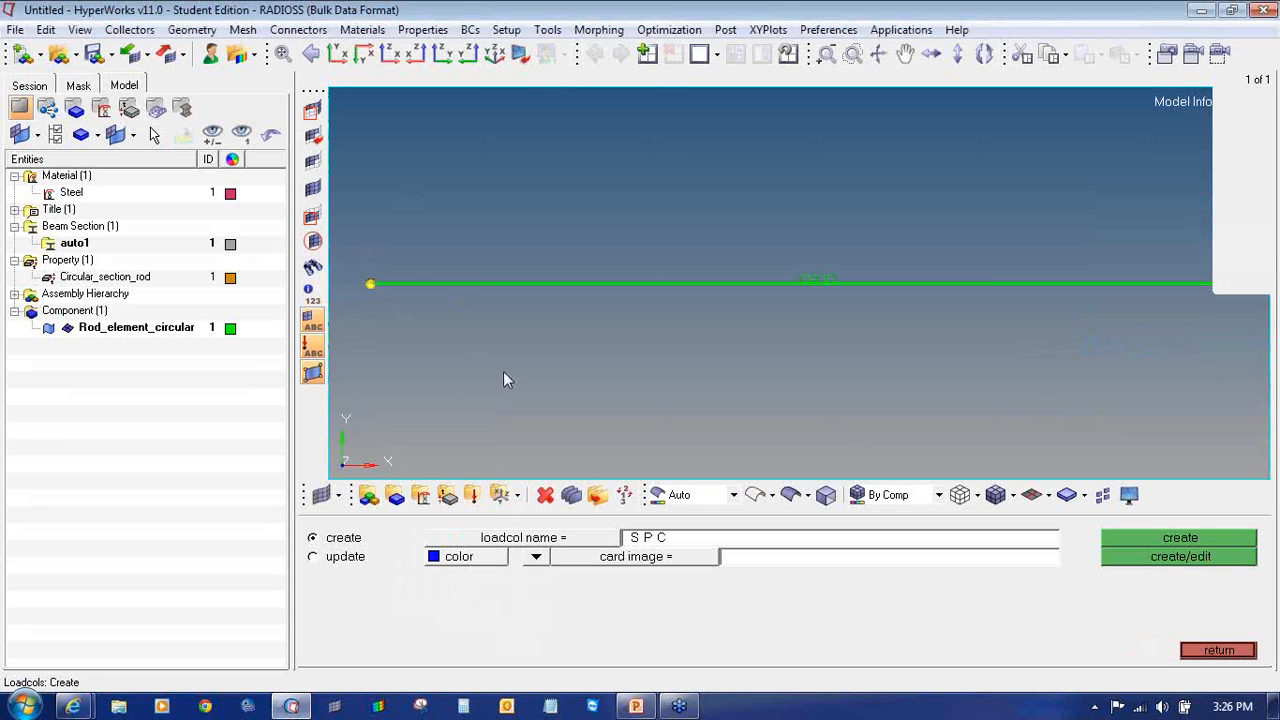
- Rotate the rod in 3D Element Representation and examine its colouring by property and by material
{"action": "left_click", "coordinate": [1048, 494]}
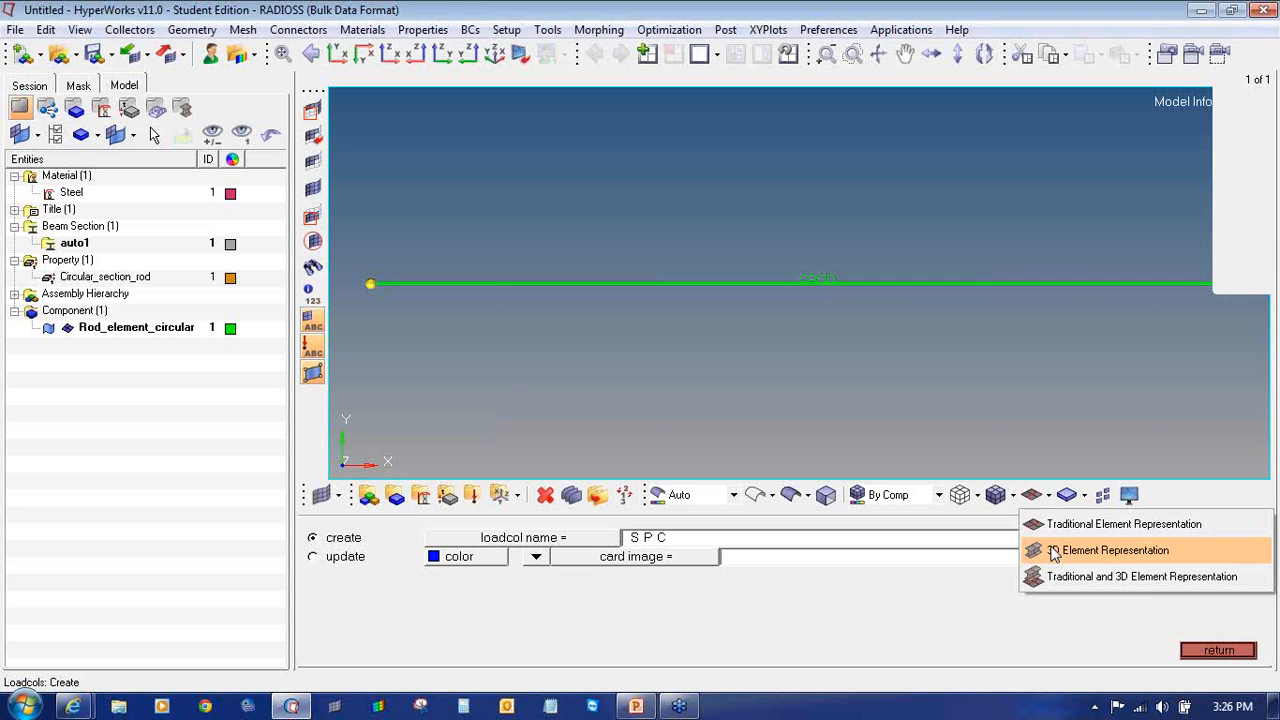
{"action": "left_click", "coordinate": [1050, 549]}
{"action": "left_click_drag", "start_coordinate": [1068, 242], "coordinate": [900, 280], "text": "ctrl"}
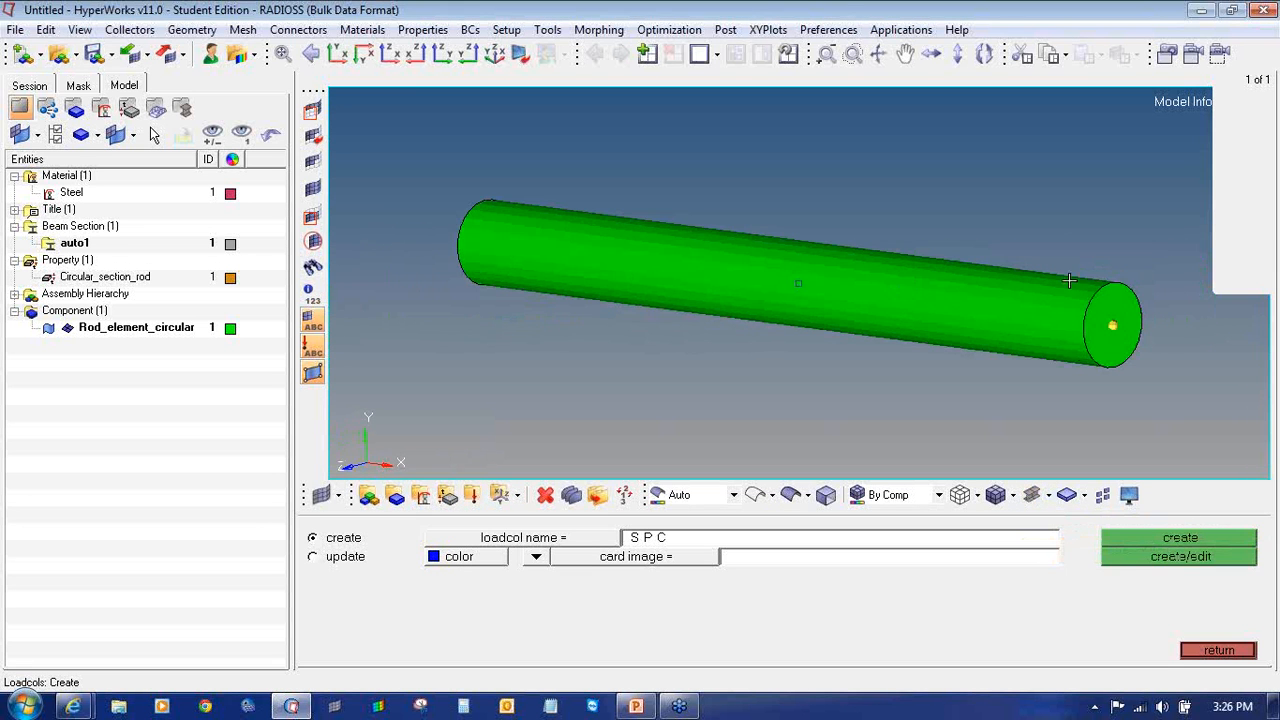
{"action": "left_click", "coordinate": [893, 495]}
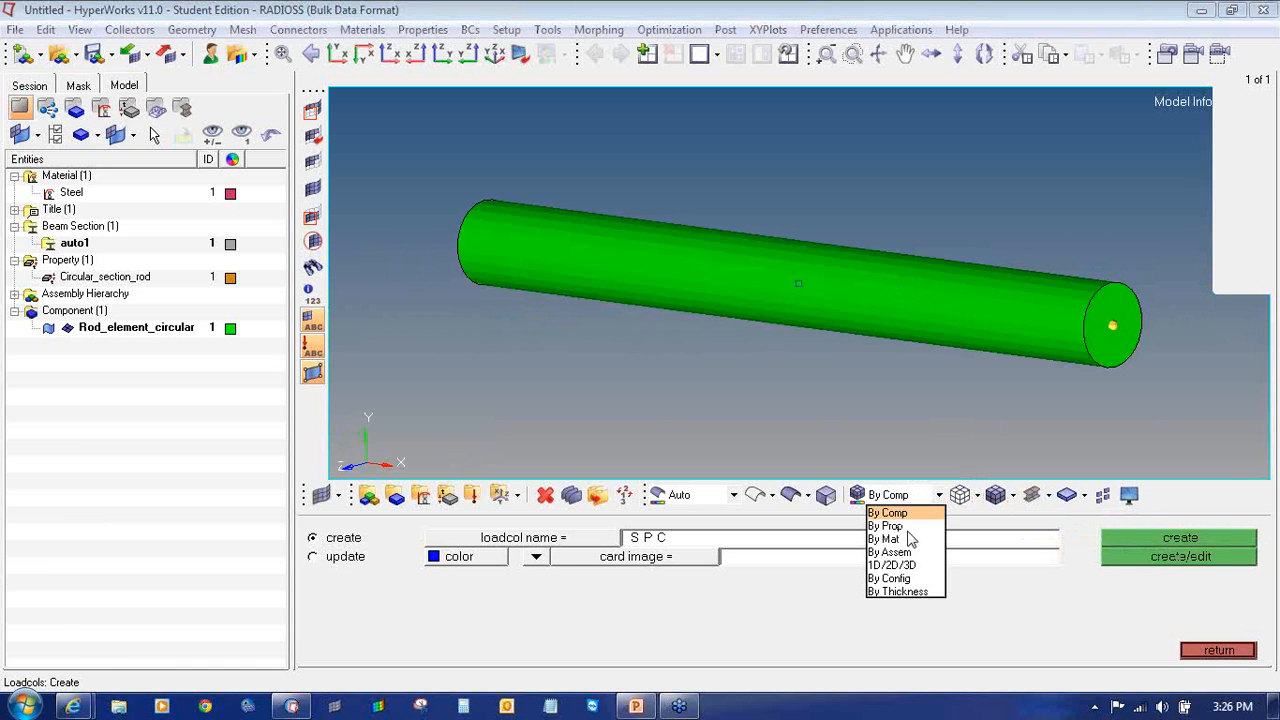
{"action": "left_click", "coordinate": [900, 526]}
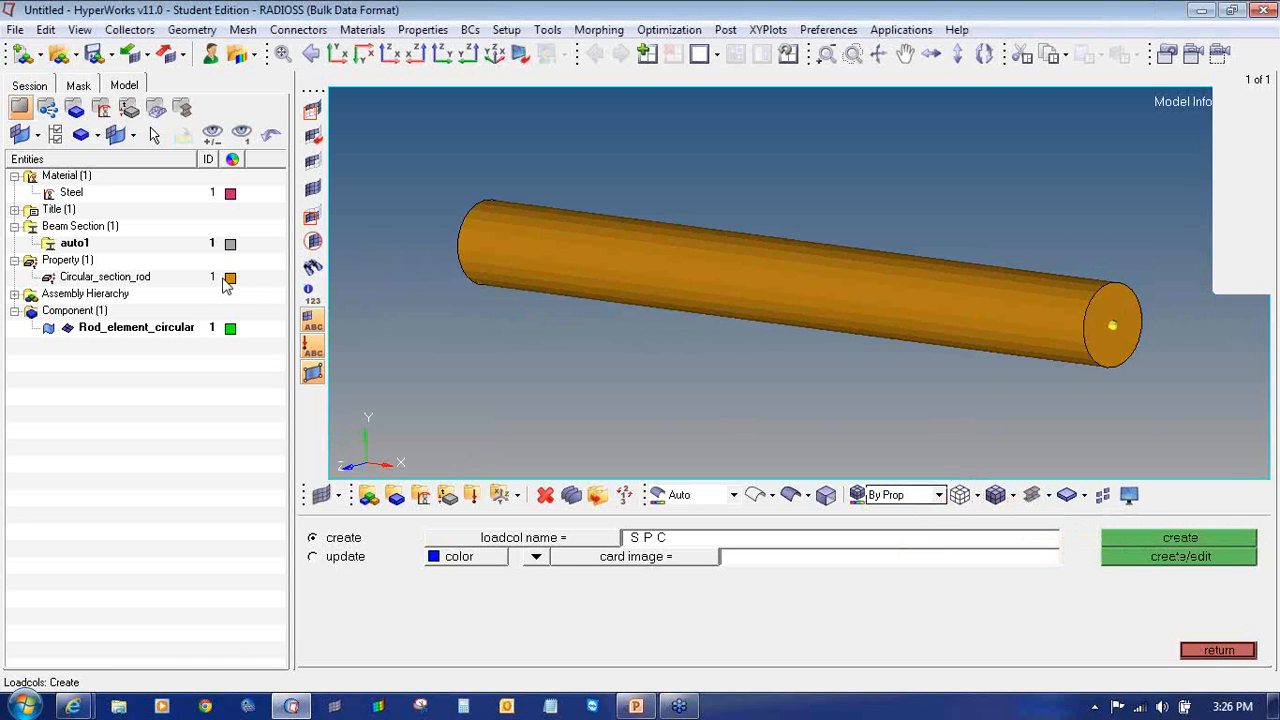
{"action": "left_click", "coordinate": [888, 495]}
{"action": "left_click", "coordinate": [893, 538]}
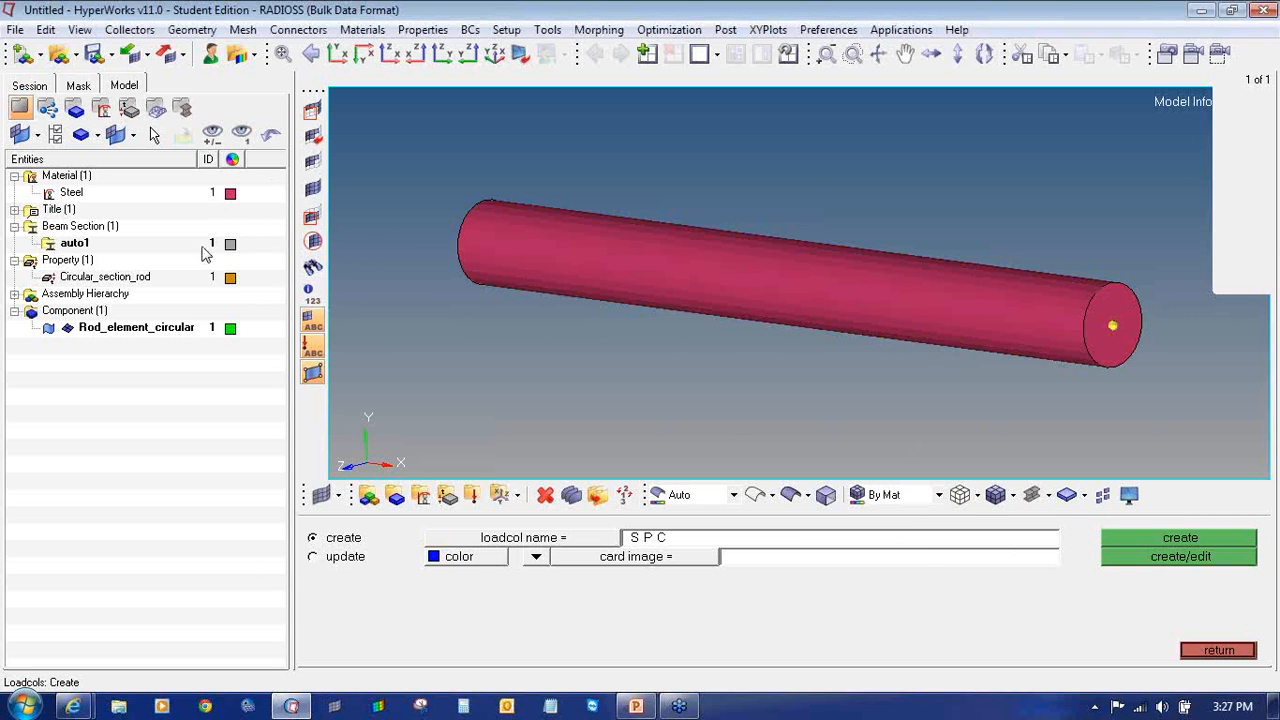
- Restore colouring by component, Traditional Element Representation and the XY view
{"action": "left_click", "coordinate": [905, 495]}
{"action": "left_click", "coordinate": [895, 514]}
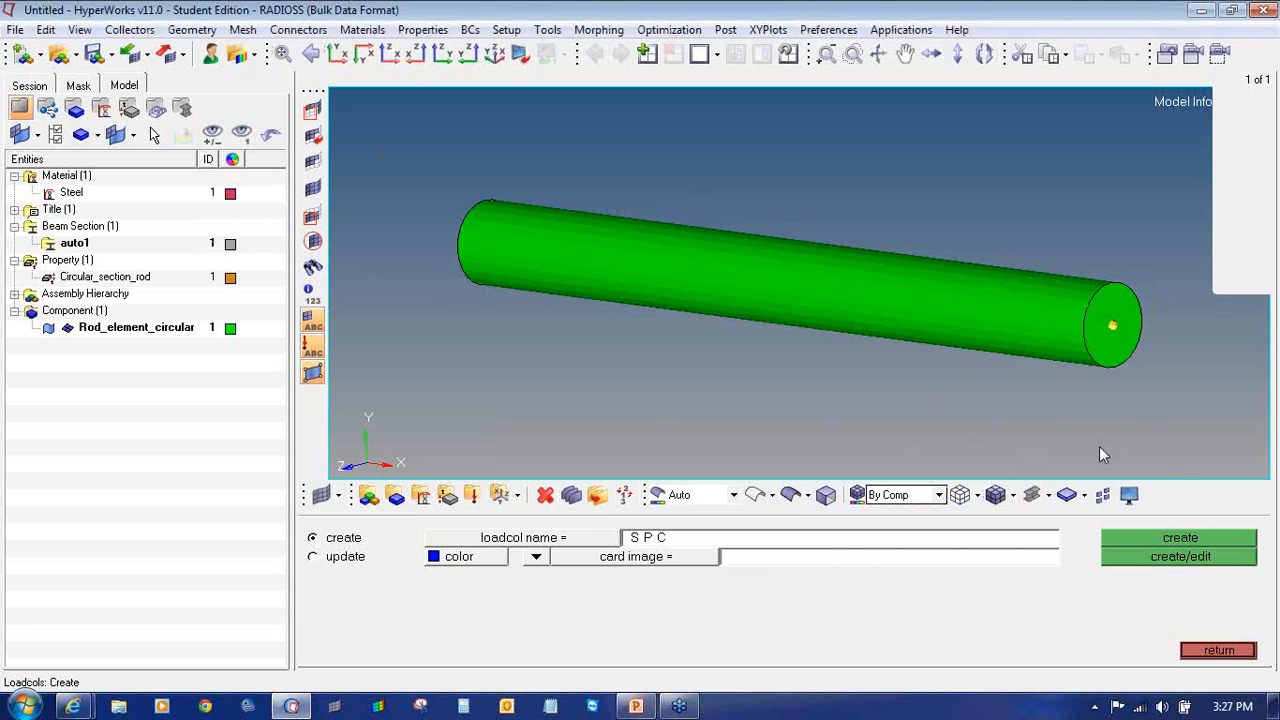
{"action": "left_click", "coordinate": [1048, 496]}
{"action": "left_click", "coordinate": [1124, 524]}
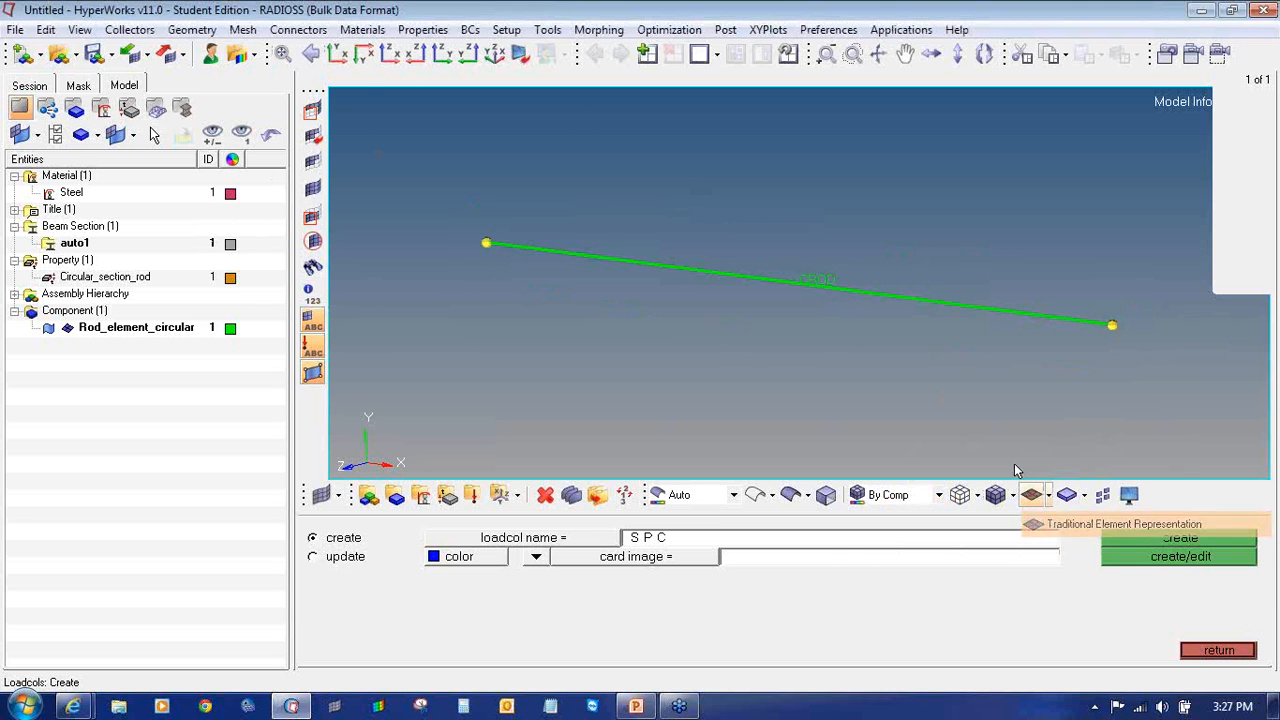
{"action": "left_click", "coordinate": [363, 53]}
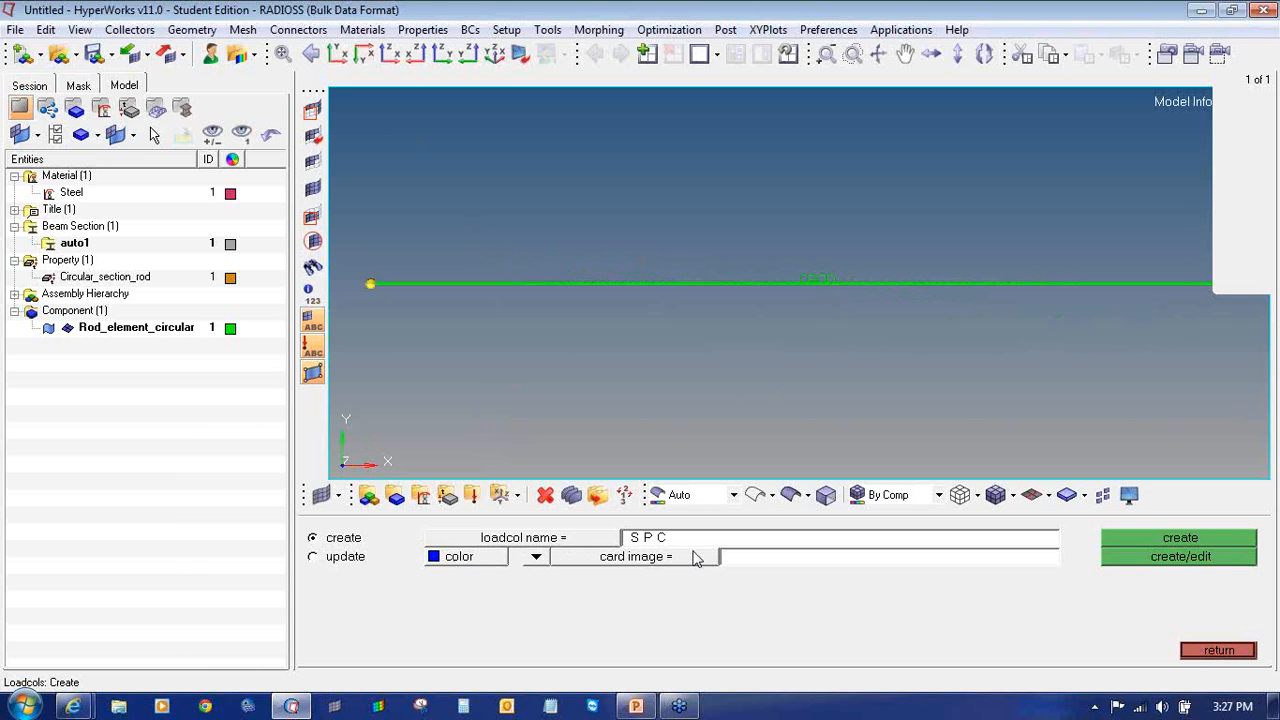
- Create the SPC load collector without a card image, expand the Load Collector folder in the model tree, and leave the command
{"action": "left_click", "coordinate": [1182, 541]}
{"action": "left_click", "coordinate": [15, 344]}
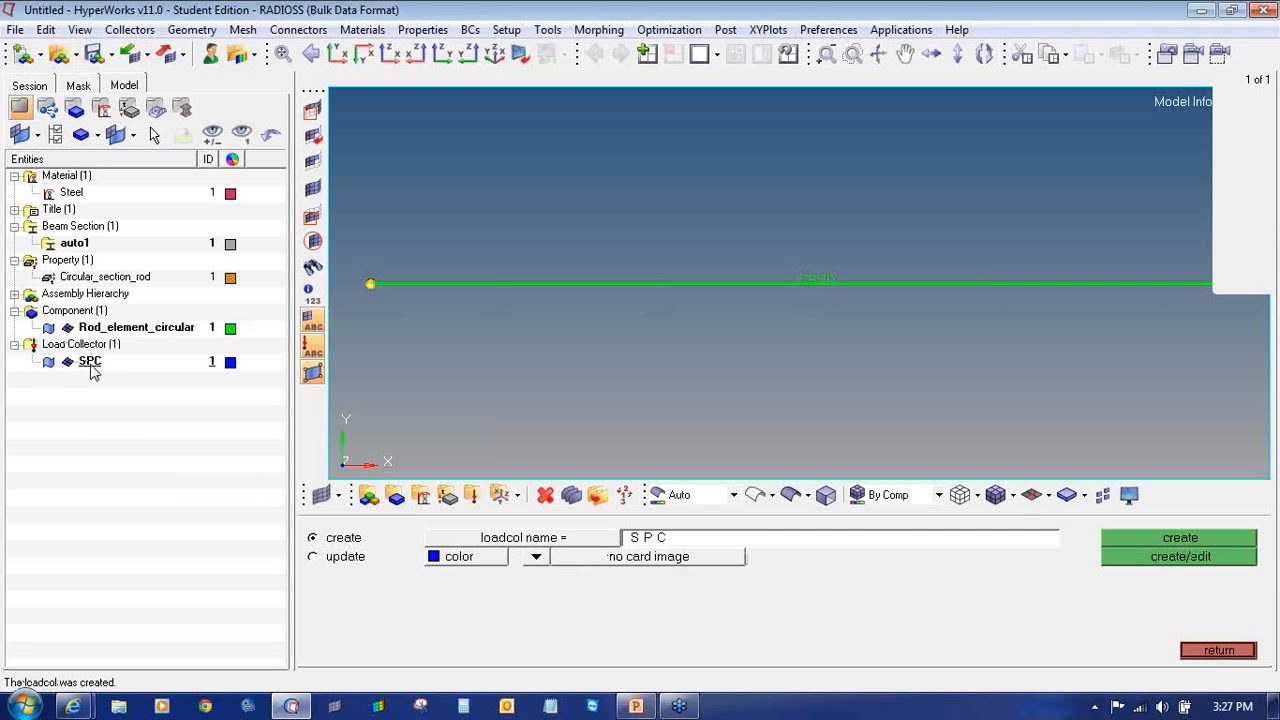
{"action": "left_click", "coordinate": [1210, 651]}
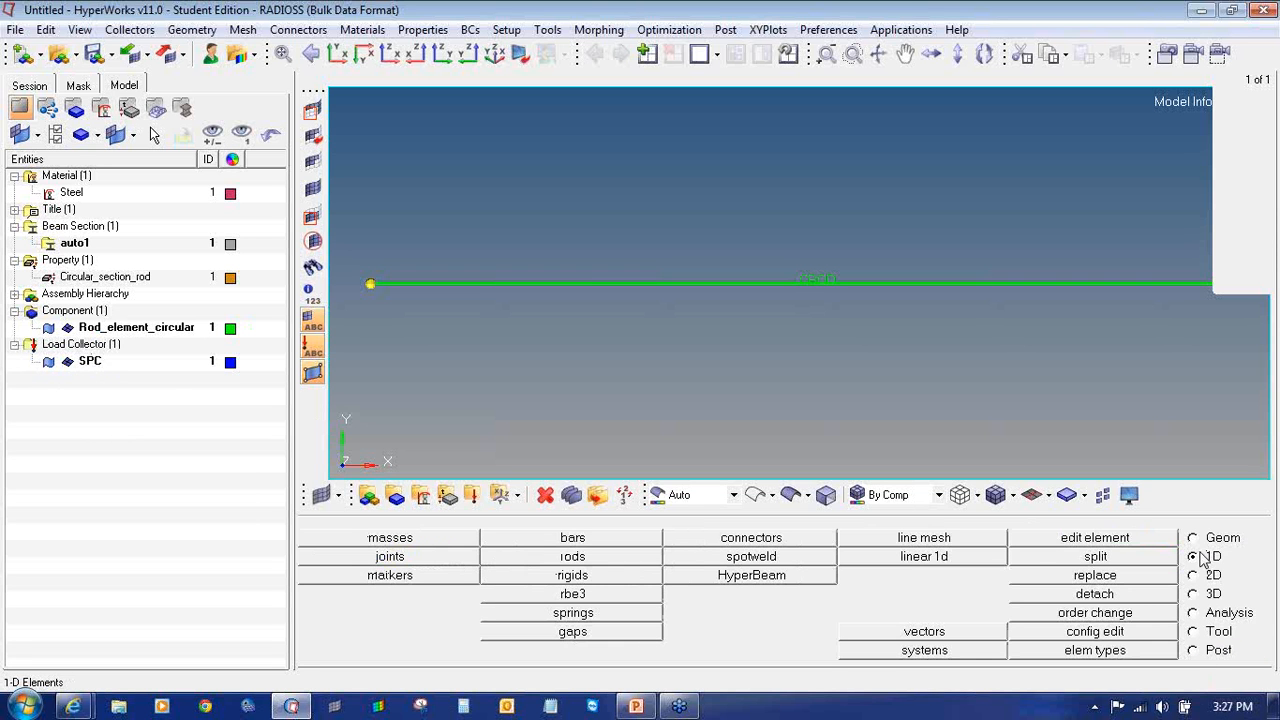
- Show the Analysis commands and circle the Analysis option and the constraints command with the pen
{"action": "left_click", "coordinate": [1215, 613]}
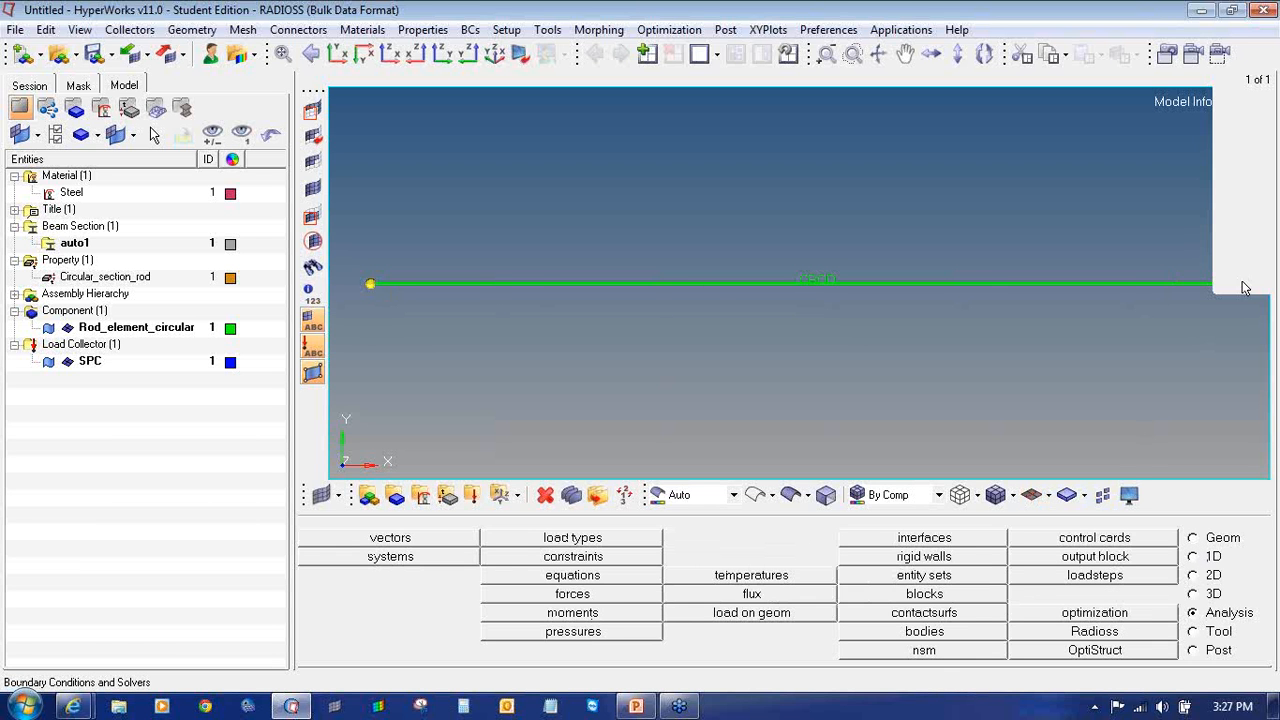
{"action": "left_click", "coordinate": [1265, 261]}
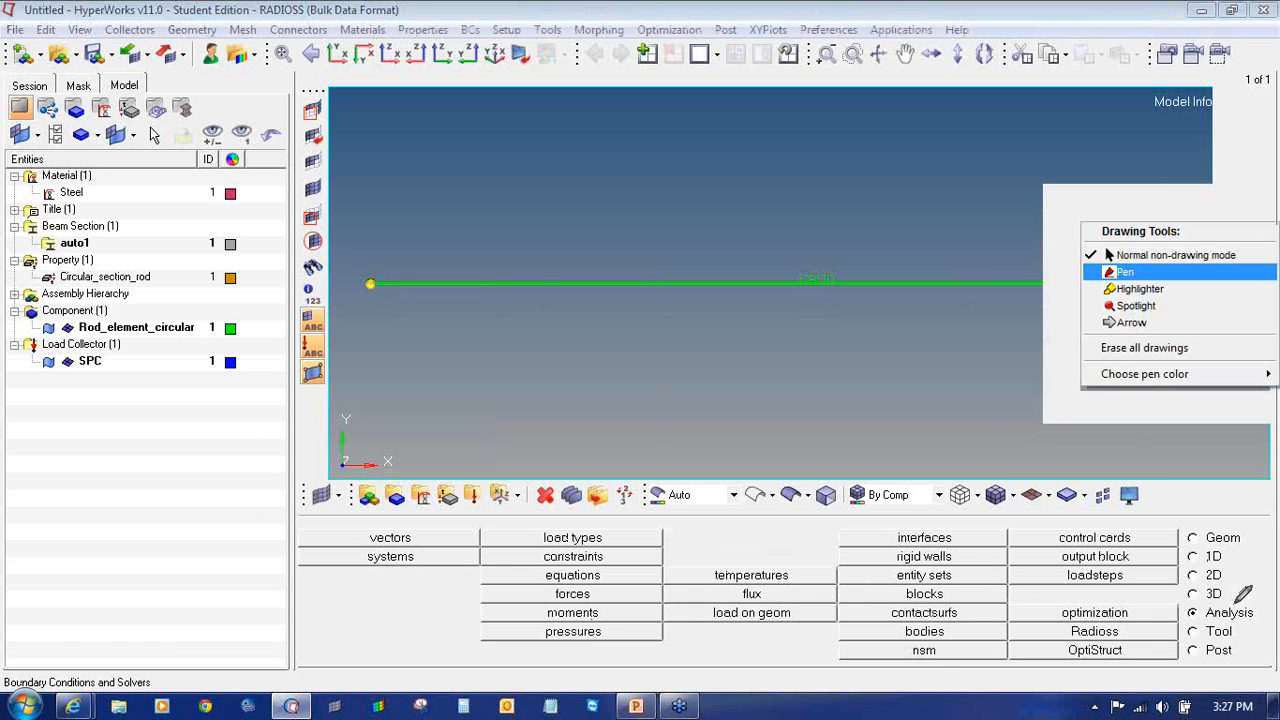
{"action": "left_click", "coordinate": [1230, 270]}
{"action": "mouse_move", "coordinate": [1224, 600]}
{"action": "left_mouse_down"}
{"action": "mouse_move", "coordinate": [1184, 608]}
{"action": "mouse_move", "coordinate": [1249, 614]}
{"action": "mouse_move", "coordinate": [1246, 596]}
{"action": "mouse_move", "coordinate": [1225, 596]}
{"action": "left_mouse_up"}
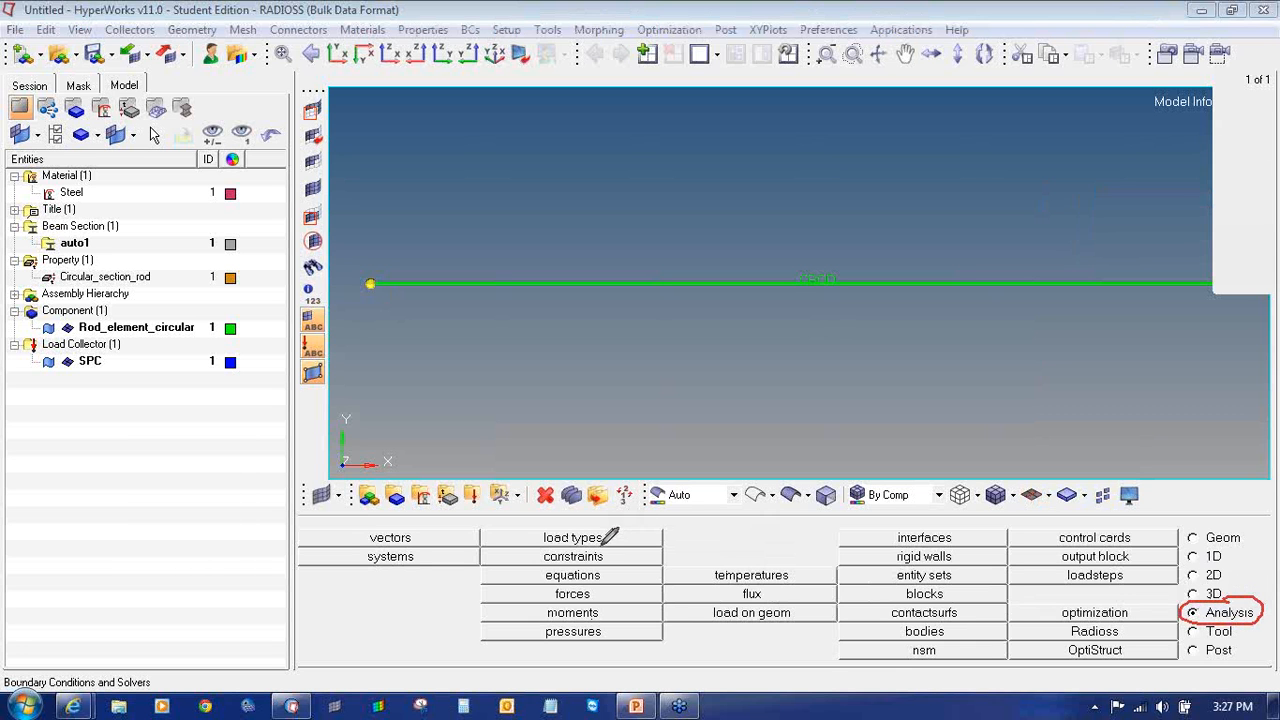
{"action": "mouse_move", "coordinate": [610, 550]}
{"action": "left_mouse_down"}
{"action": "mouse_move", "coordinate": [532, 560]}
{"action": "mouse_move", "coordinate": [596, 565]}
{"action": "mouse_move", "coordinate": [616, 548]}
{"action": "left_mouse_up"}
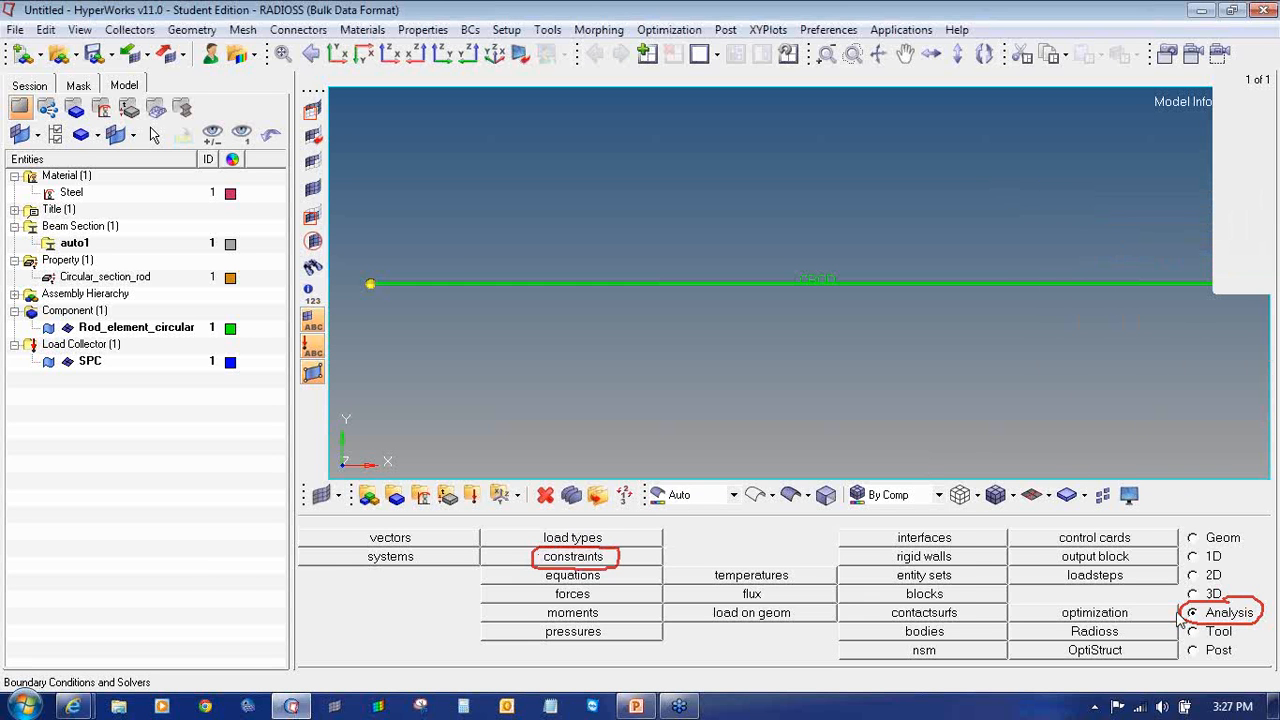
- Start the Constraints command and select the node at the rod's left end
{"action": "left_click", "coordinate": [594, 564]}
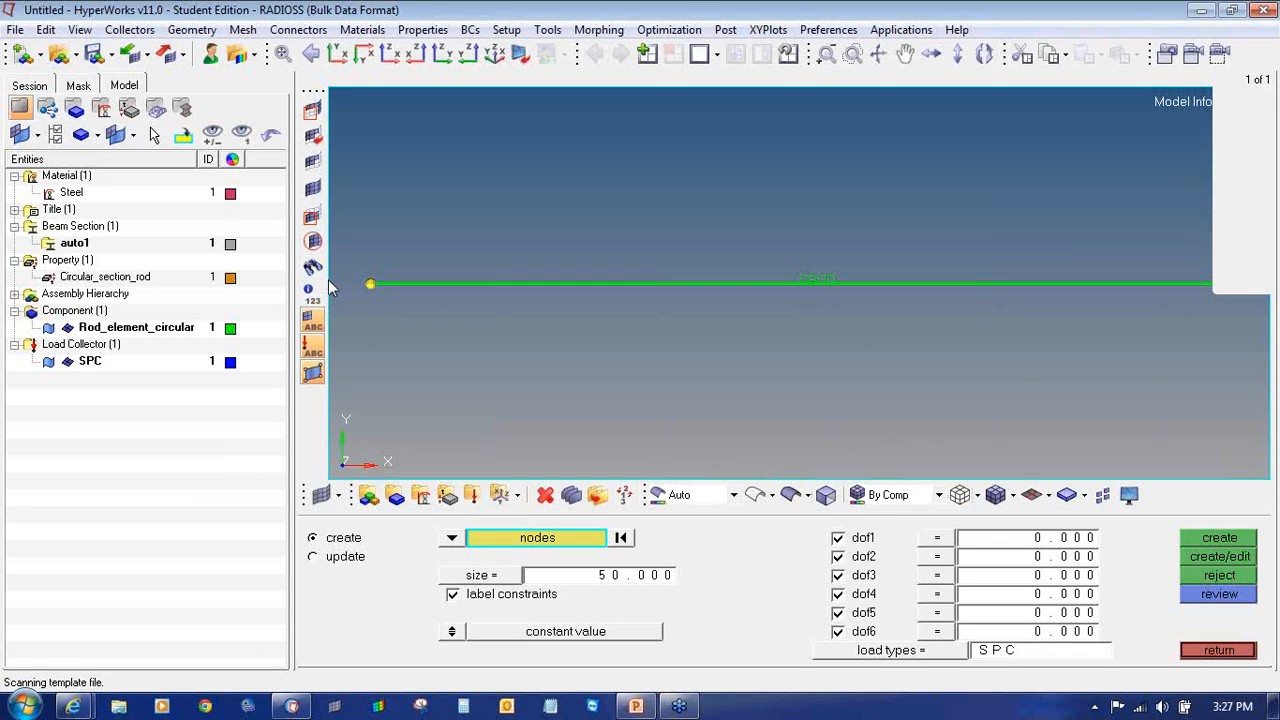
{"action": "left_click", "coordinate": [370, 285]}
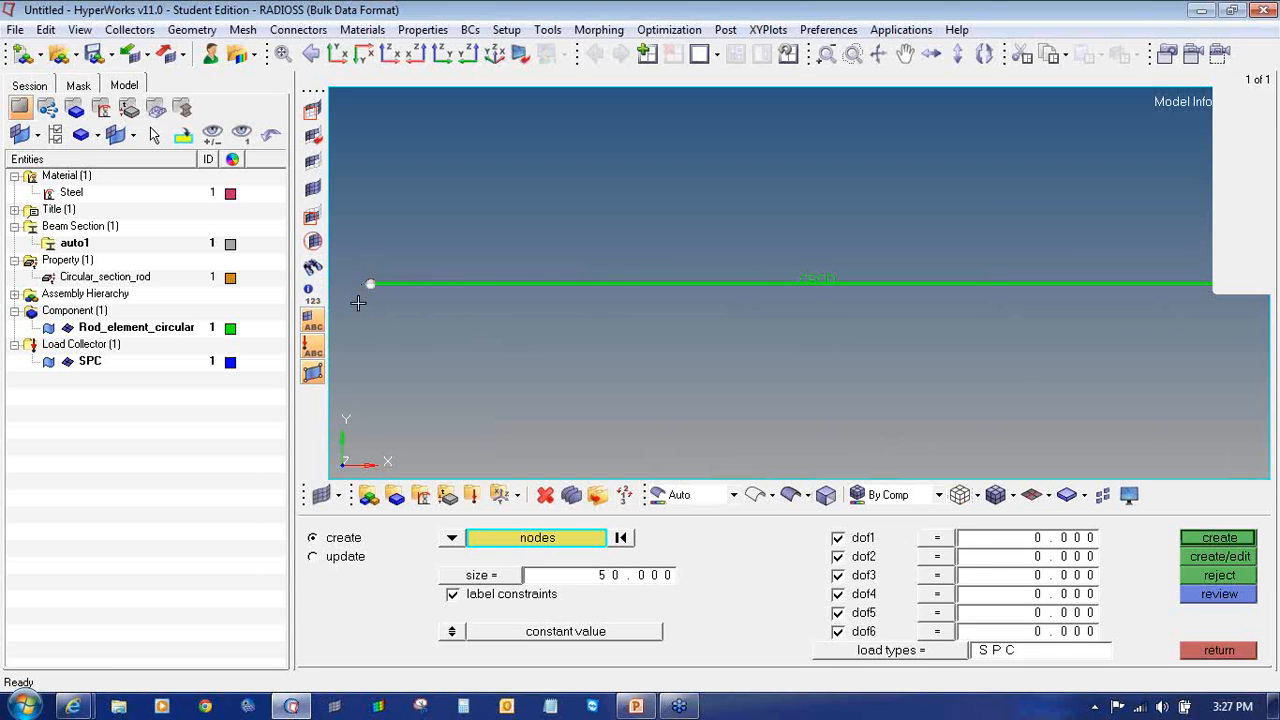
- Switch to PowerPoint, examine the fixed support on the How to Create ROD Elements slide, and return to HyperWorks
{"action": "left_click", "coordinate": [635, 706]}
{"action": "left_click", "coordinate": [110, 336]}
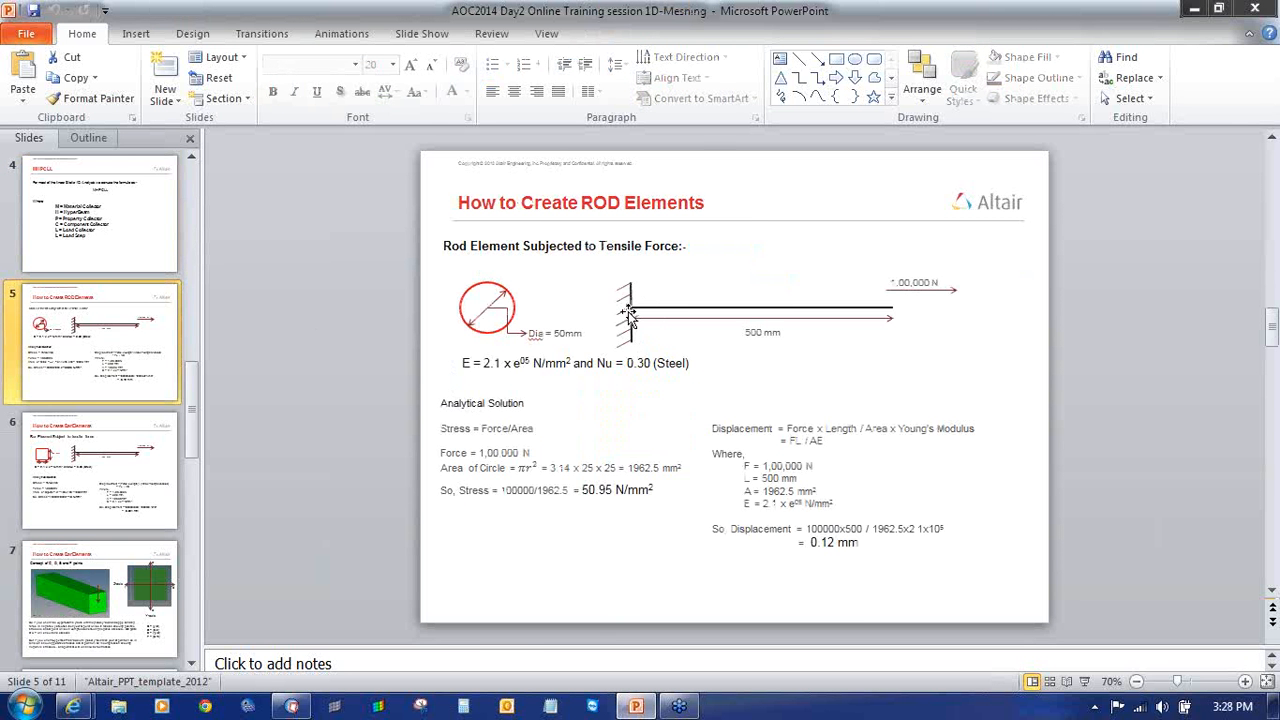
{"action": "left_click", "coordinate": [291, 706]}
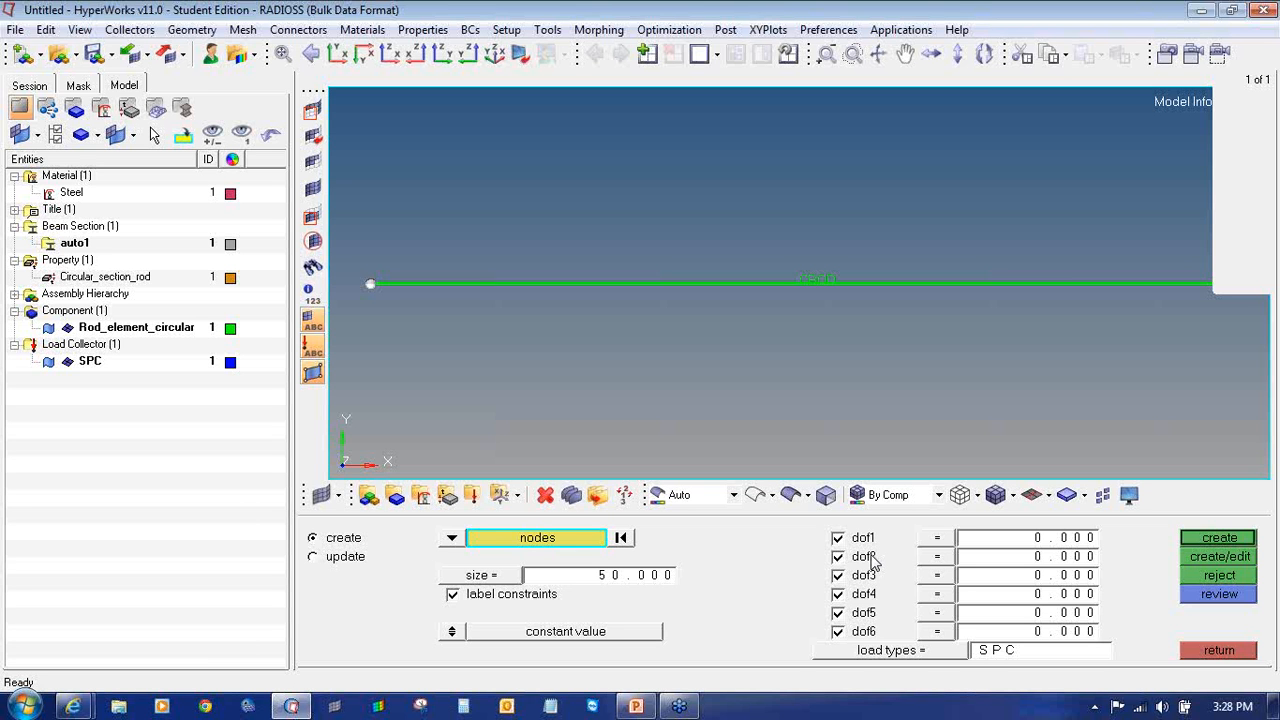
{"action": "left_click", "coordinate": [840, 556]}
{"action": "left_click", "coordinate": [838, 575]}
{"action": "left_click", "coordinate": [838, 594]}
{"action": "left_click", "coordinate": [838, 612]}
{"action": "left_click", "coordinate": [838, 631]}
{"action": "left_click", "coordinate": [838, 556]}
{"action": "left_click", "coordinate": [838, 575]}
{"action": "left_click", "coordinate": [838, 594]}
{"action": "left_click", "coordinate": [838, 612]}
{"action": "left_click", "coordinate": [838, 631]}
- Create the SPC constraint on the selected end node with dof1 to dof6 fixed at 0.000, and leave the Constraints command
{"action": "left_click", "coordinate": [1238, 545]}
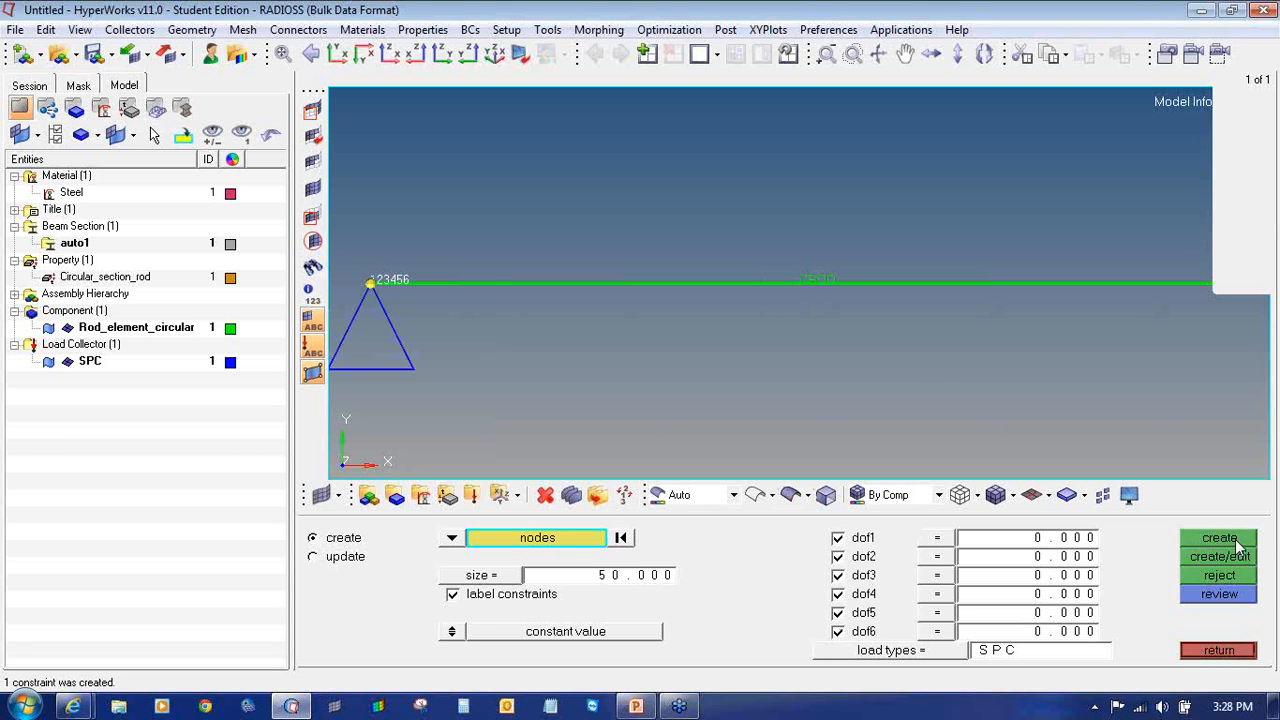
{"action": "left_click", "coordinate": [1232, 650]}
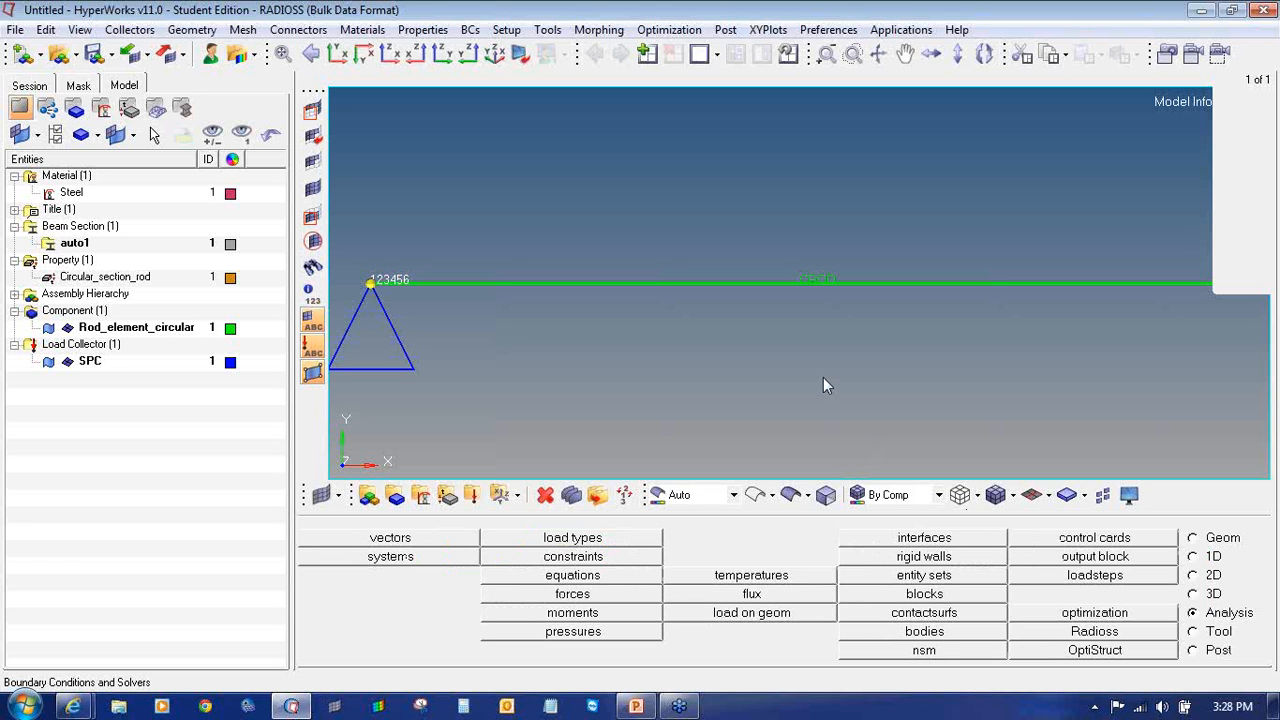
- Create a red load collector named Force with no card image and leave the command
{"action": "left_click", "coordinate": [477, 498]}
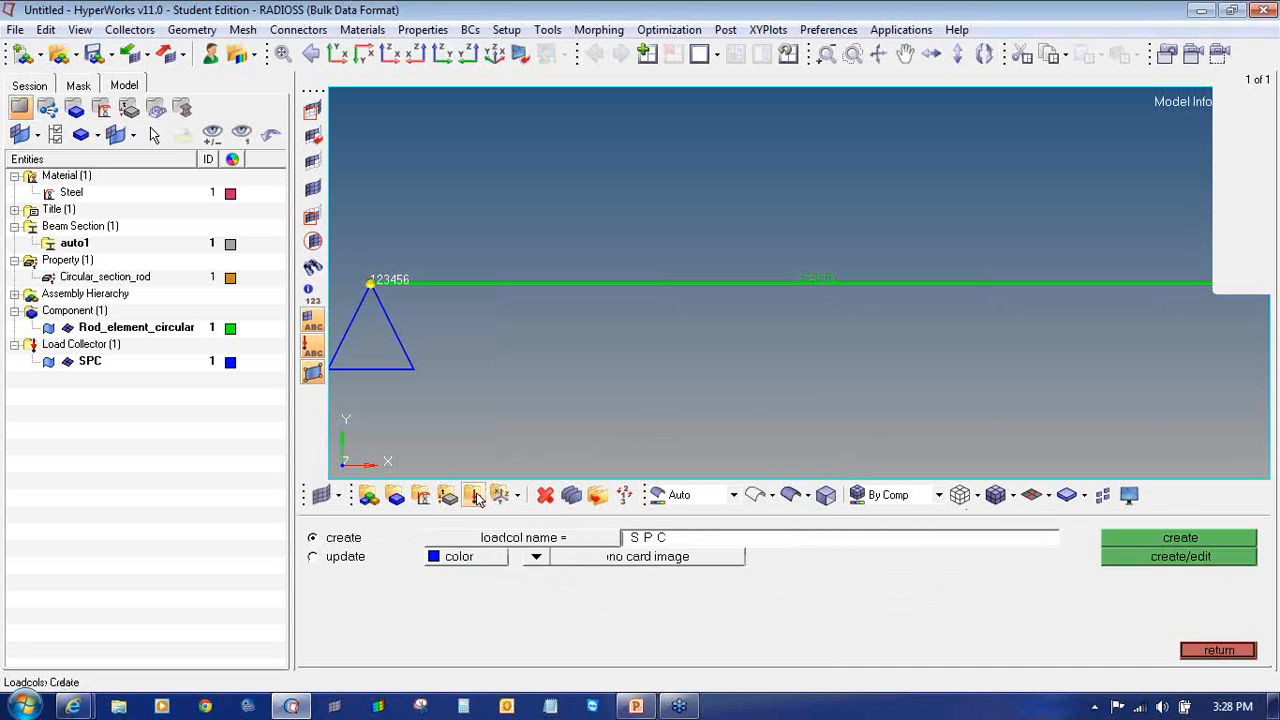
{"action": "left_click", "coordinate": [716, 541]}
{"action": "type", "text": "Force"}
{"action": "left_click", "coordinate": [460, 557]}
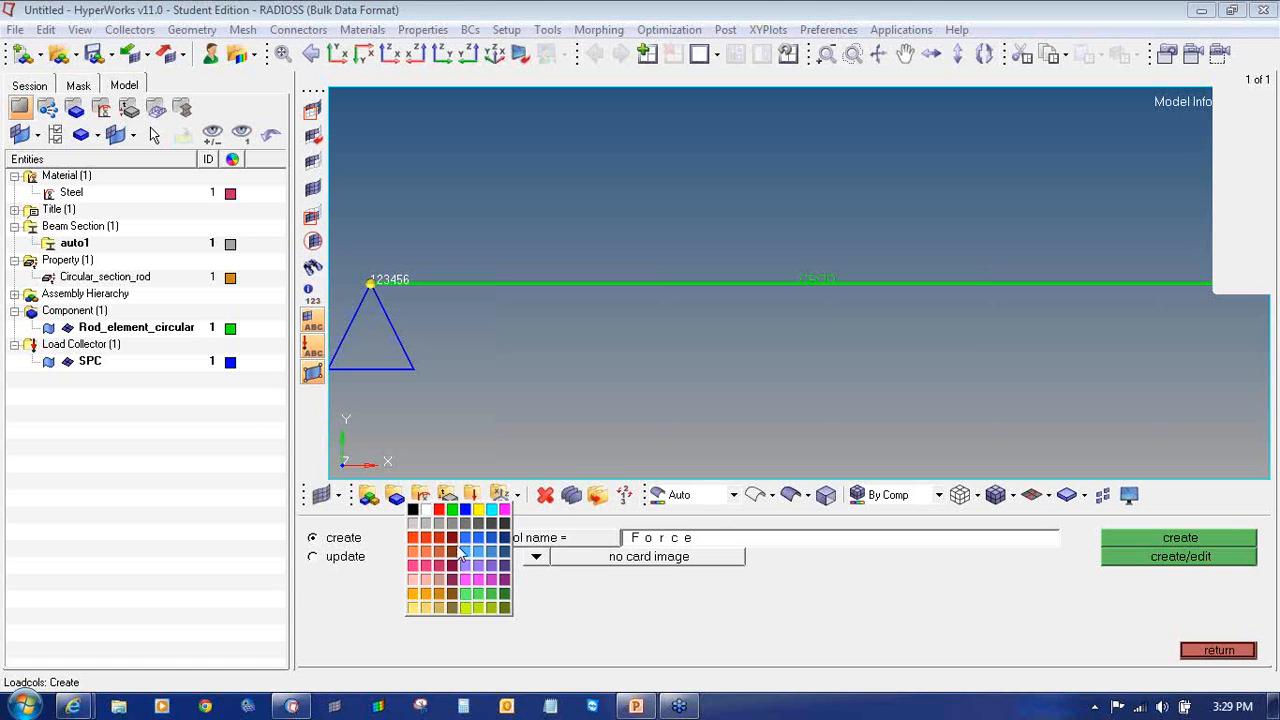
{"action": "left_click", "coordinate": [439, 511]}
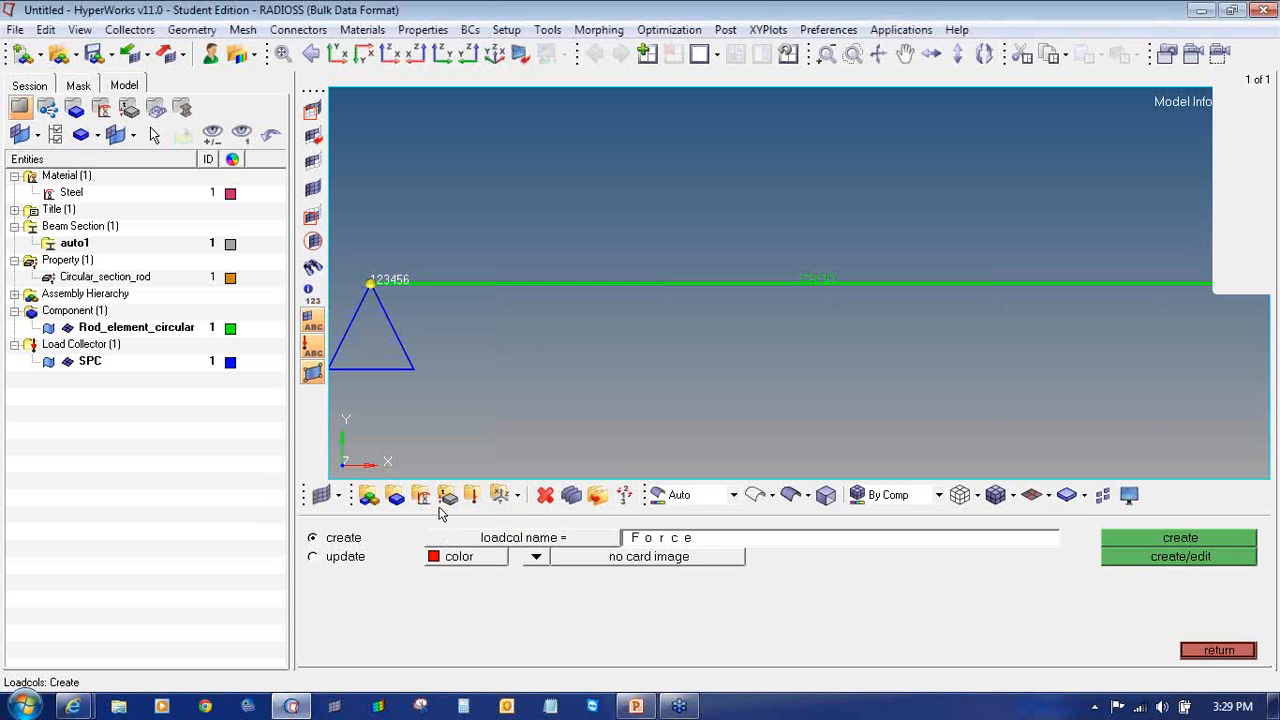
{"action": "left_click", "coordinate": [1224, 538]}
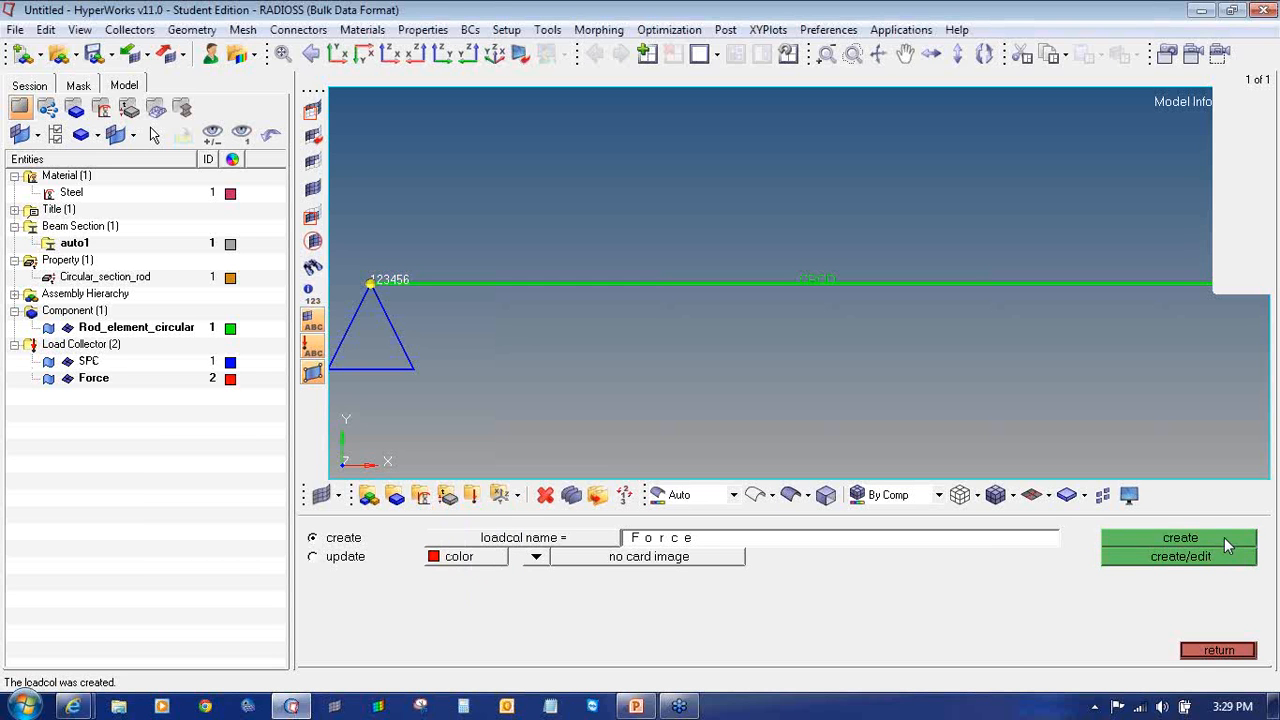
{"action": "left_click", "coordinate": [1226, 652]}
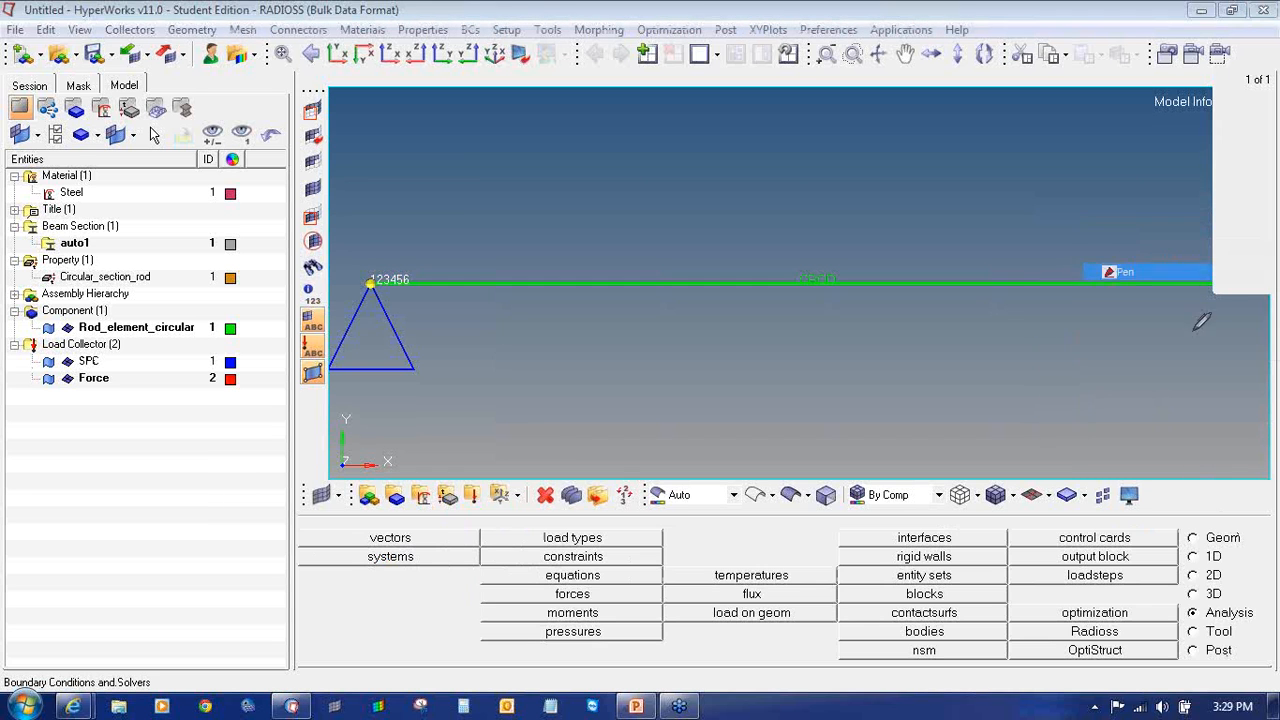
- Circle the Analysis option and the forces command with the pen, and return to normal non-drawing mode
{"action": "mouse_move", "coordinate": [1222, 600]}
{"action": "left_mouse_down"}
{"action": "mouse_move", "coordinate": [1182, 606]}
{"action": "mouse_move", "coordinate": [1262, 614]}
{"action": "left_mouse_up"}
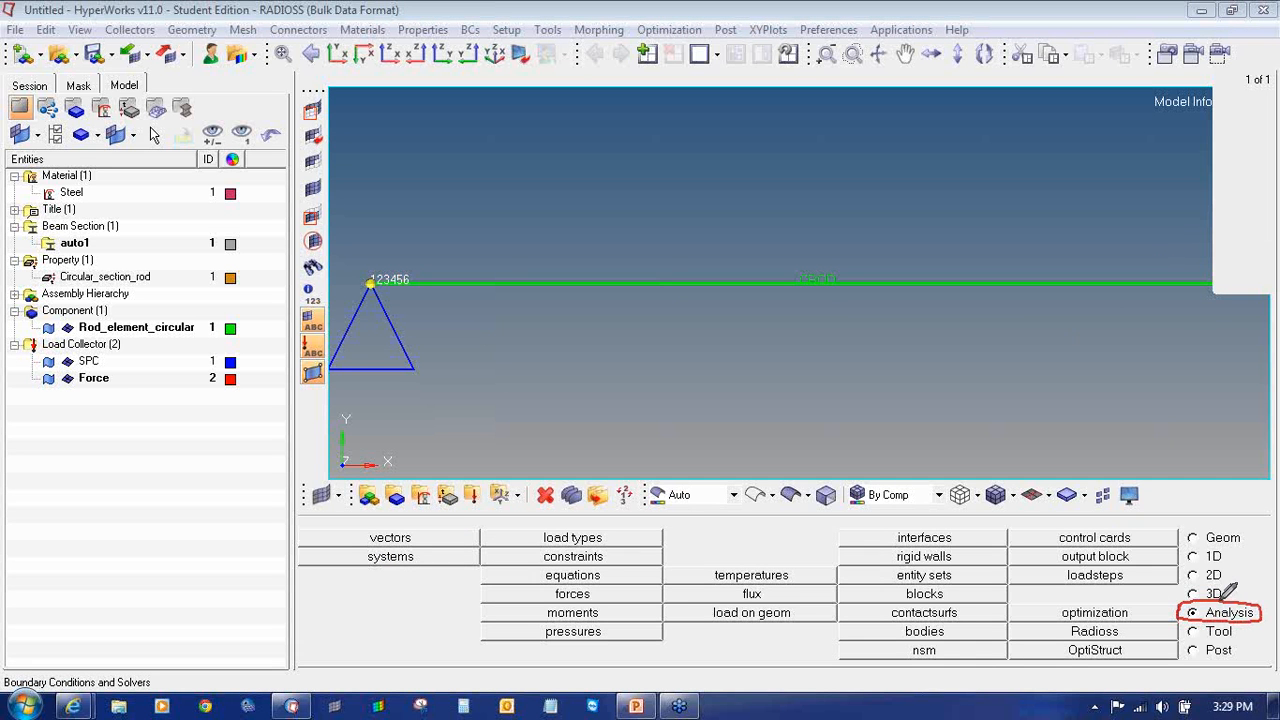
{"action": "mouse_move", "coordinate": [598, 585]}
{"action": "left_mouse_down"}
{"action": "mouse_move", "coordinate": [546, 584]}
{"action": "mouse_move", "coordinate": [543, 598]}
{"action": "mouse_move", "coordinate": [598, 598]}
{"action": "mouse_move", "coordinate": [604, 587]}
{"action": "mouse_move", "coordinate": [587, 584]}
{"action": "left_mouse_up"}
{"action": "right_click", "coordinate": [1270, 245]}
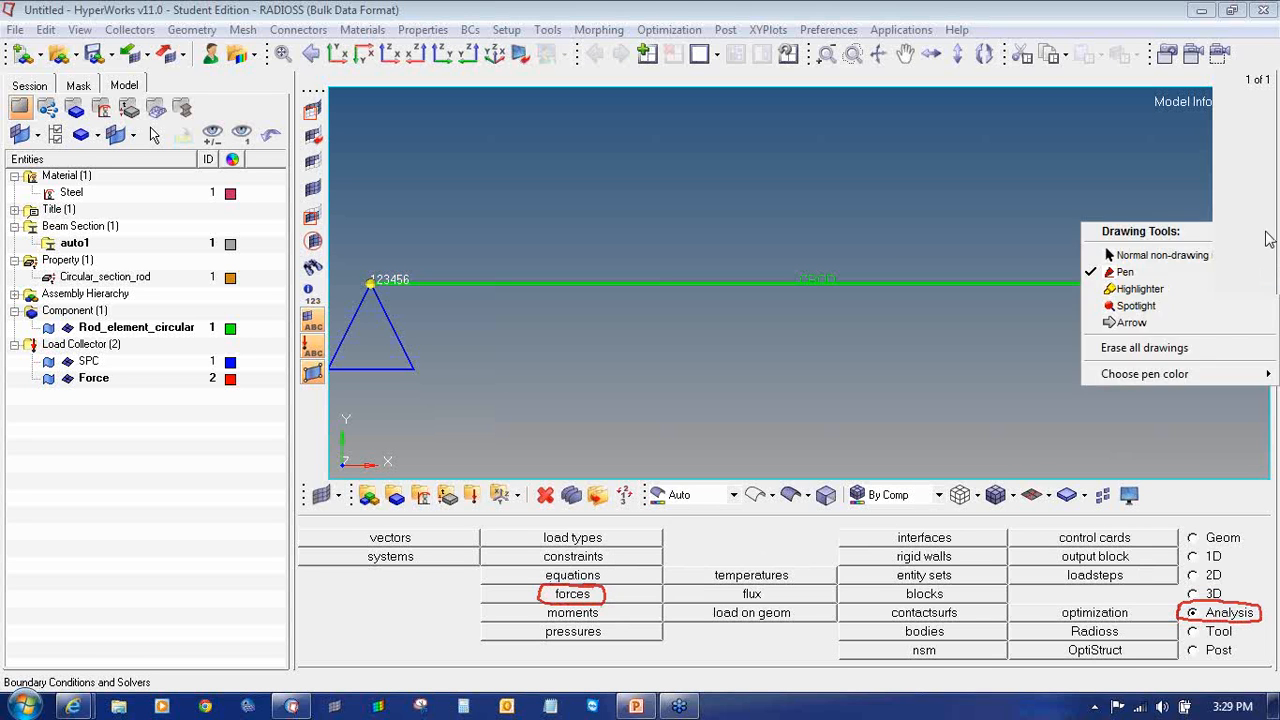
{"action": "left_click", "coordinate": [1236, 257]}
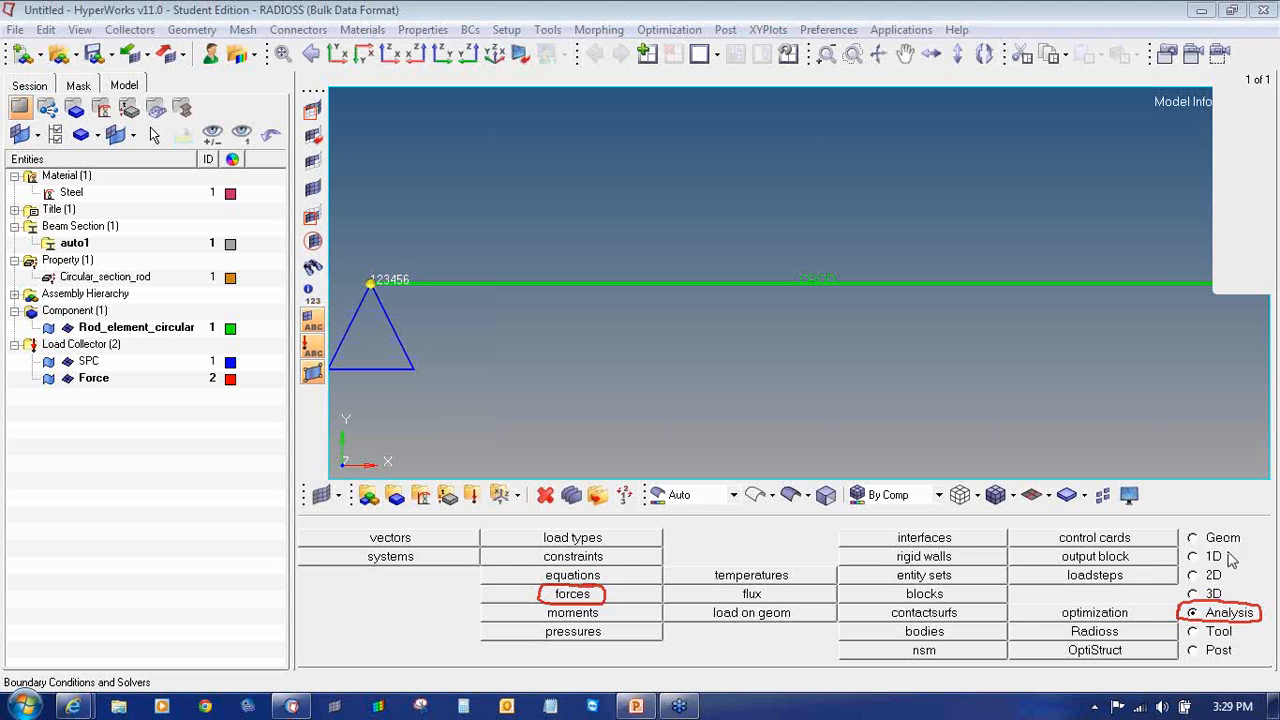
- Start creating a force, return to normal non-drawing mode, and select the rod's free end node as the load's location
{"action": "left_click", "coordinate": [575, 594]}
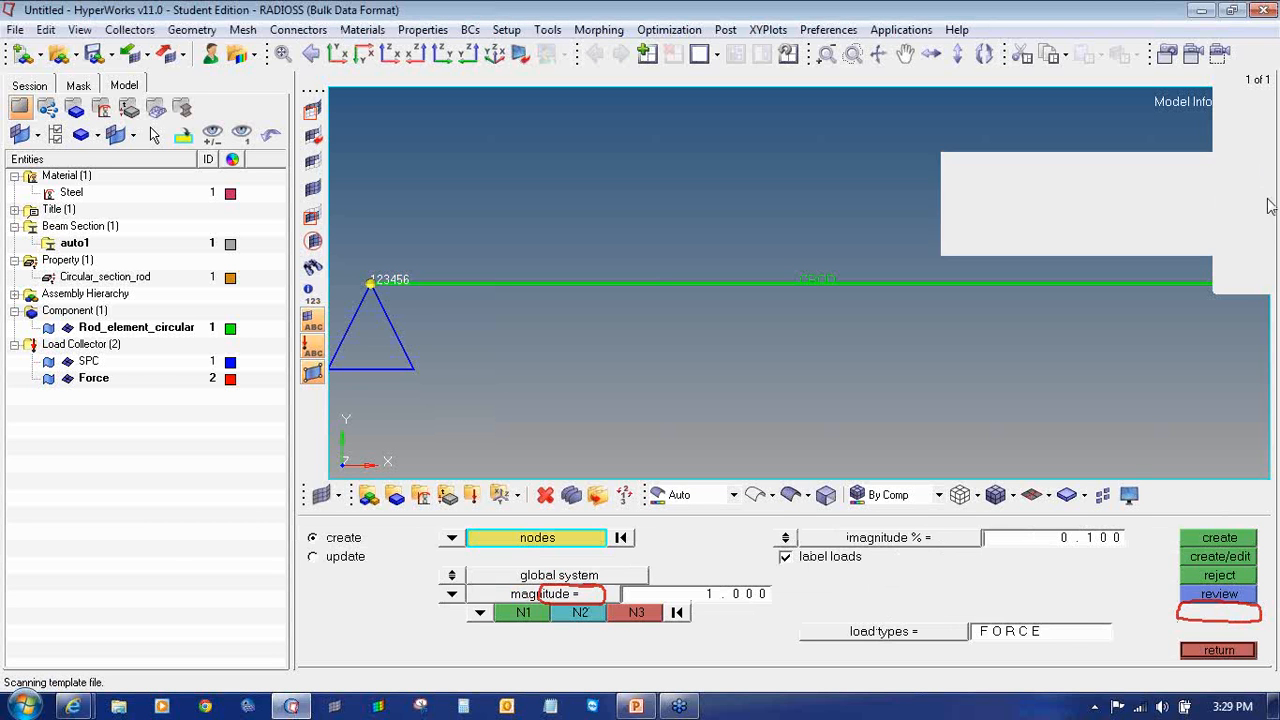
{"action": "right_click", "coordinate": [1262, 245]}
{"action": "left_click", "coordinate": [1199, 347]}
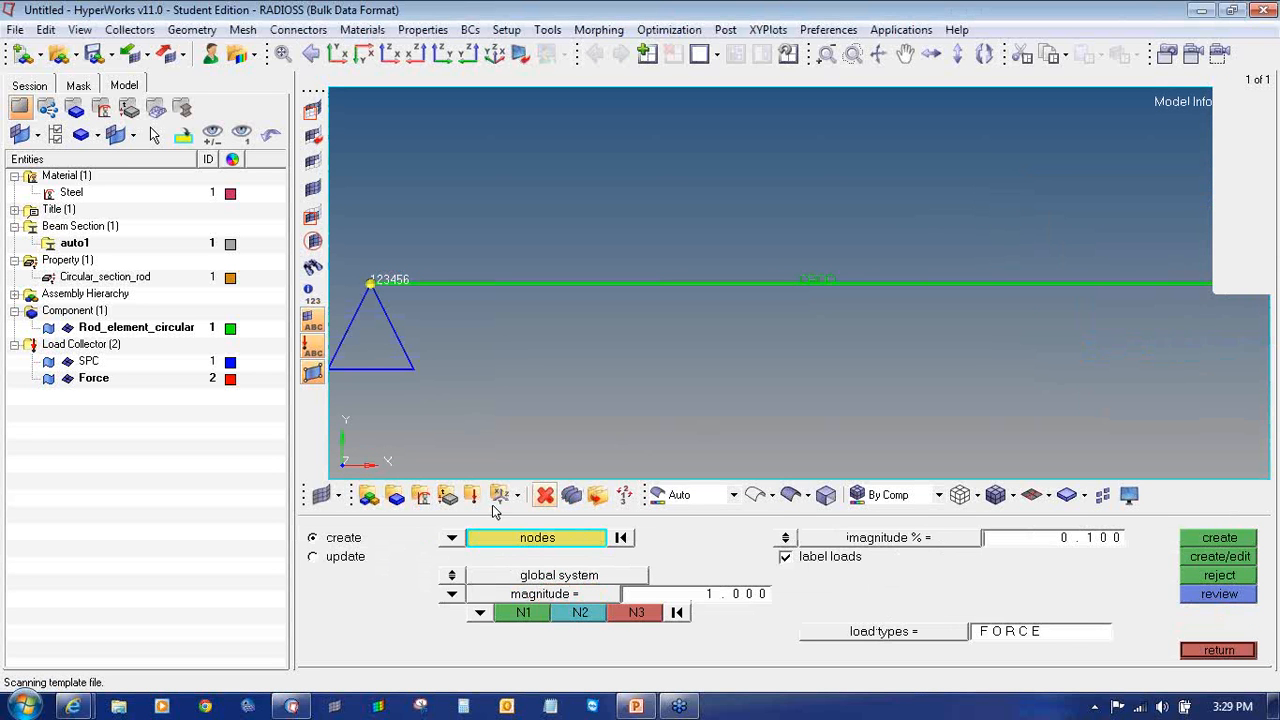
{"action": "left_click", "coordinate": [452, 537]}
{"action": "left_click", "coordinate": [445, 556]}
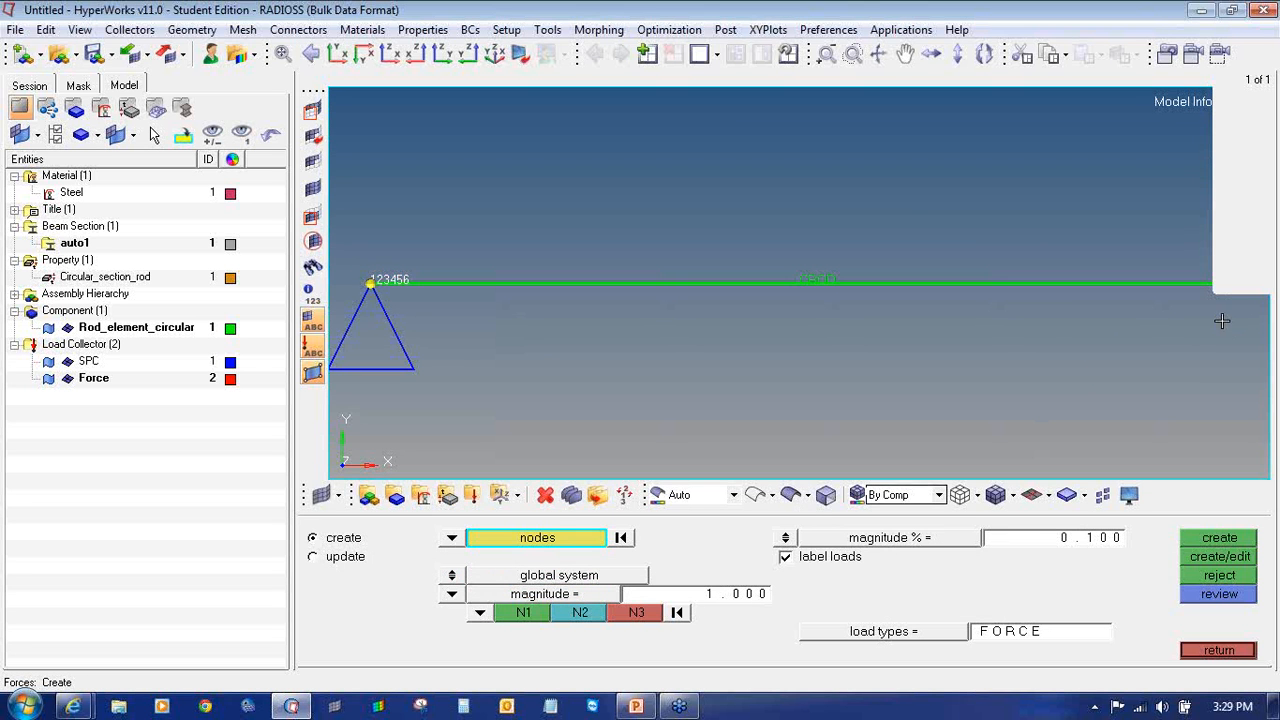
{"action": "left_click", "coordinate": [1231, 287]}
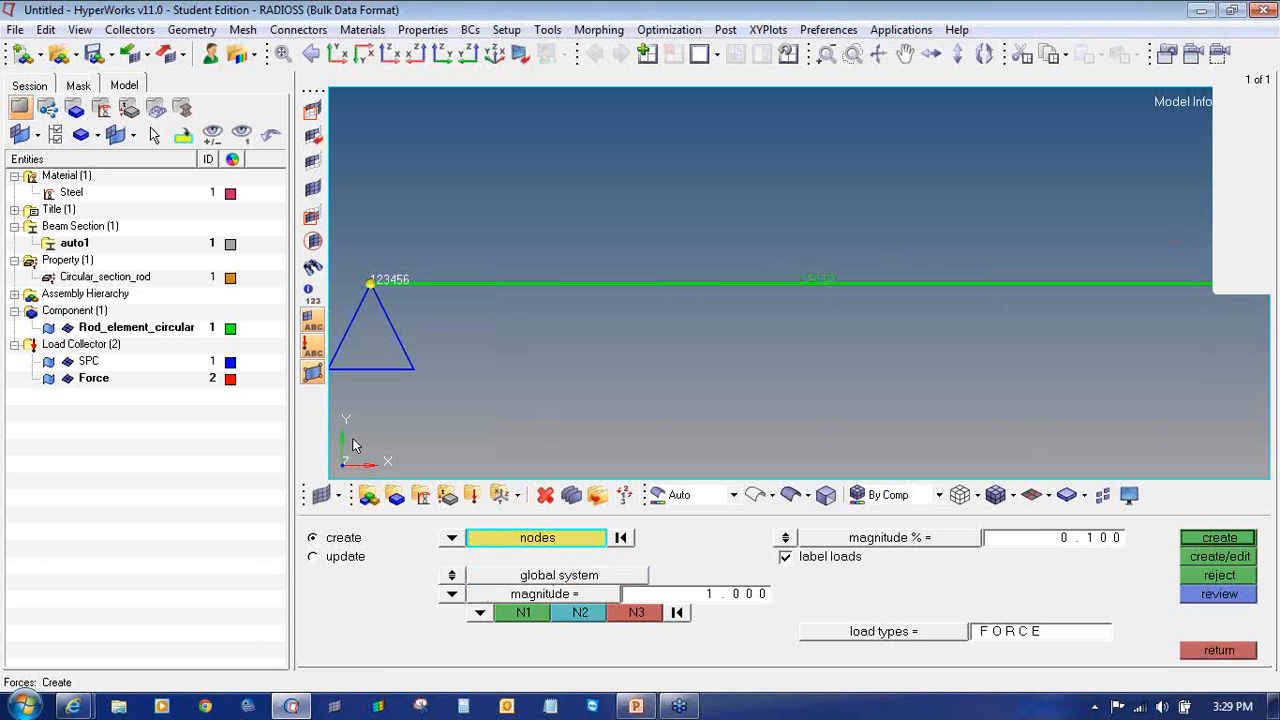
- Create a force of magnitude 100000 along the x-axis on the selected end node, checking the value against the PowerPoint slide
{"action": "left_click", "coordinate": [687, 598]}
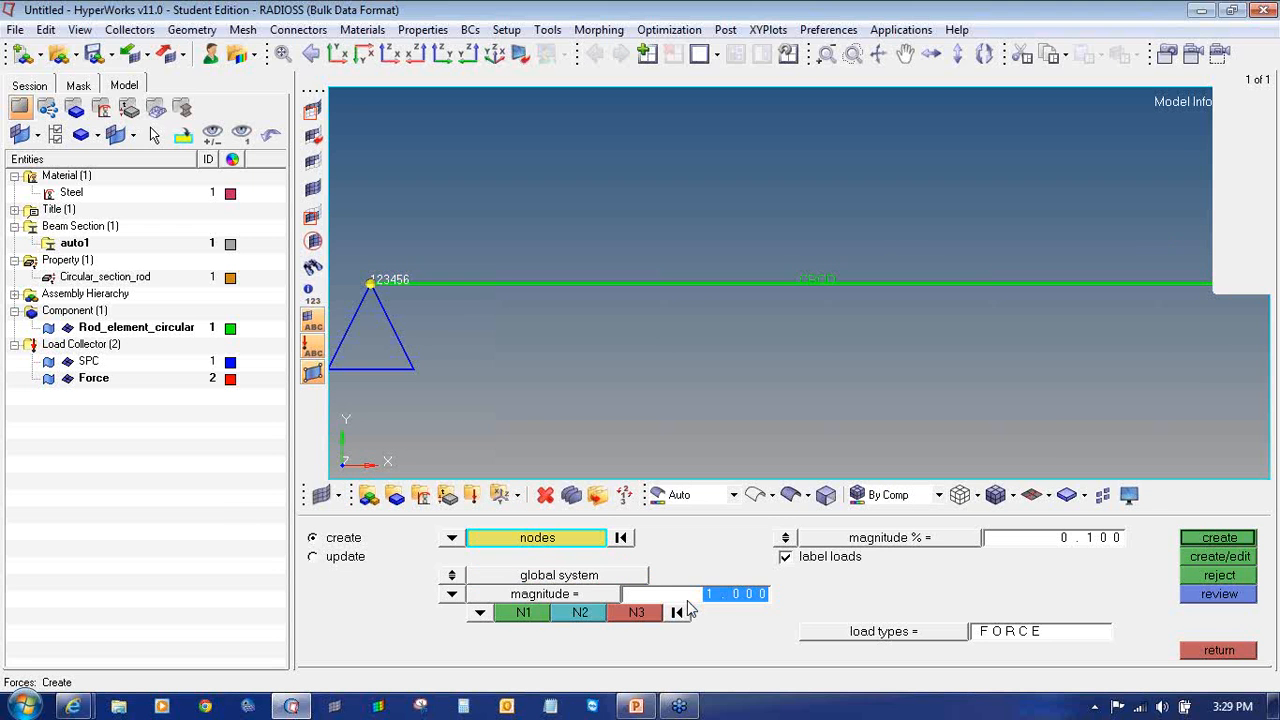
{"action": "type", "text": "10000"}
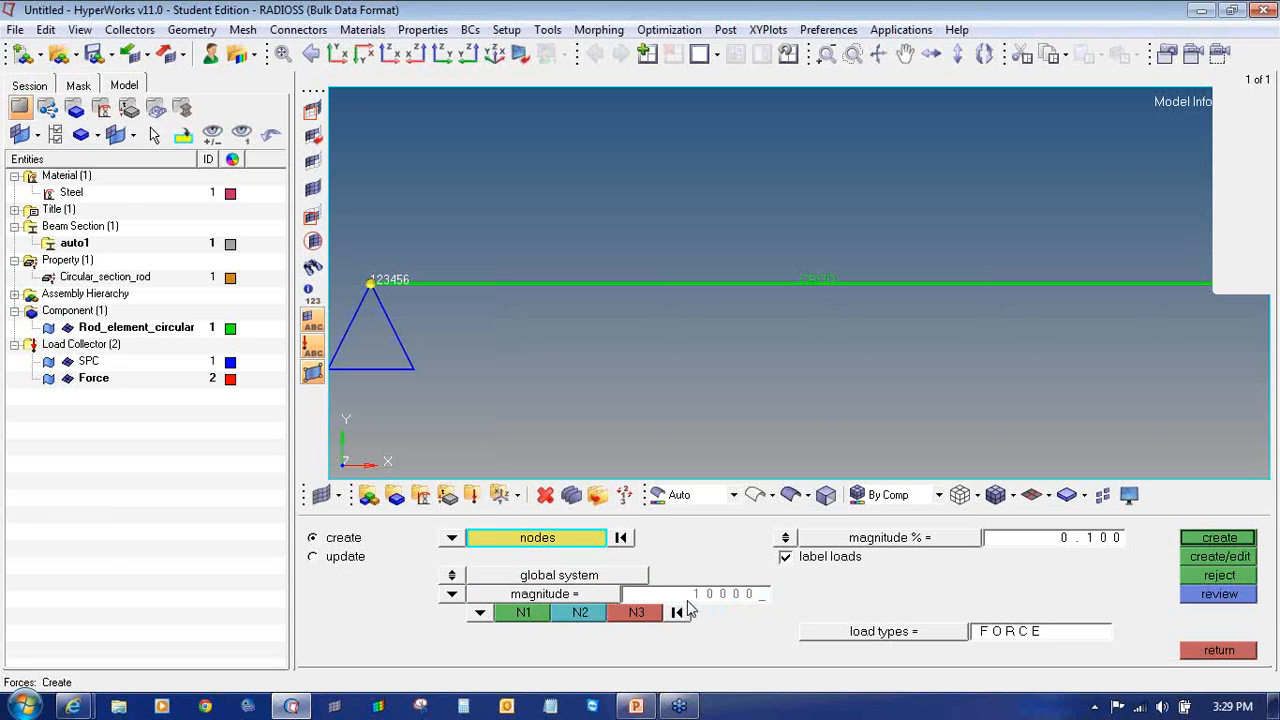
{"action": "type", "text": "0"}
{"action": "left_click", "coordinate": [635, 706]}
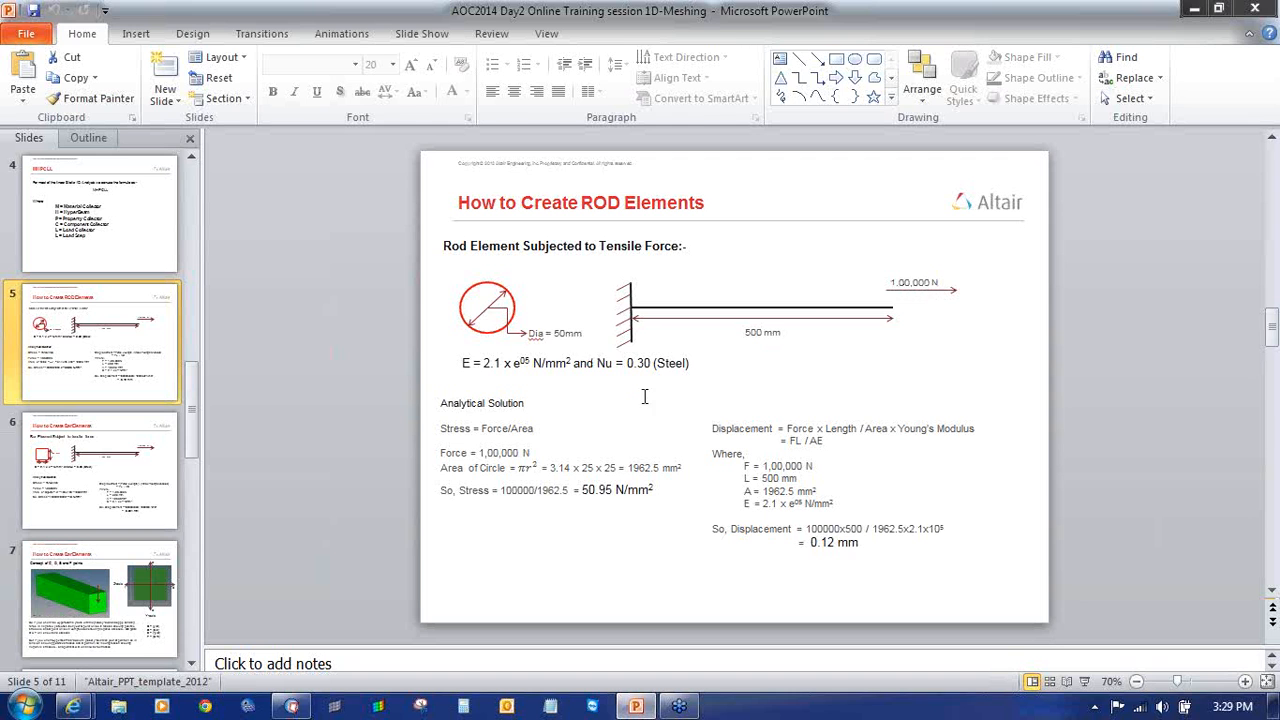
{"action": "key", "text": "alt+Tab"}
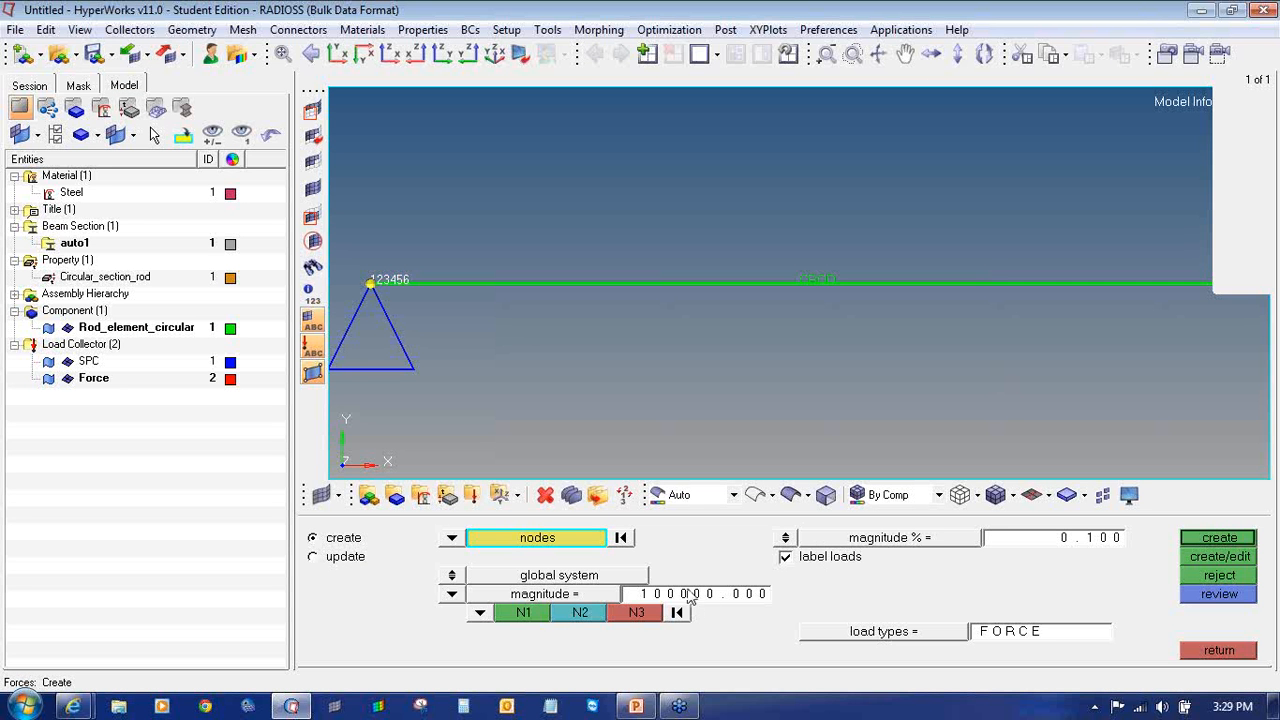
{"action": "left_click", "coordinate": [480, 612]}
{"action": "left_click", "coordinate": [485, 560]}
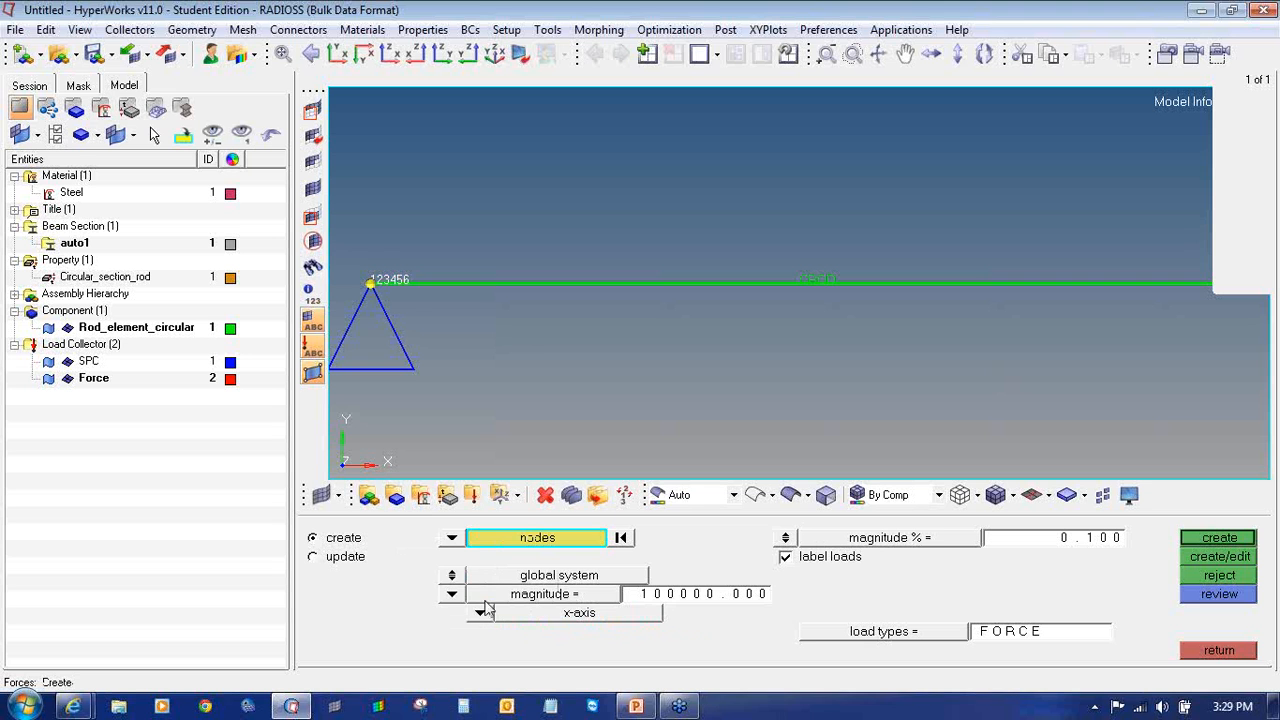
{"action": "left_click", "coordinate": [1200, 542]}
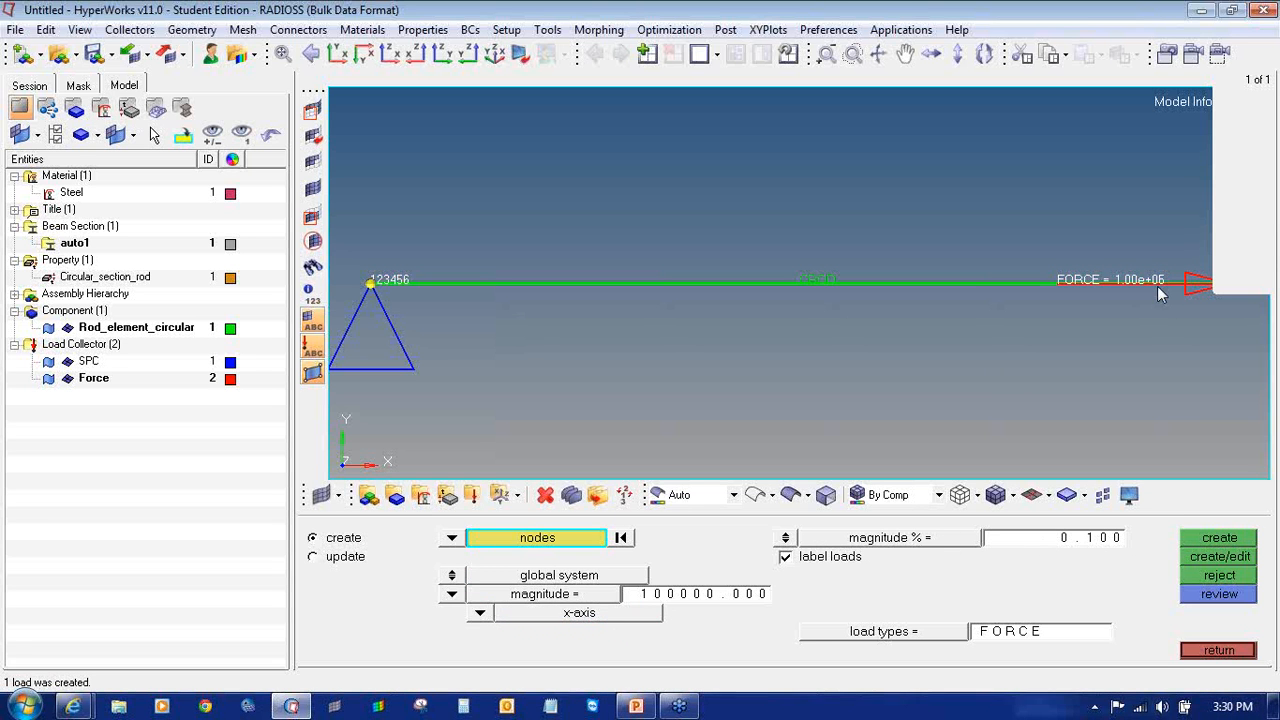
- Try magnitude % display values of 0.2 and 1 for the force arrow, and restore 0.1
{"action": "left_click", "coordinate": [1088, 540]}
{"action": "key", "text": "BackSpace"}
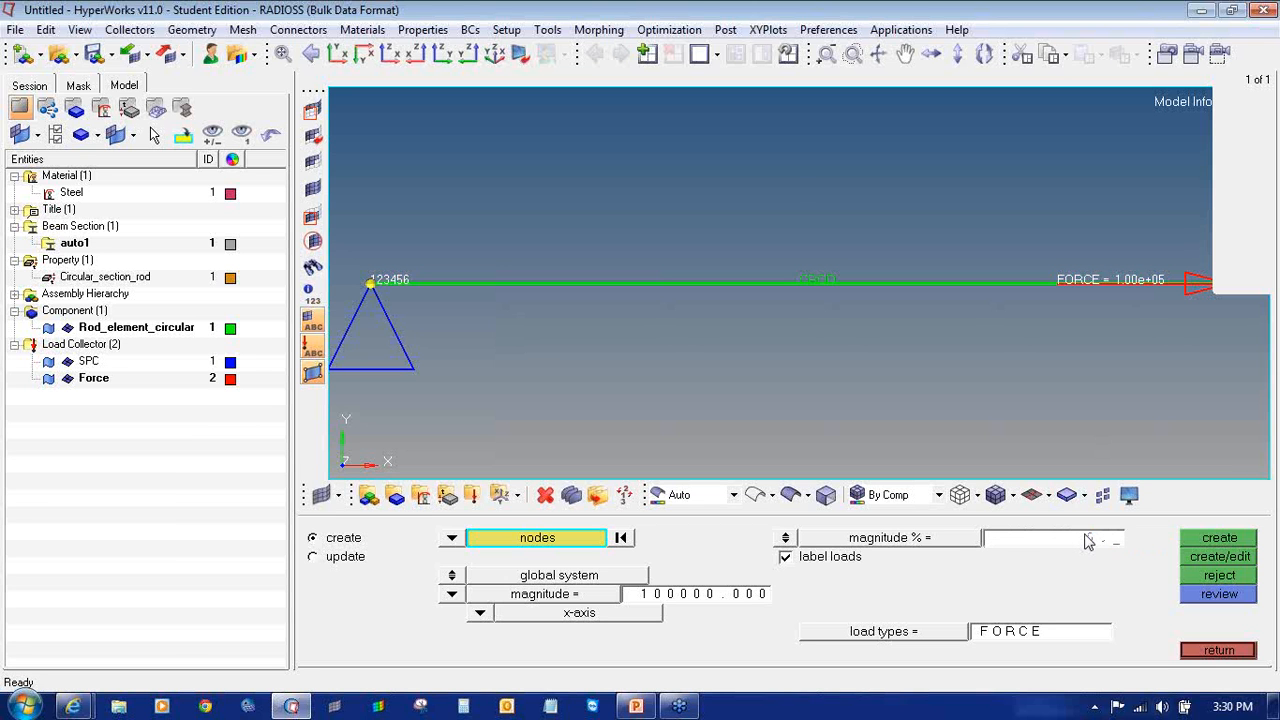
{"action": "type", "text": "0.2"}
{"action": "key", "text": "Return"}
{"action": "left_click", "coordinate": [1088, 540]}
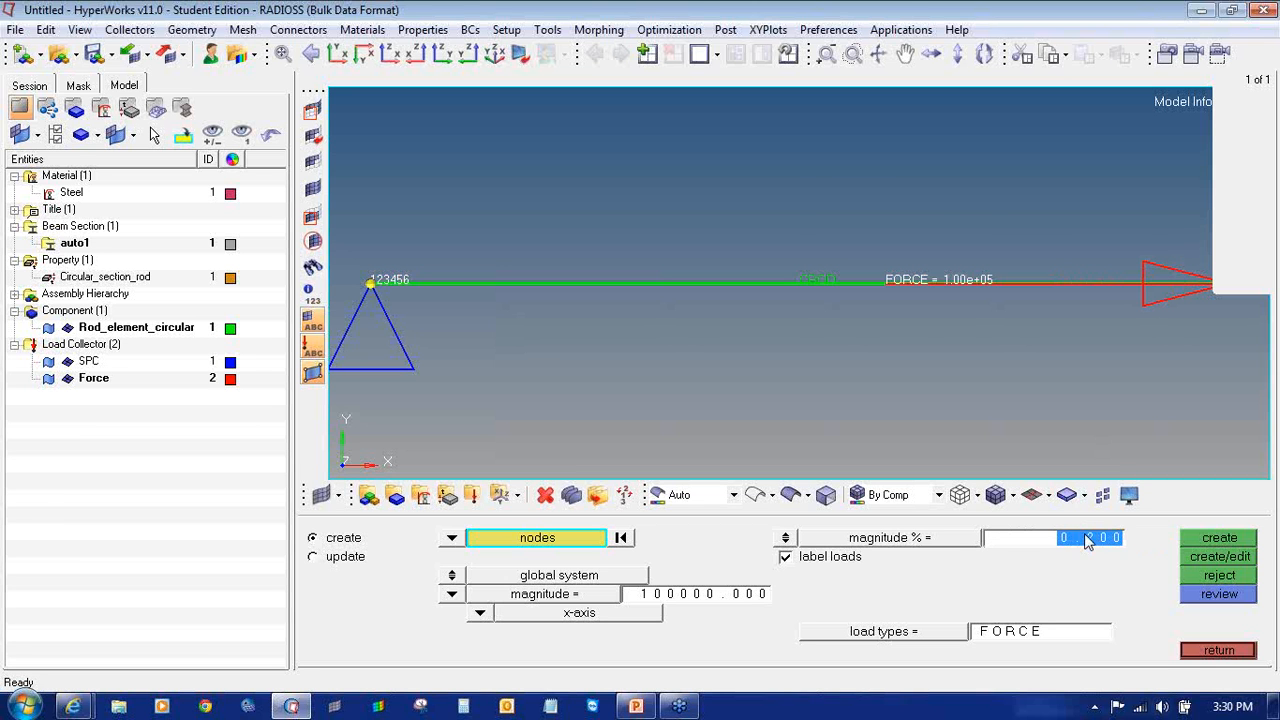
{"action": "type", "text": "1"}
{"action": "key", "text": "Return"}
{"action": "left_click", "coordinate": [1088, 540]}
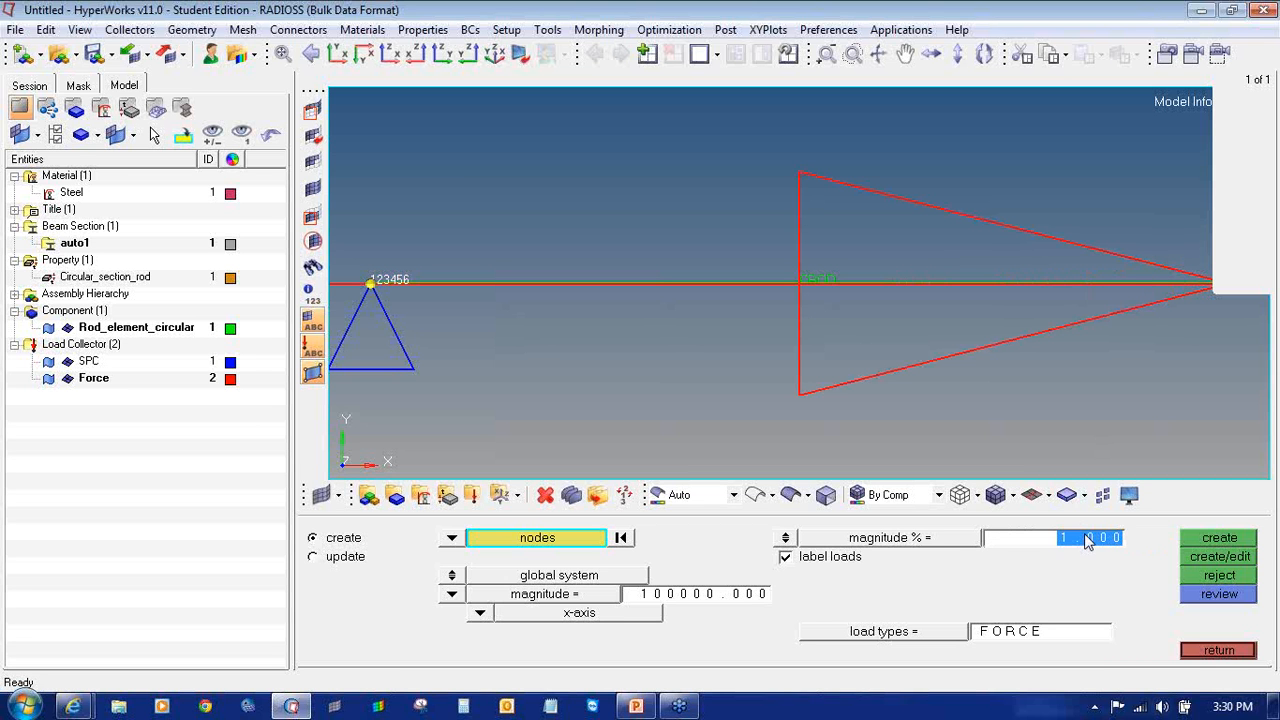
{"action": "type", "text": "0.1"}
{"action": "key", "text": "Return"}
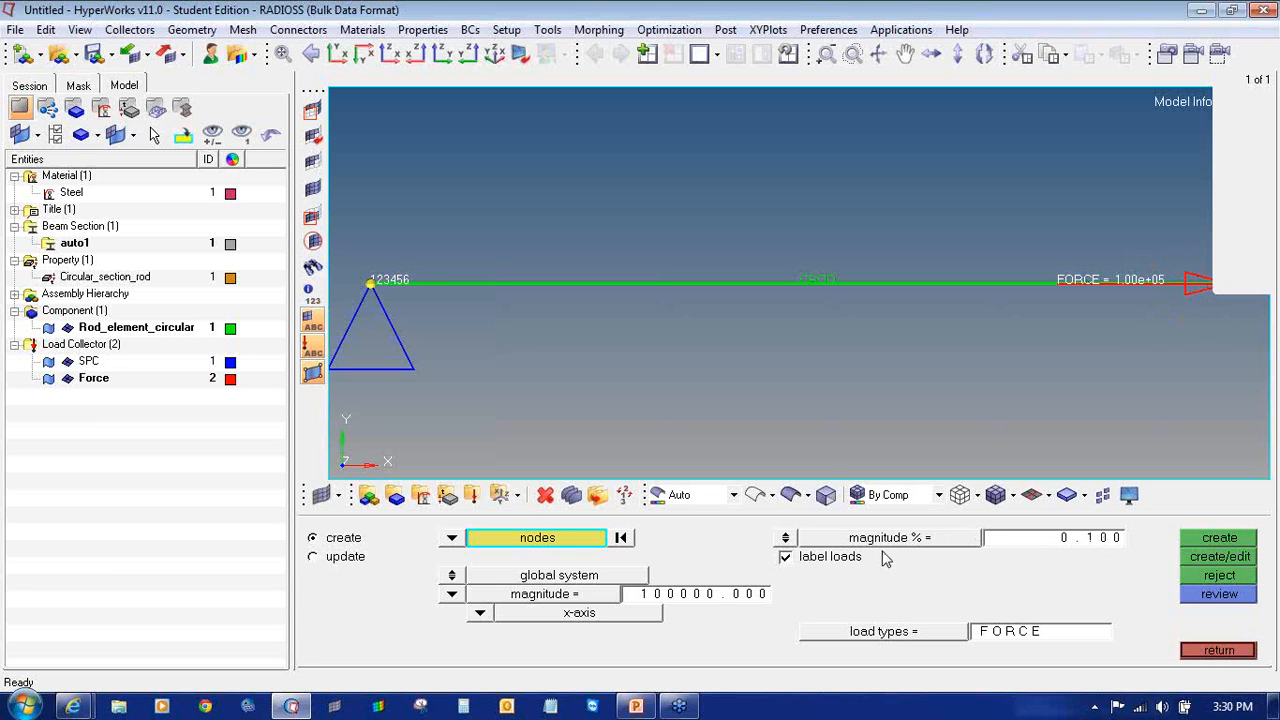
- Switch the force arrow display to a uniform size of 100 and leave the Forces command
{"action": "left_click", "coordinate": [786, 540]}
{"action": "left_click", "coordinate": [1045, 541]}
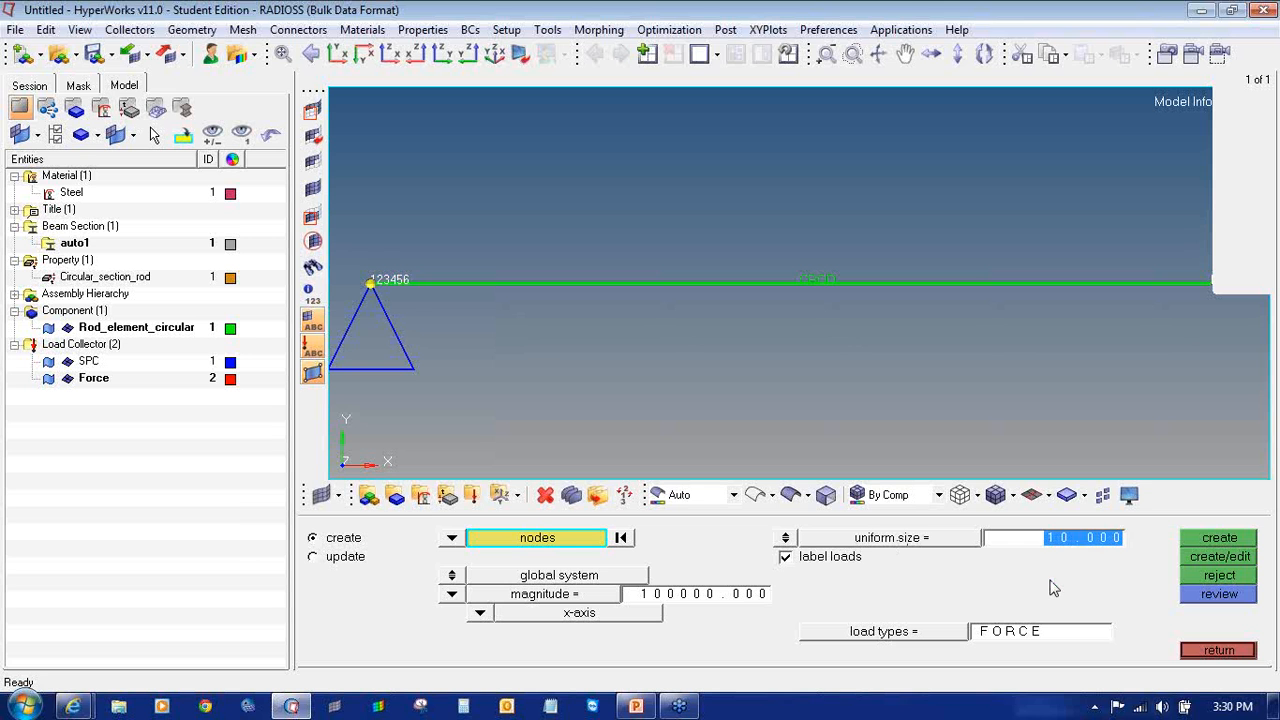
{"action": "type", "text": "10"}
{"action": "key", "text": "Return"}
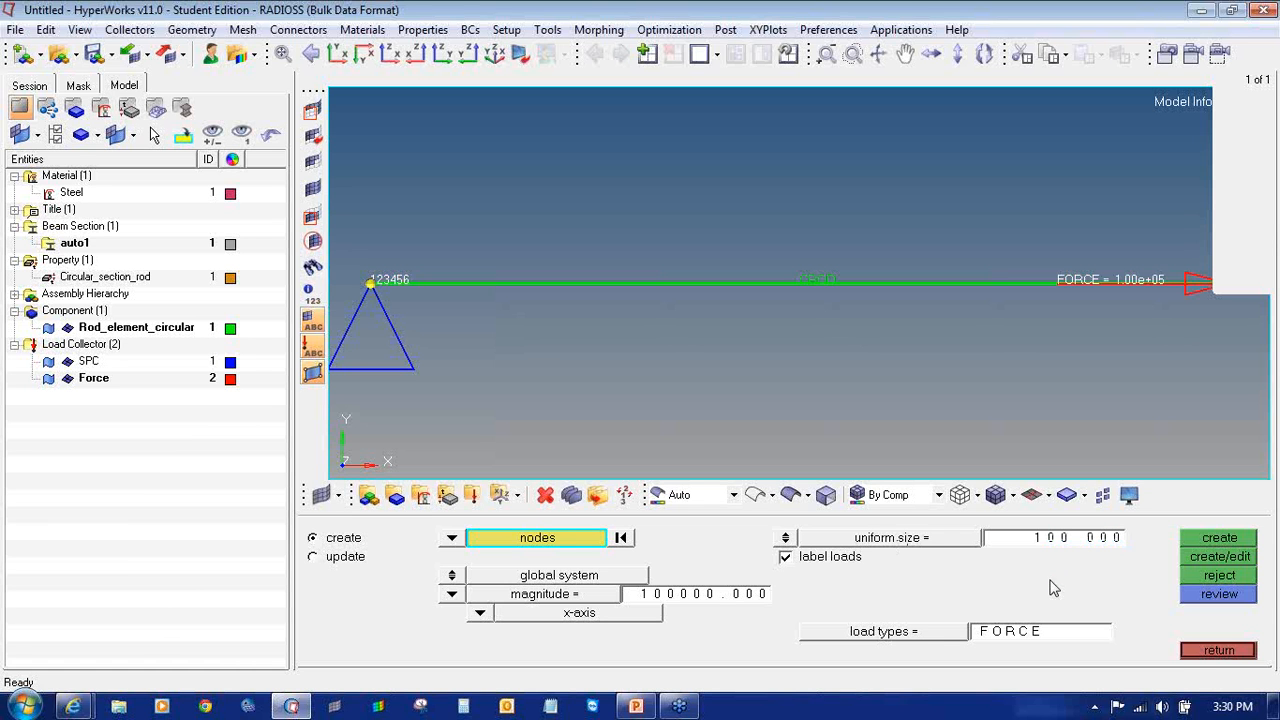
{"action": "left_click", "coordinate": [1196, 652]}
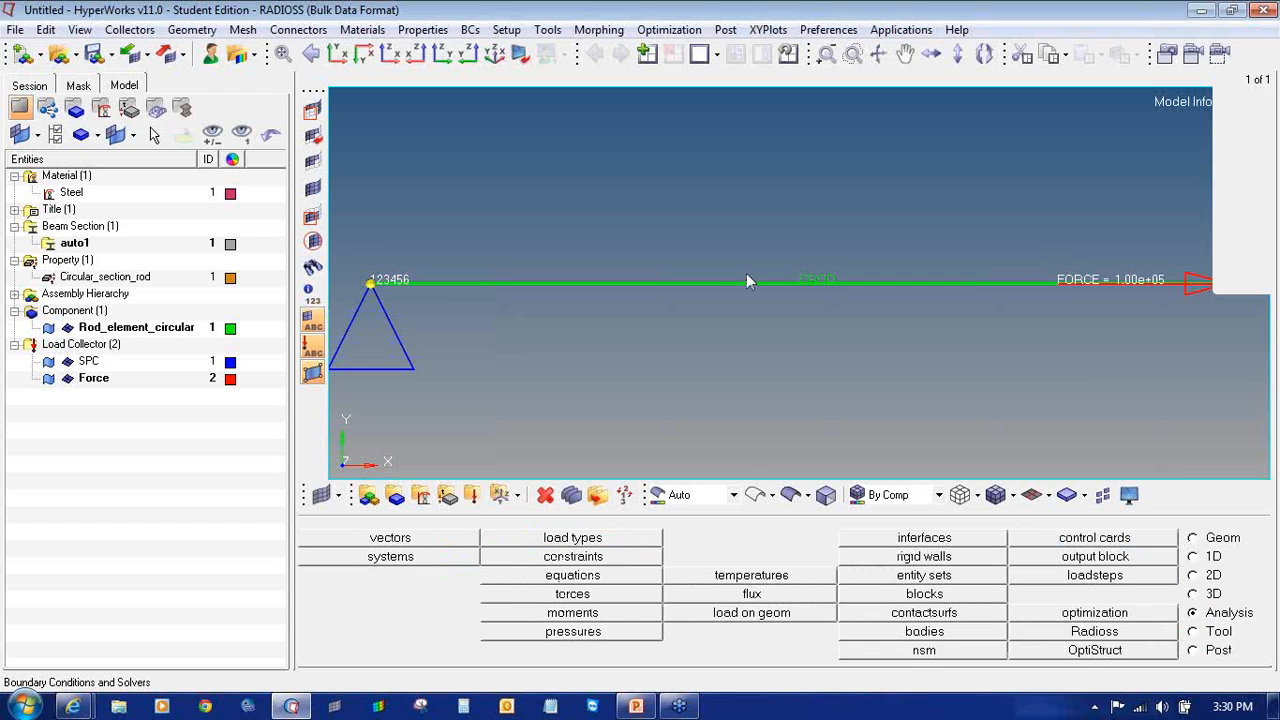
- Fit the model in view, circle the Analysis option and the loadsteps command with the pen, and return to normal non-drawing mode
{"action": "key", "text": "f"}
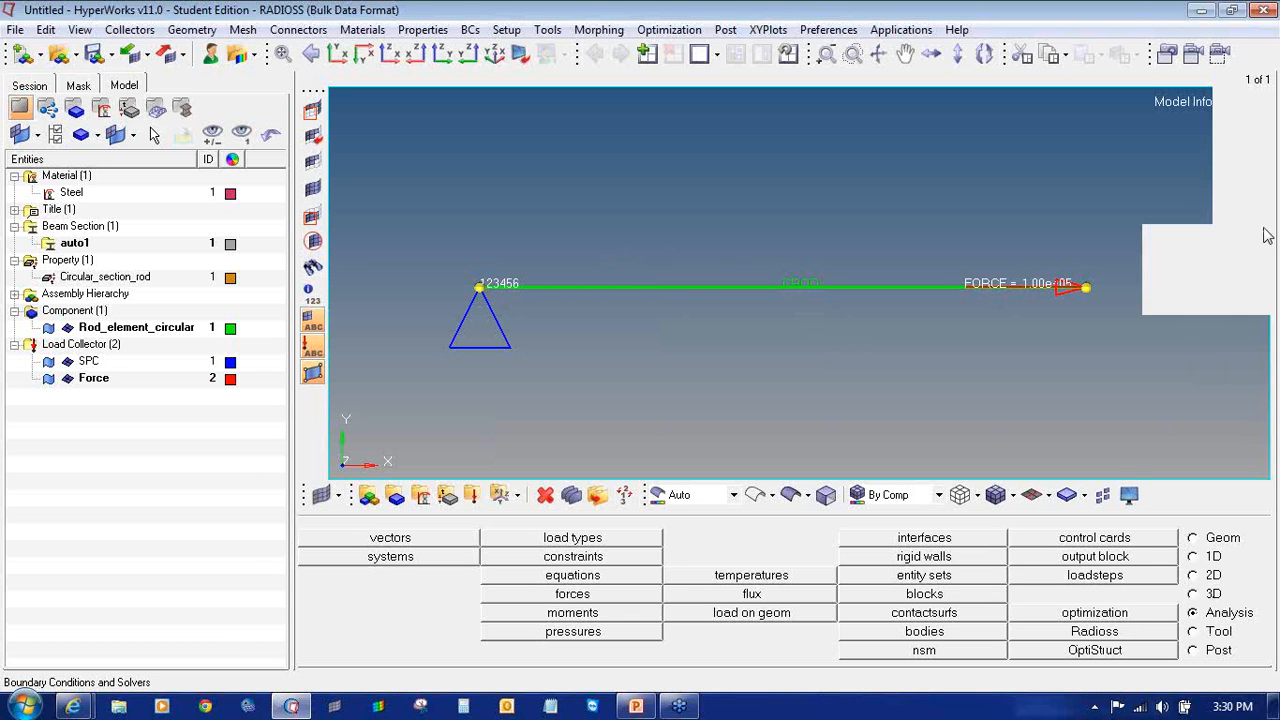
{"action": "mouse_move", "coordinate": [1236, 603]}
{"action": "left_mouse_down"}
{"action": "mouse_move", "coordinate": [1181, 601]}
{"action": "mouse_move", "coordinate": [1240, 625]}
{"action": "mouse_move", "coordinate": [1262, 612]}
{"action": "mouse_move", "coordinate": [1190, 598]}
{"action": "left_mouse_up"}
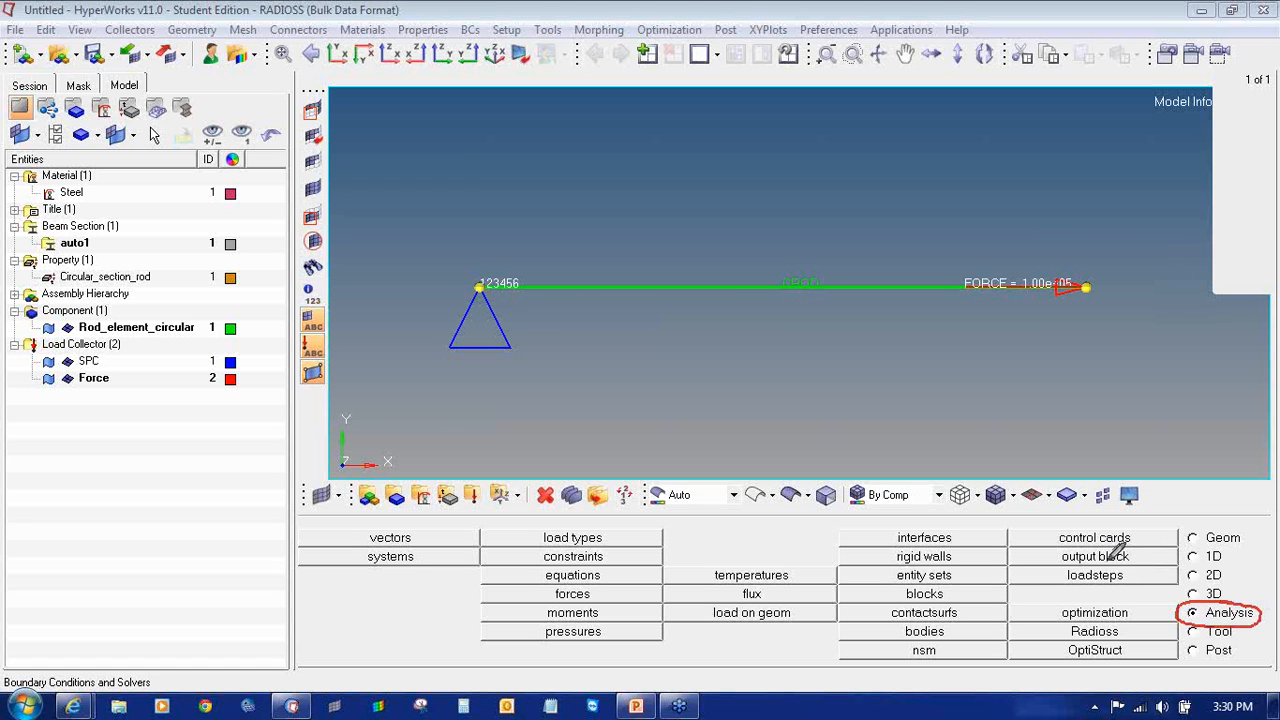
{"action": "mouse_move", "coordinate": [1108, 561]}
{"action": "left_mouse_down"}
{"action": "mouse_move", "coordinate": [1062, 566]}
{"action": "mouse_move", "coordinate": [1072, 590]}
{"action": "mouse_move", "coordinate": [1132, 590]}
{"action": "mouse_move", "coordinate": [1121, 564]}
{"action": "left_mouse_up"}
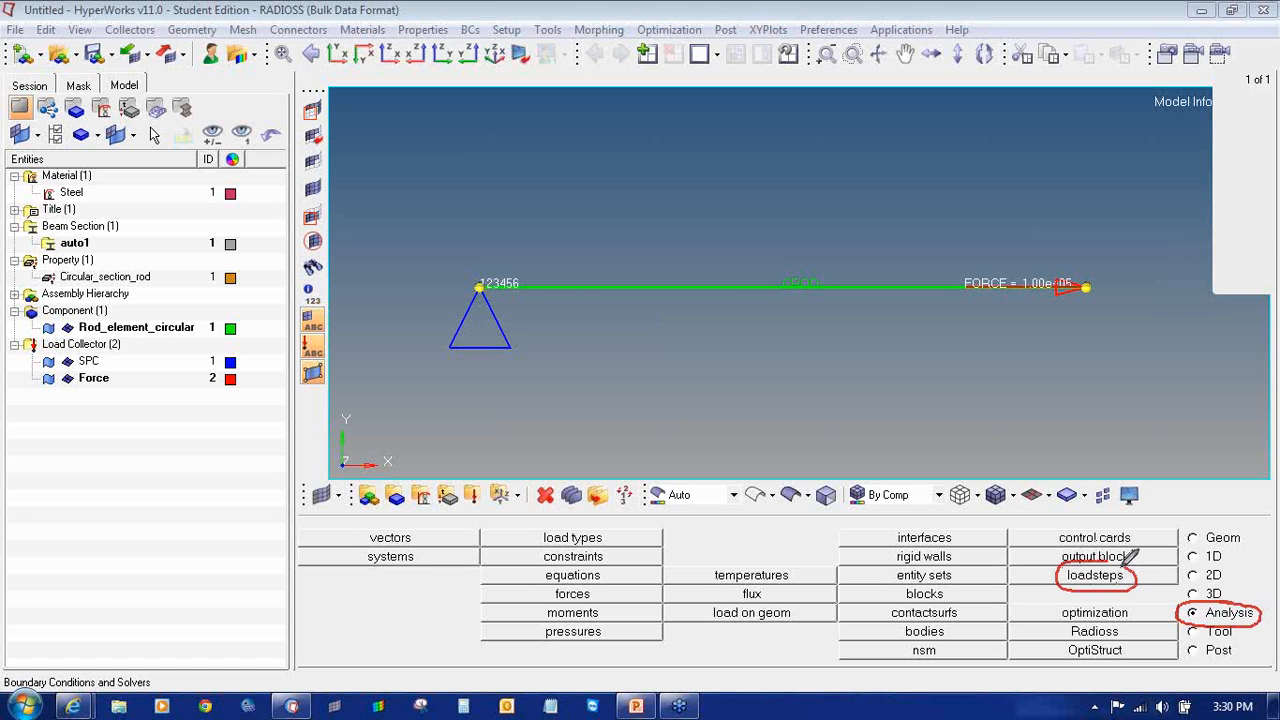
{"action": "left_click", "coordinate": [1268, 237]}
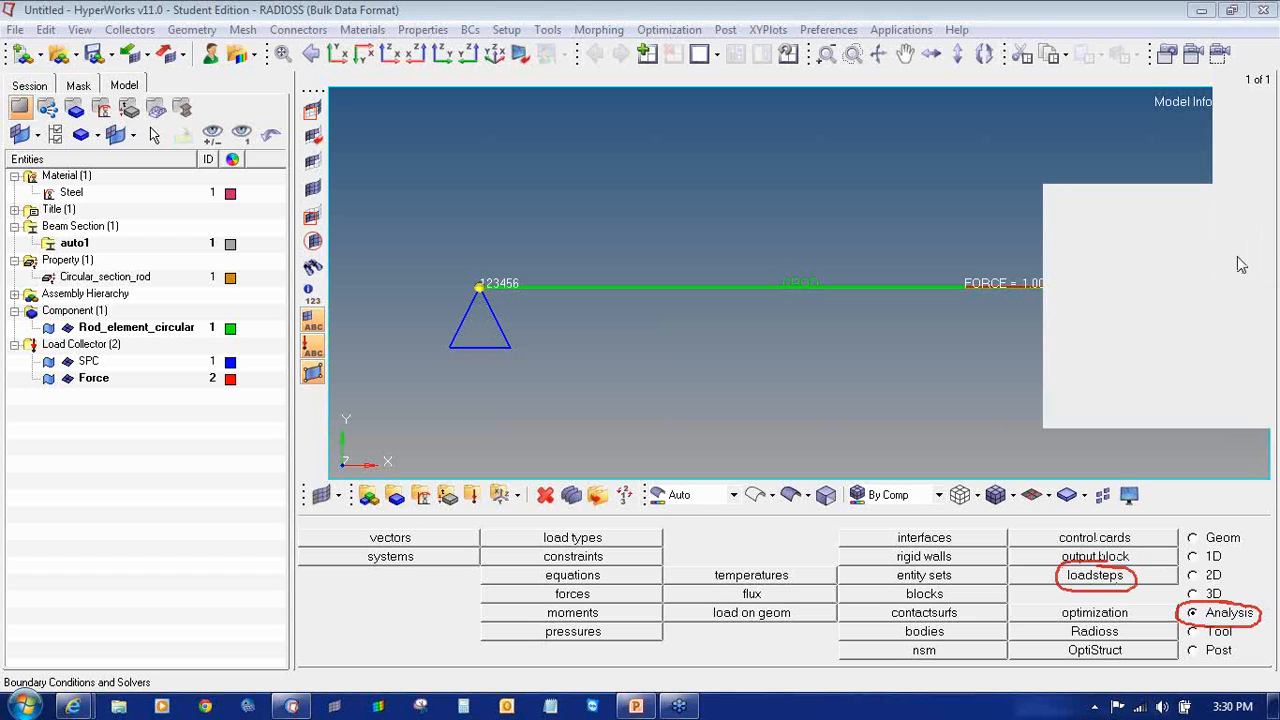
{"action": "left_click", "coordinate": [1195, 351]}
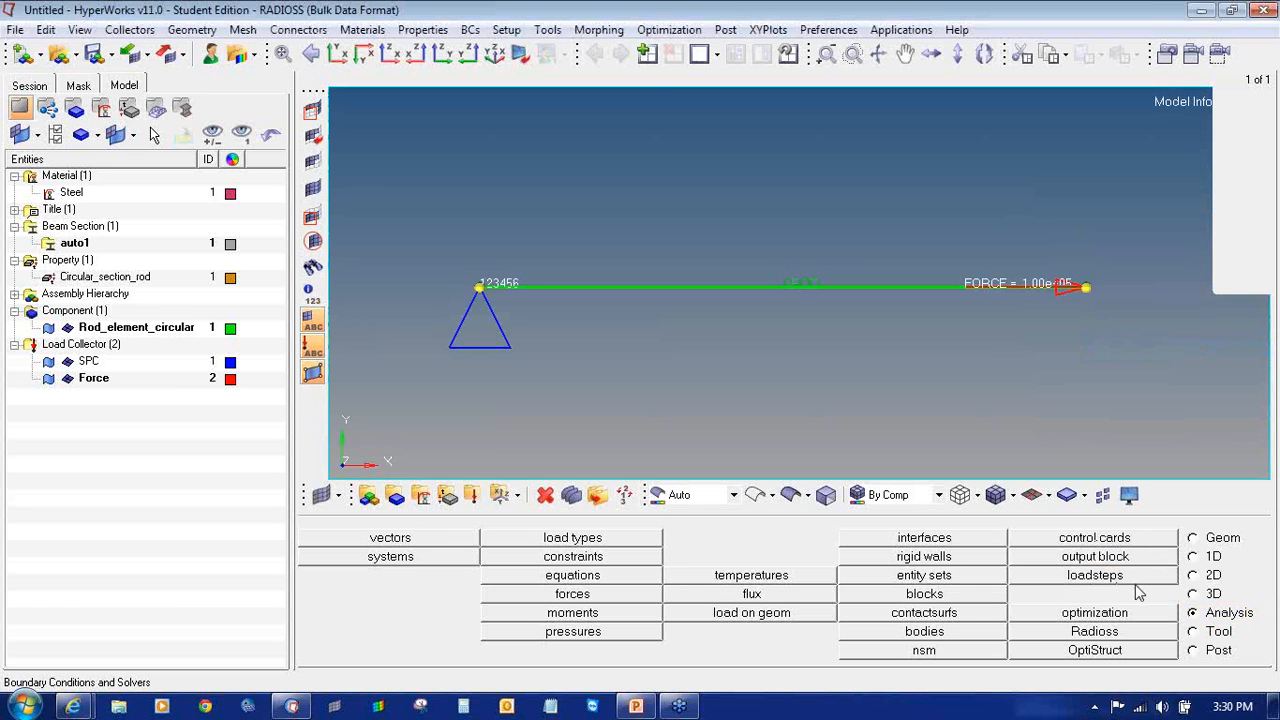
- Define a load step named Linear_static of type linear static with the SPC and LOAD entries enabled
{"action": "left_click", "coordinate": [1100, 575]}
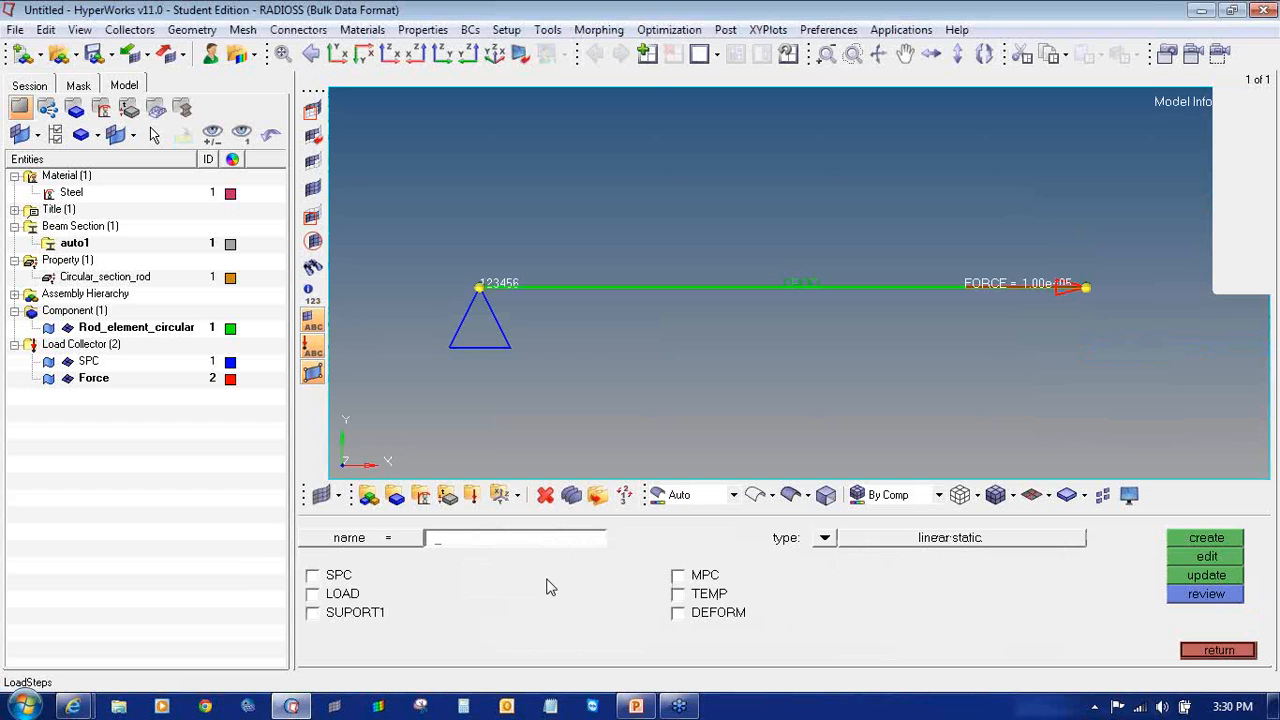
{"action": "type", "text": "Linear_stati"}
{"action": "left_click", "coordinate": [824, 537]}
{"action": "left_click", "coordinate": [524, 557]}
{"action": "left_click", "coordinate": [334, 579]}
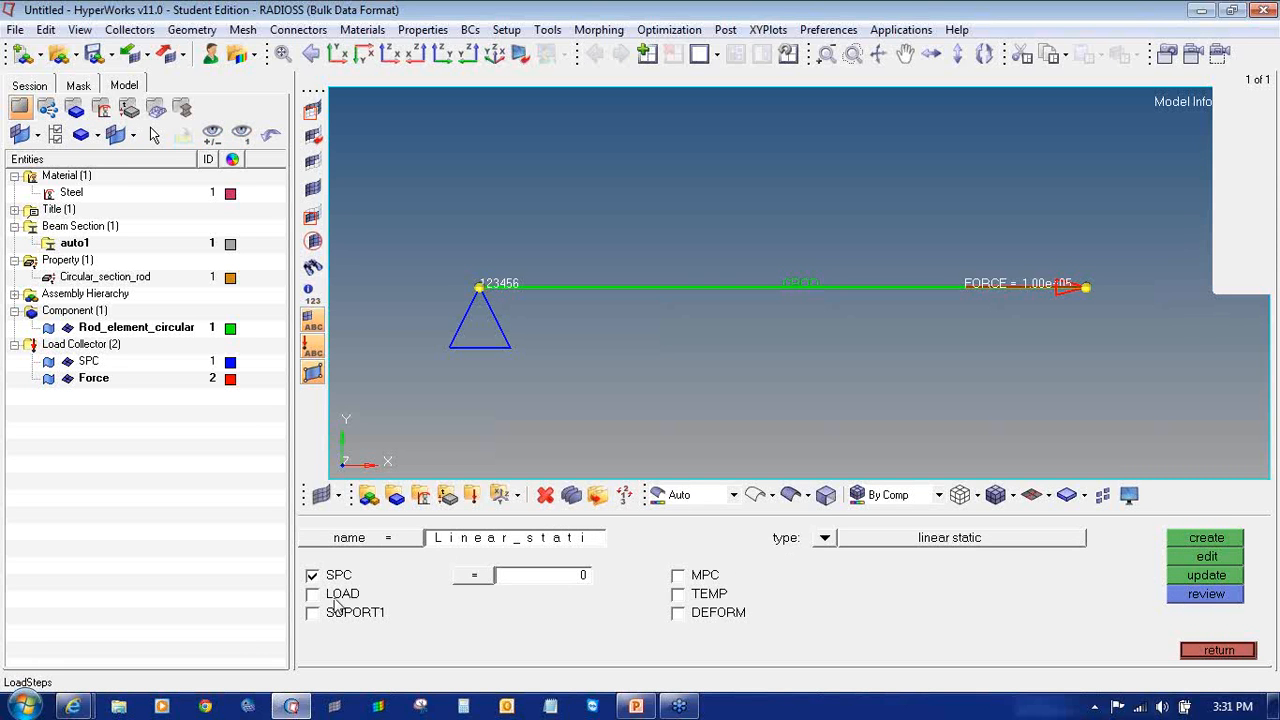
{"action": "left_click", "coordinate": [337, 600]}
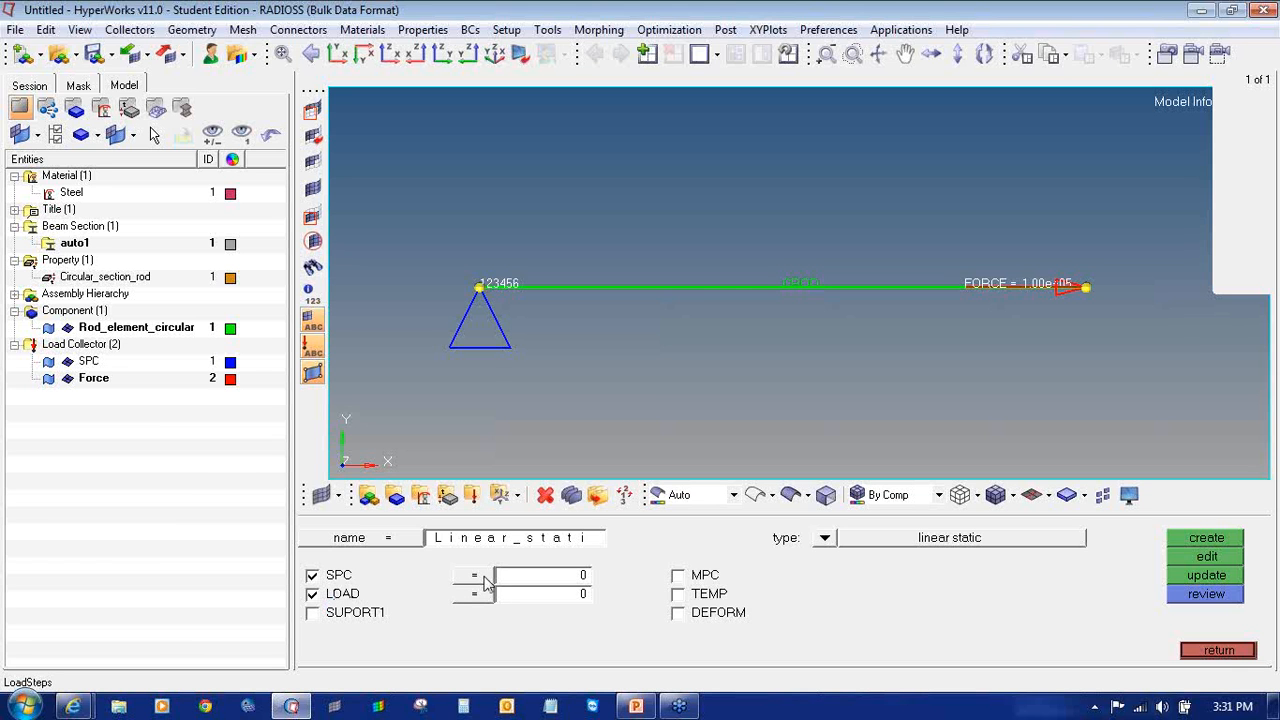
- Assign the SPC collector to SPC and the Force collector to LOAD, and create the load step
{"action": "left_click", "coordinate": [516, 579]}
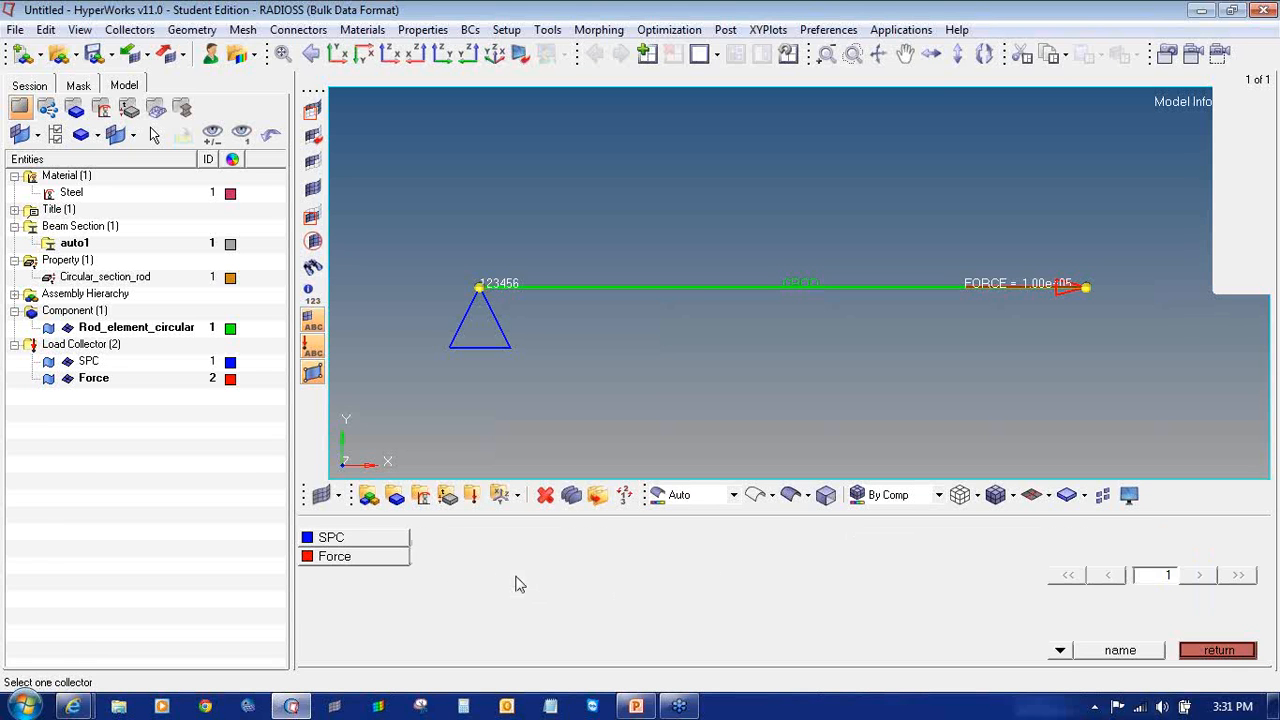
{"action": "left_click", "coordinate": [401, 543]}
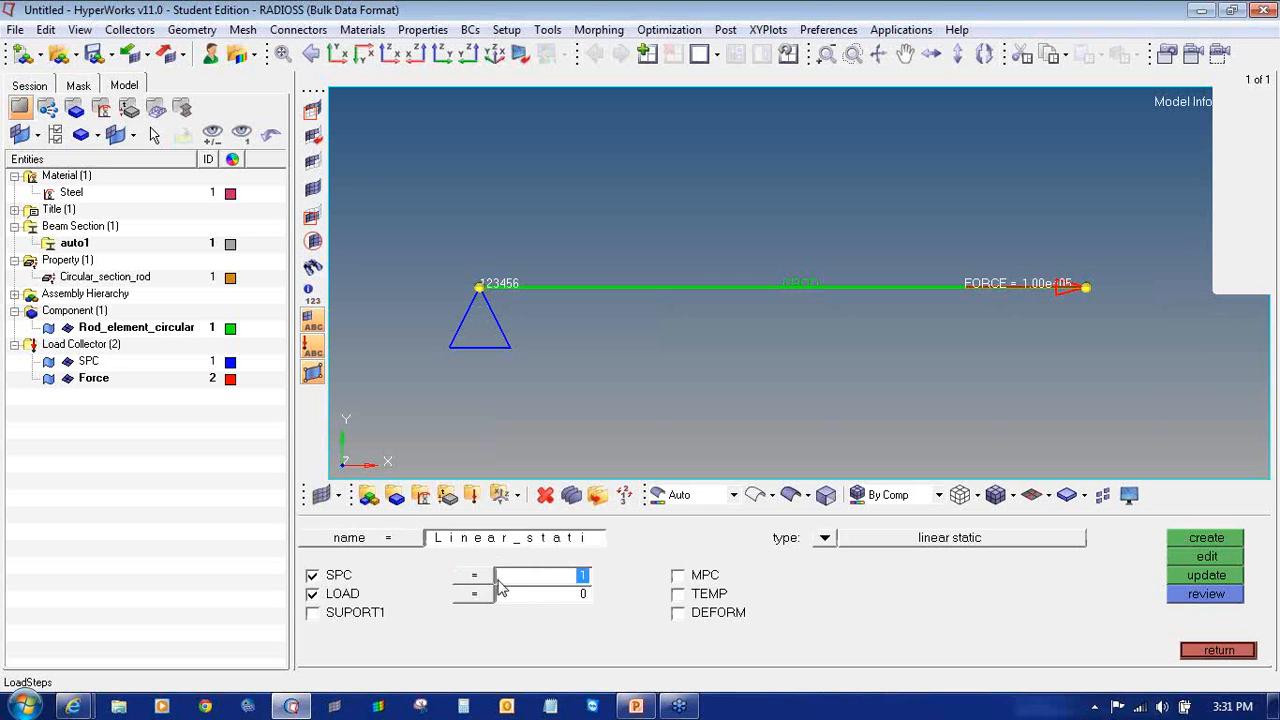
{"action": "left_click", "coordinate": [540, 601]}
{"action": "left_click", "coordinate": [388, 558]}
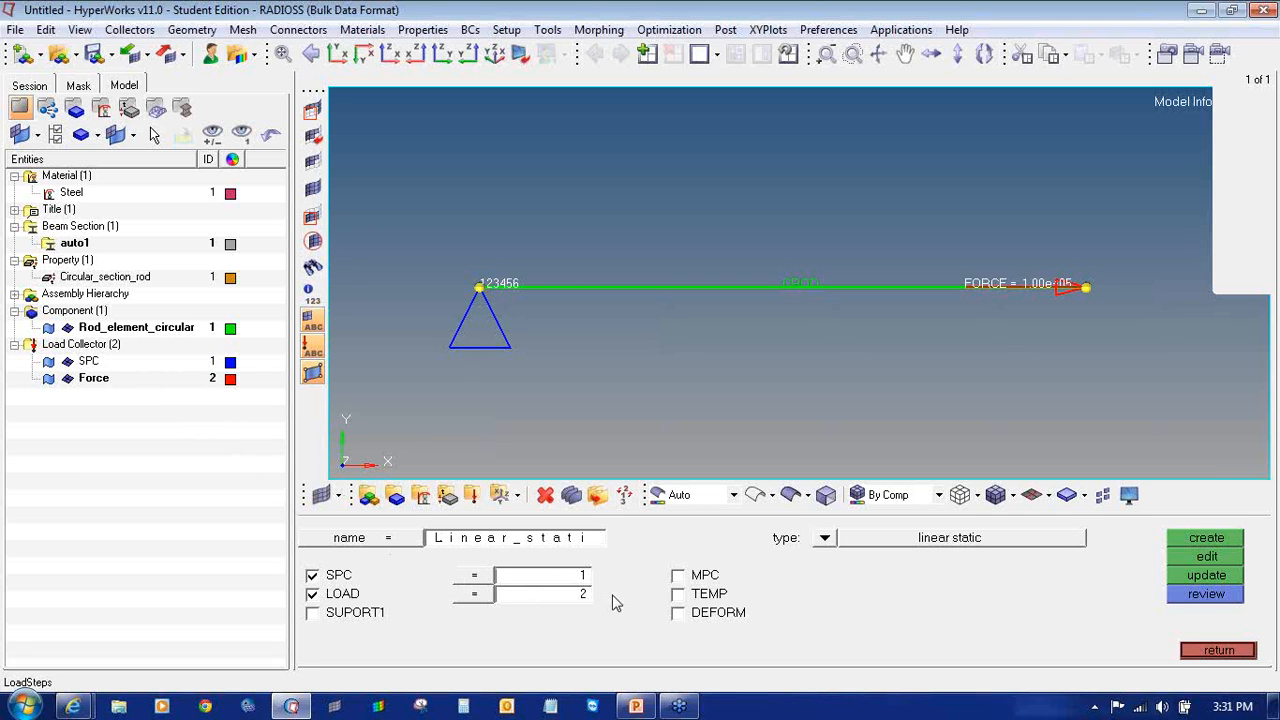
{"action": "left_click", "coordinate": [1210, 539]}
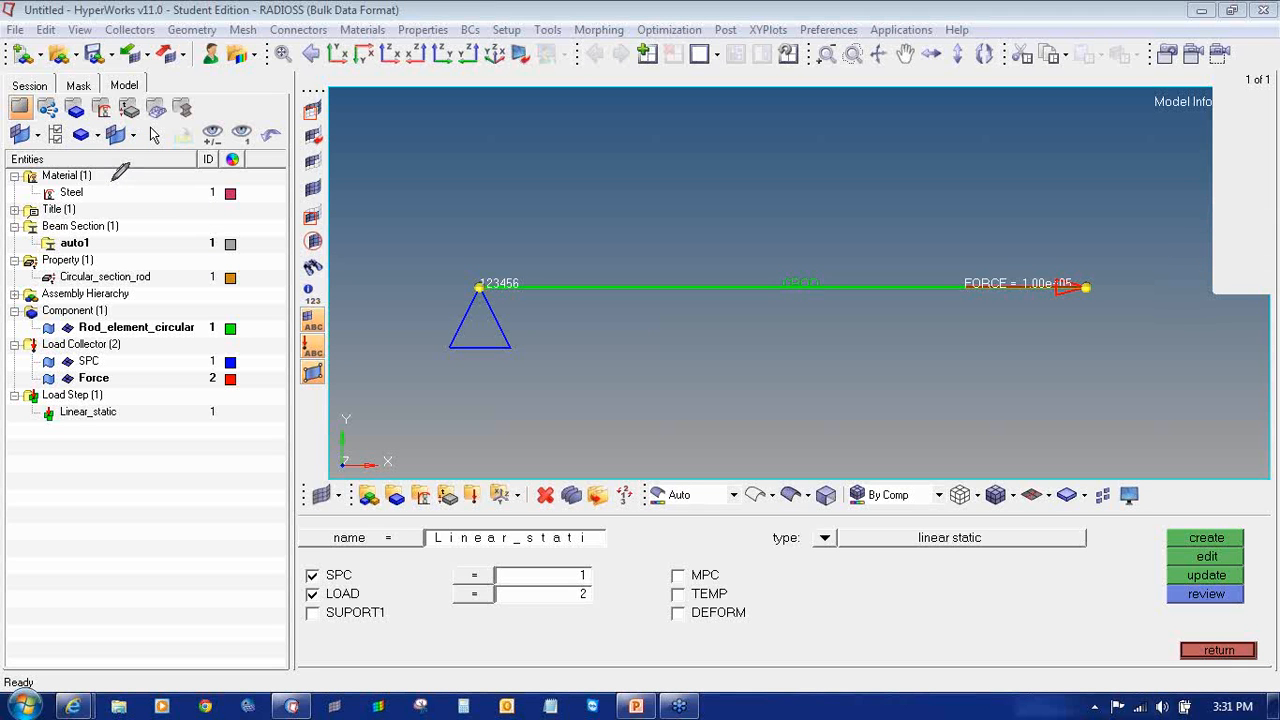
- Tick the material, beam section, property, component, load collector and load step entries with the pen, labelling them M, H, P, C, L, L
{"action": "mouse_move", "coordinate": [112, 181]}
{"action": "left_mouse_down"}
{"action": "mouse_move", "coordinate": [120, 189]}
{"action": "mouse_move", "coordinate": [135, 172]}
{"action": "left_mouse_up"}
{"action": "left_click_drag", "start_coordinate": [119, 258], "coordinate": [147, 227]}
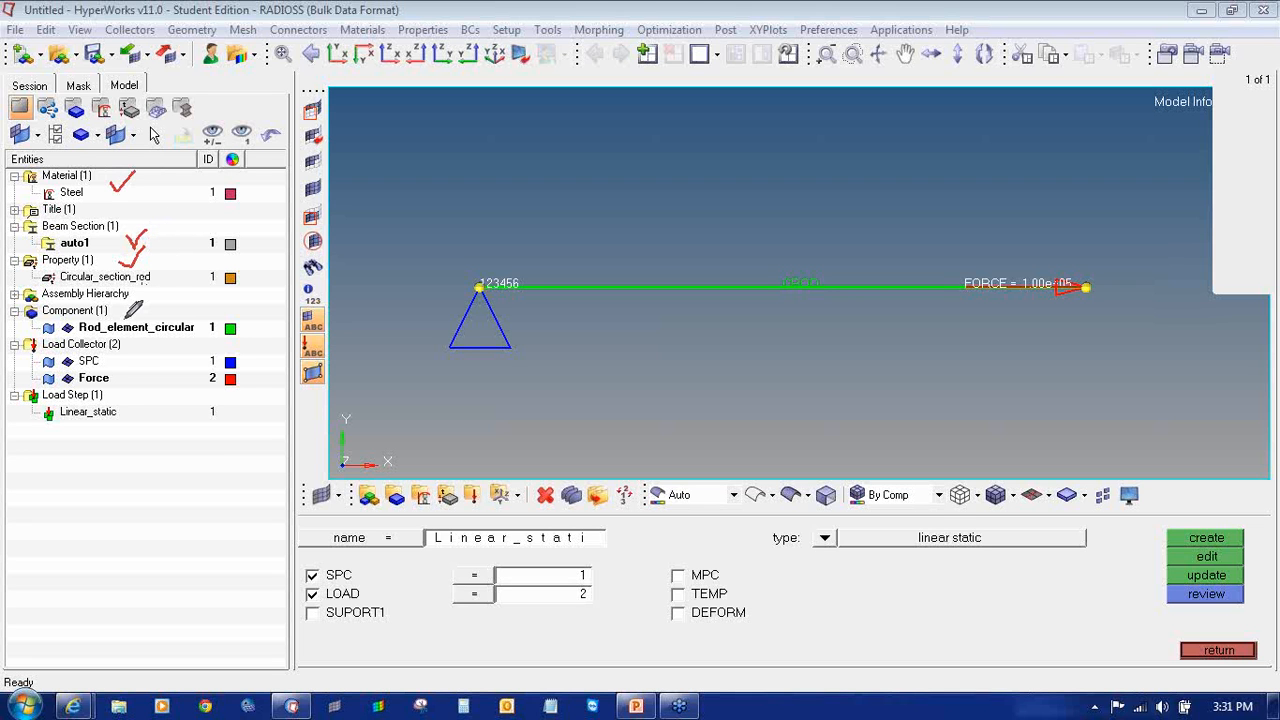
{"action": "left_click_drag", "start_coordinate": [127, 318], "coordinate": [153, 305]}
{"action": "left_click_drag", "start_coordinate": [126, 358], "coordinate": [162, 342]}
{"action": "left_click_drag", "start_coordinate": [121, 411], "coordinate": [167, 392]}
{"action": "mouse_move", "coordinate": [160, 185]}
{"action": "left_mouse_down"}
{"action": "mouse_move", "coordinate": [172, 168]}
{"action": "mouse_move", "coordinate": [204, 186]}
{"action": "mouse_move", "coordinate": [182, 230]}
{"action": "mouse_move", "coordinate": [200, 229]}
{"action": "mouse_move", "coordinate": [190, 218]}
{"action": "mouse_move", "coordinate": [166, 262]}
{"action": "mouse_move", "coordinate": [183, 247]}
{"action": "left_mouse_up"}
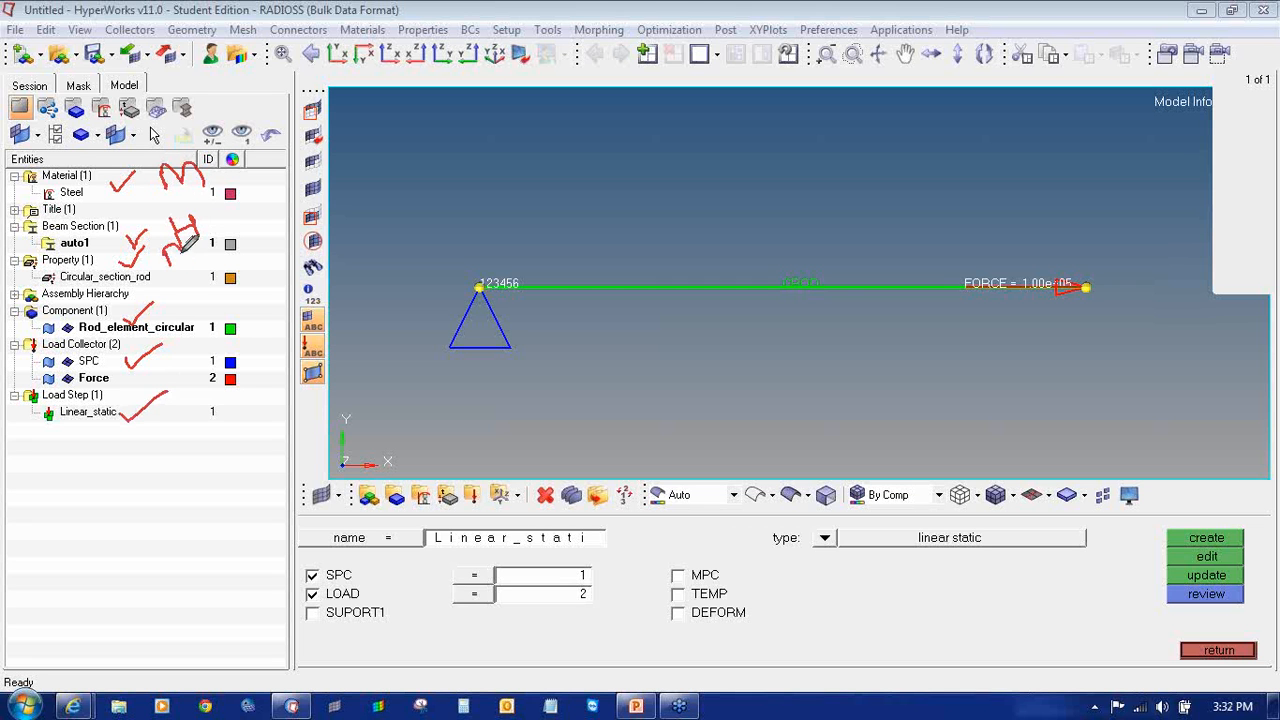
{"action": "mouse_move", "coordinate": [180, 304]}
{"action": "left_mouse_down"}
{"action": "mouse_move", "coordinate": [176, 362]}
{"action": "mouse_move", "coordinate": [191, 362]}
{"action": "mouse_move", "coordinate": [200, 410]}
{"action": "left_mouse_up"}
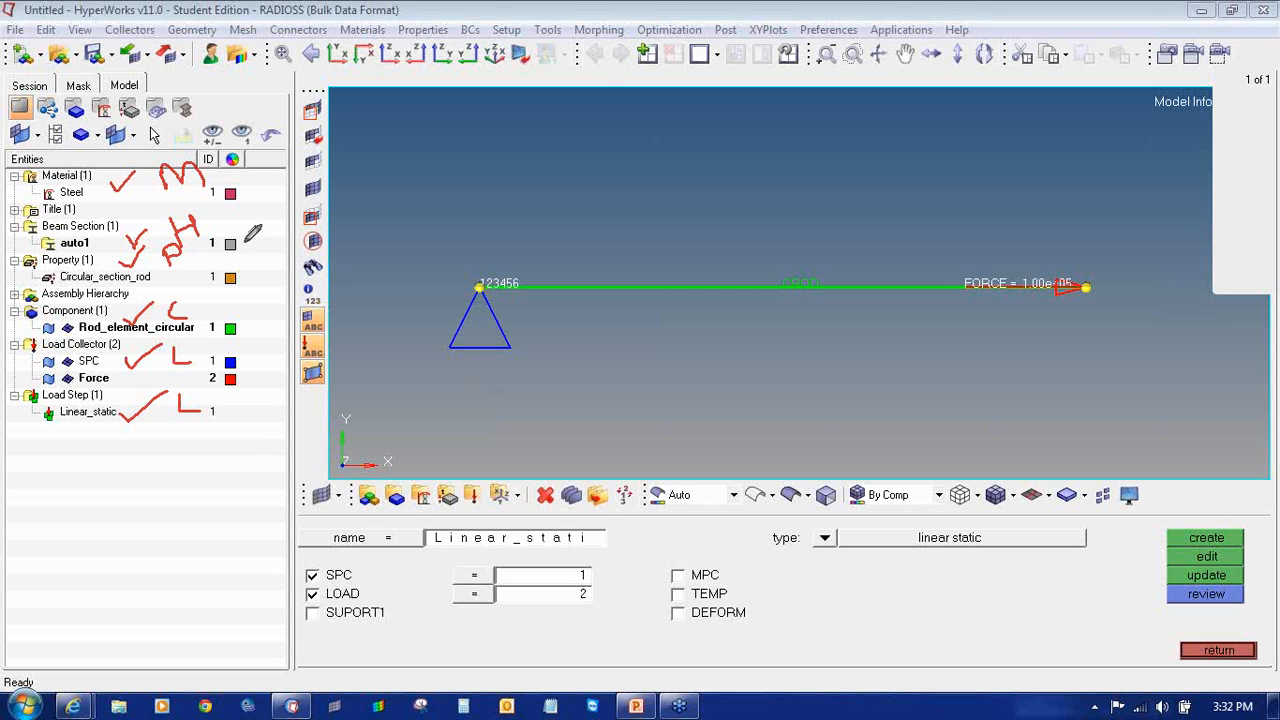
- Clear the pen marks by returning to normal non-drawing mode, and leave the load steps command
{"action": "left_click", "coordinate": [1256, 243]}
{"action": "left_click", "coordinate": [1193, 343]}
{"action": "left_click", "coordinate": [1259, 230]}
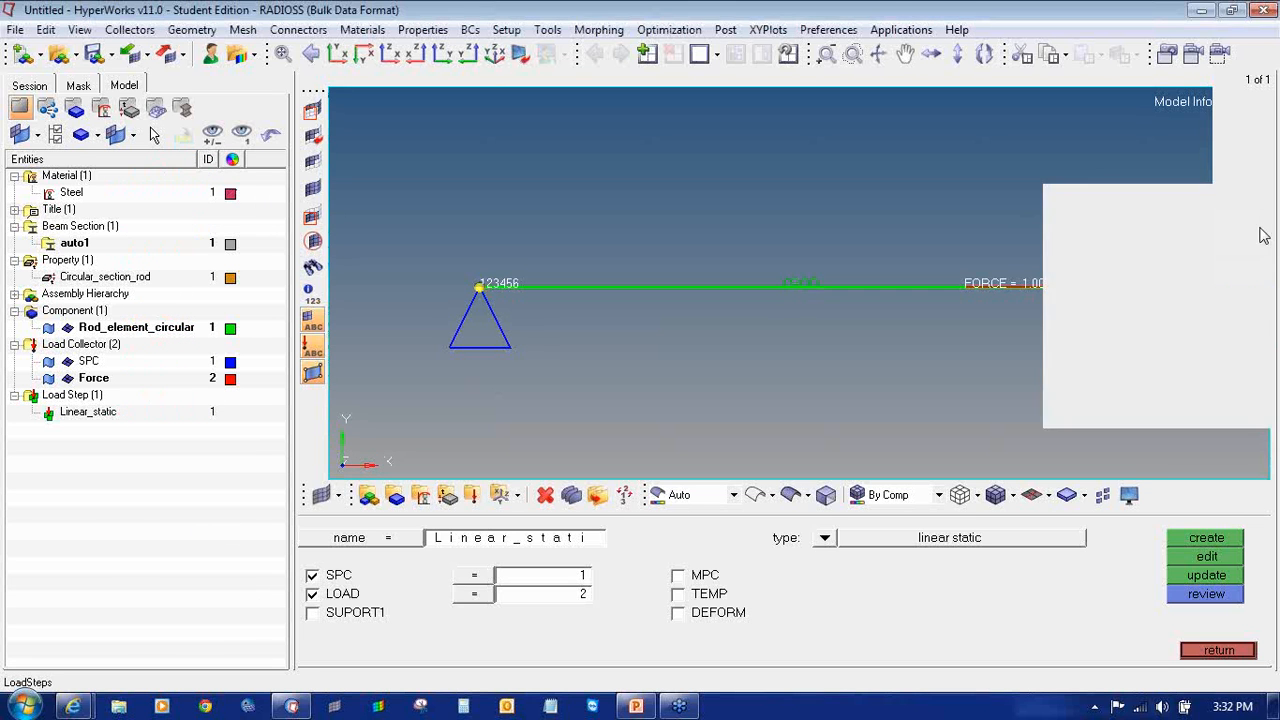
{"action": "left_click", "coordinate": [1206, 252]}
{"action": "left_click", "coordinate": [1218, 650]}
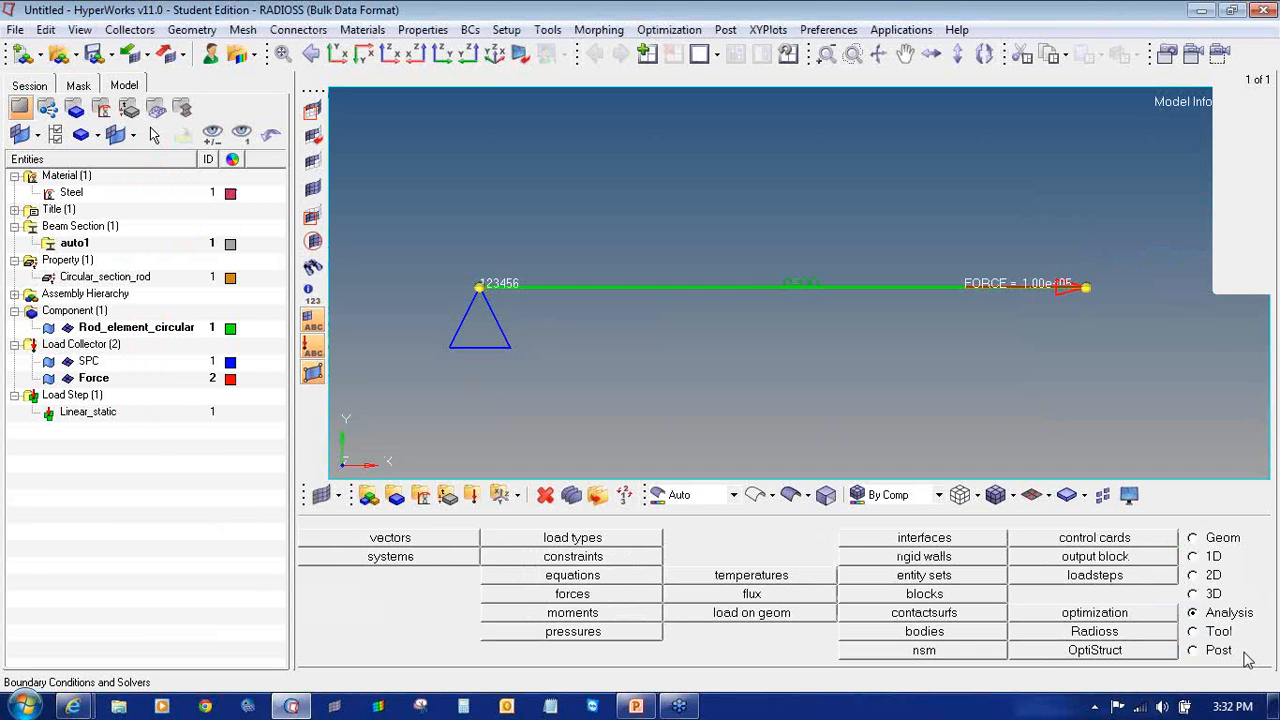
- Start saving the model under a new name, and create and open a folder named trainingsession on the Desktop
{"action": "left_click", "coordinate": [15, 29]}
{"action": "mouse_move", "coordinate": [55, 139]}
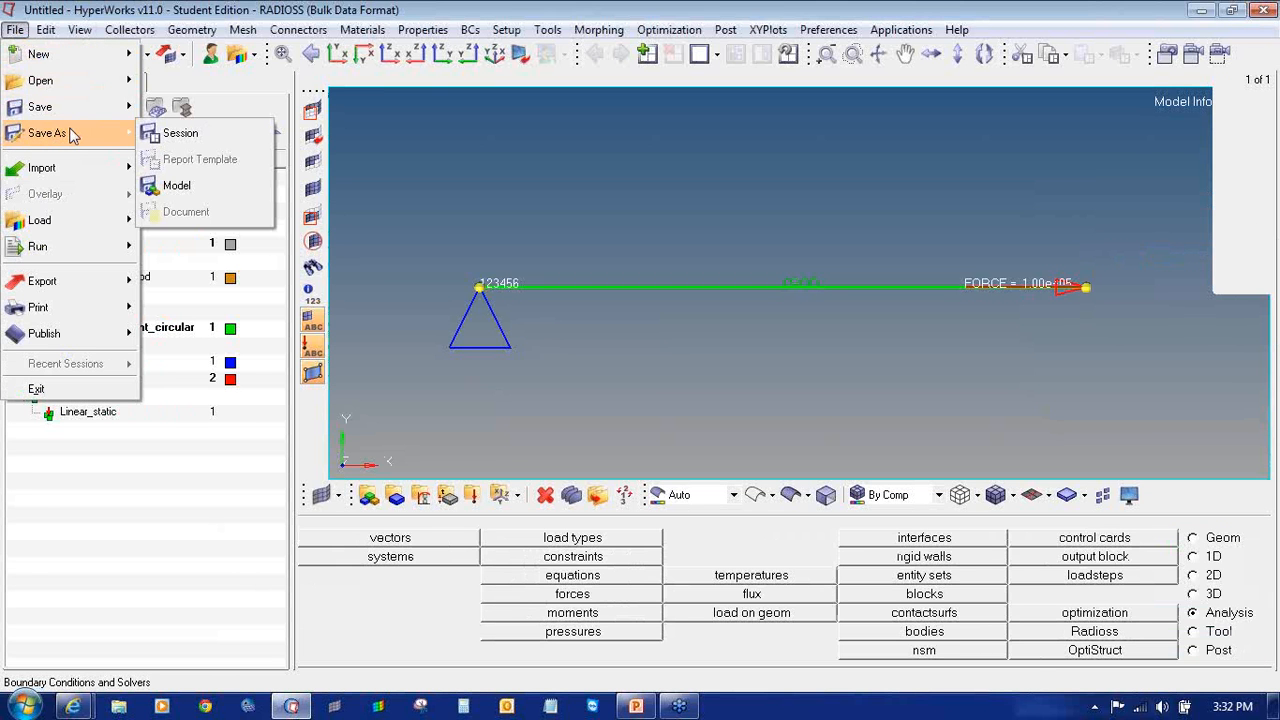
{"action": "left_click", "coordinate": [192, 188]}
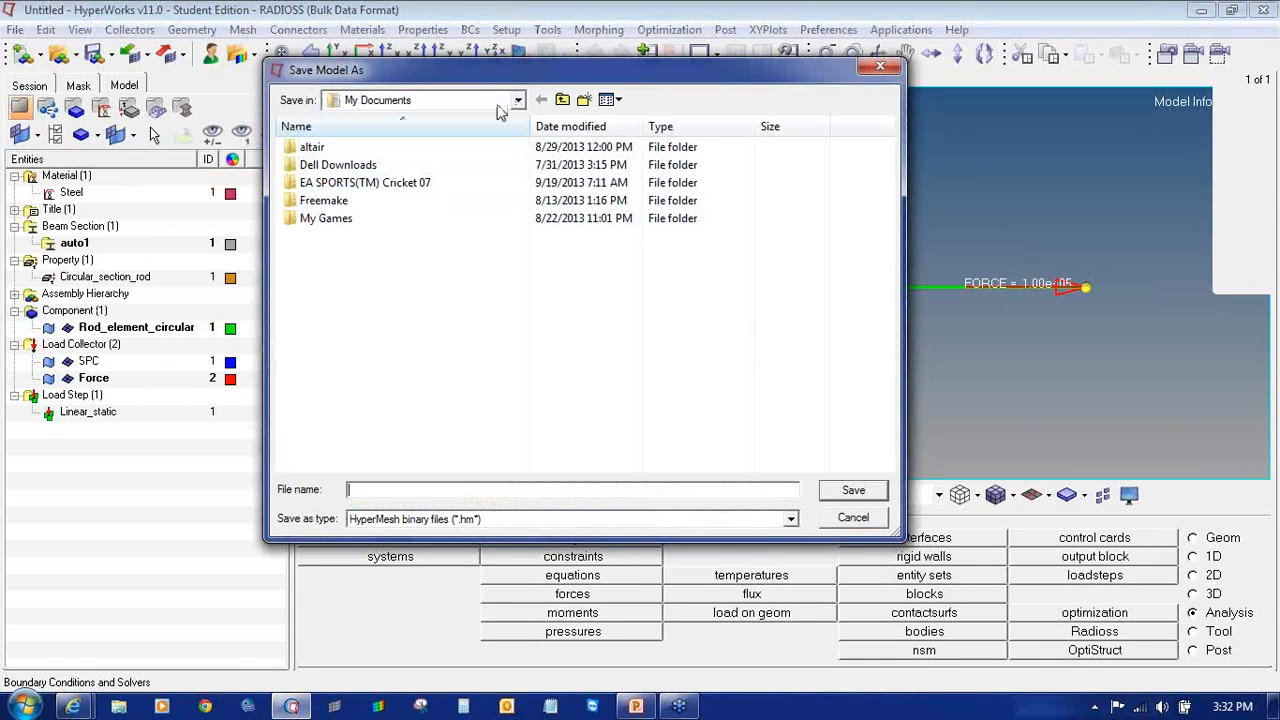
{"action": "left_click", "coordinate": [516, 104]}
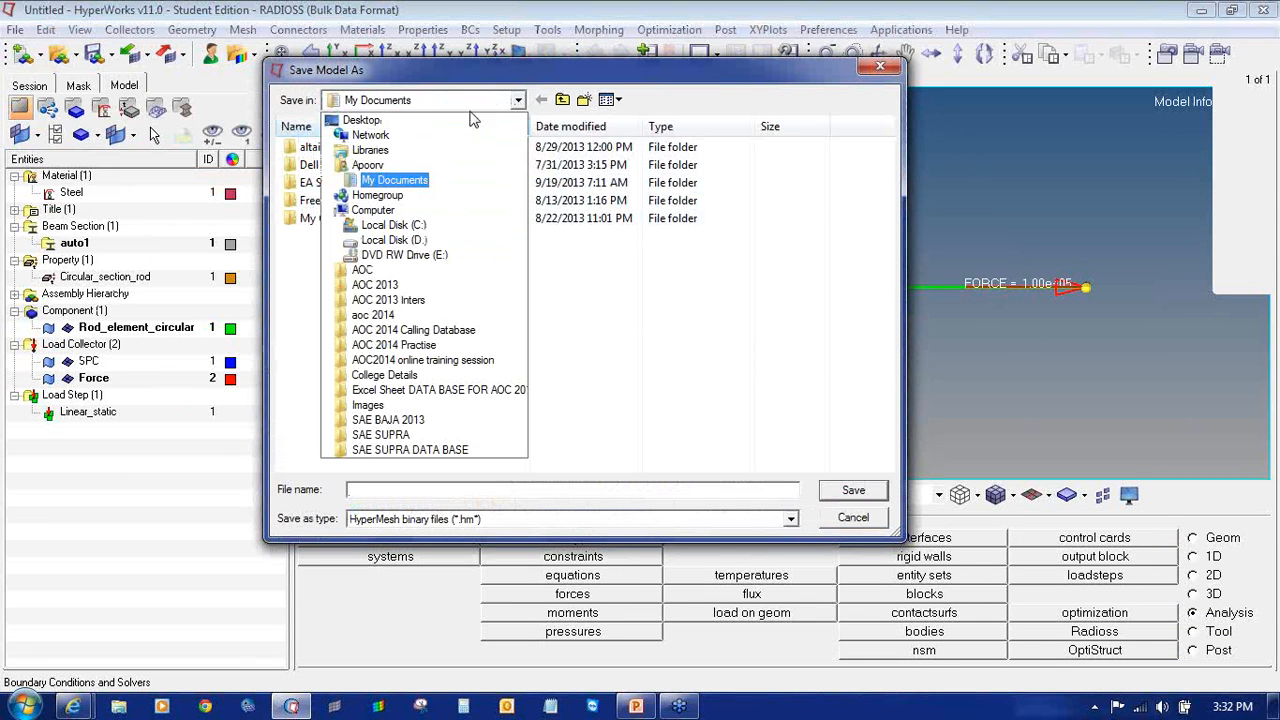
{"action": "left_click", "coordinate": [359, 122]}
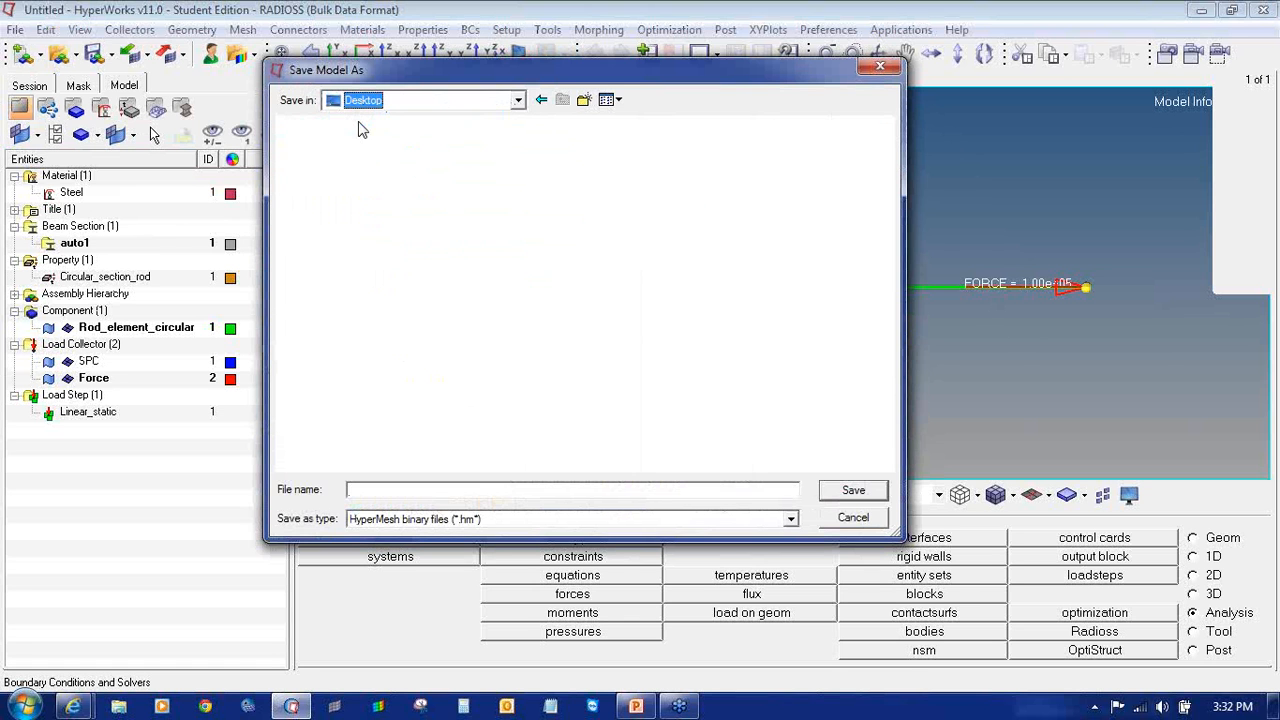
{"action": "left_click", "coordinate": [584, 100]}
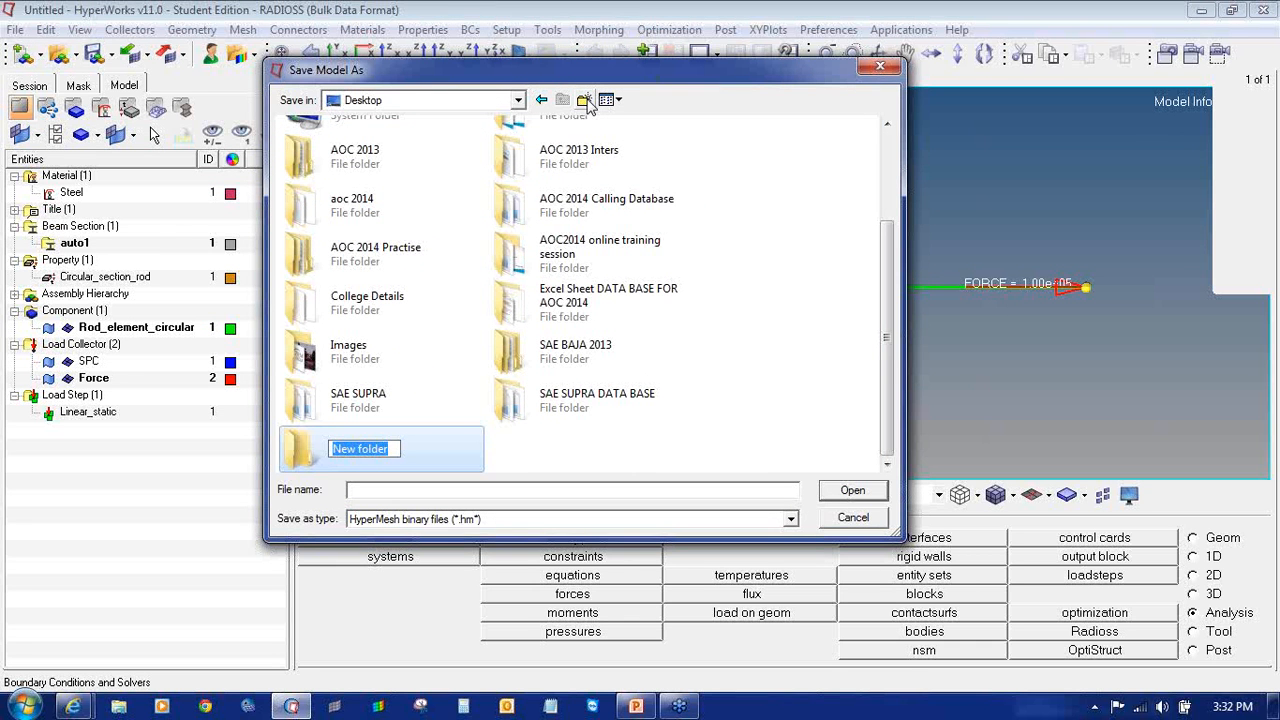
{"action": "type", "text": "trainin"}
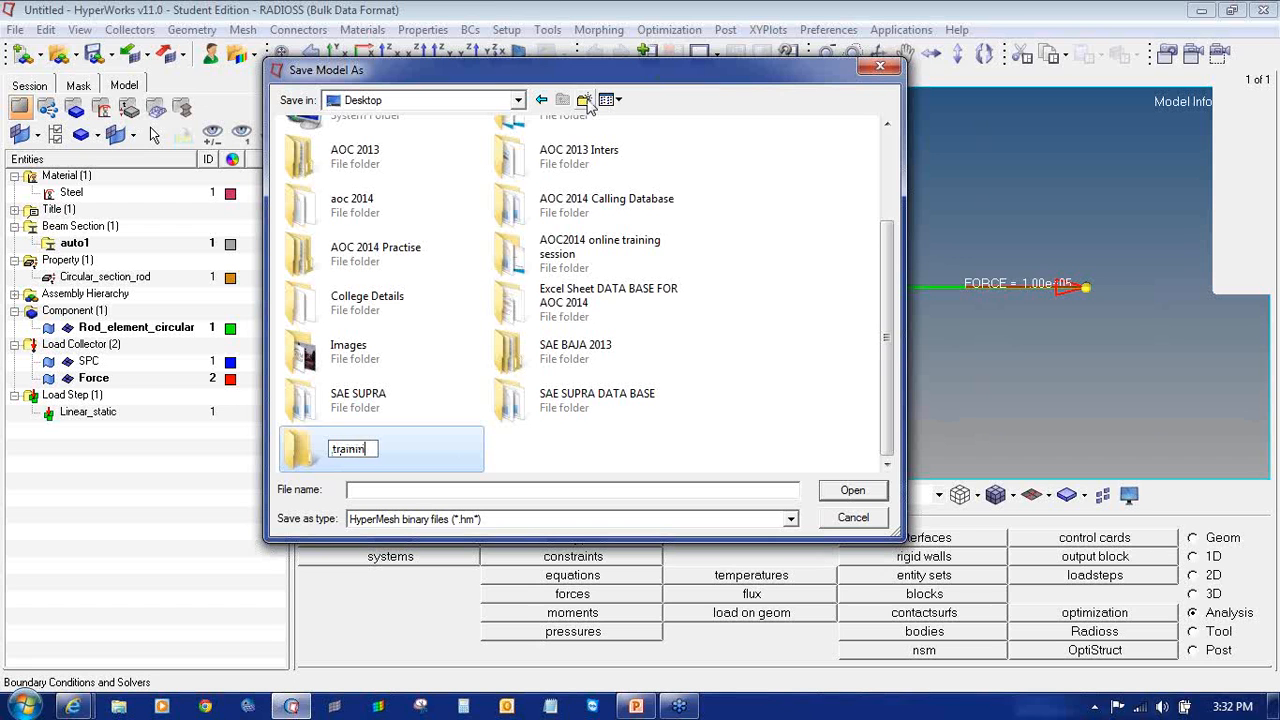
{"action": "type", "text": "gsession"}
{"action": "key", "text": "Return"}
{"action": "key", "text": "Return"}
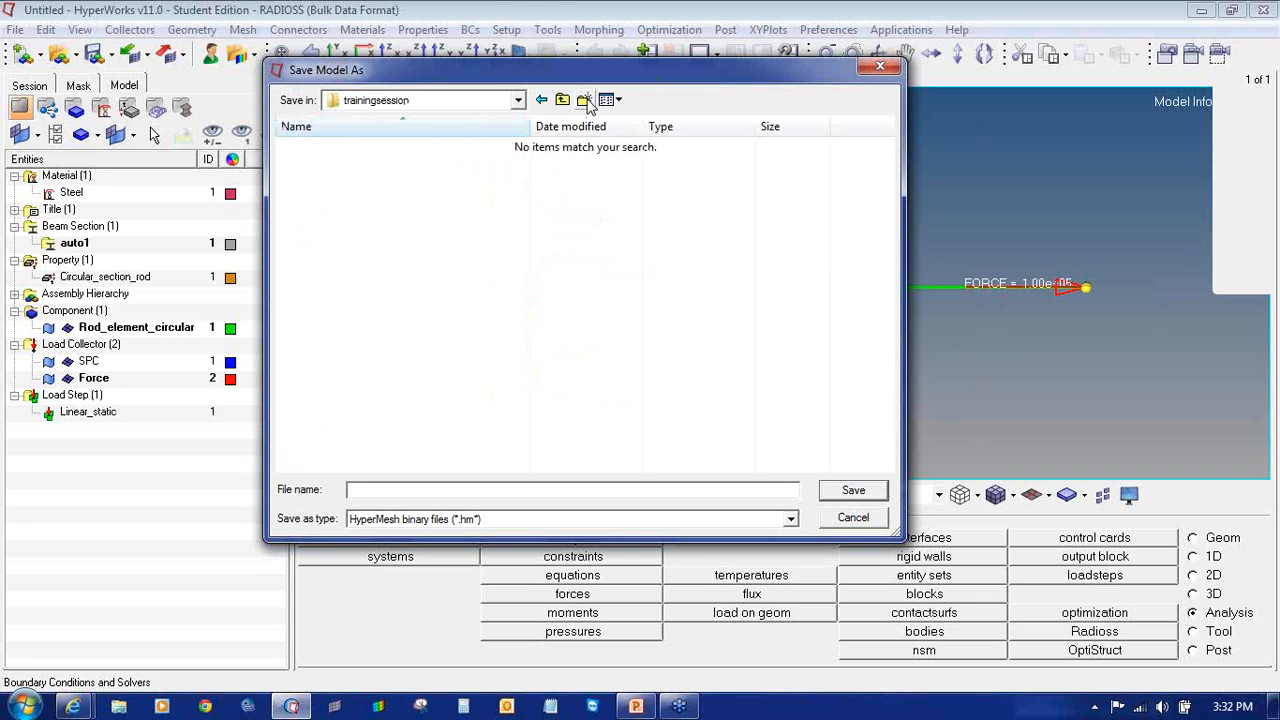
- Create a subfolder named 1_Bar_elem inside trainingsession and save the model in it as Bar_elem
{"action": "left_click", "coordinate": [587, 102]}
{"action": "type", "text": "1"}
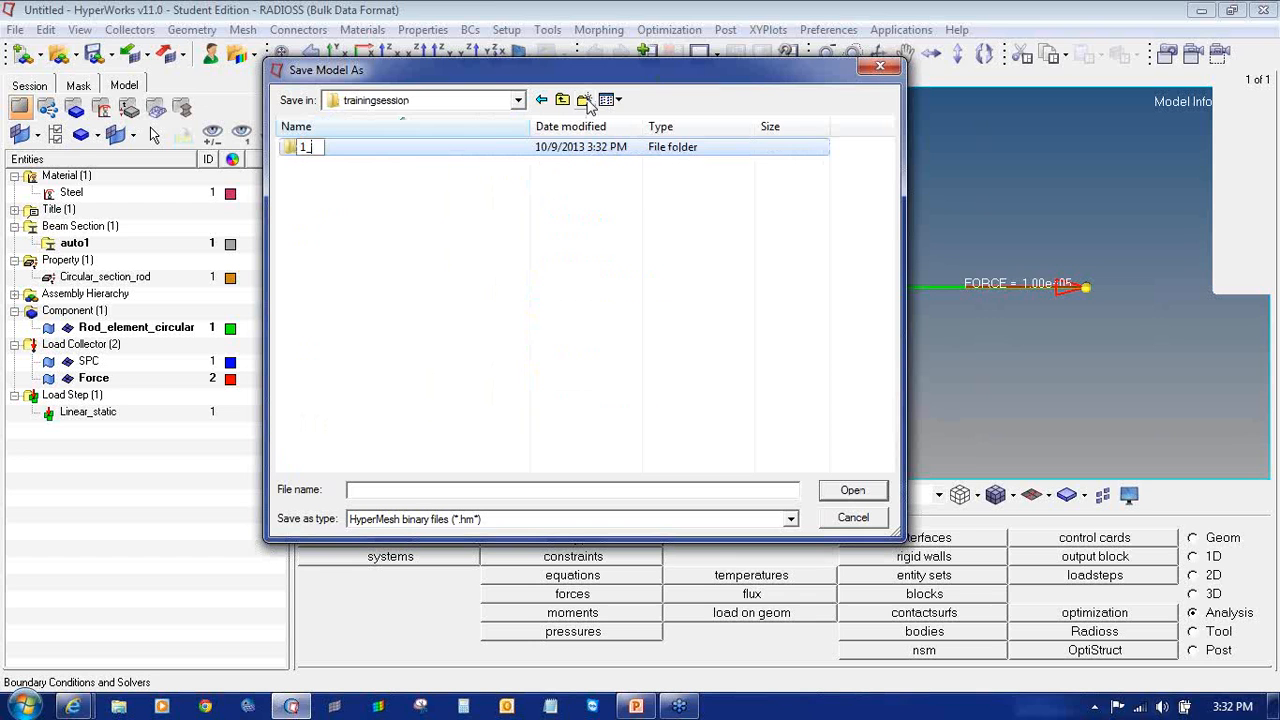
{"action": "type", "text": "_Bar_elem"}
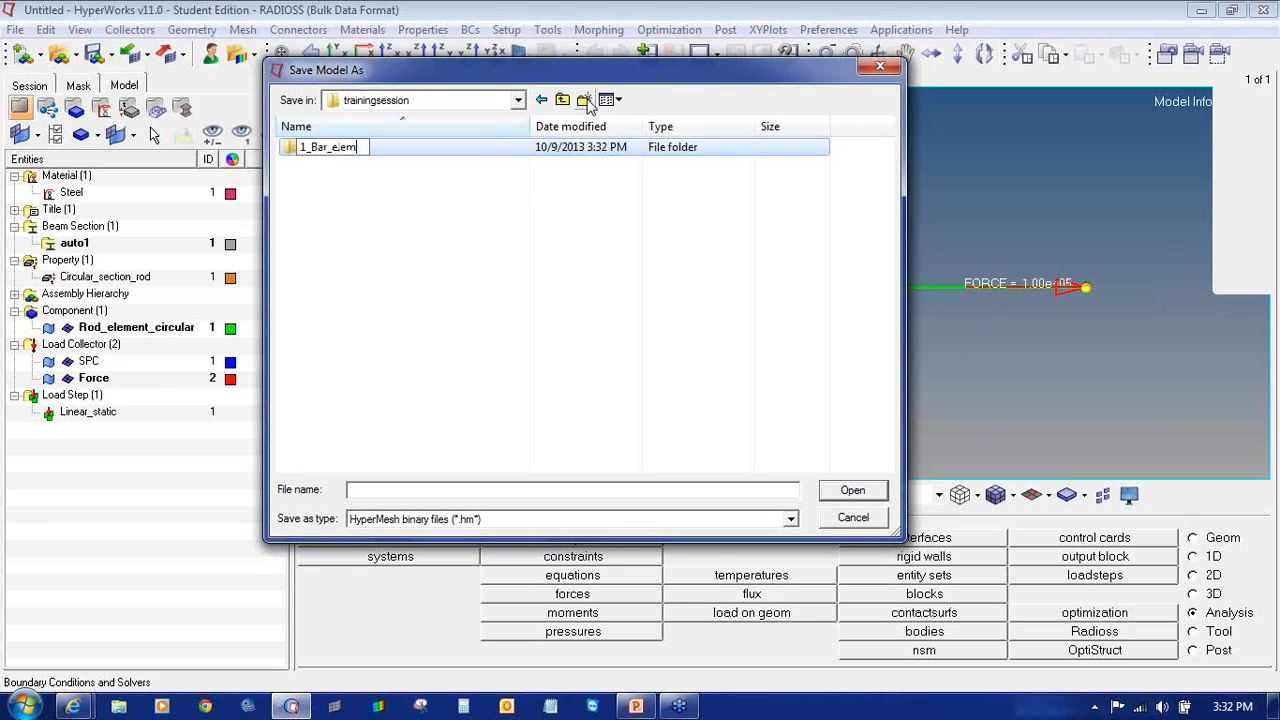
{"action": "key", "text": "Return"}
{"action": "key", "text": "Return"}
{"action": "left_click", "coordinate": [454, 488]}
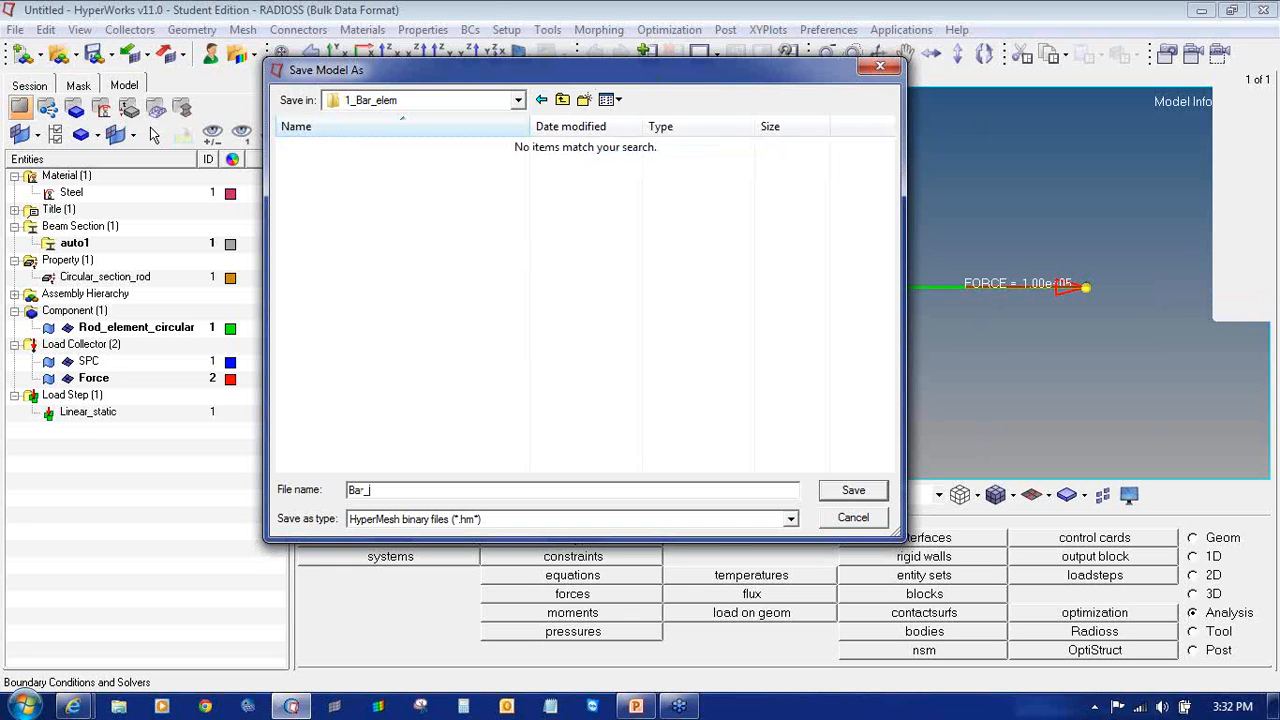
{"action": "key", "text": "Return"}
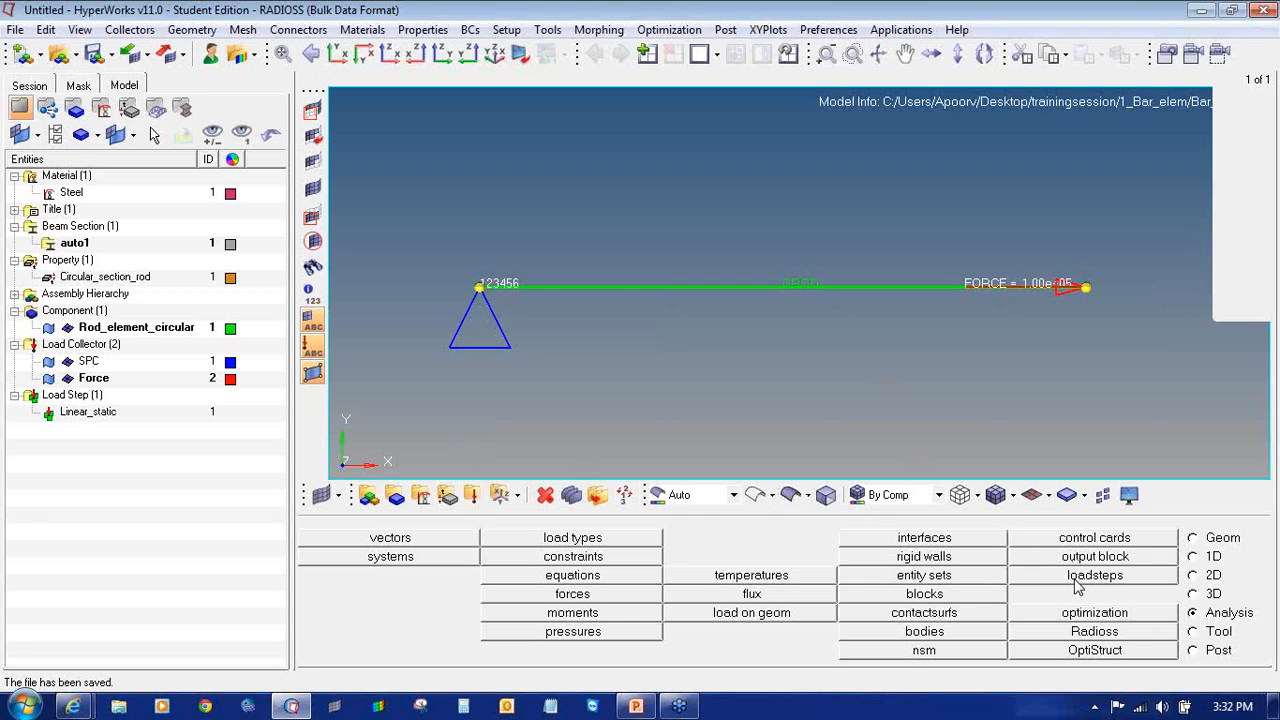
- Open and leave the Radioss command, and circle the Analysis page option and the Radioss command with the pen
{"action": "left_click", "coordinate": [1155, 633]}
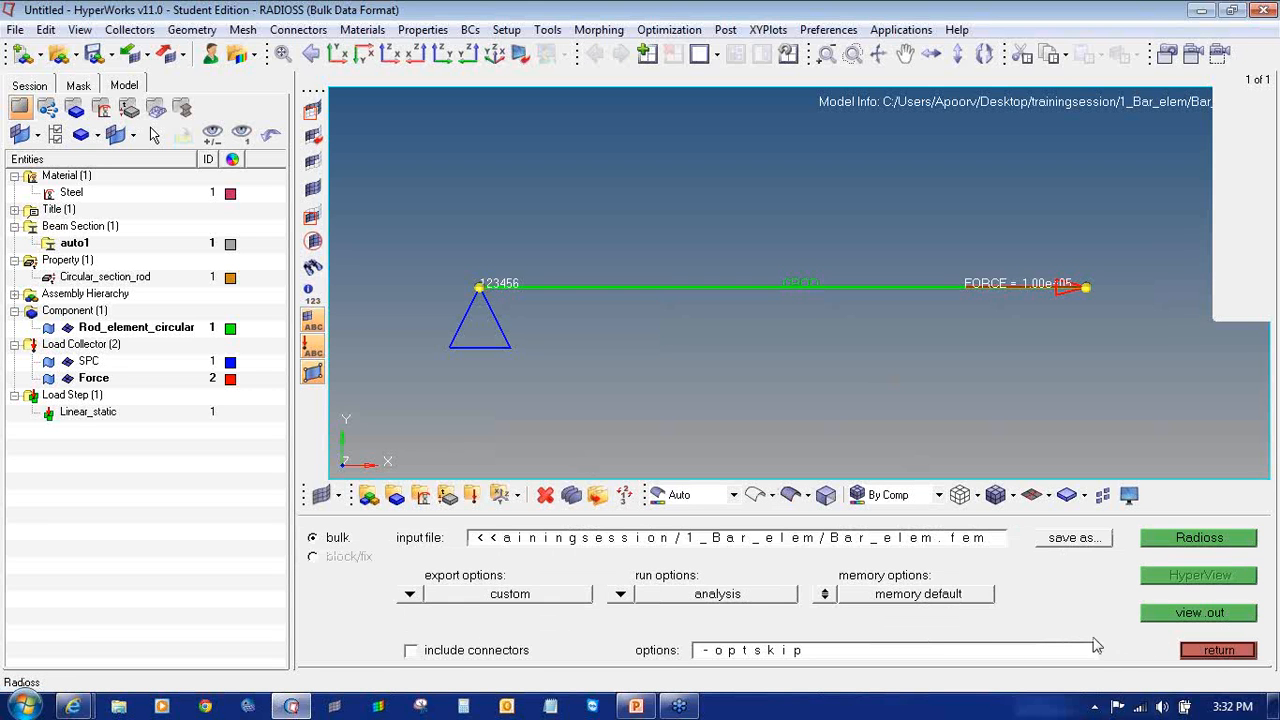
{"action": "left_click", "coordinate": [1206, 650]}
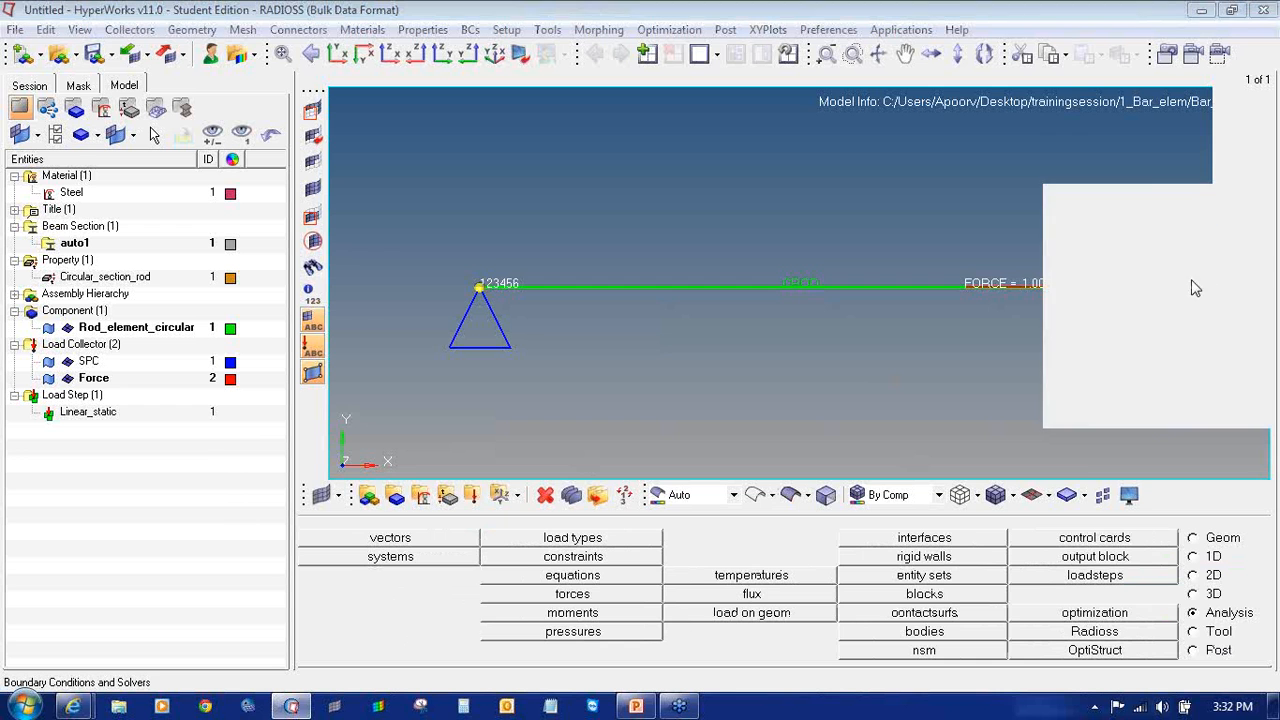
{"action": "left_click", "coordinate": [1195, 288]}
{"action": "mouse_move", "coordinate": [1232, 603]}
{"action": "left_mouse_down"}
{"action": "mouse_move", "coordinate": [1182, 613]}
{"action": "mouse_move", "coordinate": [1250, 612]}
{"action": "mouse_move", "coordinate": [1230, 600]}
{"action": "left_mouse_up"}
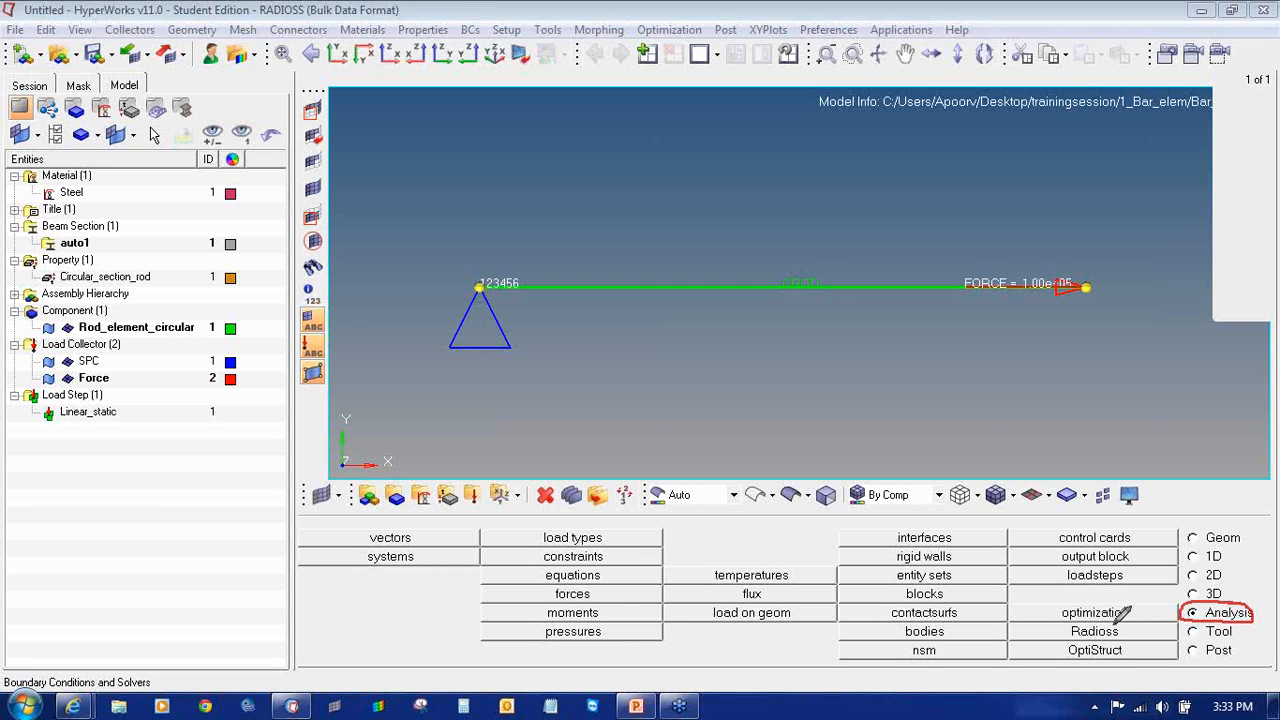
{"action": "mouse_move", "coordinate": [1100, 621]}
{"action": "left_mouse_down"}
{"action": "mouse_move", "coordinate": [1058, 630]}
{"action": "mouse_move", "coordinate": [1118, 638]}
{"action": "mouse_move", "coordinate": [1124, 624]}
{"action": "mouse_move", "coordinate": [1098, 620]}
{"action": "left_mouse_up"}
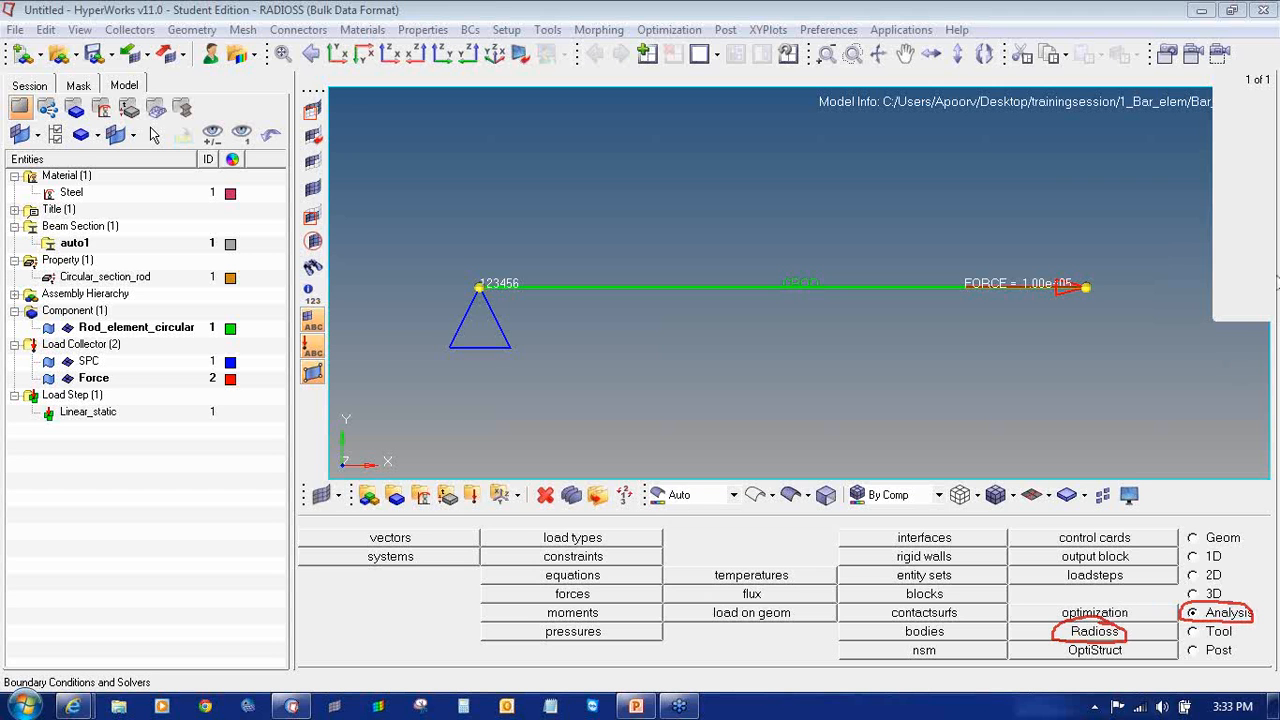
- Reopen the Radioss command, clear the pen marks, and set export options to all with run options on analysis
{"action": "left_click", "coordinate": [1140, 634]}
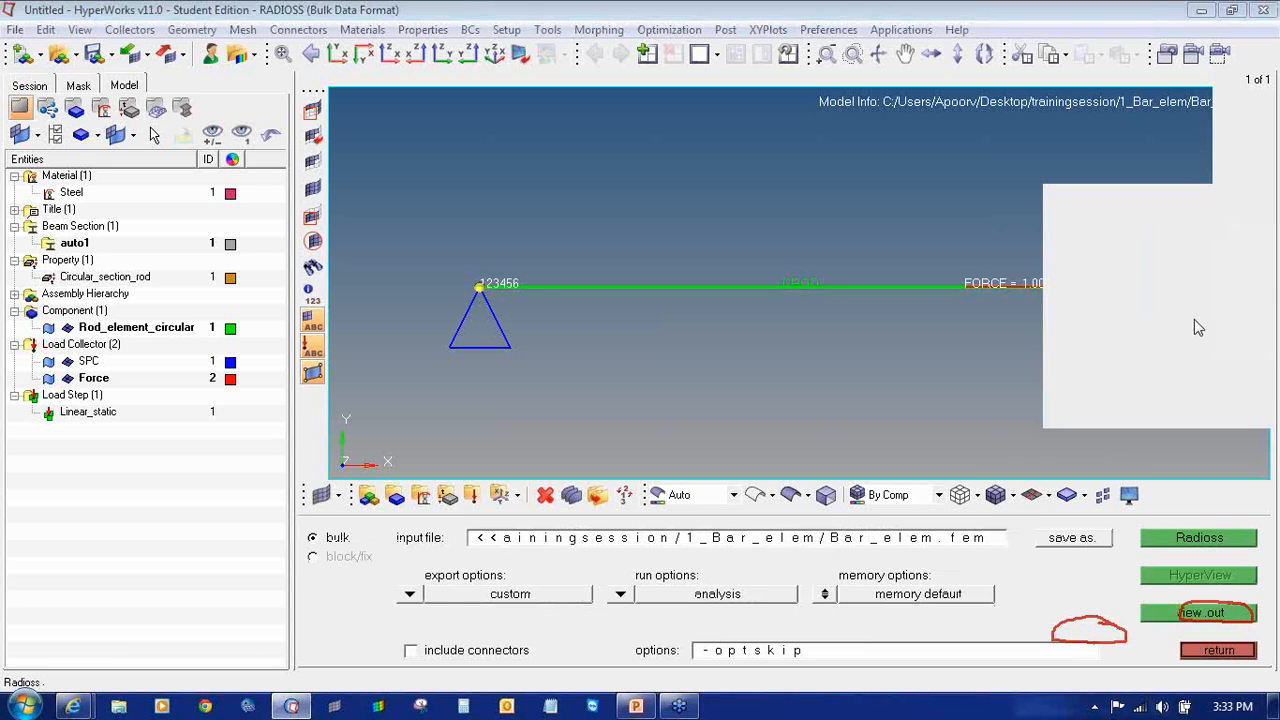
{"action": "left_click", "coordinate": [409, 594]}
{"action": "left_click", "coordinate": [413, 598]}
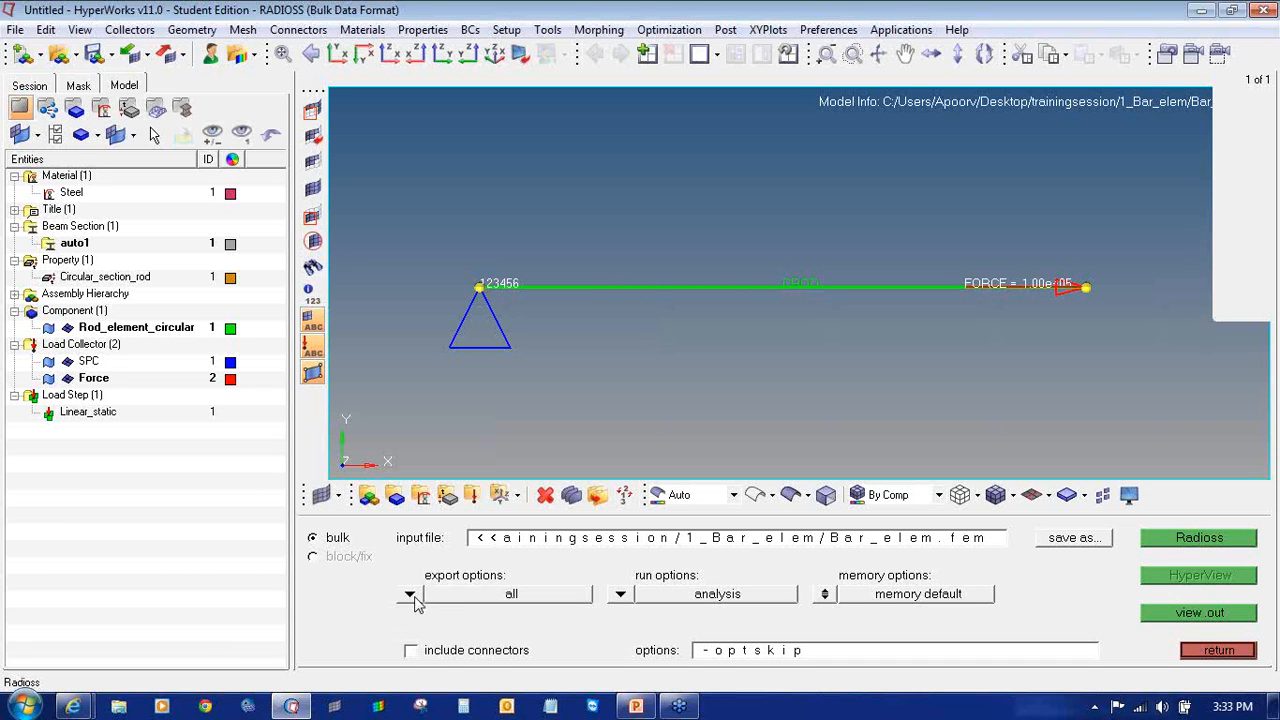
{"action": "left_click", "coordinate": [620, 595]}
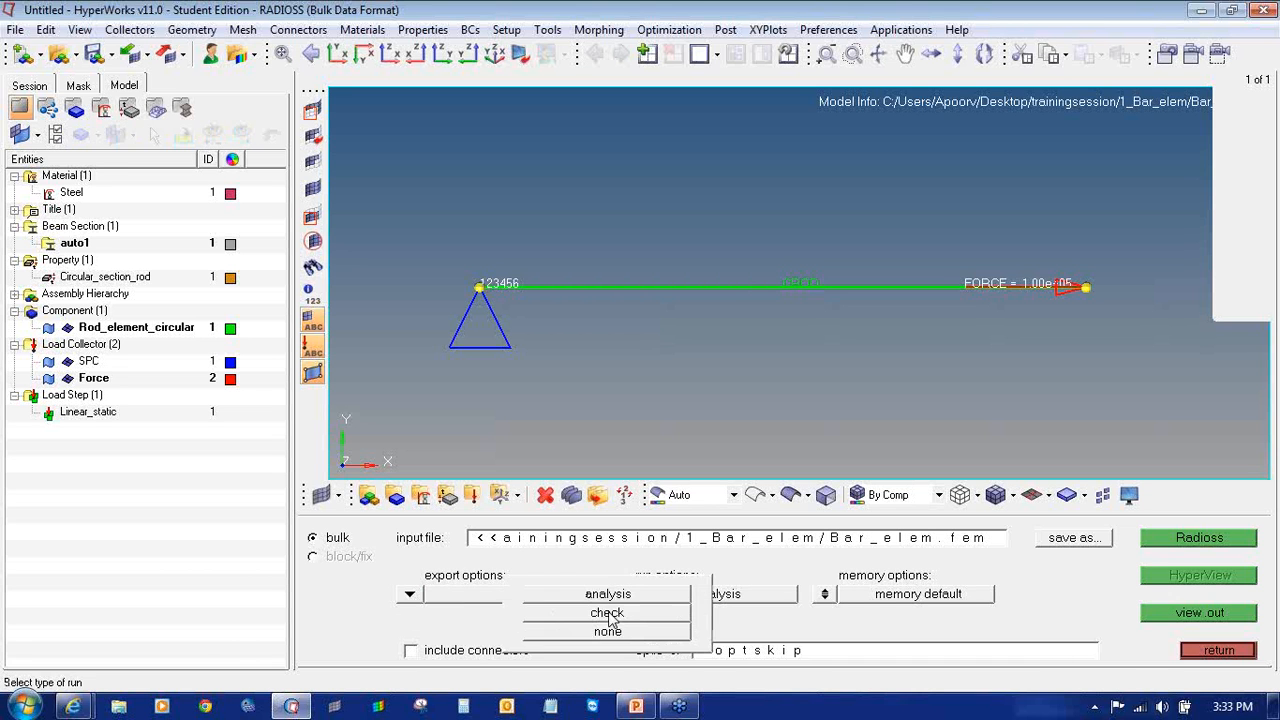
{"action": "left_click", "coordinate": [618, 611]}
{"action": "left_click", "coordinate": [619, 595]}
{"action": "left_click", "coordinate": [612, 594]}
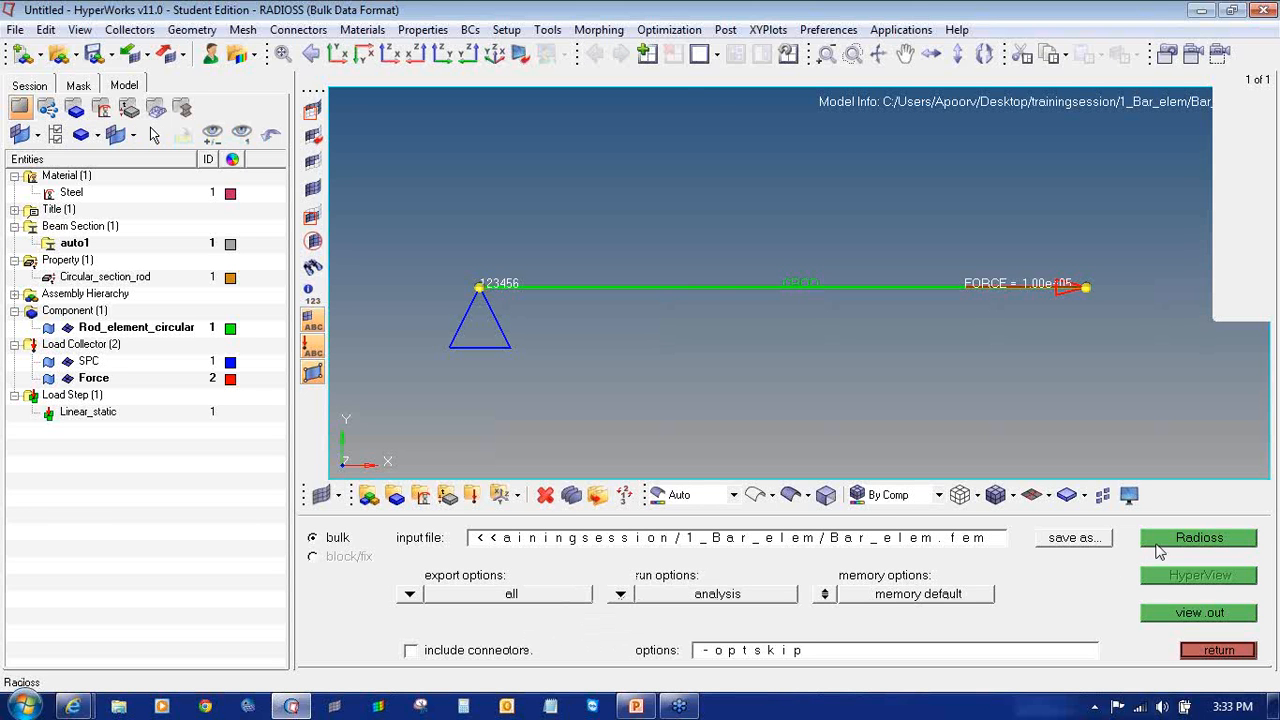
- Run the Radioss analysis on Bar_elem.fem and close the solver window once the run has finished
{"action": "left_click", "coordinate": [1156, 545]}
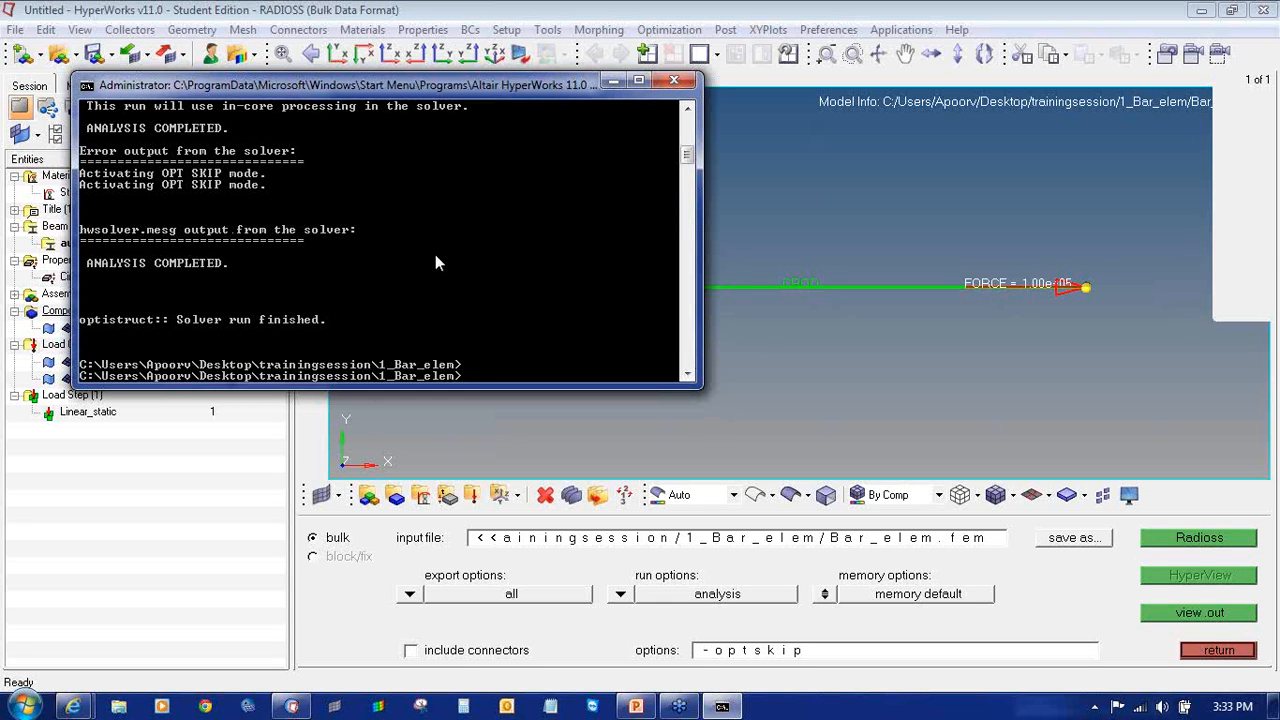
{"action": "left_click", "coordinate": [674, 81]}
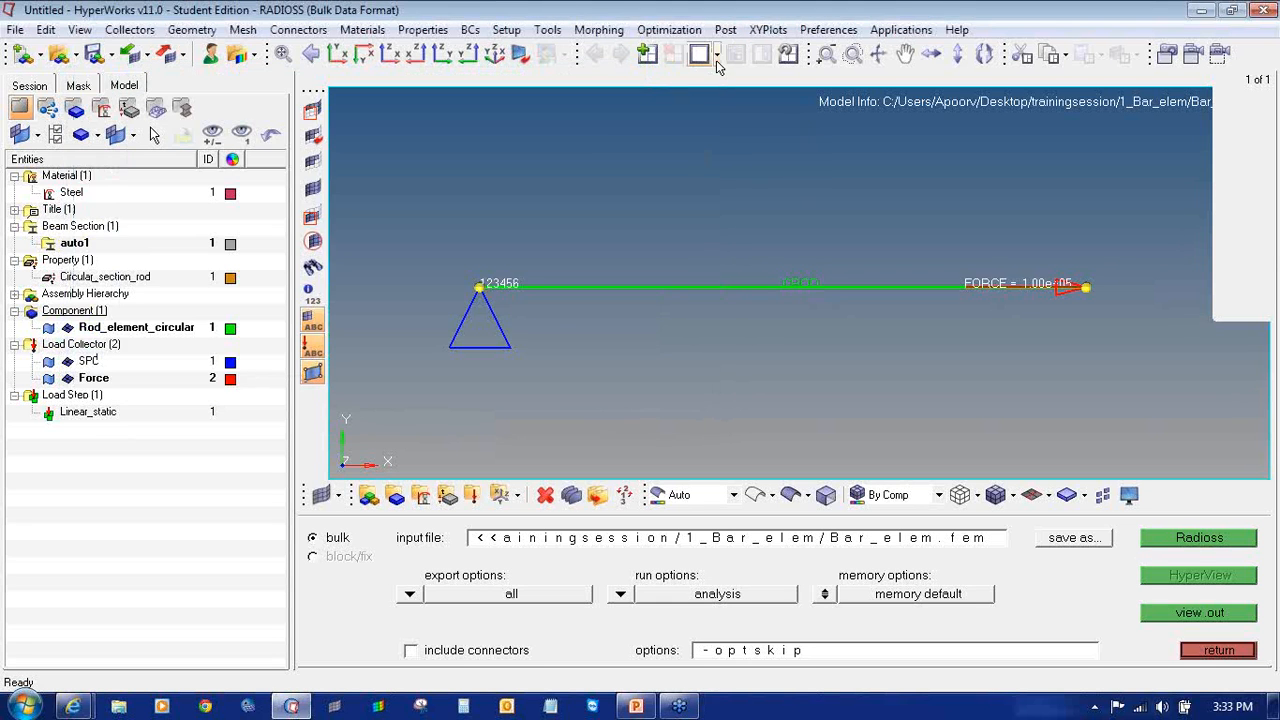
- Circle the page window layout control with the pen and split the page into two side-by-side windows
{"action": "left_click", "coordinate": [716, 60]}
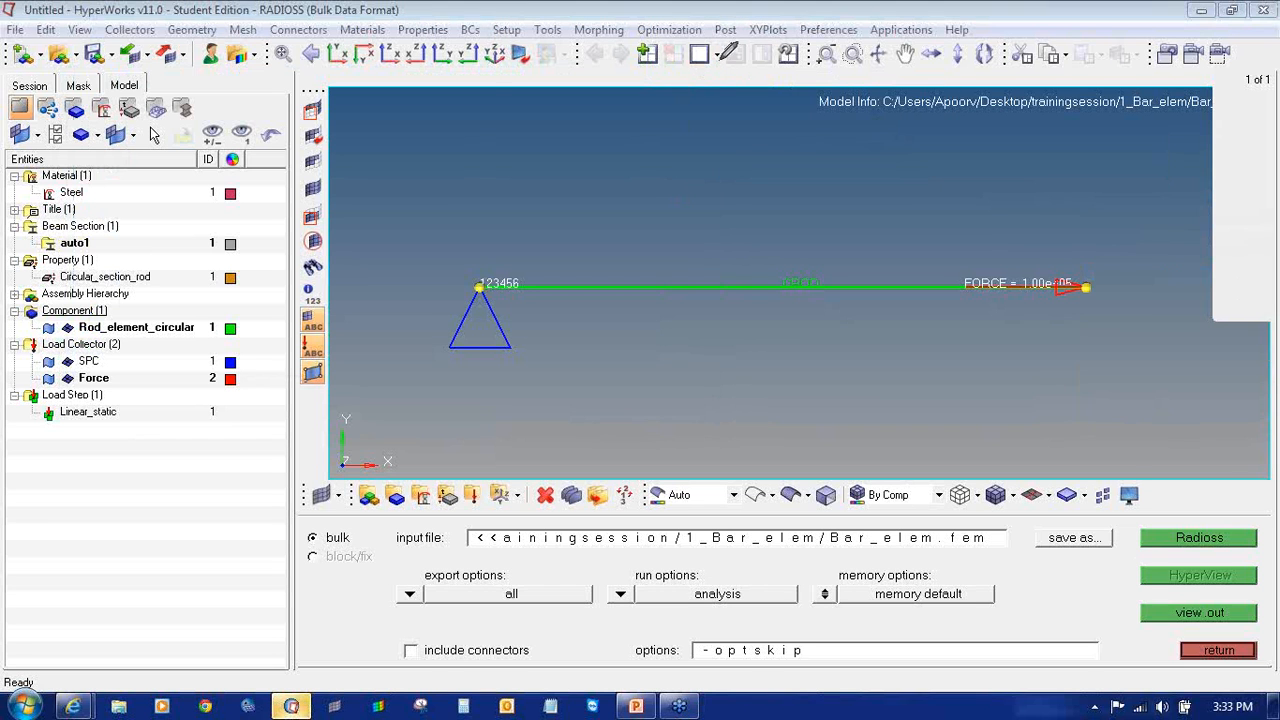
{"action": "mouse_move", "coordinate": [718, 36]}
{"action": "left_mouse_down"}
{"action": "mouse_move", "coordinate": [682, 56]}
{"action": "mouse_move", "coordinate": [702, 76]}
{"action": "mouse_move", "coordinate": [730, 38]}
{"action": "mouse_move", "coordinate": [706, 40]}
{"action": "left_mouse_up"}
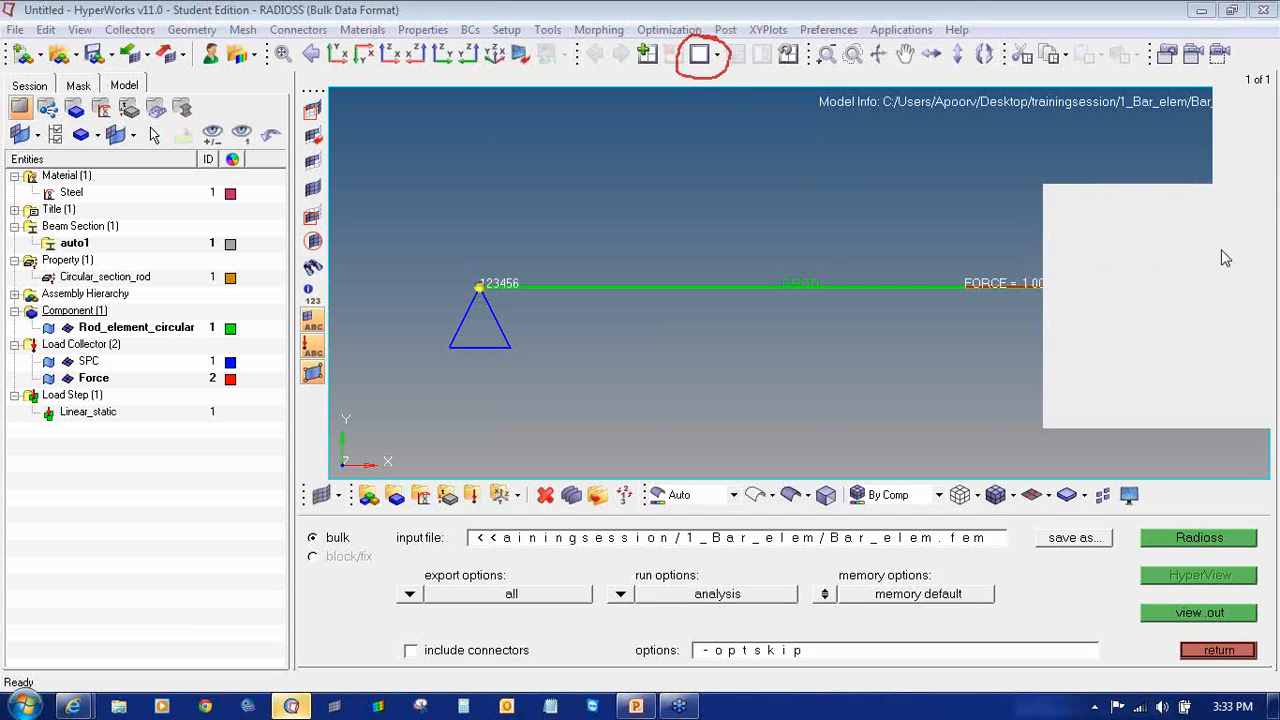
{"action": "left_click", "coordinate": [715, 58]}
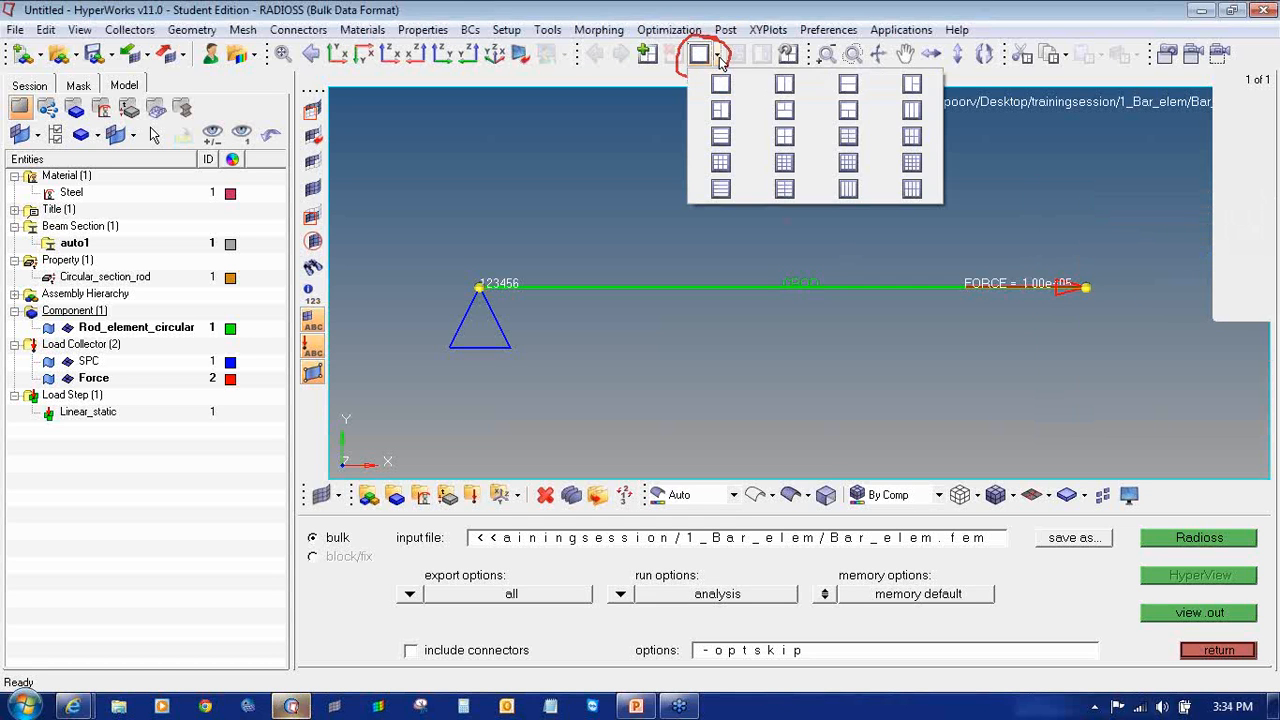
{"action": "left_click", "coordinate": [783, 88]}
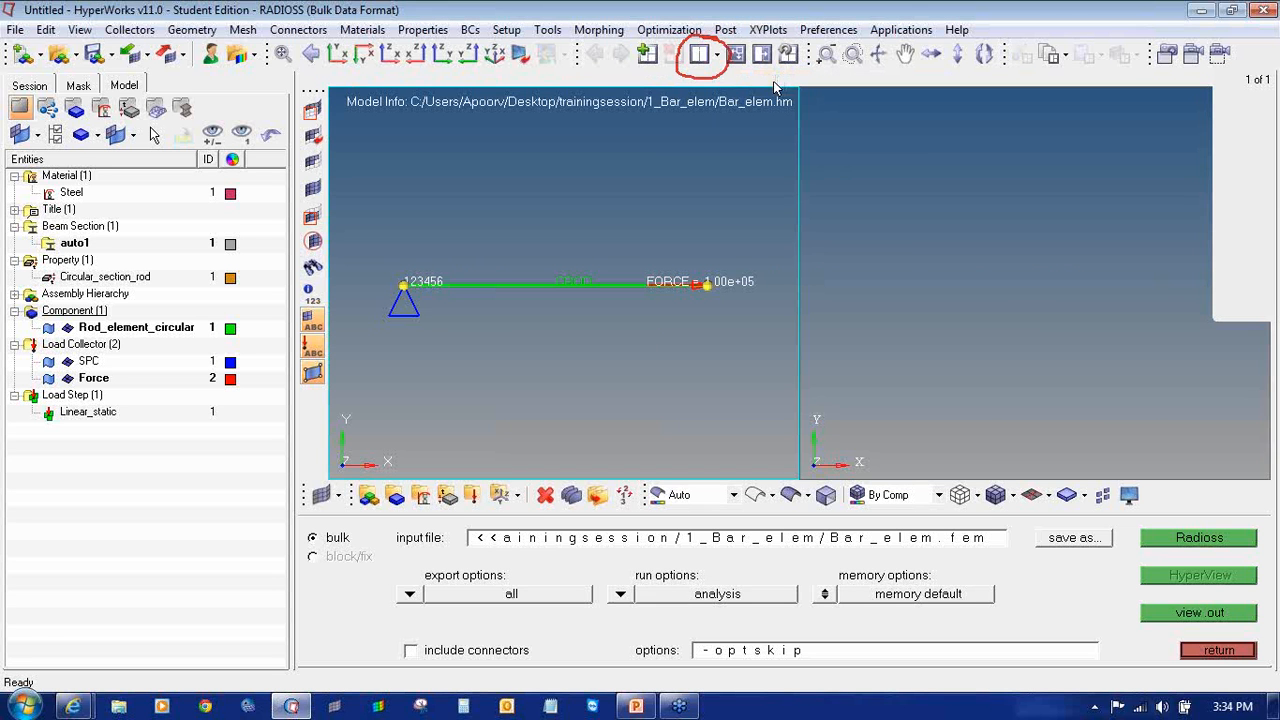
- Activate the empty window and browse for its model file in the Desktop folder trainingsession/1_Bar_elem
{"action": "left_click", "coordinate": [1031, 290]}
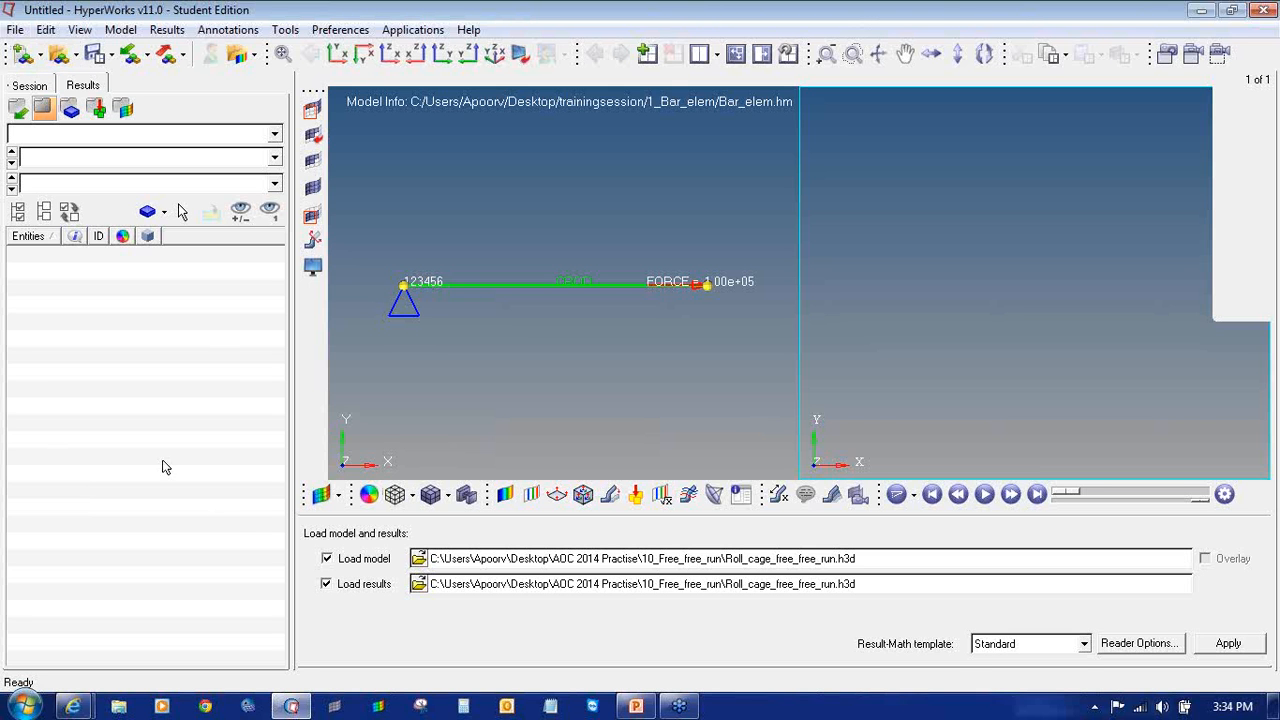
{"action": "left_click", "coordinate": [418, 559]}
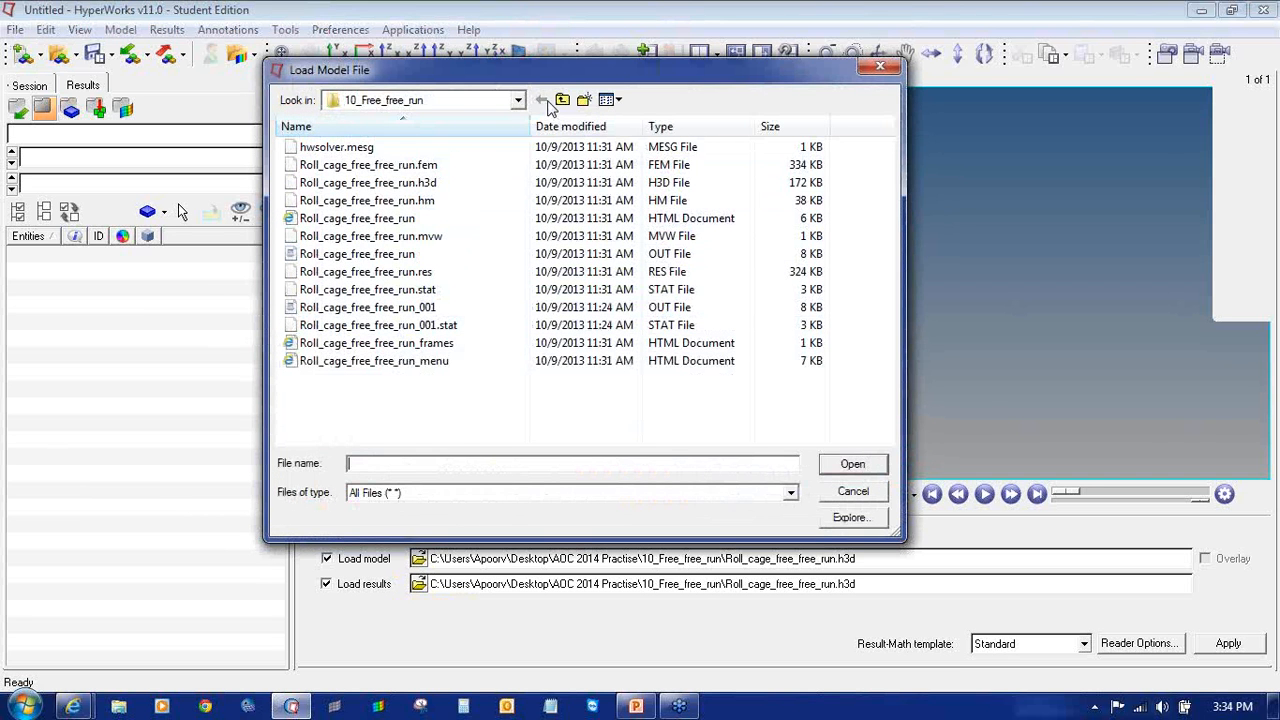
{"action": "left_click", "coordinate": [518, 100]}
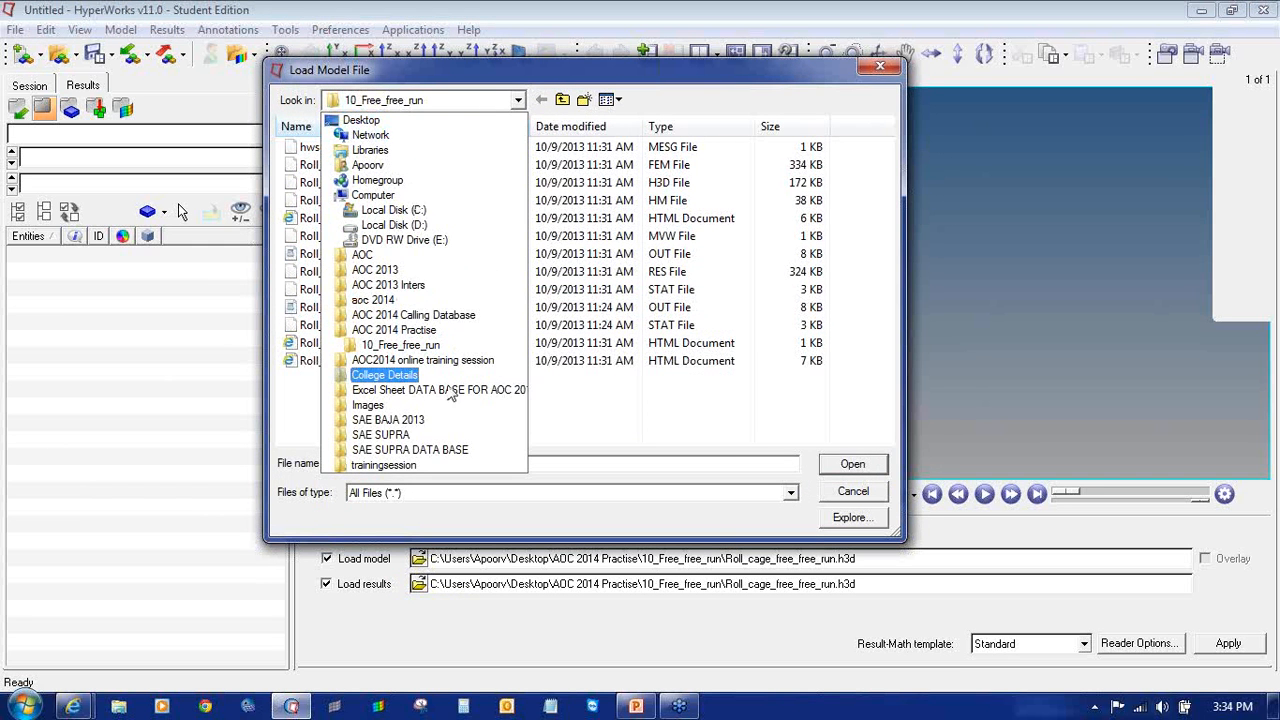
{"action": "left_click", "coordinate": [412, 466]}
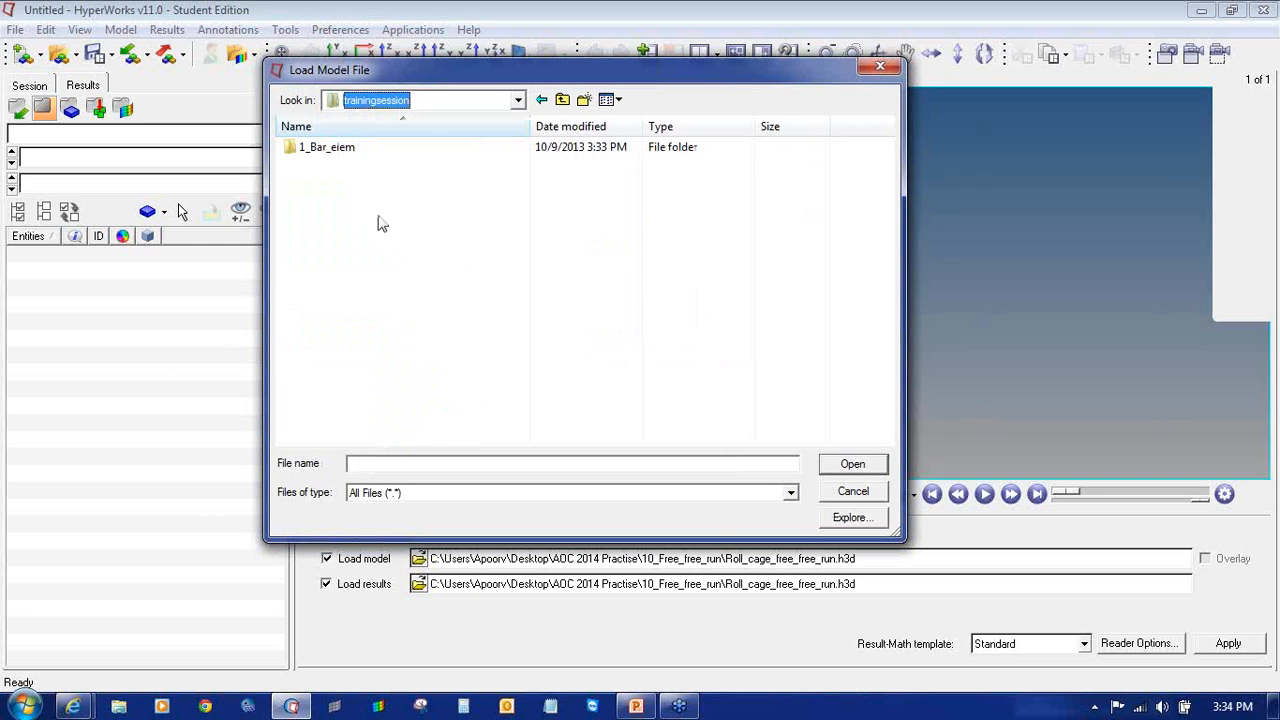
{"action": "double_click", "coordinate": [352, 148]}
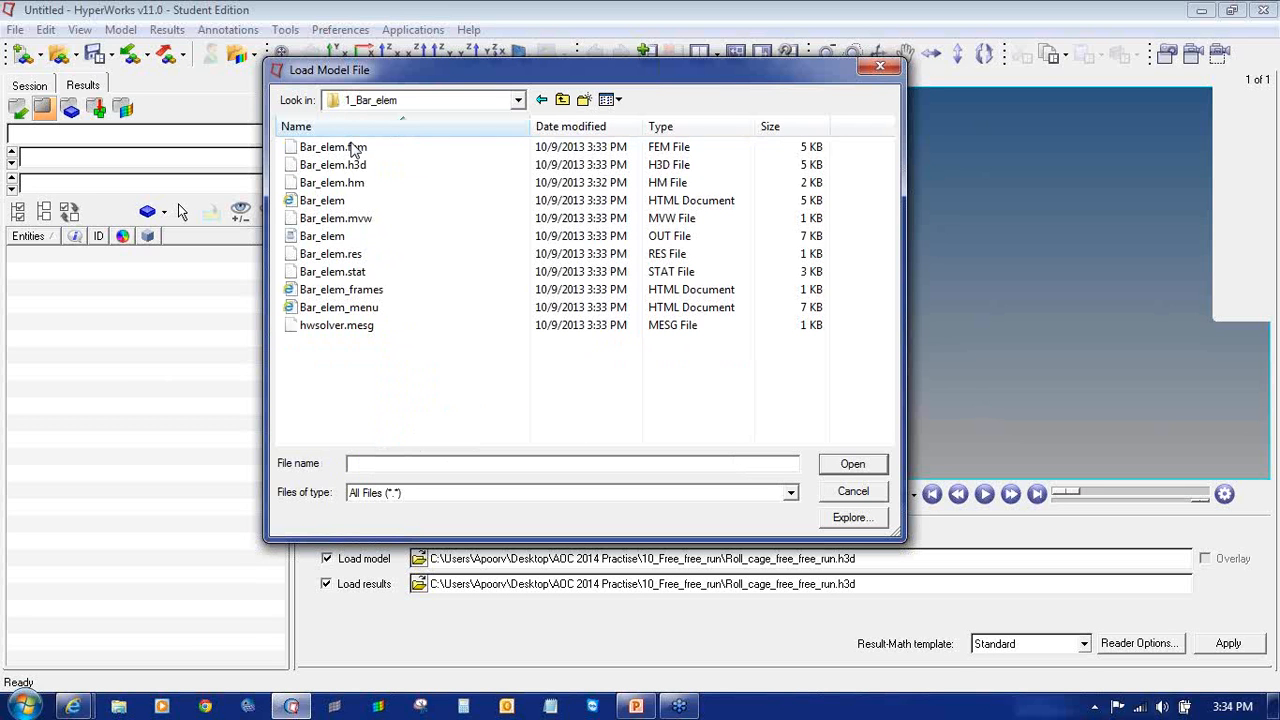
- Check the file type in the properties of Bar_elem.h3d and open it as the model file
{"action": "left_click", "coordinate": [362, 166]}
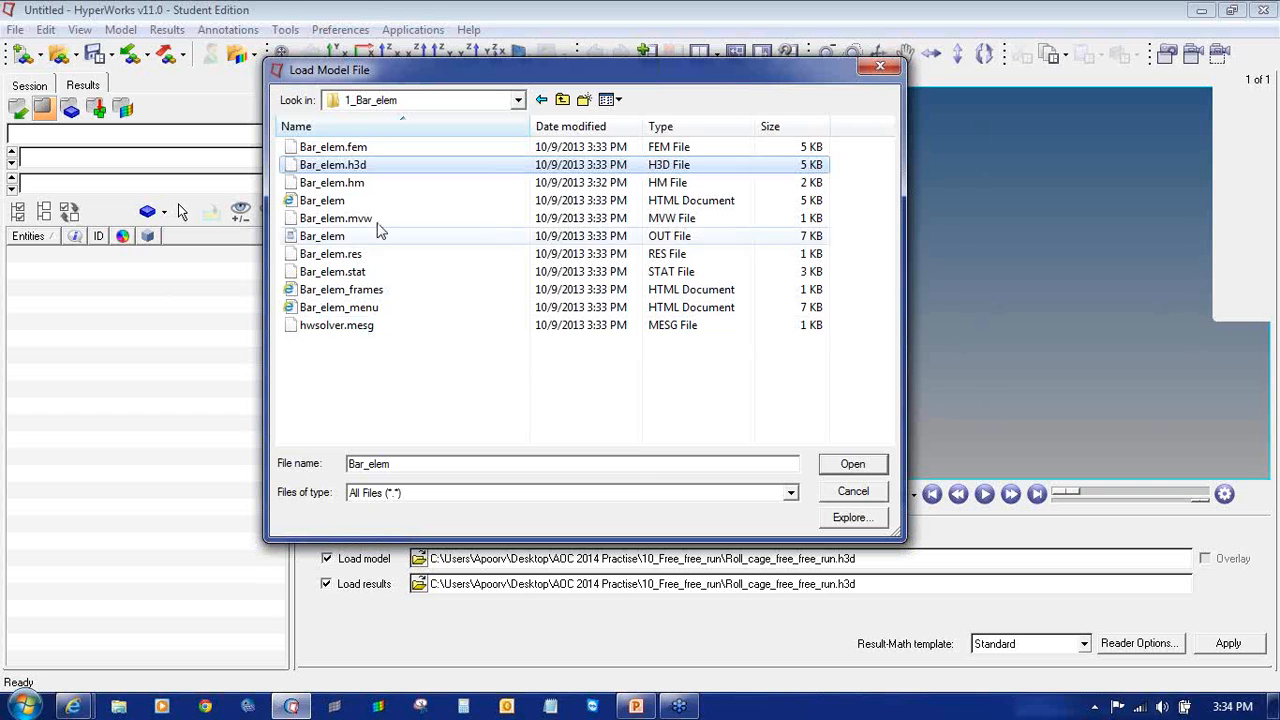
{"action": "right_click", "coordinate": [362, 165]}
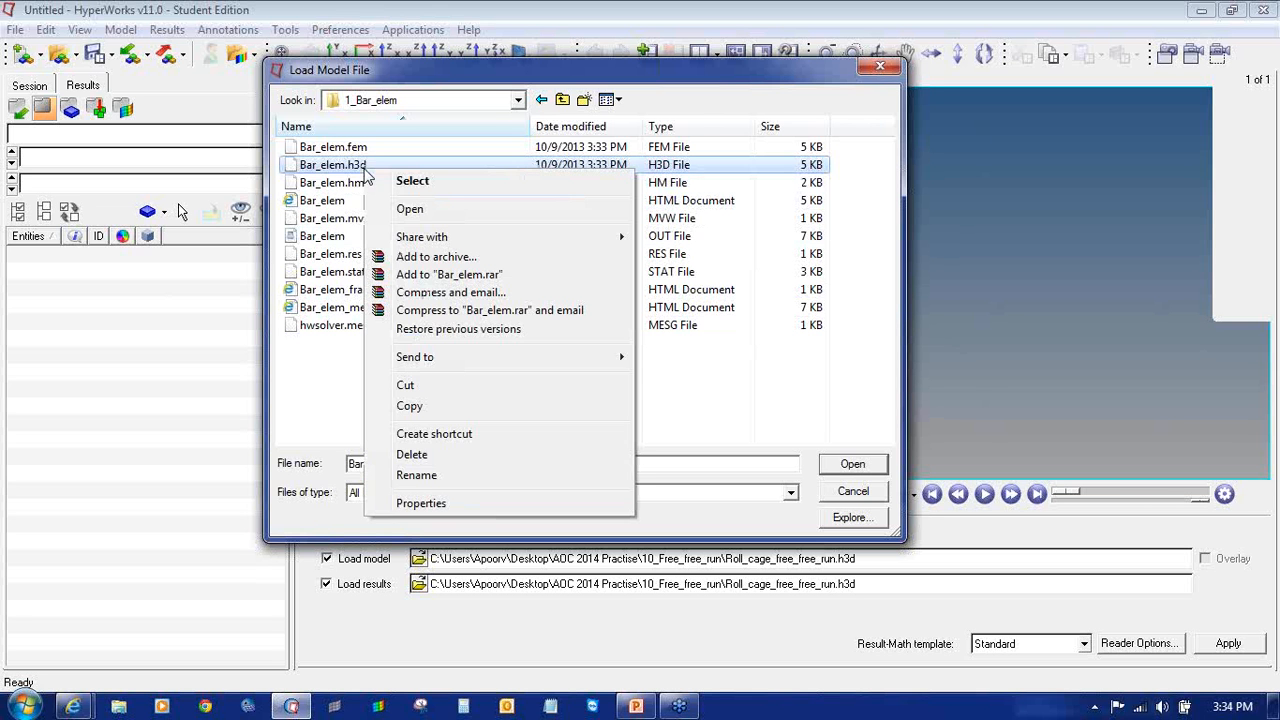
{"action": "left_click", "coordinate": [421, 503]}
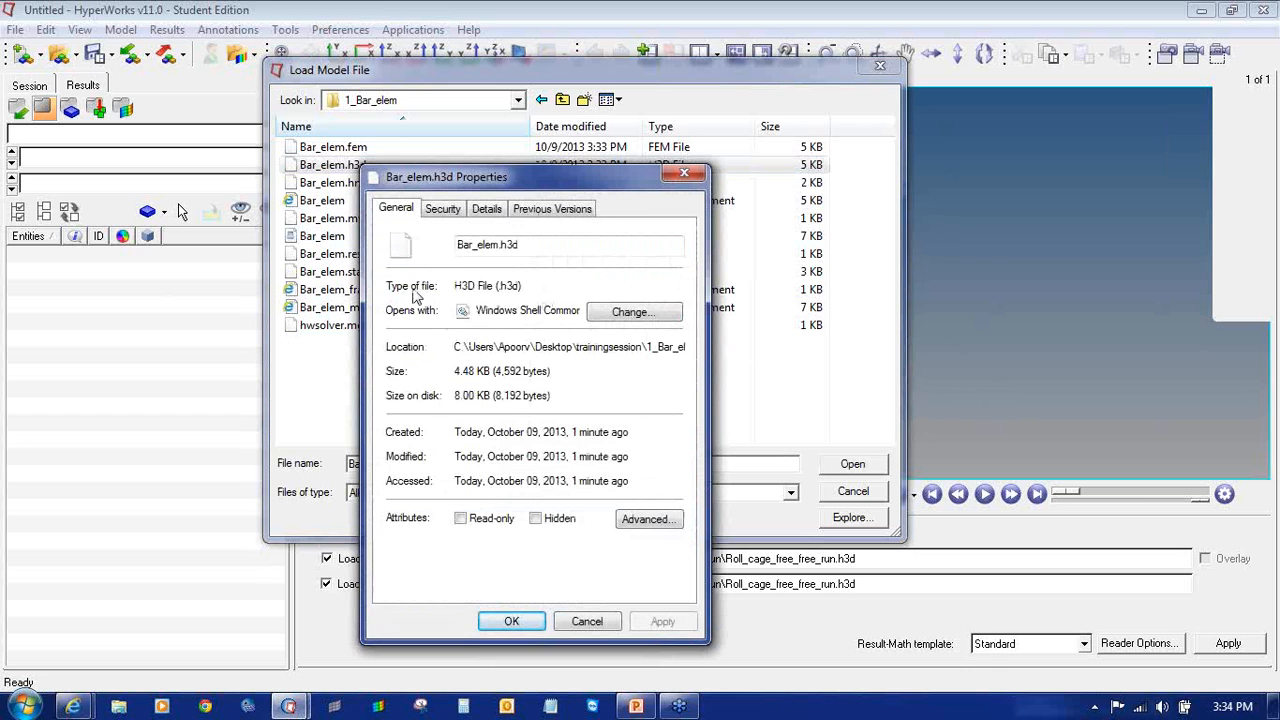
{"action": "left_click", "coordinate": [684, 174]}
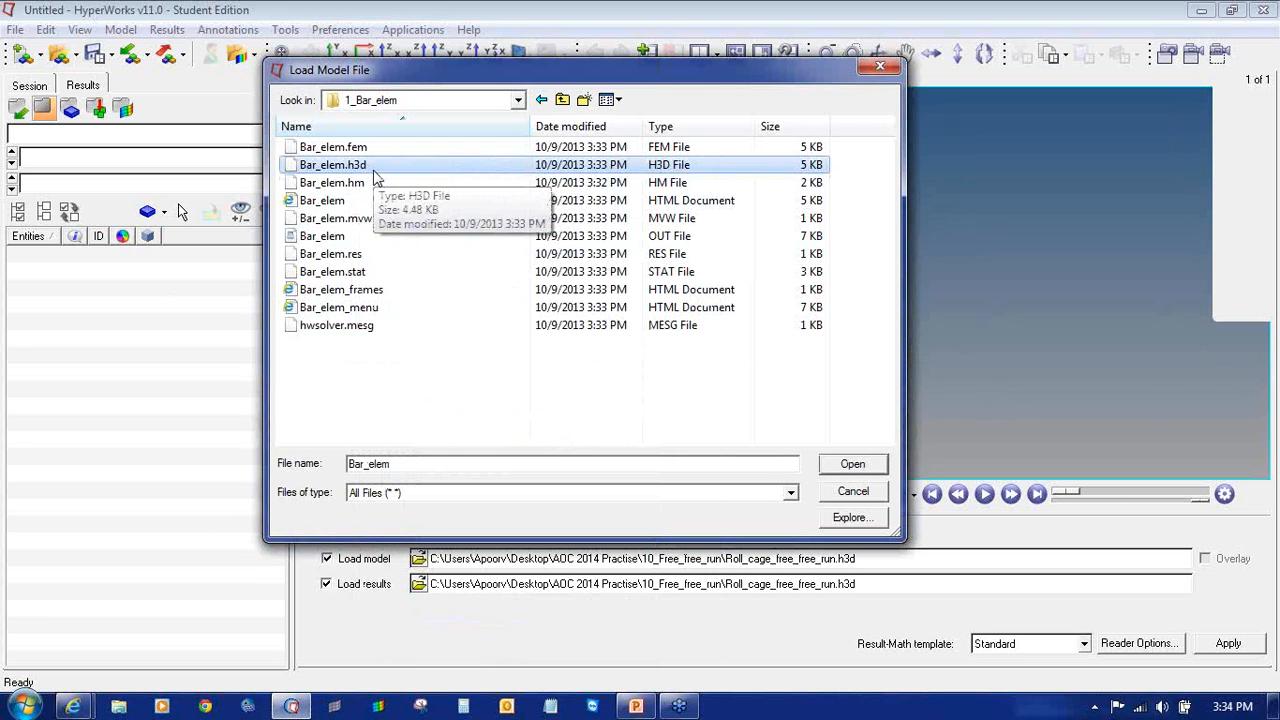
{"action": "left_click", "coordinate": [850, 464]}
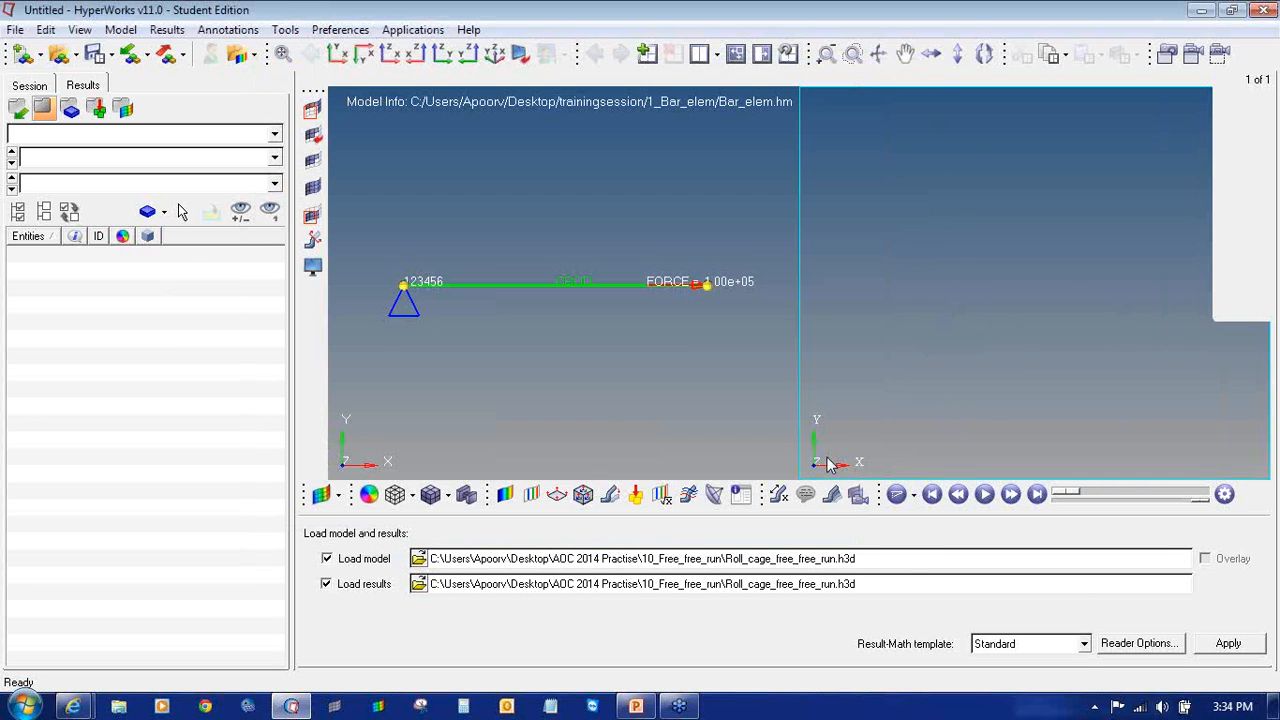
- Load the Bar_elem.h3d model and results, expand that window to the full page, and show the rod in the XY plane
{"action": "left_click", "coordinate": [1227, 645]}
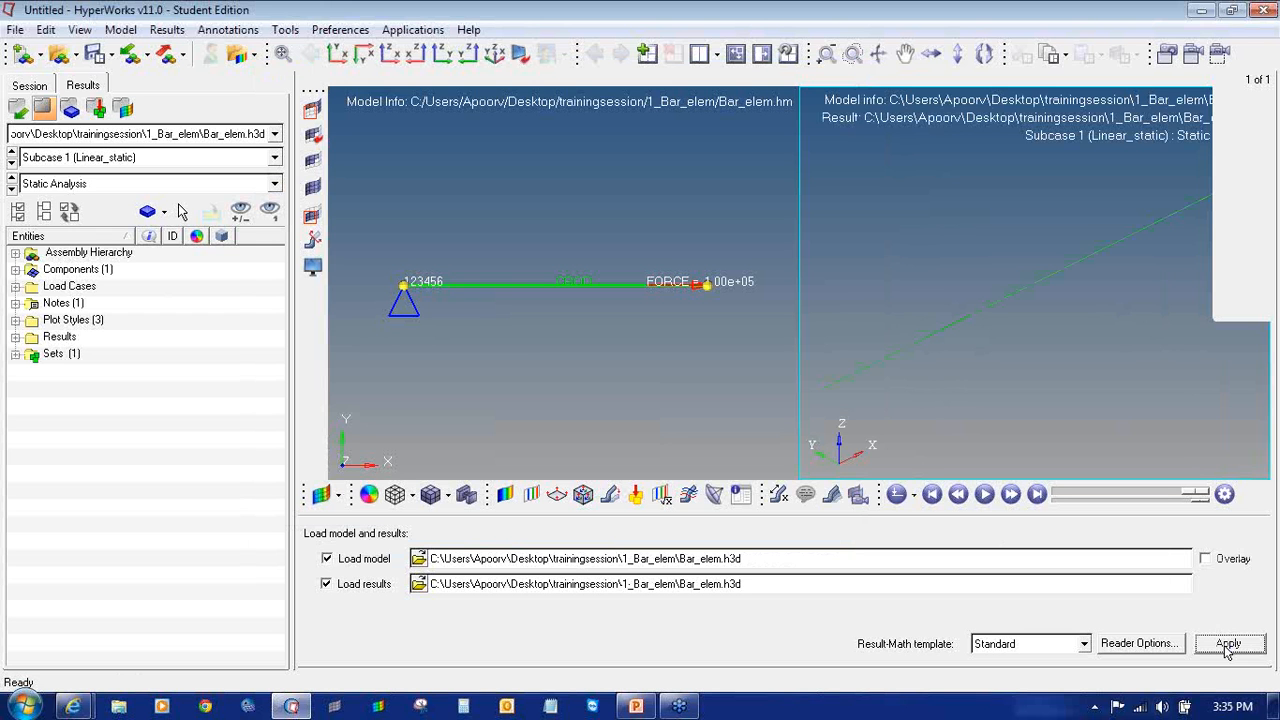
{"action": "left_click", "coordinate": [736, 54]}
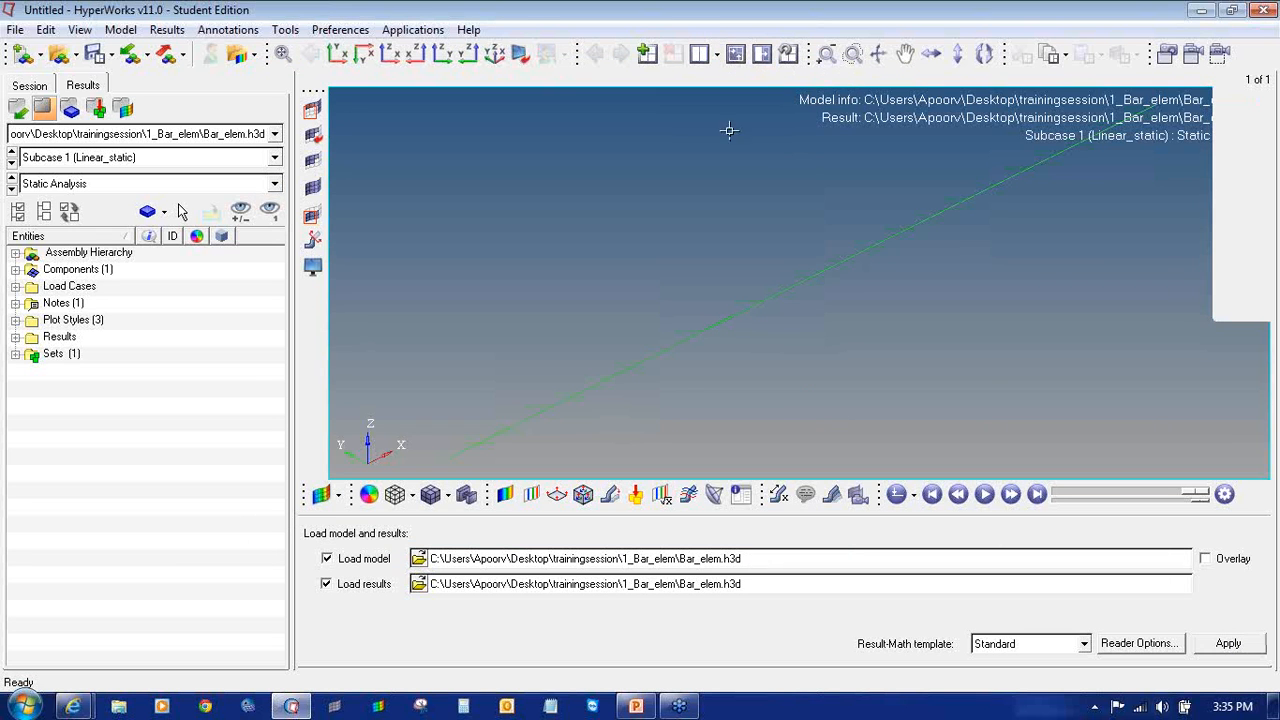
{"action": "left_click_drag", "start_coordinate": [985, 265], "coordinate": [926, 401], "text": "ctrl"}
{"action": "scroll", "coordinate": [926, 401], "scroll_direction": "down", "scroll_amount": 3, "text": "ctrl"}
{"action": "right_click_drag", "start_coordinate": [925, 400], "coordinate": [908, 371], "text": "ctrl"}
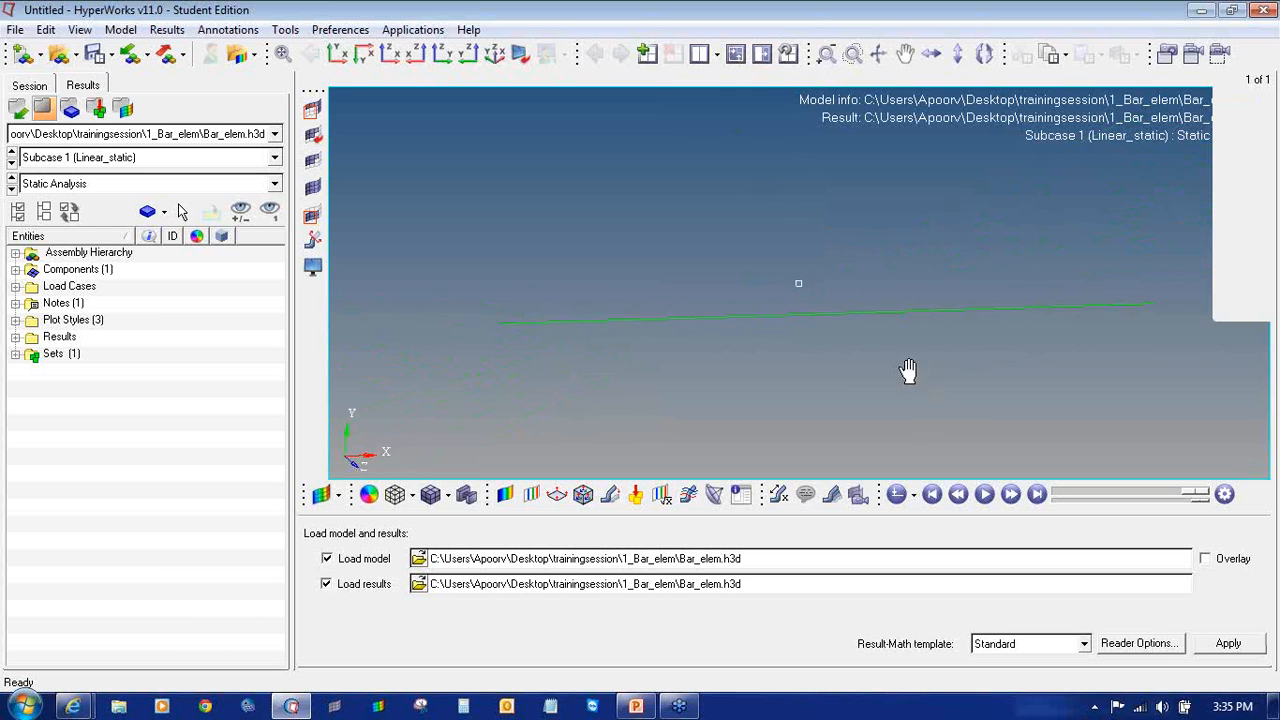
{"action": "left_click", "coordinate": [337, 54]}
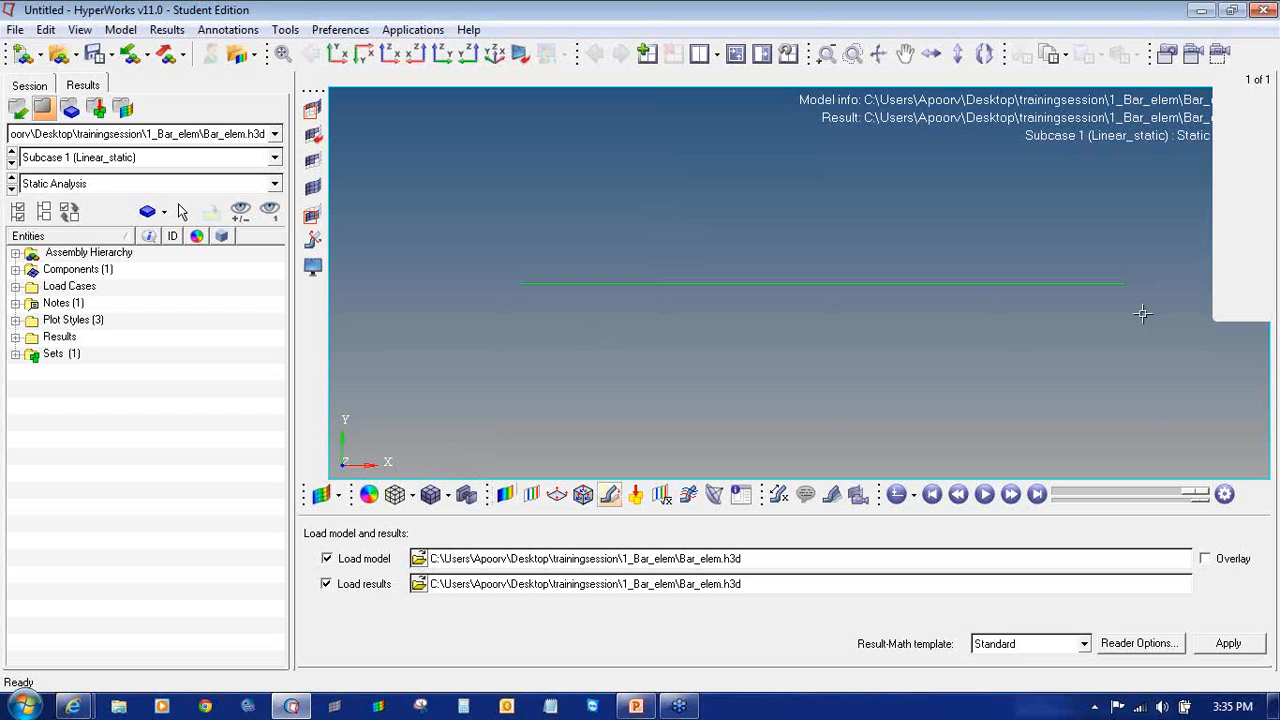
- Circle the contour tool with the pen and contour the displacement magnitude (Displacement (v), Mag) on the rod
{"action": "left_click", "coordinate": [1271, 228]}
{"action": "left_click", "coordinate": [1188, 276]}
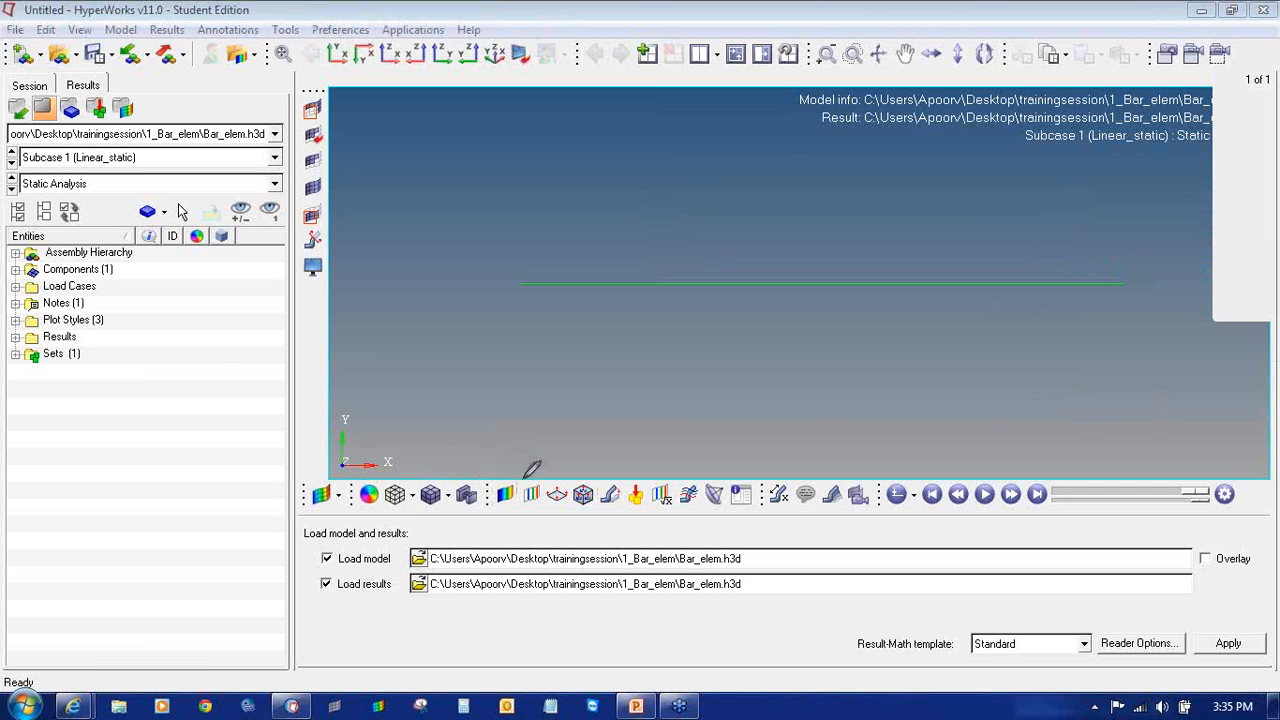
{"action": "mouse_move", "coordinate": [520, 478]}
{"action": "left_mouse_down"}
{"action": "mouse_move", "coordinate": [487, 488]}
{"action": "mouse_move", "coordinate": [525, 505]}
{"action": "mouse_move", "coordinate": [519, 477]}
{"action": "left_mouse_up"}
{"action": "left_click", "coordinate": [1271, 228]}
{"action": "left_click", "coordinate": [1222, 264]}
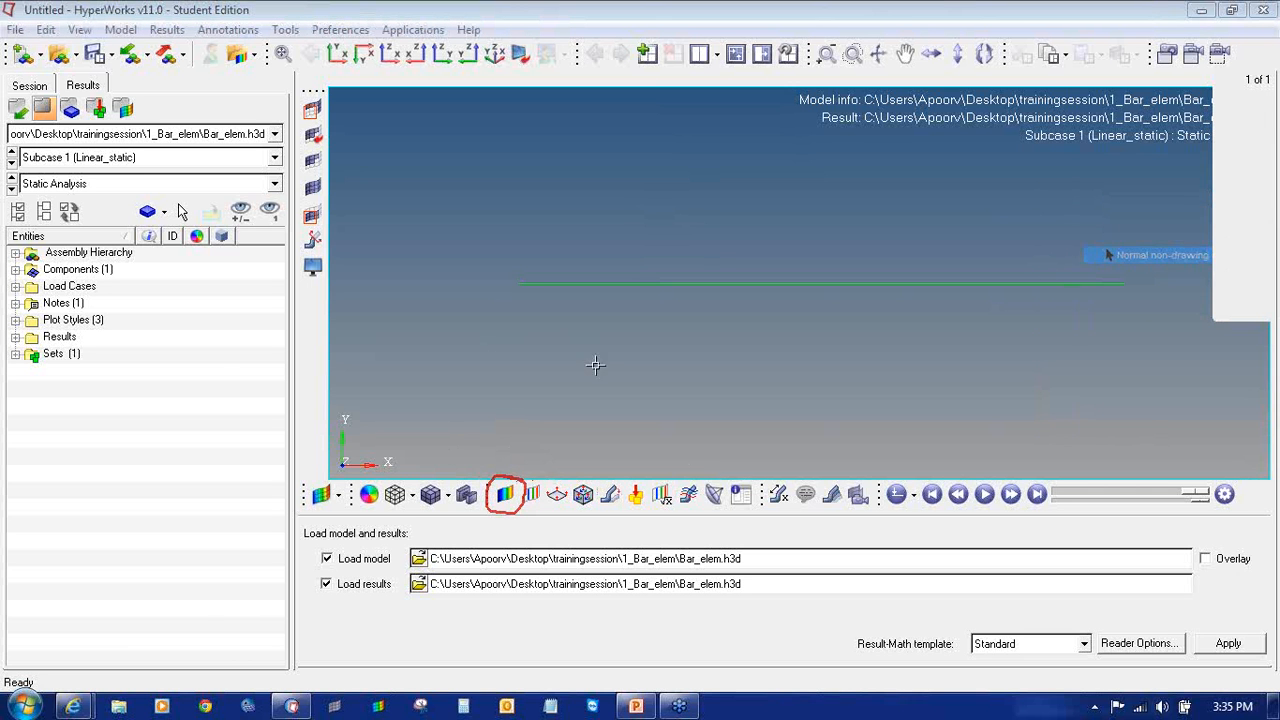
{"action": "left_click", "coordinate": [506, 495]}
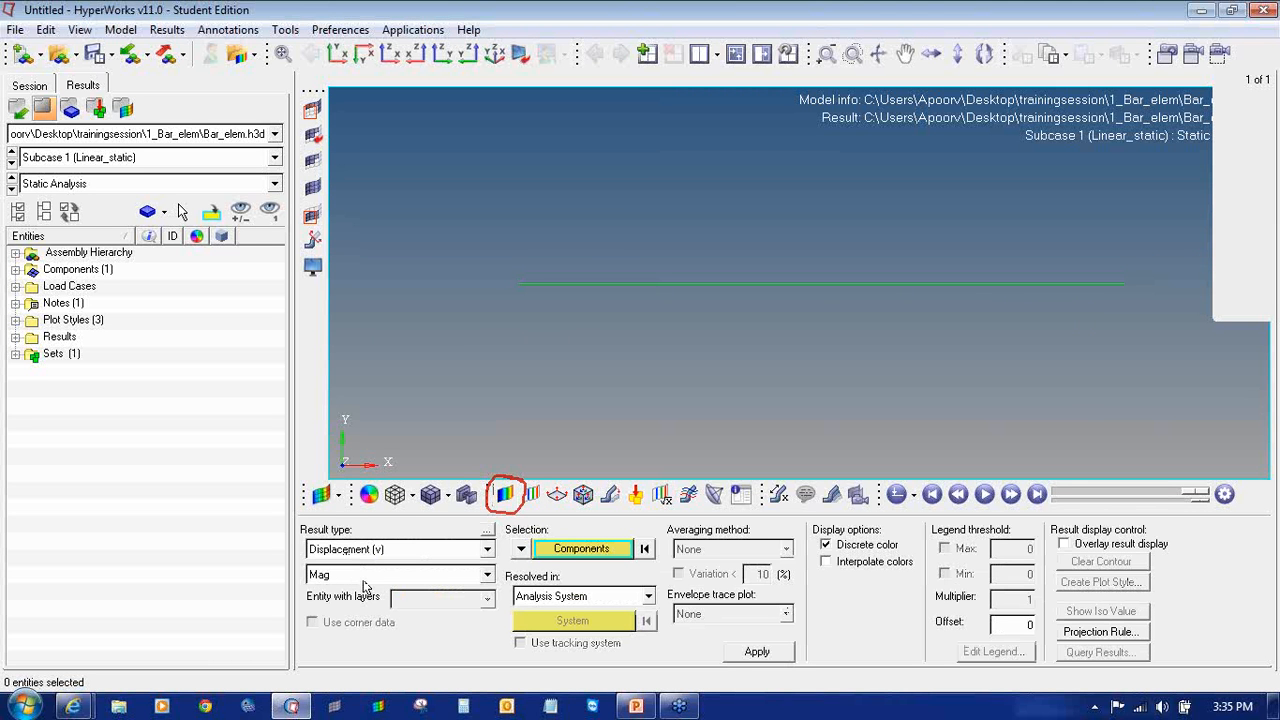
{"action": "left_click", "coordinate": [743, 655]}
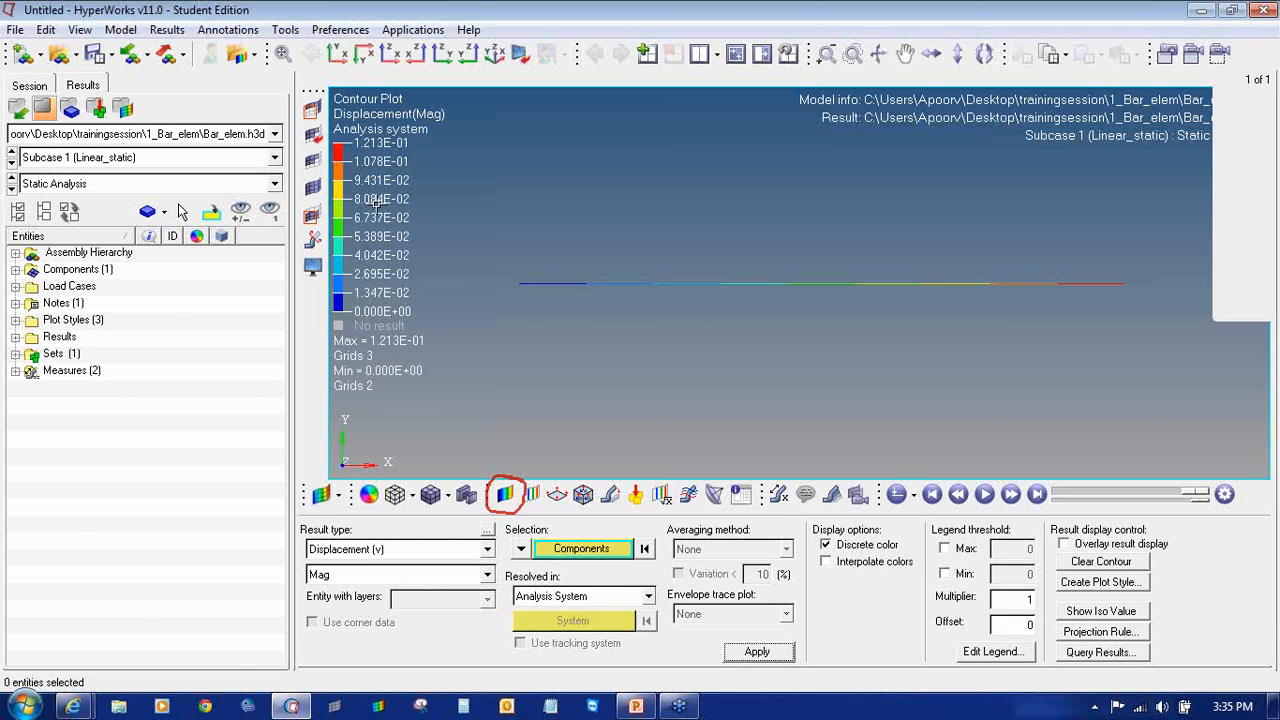
- Switch to PowerPoint, highlight the analytical displacement result on the ROD elements slide, and return to HyperWorks
{"action": "left_click", "coordinate": [635, 706]}
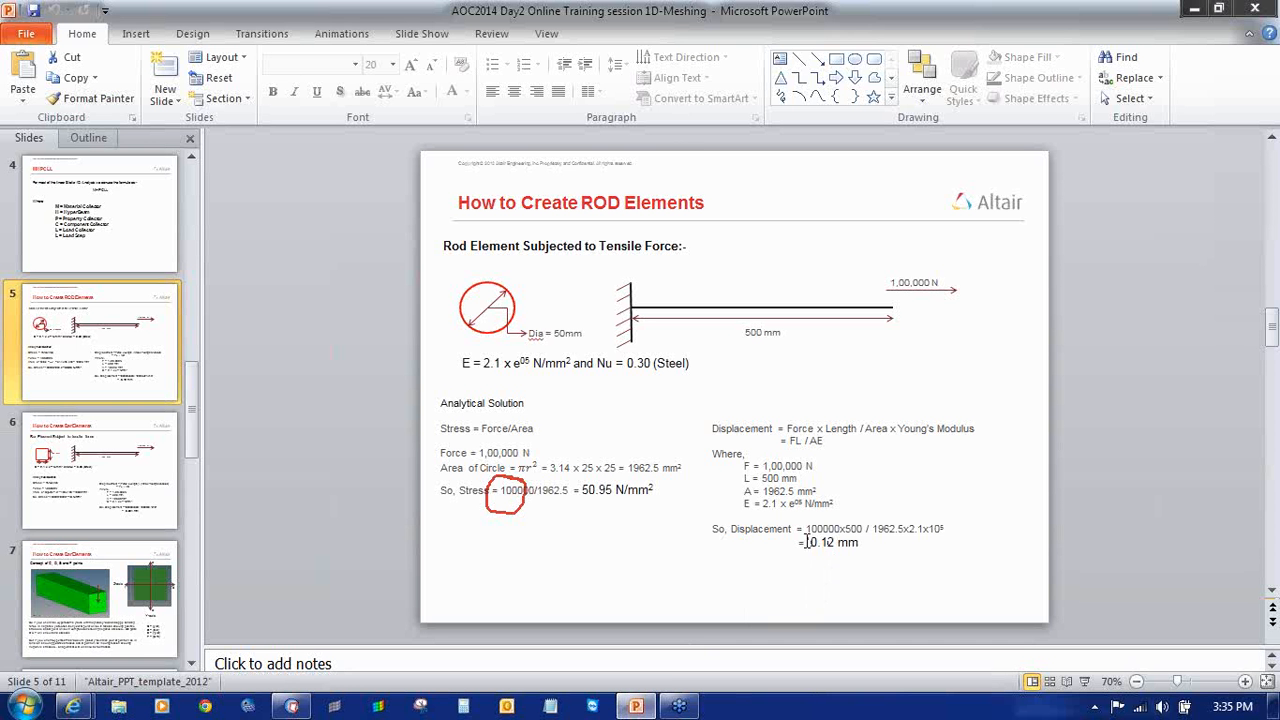
{"action": "left_click_drag", "start_coordinate": [810, 542], "coordinate": [858, 543]}
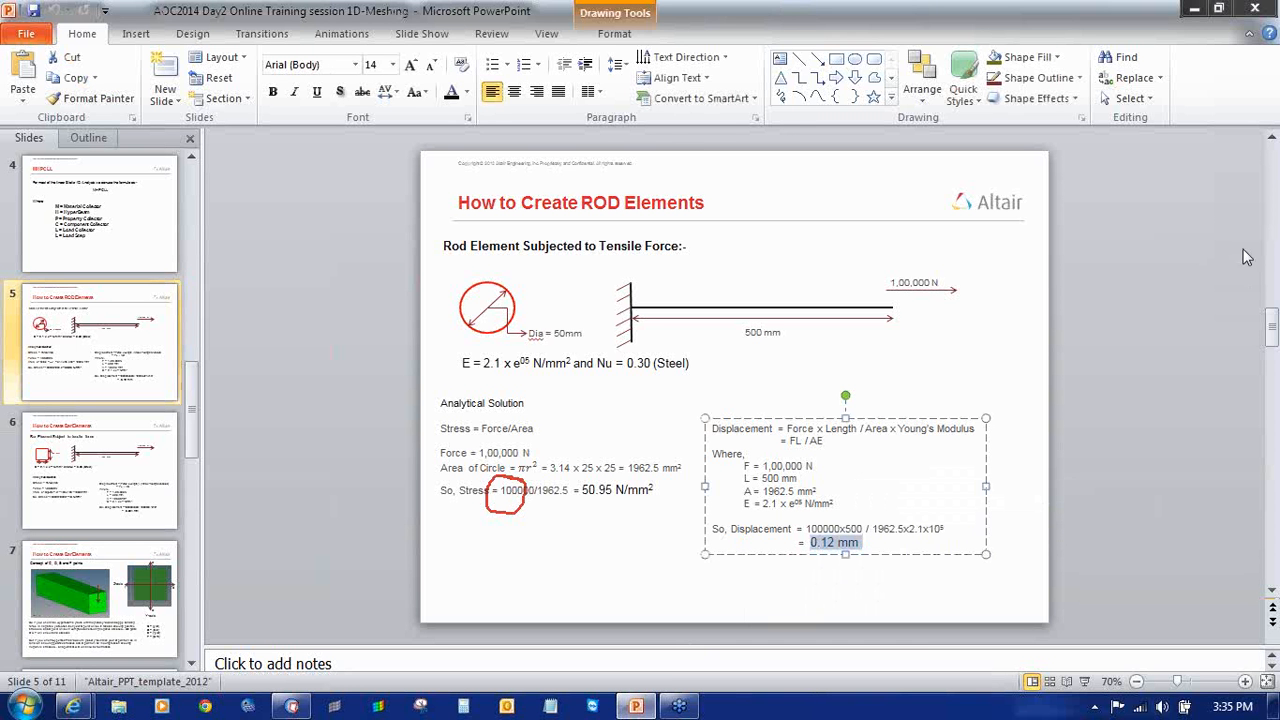
{"action": "left_click", "coordinate": [1160, 465]}
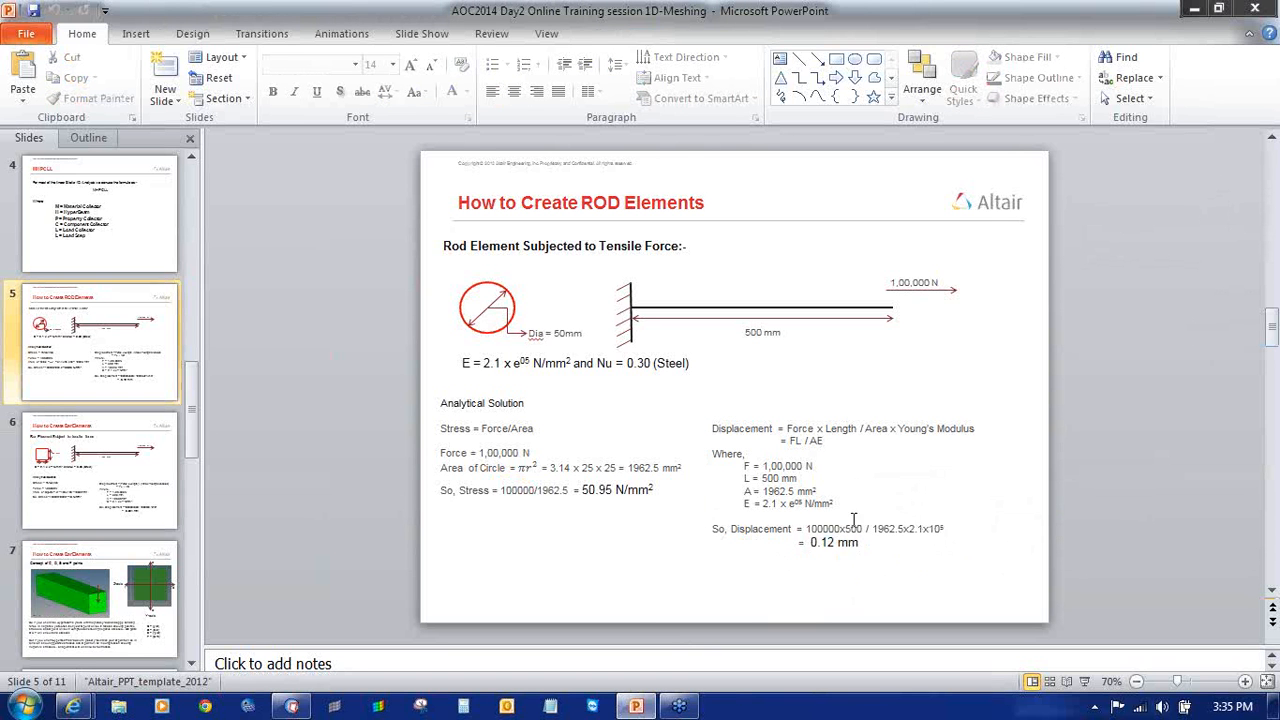
{"action": "left_click", "coordinate": [284, 708]}
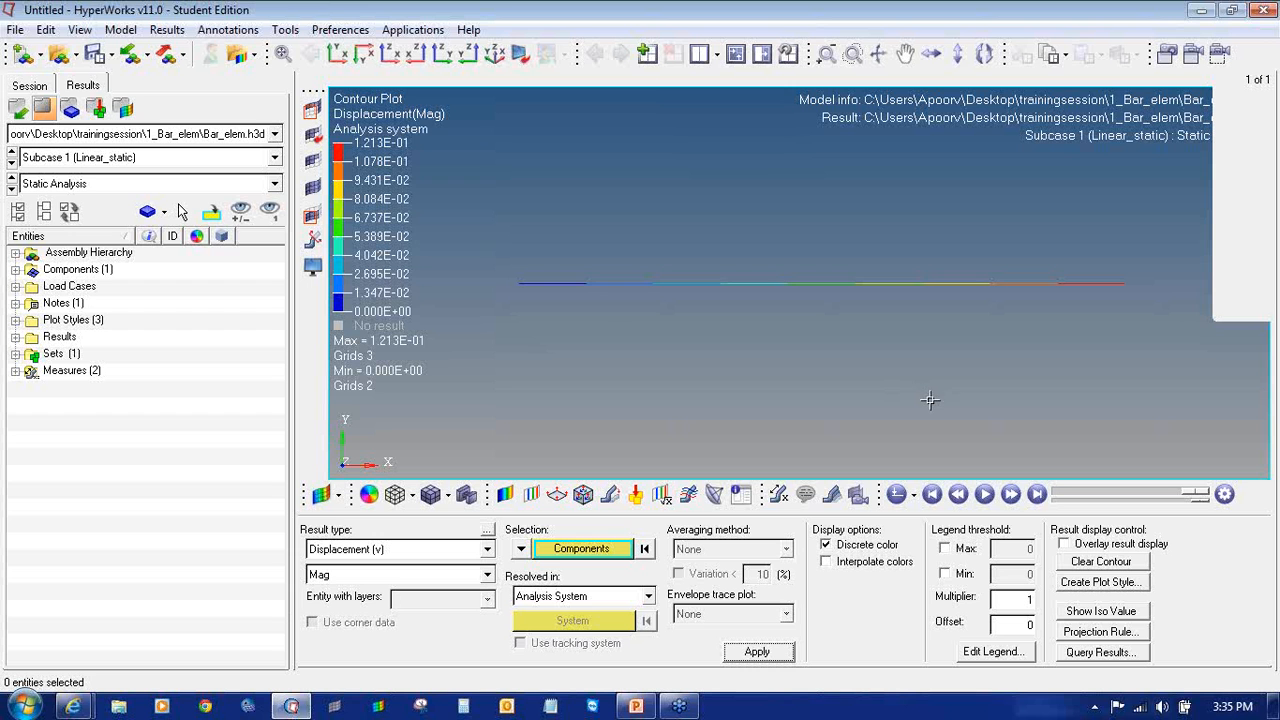
- Contour Element Stresses (1D) on the rod as CROD Axial Stress with the Simple averaging method
{"action": "left_click", "coordinate": [482, 549]}
{"action": "left_click", "coordinate": [405, 581]}
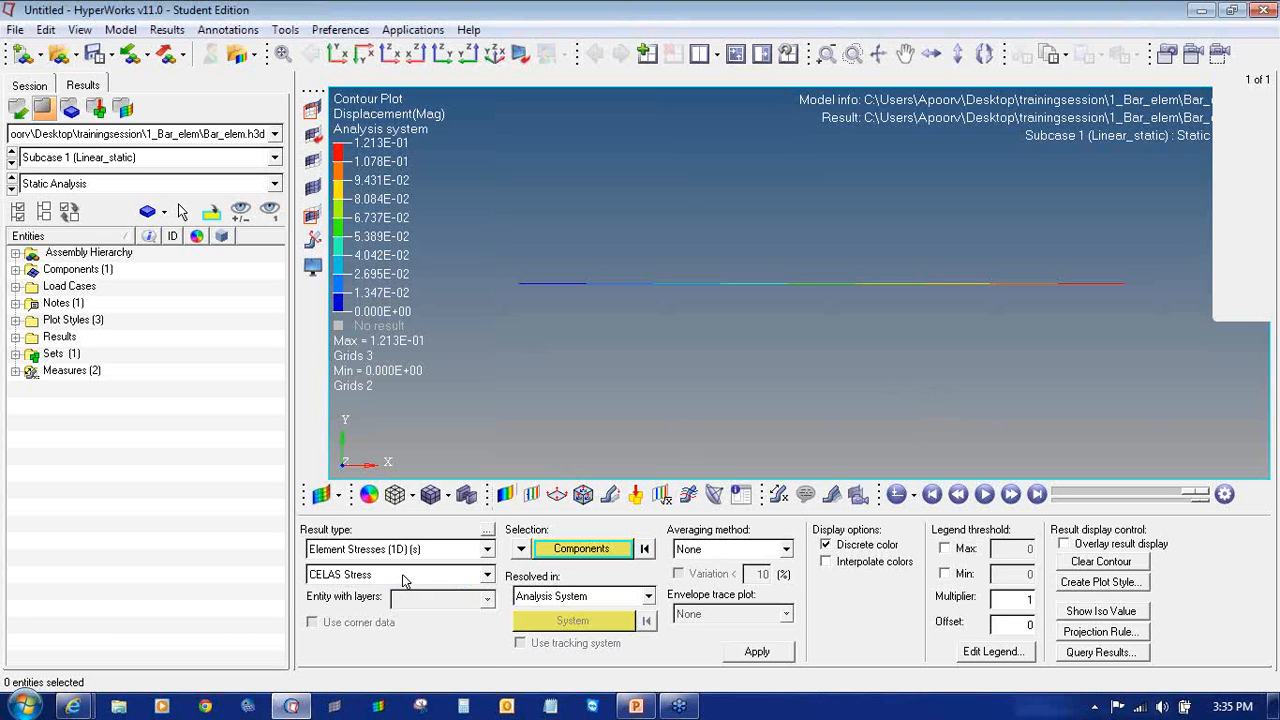
{"action": "left_click", "coordinate": [403, 581]}
{"action": "left_click", "coordinate": [412, 609]}
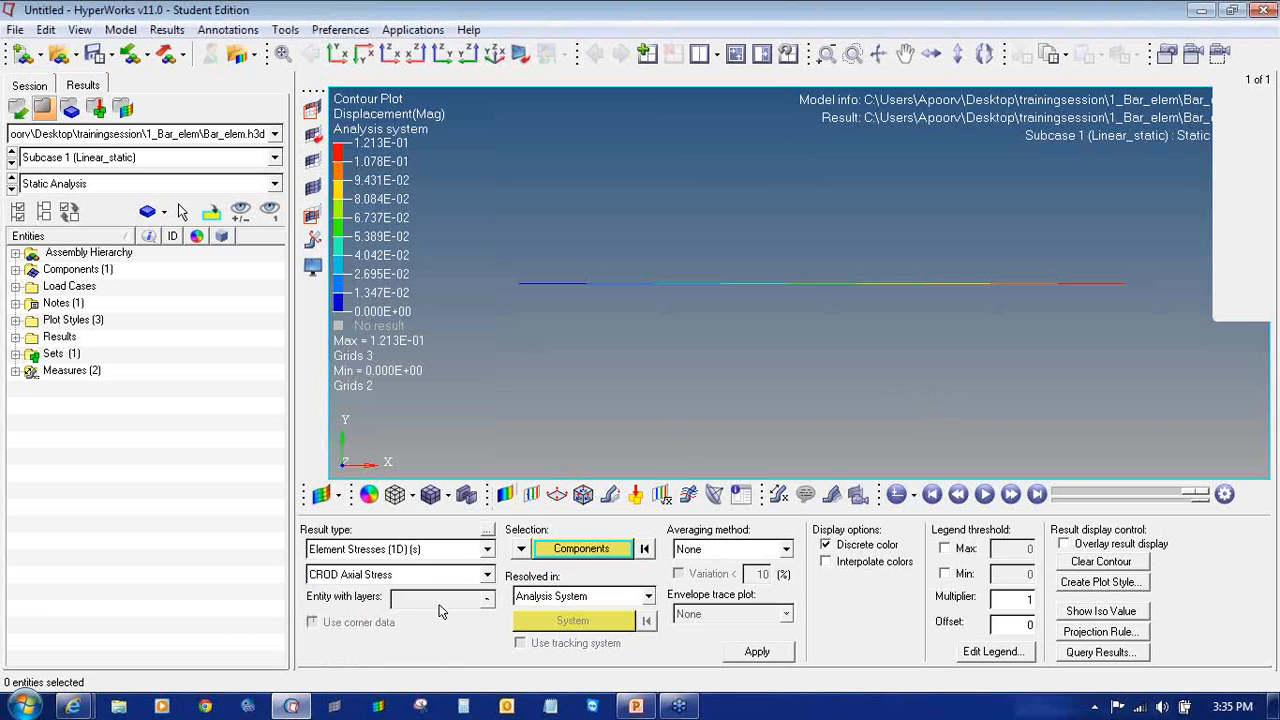
{"action": "left_click", "coordinate": [428, 551]}
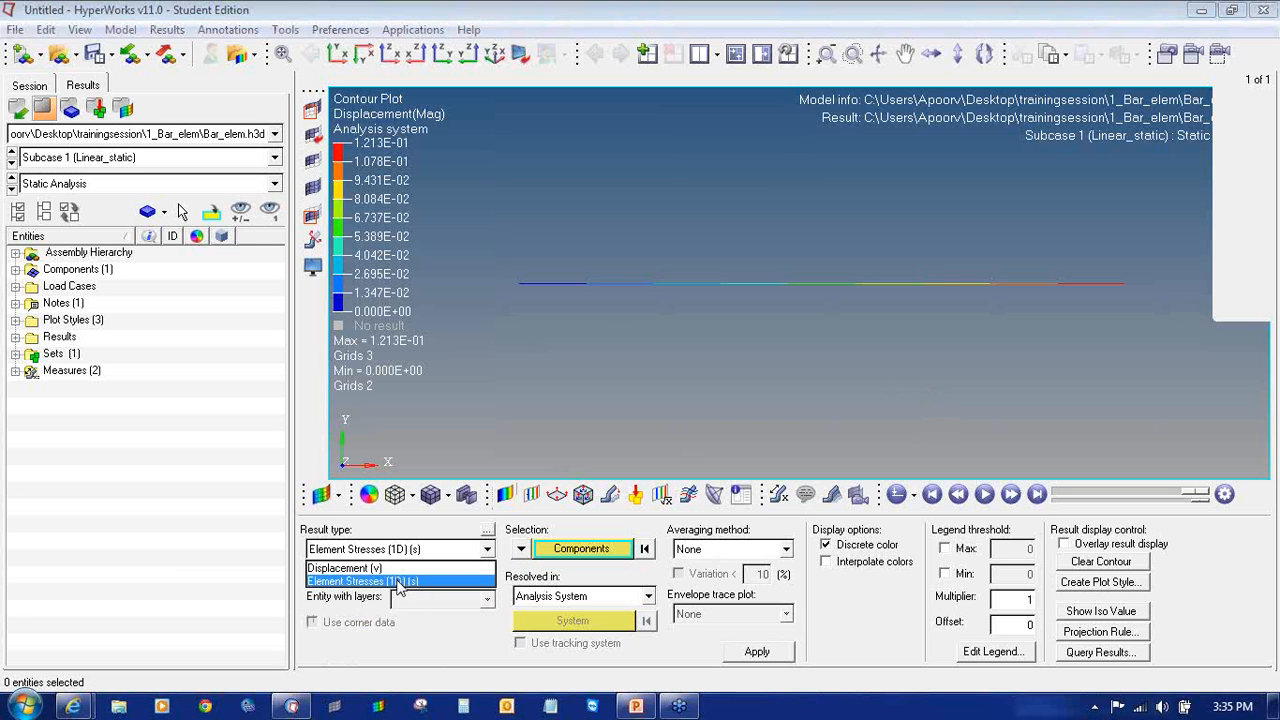
{"action": "left_click", "coordinate": [398, 581]}
{"action": "left_click", "coordinate": [398, 576]}
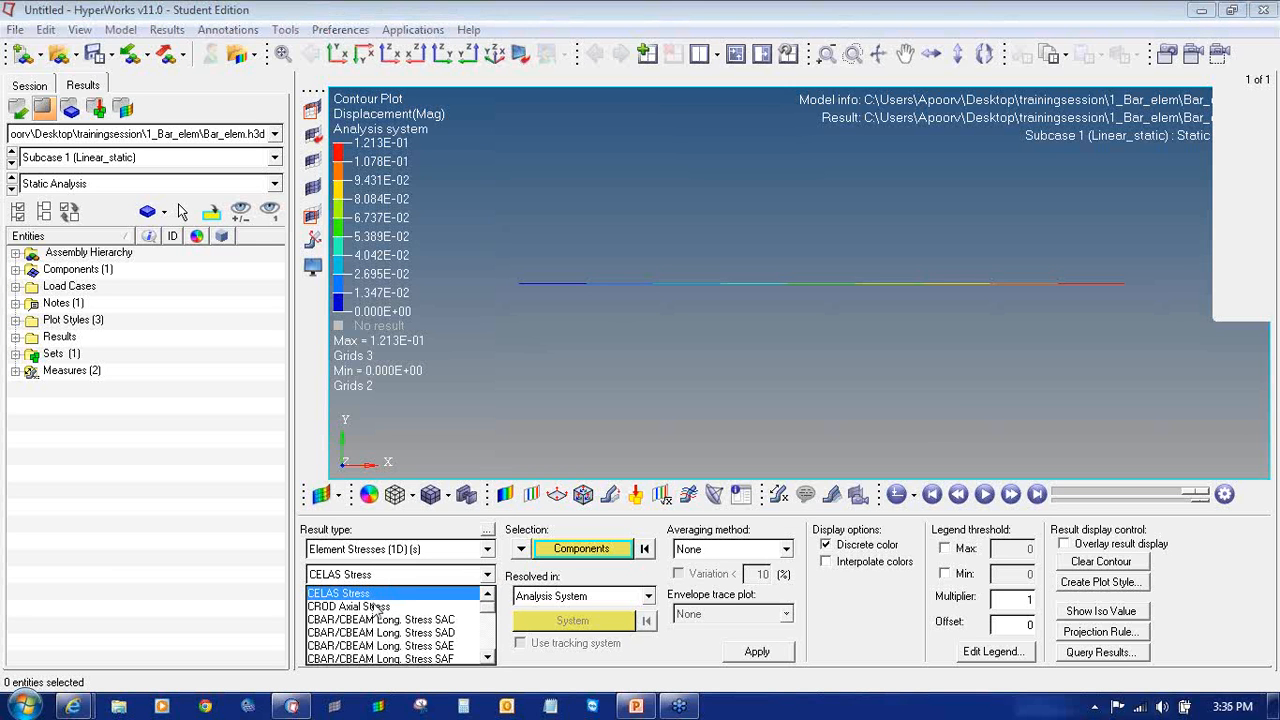
{"action": "left_click", "coordinate": [366, 608]}
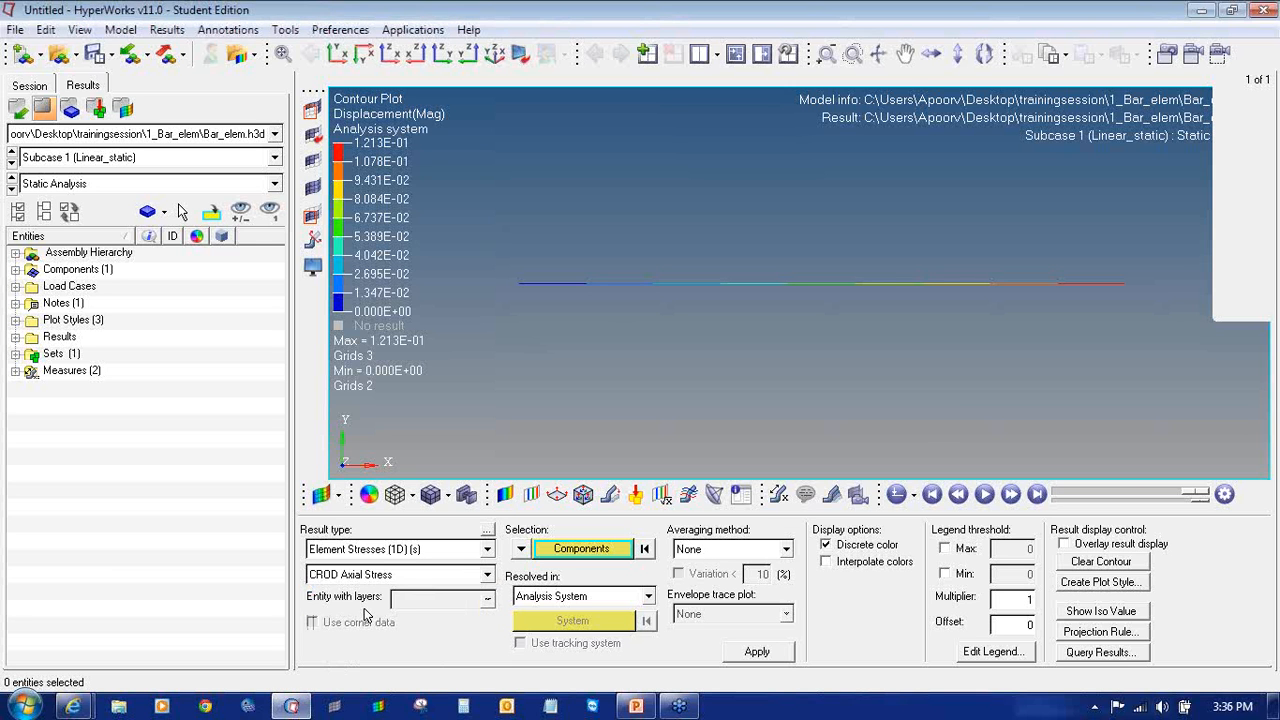
{"action": "left_click", "coordinate": [742, 549]}
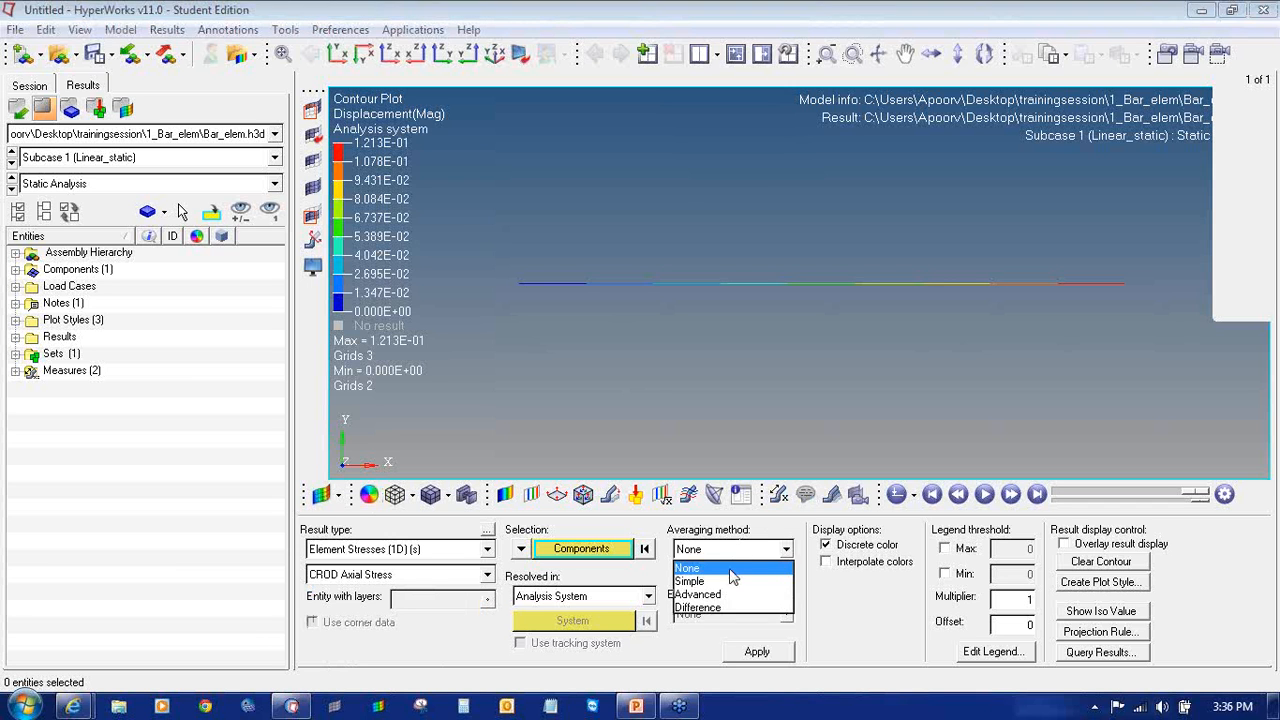
{"action": "left_click", "coordinate": [730, 578]}
{"action": "left_click", "coordinate": [758, 652]}
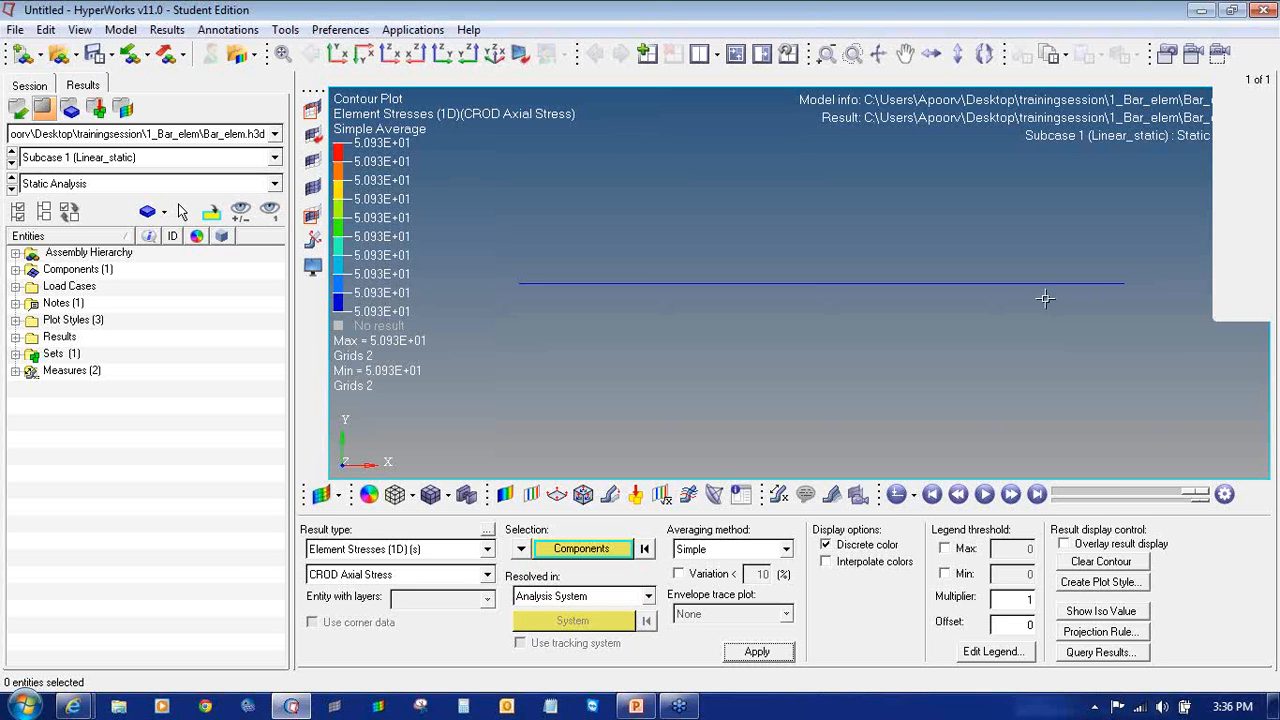
- Open the measures, circle the measure tool with the pen, and display Static MinMax Result with only the Max label
{"action": "left_click", "coordinate": [778, 494]}
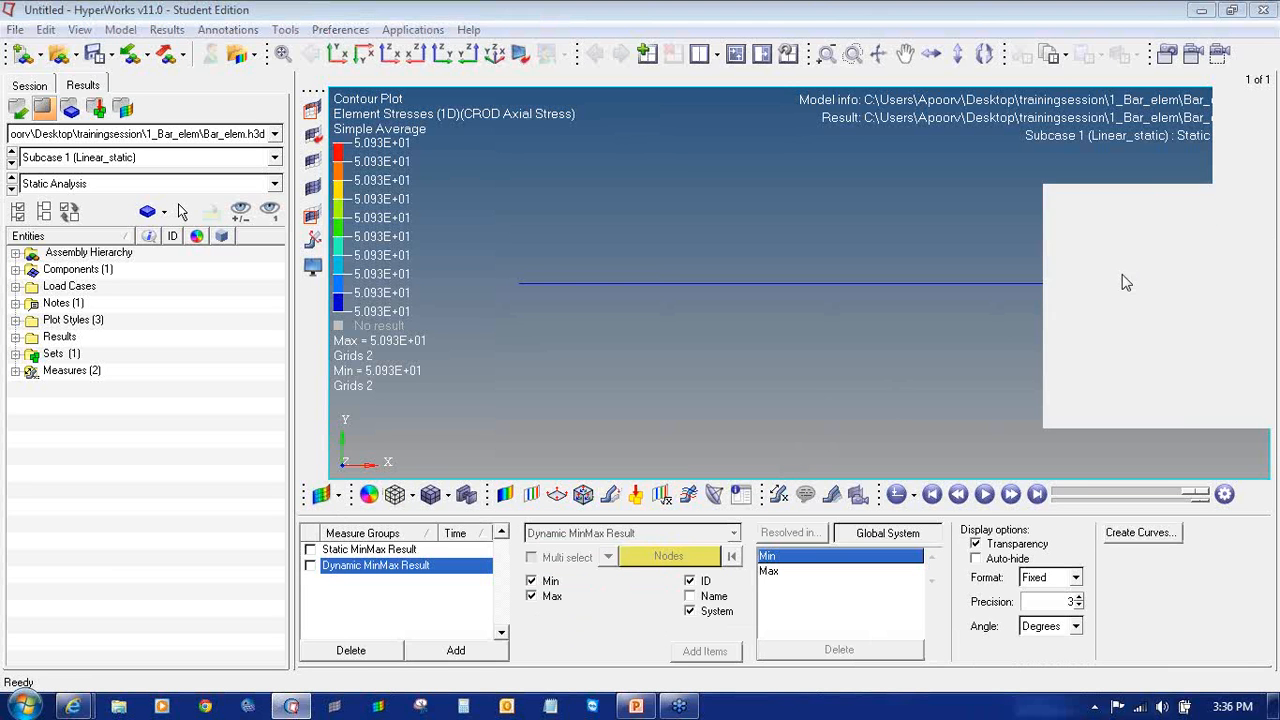
{"action": "mouse_move", "coordinate": [800, 467]}
{"action": "left_mouse_down"}
{"action": "mouse_move", "coordinate": [760, 480]}
{"action": "mouse_move", "coordinate": [798, 492]}
{"action": "mouse_move", "coordinate": [790, 464]}
{"action": "left_mouse_up"}
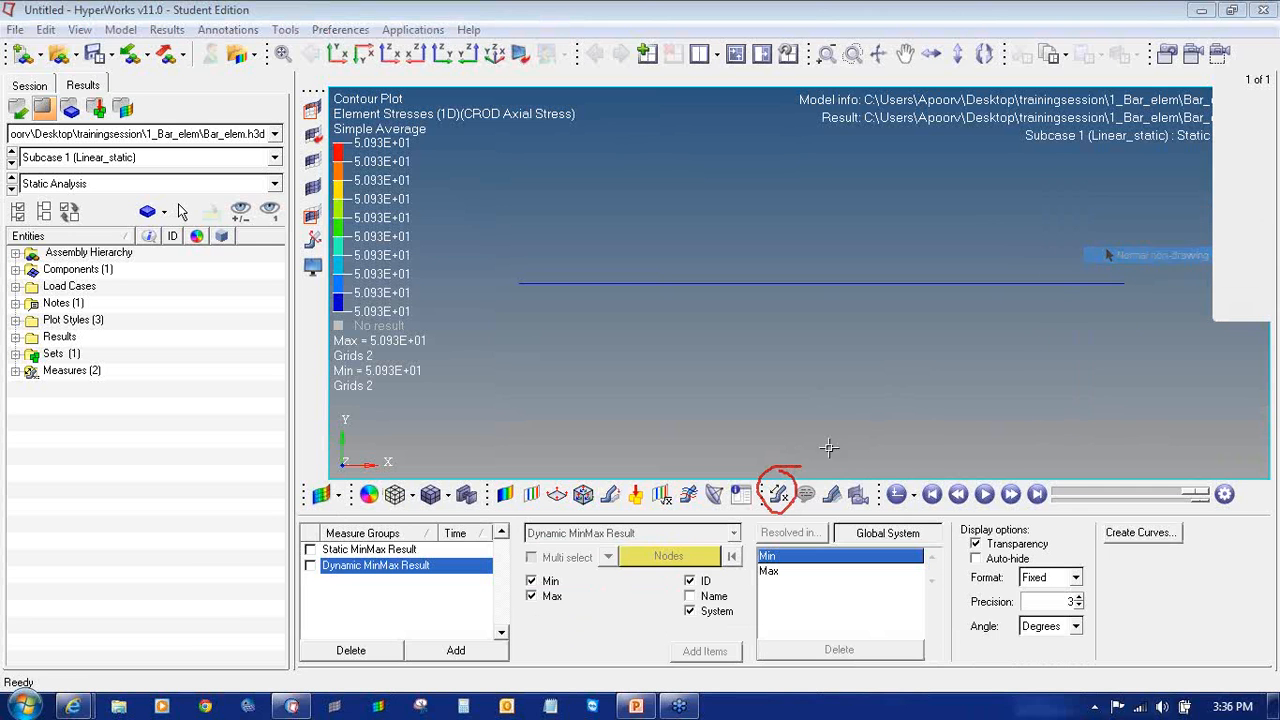
{"action": "left_click", "coordinate": [311, 550]}
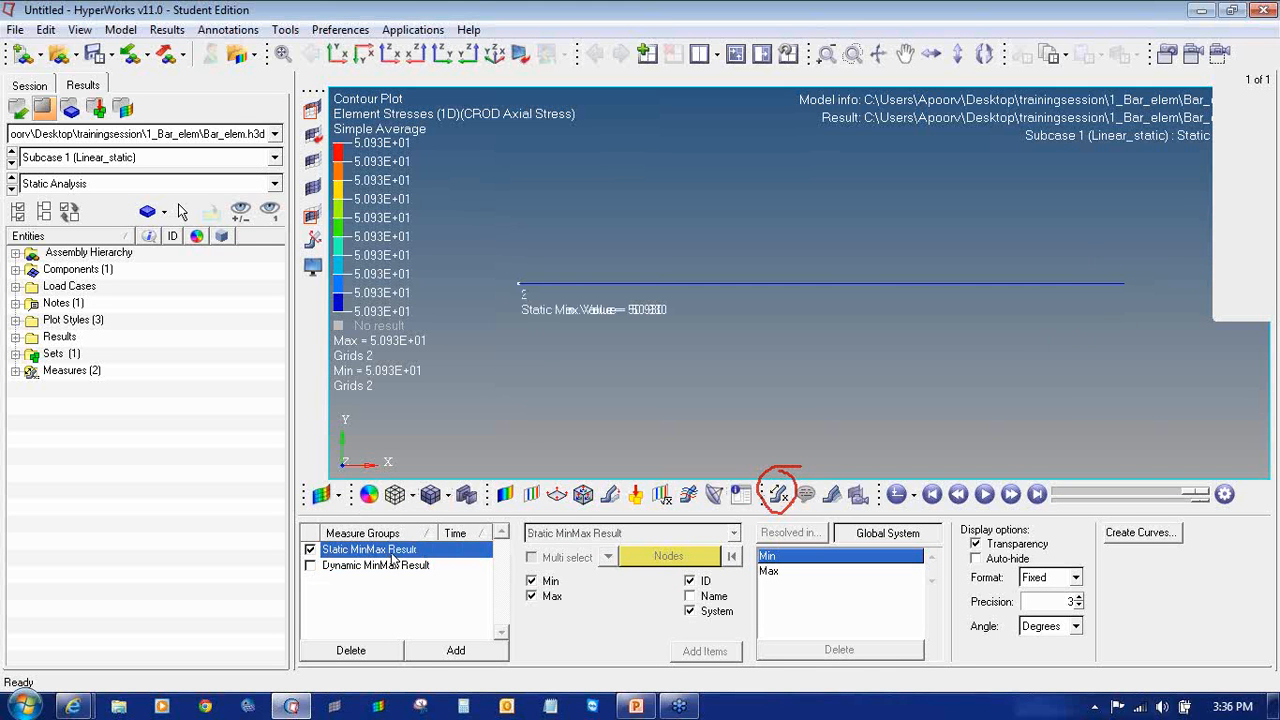
{"action": "left_click", "coordinate": [531, 582]}
- Highlight the analytical stress result on the ROD elements slide in PowerPoint and switch back to HyperWorks
{"action": "left_click", "coordinate": [635, 706]}
{"action": "left_click_drag", "start_coordinate": [583, 490], "coordinate": [609, 490]}
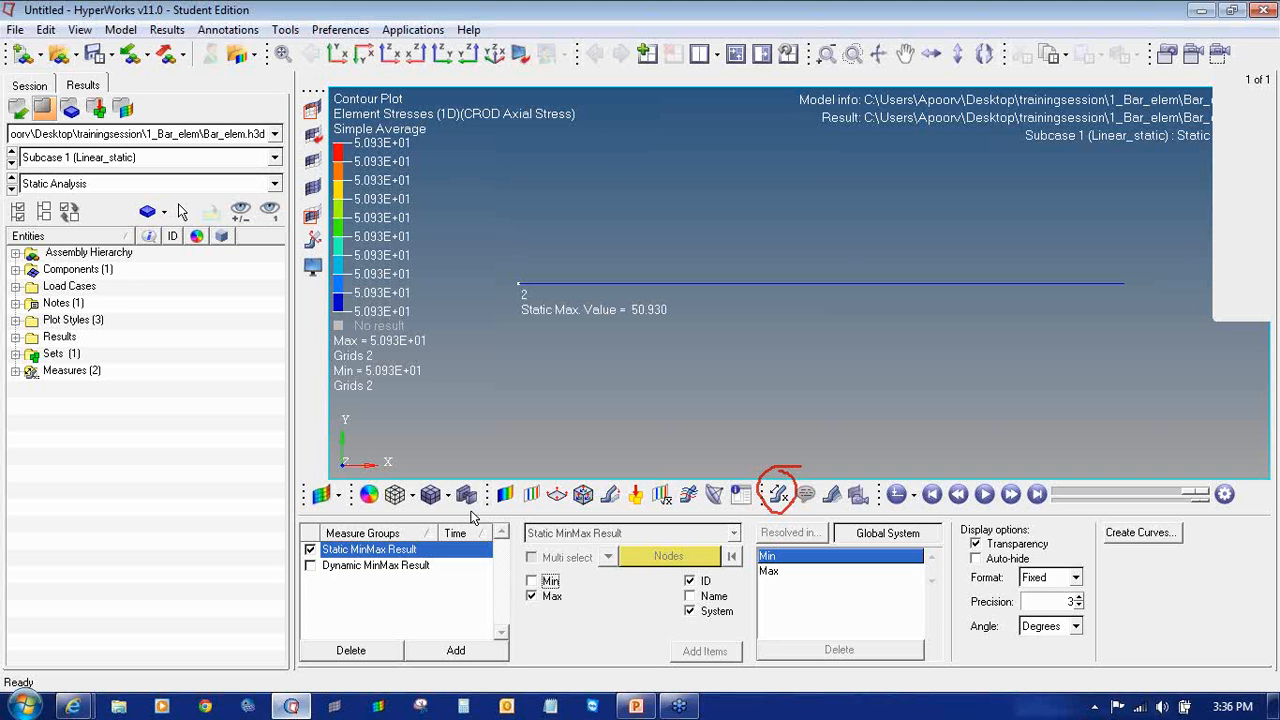
{"action": "left_click", "coordinate": [291, 706]}
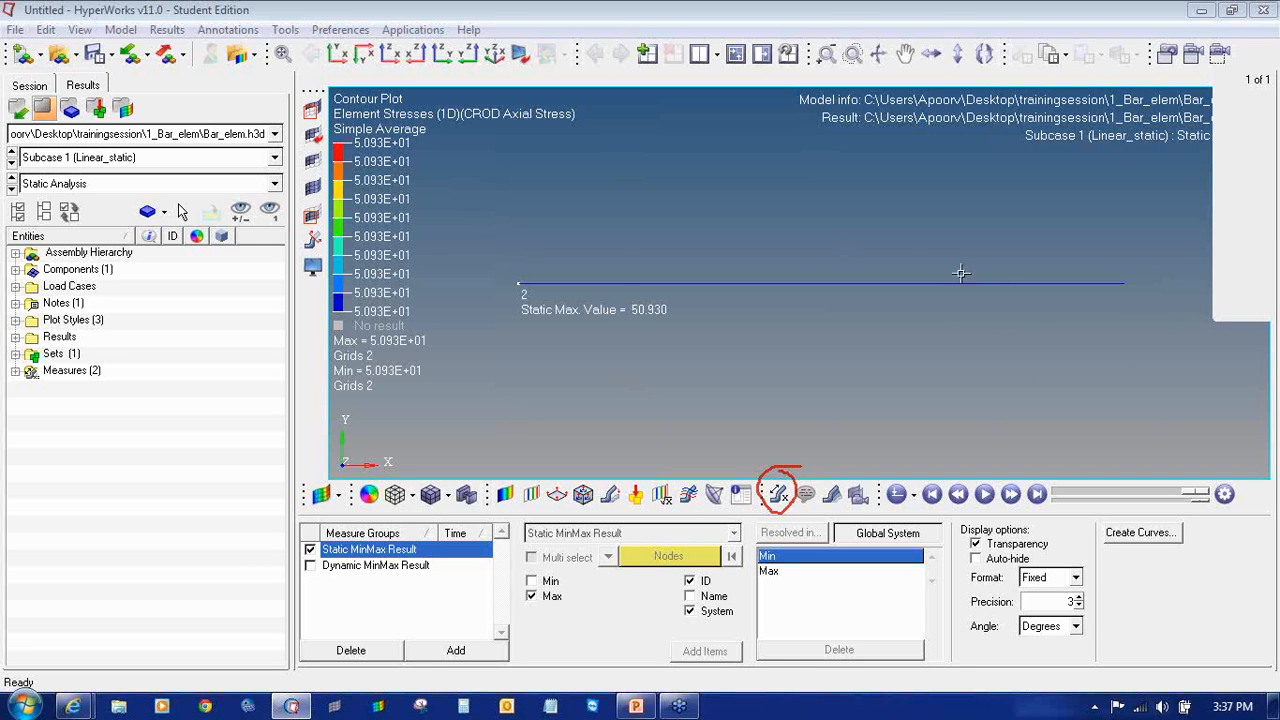
- Set the element mark for ROD elements to Cylinder in the visualization options
{"action": "left_click", "coordinate": [322, 31]}
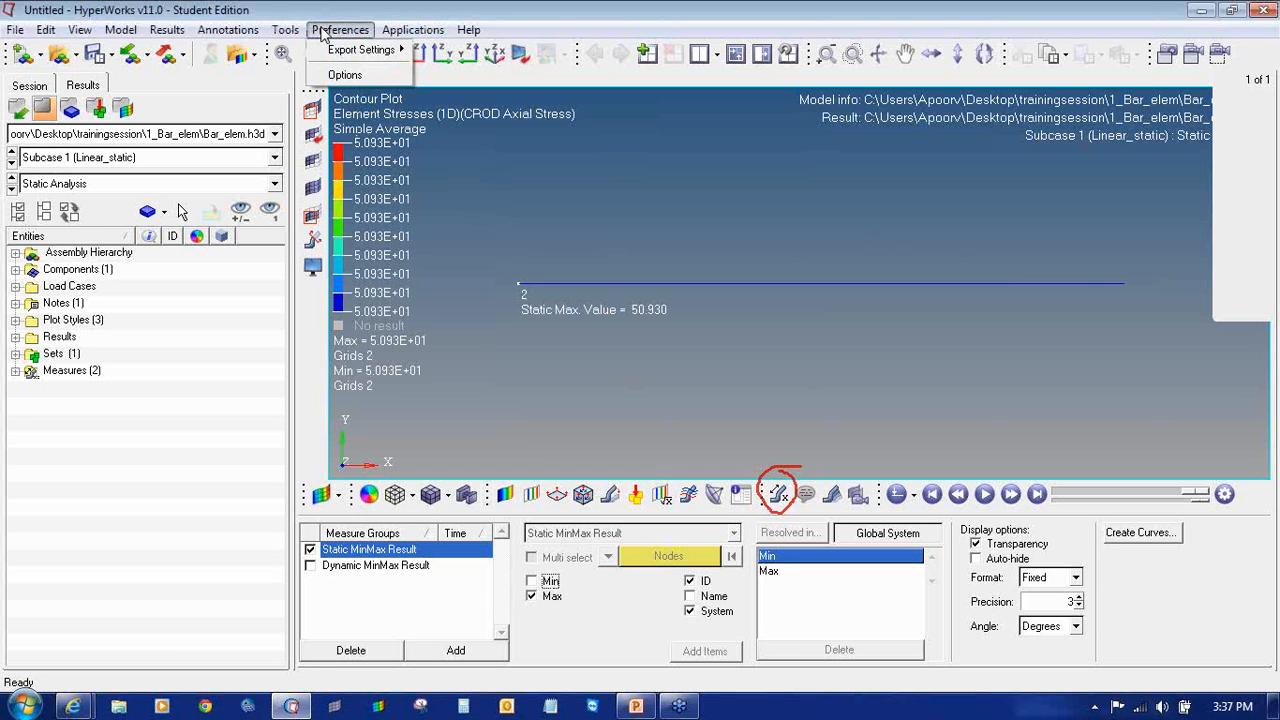
{"action": "left_click", "coordinate": [340, 76]}
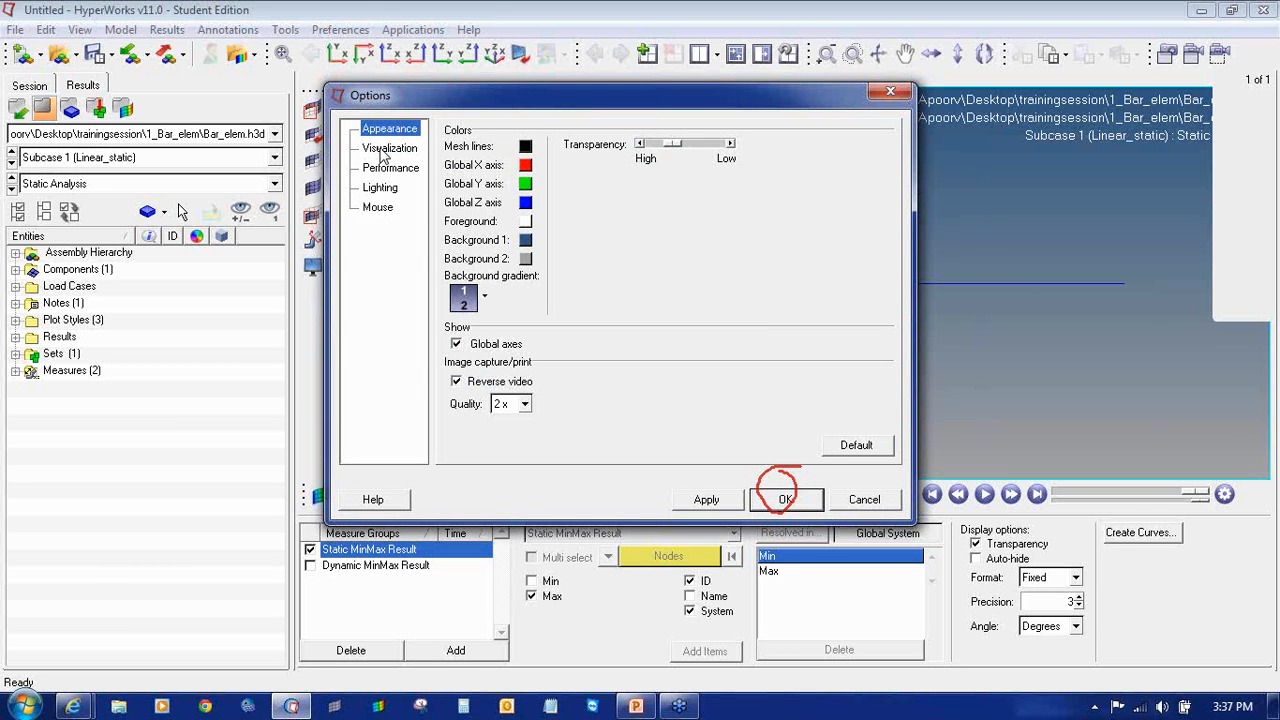
{"action": "left_click", "coordinate": [378, 148]}
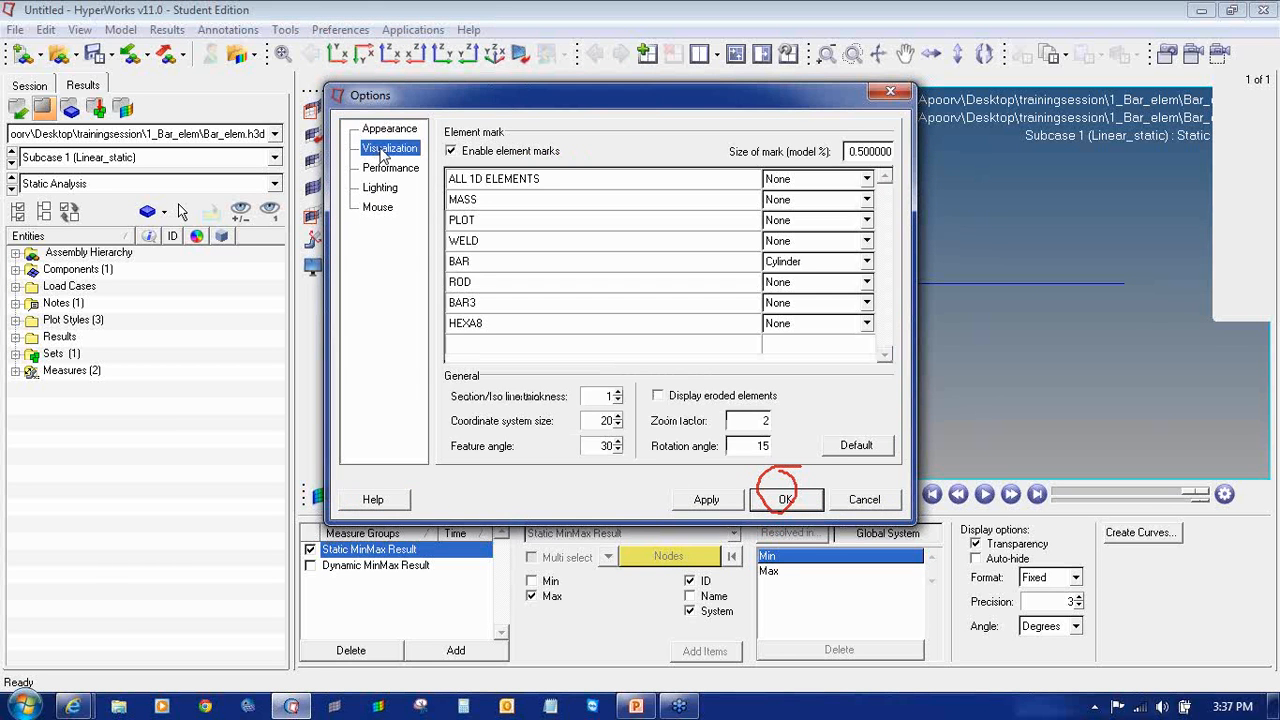
{"action": "left_click", "coordinate": [508, 270]}
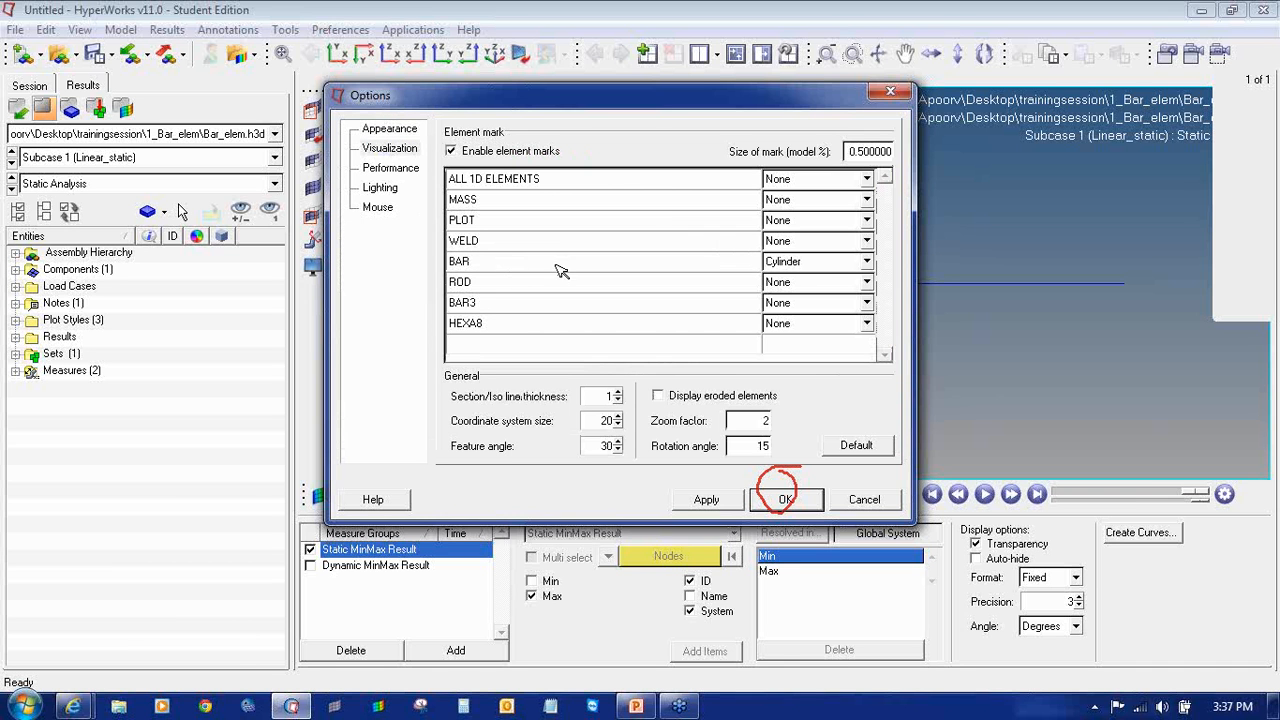
{"action": "left_click", "coordinate": [832, 262]}
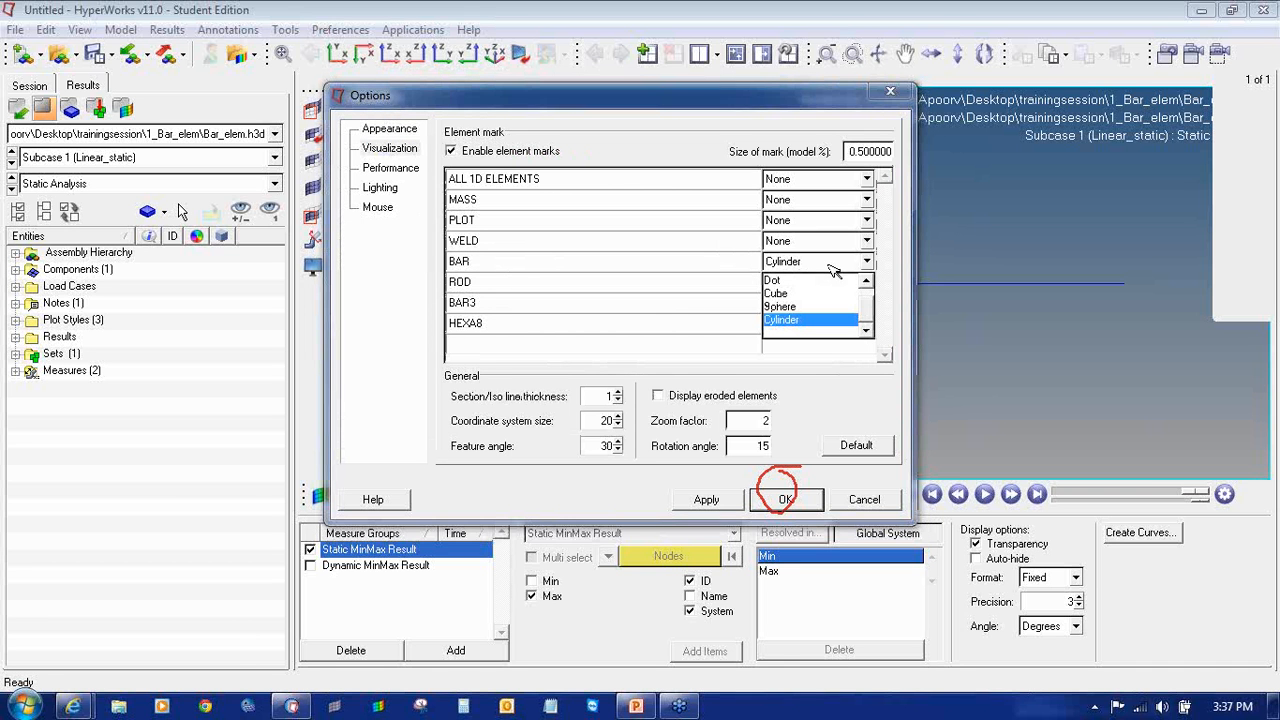
{"action": "left_click", "coordinate": [558, 282]}
{"action": "left_click", "coordinate": [795, 282]}
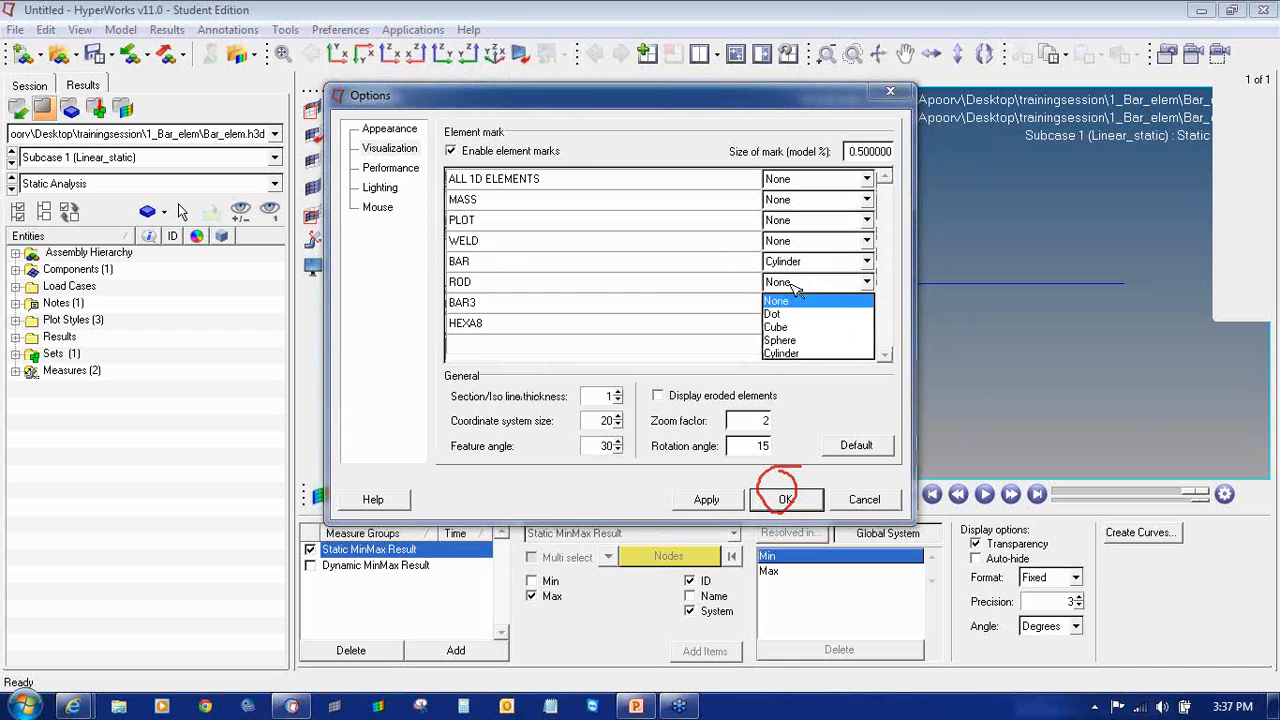
{"action": "left_click", "coordinate": [790, 353]}
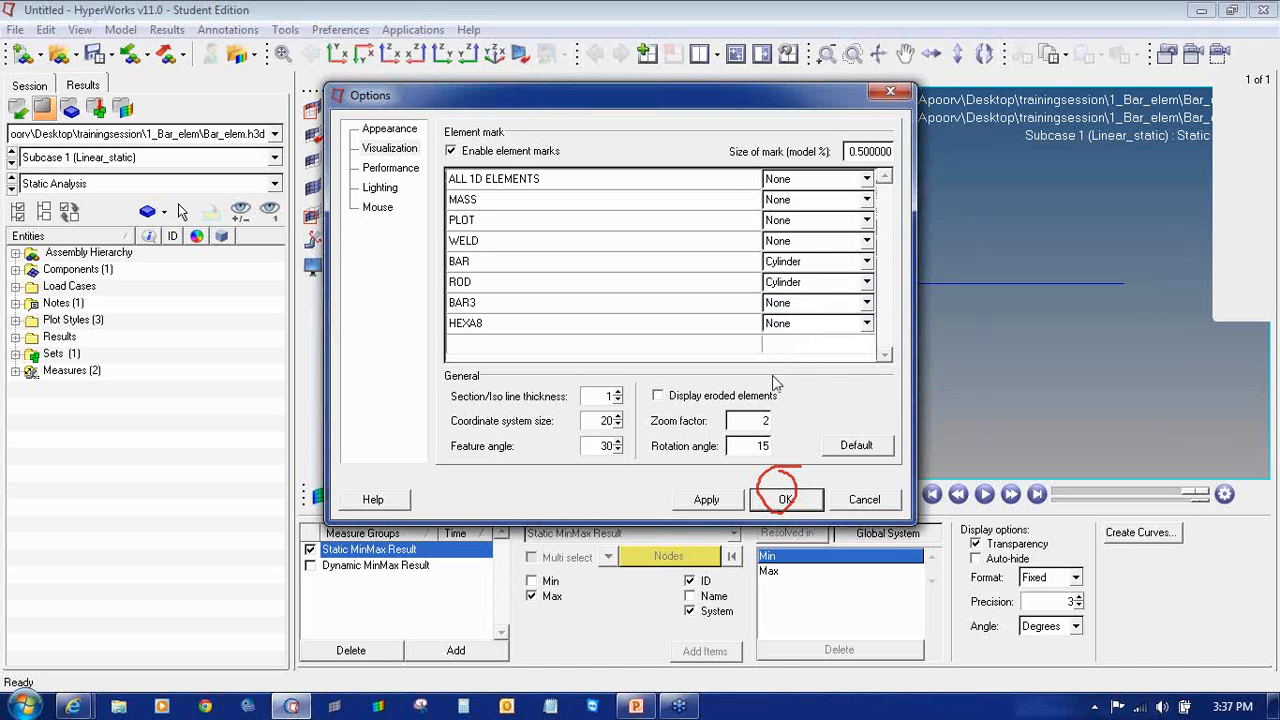
{"action": "left_click", "coordinate": [770, 502]}
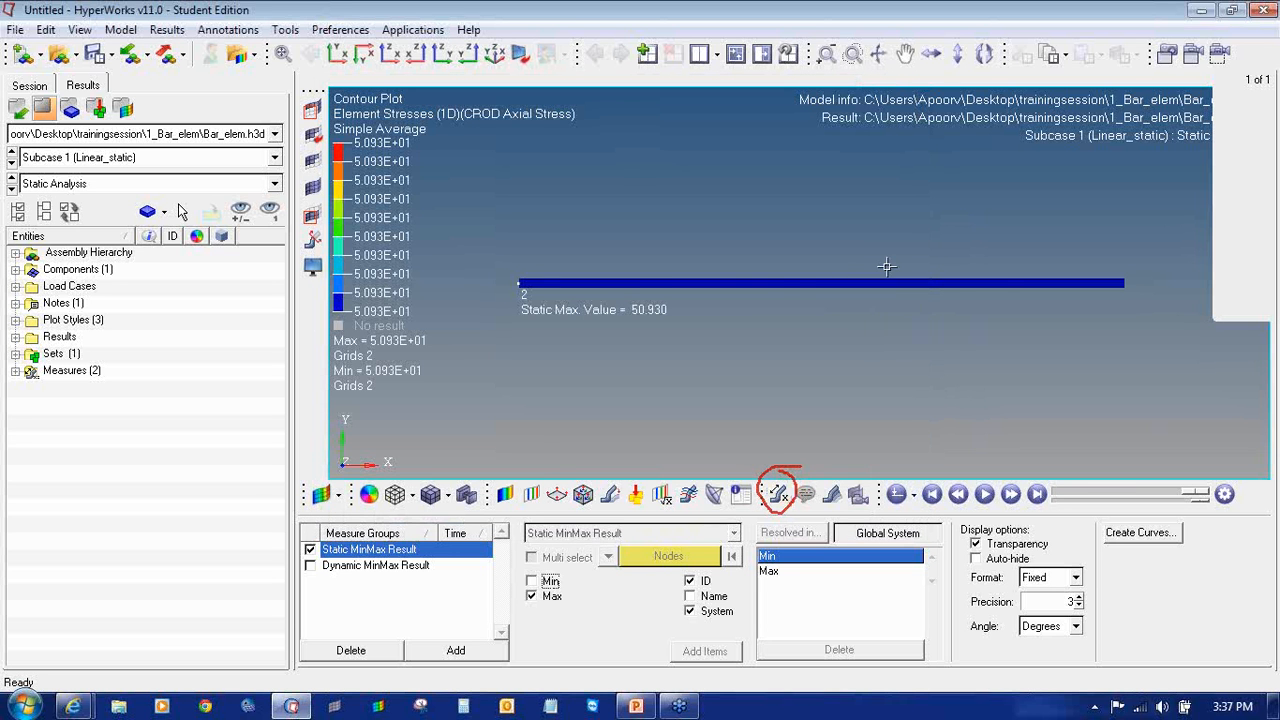
- Switch the contour of the cylindrical rod back to displacement magnitude and examine its loaded end up close
{"action": "left_click_drag", "start_coordinate": [995, 287], "coordinate": [919, 309], "text": "ctrl"}
{"action": "left_click", "coordinate": [505, 494]}
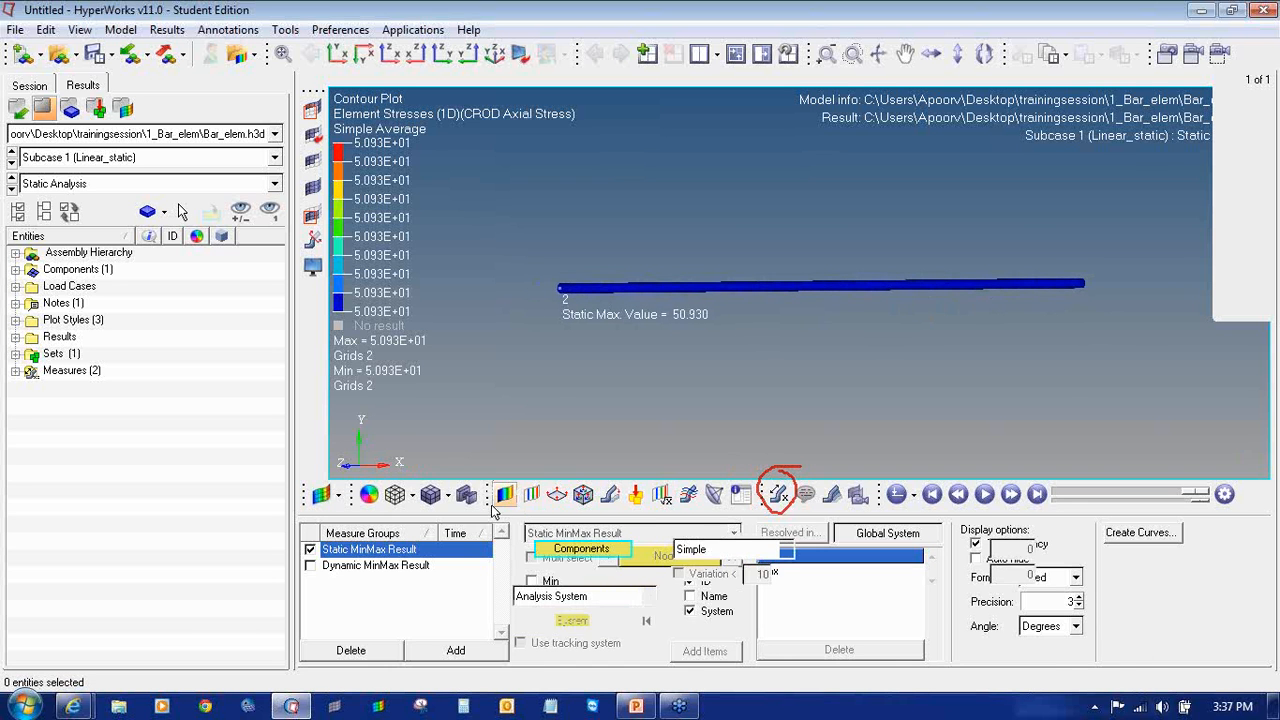
{"action": "left_click", "coordinate": [444, 556]}
{"action": "left_click", "coordinate": [465, 566]}
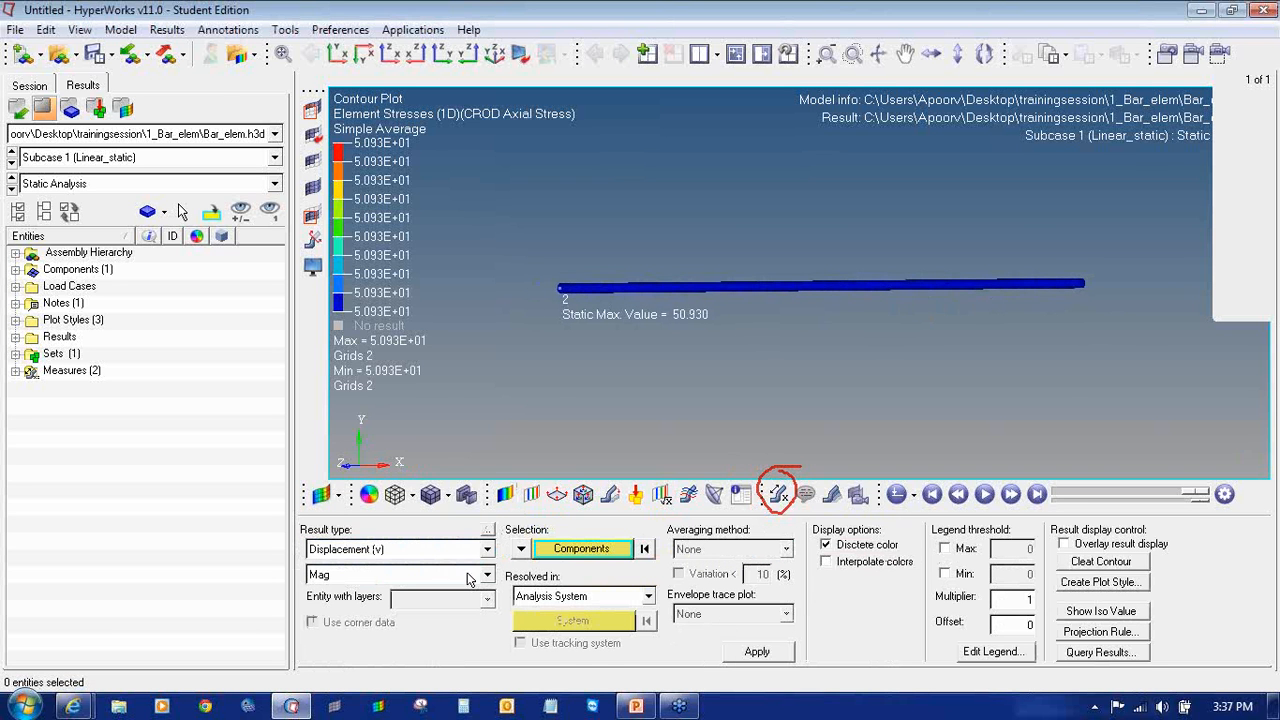
{"action": "left_click", "coordinate": [780, 653]}
{"action": "left_click_drag", "start_coordinate": [1066, 284], "coordinate": [1032, 340], "text": "ctrl"}
{"action": "scroll", "coordinate": [1032, 340], "scroll_direction": "up", "scroll_amount": 4, "text": "ctrl"}
{"action": "right_click_drag", "start_coordinate": [1034, 341], "coordinate": [993, 302], "text": "ctrl"}
{"action": "scroll", "coordinate": [994, 336], "scroll_direction": "up", "scroll_amount": 4, "text": "ctrl"}
{"action": "right_click_drag", "start_coordinate": [998, 404], "coordinate": [980, 338], "text": "ctrl"}
{"action": "scroll", "coordinate": [1018, 379], "scroll_direction": "up", "scroll_amount": 4, "text": "ctrl"}
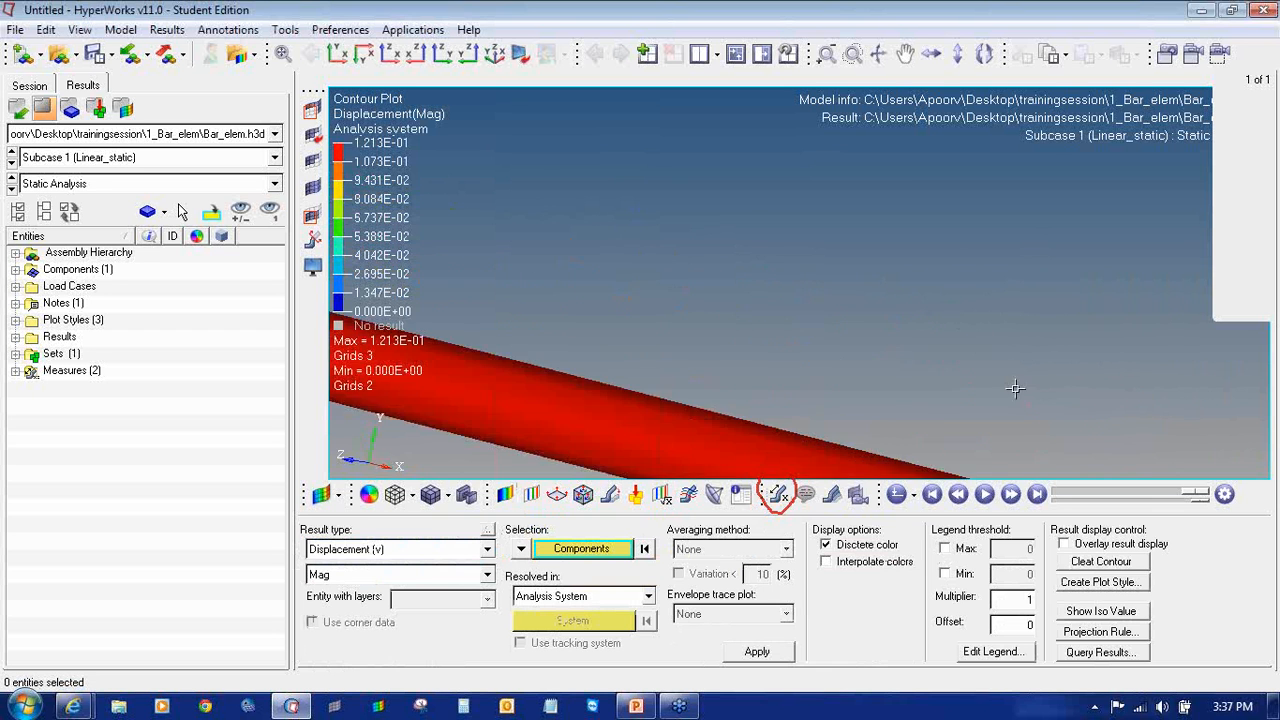
- Examine the displacement contour along the full length of the cylindrical rod from several angles and clear the pen mark
{"action": "scroll", "coordinate": [1016, 389], "scroll_direction": "down", "scroll_amount": 4, "text": "ctrl"}
{"action": "right_click_drag", "start_coordinate": [1016, 389], "coordinate": [996, 294], "text": "ctrl"}
{"action": "mouse_move", "coordinate": [1001, 318]}
{"action": "left_mouse_down", "text": "ctrl"}
{"action": "mouse_move", "coordinate": [1037, 313]}
{"action": "mouse_move", "coordinate": [1016, 315]}
{"action": "left_mouse_up", "text": "ctrl"}
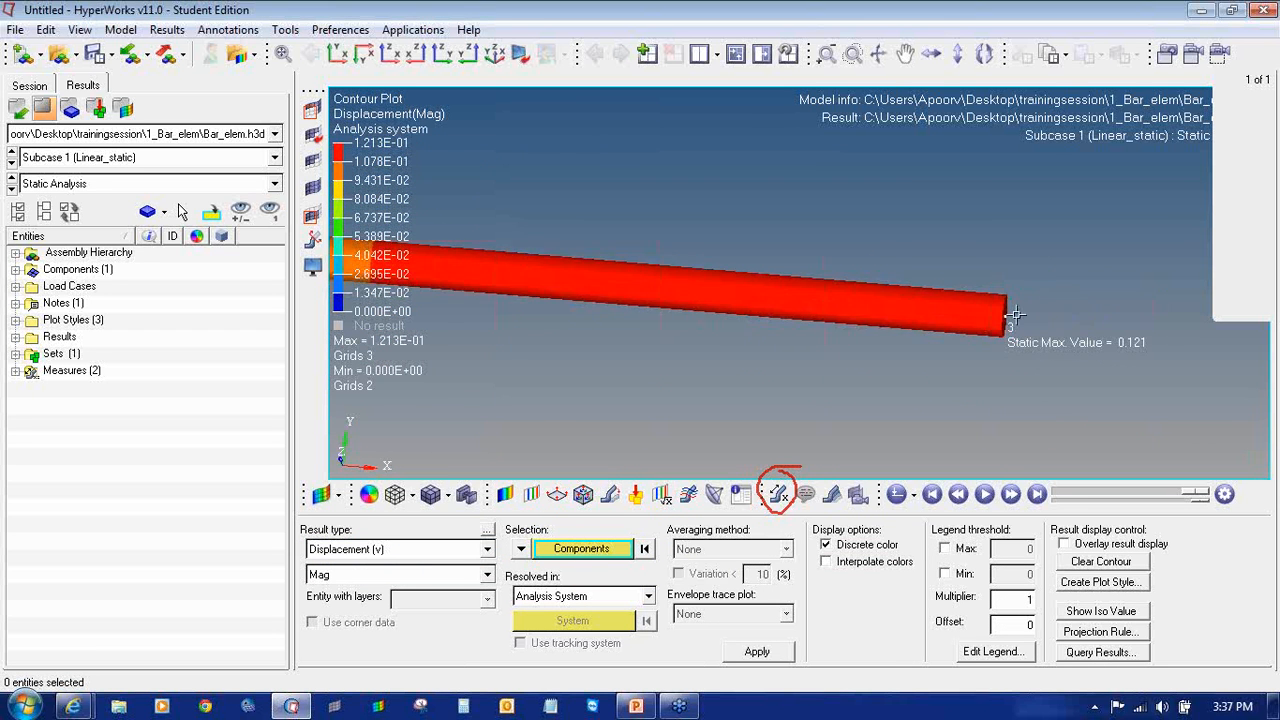
{"action": "scroll", "coordinate": [1010, 317], "scroll_direction": "down", "scroll_amount": 5, "text": "ctrl"}
{"action": "right_click_drag", "start_coordinate": [986, 320], "coordinate": [1091, 326], "text": "ctrl"}
{"action": "scroll", "coordinate": [1085, 327], "scroll_direction": "down", "scroll_amount": 2, "text": "ctrl"}
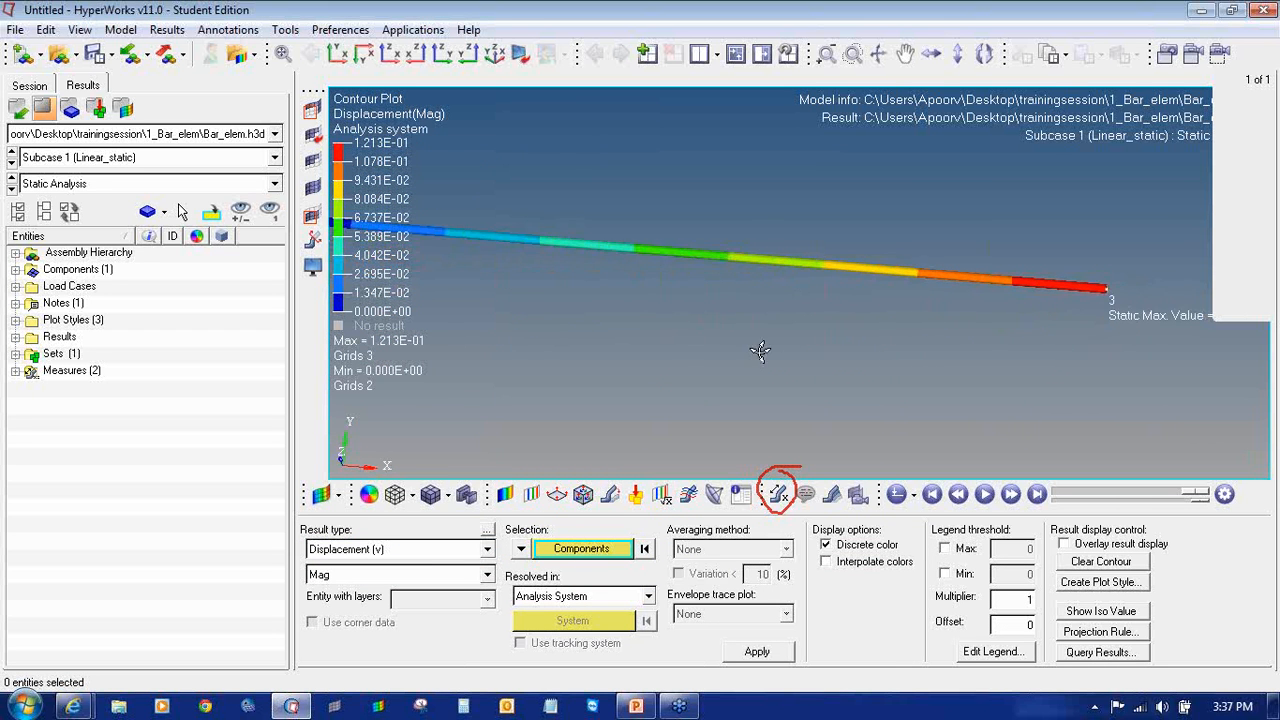
{"action": "left_click_drag", "start_coordinate": [761, 351], "coordinate": [809, 366], "text": "ctrl"}
{"action": "right_click_drag", "start_coordinate": [809, 366], "coordinate": [935, 346], "text": "ctrl"}
{"action": "scroll", "coordinate": [736, 331], "scroll_direction": "down", "scroll_amount": 3, "text": "ctrl"}
{"action": "left_click_drag", "start_coordinate": [736, 346], "coordinate": [897, 301], "text": "ctrl"}
{"action": "scroll", "coordinate": [537, 333], "scroll_direction": "up", "scroll_amount": 3, "text": "ctrl"}
{"action": "scroll", "coordinate": [545, 336], "scroll_direction": "down", "scroll_amount": 3, "text": "ctrl"}
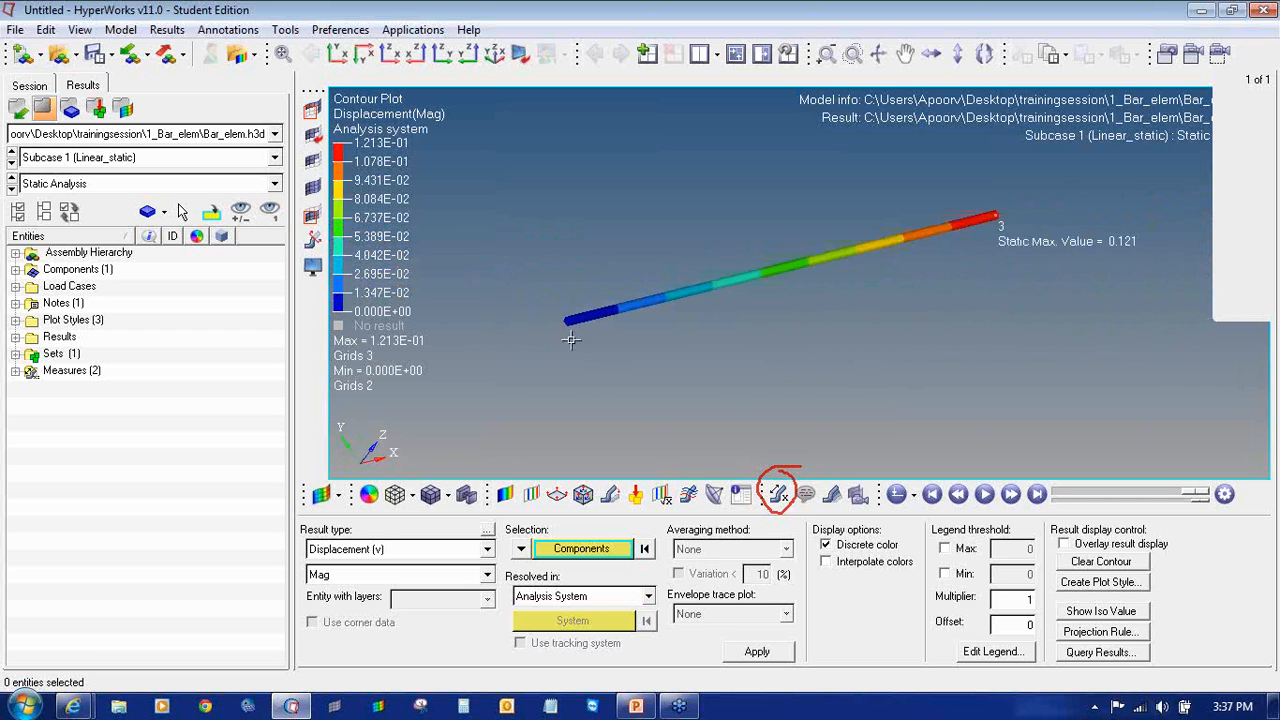
{"action": "mouse_move", "coordinate": [811, 389]}
{"action": "left_mouse_down", "text": "ctrl"}
{"action": "mouse_move", "coordinate": [674, 374]}
{"action": "mouse_move", "coordinate": [963, 223]}
{"action": "mouse_move", "coordinate": [894, 283]}
{"action": "mouse_move", "coordinate": [788, 273]}
{"action": "mouse_move", "coordinate": [691, 286]}
{"action": "left_mouse_up", "text": "ctrl"}
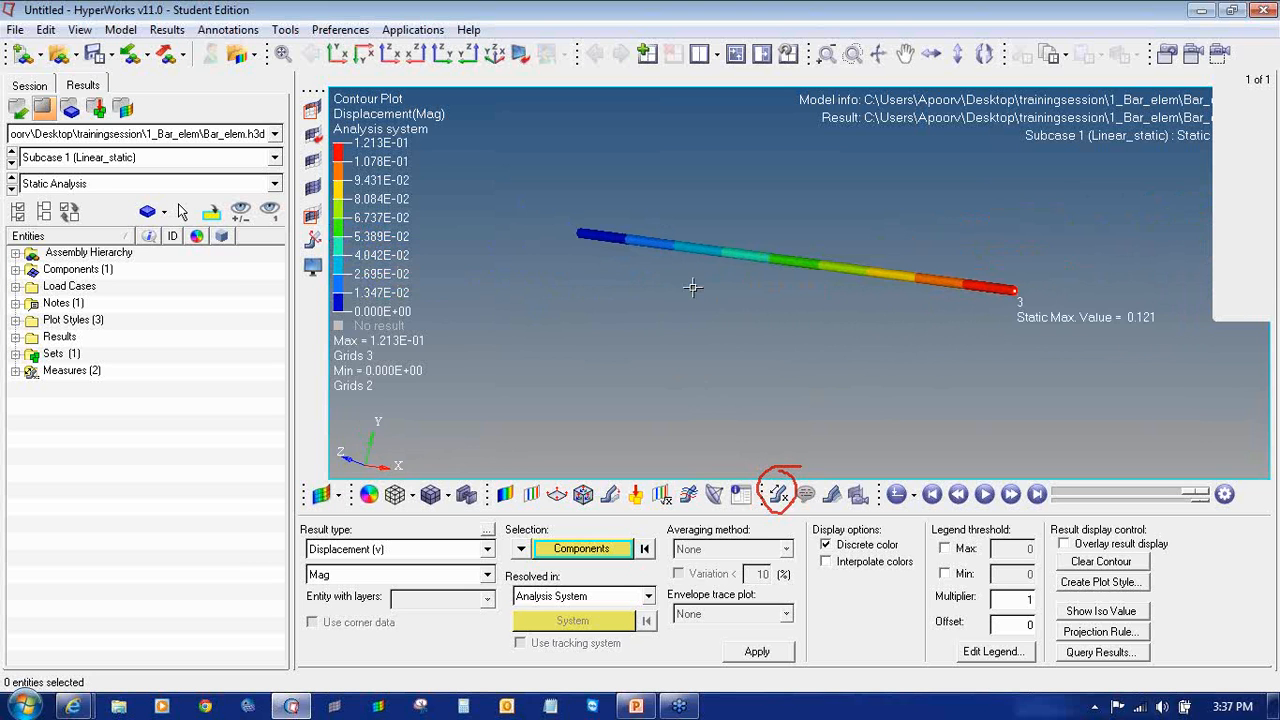
{"action": "left_click_drag", "start_coordinate": [696, 286], "coordinate": [773, 282], "text": "ctrl"}
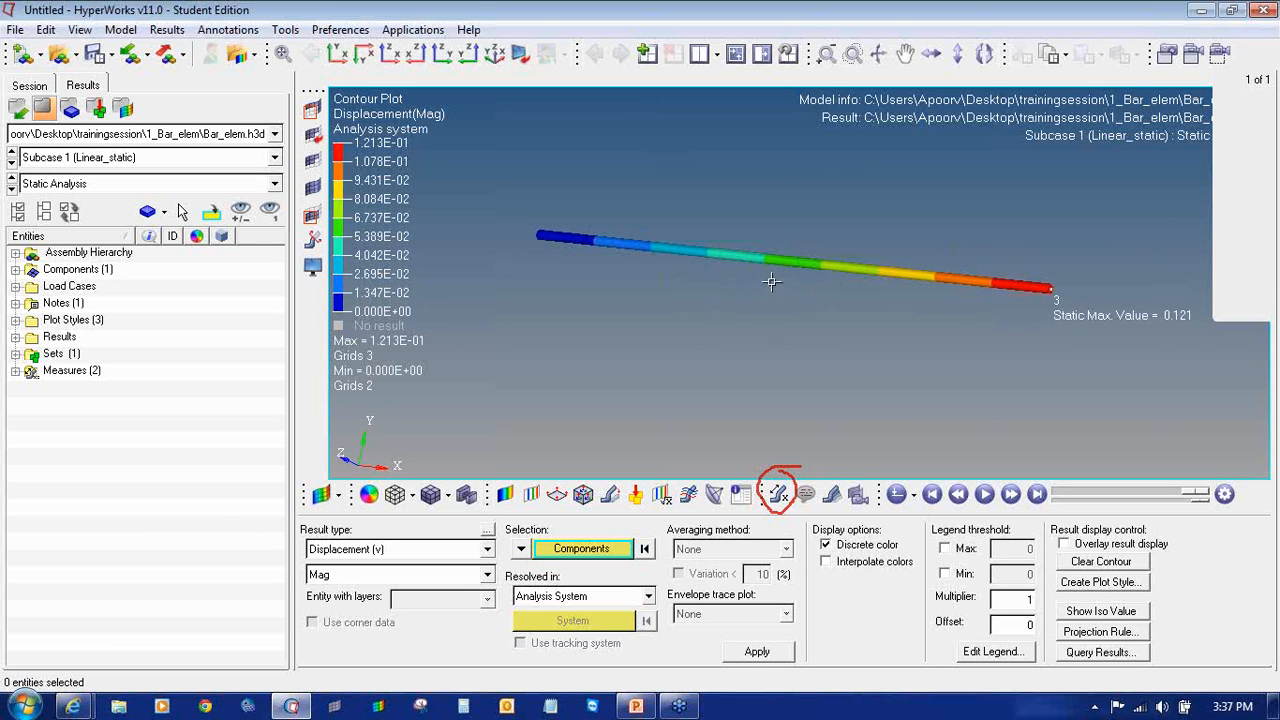
{"action": "left_click", "coordinate": [1255, 242]}
{"action": "left_click", "coordinate": [1179, 355]}
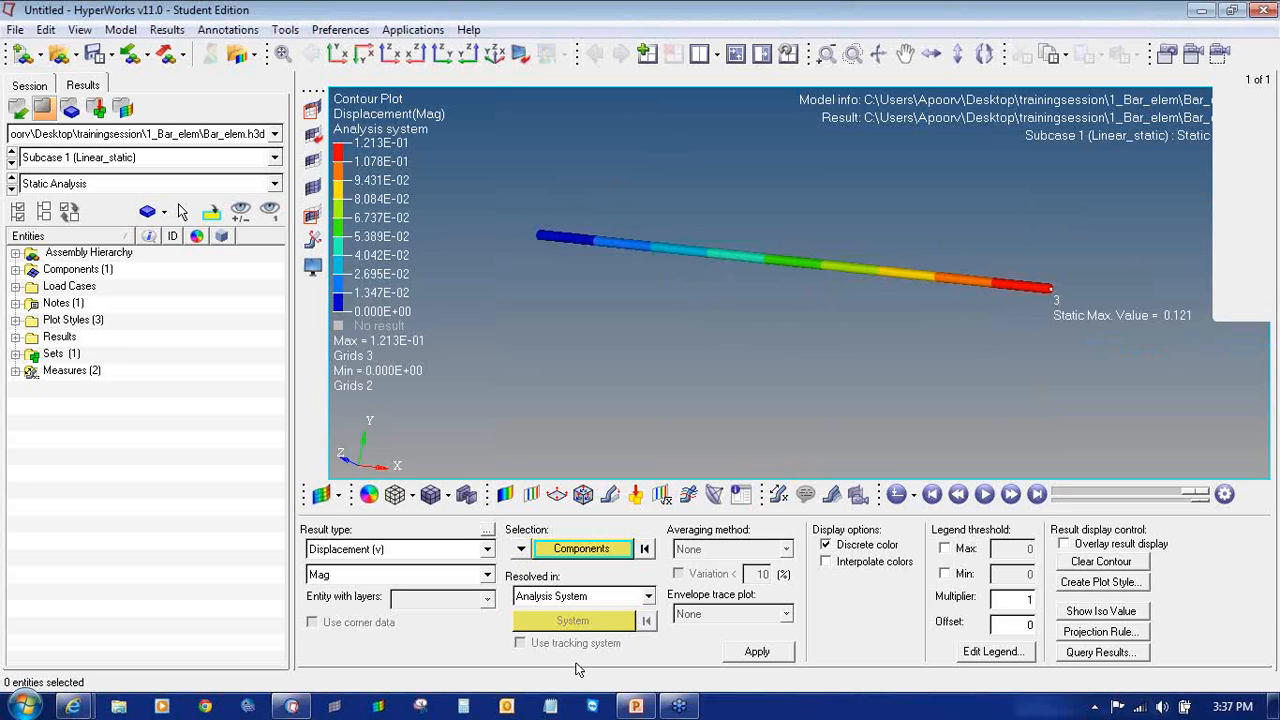
- Switch to PowerPoint and highlight the 10 Rod Elements and 1 single Rod Element lines on the Topics slide
{"action": "left_click", "coordinate": [635, 706]}
{"action": "scroll", "coordinate": [108, 330], "scroll_direction": "up", "scroll_amount": 5}
{"action": "left_click", "coordinate": [100, 470]}
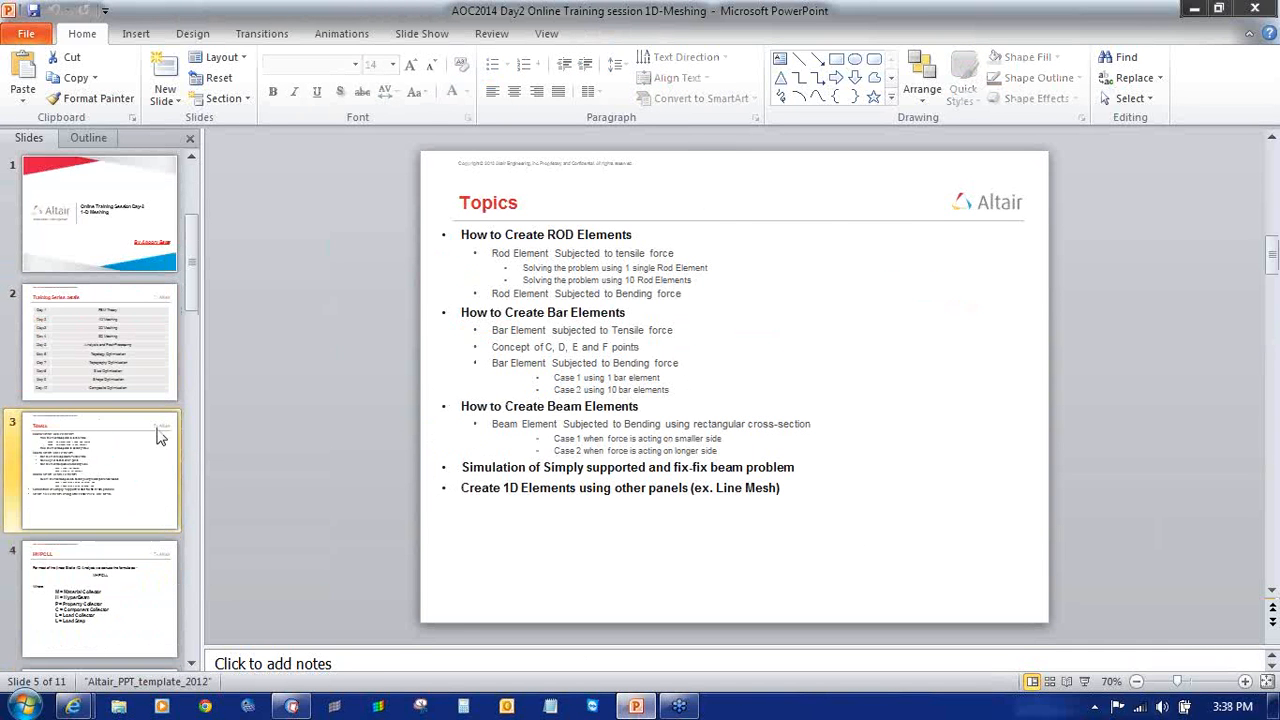
{"action": "left_click_drag", "start_coordinate": [529, 280], "coordinate": [695, 281]}
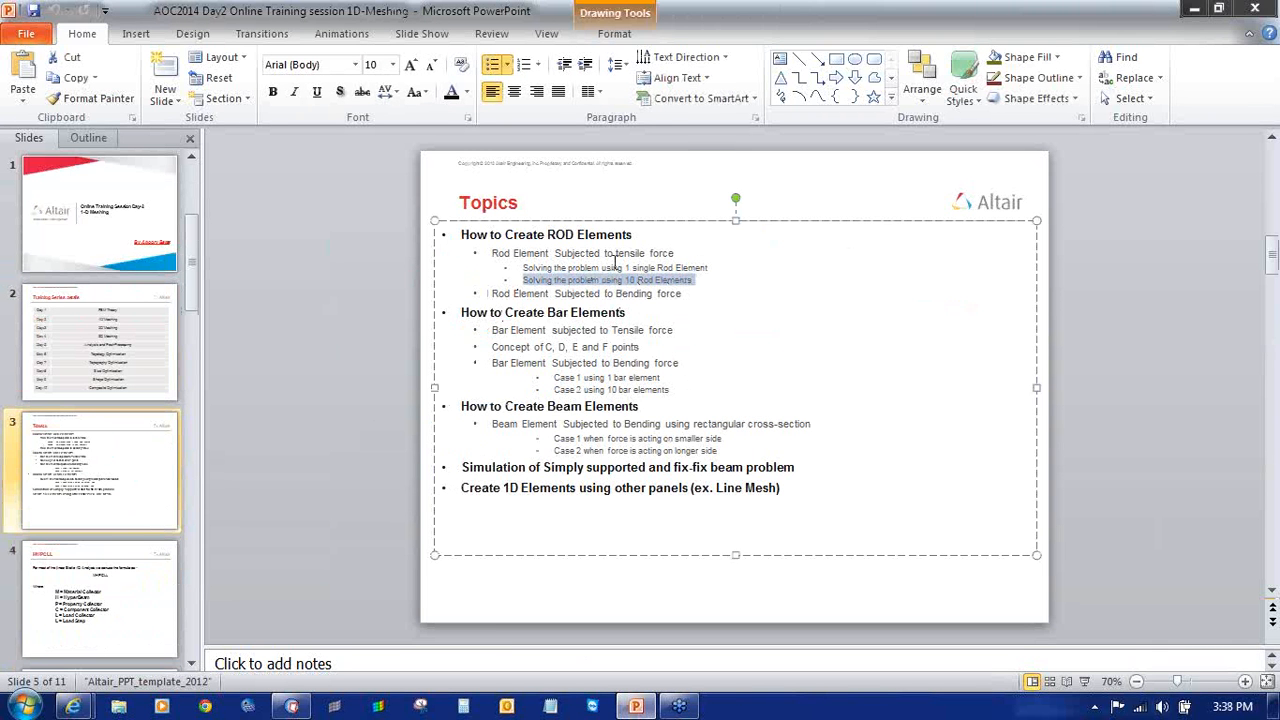
{"action": "left_click_drag", "start_coordinate": [602, 268], "coordinate": [678, 266]}
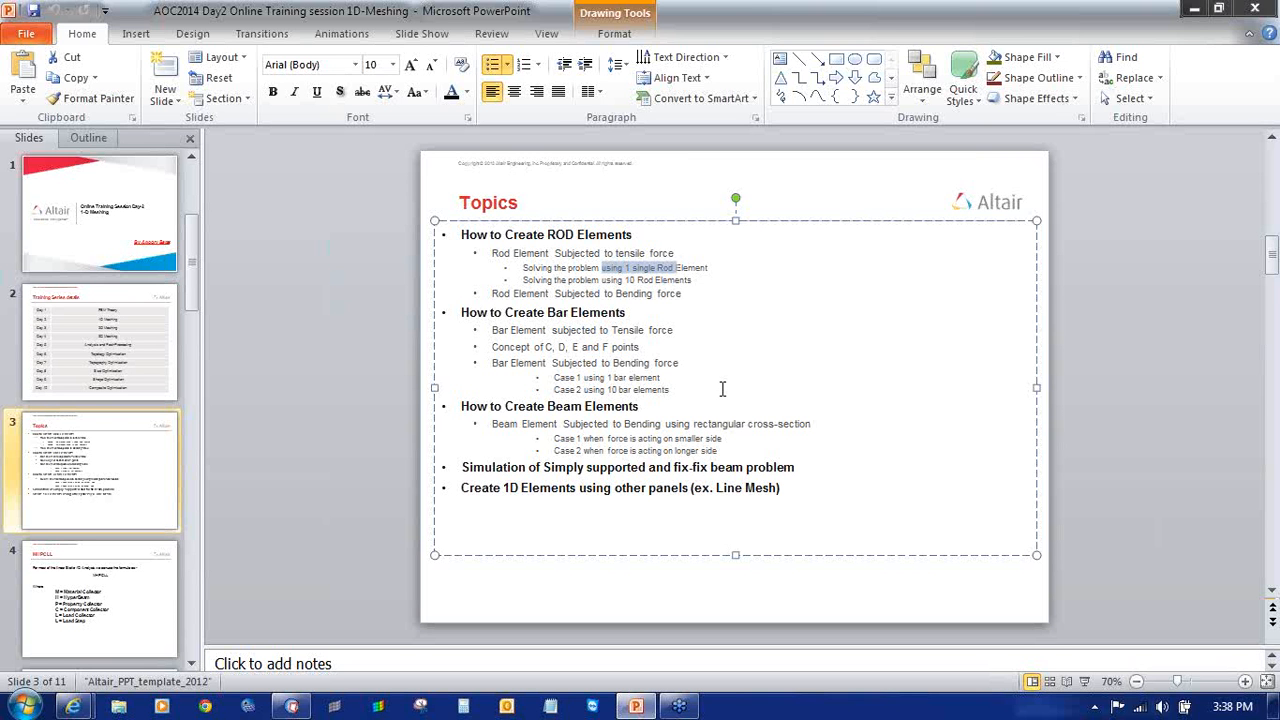
- Switch back to HyperWorks, activate the window with the rod's finite element model and expand it to fill the graphics area
{"action": "left_click", "coordinate": [291, 706]}
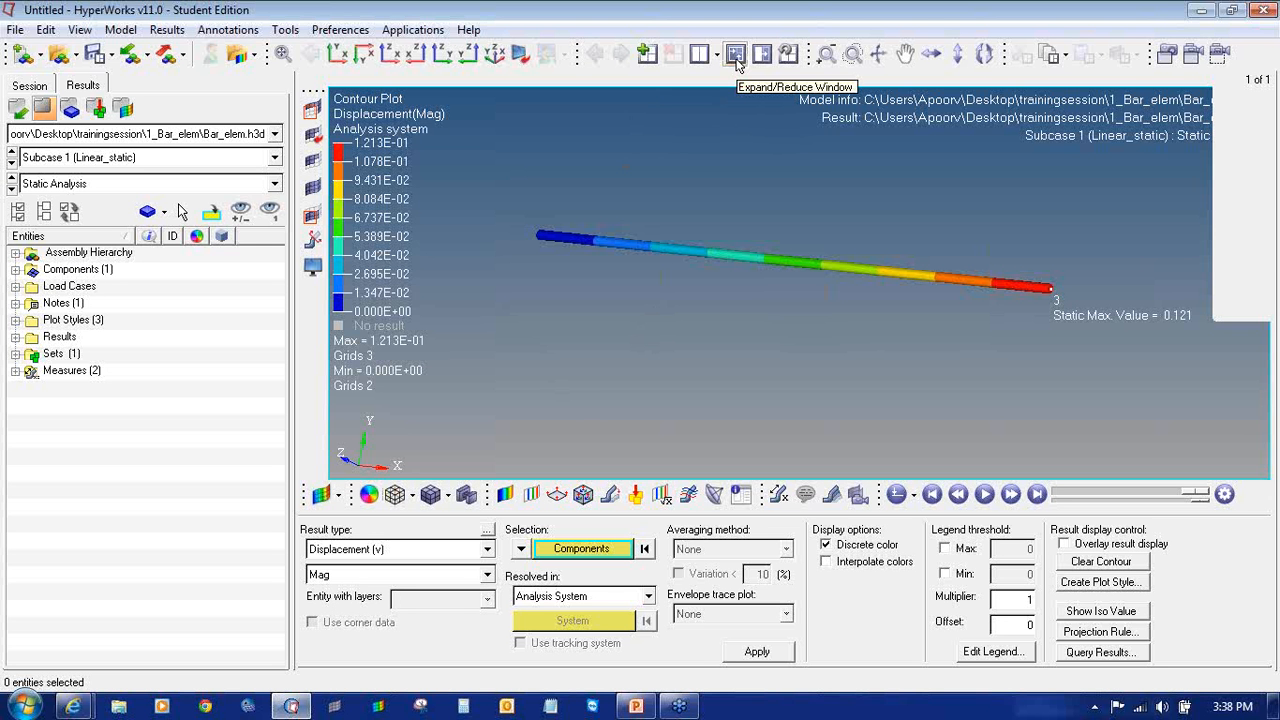
{"action": "left_click", "coordinate": [737, 58]}
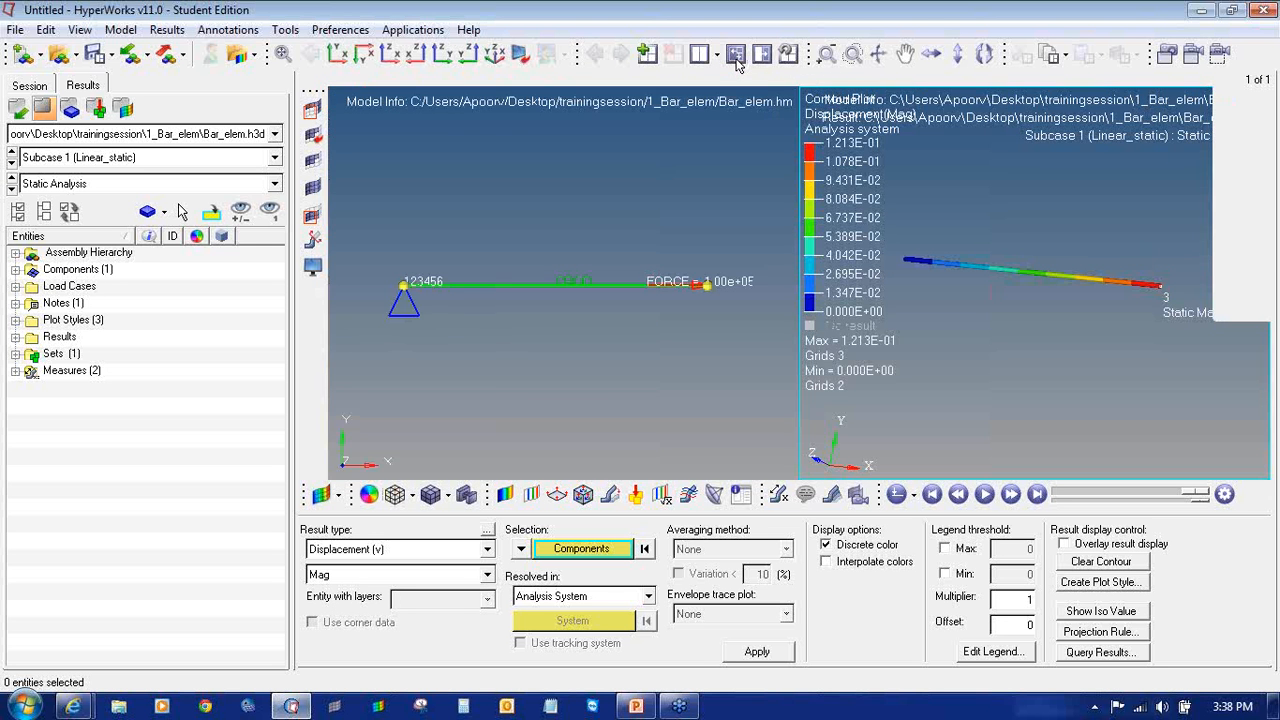
{"action": "left_click", "coordinate": [597, 344]}
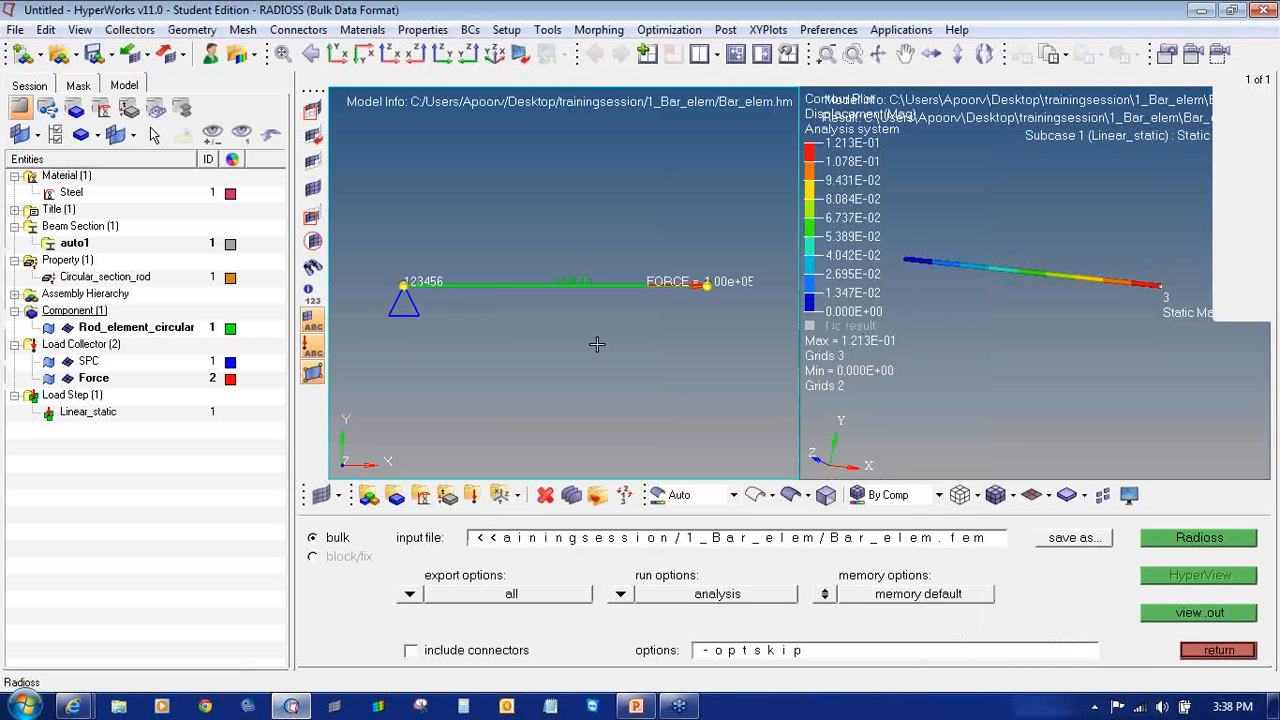
{"action": "left_click", "coordinate": [738, 56]}
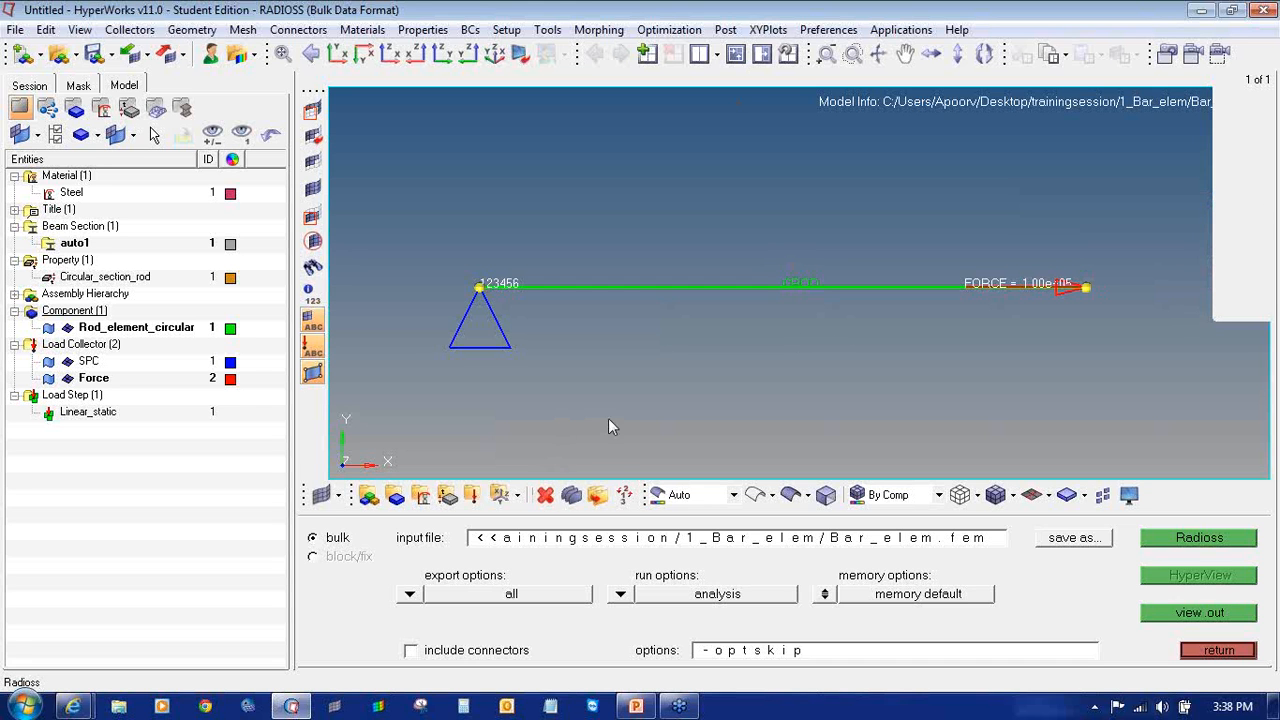
- Delete the single CROD element between the two end nodes
{"action": "left_click", "coordinate": [545, 495]}
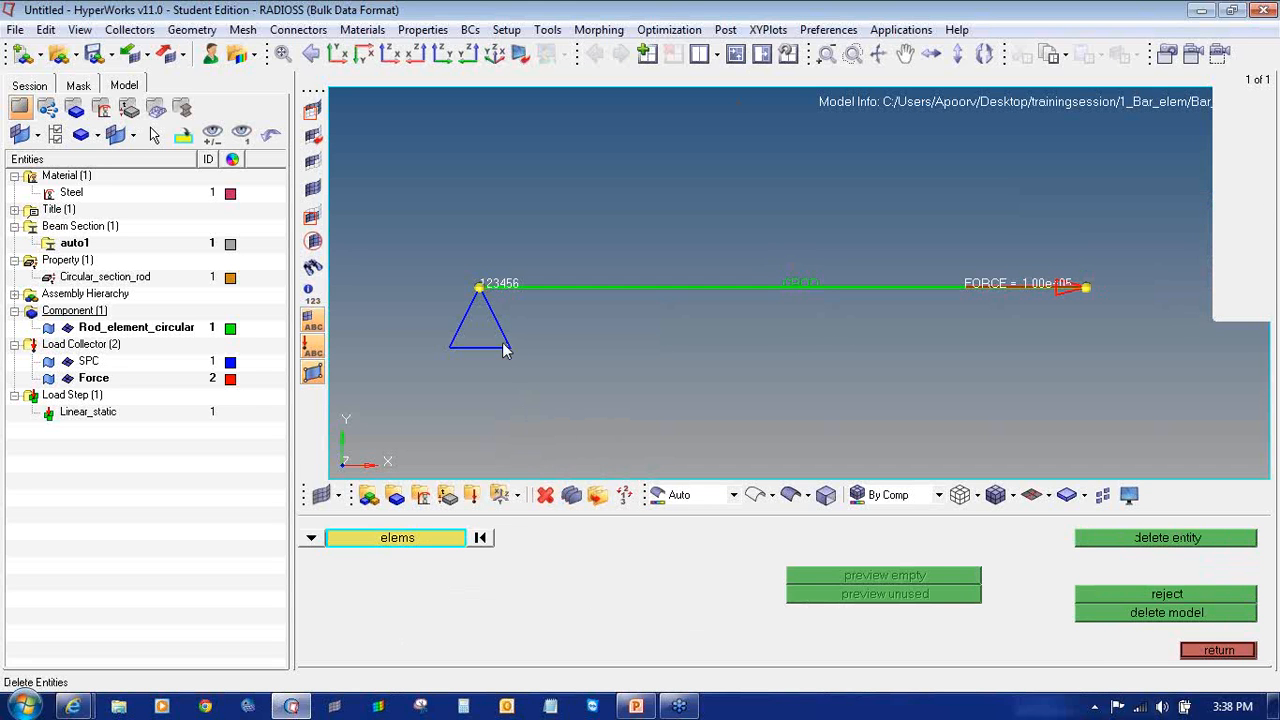
{"action": "left_click", "coordinate": [526, 290]}
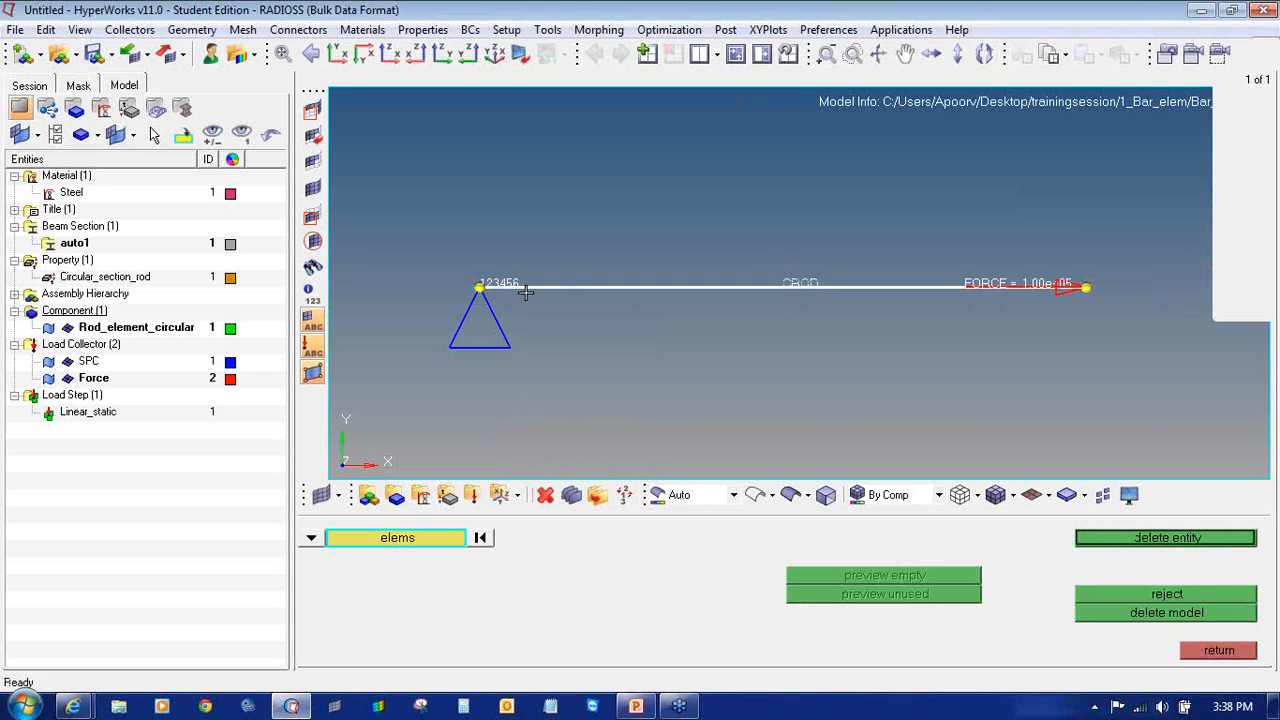
{"action": "middle_click", "coordinate": [526, 290]}
- Delete the constraint at the fixed end and the force at the loaded end of the rod
{"action": "left_click", "coordinate": [313, 539]}
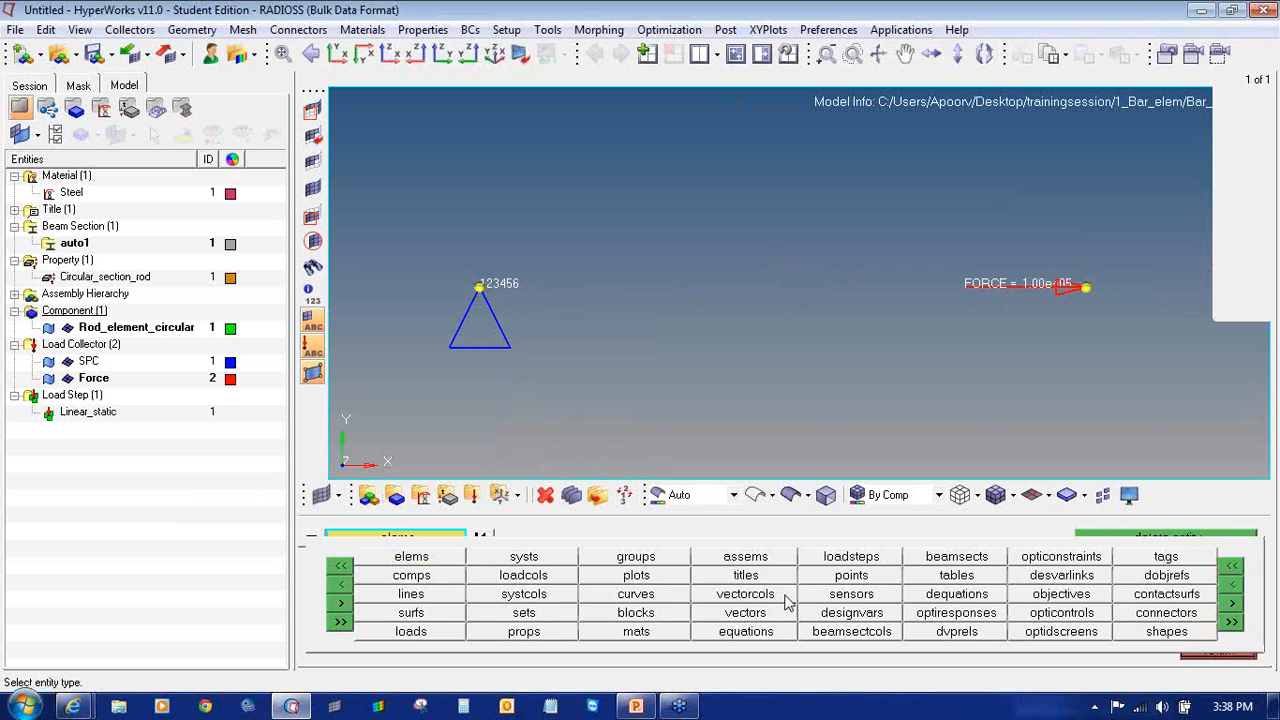
{"action": "left_click", "coordinate": [428, 632]}
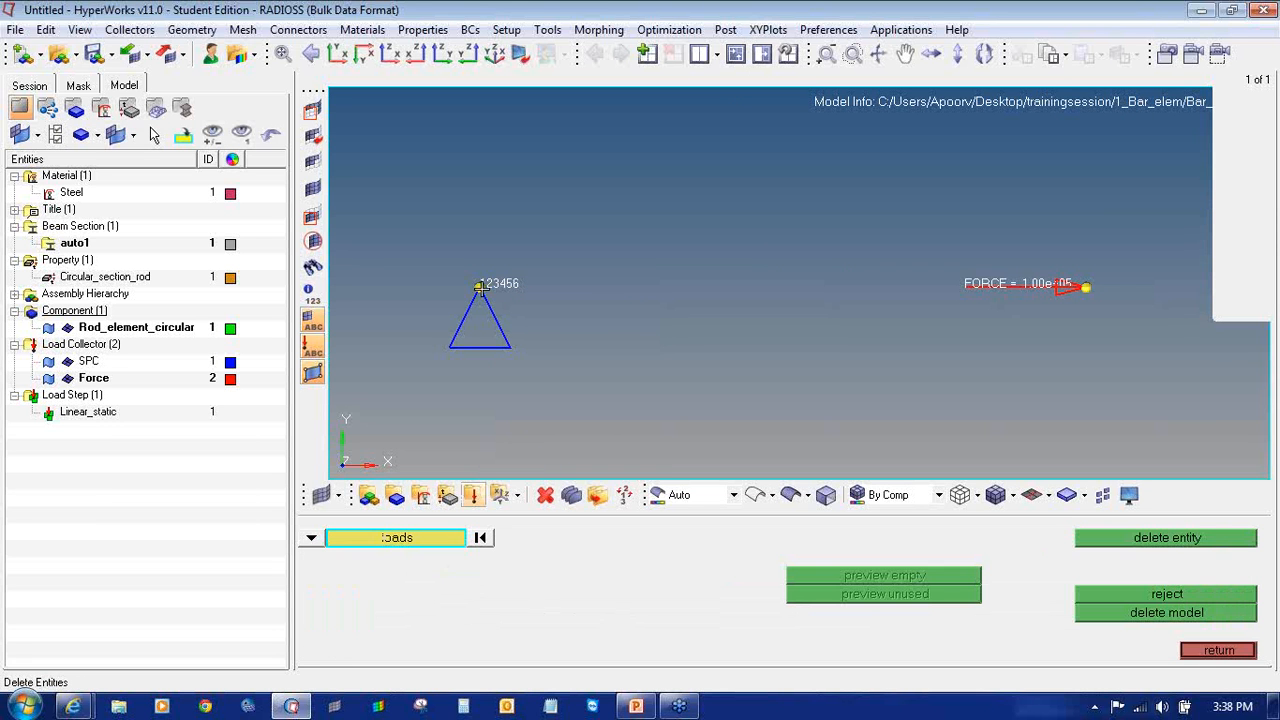
{"action": "left_click", "coordinate": [497, 349]}
{"action": "left_click", "coordinate": [1058, 289]}
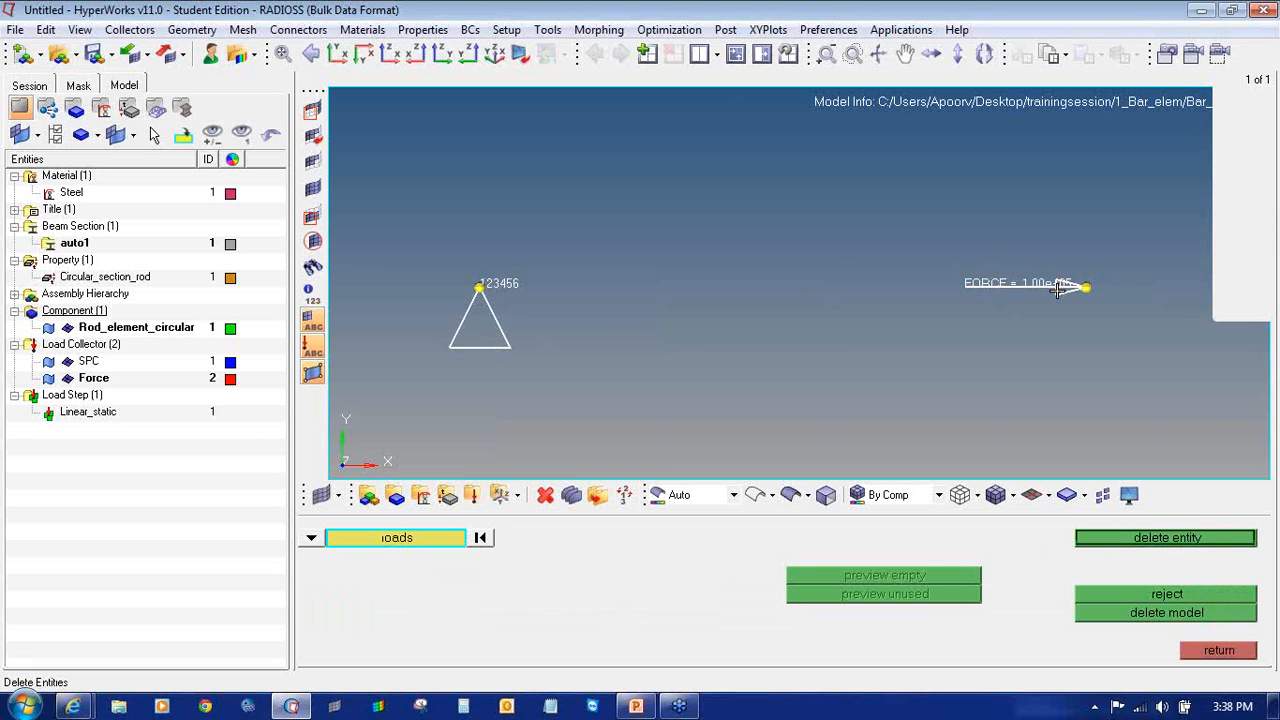
{"action": "left_click", "coordinate": [1137, 541]}
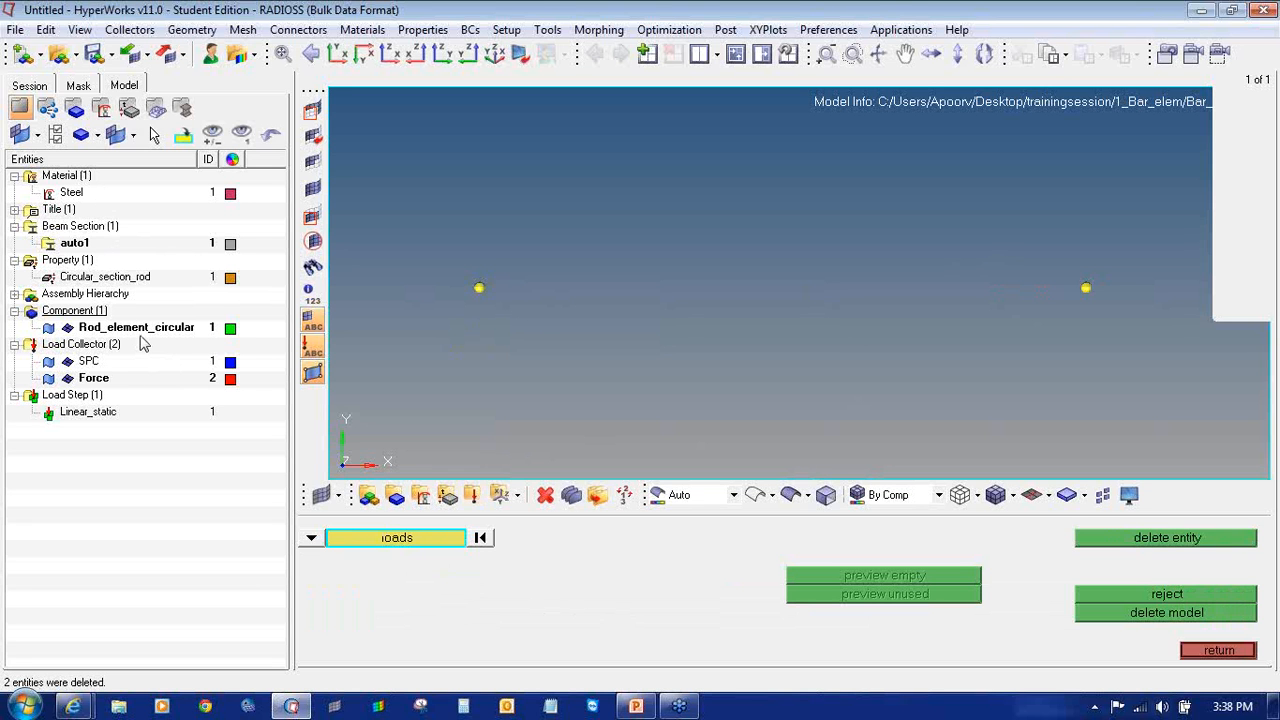
- Delete the SPC and Force load collectors and the Linear_static load step from the model
{"action": "right_click", "coordinate": [108, 344]}
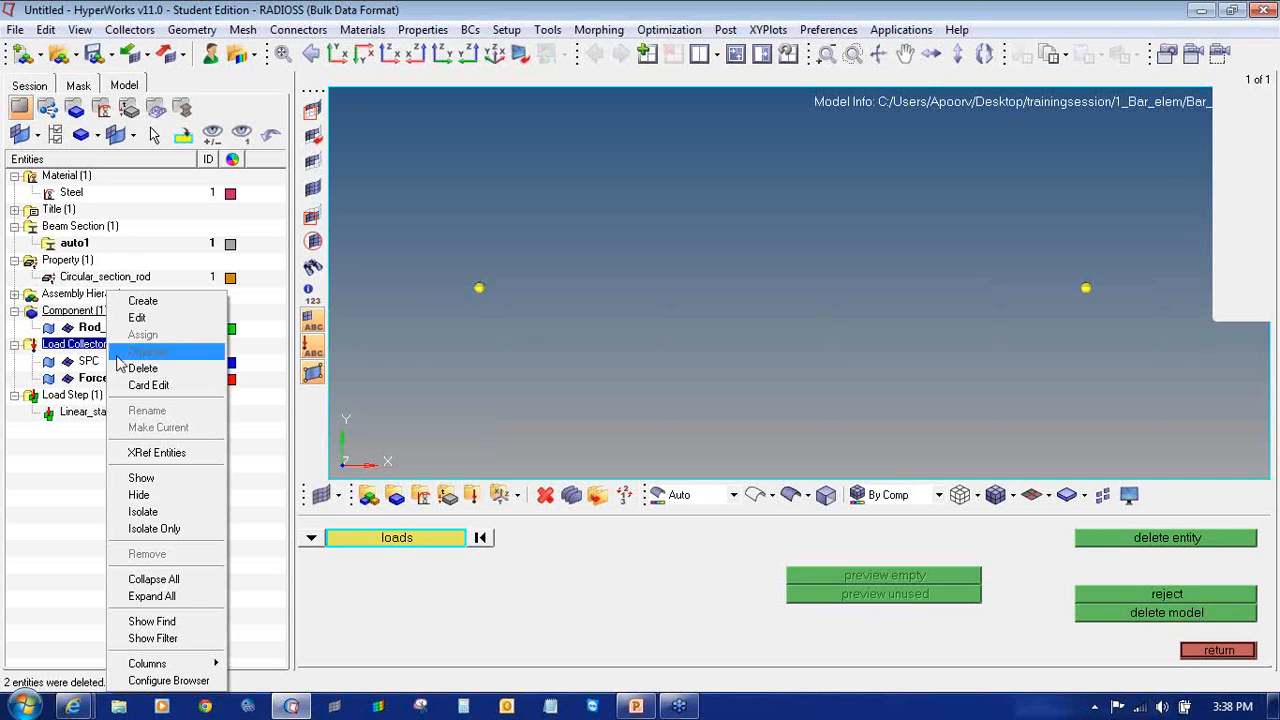
{"action": "left_click", "coordinate": [138, 369]}
{"action": "left_click", "coordinate": [251, 463]}
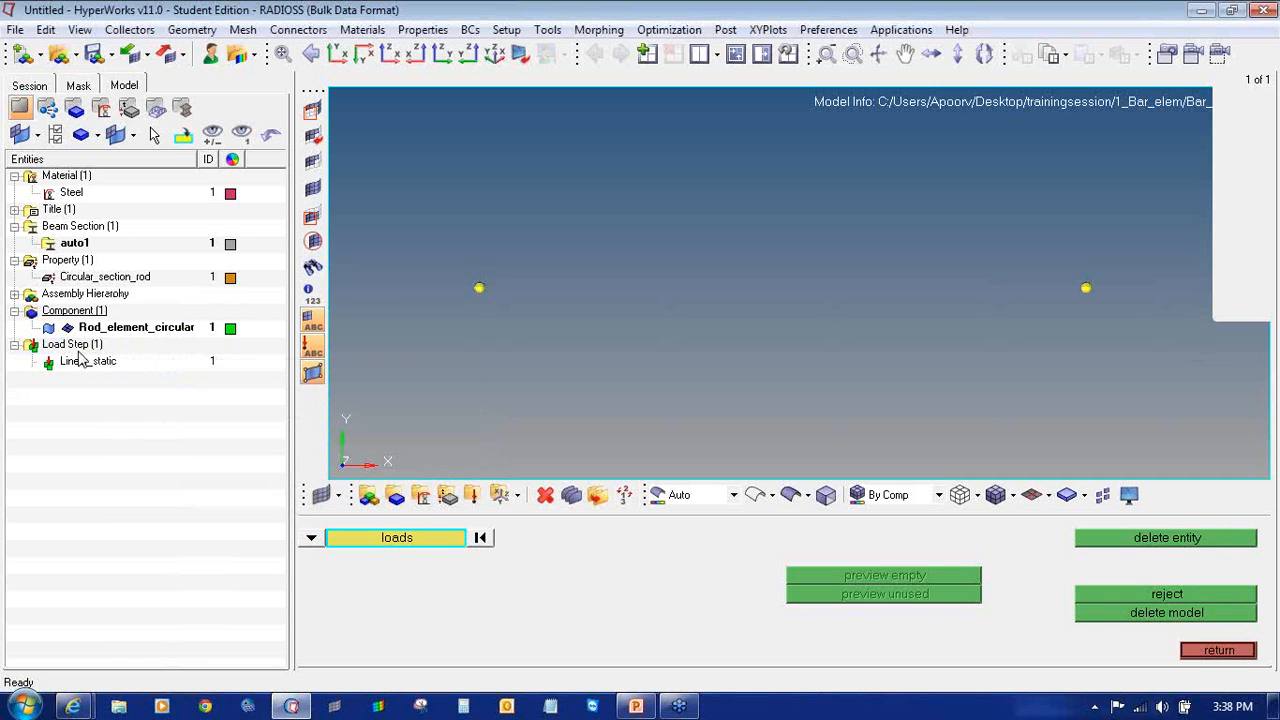
{"action": "right_click", "coordinate": [78, 347]}
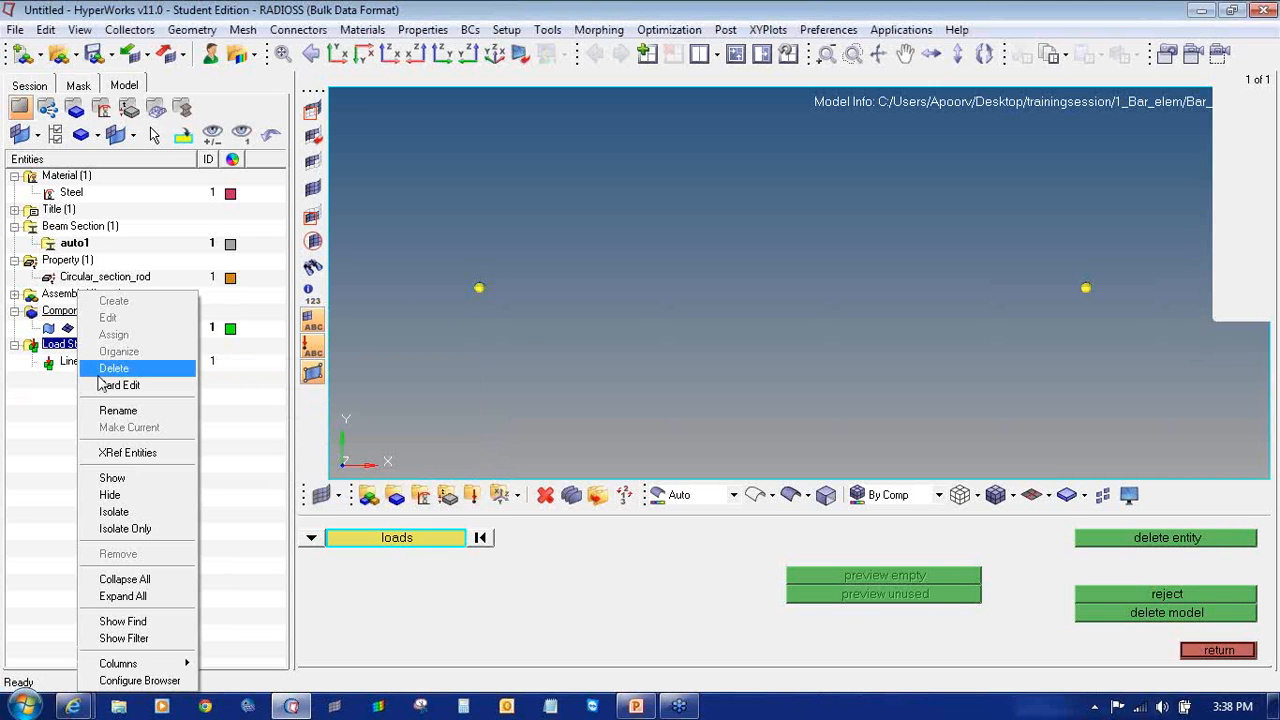
{"action": "left_click", "coordinate": [108, 369]}
{"action": "left_click", "coordinate": [214, 472]}
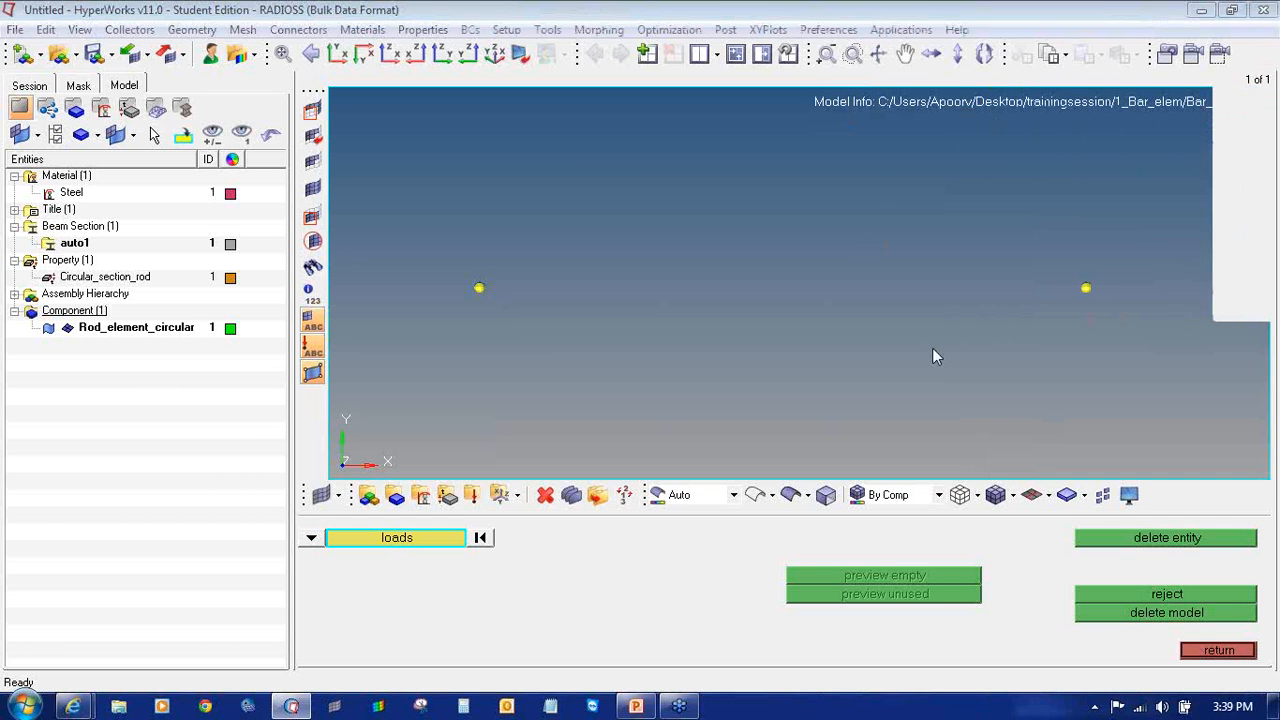
- Interpolate 10 nodes with linear bias between the two end nodes
{"action": "left_click", "coordinate": [1205, 651]}
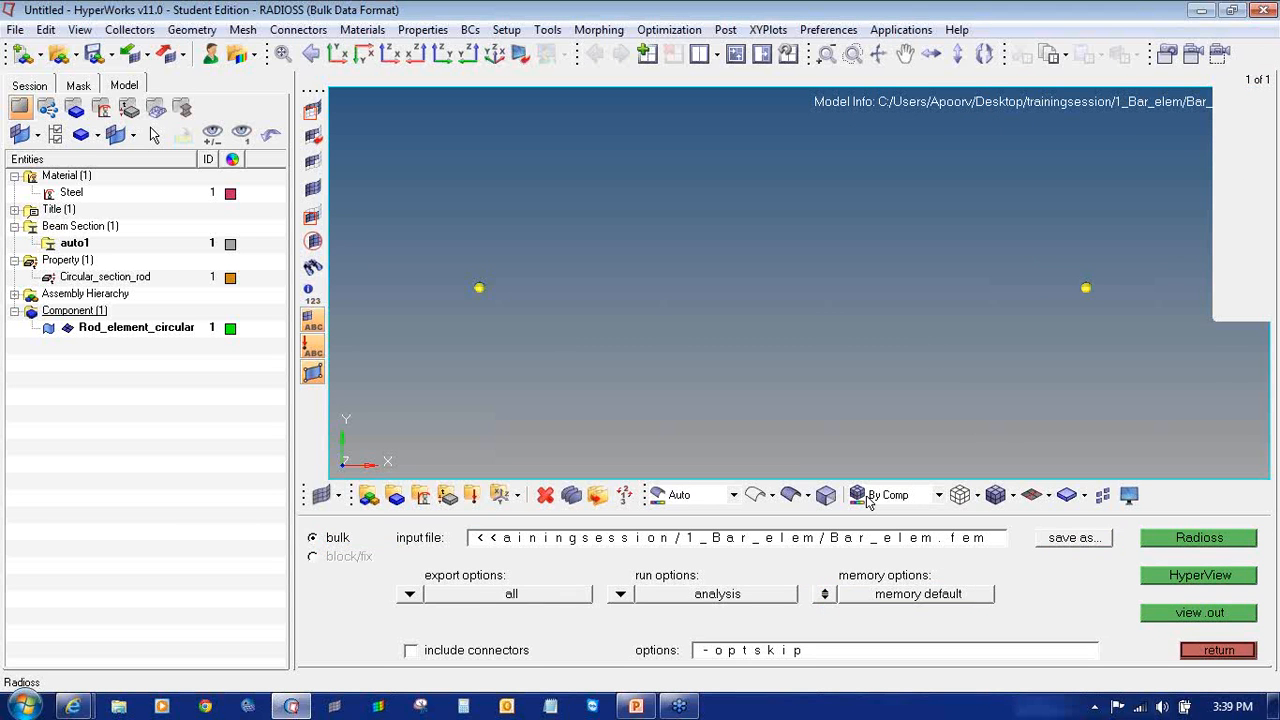
{"action": "left_click", "coordinate": [1212, 651]}
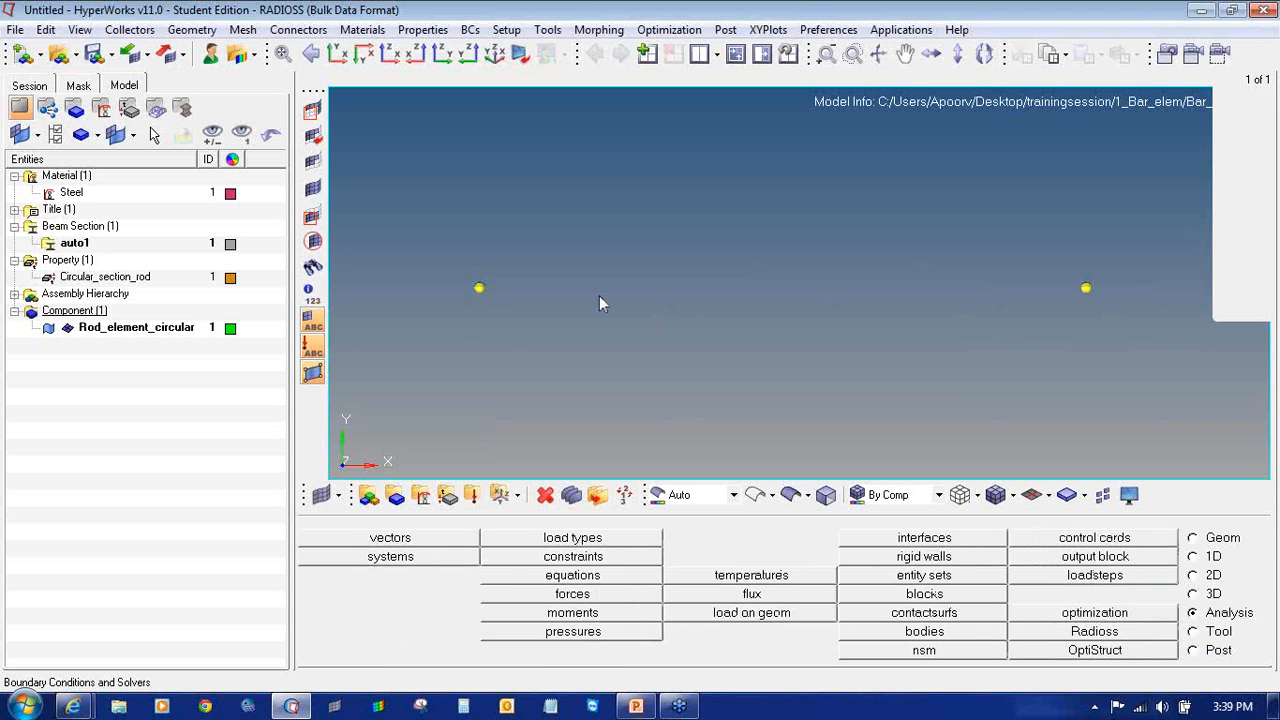
{"action": "left_click", "coordinate": [1213, 541]}
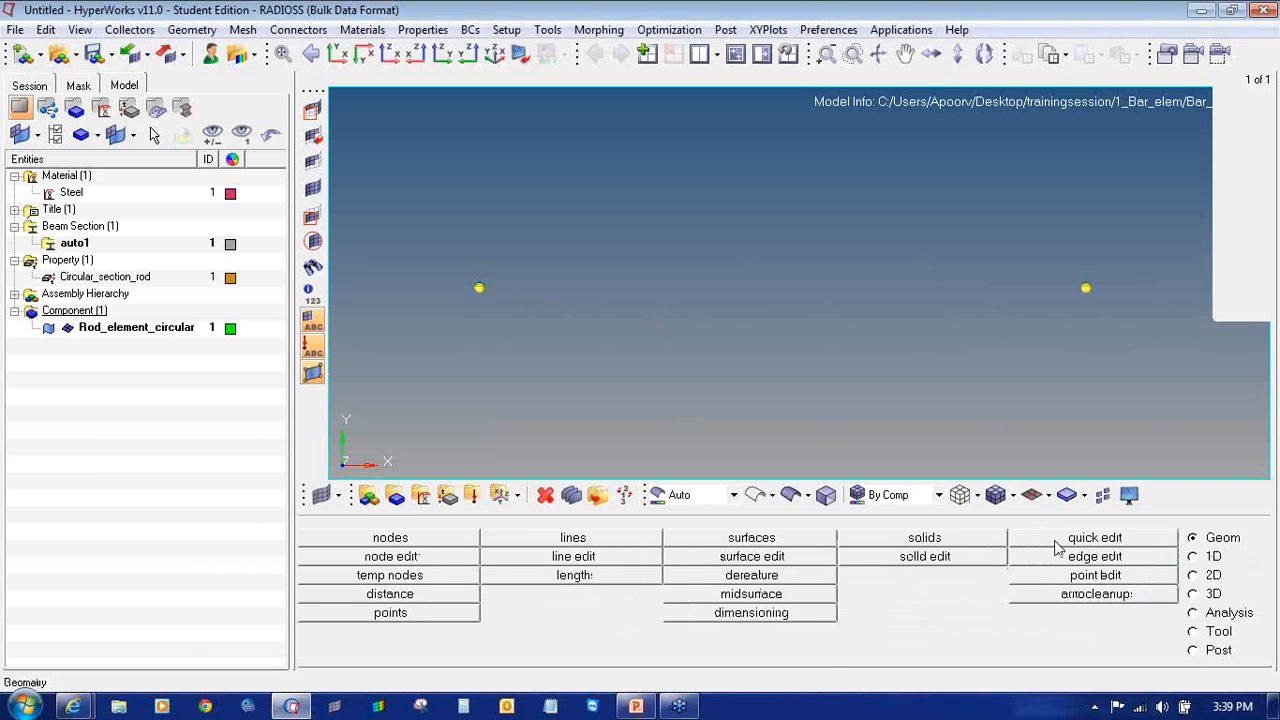
{"action": "left_click", "coordinate": [344, 537]}
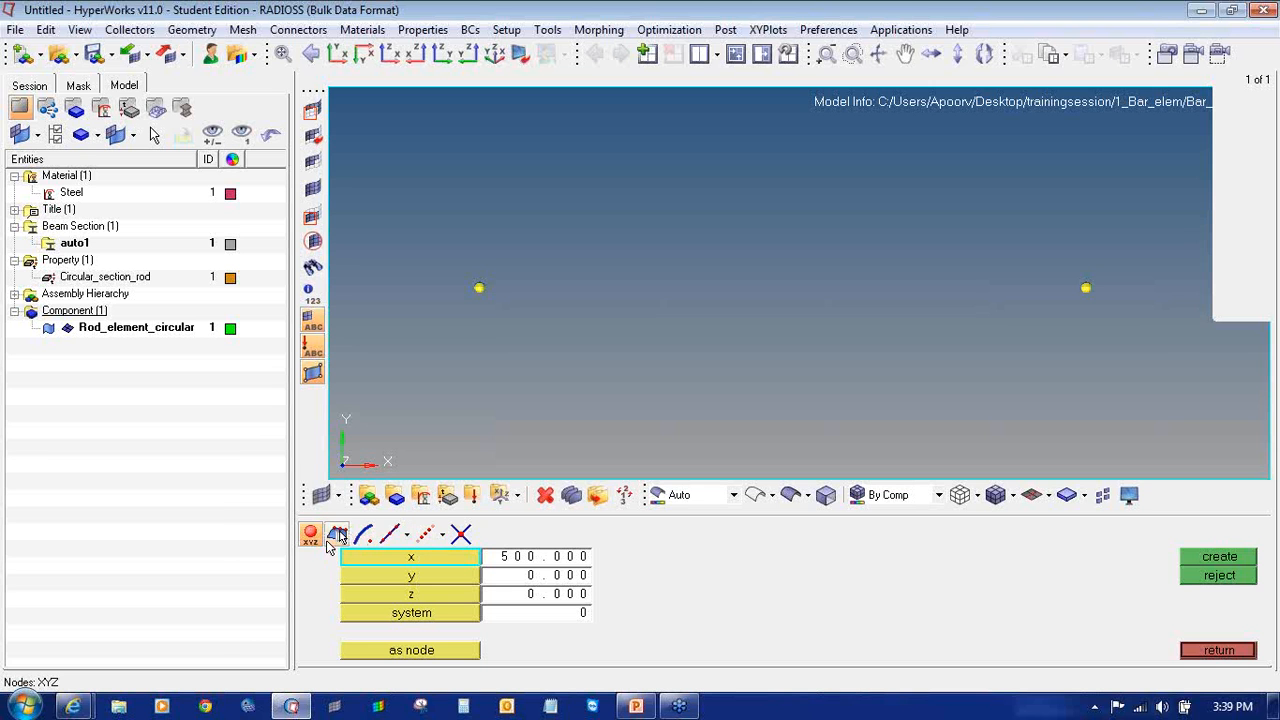
{"action": "left_click", "coordinate": [428, 535]}
{"action": "left_click", "coordinate": [480, 288]}
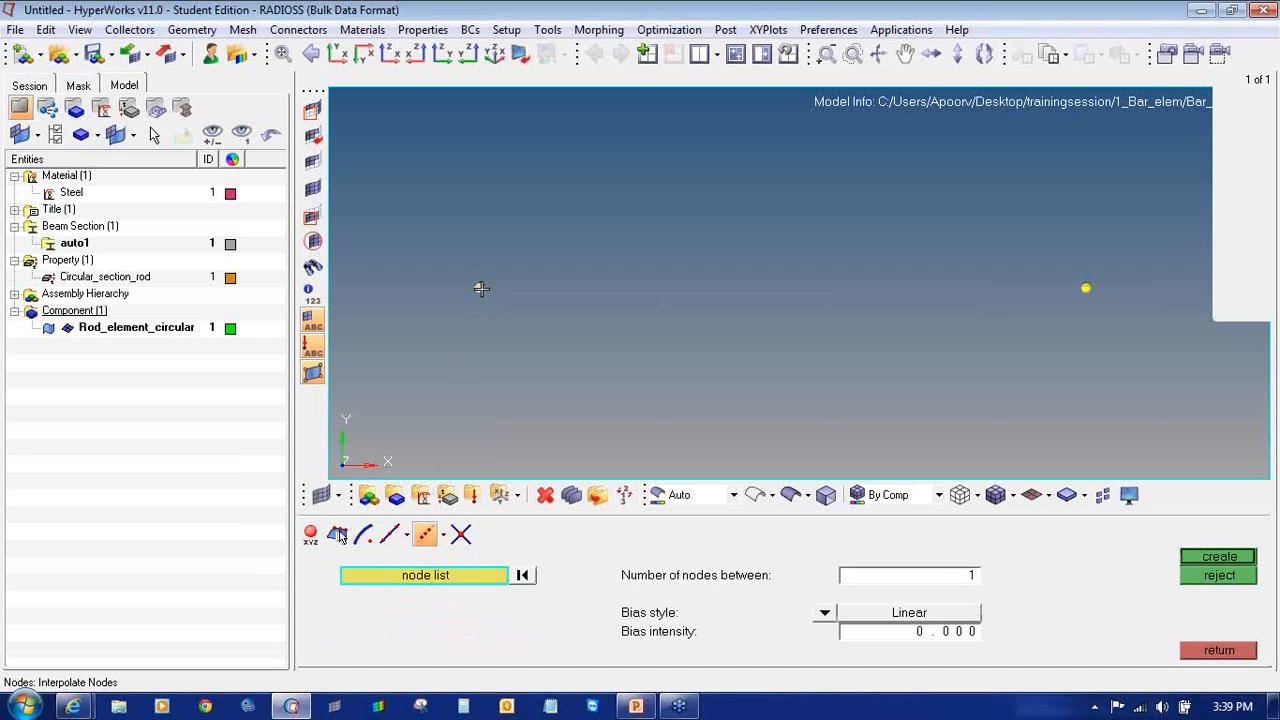
{"action": "left_click", "coordinate": [1086, 288]}
{"action": "left_click", "coordinate": [928, 579]}
{"action": "type", "text": "10"}
{"action": "left_click", "coordinate": [1205, 565]}
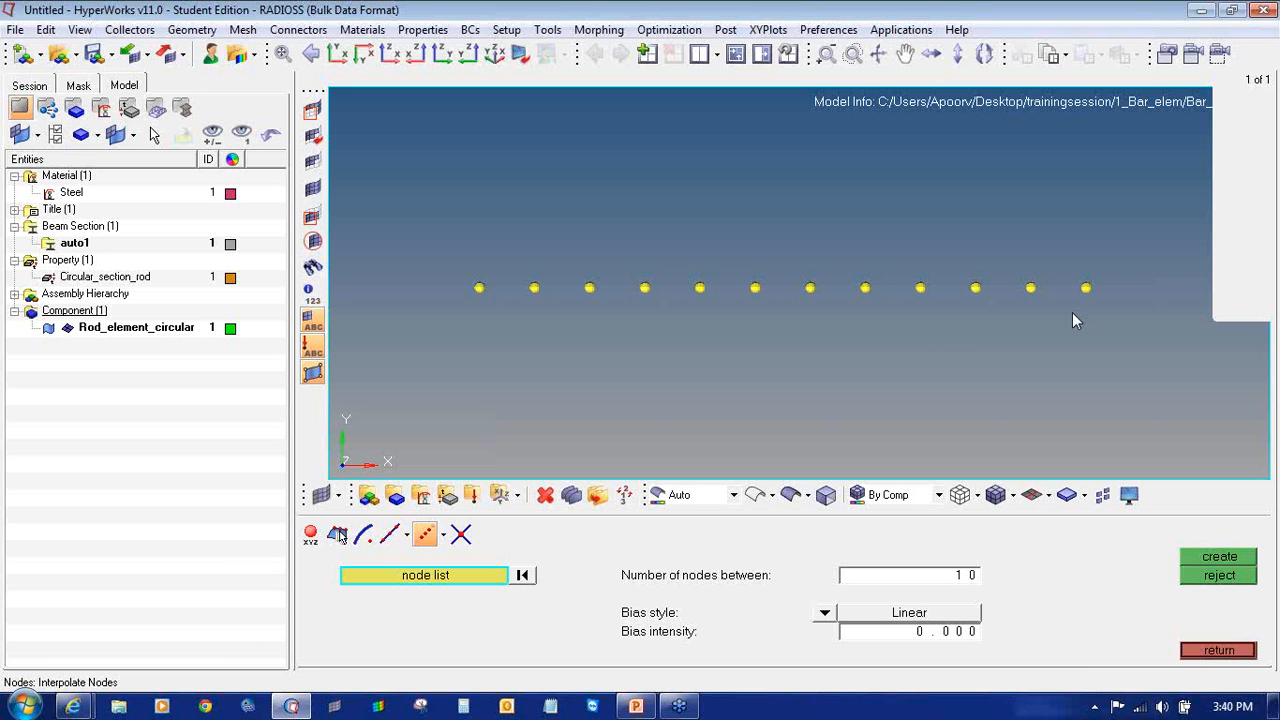
{"action": "left_click", "coordinate": [1218, 650]}
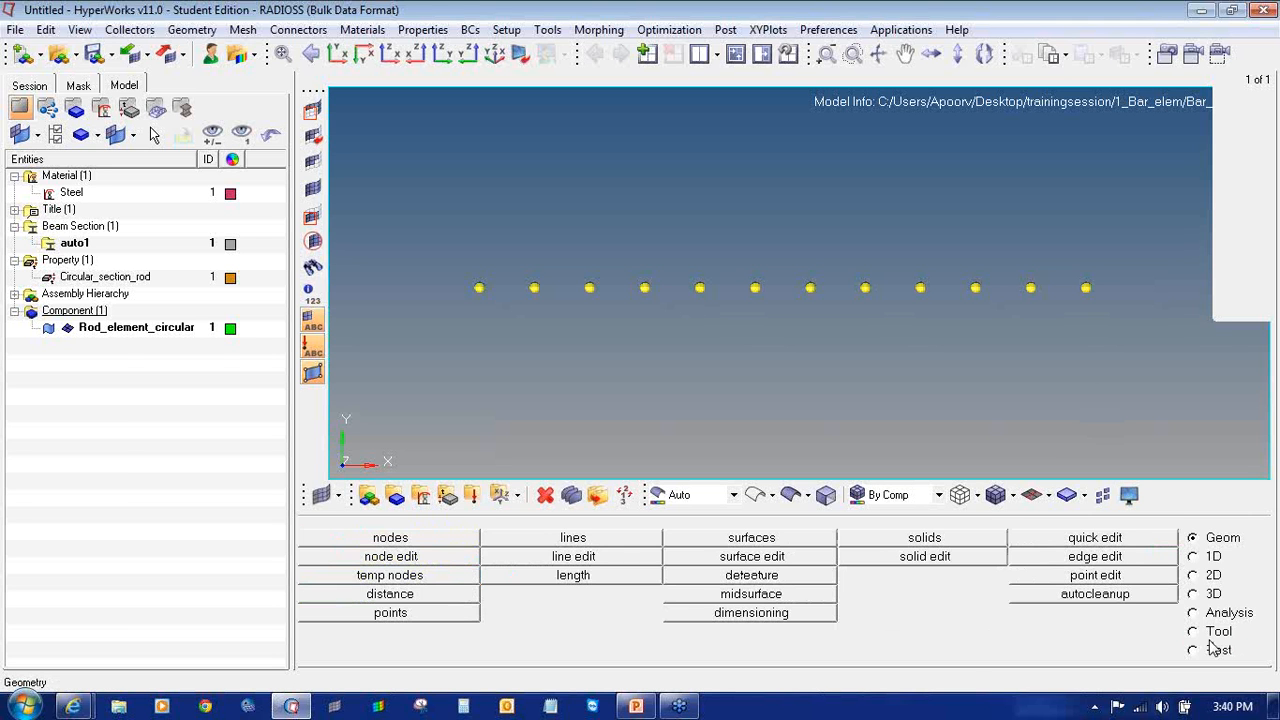
- Create 11 CROD rod elements with the Circular_section_rod property, connecting each consecutive pair of the 12 nodes
{"action": "left_click", "coordinate": [1206, 558]}
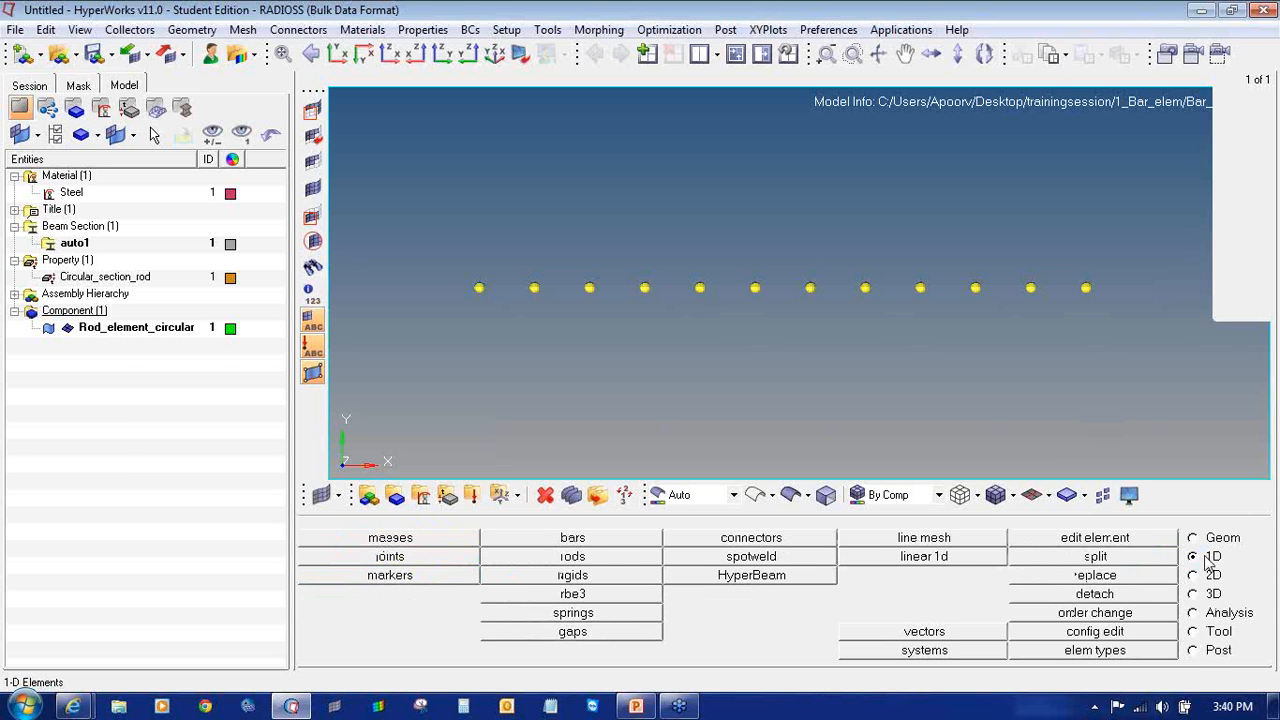
{"action": "left_click", "coordinate": [608, 545]}
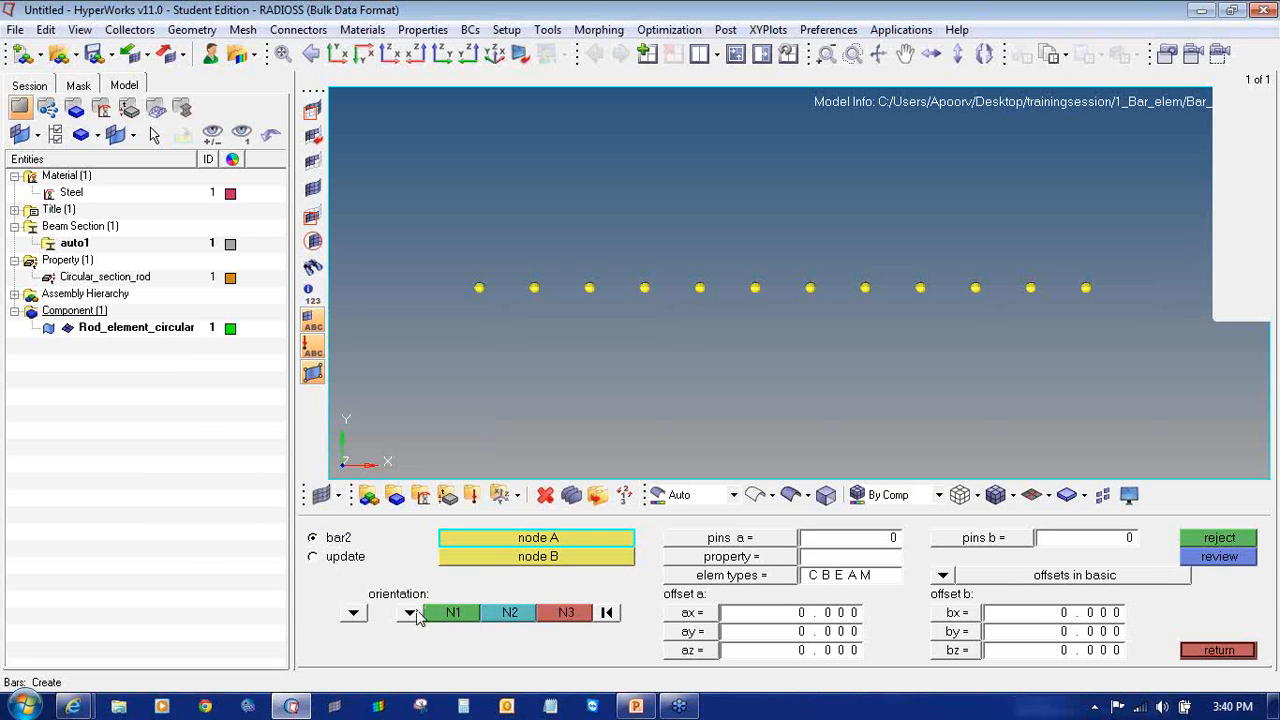
{"action": "left_click", "coordinate": [1198, 652]}
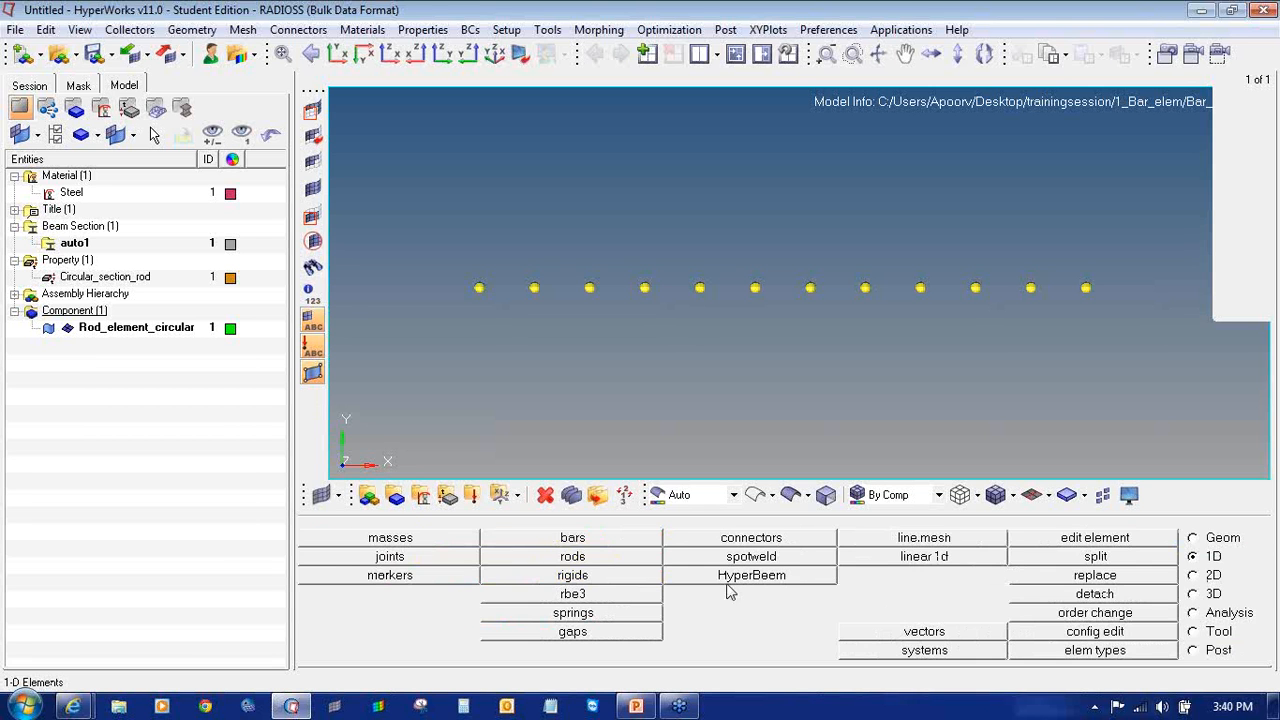
{"action": "left_click", "coordinate": [593, 560]}
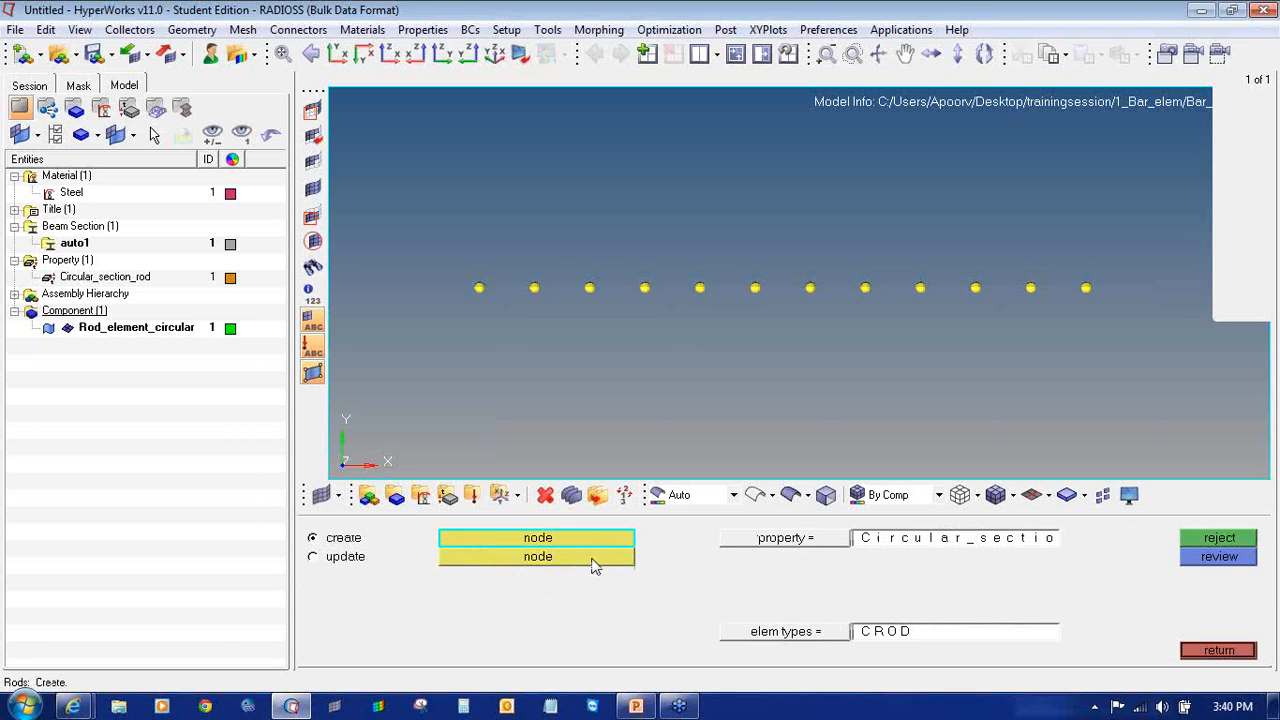
{"action": "left_click", "coordinate": [793, 543]}
{"action": "left_click", "coordinate": [519, 540]}
{"action": "left_click", "coordinate": [770, 632]}
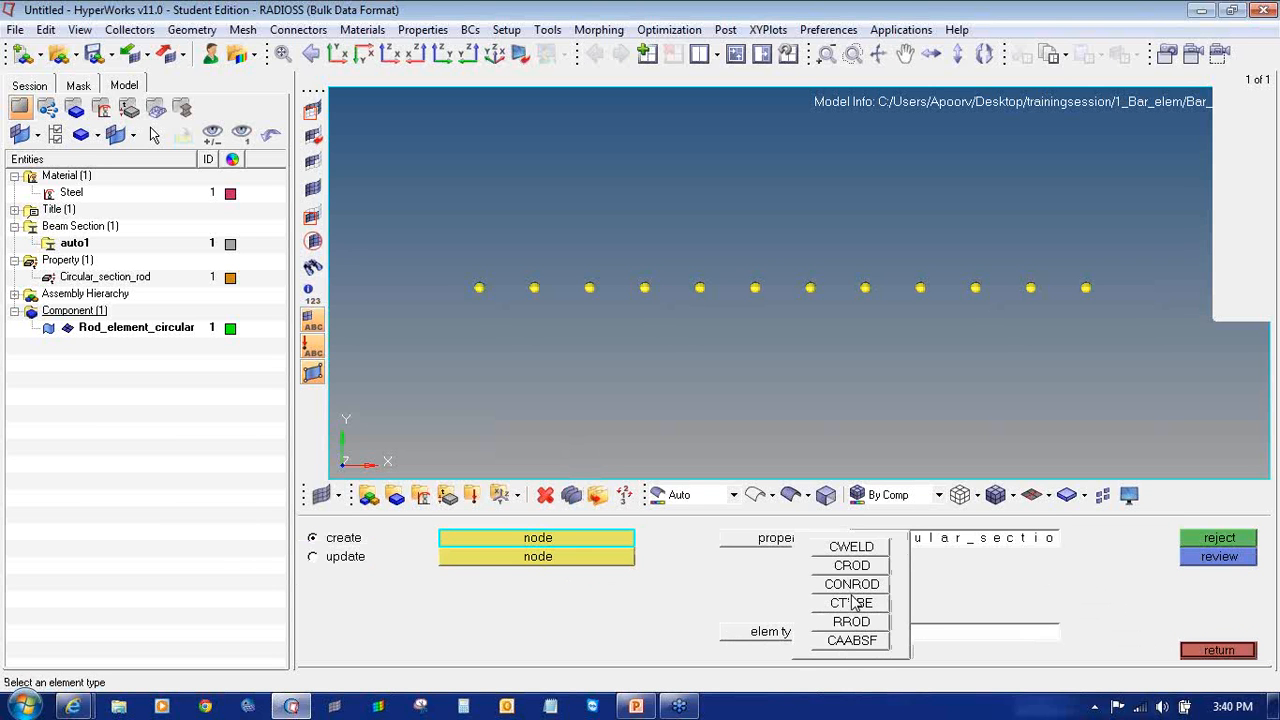
{"action": "left_click", "coordinate": [851, 565]}
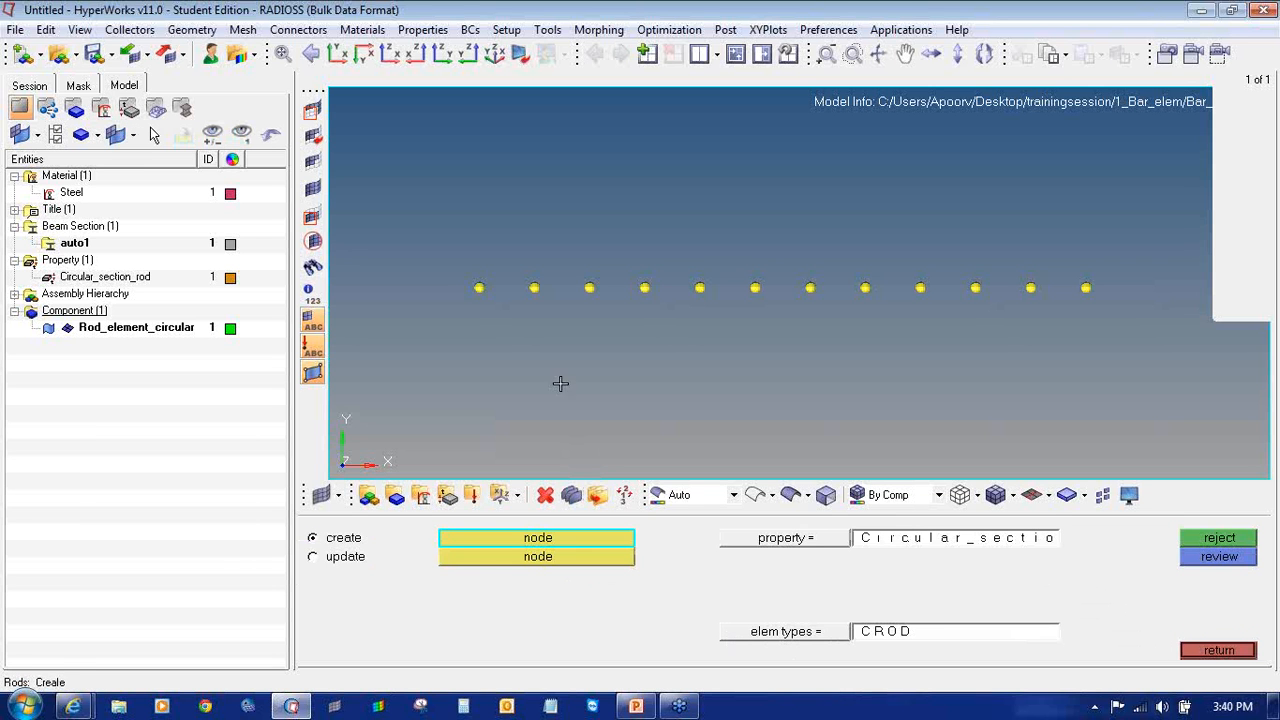
{"action": "left_click", "coordinate": [480, 289]}
{"action": "left_click", "coordinate": [535, 288]}
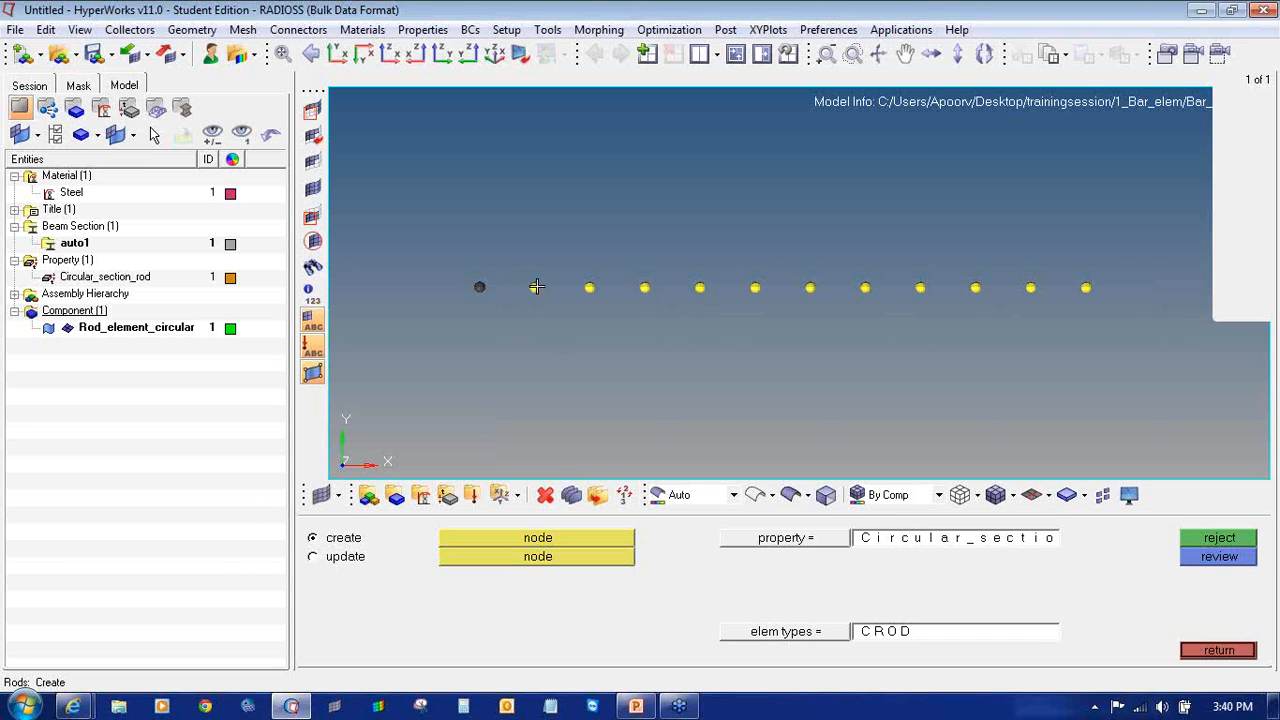
{"action": "left_click", "coordinate": [591, 289]}
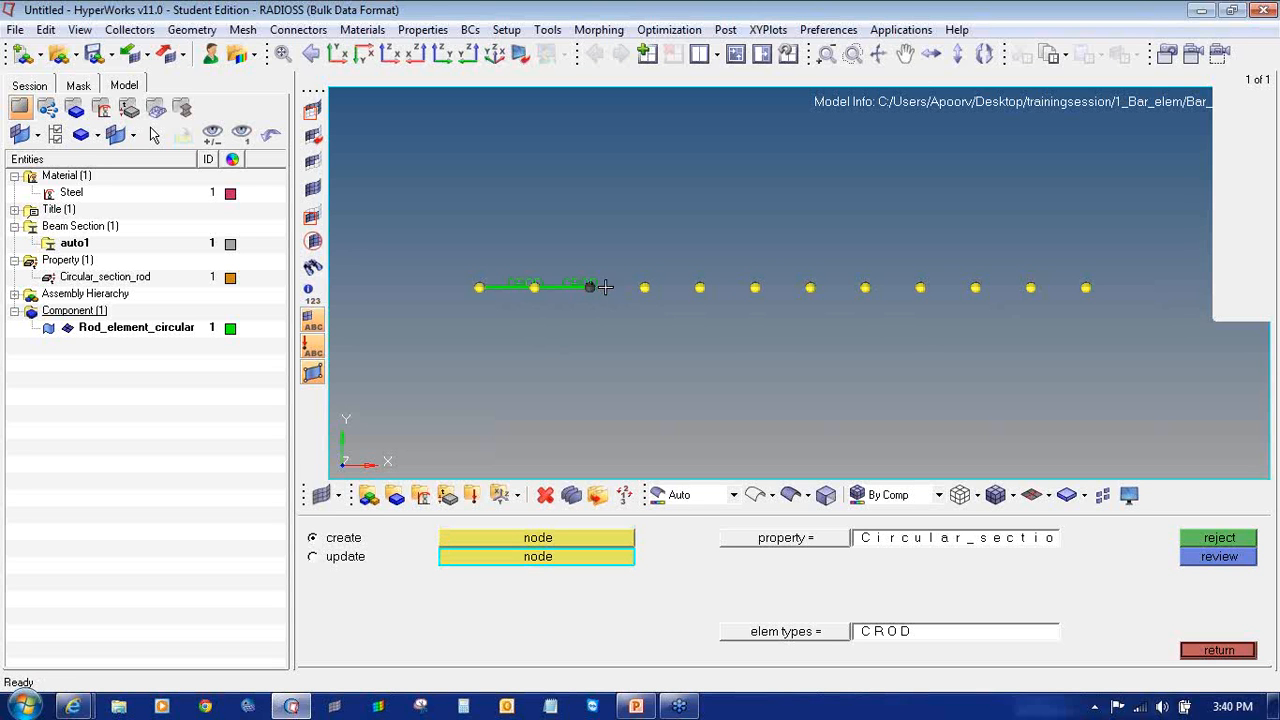
{"action": "left_click", "coordinate": [645, 288]}
{"action": "left_click", "coordinate": [699, 288]}
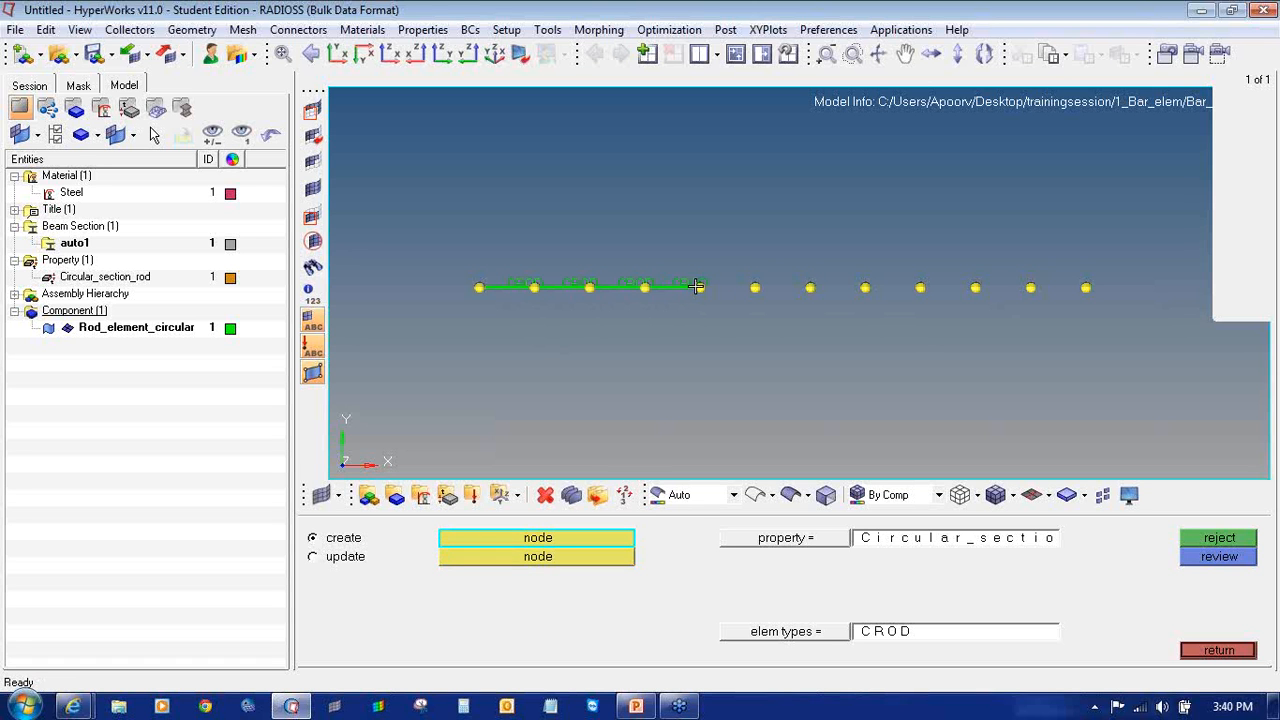
{"action": "left_click", "coordinate": [755, 288]}
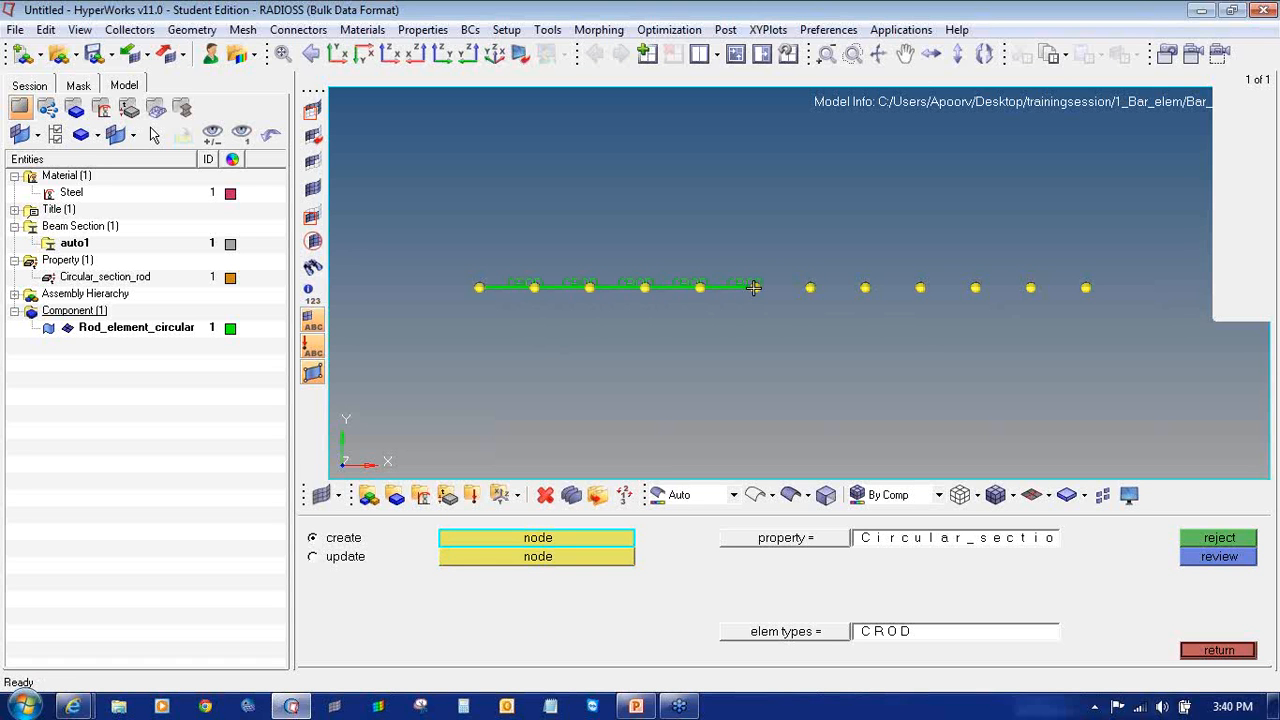
{"action": "left_click", "coordinate": [810, 288]}
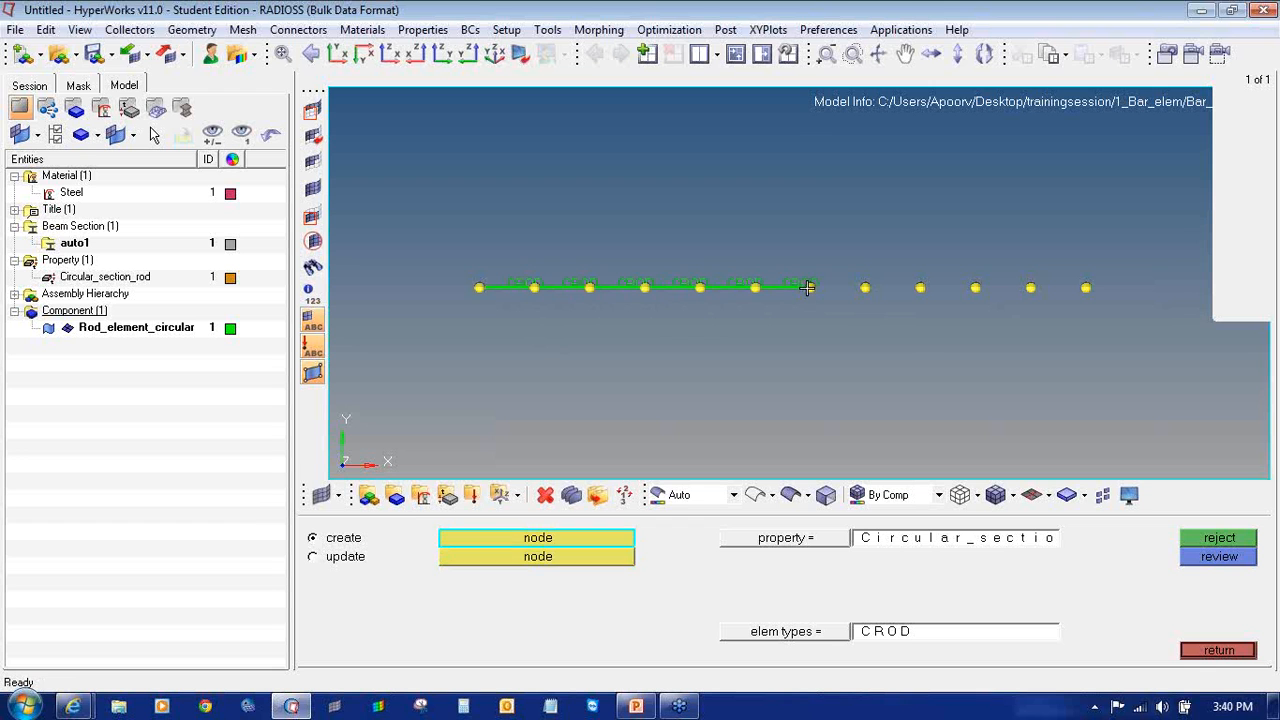
{"action": "left_click", "coordinate": [865, 288]}
{"action": "left_click", "coordinate": [865, 288]}
{"action": "left_click", "coordinate": [920, 288]}
{"action": "left_click", "coordinate": [920, 288]}
{"action": "left_click", "coordinate": [975, 288]}
{"action": "left_click", "coordinate": [975, 288]}
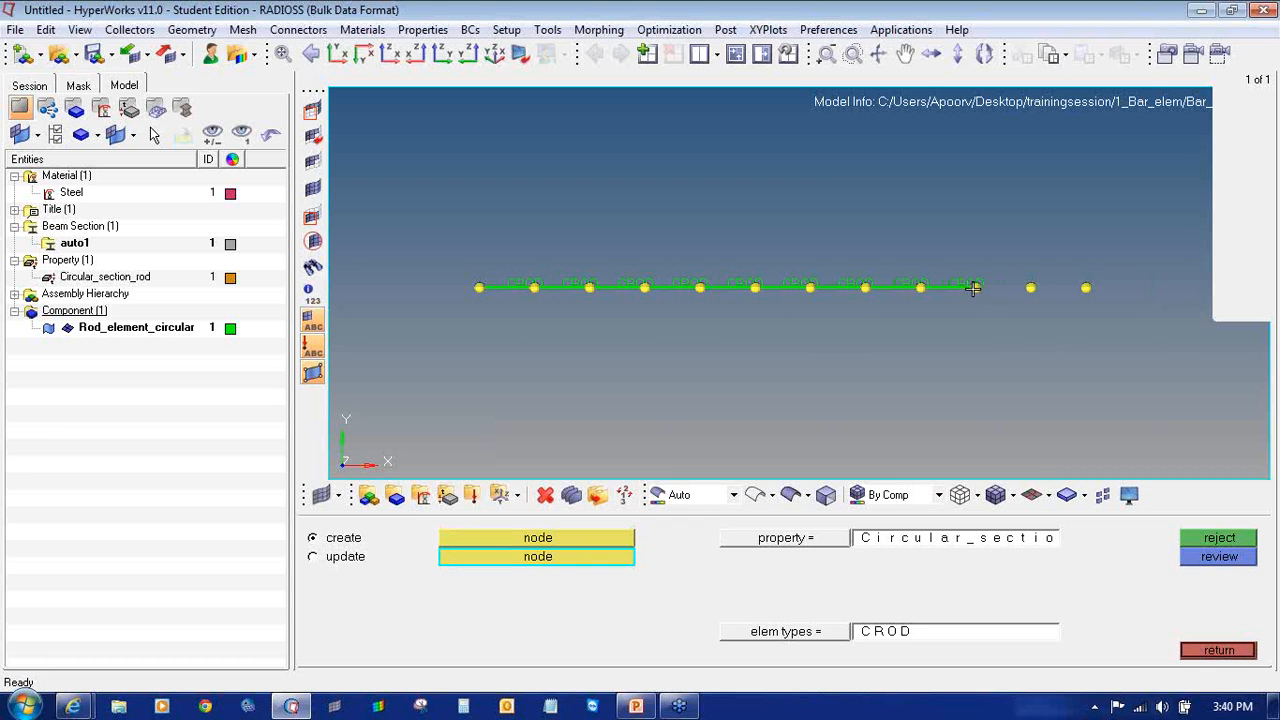
{"action": "left_click", "coordinate": [1030, 288]}
{"action": "left_click", "coordinate": [1030, 288]}
{"action": "left_click", "coordinate": [1086, 288]}
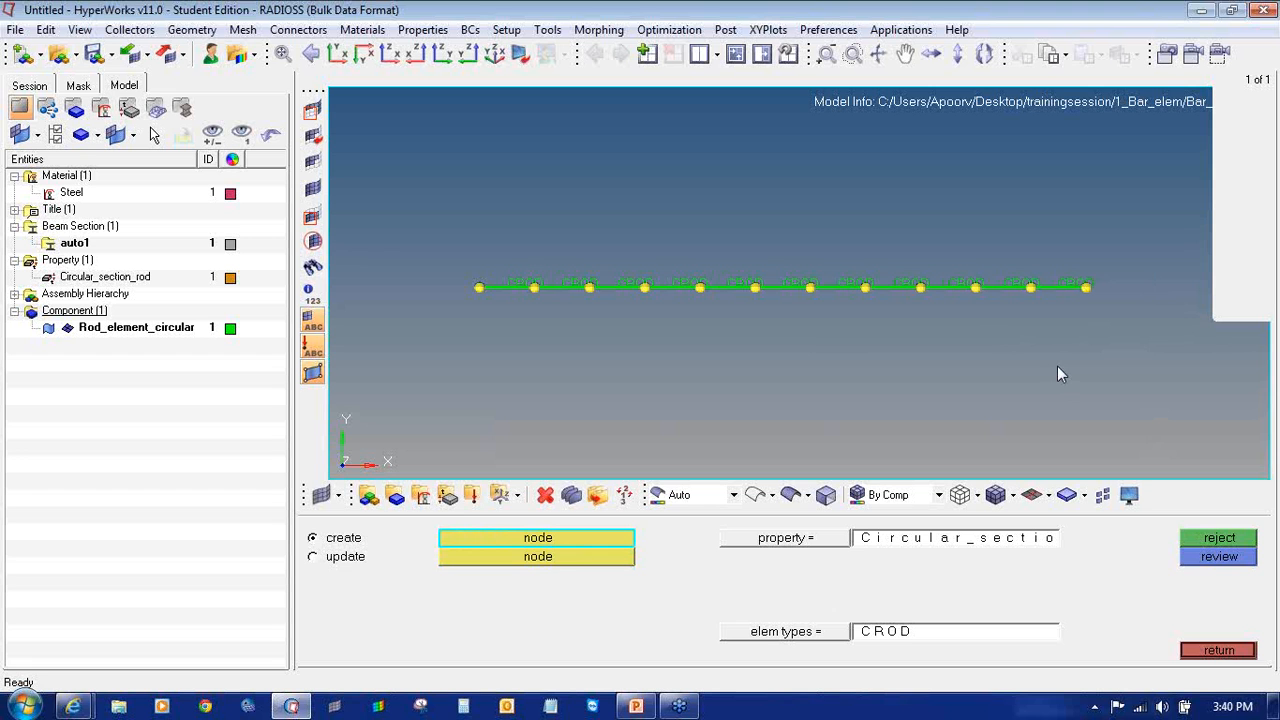
{"action": "left_click", "coordinate": [1213, 654]}
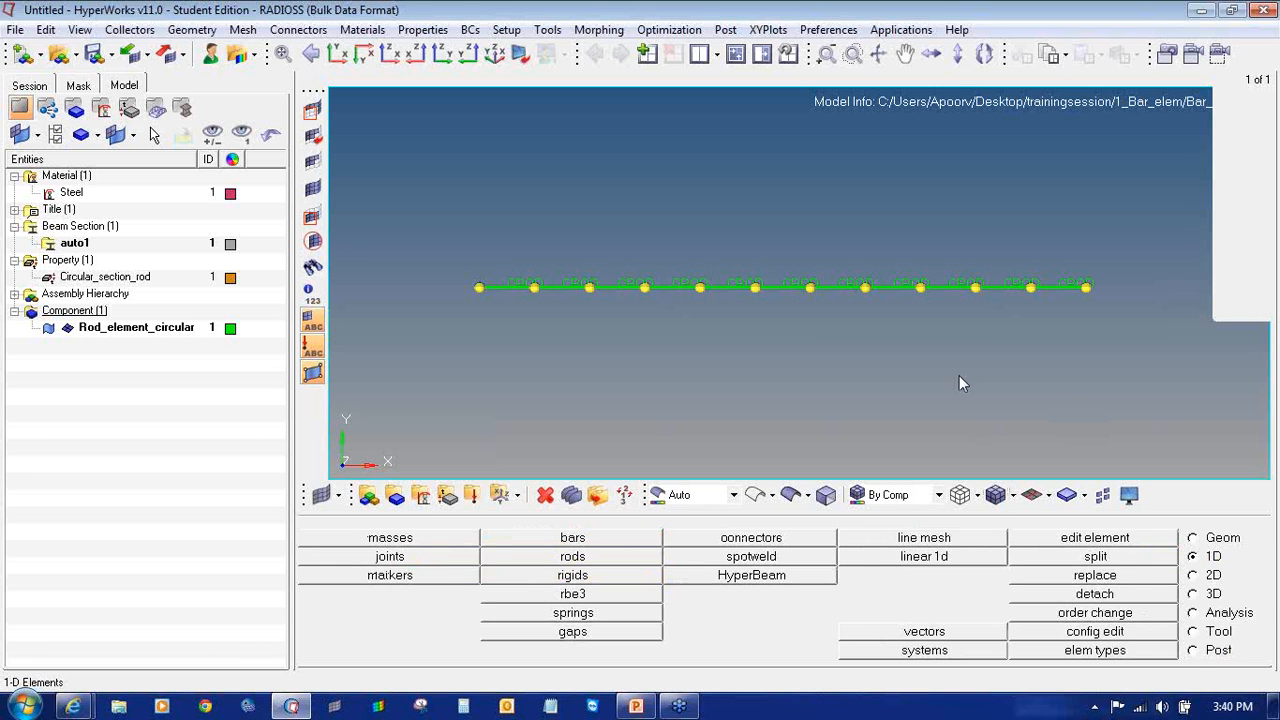
- Clear the temporary node markers from the 10 intermediate nodes, keeping those at the two rod ends
{"action": "key", "text": "shift+F2"}
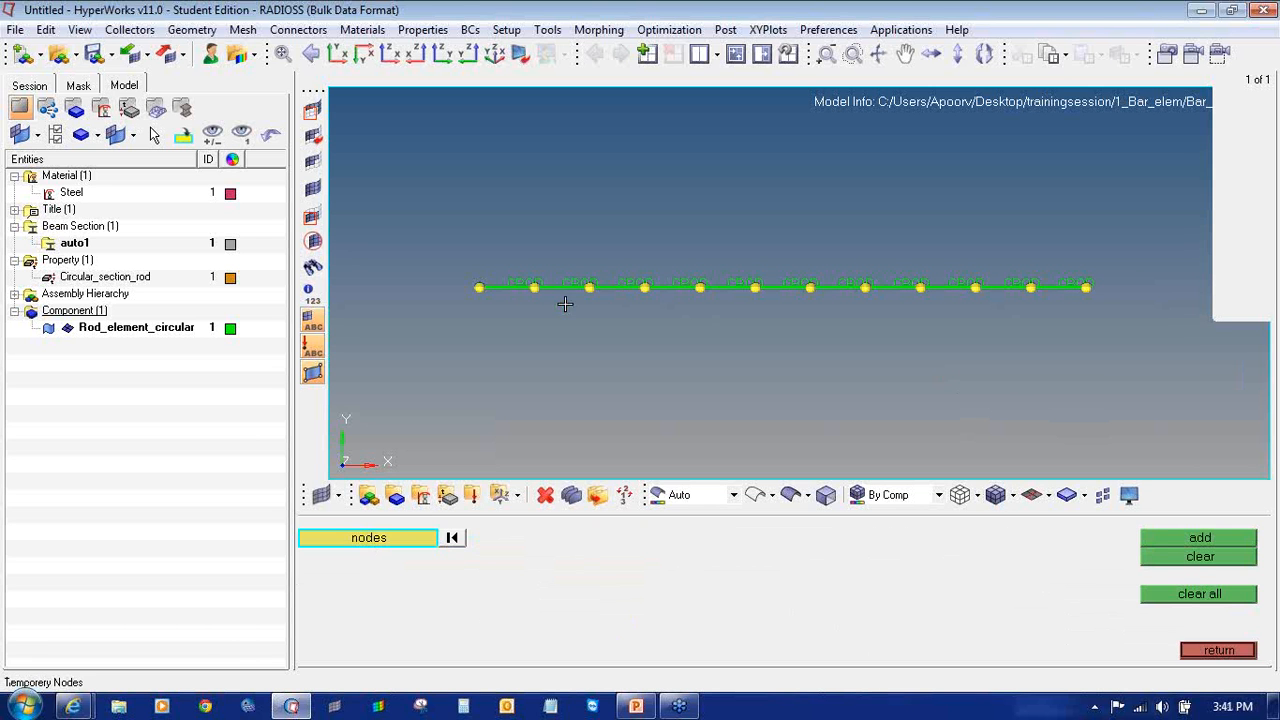
{"action": "left_click", "coordinate": [1238, 651]}
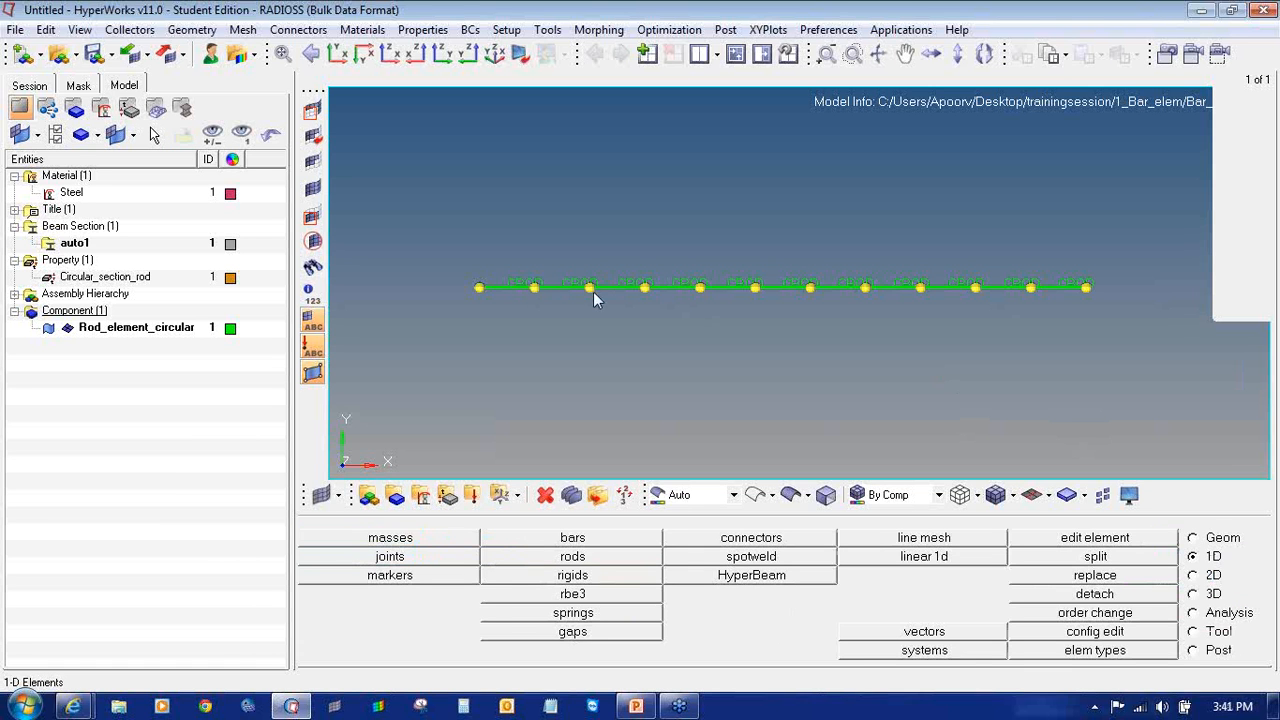
{"action": "left_click", "coordinate": [1205, 541]}
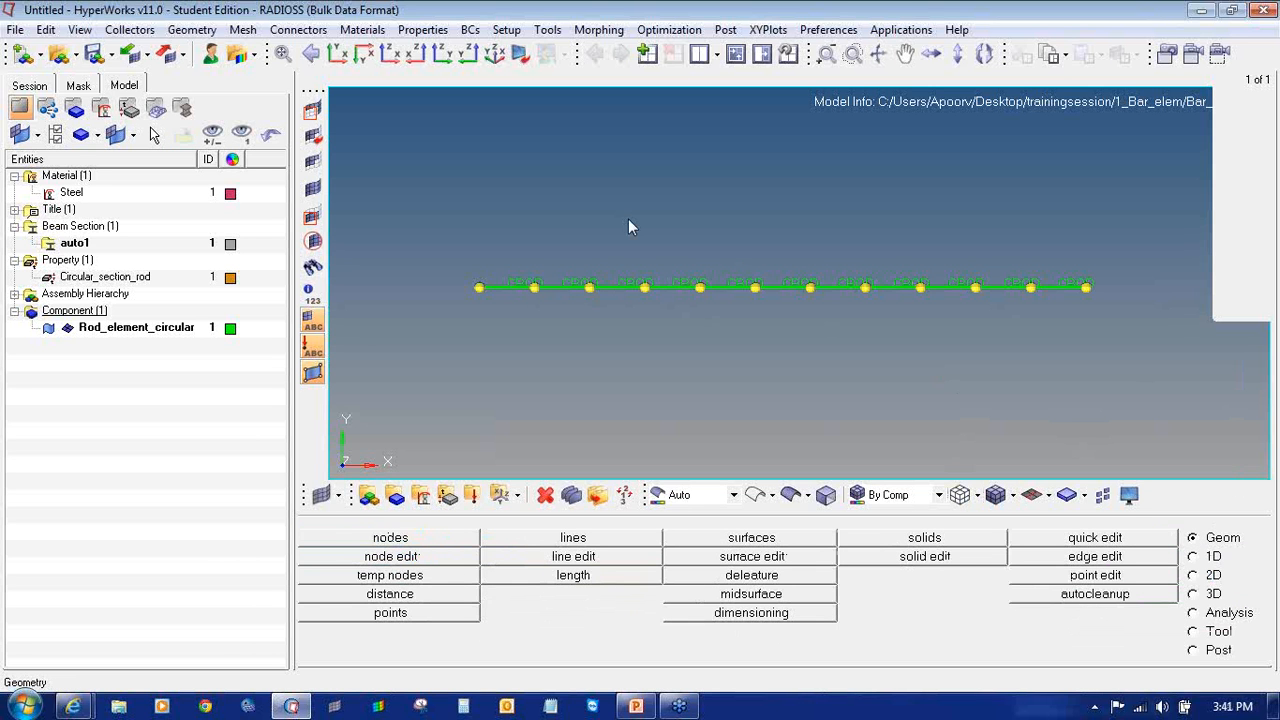
{"action": "left_click", "coordinate": [390, 578]}
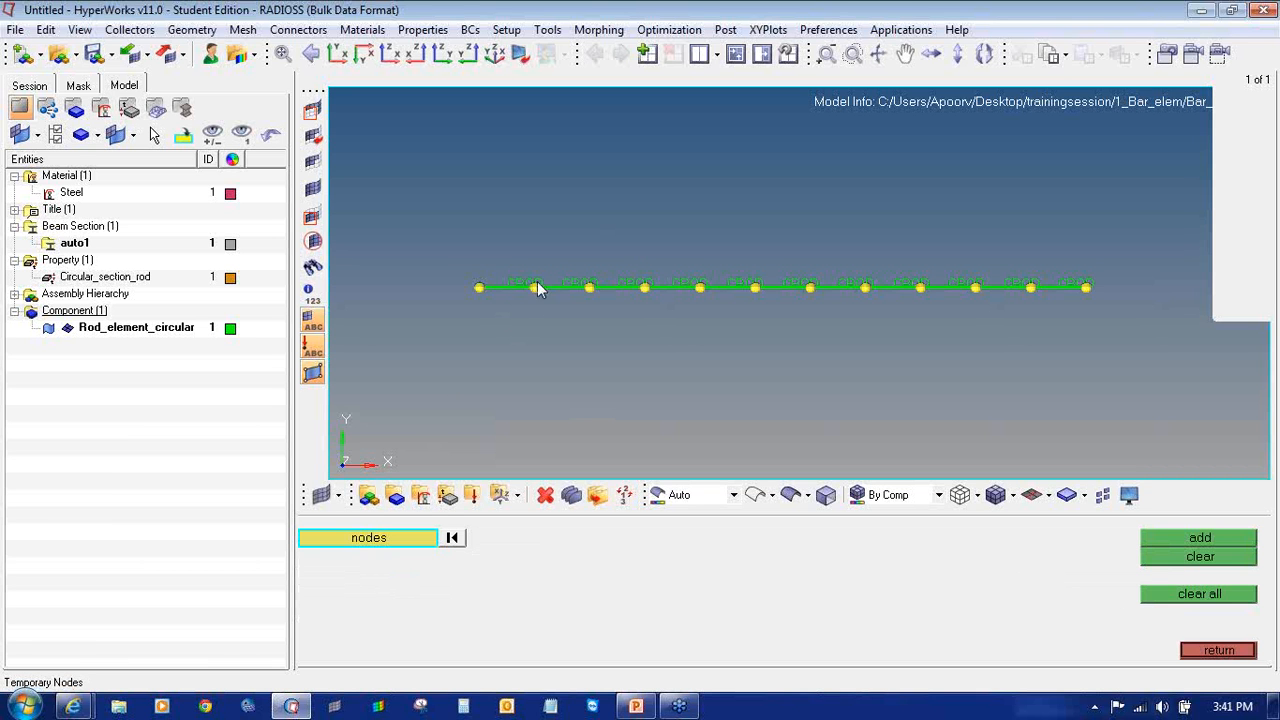
{"action": "left_click", "coordinate": [1212, 650]}
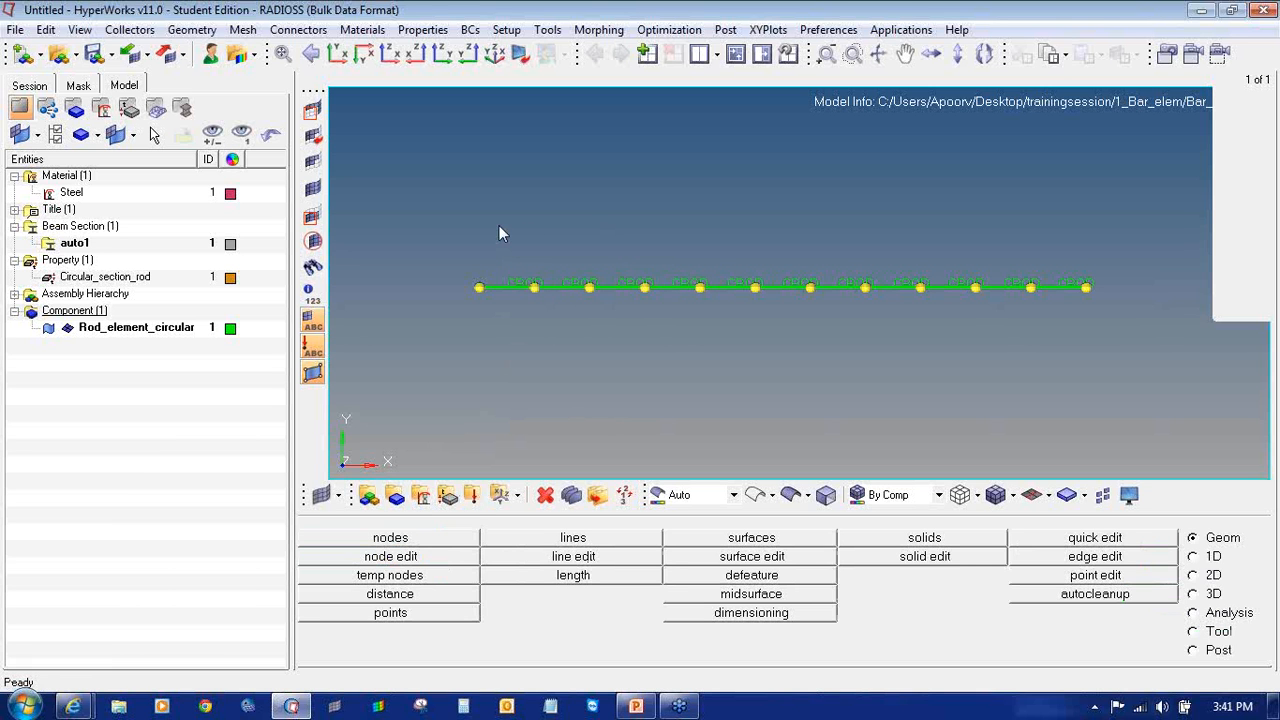
{"action": "left_click", "coordinate": [443, 571]}
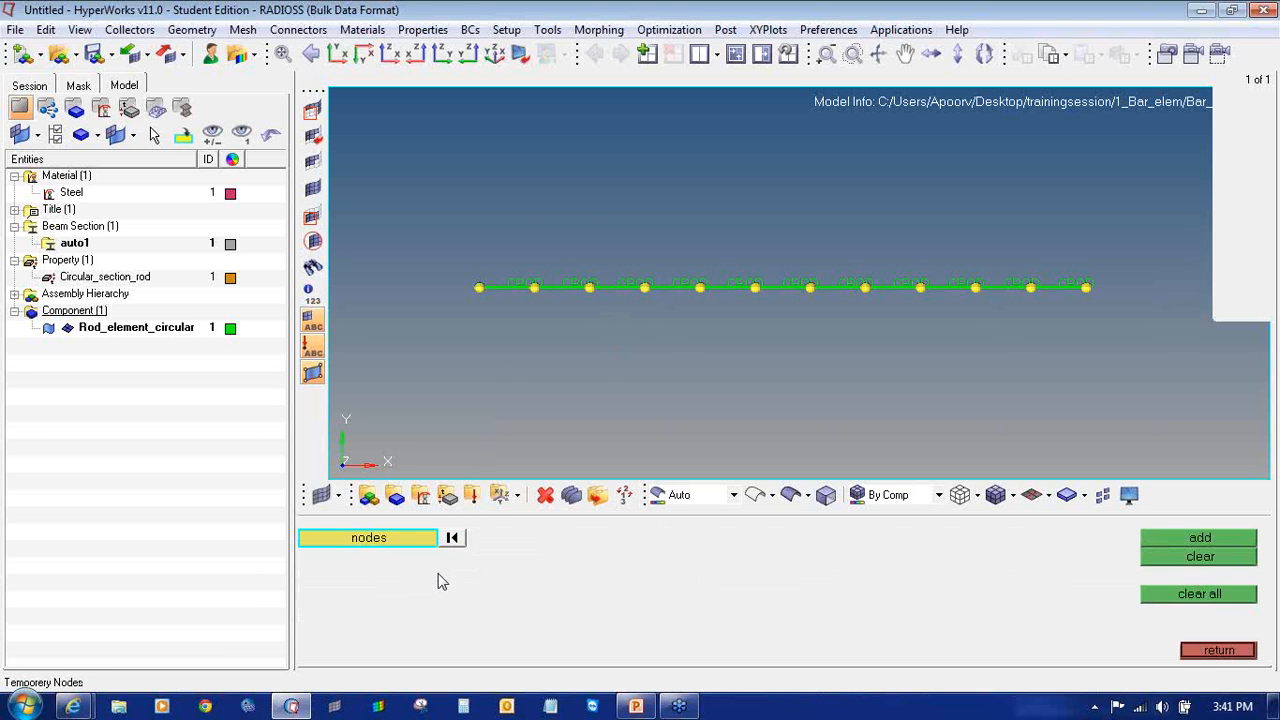
{"action": "left_click_drag", "start_coordinate": [500, 246], "coordinate": [1046, 342], "text": "shift"}
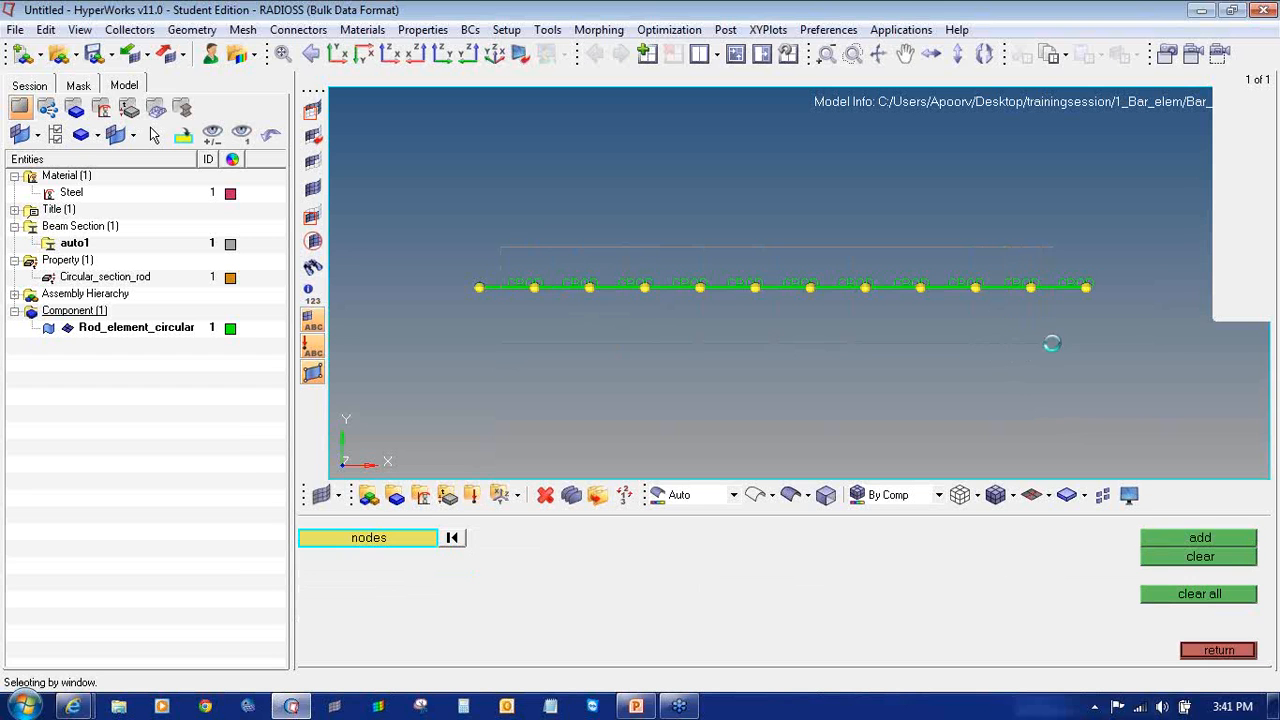
{"action": "left_click", "coordinate": [1173, 549]}
{"action": "left_click", "coordinate": [1190, 606]}
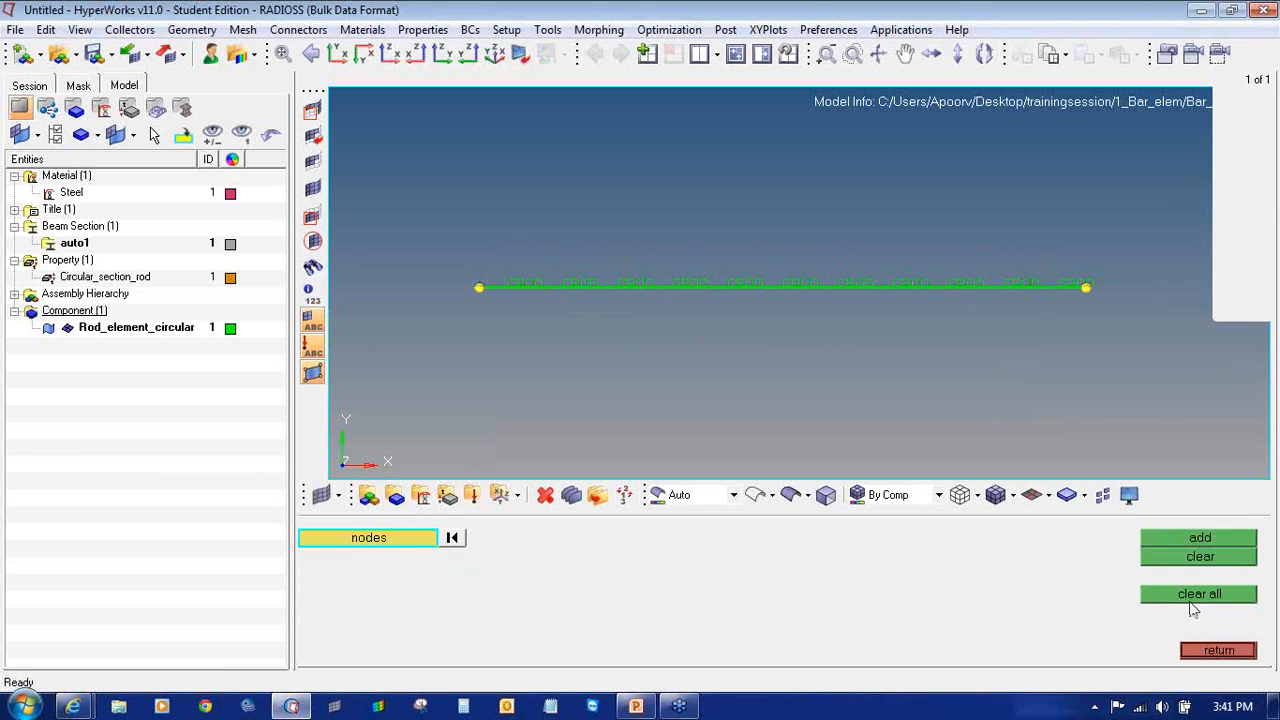
{"action": "left_click", "coordinate": [1190, 650]}
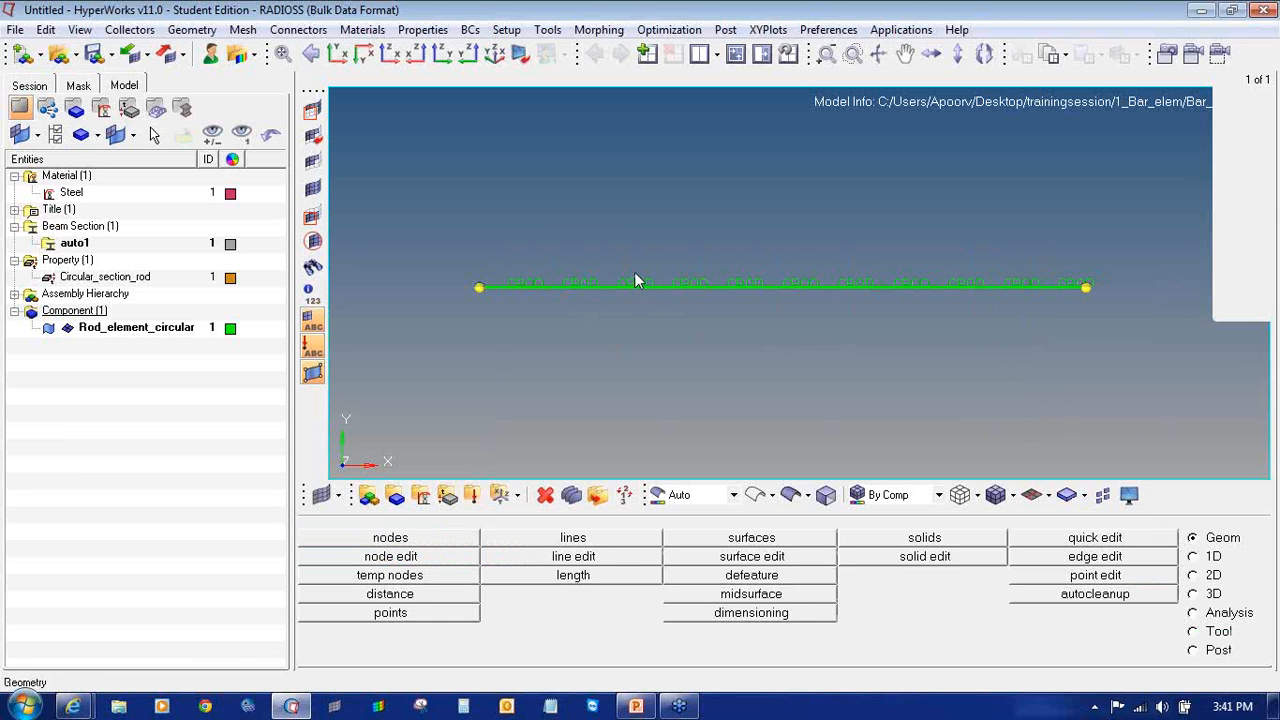
- Turn off the CROD element labels along the rod
{"action": "left_click", "coordinate": [309, 322]}
{"action": "left_click", "coordinate": [309, 322]}
{"action": "left_click", "coordinate": [309, 322]}
{"action": "left_click", "coordinate": [310, 321]}
- Create a red load collector named Force with no card image and list it in the model tree
{"action": "left_click", "coordinate": [472, 496]}
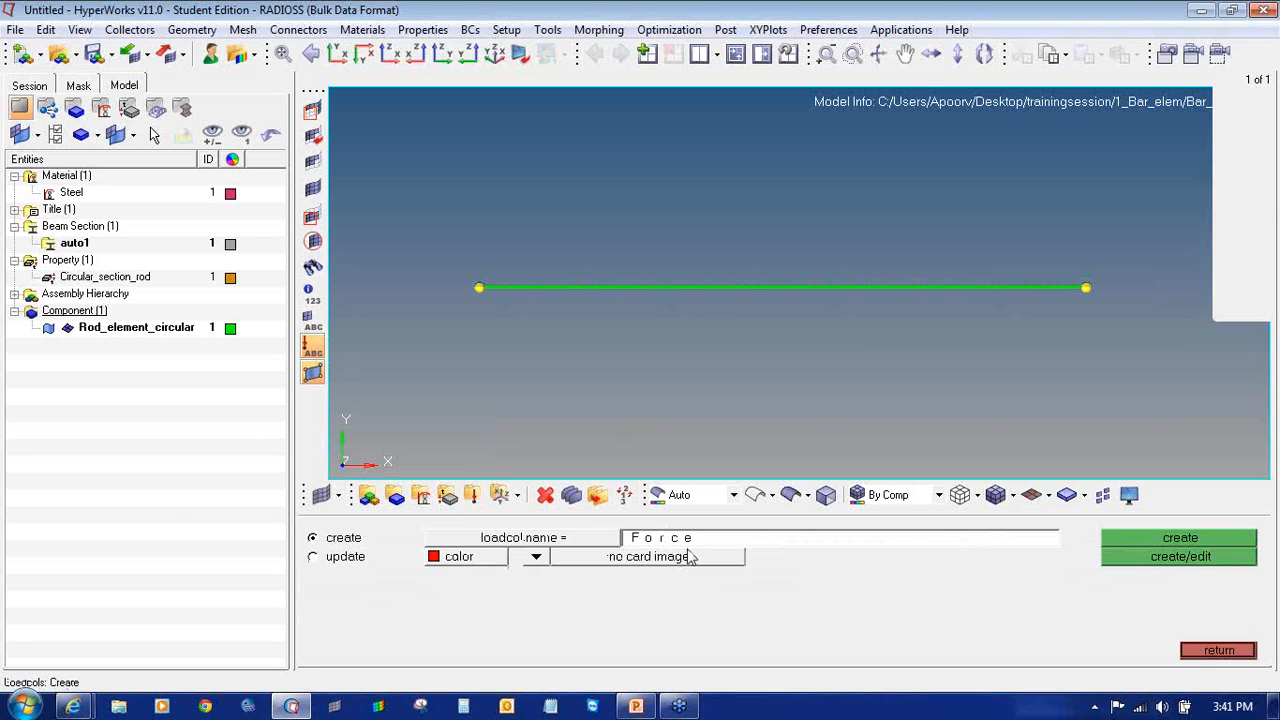
{"action": "left_click", "coordinate": [1122, 541]}
{"action": "left_click", "coordinate": [1208, 650]}
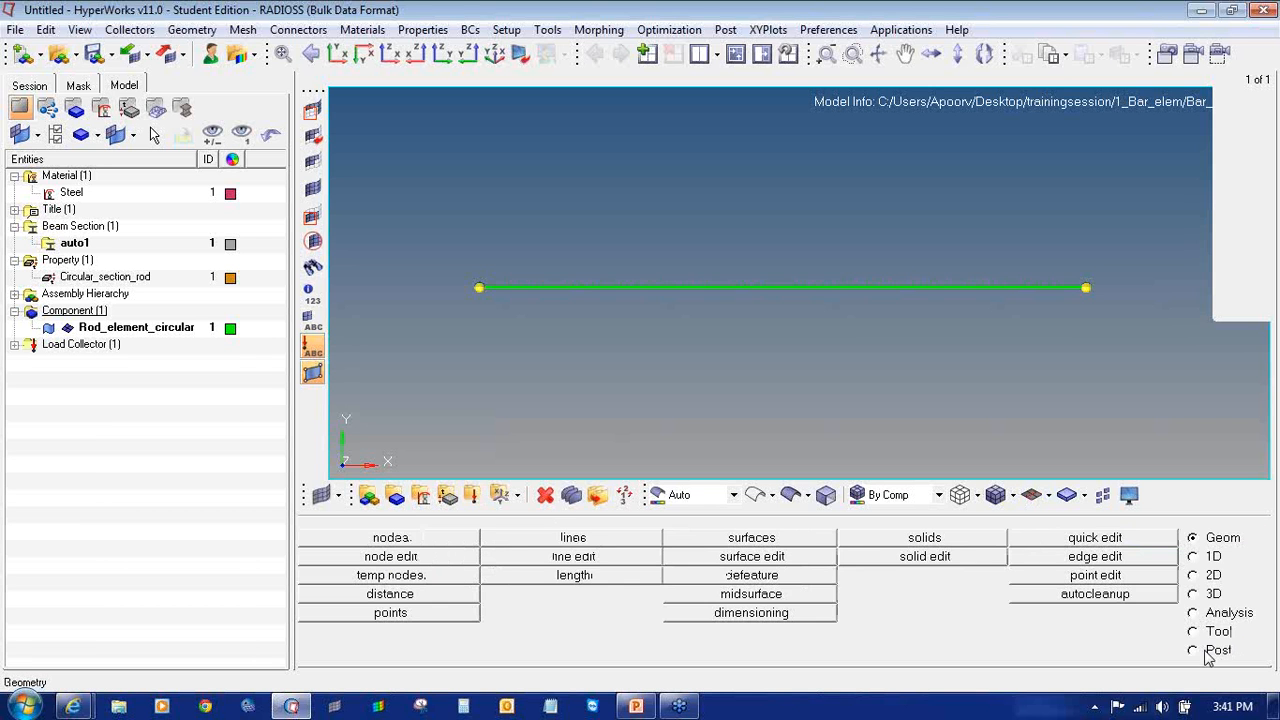
{"action": "left_click", "coordinate": [14, 344]}
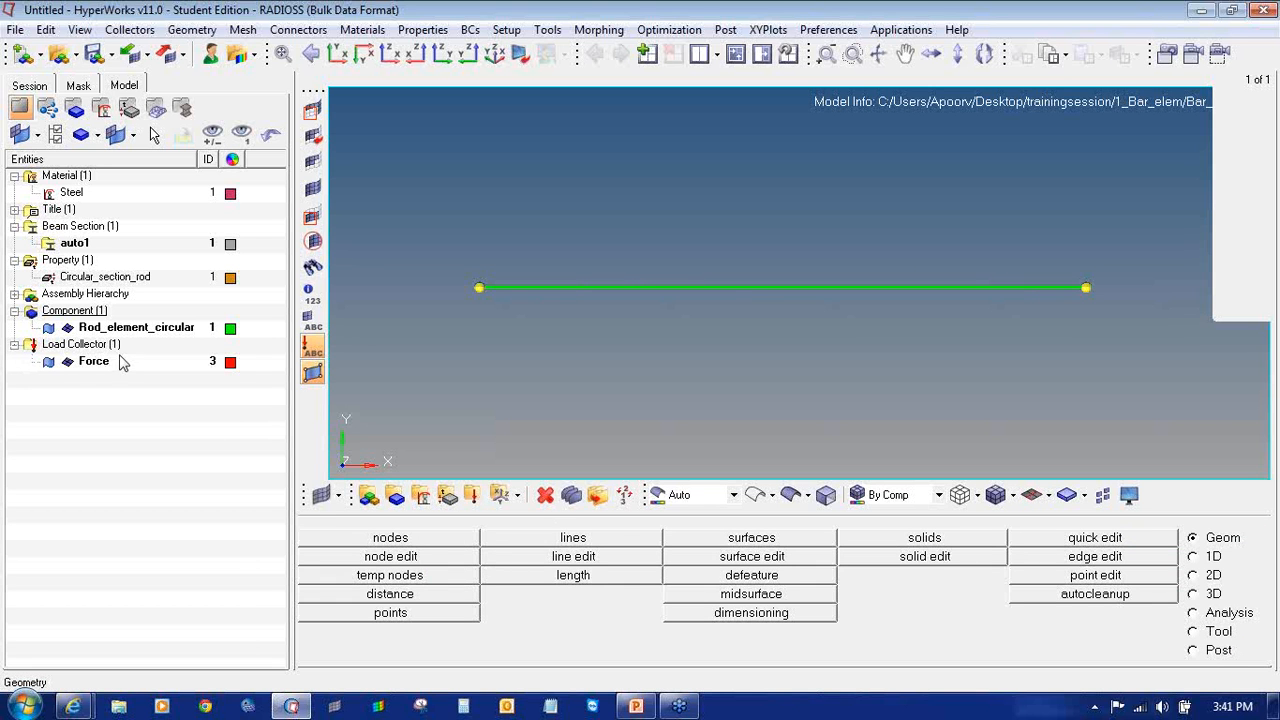
- Apply a FORCE load of magnitude 100000 along the x-axis to the end node at the rod's +X end
{"action": "left_click", "coordinate": [1220, 615]}
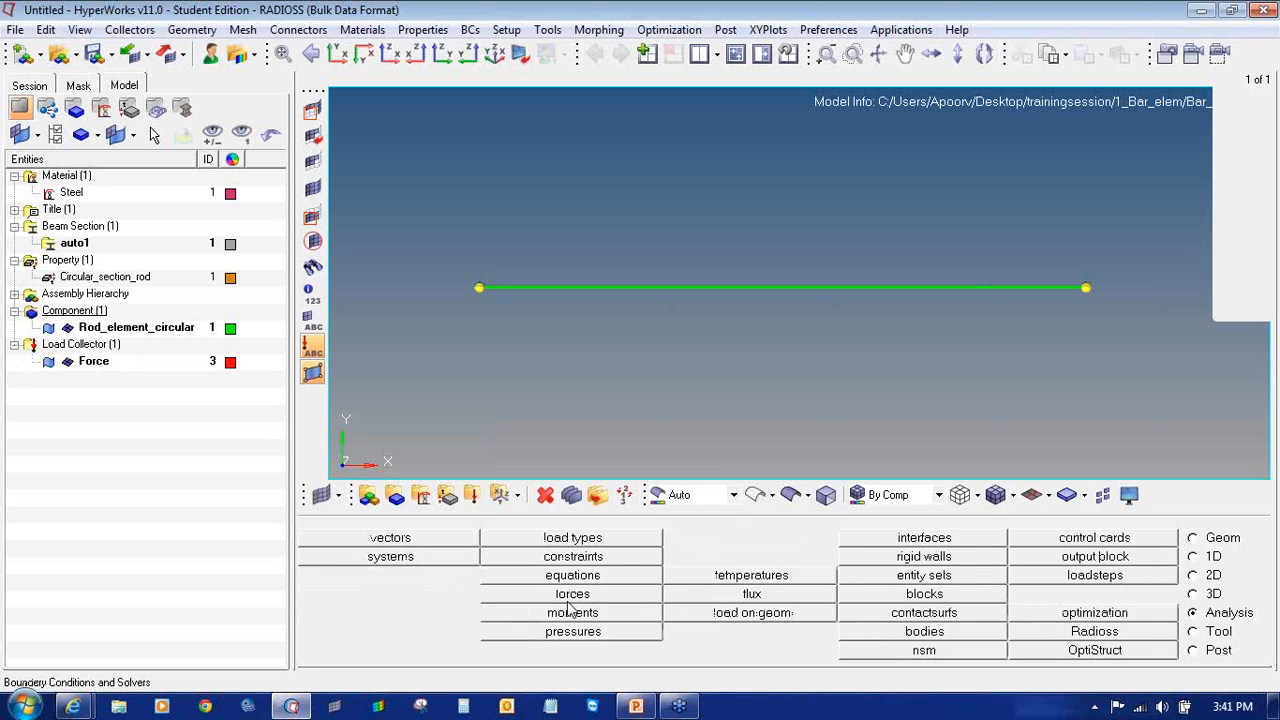
{"action": "left_click", "coordinate": [560, 594]}
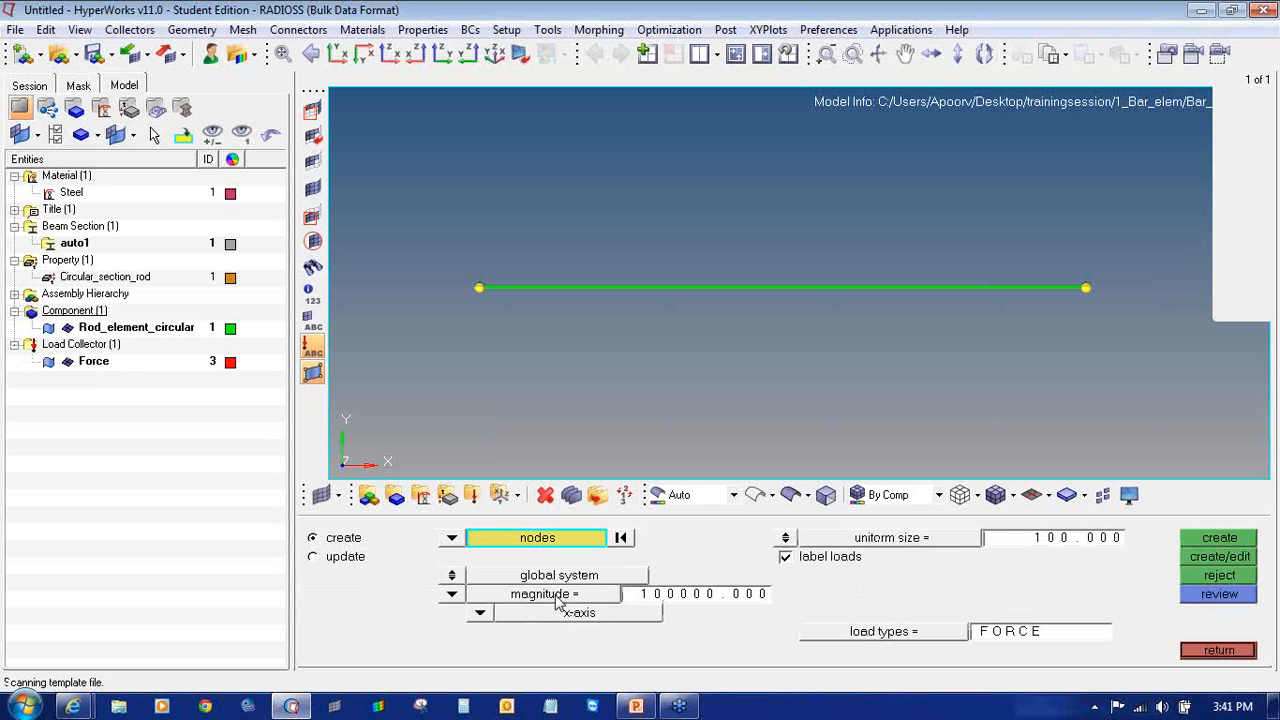
{"action": "left_click", "coordinate": [1086, 288]}
{"action": "left_click", "coordinate": [1200, 539]}
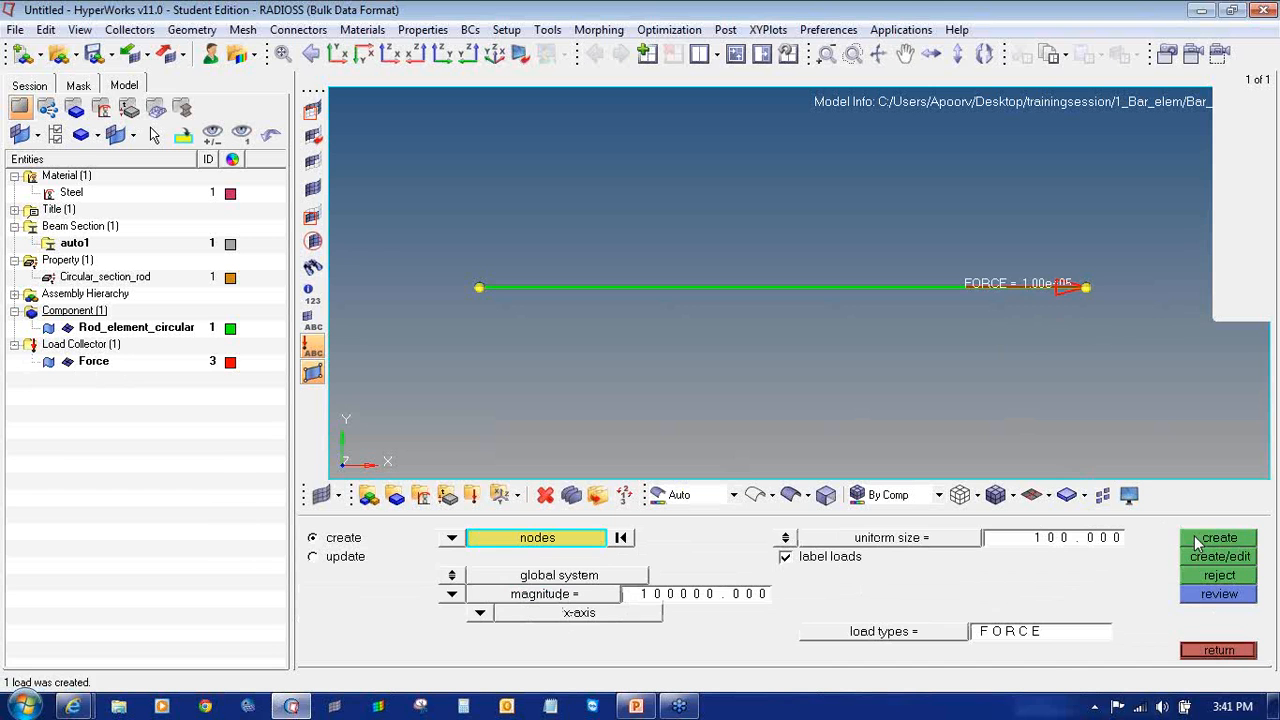
{"action": "left_click", "coordinate": [1217, 651]}
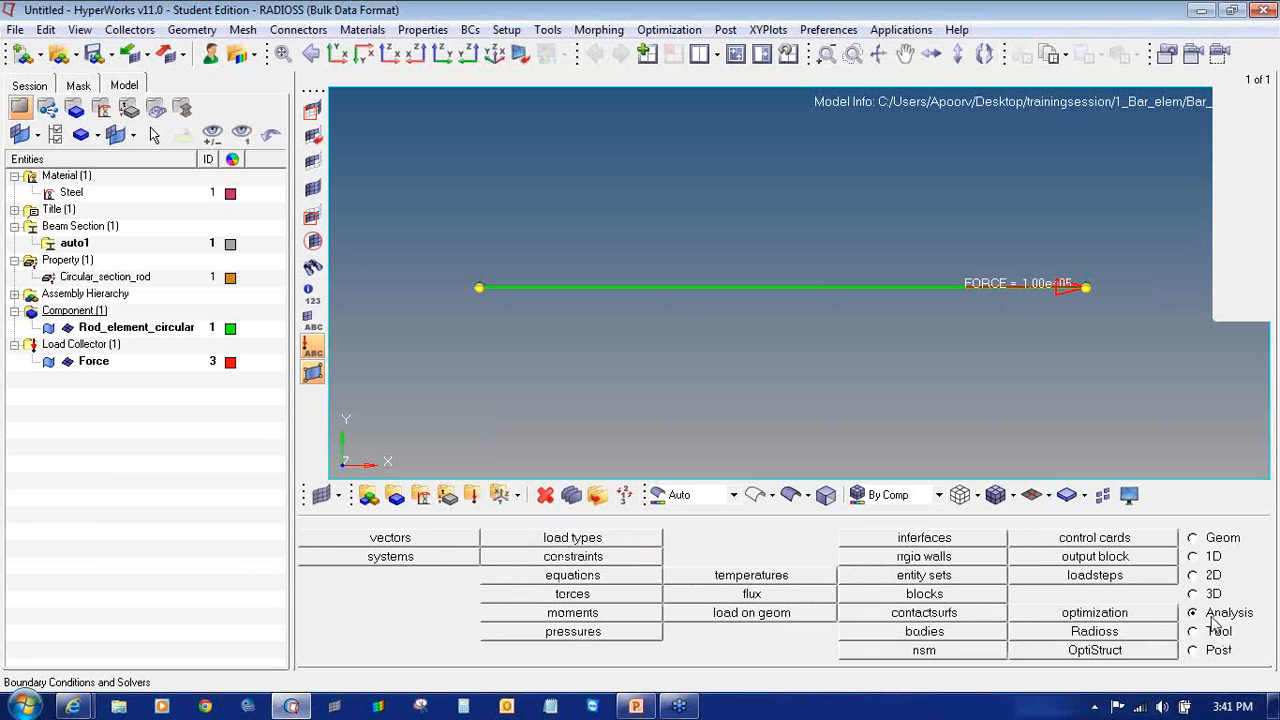
- Create a blue load collector named SPC with no card image
{"action": "left_click", "coordinate": [476, 498]}
{"action": "left_click", "coordinate": [655, 538]}
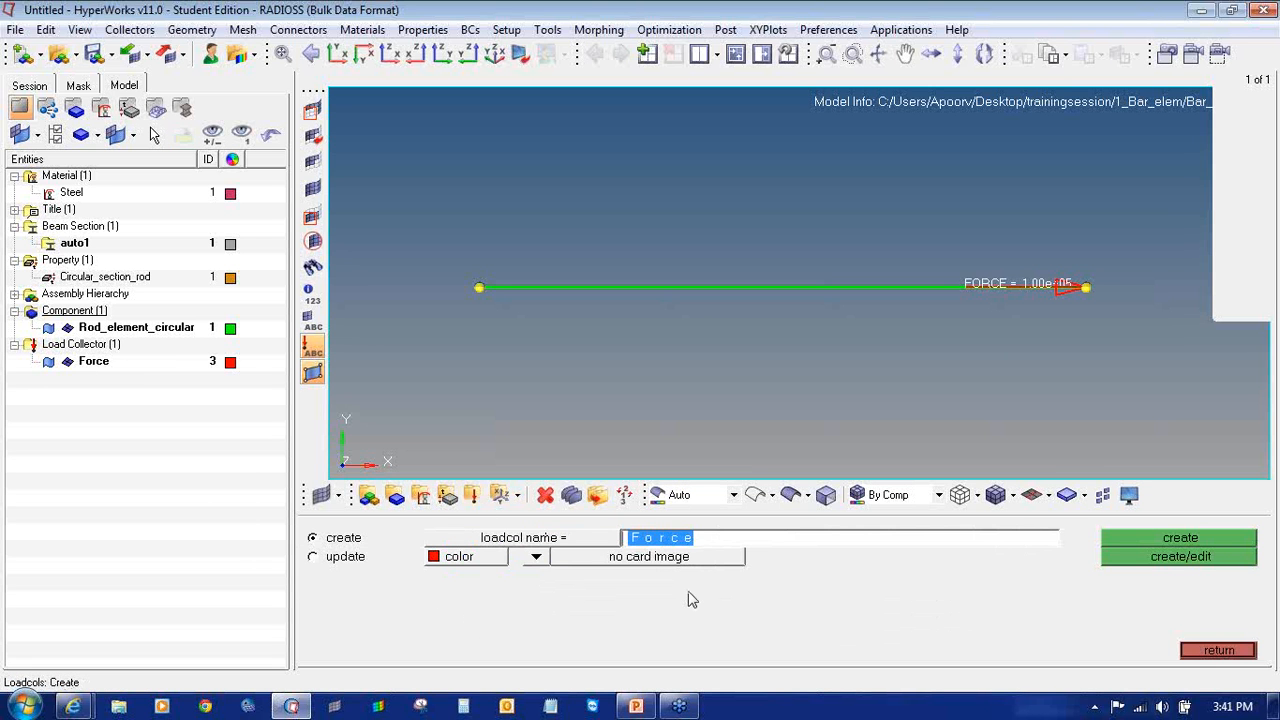
{"action": "type", "text": "SPC"}
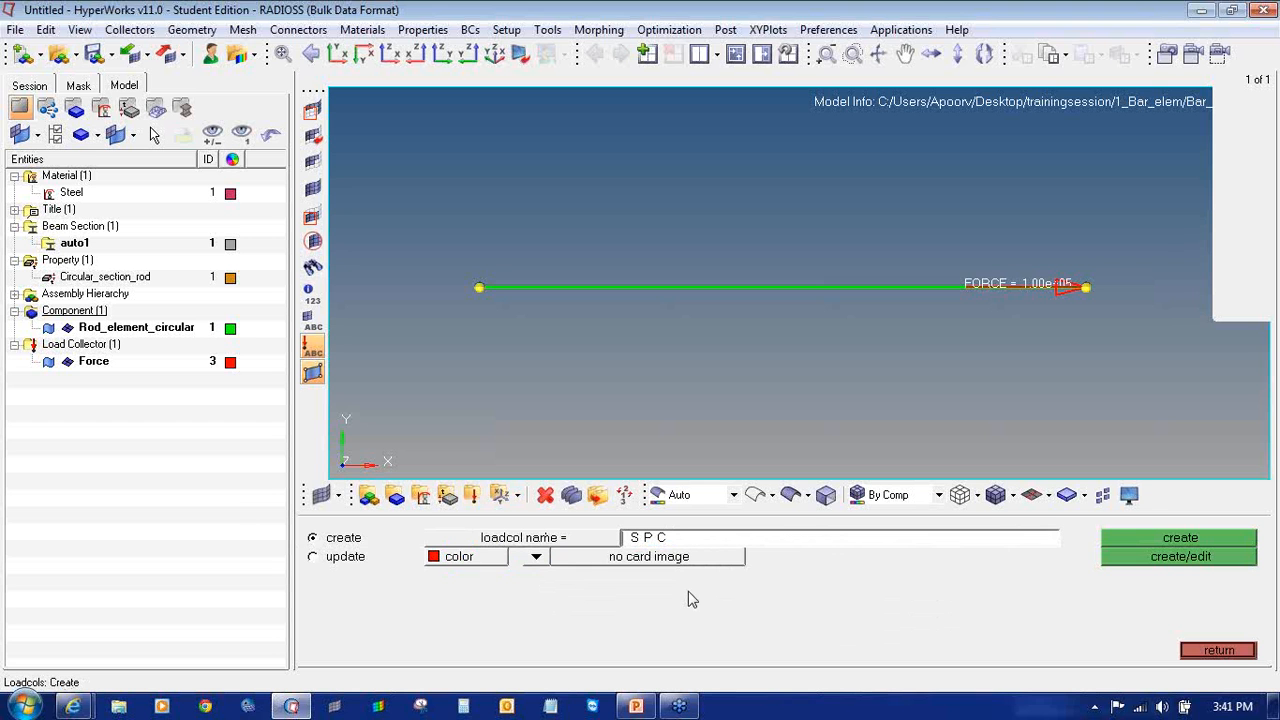
{"action": "left_click", "coordinate": [487, 562]}
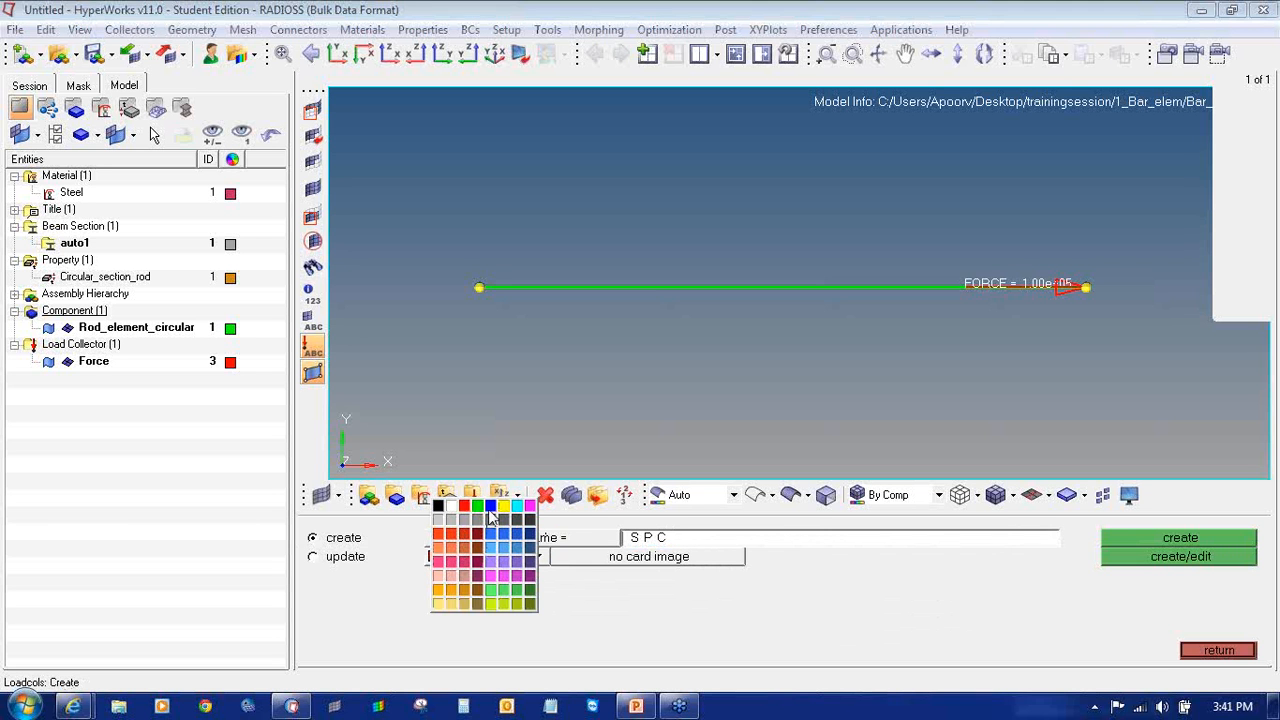
{"action": "left_click", "coordinate": [489, 507]}
{"action": "left_click", "coordinate": [1143, 535]}
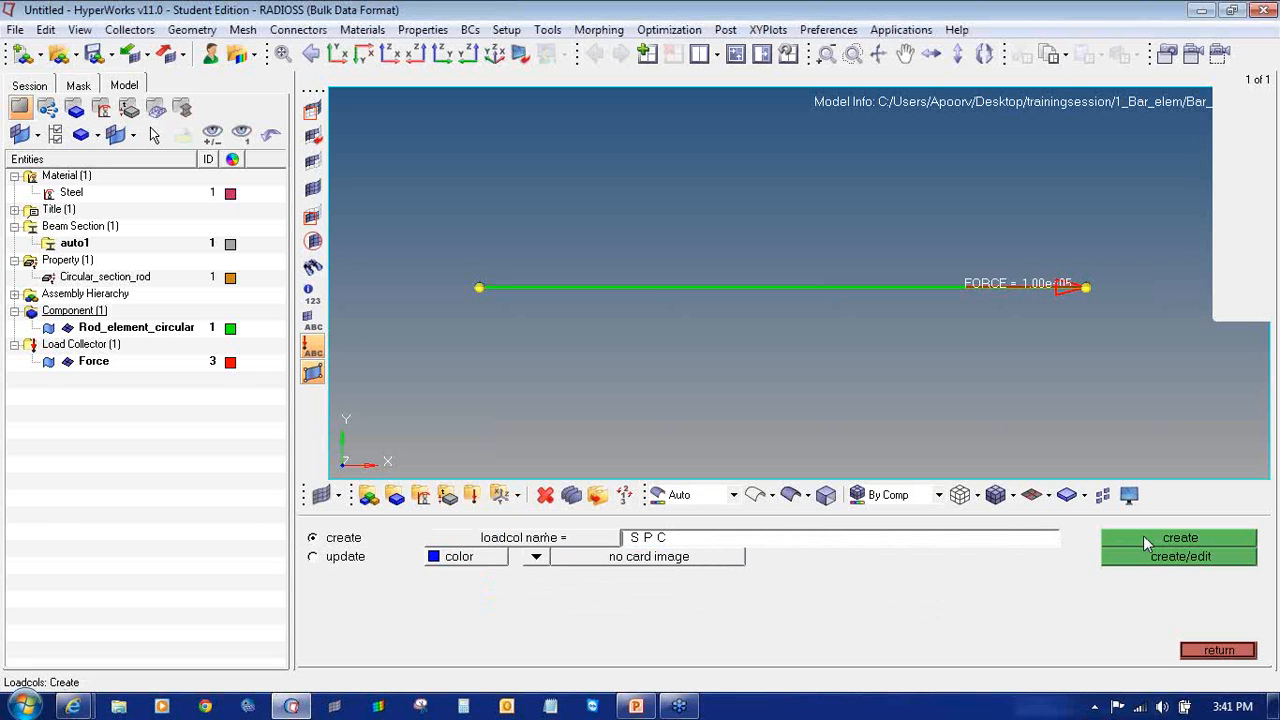
{"action": "left_click", "coordinate": [1197, 656]}
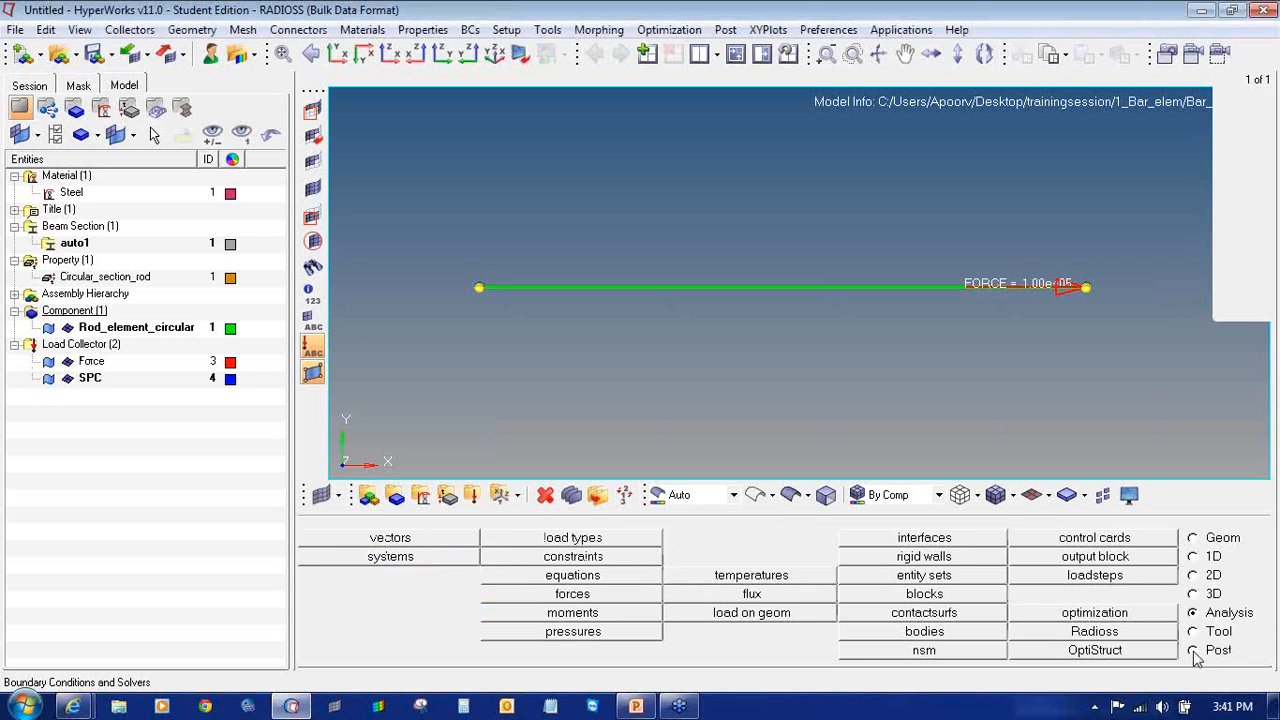
- Create an SPC constraint at the rod's end node opposite the applied force
{"action": "left_click", "coordinate": [528, 563]}
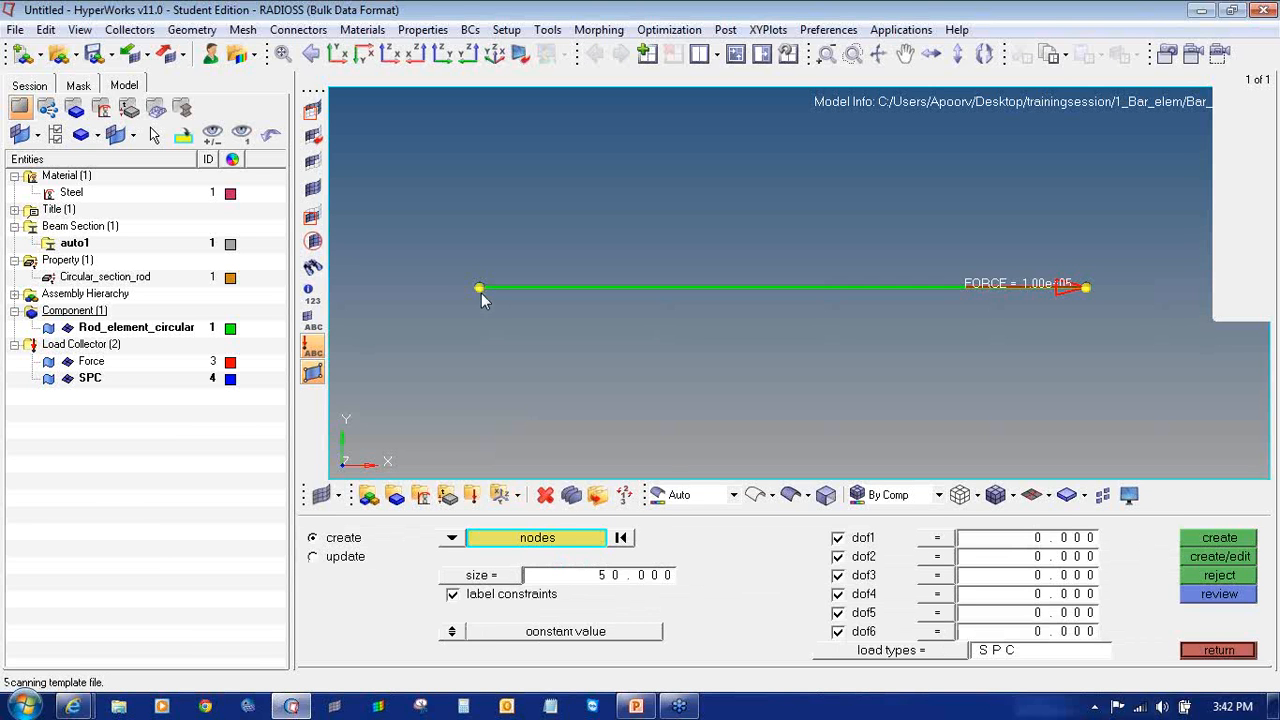
- Constrain dof1 to dof6 at 0.000 on the rod's end node opposite the applied force
{"action": "left_click", "coordinate": [480, 289]}
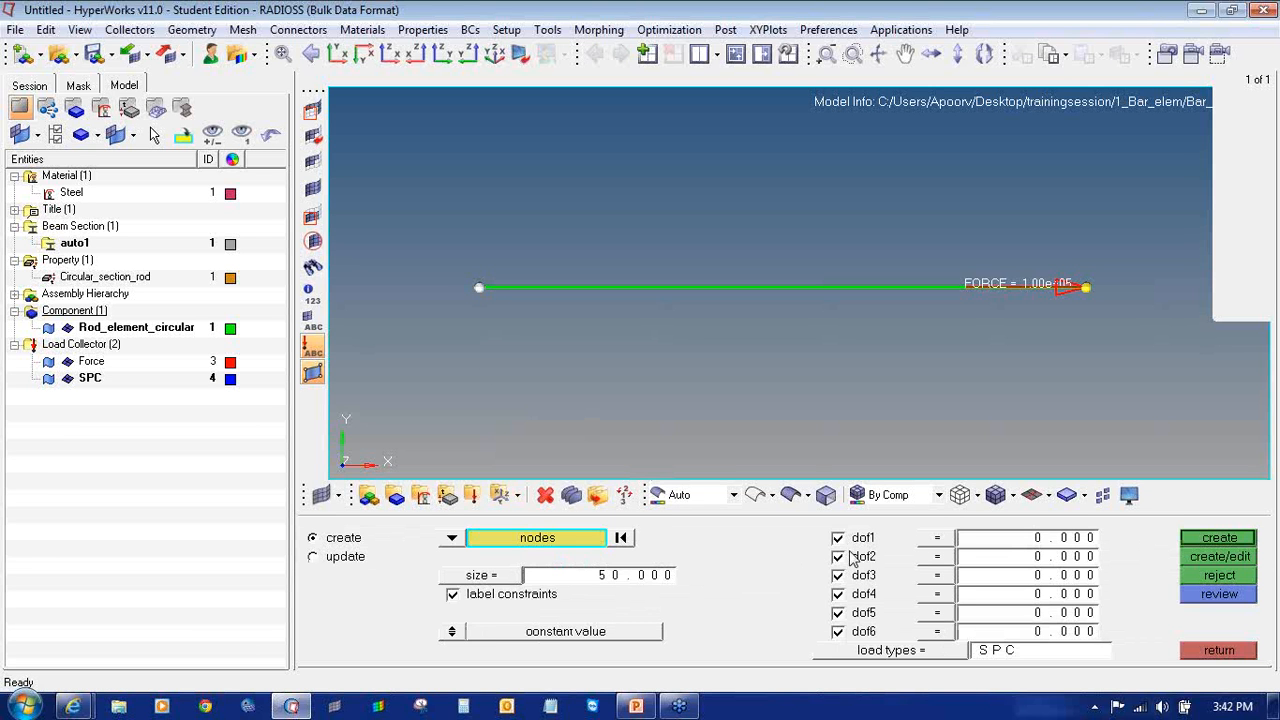
{"action": "left_click", "coordinate": [1242, 541]}
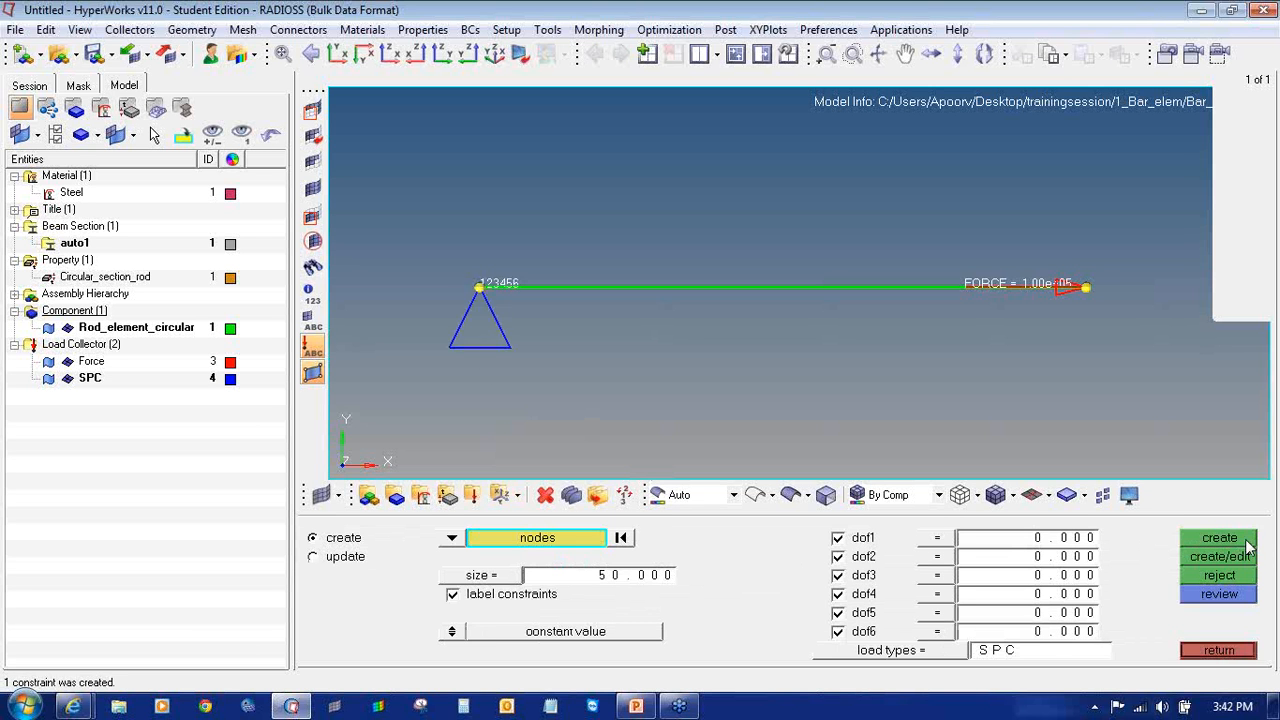
{"action": "left_click", "coordinate": [1229, 650]}
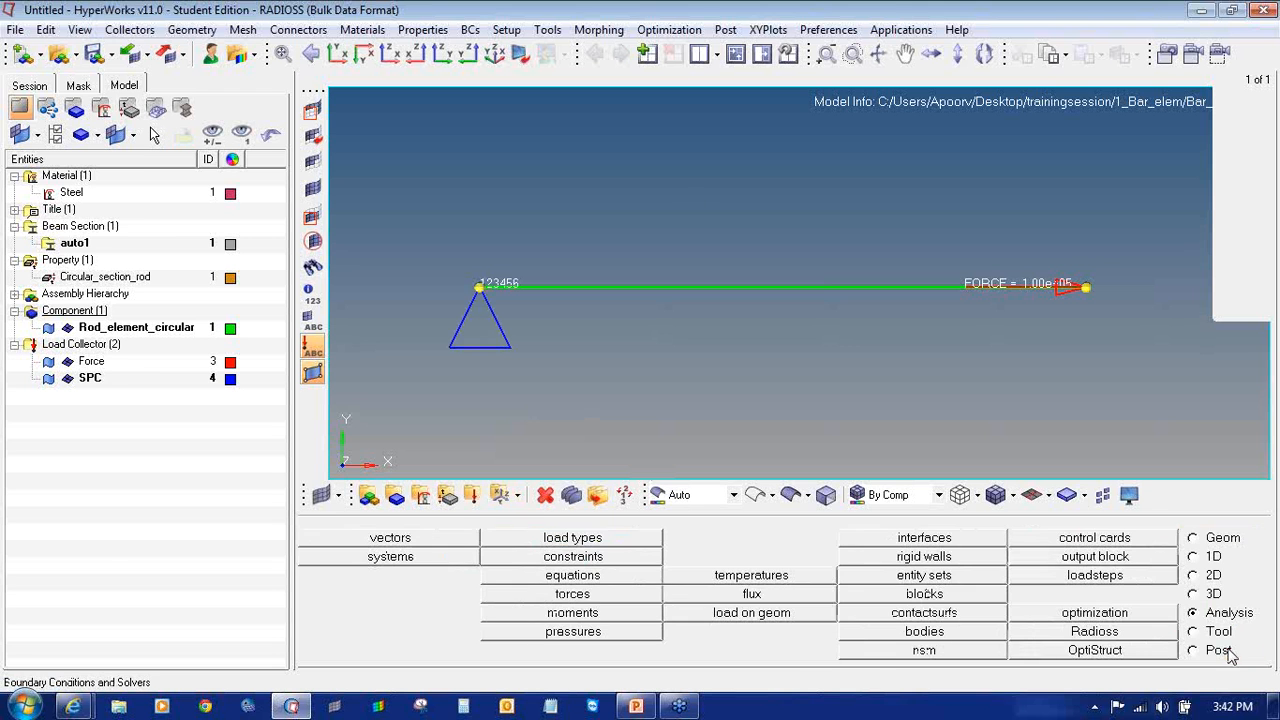
{"action": "left_click", "coordinate": [12, 31]}
{"action": "left_click", "coordinate": [448, 214]}
- Create the Linear_static load step of type linear static, using the SPC collector as SPC and the Force collector as LOAD
{"action": "left_click", "coordinate": [1124, 580]}
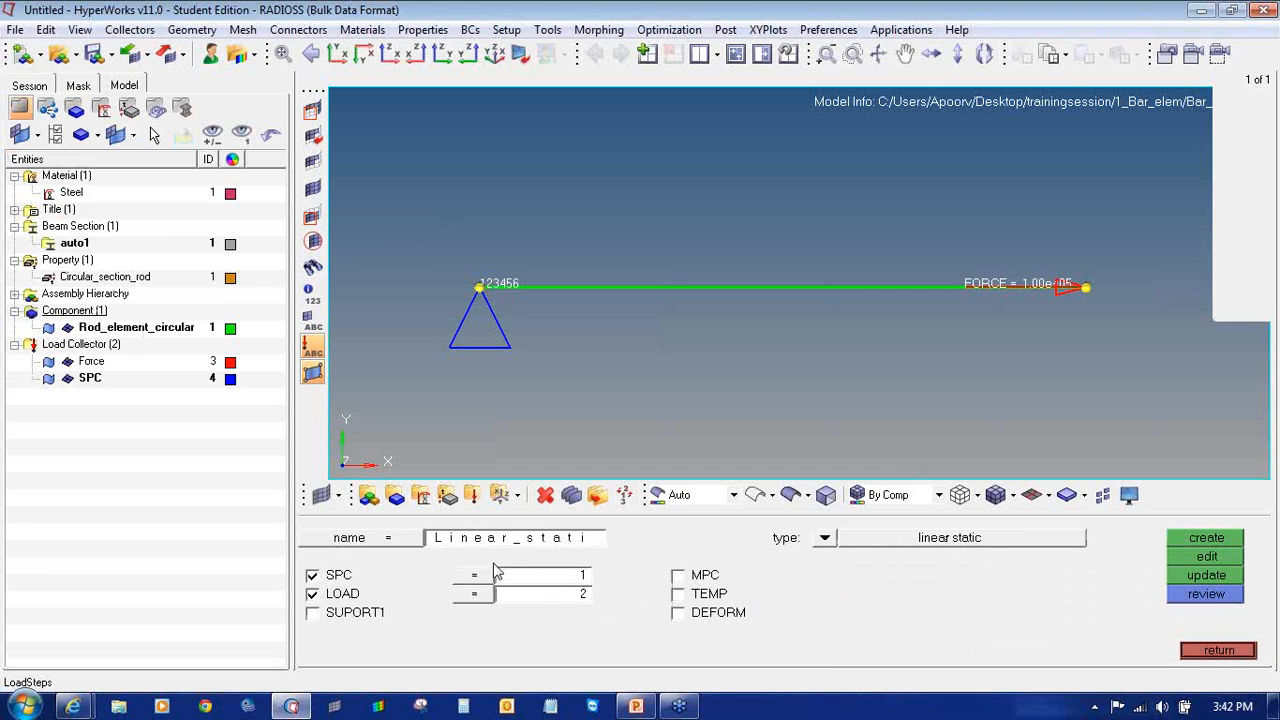
{"action": "left_click", "coordinate": [825, 538]}
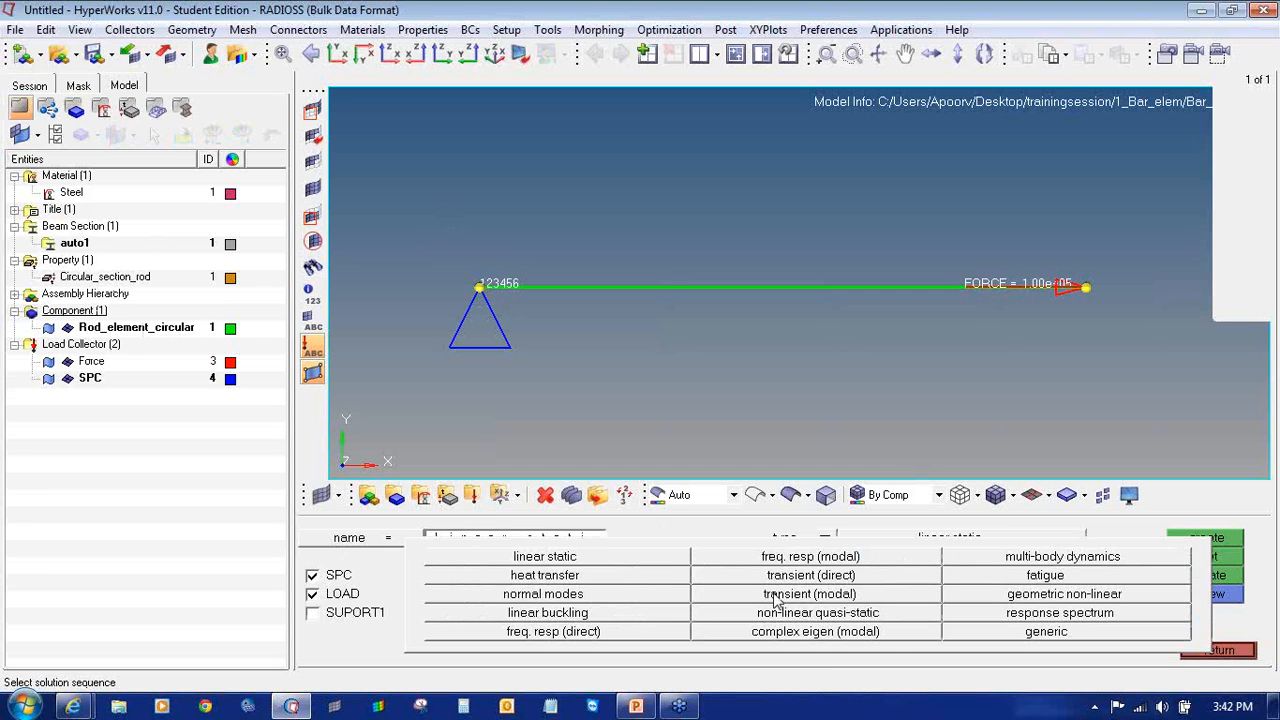
{"action": "left_click", "coordinate": [616, 559]}
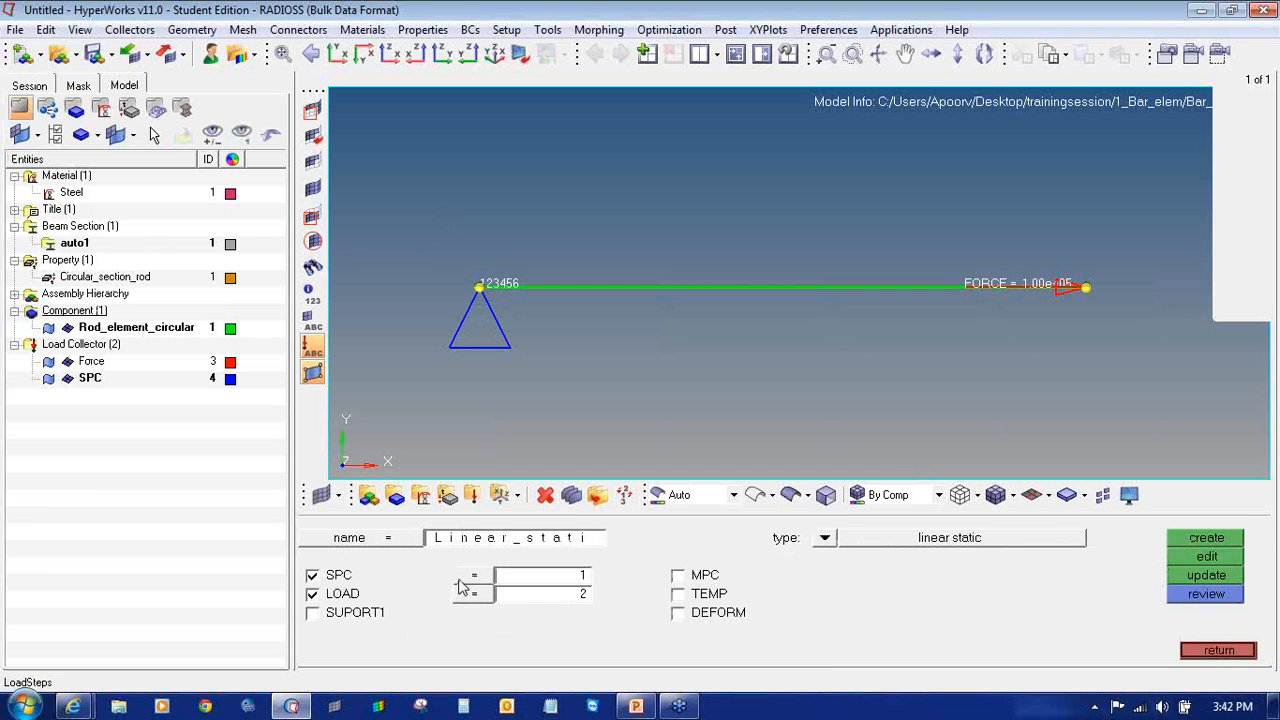
{"action": "left_click", "coordinate": [462, 578]}
{"action": "left_click", "coordinate": [391, 543]}
{"action": "left_click", "coordinate": [474, 594]}
{"action": "left_click", "coordinate": [397, 560]}
{"action": "left_click", "coordinate": [1183, 540]}
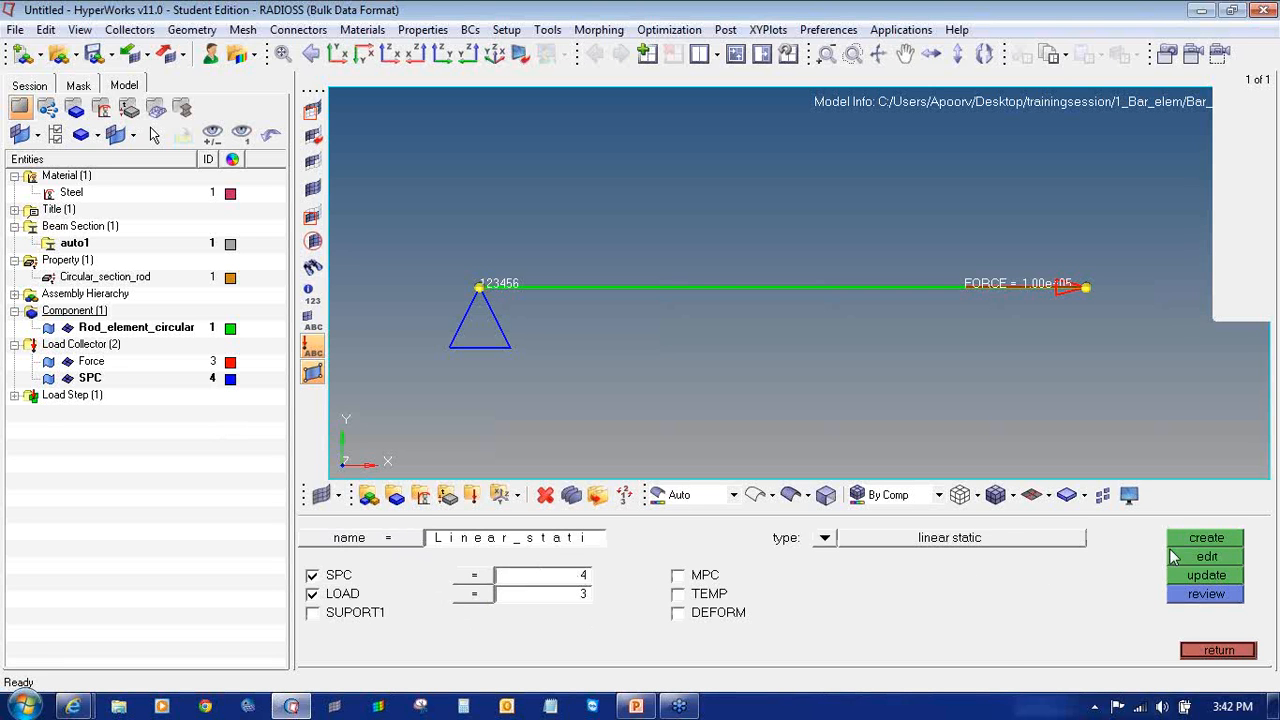
{"action": "left_click", "coordinate": [1196, 652]}
{"action": "left_click", "coordinate": [14, 395]}
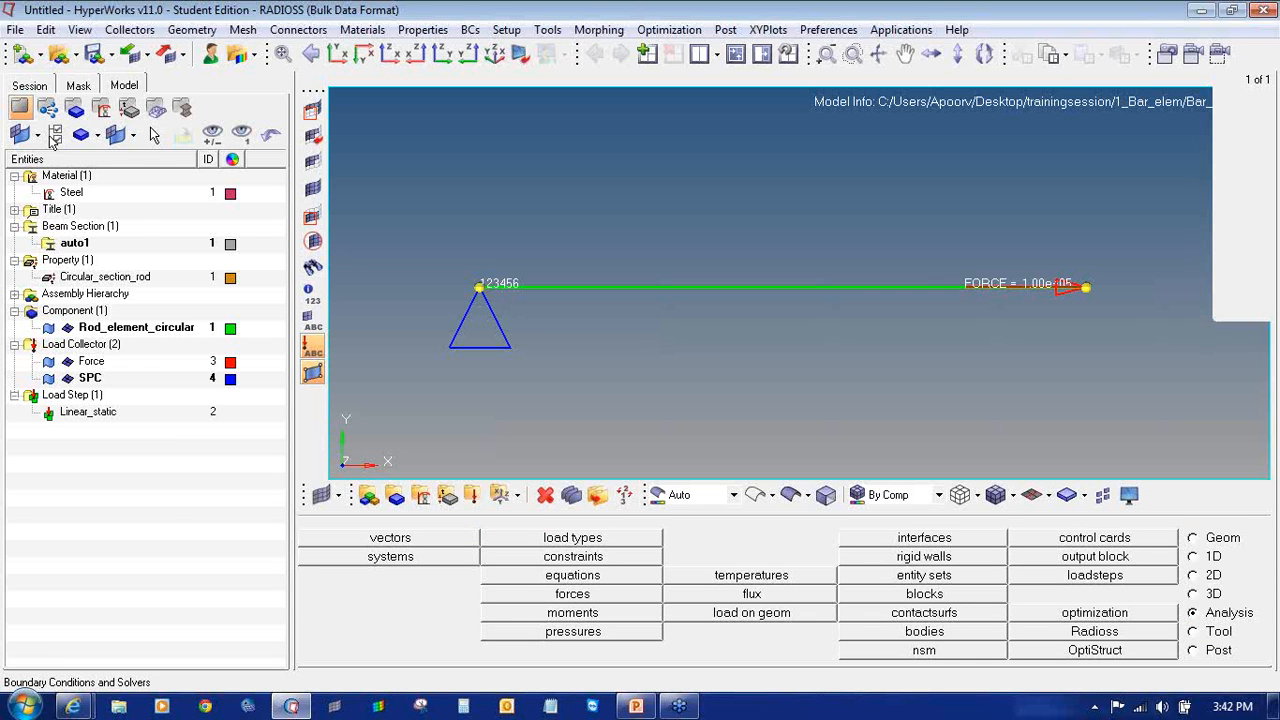
- Save the model as Bar_elem in a new folder named 2_Bar_elem inside trainingsession
{"action": "left_click", "coordinate": [27, 33]}
{"action": "mouse_move", "coordinate": [47, 133]}
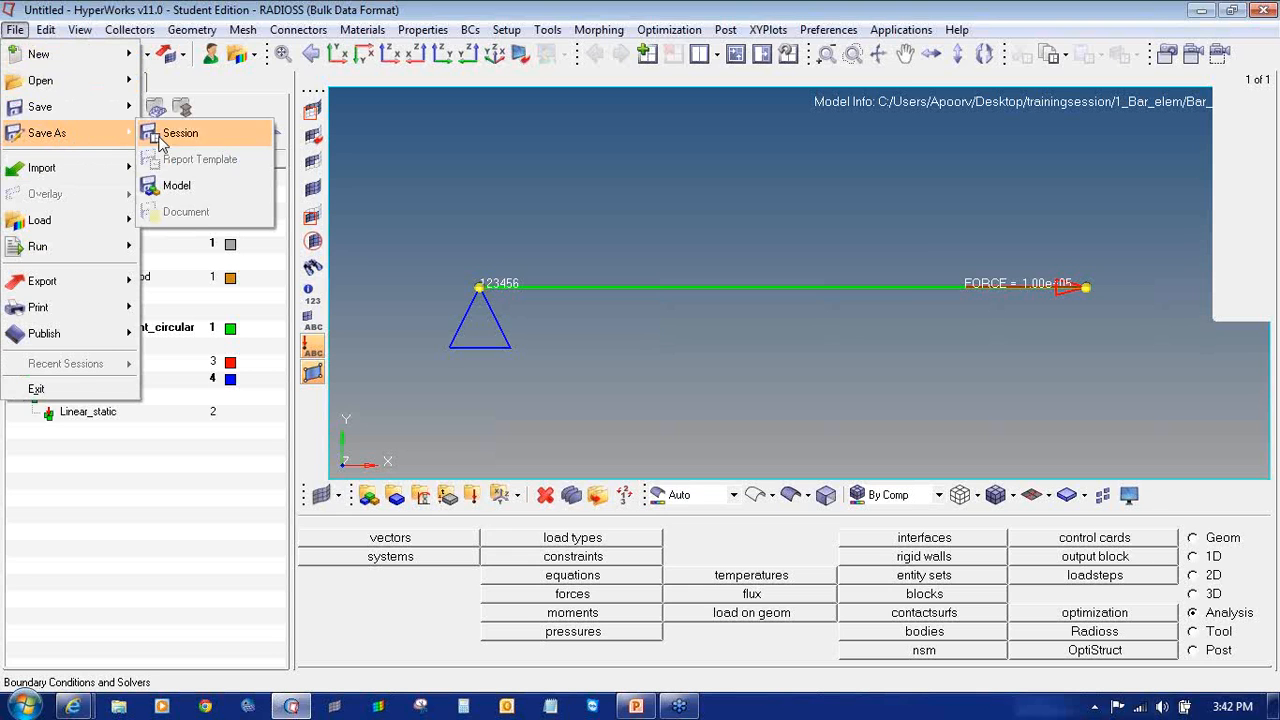
{"action": "left_click", "coordinate": [193, 188]}
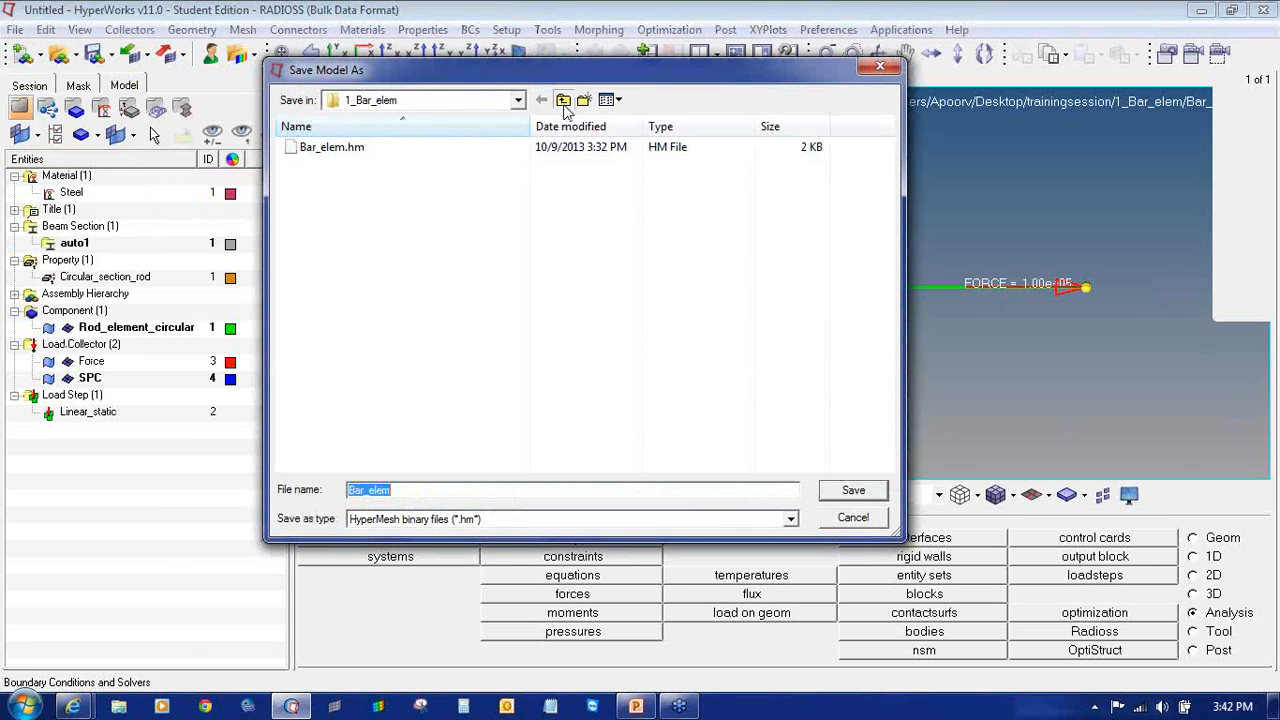
{"action": "left_click", "coordinate": [562, 100]}
{"action": "left_click", "coordinate": [585, 104]}
{"action": "type", "text": "2"}
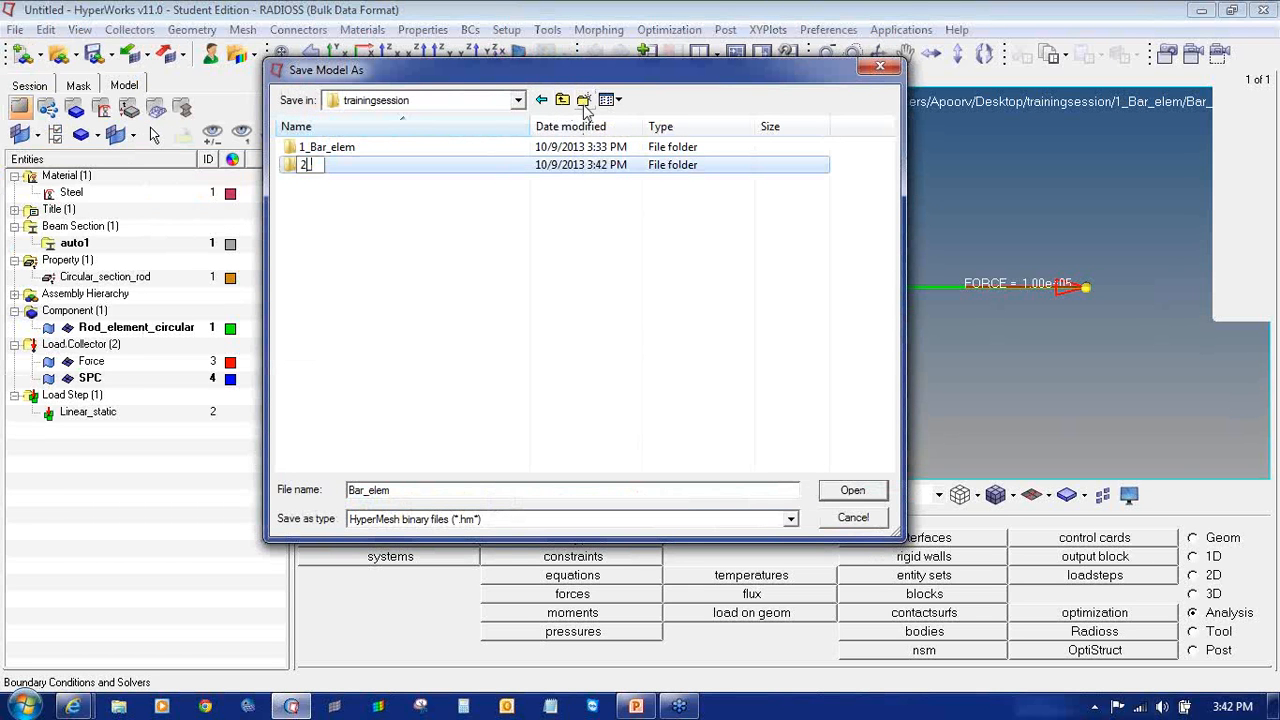
{"action": "type", "text": "_Bar_elem"}
{"action": "key", "text": "Return"}
{"action": "key", "text": "Return"}
{"action": "left_click", "coordinate": [851, 491]}
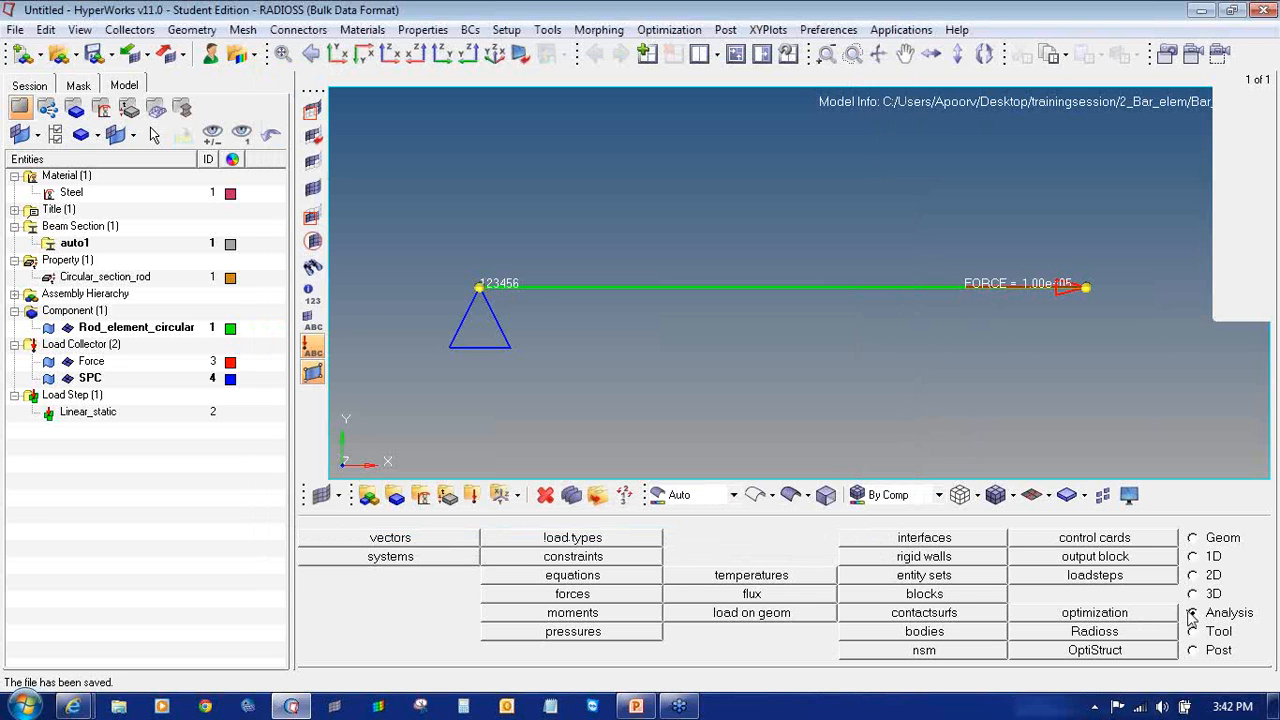
- Run the Radioss analysis of Bar_elem.fem and close the solver window when it finishes
{"action": "left_click", "coordinate": [1157, 638]}
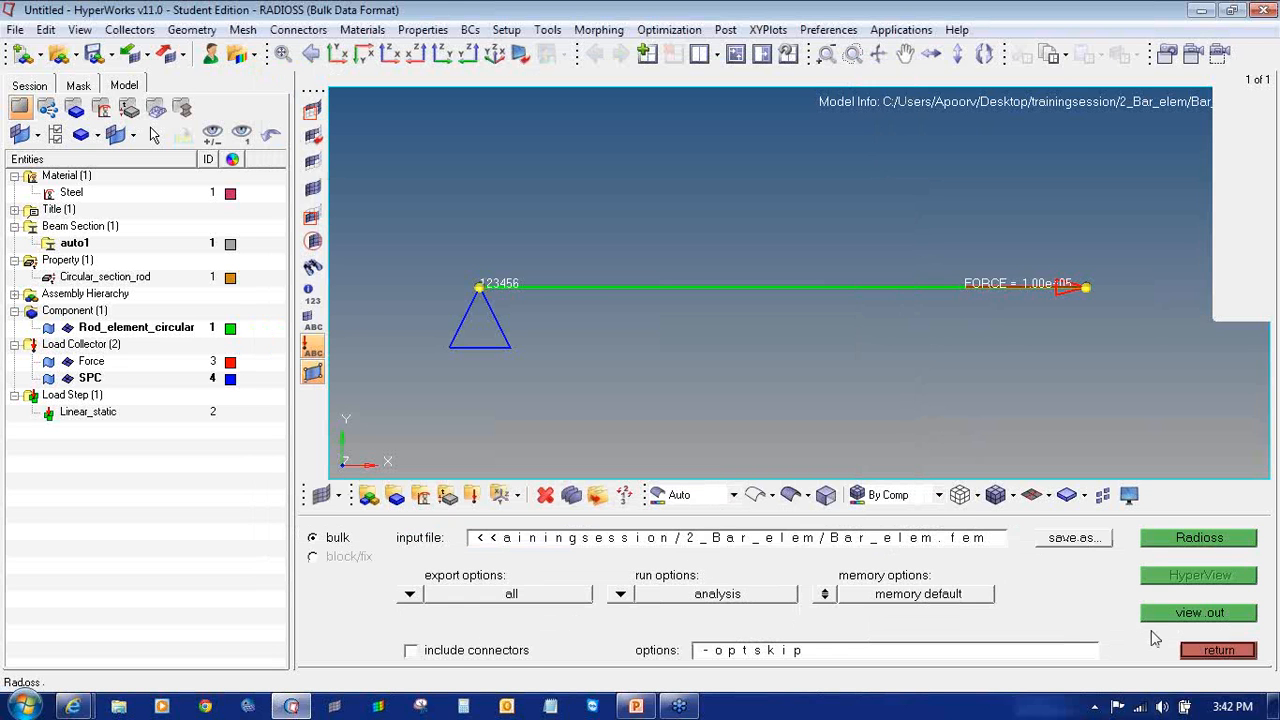
{"action": "left_click", "coordinate": [1172, 540]}
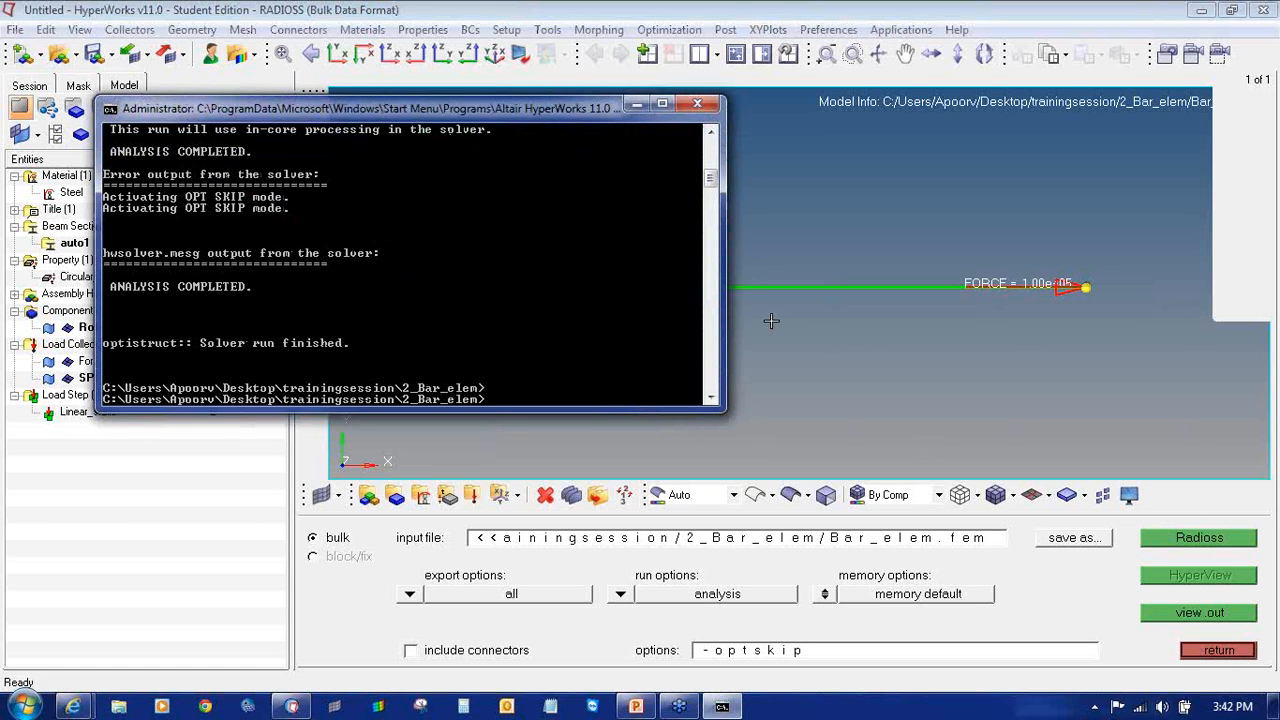
{"action": "left_click", "coordinate": [697, 104]}
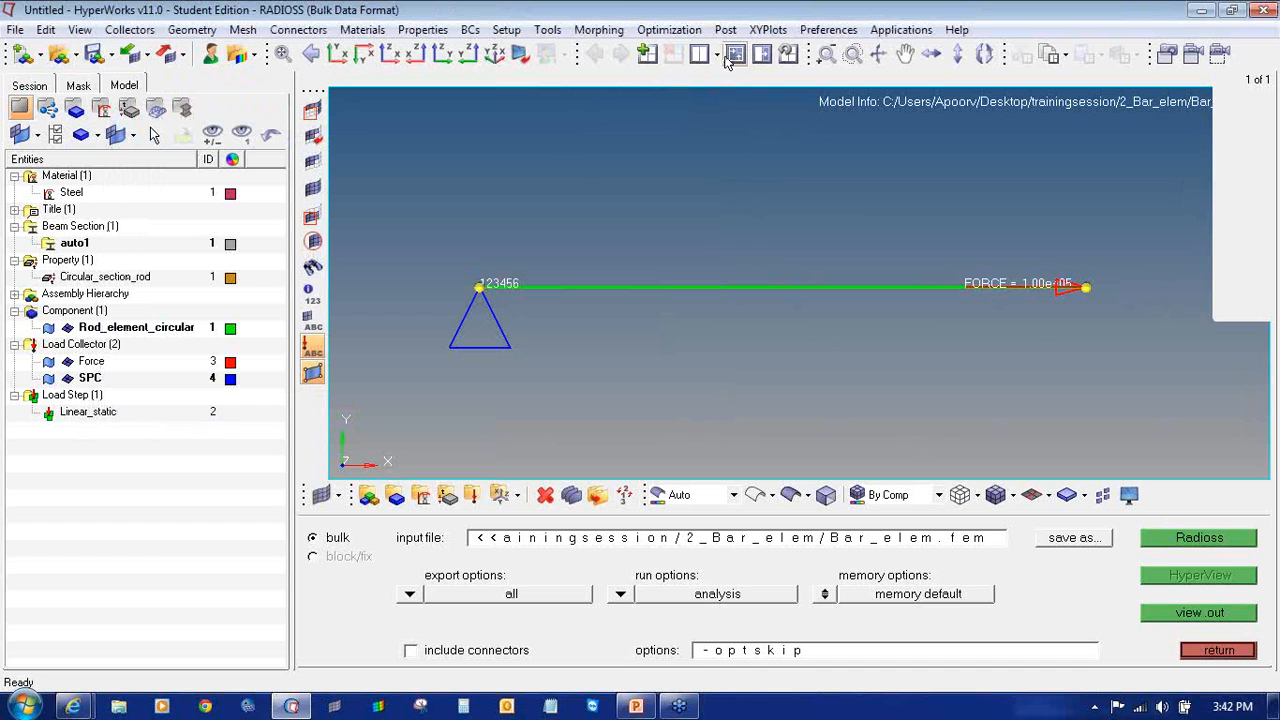
- Split the page into three side-by-side windows and activate the empty third one
{"action": "left_click", "coordinate": [719, 58]}
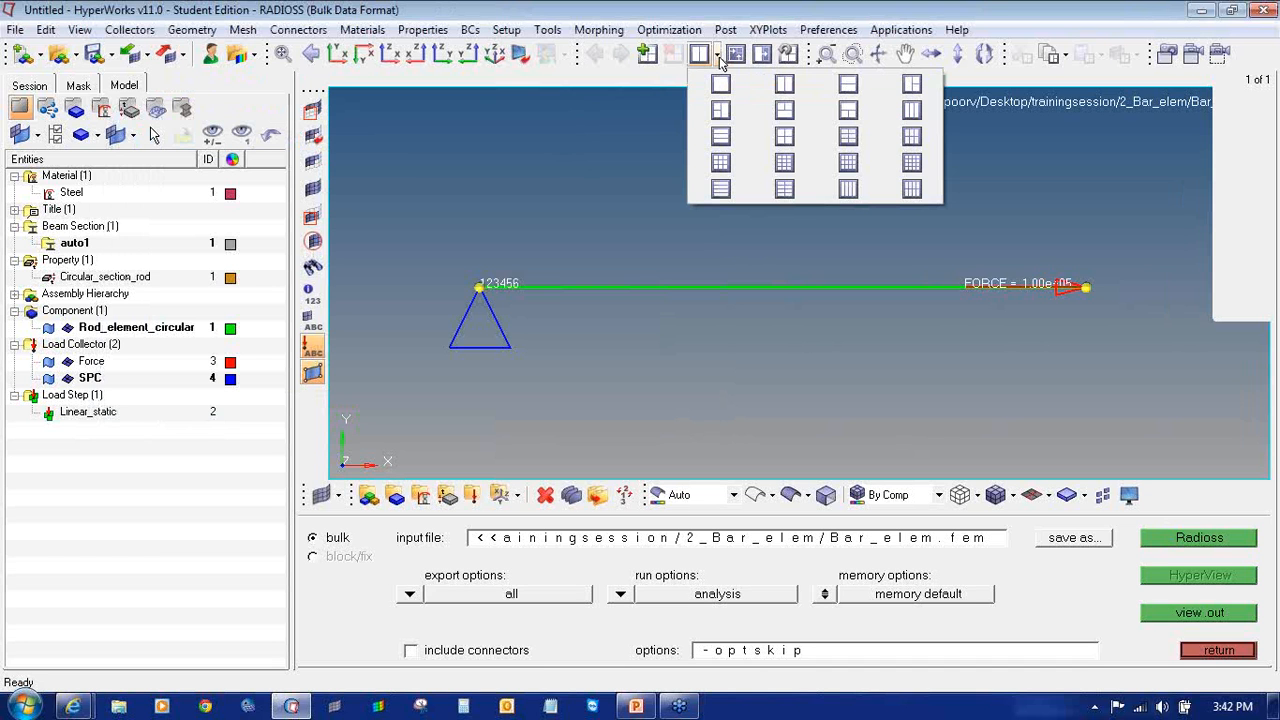
{"action": "left_click", "coordinate": [901, 109]}
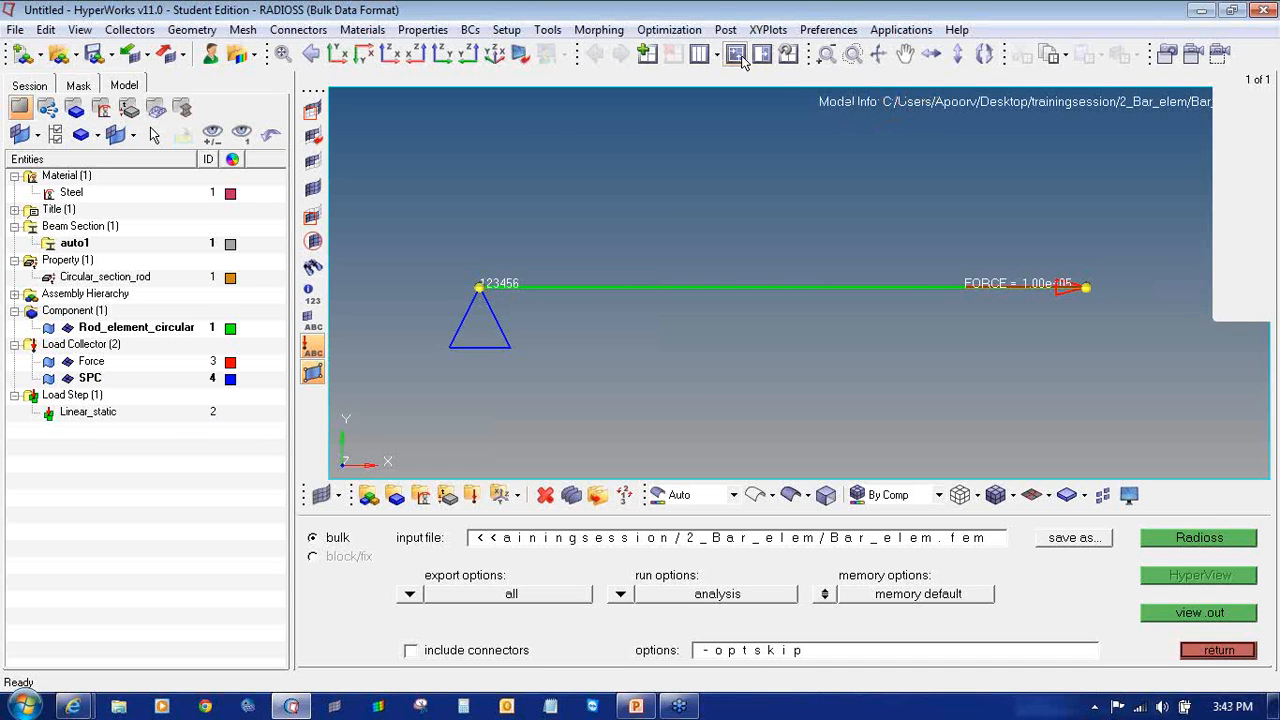
{"action": "left_click", "coordinate": [740, 56]}
{"action": "left_click", "coordinate": [1050, 229]}
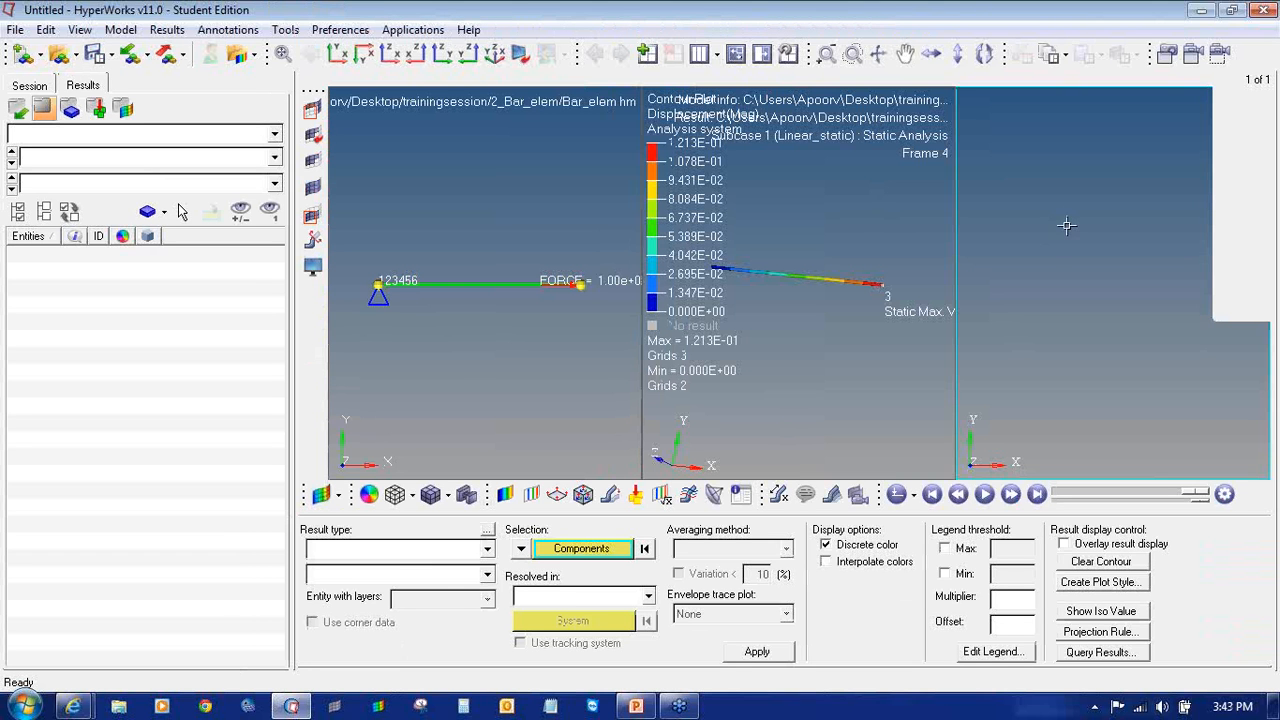
- Load the model and results from Bar_elem.h3d in the 2_Bar_elem folder into the empty window
{"action": "left_click", "coordinate": [58, 56]}
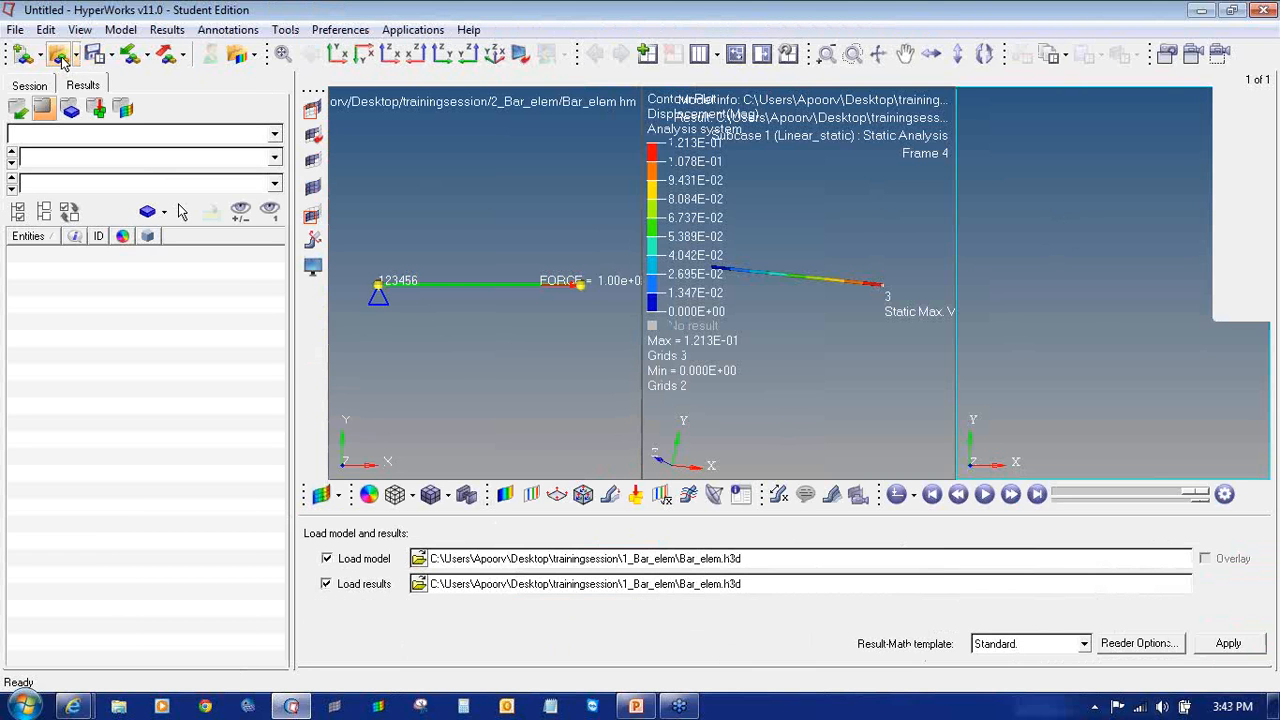
{"action": "left_click", "coordinate": [418, 559]}
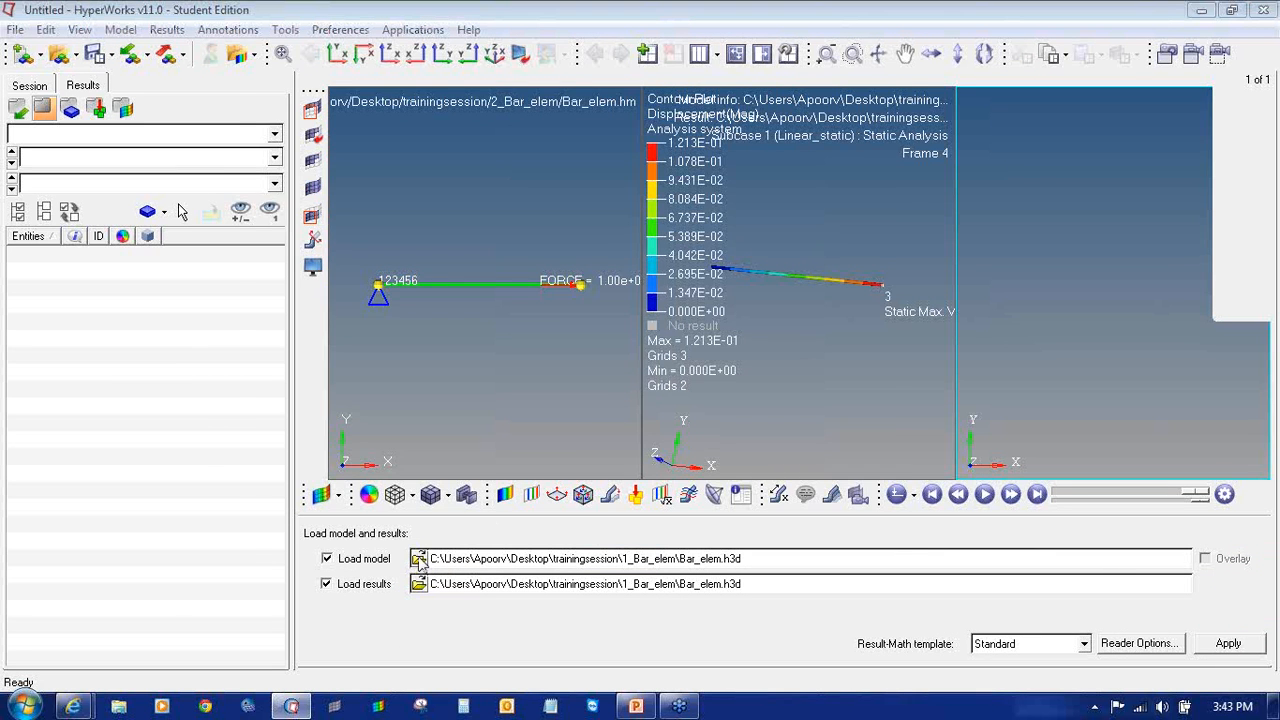
{"action": "left_click", "coordinate": [562, 101]}
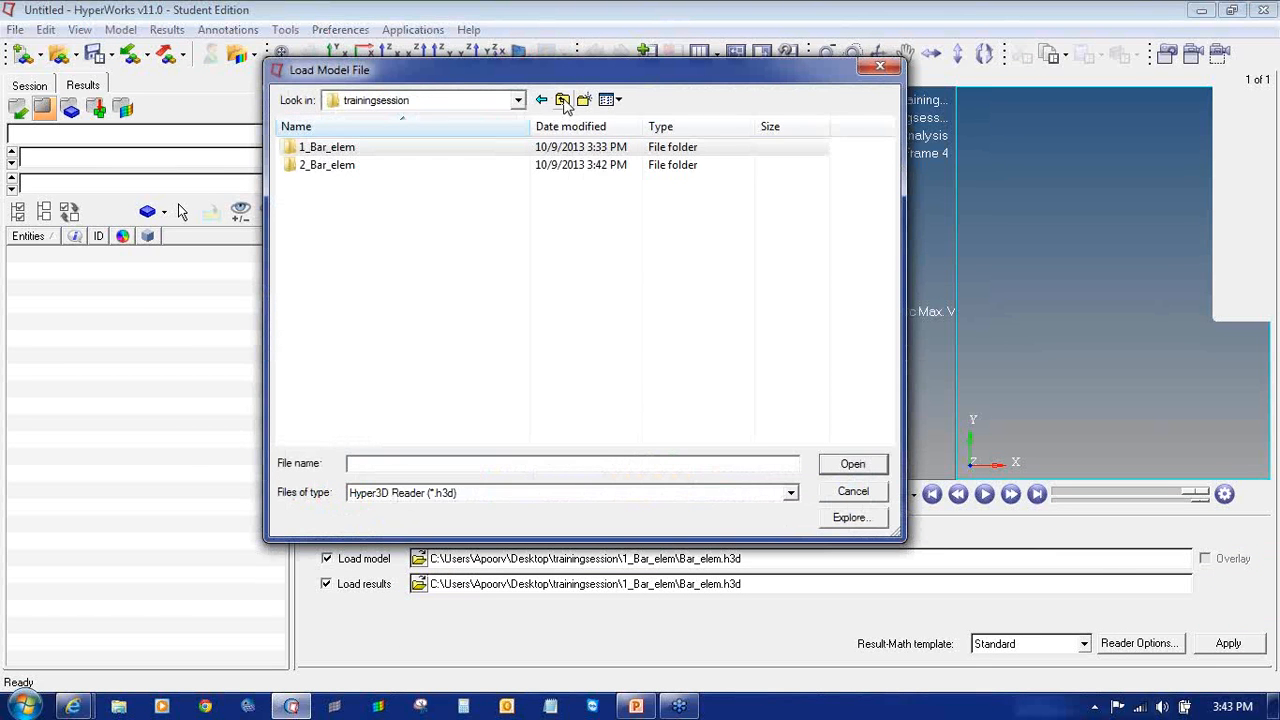
{"action": "double_click", "coordinate": [463, 164]}
{"action": "double_click", "coordinate": [450, 160]}
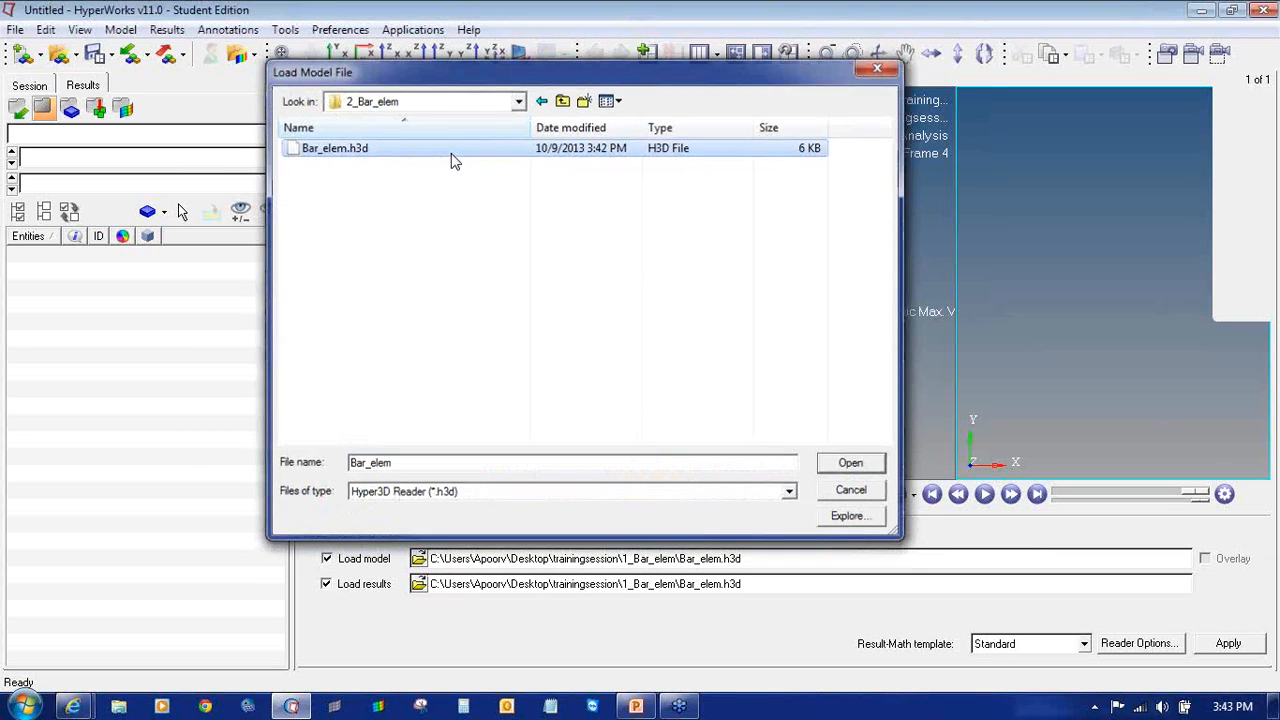
{"action": "left_click", "coordinate": [1228, 643]}
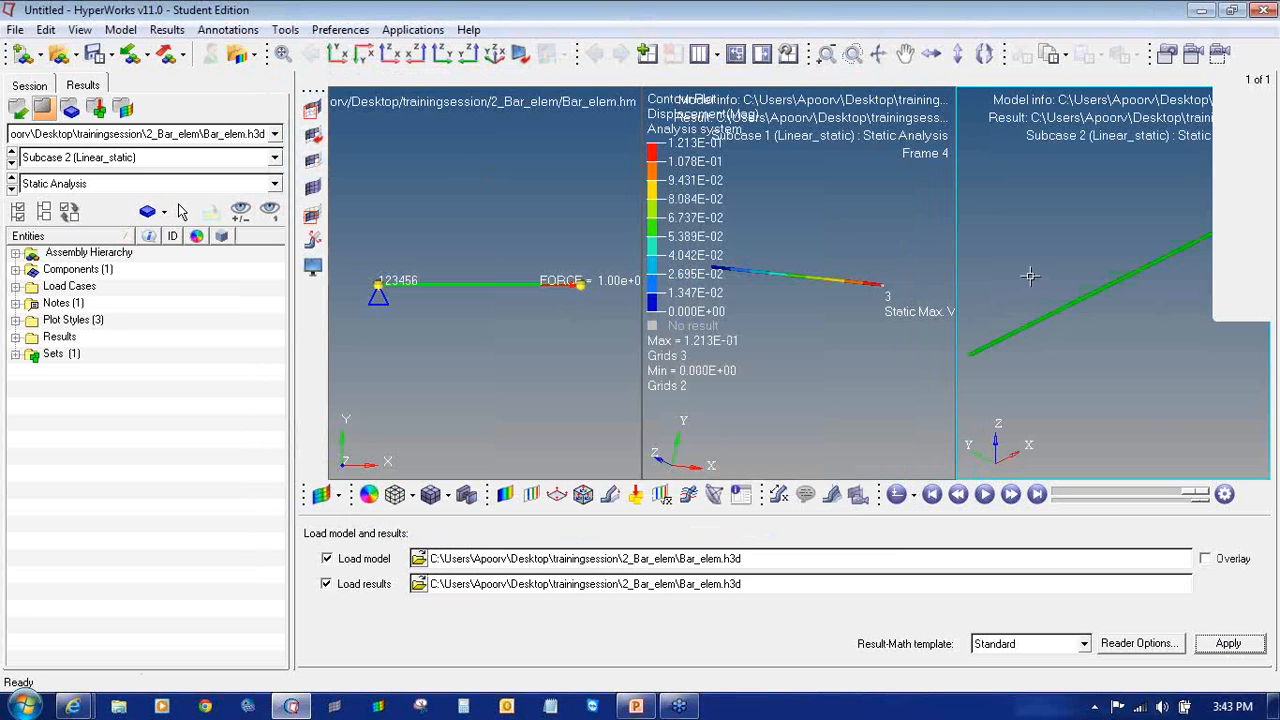
- Contour the Displacement (v) magnitude on the newly loaded rod, with both result models viewed from a similar angle
{"action": "mouse_move", "coordinate": [1220, 250]}
{"action": "left_mouse_down", "text": "ctrl"}
{"action": "mouse_move", "coordinate": [1134, 334]}
{"action": "mouse_move", "coordinate": [1055, 310]}
{"action": "mouse_move", "coordinate": [1037, 288]}
{"action": "mouse_move", "coordinate": [1047, 300]}
{"action": "left_mouse_up", "text": "ctrl"}
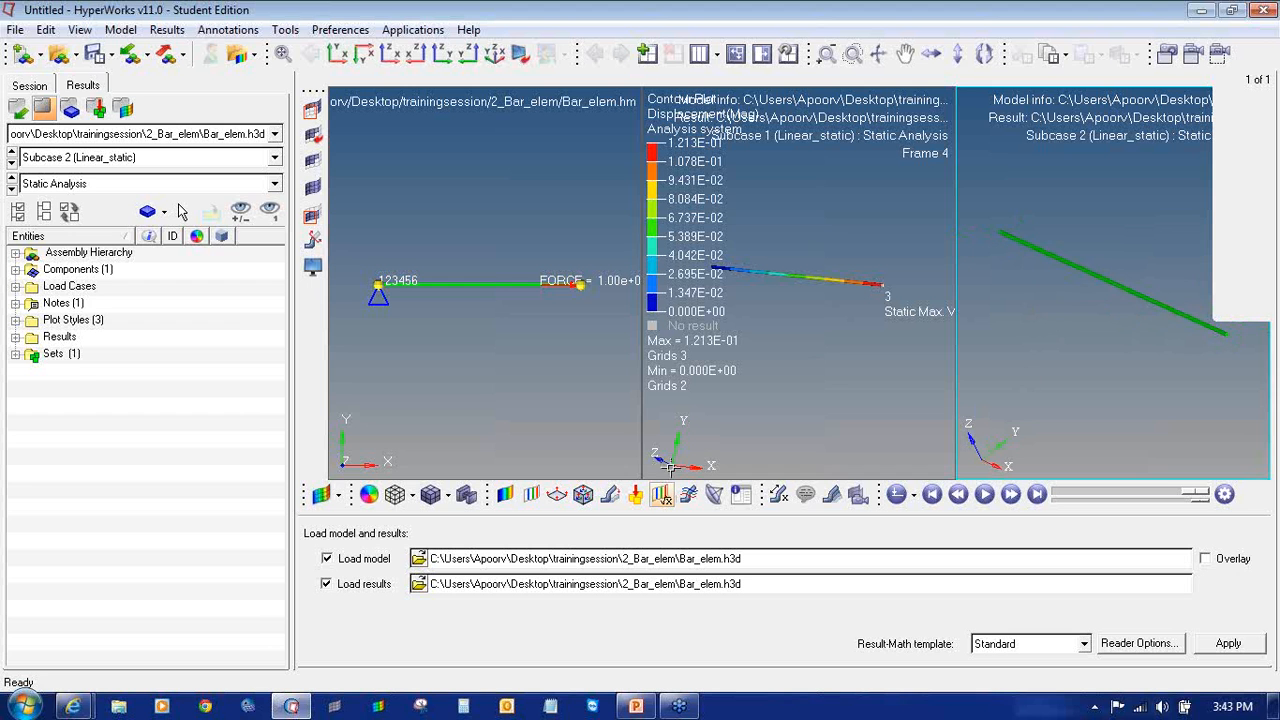
{"action": "left_click", "coordinate": [820, 374]}
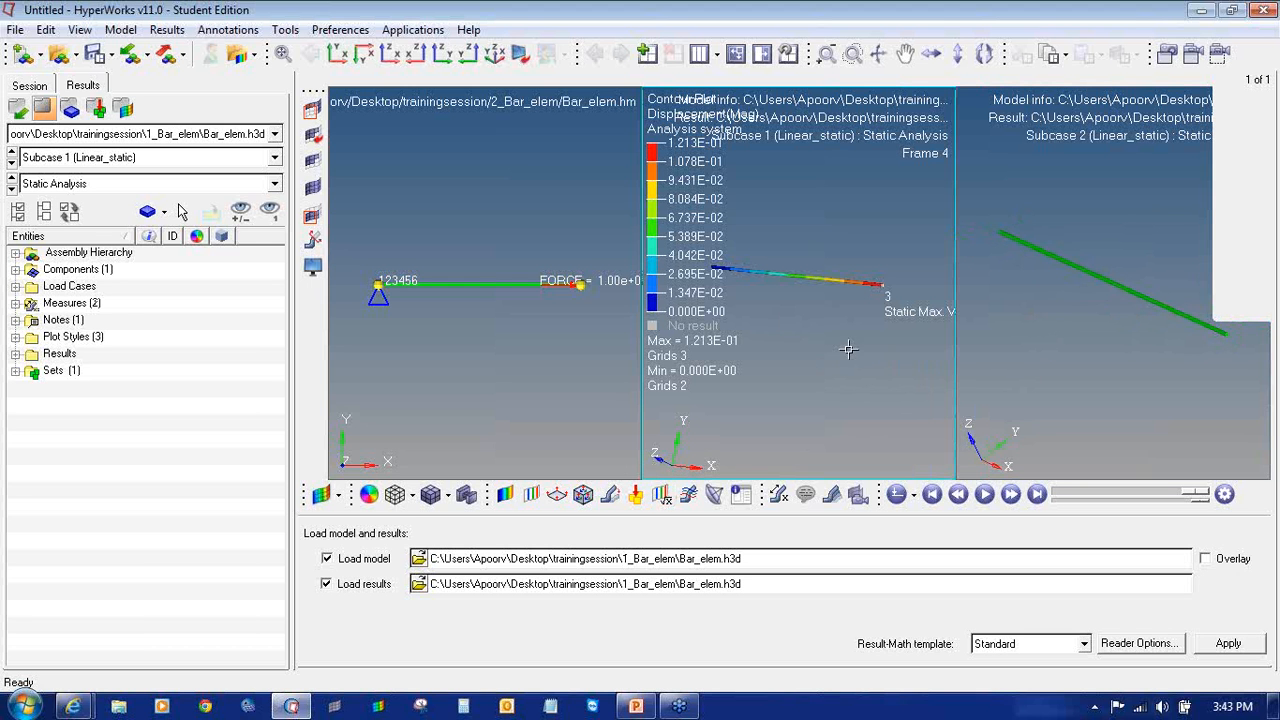
{"action": "left_click_drag", "start_coordinate": [848, 350], "coordinate": [754, 347], "text": "ctrl"}
{"action": "left_click", "coordinate": [1168, 312]}
{"action": "left_click_drag", "start_coordinate": [1253, 364], "coordinate": [1121, 354], "text": "ctrl"}
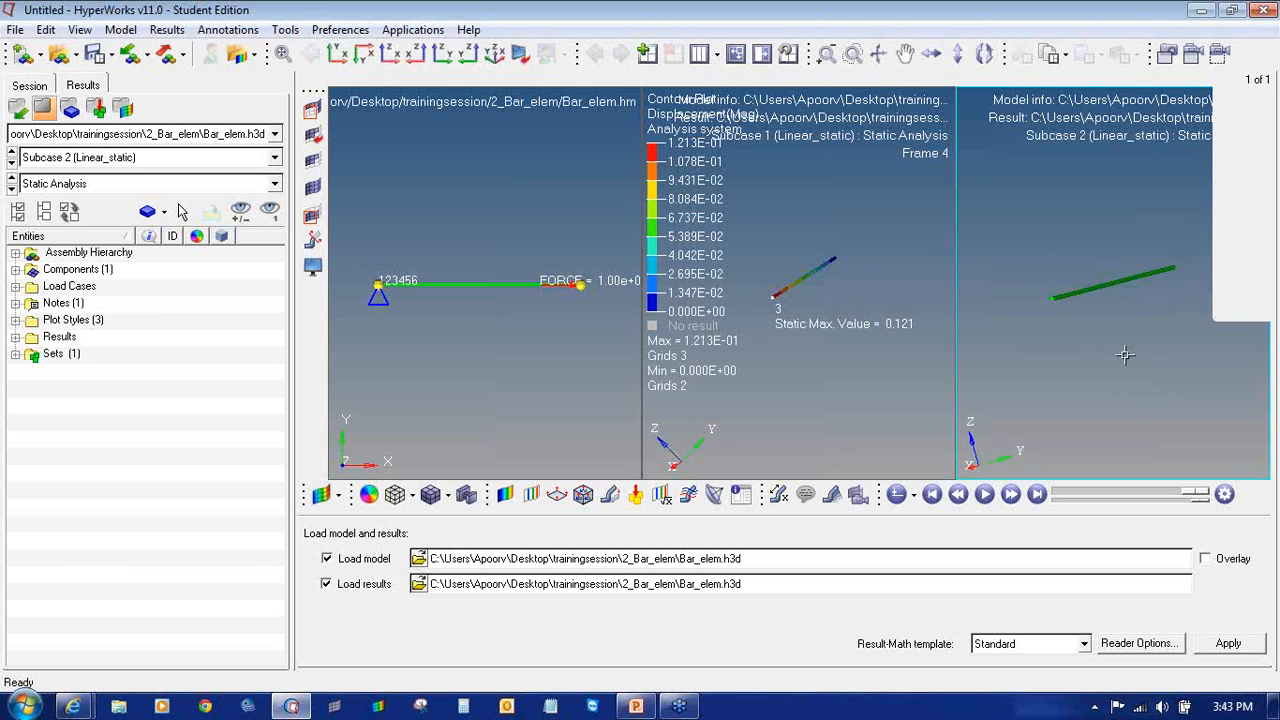
{"action": "left_click", "coordinate": [505, 495]}
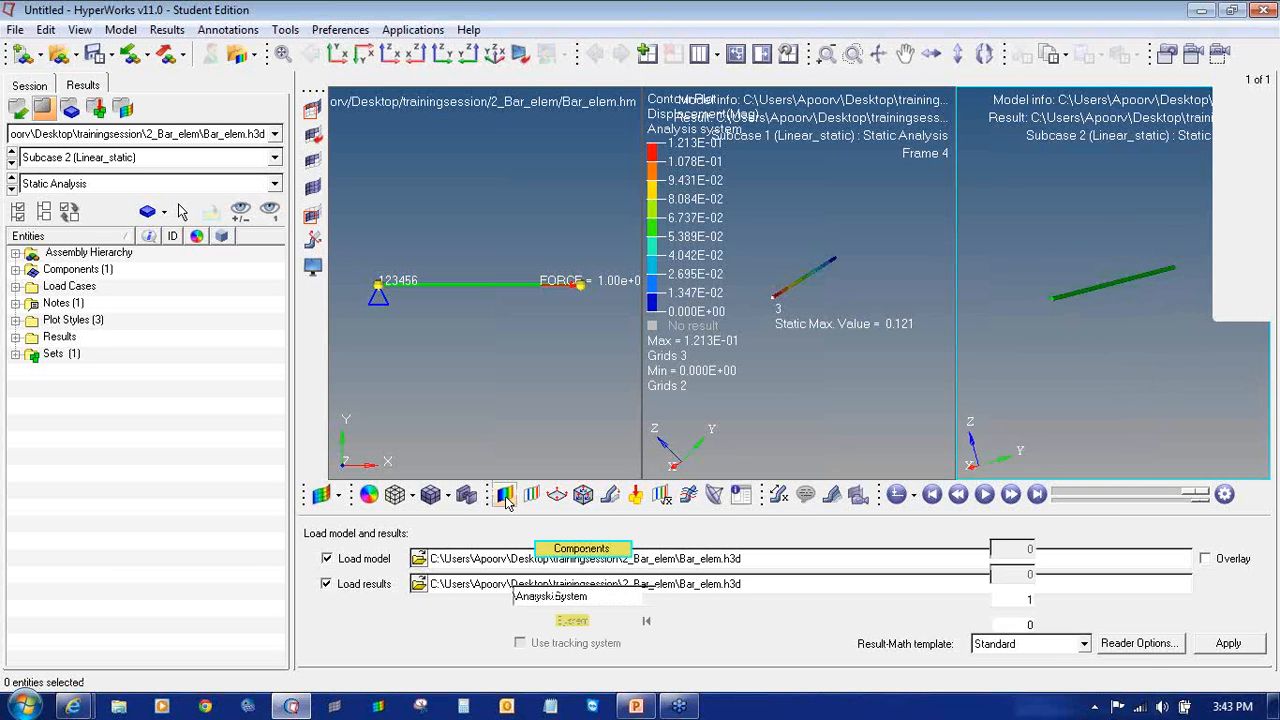
{"action": "left_click", "coordinate": [748, 659]}
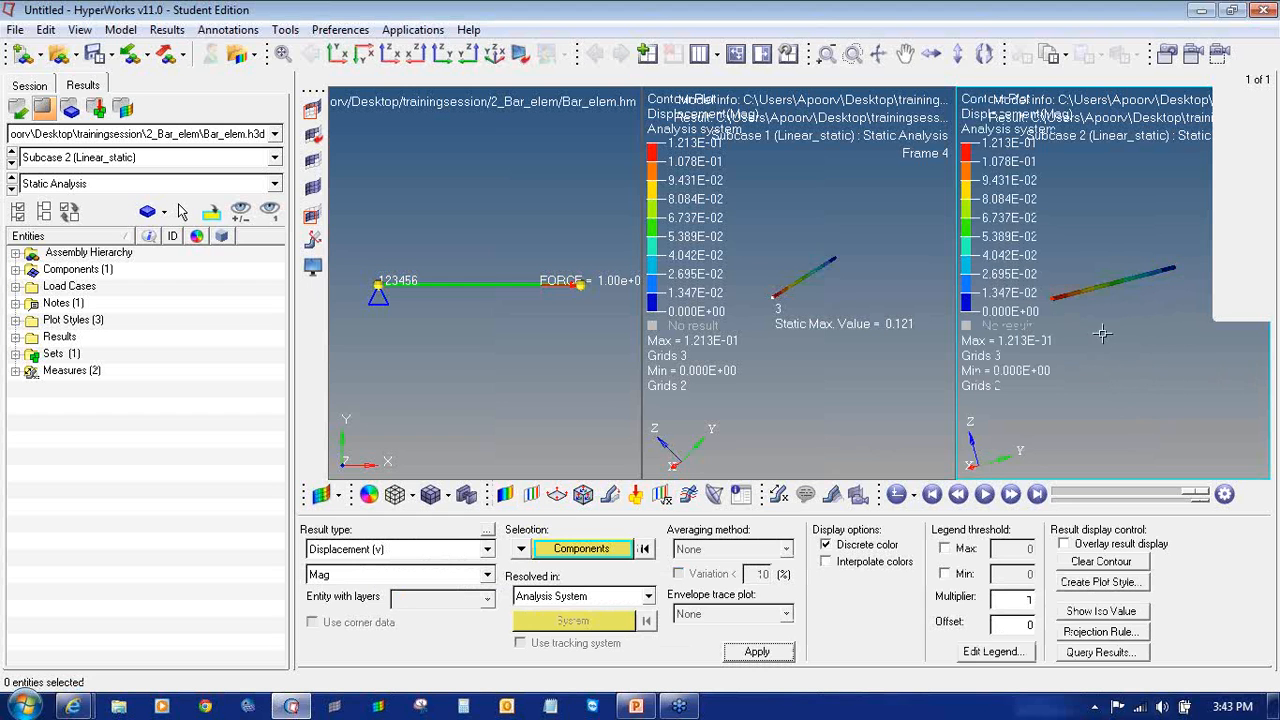
- Display the Static MinMax Result measure on the new rod result, showing only the maximum value
{"action": "left_click", "coordinate": [779, 494]}
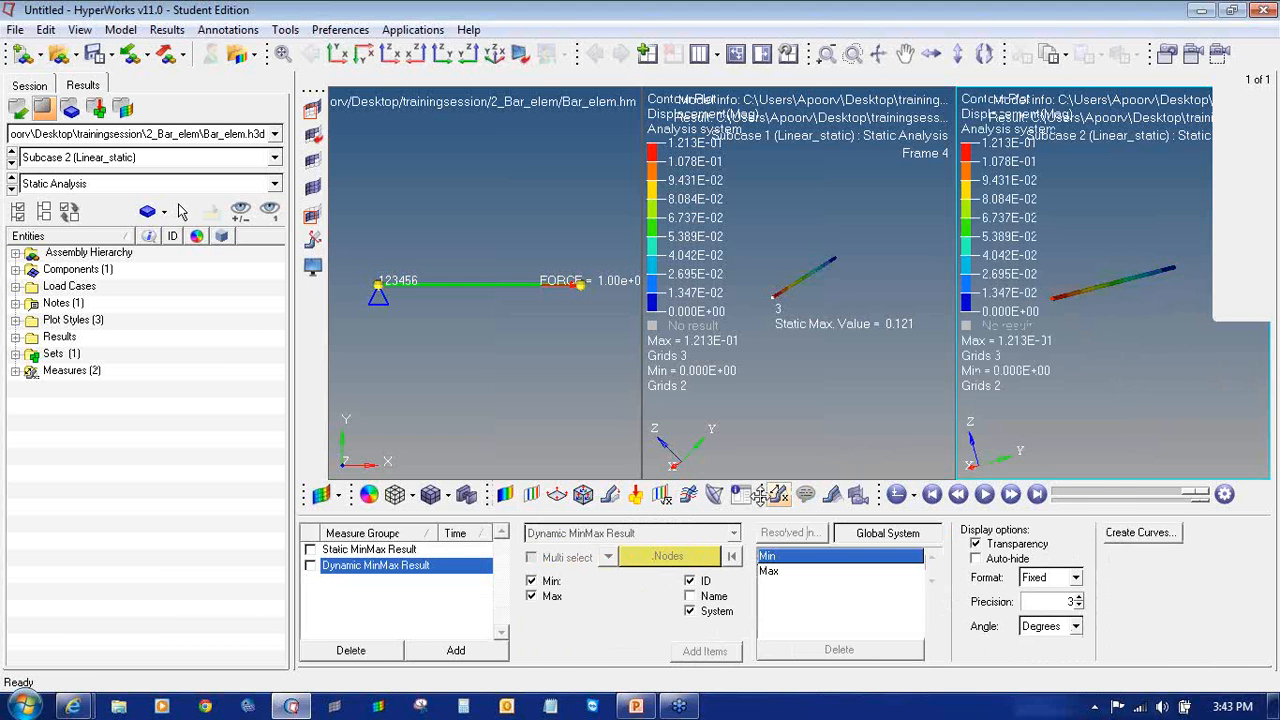
{"action": "left_click", "coordinate": [310, 550]}
{"action": "left_click", "coordinate": [531, 596]}
{"action": "left_click", "coordinate": [531, 581]}
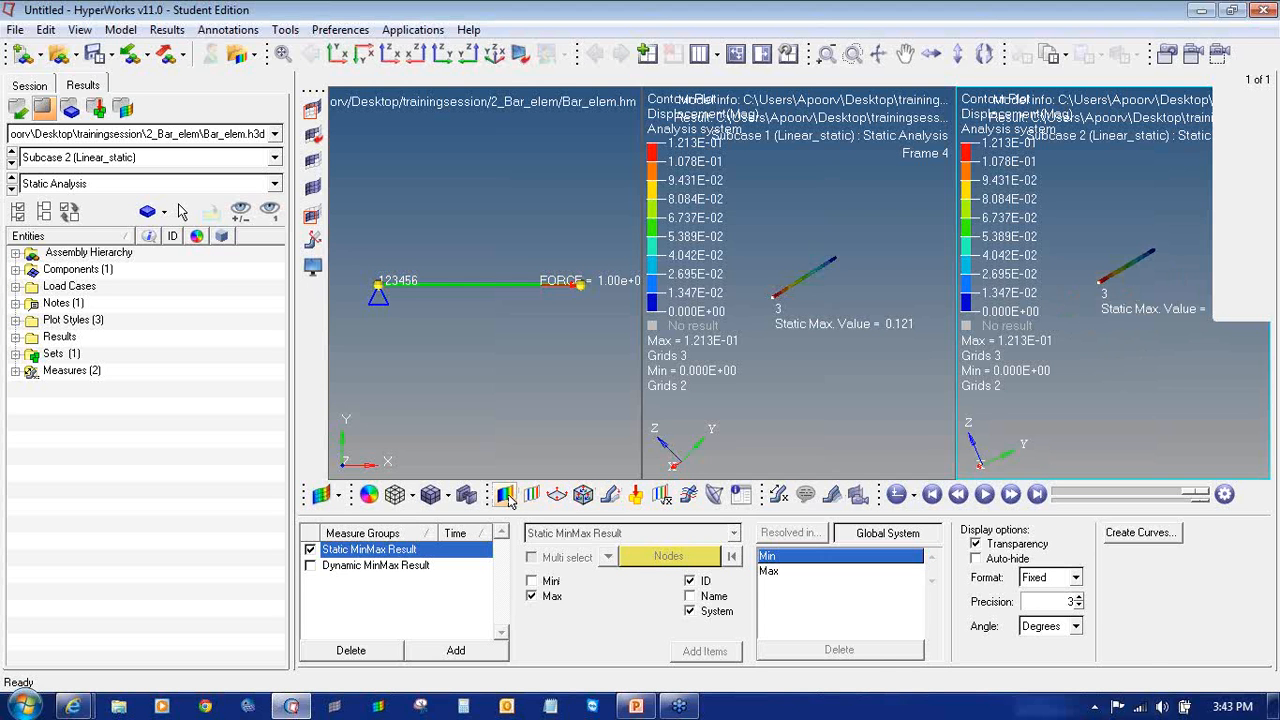
- Contour Element Stresses (1D) as CROD Axial Stress with the Simple averaging method on the new rod result
{"action": "left_click", "coordinate": [506, 495]}
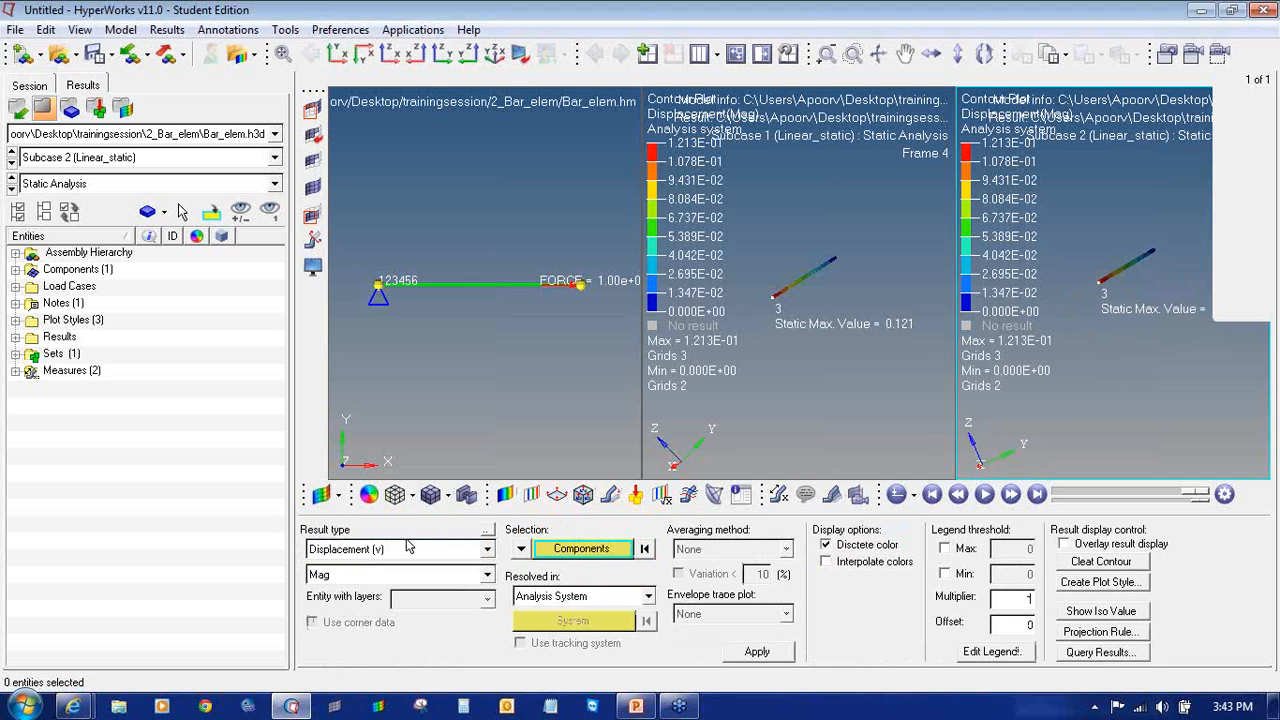
{"action": "left_click", "coordinate": [408, 549]}
{"action": "left_click", "coordinate": [407, 581]}
{"action": "left_click", "coordinate": [404, 575]}
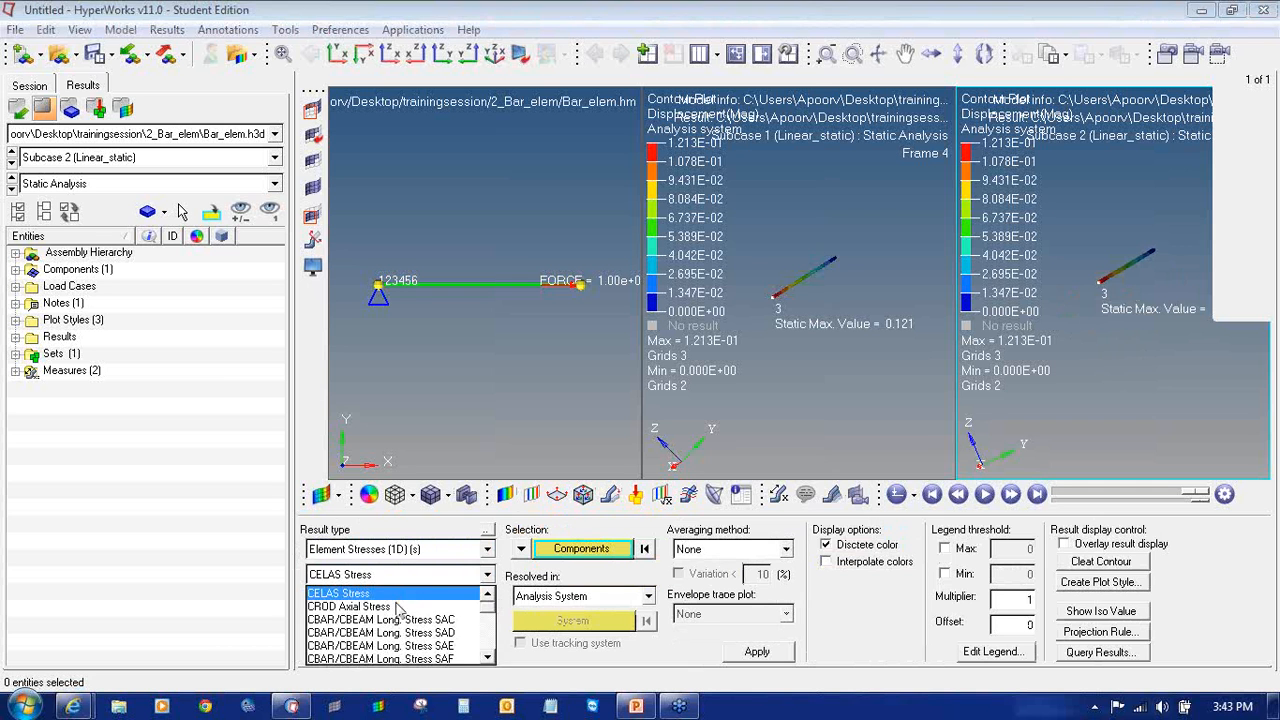
{"action": "left_click", "coordinate": [397, 607]}
{"action": "left_click", "coordinate": [757, 552]}
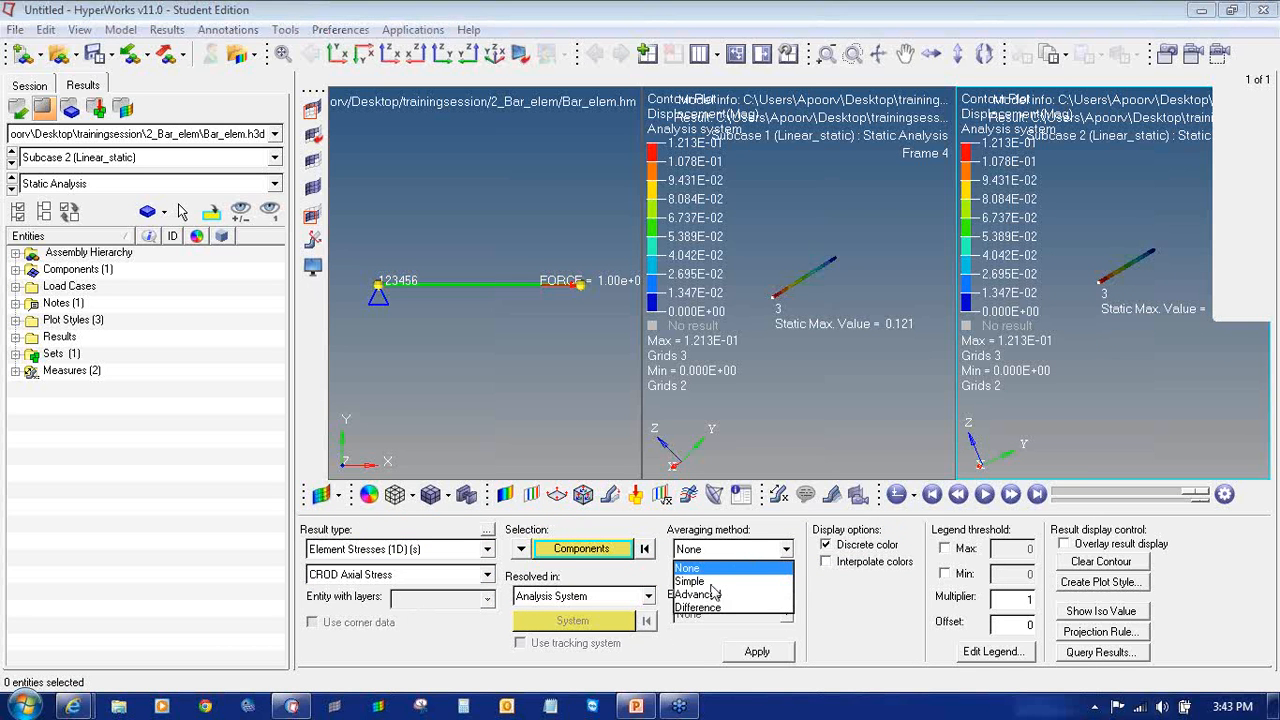
{"action": "left_click", "coordinate": [711, 584]}
{"action": "left_click", "coordinate": [777, 659]}
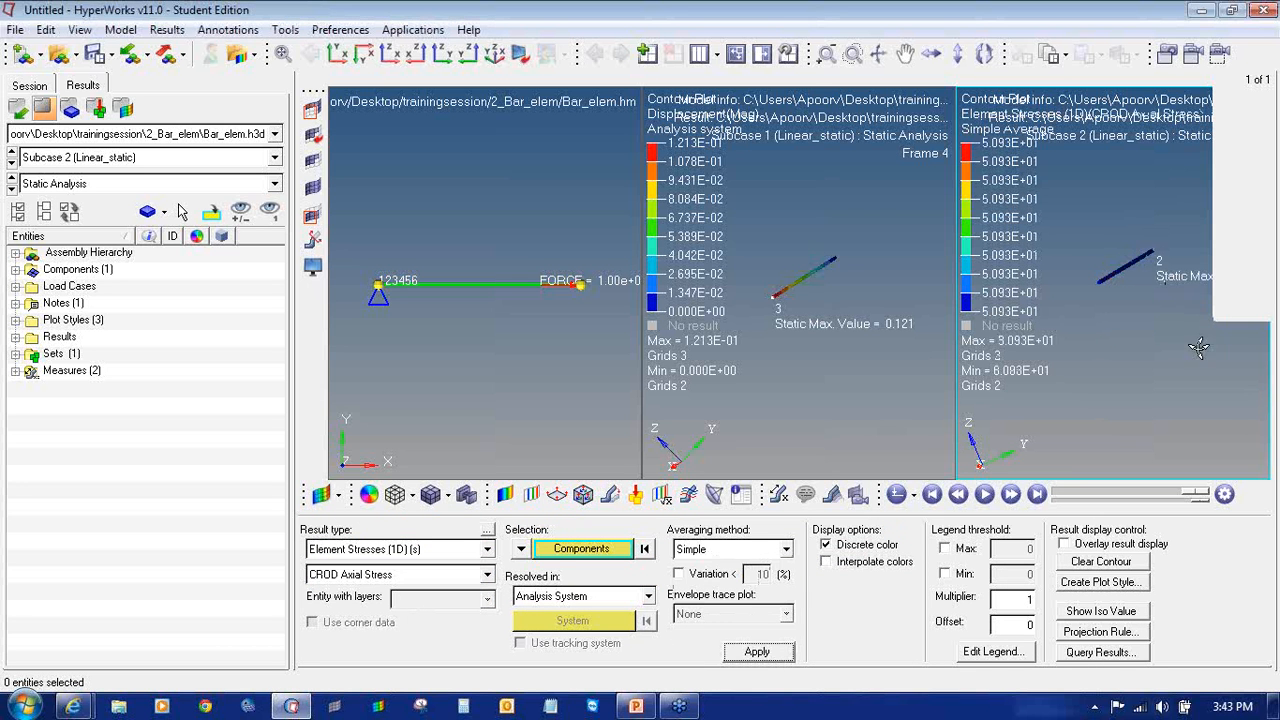
{"action": "left_click_drag", "start_coordinate": [1189, 355], "coordinate": [1162, 213], "text": "ctrl"}
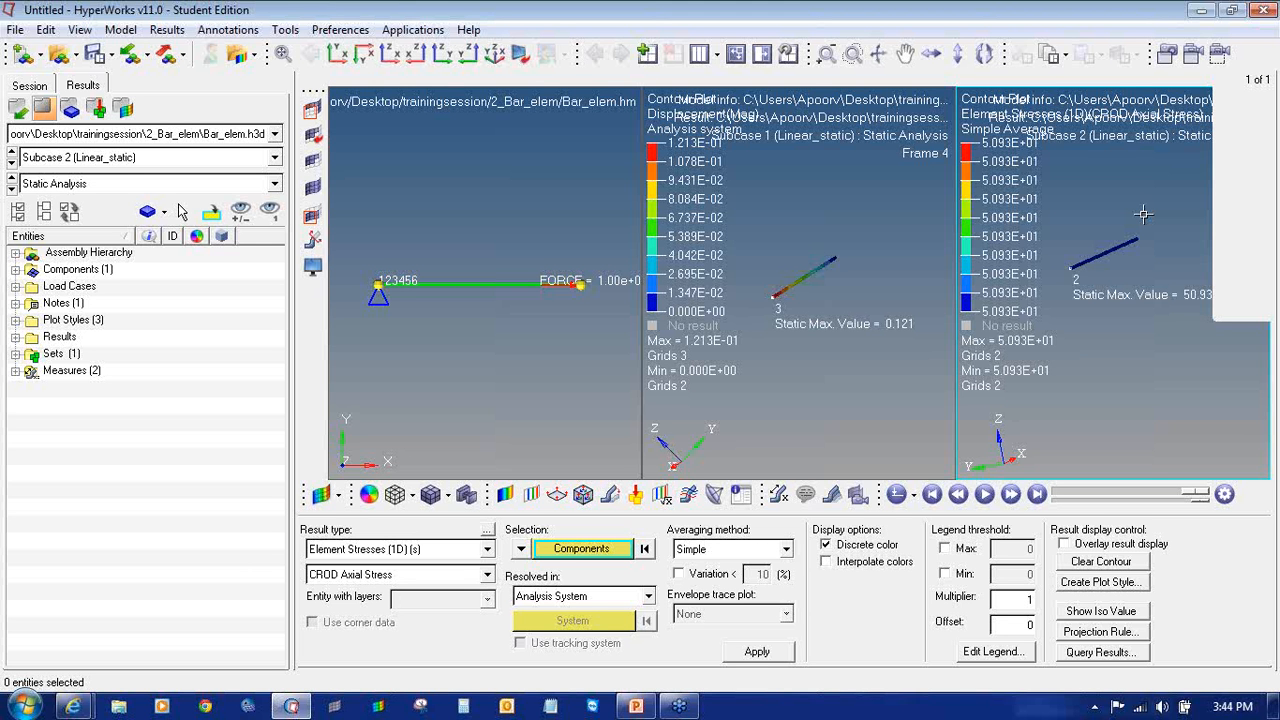
- Activate the rod's finite element model window and expand it to fill the page
{"action": "left_click", "coordinate": [609, 356]}
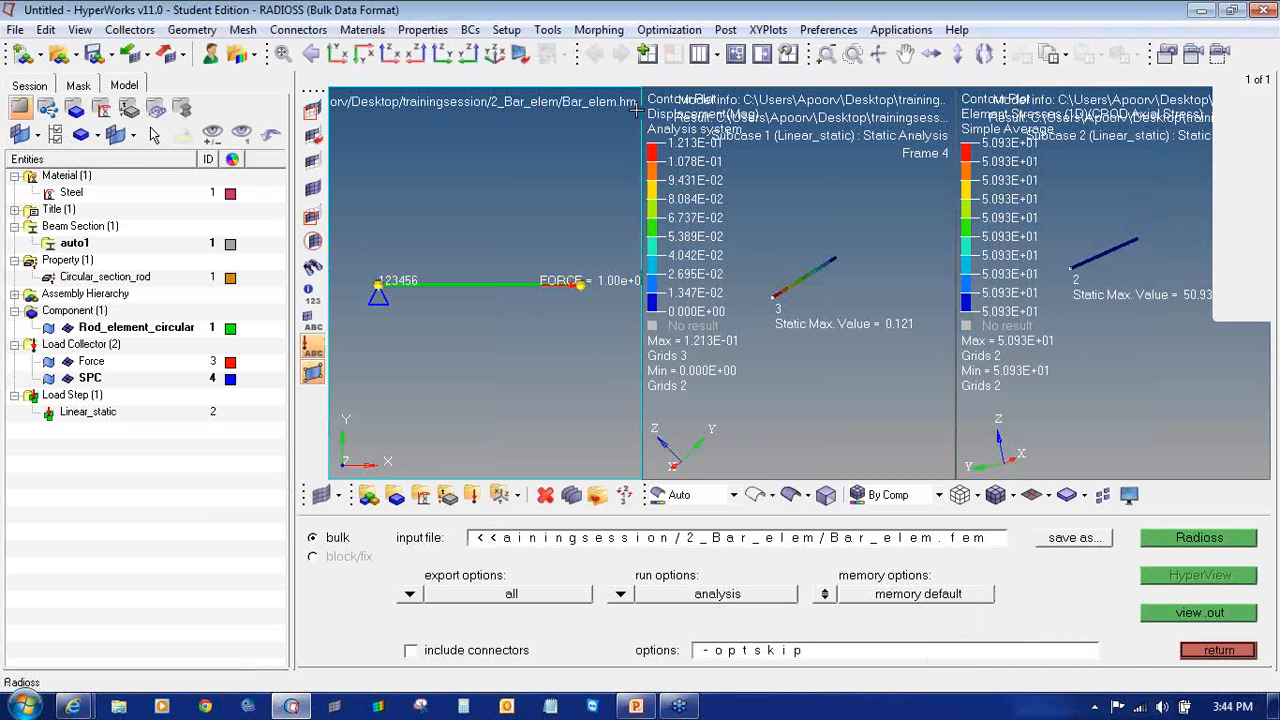
{"action": "left_click", "coordinate": [736, 55]}
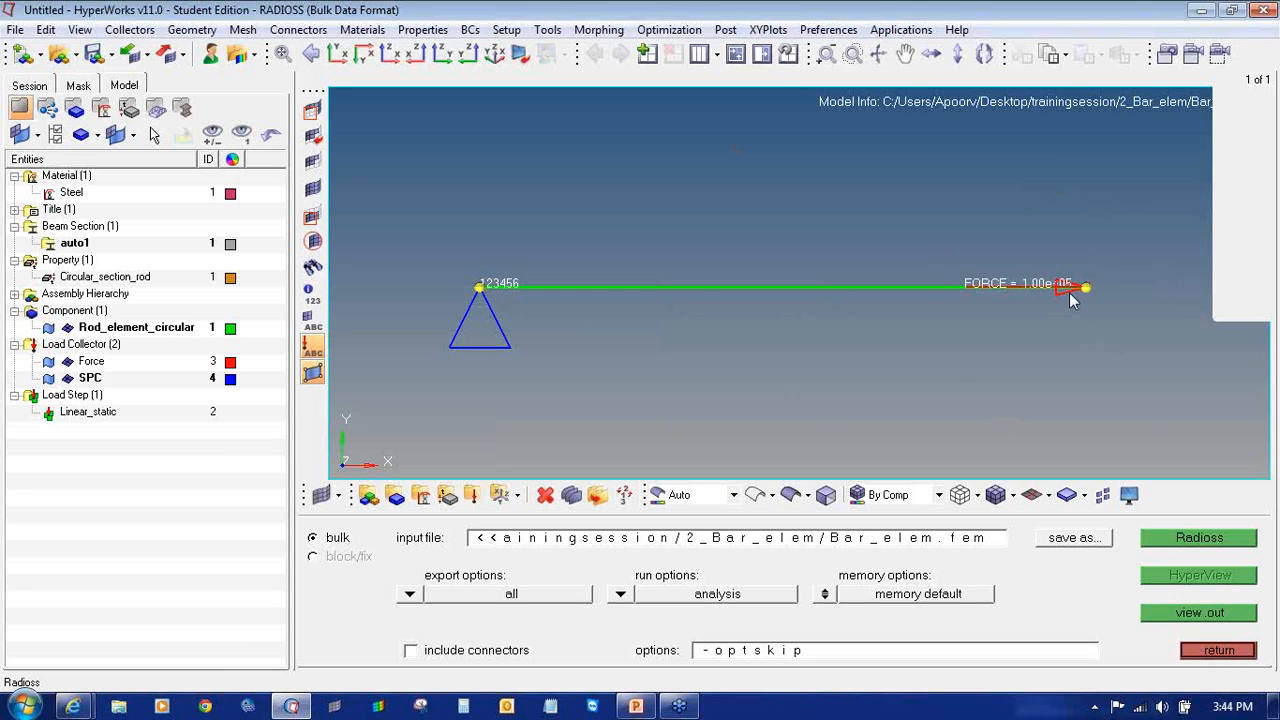
{"action": "right_click", "coordinate": [93, 366]}
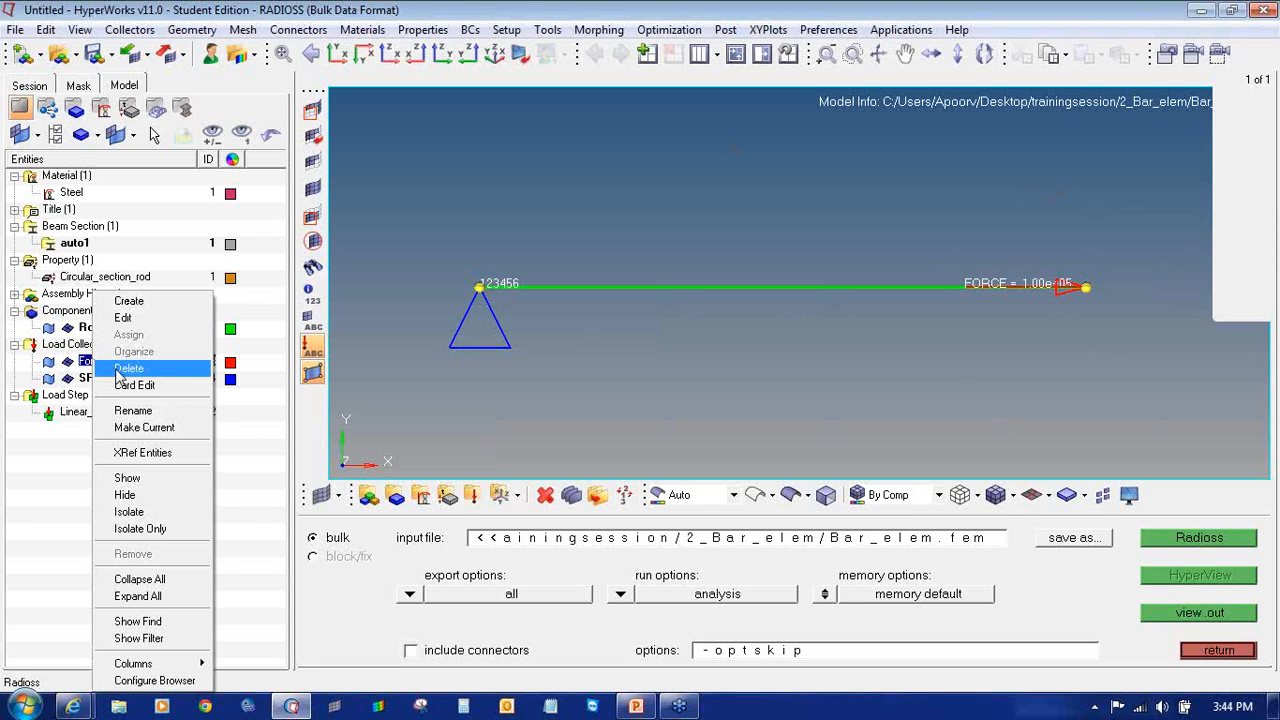
{"action": "left_click", "coordinate": [992, 300]}
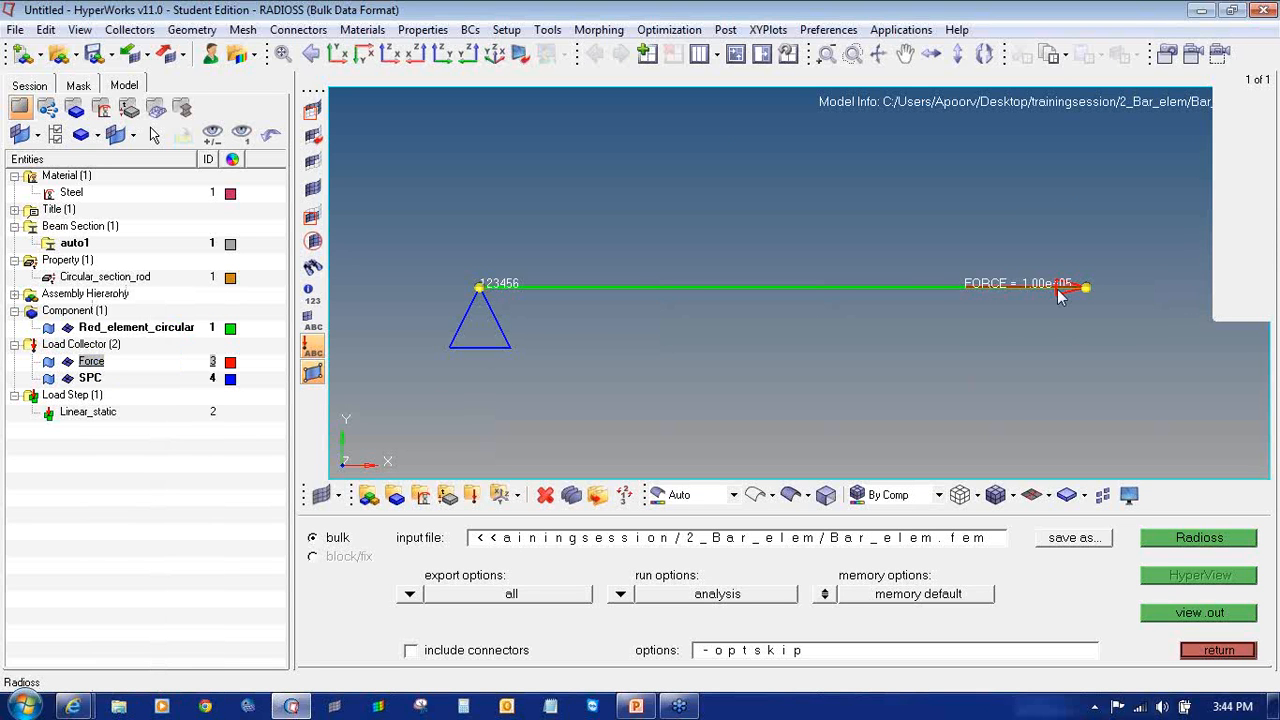
- Switch the force definition to updating existing loads and make the Force load collector current
{"action": "left_click", "coordinate": [1217, 651]}
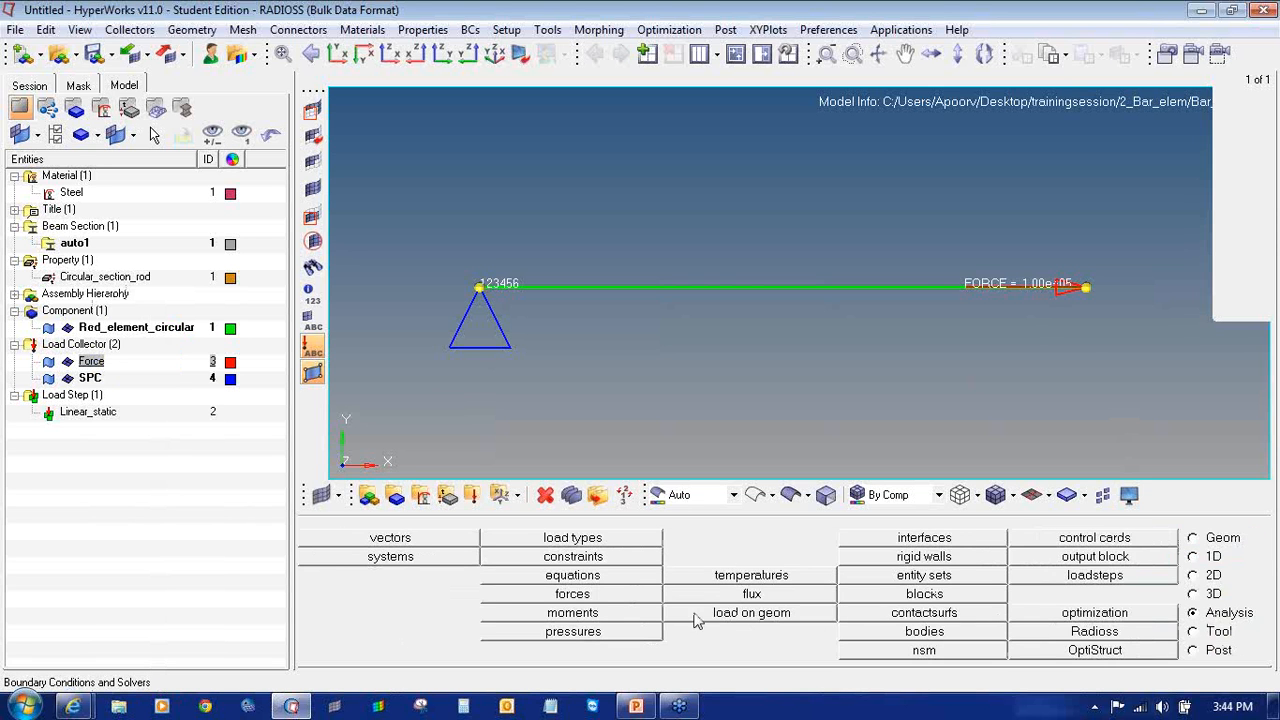
{"action": "left_click", "coordinate": [652, 597]}
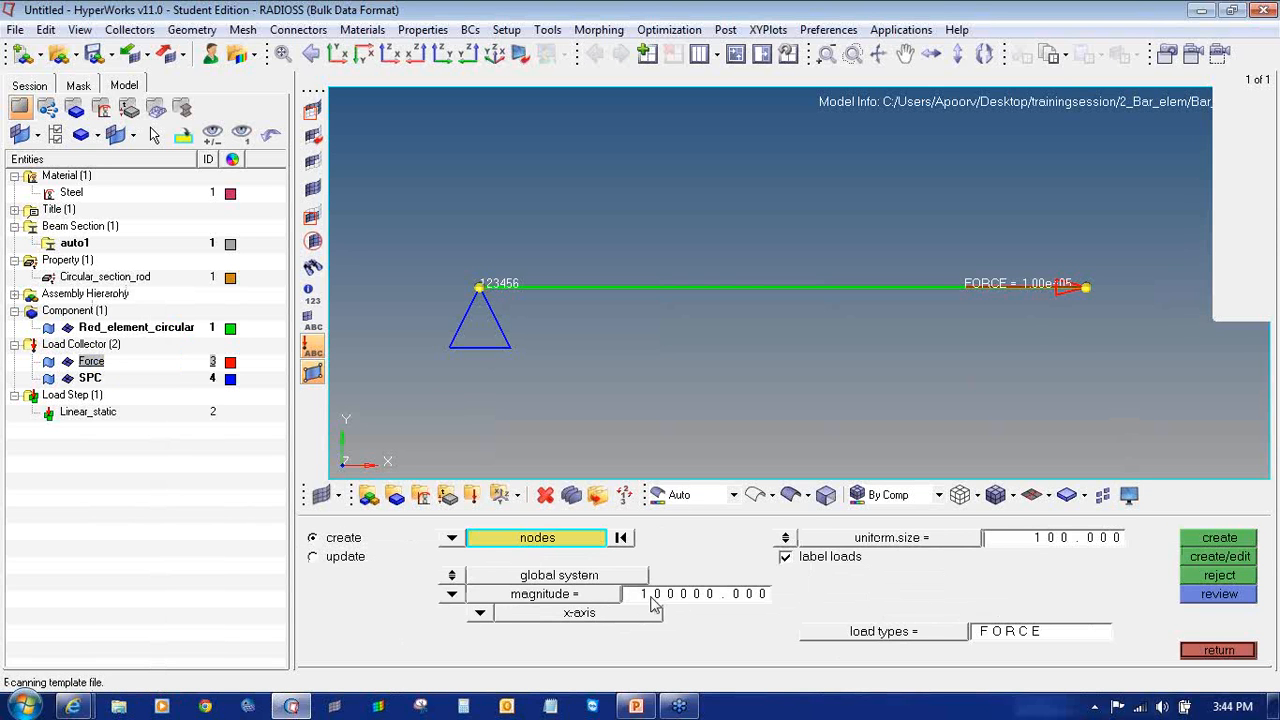
{"action": "left_click", "coordinate": [350, 560]}
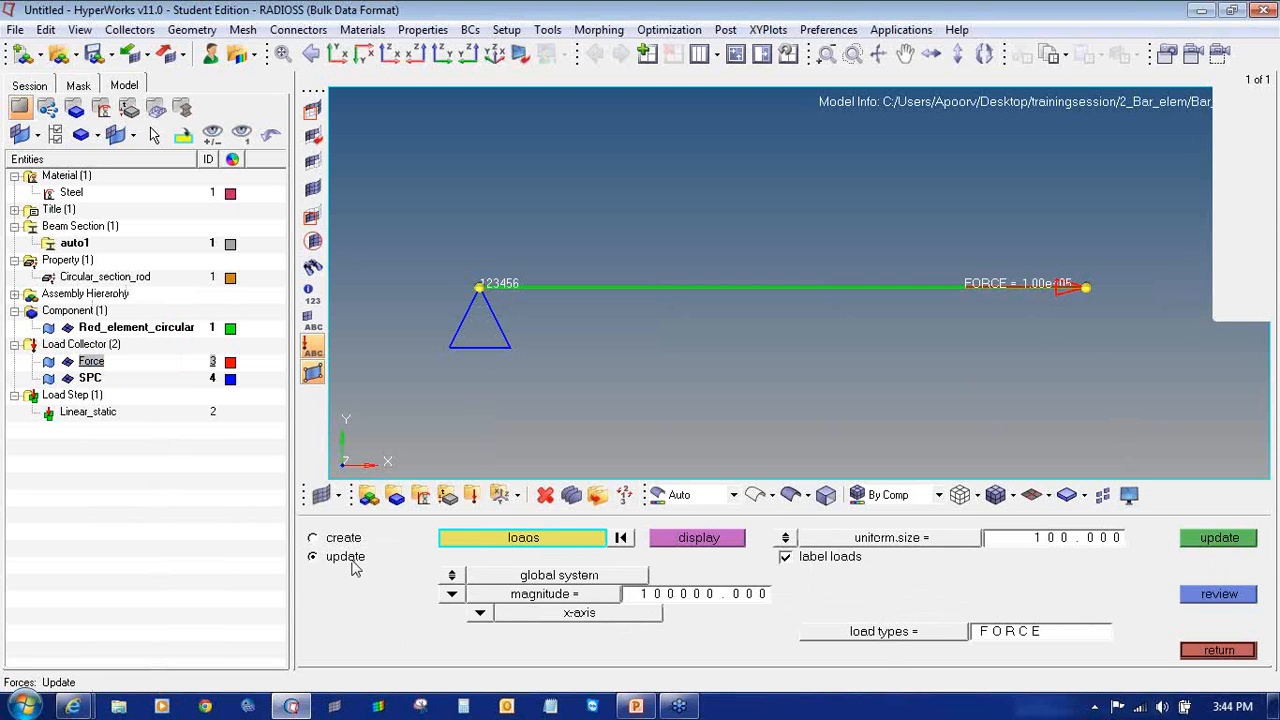
{"action": "right_click", "coordinate": [87, 368]}
{"action": "left_click", "coordinate": [117, 413]}
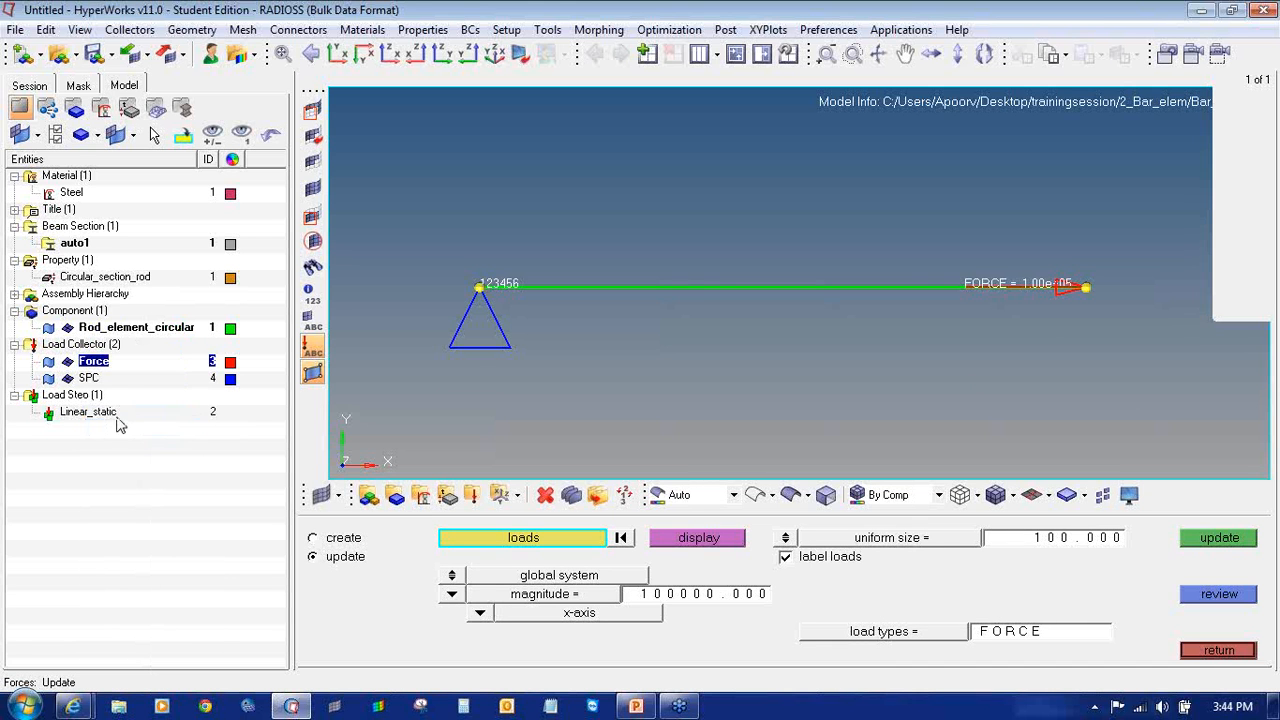
{"action": "left_click", "coordinate": [118, 481]}
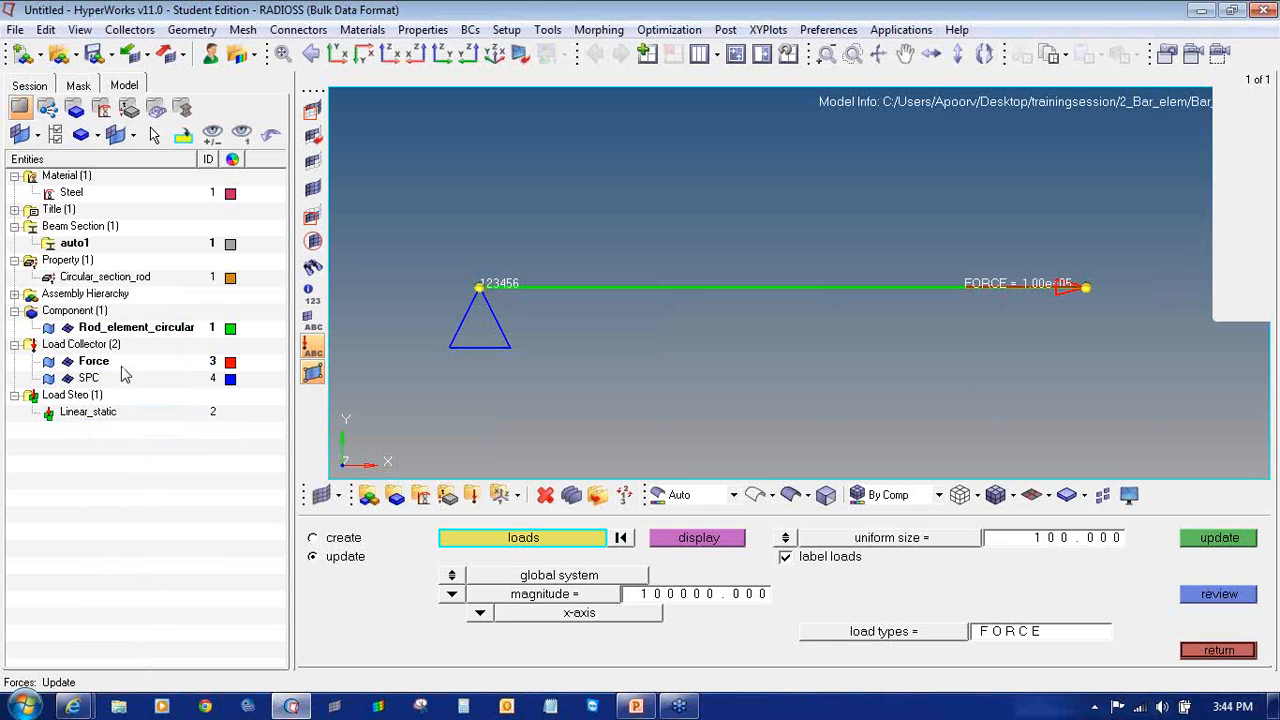
- Select the force at the rod's free end and define a magnitude of -100000 along the y-axis
{"action": "left_click", "coordinate": [1062, 284]}
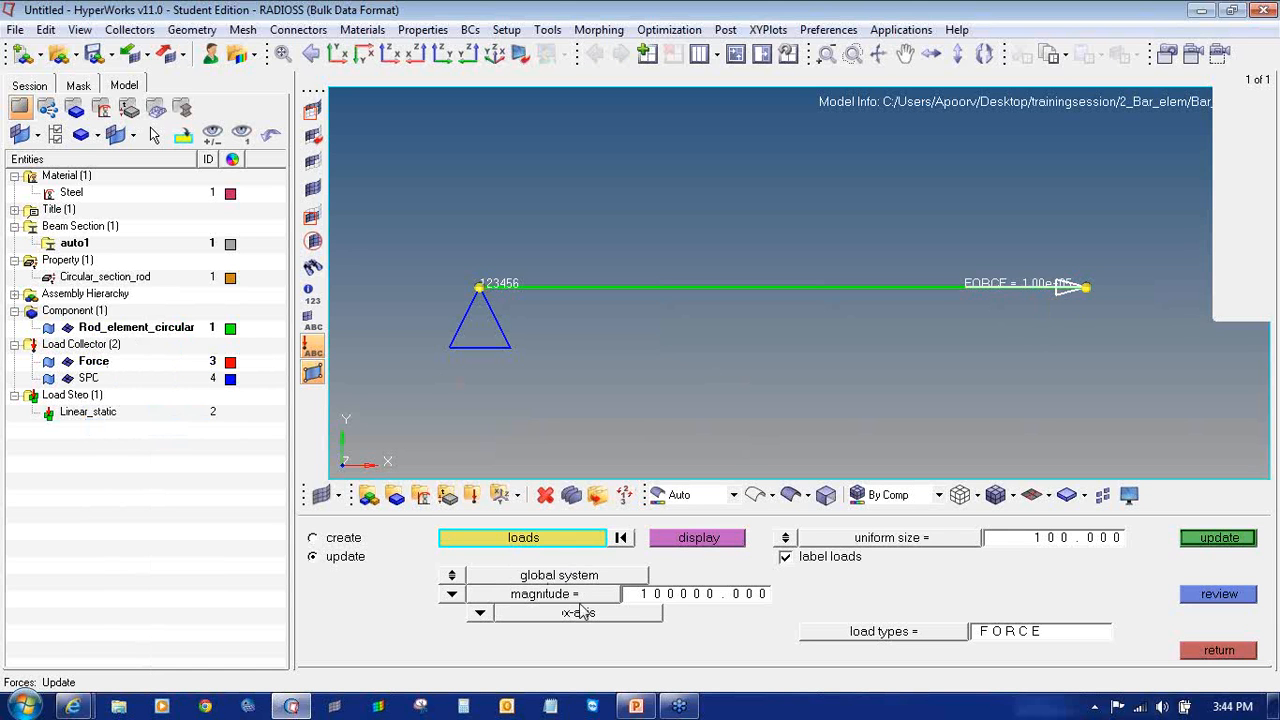
{"action": "left_click", "coordinate": [474, 614]}
{"action": "left_click", "coordinate": [476, 578]}
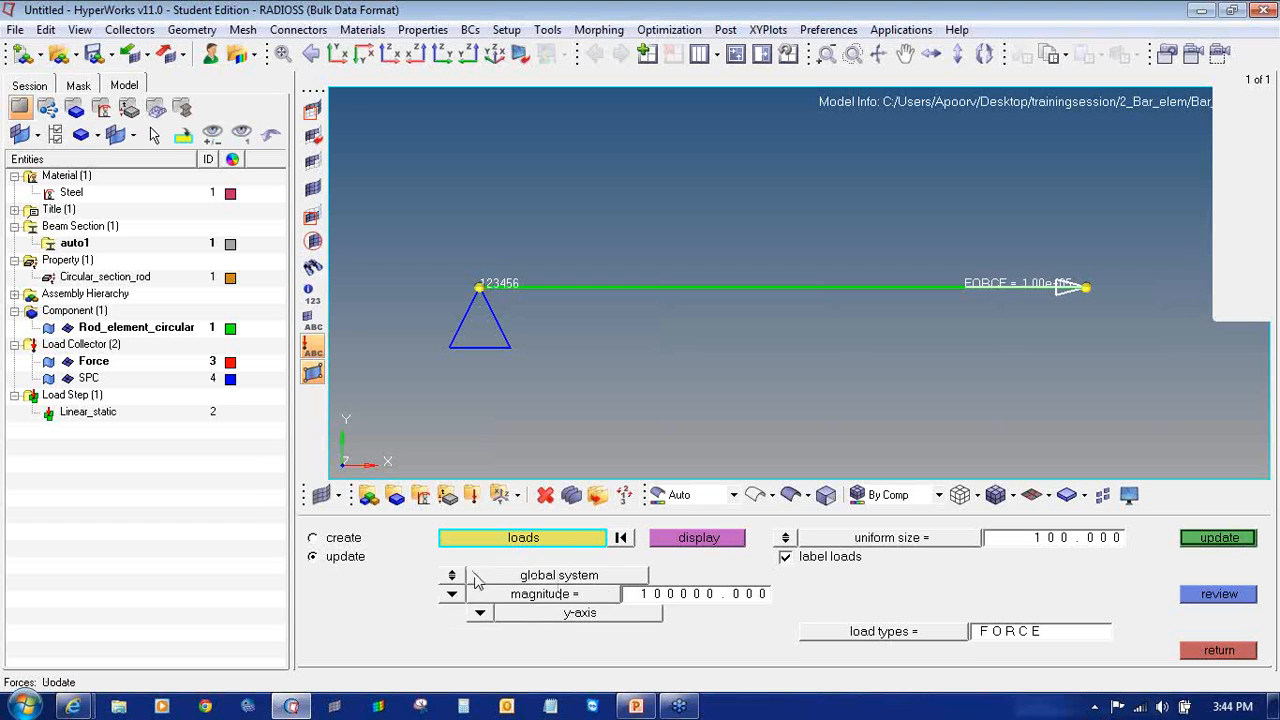
{"action": "left_click", "coordinate": [636, 596]}
{"action": "key", "text": "Left"}
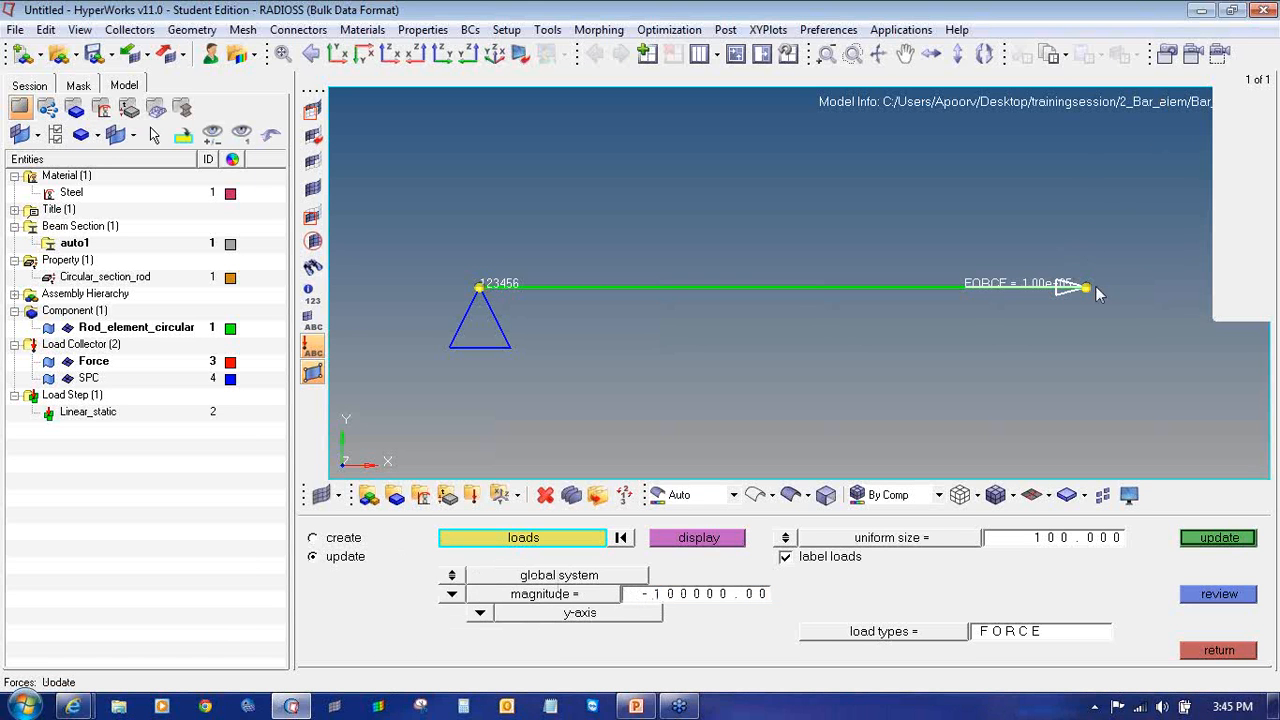
- Update the selected force with its vector, magnitude, system, curve and load type all included
{"action": "left_click", "coordinate": [1206, 541]}
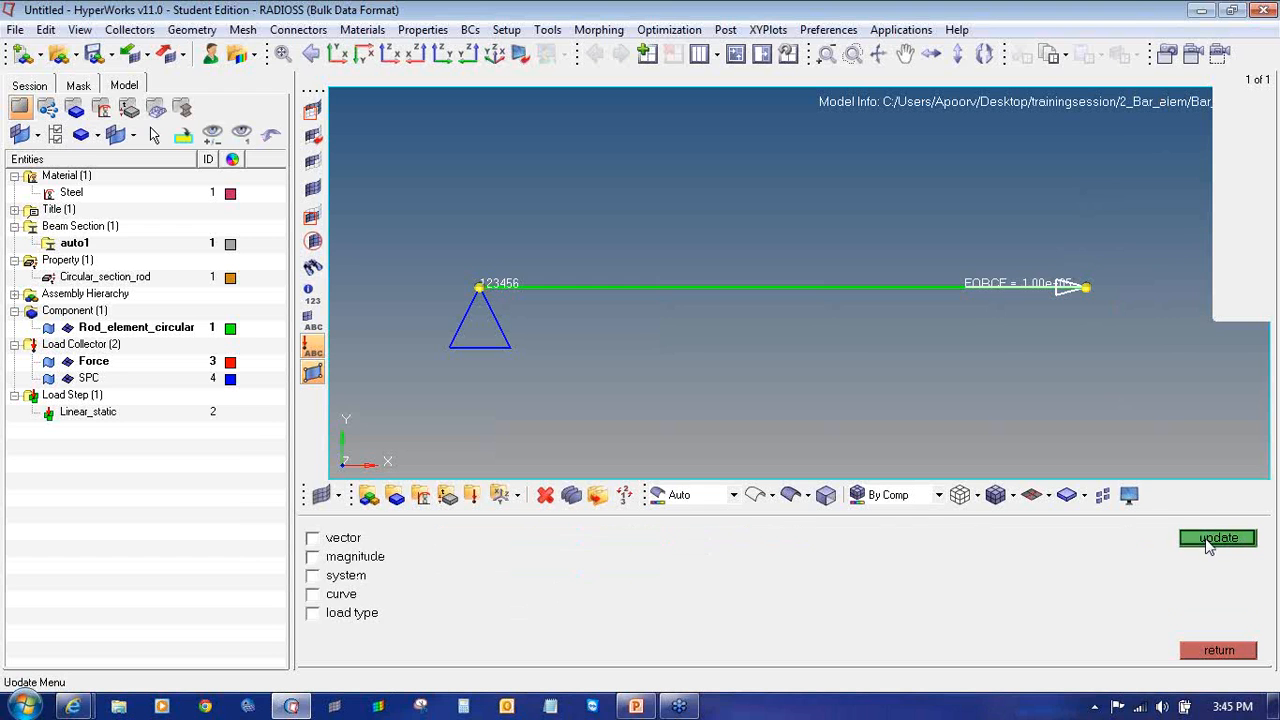
{"action": "left_click", "coordinate": [327, 541]}
{"action": "left_click", "coordinate": [330, 557]}
{"action": "left_click", "coordinate": [331, 576]}
{"action": "left_click", "coordinate": [332, 594]}
{"action": "left_click", "coordinate": [334, 612]}
{"action": "left_click", "coordinate": [1190, 543]}
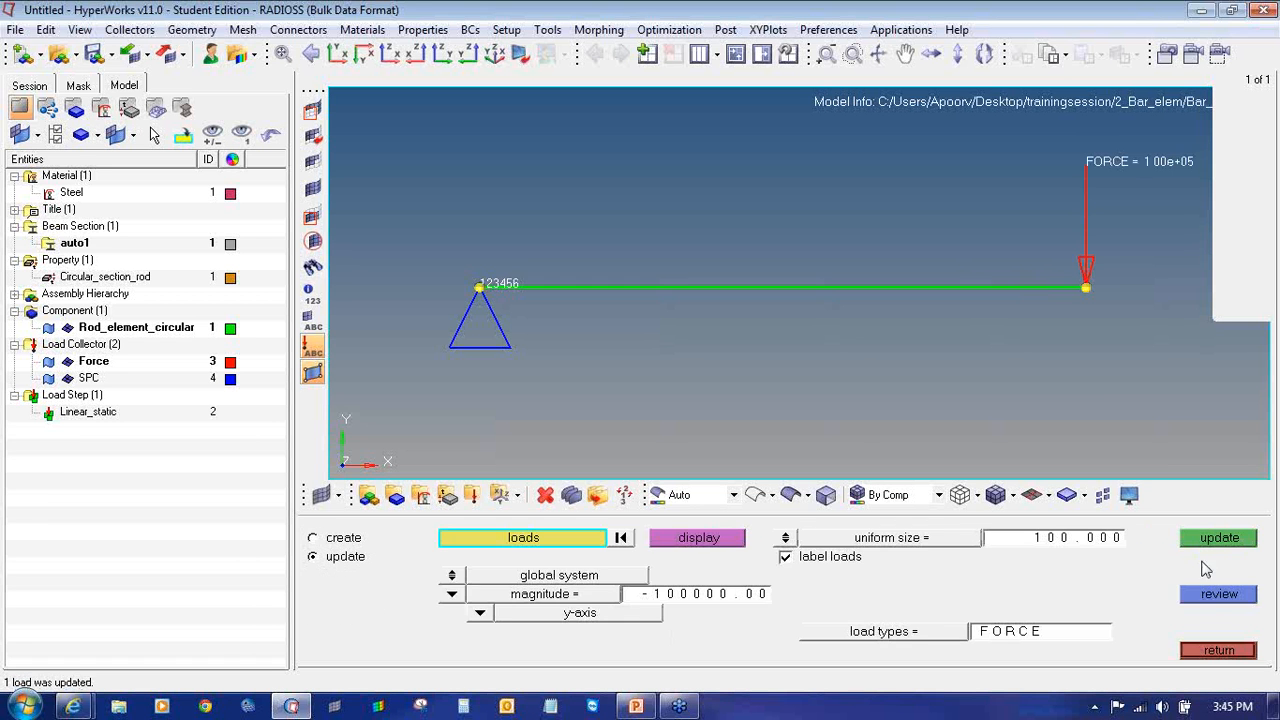
{"action": "left_click", "coordinate": [1218, 651]}
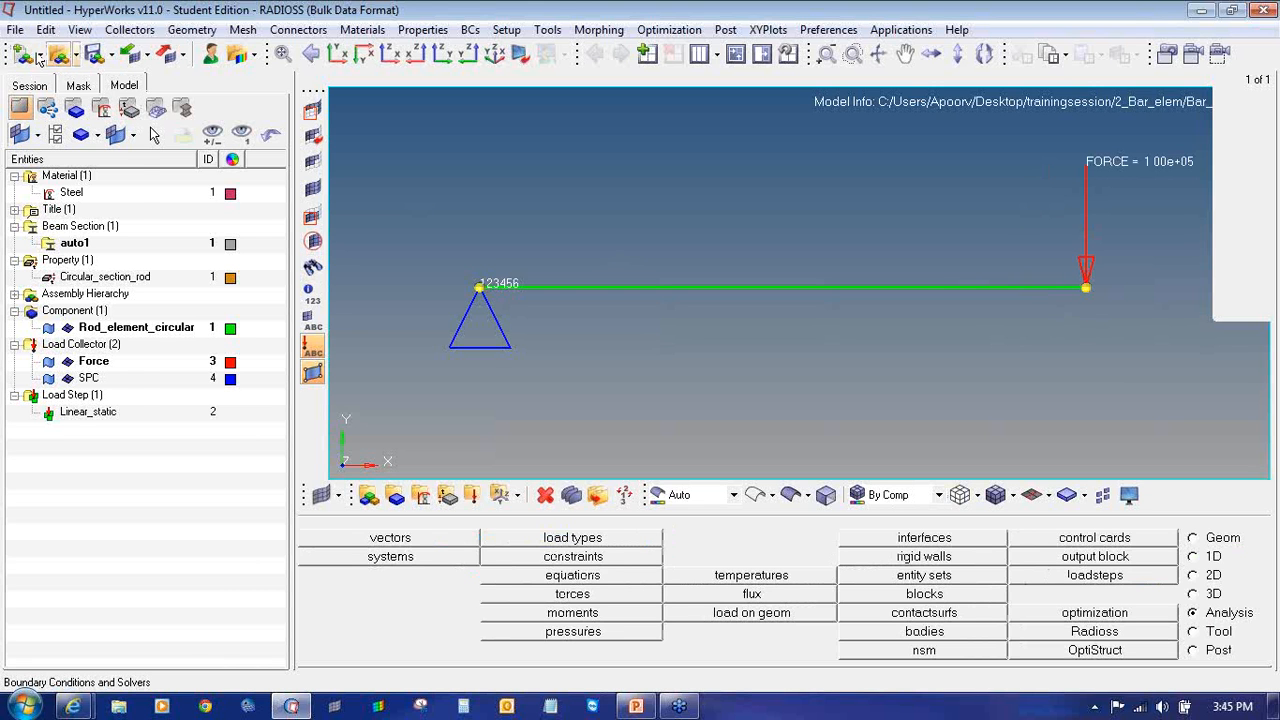
- Save the model as Bar_elem in a new folder named 3_Bar_elem inside the trainingsession folder
{"action": "left_click", "coordinate": [15, 29]}
{"action": "mouse_move", "coordinate": [66, 134]}
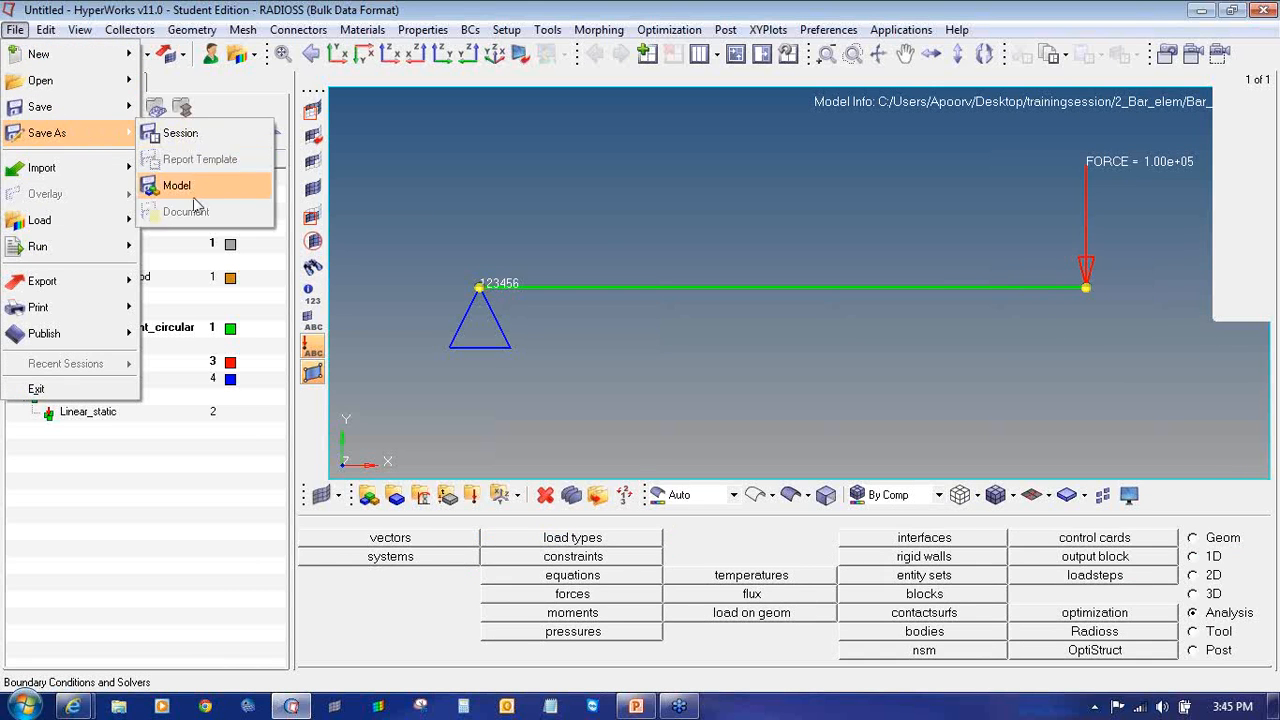
{"action": "left_click", "coordinate": [194, 194]}
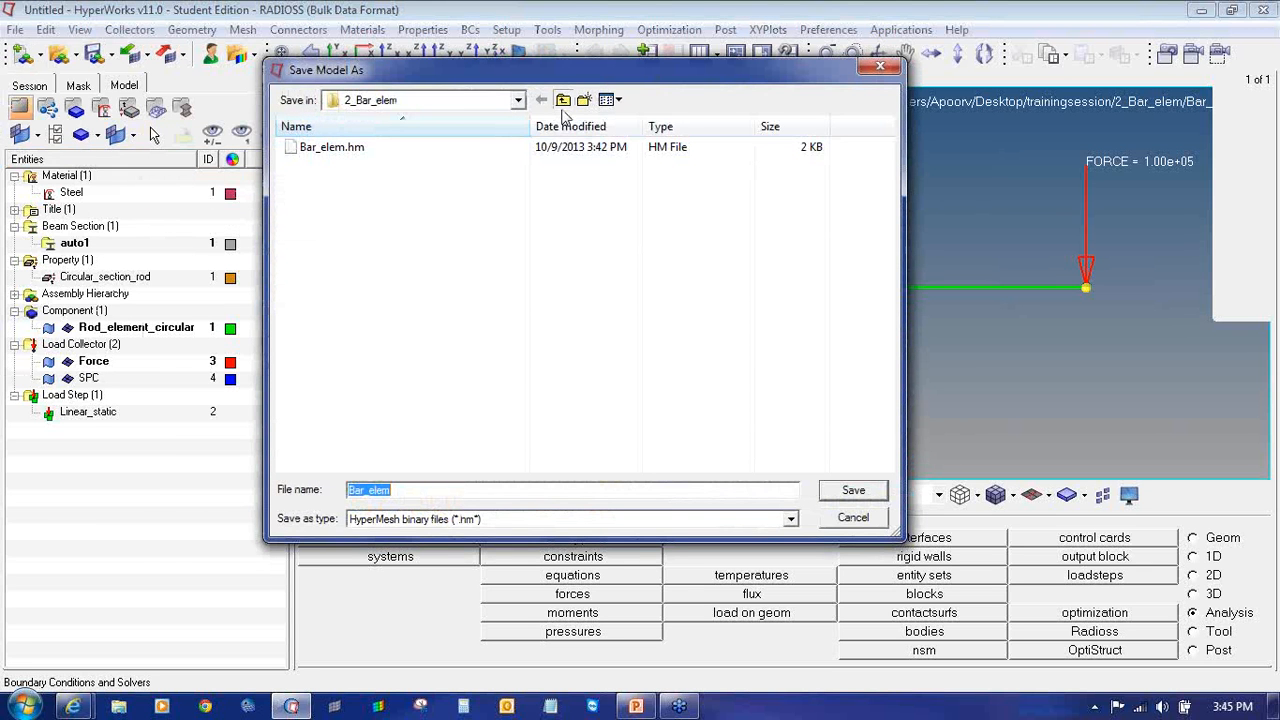
{"action": "left_click", "coordinate": [562, 100]}
{"action": "left_click", "coordinate": [584, 100]}
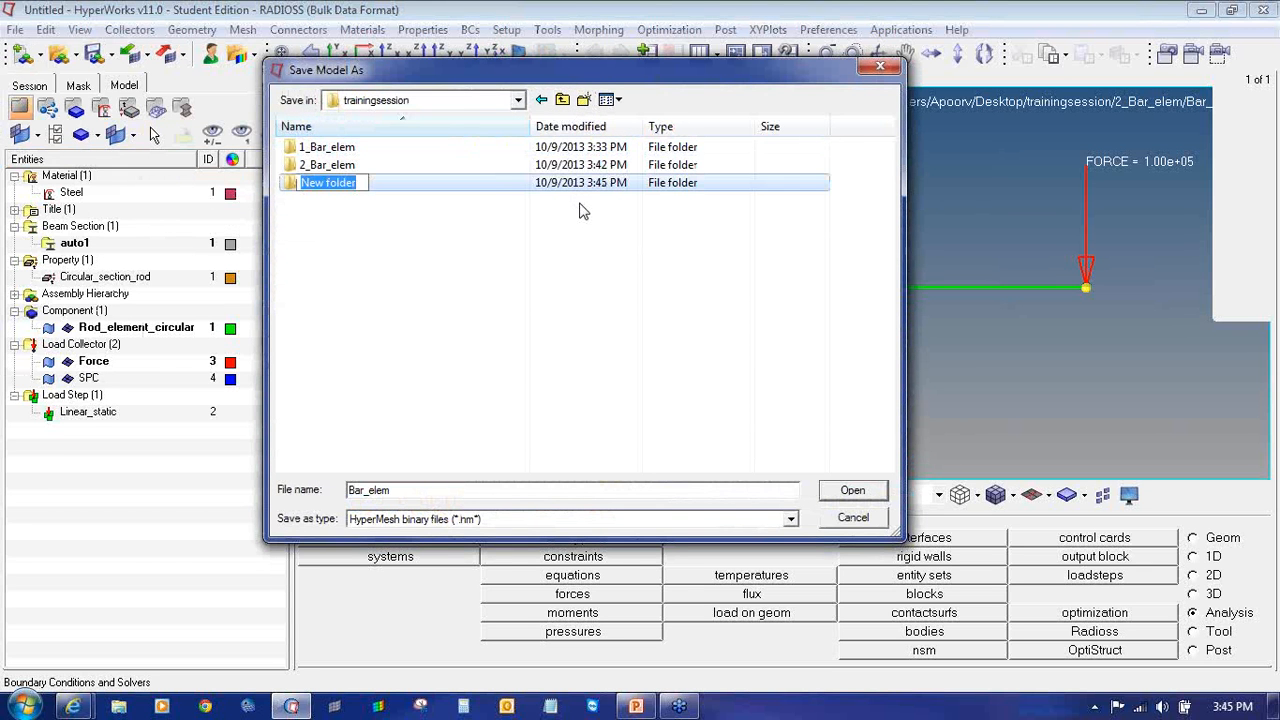
{"action": "type", "text": "3_Bar"}
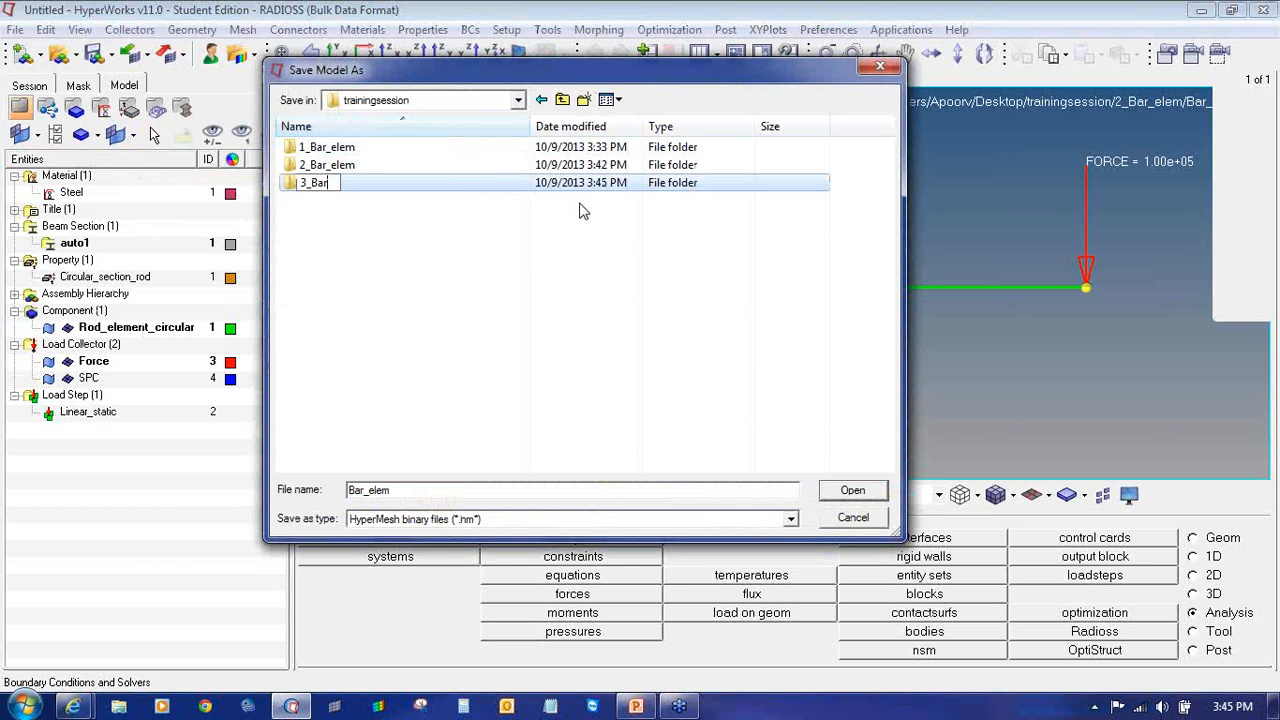
{"action": "type", "text": "_elem"}
{"action": "key", "text": "Return"}
{"action": "key", "text": "Return"}
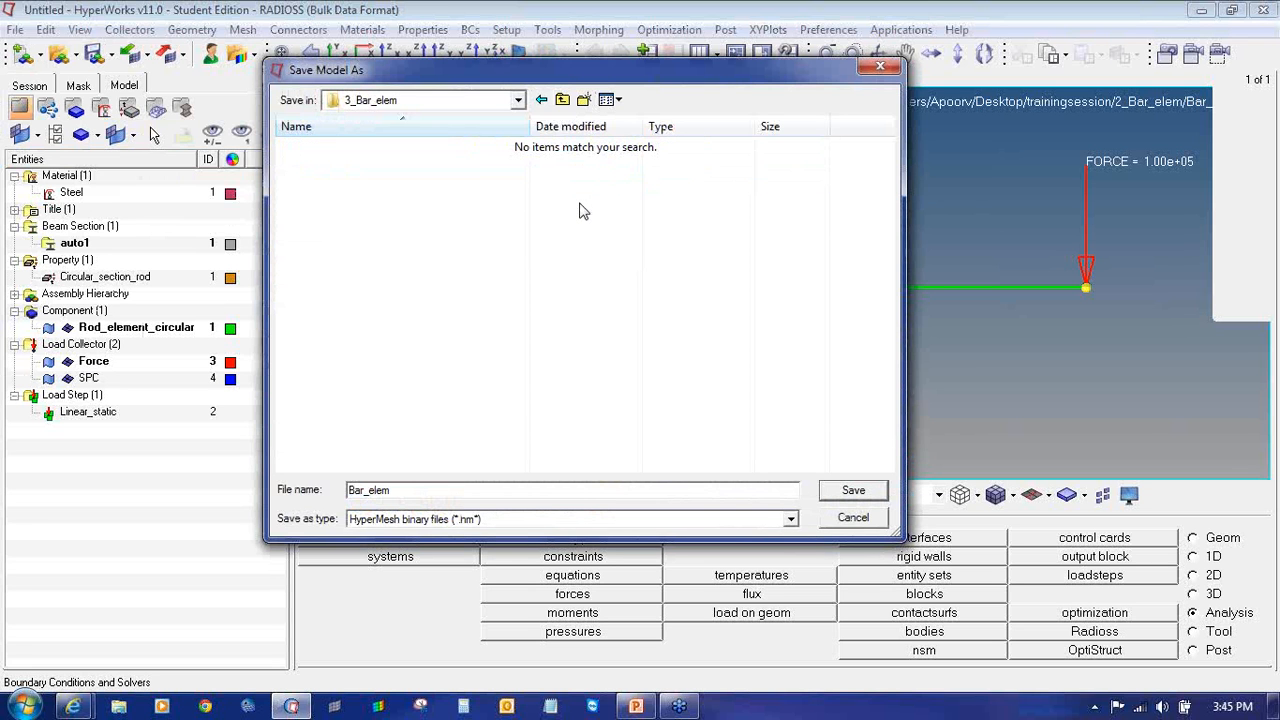
{"action": "left_click", "coordinate": [862, 490]}
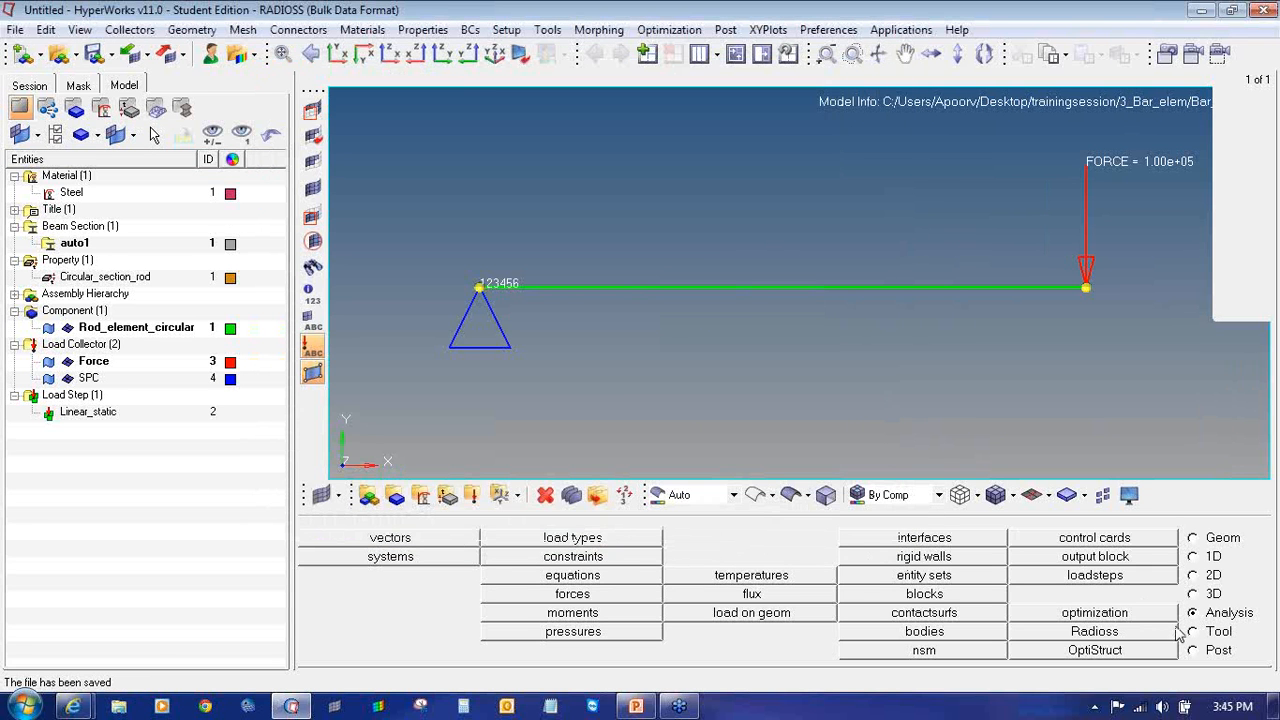
- Run the Radioss analysis on Bar_elem.fem in the 3_Bar_elem folder and close the solver window when it finishes
{"action": "left_click", "coordinate": [1160, 632]}
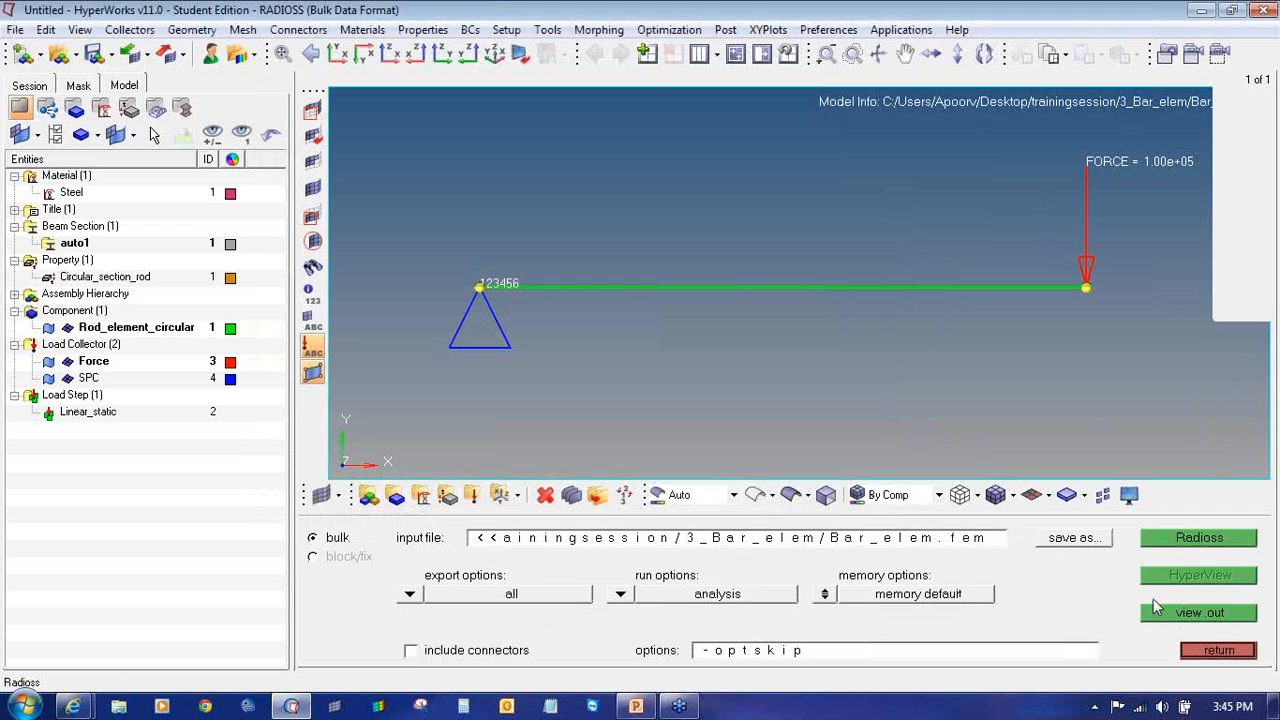
{"action": "left_click", "coordinate": [1178, 539]}
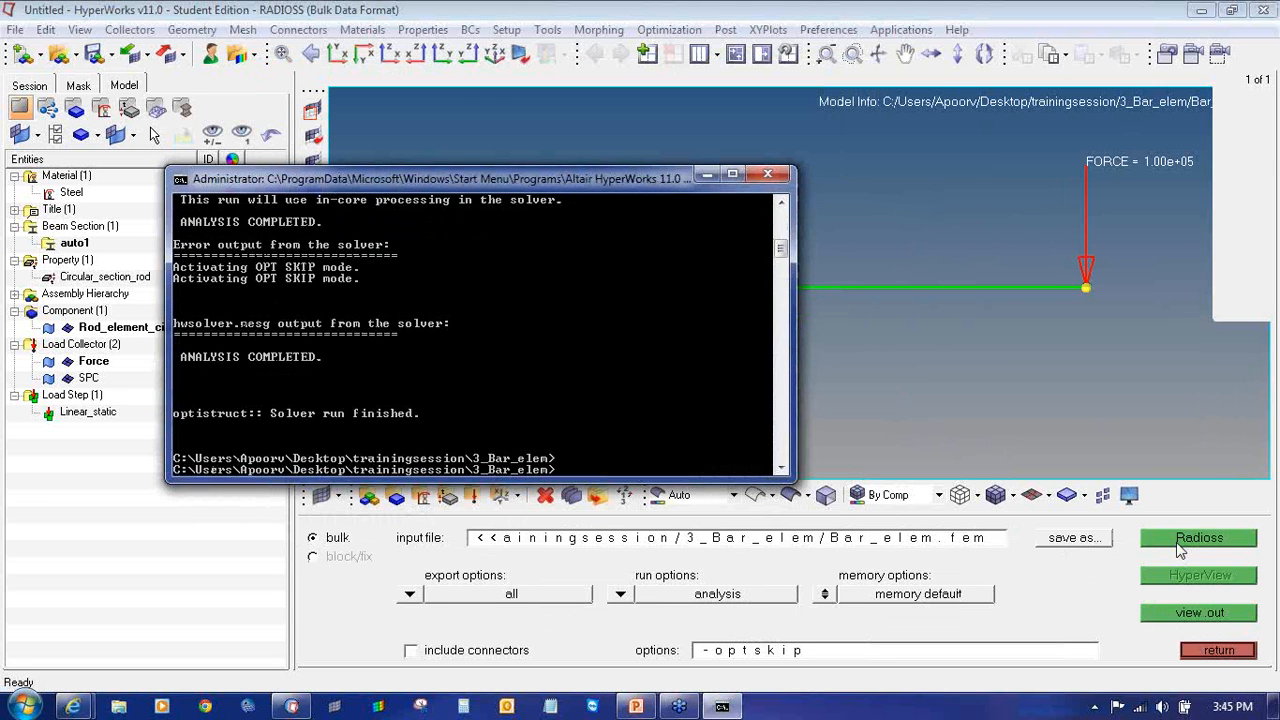
{"action": "left_click", "coordinate": [768, 175]}
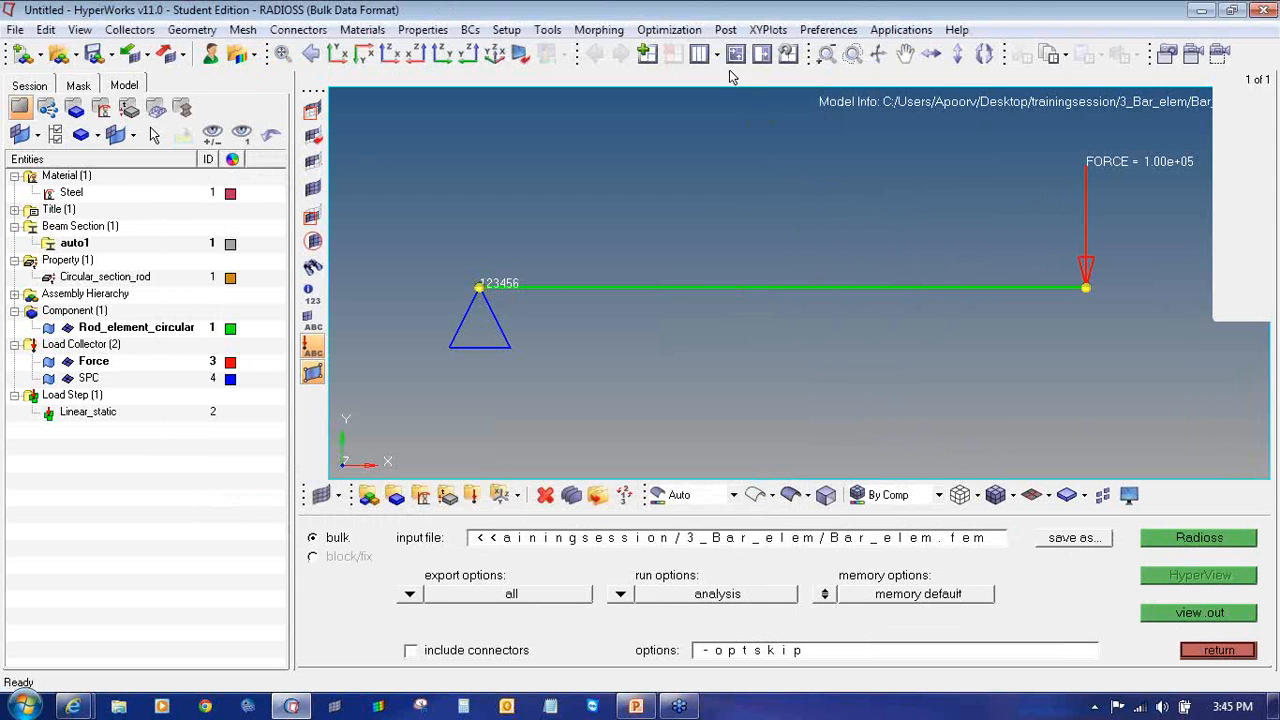
- Arrange the page as a two-by-two layout of four windows and activate the empty window
{"action": "left_click", "coordinate": [716, 53]}
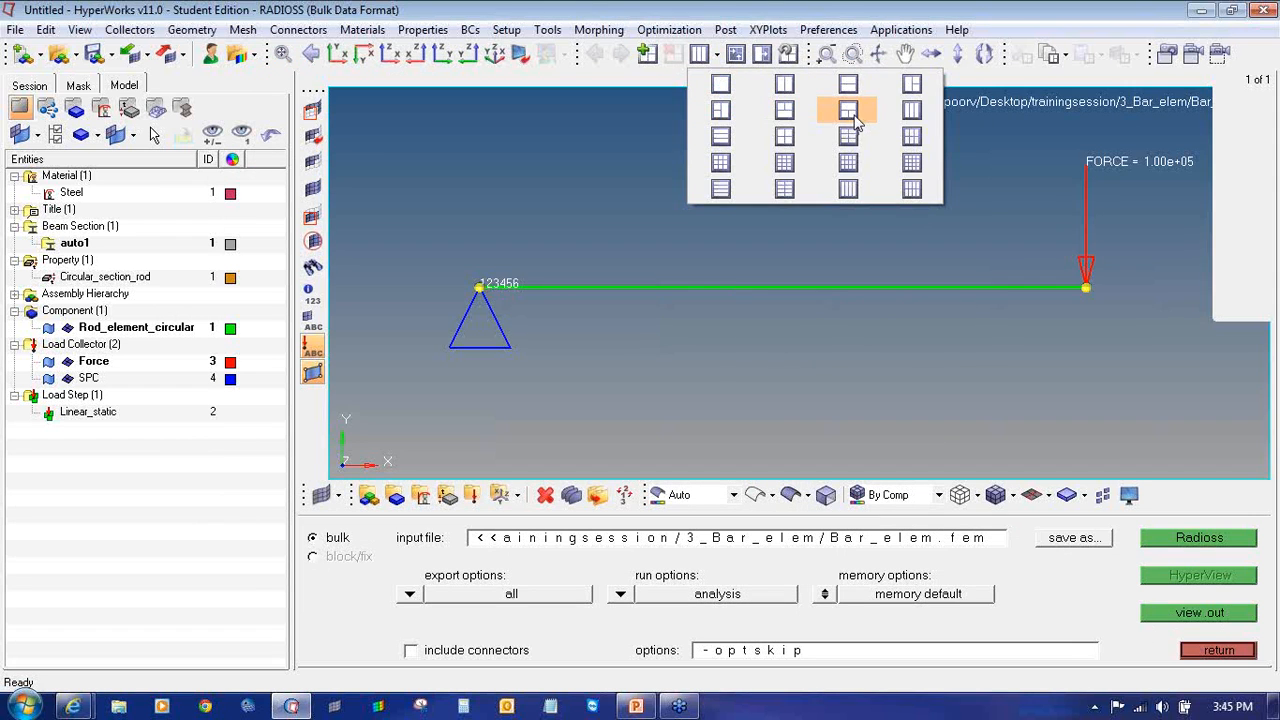
{"action": "left_click", "coordinate": [791, 140]}
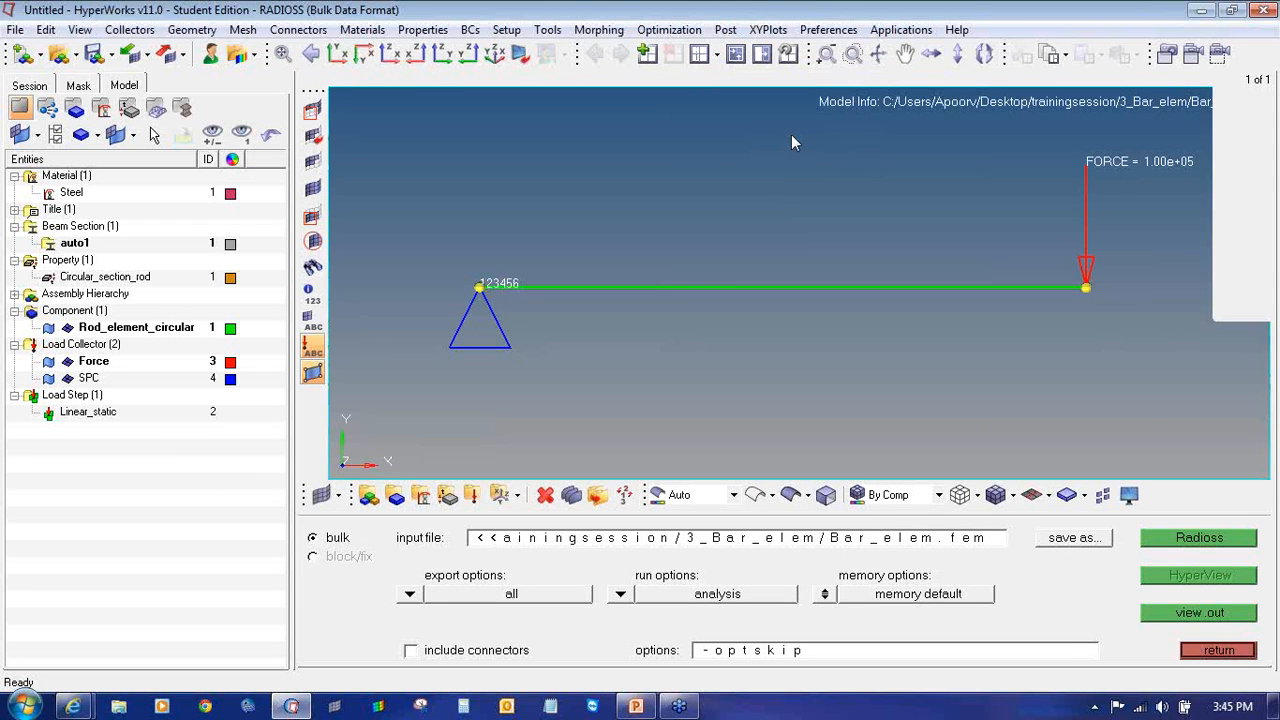
{"action": "left_click", "coordinate": [735, 53]}
{"action": "left_click", "coordinate": [913, 362]}
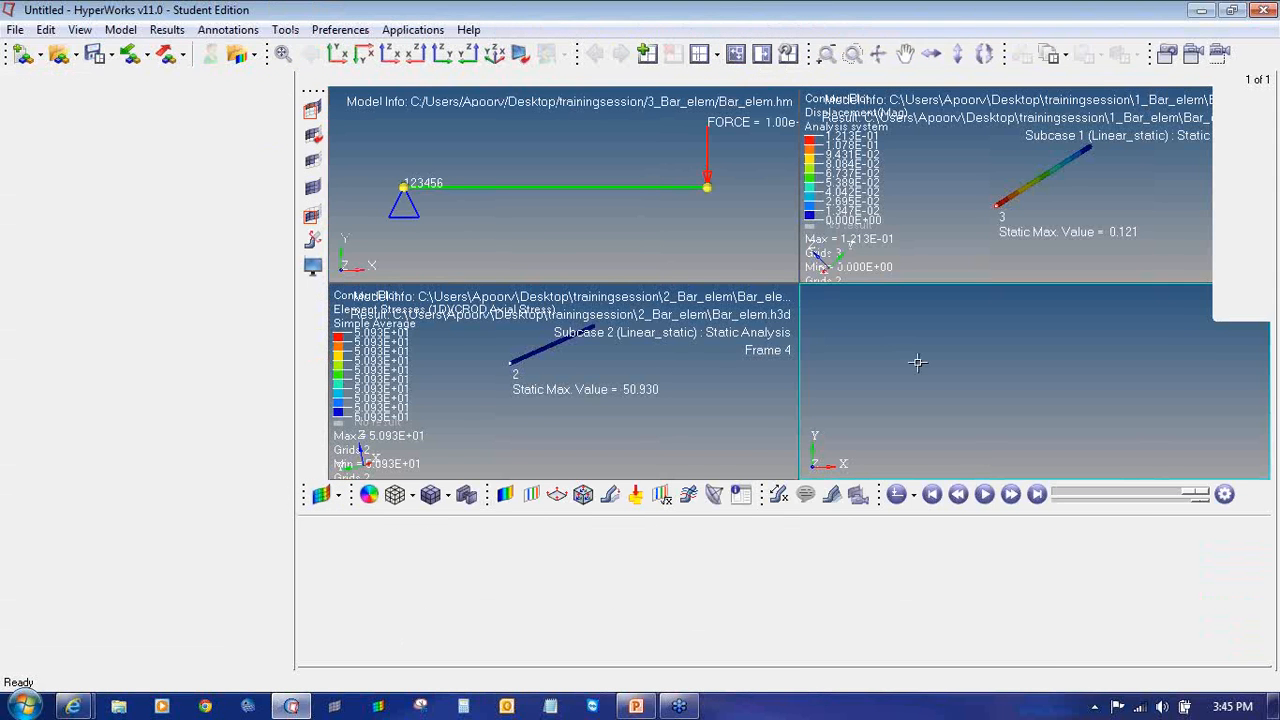
- Load the model and results from Bar_elem.h3d in the 3_Bar_elem folder into the empty window
{"action": "left_click", "coordinate": [58, 54]}
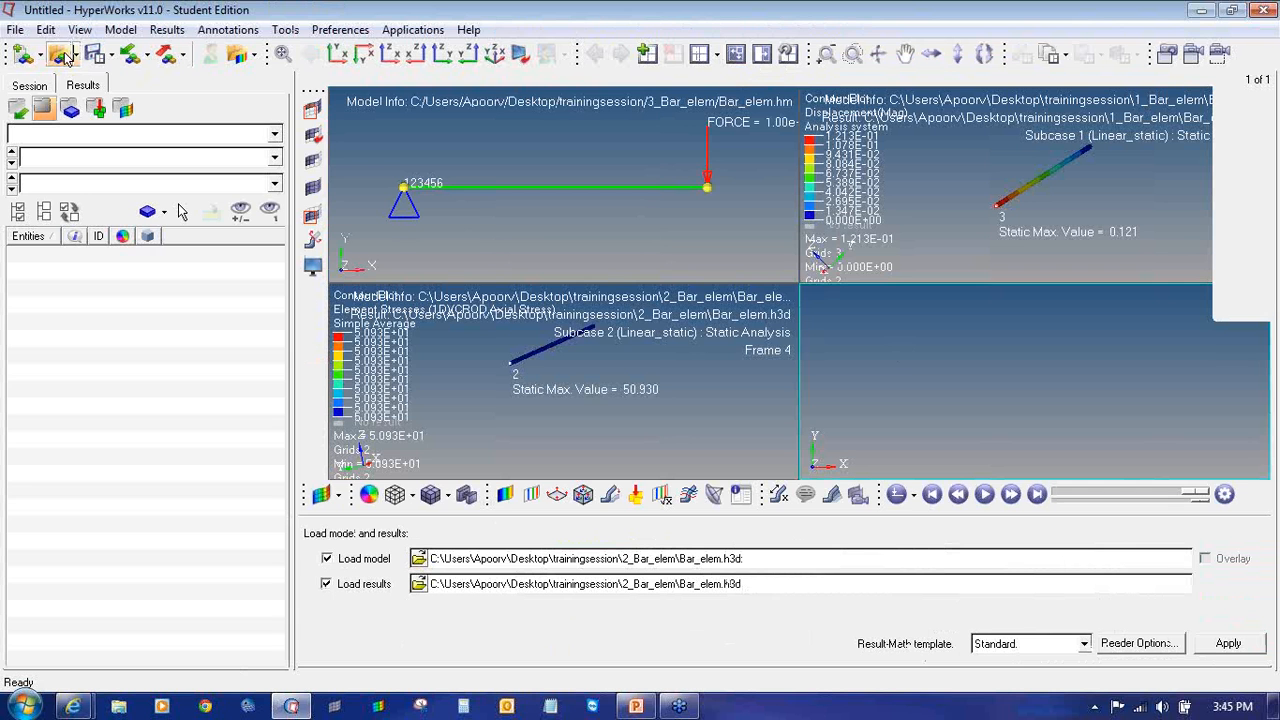
{"action": "left_click", "coordinate": [418, 558]}
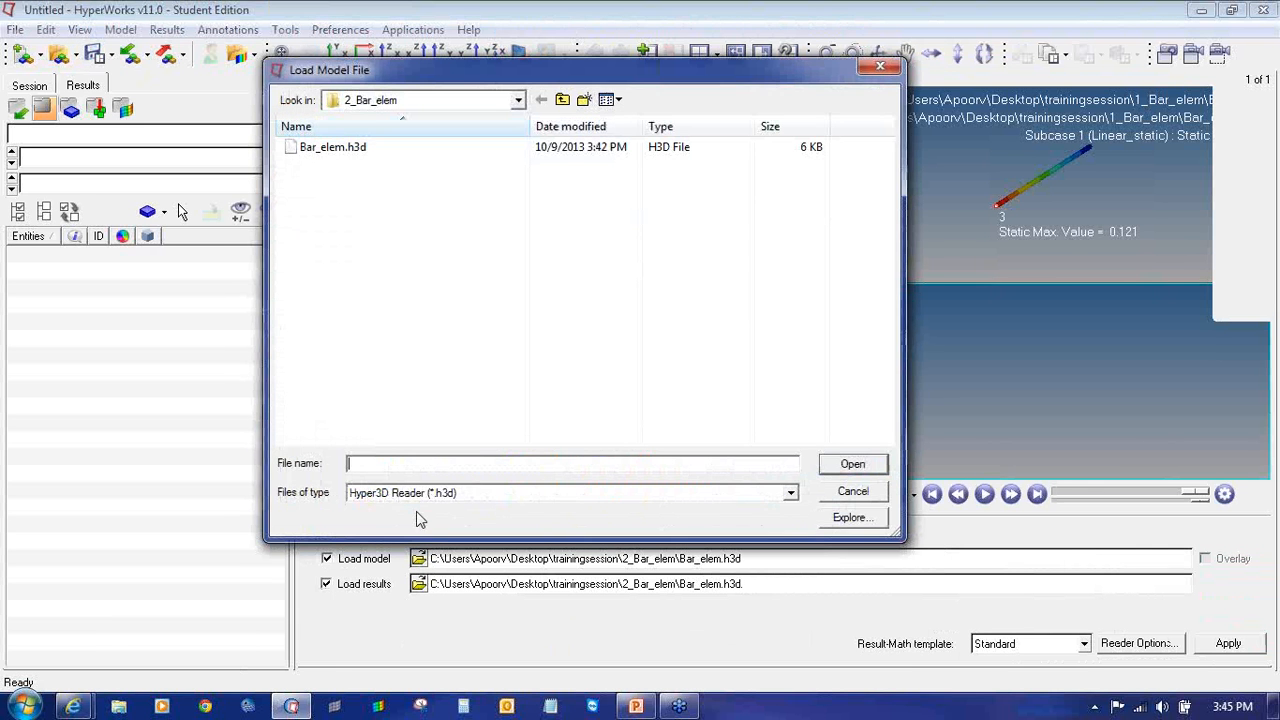
{"action": "left_click", "coordinate": [562, 99]}
{"action": "double_click", "coordinate": [394, 184]}
{"action": "left_click", "coordinate": [388, 152]}
{"action": "left_click", "coordinate": [852, 463]}
{"action": "left_click", "coordinate": [1228, 643]}
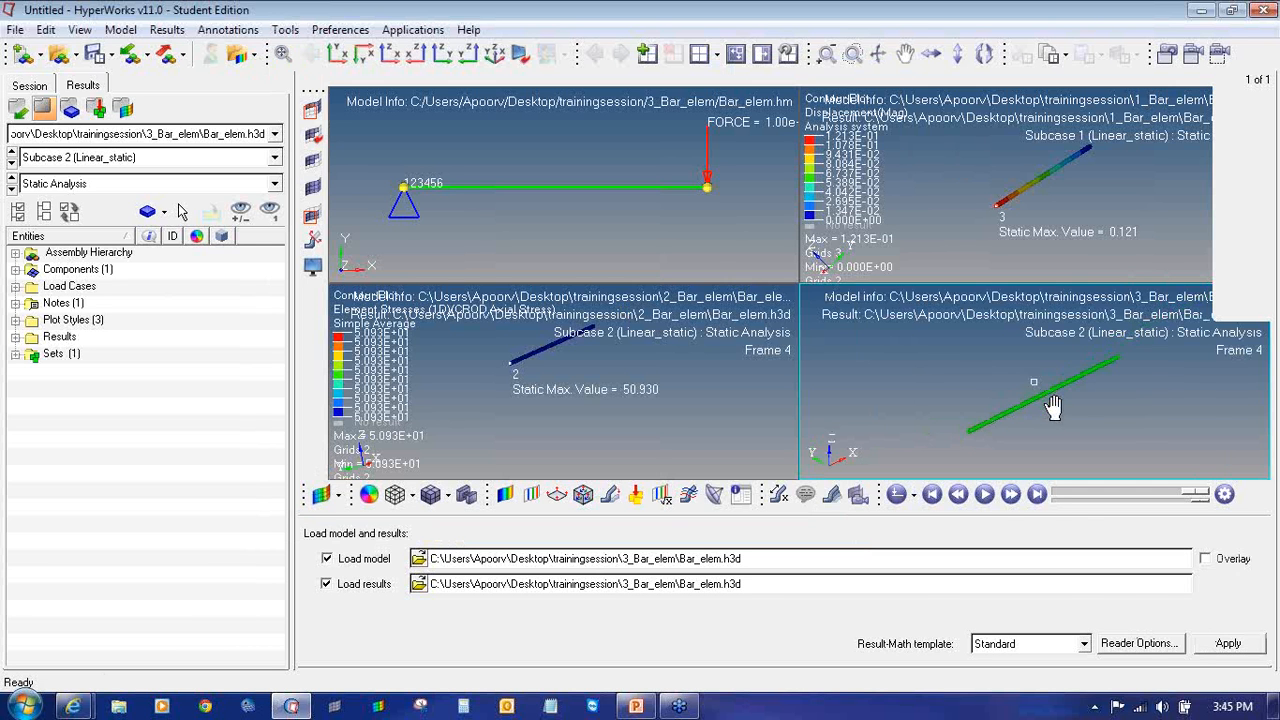
- Contour the Displacement (v) magnitude on the transversely loaded rod, viewed at an angle similar to the other results
{"action": "left_click", "coordinate": [505, 494]}
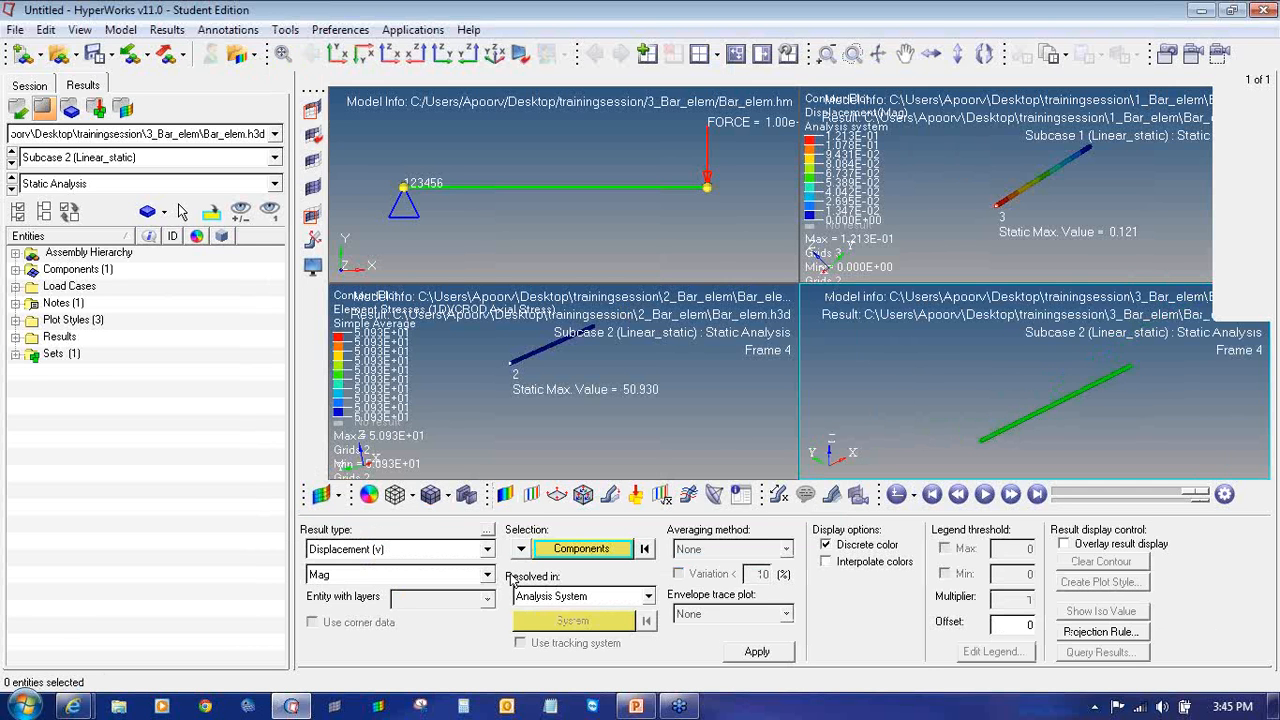
{"action": "left_click", "coordinate": [762, 654]}
{"action": "left_click_drag", "start_coordinate": [1149, 389], "coordinate": [969, 385], "text": "ctrl"}
{"action": "left_click_drag", "start_coordinate": [1110, 389], "coordinate": [972, 421], "text": "ctrl"}
{"action": "right_click_drag", "start_coordinate": [972, 421], "coordinate": [1030, 405], "text": "ctrl"}
- Contour Element Stresses (1D) as CROD Axial Stress with Simple averaging on the transversely loaded rod
{"action": "left_click", "coordinate": [402, 549]}
{"action": "left_click", "coordinate": [405, 580]}
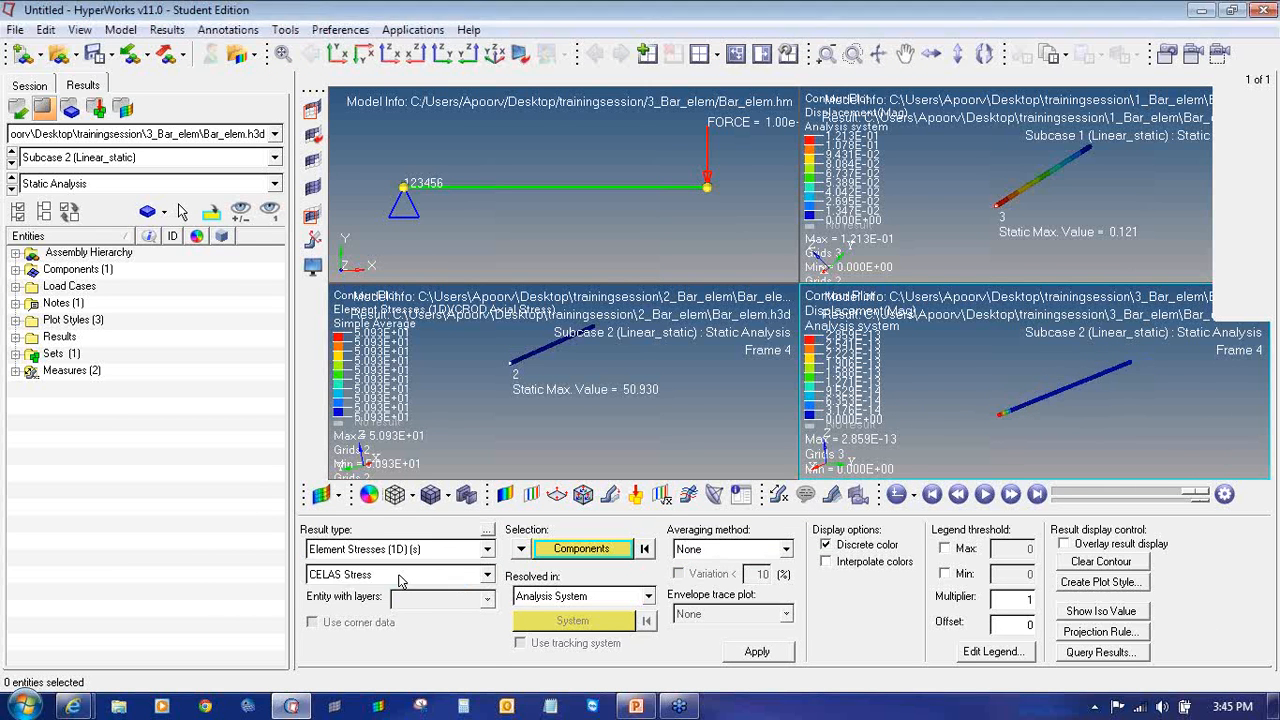
{"action": "left_click", "coordinate": [400, 575]}
{"action": "left_click", "coordinate": [398, 606]}
{"action": "left_click", "coordinate": [690, 550]}
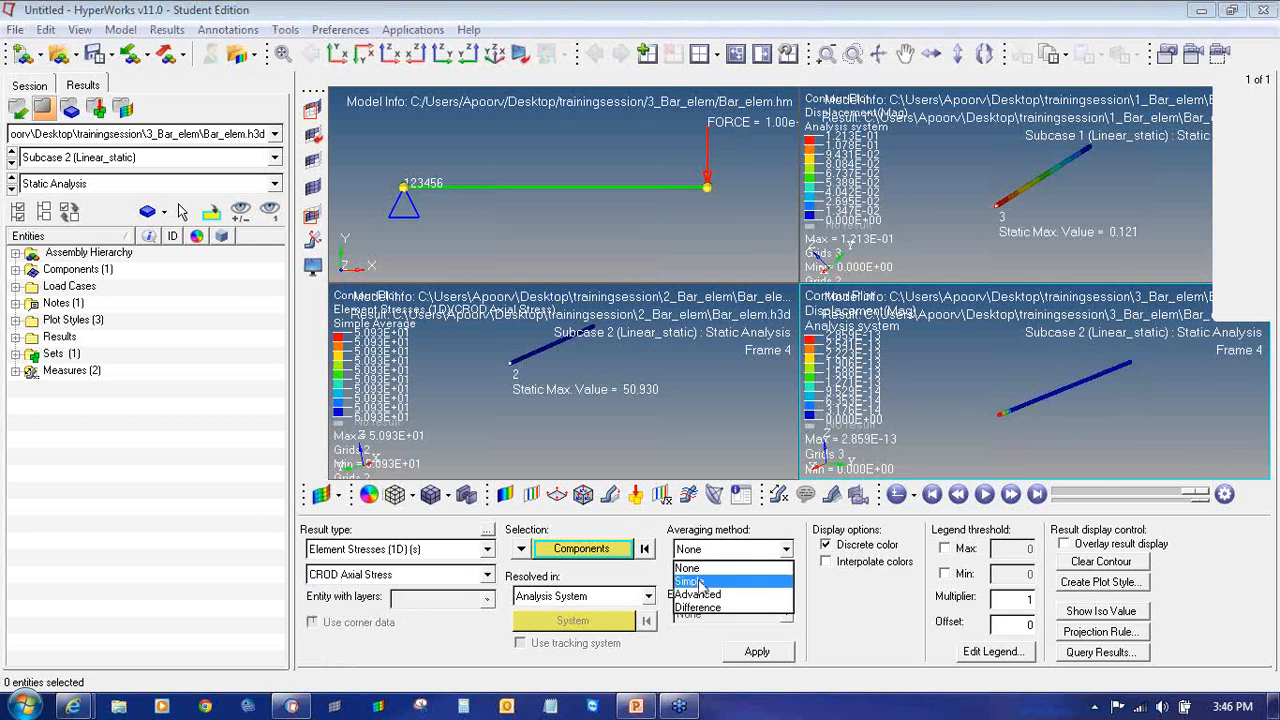
{"action": "left_click", "coordinate": [700, 580]}
{"action": "left_click", "coordinate": [757, 651]}
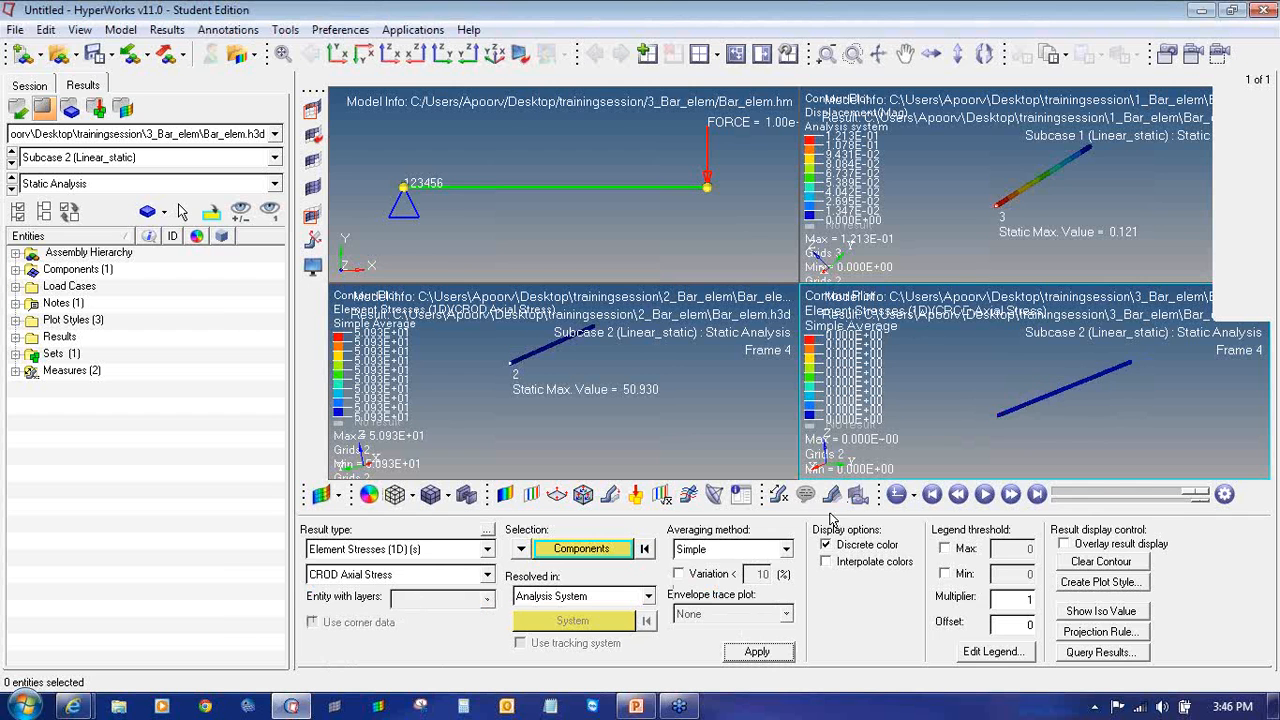
- Show only the maximum of the Static MinMax Result on the transversely loaded rod's axial stress plot
{"action": "left_click", "coordinate": [777, 494]}
{"action": "left_click", "coordinate": [310, 549]}
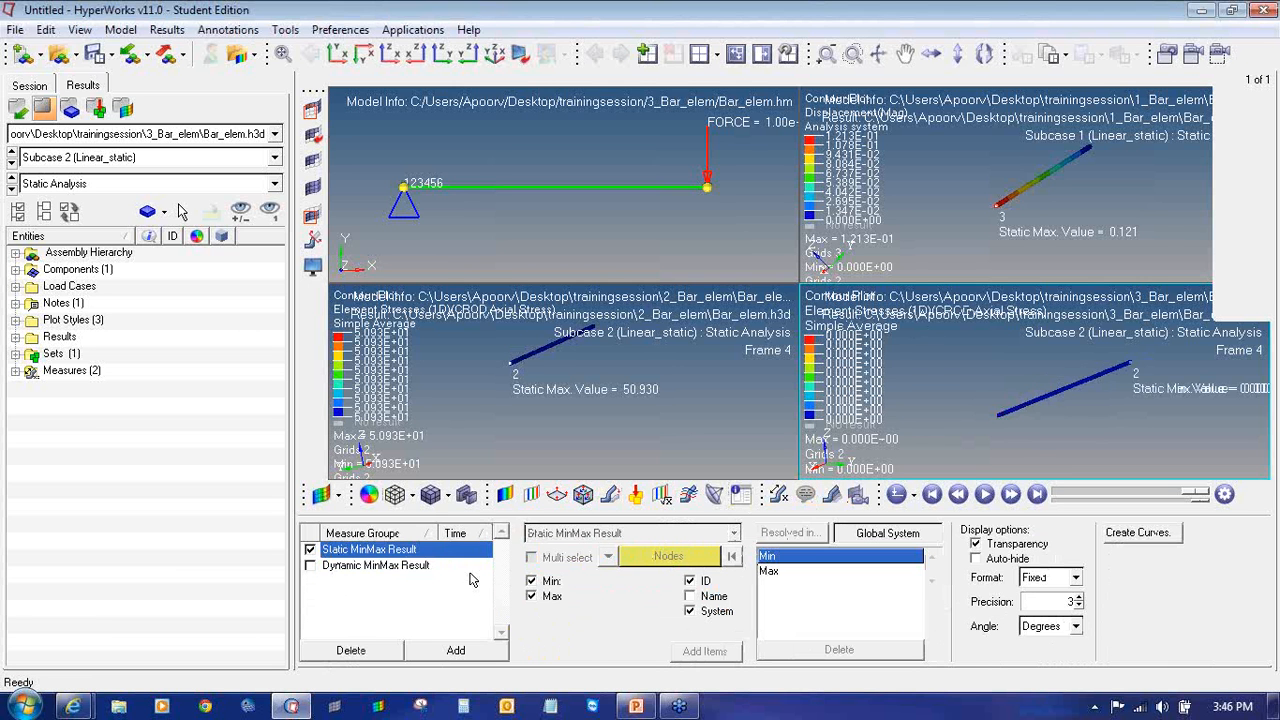
{"action": "left_click", "coordinate": [531, 580]}
{"action": "right_click_drag", "start_coordinate": [1097, 412], "coordinate": [1051, 409], "text": "ctrl"}
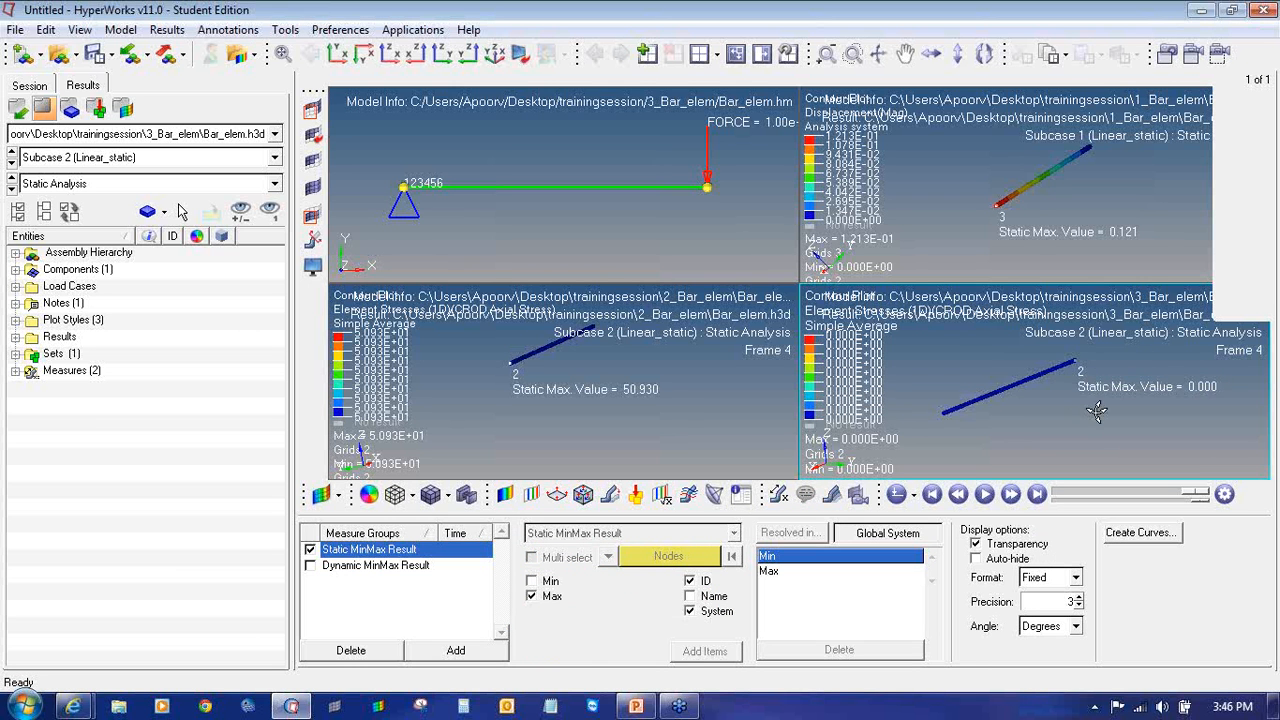
{"action": "left_click_drag", "start_coordinate": [1097, 412], "coordinate": [1087, 418], "text": "ctrl"}
{"action": "left_click_drag", "start_coordinate": [1001, 420], "coordinate": [986, 417], "text": "ctrl"}
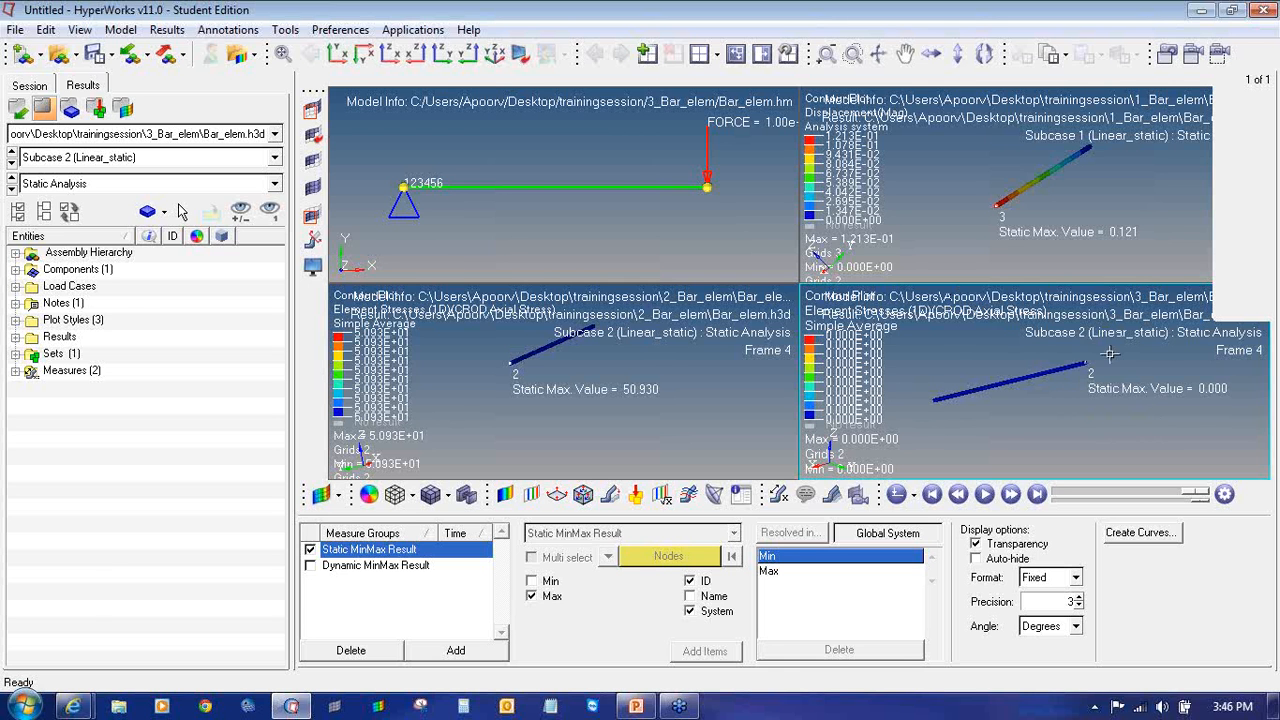
- Switch to the PowerPoint presentation and review the rod element items on the Topics slide
{"action": "left_click", "coordinate": [635, 706]}
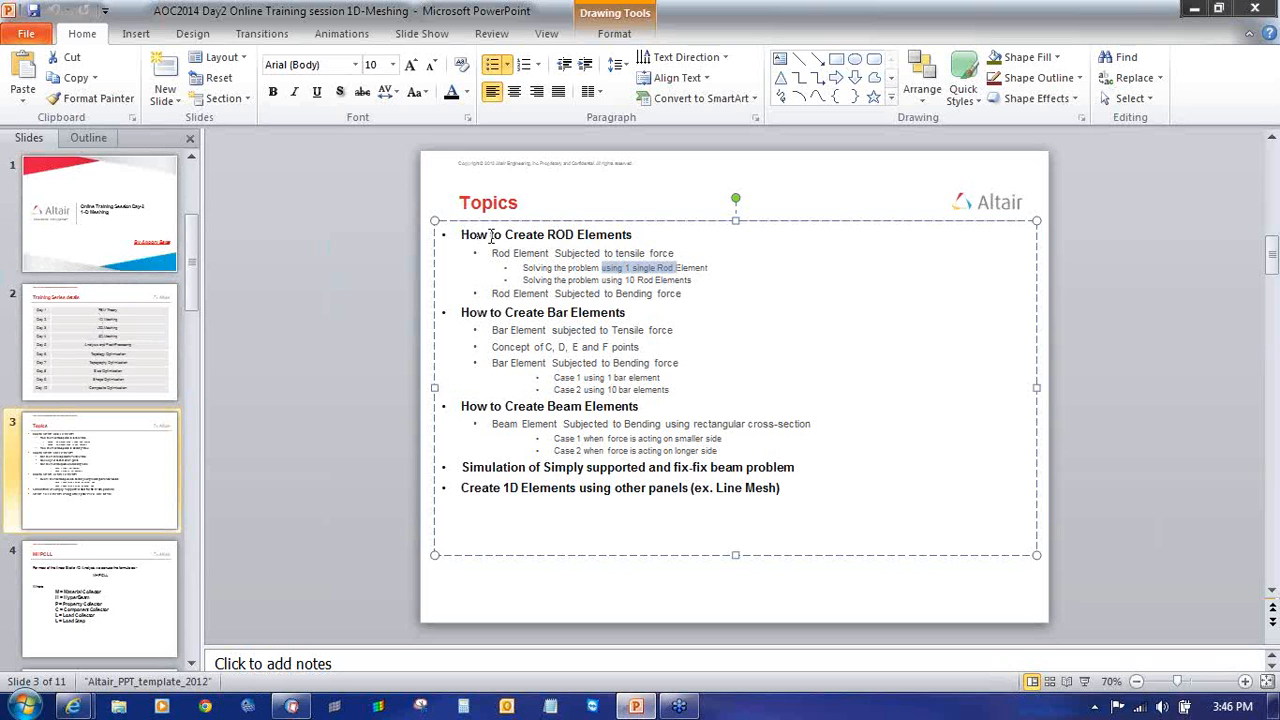
{"action": "left_click", "coordinate": [503, 236]}
{"action": "left_click", "coordinate": [708, 285]}
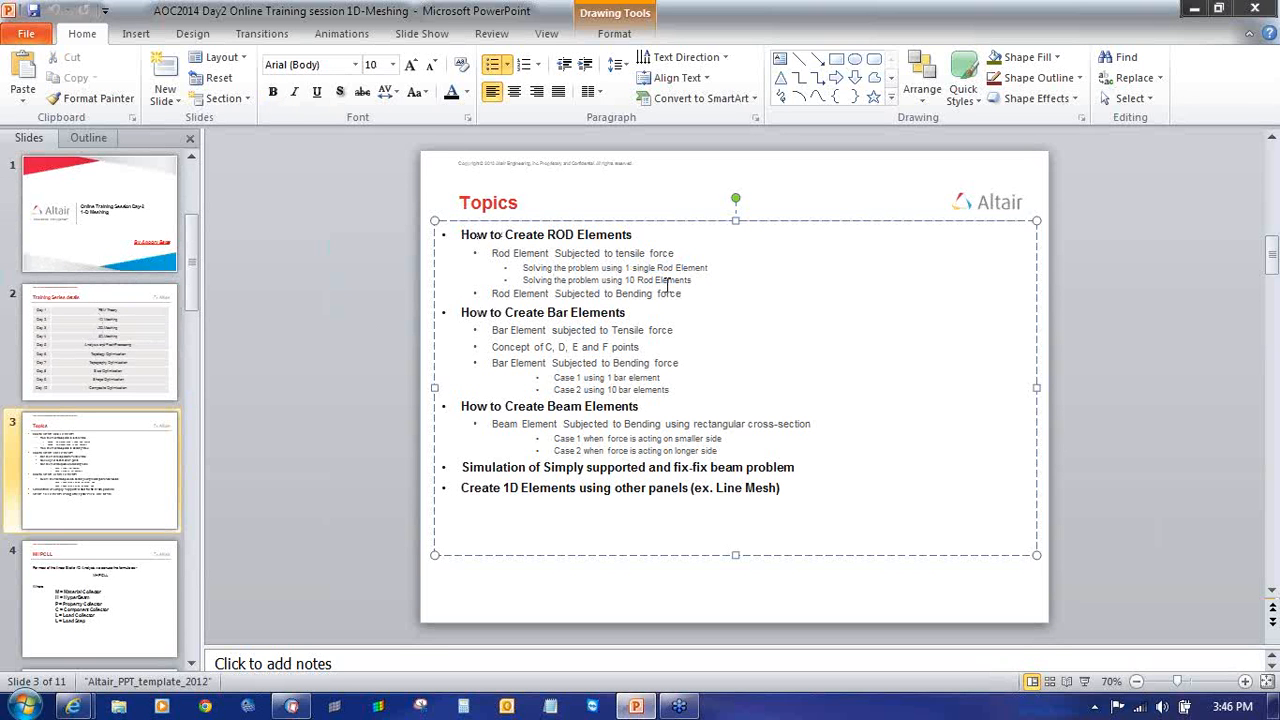
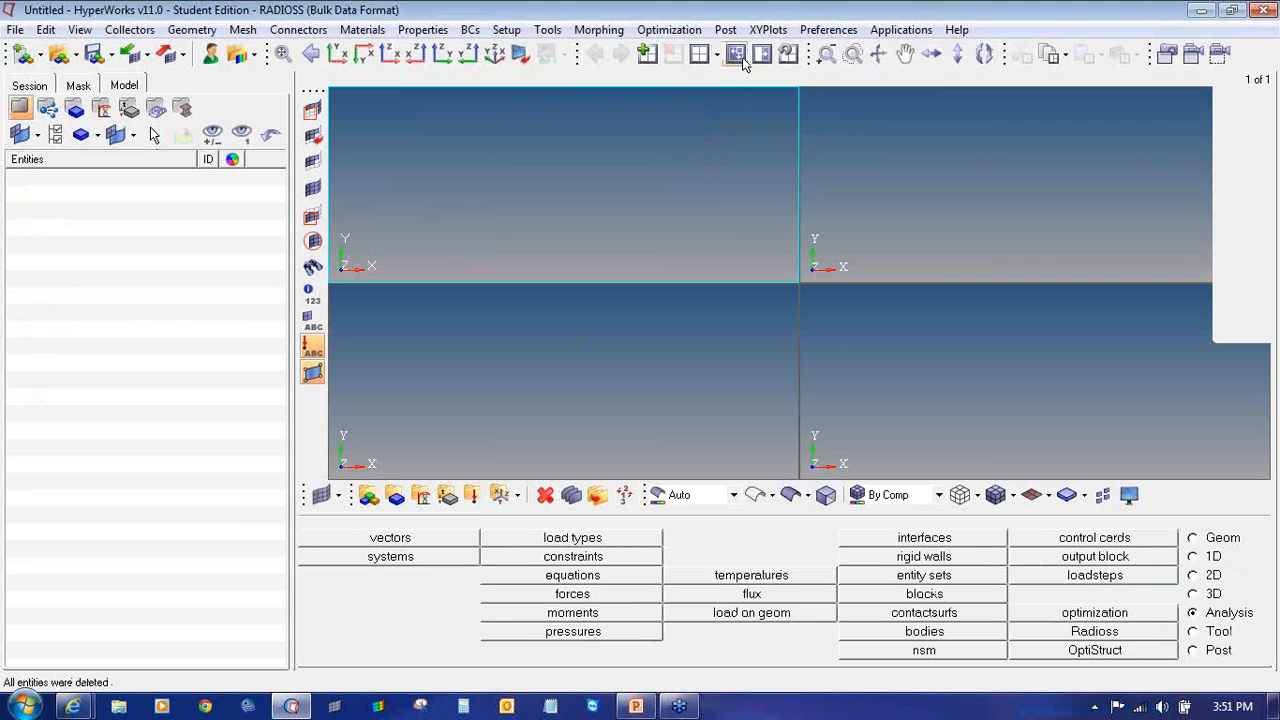
- Change the emptied HyperWorks page to a single-window layout and check the tensile bar element problem slide in PowerPoint
{"action": "left_click", "coordinate": [716, 54]}
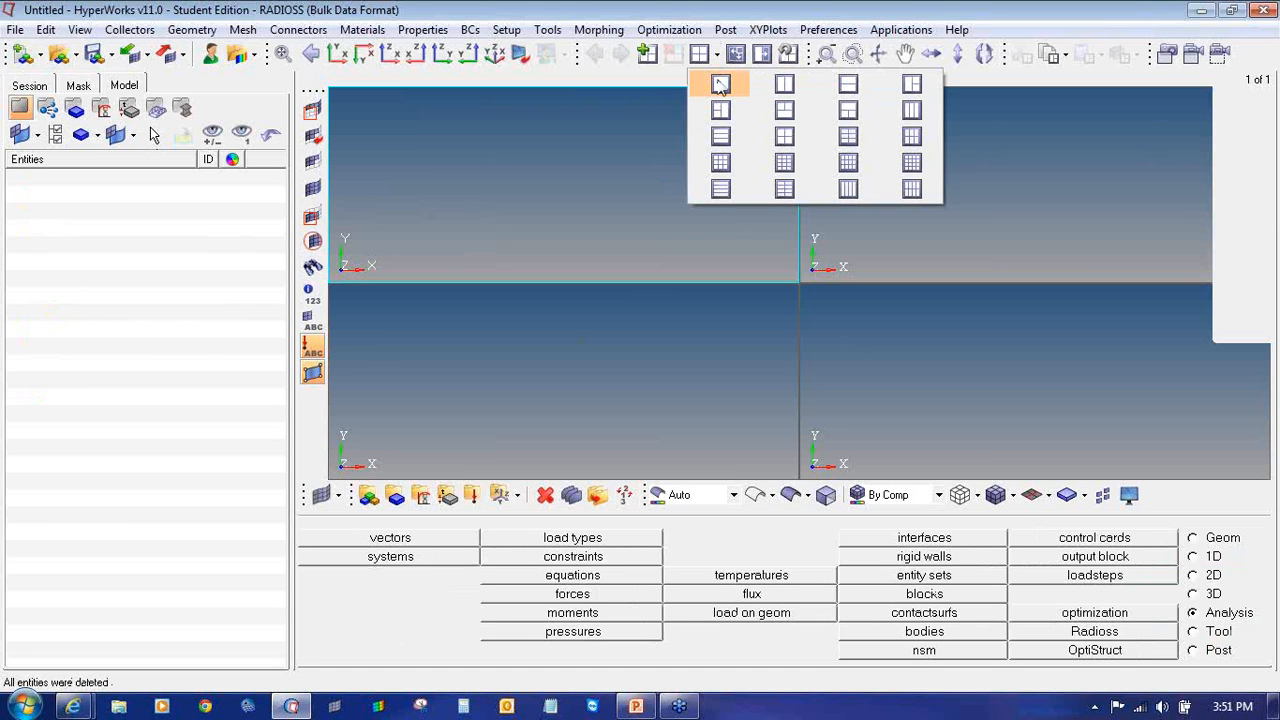
{"action": "left_click", "coordinate": [720, 85]}
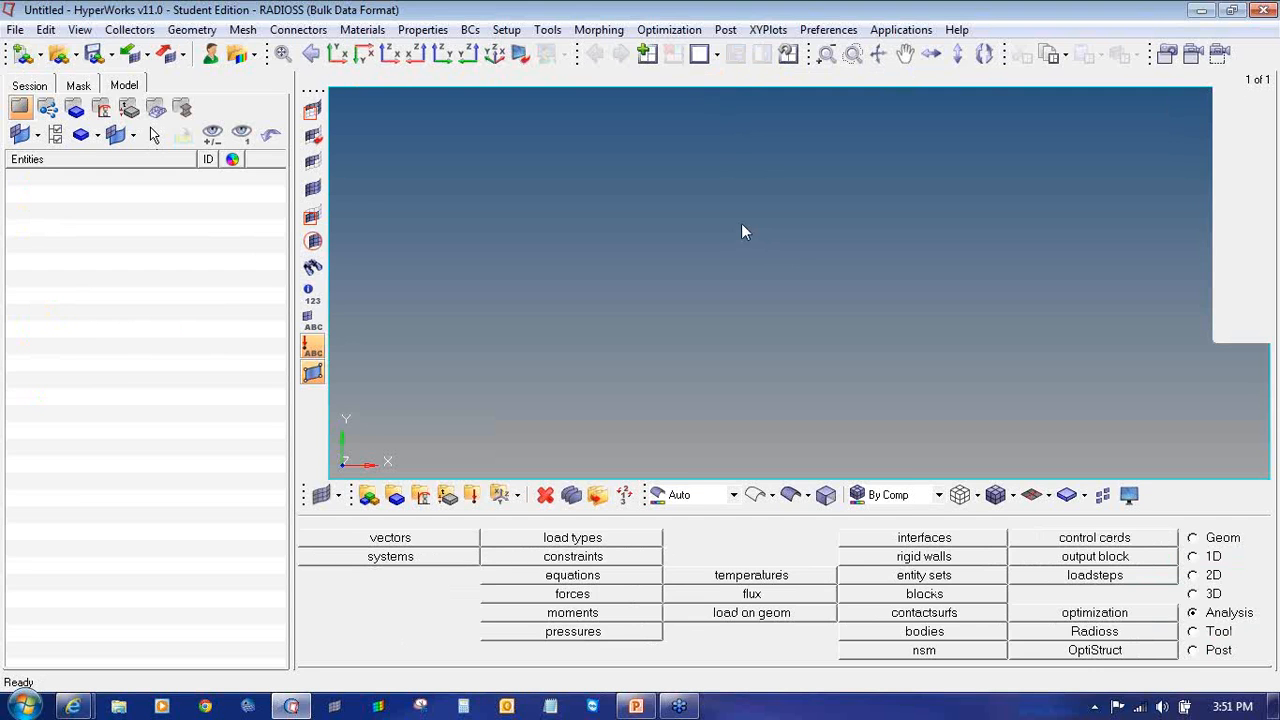
{"action": "key", "text": "alt+Tab"}
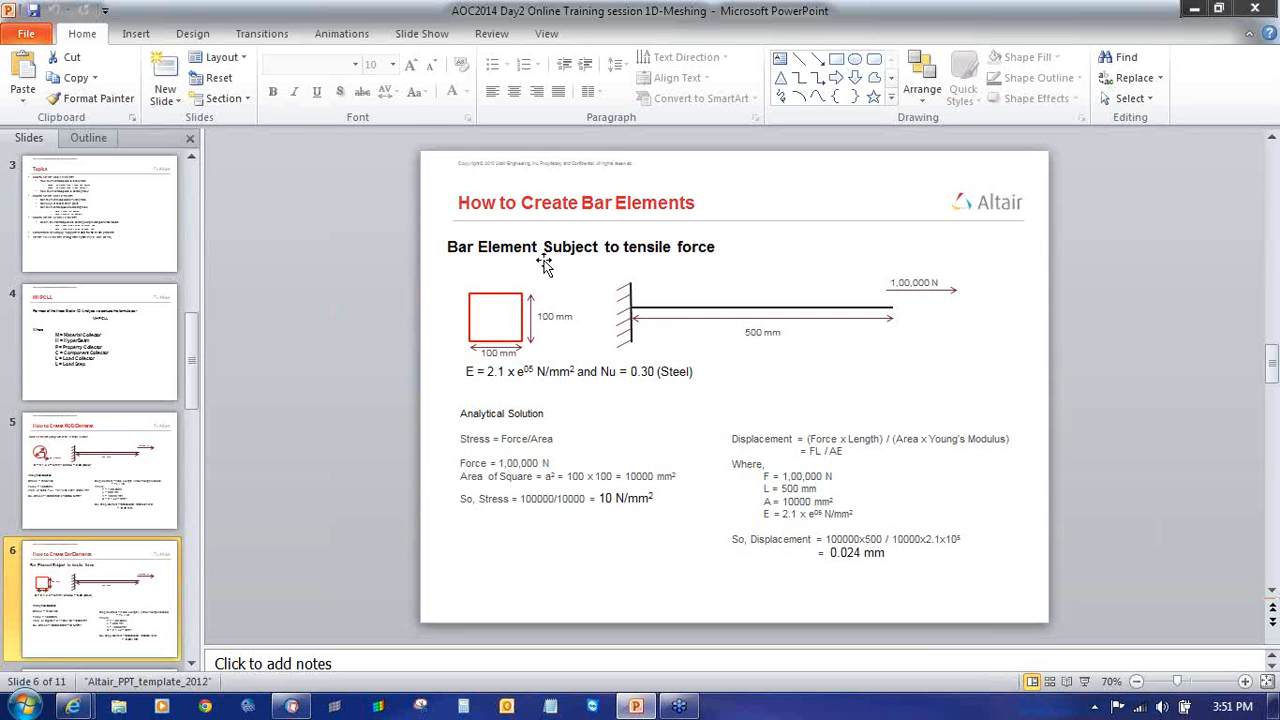
{"action": "key", "text": "alt+Tab"}
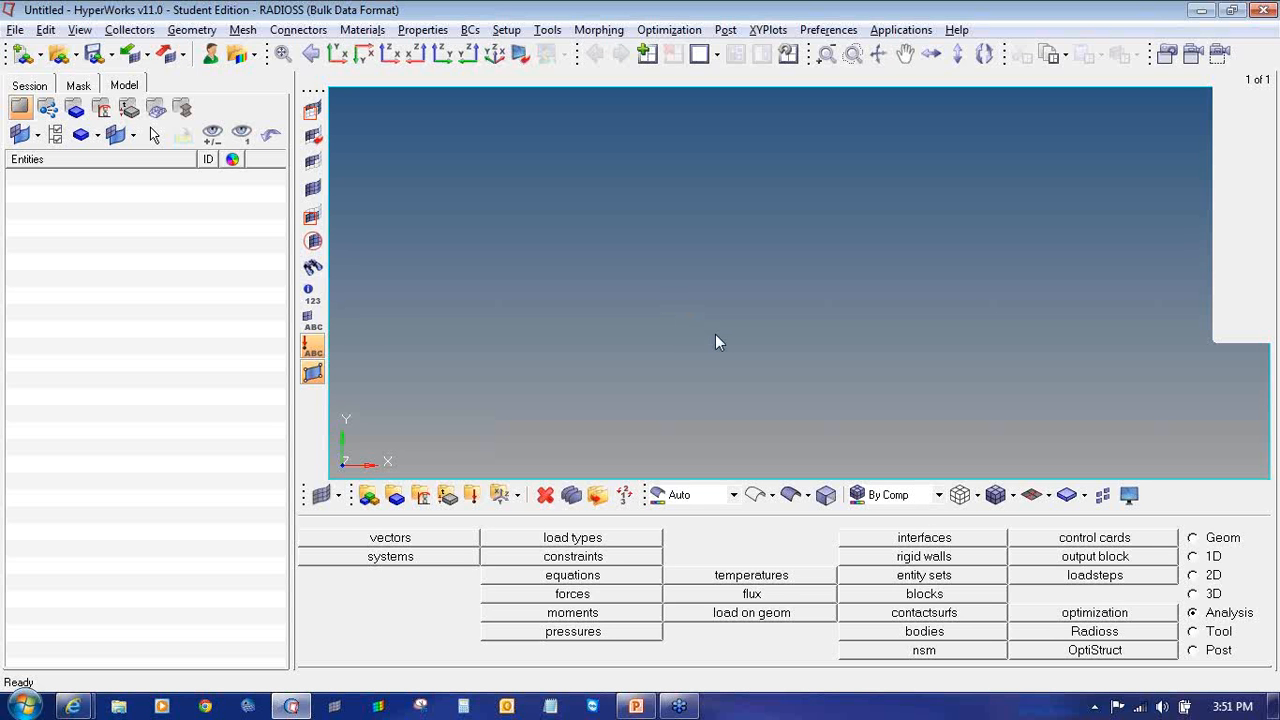
- Create a blue isotropic material named Steel with the MAT1 card image
{"action": "left_click", "coordinate": [421, 494]}
{"action": "left_click", "coordinate": [584, 539]}
{"action": "type", "text": "Steel"}
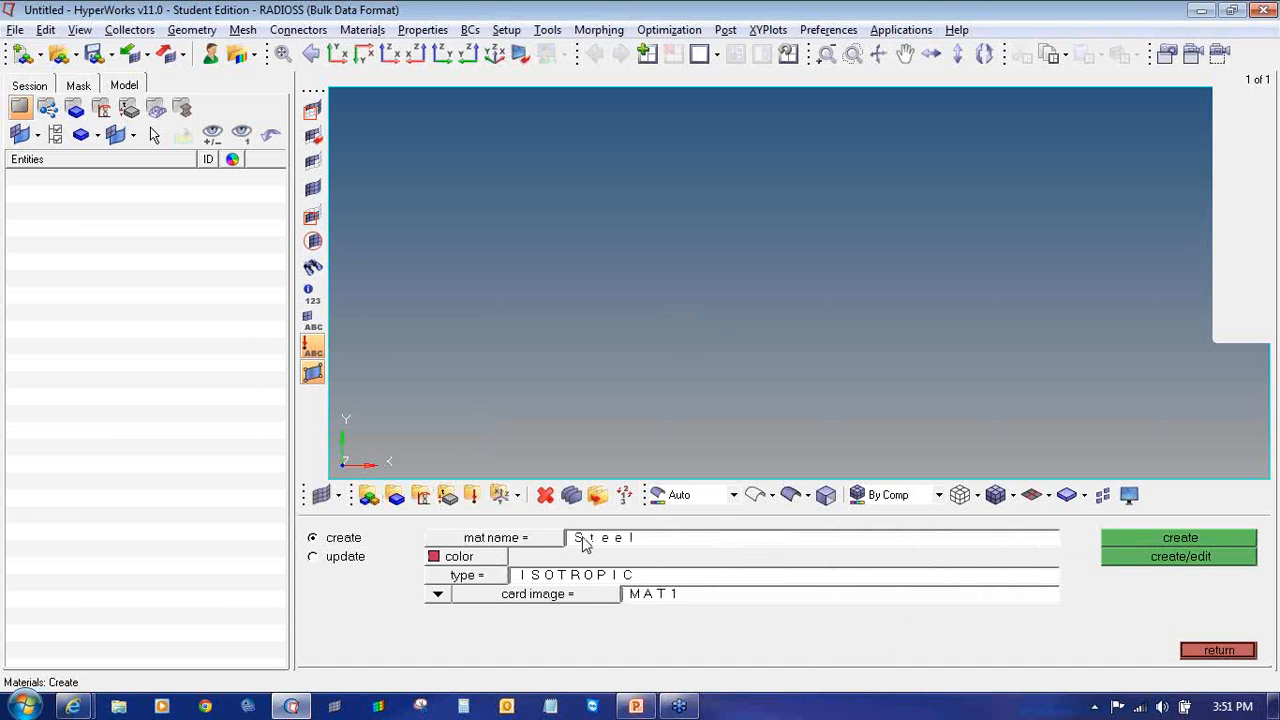
{"action": "left_click", "coordinate": [485, 560]}
{"action": "left_click", "coordinate": [502, 578]}
{"action": "left_click", "coordinate": [502, 578]}
{"action": "left_click", "coordinate": [525, 611]}
{"action": "left_click", "coordinate": [535, 596]}
{"action": "left_click", "coordinate": [621, 594]}
{"action": "left_click", "coordinate": [1150, 563]}
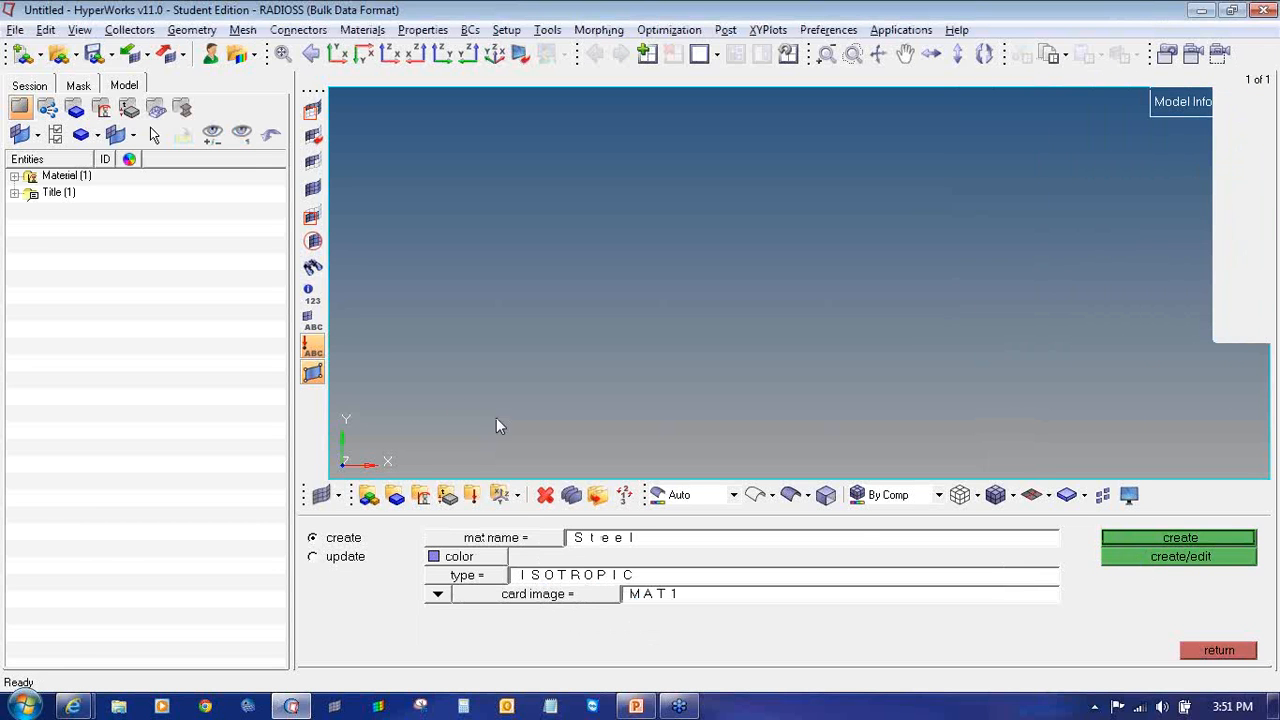
- Define Steel with E 2.1e+05 and NU 0.300 on its material card, and list it in the model tree
{"action": "left_click", "coordinate": [549, 417]}
{"action": "left_click", "coordinate": [744, 417]}
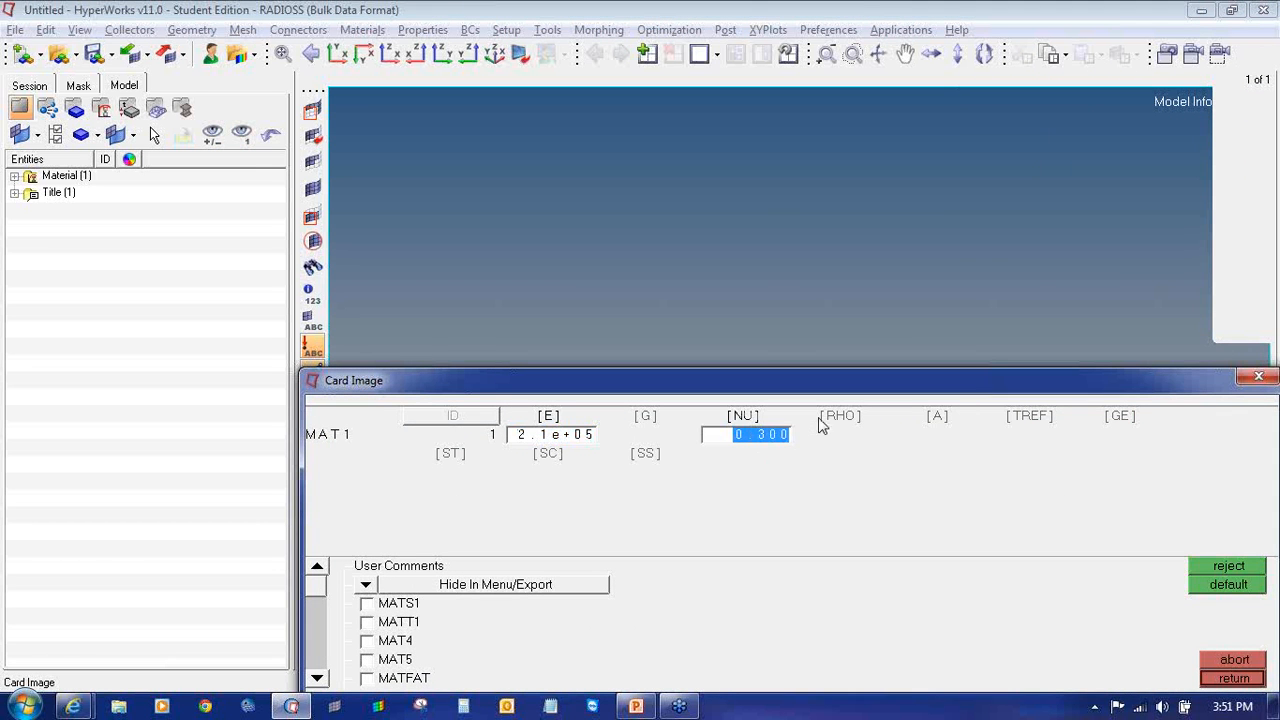
{"action": "left_click", "coordinate": [822, 419]}
{"action": "left_click", "coordinate": [1233, 678]}
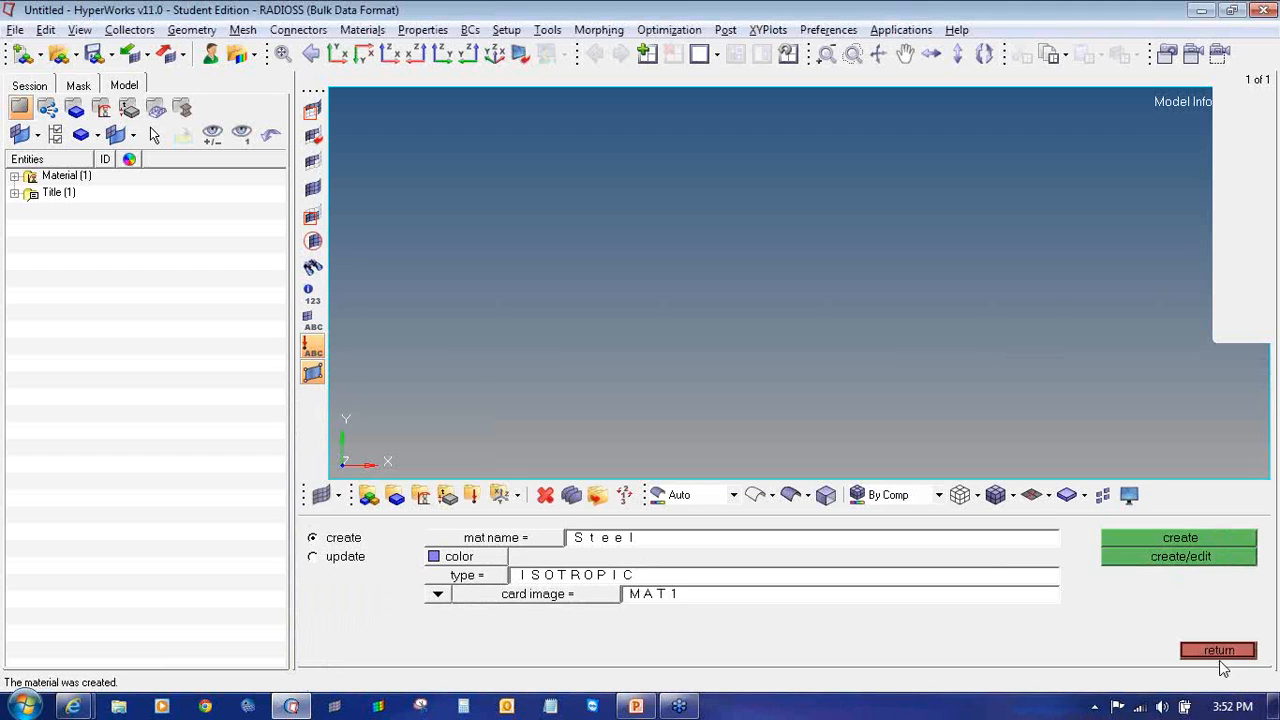
{"action": "left_click", "coordinate": [1219, 652]}
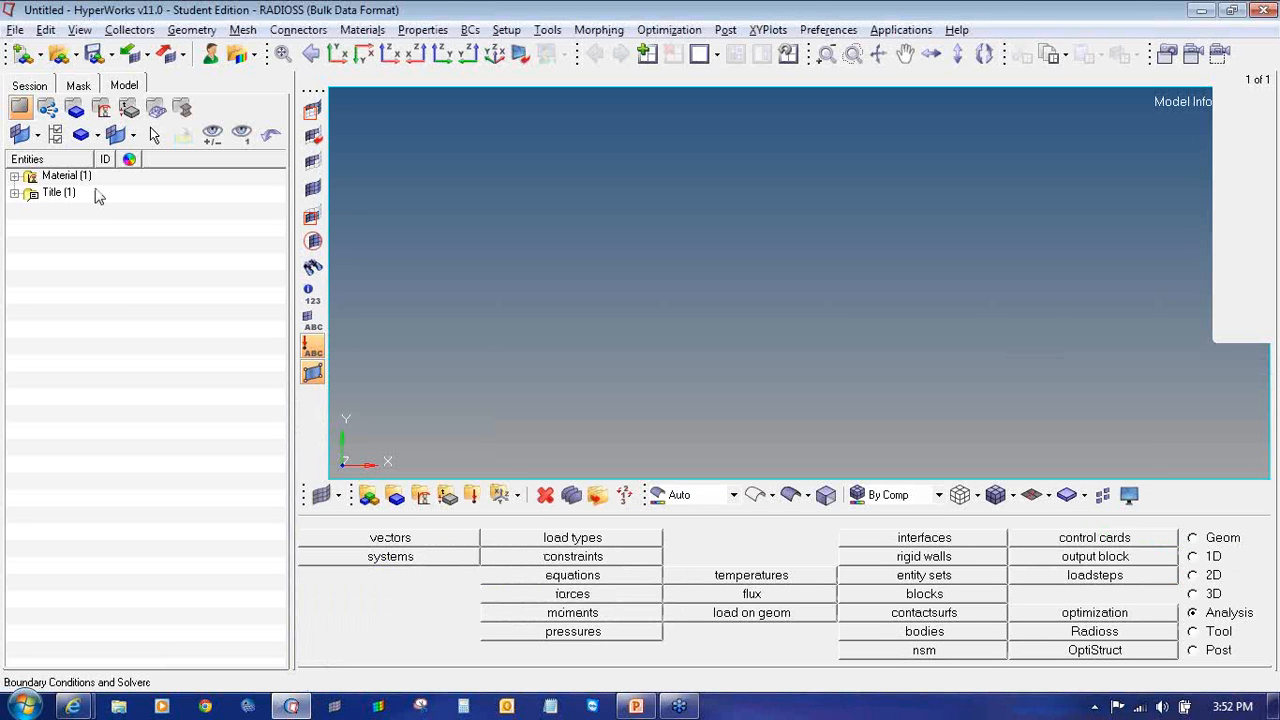
{"action": "left_click", "coordinate": [14, 175]}
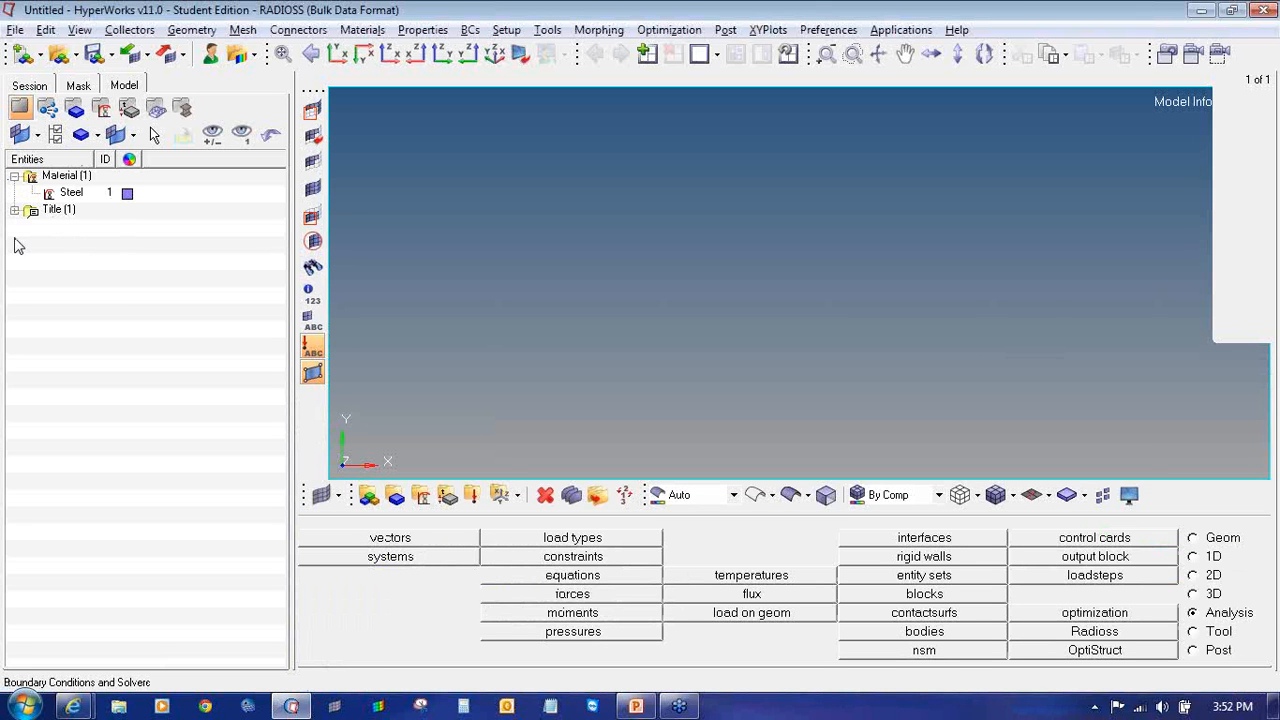
{"action": "left_click", "coordinate": [449, 499]}
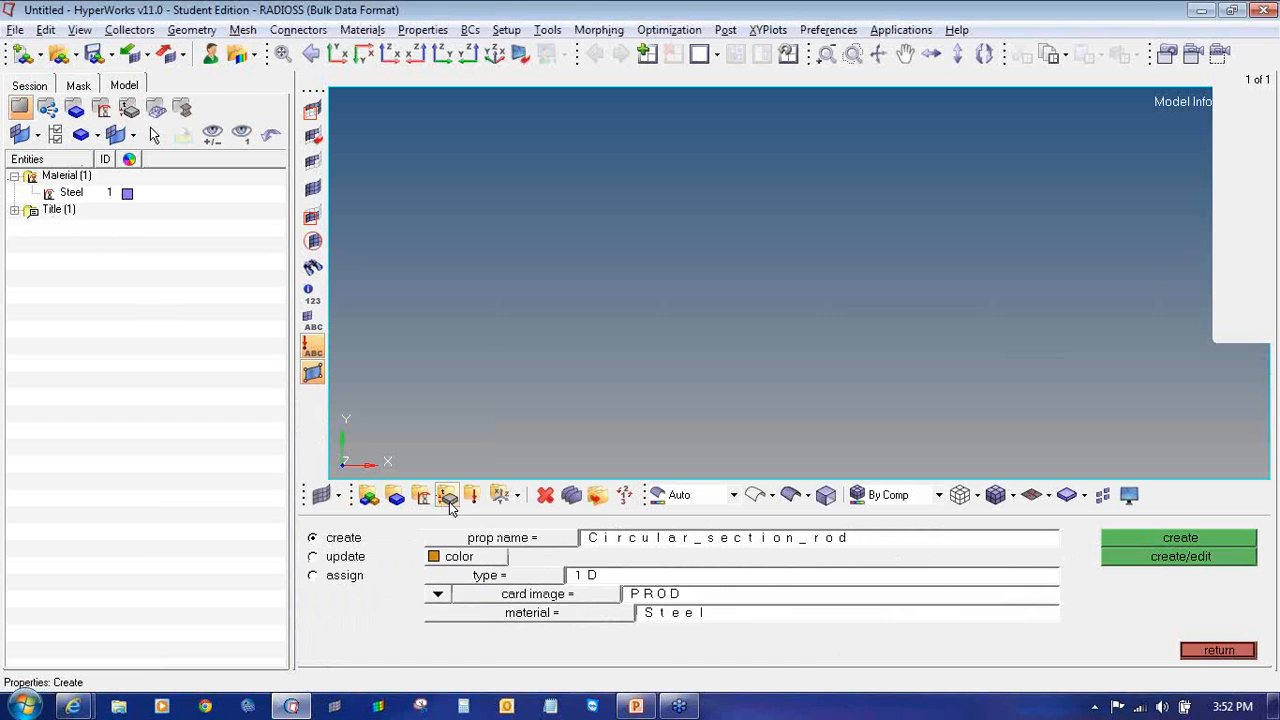
{"action": "left_click", "coordinate": [630, 541]}
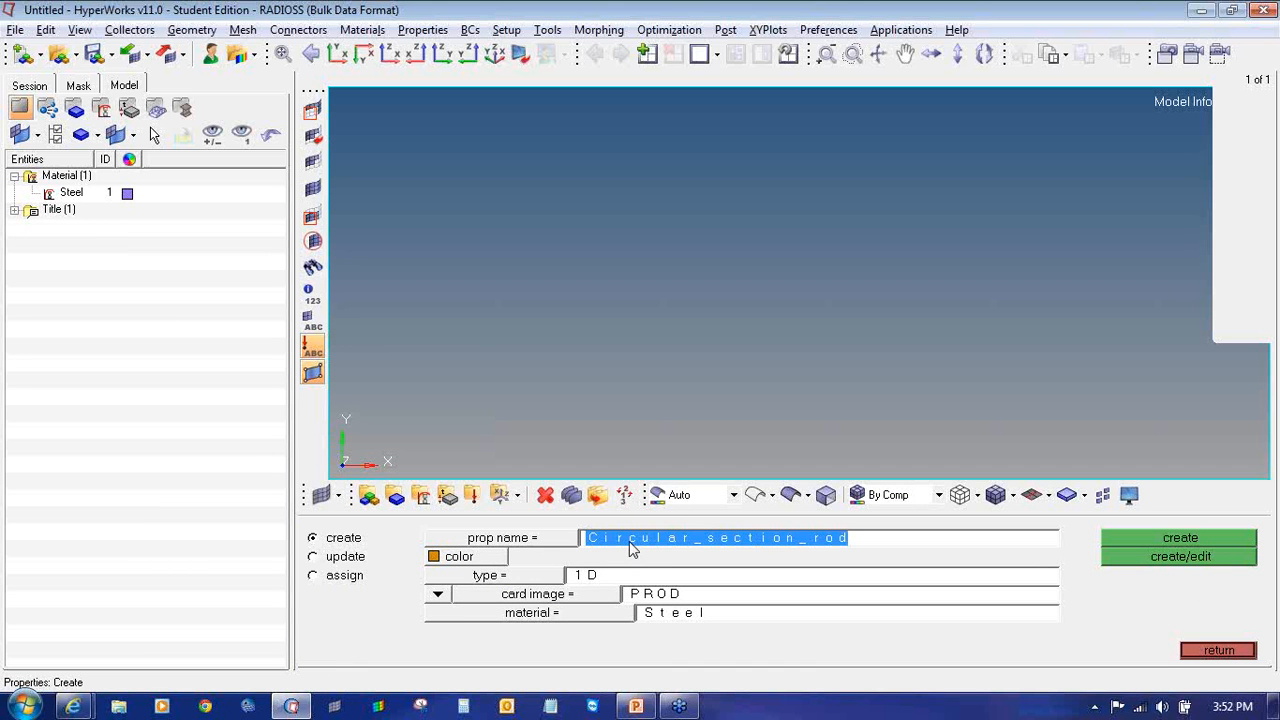
{"action": "left_click", "coordinate": [1216, 650]}
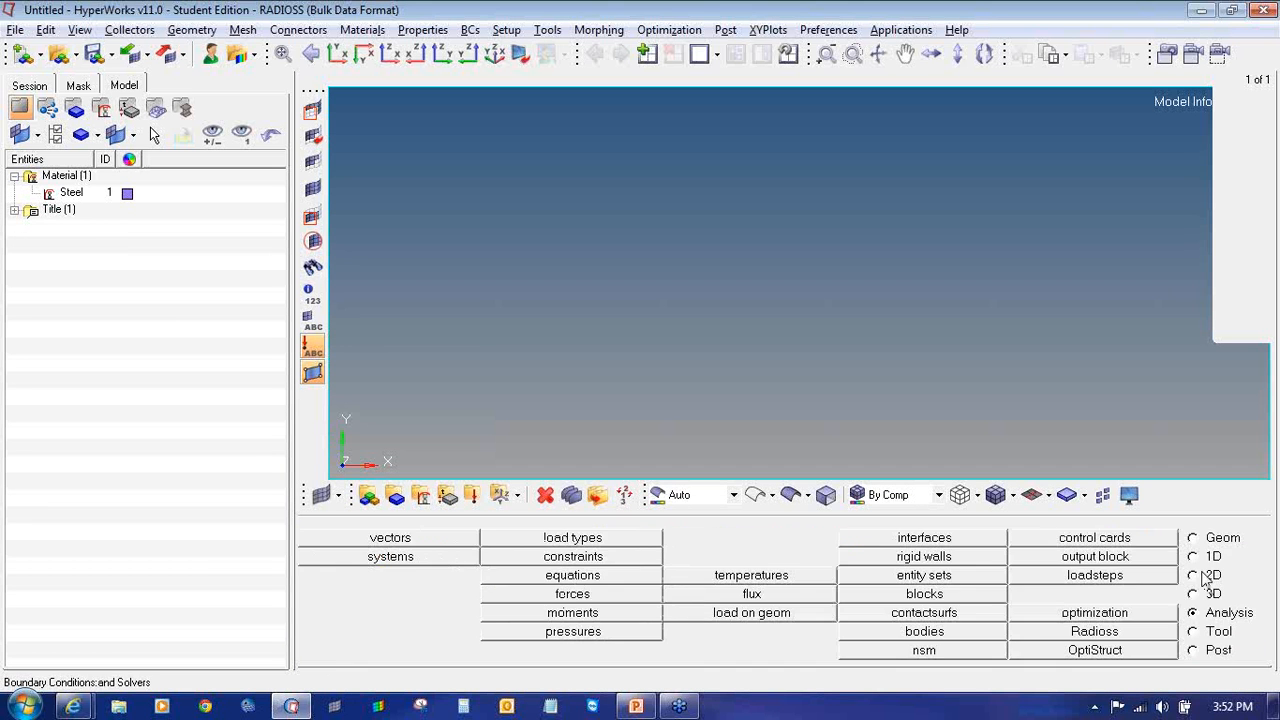
- Create a standard beam section of type solid rectangle from the HYPER BEAM library
{"action": "left_click", "coordinate": [1200, 560]}
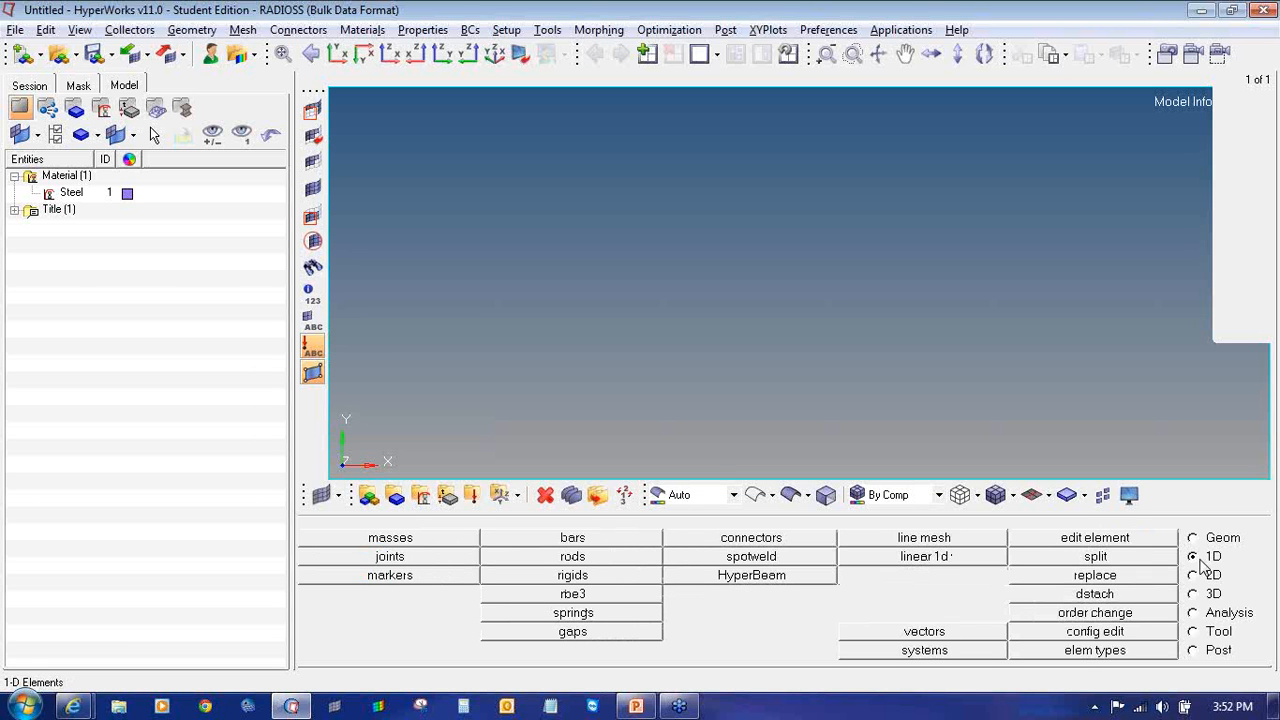
{"action": "left_click", "coordinate": [785, 579]}
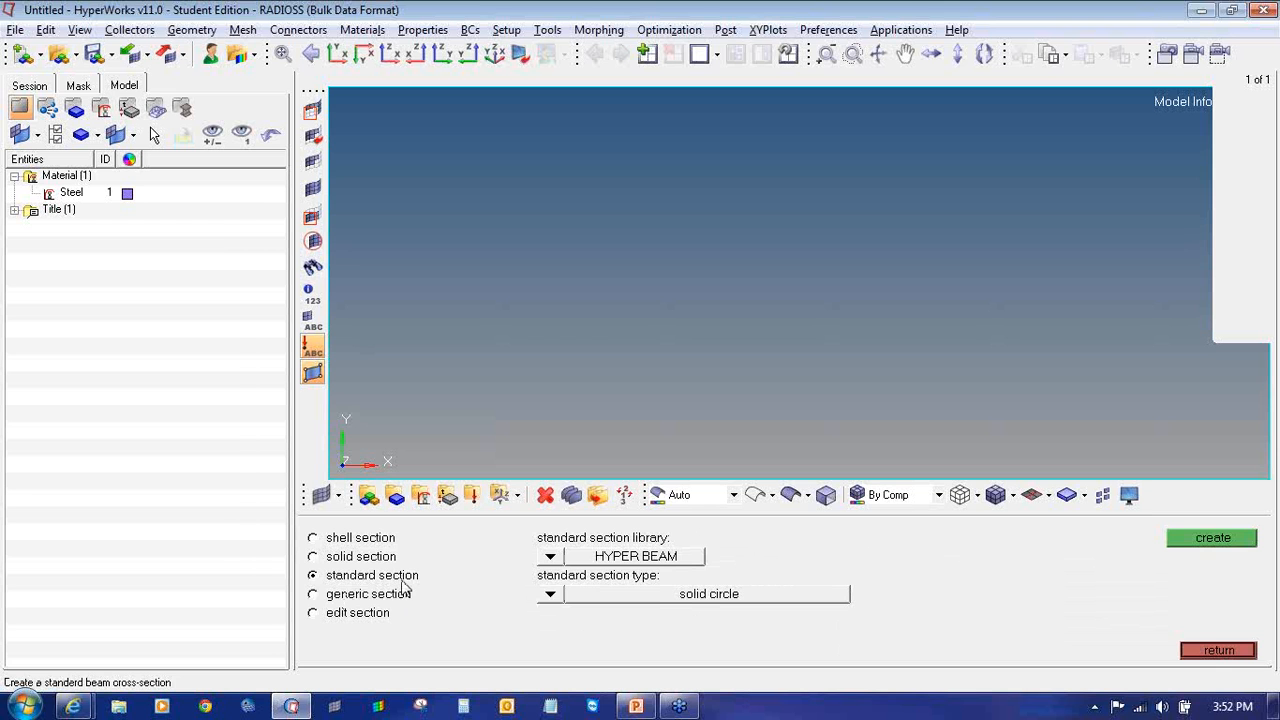
{"action": "left_click", "coordinate": [550, 556]}
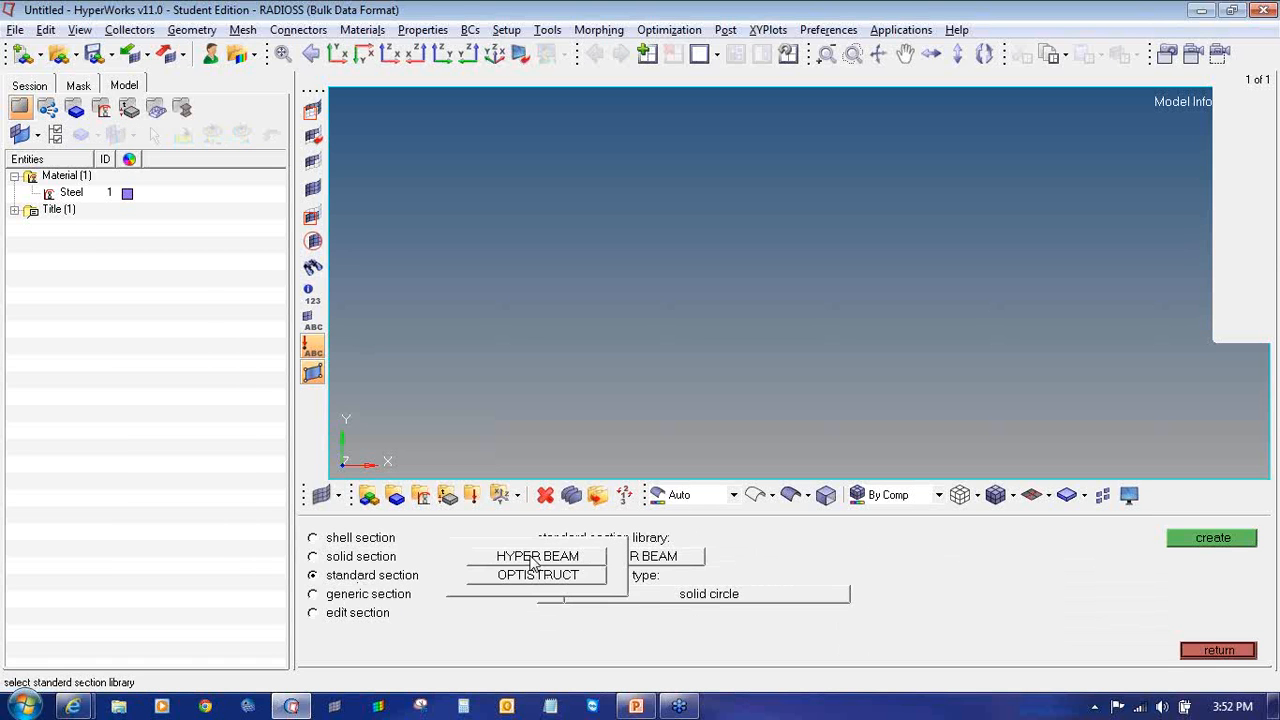
{"action": "left_click", "coordinate": [533, 562]}
{"action": "left_click", "coordinate": [551, 597]}
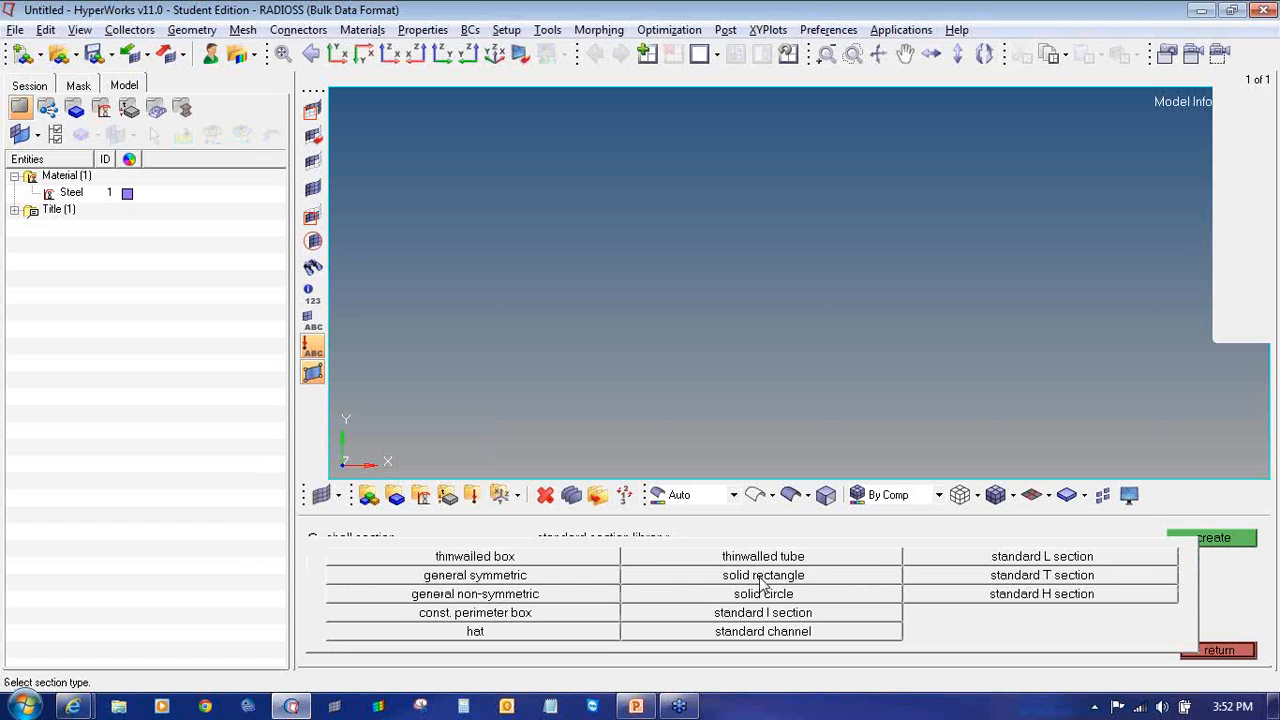
{"action": "left_click", "coordinate": [761, 577]}
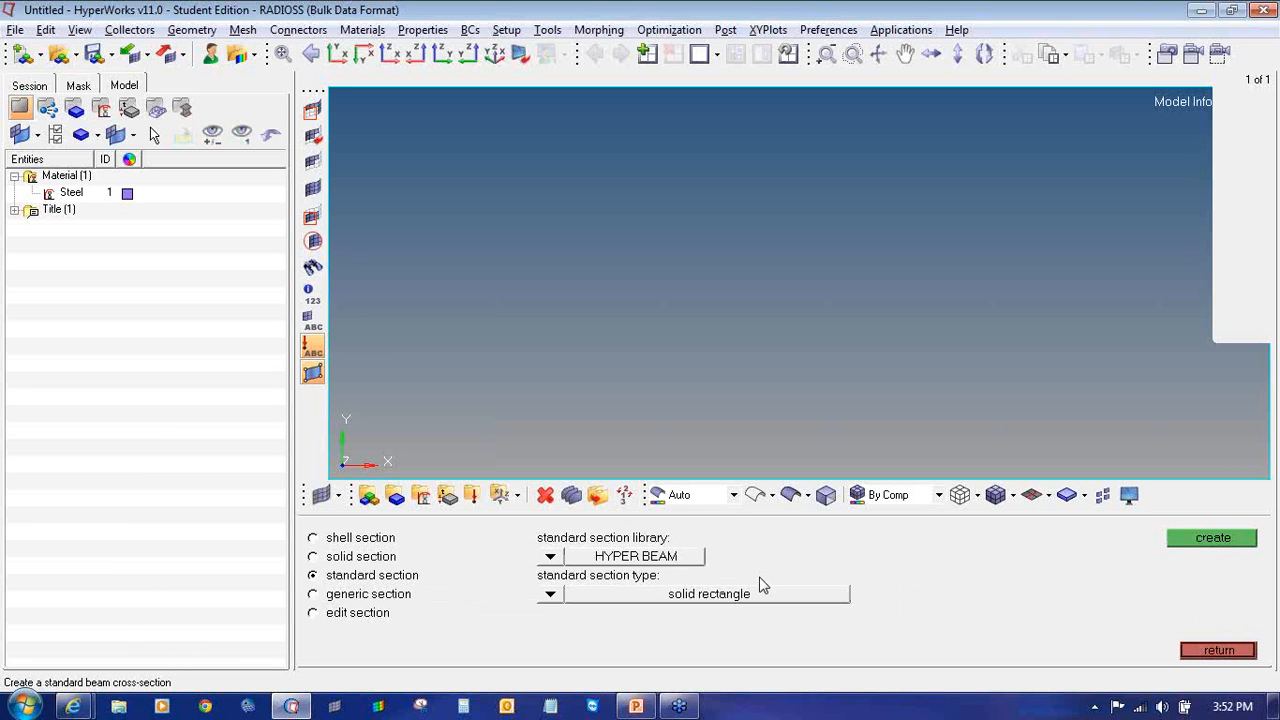
{"action": "left_click", "coordinate": [1189, 545]}
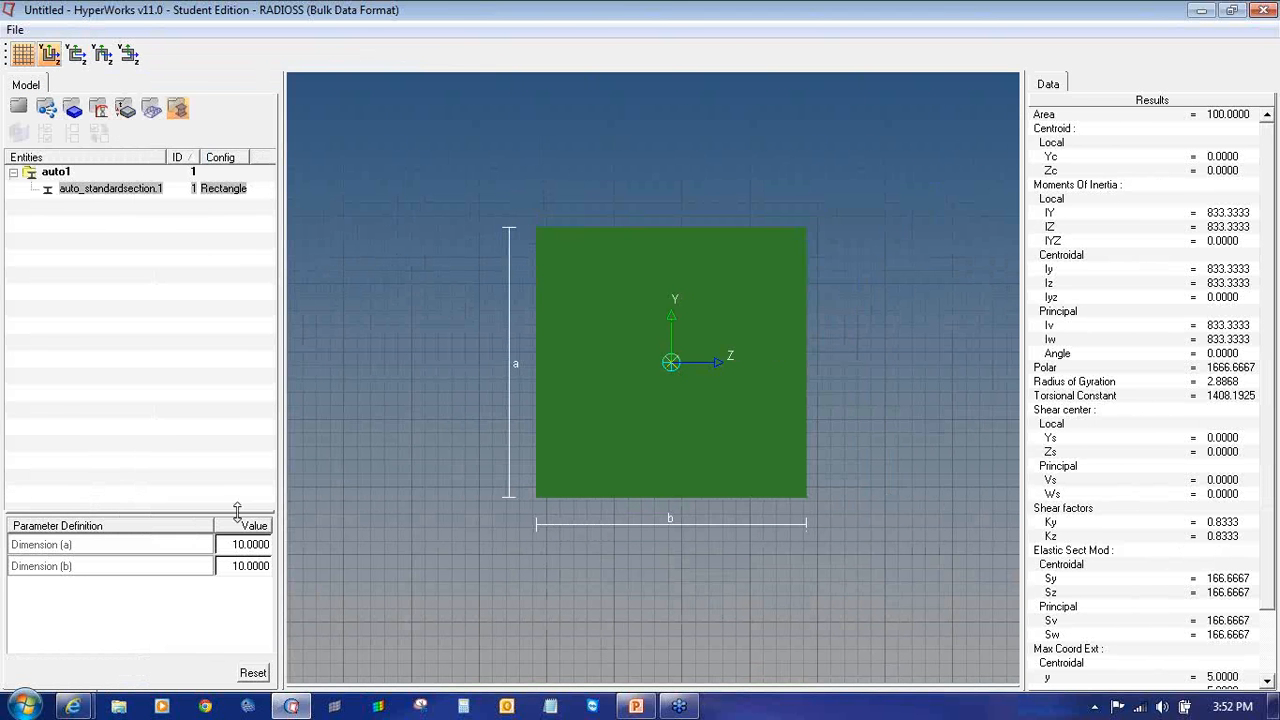
- Set dimensions (a) and (b) of the rectangular section to 100, return to the model and list the beam section
{"action": "double_click", "coordinate": [244, 546]}
{"action": "type", "text": "100"}
{"action": "key", "text": "Return"}
{"action": "double_click", "coordinate": [258, 569]}
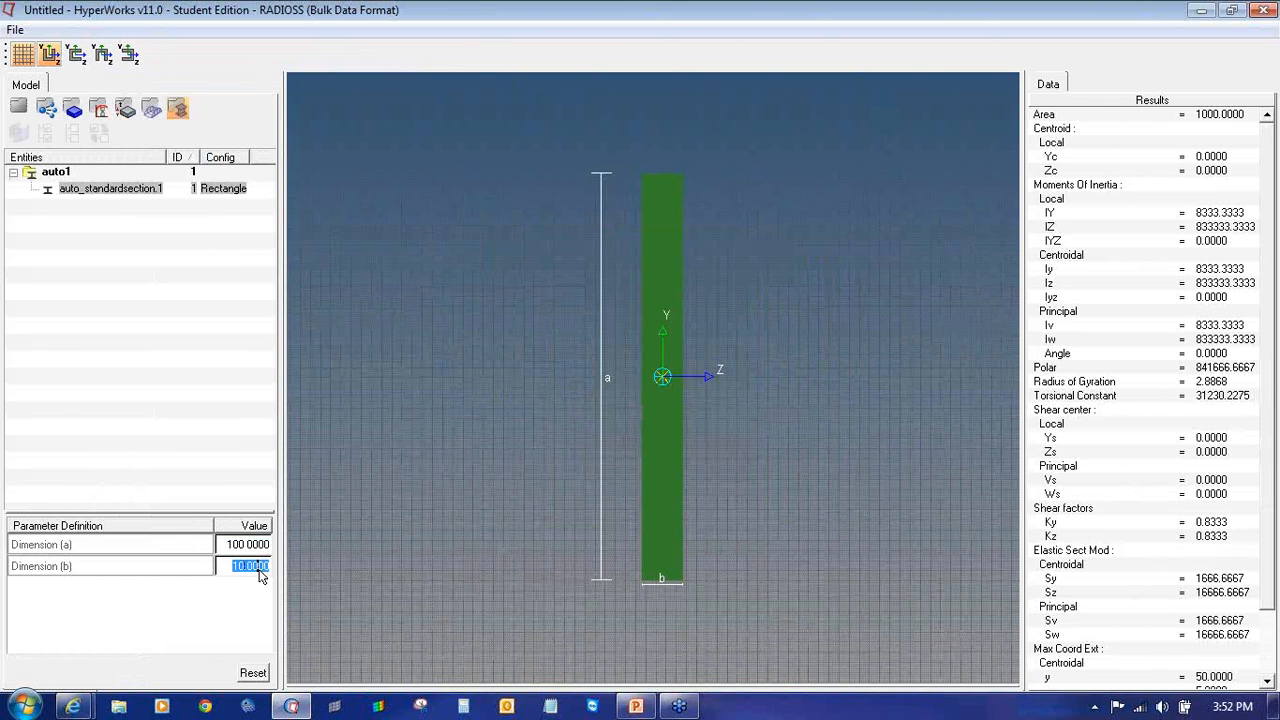
{"action": "type", "text": "100"}
{"action": "key", "text": "Return"}
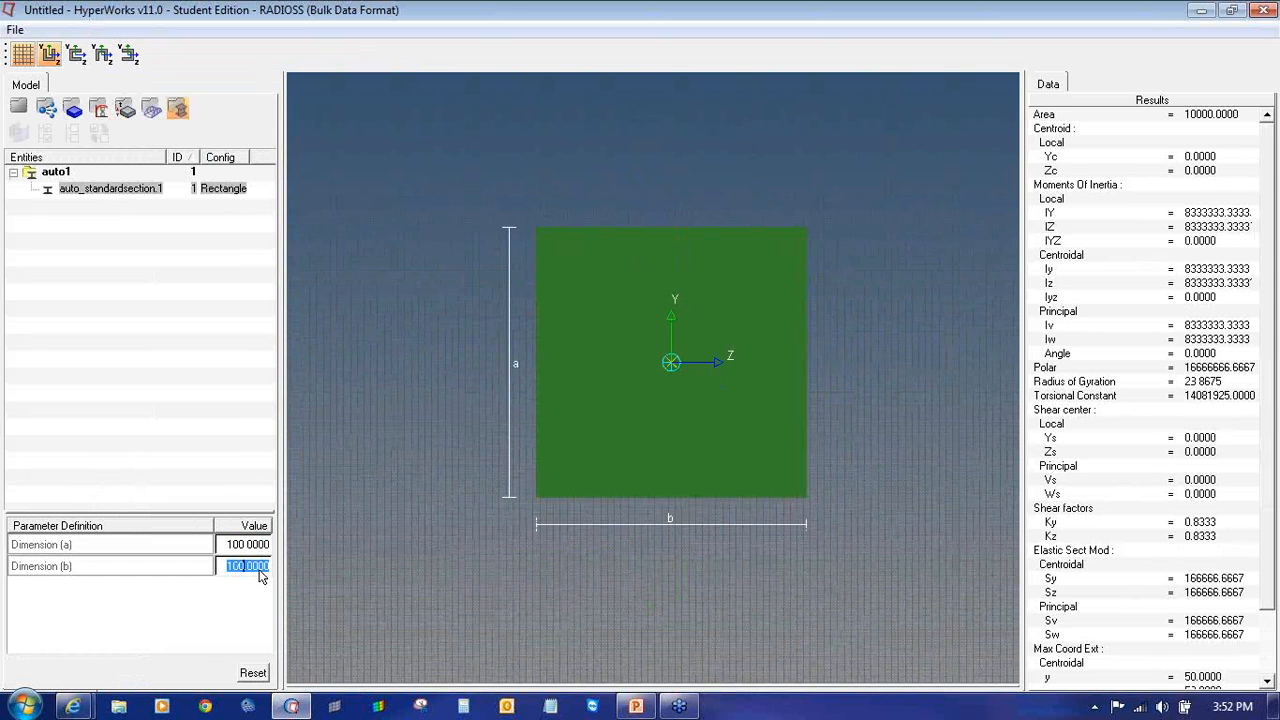
{"action": "left_click", "coordinate": [251, 594]}
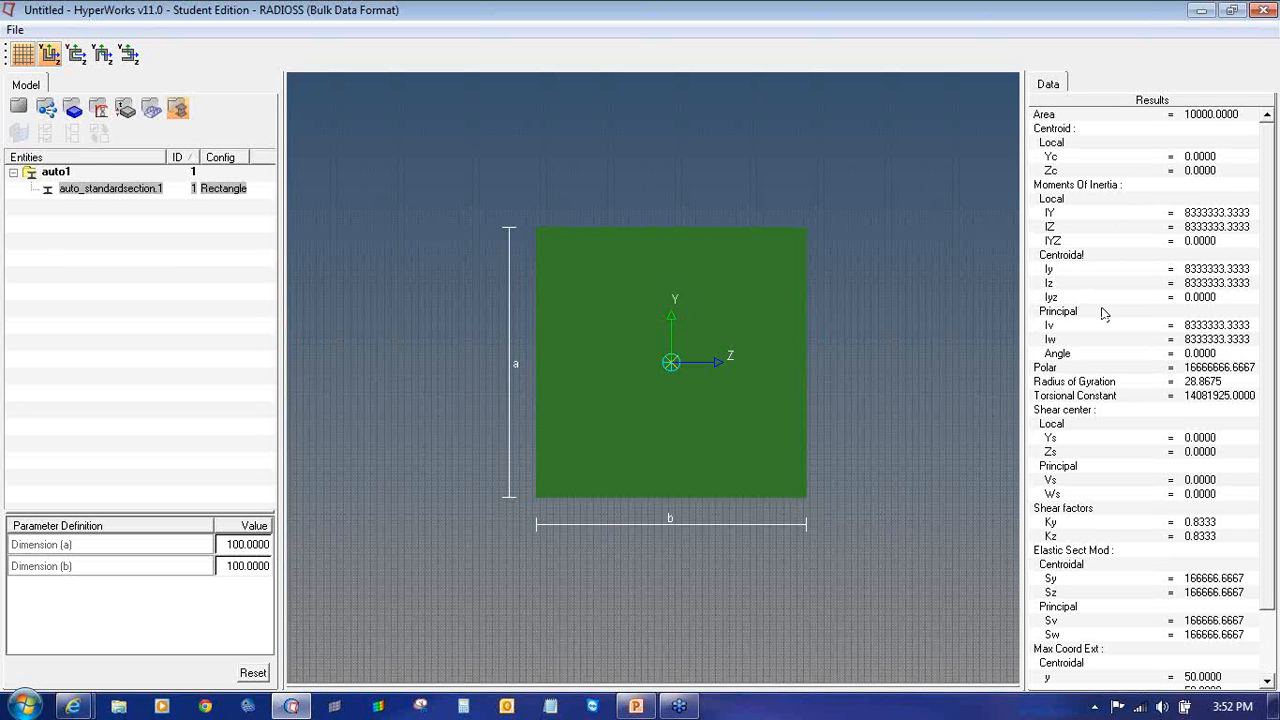
{"action": "left_click", "coordinate": [18, 112]}
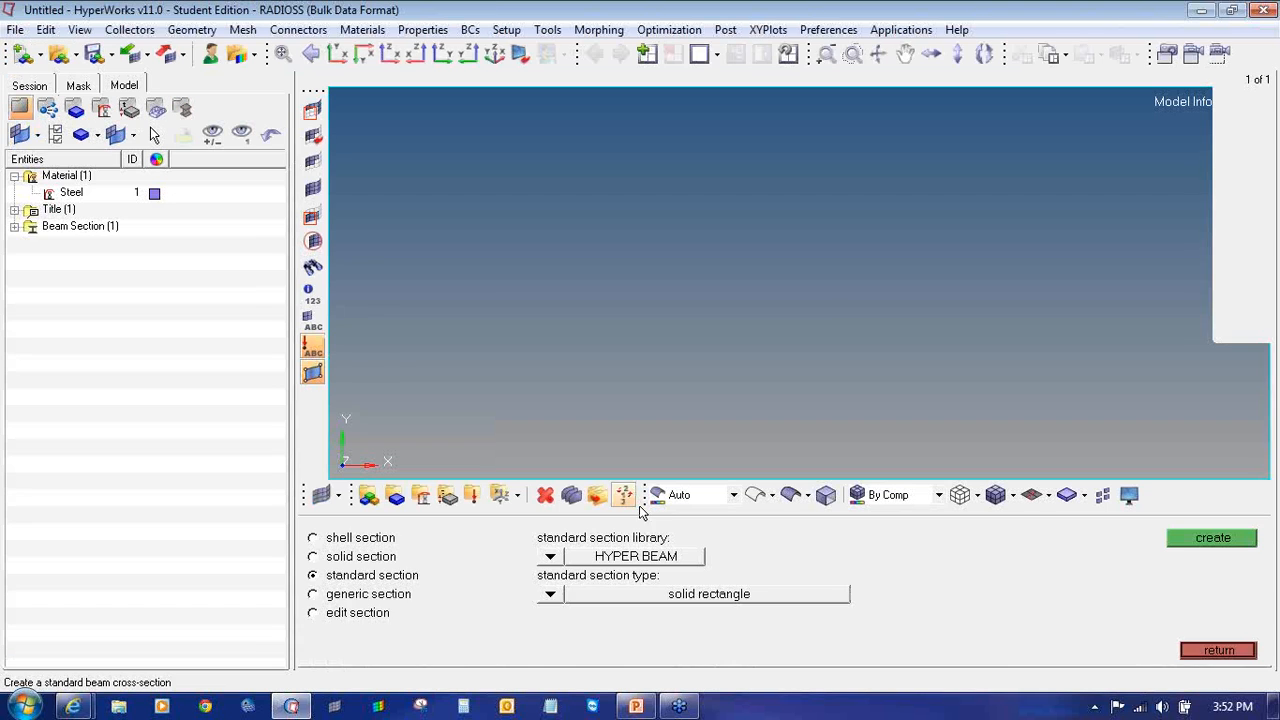
{"action": "left_click", "coordinate": [1205, 648]}
{"action": "left_click", "coordinate": [14, 227]}
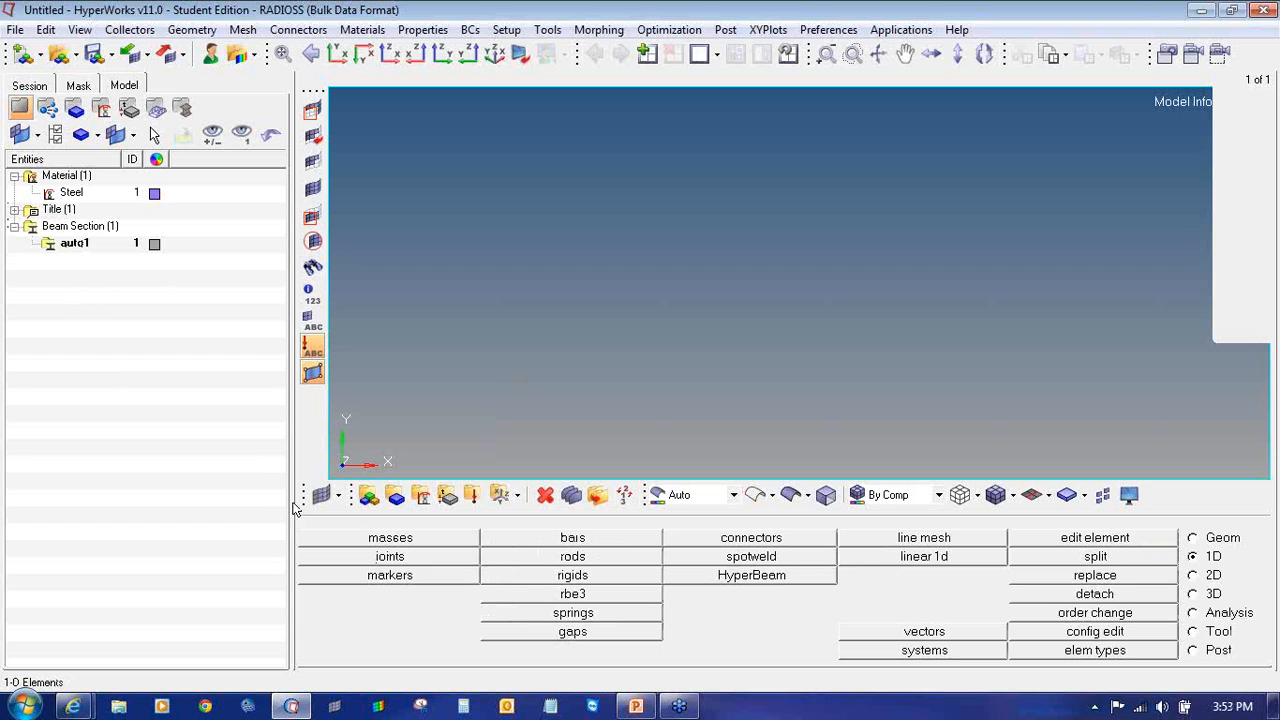
- Begin a new property named Square_section with an orange colour and type 1D
{"action": "left_click", "coordinate": [449, 498]}
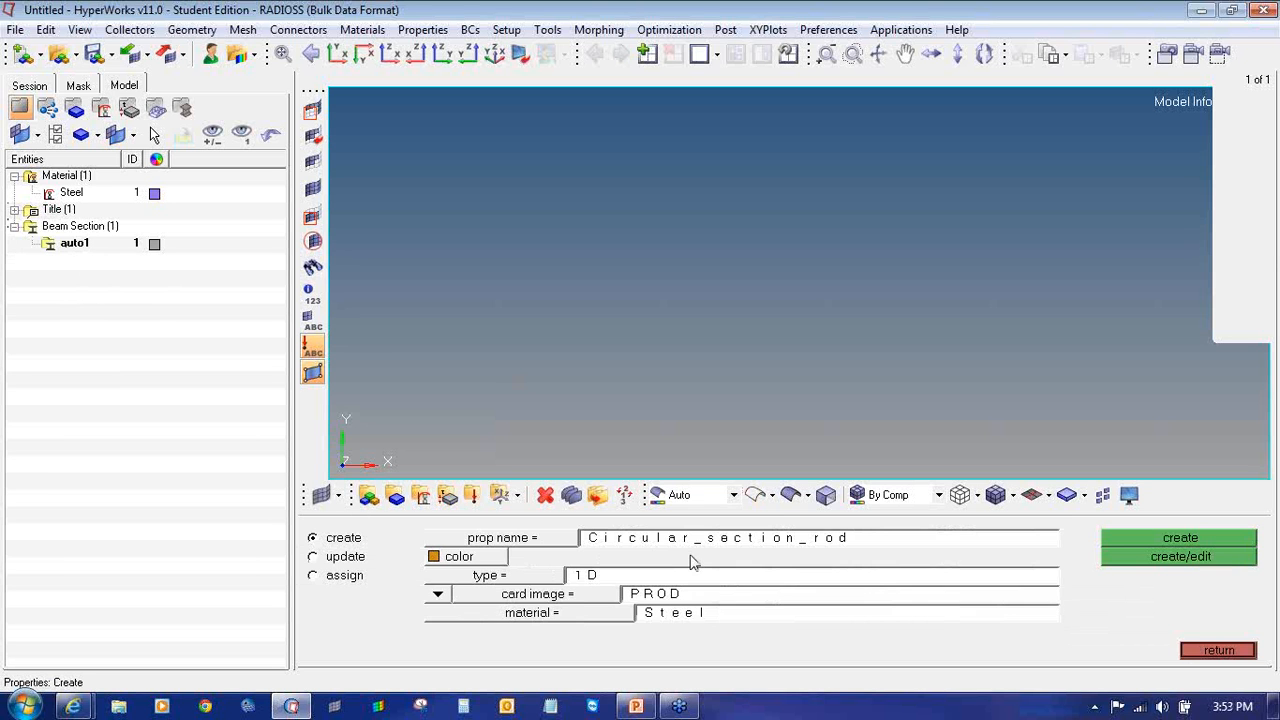
{"action": "left_click", "coordinate": [695, 541]}
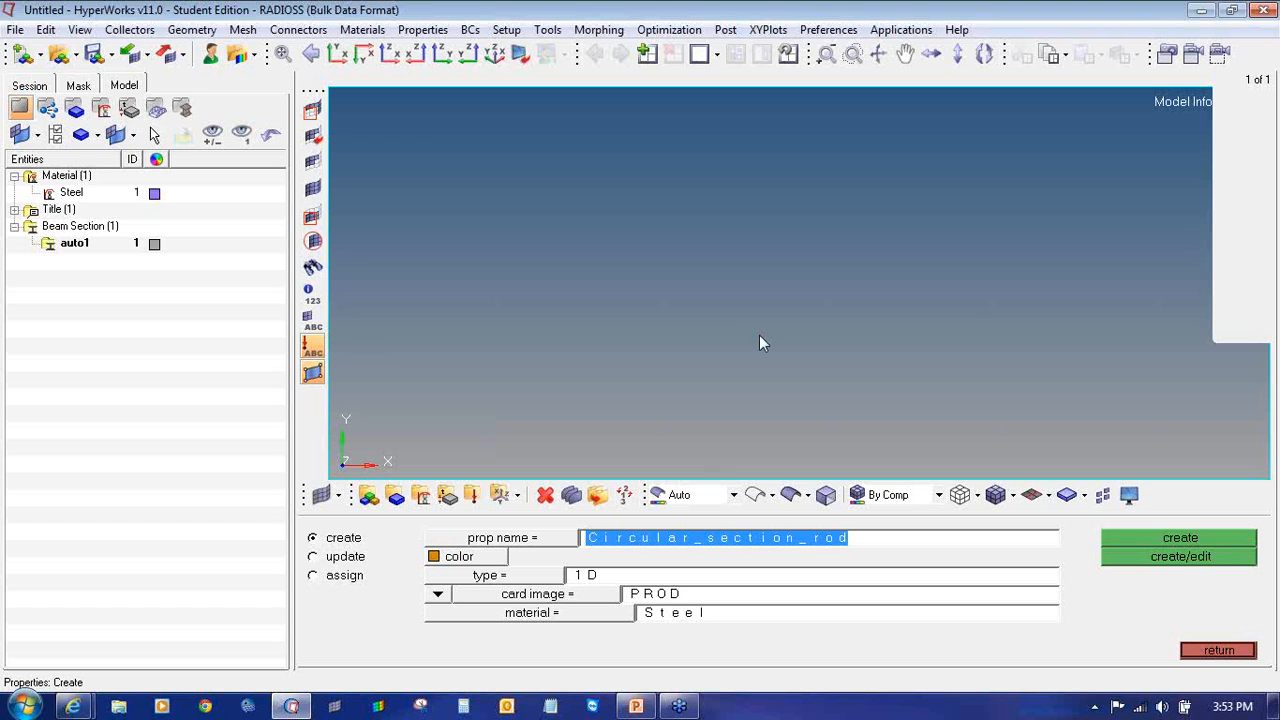
{"action": "type", "text": "Aq"}
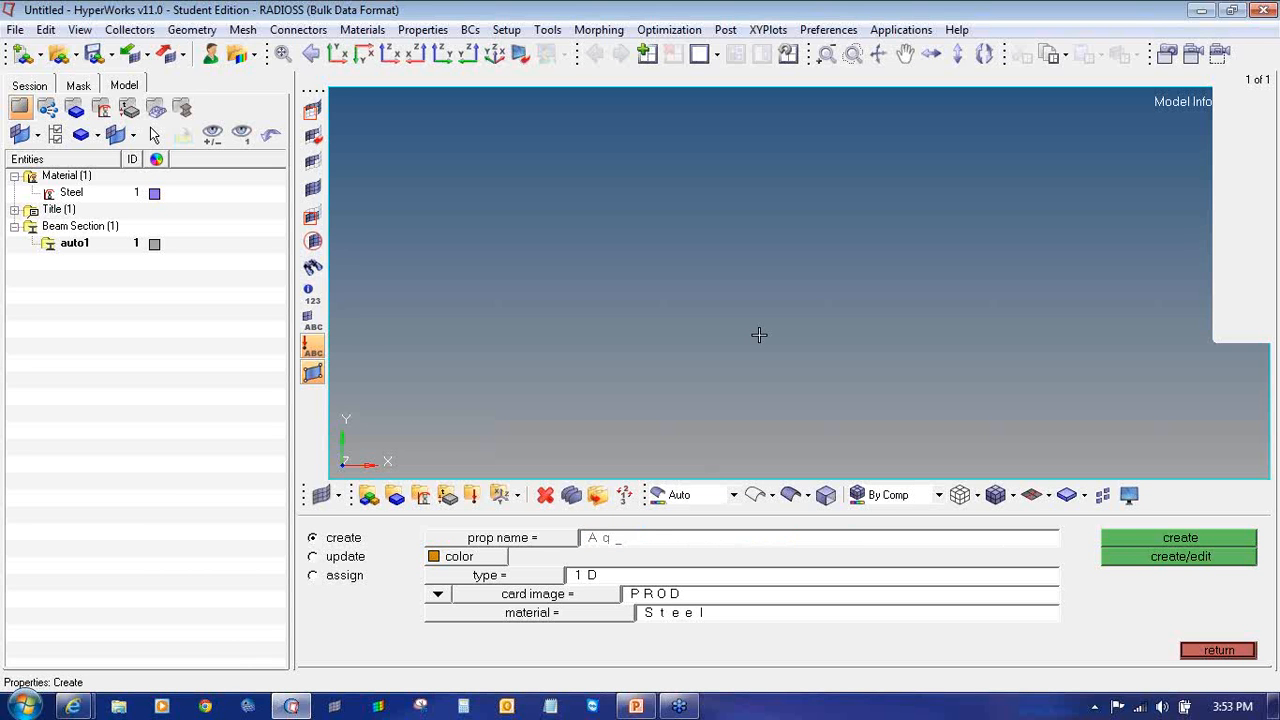
{"action": "type", "text": "Square_section"}
{"action": "key", "text": "Return"}
{"action": "left_click", "coordinate": [462, 557]}
{"action": "left_click", "coordinate": [462, 598]}
{"action": "left_click", "coordinate": [476, 577]}
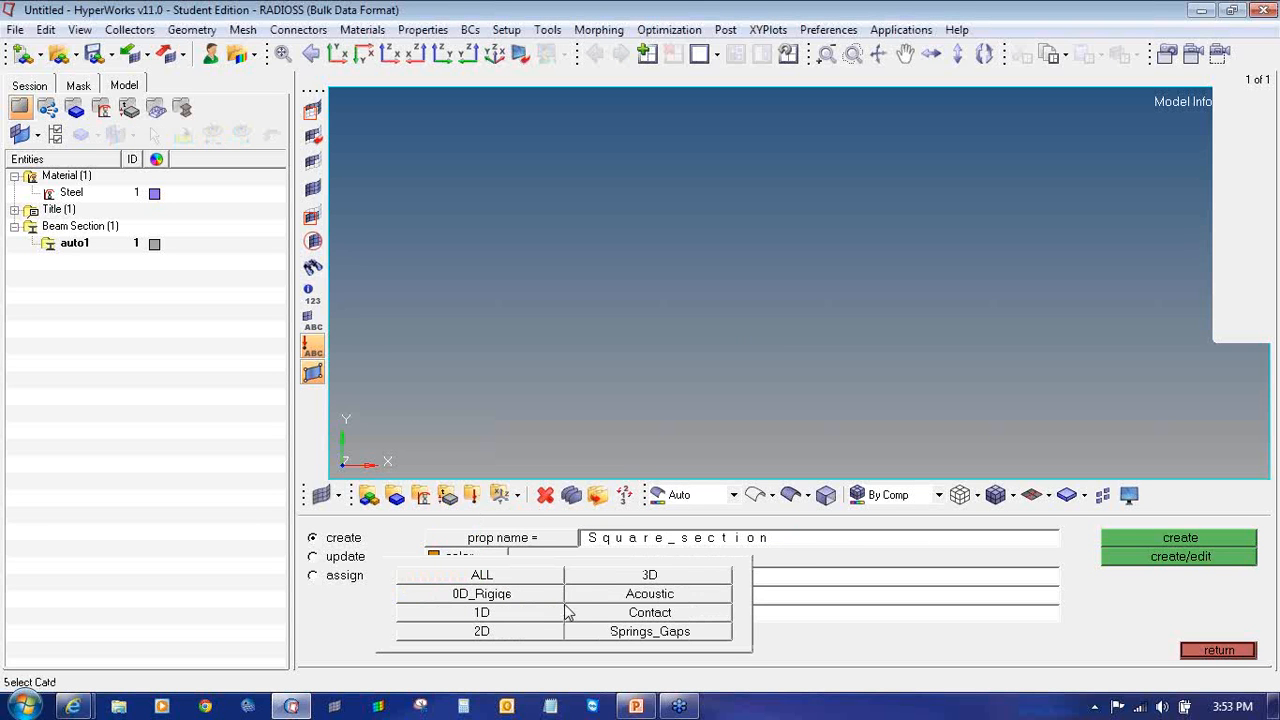
{"action": "left_click", "coordinate": [530, 618]}
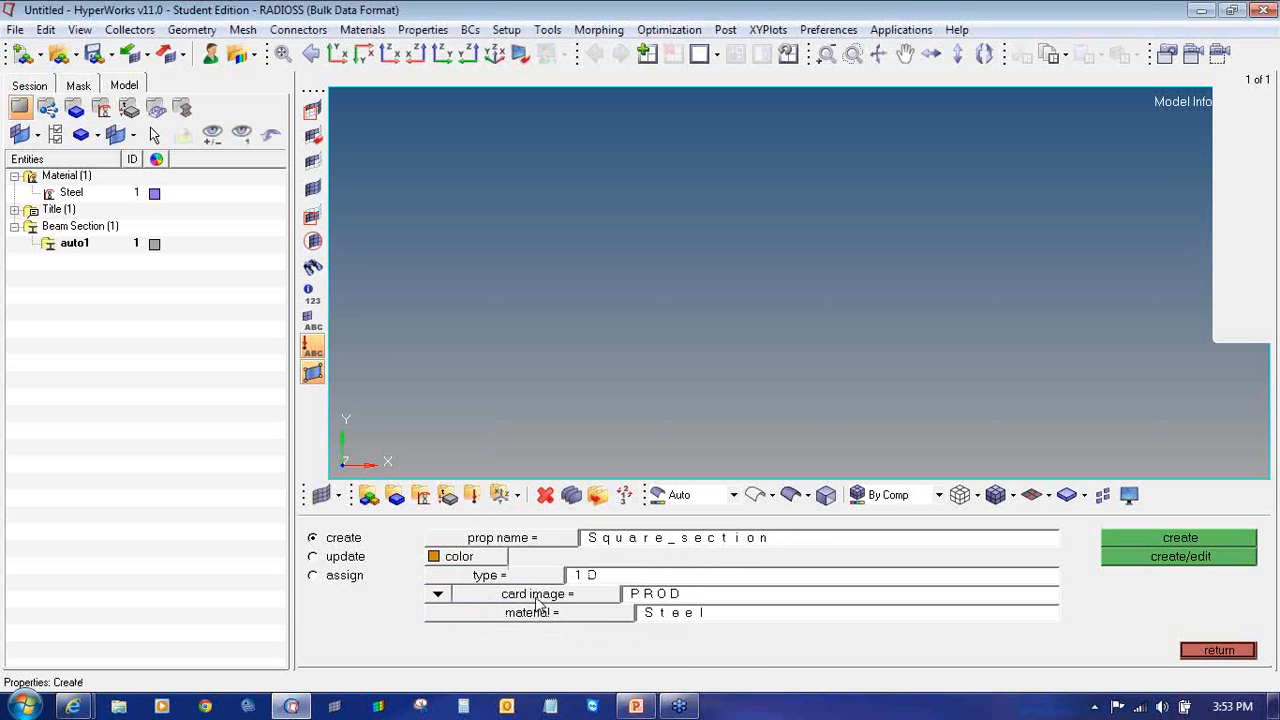
- Give the Square_section property the PBAR card image, material Steel and beam section auto_standardsection.1
{"action": "left_click", "coordinate": [534, 594]}
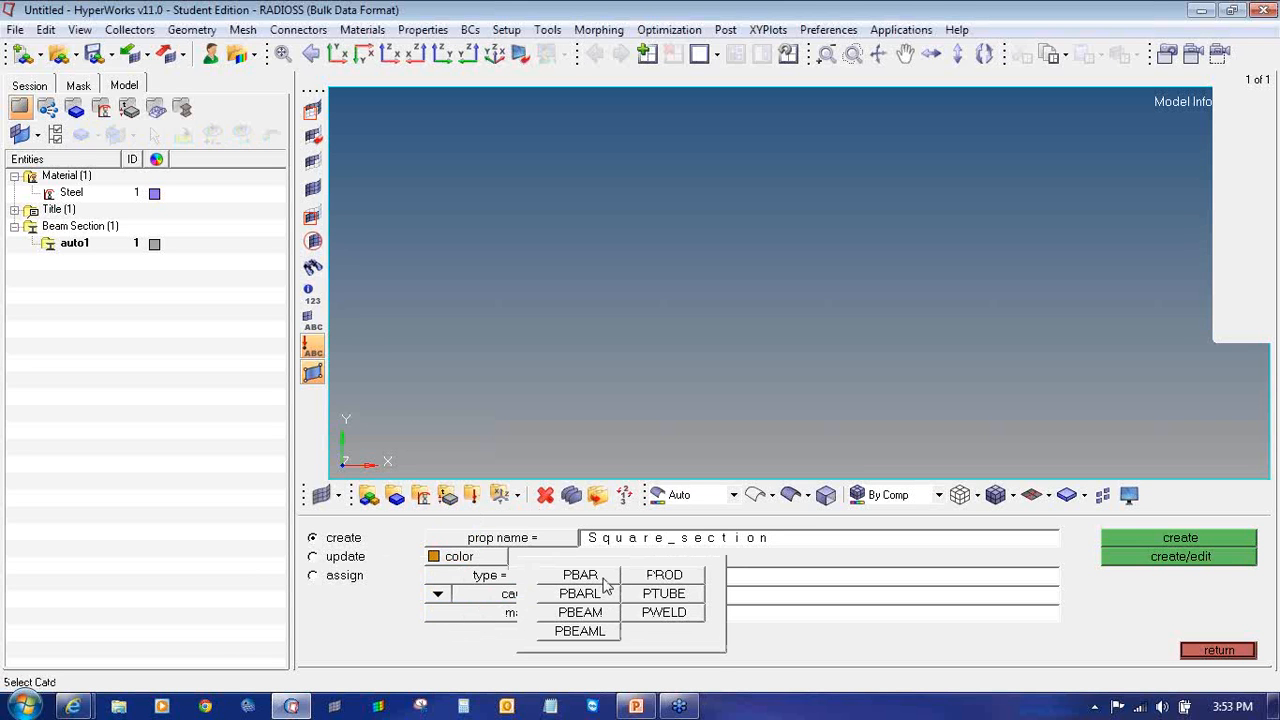
{"action": "left_click", "coordinate": [603, 578]}
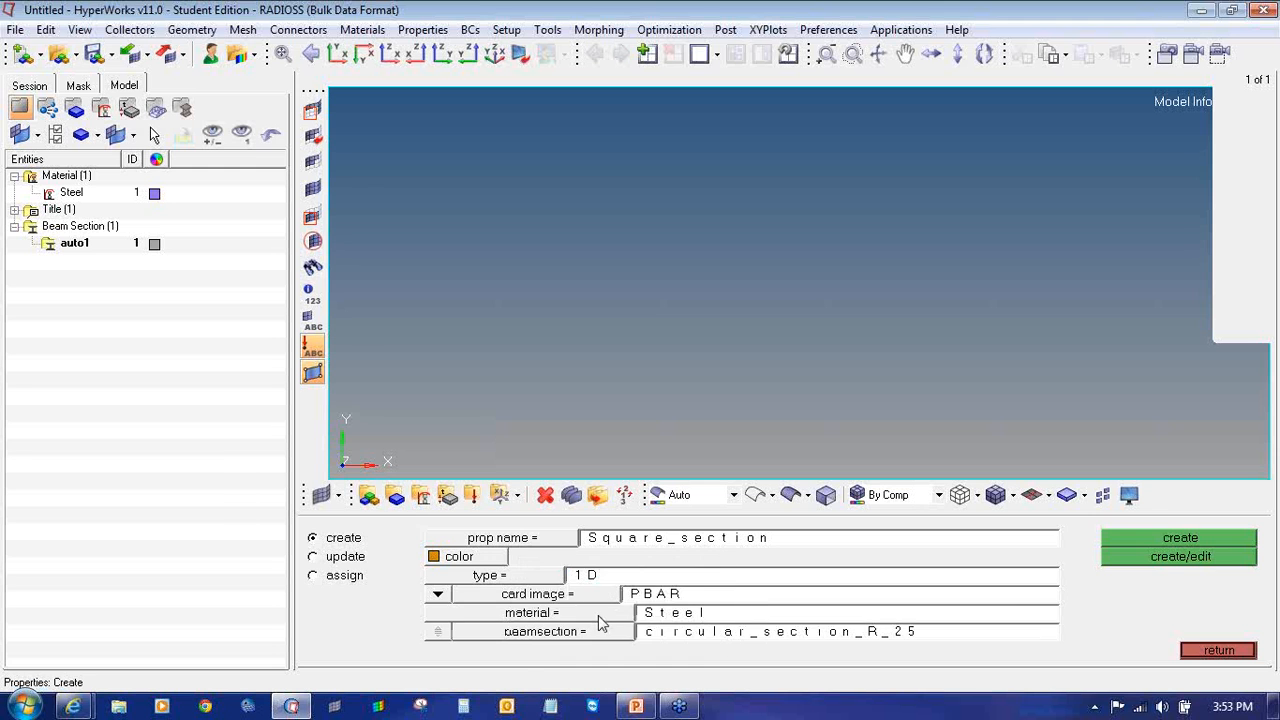
{"action": "left_click", "coordinate": [598, 617]}
{"action": "left_click", "coordinate": [340, 540]}
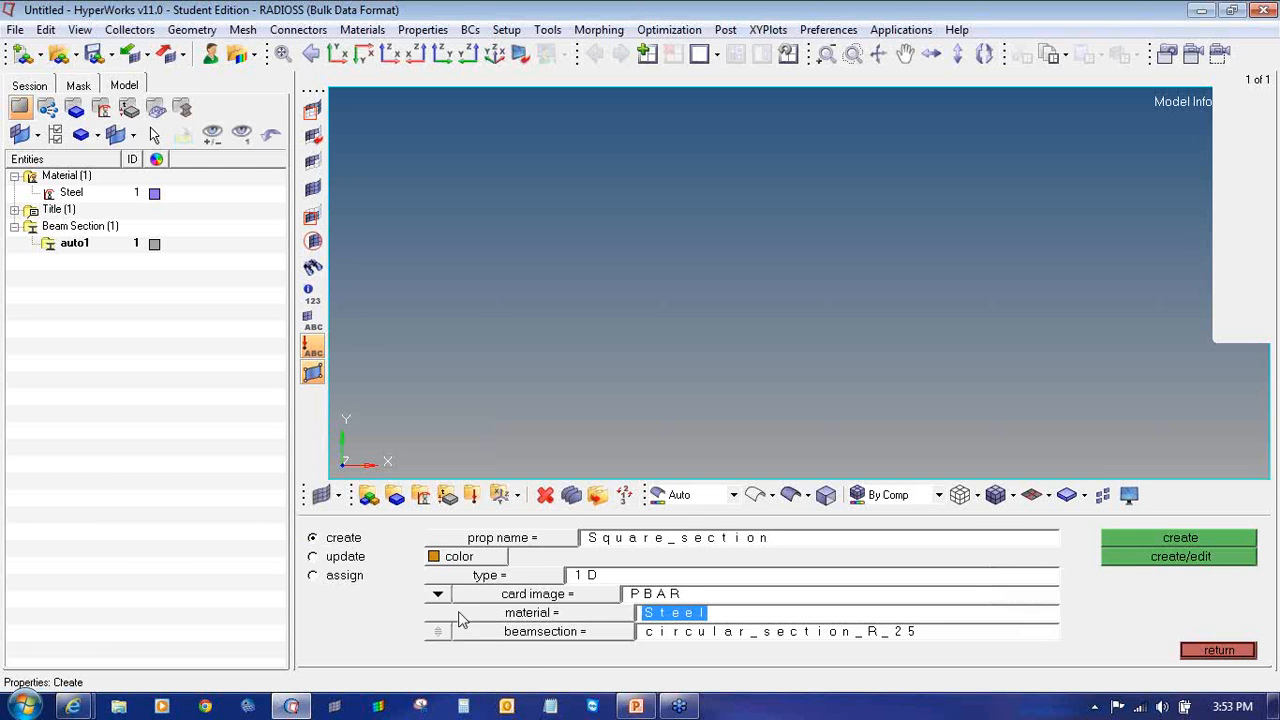
{"action": "left_click", "coordinate": [533, 631]}
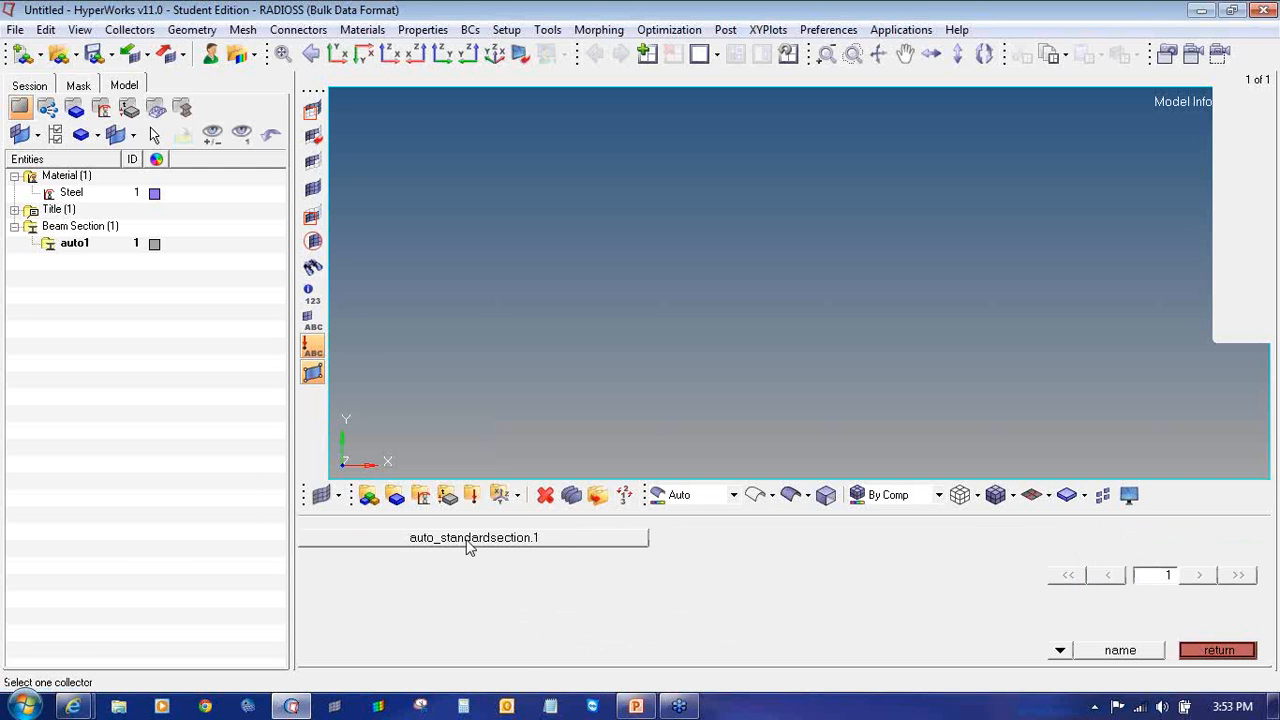
{"action": "left_click", "coordinate": [469, 551]}
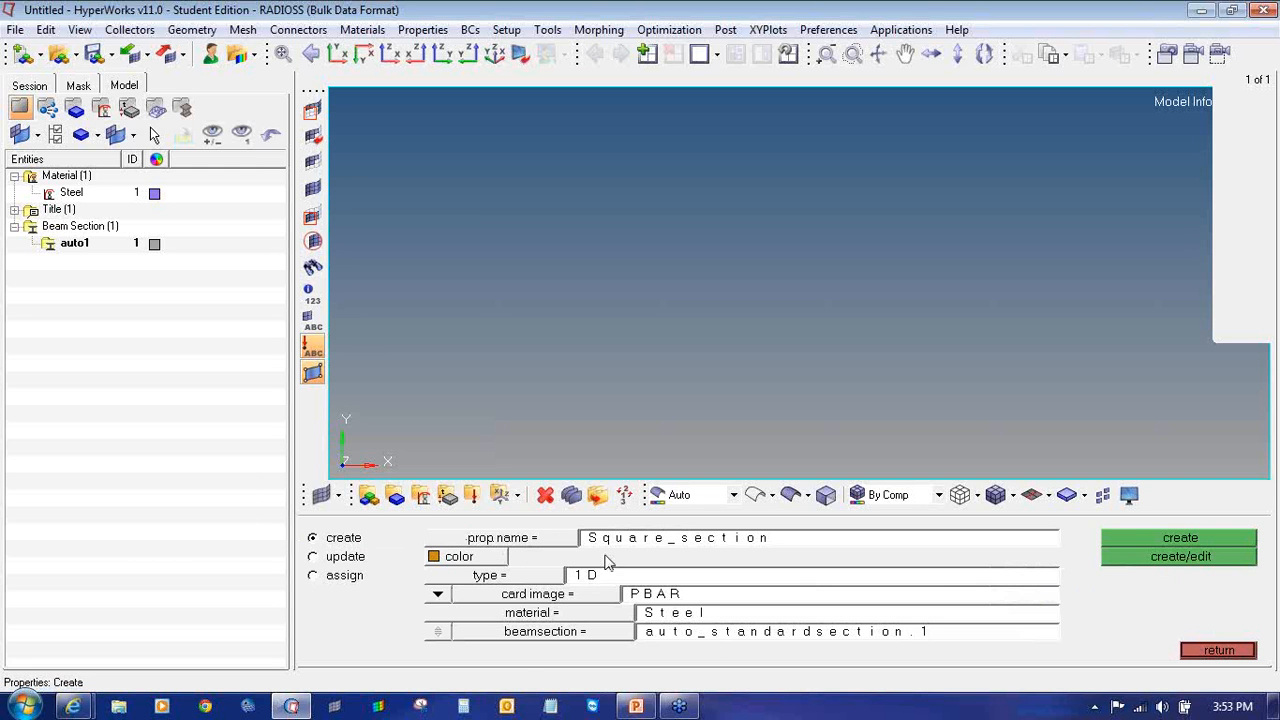
- Create the Square_section property with its card open for editing, accept the PBAR card and leave property creation
{"action": "left_click", "coordinate": [1140, 558]}
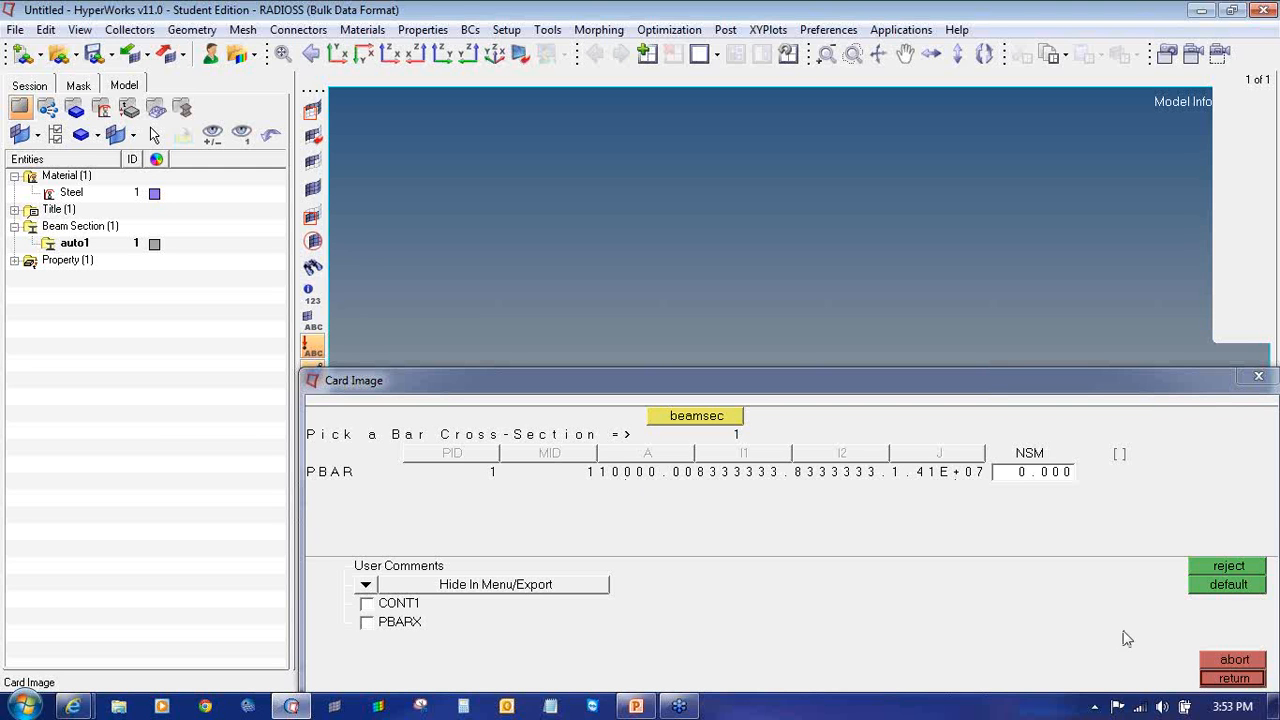
{"action": "left_click", "coordinate": [1232, 679]}
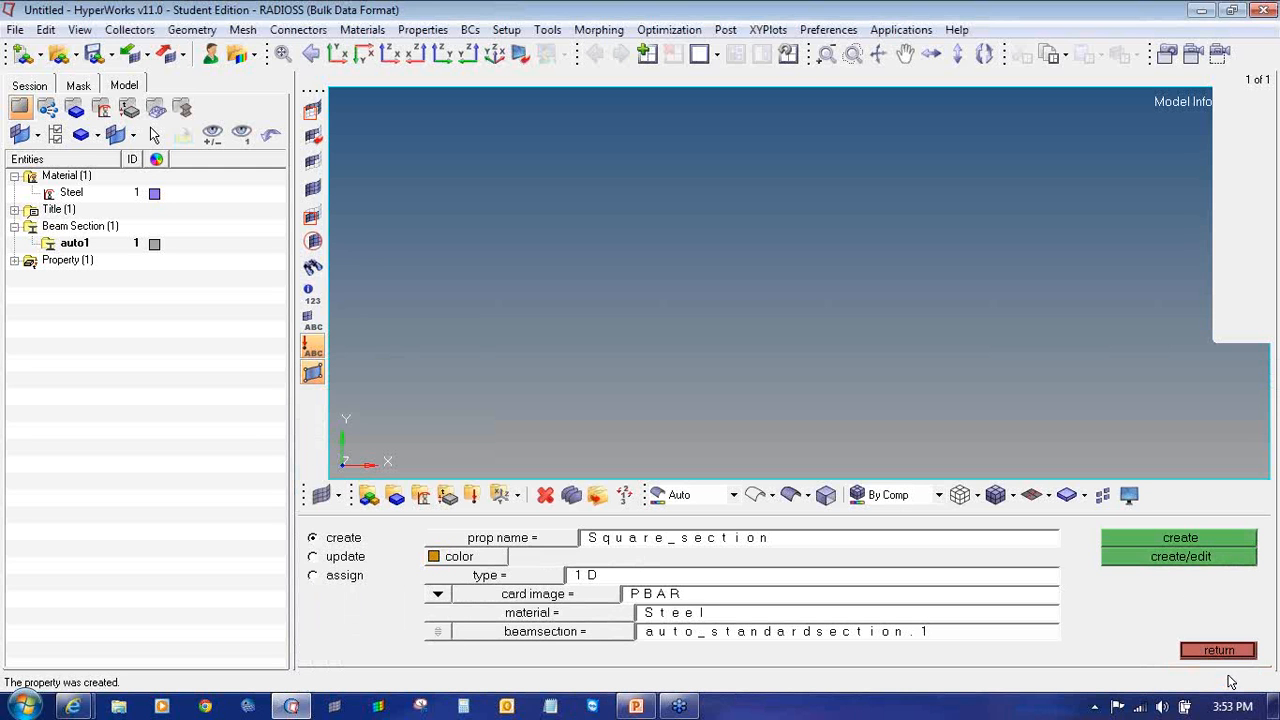
{"action": "left_click", "coordinate": [1218, 651]}
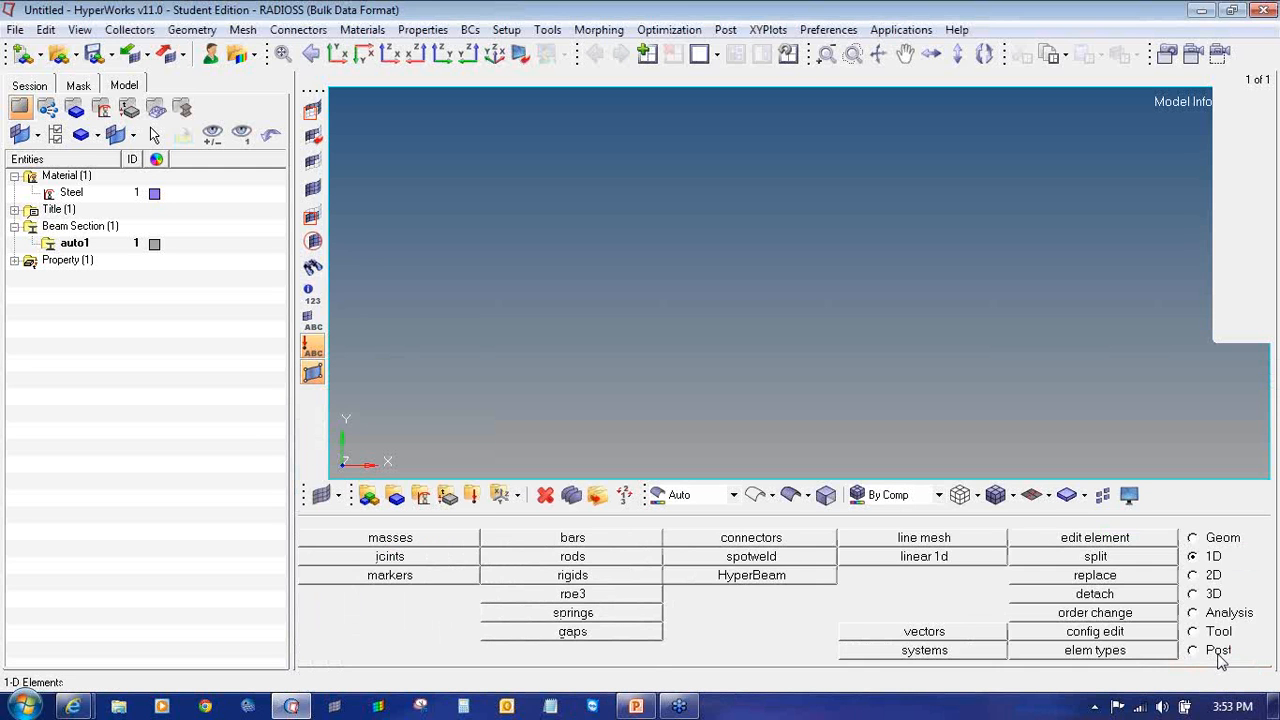
- Begin a new component named Bar_Element_Square_section and list the existing property in the model tree
{"action": "left_click", "coordinate": [396, 495]}
{"action": "left_click", "coordinate": [14, 260]}
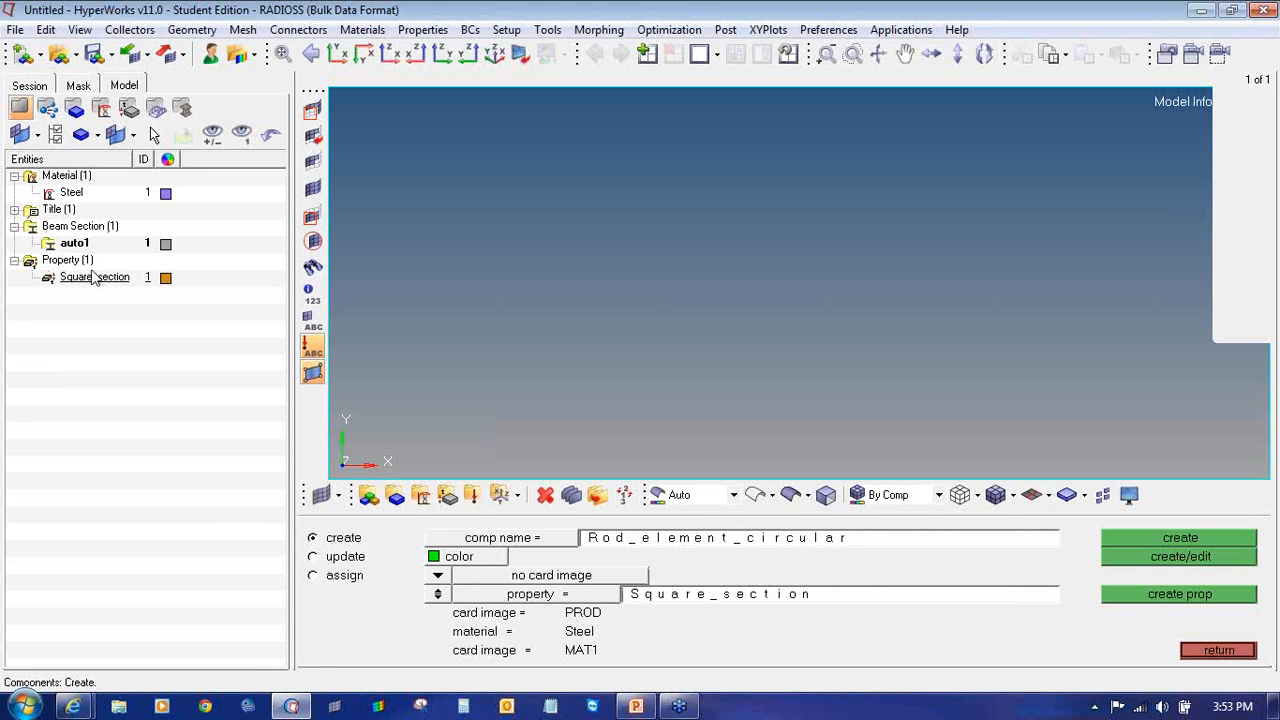
{"action": "left_click", "coordinate": [676, 545]}
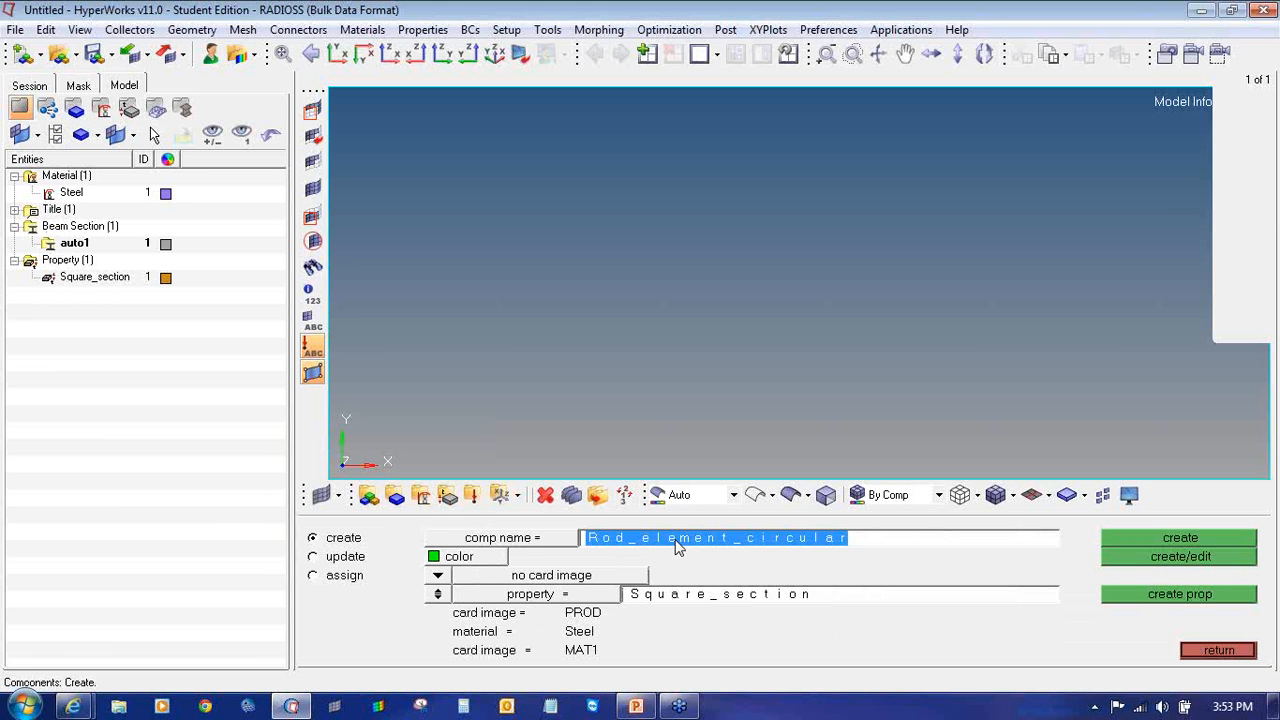
{"action": "type", "text": "Be_"}
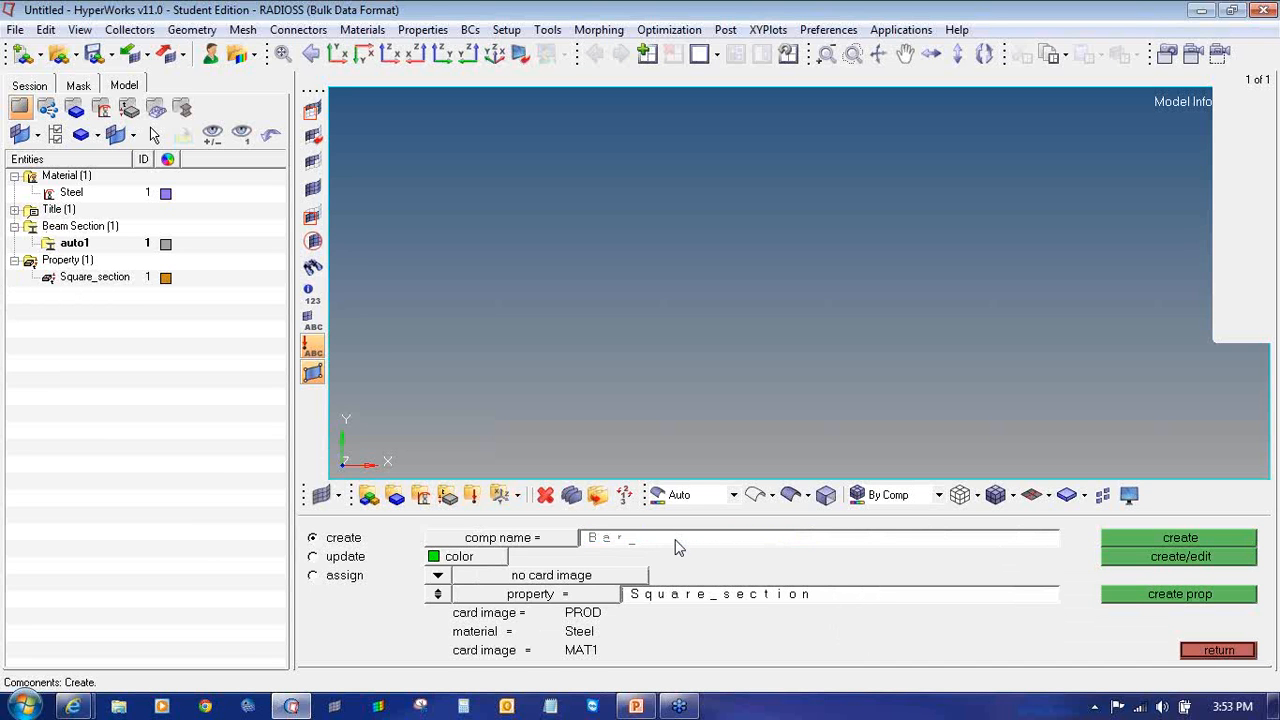
{"action": "type", "text": "Elem_ent_a"}
{"action": "type", "text": "quare"}
{"action": "key", "text": "BackSpace"}
{"action": "key", "text": "BackSpace"}
{"action": "key", "text": "BackSpace"}
{"action": "type", "text": "Square"}
- Colour the component green, assign it the Square_section property, and create it
{"action": "left_click", "coordinate": [447, 560]}
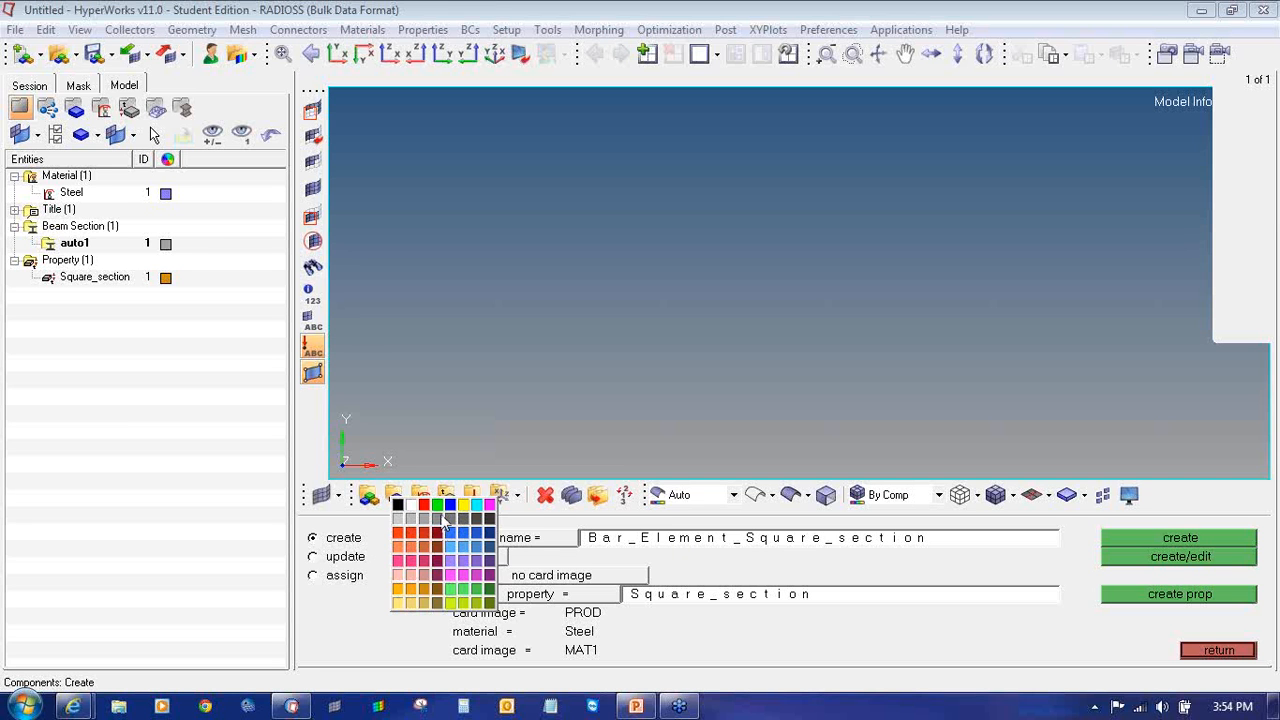
{"action": "left_click", "coordinate": [440, 512]}
{"action": "left_click", "coordinate": [500, 597]}
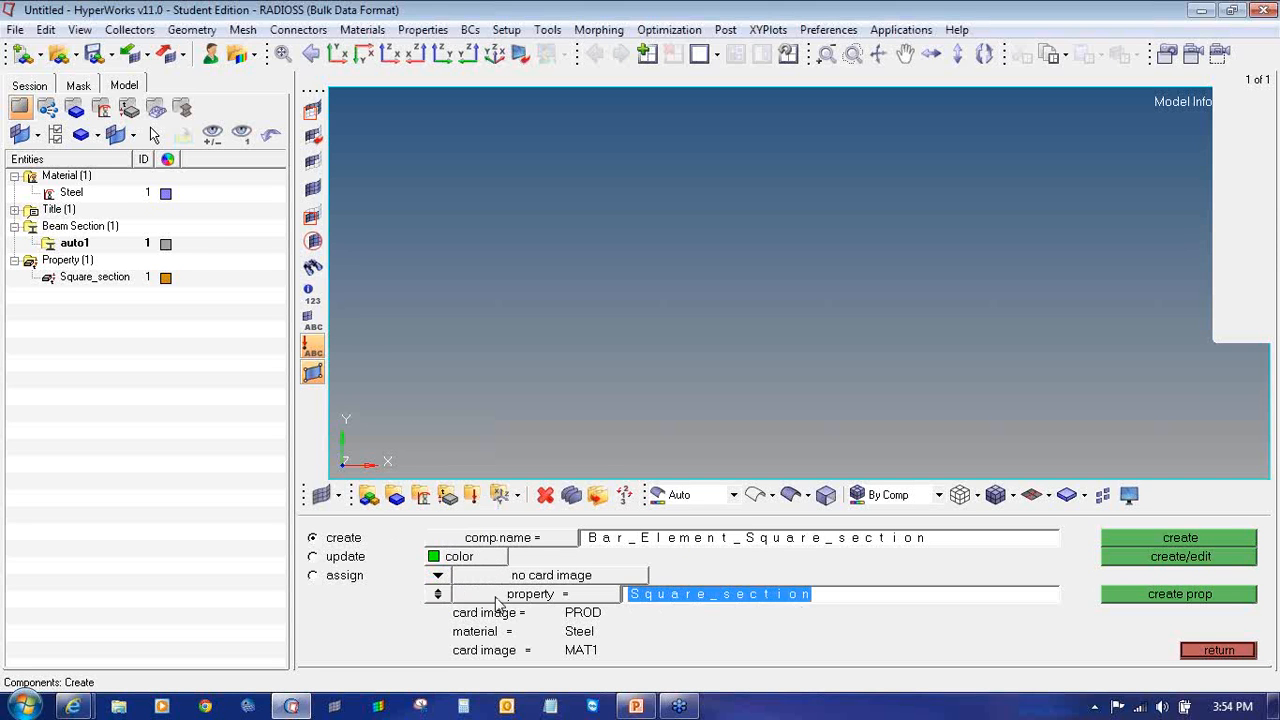
{"action": "left_click", "coordinate": [436, 540]}
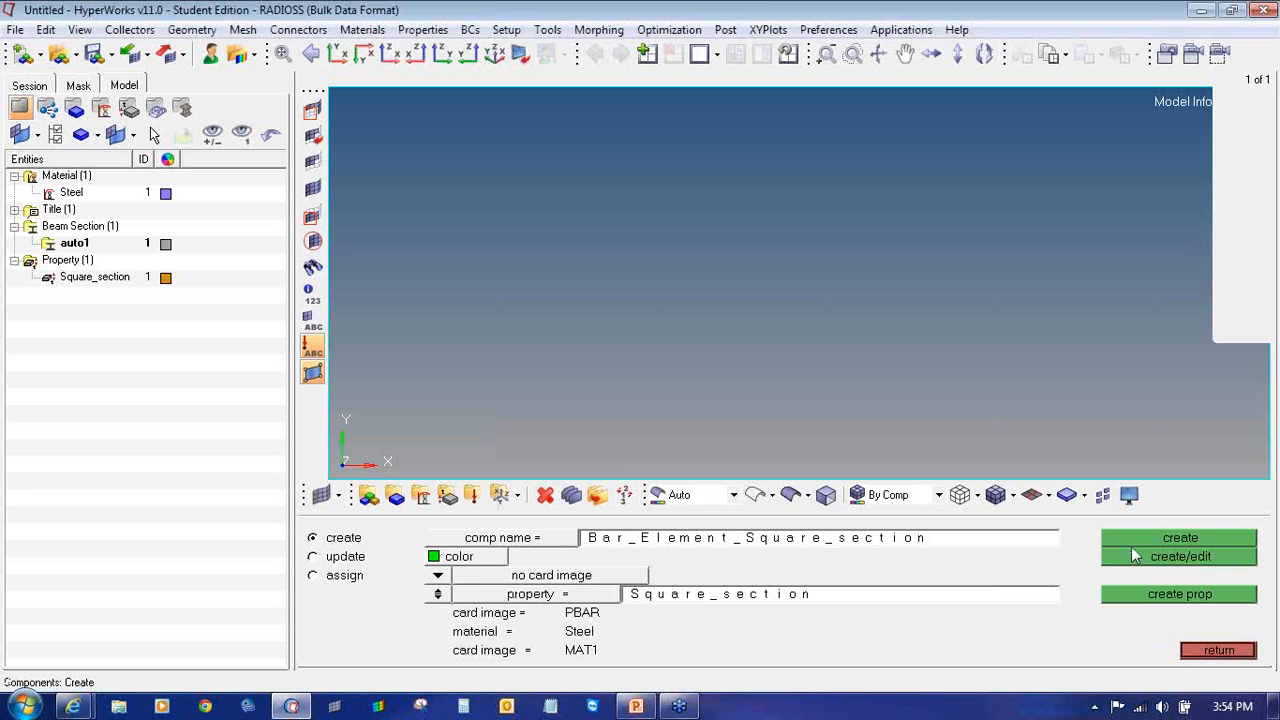
{"action": "left_click", "coordinate": [1122, 540]}
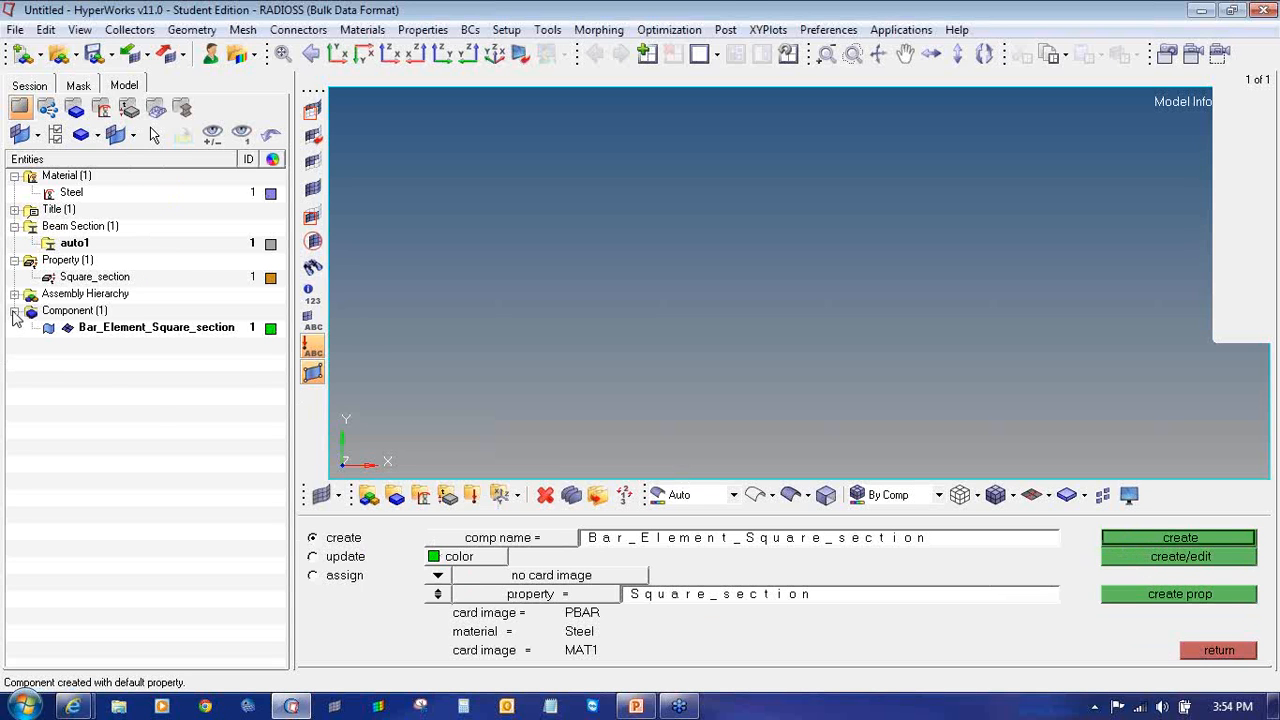
{"action": "left_click", "coordinate": [1238, 655]}
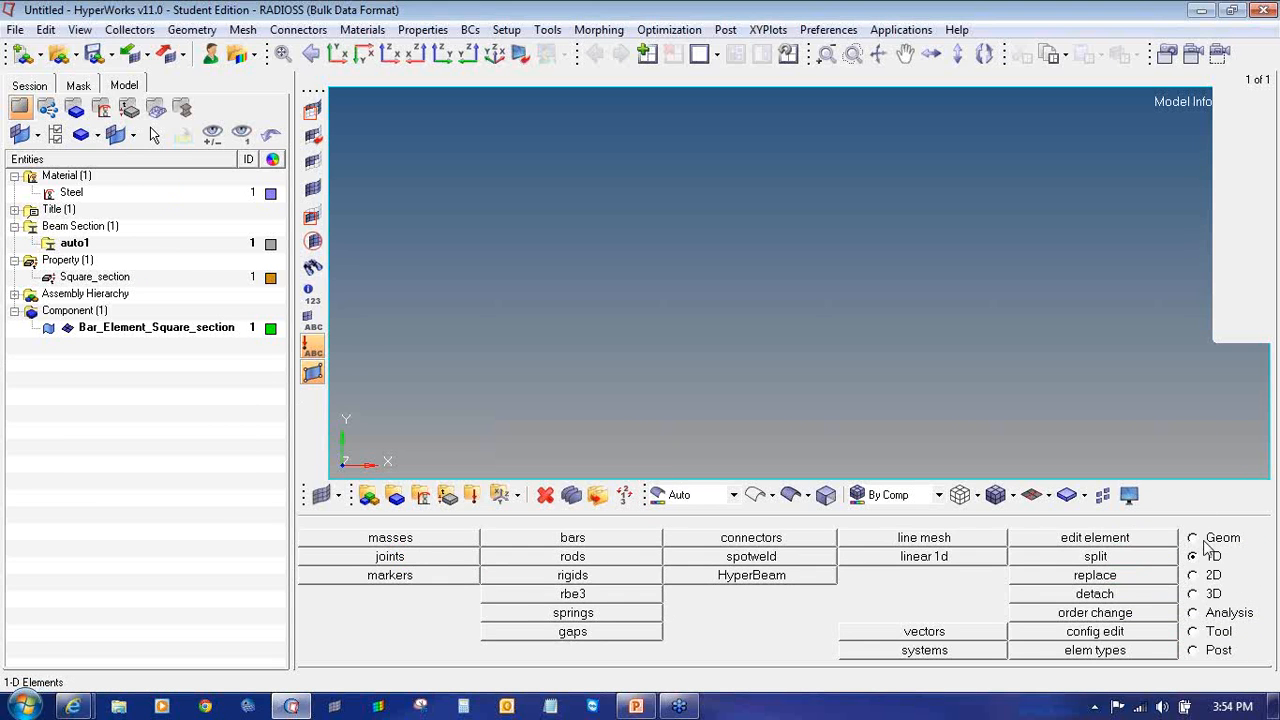
- Create a node by coordinates at x 0, y 0, z 0
{"action": "left_click", "coordinate": [1205, 540]}
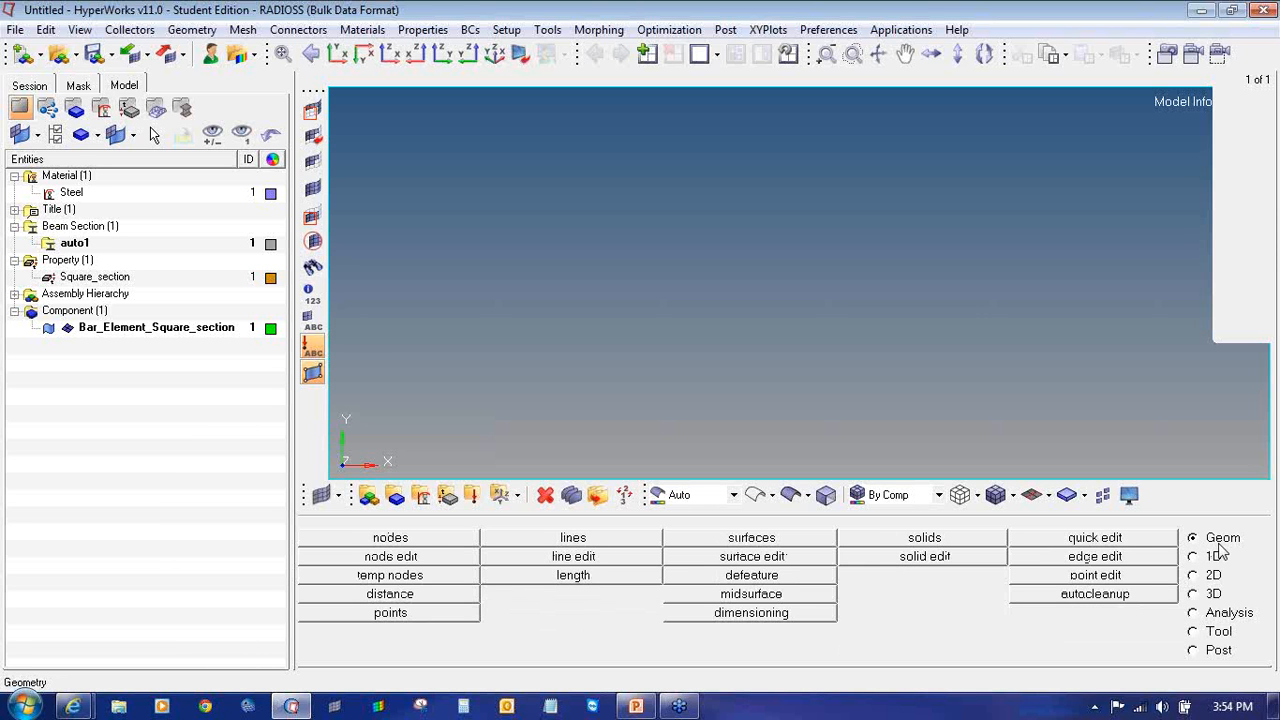
{"action": "left_click", "coordinate": [408, 539]}
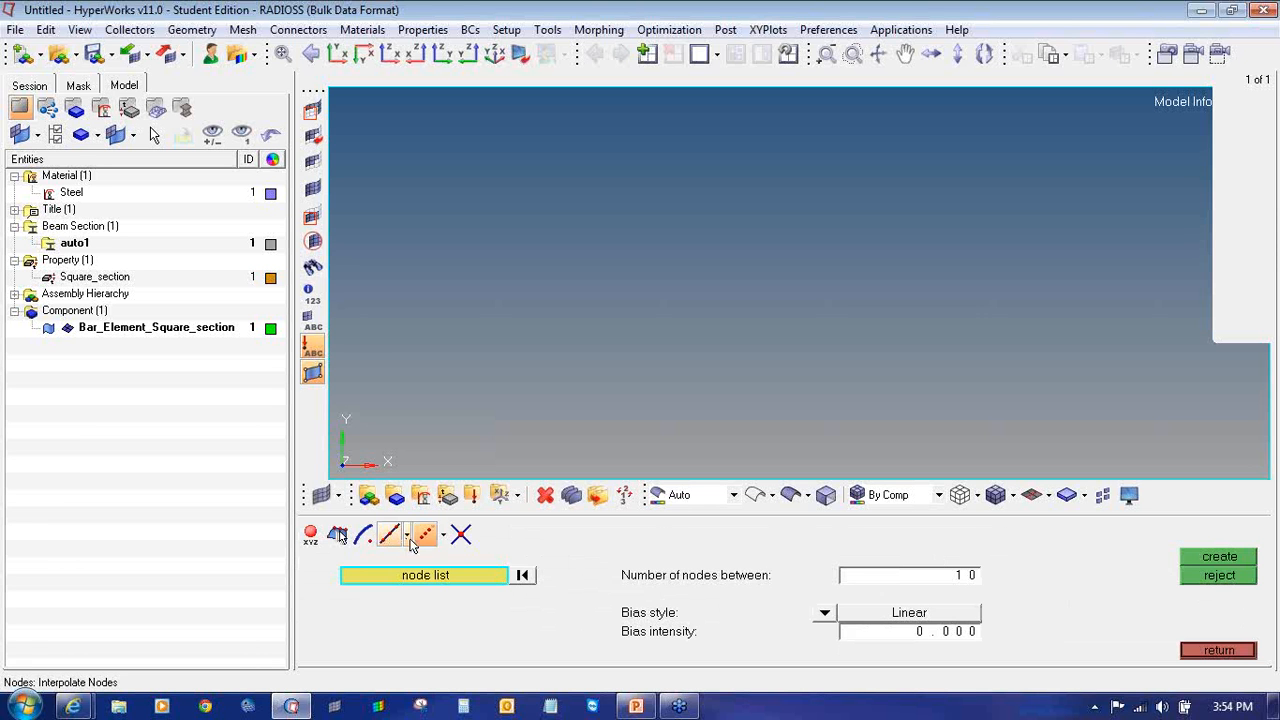
{"action": "left_click", "coordinate": [309, 540]}
{"action": "left_click", "coordinate": [530, 563]}
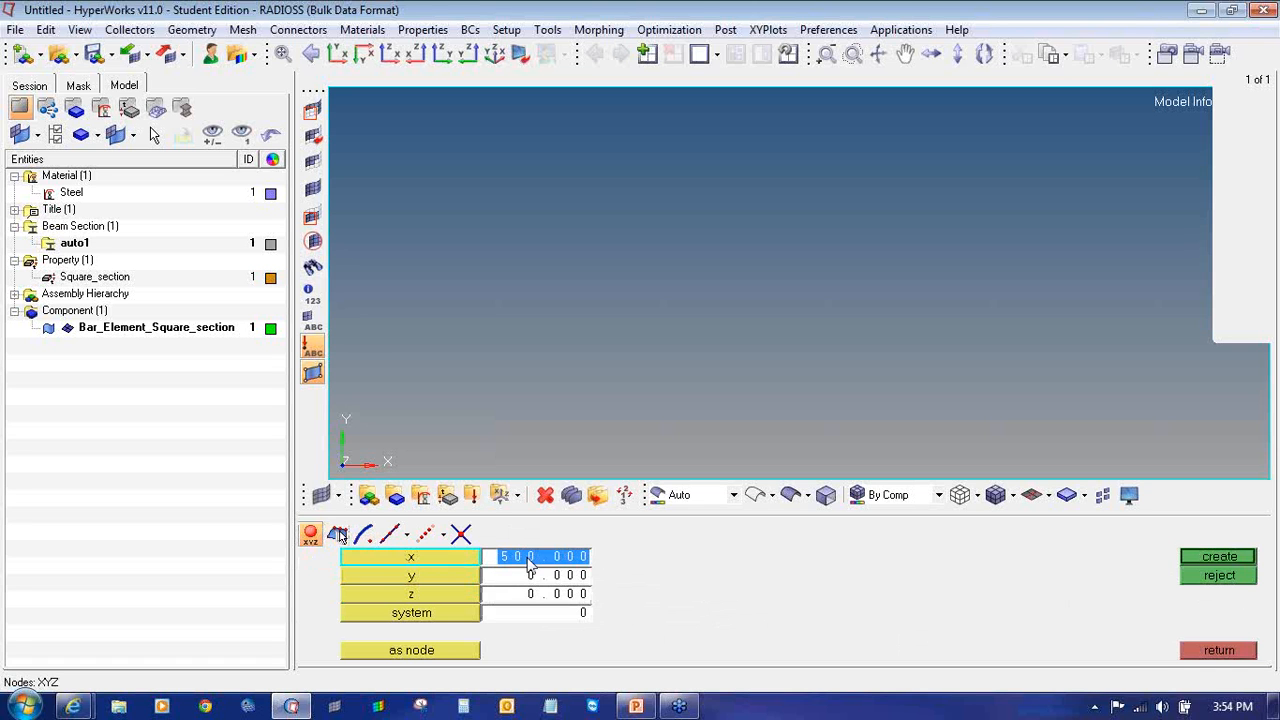
{"action": "type", "text": "0"}
{"action": "left_click", "coordinate": [1214, 560]}
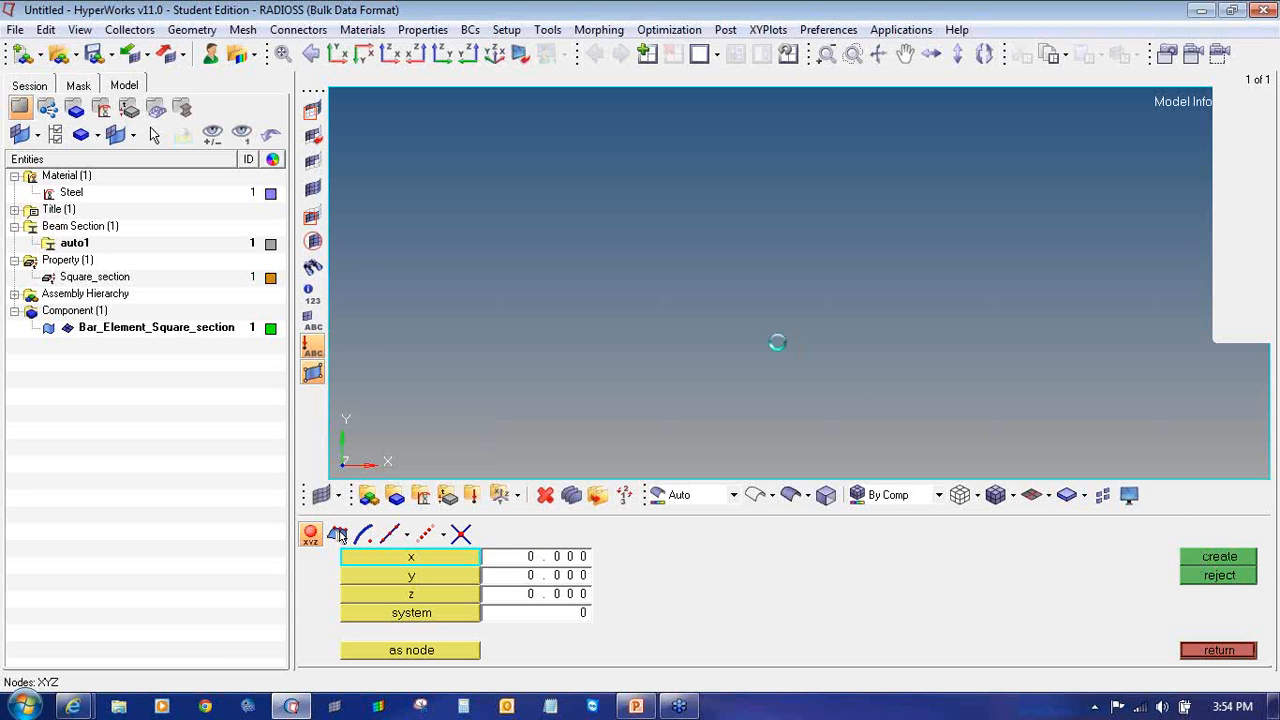
{"action": "left_click", "coordinate": [1203, 560]}
- Create a second node at x 500, y 0, z 0 and fit the model in view
{"action": "left_click", "coordinate": [572, 559]}
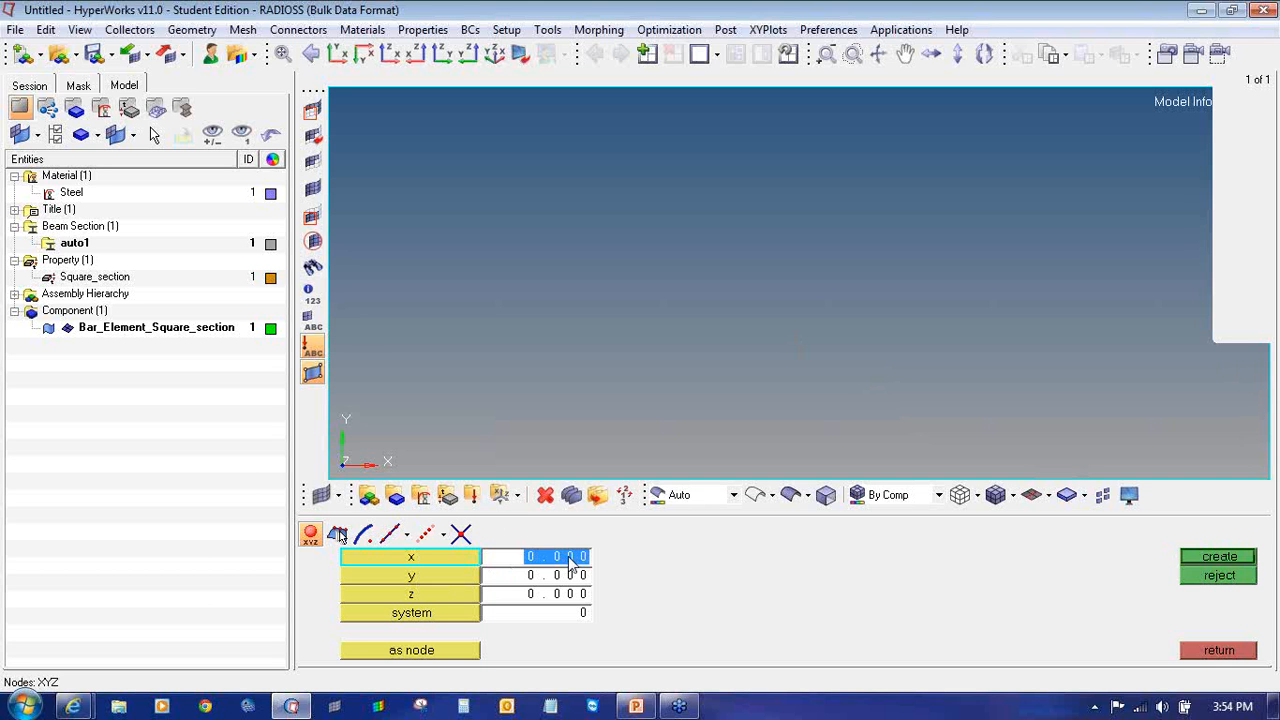
{"action": "type", "text": "500"}
{"action": "key", "text": "Return"}
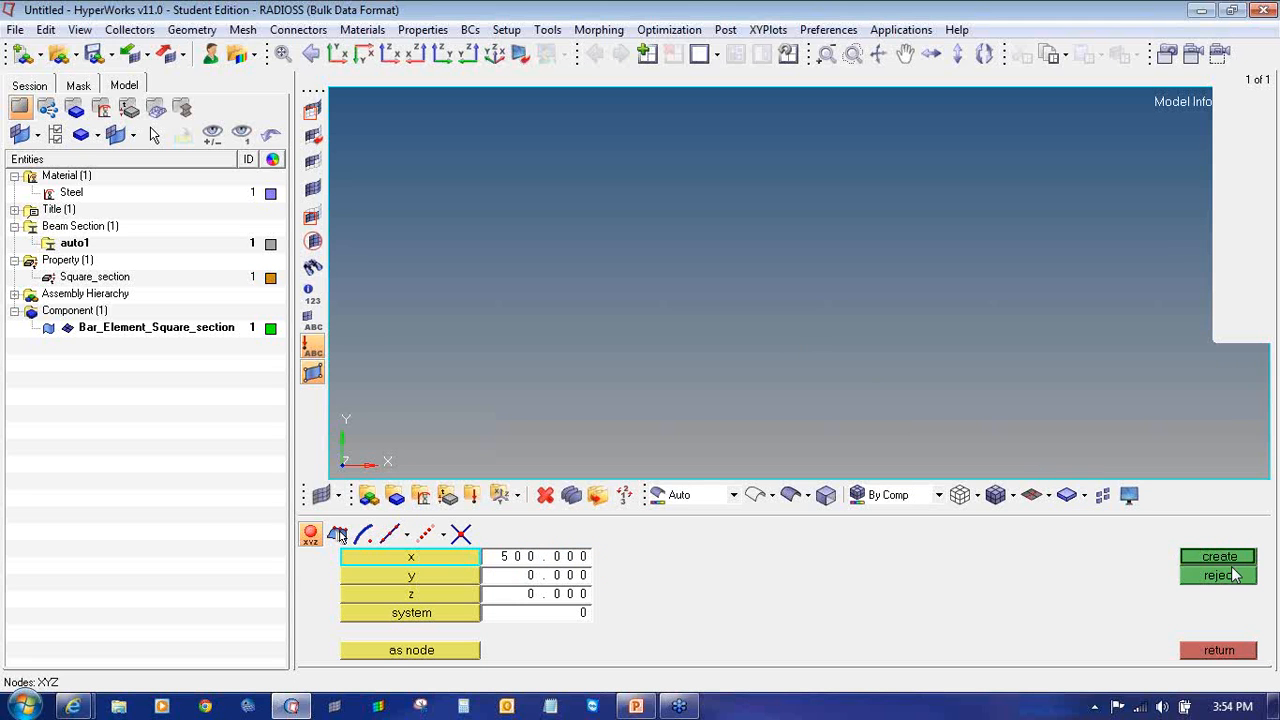
{"action": "left_click", "coordinate": [1245, 560]}
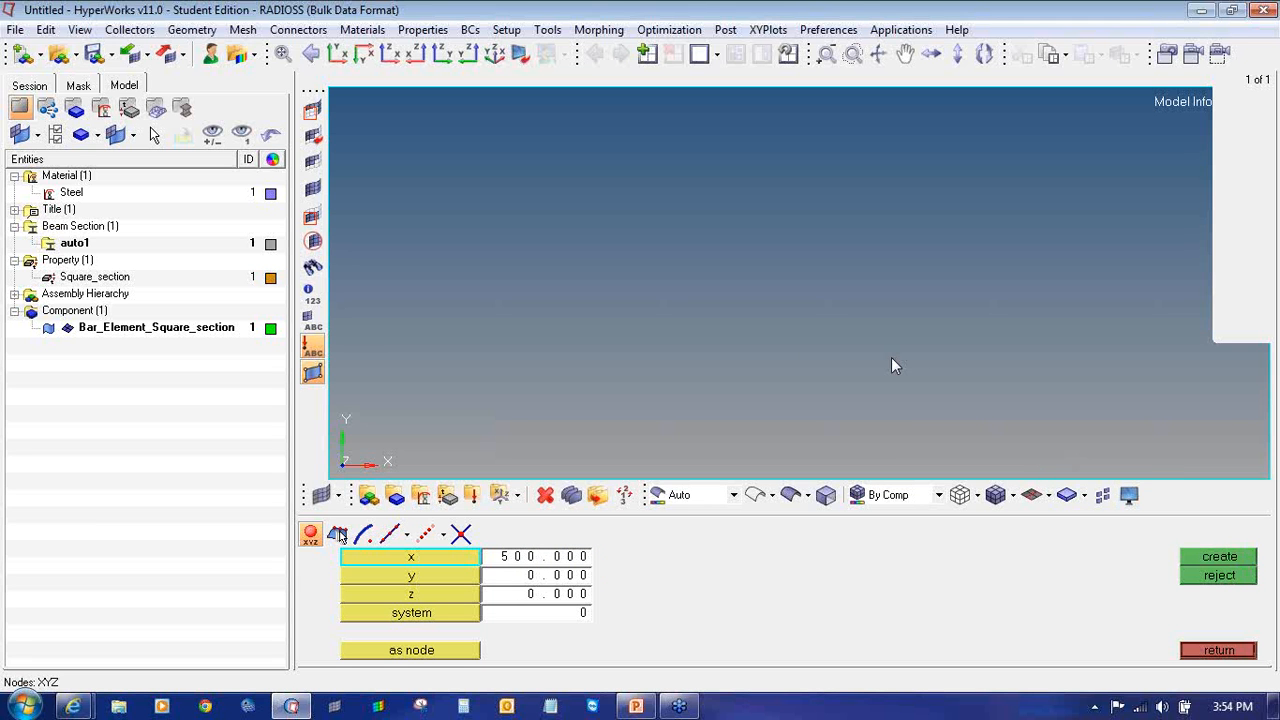
{"action": "key", "text": "f"}
- Restart node creation by coordinates and create the origin node (0, 0, 0) again
{"action": "left_click", "coordinate": [1196, 651]}
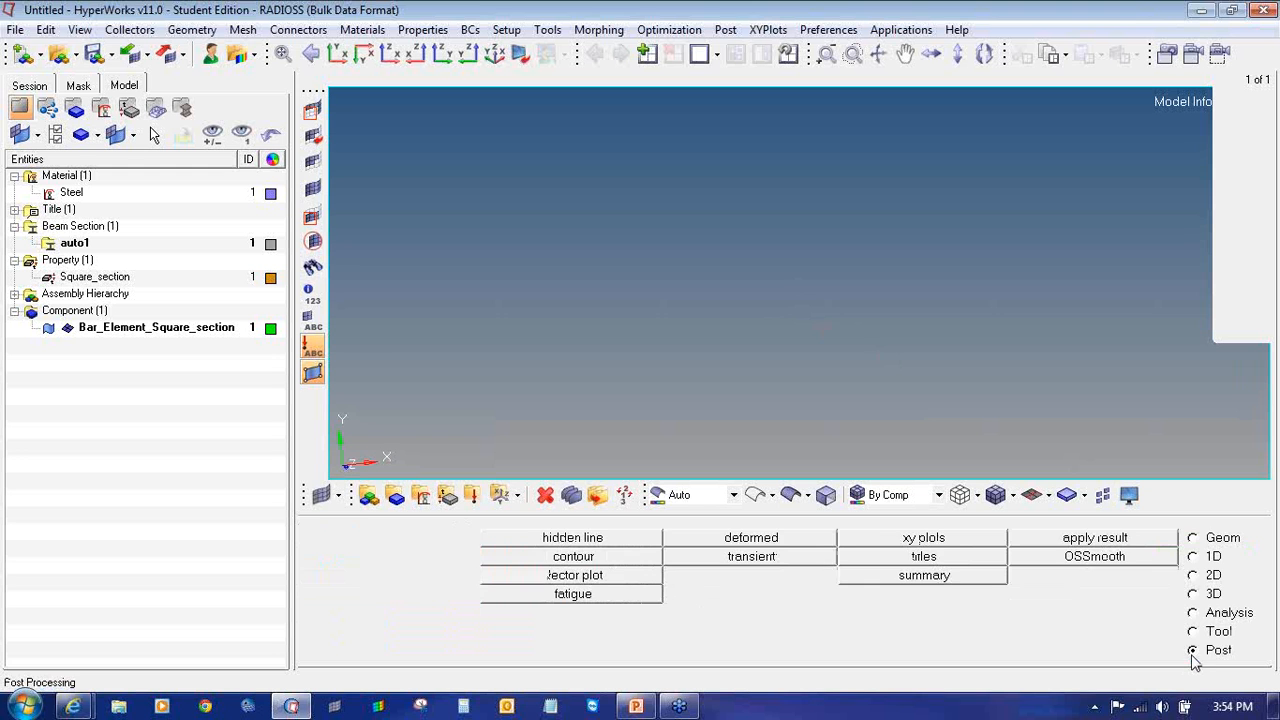
{"action": "left_click", "coordinate": [1193, 556]}
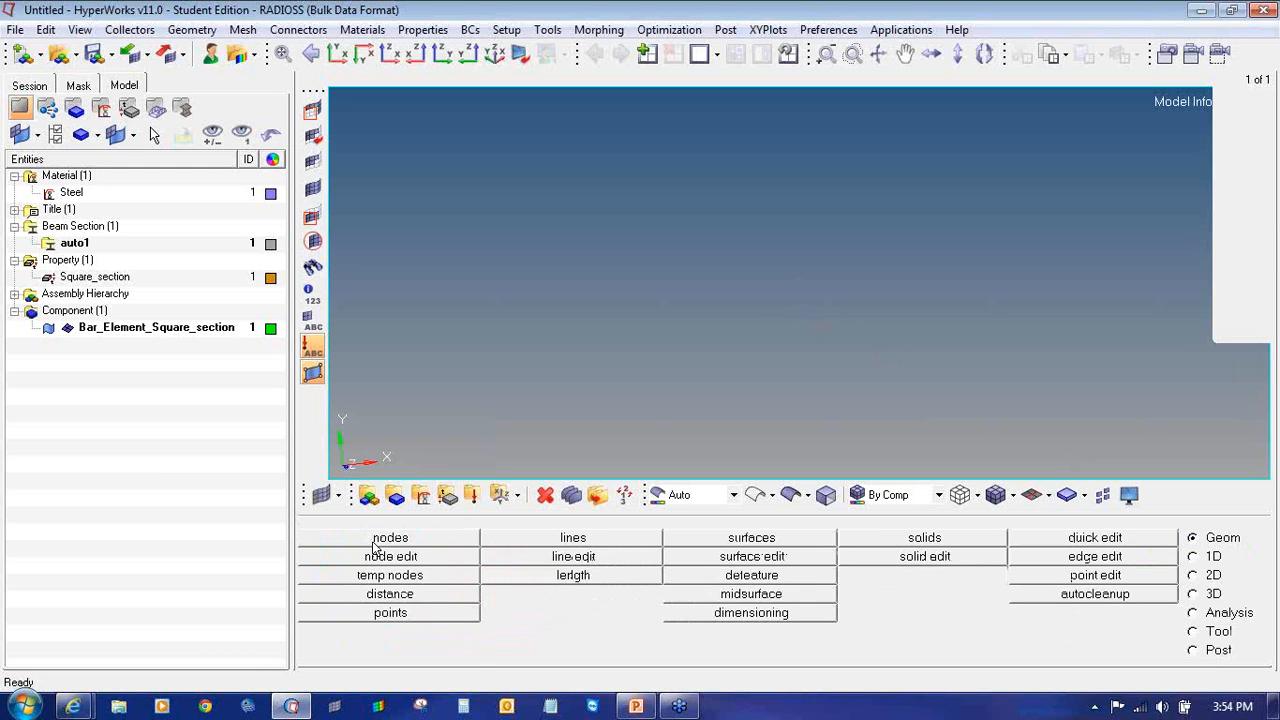
{"action": "left_click", "coordinate": [390, 538]}
{"action": "left_click", "coordinate": [490, 560]}
{"action": "type", "text": "0"}
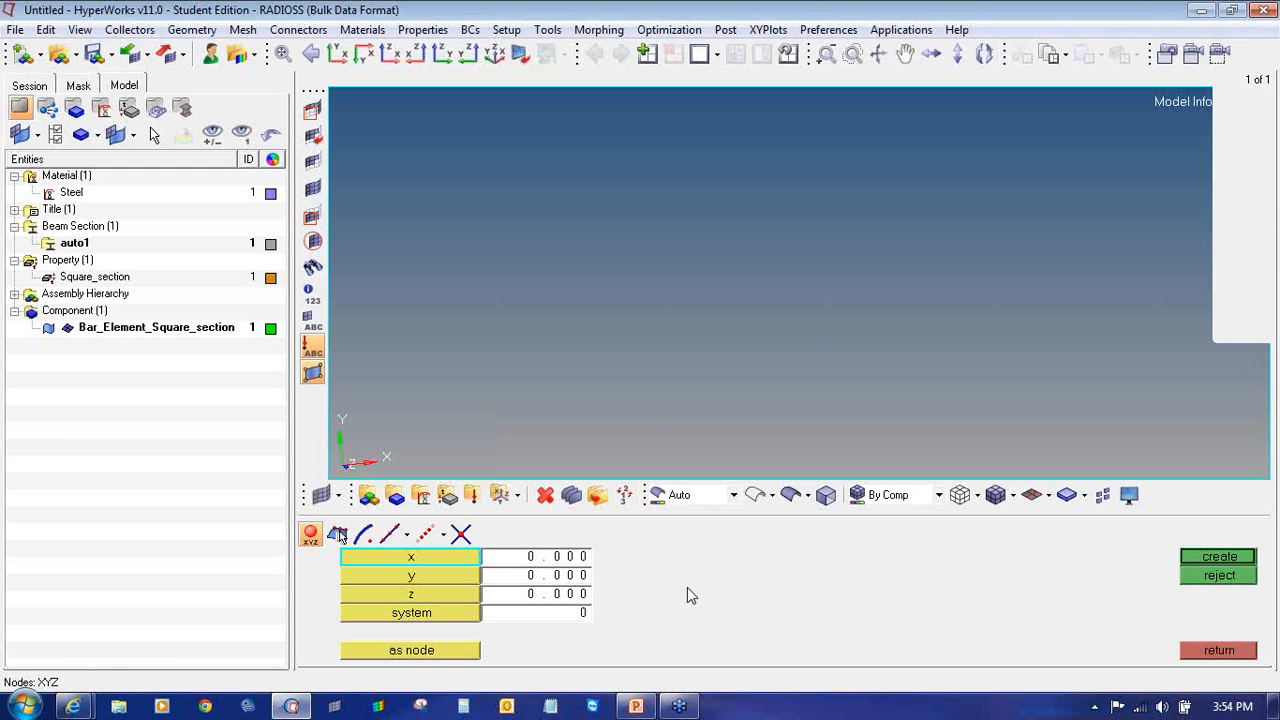
{"action": "left_click", "coordinate": [1195, 558]}
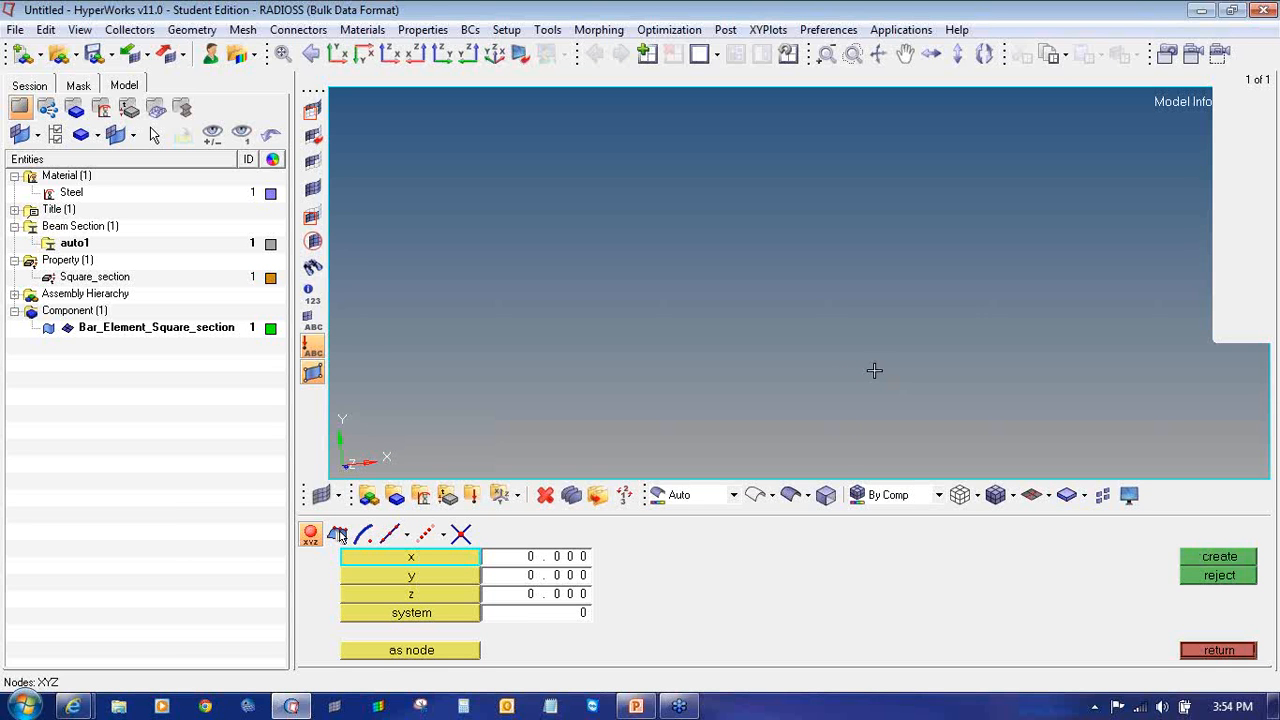
- Create the end node at x 500, y 0, z 0 again and restore the XY plane view
{"action": "left_click", "coordinate": [565, 558]}
{"action": "type", "text": "50"}
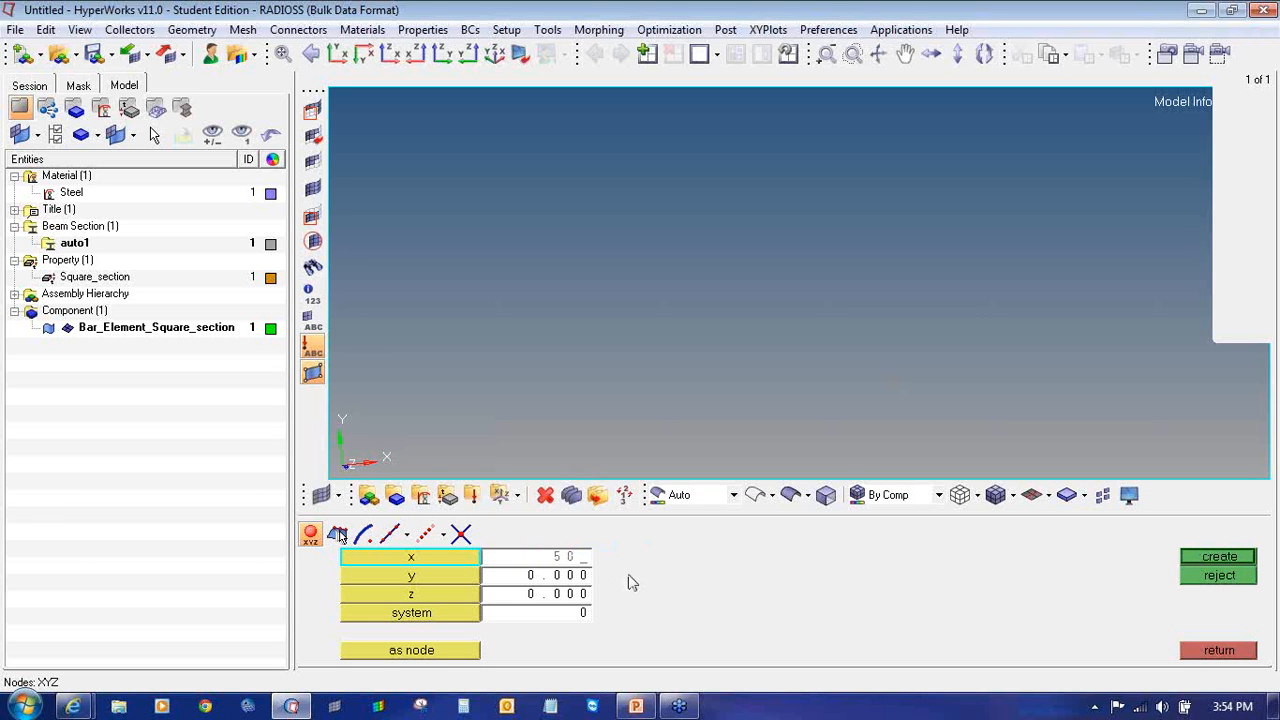
{"action": "type", "text": "0"}
{"action": "left_click", "coordinate": [1203, 557]}
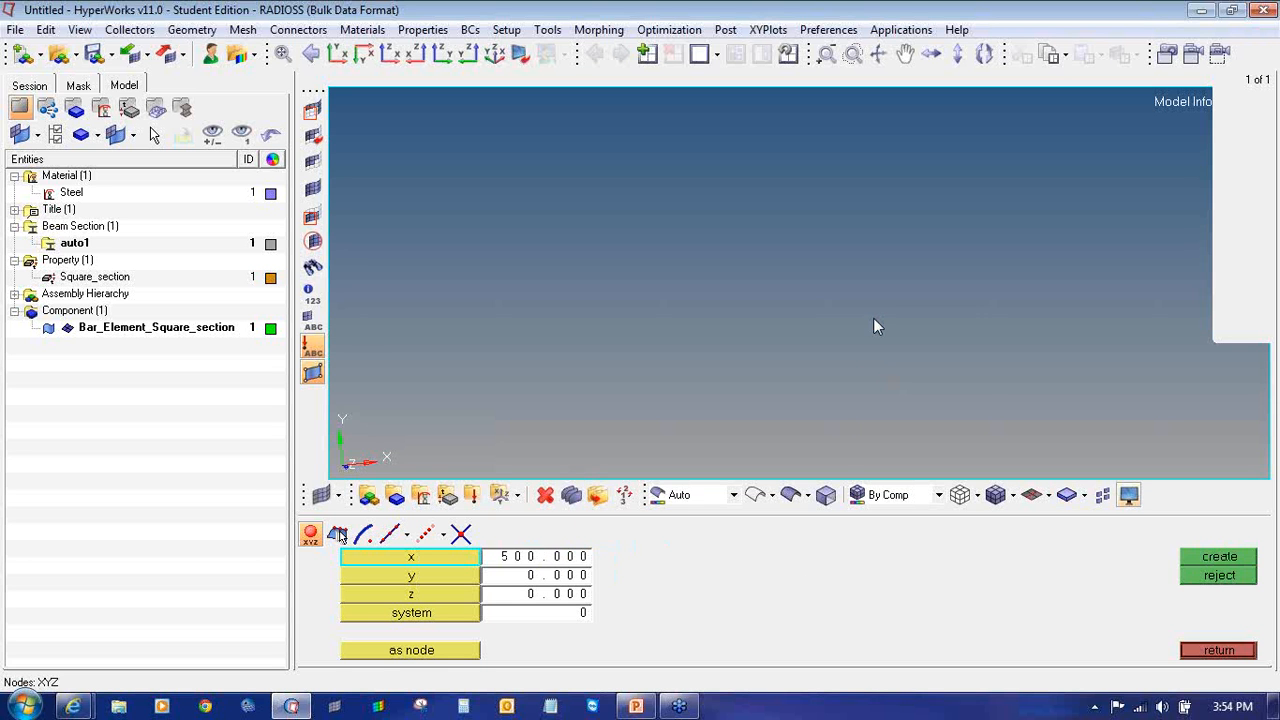
{"action": "left_click", "coordinate": [337, 60]}
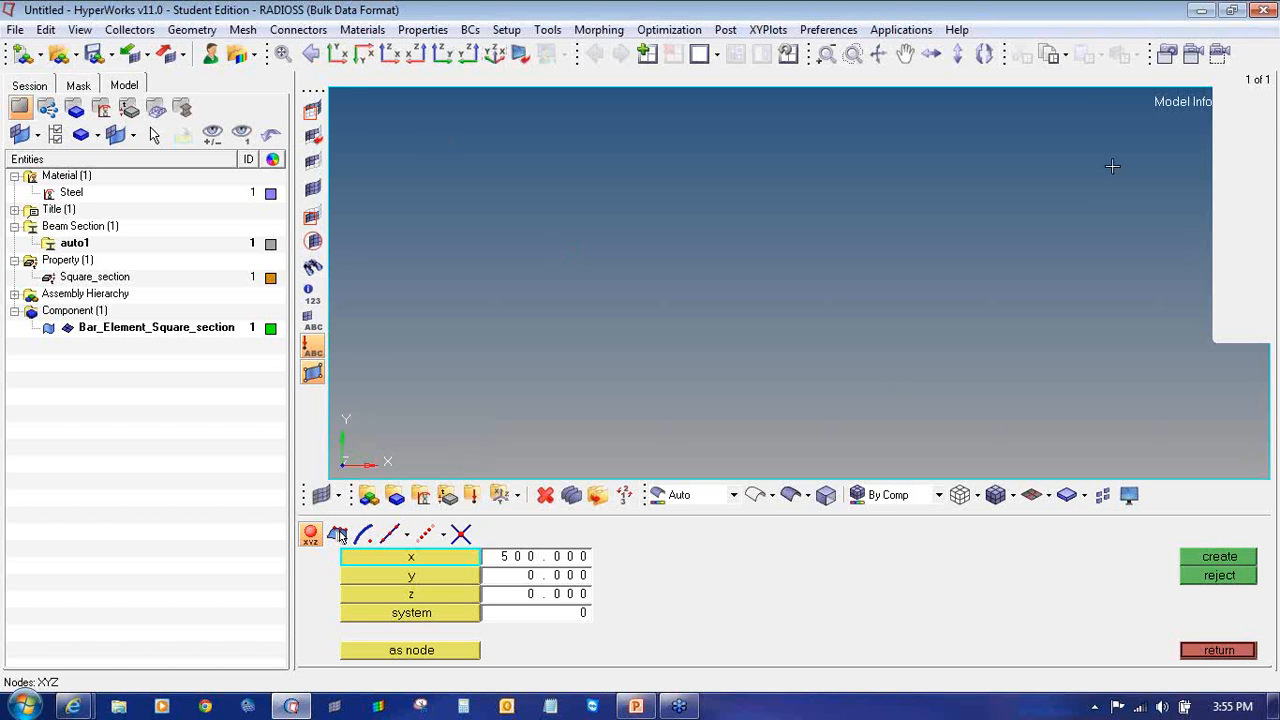
- Restart node creation by coordinates and create the start node at x 0, y 0, z 0
{"action": "left_click", "coordinate": [1254, 72]}
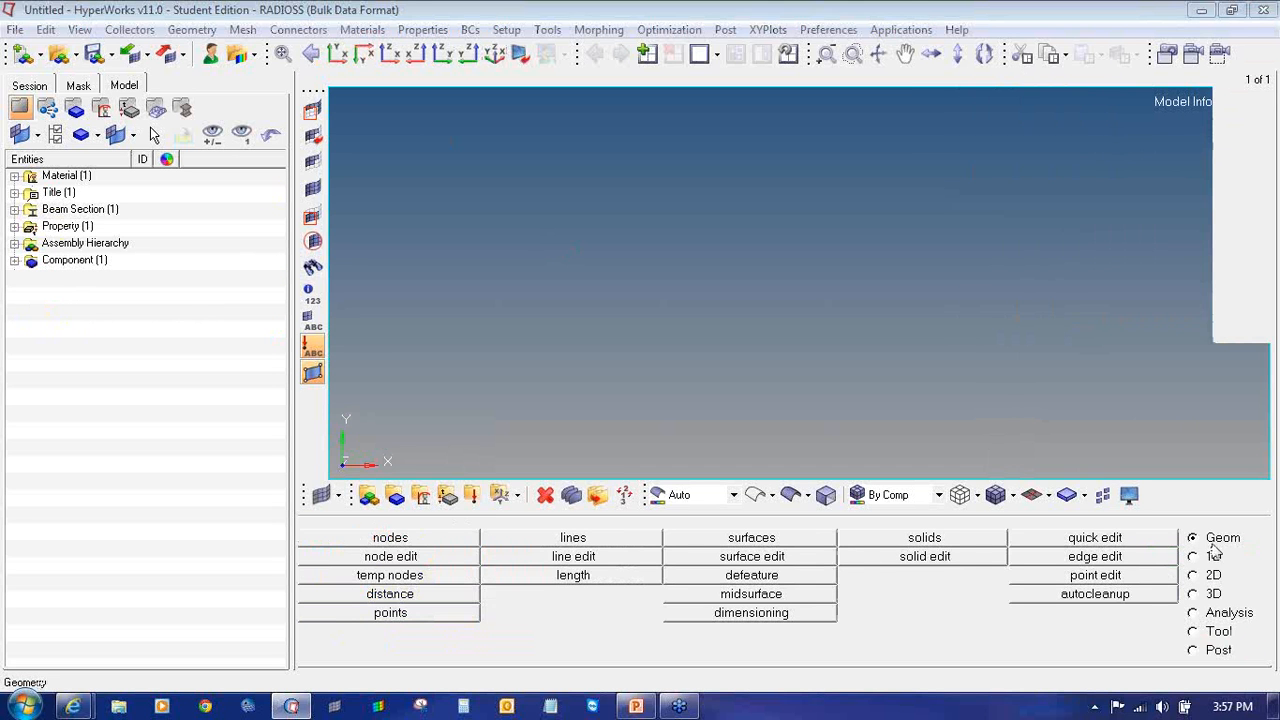
{"action": "left_click", "coordinate": [450, 541]}
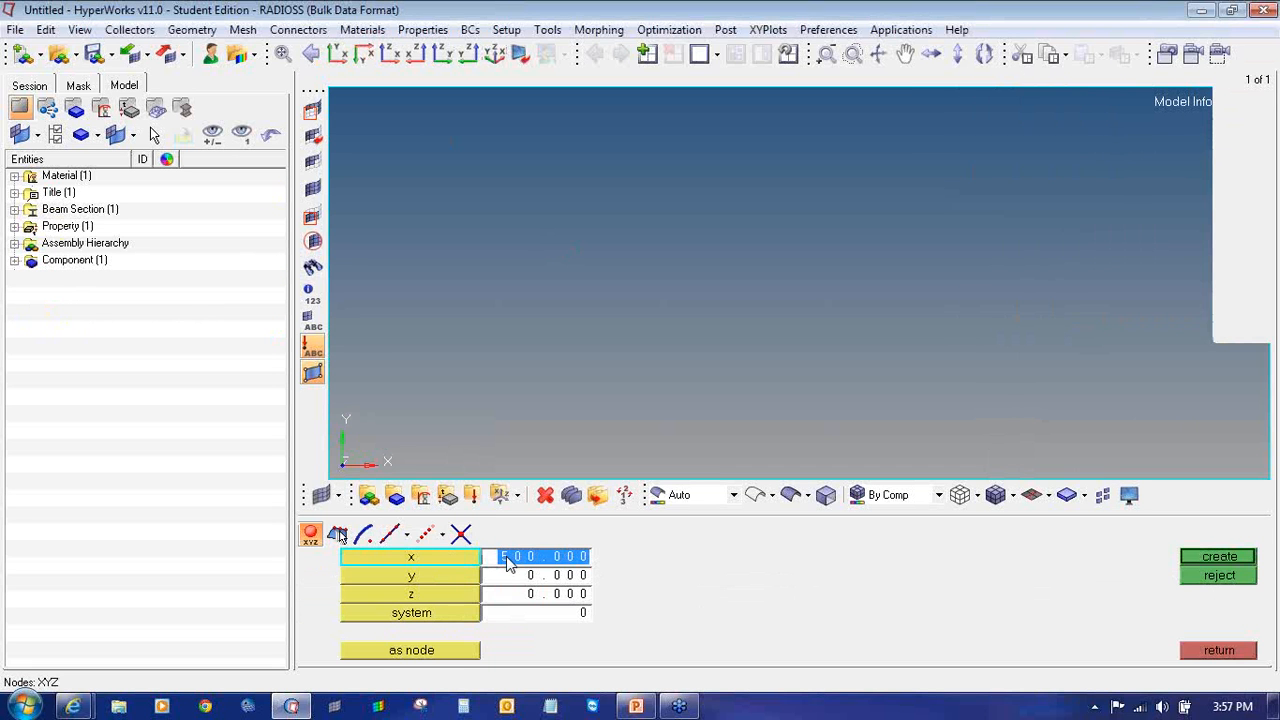
{"action": "left_click", "coordinate": [1212, 563]}
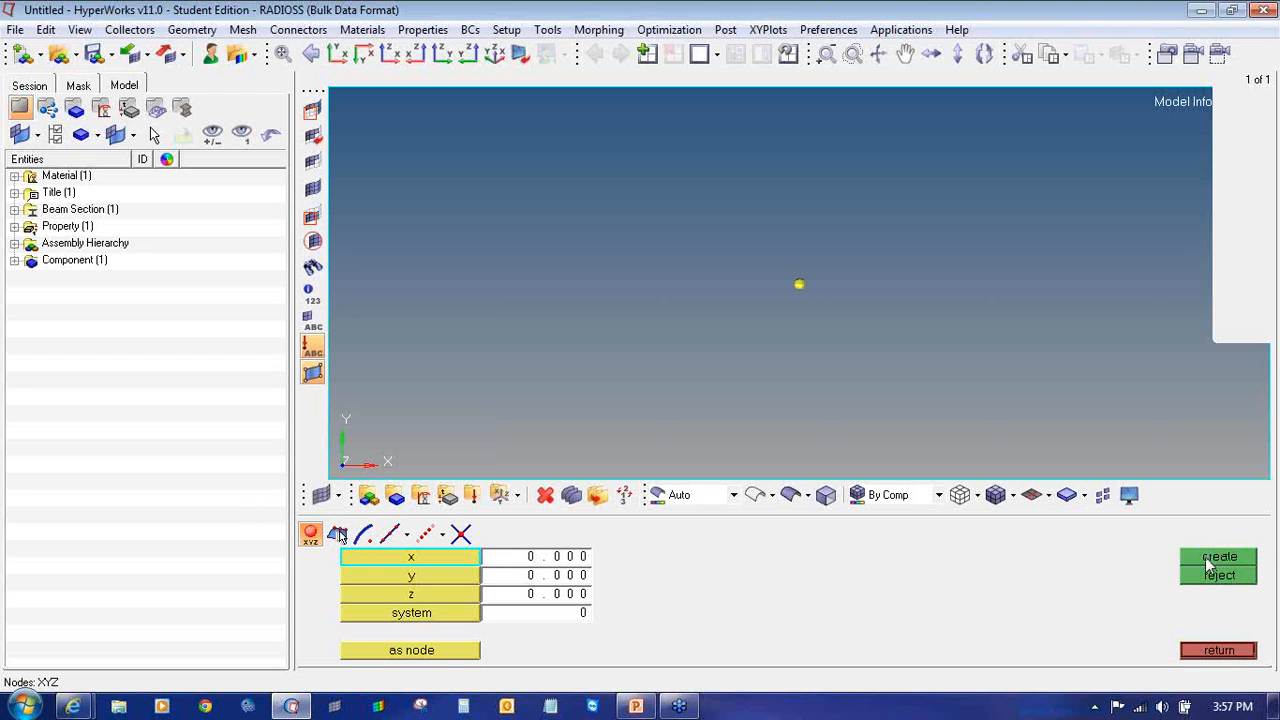
- Create the end node at x 500, y 0, z 0 and bring up the 1D element tools
{"action": "left_click", "coordinate": [543, 562]}
{"action": "type", "text": "500"}
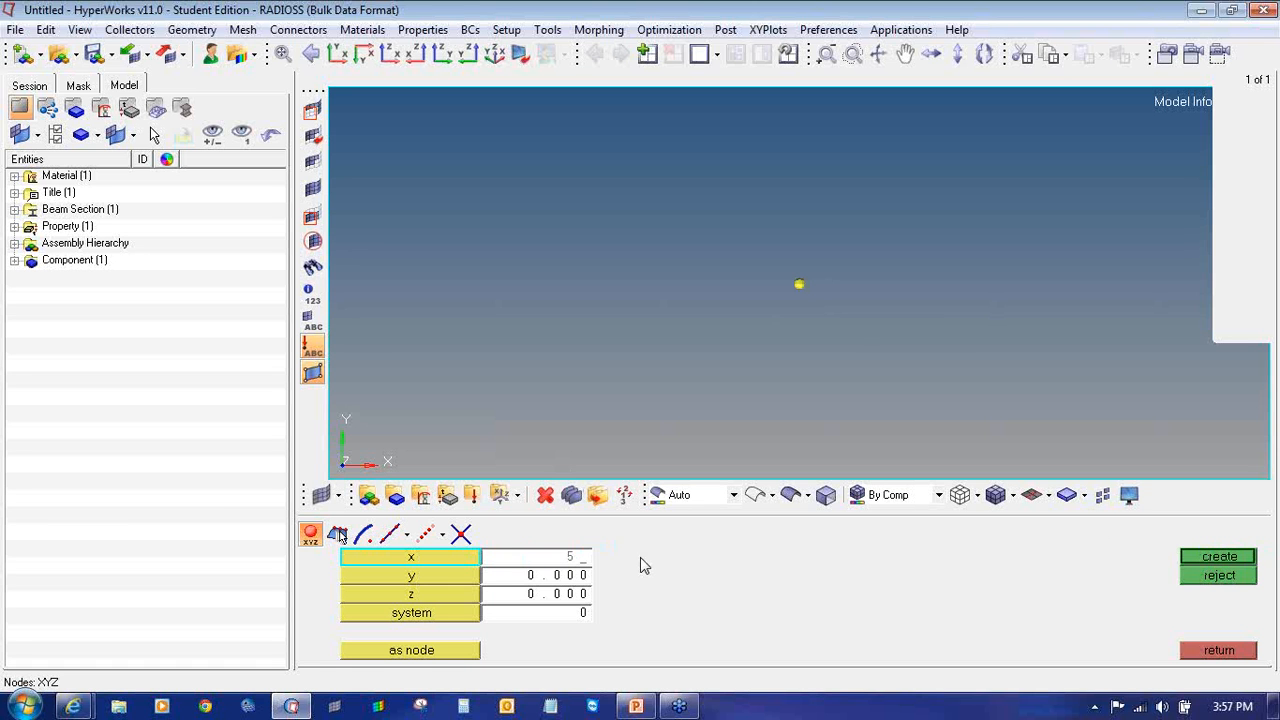
{"action": "left_click", "coordinate": [1200, 560]}
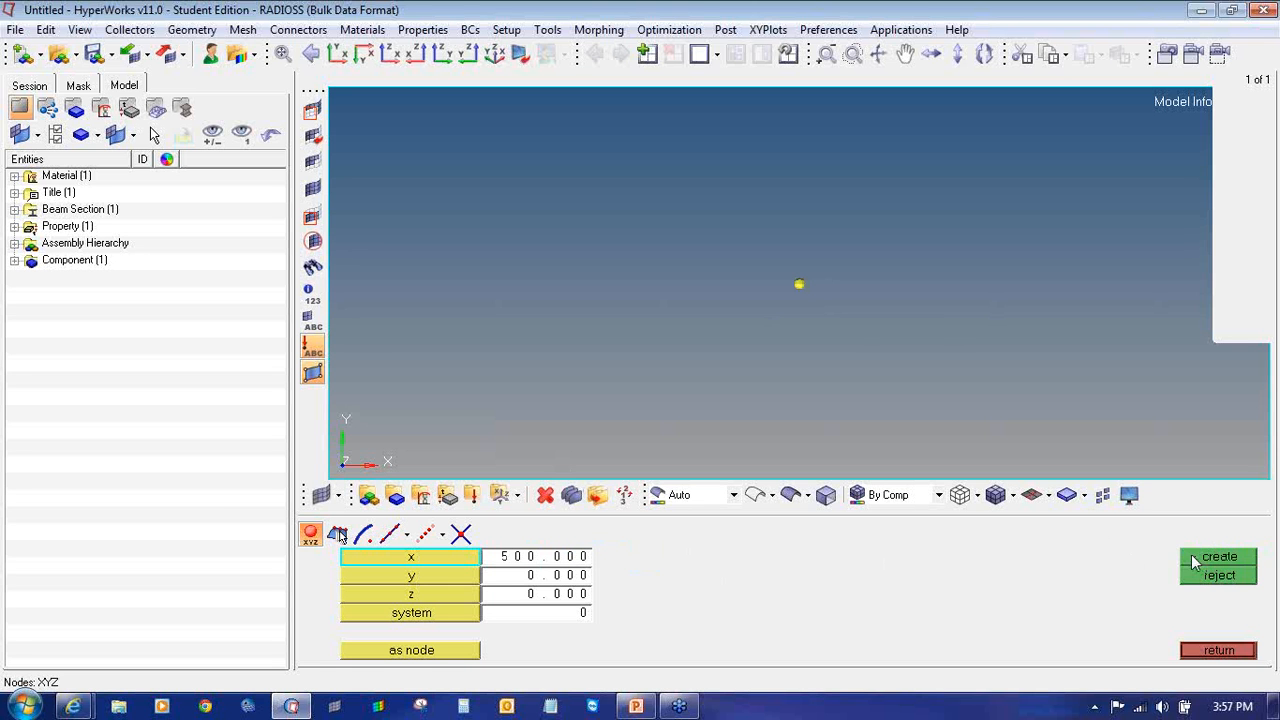
{"action": "key", "text": "f"}
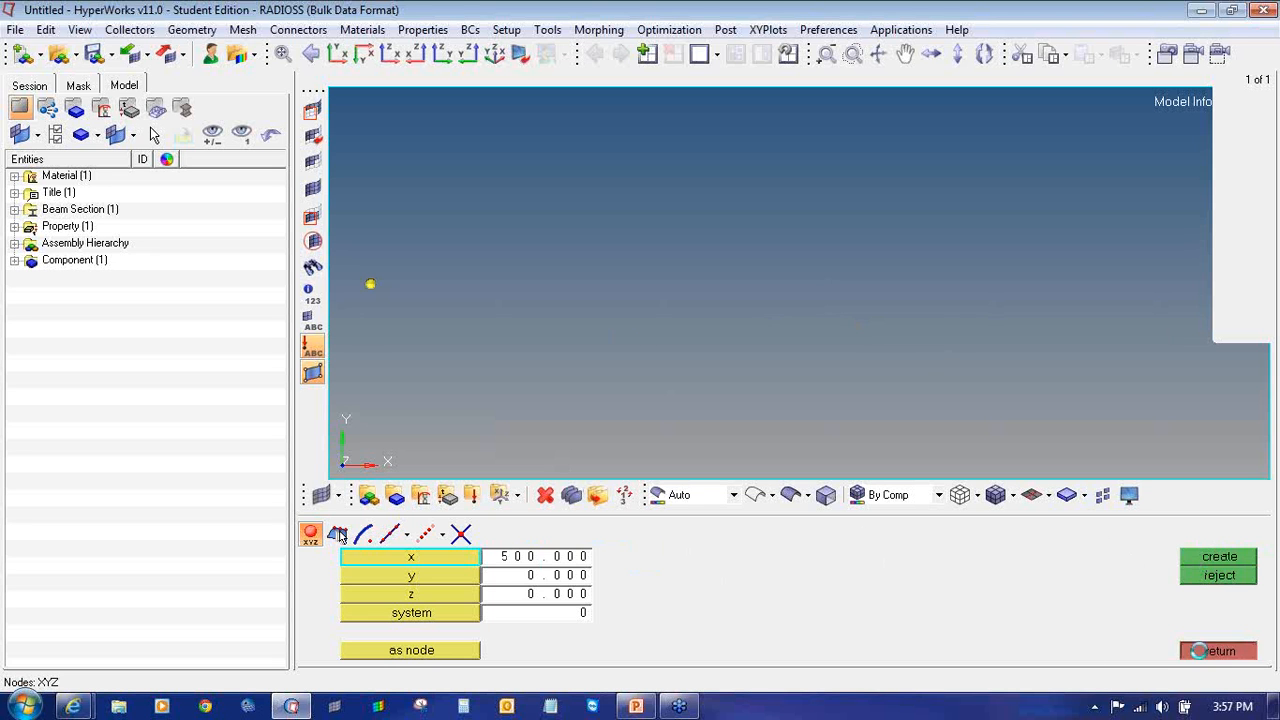
{"action": "left_click", "coordinate": [1204, 653]}
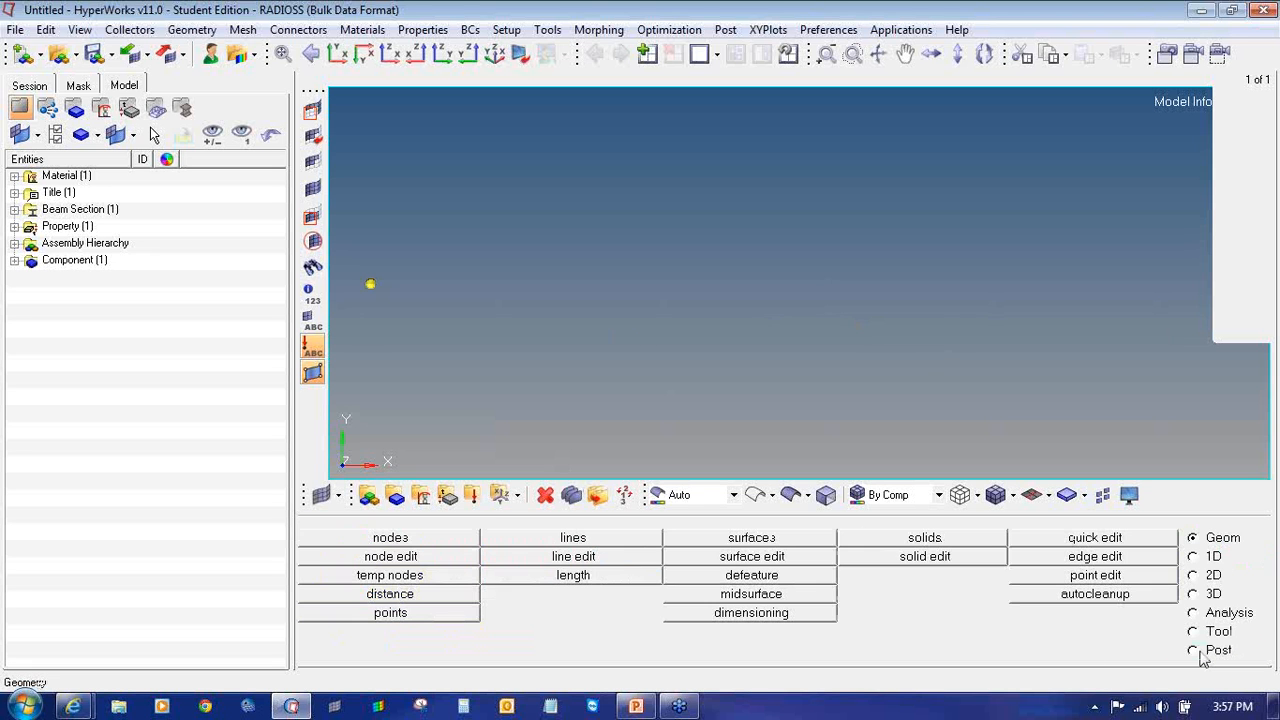
{"action": "left_click", "coordinate": [1197, 559]}
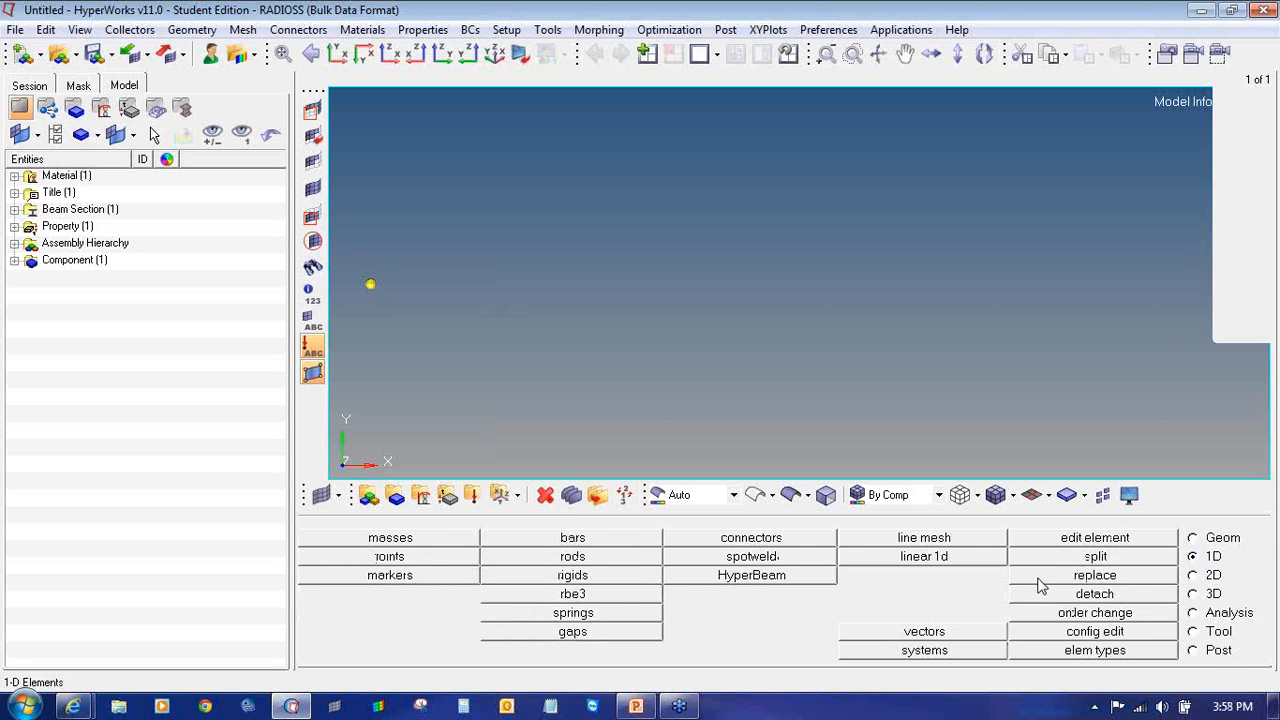
{"action": "left_click", "coordinate": [625, 538]}
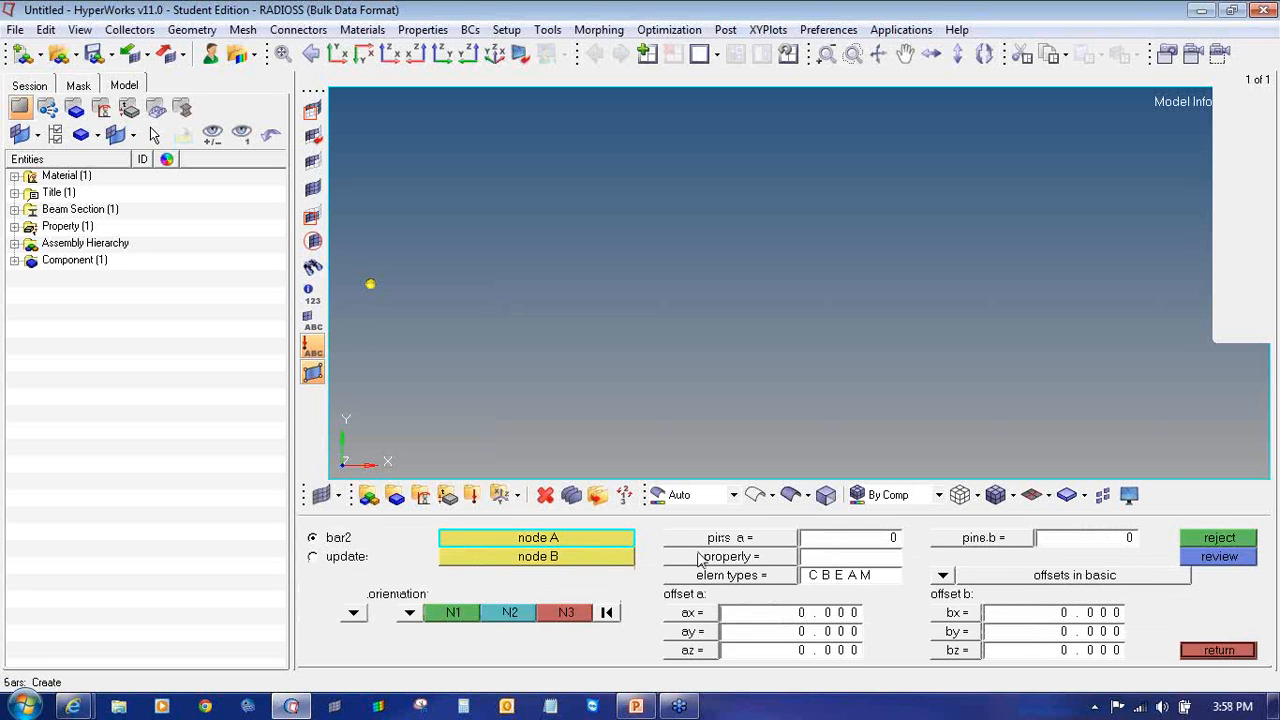
{"action": "left_click", "coordinate": [705, 558]}
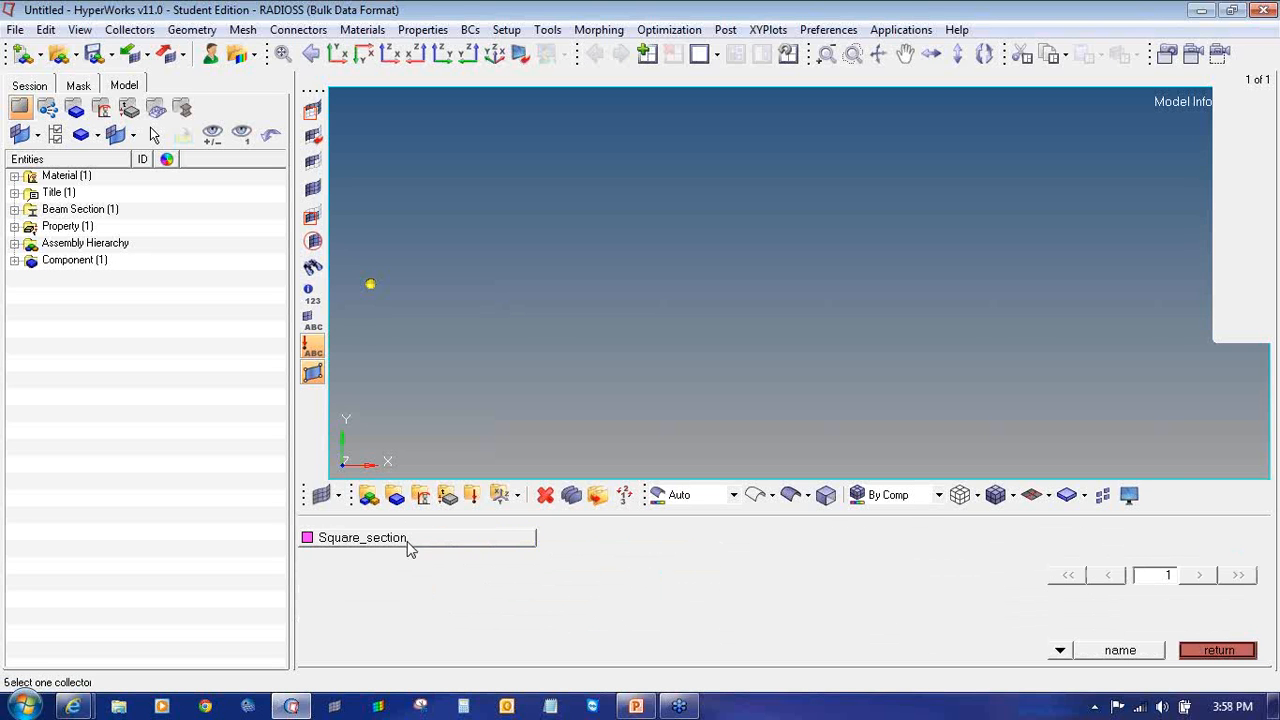
{"action": "left_click", "coordinate": [1218, 650]}
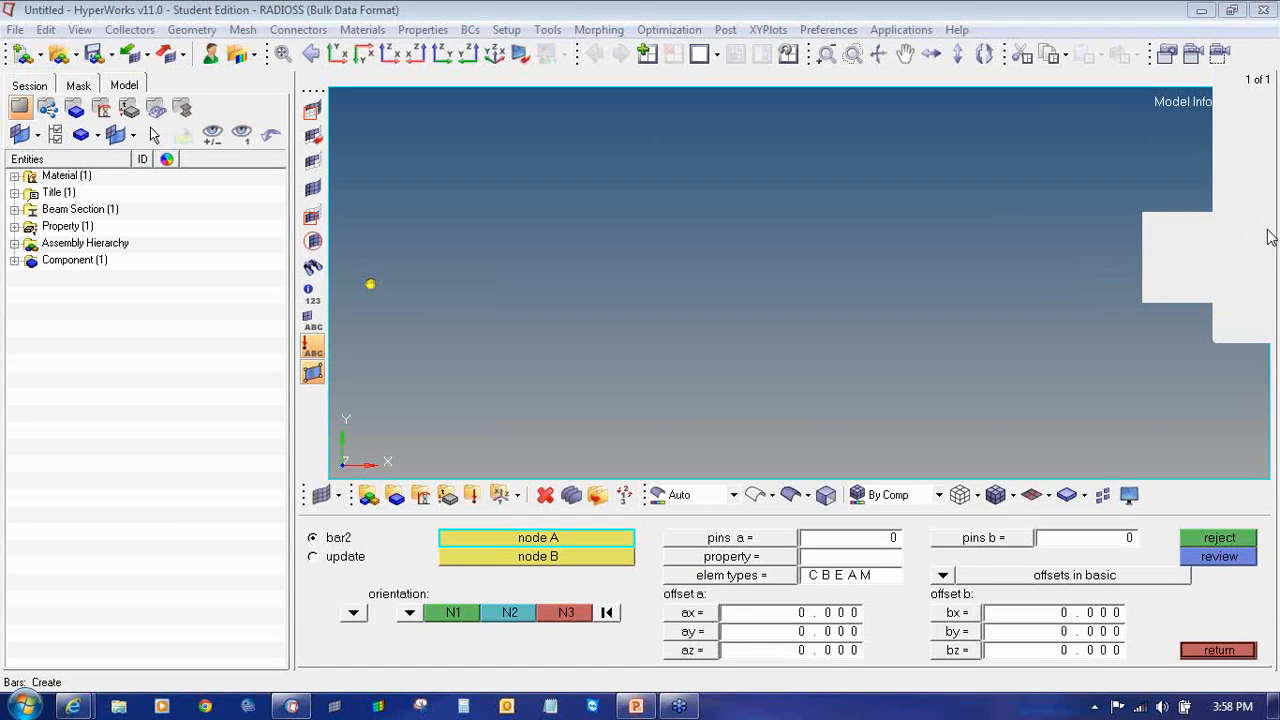
{"action": "left_click", "coordinate": [1244, 650]}
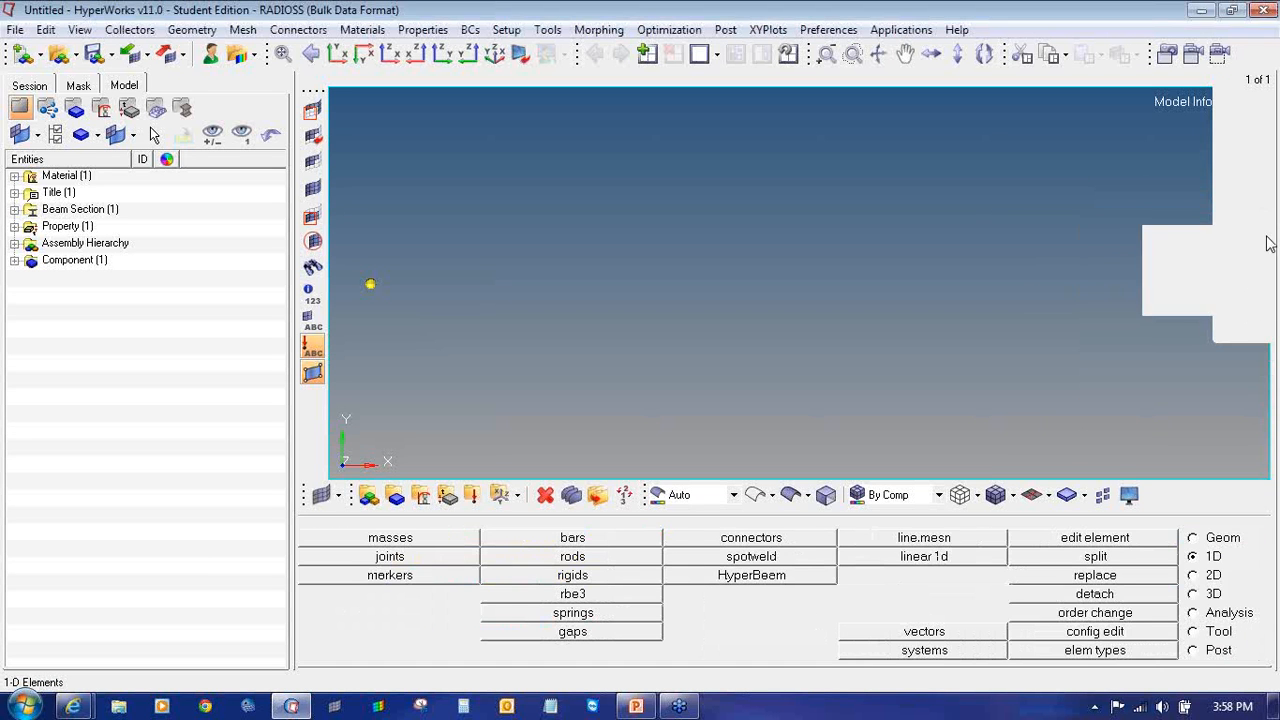
{"action": "right_click", "coordinate": [1222, 271]}
{"action": "left_click", "coordinate": [1115, 272]}
{"action": "mouse_move", "coordinate": [1218, 546]}
{"action": "left_mouse_down"}
{"action": "mouse_move", "coordinate": [1183, 549]}
{"action": "mouse_move", "coordinate": [1230, 561]}
{"action": "mouse_move", "coordinate": [1214, 546]}
{"action": "left_mouse_up"}
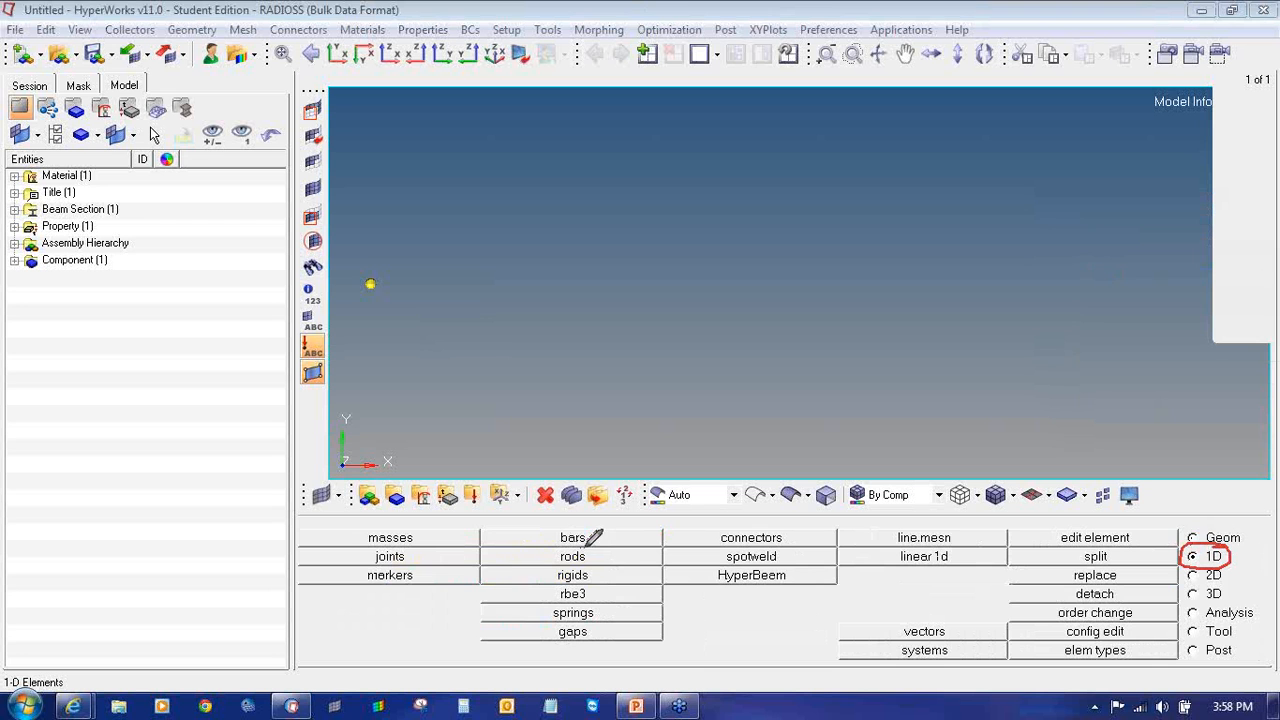
{"action": "mouse_move", "coordinate": [590, 544]}
{"action": "left_mouse_down"}
{"action": "mouse_move", "coordinate": [566, 530]}
{"action": "mouse_move", "coordinate": [570, 549]}
{"action": "mouse_move", "coordinate": [576, 530]}
{"action": "left_mouse_up"}
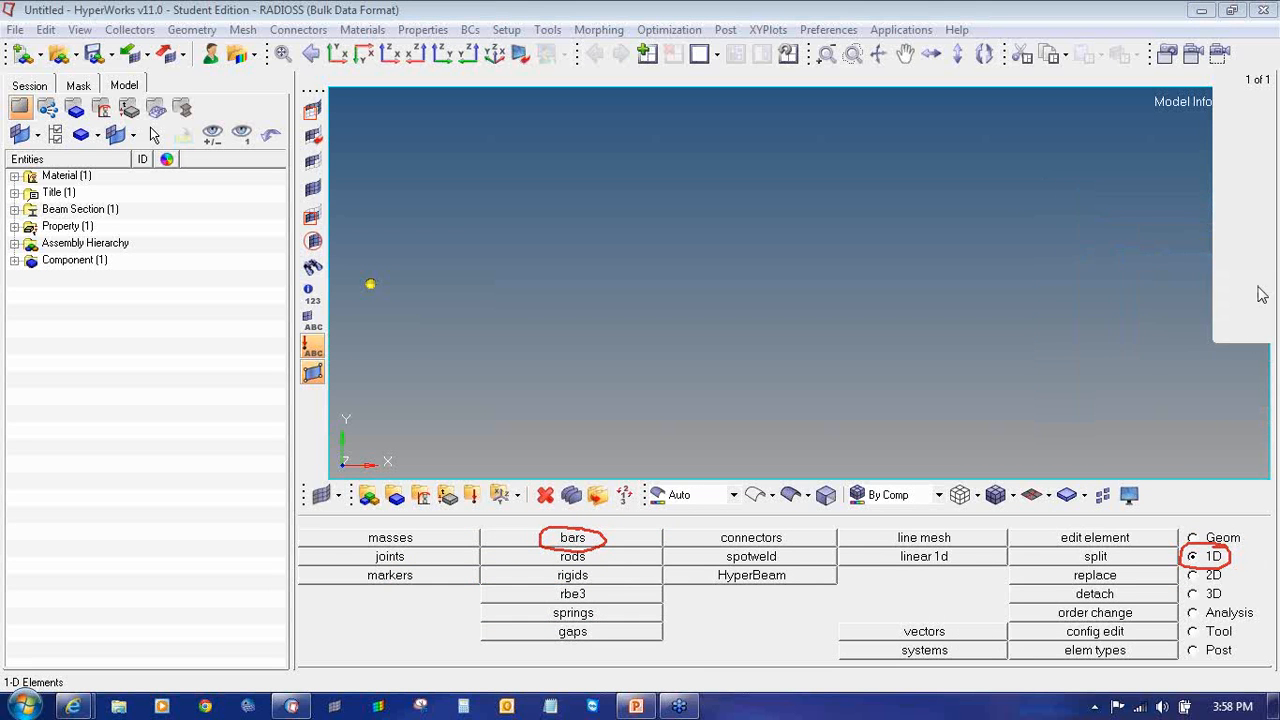
{"action": "mouse_move", "coordinate": [1228, 309]}
{"action": "left_click", "coordinate": [1198, 345]}
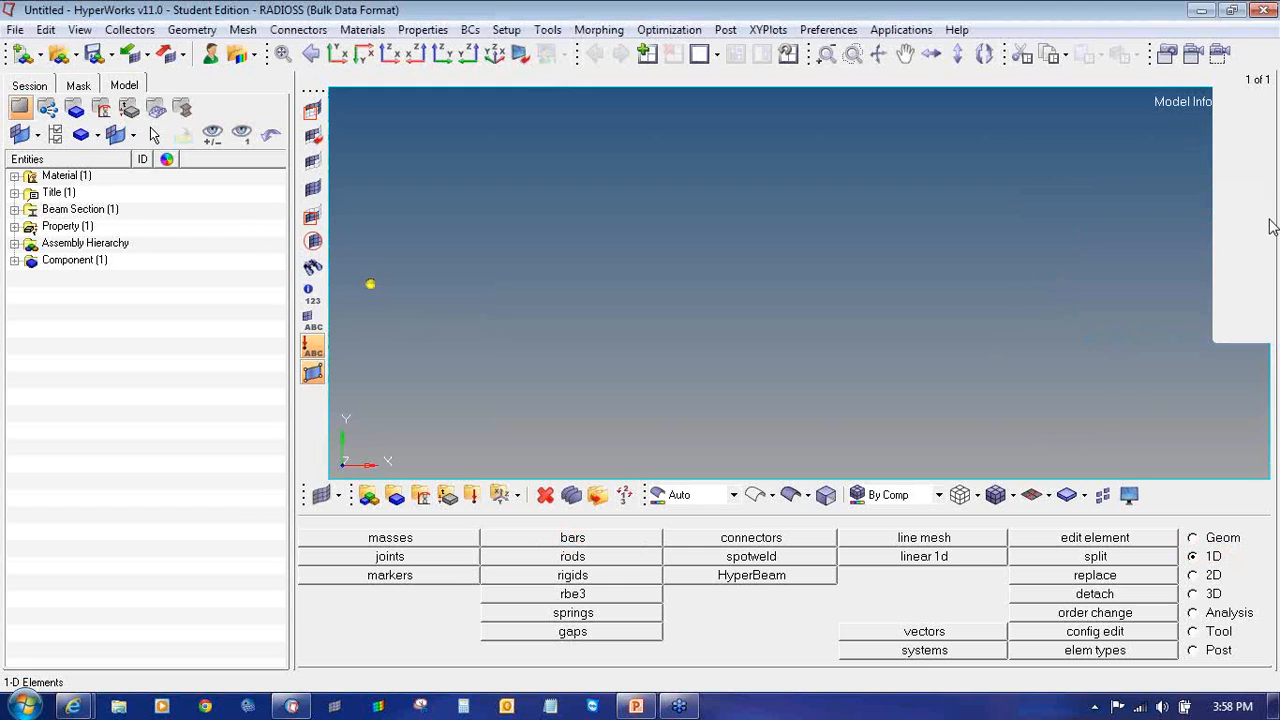
{"action": "left_click", "coordinate": [1268, 227]}
- Set up bar element creation with the Square_section property and the CBAR element type
{"action": "left_click", "coordinate": [596, 538]}
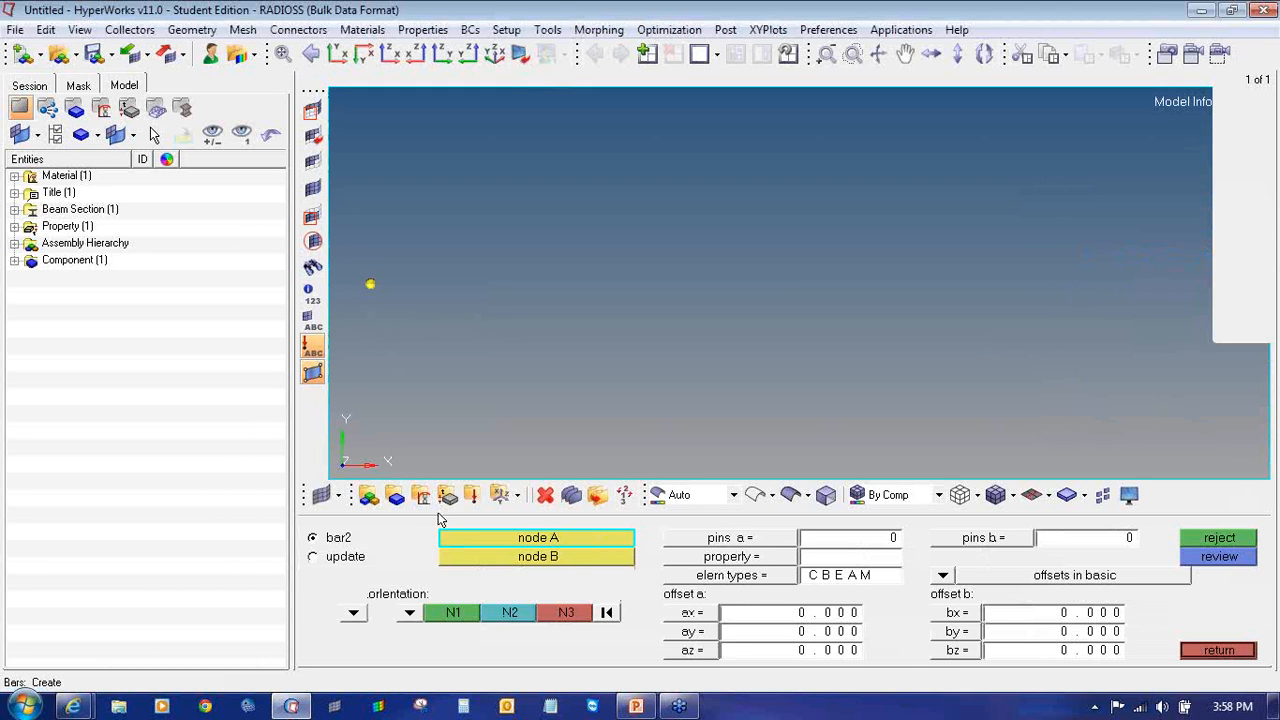
{"action": "left_click", "coordinate": [718, 563]}
{"action": "left_click", "coordinate": [491, 537]}
{"action": "left_click", "coordinate": [714, 577]}
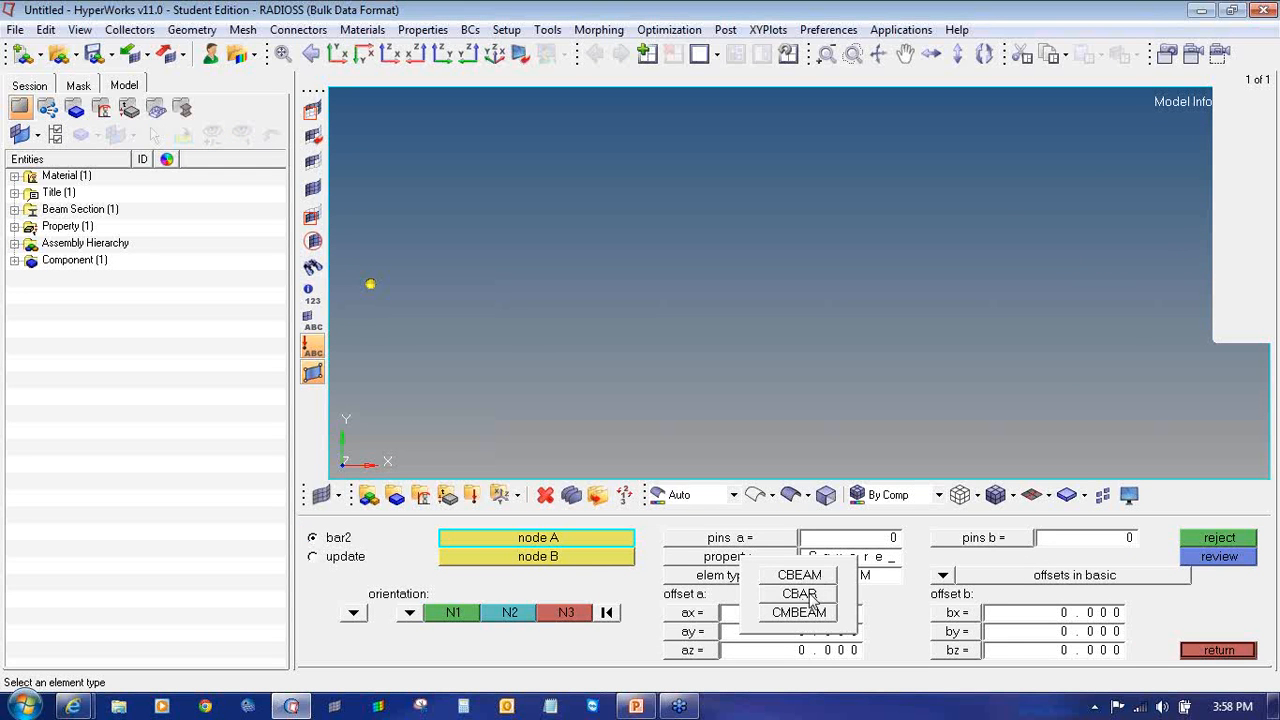
{"action": "left_click", "coordinate": [810, 597]}
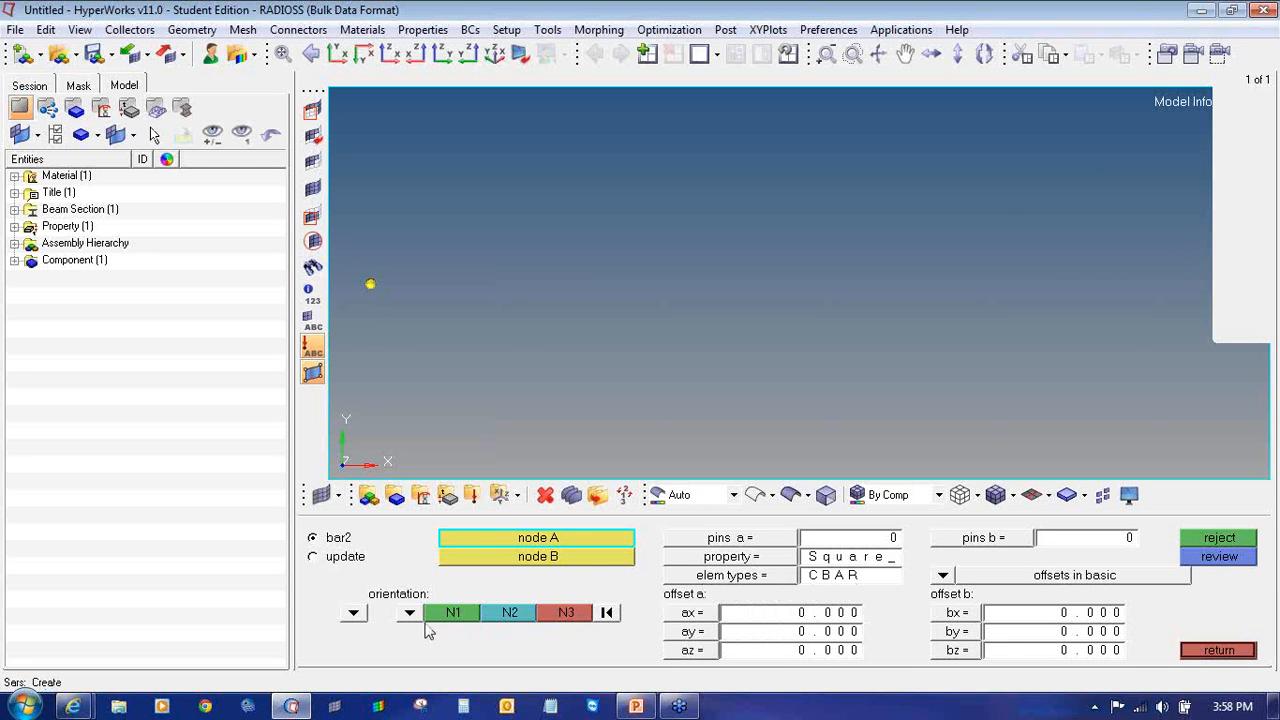
- Create the bar element from the origin node to the end node, oriented along the y-axis
{"action": "left_click", "coordinate": [409, 614]}
{"action": "left_click", "coordinate": [409, 613]}
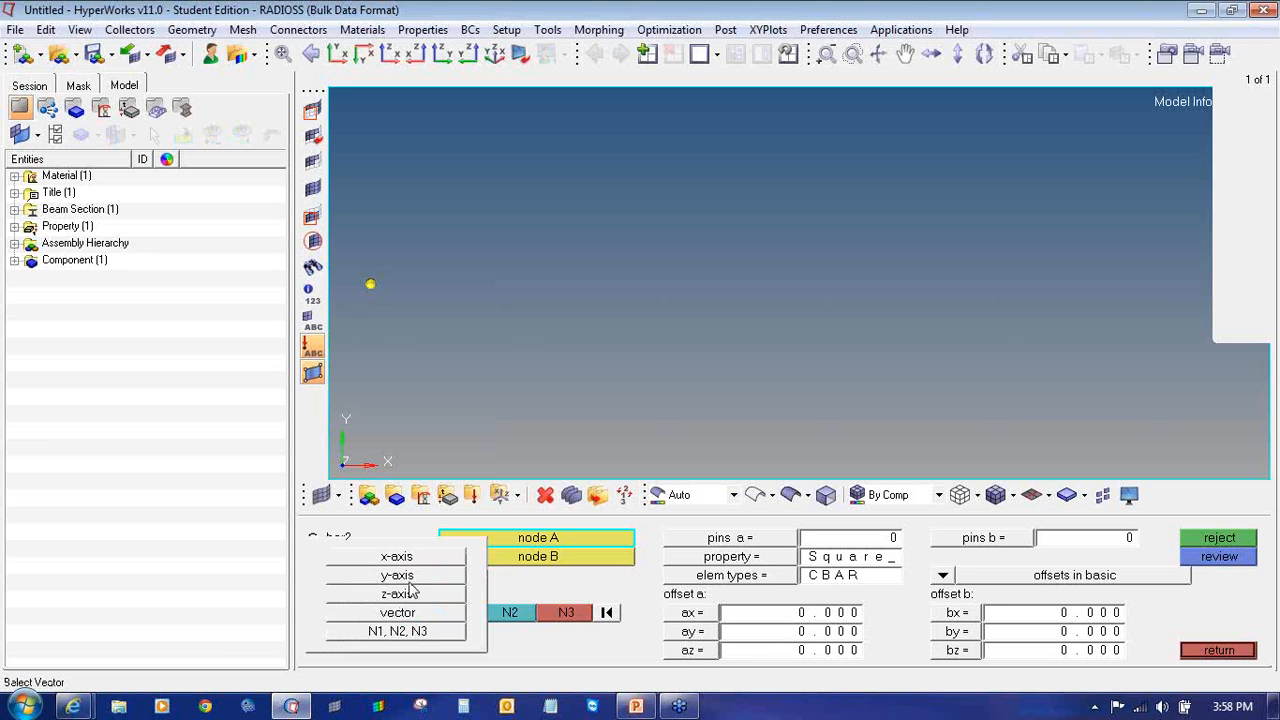
{"action": "left_click", "coordinate": [408, 577]}
{"action": "left_click", "coordinate": [371, 285]}
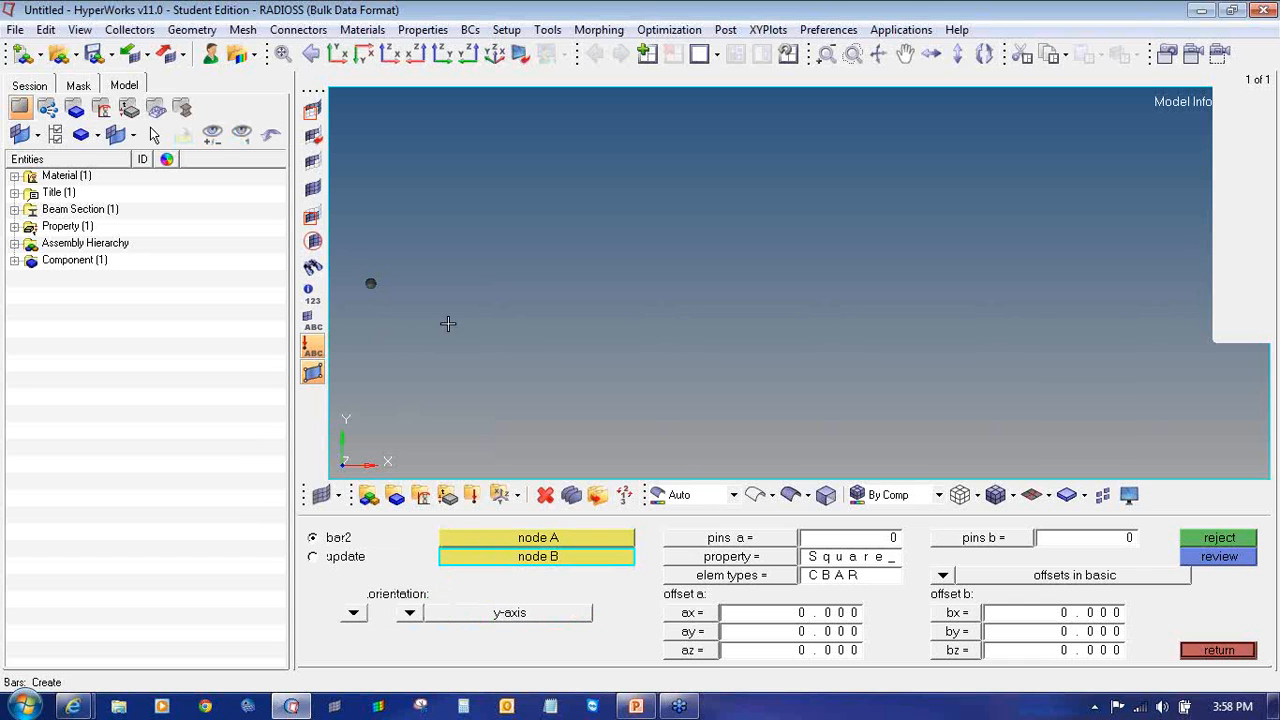
{"action": "left_click", "coordinate": [1225, 291]}
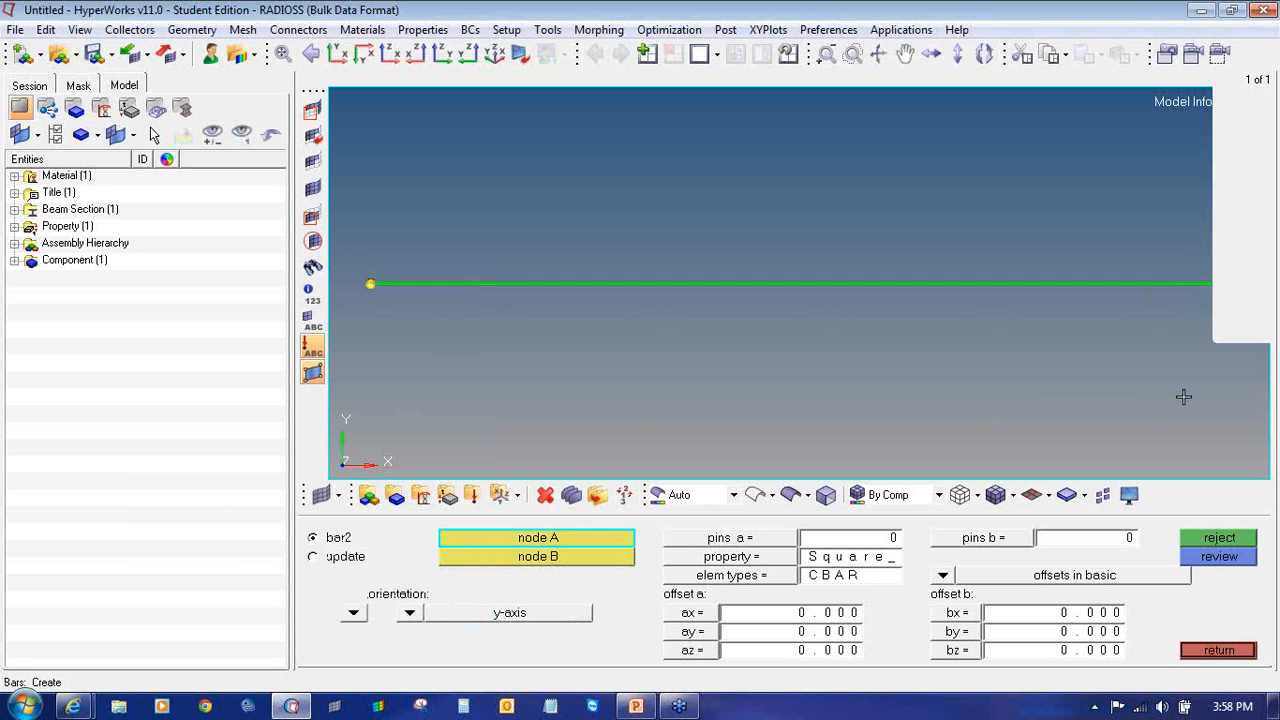
- Show the bar in 3D element representation with shading and examine its square section from several sides
{"action": "left_click", "coordinate": [1048, 494]}
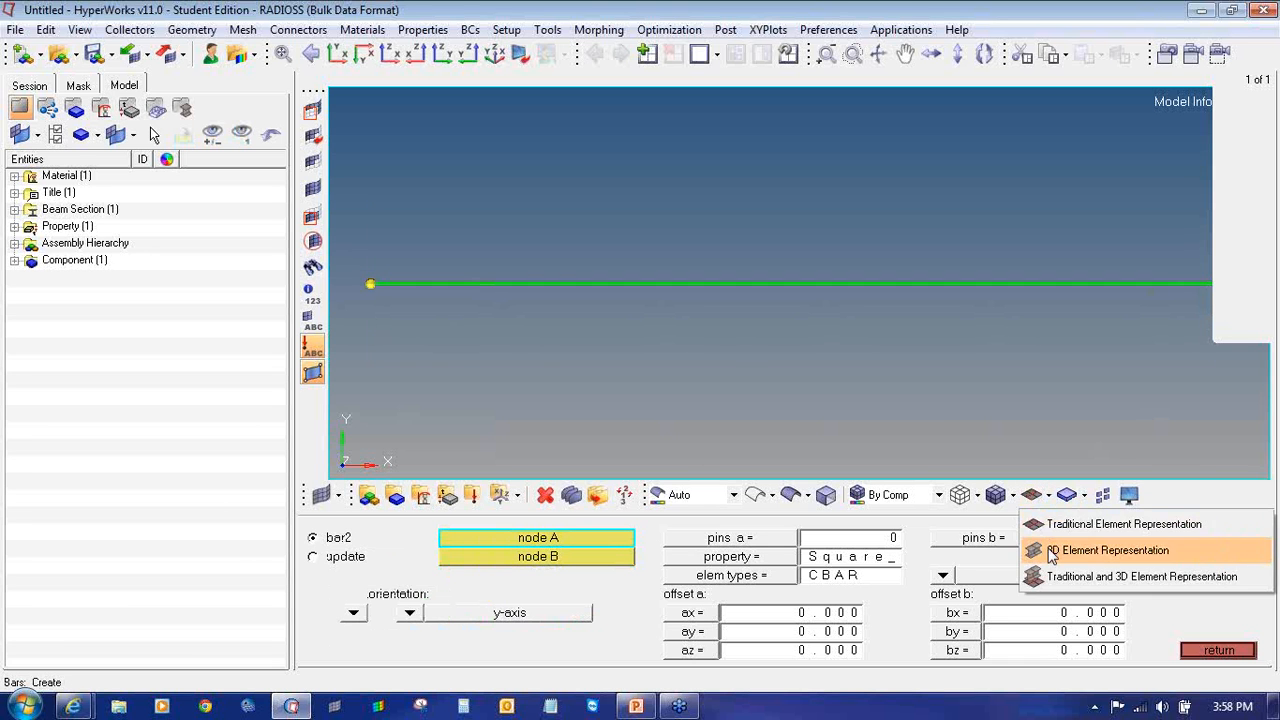
{"action": "left_click", "coordinate": [1100, 551]}
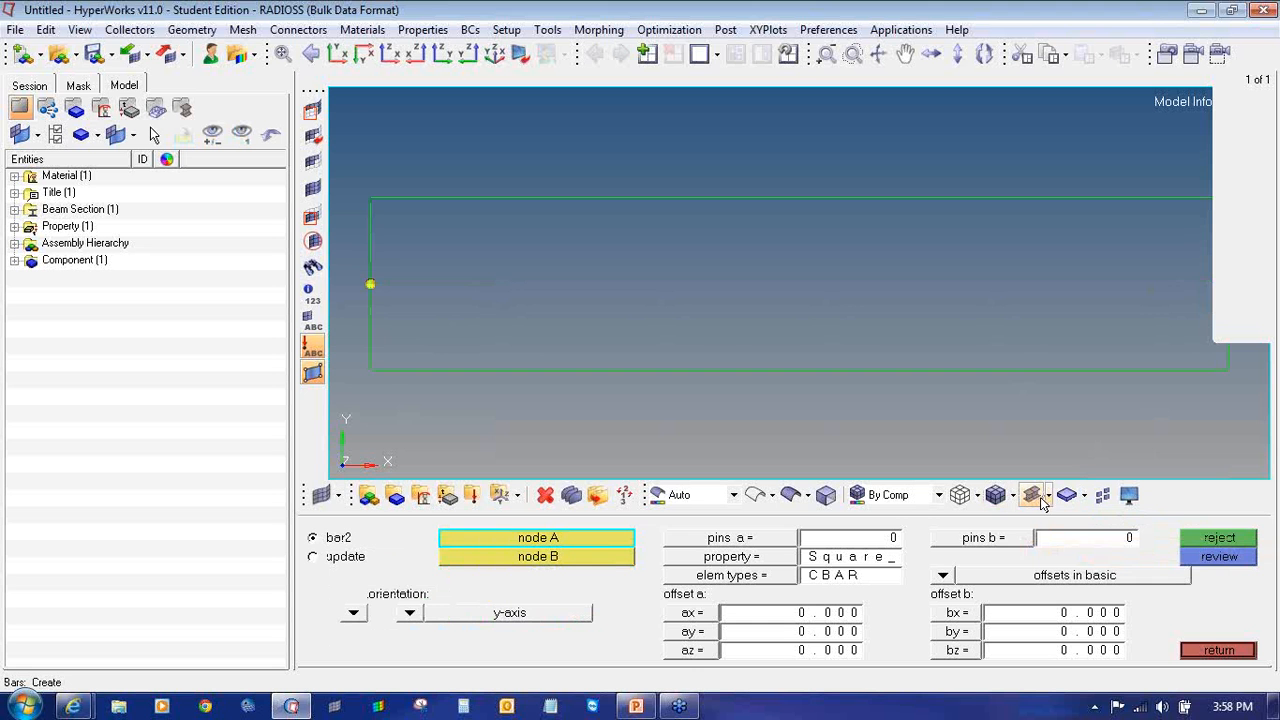
{"action": "mouse_move", "coordinate": [1189, 297]}
{"action": "left_mouse_down", "text": "ctrl"}
{"action": "mouse_move", "coordinate": [1120, 317]}
{"action": "mouse_move", "coordinate": [1009, 300]}
{"action": "mouse_move", "coordinate": [1007, 261]}
{"action": "mouse_move", "coordinate": [963, 289]}
{"action": "mouse_move", "coordinate": [951, 317]}
{"action": "mouse_move", "coordinate": [1146, 283]}
{"action": "mouse_move", "coordinate": [1046, 237]}
{"action": "mouse_move", "coordinate": [1014, 231]}
{"action": "mouse_move", "coordinate": [1010, 243]}
{"action": "left_mouse_up", "text": "ctrl"}
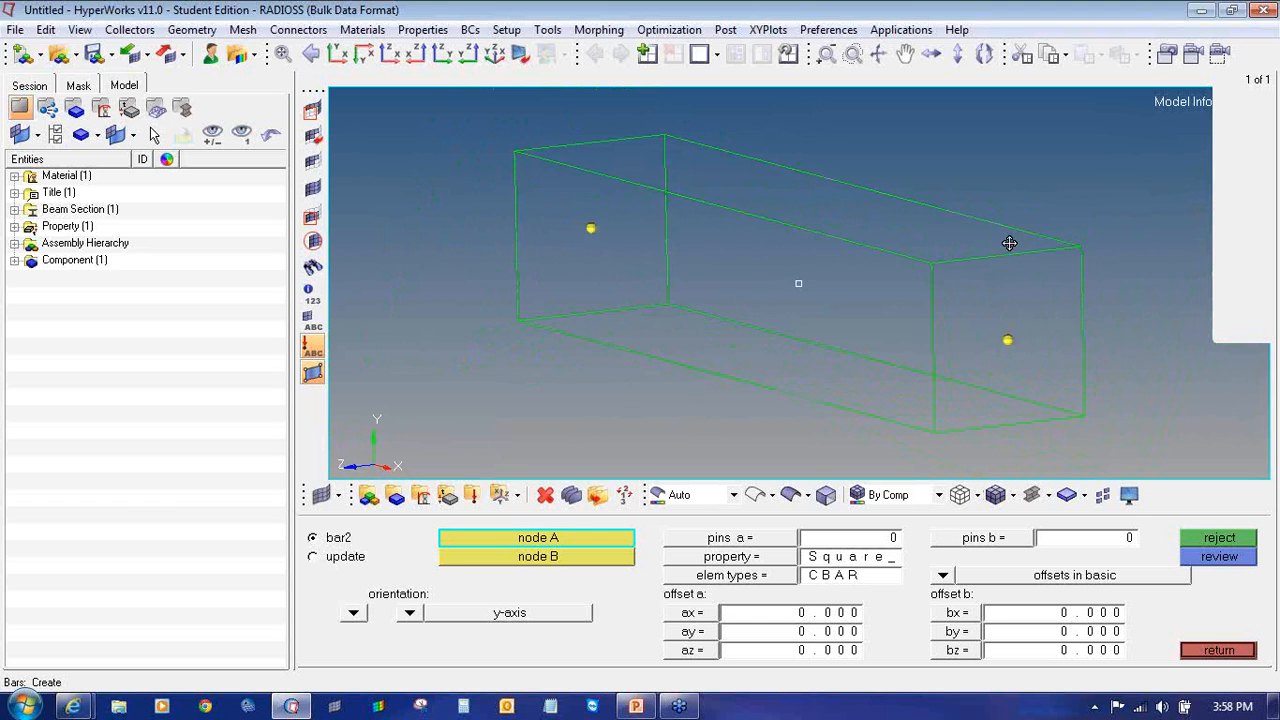
{"action": "left_click", "coordinate": [995, 494]}
{"action": "left_click_drag", "start_coordinate": [903, 329], "coordinate": [876, 293], "text": "ctrl"}
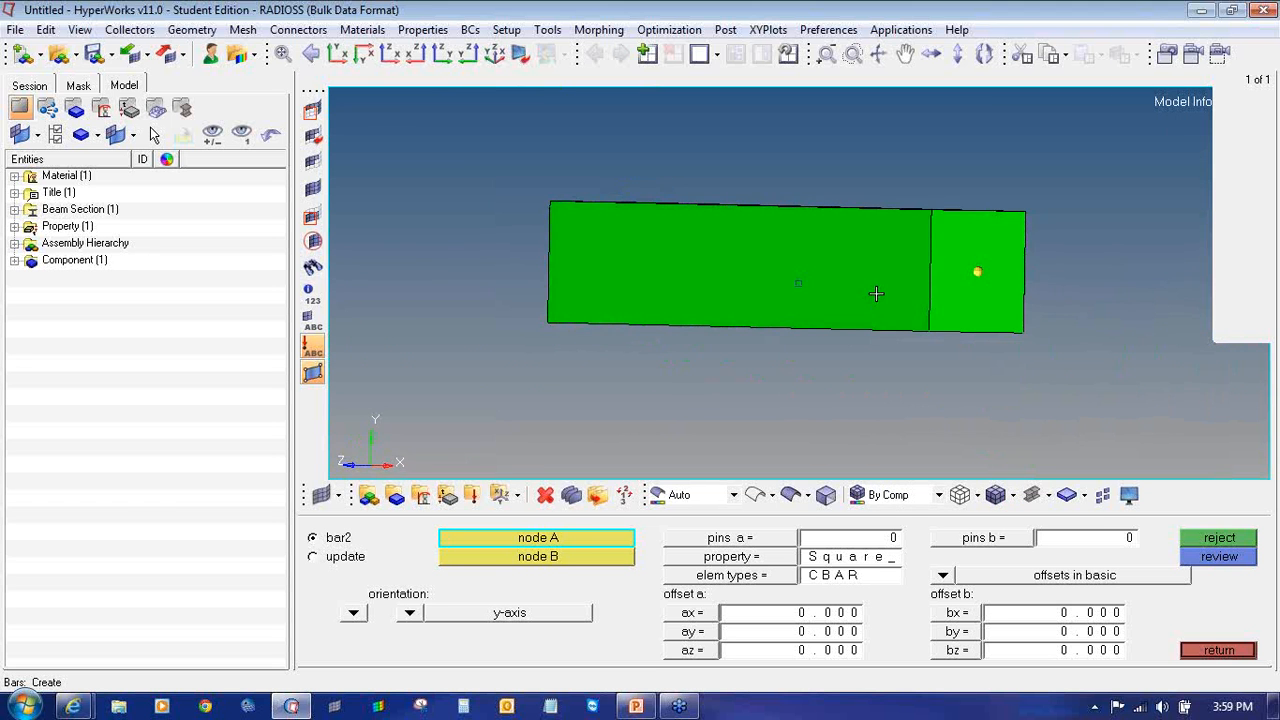
{"action": "left_click_drag", "start_coordinate": [829, 194], "coordinate": [500, 191], "text": "ctrl"}
{"action": "left_click_drag", "start_coordinate": [937, 236], "coordinate": [771, 338], "text": "ctrl"}
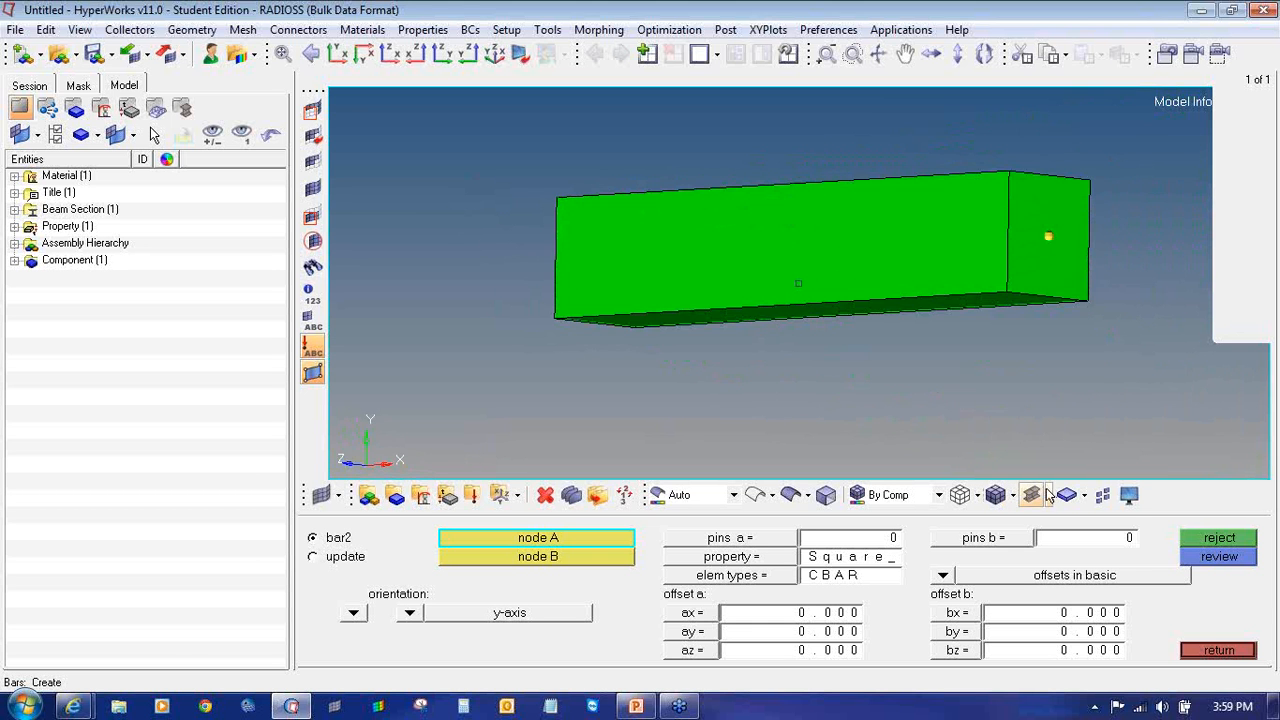
- Switch the bar back to traditional element representation, finish bar creation and restore the XY plane view
{"action": "left_click", "coordinate": [1048, 497]}
{"action": "left_click", "coordinate": [1100, 523]}
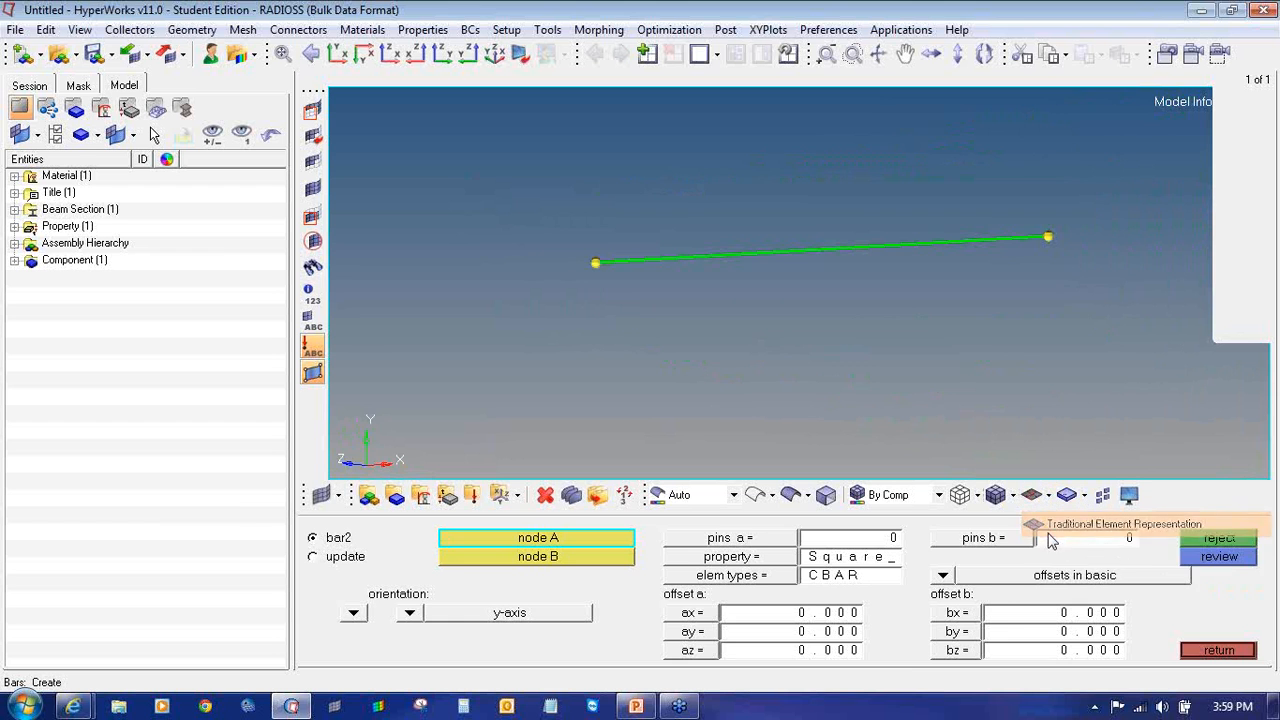
{"action": "left_click", "coordinate": [1238, 650]}
{"action": "mouse_move", "coordinate": [885, 306]}
{"action": "left_mouse_down", "text": "ctrl"}
{"action": "mouse_move", "coordinate": [1012, 326]}
{"action": "mouse_move", "coordinate": [996, 308]}
{"action": "left_mouse_up", "text": "ctrl"}
{"action": "right_click_drag", "start_coordinate": [996, 308], "coordinate": [767, 298], "text": "ctrl"}
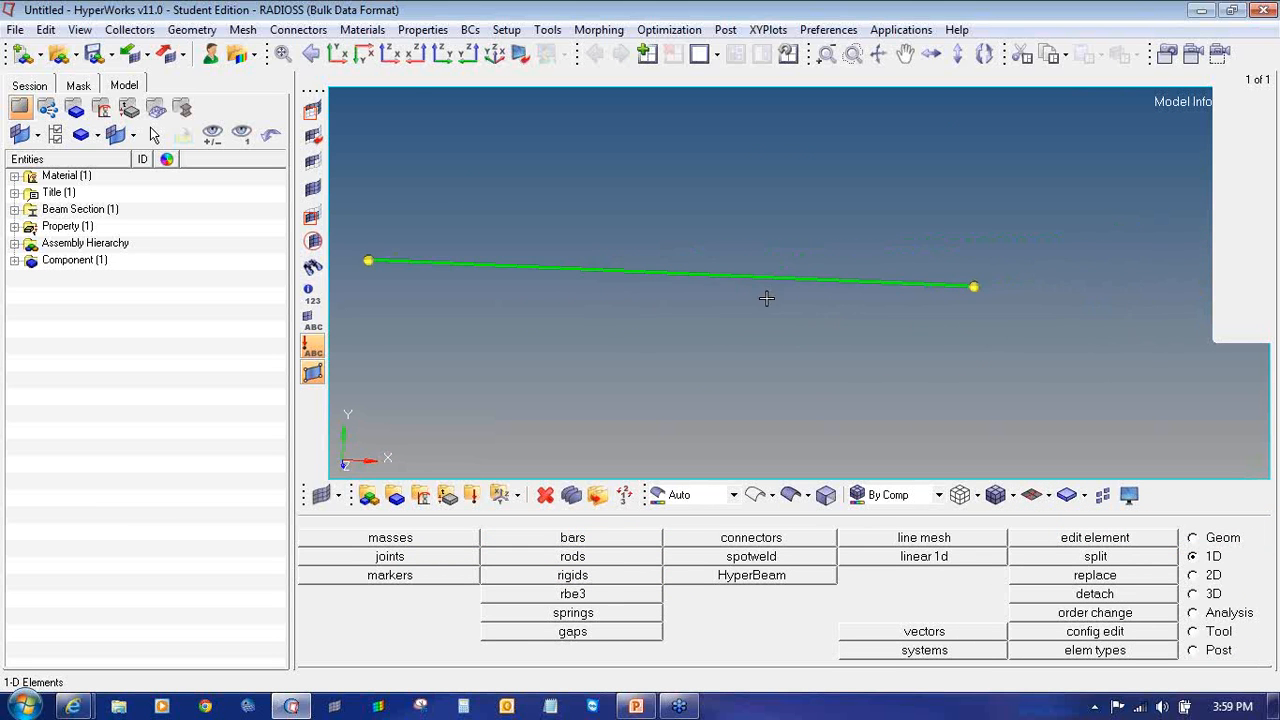
{"action": "left_click_drag", "start_coordinate": [801, 337], "coordinate": [855, 319], "text": "ctrl"}
{"action": "left_click", "coordinate": [337, 52]}
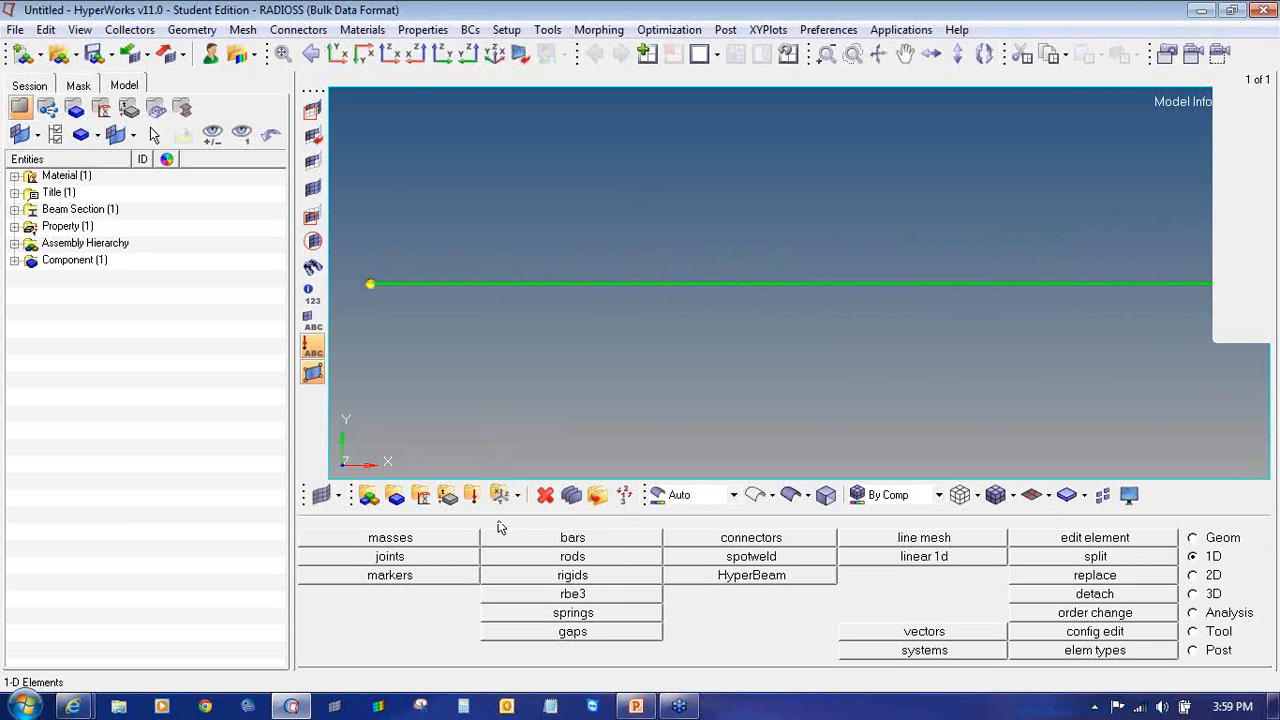
- Create a load collector named Force with its own color and no card image
{"action": "left_click", "coordinate": [472, 494]}
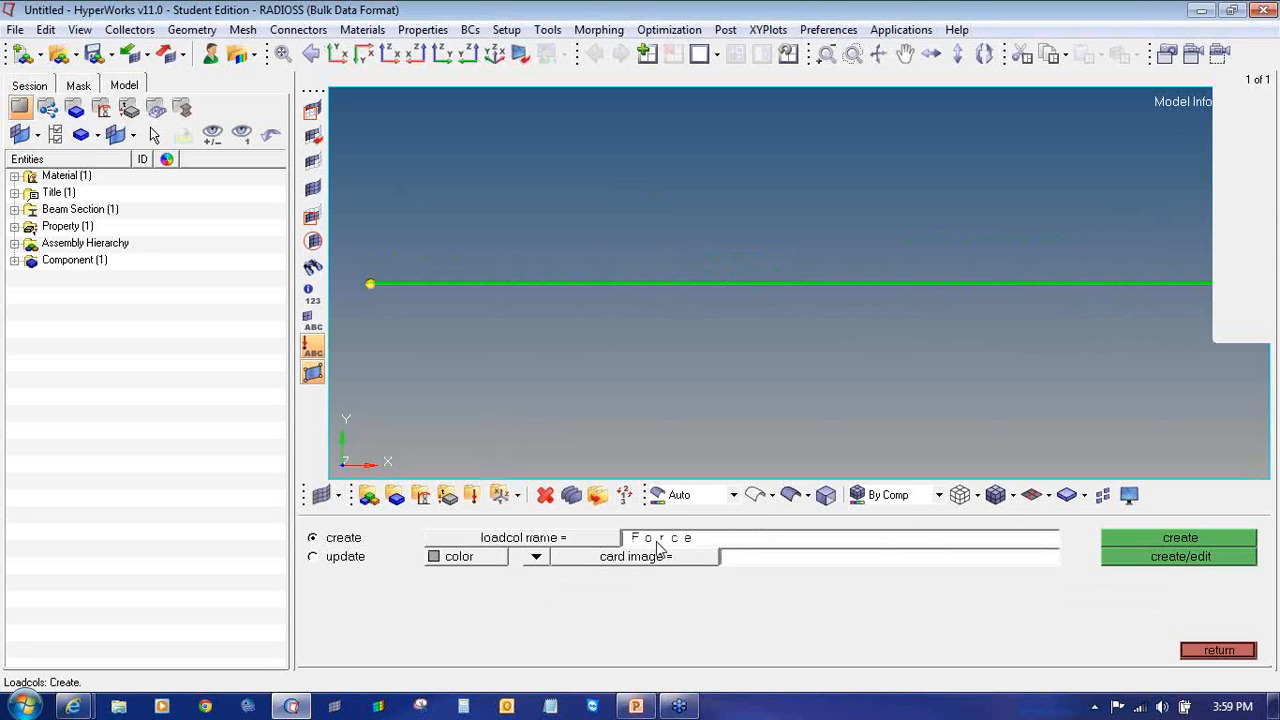
{"action": "left_click", "coordinate": [488, 561]}
{"action": "left_click", "coordinate": [472, 520]}
{"action": "left_click", "coordinate": [1229, 543]}
{"action": "left_click", "coordinate": [1224, 651]}
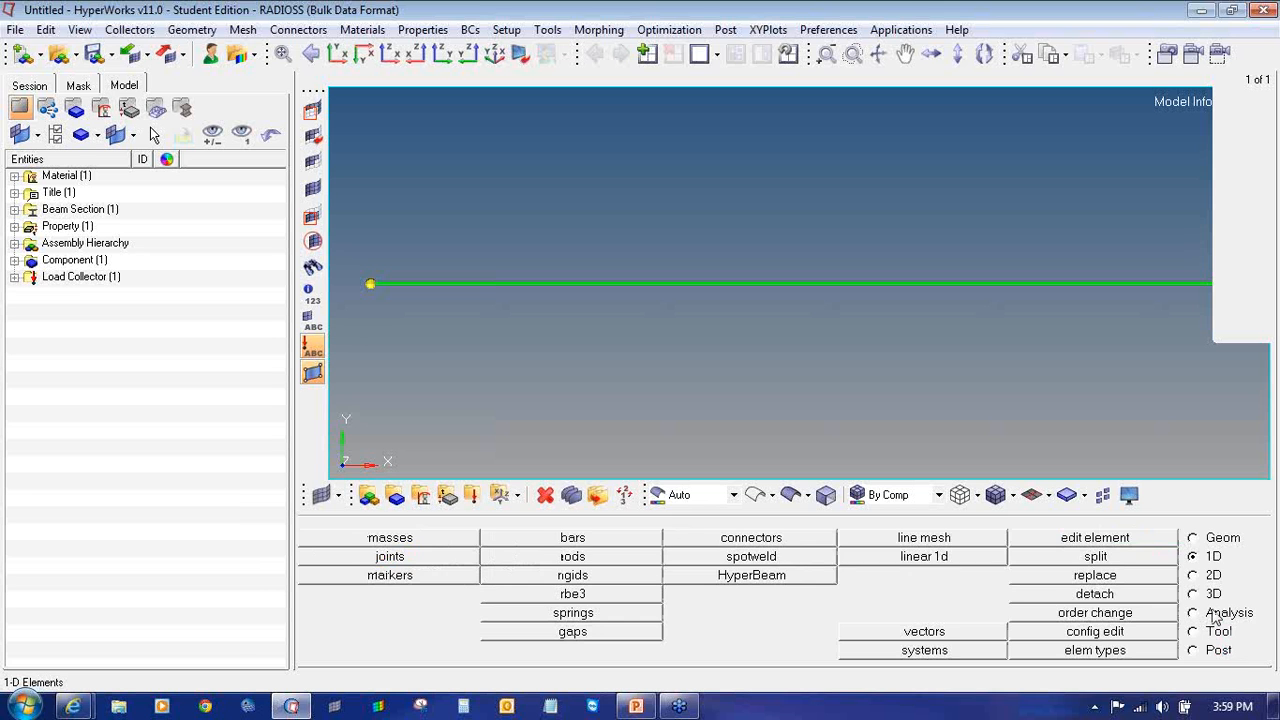
- Create a force of magnitude 100000 along the x-axis on the bar's free end node
{"action": "left_click", "coordinate": [1213, 617]}
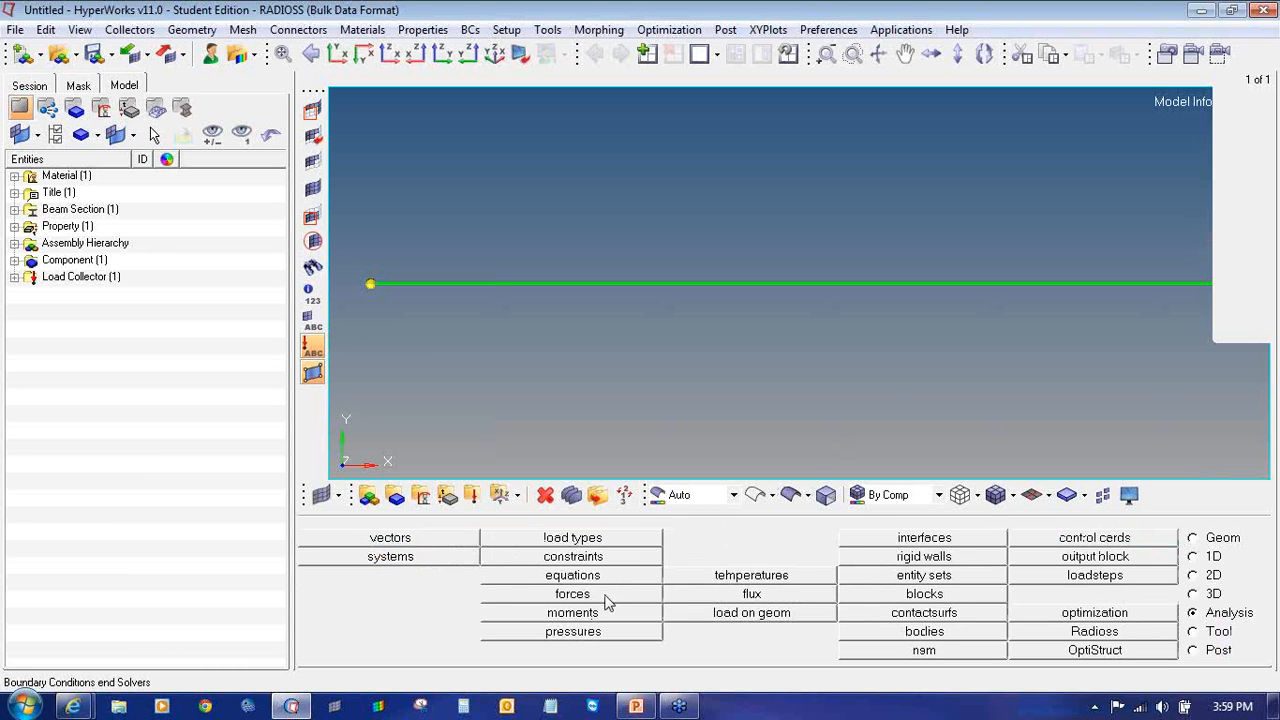
{"action": "left_click", "coordinate": [605, 597]}
{"action": "left_click", "coordinate": [707, 597]}
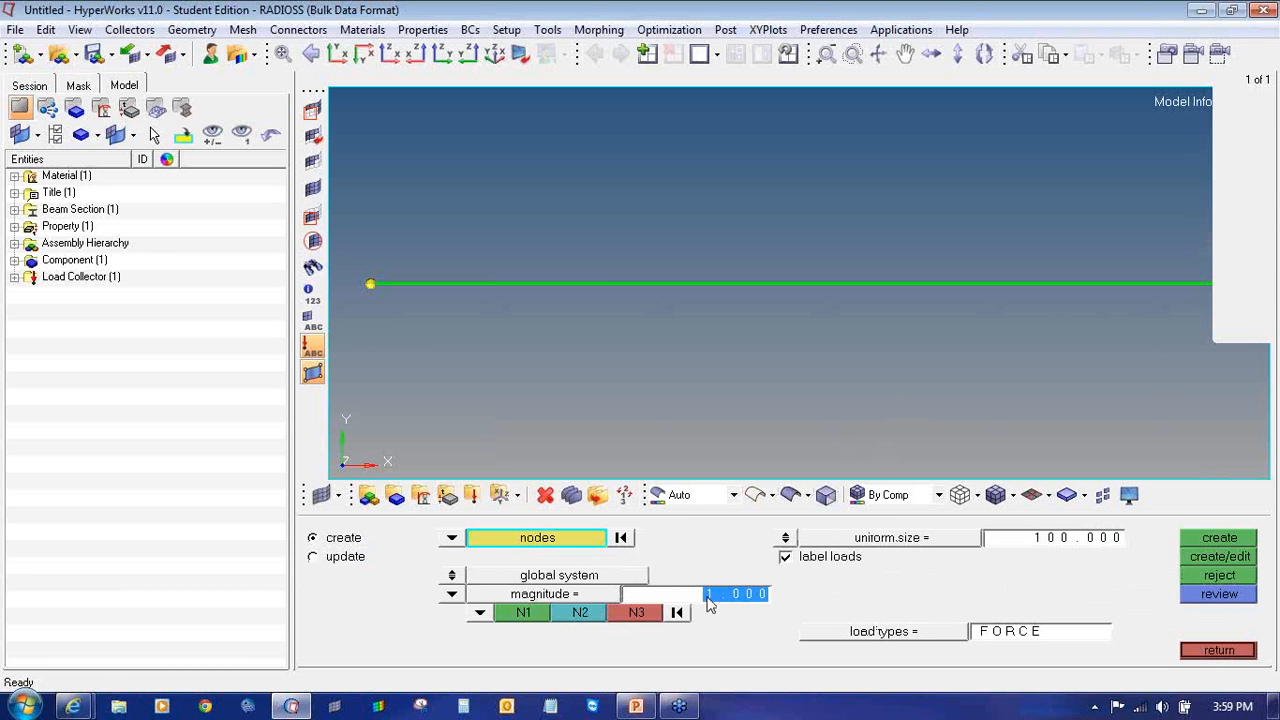
{"action": "type", "text": "1"}
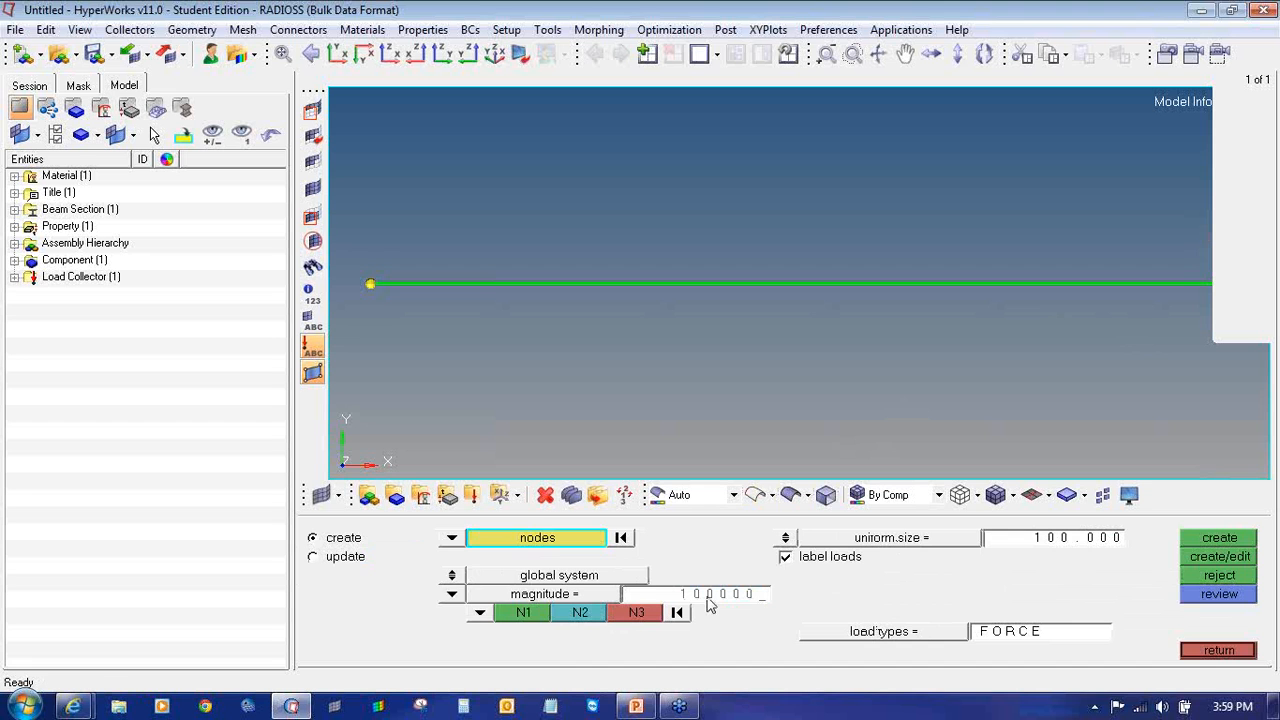
{"action": "type", "text": "00000"}
{"action": "key", "text": "Return"}
{"action": "left_click", "coordinate": [479, 615]}
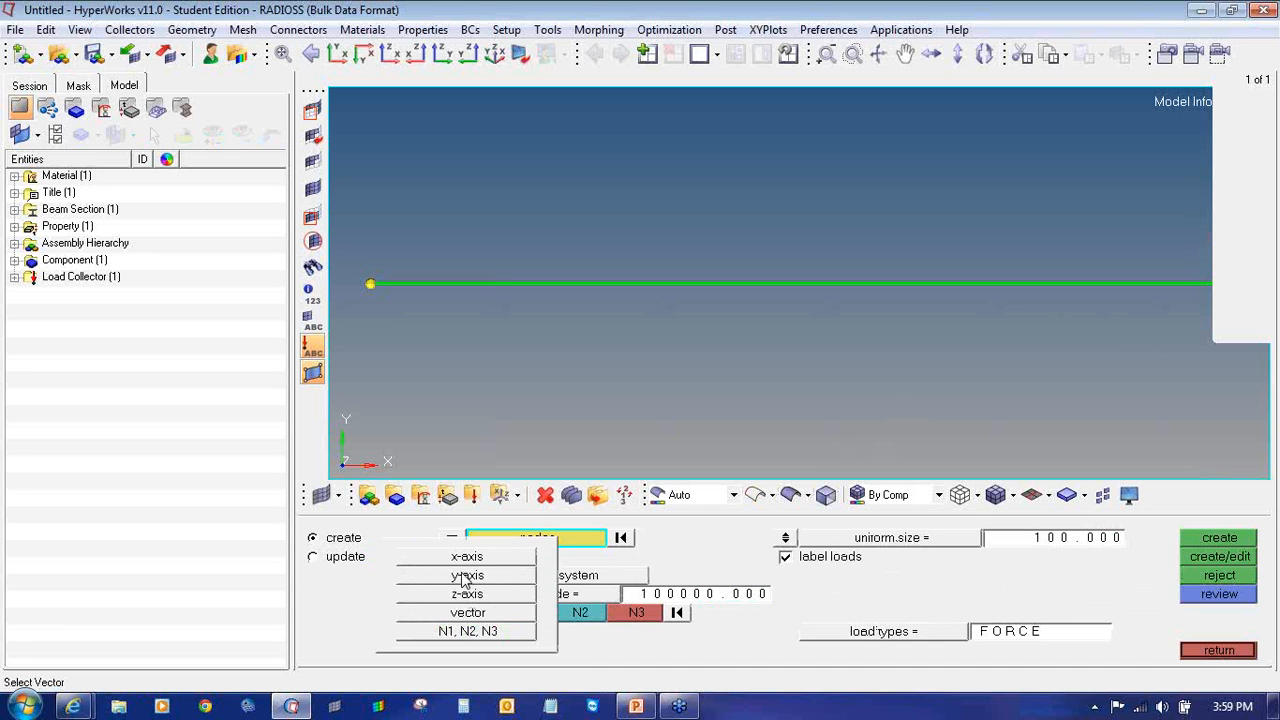
{"action": "left_click", "coordinate": [466, 557]}
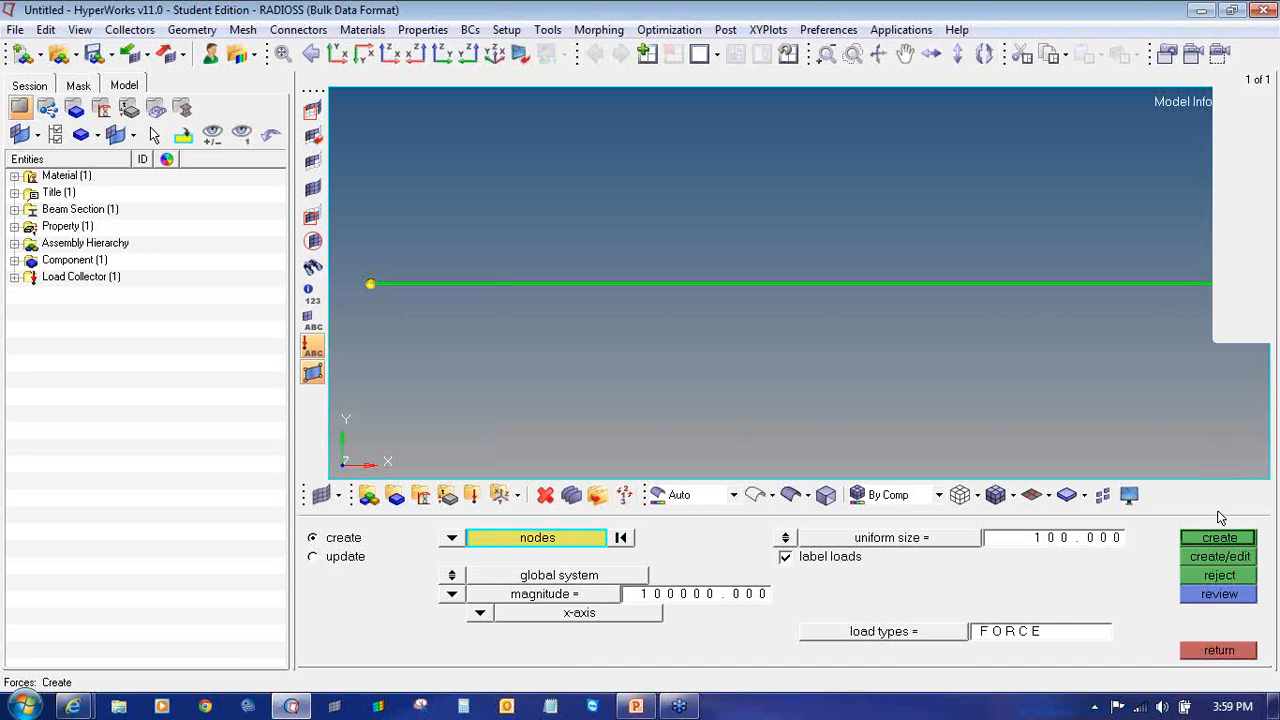
{"action": "left_click", "coordinate": [1220, 538]}
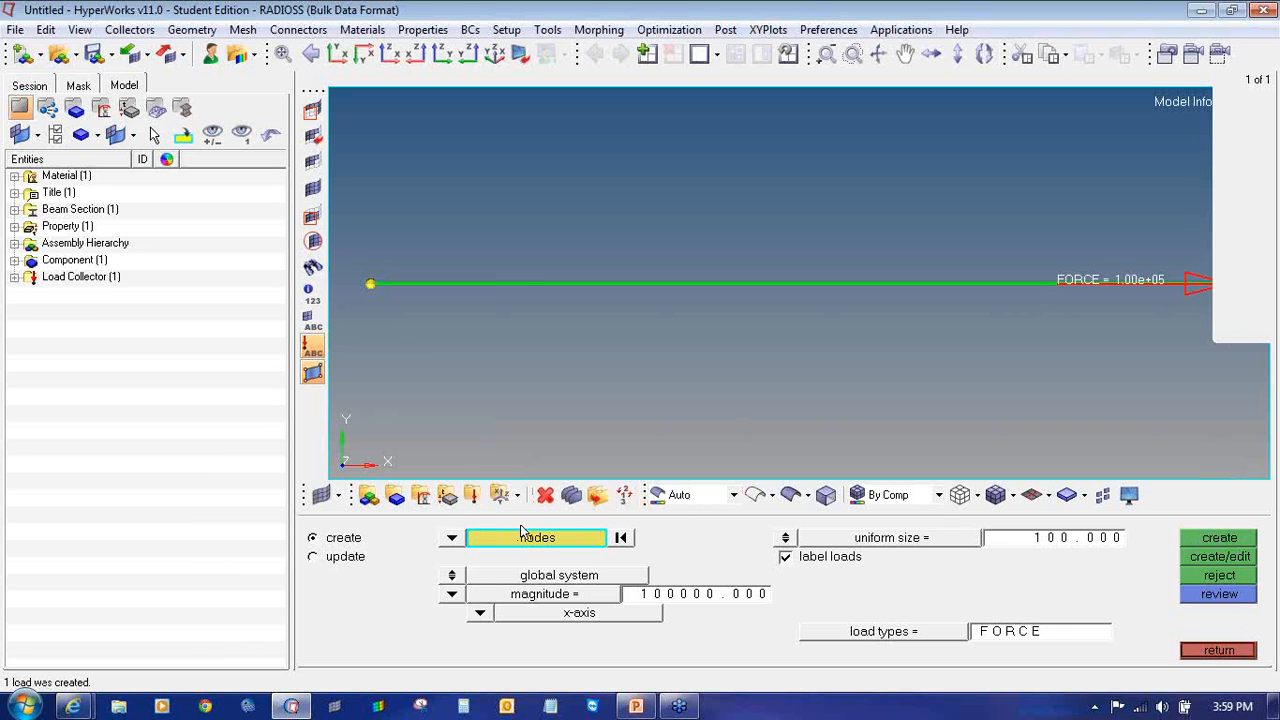
- Create a load collector named SPC, colored blue, with no card image
{"action": "left_click", "coordinate": [472, 494]}
{"action": "left_click", "coordinate": [638, 540]}
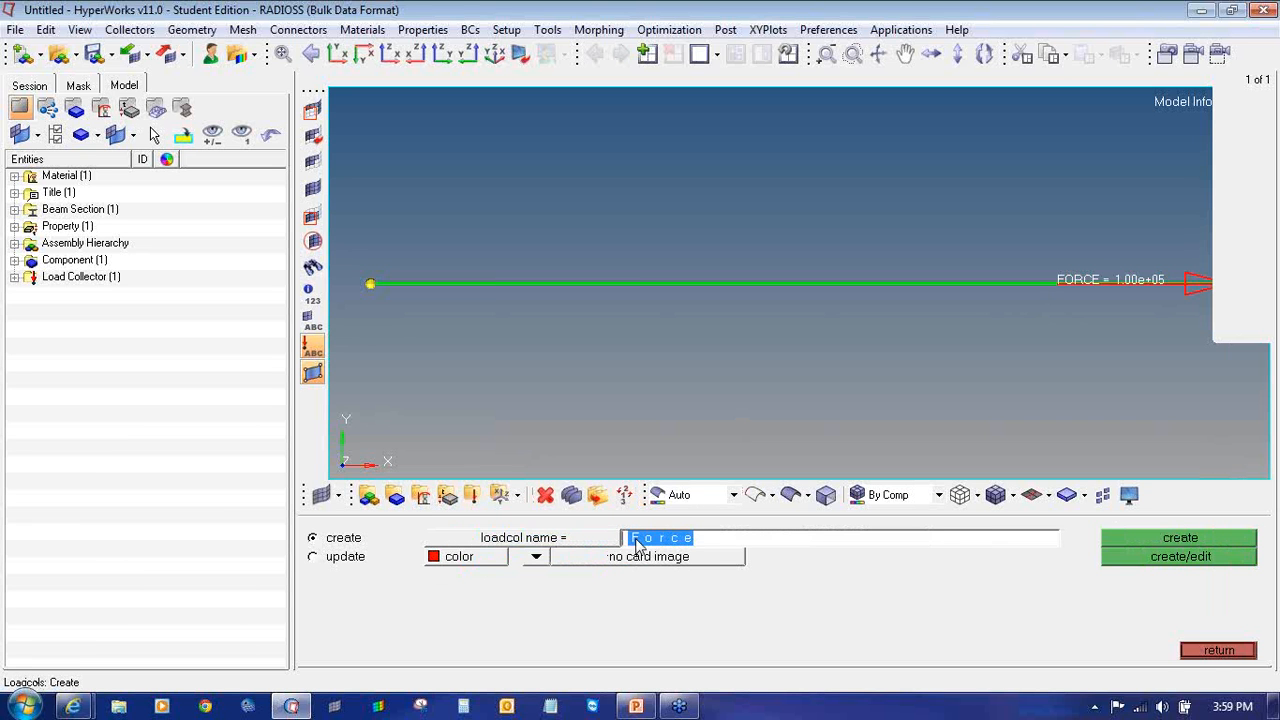
{"action": "type", "text": "SPC"}
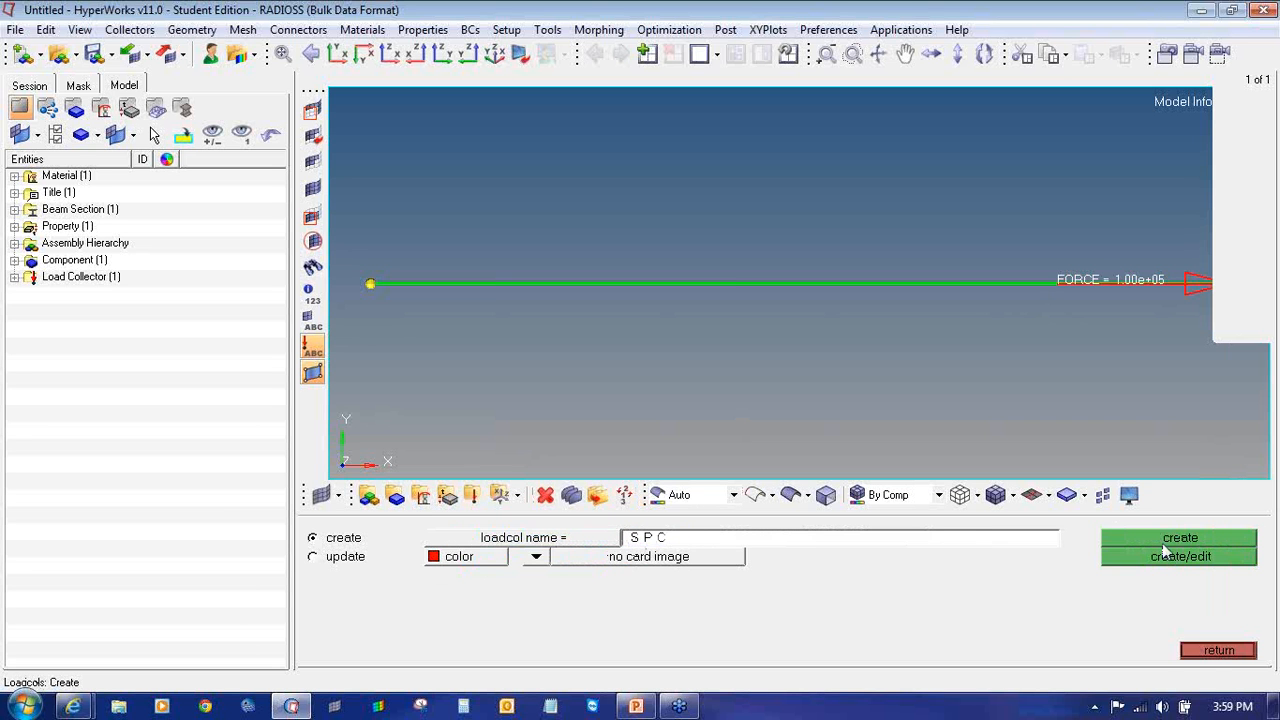
{"action": "left_click", "coordinate": [440, 556]}
{"action": "left_click", "coordinate": [463, 512]}
{"action": "left_click", "coordinate": [1120, 543]}
{"action": "left_click", "coordinate": [1218, 650]}
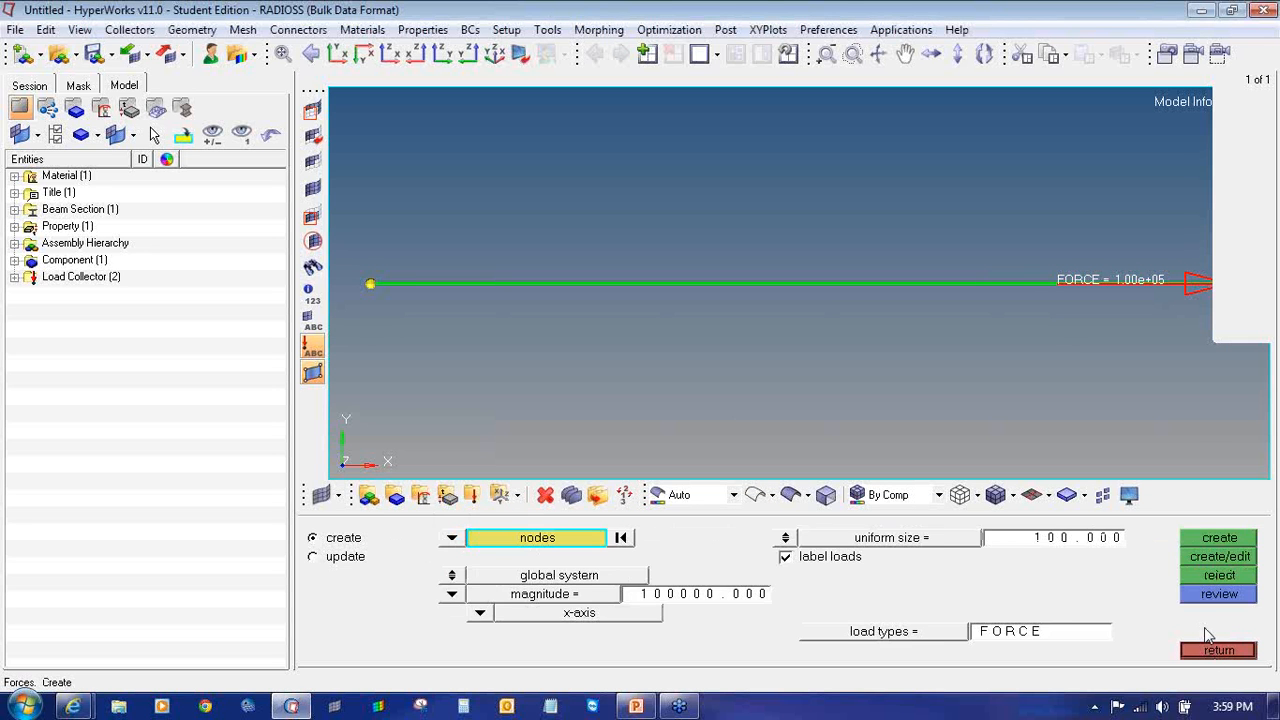
- Constrain dof1 through dof6 to 0 at the bar's origin node with an SPC load type
{"action": "left_click", "coordinate": [1212, 642]}
{"action": "left_click", "coordinate": [632, 563]}
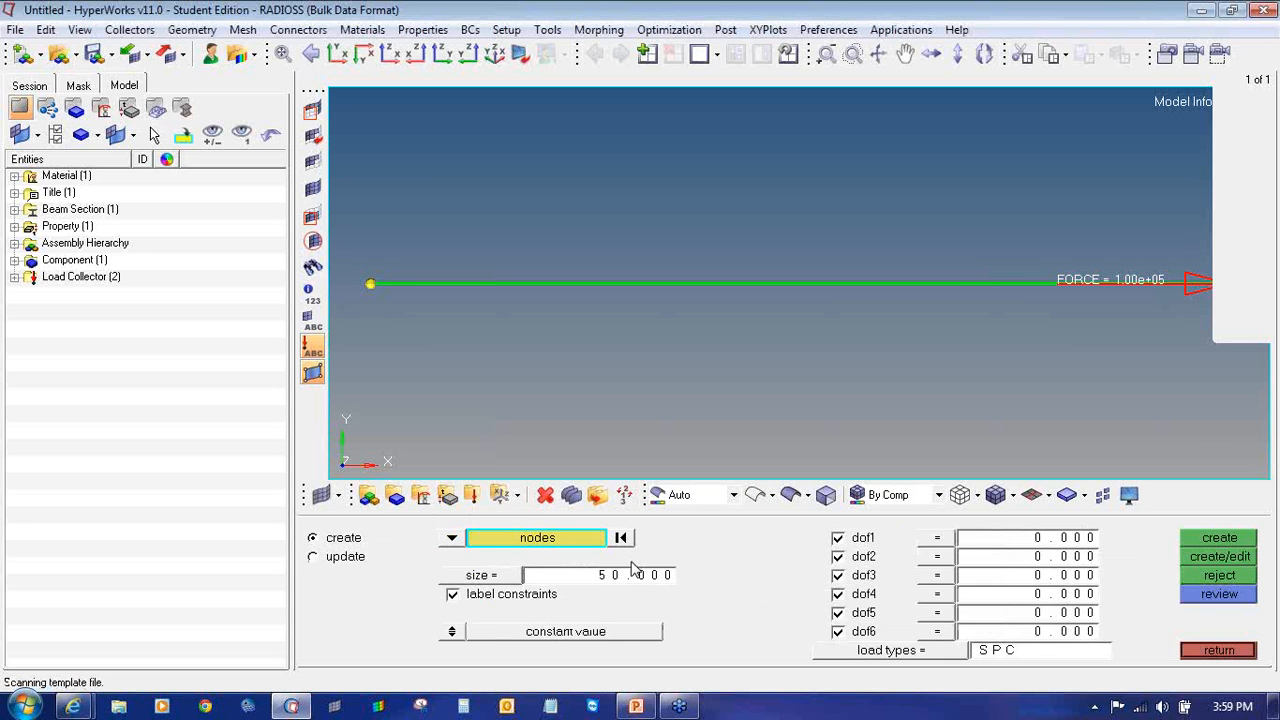
{"action": "left_click", "coordinate": [370, 284]}
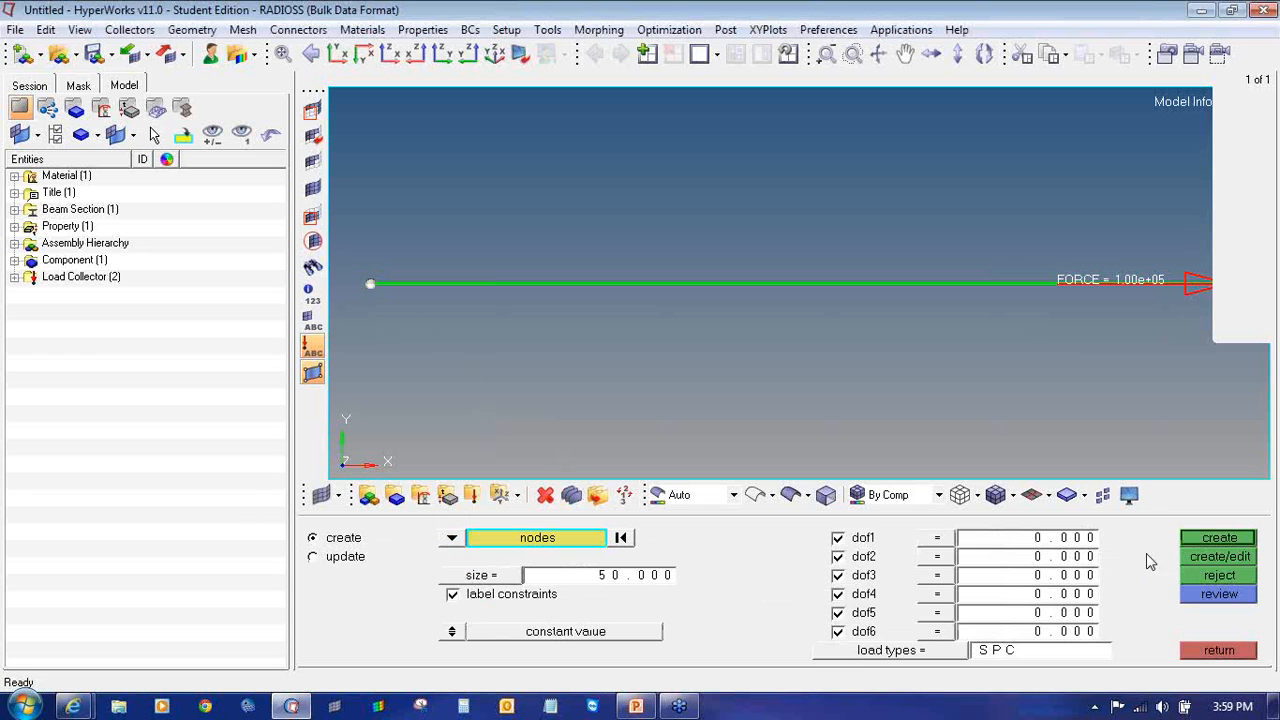
{"action": "left_click", "coordinate": [1219, 538]}
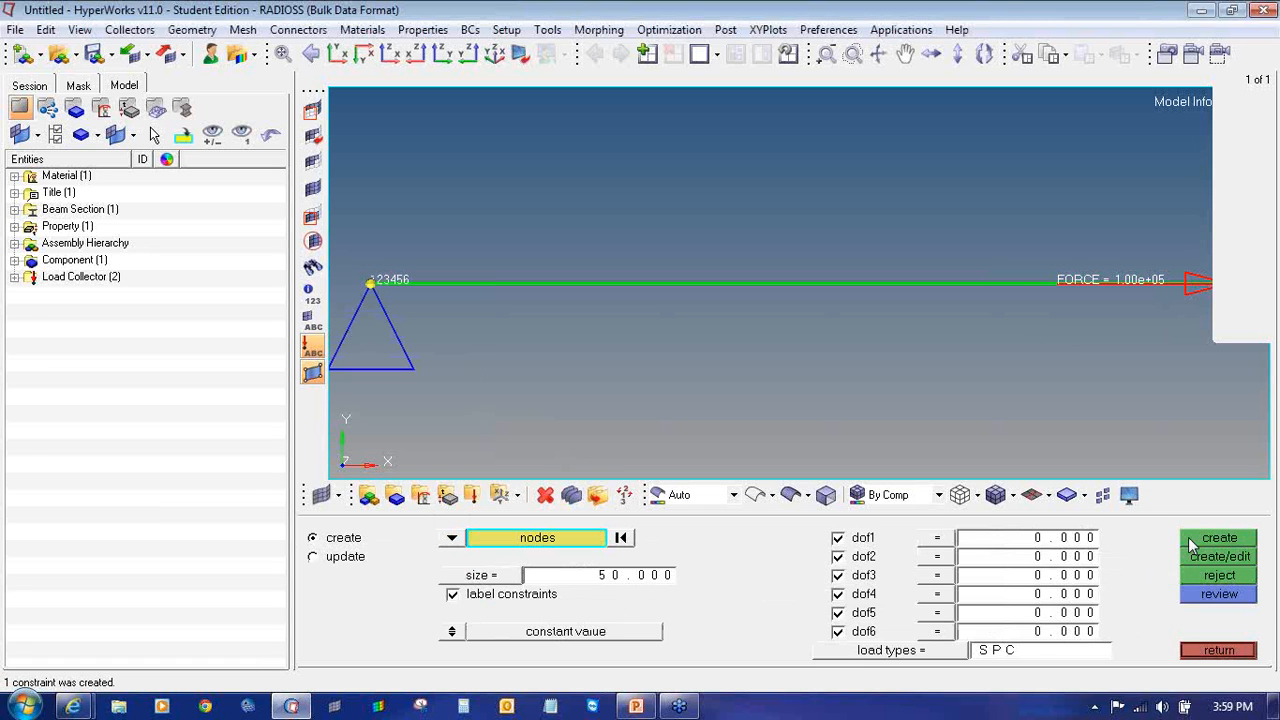
{"action": "left_click", "coordinate": [1219, 651]}
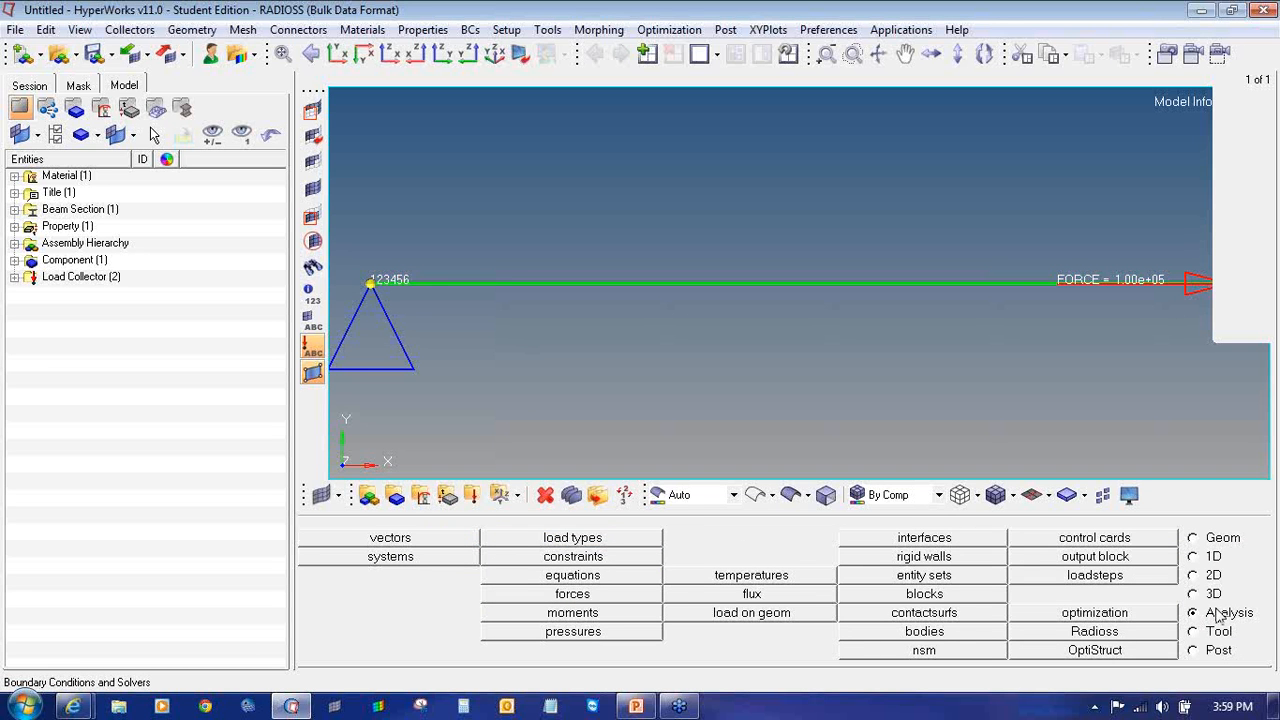
- Create a linear static load step named Bar_Elem that uses the SPC collector as SPC and the Force collector as LOAD
{"action": "left_click", "coordinate": [1122, 584]}
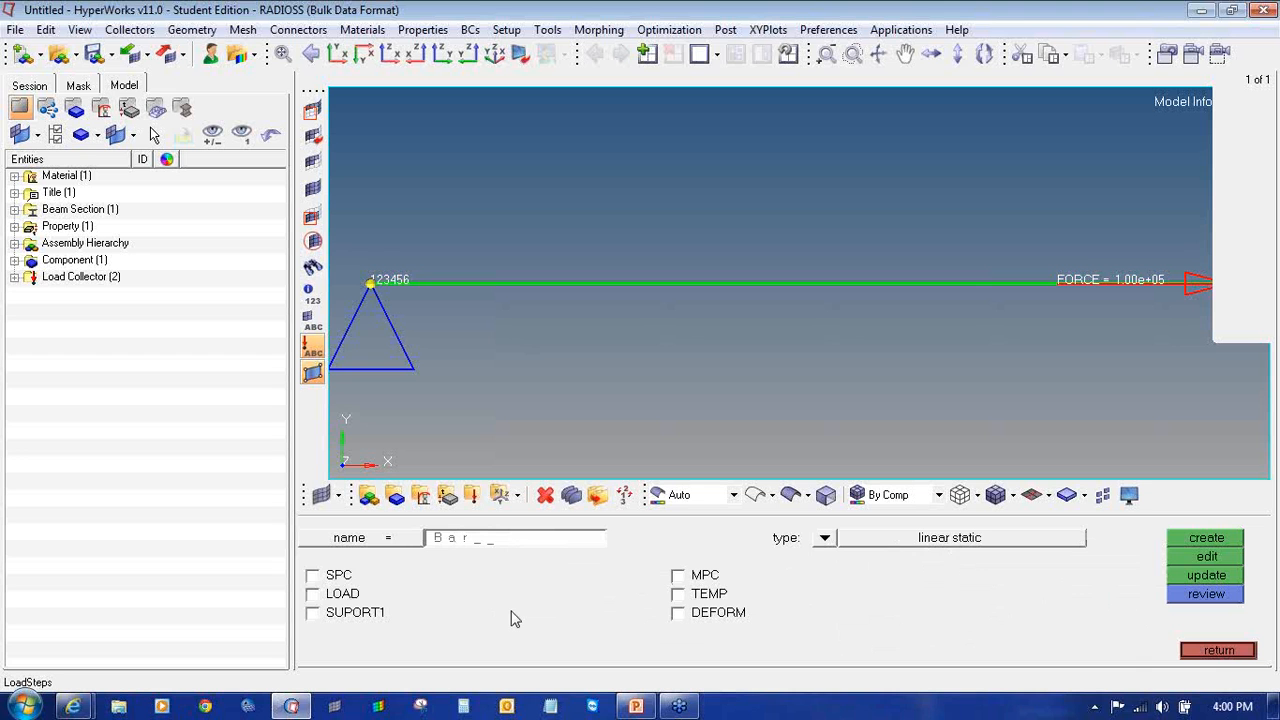
{"action": "key", "text": "Return"}
{"action": "left_click", "coordinate": [316, 577]}
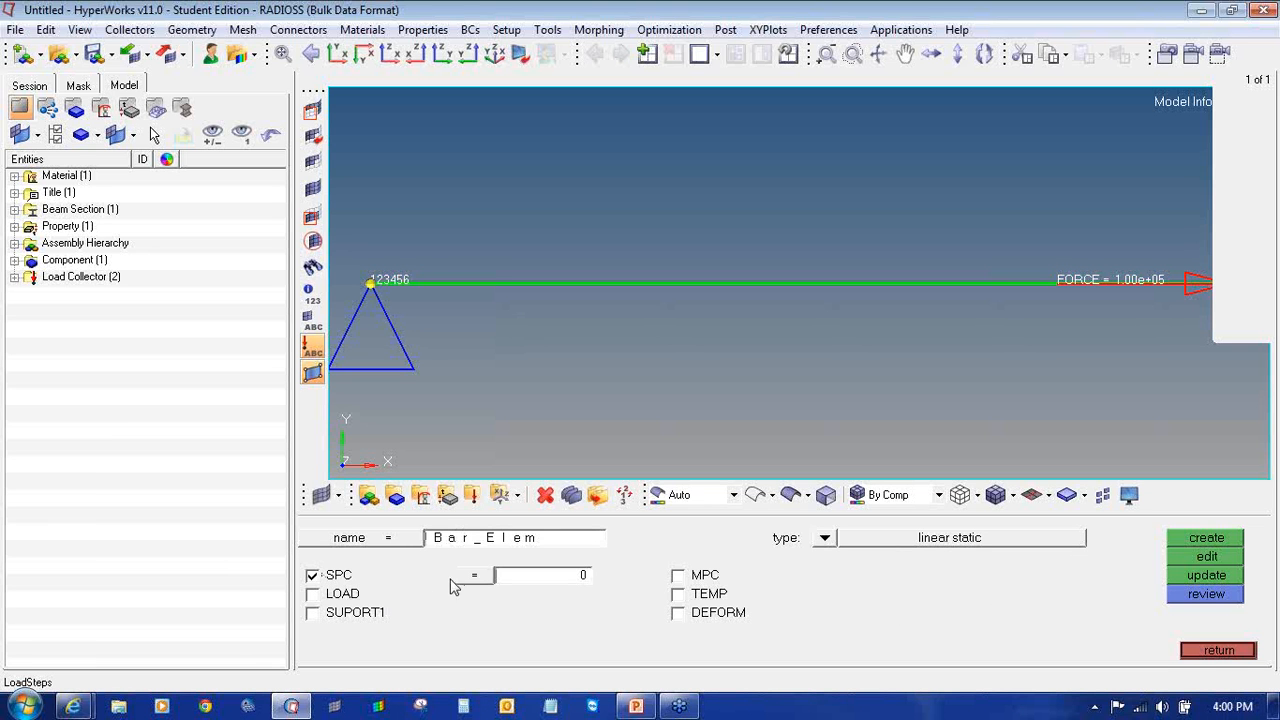
{"action": "left_click", "coordinate": [346, 594]}
{"action": "left_click", "coordinate": [505, 592]}
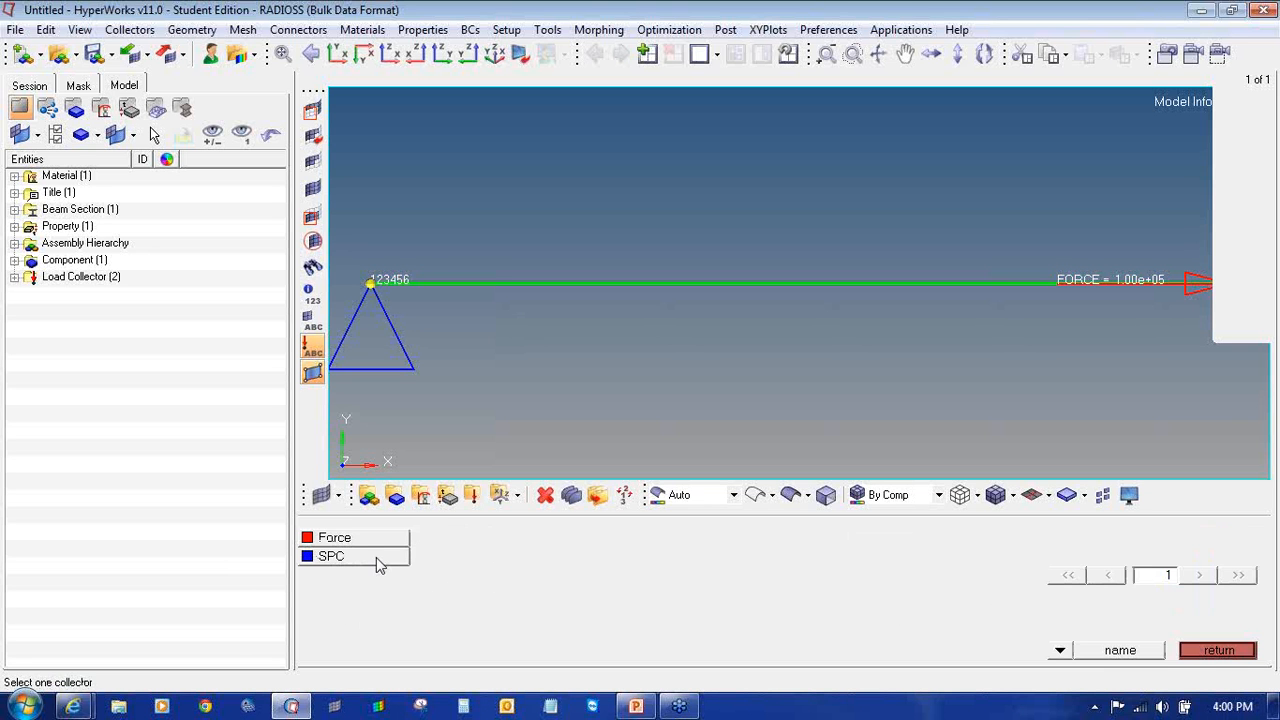
{"action": "left_click", "coordinate": [376, 557]}
{"action": "left_click", "coordinate": [500, 594]}
{"action": "left_click", "coordinate": [385, 540]}
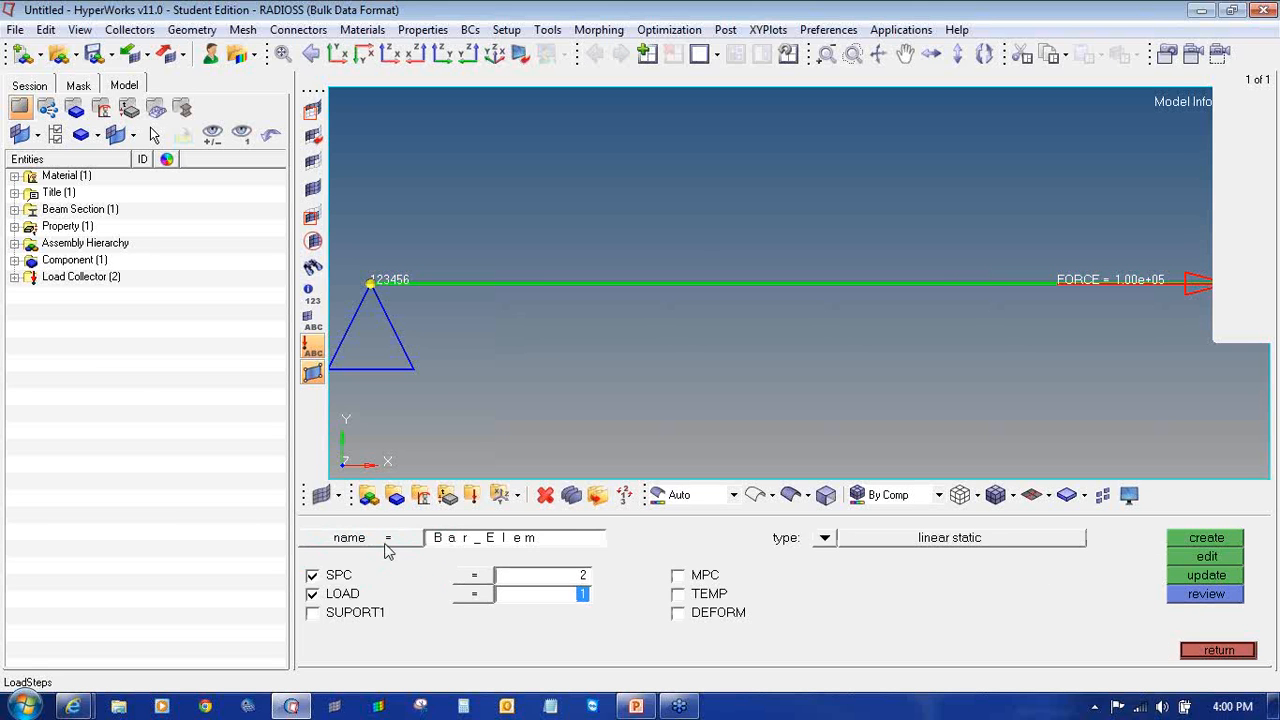
{"action": "left_click", "coordinate": [1200, 538]}
{"action": "left_click", "coordinate": [1218, 650]}
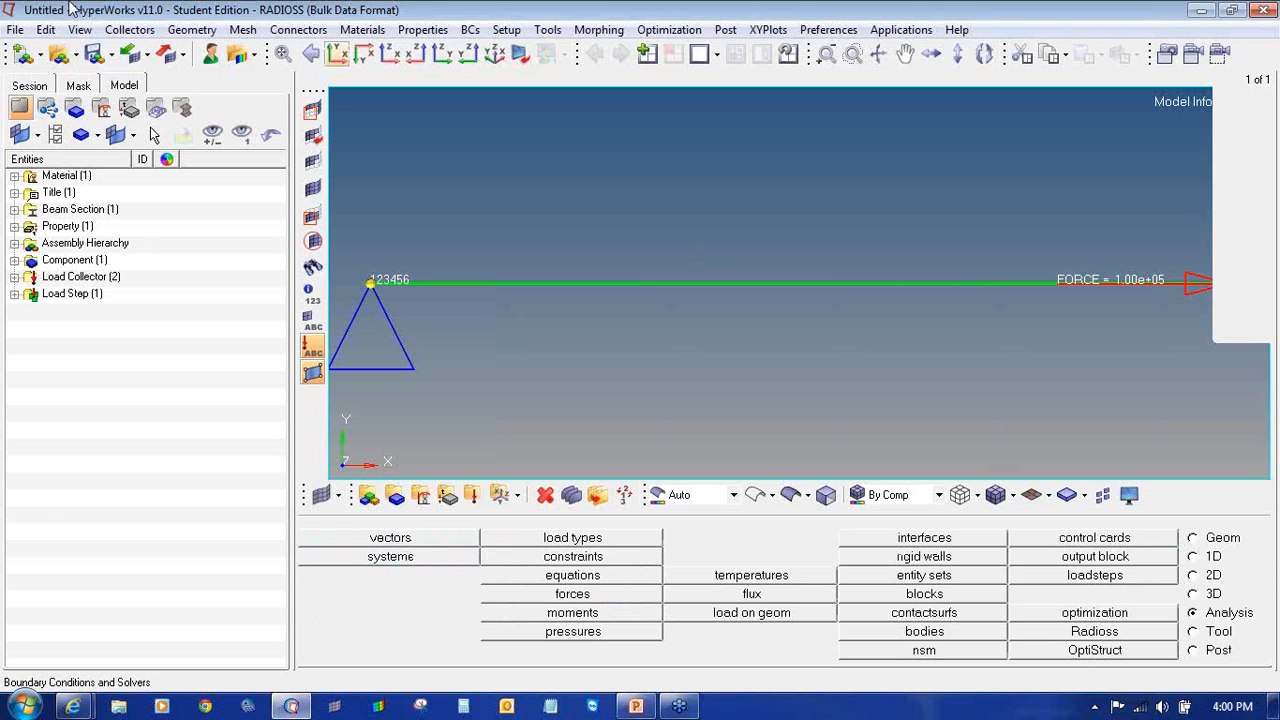
- Save the model as Bar_elem in a new folder named 4_Bar_elem inside the trainingsession folder
{"action": "left_click", "coordinate": [15, 29]}
{"action": "mouse_move", "coordinate": [60, 133]}
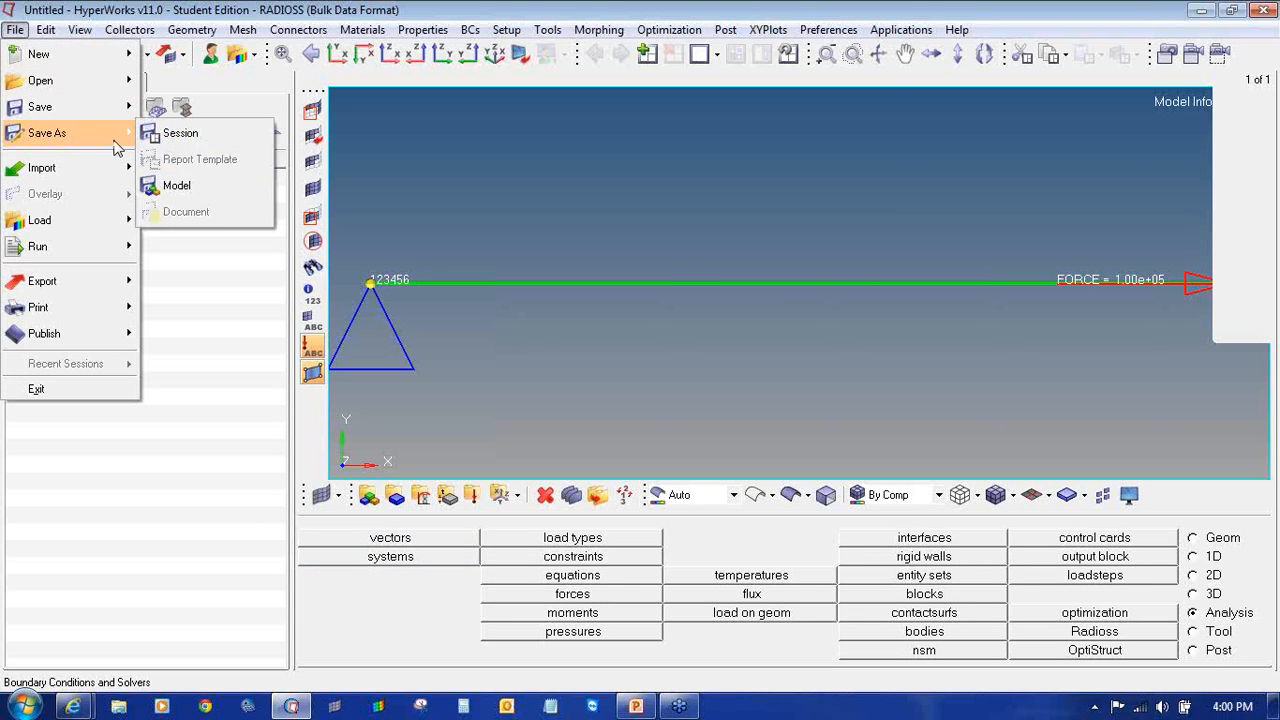
{"action": "left_click", "coordinate": [177, 186]}
{"action": "left_click", "coordinate": [517, 100]}
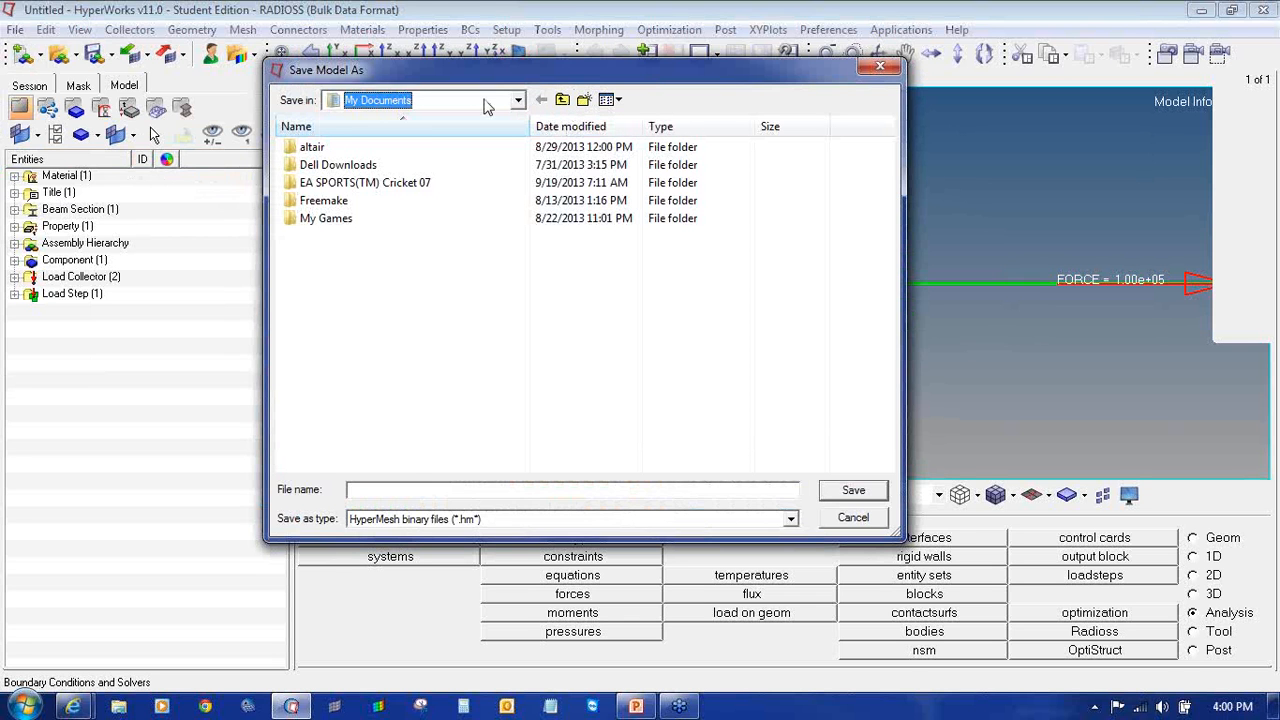
{"action": "left_click", "coordinate": [430, 467]}
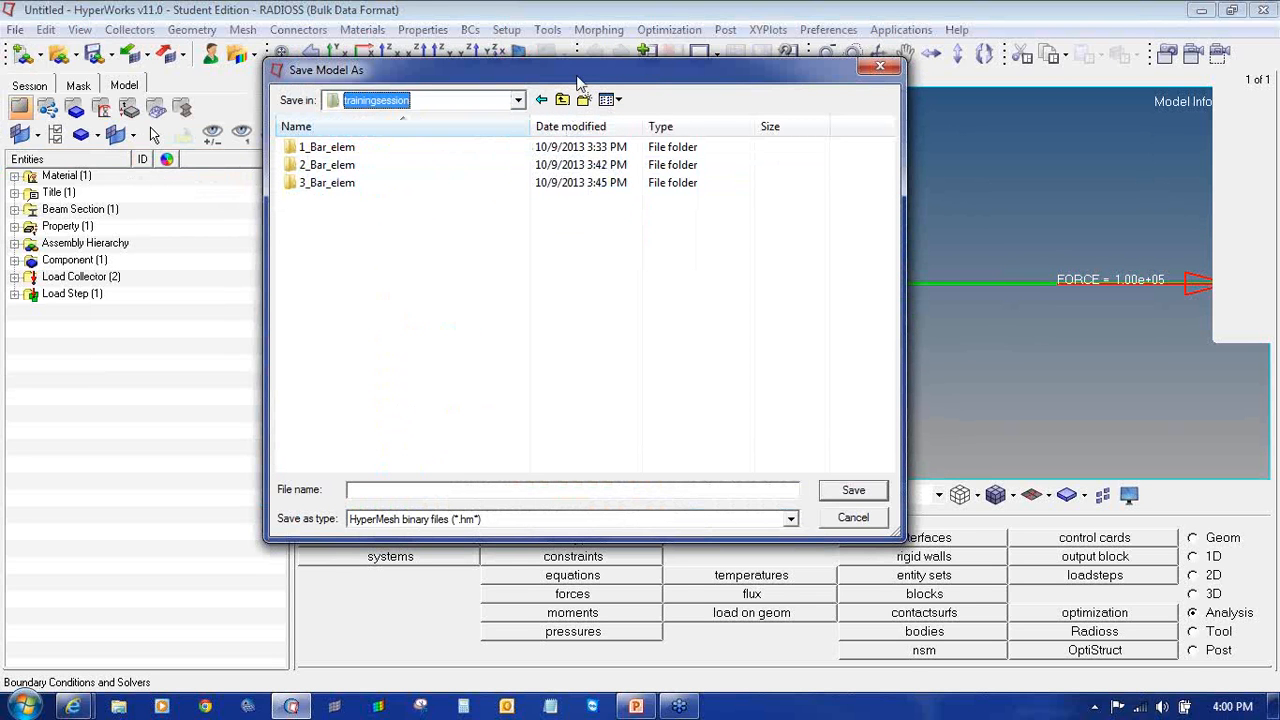
{"action": "left_click", "coordinate": [584, 99]}
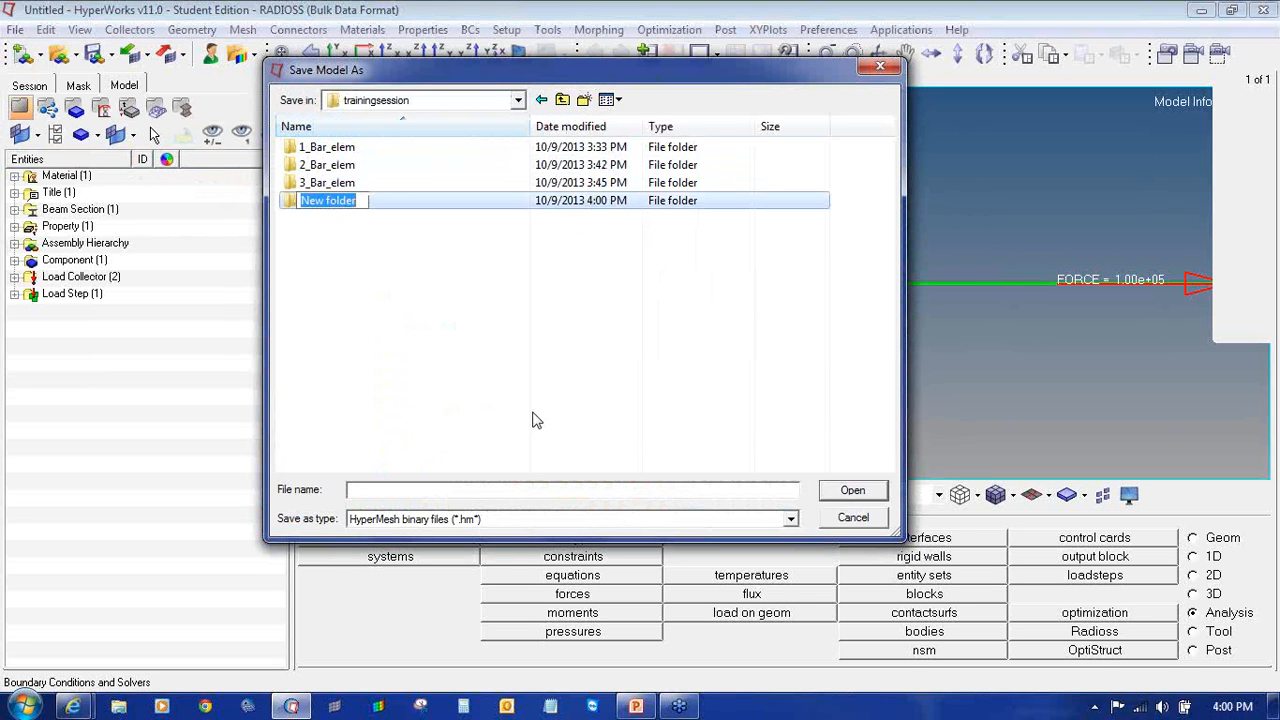
{"action": "type", "text": "4_B"}
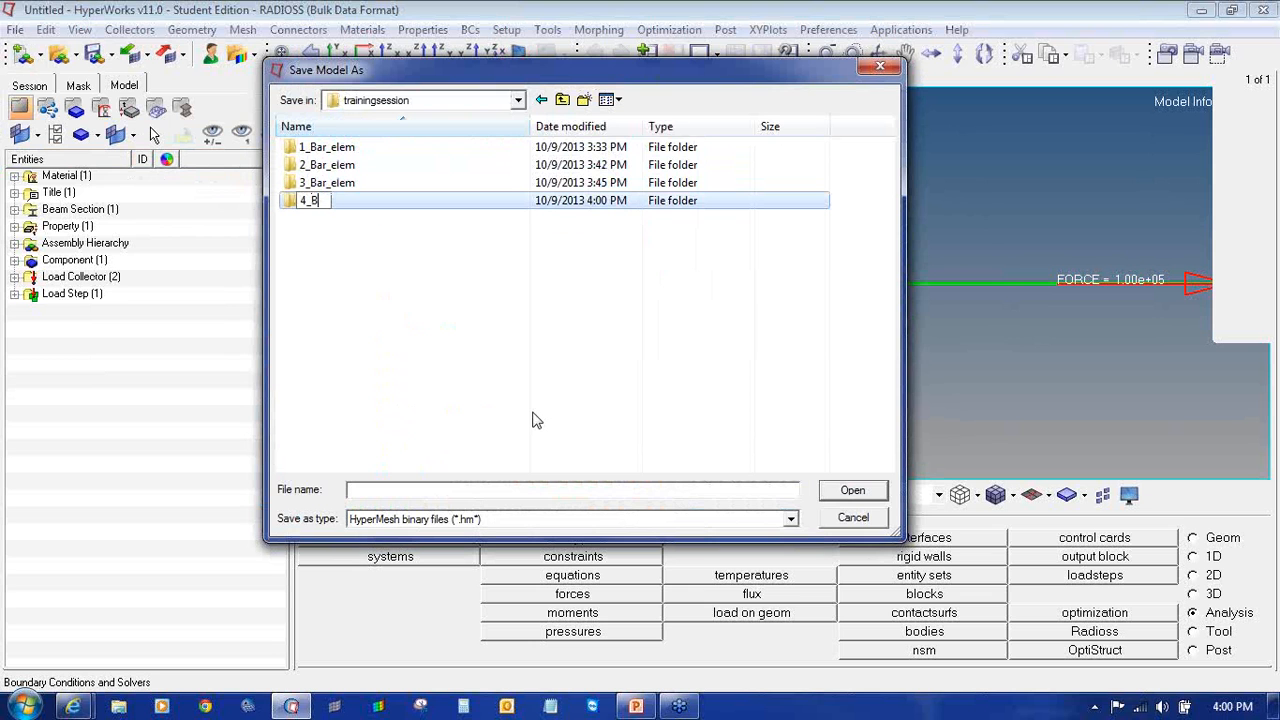
{"action": "type", "text": "ar_elem"}
{"action": "key", "text": "Return"}
{"action": "key", "text": "Return"}
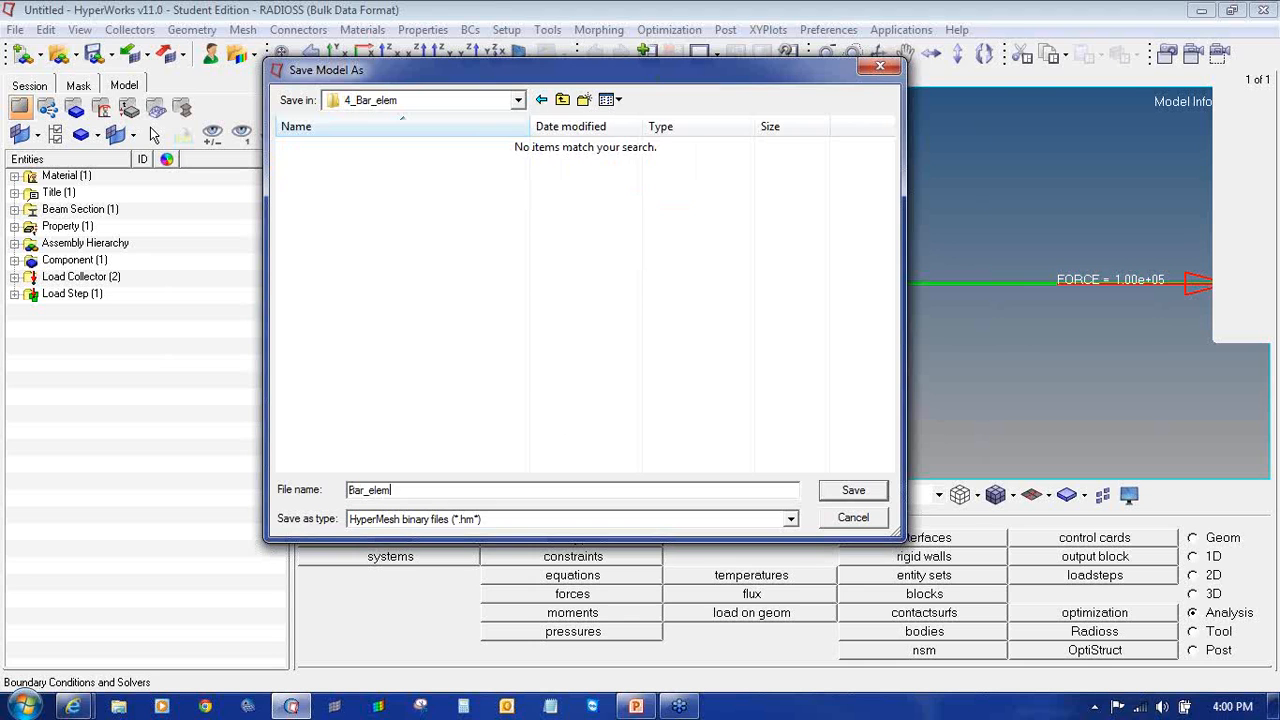
{"action": "key", "text": "Return"}
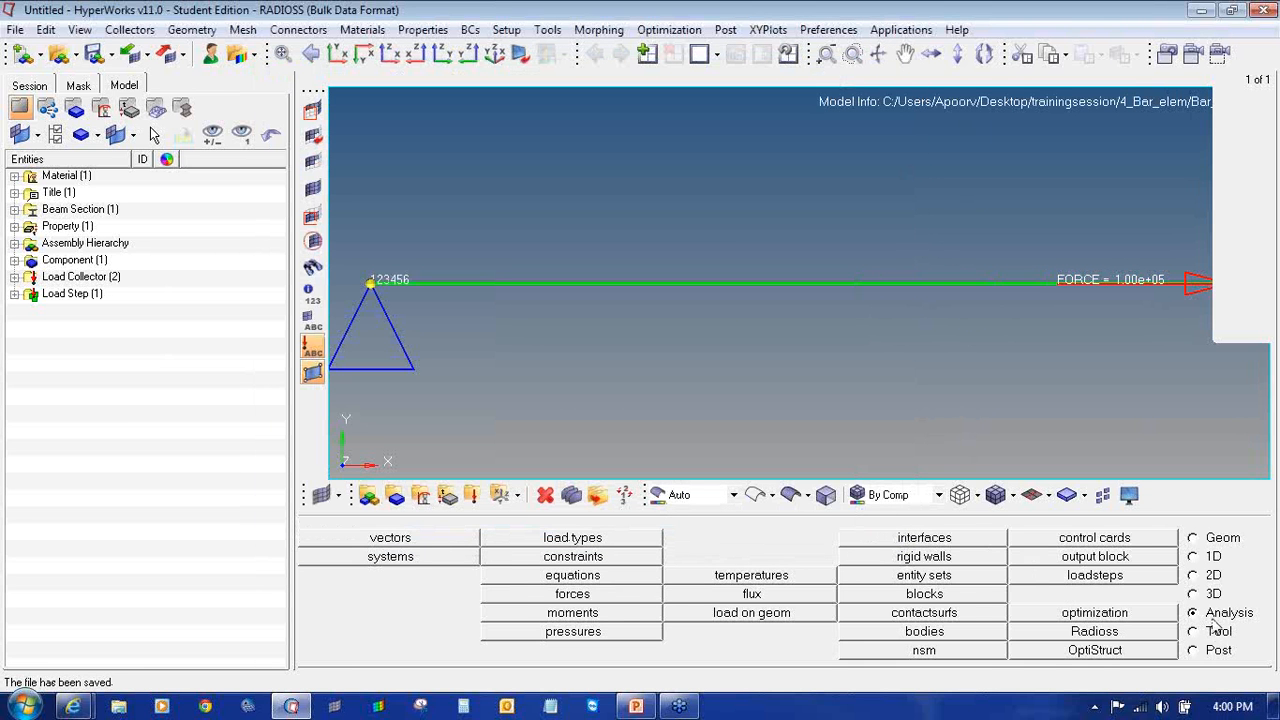
- Run the Radioss analysis of Bar_elem.fem with export options set to all, and close the solver window
{"action": "left_click", "coordinate": [1146, 634]}
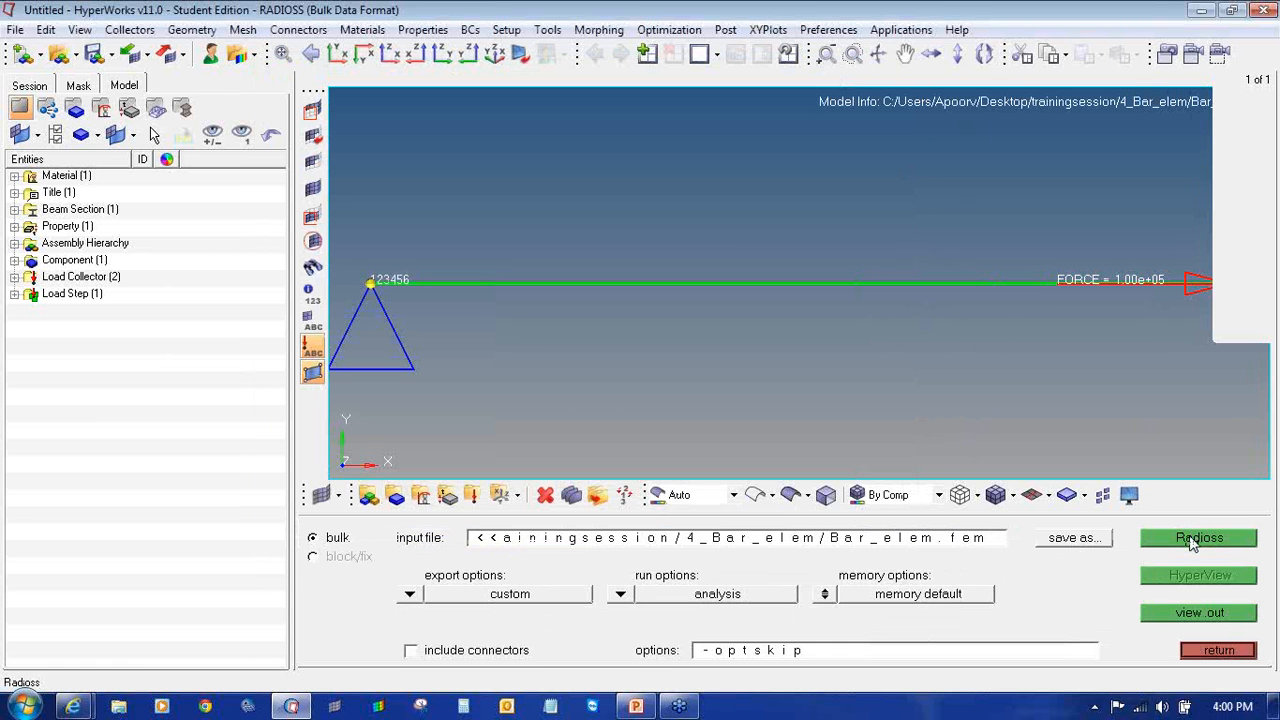
{"action": "left_click", "coordinate": [409, 594]}
{"action": "left_click", "coordinate": [430, 588]}
{"action": "left_click", "coordinate": [1195, 540]}
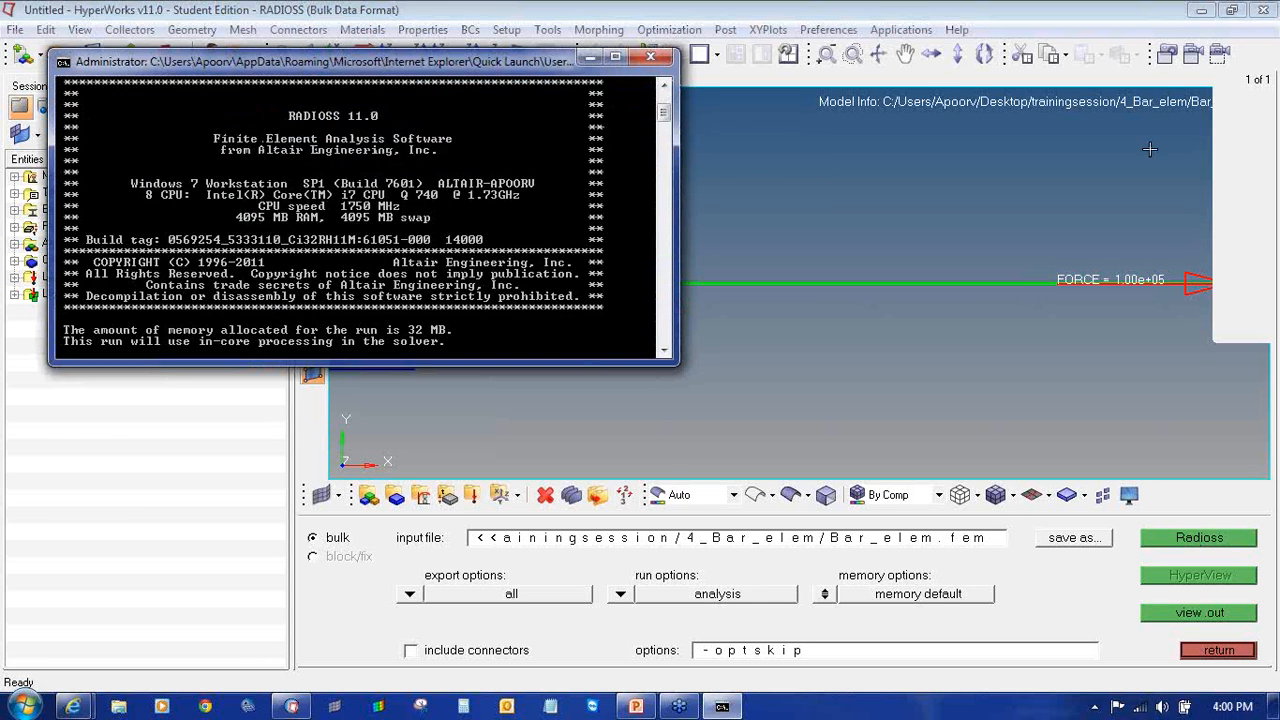
{"action": "left_click", "coordinate": [650, 57]}
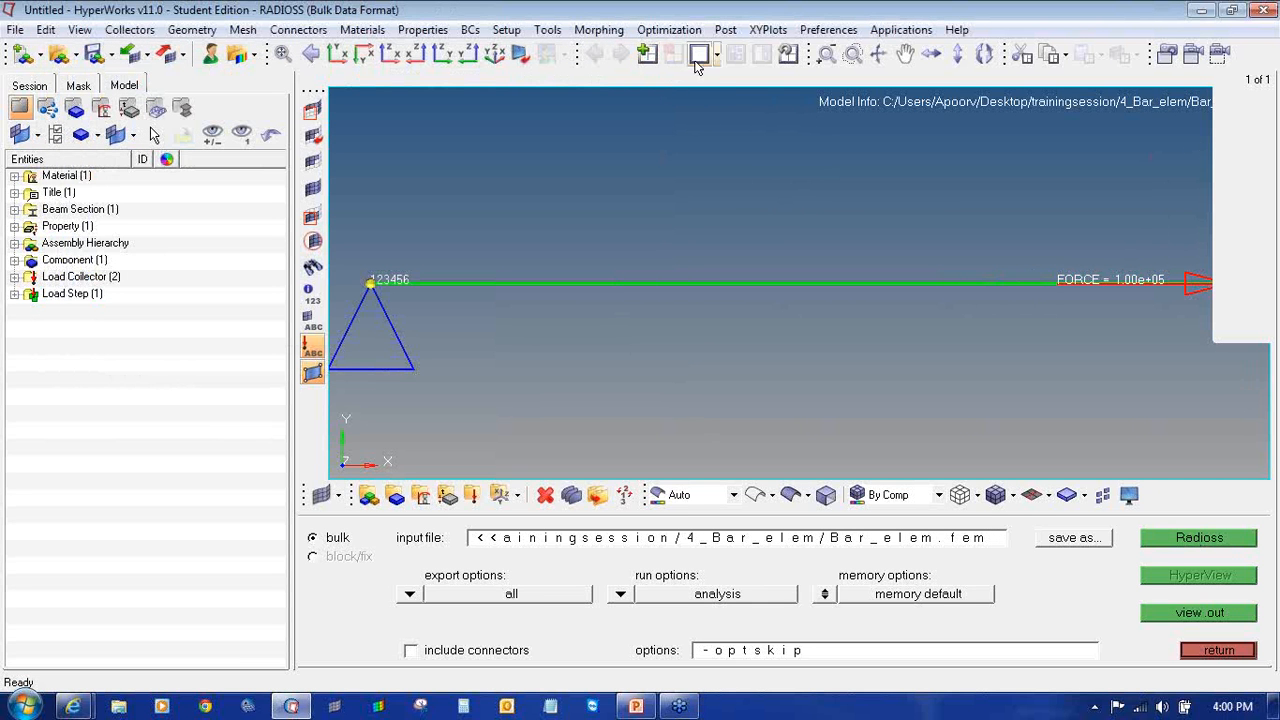
- Split the page into two side-by-side windows and switch the empty one to HyperView
{"action": "left_click", "coordinate": [720, 58]}
{"action": "left_click", "coordinate": [762, 102]}
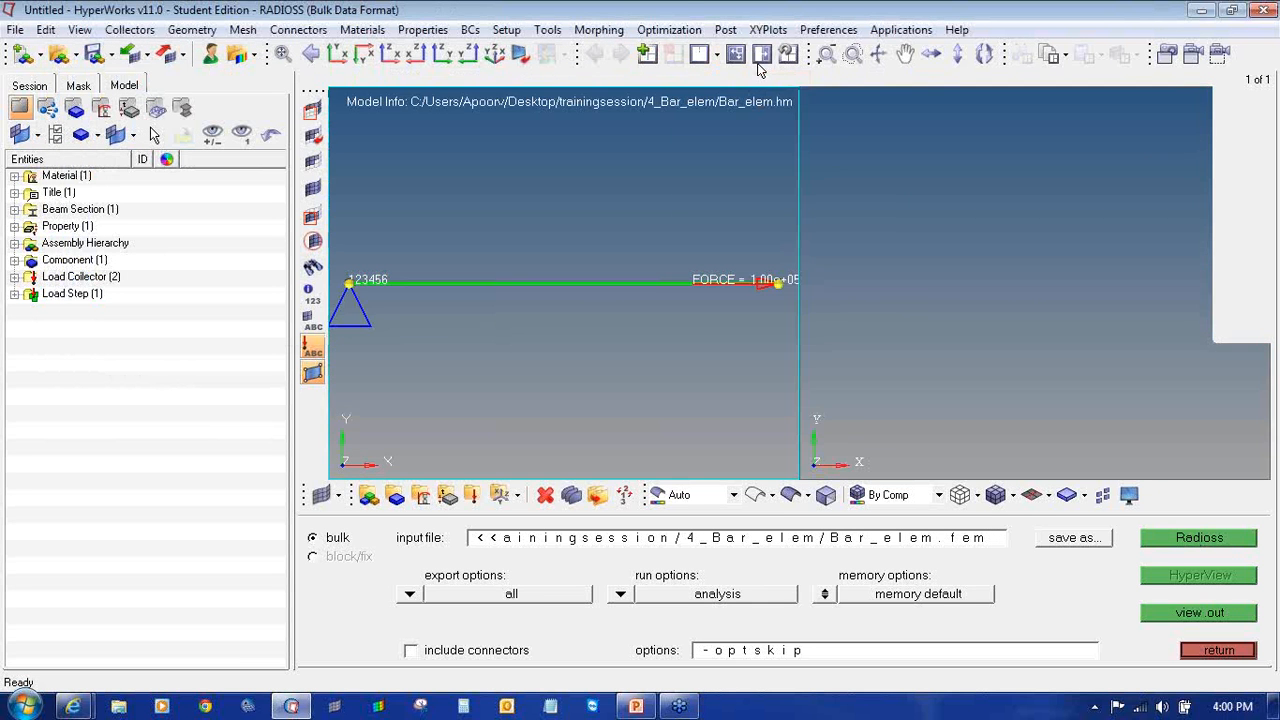
{"action": "left_click", "coordinate": [905, 257]}
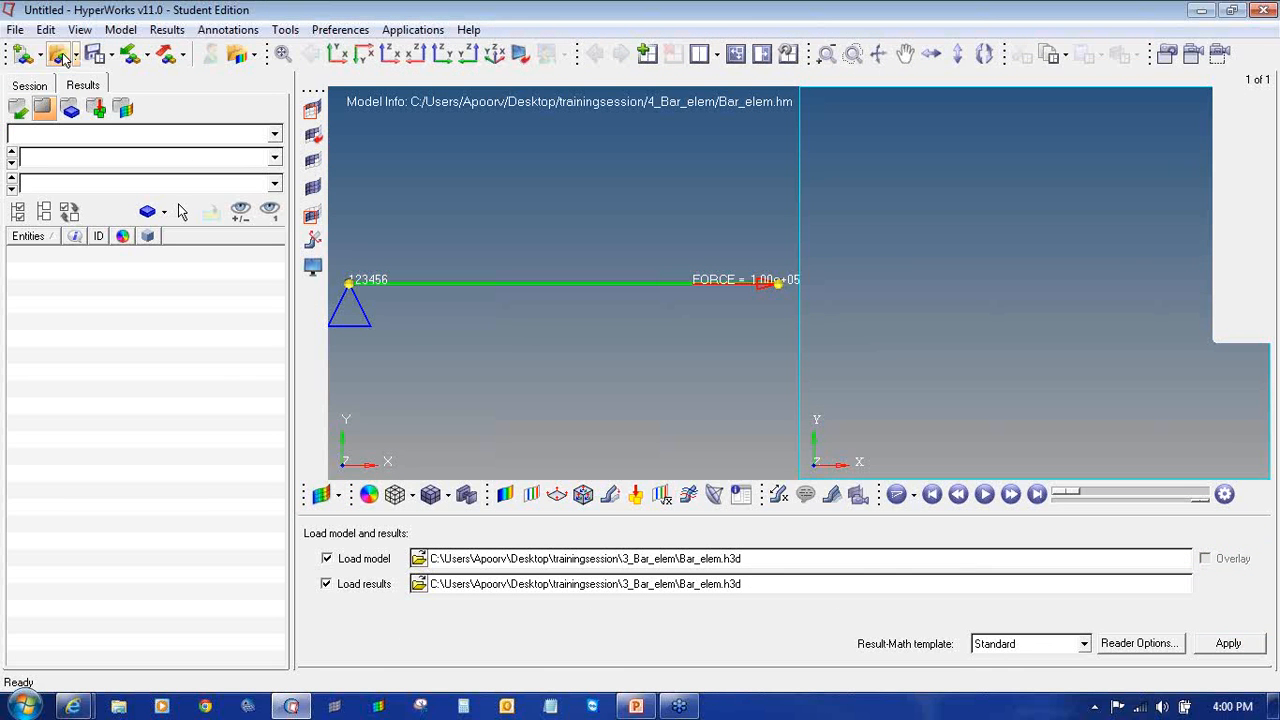
- Load the model and results from Bar_elem.h3d in the 4_Bar_elem folder and display the result in the XY plane view
{"action": "left_click", "coordinate": [419, 560]}
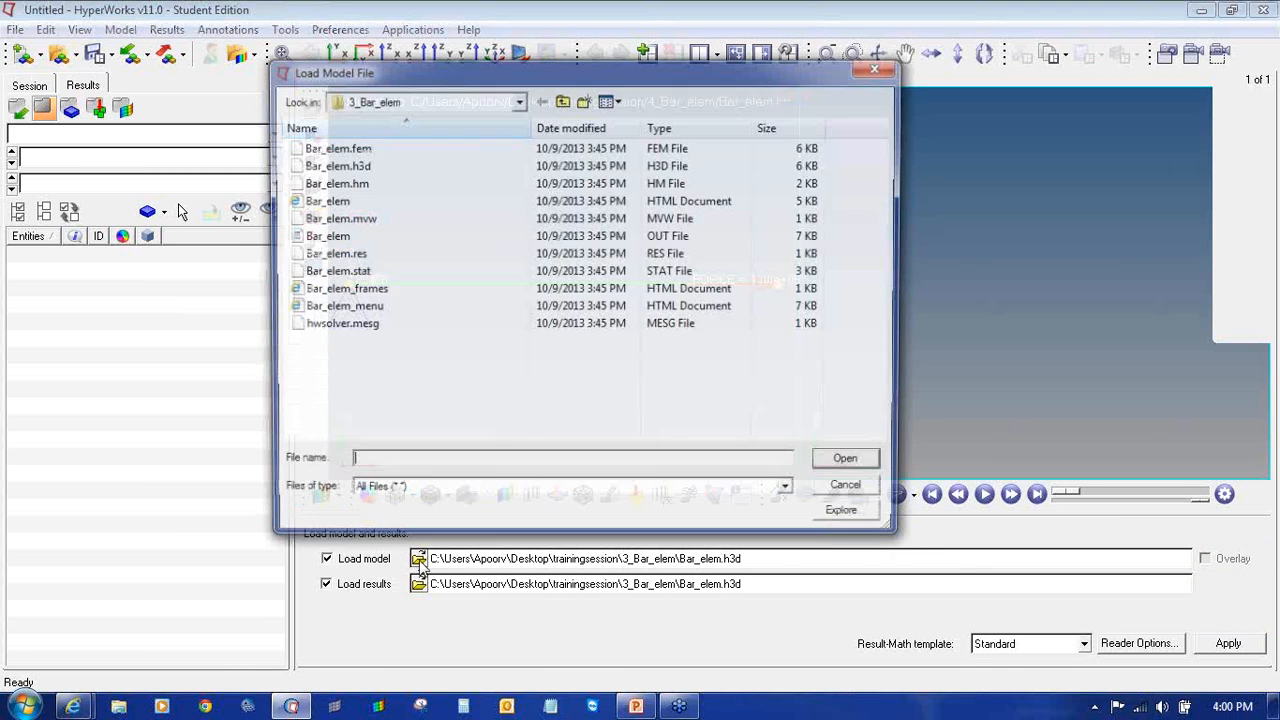
{"action": "left_click", "coordinate": [562, 99]}
{"action": "double_click", "coordinate": [385, 205]}
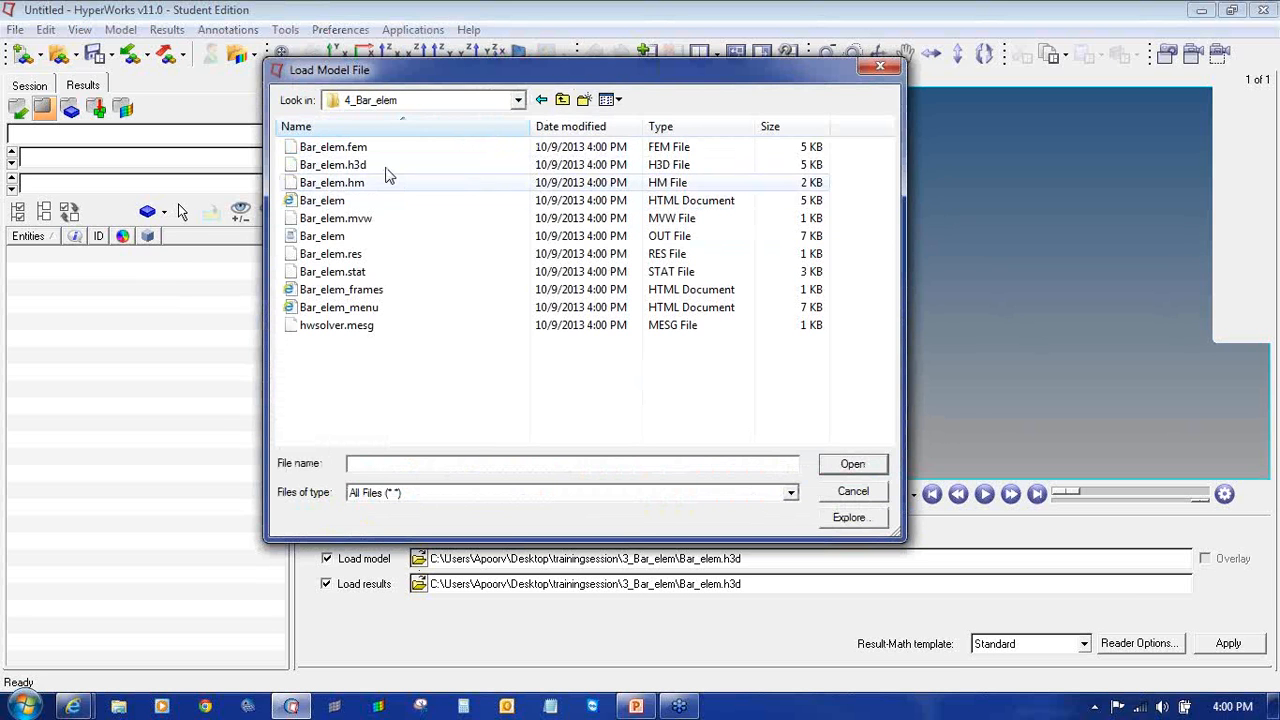
{"action": "double_click", "coordinate": [394, 176]}
{"action": "left_click", "coordinate": [1228, 645]}
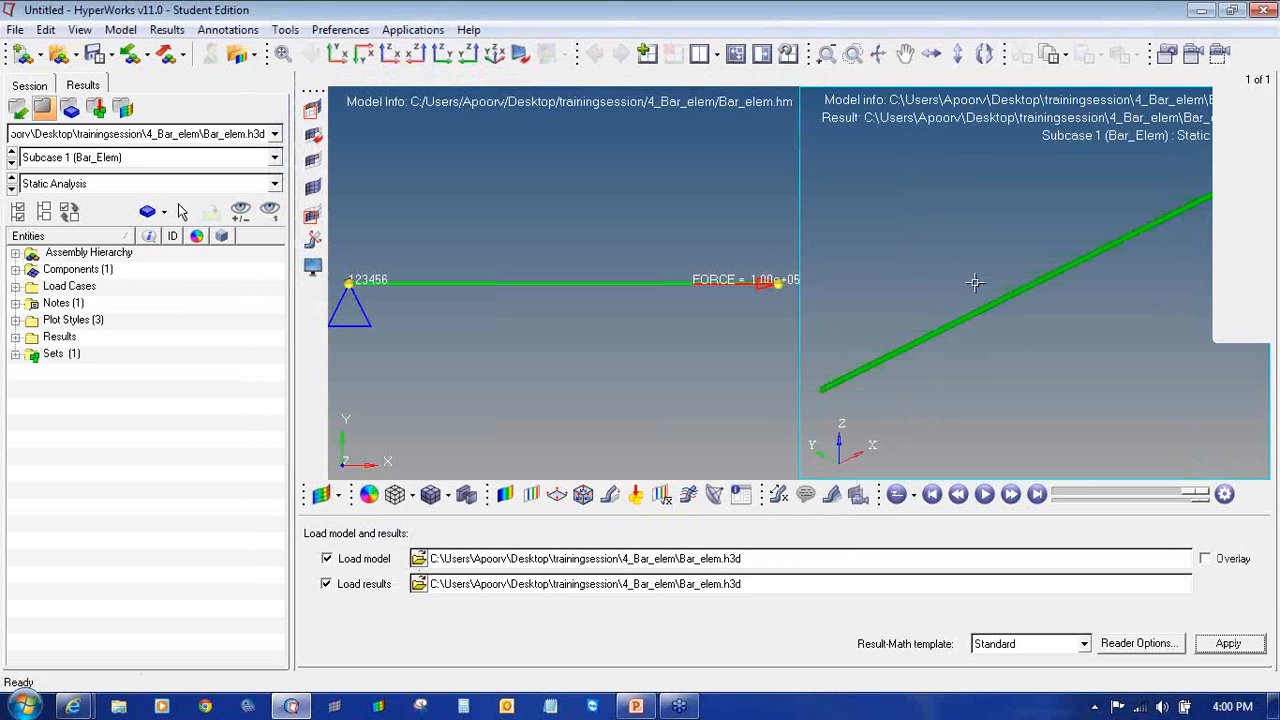
{"action": "left_click_drag", "start_coordinate": [1126, 334], "coordinate": [1098, 350], "text": "ctrl"}
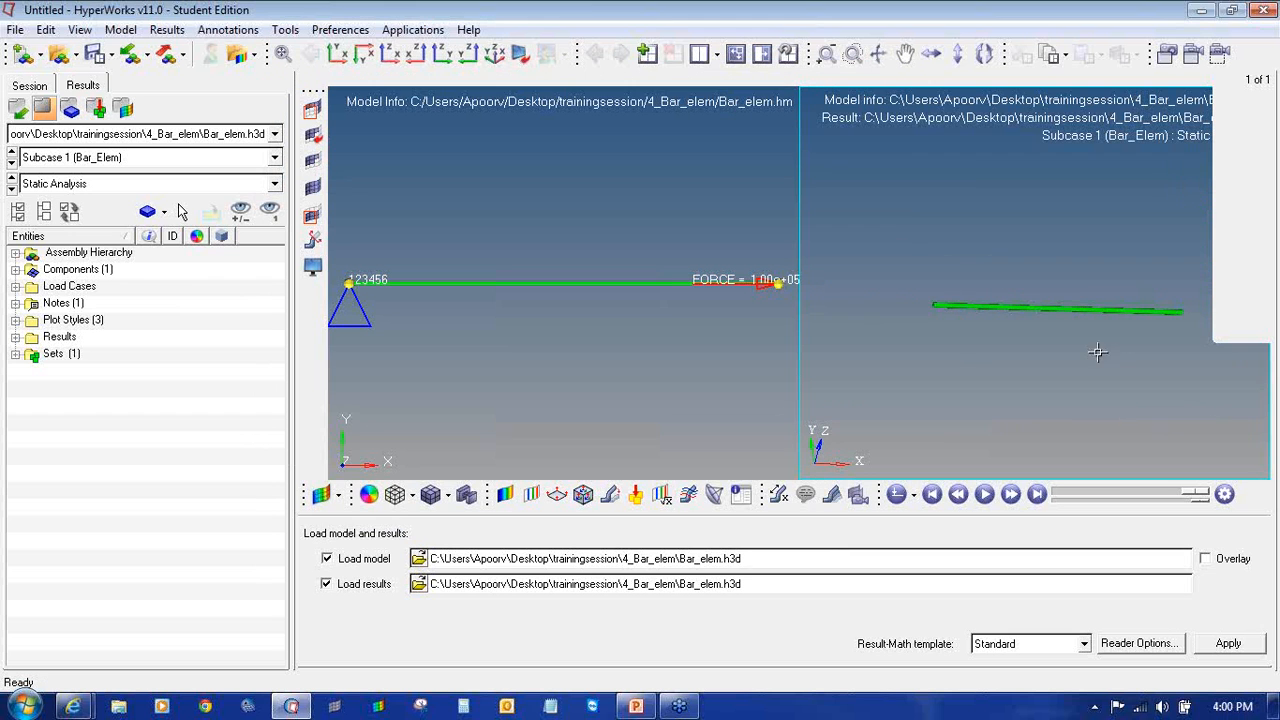
{"action": "right_click_drag", "start_coordinate": [1065, 287], "coordinate": [1037, 267], "text": "ctrl"}
{"action": "left_click", "coordinate": [338, 53]}
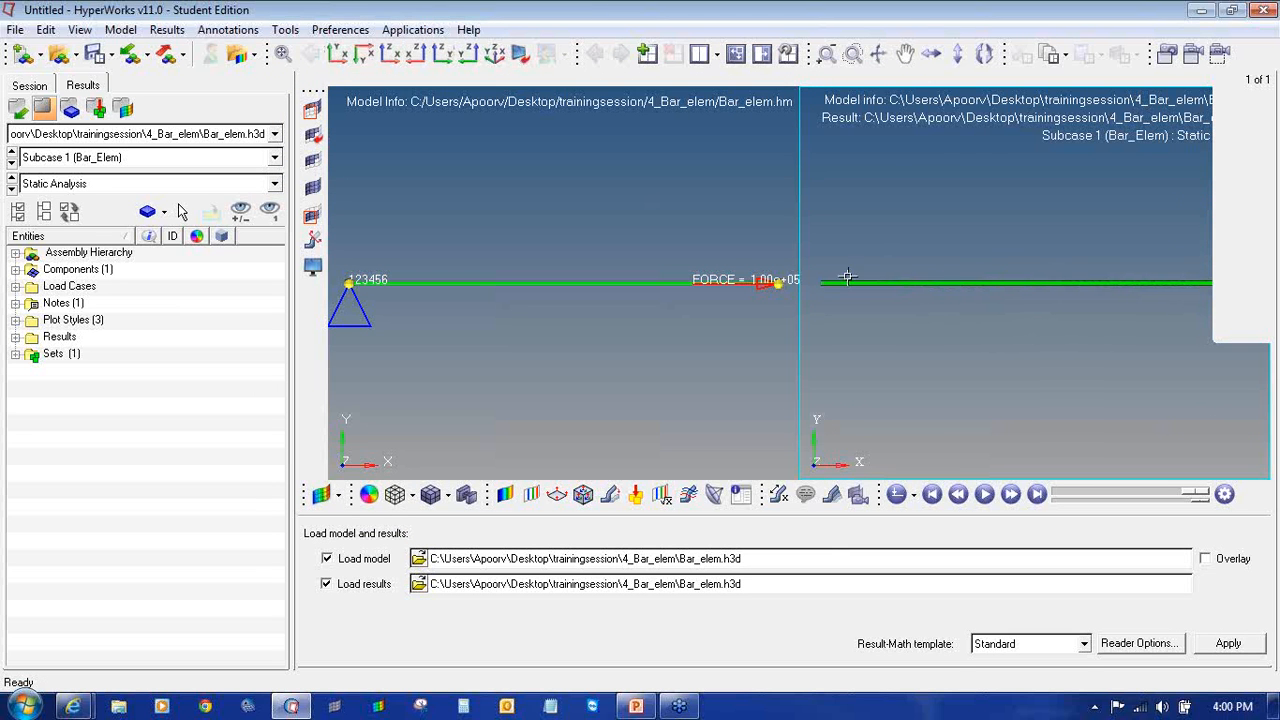
- Contour the displacement magnitude on the bar and show the Static MinMax Result measure with only the maximum displayed
{"action": "left_click", "coordinate": [510, 497]}
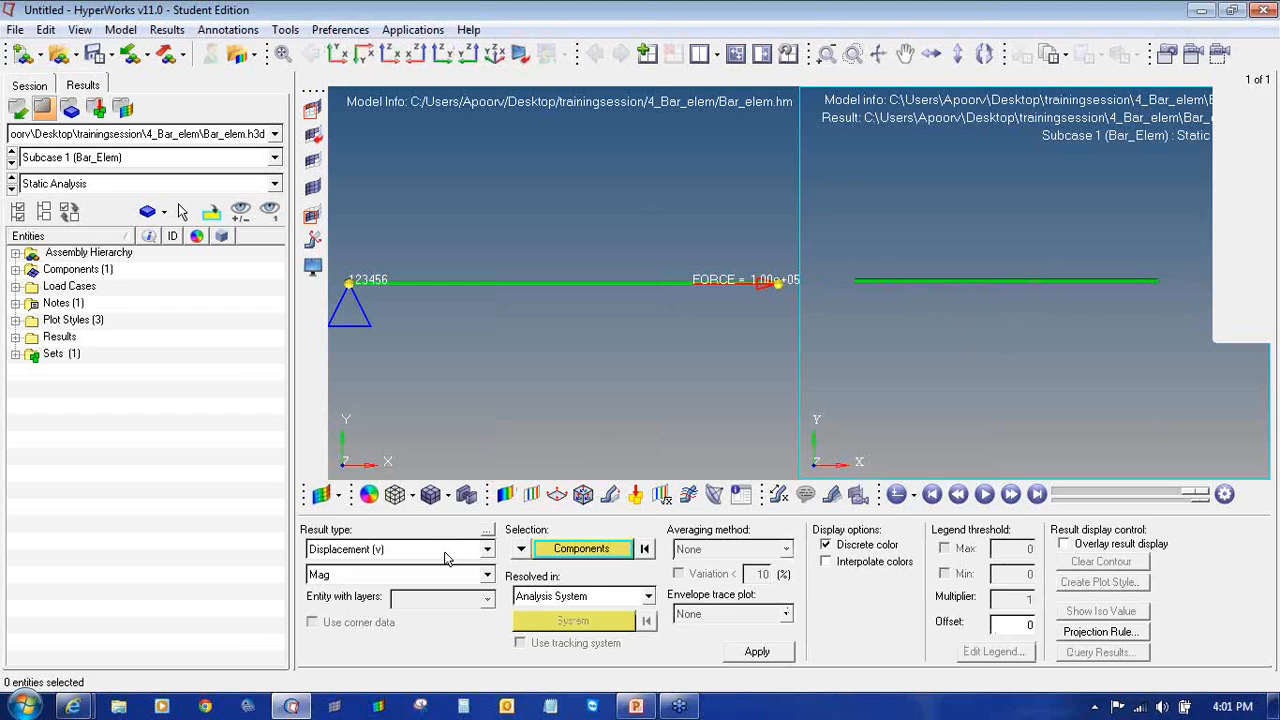
{"action": "left_click", "coordinate": [752, 655]}
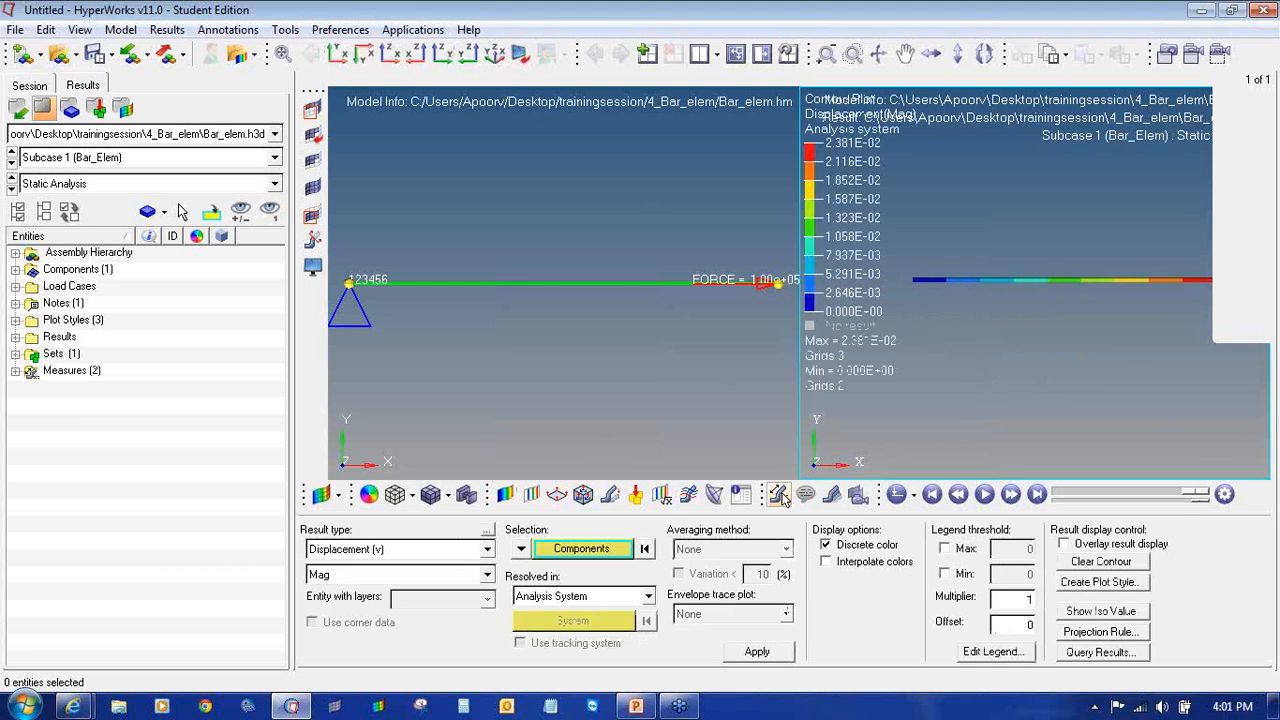
{"action": "left_click", "coordinate": [739, 496]}
{"action": "left_click", "coordinate": [310, 549]}
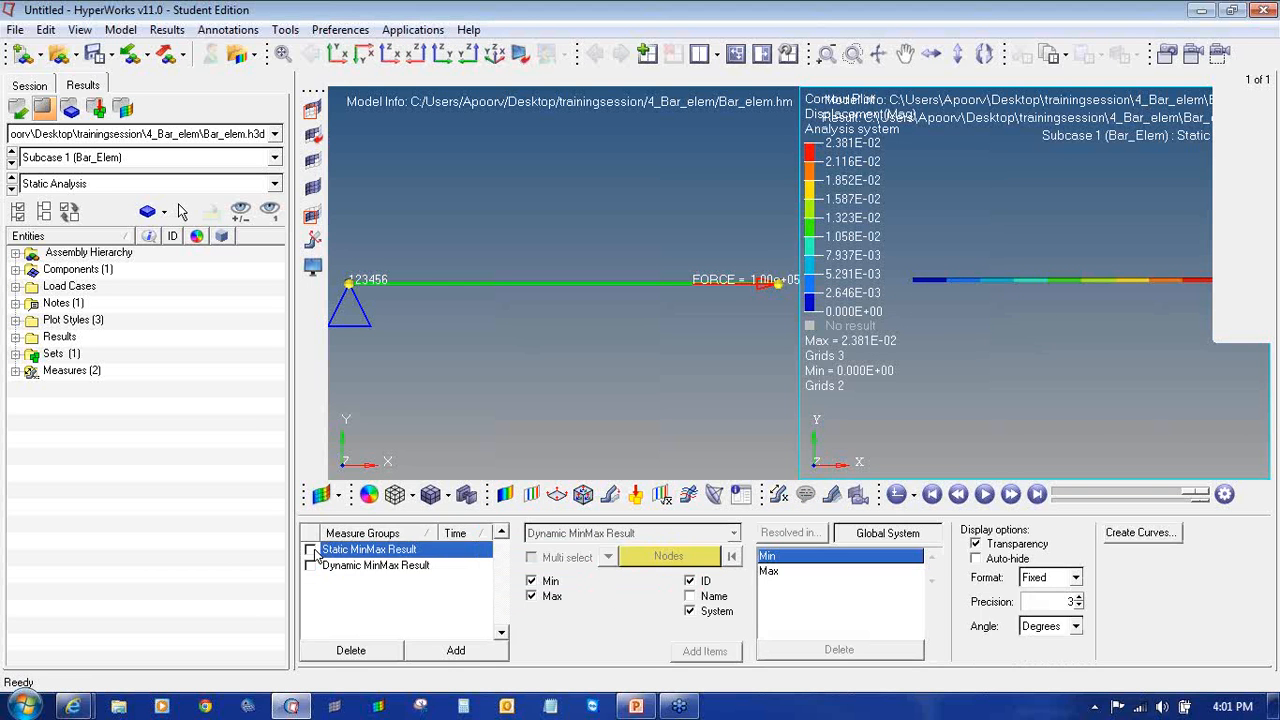
{"action": "left_click", "coordinate": [531, 581]}
{"action": "scroll", "coordinate": [1085, 279], "scroll_direction": "down", "scroll_amount": 5}
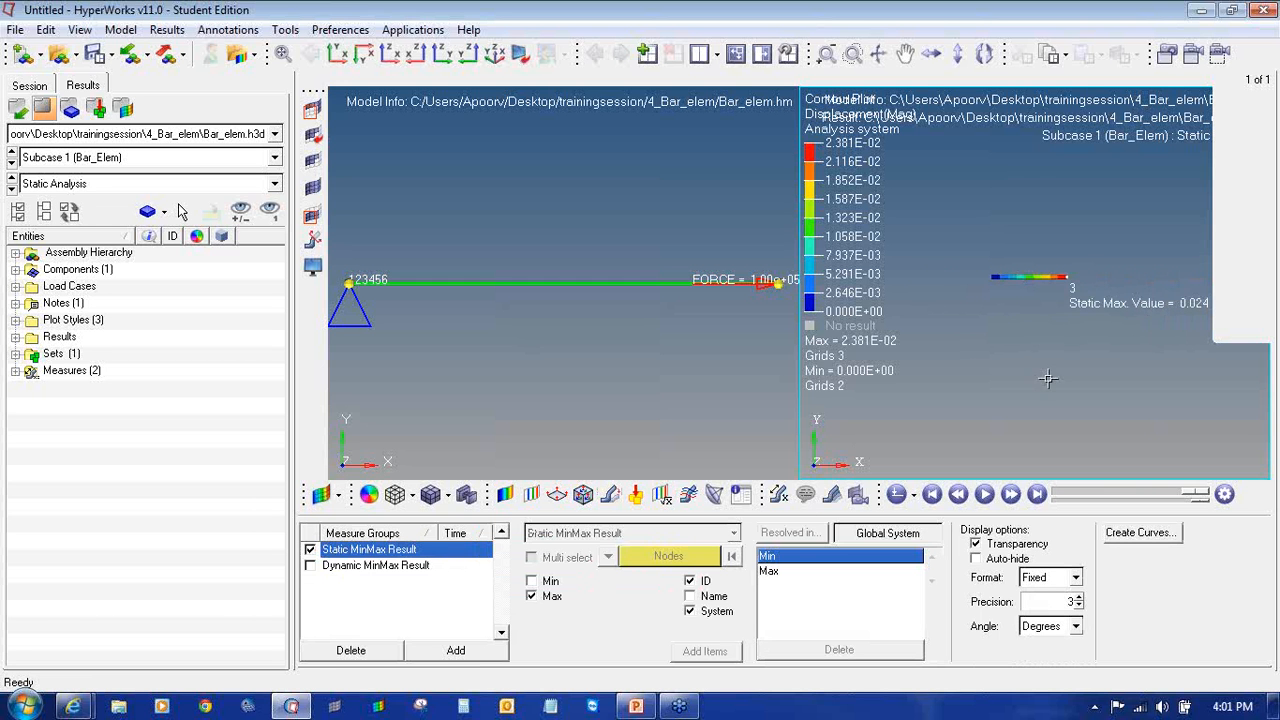
- Switch to the PowerPoint bar element slide, highlight the analytical displacement result, and return to HyperWorks
{"action": "left_click", "coordinate": [642, 706]}
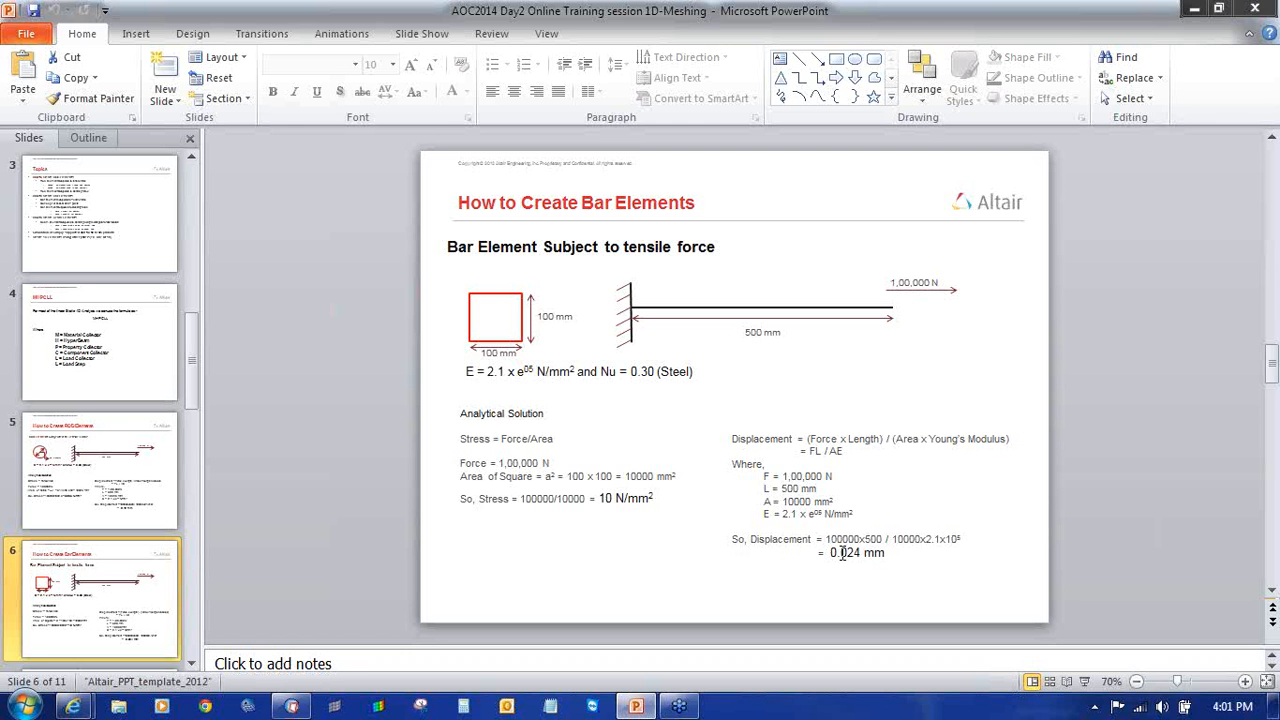
{"action": "left_click_drag", "start_coordinate": [830, 553], "coordinate": [881, 553]}
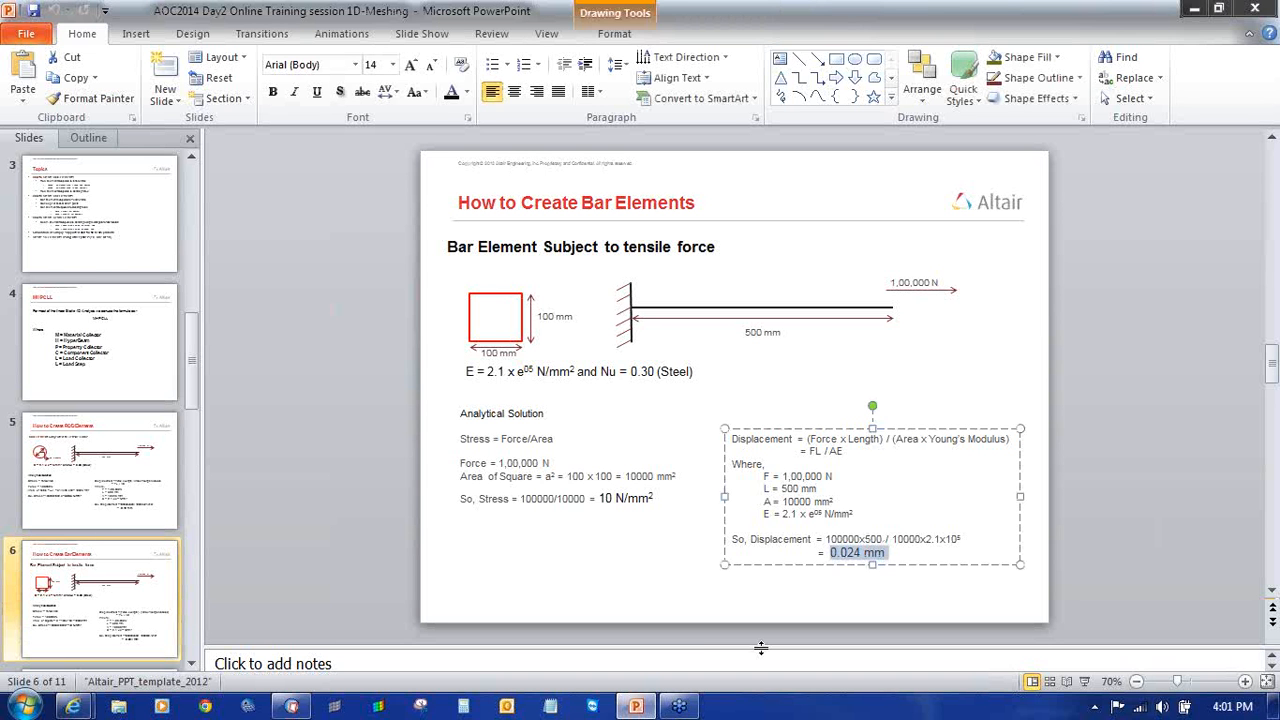
{"action": "left_click", "coordinate": [291, 706]}
- Contour the 1D element stresses as CBAR/CBEAM Long. Stress SAC with Simple averaging
{"action": "left_click", "coordinate": [505, 494]}
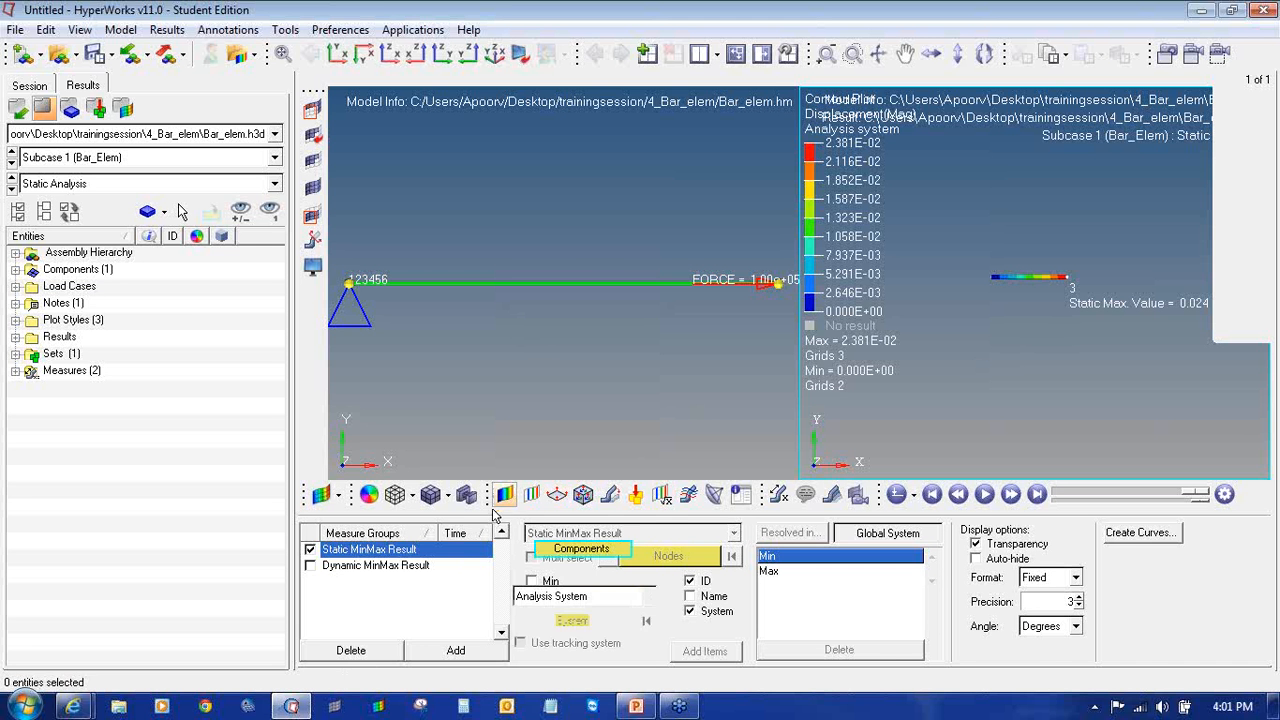
{"action": "left_click", "coordinate": [385, 549]}
{"action": "left_click", "coordinate": [383, 581]}
{"action": "left_click", "coordinate": [383, 577]}
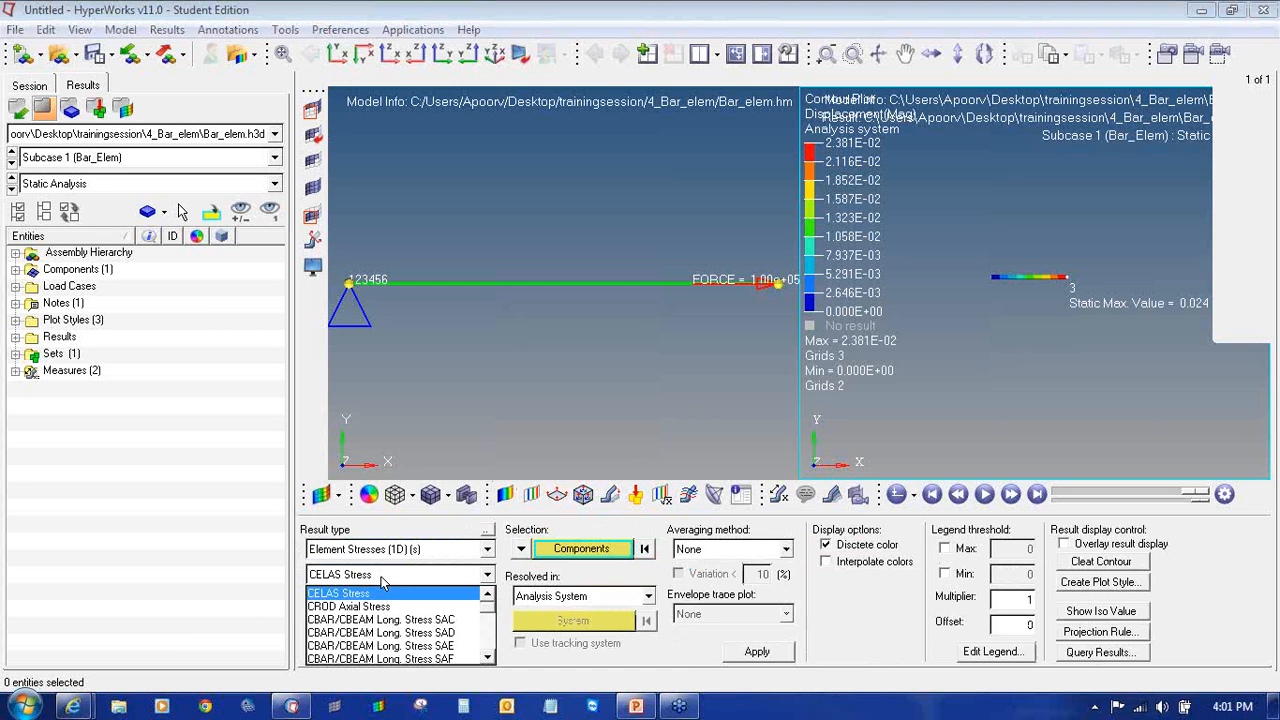
{"action": "left_click", "coordinate": [410, 620]}
{"action": "left_click", "coordinate": [740, 548]}
{"action": "left_click", "coordinate": [720, 582]}
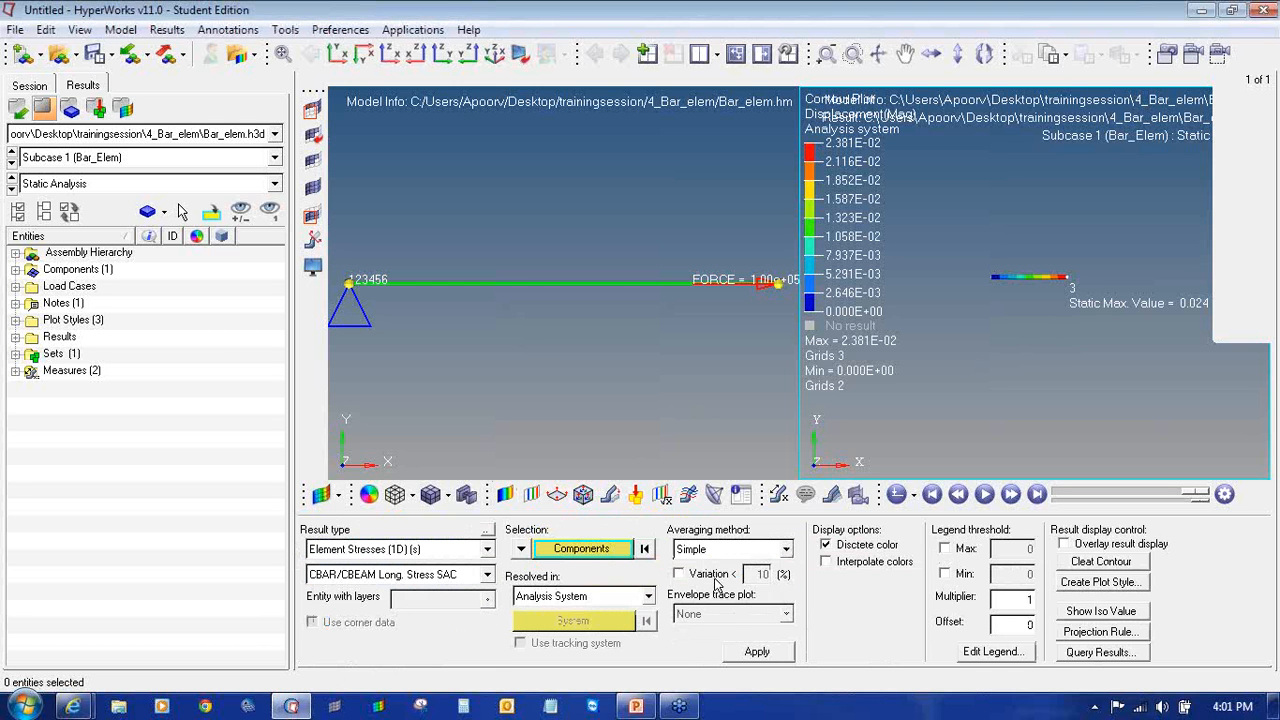
{"action": "left_click", "coordinate": [750, 651]}
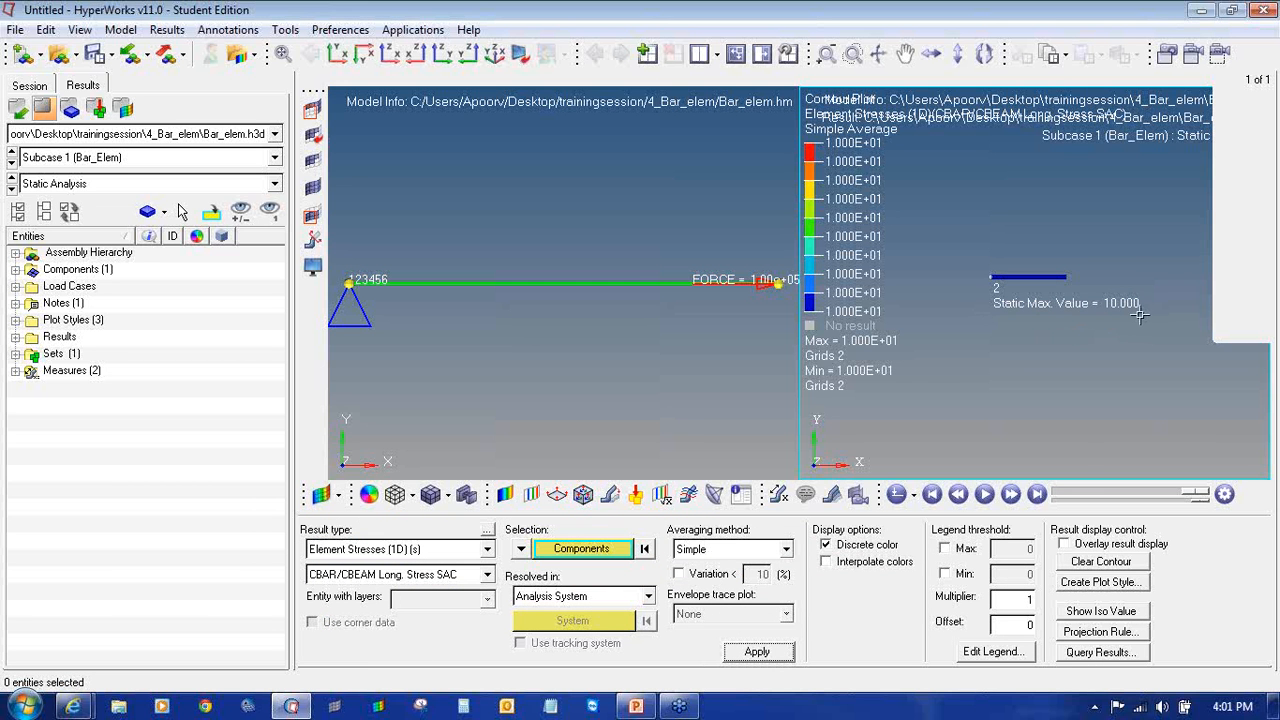
- Switch to the PowerPoint bar element slide and highlight the analytical stress result for comparison
{"action": "left_click", "coordinate": [636, 705]}
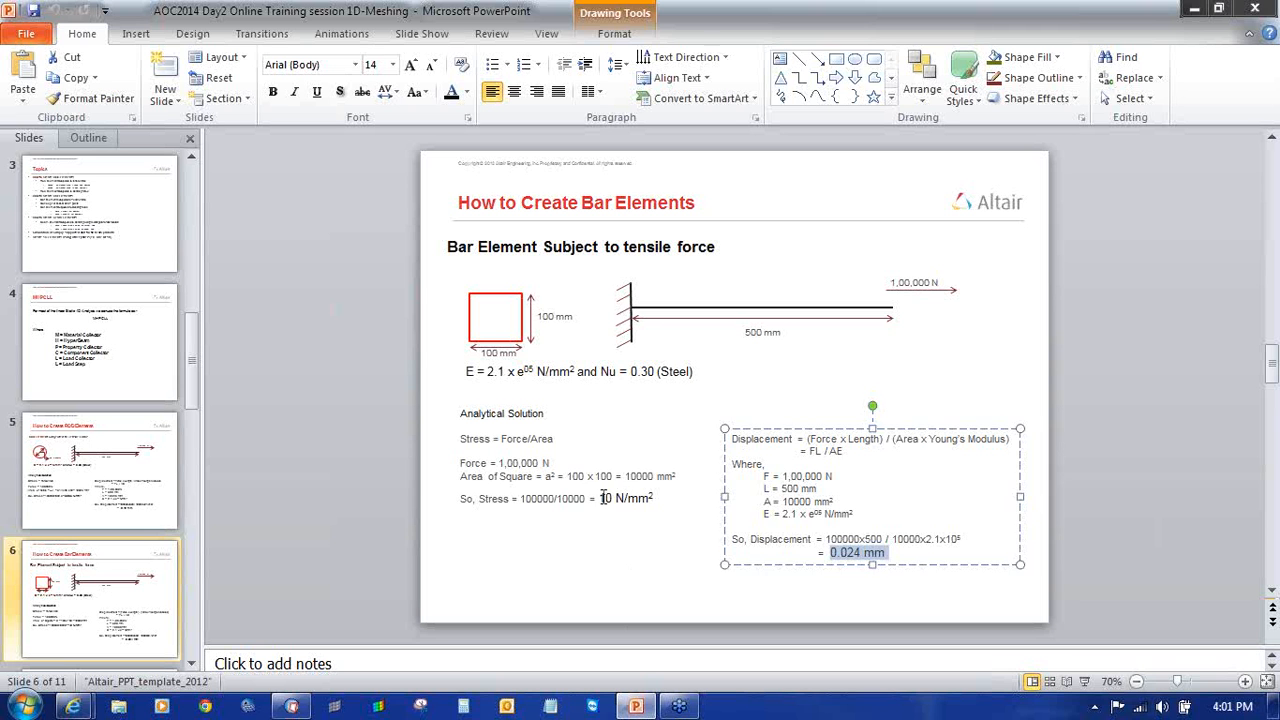
{"action": "left_click_drag", "start_coordinate": [600, 498], "coordinate": [656, 500]}
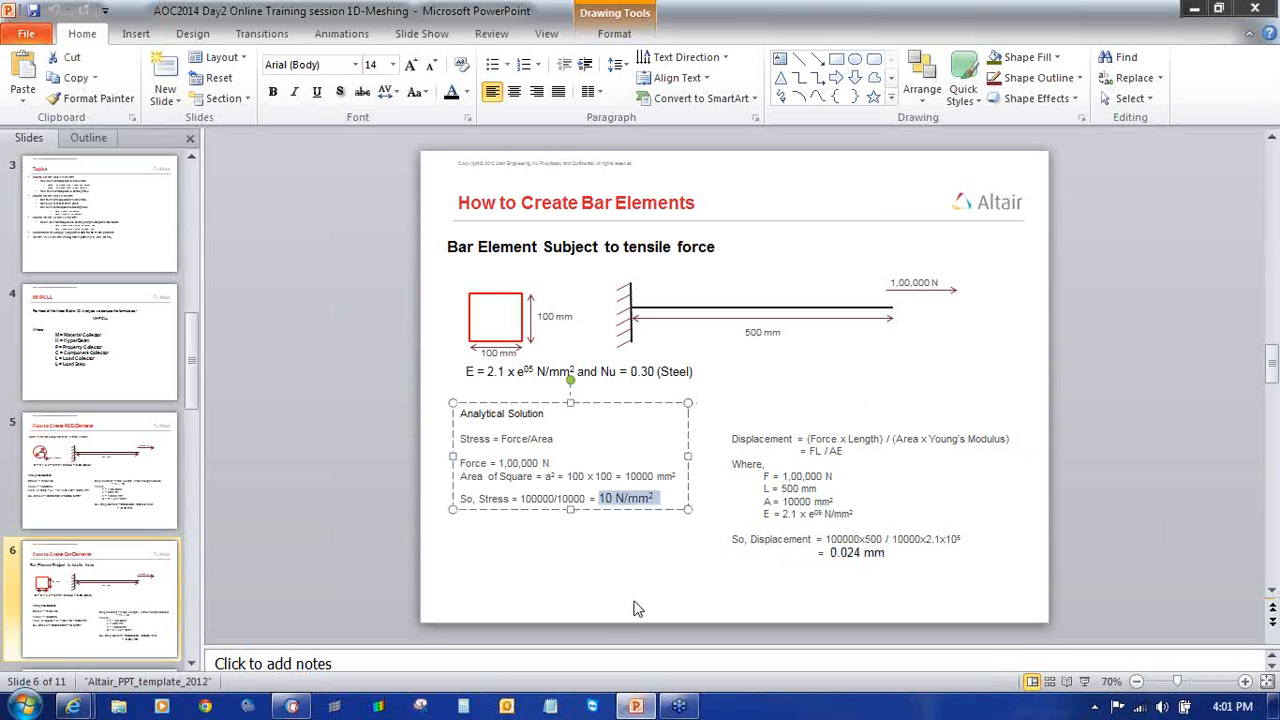
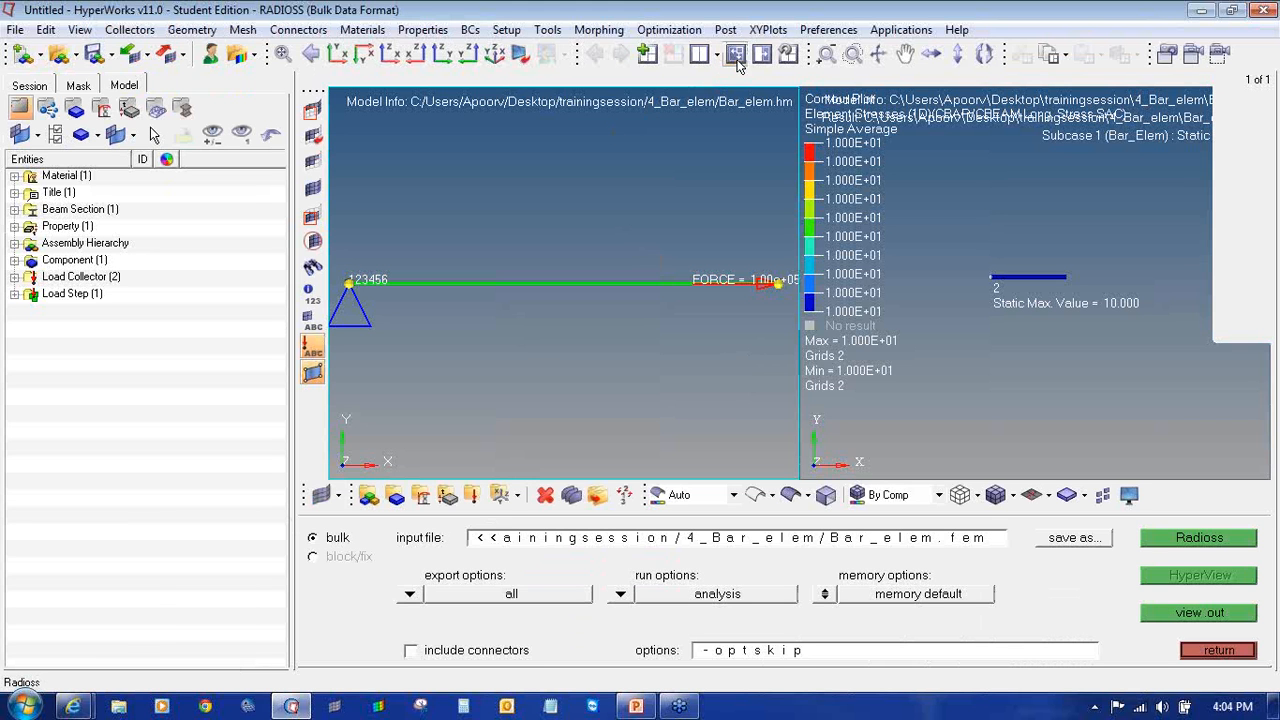
- Expand the HyperMesh window, leave the Radioss panel and clear the bar model to start a new one
{"action": "left_click", "coordinate": [736, 55]}
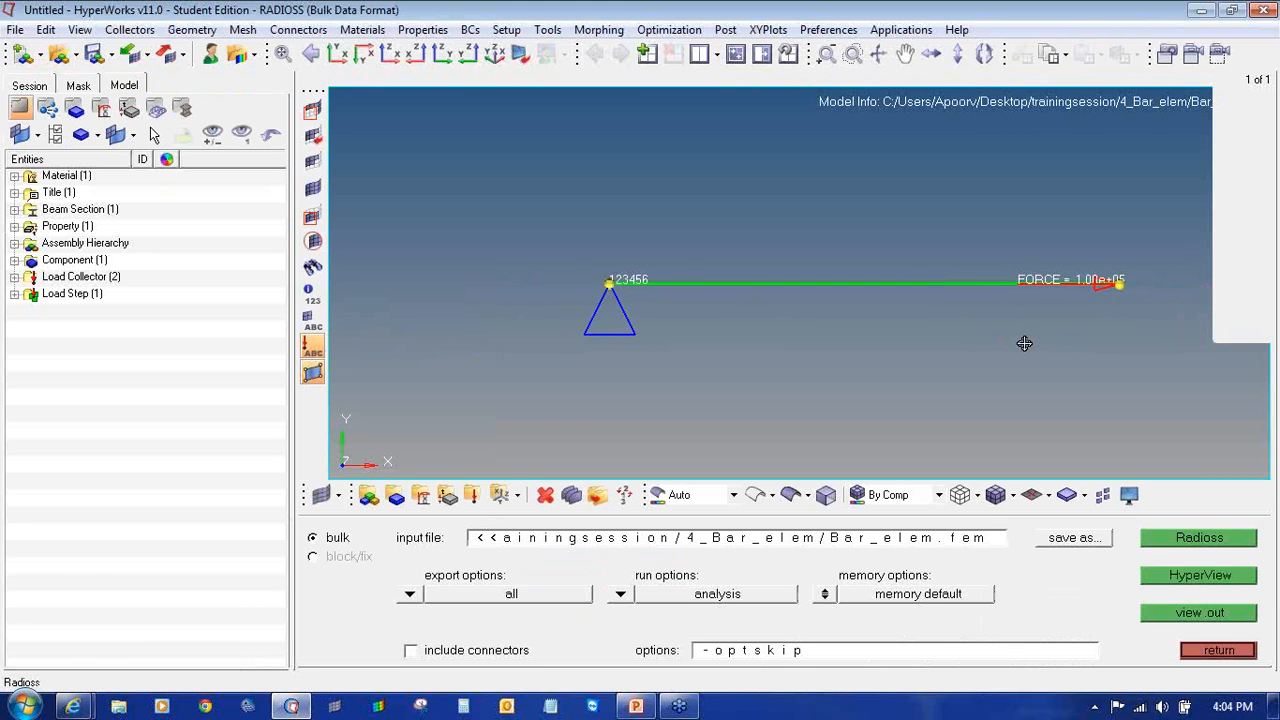
{"action": "left_click", "coordinate": [1218, 650]}
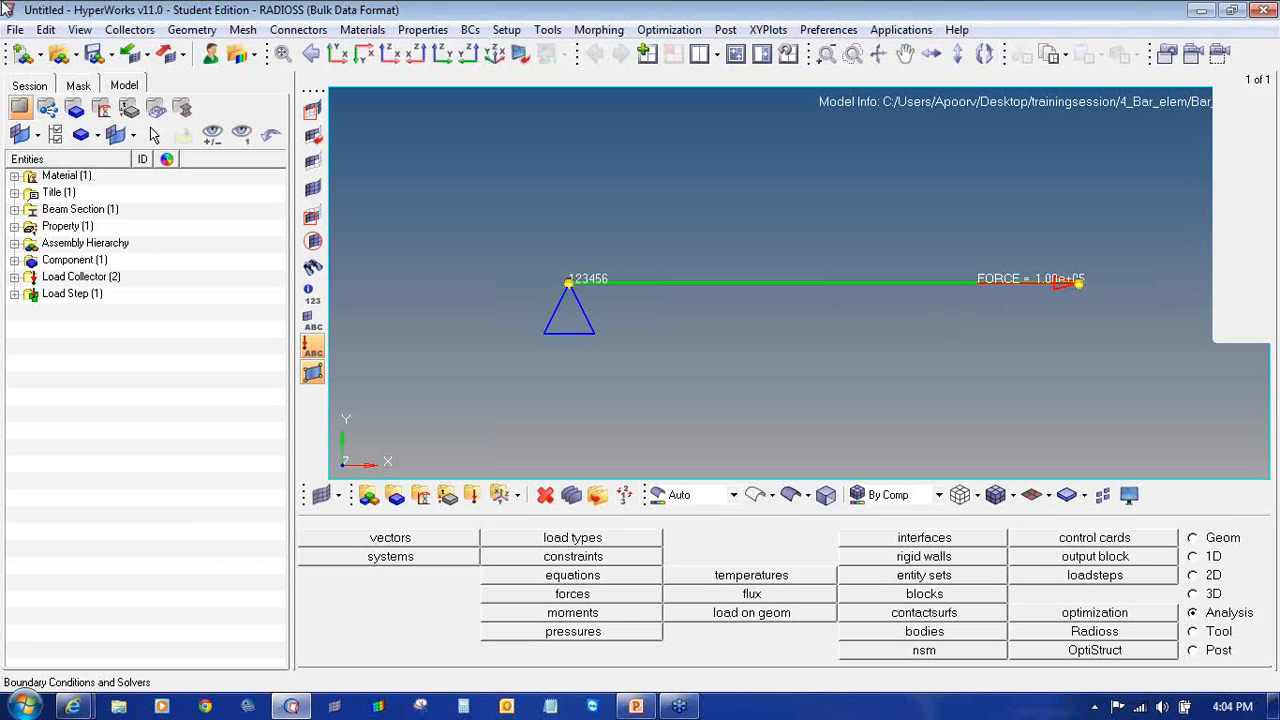
{"action": "left_click", "coordinate": [22, 53]}
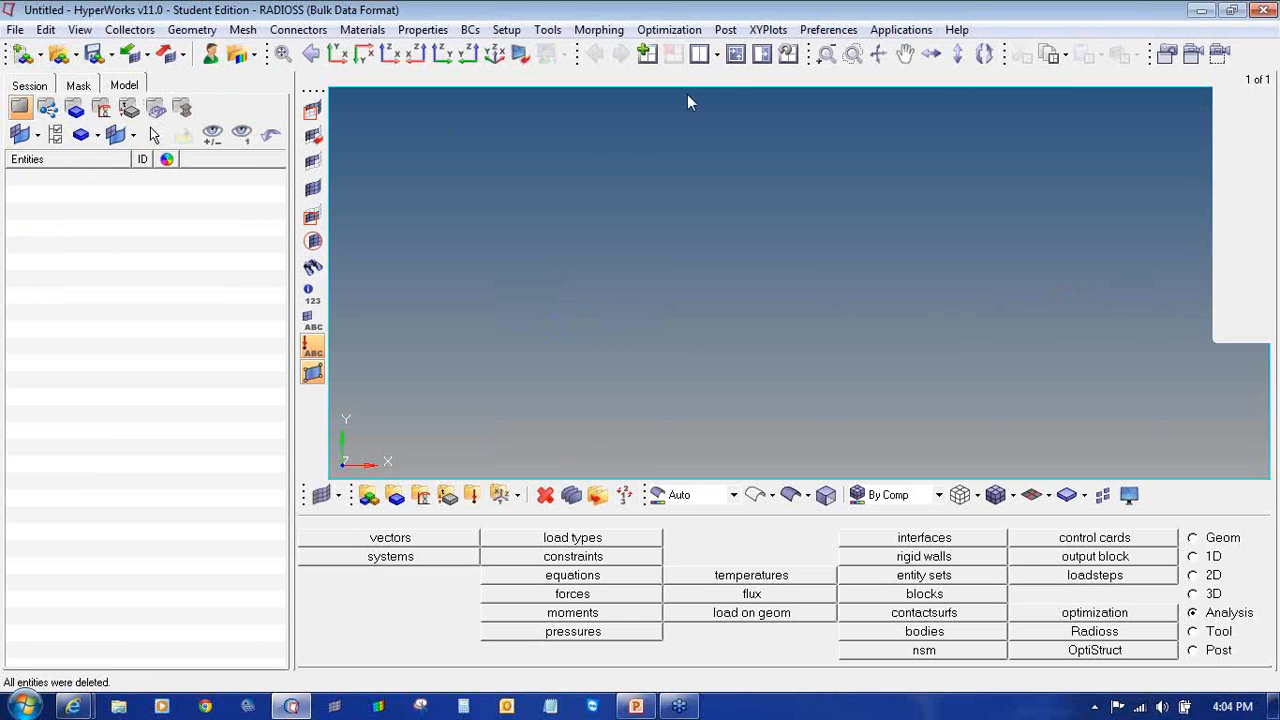
- Clear the HyperView results from the second window and return the page to a single-window layout with HyperMesh
{"action": "left_click", "coordinate": [731, 55]}
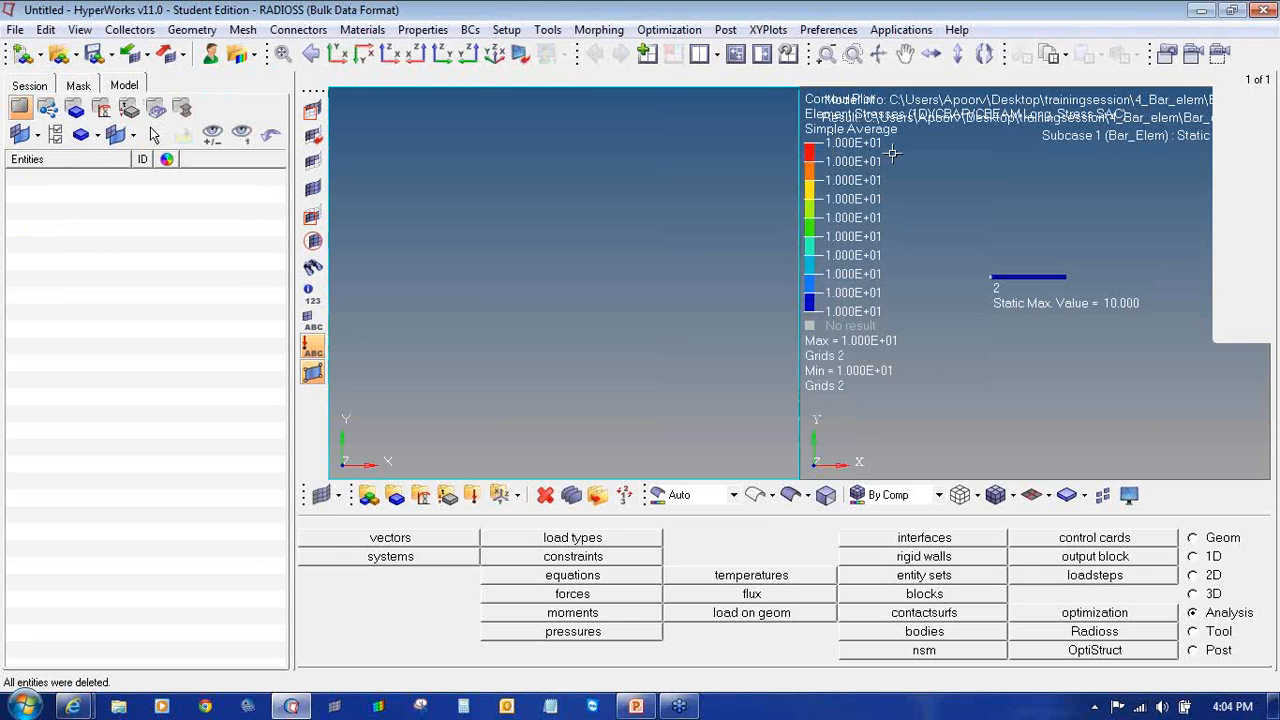
{"action": "left_click", "coordinate": [893, 153]}
{"action": "left_click", "coordinate": [22, 54]}
{"action": "left_click", "coordinate": [672, 422]}
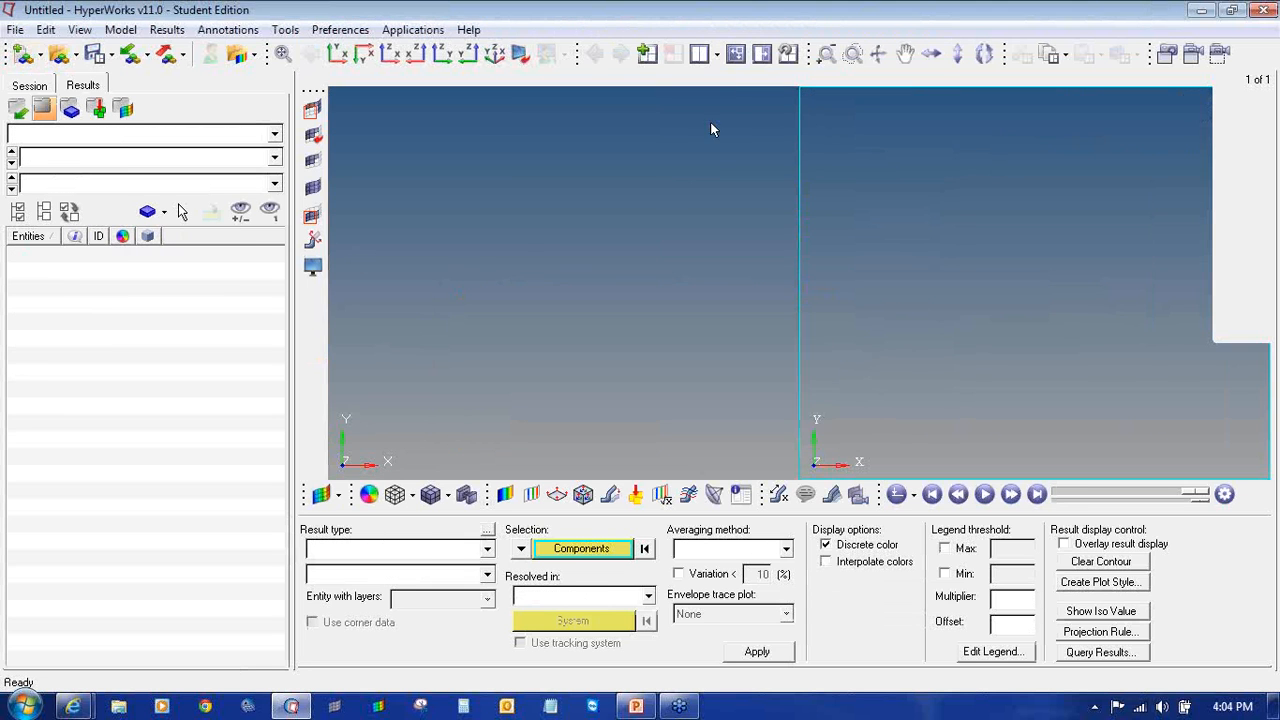
{"action": "left_click", "coordinate": [716, 54]}
{"action": "left_click", "coordinate": [720, 83]}
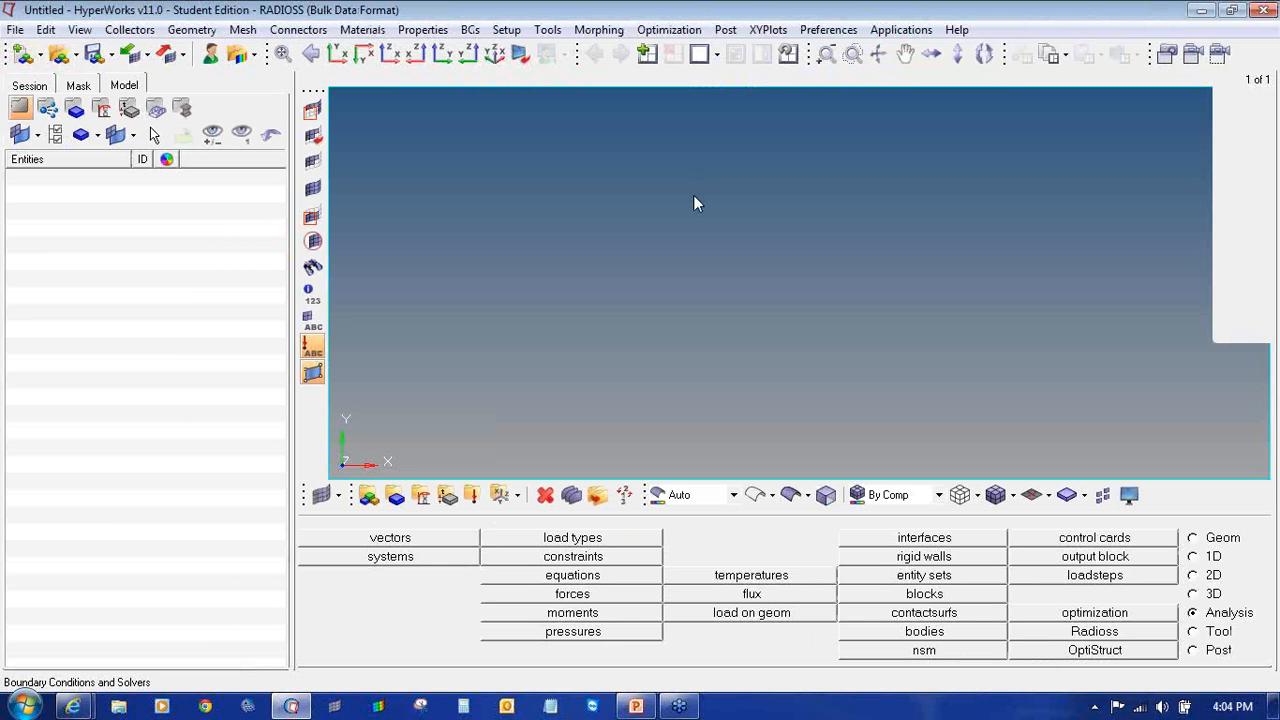
- Create an ISOTROPIC MAT1 material named steel with E of 2.1e+05, NU of 0.3 and the density field enabled
{"action": "left_click", "coordinate": [420, 495]}
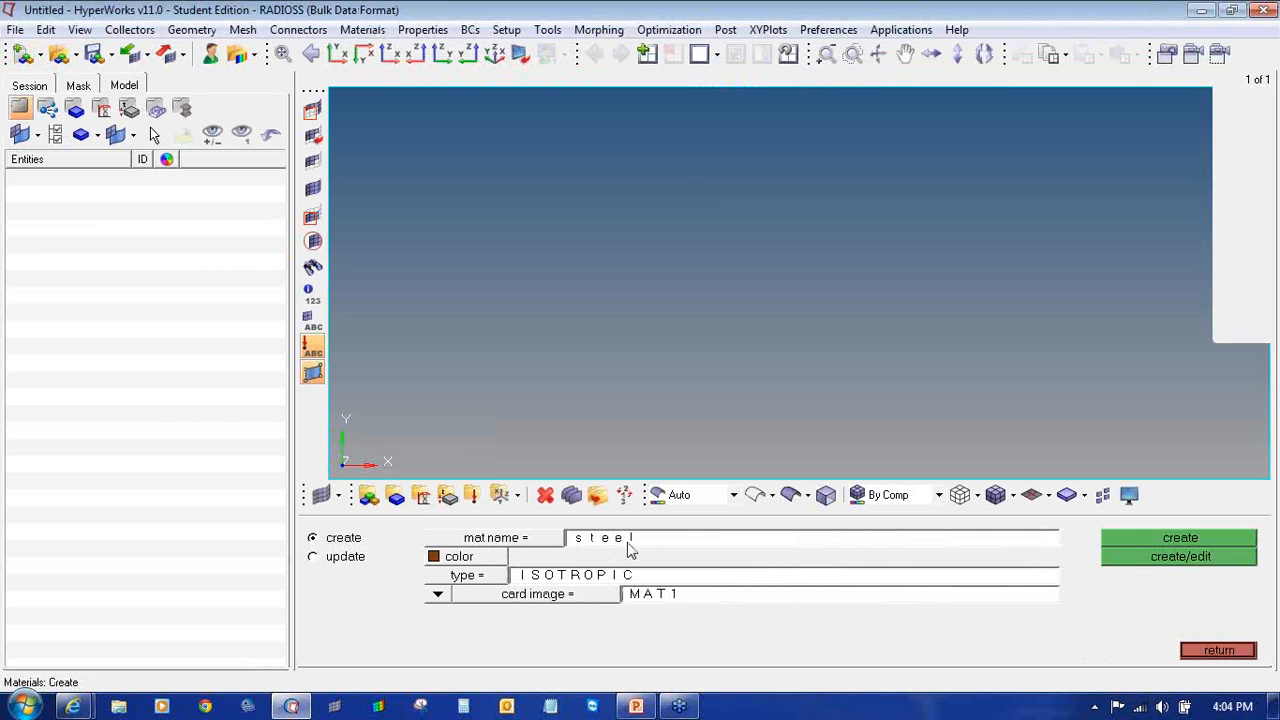
{"action": "left_click", "coordinate": [1131, 558]}
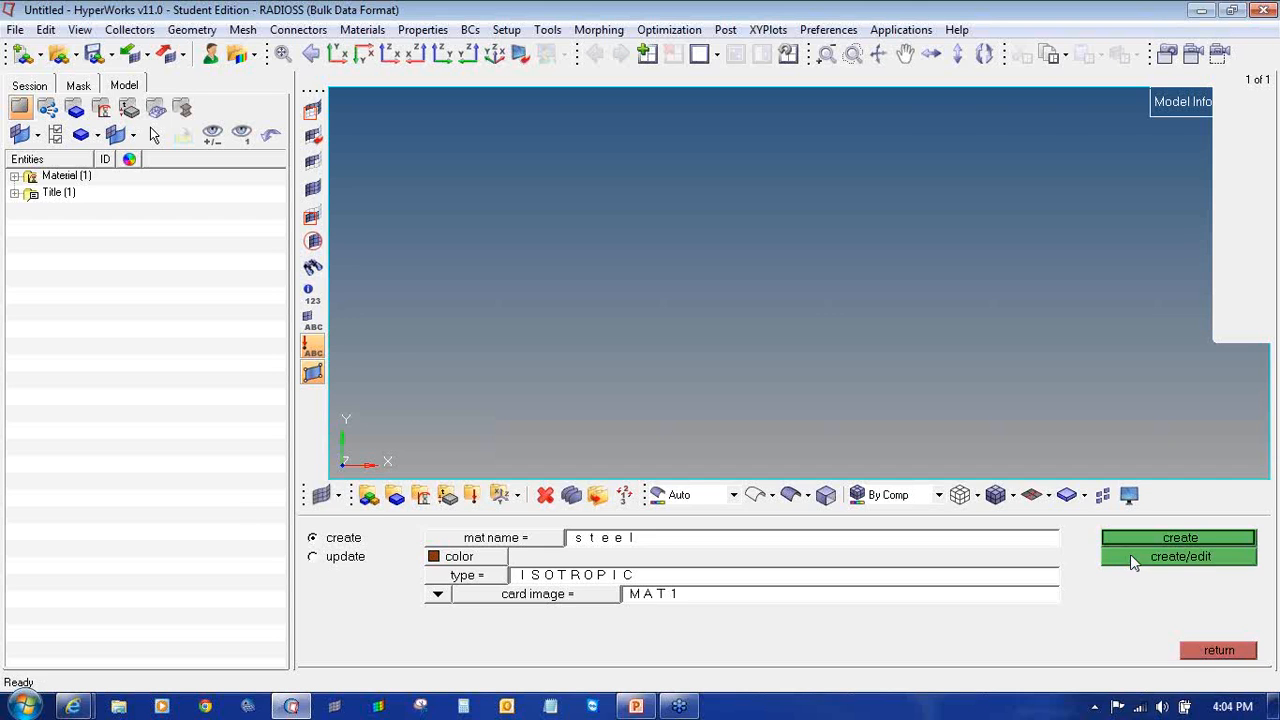
{"action": "left_click", "coordinate": [545, 428]}
{"action": "left_click", "coordinate": [734, 424]}
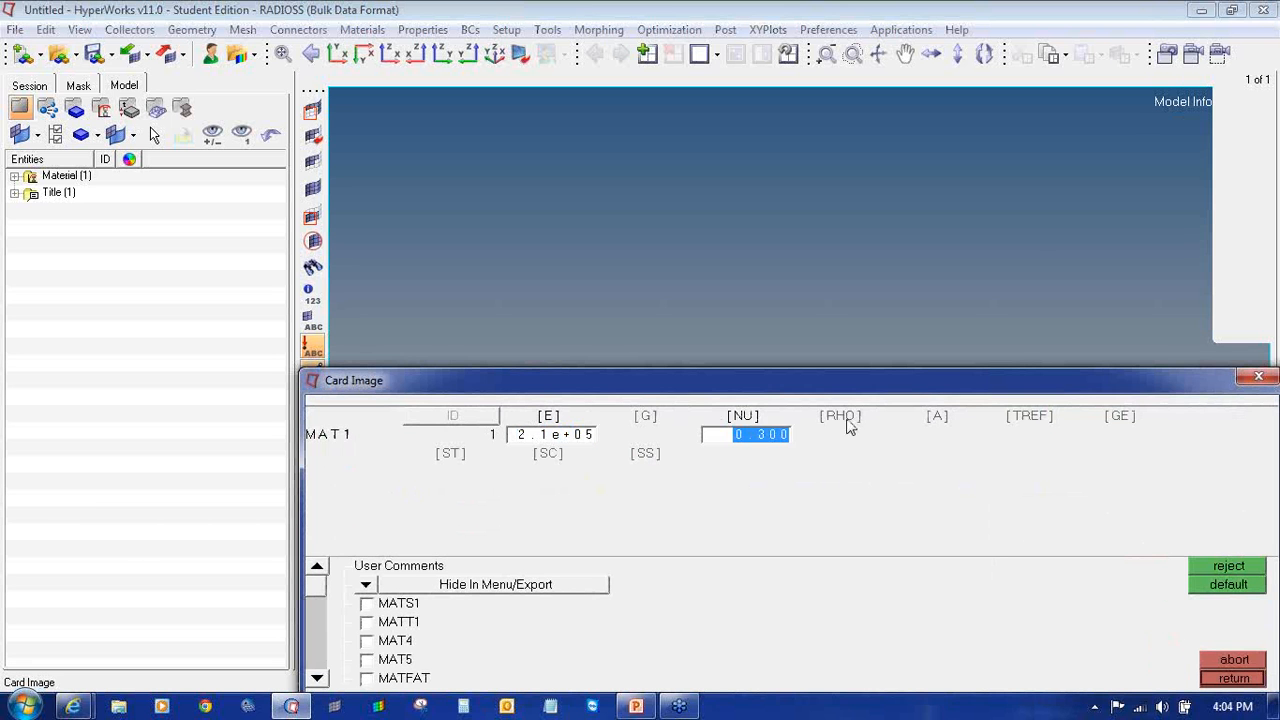
{"action": "left_click", "coordinate": [848, 428]}
{"action": "left_click", "coordinate": [1224, 679]}
{"action": "left_click", "coordinate": [1224, 655]}
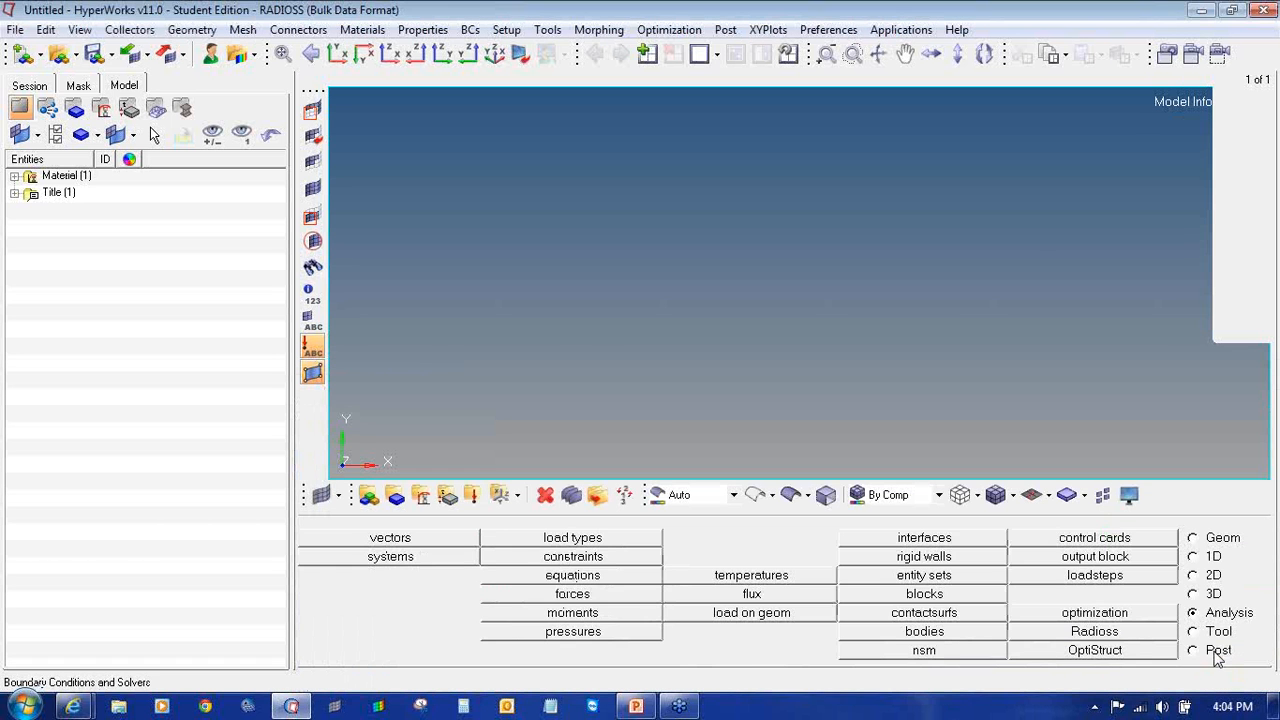
- Create a standard beam section from the HYPER BEAM library with the solid rectangle type
{"action": "left_click", "coordinate": [1192, 556]}
{"action": "left_click", "coordinate": [690, 579]}
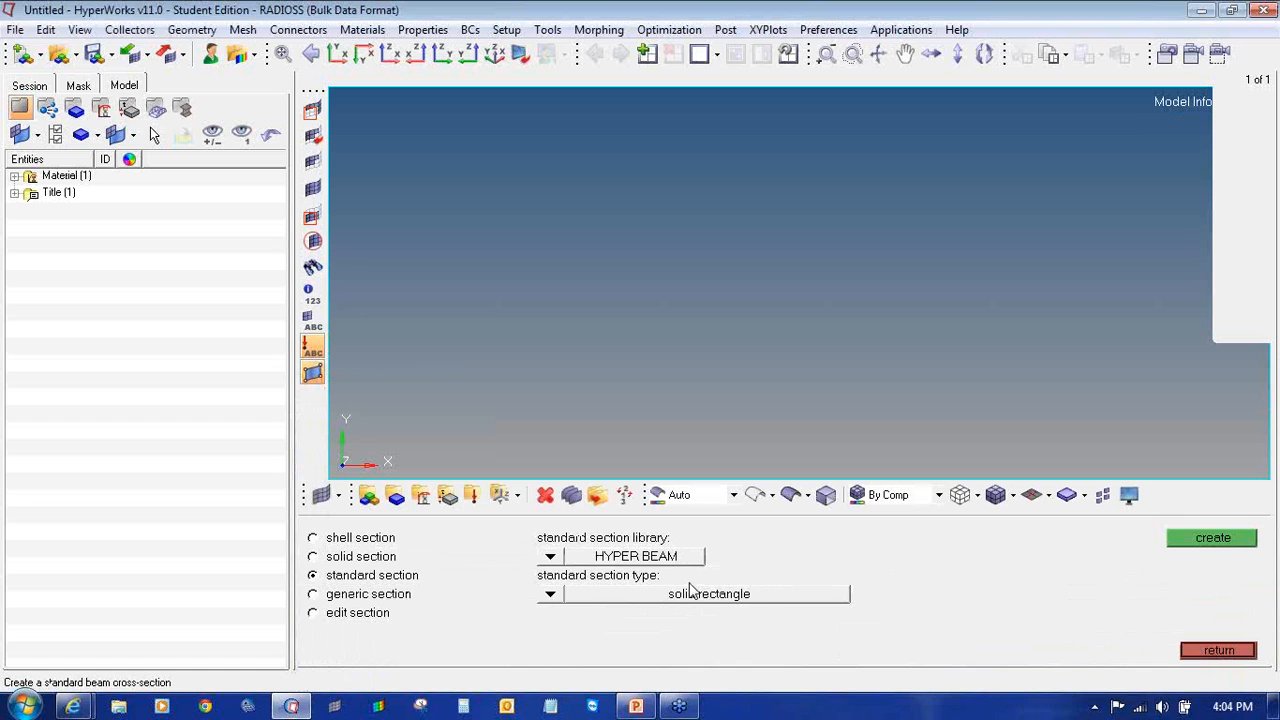
{"action": "left_click", "coordinate": [1208, 539]}
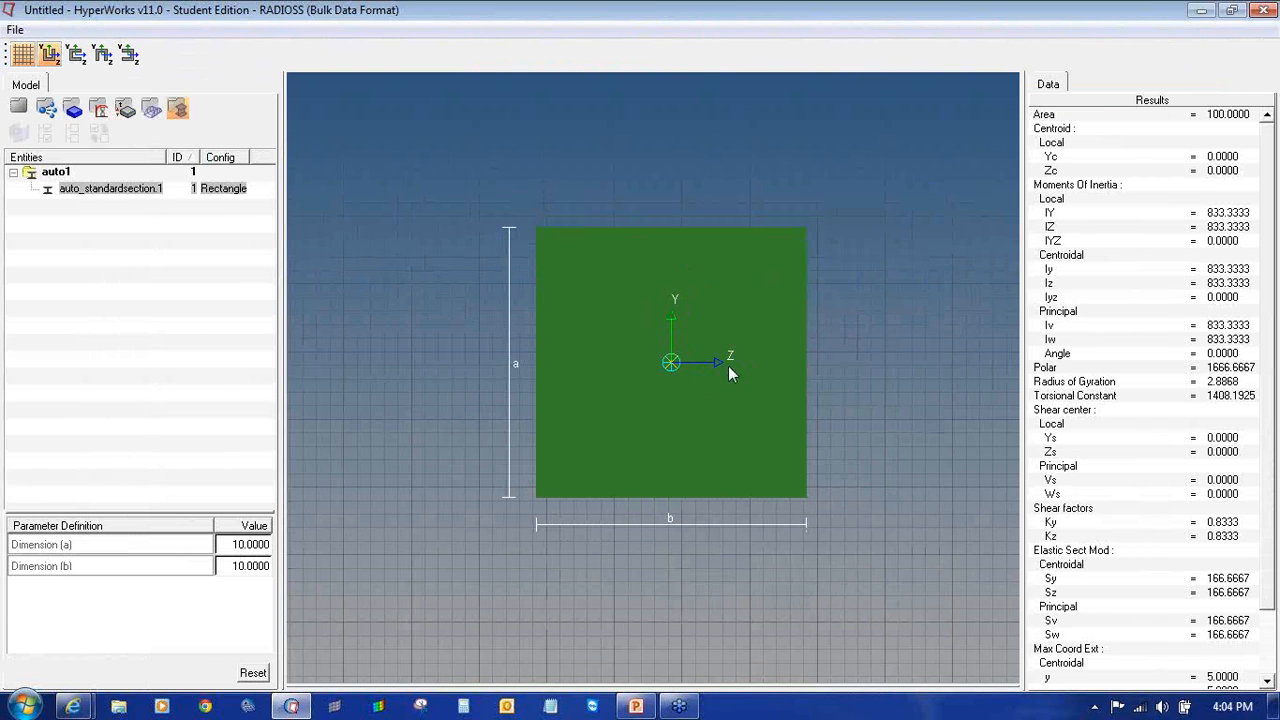
- Set dimensions a and b of the rectangular beam section to 100 and return to the model
{"action": "left_click", "coordinate": [236, 546]}
{"action": "type", "text": "100"}
{"action": "key", "text": "Return"}
{"action": "left_click", "coordinate": [248, 567]}
{"action": "type", "text": "1"}
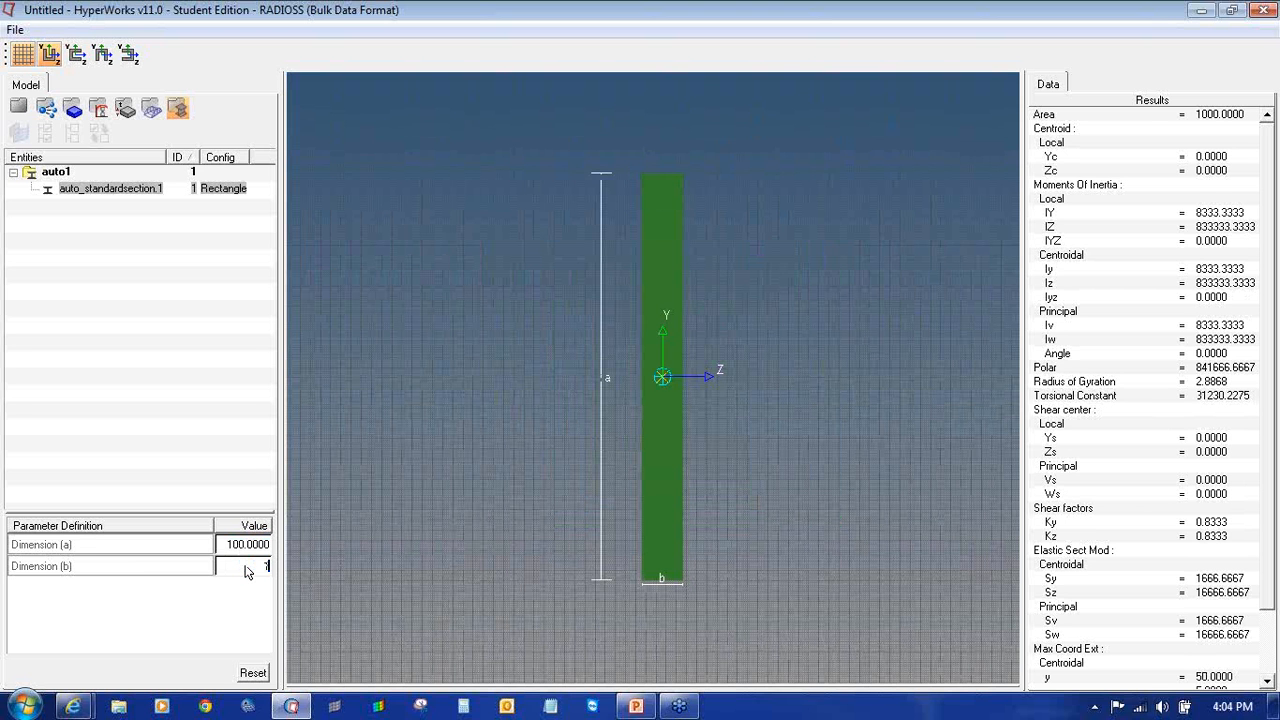
{"action": "type", "text": "00"}
{"action": "key", "text": "Return"}
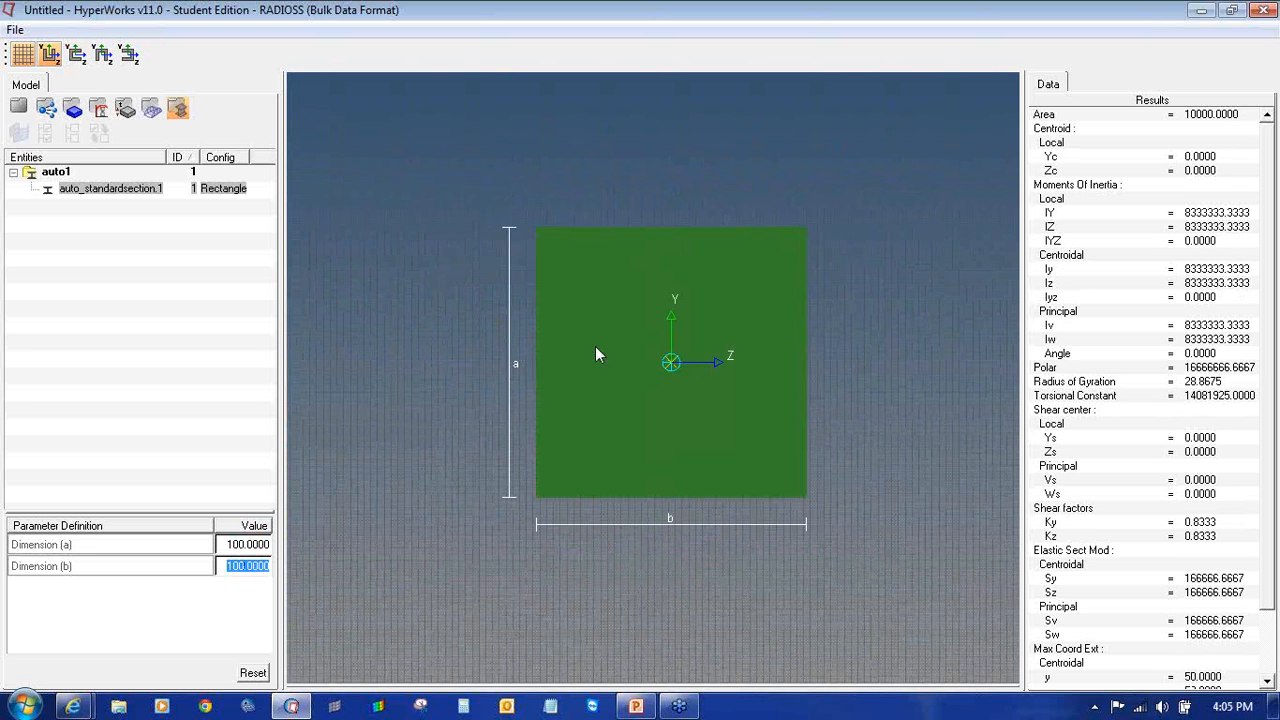
{"action": "left_click", "coordinate": [20, 106]}
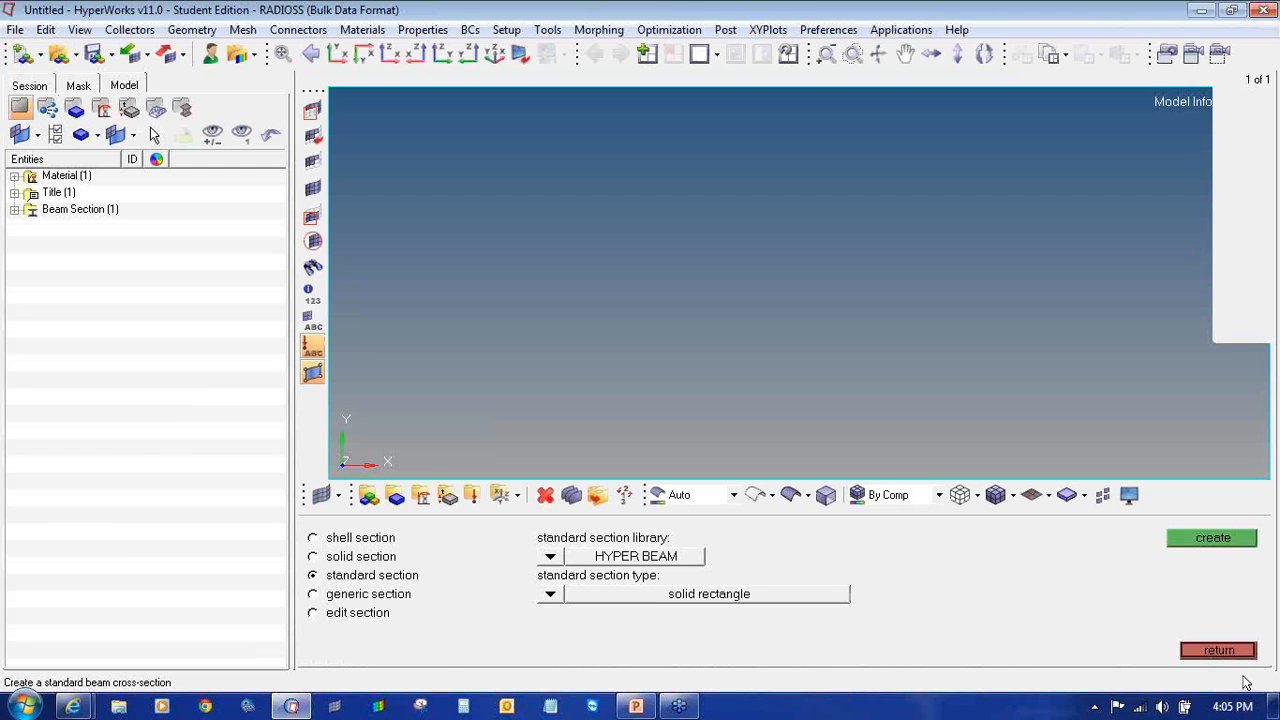
{"action": "left_click", "coordinate": [1248, 653]}
- Create the 1D property Square_section with PBAR card image, material steel and beam section auto_standardsection.1, and open its card for editing
{"action": "left_click", "coordinate": [447, 496]}
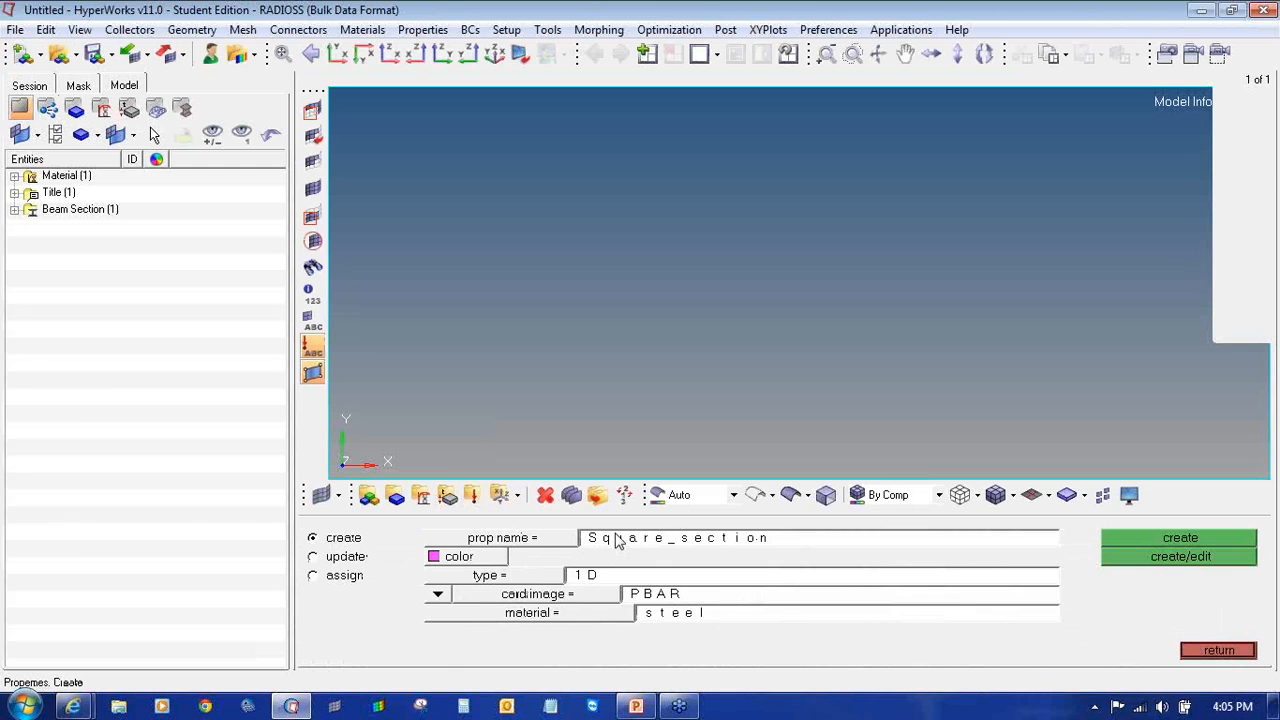
{"action": "left_click", "coordinate": [669, 541]}
{"action": "left_click", "coordinate": [570, 576]}
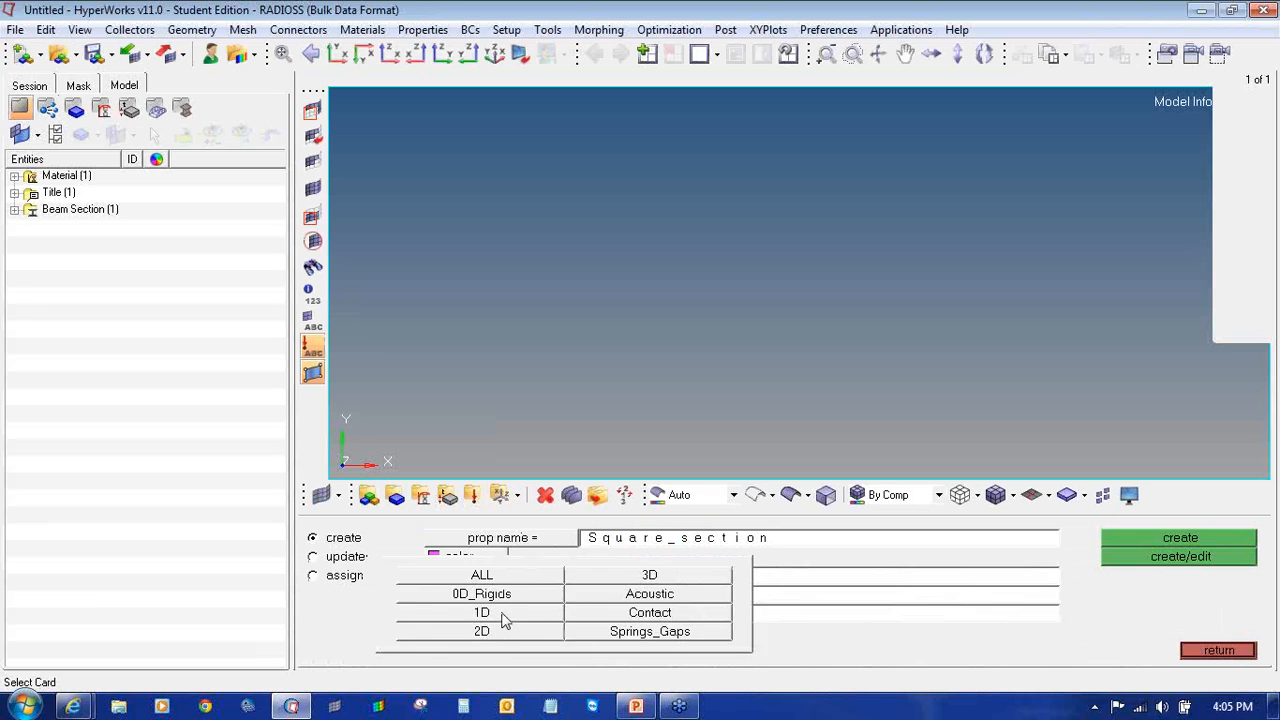
{"action": "left_click", "coordinate": [495, 610]}
{"action": "left_click", "coordinate": [600, 594]}
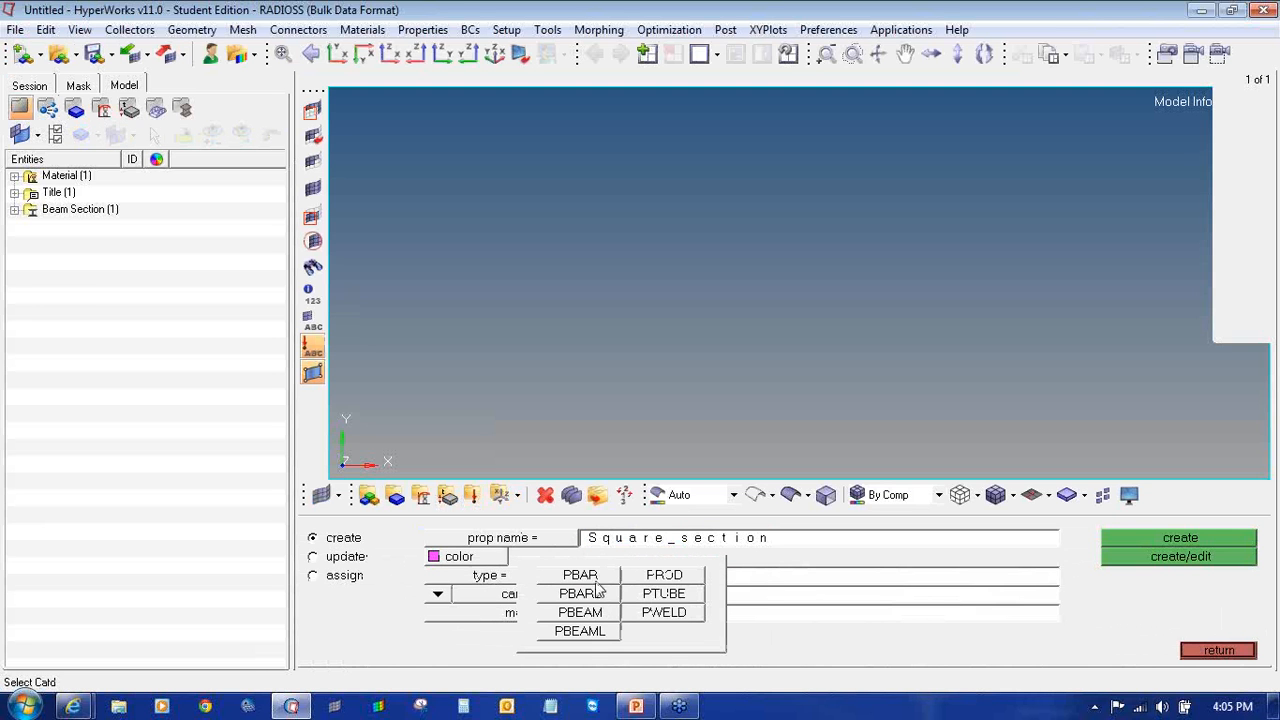
{"action": "left_click", "coordinate": [595, 577]}
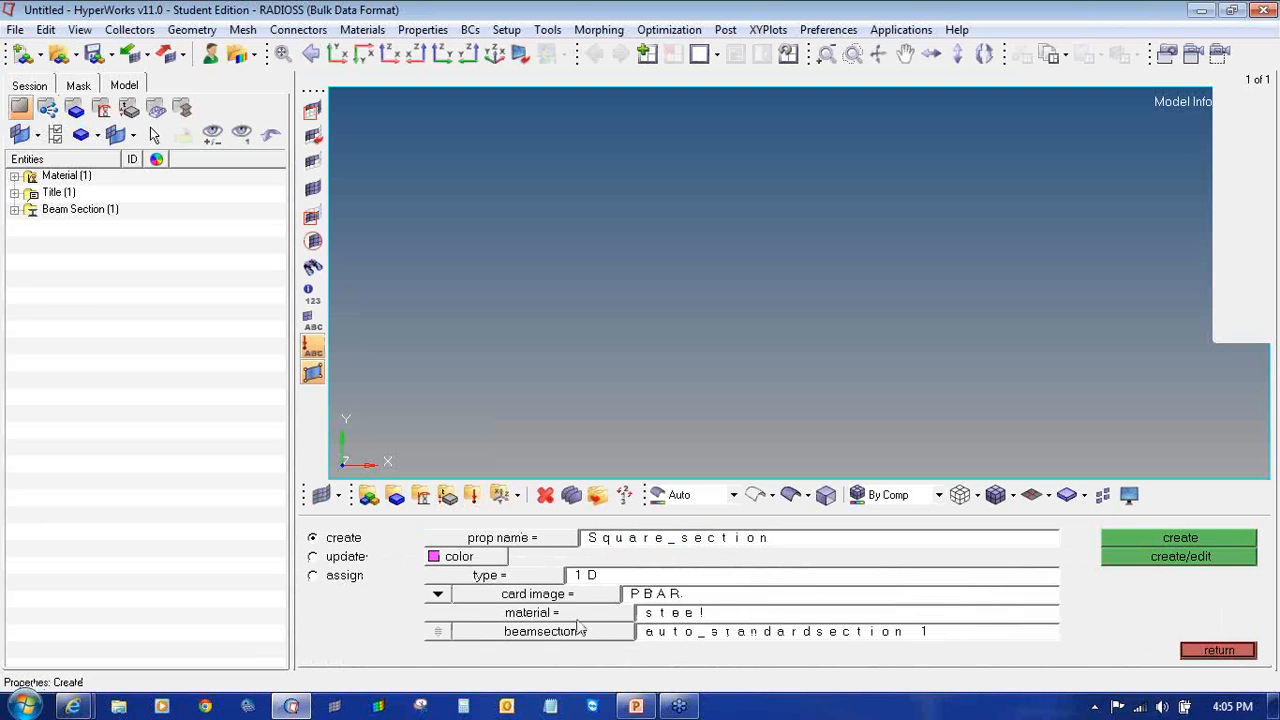
{"action": "left_click", "coordinate": [578, 614]}
{"action": "left_click", "coordinate": [360, 538]}
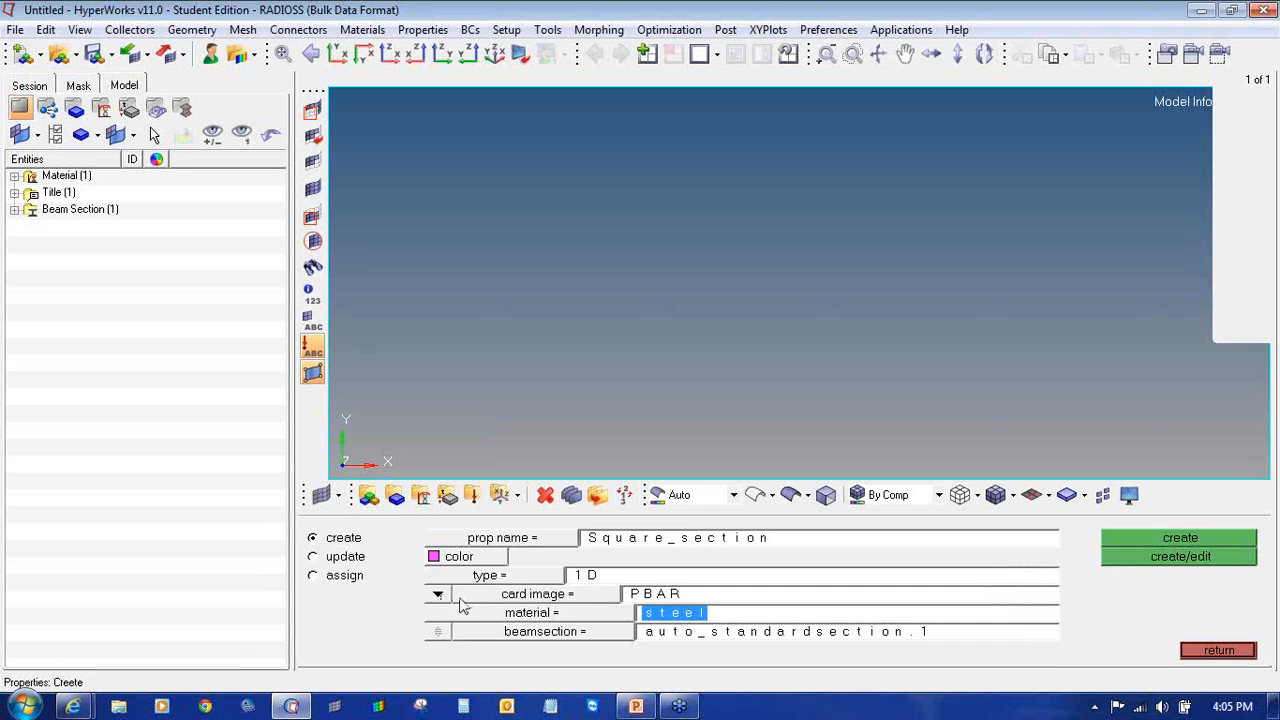
{"action": "left_click", "coordinate": [505, 632]}
{"action": "left_click", "coordinate": [445, 541]}
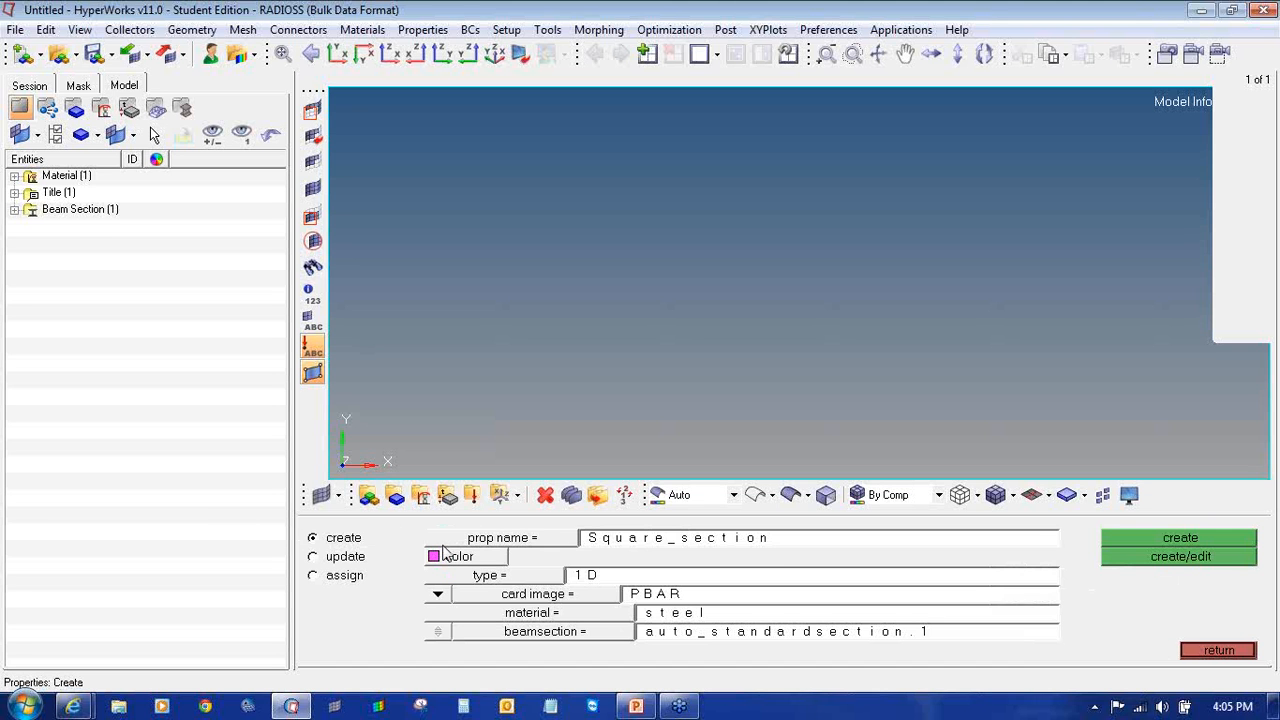
{"action": "left_click", "coordinate": [1116, 560]}
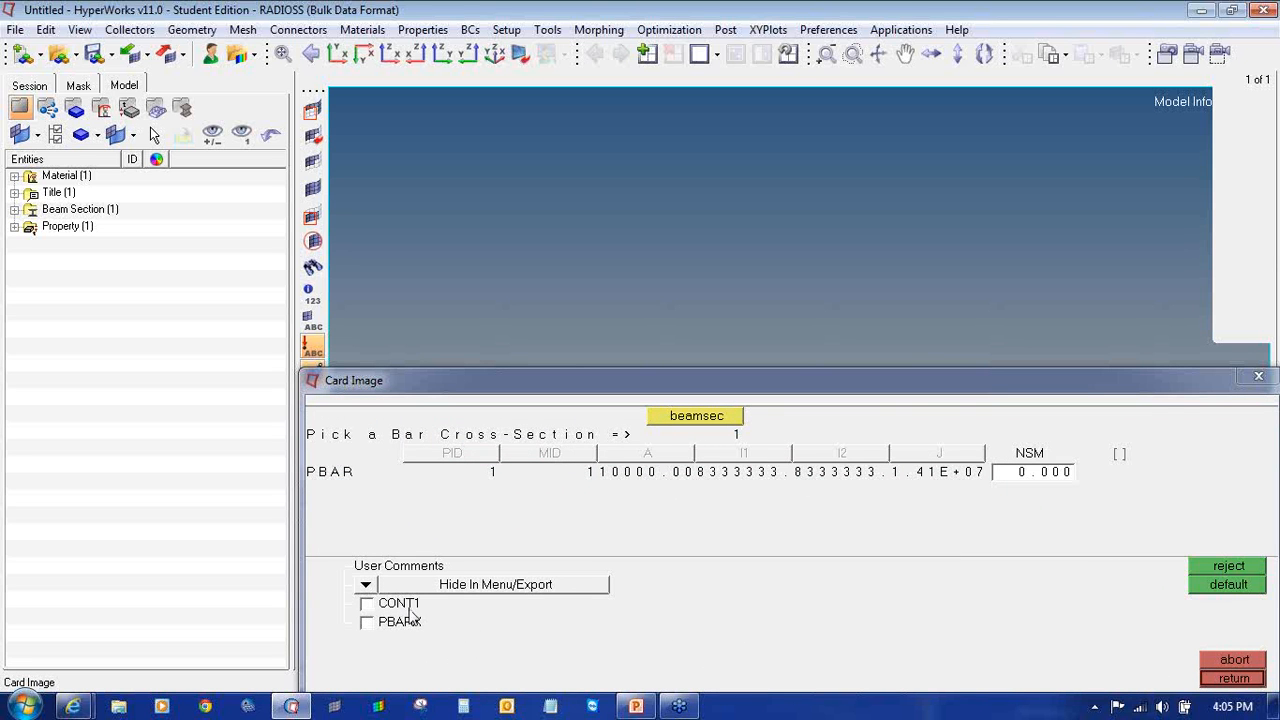
- Enable the CONT1 continuation on the PBAR card and set stress recovery coefficients C1 and D2 to 50
{"action": "left_click", "coordinate": [409, 608]}
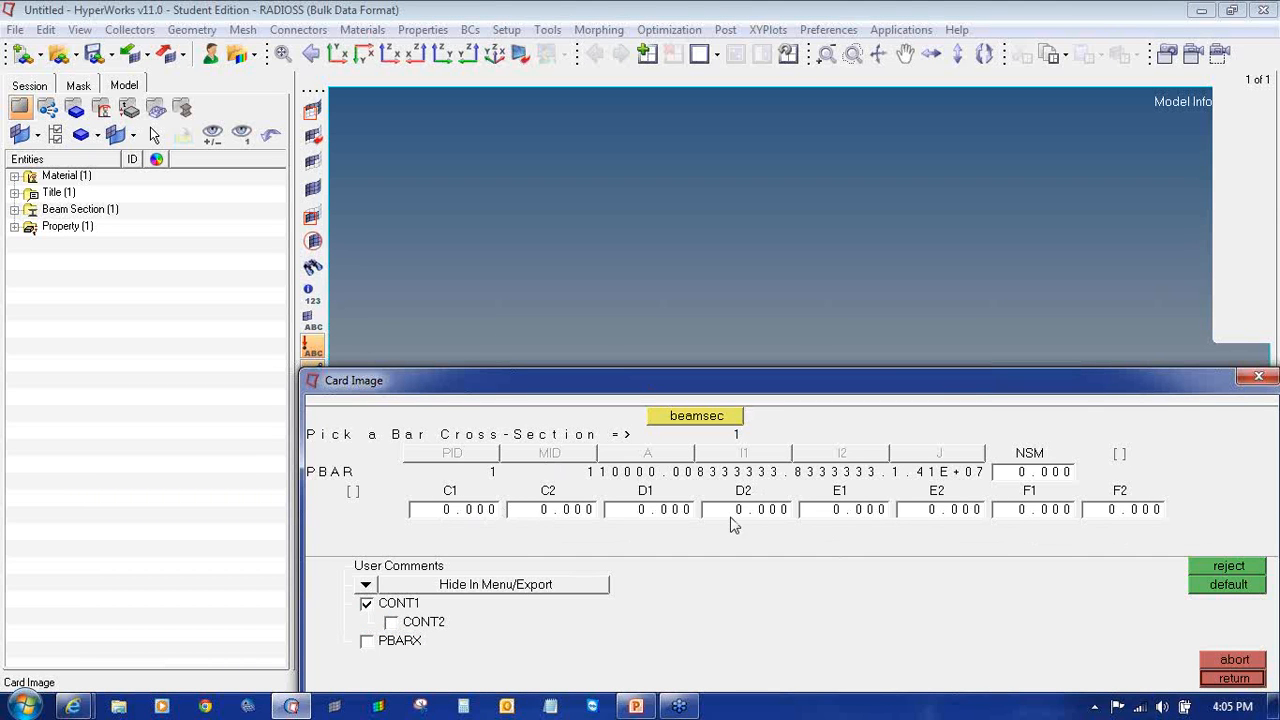
{"action": "left_click", "coordinate": [468, 522]}
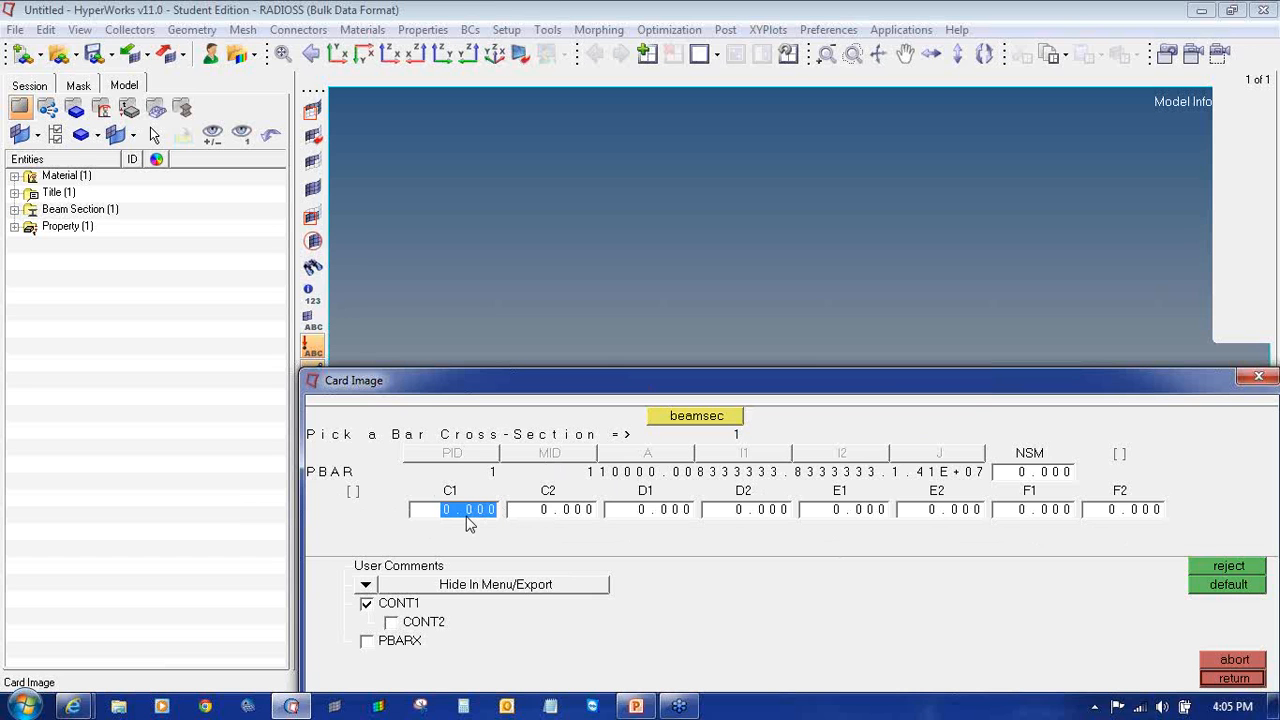
{"action": "type", "text": "50"}
{"action": "key", "text": "Tab"}
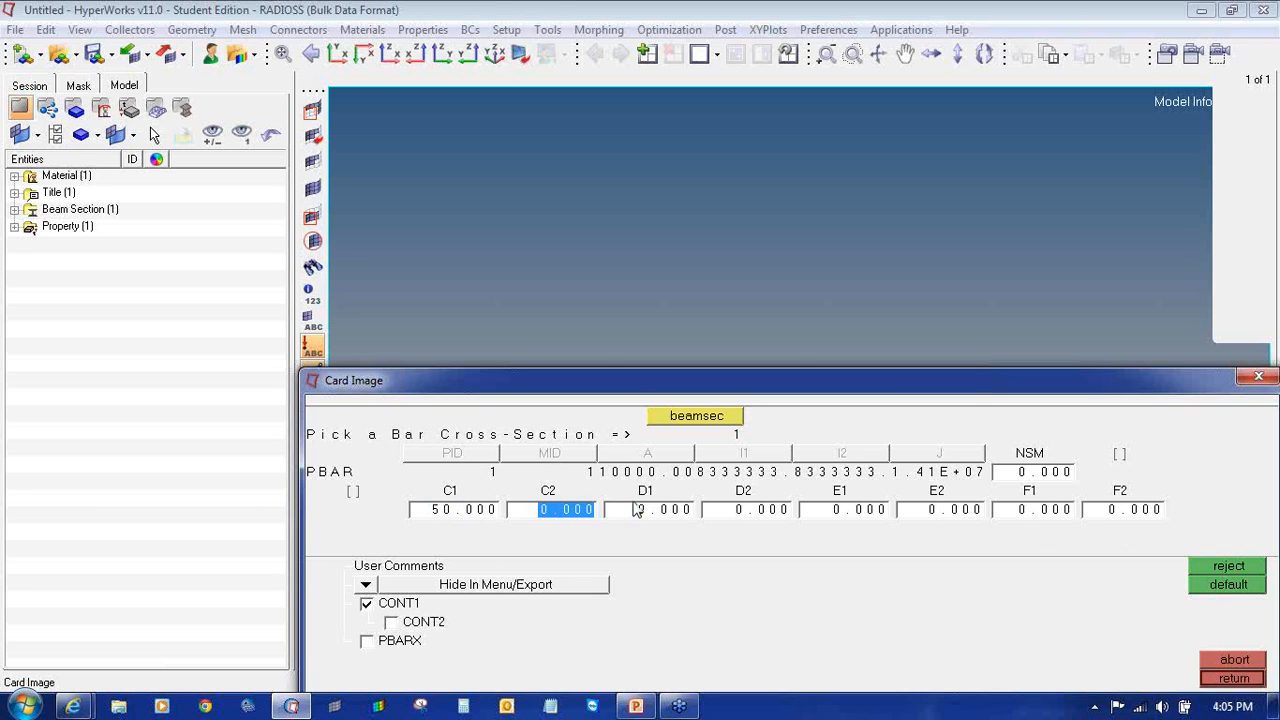
{"action": "left_click", "coordinate": [636, 510]}
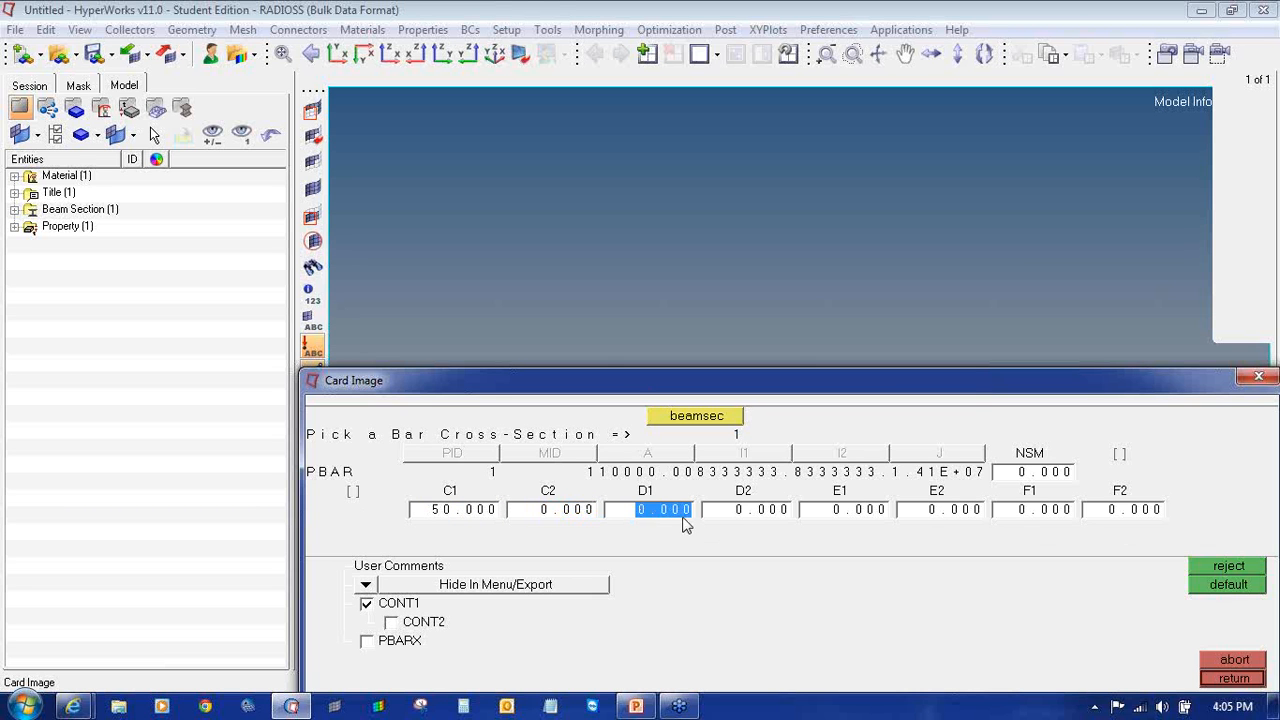
{"action": "left_click", "coordinate": [763, 512]}
{"action": "type", "text": "50"}
{"action": "key", "text": "Return"}
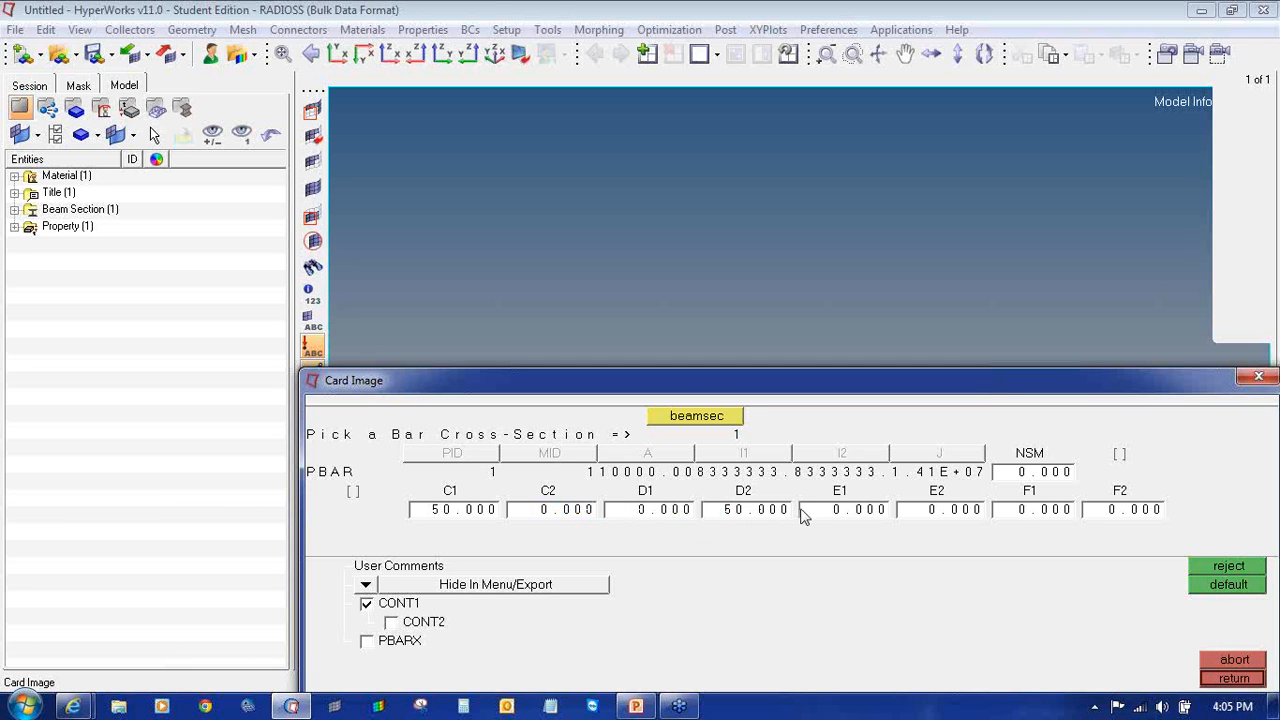
- Set stress recovery coefficients E1 and F2 to -50 and finish the Square_section property
{"action": "left_click", "coordinate": [829, 512]}
{"action": "type", "text": "-50"}
{"action": "key", "text": "Return"}
{"action": "left_click", "coordinate": [1131, 512]}
{"action": "type", "text": "-50"}
{"action": "key", "text": "Return"}
{"action": "left_click", "coordinate": [1230, 678]}
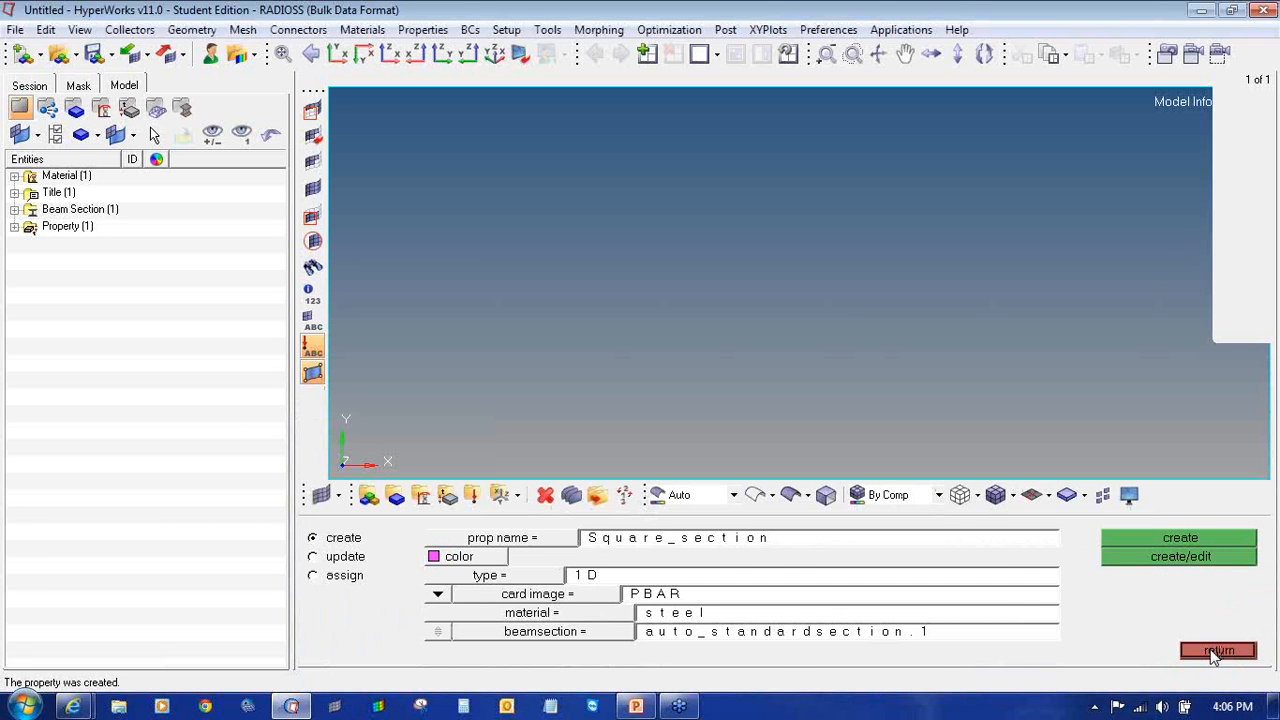
{"action": "left_click", "coordinate": [1213, 652]}
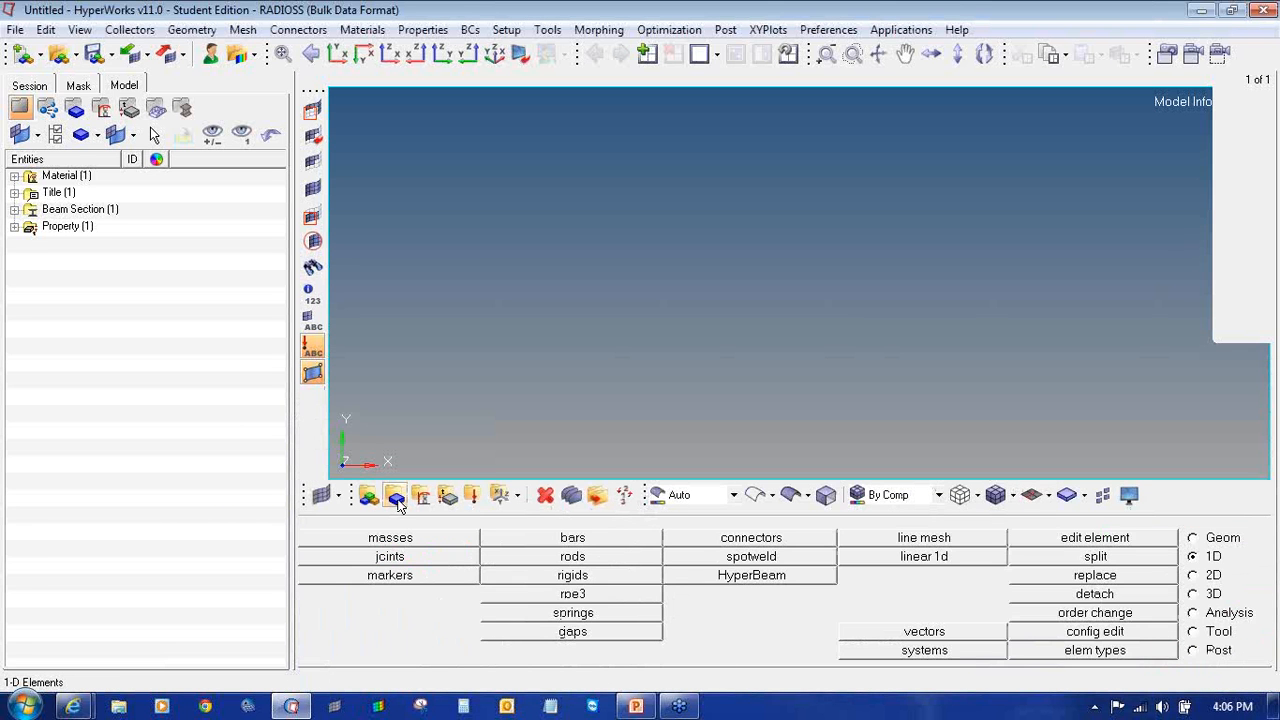
- Create a component named Square_section with no card image and assign it the Square_section property
{"action": "left_click", "coordinate": [396, 496]}
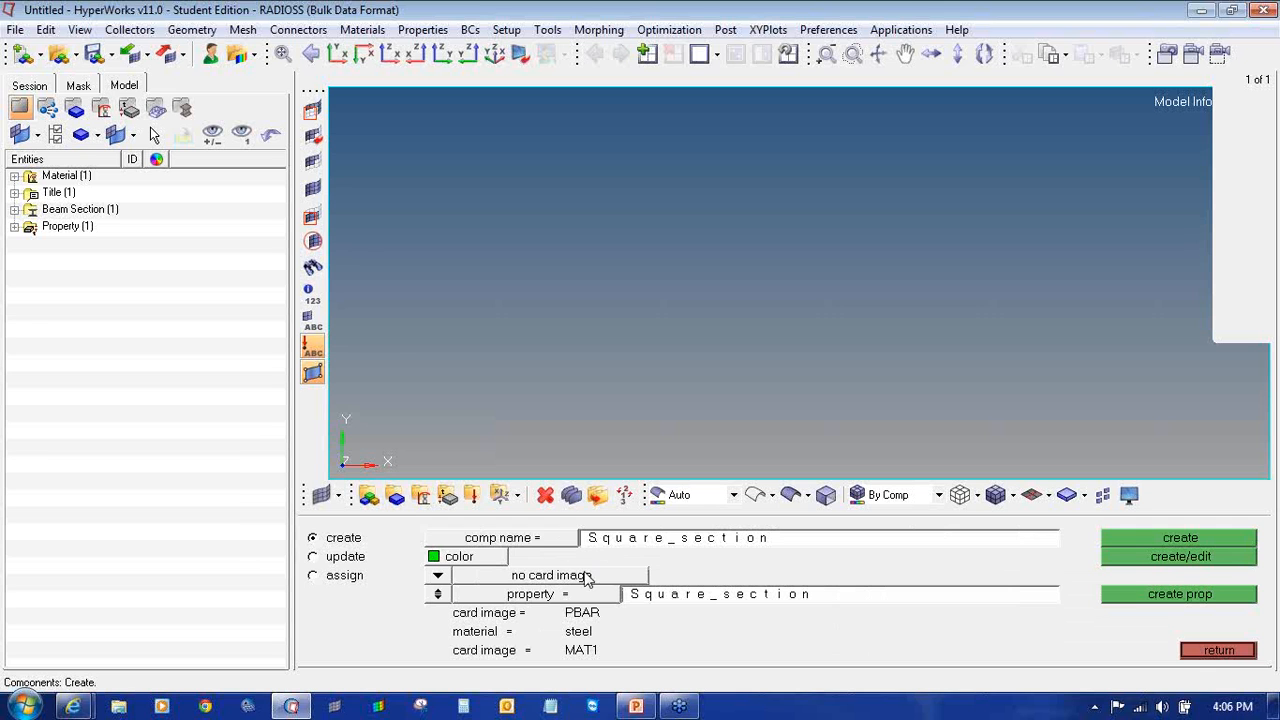
{"action": "left_click", "coordinate": [543, 594]}
{"action": "left_click", "coordinate": [531, 594]}
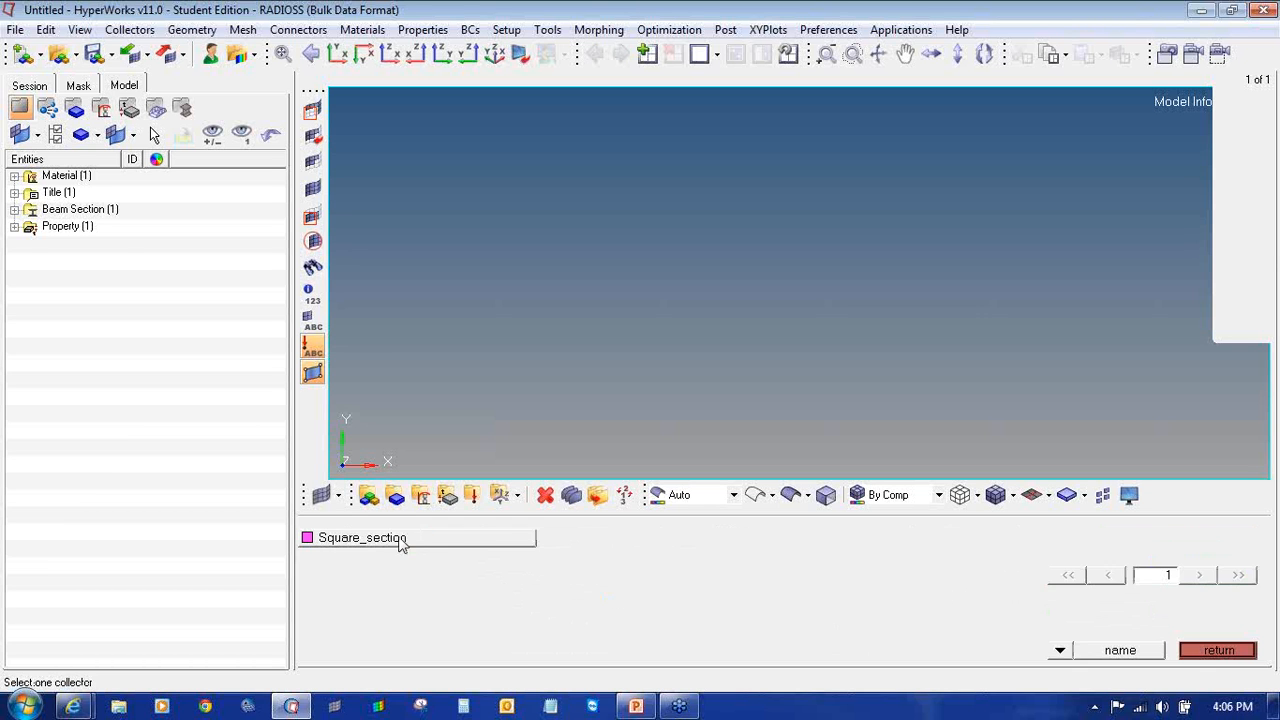
{"action": "left_click", "coordinate": [400, 540]}
{"action": "left_click", "coordinate": [1125, 540]}
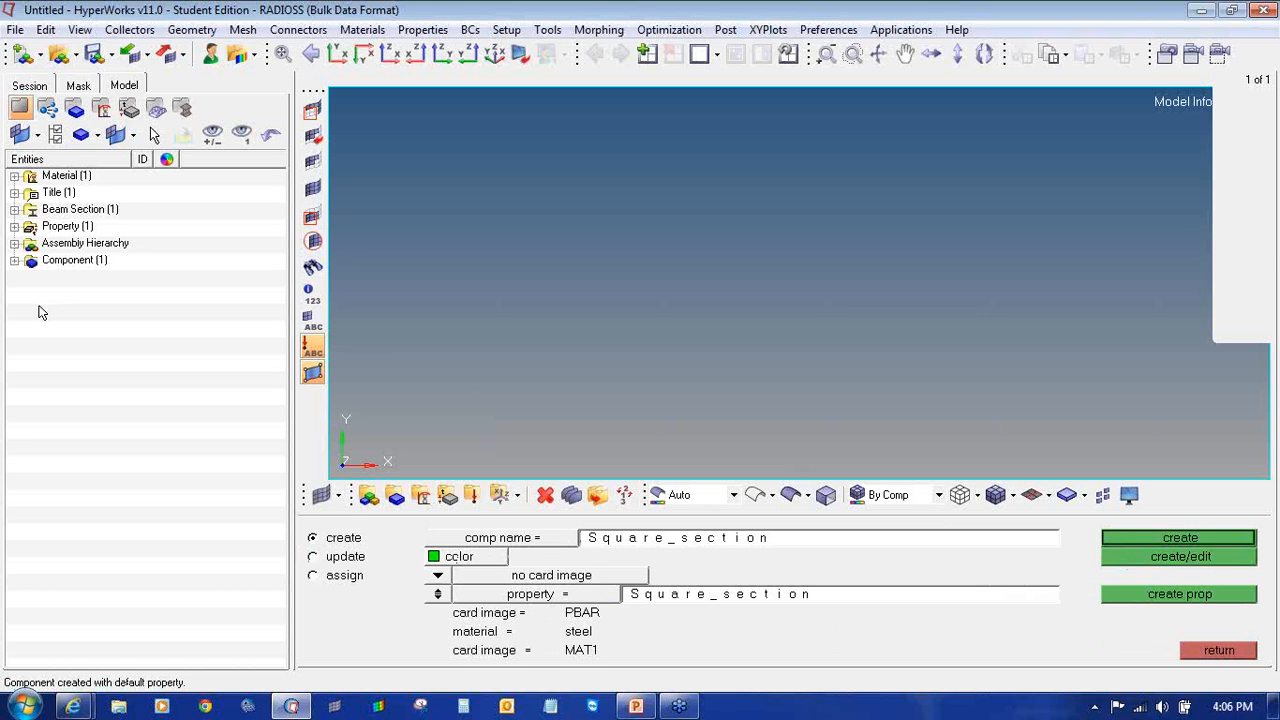
- Expand the material, beam section, property and component folders in the model tree to check their contents
{"action": "left_click", "coordinate": [14, 175]}
{"action": "left_click", "coordinate": [14, 226]}
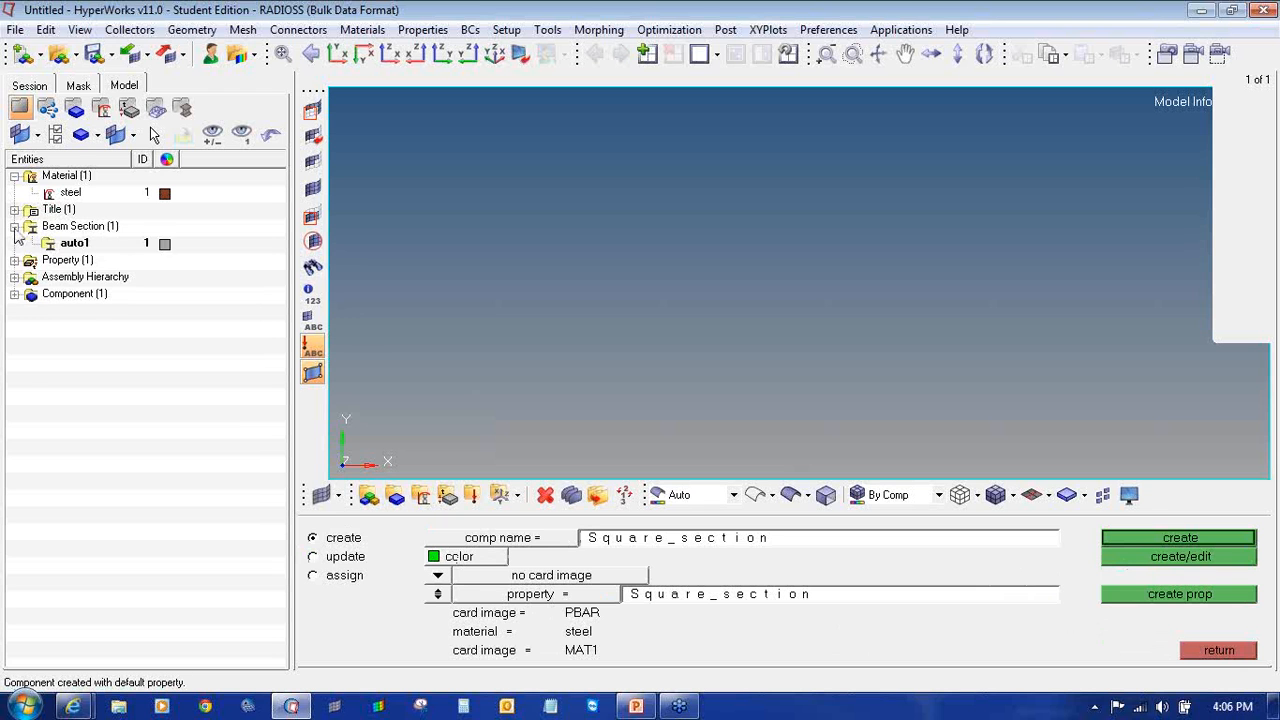
{"action": "left_click", "coordinate": [14, 260]}
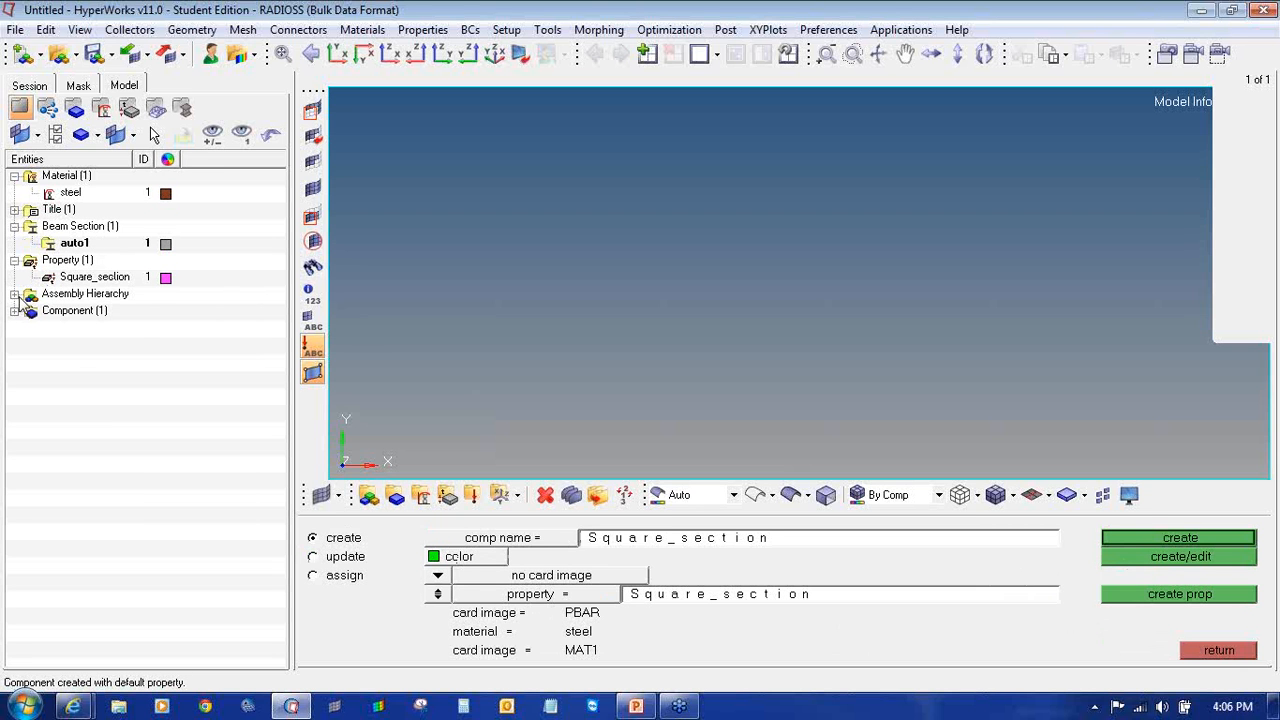
{"action": "left_click", "coordinate": [15, 310]}
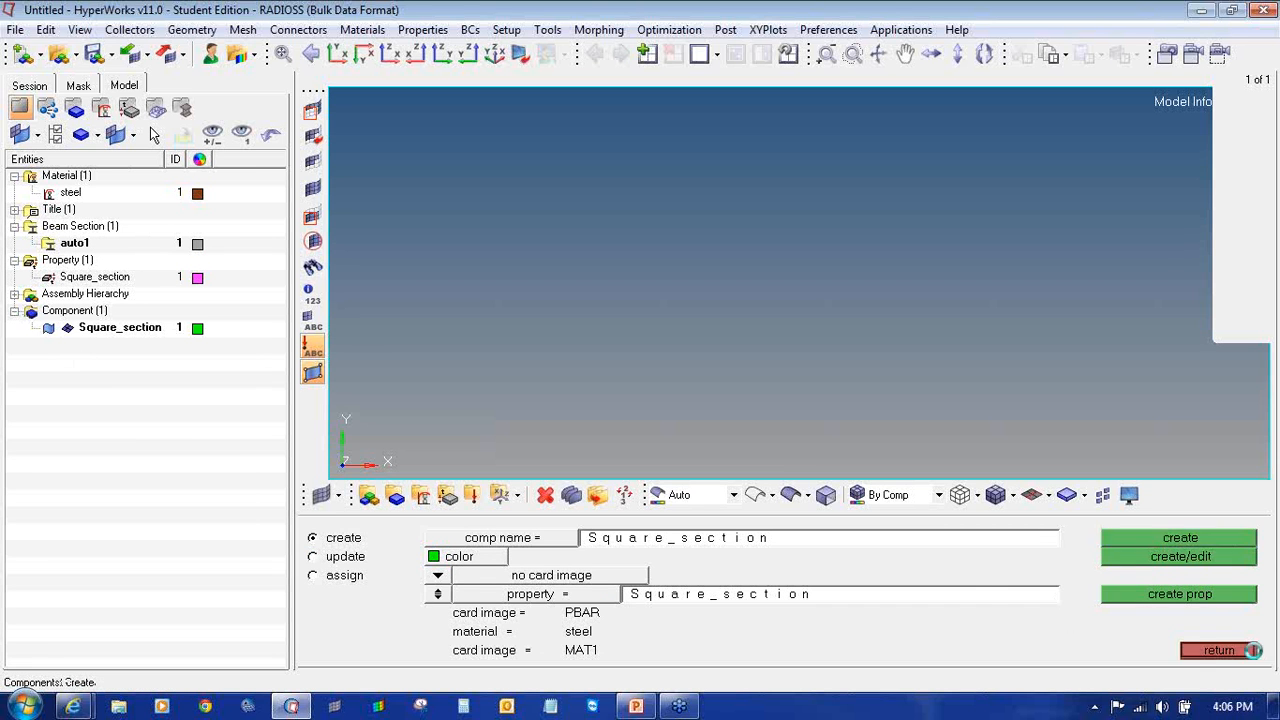
{"action": "left_click", "coordinate": [1252, 651]}
- Create two nodes on the x-axis at x = 0 and x = 500, with y and z at 0
{"action": "left_click", "coordinate": [1193, 538]}
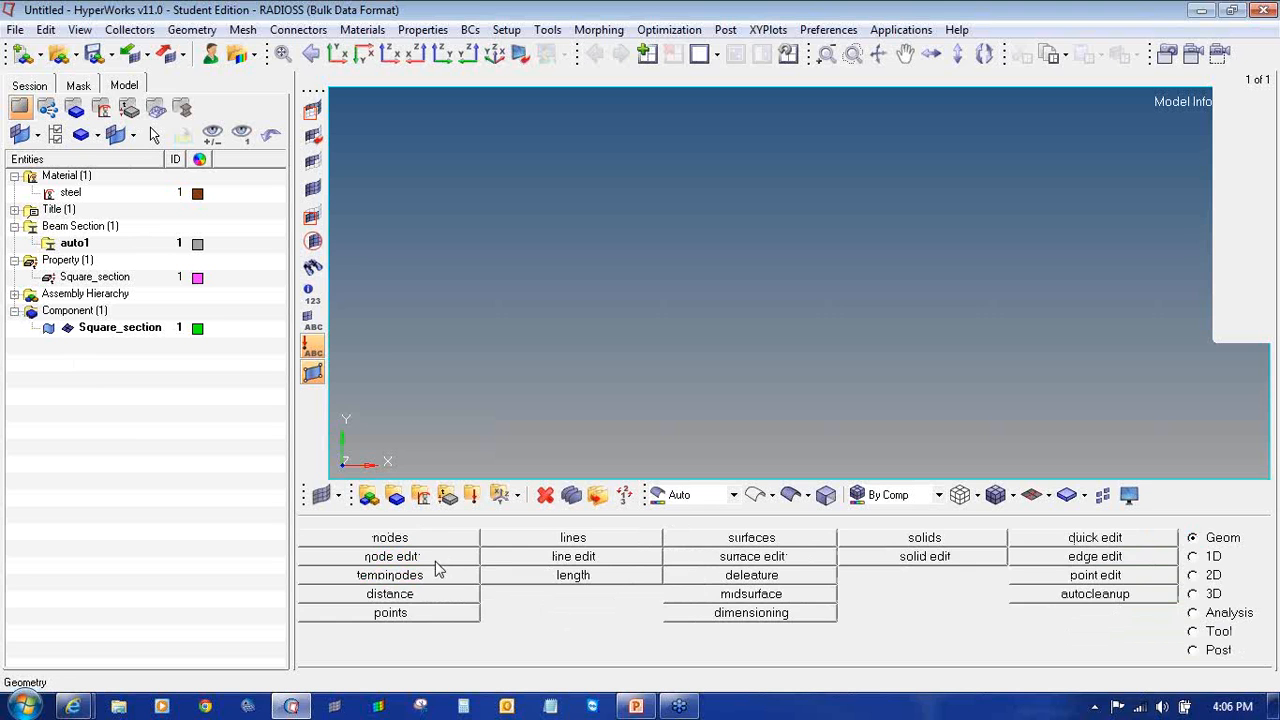
{"action": "left_click", "coordinate": [428, 540]}
{"action": "left_click", "coordinate": [490, 560]}
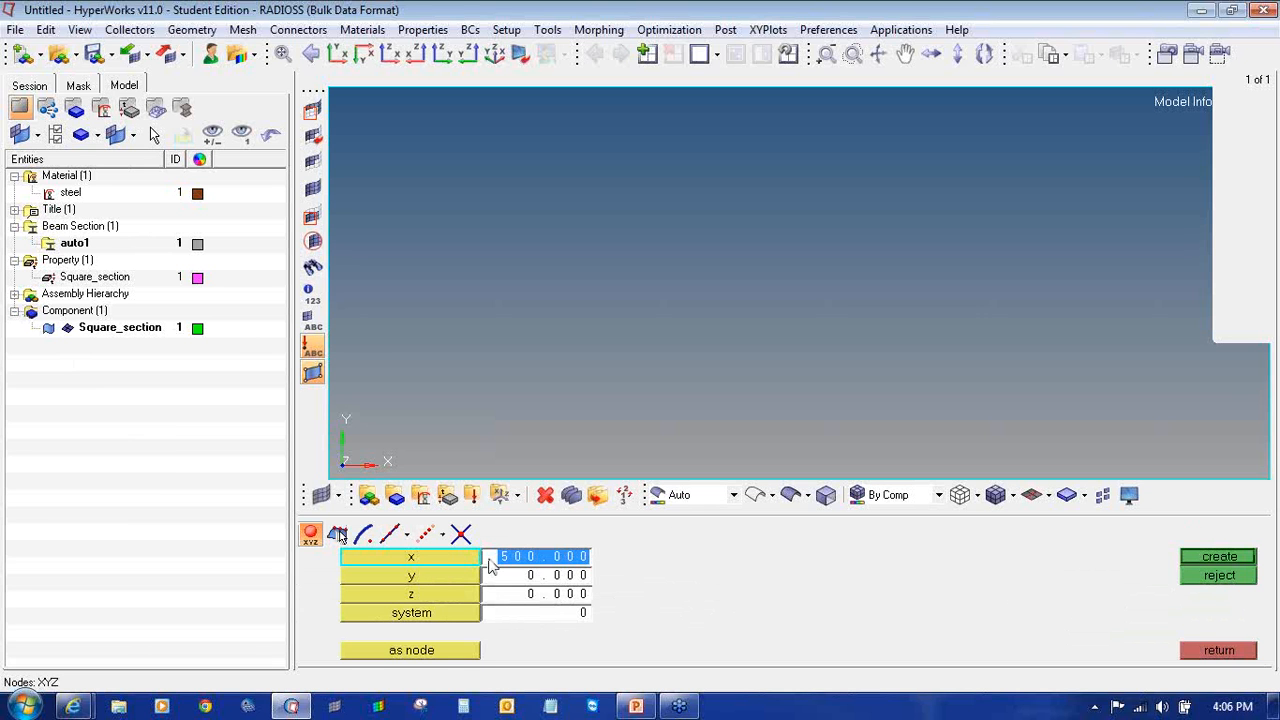
{"action": "type", "text": "0"}
{"action": "left_click", "coordinate": [1248, 558]}
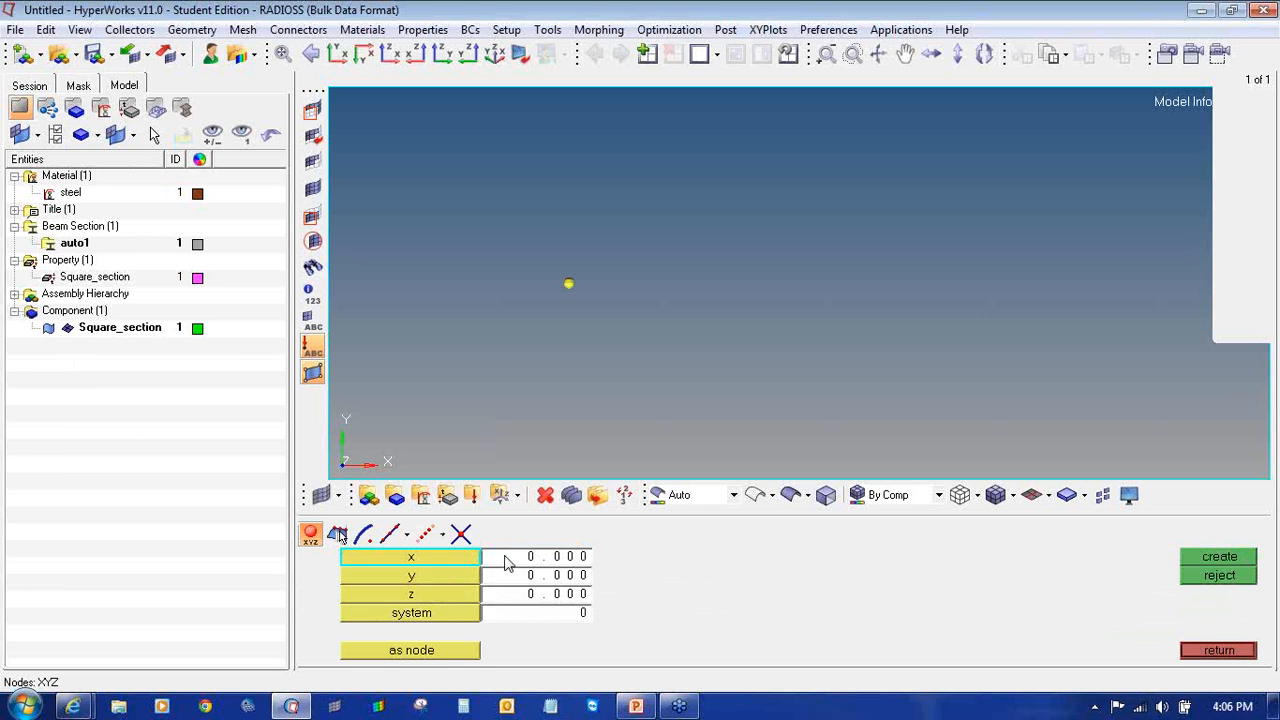
{"action": "left_click", "coordinate": [507, 563]}
{"action": "type", "text": "50"}
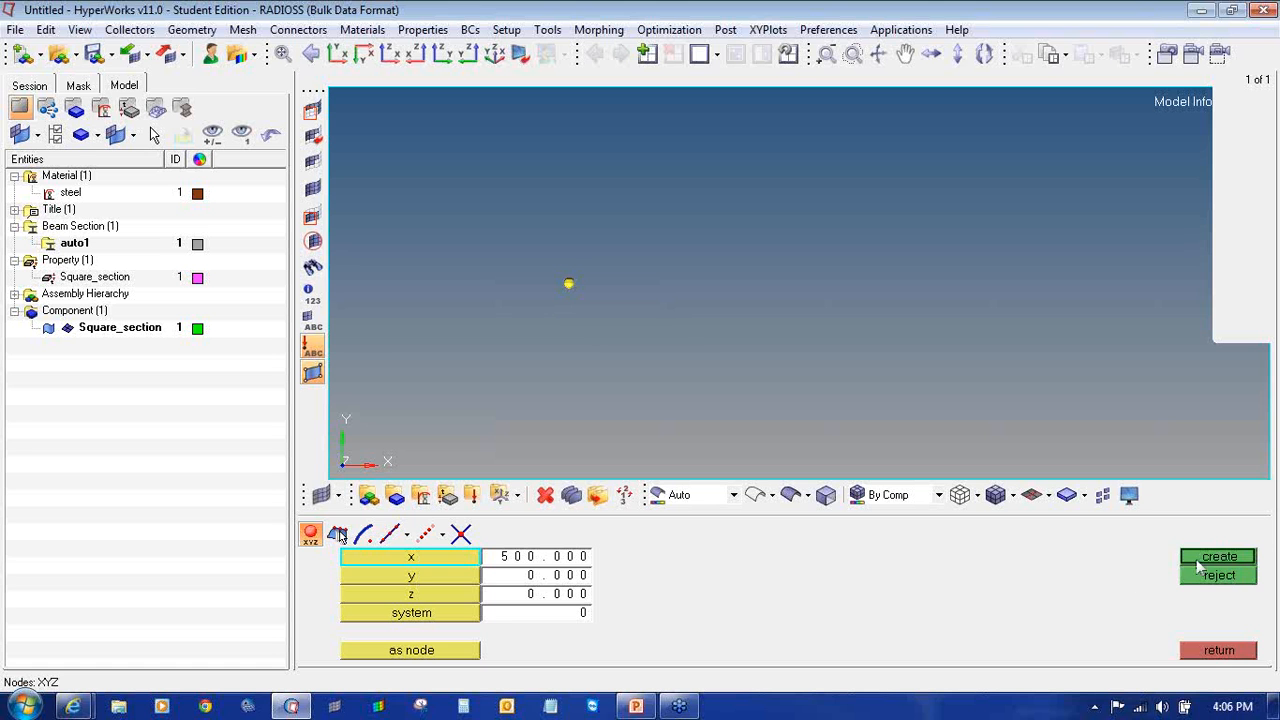
{"action": "left_click", "coordinate": [1205, 560]}
{"action": "left_click", "coordinate": [1219, 650]}
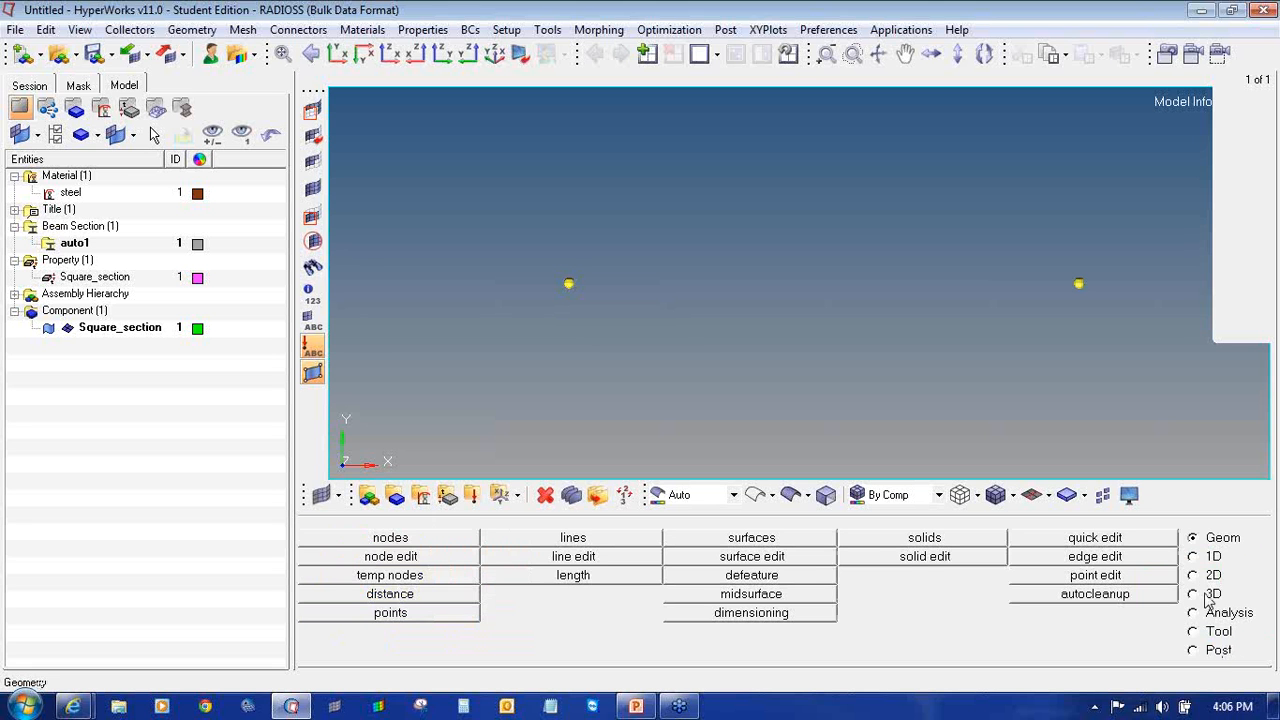
- Create a CBAR bar element with the Square_section property from the node at x = 0 to the node at x = 500
{"action": "left_click", "coordinate": [1195, 558]}
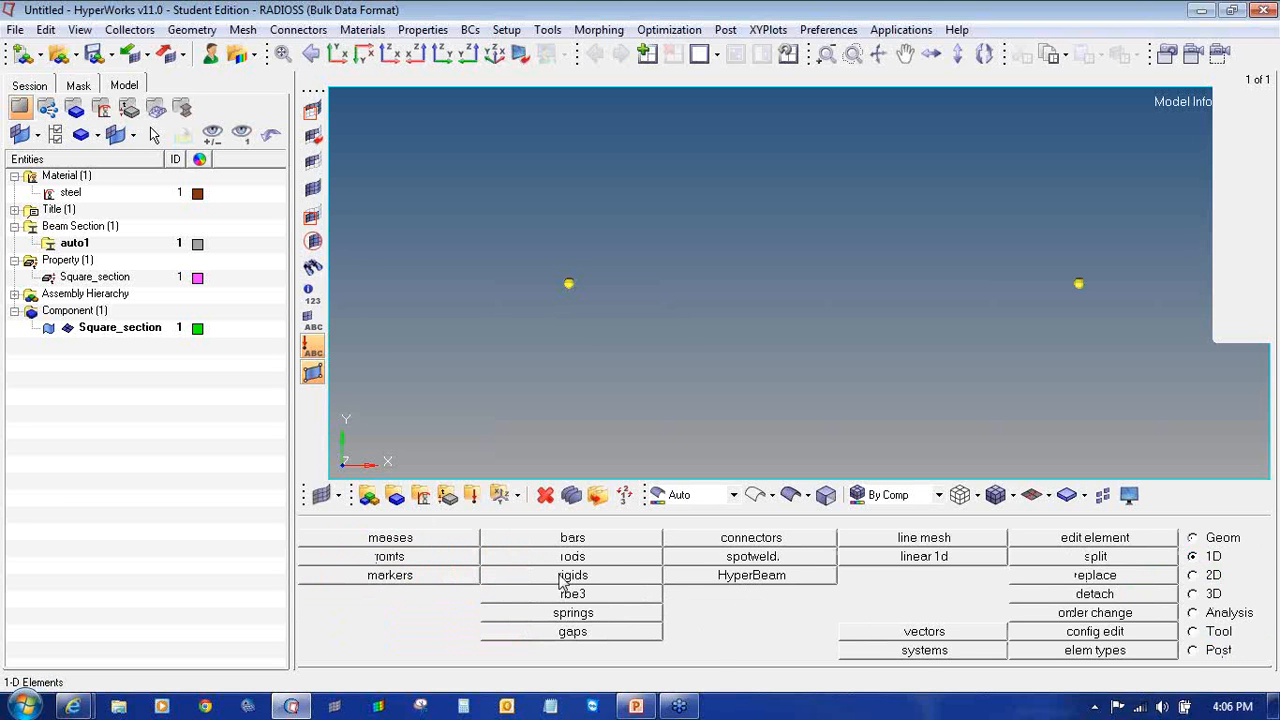
{"action": "left_click", "coordinate": [565, 538]}
{"action": "left_click", "coordinate": [724, 558]}
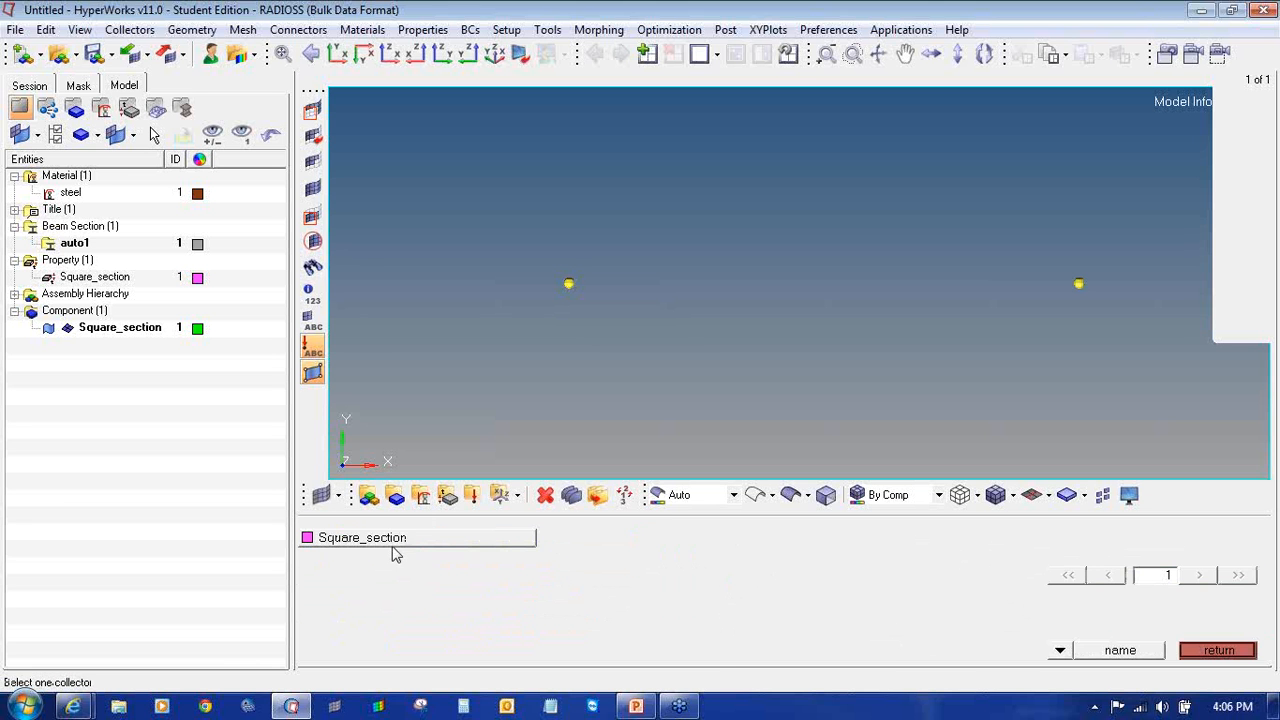
{"action": "left_click", "coordinate": [395, 546]}
{"action": "left_click", "coordinate": [745, 583]}
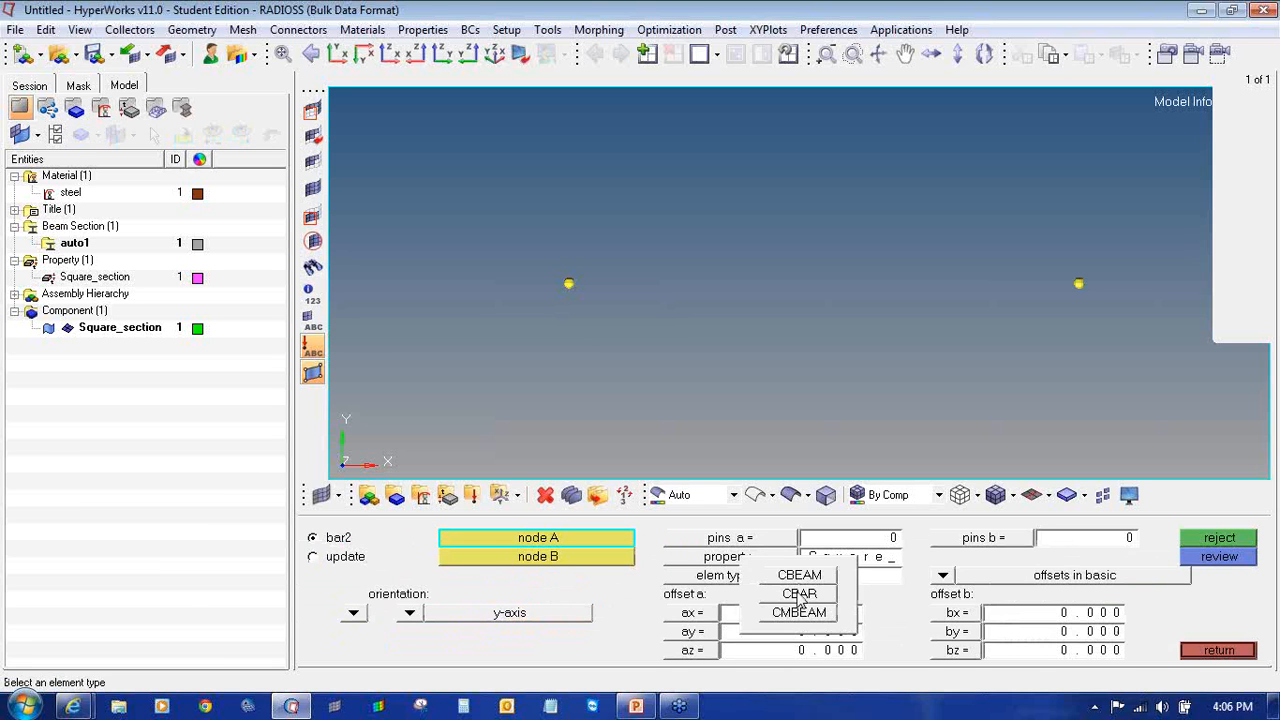
{"action": "left_click", "coordinate": [800, 594]}
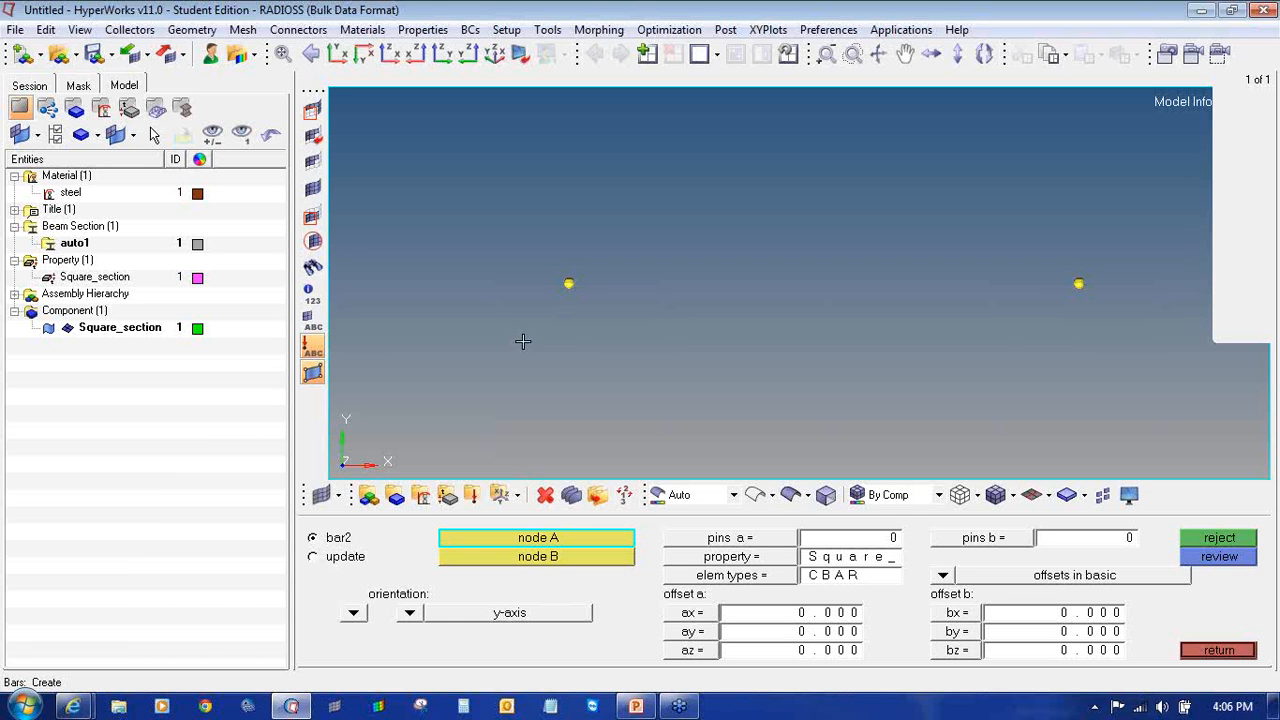
{"action": "left_click", "coordinate": [569, 284]}
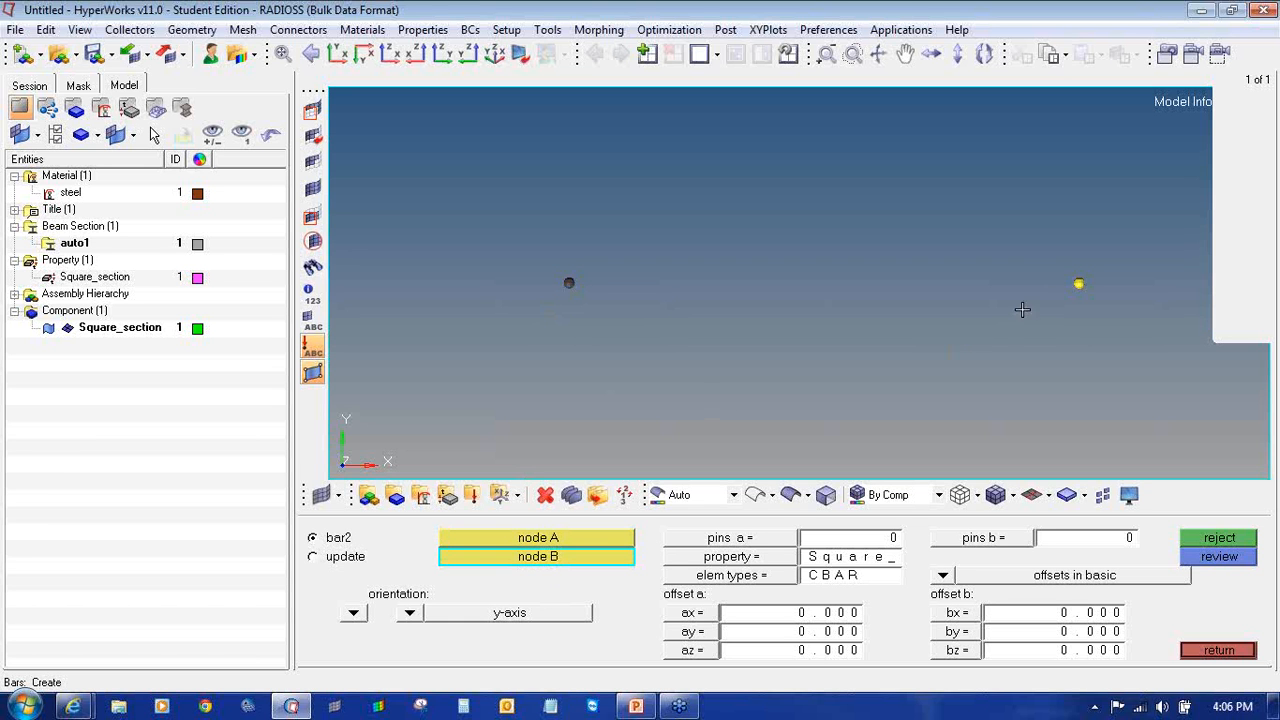
{"action": "left_click", "coordinate": [1078, 284]}
{"action": "left_click", "coordinate": [1190, 651]}
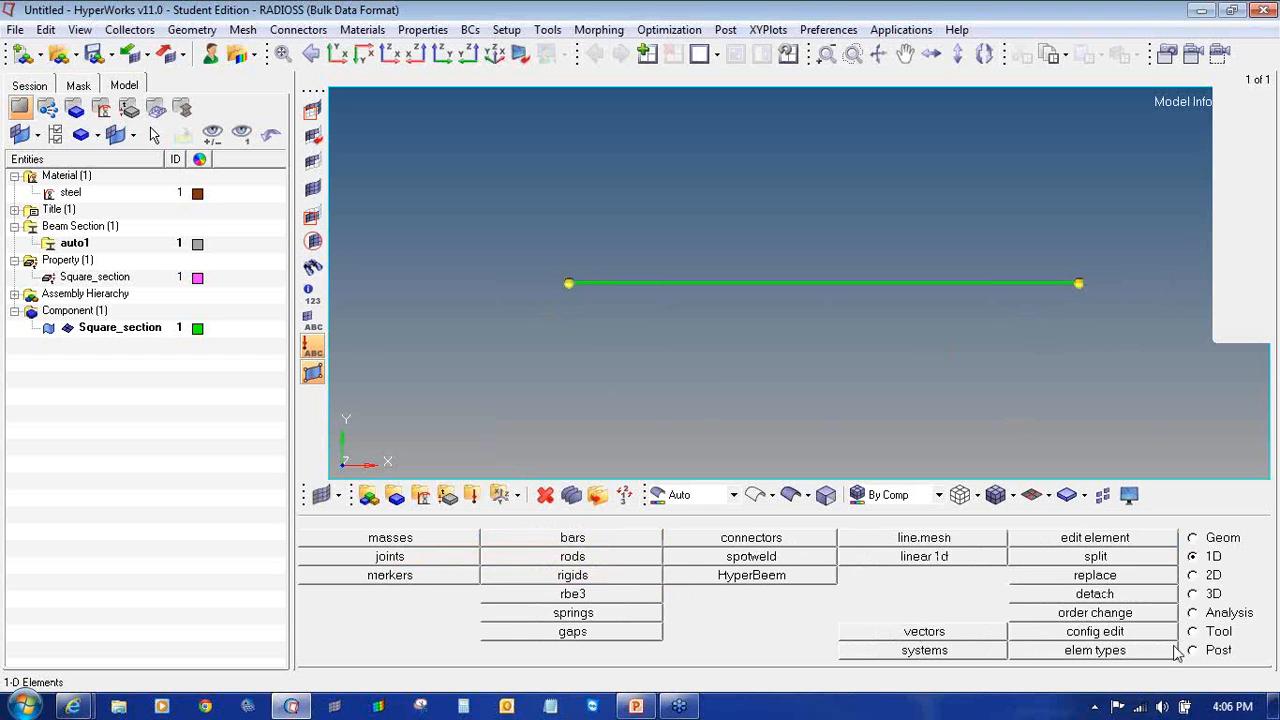
- Create a red load collector named force with no card image
{"action": "left_click", "coordinate": [472, 494]}
{"action": "left_click", "coordinate": [655, 541]}
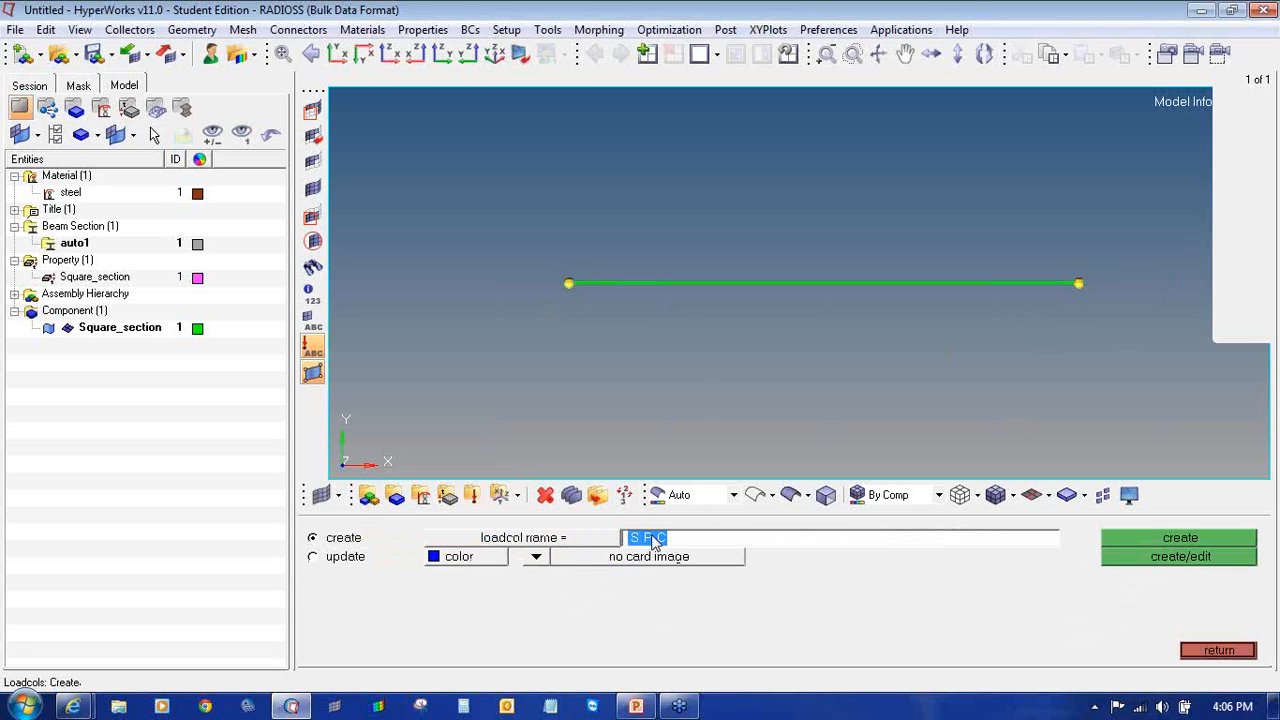
{"action": "type", "text": "force"}
{"action": "left_click", "coordinate": [488, 555]}
{"action": "left_click", "coordinate": [484, 516]}
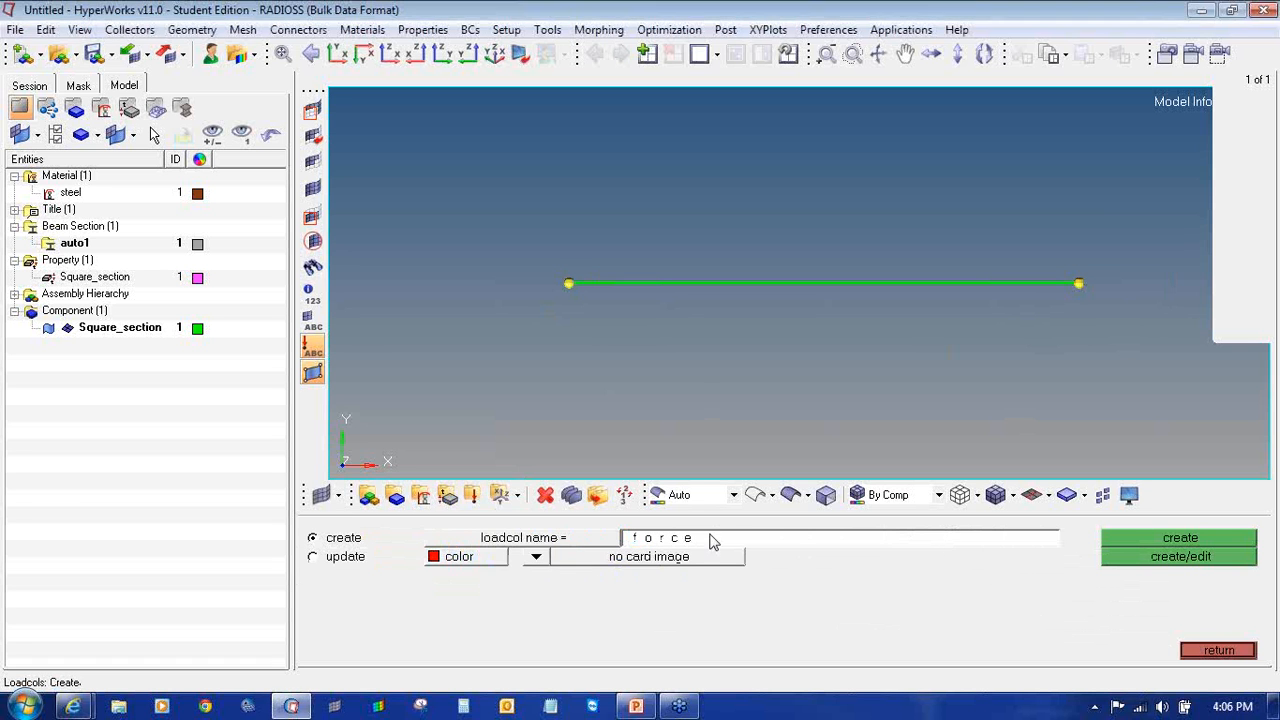
{"action": "left_click", "coordinate": [1125, 542]}
{"action": "left_click", "coordinate": [1190, 650]}
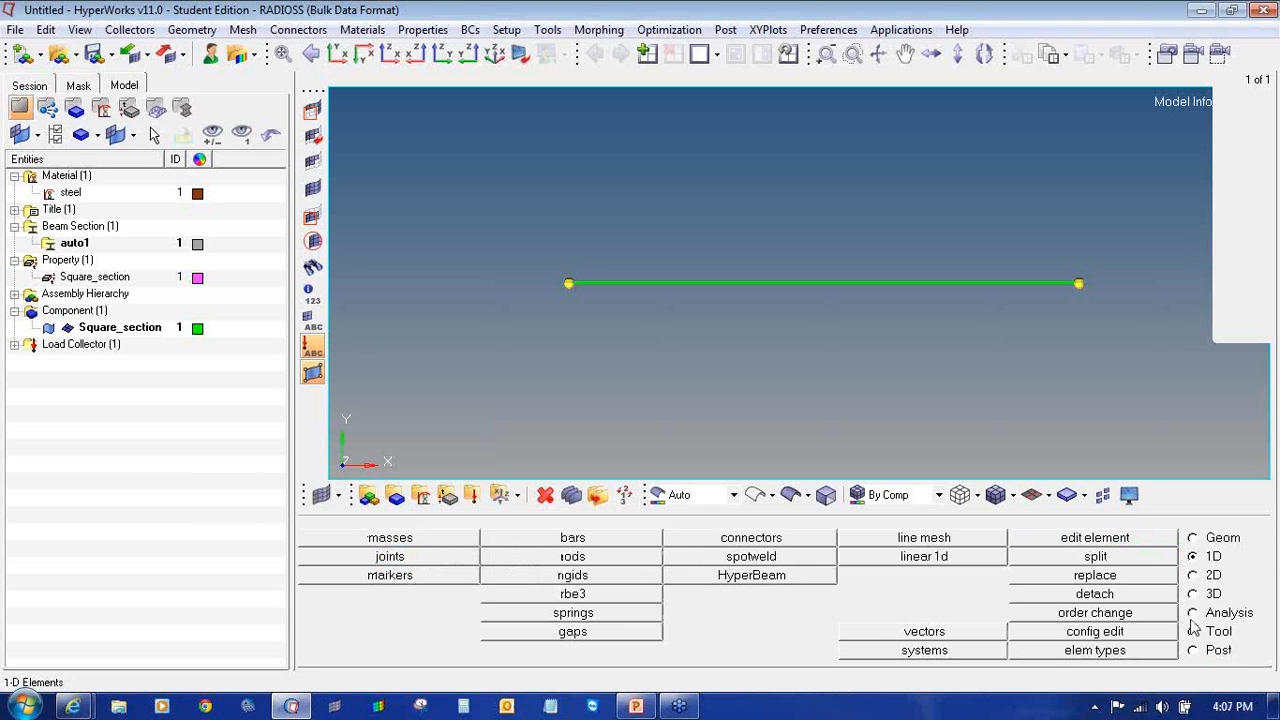
- Check the load case on the PowerPoint slide and apply a force of -100000 along the y-axis to the bar's node at x = 500
{"action": "left_click", "coordinate": [1192, 613]}
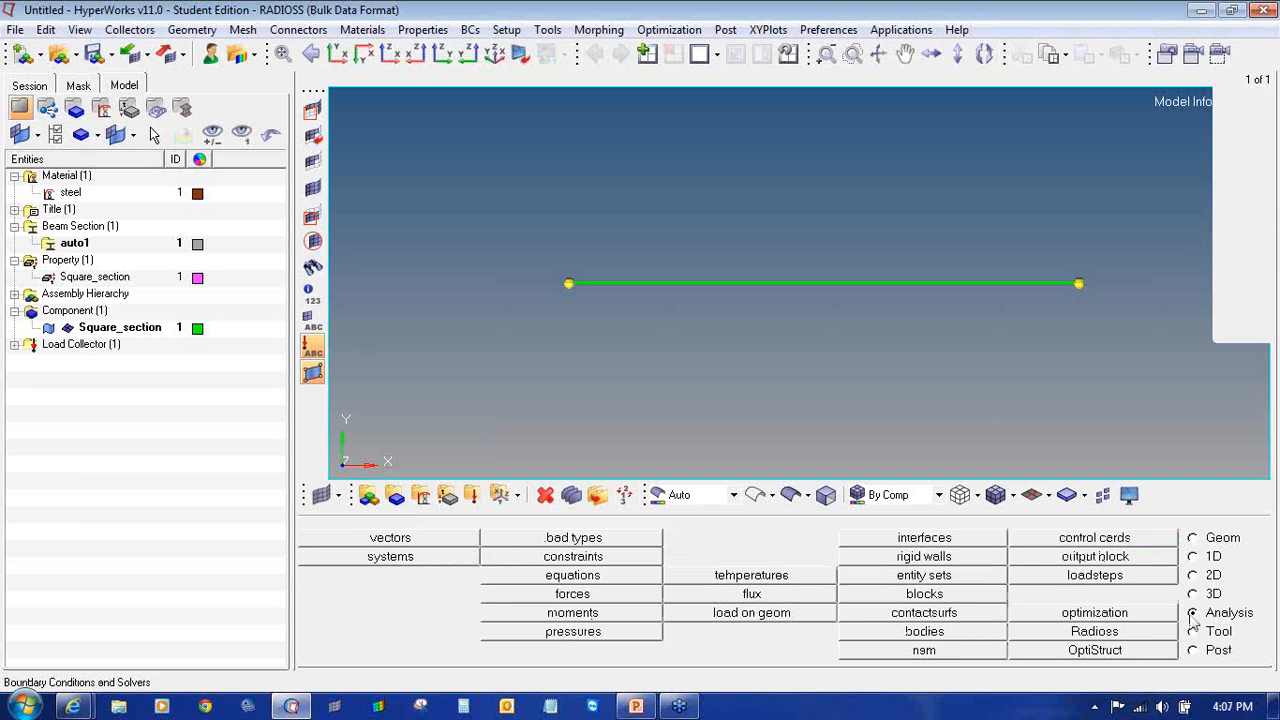
{"action": "left_click", "coordinate": [573, 594]}
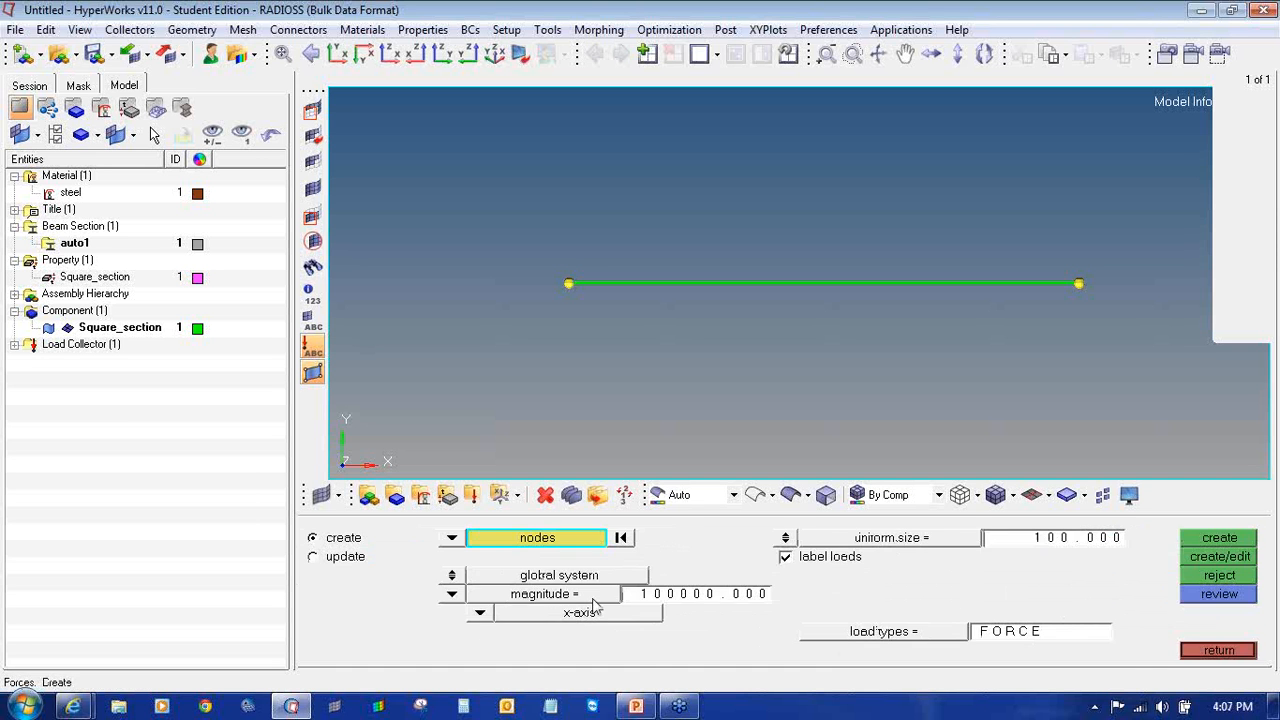
{"action": "left_click", "coordinate": [1079, 284]}
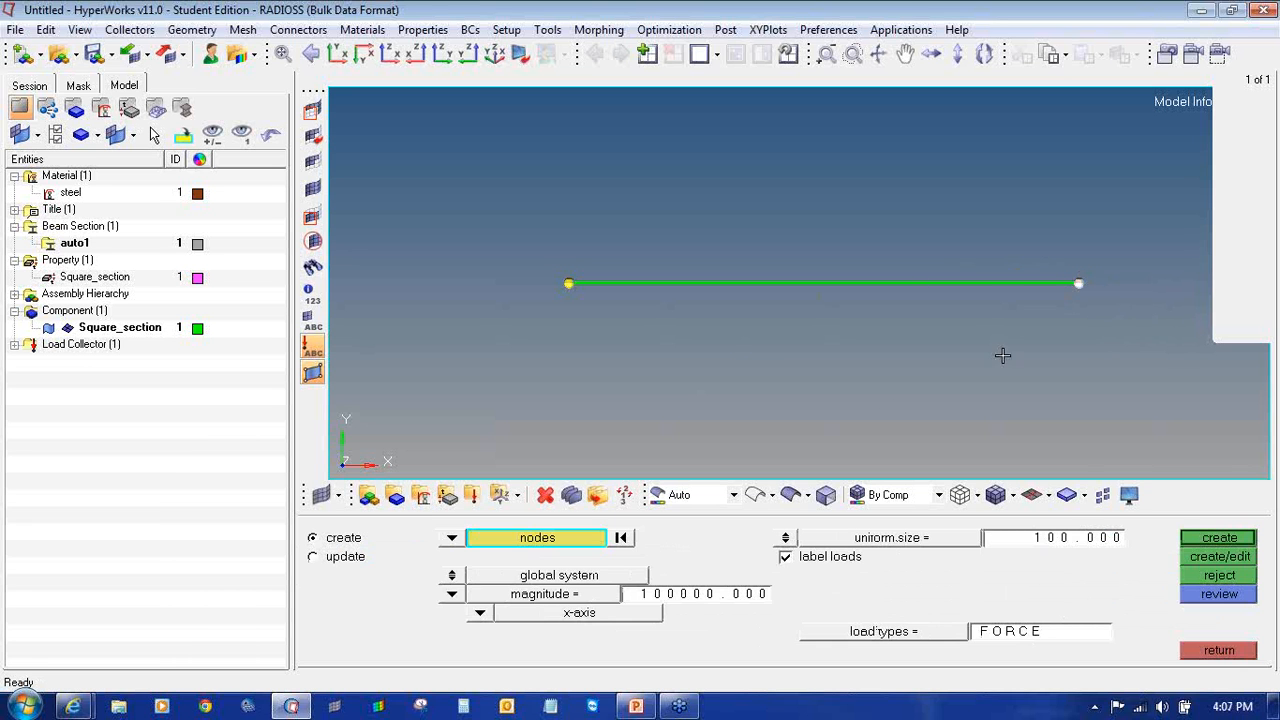
{"action": "left_click", "coordinate": [14, 344]}
{"action": "left_click", "coordinate": [665, 596]}
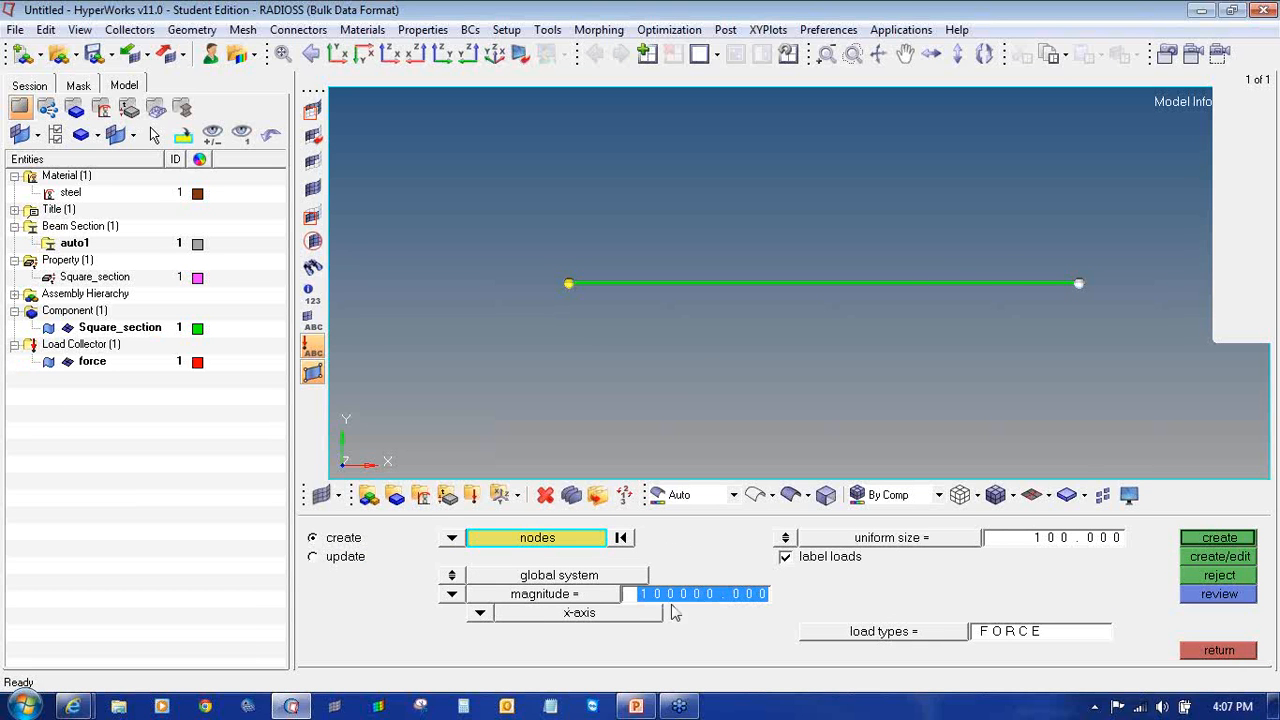
{"action": "left_click", "coordinate": [635, 706]}
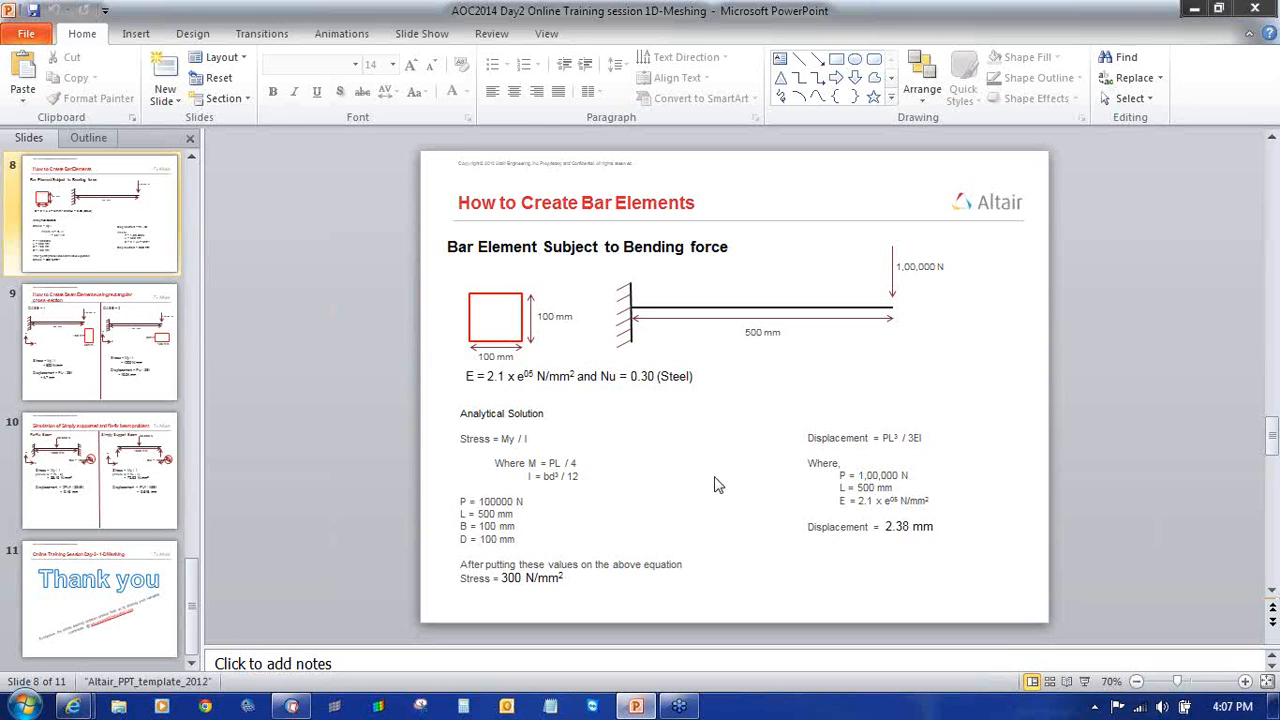
{"action": "key", "text": "alt+Tab"}
{"action": "type", "text": "100"}
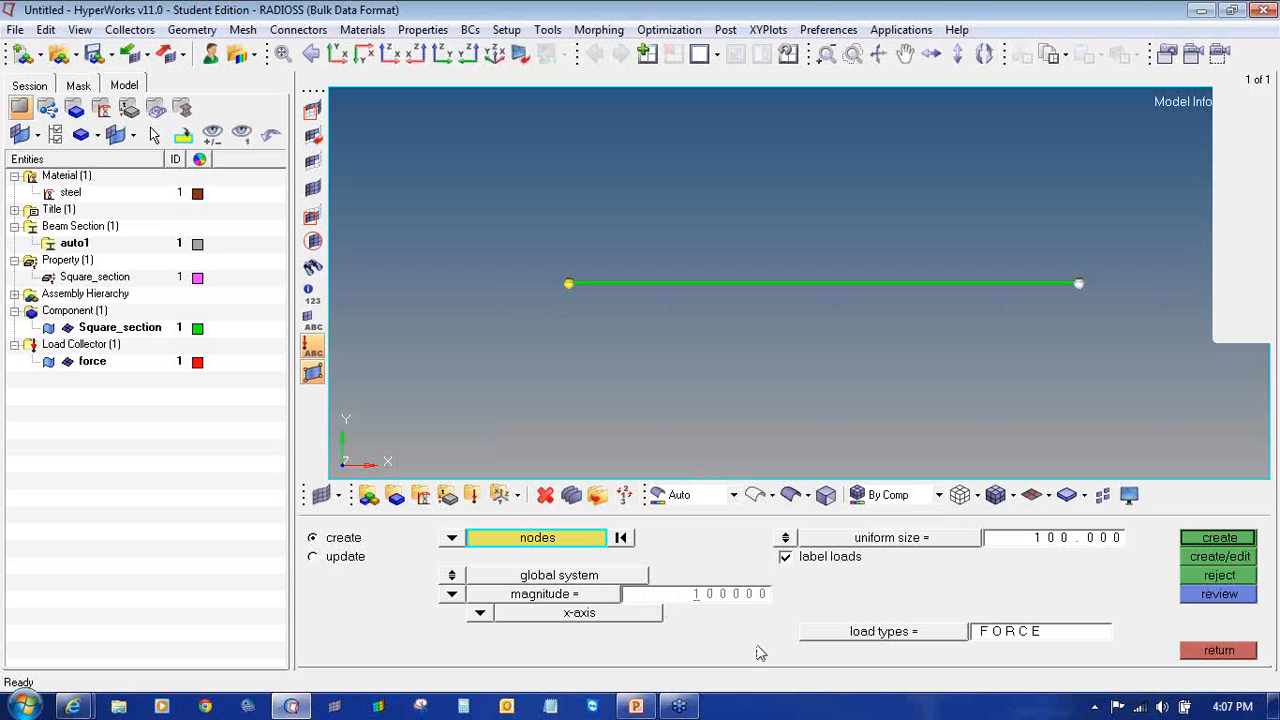
{"action": "key", "text": "Return"}
{"action": "left_click", "coordinate": [479, 614]}
{"action": "left_click", "coordinate": [466, 578]}
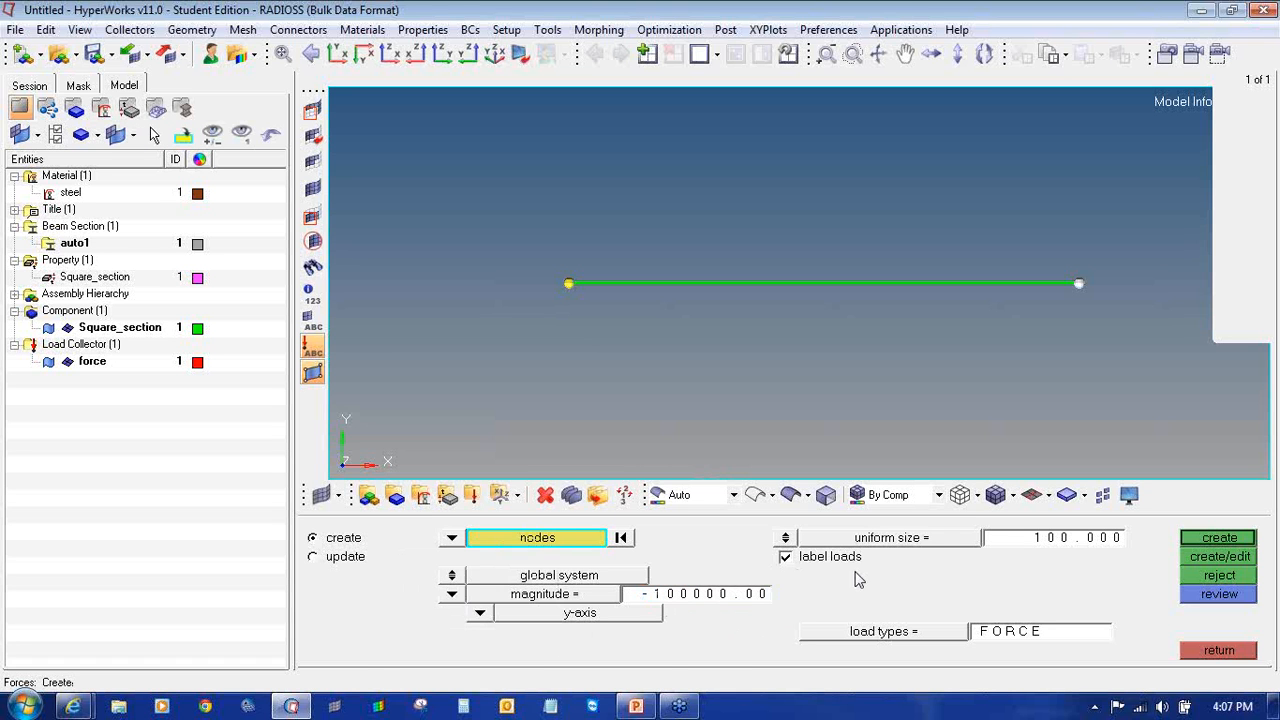
{"action": "left_click", "coordinate": [1232, 539]}
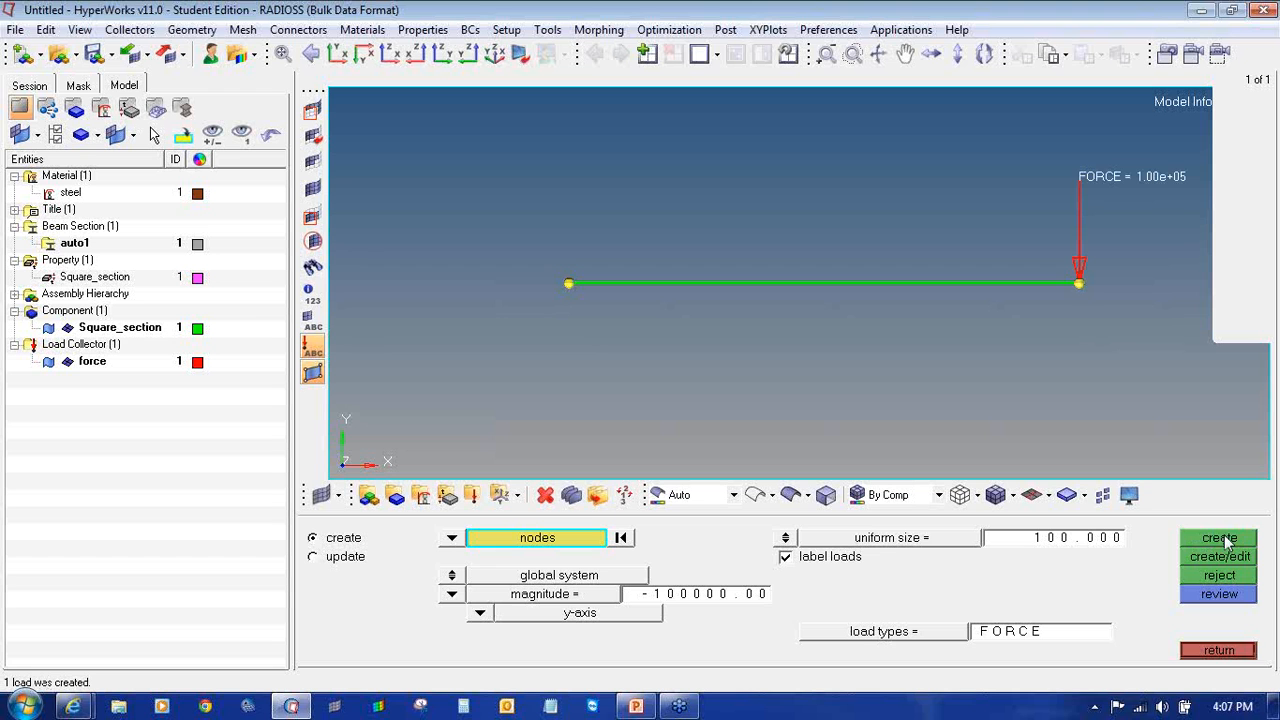
- Create a blue load collector named SPC with no card image
{"action": "left_click", "coordinate": [471, 495]}
{"action": "left_click", "coordinate": [643, 540]}
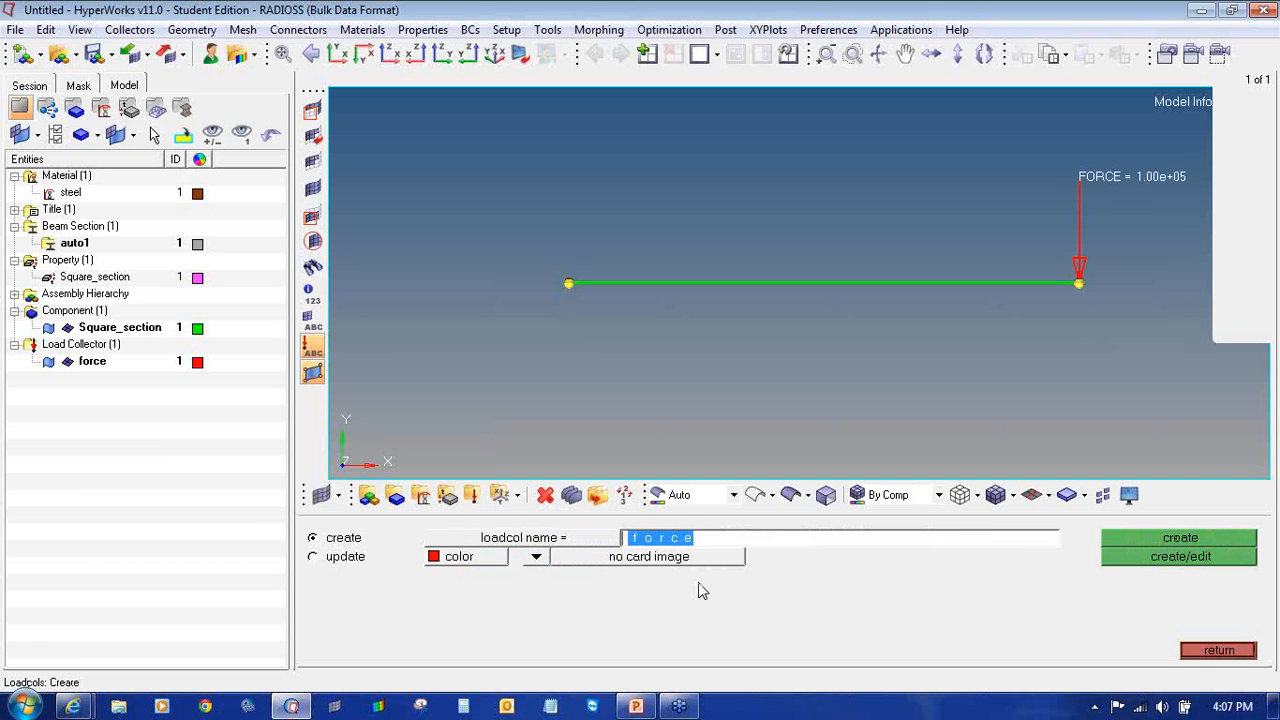
{"action": "type", "text": "SPC"}
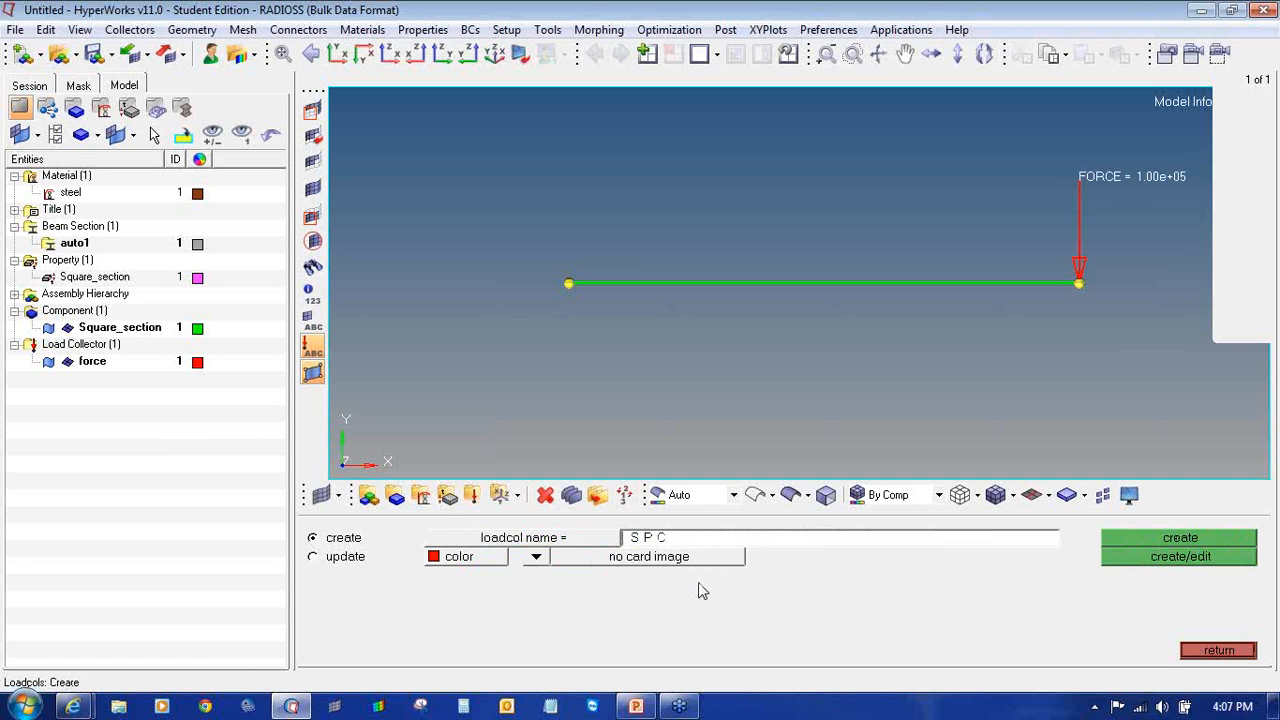
{"action": "left_click", "coordinate": [450, 556]}
{"action": "left_click", "coordinate": [465, 515]}
{"action": "left_click", "coordinate": [1202, 540]}
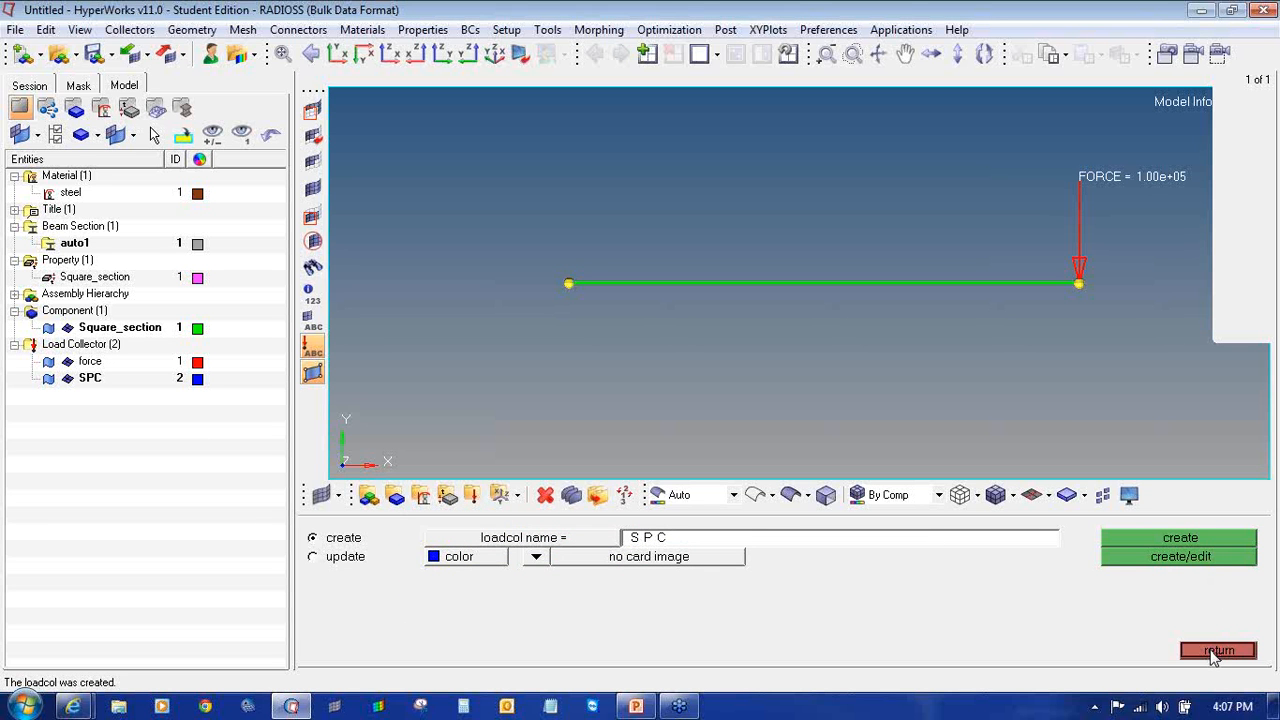
{"action": "left_click", "coordinate": [1216, 651]}
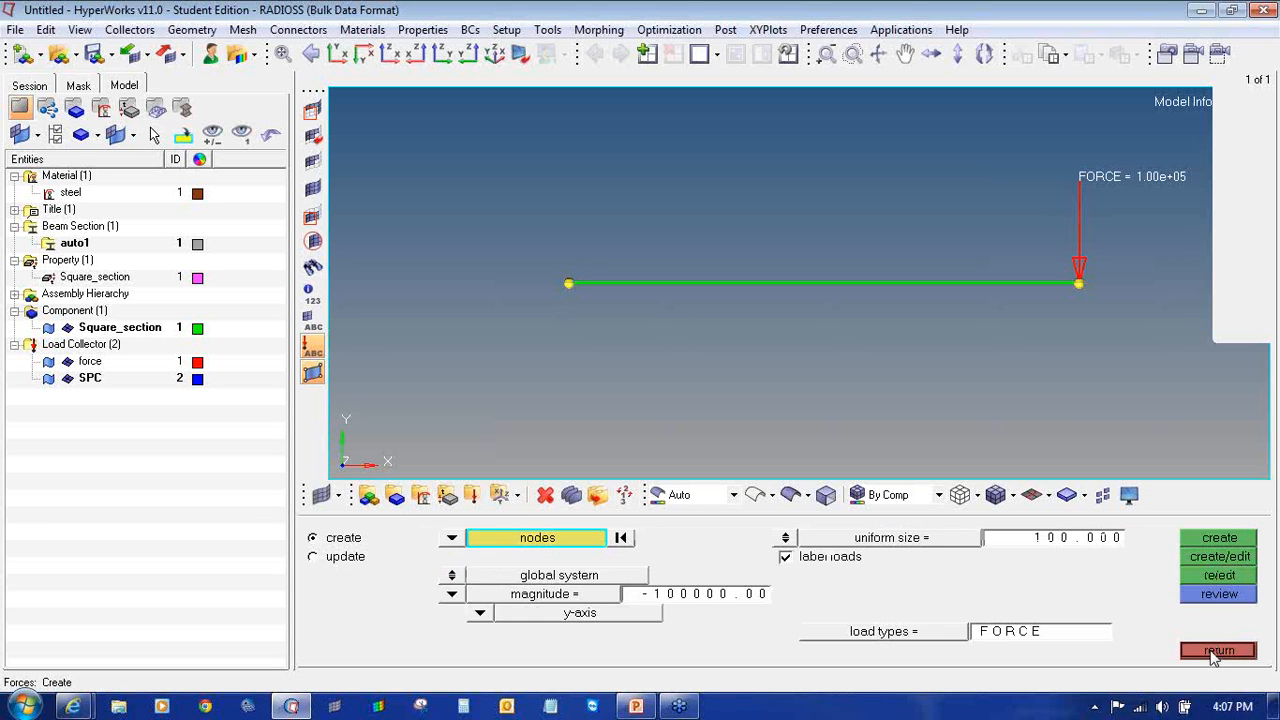
- Constrain all six degrees of freedom (dof1 to dof6) at 0.000 on the bar's unloaded end node at x = 0
{"action": "left_click", "coordinate": [1216, 651]}
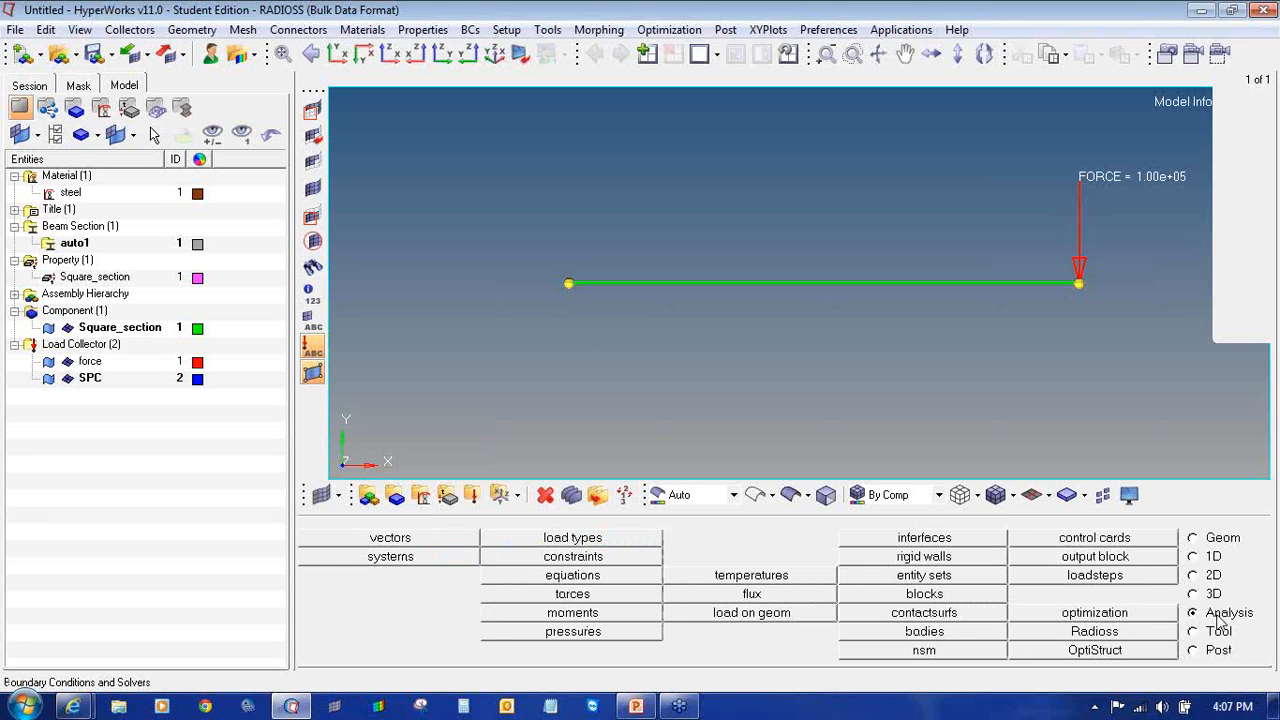
{"action": "left_click", "coordinate": [655, 560]}
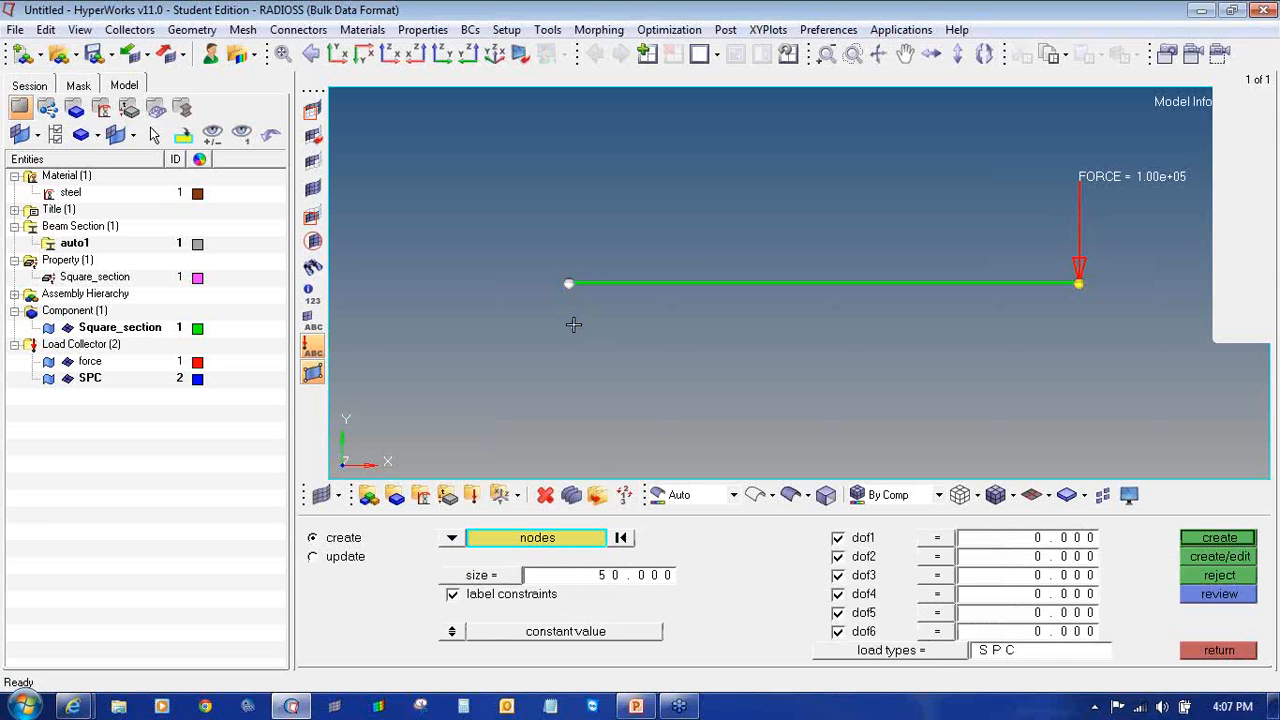
{"action": "left_click", "coordinate": [1205, 539]}
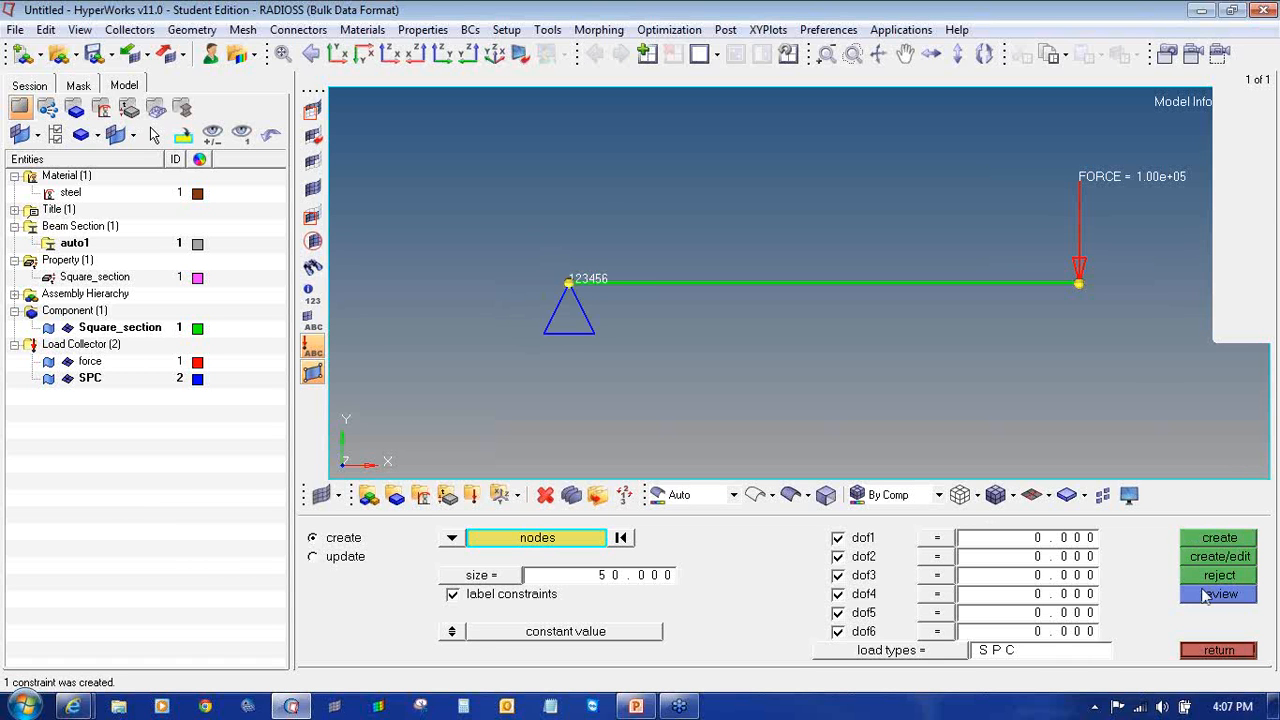
{"action": "left_click", "coordinate": [1219, 651]}
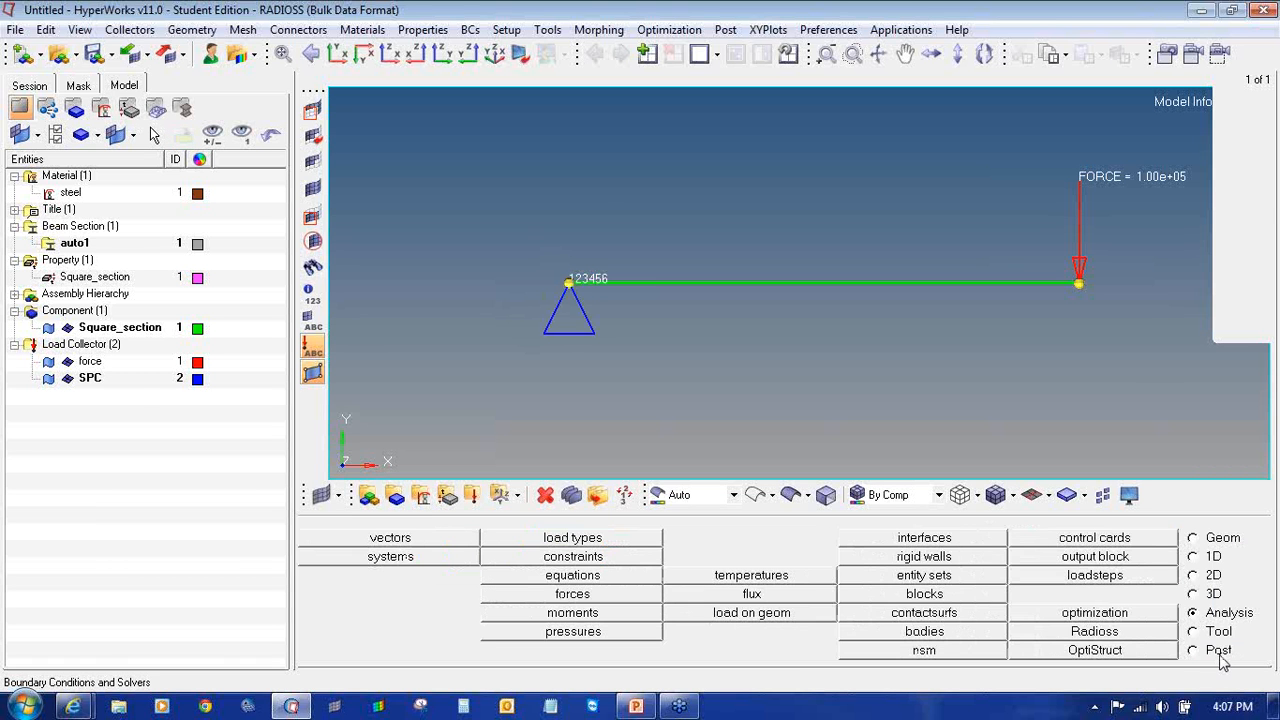
- Save the model as Bar_elem in a new folder named 5_Bar_elem inside trainingsession
{"action": "left_click", "coordinate": [15, 29]}
{"action": "mouse_move", "coordinate": [58, 143]}
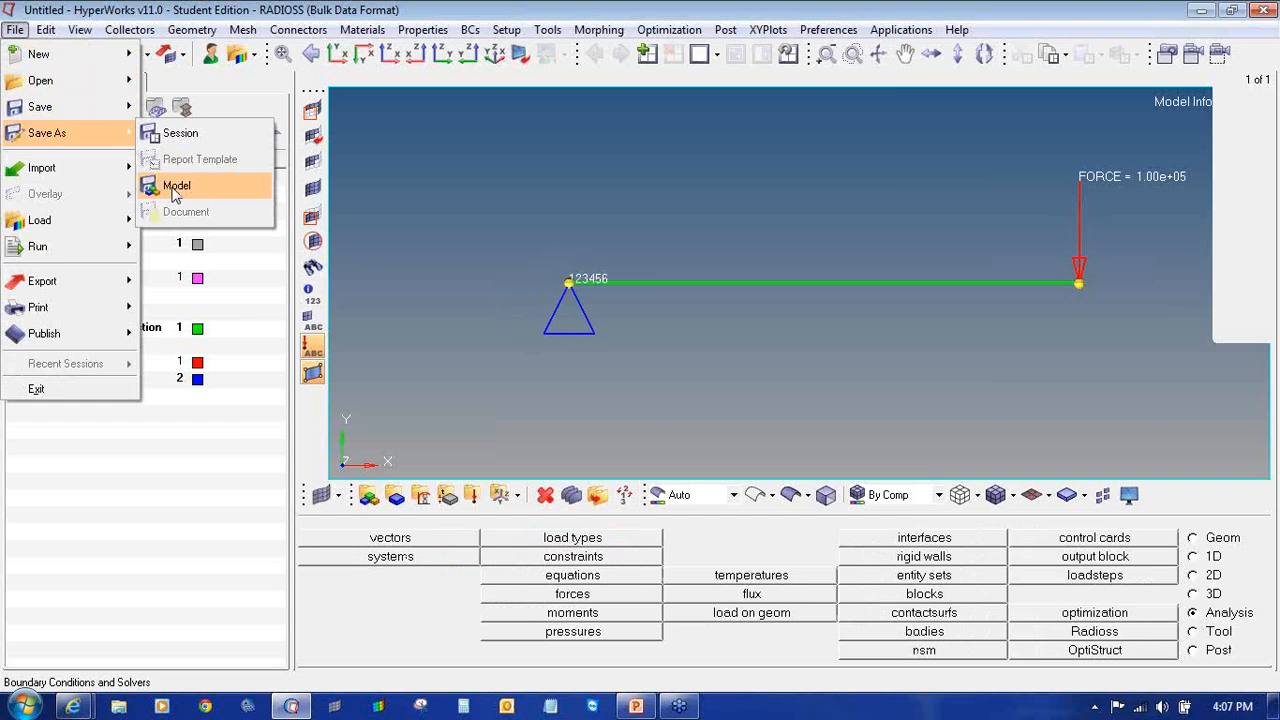
{"action": "left_click", "coordinate": [176, 186]}
{"action": "left_click", "coordinate": [562, 100]}
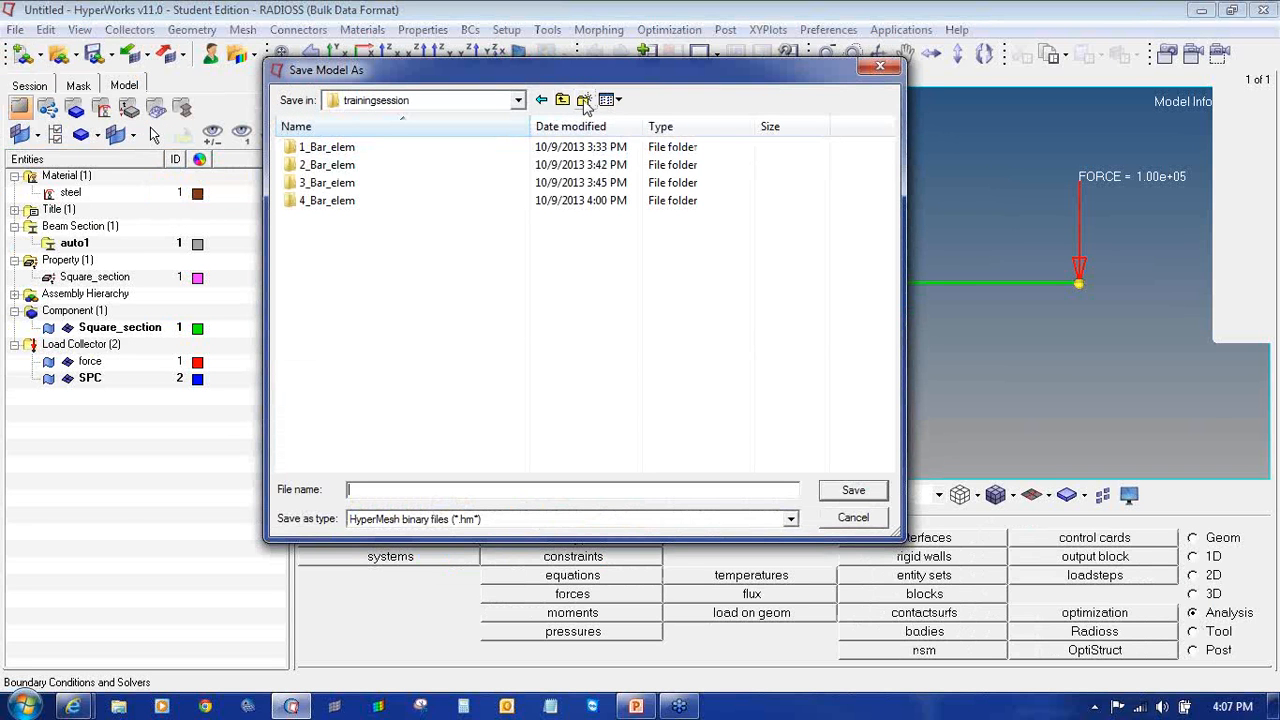
{"action": "left_click", "coordinate": [584, 100]}
{"action": "type", "text": "5"}
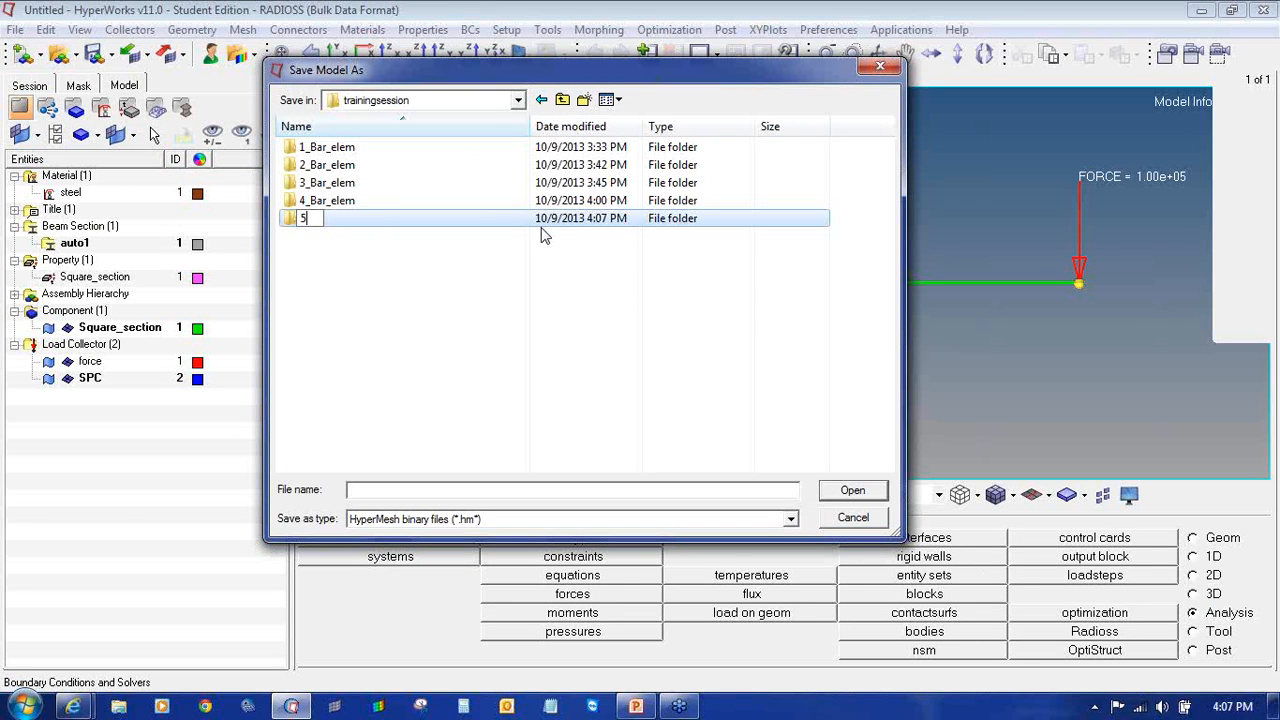
{"action": "type", "text": "_Bar_elem"}
{"action": "key", "text": "Return"}
{"action": "key", "text": "Return"}
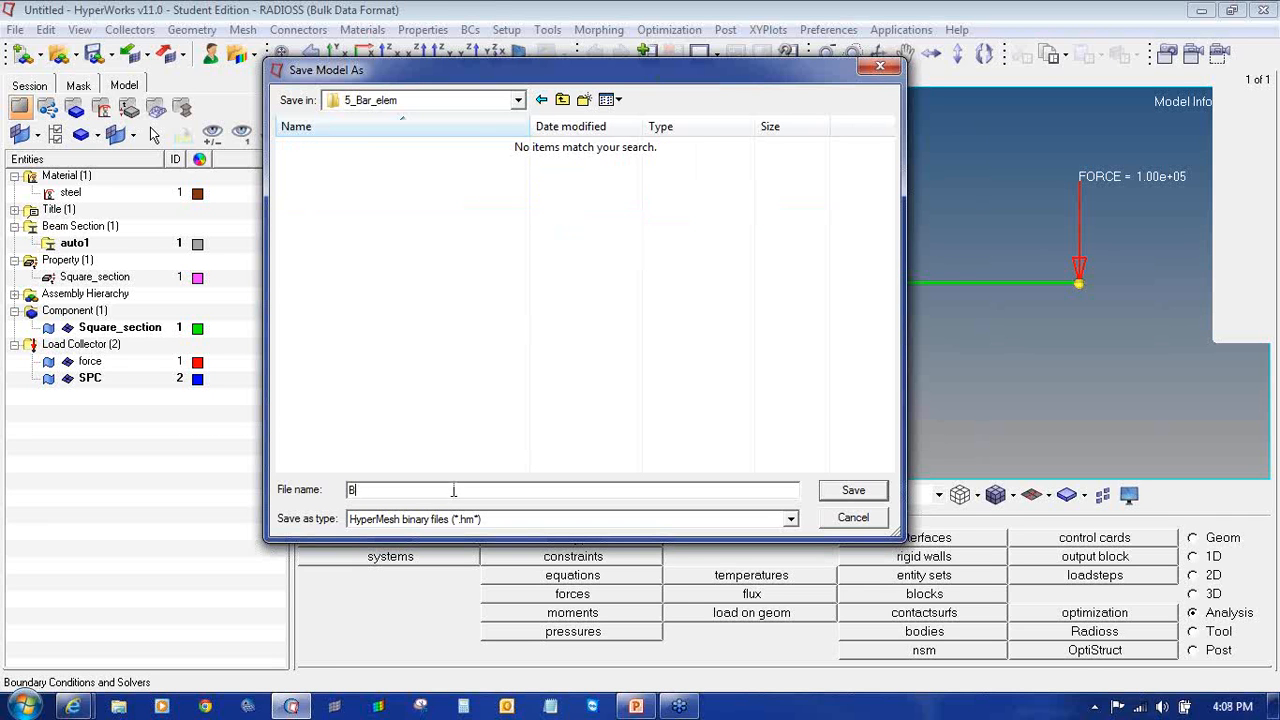
{"action": "key", "text": "Return"}
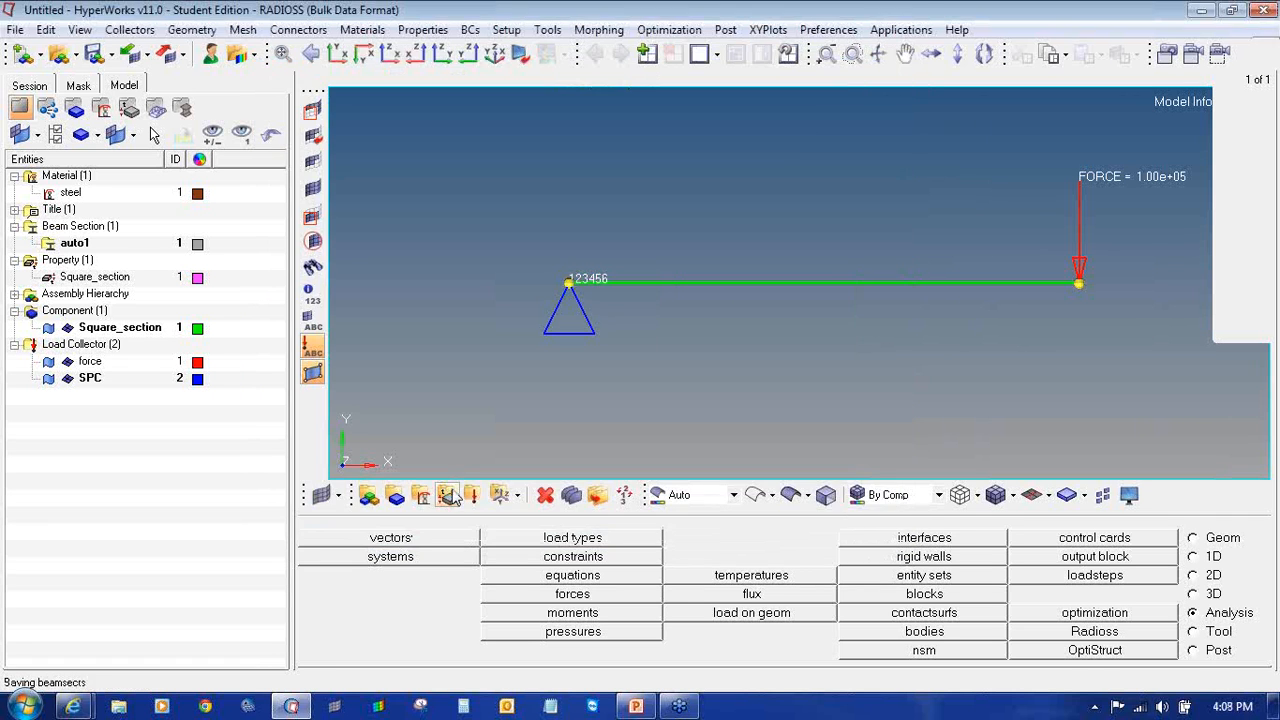
- Try to run the Radioss analysis on Bar_elem.fem with the -optskip option
{"action": "left_click", "coordinate": [1142, 633]}
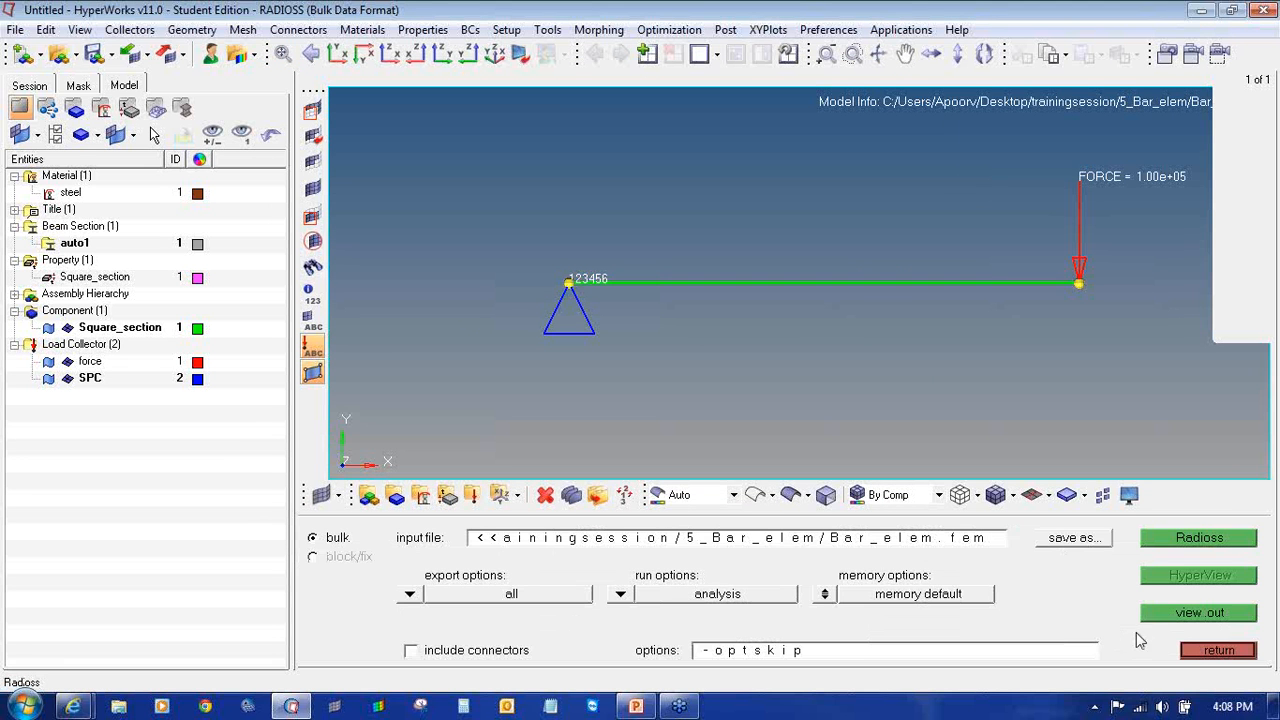
{"action": "left_click", "coordinate": [1196, 540]}
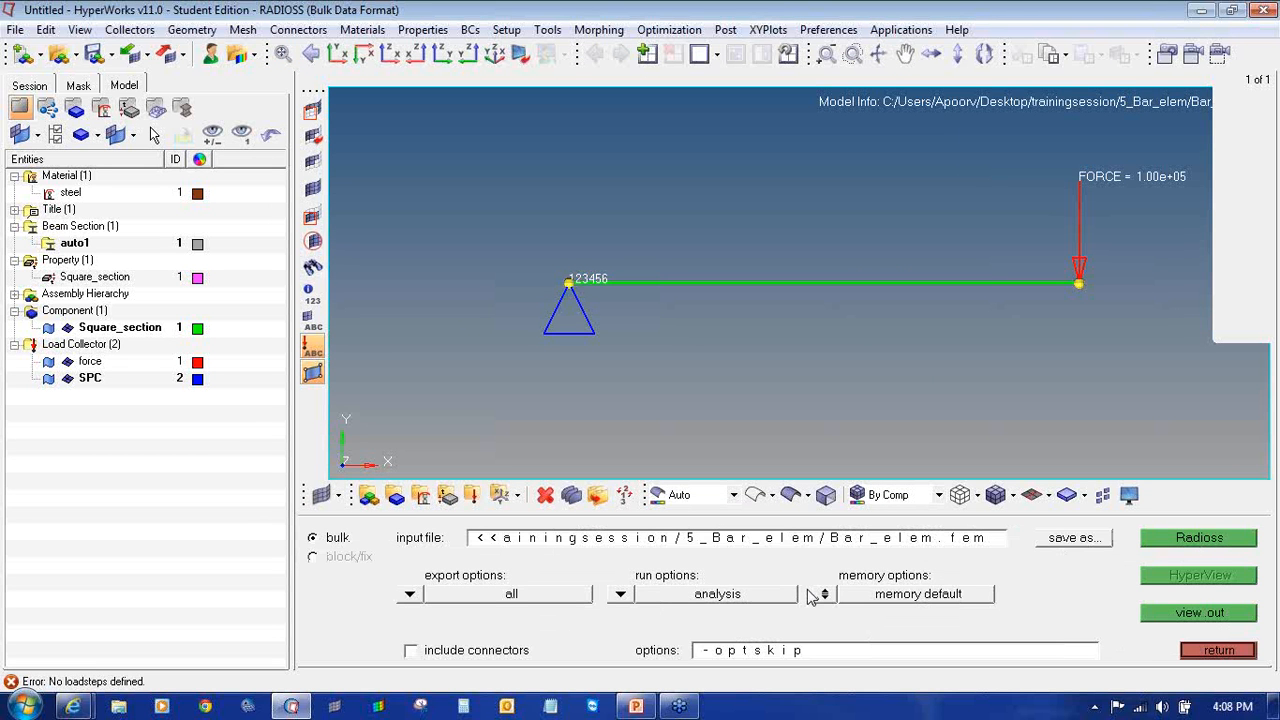
{"action": "left_click", "coordinate": [1198, 652]}
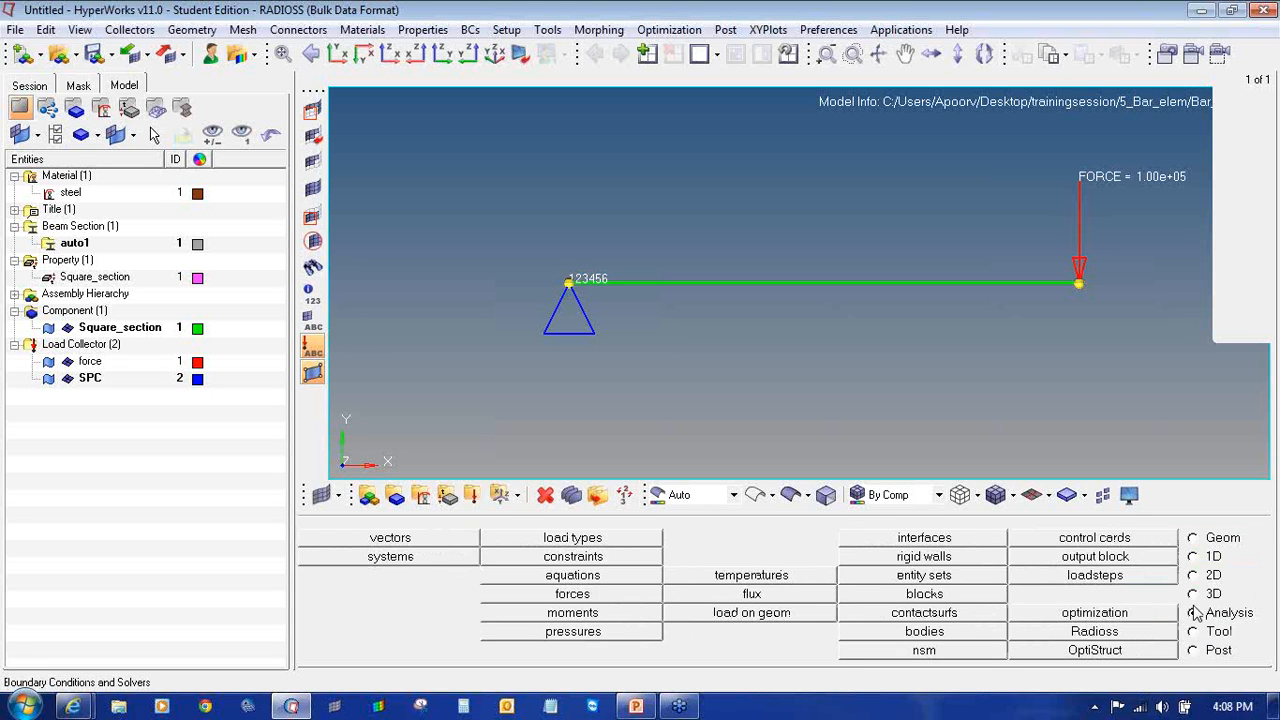
- Create a linear static load step named Bar_Elem that uses the SPC collector as SPC and the force collector as LOAD
{"action": "left_click", "coordinate": [1115, 580]}
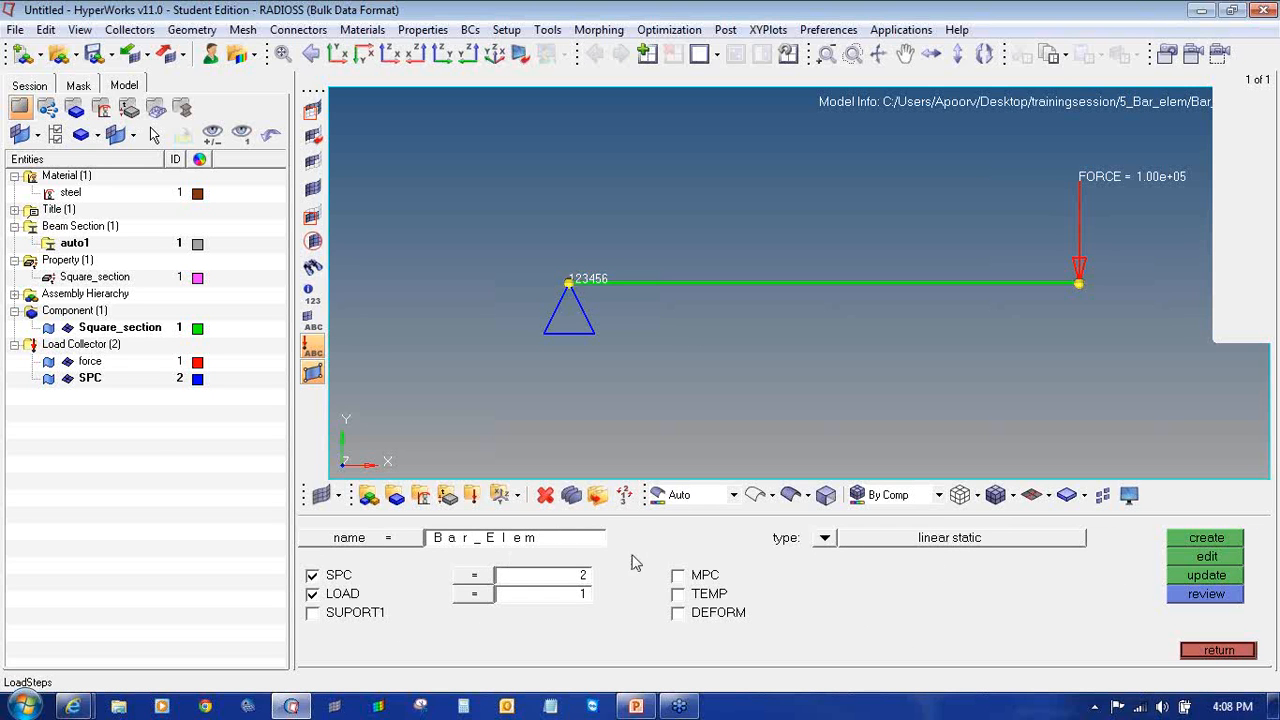
{"action": "left_click", "coordinate": [474, 578]}
{"action": "left_click", "coordinate": [406, 562]}
{"action": "left_click", "coordinate": [474, 598]}
{"action": "left_click", "coordinate": [382, 538]}
{"action": "left_click", "coordinate": [1191, 541]}
- Save the model, run the Radioss analysis on Bar_elem.fem, and close the solver window once it finishes
{"action": "left_click", "coordinate": [93, 54]}
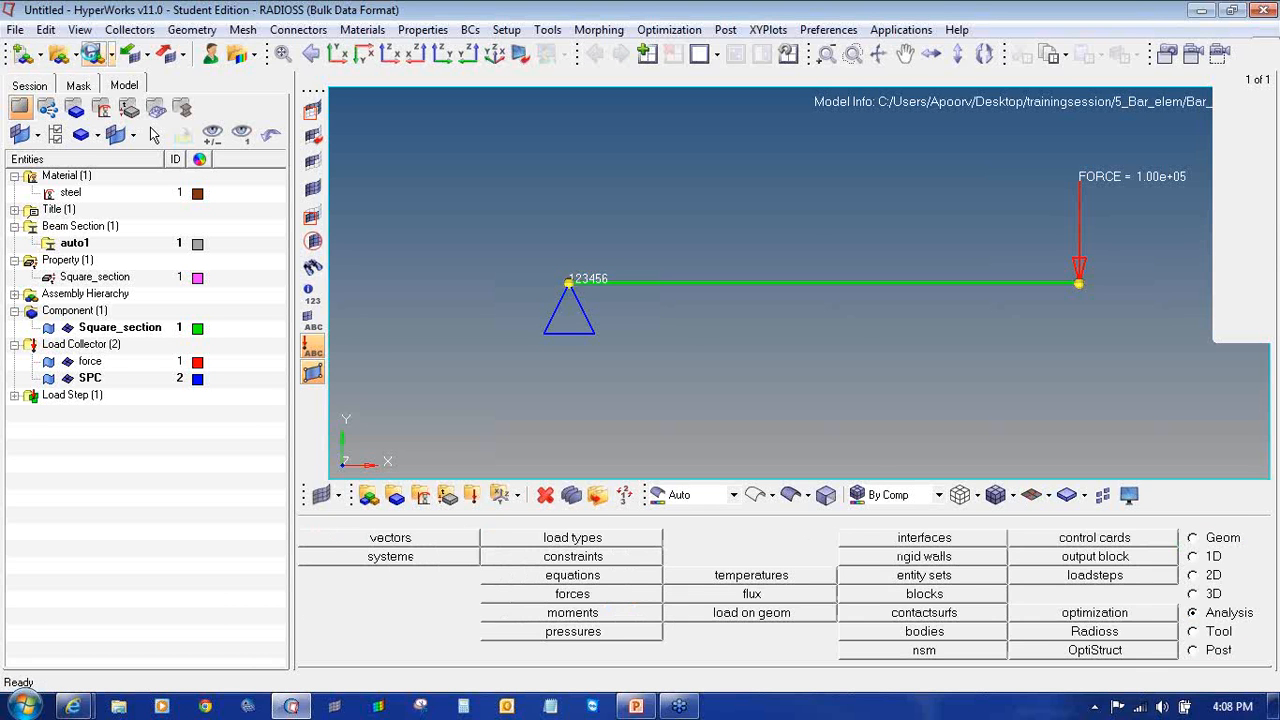
{"action": "left_click", "coordinate": [1094, 631]}
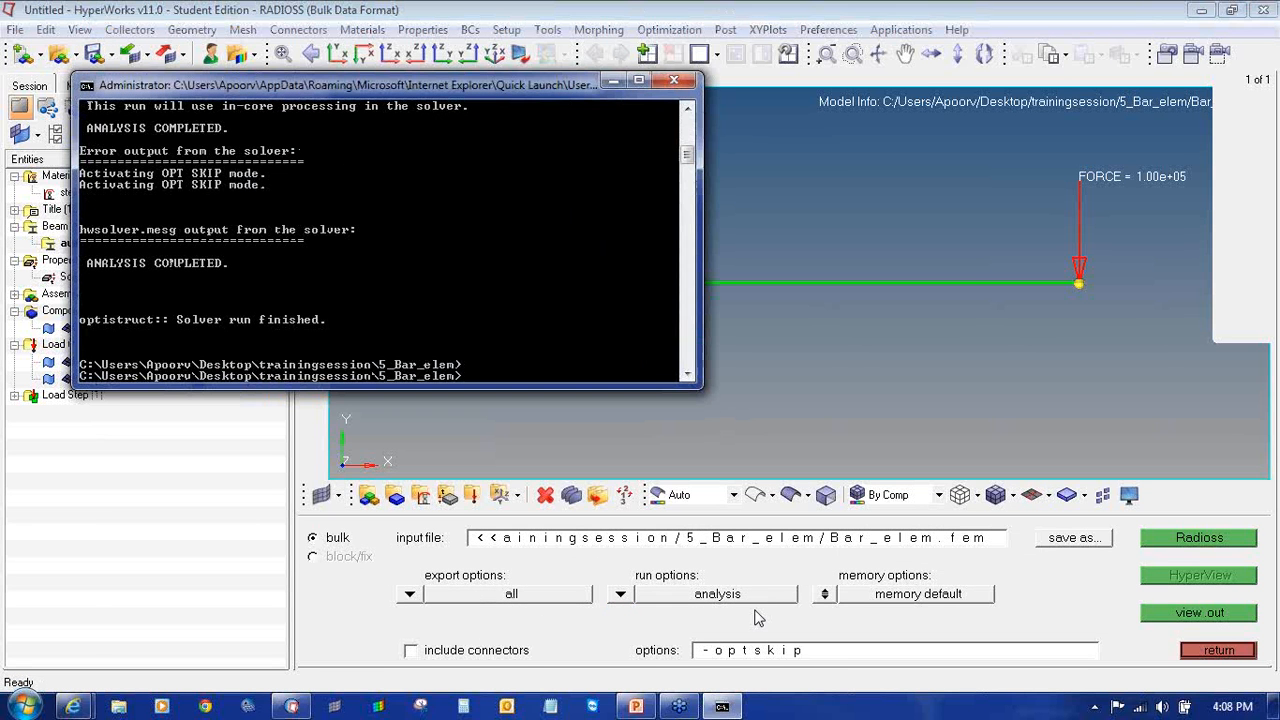
{"action": "left_click", "coordinate": [673, 80]}
- Split the page into two side-by-side windows and make the empty results window active
{"action": "left_click", "coordinate": [717, 54]}
{"action": "left_click", "coordinate": [784, 84]}
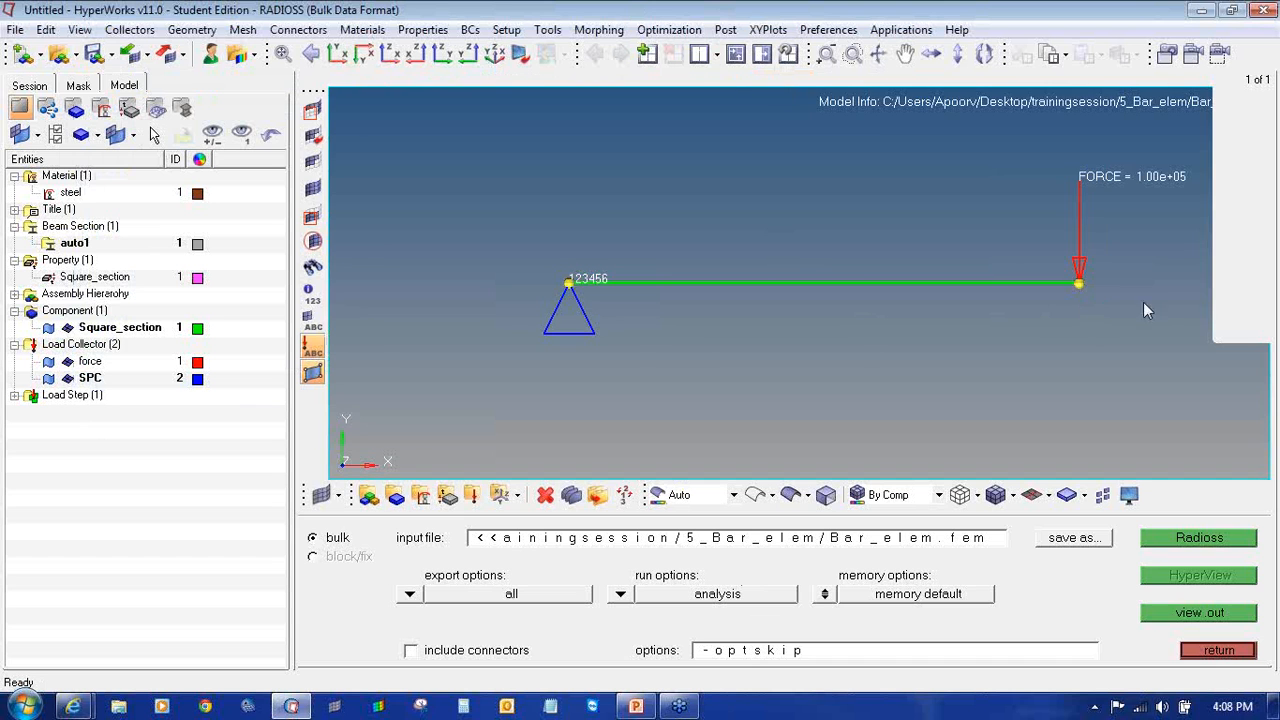
{"action": "left_click", "coordinate": [1192, 313]}
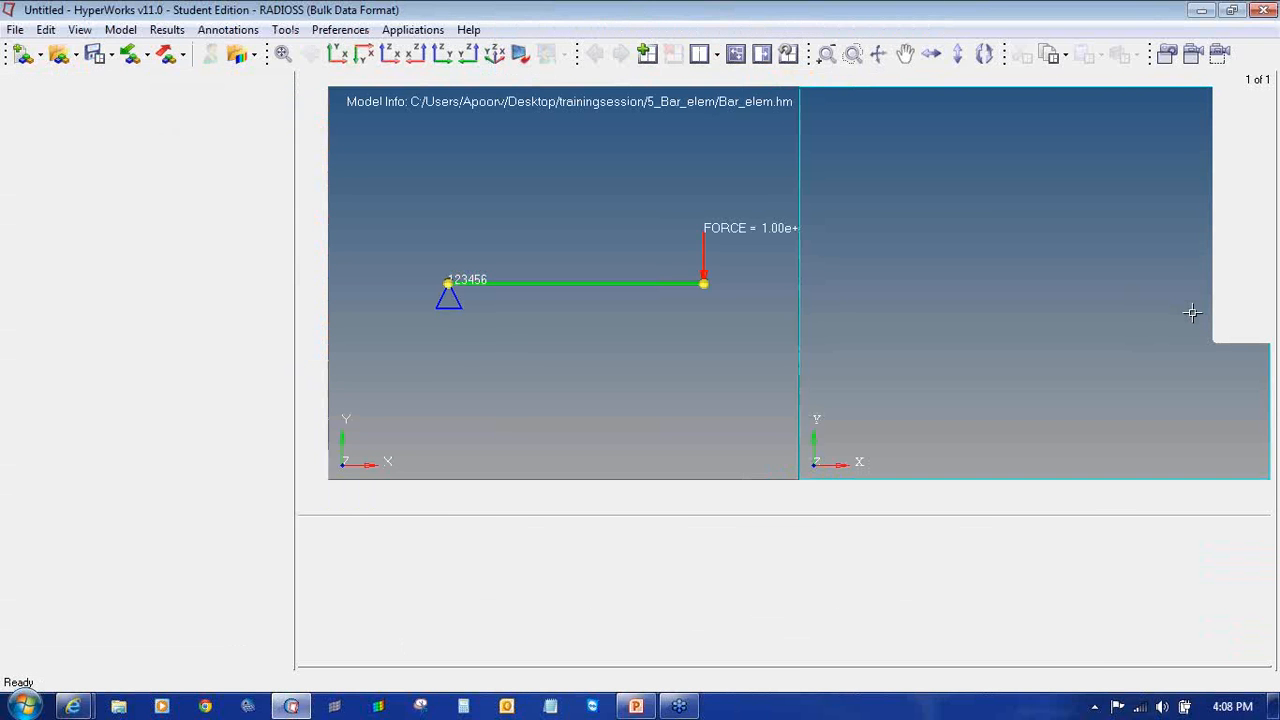
- Load Bar_elem.h3d from the 5_Bar_elem folder as both model and results
{"action": "left_click", "coordinate": [60, 55]}
{"action": "left_click", "coordinate": [418, 558]}
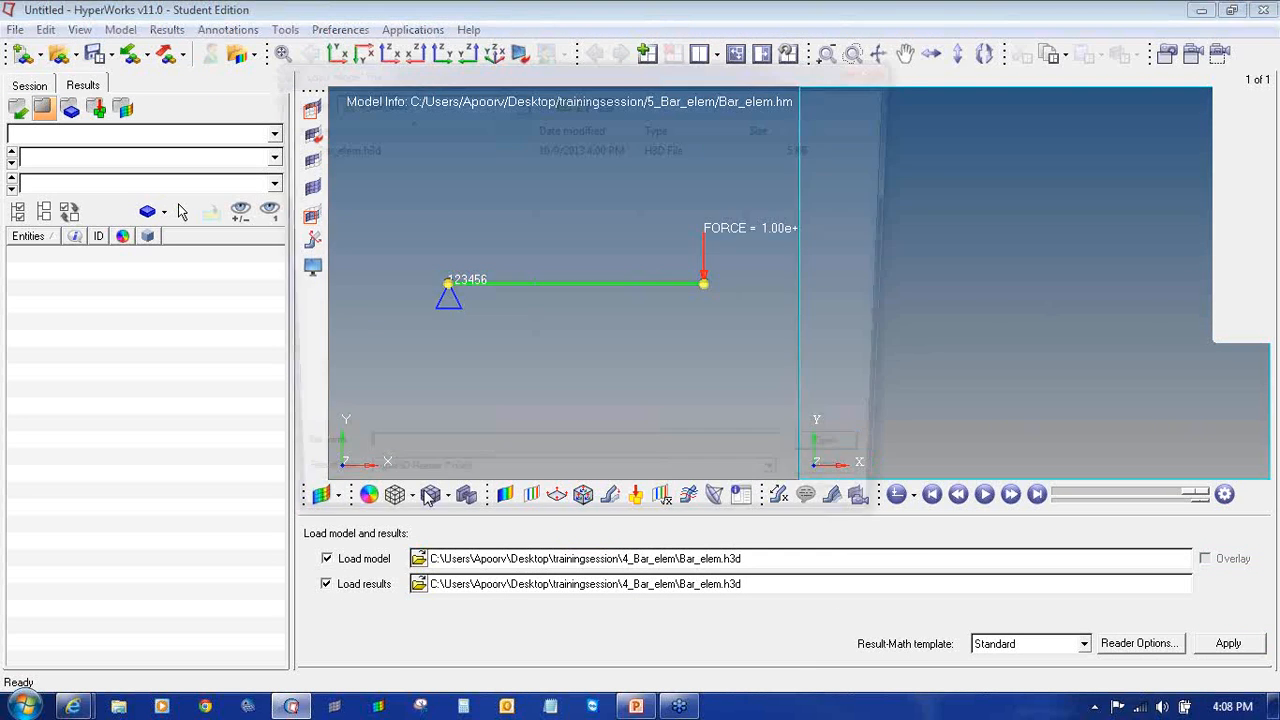
{"action": "left_click", "coordinate": [543, 100]}
{"action": "double_click", "coordinate": [415, 211]}
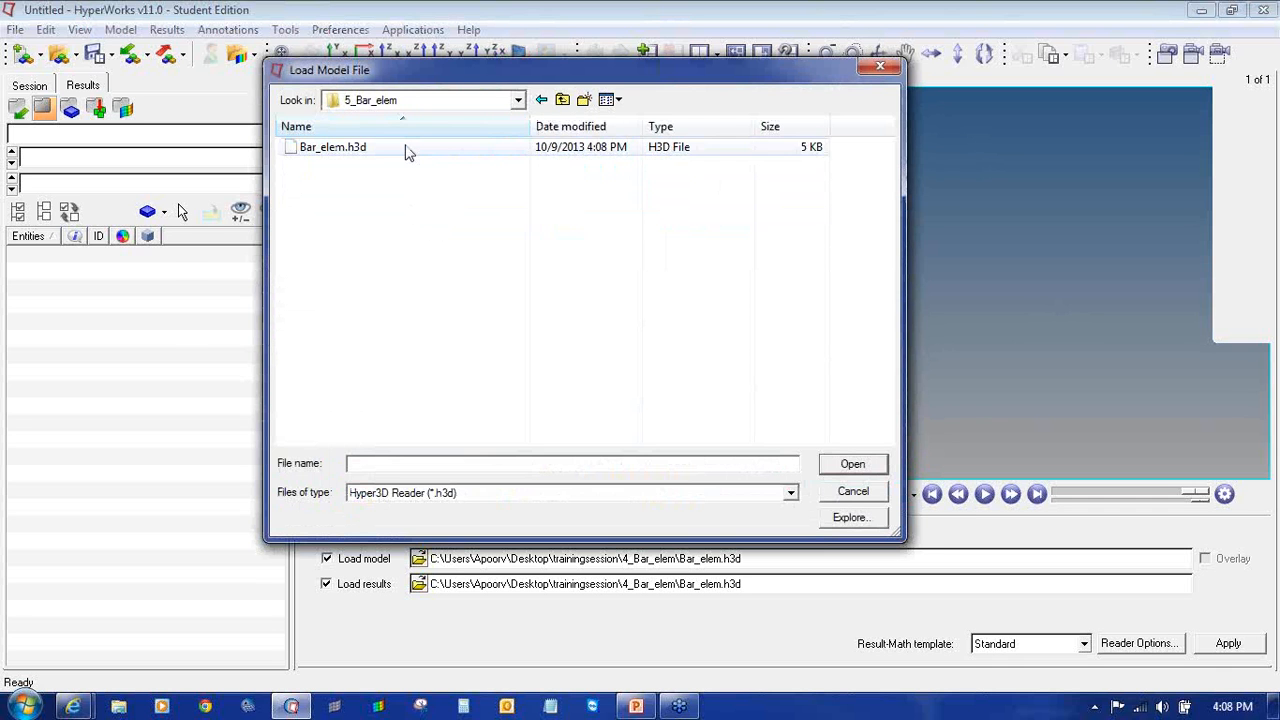
{"action": "double_click", "coordinate": [405, 148]}
{"action": "left_click", "coordinate": [1235, 643]}
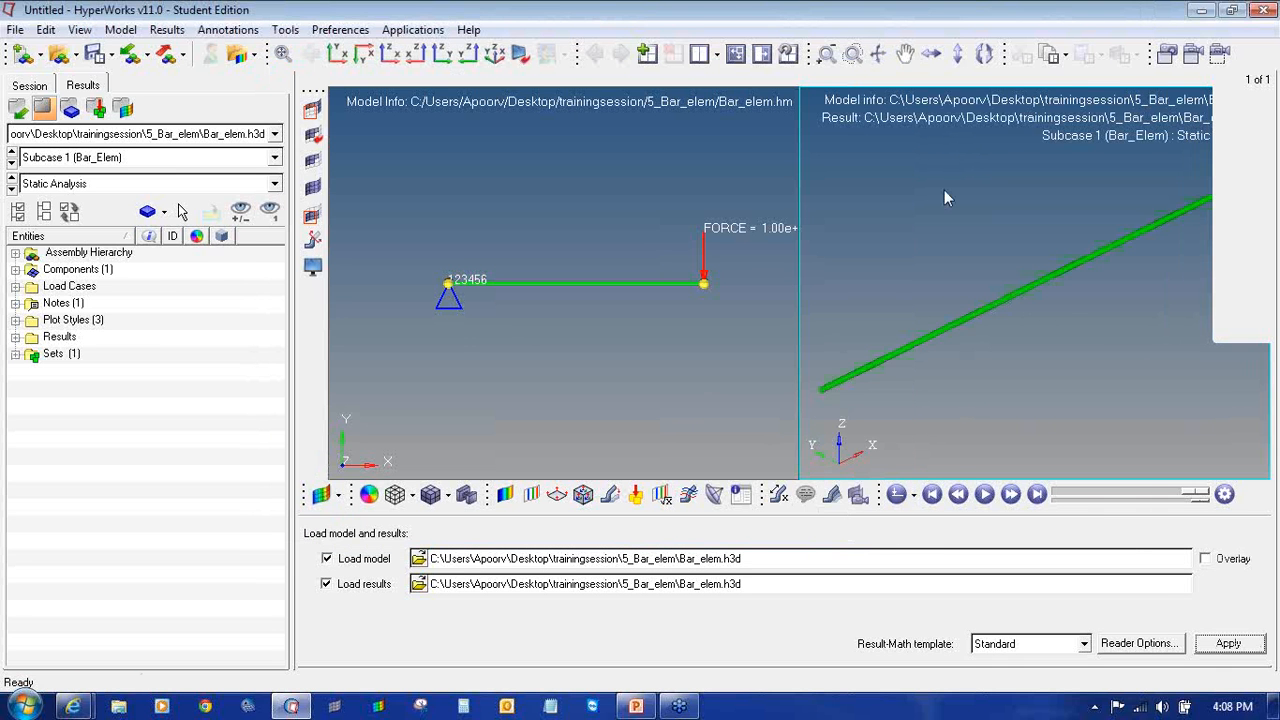
- Contour the displacement magnitude on the bar in the results window
{"action": "left_click_drag", "start_coordinate": [1126, 246], "coordinate": [1058, 360], "text": "ctrl"}
{"action": "scroll", "coordinate": [1060, 355], "scroll_direction": "down", "scroll_amount": 3, "text": "ctrl"}
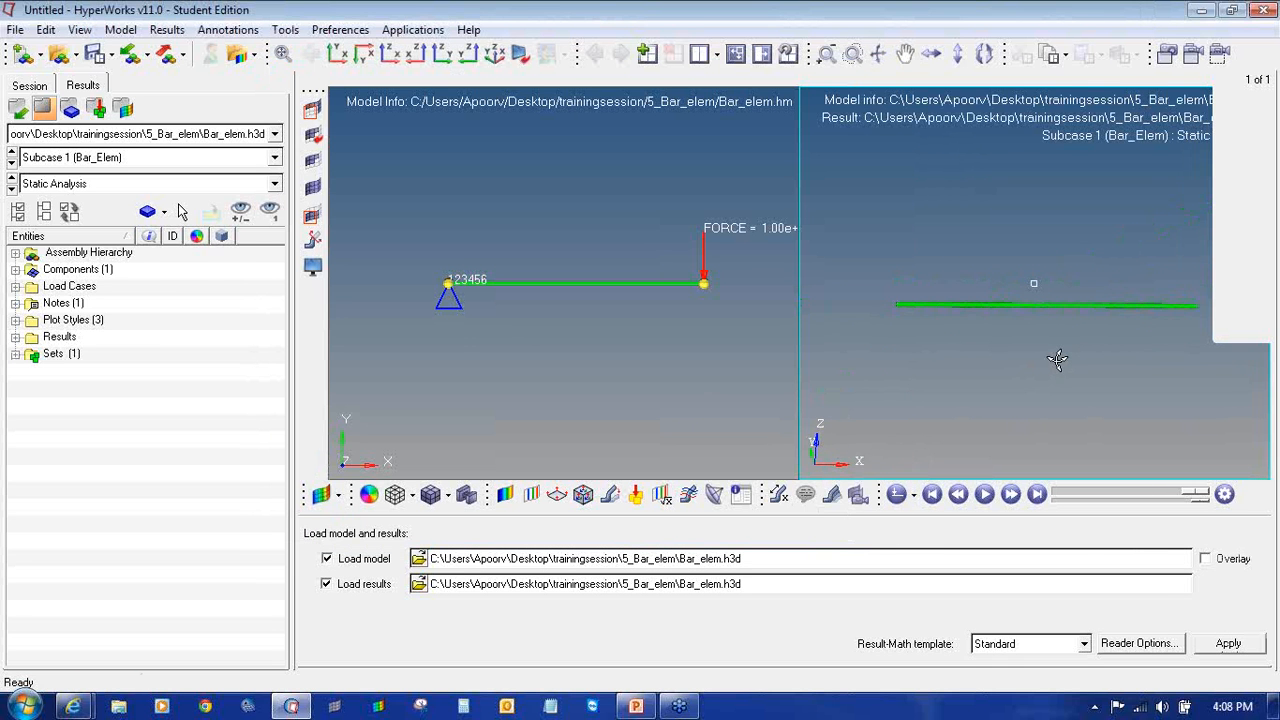
{"action": "left_click", "coordinate": [505, 494]}
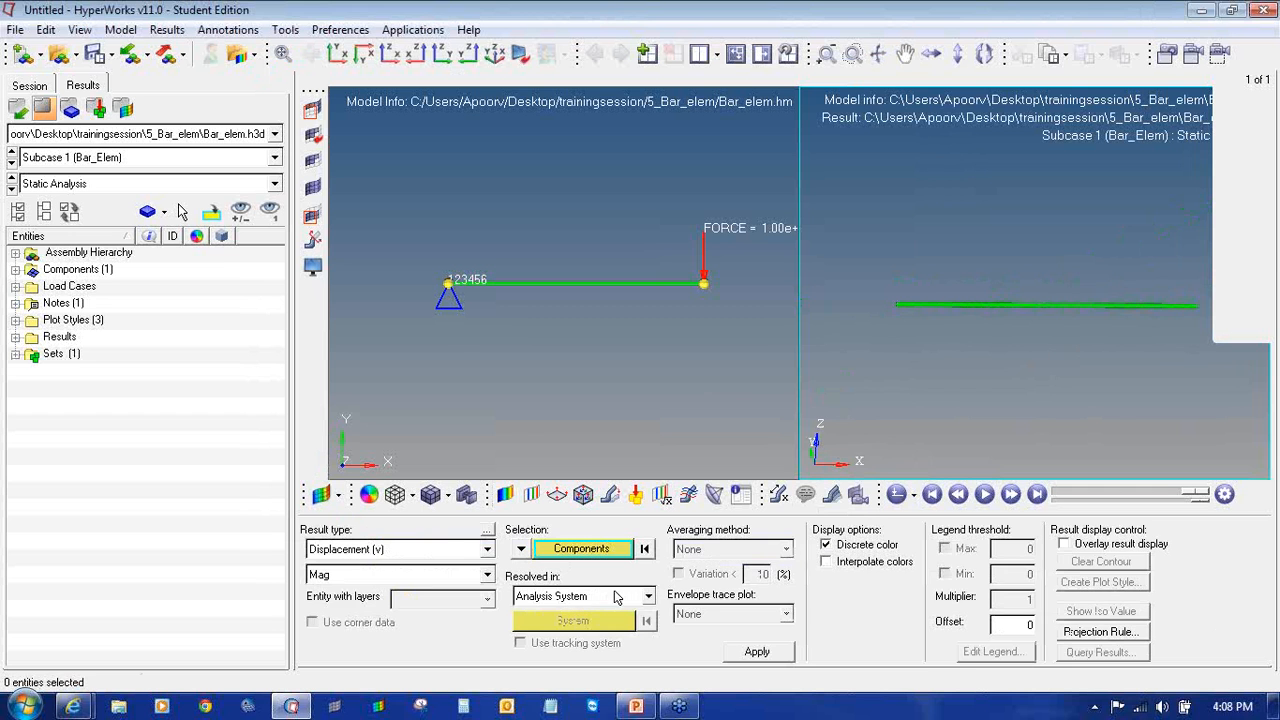
{"action": "left_click", "coordinate": [757, 652]}
- Display the Static MinMax Result measure on the bar with only the maximum value shown
{"action": "left_click", "coordinate": [779, 494]}
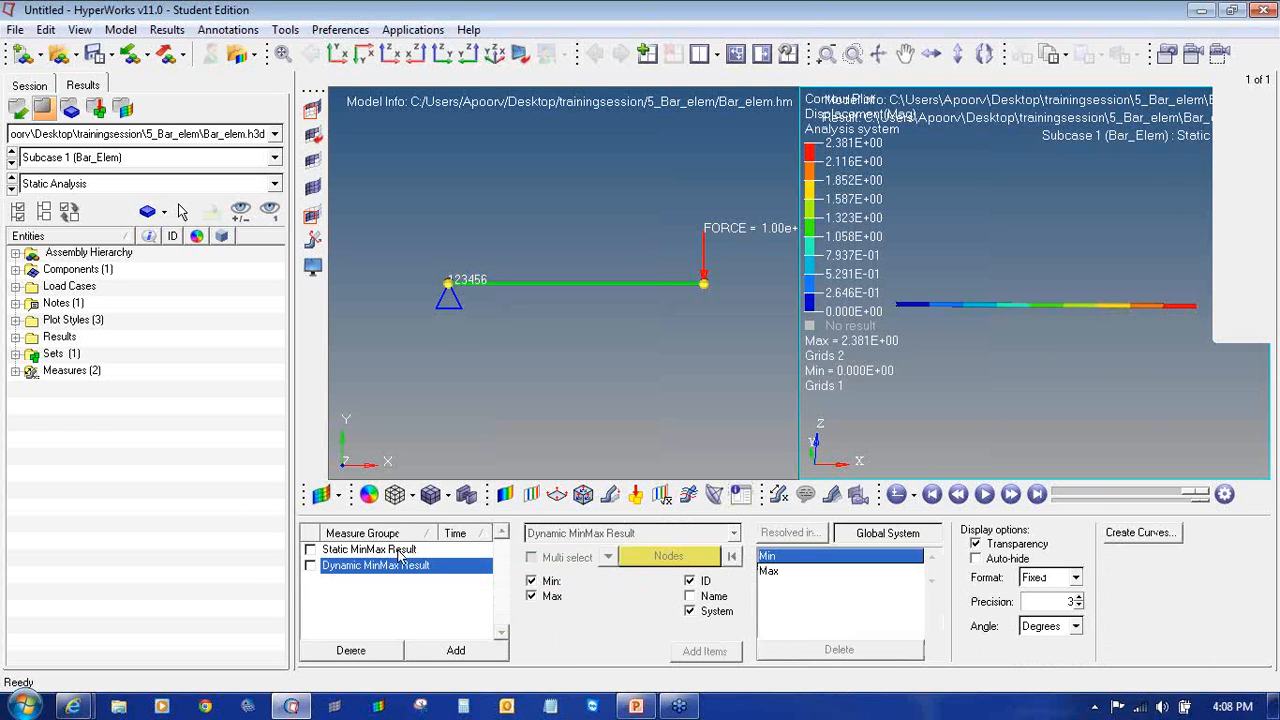
{"action": "left_click", "coordinate": [310, 549]}
{"action": "left_click", "coordinate": [531, 581]}
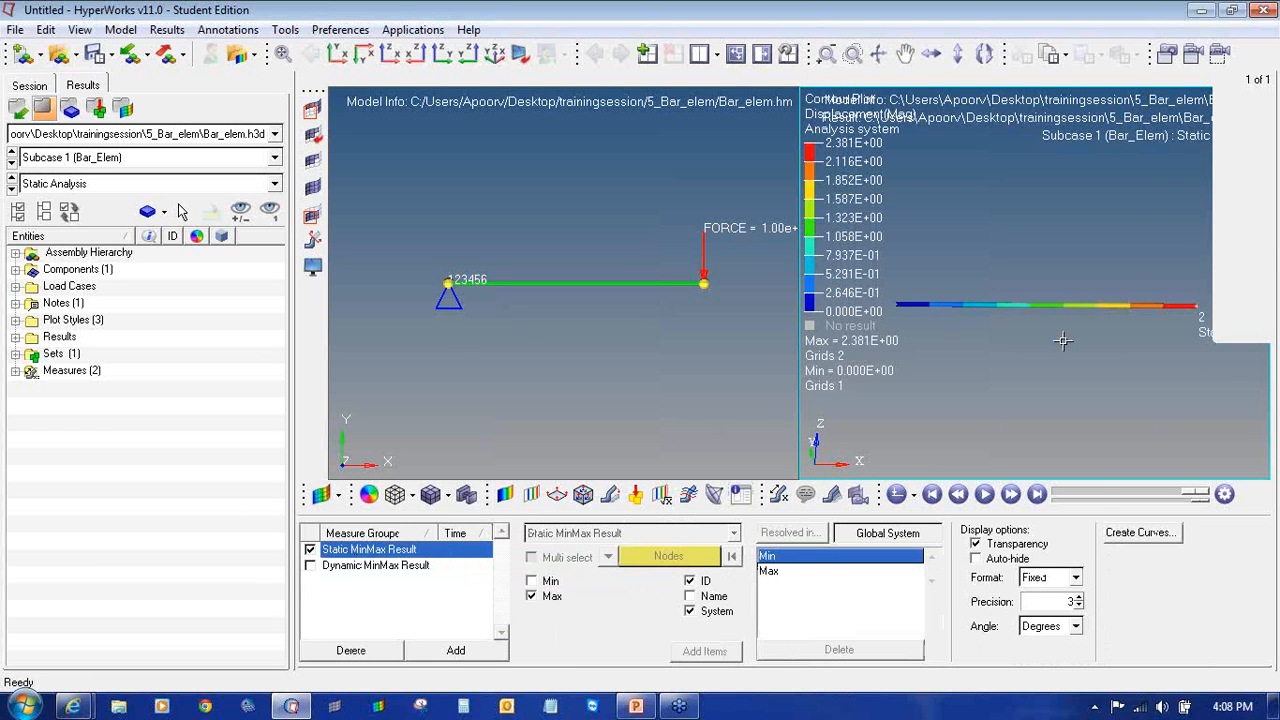
{"action": "scroll", "coordinate": [1062, 341], "scroll_direction": "down", "scroll_amount": 2}
{"action": "scroll", "coordinate": [1062, 341], "scroll_direction": "down", "scroll_amount": 2}
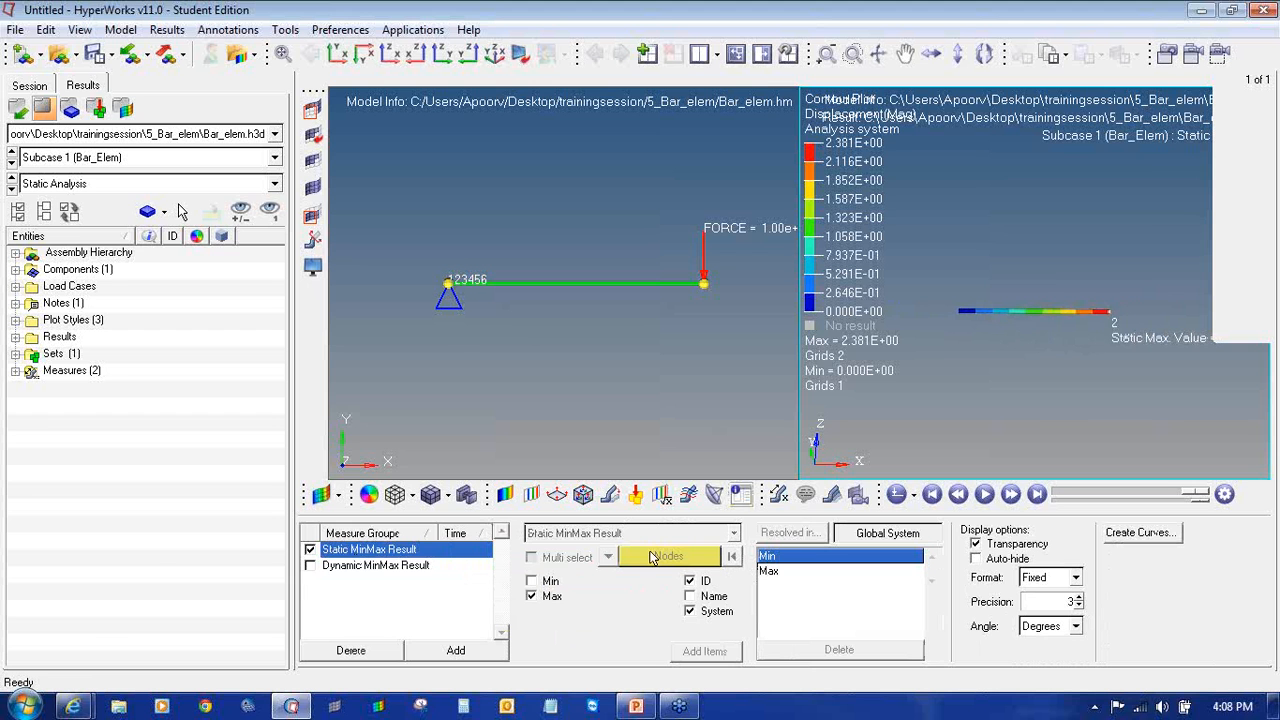
- Switch to the PowerPoint slide, check the hand-calculated displacement, and return to HyperWorks
{"action": "left_click", "coordinate": [635, 706]}
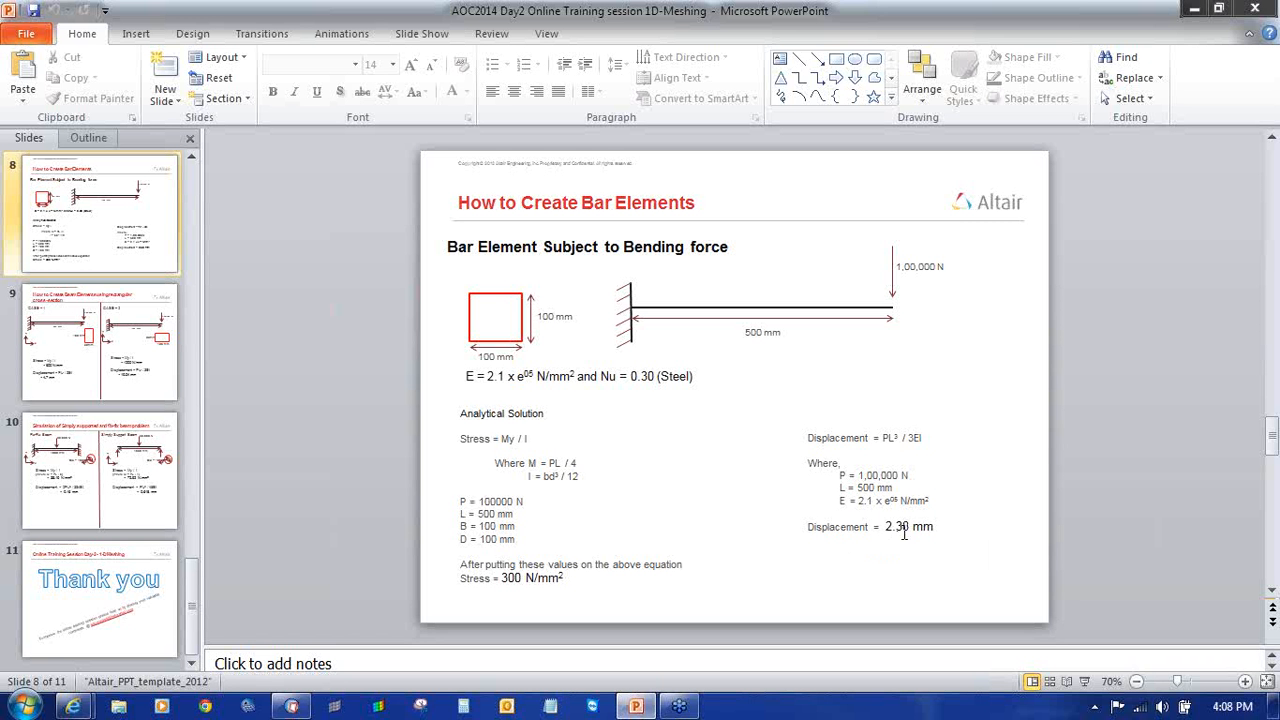
{"action": "left_click_drag", "start_coordinate": [885, 527], "coordinate": [936, 528]}
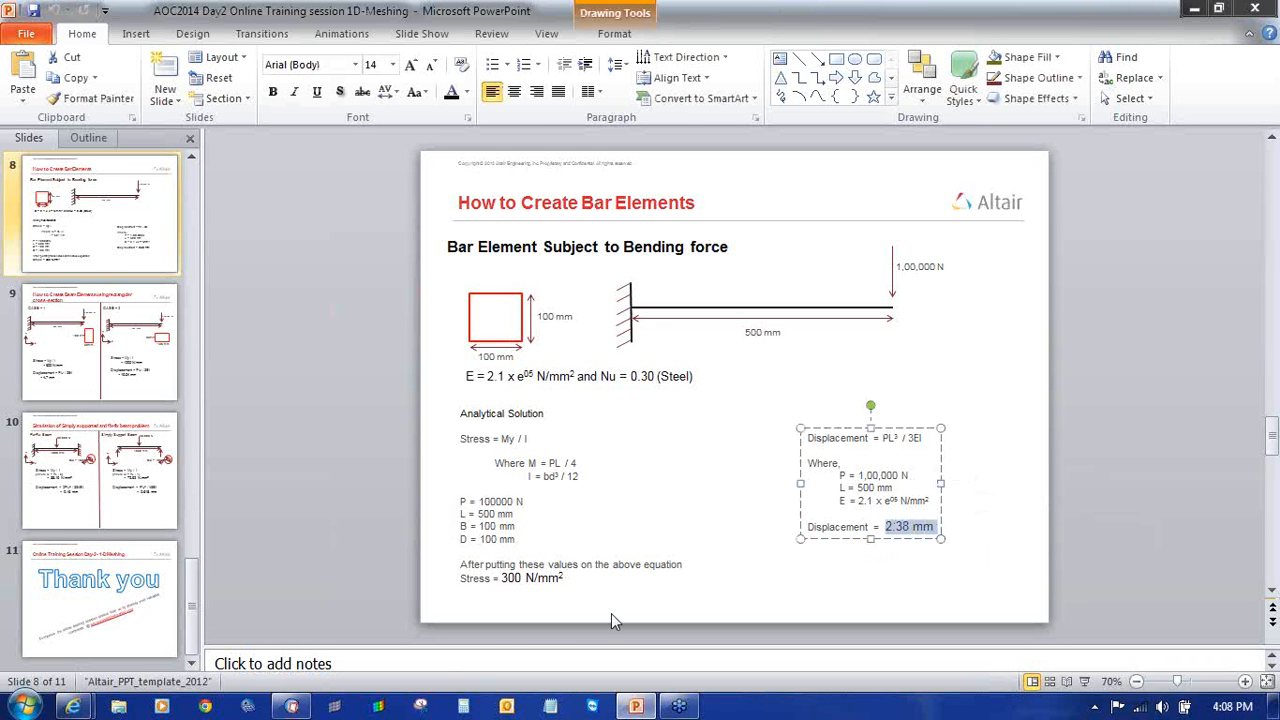
{"action": "left_click", "coordinate": [291, 706]}
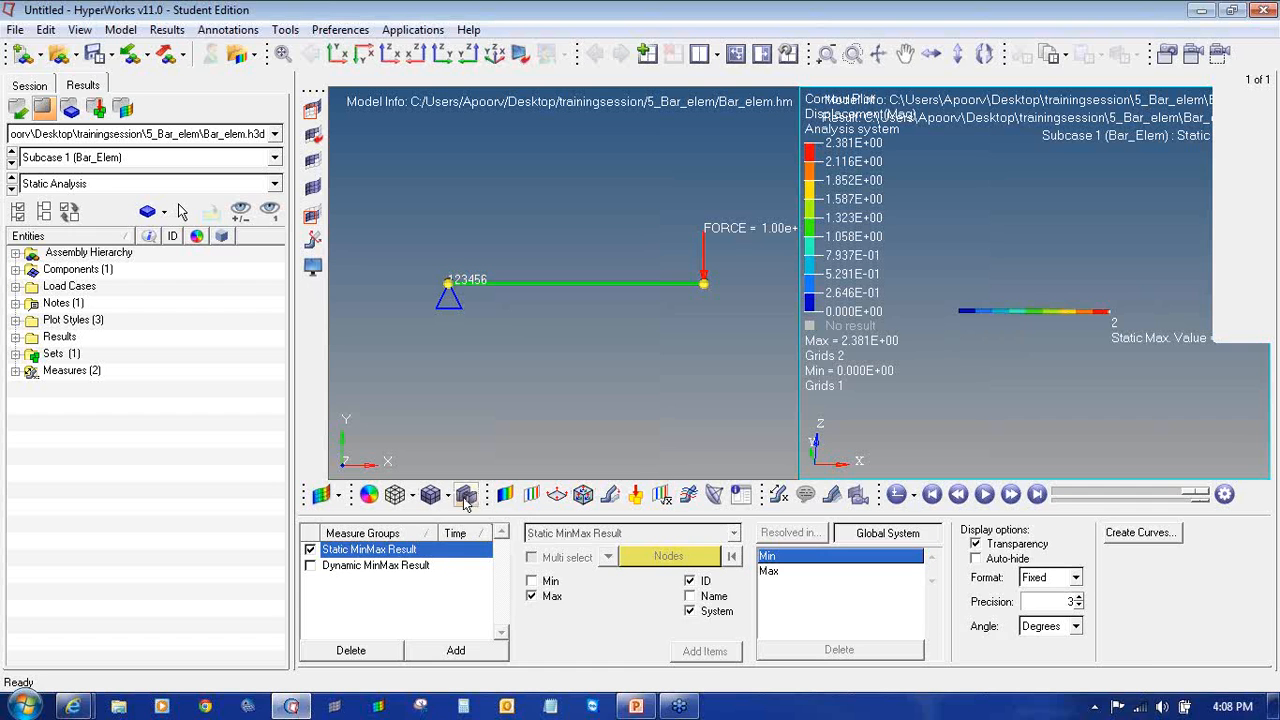
- Contour the CBAR/CBEAM Long. Stress SAC from Element Stresses (1D) on the bar, using Simple averaging
{"action": "left_click", "coordinate": [504, 496]}
{"action": "left_click", "coordinate": [416, 550]}
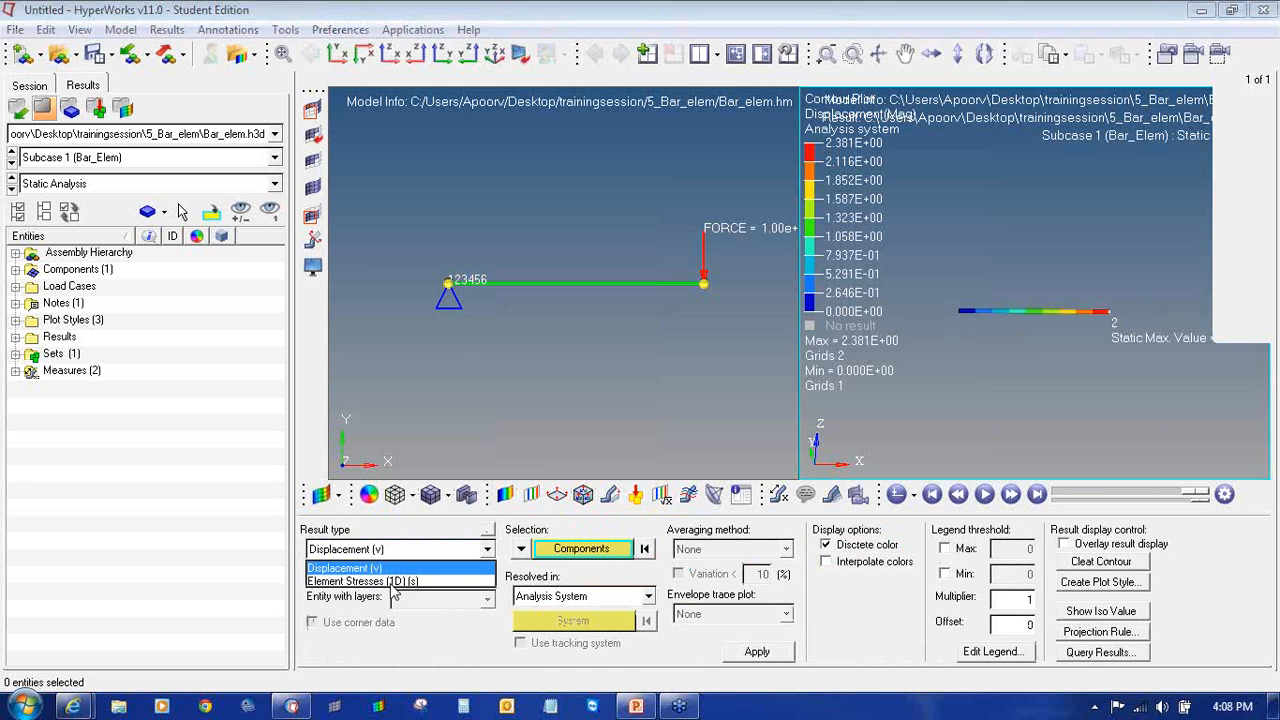
{"action": "left_click", "coordinate": [390, 582]}
{"action": "left_click", "coordinate": [390, 578]}
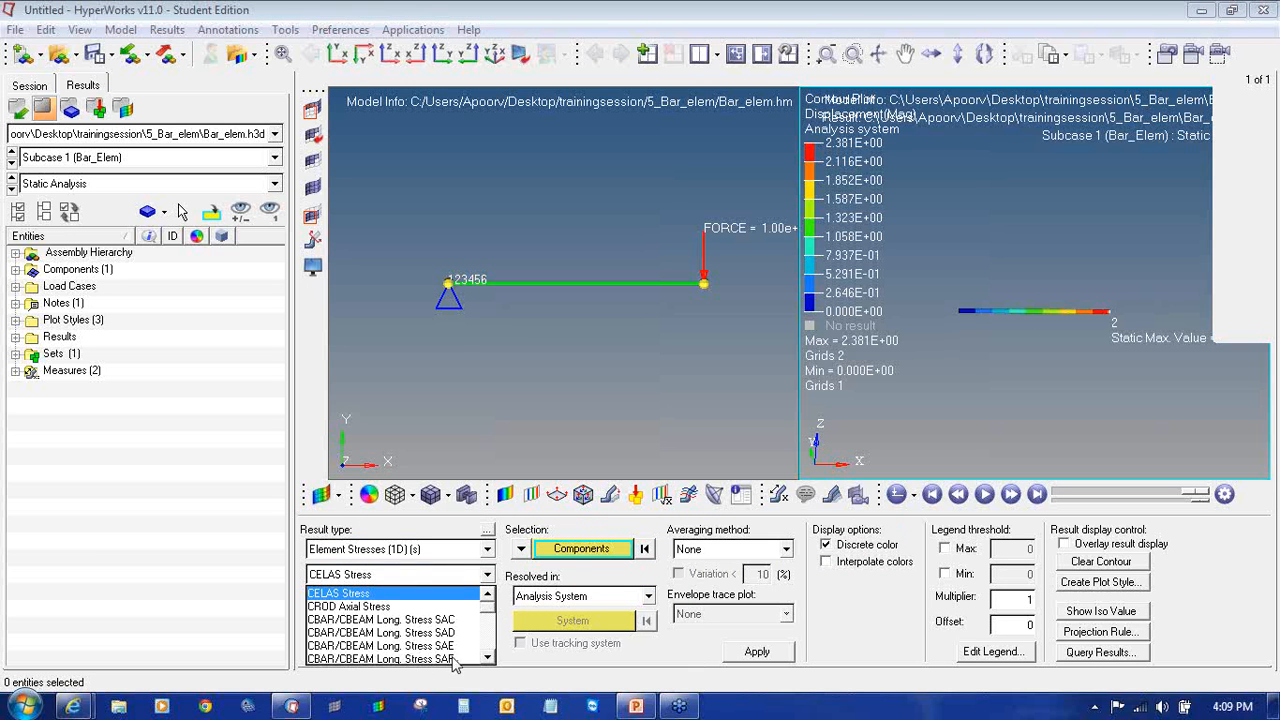
{"action": "left_click", "coordinate": [450, 620]}
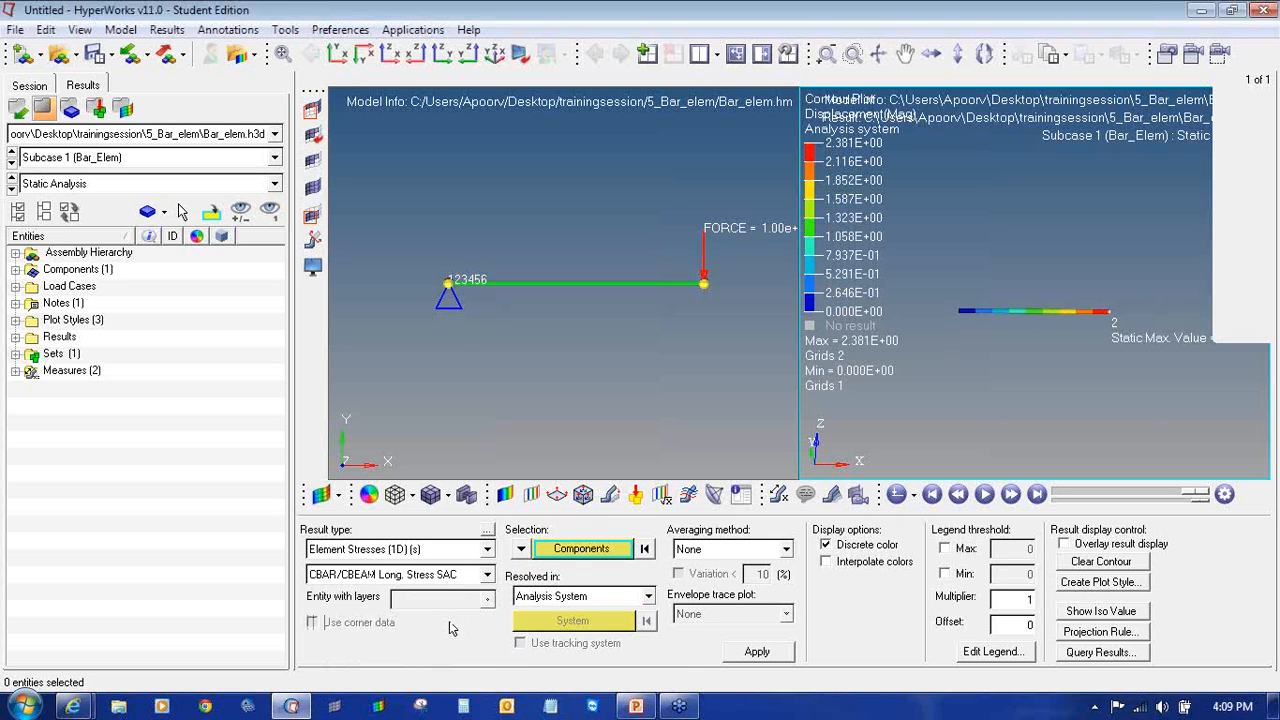
{"action": "left_click", "coordinate": [706, 556]}
{"action": "left_click", "coordinate": [712, 578]}
{"action": "left_click", "coordinate": [745, 655]}
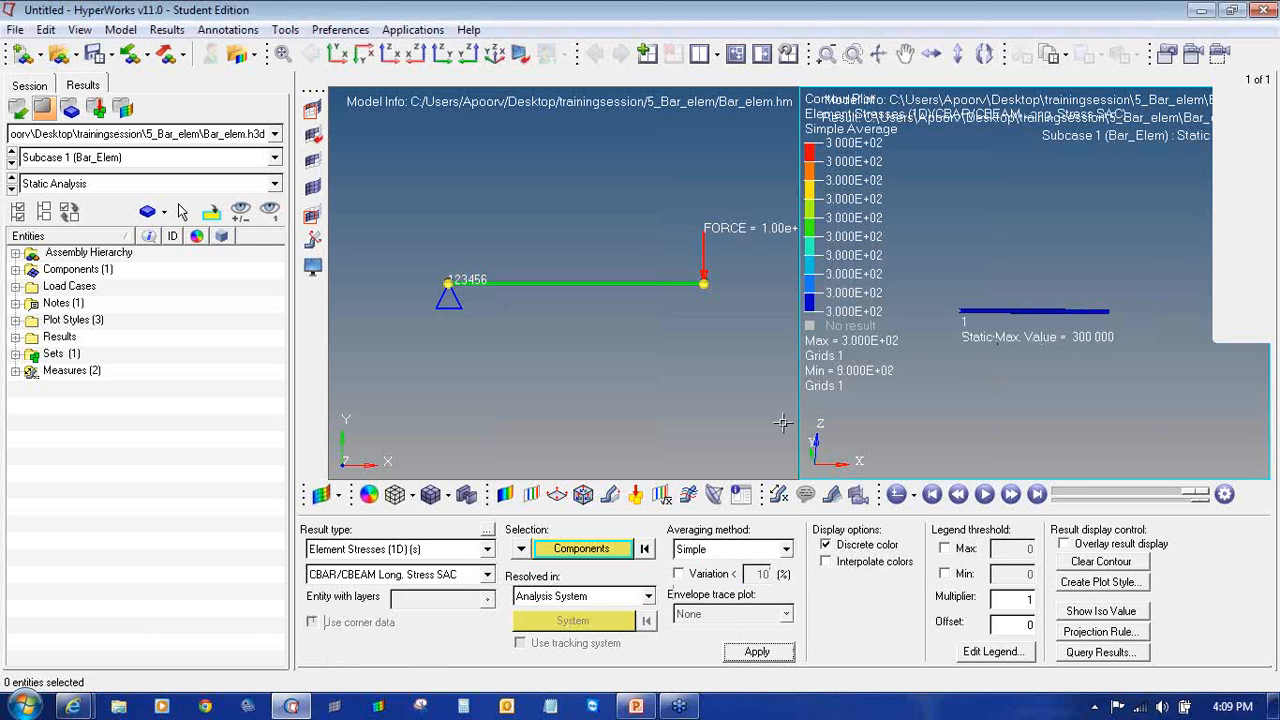
- Contour the CBAR/CBEAM Long. Stress SAD and SAE on the bar in turn
{"action": "left_click", "coordinate": [479, 574]}
{"action": "left_click", "coordinate": [460, 636]}
{"action": "left_click", "coordinate": [745, 652]}
{"action": "left_click", "coordinate": [425, 573]}
{"action": "left_click", "coordinate": [436, 640]}
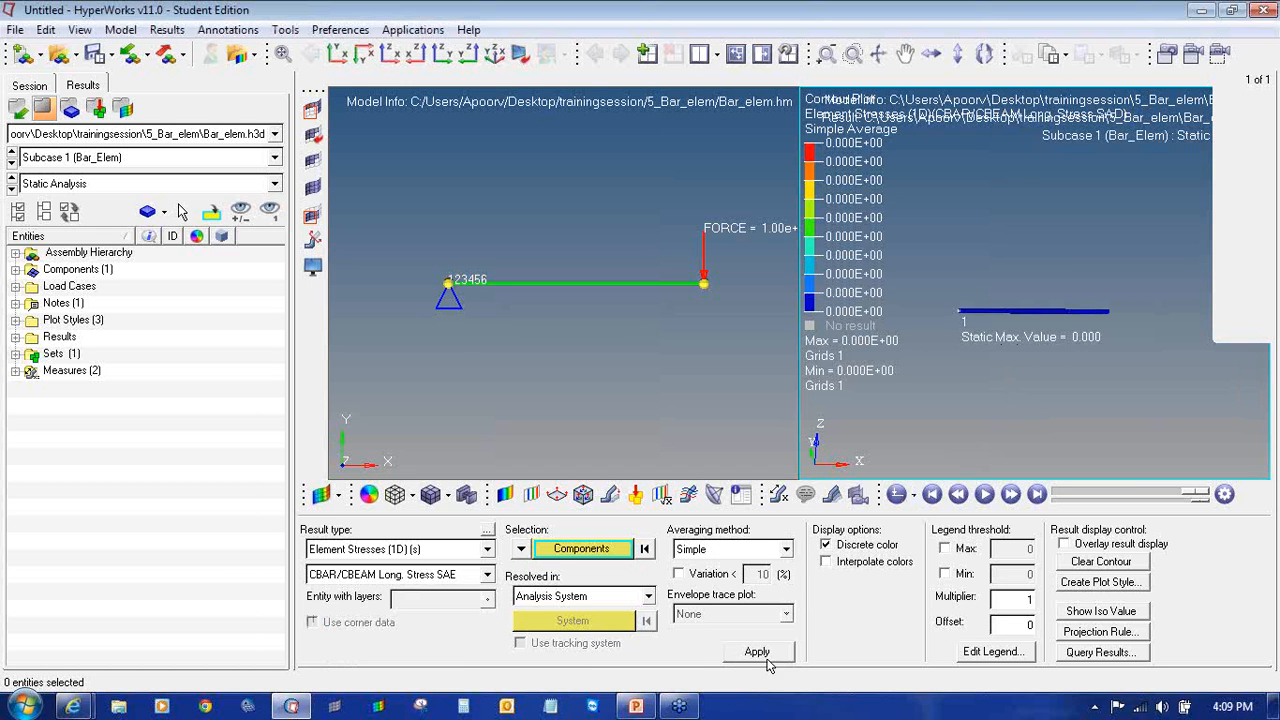
{"action": "left_click", "coordinate": [760, 652]}
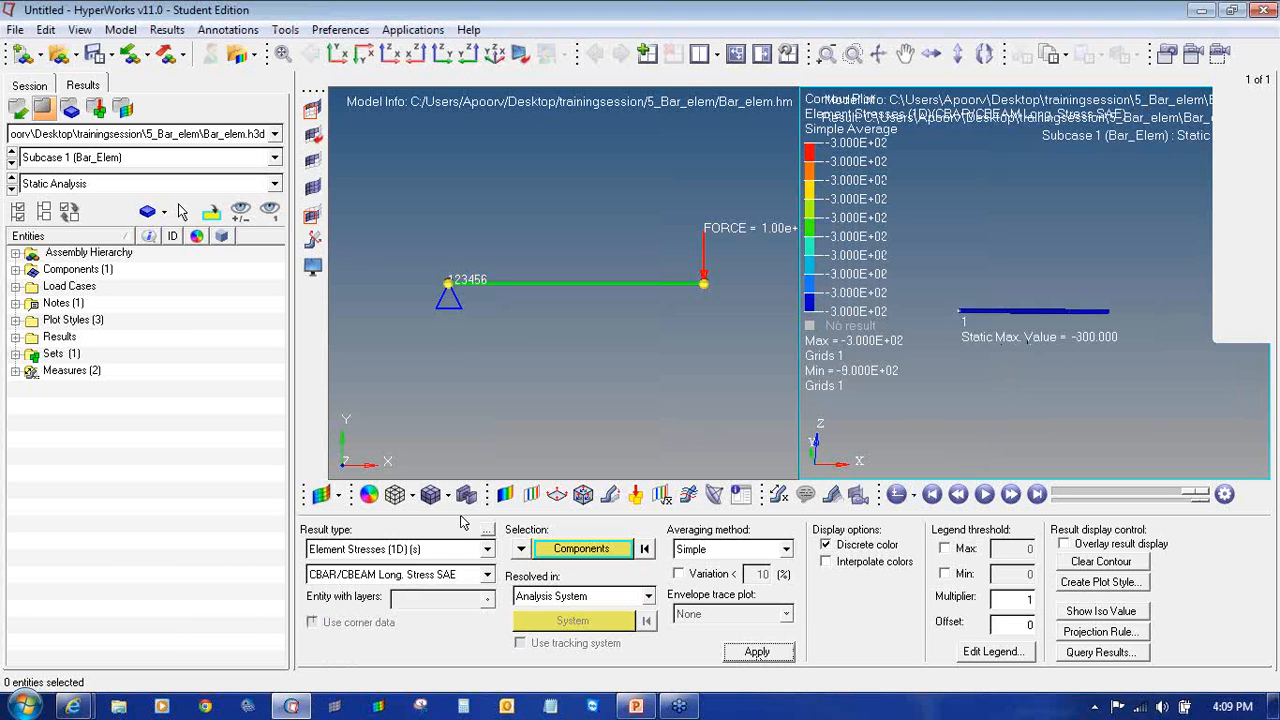
- Contour the CBAR/CBEAM Long. Stress SAF on the bar and inspect it from a different angle
{"action": "left_click", "coordinate": [410, 573]}
{"action": "left_click", "coordinate": [434, 634]}
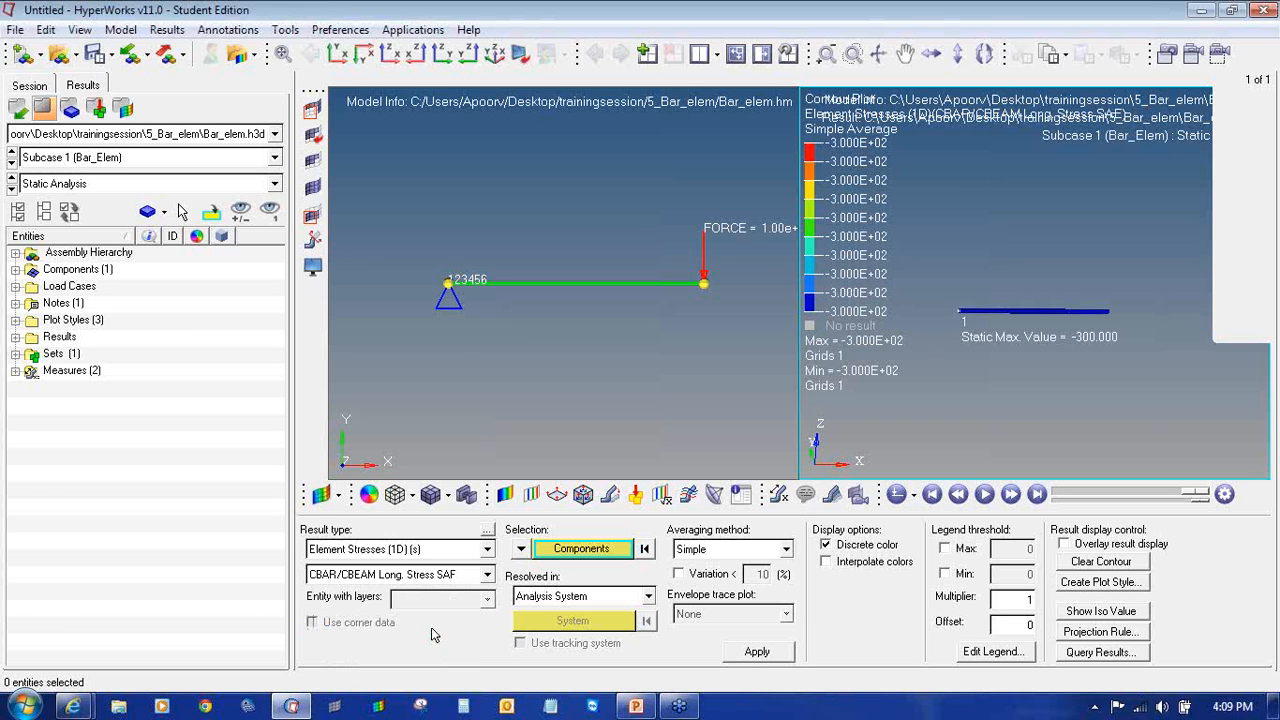
{"action": "left_click", "coordinate": [757, 651]}
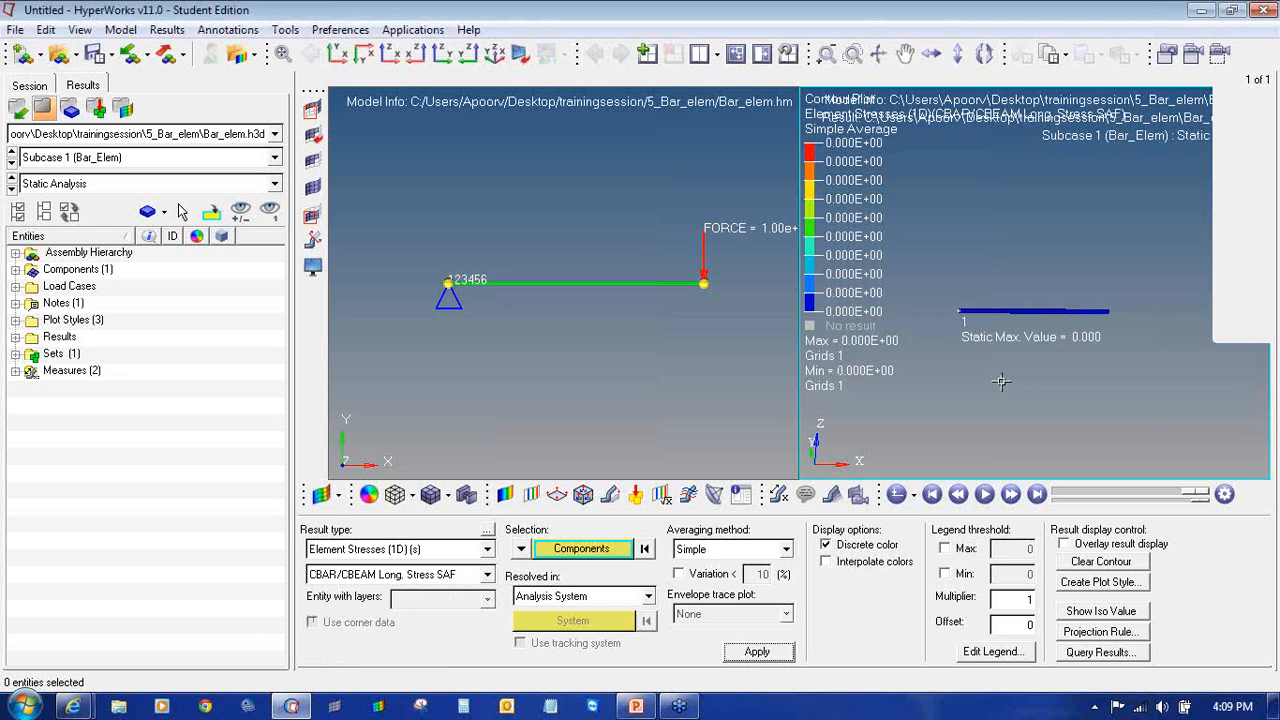
{"action": "left_click_drag", "start_coordinate": [1086, 314], "coordinate": [1036, 316], "text": "ctrl"}
{"action": "scroll", "coordinate": [1112, 332], "scroll_direction": "up", "scroll_amount": 3, "text": "ctrl"}
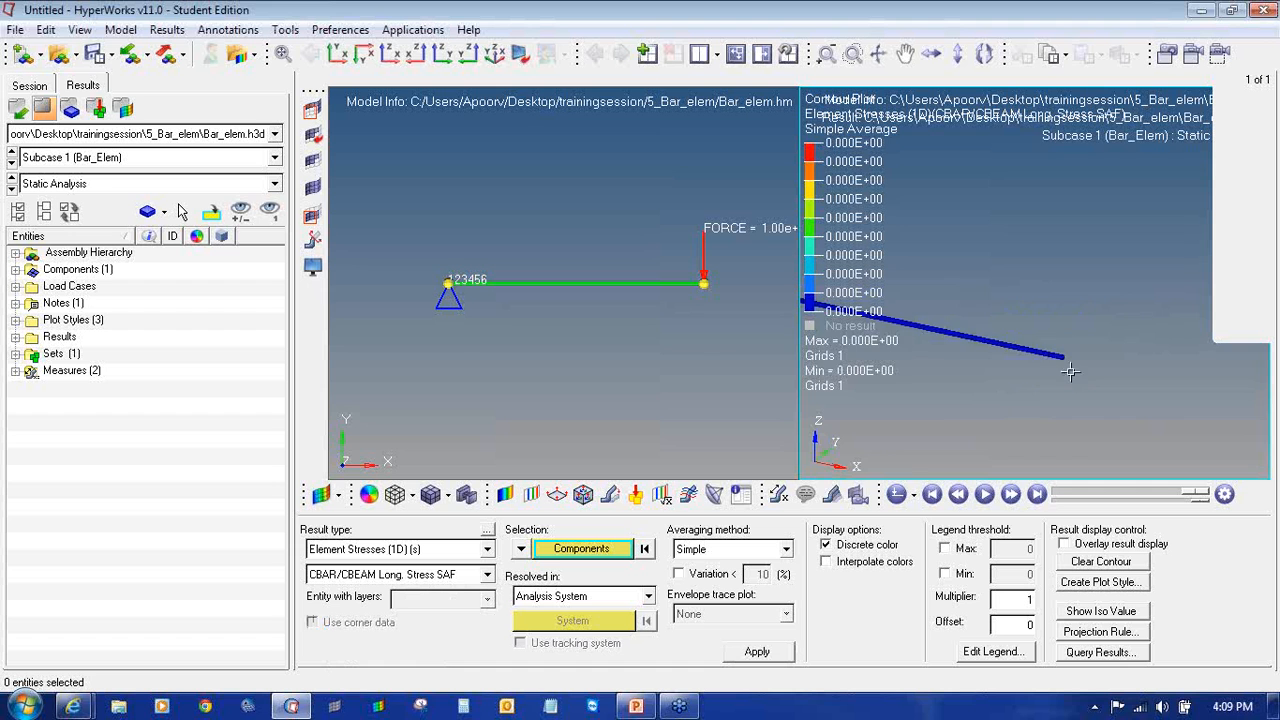
{"action": "left_click_drag", "start_coordinate": [1070, 372], "coordinate": [977, 384], "text": "ctrl"}
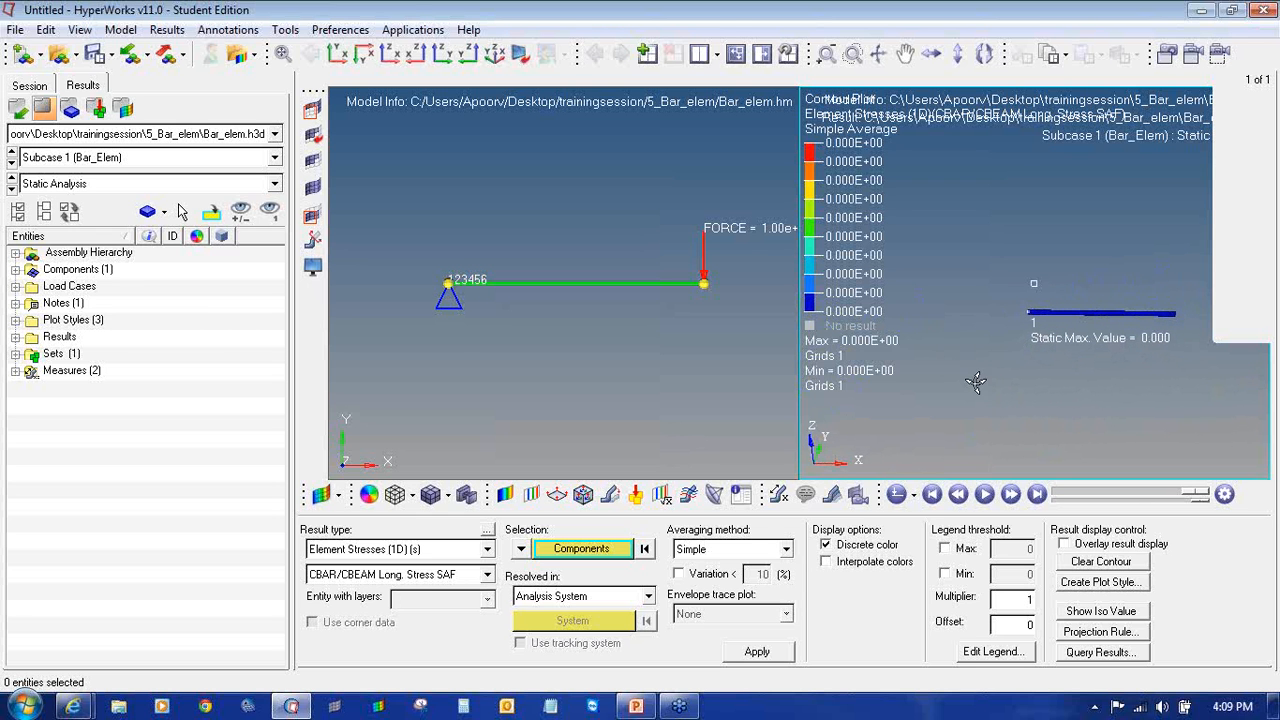
- Select the bar element in the model window for a bar update and choose the z-axis as its orientation
{"action": "left_click", "coordinate": [604, 364]}
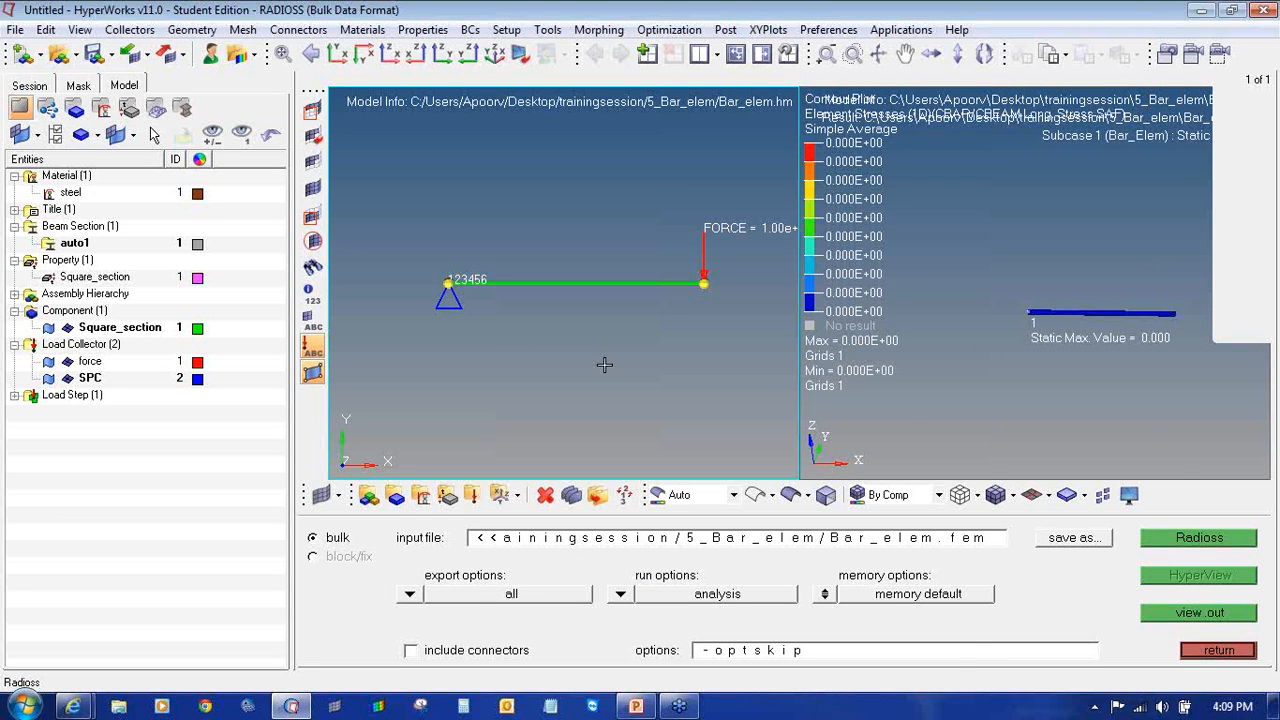
{"action": "left_click", "coordinate": [1240, 652]}
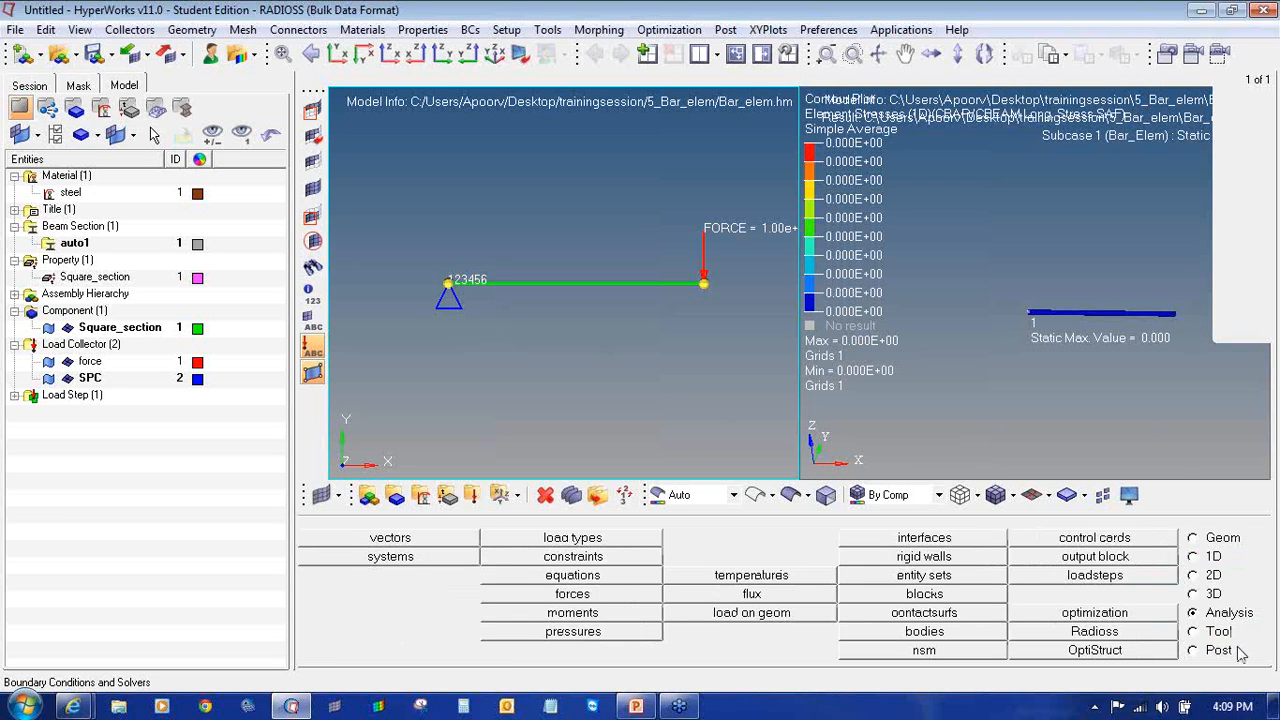
{"action": "left_click", "coordinate": [1193, 557]}
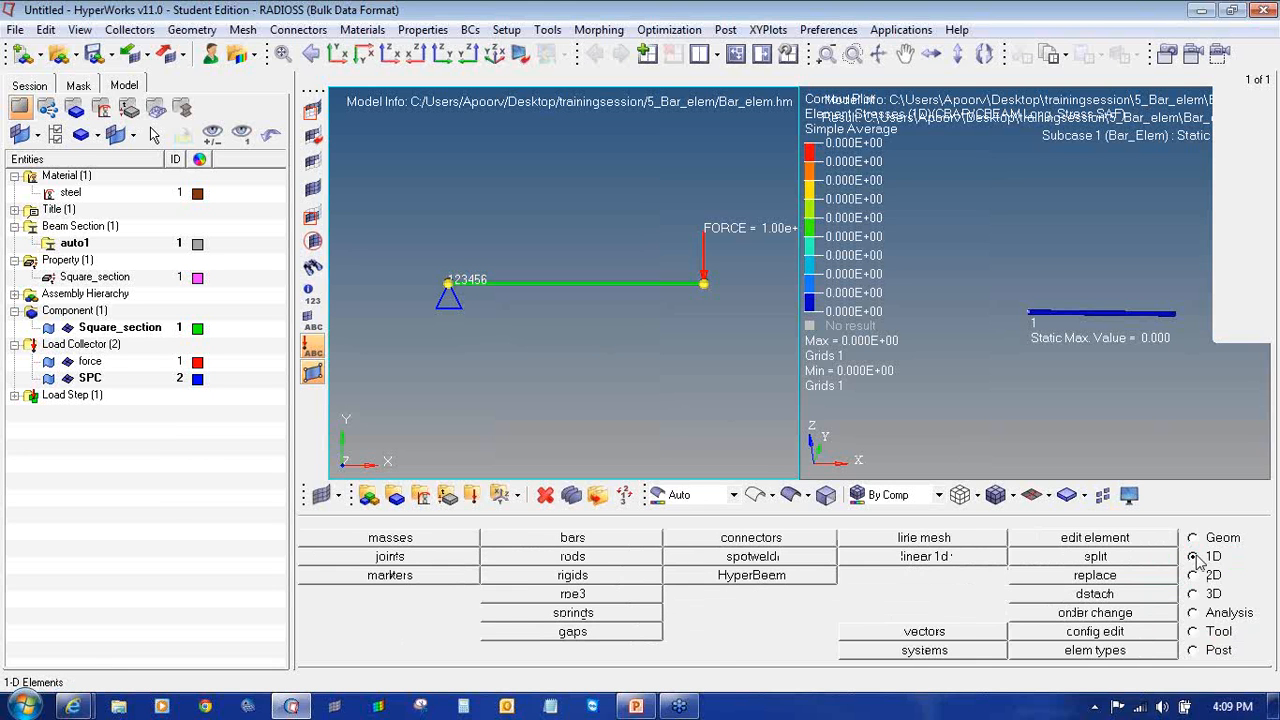
{"action": "left_click", "coordinate": [574, 543]}
{"action": "left_click", "coordinate": [343, 558]}
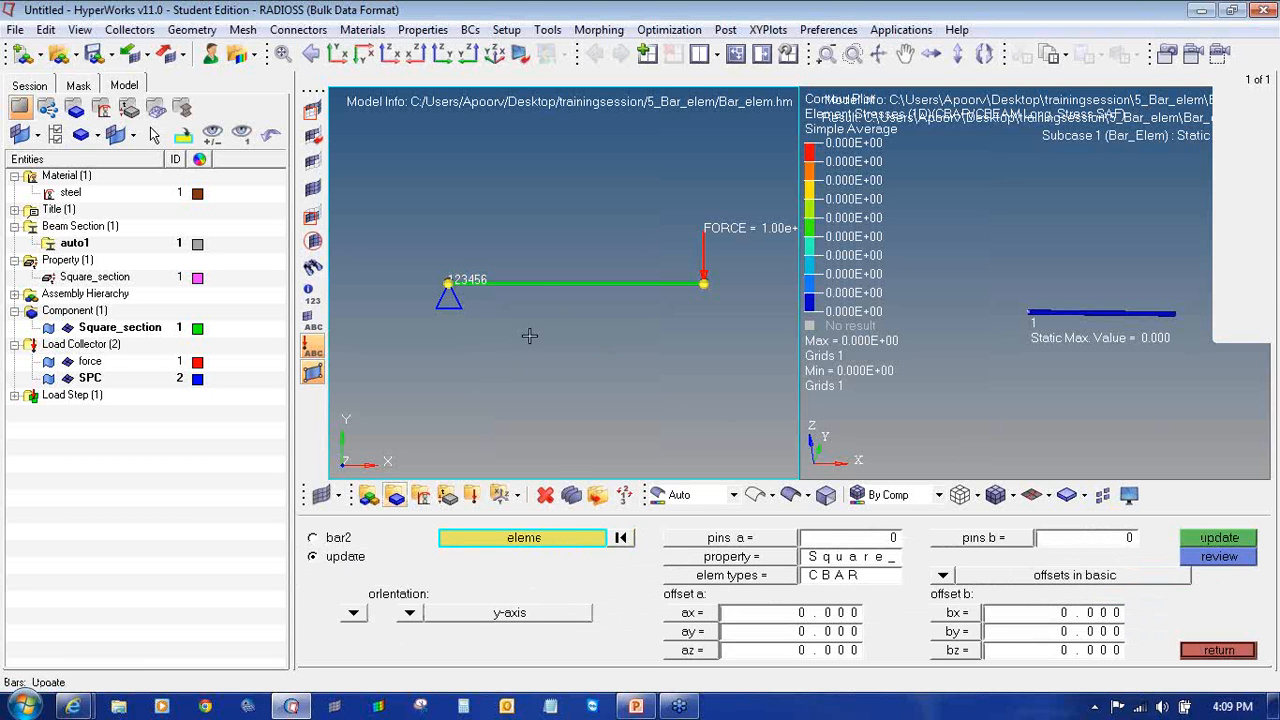
{"action": "left_click", "coordinate": [549, 286]}
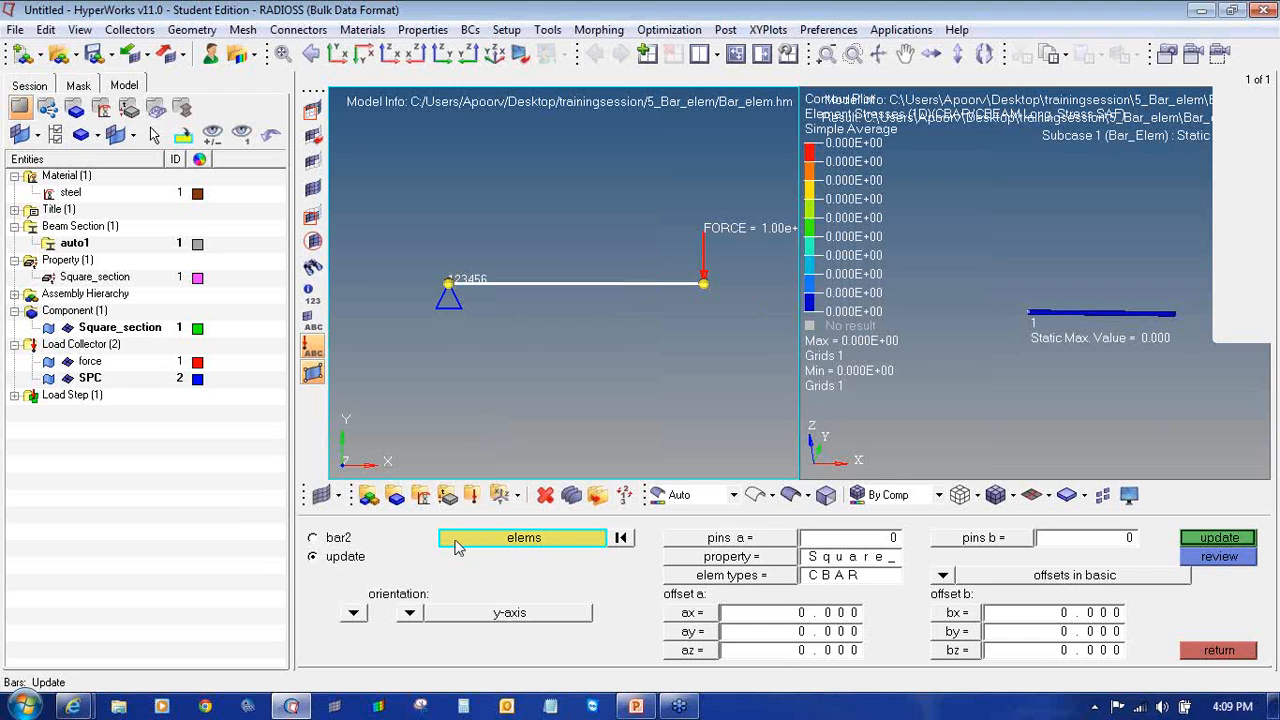
{"action": "left_click", "coordinate": [684, 561]}
{"action": "left_click", "coordinate": [510, 545]}
{"action": "left_click", "coordinate": [734, 578]}
{"action": "left_click", "coordinate": [806, 594]}
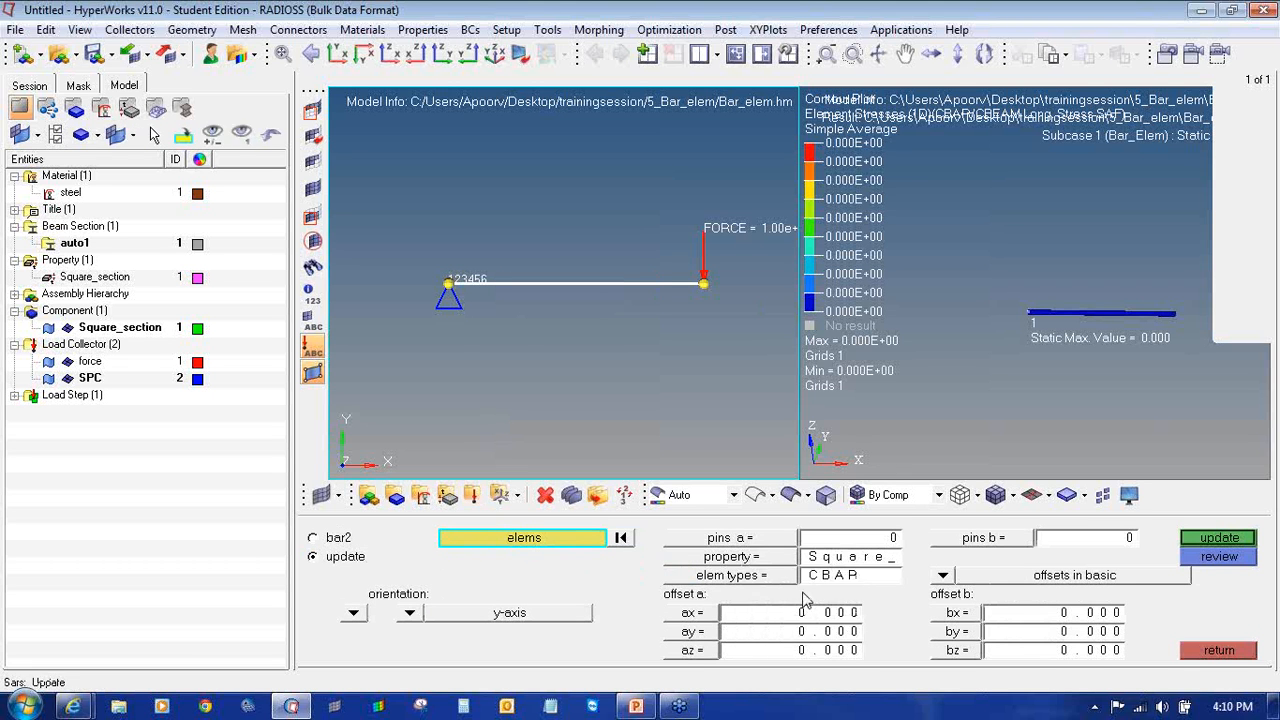
{"action": "left_click", "coordinate": [408, 613]}
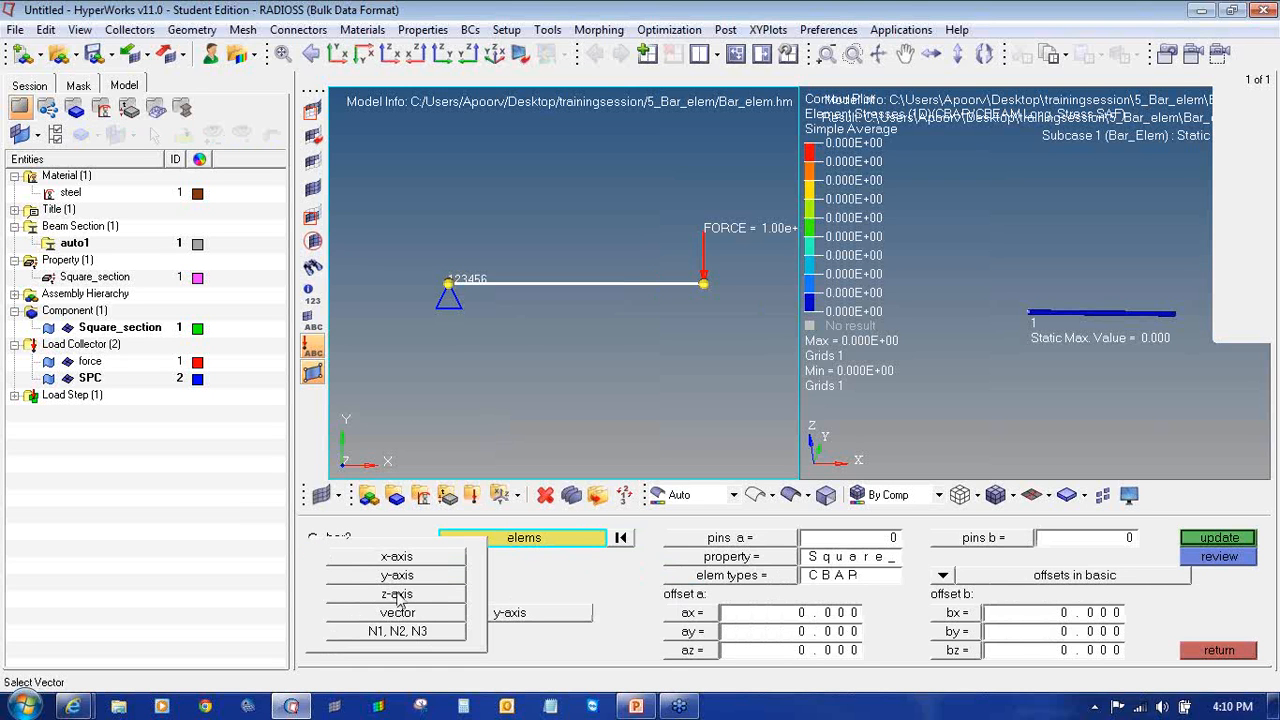
{"action": "left_click", "coordinate": [397, 594]}
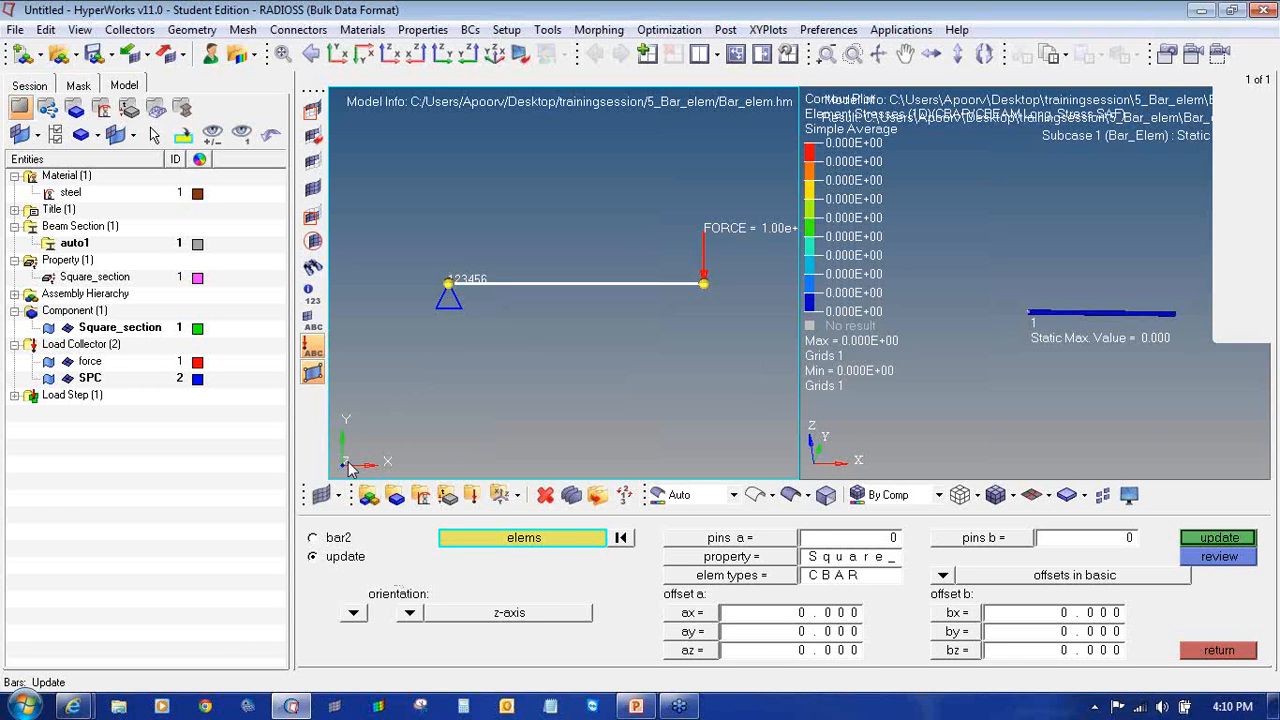
- Update the bar element's local axis with the chosen orientation and leave the bars panel
{"action": "left_click", "coordinate": [1203, 538]}
{"action": "left_click", "coordinate": [334, 538]}
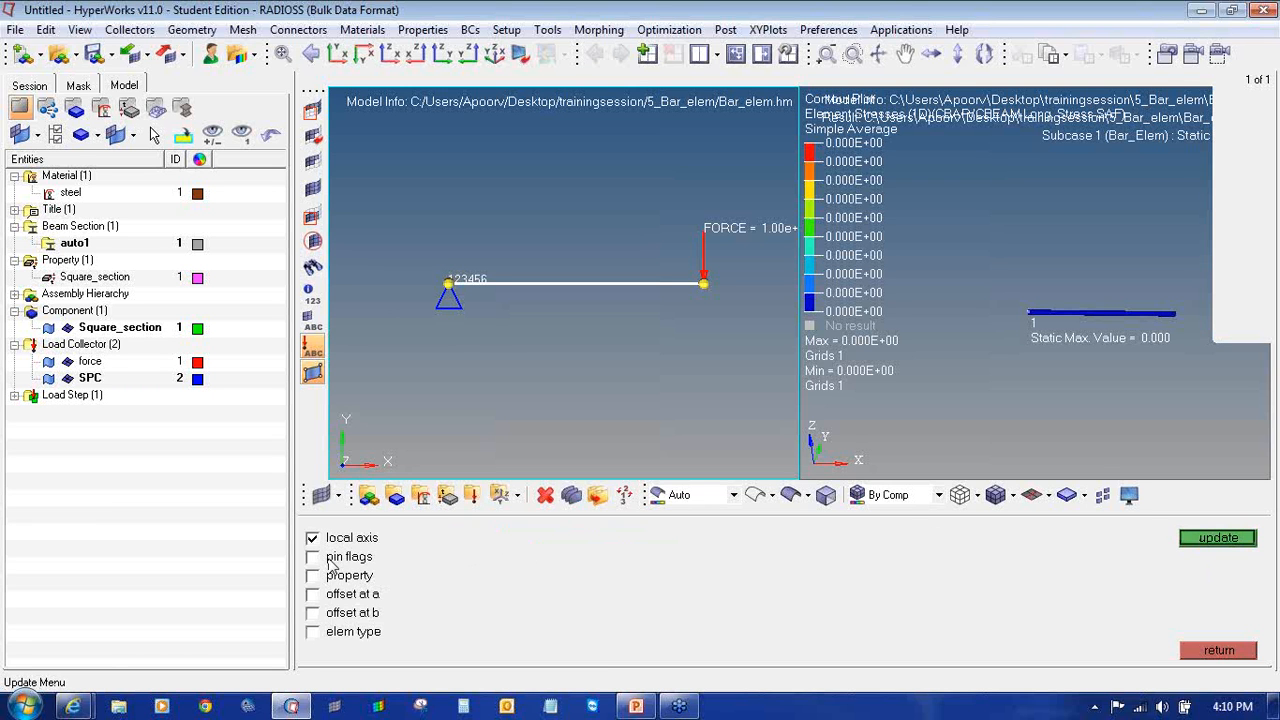
{"action": "left_click", "coordinate": [329, 560]}
{"action": "left_click", "coordinate": [333, 578]}
{"action": "left_click", "coordinate": [333, 596]}
{"action": "left_click", "coordinate": [1225, 538]}
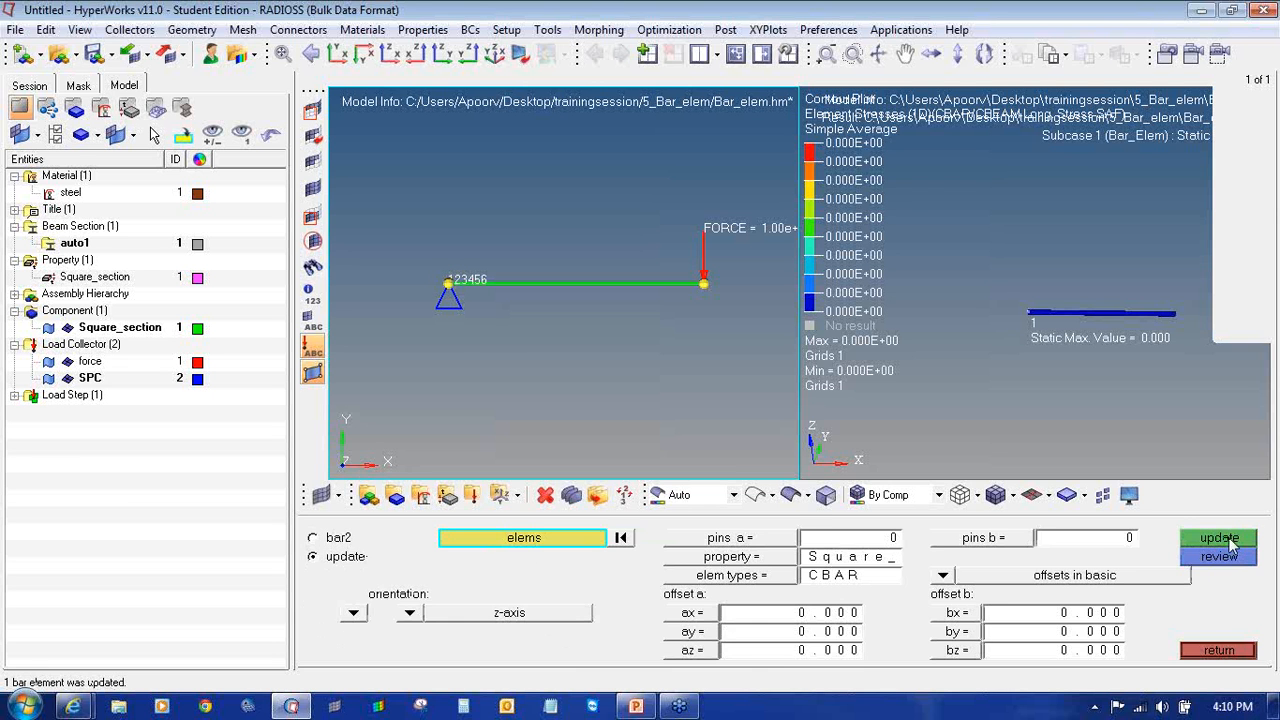
{"action": "left_click", "coordinate": [1210, 652]}
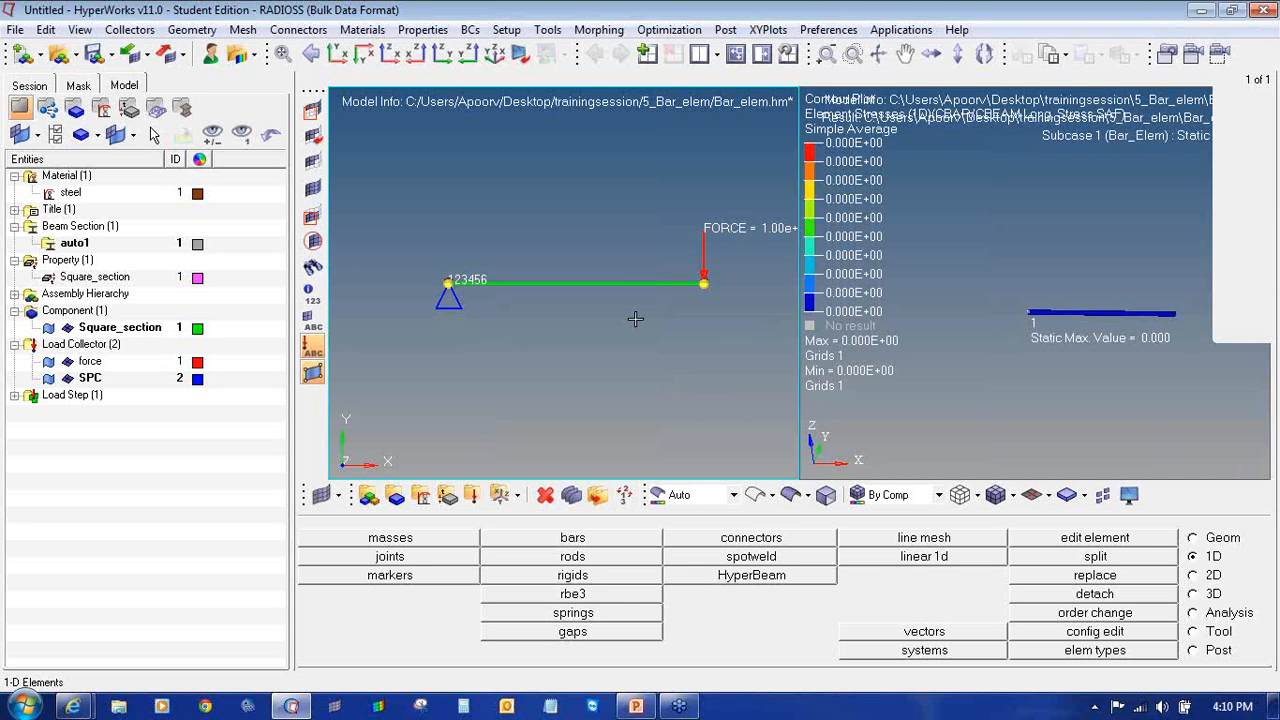
- Save the model as Bar_elem in a new folder named 6_Bae_elem inside trainingsession
{"action": "left_click", "coordinate": [15, 29]}
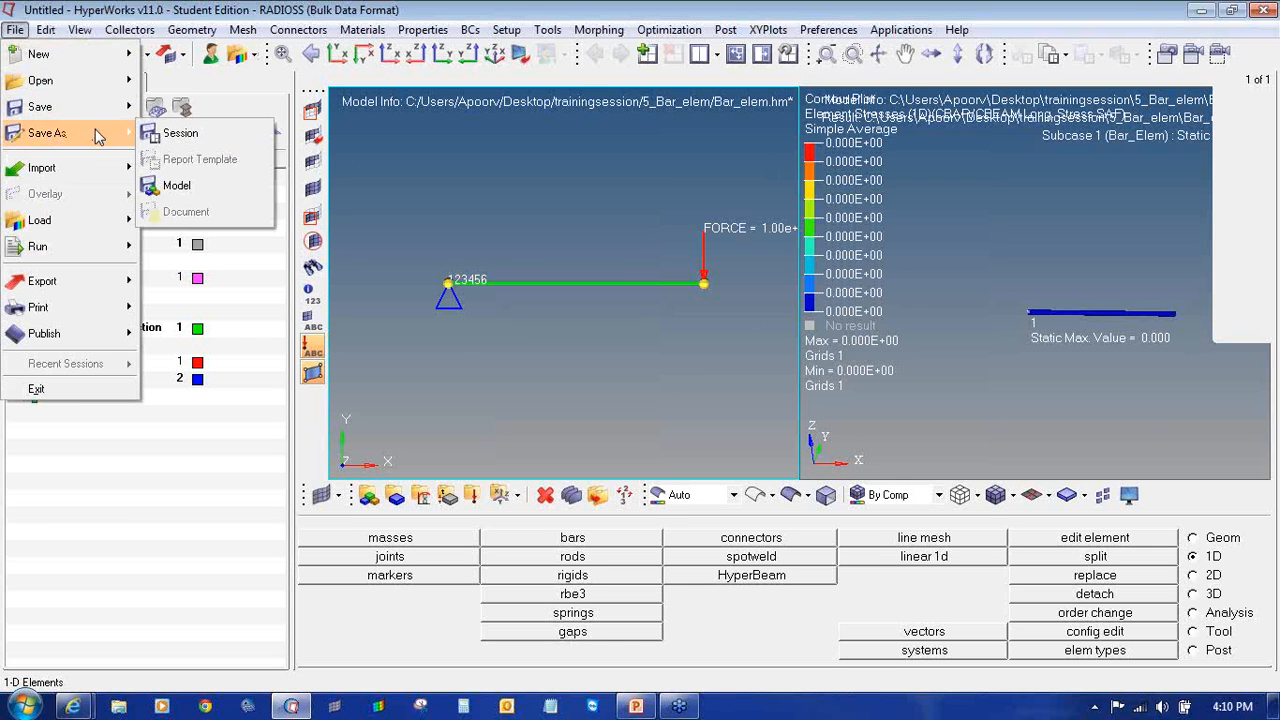
{"action": "left_click", "coordinate": [176, 185]}
{"action": "left_click", "coordinate": [566, 102]}
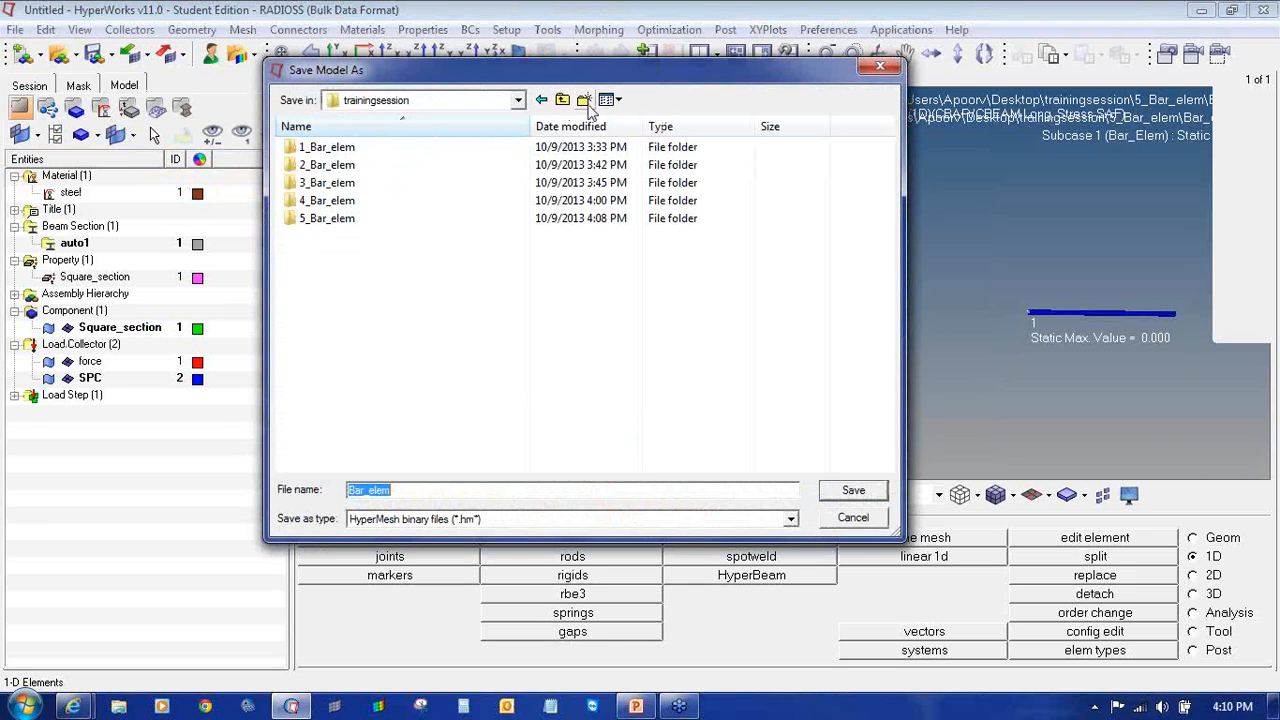
{"action": "left_click", "coordinate": [585, 100]}
{"action": "type", "text": "6"}
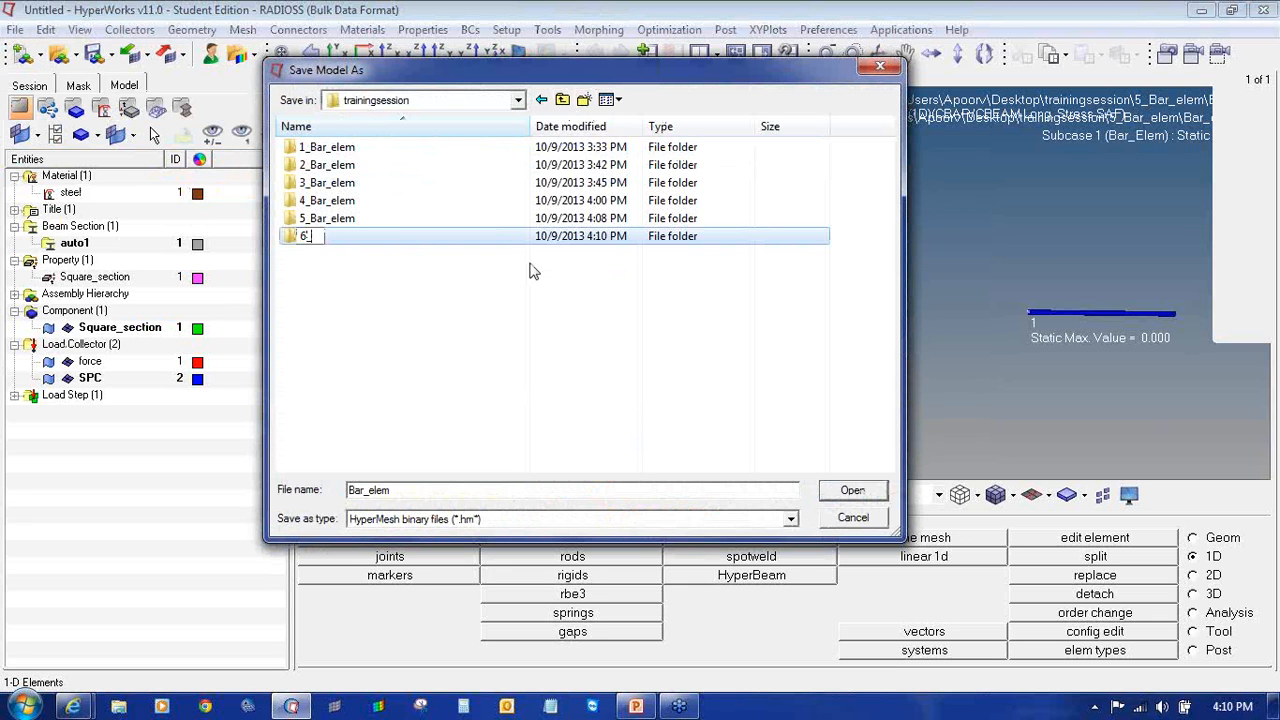
{"action": "type", "text": "_Bae_elem"}
{"action": "key", "text": "Return"}
{"action": "key", "text": "Return"}
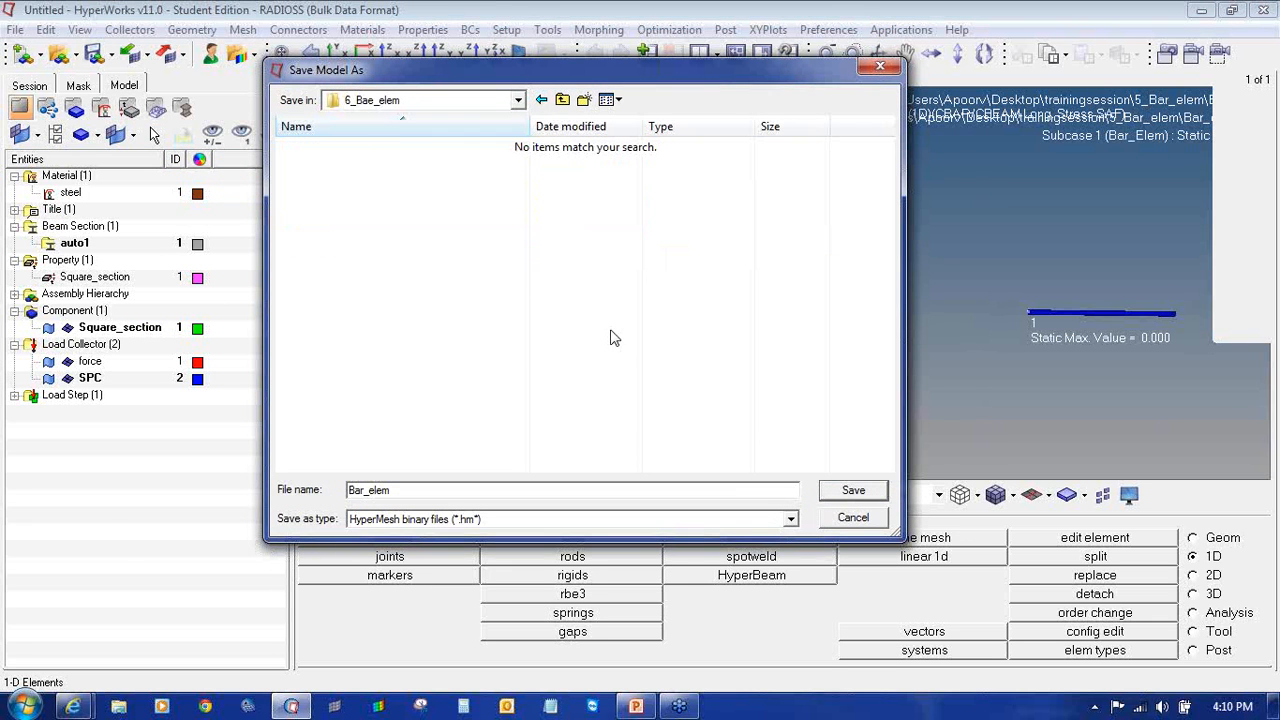
{"action": "left_click", "coordinate": [852, 491]}
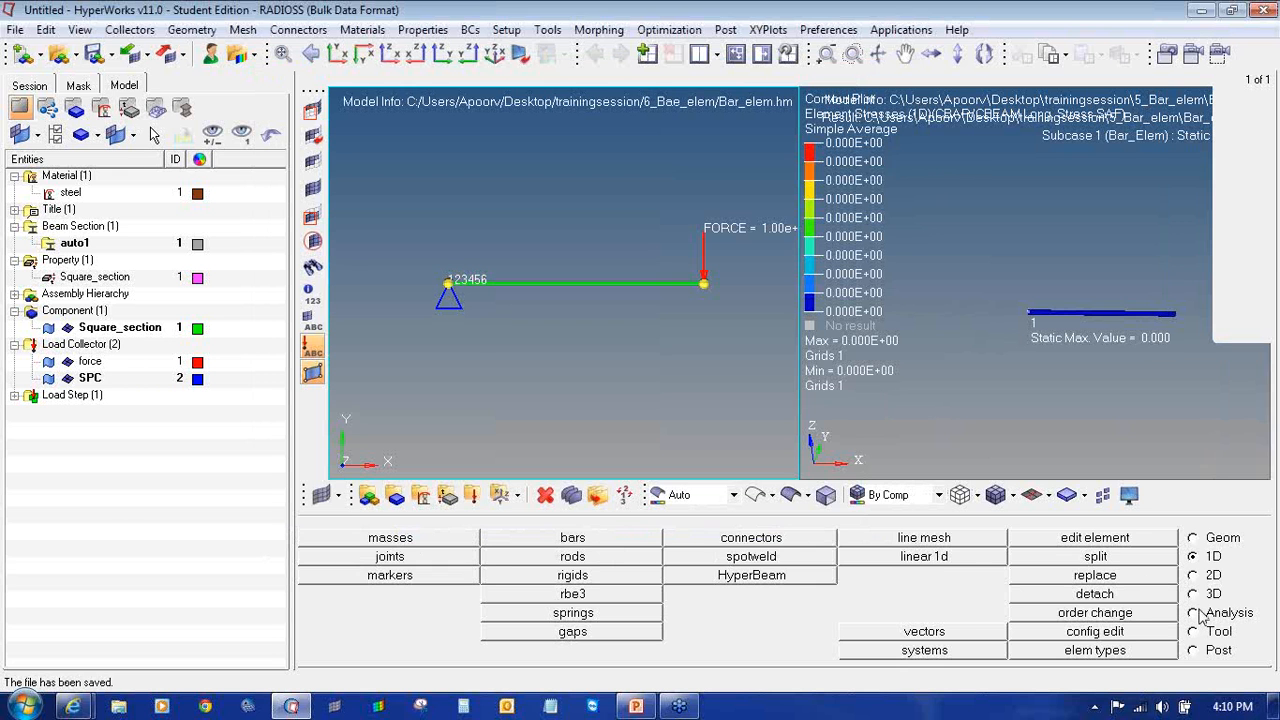
- Run the Radioss analysis on Bar_elem.fem in the 6_Bae_elem folder and close the solver window
{"action": "left_click", "coordinate": [1200, 616]}
{"action": "left_click", "coordinate": [1156, 636]}
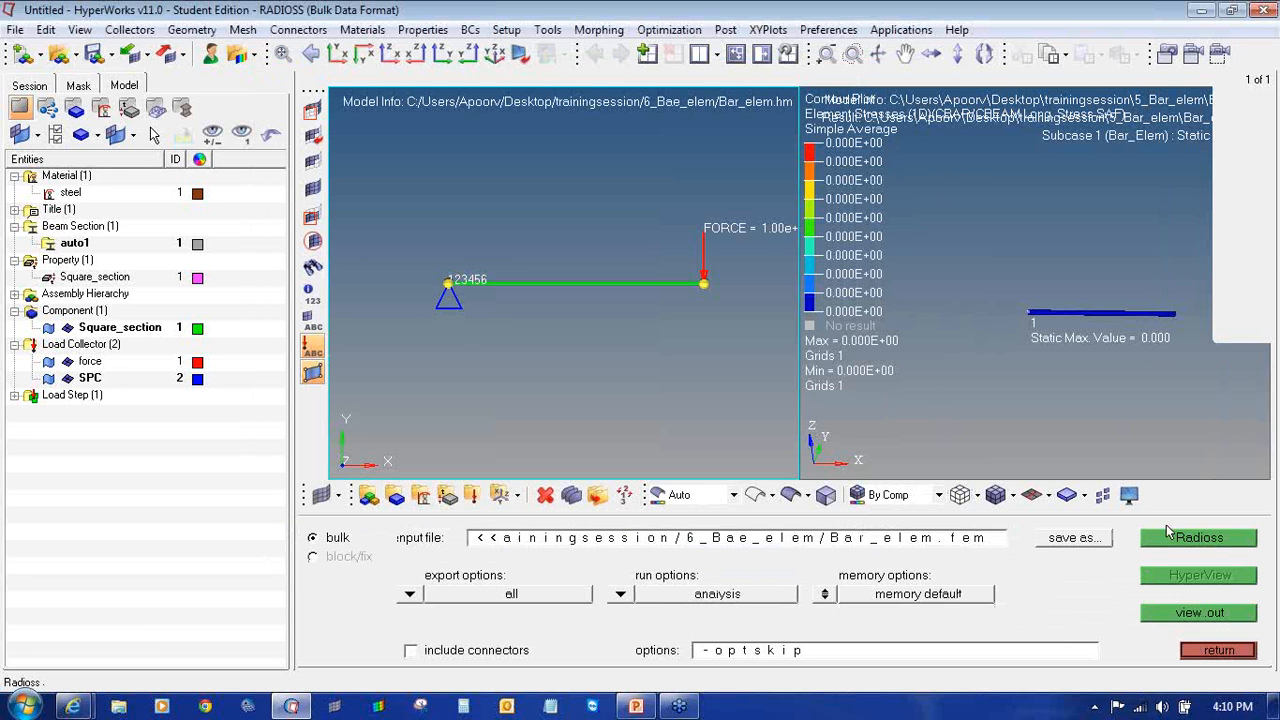
{"action": "left_click", "coordinate": [1168, 538]}
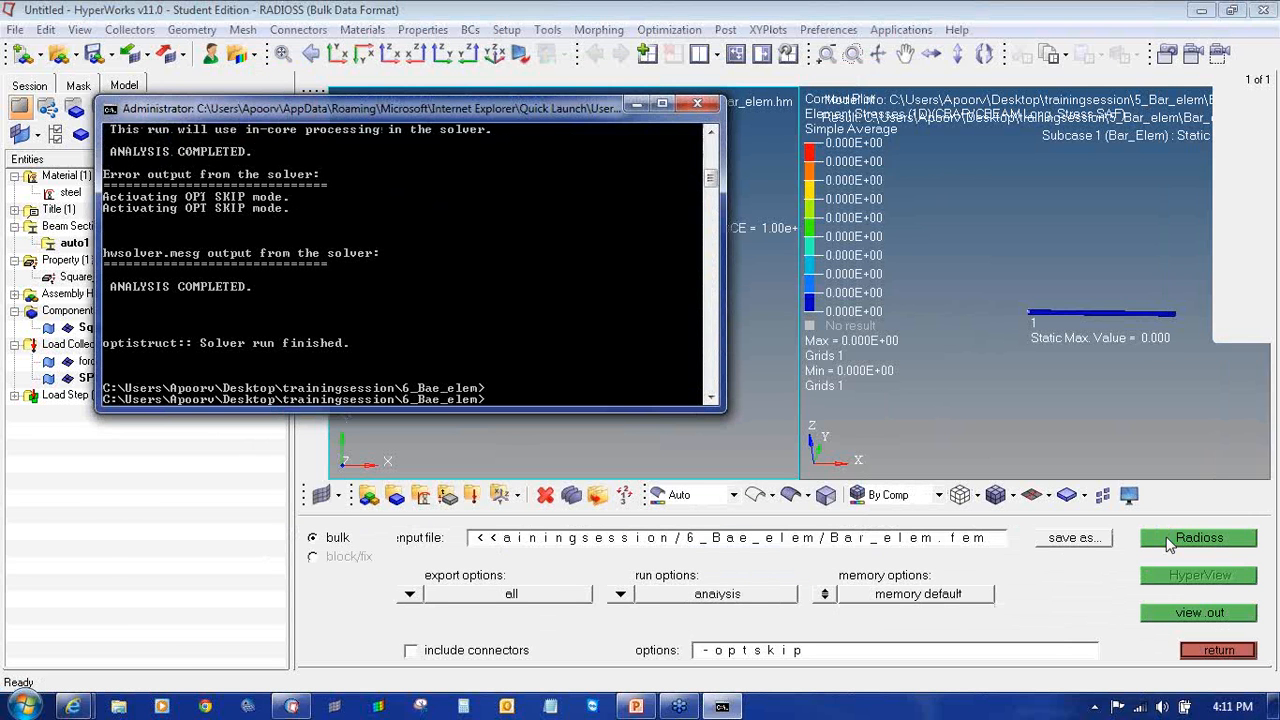
{"action": "left_click", "coordinate": [697, 103]}
- Change the page layout to three side-by-side windows and activate the empty one
{"action": "left_click", "coordinate": [719, 55]}
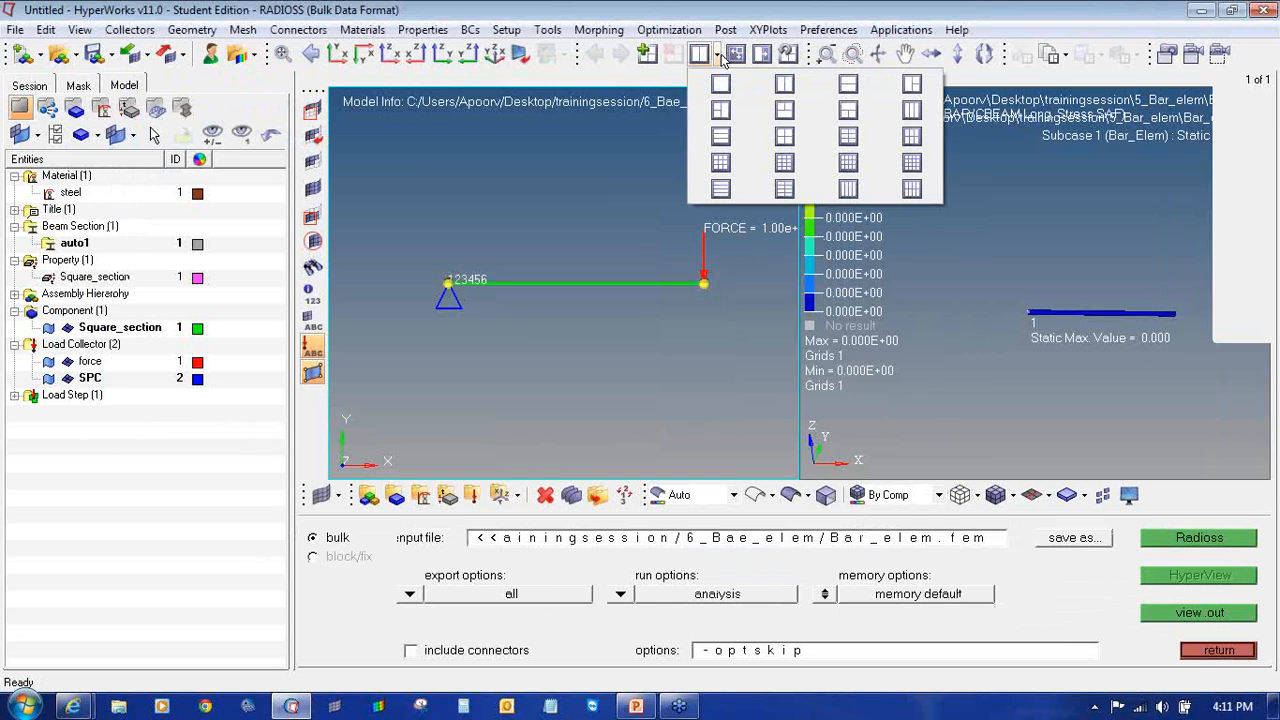
{"action": "left_click", "coordinate": [913, 111]}
{"action": "left_click", "coordinate": [1157, 227]}
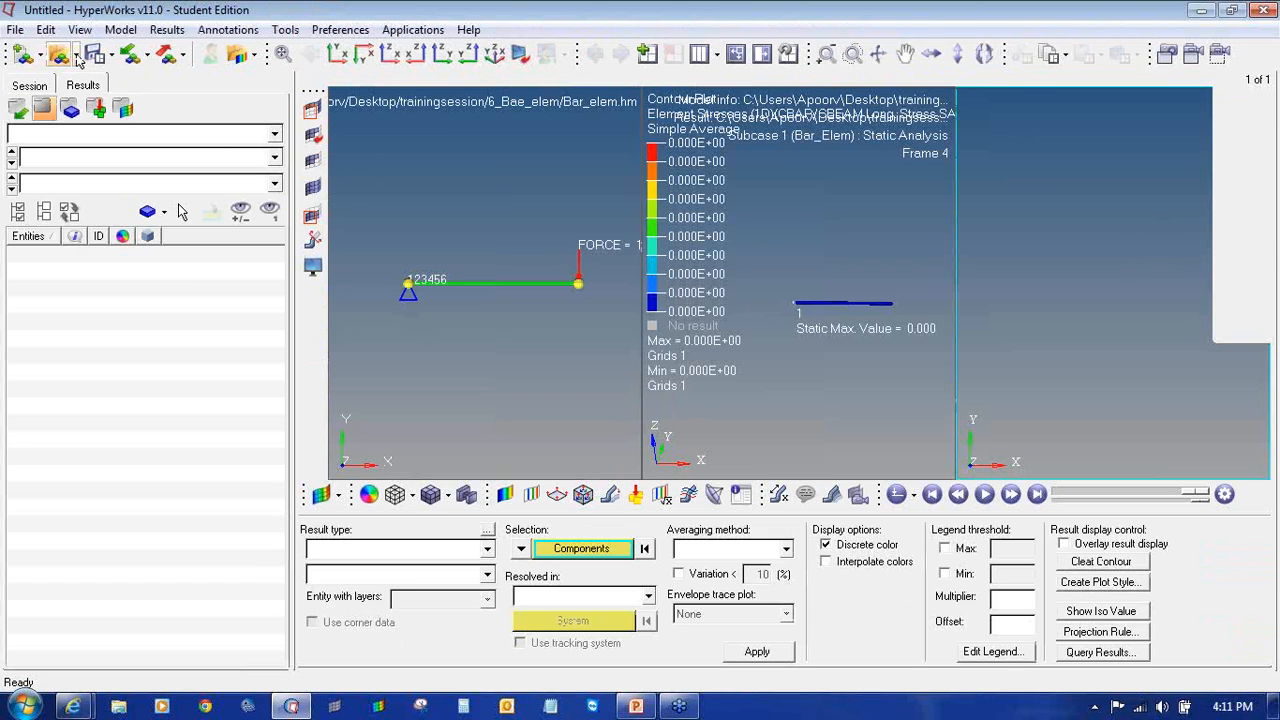
- Load Bar_elem.h3d from the 6_Bae_elem folder as both model and results and show it in the XY view
{"action": "left_click", "coordinate": [418, 558]}
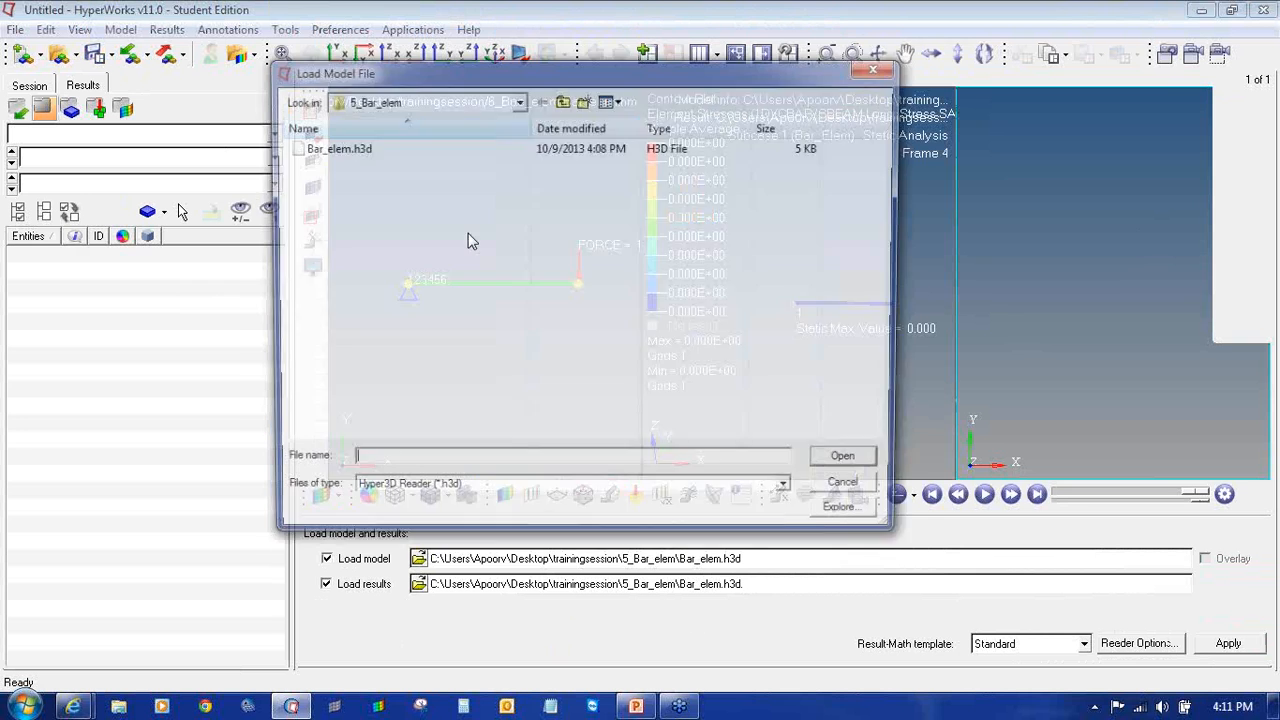
{"action": "left_click", "coordinate": [562, 99]}
{"action": "double_click", "coordinate": [371, 238]}
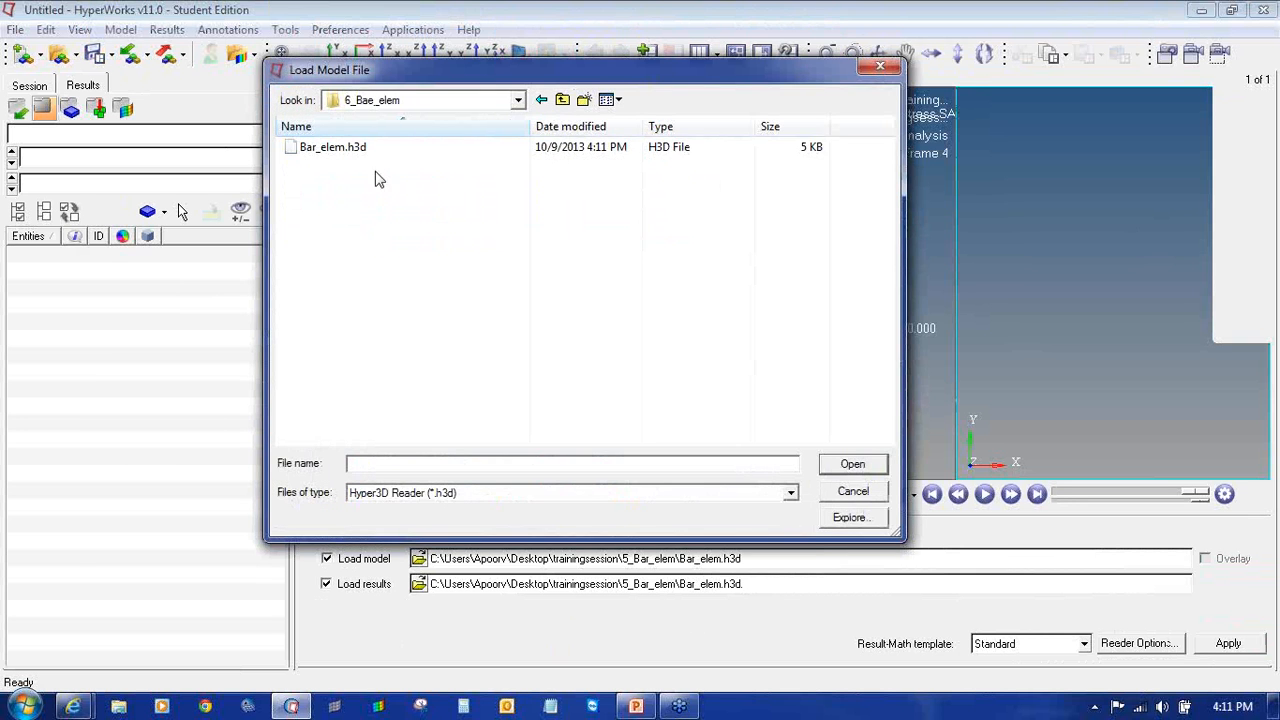
{"action": "double_click", "coordinate": [374, 151]}
{"action": "left_click", "coordinate": [1255, 647]}
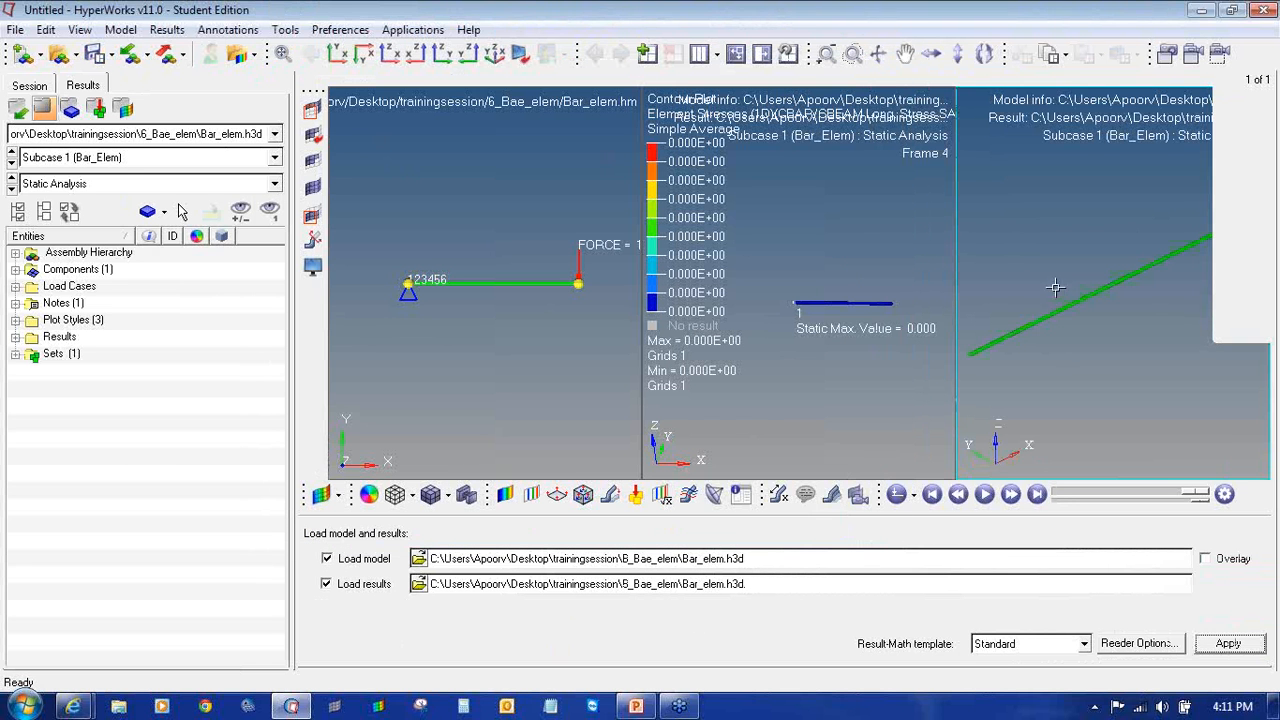
{"action": "left_click", "coordinate": [335, 55]}
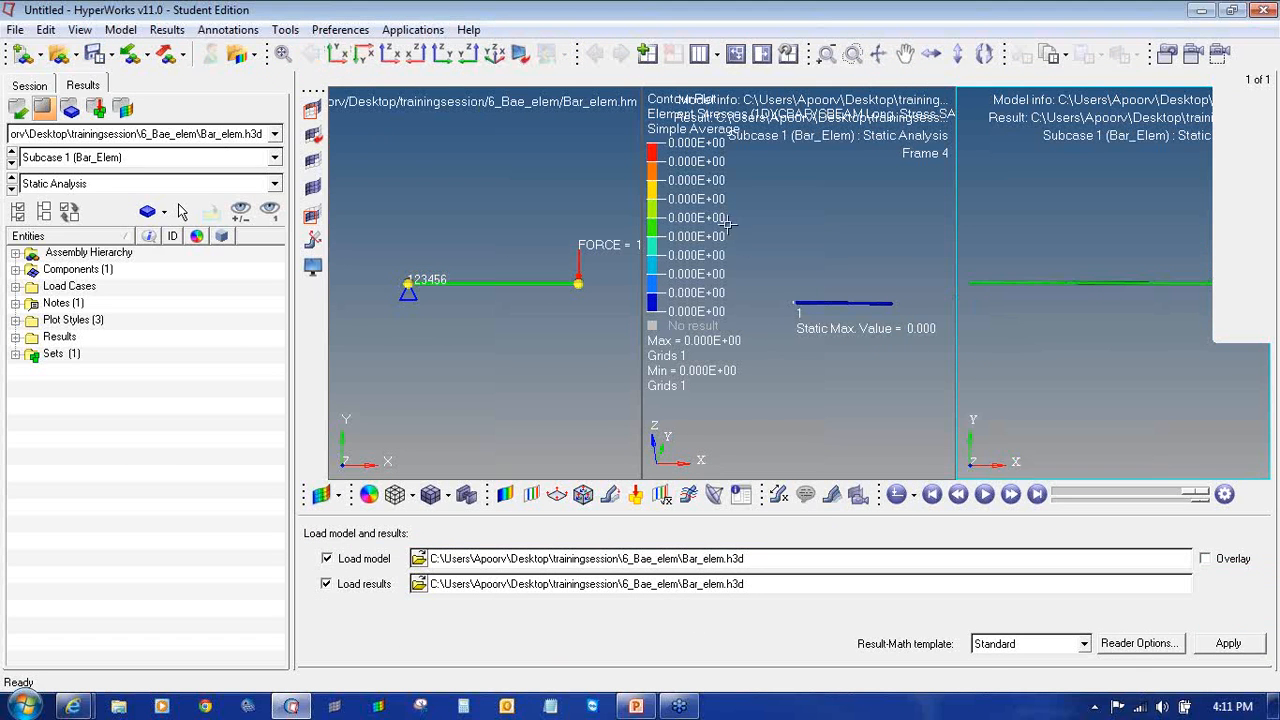
- Contour the middle result window with element stress CBAR/CBEAM Long. Stress SAC, keeping simple averaging
{"action": "left_click", "coordinate": [850, 386]}
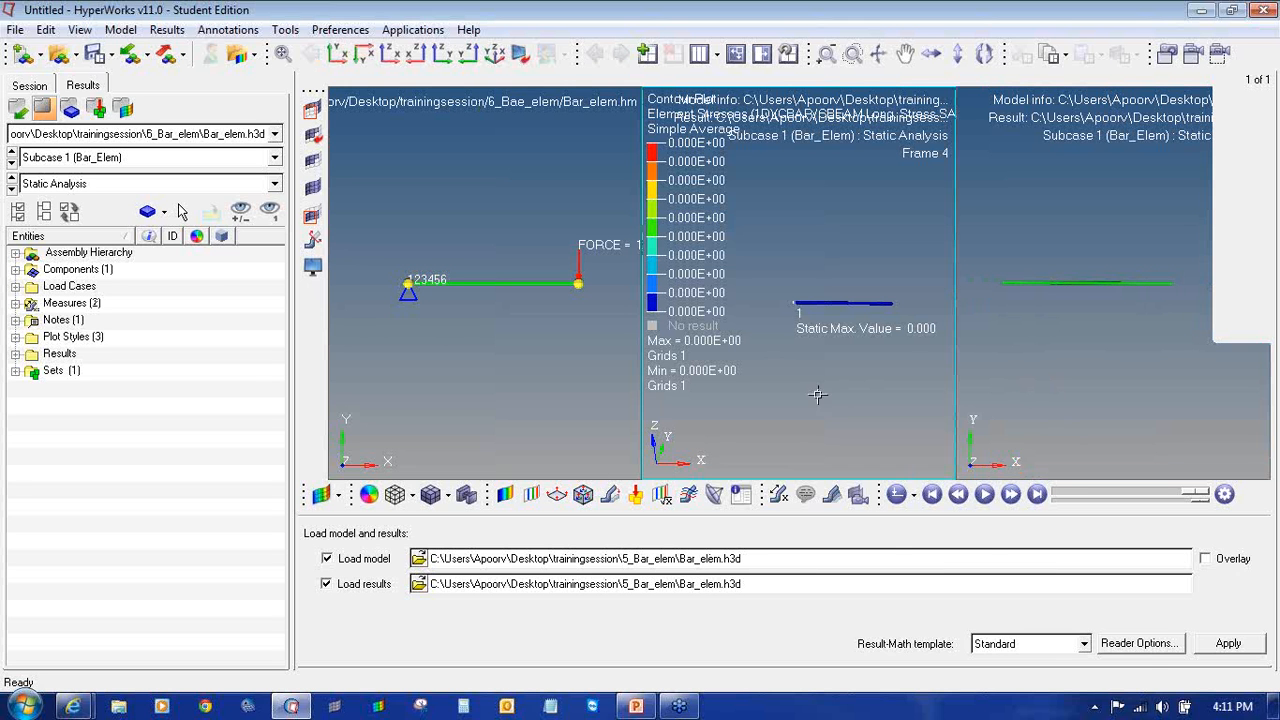
{"action": "left_click", "coordinate": [505, 494]}
{"action": "left_click", "coordinate": [420, 575]}
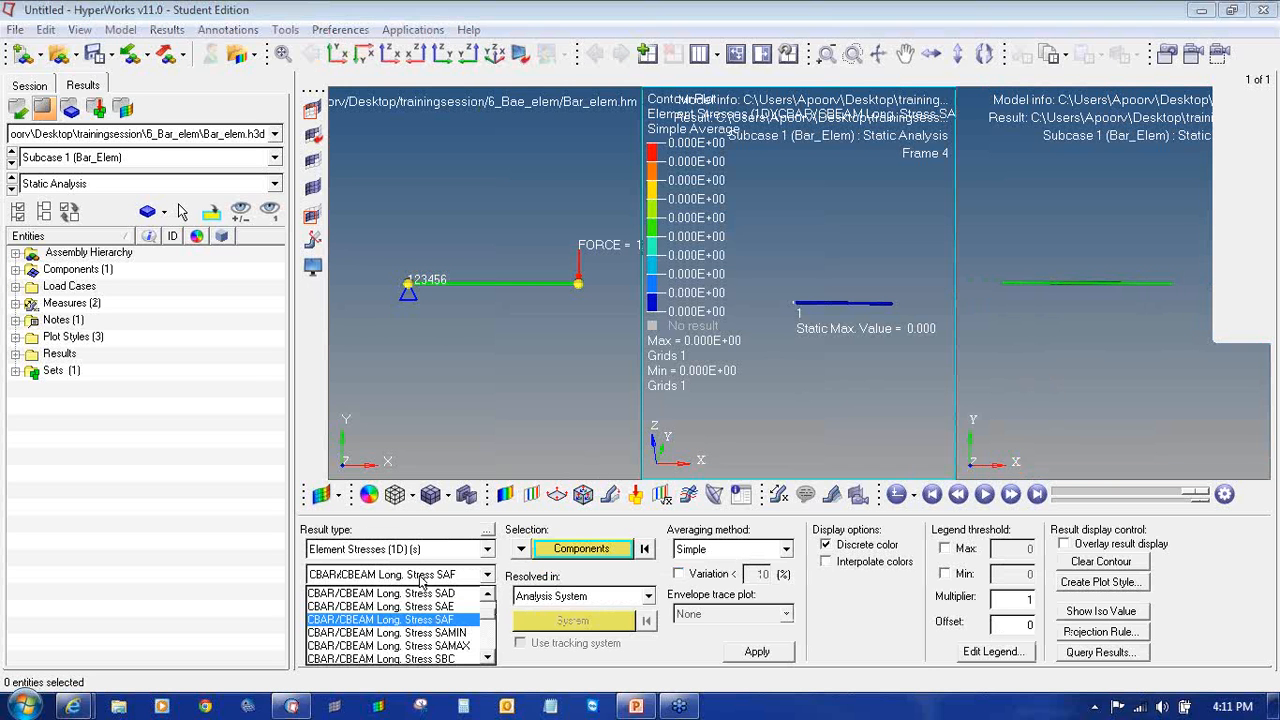
{"action": "scroll", "coordinate": [472, 598], "scroll_direction": "up", "scroll_amount": 1}
{"action": "left_click", "coordinate": [458, 616]}
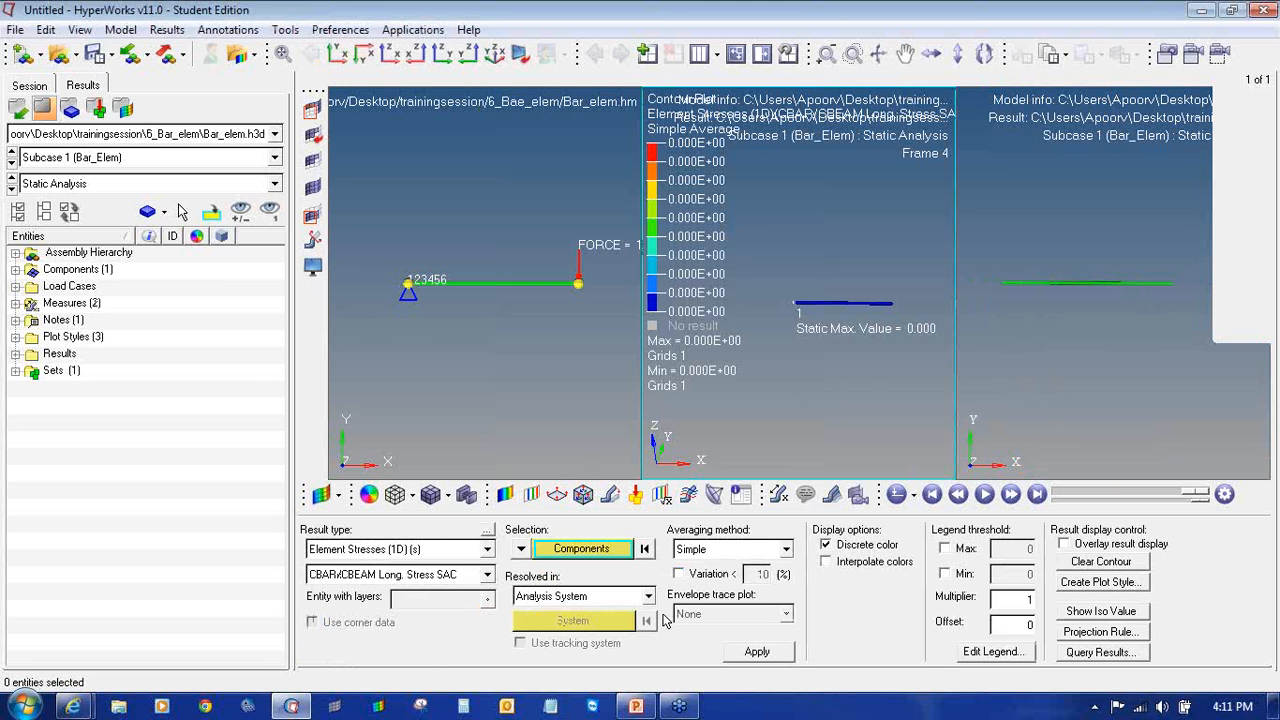
{"action": "left_click", "coordinate": [757, 651]}
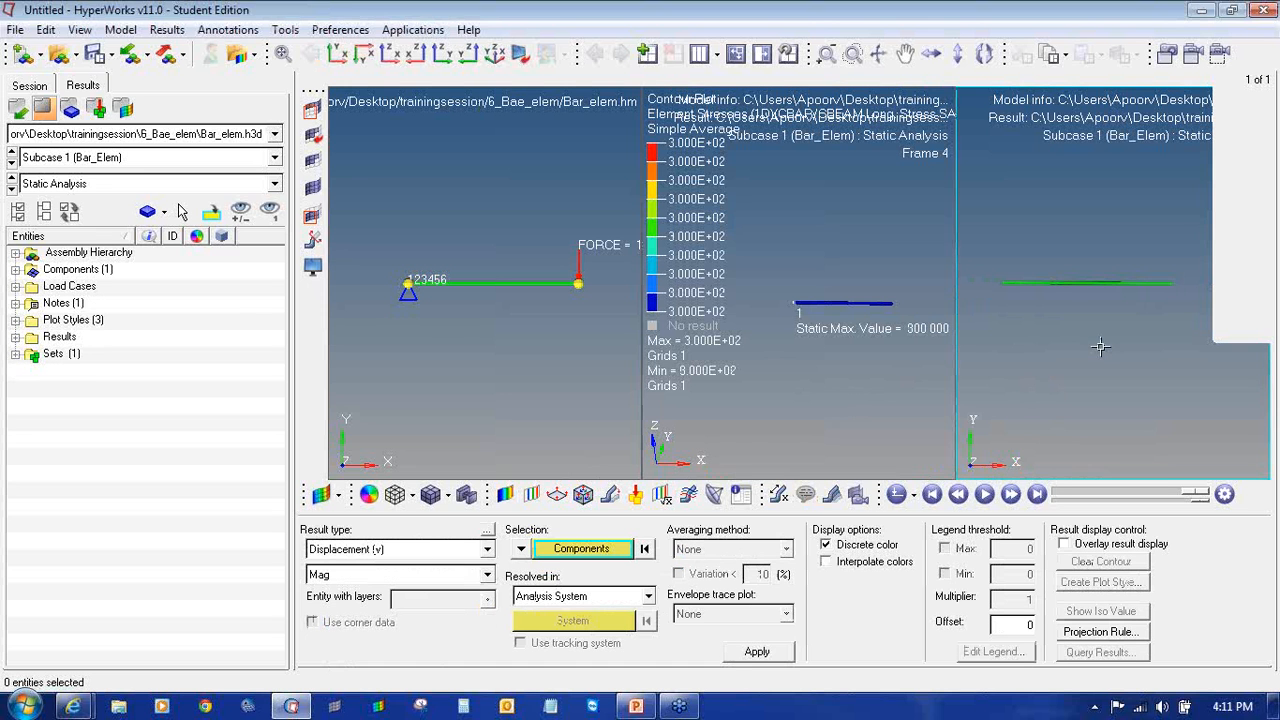
- Contour the third window with Element Stresses (1D), CBAR/CBEAM Long. Stress SAC, using simple averaging
{"action": "left_click", "coordinate": [468, 551]}
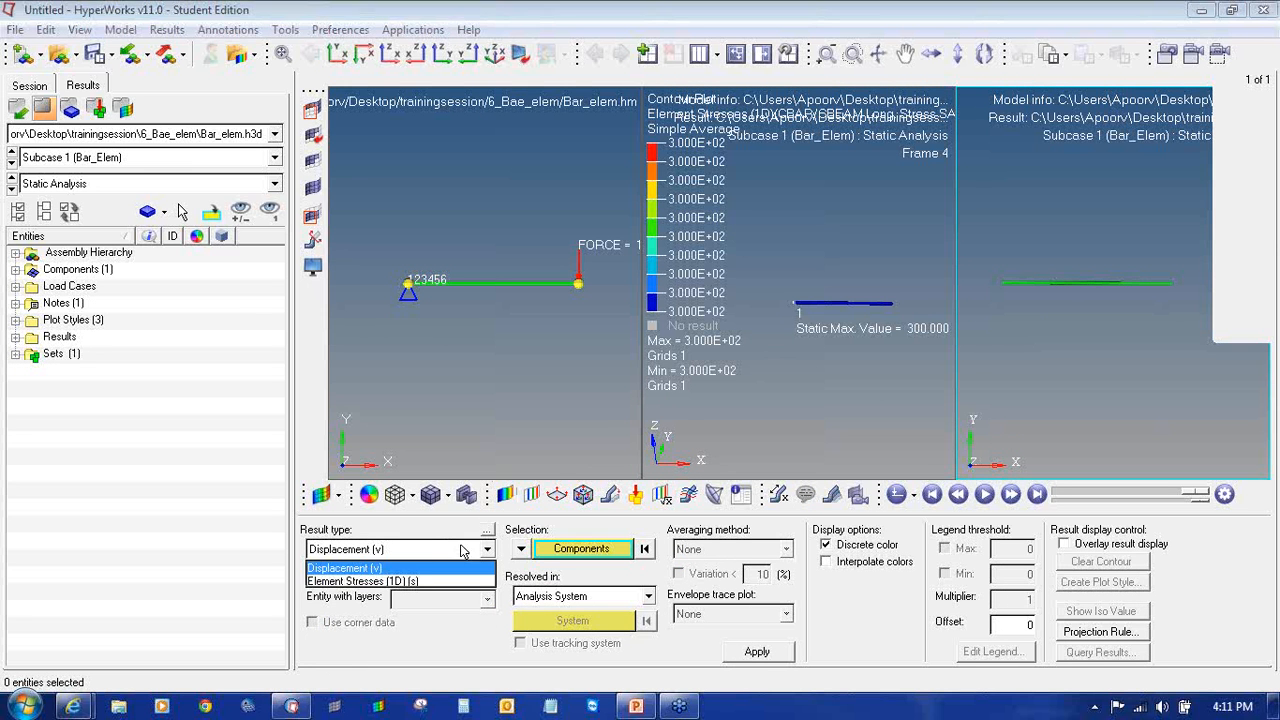
{"action": "left_click", "coordinate": [408, 582]}
{"action": "left_click", "coordinate": [406, 578]}
{"action": "left_click", "coordinate": [430, 628]}
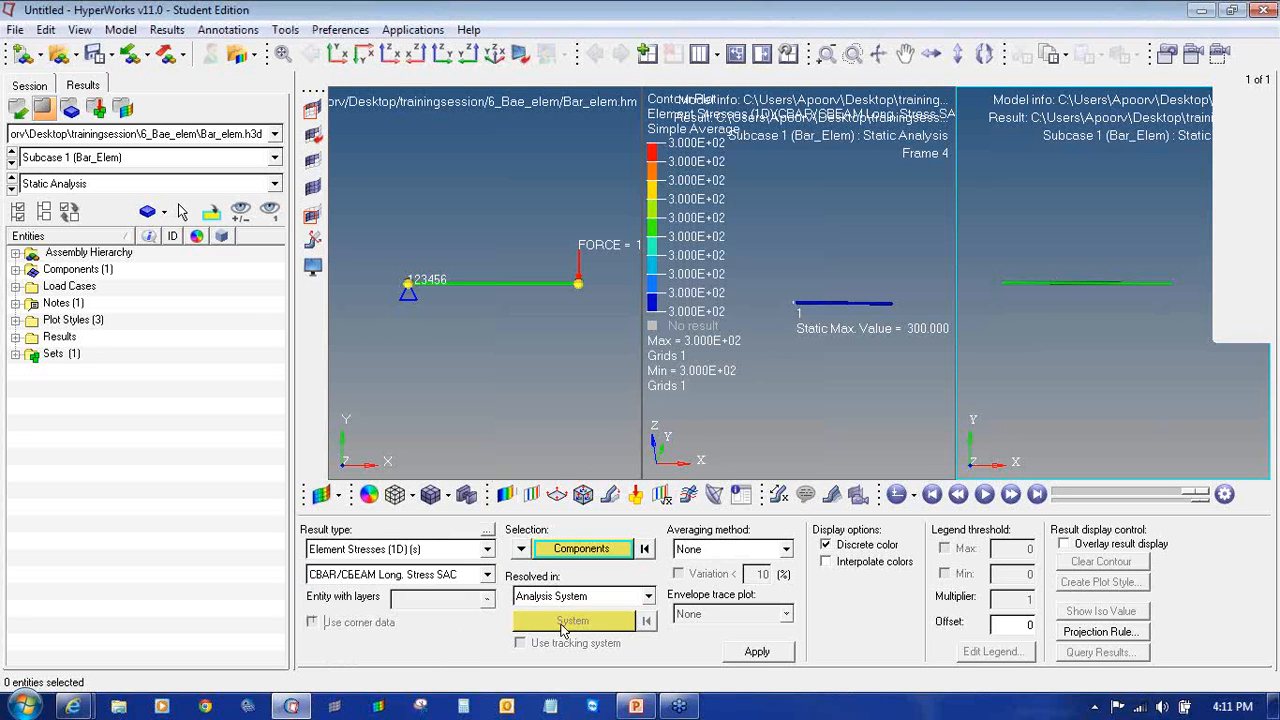
{"action": "left_click", "coordinate": [705, 550]}
{"action": "left_click", "coordinate": [706, 581]}
{"action": "left_click", "coordinate": [757, 651]}
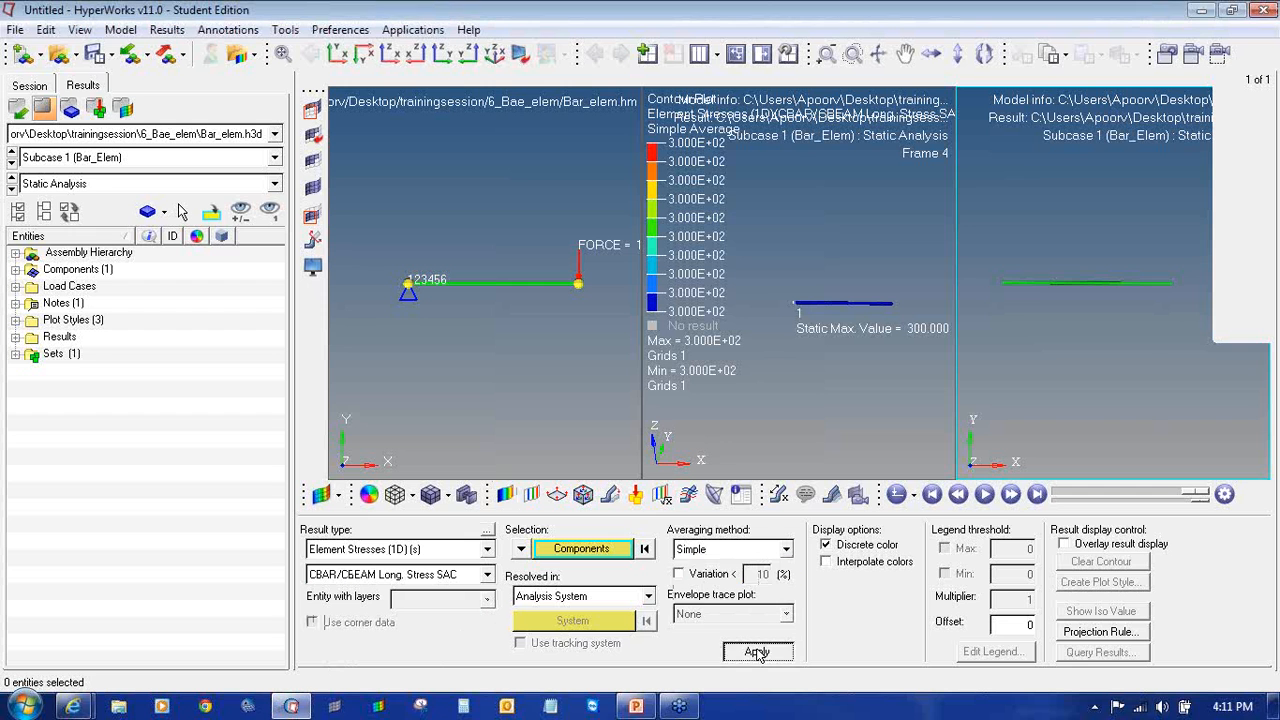
- Show the Static MinMax Result measure in the third window with only the maximum value enabled
{"action": "left_click", "coordinate": [779, 494]}
{"action": "left_click", "coordinate": [310, 549]}
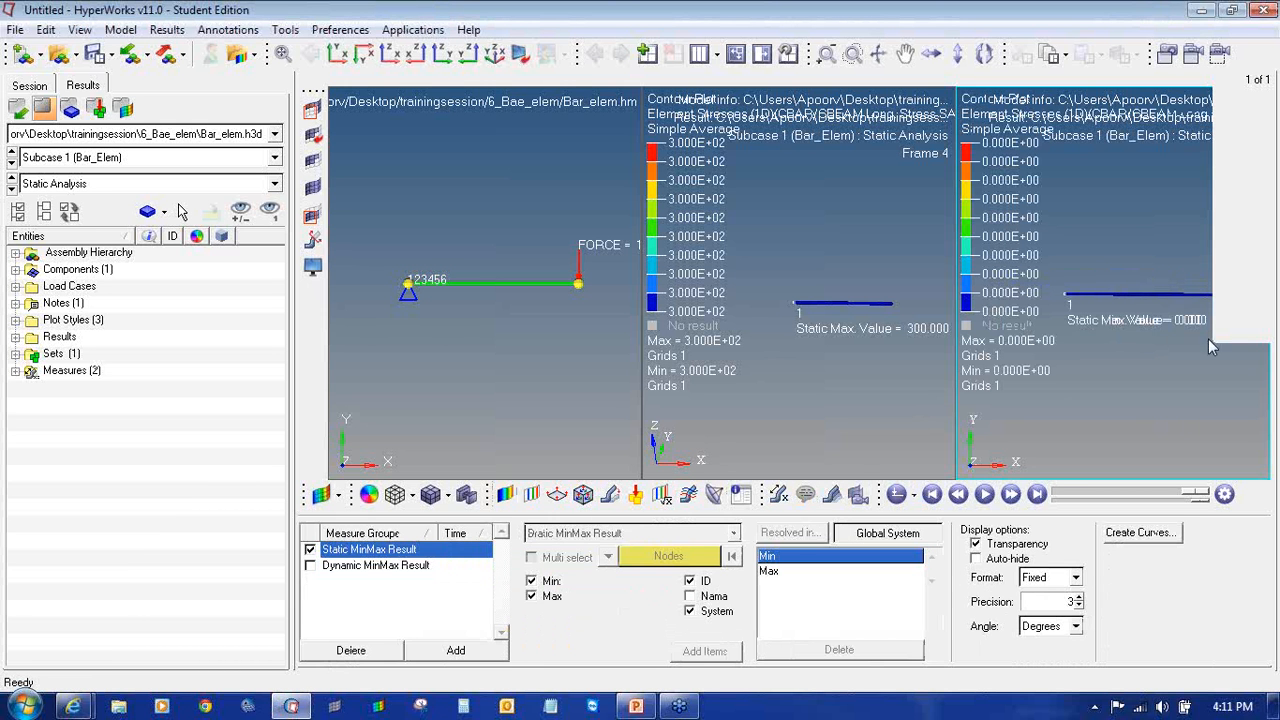
{"action": "left_click", "coordinate": [533, 582]}
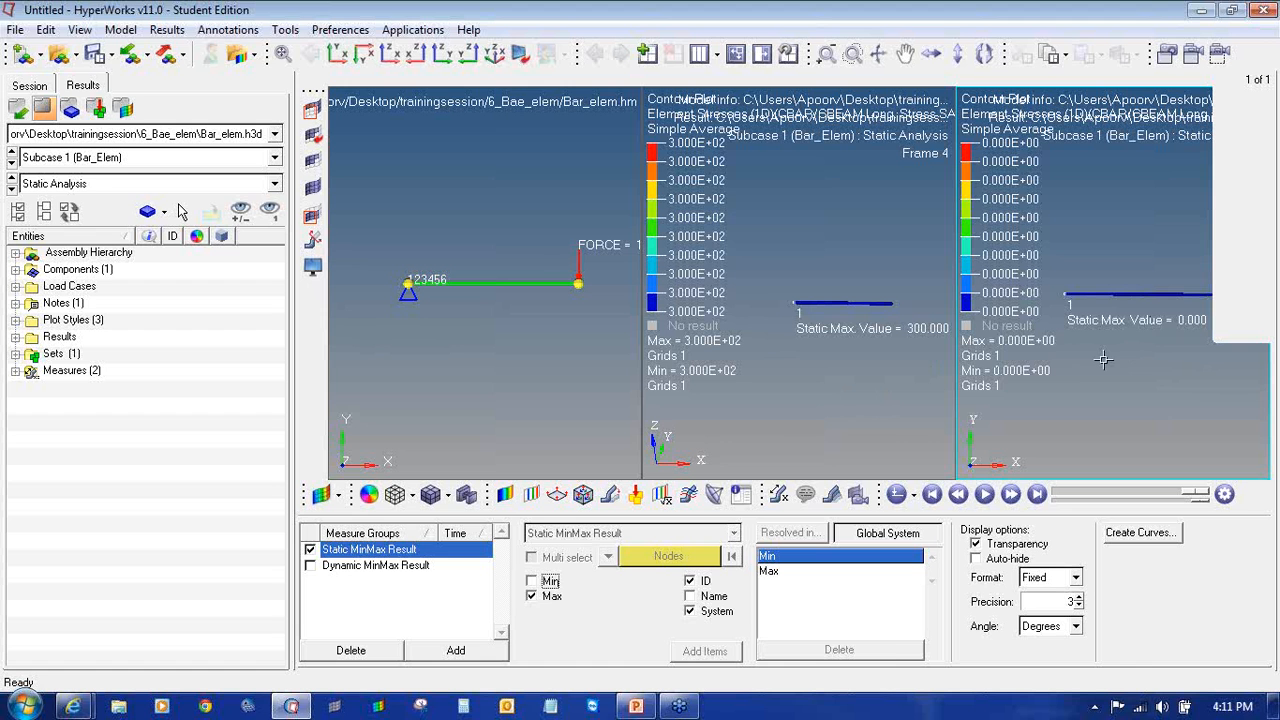
- Plot CBAR/CBEAM Long. Stress SAD in the third window
{"action": "left_click", "coordinate": [505, 494]}
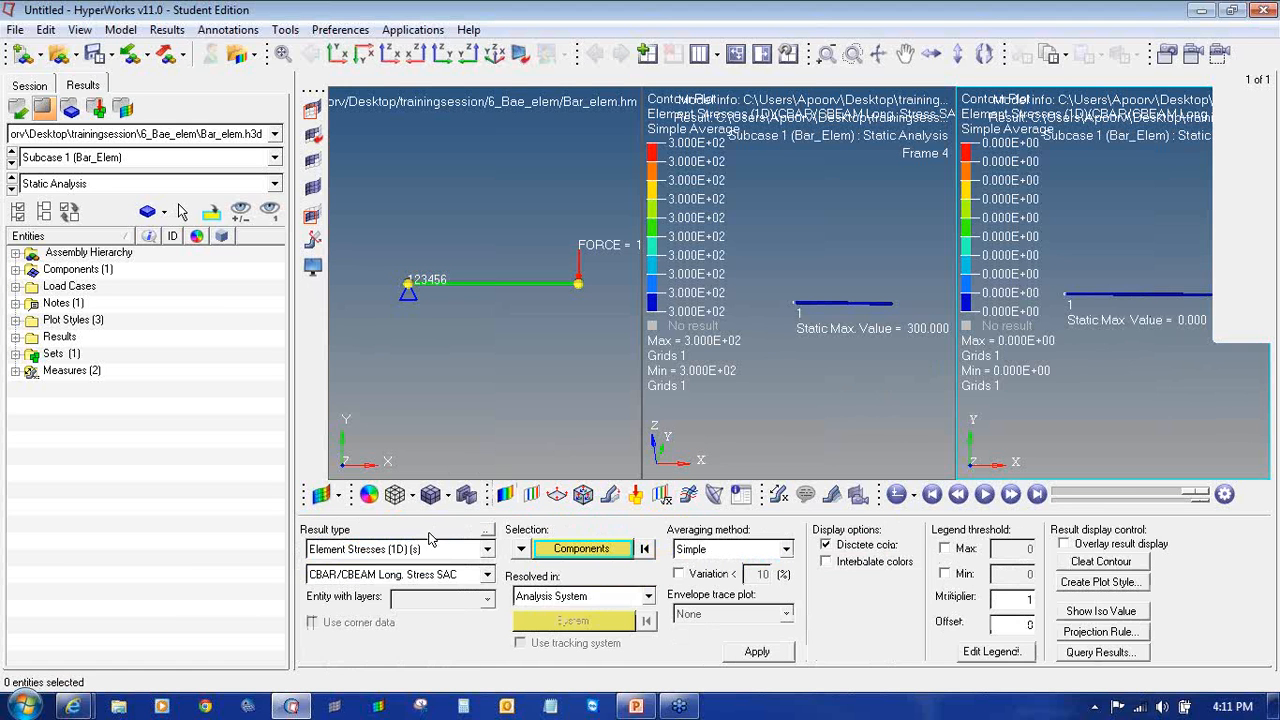
{"action": "left_click", "coordinate": [440, 577]}
{"action": "left_click", "coordinate": [443, 632]}
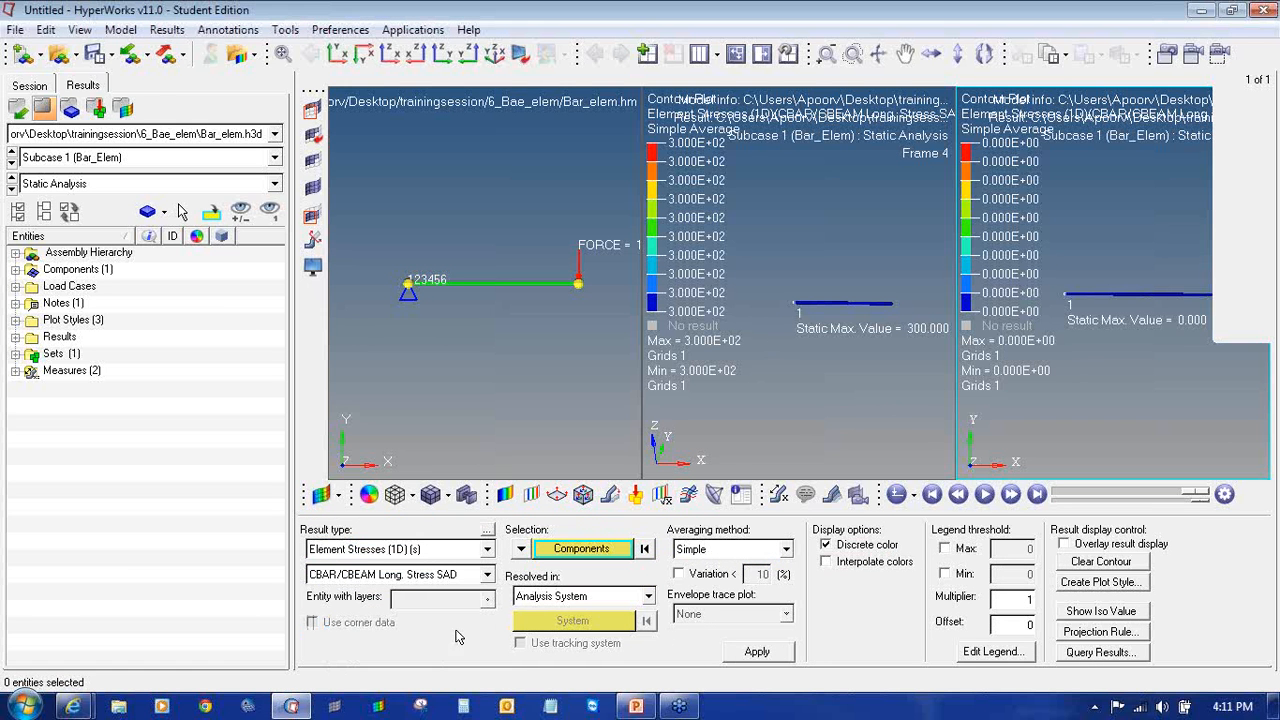
{"action": "left_click", "coordinate": [735, 657]}
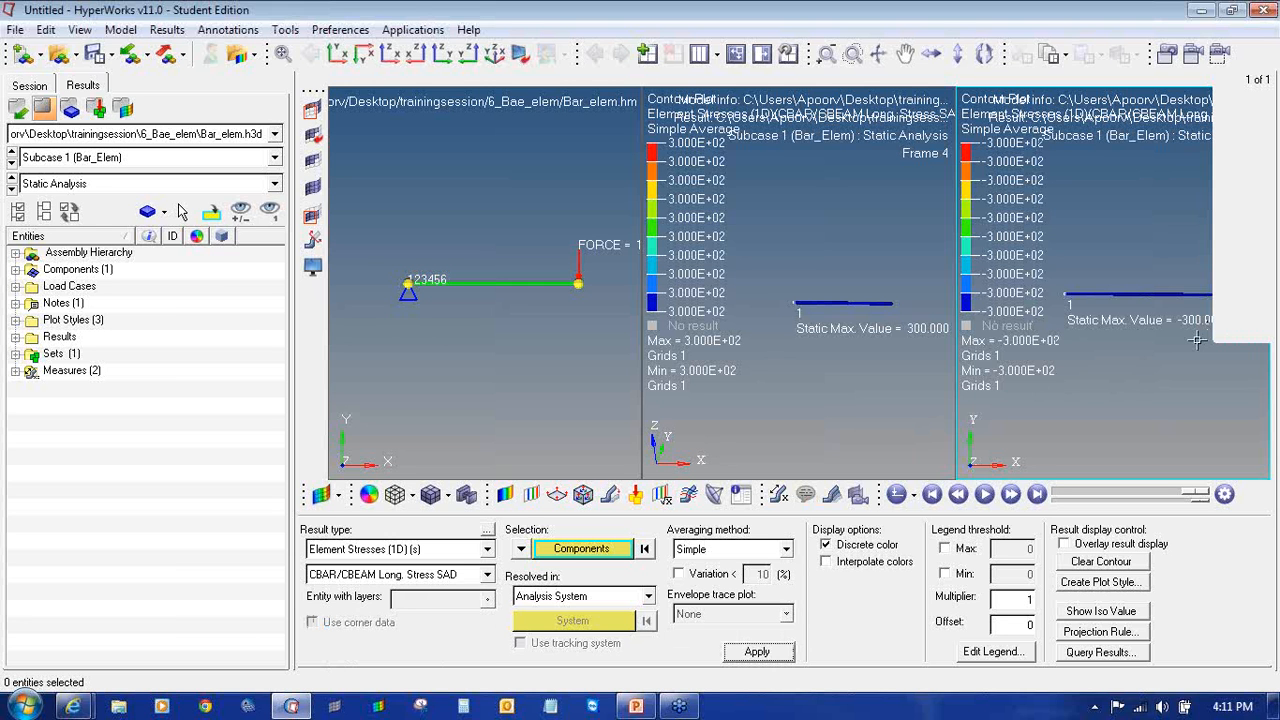
- Switch the third window's contour to CBAR/CBEAM Long. Stress SAF
{"action": "left_click", "coordinate": [468, 576]}
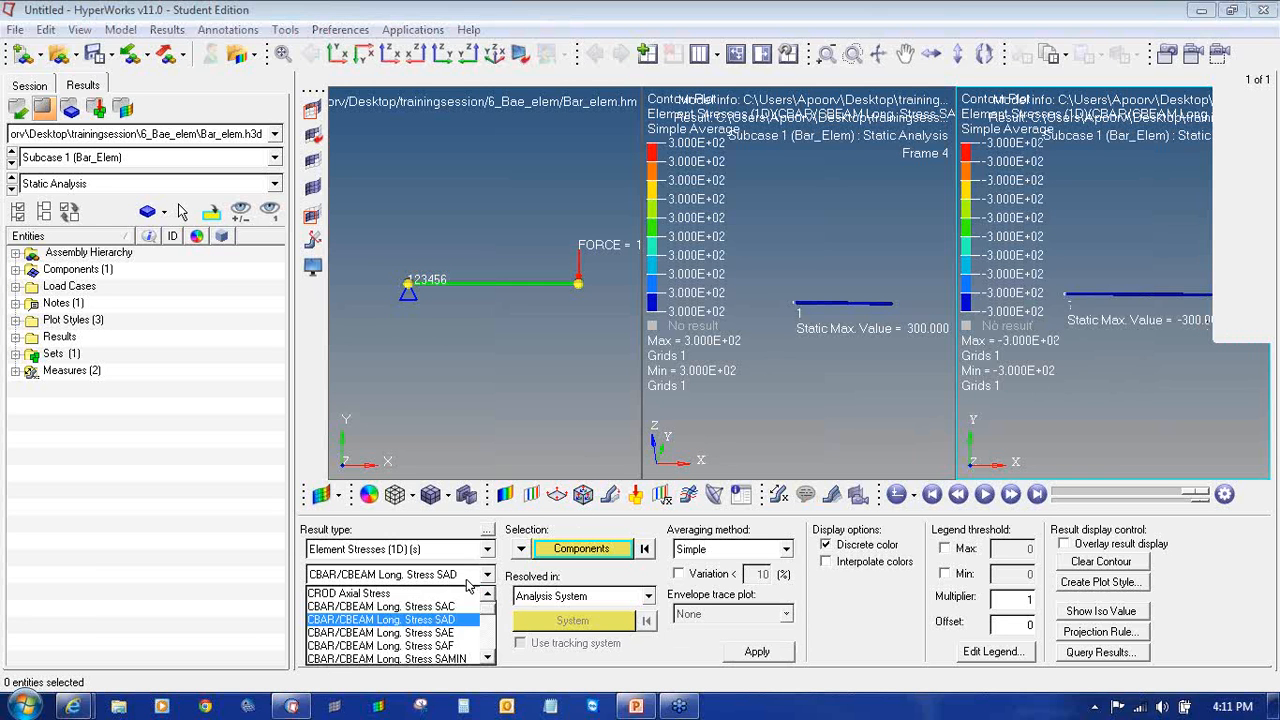
{"action": "left_click", "coordinate": [462, 646]}
{"action": "left_click", "coordinate": [757, 651]}
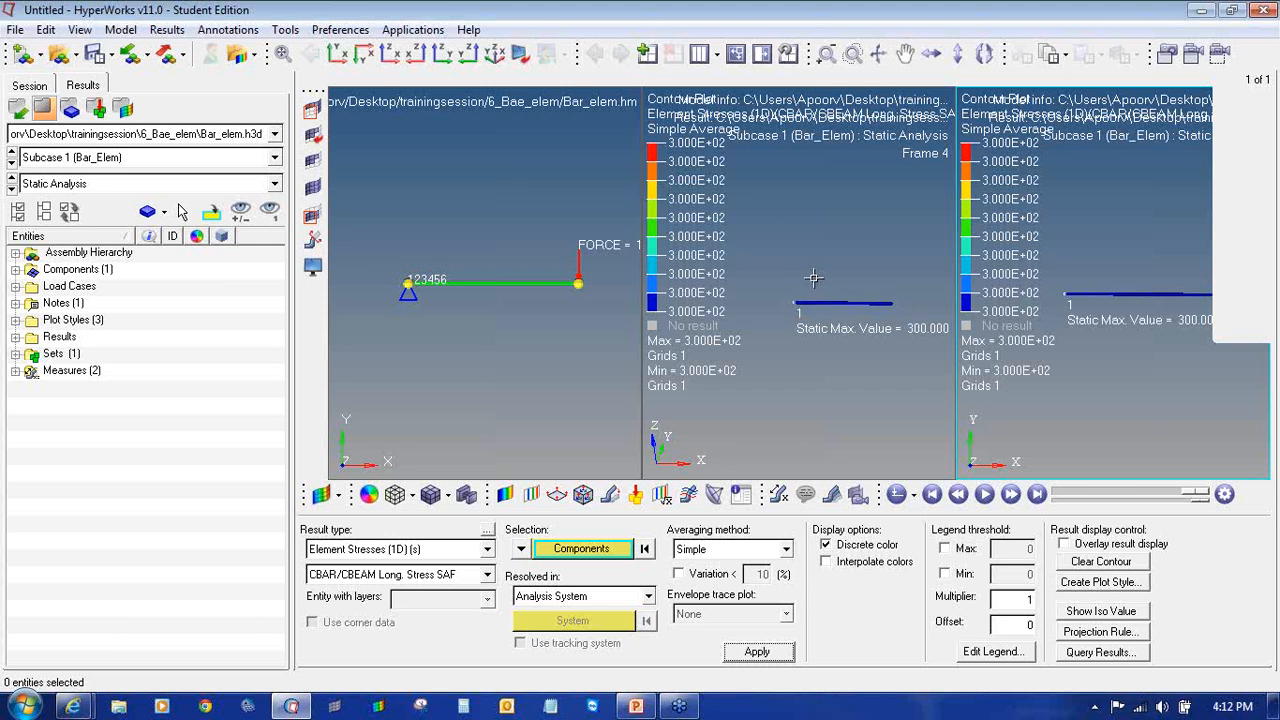
- Expand the meshing model window to fill the page and delete the bar element between the two nodes
{"action": "left_click", "coordinate": [549, 337]}
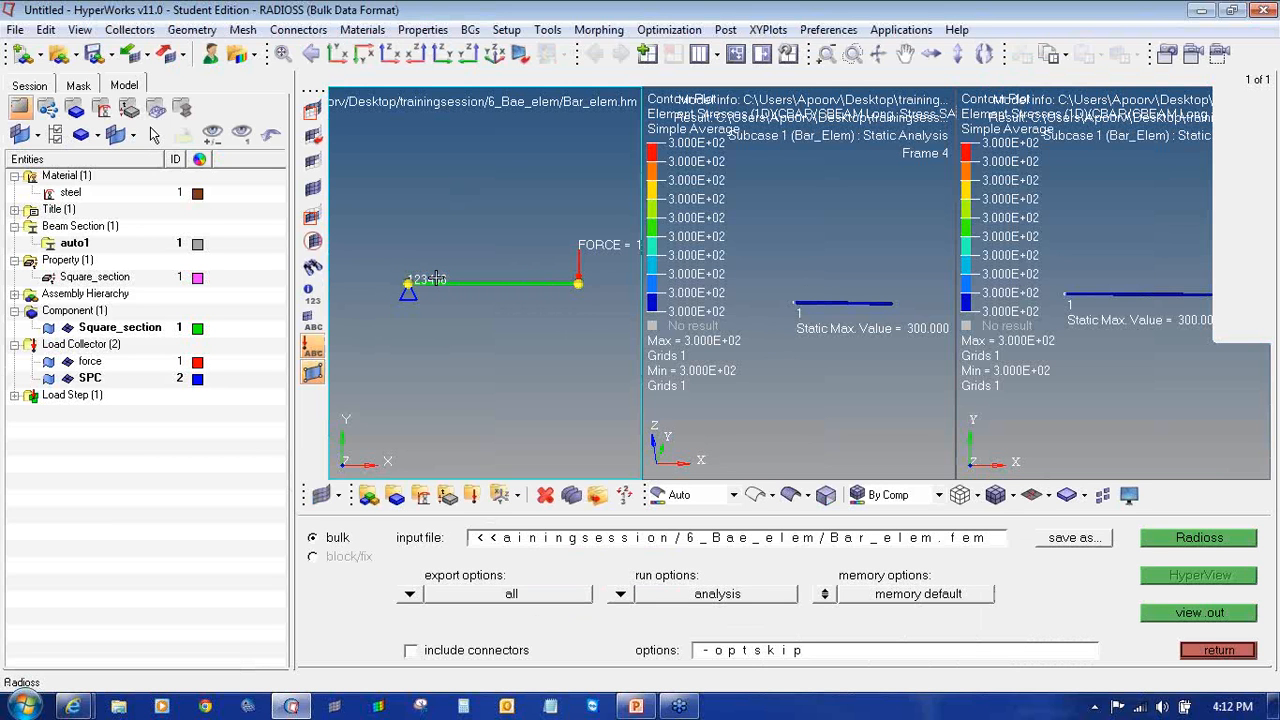
{"action": "left_click", "coordinate": [733, 55]}
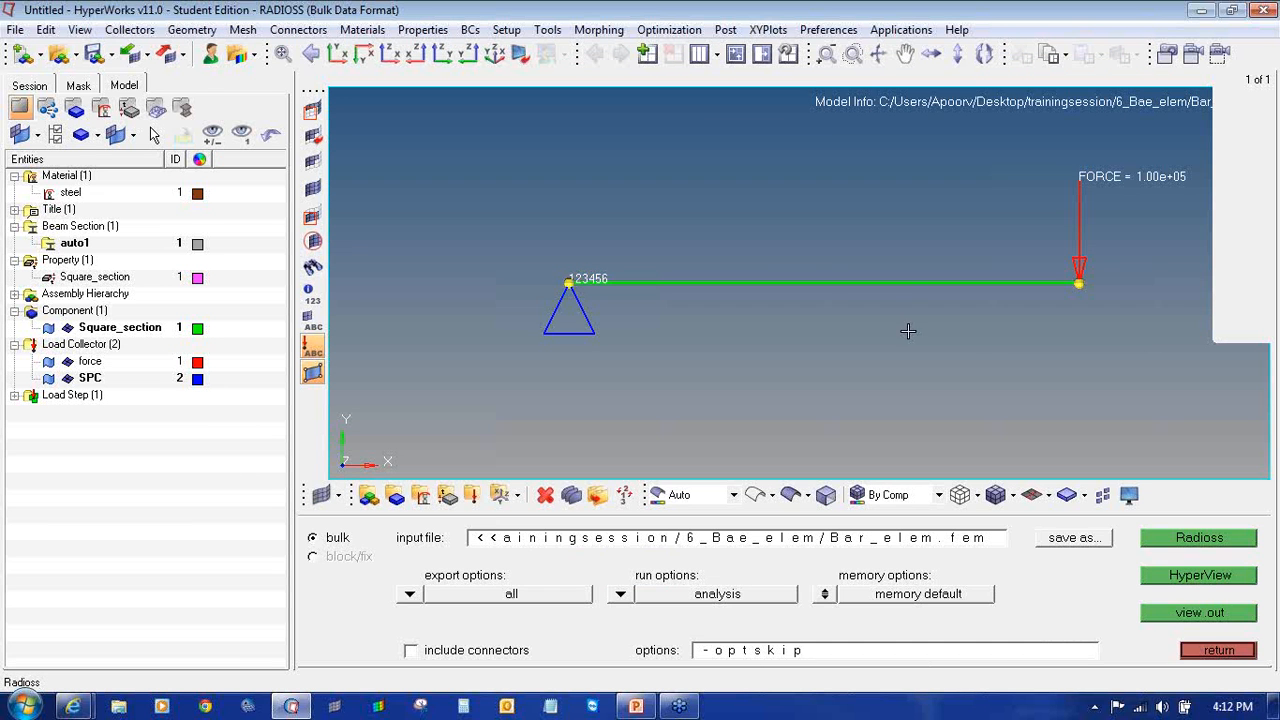
{"action": "left_click", "coordinate": [1213, 651]}
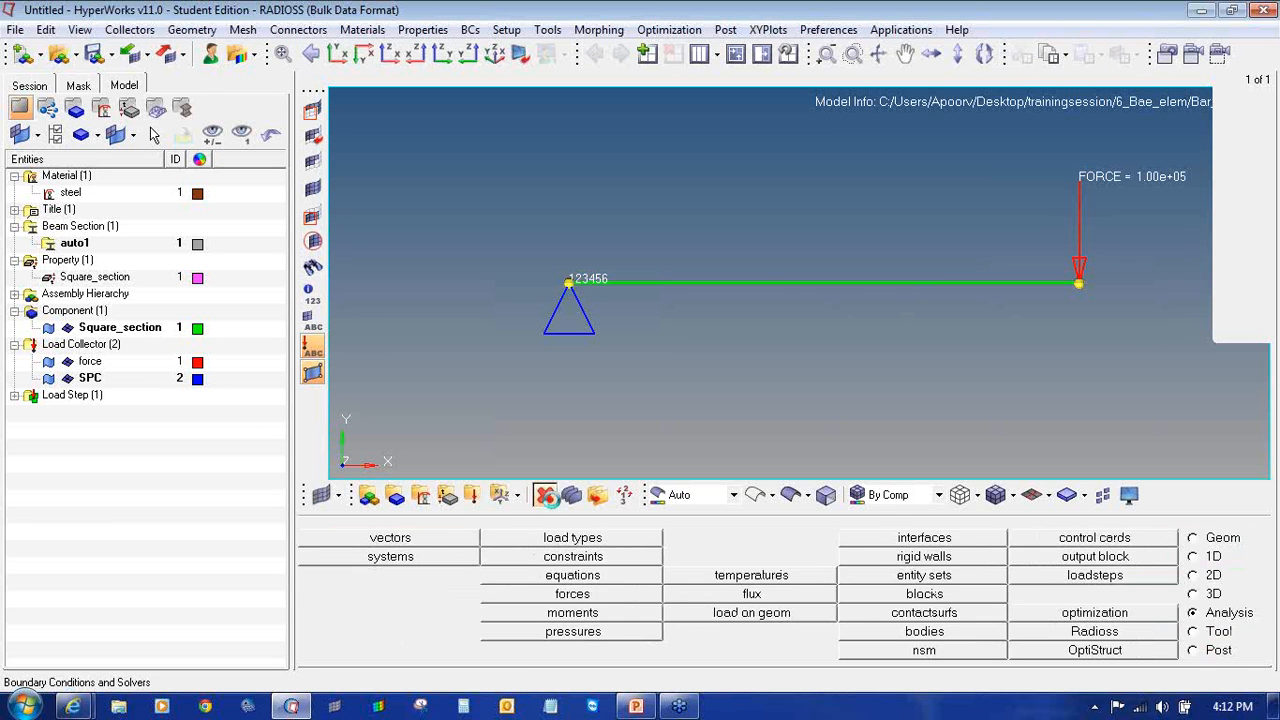
{"action": "key", "text": "F2"}
{"action": "left_click", "coordinate": [766, 286]}
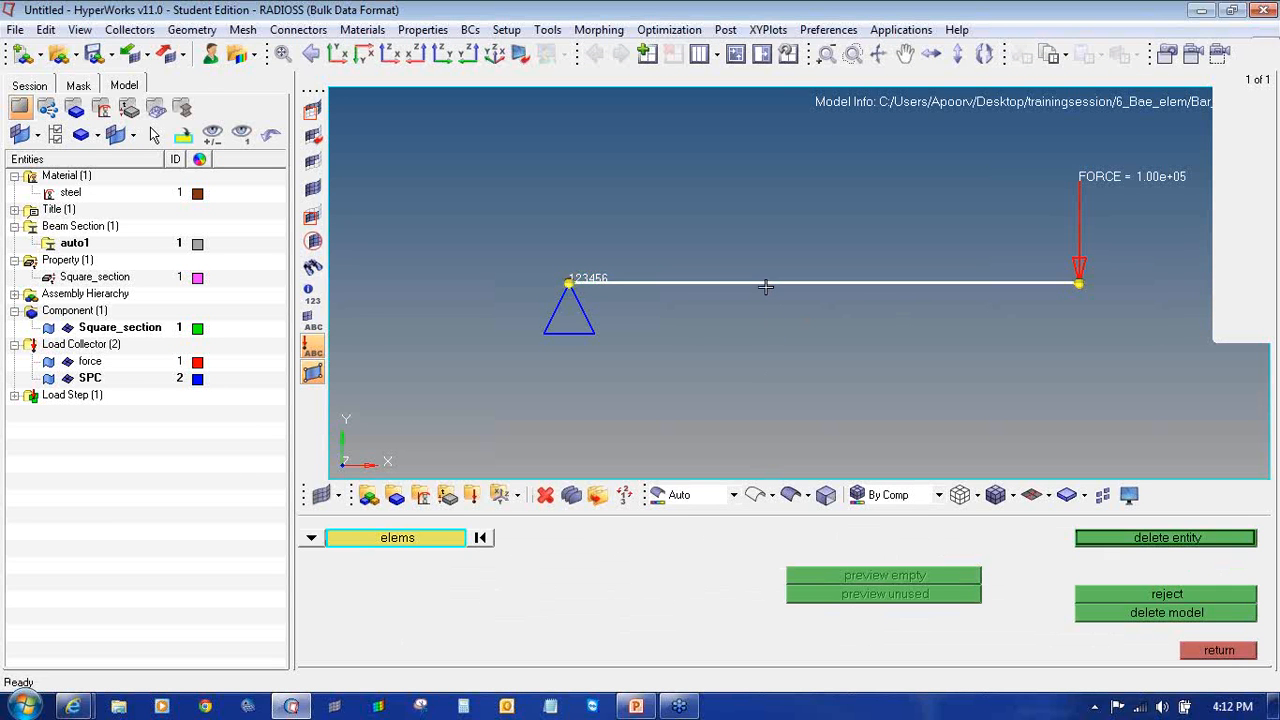
{"action": "middle_click", "coordinate": [766, 288]}
- Delete the constraint and the force load at the two end nodes
{"action": "left_click", "coordinate": [313, 538]}
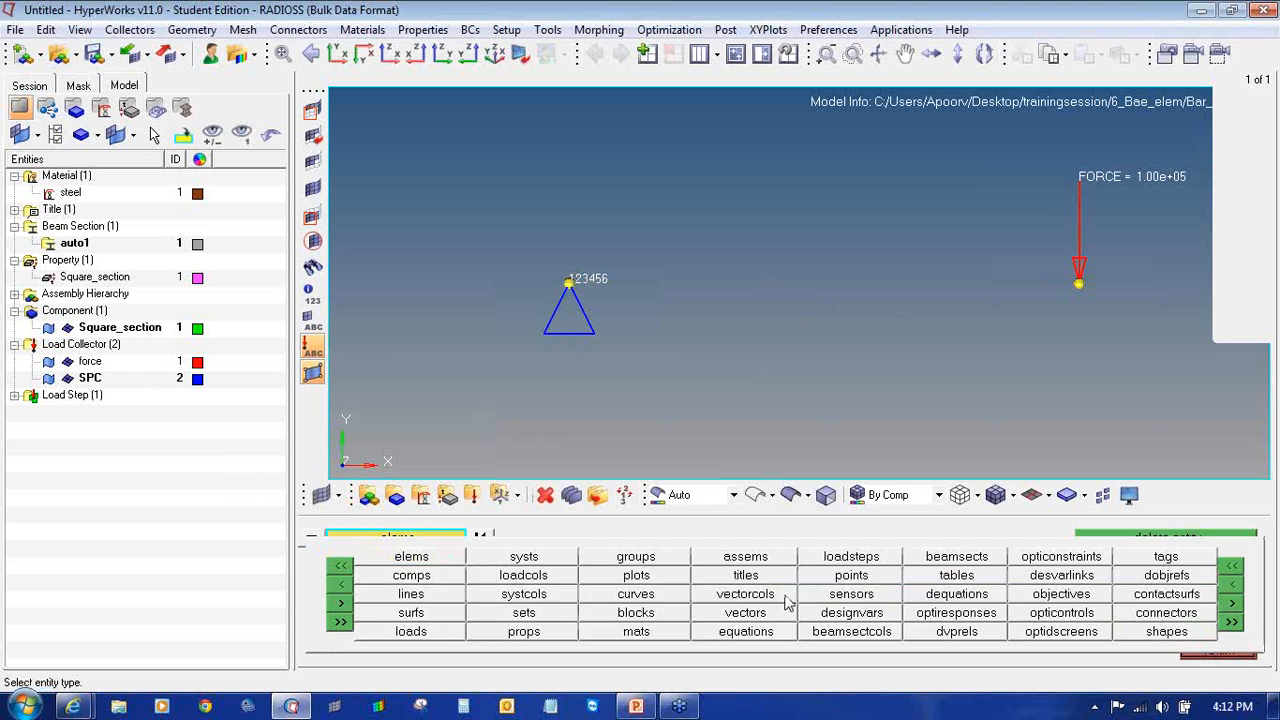
{"action": "left_click", "coordinate": [447, 632]}
{"action": "left_click", "coordinate": [592, 322]}
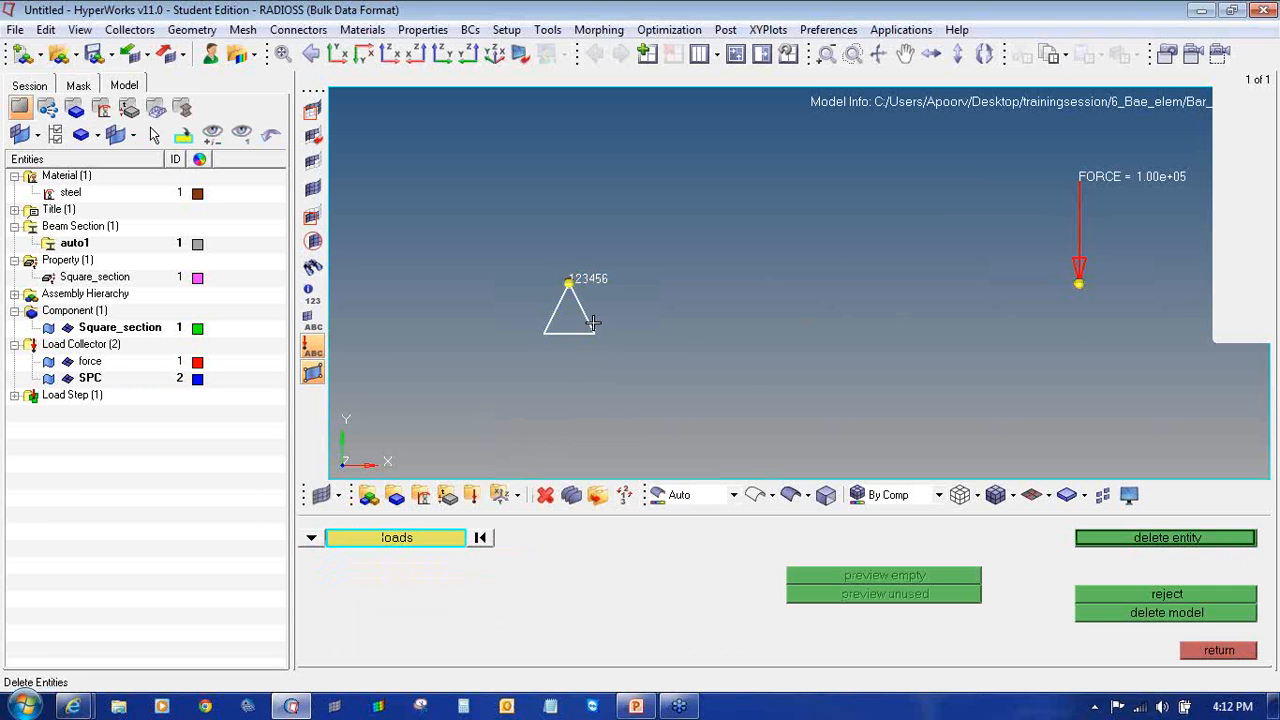
{"action": "left_click", "coordinate": [1076, 210]}
{"action": "middle_click", "coordinate": [1084, 255]}
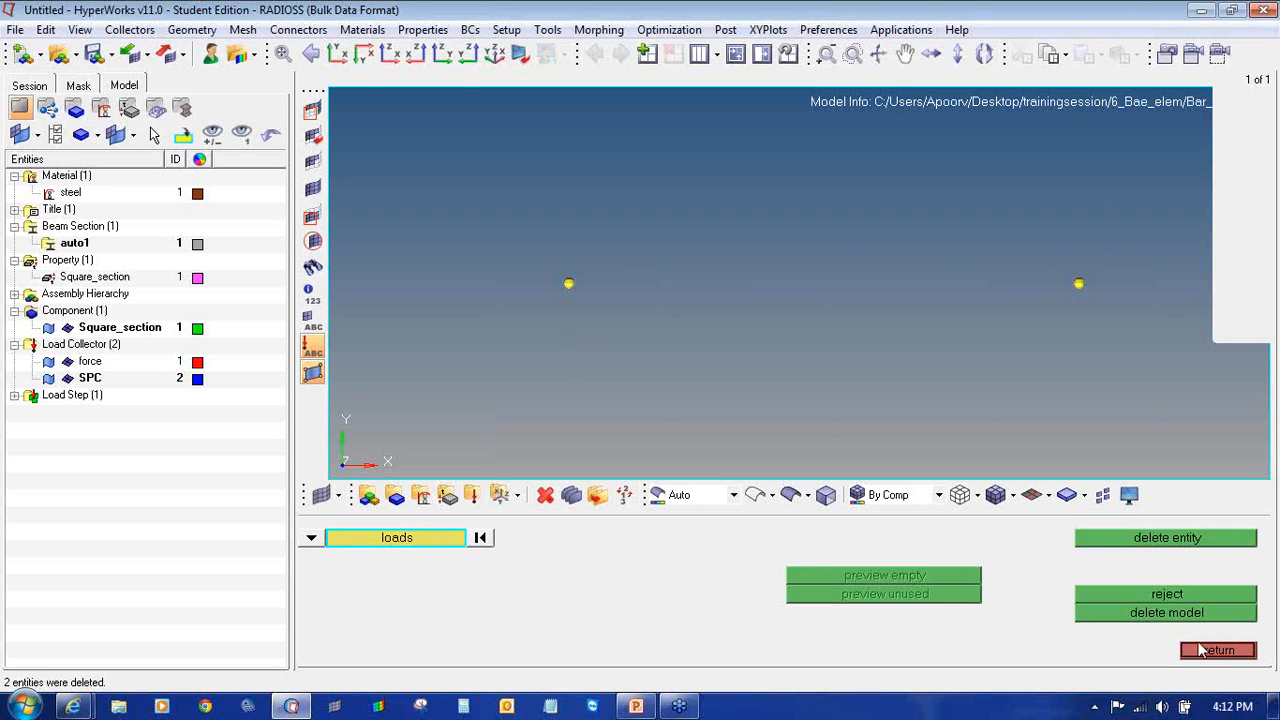
{"action": "left_click", "coordinate": [1205, 650]}
- Start a 1D line mesh from a node list and pick the support-end node and the free-end node
{"action": "left_click", "coordinate": [337, 53]}
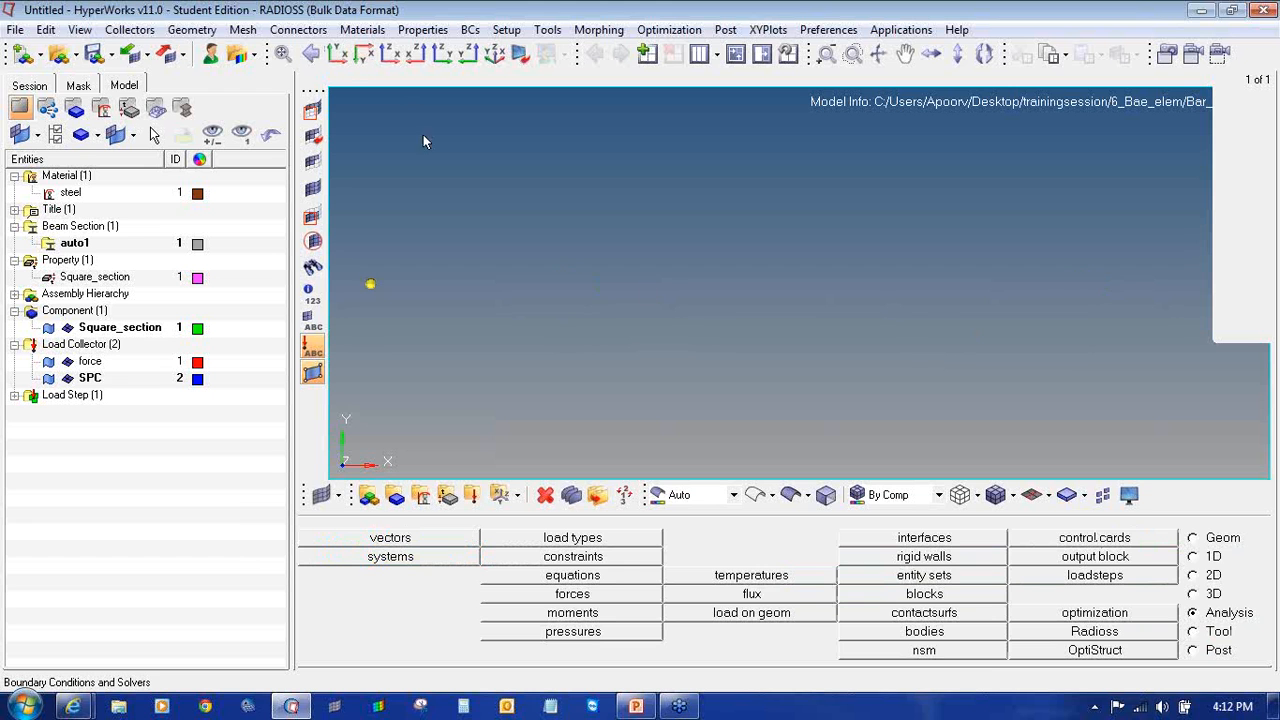
{"action": "key", "text": "f"}
{"action": "left_click", "coordinate": [1193, 557]}
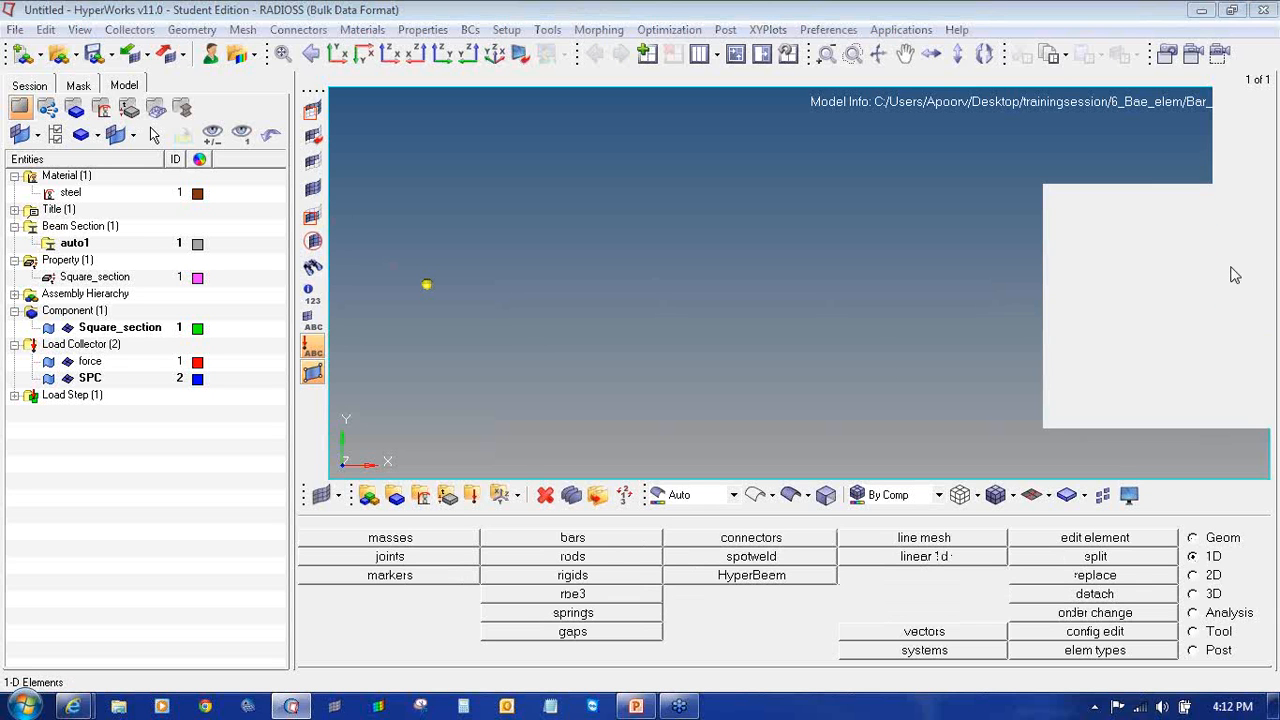
{"action": "mouse_move", "coordinate": [1190, 548]}
{"action": "left_mouse_down"}
{"action": "mouse_move", "coordinate": [1248, 556]}
{"action": "mouse_move", "coordinate": [1232, 542]}
{"action": "left_mouse_up"}
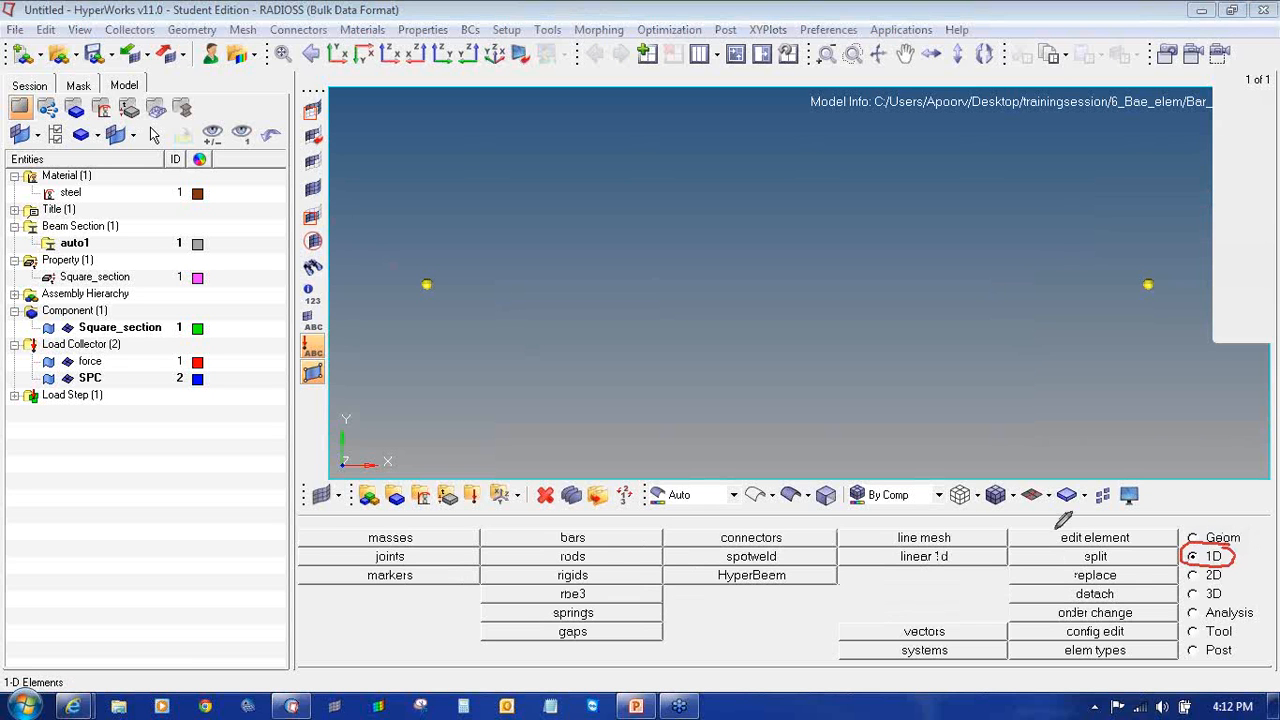
{"action": "mouse_move", "coordinate": [950, 520]}
{"action": "left_mouse_down"}
{"action": "mouse_move", "coordinate": [876, 528]}
{"action": "mouse_move", "coordinate": [920, 548]}
{"action": "mouse_move", "coordinate": [964, 530]}
{"action": "mouse_move", "coordinate": [948, 508]}
{"action": "left_mouse_up"}
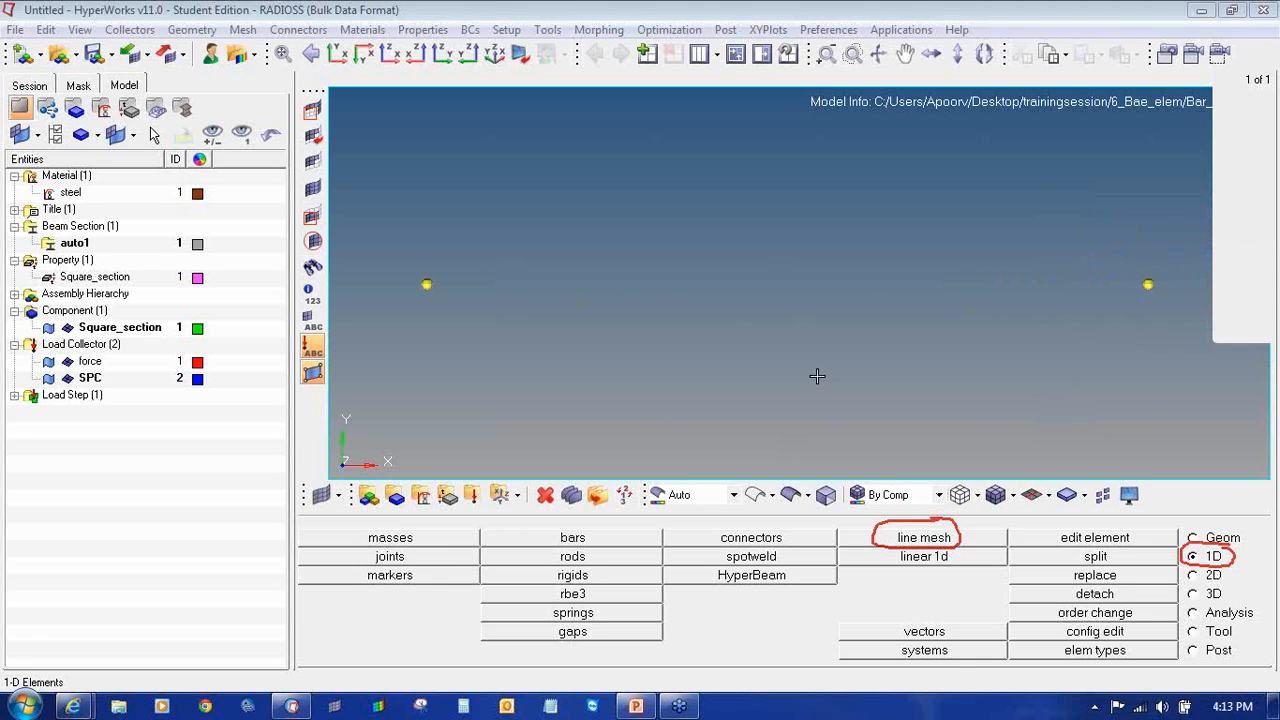
{"action": "left_click", "coordinate": [920, 540]}
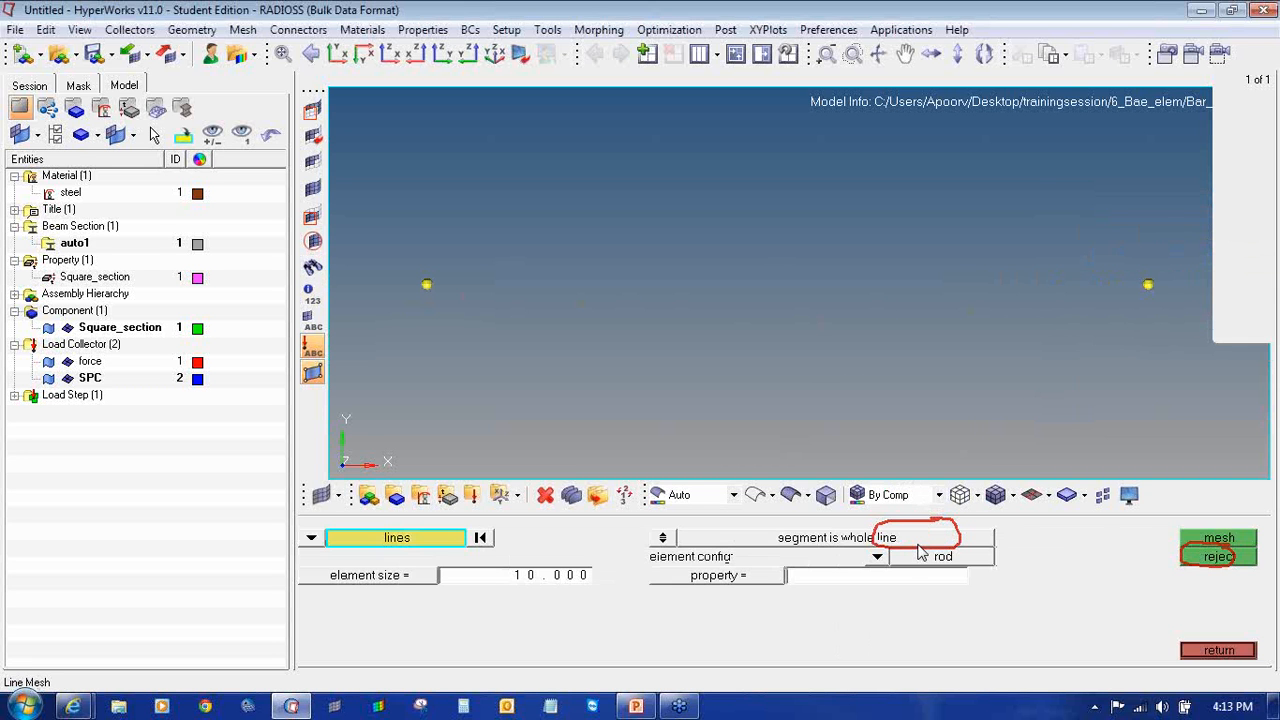
{"action": "left_click", "coordinate": [1263, 238]}
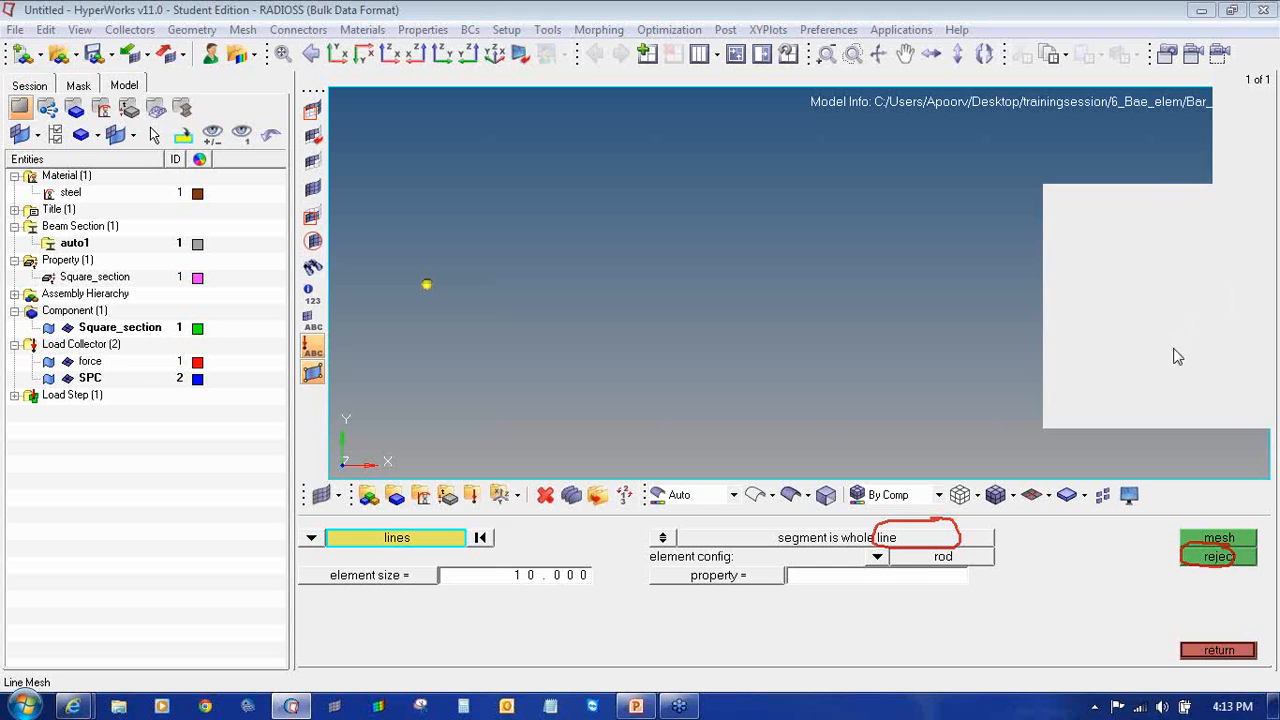
{"action": "left_click", "coordinate": [1174, 351]}
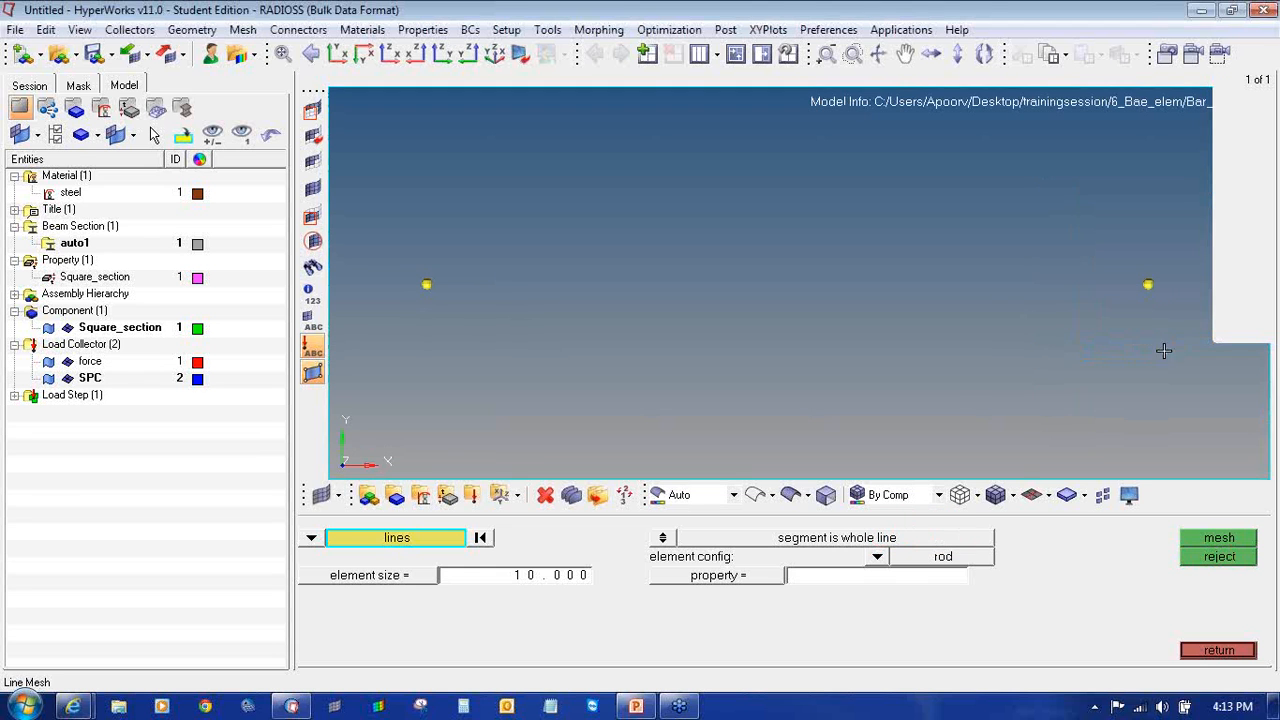
{"action": "left_click", "coordinate": [312, 538]}
{"action": "left_click", "coordinate": [366, 560]}
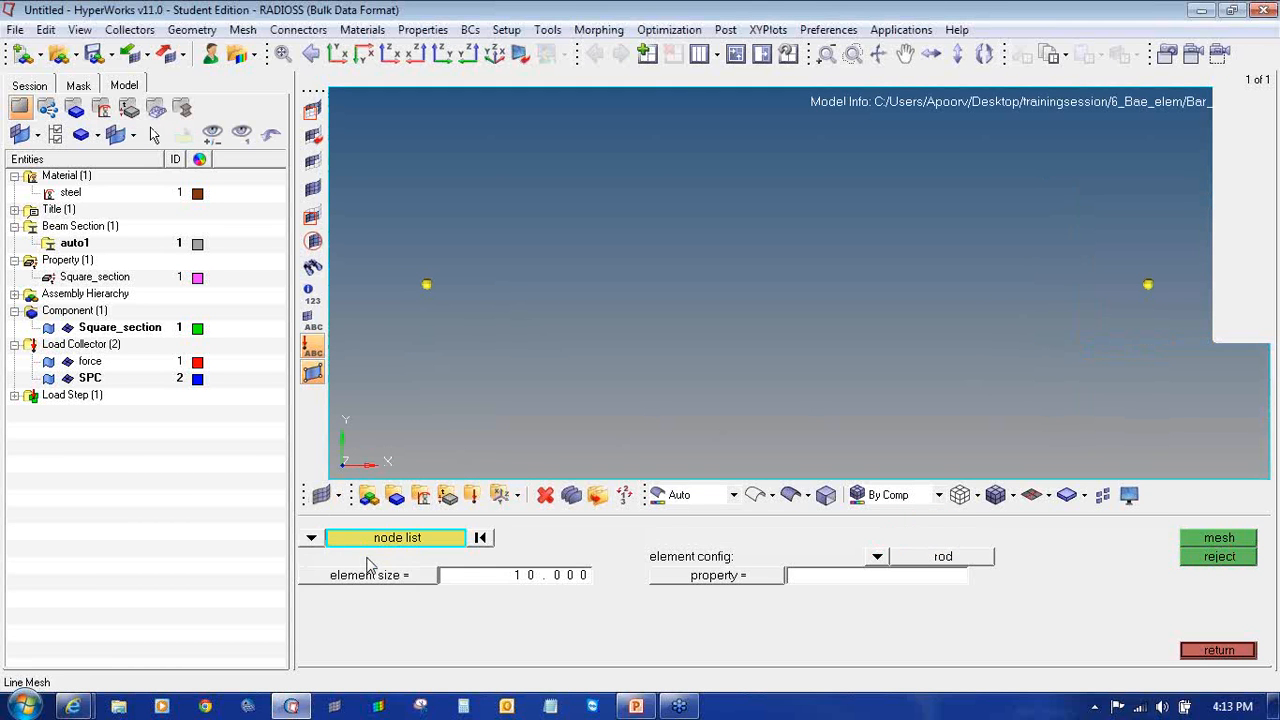
{"action": "left_click", "coordinate": [427, 286]}
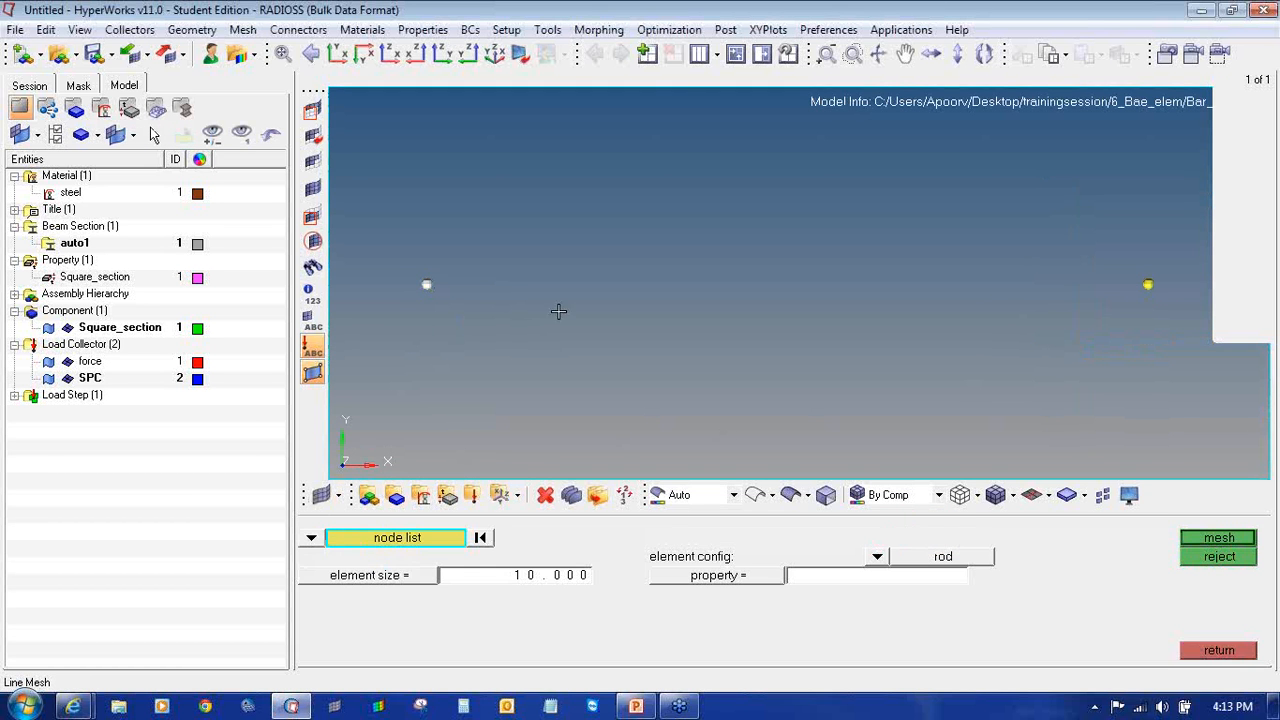
{"action": "left_click", "coordinate": [1149, 286]}
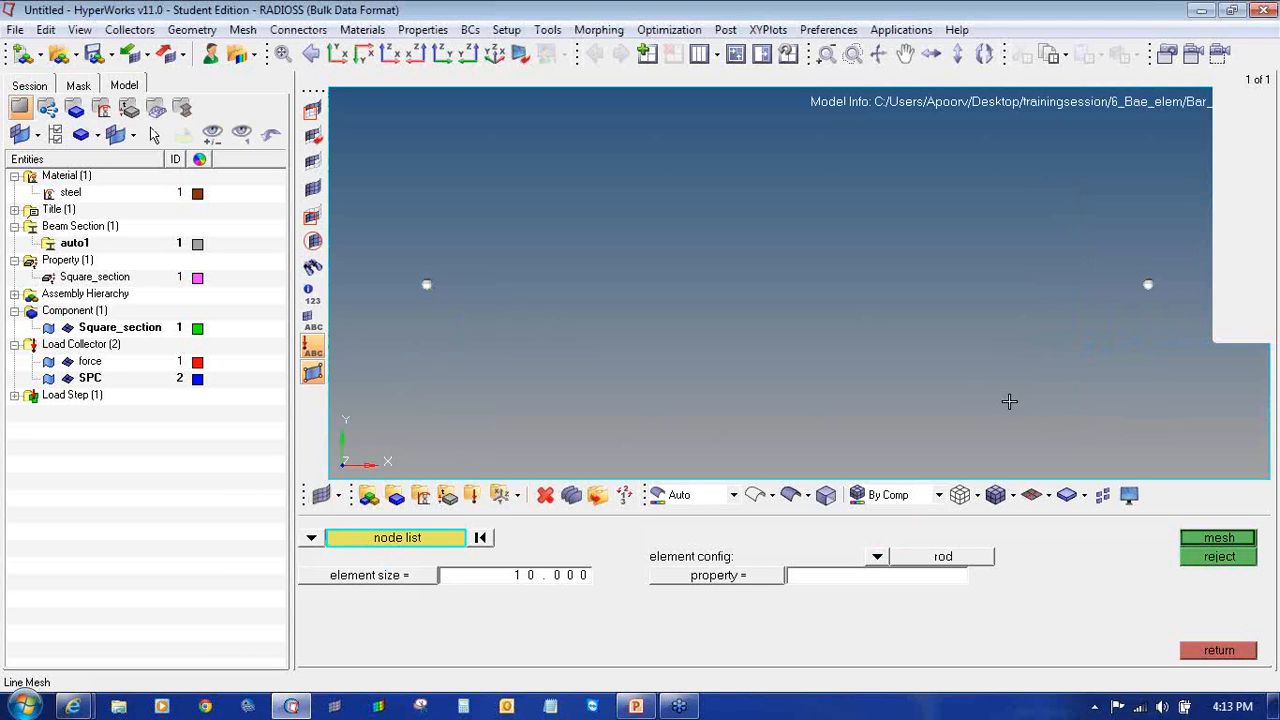
- Configure the line mesh with bar2 elements, an element size of 50 and the Square_section property
{"action": "left_click", "coordinate": [880, 558]}
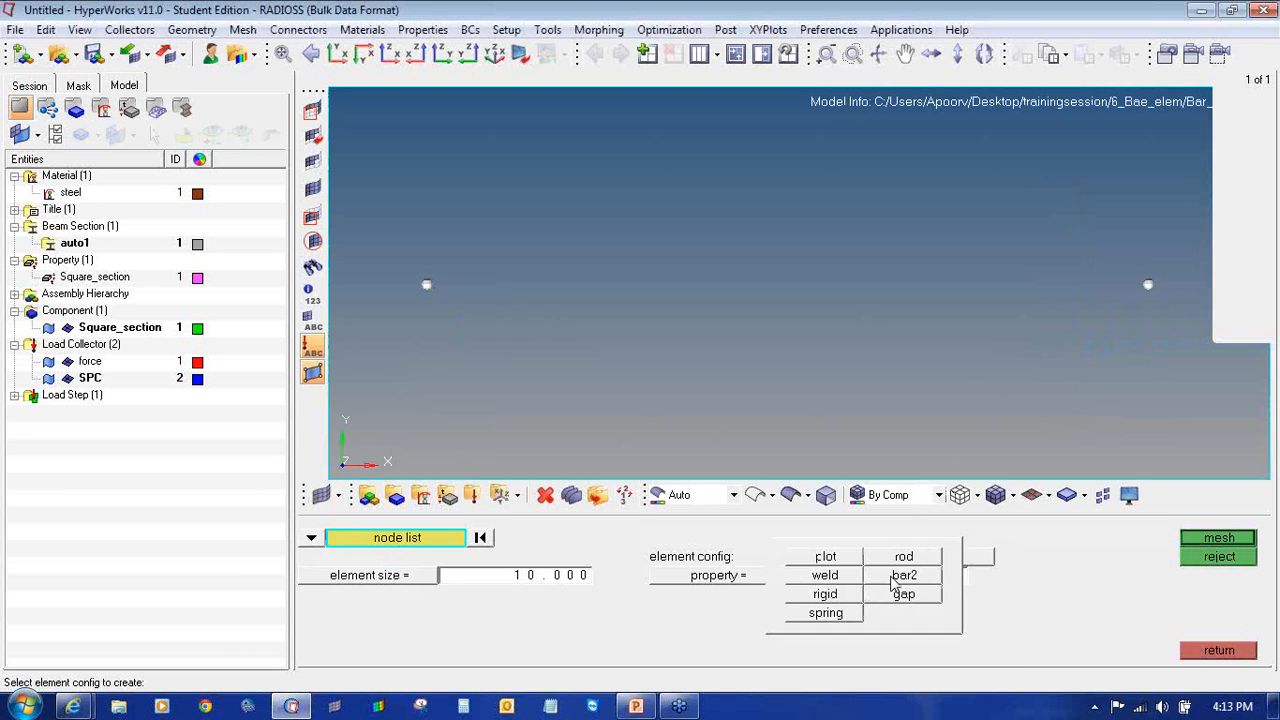
{"action": "left_click", "coordinate": [903, 576]}
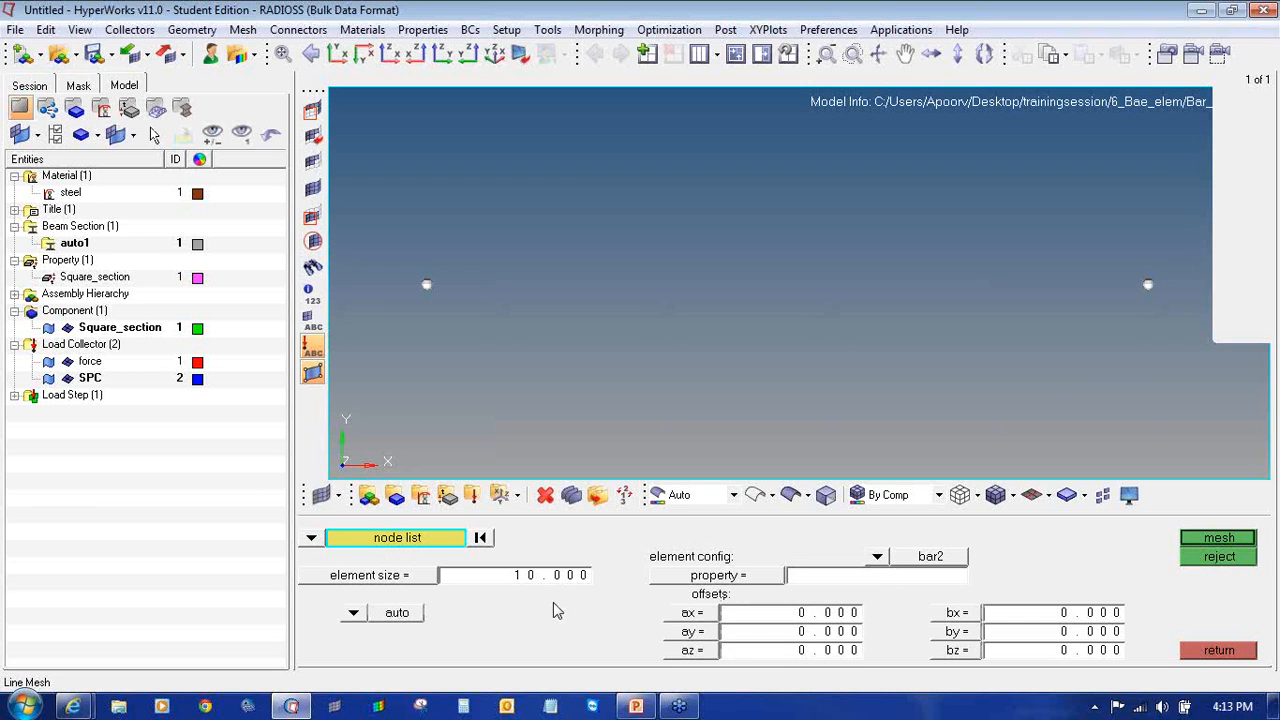
{"action": "left_click", "coordinate": [478, 577]}
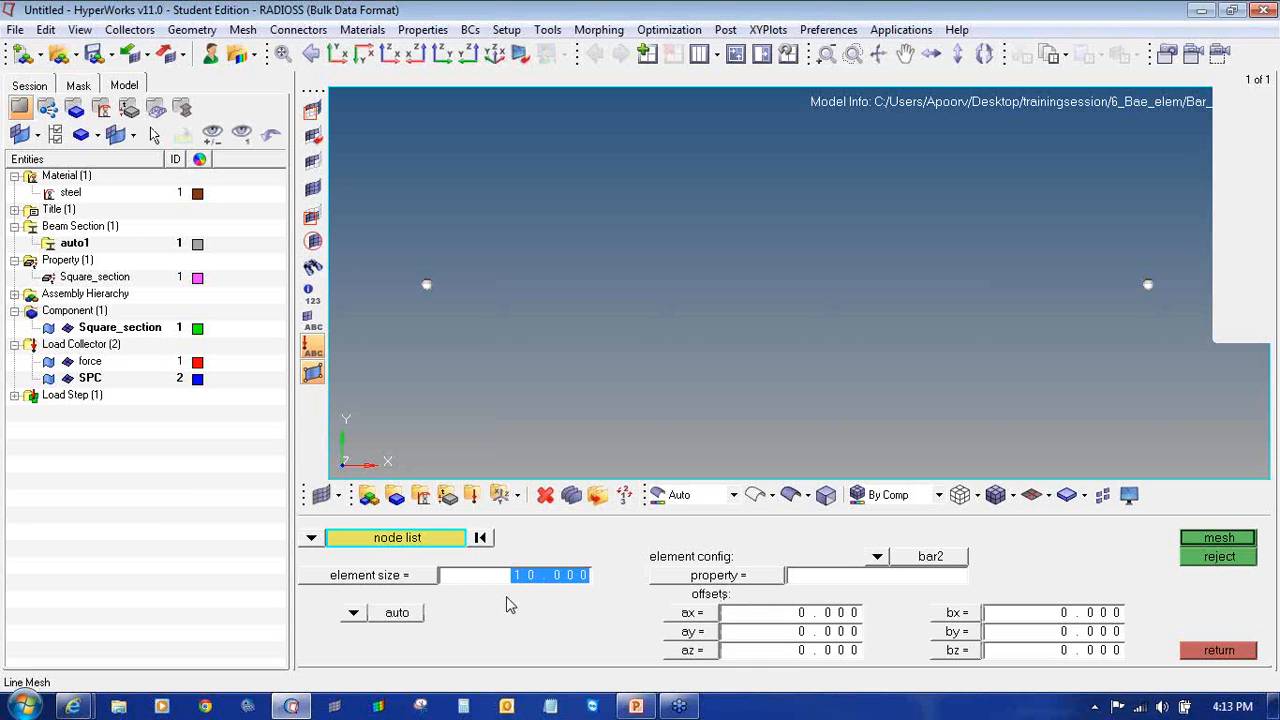
{"action": "type", "text": "50"}
{"action": "key", "text": "Return"}
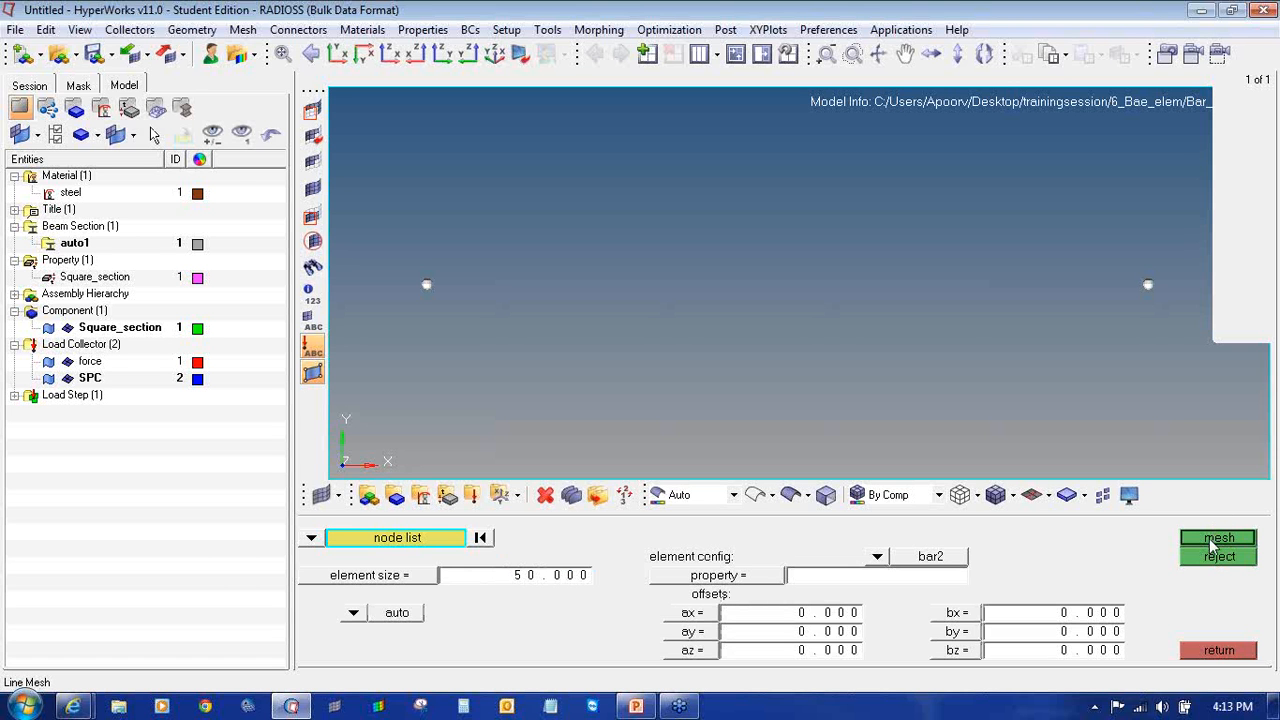
{"action": "left_click", "coordinate": [729, 580]}
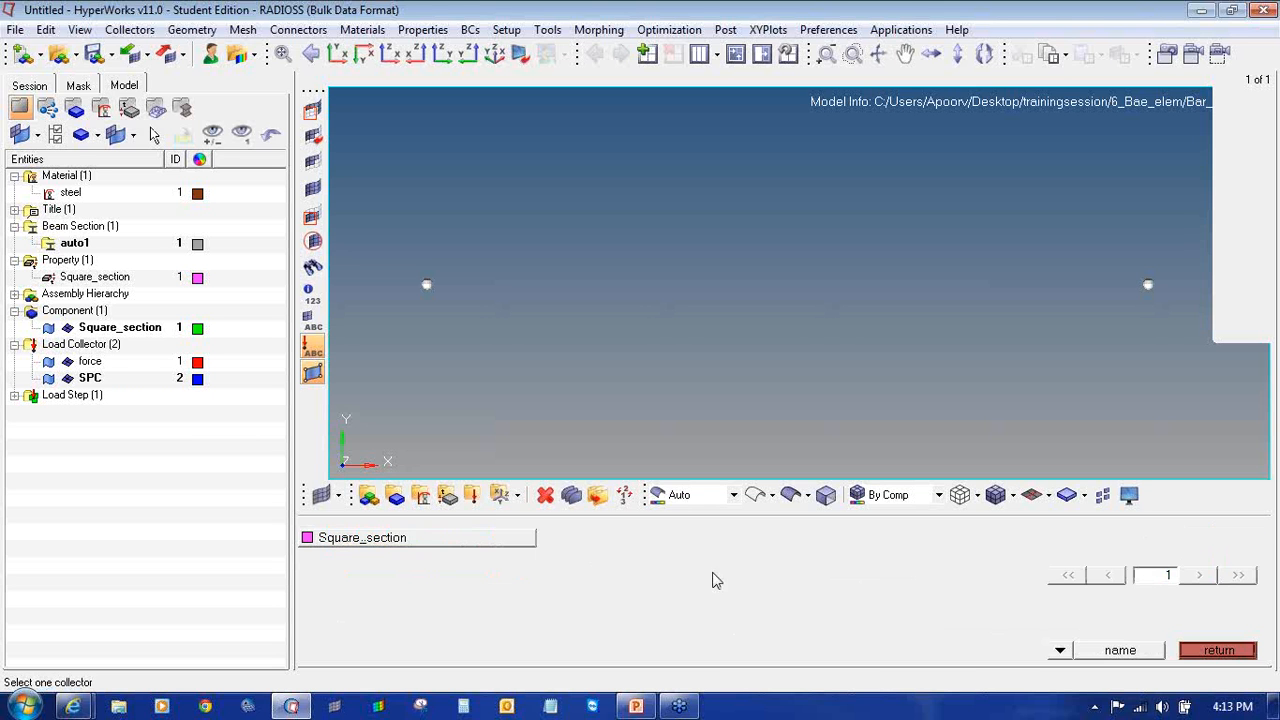
{"action": "left_click", "coordinate": [520, 537]}
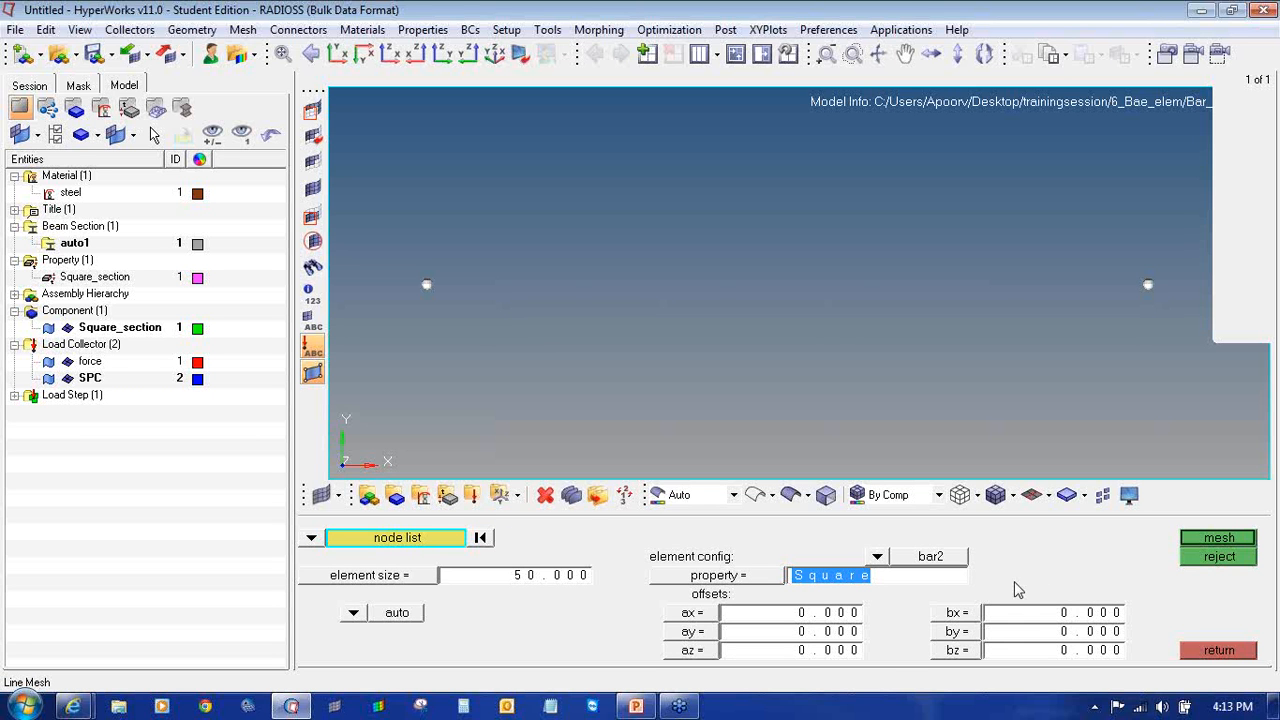
- Line-mesh between the two nodes with bar2 elements of size 50 using the Square property, and clear all temporary nodes
{"action": "left_click", "coordinate": [1218, 538]}
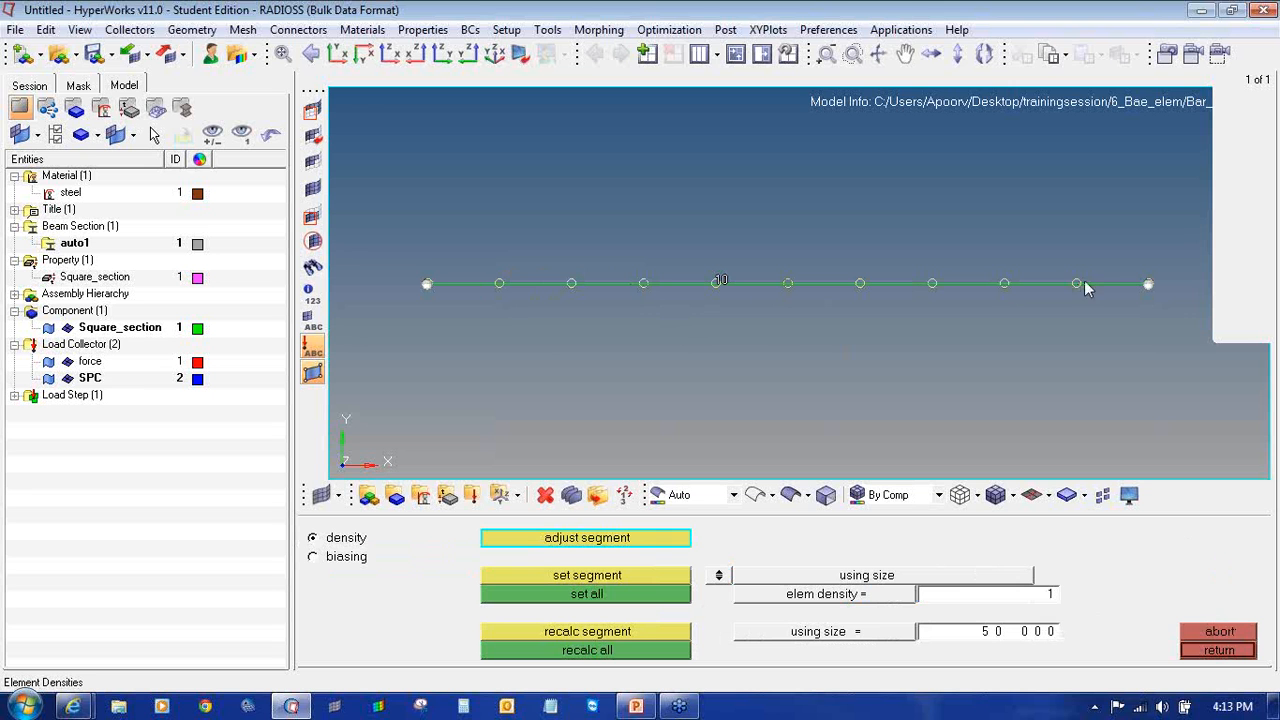
{"action": "left_click", "coordinate": [1218, 650]}
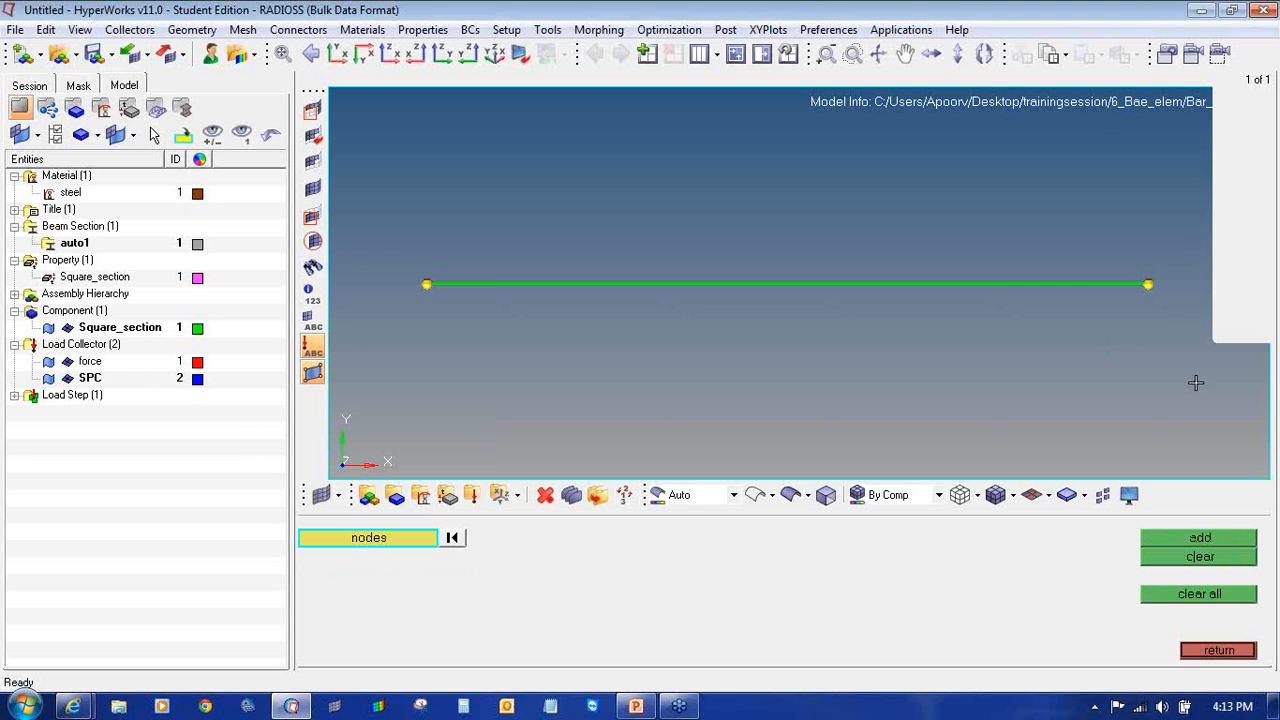
{"action": "left_click_drag", "start_coordinate": [1196, 382], "coordinate": [372, 189], "text": "shift"}
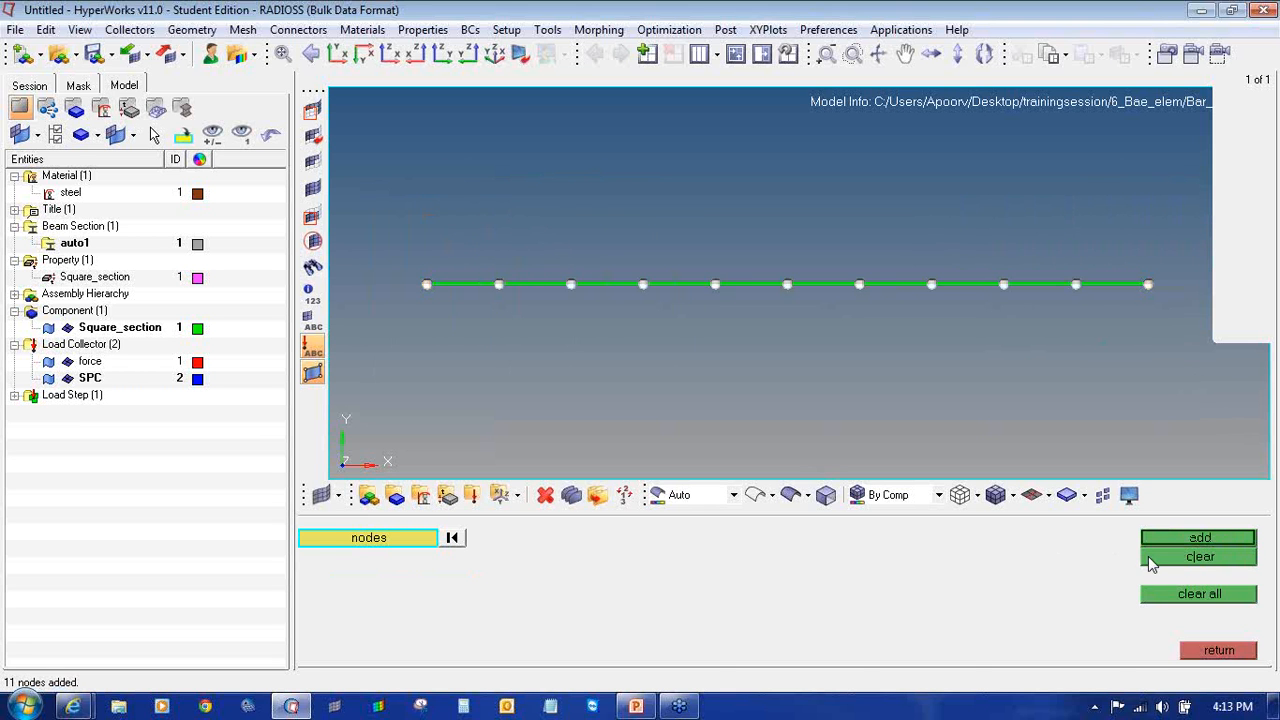
{"action": "left_click", "coordinate": [1210, 650]}
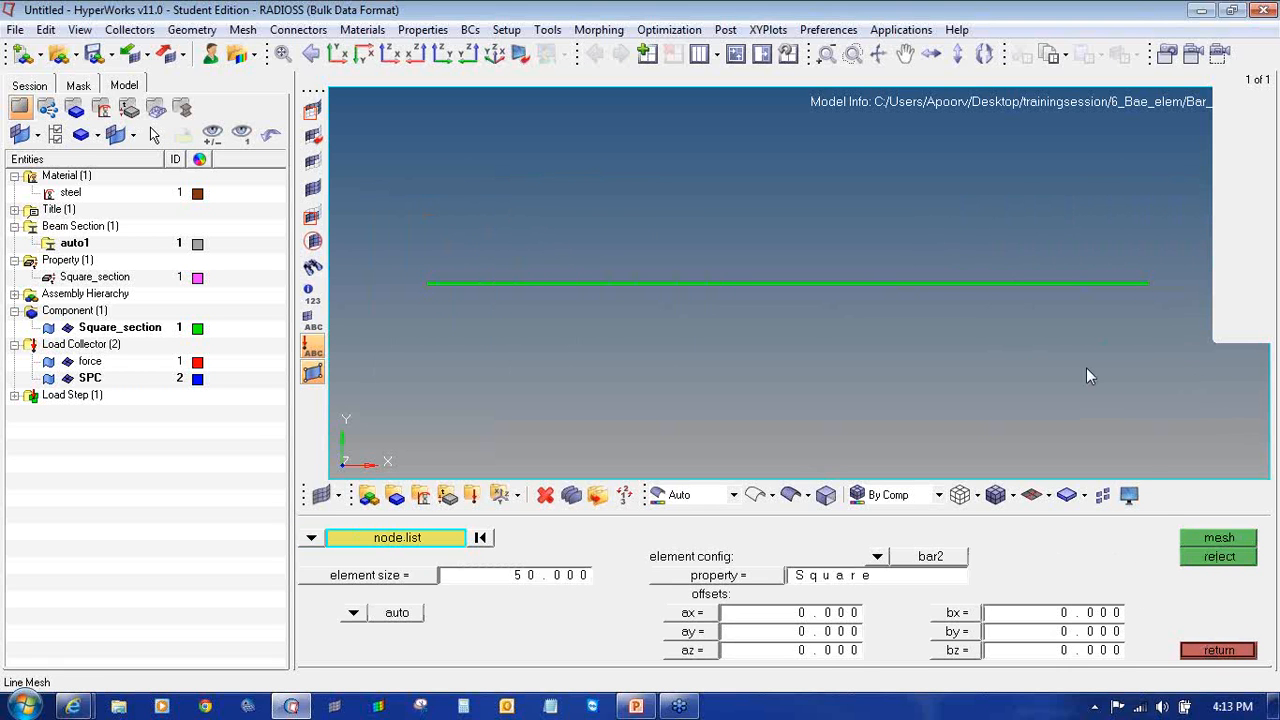
{"action": "left_click", "coordinate": [1218, 651]}
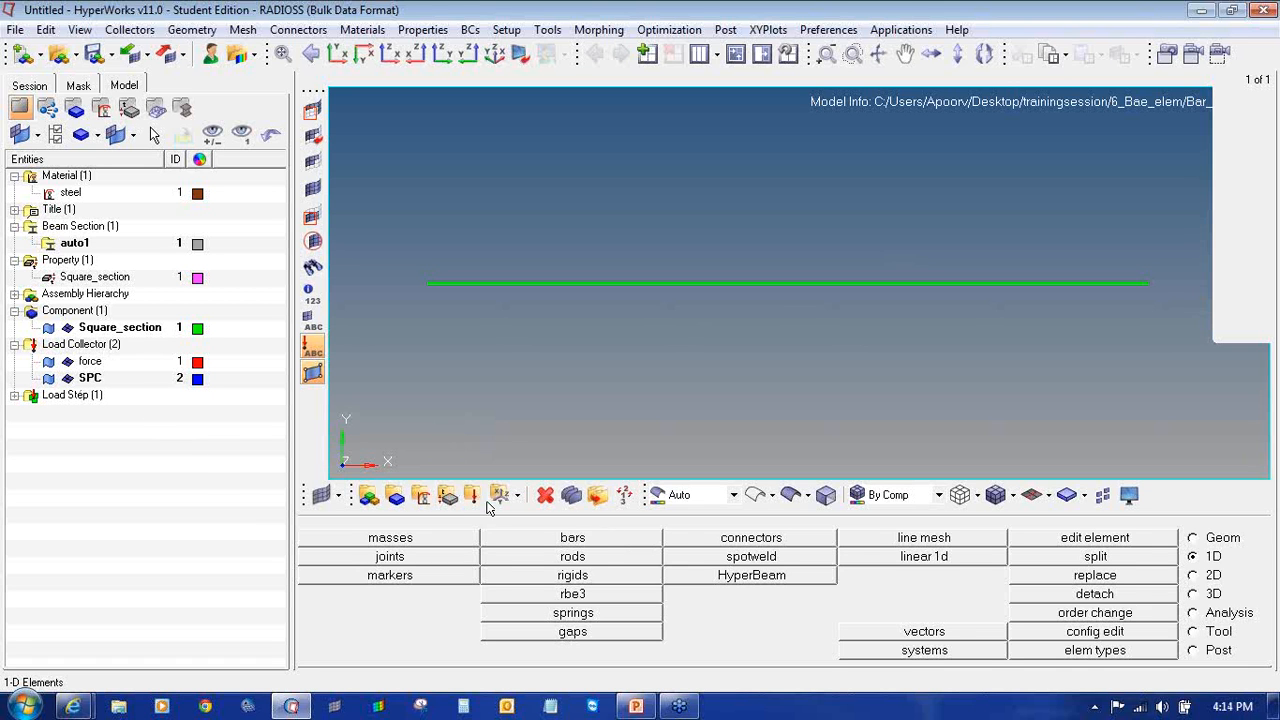
- Create an SPC constraint on the beam's left end node with dof1 to dof6 all fixed at 0
{"action": "left_click", "coordinate": [1193, 613]}
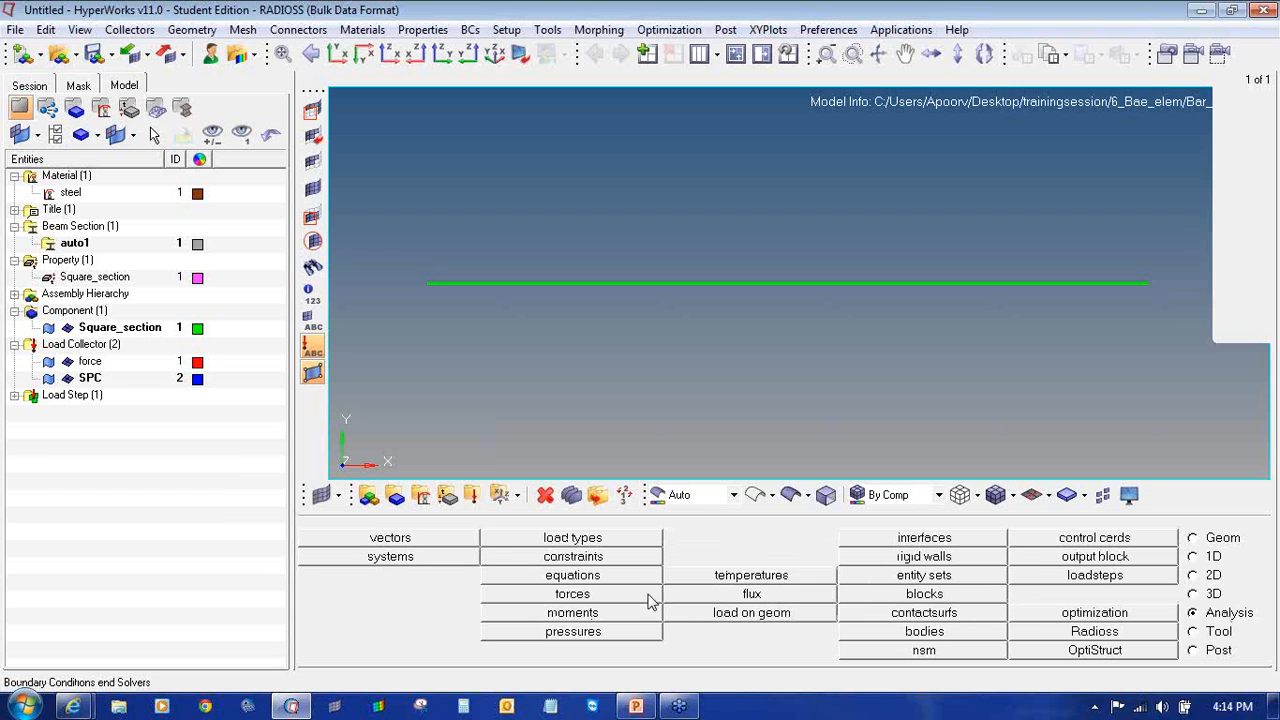
{"action": "left_click", "coordinate": [608, 558]}
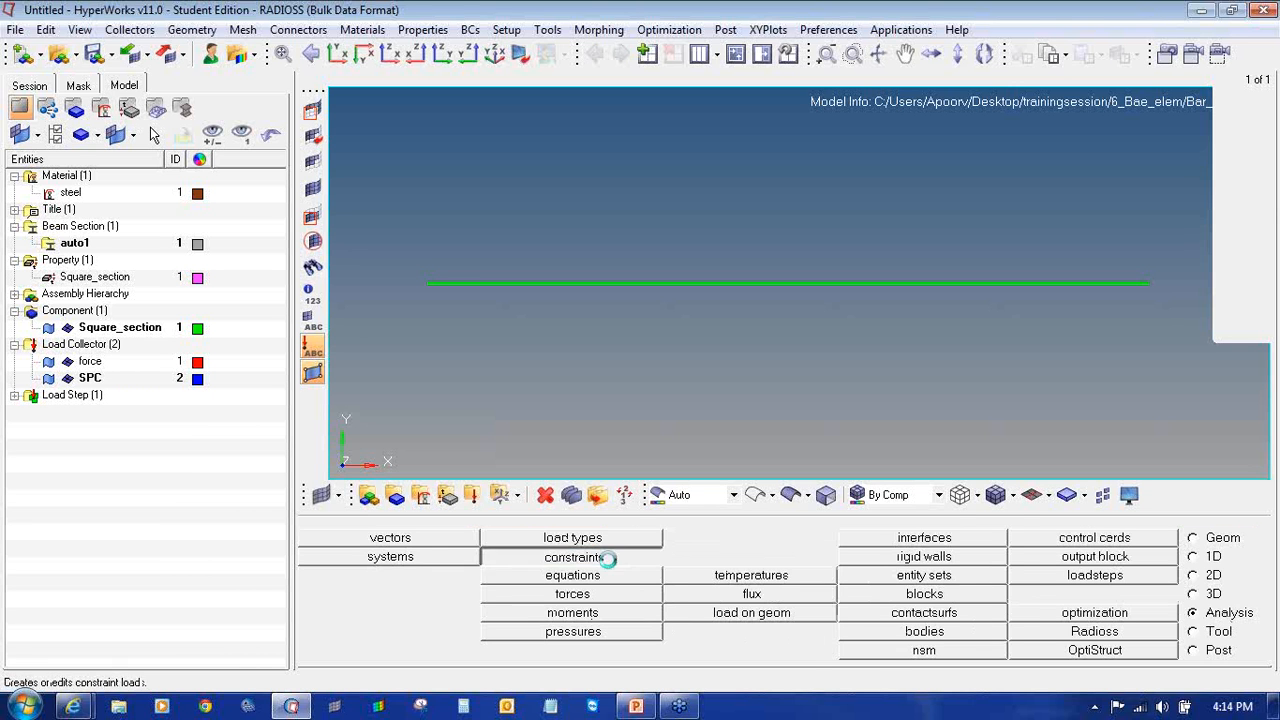
{"action": "left_click", "coordinate": [425, 285]}
{"action": "middle_click", "coordinate": [443, 358]}
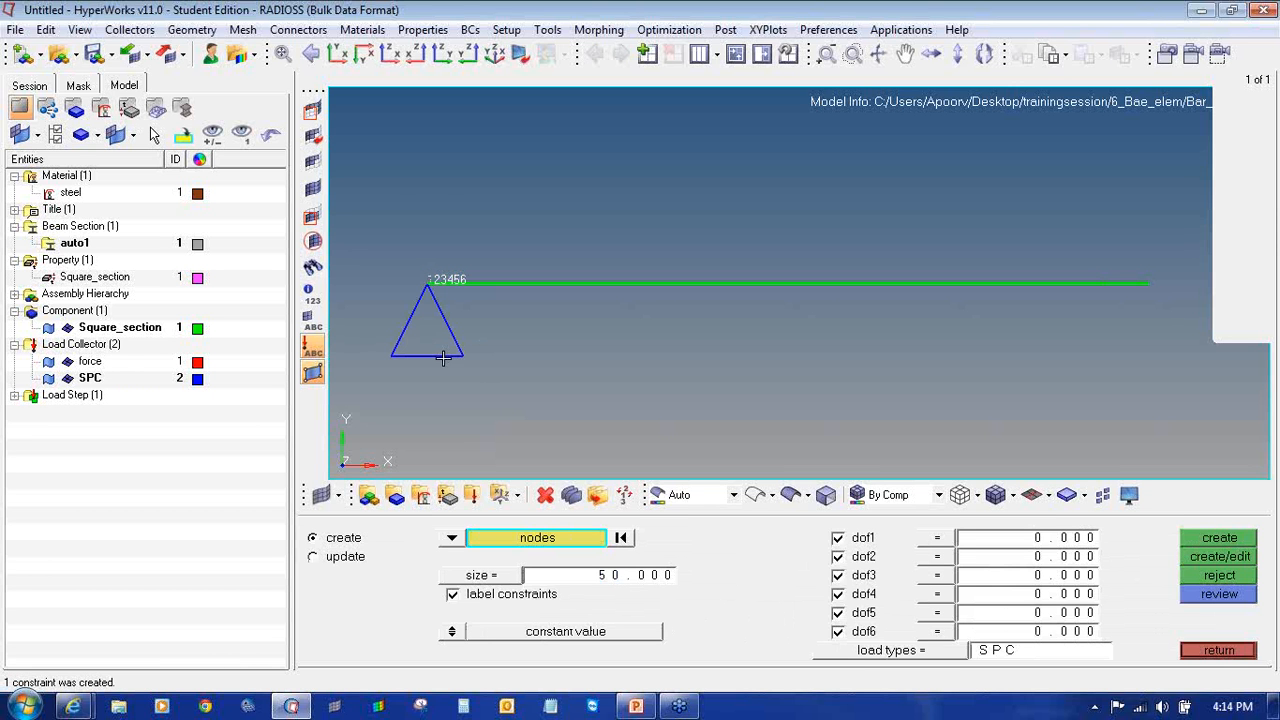
- Make the force load collector current and apply a force of -100000 along the y-axis at the beam's right end node
{"action": "right_click", "coordinate": [88, 363]}
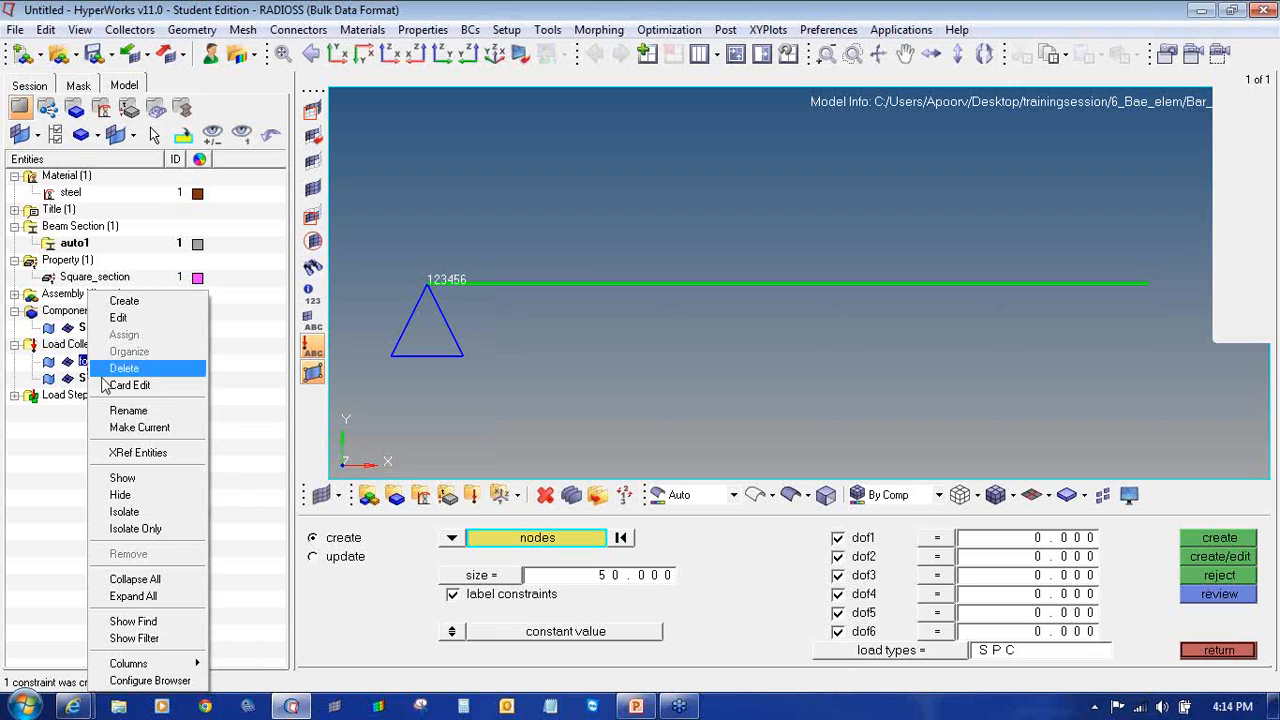
{"action": "left_click", "coordinate": [163, 430]}
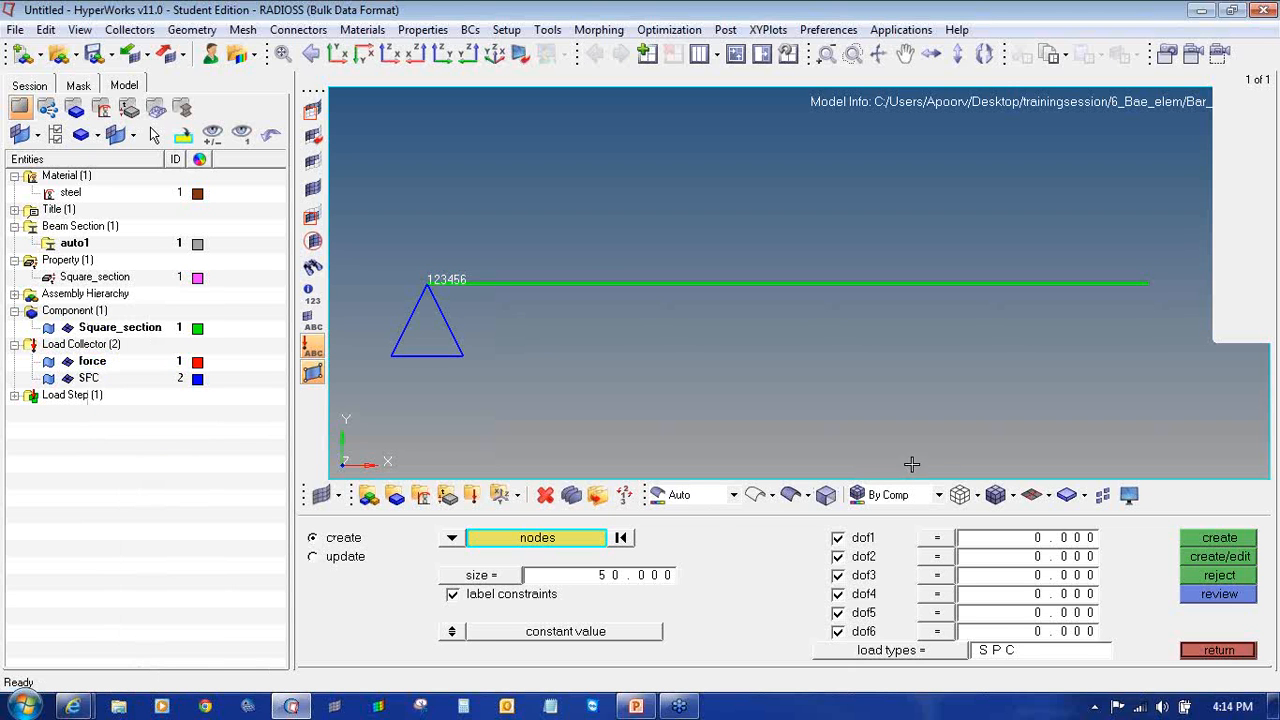
{"action": "left_click", "coordinate": [1200, 650]}
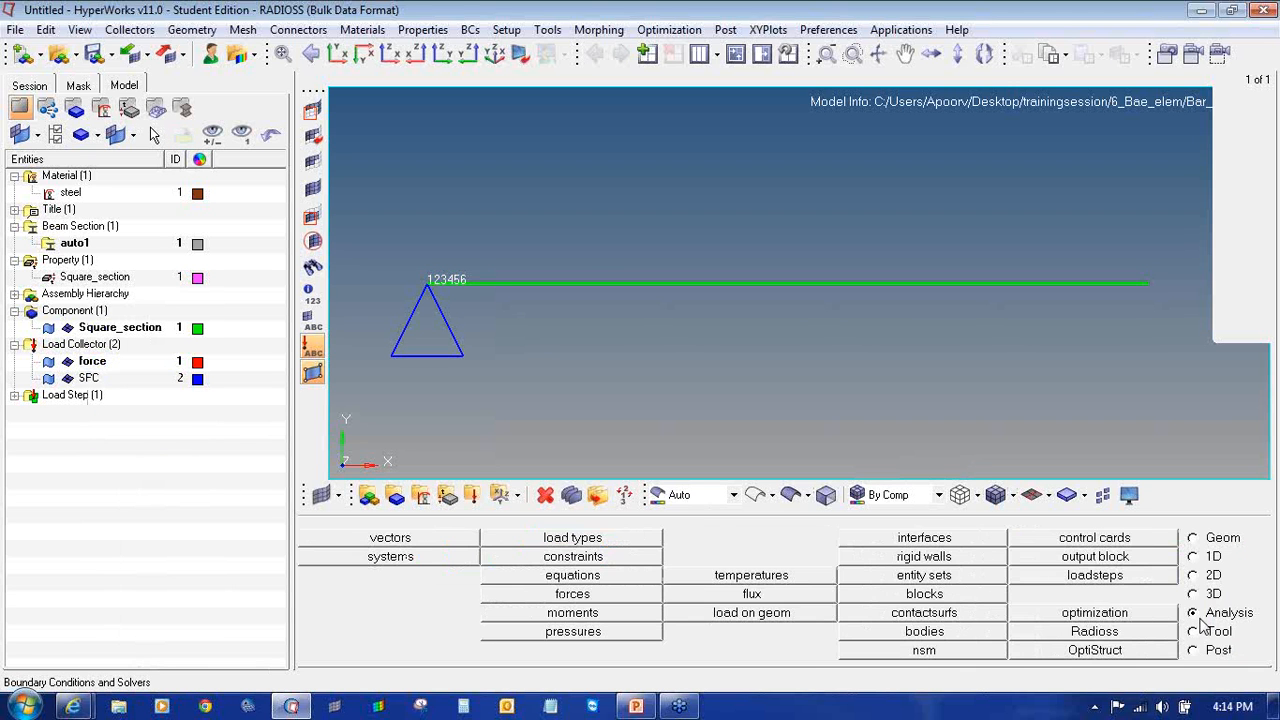
{"action": "left_click", "coordinate": [598, 595]}
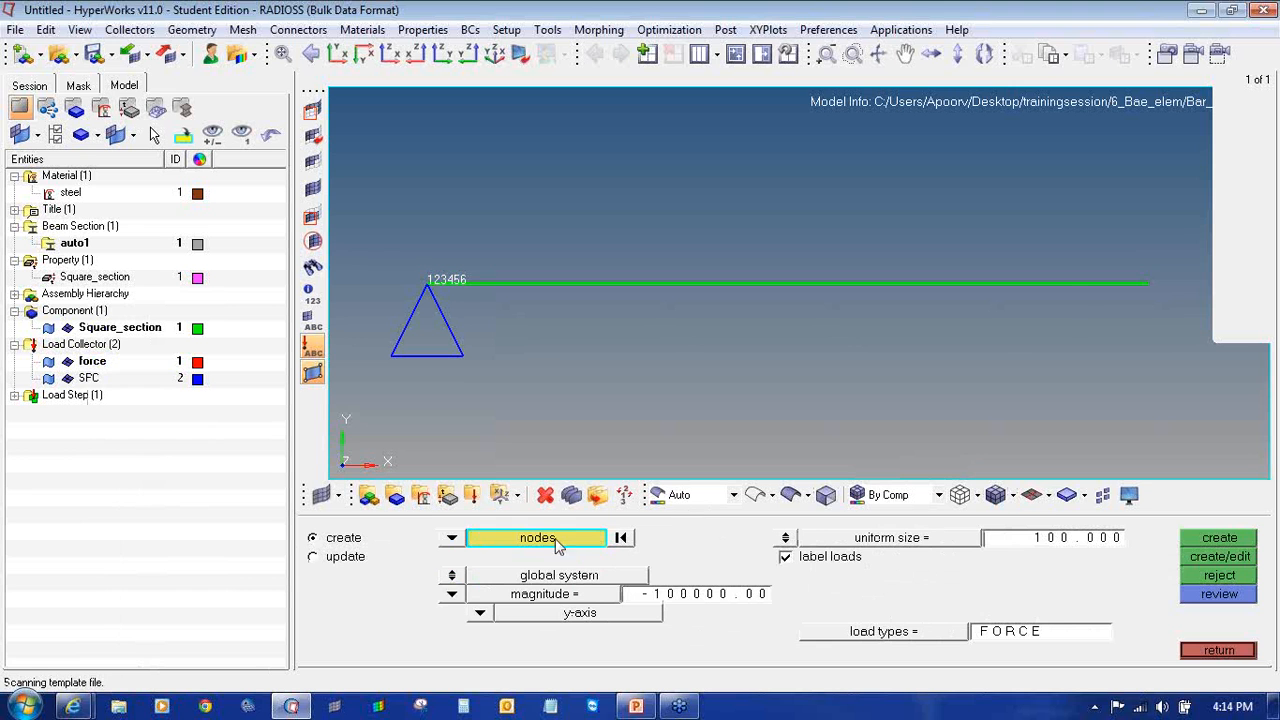
{"action": "left_click", "coordinate": [1148, 285]}
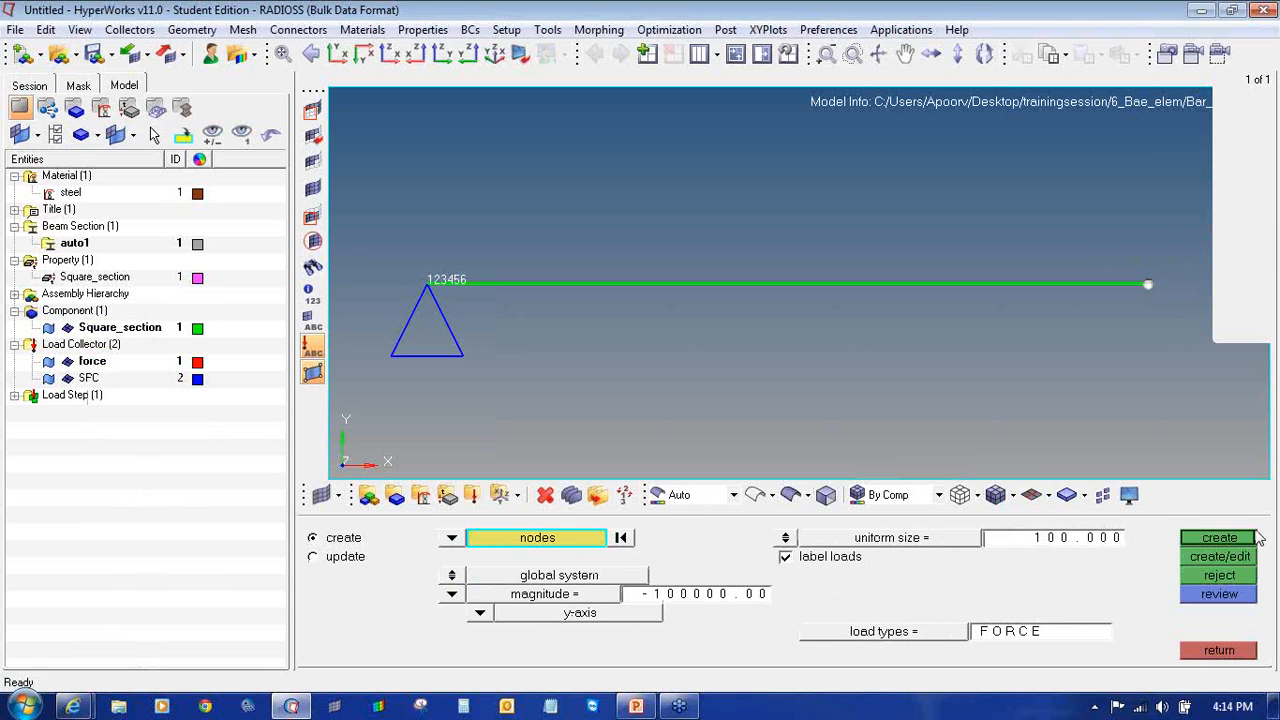
{"action": "left_click", "coordinate": [1238, 540]}
{"action": "left_click", "coordinate": [1218, 650]}
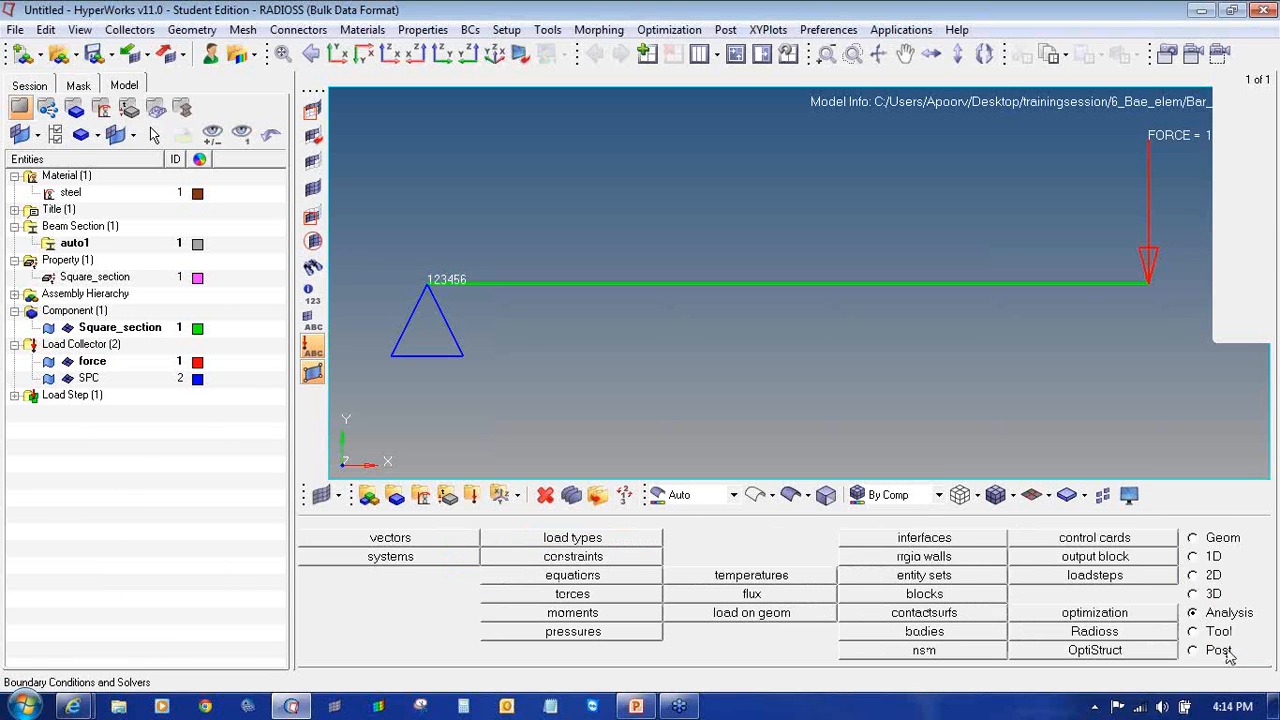
- Update the linear static load step Bar_Elem with SPC as its constraint collector and force as its load collector
{"action": "left_click", "coordinate": [1095, 576]}
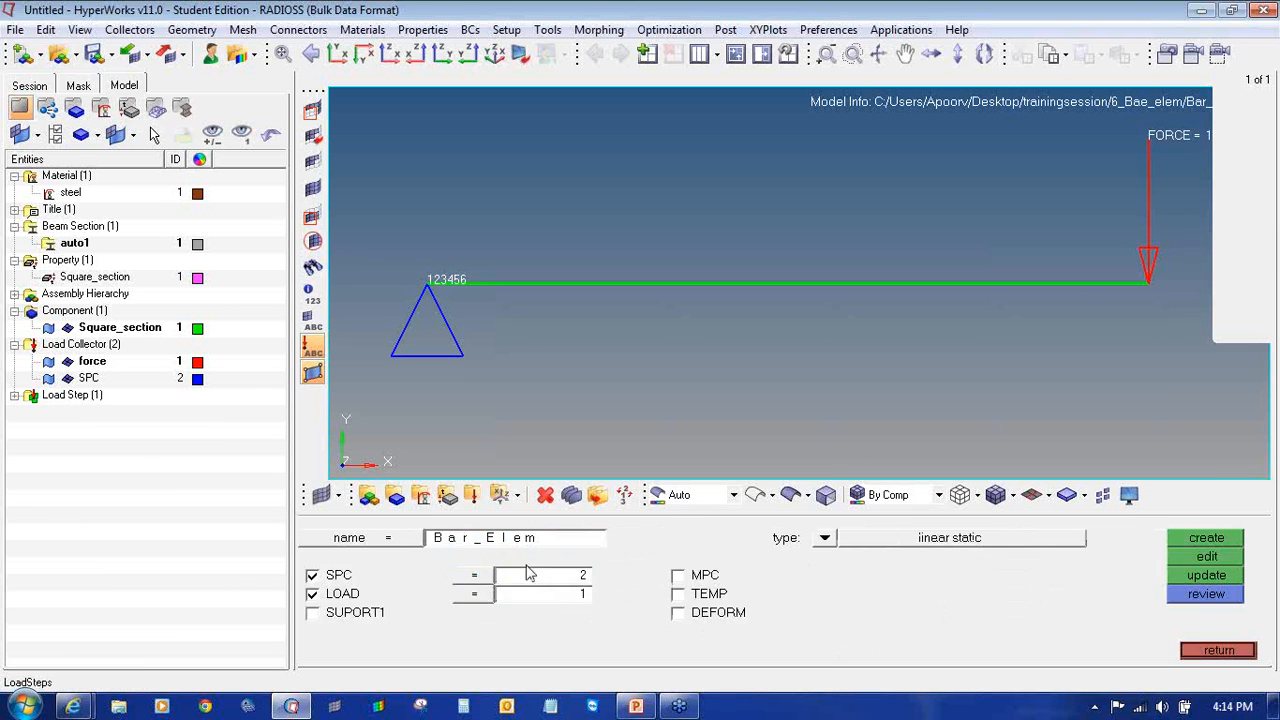
{"action": "left_click", "coordinate": [467, 578]}
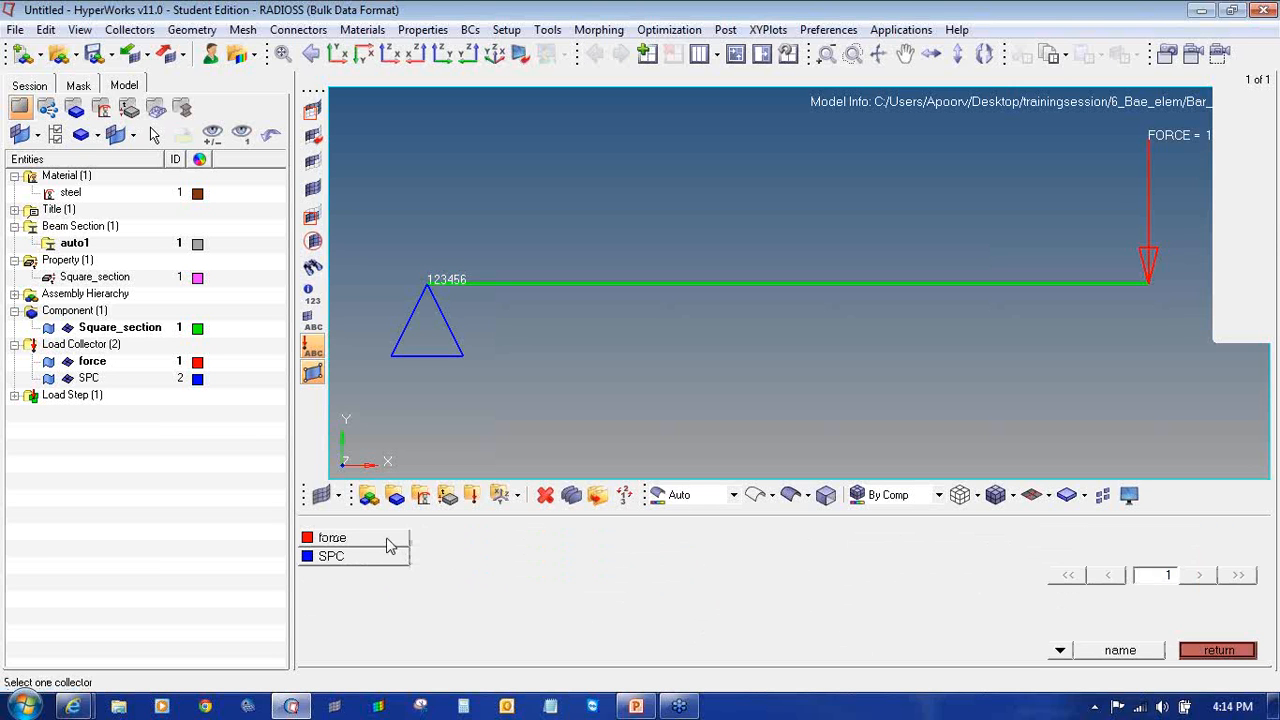
{"action": "left_click", "coordinate": [390, 562]}
{"action": "left_click", "coordinate": [472, 594]}
{"action": "left_click", "coordinate": [389, 541]}
{"action": "left_click", "coordinate": [1180, 578]}
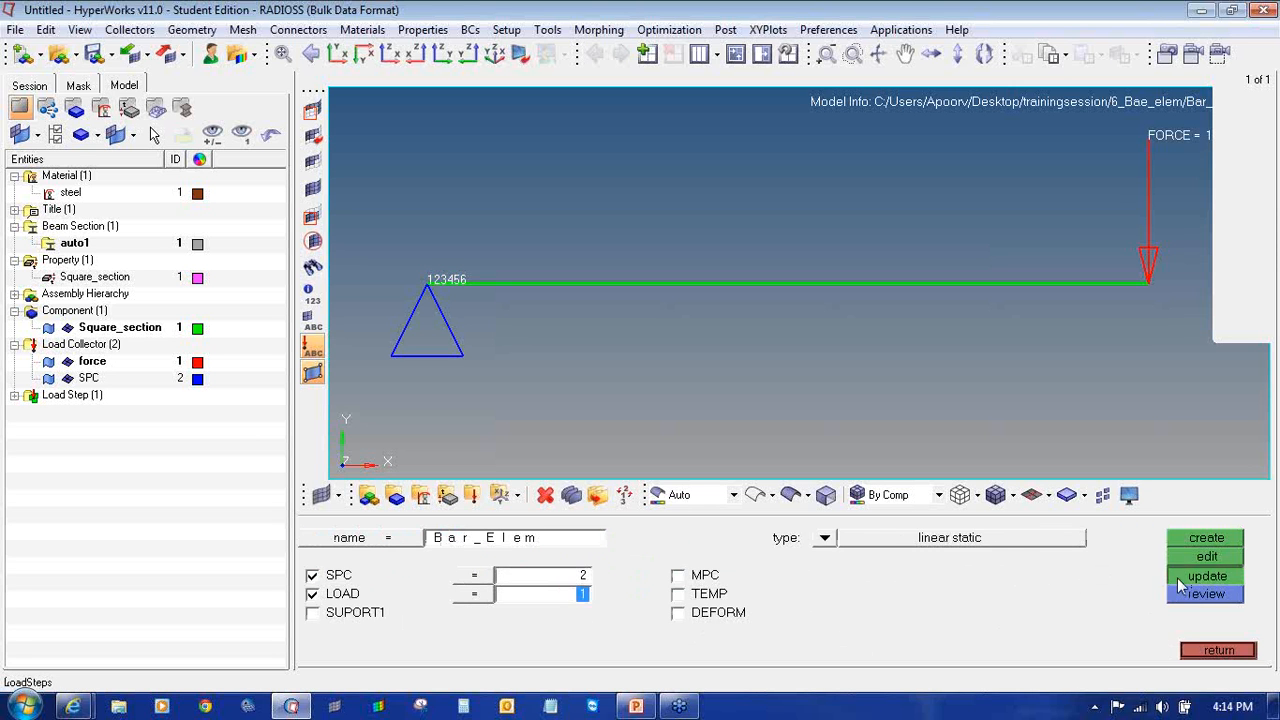
{"action": "left_click", "coordinate": [1212, 652]}
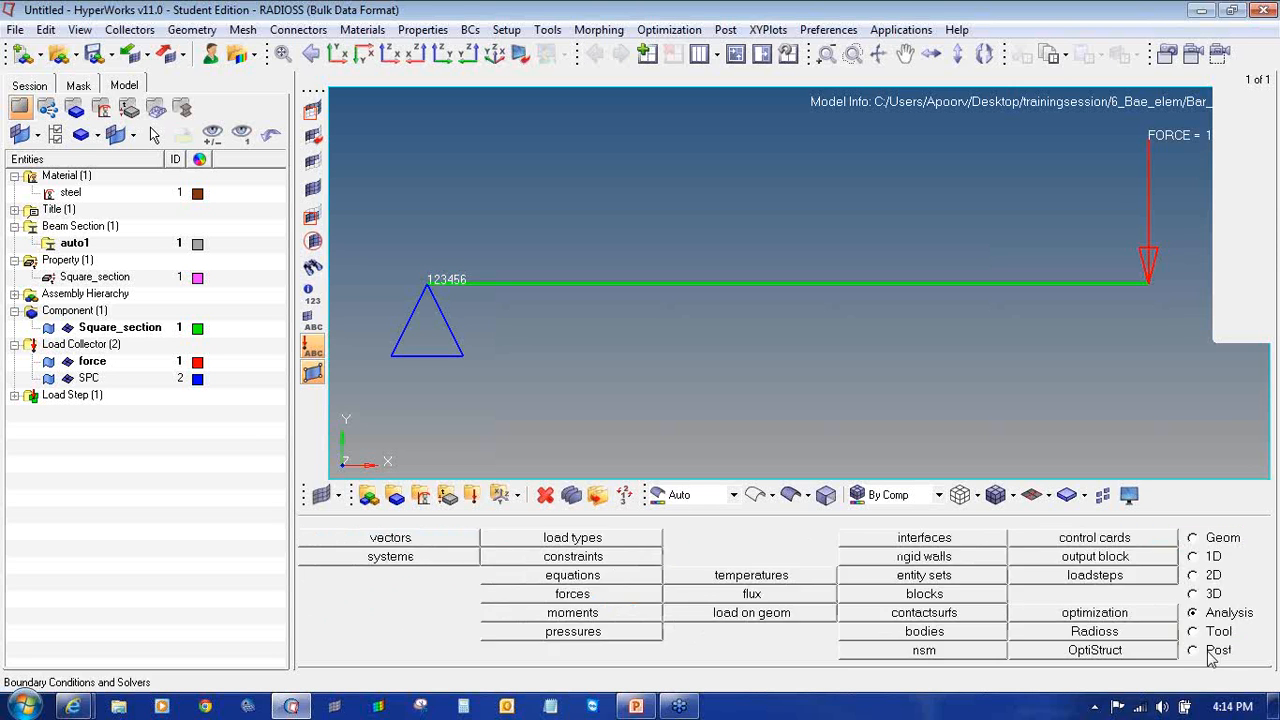
- Save the model as Bar_elem in a new folder named 7_Bar_Elem inside trainingsession
{"action": "left_click", "coordinate": [15, 29]}
{"action": "mouse_move", "coordinate": [71, 132]}
{"action": "left_click", "coordinate": [175, 185]}
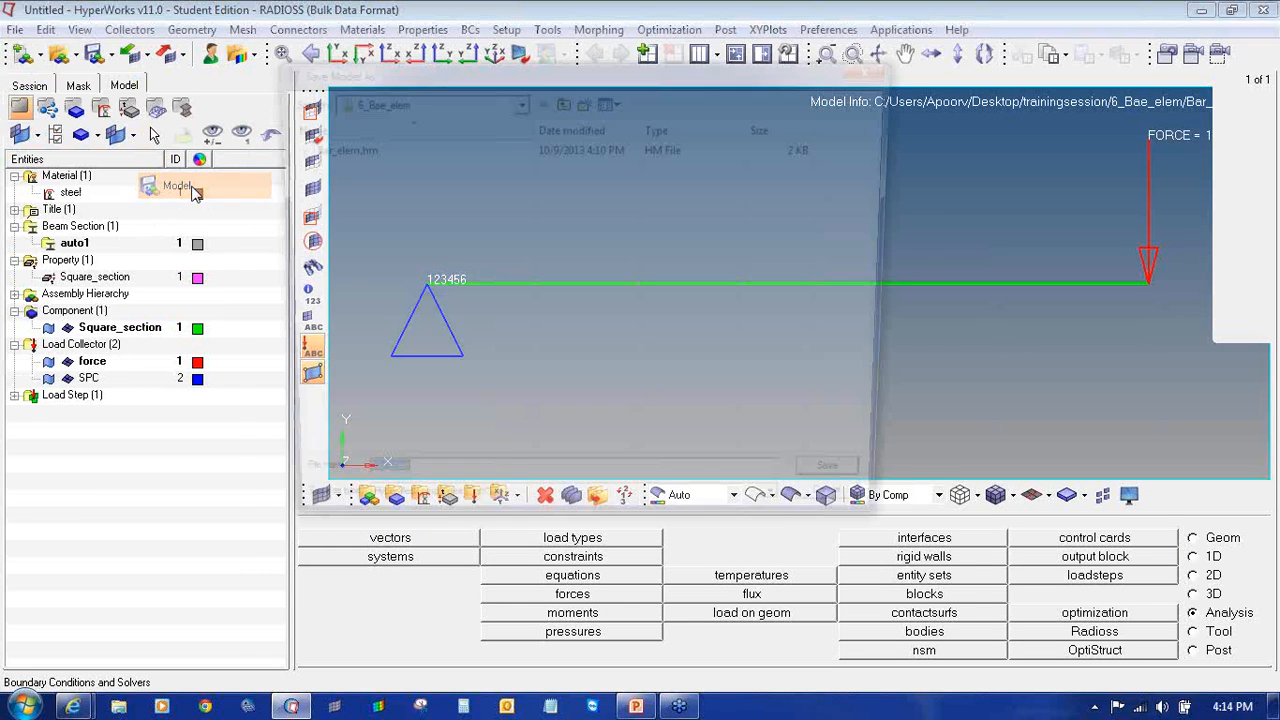
{"action": "left_click", "coordinate": [584, 100]}
{"action": "left_click", "coordinate": [585, 100]}
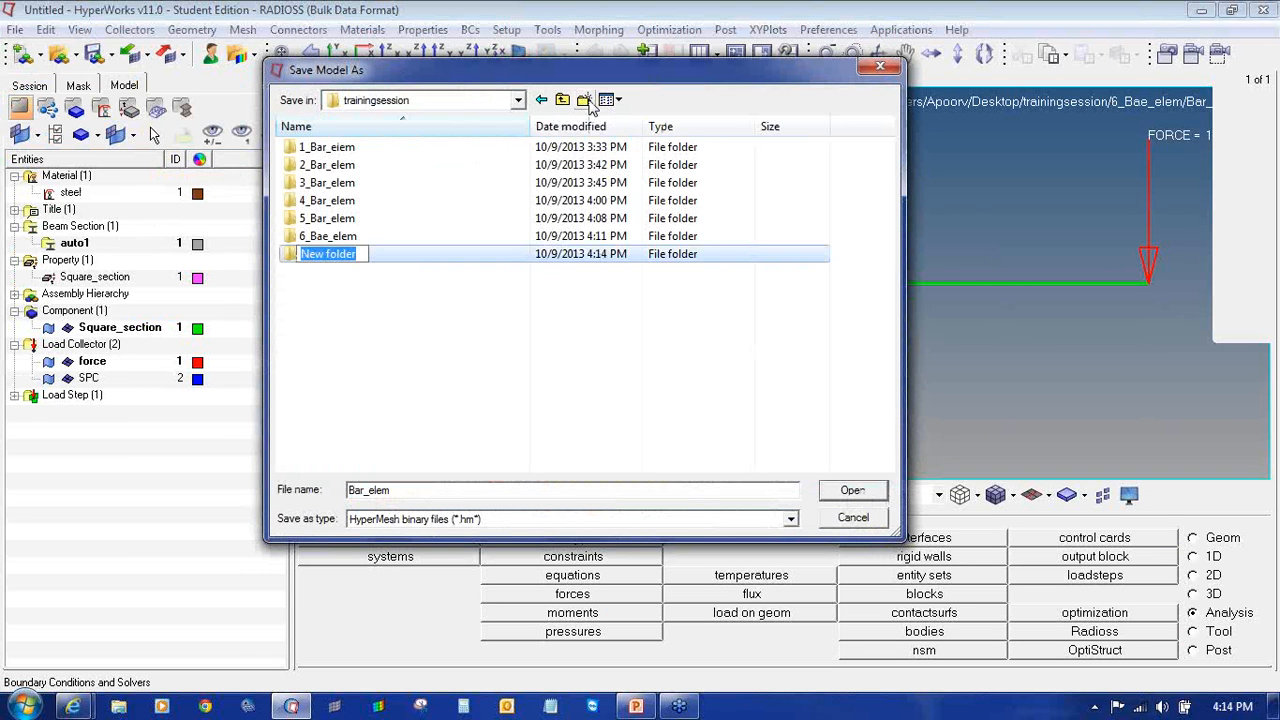
{"action": "type", "text": "7_Bee"}
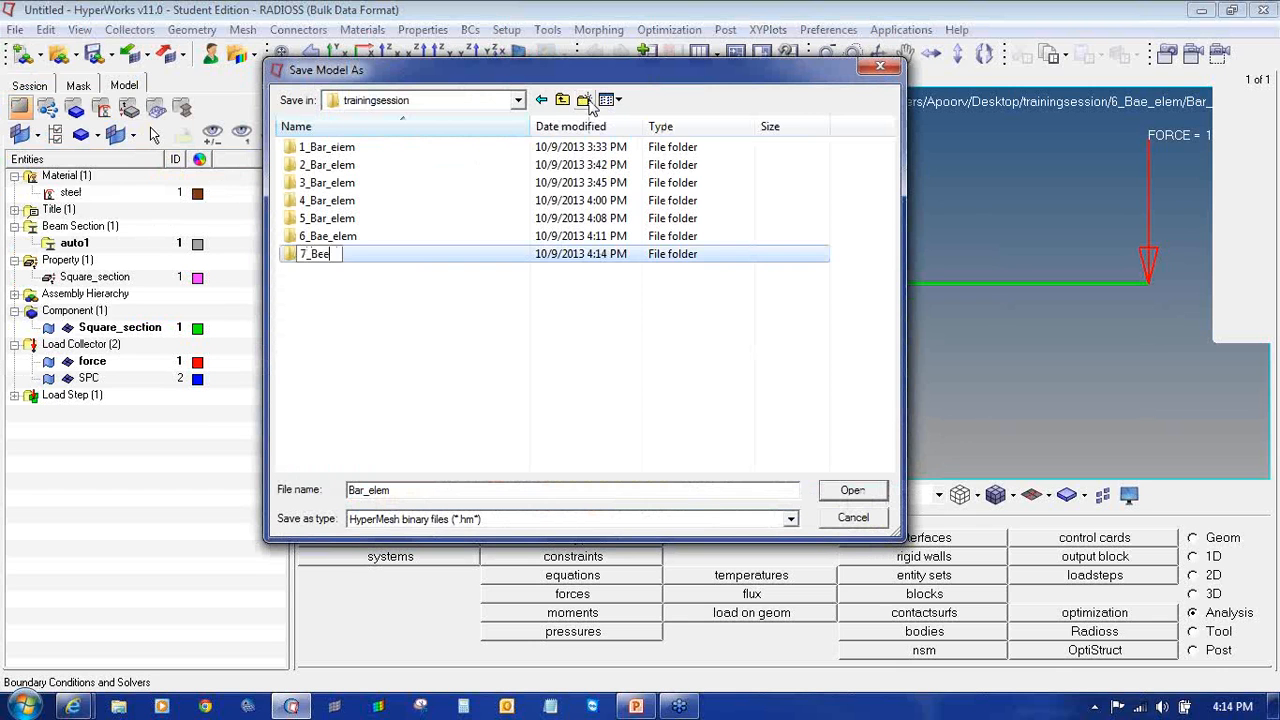
{"action": "type", "text": "m"}
{"action": "key", "text": "BackSpace"}
{"action": "key", "text": "BackSpace"}
{"action": "type", "text": "Elem"}
{"action": "key", "text": "Return"}
{"action": "key", "text": "Return"}
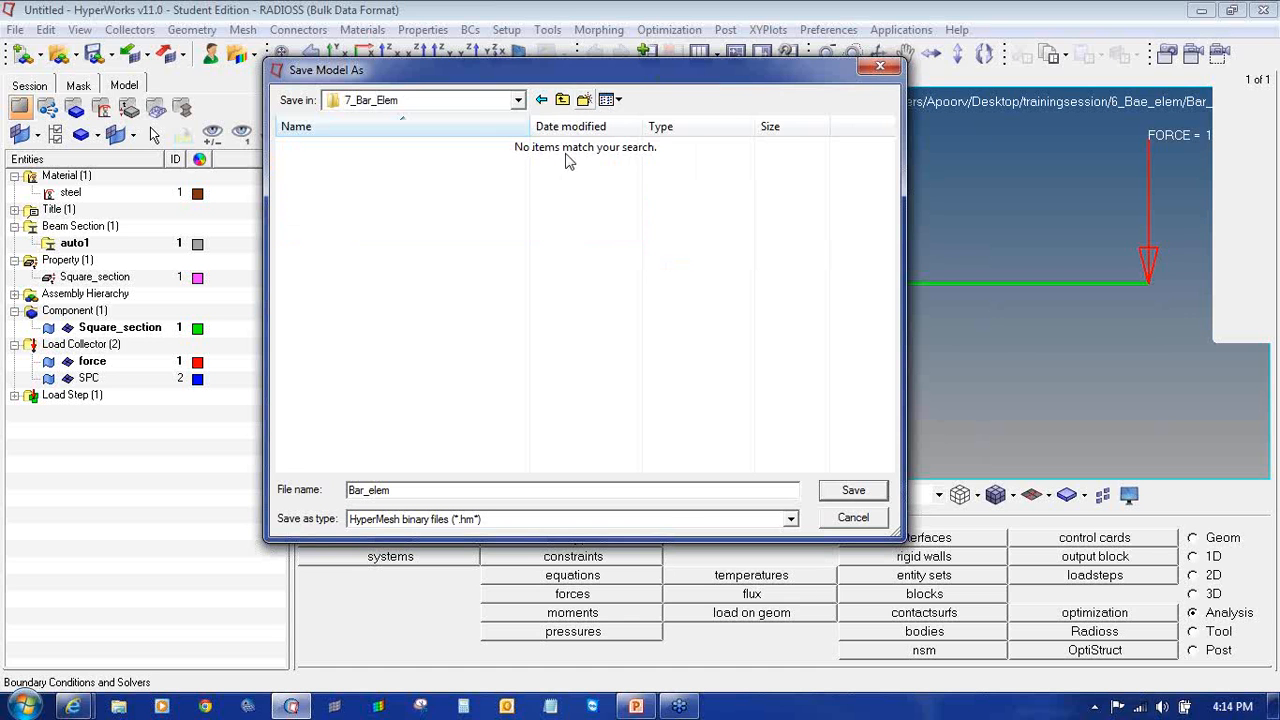
{"action": "left_click", "coordinate": [872, 492]}
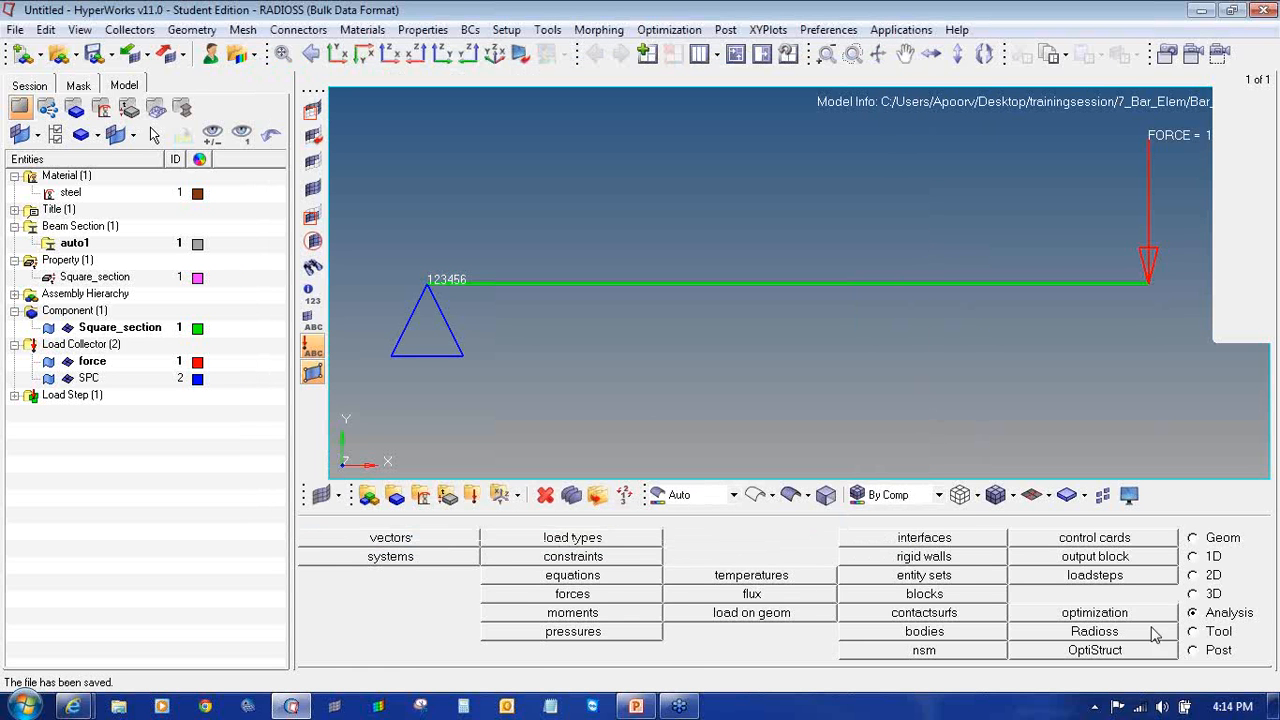
- Run the Radioss analysis on Bar_elem.fem with all entities exported and the -optskip option
{"action": "left_click", "coordinate": [1155, 633]}
{"action": "left_click", "coordinate": [1182, 538]}
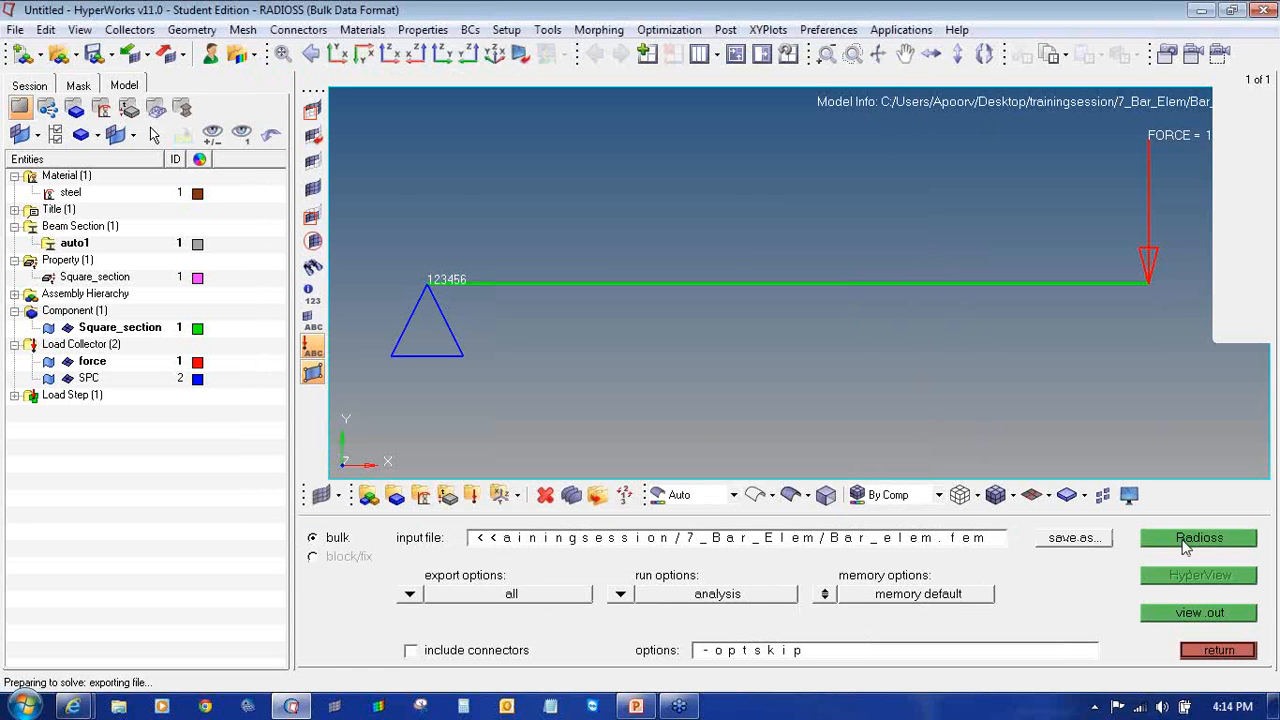
{"action": "left_click", "coordinate": [720, 128]}
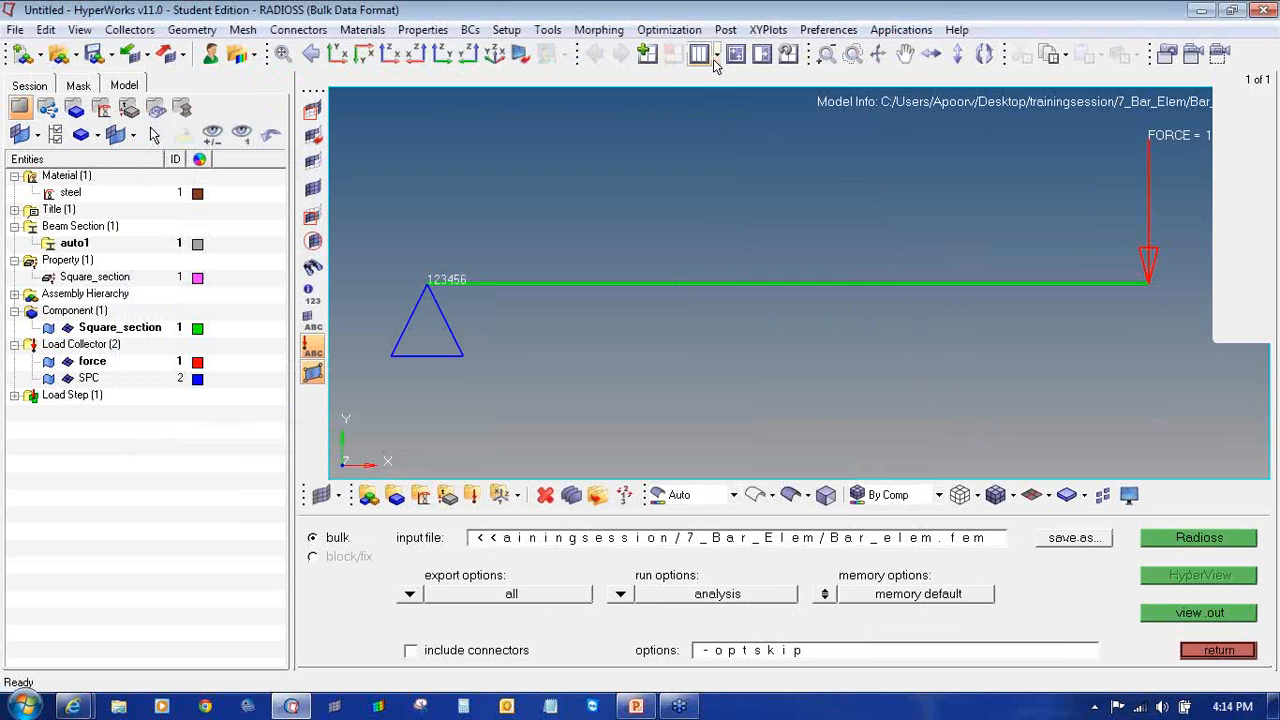
- Switch the page to a four-window layout and bring the 7_Bar_Elem analysis results into the empty window
{"action": "left_click", "coordinate": [716, 54]}
{"action": "left_click", "coordinate": [785, 148]}
{"action": "left_click", "coordinate": [760, 60]}
{"action": "left_click", "coordinate": [932, 329]}
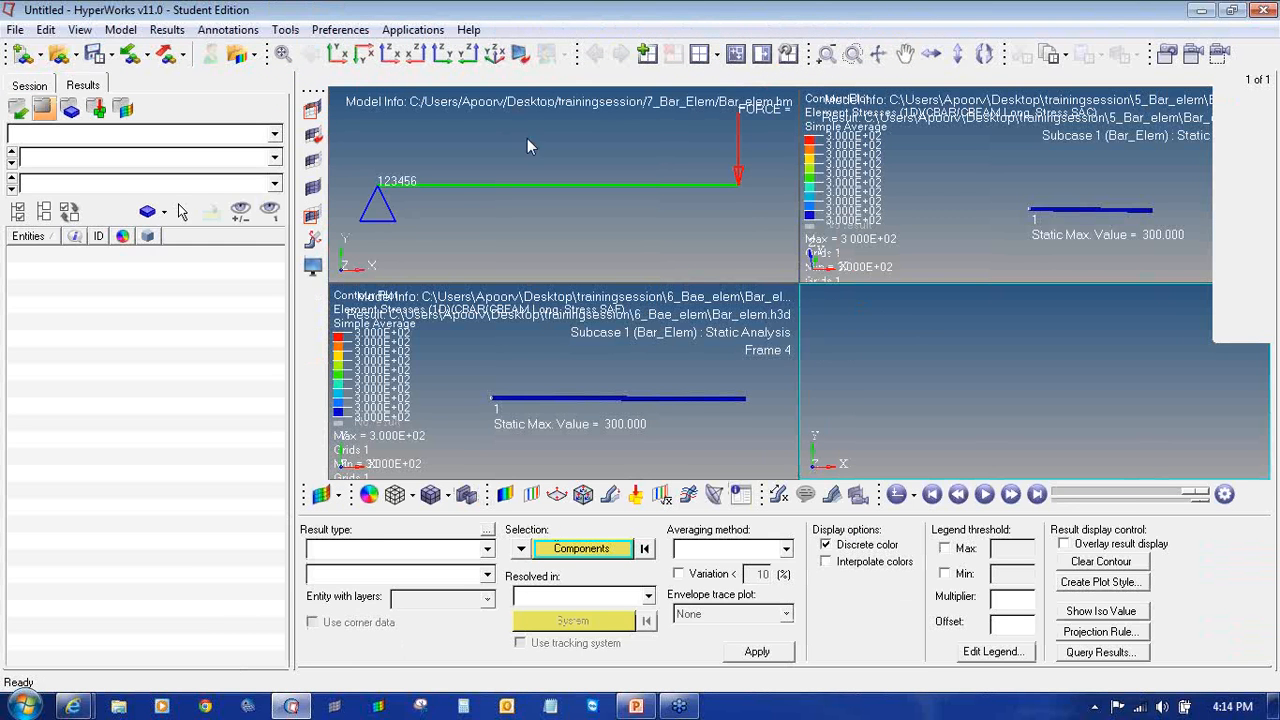
{"action": "left_click", "coordinate": [1263, 70]}
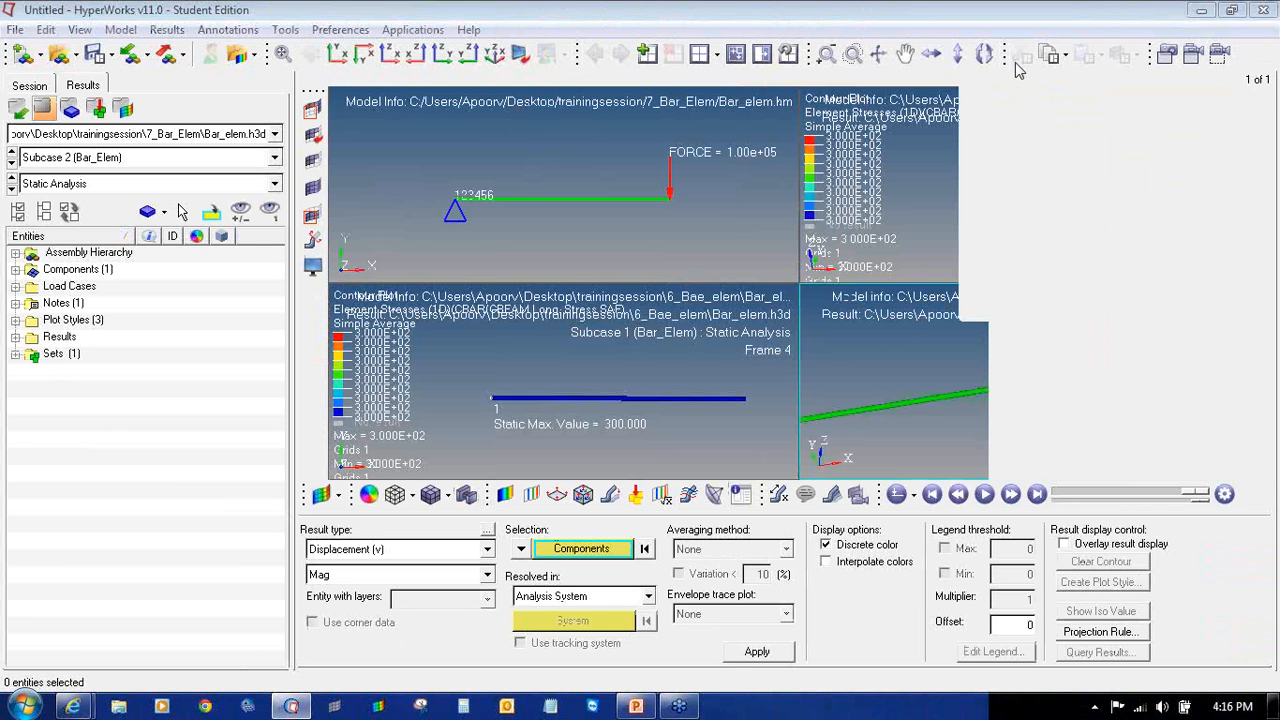
- Show the resulting beam in the XY plane view and contour its displacement magnitude
{"action": "right_click_drag", "start_coordinate": [995, 402], "coordinate": [992, 415], "text": "ctrl"}
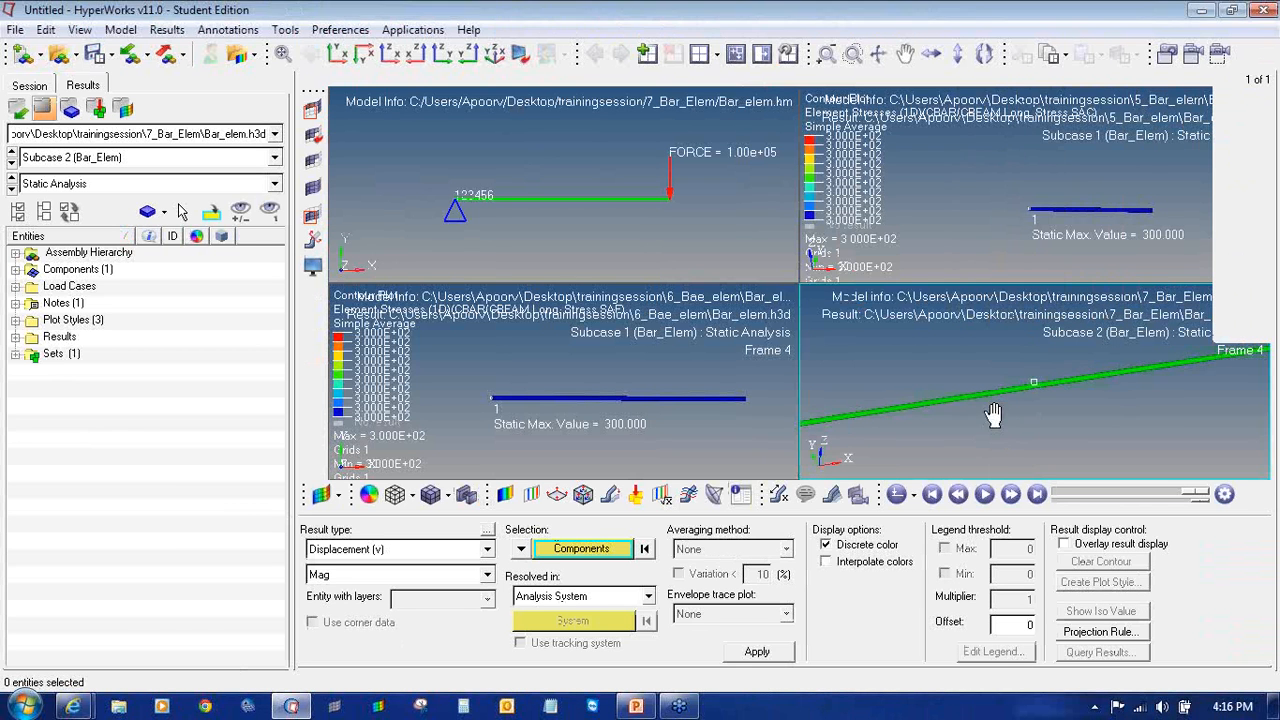
{"action": "left_click", "coordinate": [338, 55]}
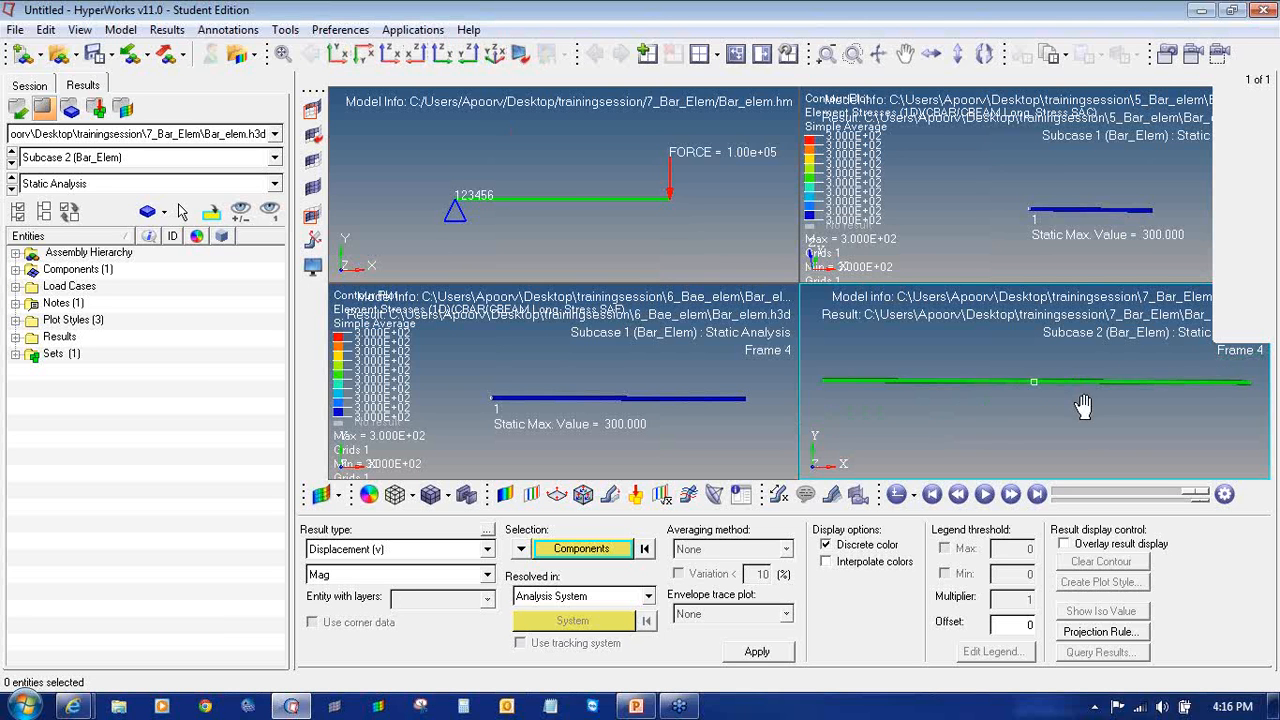
{"action": "scroll", "coordinate": [1079, 404], "scroll_direction": "down", "scroll_amount": 4}
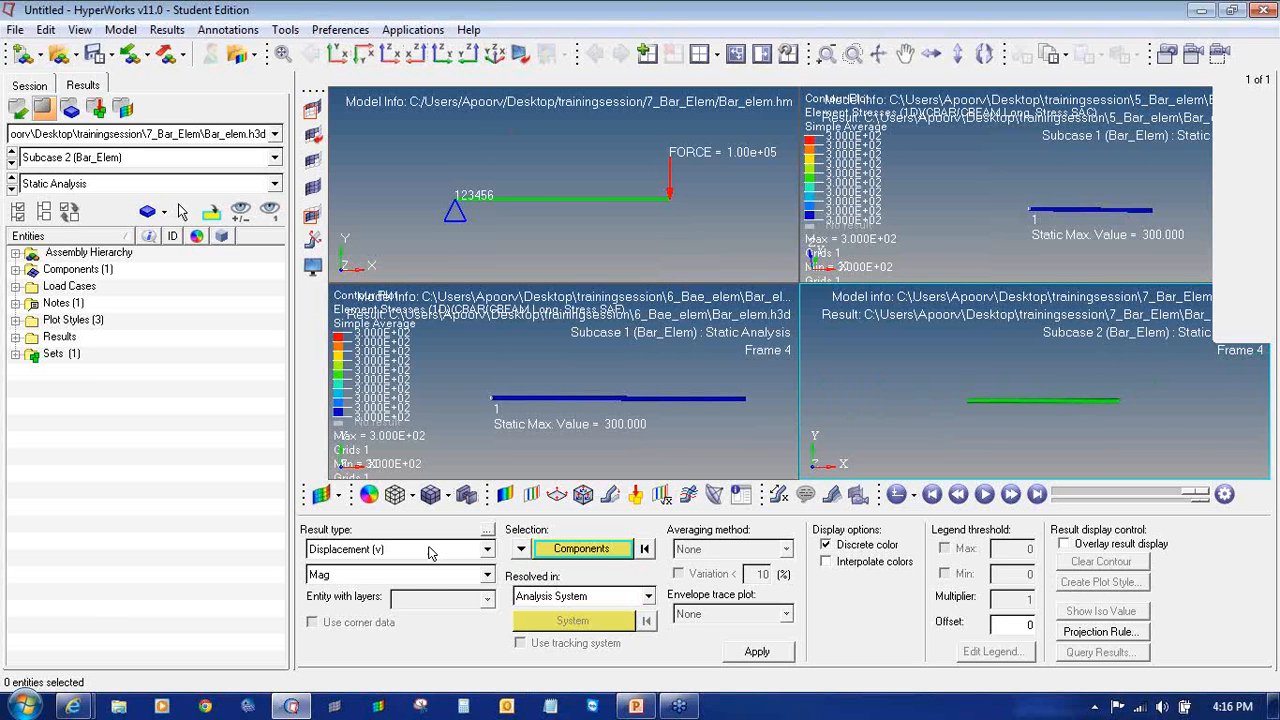
{"action": "left_click", "coordinate": [759, 654]}
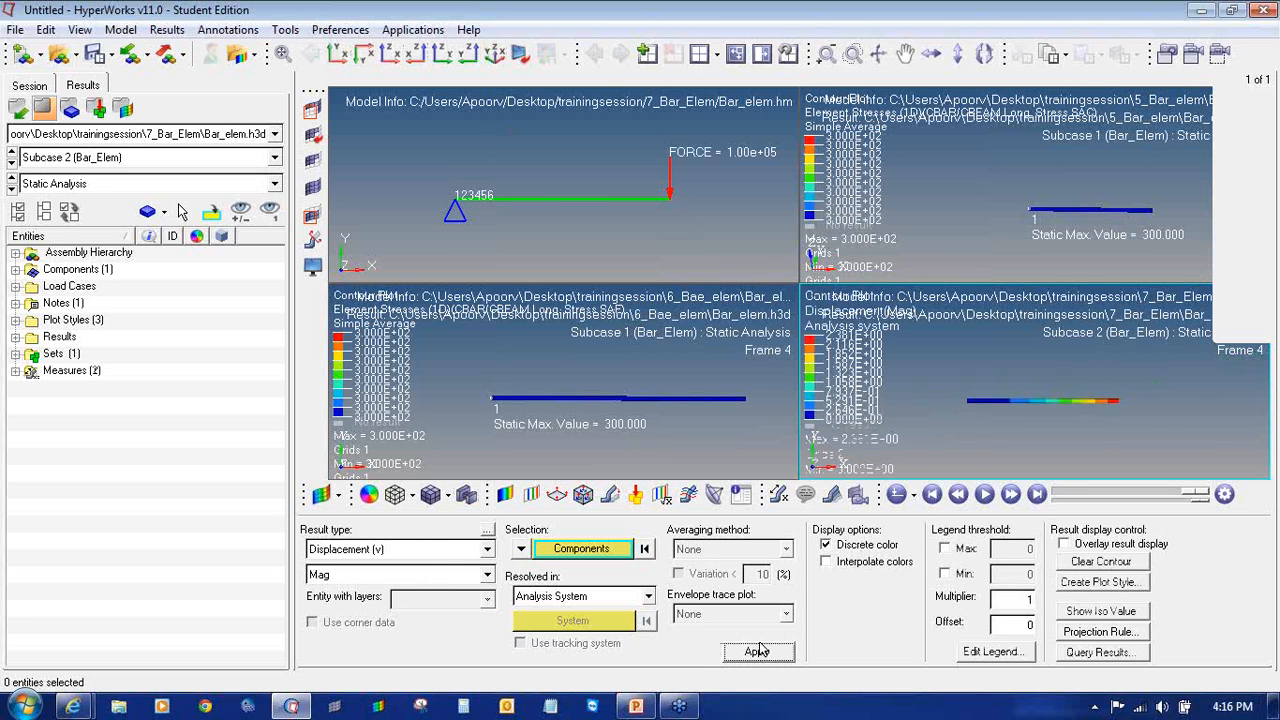
- Display the Static MinMax Result measure on the displacement plot with only the maximum value shown
{"action": "left_click", "coordinate": [805, 493]}
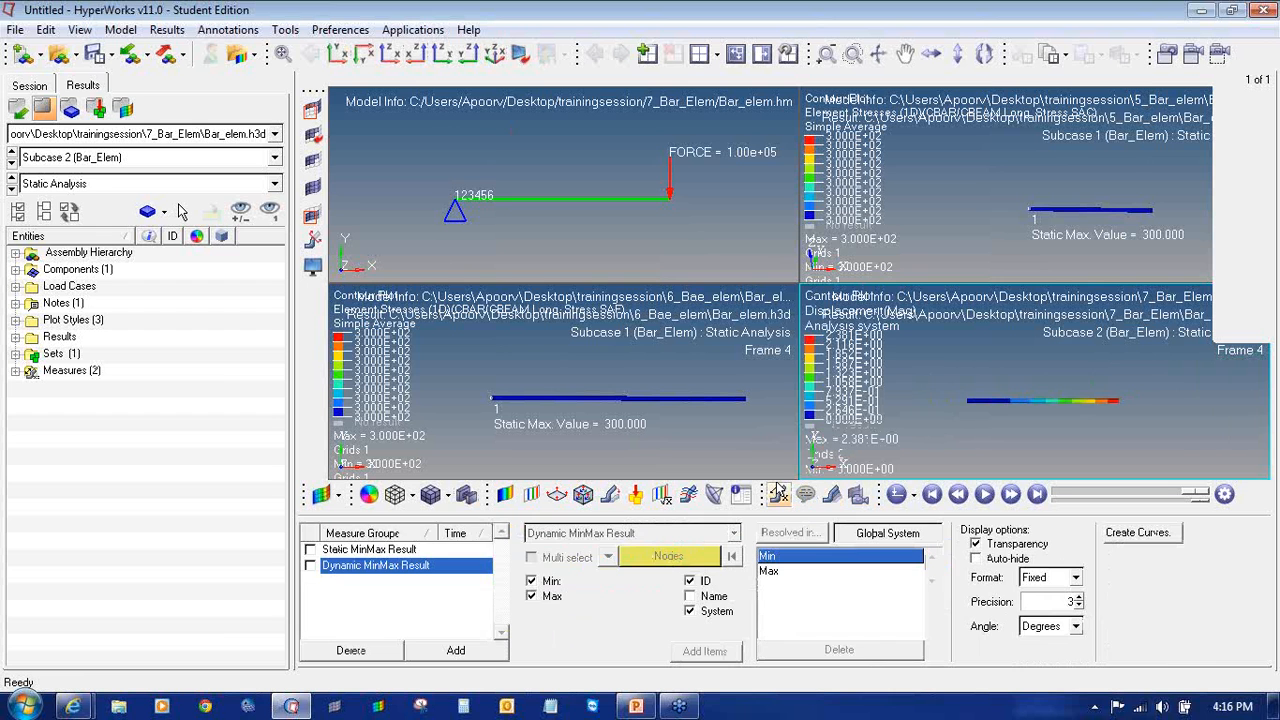
{"action": "left_click", "coordinate": [311, 550]}
{"action": "left_click", "coordinate": [531, 581]}
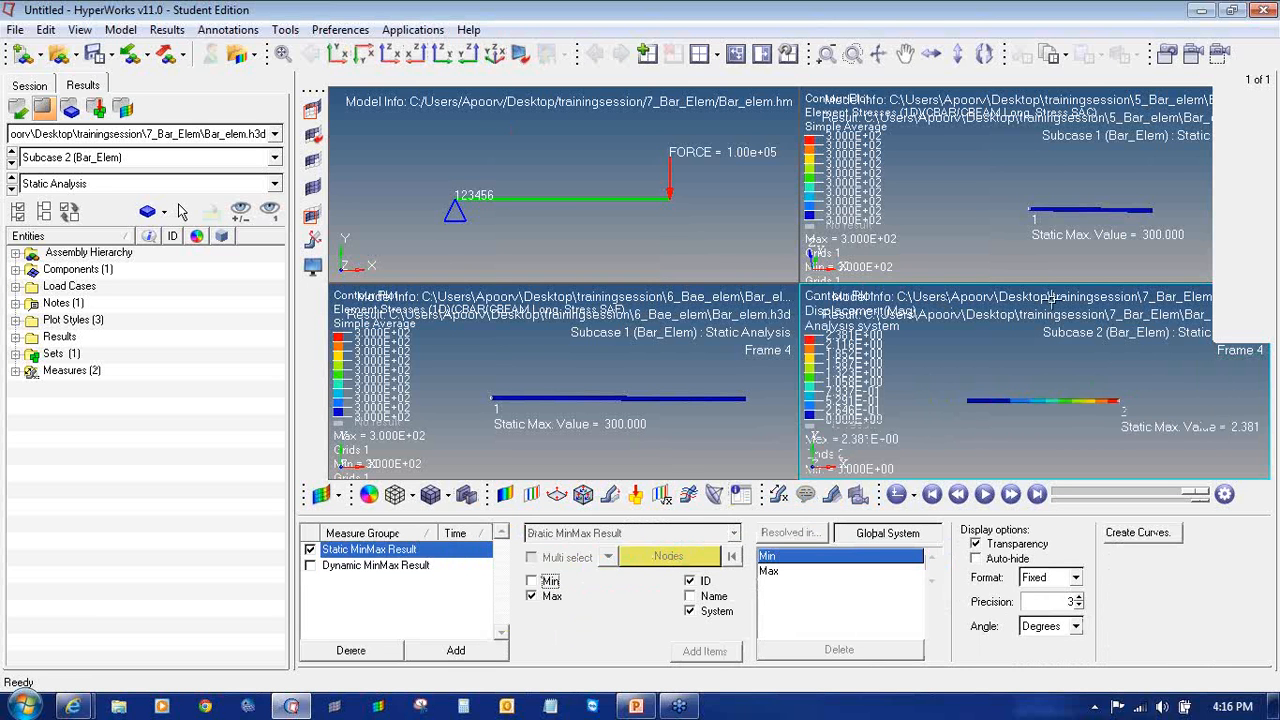
- Contour Element Stresses (1D) with the CBAR/CBEAM Long. Stress SAC component and Simple averaging on the 7_Bar_Elem result
{"action": "left_click", "coordinate": [504, 495]}
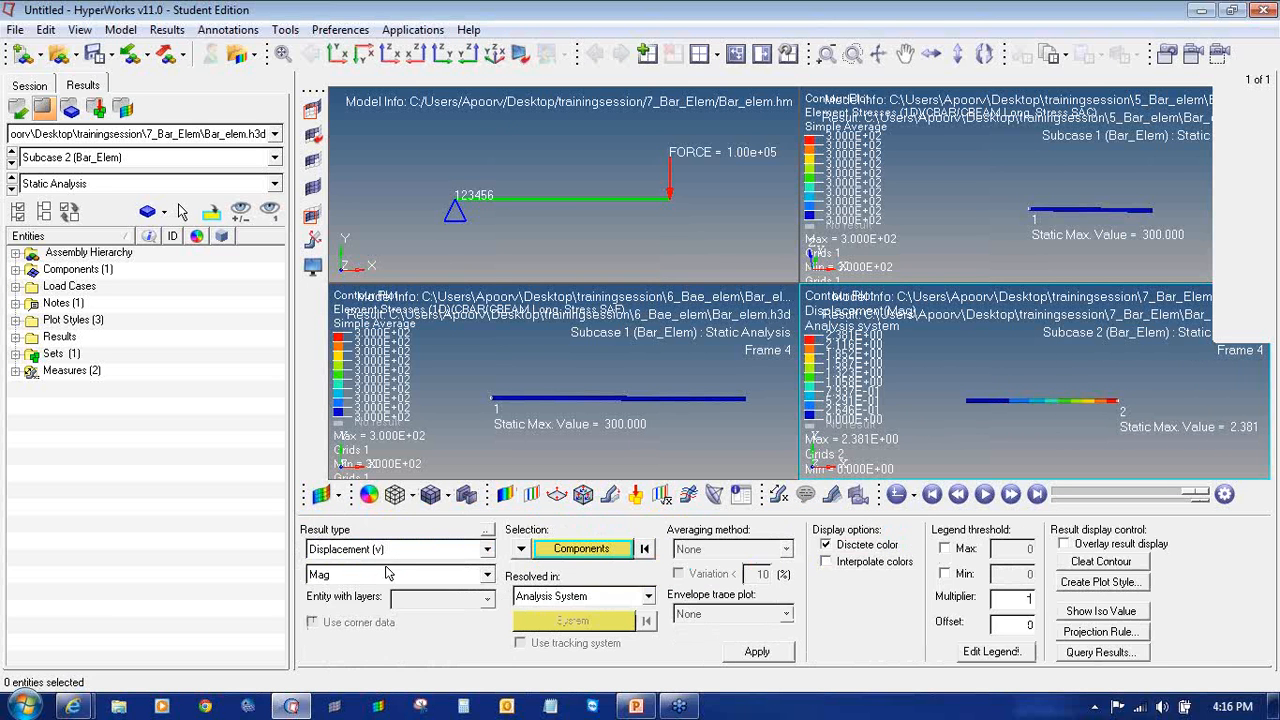
{"action": "left_click", "coordinate": [380, 575]}
{"action": "left_click", "coordinate": [378, 560]}
{"action": "left_click", "coordinate": [378, 560]}
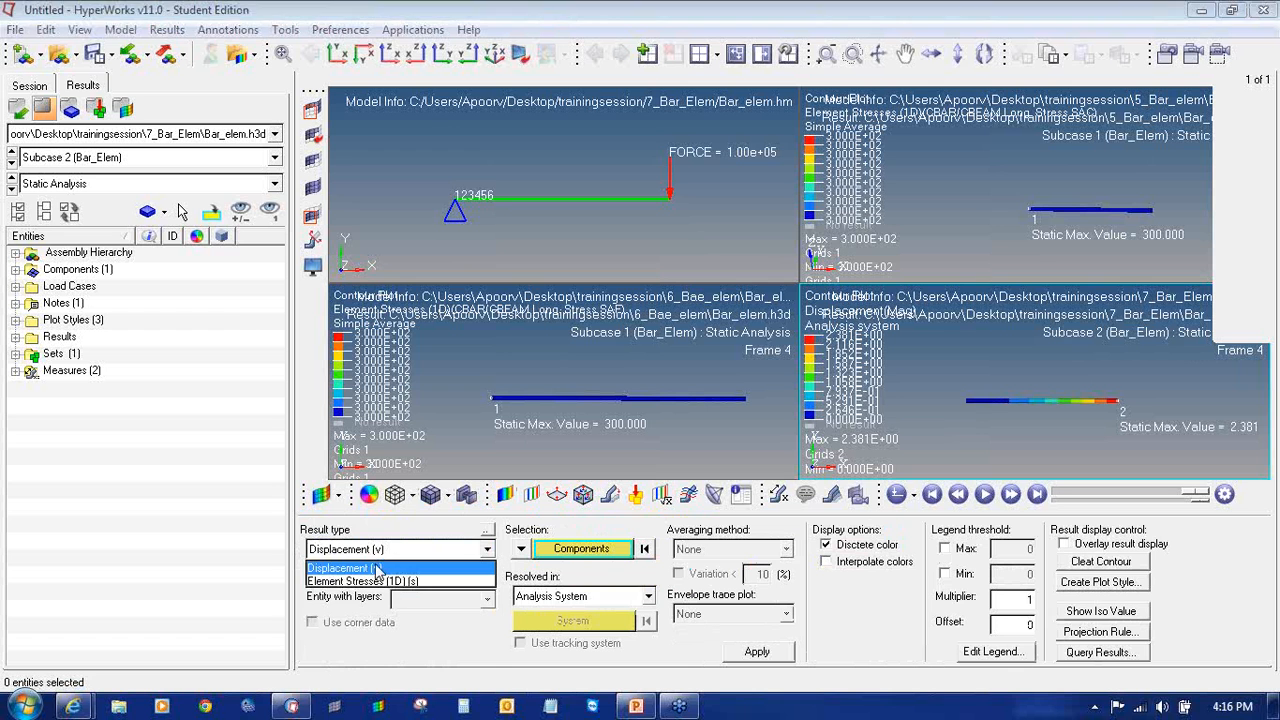
{"action": "left_click", "coordinate": [378, 583]}
{"action": "left_click", "coordinate": [384, 578]}
{"action": "left_click", "coordinate": [414, 616]}
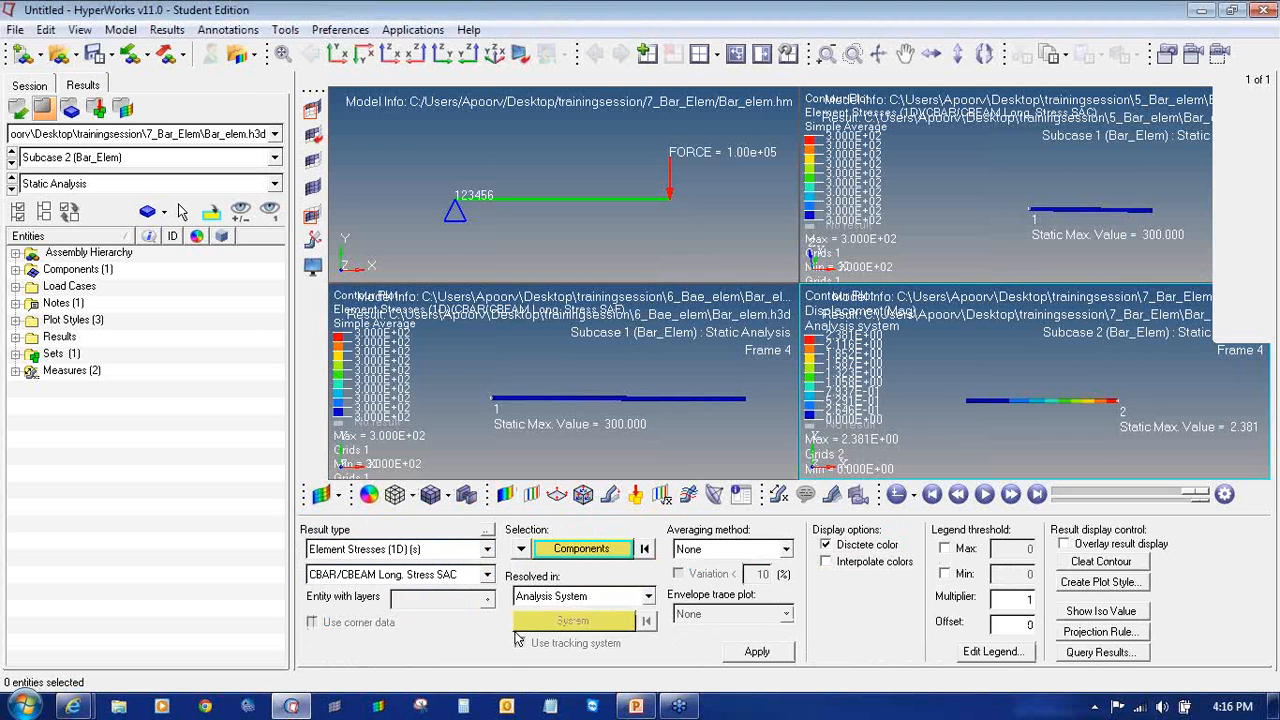
{"action": "left_click", "coordinate": [735, 549]}
{"action": "left_click", "coordinate": [716, 580]}
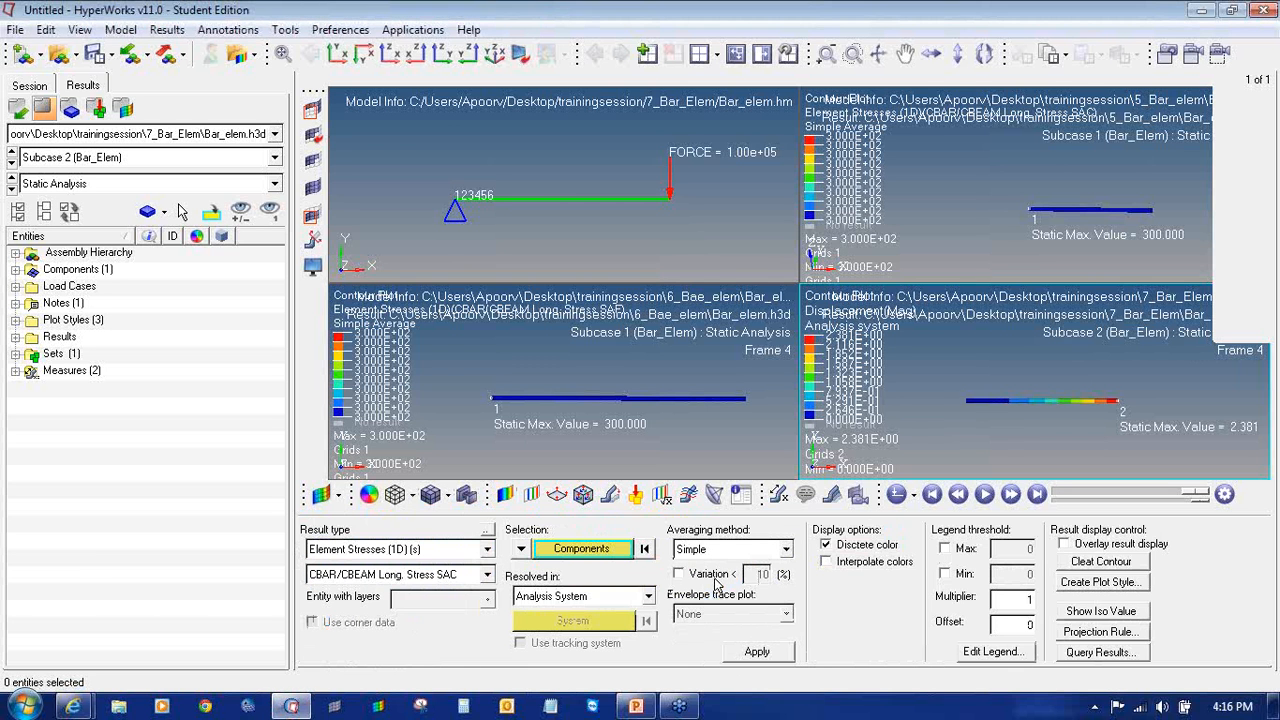
{"action": "left_click", "coordinate": [757, 652]}
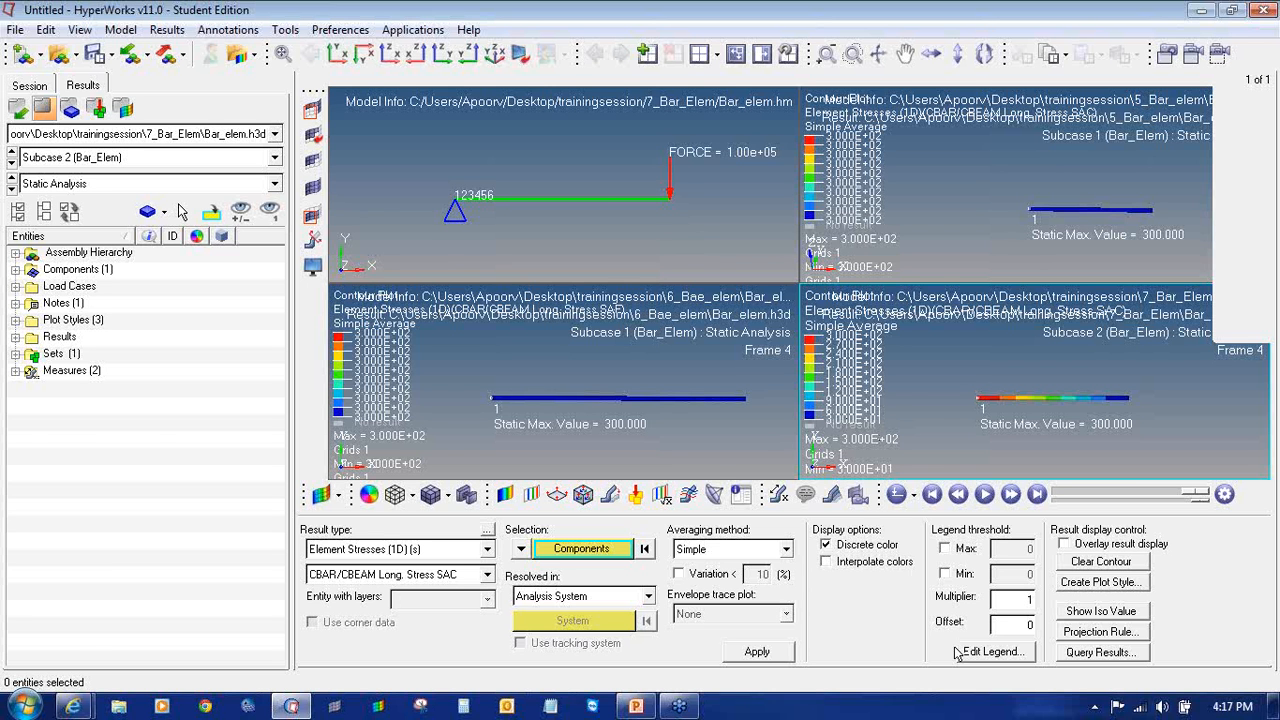
- Check the analytical stress solution on the bar element bending slide in PowerPoint, and return to HyperWorks
{"action": "left_click", "coordinate": [635, 706]}
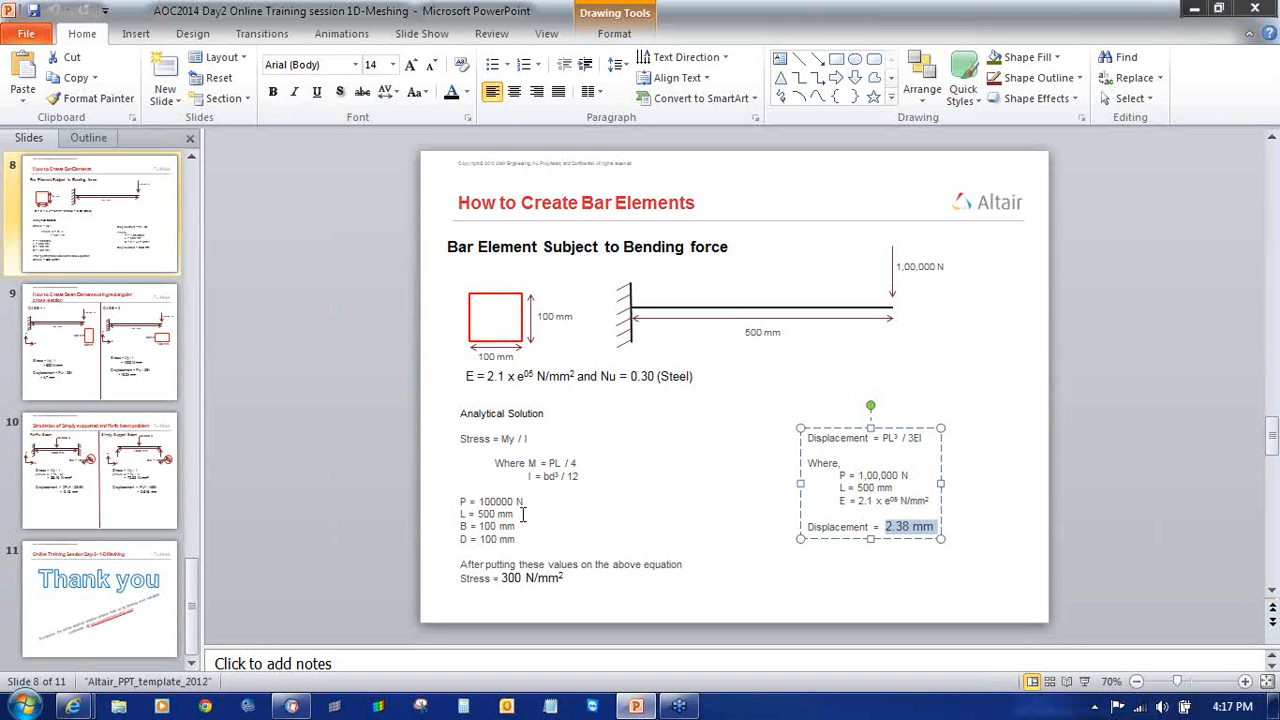
{"action": "left_click", "coordinate": [291, 706]}
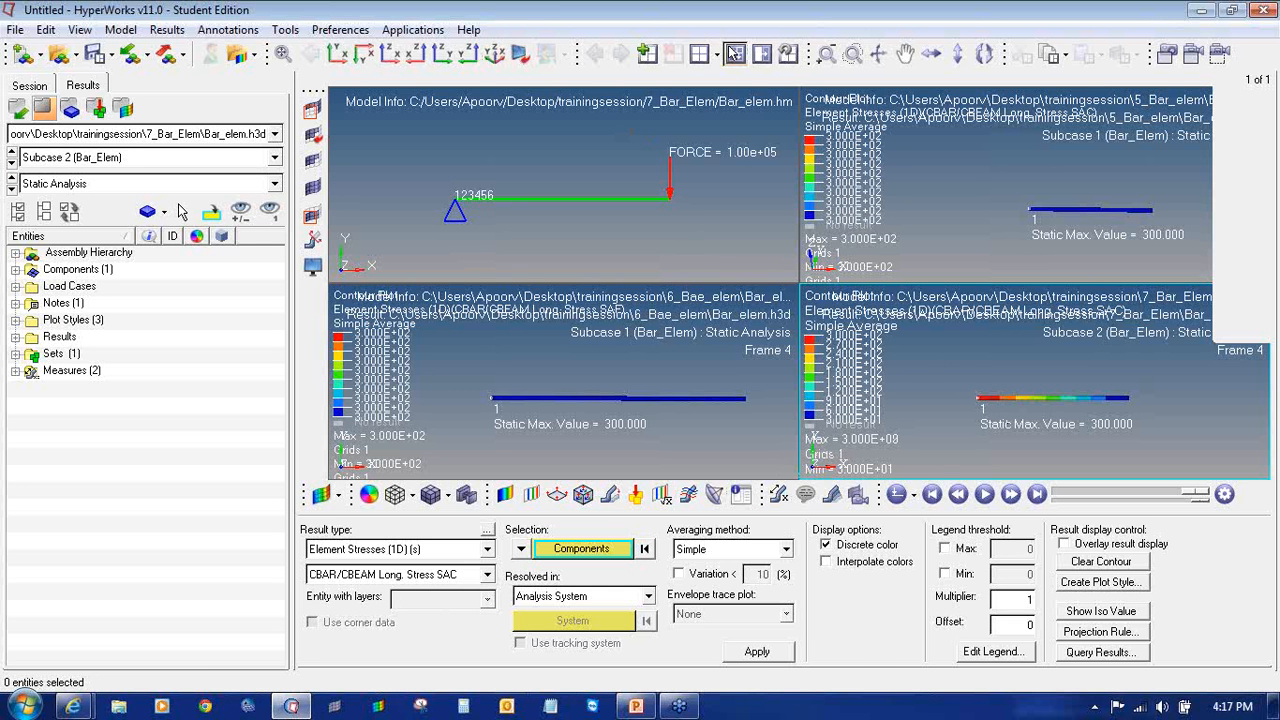
- Expand the 7_Bar_Elem stress window to the full page and add the minimum value to its Static MinMax Result measure
{"action": "left_click", "coordinate": [735, 53]}
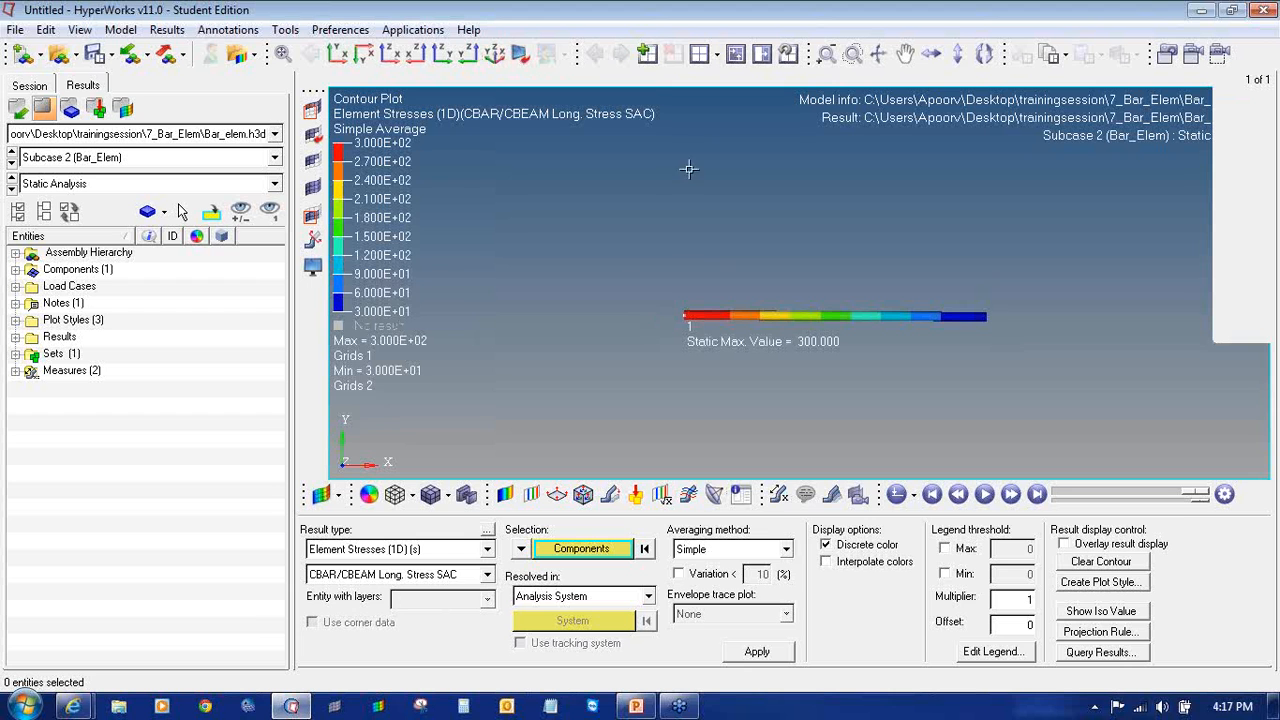
{"action": "left_click", "coordinate": [779, 494]}
{"action": "left_click", "coordinate": [340, 556]}
{"action": "left_click", "coordinate": [531, 580]}
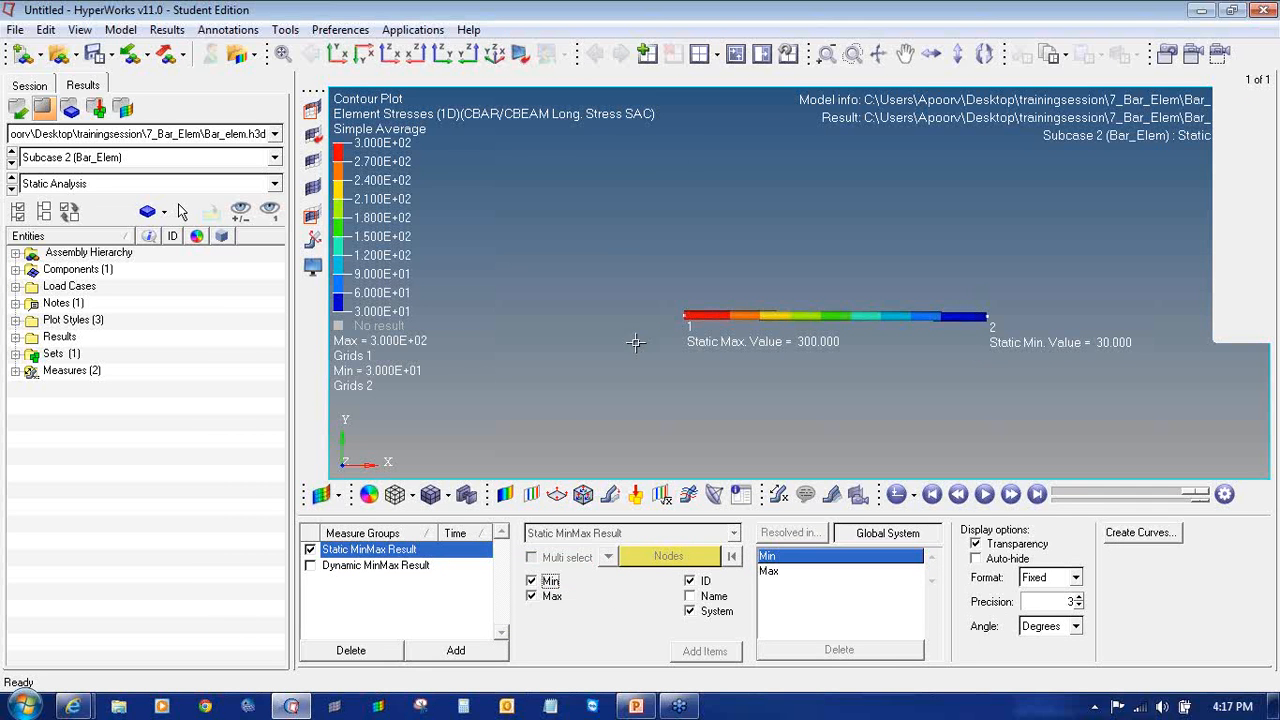
- Change the beam's stress contour to the CBAR/CBEAM Long. Stress SAE component
{"action": "left_click", "coordinate": [531, 494]}
{"action": "left_click", "coordinate": [415, 577]}
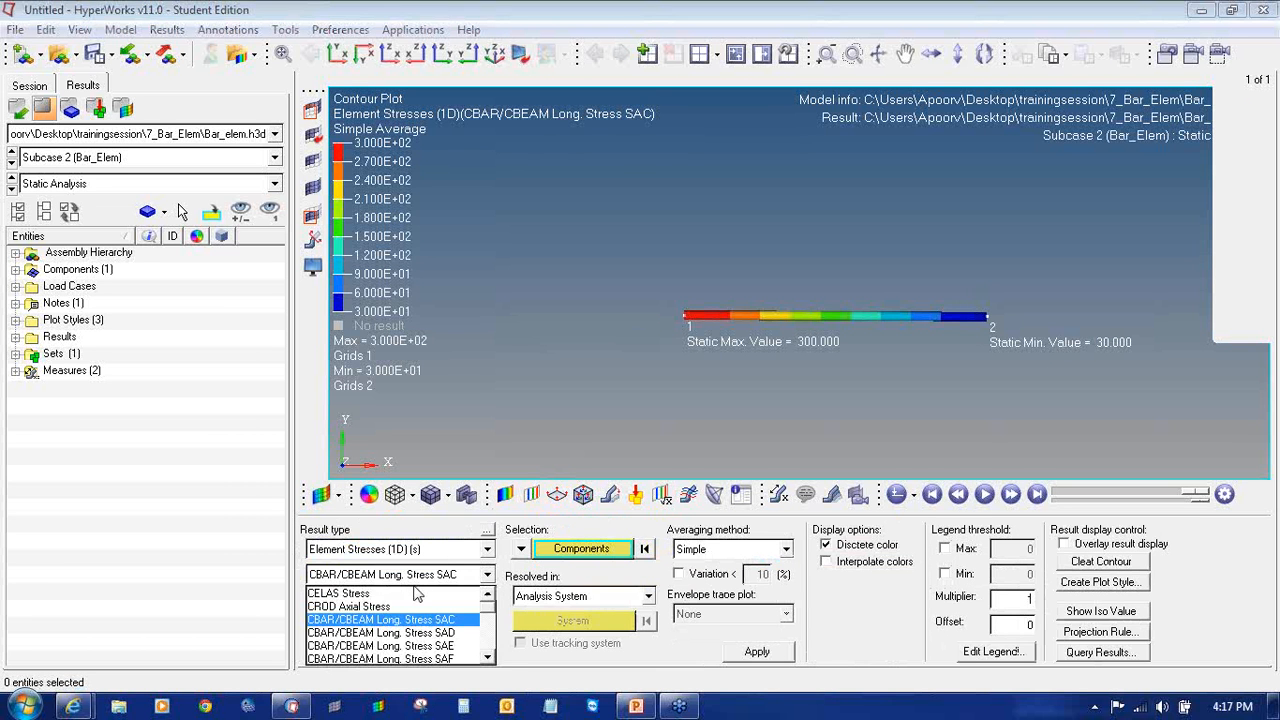
{"action": "left_click", "coordinate": [426, 646]}
{"action": "left_click", "coordinate": [758, 651]}
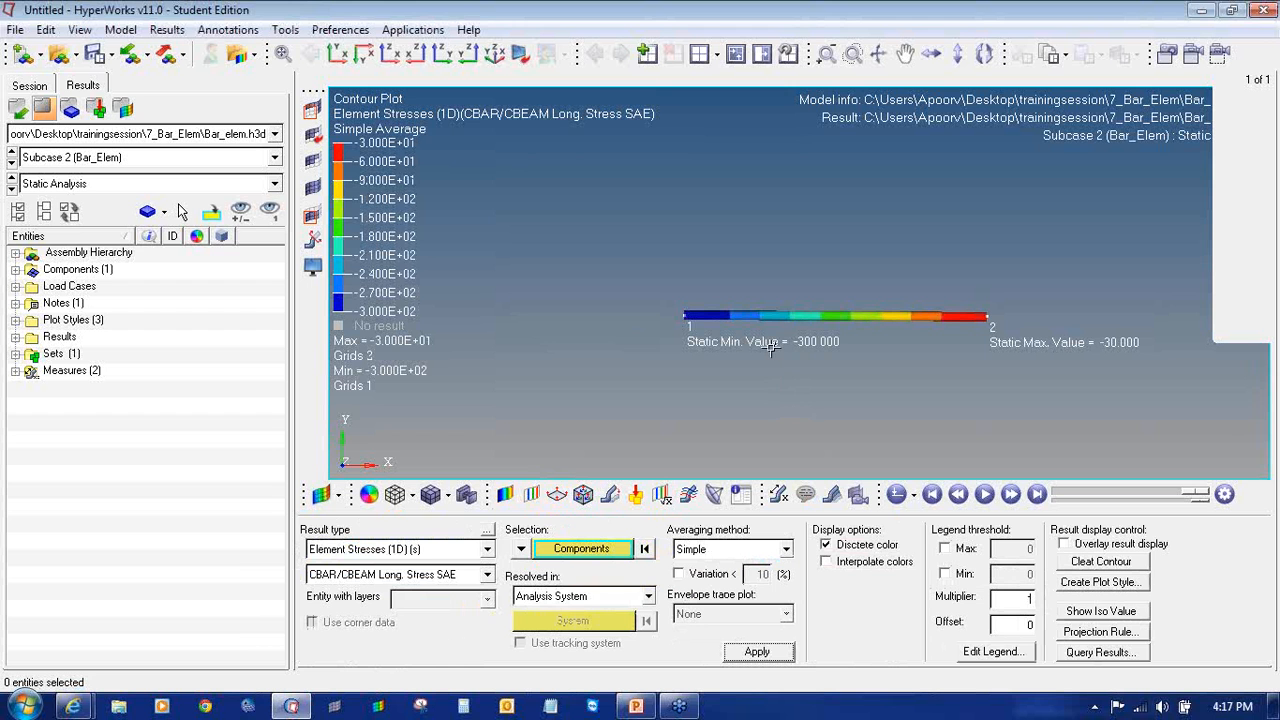
- Animate the beam's deflection and show the undeformed shape as edges
{"action": "left_click", "coordinate": [984, 494]}
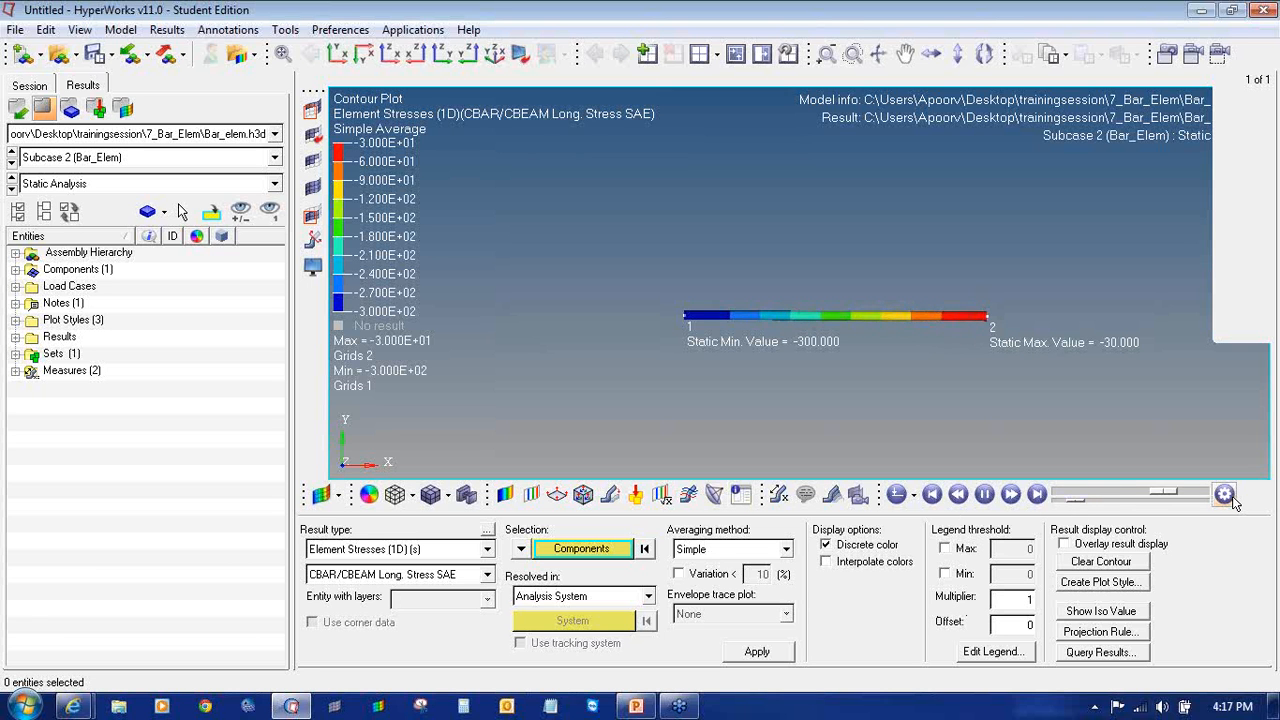
{"action": "left_click", "coordinate": [610, 494]}
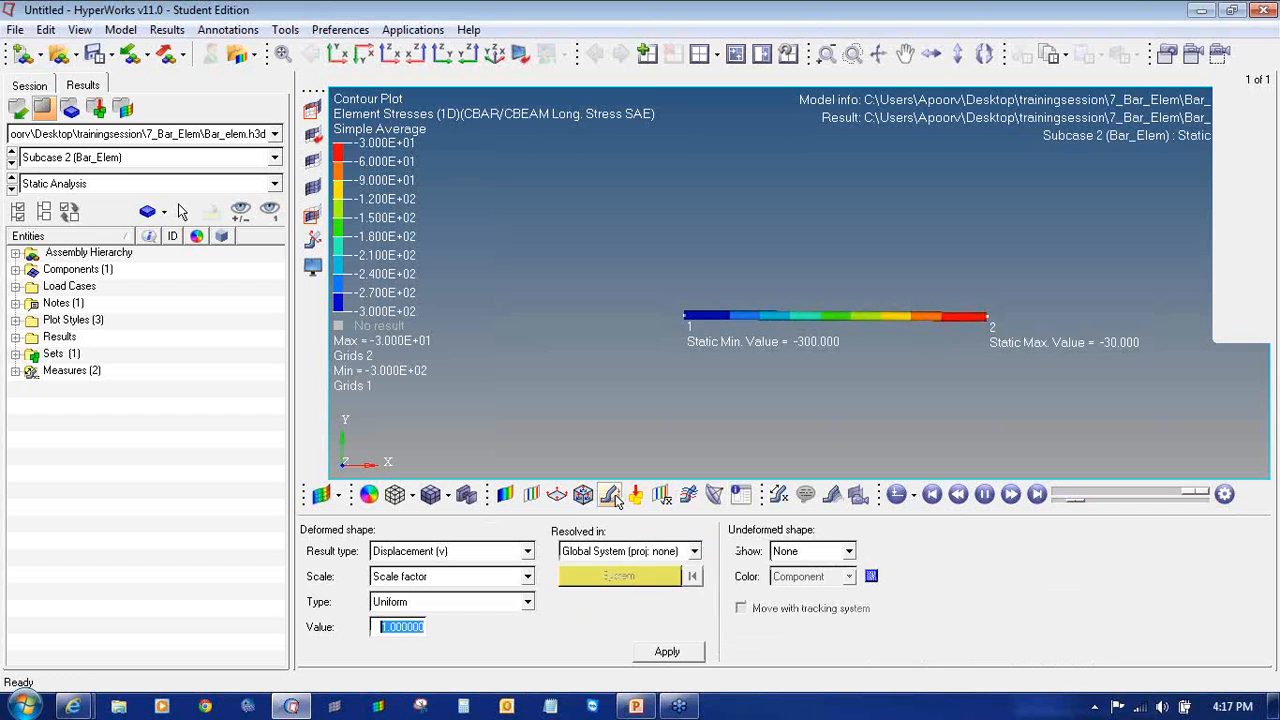
{"action": "left_click", "coordinate": [810, 551]}
{"action": "left_click", "coordinate": [805, 584]}
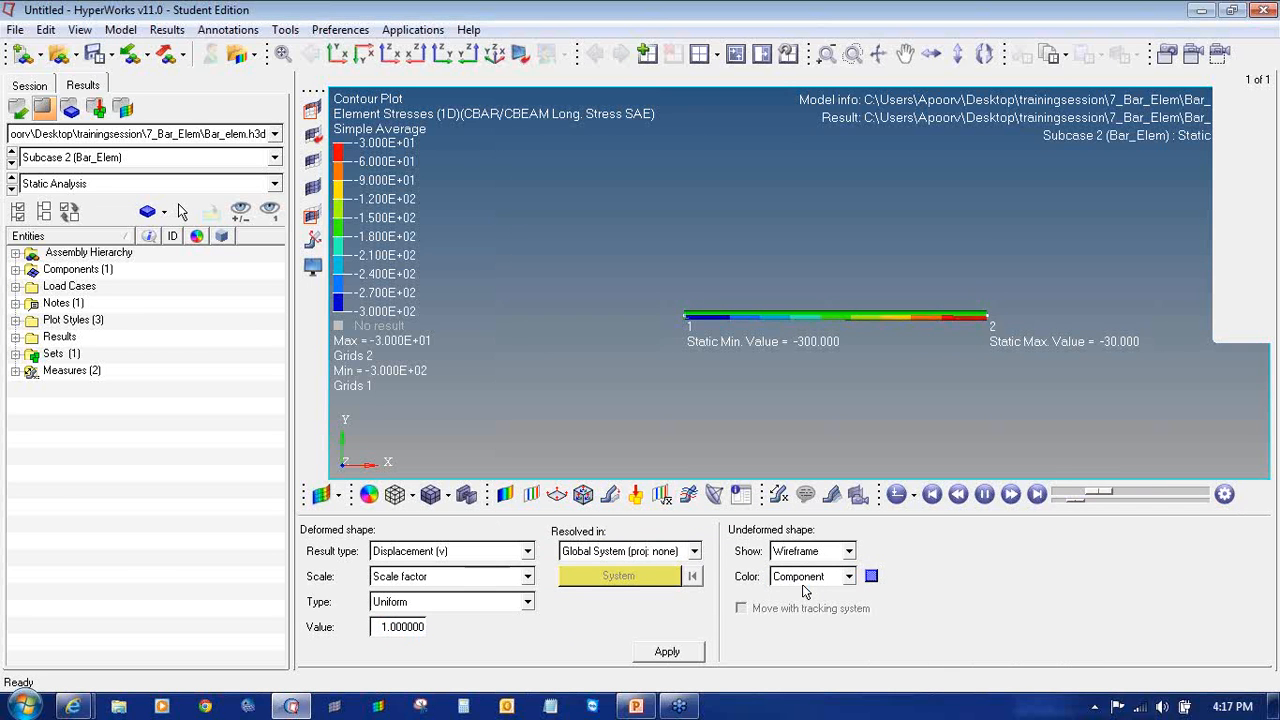
{"action": "left_click", "coordinate": [805, 553]}
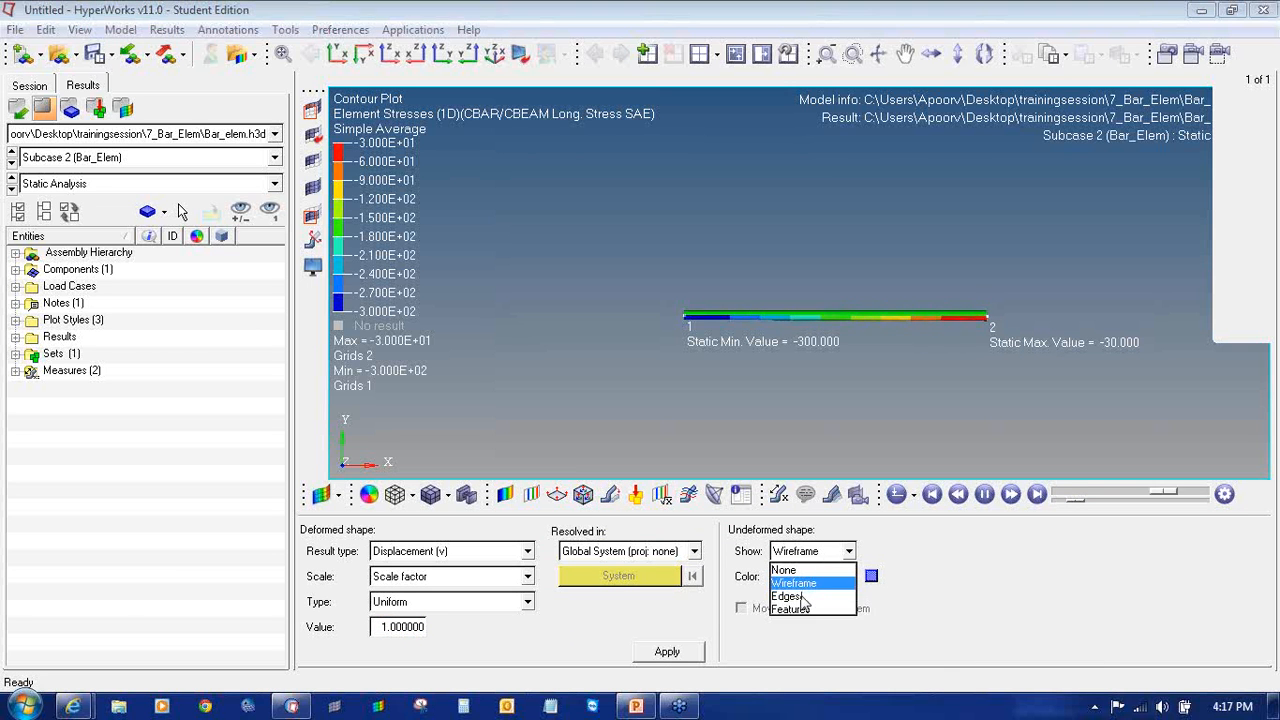
{"action": "left_click", "coordinate": [790, 597]}
- Set the uniform scale factor of the beam's deformed shape to 30
{"action": "left_click", "coordinate": [401, 631]}
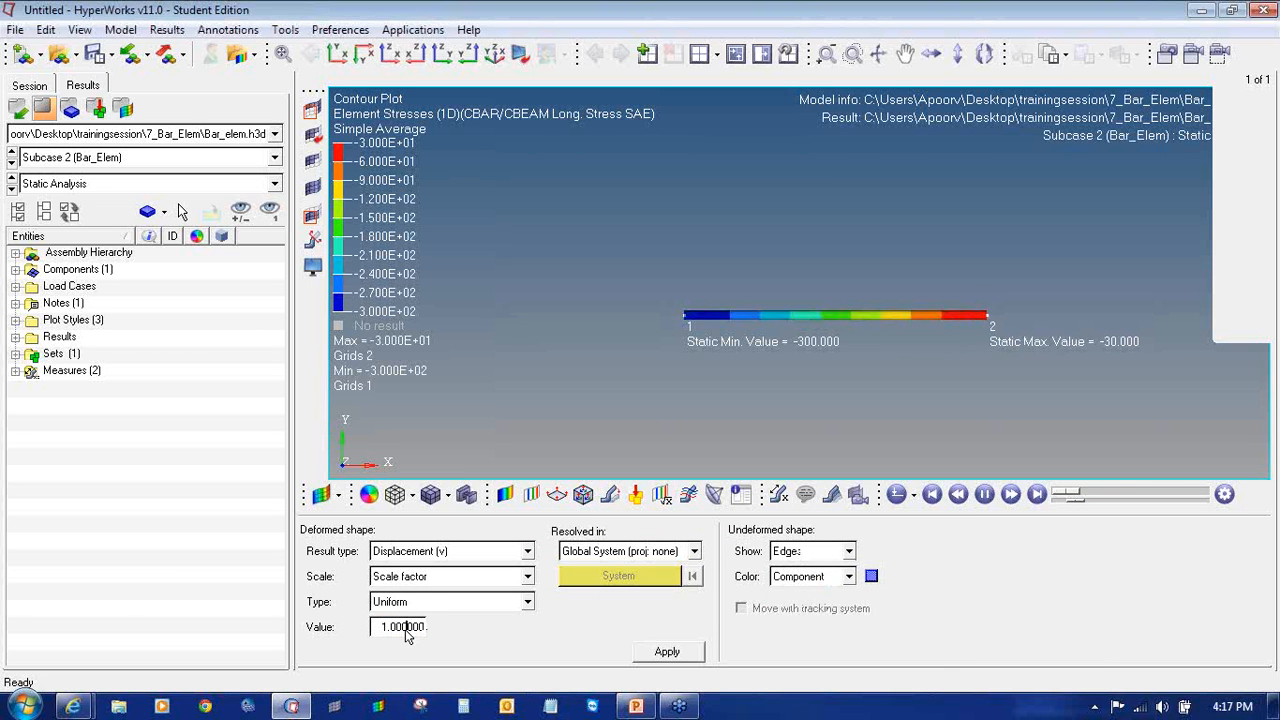
{"action": "double_click", "coordinate": [399, 634]}
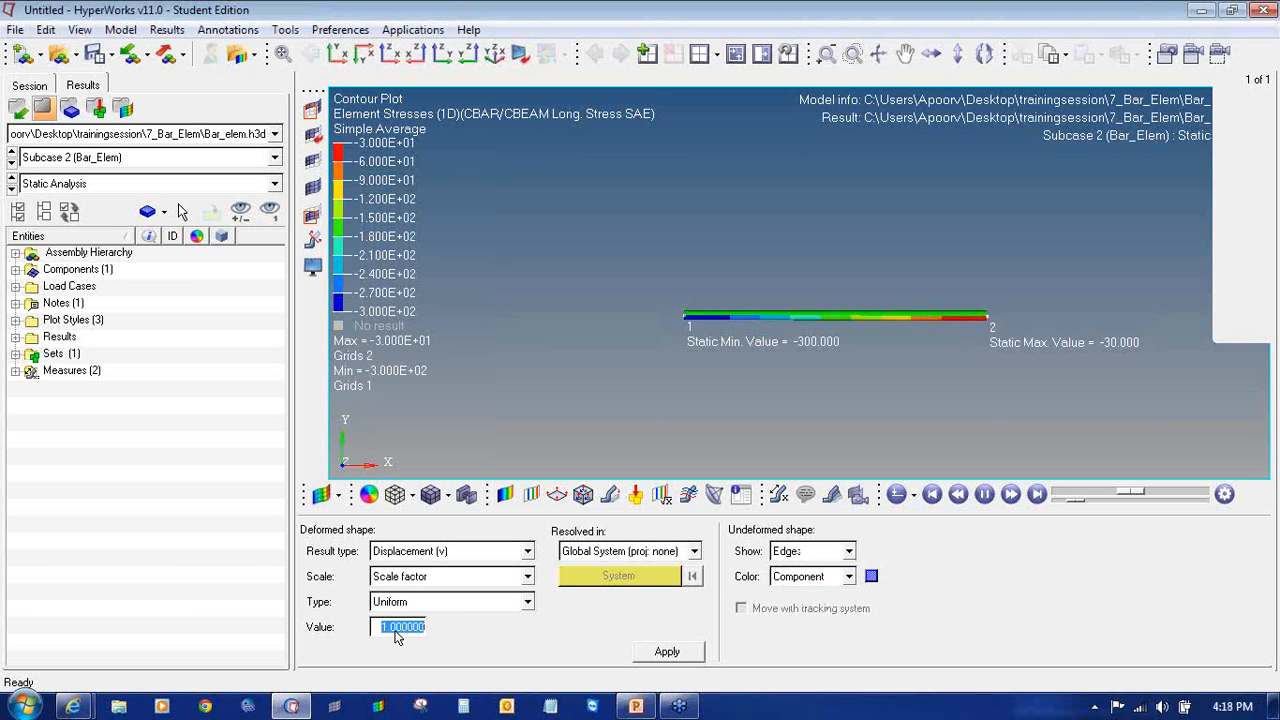
{"action": "type", "text": "10"}
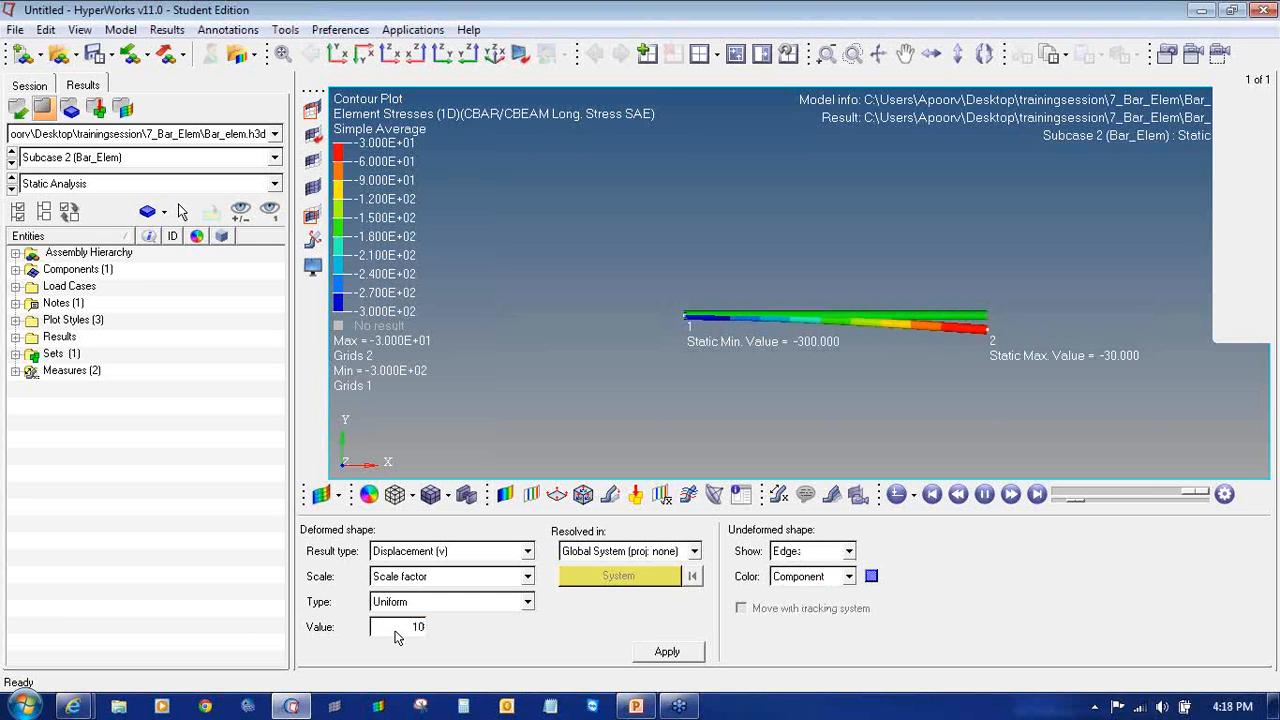
{"action": "key", "text": "BackSpace"}
{"action": "key", "text": "BackSpace"}
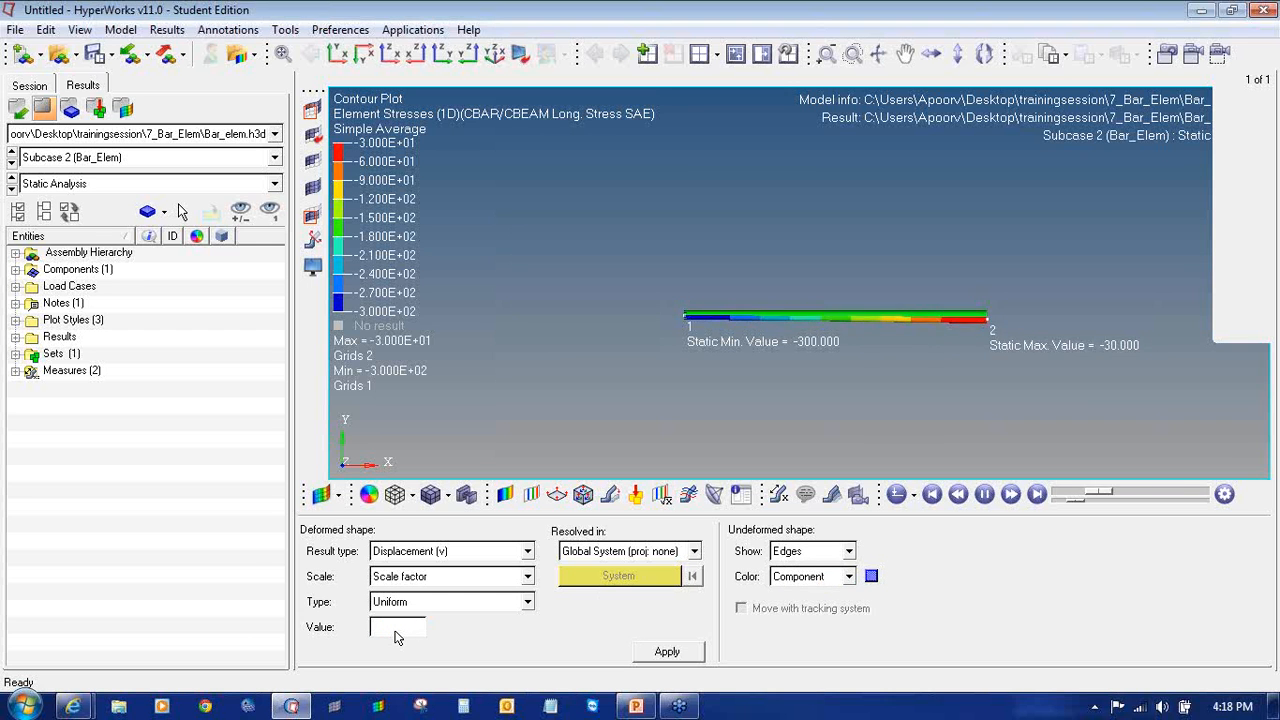
{"action": "type", "text": "30"}
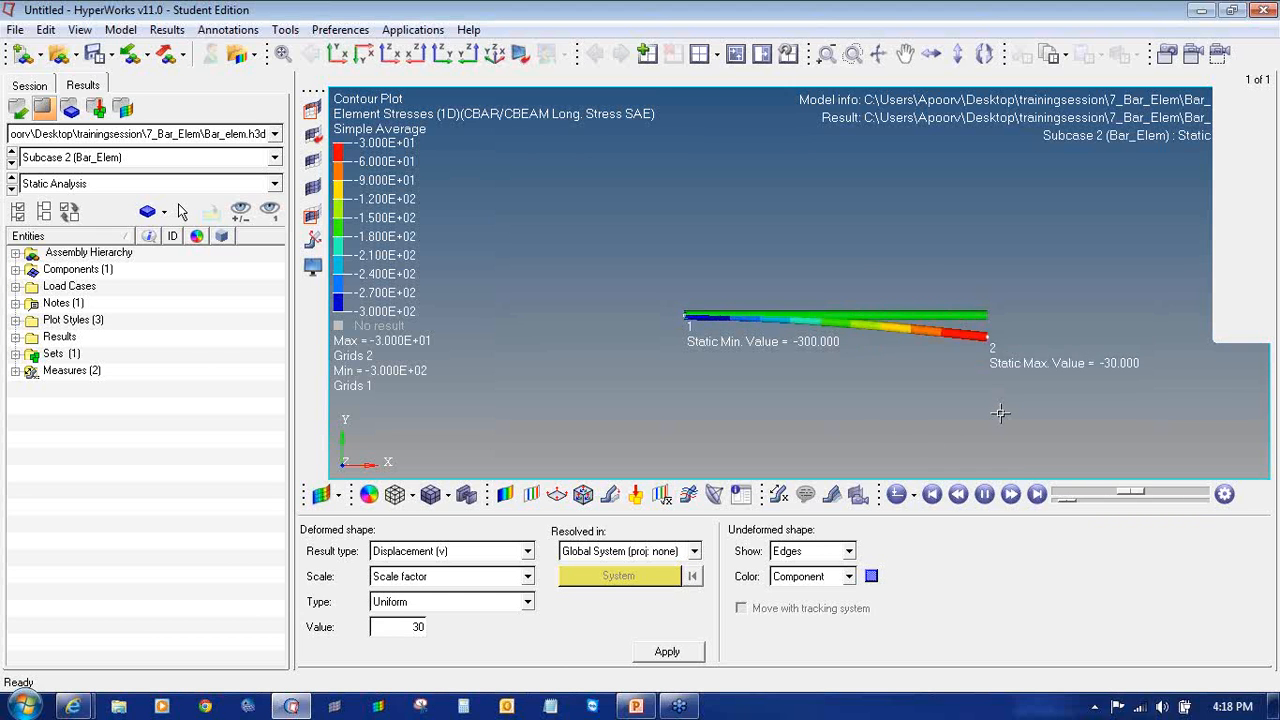
- Contour the deformed beam with the CBAR/CBEAM Long. Stress SAC component again and stop the animation
{"action": "left_click", "coordinate": [505, 494]}
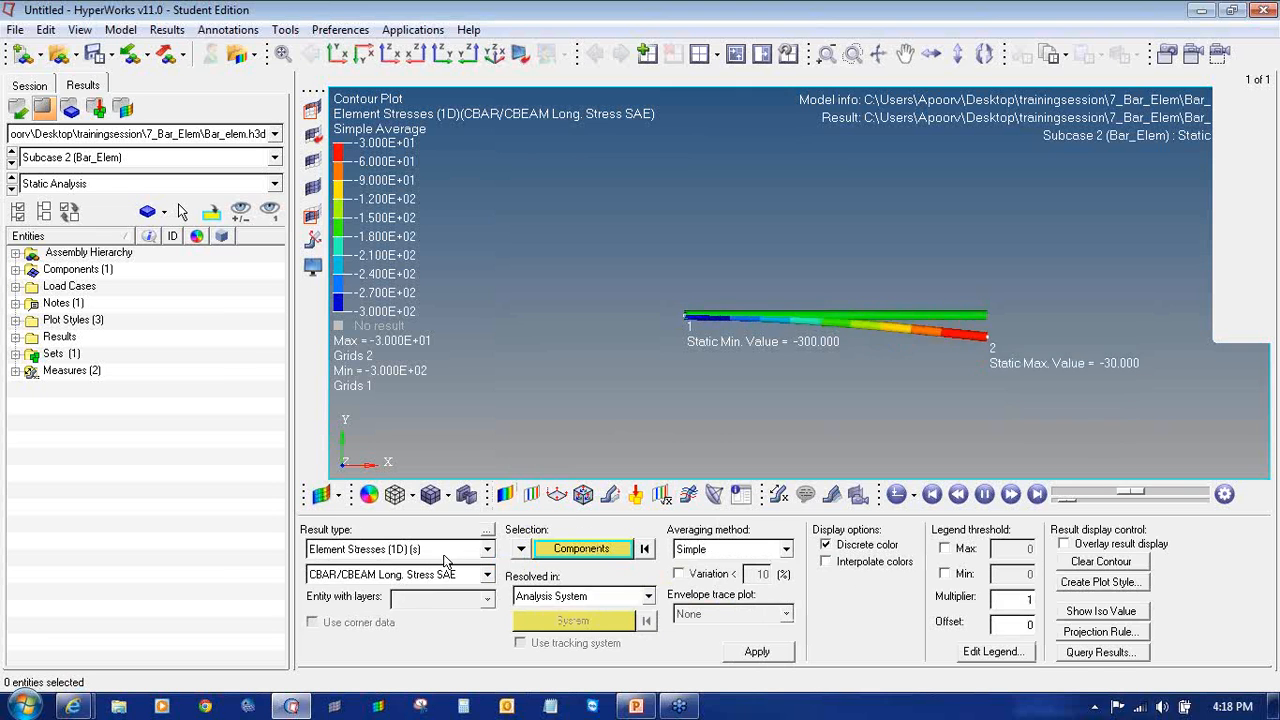
{"action": "left_click", "coordinate": [436, 575]}
{"action": "left_click", "coordinate": [442, 592]}
{"action": "left_click", "coordinate": [757, 651]}
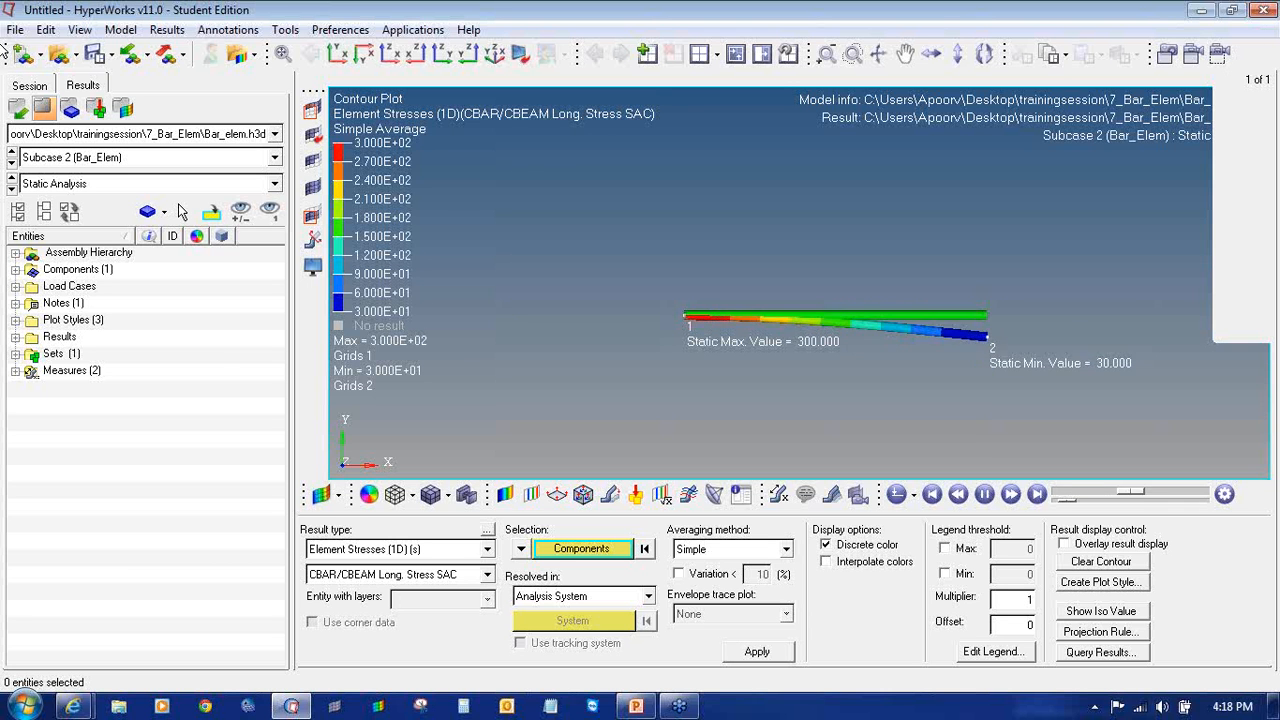
{"action": "left_click", "coordinate": [985, 495]}
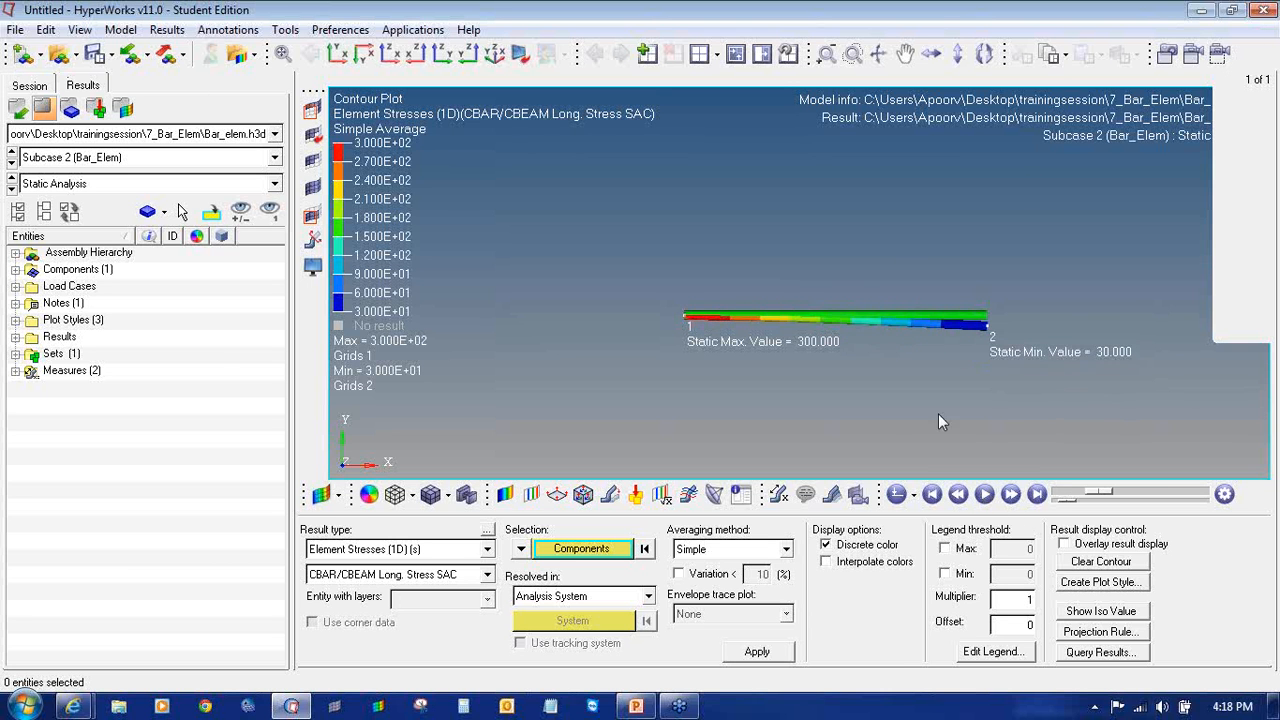
- Discard the 7_Bar_Elem results from the current window, and expand the HyperMesh model window to the full page
{"action": "left_click", "coordinate": [22, 54]}
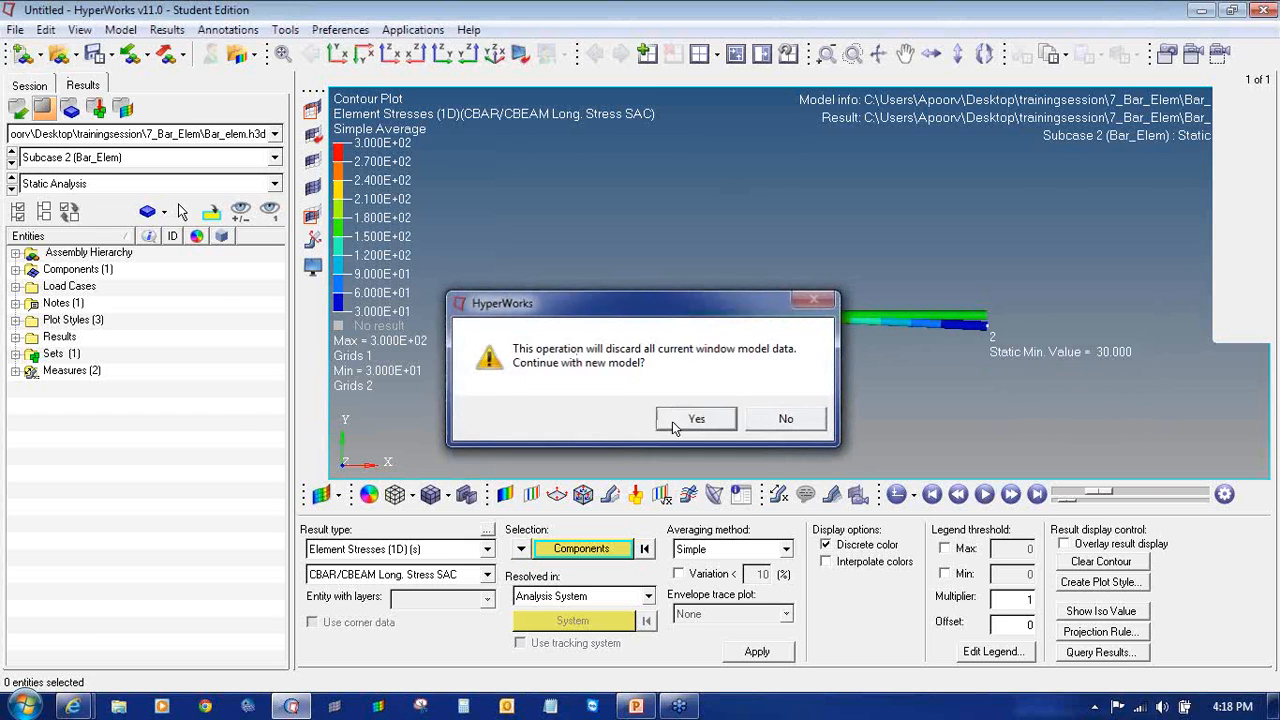
{"action": "left_click", "coordinate": [674, 421]}
{"action": "left_click", "coordinate": [737, 55]}
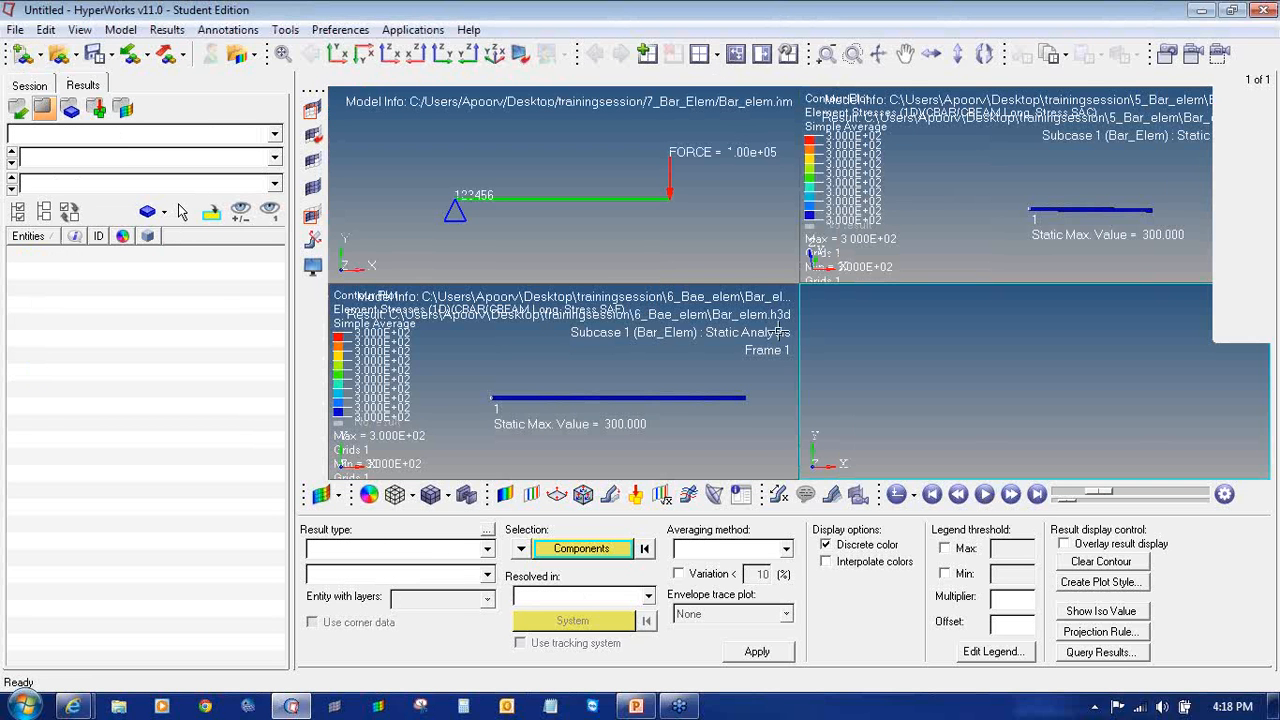
{"action": "left_click", "coordinate": [773, 219]}
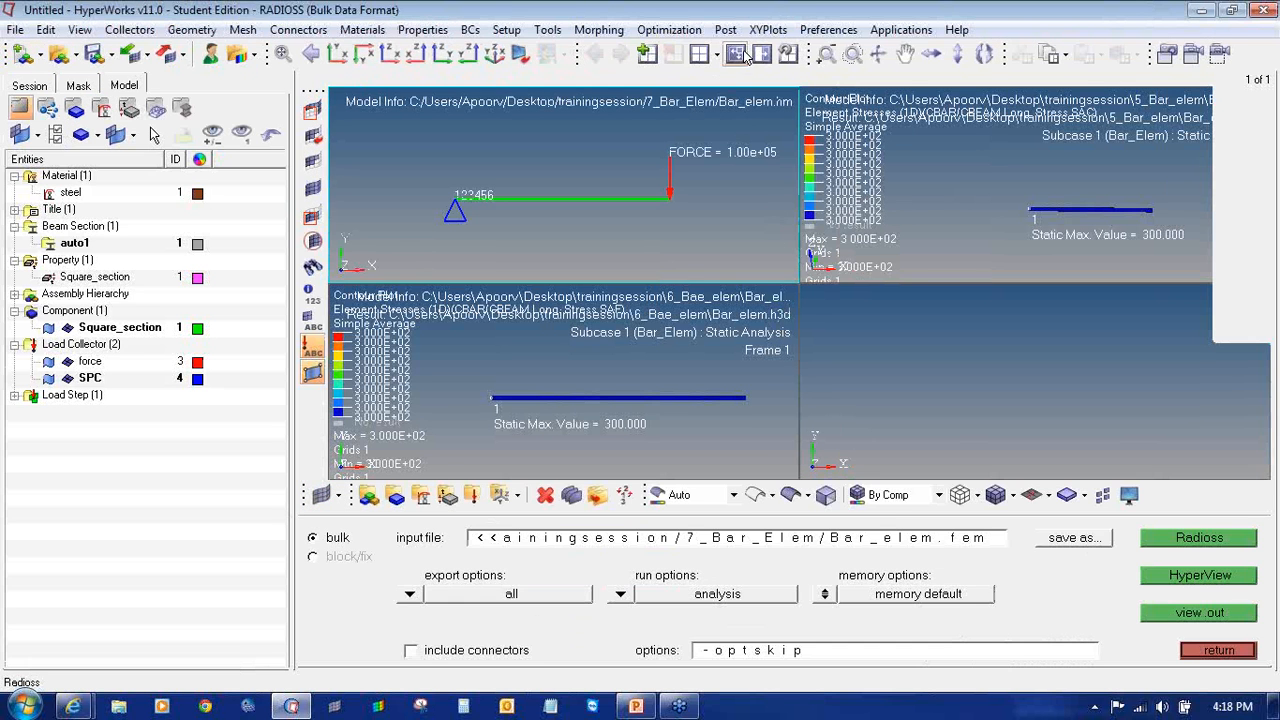
{"action": "left_click", "coordinate": [737, 55]}
- Switch to the PowerPoint training slides and review the Topics slide for the beam element cases
{"action": "left_click", "coordinate": [635, 706]}
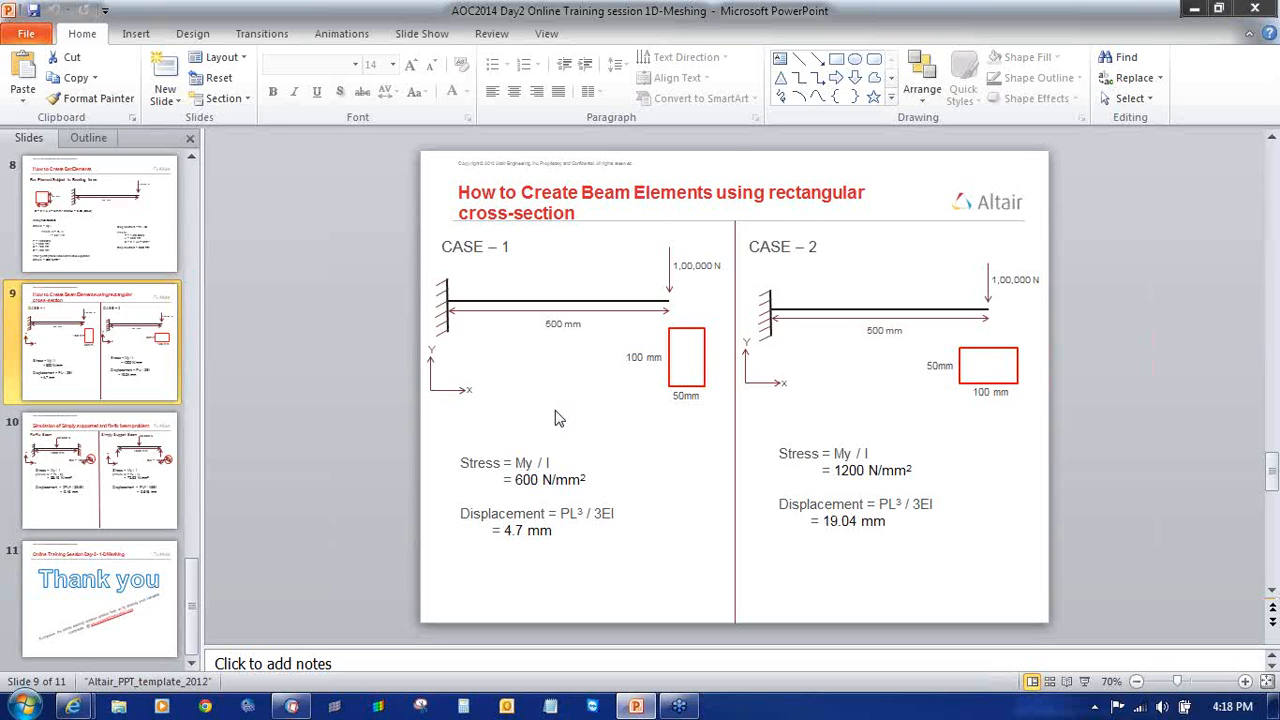
{"action": "scroll", "coordinate": [6, 248], "scroll_direction": "up", "scroll_amount": 10}
{"action": "left_click", "coordinate": [83, 490]}
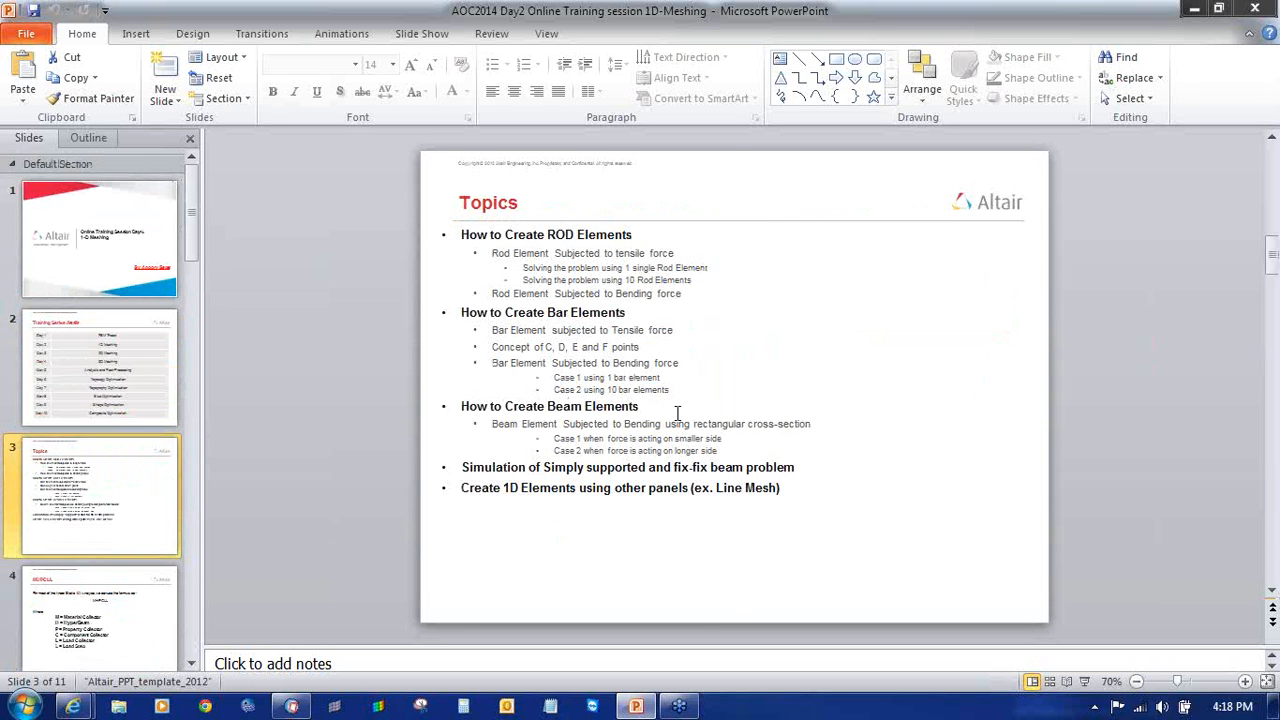
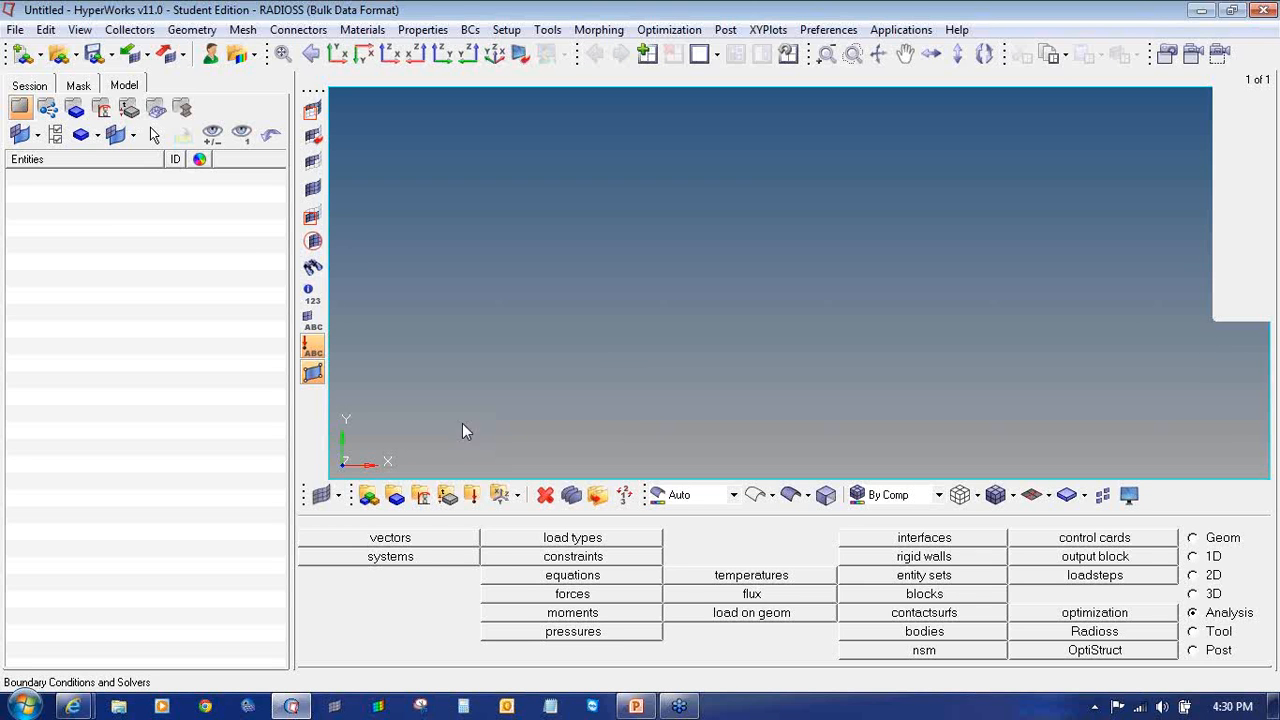
- Create the isotropic MAT1 material steel with E 2.1e+05, NU 0.300 and RHO 7.9e-09
{"action": "left_click", "coordinate": [420, 495]}
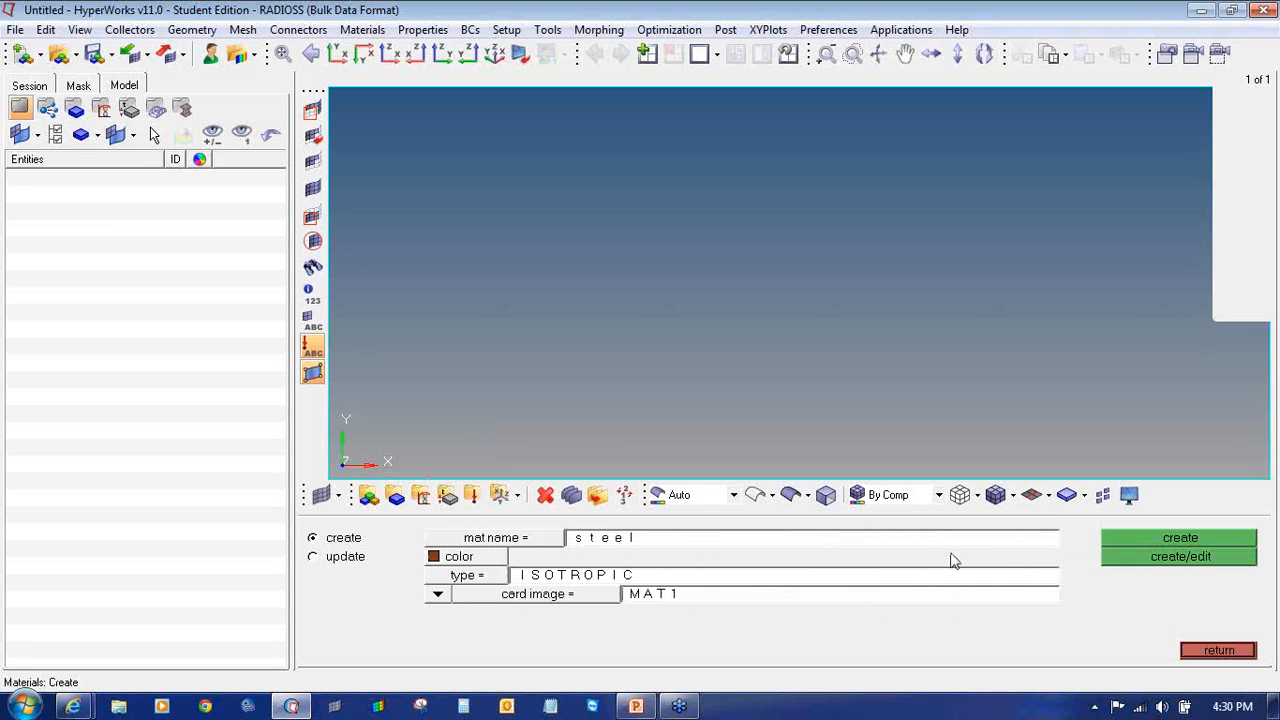
{"action": "left_click", "coordinate": [1134, 561]}
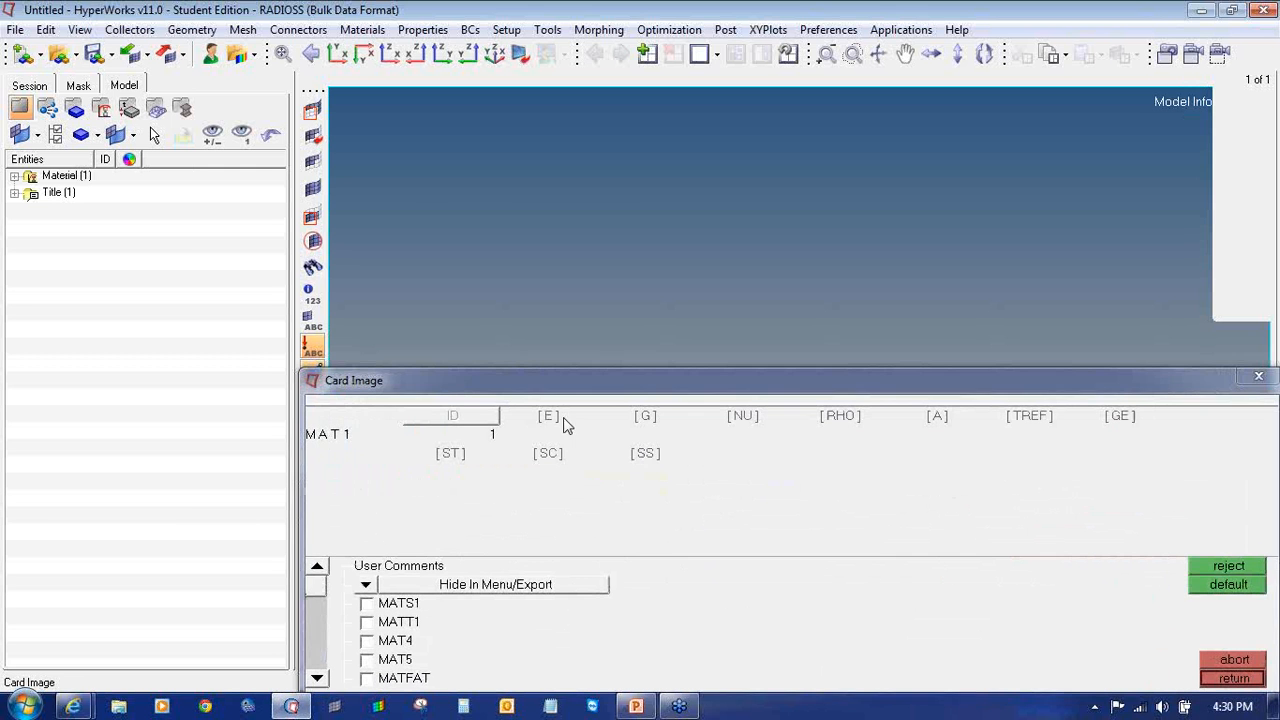
{"action": "left_click", "coordinate": [549, 420]}
{"action": "left_click", "coordinate": [737, 419]}
{"action": "left_click", "coordinate": [836, 418]}
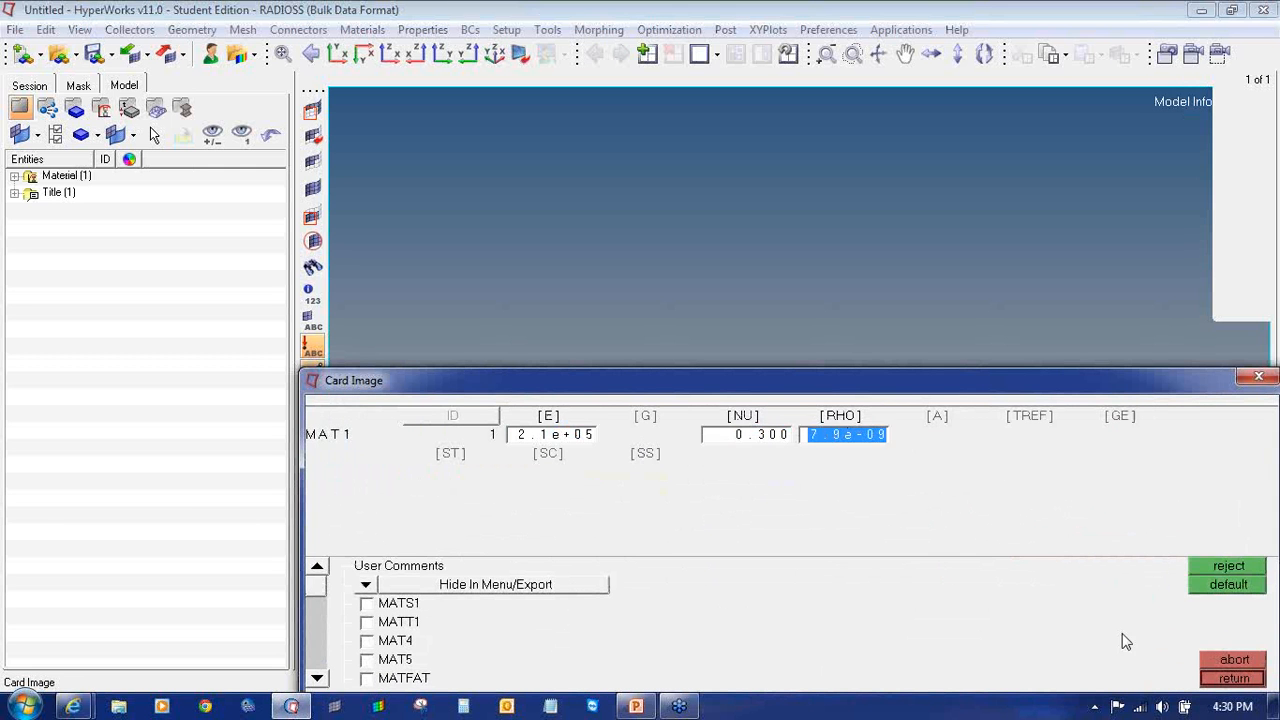
{"action": "left_click", "coordinate": [1220, 682]}
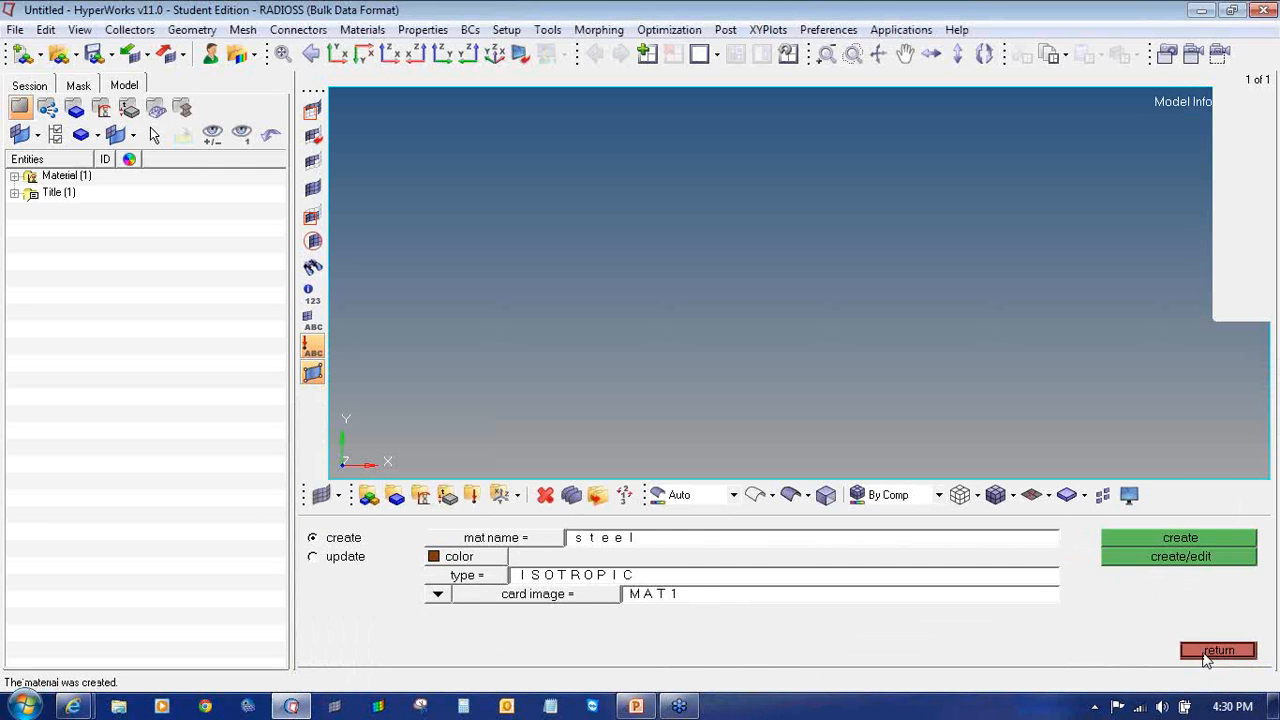
{"action": "left_click", "coordinate": [1207, 652]}
- Create a standard HyperBeam cross-section of type solid rectangle
{"action": "left_click", "coordinate": [1196, 558]}
{"action": "left_click", "coordinate": [781, 574]}
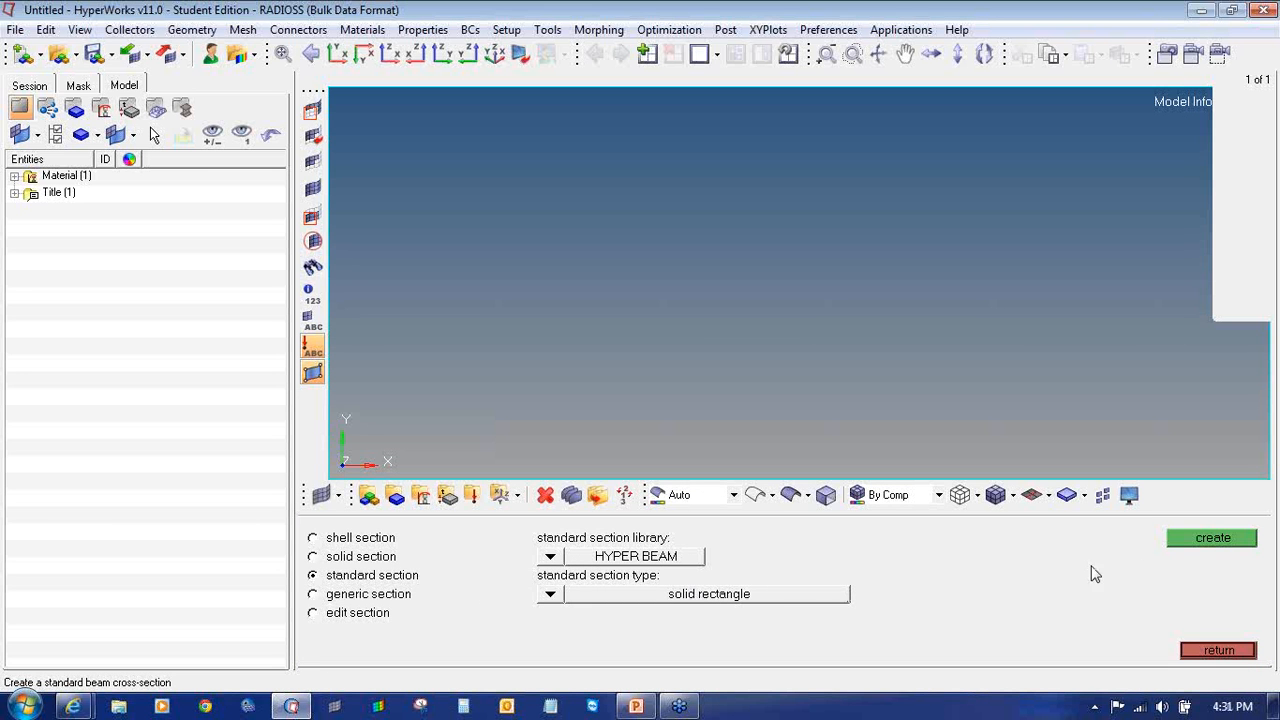
{"action": "left_click", "coordinate": [1179, 542]}
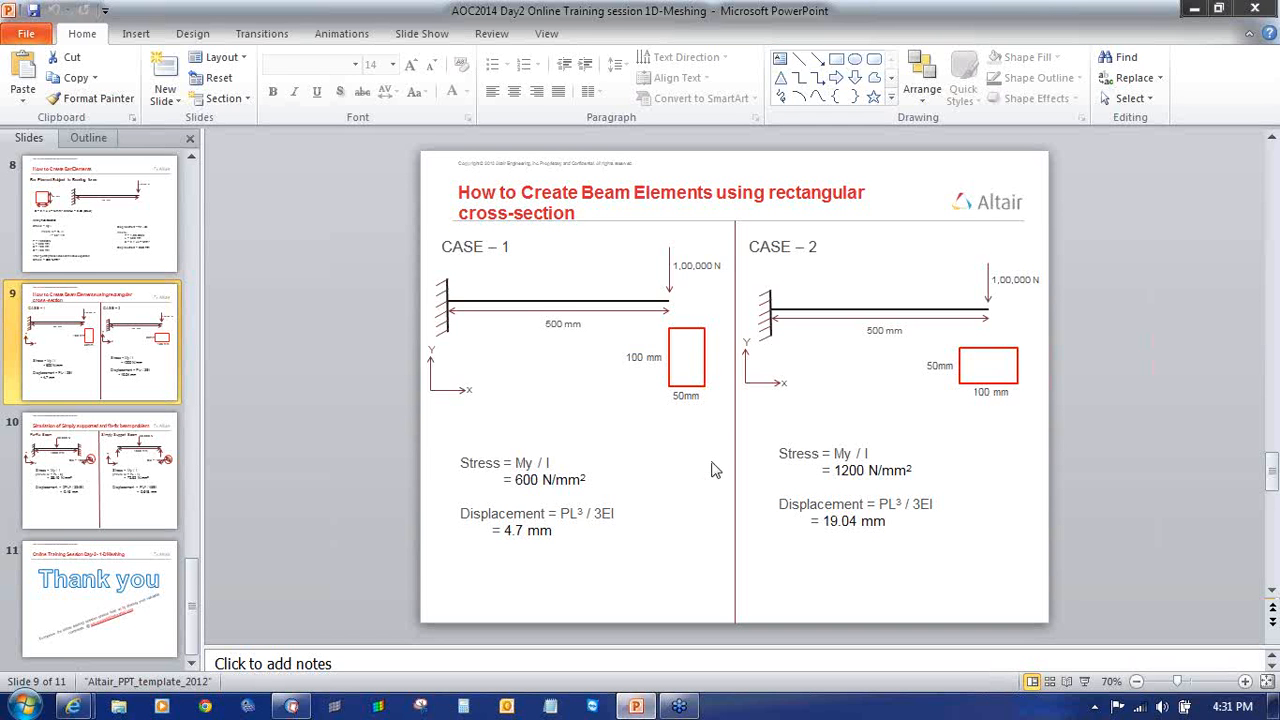
- Set the rectangular section's dimension (a) to 100 and dimension (b) to 50, and go back to the model view
{"action": "mouse_move", "coordinate": [291, 706]}
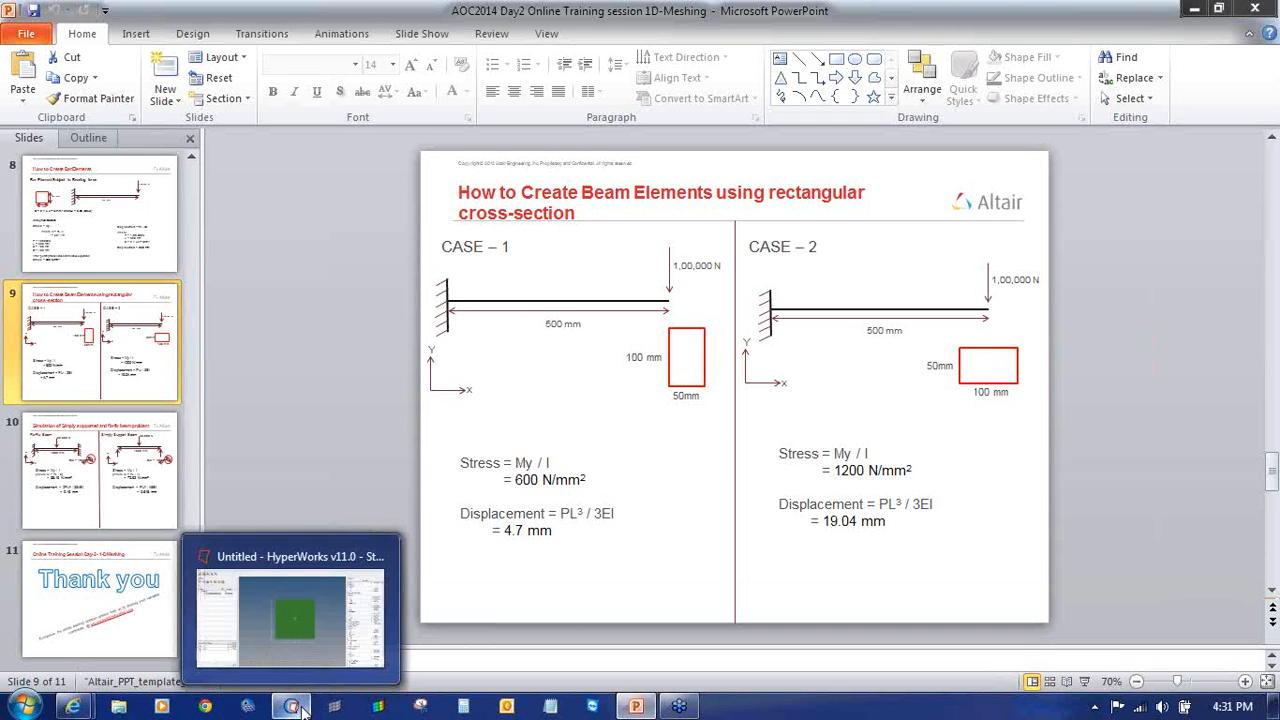
{"action": "left_click", "coordinate": [190, 540]}
{"action": "double_click", "coordinate": [240, 546]}
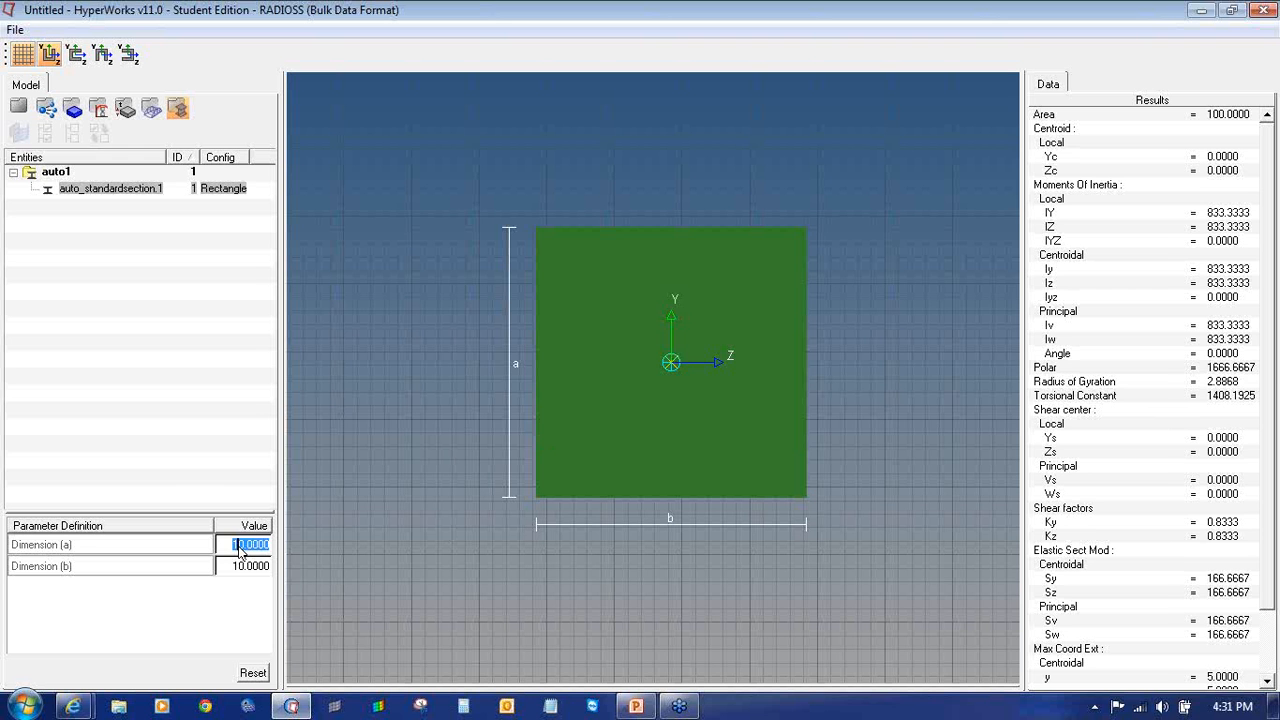
{"action": "type", "text": "100"}
{"action": "key", "text": "Return"}
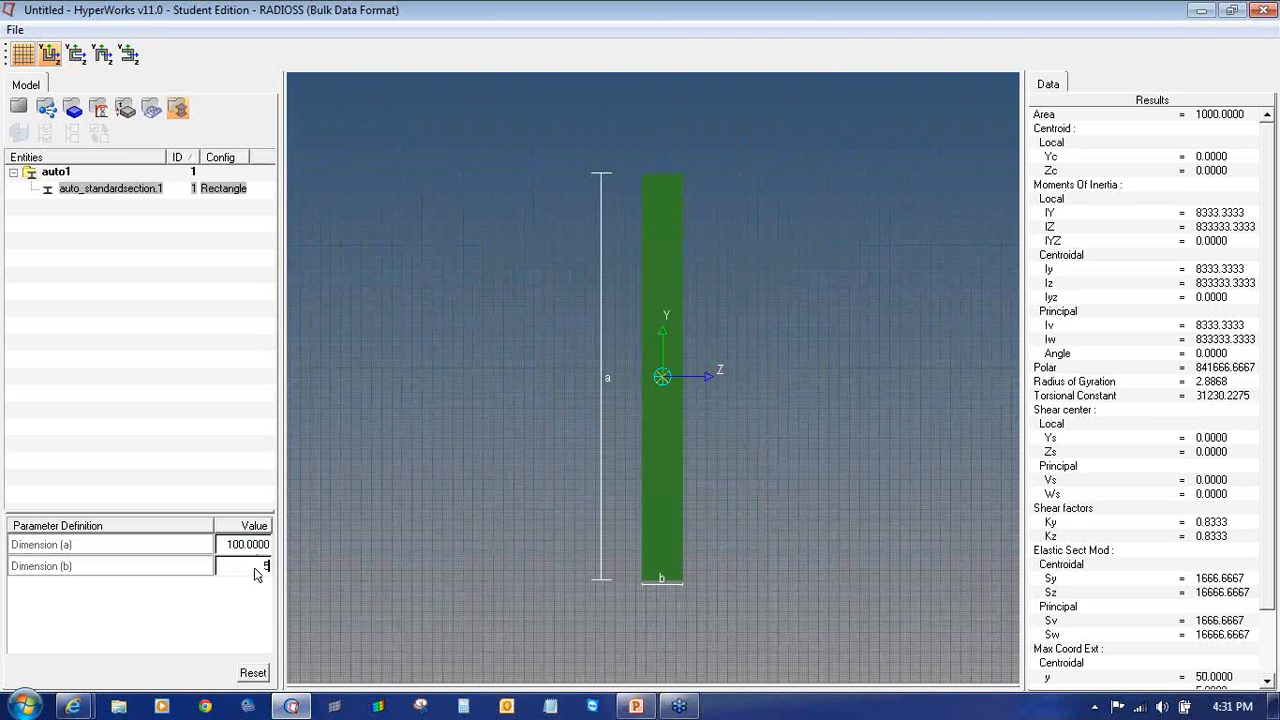
{"action": "key", "text": "Return"}
{"action": "left_click", "coordinate": [230, 612]}
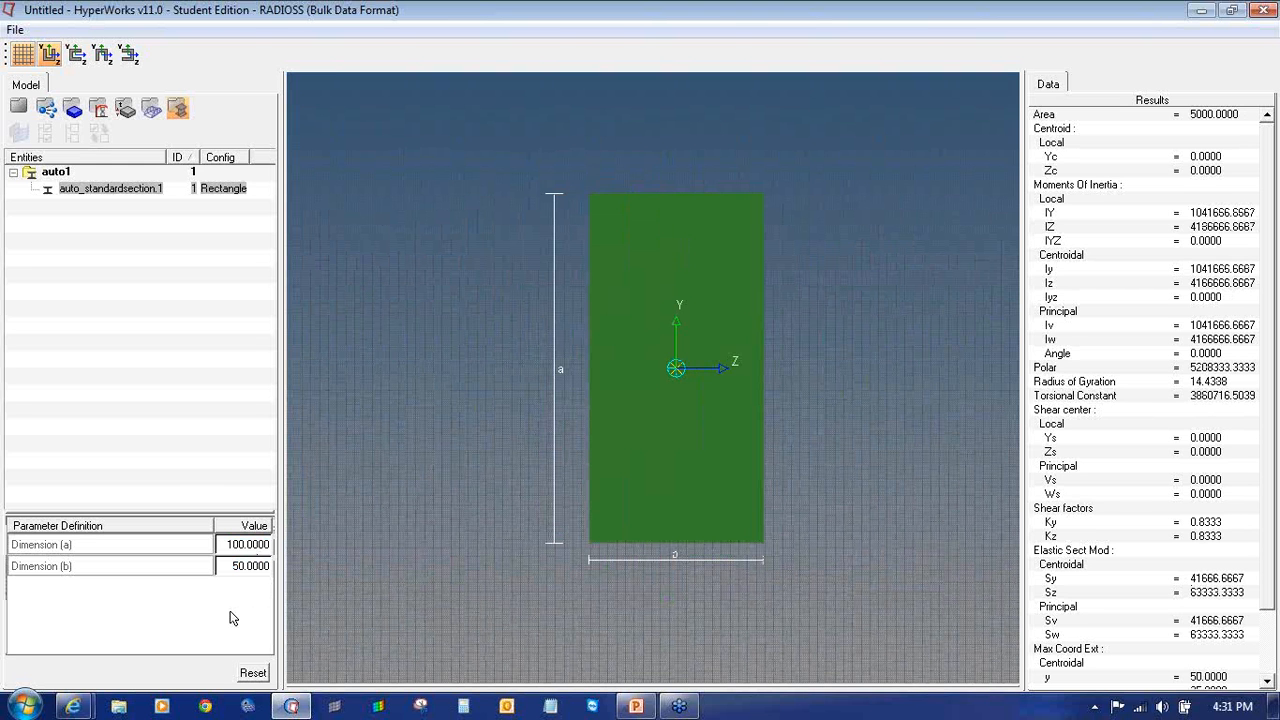
{"action": "left_click", "coordinate": [23, 108]}
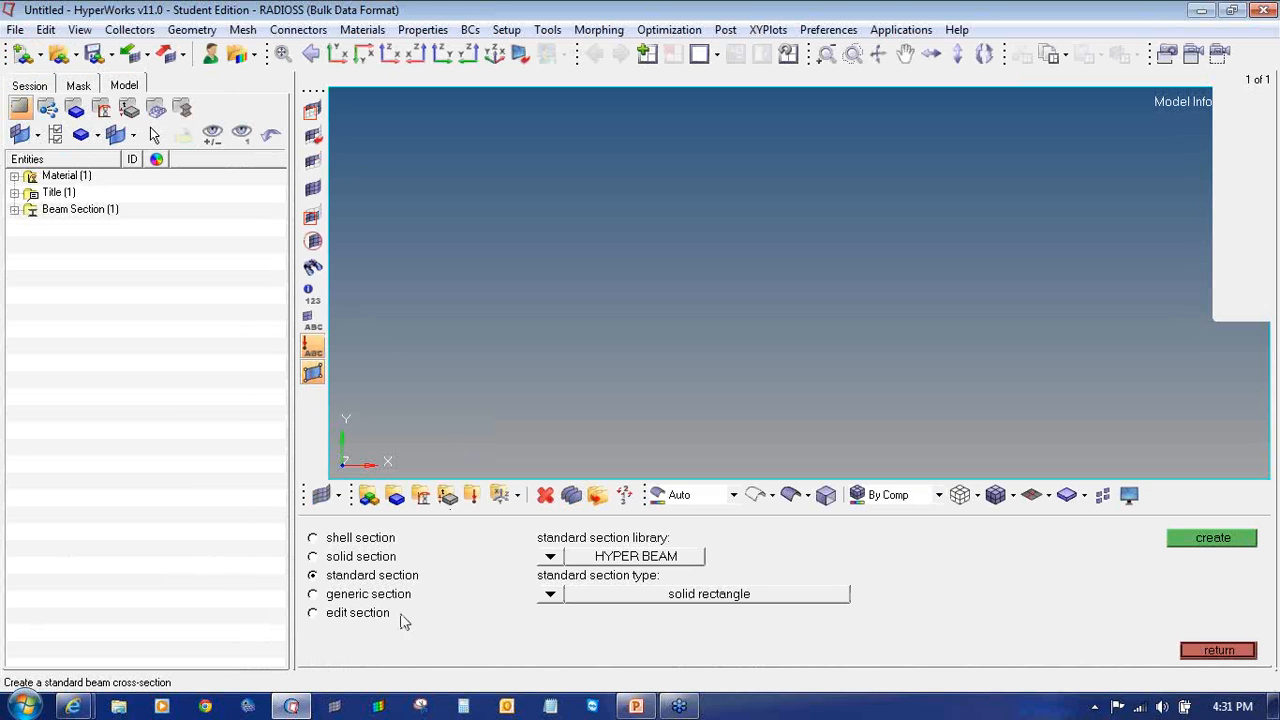
- Reopen the rectangular section and label its edge midpoints C, D, E and F with pen annotations, marking the section's height
{"action": "left_click", "coordinate": [182, 107]}
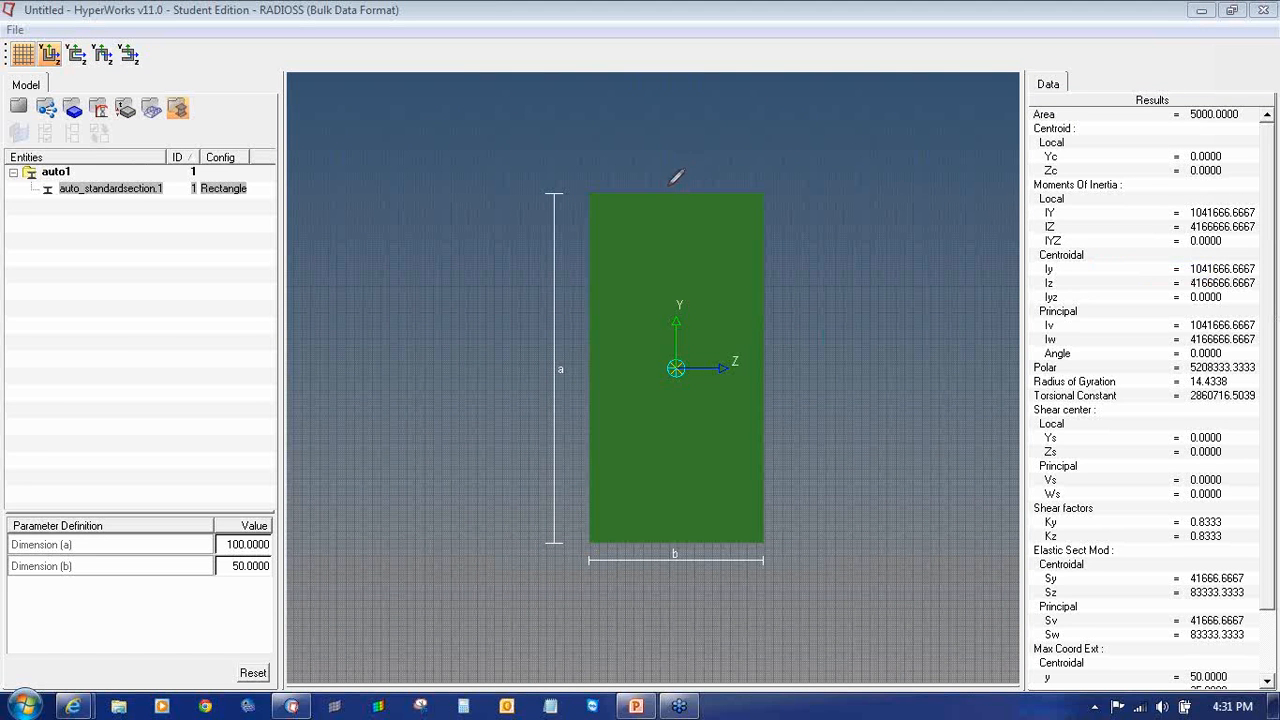
{"action": "left_click_drag", "start_coordinate": [678, 183], "coordinate": [678, 203]}
{"action": "mouse_move", "coordinate": [759, 345]}
{"action": "left_mouse_down"}
{"action": "mouse_move", "coordinate": [775, 358]}
{"action": "mouse_move", "coordinate": [765, 361]}
{"action": "left_mouse_up"}
{"action": "left_click_drag", "start_coordinate": [670, 534], "coordinate": [674, 551]}
{"action": "mouse_move", "coordinate": [665, 539]}
{"action": "left_mouse_down"}
{"action": "mouse_move", "coordinate": [676, 531]}
{"action": "mouse_move", "coordinate": [692, 553]}
{"action": "left_mouse_up"}
{"action": "mouse_move", "coordinate": [569, 366]}
{"action": "left_mouse_down"}
{"action": "mouse_move", "coordinate": [583, 391]}
{"action": "mouse_move", "coordinate": [587, 354]}
{"action": "mouse_move", "coordinate": [587, 372]}
{"action": "left_mouse_up"}
{"action": "left_click_drag", "start_coordinate": [538, 210], "coordinate": [525, 528]}
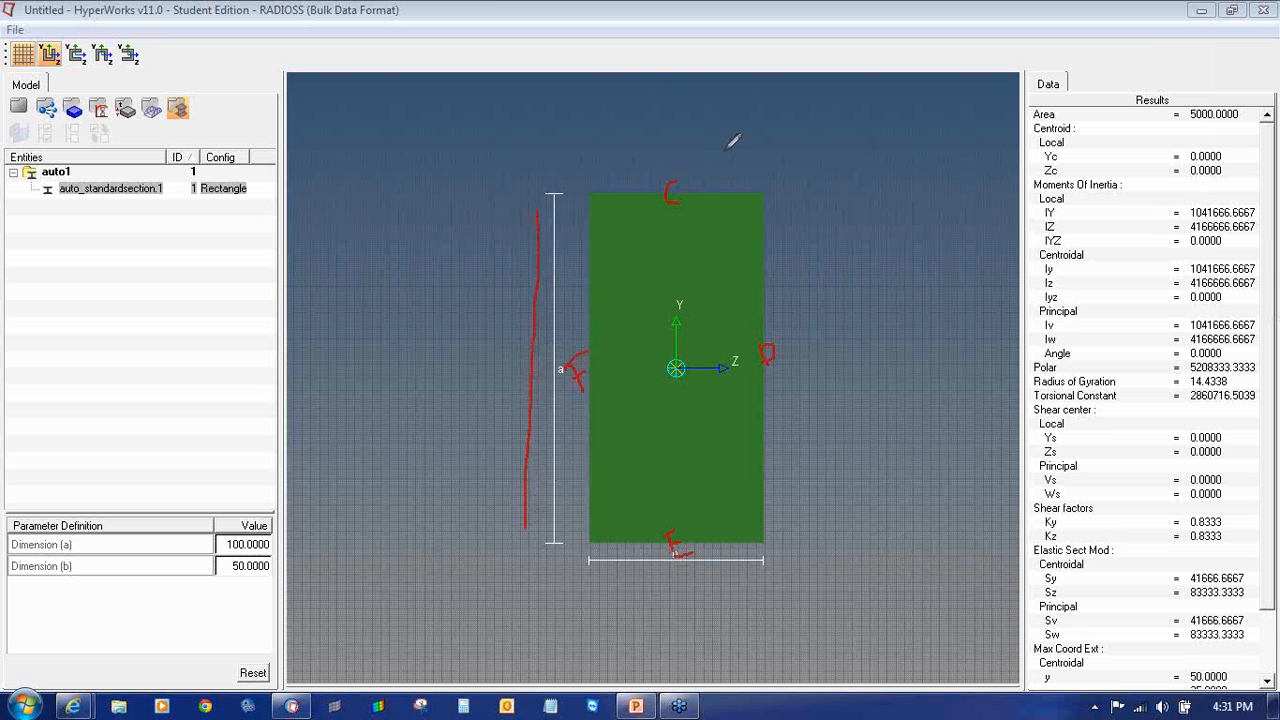
- Annotate the section's stress recovery points with coordinates C (50,0), D (0,25), E (-50,0) and F (0,-25)
{"action": "mouse_move", "coordinate": [697, 183]}
{"action": "left_mouse_down"}
{"action": "mouse_move", "coordinate": [710, 218]}
{"action": "mouse_move", "coordinate": [712, 190]}
{"action": "mouse_move", "coordinate": [708, 200]}
{"action": "mouse_move", "coordinate": [747, 189]}
{"action": "mouse_move", "coordinate": [764, 164]}
{"action": "mouse_move", "coordinate": [790, 176]}
{"action": "left_mouse_up"}
{"action": "mouse_move", "coordinate": [806, 336]}
{"action": "left_mouse_down"}
{"action": "mouse_move", "coordinate": [804, 362]}
{"action": "mouse_move", "coordinate": [843, 332]}
{"action": "mouse_move", "coordinate": [861, 348]}
{"action": "mouse_move", "coordinate": [866, 336]}
{"action": "mouse_move", "coordinate": [900, 347]}
{"action": "left_mouse_up"}
{"action": "left_click_drag", "start_coordinate": [631, 575], "coordinate": [745, 580]}
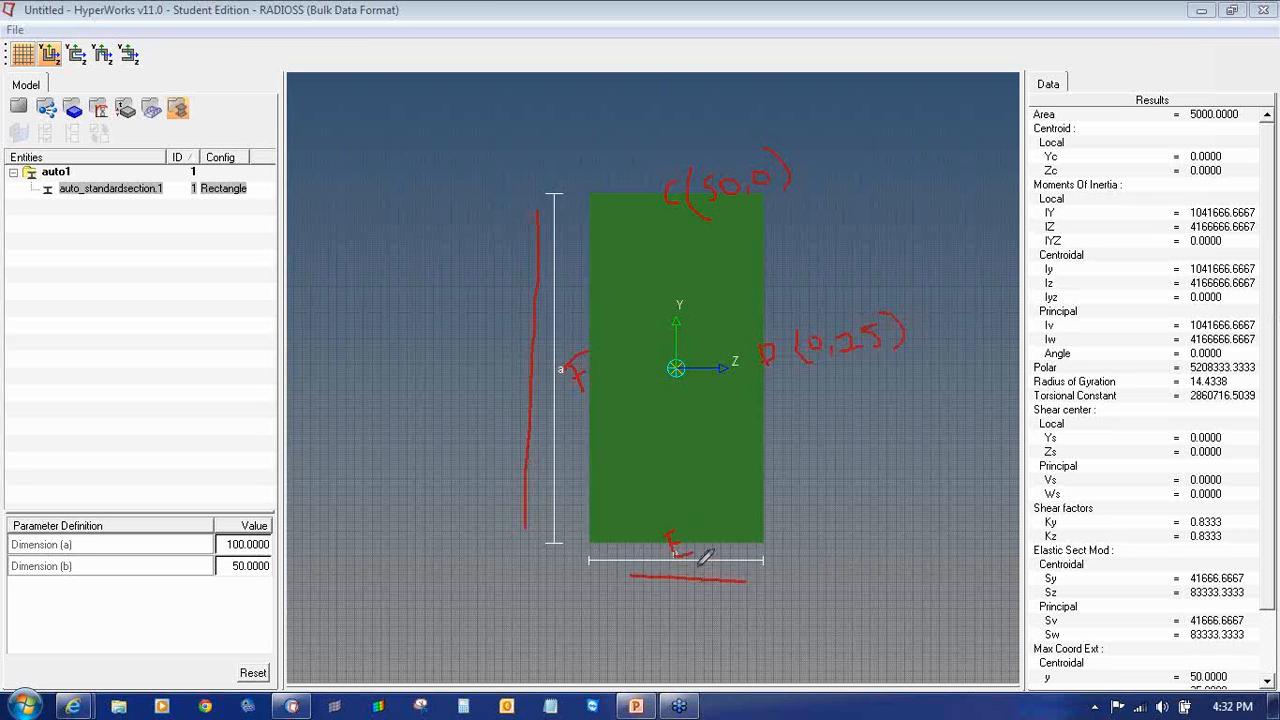
{"action": "mouse_move", "coordinate": [657, 612]}
{"action": "left_mouse_down"}
{"action": "mouse_move", "coordinate": [696, 612]}
{"action": "mouse_move", "coordinate": [683, 627]}
{"action": "left_mouse_up"}
{"action": "mouse_move", "coordinate": [688, 594]}
{"action": "left_mouse_down"}
{"action": "mouse_move", "coordinate": [747, 632]}
{"action": "mouse_move", "coordinate": [768, 590]}
{"action": "mouse_move", "coordinate": [786, 626]}
{"action": "left_mouse_up"}
{"action": "mouse_move", "coordinate": [656, 592]}
{"action": "left_mouse_down"}
{"action": "mouse_move", "coordinate": [645, 612]}
{"action": "mouse_move", "coordinate": [672, 628]}
{"action": "left_mouse_up"}
{"action": "mouse_move", "coordinate": [444, 366]}
{"action": "left_mouse_down"}
{"action": "mouse_move", "coordinate": [442, 405]}
{"action": "mouse_move", "coordinate": [456, 390]}
{"action": "mouse_move", "coordinate": [470, 404]}
{"action": "mouse_move", "coordinate": [492, 379]}
{"action": "mouse_move", "coordinate": [513, 388]}
{"action": "mouse_move", "coordinate": [498, 396]}
{"action": "left_mouse_up"}
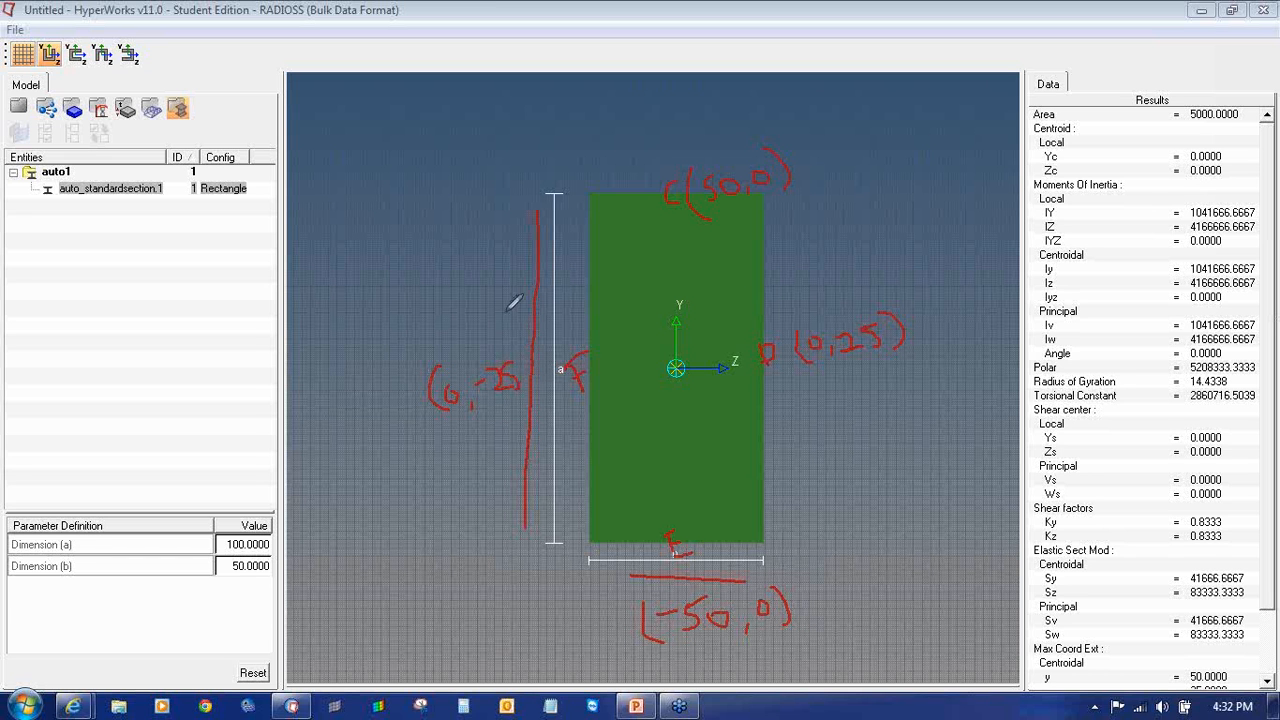
{"action": "left_click_drag", "start_coordinate": [538, 346], "coordinate": [540, 400]}
- Erase the pen annotations from the section view and go back to the model view
{"action": "right_click", "coordinate": [1186, 345]}
{"action": "left_click", "coordinate": [1190, 347]}
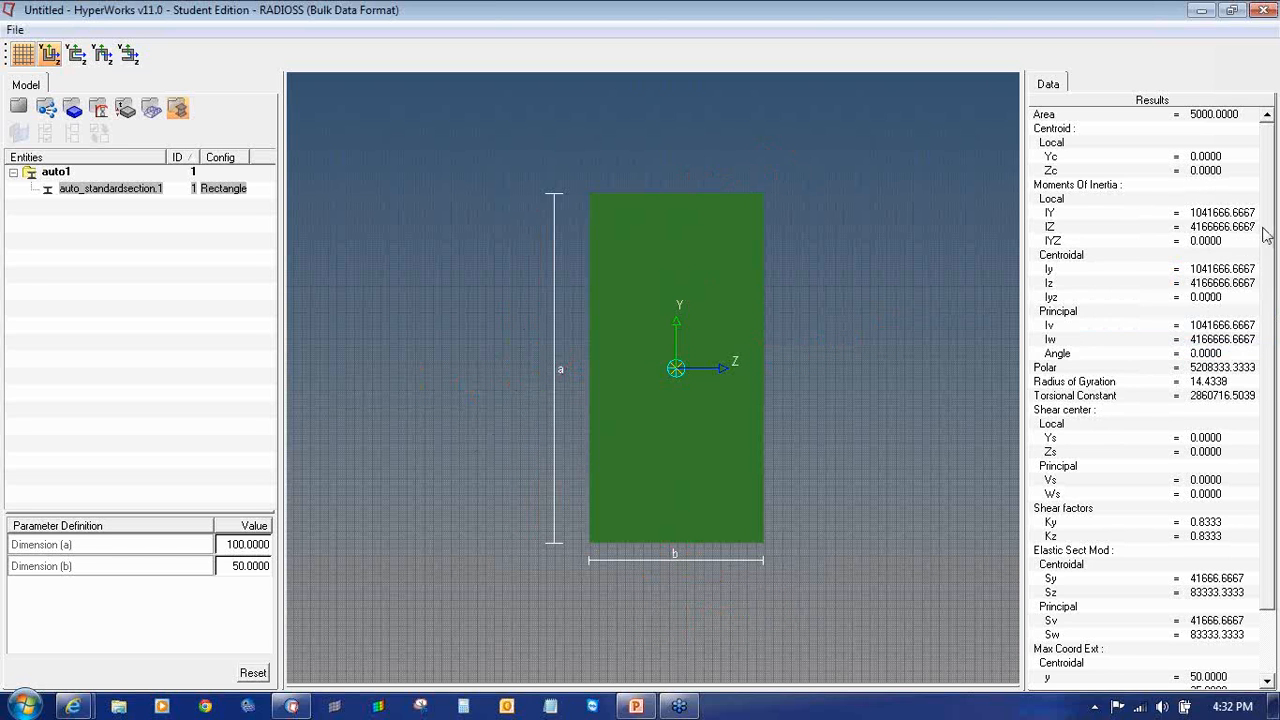
{"action": "right_click", "coordinate": [1210, 252]}
{"action": "left_click", "coordinate": [1120, 254]}
{"action": "left_click", "coordinate": [18, 107]}
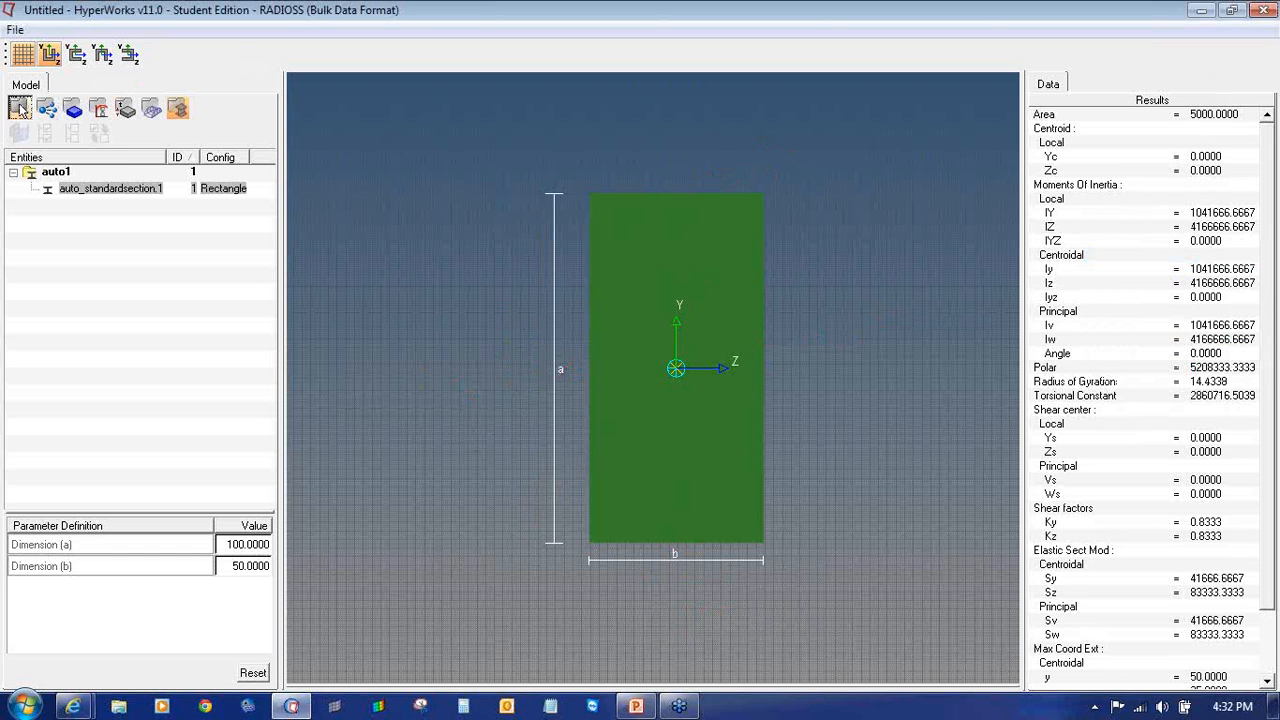
- Leave the HyperBeam settings and start a new 1D property named rectangle_section with a light purple color
{"action": "left_click", "coordinate": [1218, 650]}
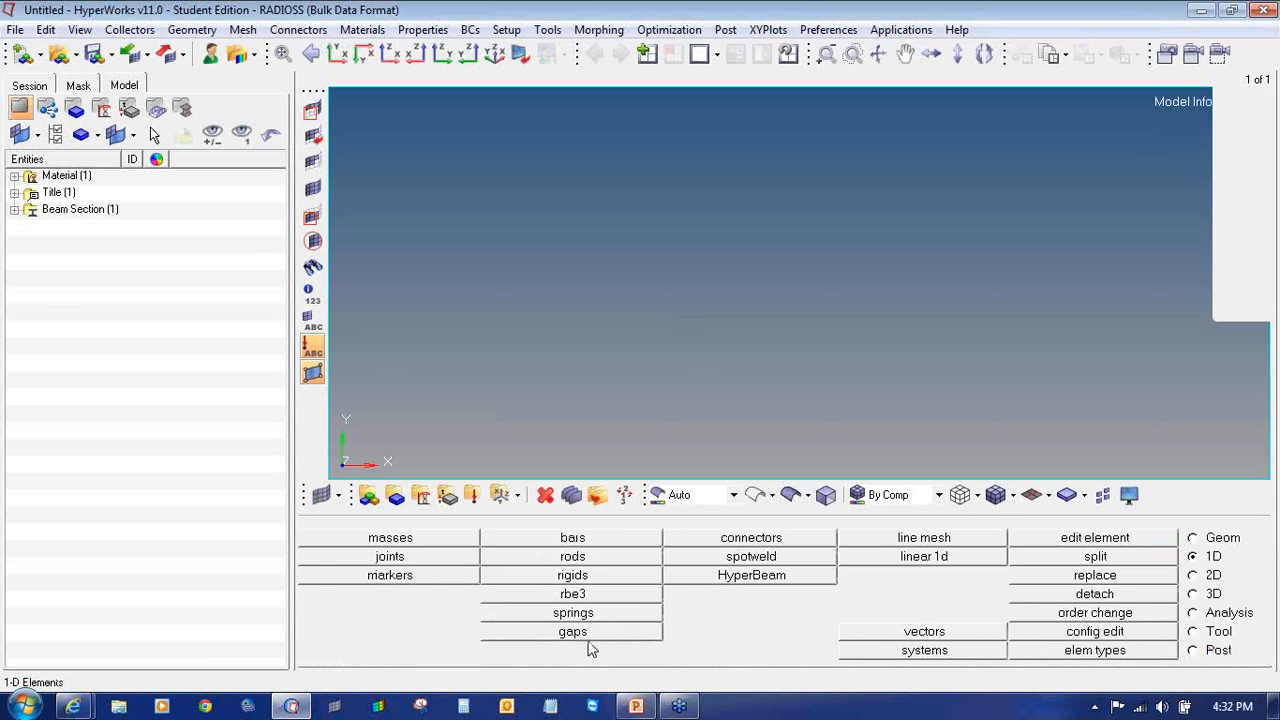
{"action": "left_click", "coordinate": [447, 494]}
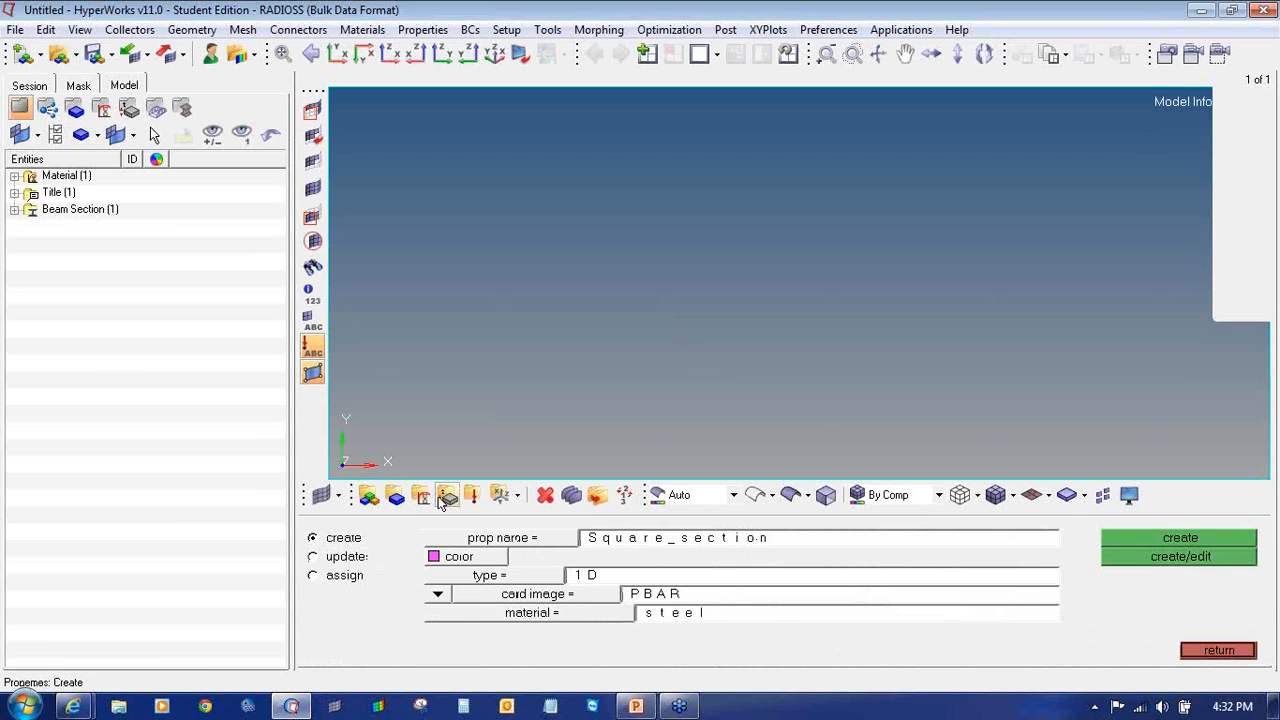
{"action": "left_click", "coordinate": [633, 540]}
{"action": "type", "text": "re_"}
{"action": "left_click", "coordinate": [478, 555]}
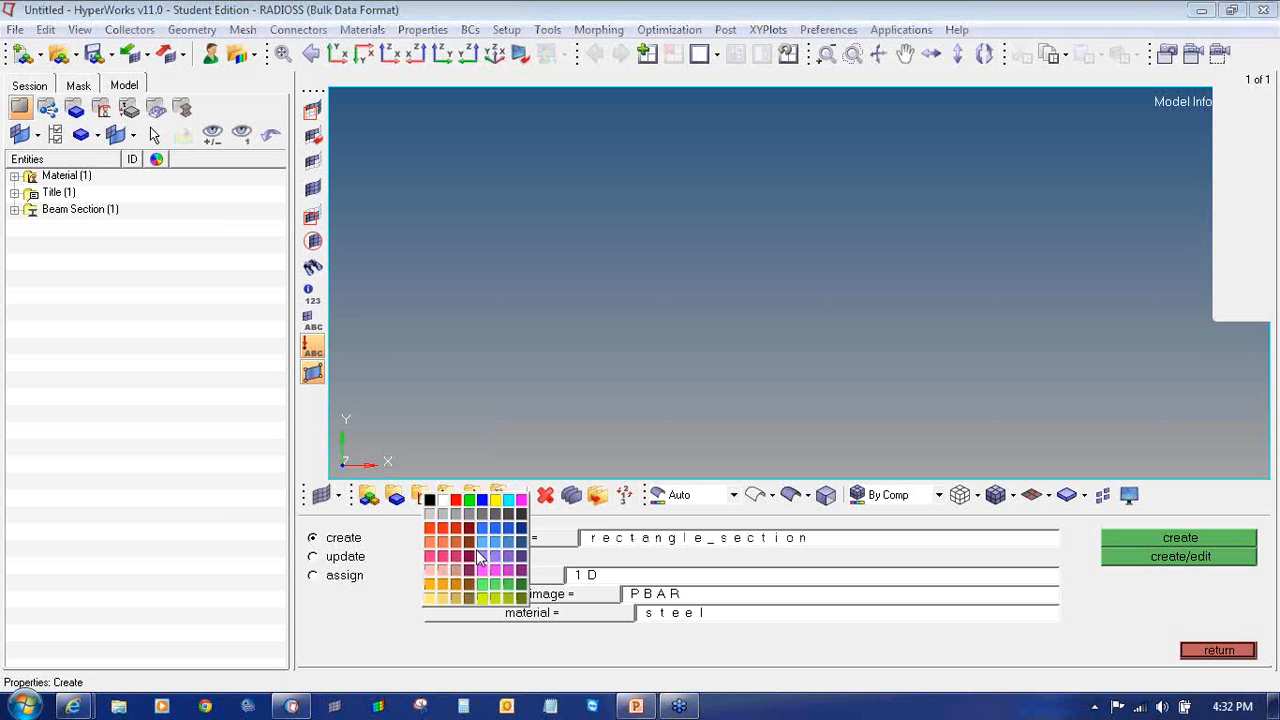
{"action": "left_click", "coordinate": [484, 558]}
{"action": "left_click", "coordinate": [490, 578]}
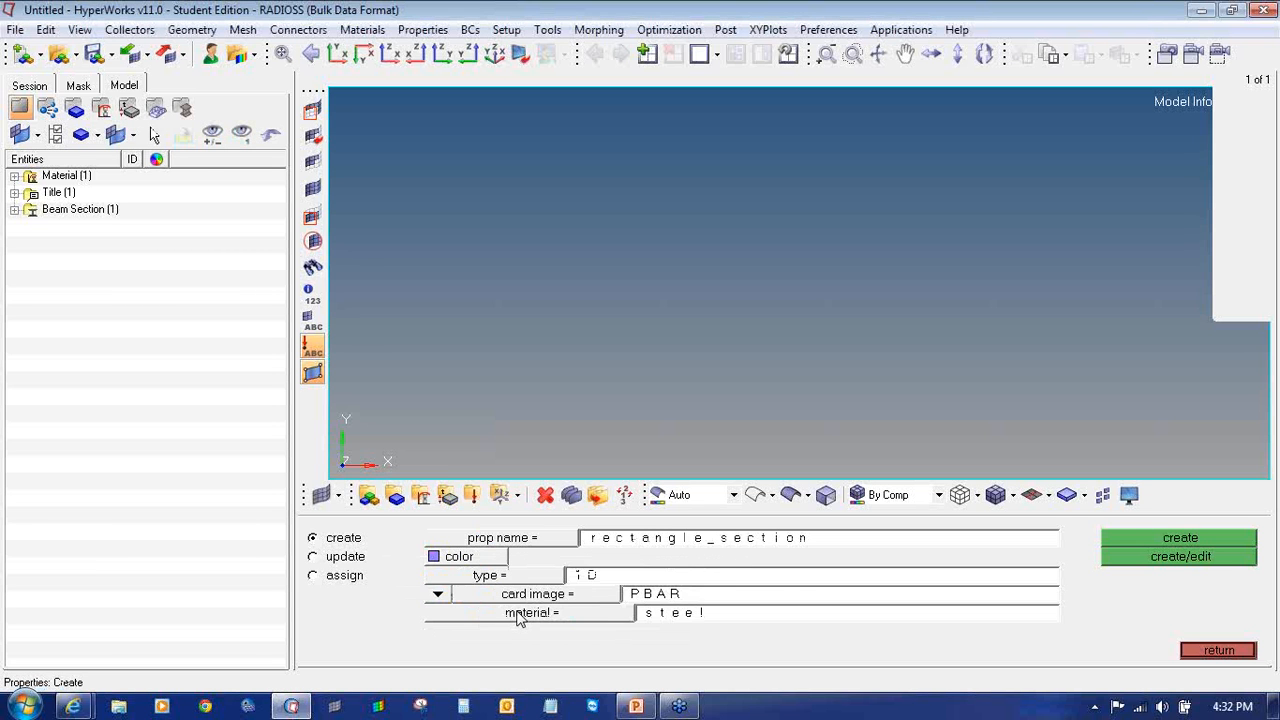
- Create the property with card image PBEAM, material steel and beam section auto_standardsection.1, opening its card for editing
{"action": "left_click", "coordinate": [530, 596]}
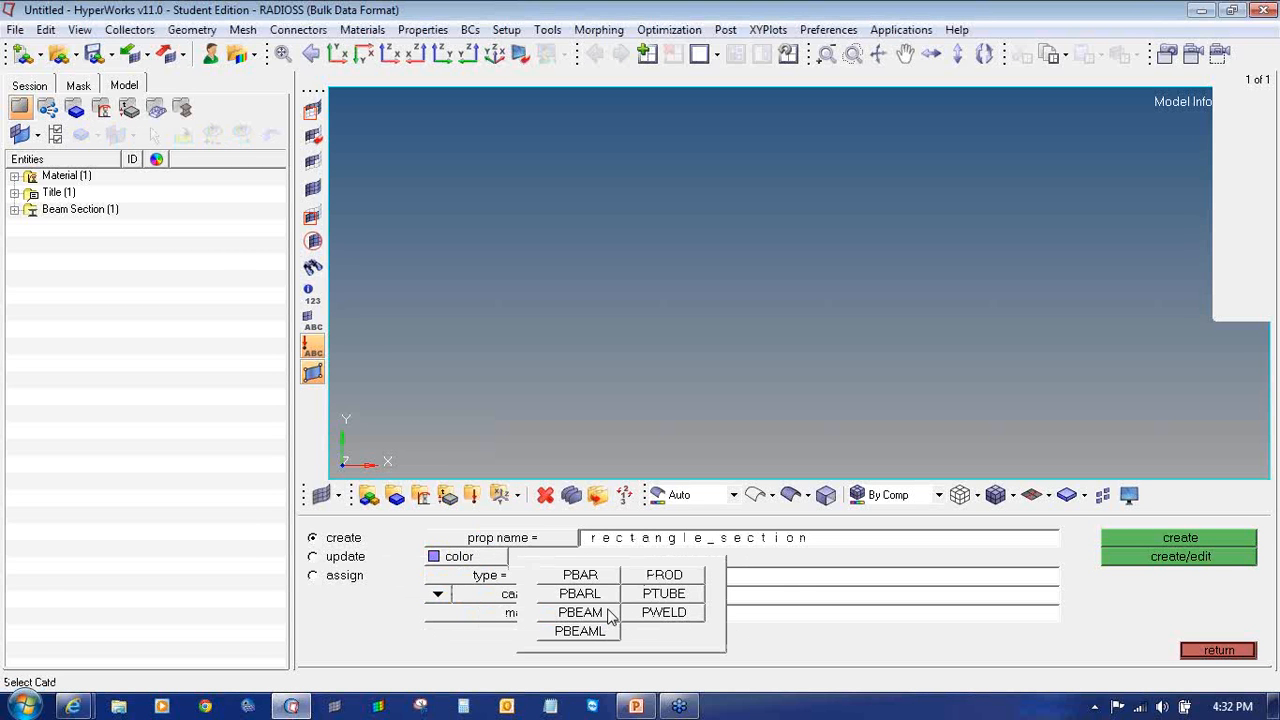
{"action": "left_click", "coordinate": [580, 614]}
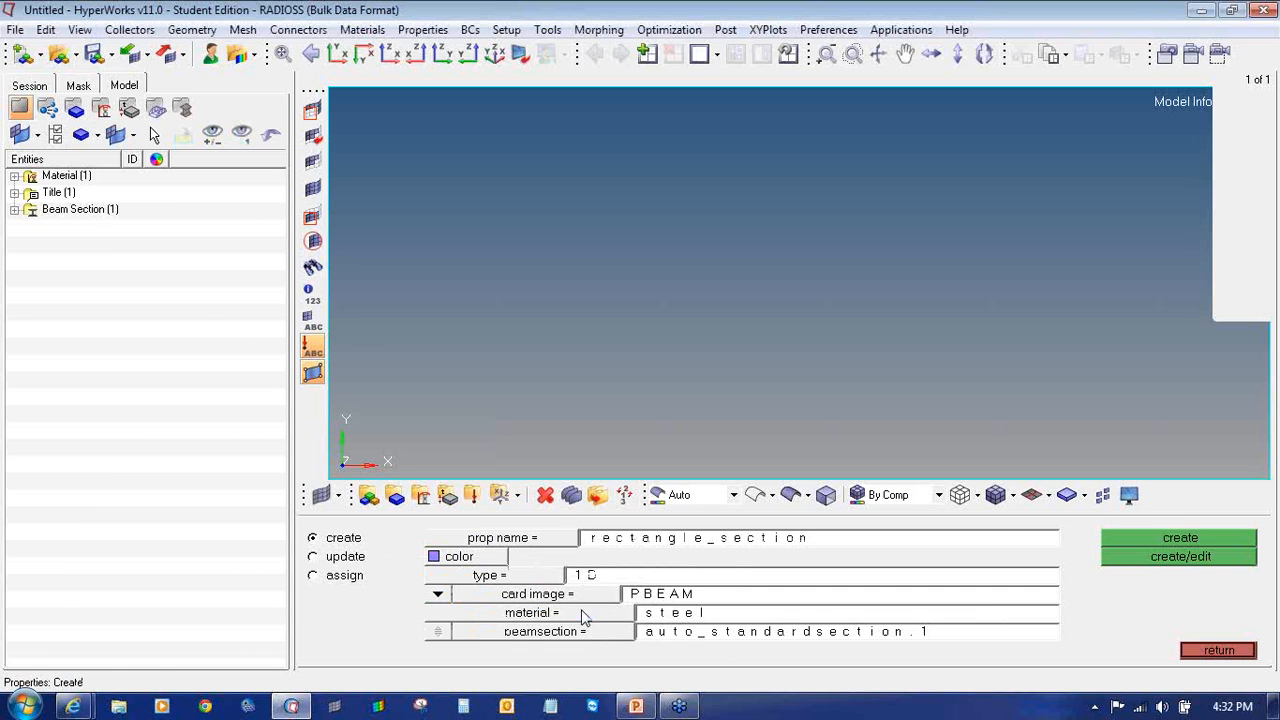
{"action": "left_click", "coordinate": [580, 613]}
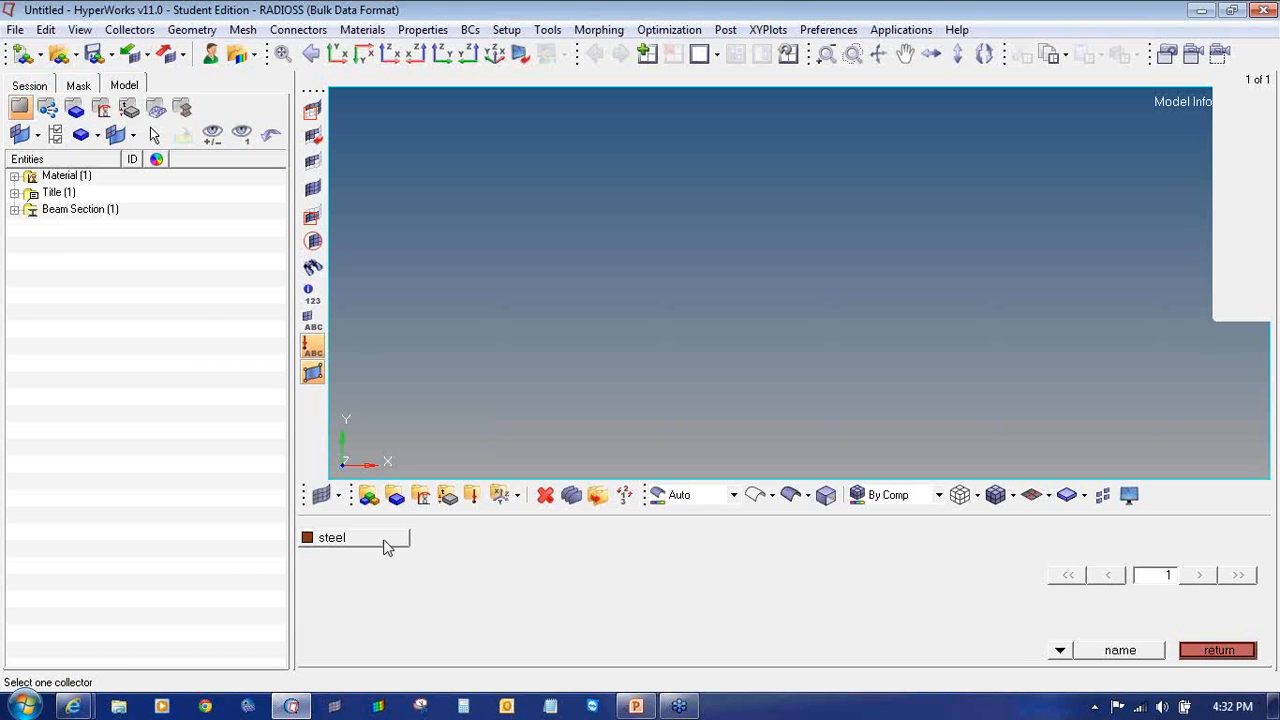
{"action": "left_click", "coordinate": [387, 541]}
{"action": "left_click", "coordinate": [577, 637]}
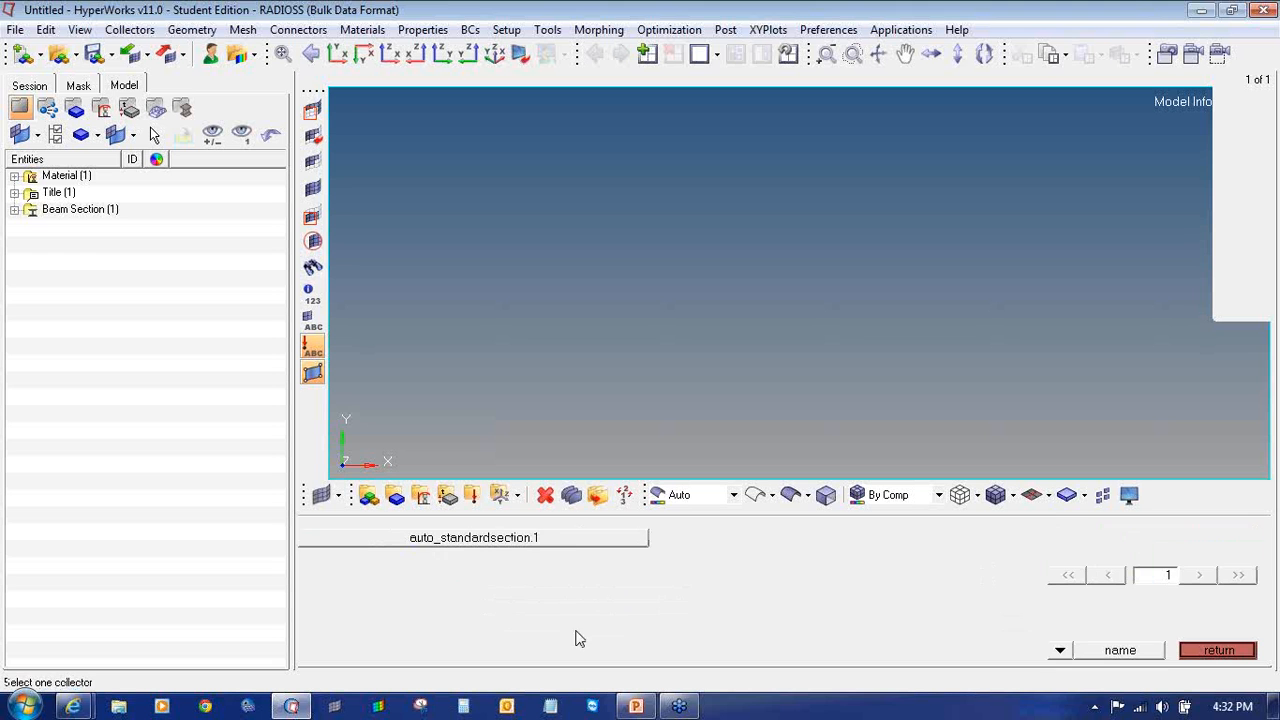
{"action": "left_click", "coordinate": [550, 541]}
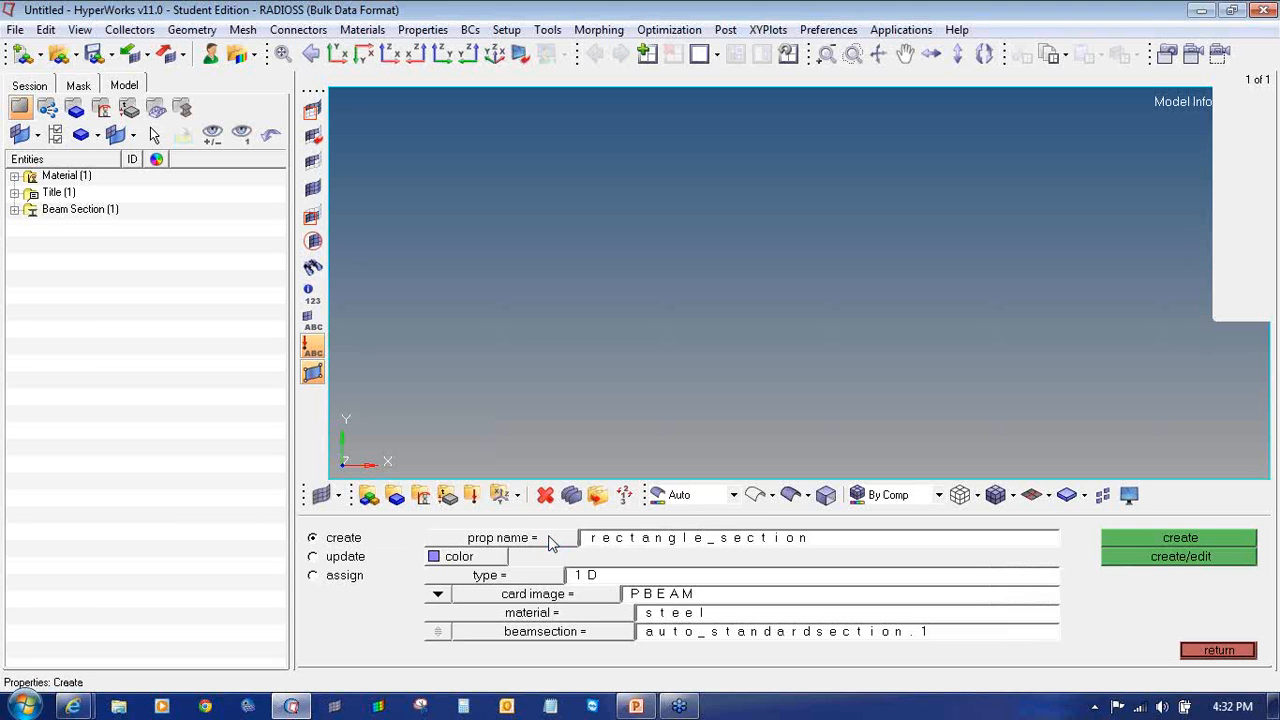
{"action": "left_click", "coordinate": [1127, 558]}
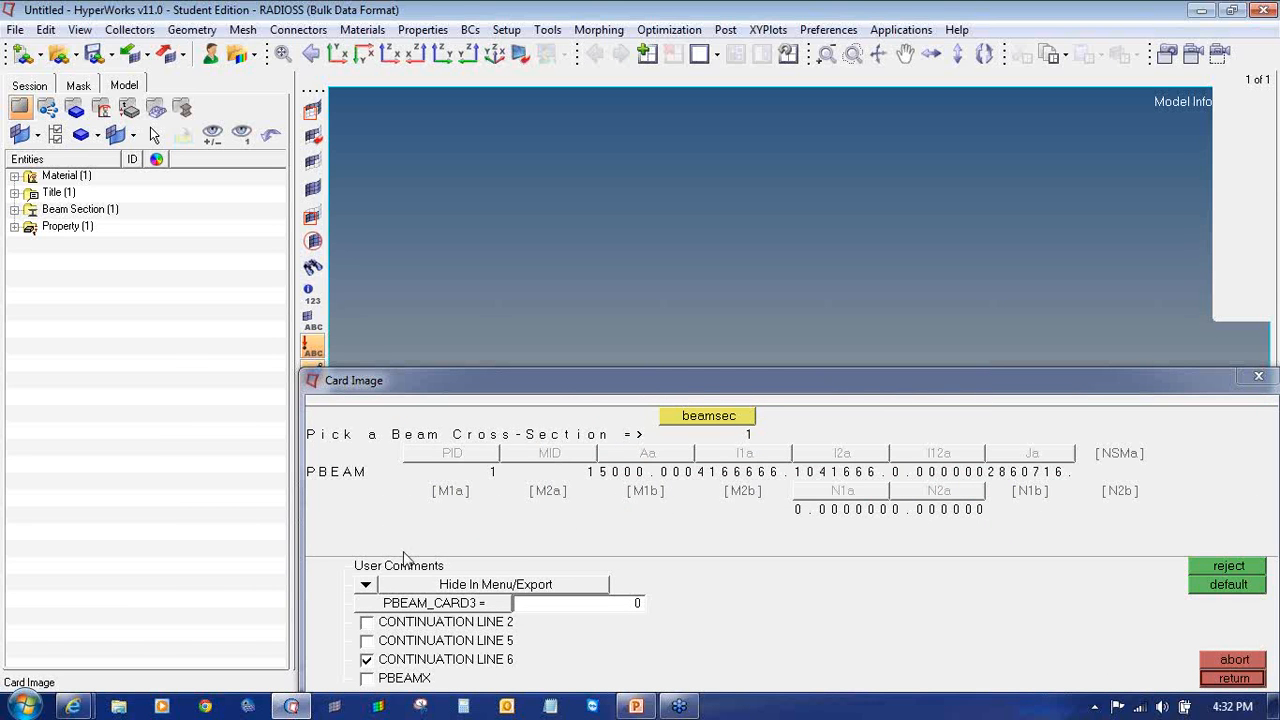
- Switch to the HyperWorks help in Internet Explorer, look up PBEAM and examine its format and field descriptions
{"action": "left_click", "coordinate": [75, 706]}
{"action": "left_click", "coordinate": [325, 620]}
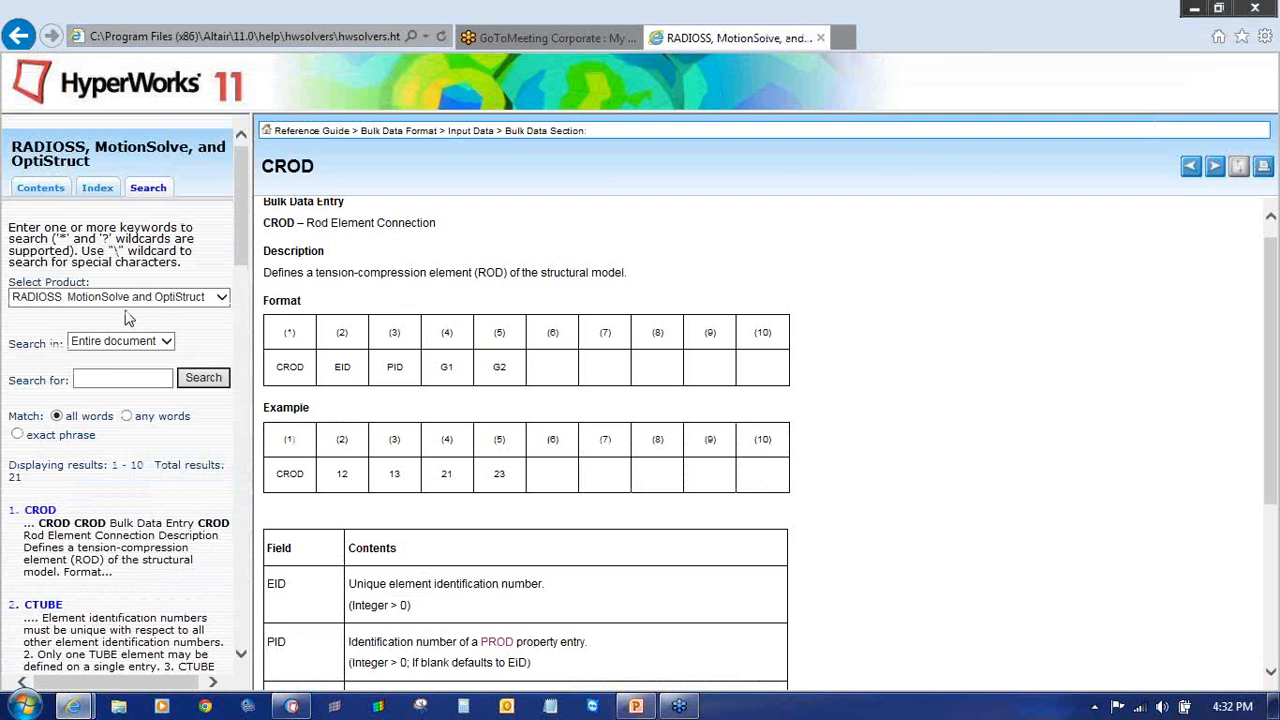
{"action": "left_click", "coordinate": [128, 375]}
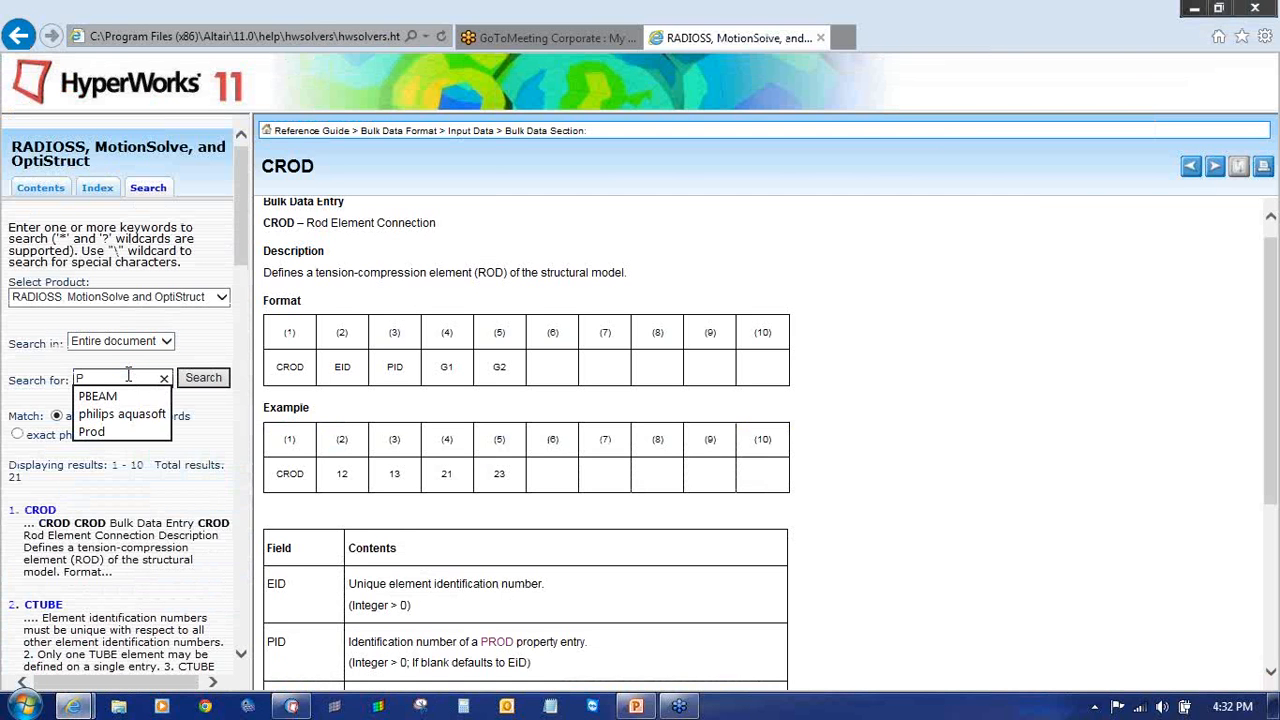
{"action": "type", "text": "PBEAM"}
{"action": "key", "text": "Return"}
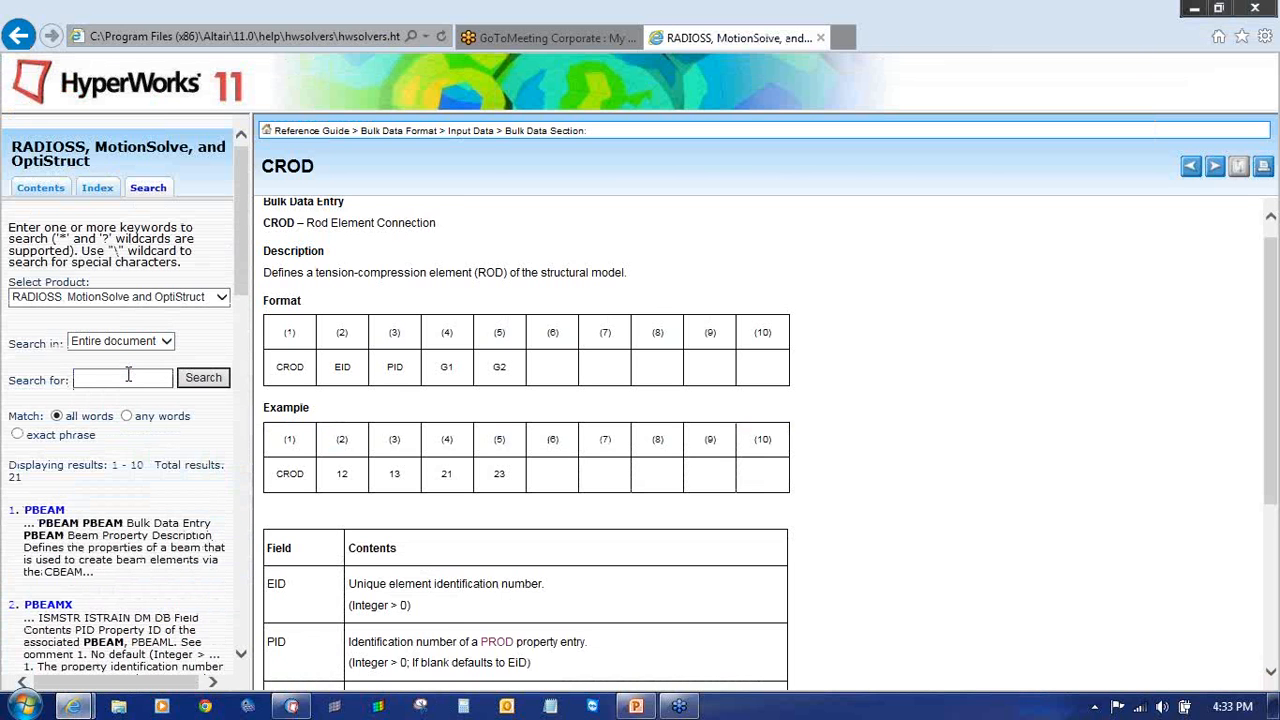
{"action": "left_click", "coordinate": [44, 510]}
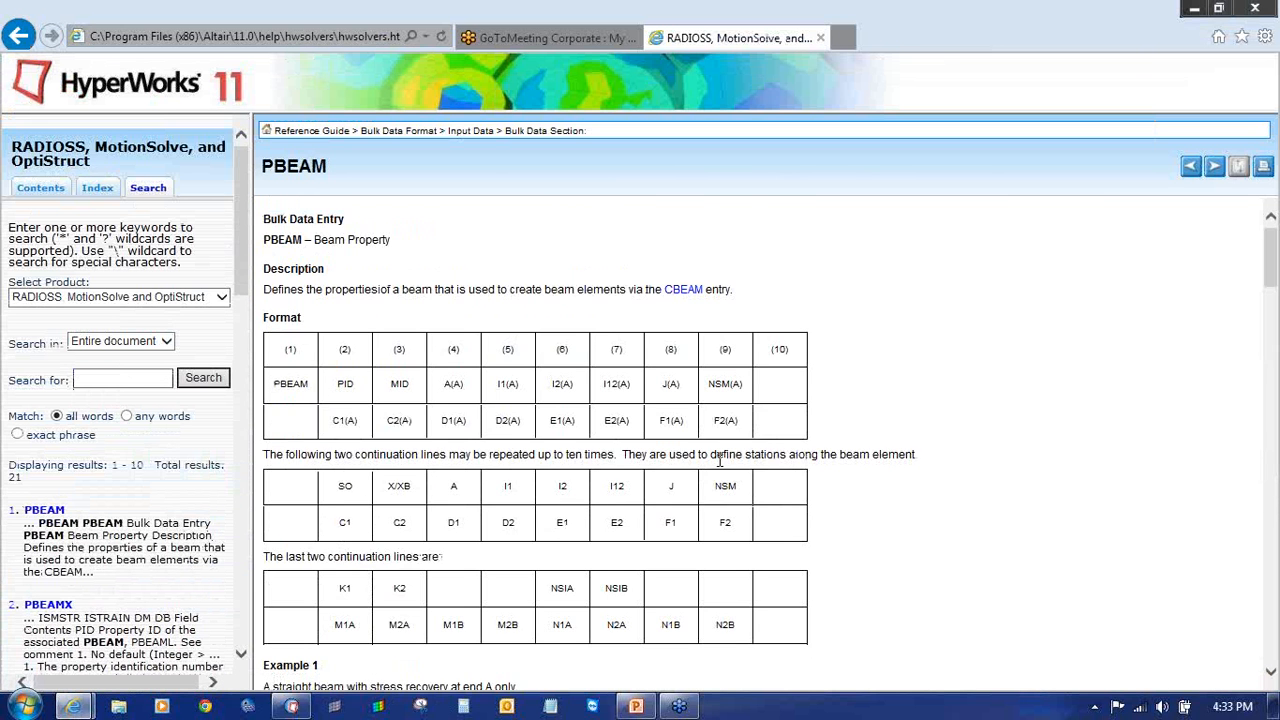
{"action": "scroll", "coordinate": [718, 460], "scroll_direction": "down", "scroll_amount": 15}
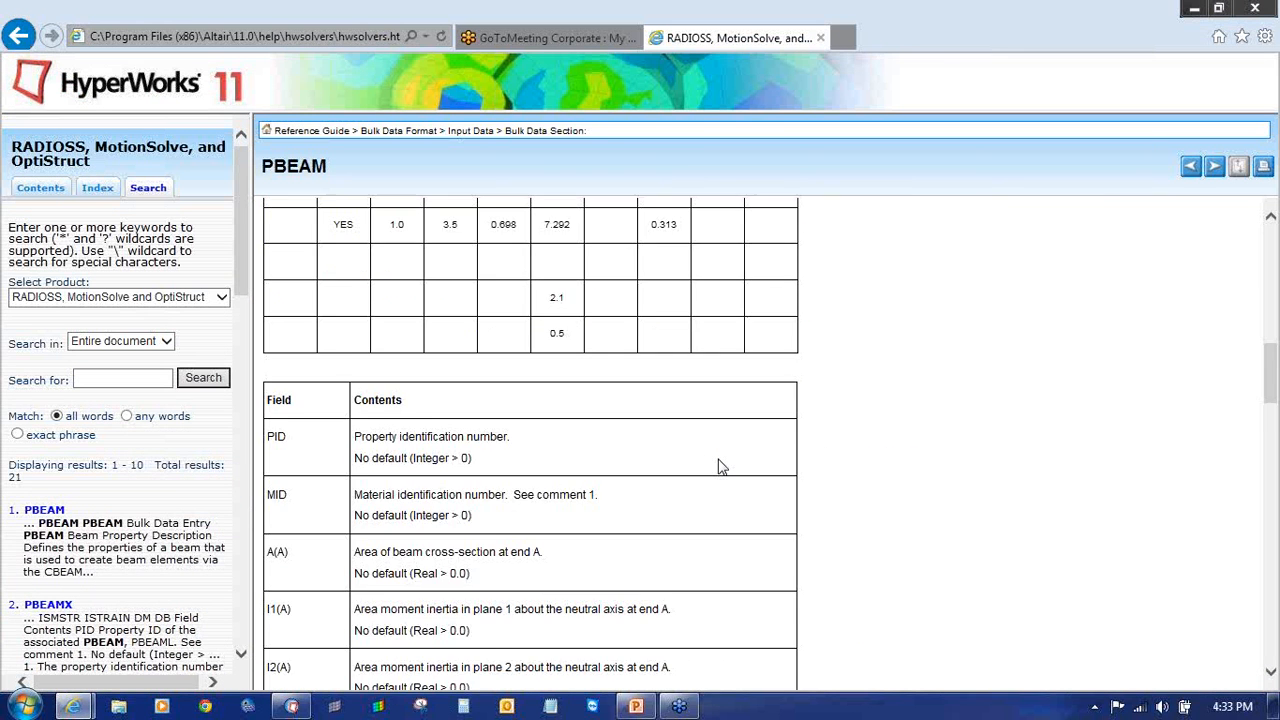
{"action": "scroll", "coordinate": [718, 466], "scroll_direction": "down", "scroll_amount": 4}
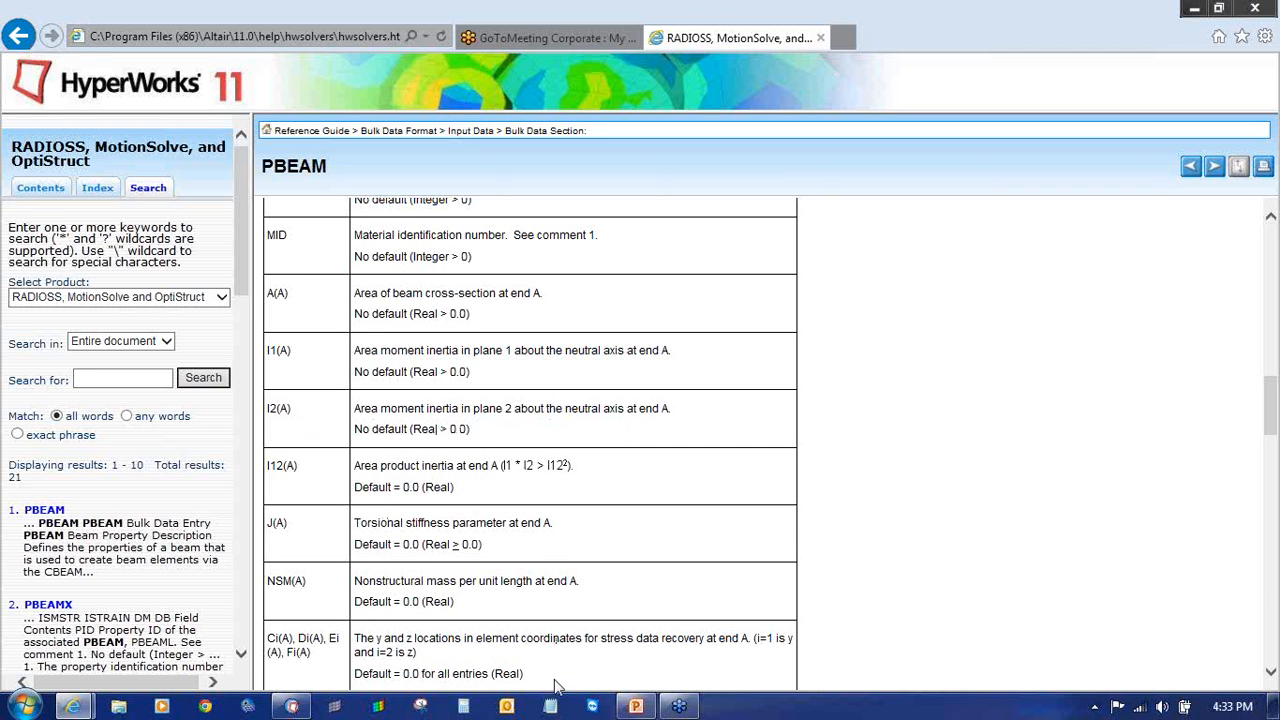
- Switch back to HyperMesh, enable CONTINUATION LINE 2 on the PBEAM card and activate the stress recovery fields C1a through F2a
{"action": "left_click", "coordinate": [291, 706]}
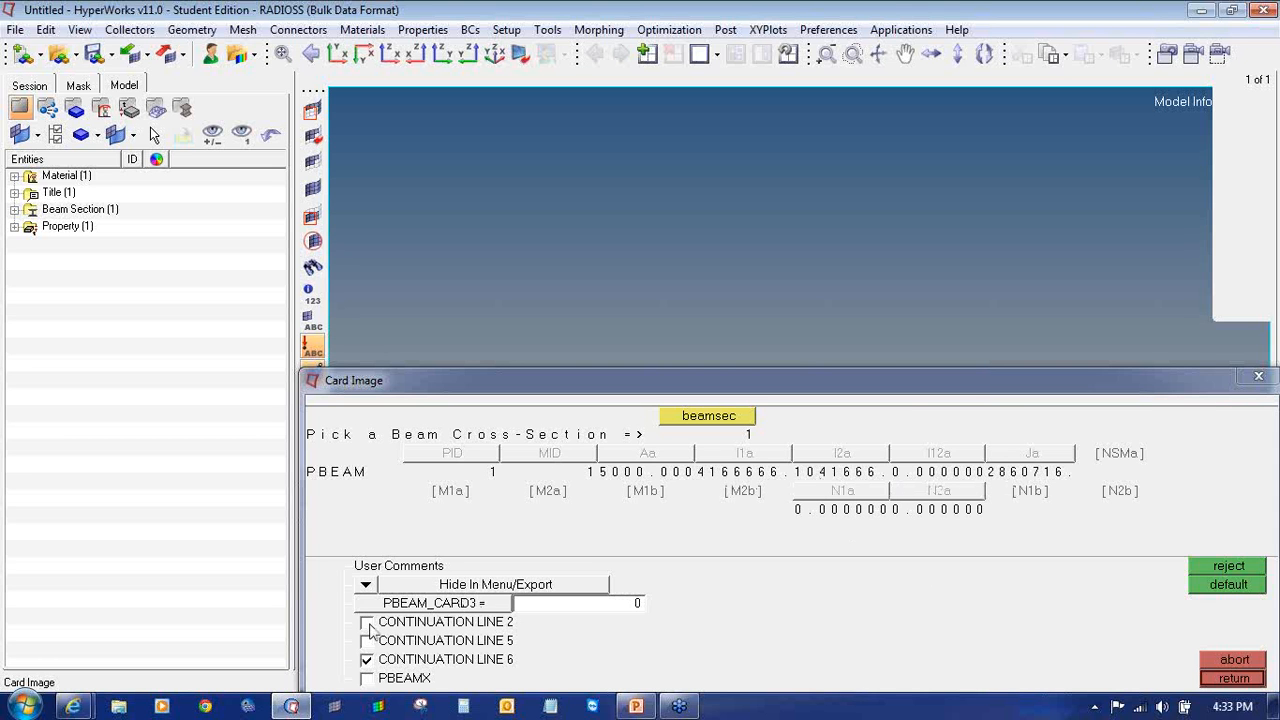
{"action": "left_click", "coordinate": [367, 622]}
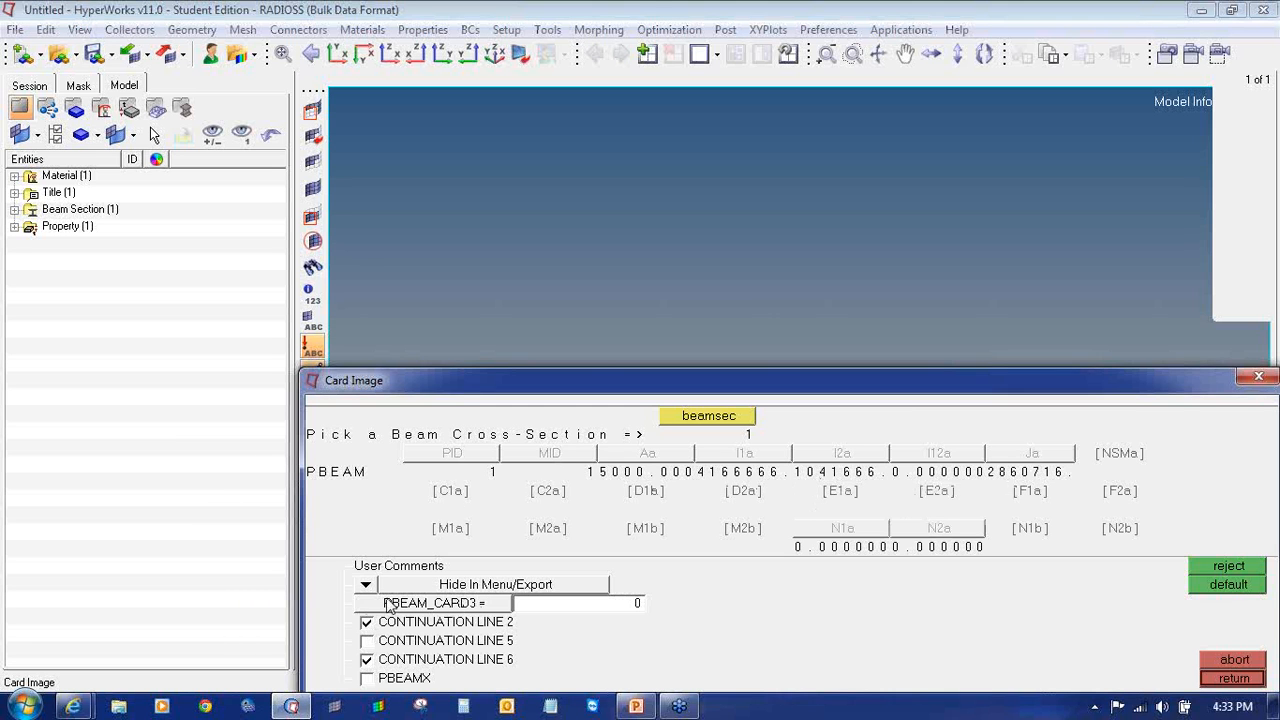
{"action": "left_click", "coordinate": [455, 509]}
{"action": "left_click", "coordinate": [540, 497]}
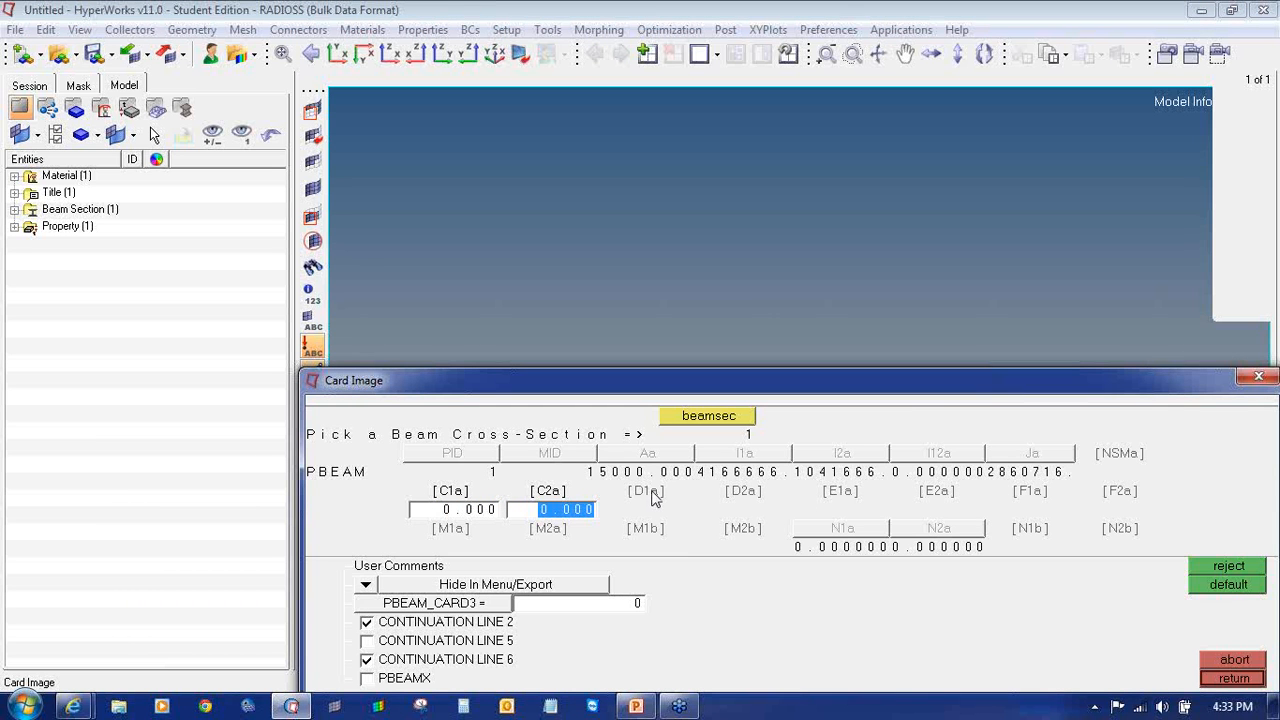
{"action": "left_click", "coordinate": [652, 498]}
{"action": "left_click", "coordinate": [742, 498]}
{"action": "left_click", "coordinate": [872, 496]}
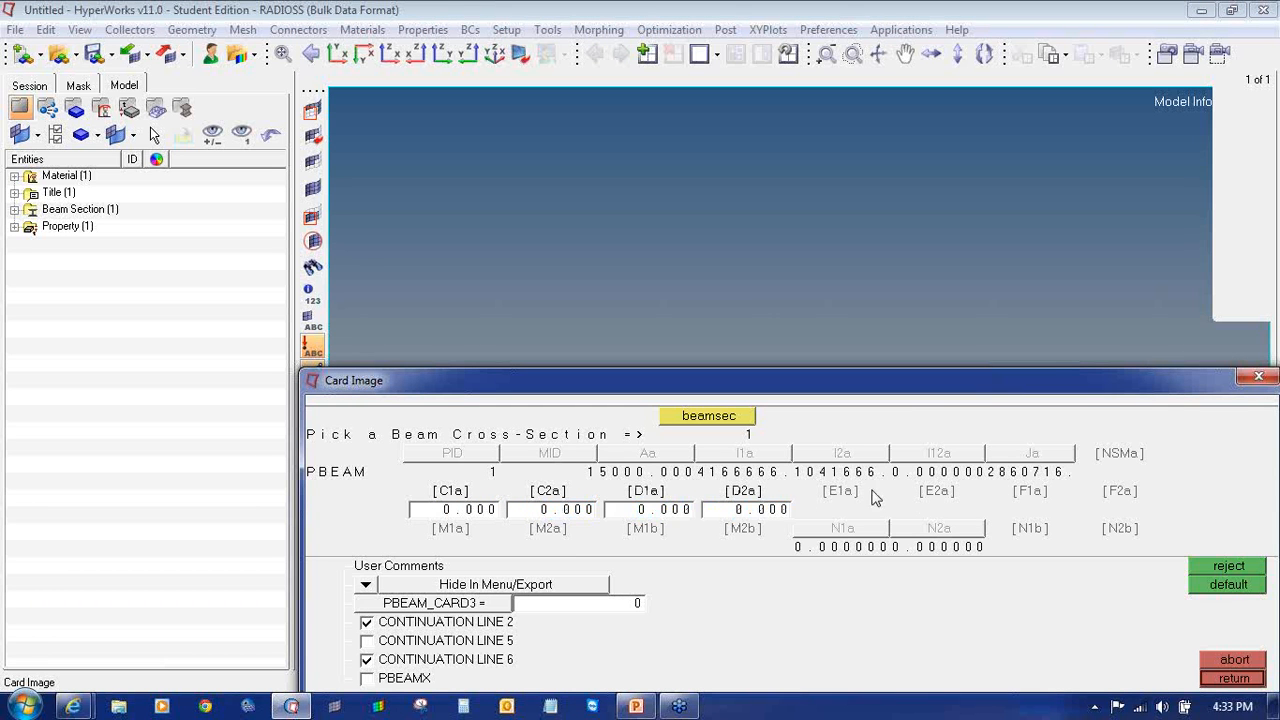
{"action": "left_click", "coordinate": [840, 497]}
{"action": "left_click", "coordinate": [936, 497]}
{"action": "left_click", "coordinate": [1034, 497]}
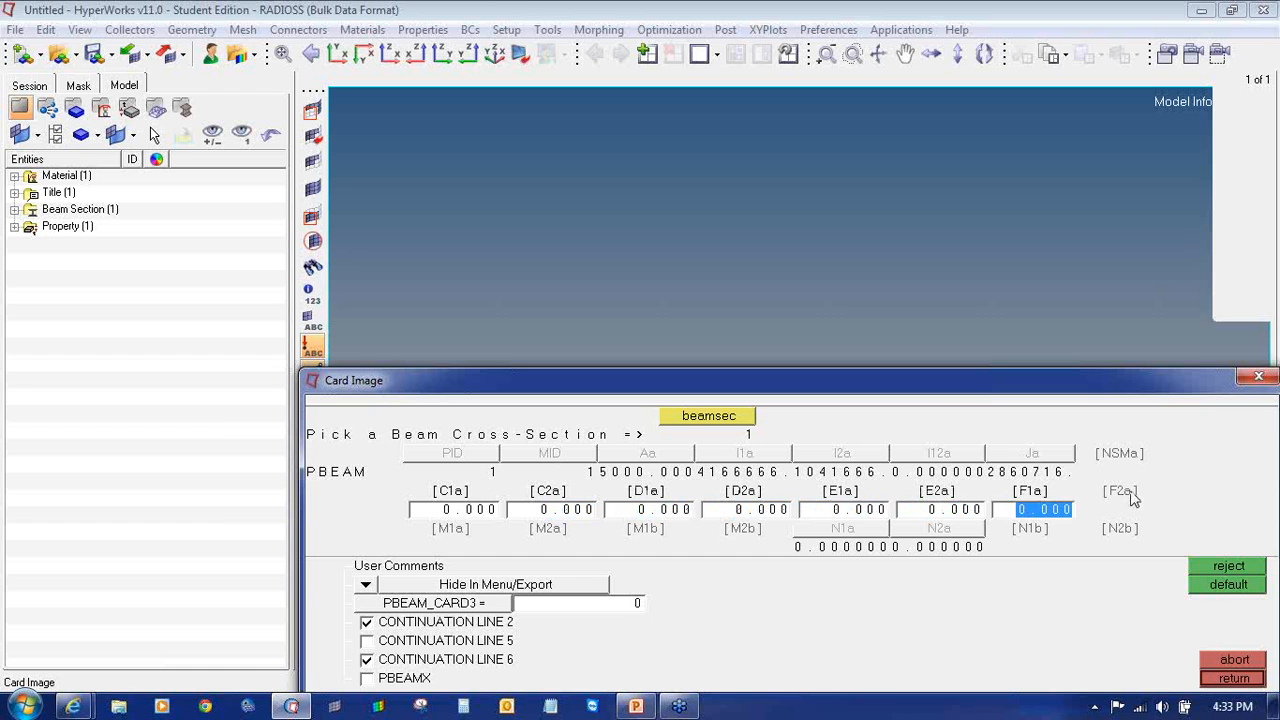
{"action": "left_click", "coordinate": [1128, 495]}
- Set the PBEAM stress recovery values C1a to 50, D2a to 25, E1a to -50 and F2a to -25, then finish the property definition
{"action": "left_click", "coordinate": [490, 512]}
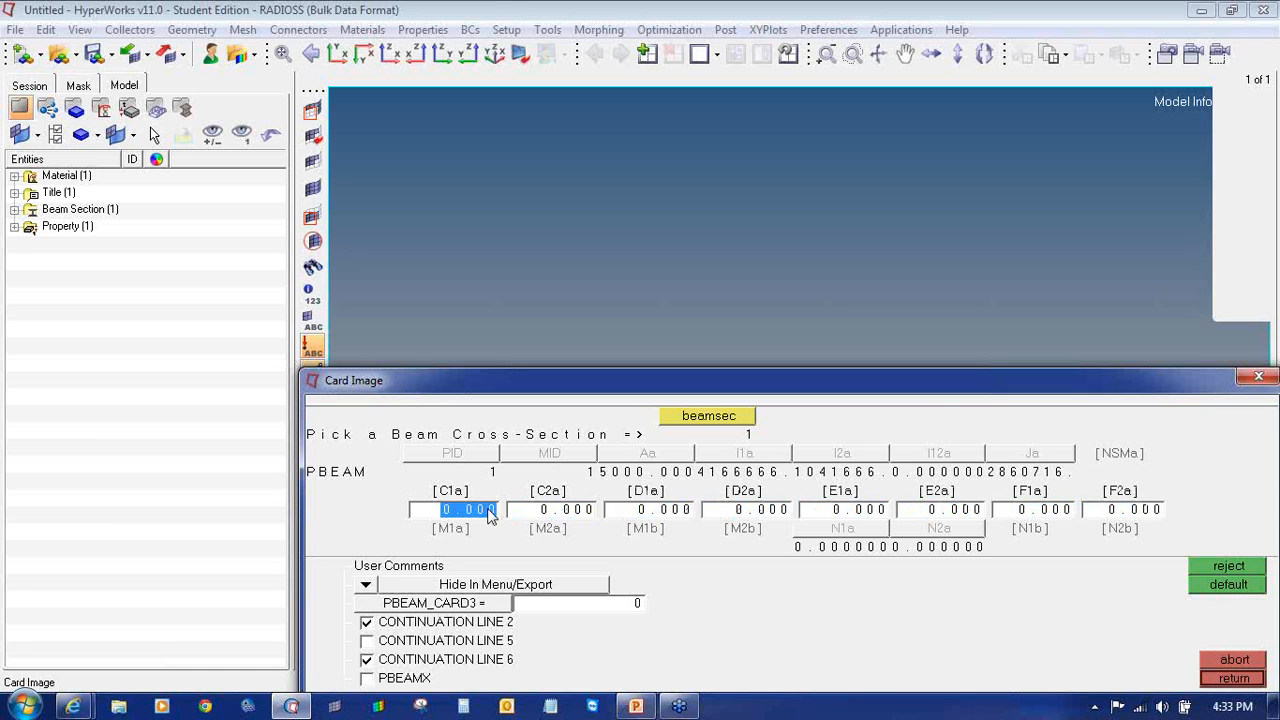
{"action": "type", "text": "50"}
{"action": "type", "text": "25"}
{"action": "left_click", "coordinate": [836, 510]}
{"action": "key", "text": "BackSpace"}
{"action": "left_click", "coordinate": [1100, 512]}
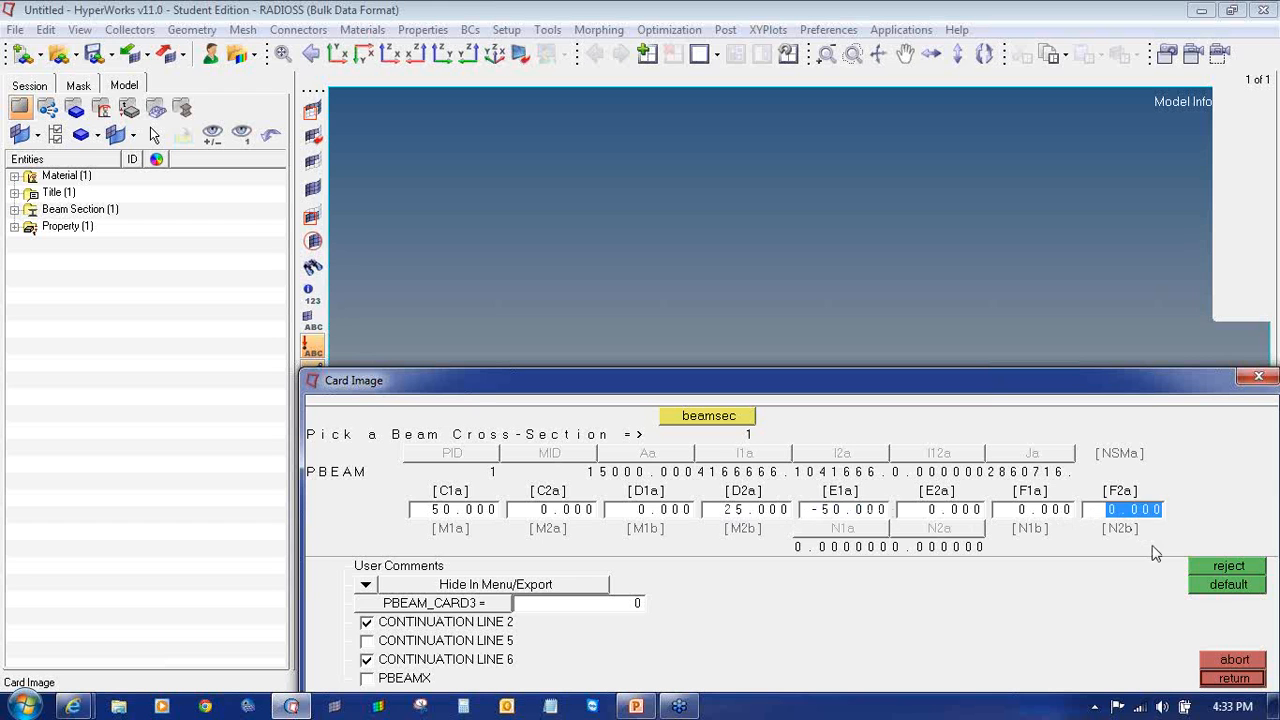
{"action": "type", "text": "-25"}
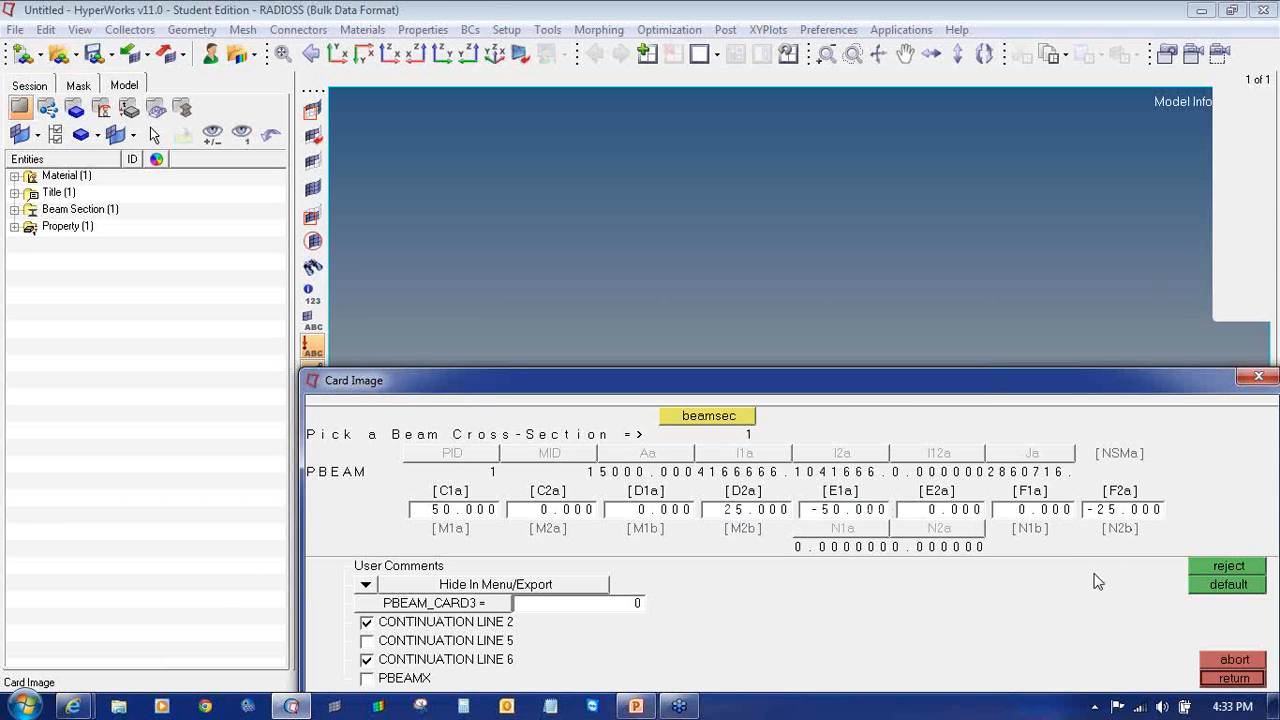
{"action": "left_click", "coordinate": [1212, 679]}
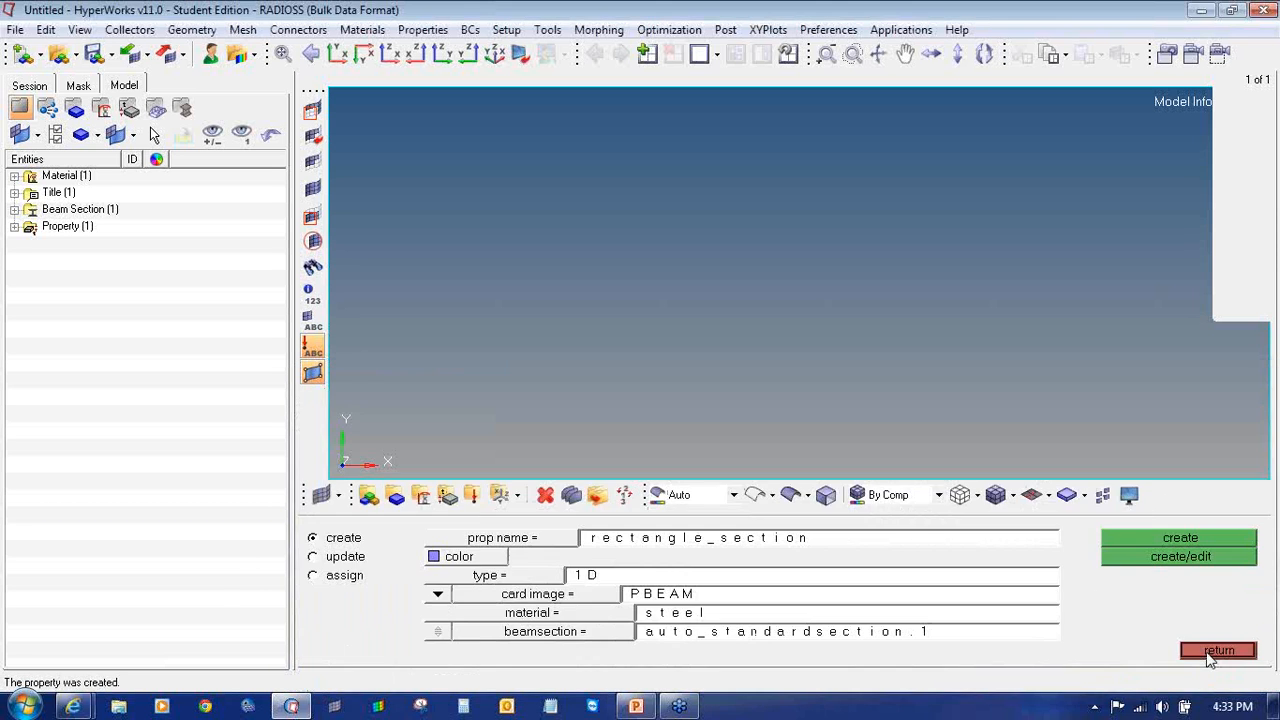
{"action": "left_click", "coordinate": [1214, 651]}
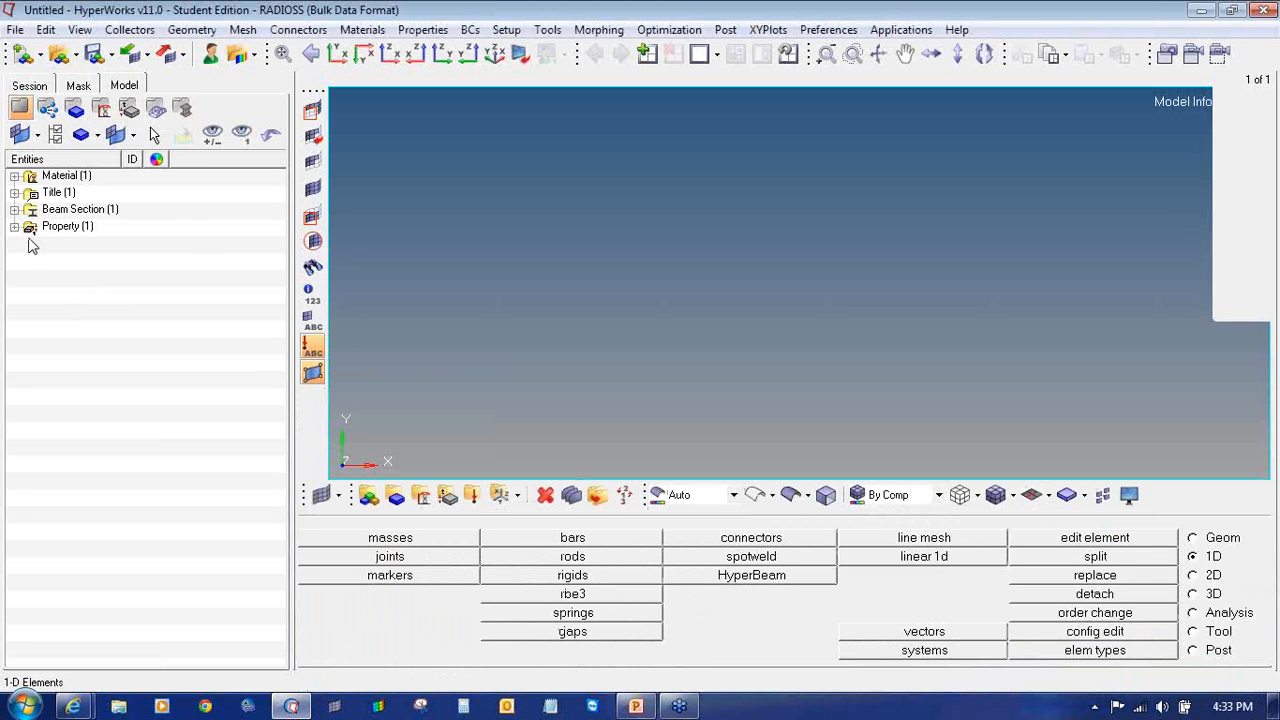
- Expand the Material, Title, Beam Section and Property folders in the model tree to examine their contents
{"action": "left_click", "coordinate": [14, 226]}
{"action": "left_click", "coordinate": [14, 192]}
{"action": "left_click", "coordinate": [14, 175]}
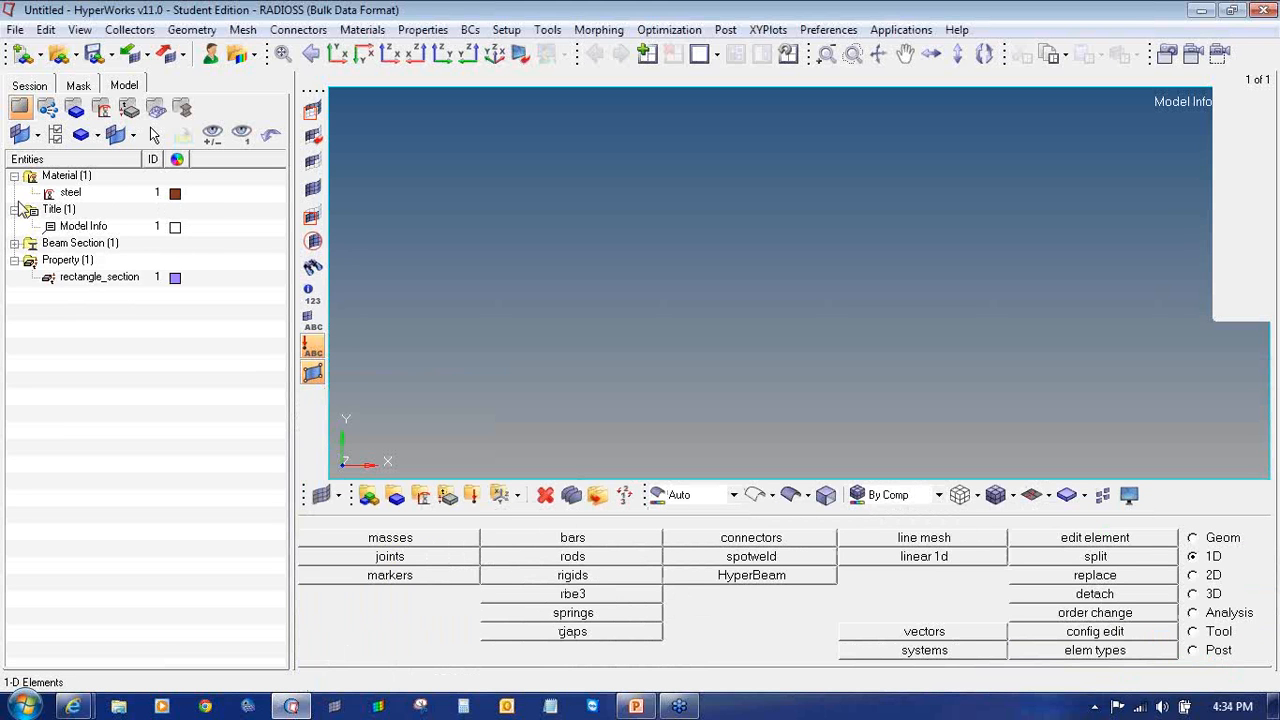
{"action": "left_click", "coordinate": [14, 243]}
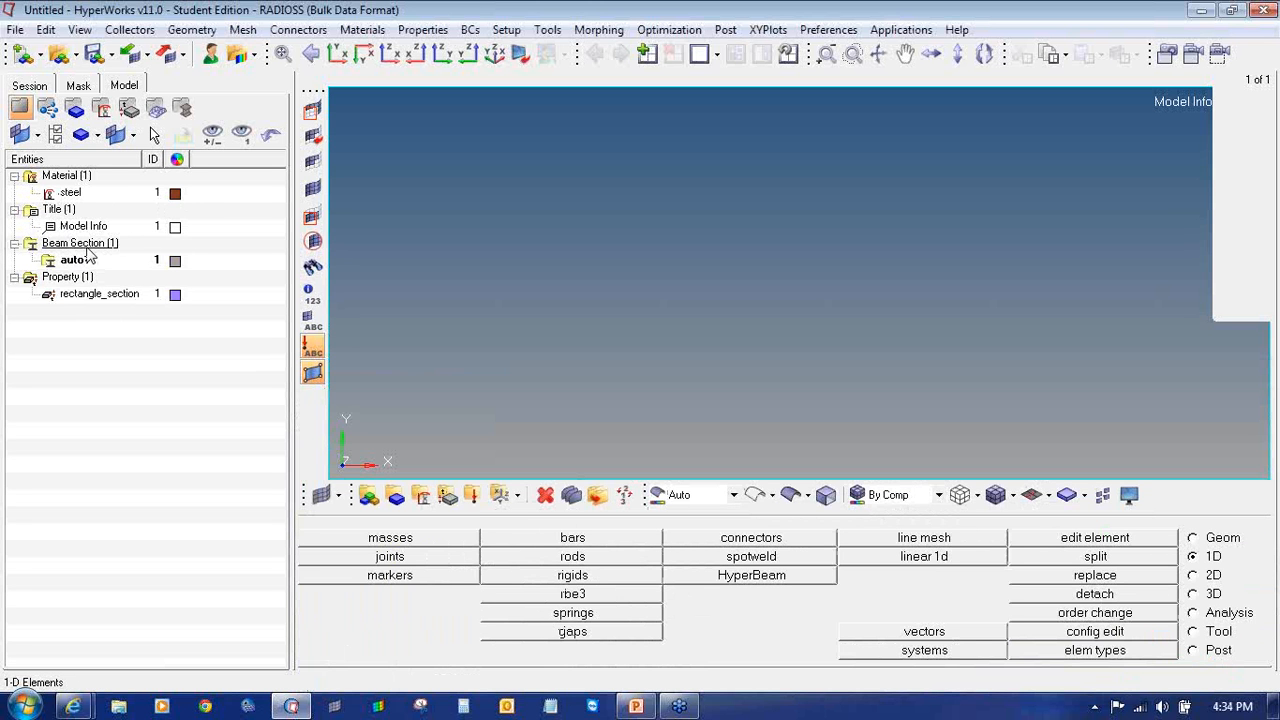
- Create a component named beam_element with the rectangle_section property and expand the Component folder in the model tree
{"action": "left_click", "coordinate": [405, 500]}
{"action": "left_click", "coordinate": [612, 542]}
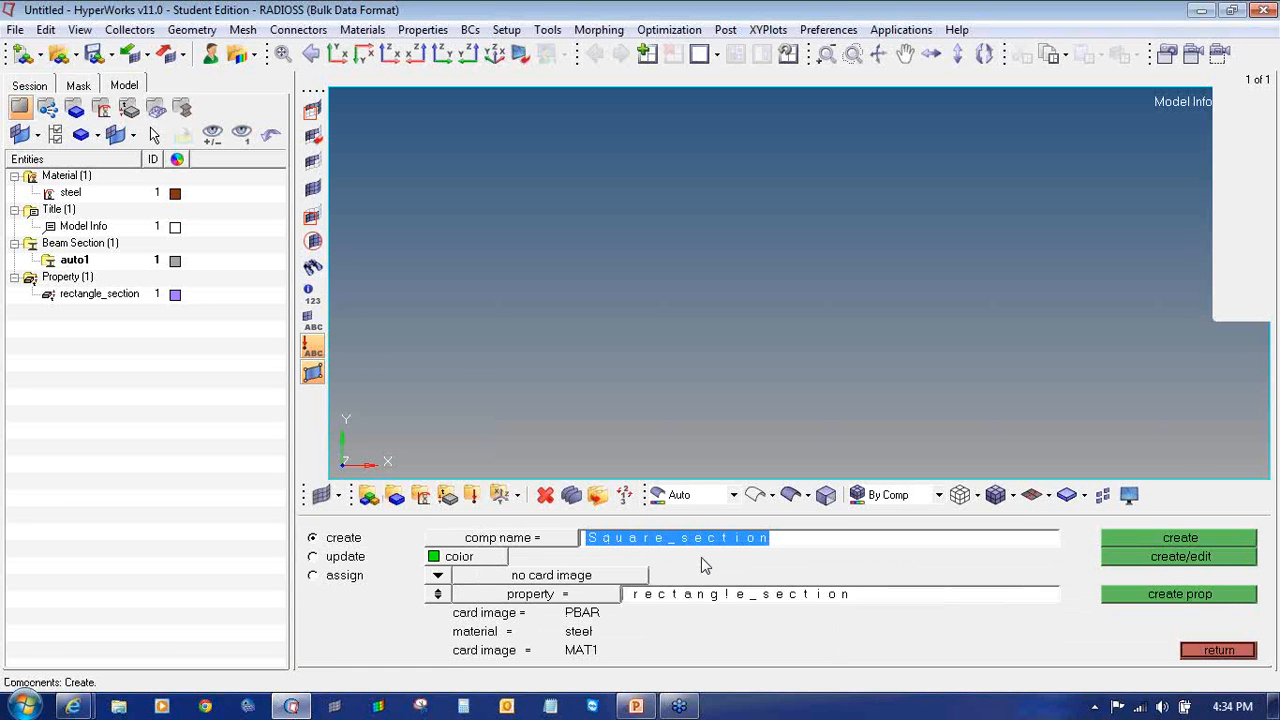
{"action": "type", "text": "beam_elemts"}
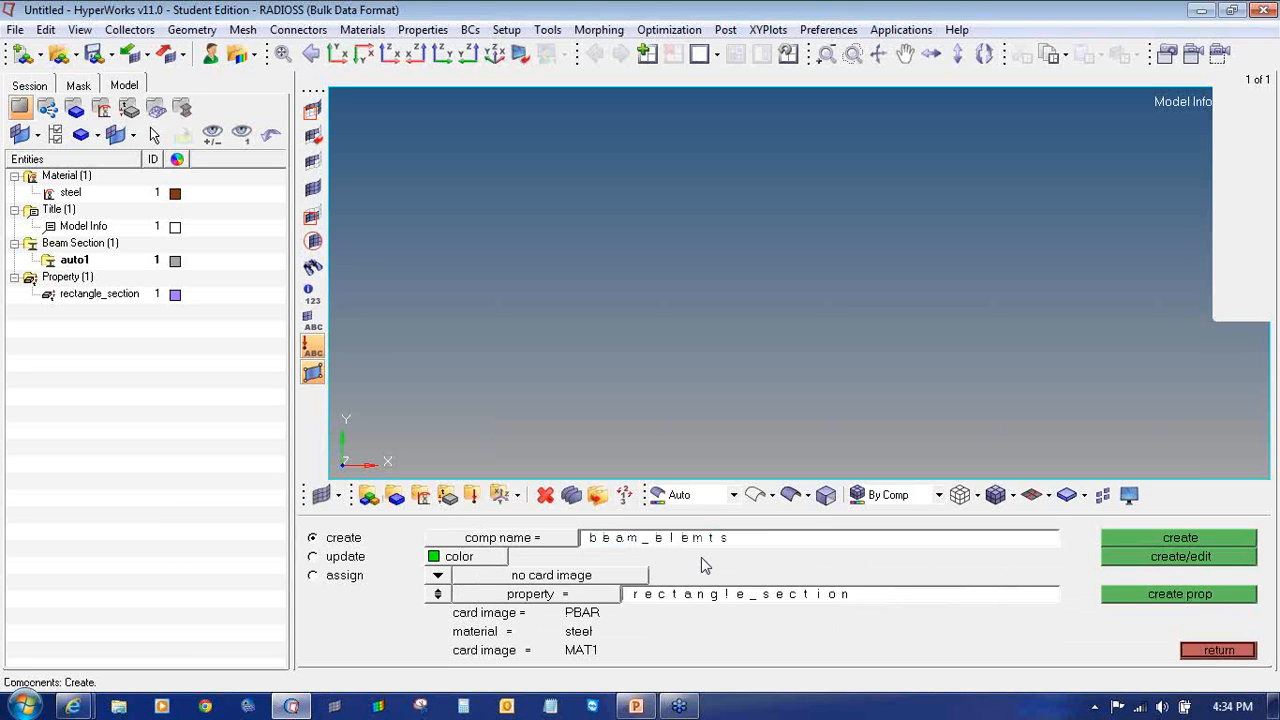
{"action": "left_click", "coordinate": [735, 546]}
{"action": "left_click", "coordinate": [735, 546]}
{"action": "key", "text": "BackSpace"}
{"action": "left_click", "coordinate": [512, 598]}
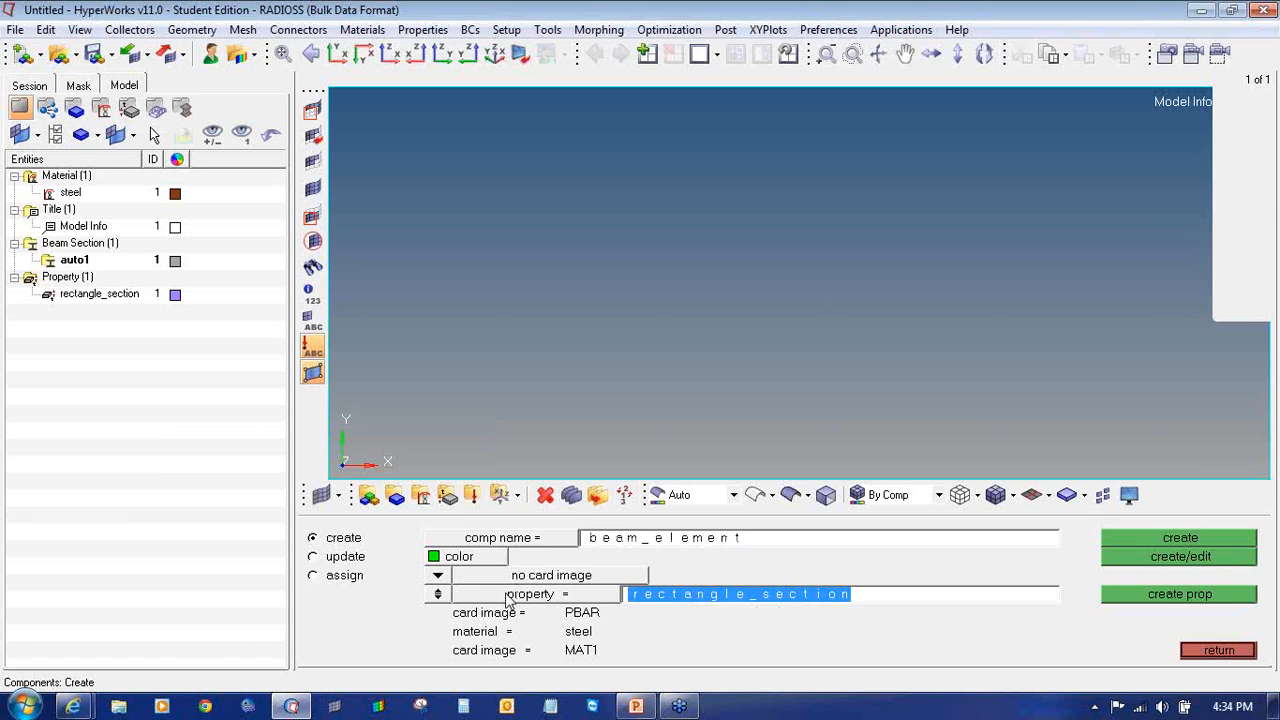
{"action": "left_click", "coordinate": [446, 541]}
{"action": "left_click", "coordinate": [1158, 560]}
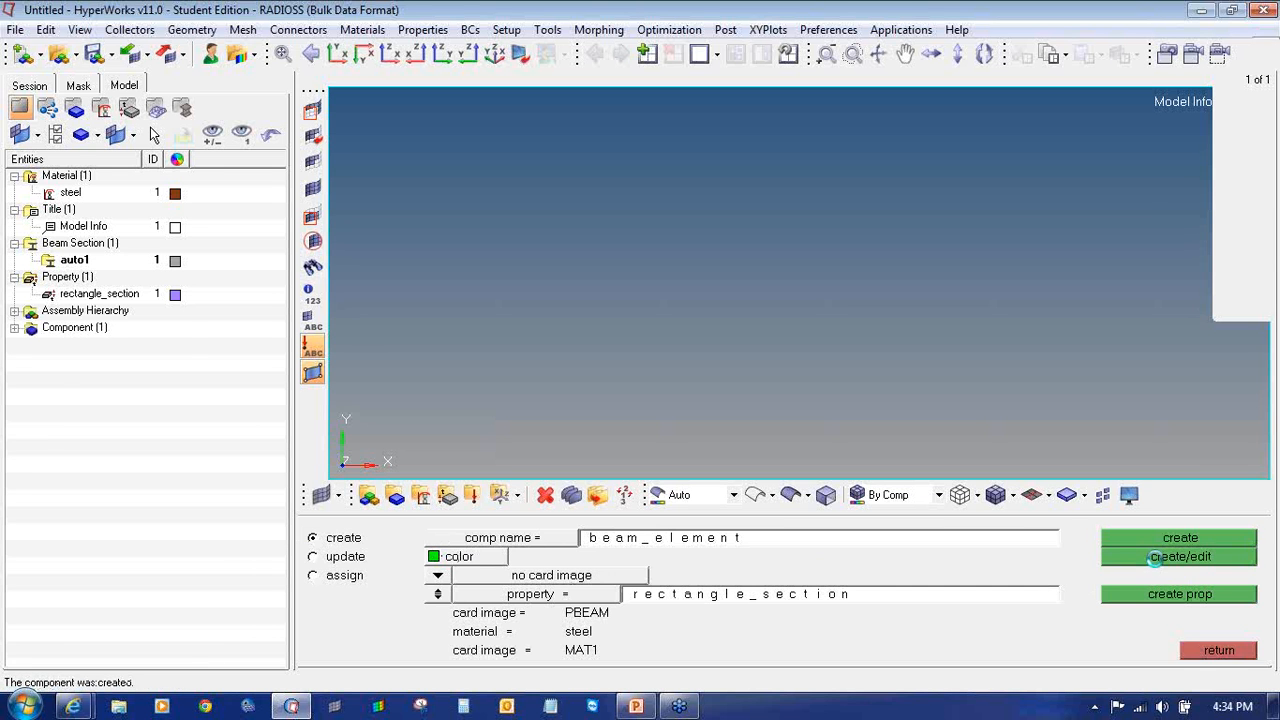
{"action": "left_click", "coordinate": [1216, 651]}
{"action": "left_click", "coordinate": [14, 328]}
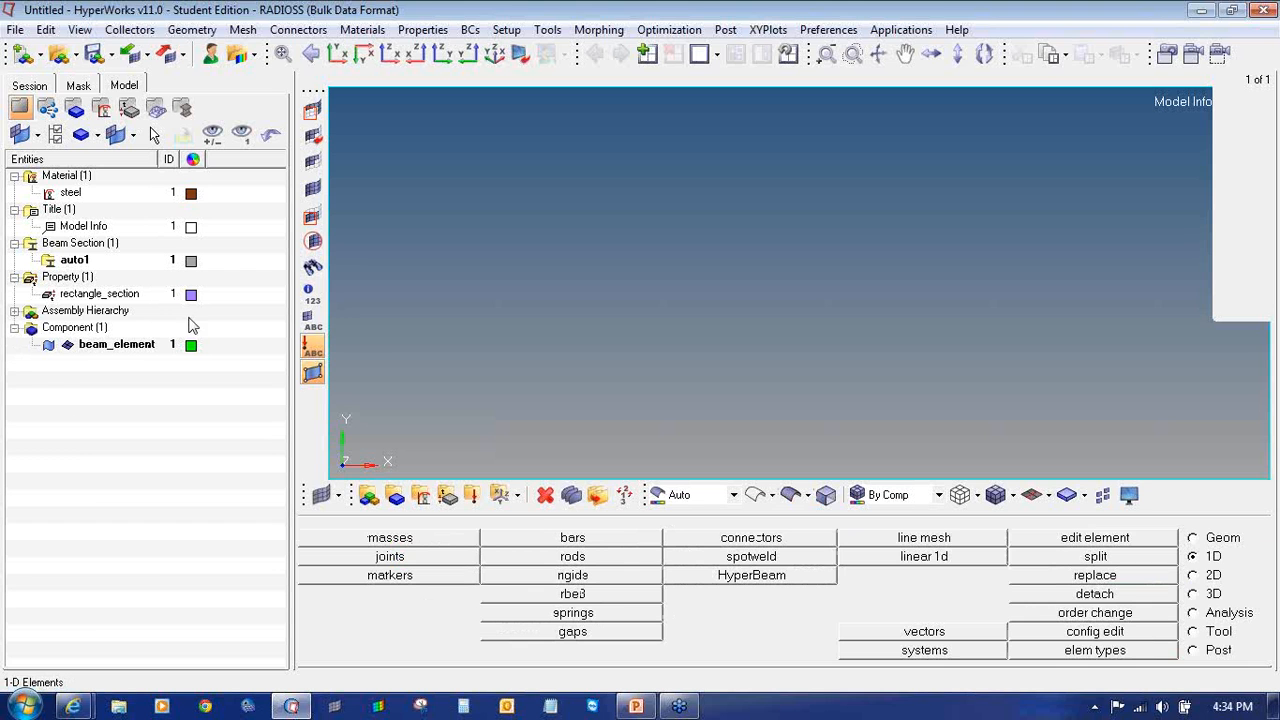
- Check the beam cases on the PowerPoint slide, switch back to HyperMesh and create nodes at X = 500 and X = 0
{"action": "left_click", "coordinate": [635, 706]}
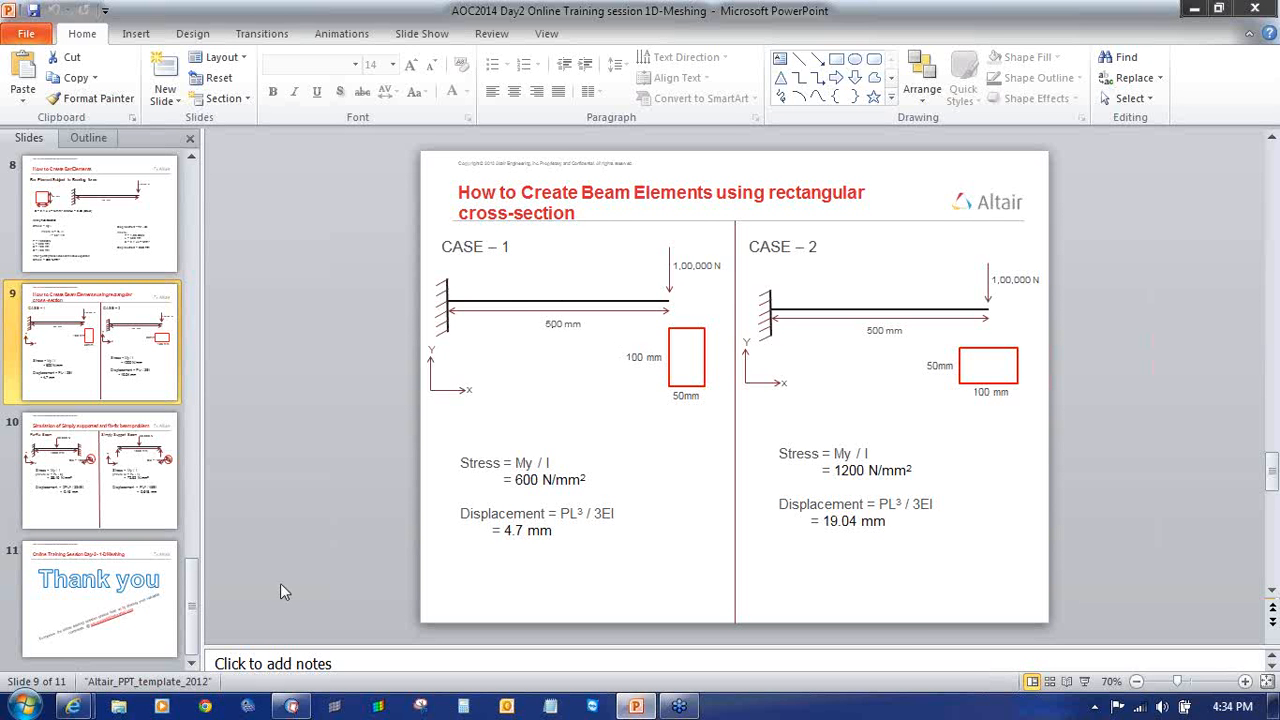
{"action": "left_click", "coordinate": [291, 706]}
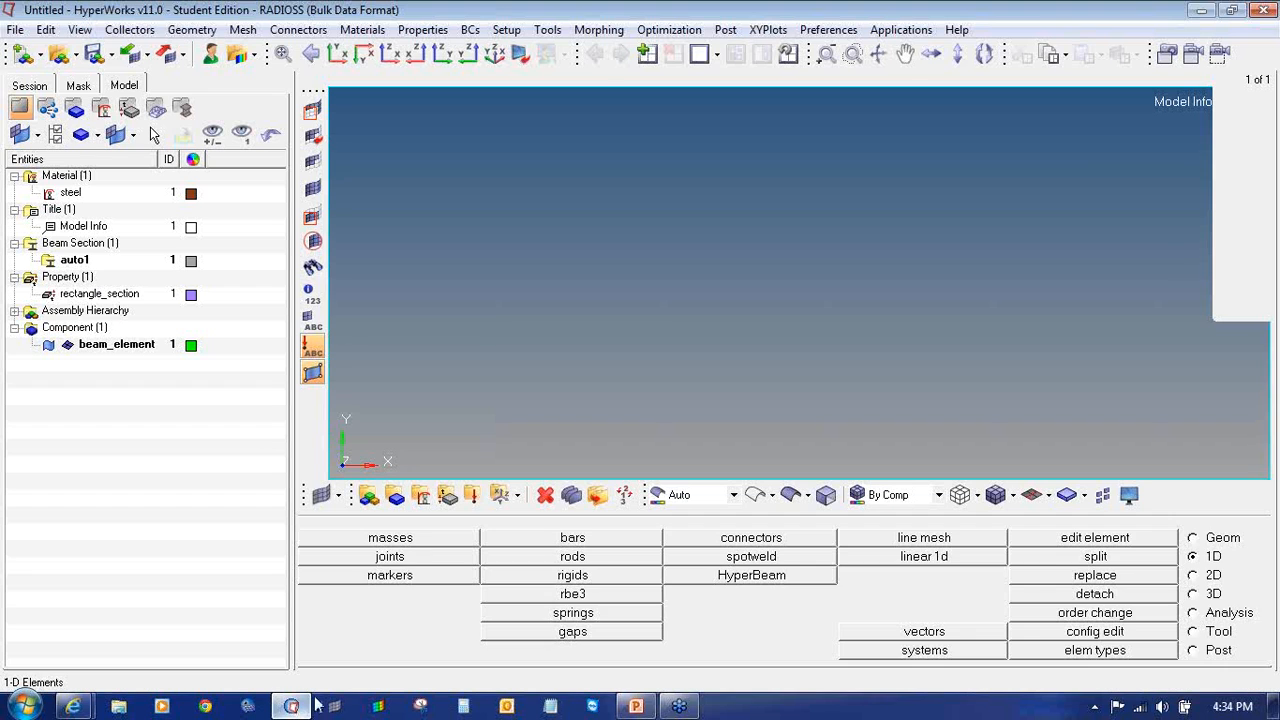
{"action": "left_click", "coordinate": [1204, 545]}
{"action": "left_click", "coordinate": [408, 540]}
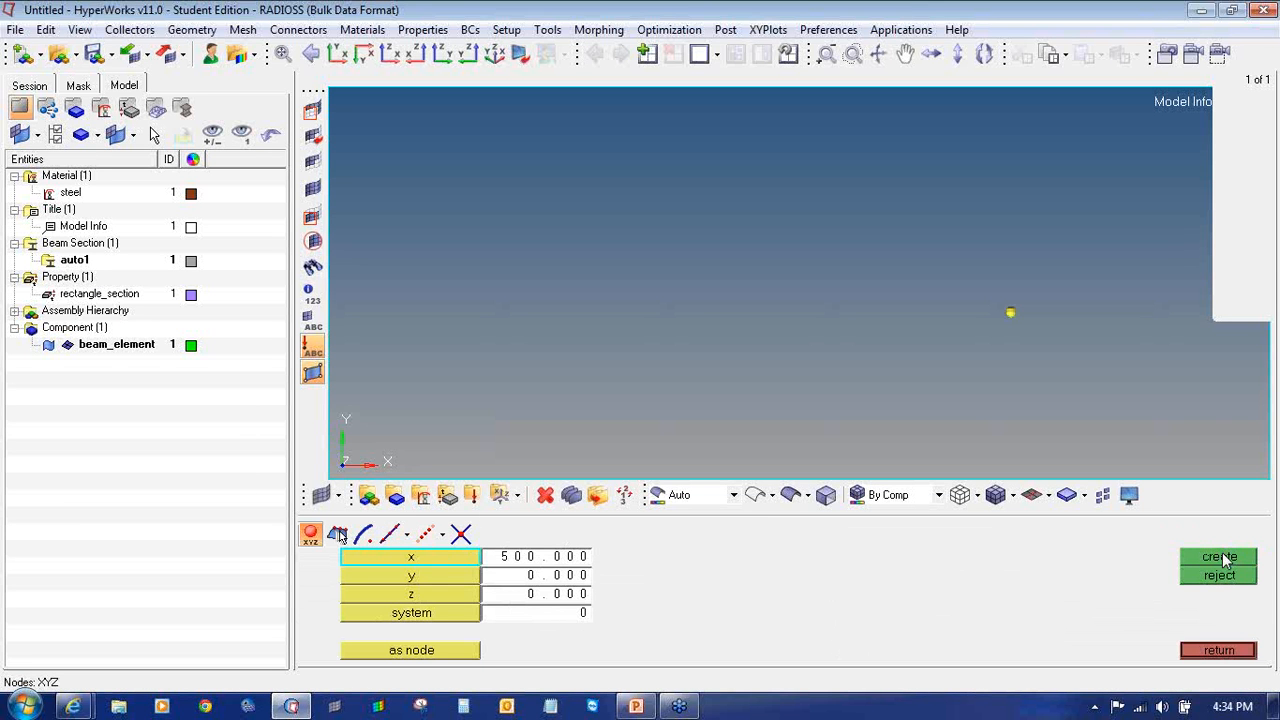
{"action": "left_click", "coordinate": [540, 556]}
{"action": "type", "text": "0"}
{"action": "left_click", "coordinate": [1208, 557]}
{"action": "left_click", "coordinate": [1216, 651]}
- Line-mesh between the two nodes with bar2 elements, element size 50 and the rectangle_section property
{"action": "left_click", "coordinate": [1194, 557]}
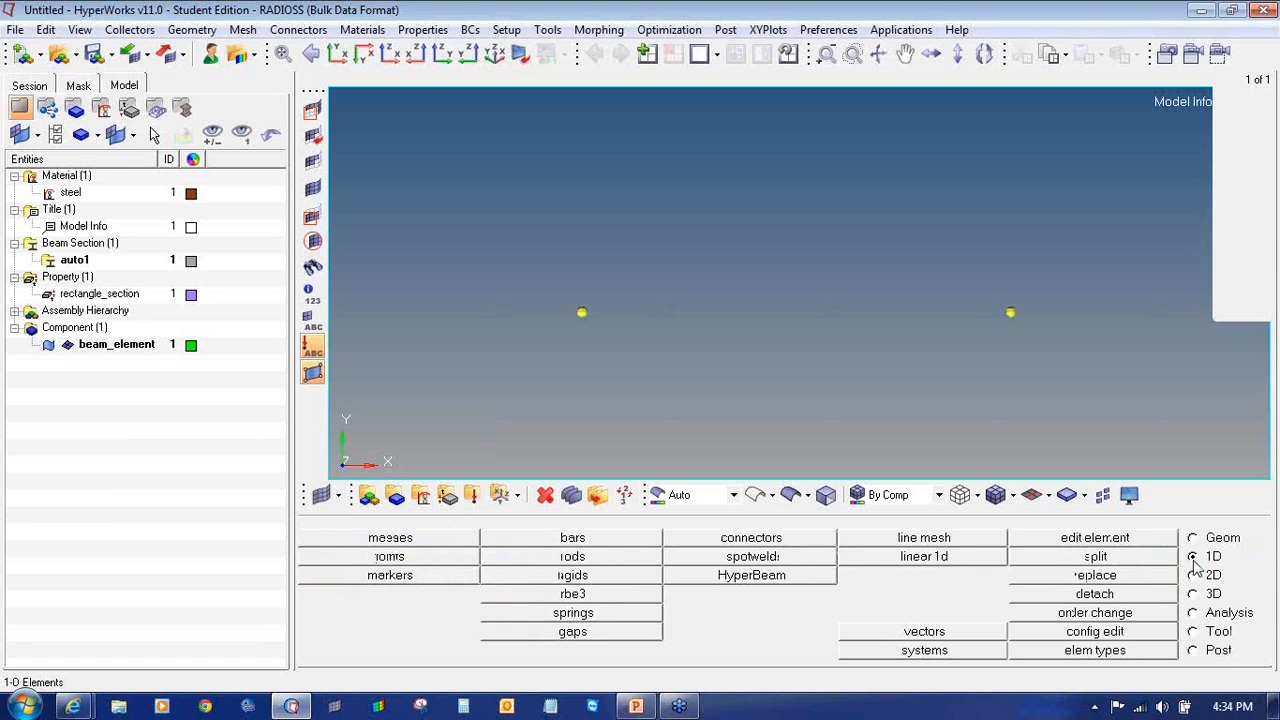
{"action": "left_click", "coordinate": [978, 541]}
{"action": "left_click", "coordinate": [581, 312]}
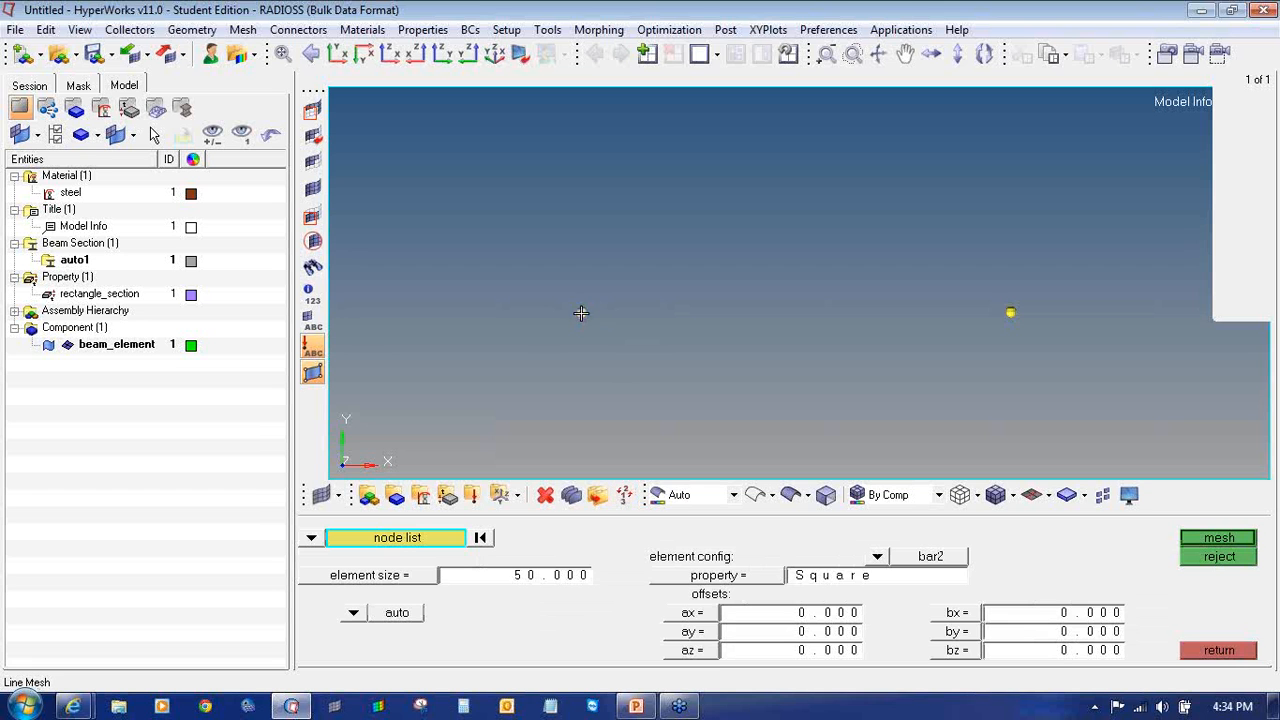
{"action": "left_click", "coordinate": [1011, 313]}
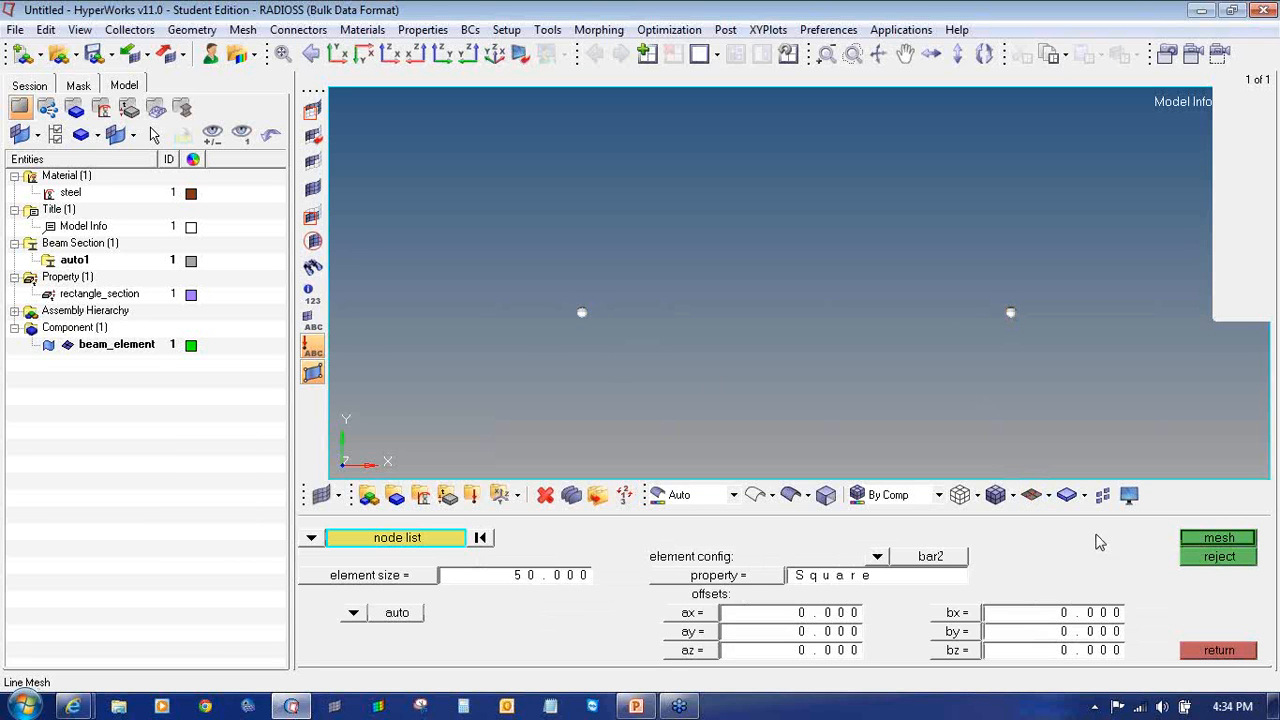
{"action": "left_click", "coordinate": [877, 559]}
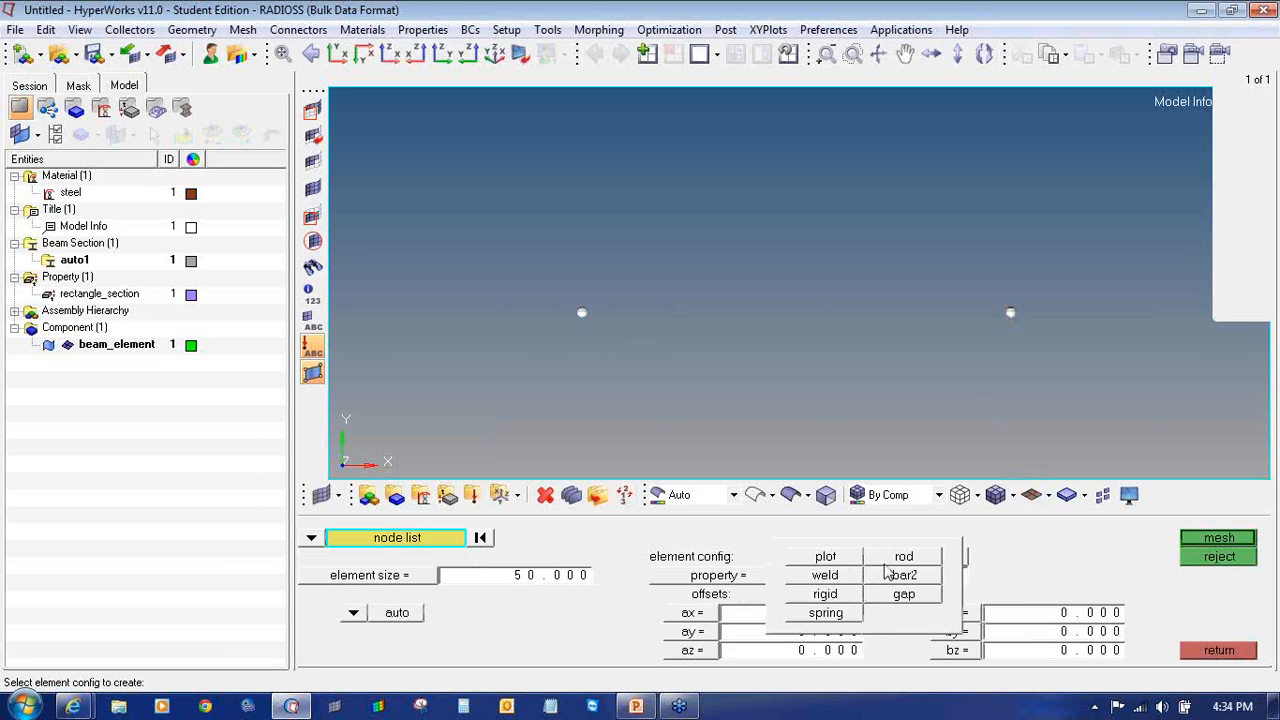
{"action": "left_click", "coordinate": [888, 574]}
{"action": "left_click", "coordinate": [828, 576]}
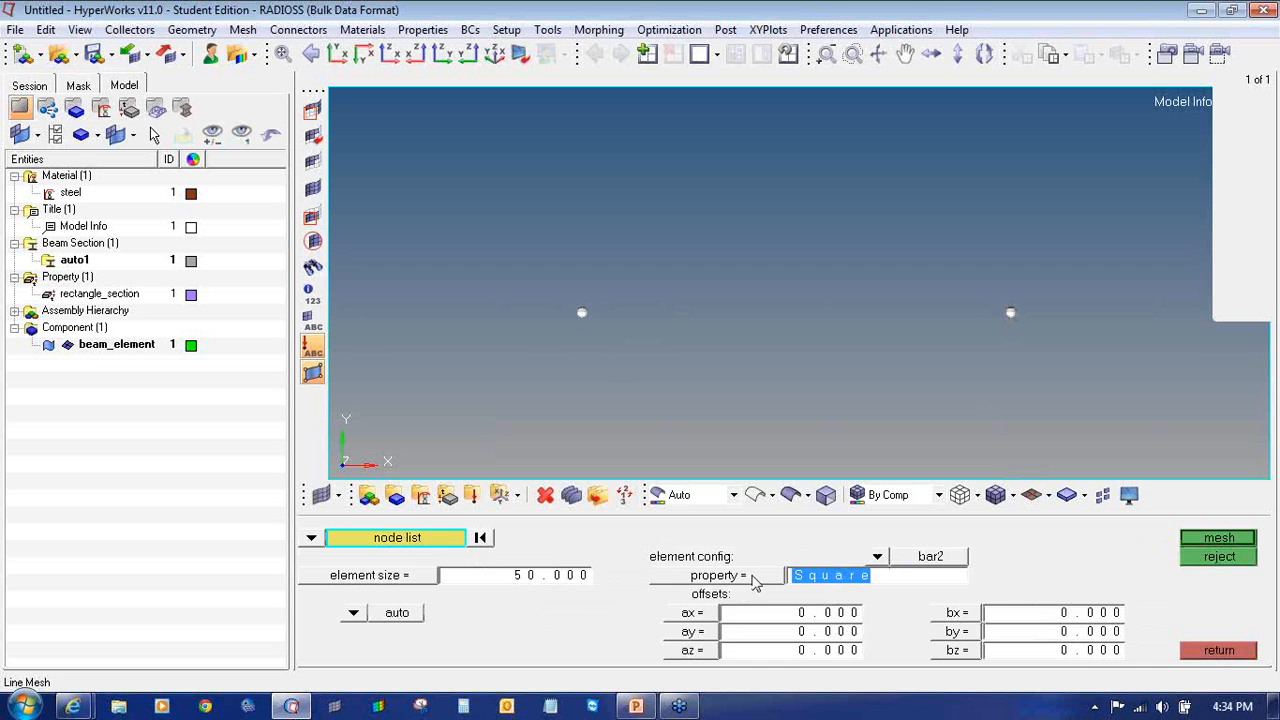
{"action": "left_click", "coordinate": [480, 540]}
{"action": "left_click", "coordinate": [1200, 541]}
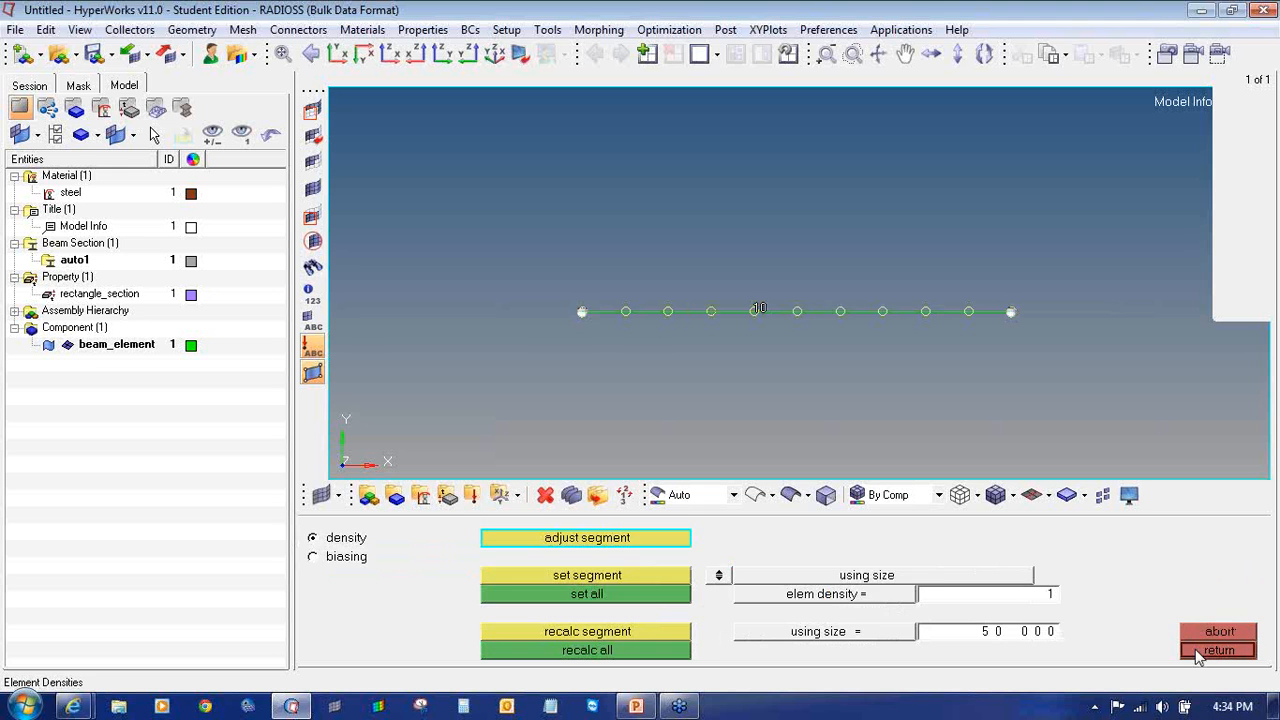
{"action": "left_click", "coordinate": [1199, 652]}
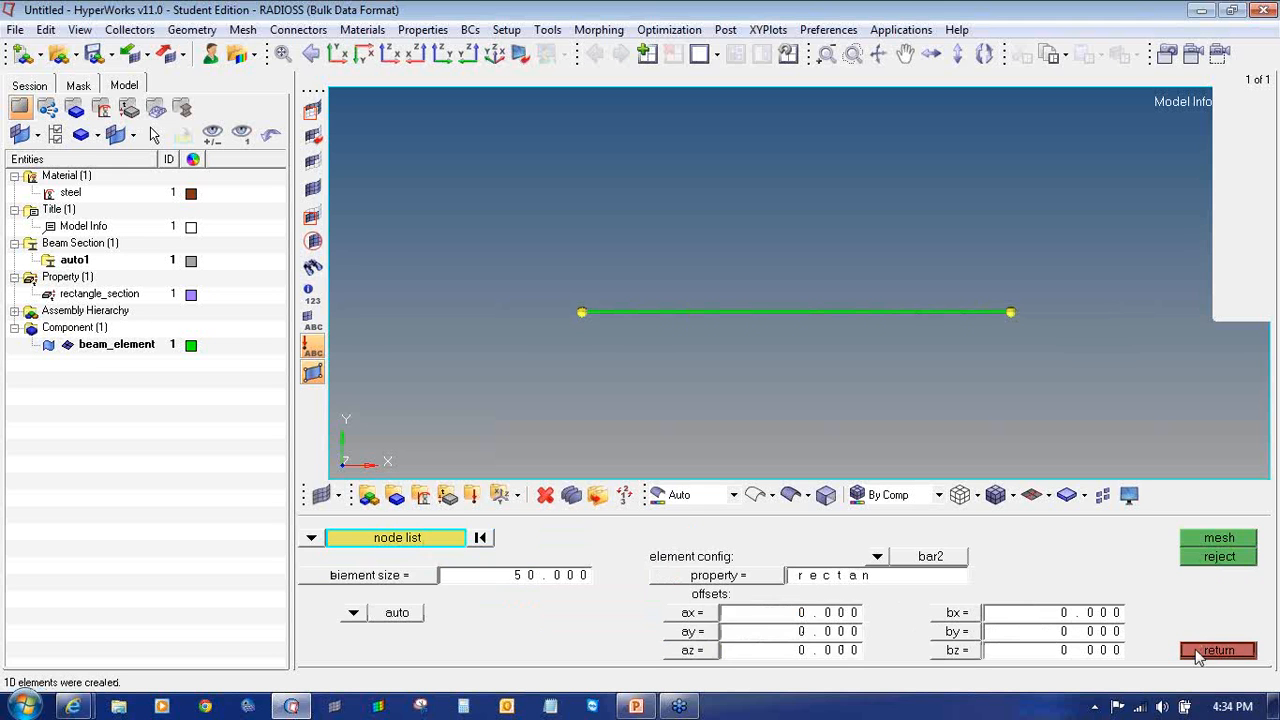
- Display the 1D elements with their solid cross-section and examine the beam's orientation from several angles
{"action": "left_click", "coordinate": [1048, 495]}
{"action": "left_click", "coordinate": [1060, 545]}
{"action": "left_click_drag", "start_coordinate": [999, 353], "coordinate": [905, 265], "text": "ctrl"}
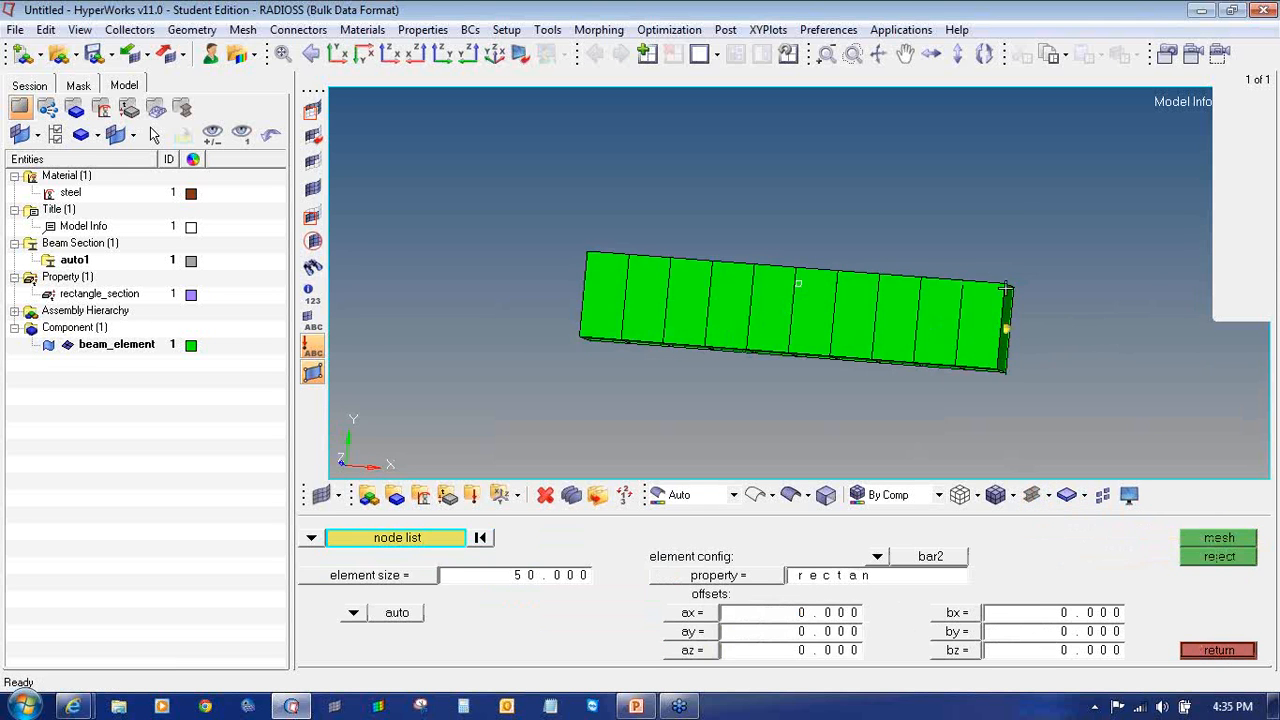
{"action": "left_click_drag", "start_coordinate": [653, 315], "coordinate": [569, 369], "text": "ctrl"}
{"action": "left_click_drag", "start_coordinate": [775, 339], "coordinate": [605, 378], "text": "ctrl"}
{"action": "left_click_drag", "start_coordinate": [972, 290], "coordinate": [968, 285], "text": "ctrl"}
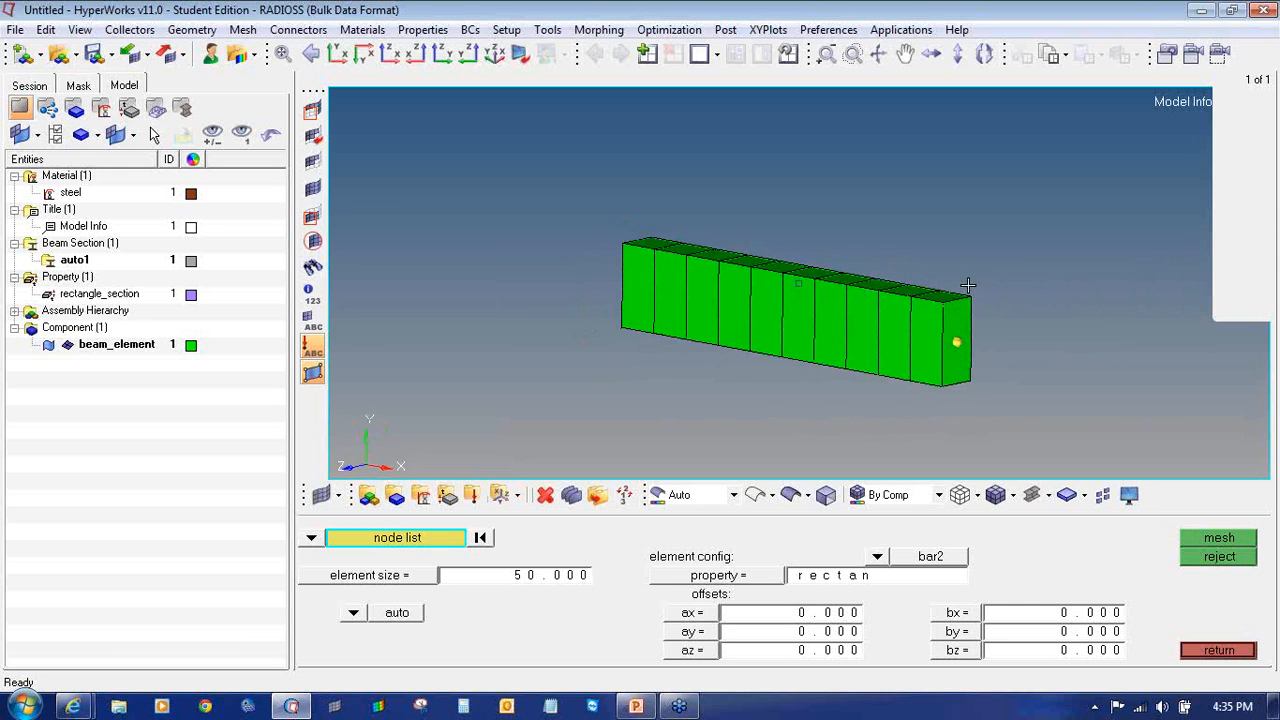
{"action": "mouse_move", "coordinate": [894, 321]}
{"action": "left_mouse_down", "text": "ctrl"}
{"action": "mouse_move", "coordinate": [880, 320]}
{"action": "mouse_move", "coordinate": [923, 320]}
{"action": "mouse_move", "coordinate": [892, 336]}
{"action": "left_mouse_up", "text": "ctrl"}
- Delete all the line-meshed beam elements, keeping the two end nodes
{"action": "left_click", "coordinate": [545, 494]}
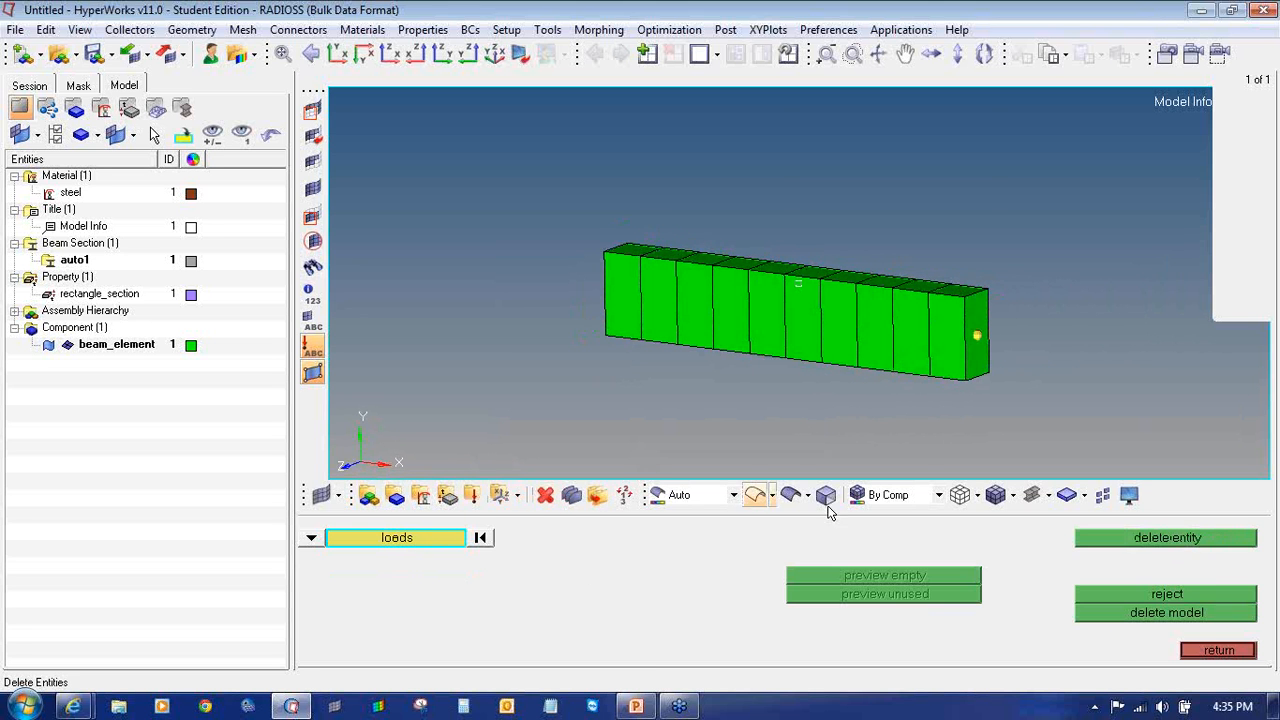
{"action": "left_click", "coordinate": [312, 538]}
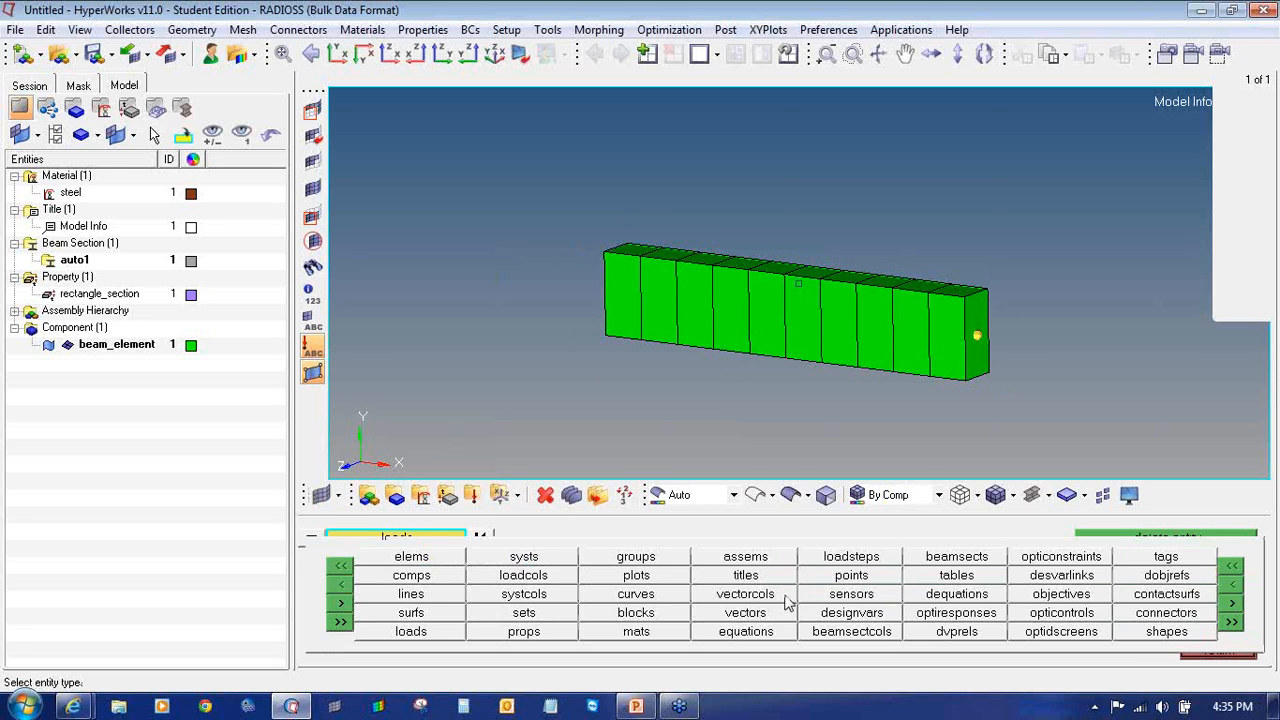
{"action": "left_click", "coordinate": [437, 556]}
{"action": "left_click_drag", "start_coordinate": [538, 220], "coordinate": [1060, 417], "text": "shift"}
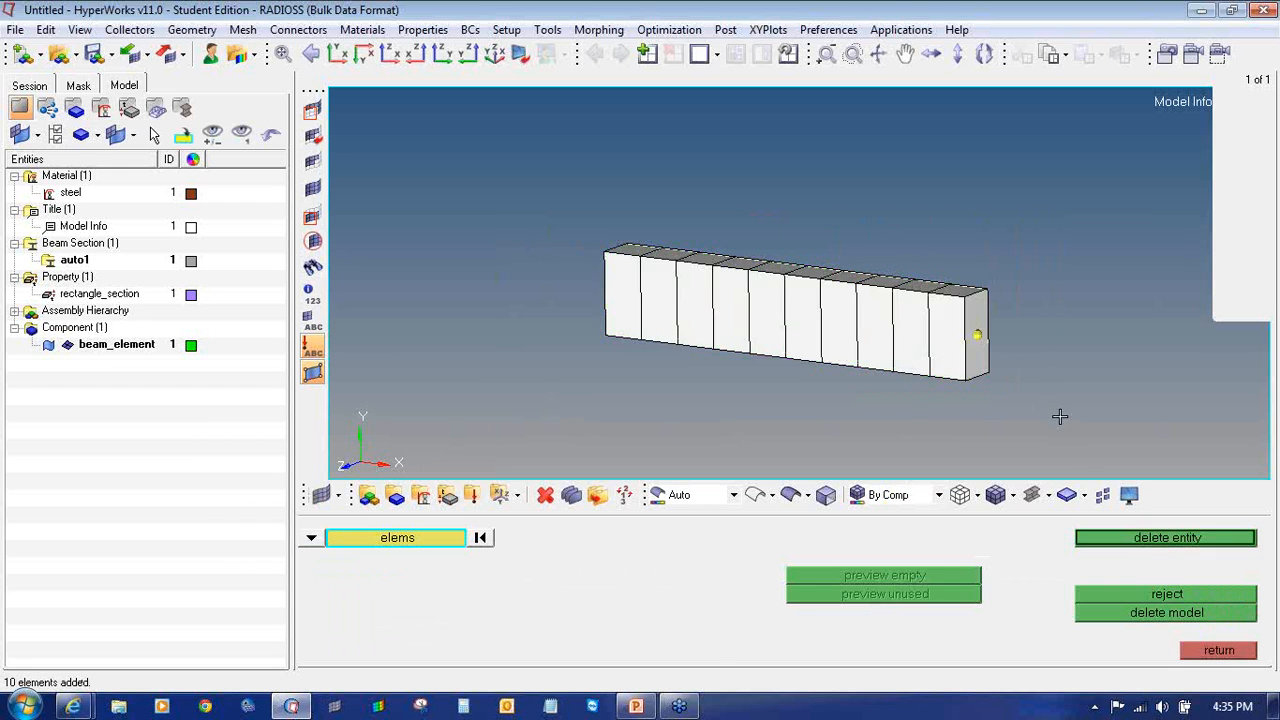
{"action": "left_click", "coordinate": [1122, 537]}
{"action": "left_click", "coordinate": [1207, 651]}
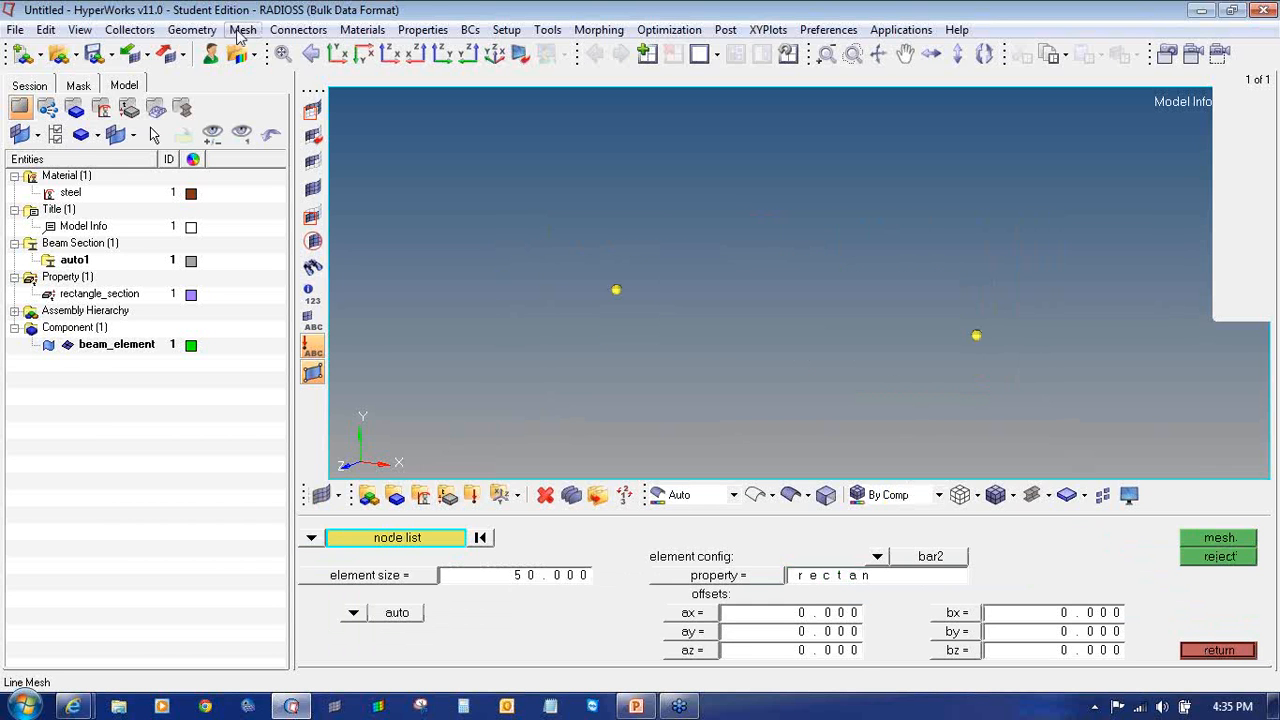
- Interpolate 10 evenly spaced nodes (linear bias) between the two end nodes
{"action": "left_click", "coordinate": [337, 54]}
{"action": "scroll", "coordinate": [763, 284], "scroll_direction": "down", "scroll_amount": 3, "text": "ctrl"}
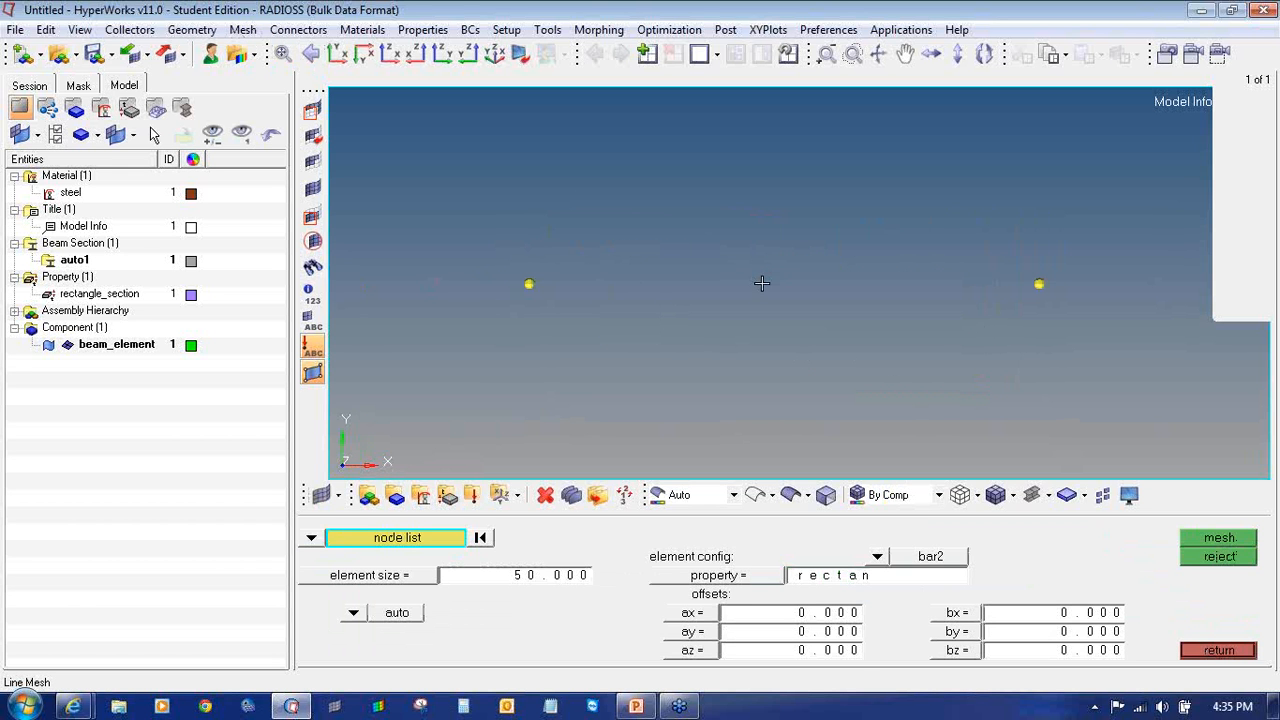
{"action": "left_click", "coordinate": [1207, 651]}
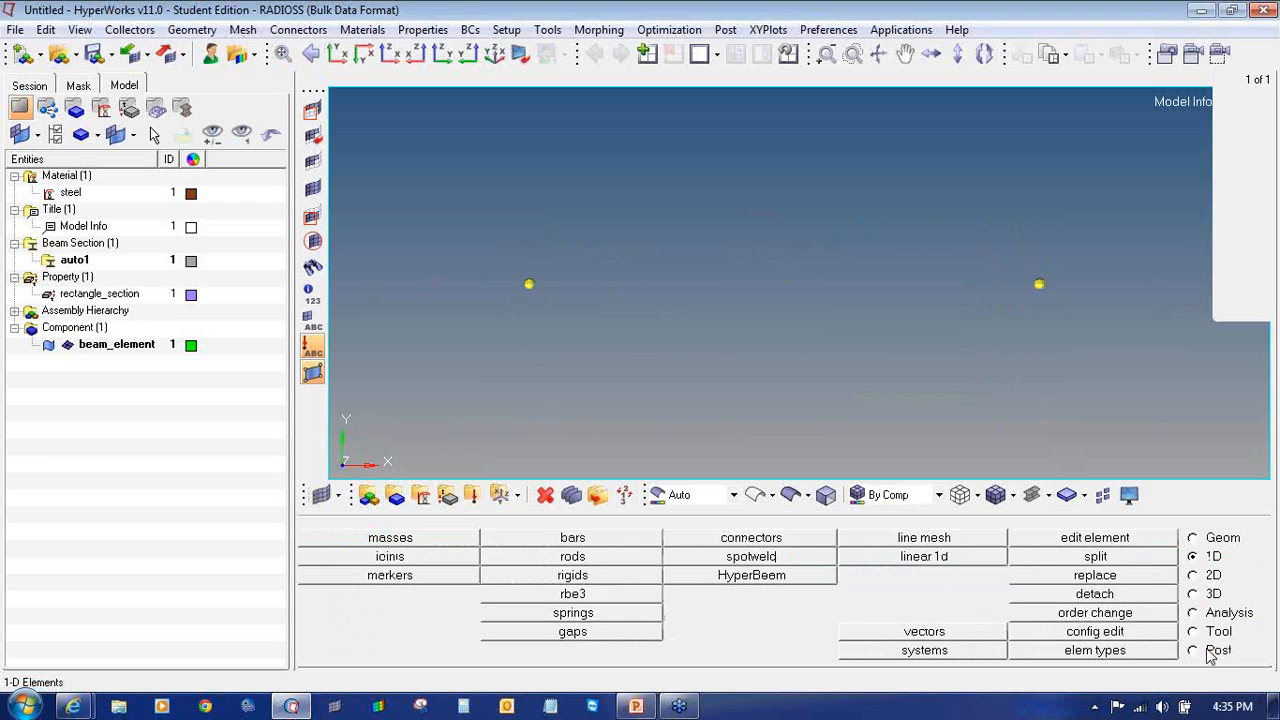
{"action": "left_click", "coordinate": [1203, 540]}
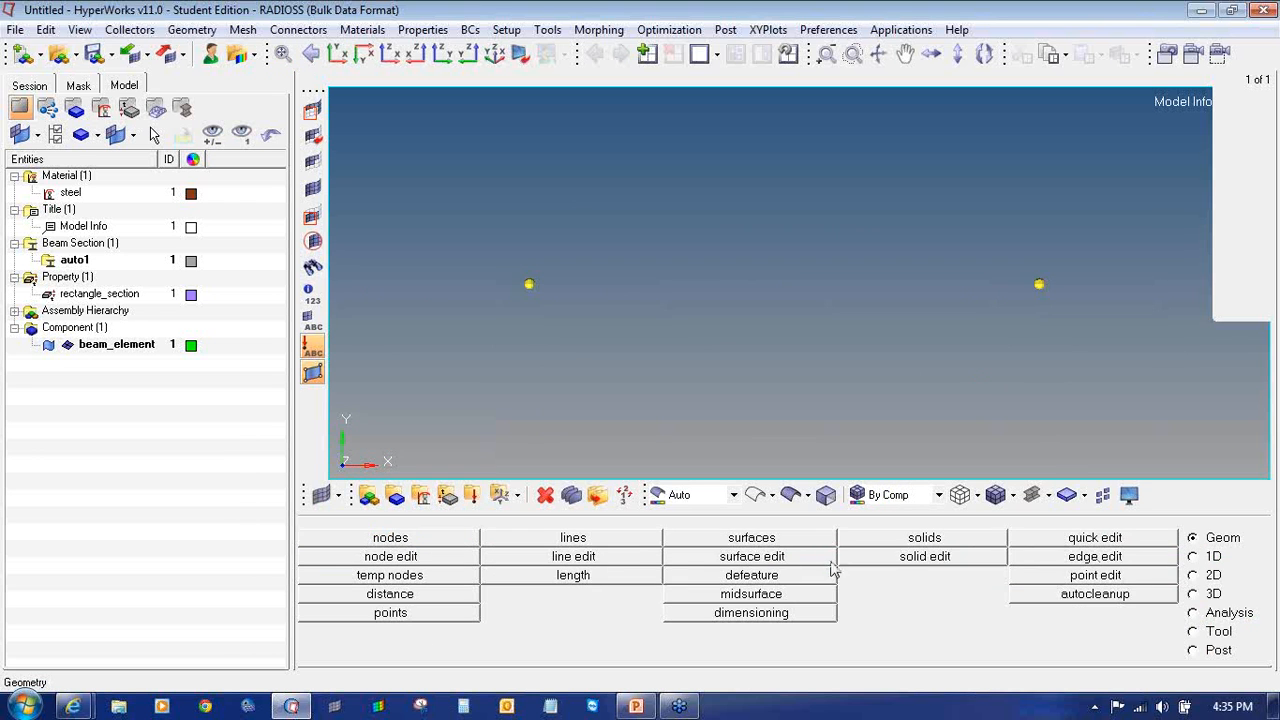
{"action": "left_click", "coordinate": [437, 540]}
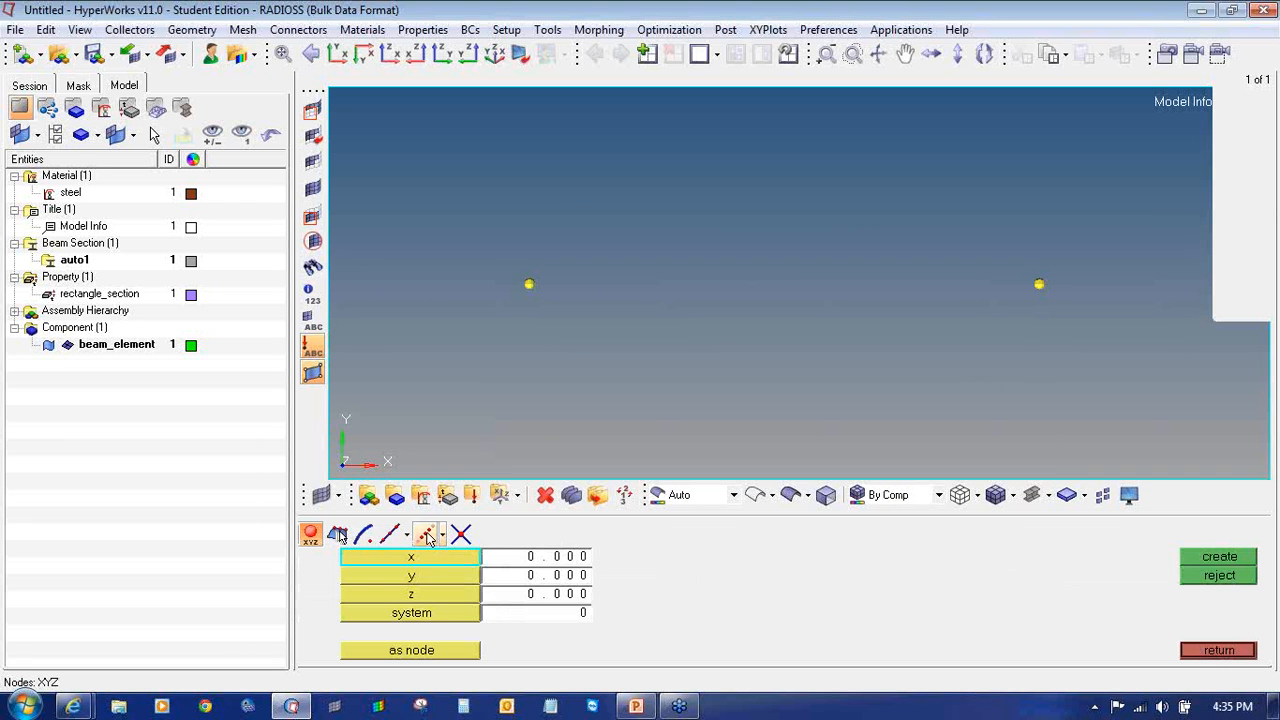
{"action": "left_click", "coordinate": [425, 535]}
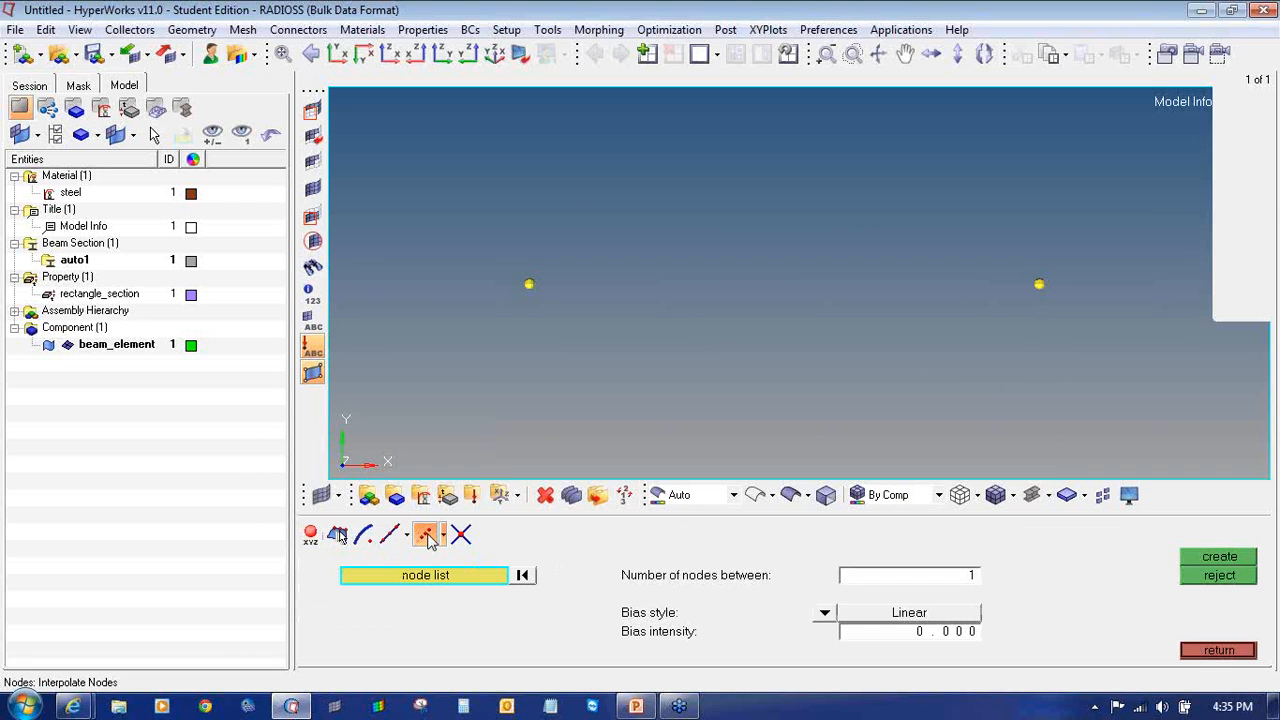
{"action": "left_click", "coordinate": [908, 577]}
{"action": "type", "text": "10"}
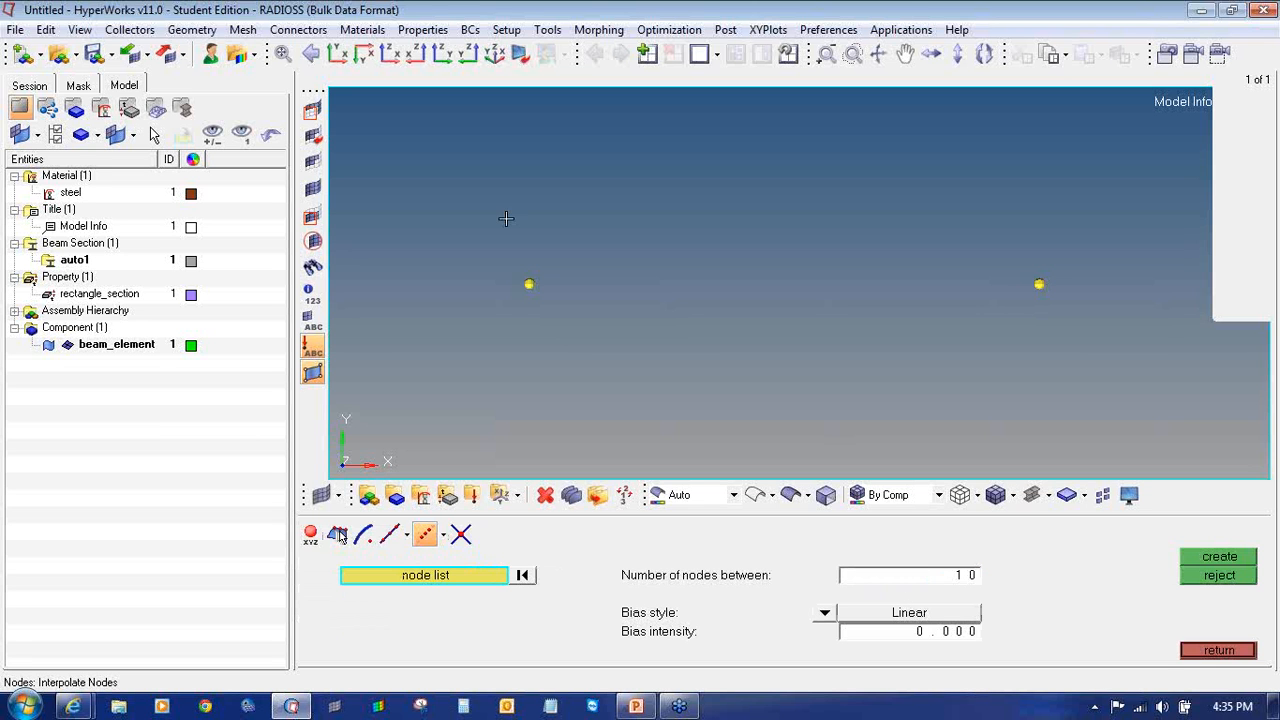
{"action": "left_click", "coordinate": [530, 283]}
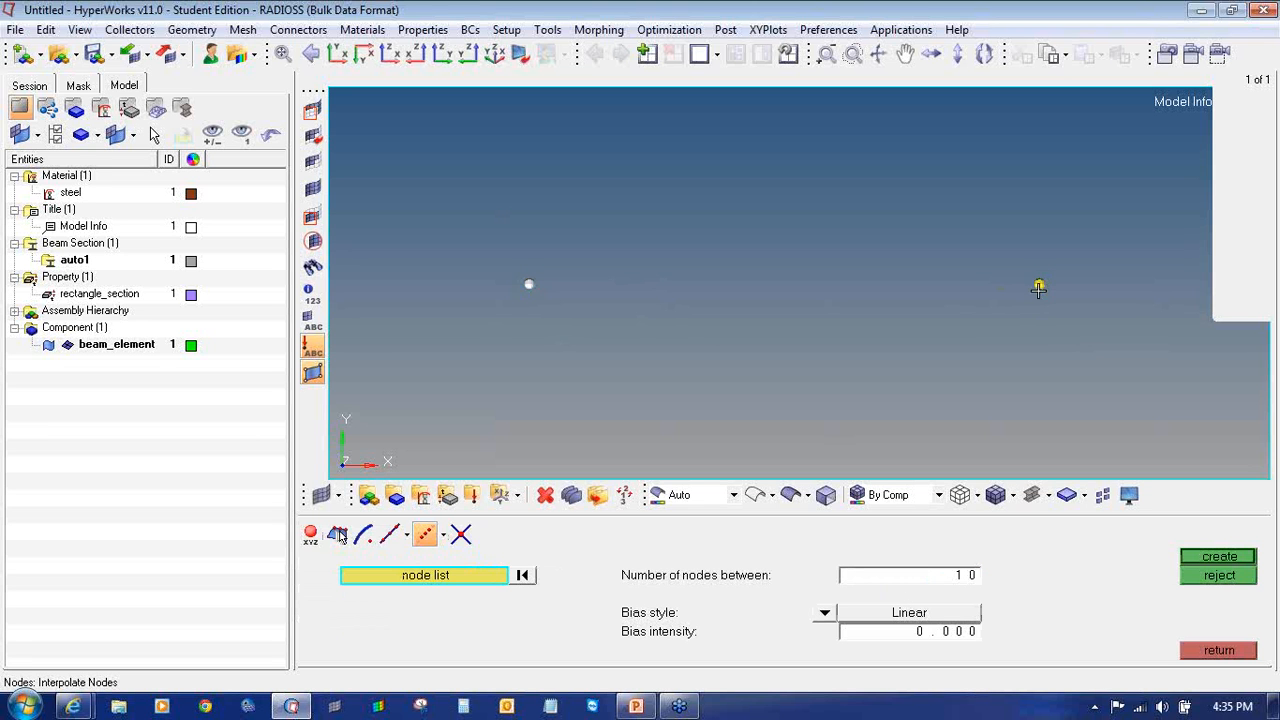
{"action": "left_click", "coordinate": [1039, 287]}
{"action": "left_click", "coordinate": [1200, 557]}
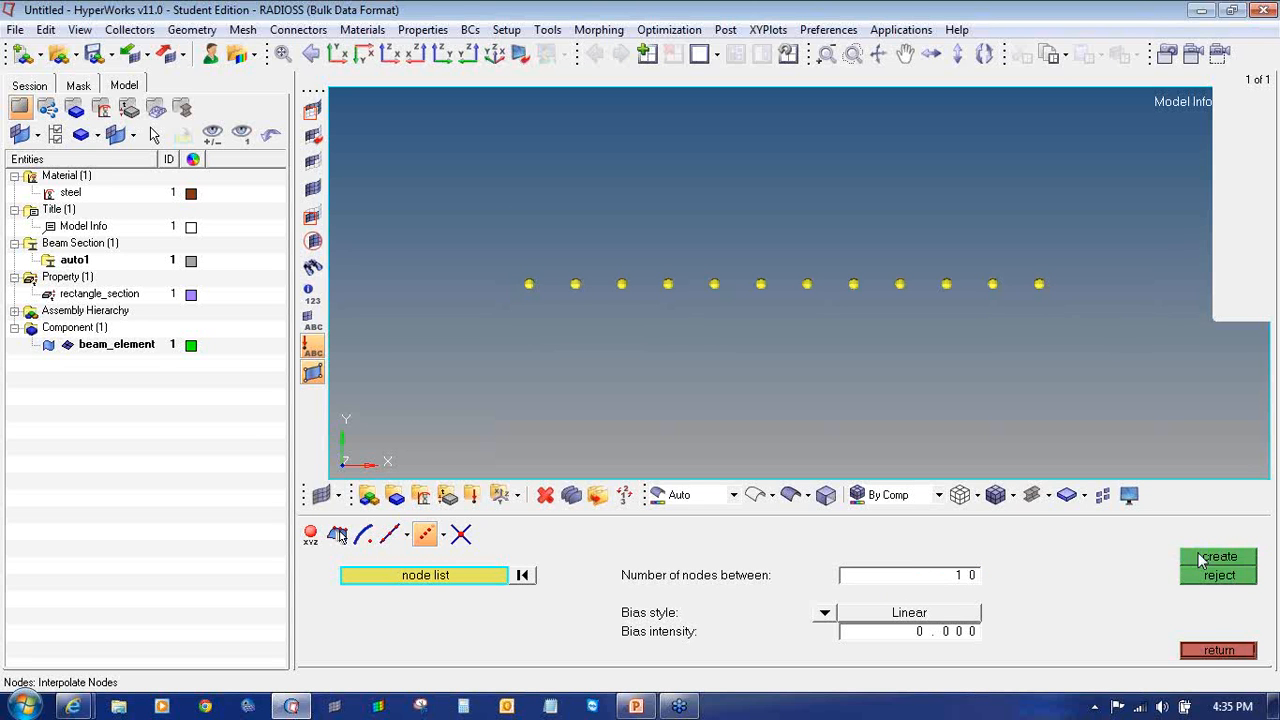
{"action": "left_click", "coordinate": [1210, 651]}
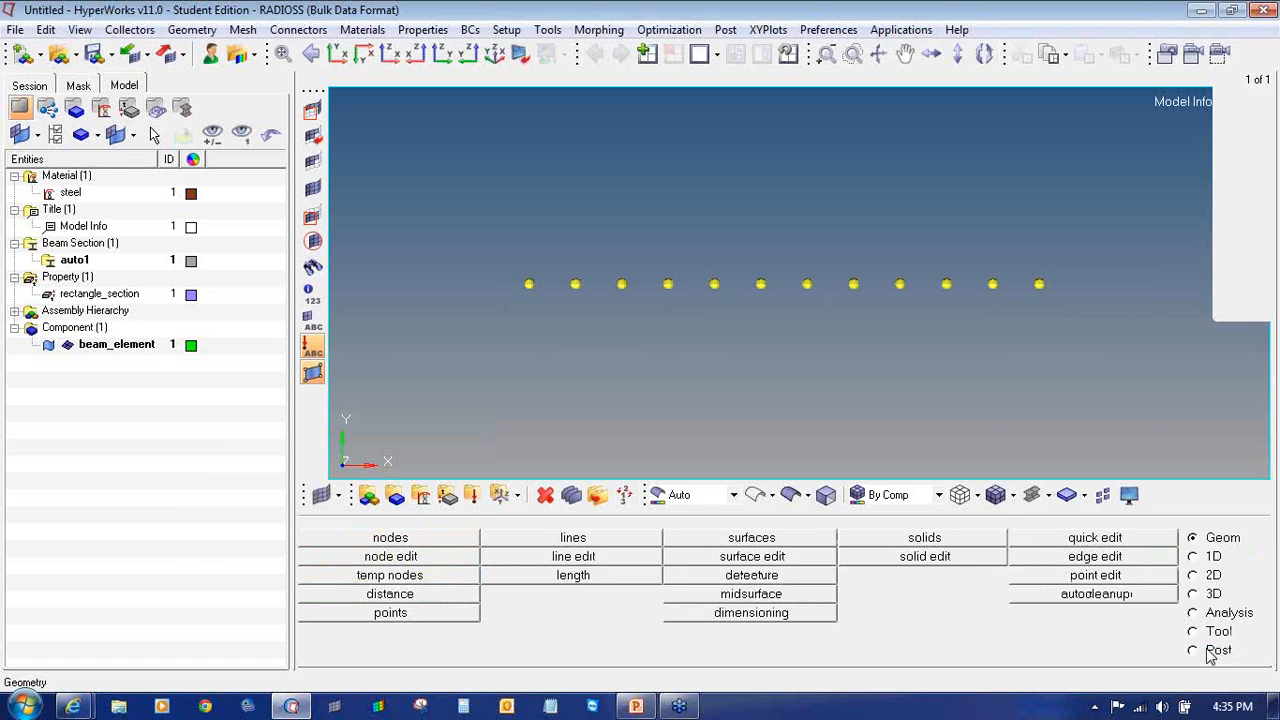
- Set up bar2 element creation with the rectangle_section property, element type CBEAM and y-axis orientation
{"action": "left_click", "coordinate": [1194, 557]}
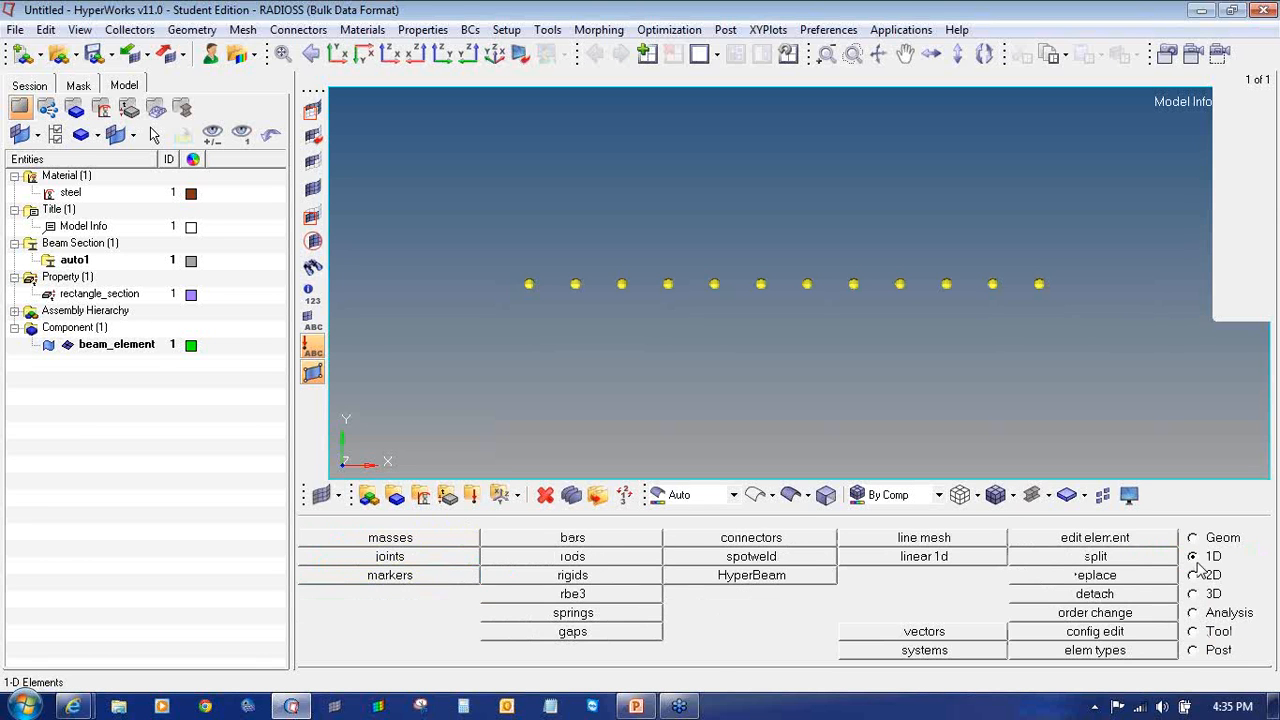
{"action": "left_click", "coordinate": [628, 540]}
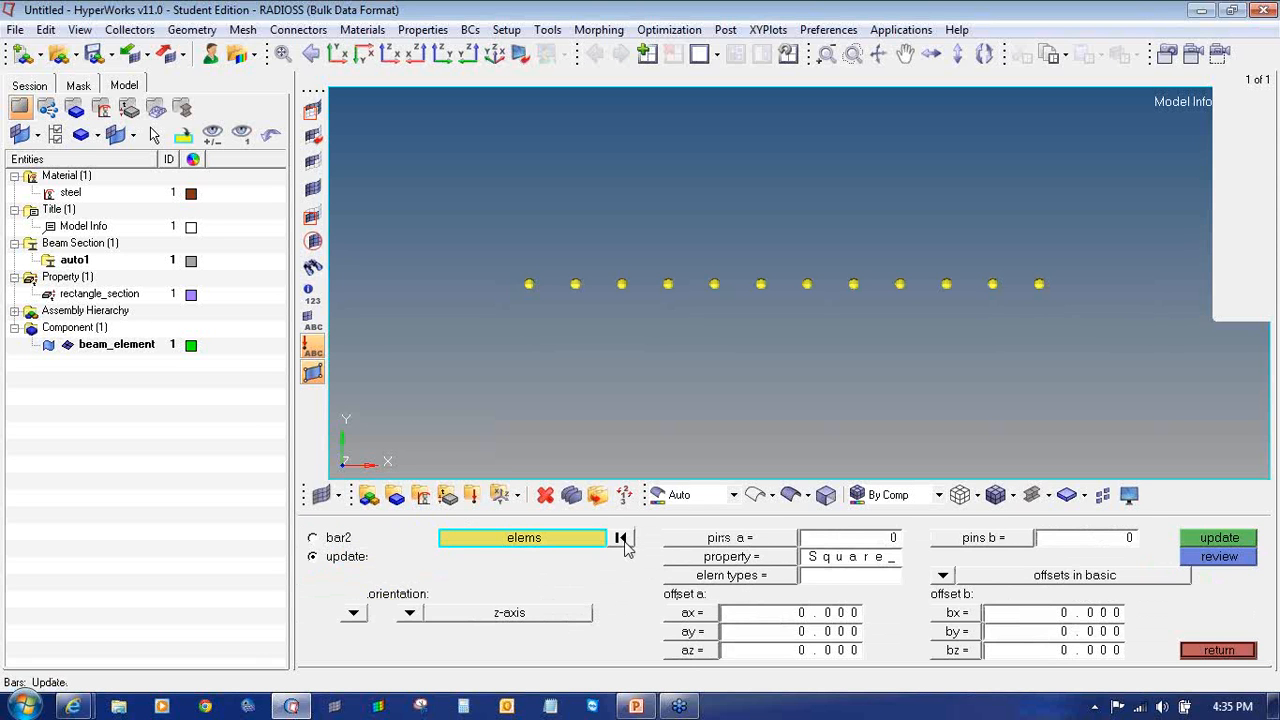
{"action": "left_click", "coordinate": [324, 542]}
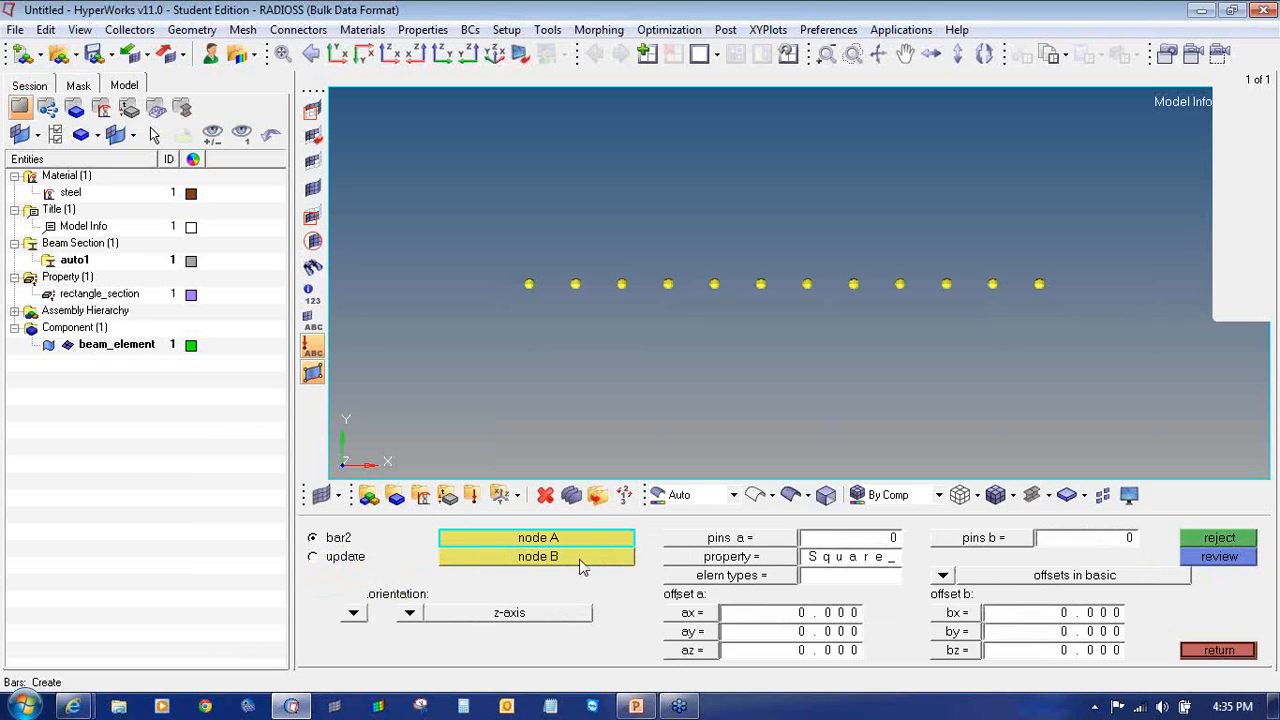
{"action": "left_click", "coordinate": [690, 562]}
{"action": "left_click", "coordinate": [523, 540]}
{"action": "left_click", "coordinate": [803, 580]}
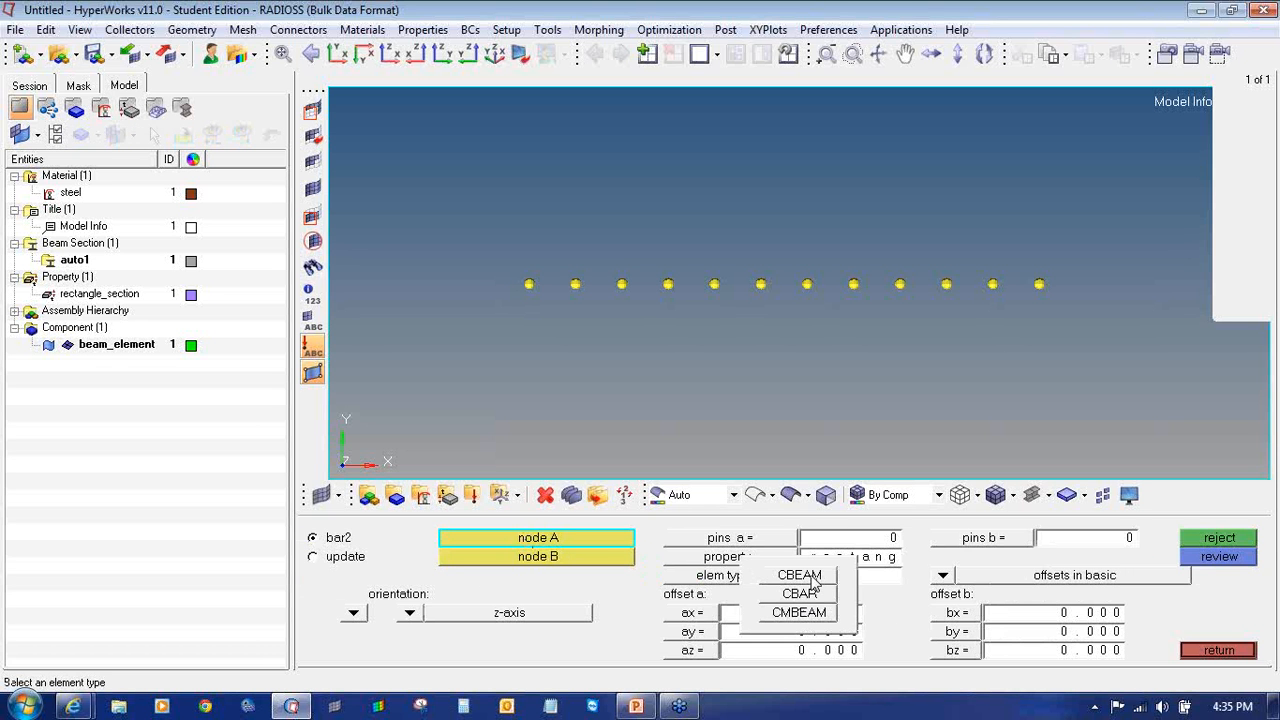
{"action": "left_click", "coordinate": [805, 576]}
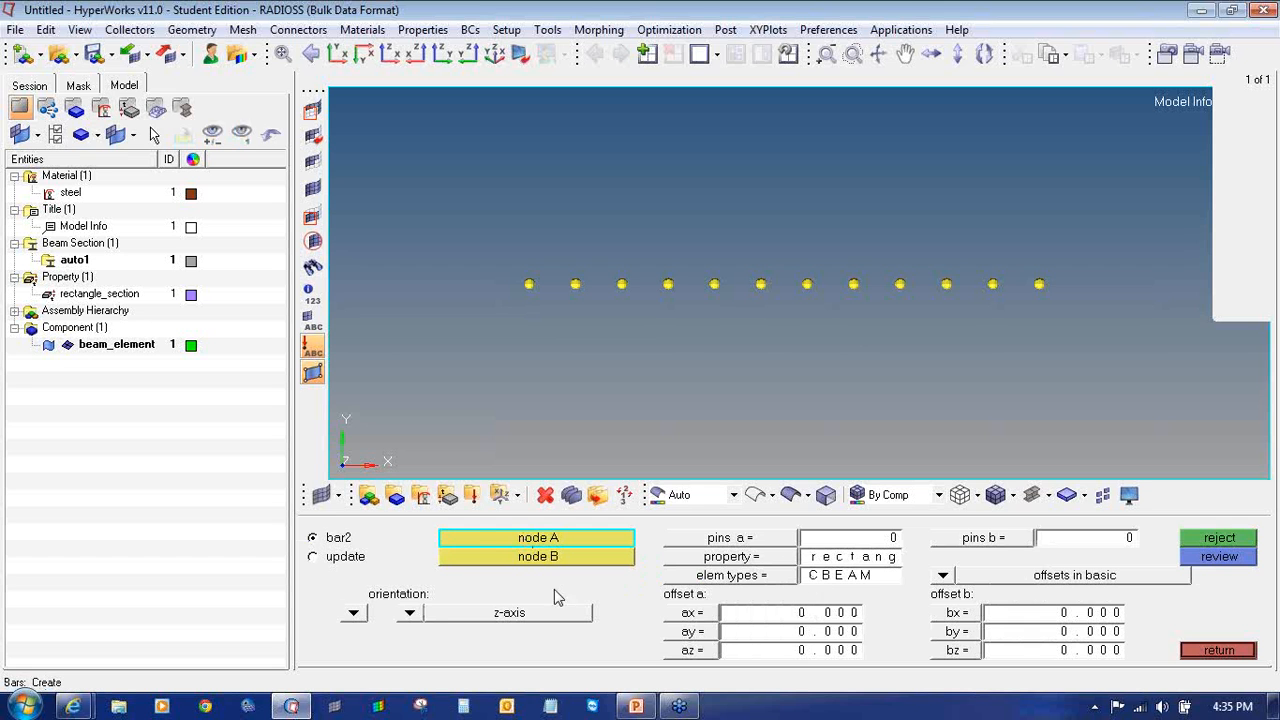
{"action": "left_click", "coordinate": [412, 612]}
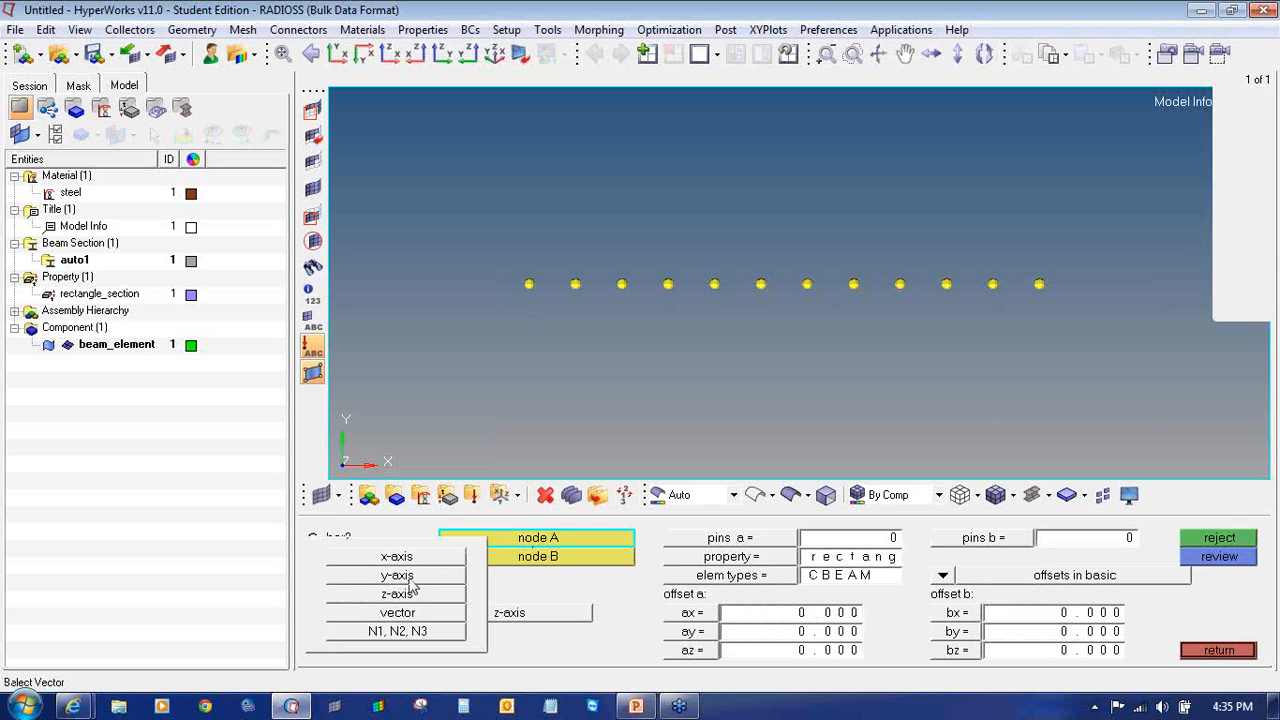
{"action": "left_click", "coordinate": [409, 578]}
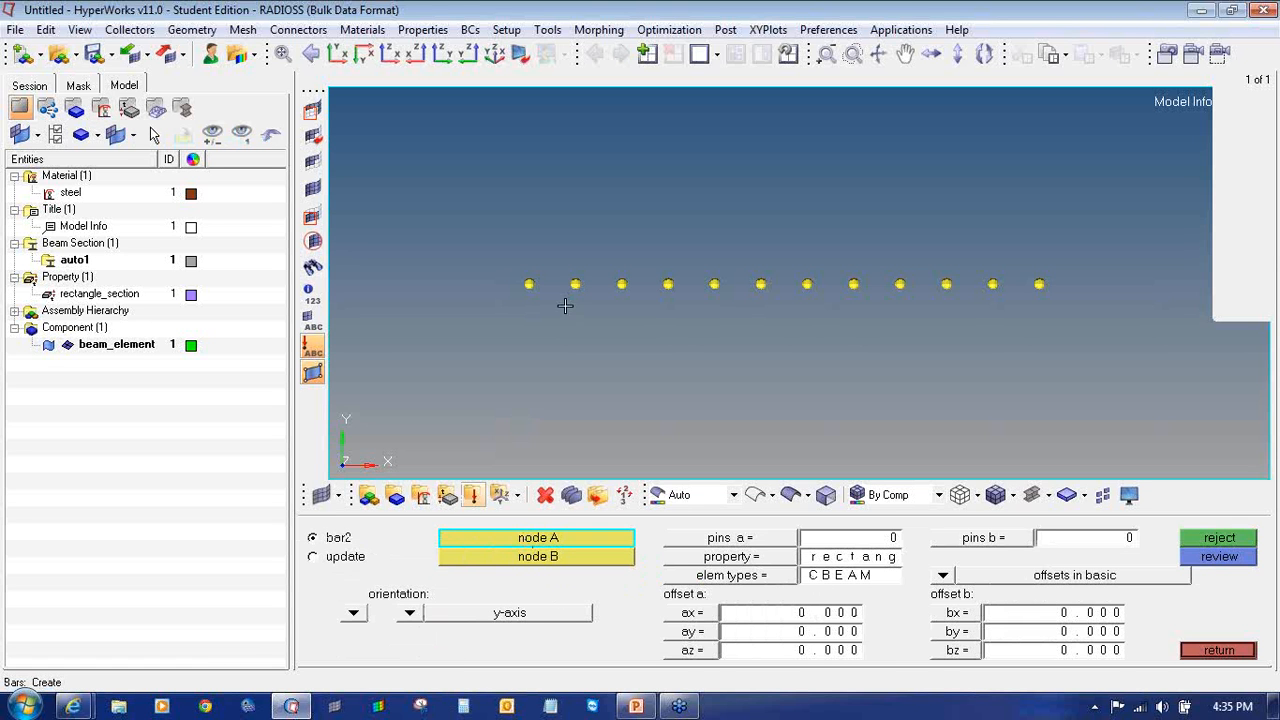
- Create a beam element between the first two nodes of the row and switch to the traditional element representation
{"action": "left_click", "coordinate": [530, 285]}
{"action": "left_click", "coordinate": [575, 285]}
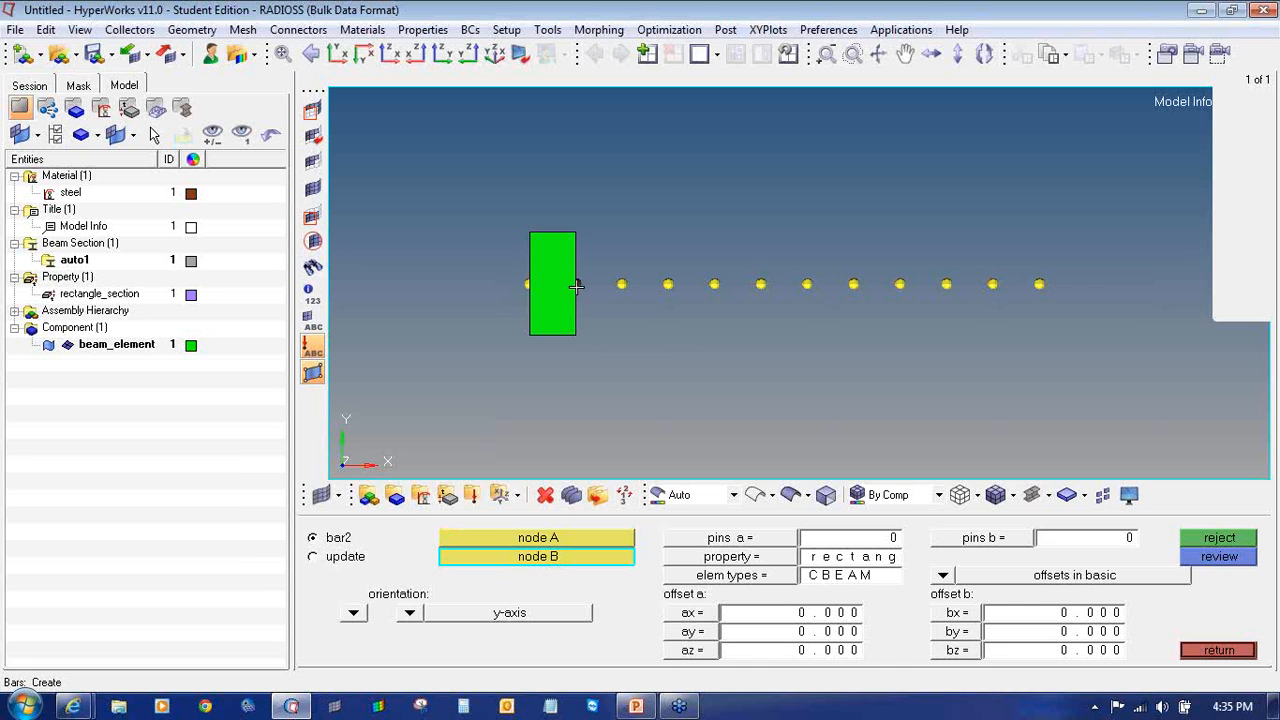
{"action": "left_click", "coordinate": [1046, 502]}
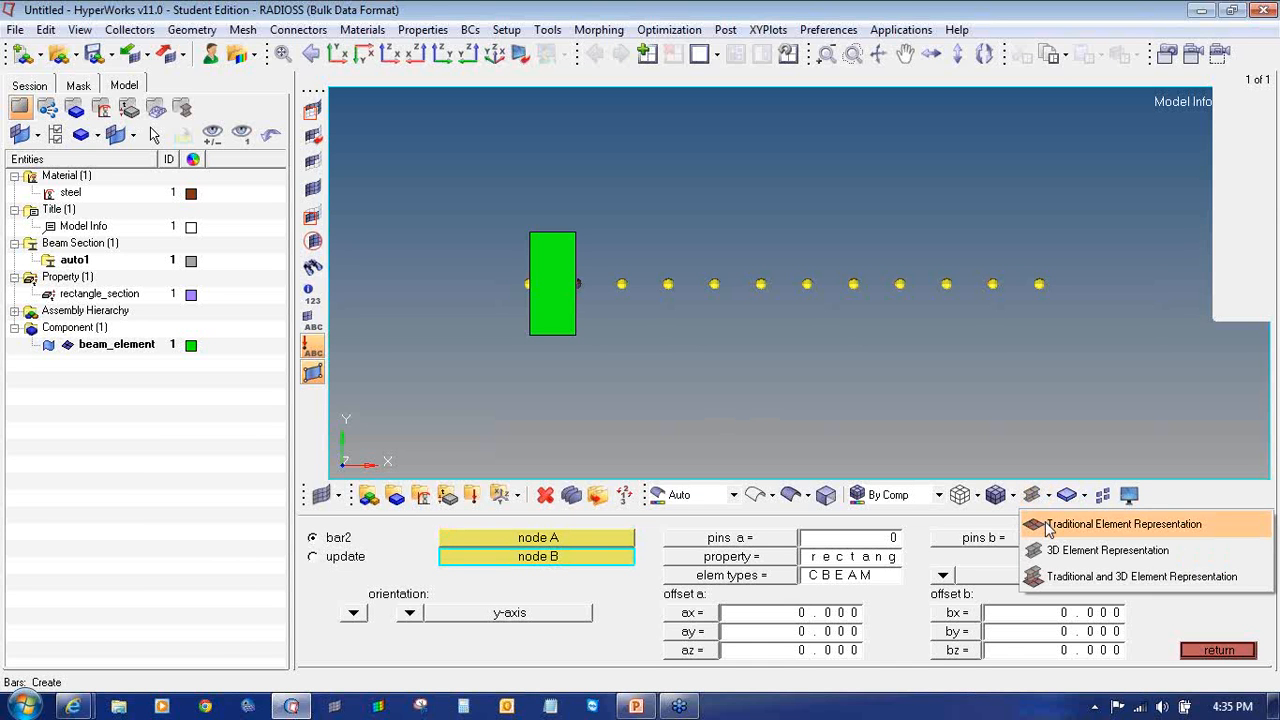
{"action": "left_click", "coordinate": [1035, 524]}
- Create y-axis-oriented beam elements between all remaining neighbouring nodes, from the second node to the last
{"action": "left_click", "coordinate": [621, 285]}
{"action": "left_click", "coordinate": [621, 285]}
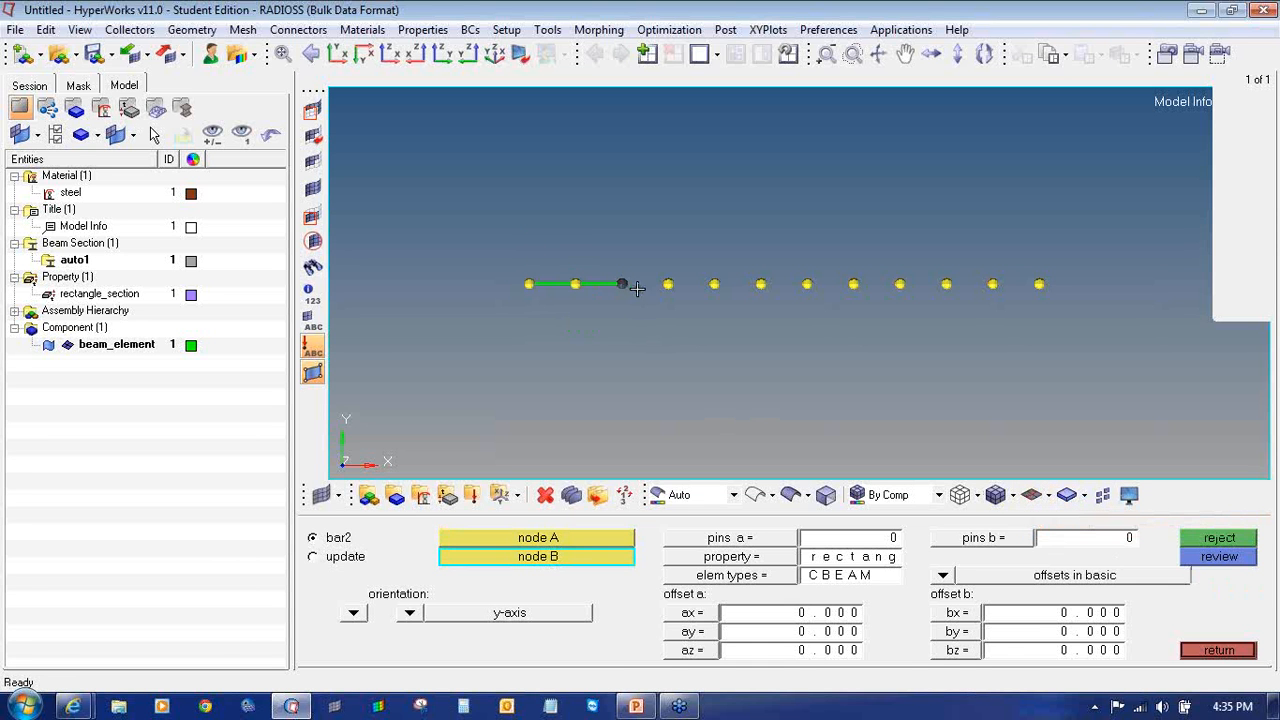
{"action": "left_click", "coordinate": [668, 285]}
{"action": "left_click", "coordinate": [668, 285]}
{"action": "left_click", "coordinate": [714, 285]}
{"action": "left_click", "coordinate": [714, 285]}
{"action": "left_click", "coordinate": [762, 285]}
{"action": "left_click", "coordinate": [762, 285]}
{"action": "left_click", "coordinate": [808, 285]}
{"action": "left_click", "coordinate": [808, 285]}
{"action": "left_click", "coordinate": [853, 285]}
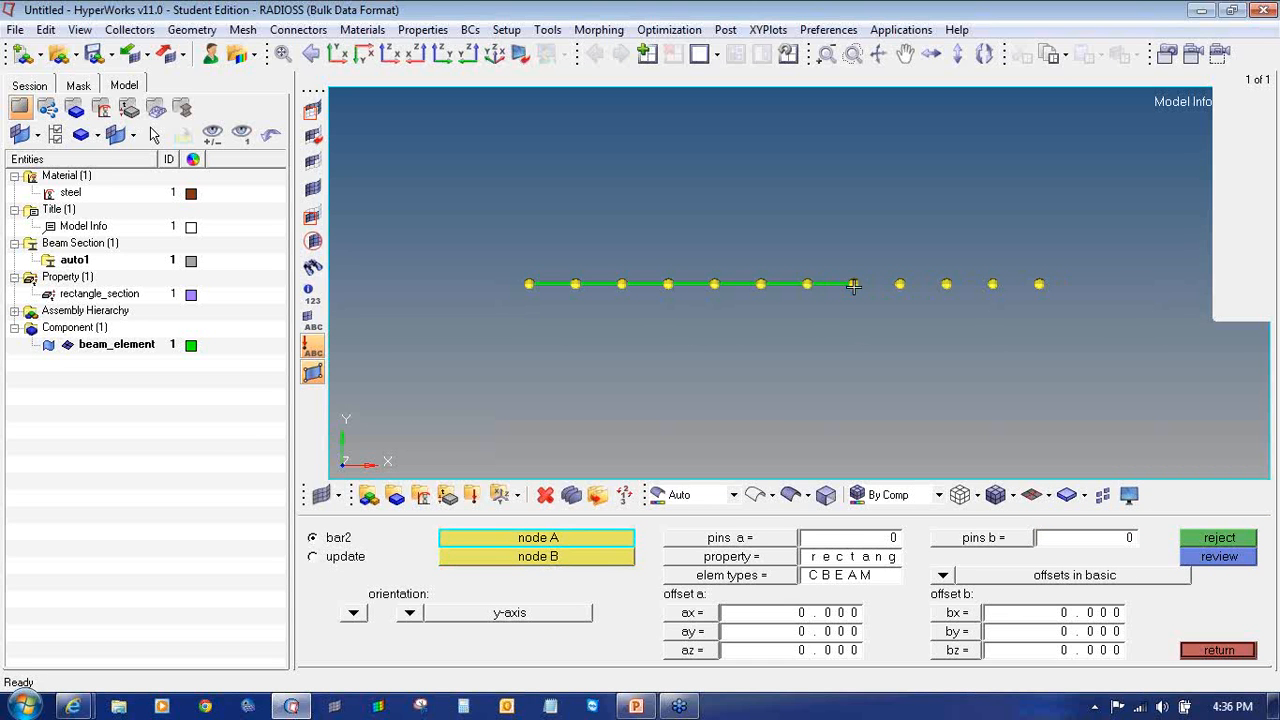
{"action": "left_click", "coordinate": [853, 285]}
{"action": "left_click", "coordinate": [900, 285]}
{"action": "left_click", "coordinate": [900, 285]}
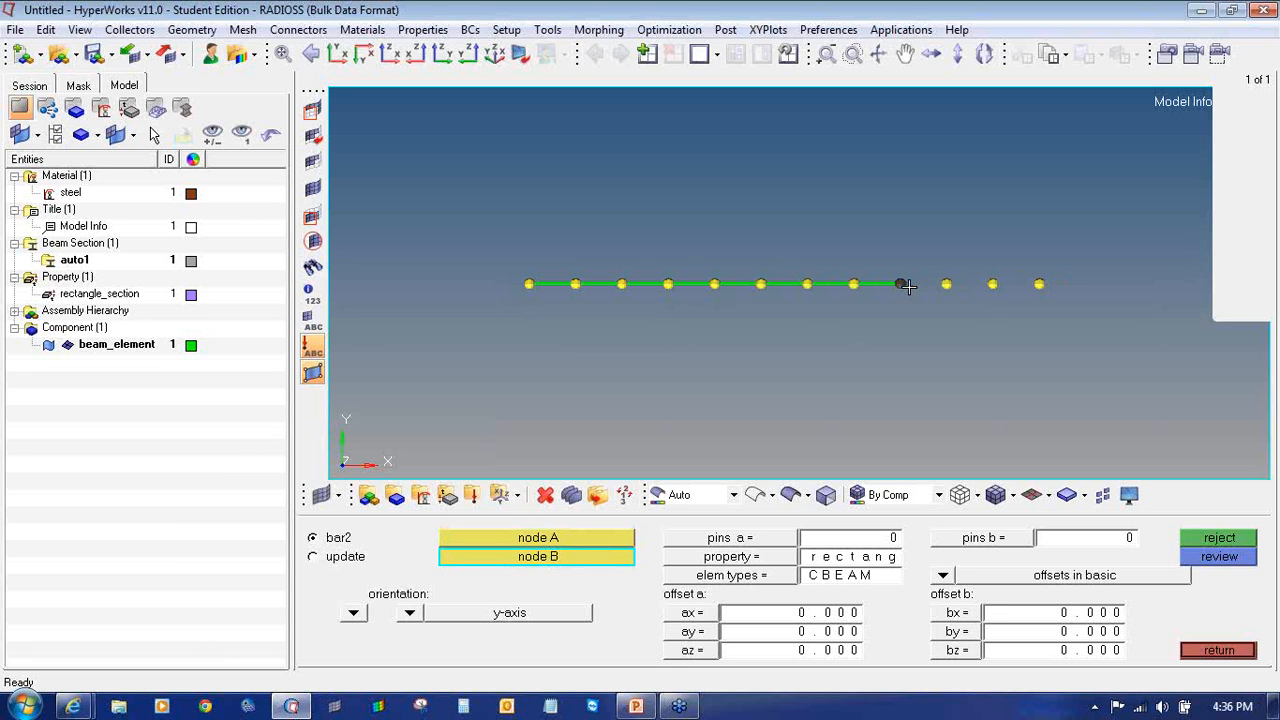
{"action": "left_click", "coordinate": [946, 285]}
{"action": "left_click", "coordinate": [946, 285]}
{"action": "left_click", "coordinate": [991, 285]}
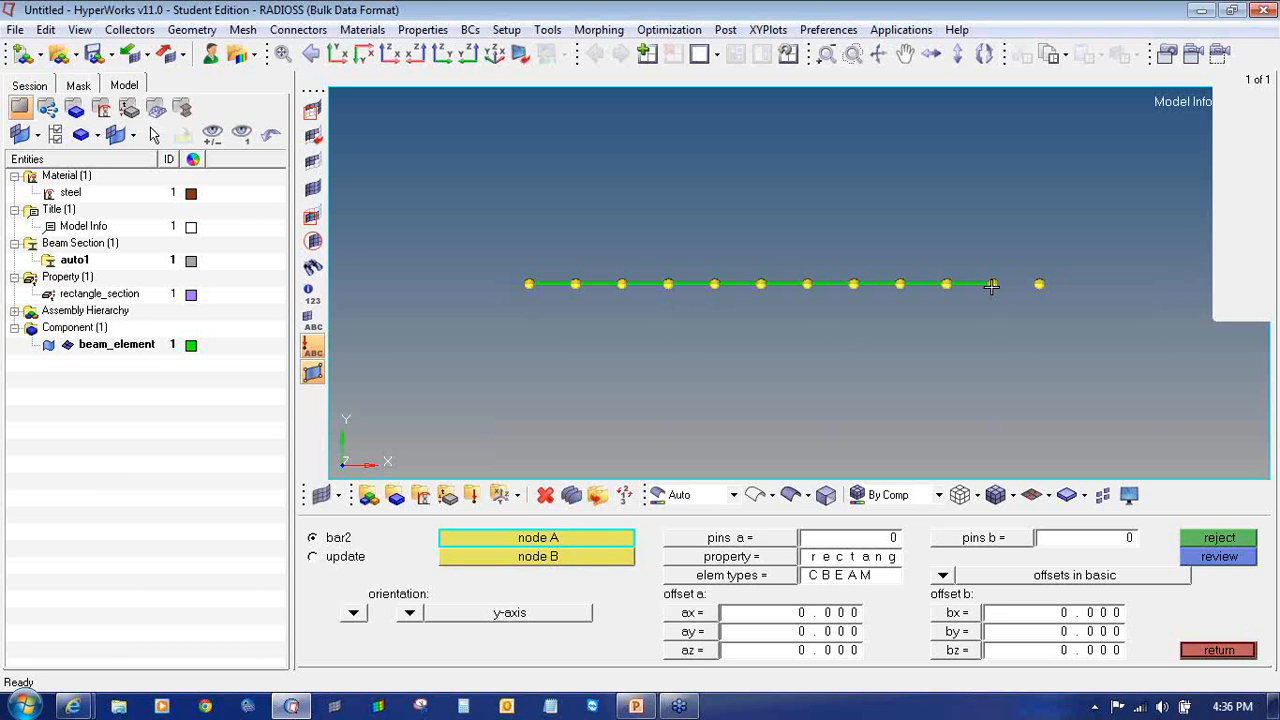
{"action": "left_click", "coordinate": [991, 285]}
{"action": "left_click", "coordinate": [1039, 286]}
- Delete all beam elements except the one between the first two nodes
{"action": "left_click", "coordinate": [546, 494]}
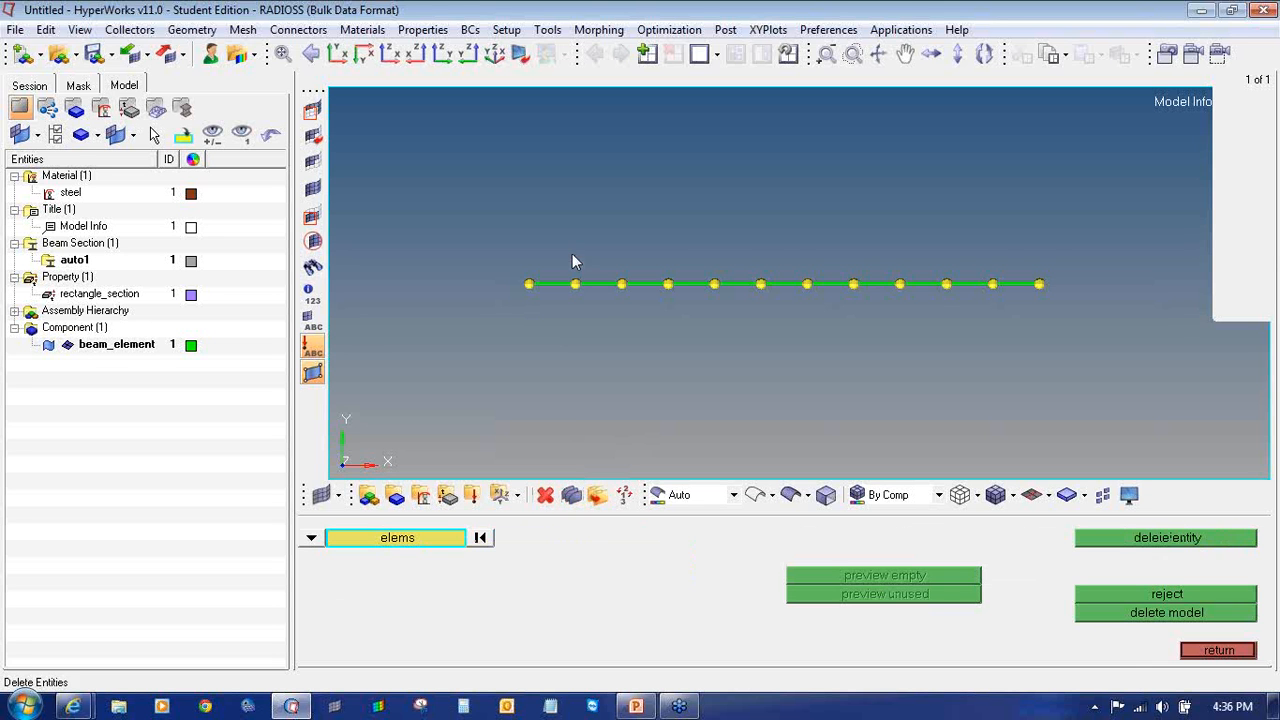
{"action": "left_click_drag", "start_coordinate": [572, 254], "coordinate": [865, 297]}
{"action": "left_click_drag", "start_coordinate": [1006, 290], "coordinate": [1050, 288]}
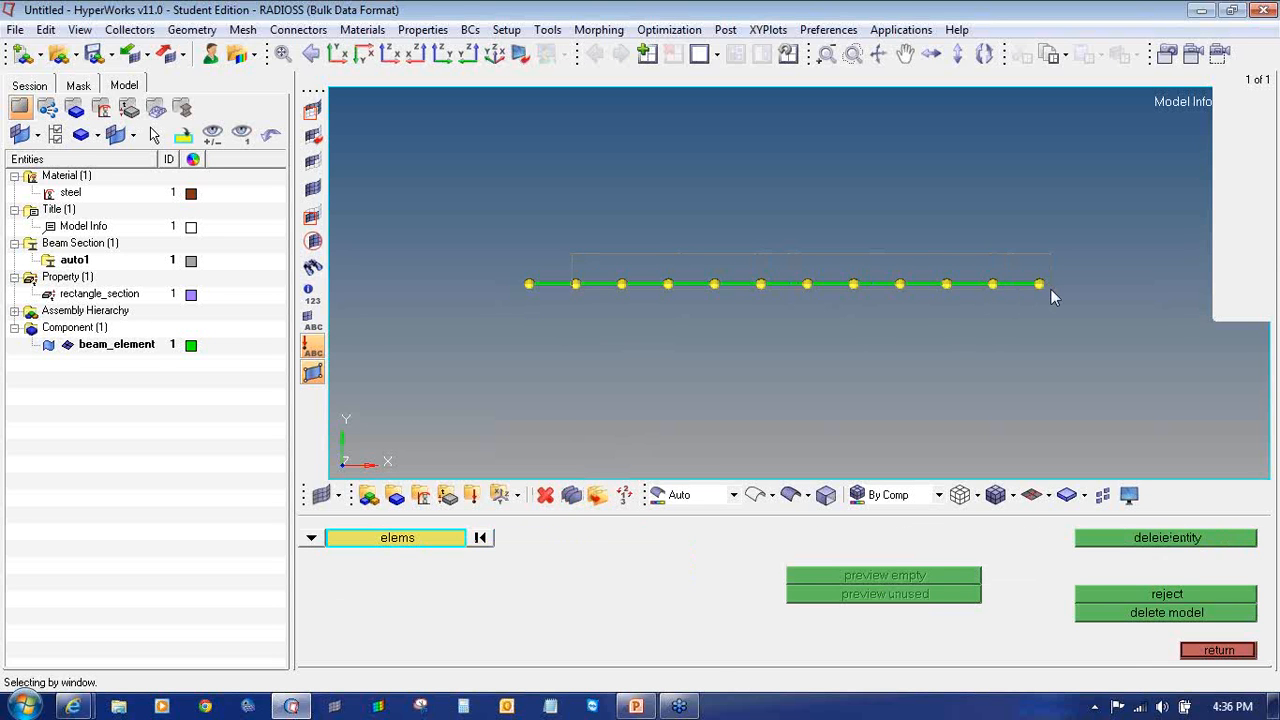
{"action": "middle_click", "coordinate": [960, 361]}
{"action": "left_click", "coordinate": [1214, 649]}
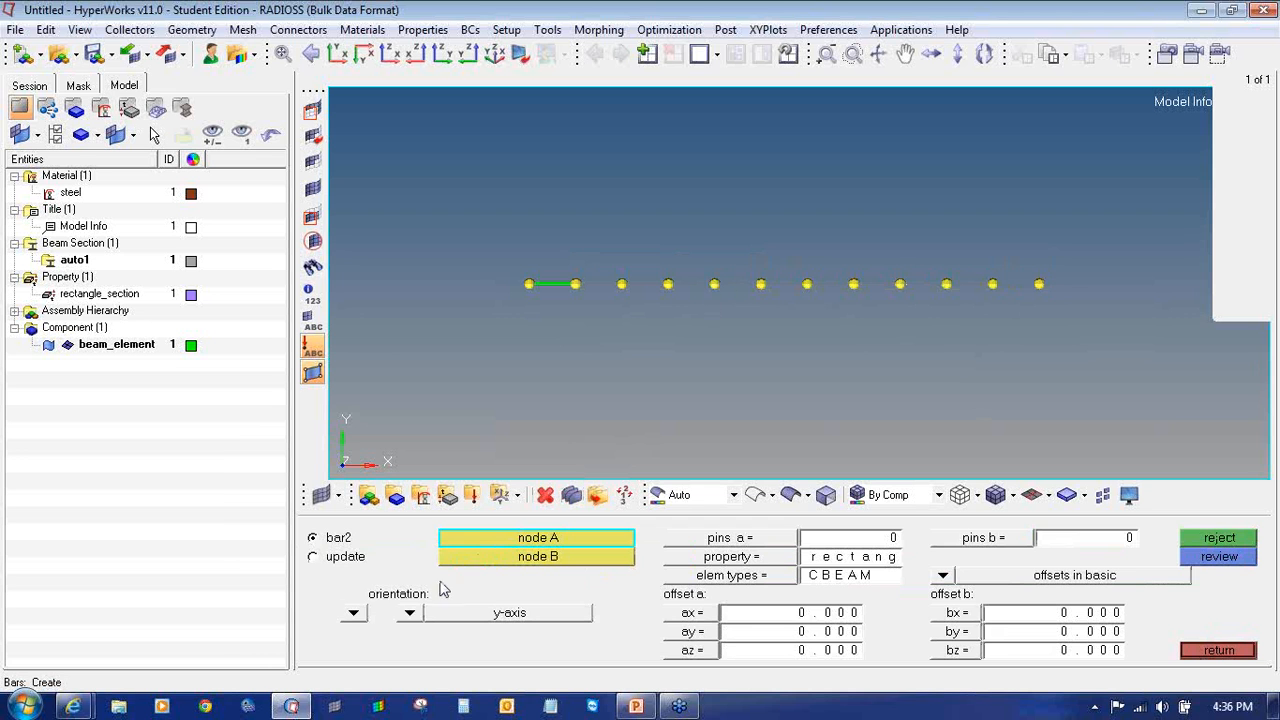
- Set the bar2 orientation to z-axis and create a beam element between the sixth and seventh nodes
{"action": "left_click", "coordinate": [412, 612]}
{"action": "left_click", "coordinate": [399, 594]}
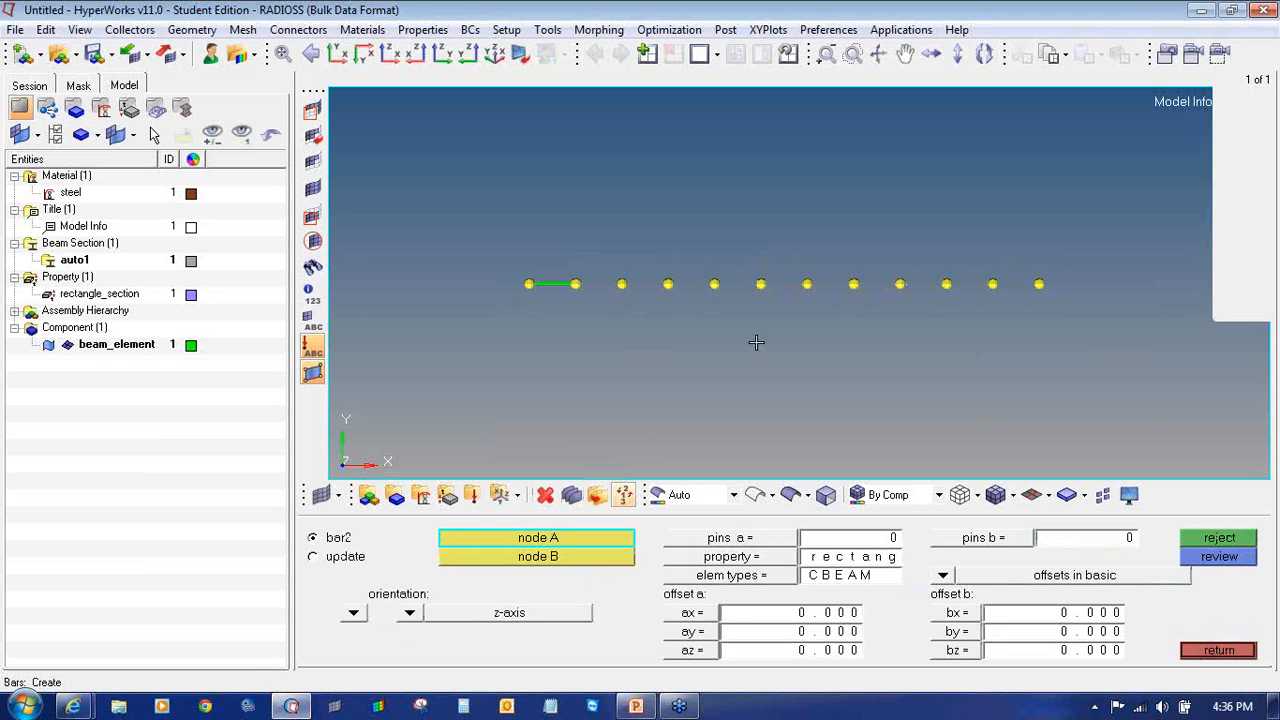
{"action": "left_click", "coordinate": [761, 284]}
{"action": "left_click", "coordinate": [808, 285]}
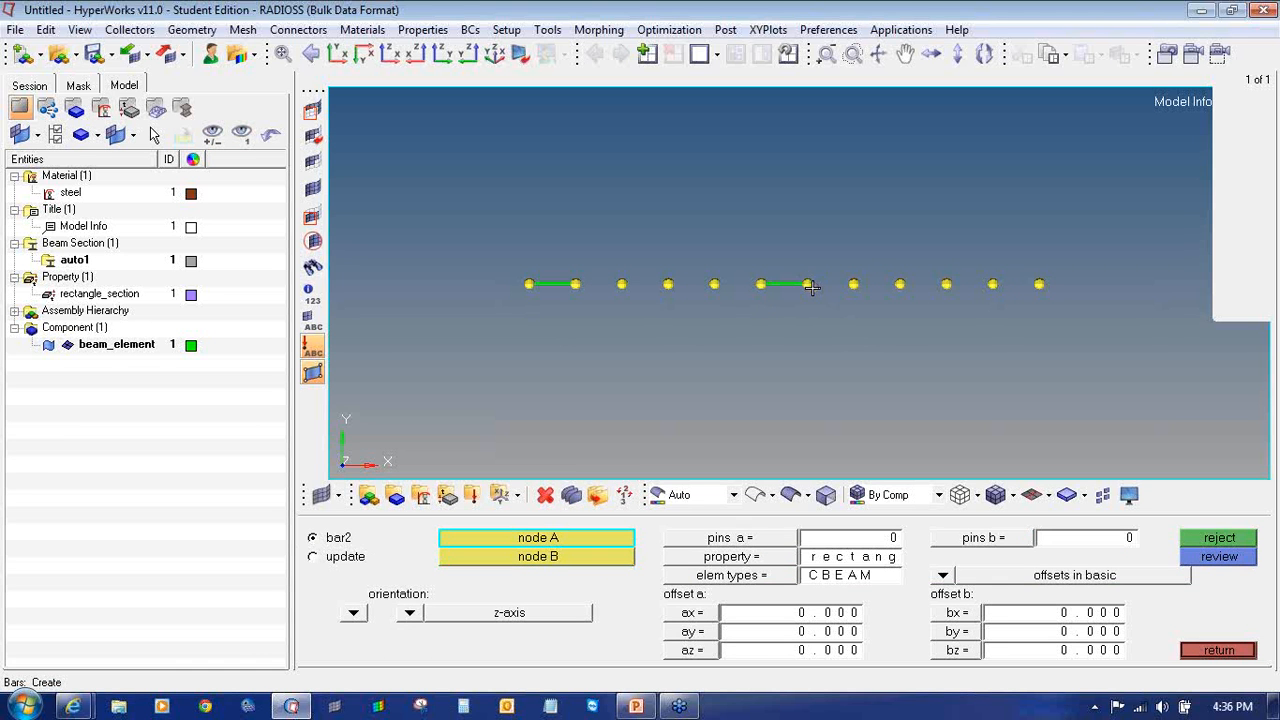
- Show the elements in 3D representation and compare the section orientation of the y-axis and z-axis beams
{"action": "left_click", "coordinate": [1047, 494]}
{"action": "left_click", "coordinate": [1105, 550]}
{"action": "left_click_drag", "start_coordinate": [823, 294], "coordinate": [610, 298], "text": "ctrl"}
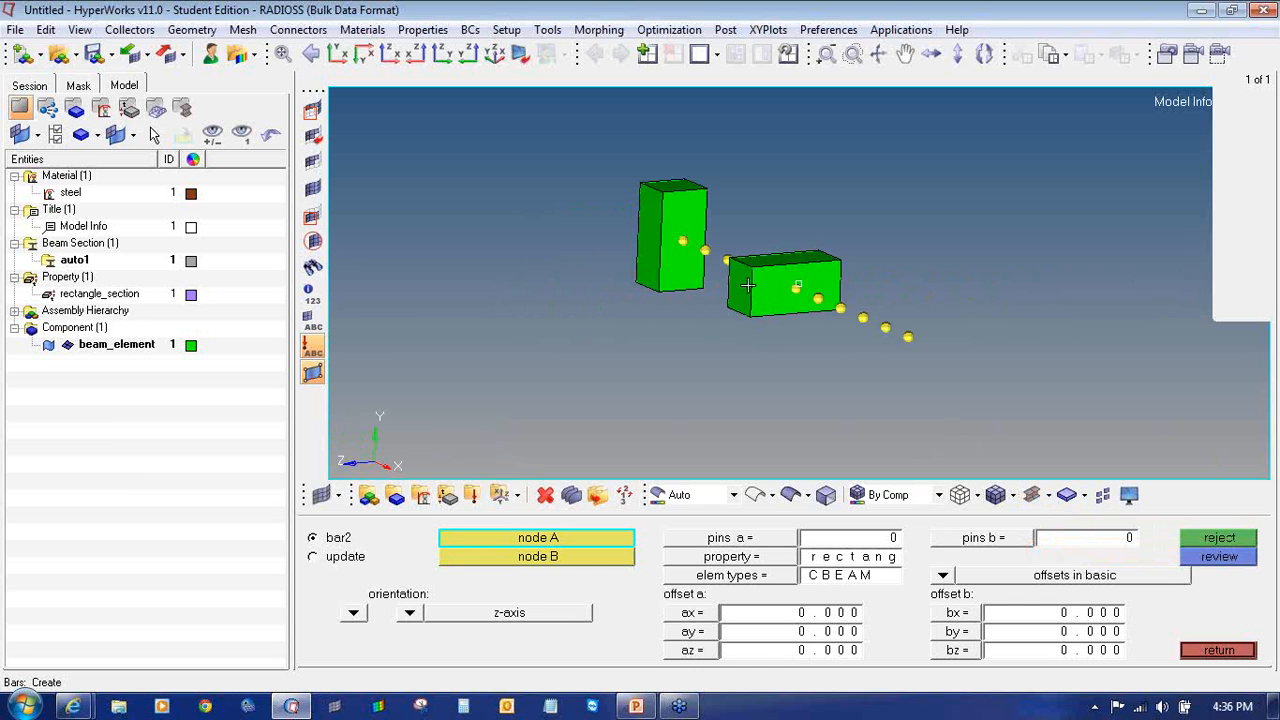
{"action": "left_click_drag", "start_coordinate": [748, 286], "coordinate": [758, 277], "text": "ctrl"}
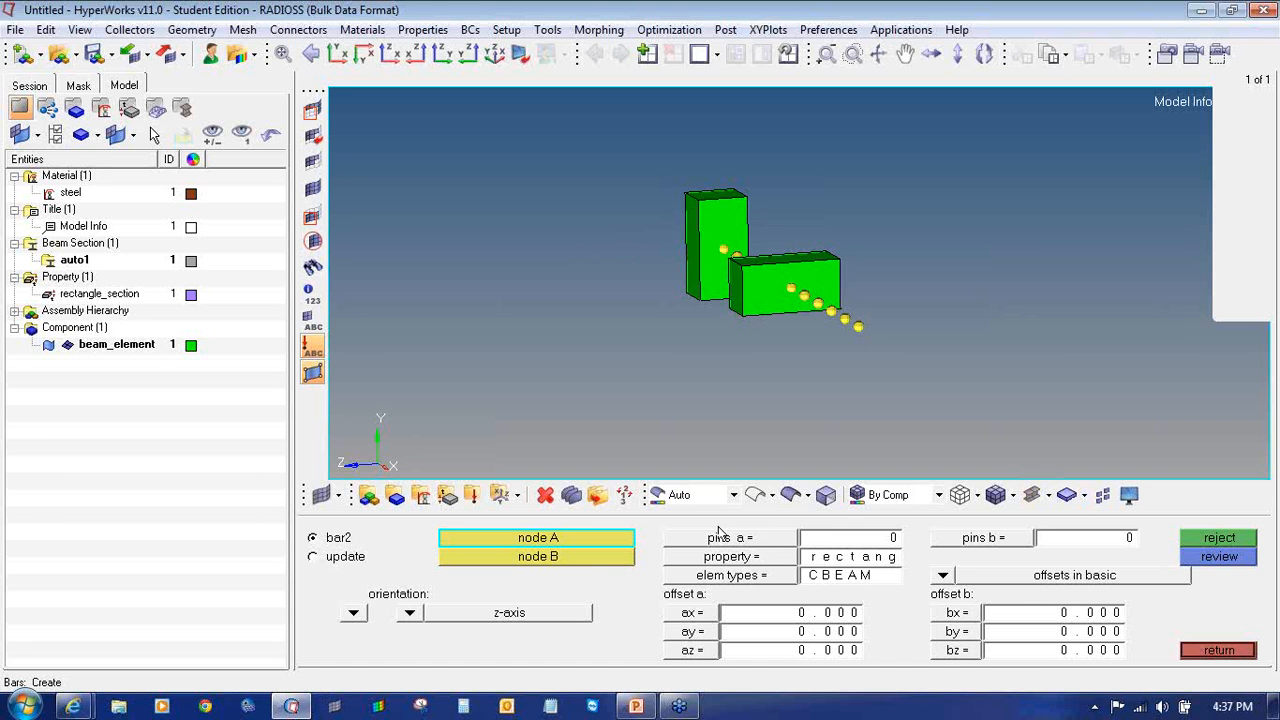
- Return to the traditional element representation and delete the z-axis-oriented beam between the sixth and seventh nodes
{"action": "left_click", "coordinate": [1040, 494]}
{"action": "left_click", "coordinate": [1175, 523]}
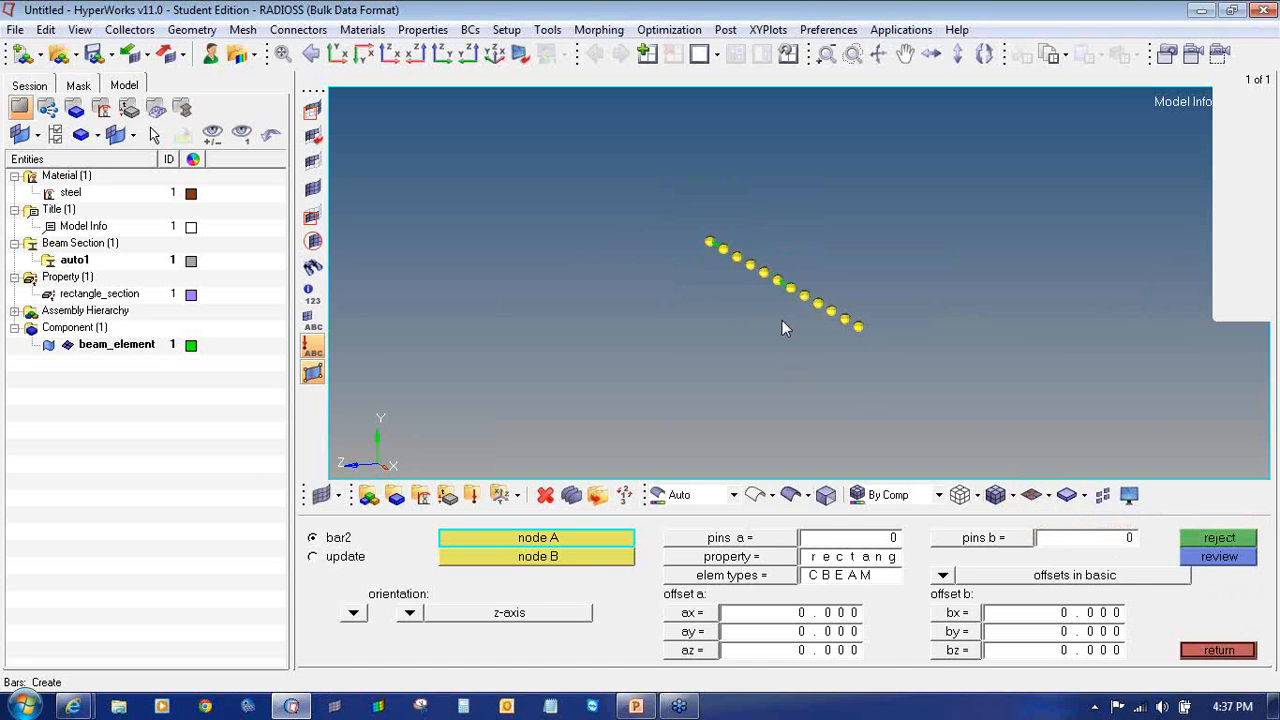
{"action": "left_click", "coordinate": [337, 53]}
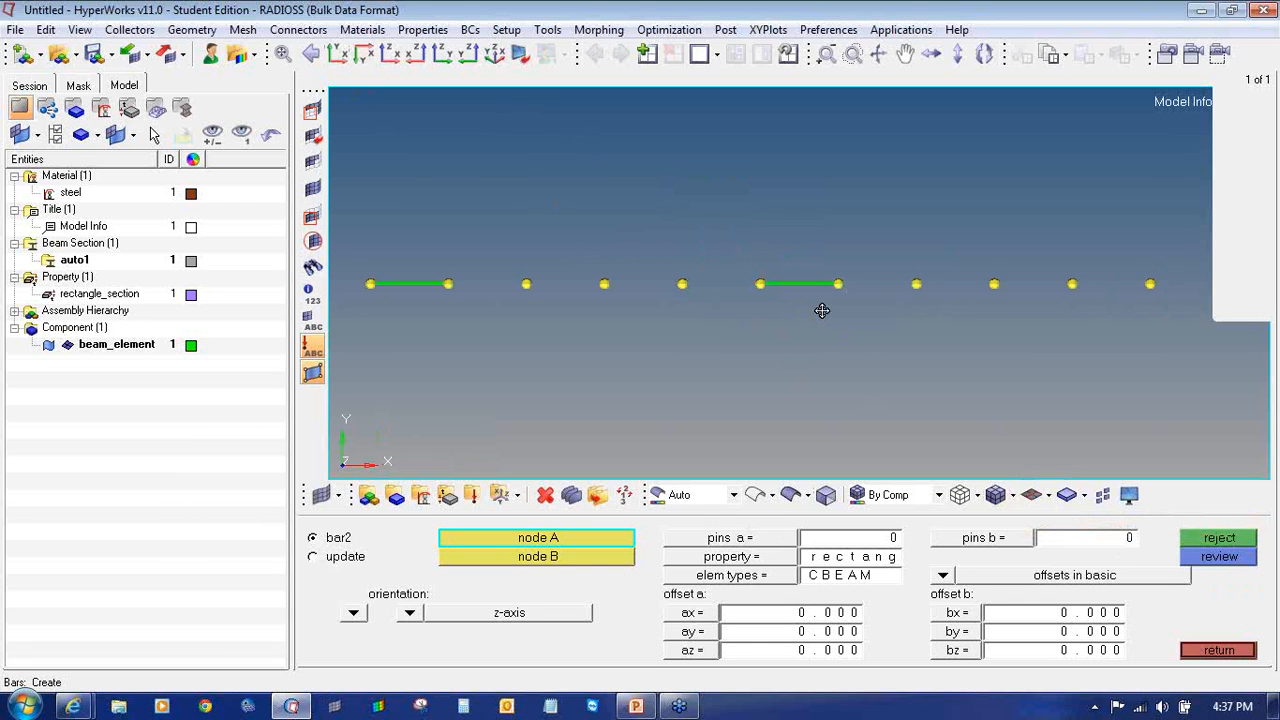
{"action": "left_click", "coordinate": [338, 56]}
{"action": "left_click", "coordinate": [545, 494]}
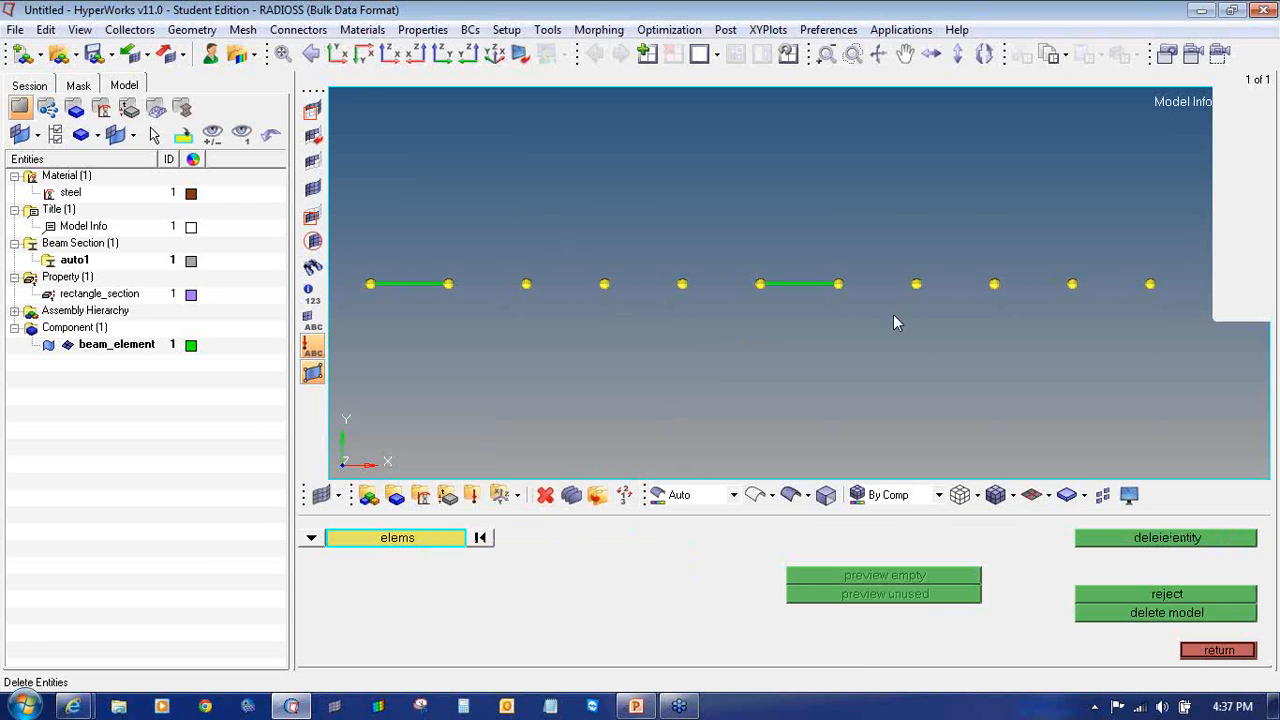
{"action": "left_click", "coordinate": [762, 239], "text": "shift"}
{"action": "left_click", "coordinate": [798, 287]}
{"action": "left_click", "coordinate": [806, 285]}
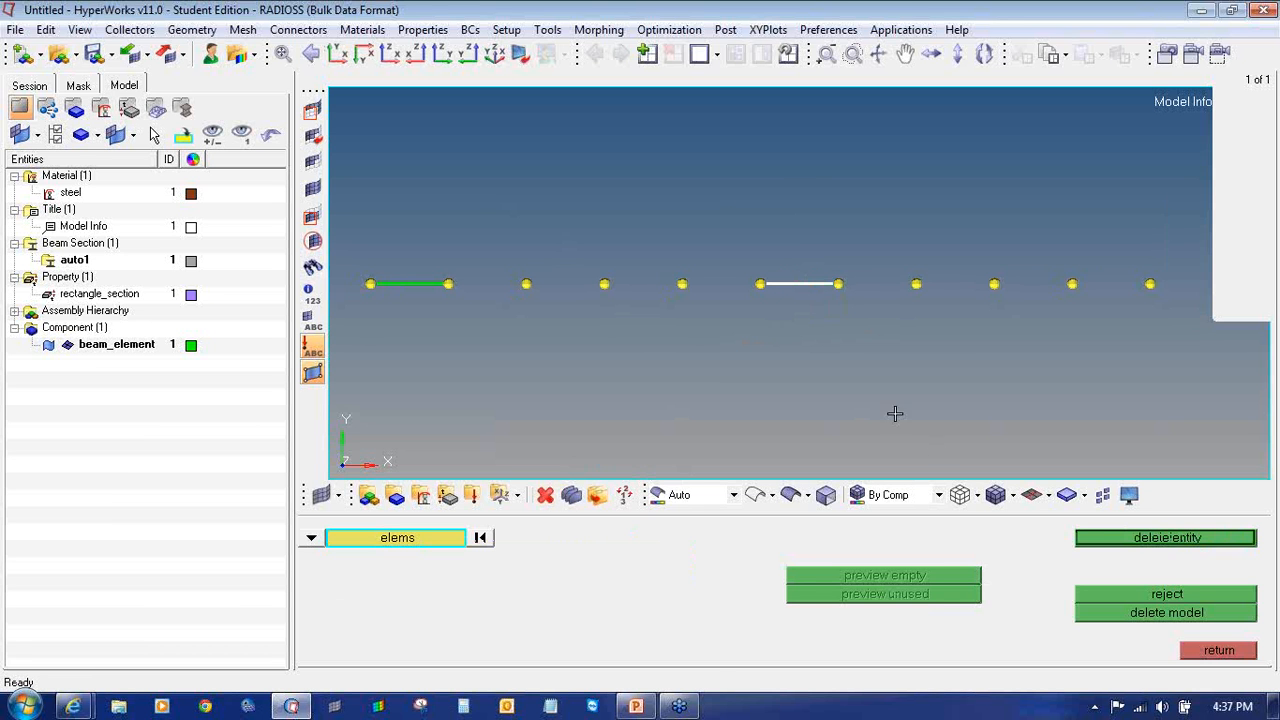
{"action": "left_click", "coordinate": [1110, 540]}
{"action": "left_click", "coordinate": [1201, 651]}
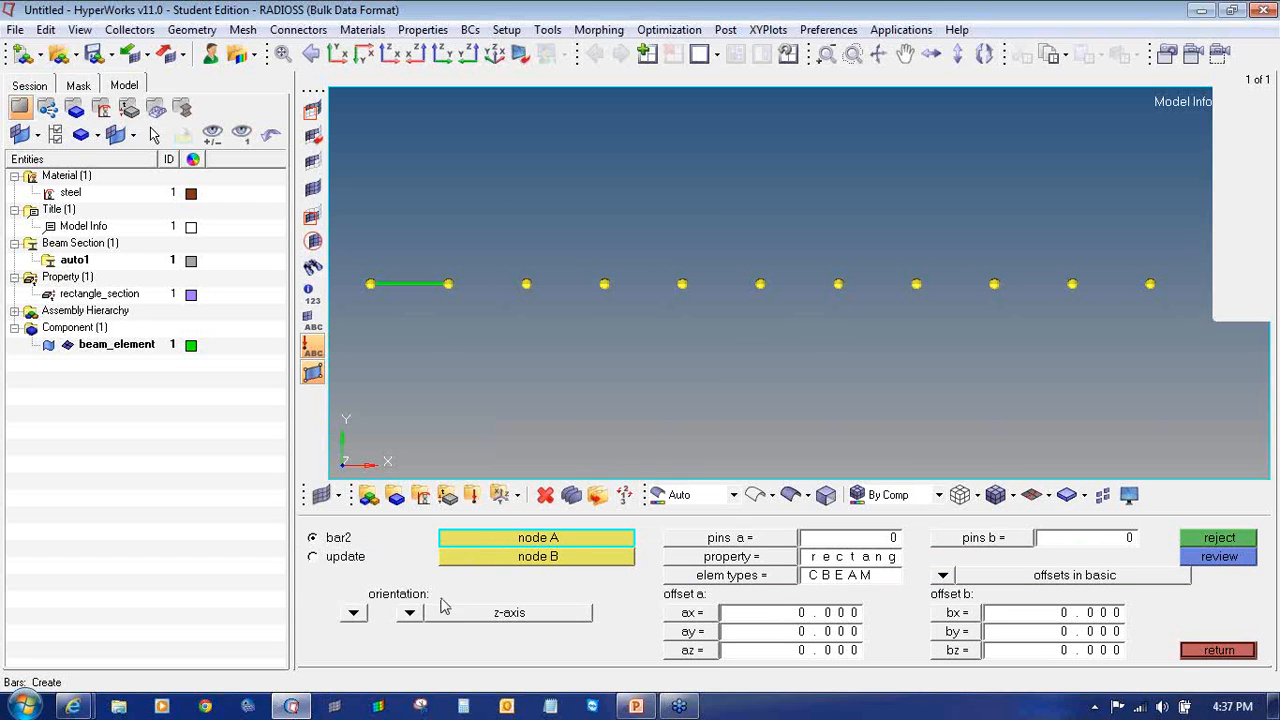
- Set the bar2 orientation to y-axis and create beam elements between all consecutive nodes from the second node to the free end
{"action": "left_click", "coordinate": [412, 613]}
{"action": "left_click", "coordinate": [403, 580]}
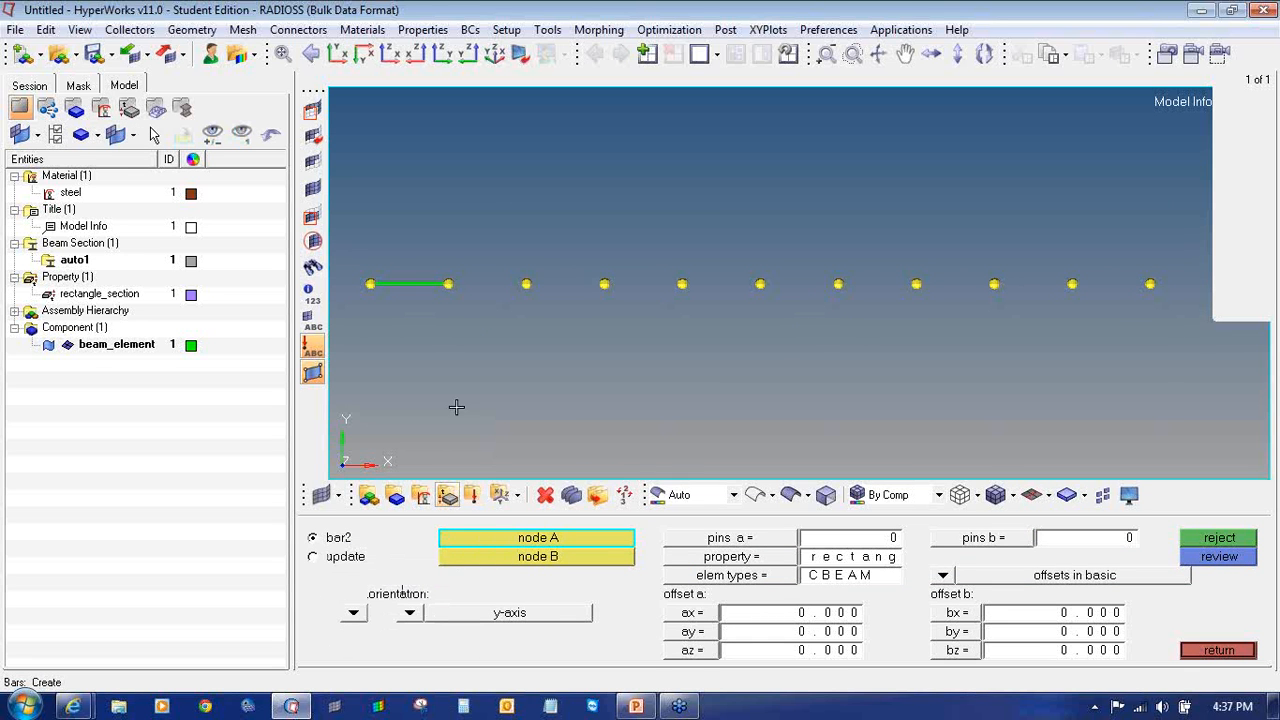
{"action": "left_click", "coordinate": [448, 284]}
{"action": "left_click", "coordinate": [527, 285]}
{"action": "left_click", "coordinate": [527, 284]}
{"action": "left_click", "coordinate": [604, 284]}
{"action": "left_click", "coordinate": [605, 285]}
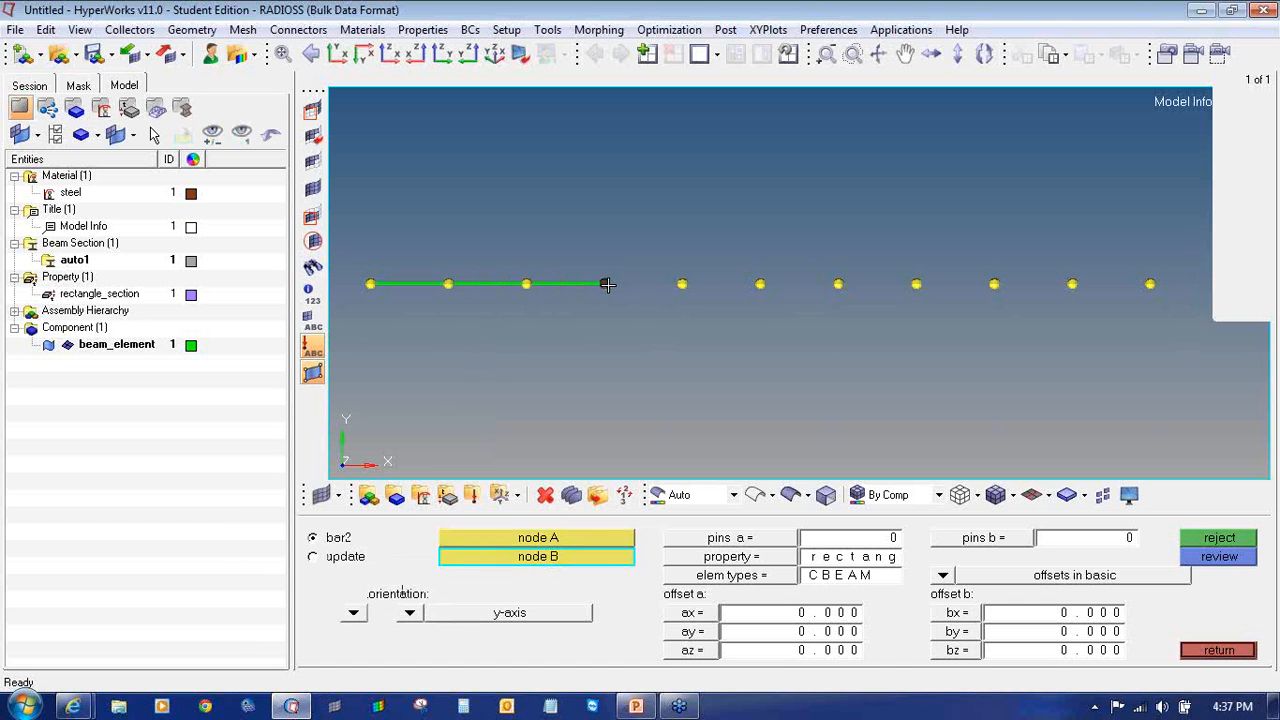
{"action": "left_click", "coordinate": [684, 285]}
{"action": "left_click", "coordinate": [684, 285]}
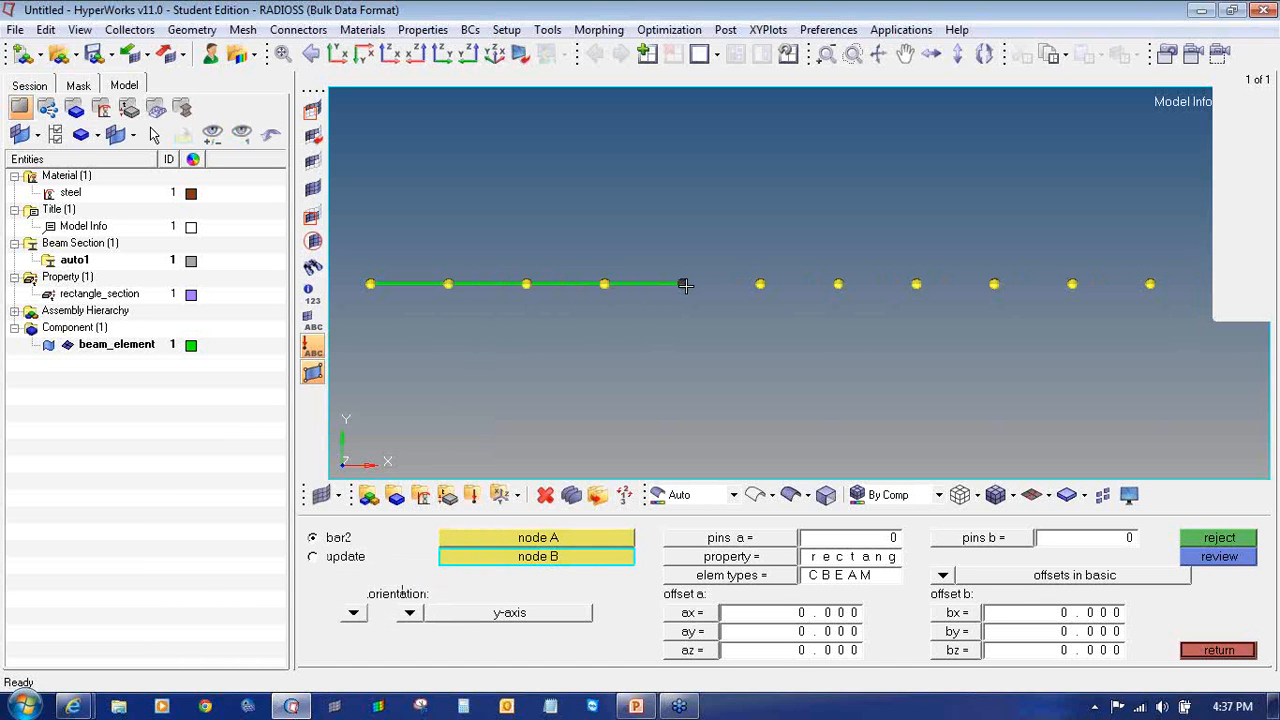
{"action": "left_click", "coordinate": [762, 285]}
{"action": "left_click", "coordinate": [762, 285]}
{"action": "left_click", "coordinate": [836, 285]}
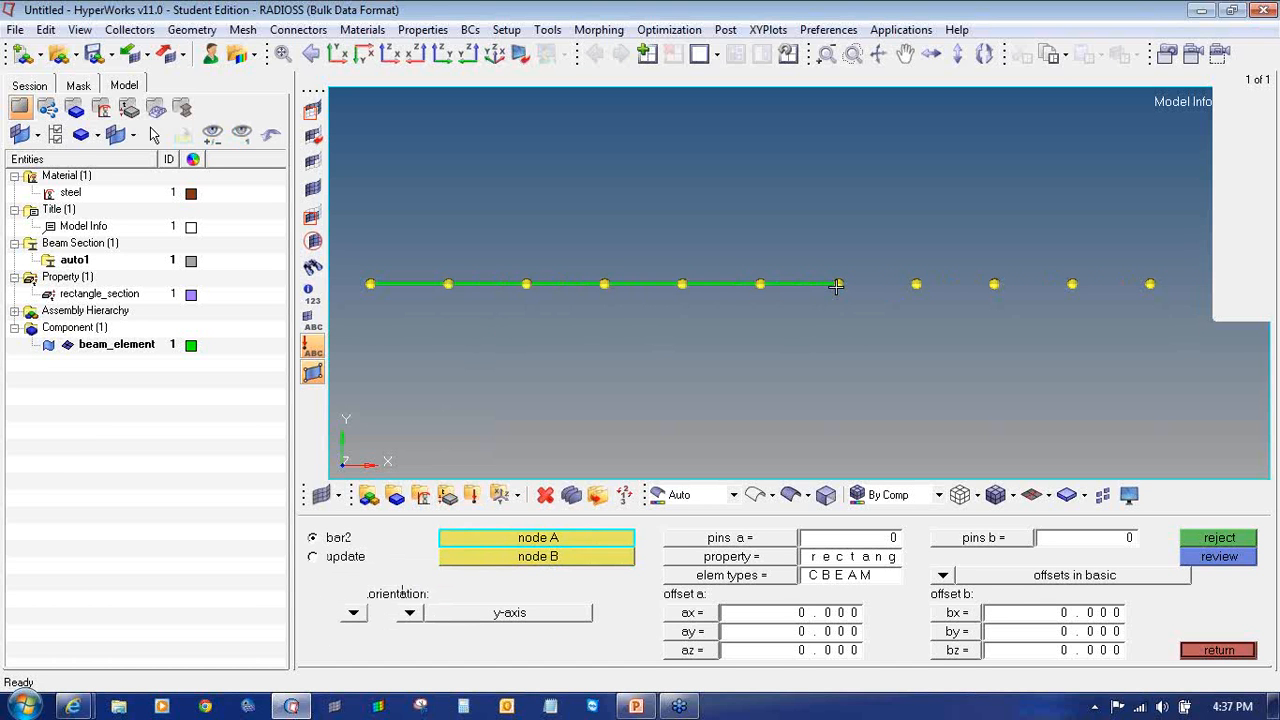
{"action": "left_click", "coordinate": [838, 285]}
{"action": "left_click", "coordinate": [918, 285]}
{"action": "left_click", "coordinate": [918, 285]}
{"action": "left_click", "coordinate": [997, 285]}
{"action": "left_click", "coordinate": [997, 285]}
{"action": "left_click", "coordinate": [1072, 286]}
{"action": "left_click", "coordinate": [1072, 286]}
{"action": "left_click", "coordinate": [1150, 285]}
{"action": "left_click", "coordinate": [1150, 285]}
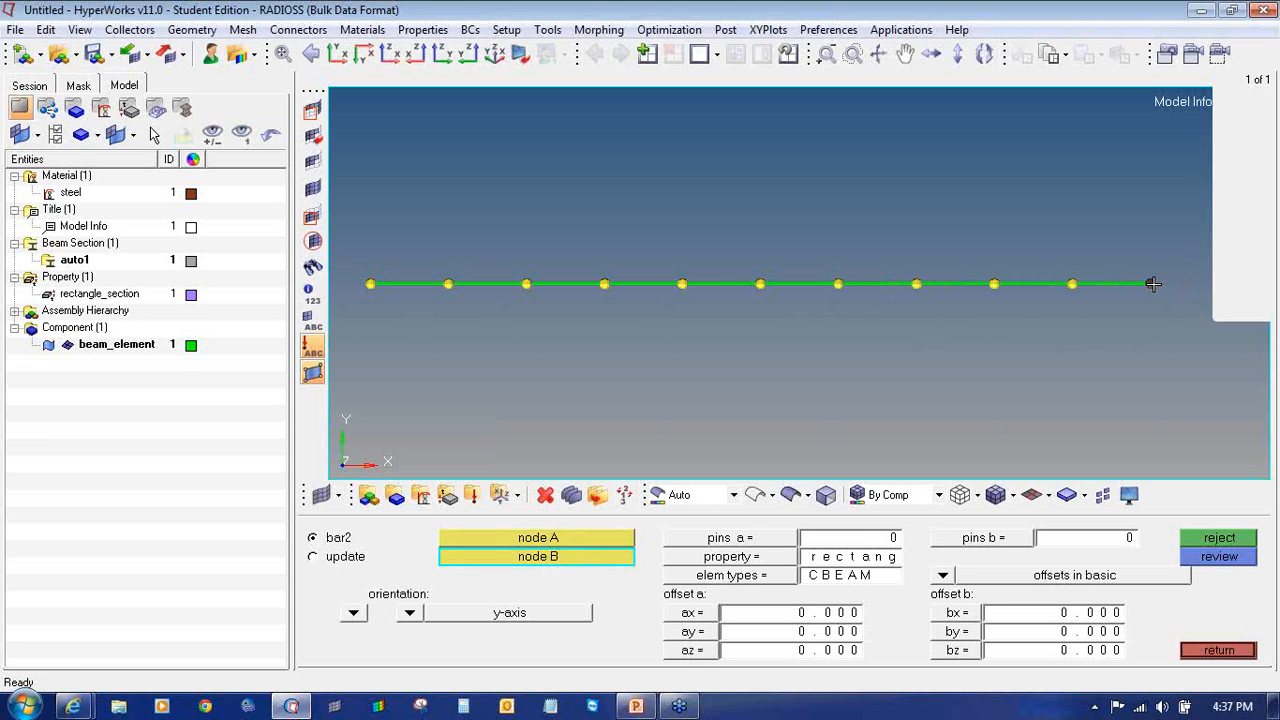
{"action": "left_click", "coordinate": [1218, 289]}
{"action": "left_click", "coordinate": [1236, 652]}
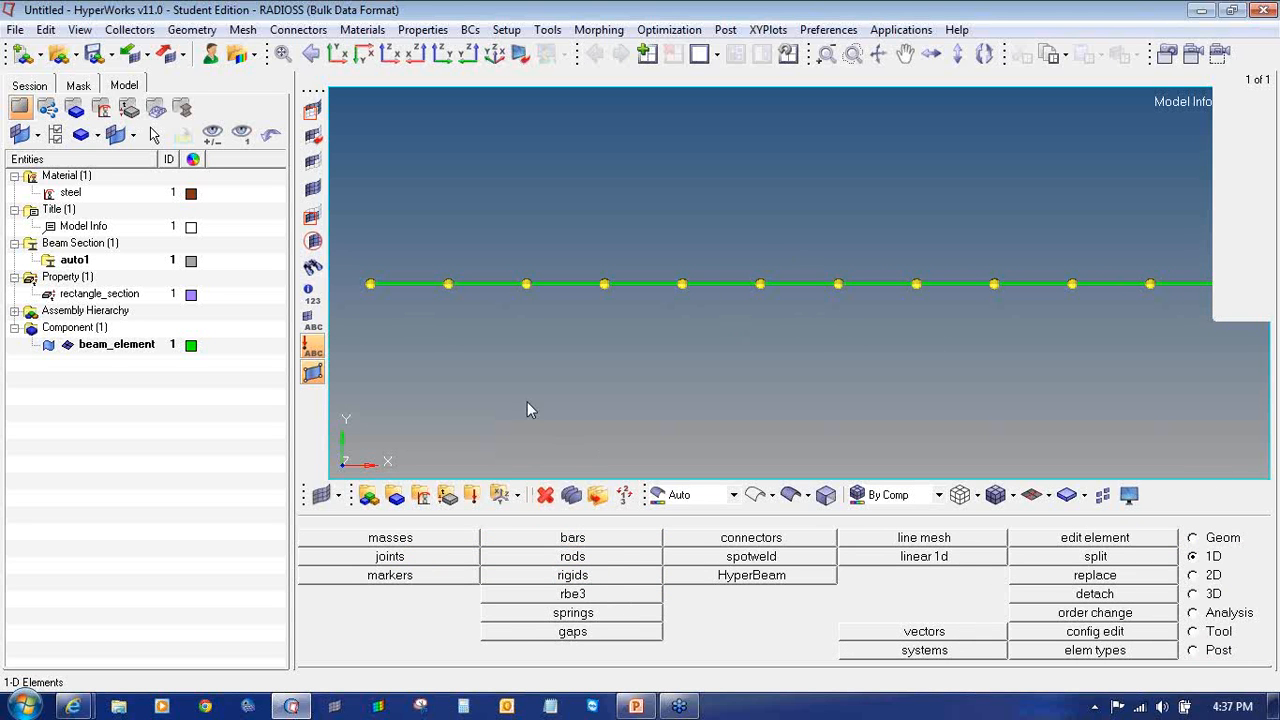
- Create a blue load collector named SPC with no card image
{"action": "left_click", "coordinate": [473, 495]}
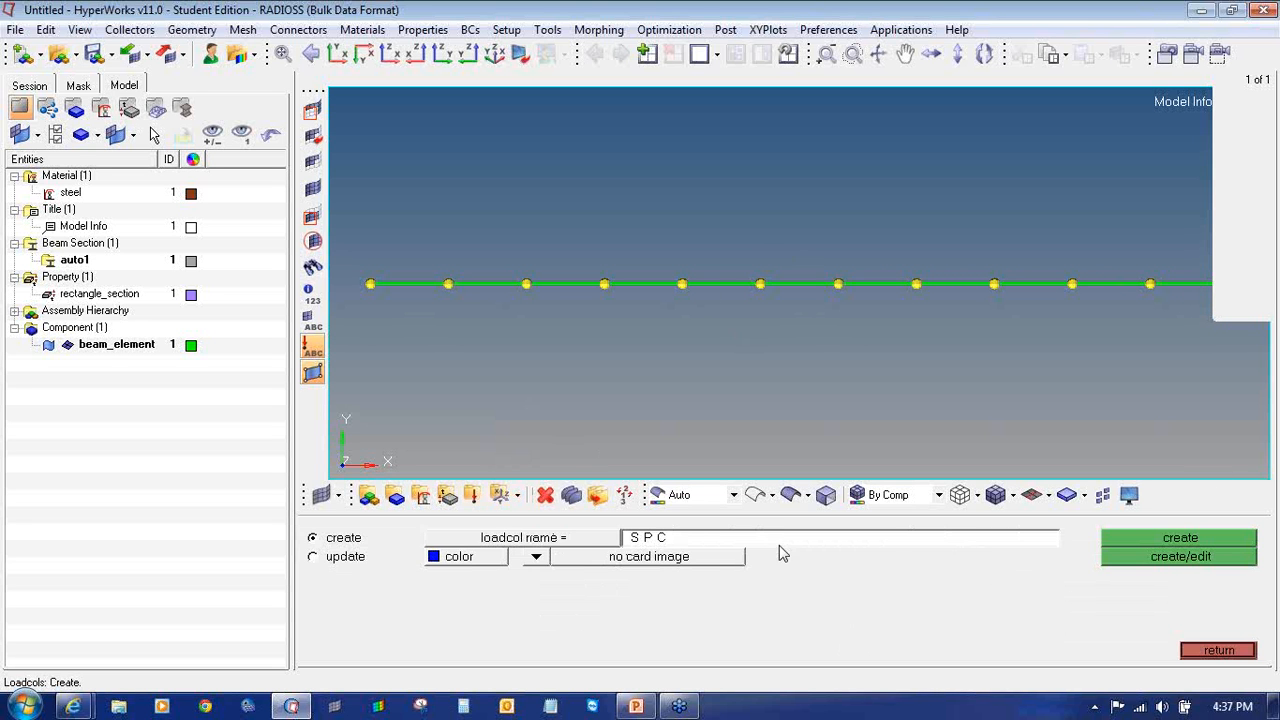
{"action": "left_click", "coordinate": [1155, 540]}
{"action": "left_click", "coordinate": [1196, 650]}
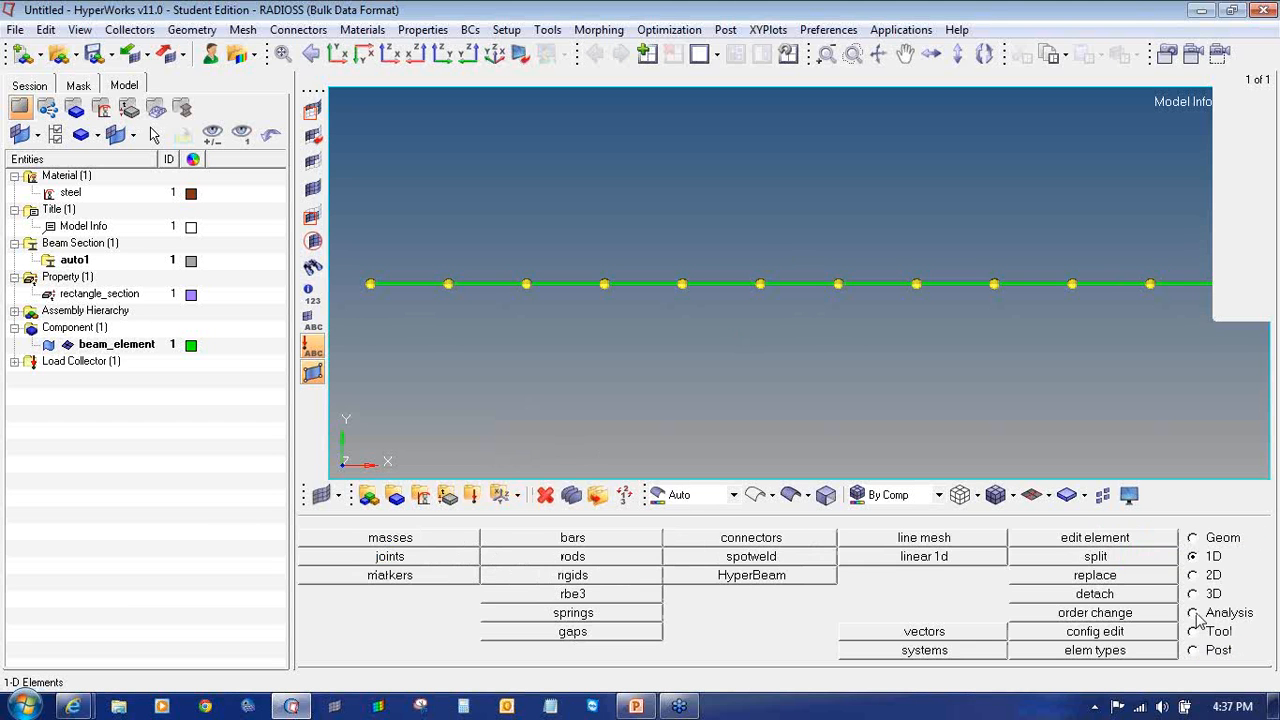
- Constrain dof1 to dof6 with zero values at the beam's first node, using load type SPC
{"action": "left_click", "coordinate": [1193, 613]}
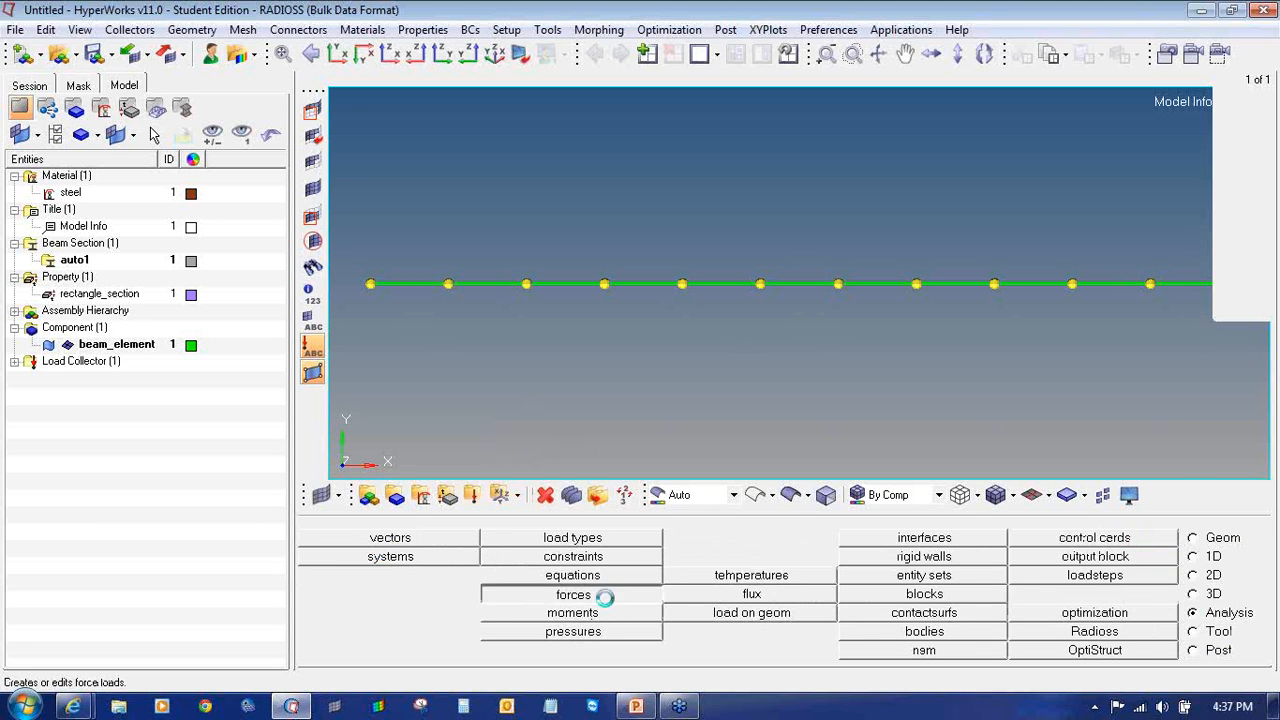
{"action": "left_click", "coordinate": [603, 598]}
{"action": "left_click", "coordinate": [1212, 651]}
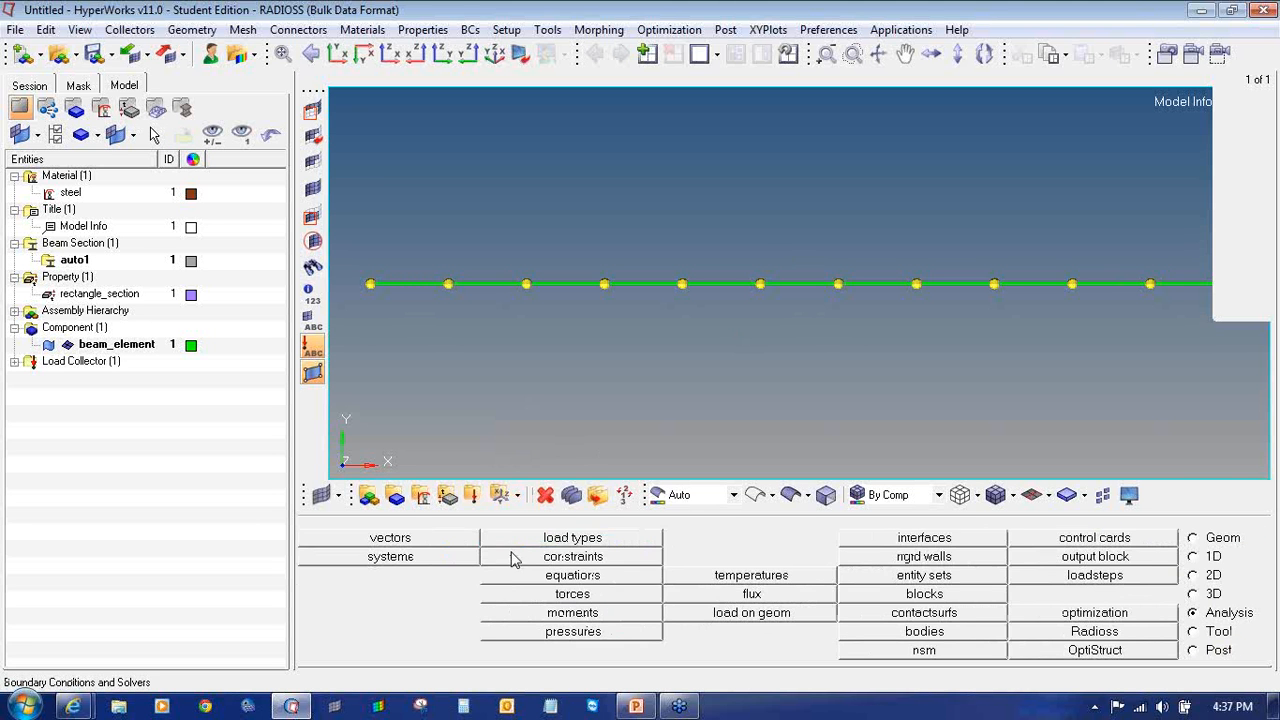
{"action": "left_click", "coordinate": [505, 556]}
{"action": "left_click", "coordinate": [370, 284]}
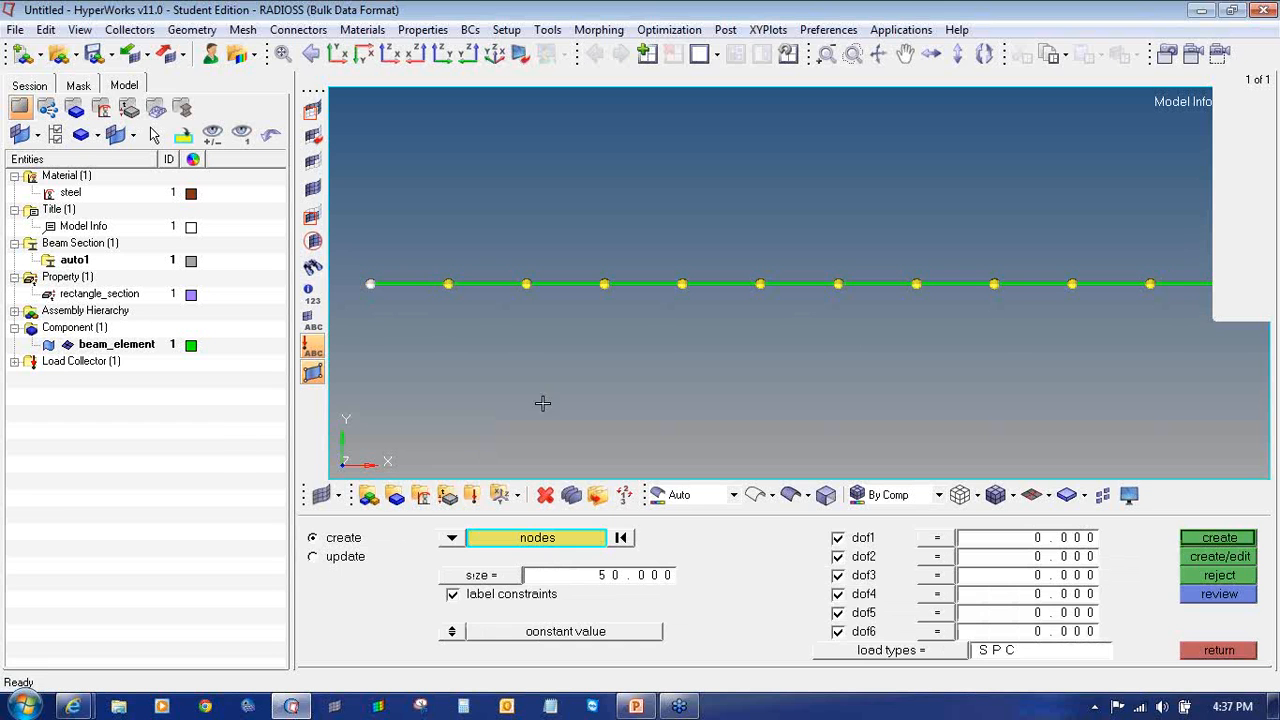
{"action": "left_click", "coordinate": [1240, 545]}
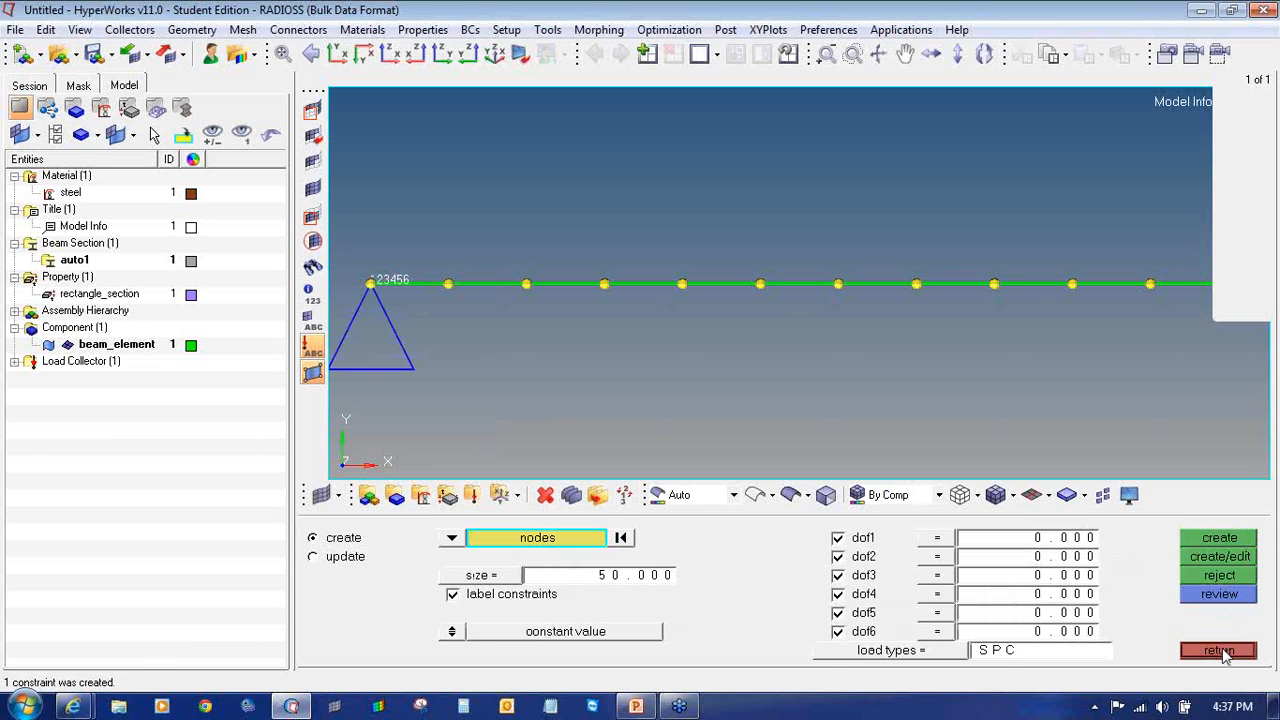
{"action": "left_click", "coordinate": [1222, 651]}
- Create a red load collector named force with no card image
{"action": "left_click", "coordinate": [474, 496]}
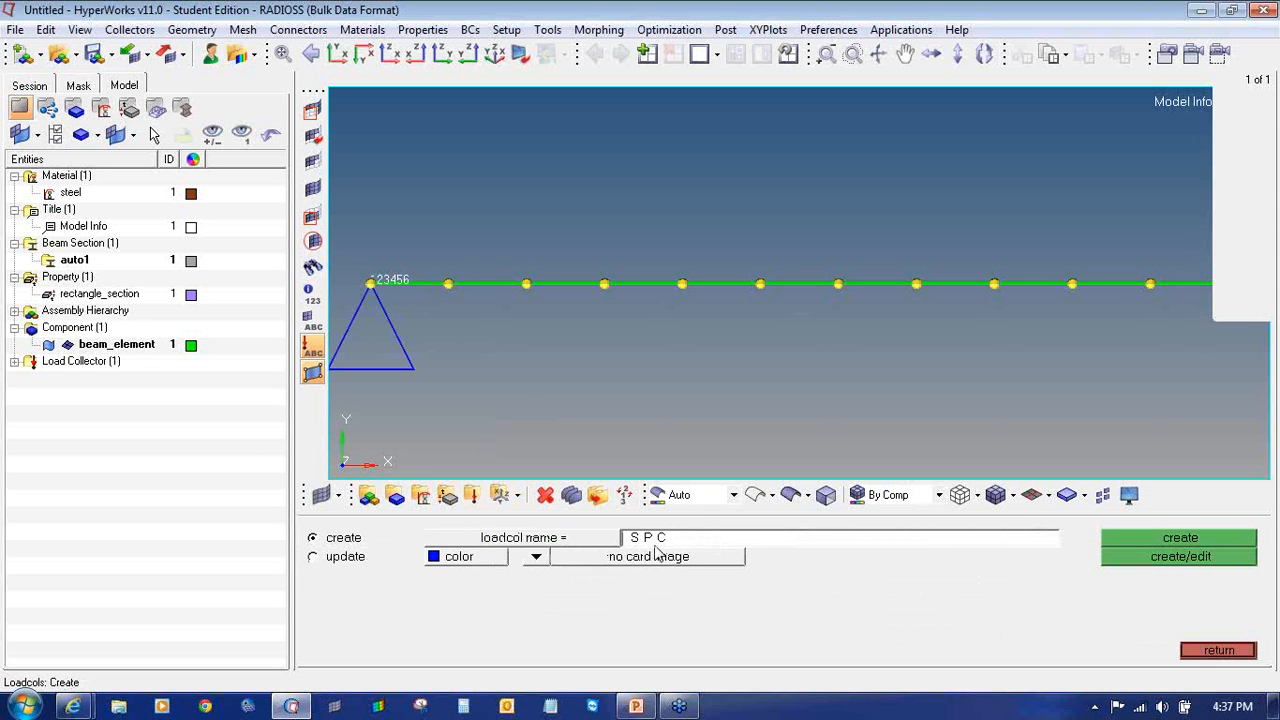
{"action": "left_click", "coordinate": [655, 544]}
{"action": "type", "text": "force"}
{"action": "left_click", "coordinate": [458, 556]}
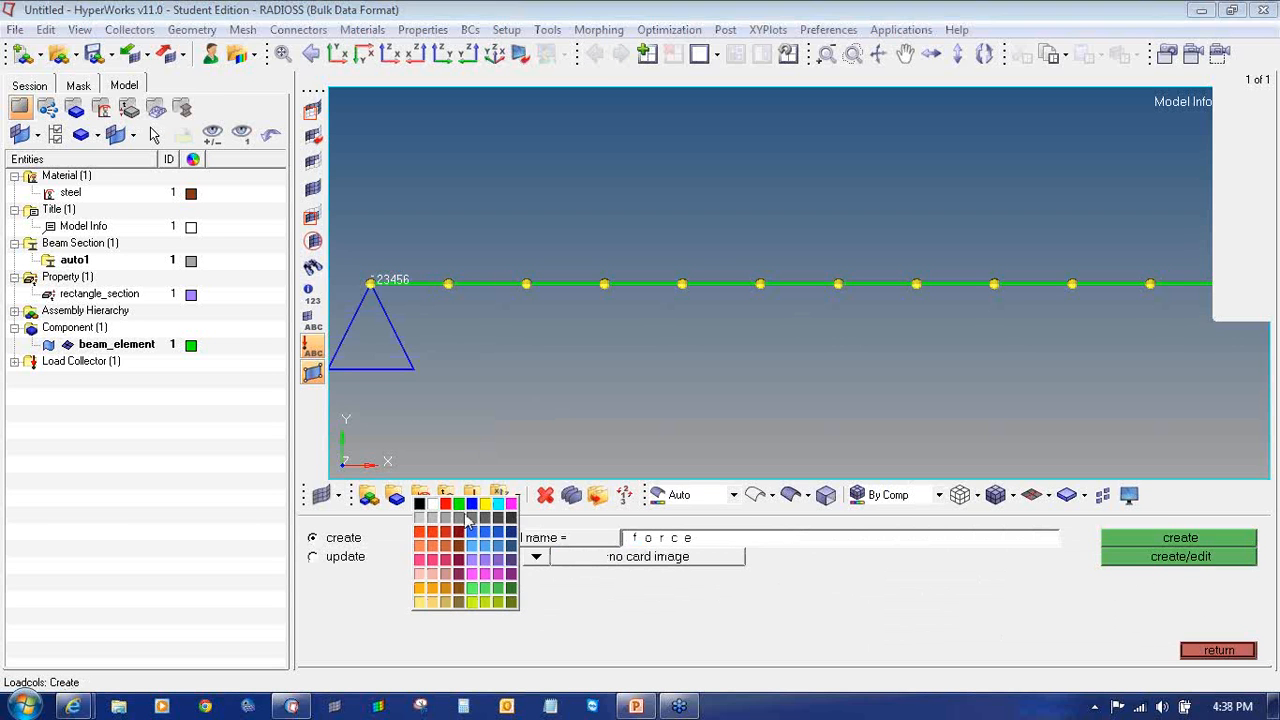
{"action": "left_click", "coordinate": [453, 508]}
{"action": "left_click", "coordinate": [1130, 540]}
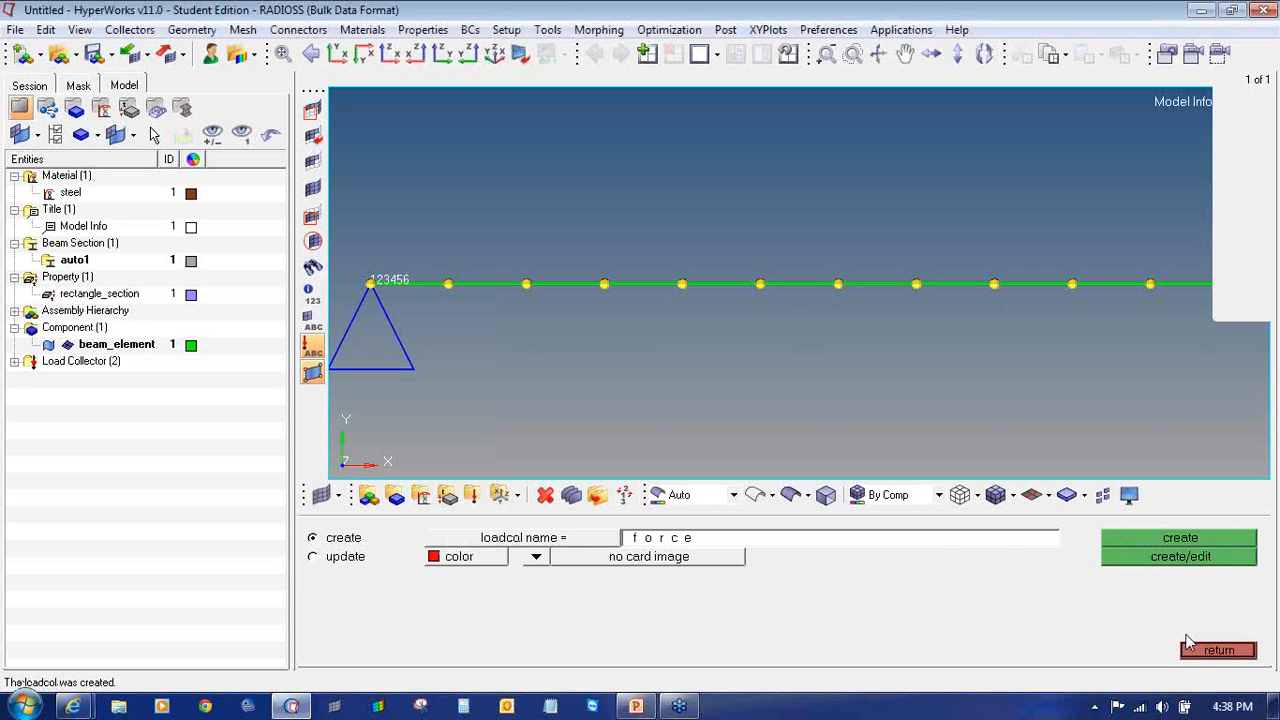
{"action": "left_click", "coordinate": [1205, 652]}
- Apply a force of magnitude -100000 along the y-axis to the node at the beam's free end
{"action": "left_click", "coordinate": [612, 596]}
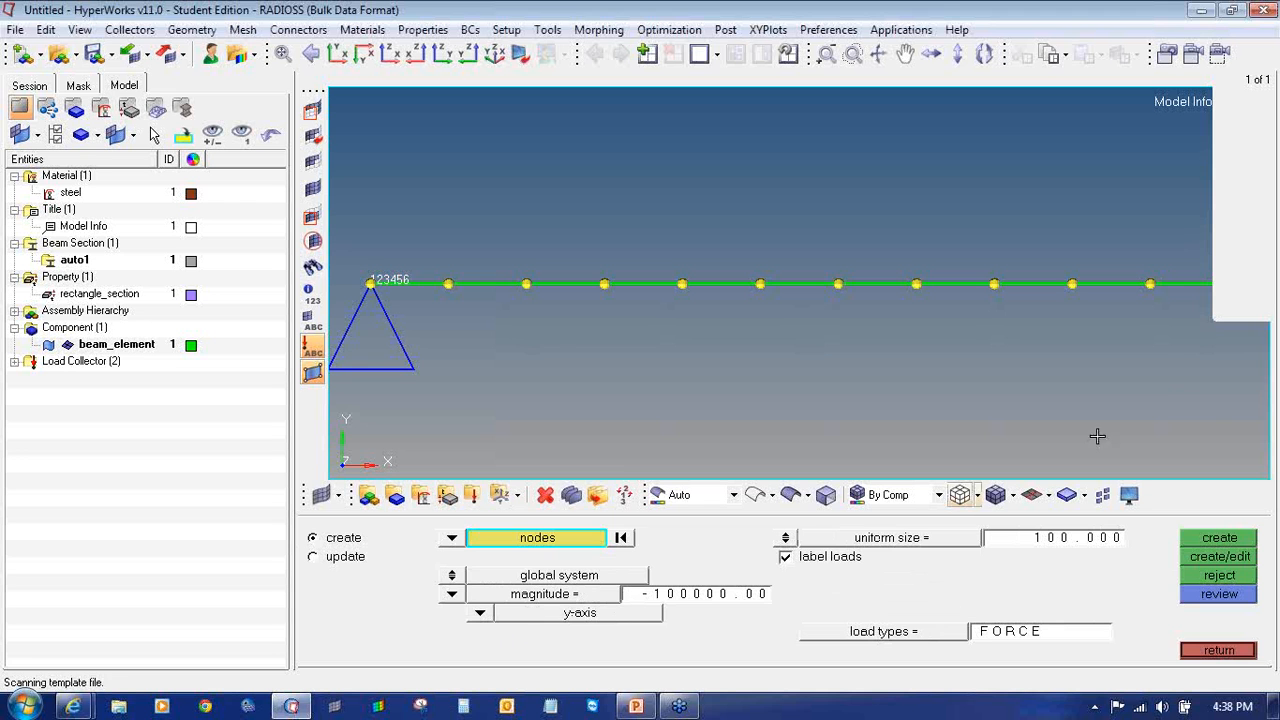
{"action": "left_click", "coordinate": [1219, 538]}
{"action": "left_click", "coordinate": [1219, 650]}
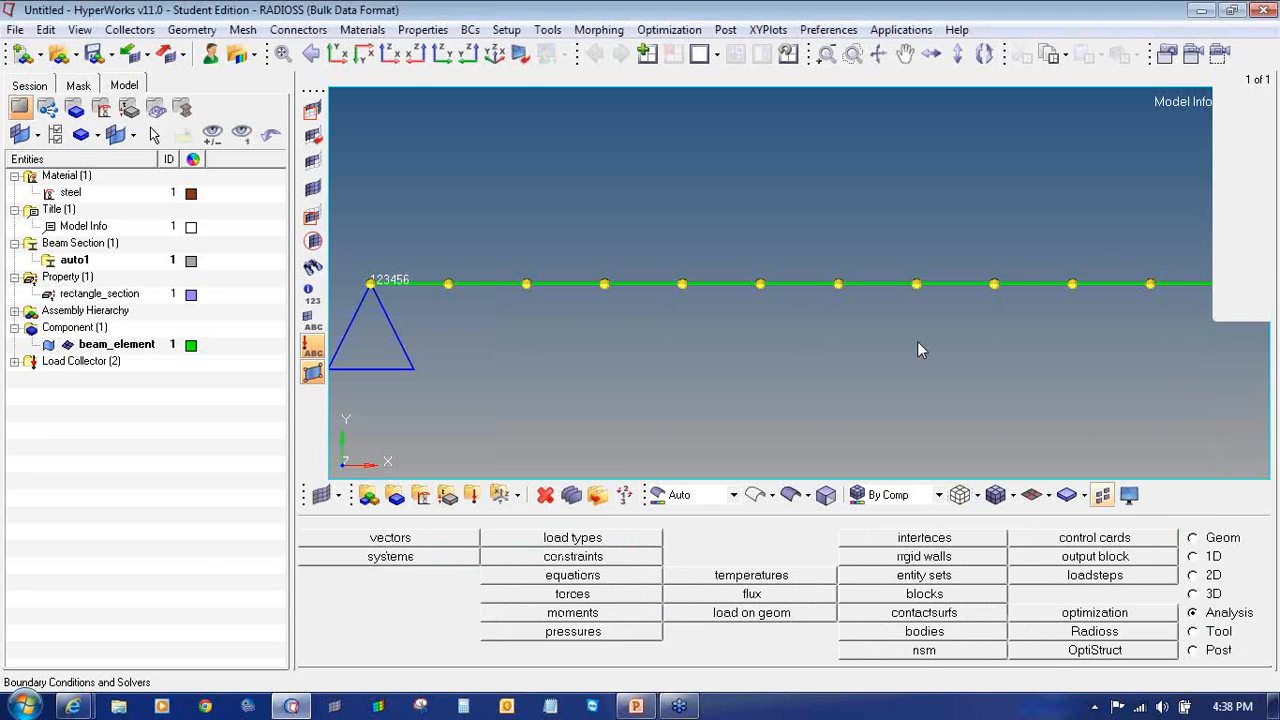
{"action": "key", "text": "f"}
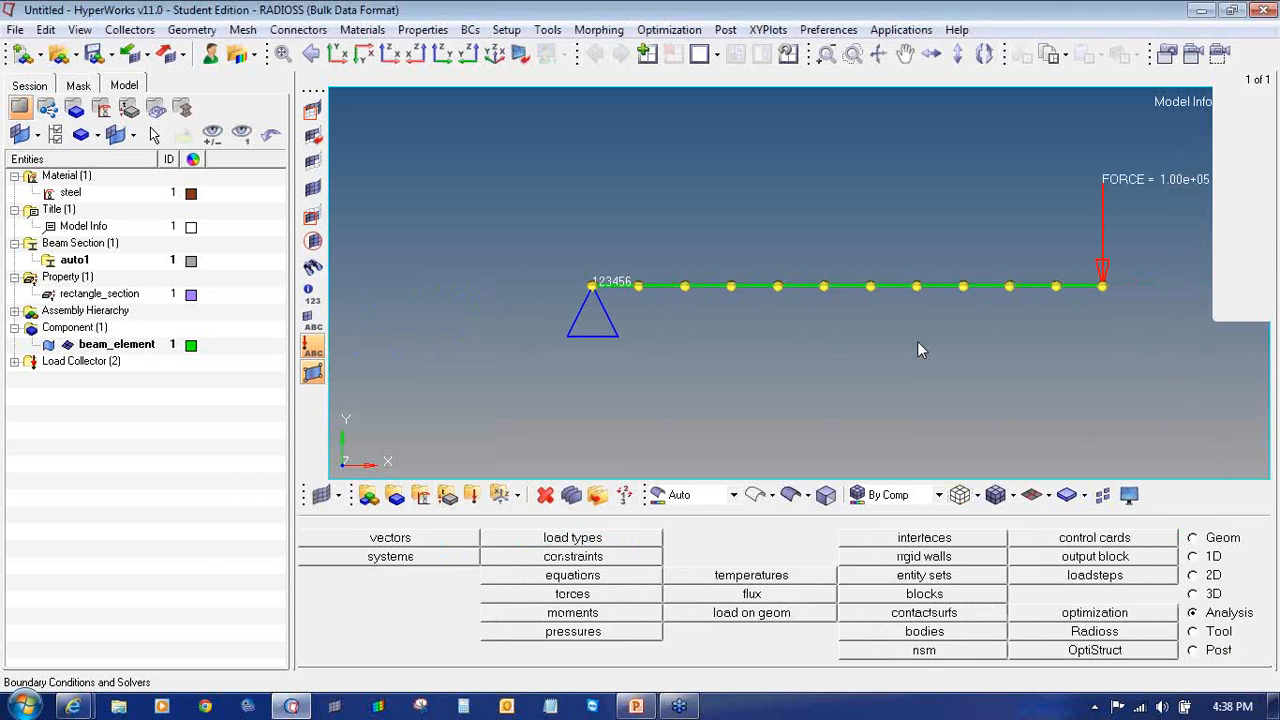
- Create a linear static load step named Beam_analysis, with the SPC collector as its SPC and the force collector as its load
{"action": "left_click", "coordinate": [1122, 579]}
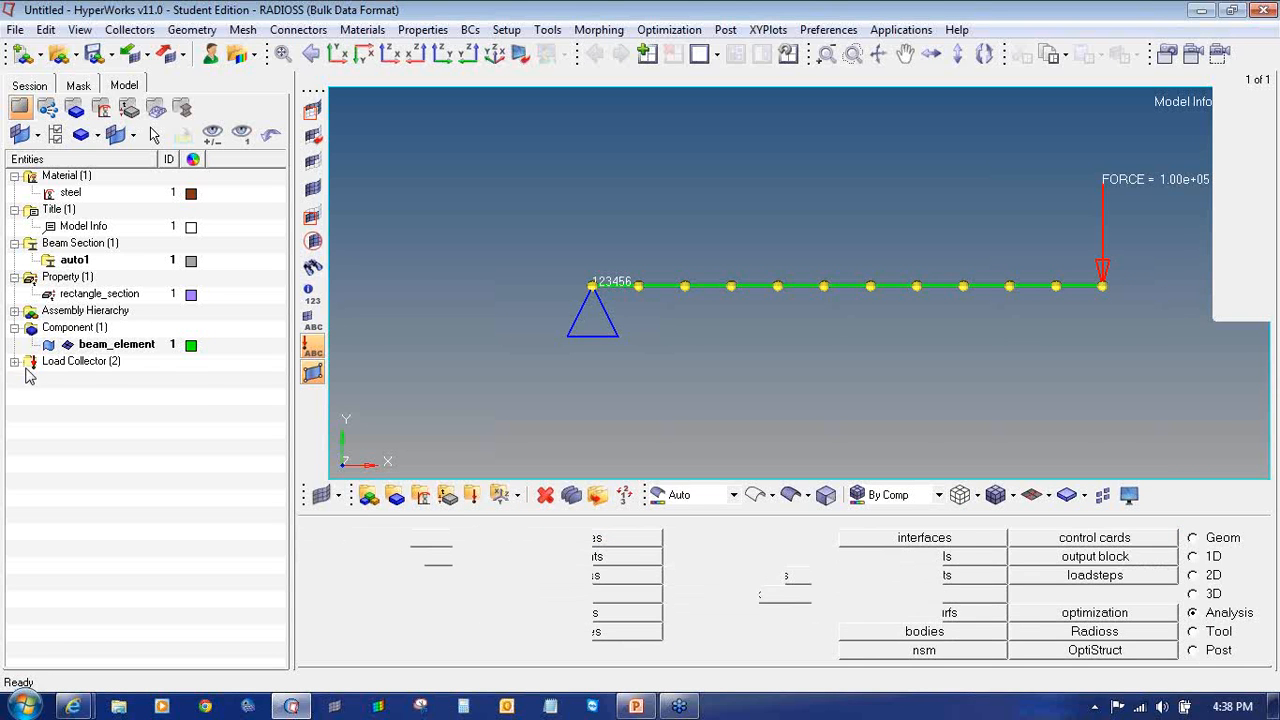
{"action": "left_click", "coordinate": [452, 546]}
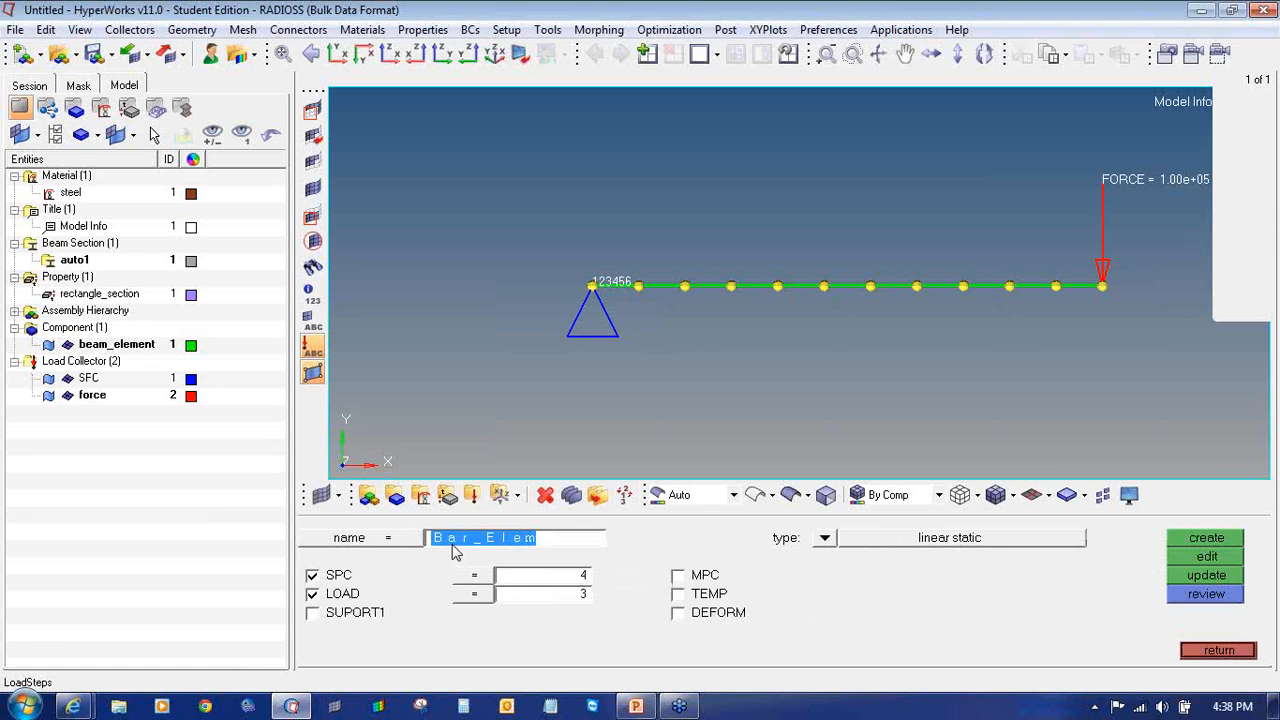
{"action": "type", "text": "Beam_"}
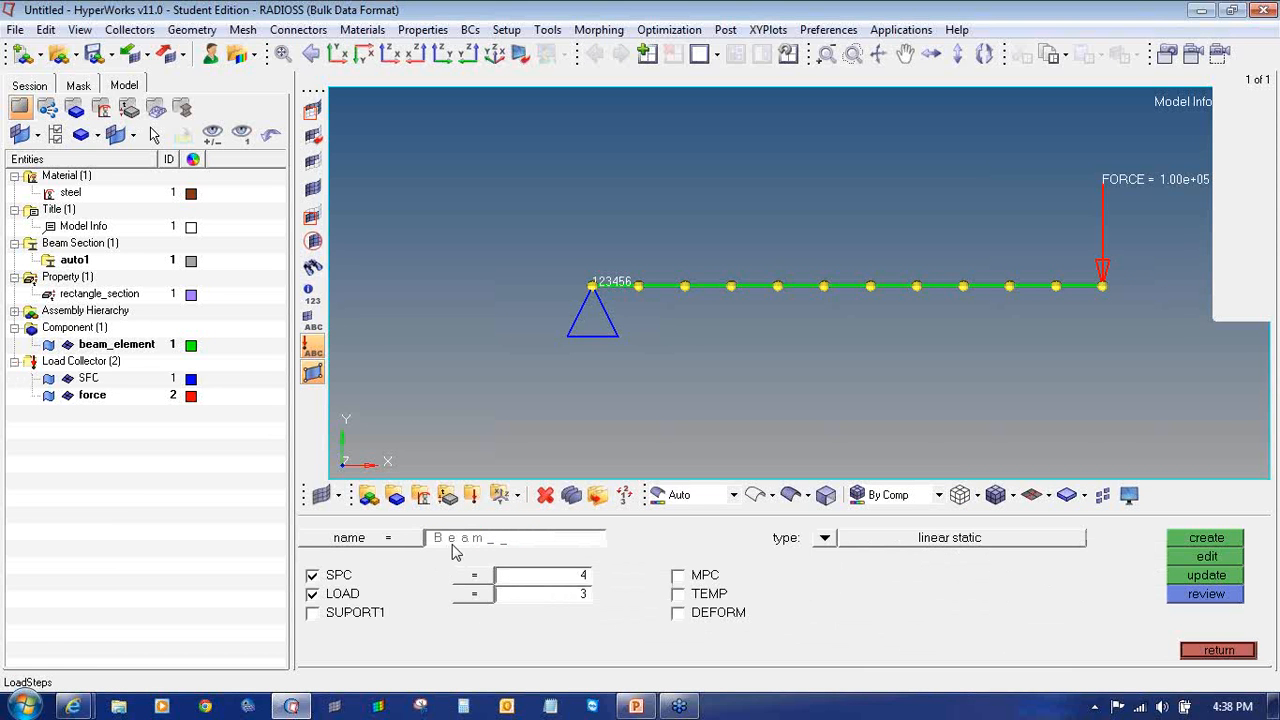
{"action": "type", "text": "analysis"}
{"action": "key", "text": "Return"}
{"action": "left_click", "coordinate": [481, 577]}
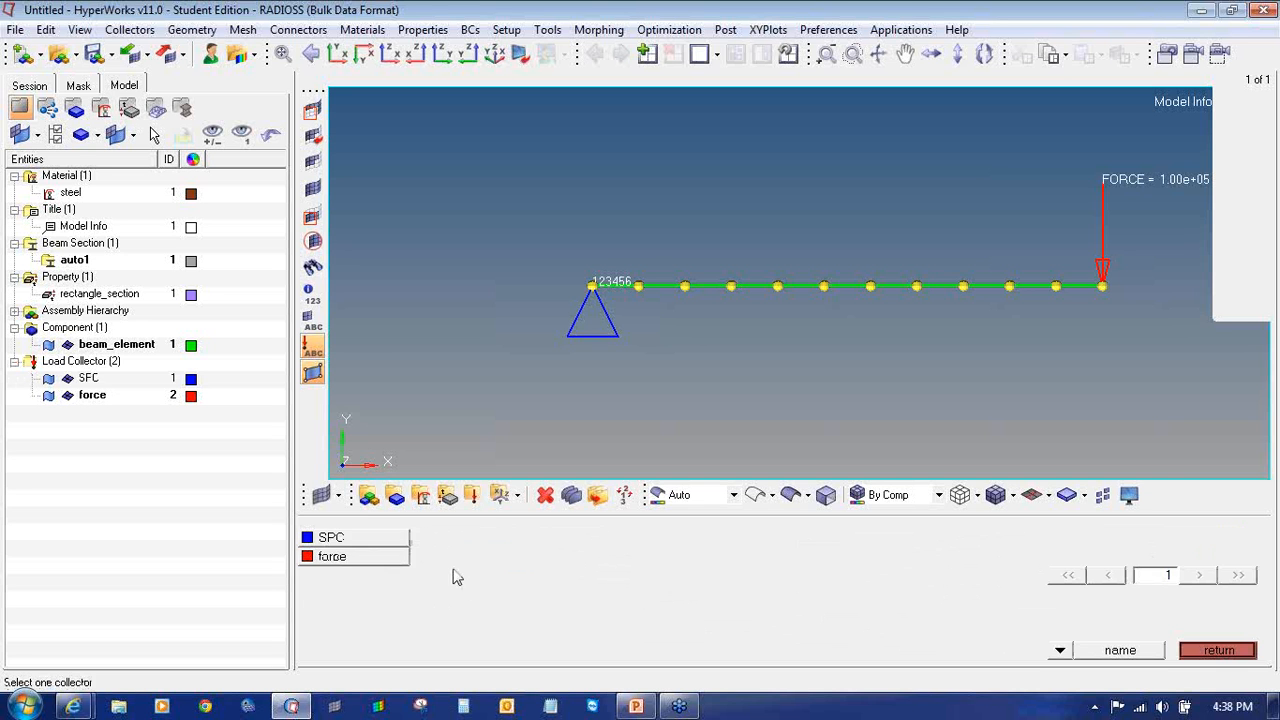
{"action": "left_click", "coordinate": [398, 540]}
{"action": "left_click", "coordinate": [472, 592]}
{"action": "left_click", "coordinate": [402, 557]}
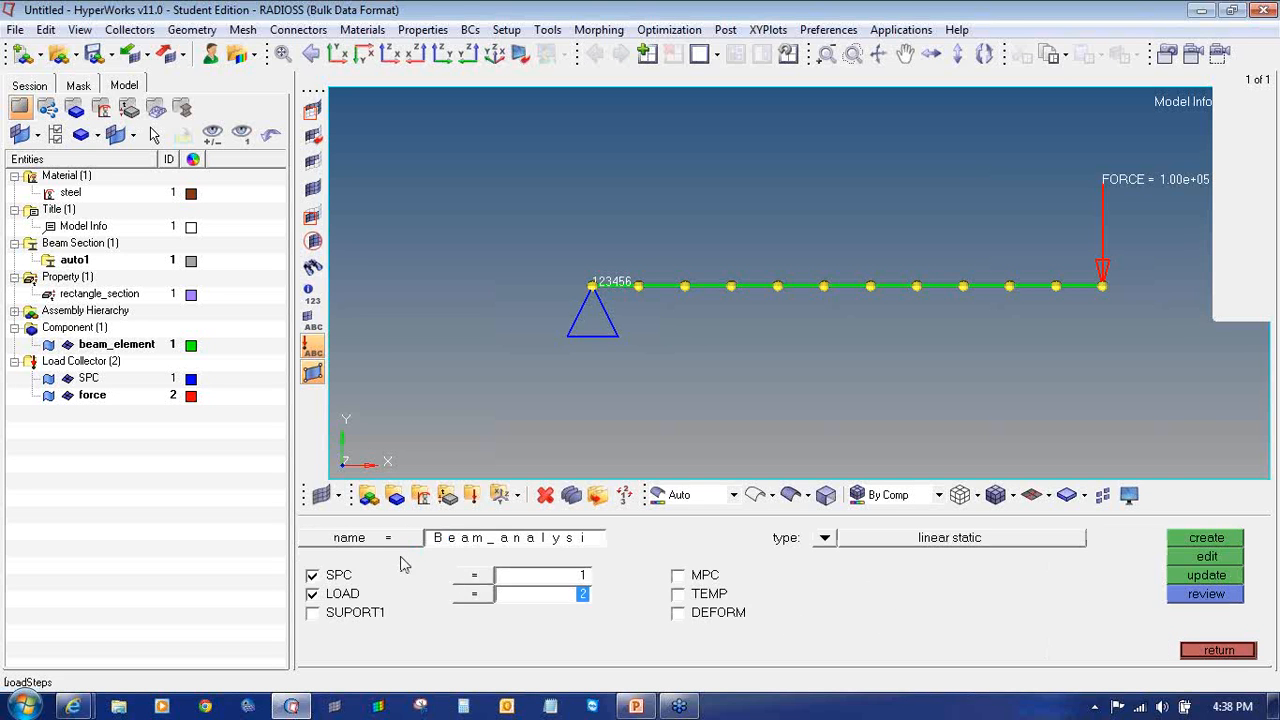
{"action": "left_click", "coordinate": [1204, 539]}
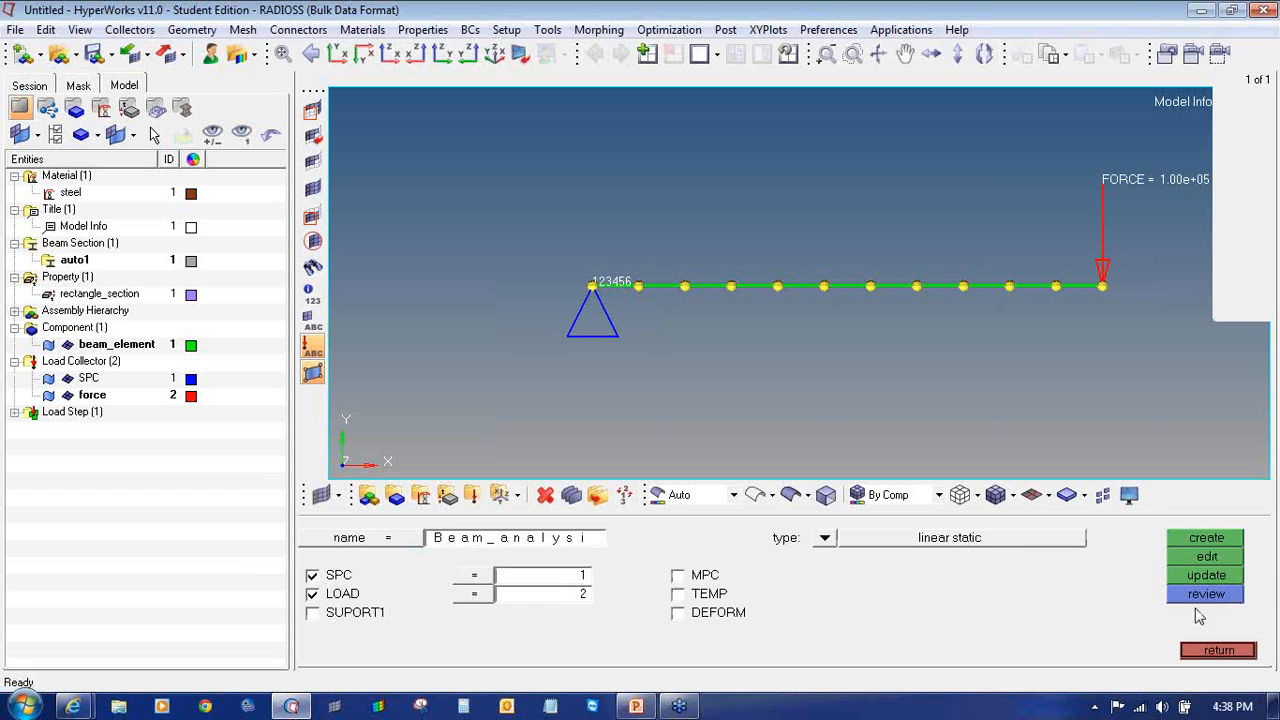
{"action": "left_click", "coordinate": [1203, 652]}
{"action": "left_click", "coordinate": [14, 412]}
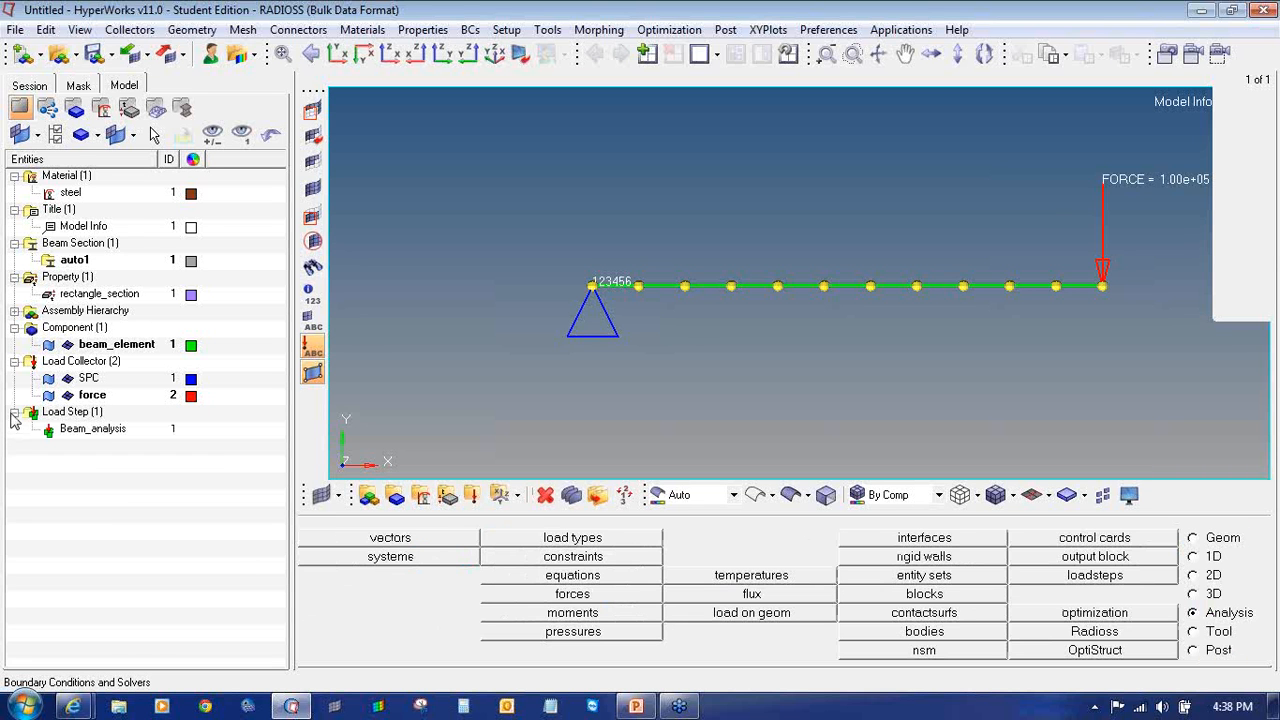
- Save the model as Beam_elem in a new folder named 8_Beam_elem inside the trainingsession folder
{"action": "left_click", "coordinate": [15, 29]}
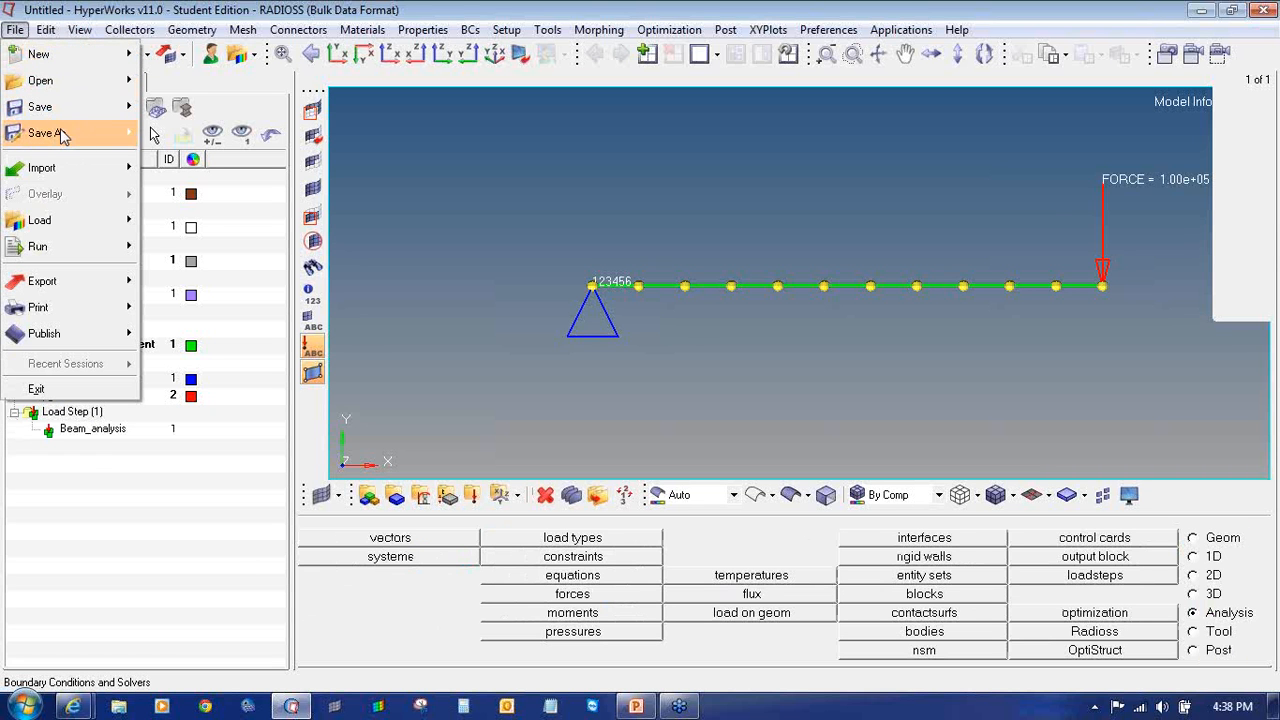
{"action": "mouse_move", "coordinate": [47, 133]}
{"action": "left_click", "coordinate": [186, 198]}
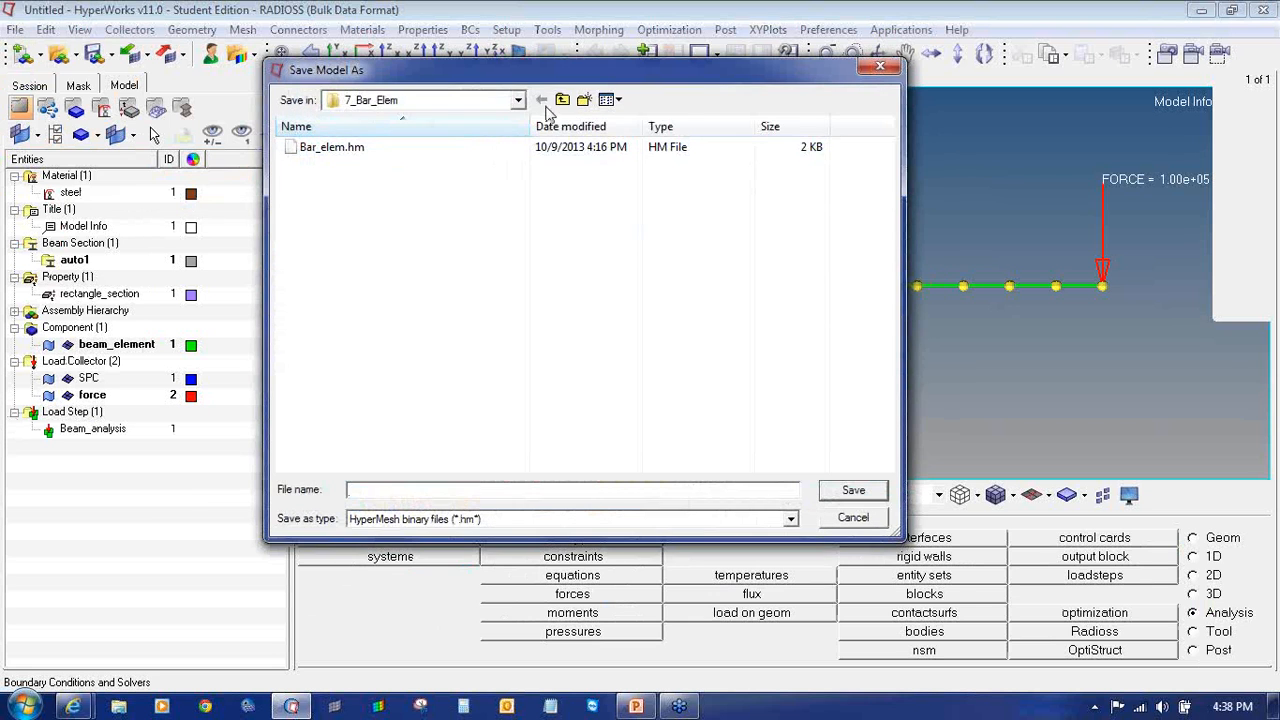
{"action": "left_click", "coordinate": [562, 100]}
{"action": "left_click", "coordinate": [584, 101]}
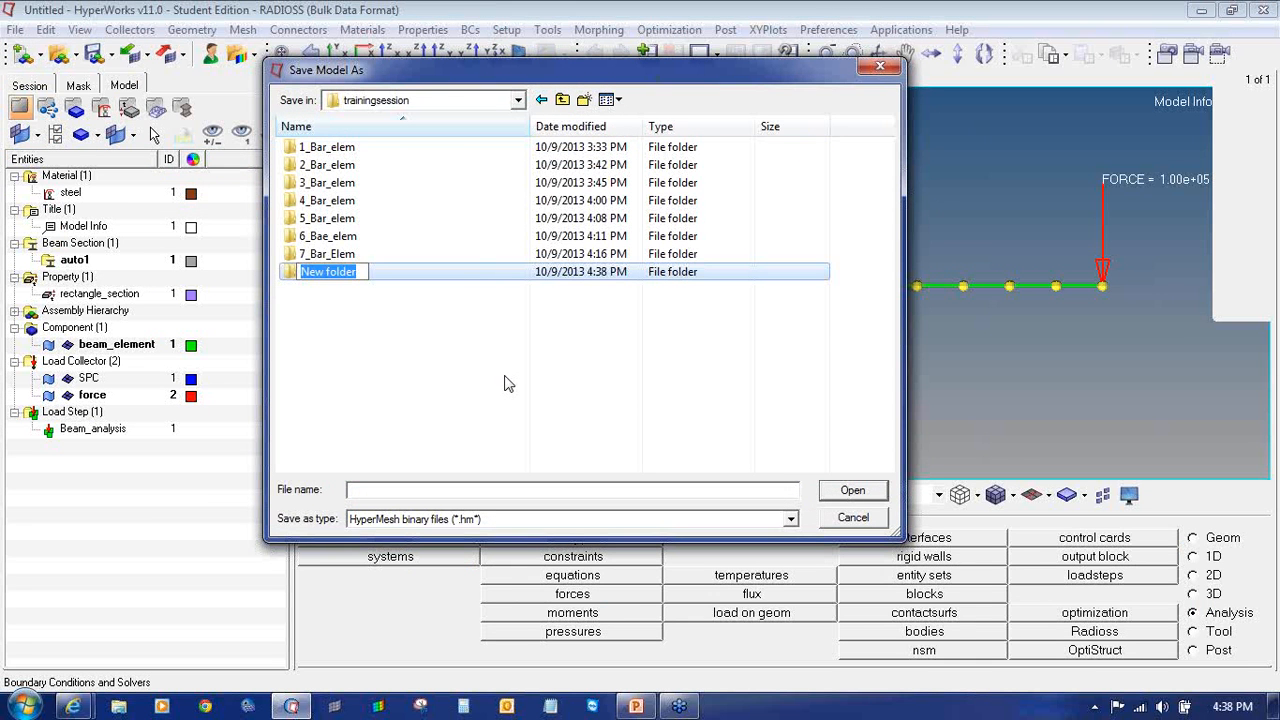
{"action": "type", "text": "8_Beam"}
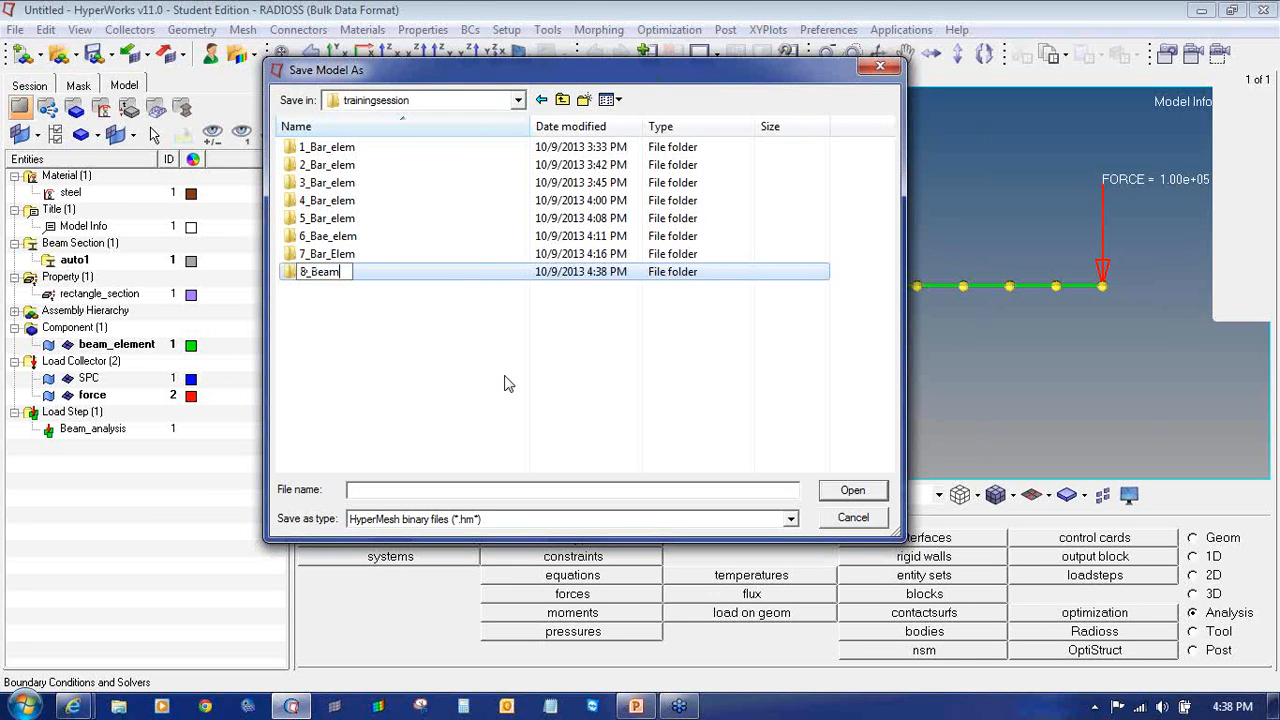
{"action": "type", "text": "_elem"}
{"action": "key", "text": "Return"}
{"action": "key", "text": "Return"}
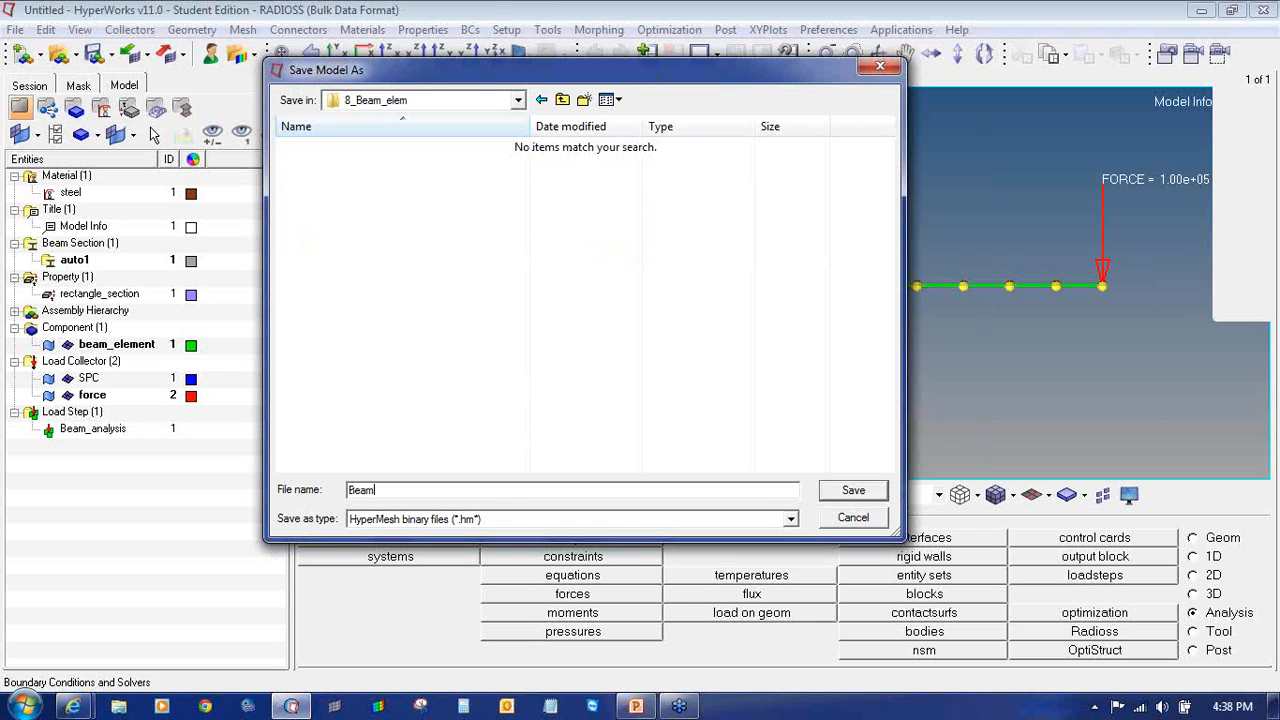
{"action": "key", "text": "Return"}
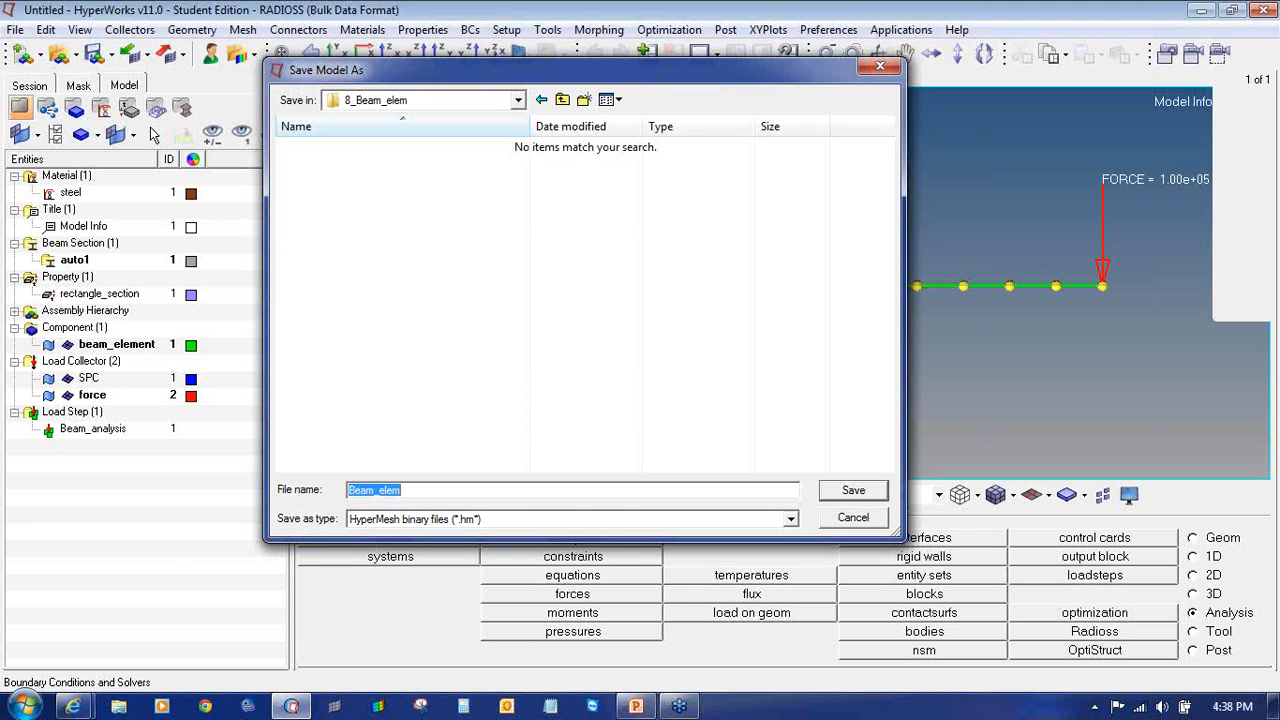
- Run the Radioss analysis on Beam_elem.fem with the -optskip option, and close the solver's console window
{"action": "left_click", "coordinate": [1040, 632]}
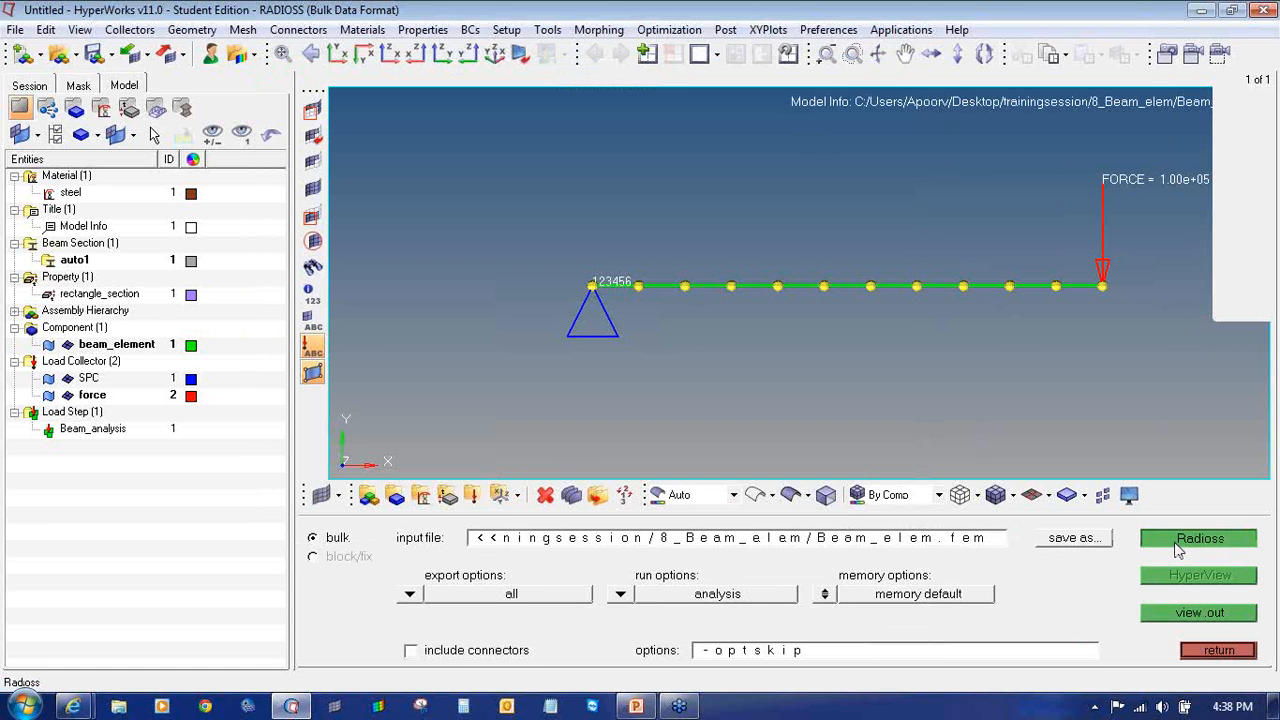
{"action": "left_click", "coordinate": [1180, 544]}
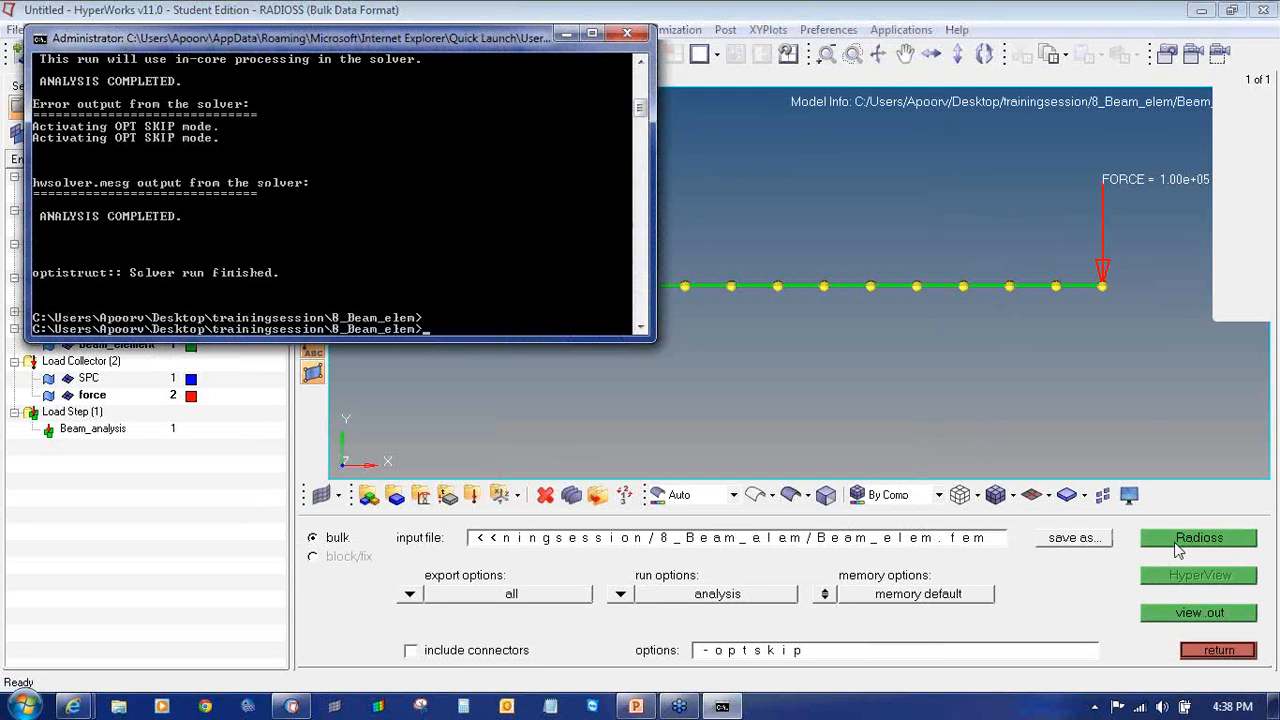
{"action": "left_click", "coordinate": [627, 33]}
- Split the page into two side-by-side windows and switch the empty one to HyperView
{"action": "left_click", "coordinate": [716, 54]}
{"action": "left_click", "coordinate": [784, 86]}
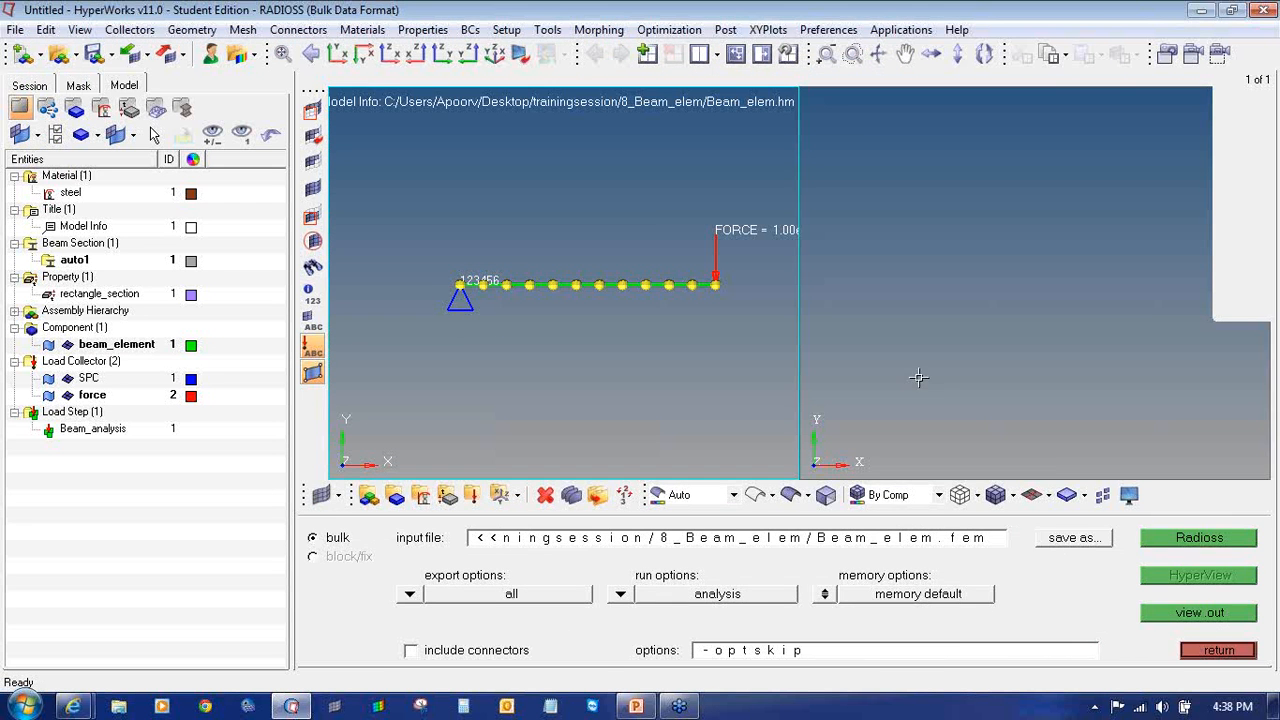
{"action": "left_click", "coordinate": [918, 363]}
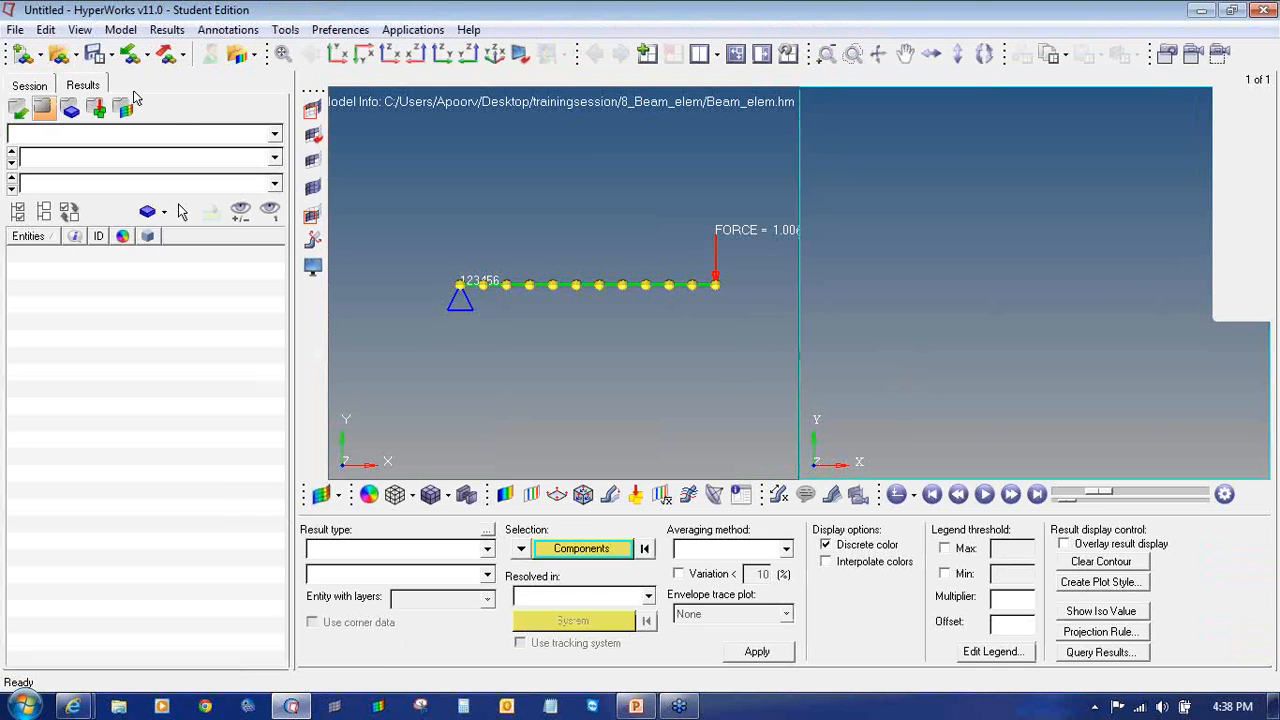
- Load the model and results from Beam_elem.h3d in the 8_Beam_elem folder into the HyperView window
{"action": "left_click", "coordinate": [60, 53]}
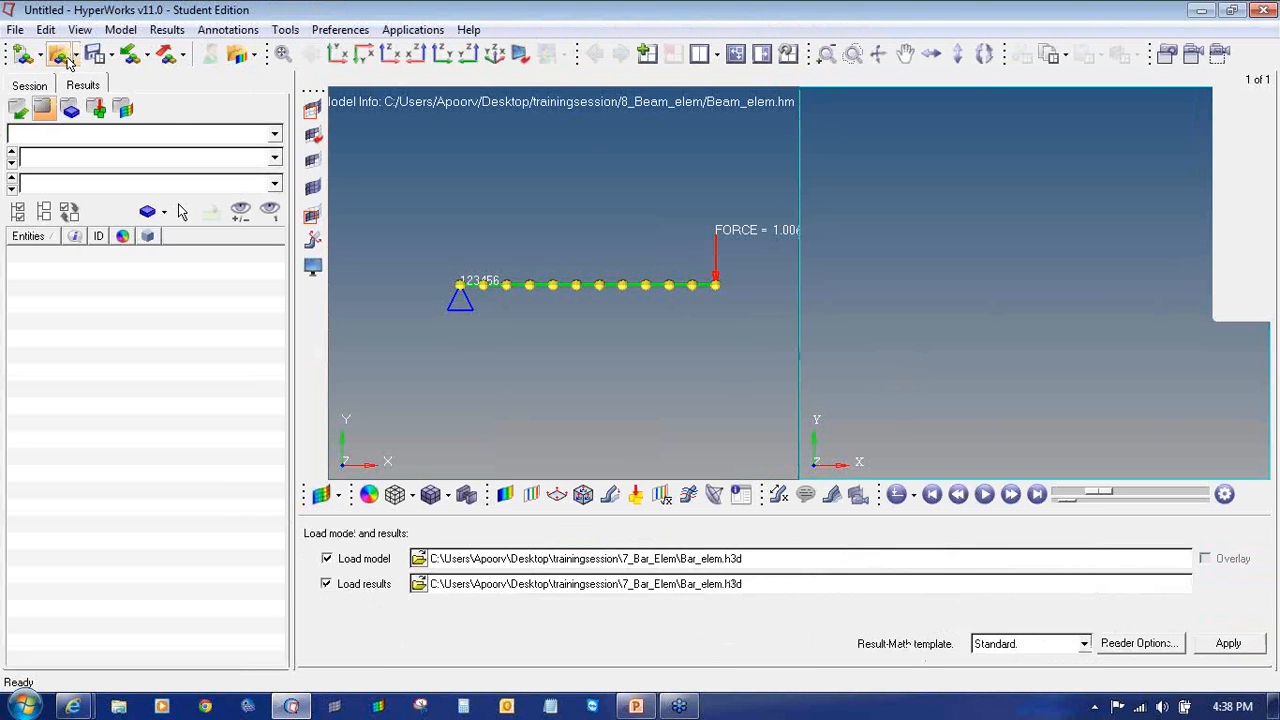
{"action": "left_click", "coordinate": [418, 558]}
{"action": "left_click", "coordinate": [562, 99]}
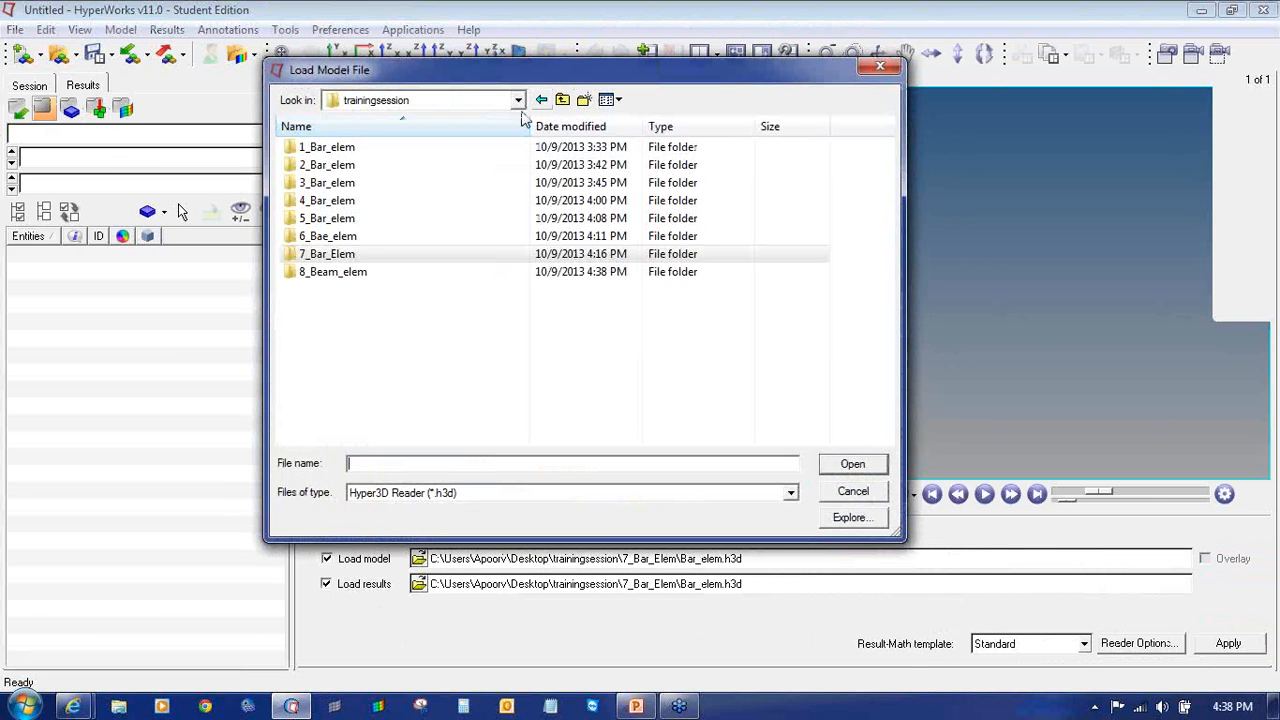
{"action": "double_click", "coordinate": [369, 275]}
{"action": "double_click", "coordinate": [389, 152]}
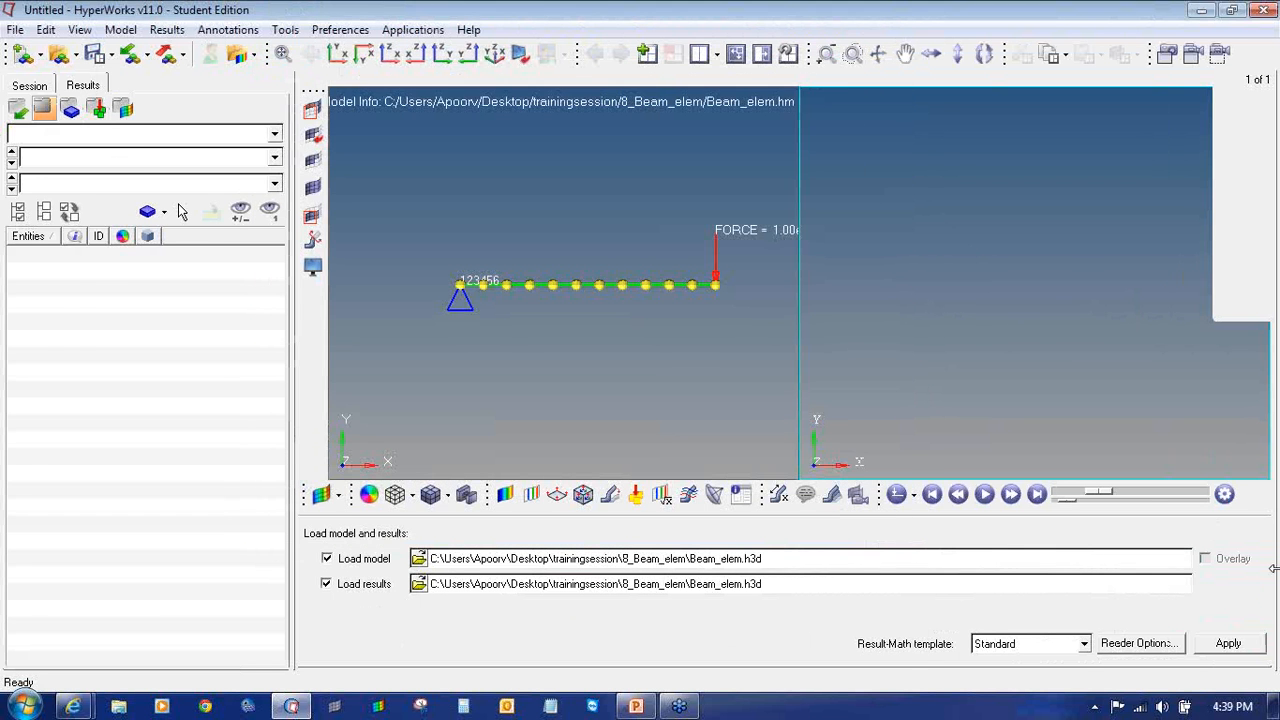
{"action": "left_click", "coordinate": [1229, 643]}
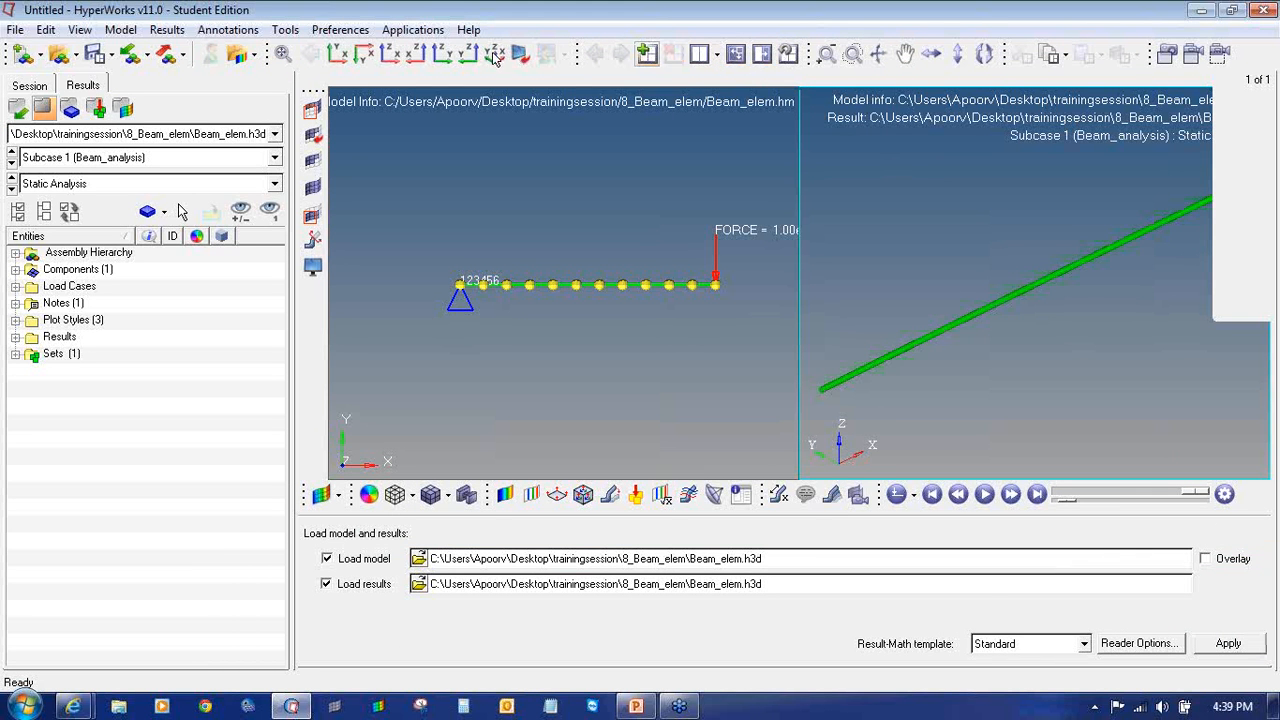
- Contour the beam's displacement magnitude on all components
{"action": "left_click", "coordinate": [343, 56]}
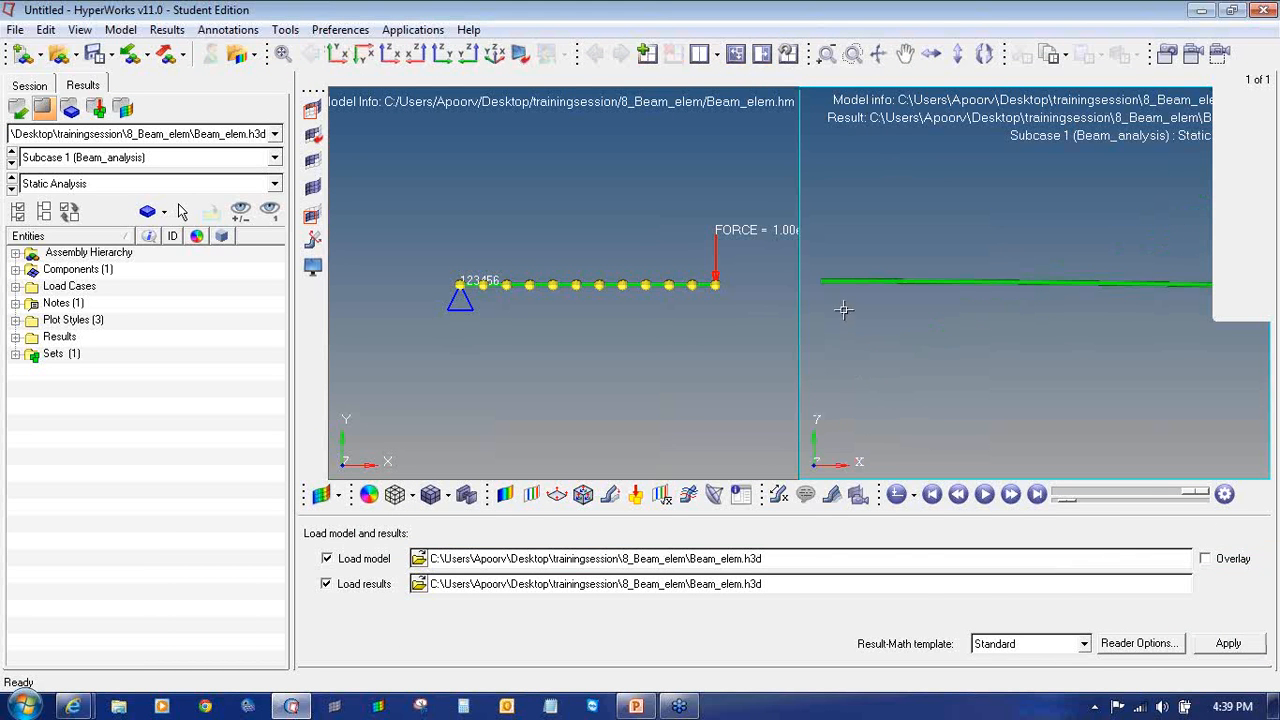
{"action": "left_click", "coordinate": [505, 494]}
{"action": "left_click", "coordinate": [757, 651]}
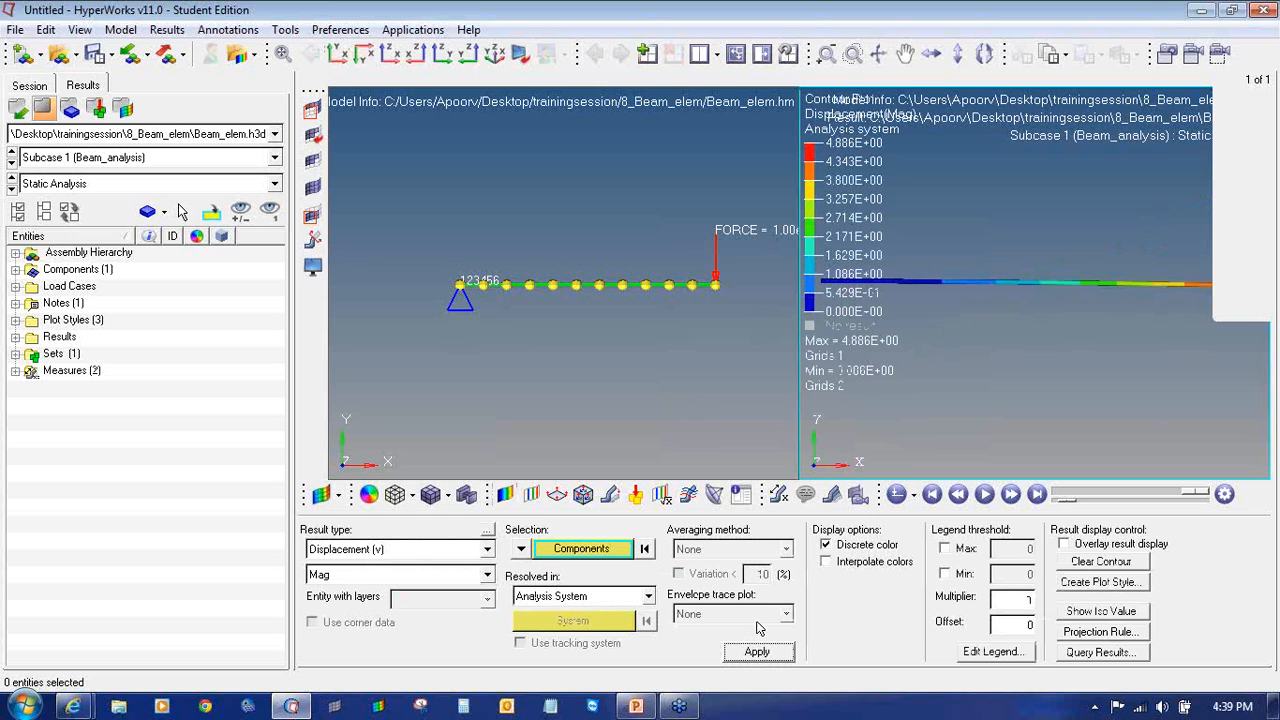
- Show the Static MinMax Result measure with only its maximum, and compare it with the Case 1 displacement on the PowerPoint slide
{"action": "left_click", "coordinate": [778, 494]}
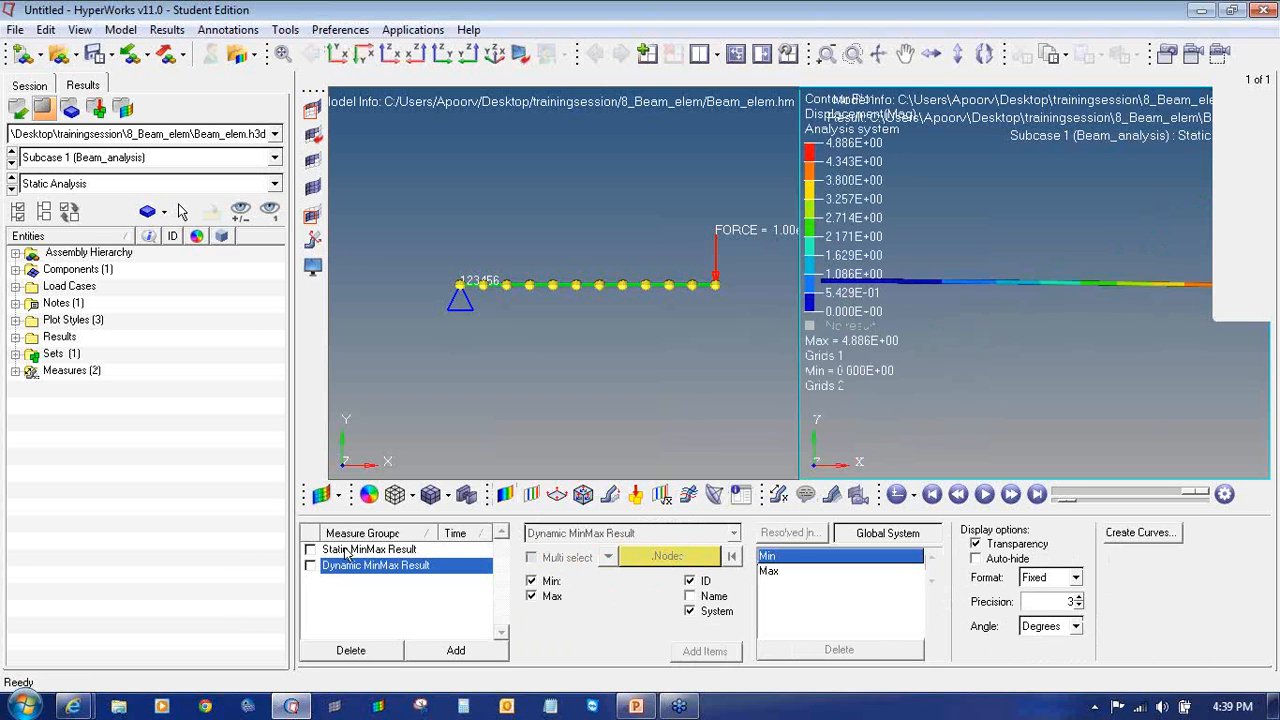
{"action": "left_click", "coordinate": [320, 550]}
{"action": "left_click", "coordinate": [310, 550]}
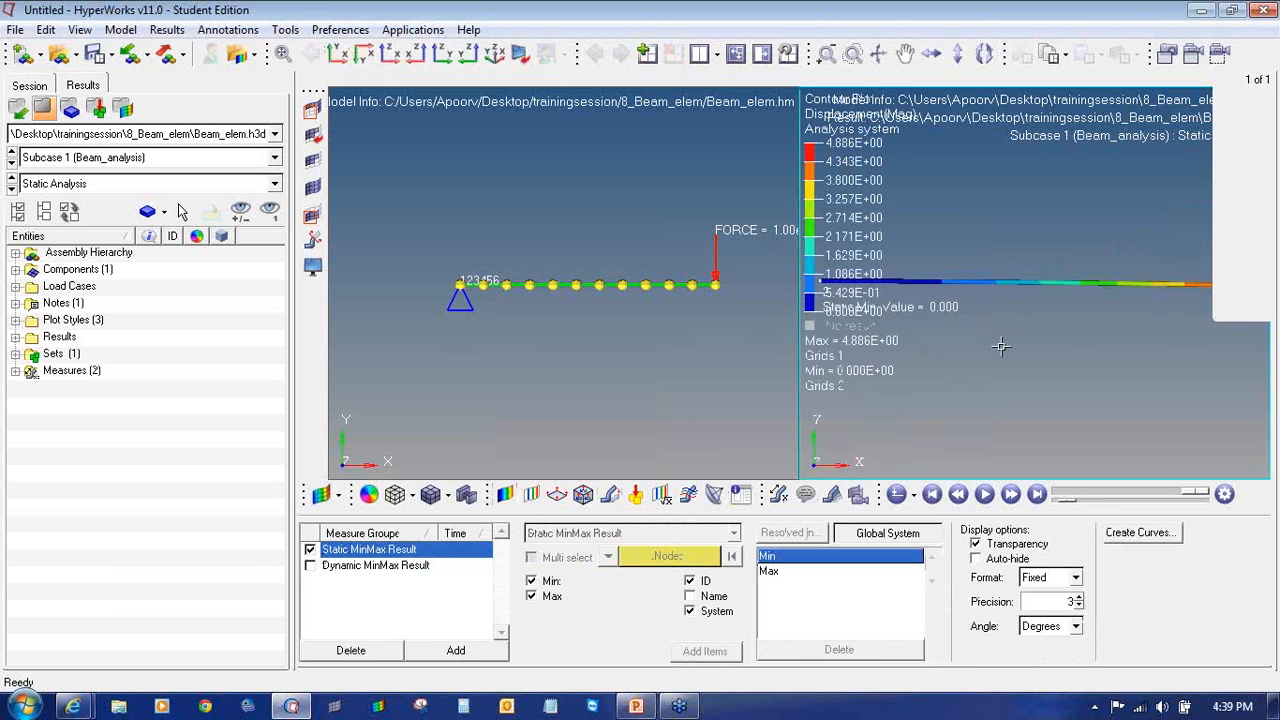
{"action": "left_click", "coordinate": [531, 580]}
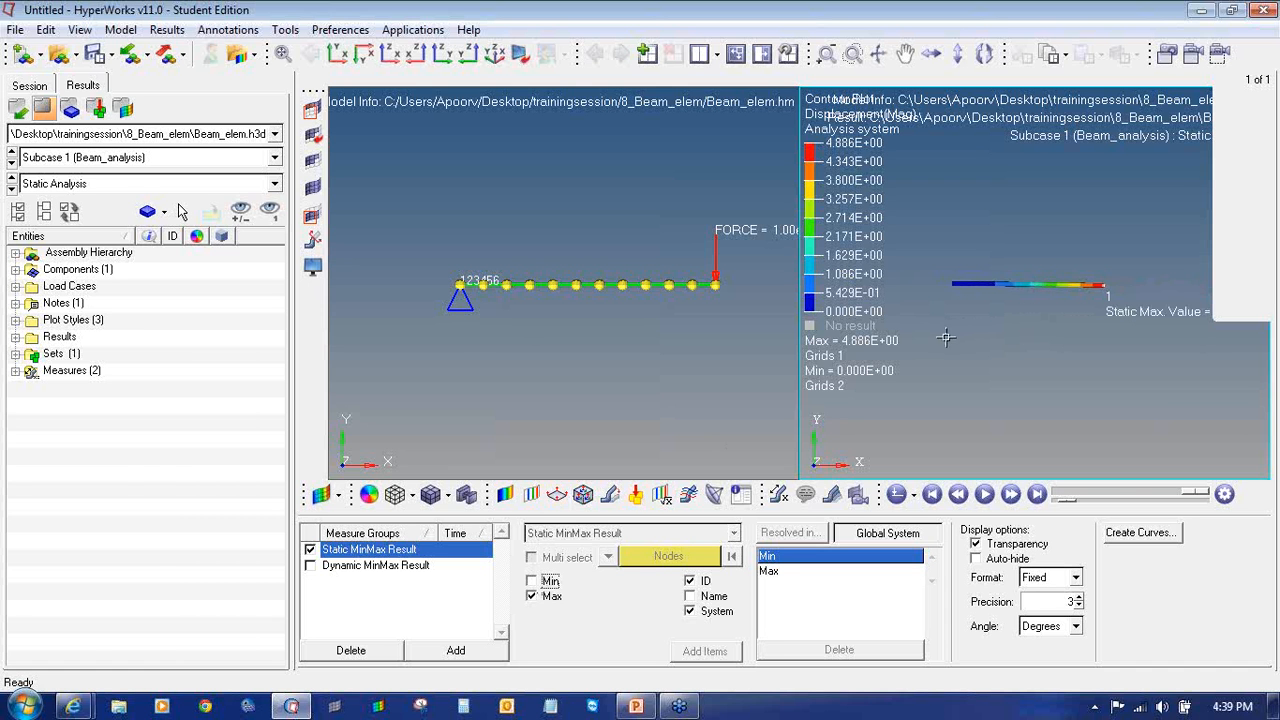
{"action": "left_click", "coordinate": [630, 708]}
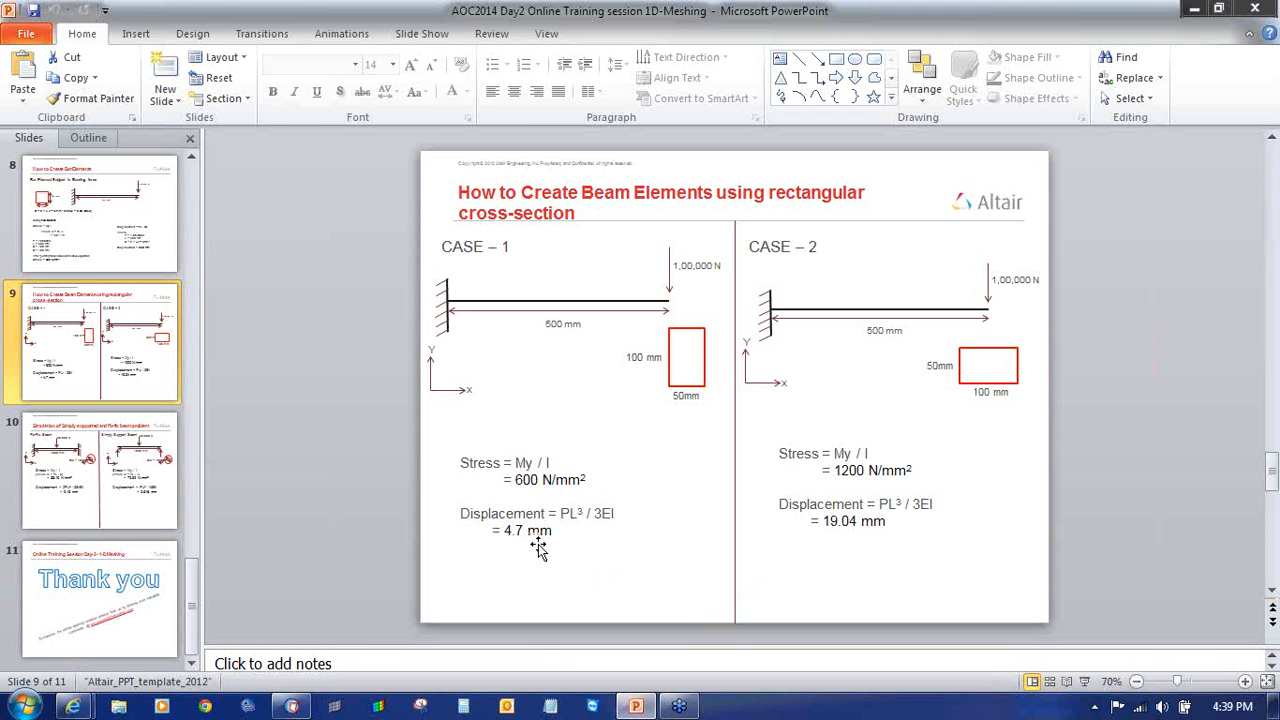
{"action": "key", "text": "alt+Tab"}
- Contour Element Stresses (1D), CBAR/CBEAM Long. Stress SAC, with Simple averaging, and check the cases on the PowerPoint slide
{"action": "left_click", "coordinate": [505, 494]}
{"action": "left_click", "coordinate": [437, 552]}
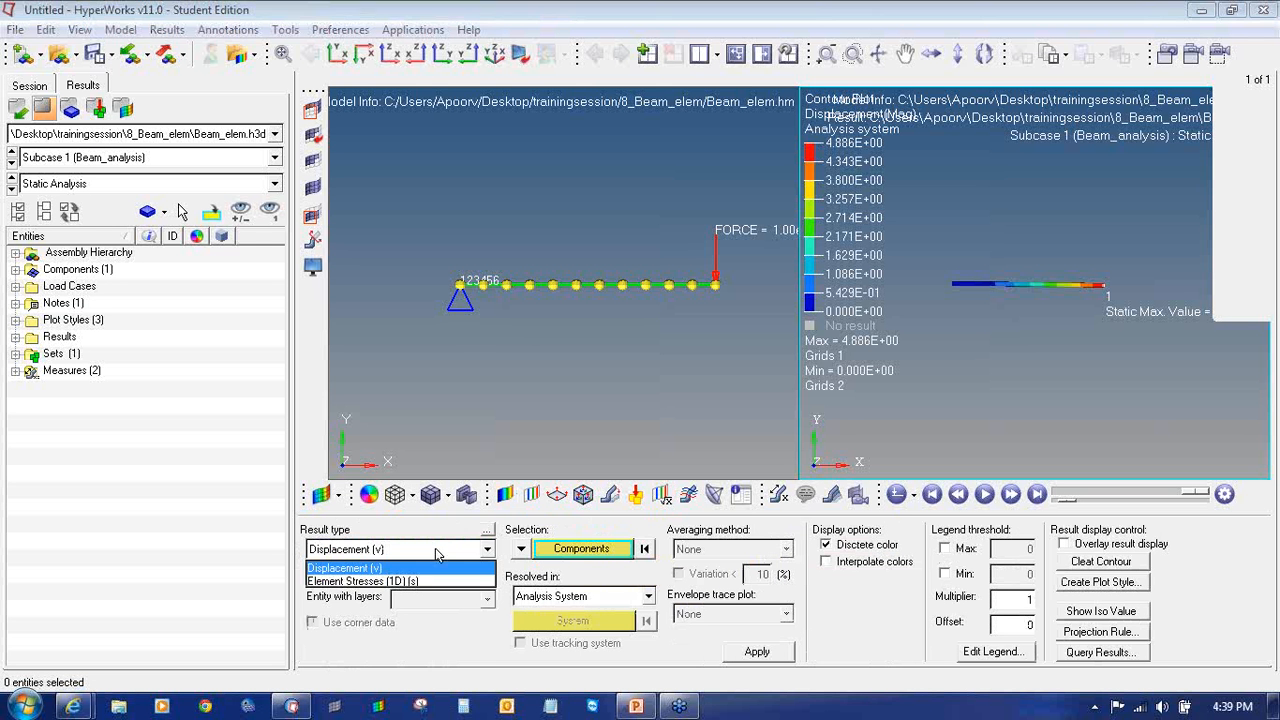
{"action": "left_click", "coordinate": [418, 581]}
{"action": "left_click", "coordinate": [418, 575]}
{"action": "left_click", "coordinate": [423, 624]}
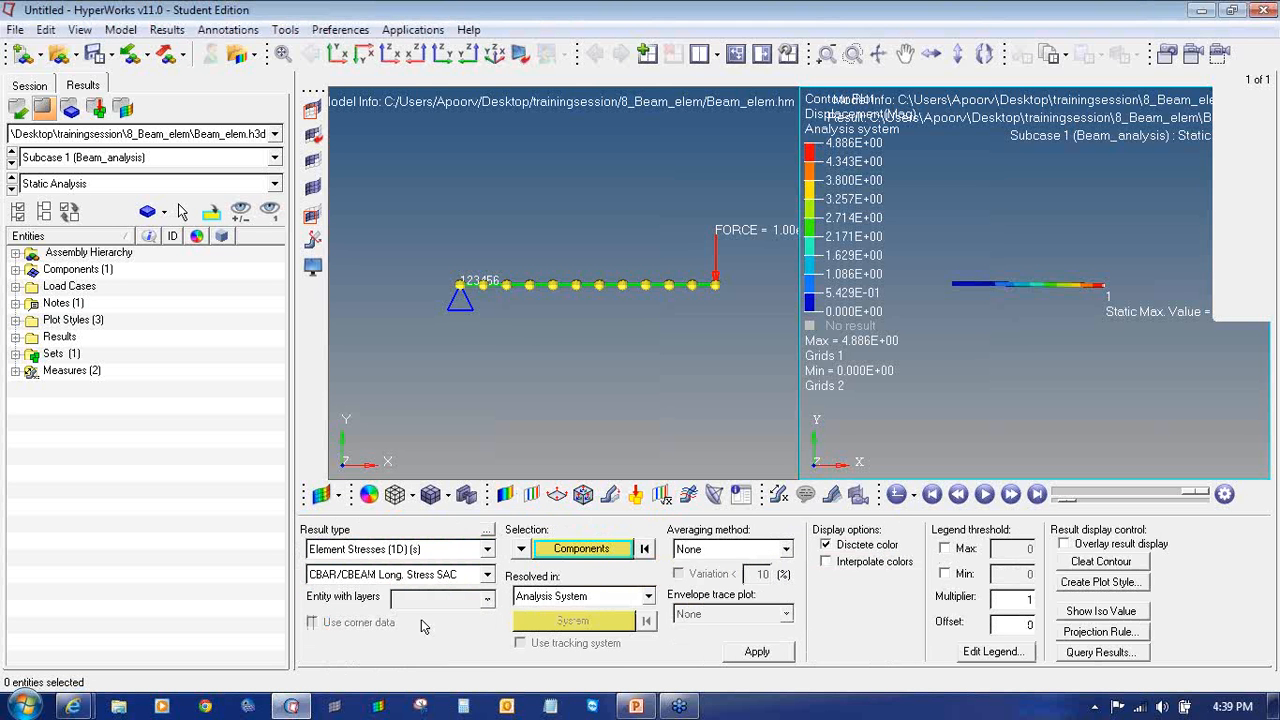
{"action": "left_click", "coordinate": [715, 550]}
{"action": "left_click", "coordinate": [700, 582]}
{"action": "left_click", "coordinate": [757, 651]}
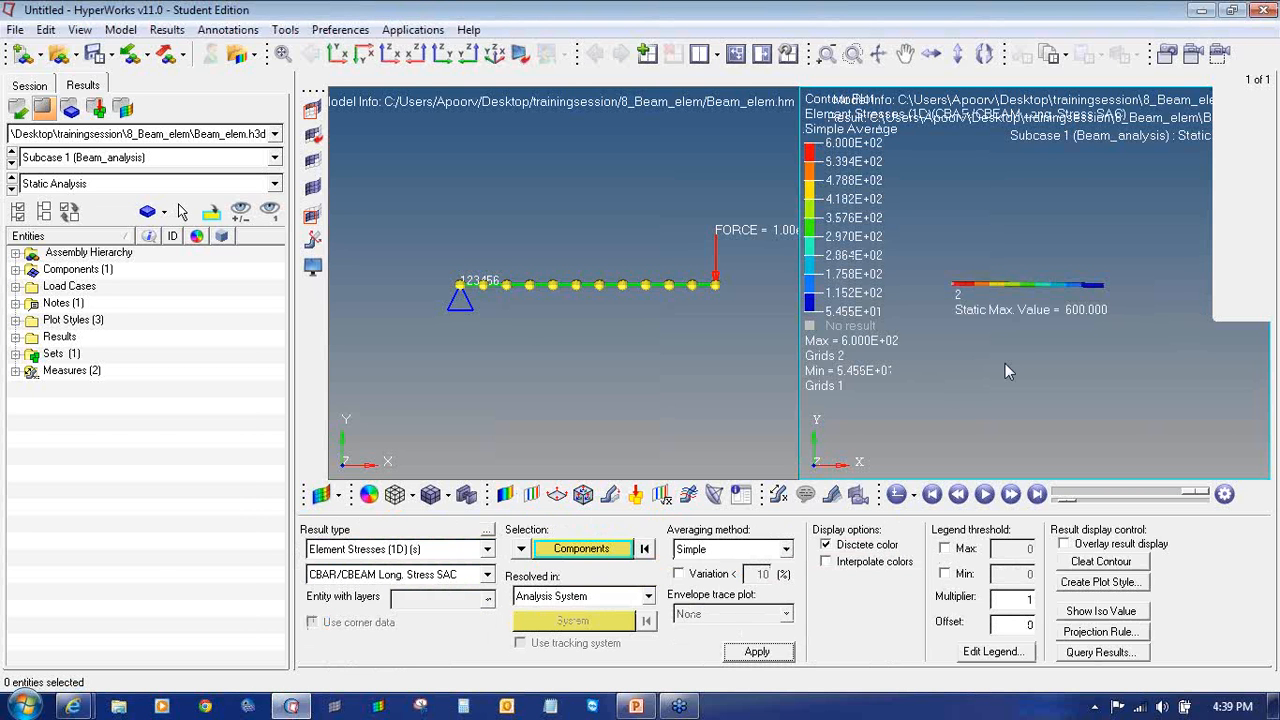
{"action": "key", "text": "alt+Tab"}
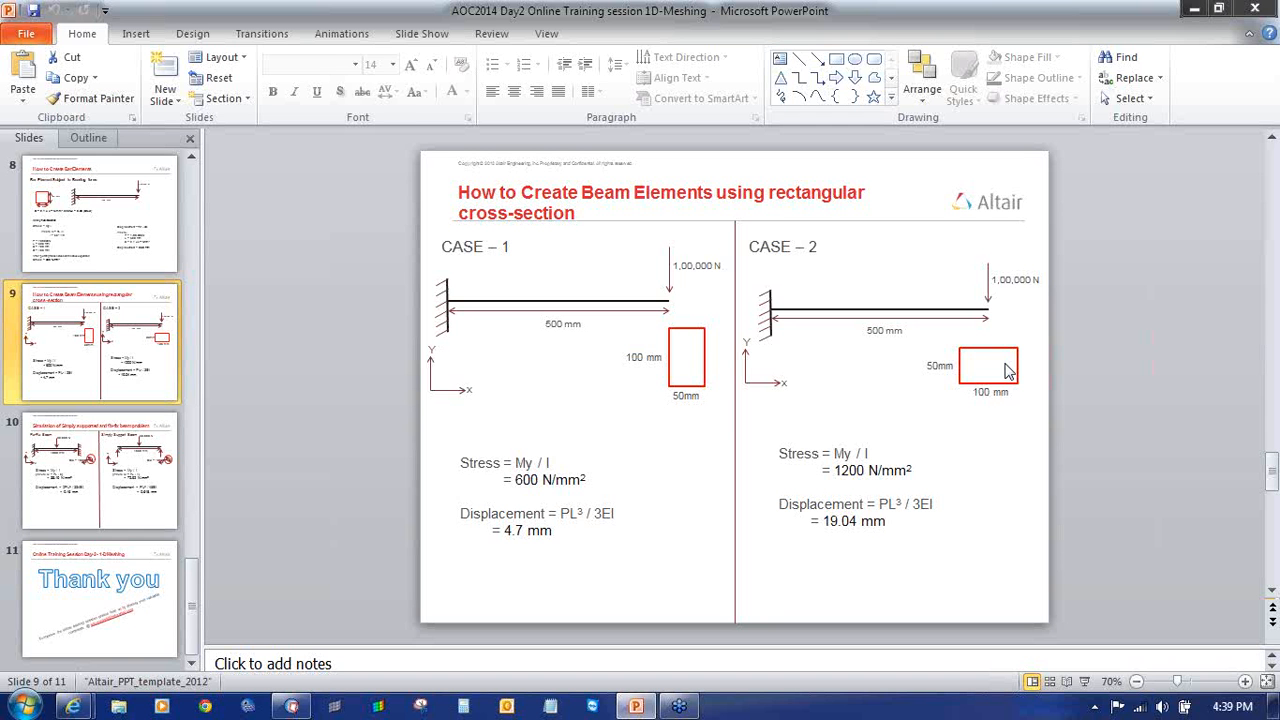
{"action": "key", "text": "alt+Tab"}
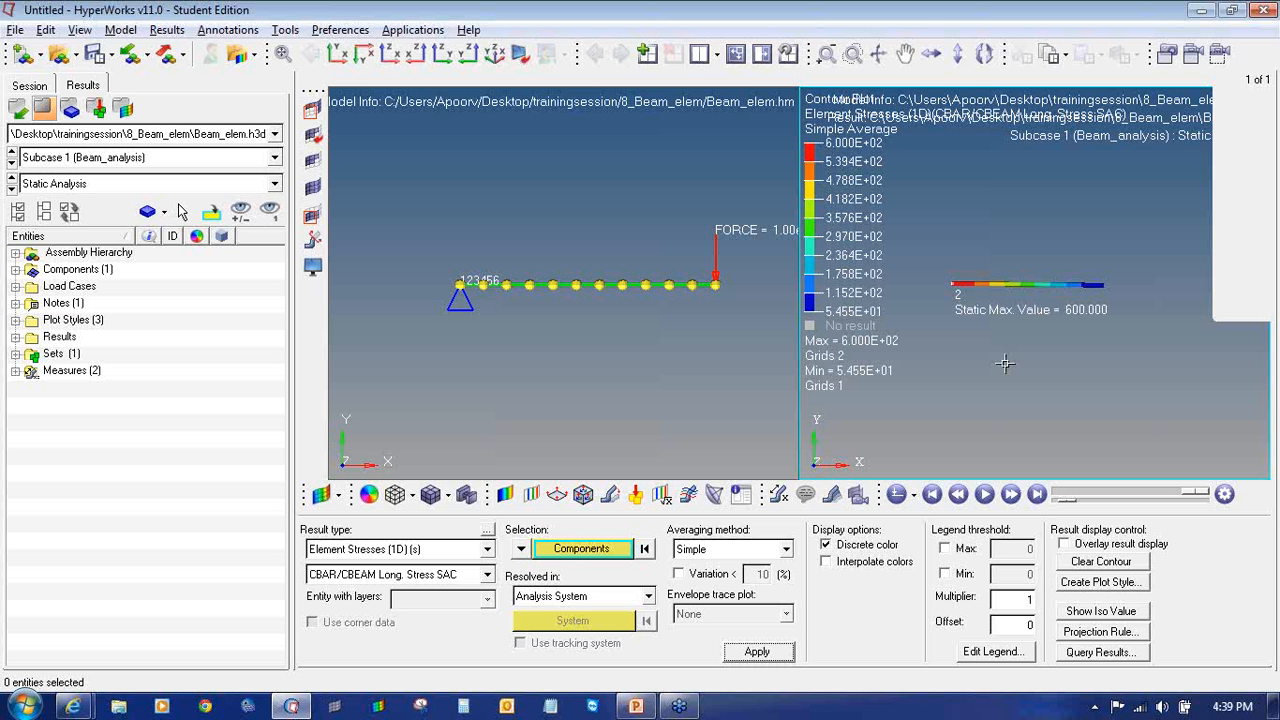
- In the HyperMesh window, start updating the bar elements and select all elements of the cantilever
{"action": "left_click", "coordinate": [694, 316]}
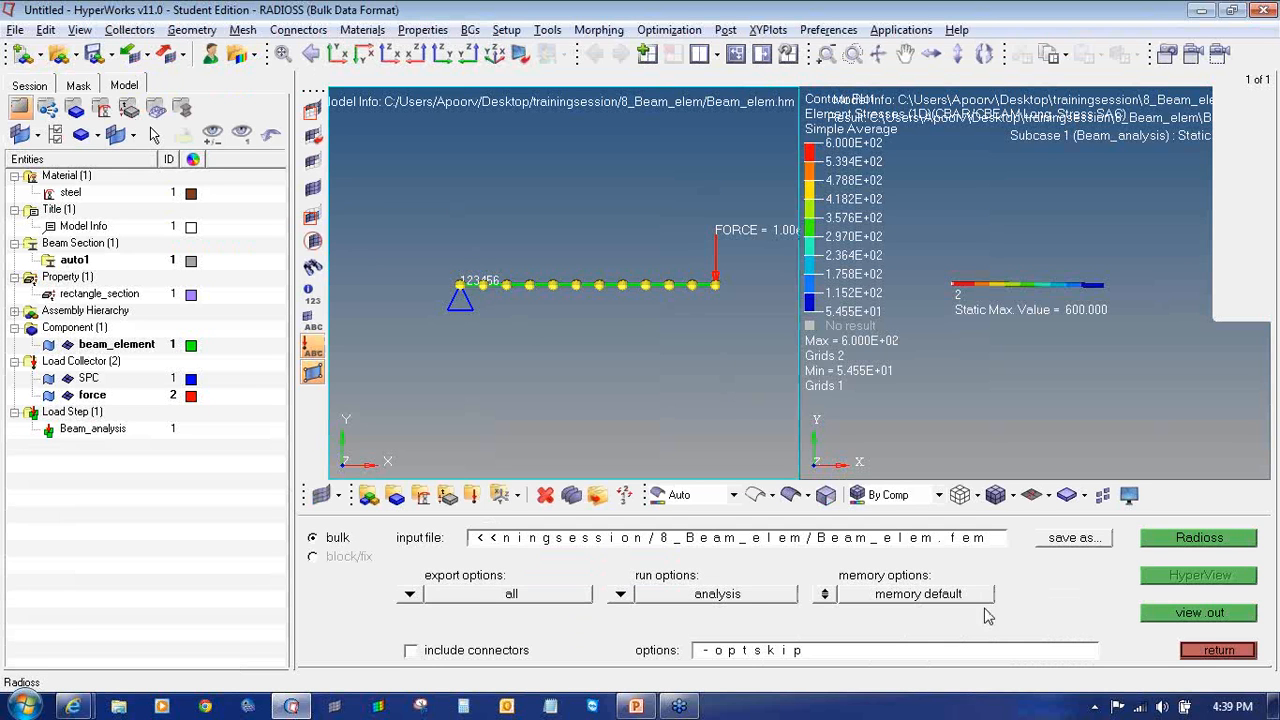
{"action": "left_click", "coordinate": [1207, 655]}
{"action": "left_click", "coordinate": [1200, 556]}
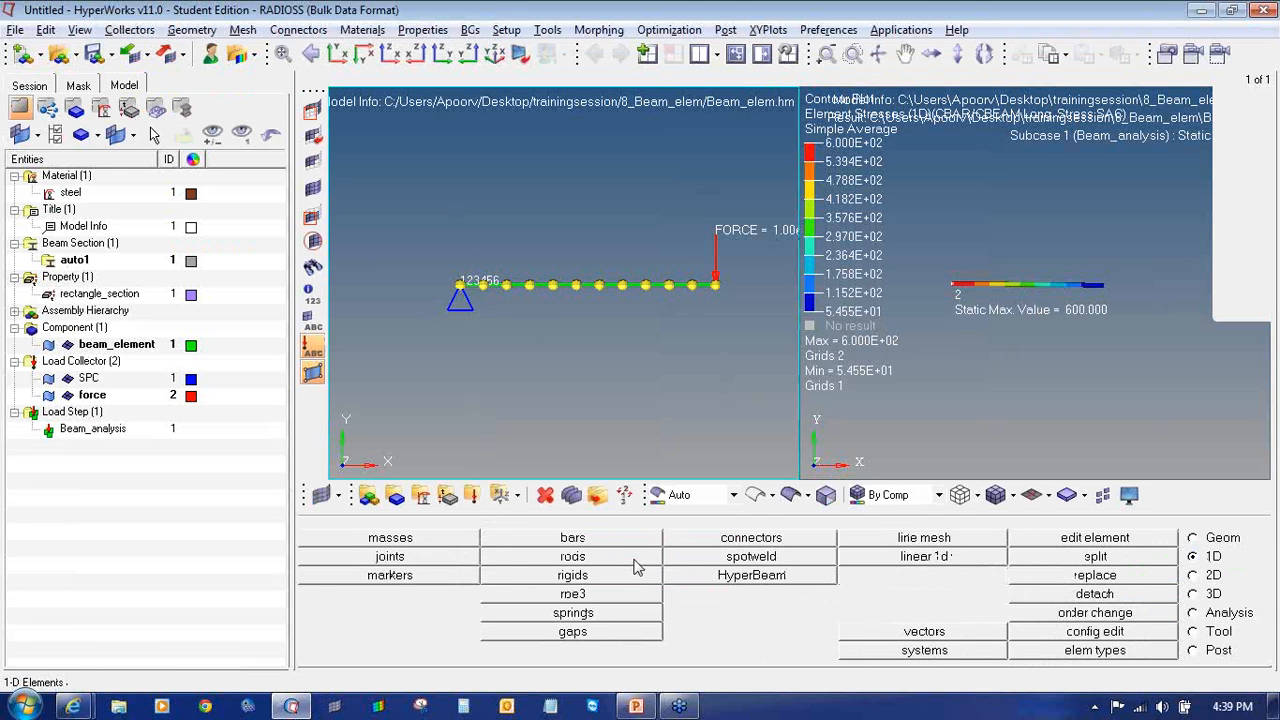
{"action": "left_click", "coordinate": [620, 540]}
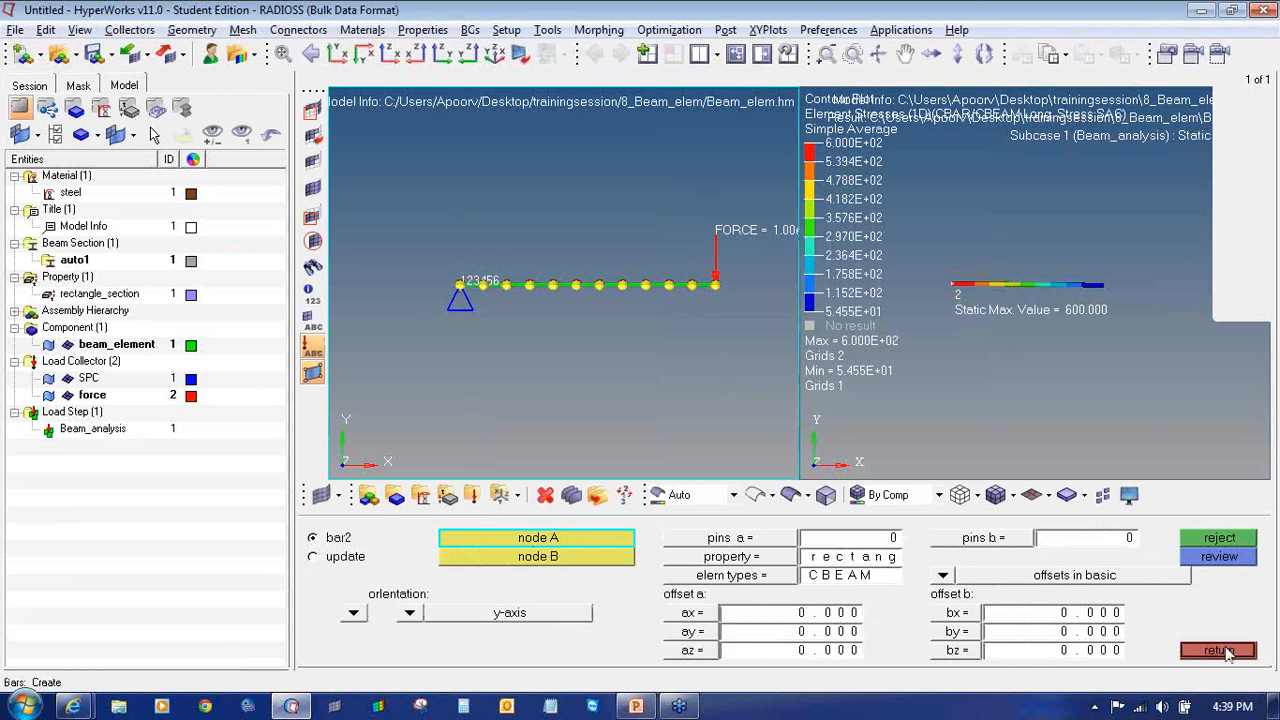
{"action": "left_click", "coordinate": [1220, 650]}
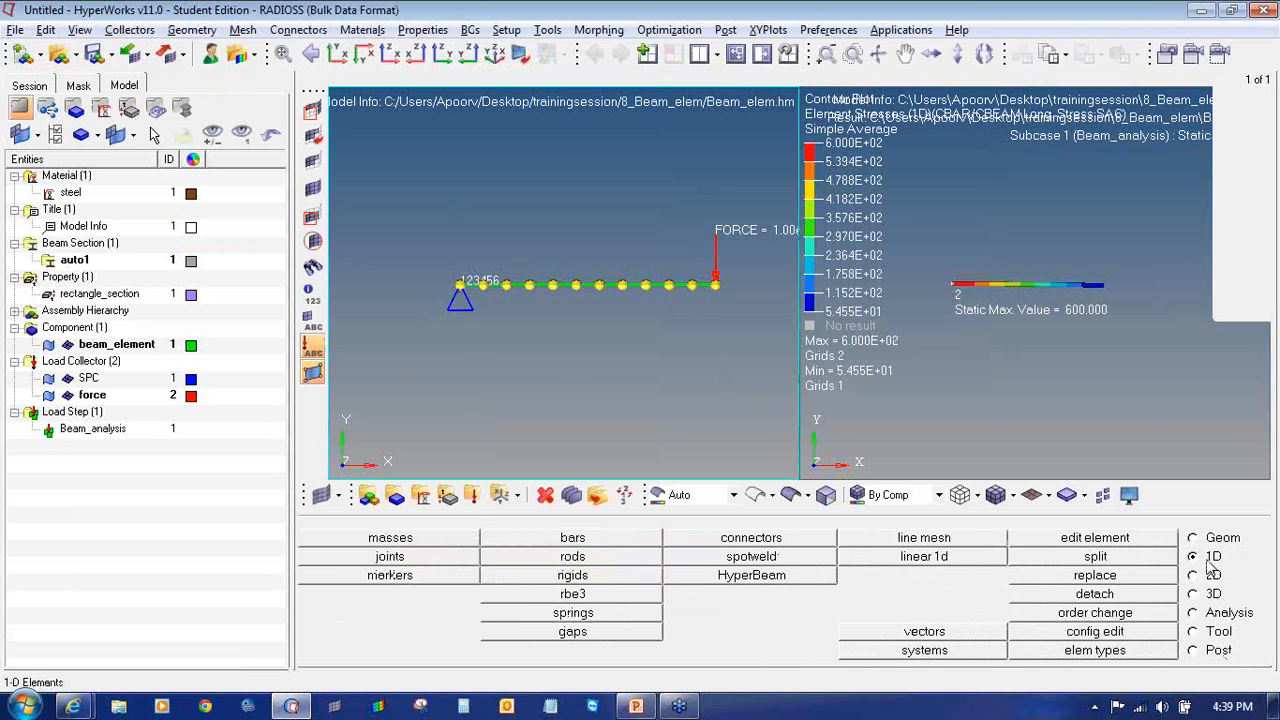
{"action": "left_click", "coordinate": [620, 548]}
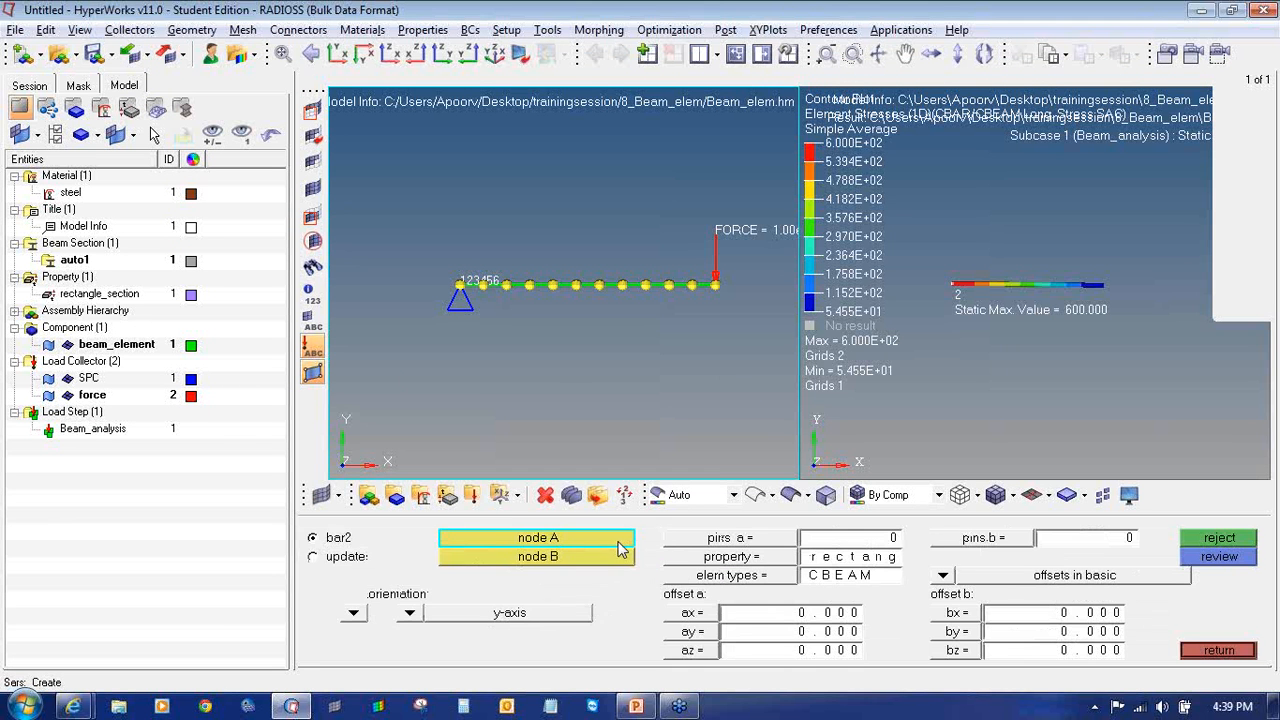
{"action": "left_click", "coordinate": [343, 558]}
{"action": "left_click_drag", "start_coordinate": [399, 266], "coordinate": [756, 312], "text": "shift"}
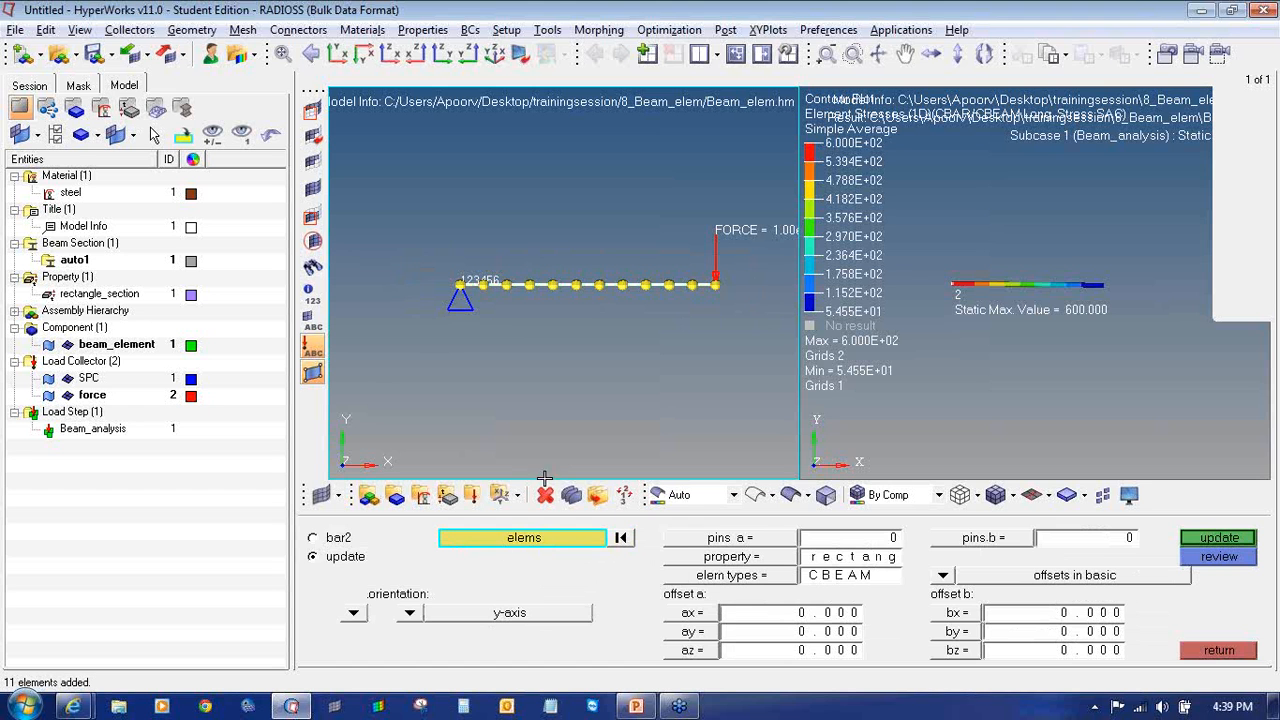
- Set the update's orientation to the z-axis, with property rectangle_section and element type CBEAM
{"action": "left_click", "coordinate": [410, 613]}
{"action": "left_click", "coordinate": [397, 596]}
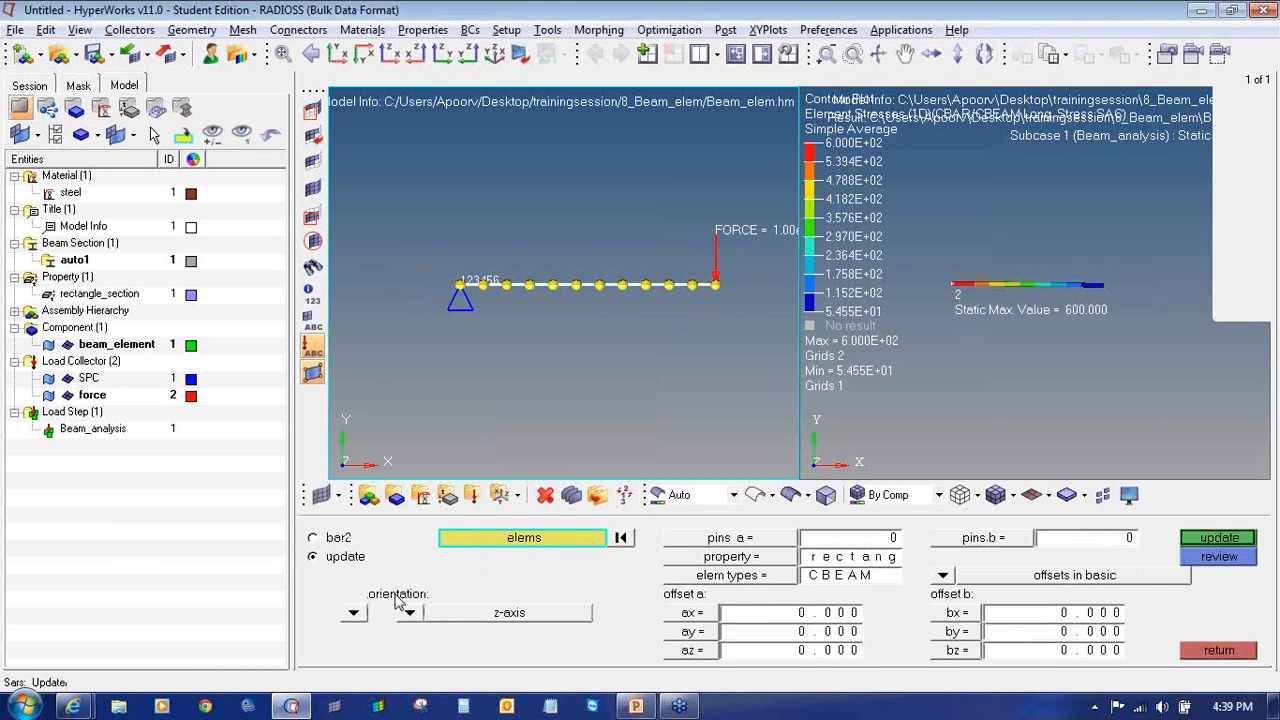
{"action": "left_click", "coordinate": [790, 562]}
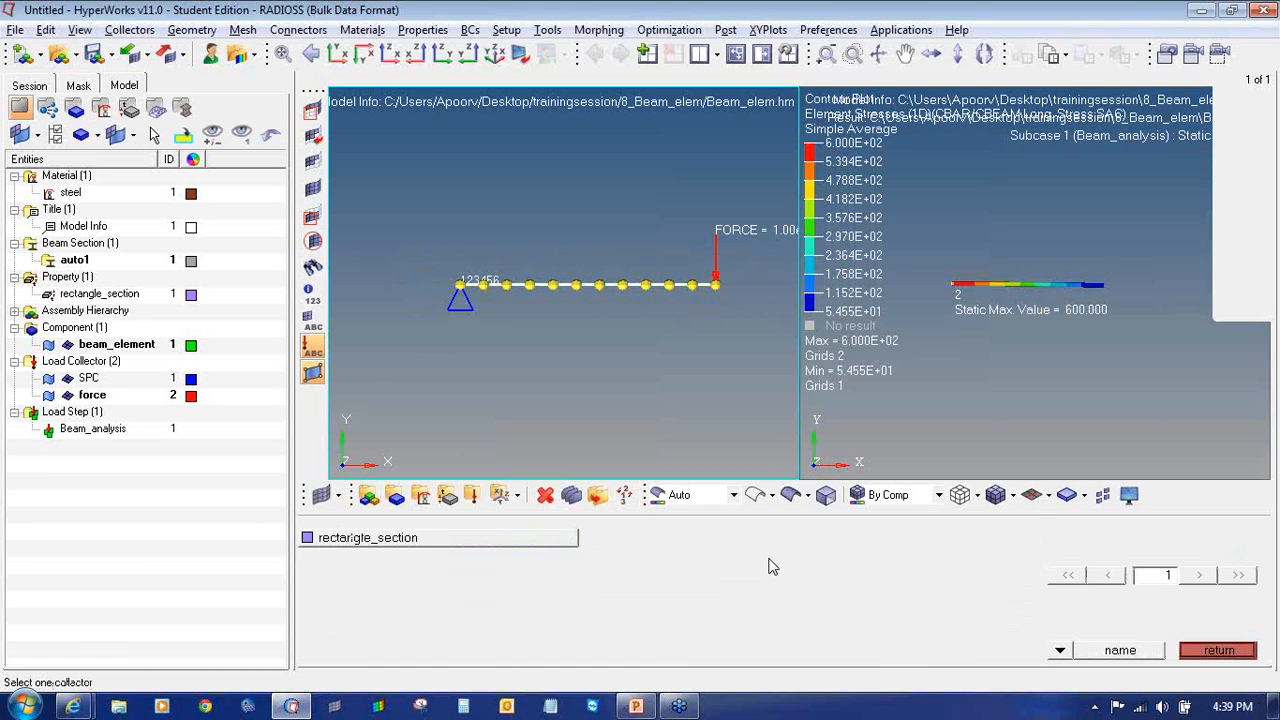
{"action": "left_click", "coordinate": [448, 548]}
{"action": "left_click", "coordinate": [717, 580]}
{"action": "left_click", "coordinate": [781, 576]}
{"action": "left_click", "coordinate": [781, 576]}
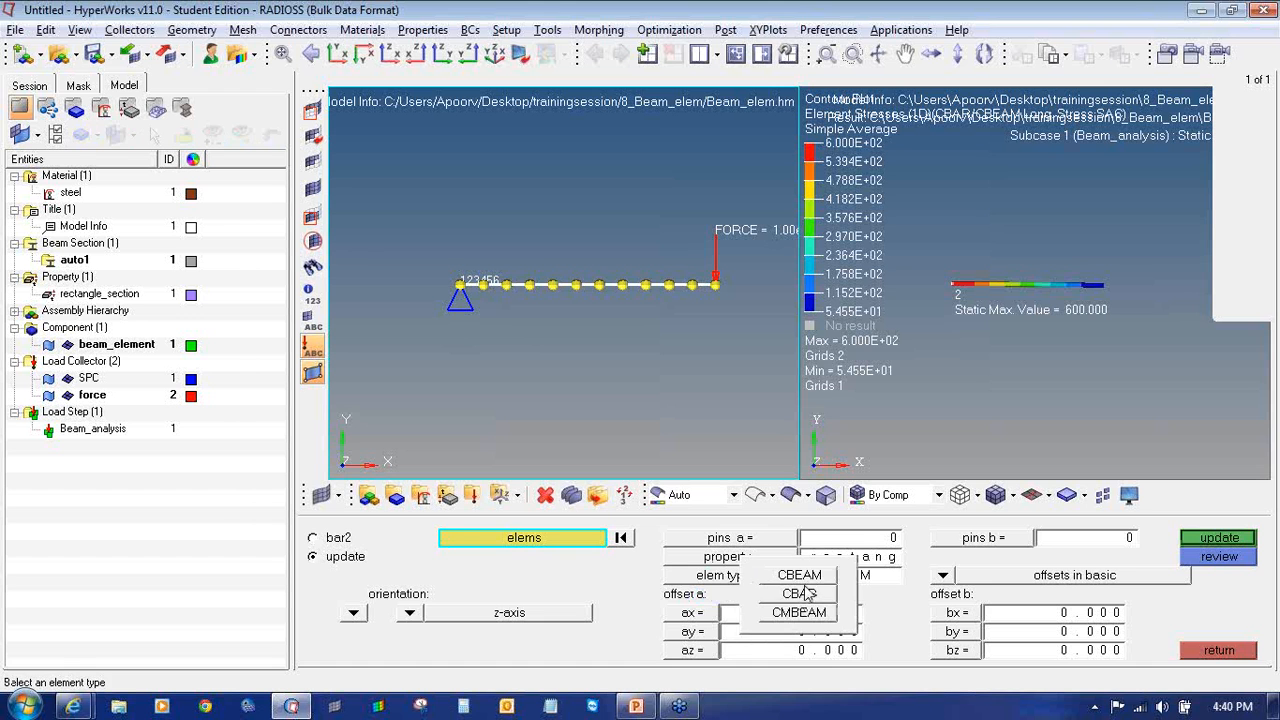
{"action": "left_click", "coordinate": [799, 577]}
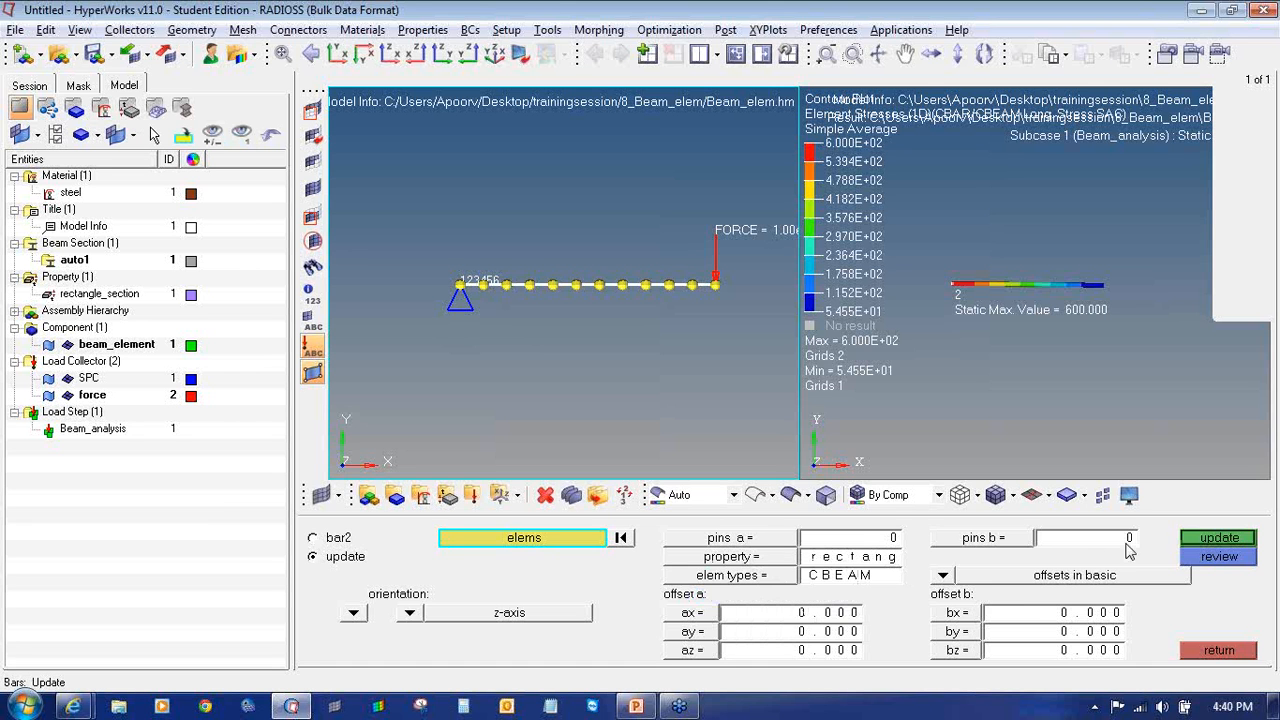
- Include local axis, pin flags, property, offset at a, offset at b and elem type in the bar update
{"action": "left_click", "coordinate": [1190, 540]}
{"action": "left_click", "coordinate": [345, 540]}
{"action": "left_click", "coordinate": [343, 558]}
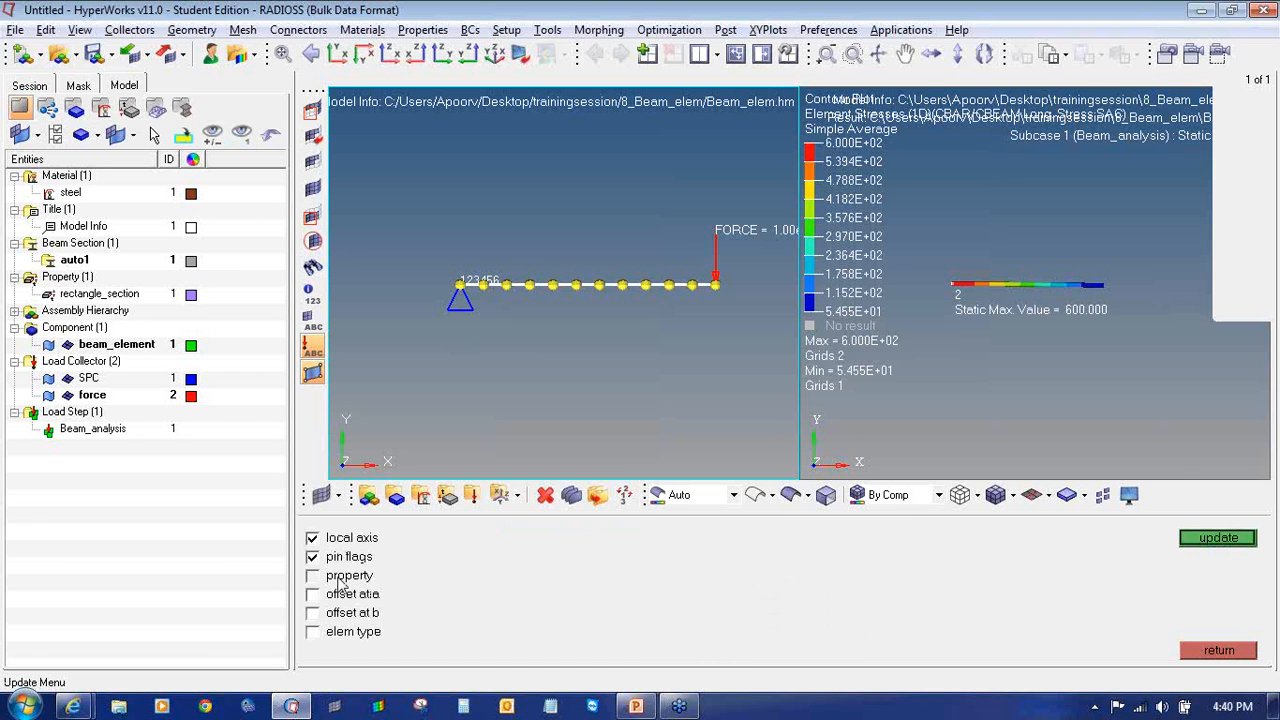
{"action": "left_click", "coordinate": [340, 578]}
{"action": "left_click", "coordinate": [342, 595]}
{"action": "left_click", "coordinate": [345, 613]}
- Display the beams with their section shape and apply the update to the selected elements
{"action": "left_click_drag", "start_coordinate": [738, 290], "coordinate": [671, 294], "text": "ctrl"}
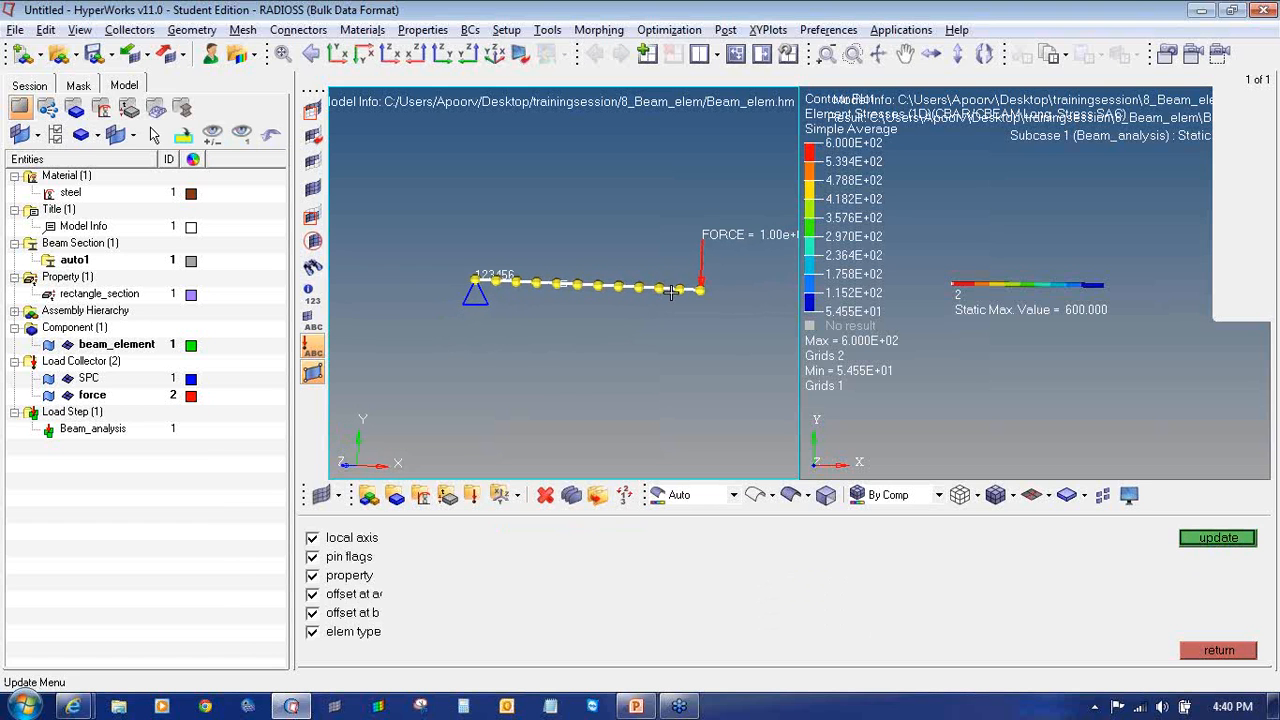
{"action": "left_click", "coordinate": [1048, 495]}
{"action": "left_click", "coordinate": [1060, 551]}
{"action": "left_click_drag", "start_coordinate": [654, 329], "coordinate": [437, 380], "text": "ctrl"}
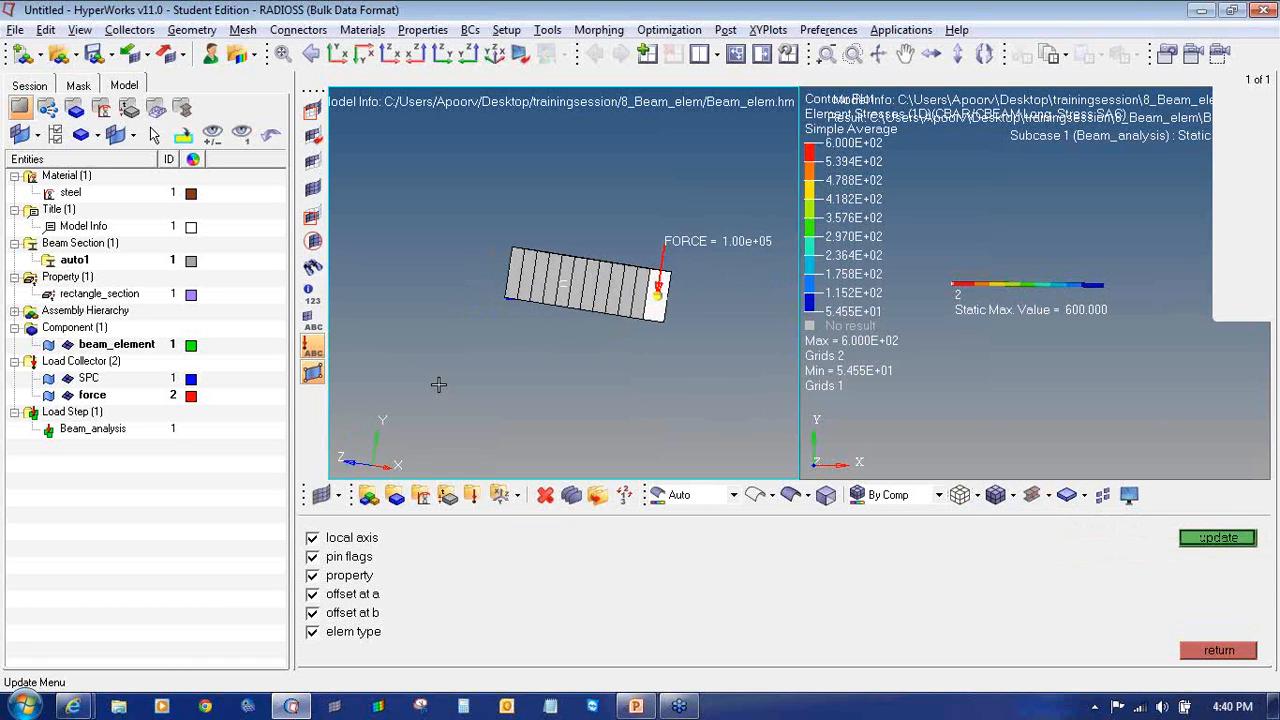
{"action": "left_click", "coordinate": [1204, 544]}
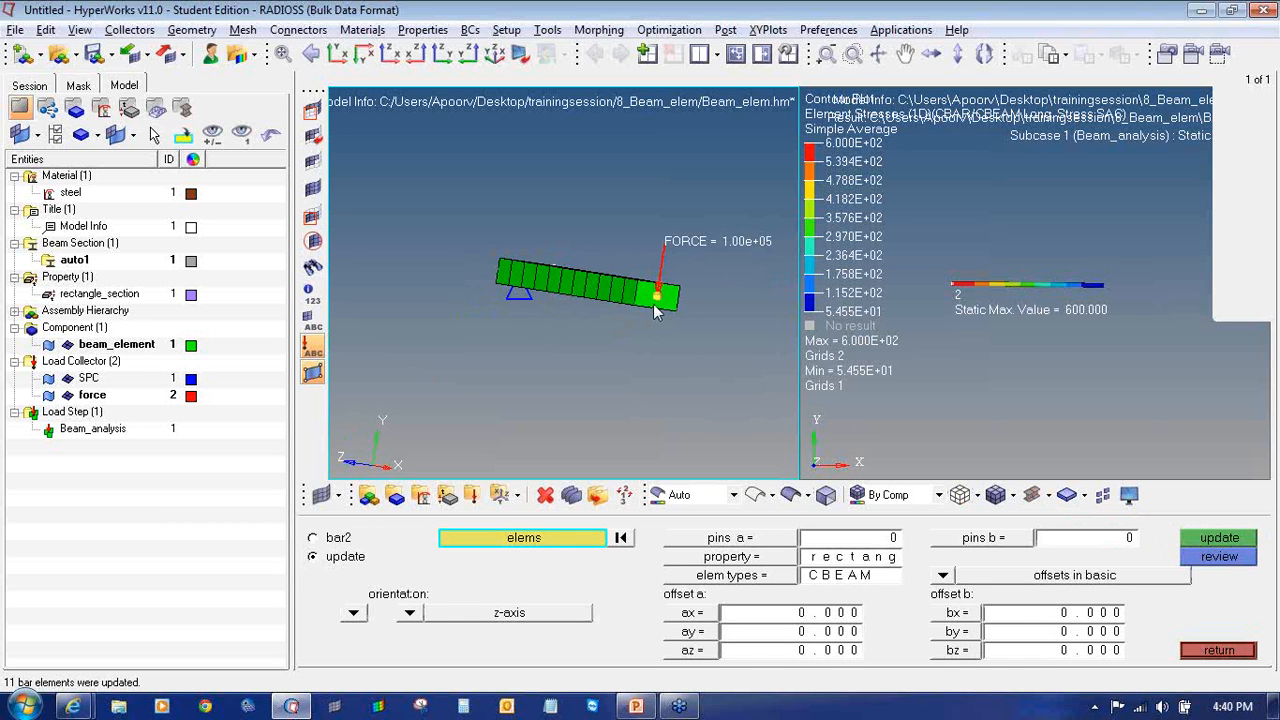
{"action": "left_click", "coordinate": [1228, 651]}
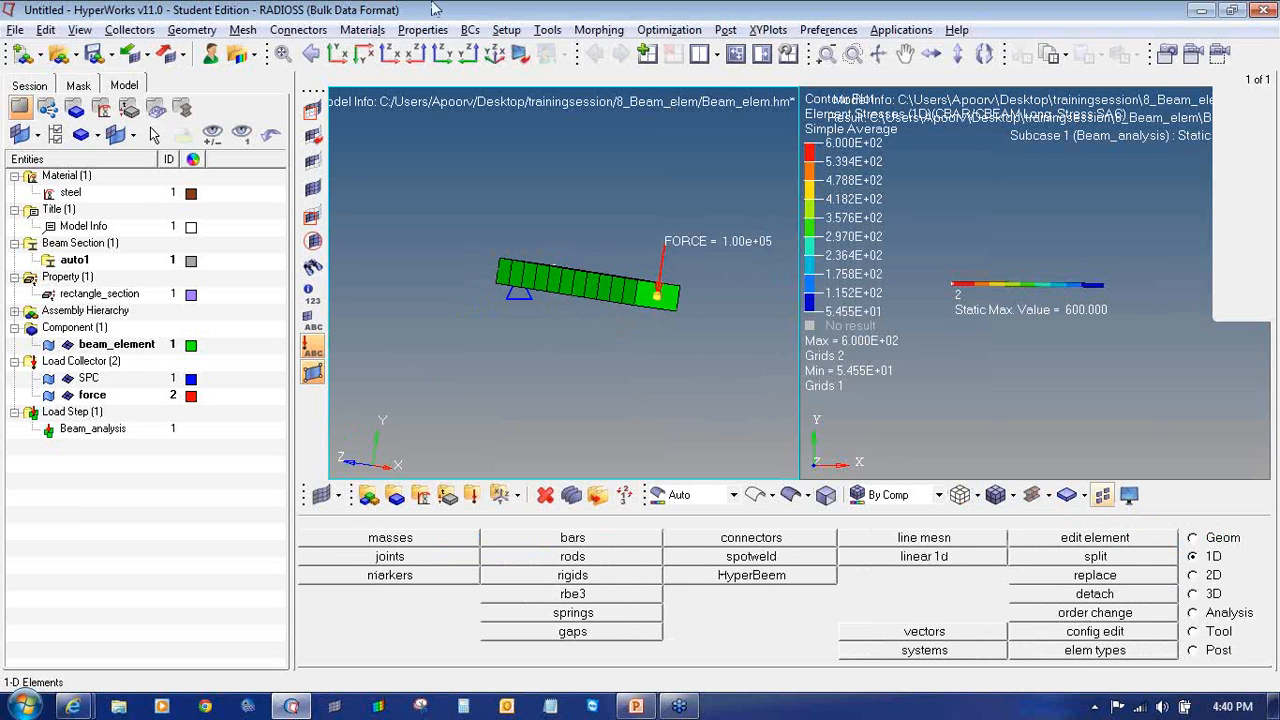
- Save the model as Beam_elem in a new folder named 9_Beam_elem inside the trainingsession folder
{"action": "left_click", "coordinate": [15, 29]}
{"action": "mouse_move", "coordinate": [74, 137]}
{"action": "left_click", "coordinate": [178, 186]}
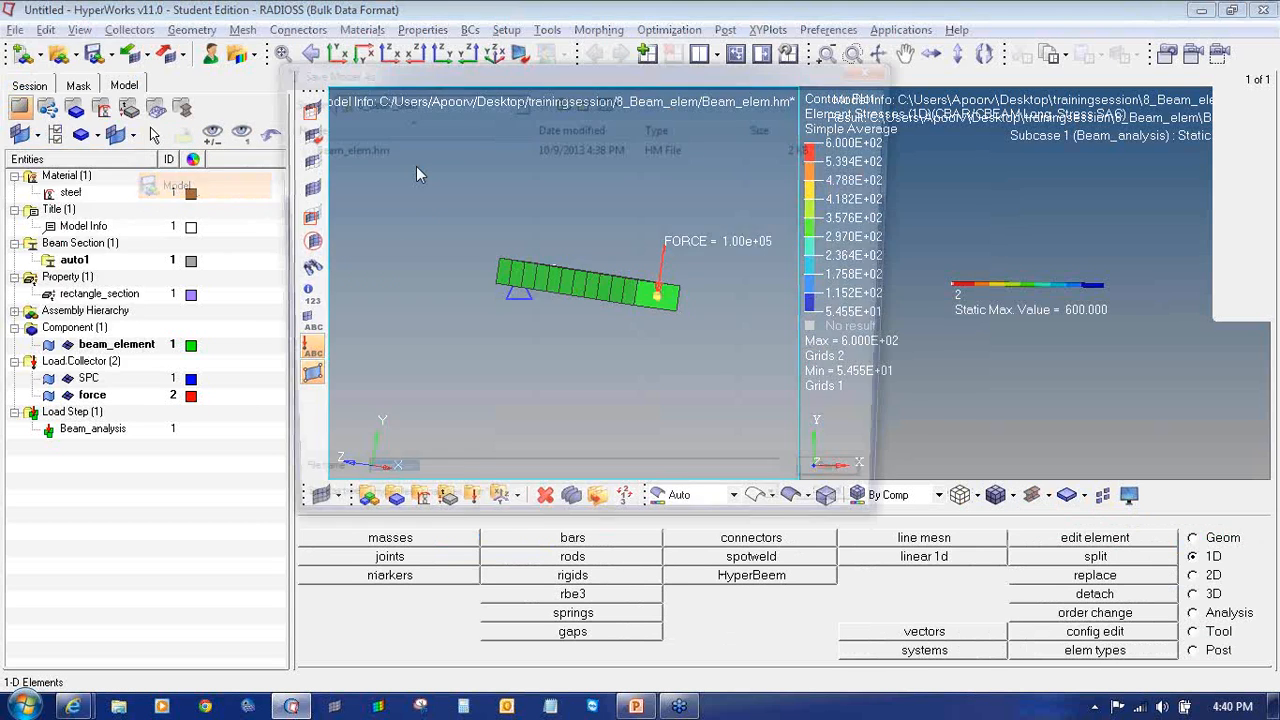
{"action": "left_click", "coordinate": [562, 99]}
{"action": "left_click", "coordinate": [584, 99]}
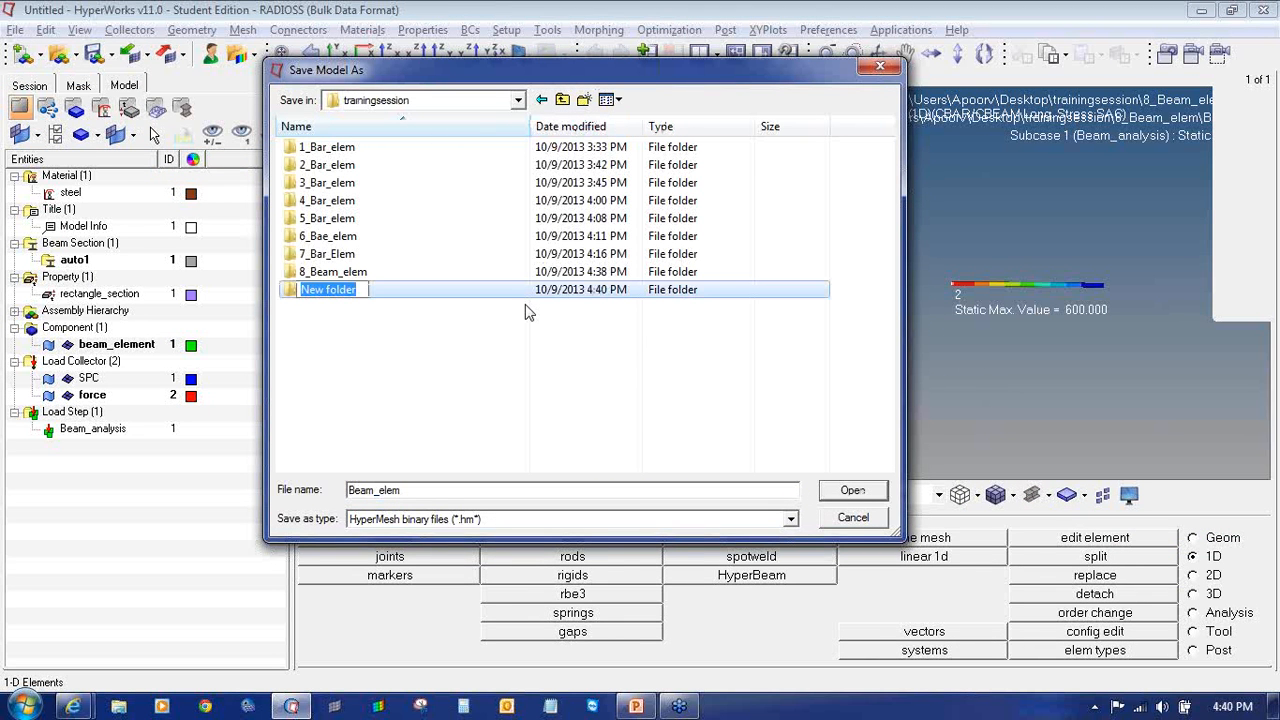
{"action": "type", "text": "9_e"}
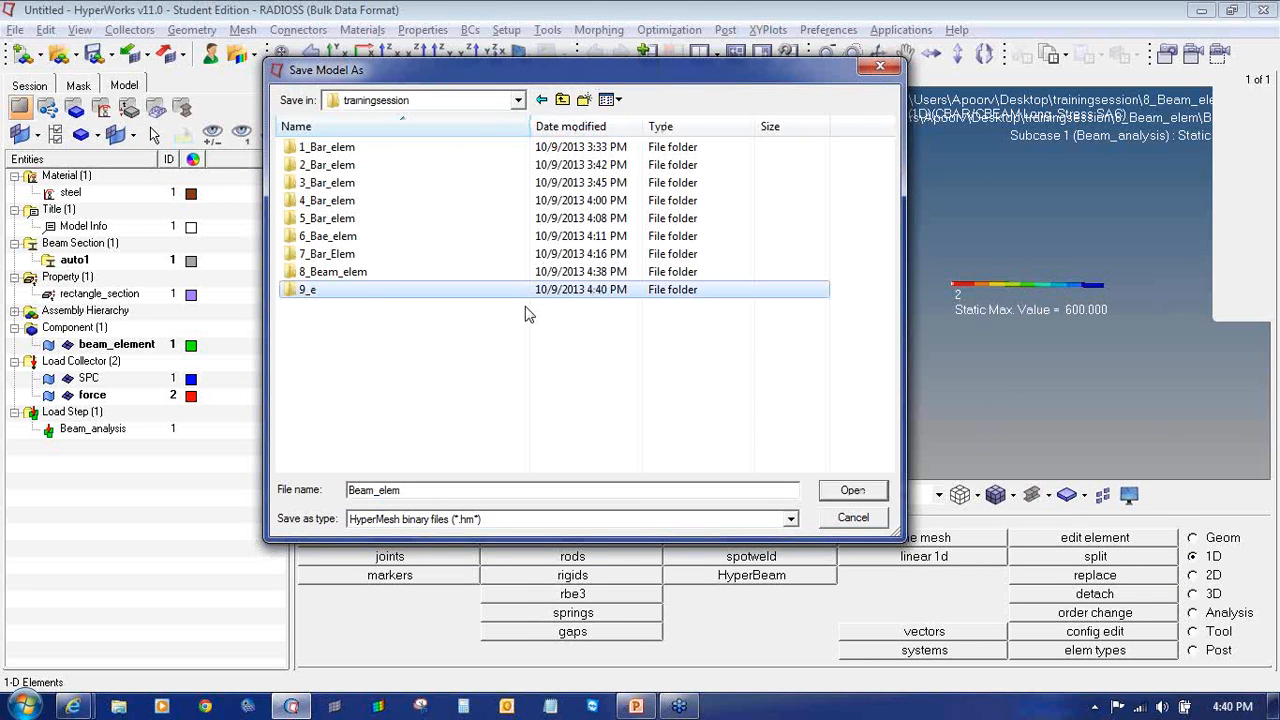
{"action": "left_click", "coordinate": [312, 290]}
{"action": "type", "text": "Beam_elem"}
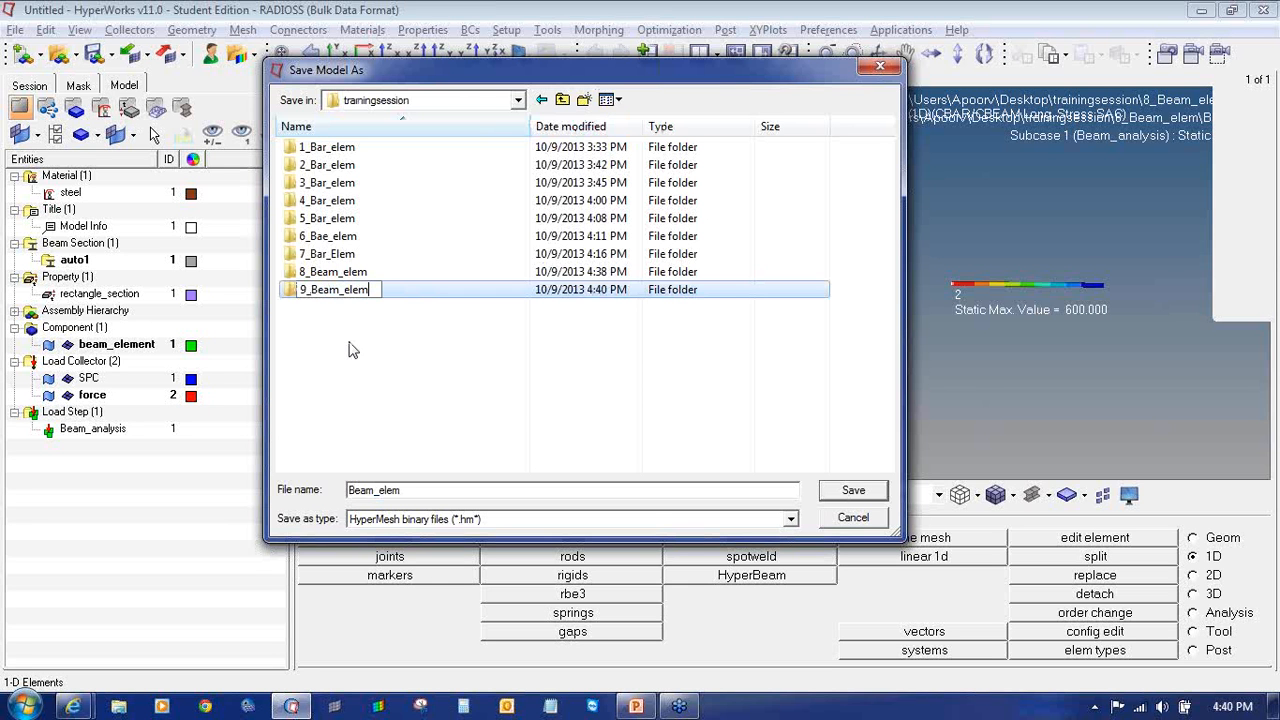
{"action": "key", "text": "Return"}
{"action": "key", "text": "Return"}
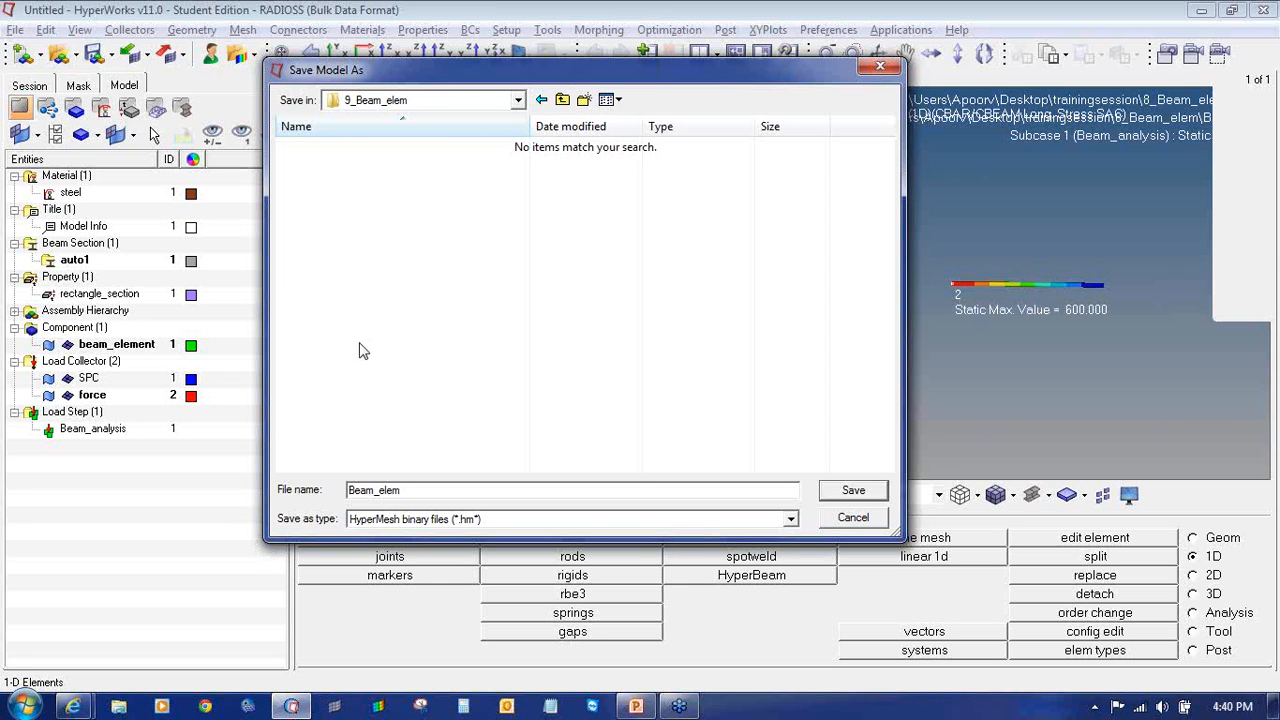
{"action": "left_click", "coordinate": [834, 492]}
- Run the RADIOSS analysis on the 9_Beam_elem model and close the solver window when it finishes
{"action": "left_click", "coordinate": [1193, 612]}
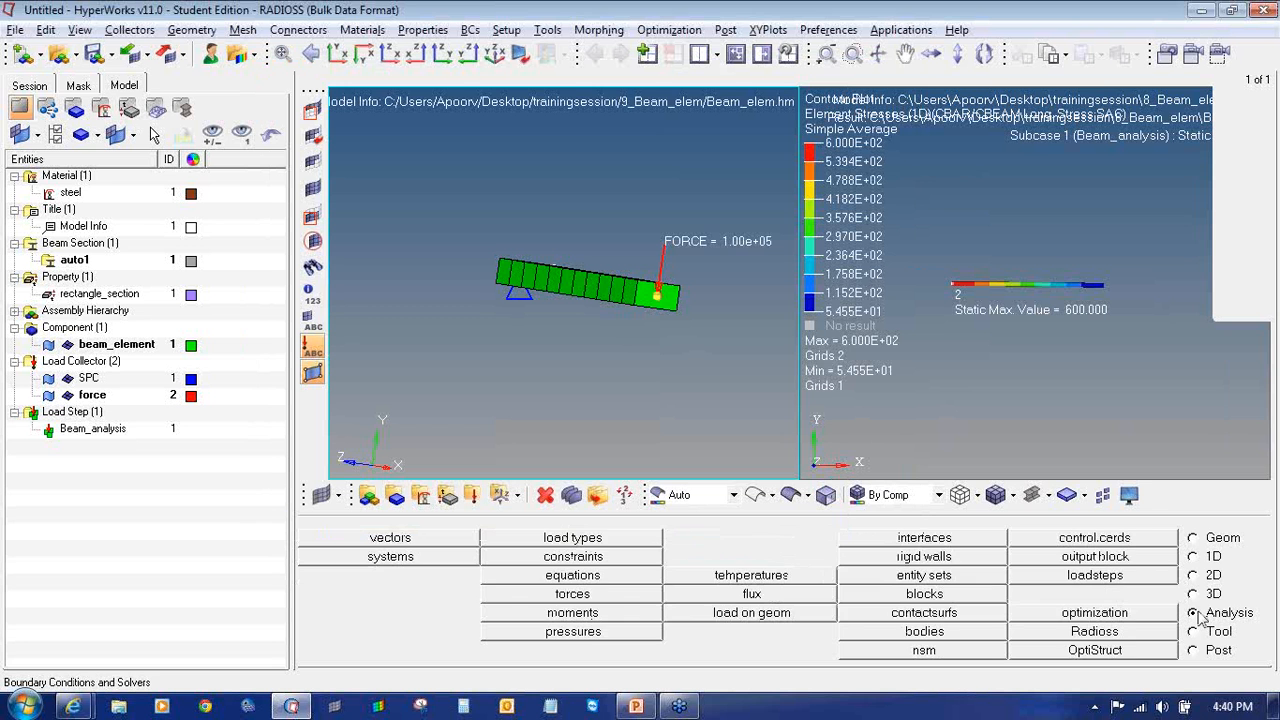
{"action": "left_click", "coordinate": [1163, 640]}
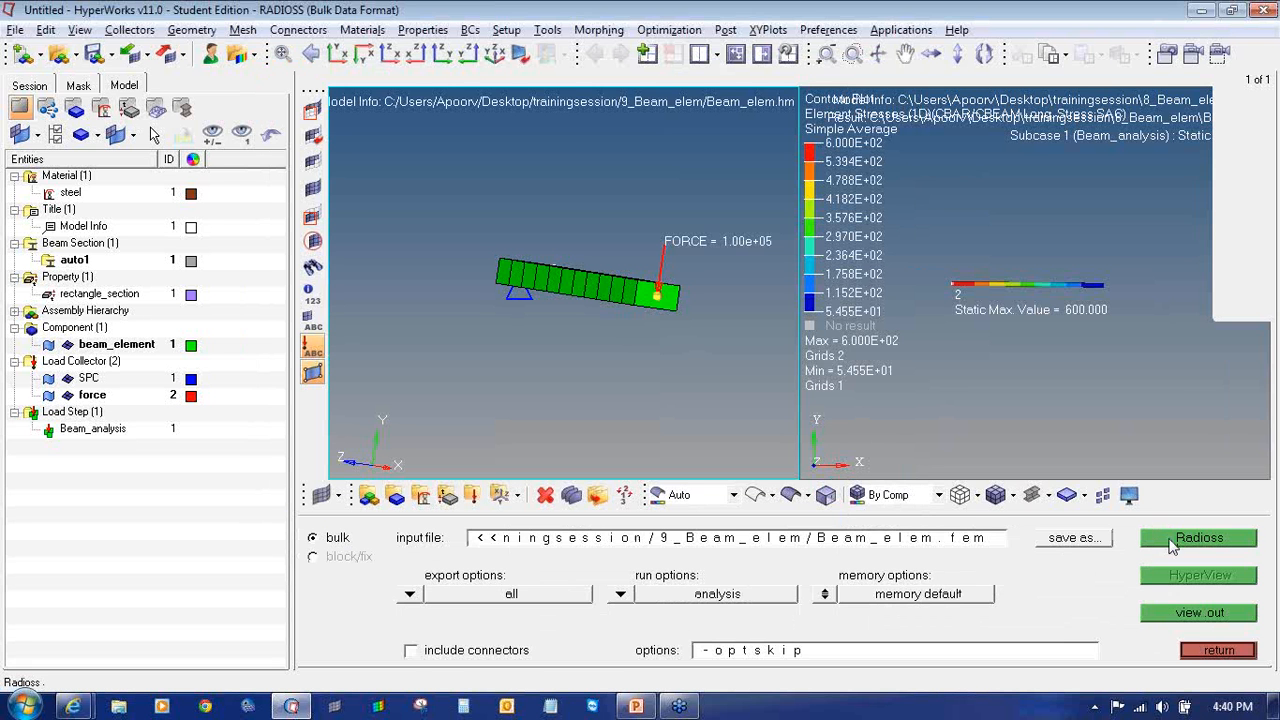
{"action": "left_click", "coordinate": [1168, 538]}
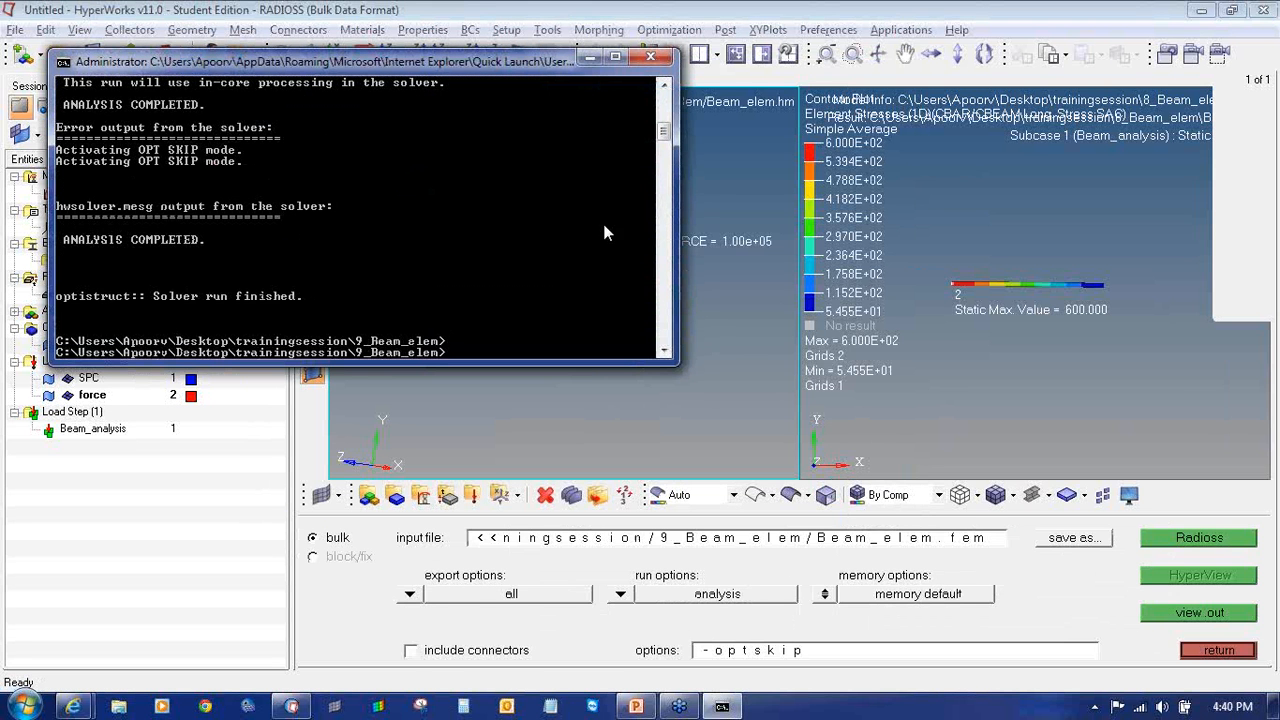
{"action": "left_click", "coordinate": [650, 57]}
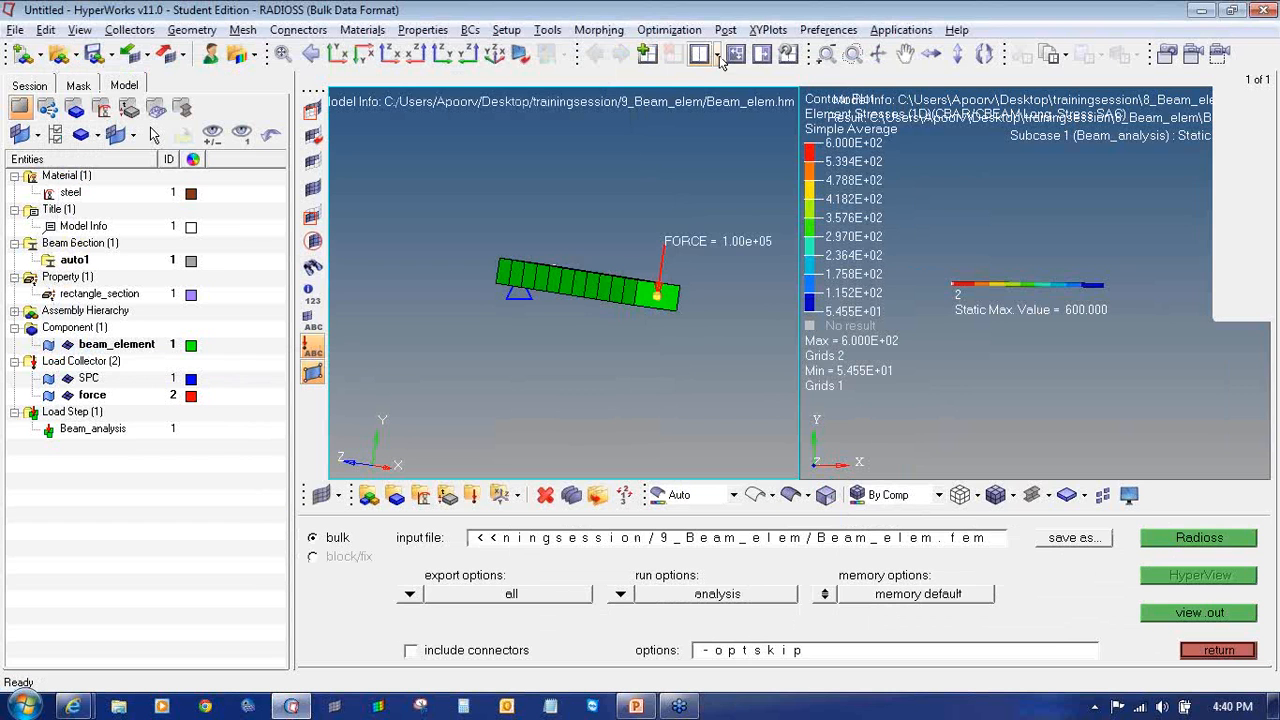
- Split the page into three side-by-side windows and activate the new empty HyperView window
{"action": "left_click", "coordinate": [702, 54]}
{"action": "left_click", "coordinate": [913, 112]}
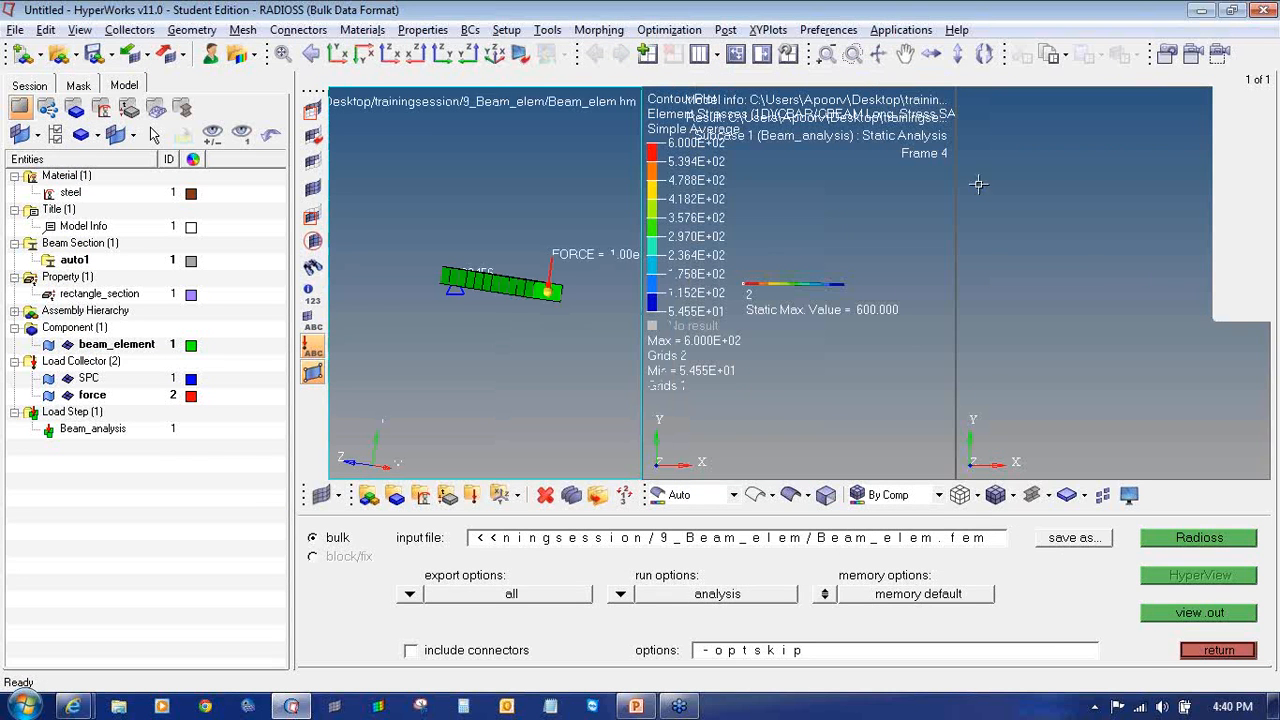
{"action": "left_click", "coordinate": [1085, 258]}
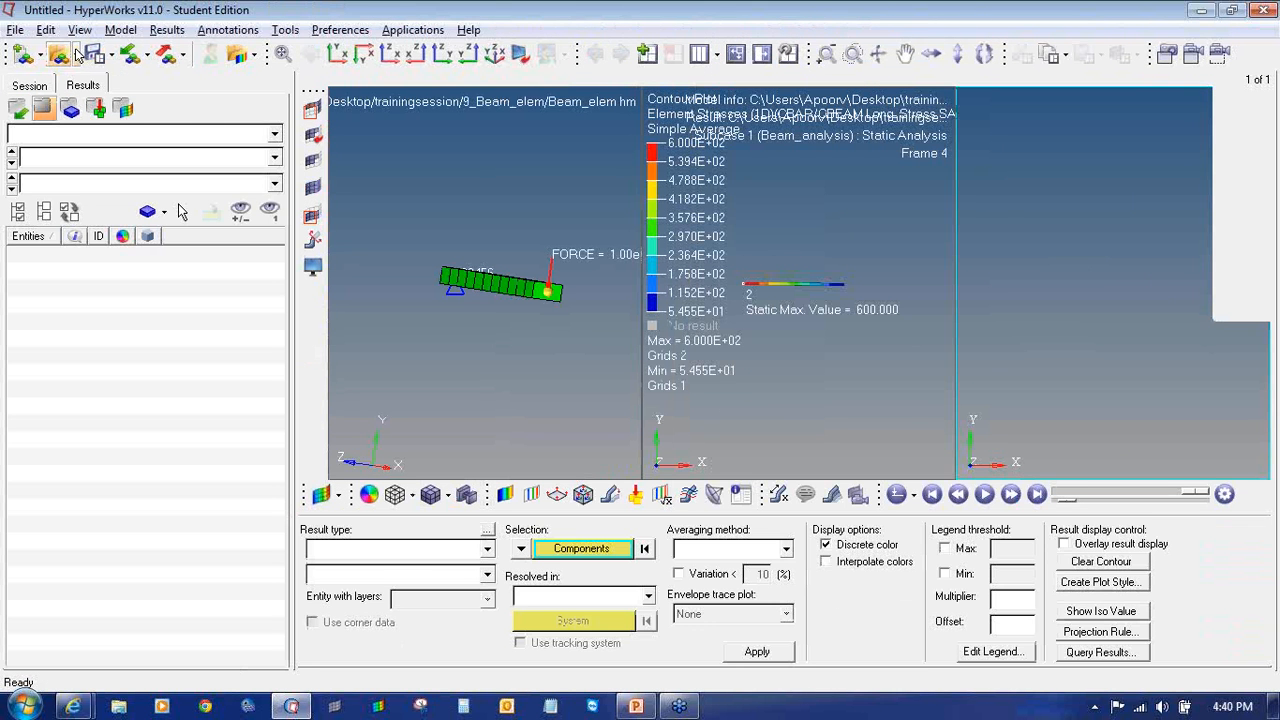
- Load Beam_elem.h3d from the 9_Beam_elem folder as model and results in the third window
{"action": "left_click", "coordinate": [68, 55]}
{"action": "left_click", "coordinate": [418, 558]}
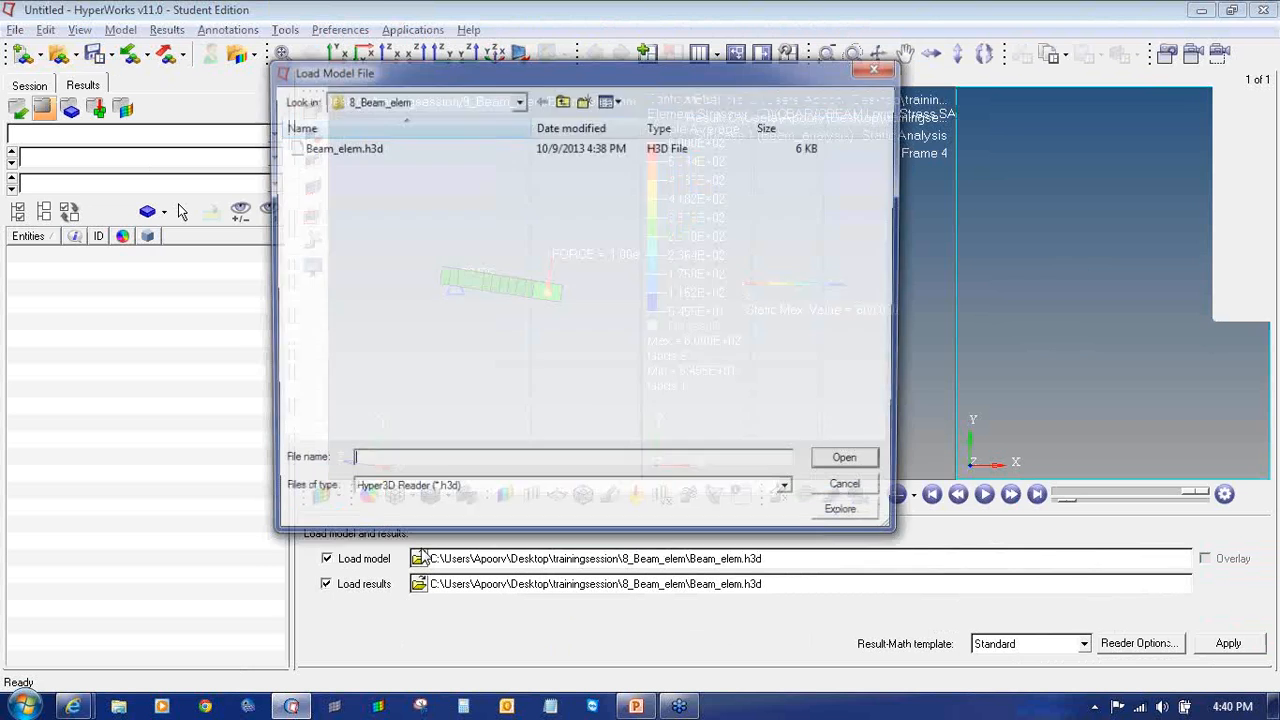
{"action": "left_click", "coordinate": [561, 99]}
{"action": "double_click", "coordinate": [352, 289]}
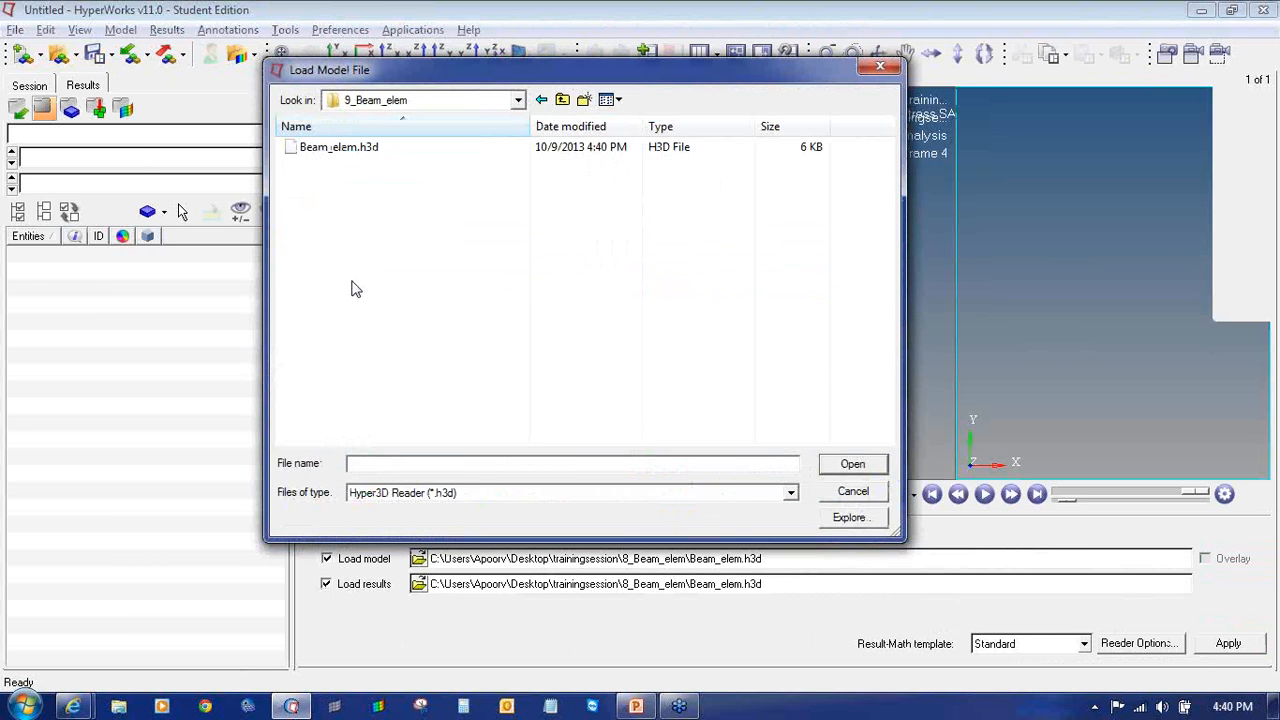
{"action": "left_click", "coordinate": [370, 147]}
{"action": "double_click", "coordinate": [370, 147]}
{"action": "left_click", "coordinate": [1228, 643]}
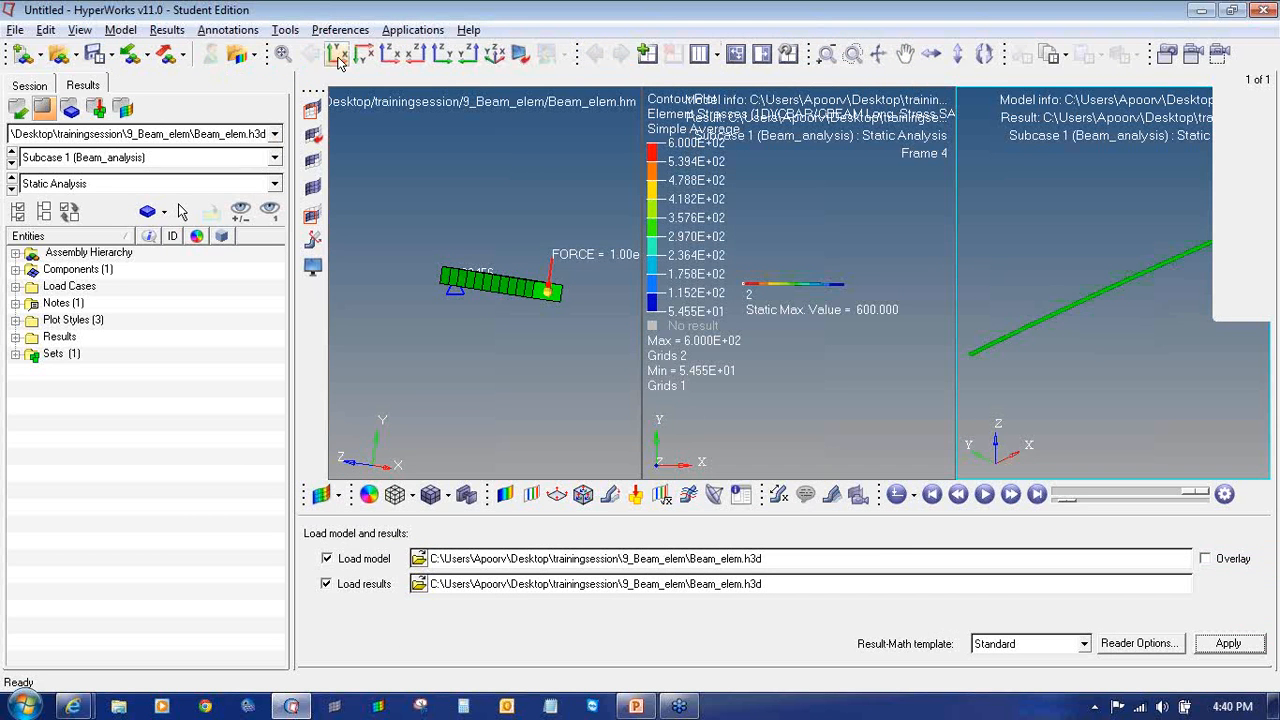
- Show the beam in the XY plane and contour its displacement magnitude
{"action": "right_click_drag", "start_coordinate": [1070, 347], "coordinate": [1147, 355], "text": "ctrl"}
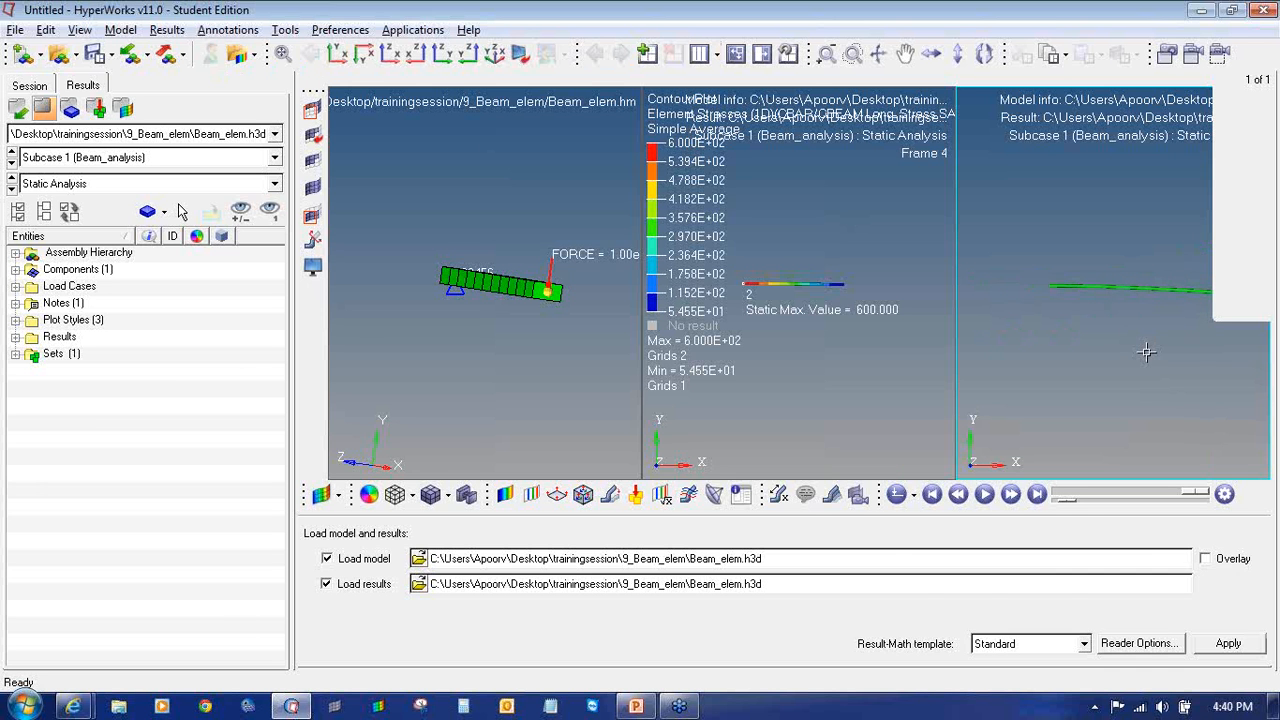
{"action": "left_click", "coordinate": [506, 494]}
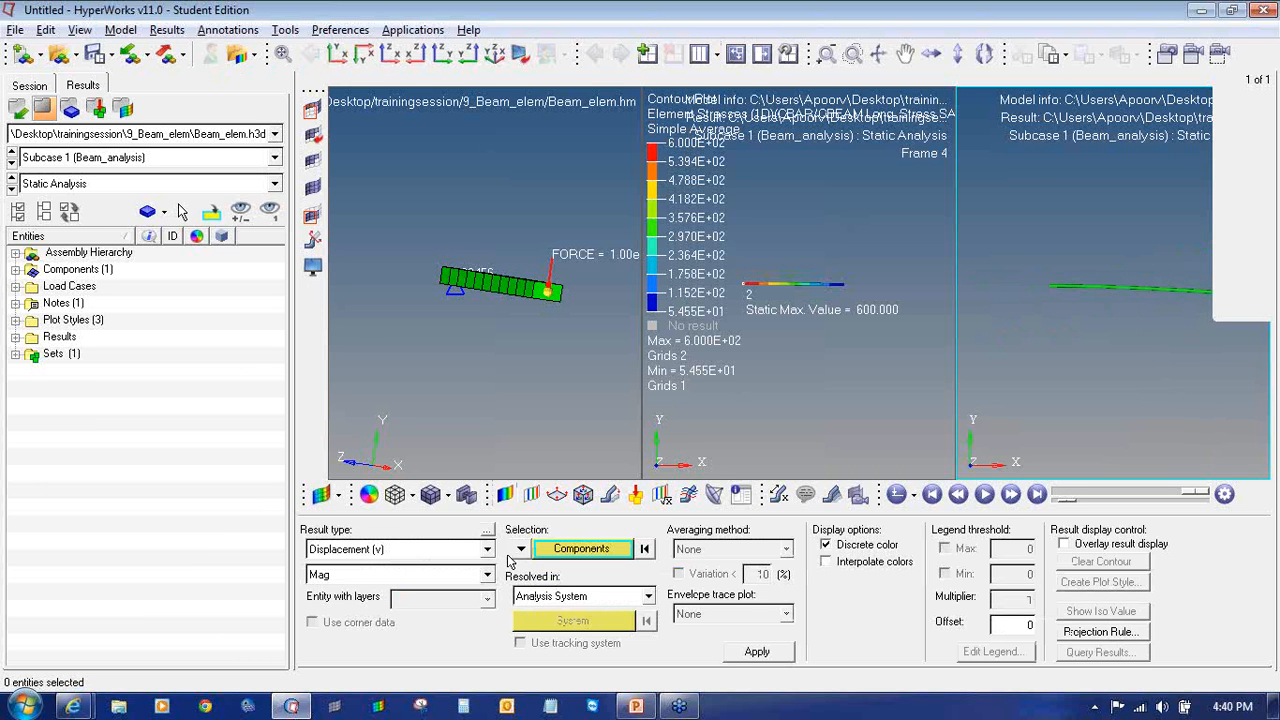
{"action": "left_click", "coordinate": [757, 651]}
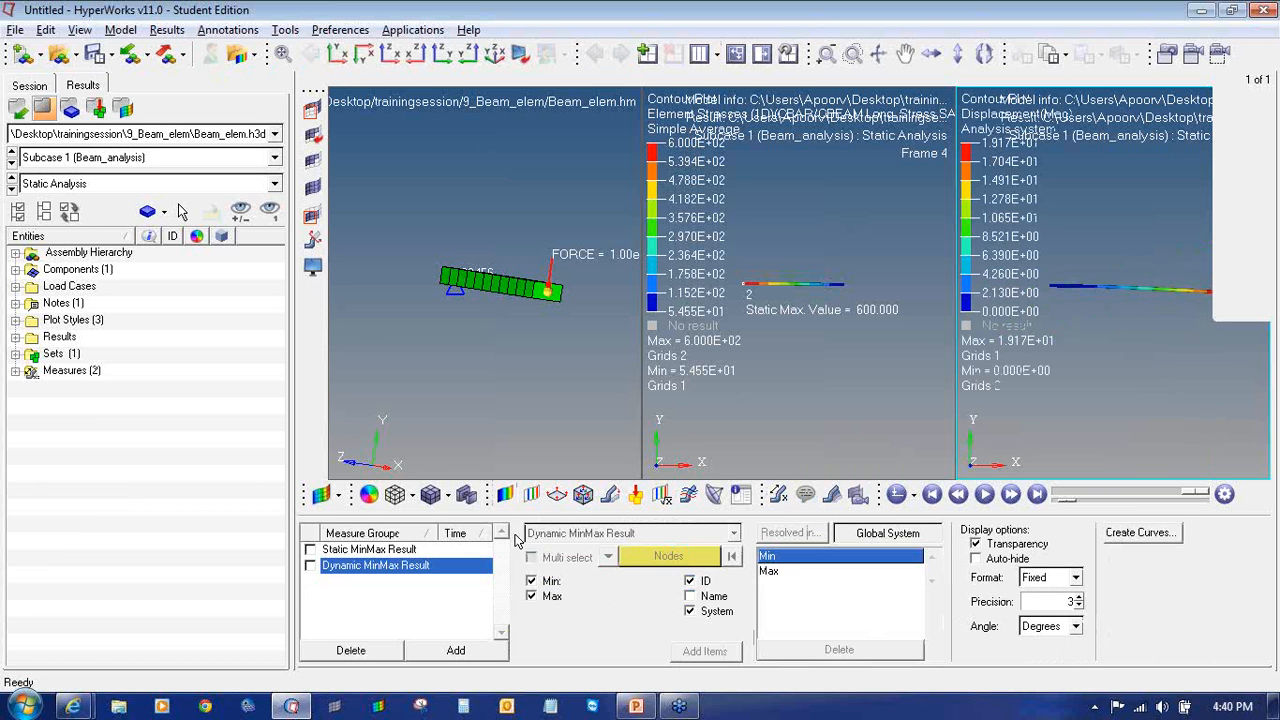
- Show the Static MinMax Result measure with only the maximum, and check it against the Case 2 displacement on the PowerPoint slide
{"action": "left_click", "coordinate": [778, 493]}
{"action": "left_click", "coordinate": [310, 550]}
{"action": "left_click", "coordinate": [531, 581]}
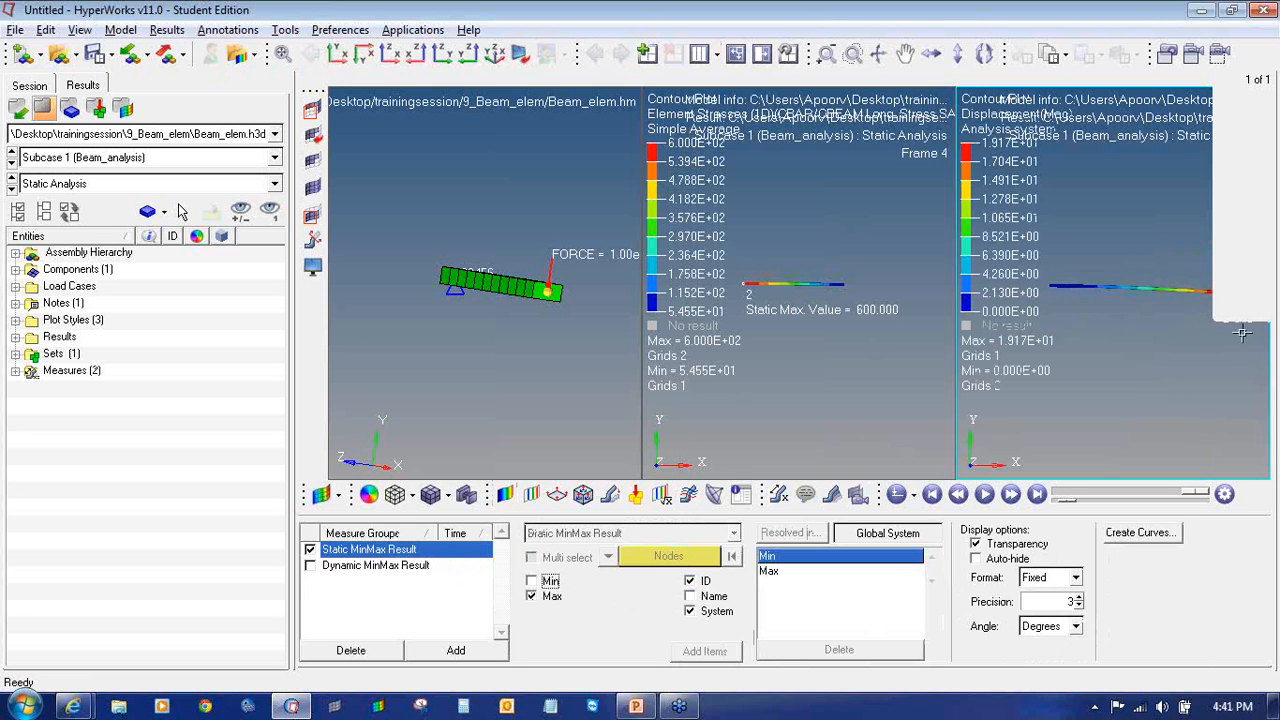
{"action": "scroll", "coordinate": [1232, 347], "scroll_direction": "down", "scroll_amount": 1, "text": "ctrl"}
{"action": "right_click_drag", "start_coordinate": [1190, 330], "coordinate": [1099, 321], "text": "ctrl"}
{"action": "scroll", "coordinate": [1166, 314], "scroll_direction": "down", "scroll_amount": 3, "text": "ctrl"}
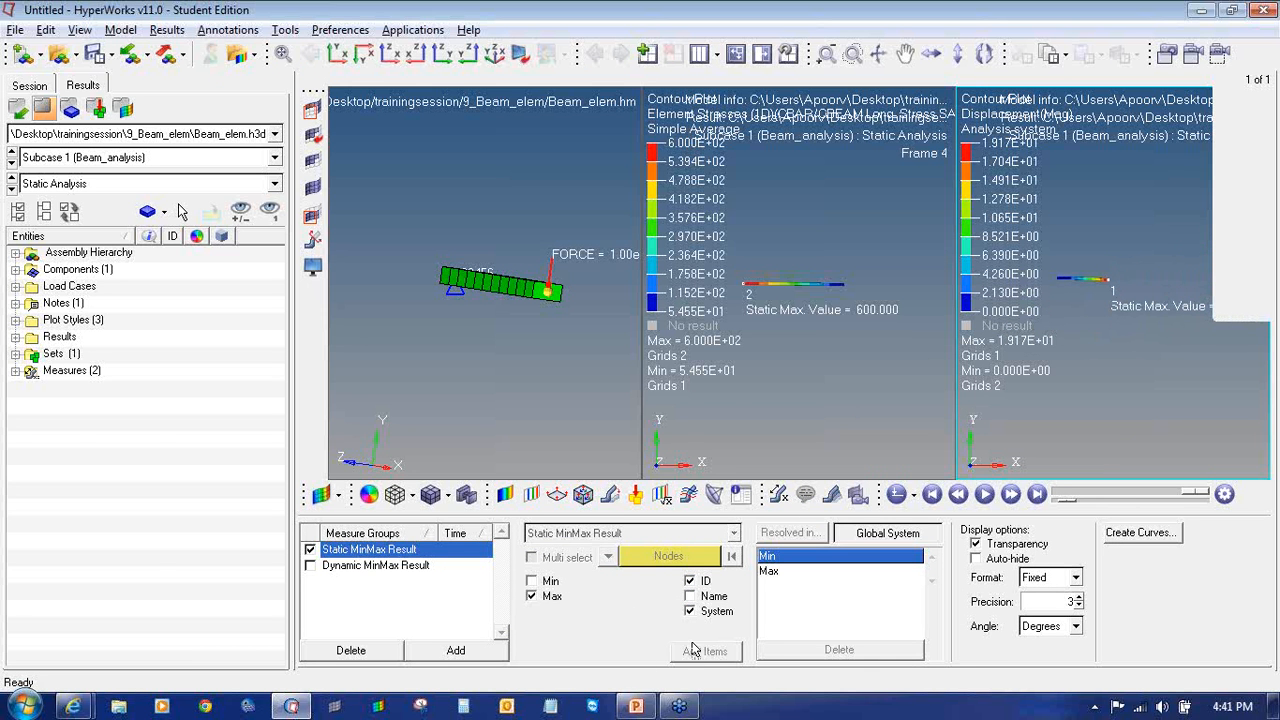
{"action": "left_click", "coordinate": [631, 706]}
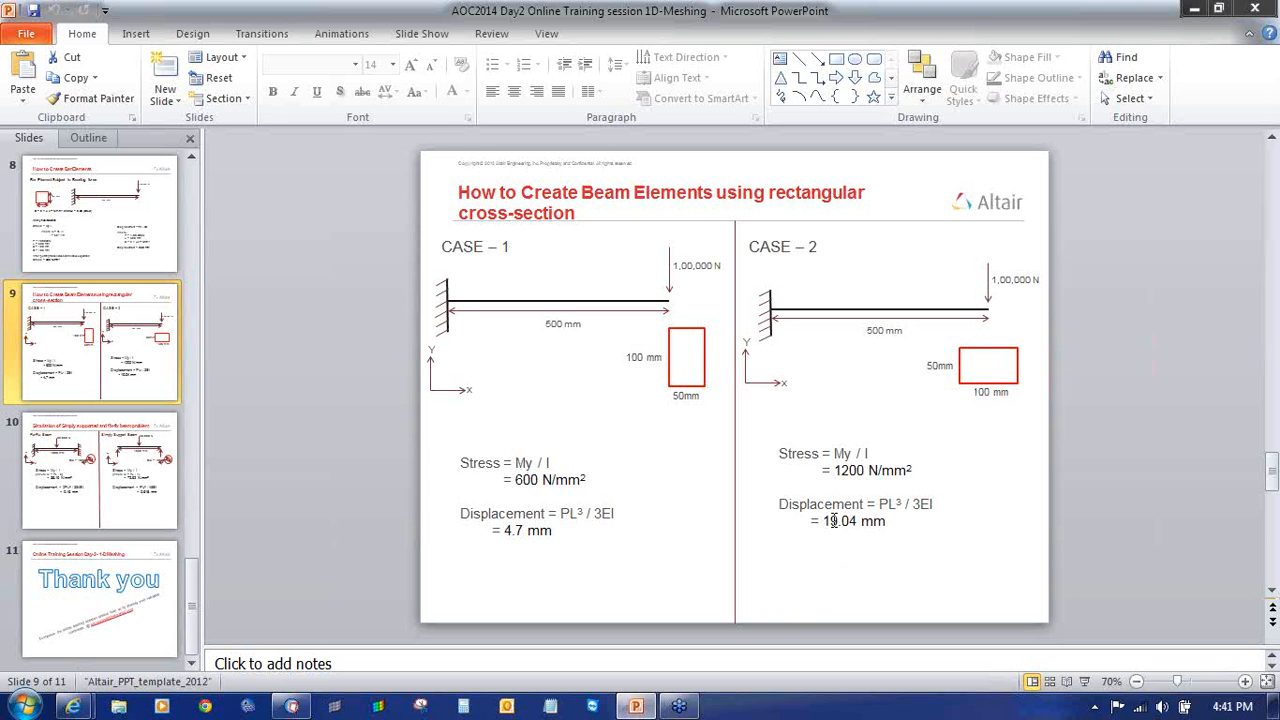
{"action": "left_click", "coordinate": [291, 706]}
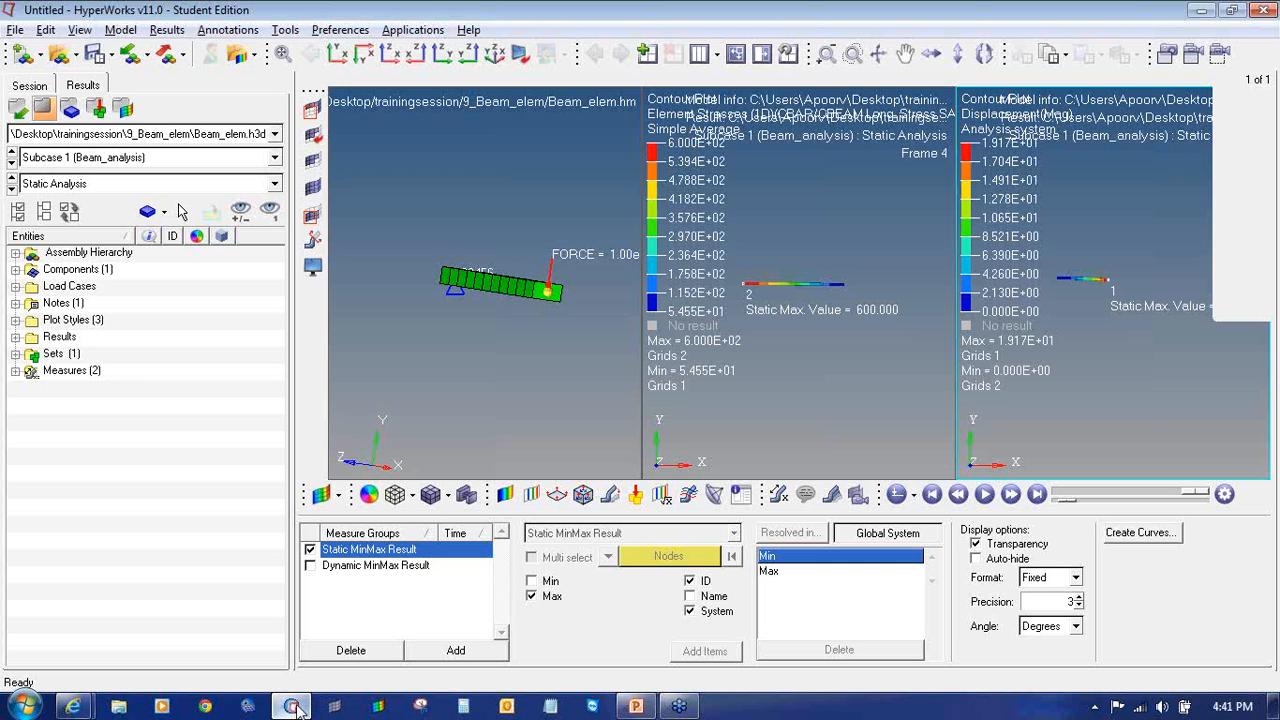
- Contour Element Stresses (1D) with component CBAR/CBEAM Long. Stress SAC and Simple averaging
{"action": "left_click", "coordinate": [505, 494]}
{"action": "left_click", "coordinate": [400, 550]}
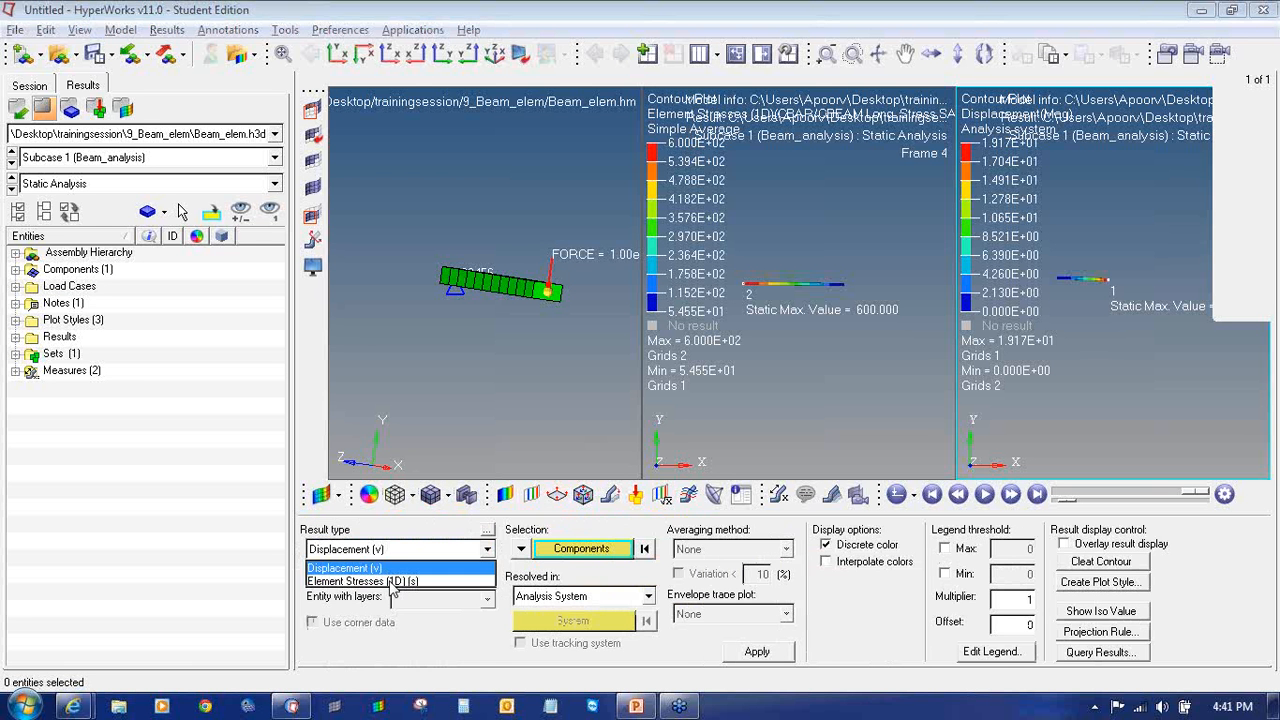
{"action": "left_click", "coordinate": [393, 584]}
{"action": "left_click", "coordinate": [418, 578]}
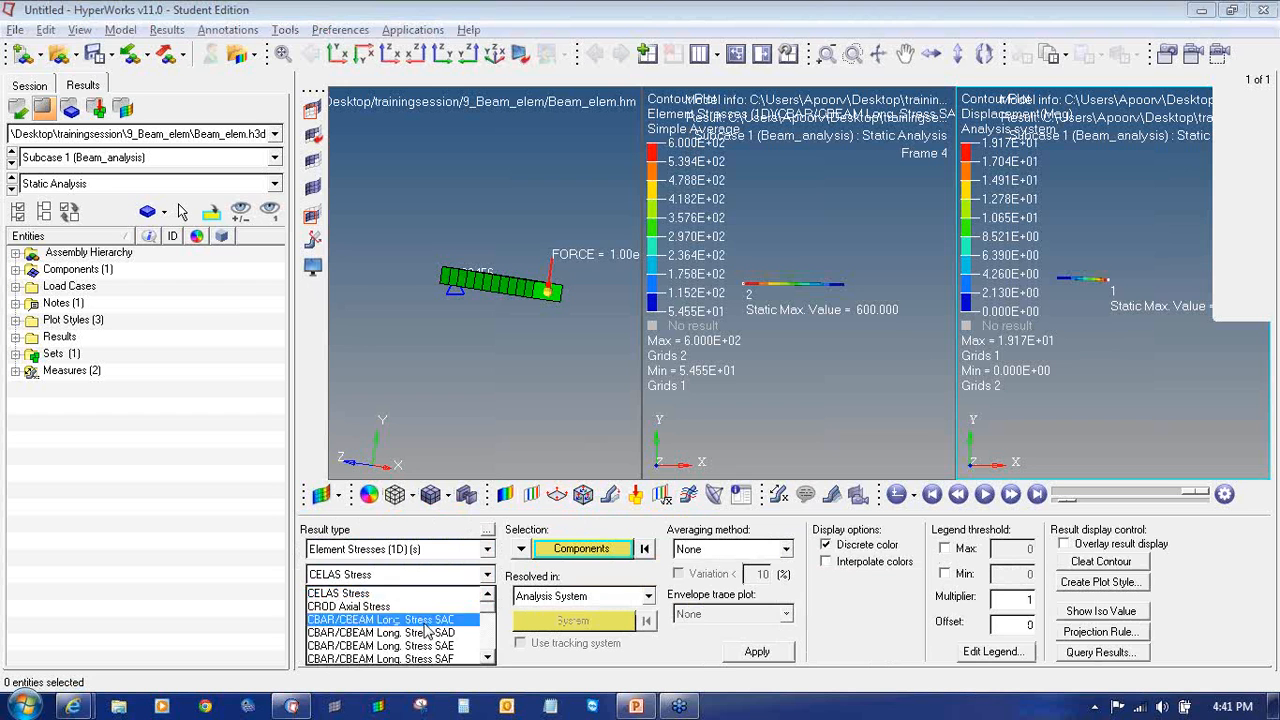
{"action": "left_click", "coordinate": [425, 622]}
{"action": "left_click", "coordinate": [700, 549]}
{"action": "left_click", "coordinate": [702, 582]}
{"action": "left_click", "coordinate": [757, 651]}
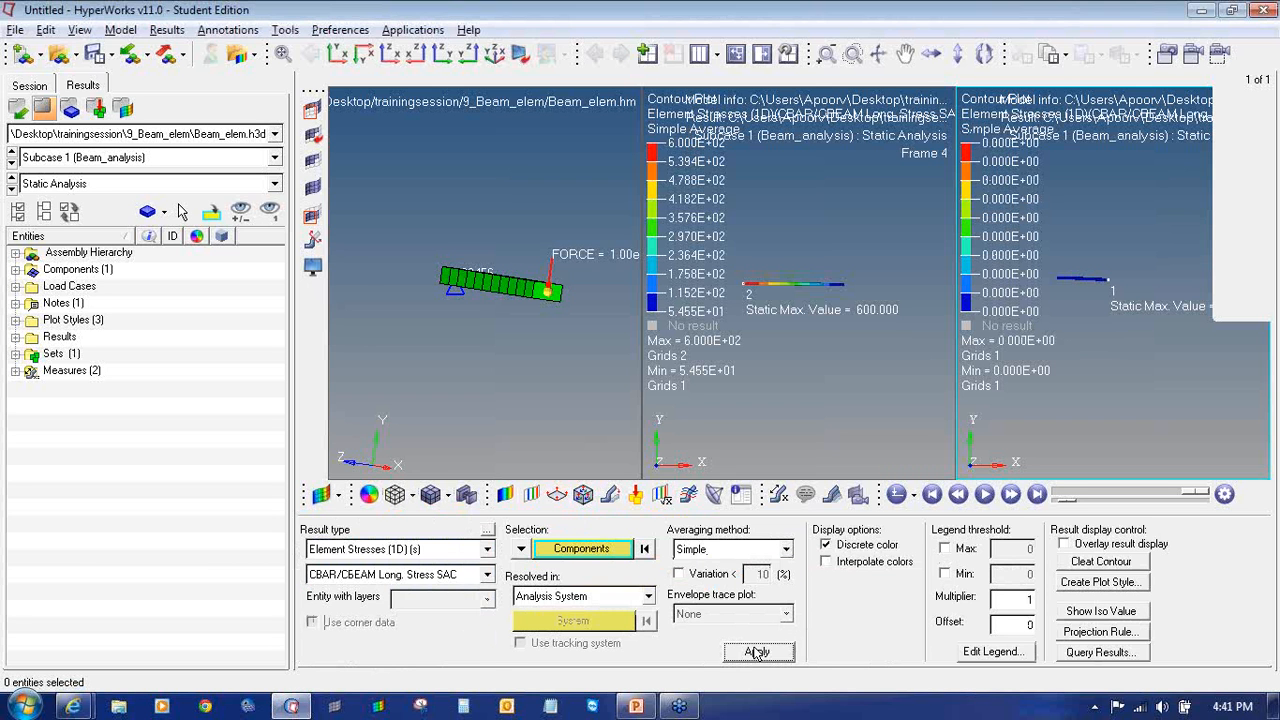
- Contour the CBAR/CBEAM Long. Stress SAD component on the beam
{"action": "left_click", "coordinate": [422, 575]}
{"action": "left_click", "coordinate": [444, 633]}
{"action": "left_click", "coordinate": [758, 651]}
- Contour CBAR/CBEAM Long. Stress SAF and compare its maximum with the Case 2 stress on the PowerPoint slide
{"action": "left_click", "coordinate": [388, 576]}
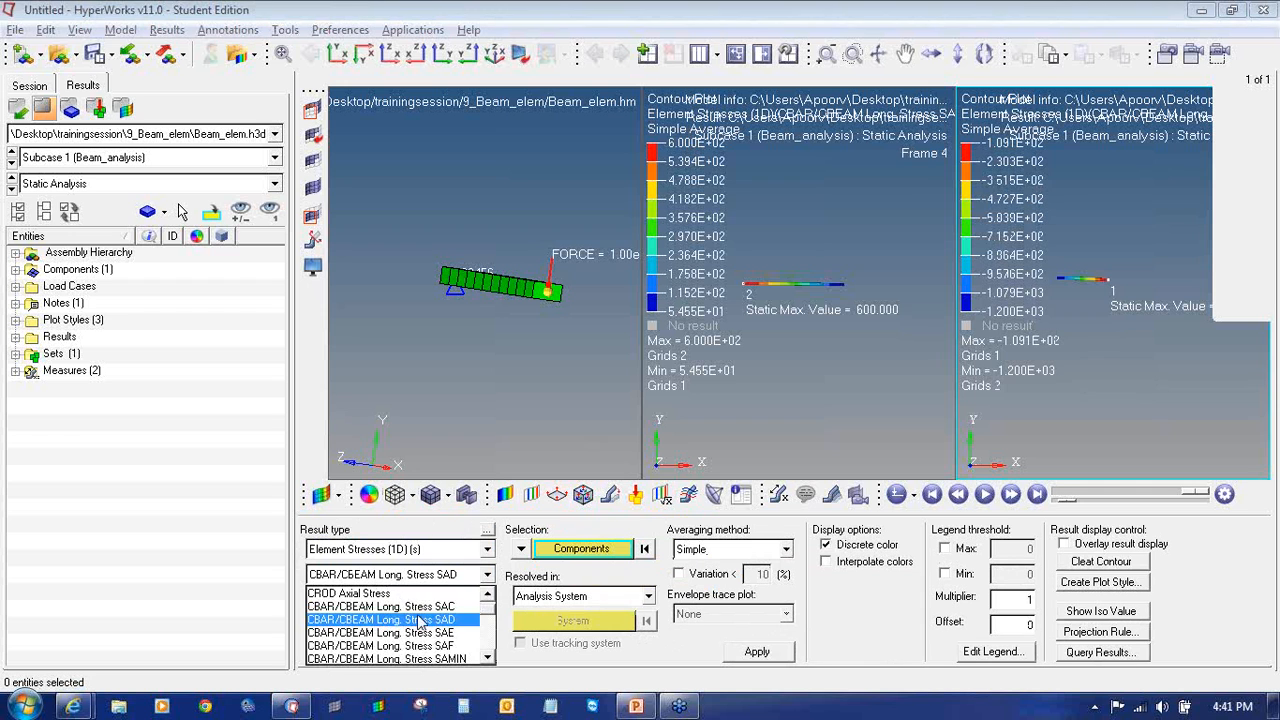
{"action": "left_click", "coordinate": [436, 648]}
{"action": "left_click", "coordinate": [757, 651]}
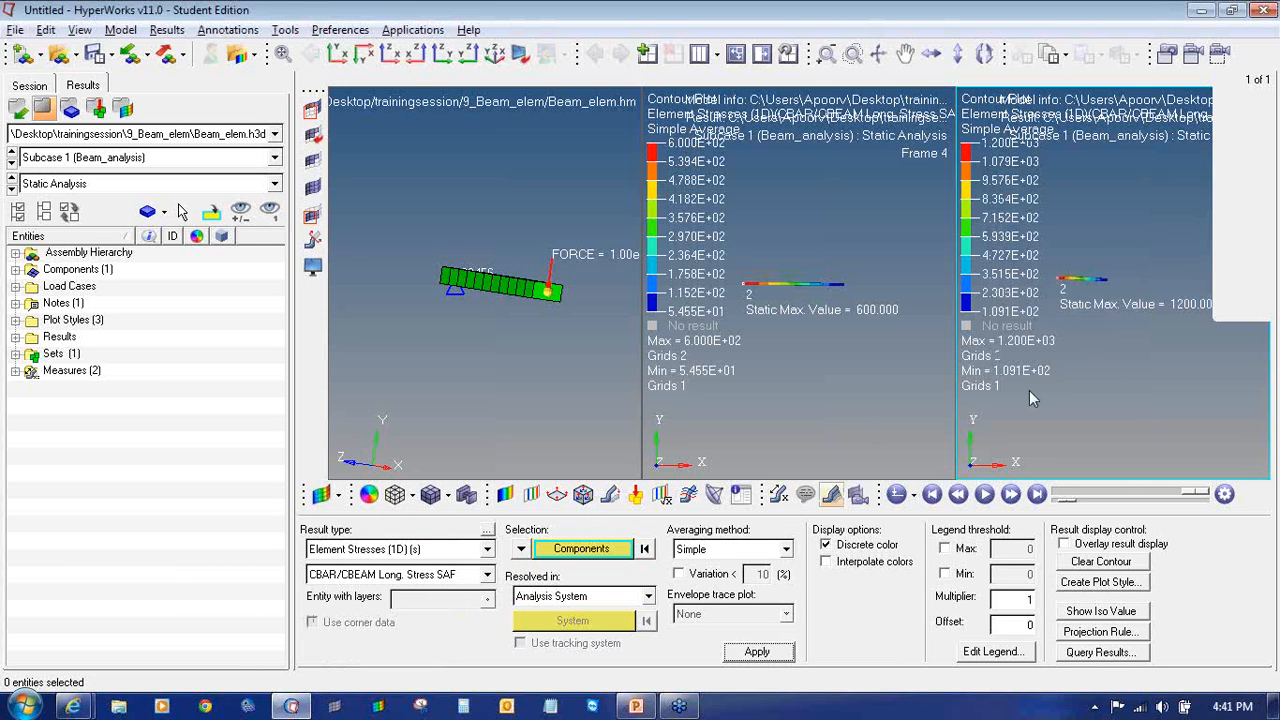
{"action": "right_click_drag", "start_coordinate": [1112, 346], "coordinate": [1117, 347], "text": "ctrl"}
{"action": "scroll", "coordinate": [1121, 284], "scroll_direction": "up", "scroll_amount": 1, "text": "ctrl"}
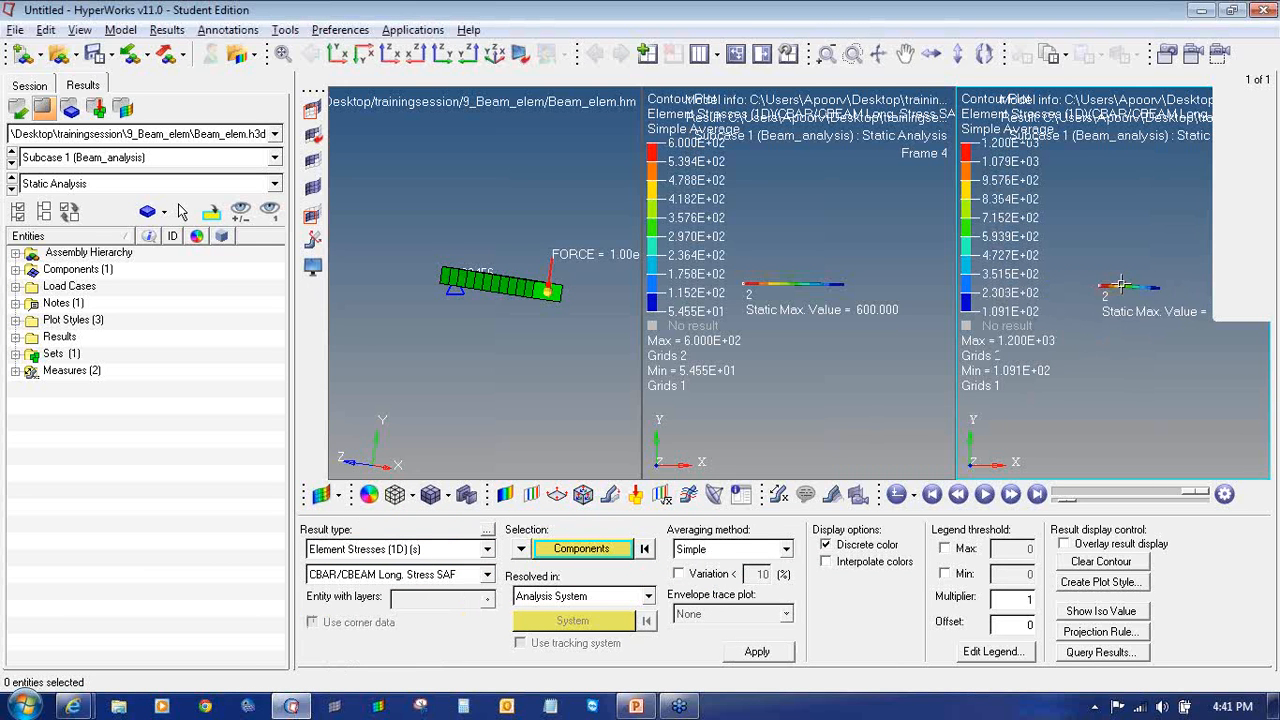
{"action": "right_click_drag", "start_coordinate": [1121, 284], "coordinate": [1118, 270], "text": "ctrl"}
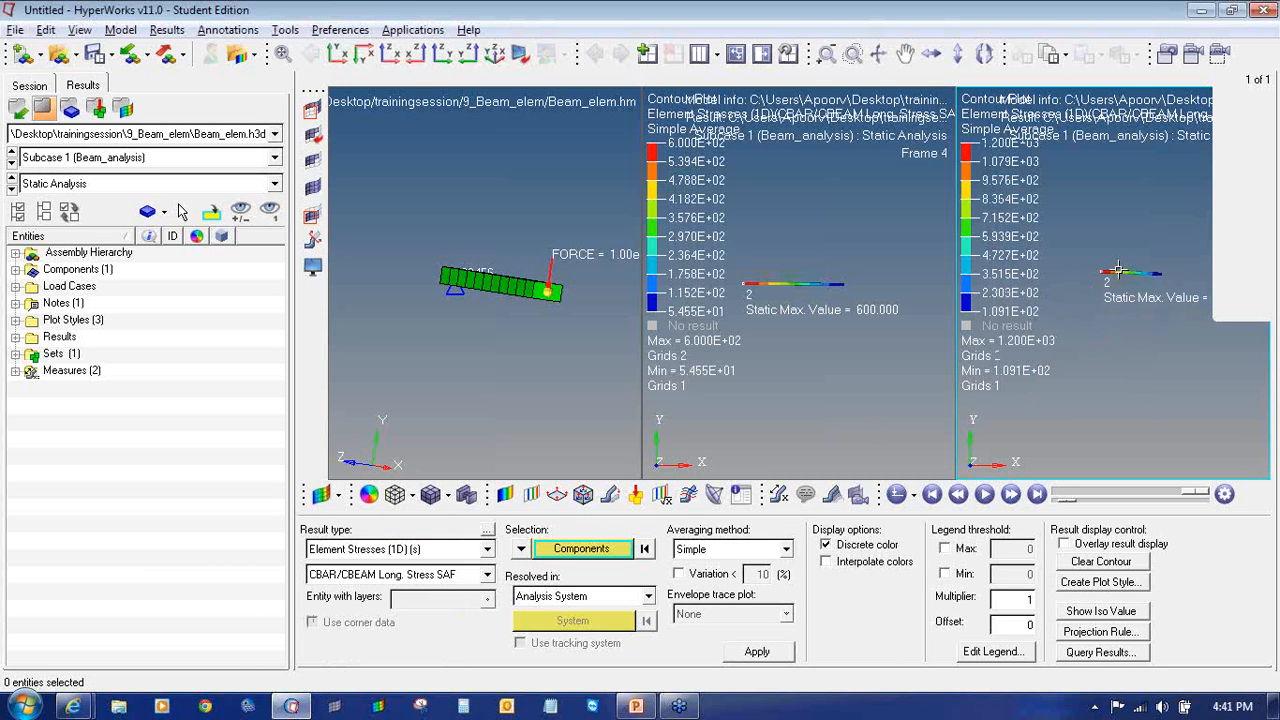
{"action": "key", "text": "alt+Tab"}
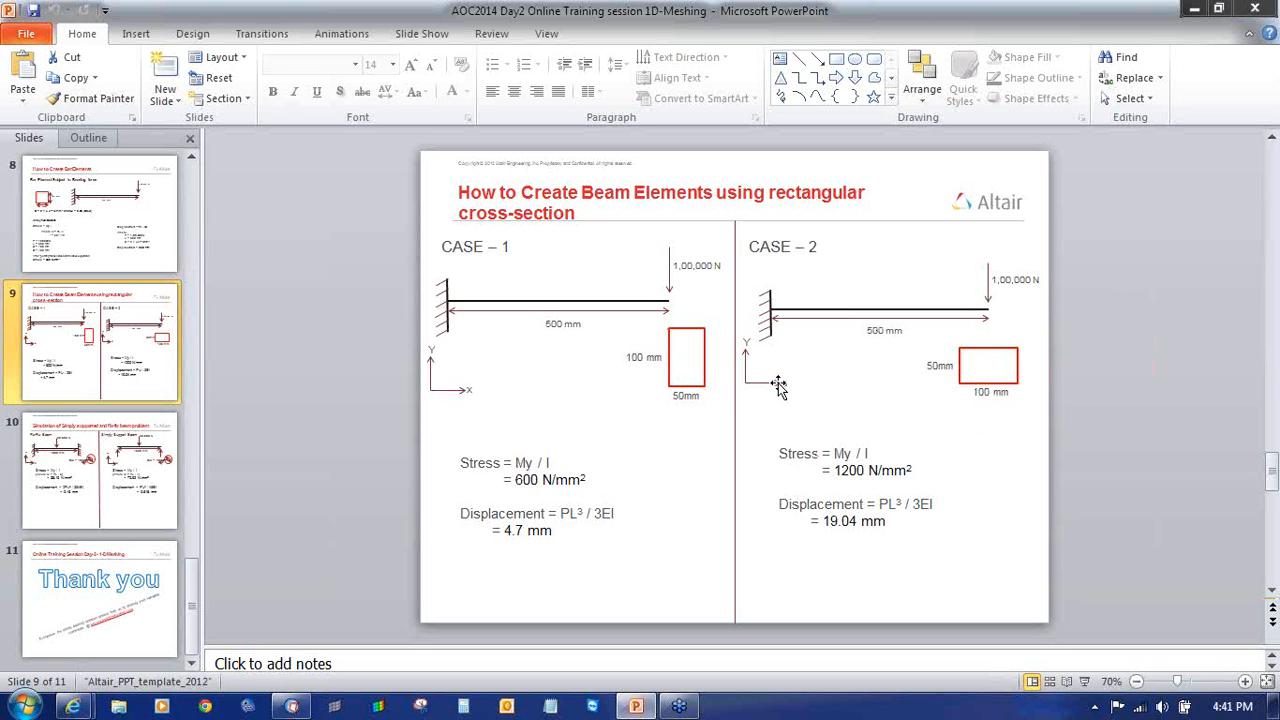
{"action": "key", "text": "alt+Tab"}
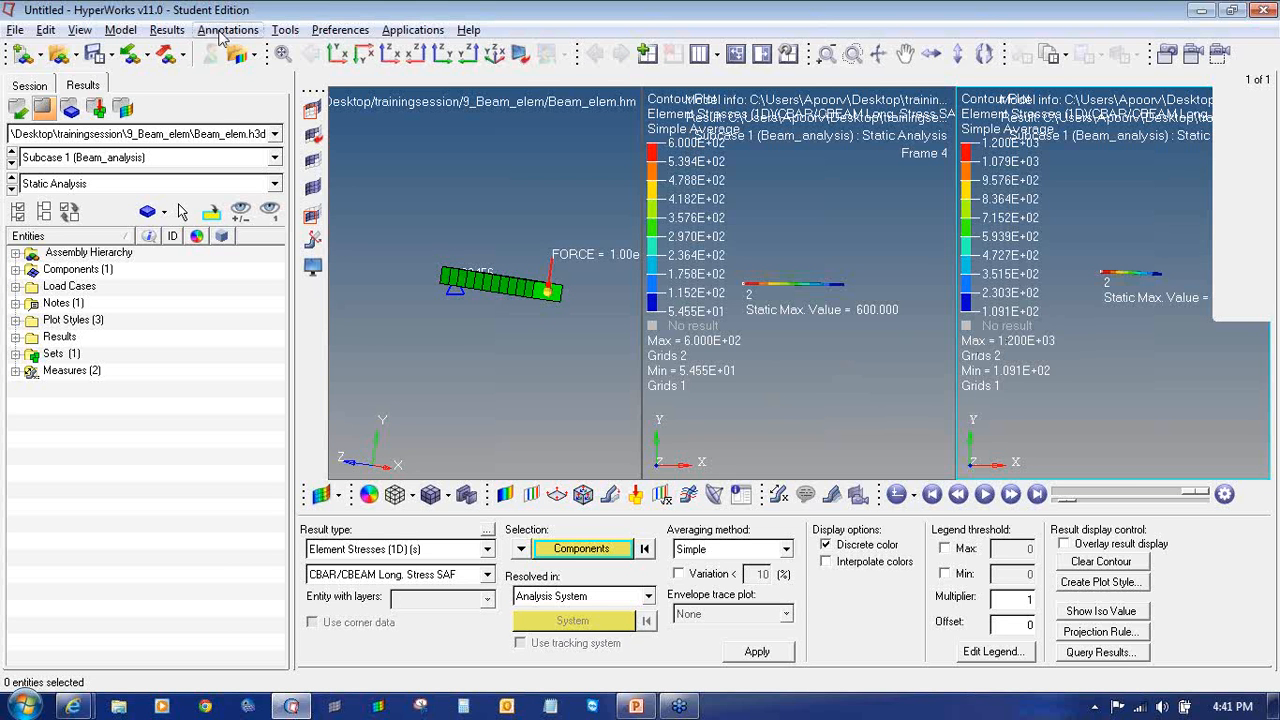
- Discard the model data in all three windows and return the page to a single-window layout
{"action": "left_click", "coordinate": [22, 55]}
{"action": "left_click", "coordinate": [699, 421]}
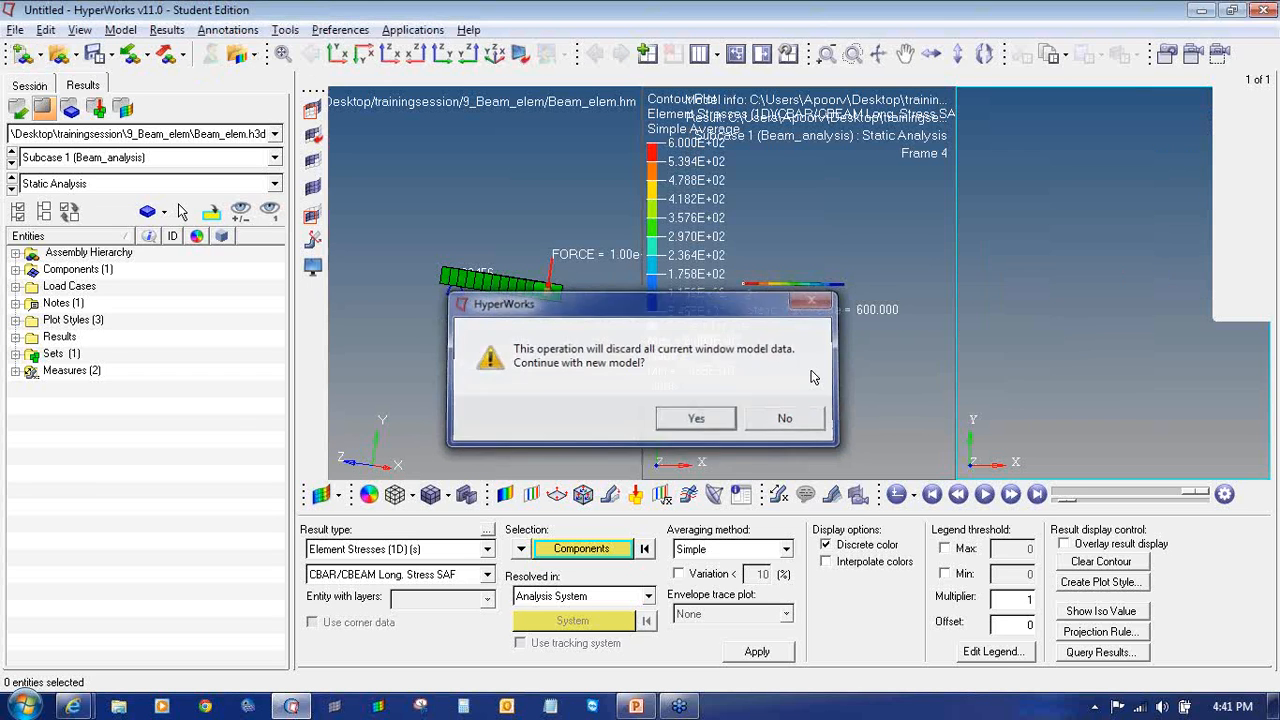
{"action": "left_click", "coordinate": [22, 55]}
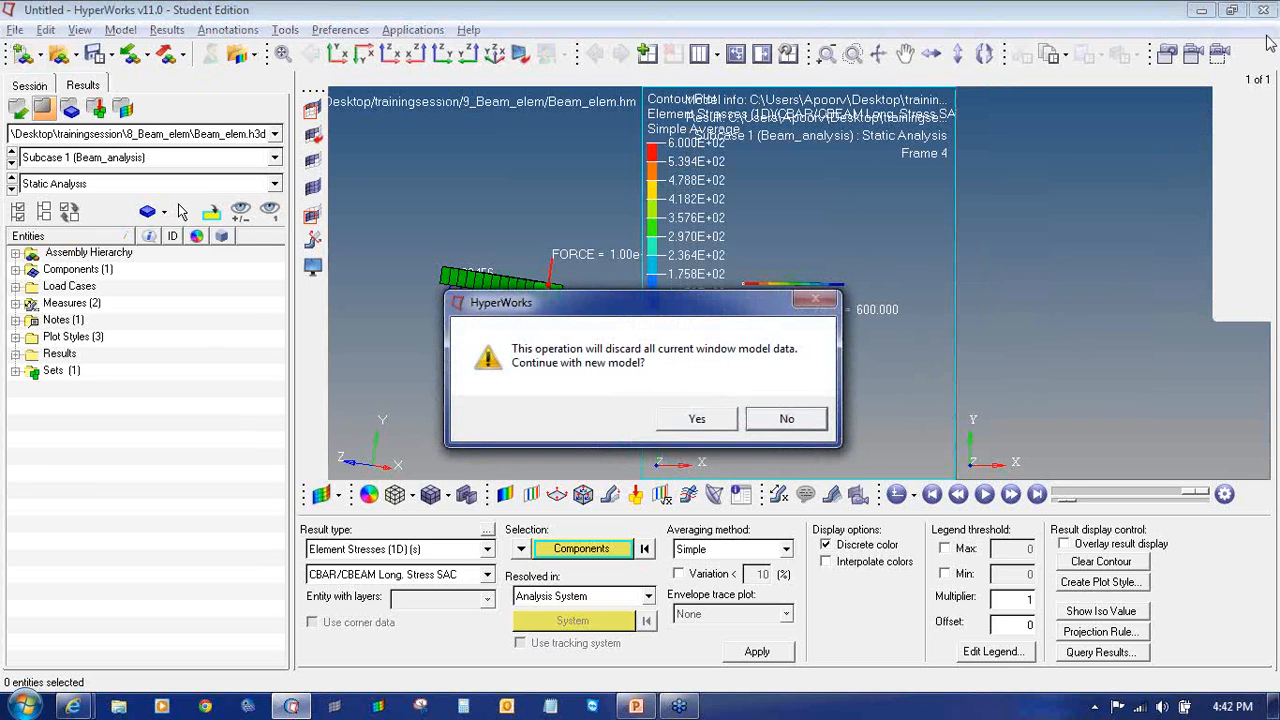
{"action": "left_click", "coordinate": [675, 420]}
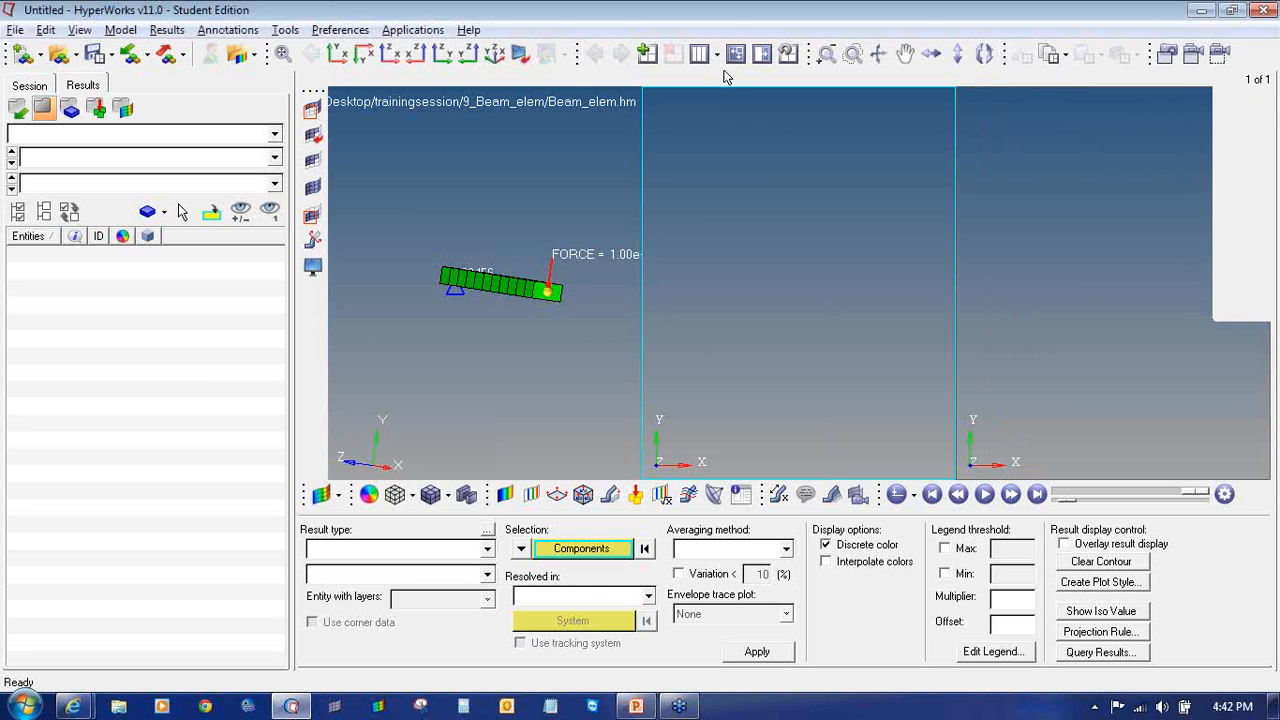
{"action": "left_click", "coordinate": [470, 169]}
{"action": "left_click", "coordinate": [24, 53]}
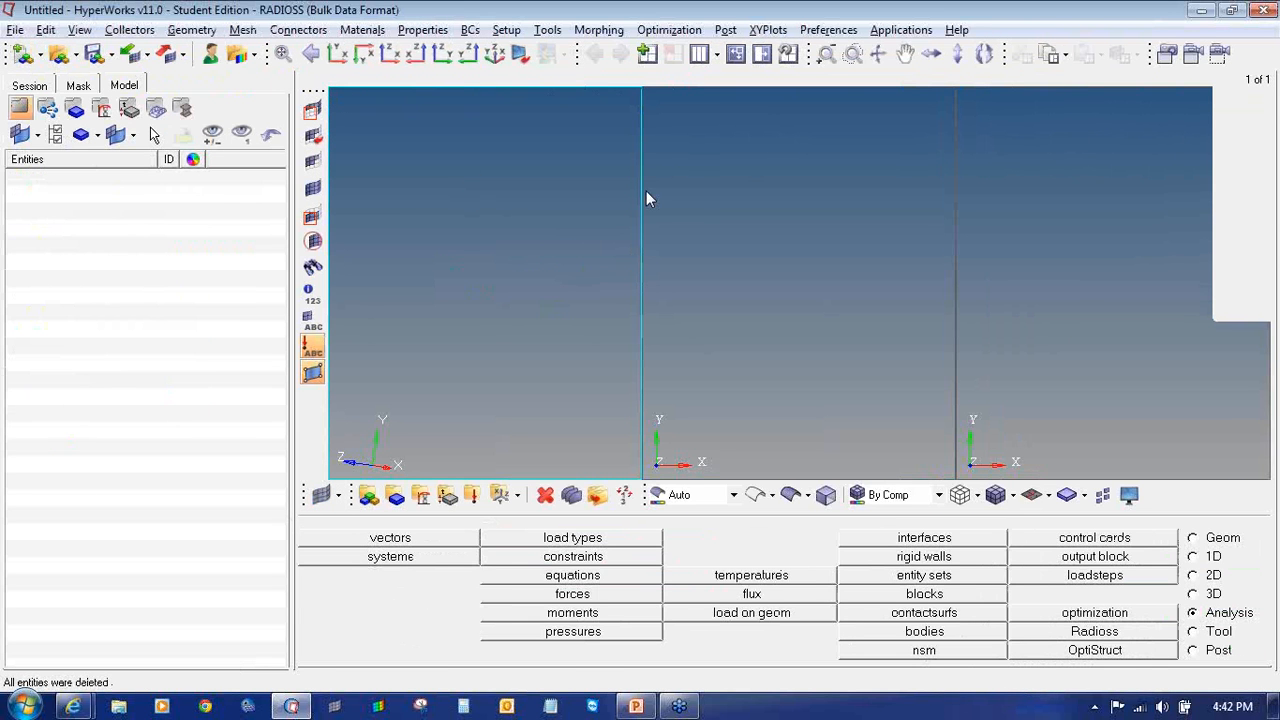
{"action": "left_click", "coordinate": [717, 55]}
{"action": "left_click", "coordinate": [720, 84]}
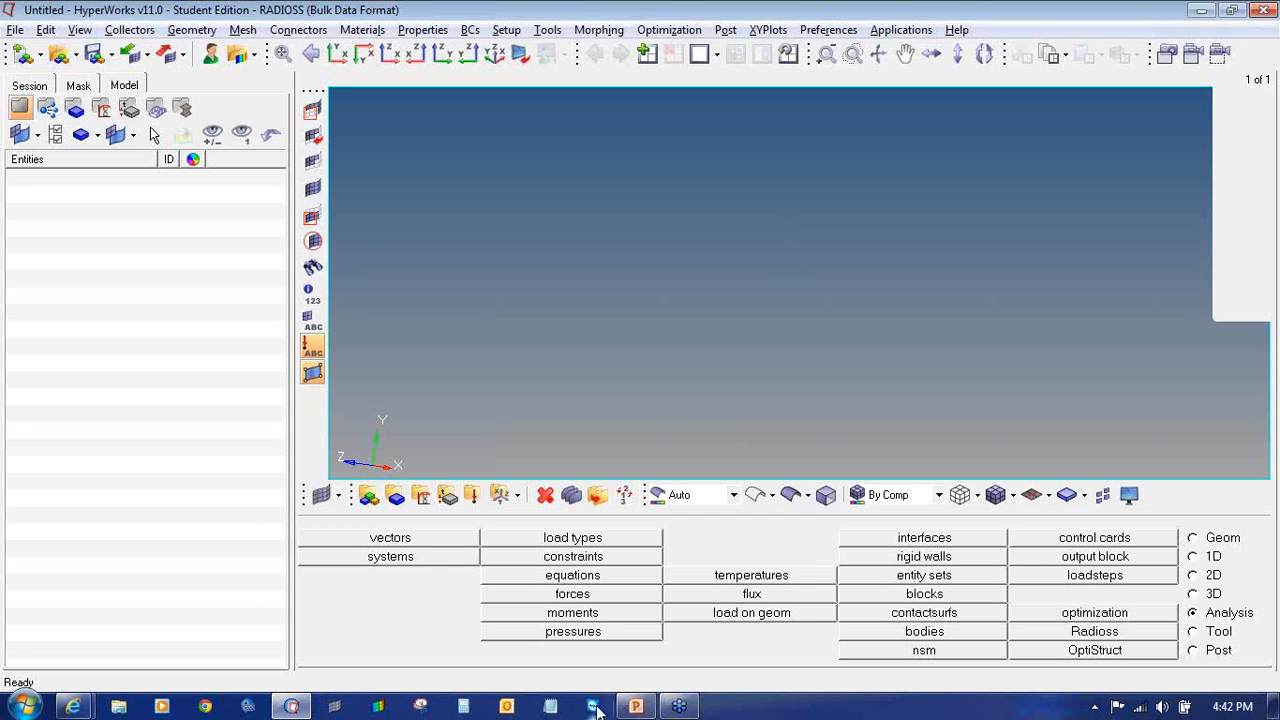
- Review the fix-fix and simply supported beam problem on the PowerPoint slide and return to HyperMesh
{"action": "left_click", "coordinate": [635, 706]}
{"action": "scroll", "coordinate": [520, 480], "scroll_direction": "down", "scroll_amount": 1}
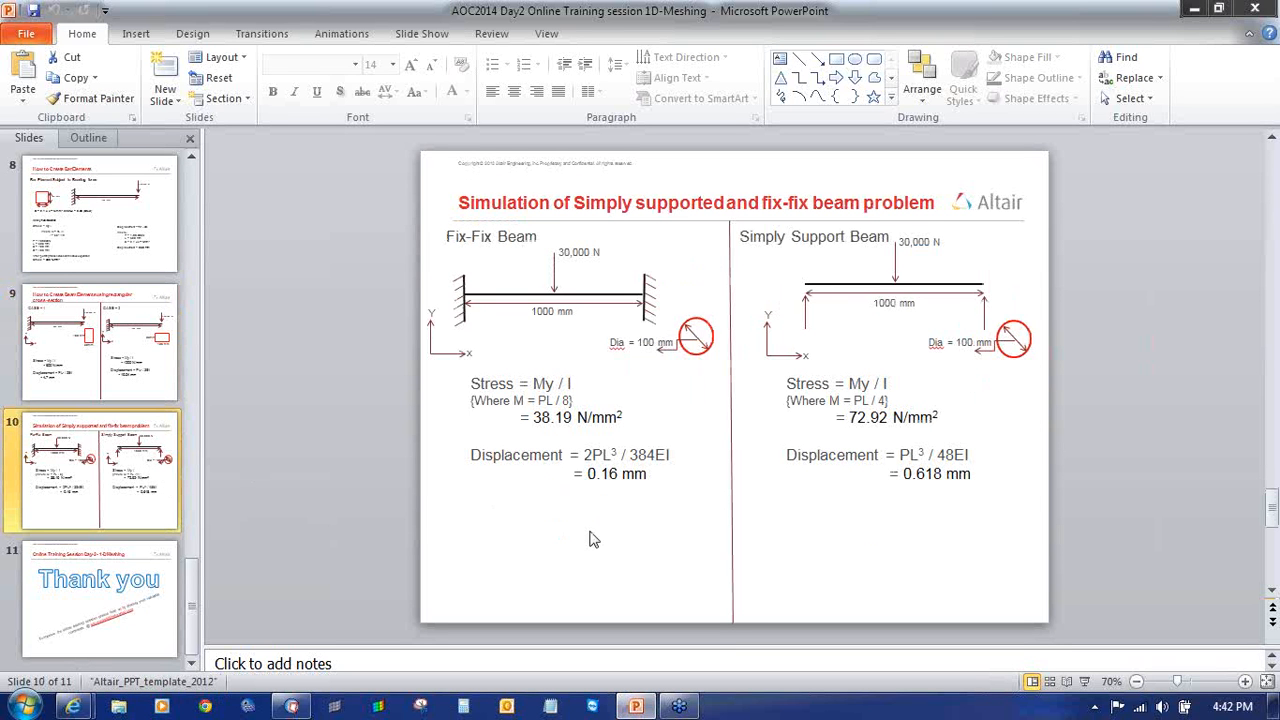
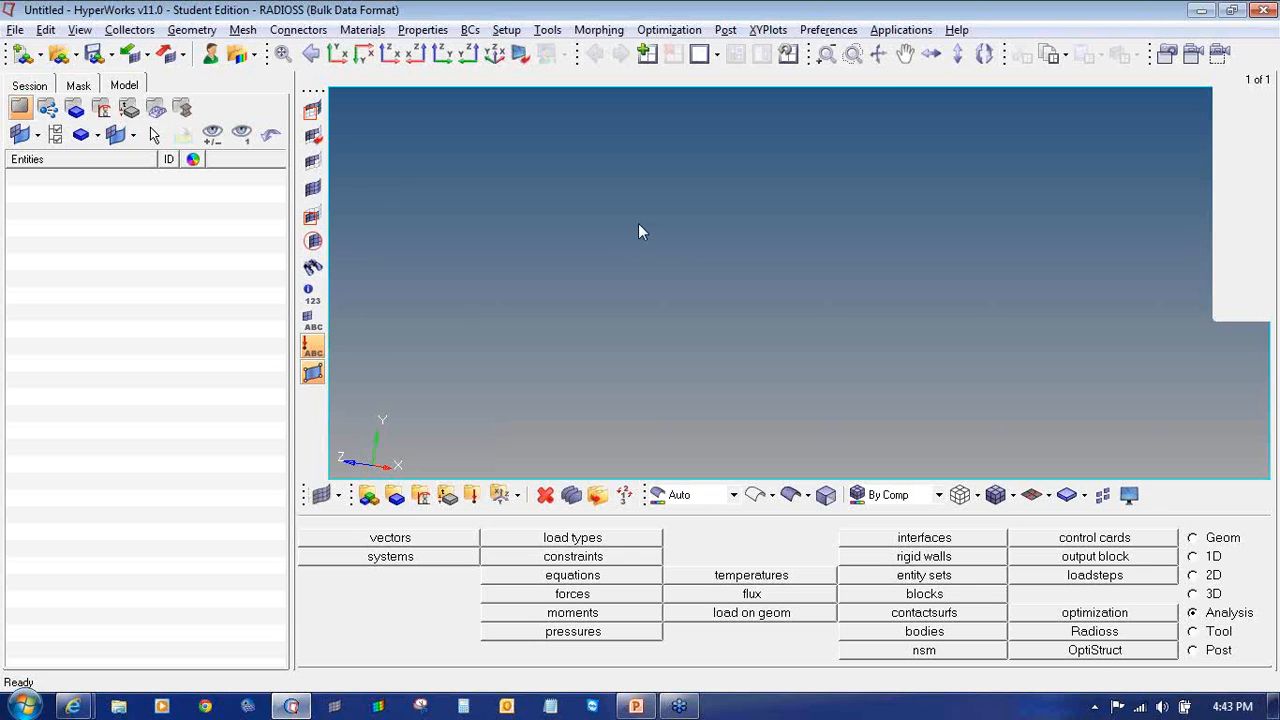
{"action": "left_click", "coordinate": [59, 53]}
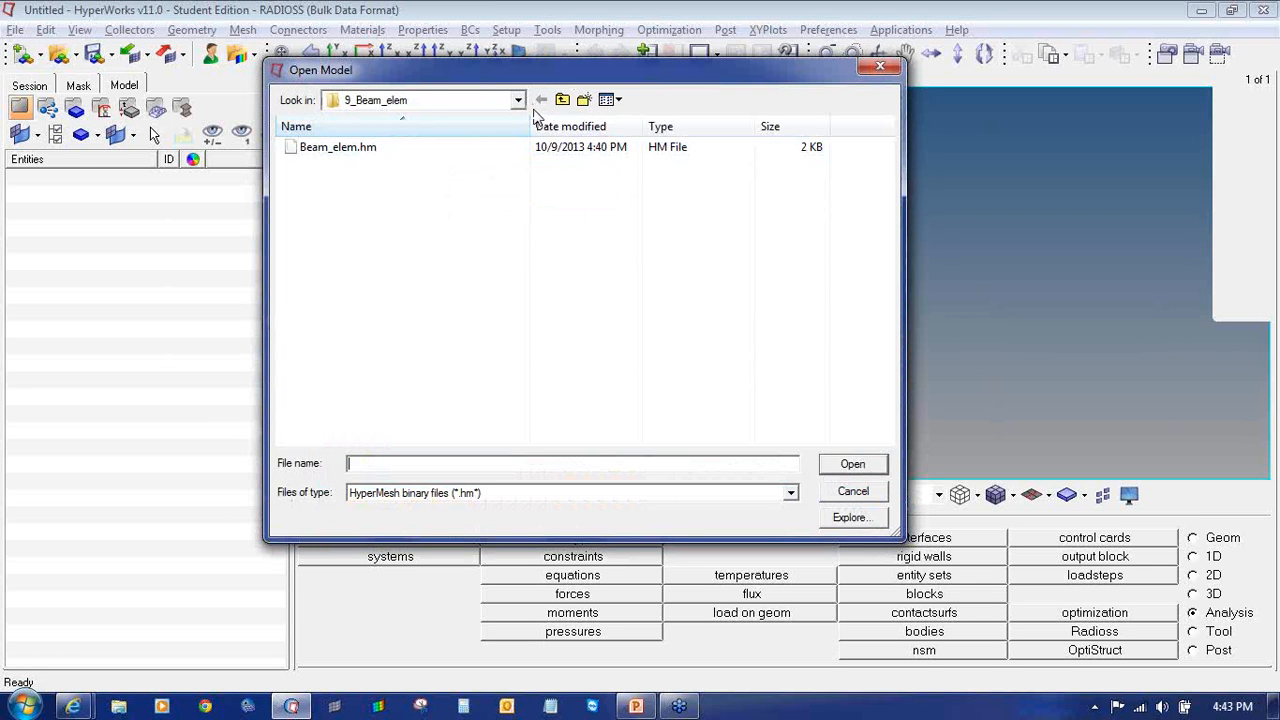
{"action": "left_click", "coordinate": [880, 67]}
{"action": "left_click", "coordinate": [640, 707]}
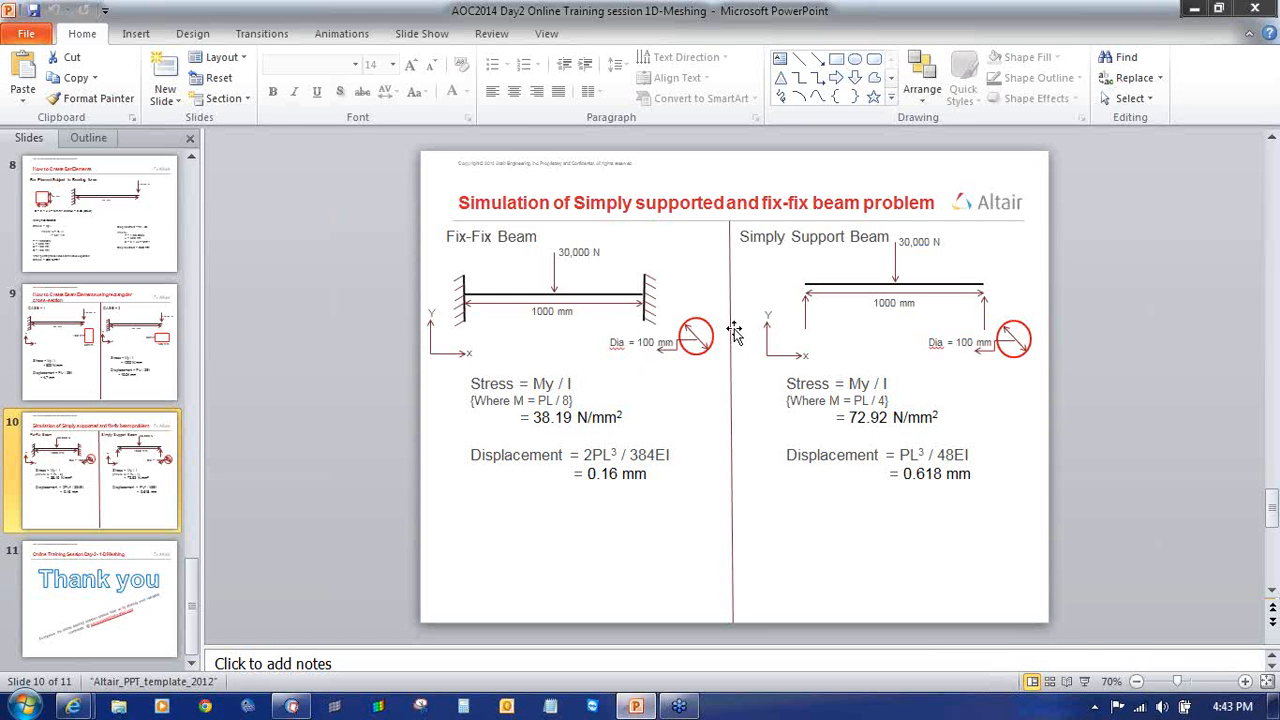
{"action": "key", "text": "alt+Tab"}
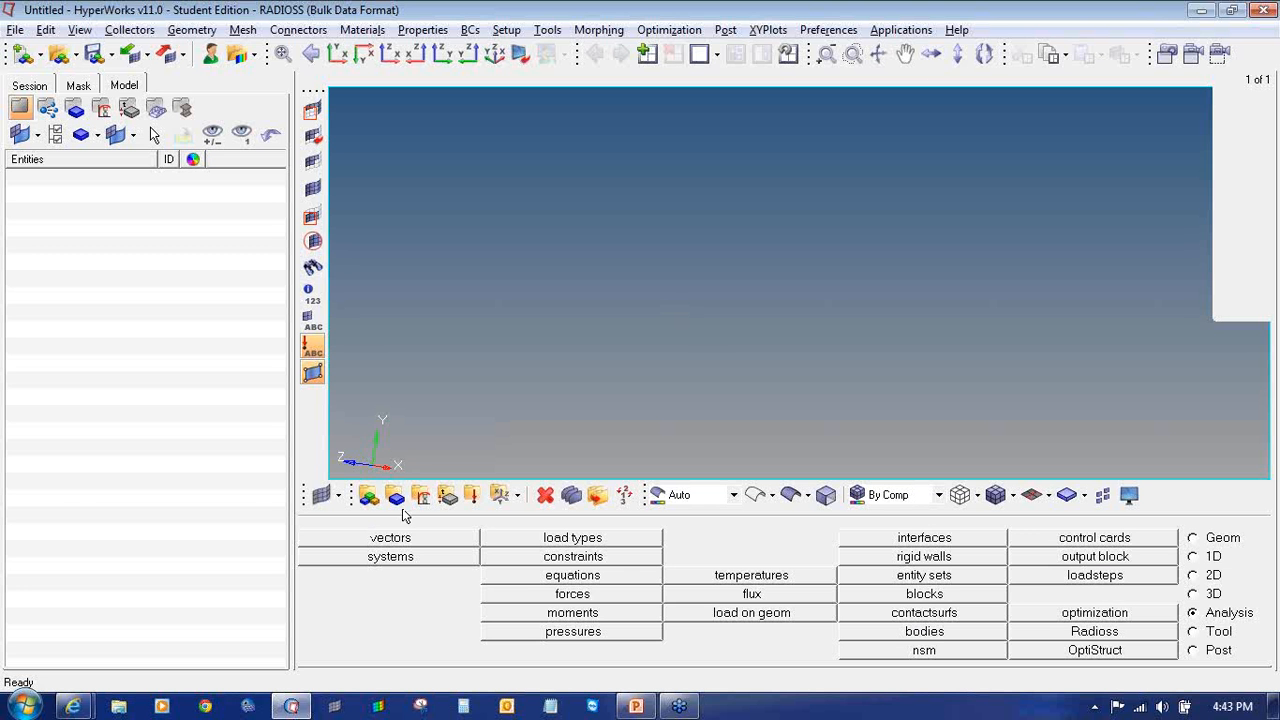
{"action": "left_click", "coordinate": [1268, 73]}
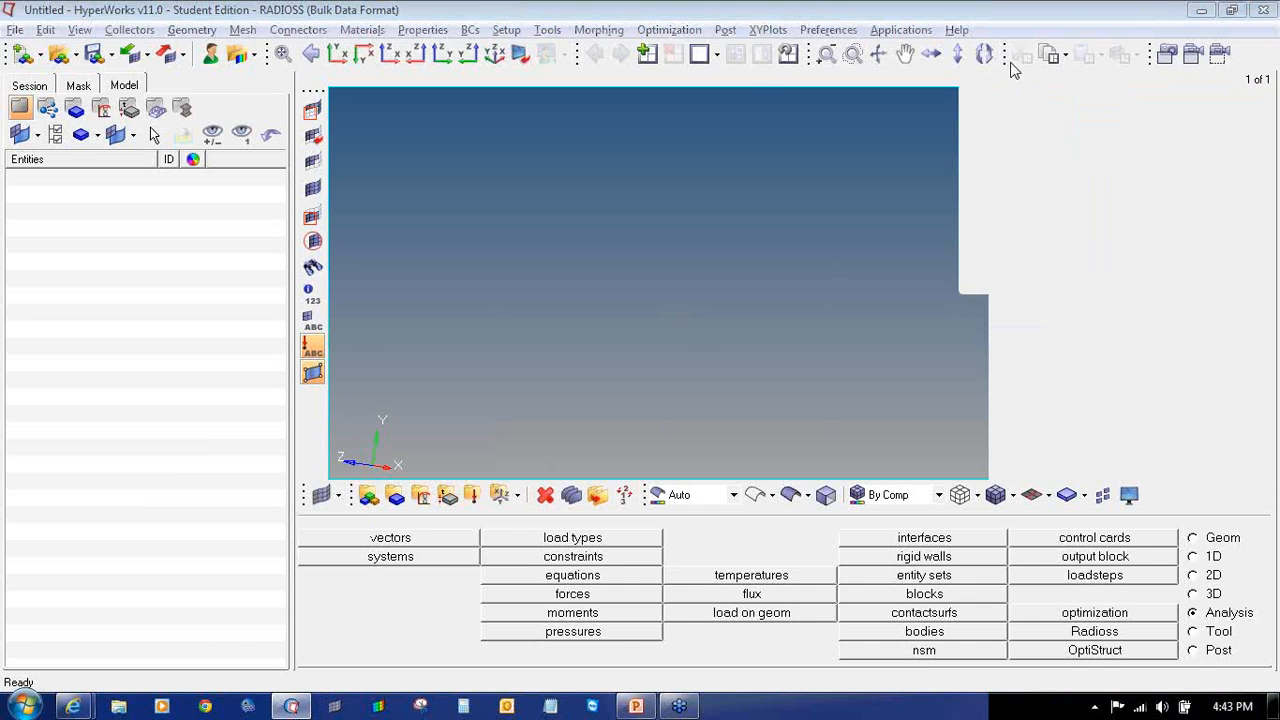
- Create an isotropic MAT1 material named steel with E 2.1e+05 and NU 0.3, and activate its RHO value
{"action": "left_click", "coordinate": [420, 495]}
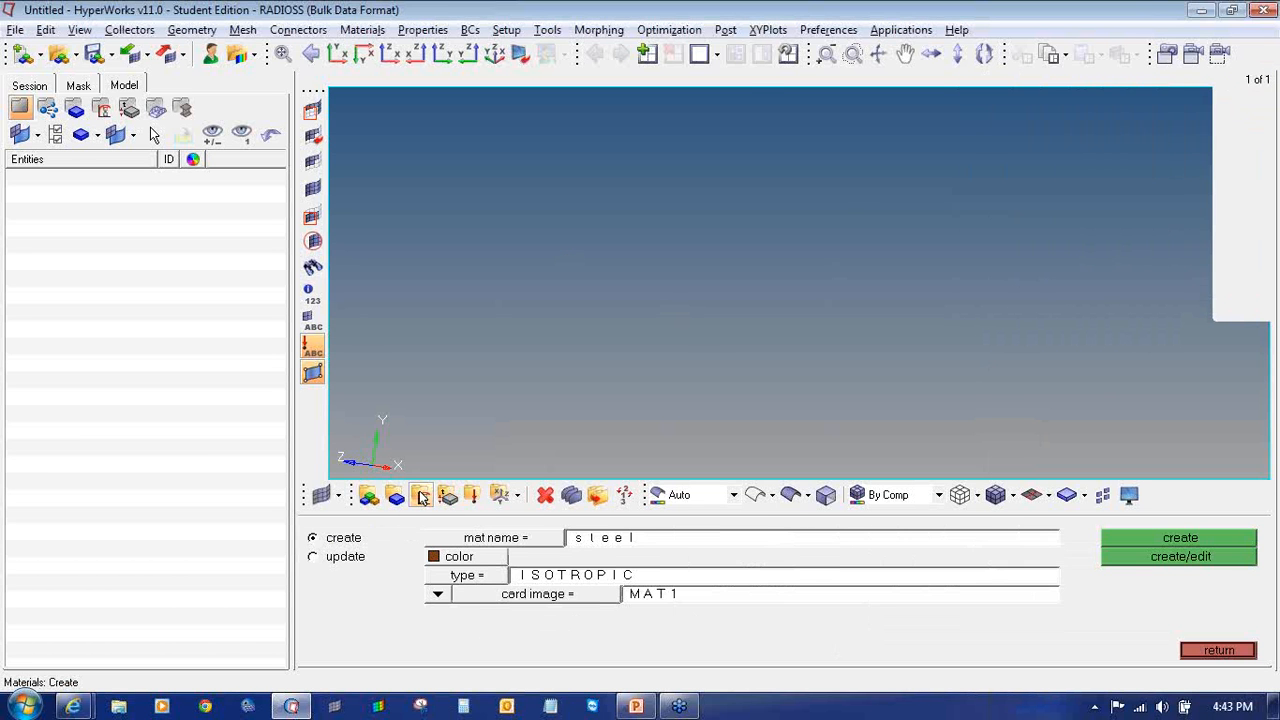
{"action": "left_click", "coordinate": [1163, 557]}
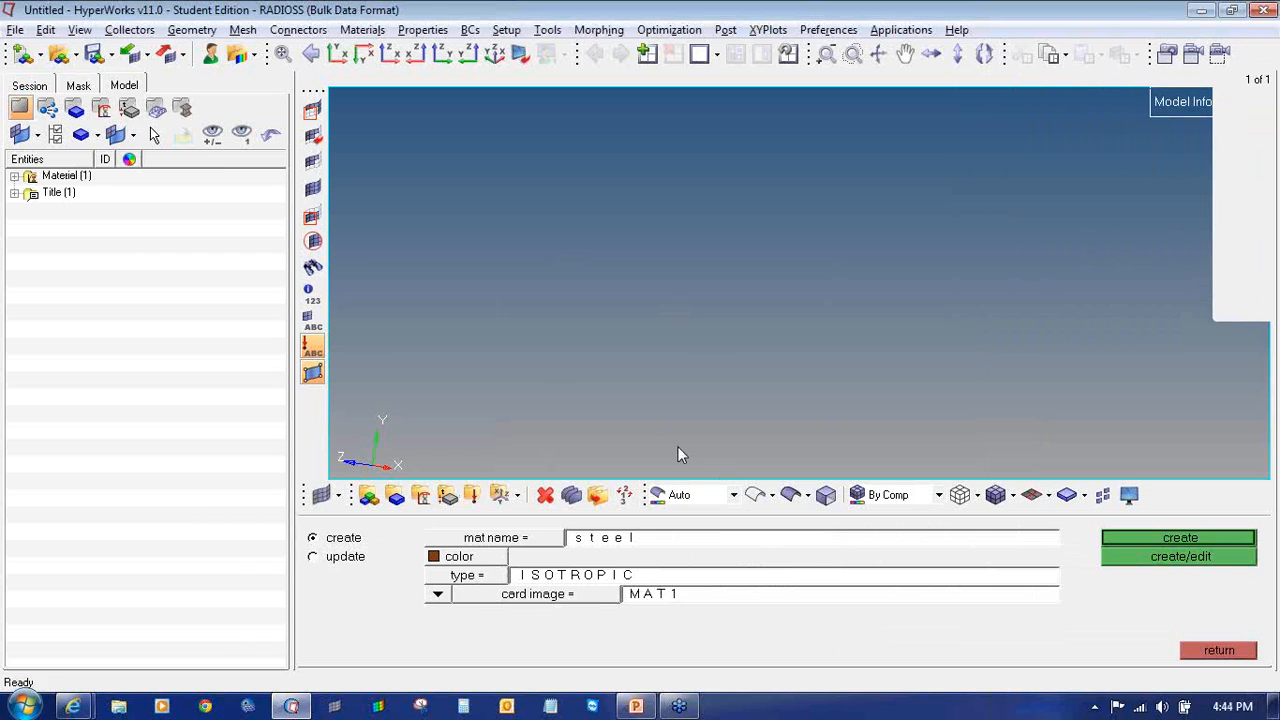
{"action": "left_click", "coordinate": [552, 415]}
{"action": "left_click", "coordinate": [729, 415]}
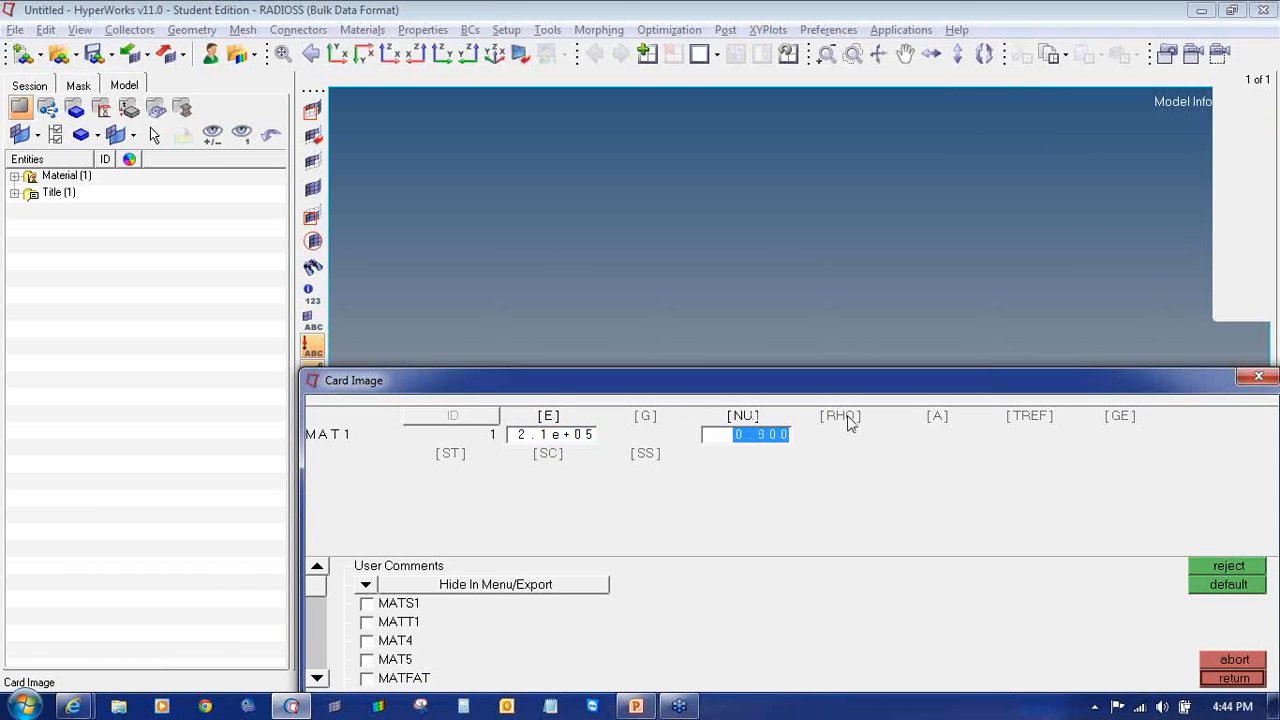
{"action": "left_click", "coordinate": [847, 415]}
{"action": "left_click", "coordinate": [1234, 678]}
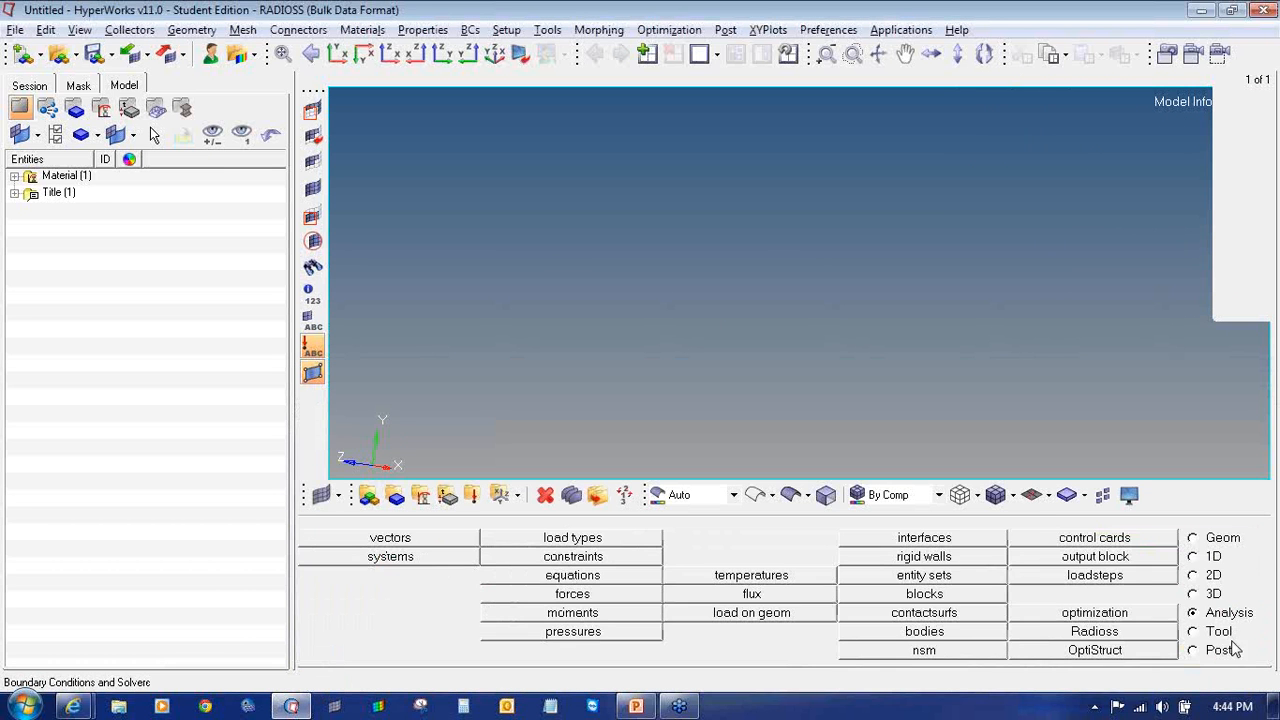
- Create a standard beam section of type solid circle from the HYPER BEAM library
{"action": "left_click", "coordinate": [1193, 557]}
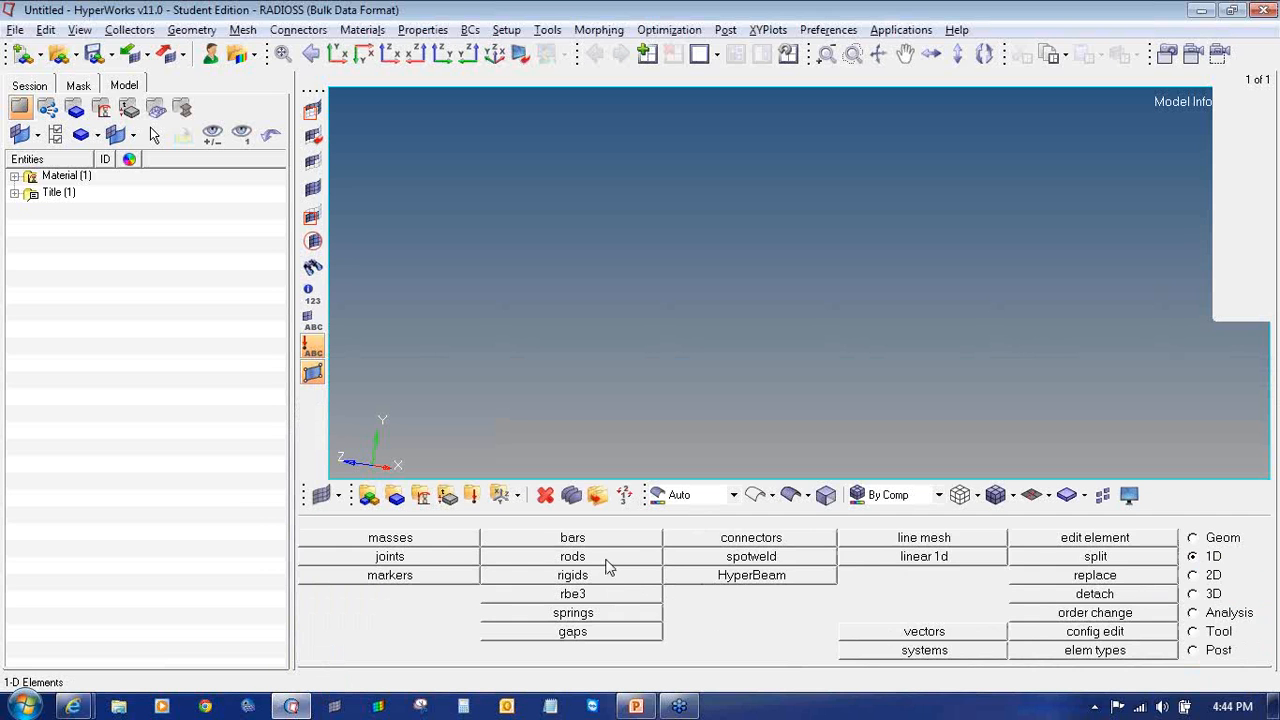
{"action": "left_click", "coordinate": [697, 580]}
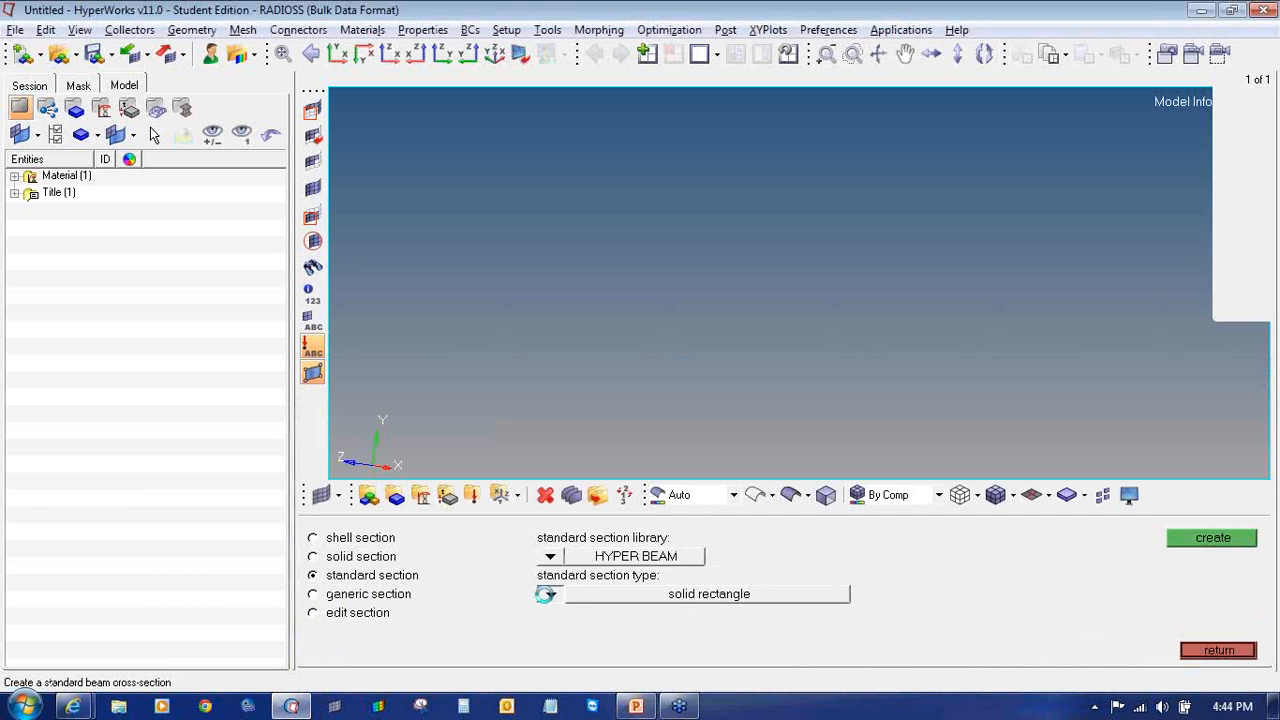
{"action": "left_click", "coordinate": [755, 598]}
{"action": "left_click", "coordinate": [755, 596]}
{"action": "left_click", "coordinate": [1188, 537]}
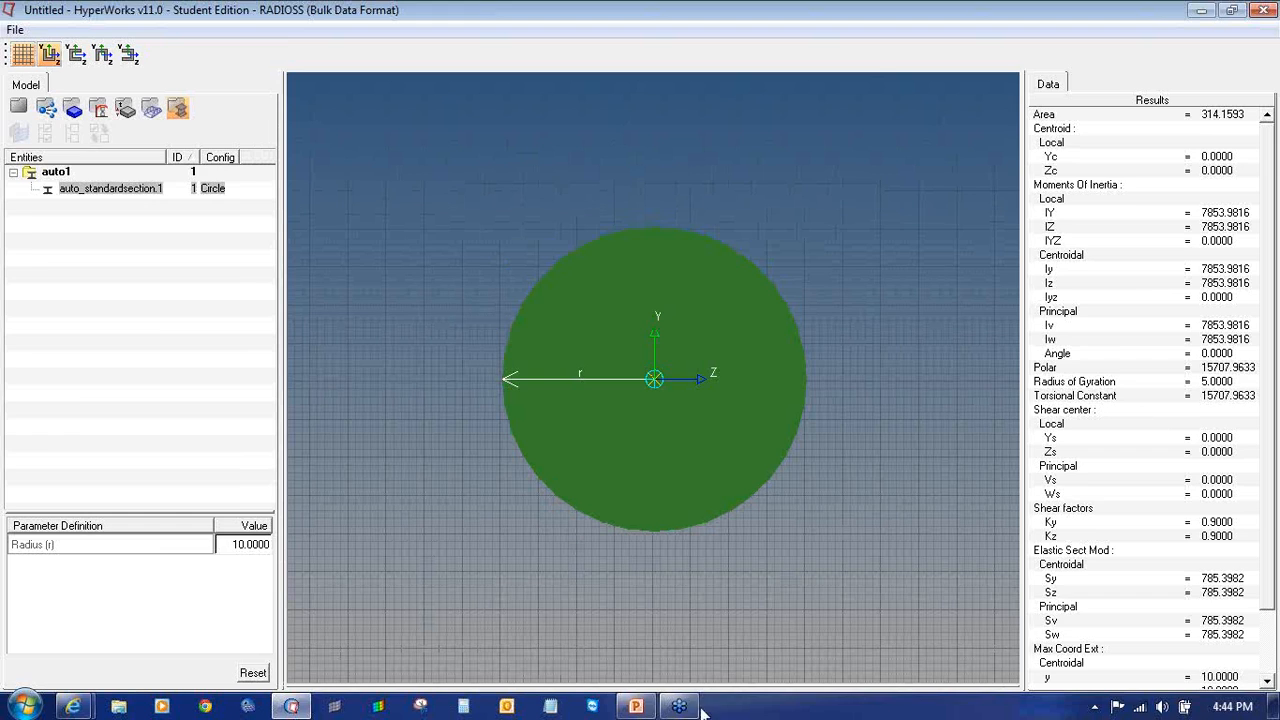
- Check the beam diameter on the slide, set the circular section's radius to 50, and leave HyperBeam
{"action": "left_click", "coordinate": [646, 711]}
{"action": "key", "text": "alt+Tab"}
{"action": "double_click", "coordinate": [238, 549]}
{"action": "type", "text": "50"}
{"action": "key", "text": "Return"}
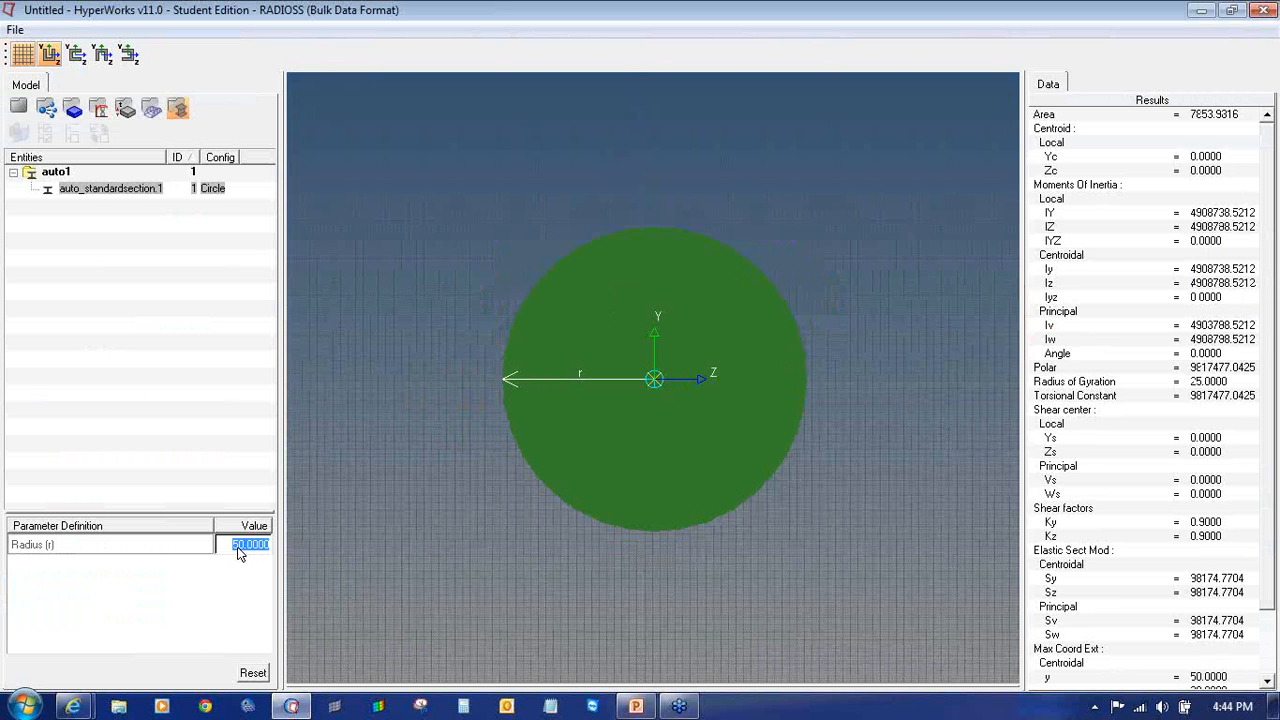
{"action": "left_click", "coordinate": [21, 108]}
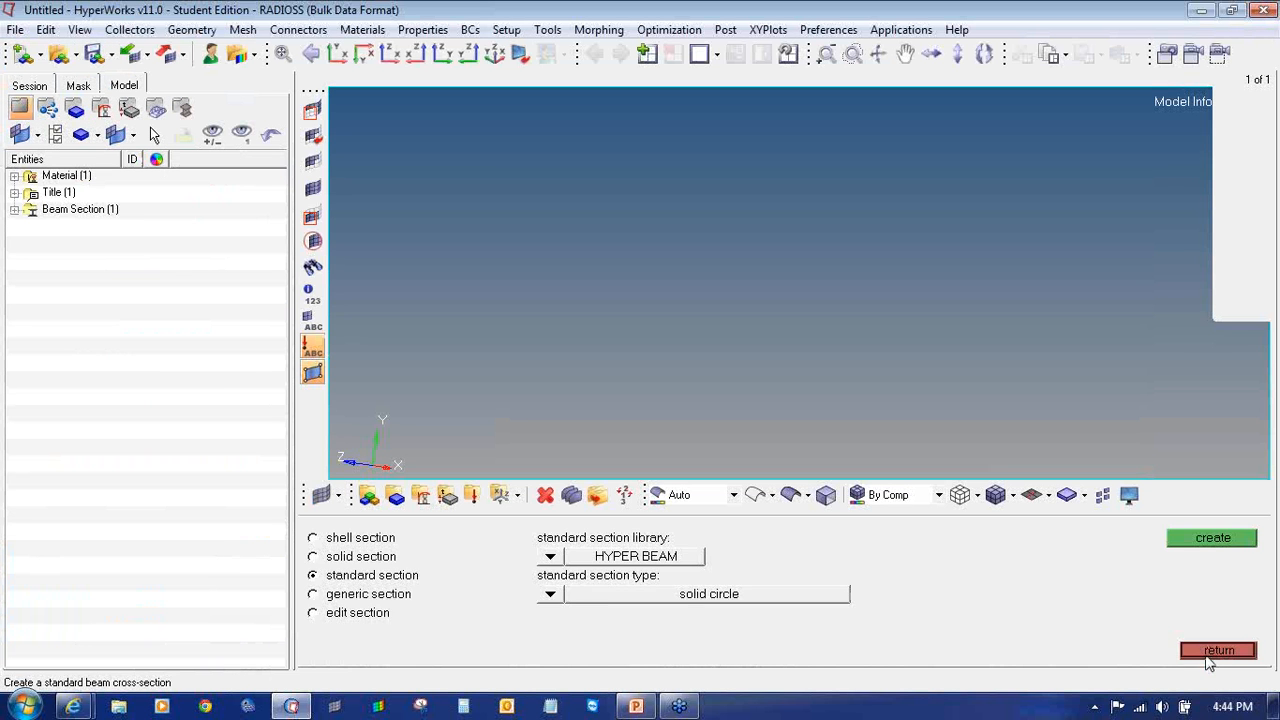
{"action": "left_click", "coordinate": [1217, 651]}
- Create a 1D PBEAM property named circular with material steel and beam section auto_standardsection.1, opening its card for editing
{"action": "left_click", "coordinate": [447, 494]}
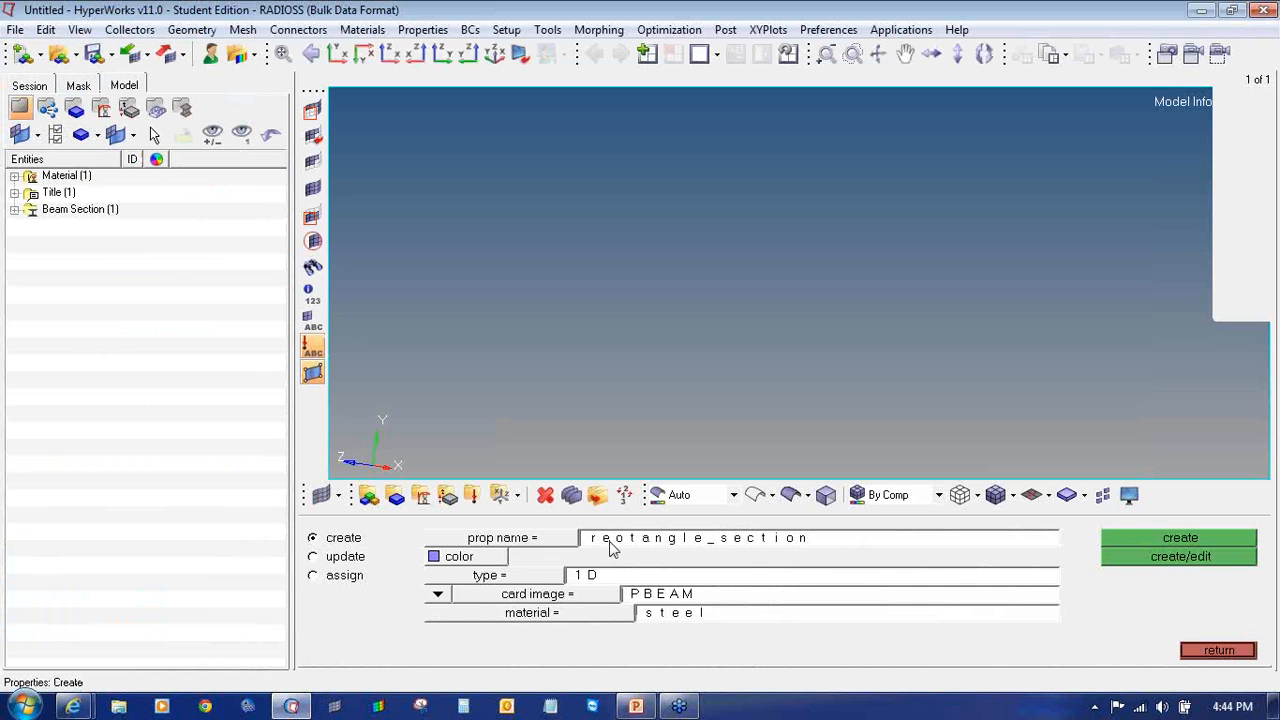
{"action": "left_click", "coordinate": [618, 540]}
{"action": "type", "text": "circular"}
{"action": "left_click", "coordinate": [552, 578]}
{"action": "left_click", "coordinate": [509, 609]}
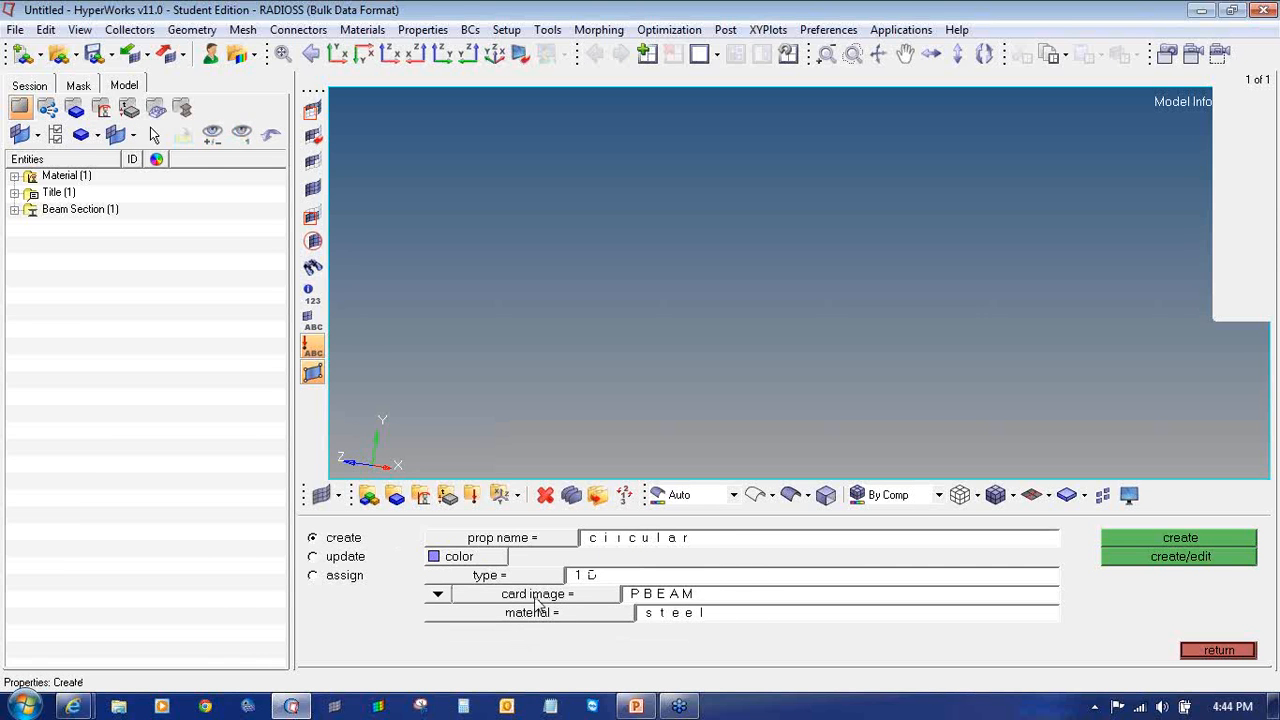
{"action": "left_click", "coordinate": [538, 600]}
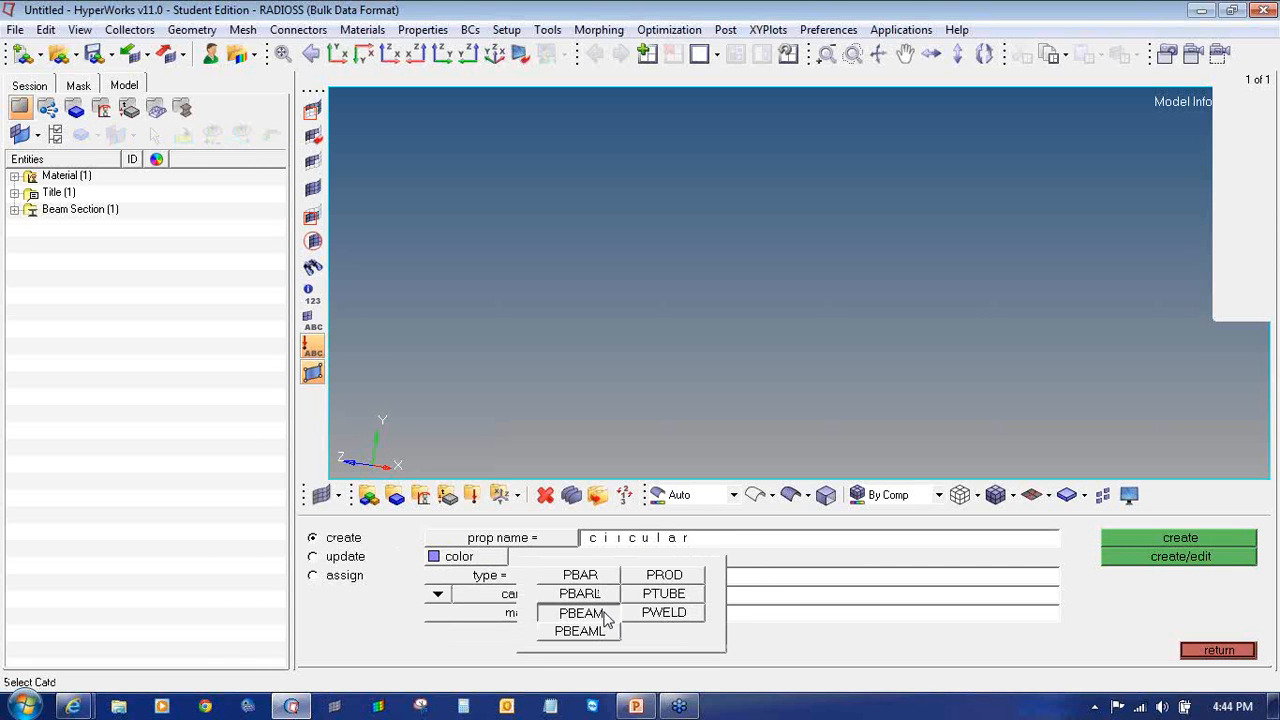
{"action": "left_click", "coordinate": [580, 612]}
{"action": "left_click", "coordinate": [540, 612]}
{"action": "left_click", "coordinate": [393, 547]}
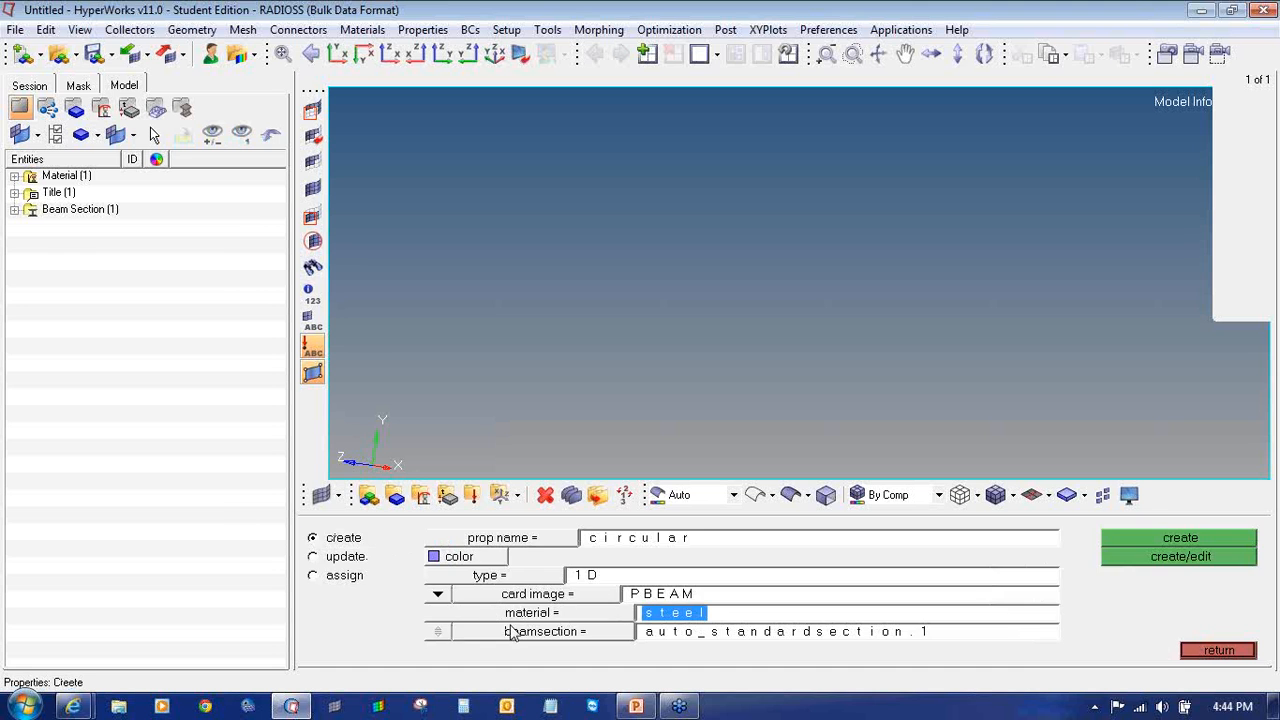
{"action": "left_click", "coordinate": [510, 632]}
{"action": "left_click", "coordinate": [433, 544]}
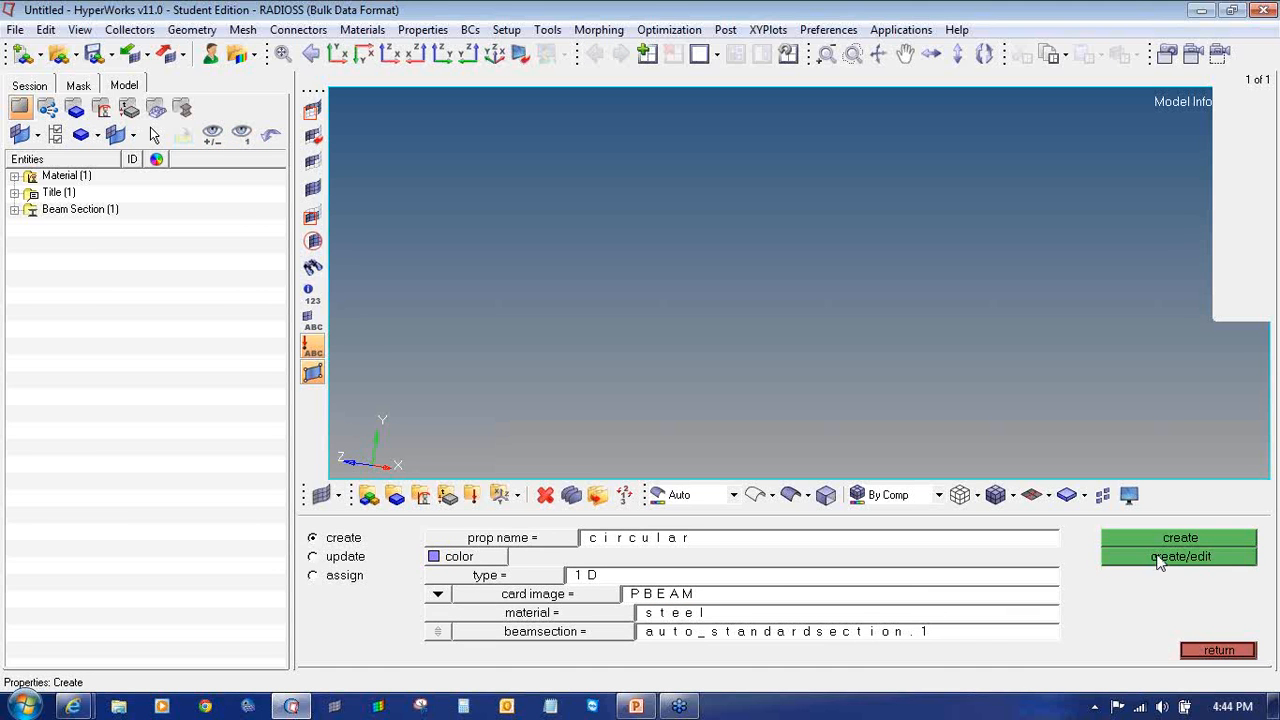
{"action": "left_click", "coordinate": [1158, 558]}
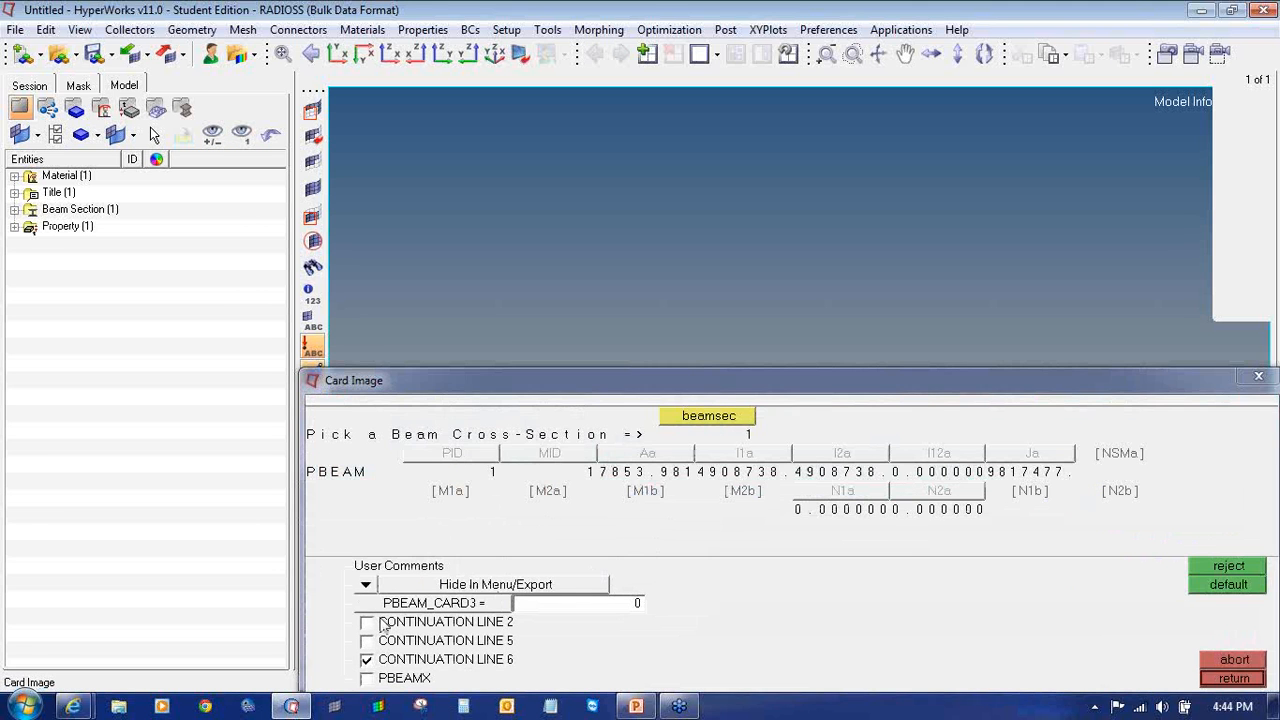
- Enable continuation line 2 on the PBEAM card and set C1a to 50, C2a and D1a to 0, and D2a to 50
{"action": "left_click", "coordinate": [382, 622]}
{"action": "left_click", "coordinate": [454, 495]}
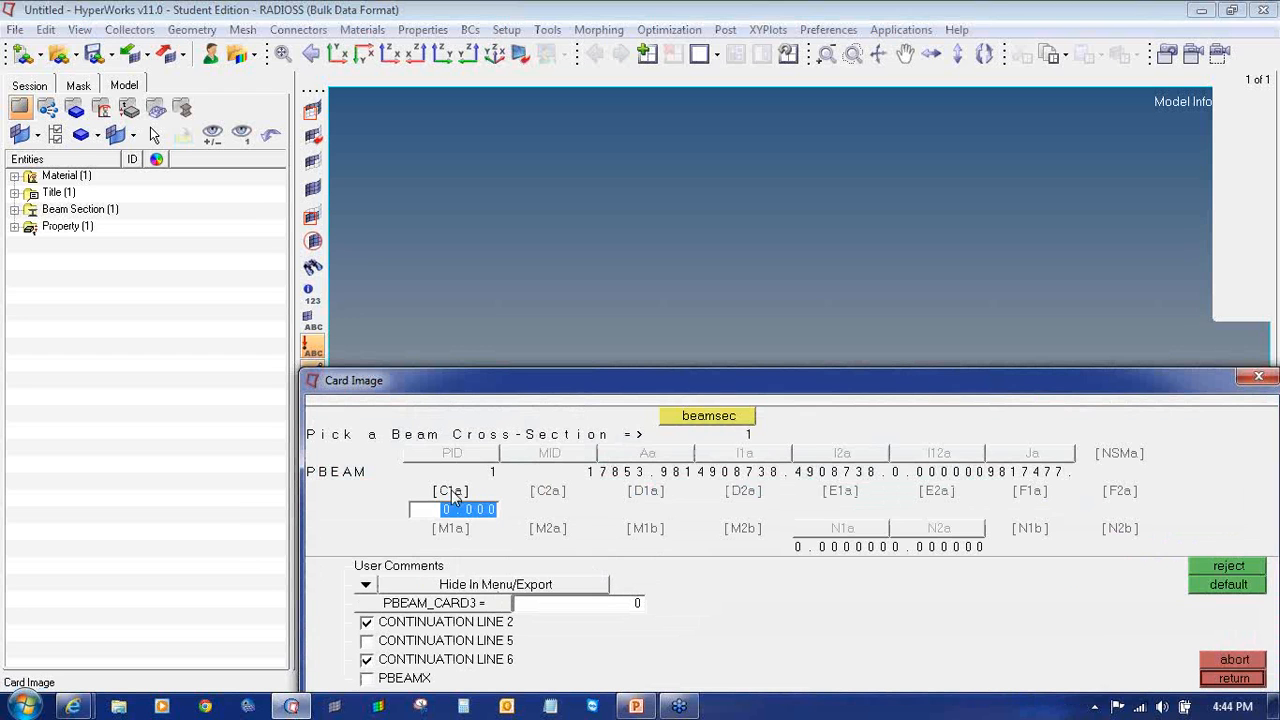
{"action": "type", "text": "5.5"}
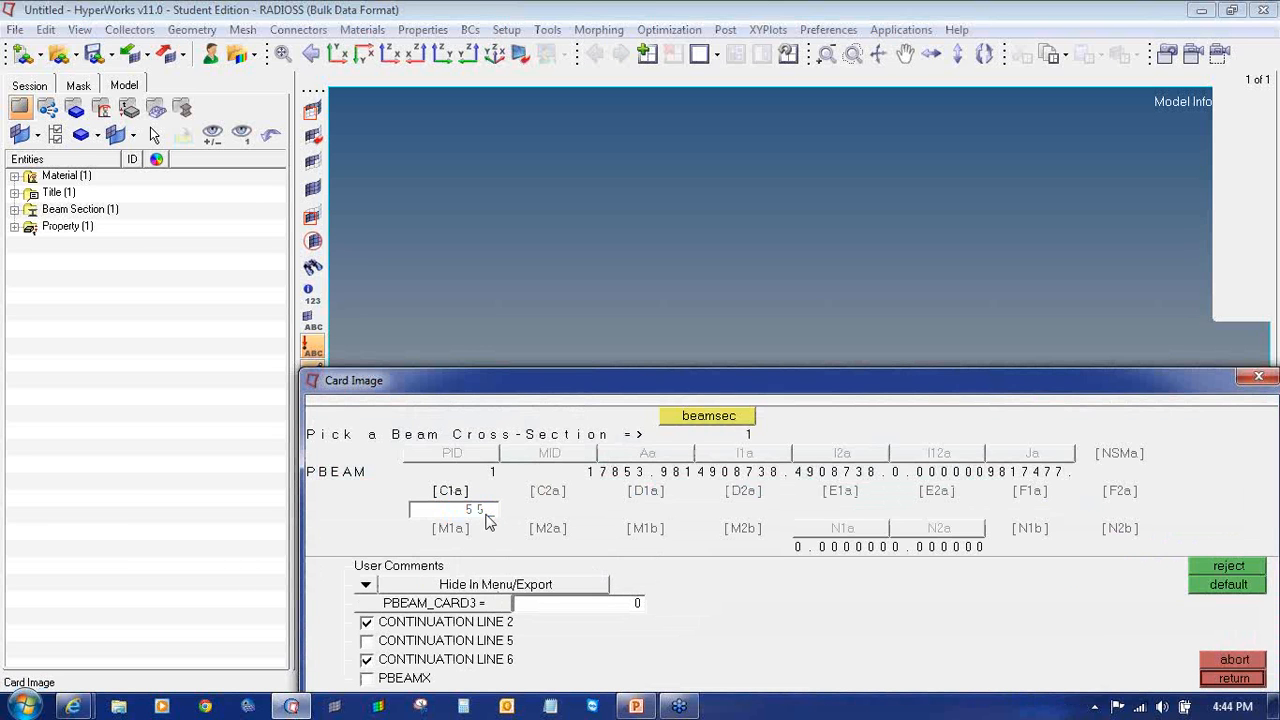
{"action": "left_click", "coordinate": [548, 495]}
{"action": "left_click", "coordinate": [645, 495]}
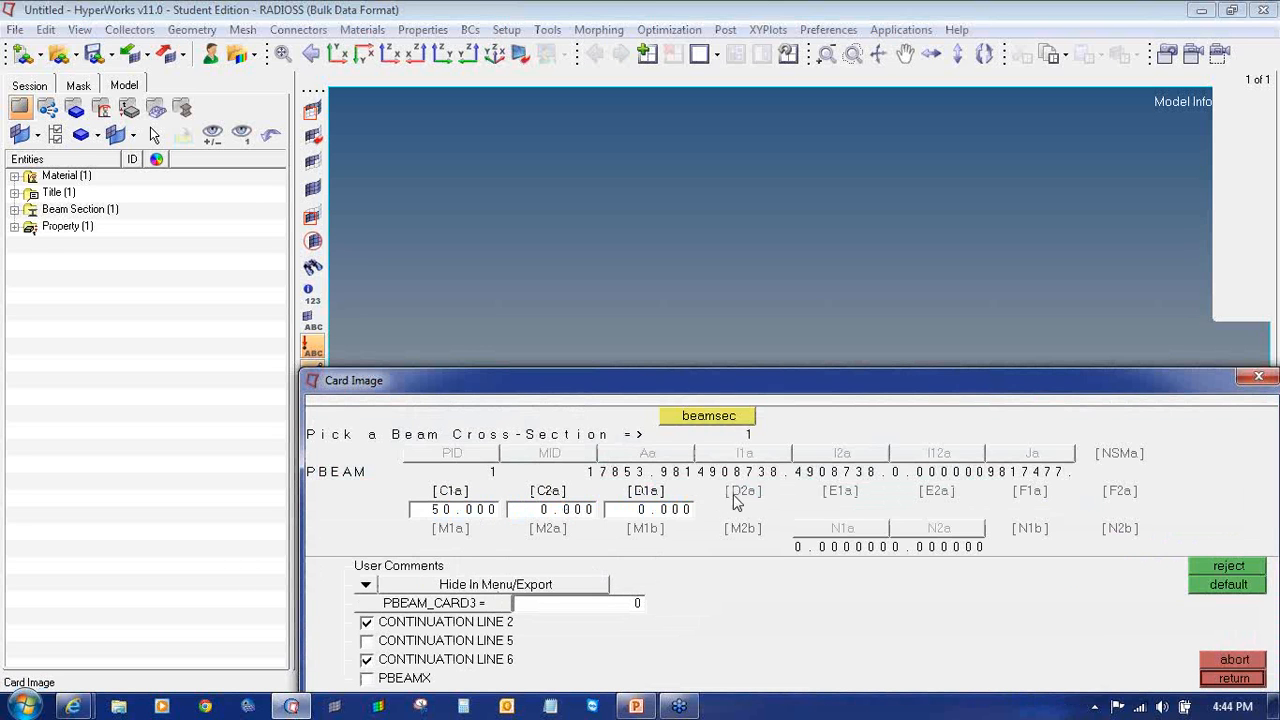
{"action": "left_click", "coordinate": [736, 502]}
{"action": "type", "text": "50"}
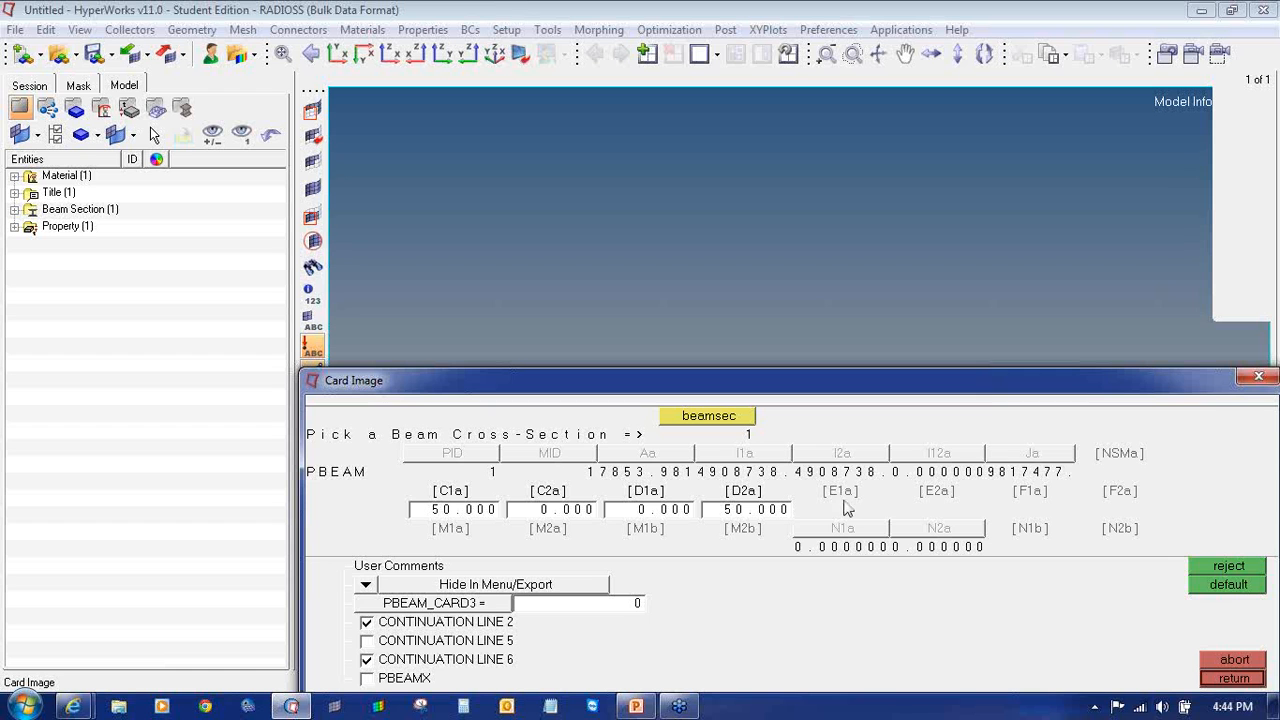
- Set stress recovery values E1a to -50, E2a and F1a to 0, and F2a to -50, and close the property card
{"action": "left_click", "coordinate": [845, 499]}
{"action": "type", "text": "50"}
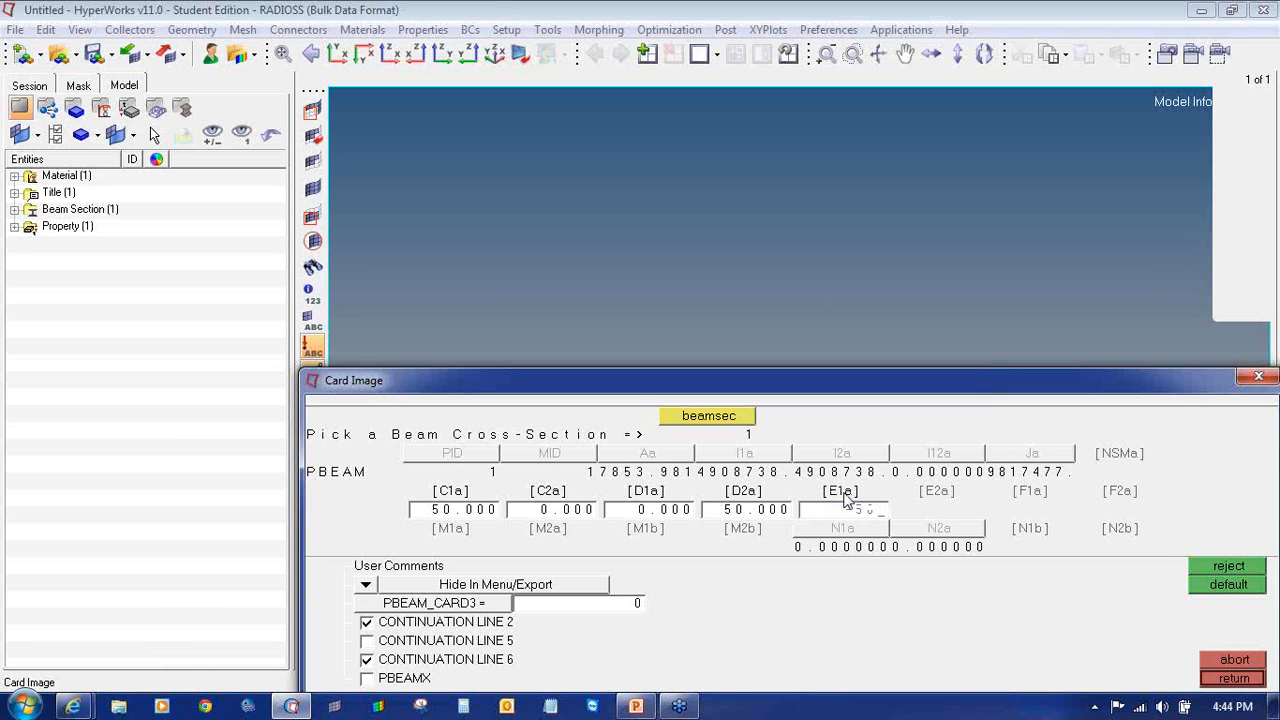
{"action": "left_click", "coordinate": [949, 499]}
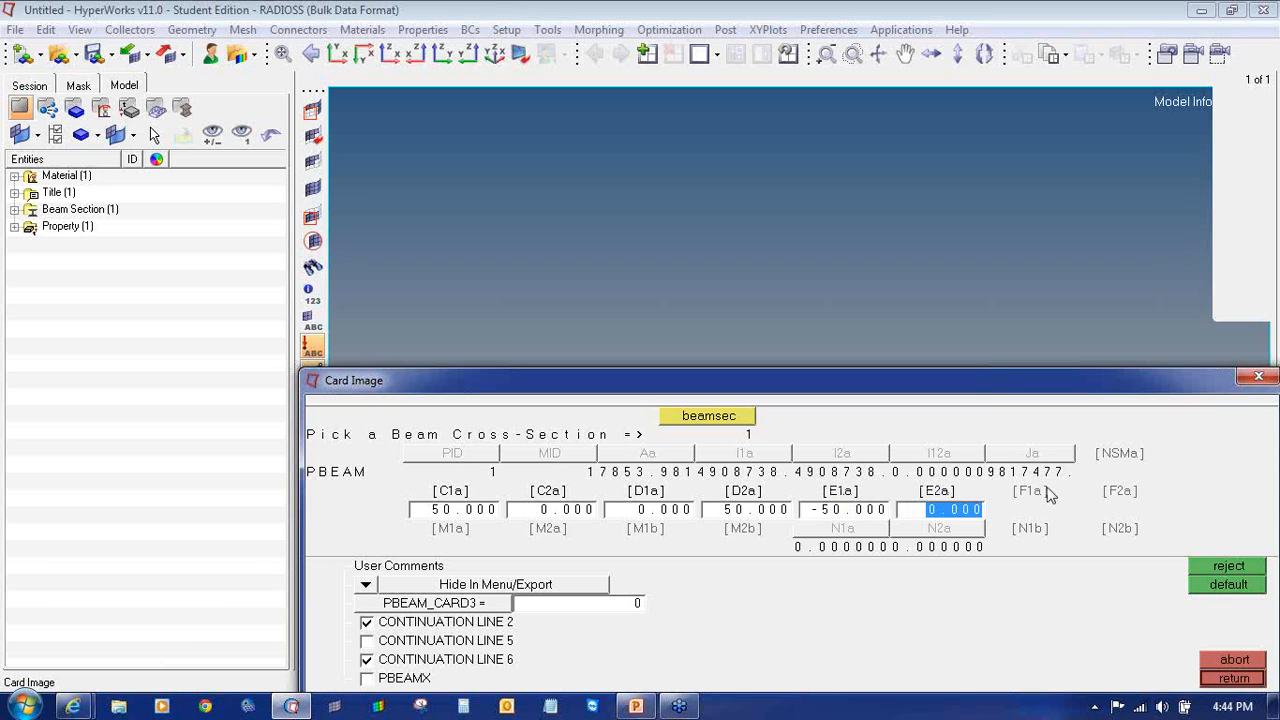
{"action": "left_click", "coordinate": [1046, 496]}
{"action": "left_click", "coordinate": [1122, 498]}
{"action": "type", "text": "-50.000"}
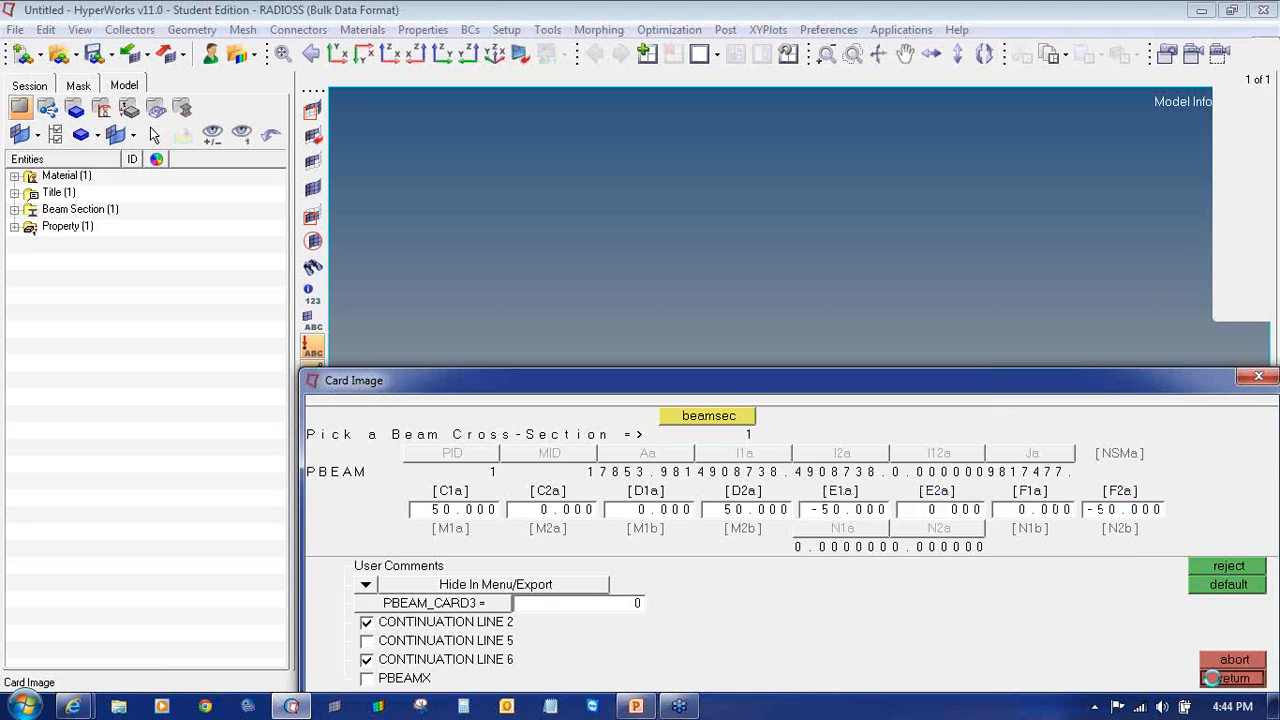
{"action": "left_click", "coordinate": [1212, 677]}
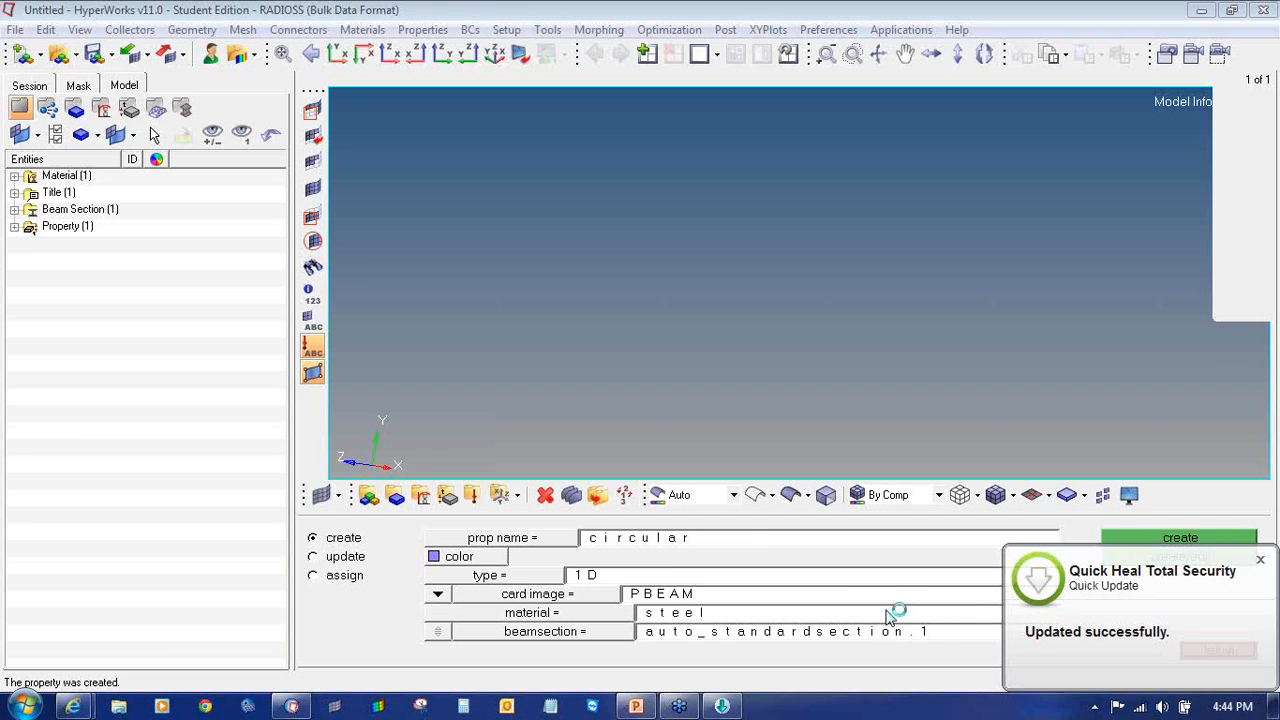
{"action": "left_click", "coordinate": [1261, 560]}
{"action": "left_click", "coordinate": [1229, 651]}
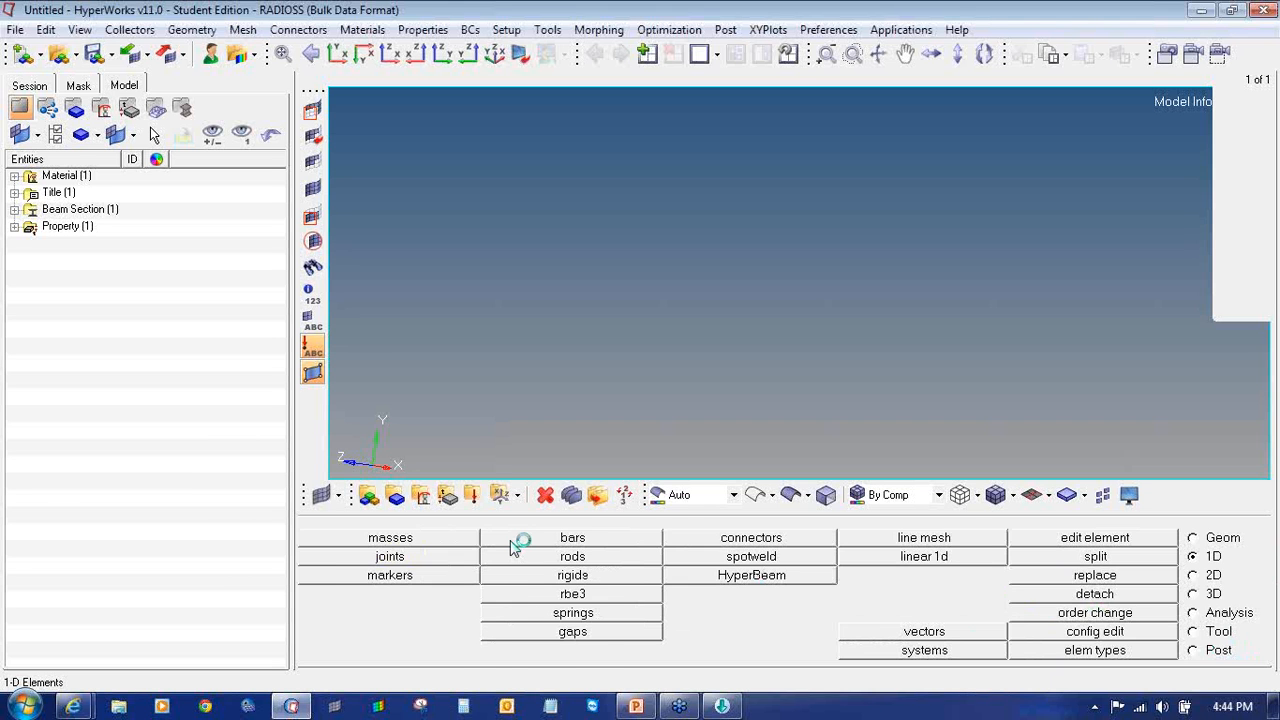
- Create a component named Fix-Fix_beam without a card image and assign it the circular property
{"action": "left_click", "coordinate": [624, 541]}
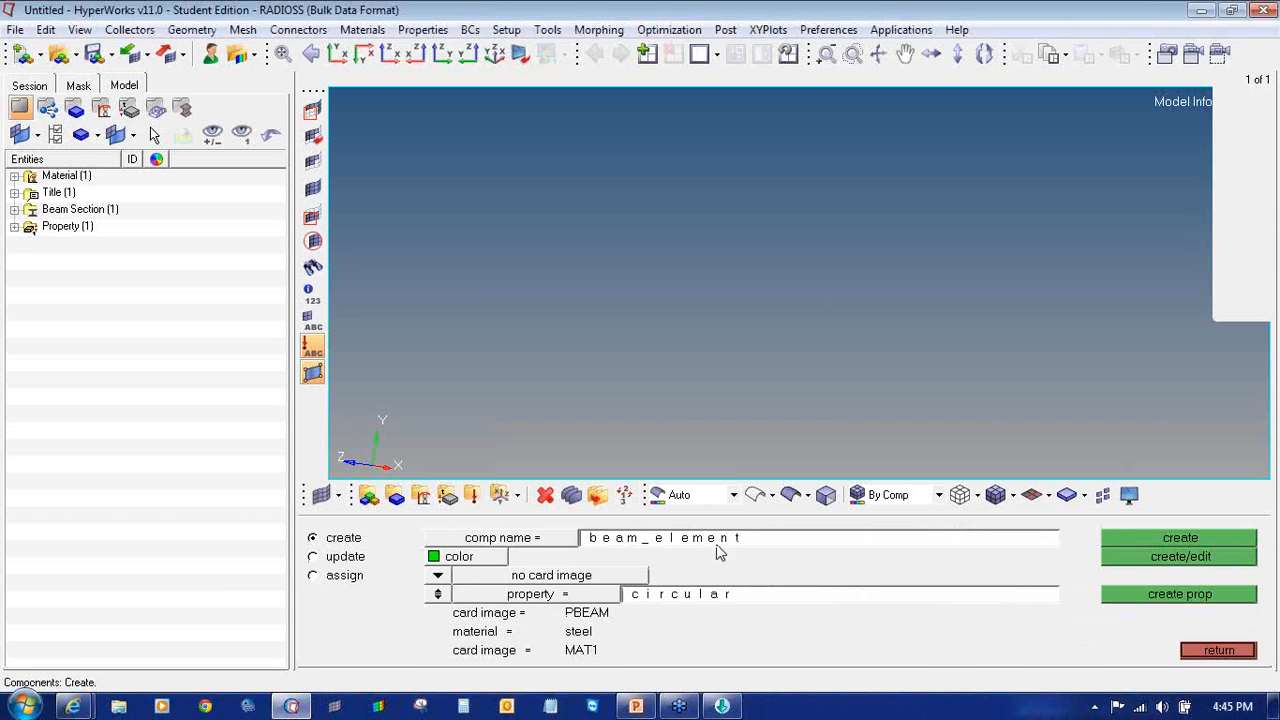
{"action": "type", "text": "Fix-Fix_beam"}
{"action": "left_click", "coordinate": [535, 594]}
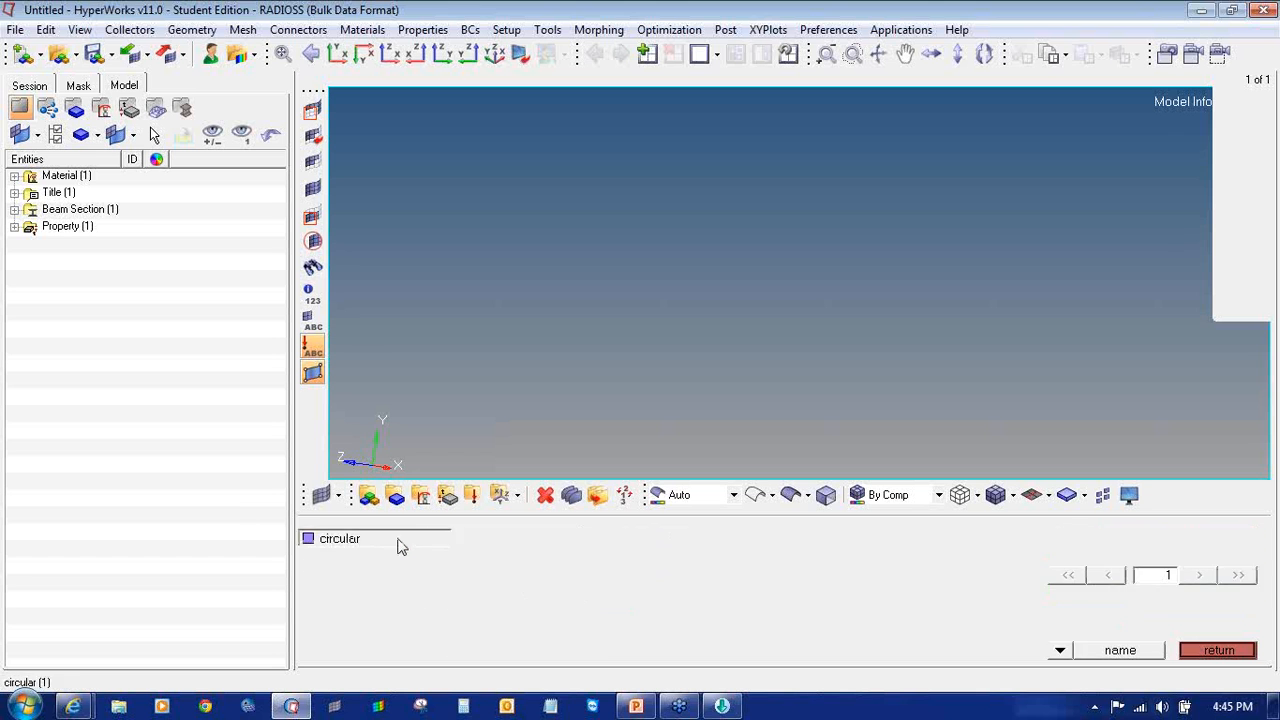
{"action": "left_click", "coordinate": [398, 545]}
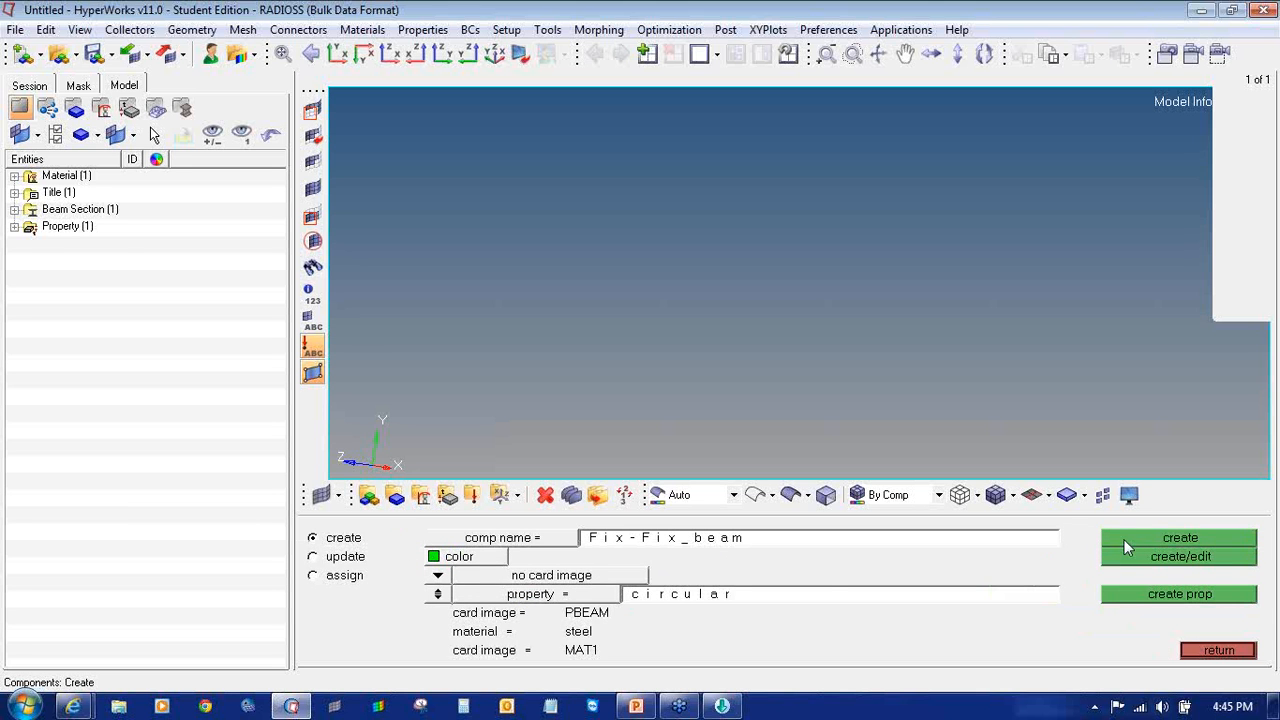
{"action": "left_click", "coordinate": [1124, 540]}
{"action": "left_click", "coordinate": [1195, 650]}
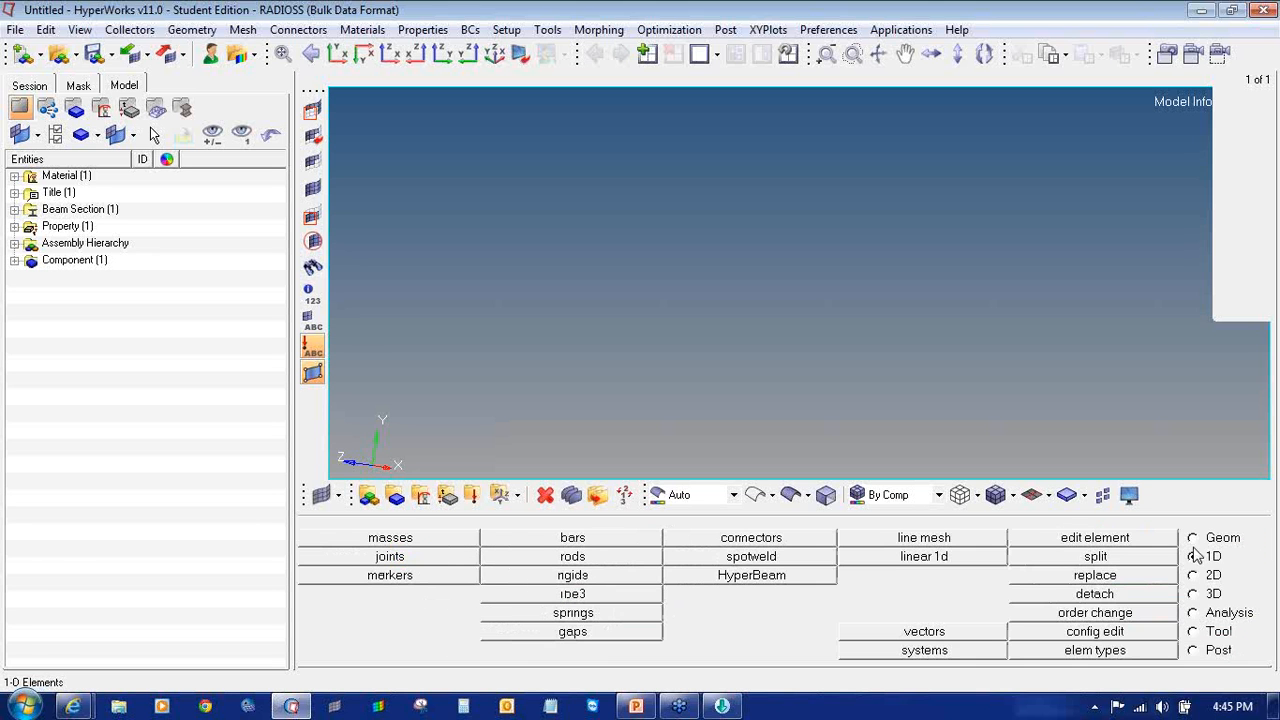
- Check the fix-fix beam's length on the PowerPoint training slide and return to HyperWorks for node creation
{"action": "left_click", "coordinate": [1193, 538]}
{"action": "left_click", "coordinate": [450, 543]}
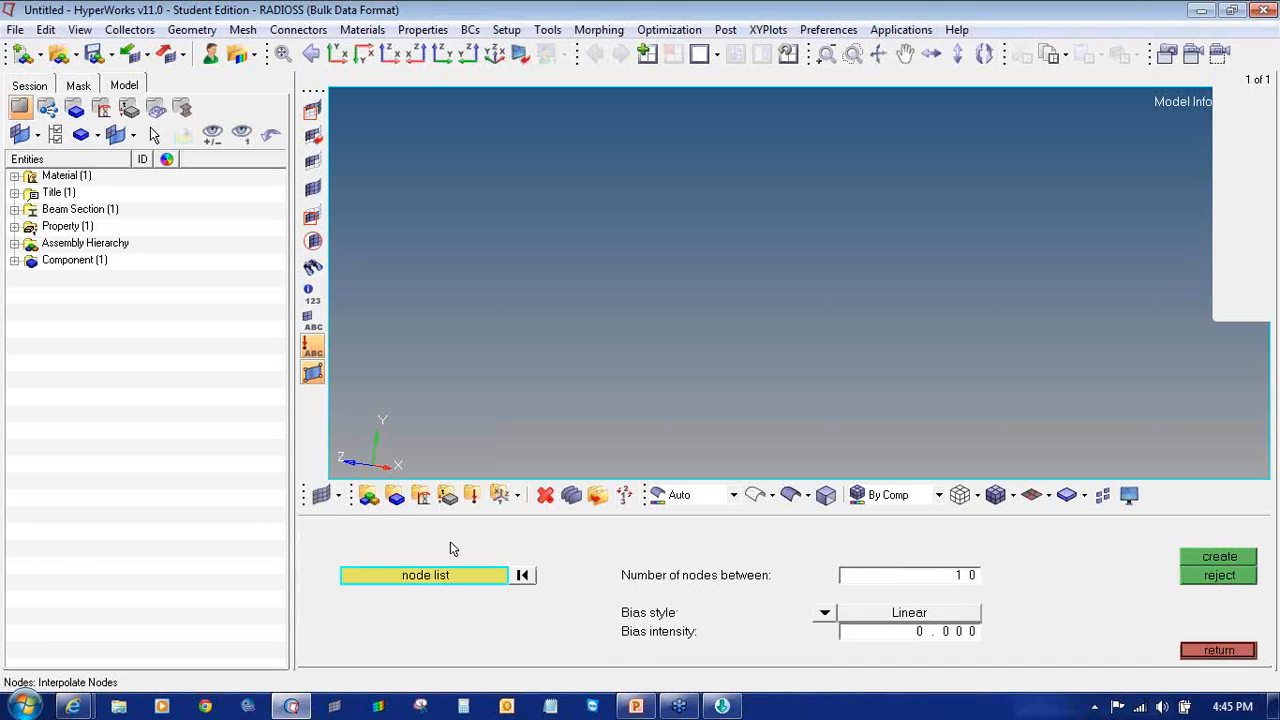
{"action": "left_click", "coordinate": [634, 705]}
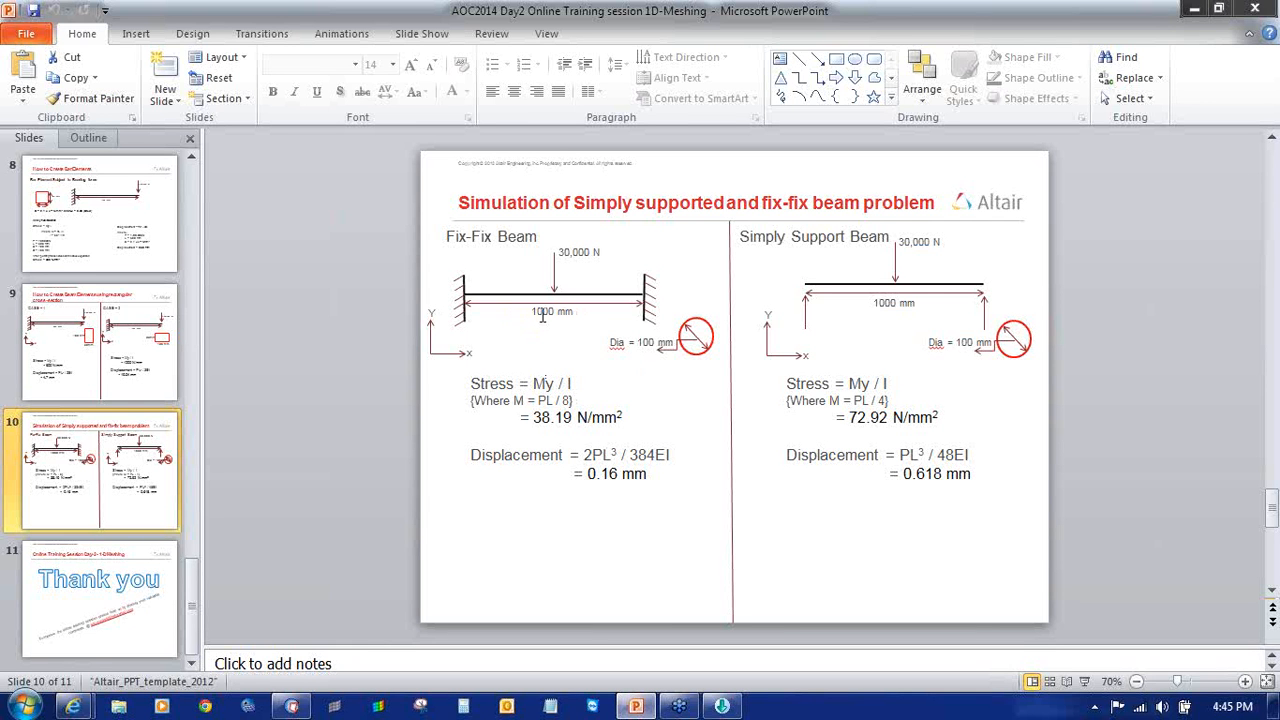
{"action": "left_click", "coordinate": [291, 705]}
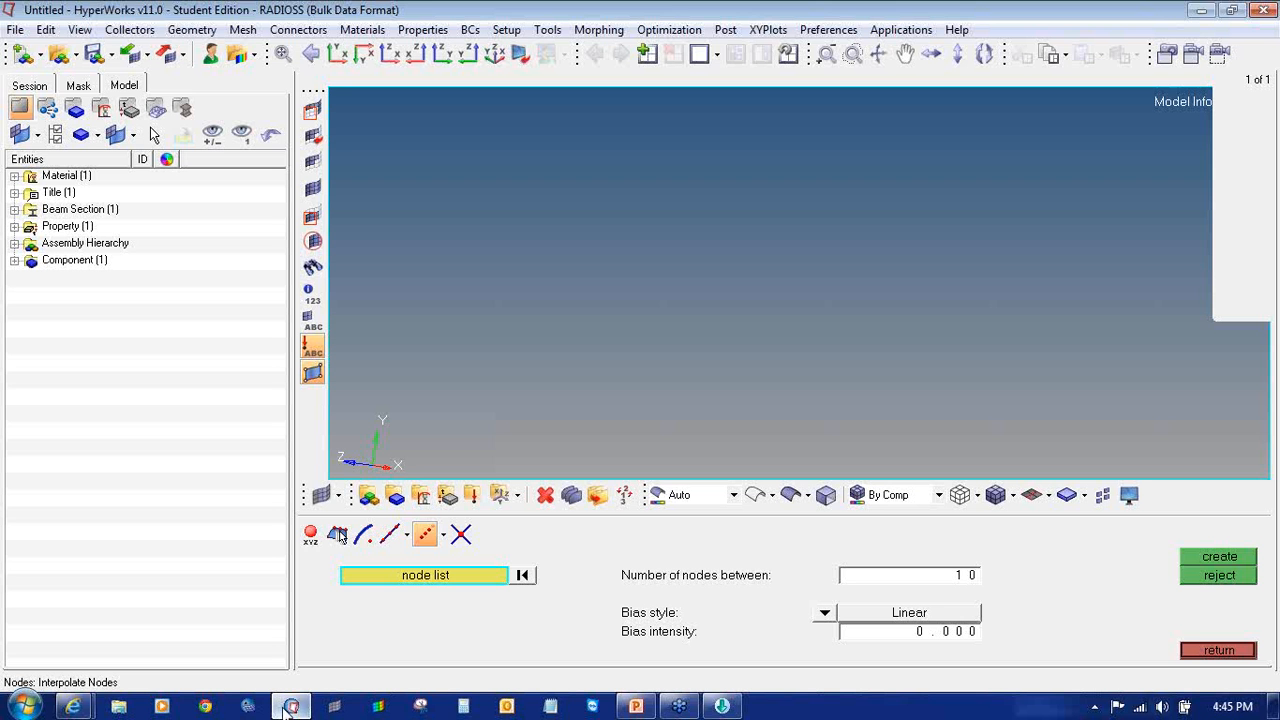
- Try to create a node at the origin by coordinates and orient the view to the XY plane
{"action": "left_click", "coordinate": [310, 535]}
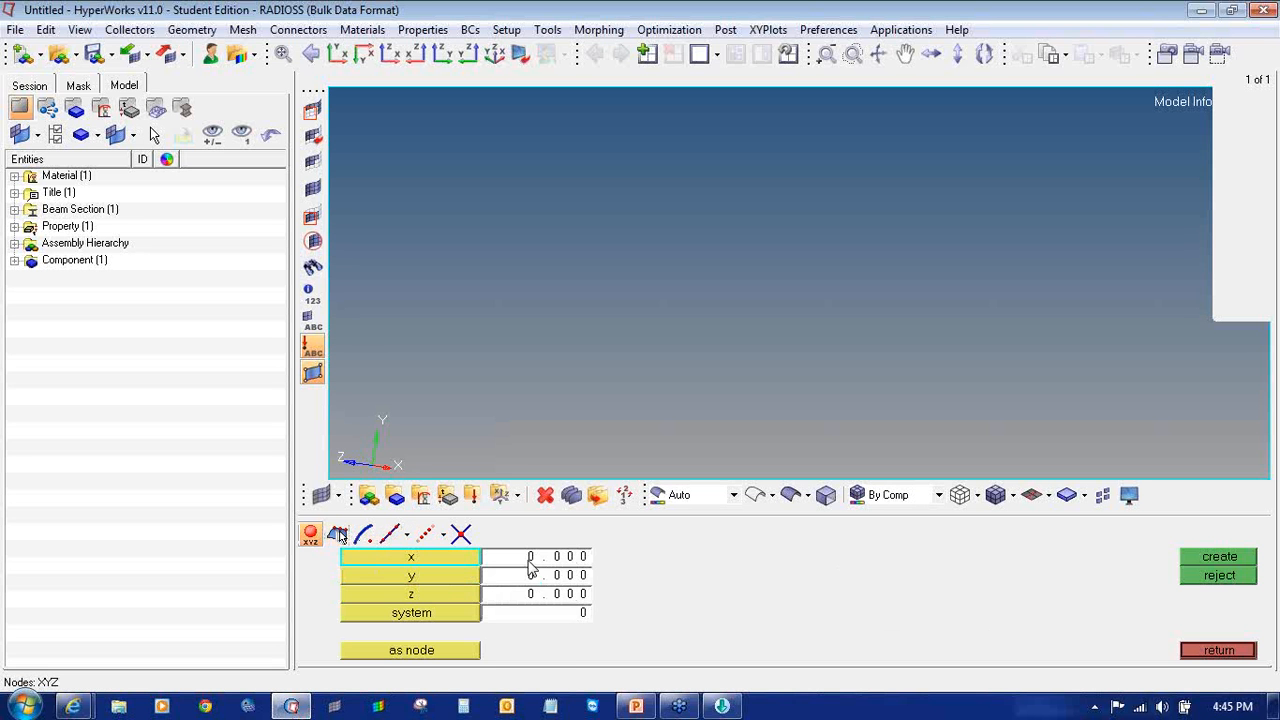
{"action": "left_click", "coordinate": [531, 561]}
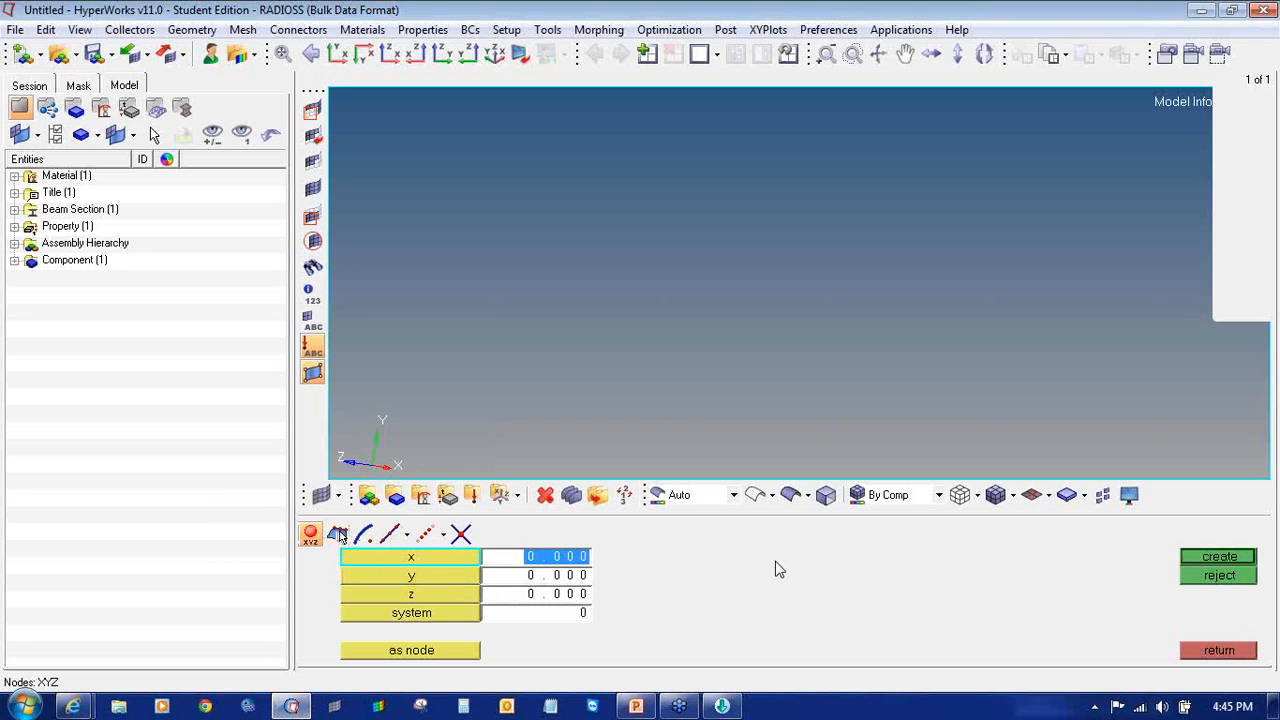
{"action": "left_click", "coordinate": [1220, 557]}
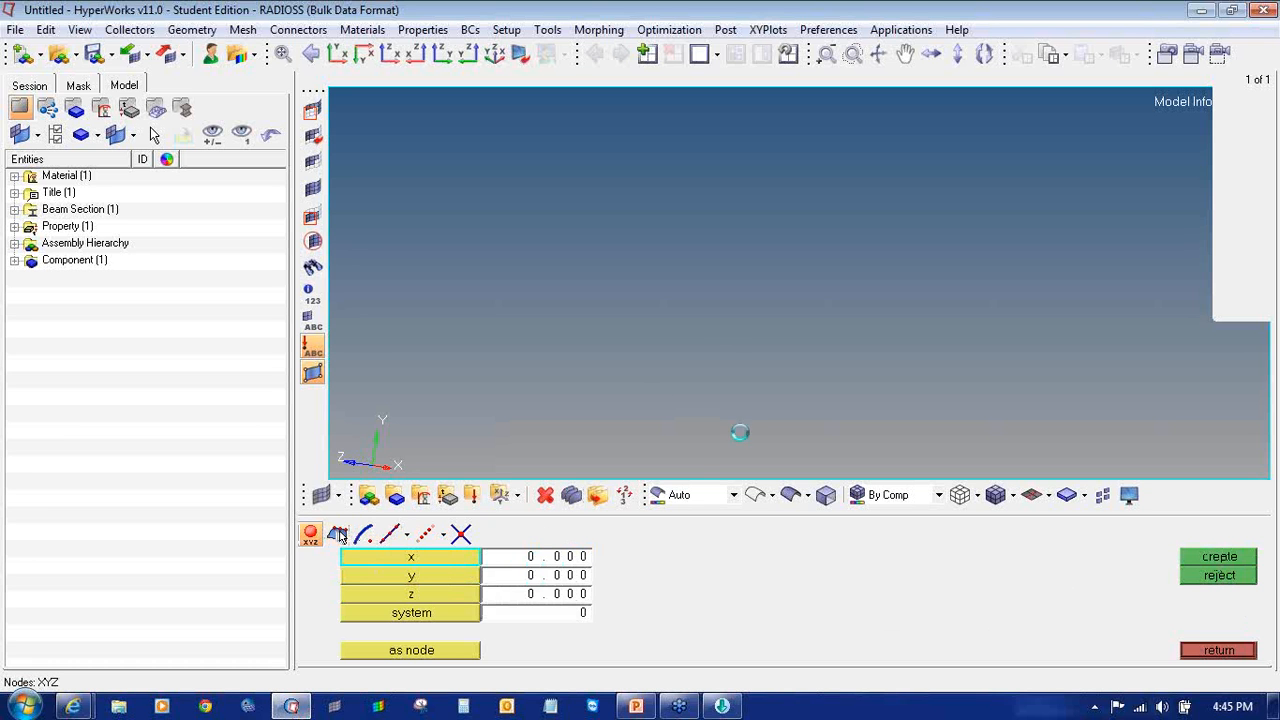
{"action": "left_click", "coordinate": [391, 54]}
{"action": "left_click", "coordinate": [531, 557]}
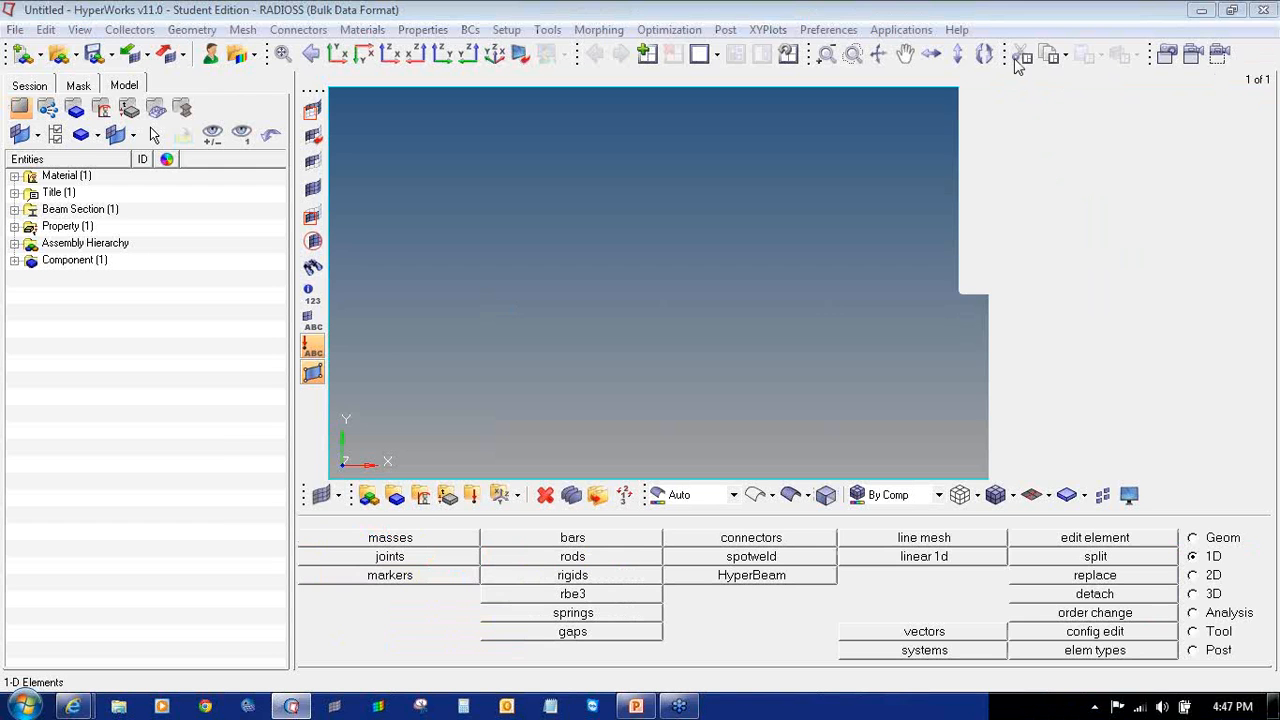
- Create the beam's start node at x 0, y 0, z 0
{"action": "left_click", "coordinate": [1194, 539]}
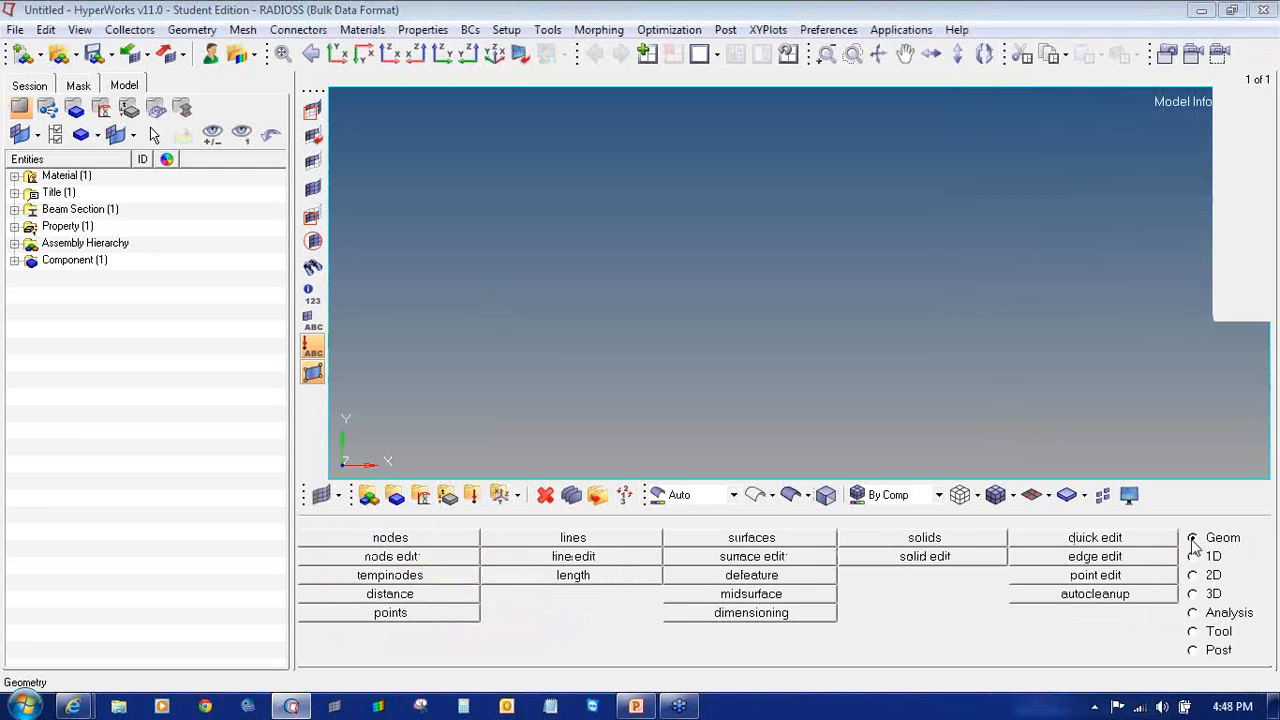
{"action": "left_click", "coordinate": [452, 545]}
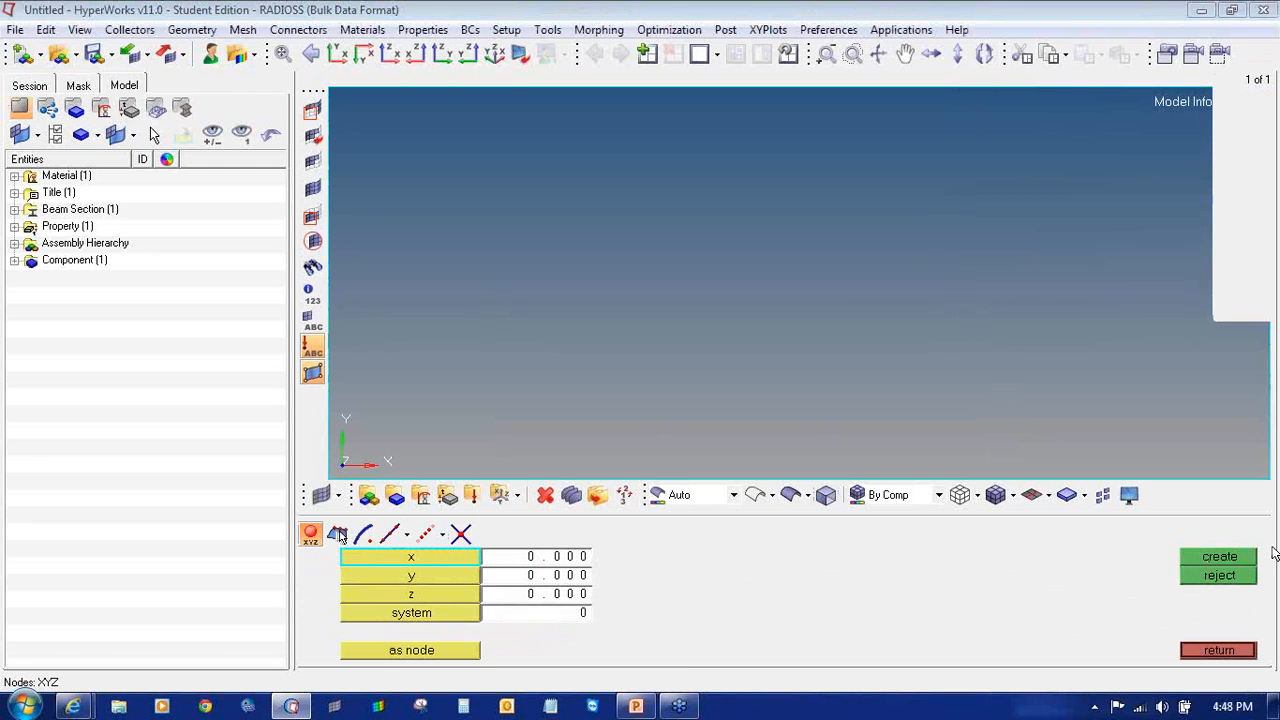
{"action": "left_click", "coordinate": [1222, 558]}
{"action": "key", "text": "f"}
- Create the beam's end node at x 1000, y 0, z 0 and finish node creation
{"action": "left_click", "coordinate": [560, 557]}
{"action": "type", "text": "1"}
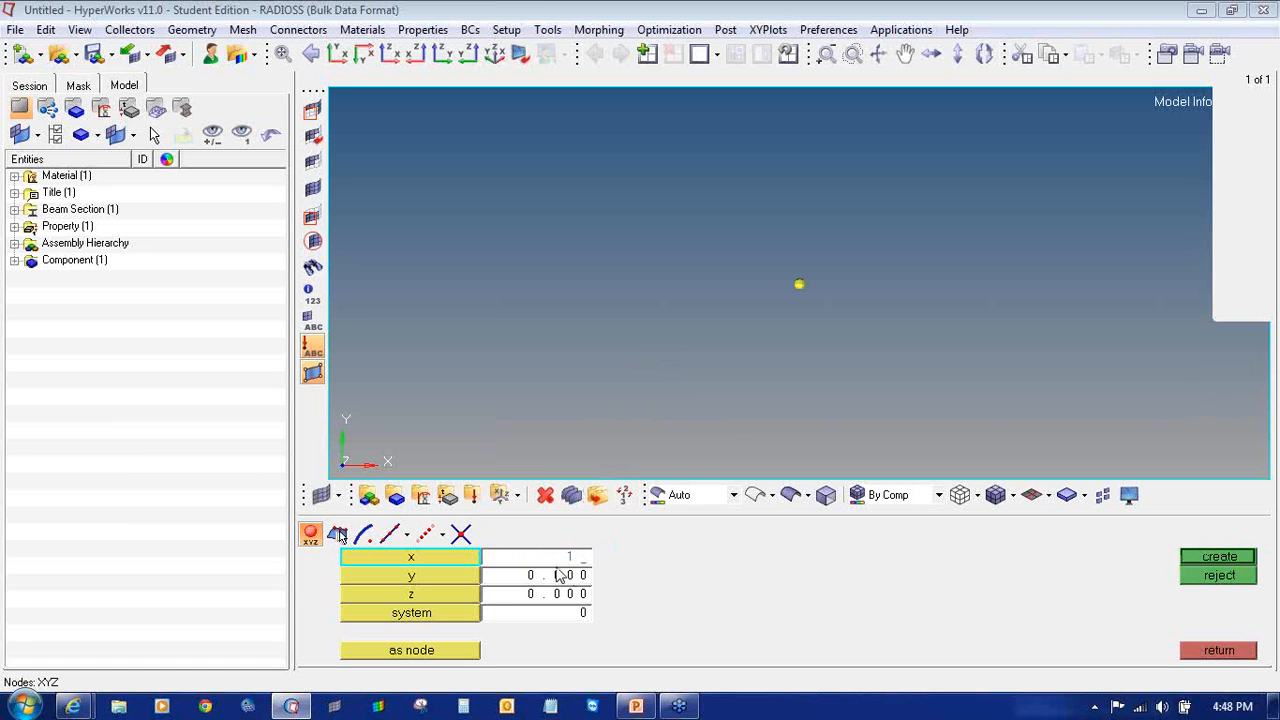
{"action": "type", "text": "000"}
{"action": "key", "text": "Return"}
{"action": "left_click", "coordinate": [1219, 557]}
{"action": "key", "text": "f"}
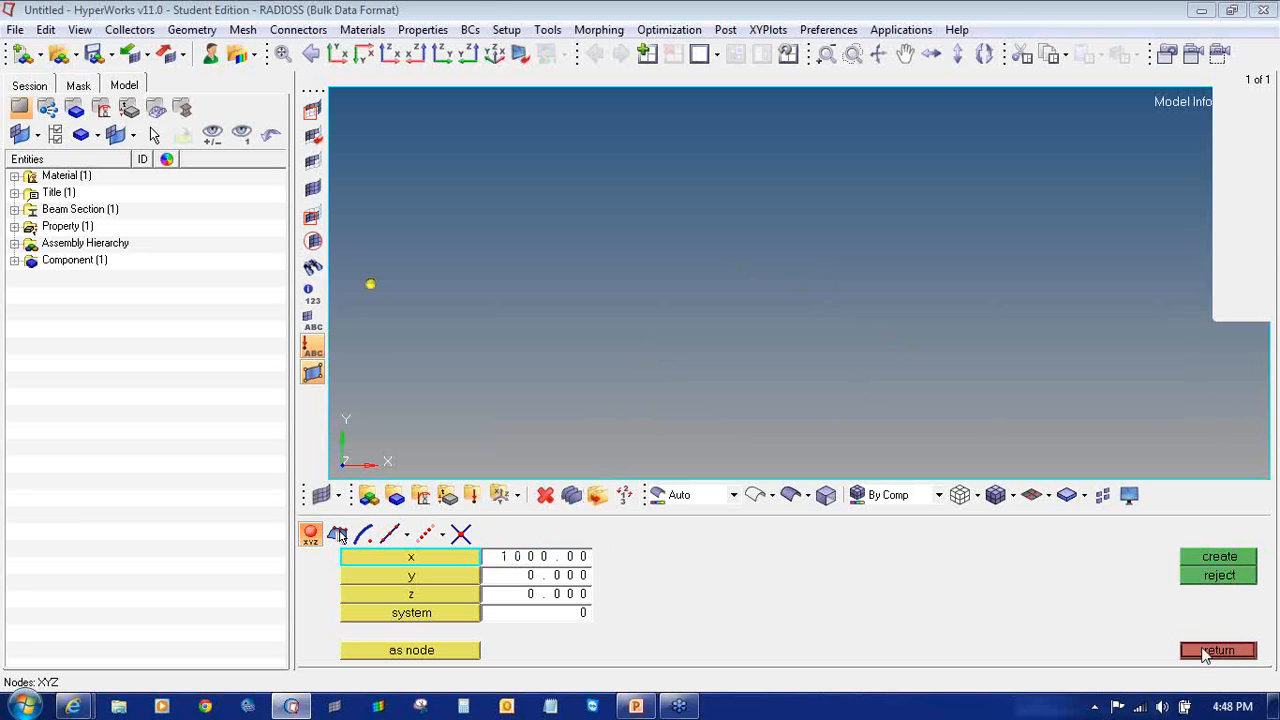
{"action": "left_click", "coordinate": [1212, 653]}
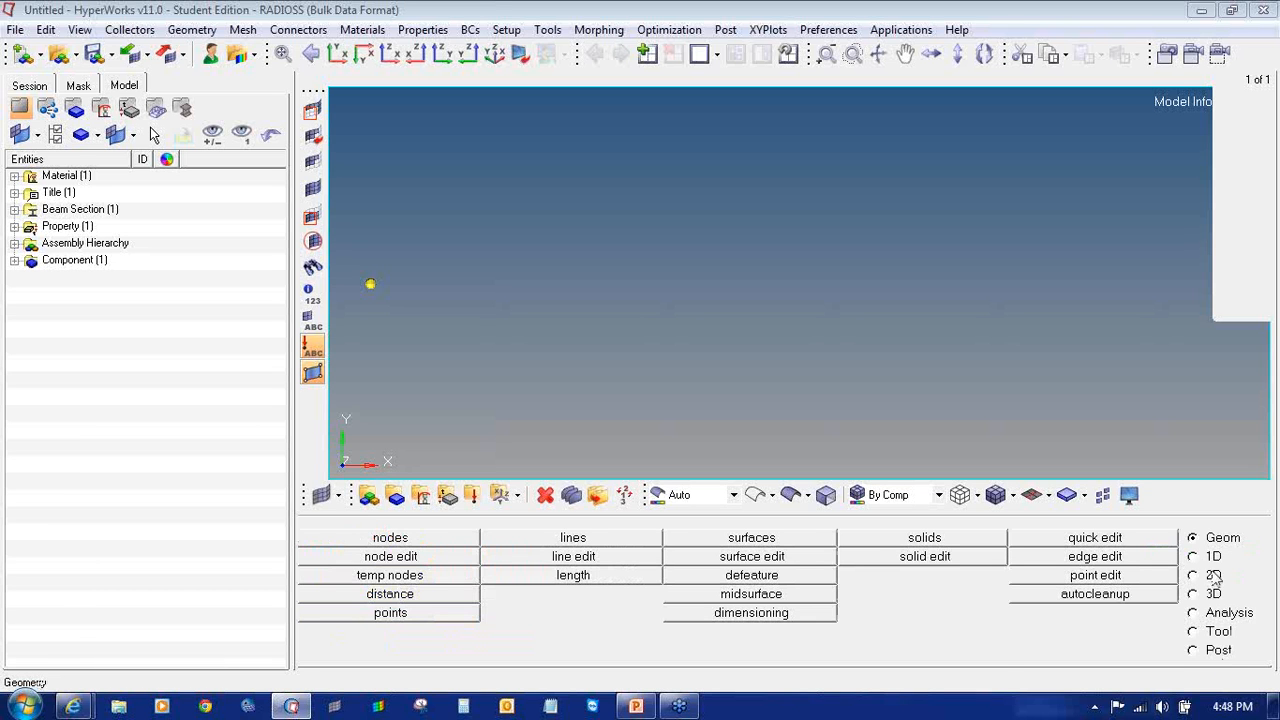
- Set up a 1D line mesh from a node list with element size 50, bar2 configuration and the circular property
{"action": "left_click", "coordinate": [1205, 560]}
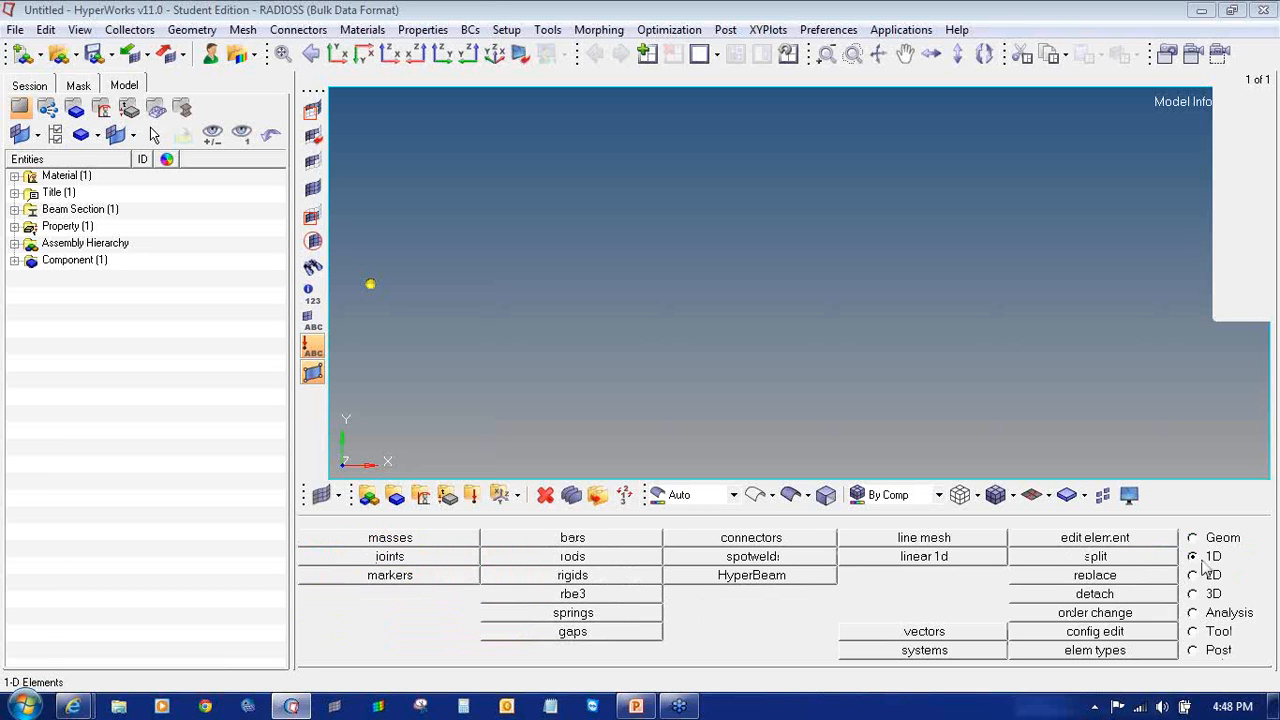
{"action": "left_click", "coordinate": [915, 540]}
{"action": "left_click", "coordinate": [578, 577]}
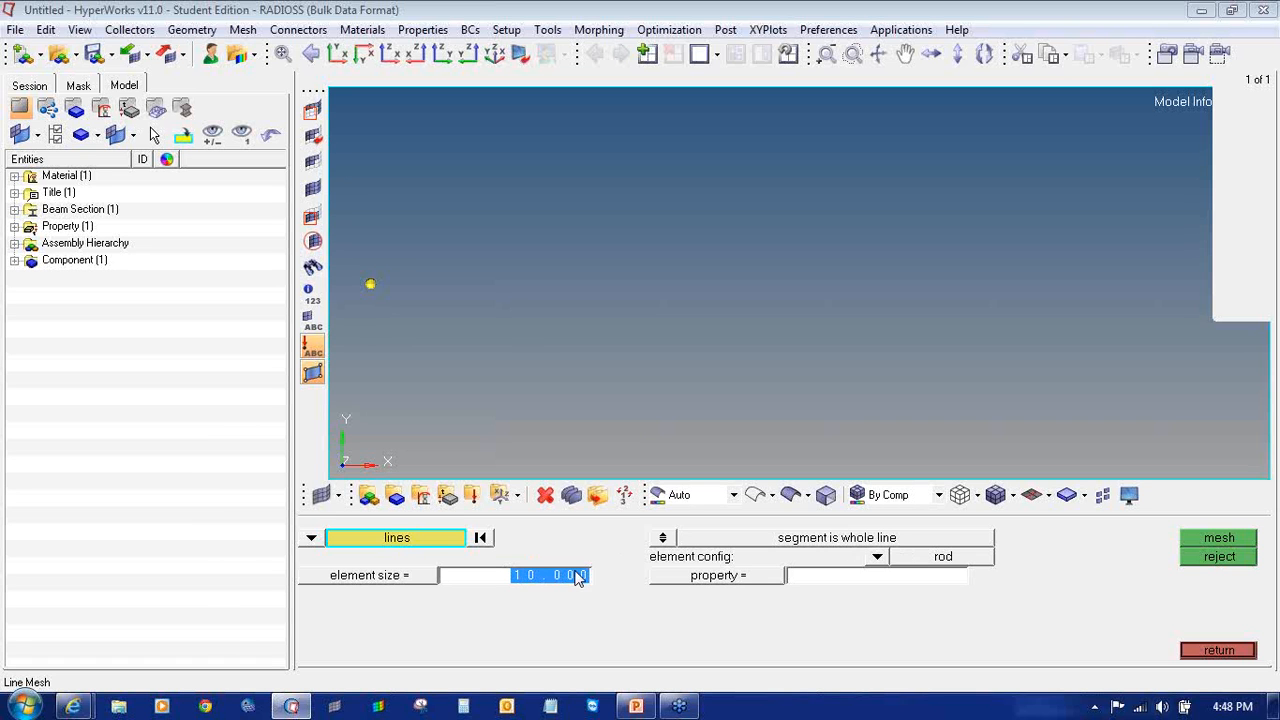
{"action": "type", "text": "80.000"}
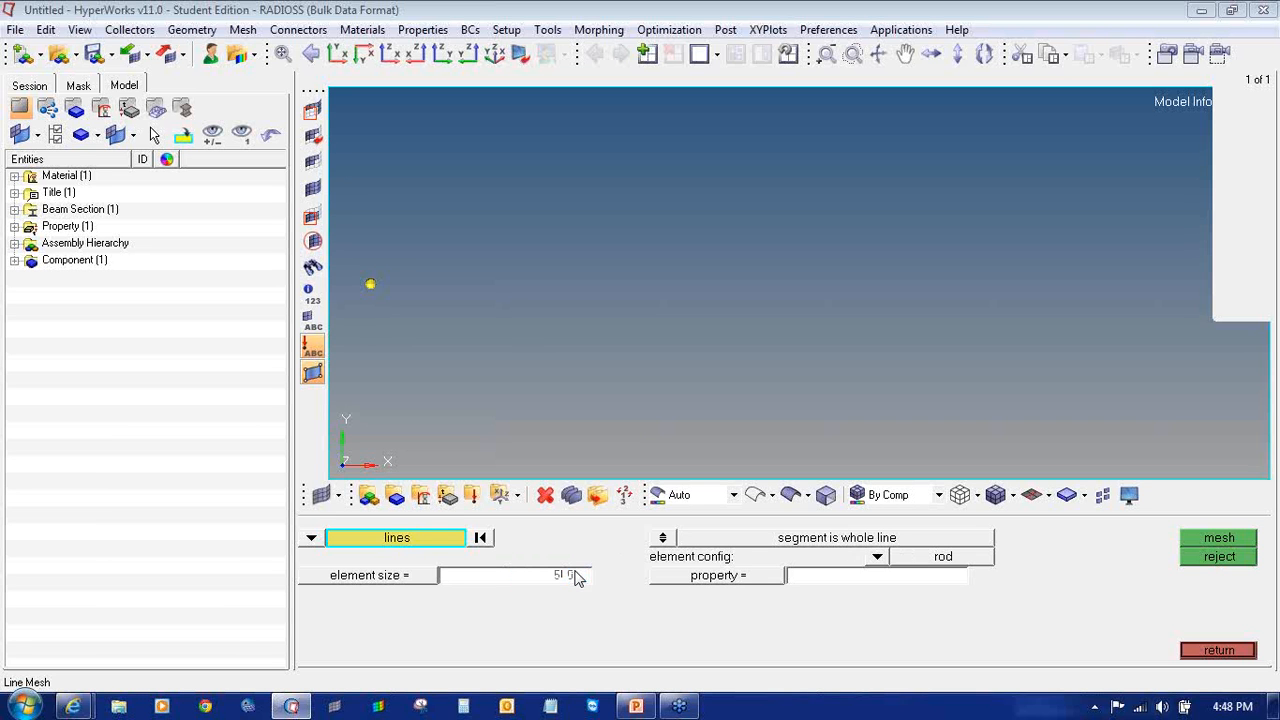
{"action": "left_click", "coordinate": [324, 540]}
{"action": "left_click", "coordinate": [356, 556]}
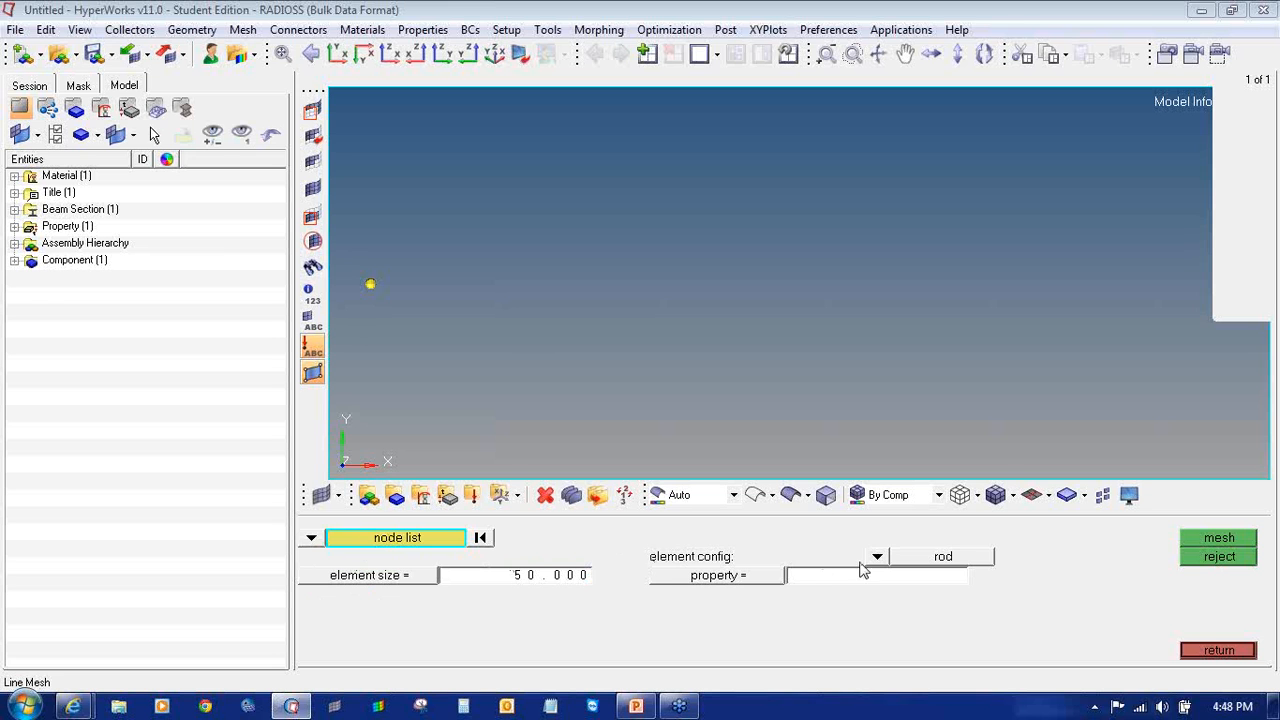
{"action": "left_click", "coordinate": [877, 556]}
{"action": "left_click", "coordinate": [900, 577]}
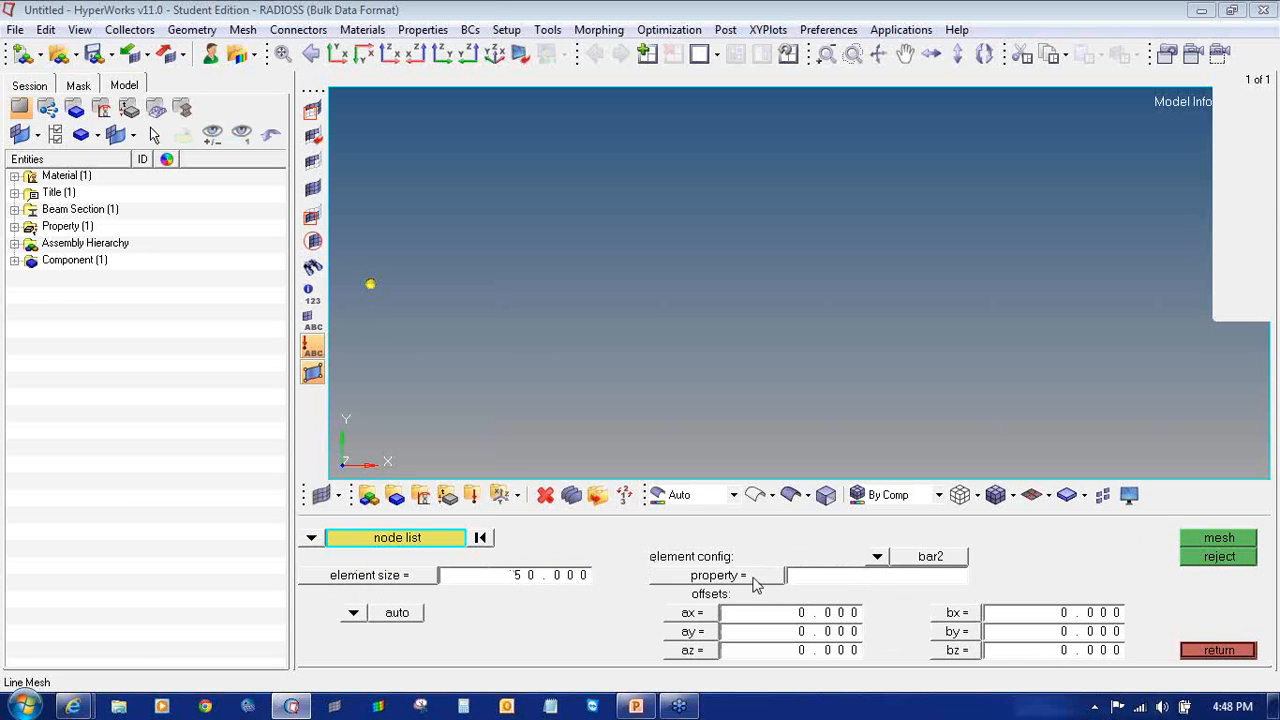
{"action": "left_click", "coordinate": [752, 578]}
{"action": "left_click", "coordinate": [437, 545]}
- Mesh the beam between its two end nodes and accept the element density
{"action": "left_click", "coordinate": [369, 286]}
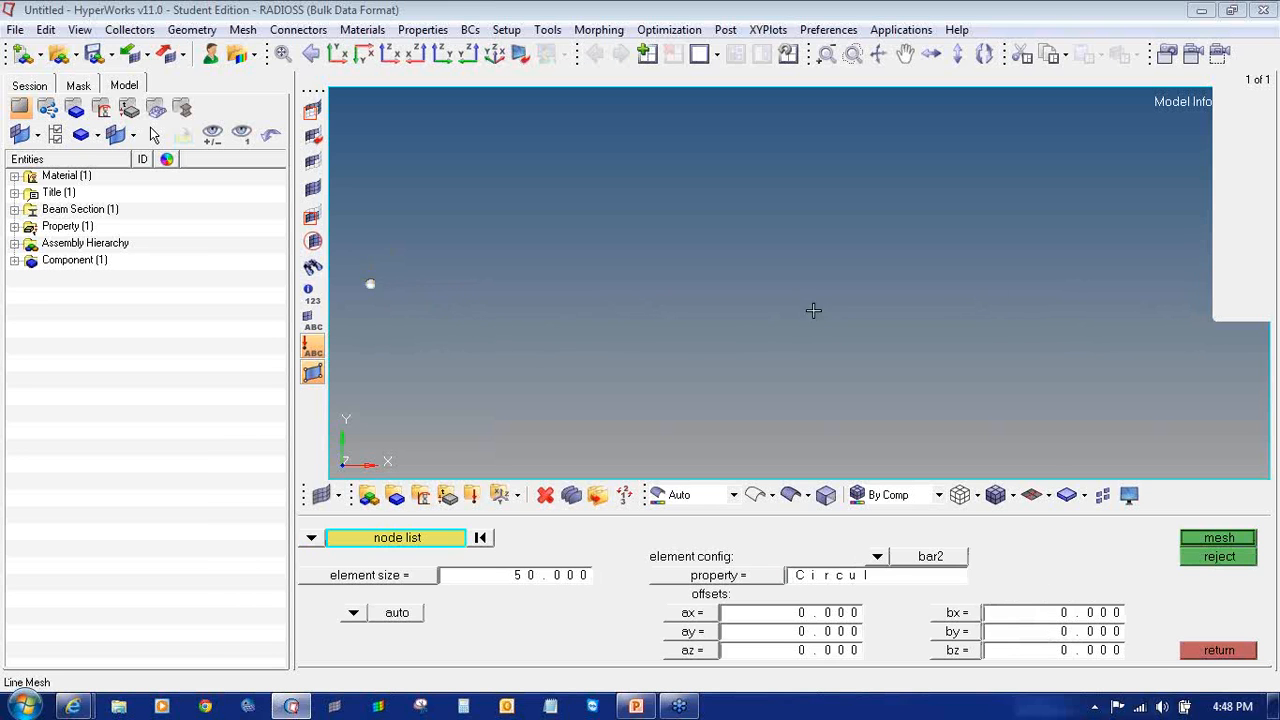
{"action": "left_click", "coordinate": [1218, 541]}
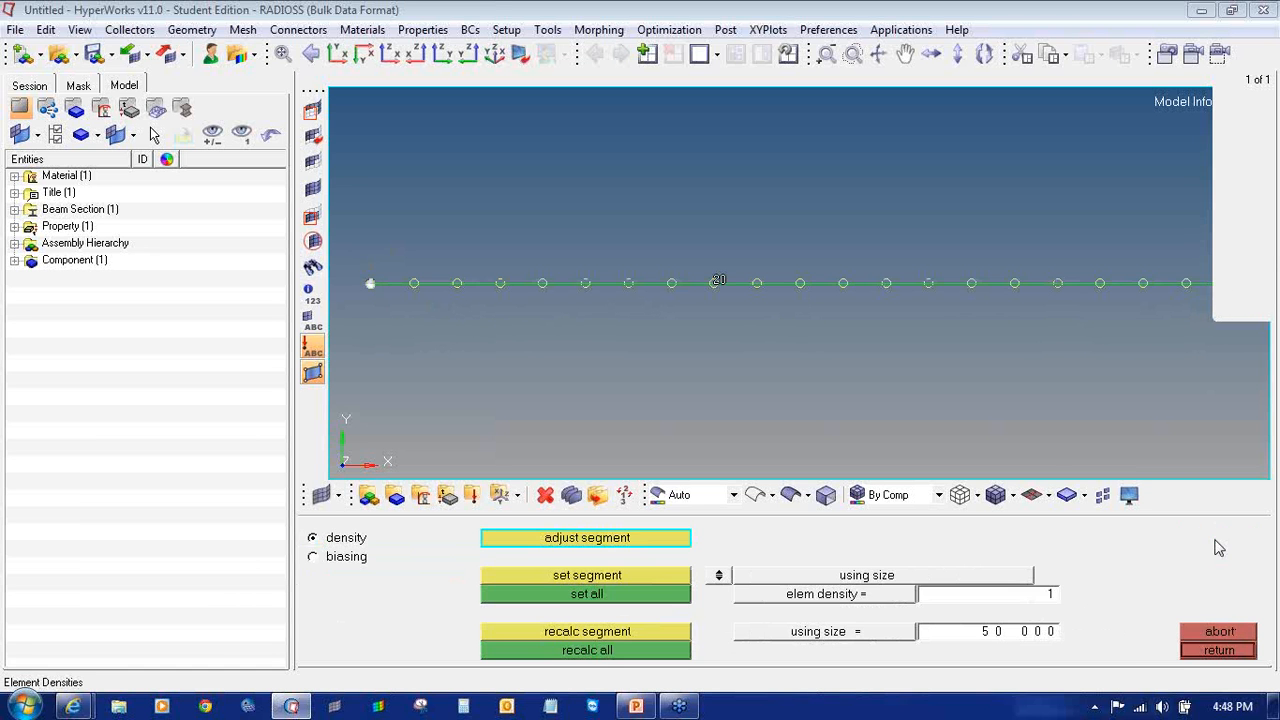
{"action": "left_click", "coordinate": [1219, 650]}
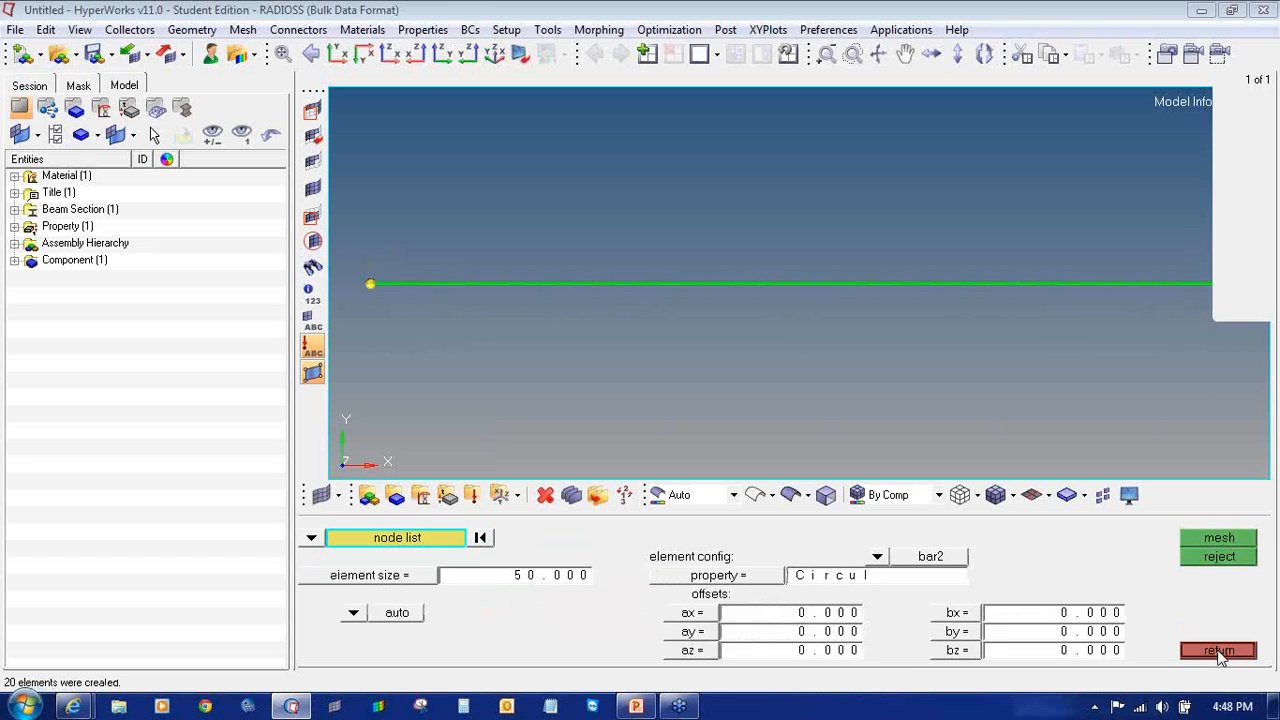
{"action": "left_click", "coordinate": [1218, 650]}
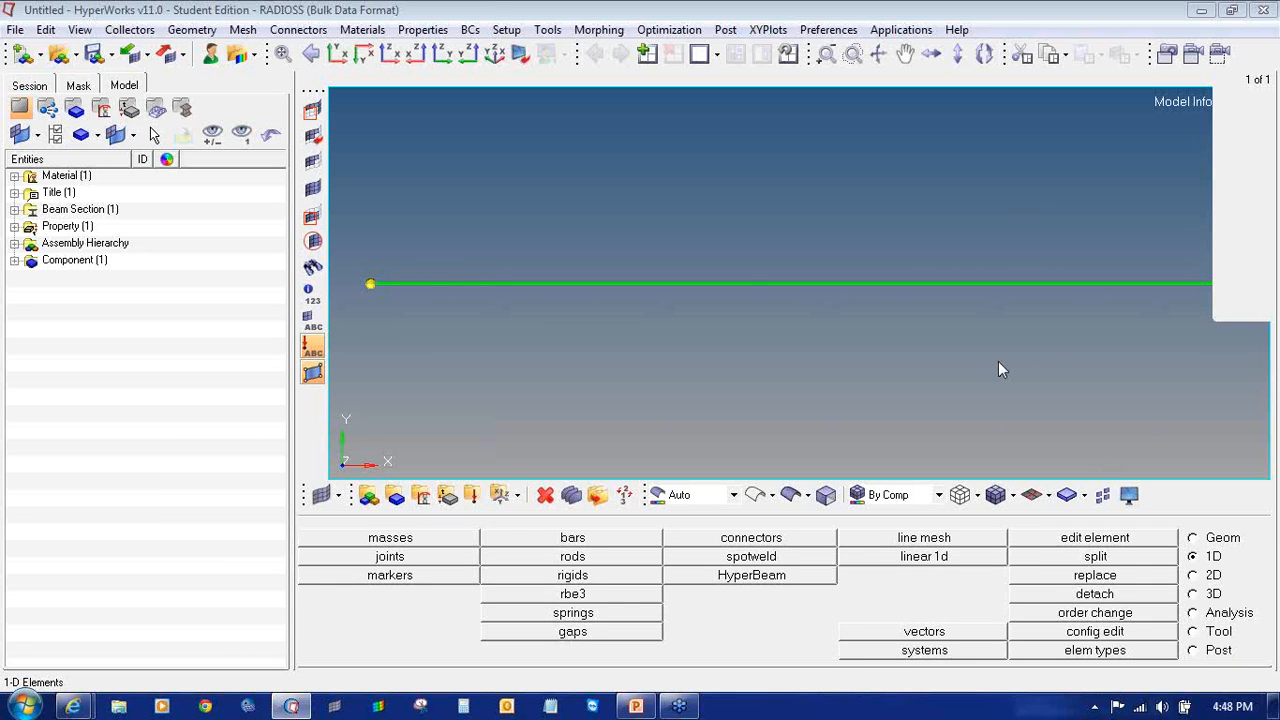
- Clear all temporary nodes from the model
{"action": "key", "text": "shift+F2"}
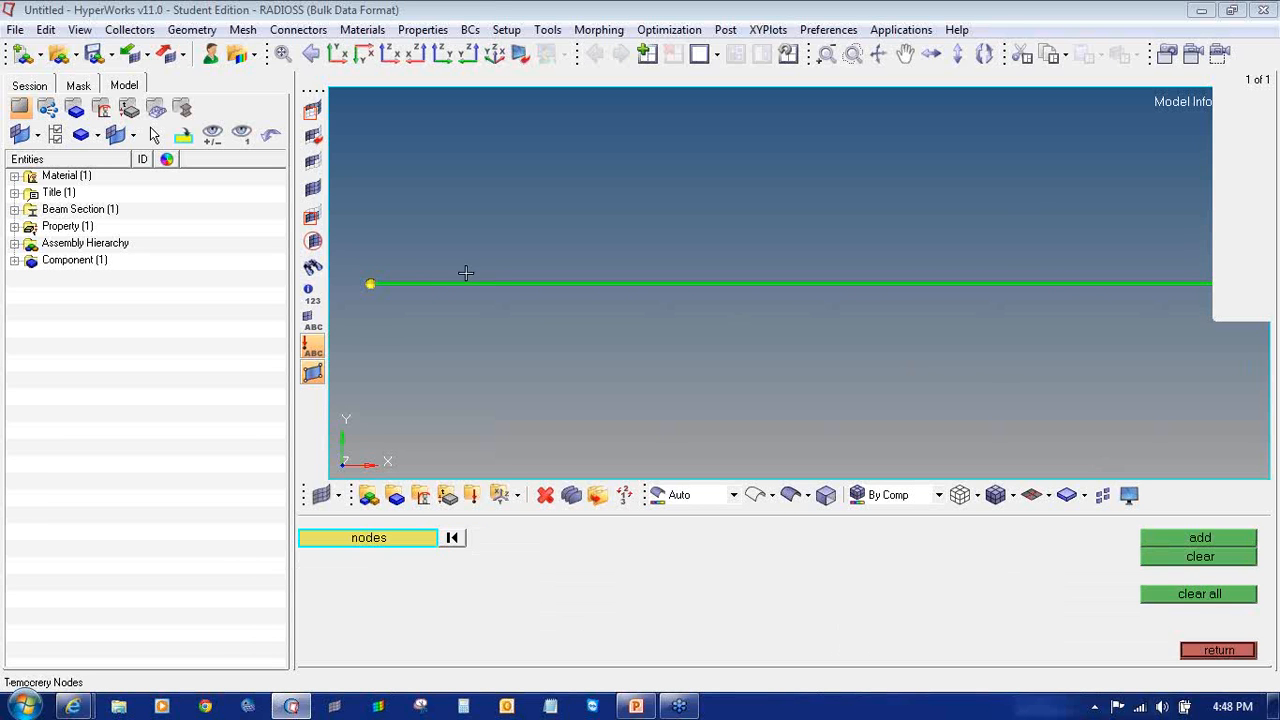
{"action": "left_click", "coordinate": [1203, 598]}
{"action": "left_click", "coordinate": [1221, 650]}
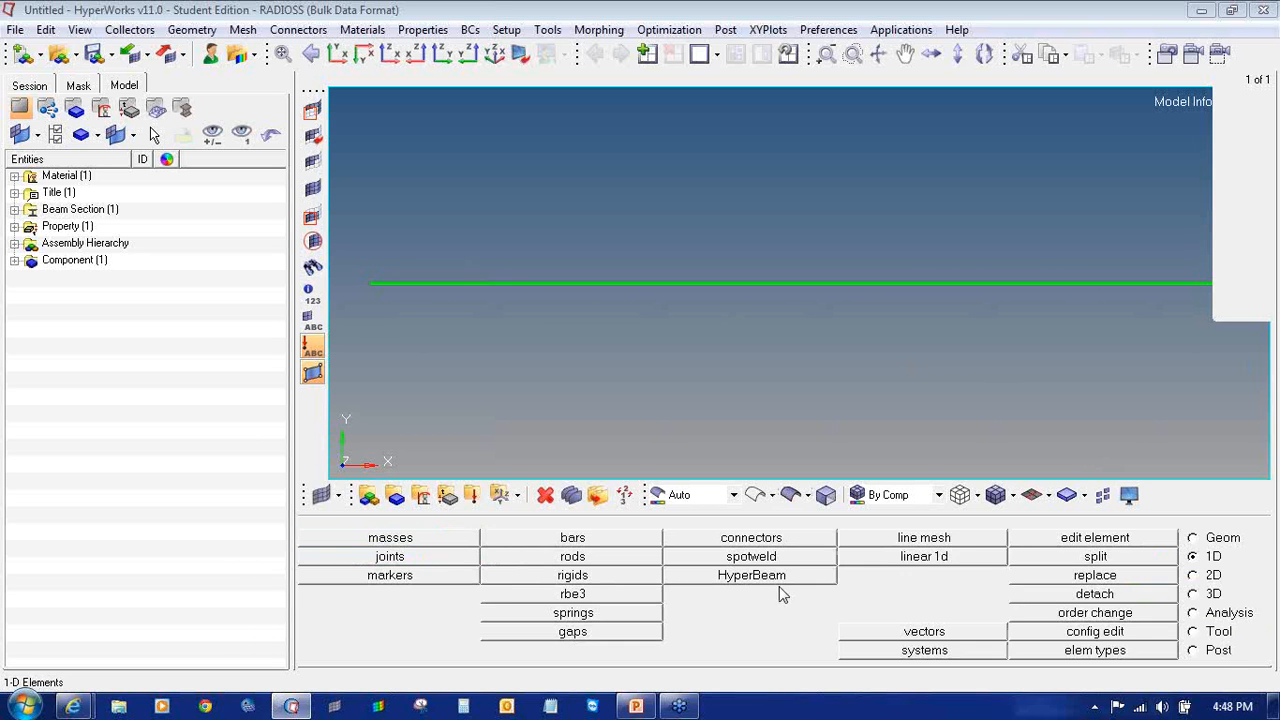
- Create a red load collector named Force without a card image
{"action": "left_click", "coordinate": [472, 494]}
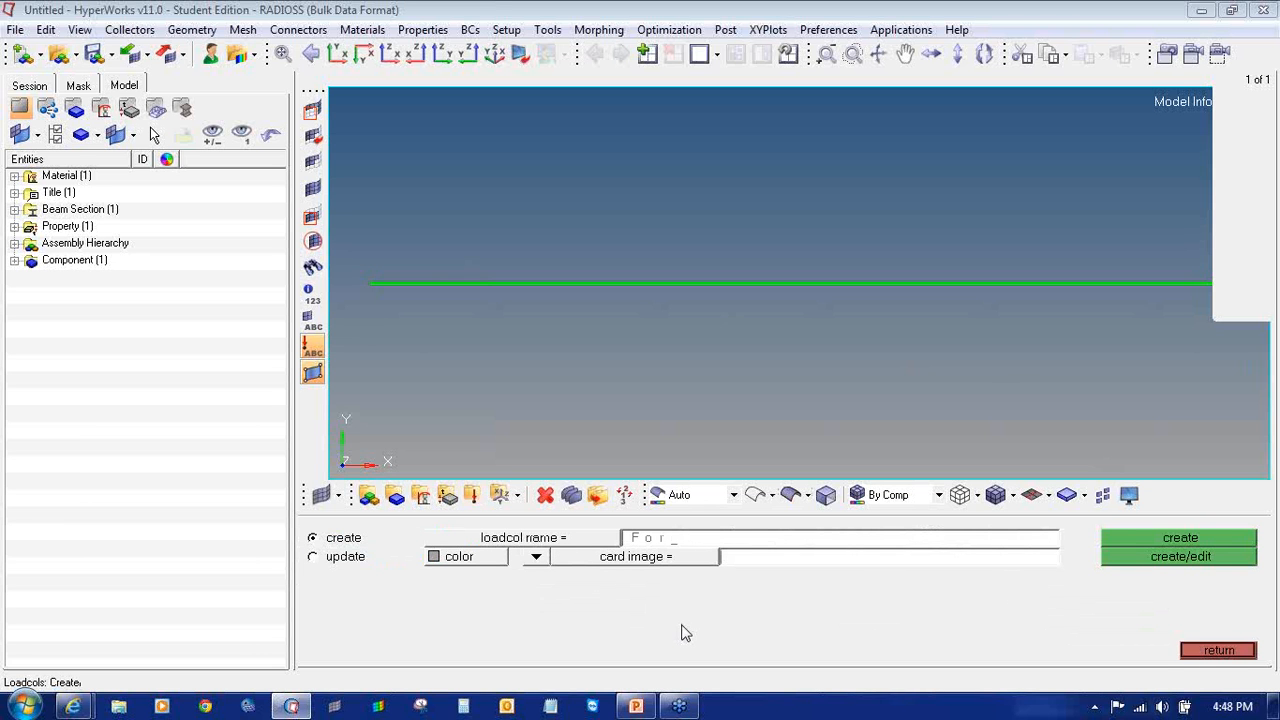
{"action": "left_click", "coordinate": [470, 560]}
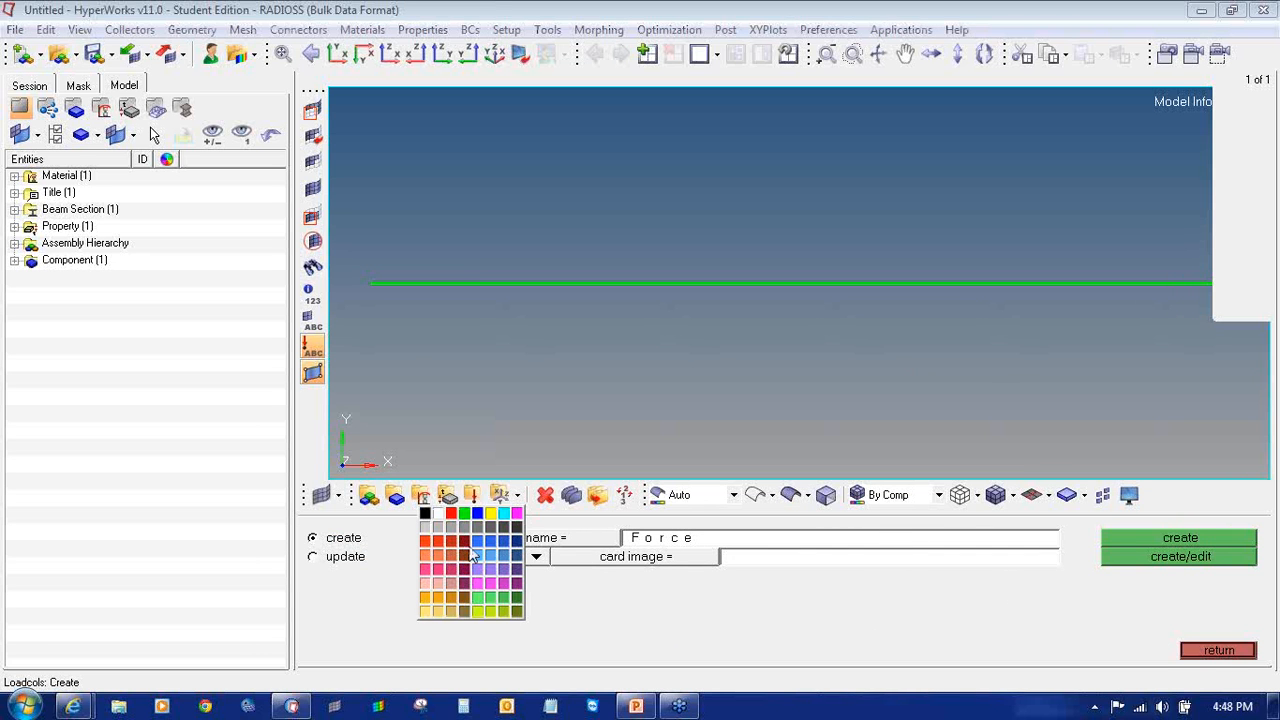
{"action": "left_click", "coordinate": [451, 513]}
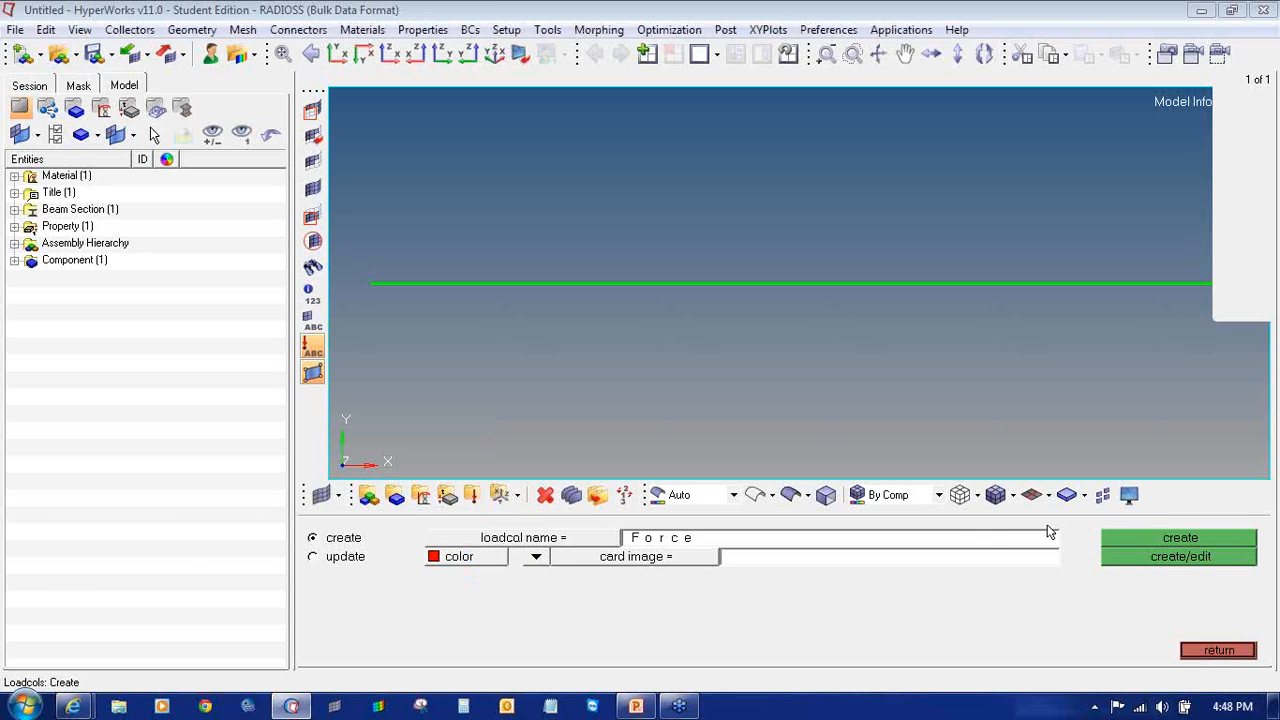
{"action": "left_click", "coordinate": [1143, 538]}
{"action": "left_click", "coordinate": [1212, 657]}
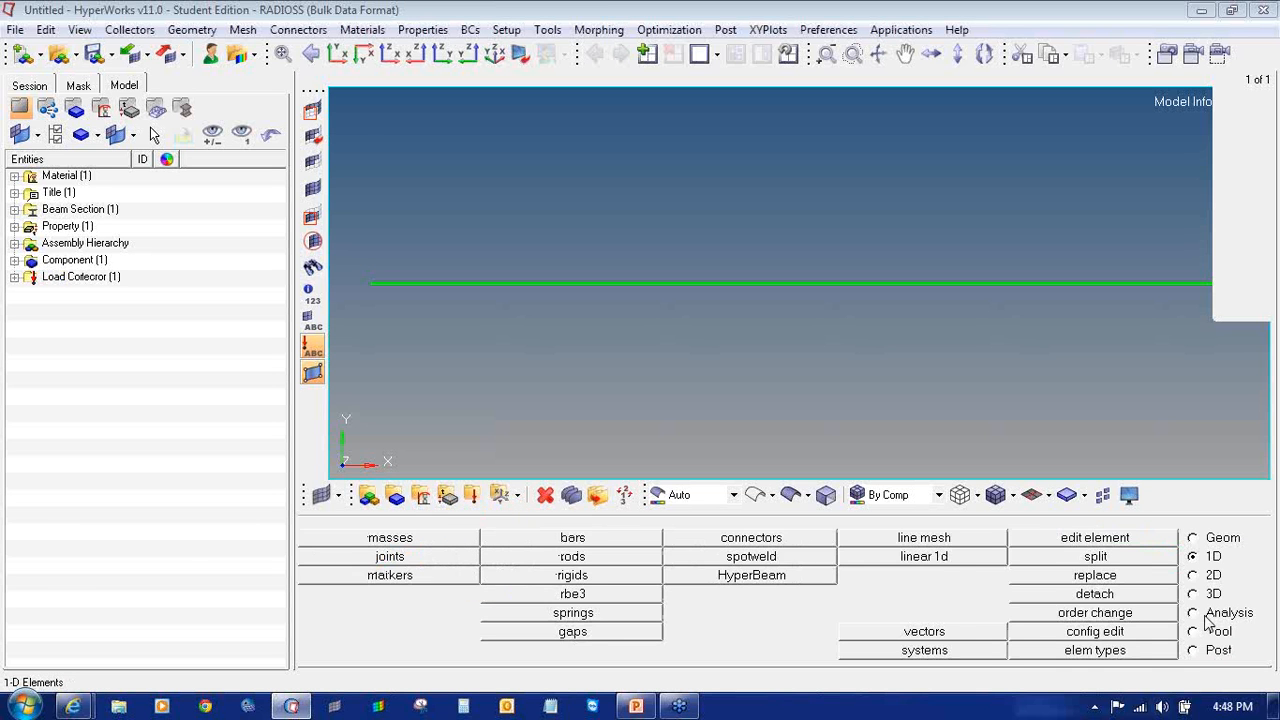
- Check the fix-fix beam's force magnitude and load position on the PowerPoint slide, then return to HyperWorks and leave force creation
{"action": "left_click", "coordinate": [1206, 615]}
{"action": "left_click", "coordinate": [625, 595]}
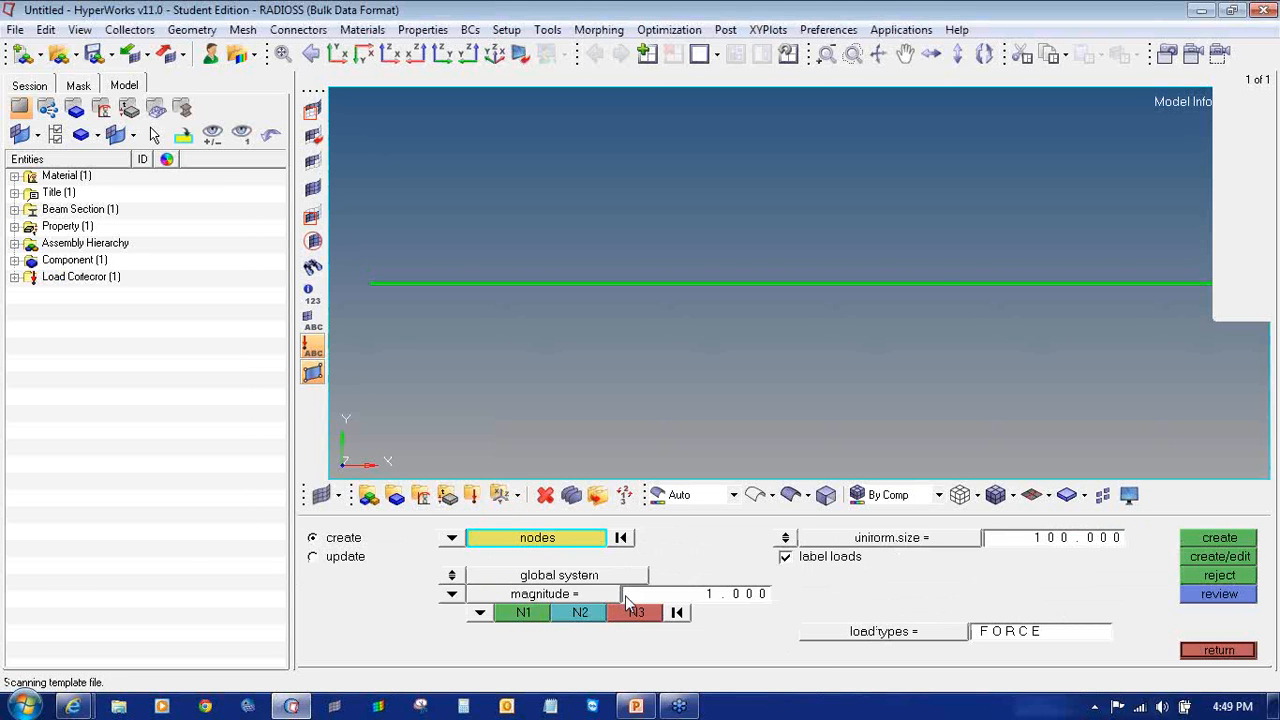
{"action": "left_click", "coordinate": [663, 600]}
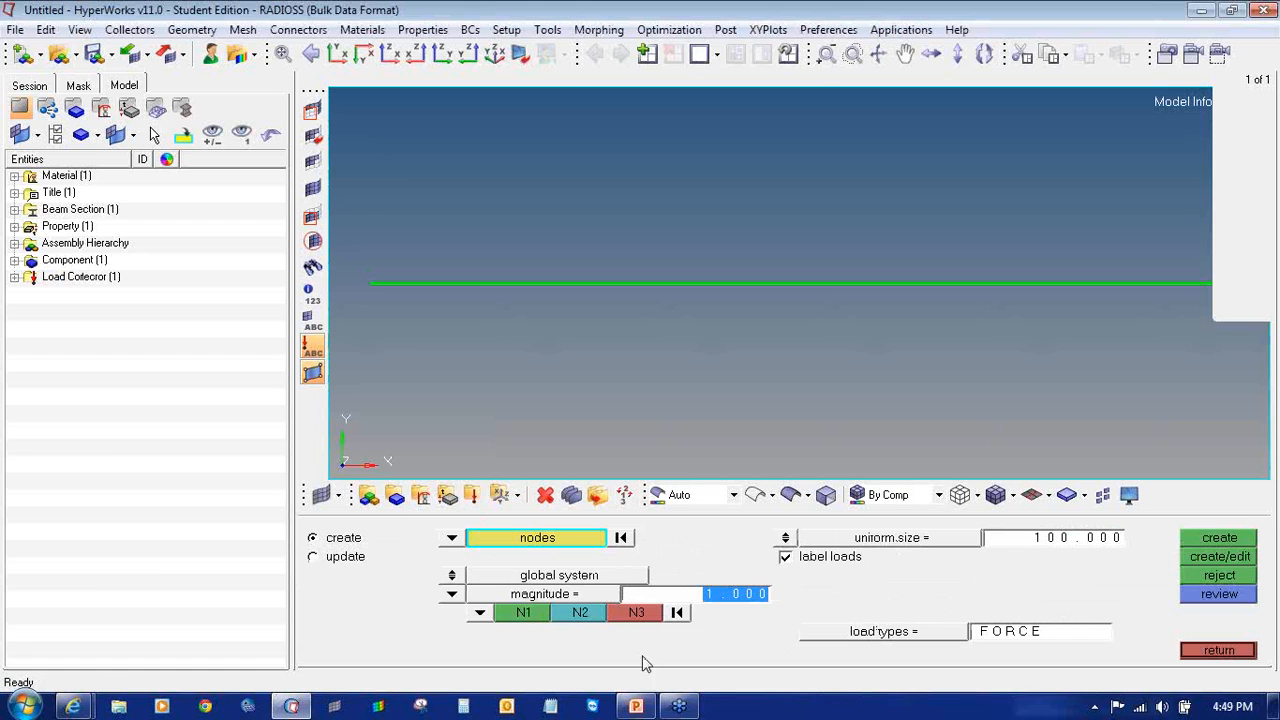
{"action": "left_click", "coordinate": [643, 706]}
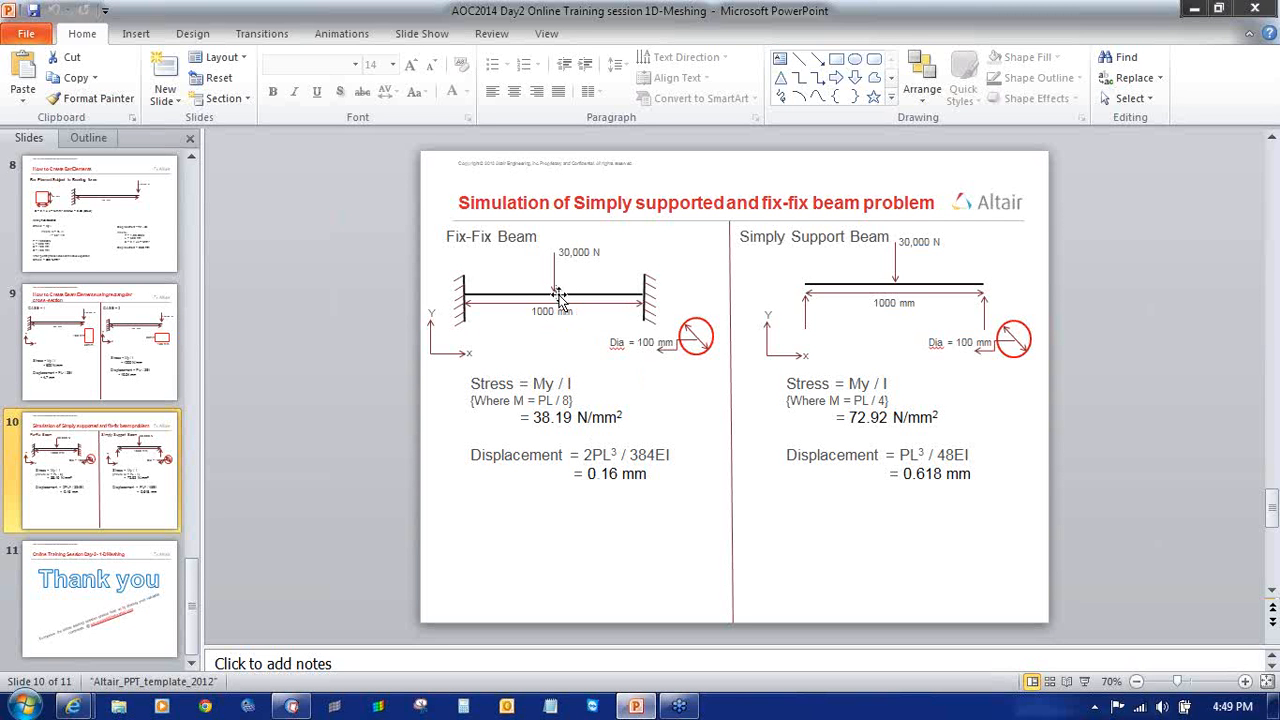
{"action": "key", "text": "alt+Tab"}
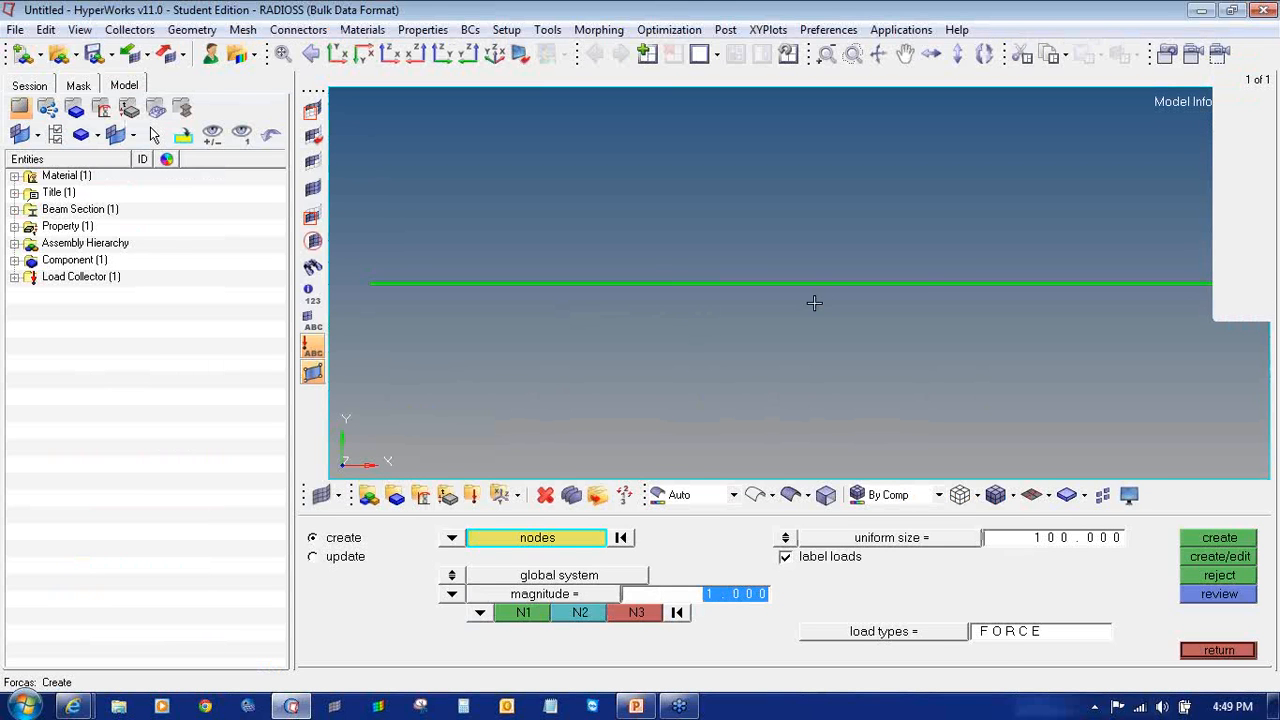
{"action": "left_click", "coordinate": [1218, 650]}
- Create one temporary node midway between the beam's two end nodes using the two-node distance tool
{"action": "left_click", "coordinate": [1196, 538]}
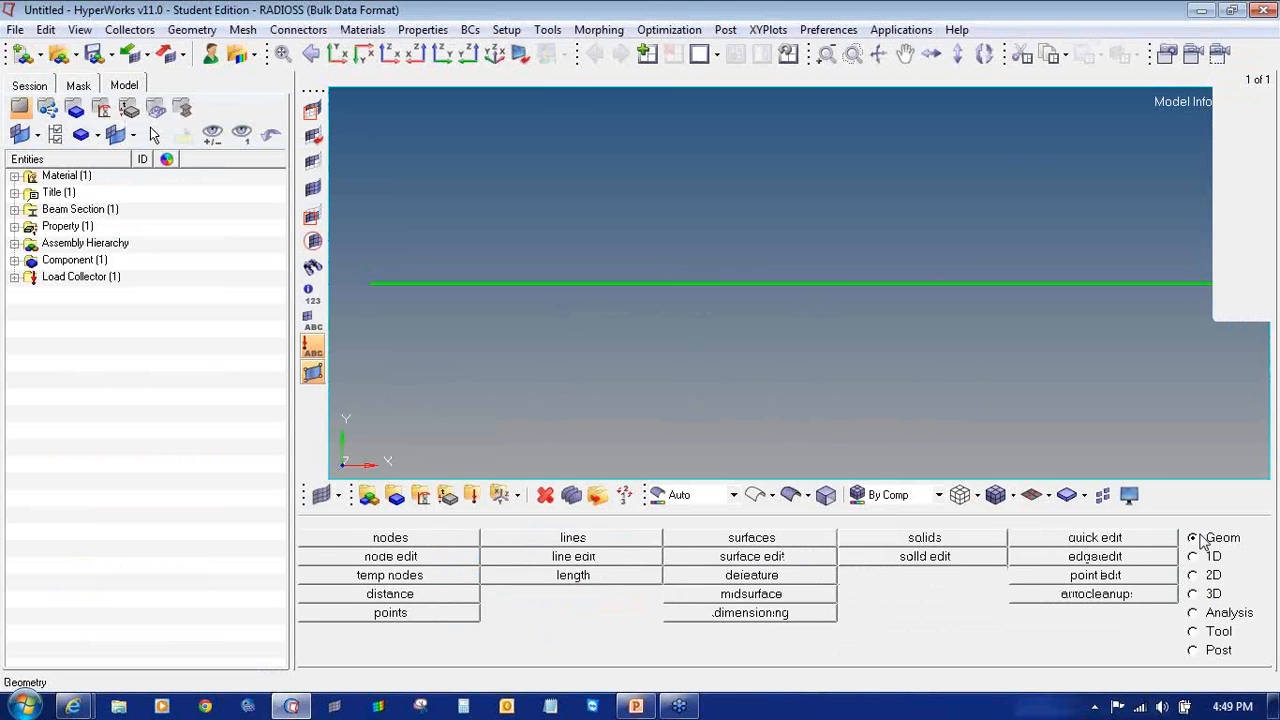
{"action": "left_click", "coordinate": [417, 597]}
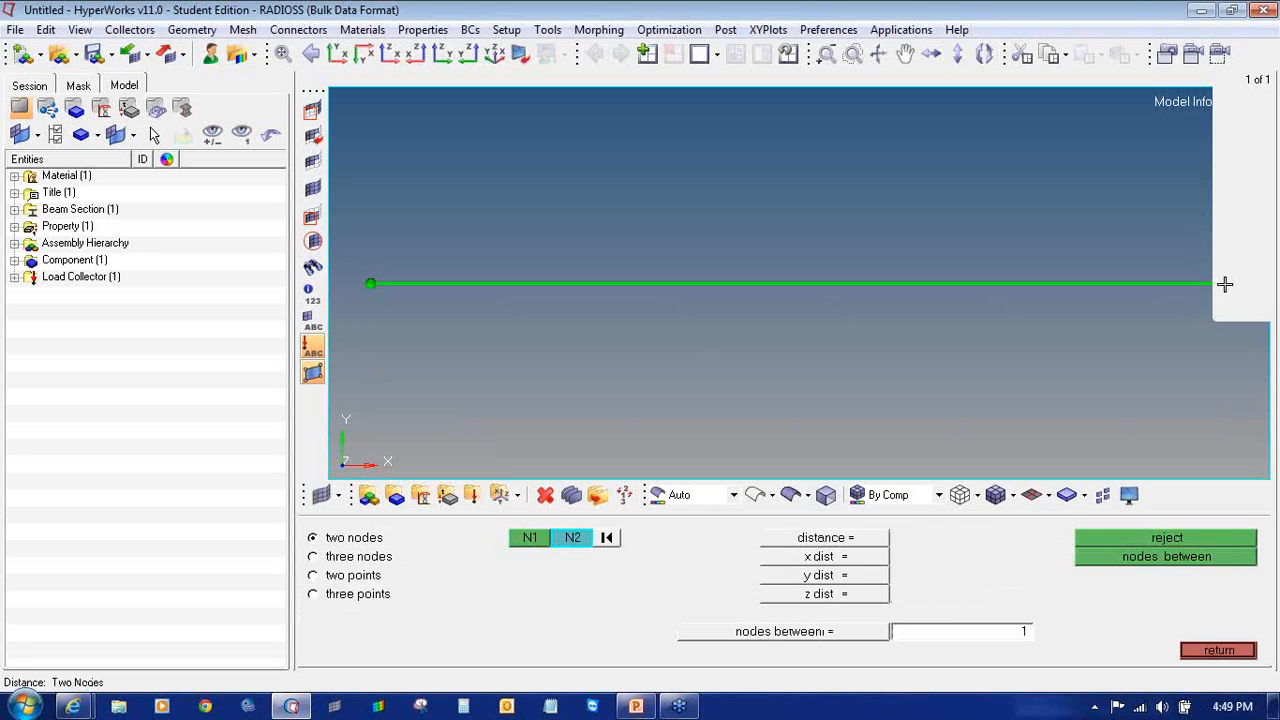
{"action": "left_click", "coordinate": [1227, 284]}
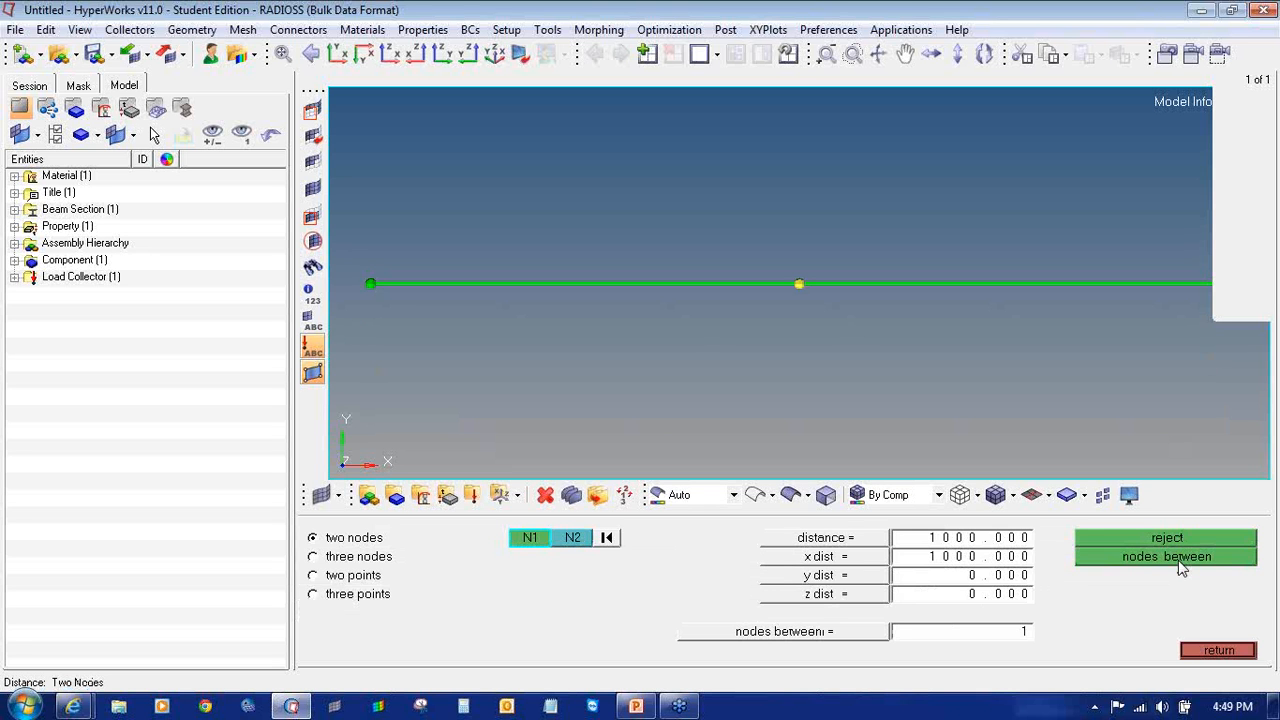
{"action": "left_click", "coordinate": [1195, 650]}
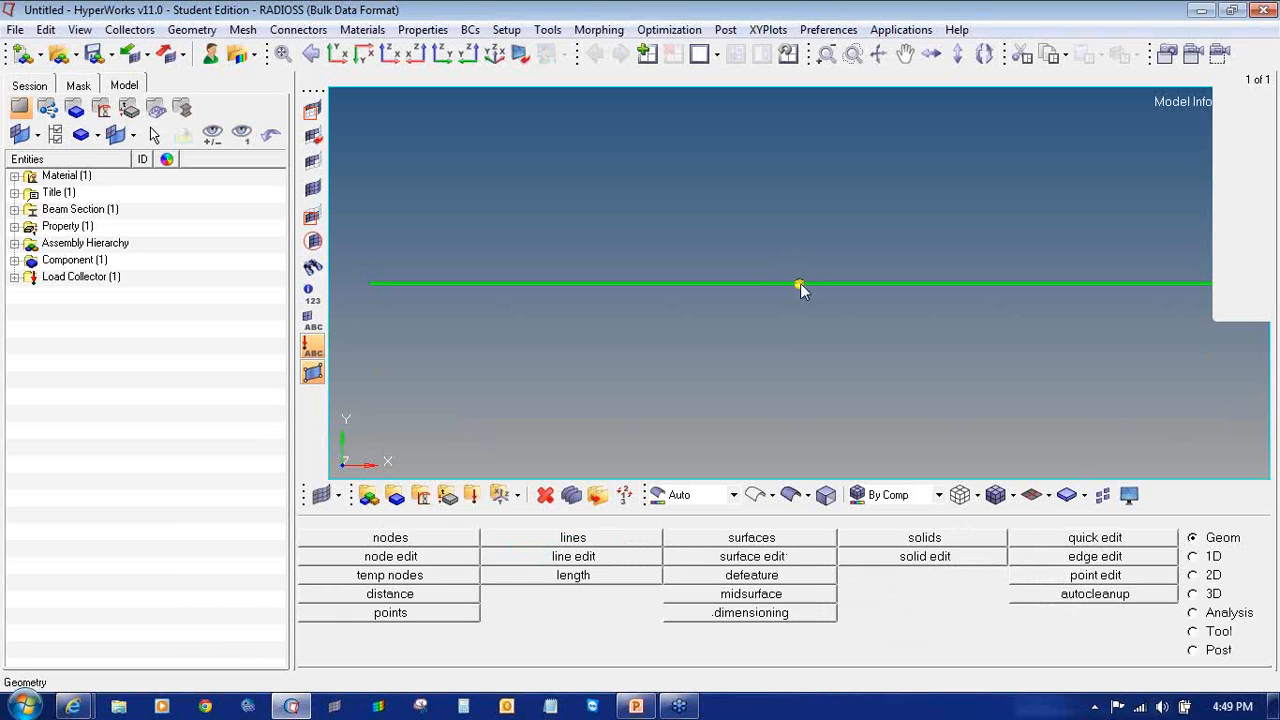
{"action": "key", "text": "shift+F2"}
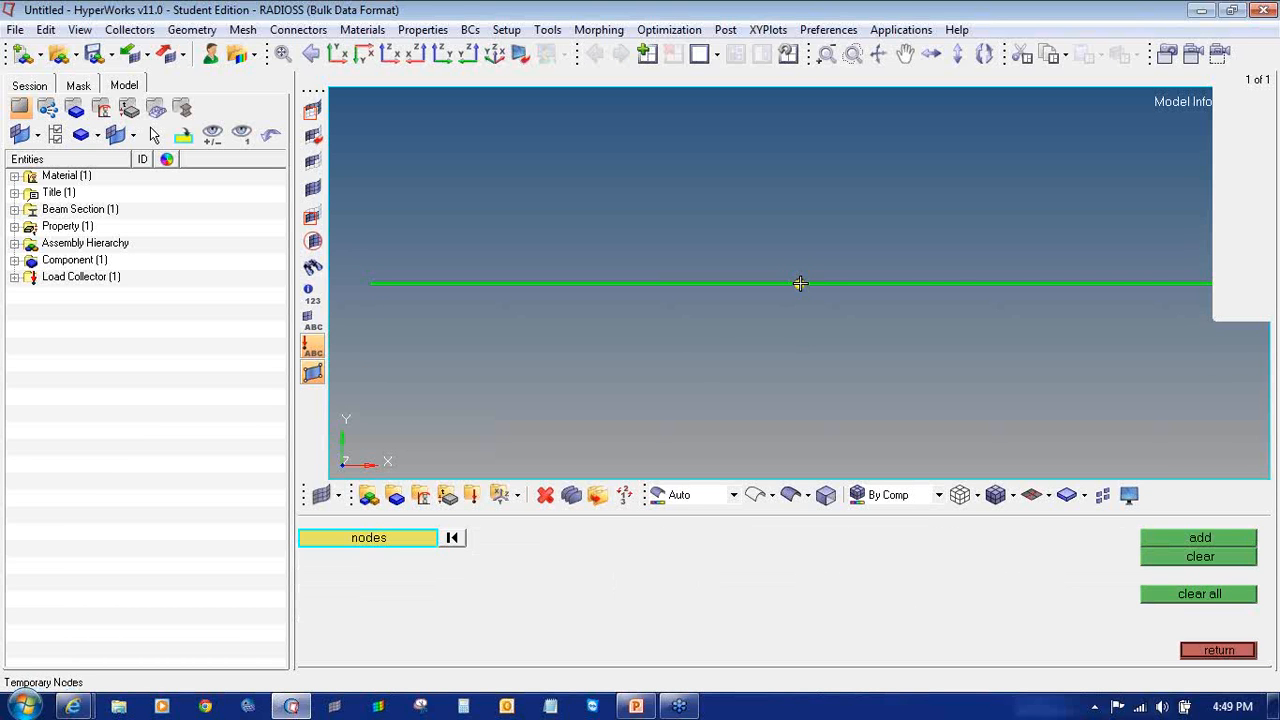
{"action": "left_click", "coordinate": [800, 284]}
{"action": "left_click", "coordinate": [1205, 651]}
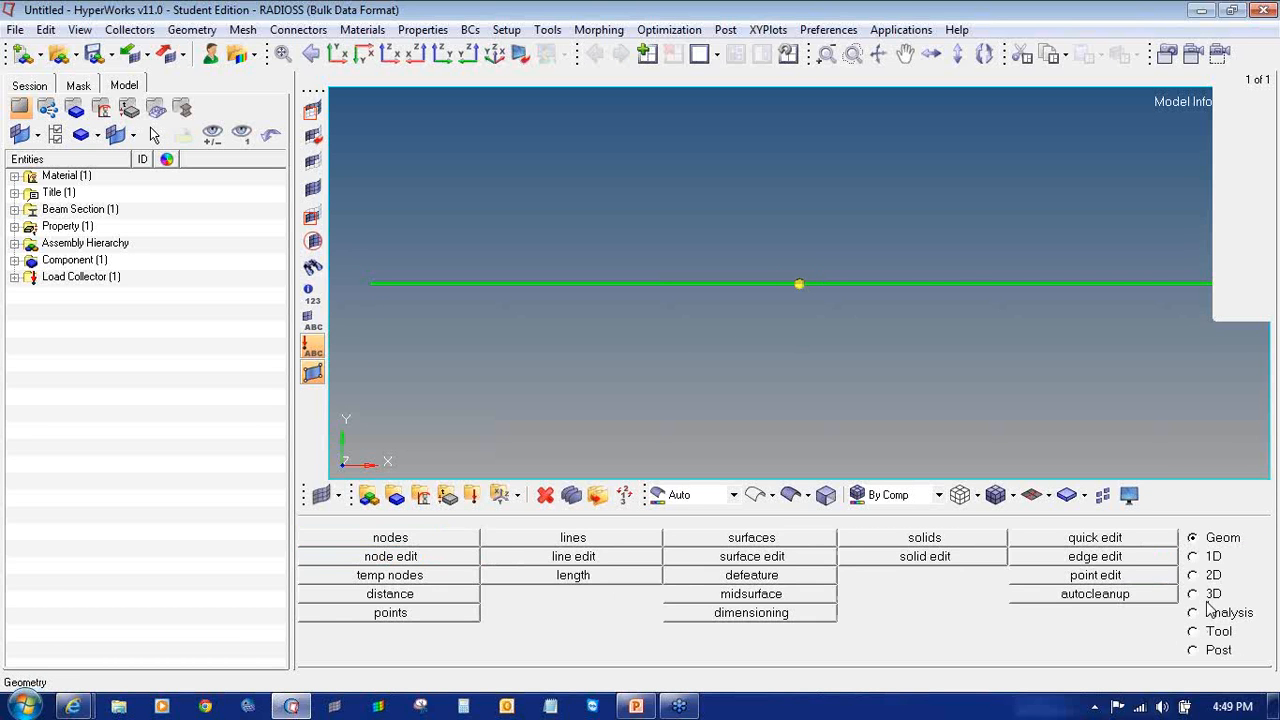
- Create a force of magnitude -30000 along the y-axis on the beam's midpoint node
{"action": "left_click", "coordinate": [1200, 612]}
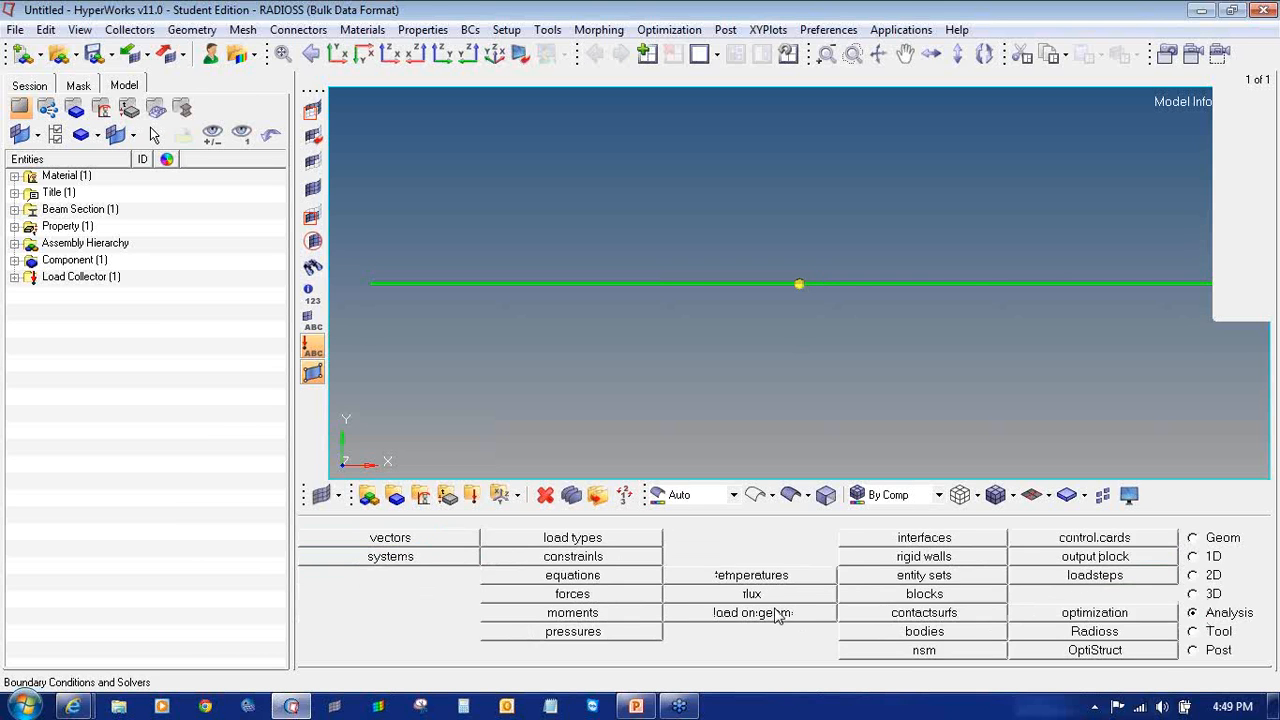
{"action": "left_click", "coordinate": [630, 597]}
{"action": "left_click", "coordinate": [798, 285]}
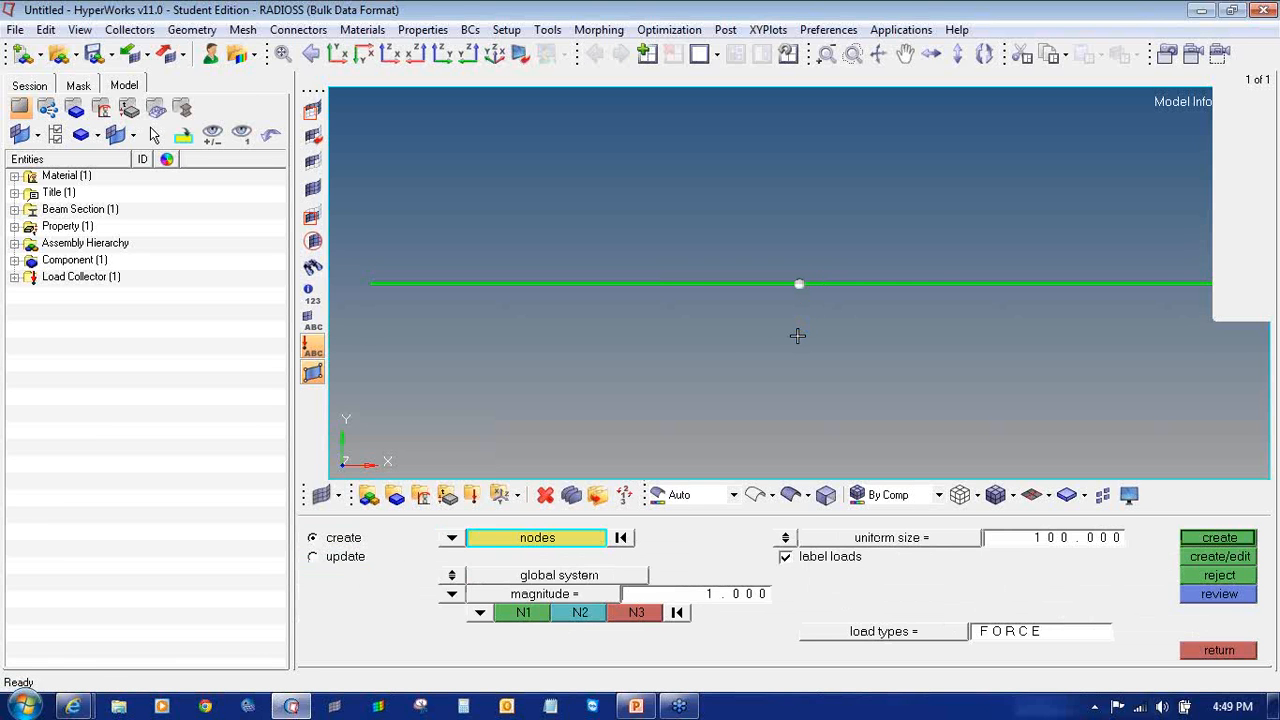
{"action": "left_click", "coordinate": [676, 594]}
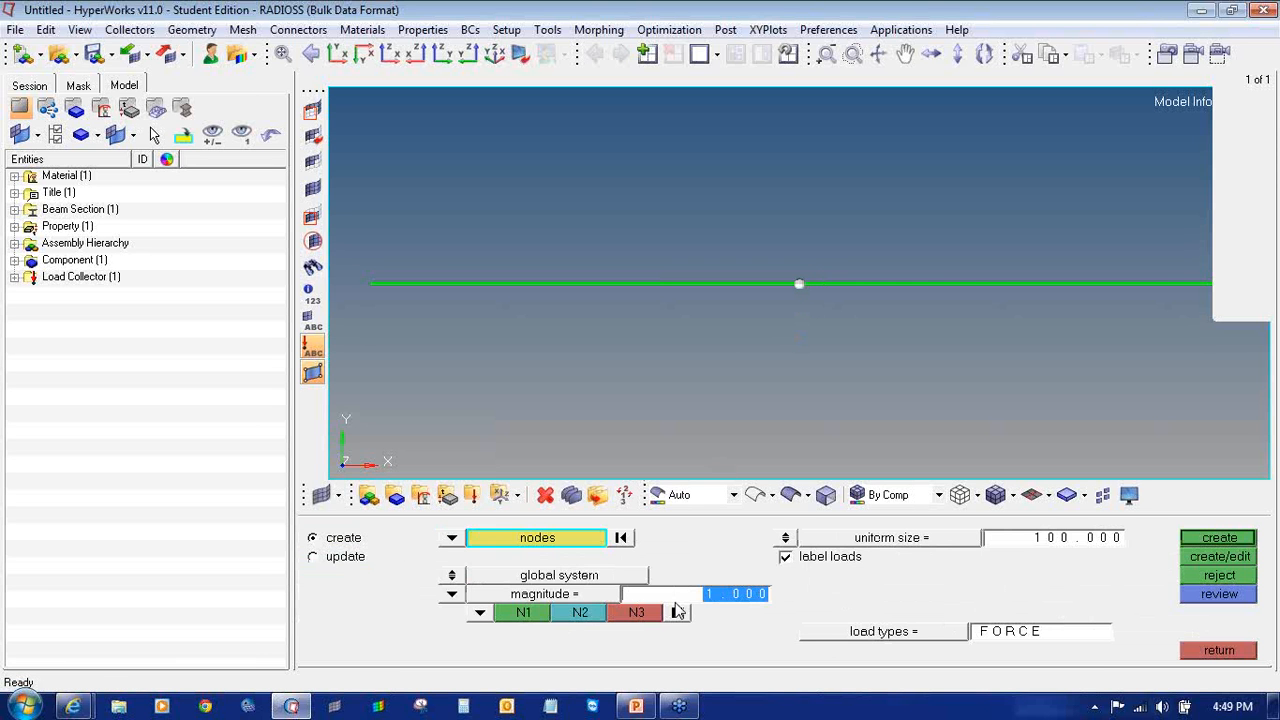
{"action": "type", "text": "30"}
{"action": "key", "text": "Return"}
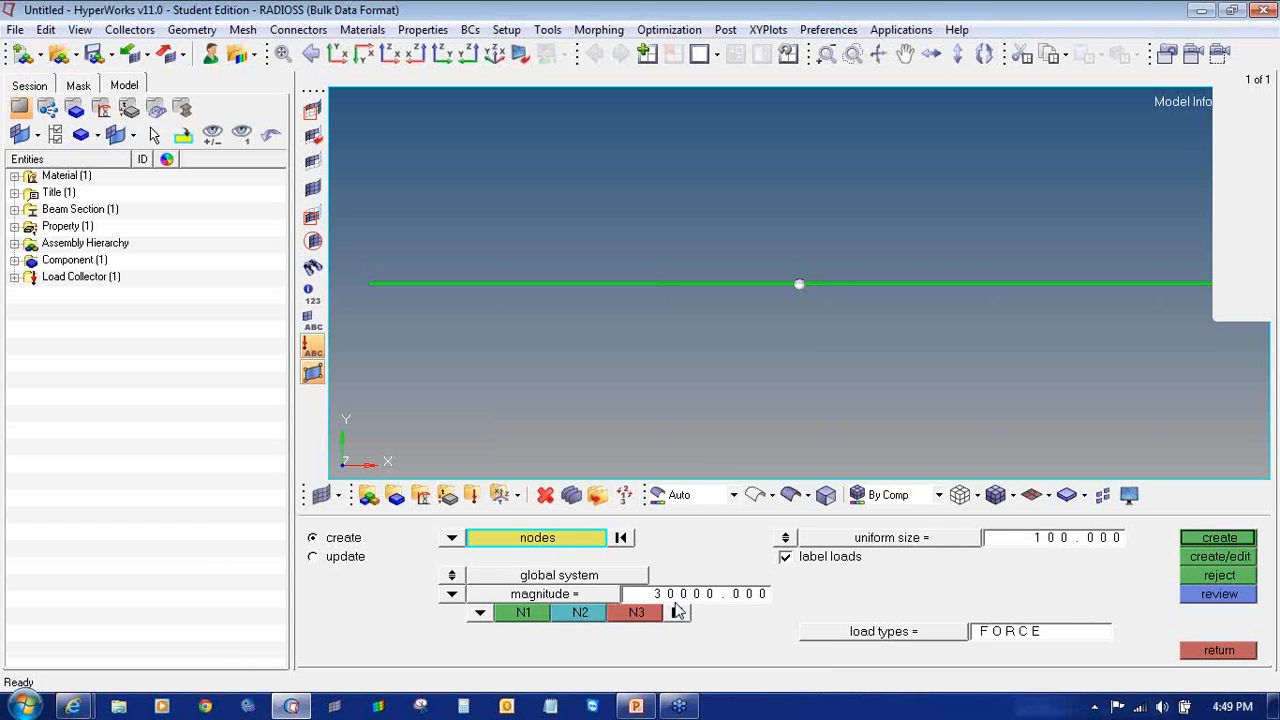
{"action": "left_click", "coordinate": [636, 598]}
{"action": "left_click", "coordinate": [636, 598]}
{"action": "left_click", "coordinate": [482, 611]}
{"action": "left_click", "coordinate": [473, 578]}
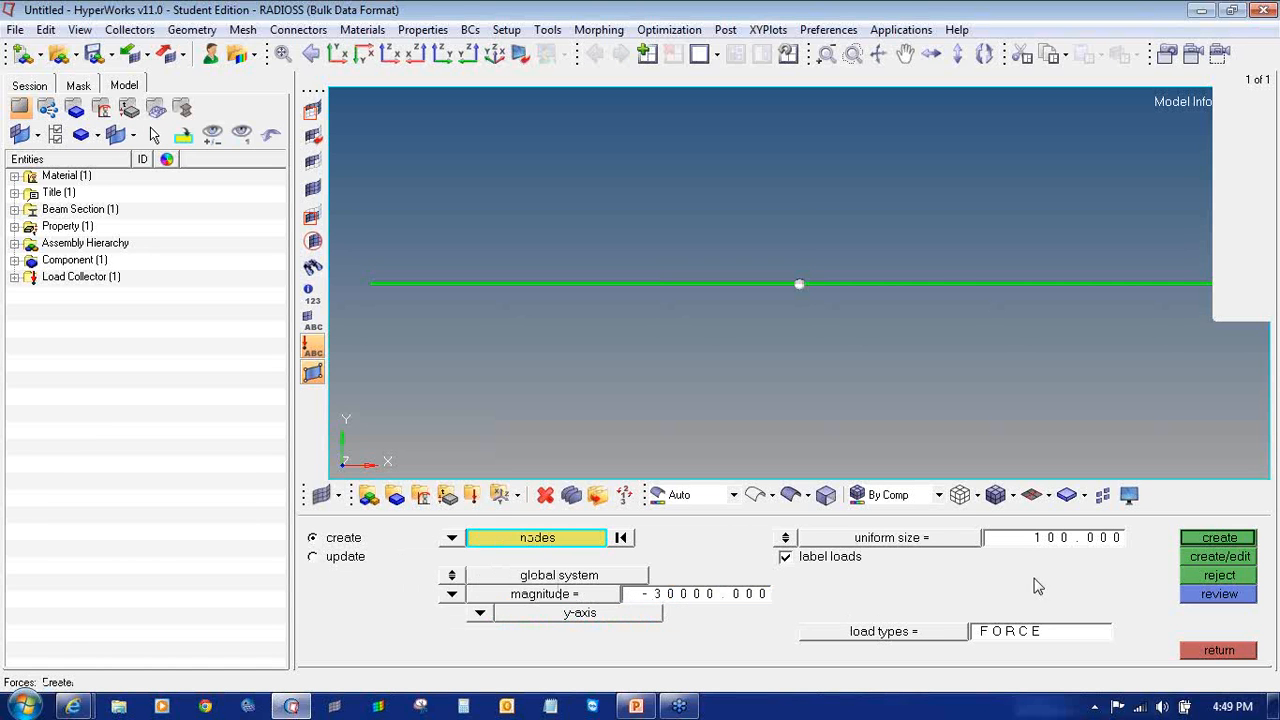
{"action": "left_click", "coordinate": [1199, 540]}
{"action": "left_click", "coordinate": [1205, 650]}
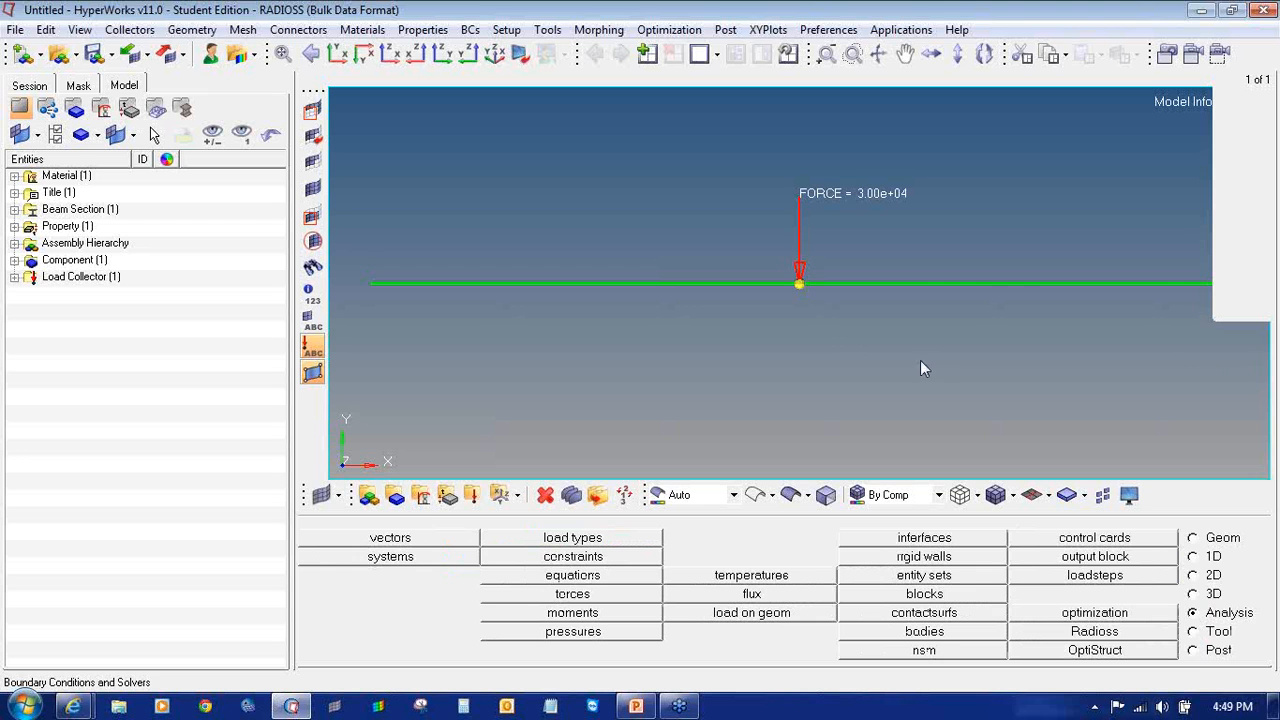
- Clear the temporary node marker at the beam's midpoint
{"action": "key", "text": "shift+F2"}
{"action": "left_click", "coordinate": [800, 285]}
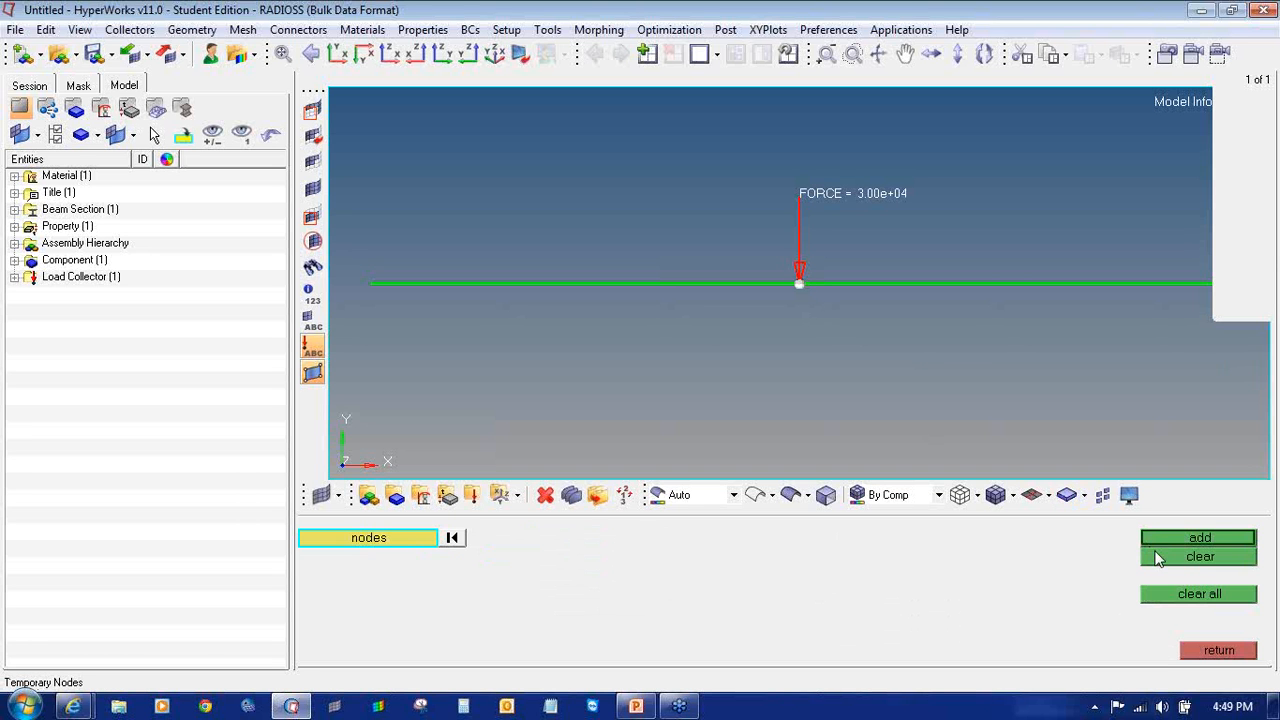
{"action": "left_click", "coordinate": [1157, 557]}
{"action": "left_click", "coordinate": [1218, 650]}
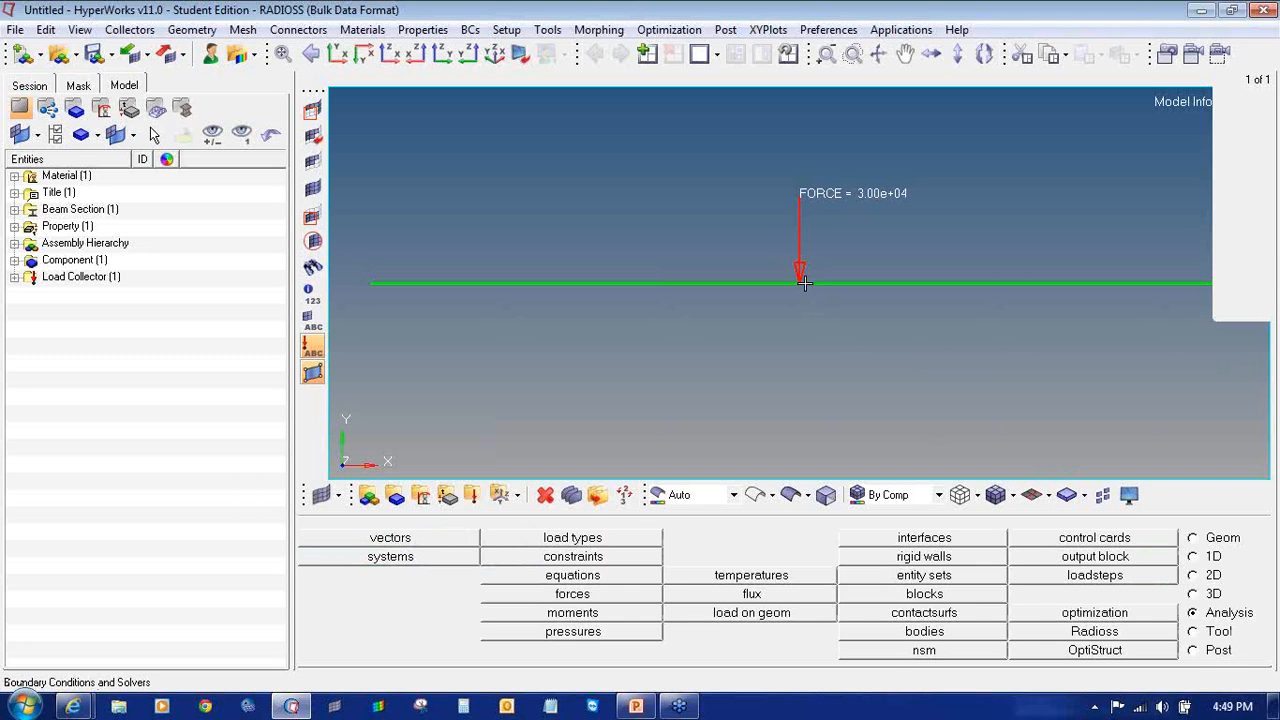
- Delete the force load applied at the beam's midpoint
{"action": "left_click", "coordinate": [545, 494]}
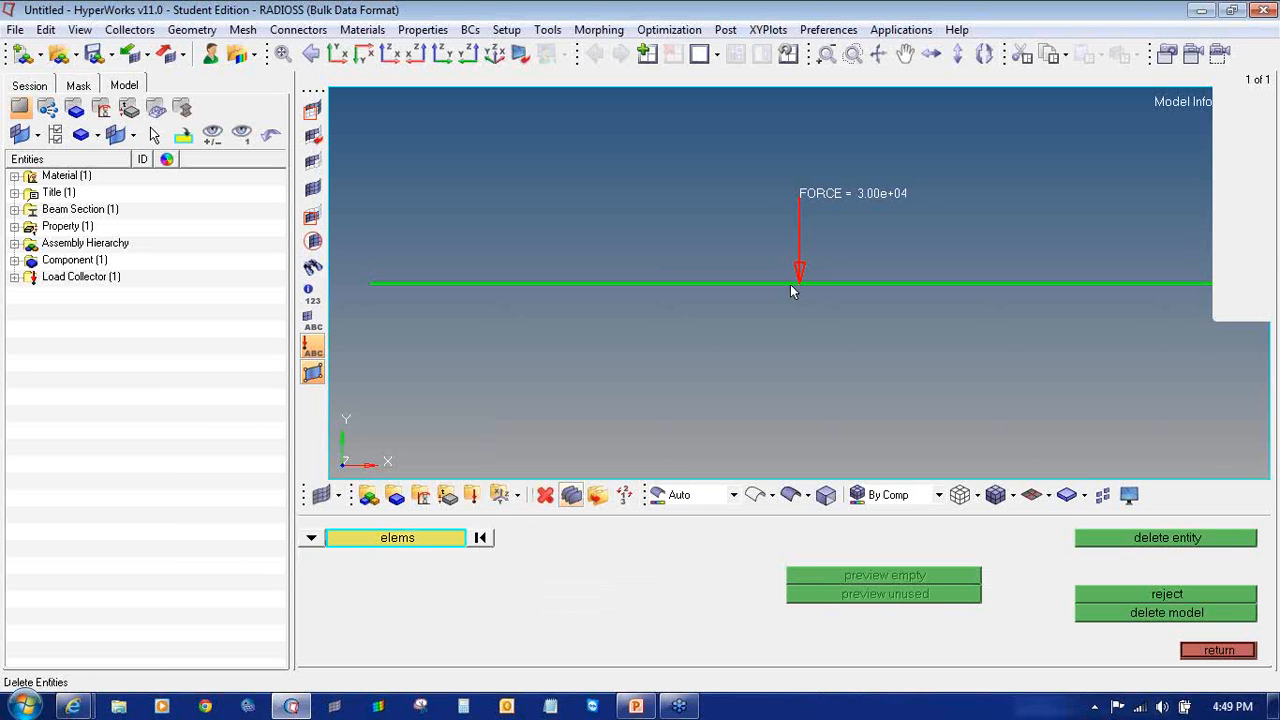
{"action": "left_click", "coordinate": [799, 271]}
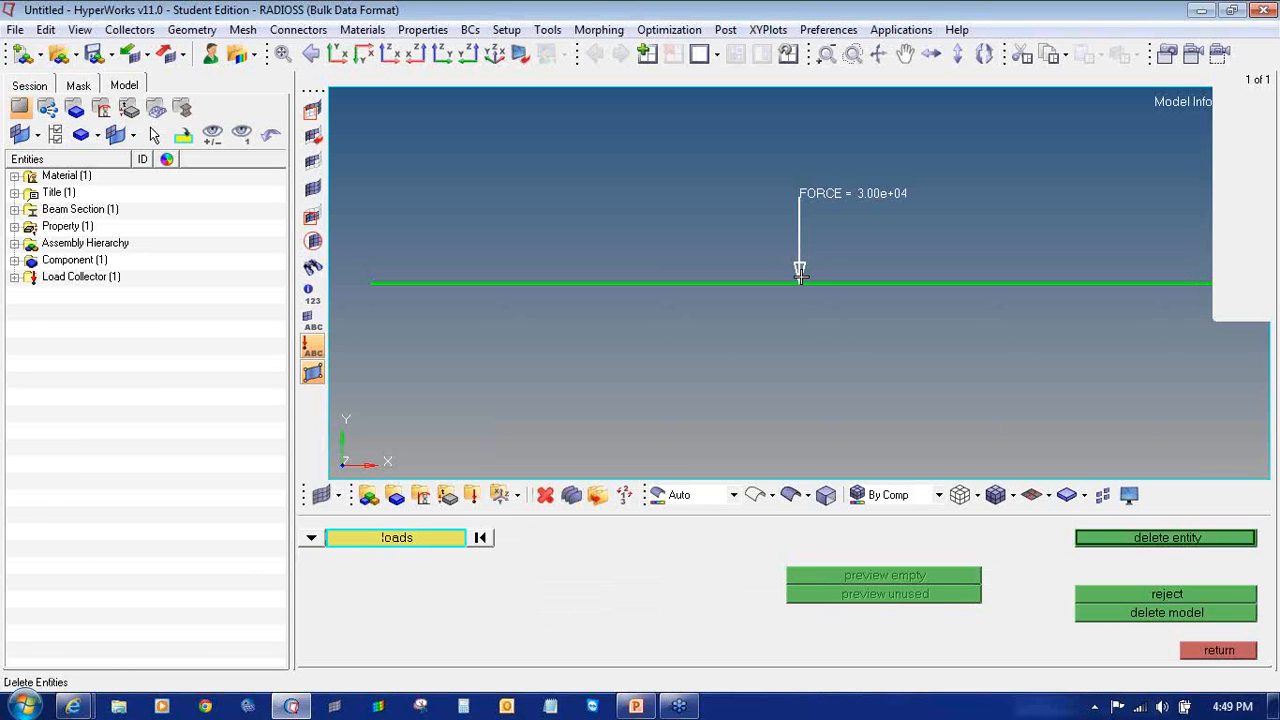
{"action": "middle_click", "coordinate": [801, 302]}
{"action": "left_click", "coordinate": [1209, 651]}
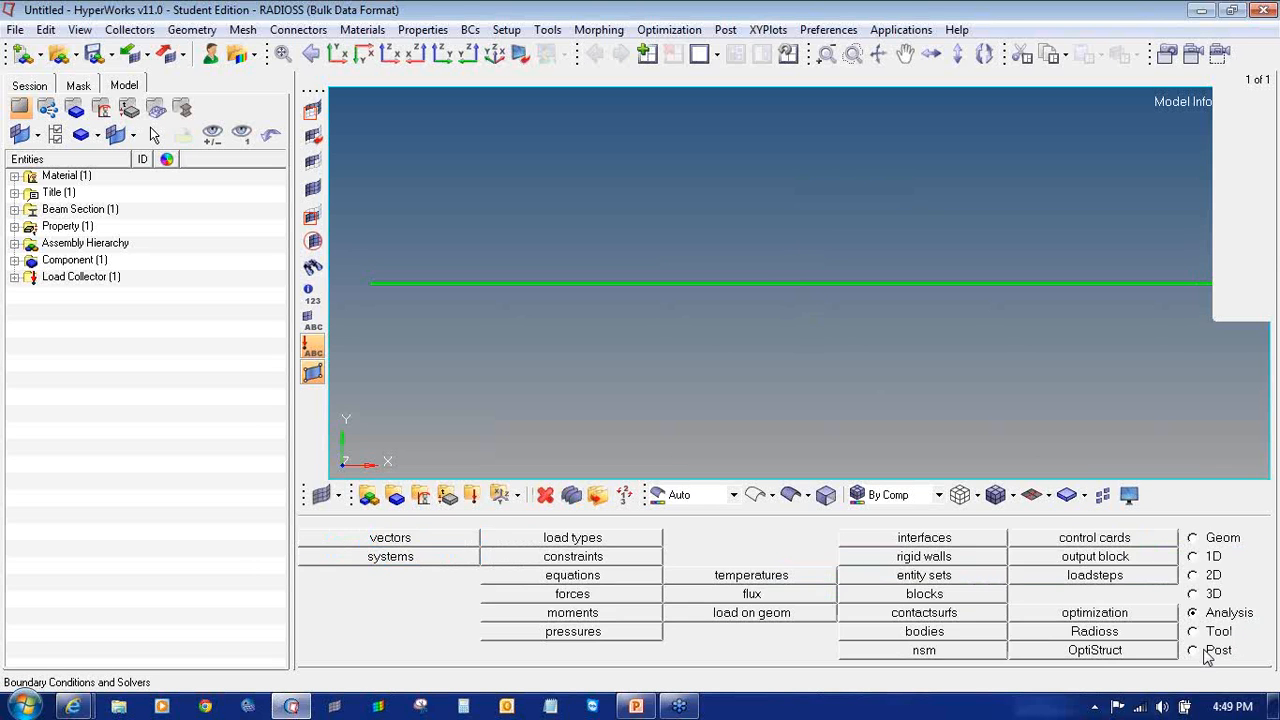
- Recreate the force with magnitude -30000 along the y-axis directly on the beam's middle node
{"action": "left_click", "coordinate": [570, 592]}
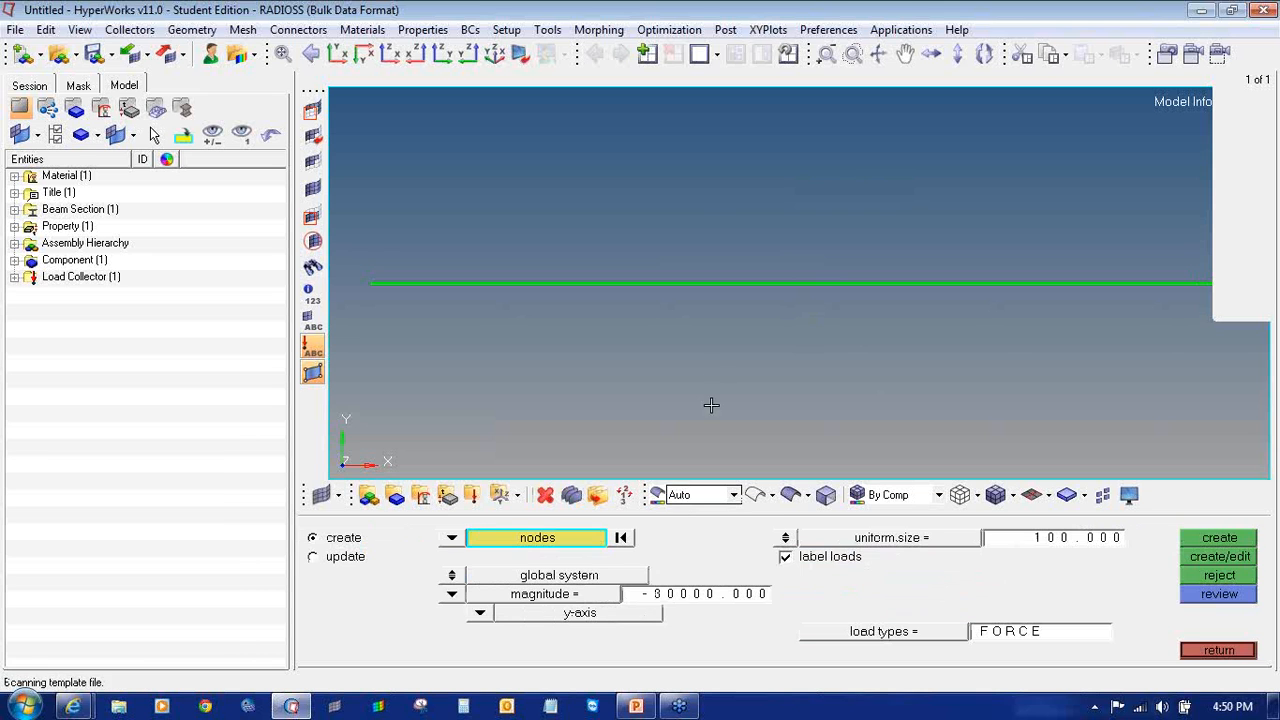
{"action": "left_click", "coordinate": [792, 284]}
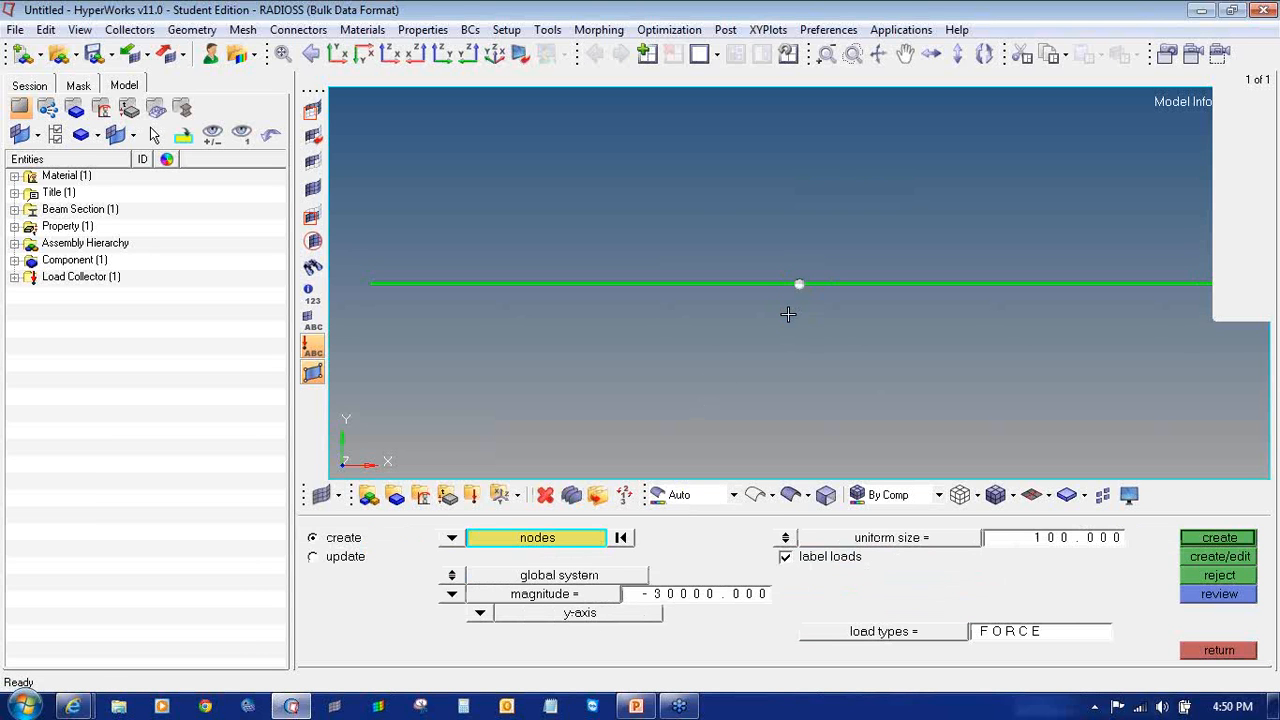
{"action": "left_click", "coordinate": [1196, 539]}
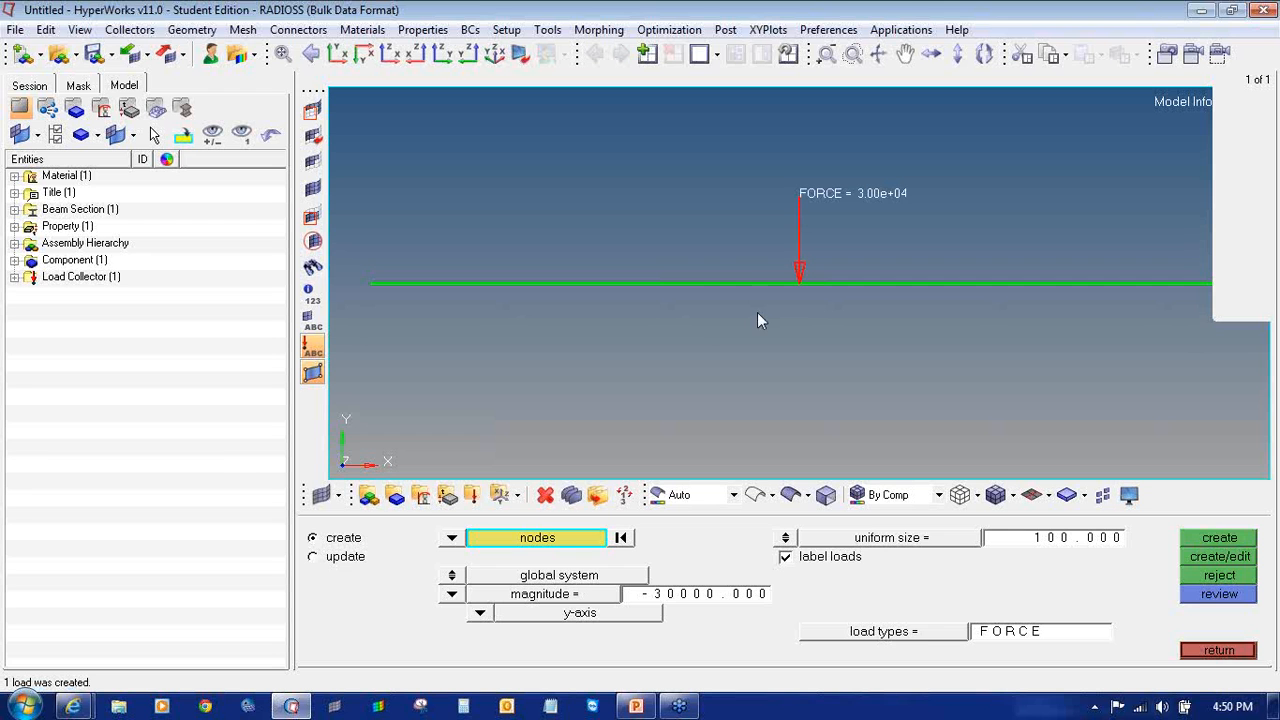
{"action": "left_click", "coordinate": [1218, 650]}
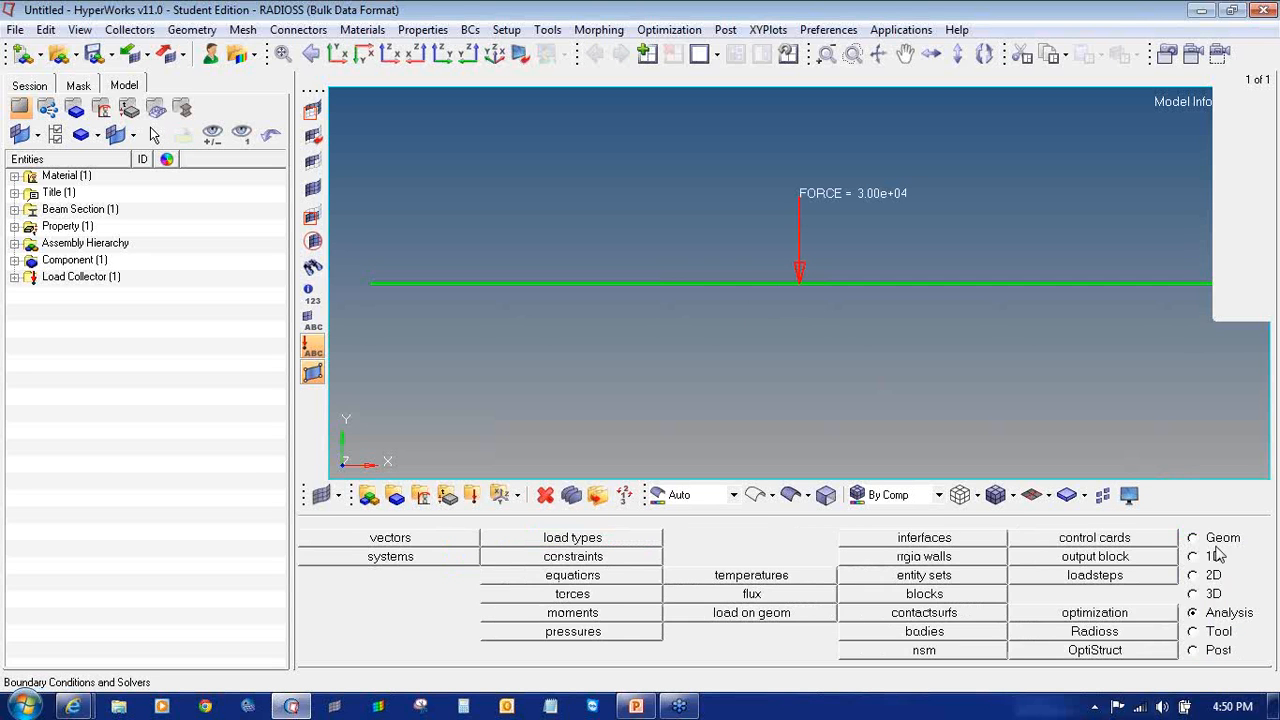
{"action": "left_click", "coordinate": [1193, 537]}
{"action": "left_click", "coordinate": [455, 596]}
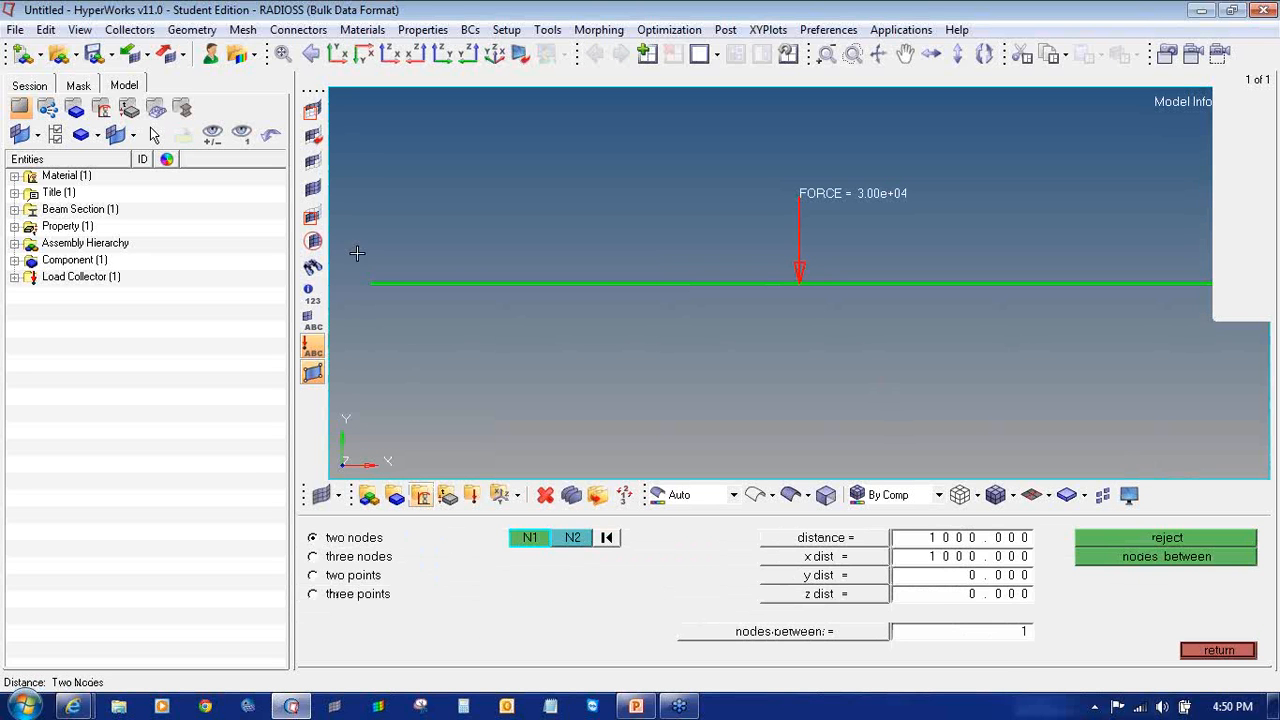
{"action": "left_click", "coordinate": [1224, 283]}
{"action": "left_click", "coordinate": [1202, 562]}
{"action": "left_click", "coordinate": [1172, 545]}
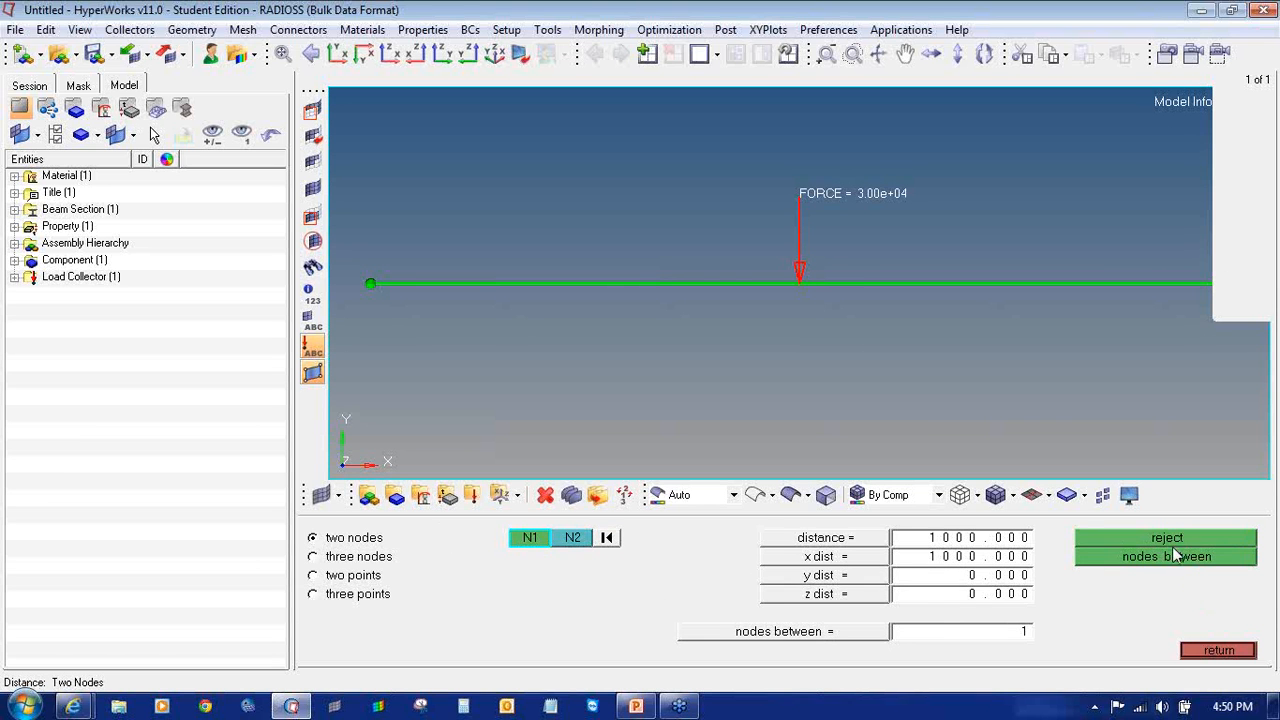
{"action": "left_click", "coordinate": [1214, 650]}
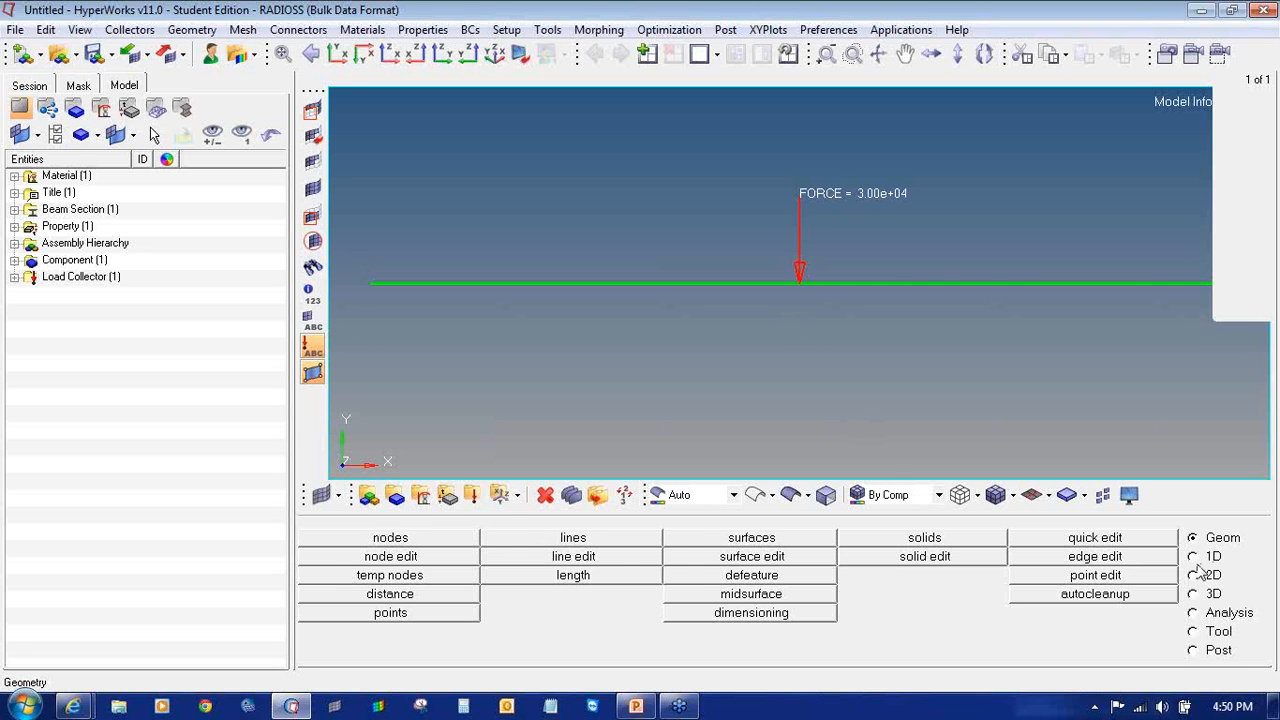
- Create a blue load collector named SPC without a card image
{"action": "left_click", "coordinate": [472, 494]}
{"action": "left_click", "coordinate": [636, 540]}
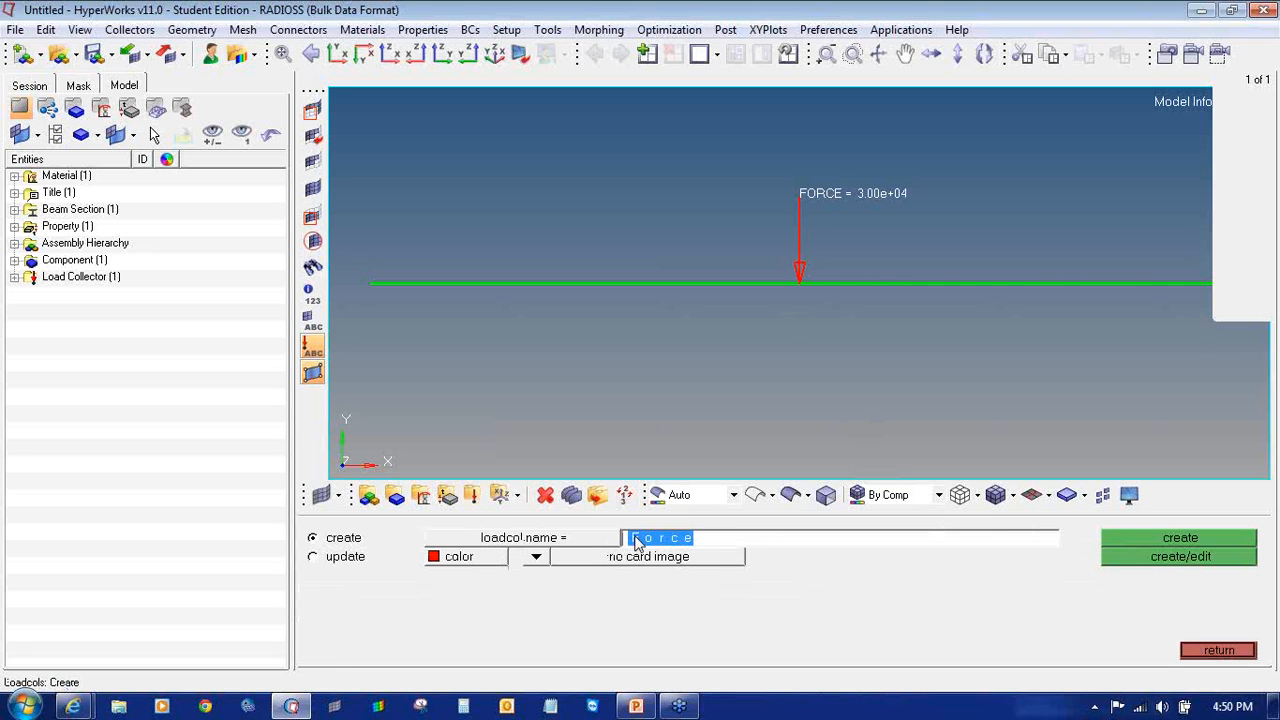
{"action": "type", "text": "SPC"}
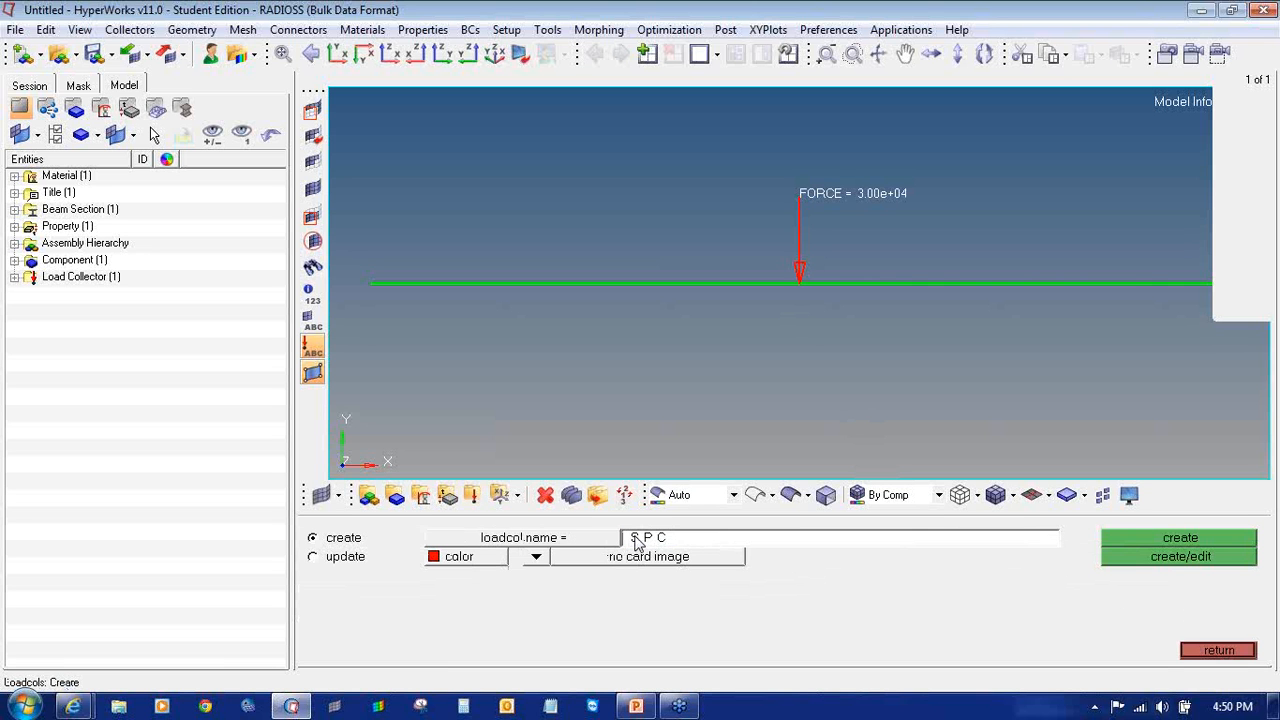
{"action": "left_click", "coordinate": [480, 557]}
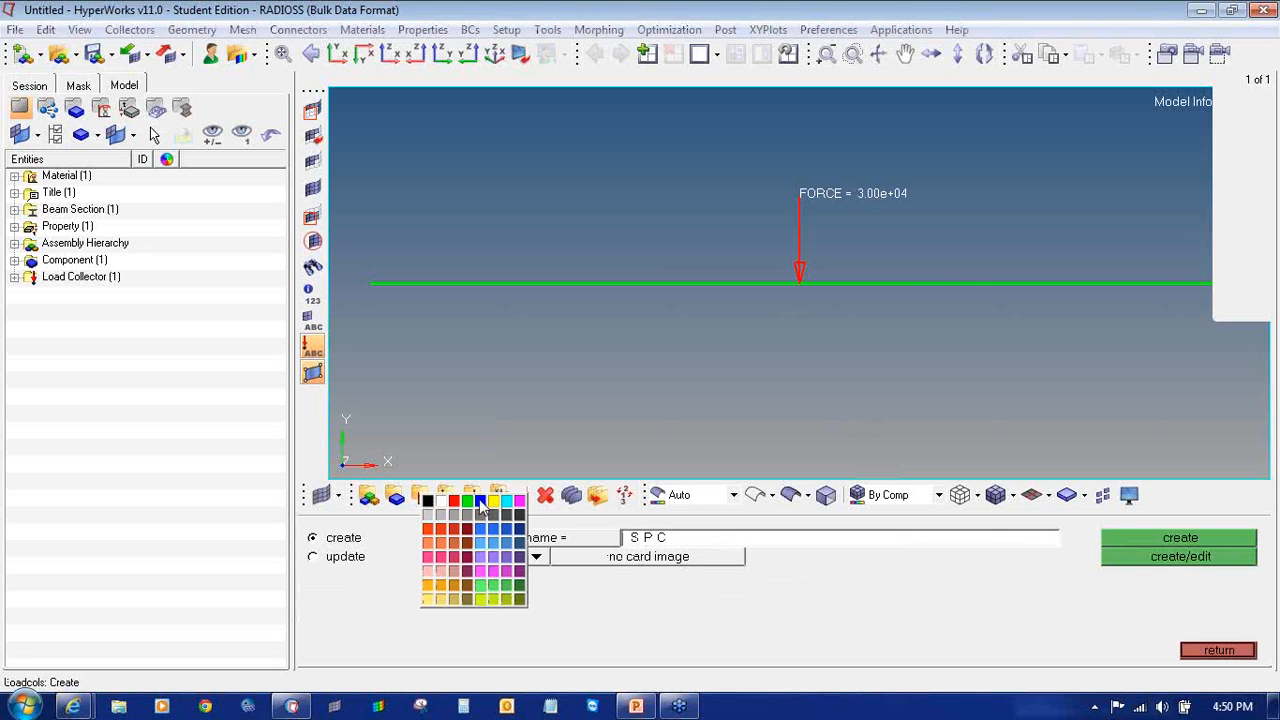
{"action": "left_click", "coordinate": [480, 501]}
{"action": "left_click", "coordinate": [1129, 540]}
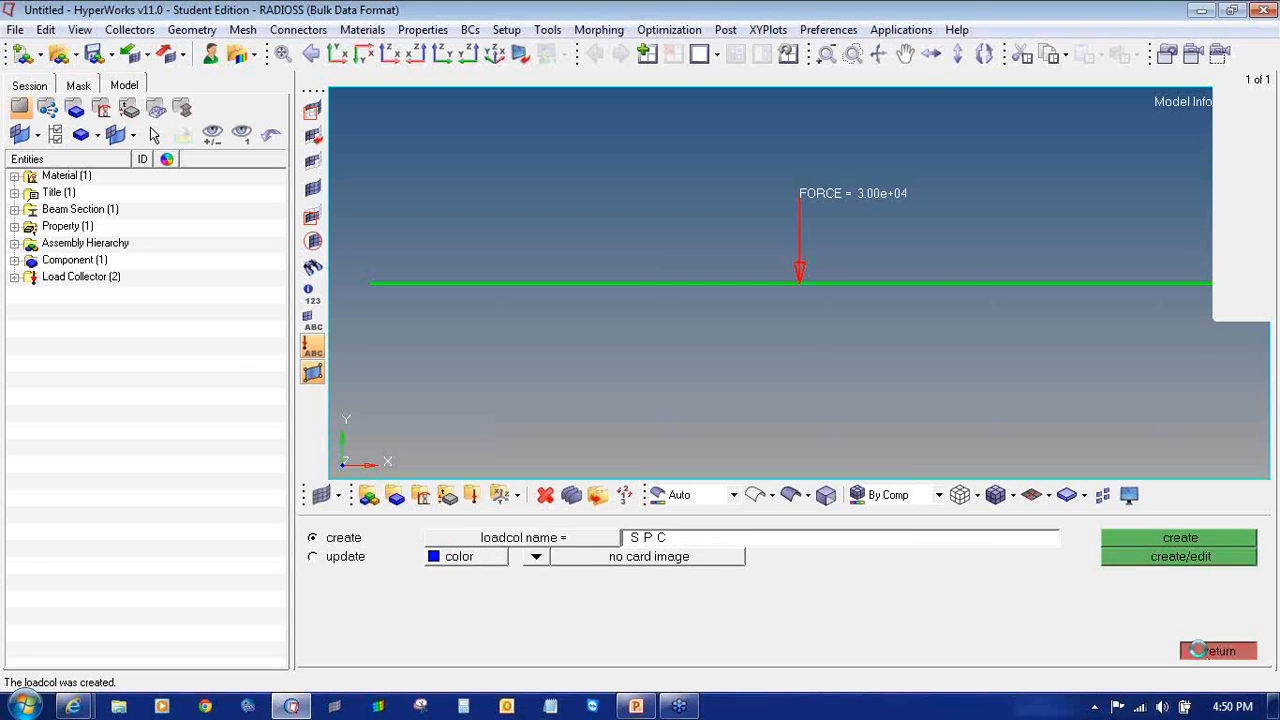
{"action": "left_click", "coordinate": [1197, 650]}
- Expand the load collector, component, property, beam section and material groups in the model tree to review their contents
{"action": "left_click", "coordinate": [27, 279]}
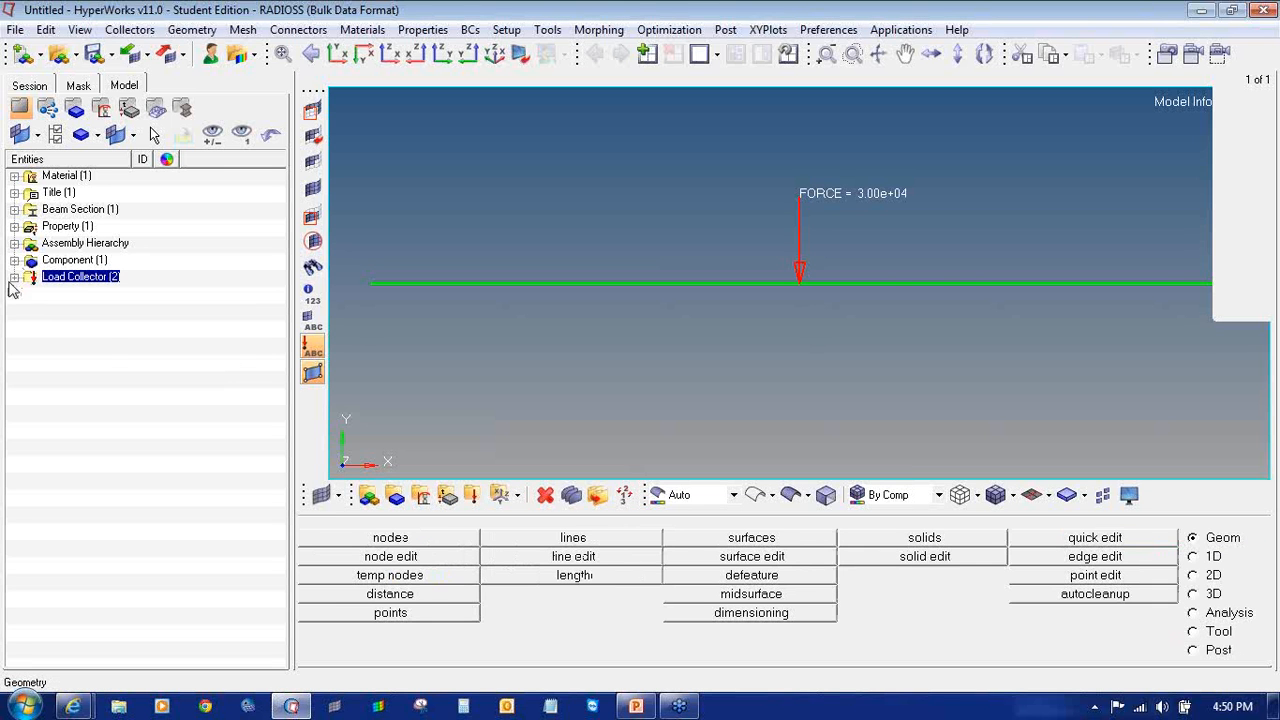
{"action": "left_click", "coordinate": [14, 277]}
{"action": "left_click", "coordinate": [14, 260]}
{"action": "left_click", "coordinate": [14, 226]}
{"action": "left_click", "coordinate": [14, 209]}
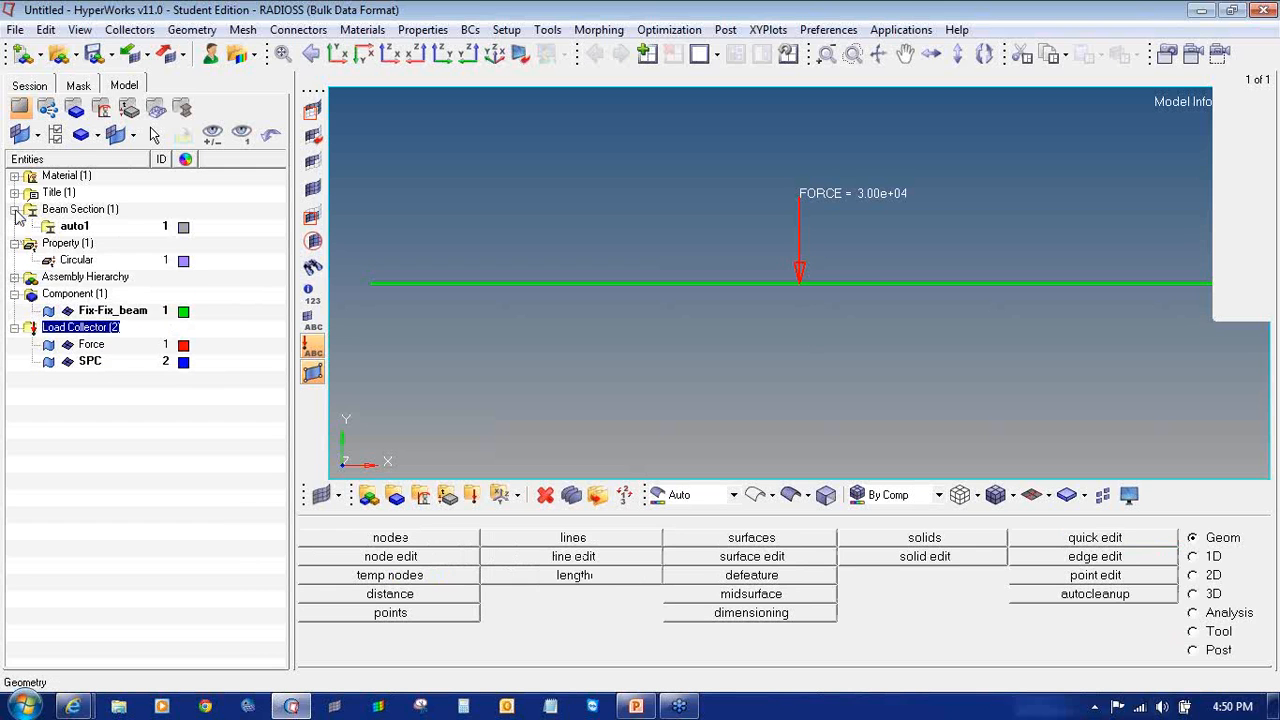
{"action": "left_click", "coordinate": [15, 177]}
- Create SPC constraints on both end nodes of the beam, fixing dof1 through dof6 at 0
{"action": "left_click", "coordinate": [1214, 613]}
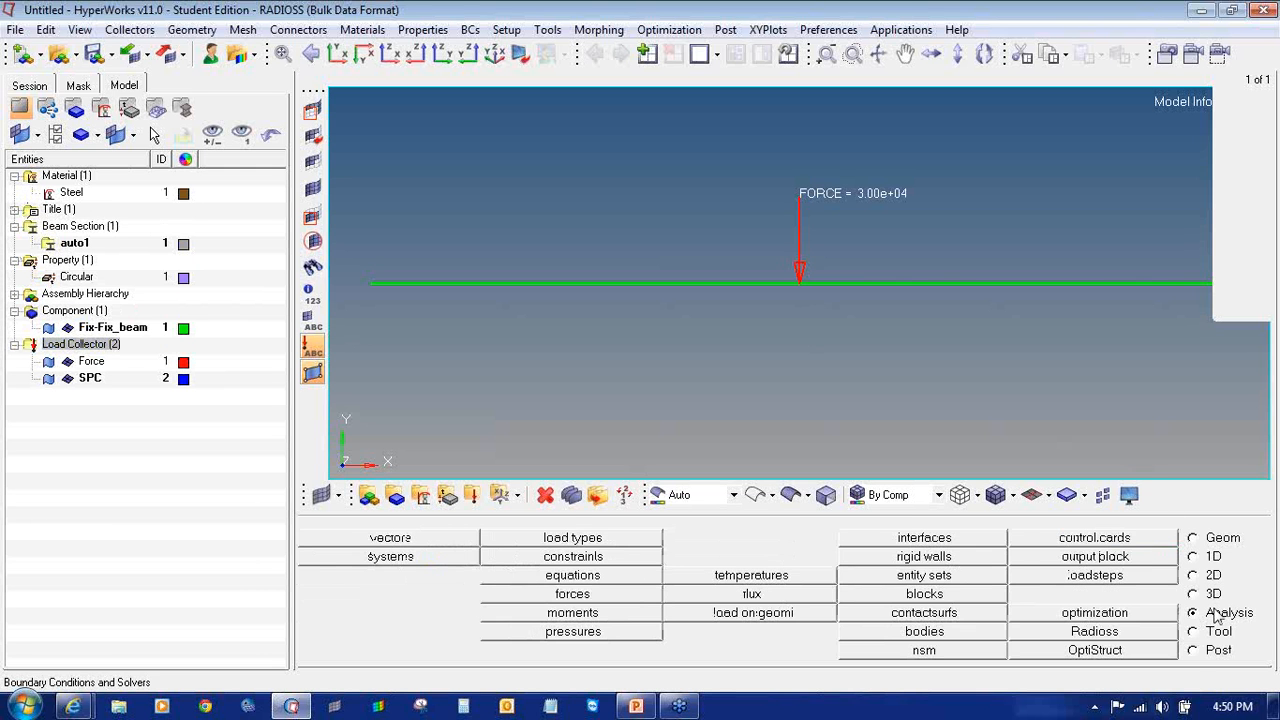
{"action": "left_click", "coordinate": [560, 560]}
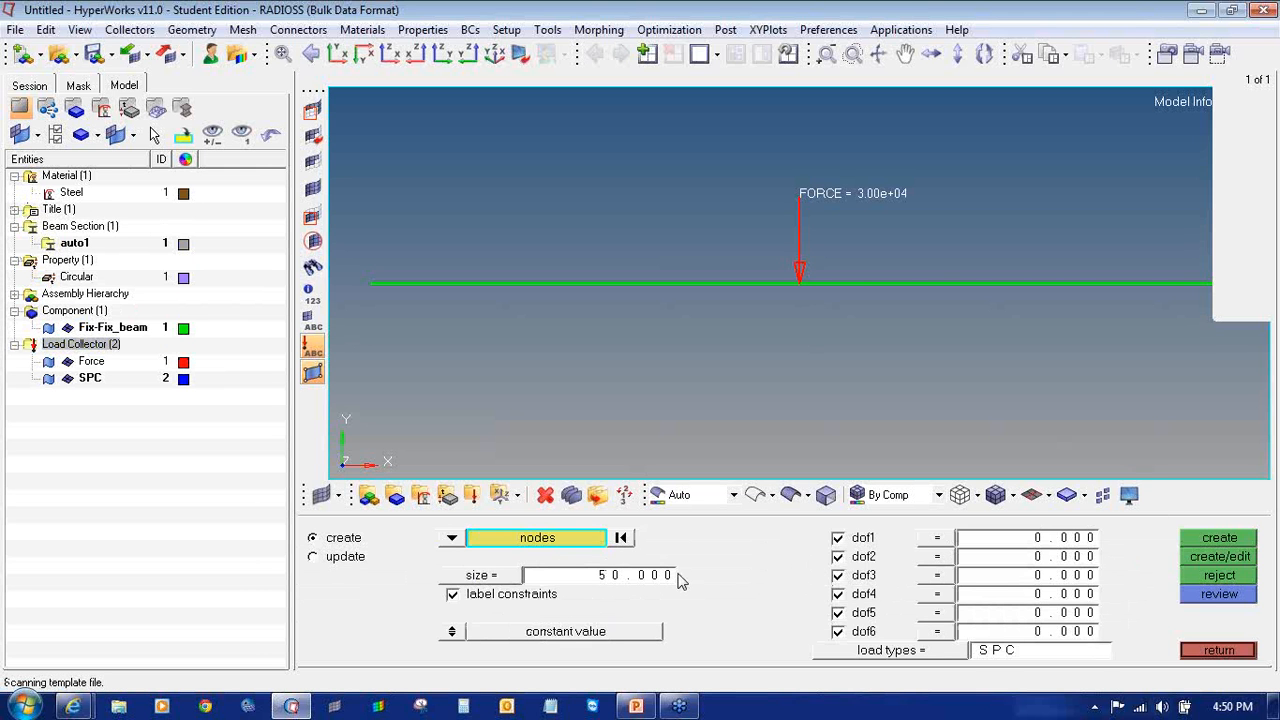
{"action": "left_click", "coordinate": [370, 285]}
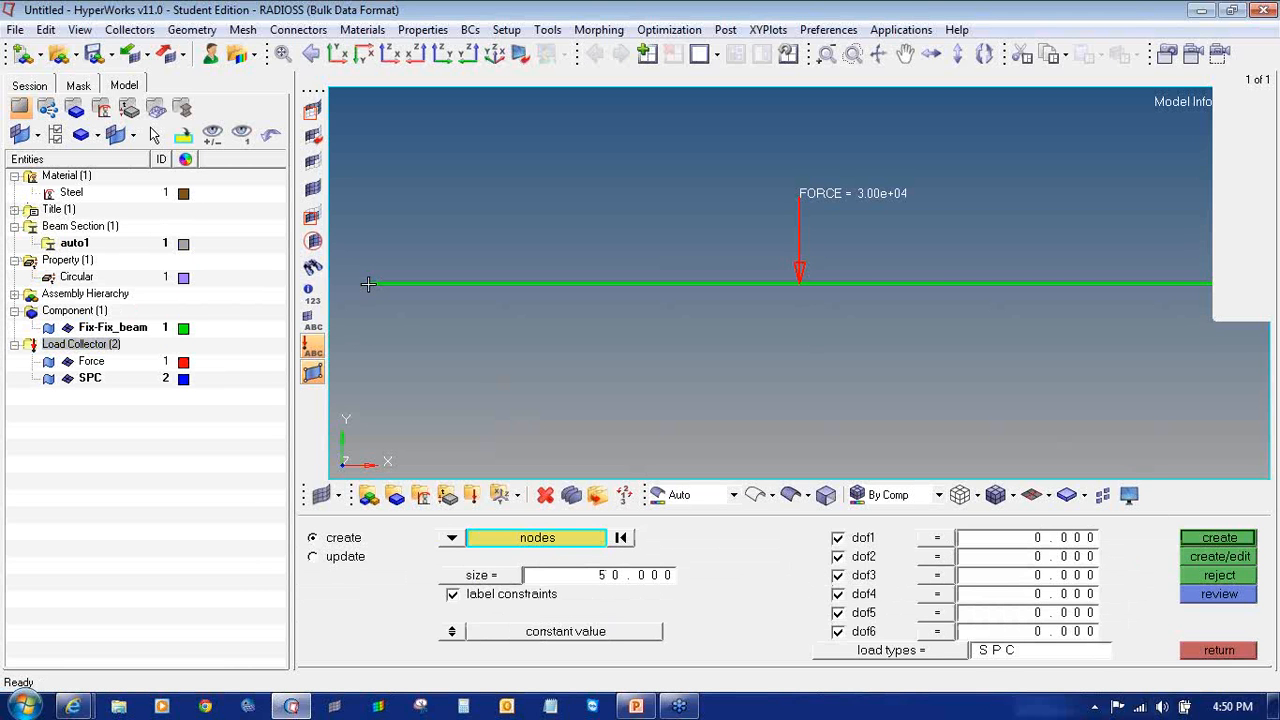
{"action": "left_click", "coordinate": [1229, 283]}
{"action": "left_click", "coordinate": [1220, 538]}
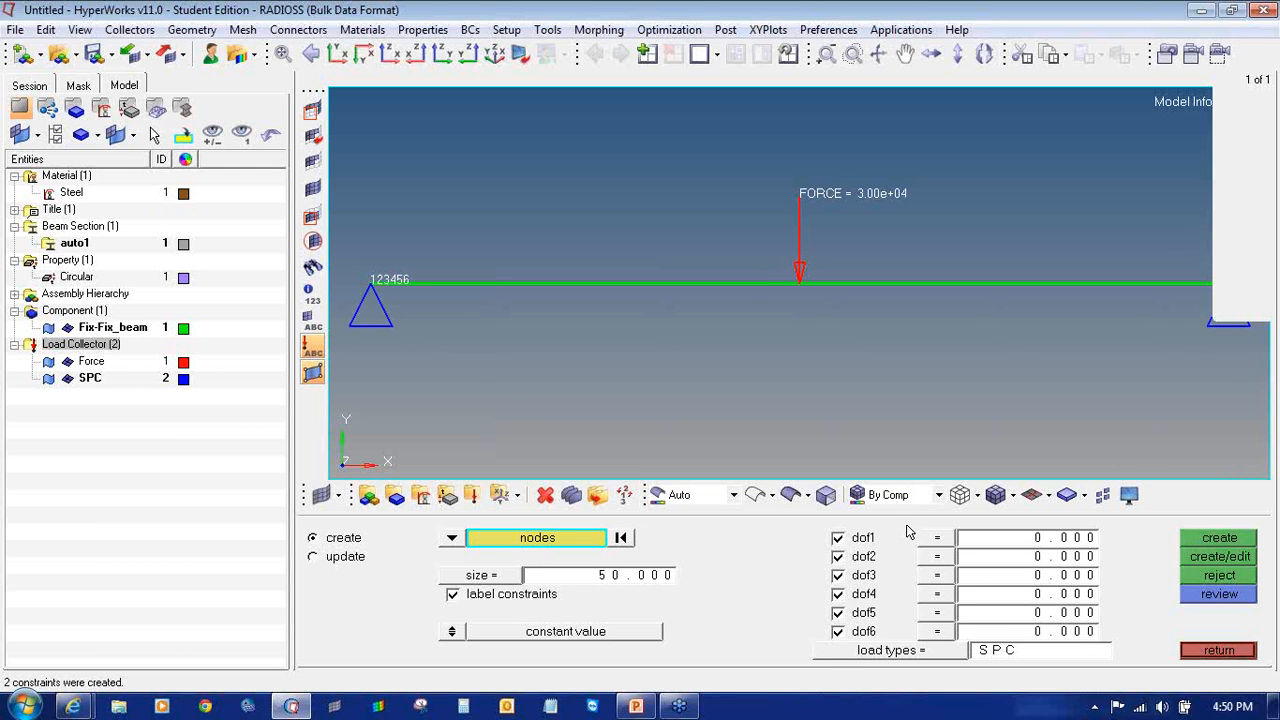
{"action": "left_click", "coordinate": [1200, 653]}
- Create a linear static load step named fix-fix, referencing the SPC collector for SPC and the Force collector for LOAD
{"action": "left_click", "coordinate": [1158, 576]}
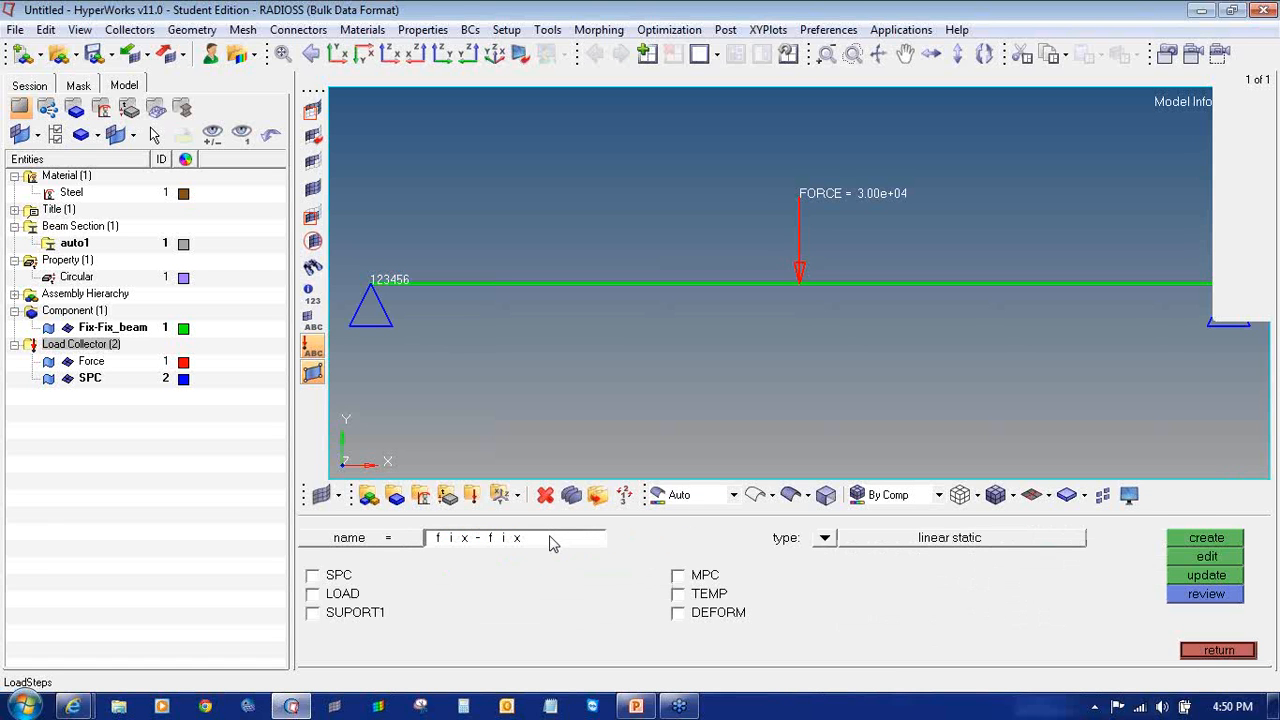
{"action": "left_click", "coordinate": [352, 576]}
{"action": "left_click", "coordinate": [476, 576]}
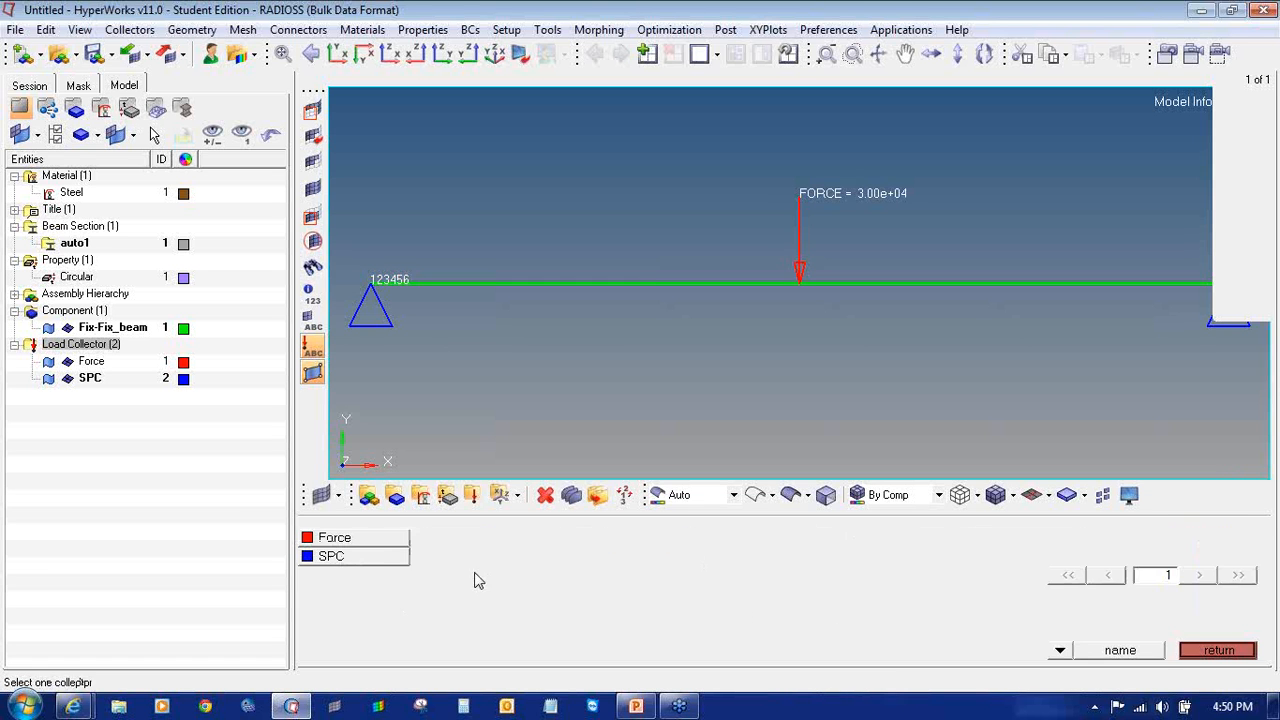
{"action": "left_click", "coordinate": [365, 558]}
{"action": "left_click", "coordinate": [352, 596]}
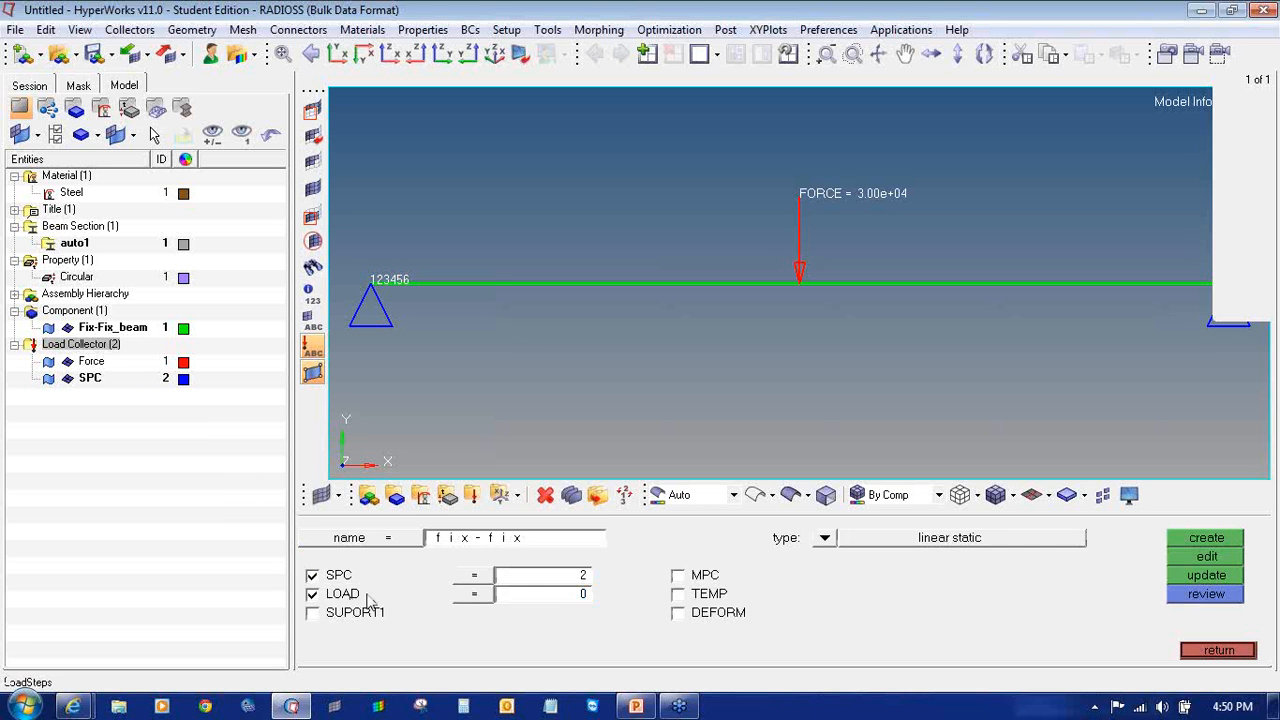
{"action": "left_click", "coordinate": [476, 598]}
{"action": "left_click", "coordinate": [391, 540]}
{"action": "left_click", "coordinate": [1206, 538]}
{"action": "left_click", "coordinate": [1218, 650]}
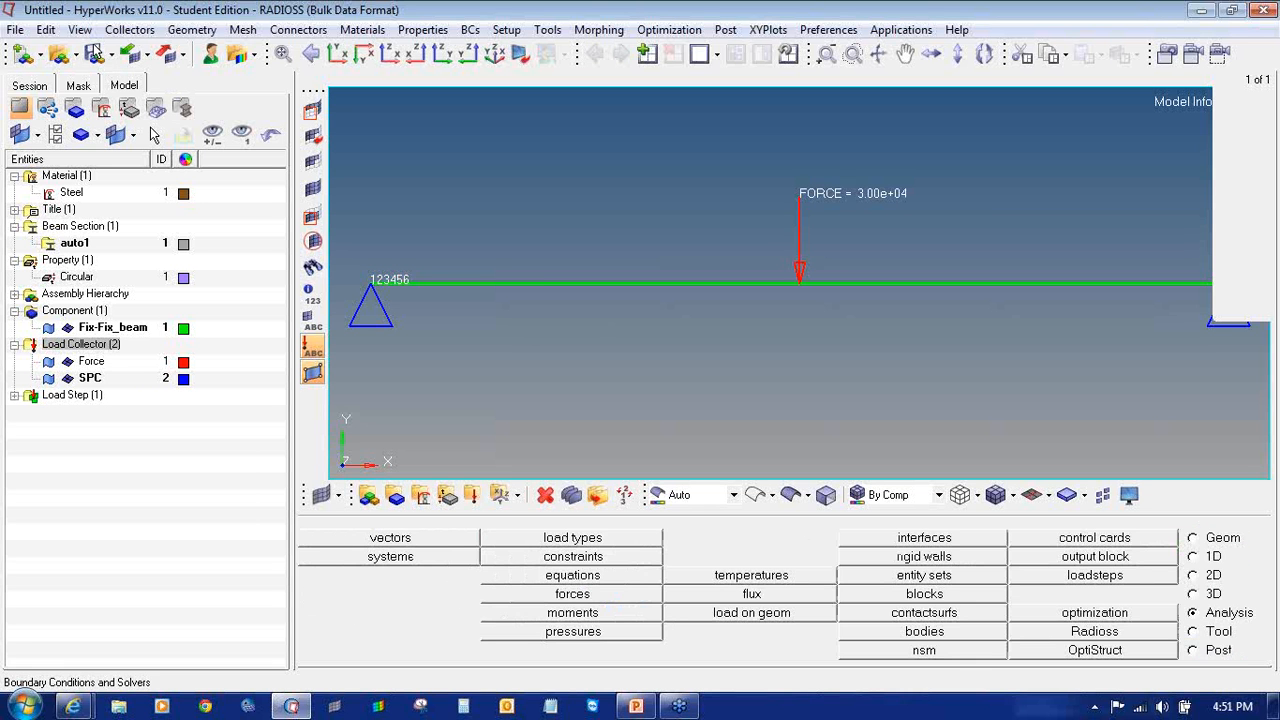
- Start saving the model under a new name and create a folder named 10_fix_fix_beam inside the trainingsession folder
{"action": "left_click", "coordinate": [15, 30]}
{"action": "mouse_move", "coordinate": [45, 132]}
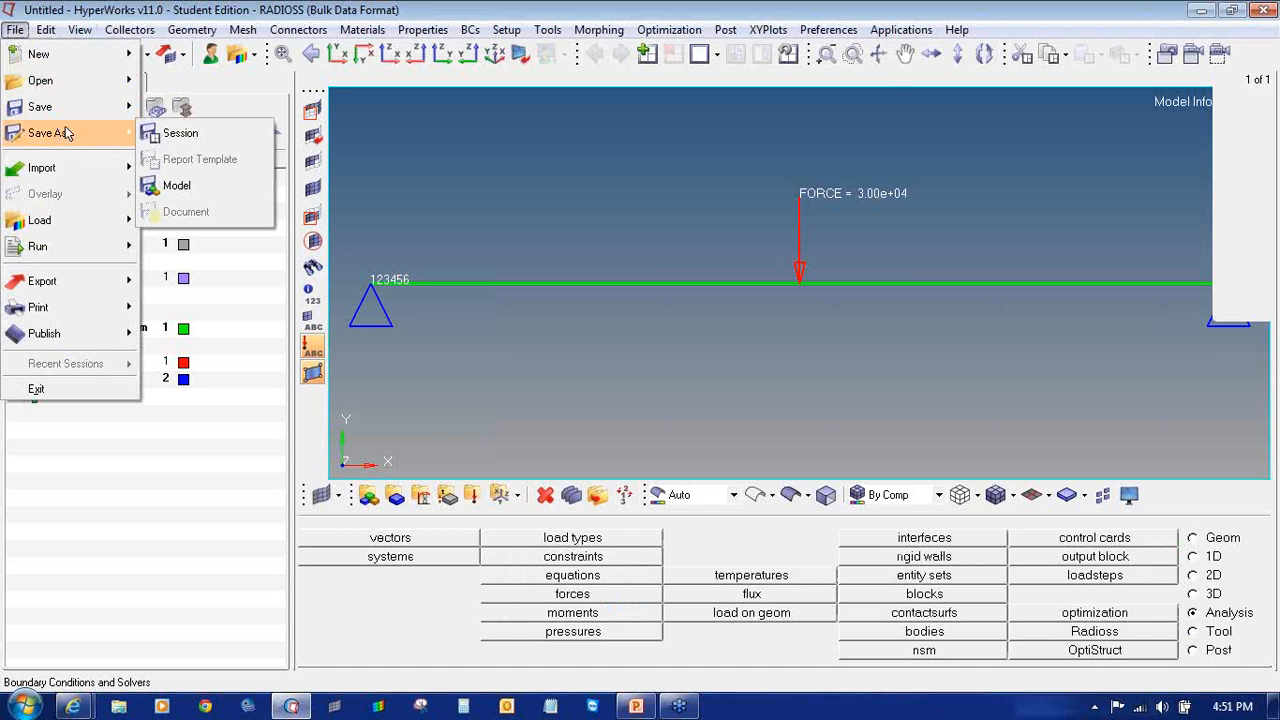
{"action": "left_click", "coordinate": [180, 183]}
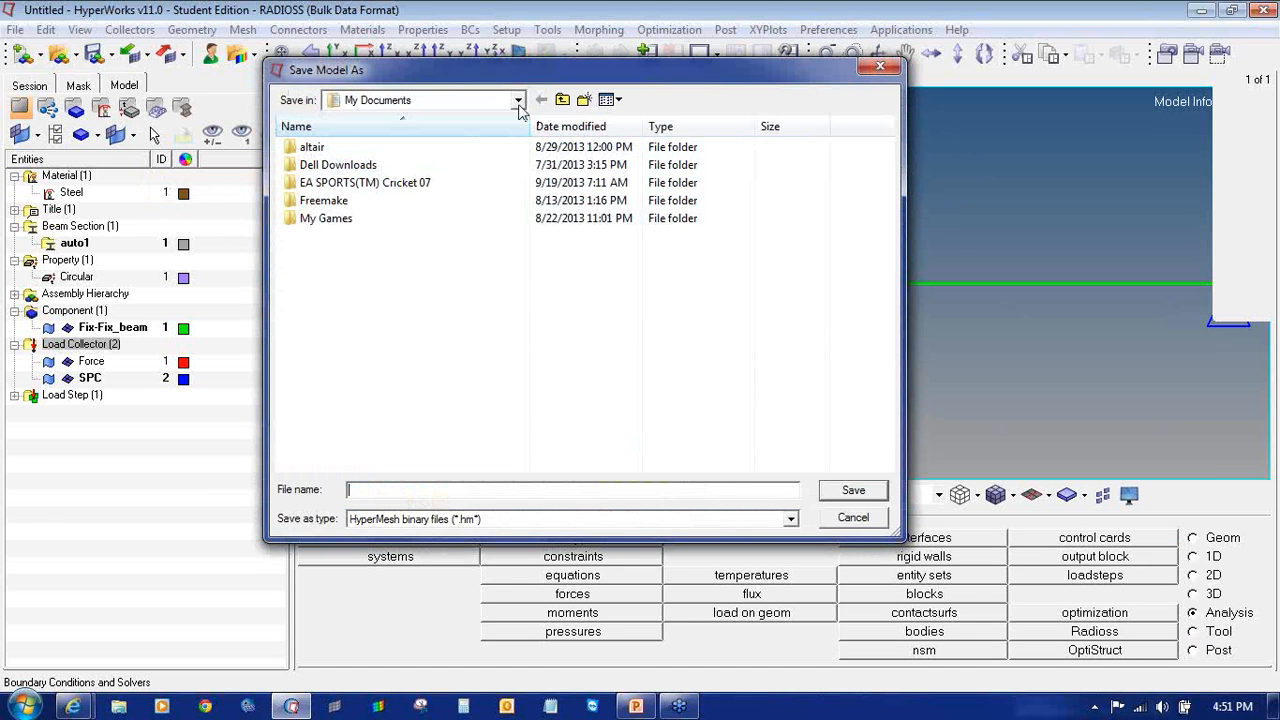
{"action": "left_click", "coordinate": [518, 100]}
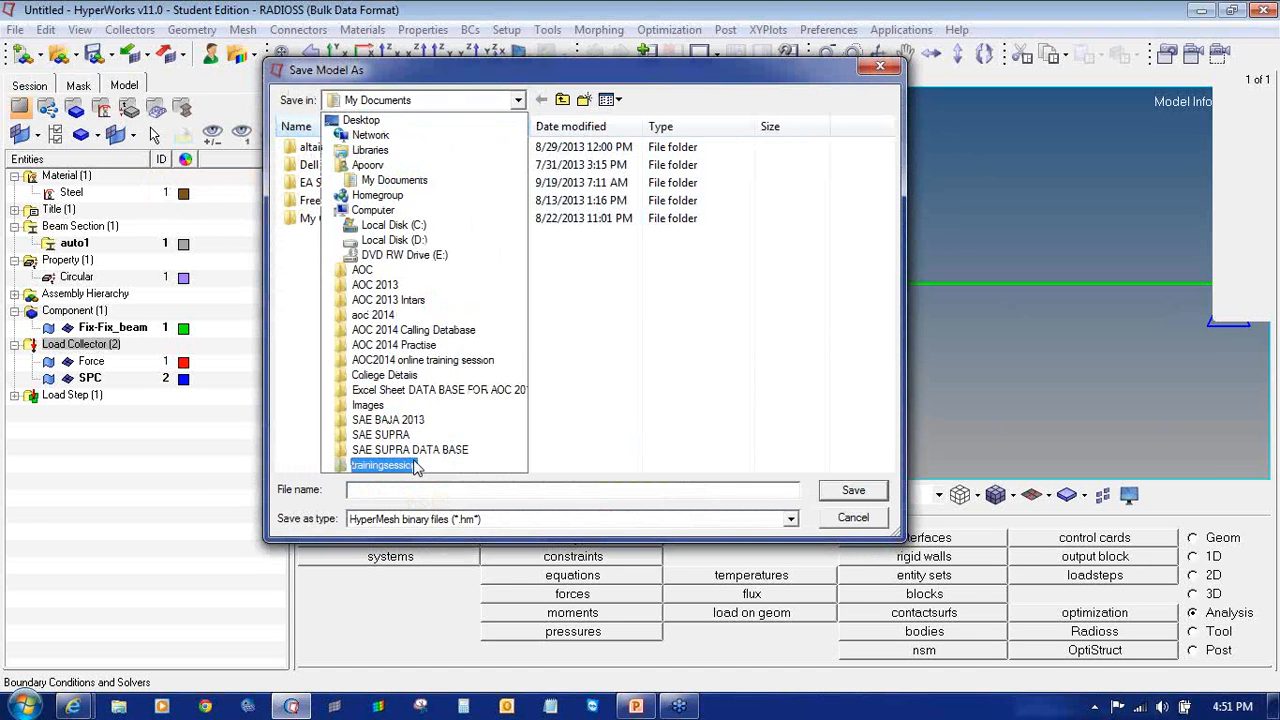
{"action": "left_click", "coordinate": [380, 465]}
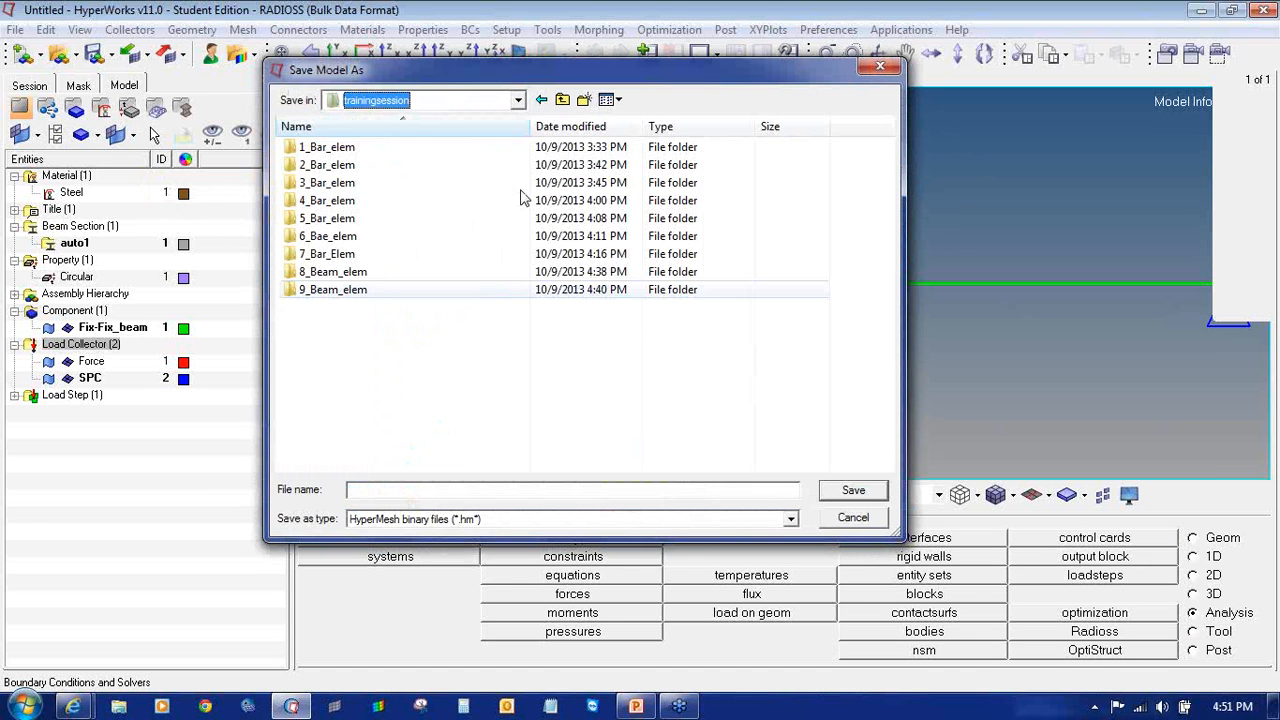
{"action": "left_click", "coordinate": [584, 99]}
{"action": "type", "text": "10"}
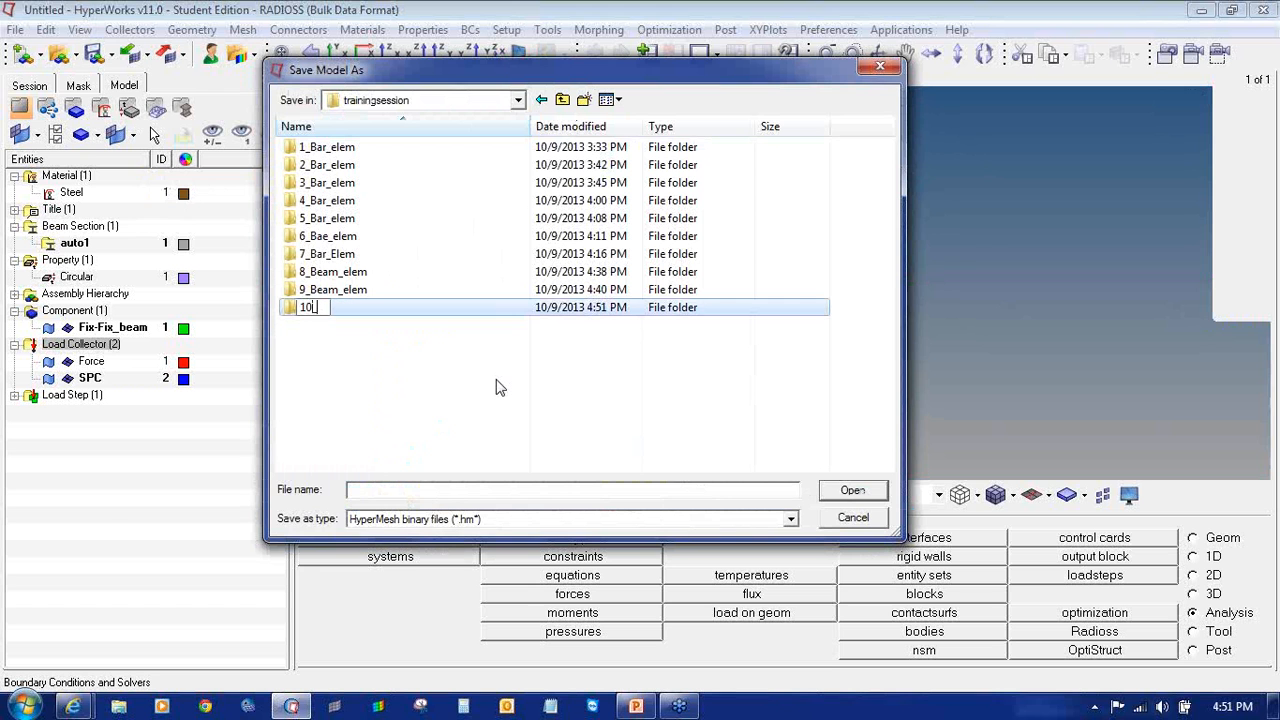
{"action": "type", "text": "_fix_fix_beam"}
{"action": "key", "text": "Return"}
- Save the model in the 10_fix_fix_beam folder as a HyperMesh binary file named beam
{"action": "key", "text": "Return"}
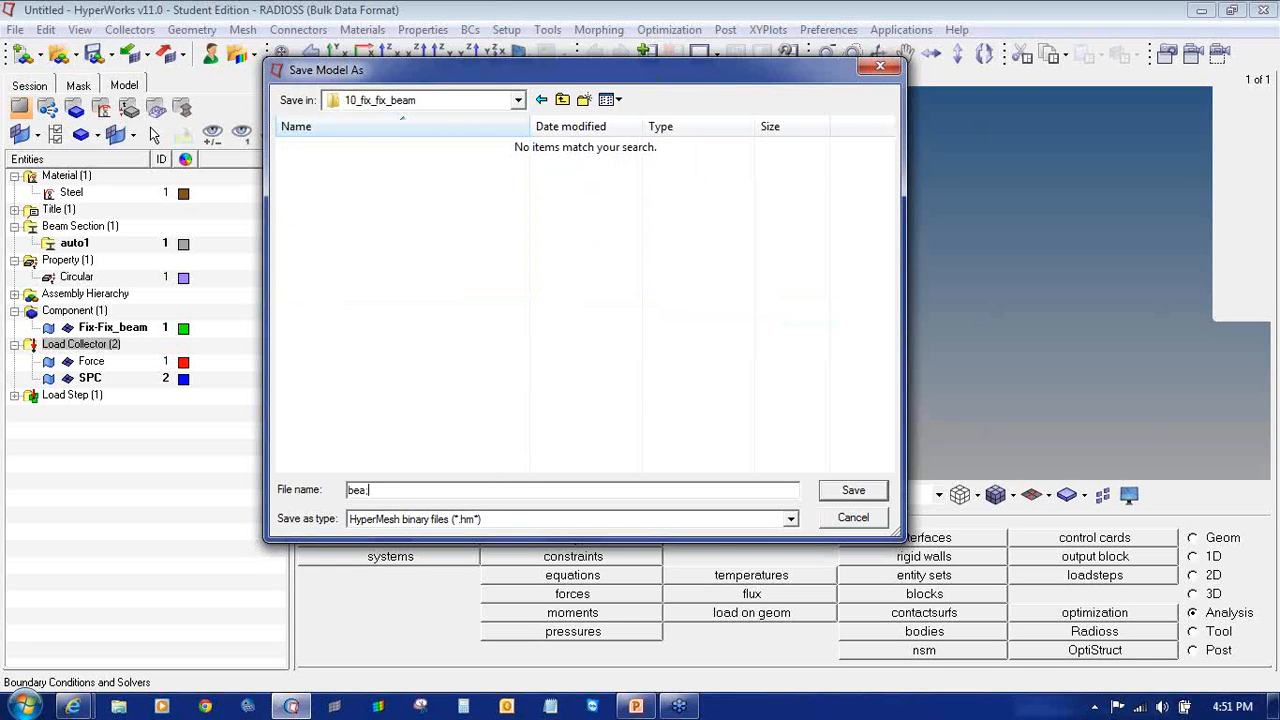
{"action": "type", "text": "beam"}
{"action": "key", "text": "Return"}
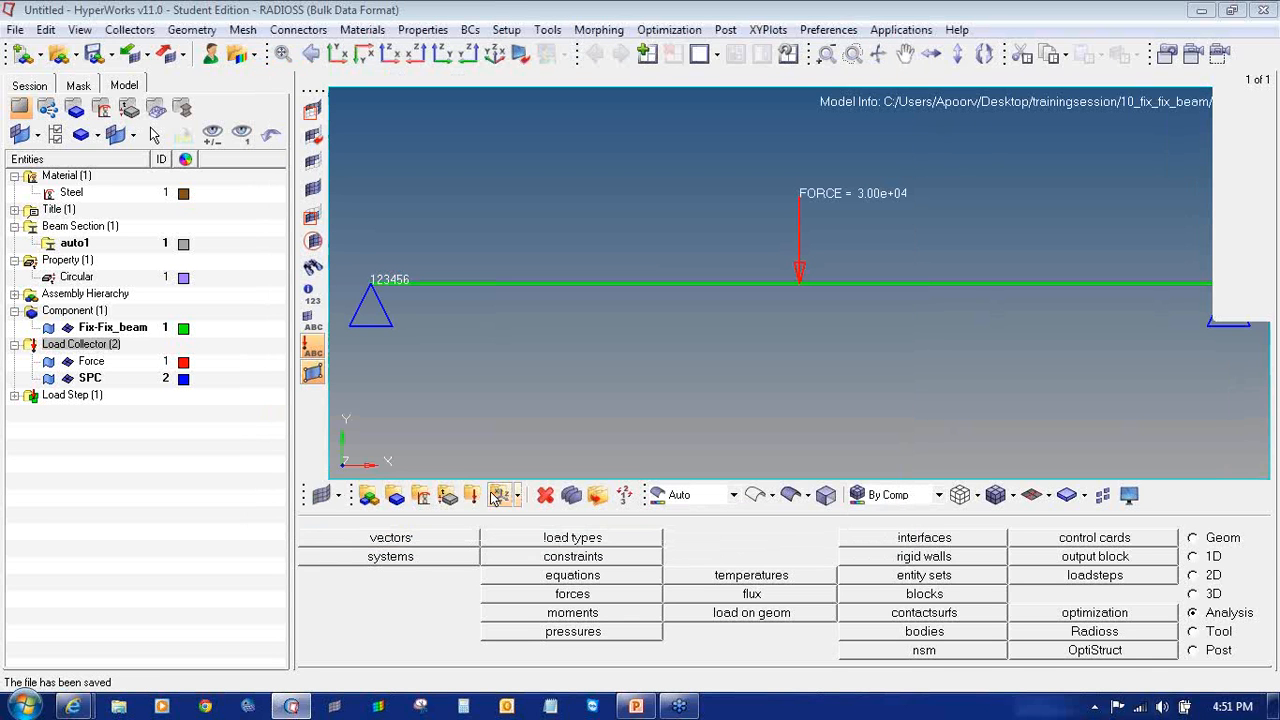
- Run the Radioss analysis of the fix-fix beam with export option all, and close the solver window once it finishes
{"action": "left_click", "coordinate": [1158, 634]}
{"action": "left_click", "coordinate": [410, 594]}
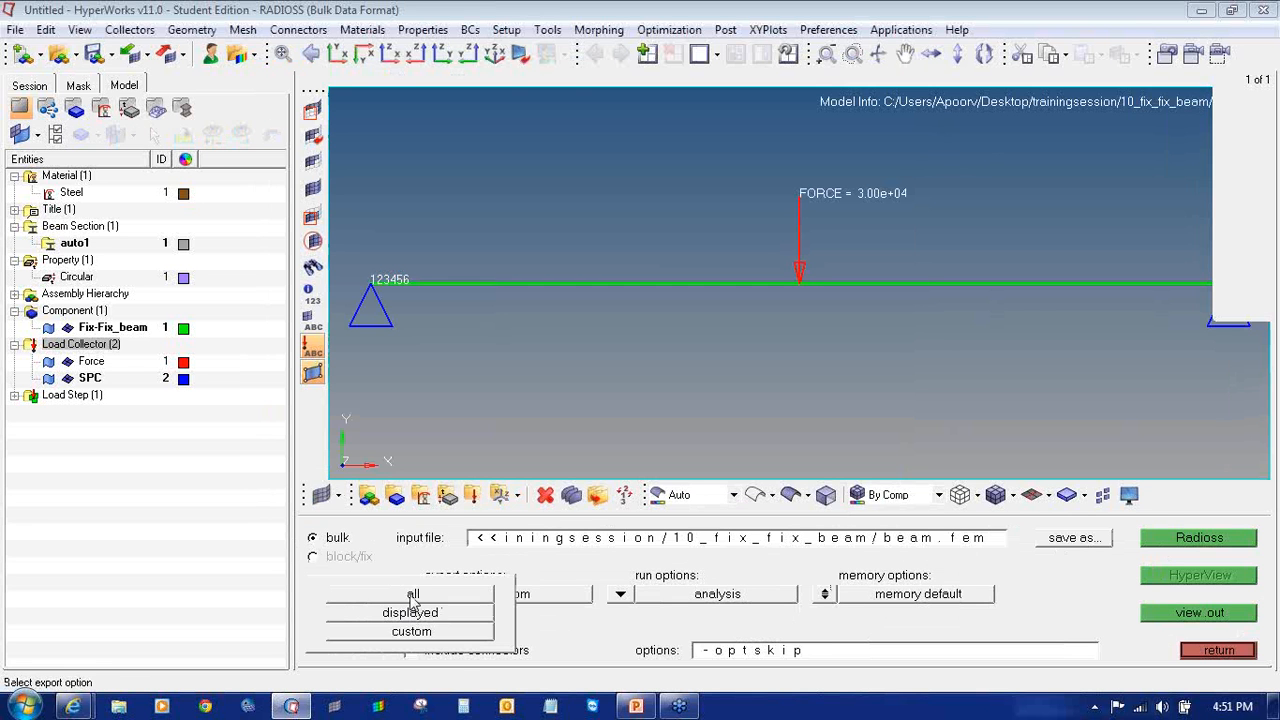
{"action": "left_click", "coordinate": [420, 592]}
{"action": "left_click", "coordinate": [1178, 539]}
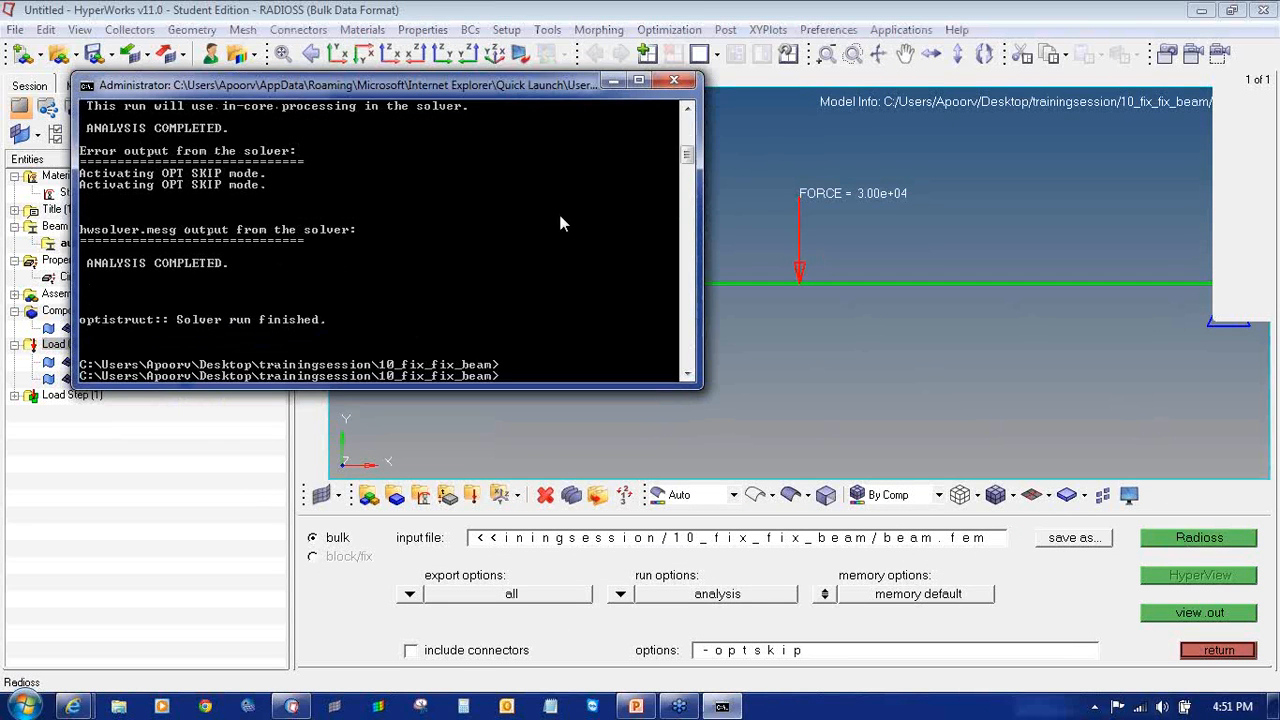
{"action": "left_click", "coordinate": [674, 80]}
- Split the page into two side-by-side windows and activate the new results window
{"action": "left_click", "coordinate": [699, 52]}
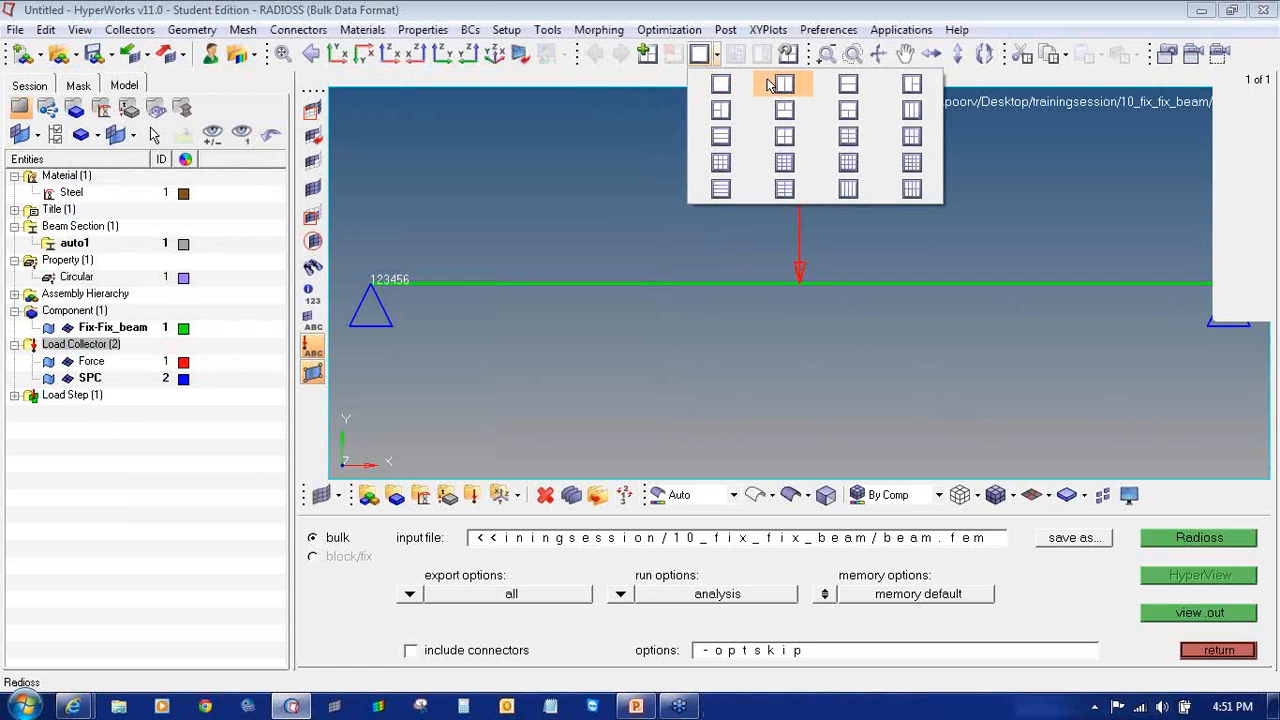
{"action": "left_click", "coordinate": [784, 85]}
{"action": "left_click", "coordinate": [968, 286]}
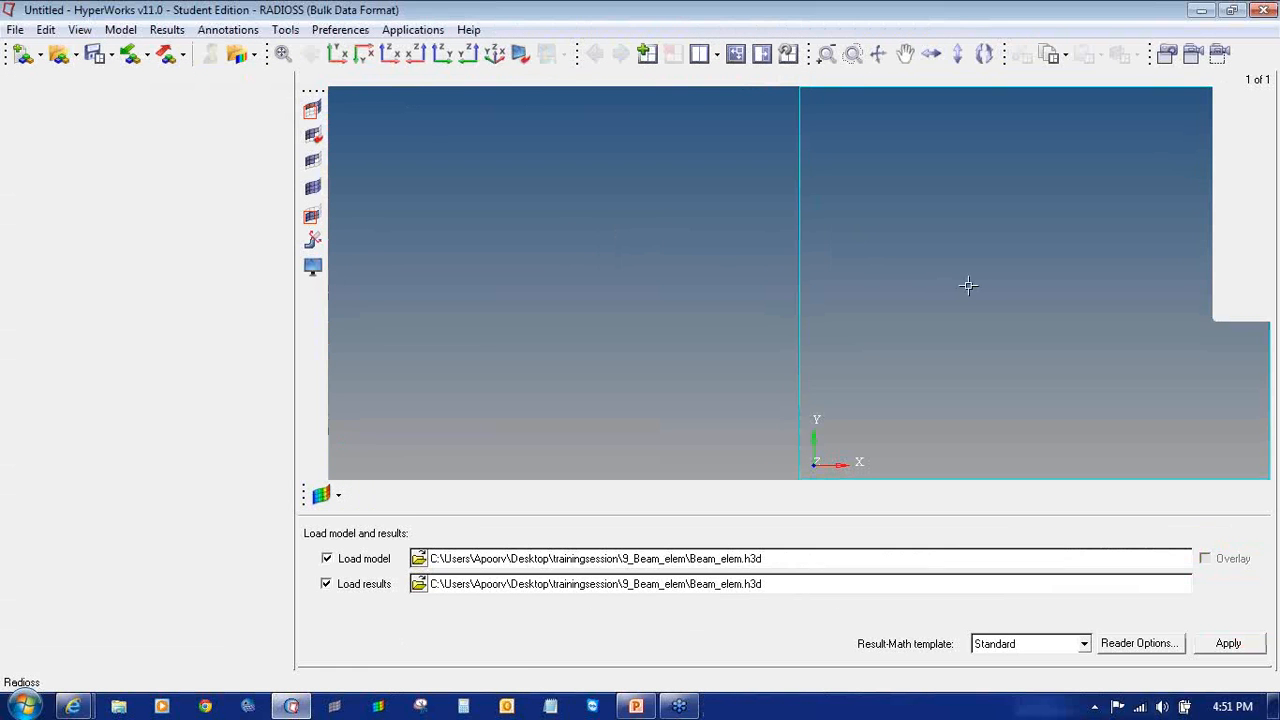
- Load beam.h3d from the 10_fix_fix_beam folder as both model and results in the new window
{"action": "left_click", "coordinate": [419, 560]}
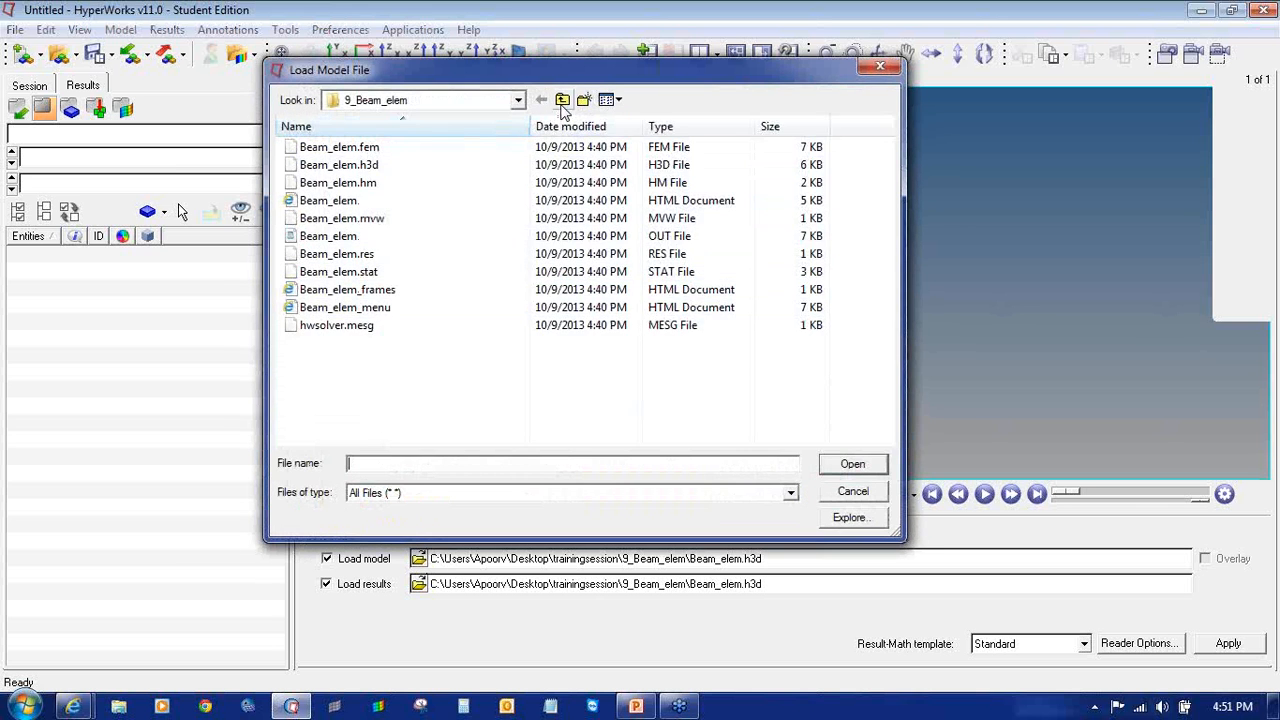
{"action": "left_click", "coordinate": [562, 103]}
{"action": "double_click", "coordinate": [384, 310]}
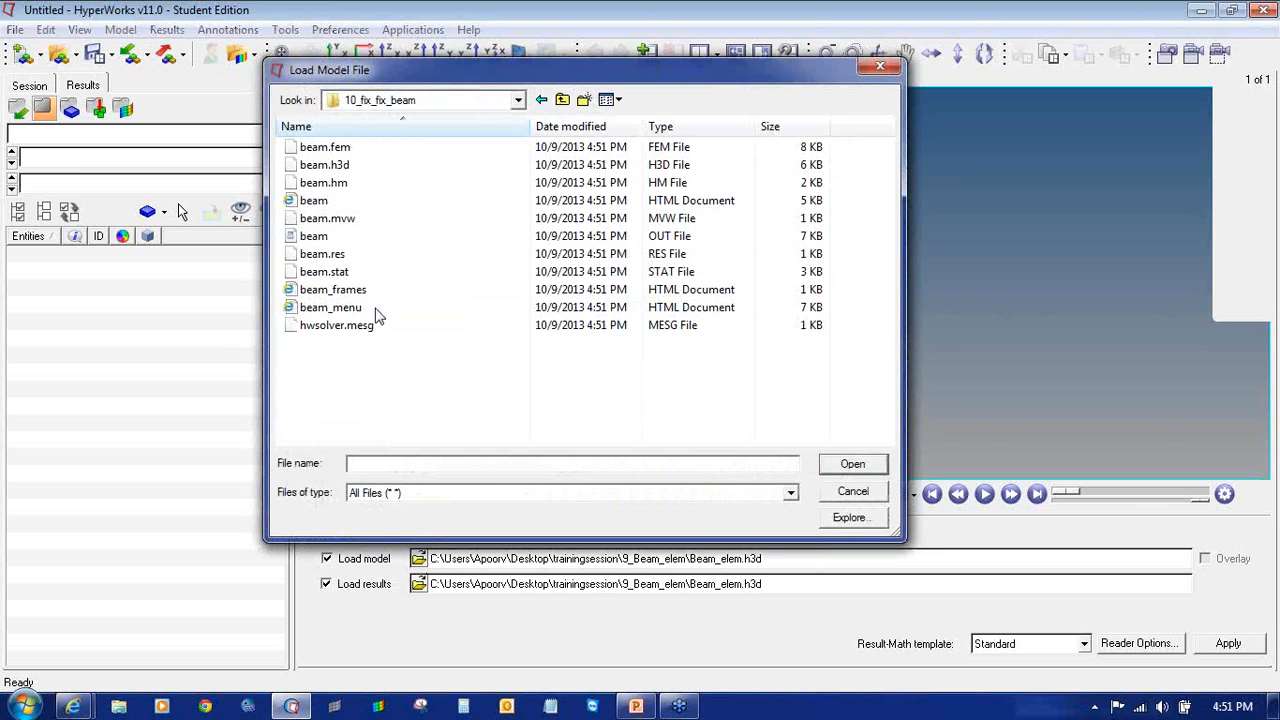
{"action": "double_click", "coordinate": [367, 165]}
{"action": "left_click", "coordinate": [1228, 645]}
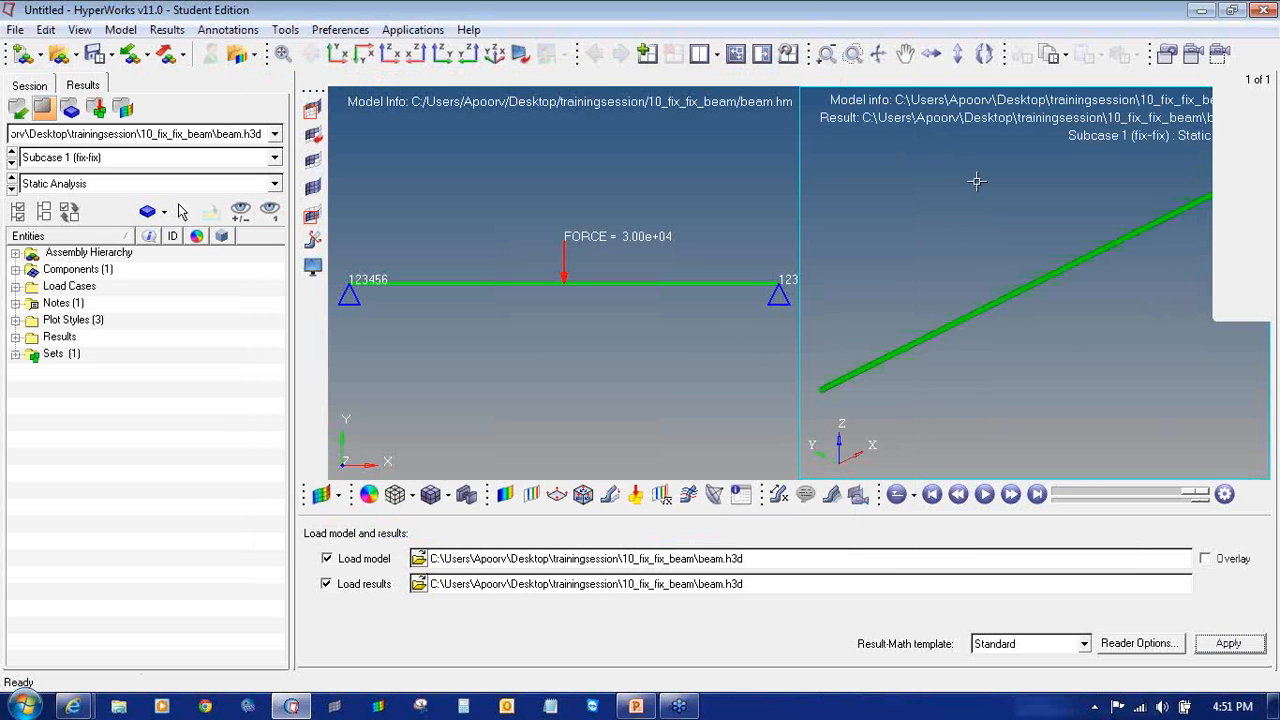
- Contour the displacement magnitude on the fix-fix beam in the XY view, with the whole beam fitted beside the legend
{"action": "left_click", "coordinate": [340, 54]}
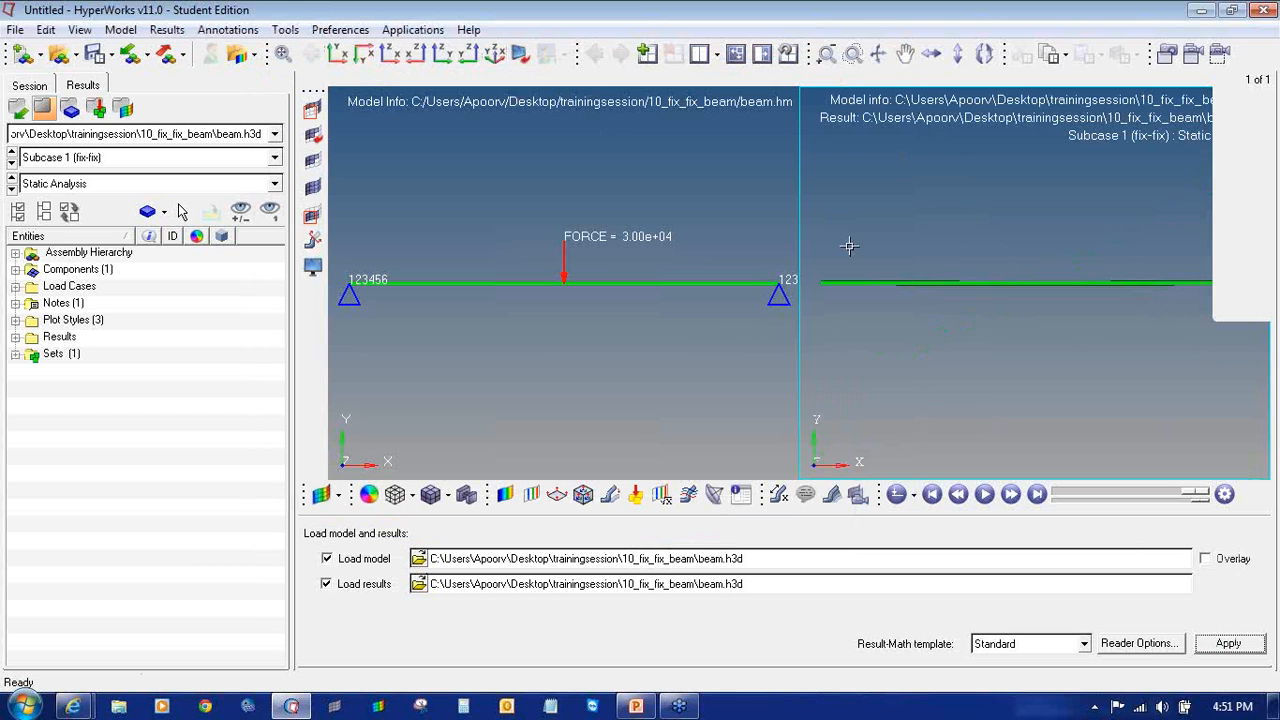
{"action": "left_click", "coordinate": [505, 495]}
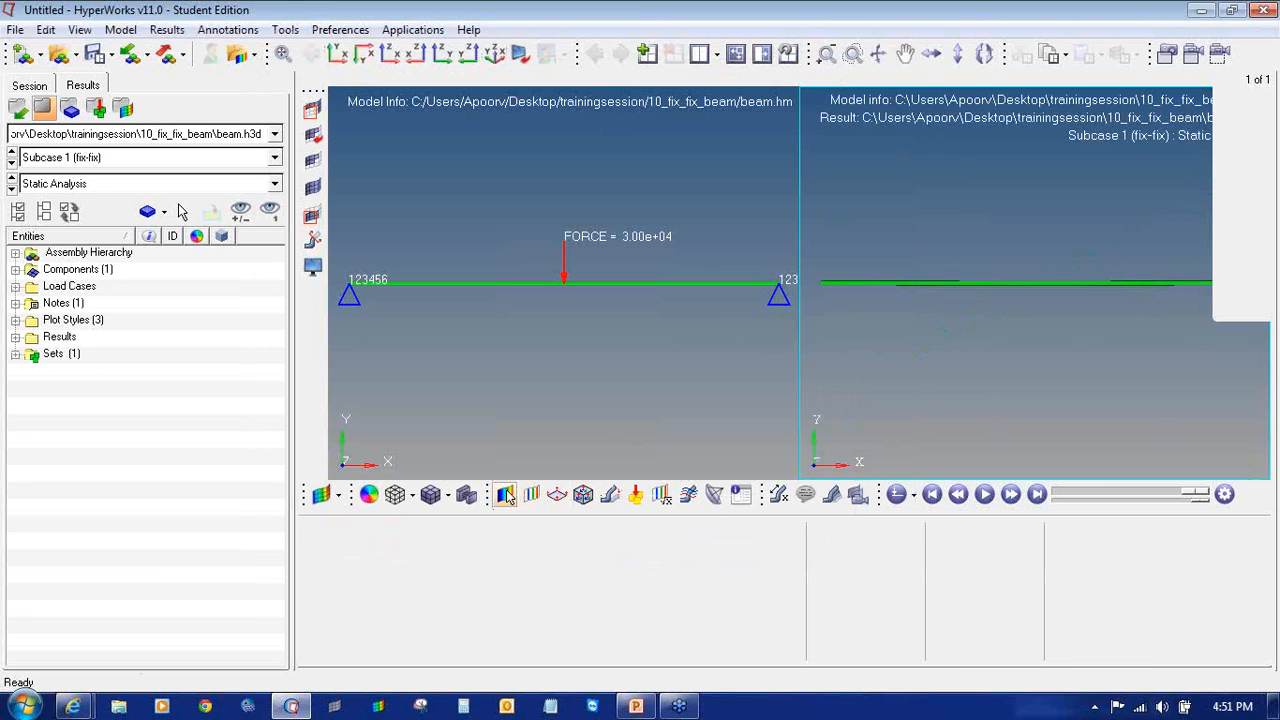
{"action": "left_click", "coordinate": [757, 652]}
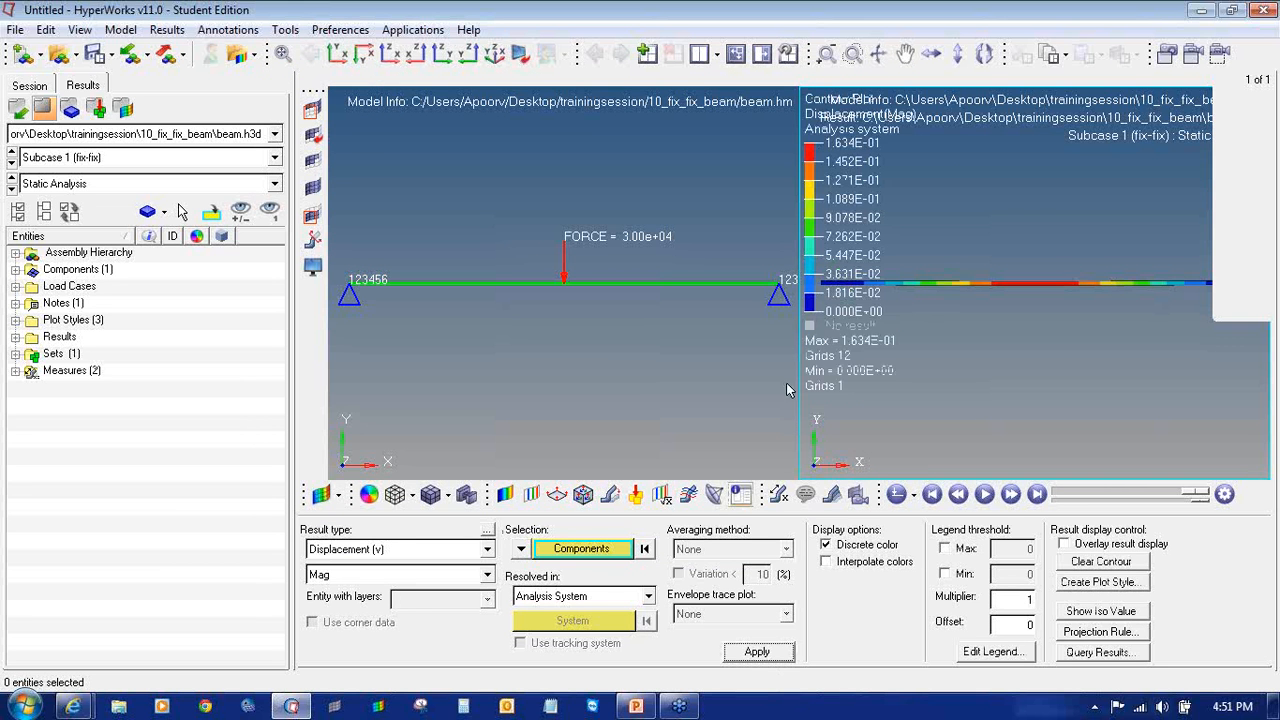
{"action": "scroll", "coordinate": [1004, 341], "scroll_direction": "down", "scroll_amount": 3, "text": "ctrl"}
{"action": "right_click_drag", "start_coordinate": [1008, 341], "coordinate": [1050, 341], "text": "ctrl"}
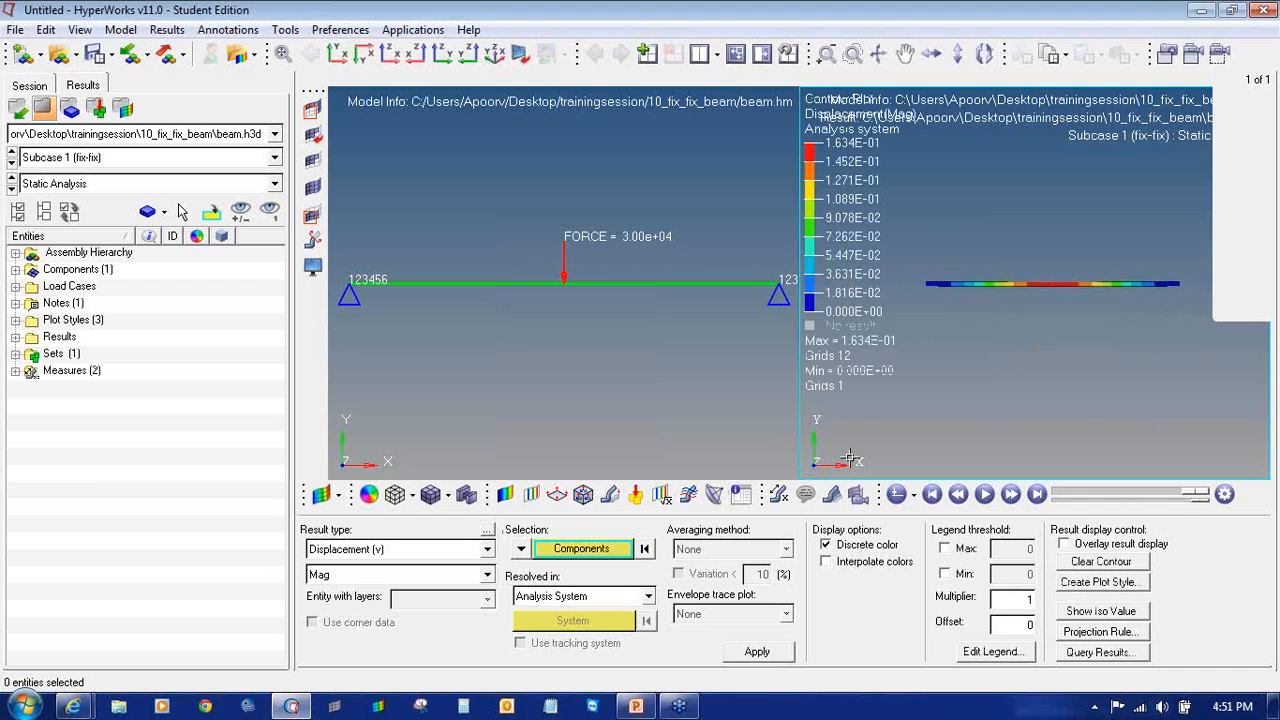
- Show the Static MinMax Result measure on the beam with only the maximum value labelled
{"action": "left_click", "coordinate": [778, 494]}
{"action": "left_click", "coordinate": [310, 550]}
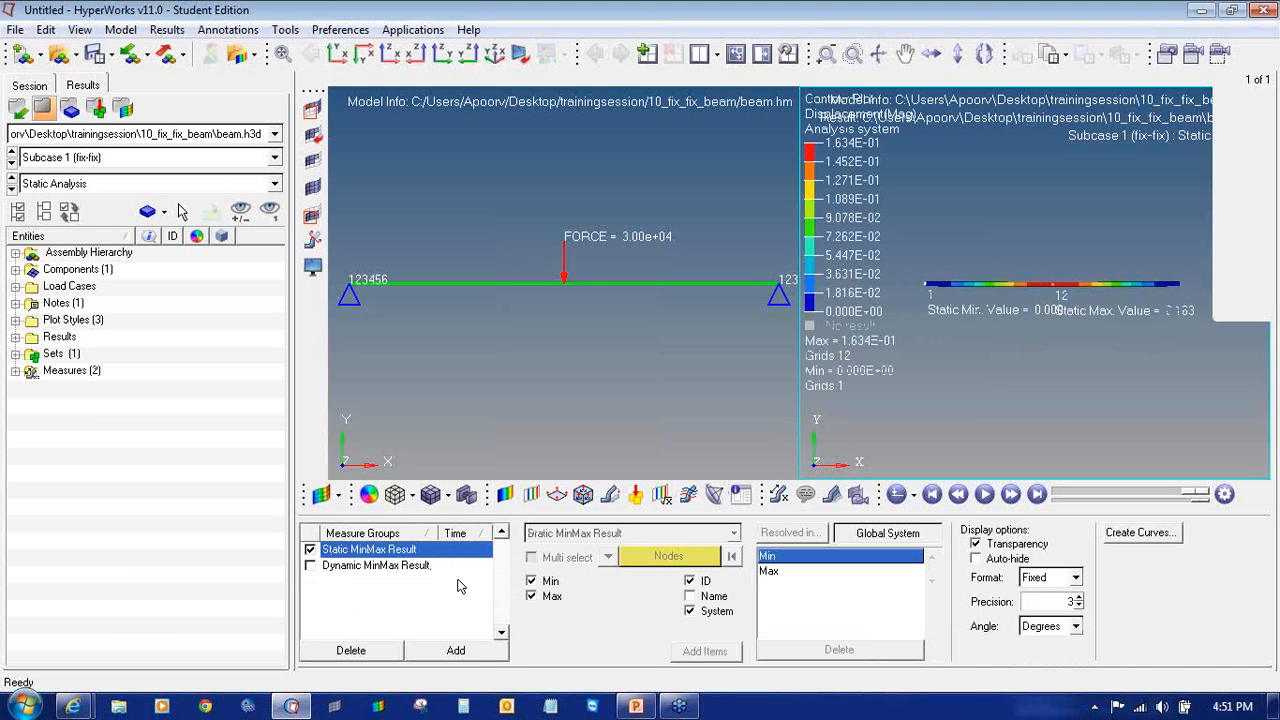
{"action": "left_click", "coordinate": [532, 581]}
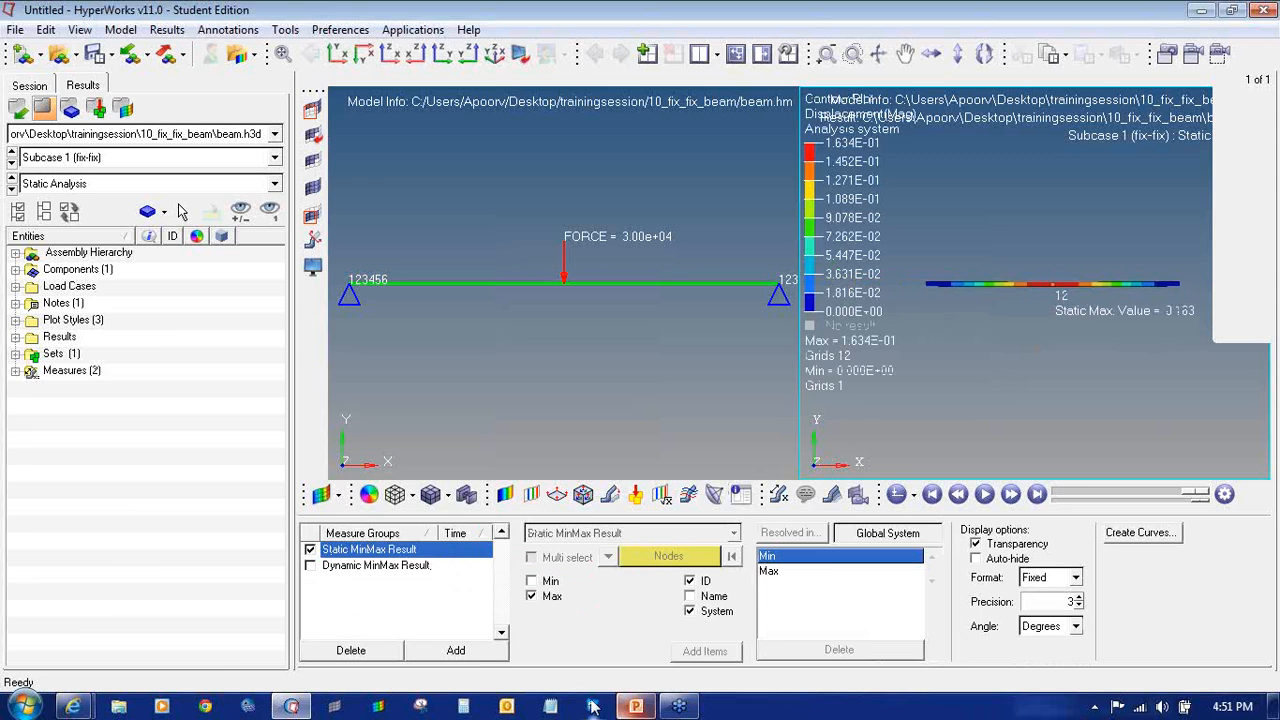
- Compare the maximum displacement with the calculated fix-fix beam displacement on the PowerPoint slide, and return to HyperWorks
{"action": "left_click", "coordinate": [632, 708]}
{"action": "left_click_drag", "start_coordinate": [588, 474], "coordinate": [651, 474]}
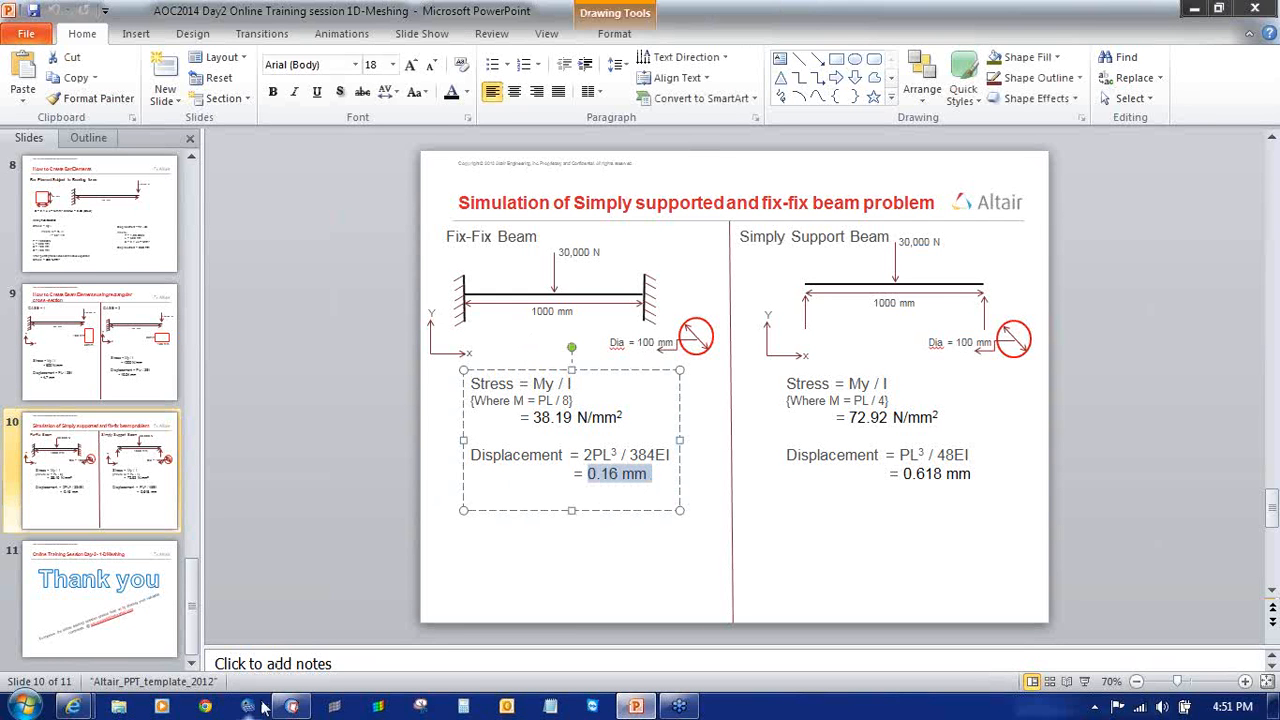
{"action": "left_click", "coordinate": [291, 706]}
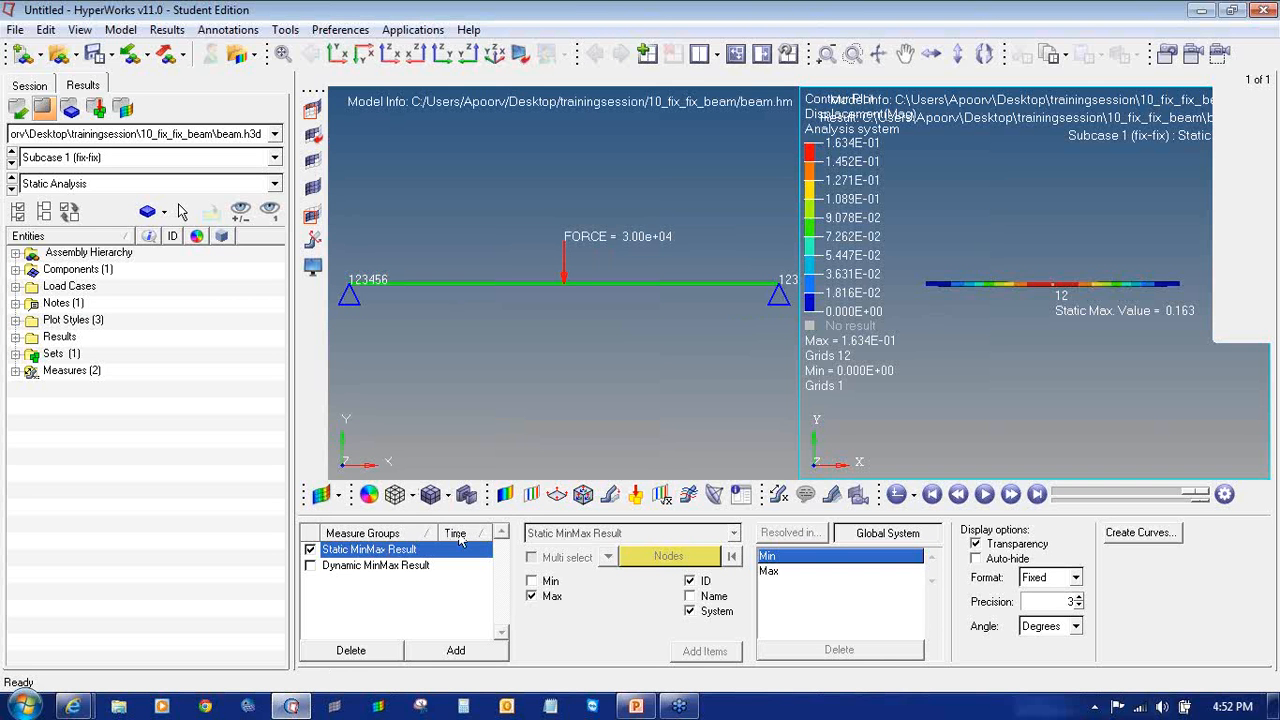
- Contour the 1D element stresses as CBAR/CBEAM Long. Stress SAC with simple averaging, and compare the maximum with the calculated stress
{"action": "left_click", "coordinate": [505, 494]}
{"action": "left_click", "coordinate": [410, 554]}
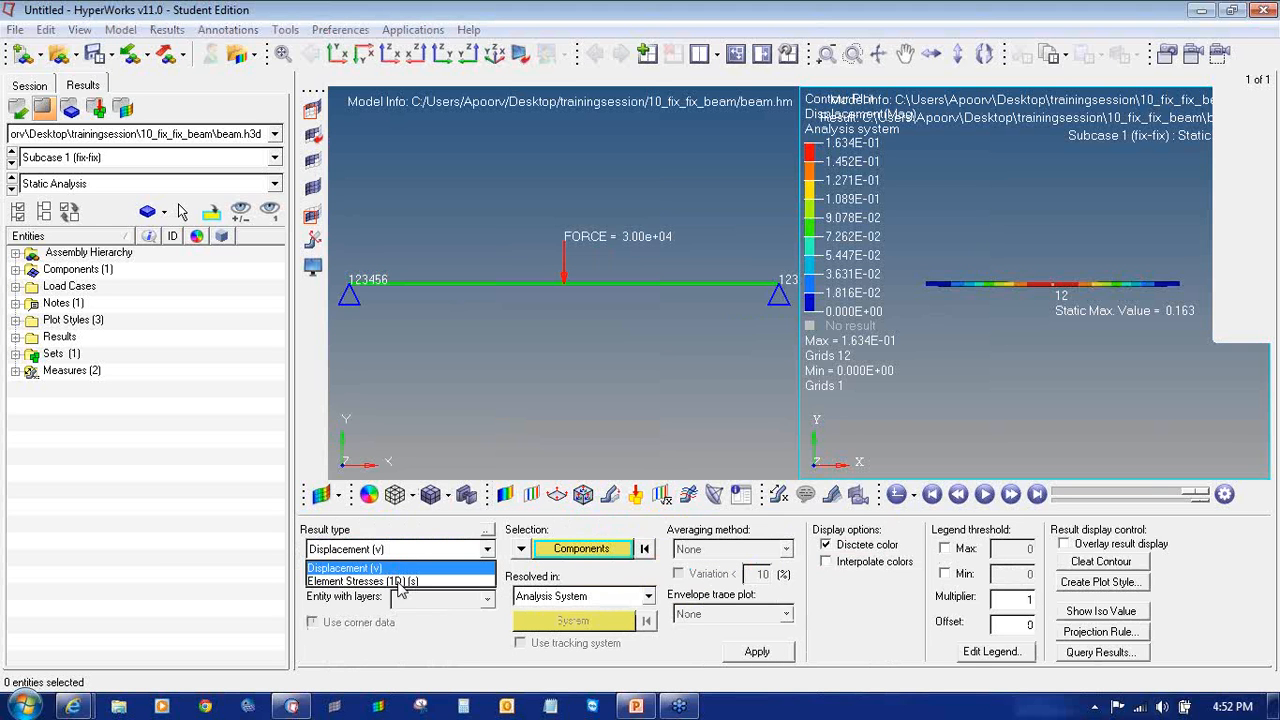
{"action": "left_click", "coordinate": [400, 578]}
{"action": "left_click", "coordinate": [405, 574]}
{"action": "left_click", "coordinate": [408, 621]}
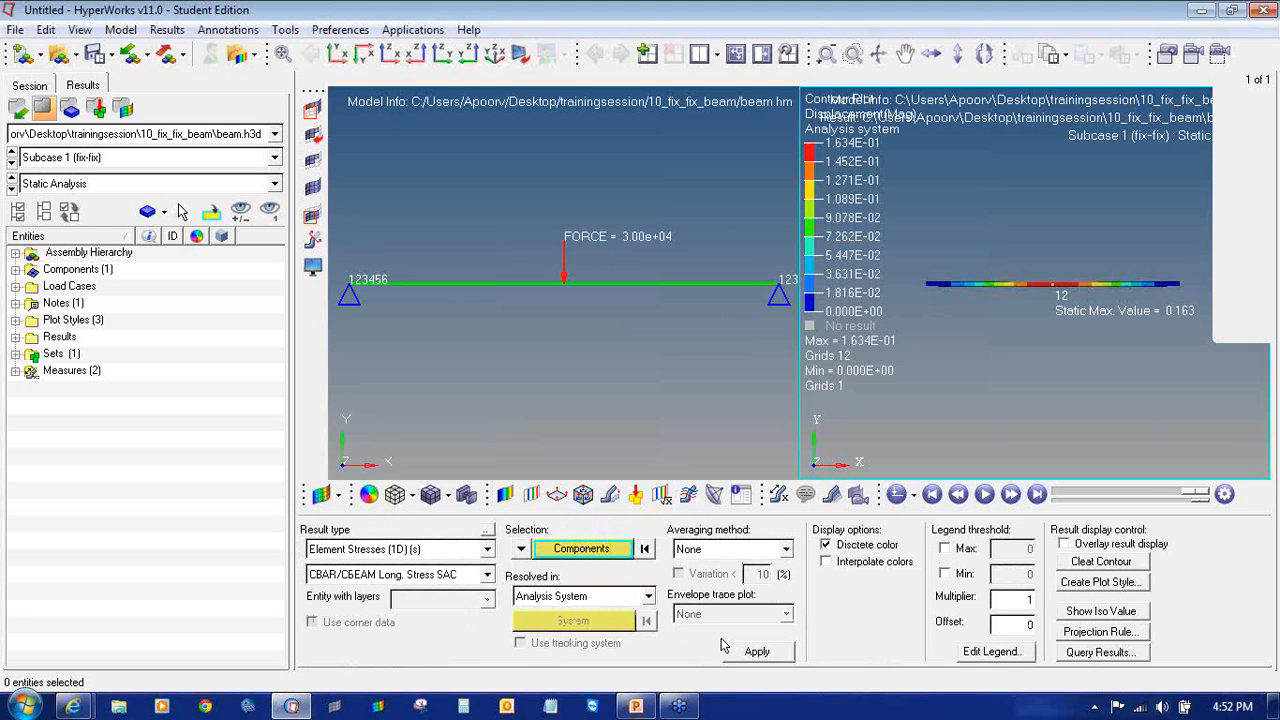
{"action": "left_click", "coordinate": [710, 555]}
{"action": "left_click", "coordinate": [700, 581]}
{"action": "left_click", "coordinate": [748, 651]}
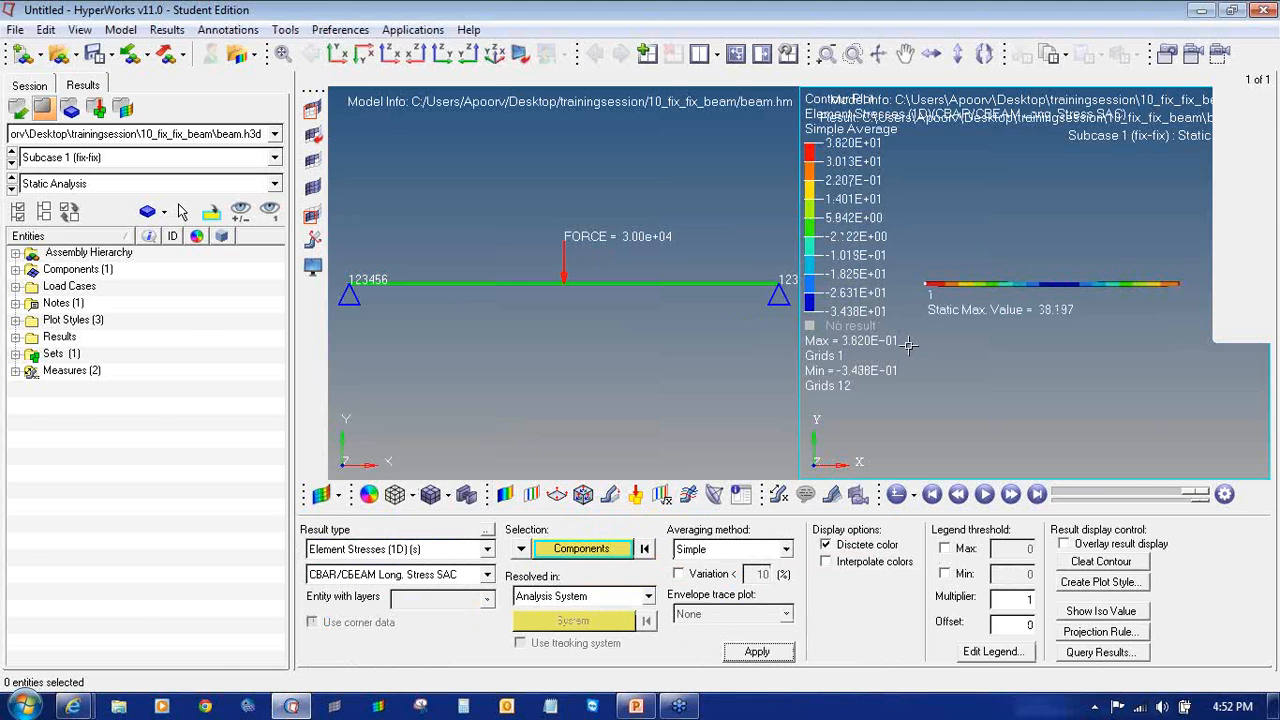
{"action": "key", "text": "alt+Tab"}
{"action": "key", "text": "alt+Tab"}
- Update the constraints at both beam ends to release dof6 while keeping dof1 to dof5 fixed, with the curve and load type options included
{"action": "left_click", "coordinate": [755, 350]}
{"action": "right_click_drag", "start_coordinate": [753, 349], "coordinate": [694, 343], "text": "ctrl"}
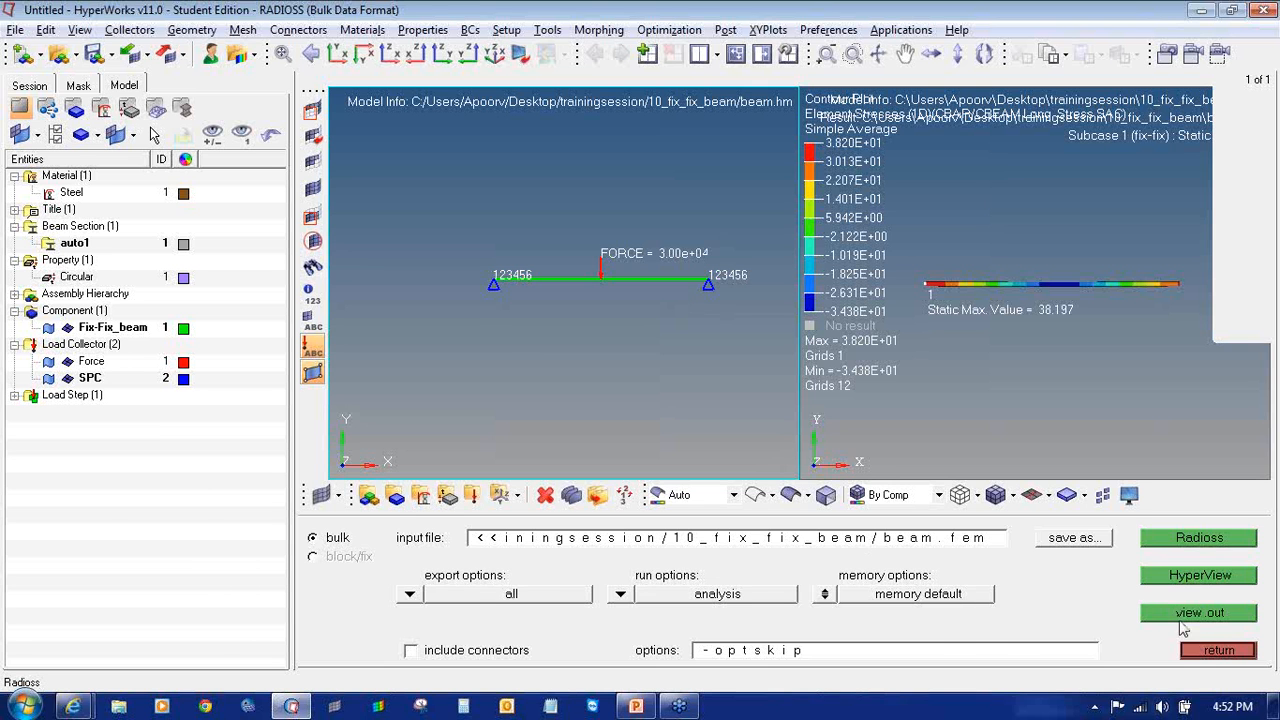
{"action": "left_click", "coordinate": [1208, 650]}
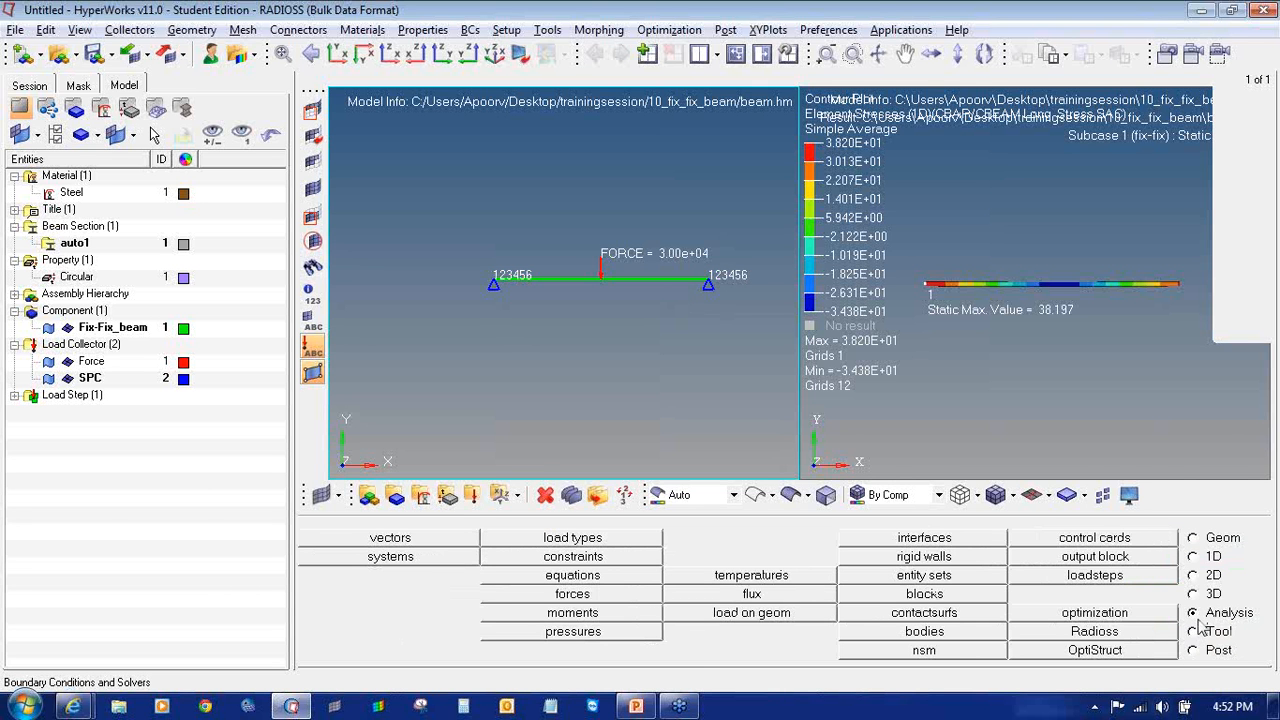
{"action": "left_click", "coordinate": [603, 556]}
{"action": "left_click", "coordinate": [343, 558]}
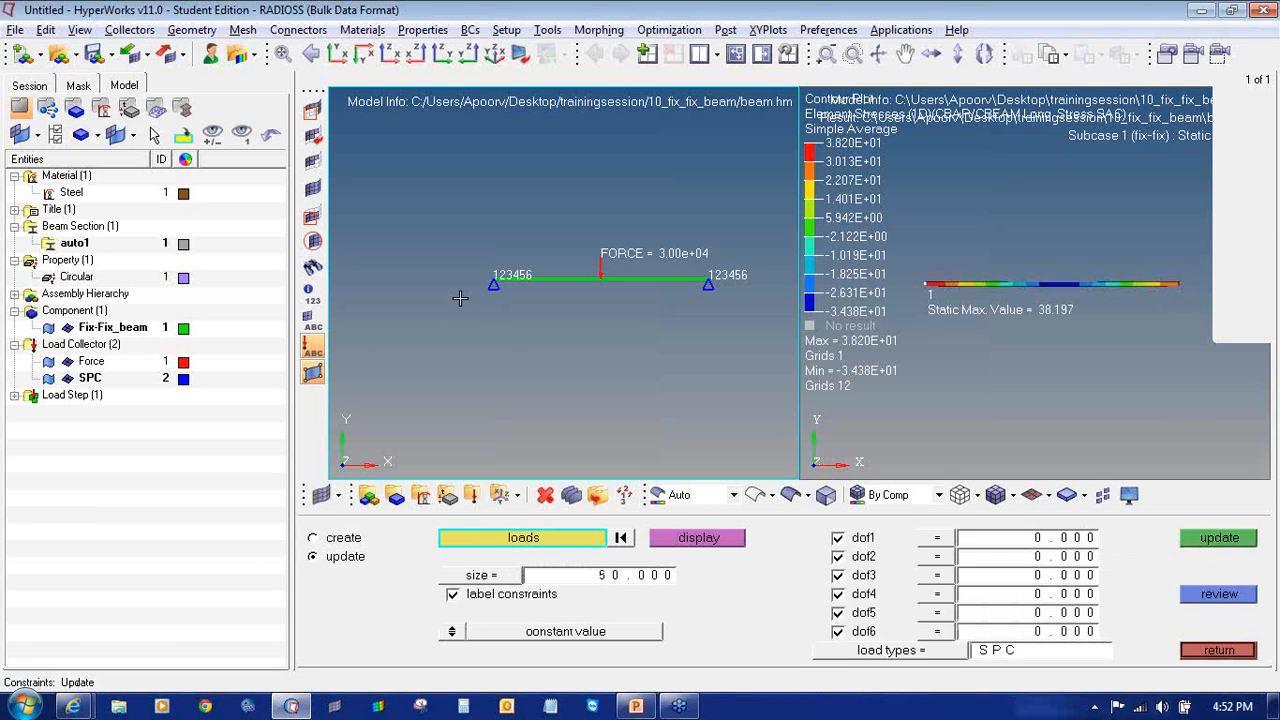
{"action": "left_click", "coordinate": [495, 284]}
{"action": "left_click", "coordinate": [708, 285]}
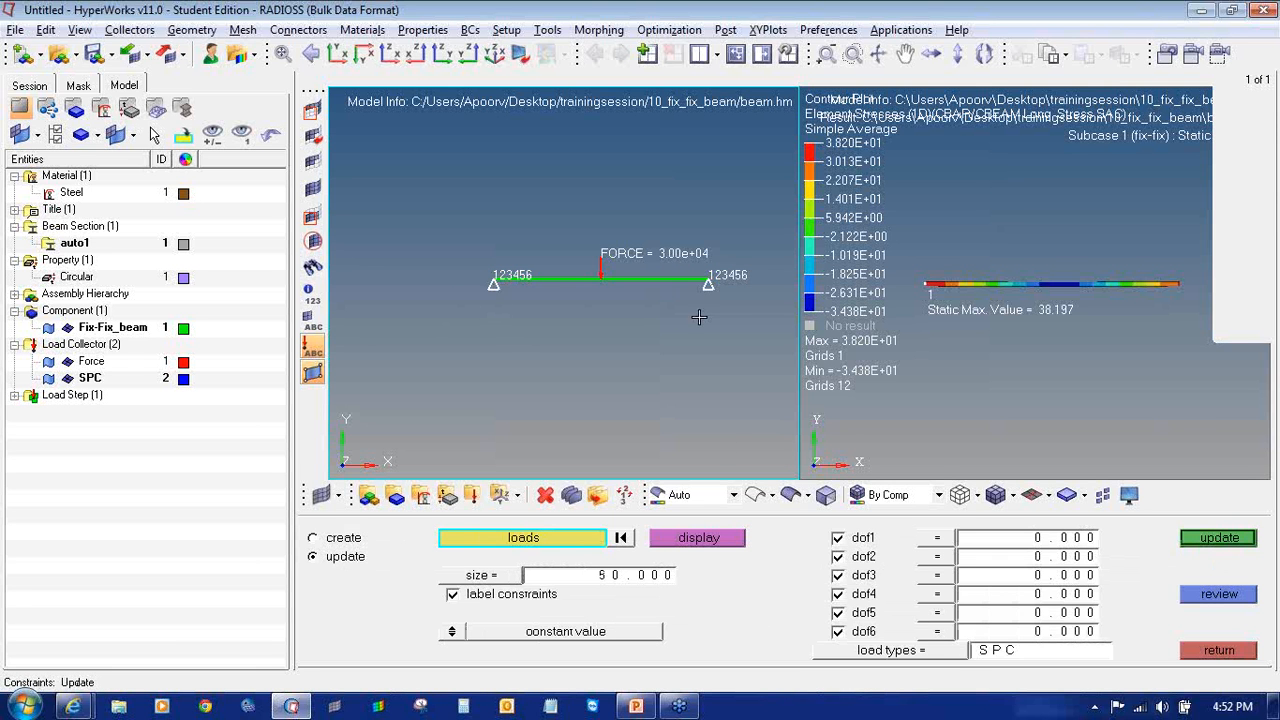
{"action": "left_click", "coordinate": [840, 632]}
{"action": "left_click", "coordinate": [1201, 544]}
{"action": "left_click", "coordinate": [312, 538]}
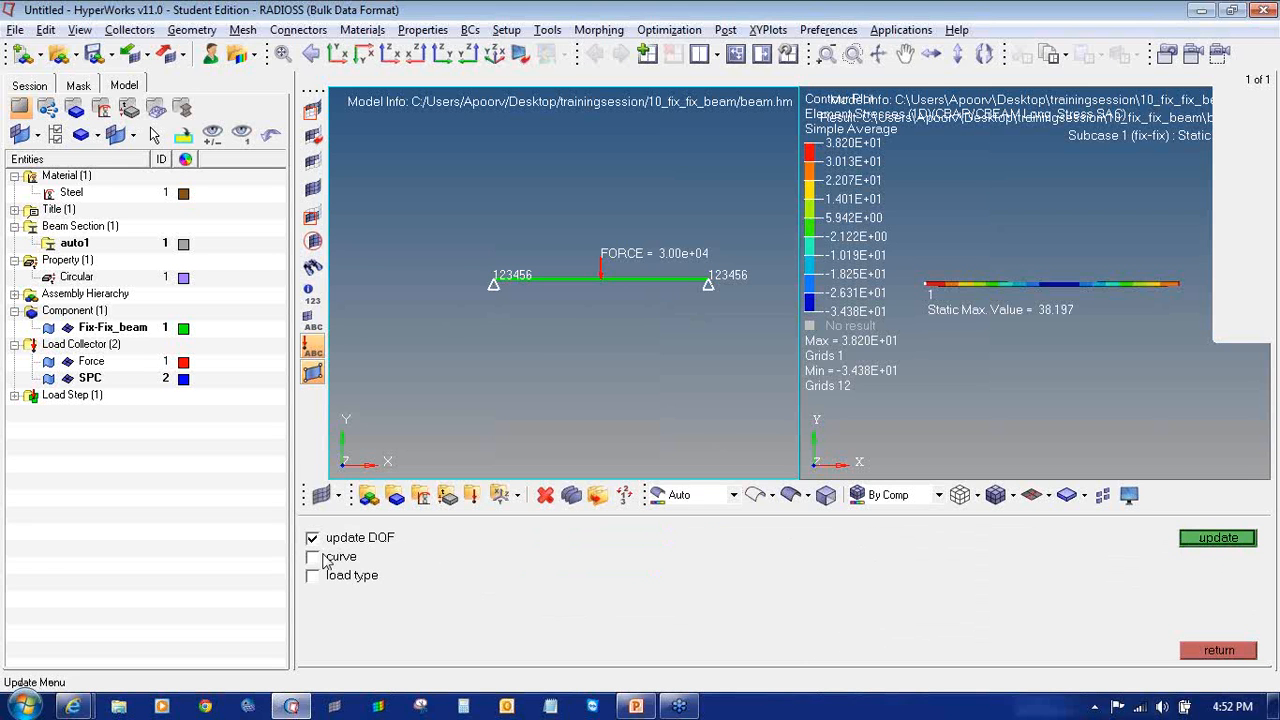
{"action": "left_click", "coordinate": [312, 557]}
{"action": "left_click", "coordinate": [312, 575]}
{"action": "left_click", "coordinate": [1192, 540]}
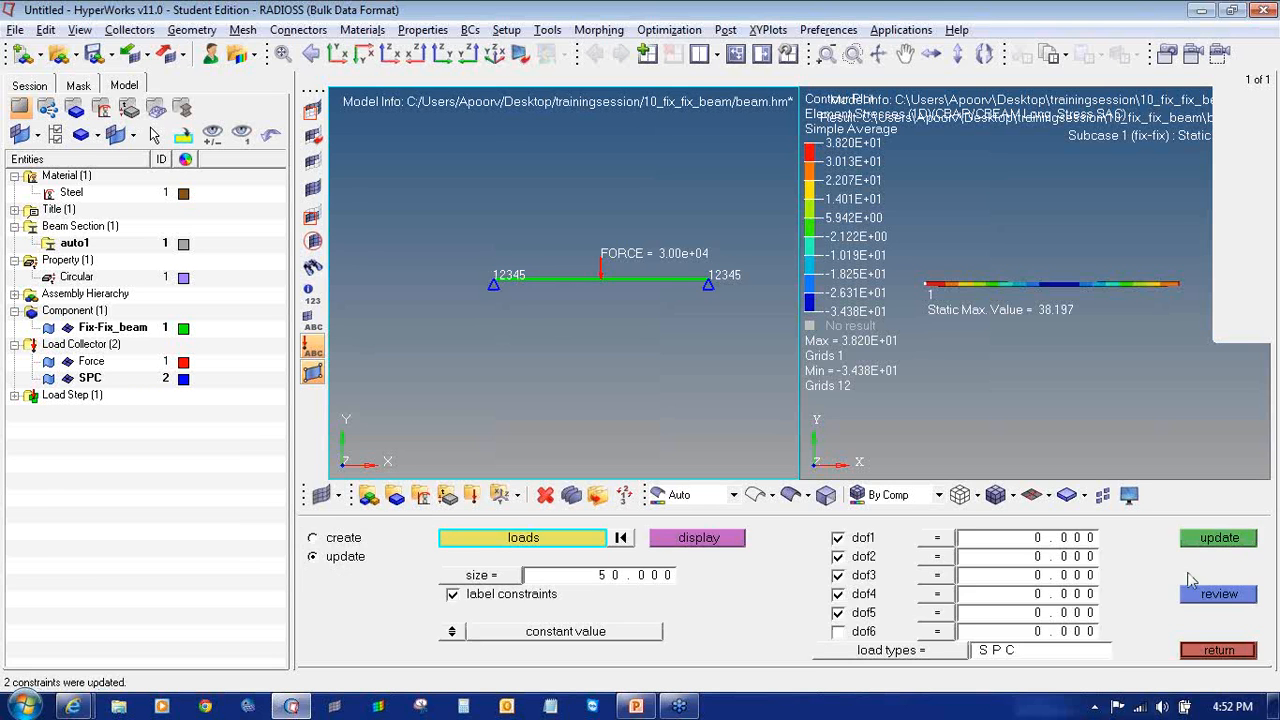
{"action": "left_click", "coordinate": [1200, 650]}
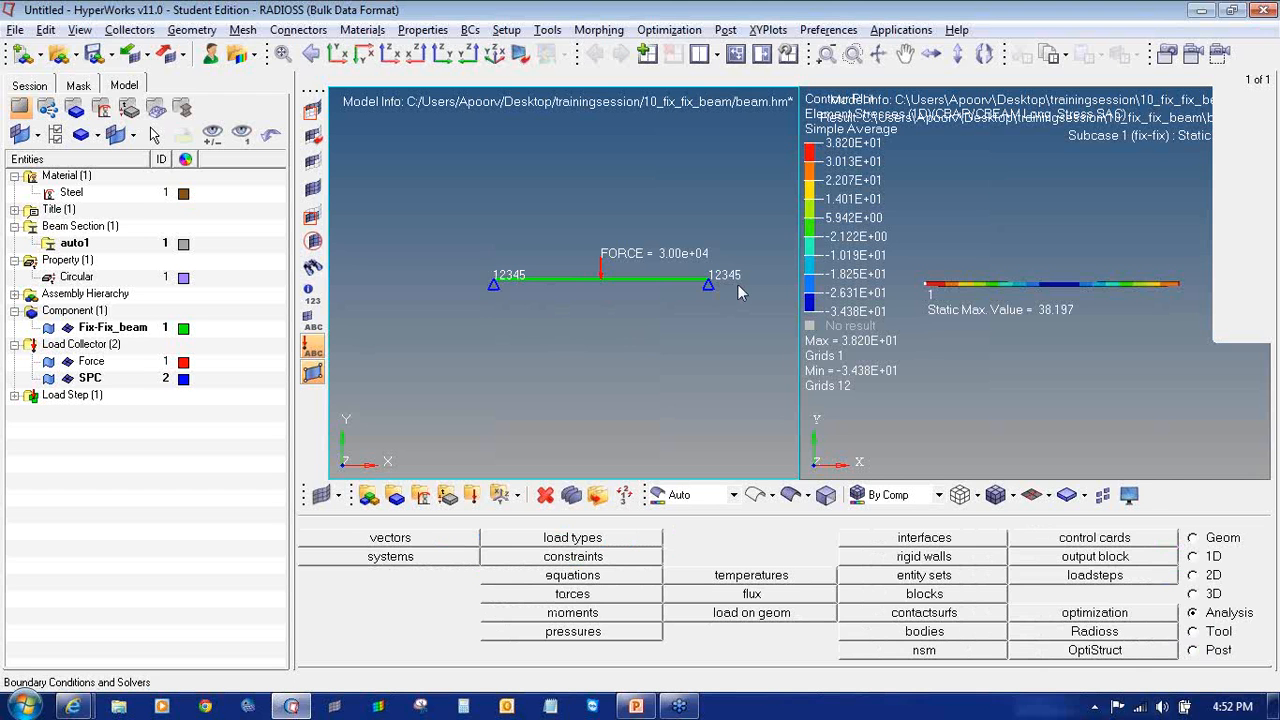
- Save the modified model as beam in a new trainingsession subfolder named 11_simply_supported_beam
{"action": "left_click", "coordinate": [15, 29]}
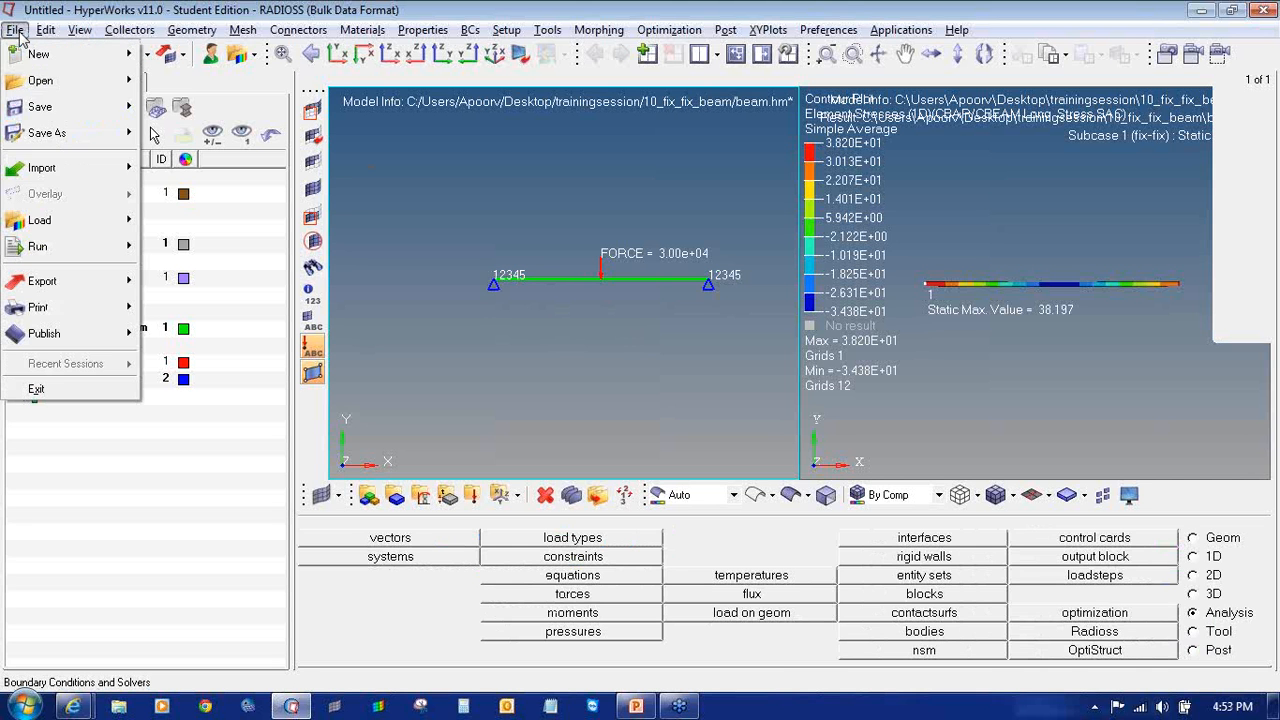
{"action": "mouse_move", "coordinate": [85, 135]}
{"action": "left_click", "coordinate": [195, 187]}
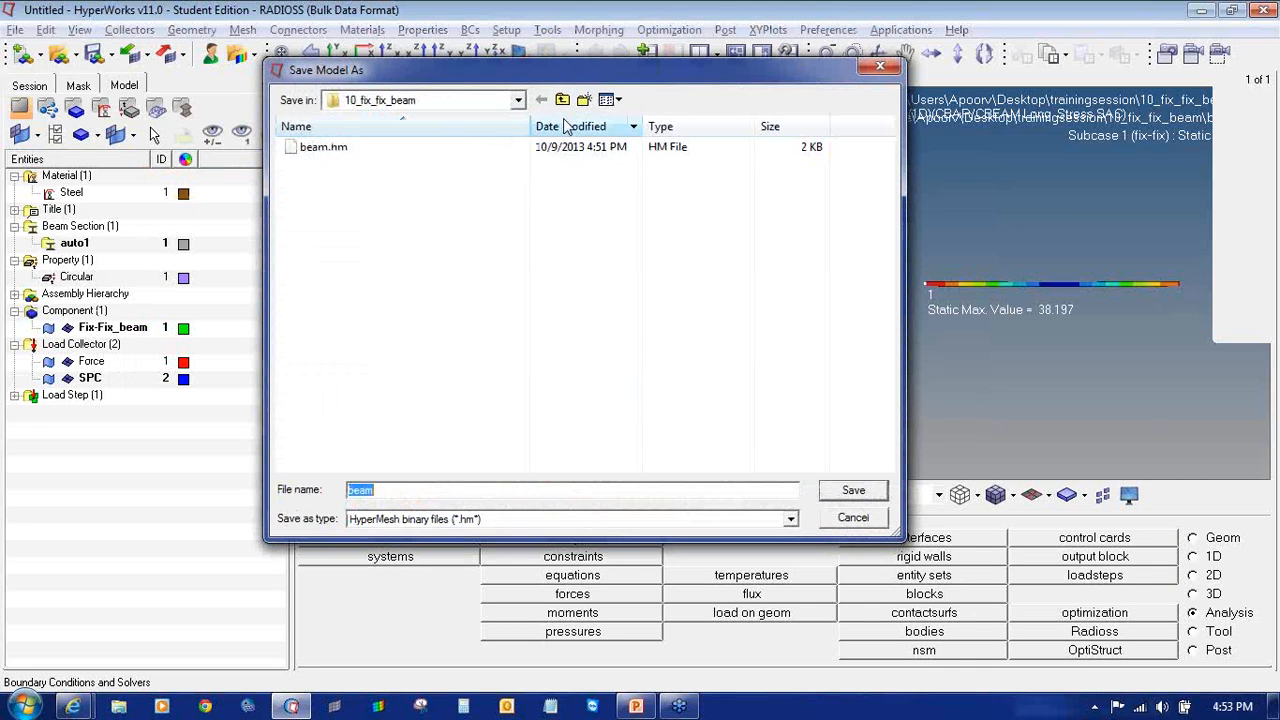
{"action": "left_click", "coordinate": [563, 100]}
{"action": "left_click", "coordinate": [583, 100]}
{"action": "type", "text": "1"}
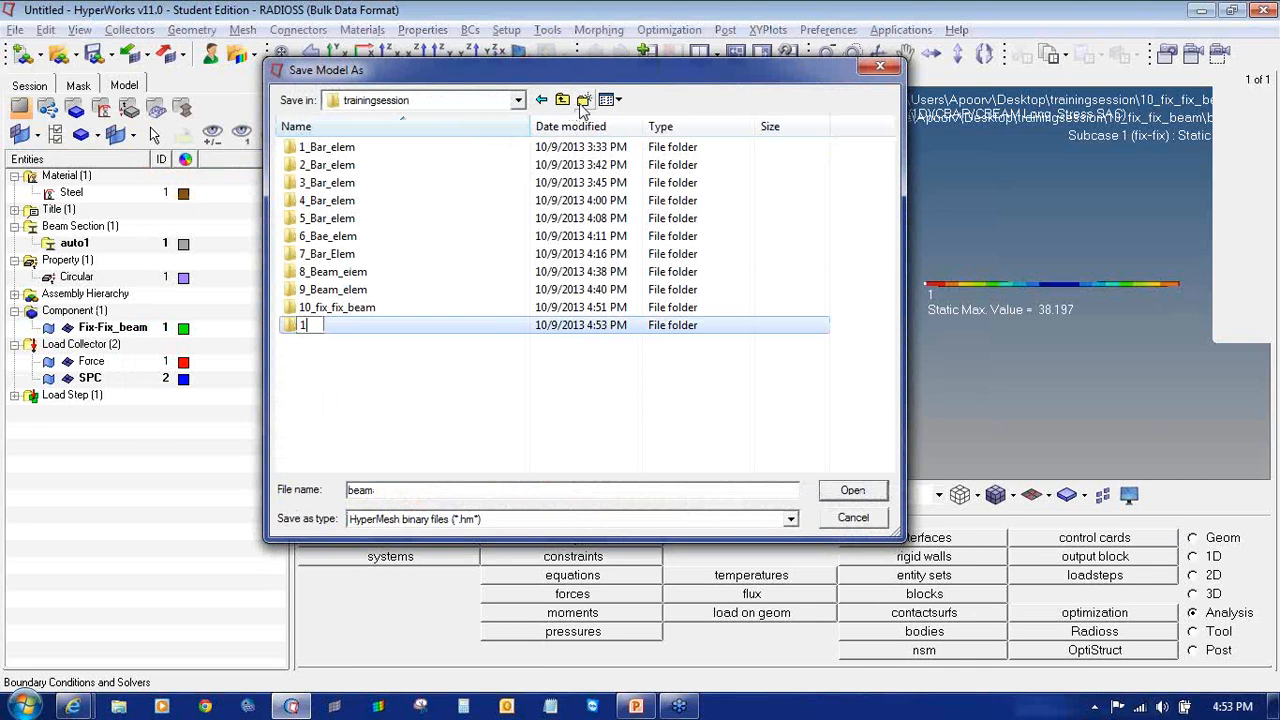
{"action": "type", "text": "1_simply_sup"}
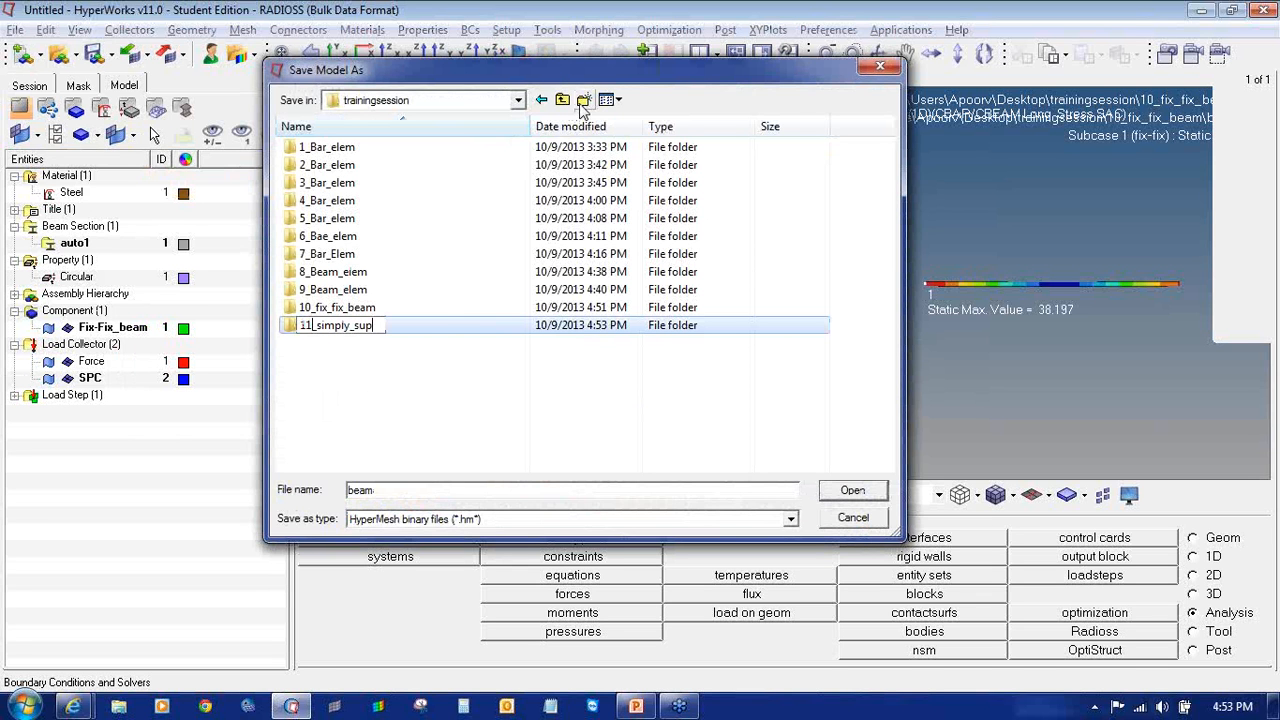
{"action": "type", "text": "ported_beam"}
{"action": "key", "text": "Return"}
{"action": "key", "text": "Return"}
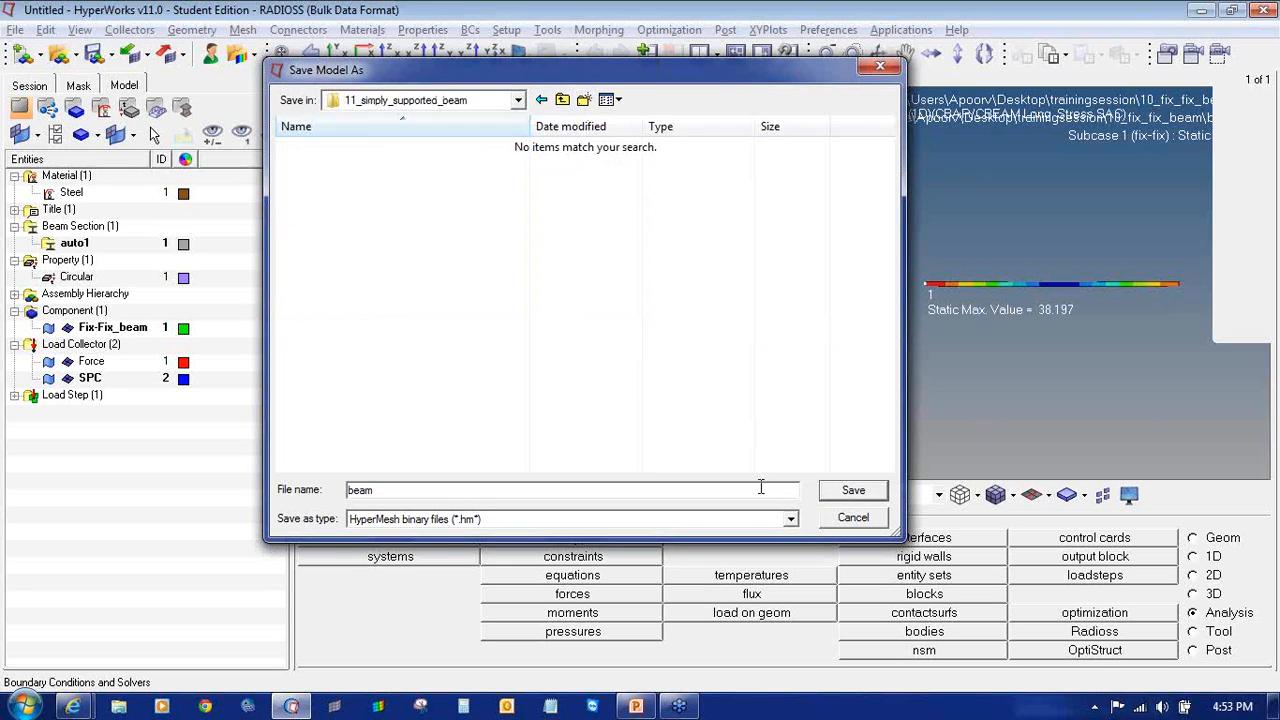
{"action": "left_click", "coordinate": [853, 490]}
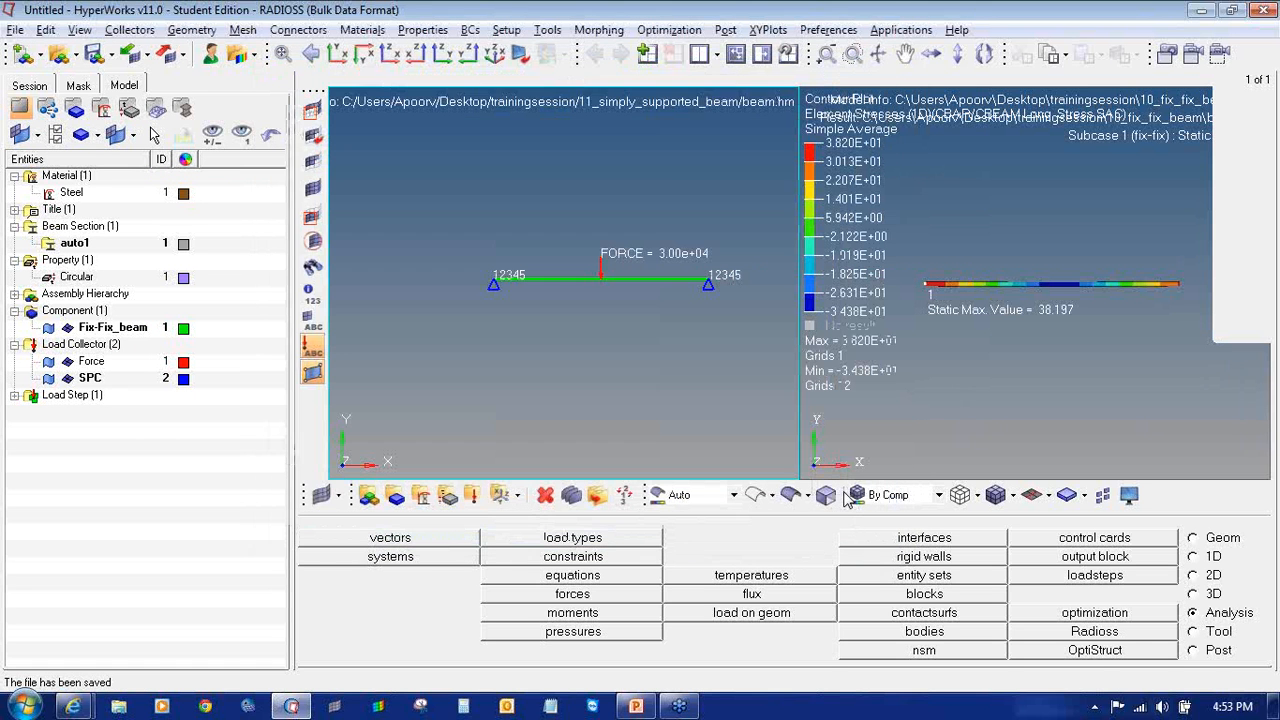
- Run the Radioss analysis on the simply supported beam and close the solver window once it finishes
{"action": "left_click", "coordinate": [1130, 633]}
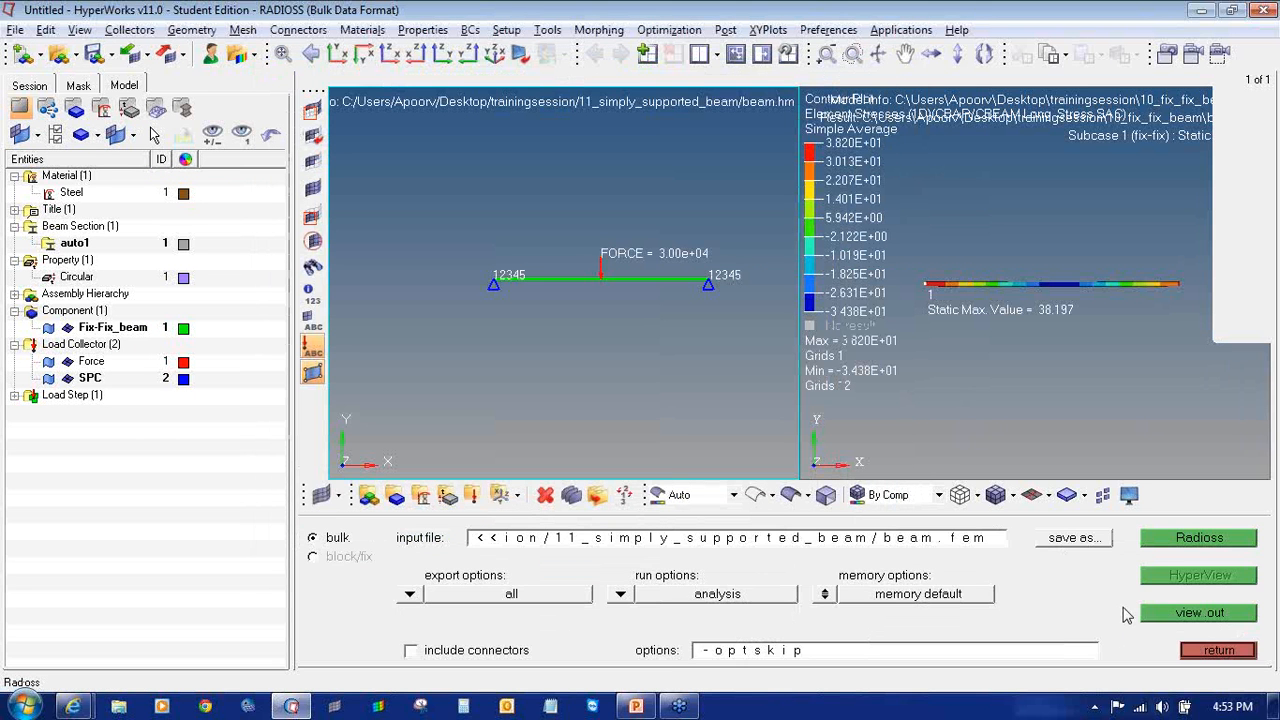
{"action": "left_click", "coordinate": [1151, 540]}
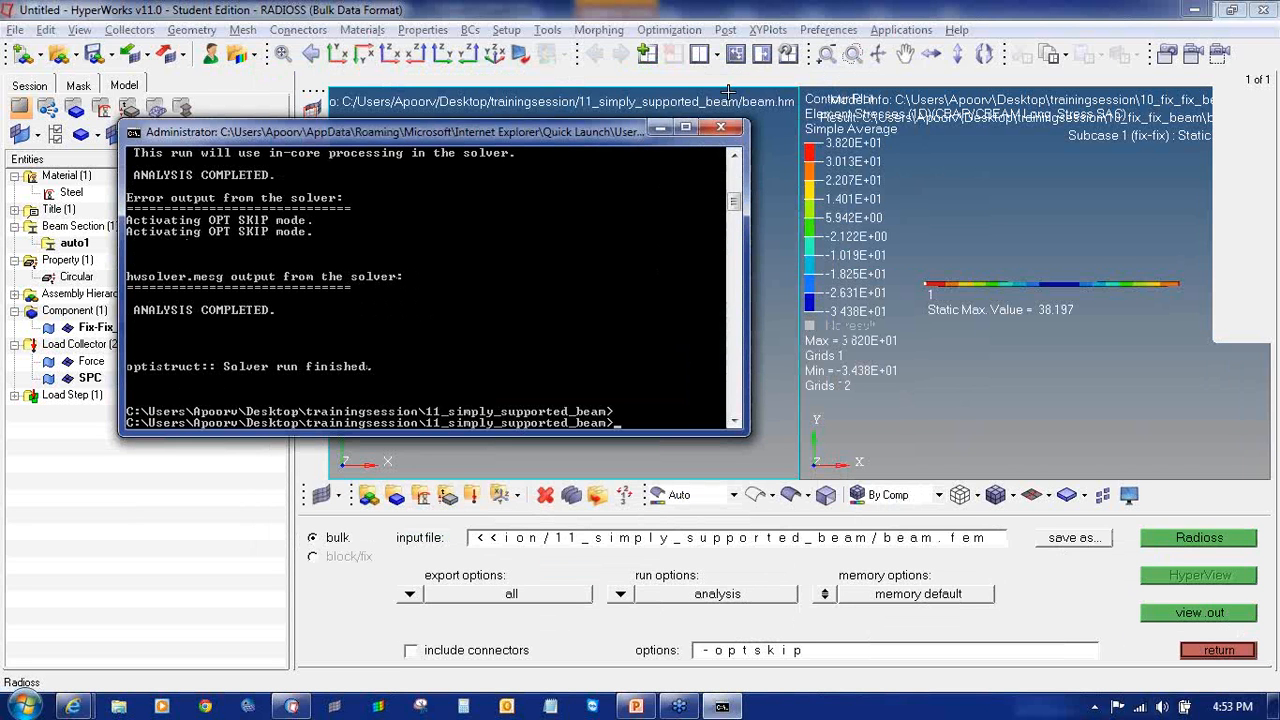
{"action": "left_click", "coordinate": [720, 127]}
- Change the page layout to three side-by-side windows and activate the empty third window
{"action": "left_click", "coordinate": [718, 54]}
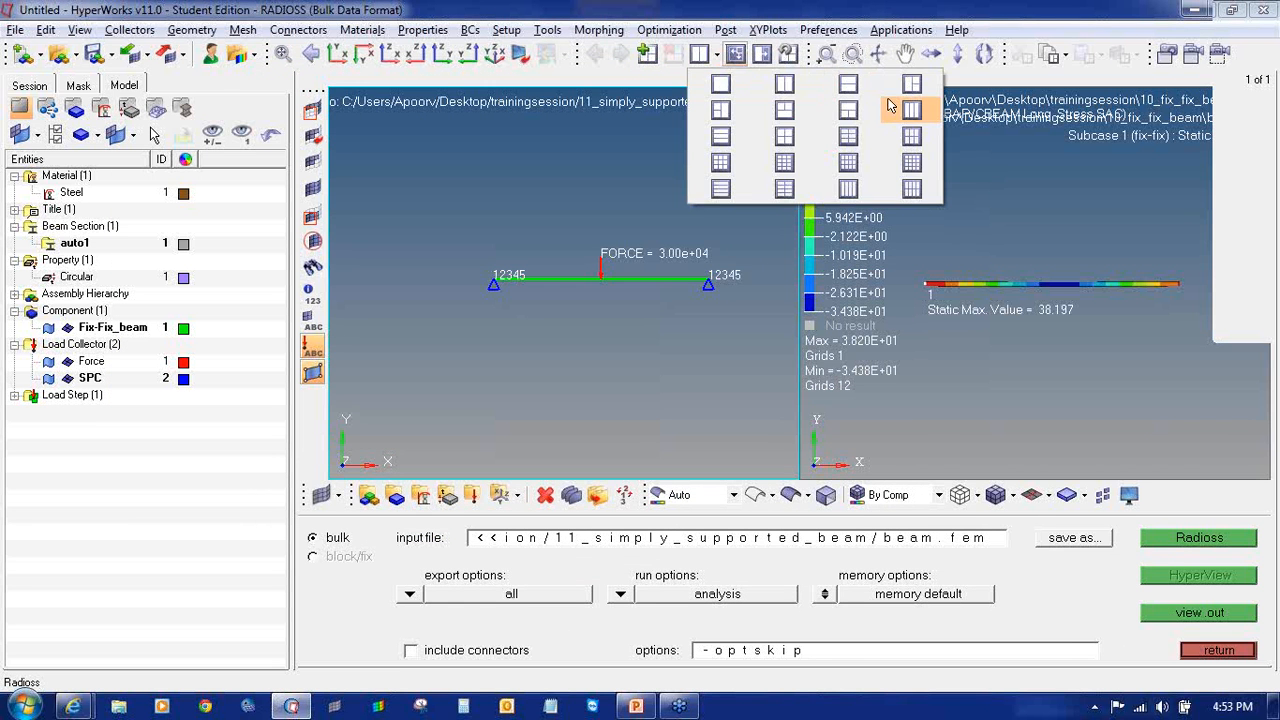
{"action": "left_click", "coordinate": [897, 110]}
{"action": "left_click", "coordinate": [1056, 269]}
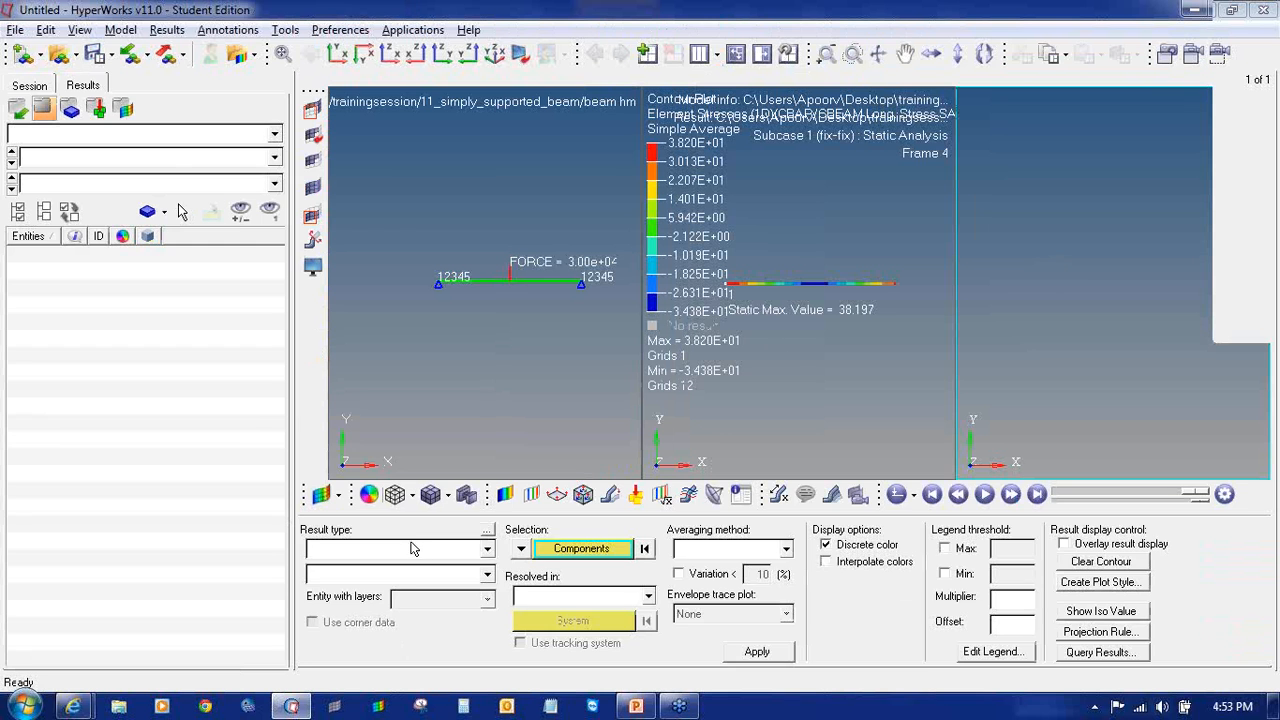
- Load the model and results of beam.h3d from the 11_simply_supported_beam folder into the third window and show them in the XY view
{"action": "left_click", "coordinate": [61, 56]}
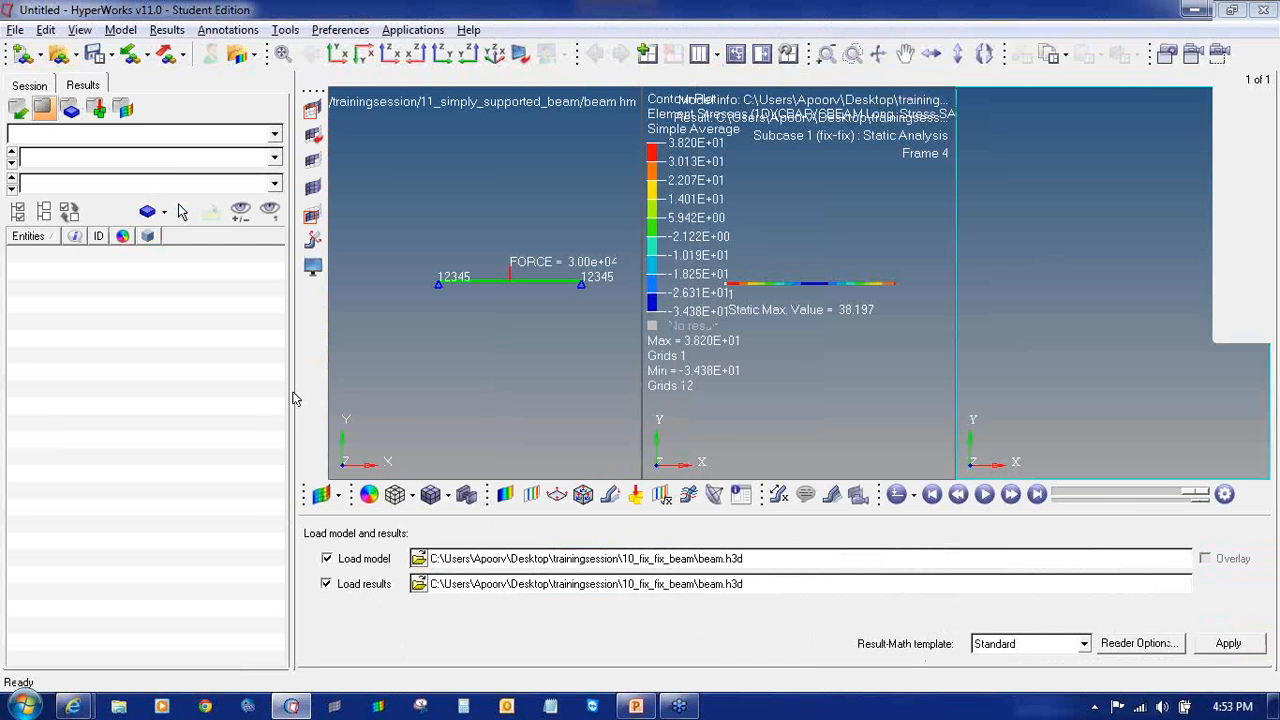
{"action": "left_click", "coordinate": [419, 558]}
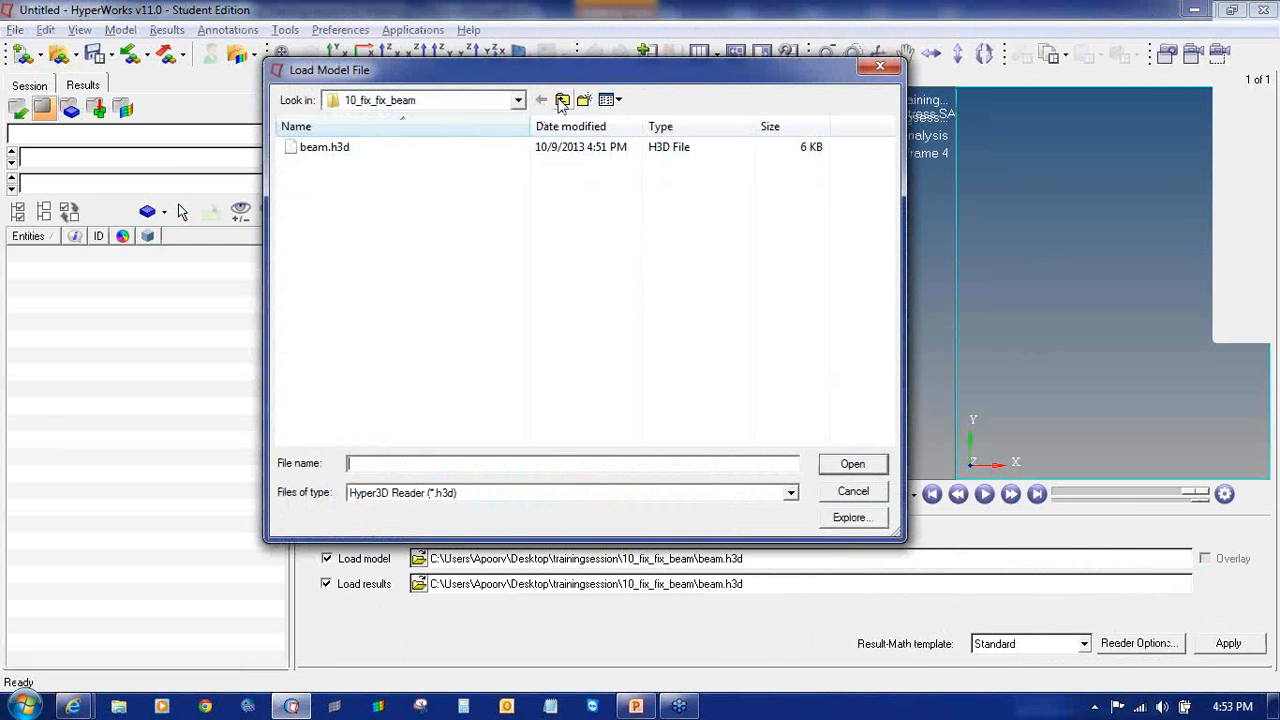
{"action": "left_click", "coordinate": [561, 100]}
{"action": "double_click", "coordinate": [375, 323]}
{"action": "double_click", "coordinate": [340, 148]}
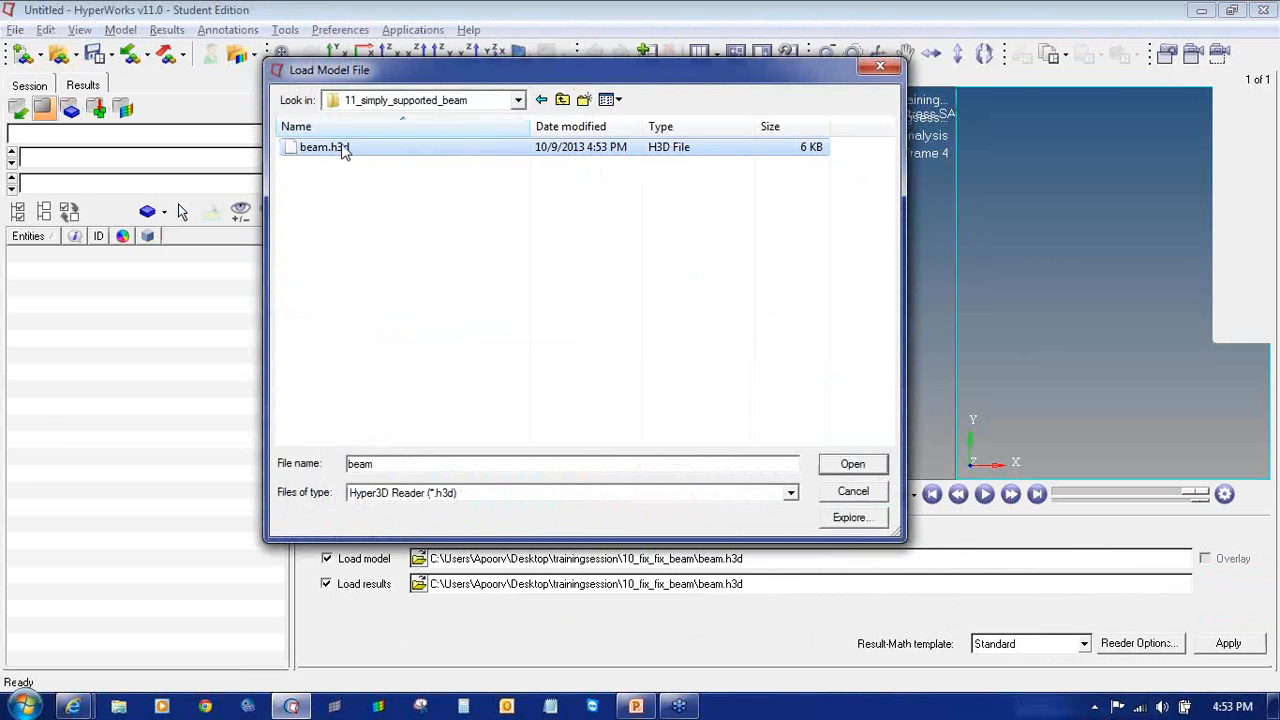
{"action": "left_click", "coordinate": [1228, 643]}
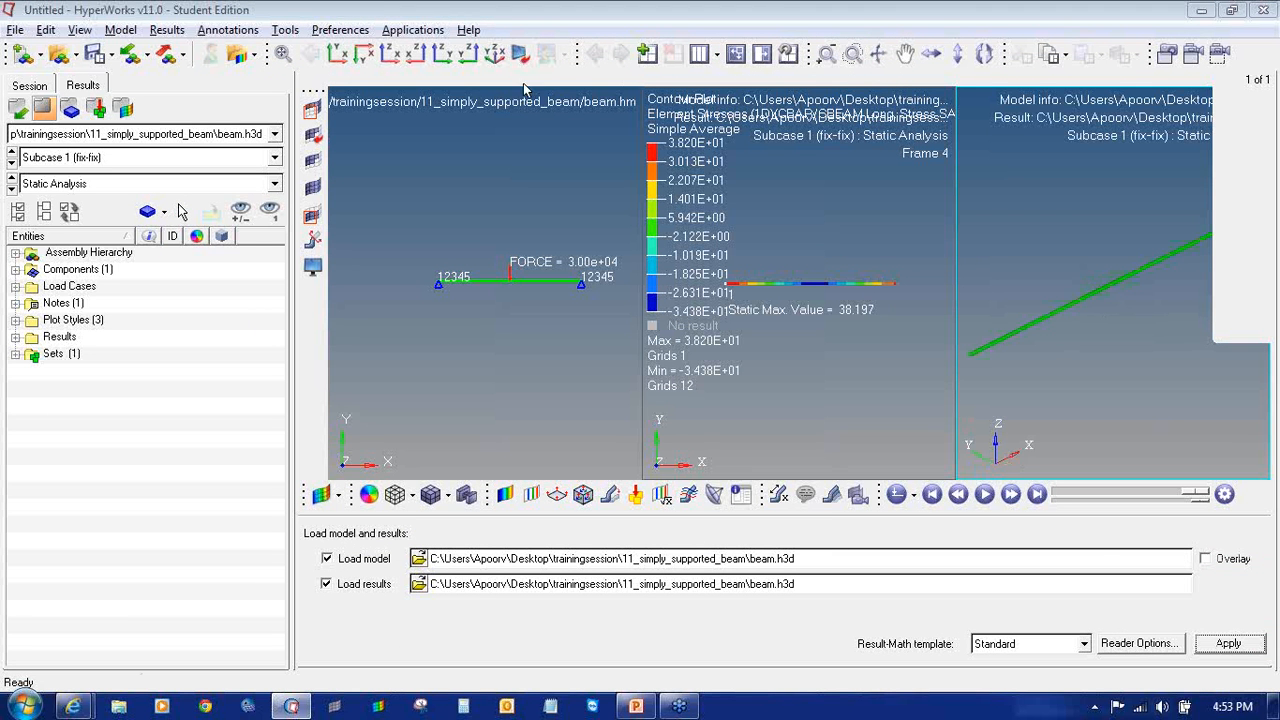
{"action": "left_click", "coordinate": [338, 53]}
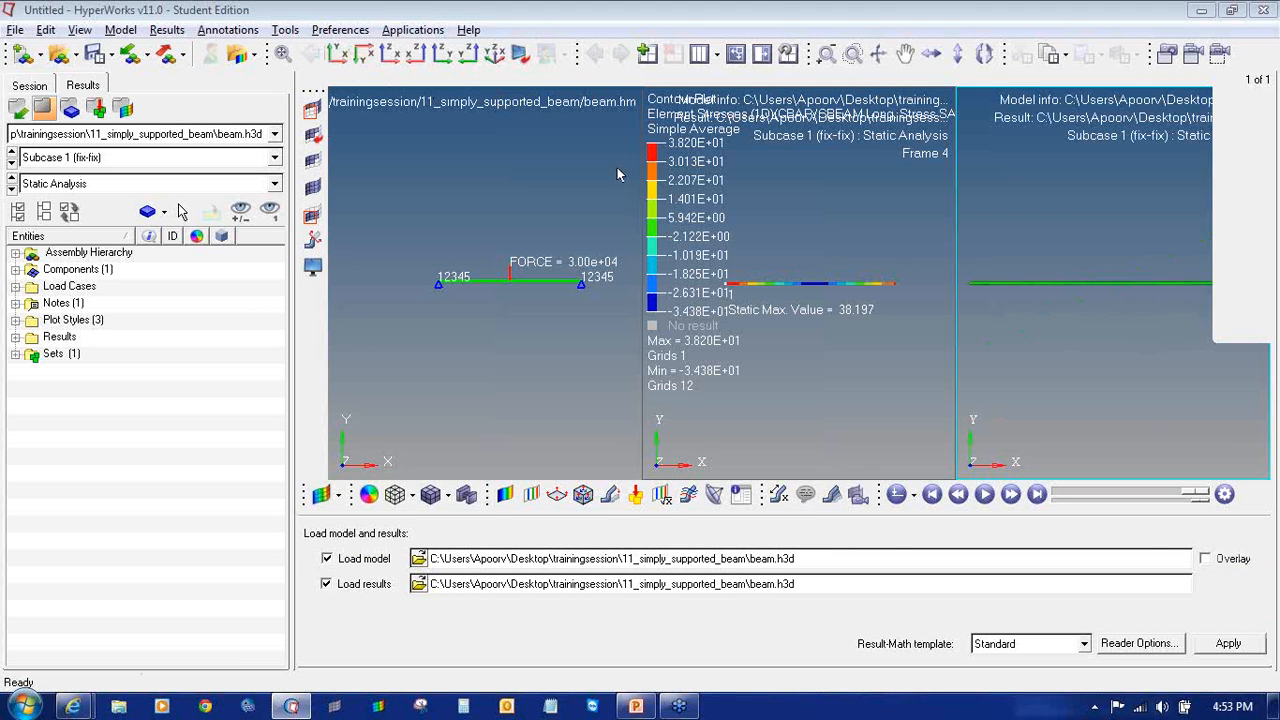
- Contour the simply supported beam's displacement magnitude and enable the Static MinMax Result measure with only the maximum shown
{"action": "left_click", "coordinate": [505, 494]}
{"action": "left_click", "coordinate": [743, 650]}
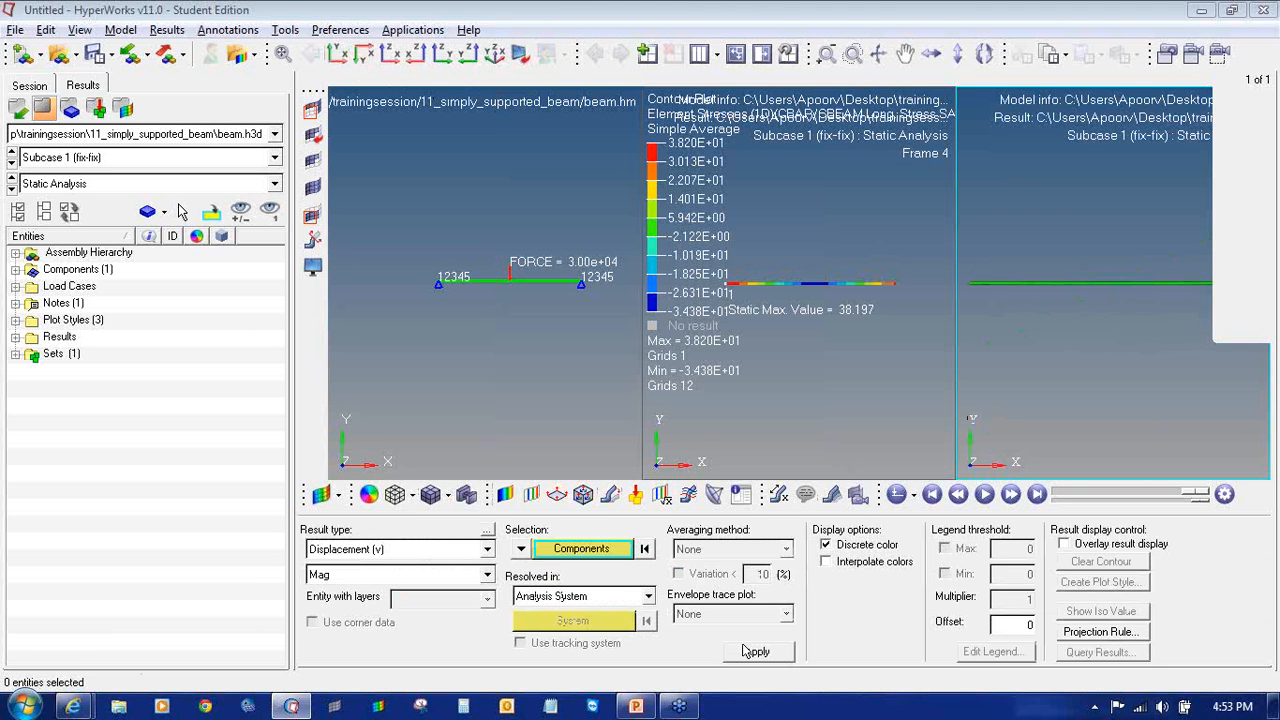
{"action": "left_click", "coordinate": [778, 494]}
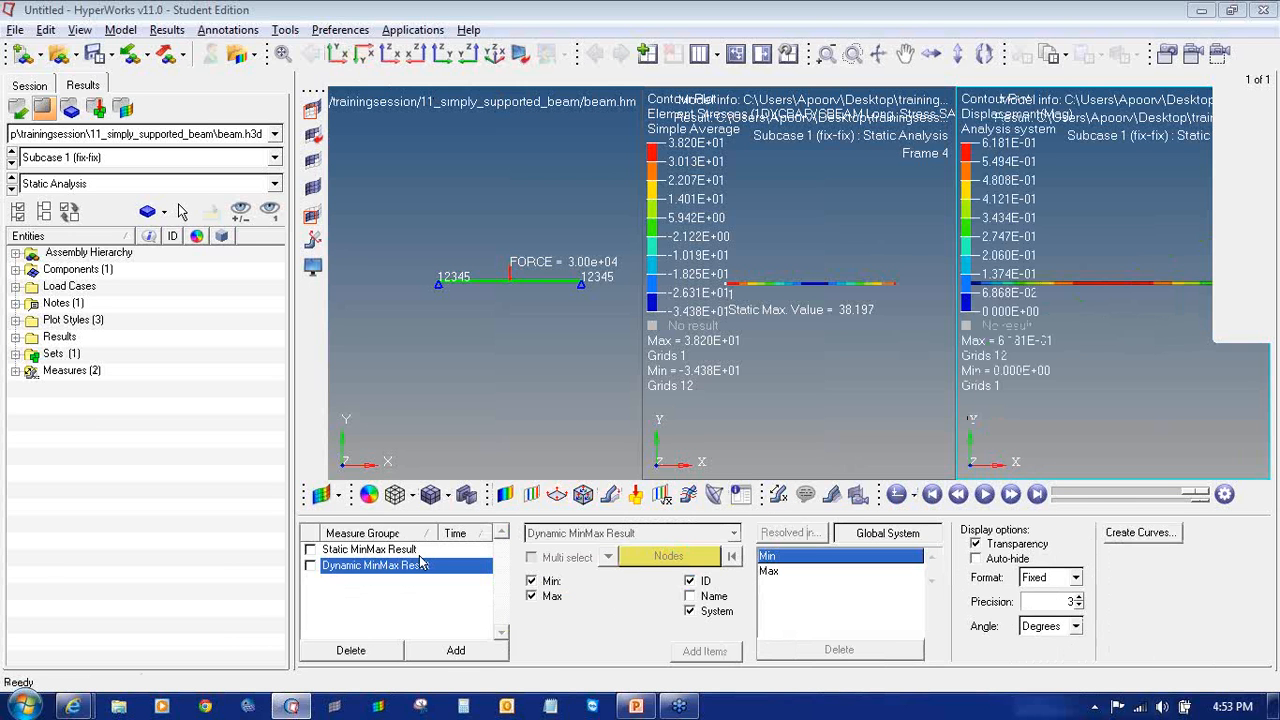
{"action": "left_click", "coordinate": [310, 549]}
{"action": "left_click", "coordinate": [531, 581]}
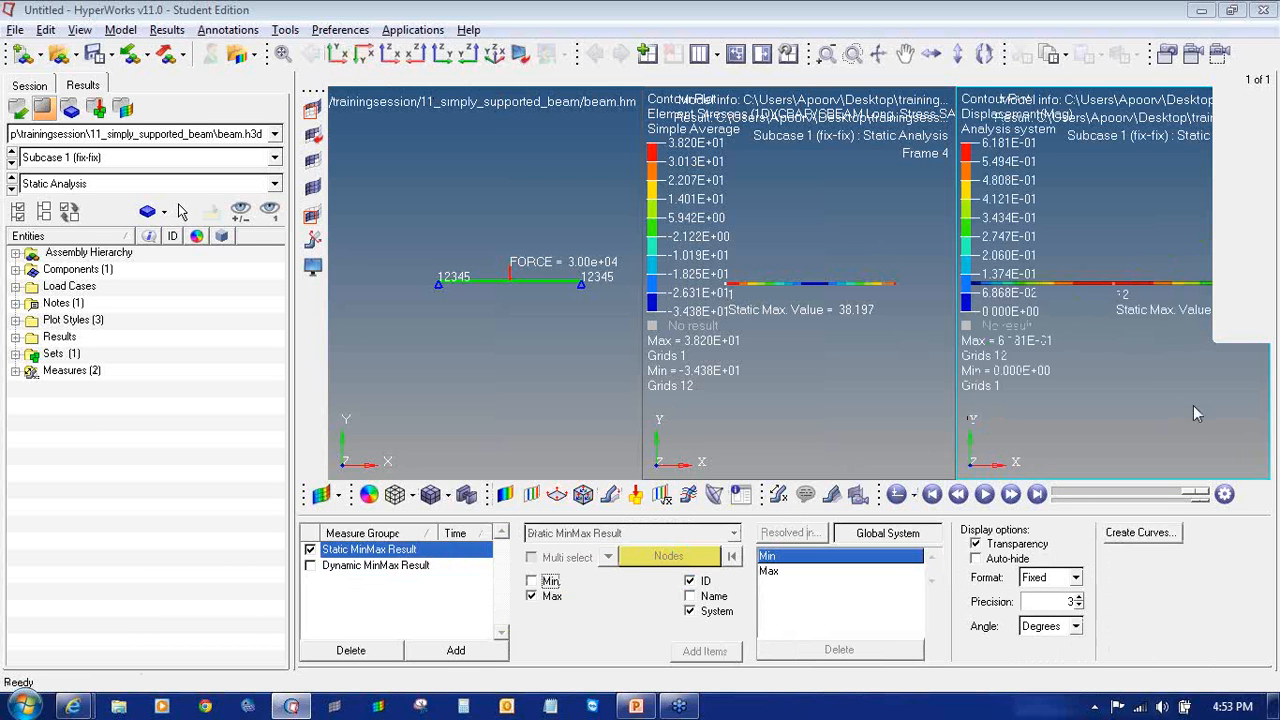
{"action": "scroll", "coordinate": [1110, 315], "scroll_direction": "down", "scroll_amount": 5}
{"action": "scroll", "coordinate": [1137, 315], "scroll_direction": "down", "scroll_amount": 3}
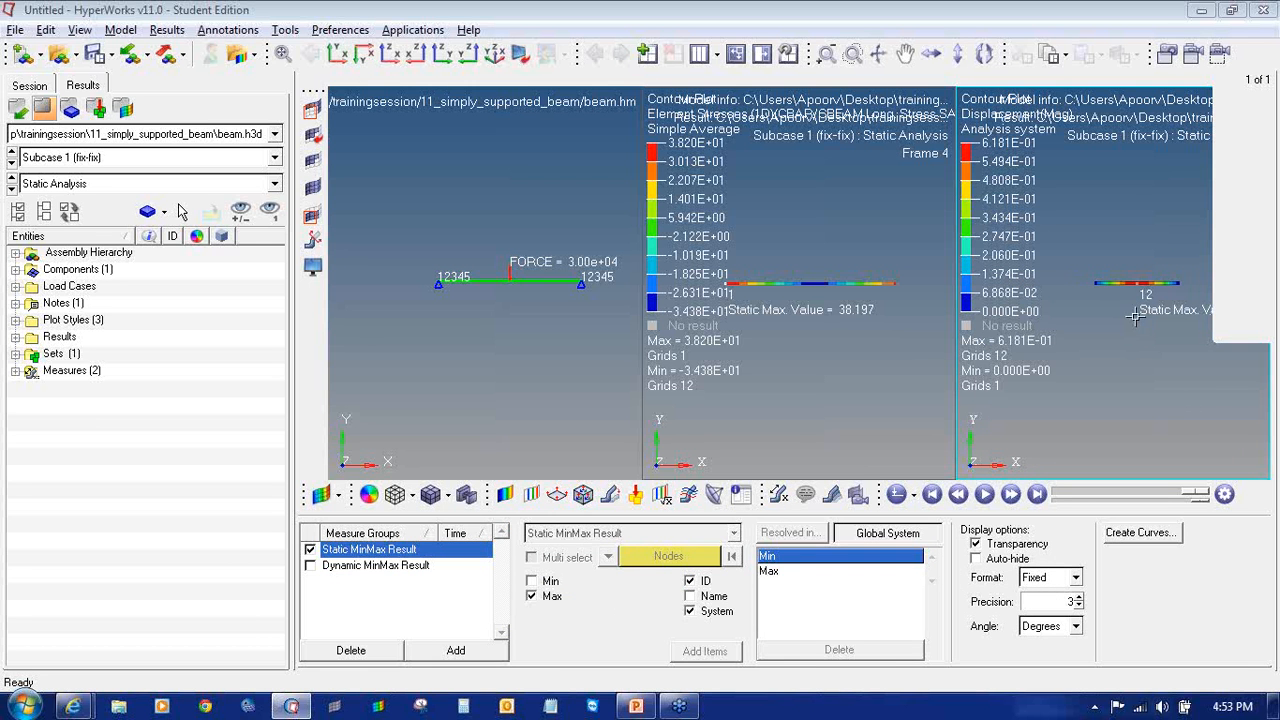
- Switch to PowerPoint, check the simply supported beam's hand-calculated displacement, and return to HyperWorks
{"action": "left_click", "coordinate": [635, 706]}
{"action": "left_click_drag", "start_coordinate": [905, 474], "coordinate": [975, 476]}
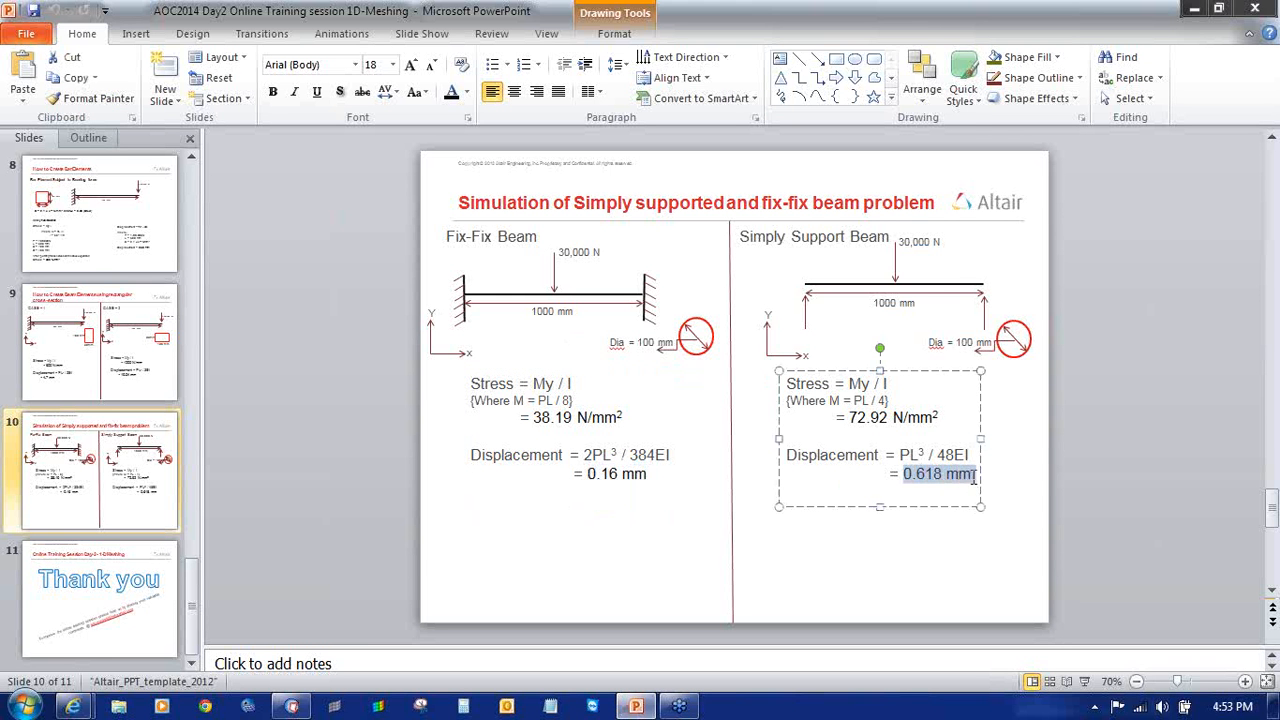
{"action": "left_click", "coordinate": [291, 706]}
- Contour Element Stresses (1D) with CBAR/CBEAM Long. Stress SAC and Simple averaging on the simply supported beam
{"action": "left_click", "coordinate": [430, 549]}
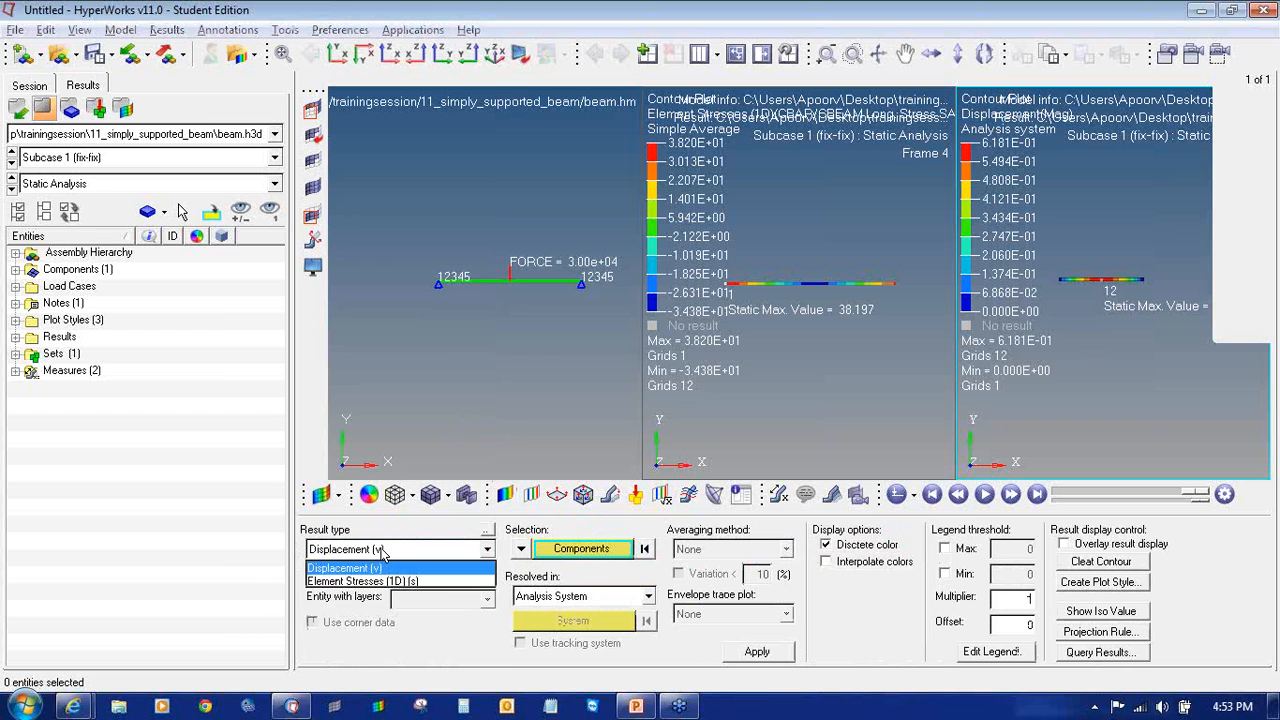
{"action": "left_click", "coordinate": [385, 567]}
{"action": "left_click", "coordinate": [390, 574]}
{"action": "left_click", "coordinate": [395, 619]}
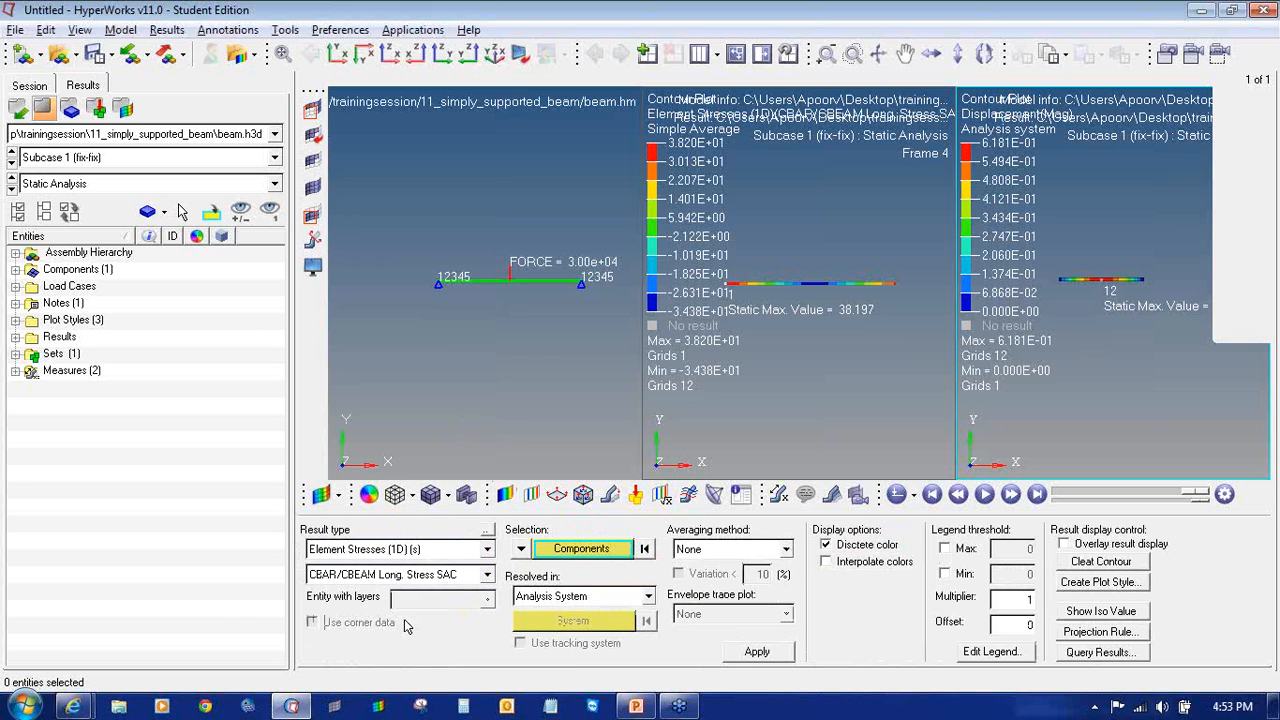
{"action": "left_click", "coordinate": [714, 550]}
{"action": "left_click", "coordinate": [712, 580]}
{"action": "left_click", "coordinate": [752, 650]}
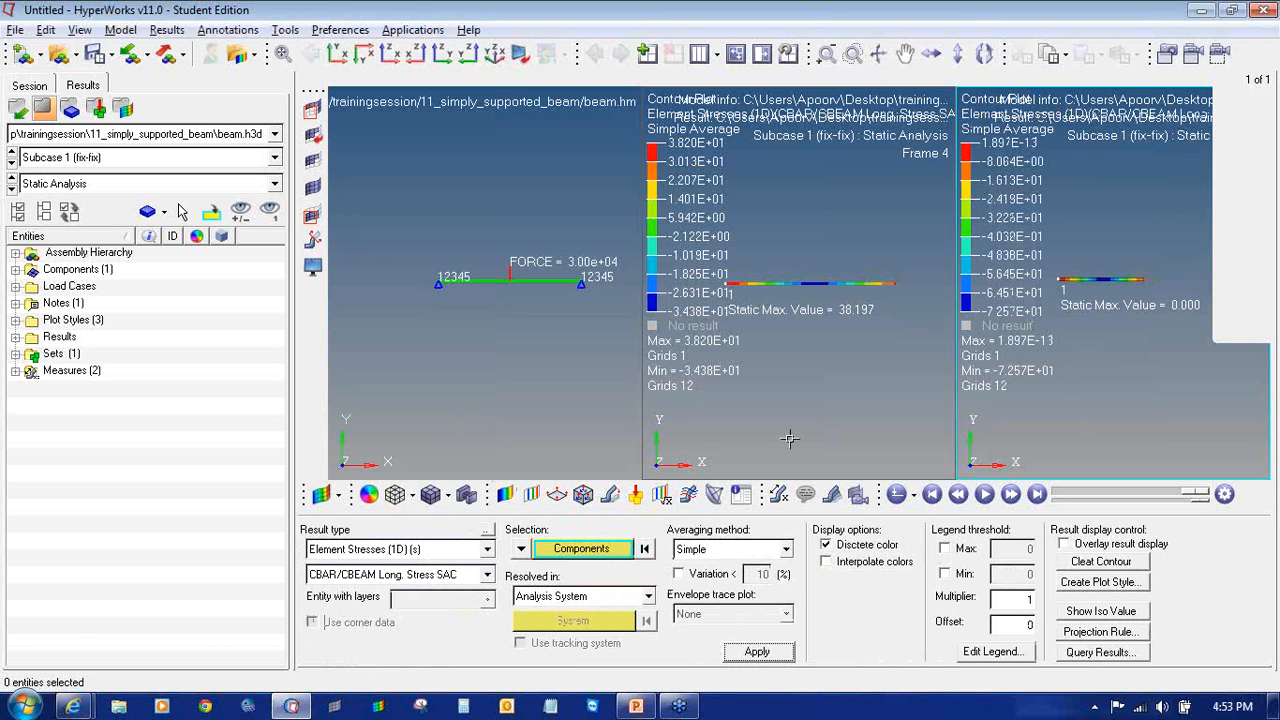
- Try the CBAR/CBEAM Long. Stress SAD contour, and replace it with the SAE component
{"action": "left_click", "coordinate": [380, 577]}
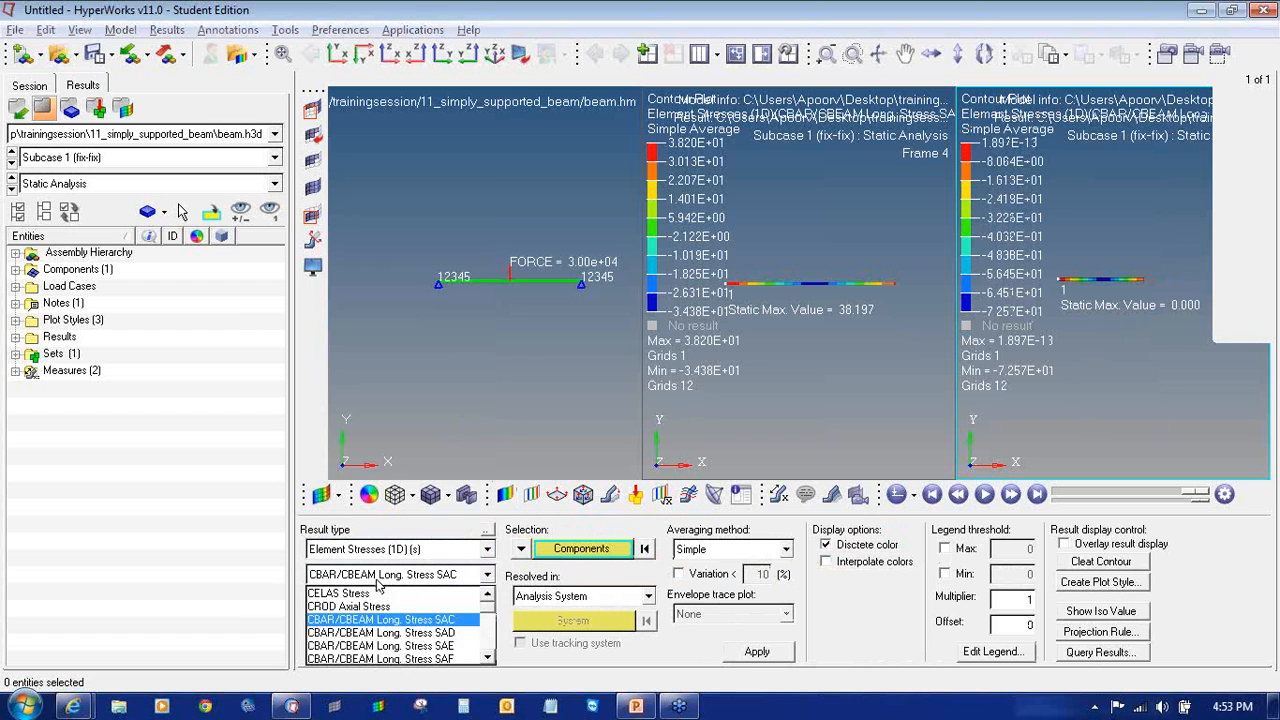
{"action": "left_click", "coordinate": [412, 633]}
{"action": "left_click", "coordinate": [752, 652]}
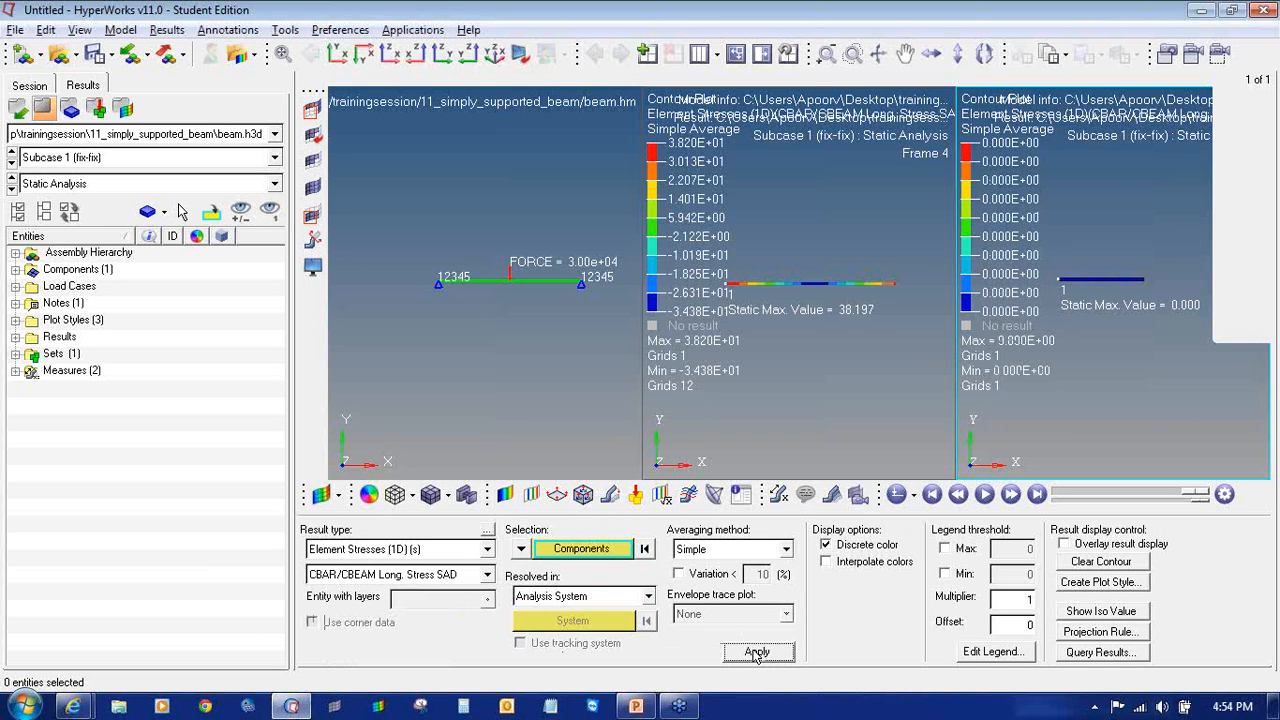
{"action": "left_click", "coordinate": [367, 580]}
{"action": "left_click", "coordinate": [410, 644]}
{"action": "left_click", "coordinate": [757, 652]}
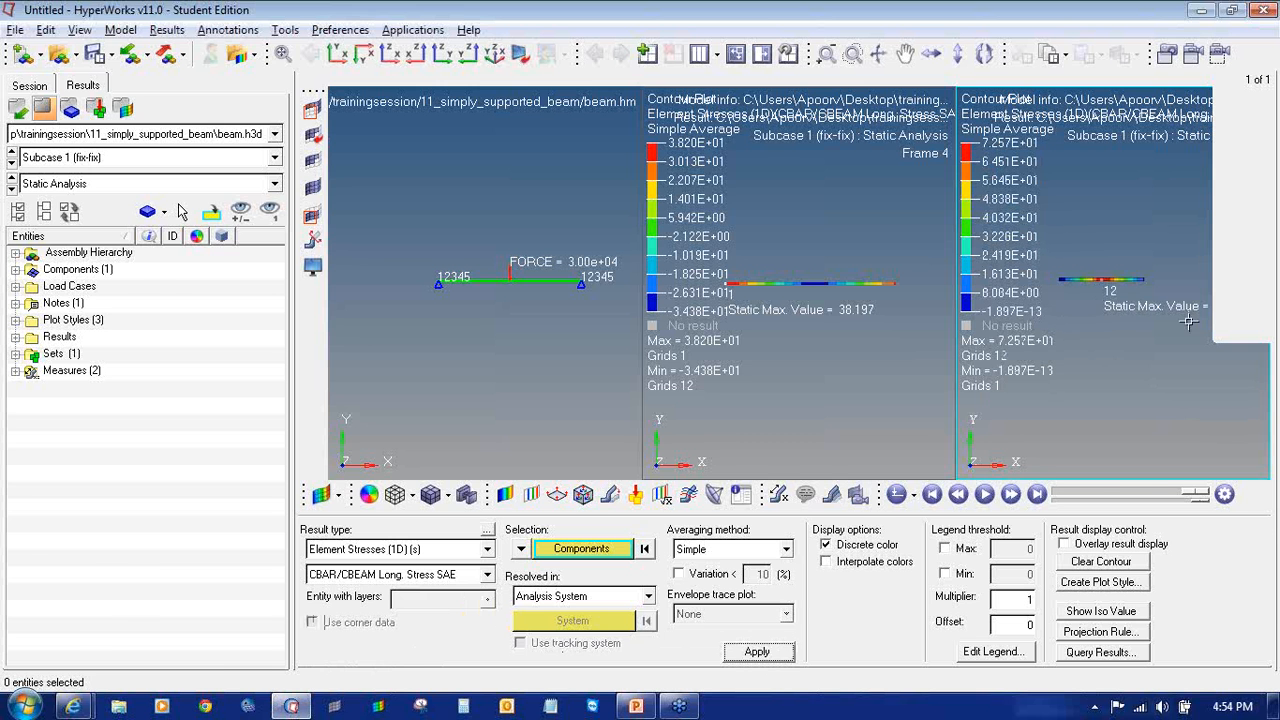
- Switch to PowerPoint to check the simply supported beam's hand-calculated stress, and return to the Topics slide
{"action": "key", "text": "alt+Tab"}
{"action": "key", "text": "alt+Tab"}
{"action": "mouse_move", "coordinate": [636, 706]}
{"action": "left_click", "coordinate": [636, 650]}
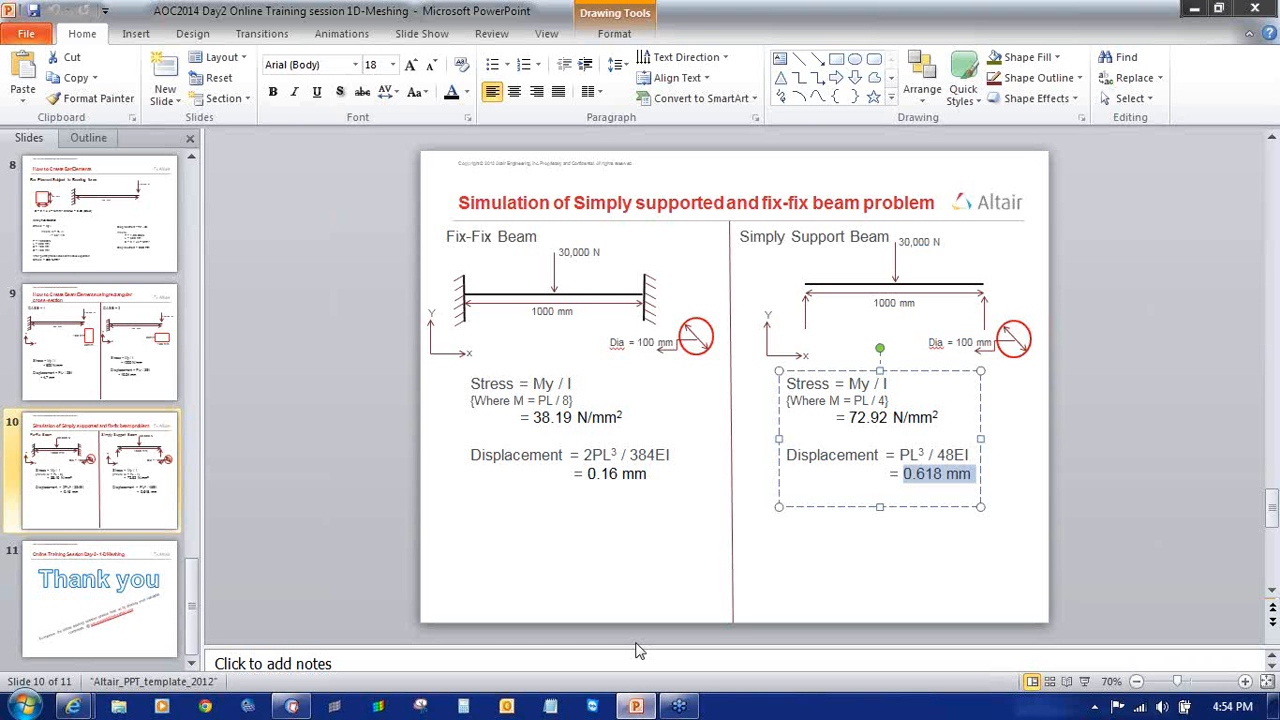
{"action": "left_click", "coordinate": [352, 529]}
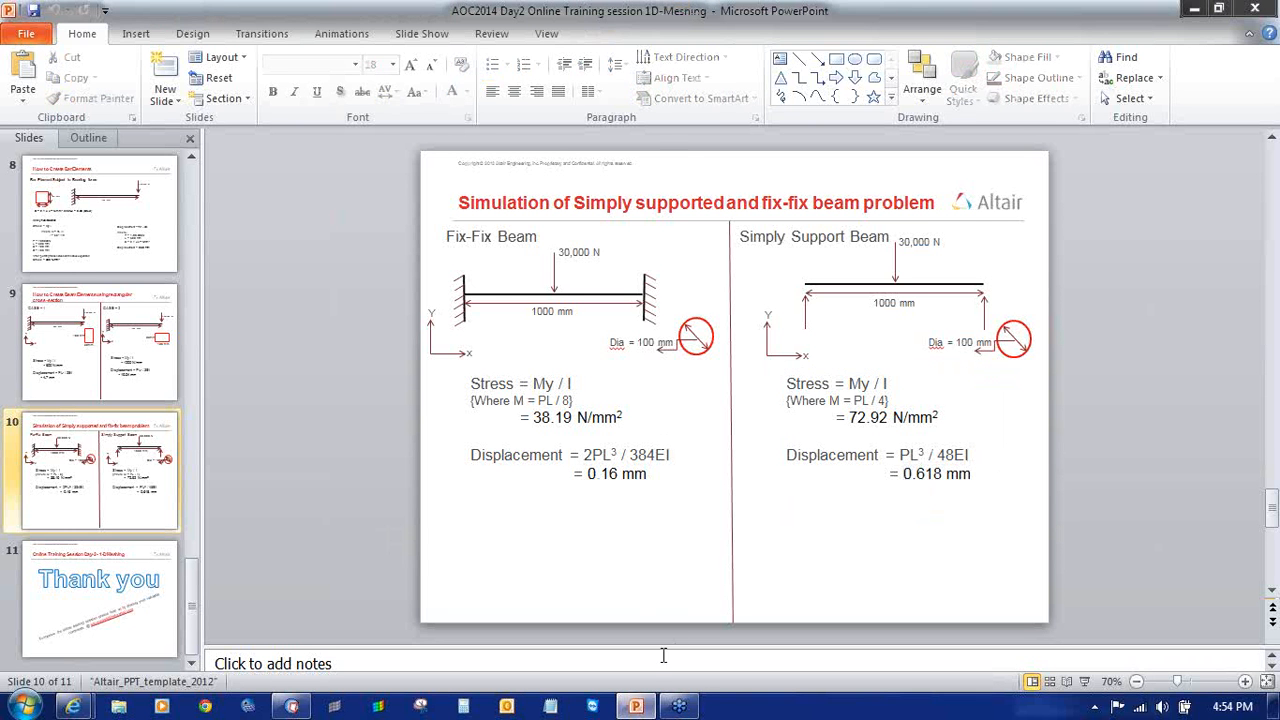
{"action": "scroll", "coordinate": [120, 291], "scroll_direction": "up", "scroll_amount": 10}
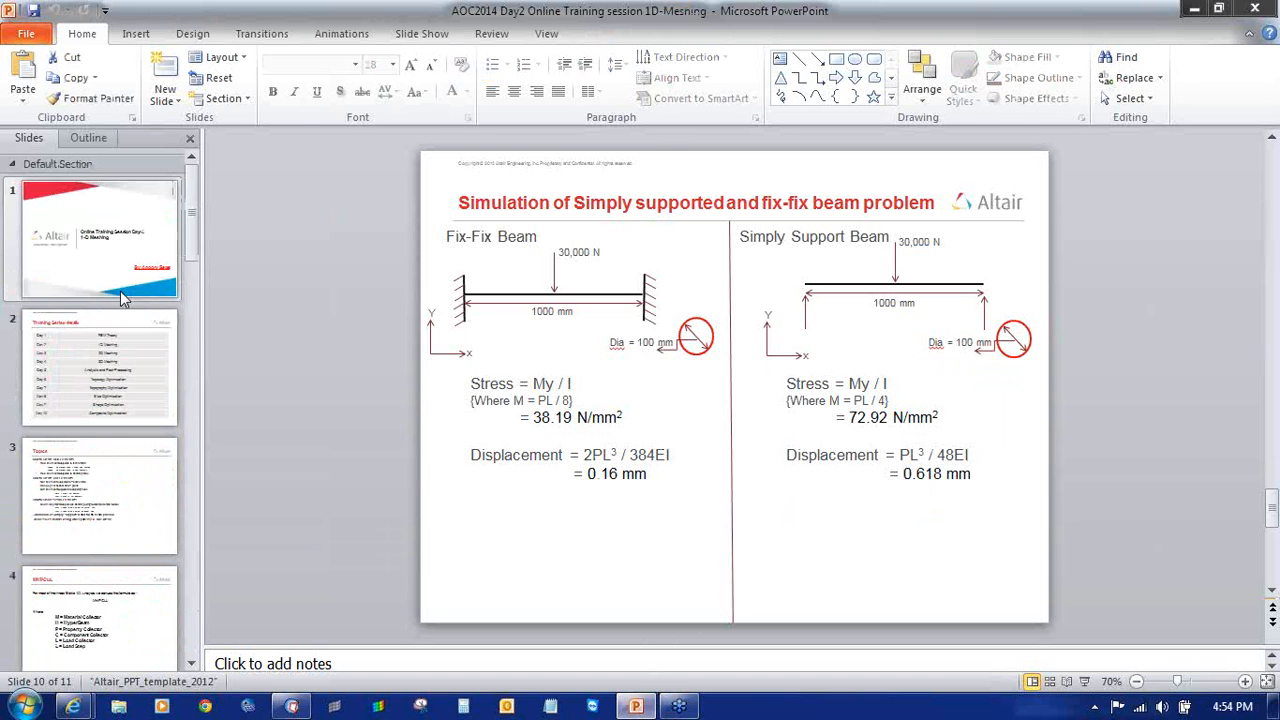
{"action": "left_click", "coordinate": [123, 460]}
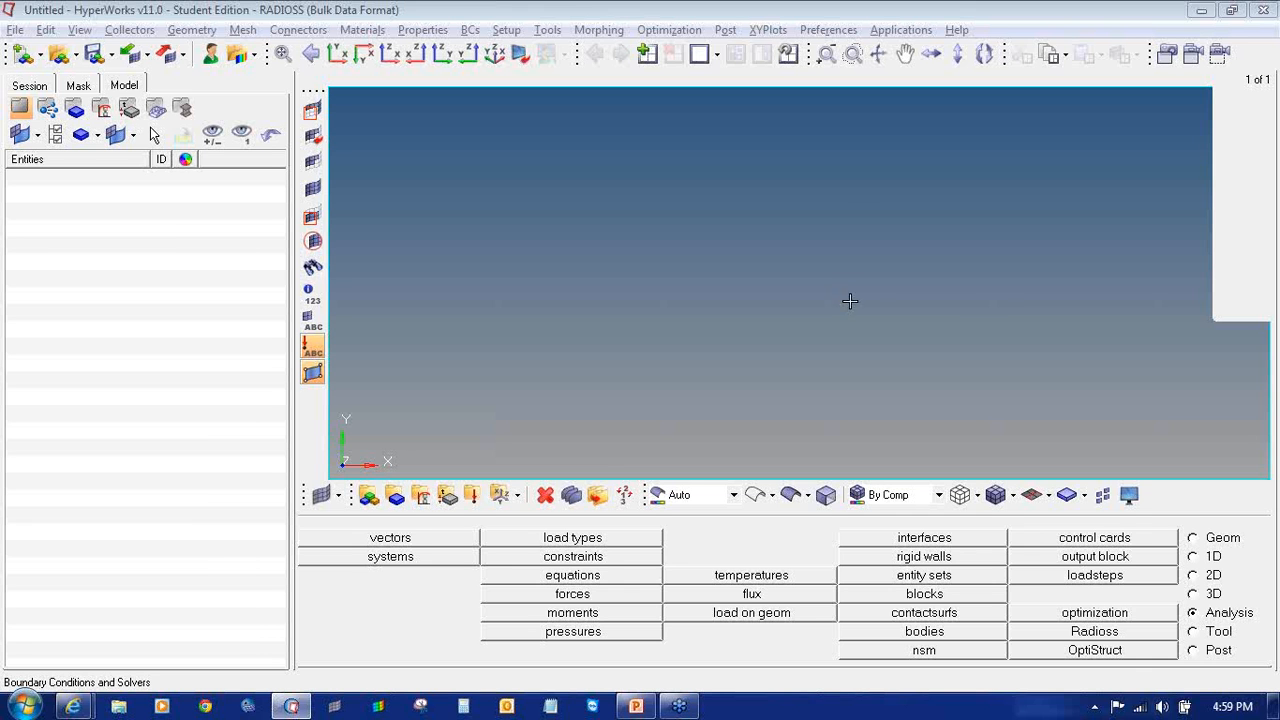
- Create a node at the origin (x 0, y 0, z 0) in the empty model
{"action": "left_click", "coordinate": [1194, 538]}
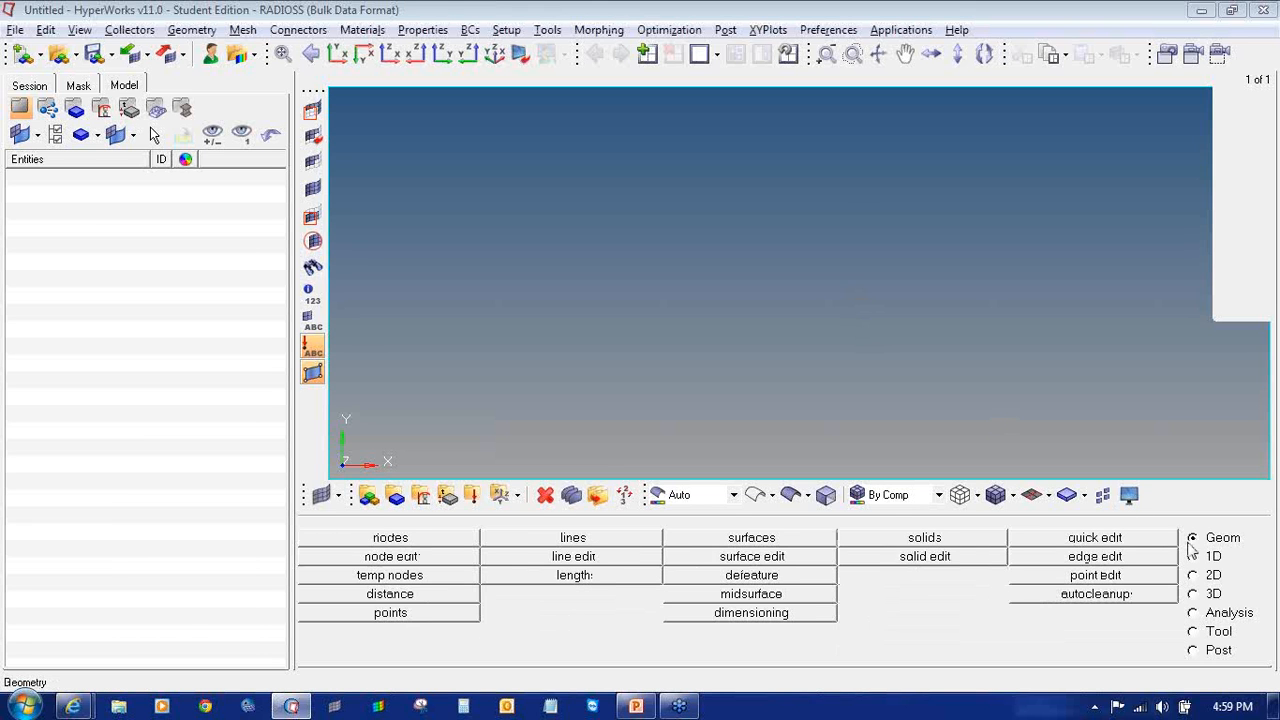
{"action": "left_click", "coordinate": [413, 540]}
{"action": "left_click", "coordinate": [548, 564]}
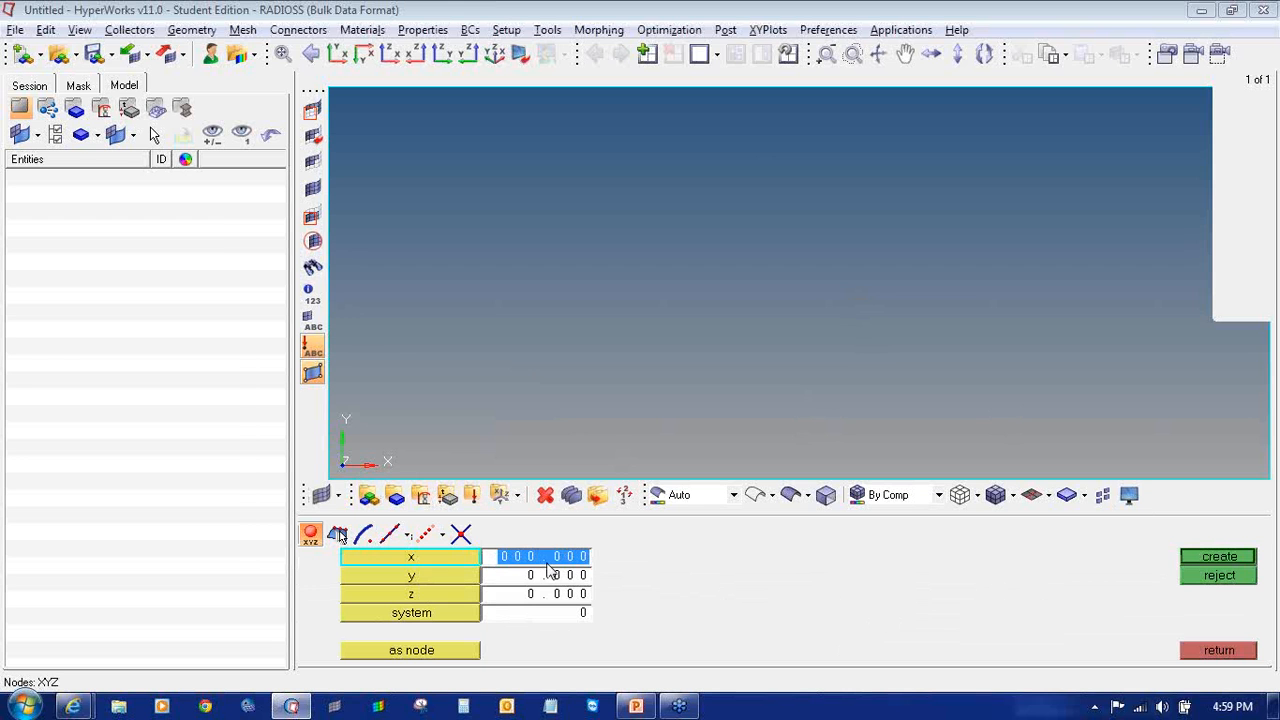
{"action": "type", "text": "0"}
{"action": "key", "text": "Return"}
{"action": "left_click", "coordinate": [1186, 560]}
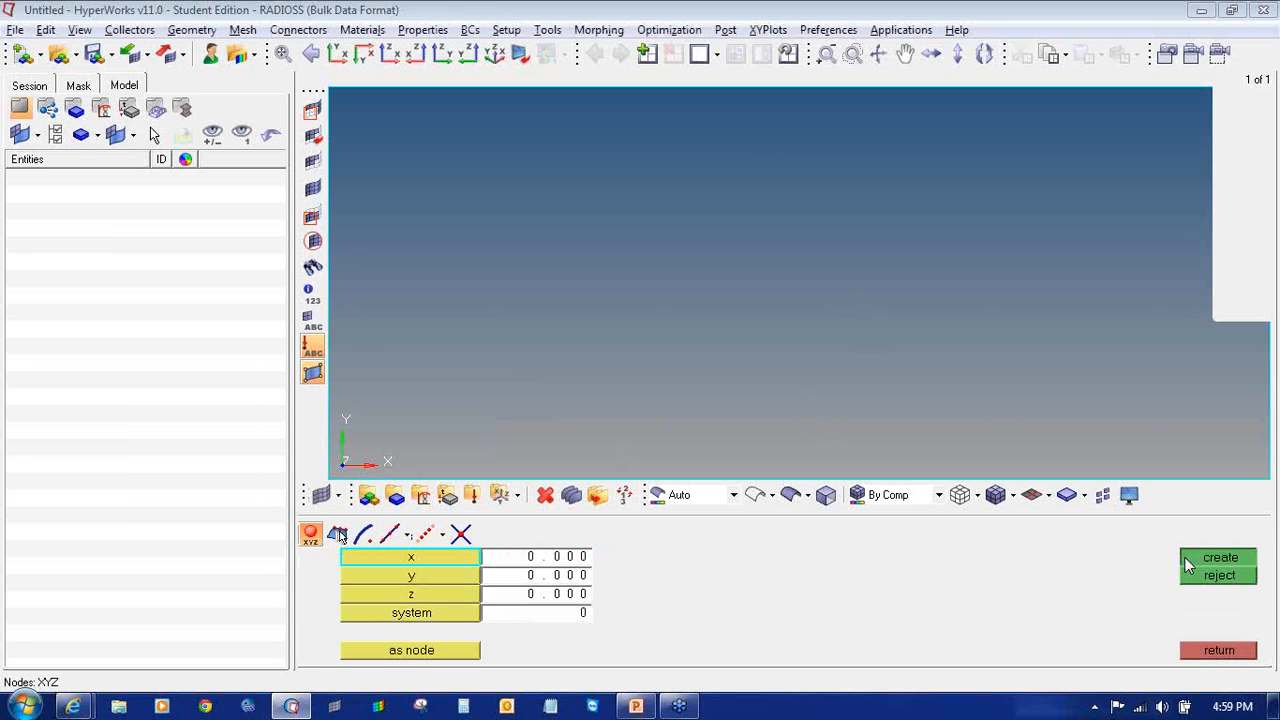
- Create a second node at x 300, y 0, z 0
{"action": "left_click", "coordinate": [570, 561]}
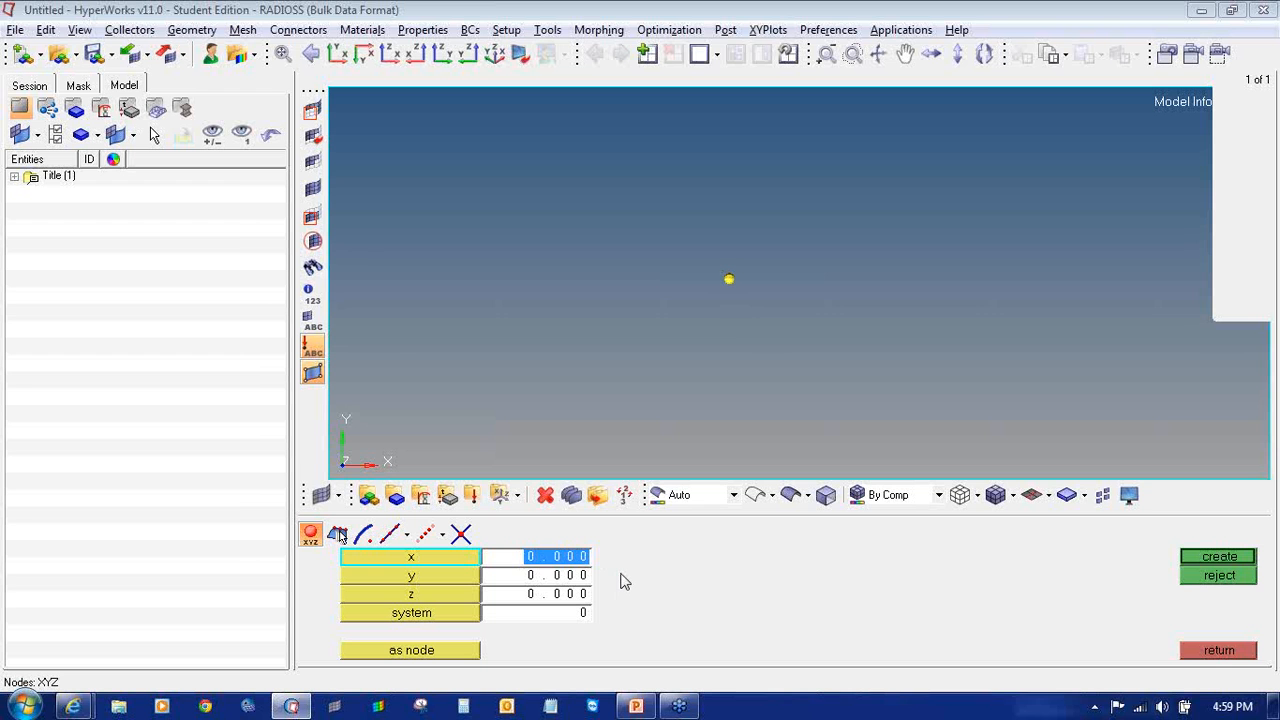
{"action": "type", "text": "300"}
{"action": "key", "text": "Return"}
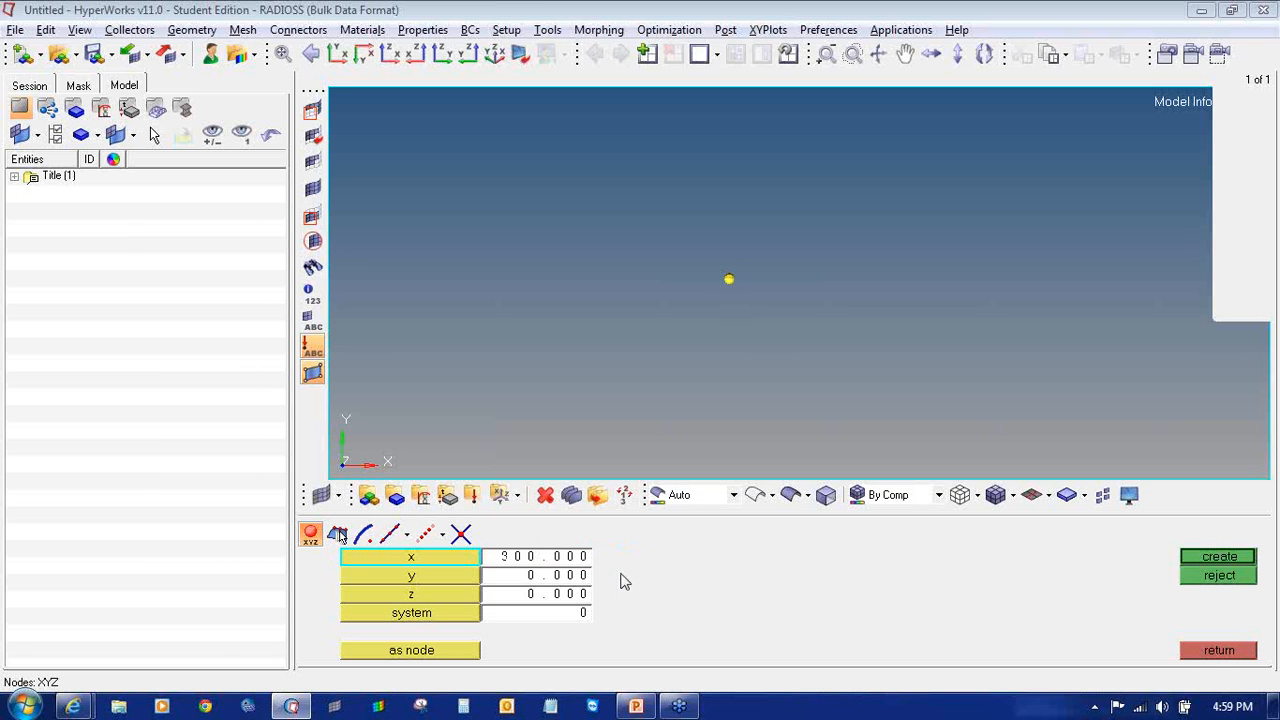
{"action": "left_click", "coordinate": [1201, 560]}
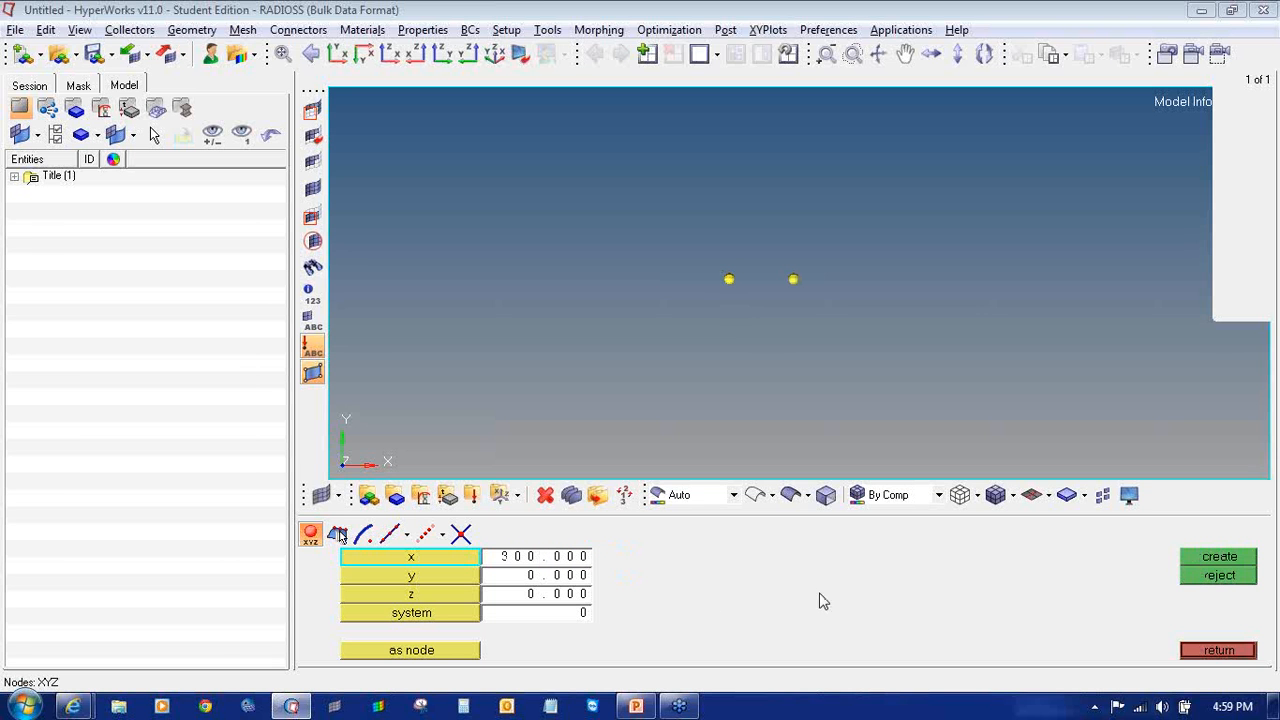
- Create a third node at x 300, y 300, z 0 and fit the nodes in the XY view
{"action": "left_click", "coordinate": [542, 578]}
{"action": "type", "text": "3"}
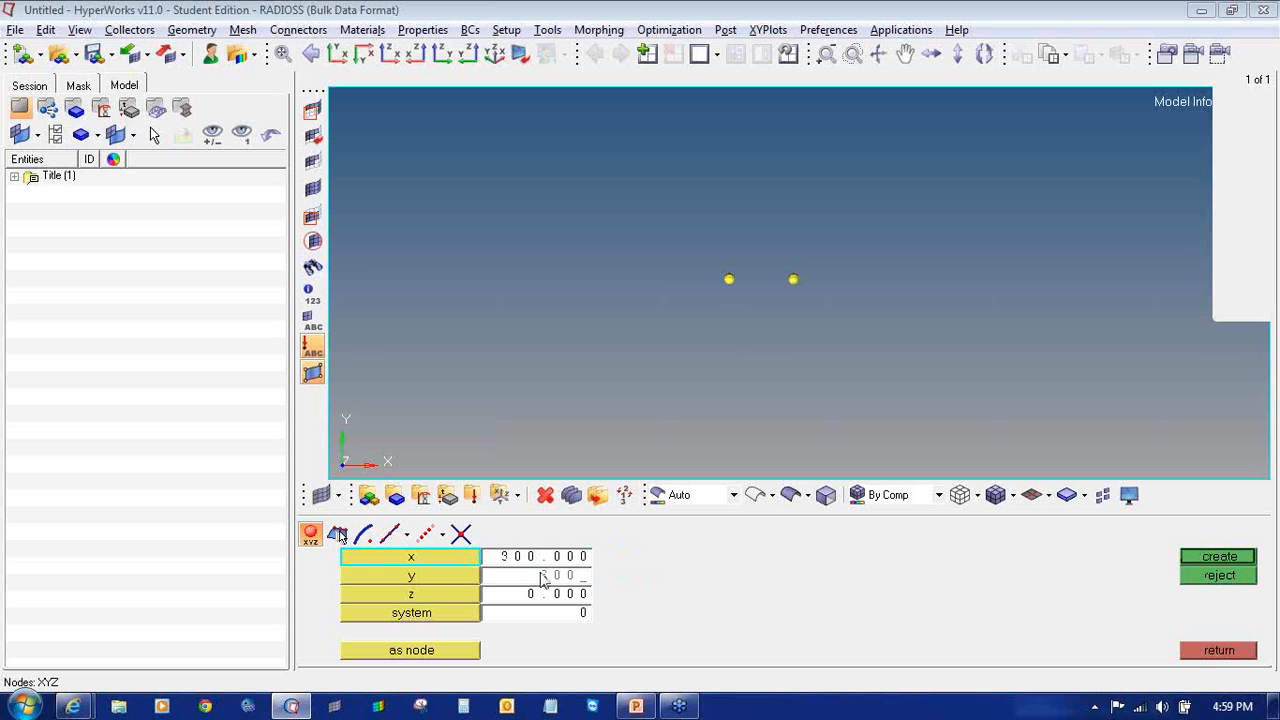
{"action": "type", "text": "00"}
{"action": "key", "text": "Return"}
{"action": "left_click", "coordinate": [1201, 560]}
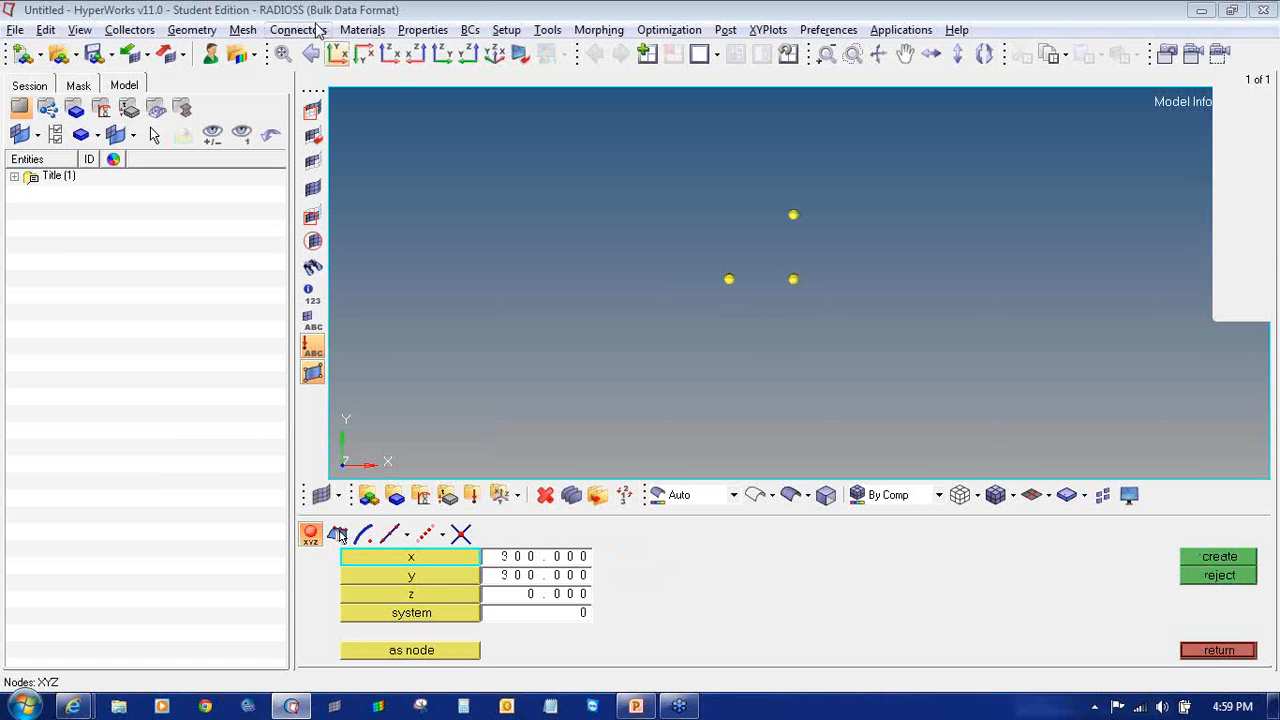
{"action": "left_click", "coordinate": [337, 53]}
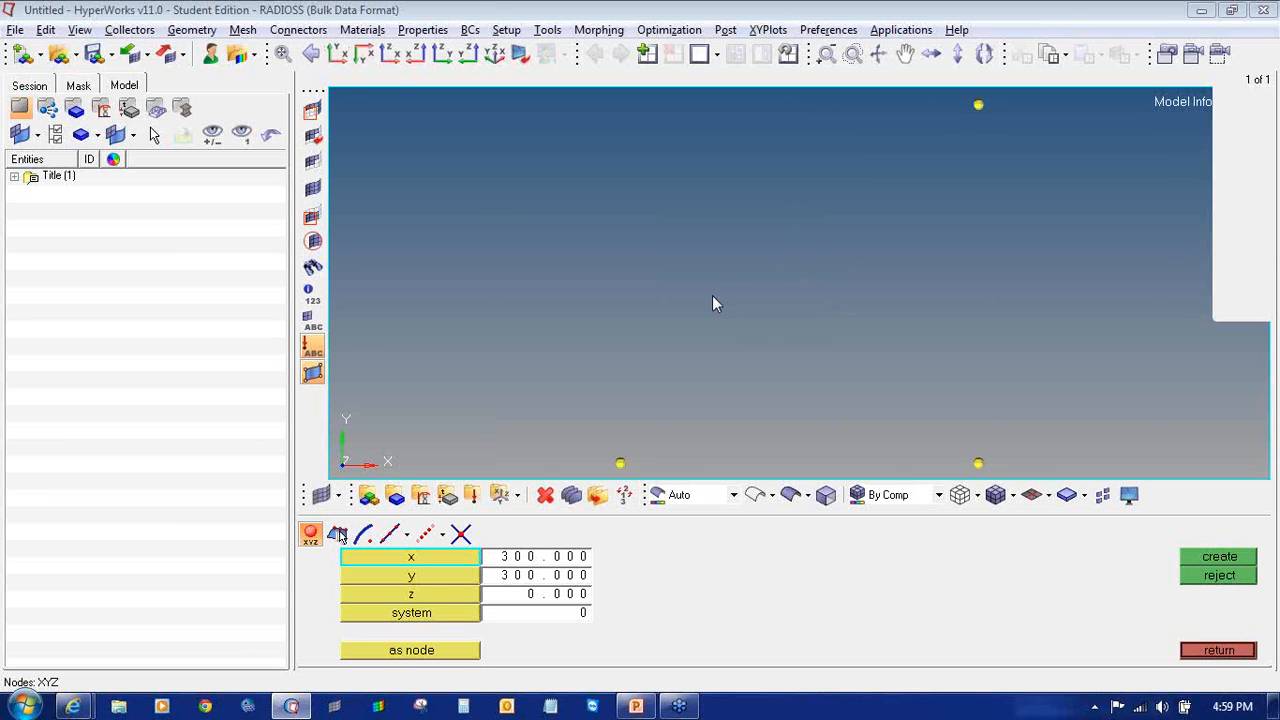
{"action": "scroll", "coordinate": [712, 295], "scroll_direction": "down", "scroll_amount": 2}
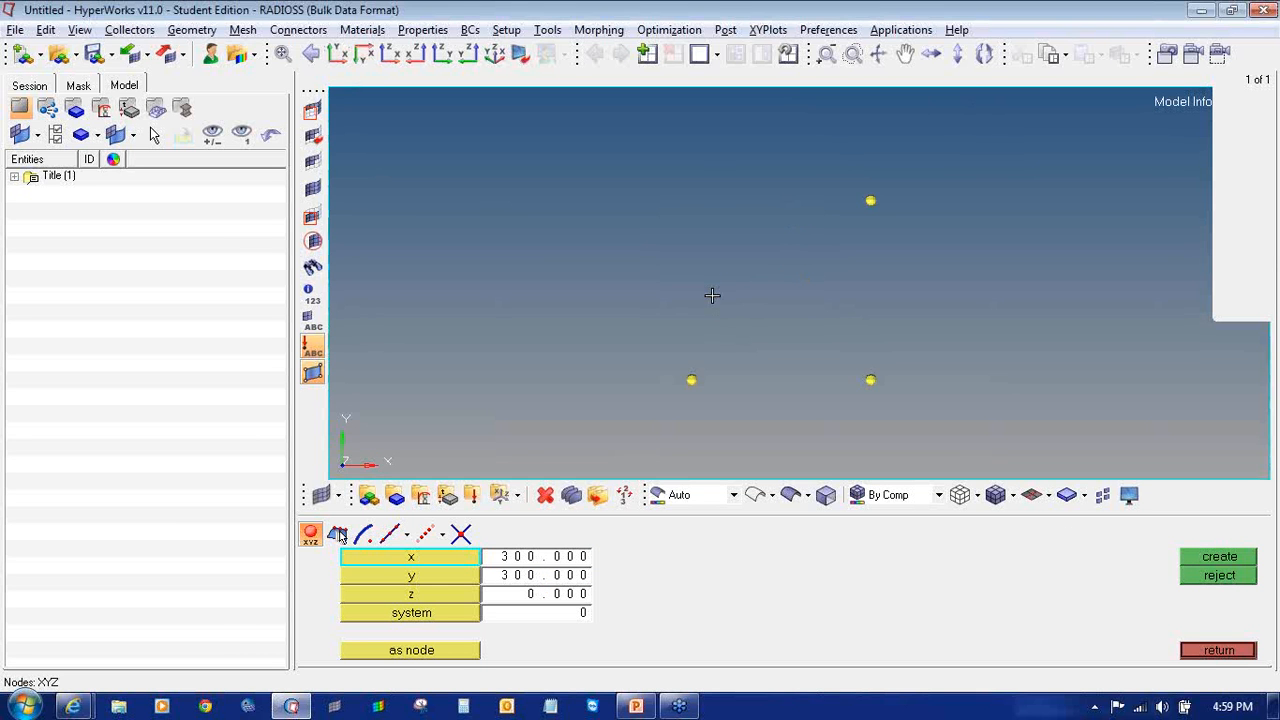
- Create a fourth node at x 0, y 300, z 0 to complete the square, and look at the nodes along the Y axis
{"action": "left_click", "coordinate": [547, 558]}
{"action": "type", "text": "0"}
{"action": "key", "text": "Return"}
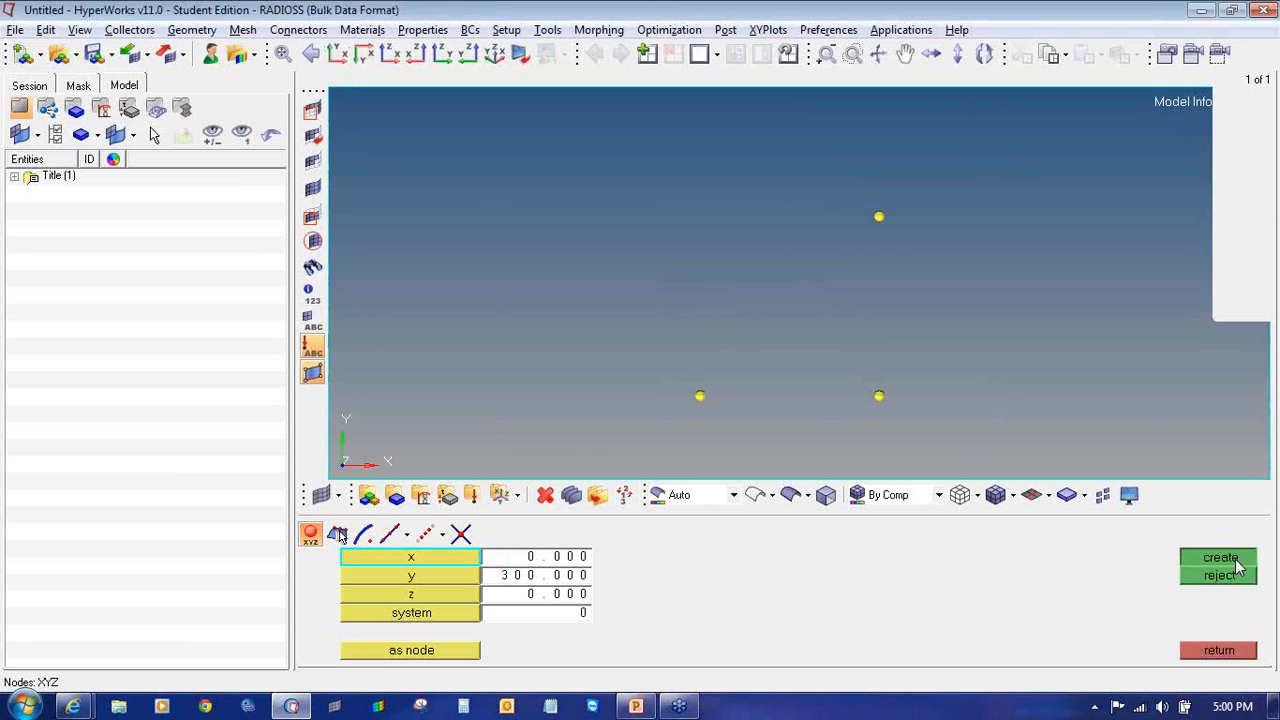
{"action": "left_click", "coordinate": [1219, 556]}
{"action": "left_click_drag", "start_coordinate": [1043, 314], "coordinate": [958, 335], "text": "ctrl"}
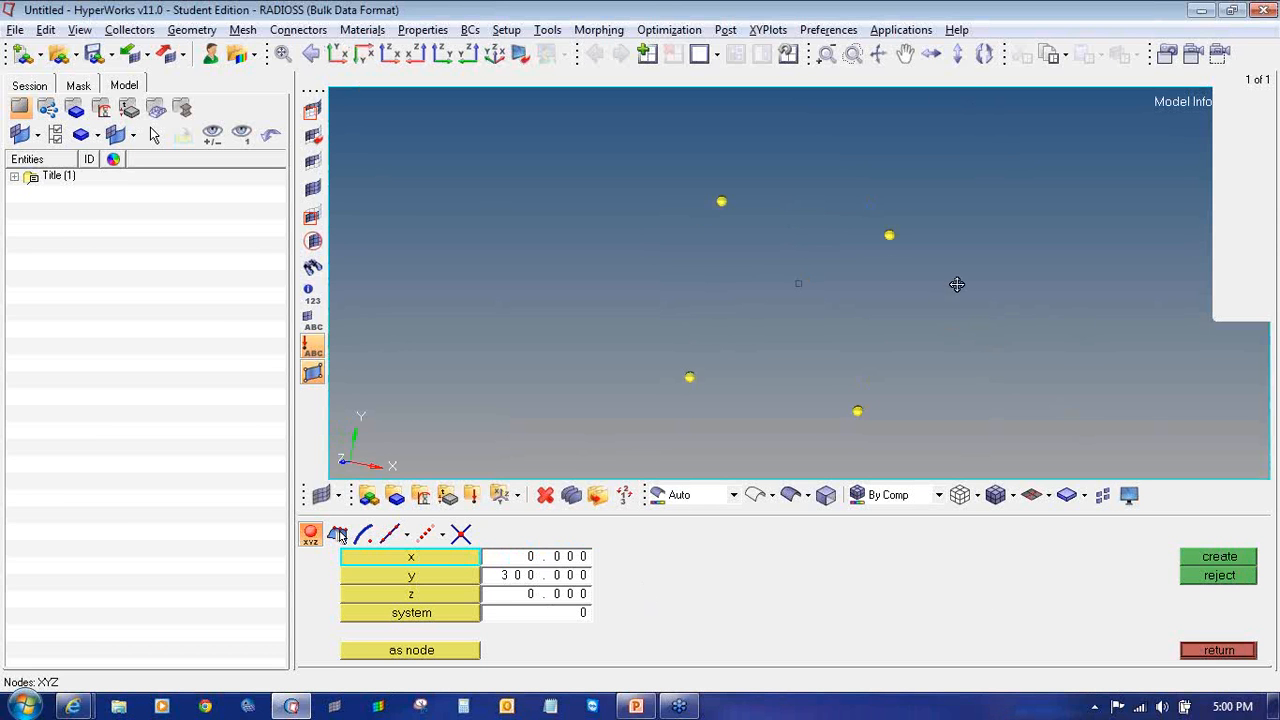
{"action": "left_click_drag", "start_coordinate": [957, 283], "coordinate": [883, 254], "text": "ctrl"}
{"action": "left_click_drag", "start_coordinate": [869, 333], "coordinate": [752, 321], "text": "ctrl"}
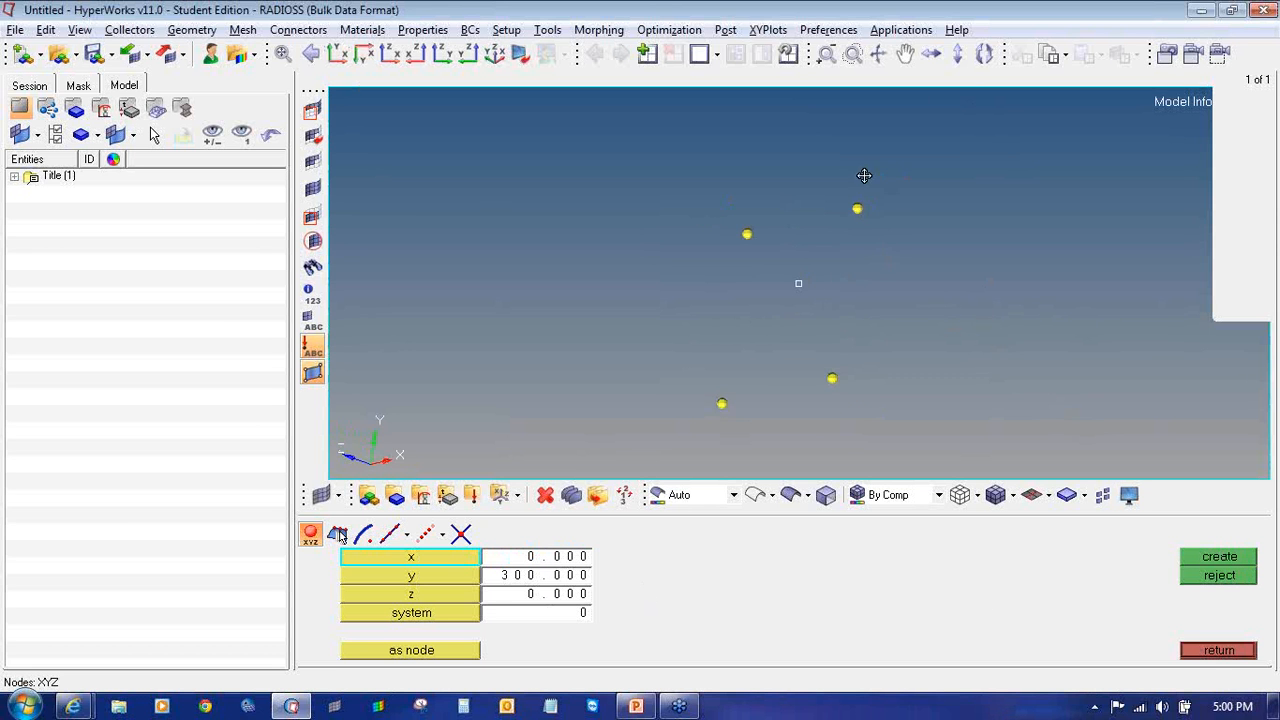
{"action": "left_click_drag", "start_coordinate": [863, 177], "coordinate": [595, 402], "text": "ctrl"}
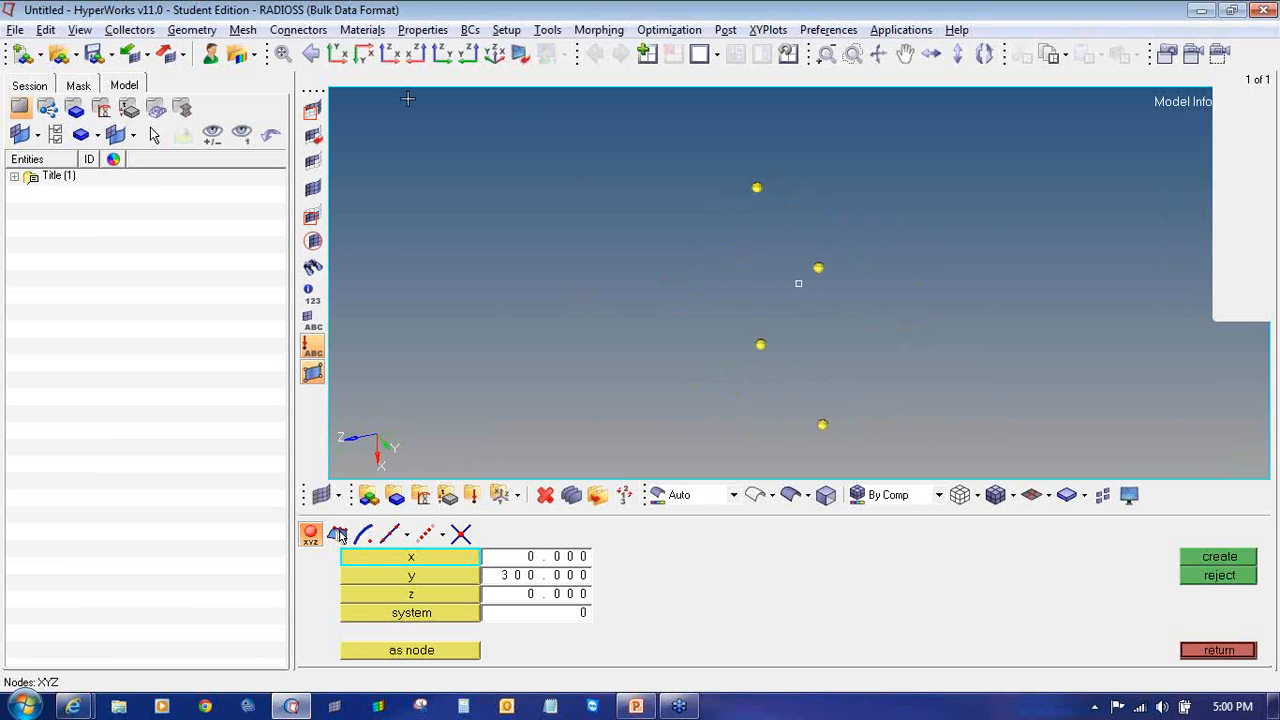
{"action": "left_click", "coordinate": [400, 54]}
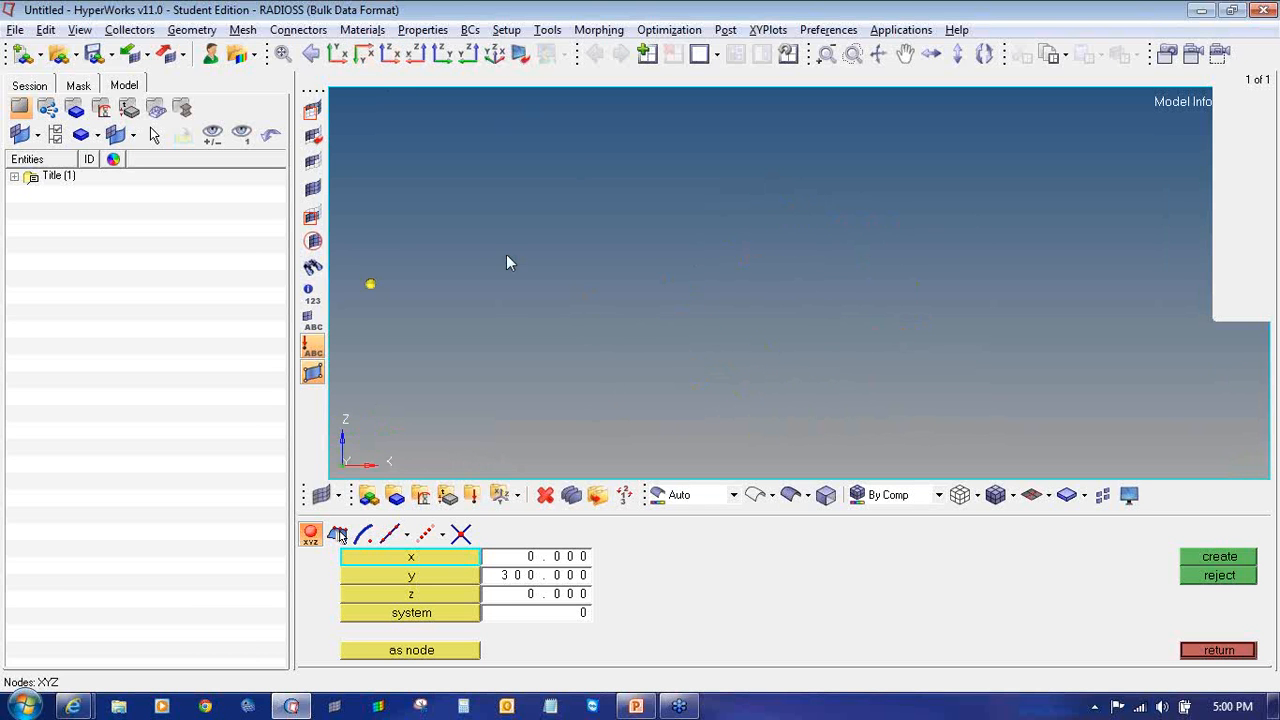
- Inspect the four nodes of the square from several angles and leave node creation
{"action": "left_click_drag", "start_coordinate": [514, 300], "coordinate": [404, 350], "text": "ctrl"}
{"action": "scroll", "coordinate": [527, 324], "scroll_direction": "down", "scroll_amount": 6}
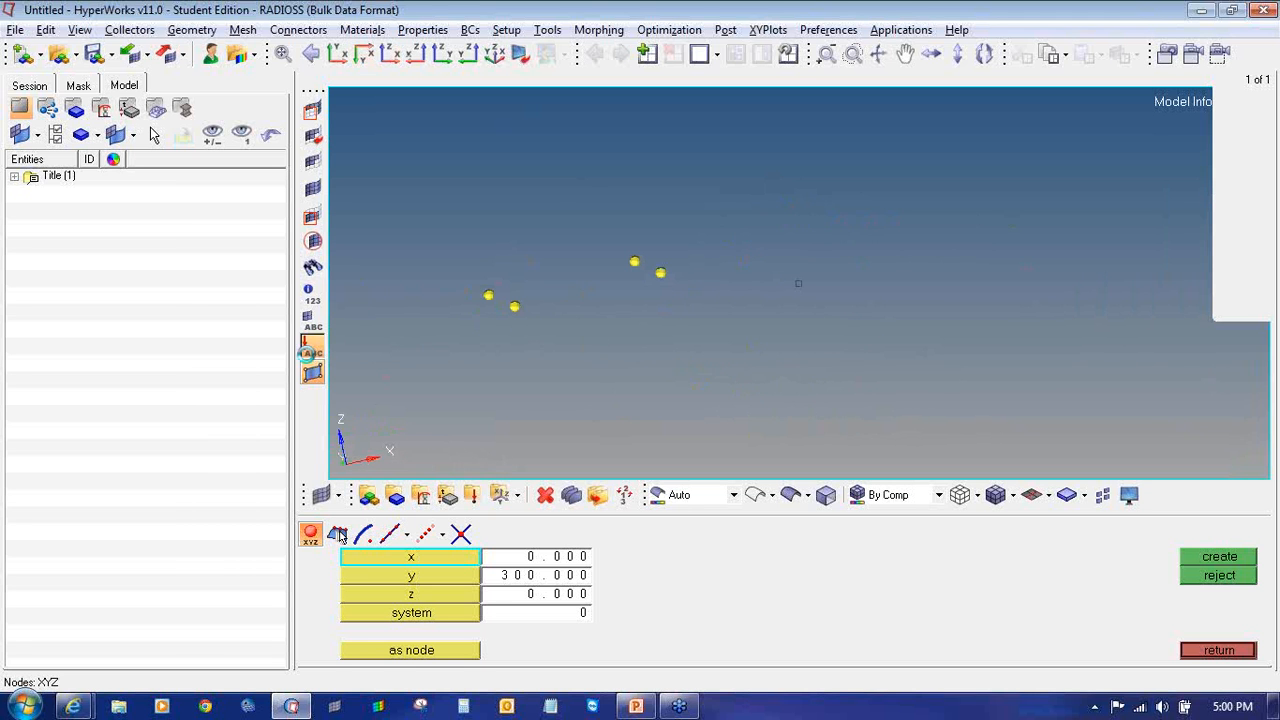
{"action": "left_click_drag", "start_coordinate": [537, 320], "coordinate": [580, 217], "text": "ctrl"}
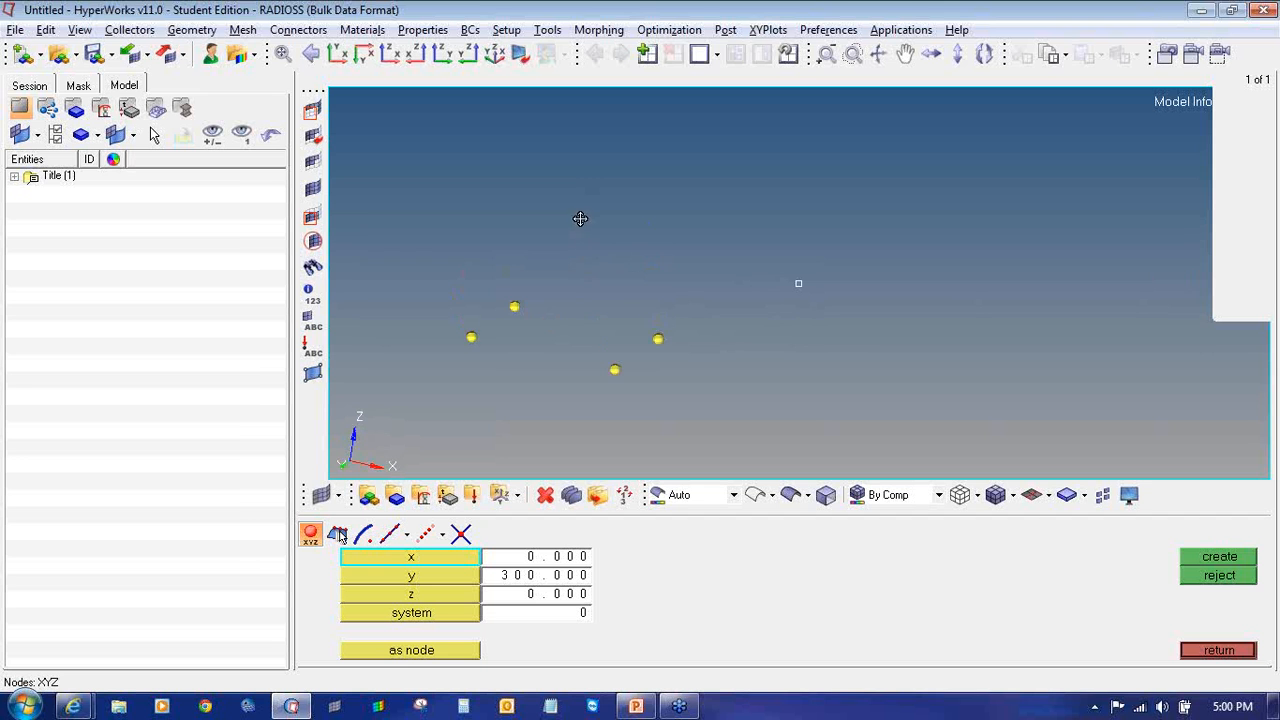
{"action": "left_click", "coordinate": [337, 53]}
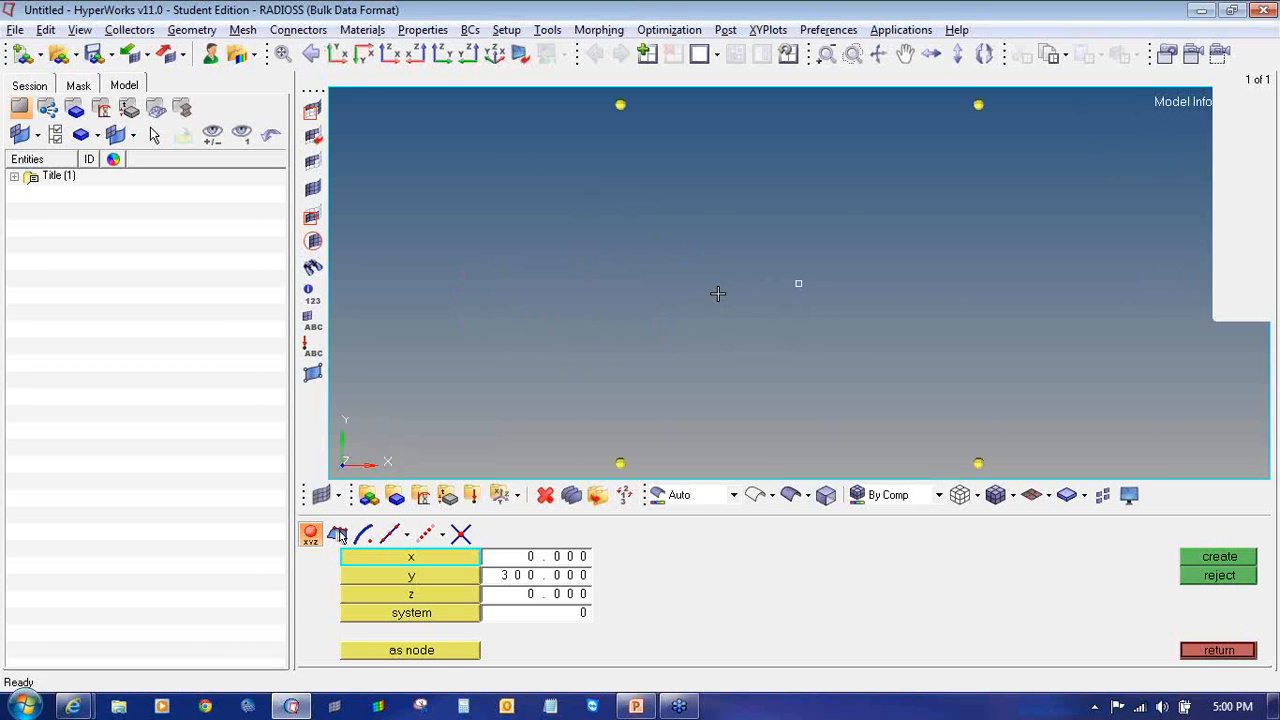
{"action": "key", "text": "f"}
{"action": "left_click_drag", "start_coordinate": [850, 295], "coordinate": [638, 295], "text": "ctrl"}
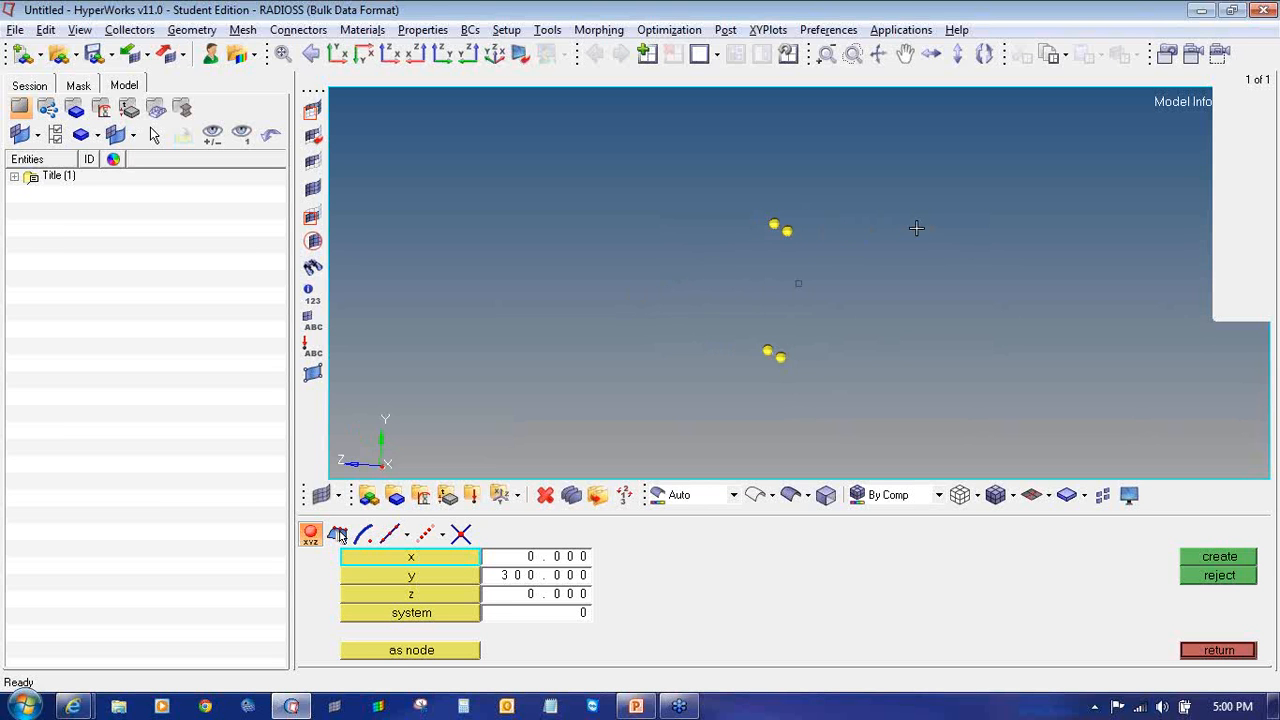
{"action": "left_click", "coordinate": [1196, 651]}
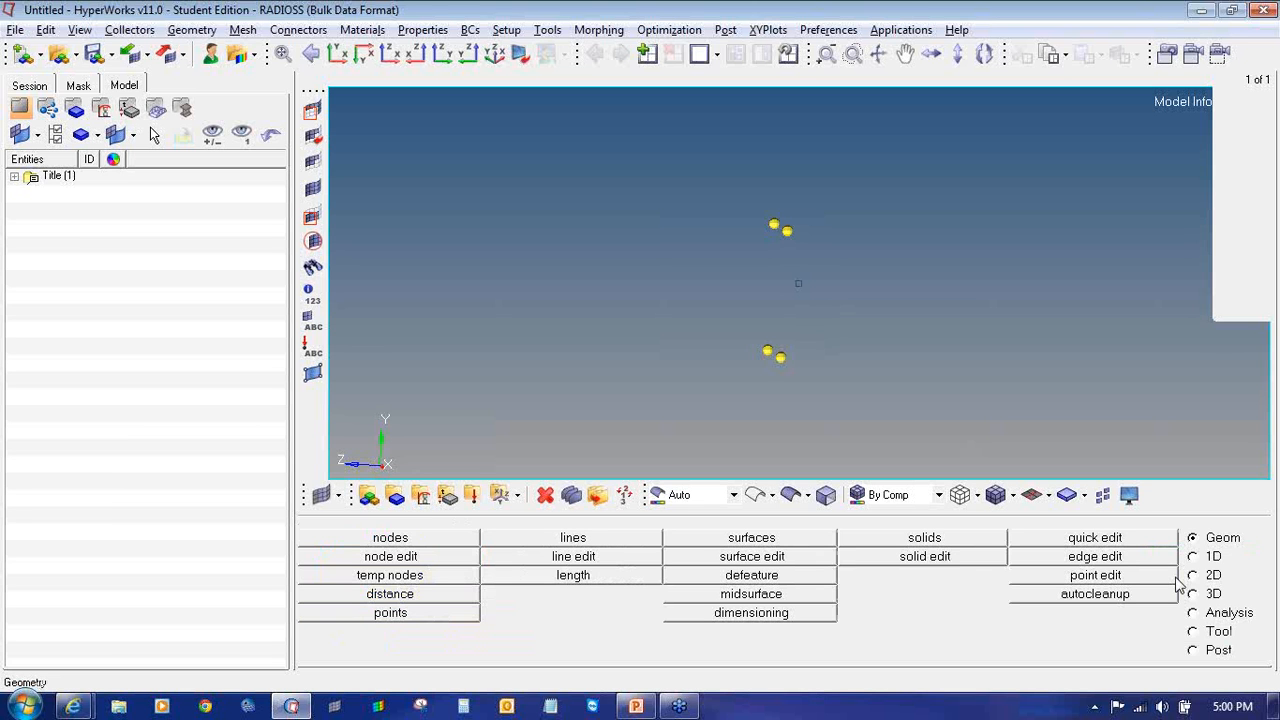
{"action": "key", "text": "shift+F4"}
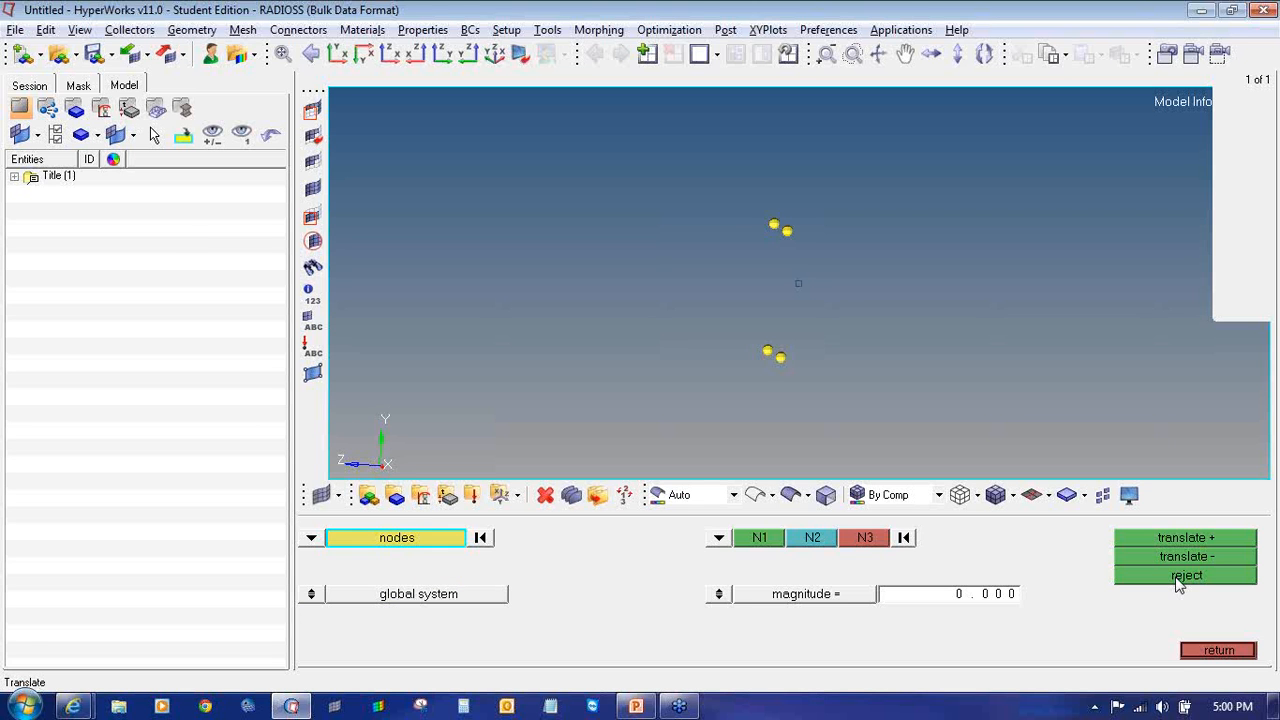
{"action": "left_click", "coordinate": [1201, 651]}
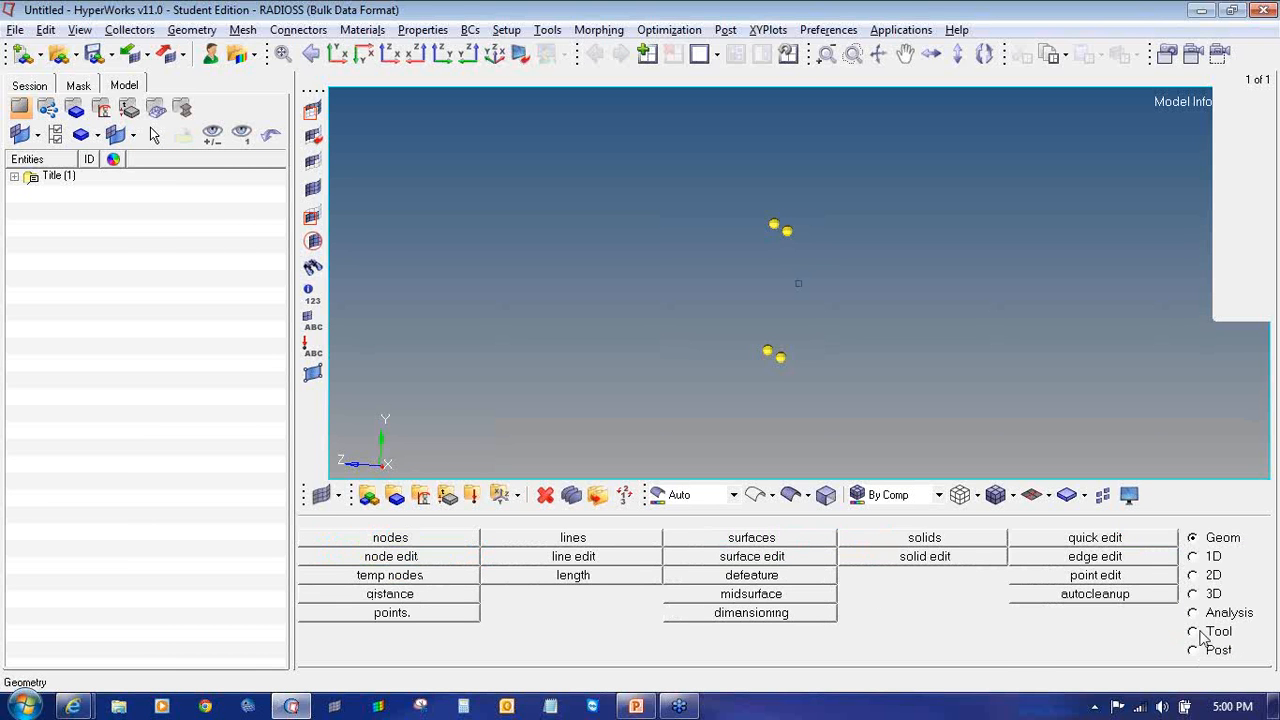
{"action": "left_click", "coordinate": [1193, 631]}
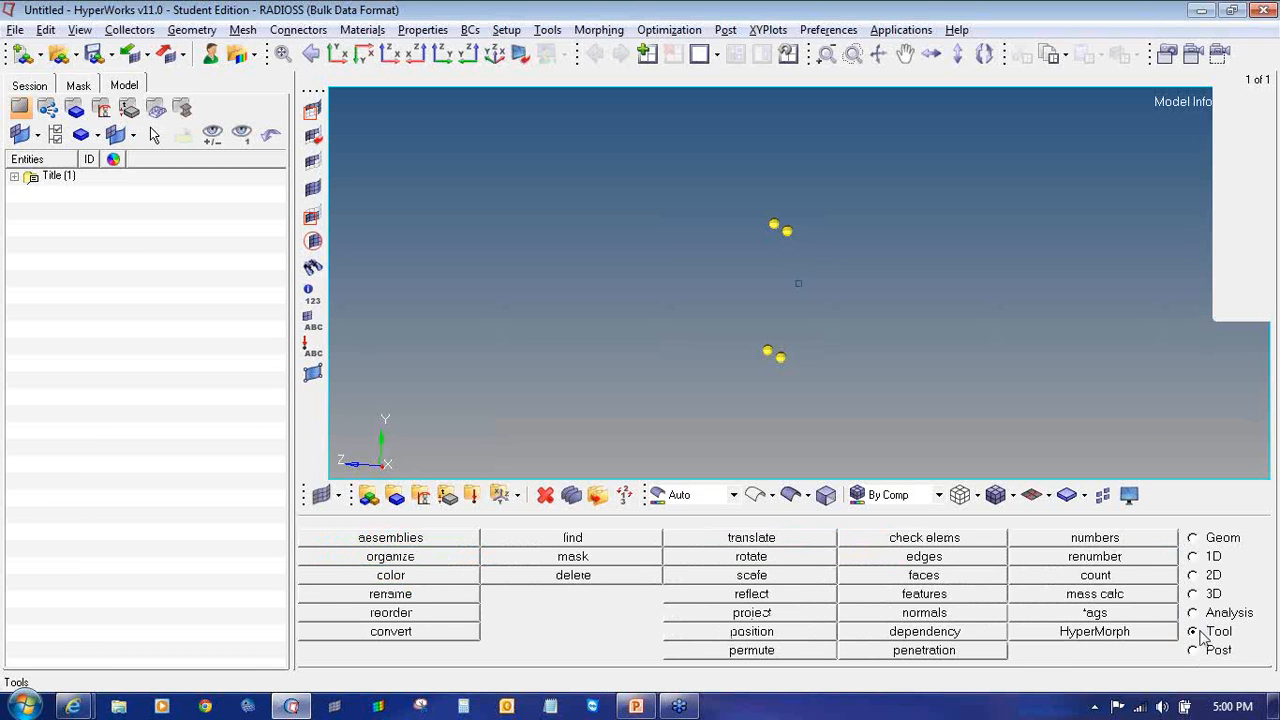
{"action": "left_click", "coordinate": [752, 538]}
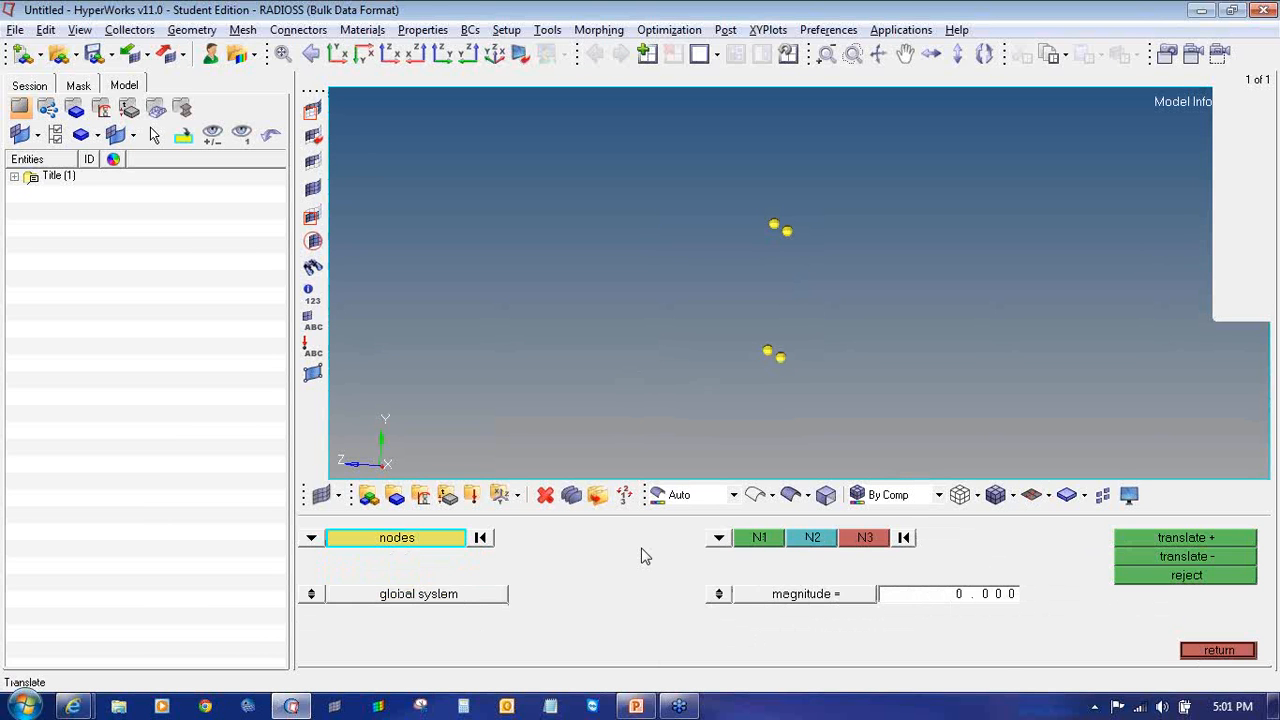
{"action": "key", "text": "Escape"}
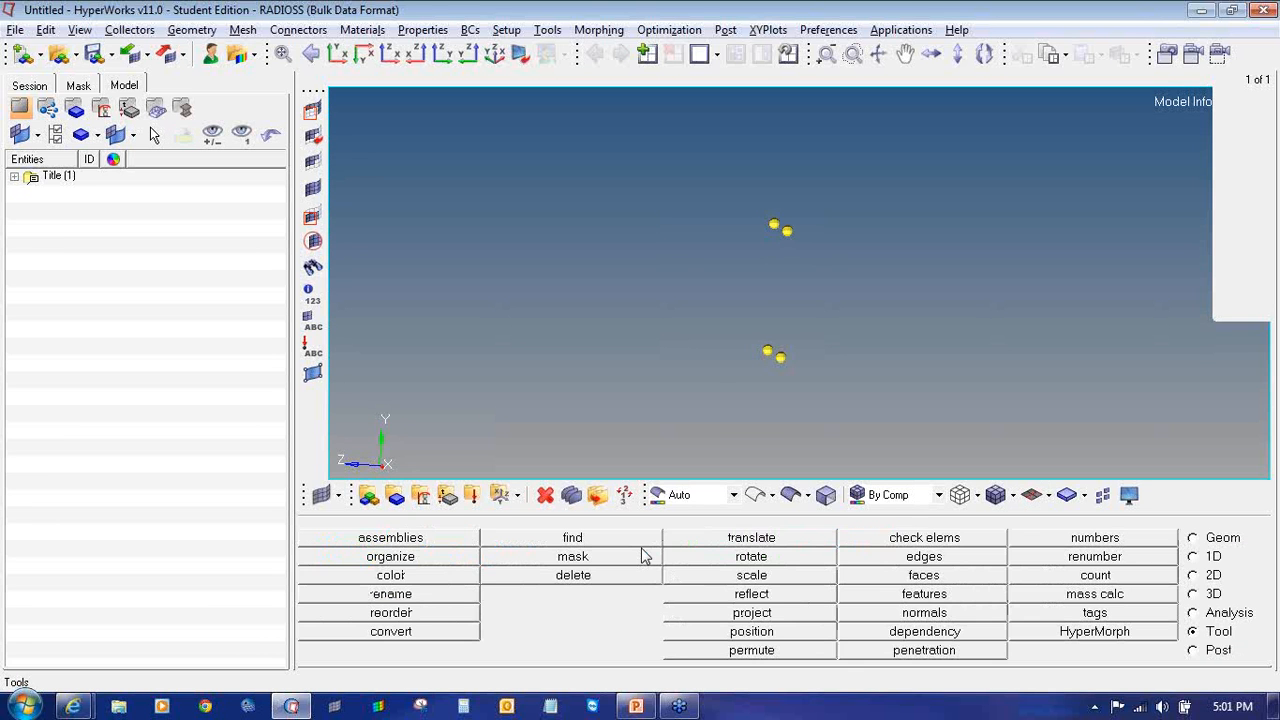
- Start the Translate tool, select all four nodes of the square and duplicate them
{"action": "key", "text": "shift+F4"}
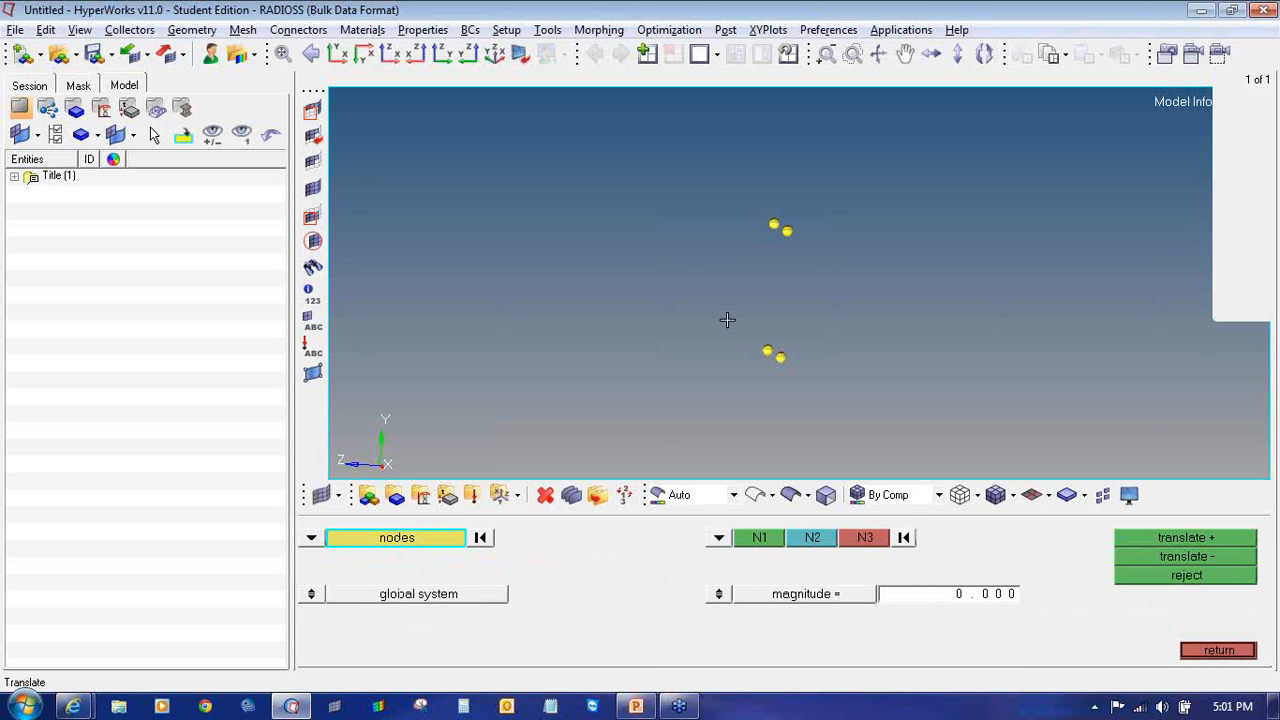
{"action": "left_click_drag", "start_coordinate": [710, 195], "coordinate": [846, 397], "text": "shift"}
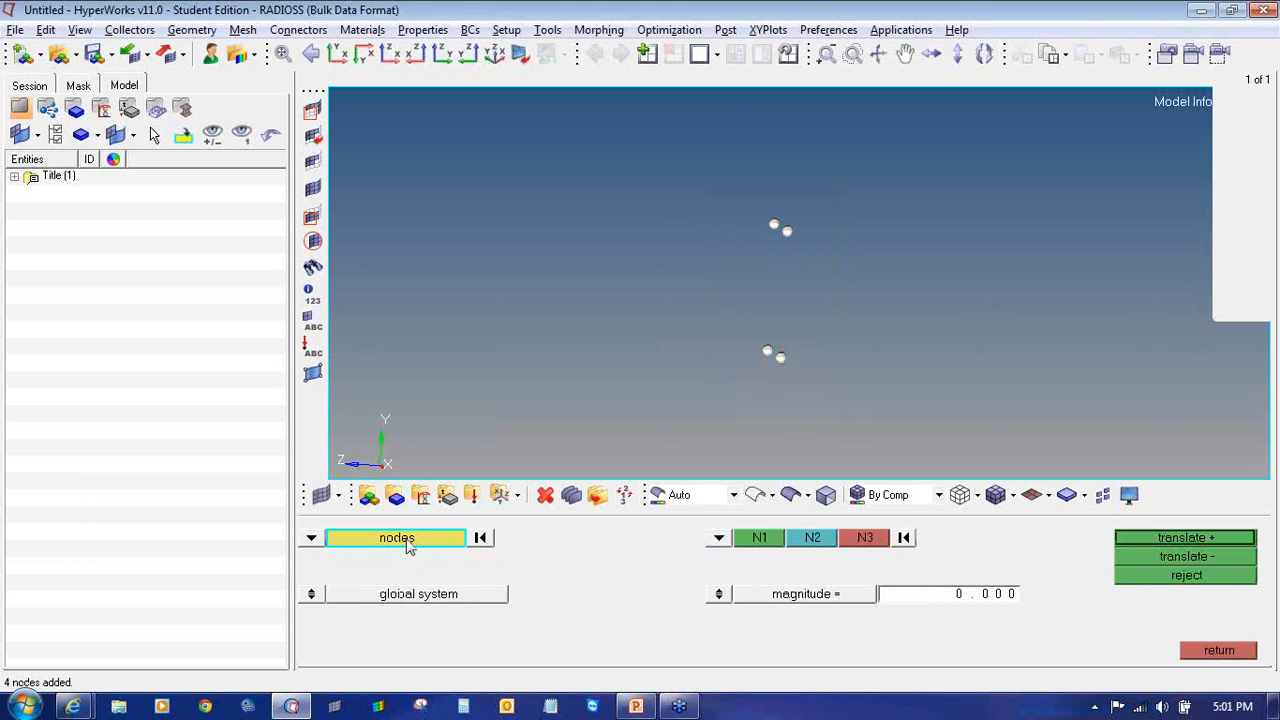
{"action": "left_click", "coordinate": [407, 542]}
{"action": "left_click", "coordinate": [776, 600]}
- Translate the duplicated nodes along the z-axis with magnitude 400 so that they end up on the negative z side of the originals
{"action": "left_click", "coordinate": [709, 596]}
{"action": "left_click", "coordinate": [704, 595]}
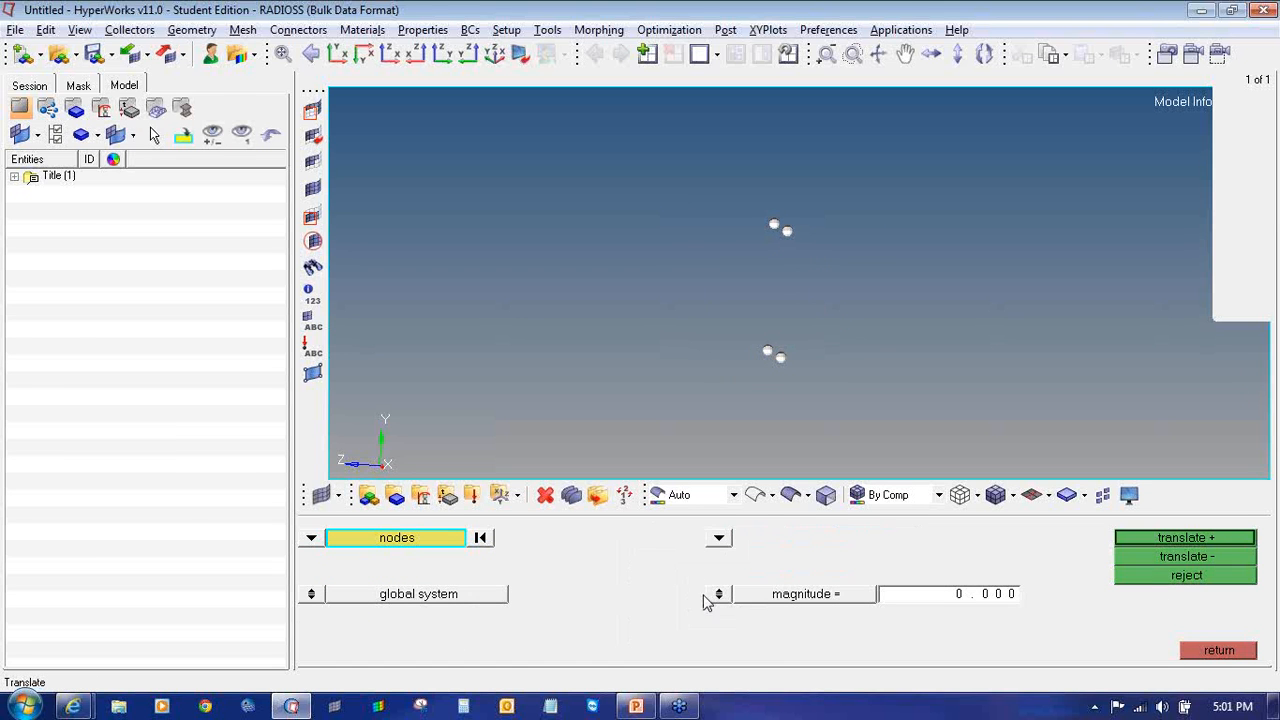
{"action": "left_click", "coordinate": [912, 600]}
{"action": "type", "text": "-"}
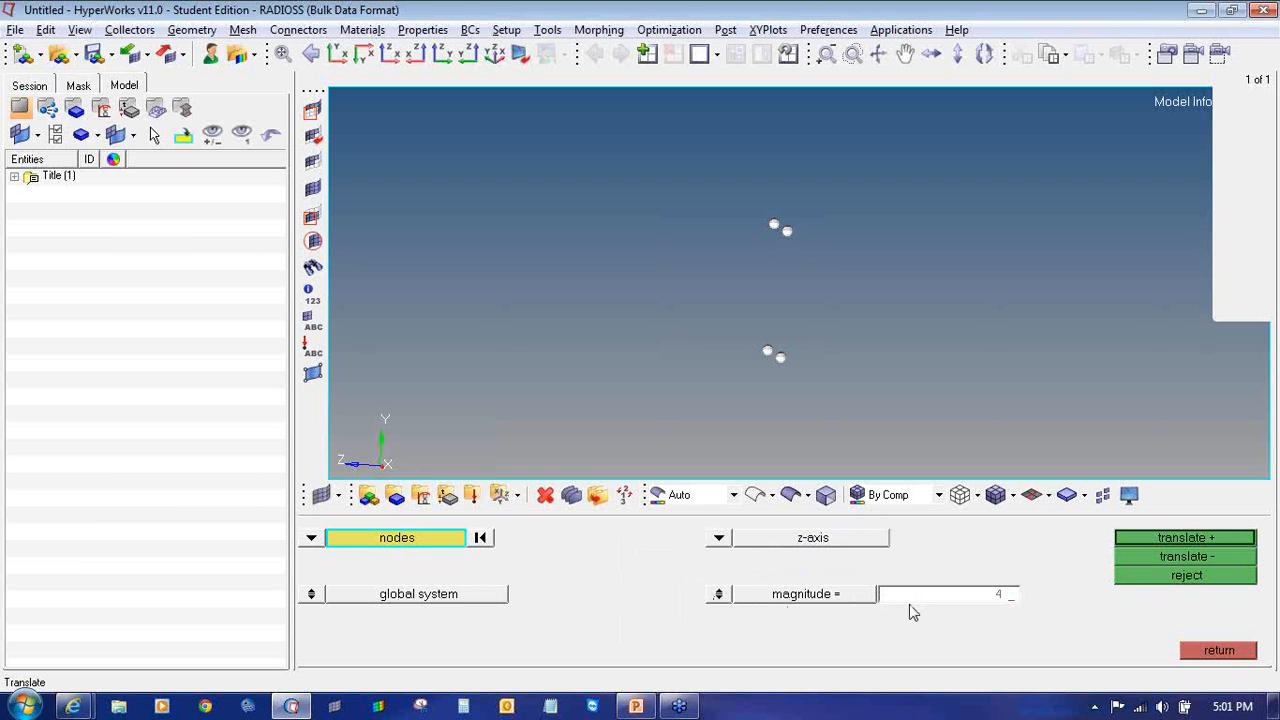
{"action": "type", "text": "400"}
{"action": "key", "text": "Return"}
{"action": "left_click", "coordinate": [1213, 538]}
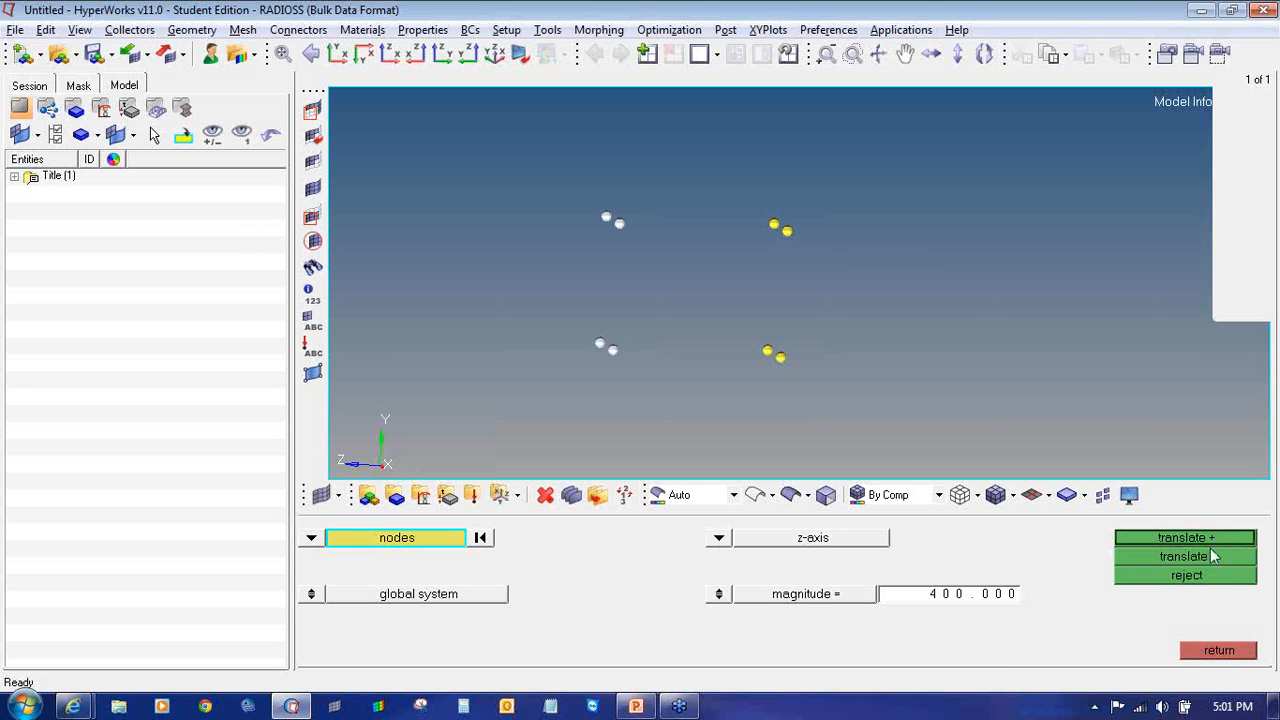
{"action": "left_click", "coordinate": [1209, 556]}
{"action": "left_click", "coordinate": [1209, 556]}
{"action": "left_click", "coordinate": [1219, 650]}
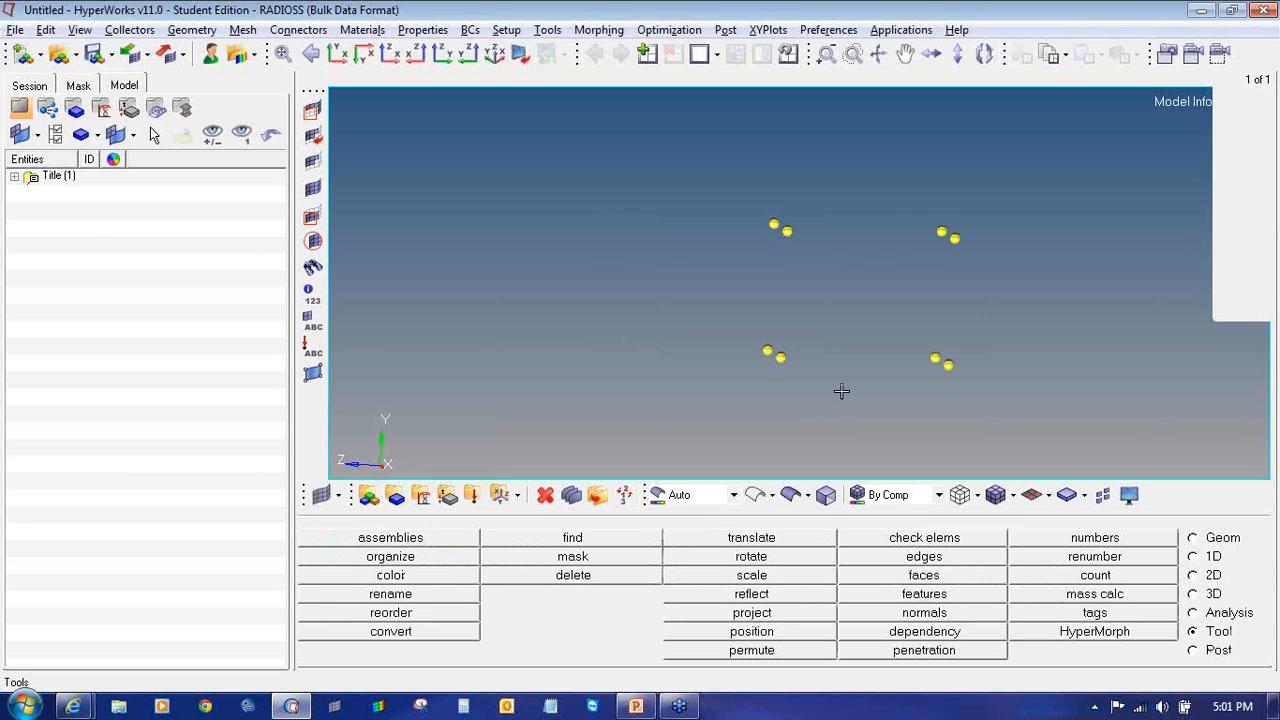
- Create a straight line between the two upper nodes of the original square, using the linear nodes method
{"action": "left_click_drag", "start_coordinate": [865, 227], "coordinate": [743, 334], "text": "ctrl"}
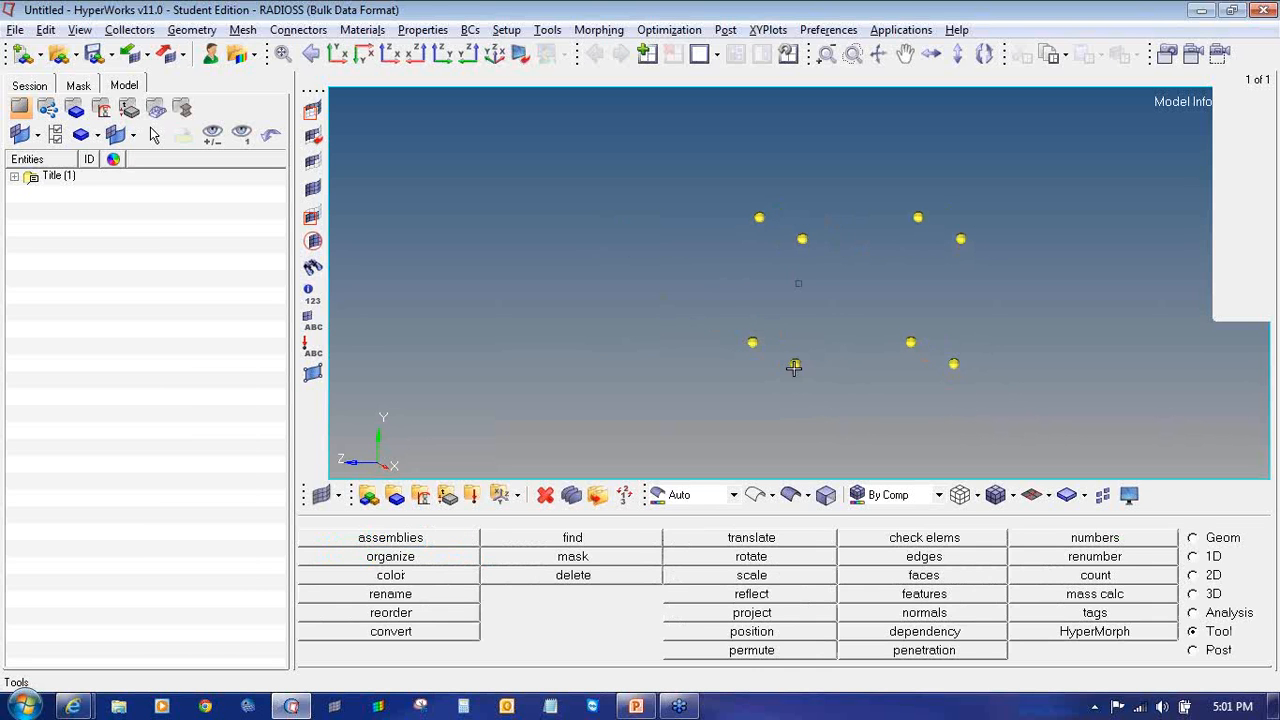
{"action": "left_click", "coordinate": [1195, 538]}
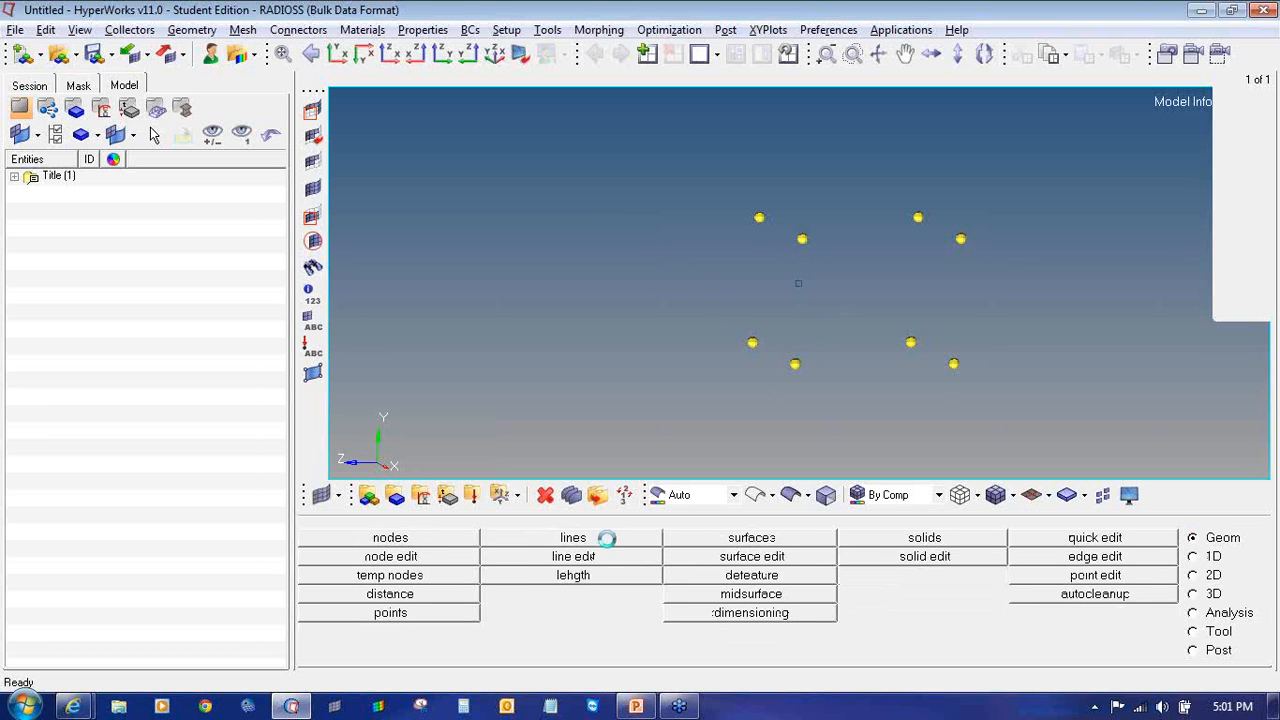
{"action": "left_click", "coordinate": [575, 537]}
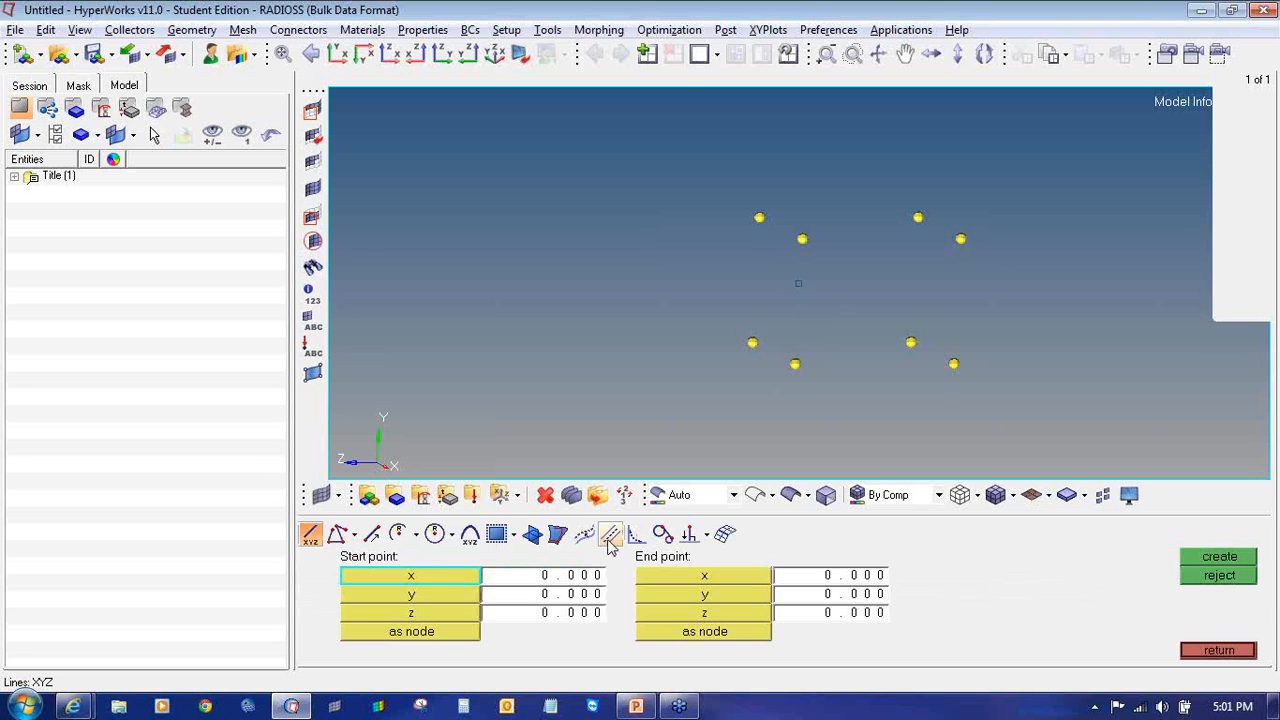
{"action": "left_click", "coordinate": [338, 535]}
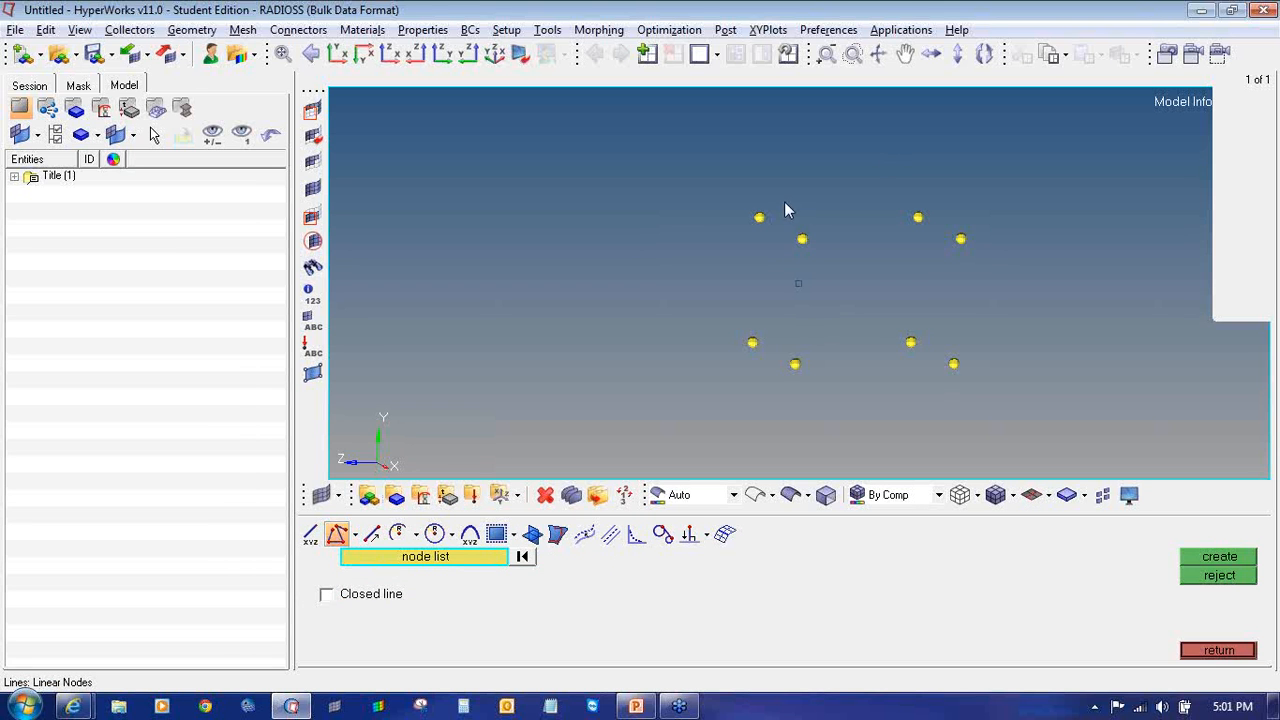
{"action": "left_click", "coordinate": [760, 222]}
{"action": "left_click", "coordinate": [804, 246]}
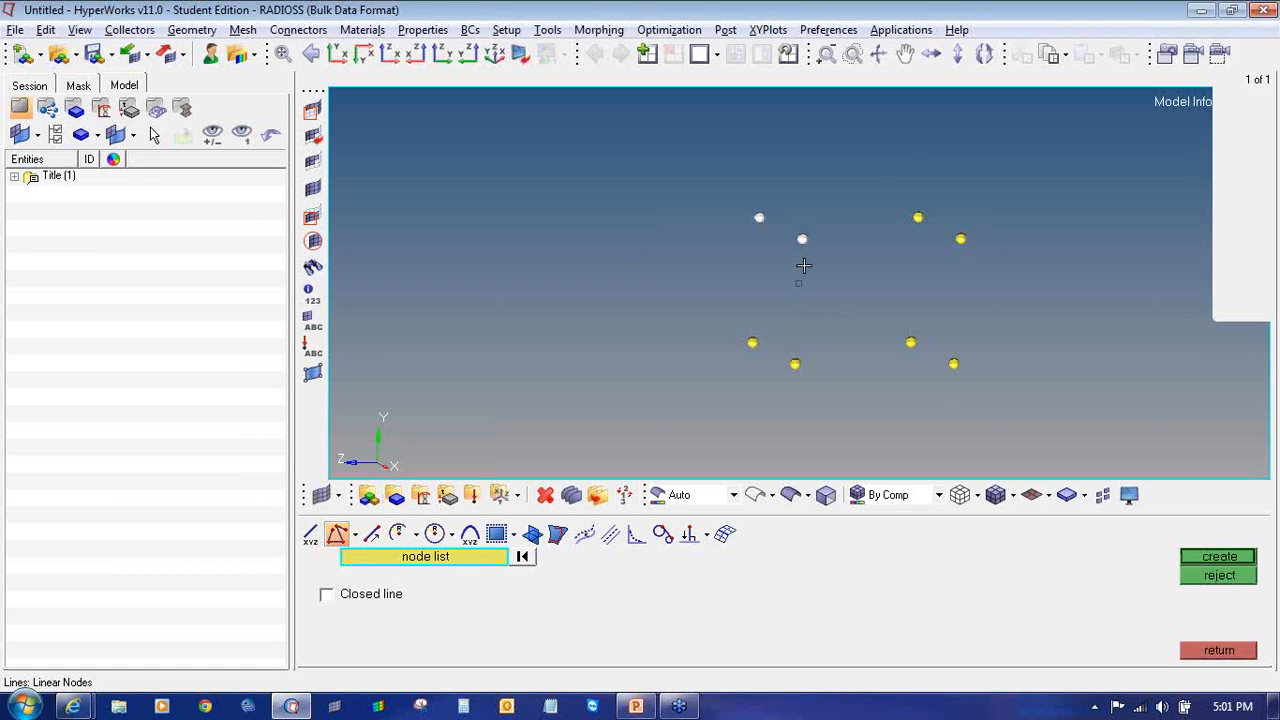
{"action": "left_click", "coordinate": [1215, 560]}
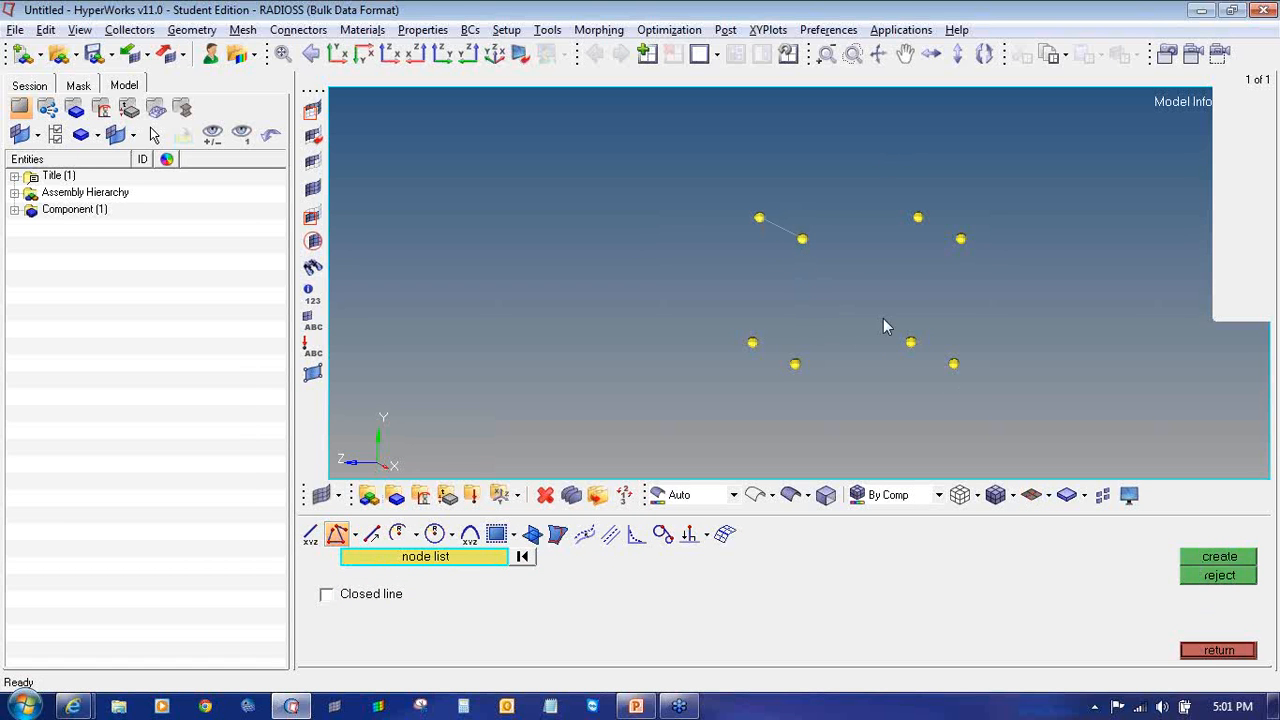
- Create lines for the other three edges of the original square, closing its outline
{"action": "left_click", "coordinate": [803, 238]}
{"action": "left_click", "coordinate": [796, 362]}
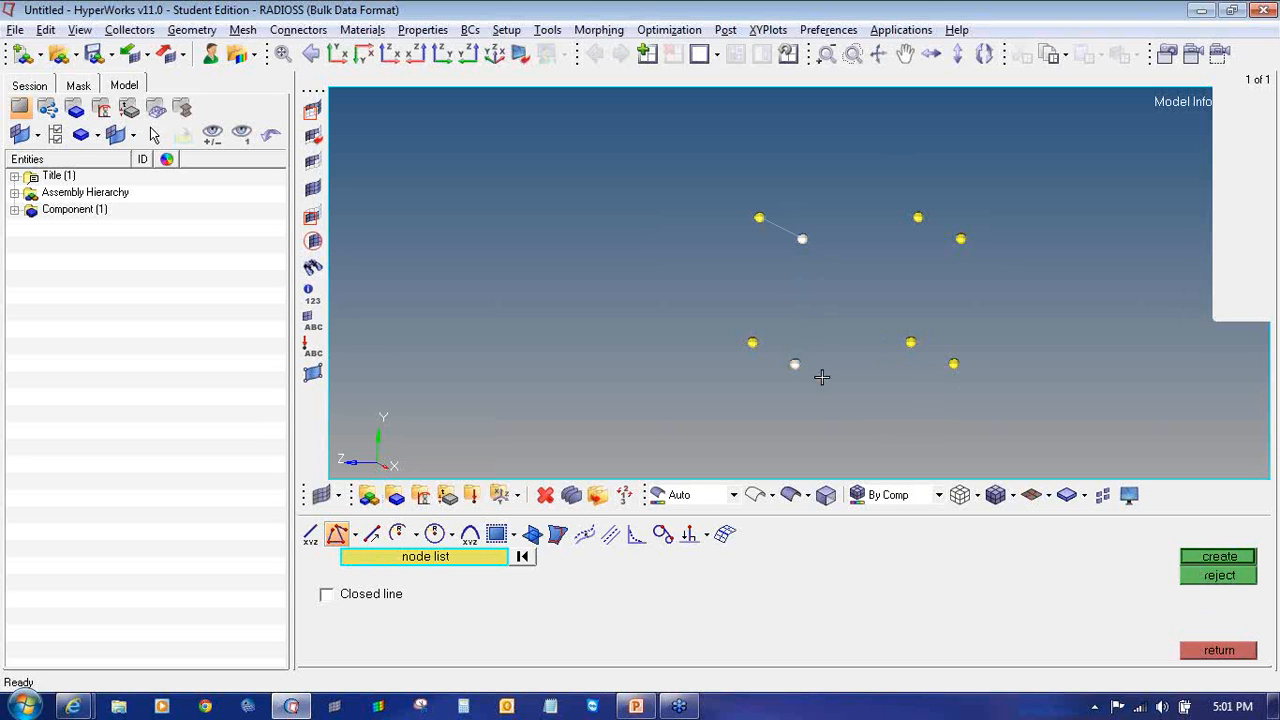
{"action": "left_click", "coordinate": [1206, 558]}
{"action": "left_click", "coordinate": [797, 365]}
{"action": "left_click", "coordinate": [752, 343]}
{"action": "left_click", "coordinate": [1205, 558]}
{"action": "left_click", "coordinate": [752, 344]}
{"action": "left_click", "coordinate": [759, 218]}
{"action": "left_click", "coordinate": [1211, 557]}
- Create the upper edge line of the copied square and the two long upper lines connecting it to the original square
{"action": "left_click", "coordinate": [803, 240]}
{"action": "left_click", "coordinate": [960, 239]}
{"action": "left_click", "coordinate": [1221, 557]}
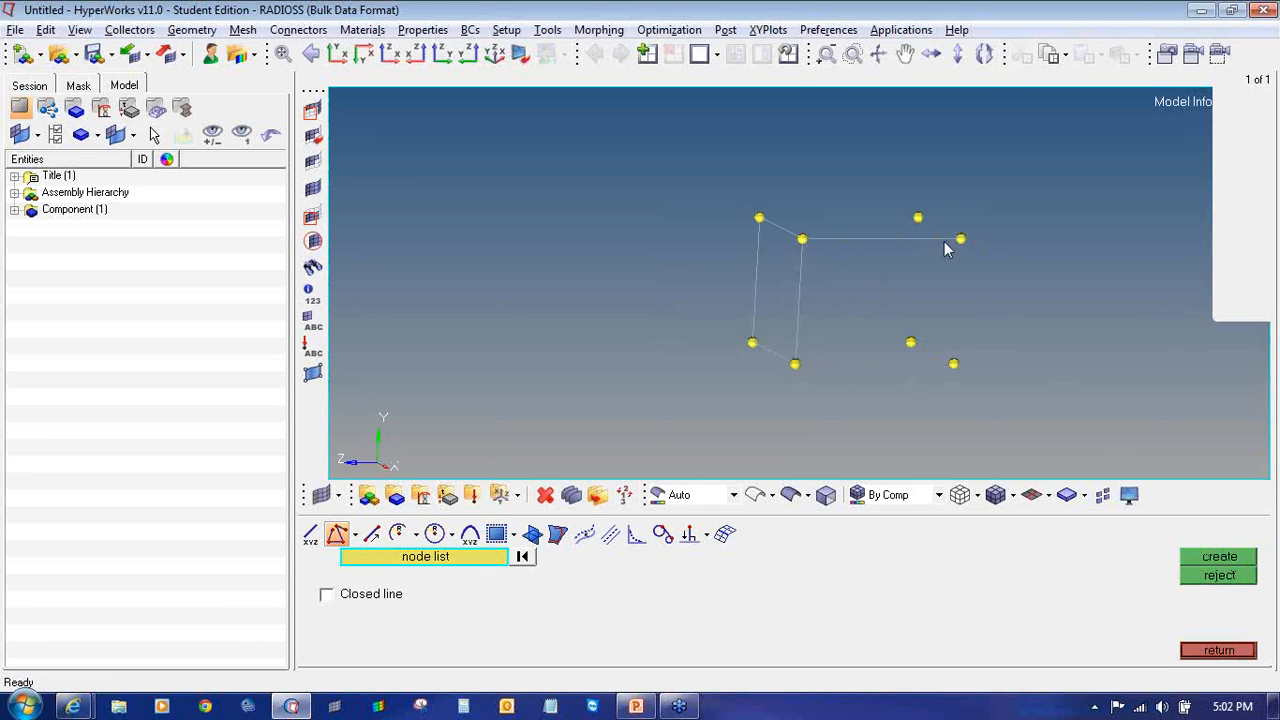
{"action": "left_click", "coordinate": [918, 217]}
{"action": "left_click", "coordinate": [1187, 560]}
{"action": "left_click", "coordinate": [918, 217]}
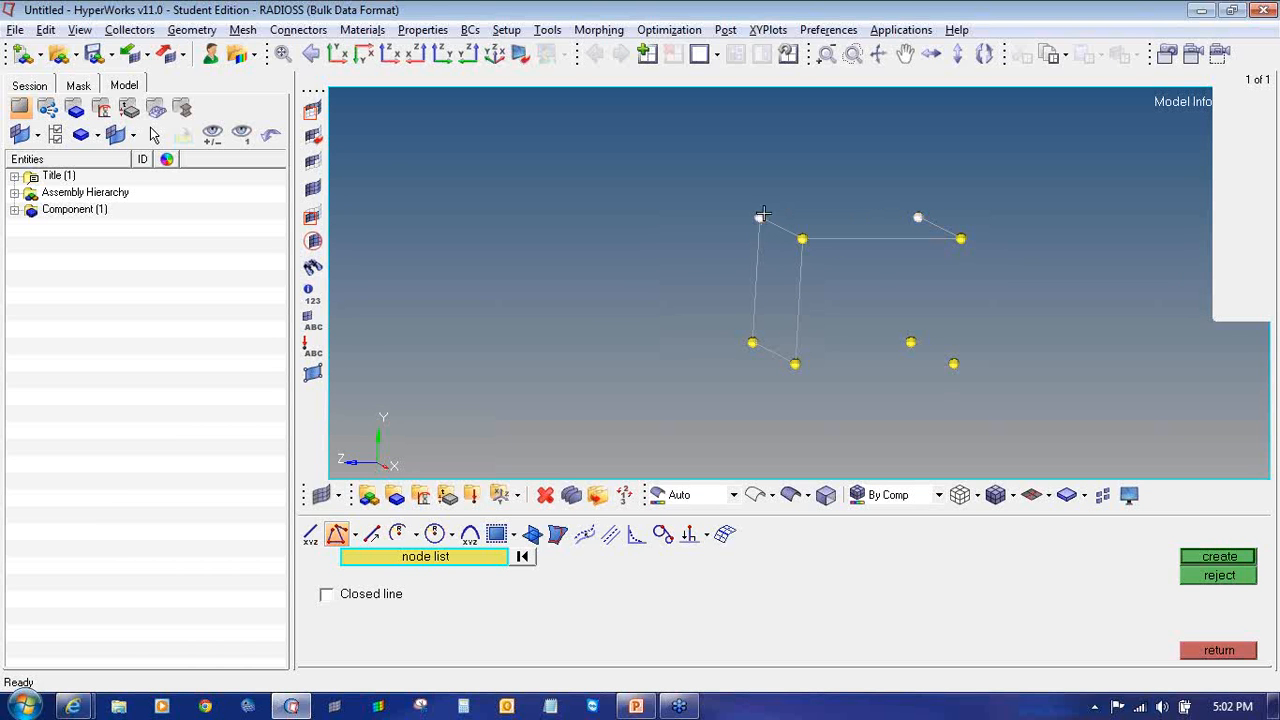
{"action": "left_click", "coordinate": [1217, 557]}
- Create lines for the two vertical edges and the bottom edge of the copied square
{"action": "left_click", "coordinate": [960, 238]}
{"action": "left_click", "coordinate": [954, 364]}
{"action": "left_click", "coordinate": [1192, 556]}
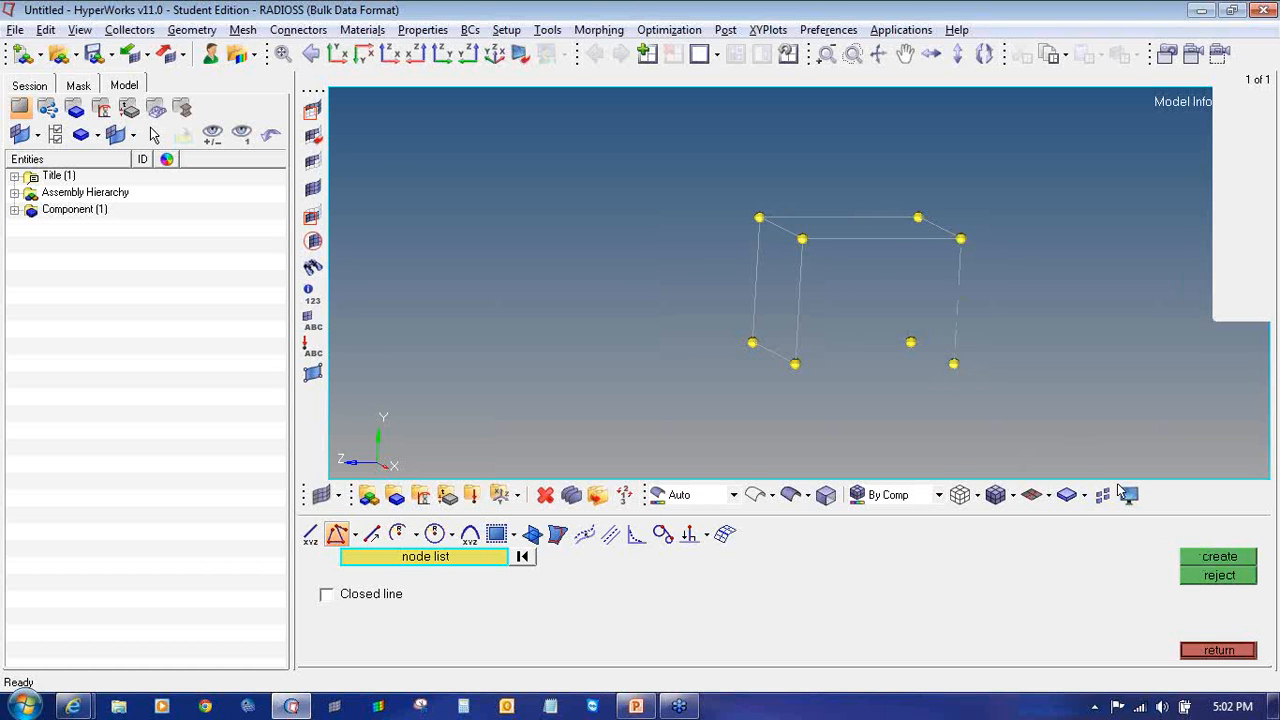
{"action": "left_click", "coordinate": [953, 364]}
{"action": "left_click", "coordinate": [910, 342]}
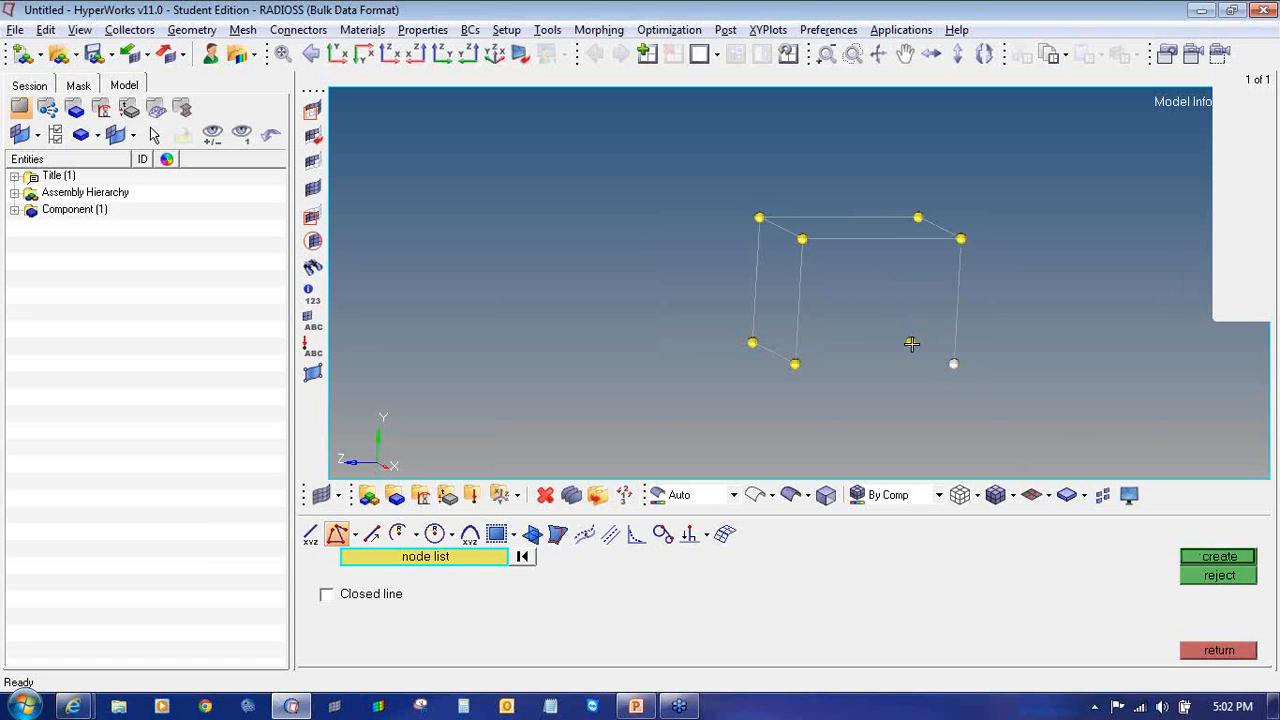
{"action": "left_click", "coordinate": [1195, 557]}
{"action": "left_click", "coordinate": [910, 342]}
{"action": "left_click", "coordinate": [918, 217]}
{"action": "left_click", "coordinate": [1192, 556]}
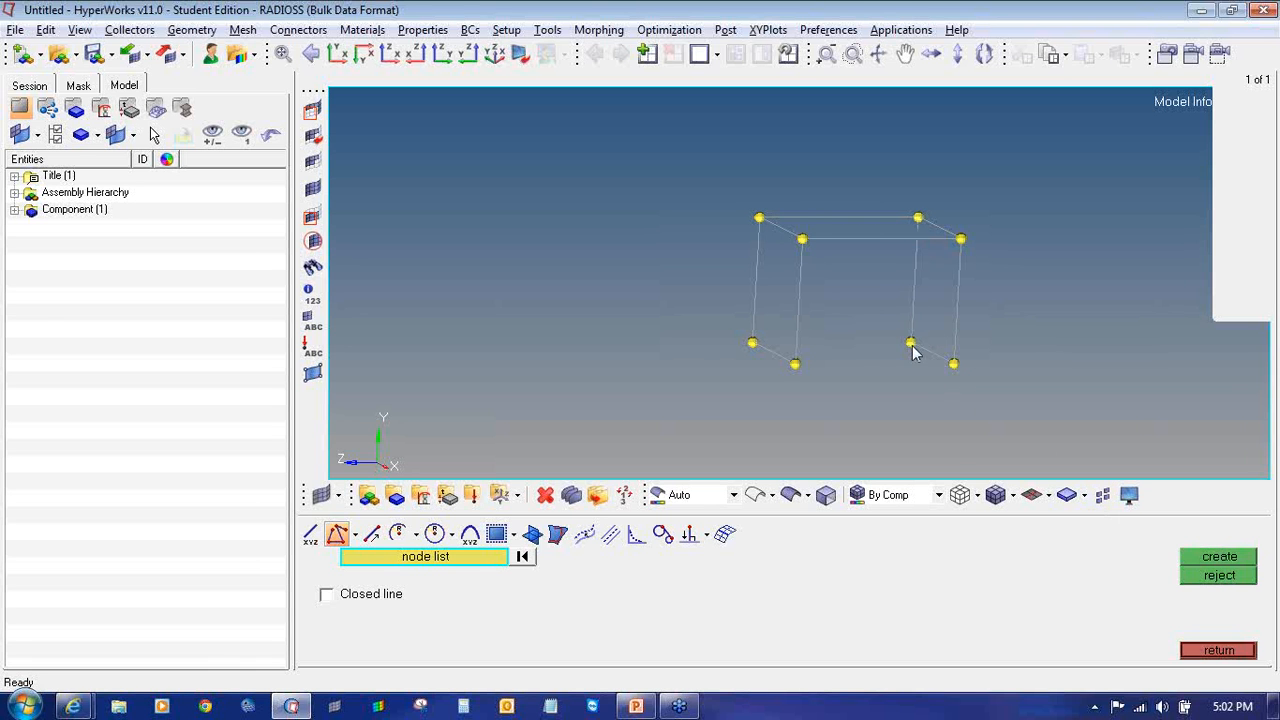
- Create the two long bottom lines between the original and copied squares to complete the box wireframe
{"action": "left_click", "coordinate": [910, 342]}
{"action": "left_click", "coordinate": [752, 343]}
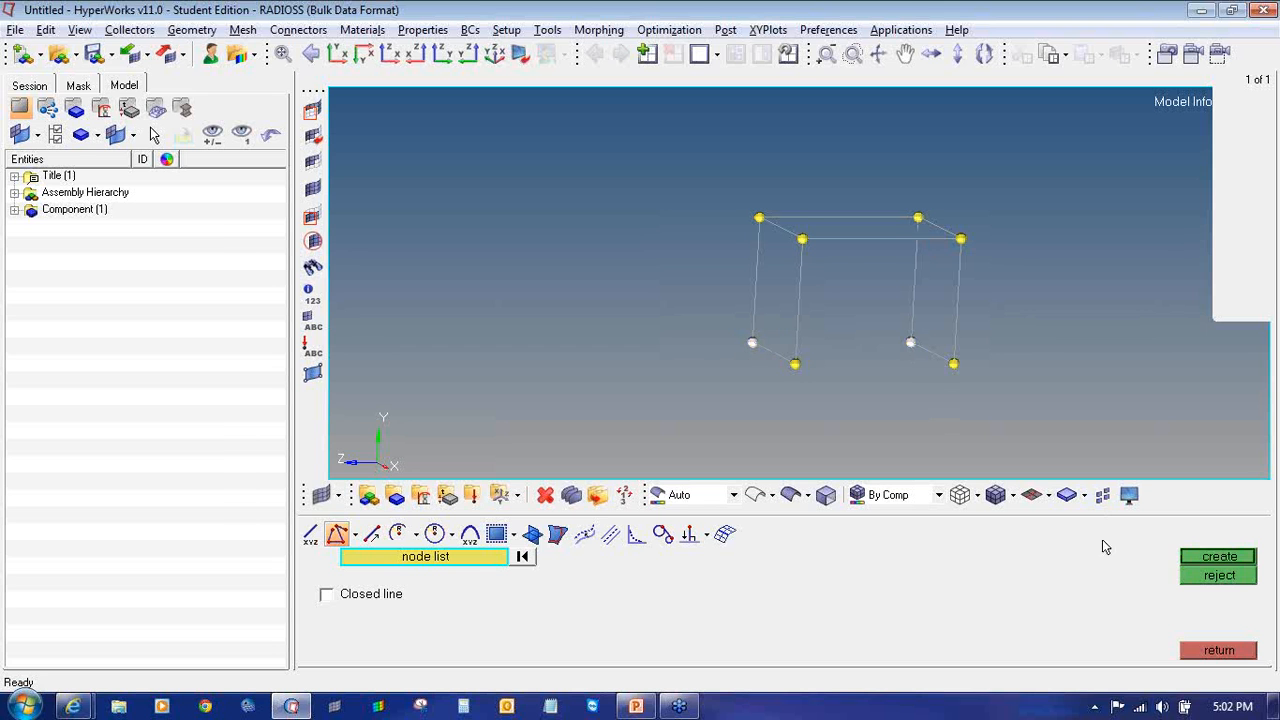
{"action": "left_click", "coordinate": [1199, 560]}
{"action": "left_click", "coordinate": [795, 364]}
{"action": "left_click", "coordinate": [953, 364]}
{"action": "left_click", "coordinate": [1200, 558]}
- Duplicate the four nodes at the box's lower-z end and translate the copies 600 units in the negative z direction
{"action": "mouse_move", "coordinate": [980, 260]}
{"action": "left_mouse_down", "text": "ctrl"}
{"action": "mouse_move", "coordinate": [911, 257]}
{"action": "mouse_move", "coordinate": [906, 240]}
{"action": "mouse_move", "coordinate": [934, 251]}
{"action": "left_mouse_up", "text": "ctrl"}
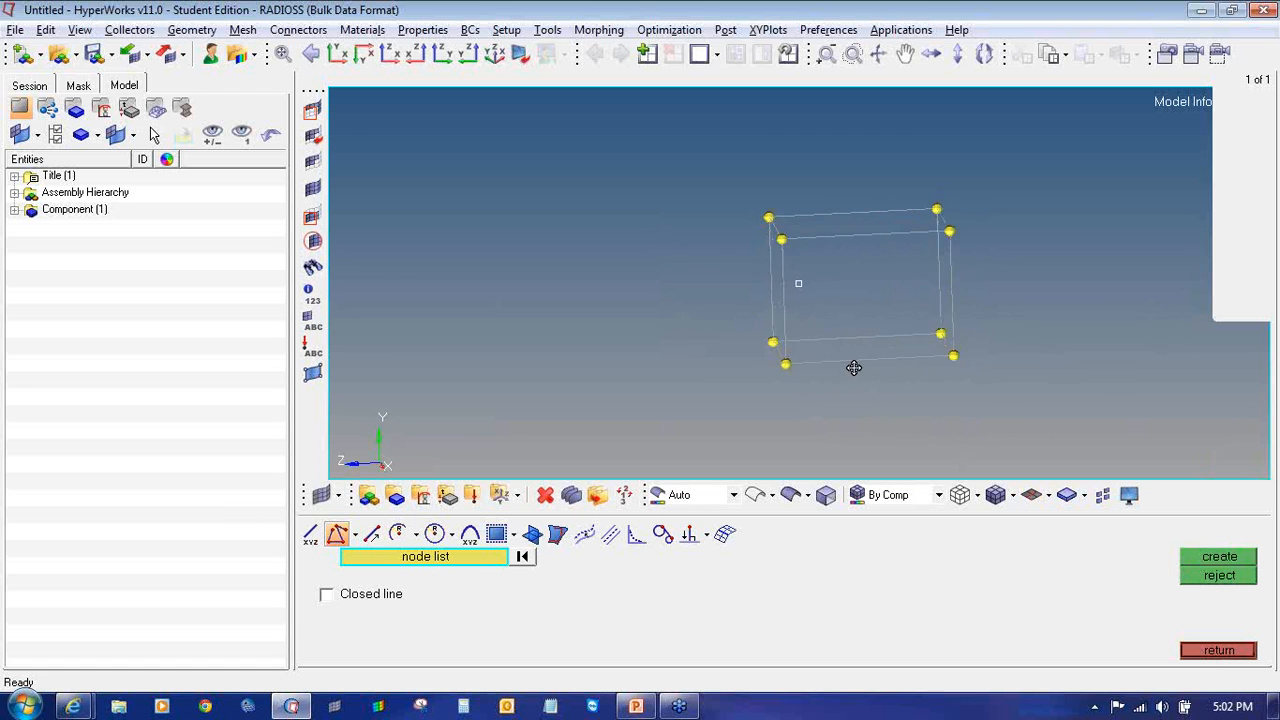
{"action": "right_click_drag", "start_coordinate": [853, 368], "coordinate": [657, 371], "text": "ctrl"}
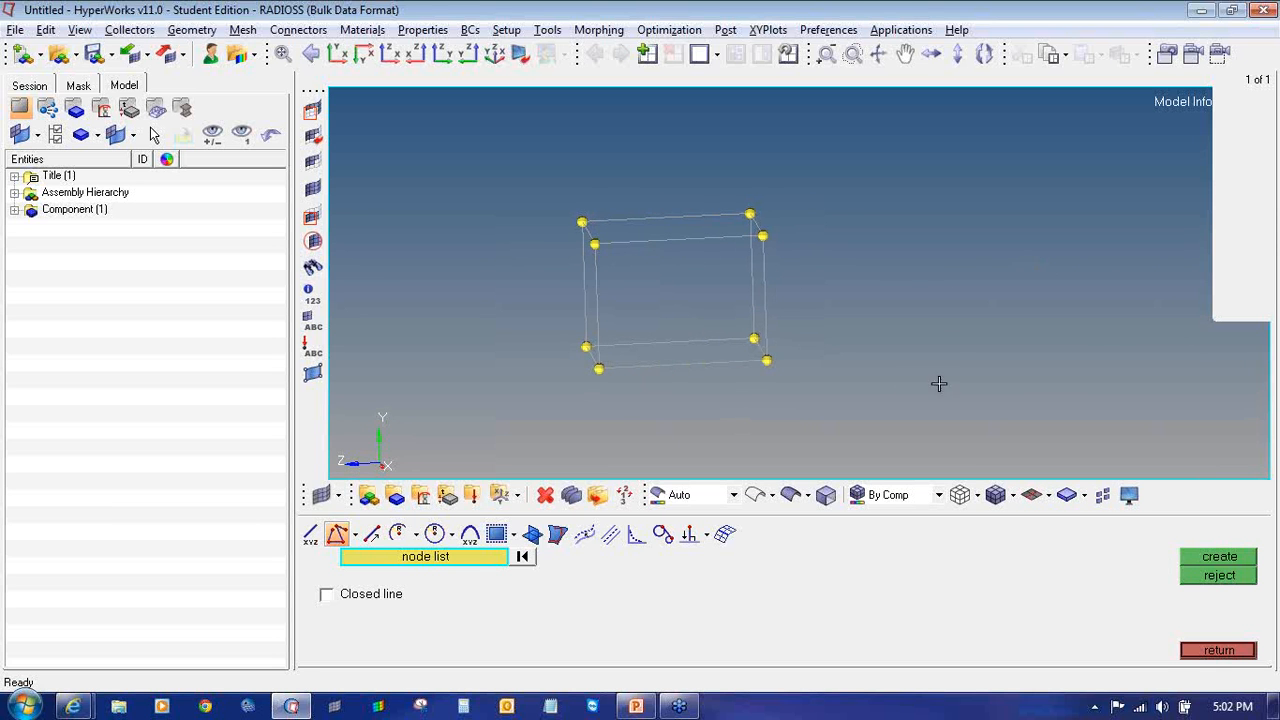
{"action": "left_click_drag", "start_coordinate": [887, 385], "coordinate": [874, 386], "text": "ctrl"}
{"action": "left_click_drag", "start_coordinate": [720, 360], "coordinate": [745, 356], "text": "ctrl"}
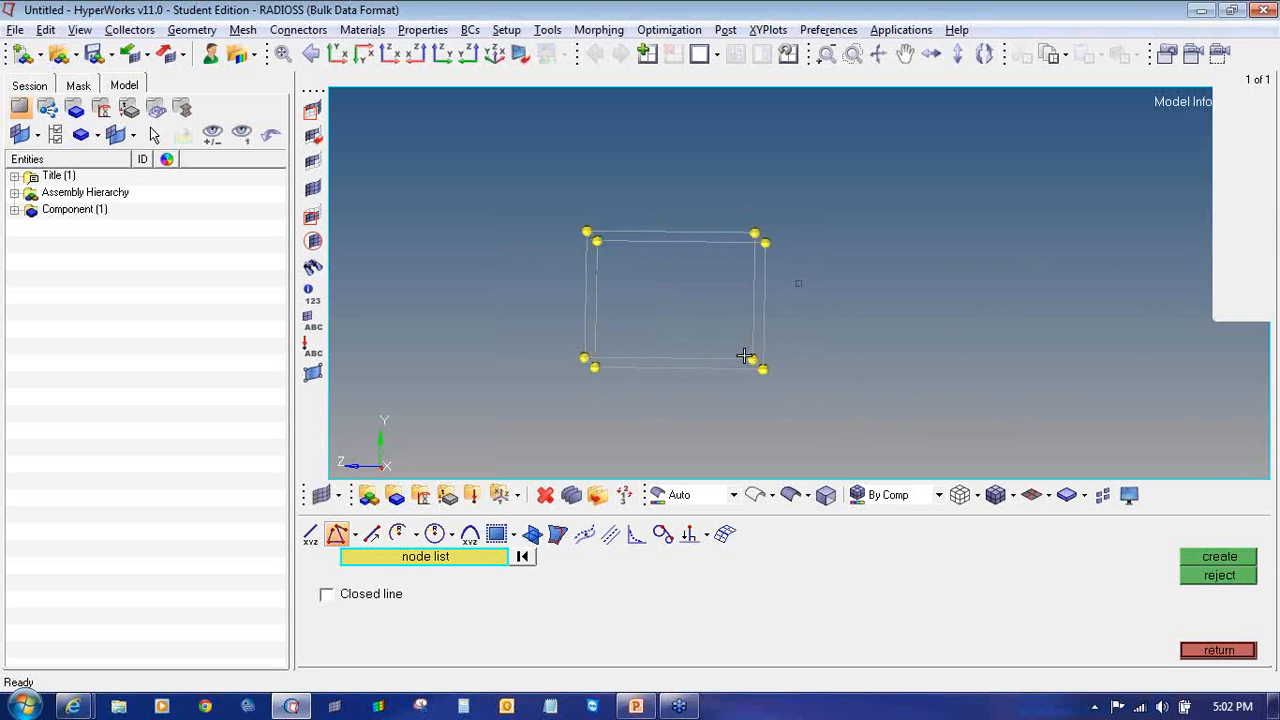
{"action": "left_click", "coordinate": [1222, 650]}
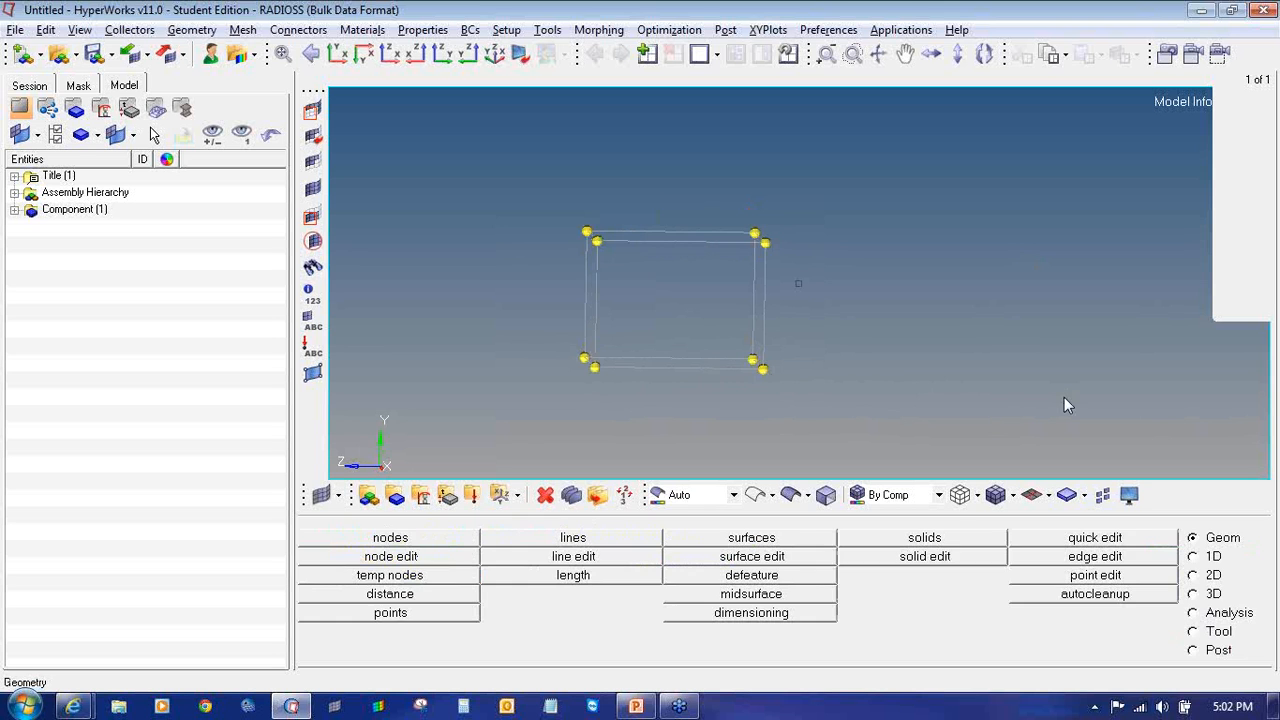
{"action": "key", "text": "shift+F4"}
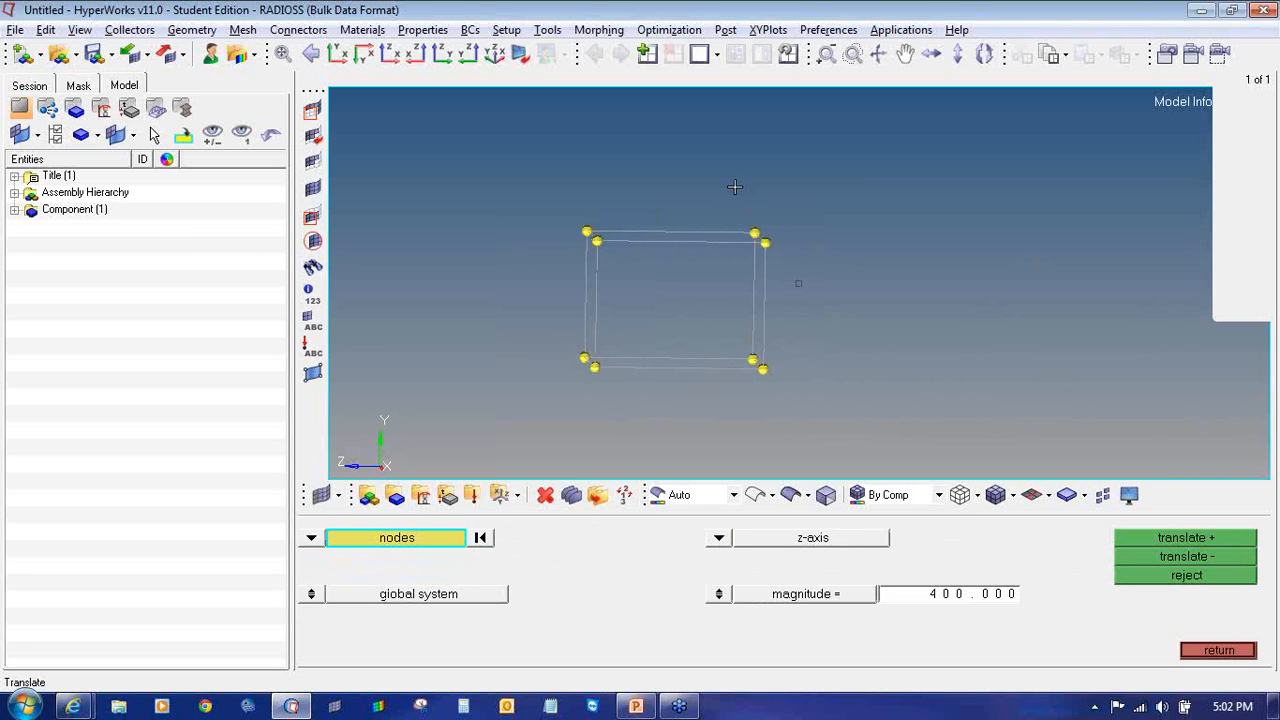
{"action": "left_click_drag", "start_coordinate": [734, 187], "coordinate": [823, 383], "text": "shift"}
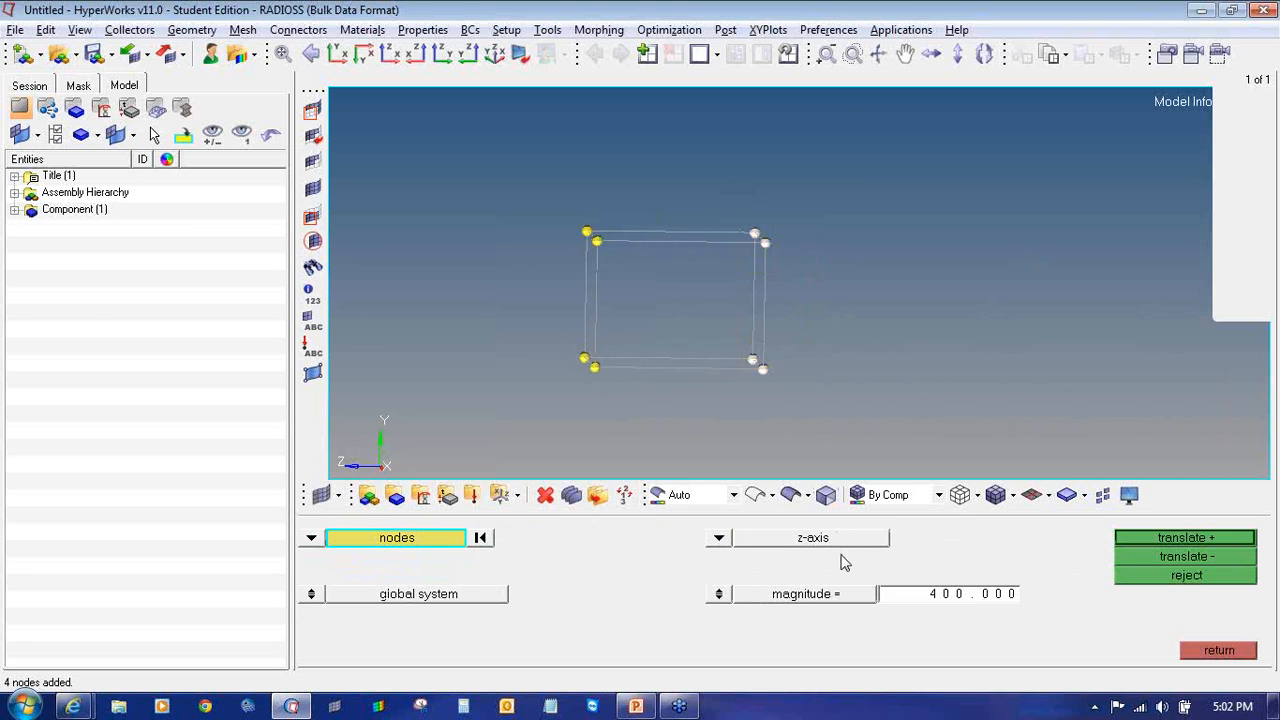
{"action": "left_click", "coordinate": [371, 550]}
{"action": "left_click", "coordinate": [760, 601]}
{"action": "left_click", "coordinate": [922, 600]}
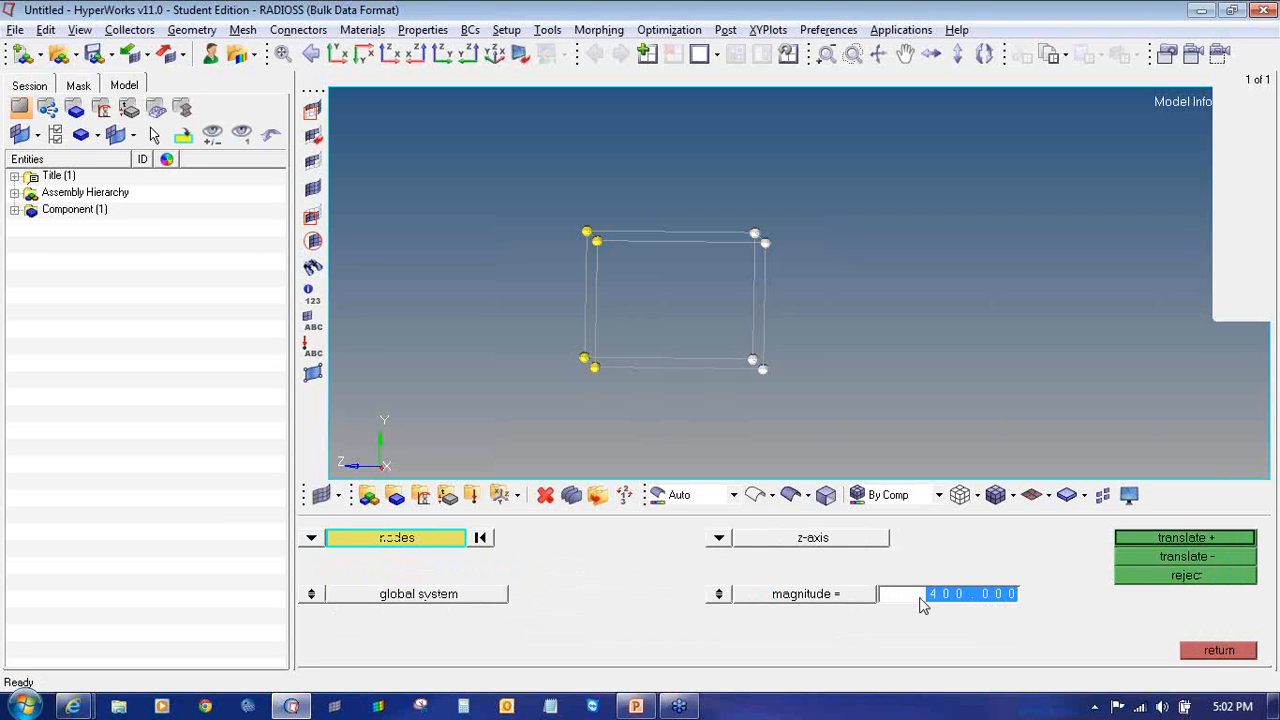
{"action": "type", "text": "6"}
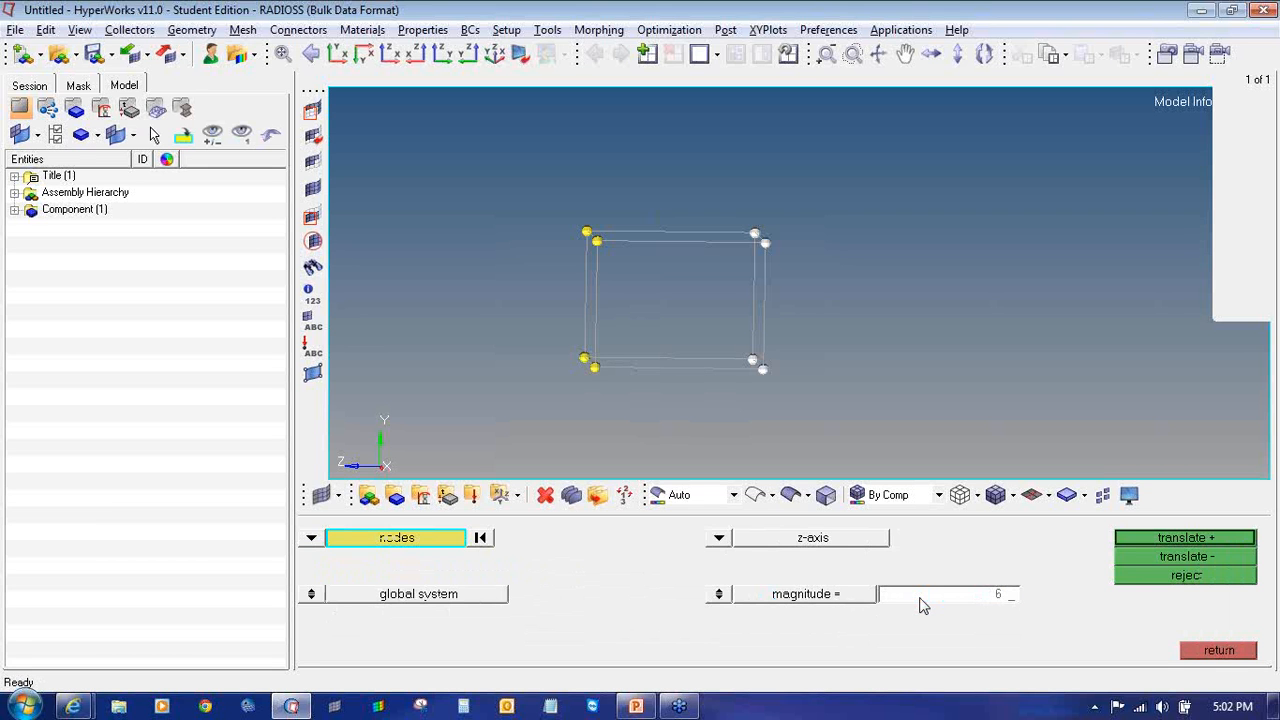
{"action": "type", "text": "66.666"}
{"action": "left_click", "coordinate": [1147, 557]}
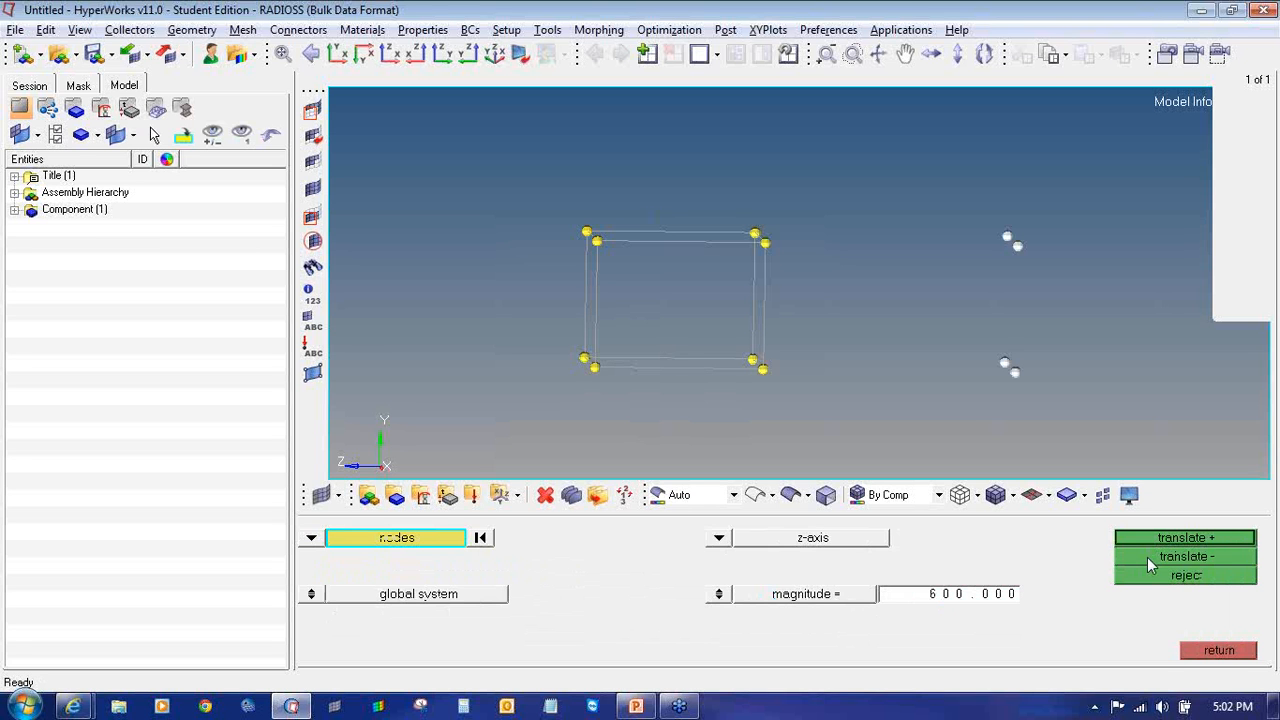
- Duplicate the two upper nodes of the new far set and translate the copies 300 units in positive y
{"action": "left_click", "coordinate": [485, 538]}
{"action": "left_click_drag", "start_coordinate": [993, 229], "coordinate": [1031, 255], "text": "shift"}
{"action": "scroll", "coordinate": [965, 246], "scroll_direction": "down", "scroll_amount": 3, "text": "ctrl"}
{"action": "right_click_drag", "start_coordinate": [965, 245], "coordinate": [908, 310], "text": "ctrl"}
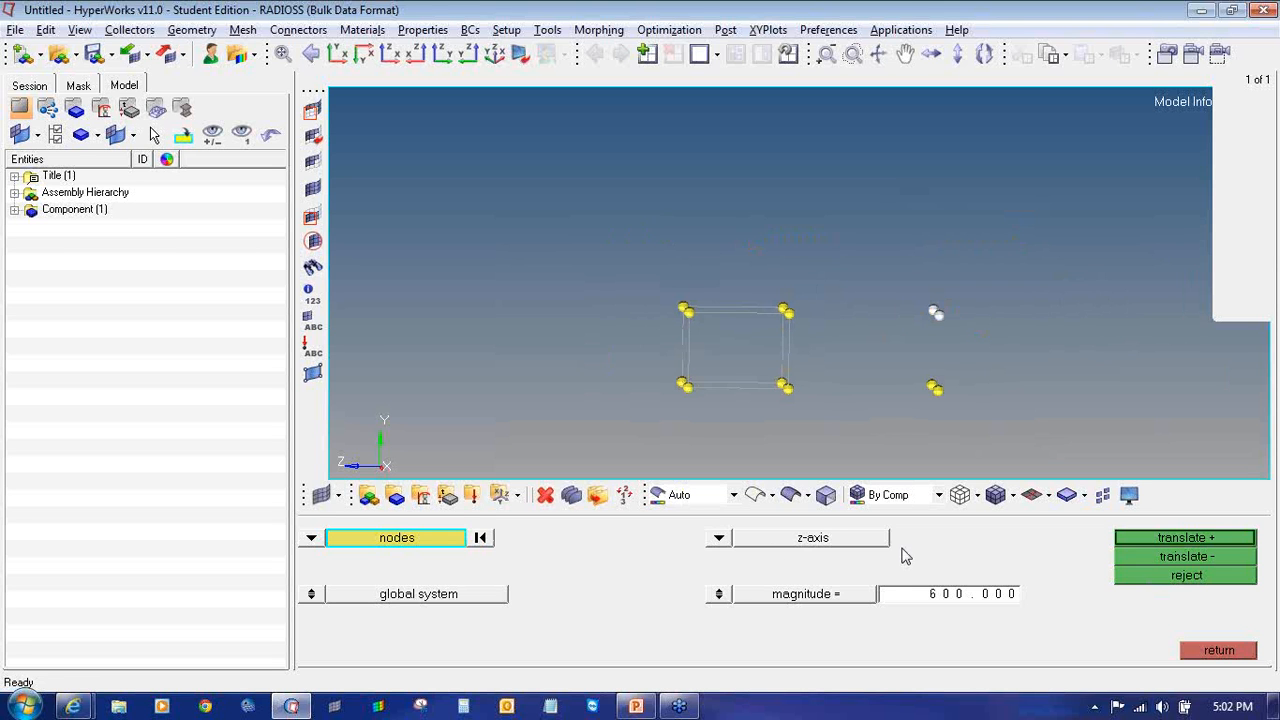
{"action": "left_click", "coordinate": [717, 539]}
{"action": "left_click", "coordinate": [704, 575]}
{"action": "left_click", "coordinate": [937, 596]}
{"action": "type", "text": "300"}
{"action": "key", "text": "Return"}
{"action": "left_click", "coordinate": [1137, 537]}
{"action": "left_click", "coordinate": [1141, 555]}
{"action": "left_click", "coordinate": [368, 540]}
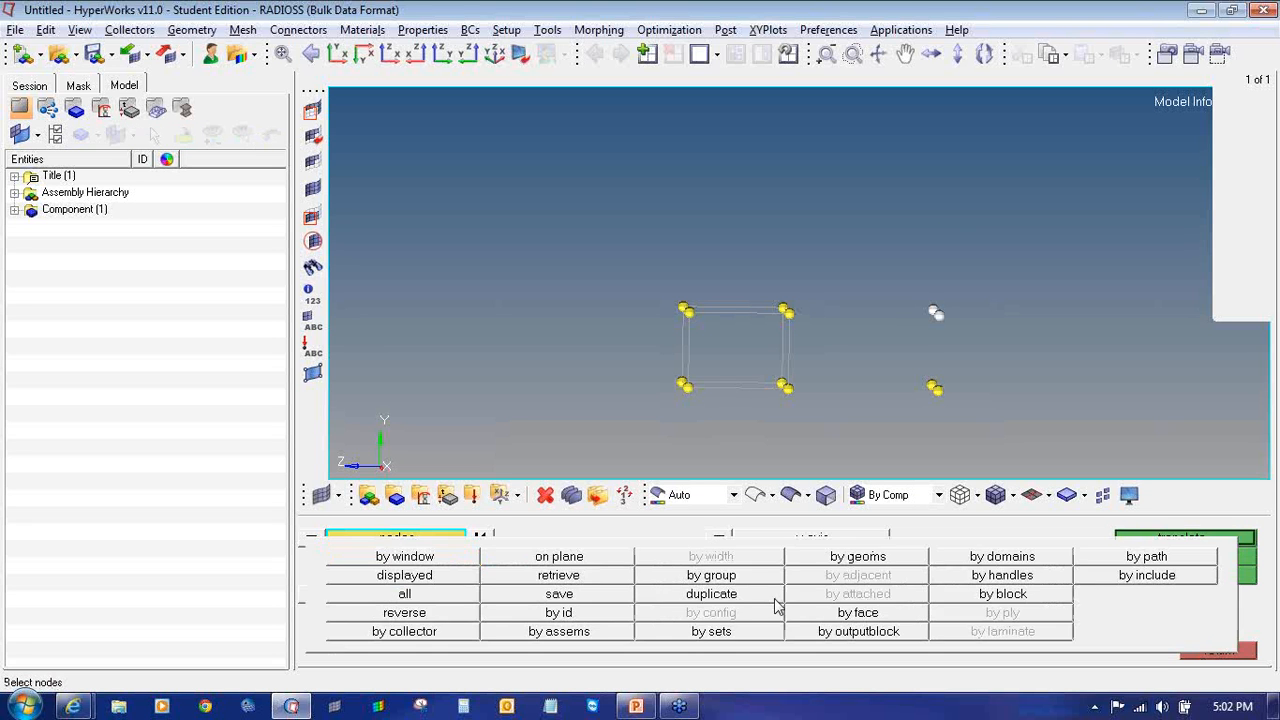
{"action": "left_click", "coordinate": [707, 590]}
{"action": "left_click", "coordinate": [1165, 539]}
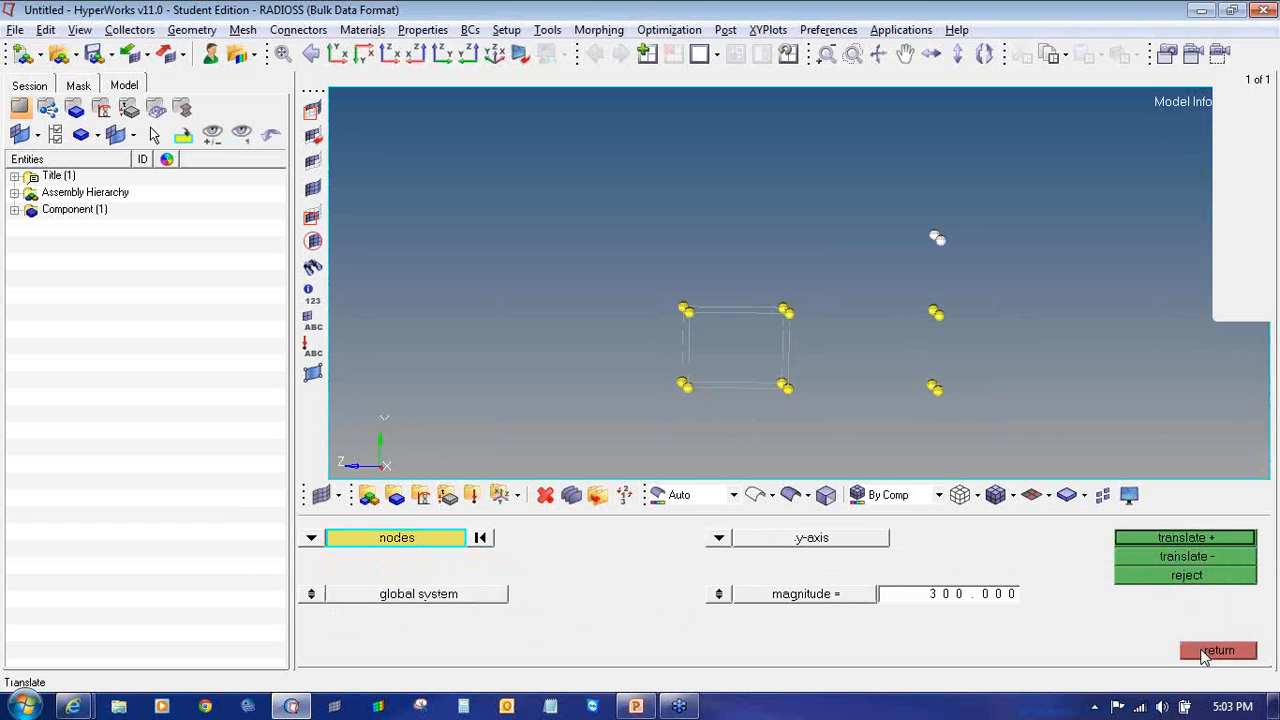
{"action": "left_click", "coordinate": [1218, 651]}
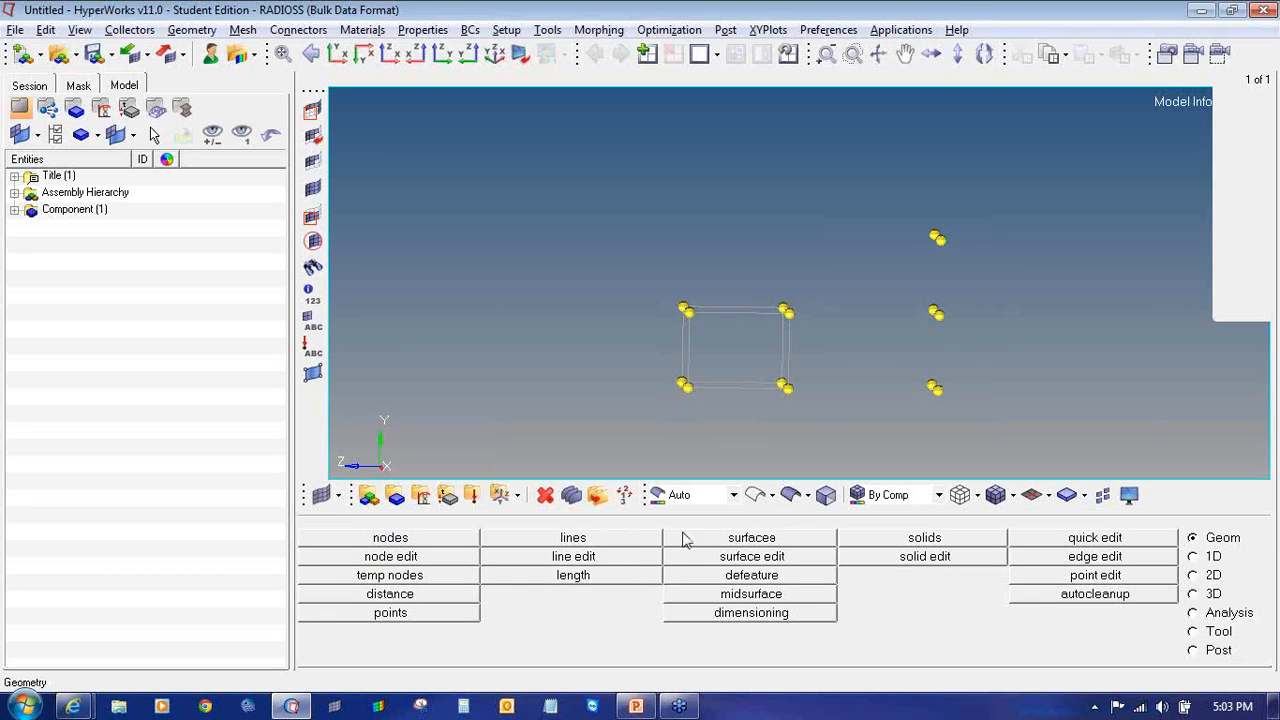
- Create the two long upper lines from the box's lower-z end to the matching nodes of the far square
{"action": "left_click", "coordinate": [652, 538]}
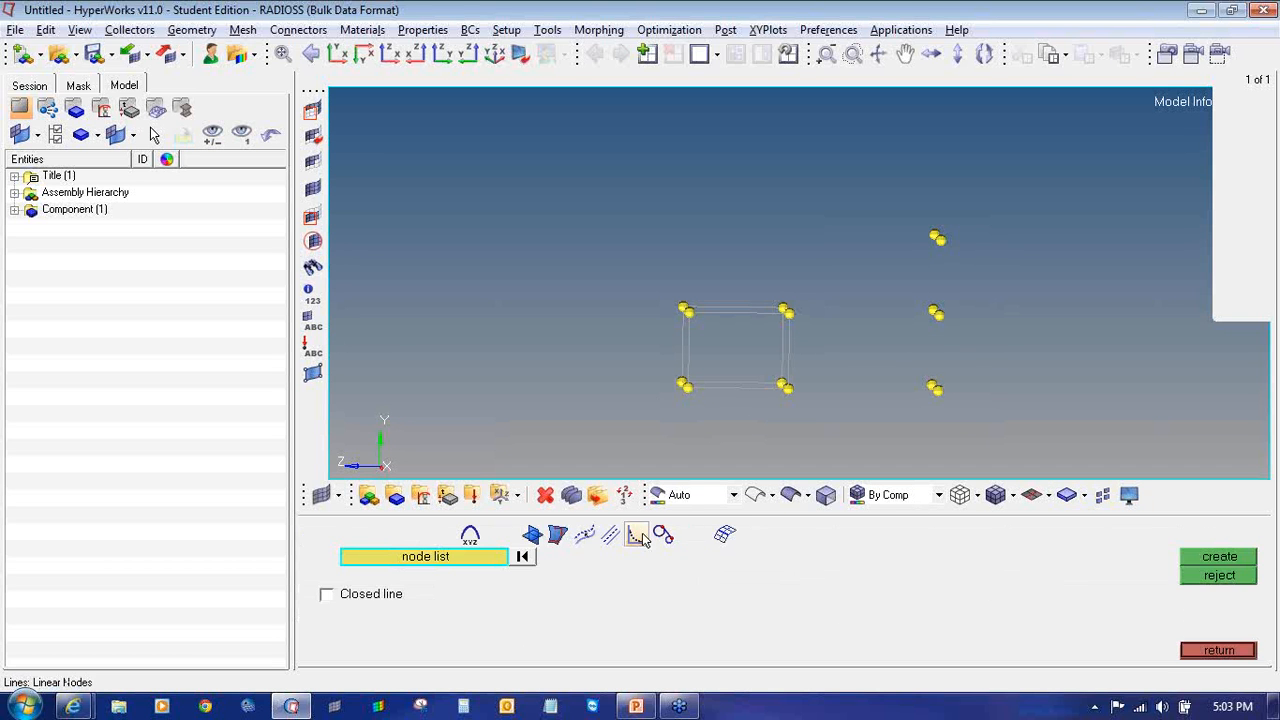
{"action": "mouse_move", "coordinate": [795, 323]}
{"action": "left_mouse_down", "text": "ctrl"}
{"action": "mouse_move", "coordinate": [809, 343]}
{"action": "mouse_move", "coordinate": [854, 351]}
{"action": "mouse_move", "coordinate": [851, 363]}
{"action": "mouse_move", "coordinate": [802, 327]}
{"action": "mouse_move", "coordinate": [802, 344]}
{"action": "left_mouse_up", "text": "ctrl"}
{"action": "left_click", "coordinate": [800, 321]}
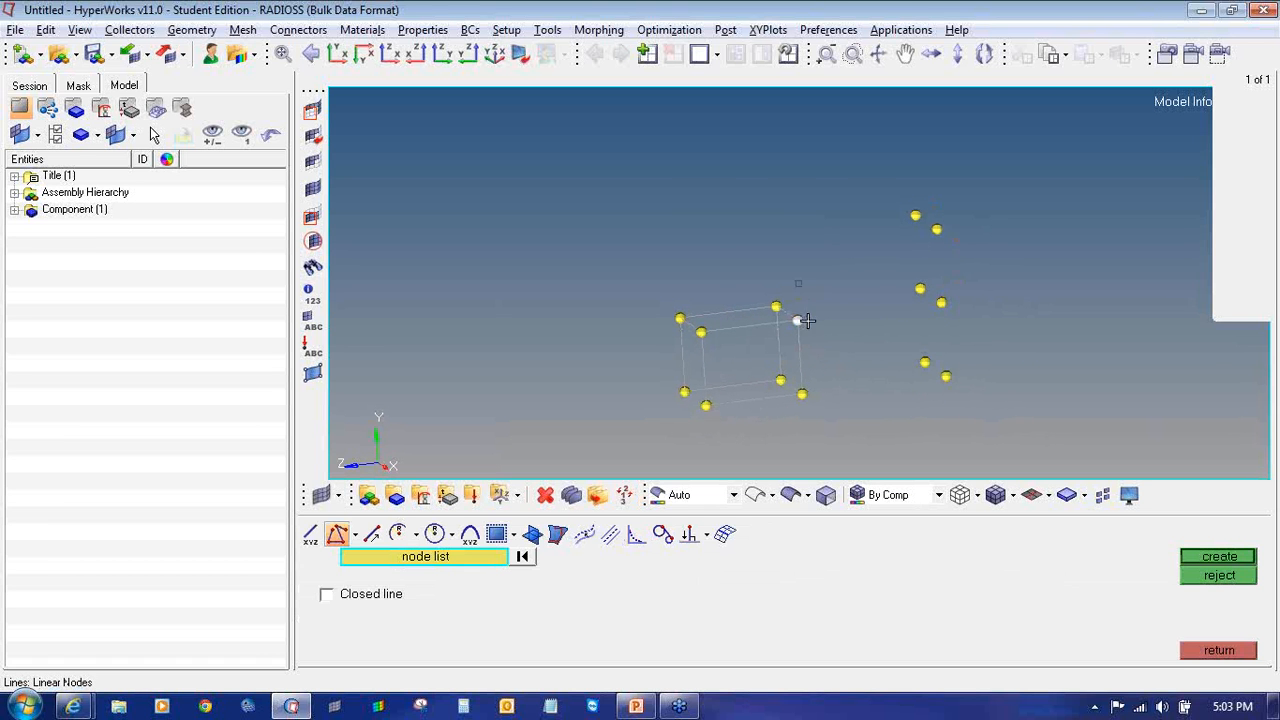
{"action": "middle_click", "coordinate": [921, 289]}
{"action": "left_click", "coordinate": [920, 288]}
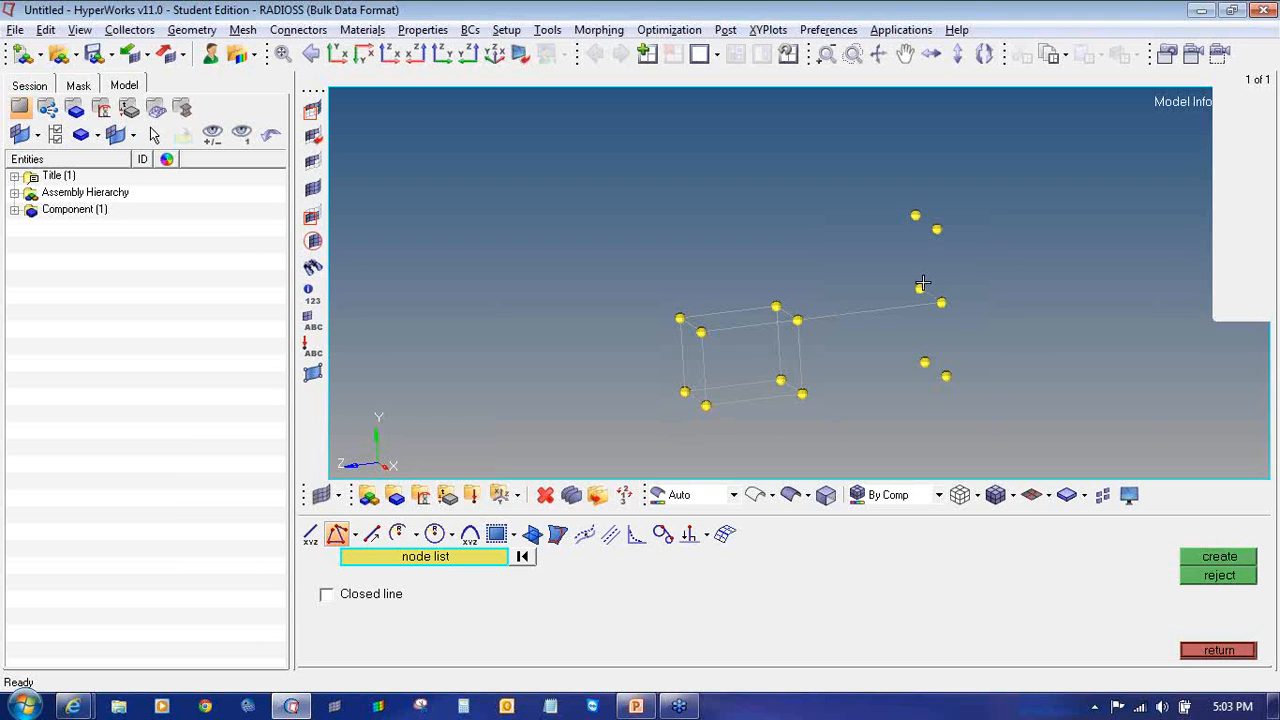
{"action": "middle_click", "coordinate": [810, 307]}
- Create lines for the far square's upper edge, two vertical edges and bottom edge
{"action": "left_click", "coordinate": [941, 303]}
{"action": "middle_click", "coordinate": [947, 378]}
{"action": "left_click", "coordinate": [947, 377]}
{"action": "middle_click", "coordinate": [926, 361]}
{"action": "left_click", "coordinate": [926, 361]}
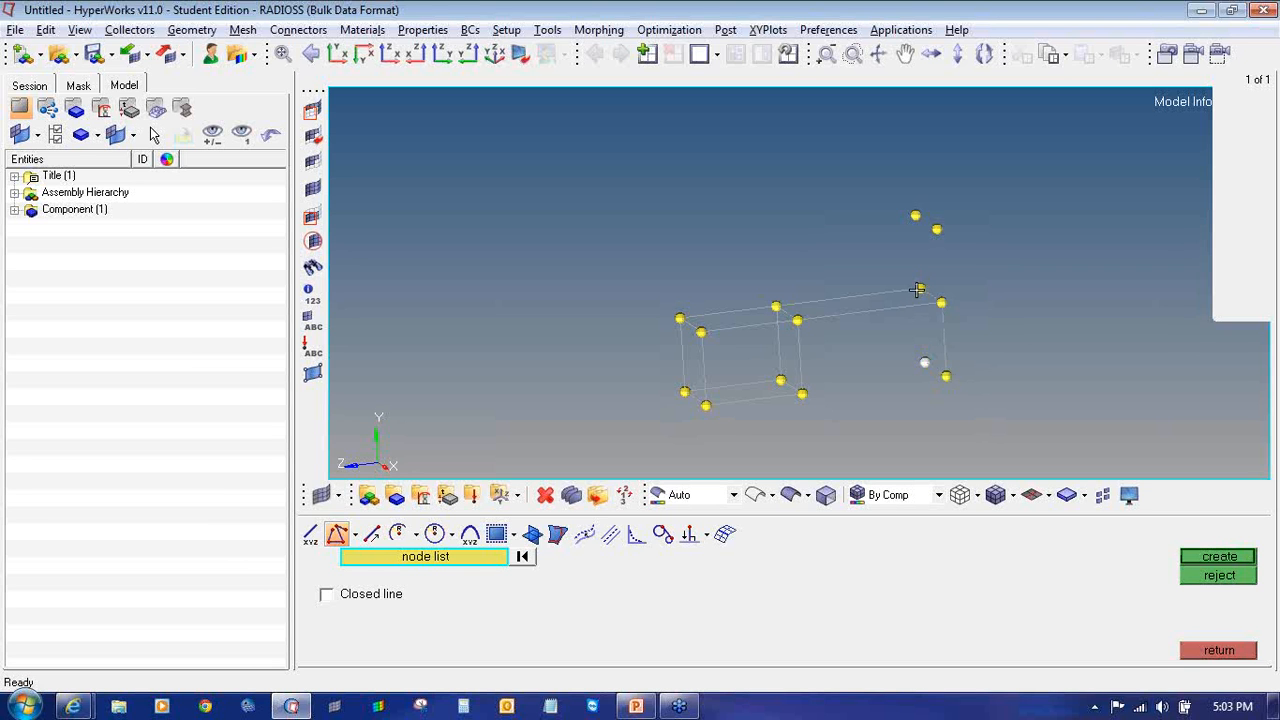
{"action": "middle_click", "coordinate": [917, 287]}
- Create the two long bottom lines between the box's lower-z end and the far square
{"action": "left_click", "coordinate": [780, 380]}
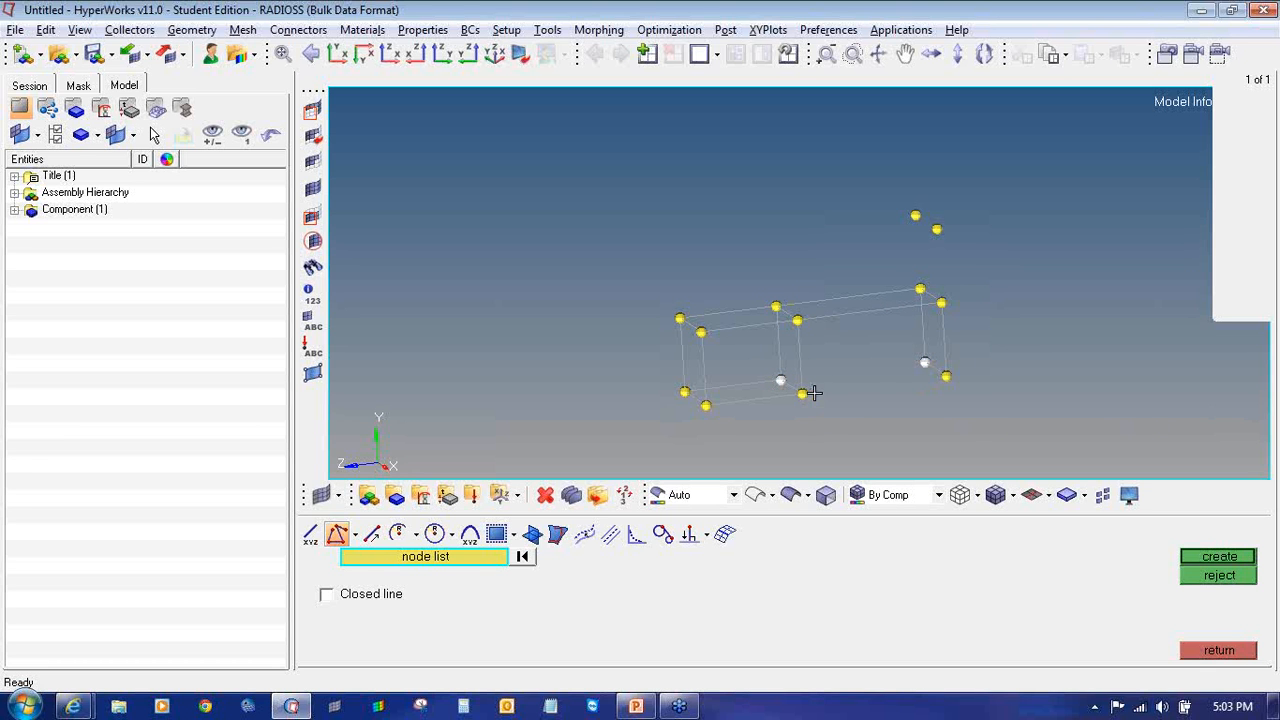
{"action": "left_click", "coordinate": [1232, 562]}
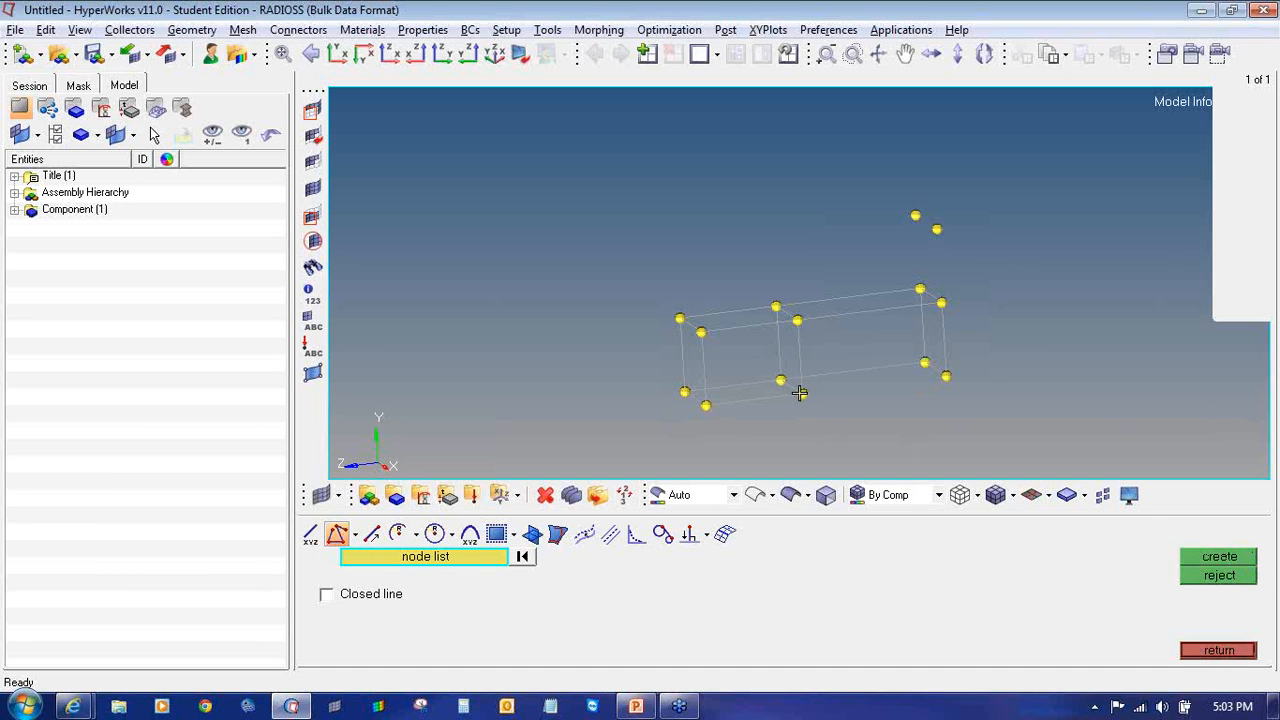
{"action": "left_click", "coordinate": [801, 393]}
{"action": "middle_click", "coordinate": [930, 393]}
- Create two vertical lines from the far square up to the raised nodes and a line joining those two nodes
{"action": "left_click", "coordinate": [941, 302]}
{"action": "left_click", "coordinate": [937, 228]}
{"action": "middle_click", "coordinate": [929, 251]}
{"action": "left_click", "coordinate": [920, 289]}
{"action": "left_click", "coordinate": [915, 215]}
{"action": "middle_click", "coordinate": [901, 245]}
{"action": "left_click", "coordinate": [915, 214]}
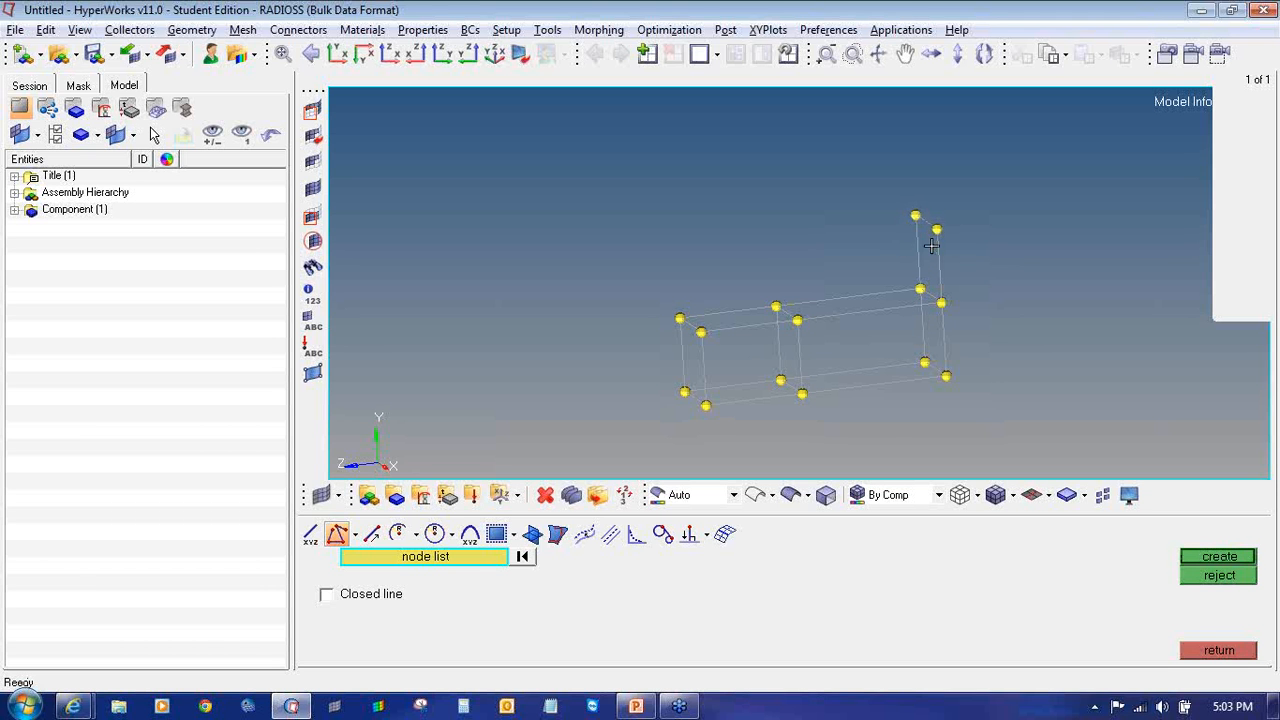
{"action": "left_click_drag", "start_coordinate": [920, 277], "coordinate": [1038, 308], "text": "ctrl"}
{"action": "right_click_drag", "start_coordinate": [961, 335], "coordinate": [953, 341], "text": "ctrl"}
{"action": "scroll", "coordinate": [887, 245], "scroll_direction": "up", "scroll_amount": 4, "text": "ctrl"}
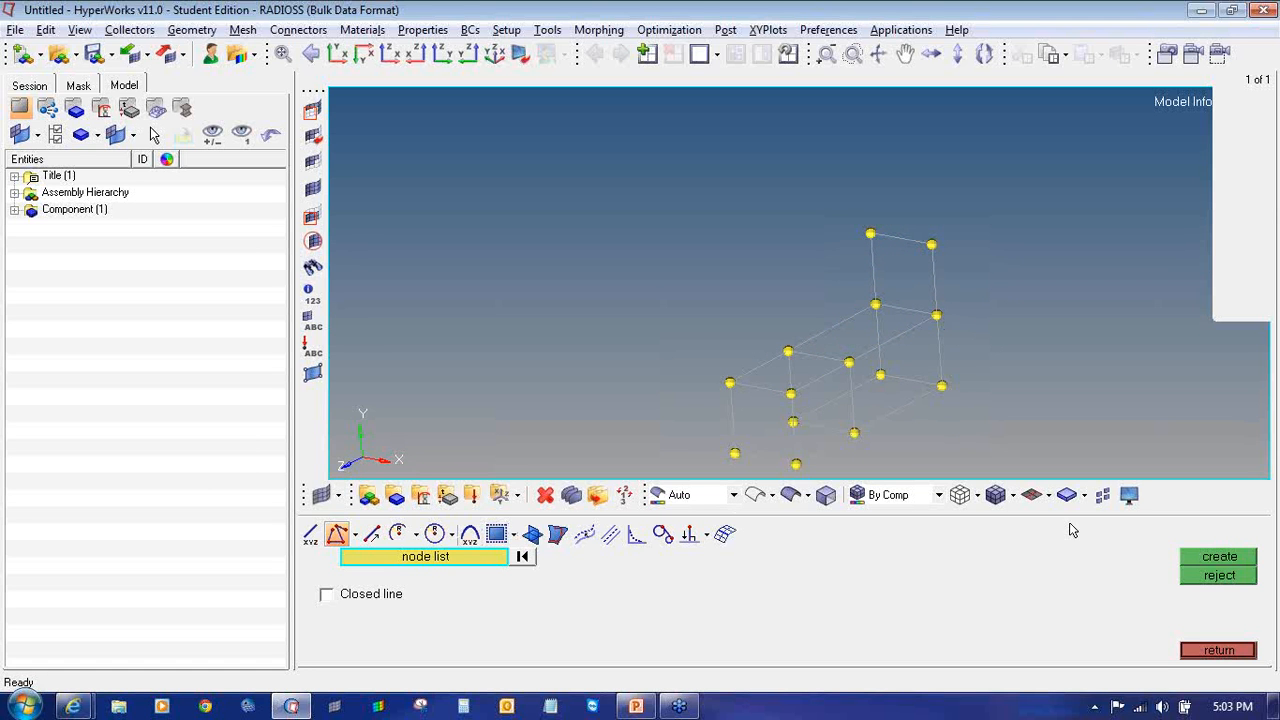
{"action": "left_click", "coordinate": [1200, 652]}
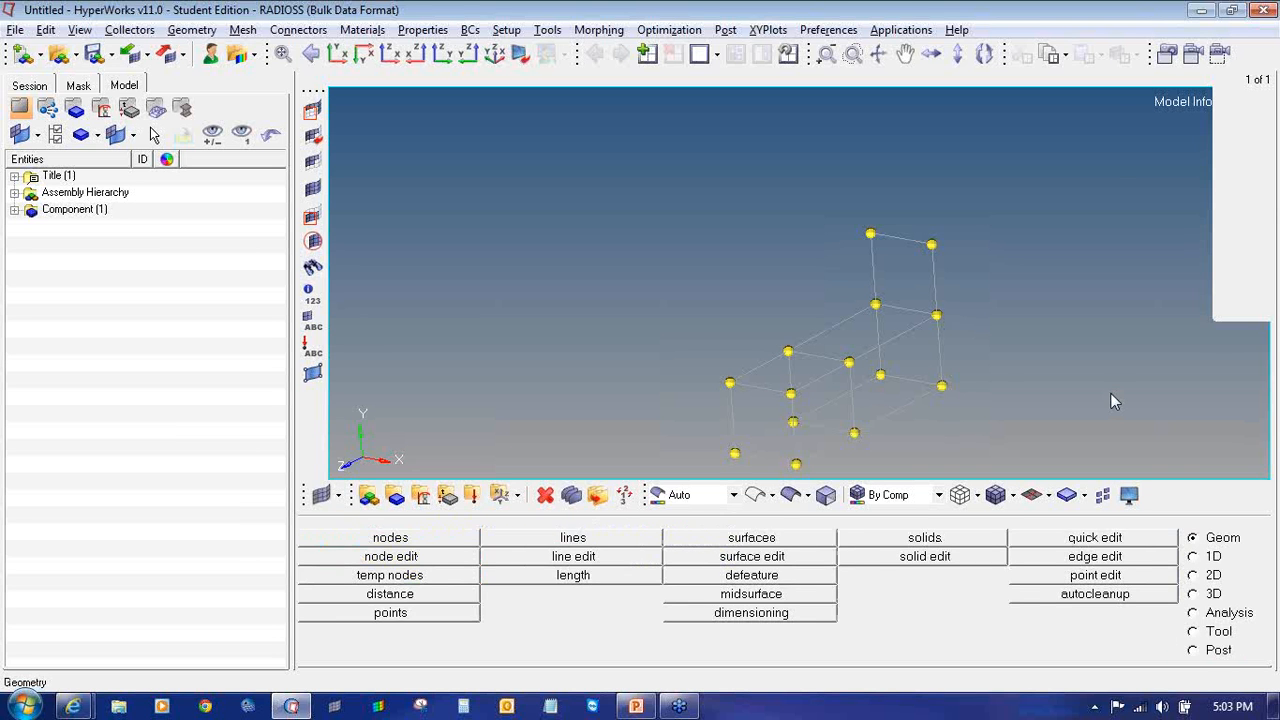
- Create one node midway between the two topmost nodes
{"action": "key", "text": "F4"}
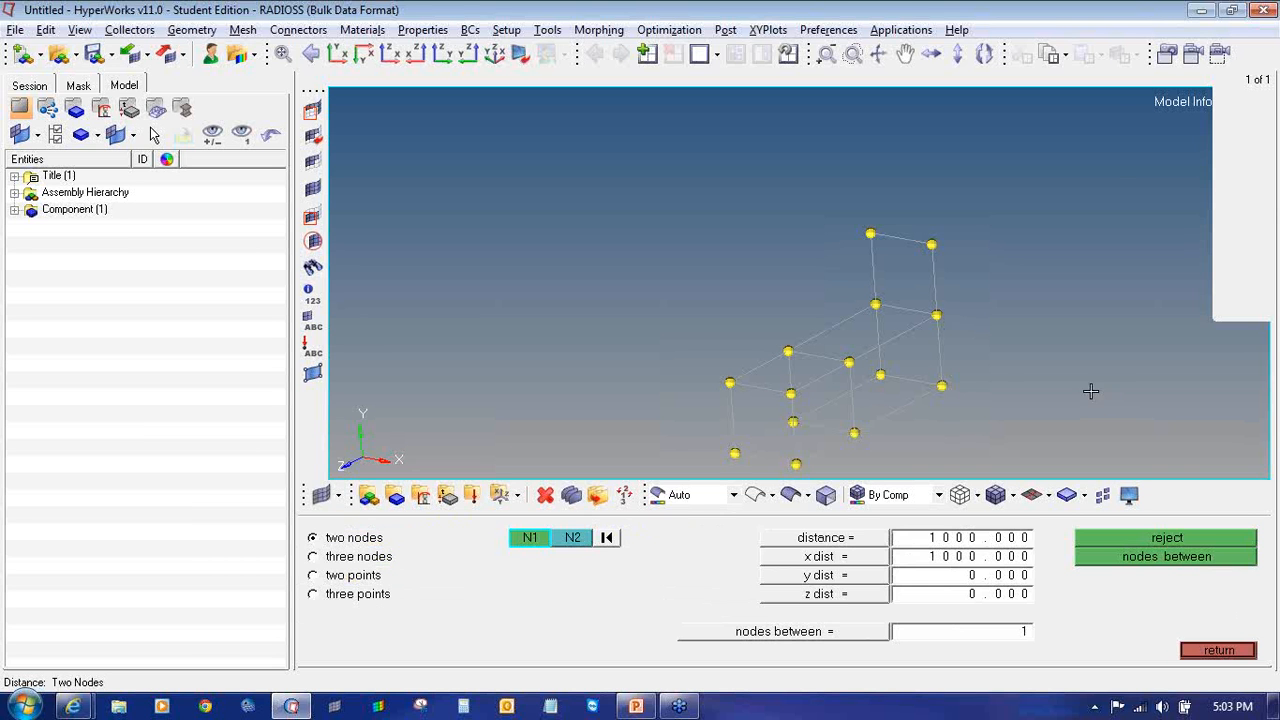
{"action": "left_click", "coordinate": [870, 233]}
{"action": "left_click", "coordinate": [931, 244]}
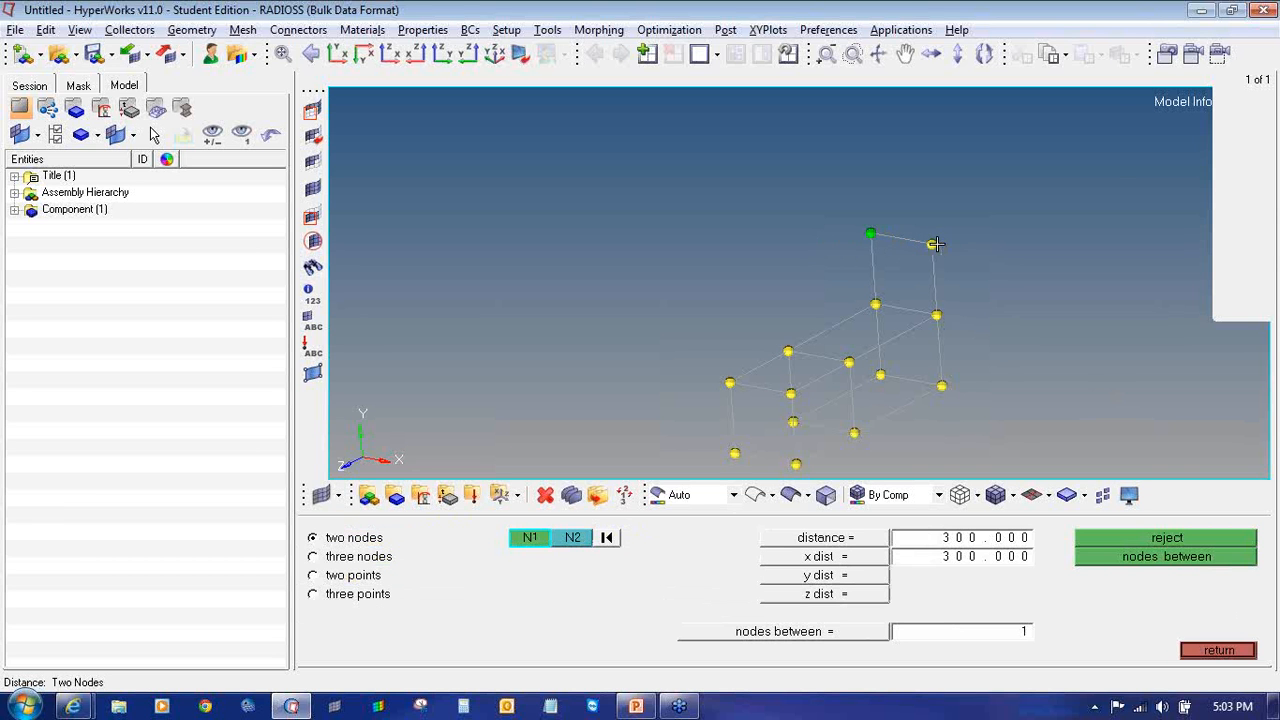
{"action": "left_click", "coordinate": [1105, 562]}
{"action": "left_click", "coordinate": [1210, 653]}
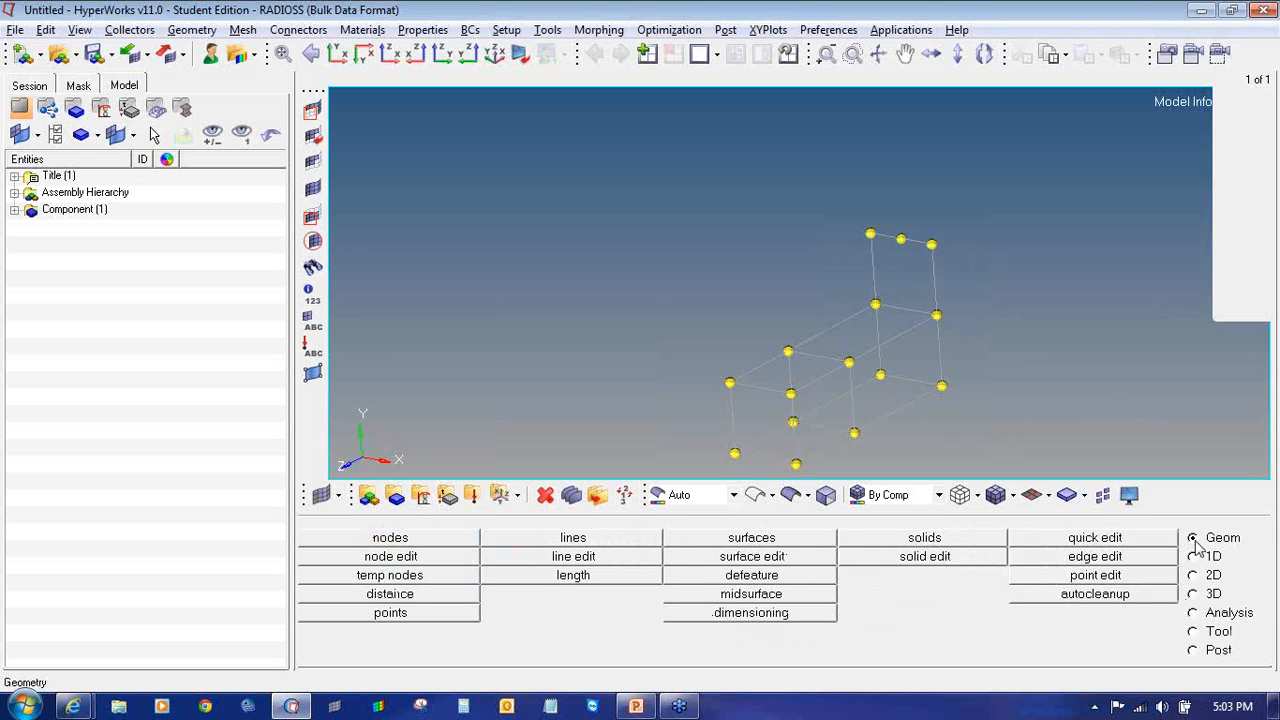
- Start an arc by center and radius, using the middle node of the topmost edge as its center
{"action": "left_click", "coordinate": [622, 541]}
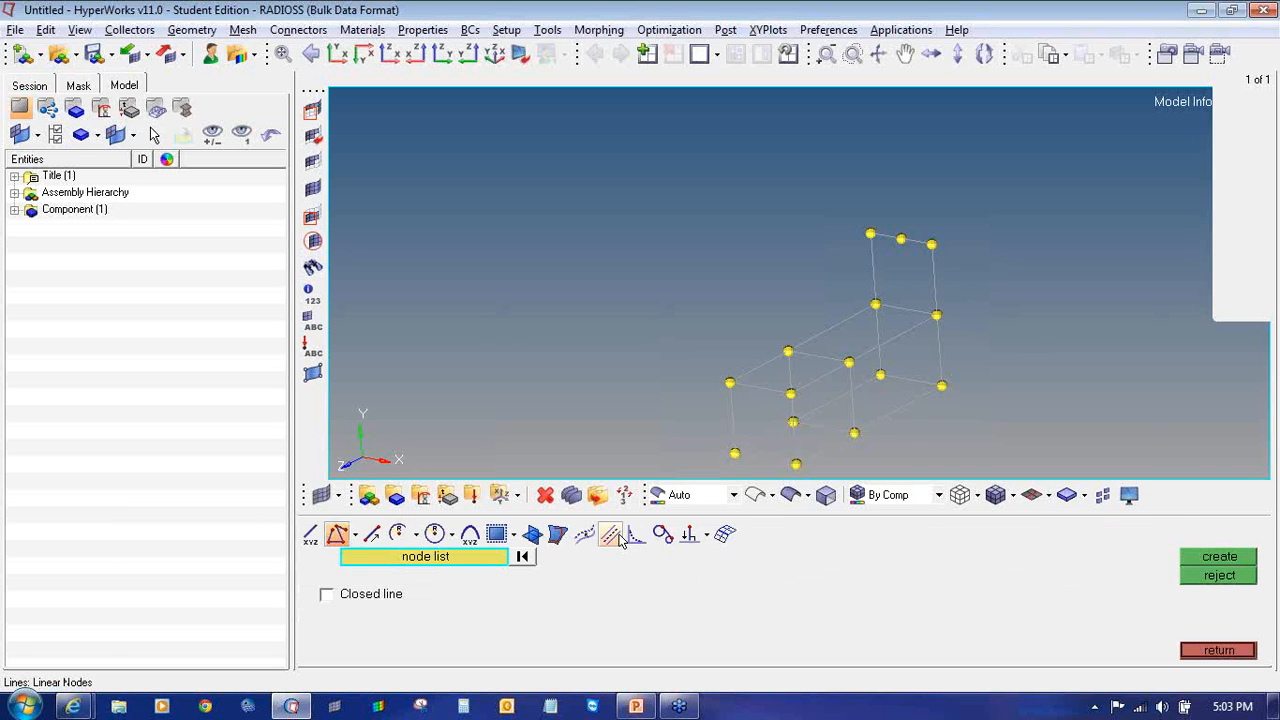
{"action": "left_click", "coordinate": [397, 533]}
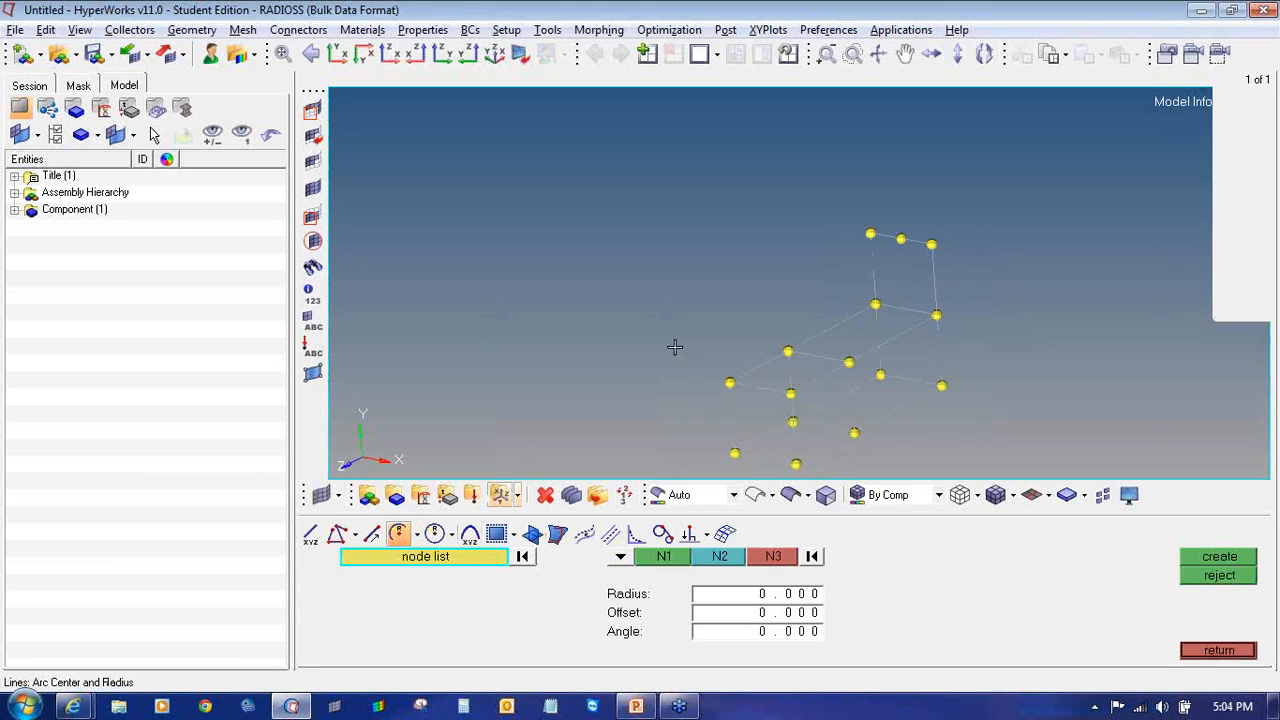
{"action": "left_click", "coordinate": [901, 240]}
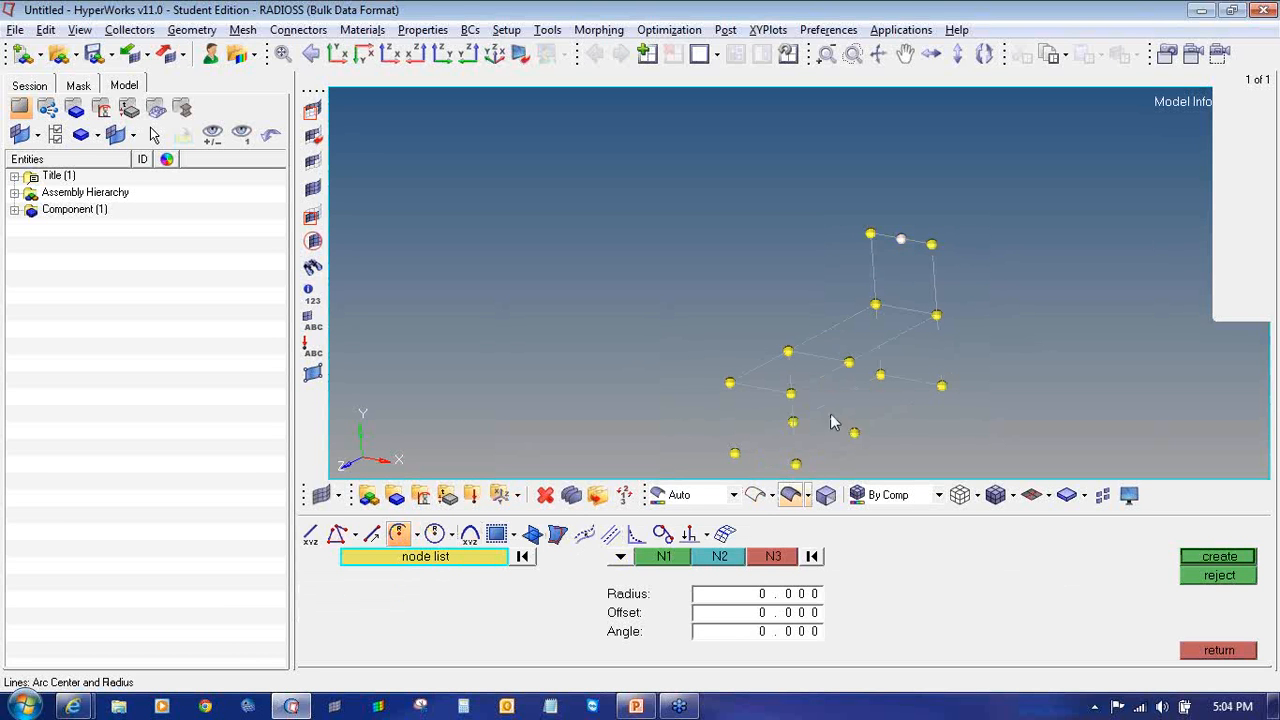
- Measure the distance from the middle node of the topmost edge to its end node
{"action": "key", "text": "F4"}
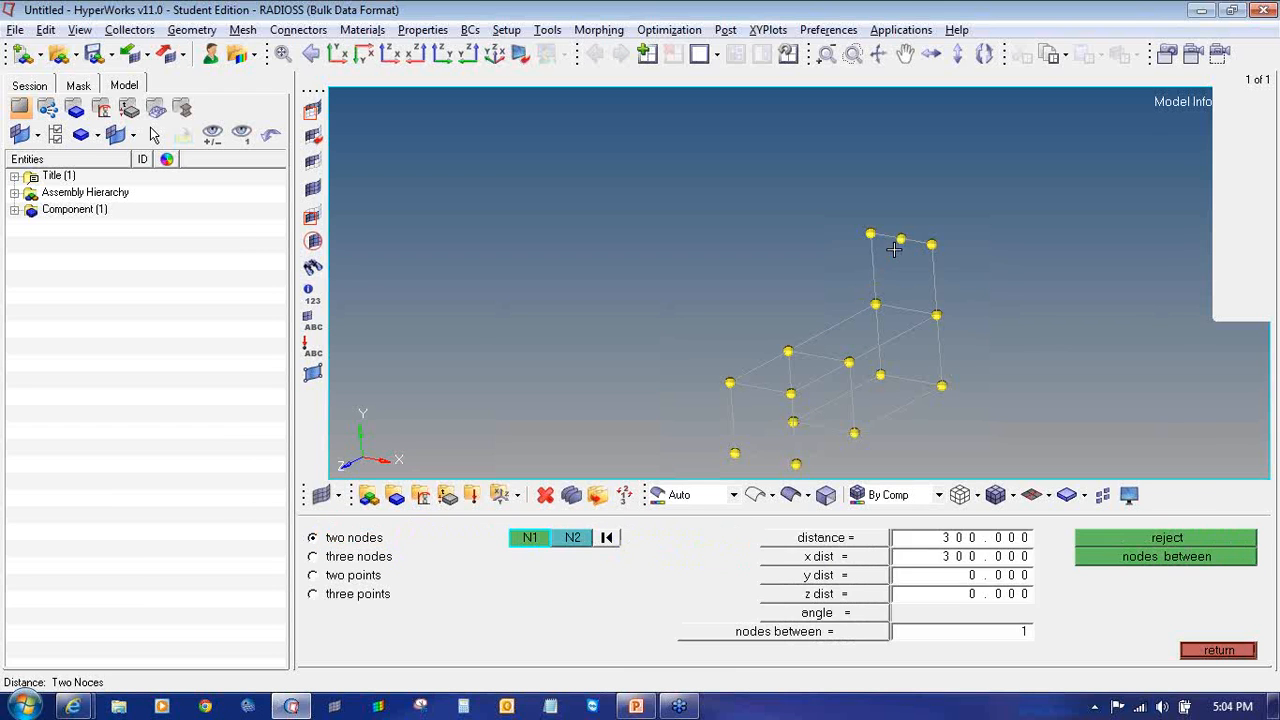
{"action": "left_click", "coordinate": [901, 240]}
{"action": "left_click", "coordinate": [932, 245]}
{"action": "double_click", "coordinate": [1013, 541]}
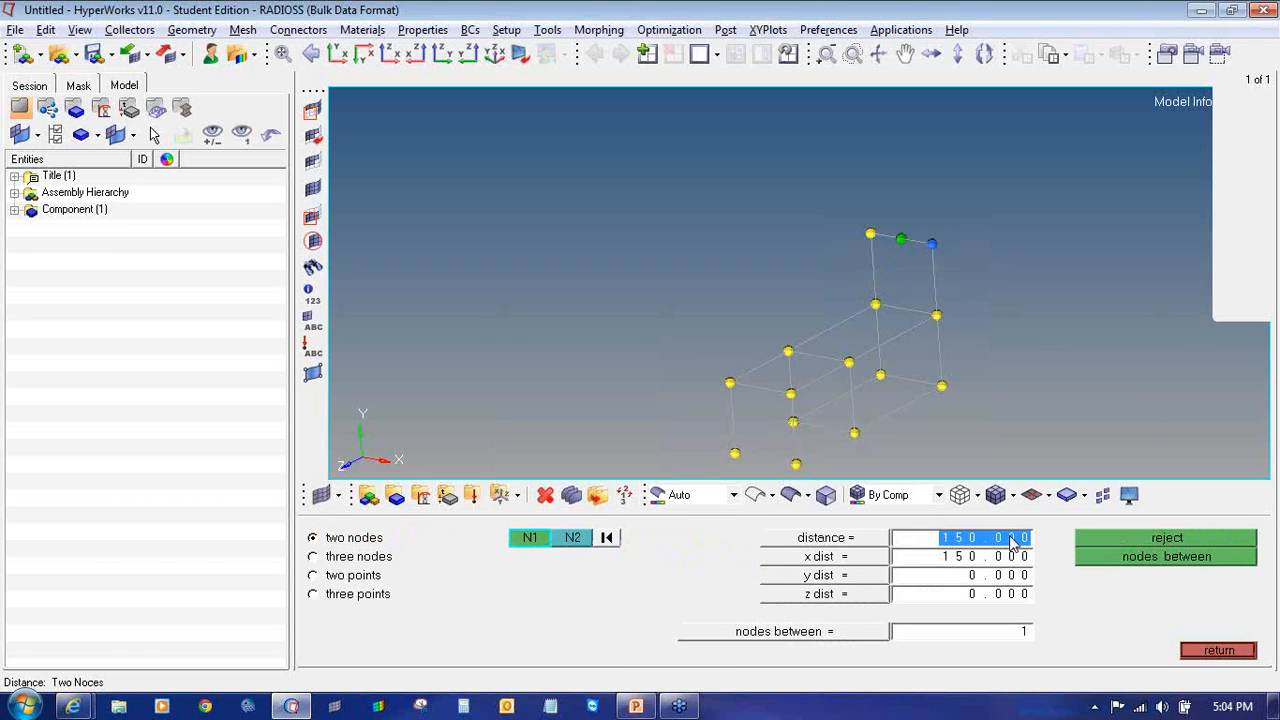
{"action": "left_click", "coordinate": [1198, 653]}
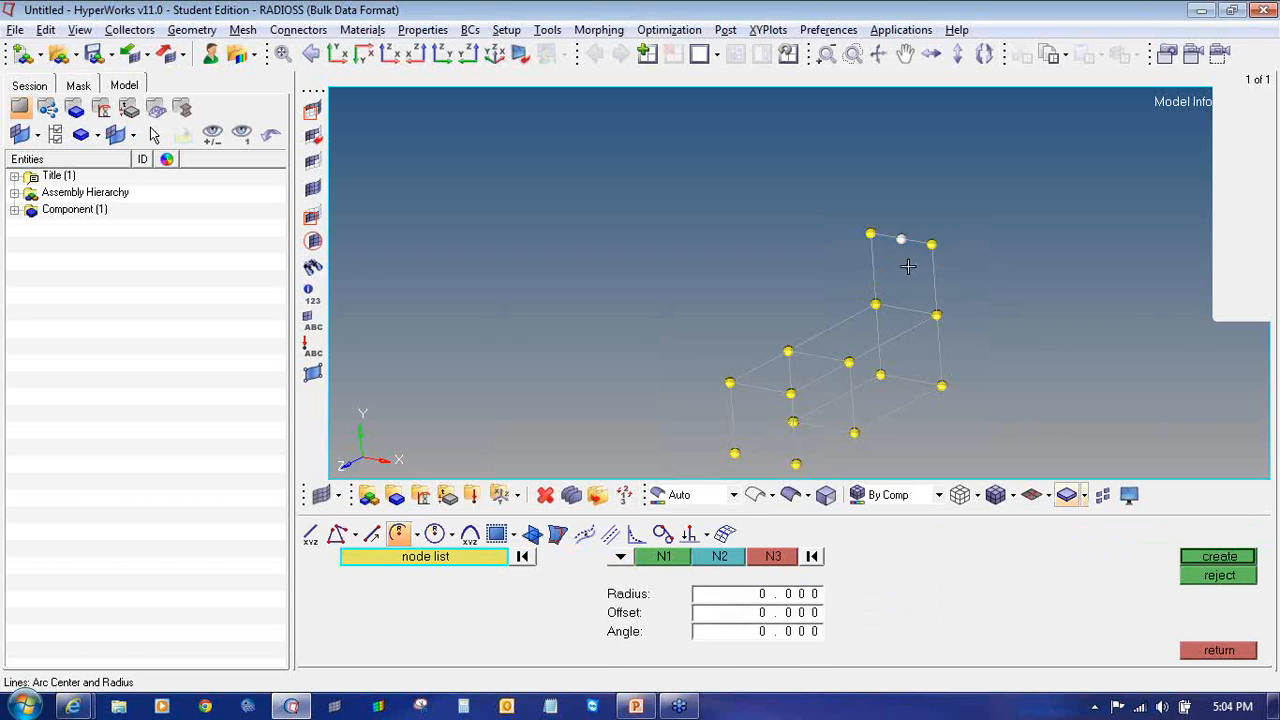
- Create the arc about the middle node of the topmost edge with z-axis normal, radius 150, offset 0 and angle 180
{"action": "left_click", "coordinate": [619, 558]}
{"action": "left_click", "coordinate": [608, 604]}
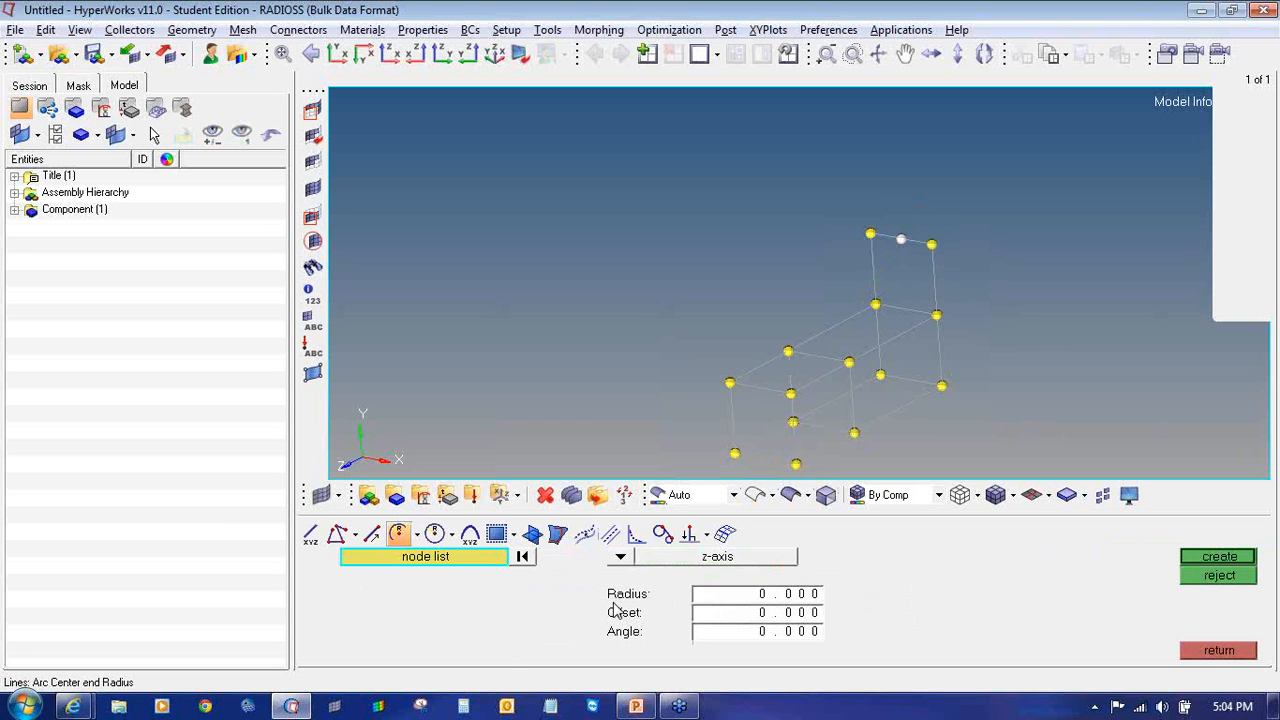
{"action": "left_click", "coordinate": [746, 597]}
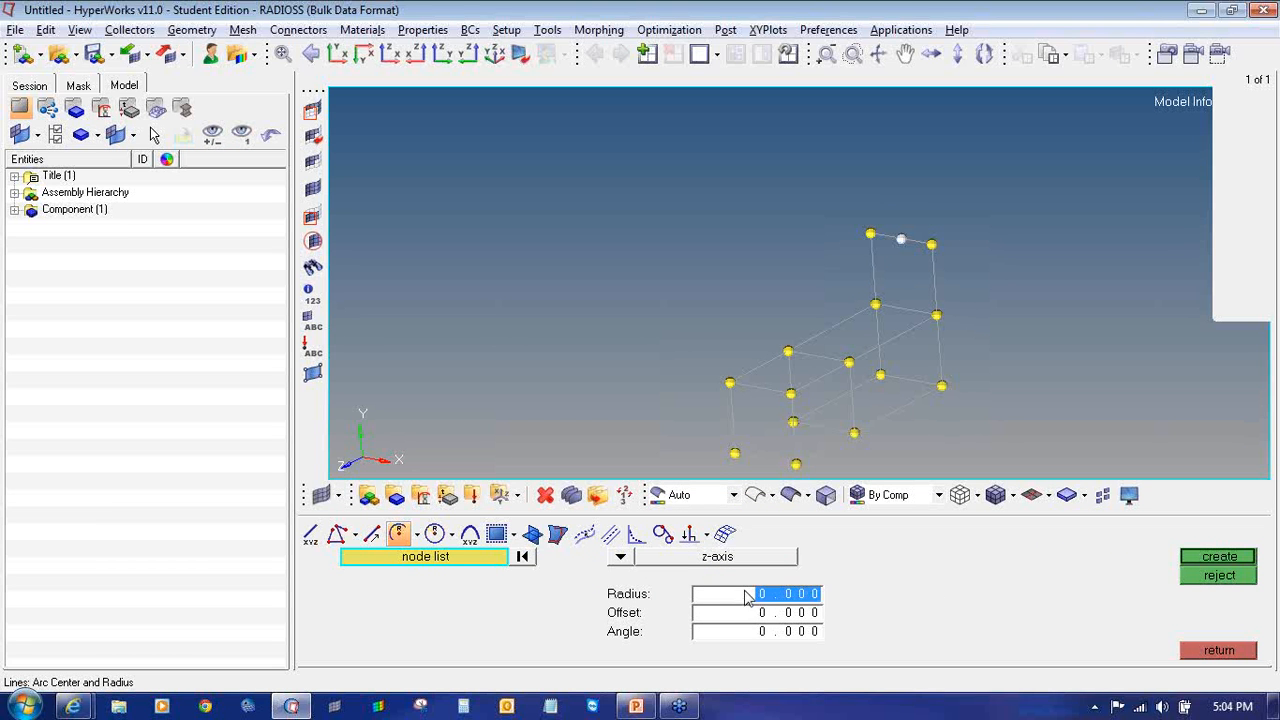
{"action": "type", "text": "150"}
{"action": "left_click", "coordinate": [763, 632]}
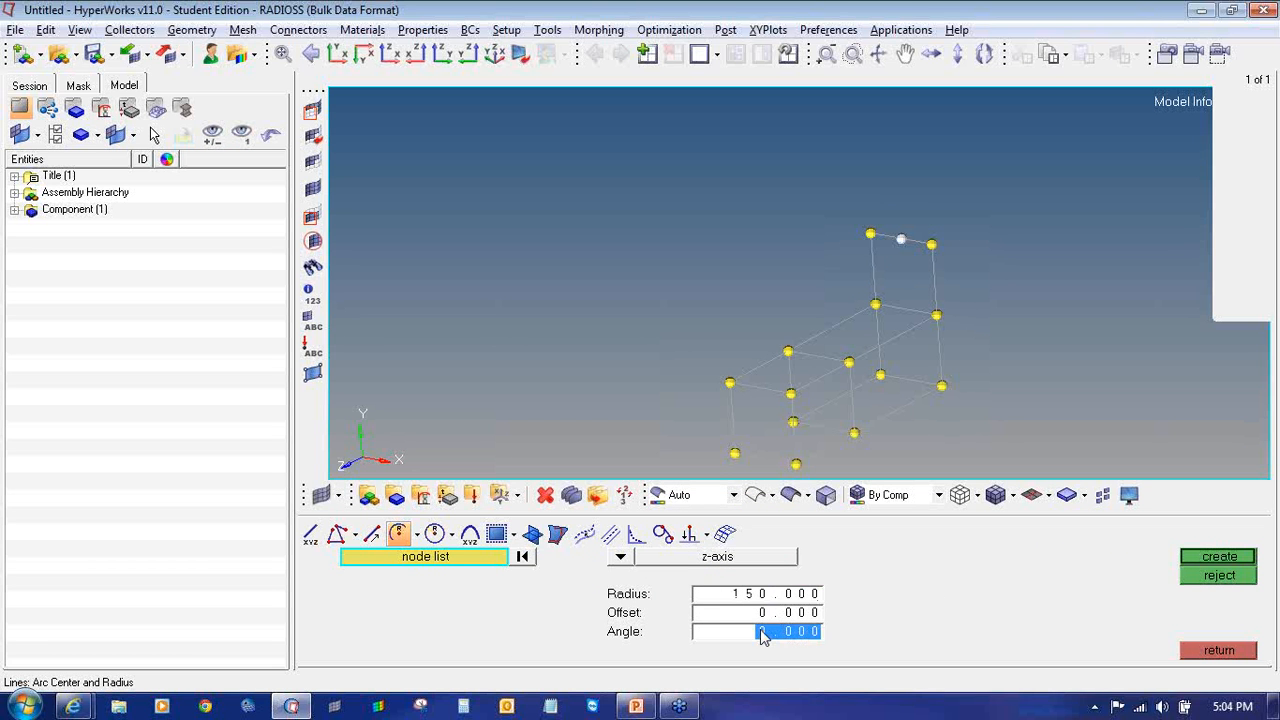
{"action": "type", "text": "180"}
{"action": "key", "text": "Return"}
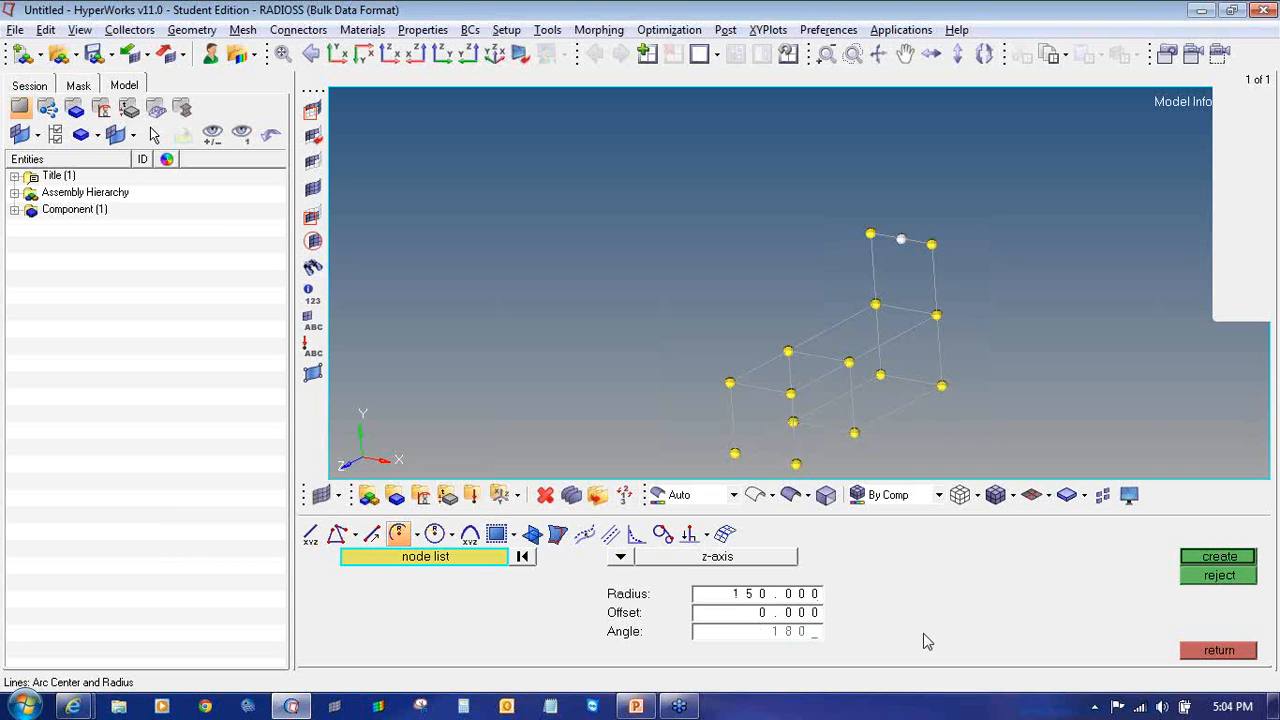
{"action": "left_click", "coordinate": [1247, 567]}
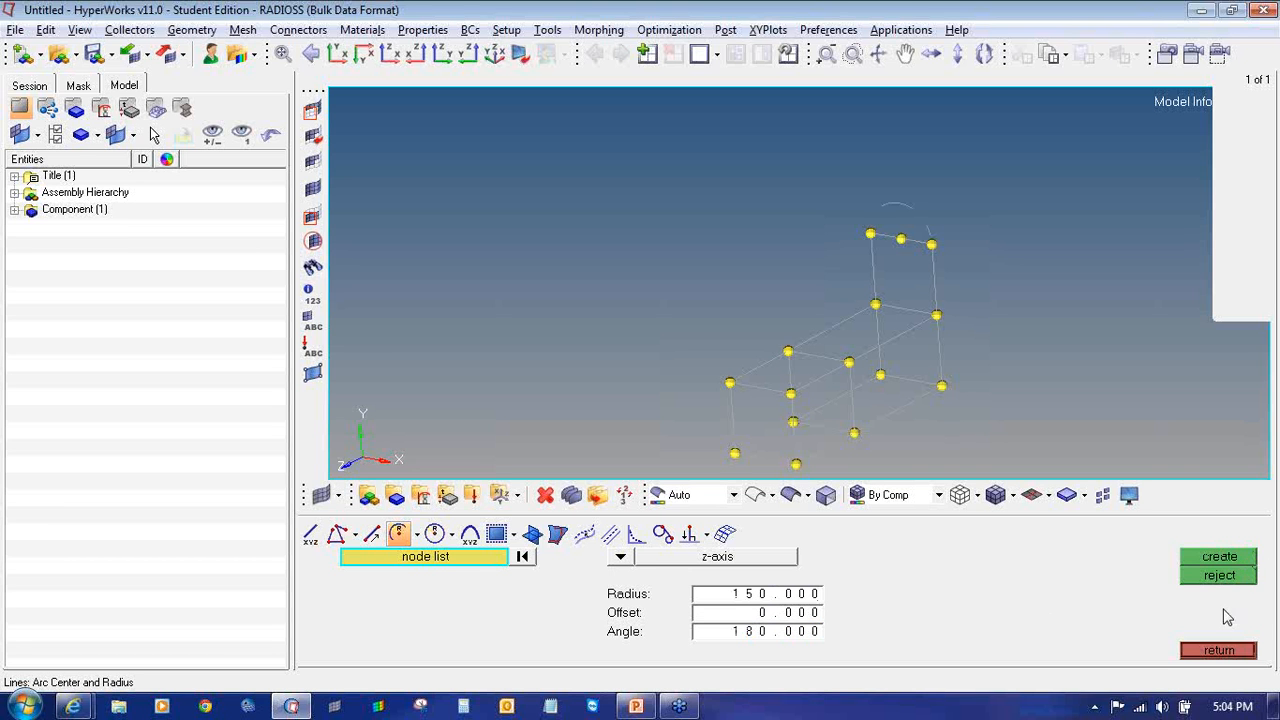
{"action": "left_click", "coordinate": [1228, 652]}
- Duplicate the four nodes of the box's far square below the arc for translation
{"action": "left_click_drag", "start_coordinate": [940, 318], "coordinate": [936, 347], "text": "ctrl"}
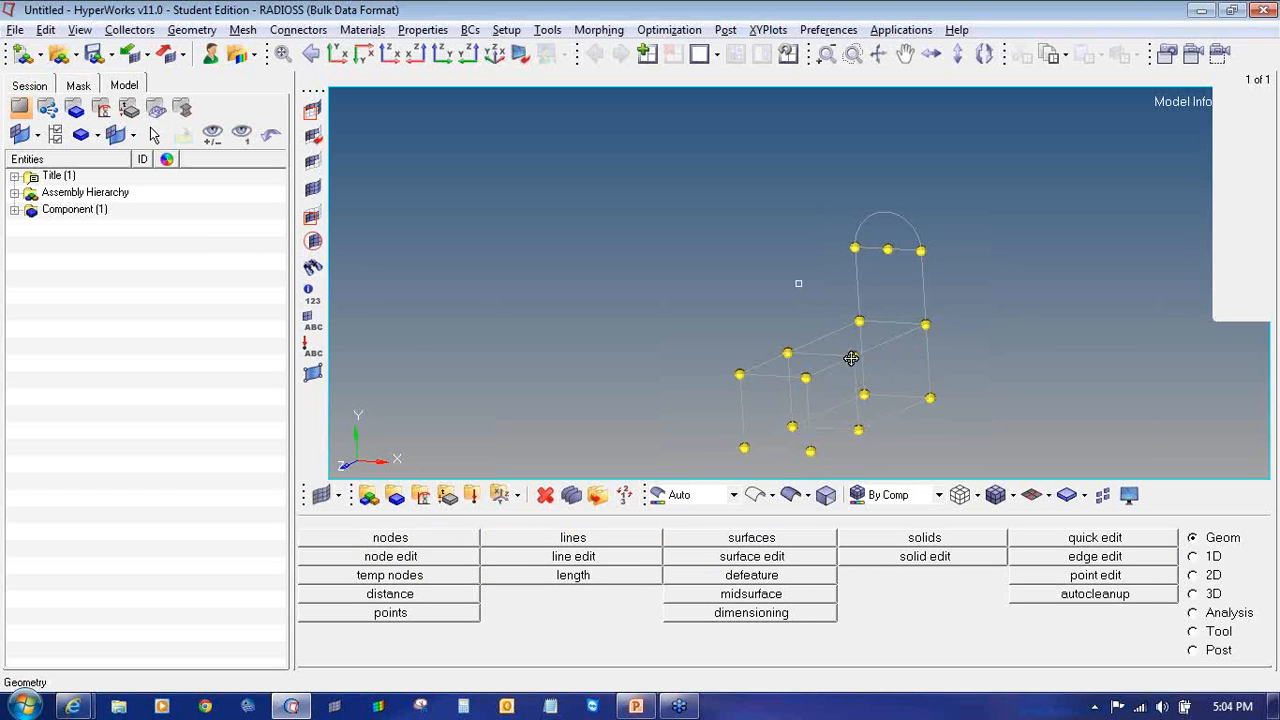
{"action": "left_click_drag", "start_coordinate": [849, 354], "coordinate": [912, 261], "text": "ctrl"}
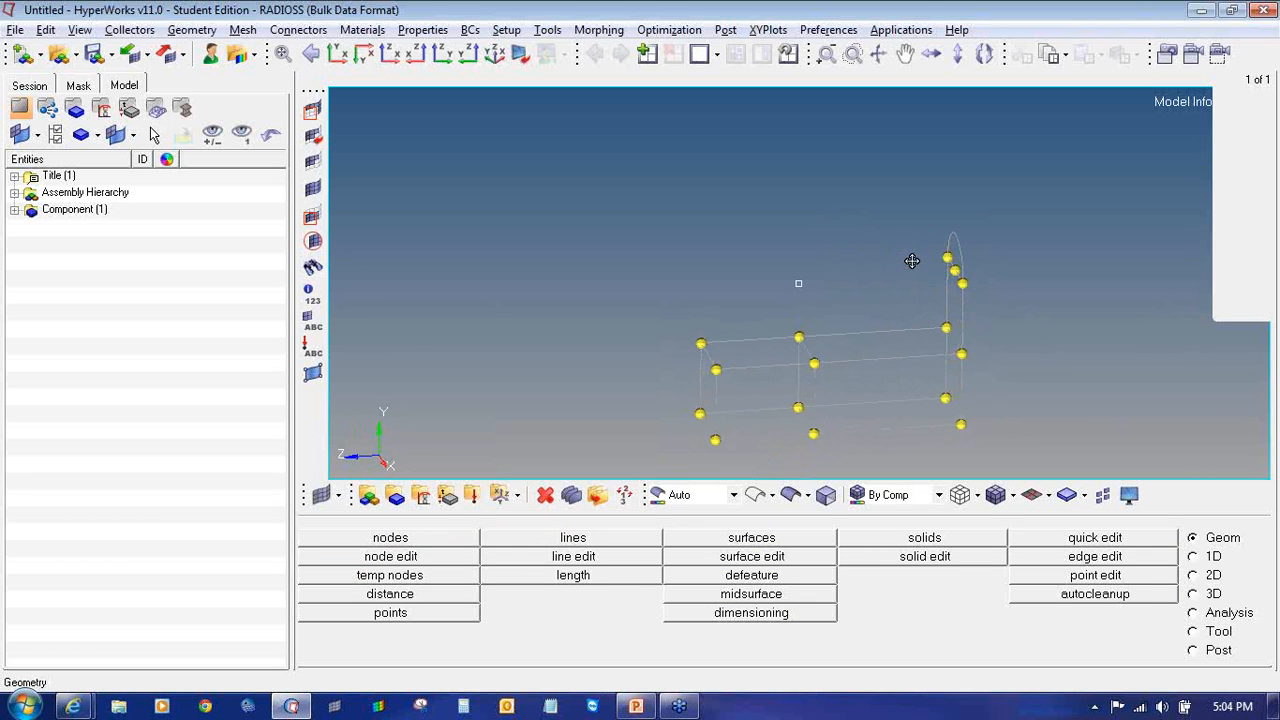
{"action": "key", "text": "shift+F4"}
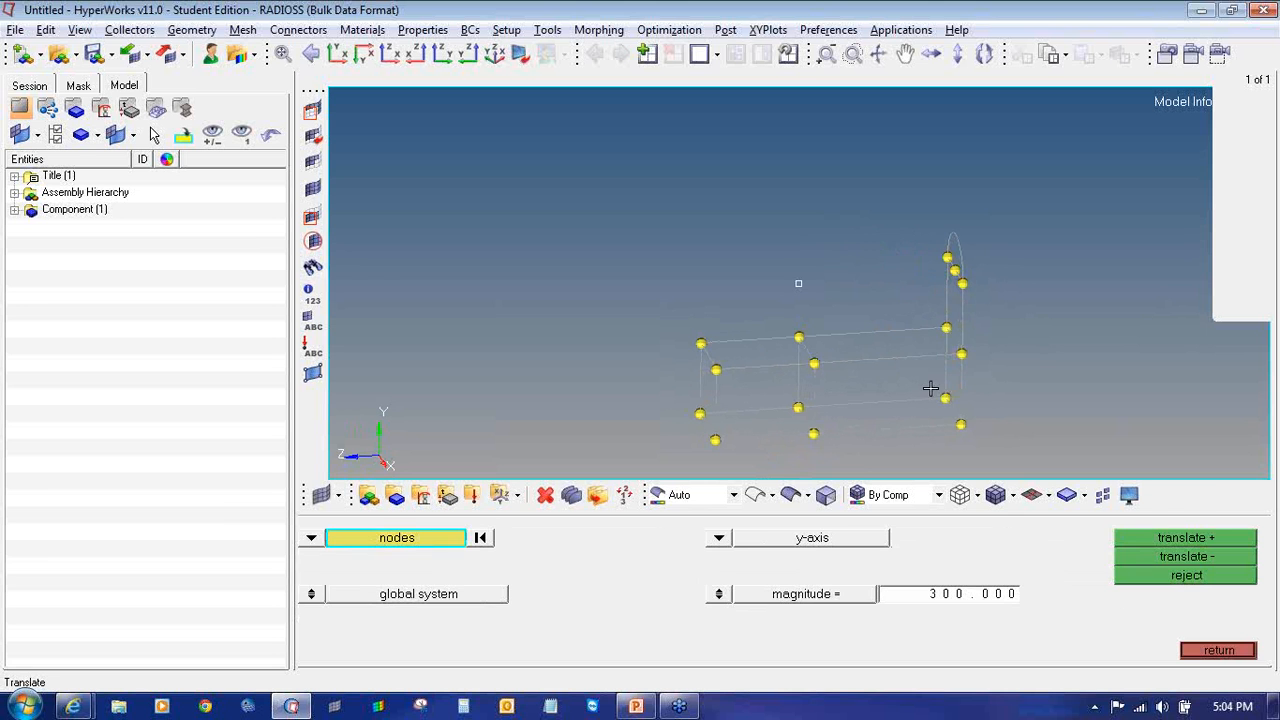
{"action": "left_click_drag", "start_coordinate": [937, 321], "coordinate": [989, 443], "text": "shift"}
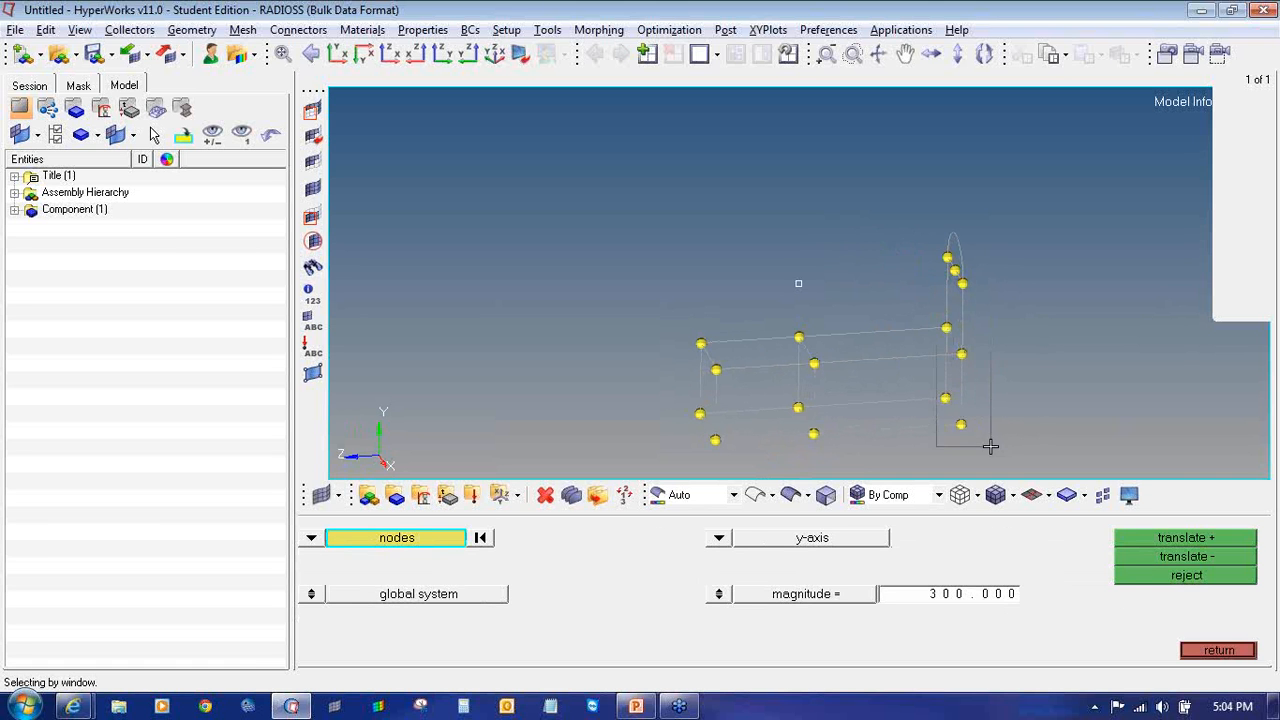
{"action": "left_click", "coordinate": [437, 541]}
{"action": "left_click", "coordinate": [750, 594]}
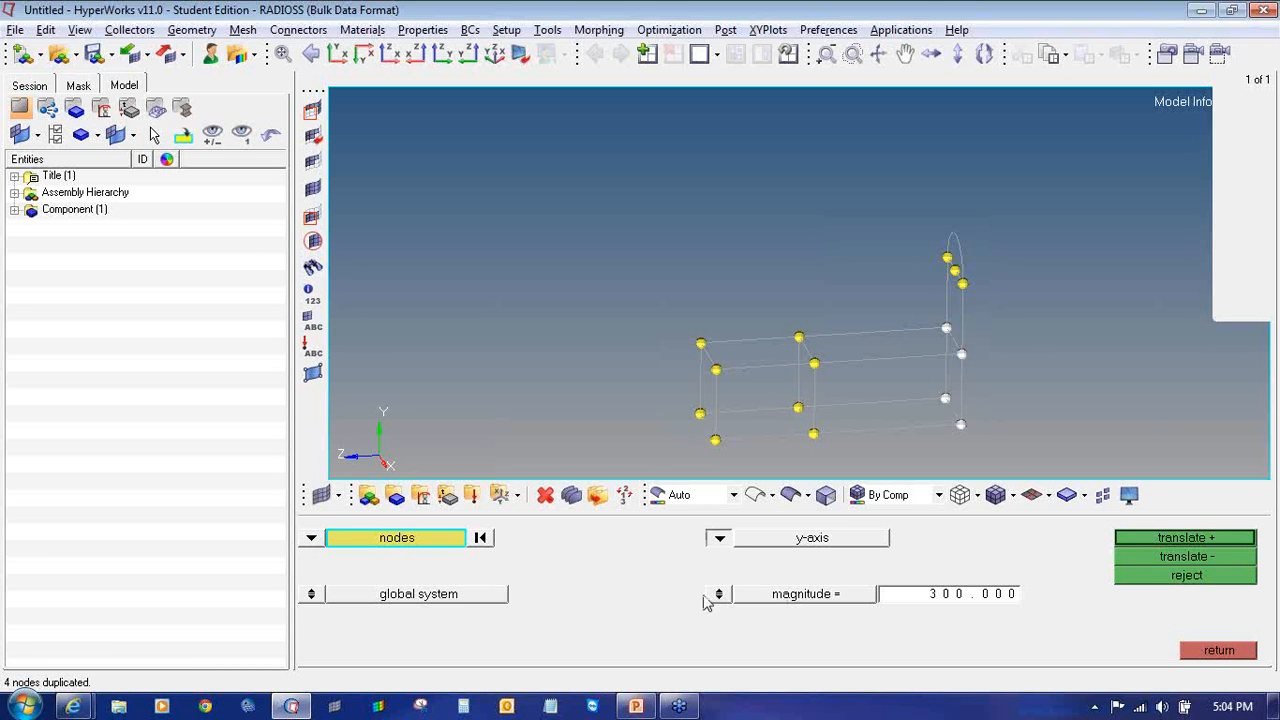
- Translate the four duplicated nodes in the negative z direction in two moves of 250 each
{"action": "left_click", "coordinate": [719, 538]}
{"action": "left_click", "coordinate": [775, 592]}
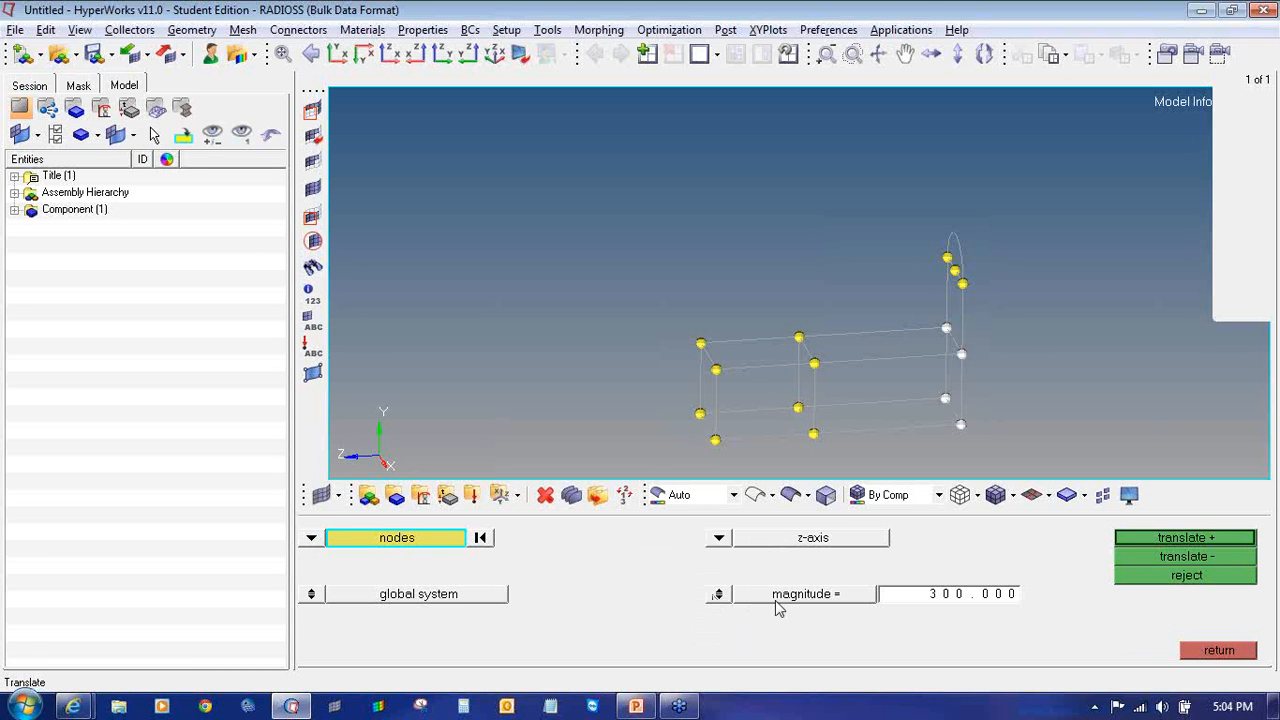
{"action": "left_click", "coordinate": [929, 600]}
{"action": "type", "text": "250"}
{"action": "key", "text": "Return"}
{"action": "left_click", "coordinate": [1137, 555]}
{"action": "left_click", "coordinate": [1137, 556]}
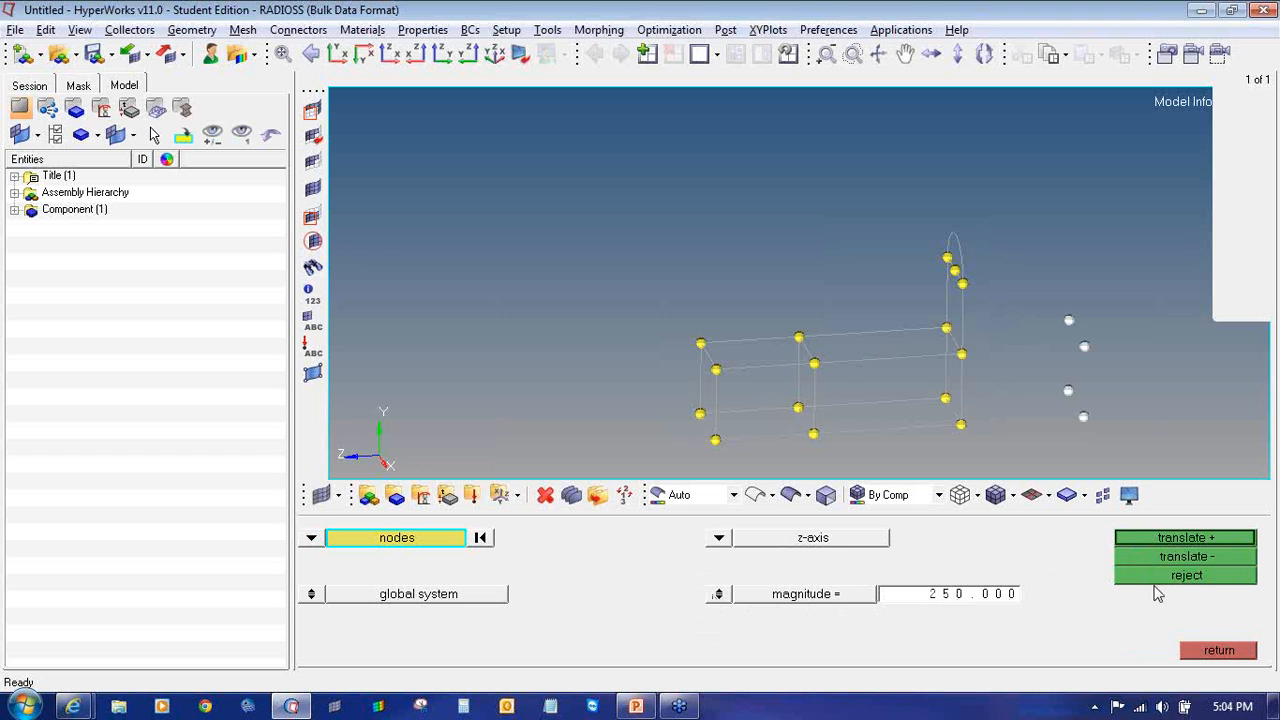
{"action": "left_click", "coordinate": [1200, 651]}
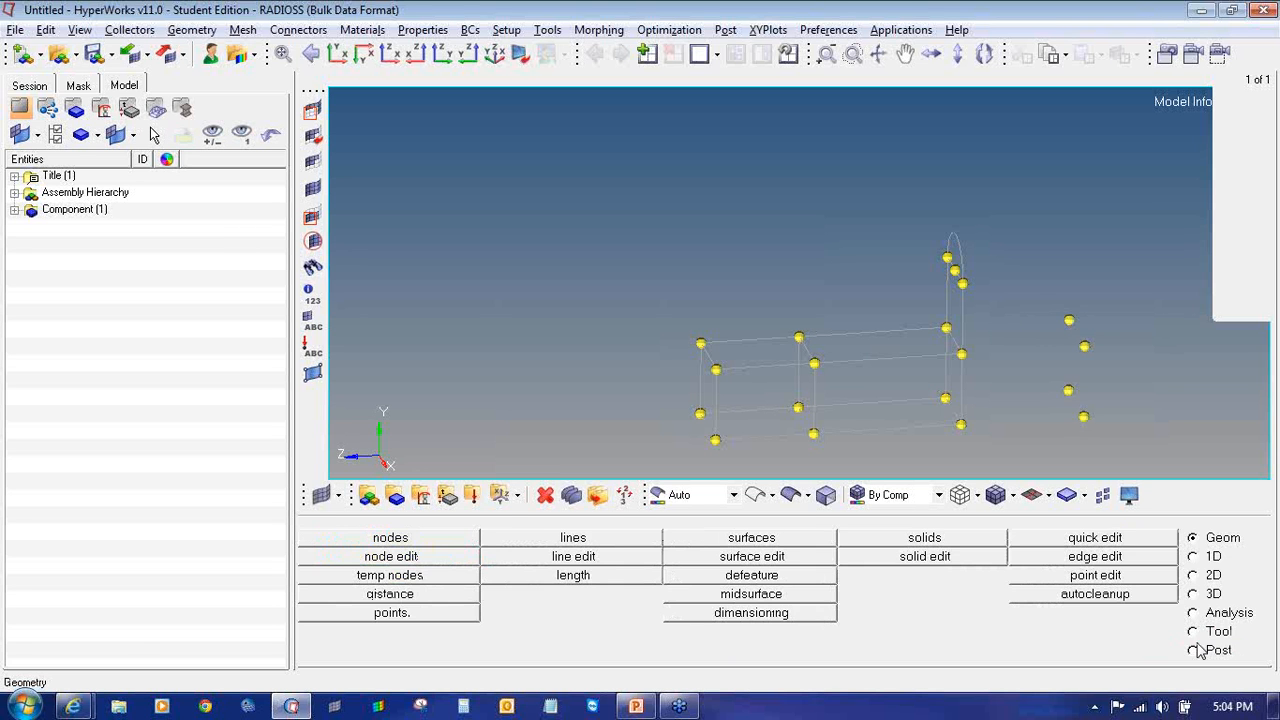
- Create two straight lines along z joining the upper nodes of the arch frame to the upper new nodes
{"action": "left_click", "coordinate": [570, 540]}
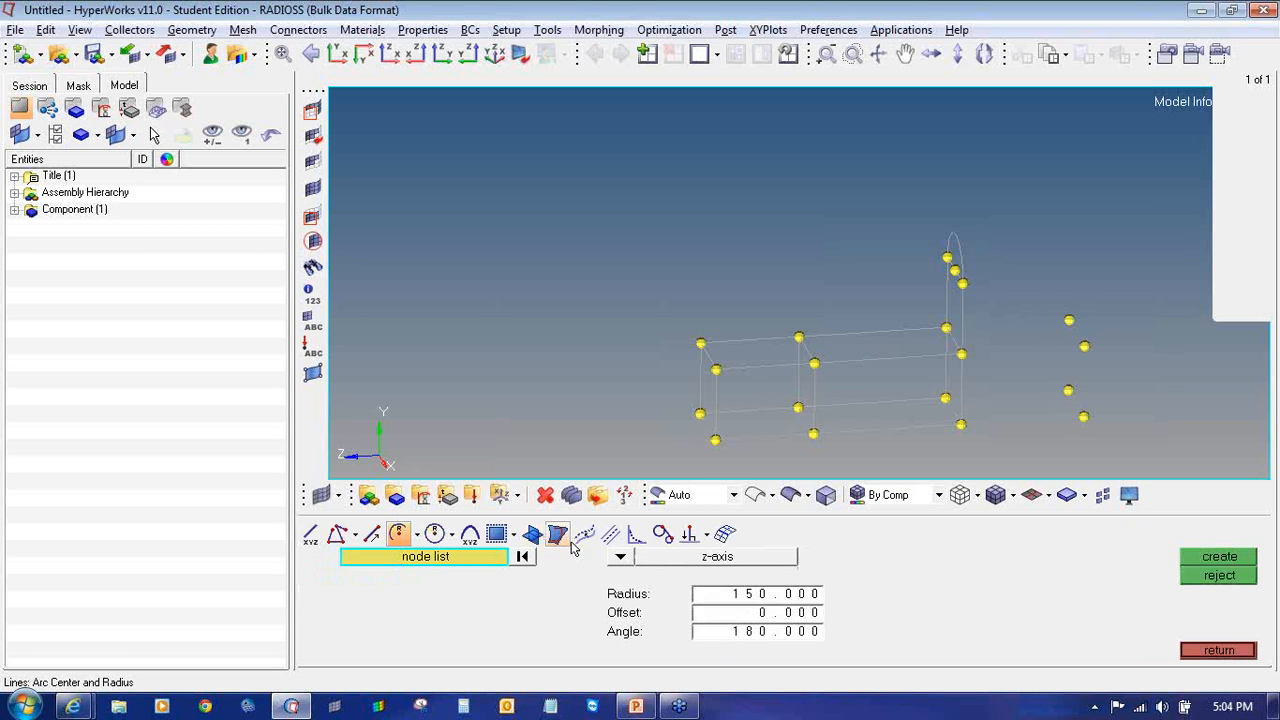
{"action": "left_click", "coordinate": [946, 328]}
{"action": "left_click", "coordinate": [1071, 320]}
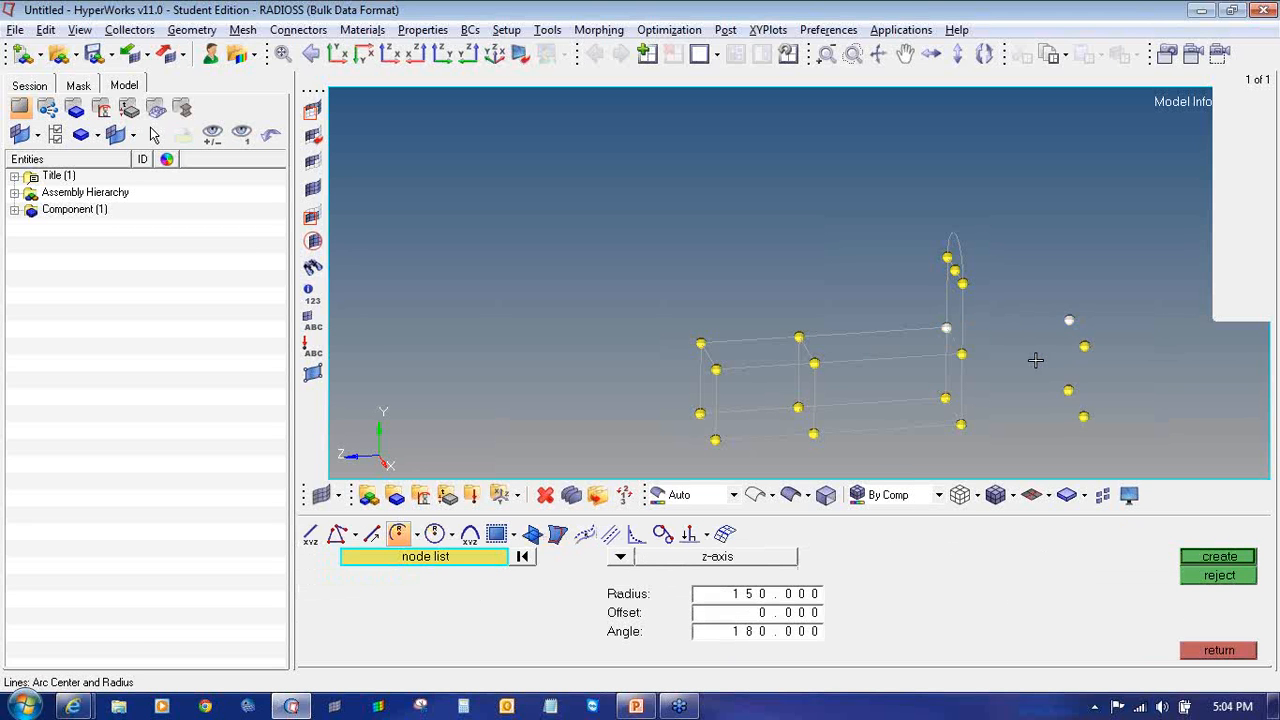
{"action": "middle_click", "coordinate": [993, 360]}
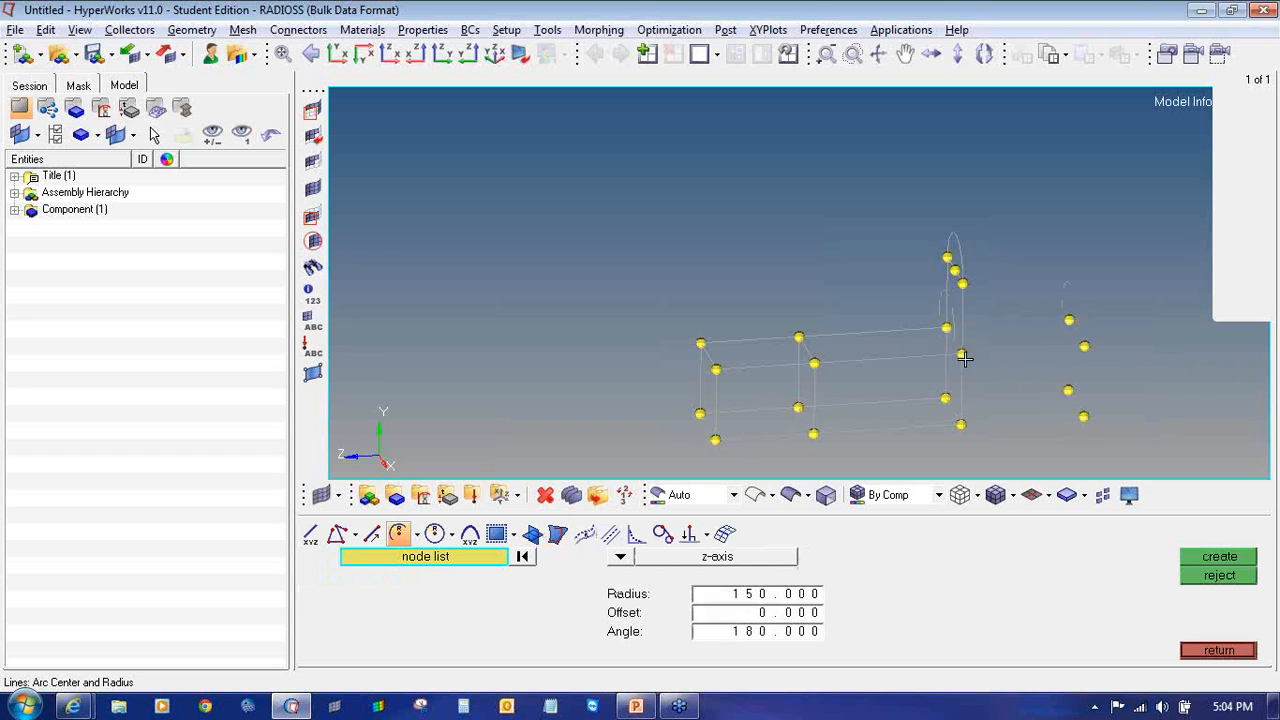
{"action": "left_click", "coordinate": [1213, 575]}
{"action": "left_click", "coordinate": [337, 535]}
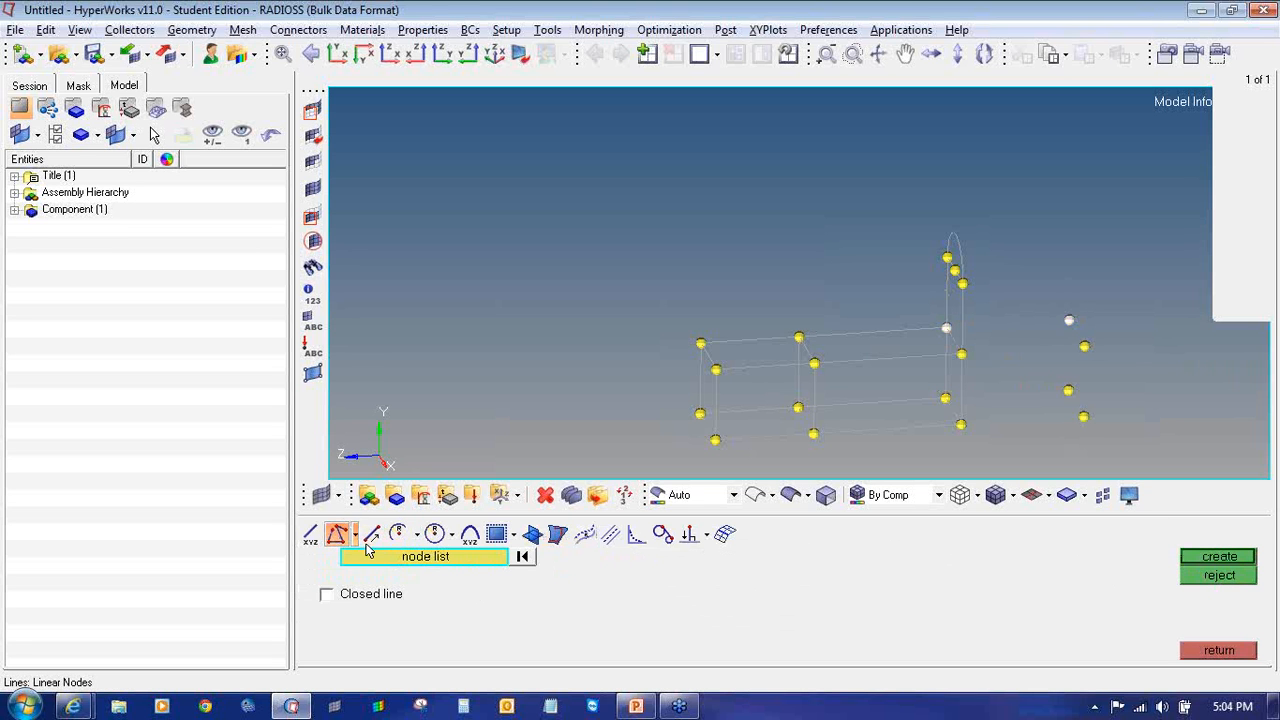
{"action": "middle_click", "coordinate": [964, 352]}
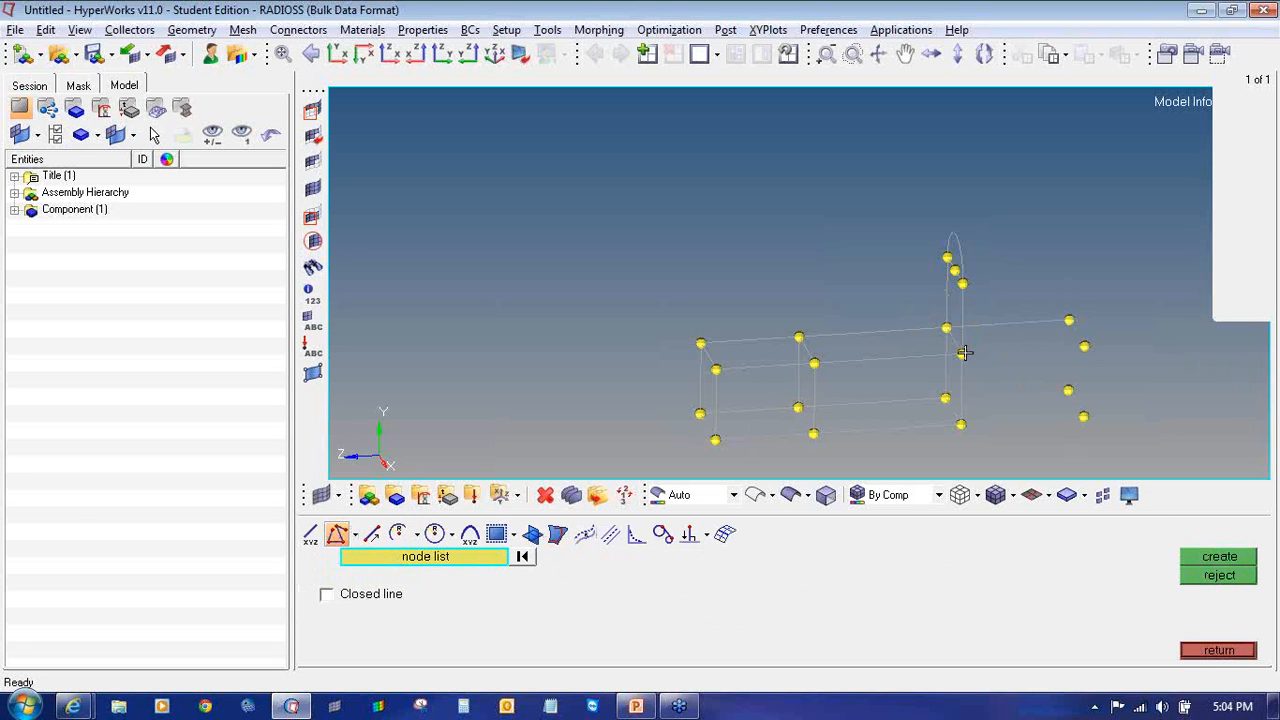
{"action": "left_click", "coordinate": [963, 353]}
{"action": "middle_click", "coordinate": [1078, 330]}
- Create the top edge and the positive-x vertical edge of the new end square
{"action": "left_click", "coordinate": [1069, 324]}
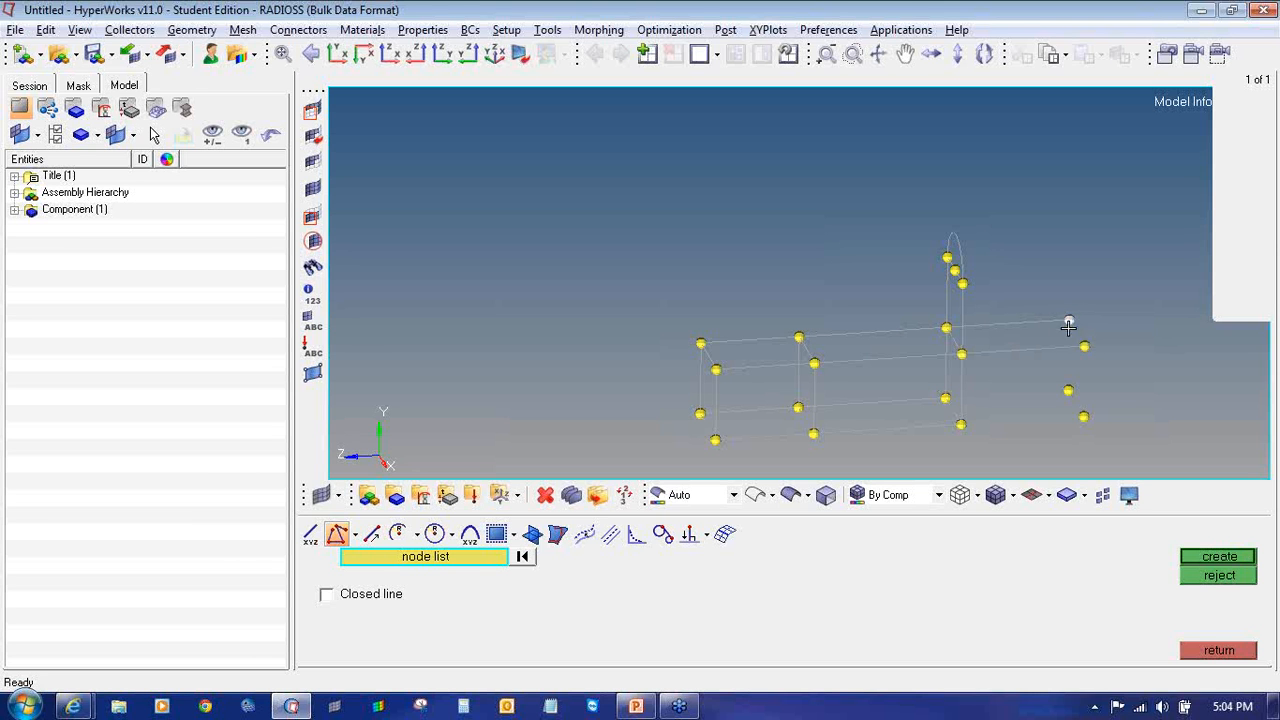
{"action": "left_click", "coordinate": [1084, 347]}
{"action": "middle_click", "coordinate": [1084, 416]}
{"action": "left_click", "coordinate": [1084, 416]}
{"action": "middle_click", "coordinate": [1101, 416]}
- Complete the new end square's bottom and negative-x vertical edges and join its lower nodes to the arch frame's lower nodes
{"action": "left_click", "coordinate": [1084, 416]}
{"action": "middle_click", "coordinate": [960, 427]}
{"action": "left_click", "coordinate": [960, 426]}
{"action": "right_click", "coordinate": [960, 421]}
{"action": "left_click", "coordinate": [1067, 390]}
{"action": "left_click", "coordinate": [1083, 416]}
{"action": "middle_click", "coordinate": [1068, 399]}
{"action": "left_click", "coordinate": [1069, 320]}
{"action": "middle_click", "coordinate": [1064, 391]}
{"action": "middle_click", "coordinate": [945, 407]}
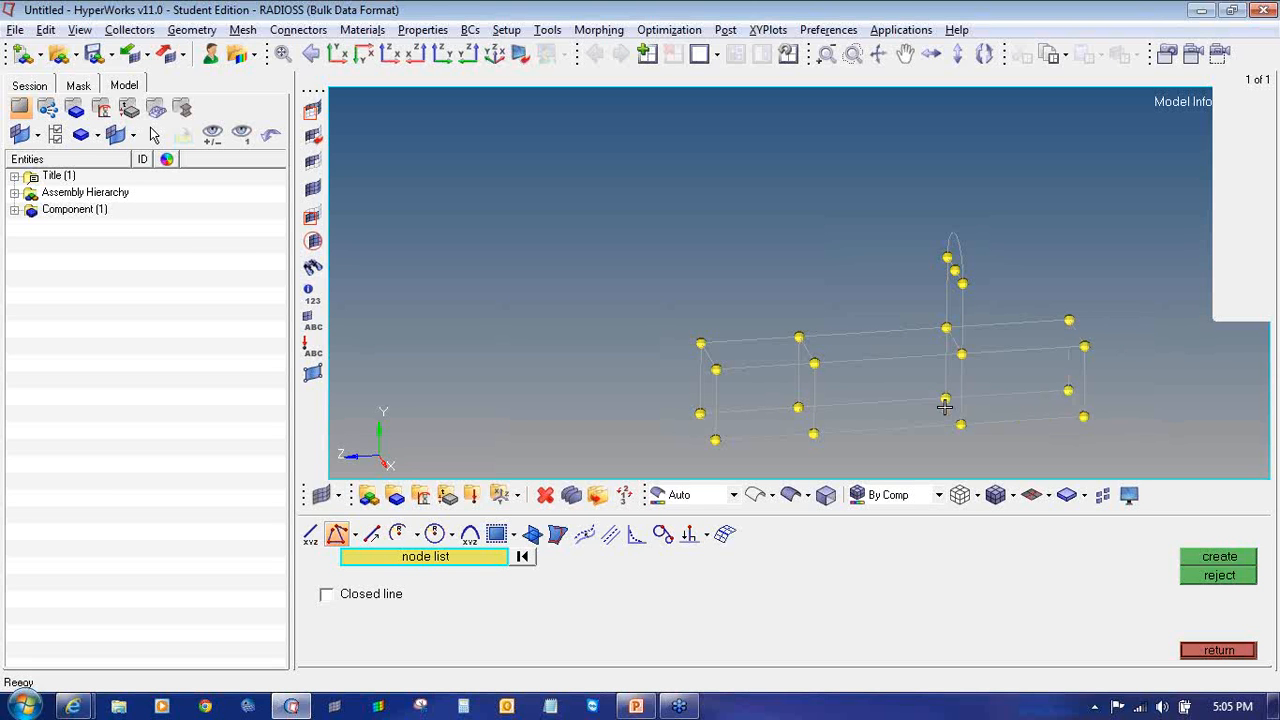
- Create two sloping lines from the ends of the topmost edge down to the upper nodes of the new end square
{"action": "scroll", "coordinate": [976, 325], "scroll_direction": "down", "scroll_amount": 2, "text": "ctrl"}
{"action": "scroll", "coordinate": [970, 350], "scroll_direction": "up", "scroll_amount": 3, "text": "ctrl"}
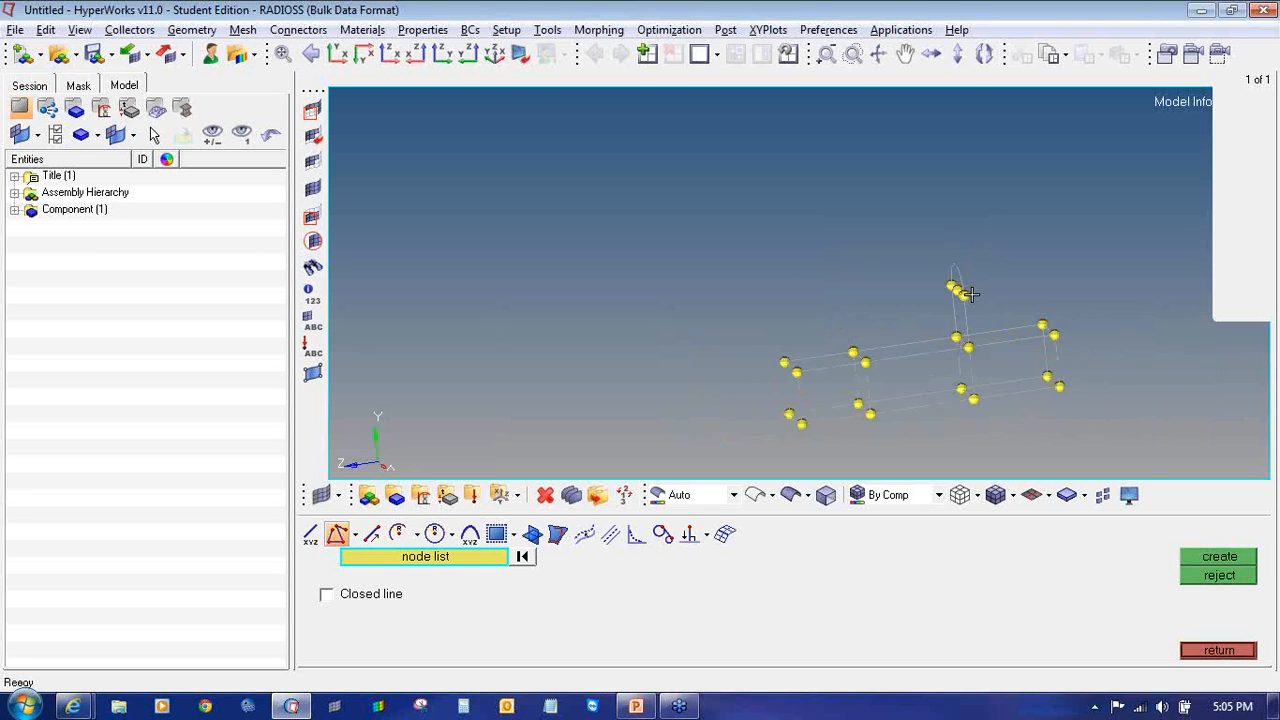
{"action": "left_click", "coordinate": [958, 300]}
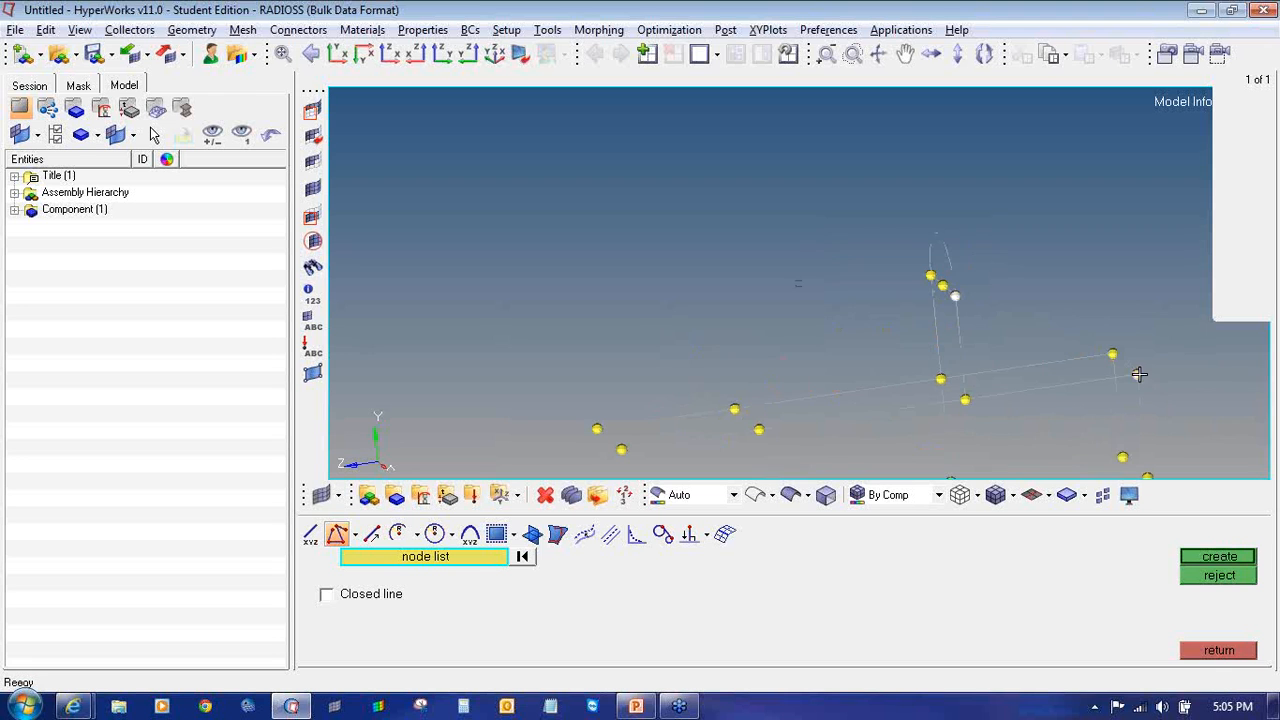
{"action": "middle_click", "coordinate": [1131, 375]}
{"action": "scroll", "coordinate": [743, 317], "scroll_direction": "down", "scroll_amount": 3, "text": "ctrl"}
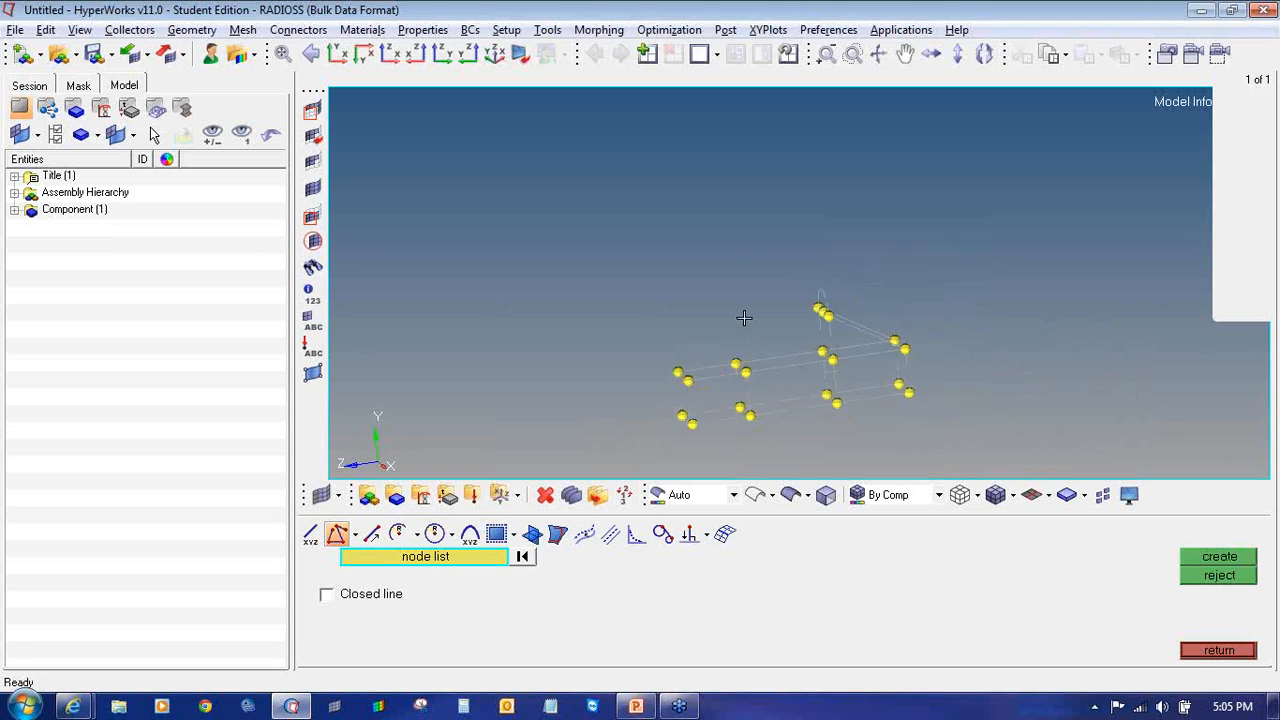
- Create zigzag floor diagonals from the arch frame's negative-x lower node through the second frame's positive-x node to the first frame's negative-x node
{"action": "left_click_drag", "start_coordinate": [810, 325], "coordinate": [834, 406], "text": "ctrl"}
{"action": "scroll", "coordinate": [837, 374], "scroll_direction": "up", "scroll_amount": 3}
{"action": "left_click", "coordinate": [837, 343]}
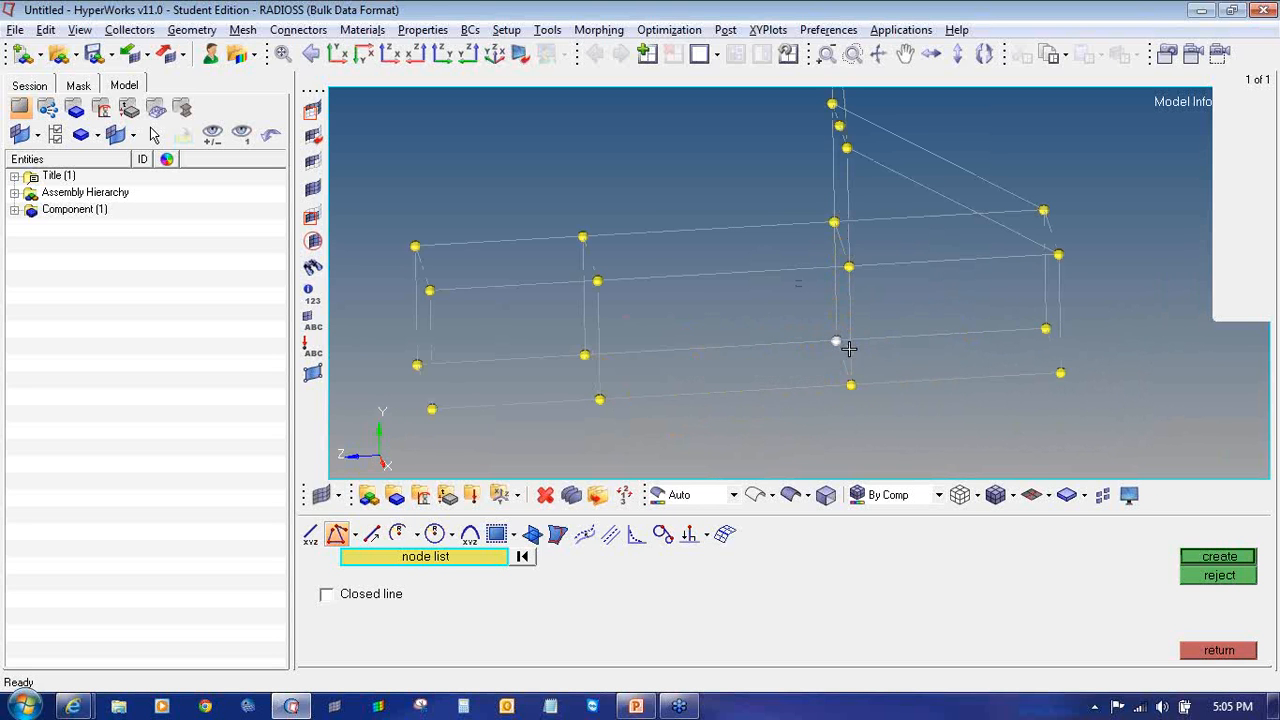
{"action": "left_click", "coordinate": [598, 400]}
- Create diagonals on both sides of the first bay, from the first frame's lower nodes to the second frame's upper nodes
{"action": "left_click", "coordinate": [434, 408]}
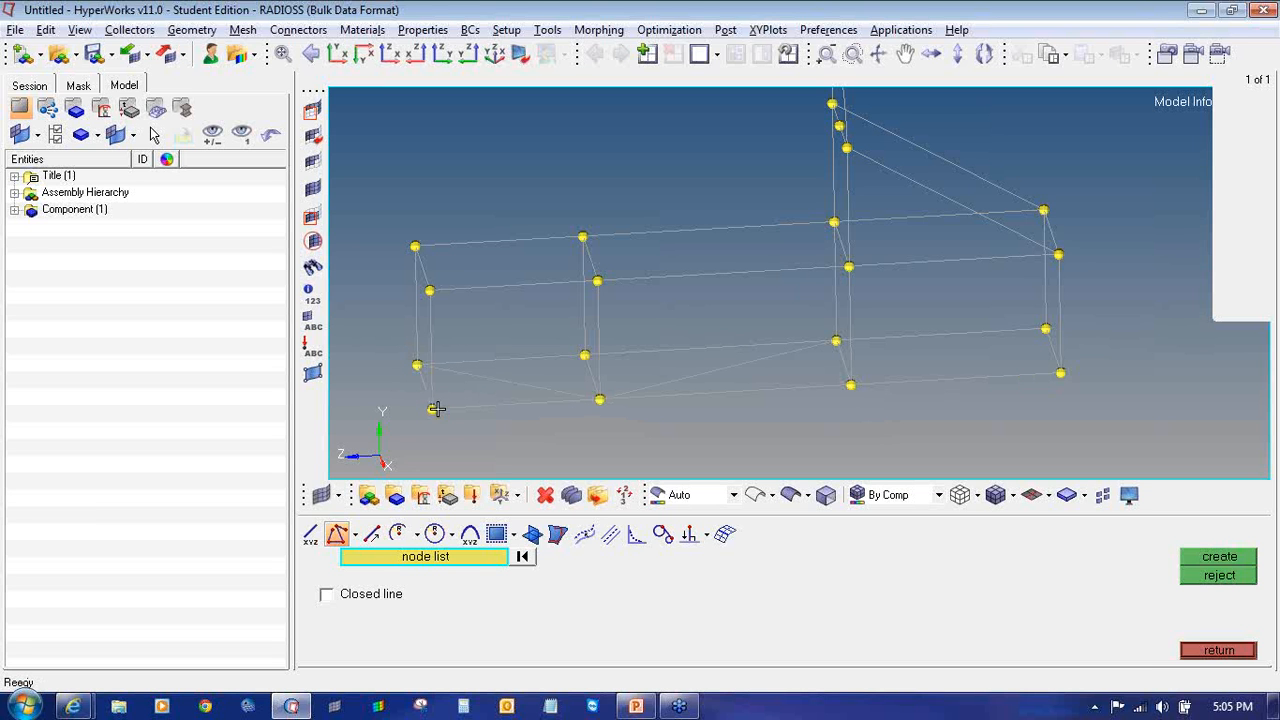
{"action": "left_click", "coordinate": [595, 284]}
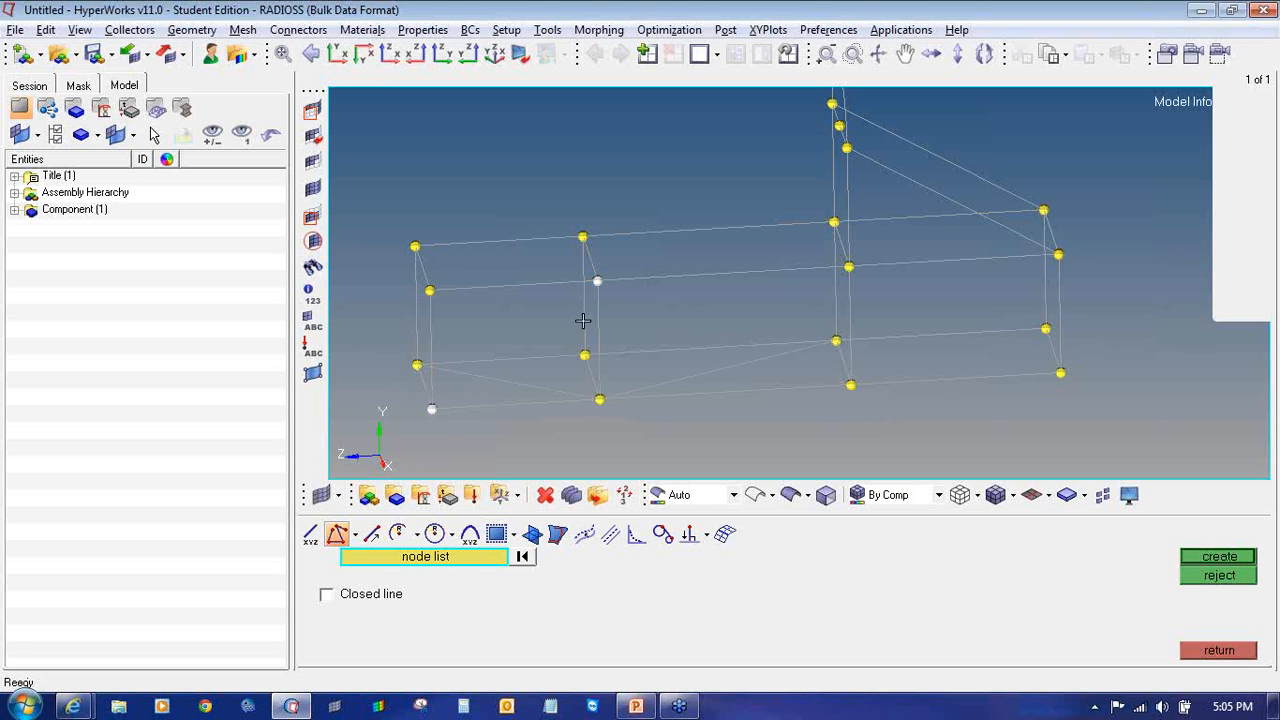
{"action": "middle_click", "coordinate": [591, 248]}
{"action": "left_click", "coordinate": [583, 237]}
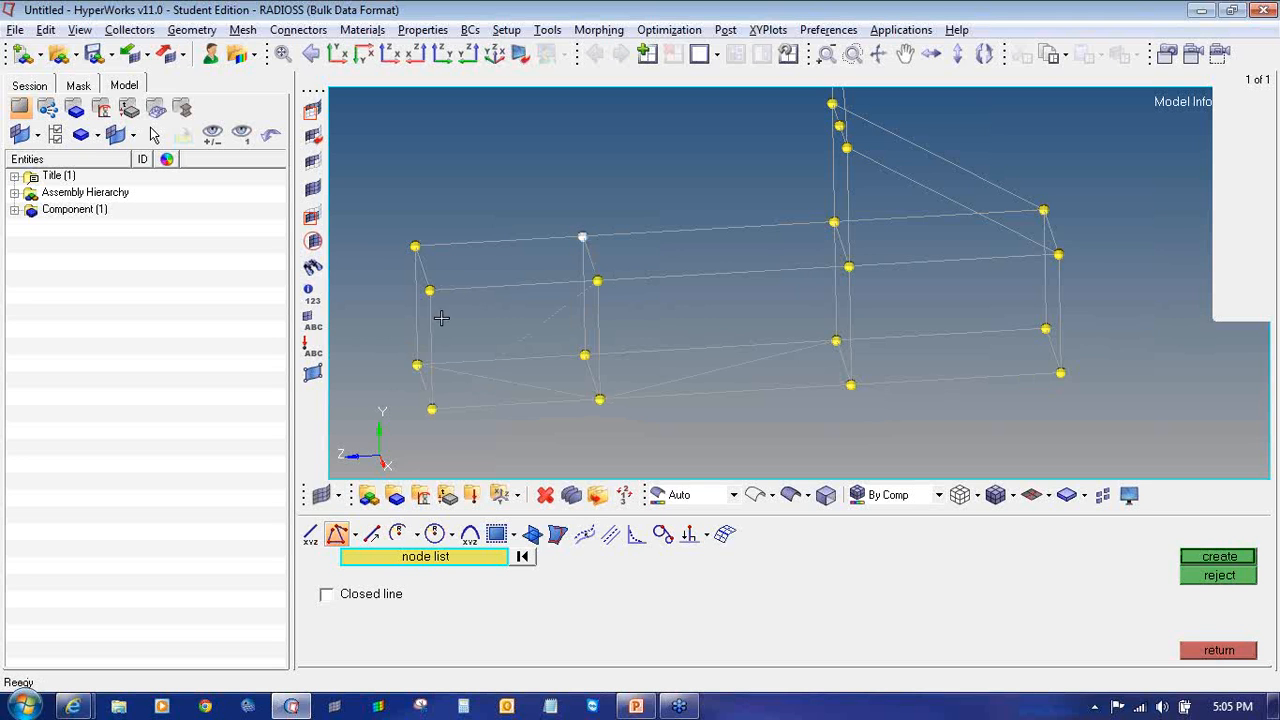
{"action": "left_click", "coordinate": [415, 365]}
{"action": "middle_click", "coordinate": [411, 366]}
- Create diagonals on both sides of the middle bay, from the second frame's lower nodes to the arch frame's upper nodes
{"action": "left_click", "coordinate": [599, 400]}
{"action": "middle_click", "coordinate": [786, 322]}
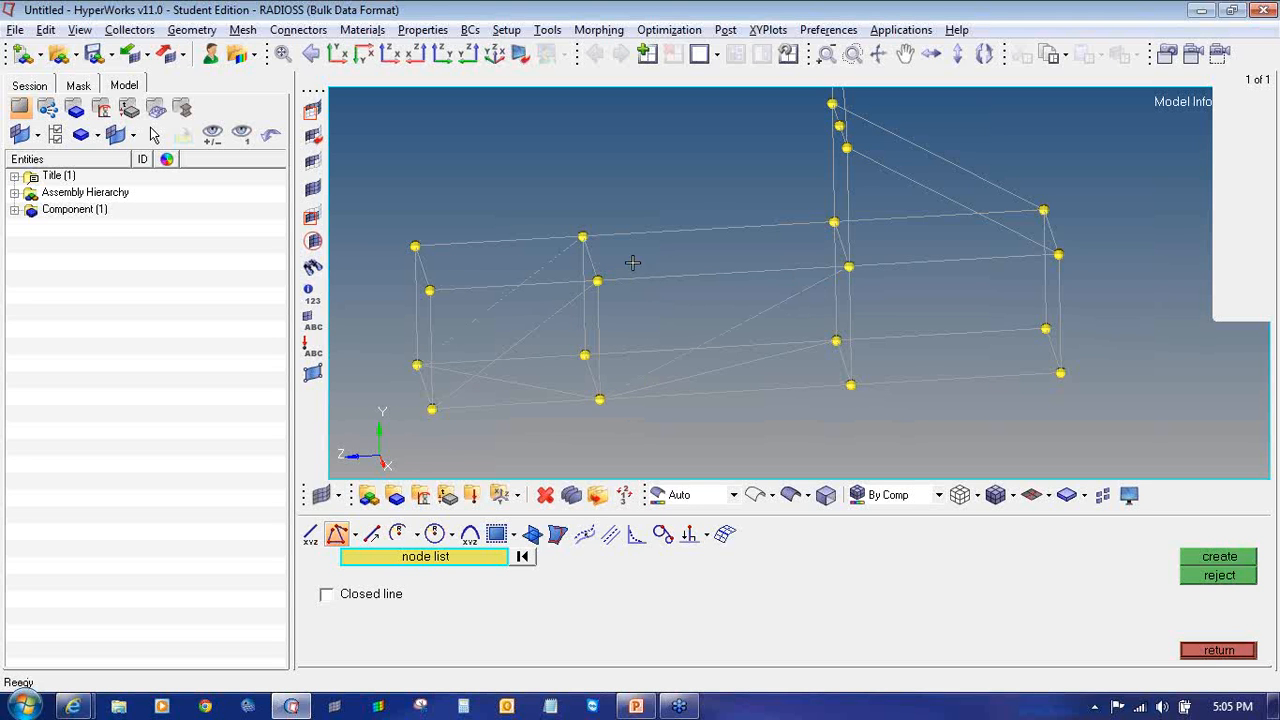
{"action": "left_click", "coordinate": [583, 237]}
{"action": "right_click", "coordinate": [579, 238]}
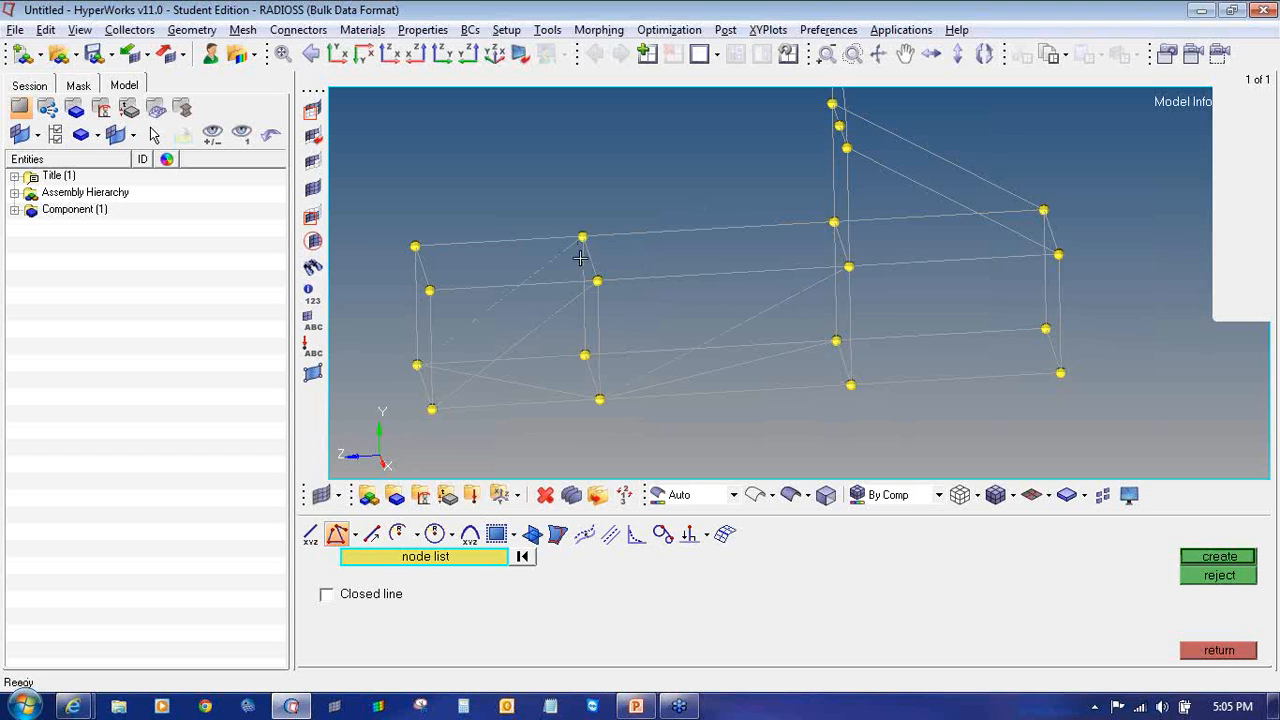
{"action": "left_click", "coordinate": [583, 352]}
{"action": "middle_click", "coordinate": [810, 298]}
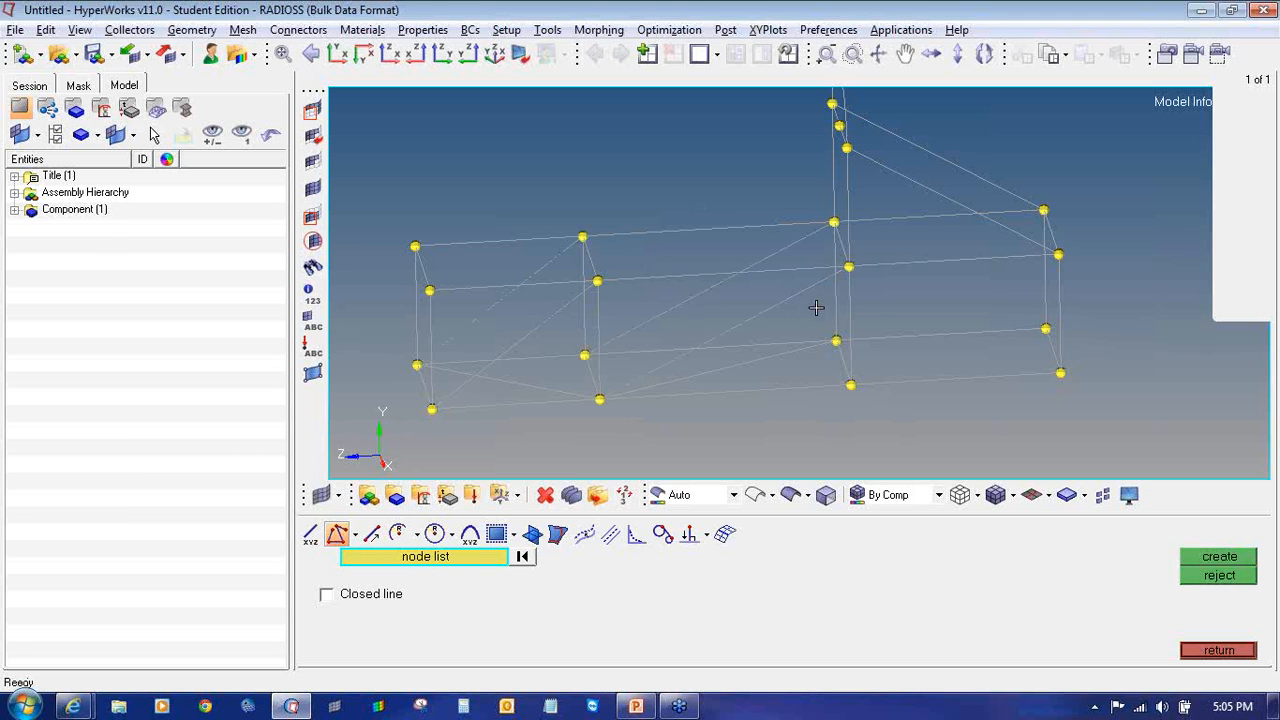
- Create diagonals on both sides of the last bay, from the arch frame's upper nodes to the end square's lower nodes
{"action": "left_click", "coordinate": [848, 267]}
{"action": "left_click", "coordinate": [1061, 372]}
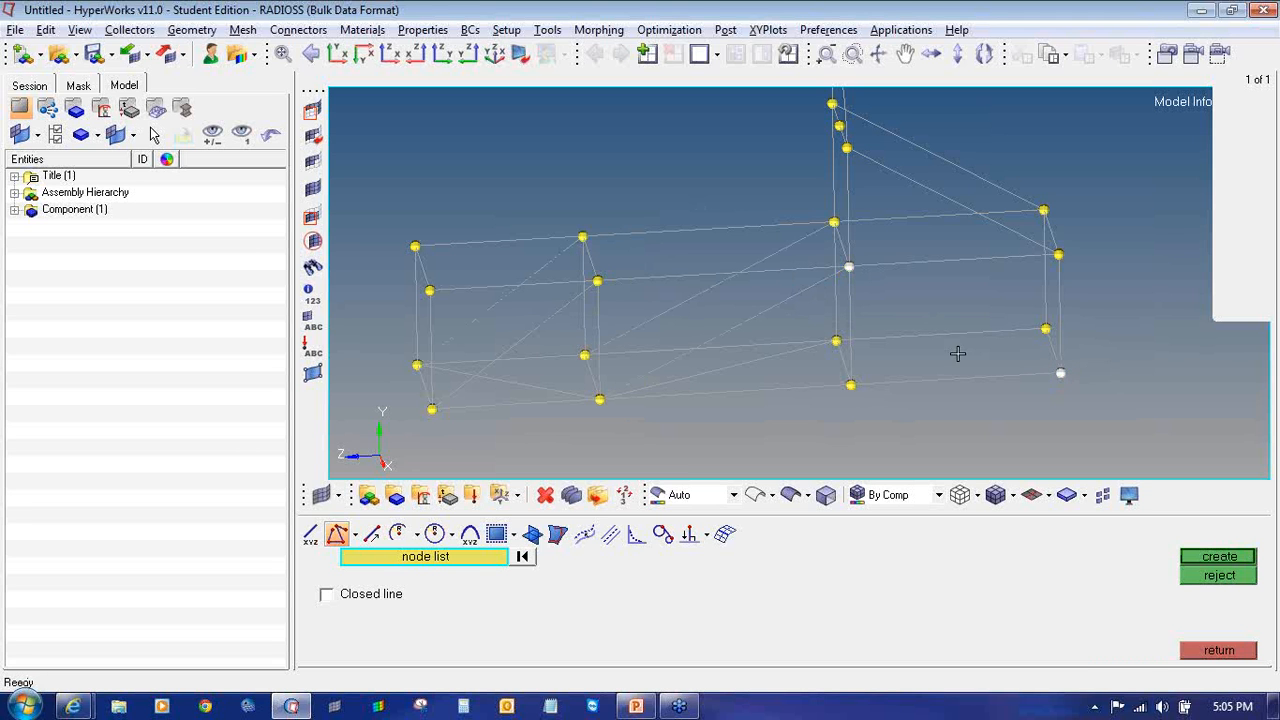
{"action": "middle_click", "coordinate": [898, 306]}
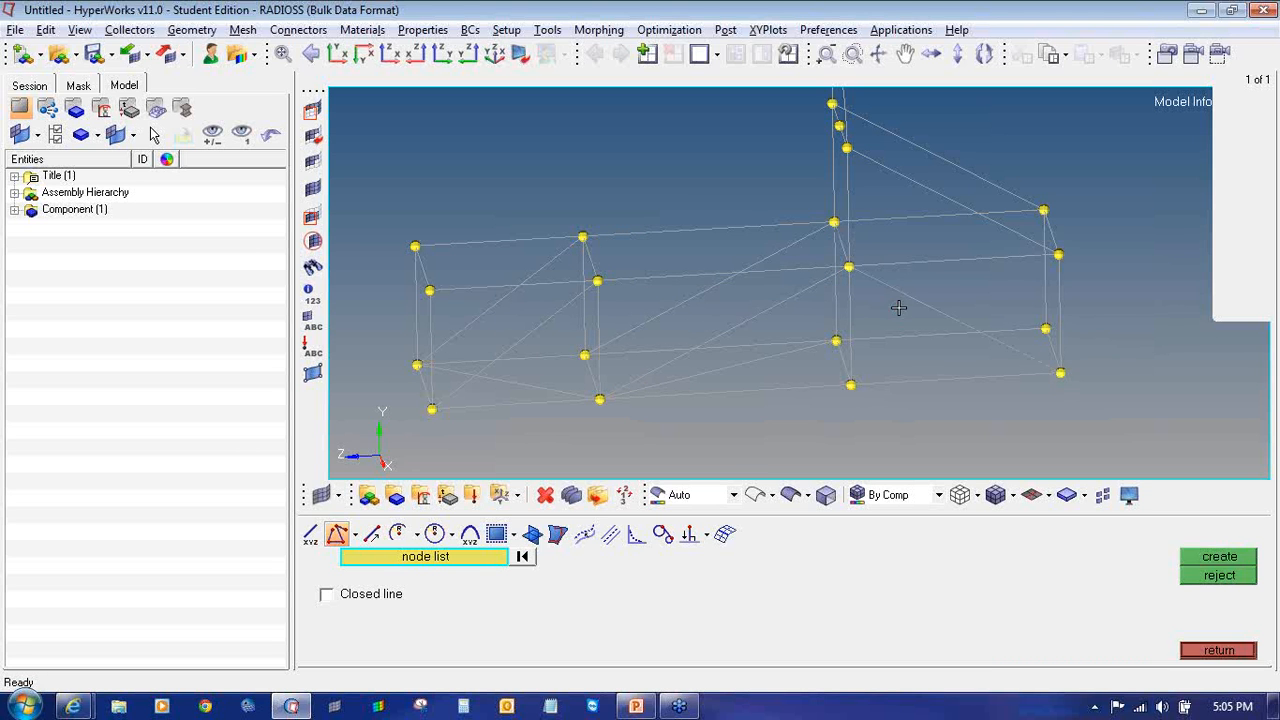
{"action": "left_click", "coordinate": [834, 222]}
{"action": "middle_click", "coordinate": [1044, 346]}
- Create one node midway between the end square's negative-x lower node and the arch frame's positive-x lower node
{"action": "scroll", "coordinate": [1044, 346], "scroll_direction": "down", "scroll_amount": 3, "text": "ctrl"}
{"action": "mouse_move", "coordinate": [923, 351]}
{"action": "left_mouse_down", "text": "ctrl"}
{"action": "mouse_move", "coordinate": [917, 334]}
{"action": "mouse_move", "coordinate": [976, 340]}
{"action": "mouse_move", "coordinate": [933, 340]}
{"action": "left_mouse_up", "text": "ctrl"}
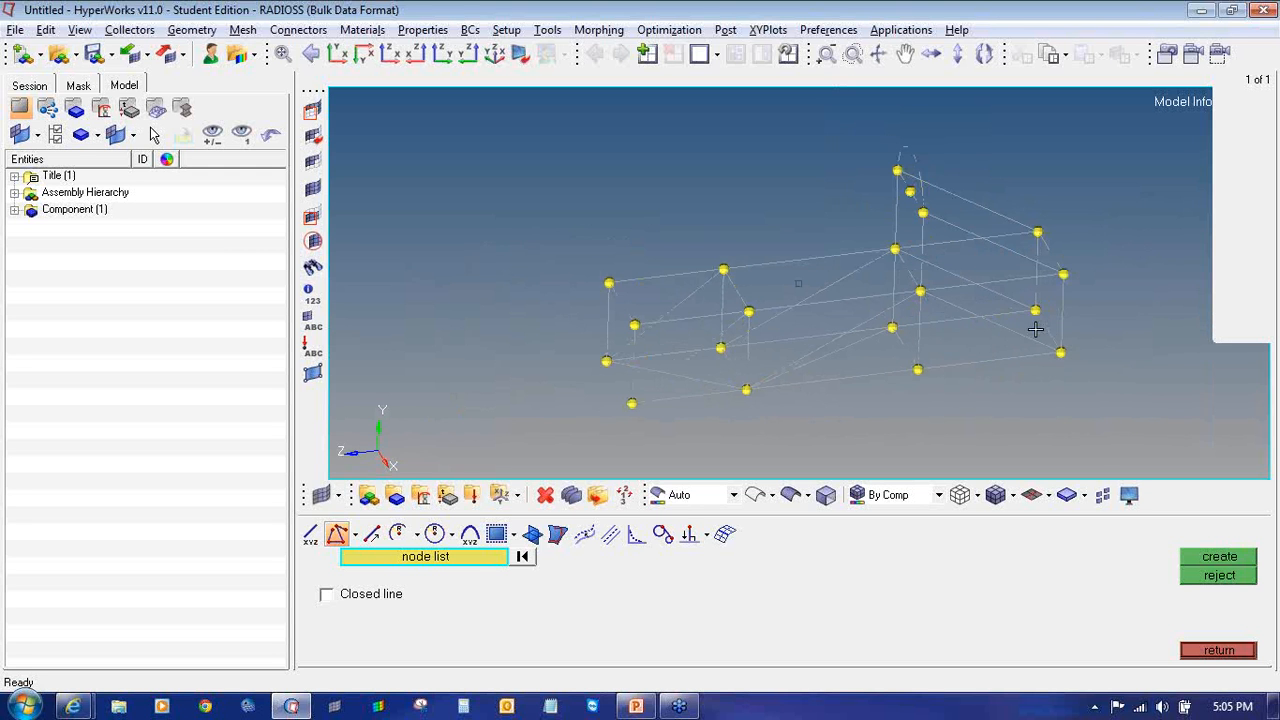
{"action": "key", "text": "F4"}
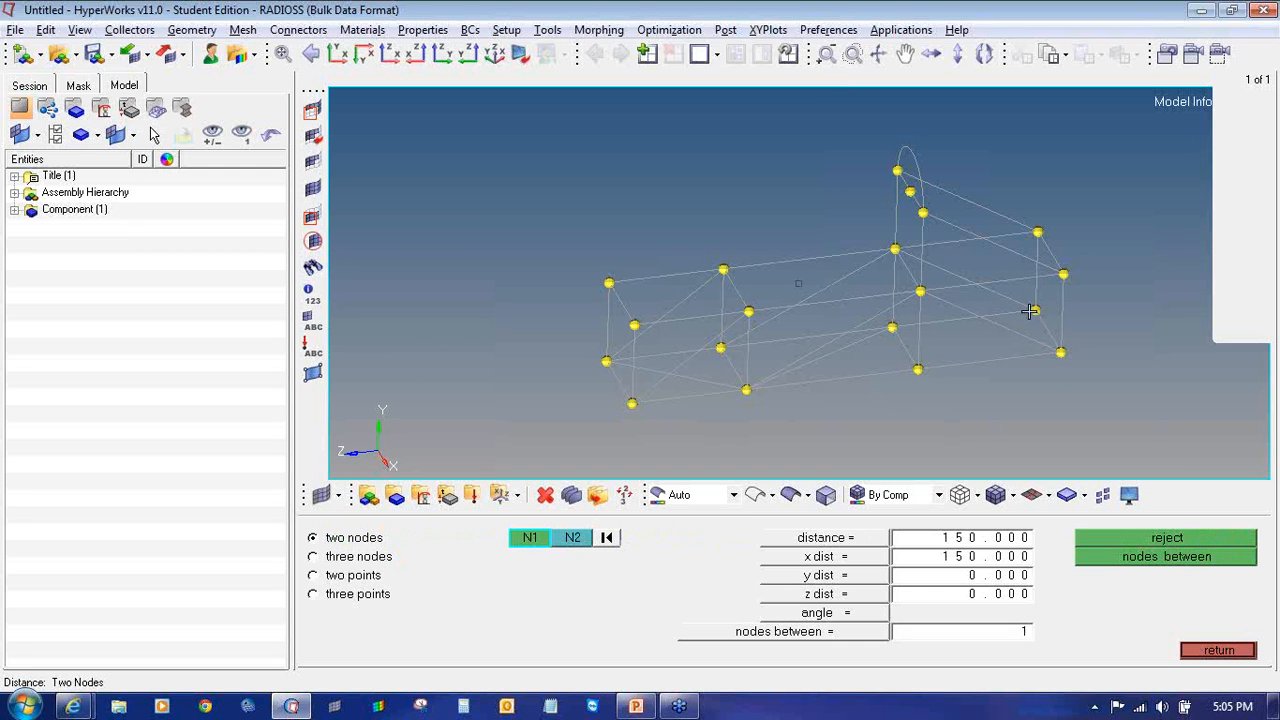
{"action": "left_click", "coordinate": [1034, 311]}
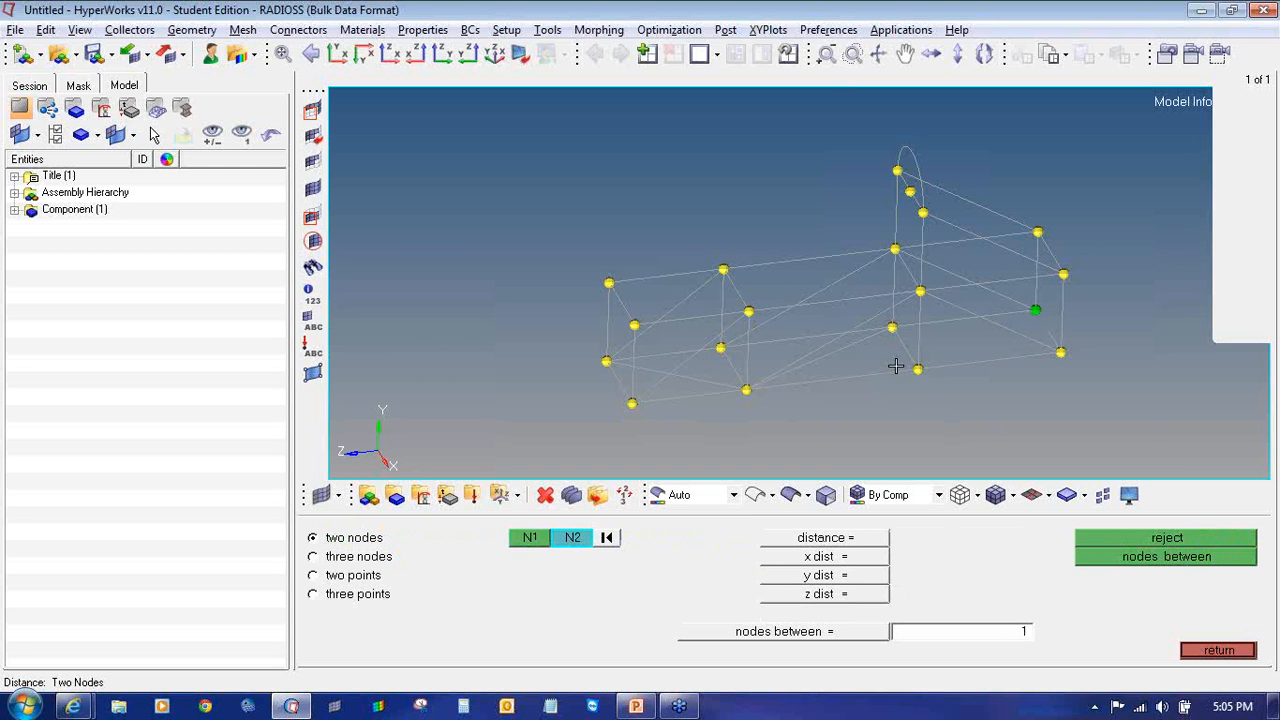
{"action": "left_click", "coordinate": [918, 369]}
{"action": "left_click", "coordinate": [1146, 556]}
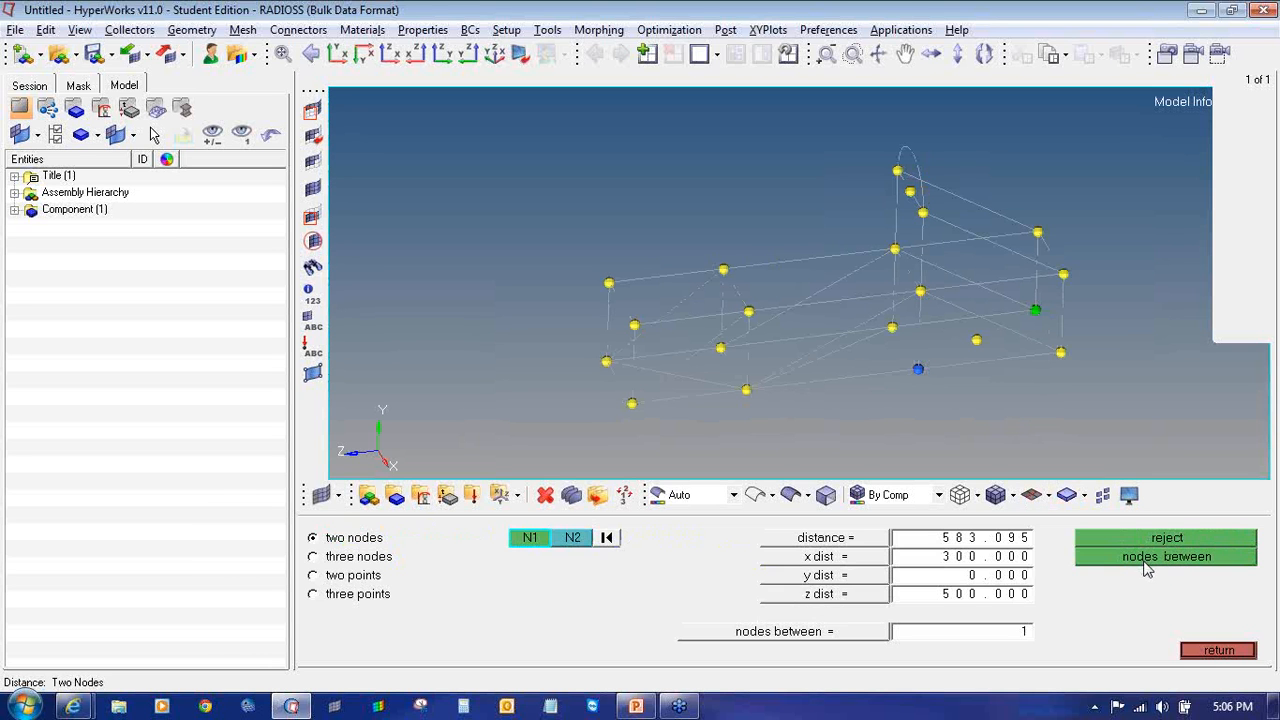
{"action": "left_click", "coordinate": [1218, 650]}
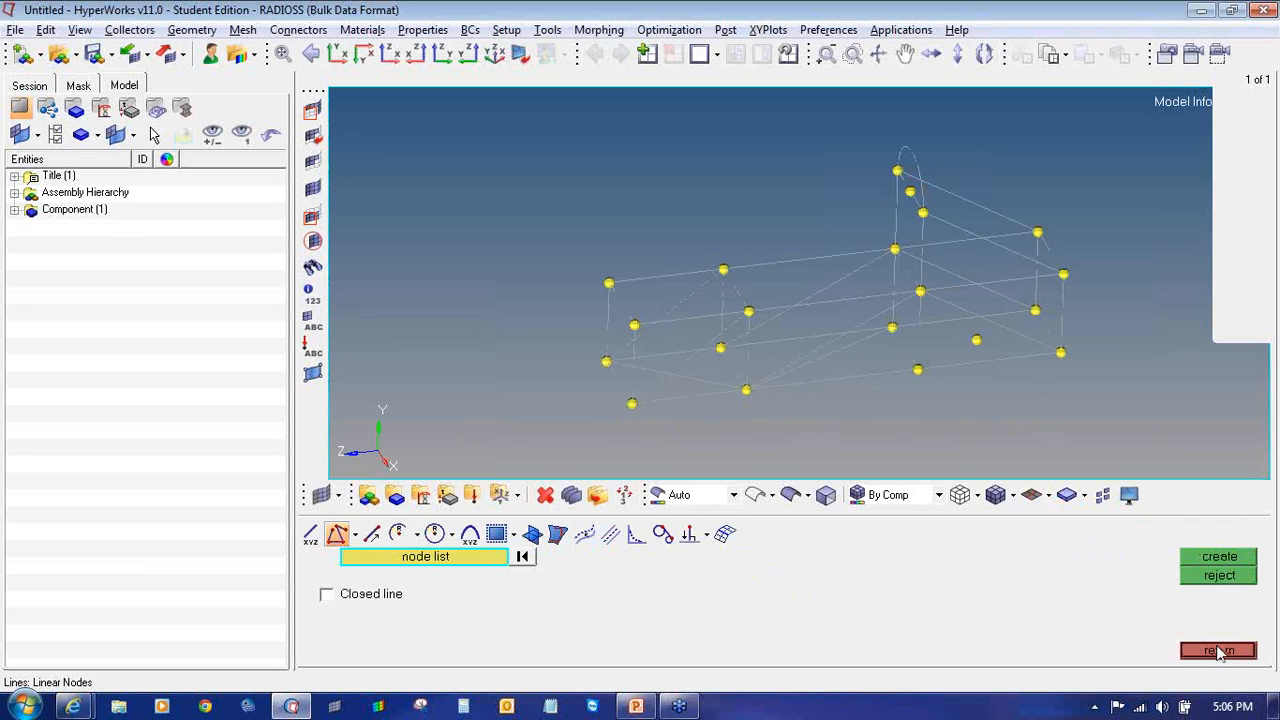
- Cross-brace the last bay's floor with lines from the new midpoint node to the arch frame's and end square's four lower nodes
{"action": "left_click", "coordinate": [890, 328]}
{"action": "middle_click", "coordinate": [978, 342]}
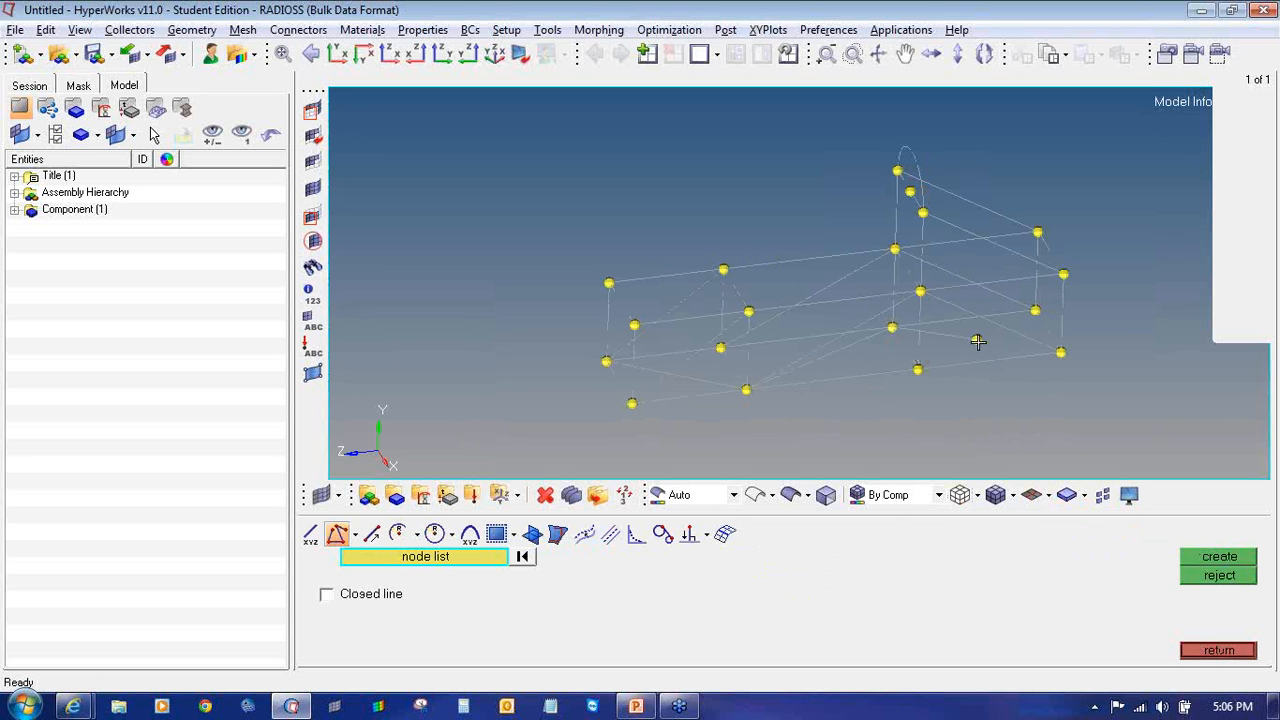
{"action": "left_click", "coordinate": [978, 341]}
{"action": "left_click", "coordinate": [1061, 352]}
{"action": "middle_click", "coordinate": [960, 370]}
{"action": "left_click", "coordinate": [918, 369]}
{"action": "left_click", "coordinate": [977, 340]}
{"action": "middle_click", "coordinate": [977, 342]}
{"action": "left_click", "coordinate": [977, 341]}
{"action": "middle_click", "coordinate": [1032, 337]}
{"action": "left_click", "coordinate": [1216, 650]}
- Clear all temporary nodes from the model
{"action": "left_click_drag", "start_coordinate": [915, 348], "coordinate": [1003, 346], "text": "ctrl"}
{"action": "left_click_drag", "start_coordinate": [820, 380], "coordinate": [803, 351], "text": "ctrl"}
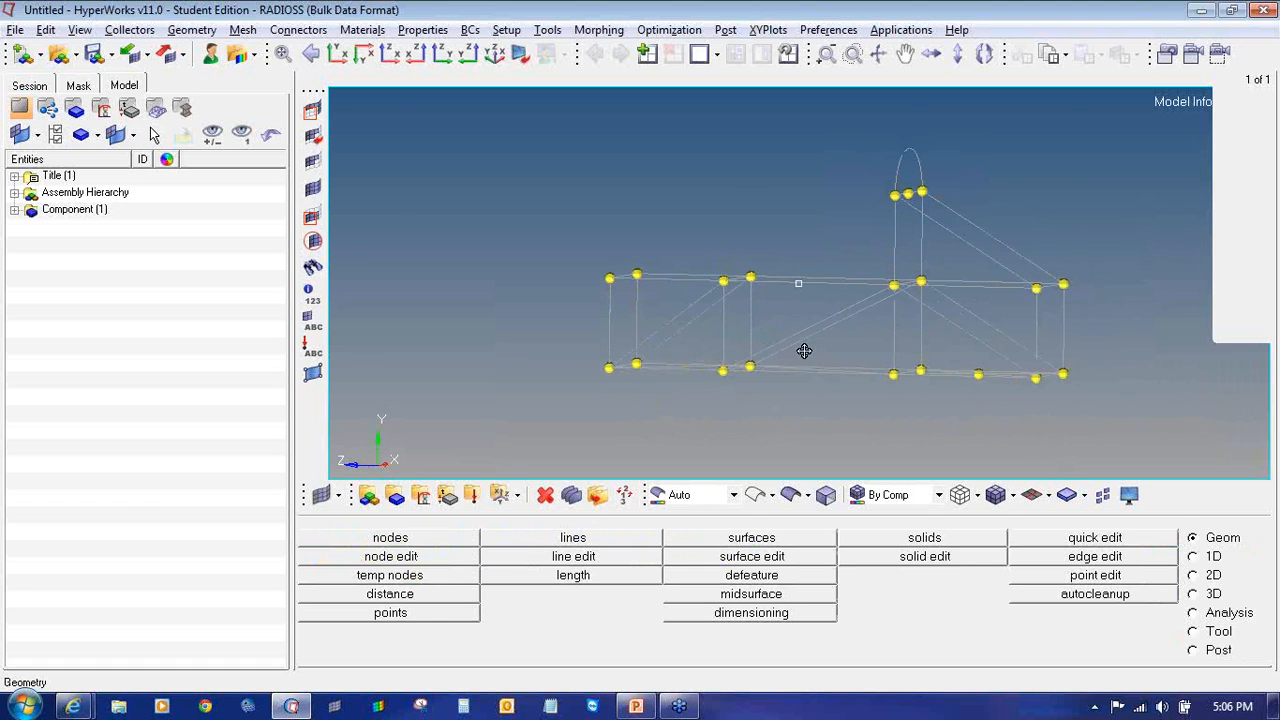
{"action": "left_click_drag", "start_coordinate": [919, 295], "coordinate": [969, 332], "text": "ctrl"}
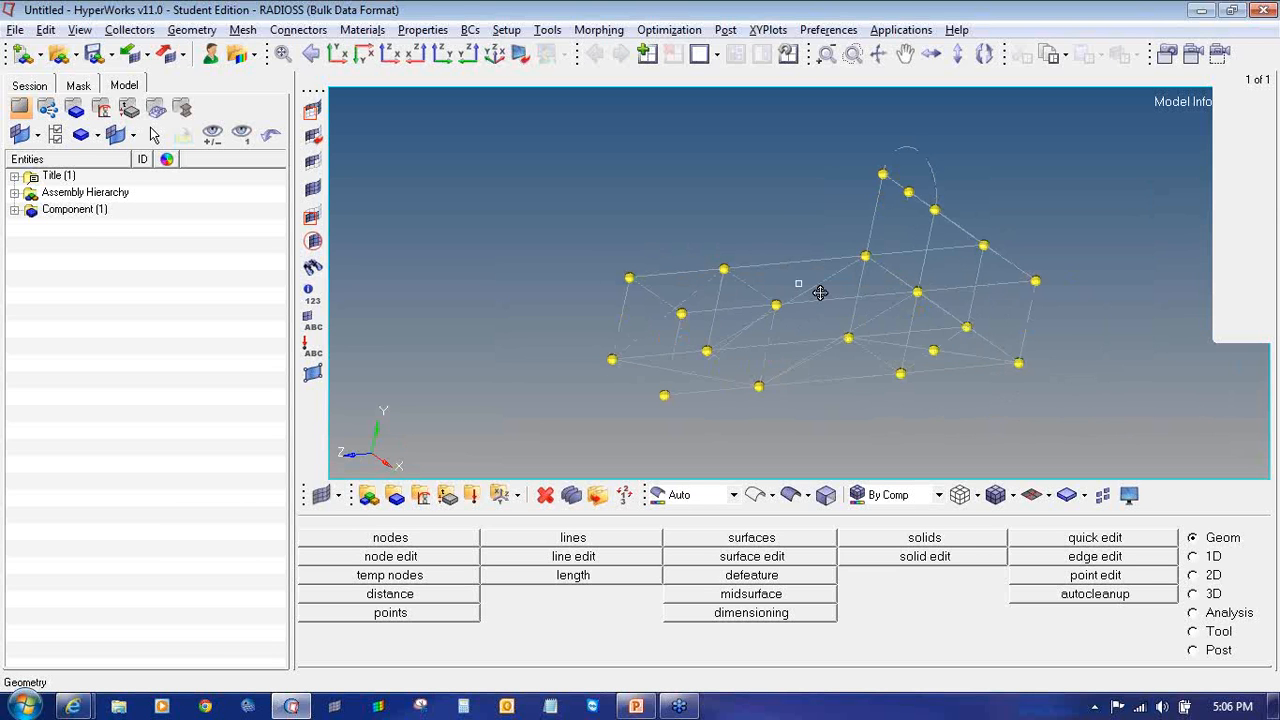
{"action": "left_click_drag", "start_coordinate": [821, 293], "coordinate": [760, 277], "text": "ctrl"}
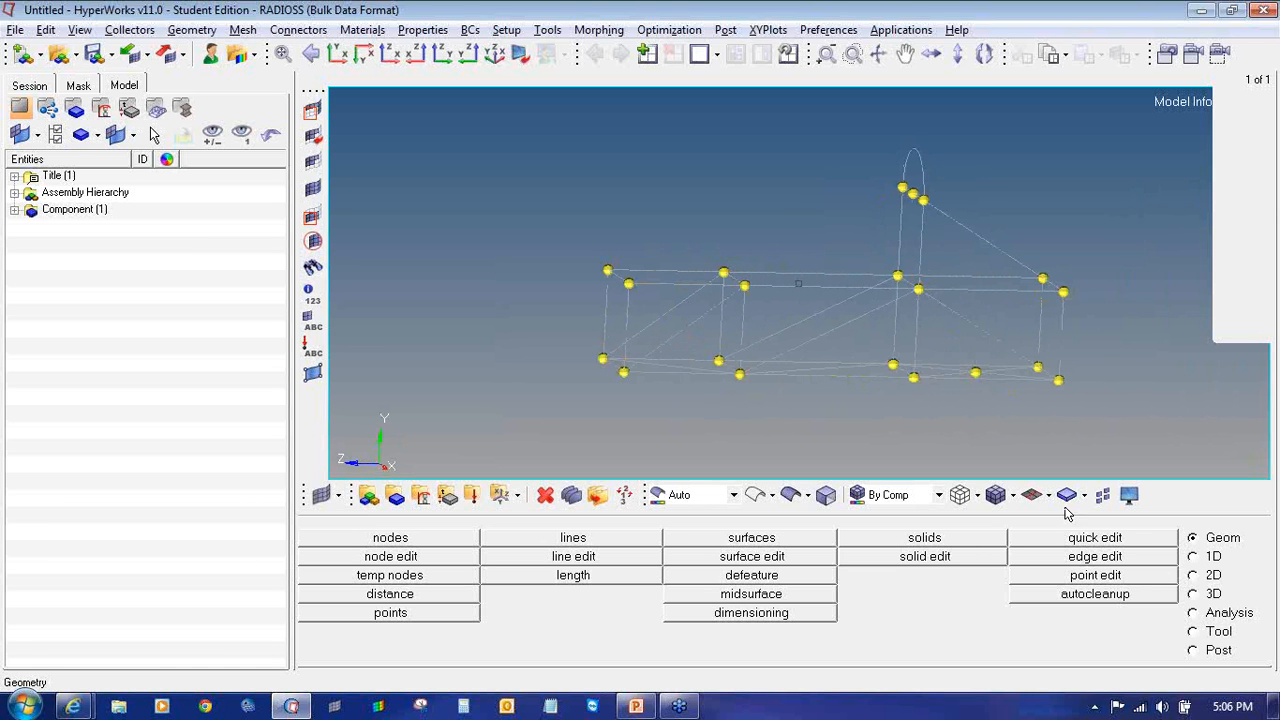
{"action": "key", "text": "shift+F2"}
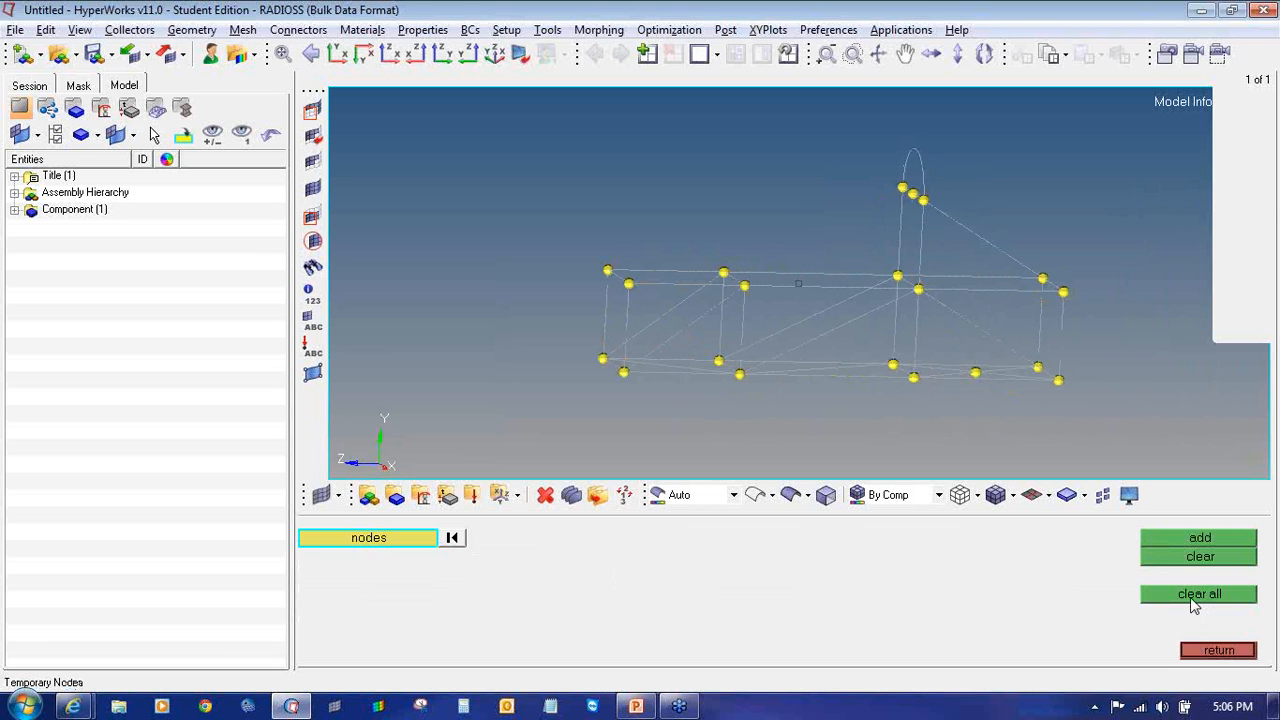
{"action": "left_click", "coordinate": [1190, 596]}
{"action": "left_click", "coordinate": [1210, 651]}
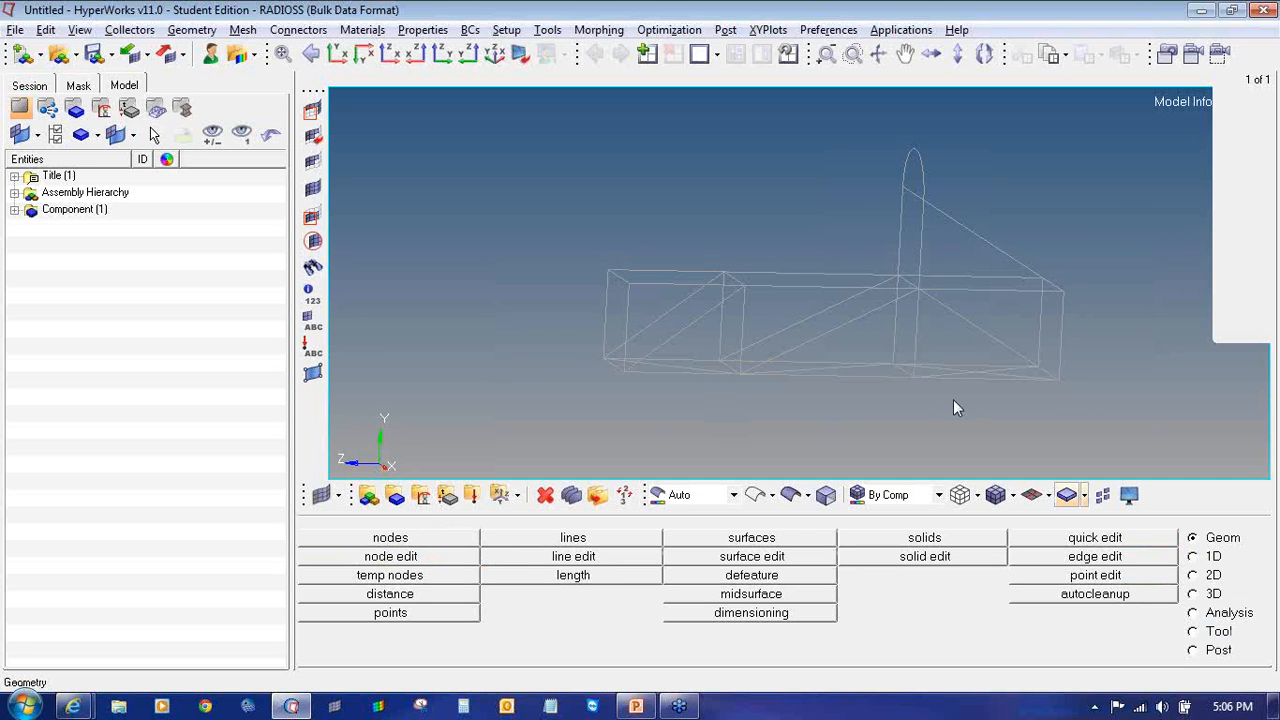
- Expand the component list and set the color of component auto1 to green
{"action": "left_click", "coordinate": [14, 209]}
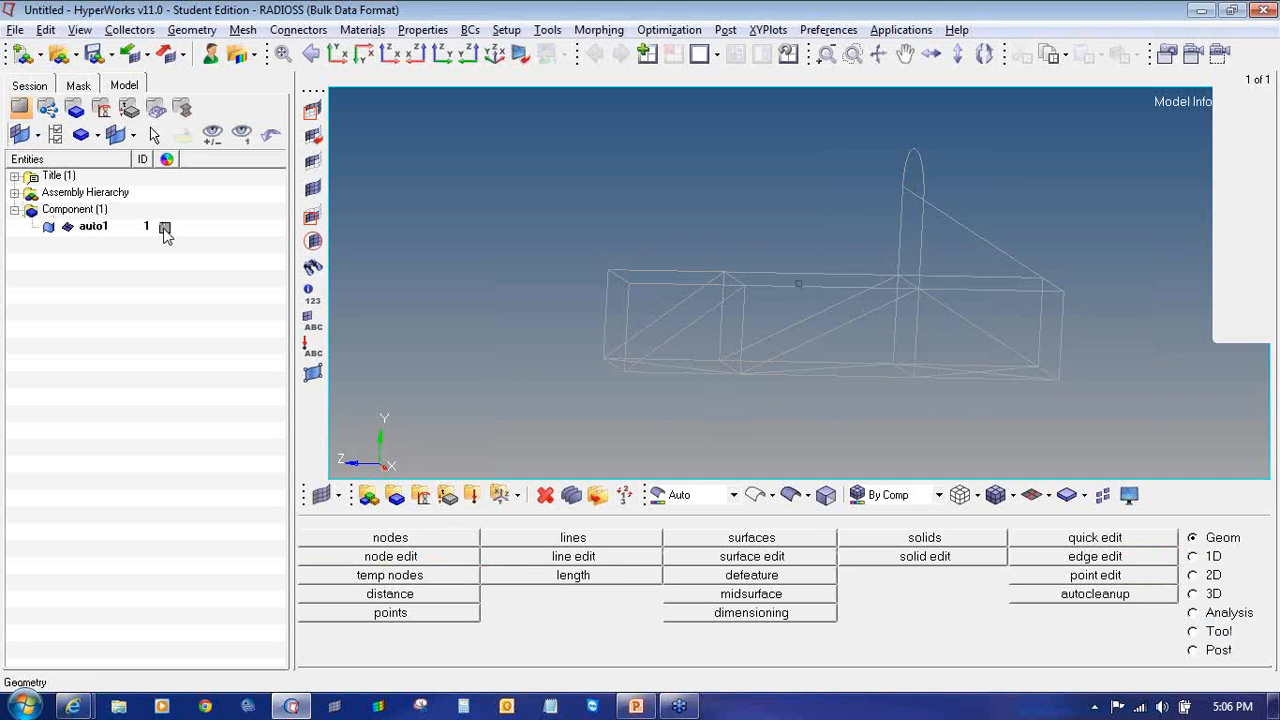
{"action": "left_click", "coordinate": [165, 228]}
{"action": "left_click", "coordinate": [161, 176]}
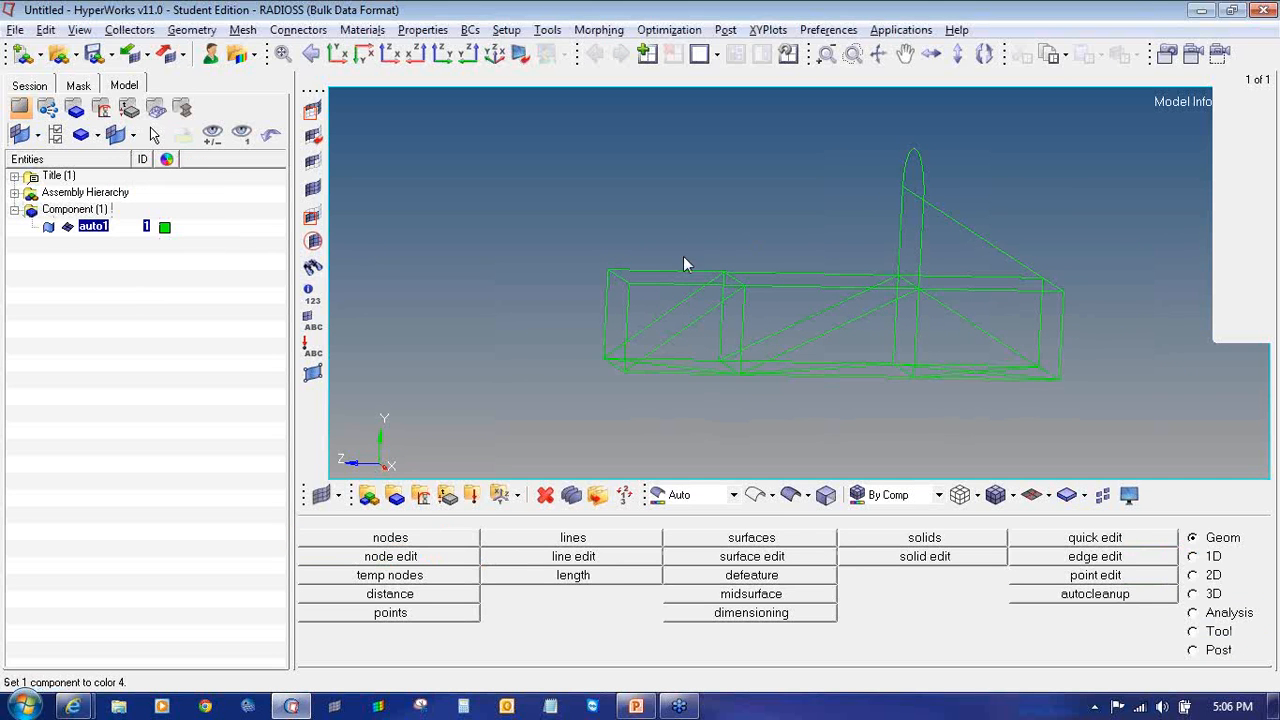
{"action": "left_click_drag", "start_coordinate": [684, 263], "coordinate": [740, 283], "text": "ctrl"}
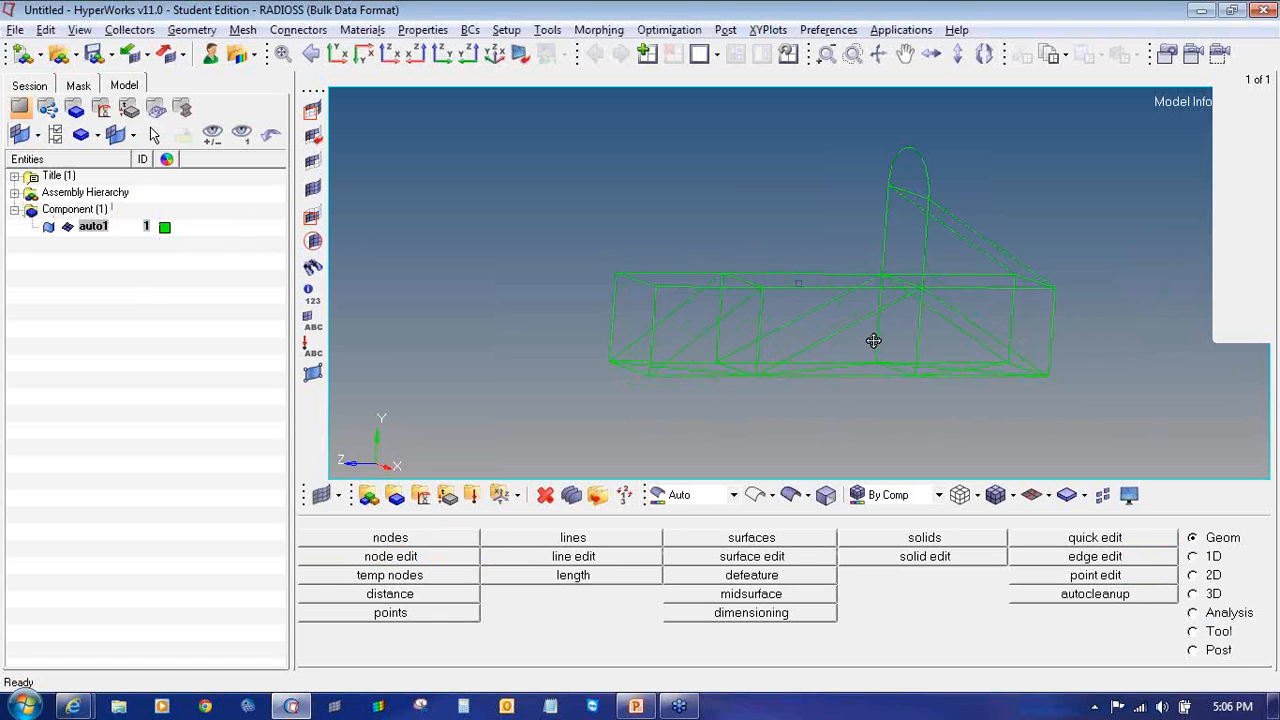
{"action": "left_click_drag", "start_coordinate": [873, 341], "coordinate": [833, 353], "text": "ctrl"}
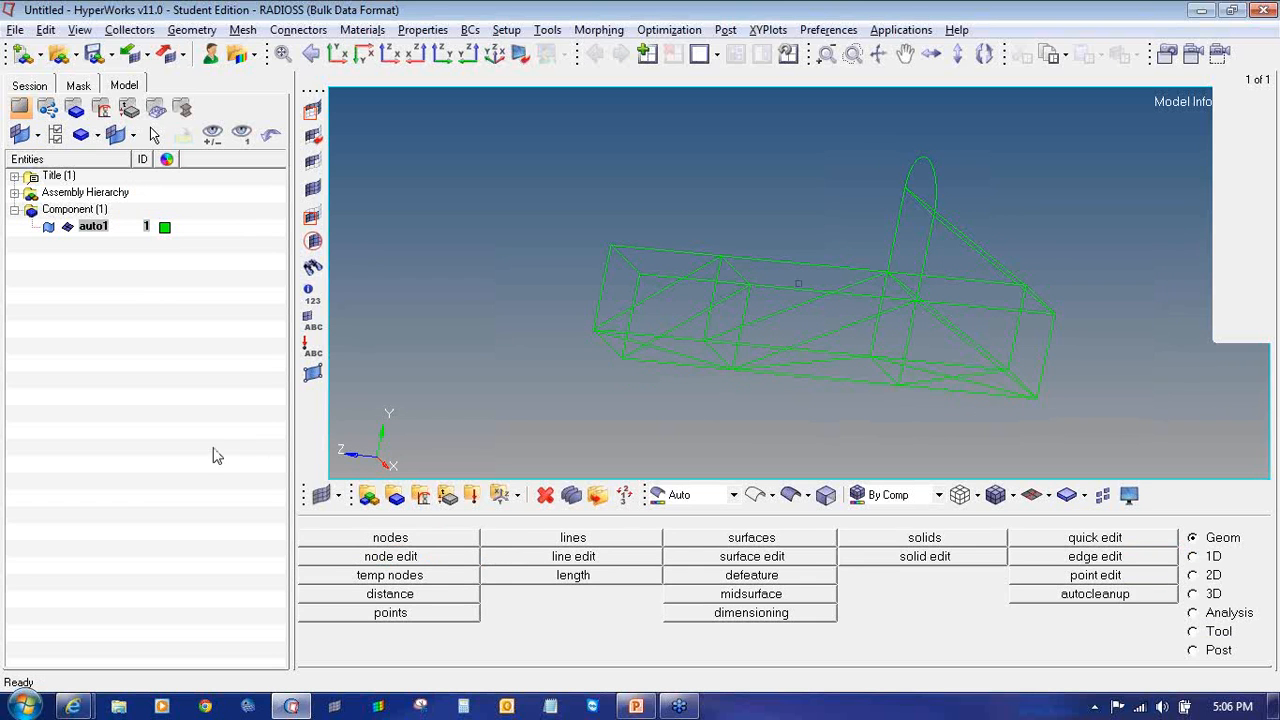
- Create the isotropic material Steel with card image MAT1, giving it E 2.1e+05, NU 0.3 and RHO 7.9e-09
{"action": "left_click", "coordinate": [420, 495]}
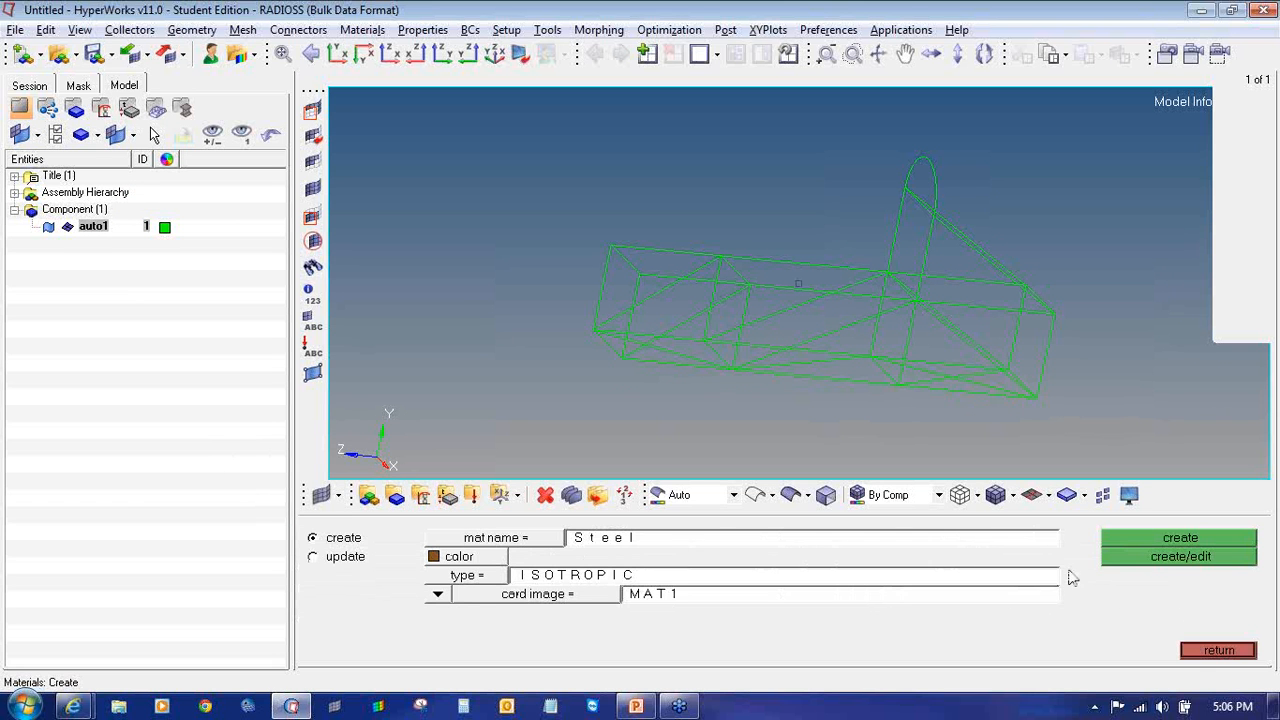
{"action": "left_click", "coordinate": [1122, 561]}
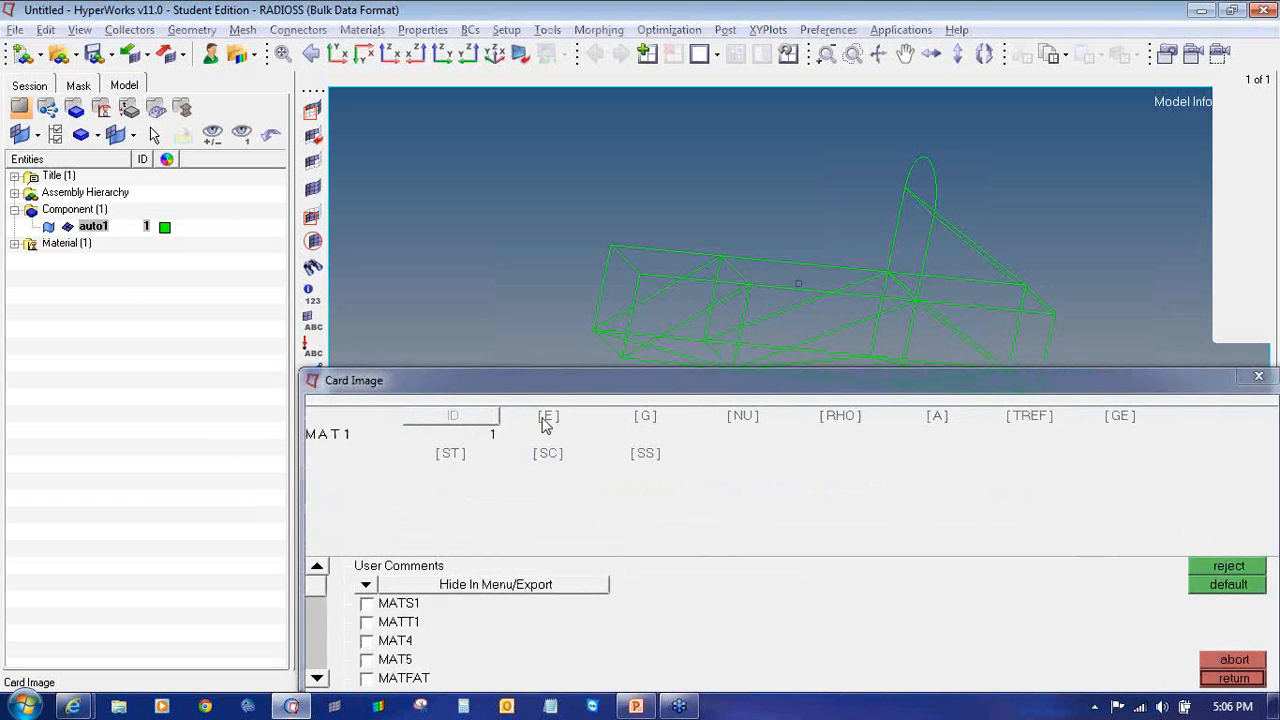
{"action": "left_click", "coordinate": [544, 418]}
{"action": "left_click", "coordinate": [742, 418]}
{"action": "left_click", "coordinate": [838, 418]}
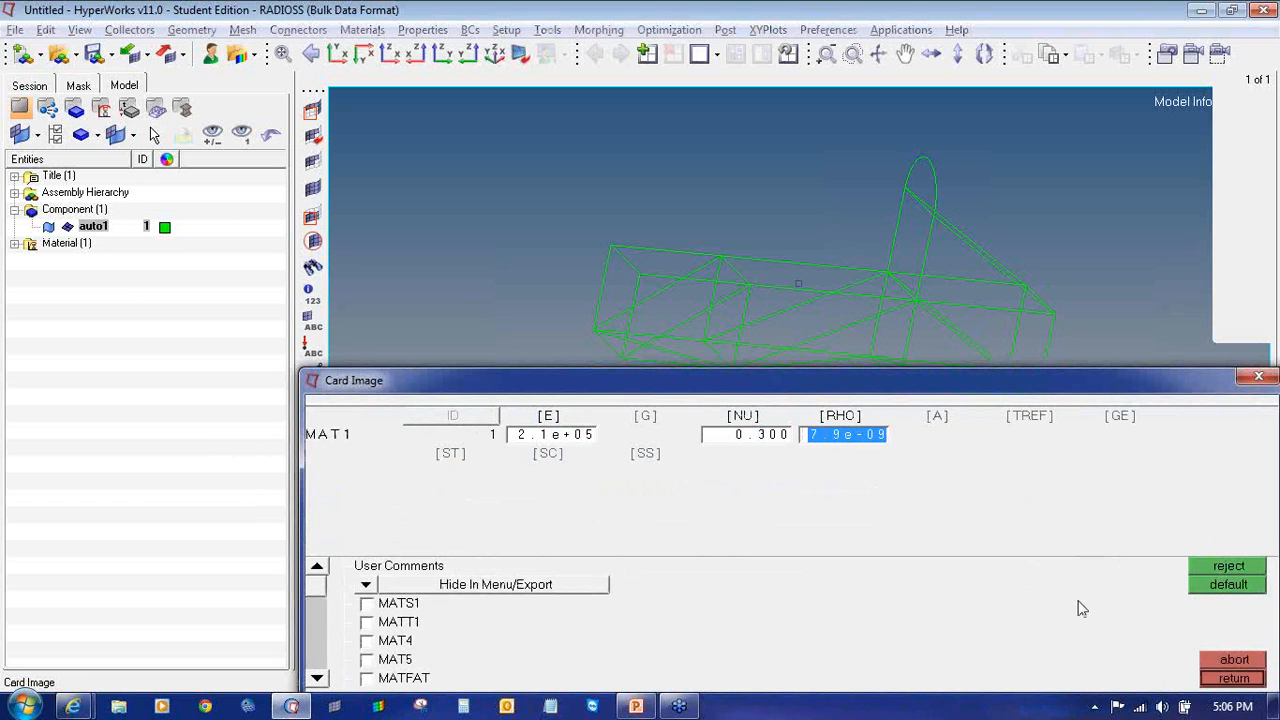
{"action": "left_click", "coordinate": [1210, 679]}
{"action": "left_click", "coordinate": [1222, 650]}
- Create a standard HyperBeam cross-section of the thinwalled tube type
{"action": "left_click", "coordinate": [1205, 557]}
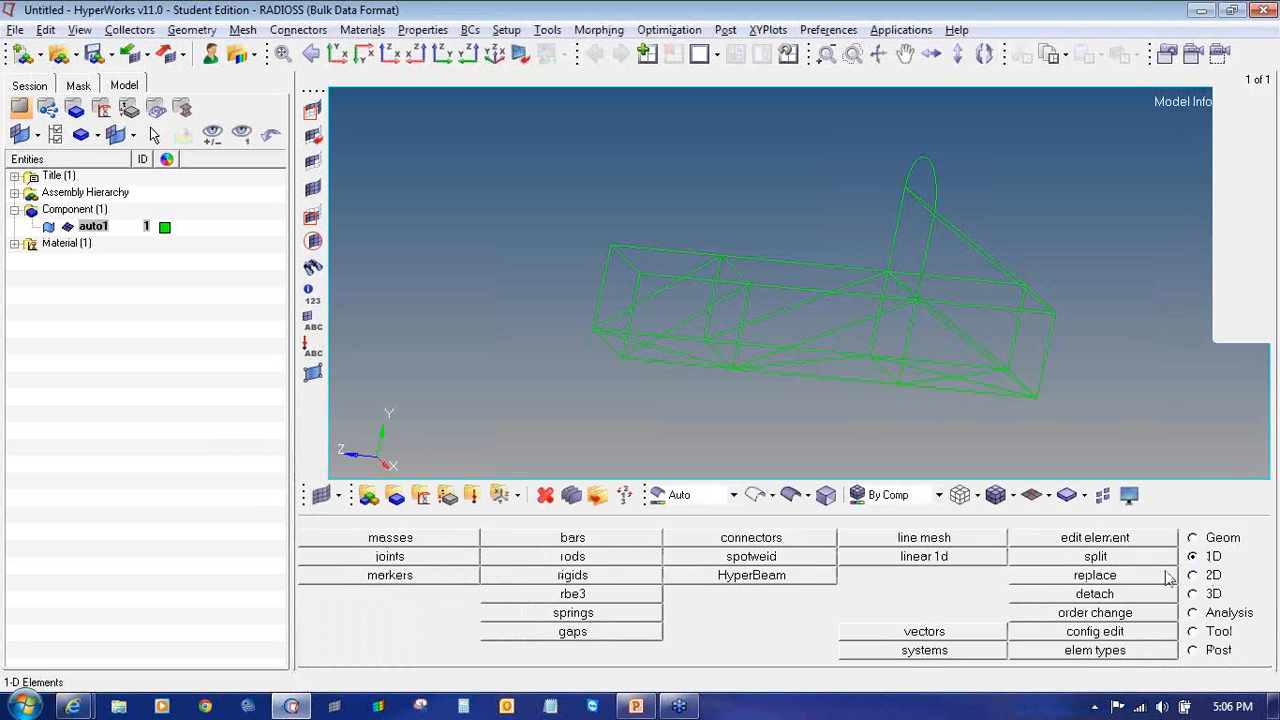
{"action": "left_click", "coordinate": [724, 581]}
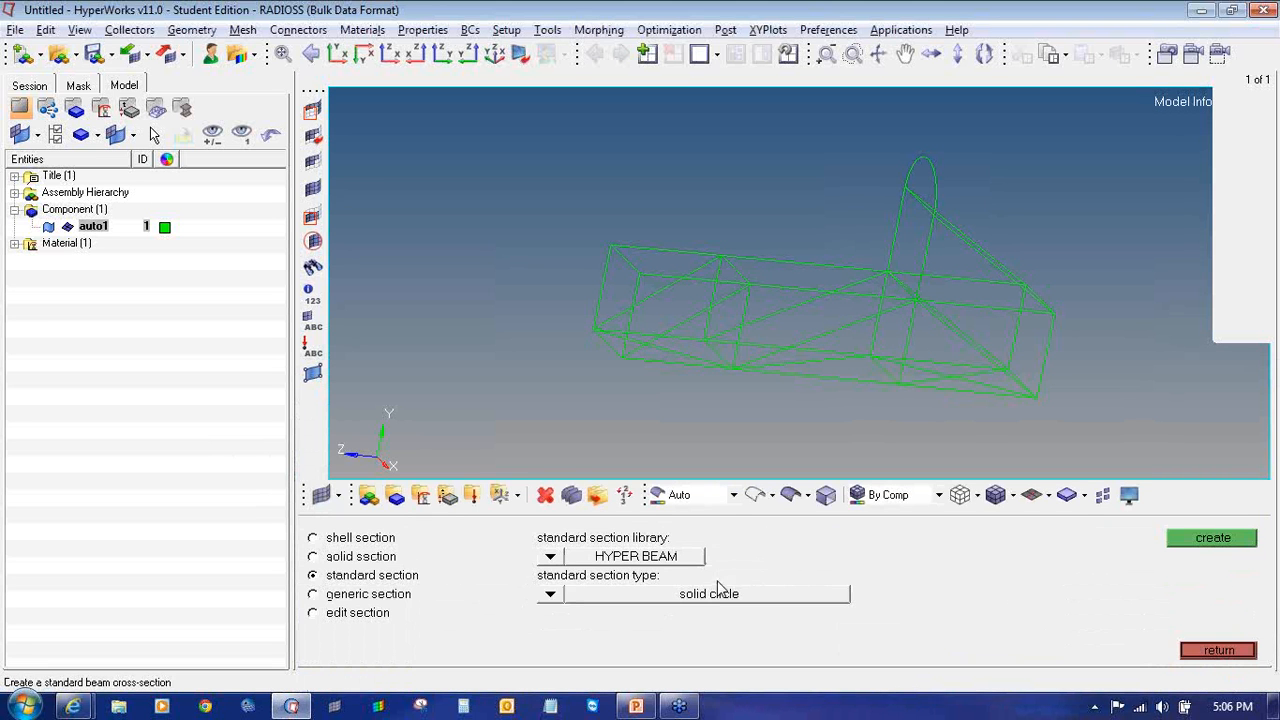
{"action": "left_click", "coordinate": [566, 560]}
{"action": "left_click", "coordinate": [540, 557]}
{"action": "left_click", "coordinate": [757, 594]}
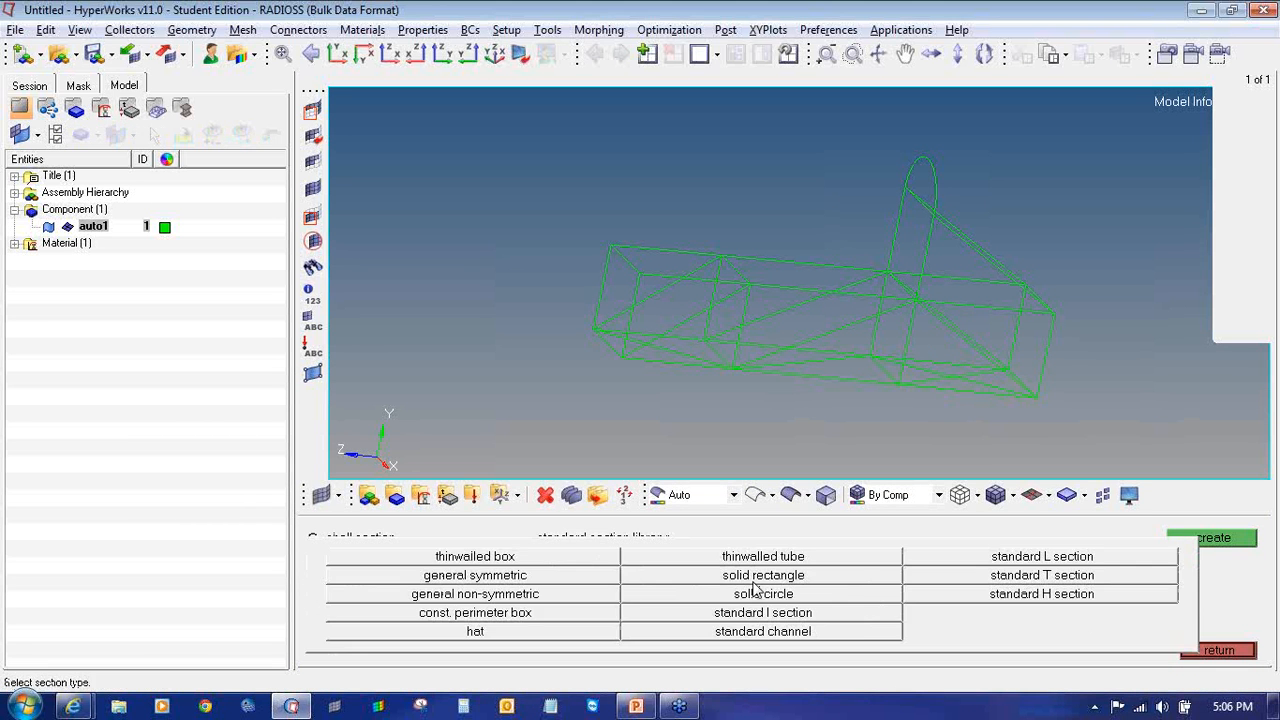
{"action": "left_click", "coordinate": [699, 562]}
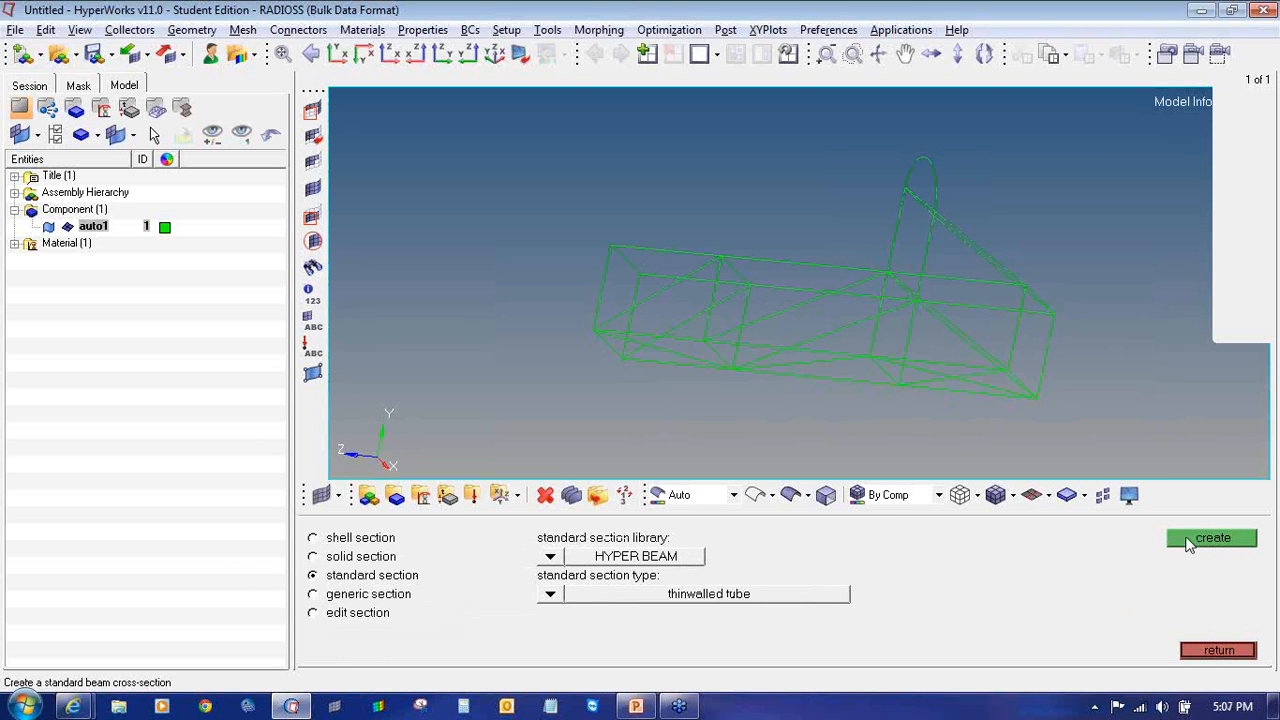
{"action": "left_click", "coordinate": [1188, 540]}
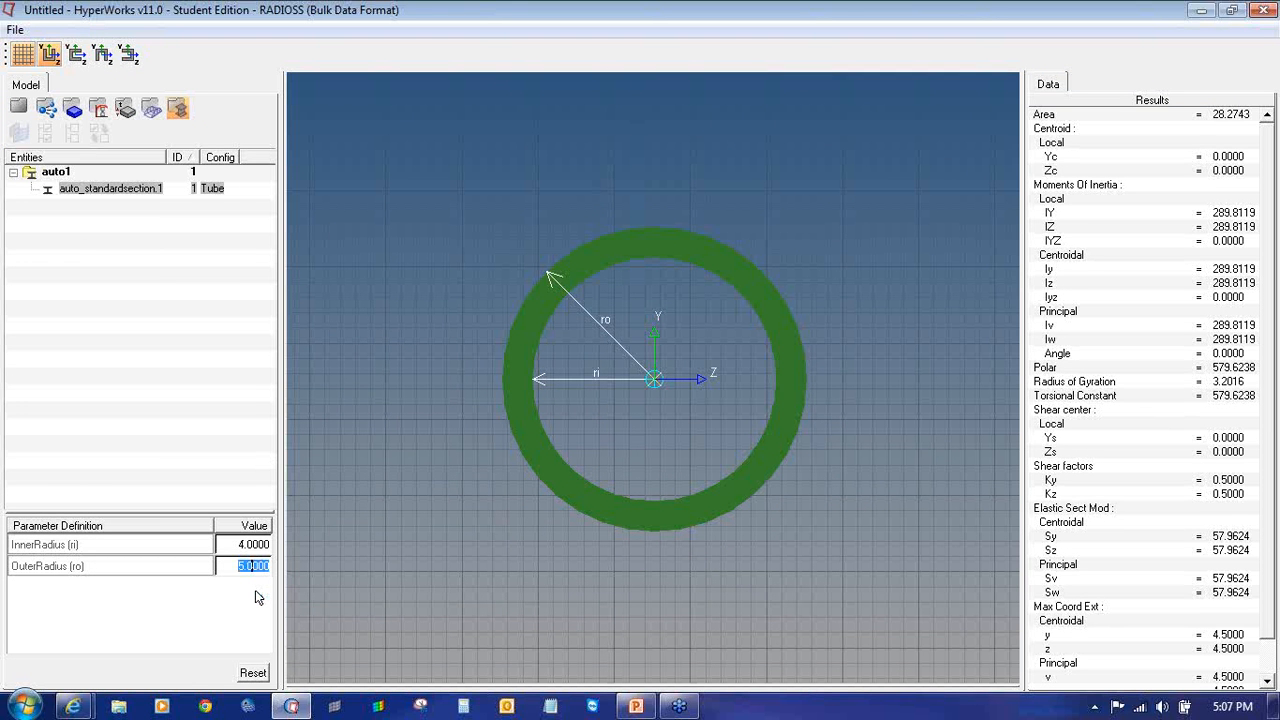
- Set the tube section's outer radius to 12.5 and inner radius to 11, and return to the model
{"action": "type", "text": "12.5"}
{"action": "key", "text": "Return"}
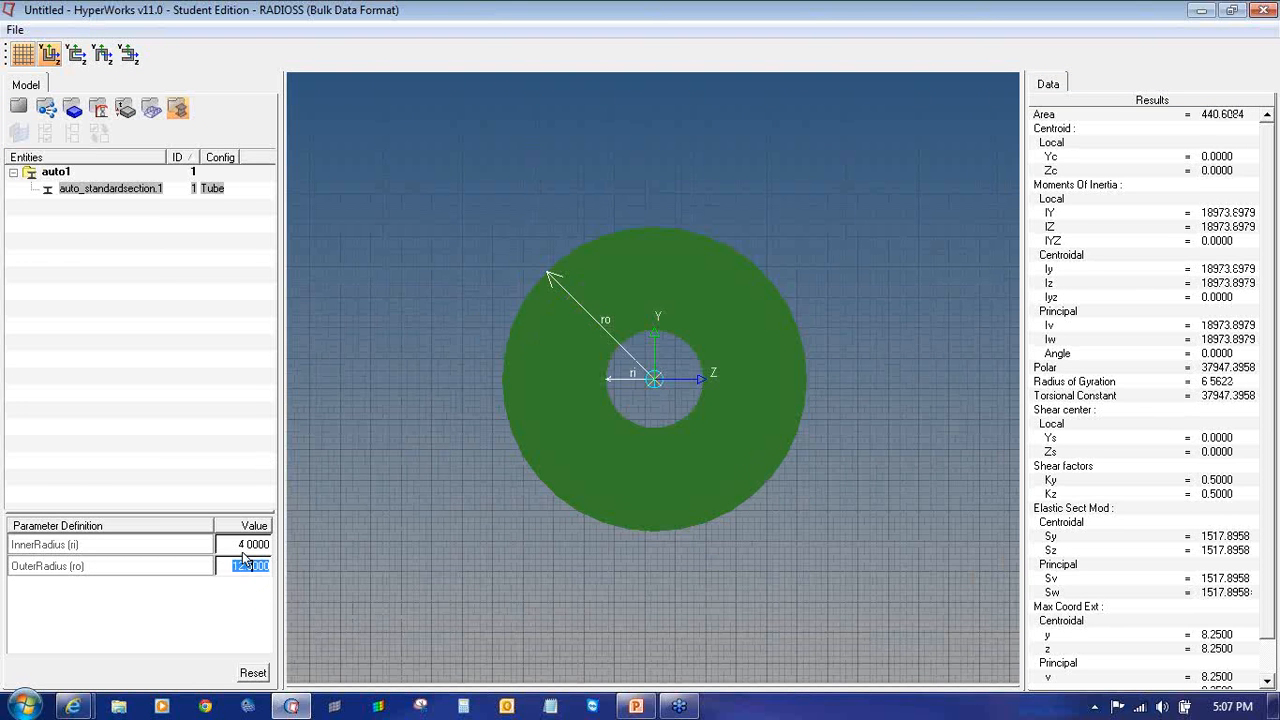
{"action": "left_click", "coordinate": [245, 545]}
{"action": "type", "text": "11"}
{"action": "key", "text": "Return"}
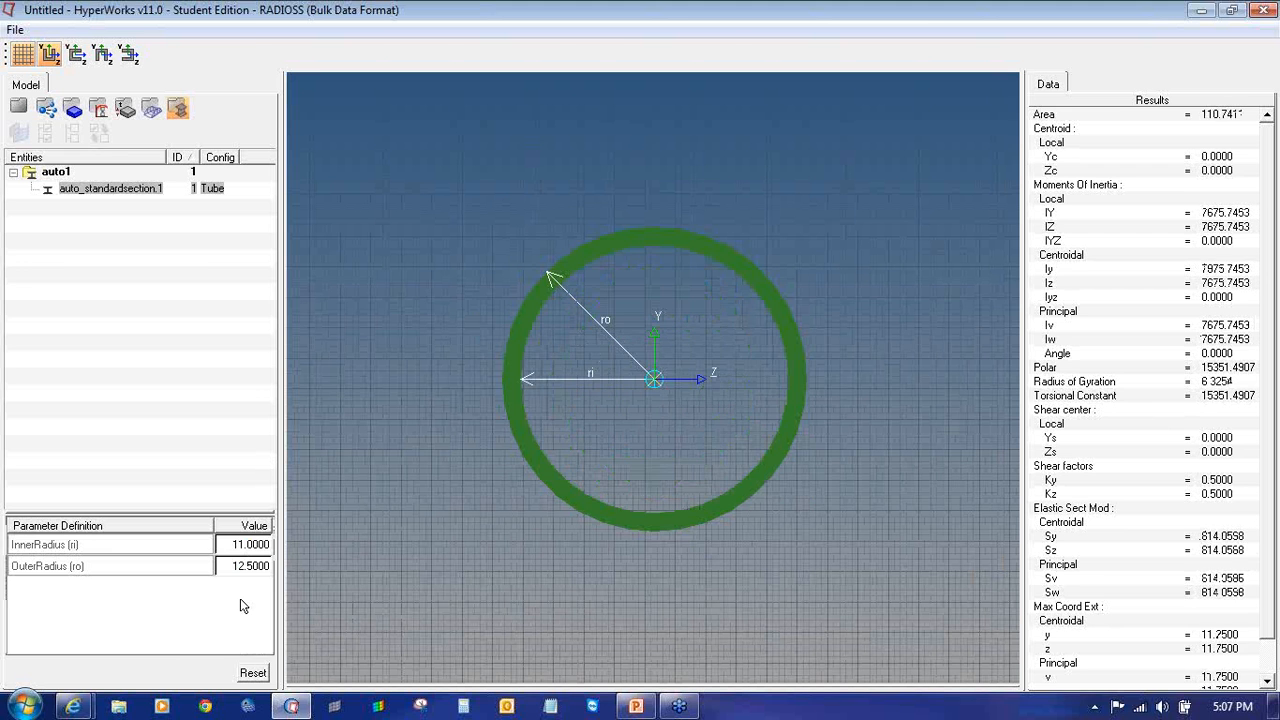
{"action": "left_click", "coordinate": [18, 108]}
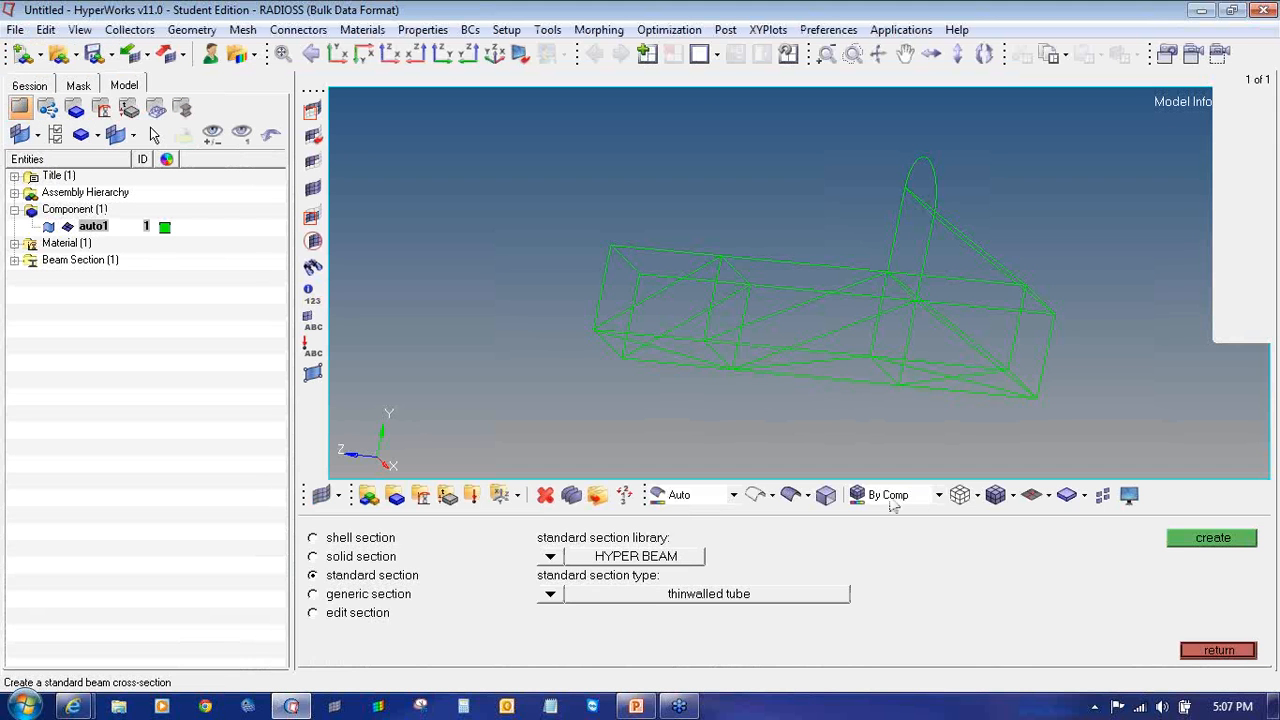
{"action": "left_click", "coordinate": [1210, 650]}
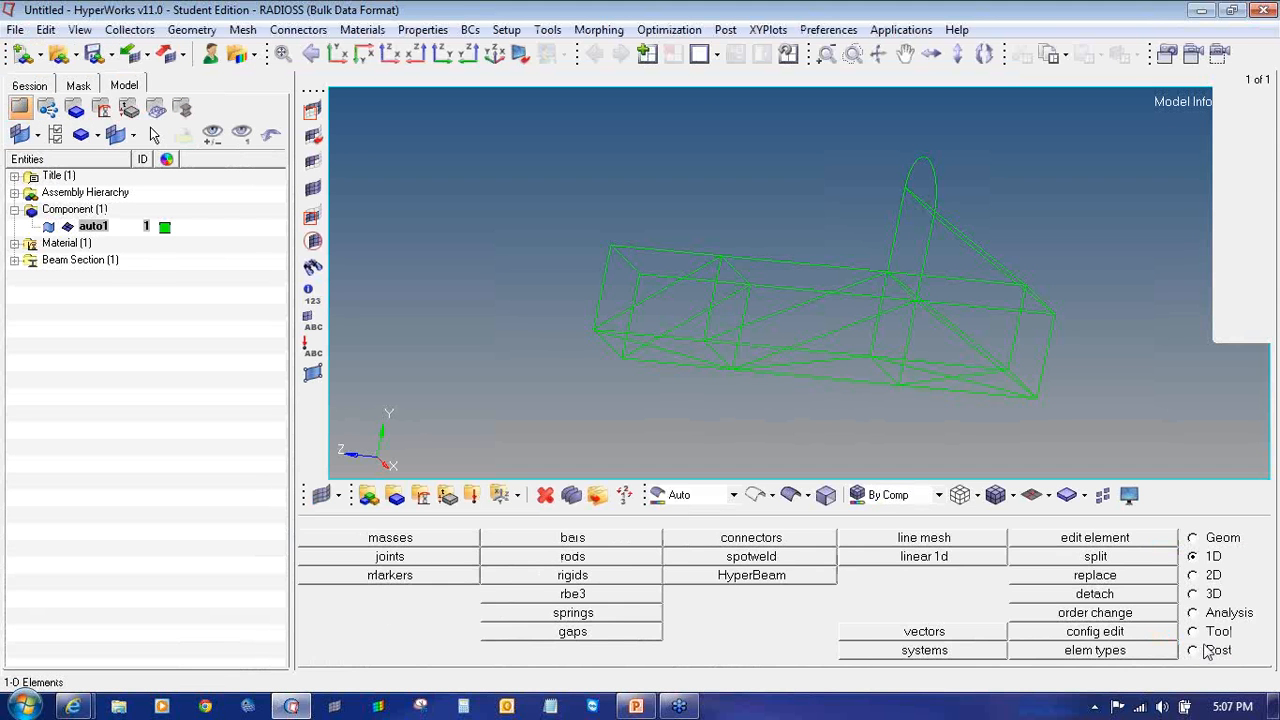
- Create the 1D property Circular with card image PBEAM, material Steel and the tube beam section
{"action": "left_click", "coordinate": [447, 497]}
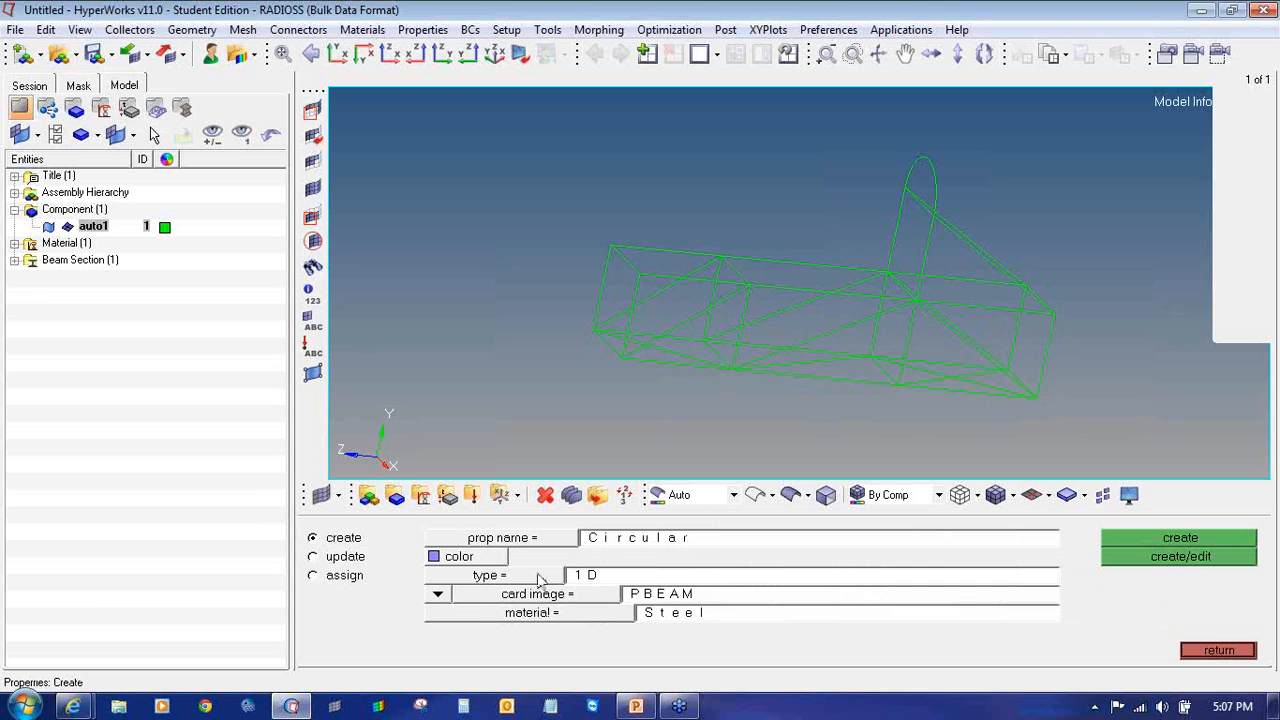
{"action": "left_click", "coordinate": [538, 577]}
{"action": "left_click", "coordinate": [476, 614]}
{"action": "left_click", "coordinate": [516, 600]}
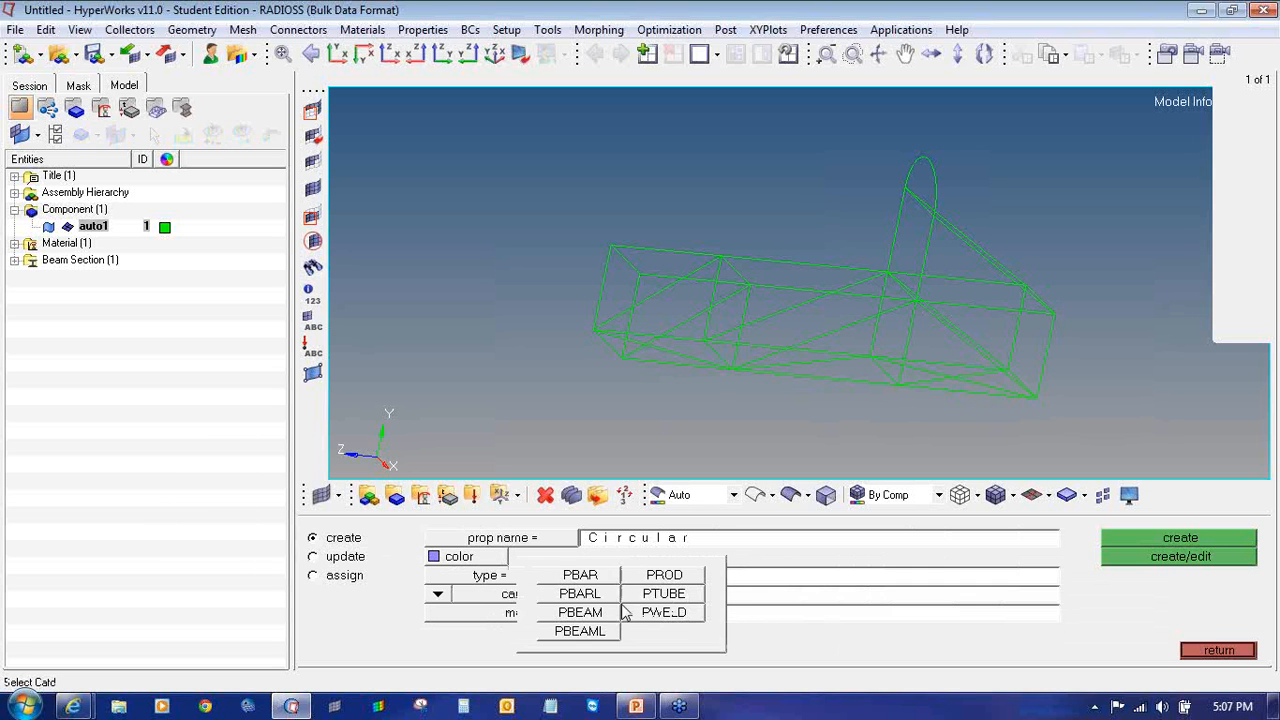
{"action": "left_click", "coordinate": [609, 612]}
{"action": "left_click", "coordinate": [609, 612]}
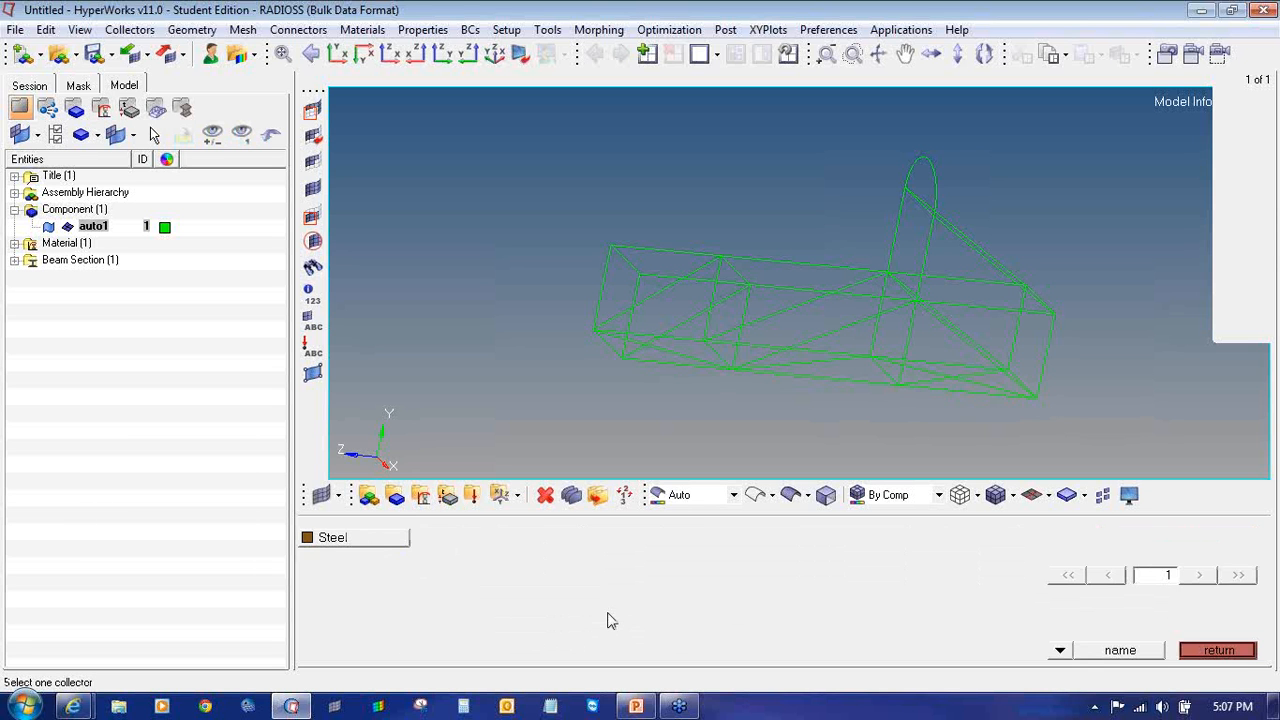
{"action": "left_click", "coordinate": [379, 541]}
{"action": "left_click", "coordinate": [548, 638]}
{"action": "left_click", "coordinate": [448, 542]}
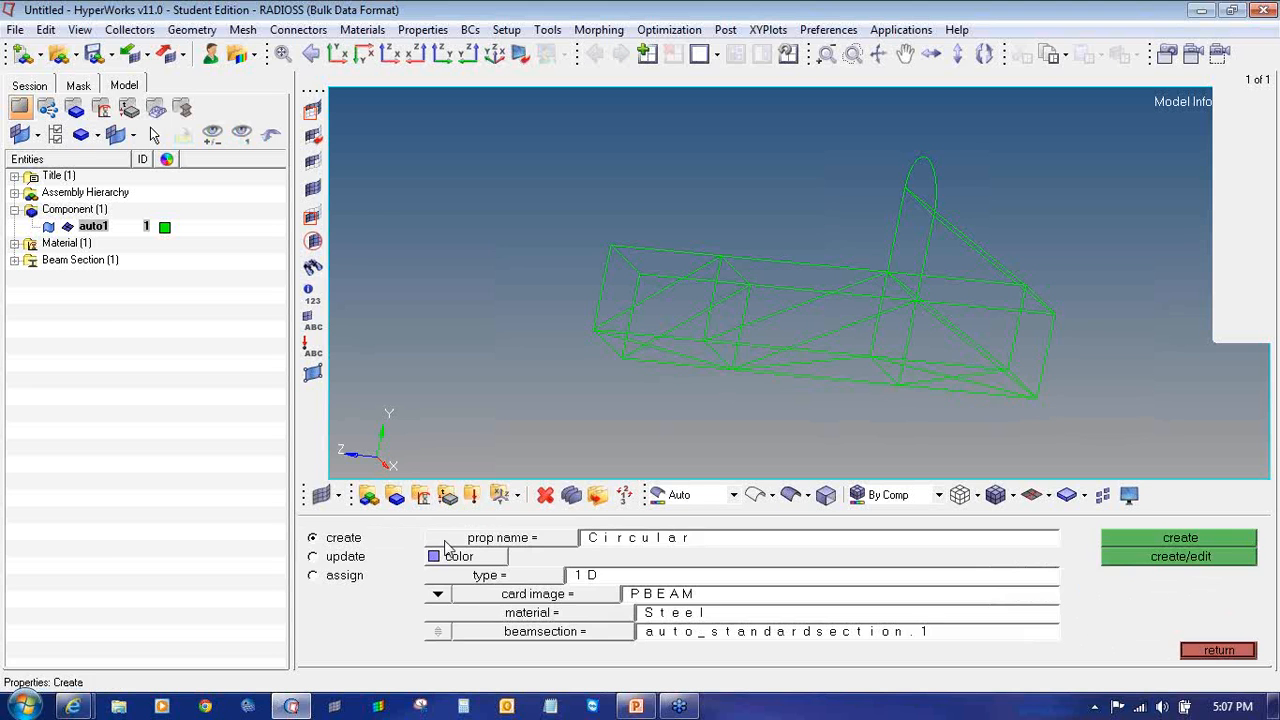
{"action": "left_click", "coordinate": [1150, 557]}
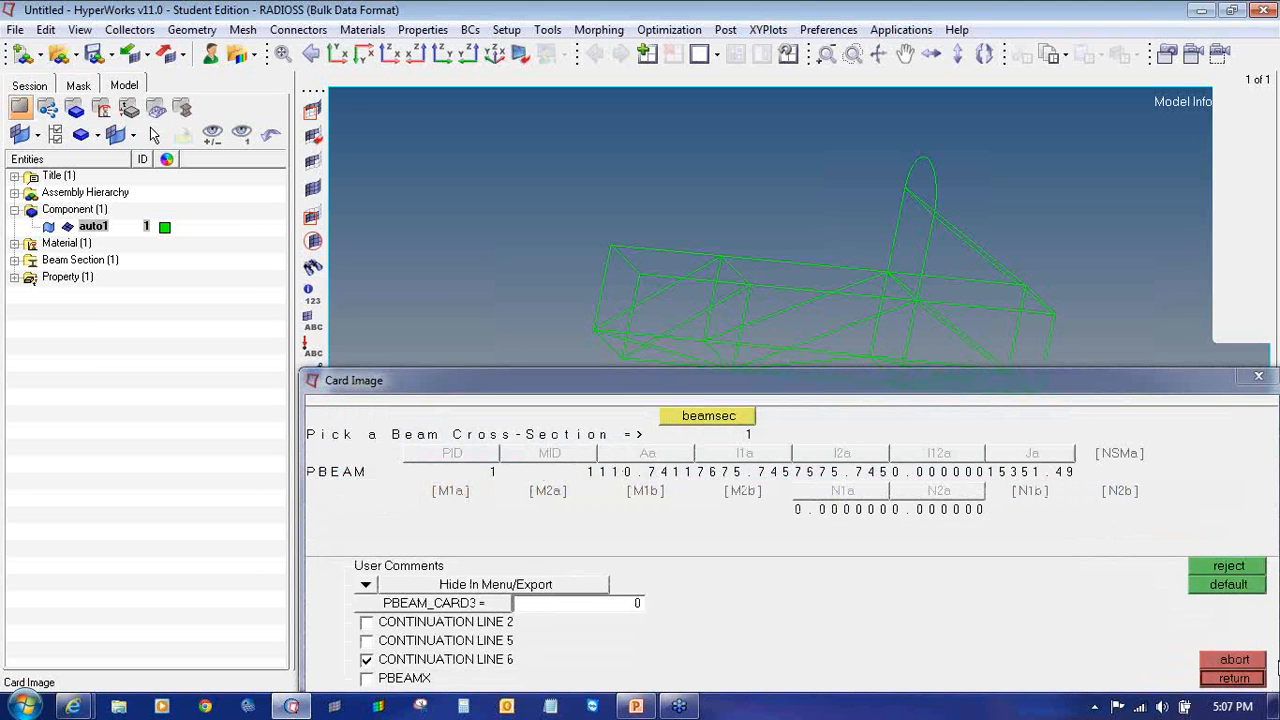
{"action": "left_click", "coordinate": [1232, 679]}
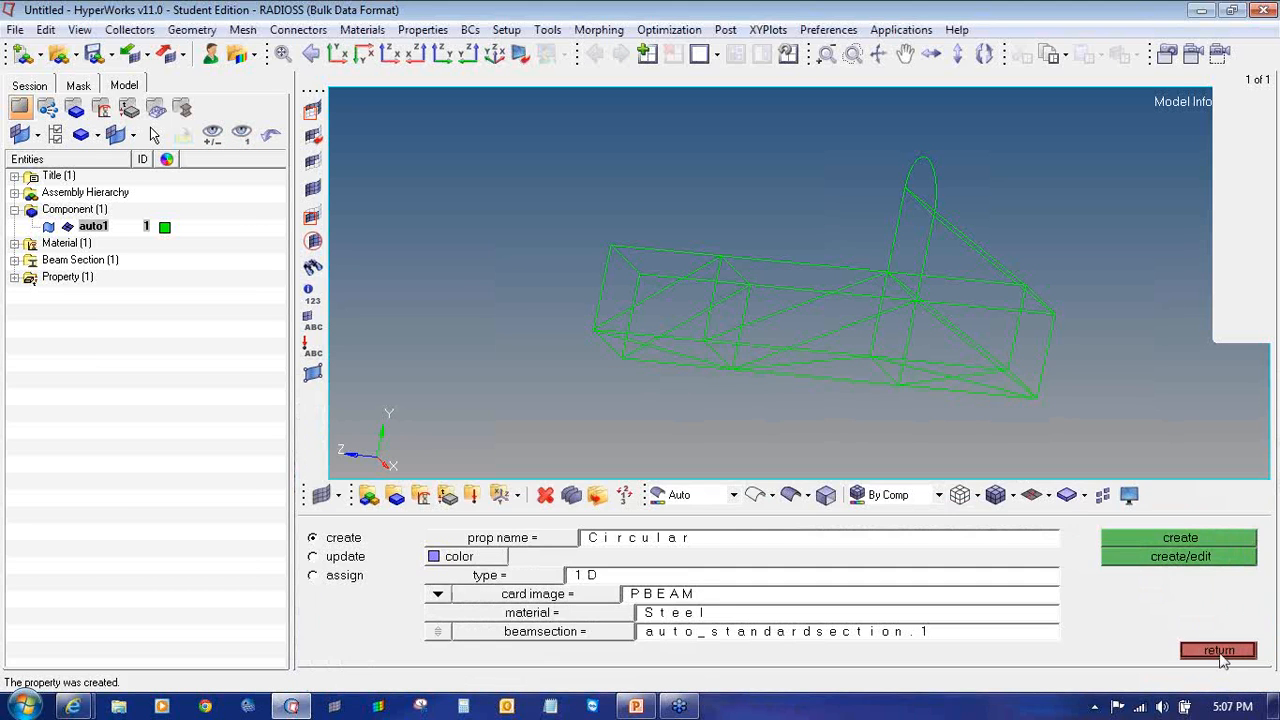
{"action": "left_click", "coordinate": [1218, 652]}
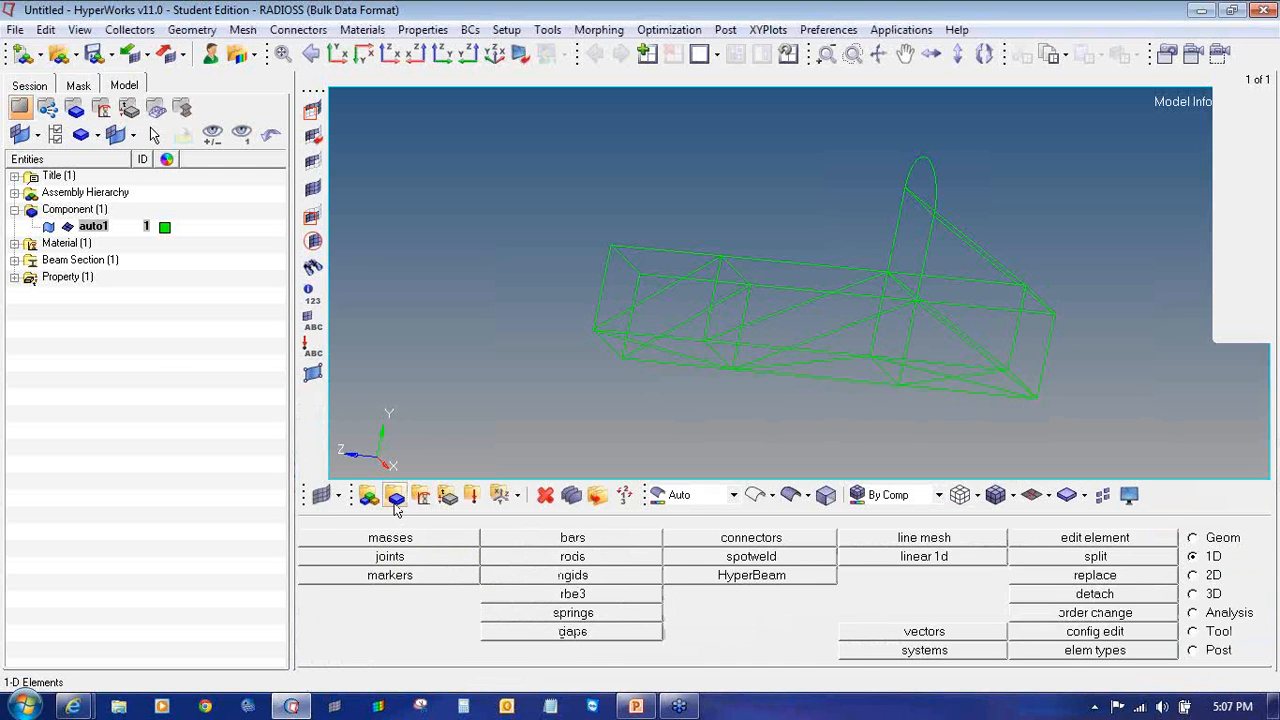
- Rename the component that holds the frame lines as roll_cage
{"action": "left_click", "coordinate": [396, 495]}
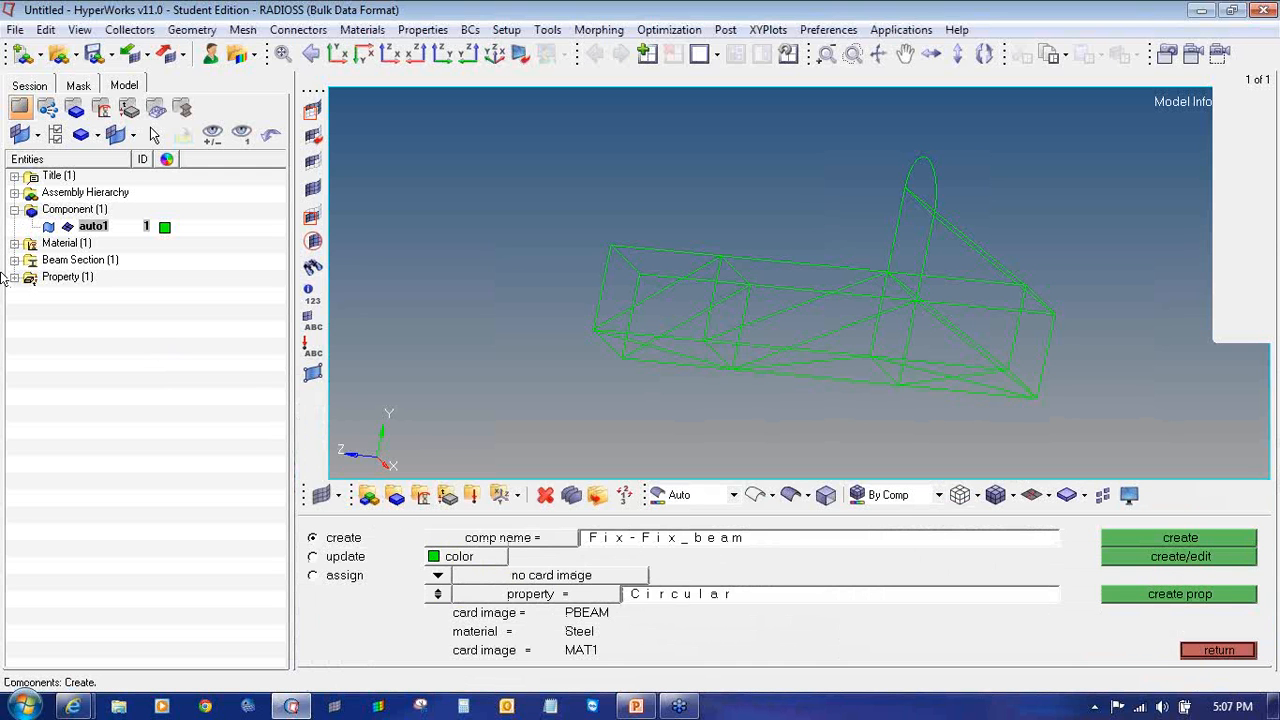
{"action": "left_click", "coordinate": [93, 226]}
{"action": "right_click", "coordinate": [96, 226]}
{"action": "left_click", "coordinate": [138, 343]}
{"action": "type", "text": "roll_cage"}
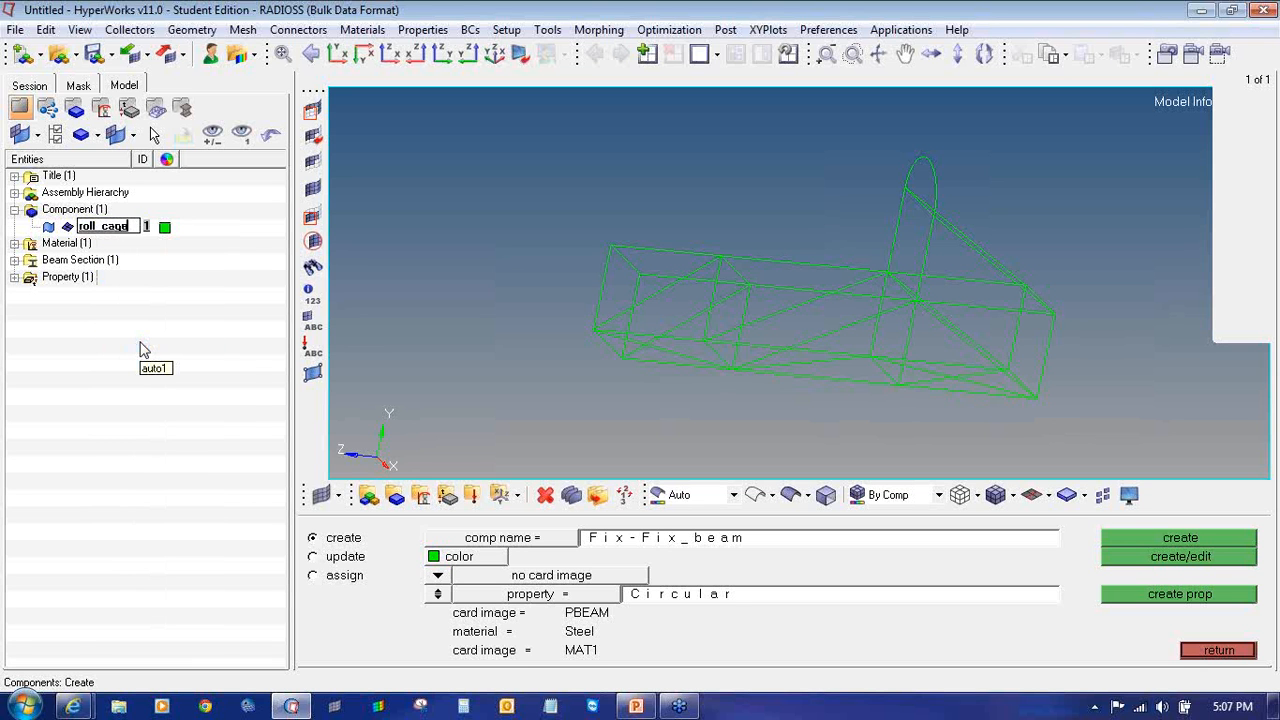
{"action": "key", "text": "Return"}
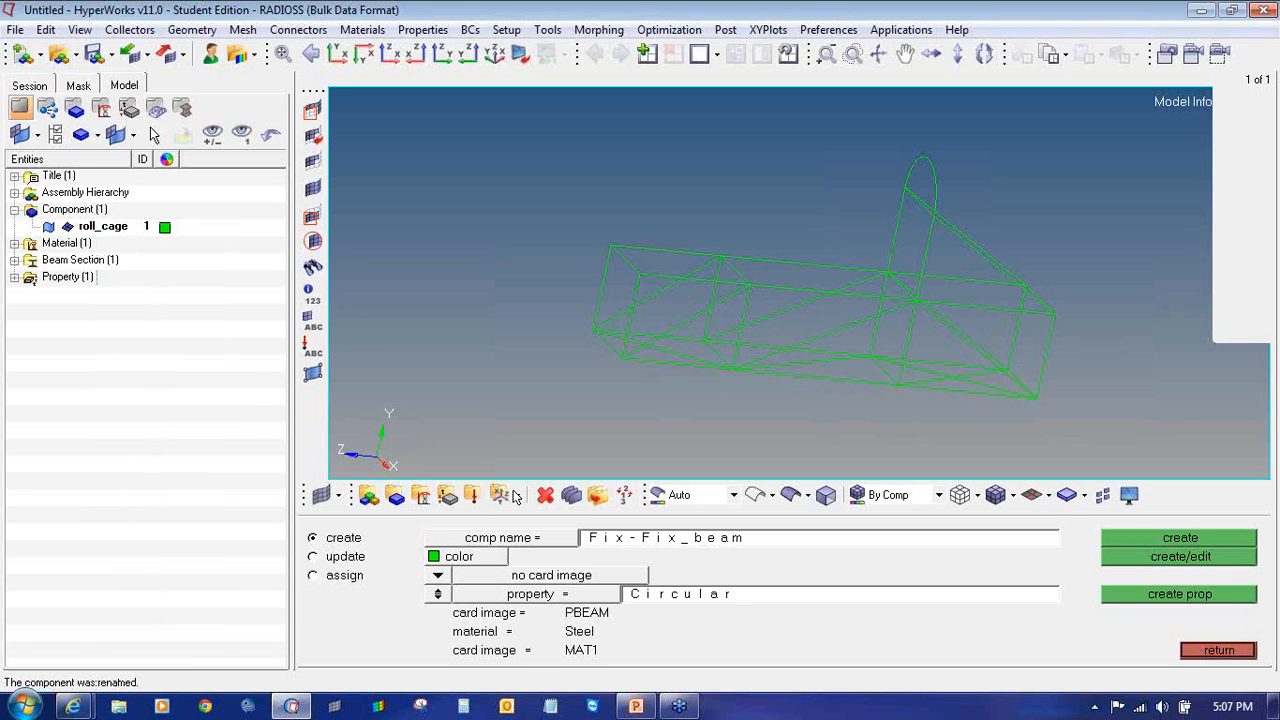
- Update the roll_cage component by assigning it the property Circular, and list the model's material and property
{"action": "left_click", "coordinate": [345, 556]}
{"action": "left_click", "coordinate": [456, 545]}
{"action": "left_click", "coordinate": [375, 546]}
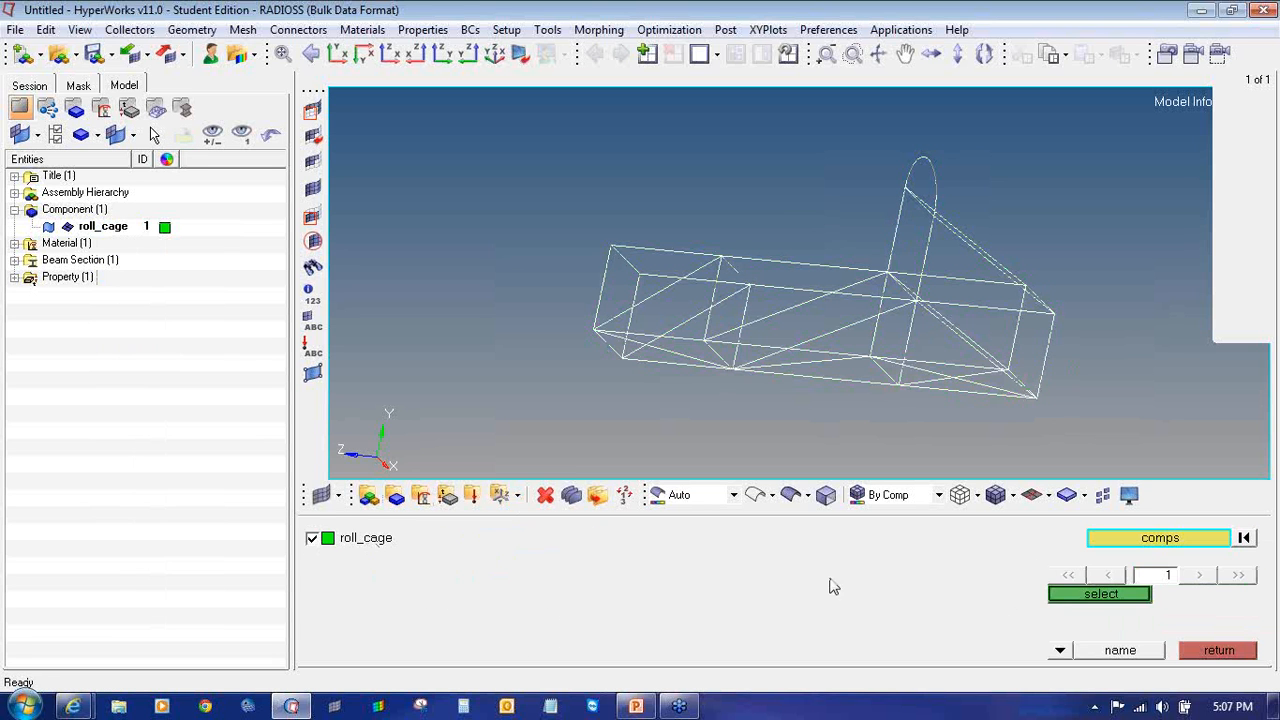
{"action": "left_click", "coordinate": [1075, 594]}
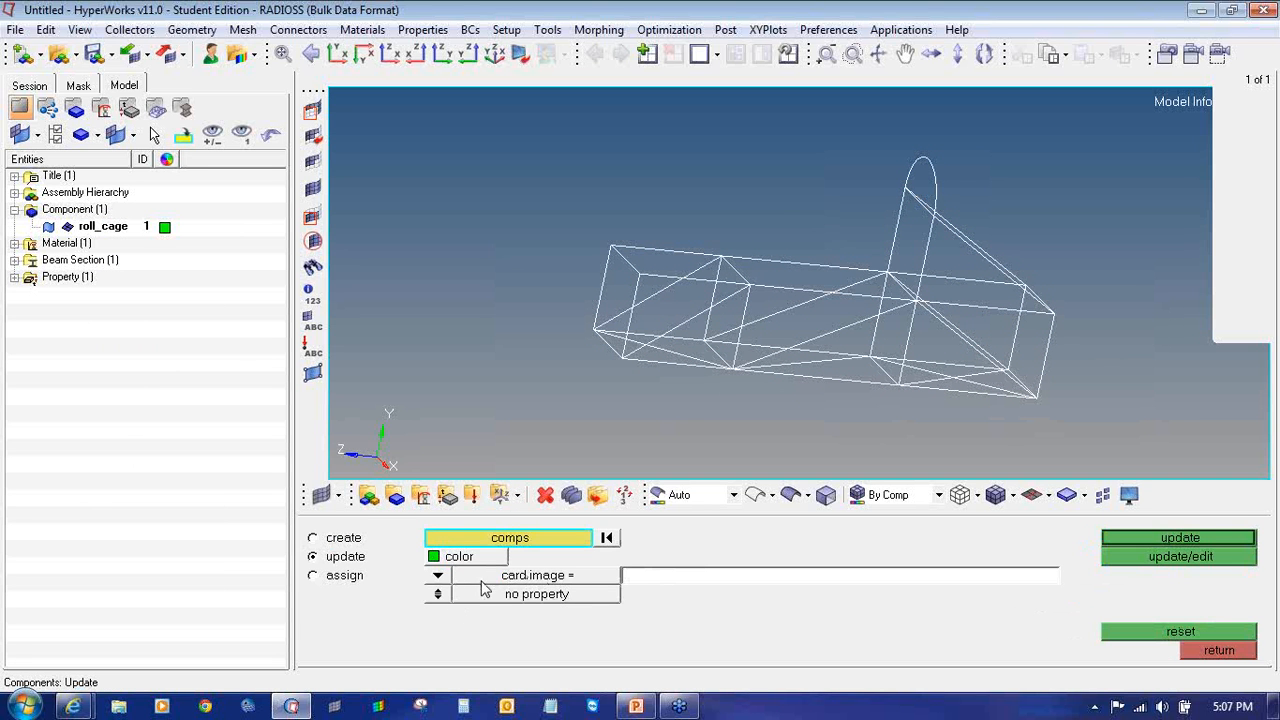
{"action": "left_click", "coordinate": [440, 597]}
{"action": "left_click", "coordinate": [474, 599]}
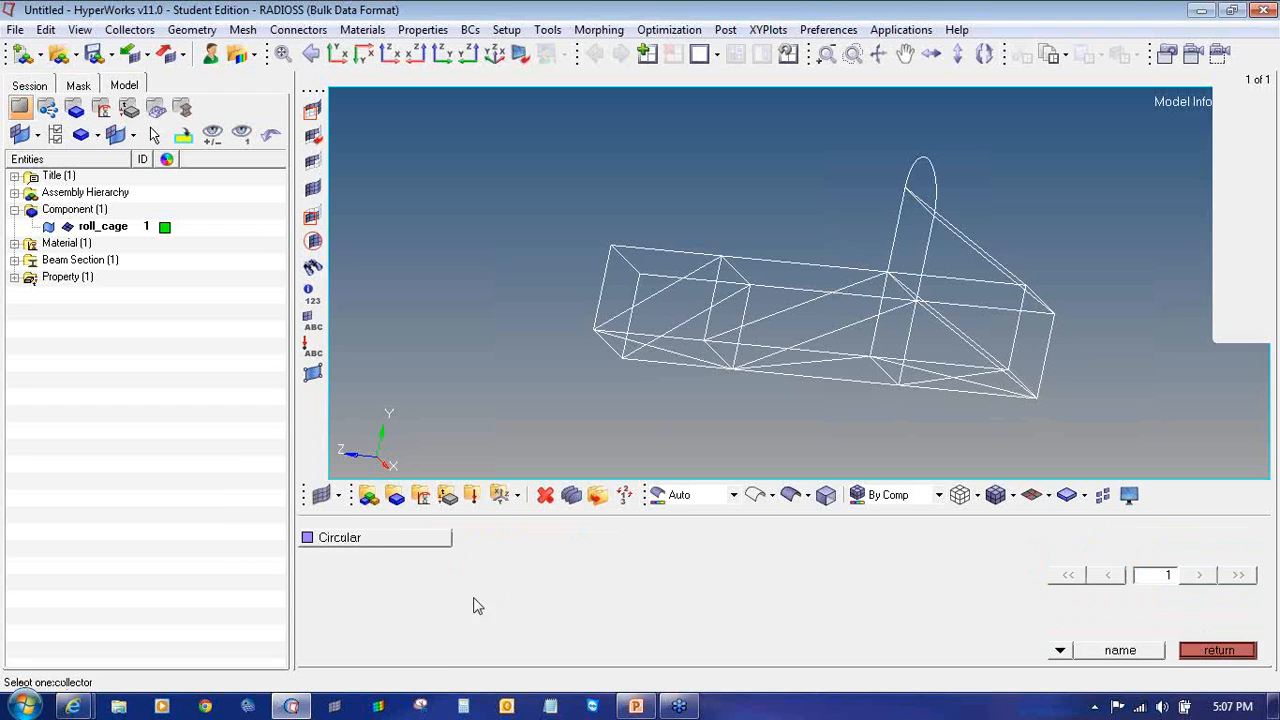
{"action": "left_click", "coordinate": [395, 541]}
{"action": "left_click", "coordinate": [1130, 540]}
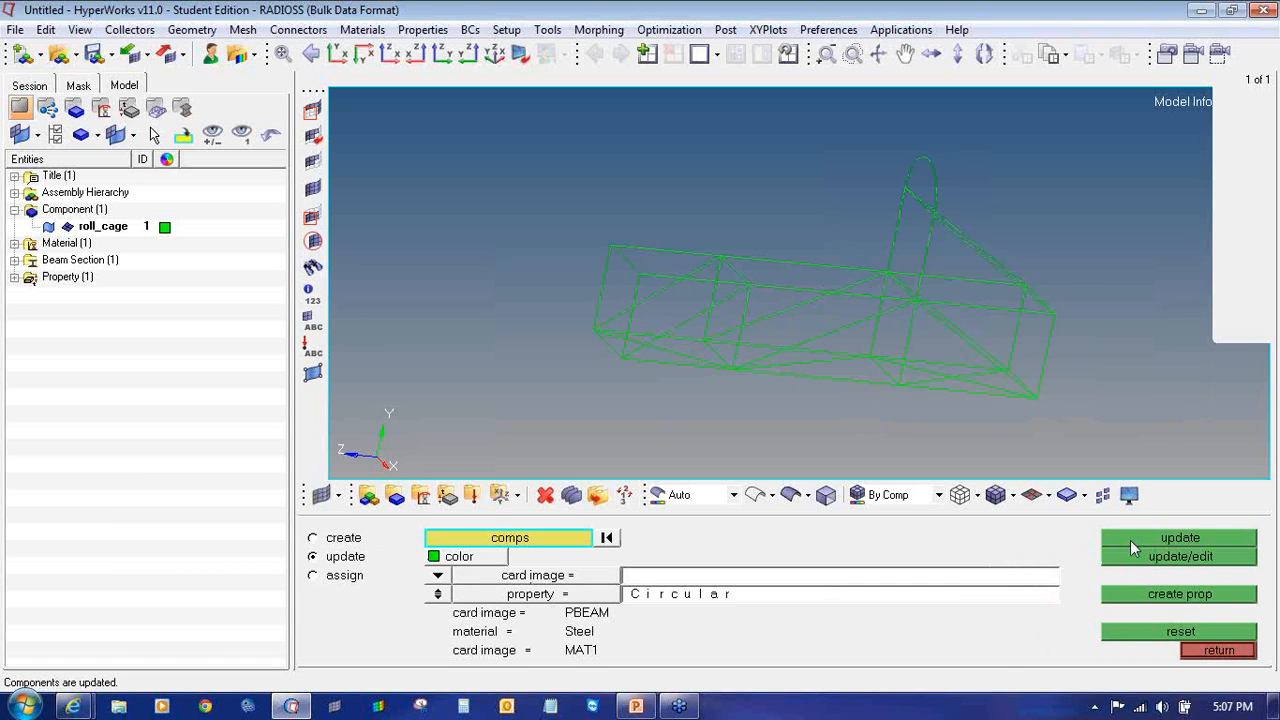
{"action": "left_click", "coordinate": [1219, 651]}
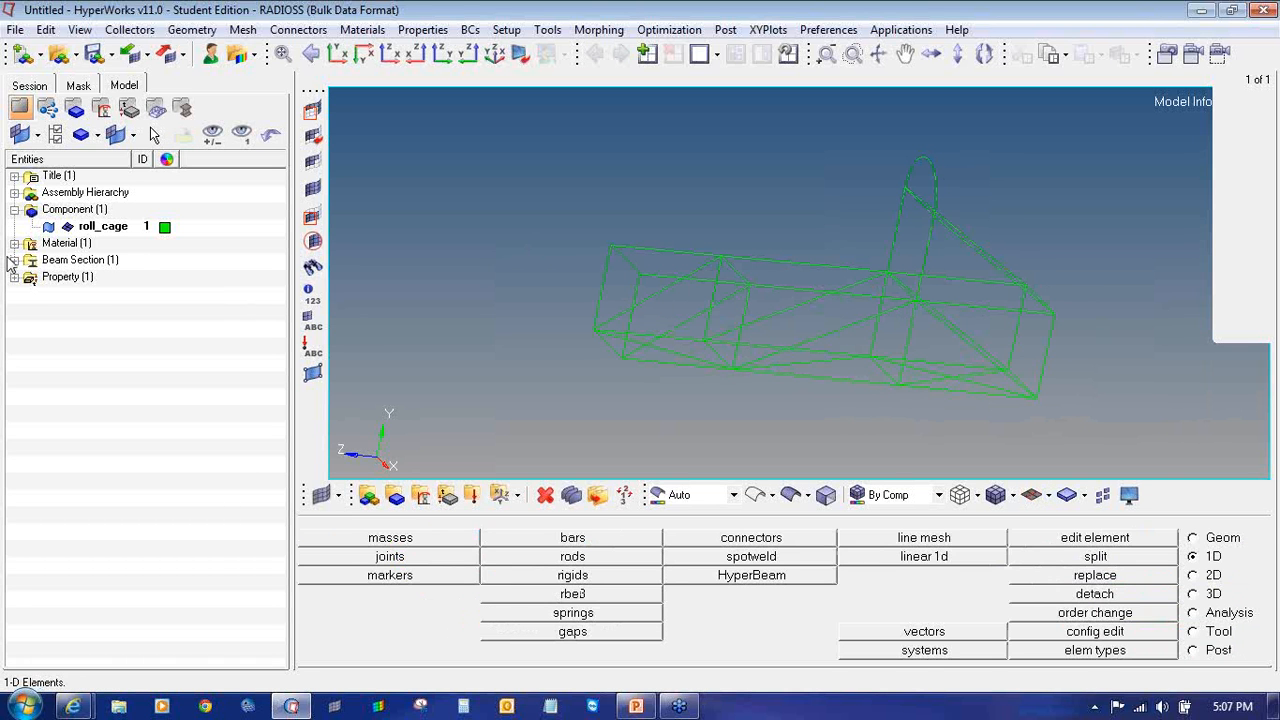
{"action": "left_click", "coordinate": [14, 243]}
{"action": "left_click", "coordinate": [14, 293]}
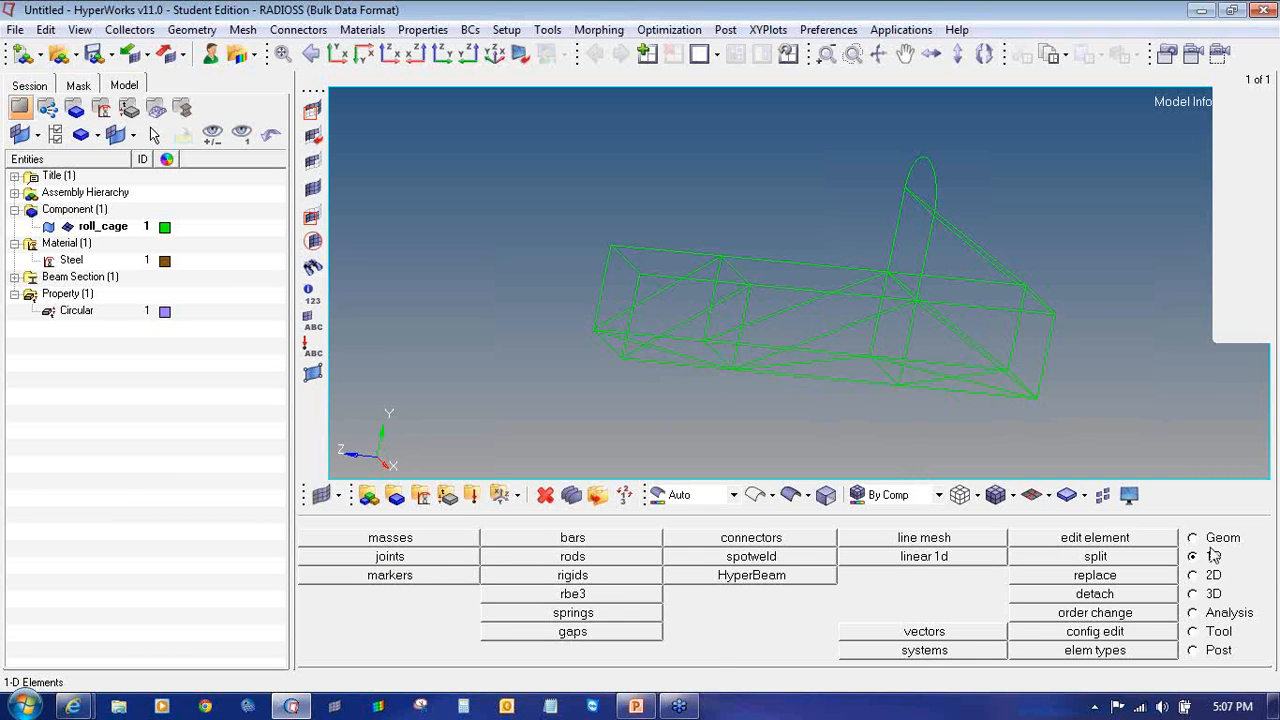
- Set up a line mesh that works on lines, with the bar2 element configuration and the Circular property
{"action": "left_click", "coordinate": [926, 541]}
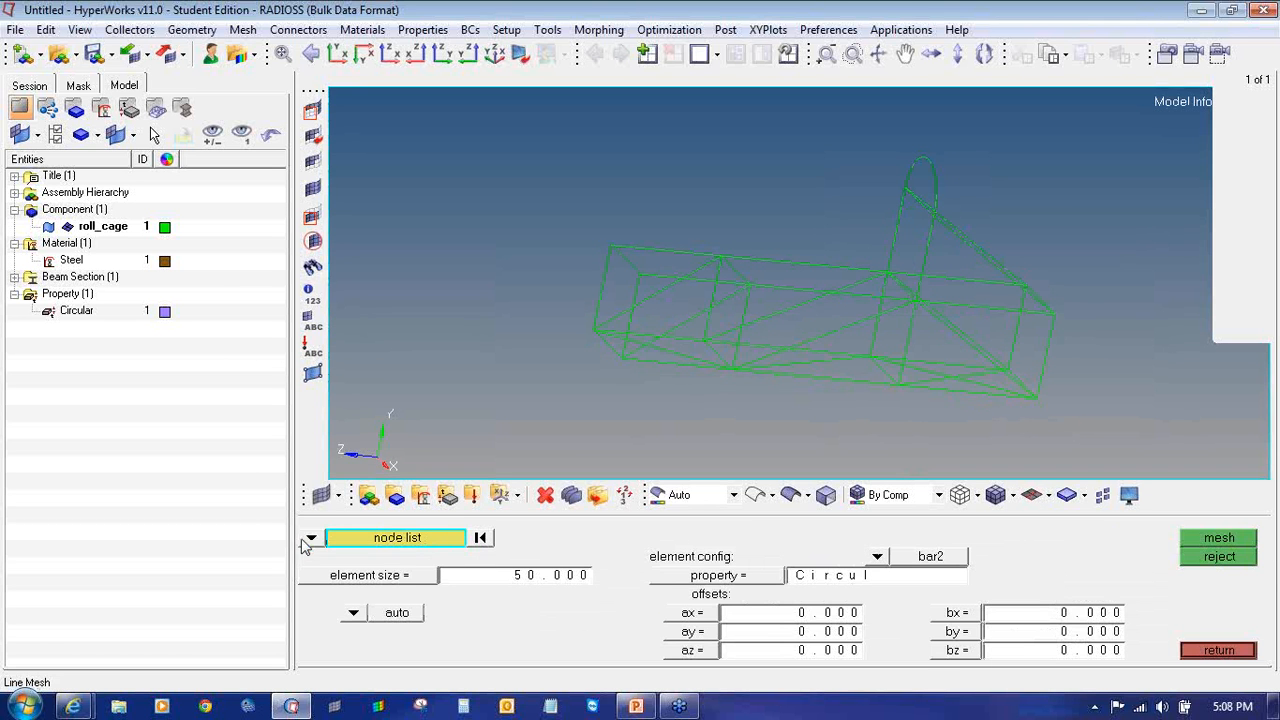
{"action": "left_click", "coordinate": [1216, 650]}
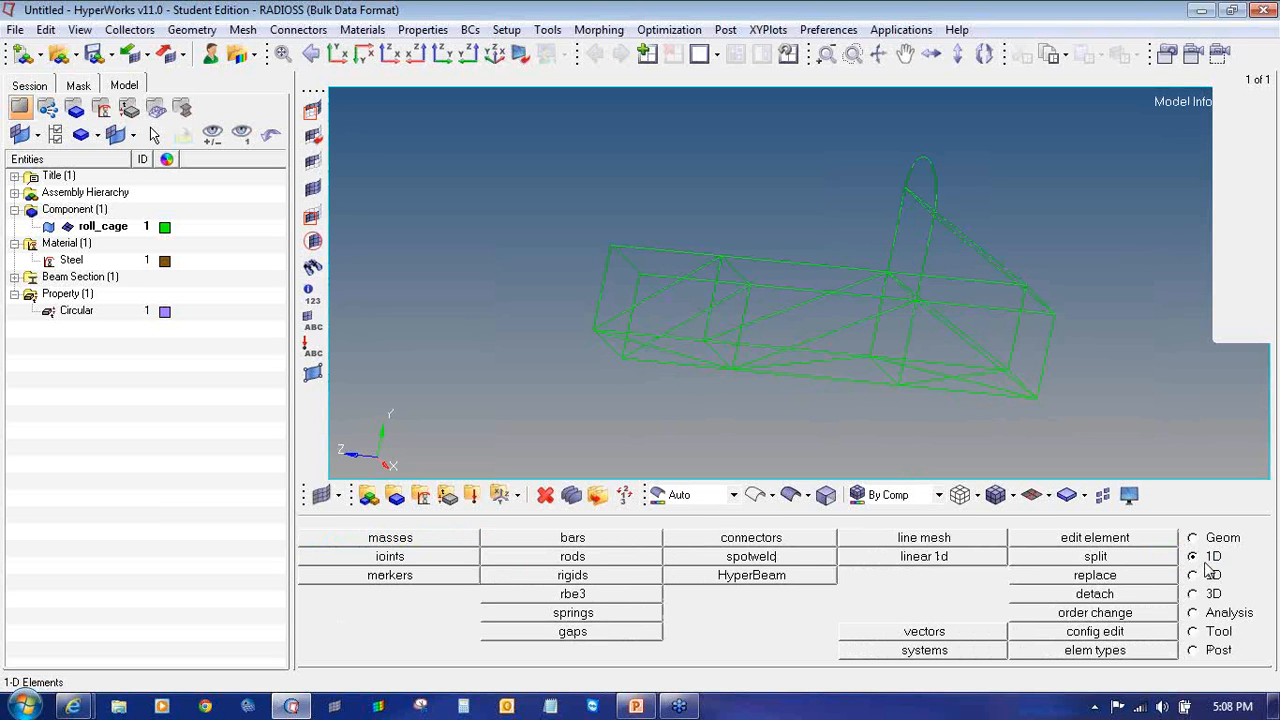
{"action": "left_click", "coordinate": [986, 538]}
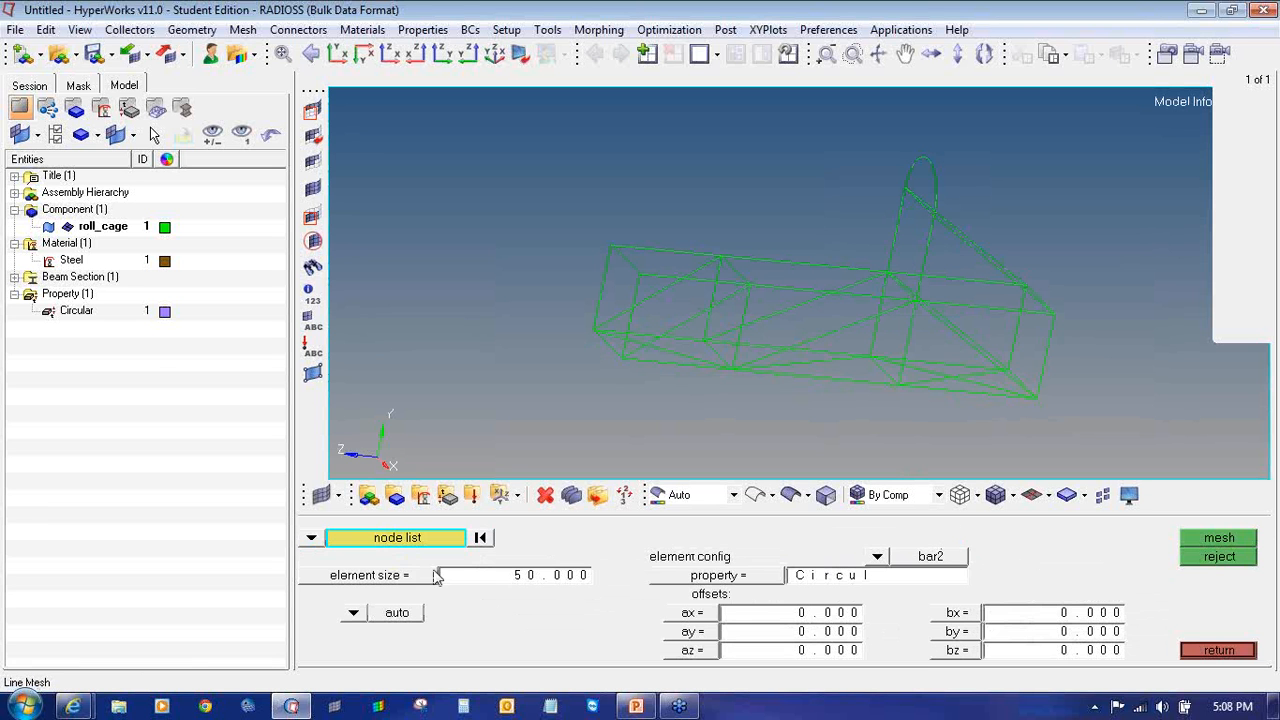
{"action": "left_click", "coordinate": [312, 539]}
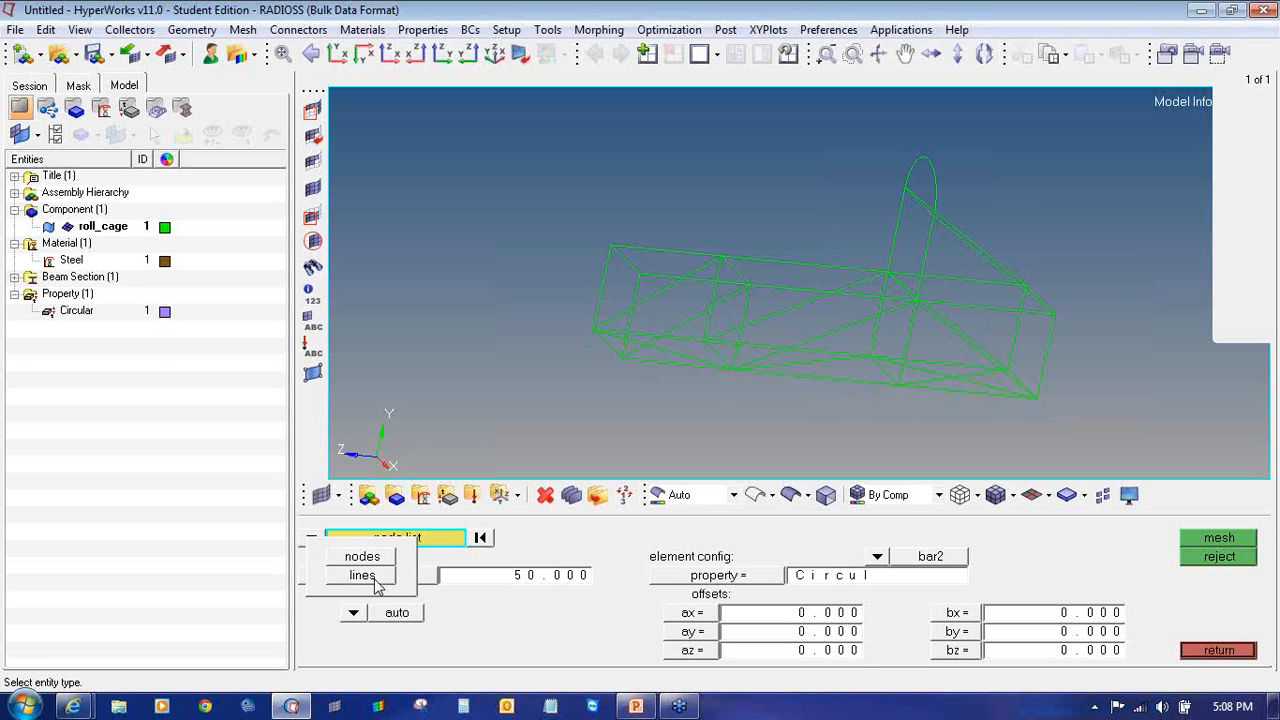
{"action": "left_click", "coordinate": [362, 575]}
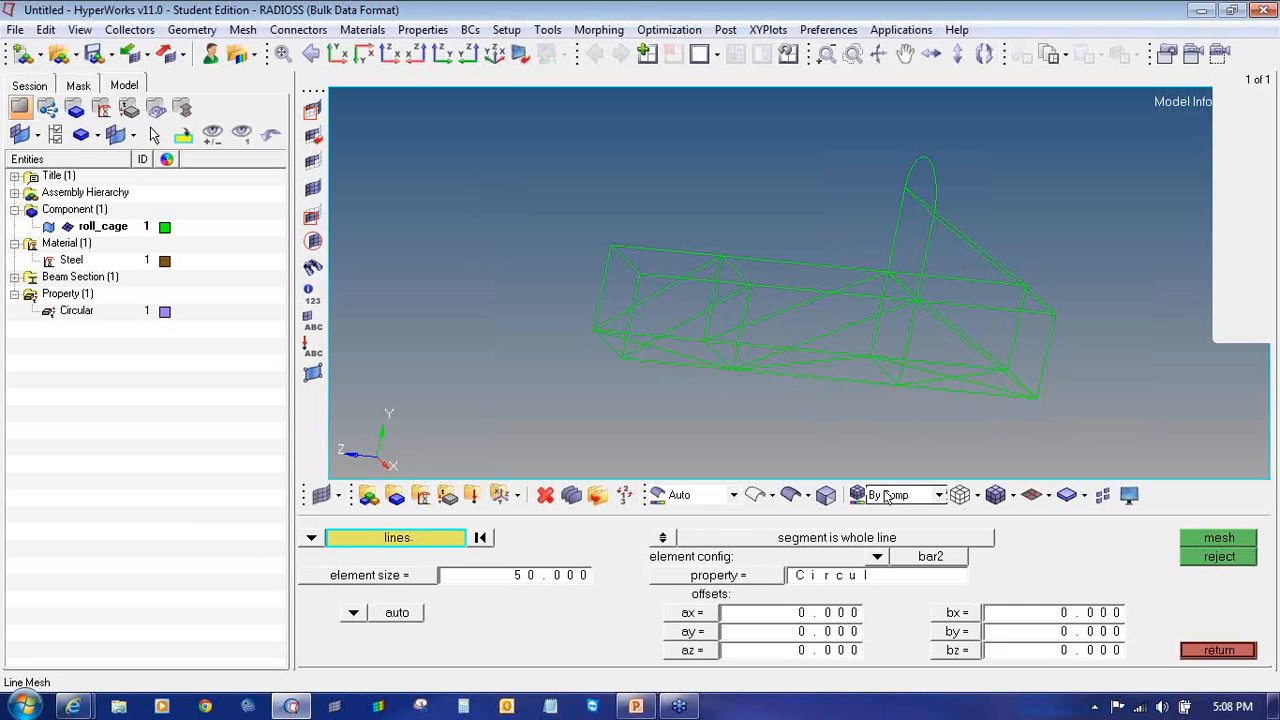
{"action": "left_click", "coordinate": [877, 556]}
{"action": "left_click", "coordinate": [888, 577]}
{"action": "left_click", "coordinate": [760, 585]}
{"action": "left_click", "coordinate": [436, 548]}
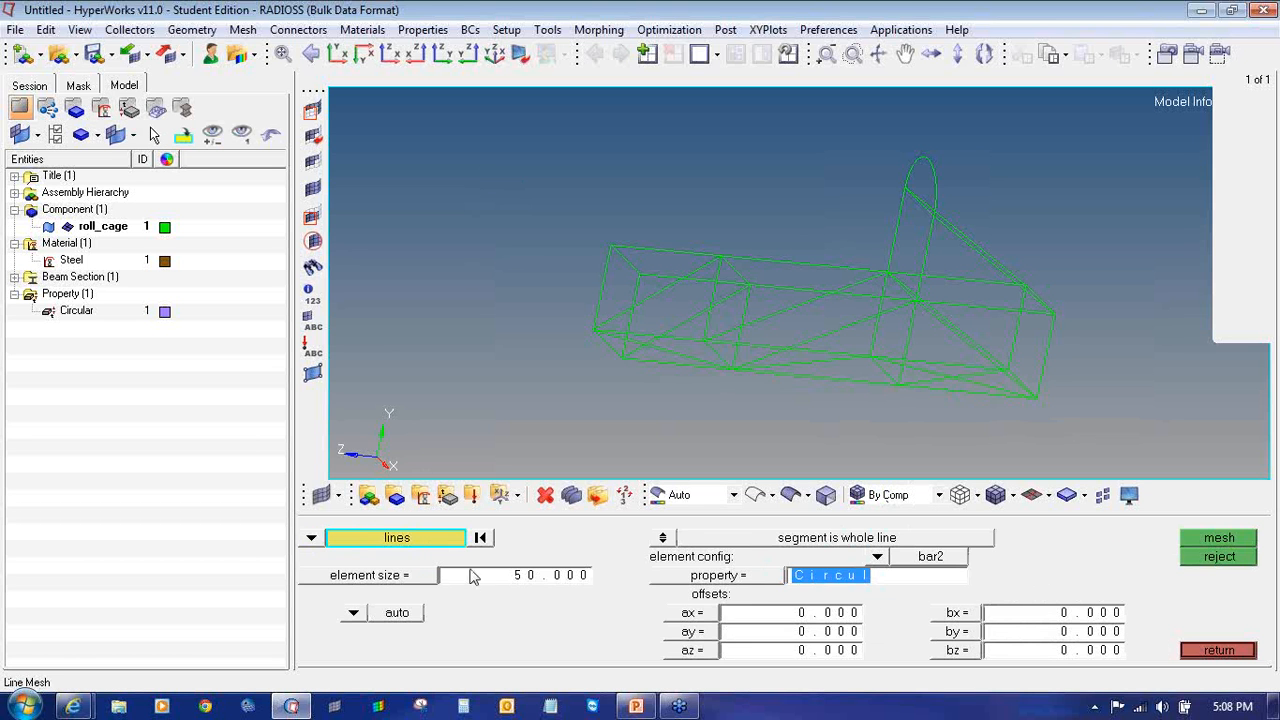
- Mesh all lines of the frame with bar2 elements at an element size of 10, accepting the proposed densities
{"action": "left_click", "coordinate": [512, 578]}
{"action": "type", "text": "10"}
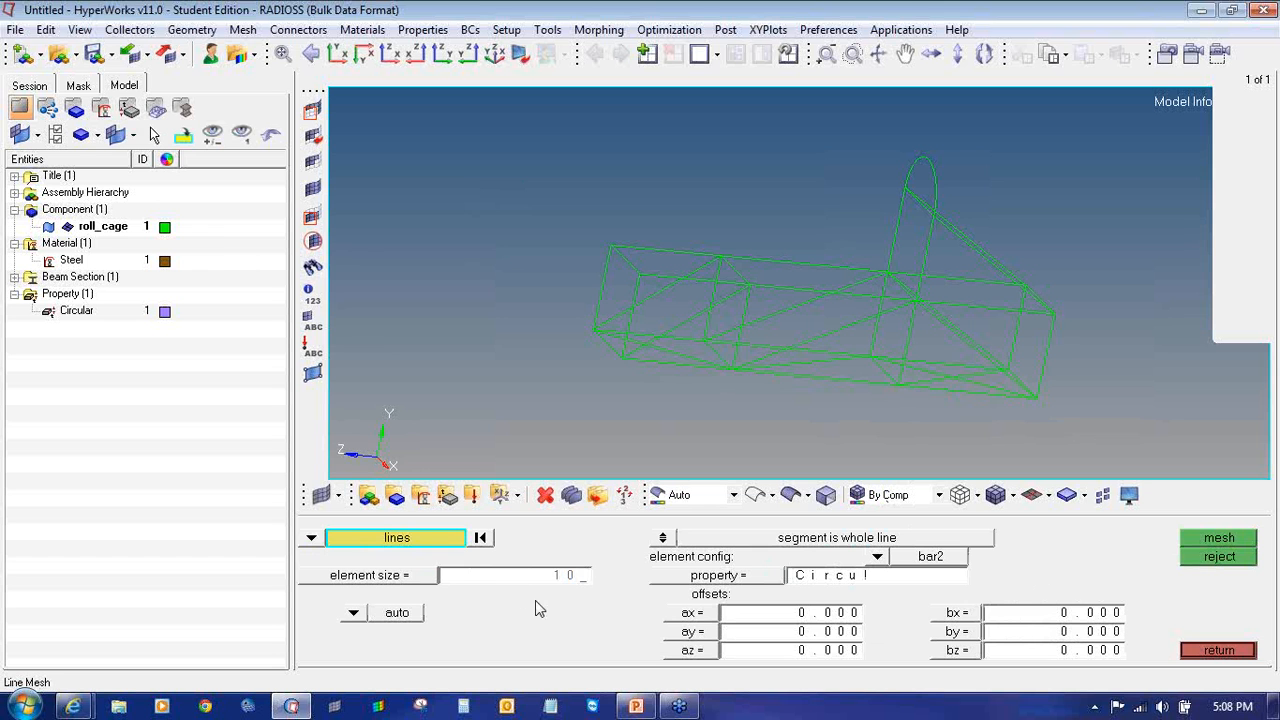
{"action": "key", "text": "Return"}
{"action": "left_click_drag", "start_coordinate": [488, 121], "coordinate": [1107, 421], "text": "shift"}
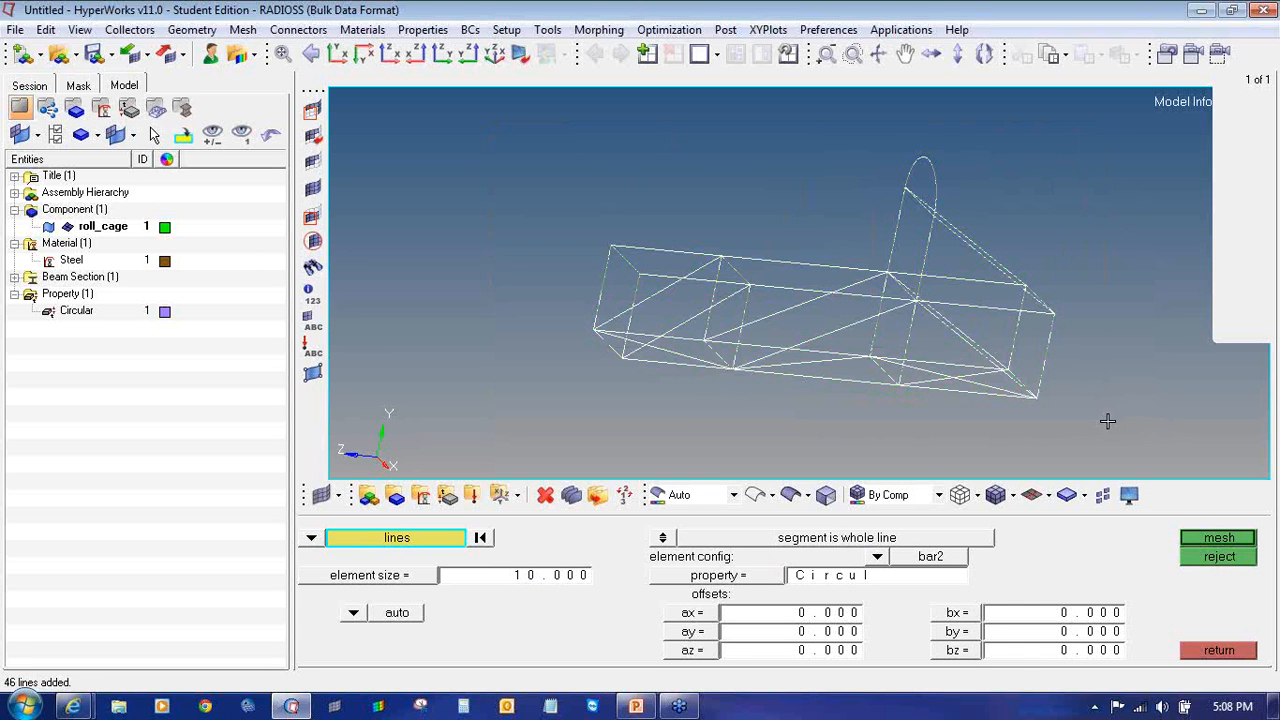
{"action": "left_click_drag", "start_coordinate": [488, 121], "coordinate": [1094, 449], "text": "shift"}
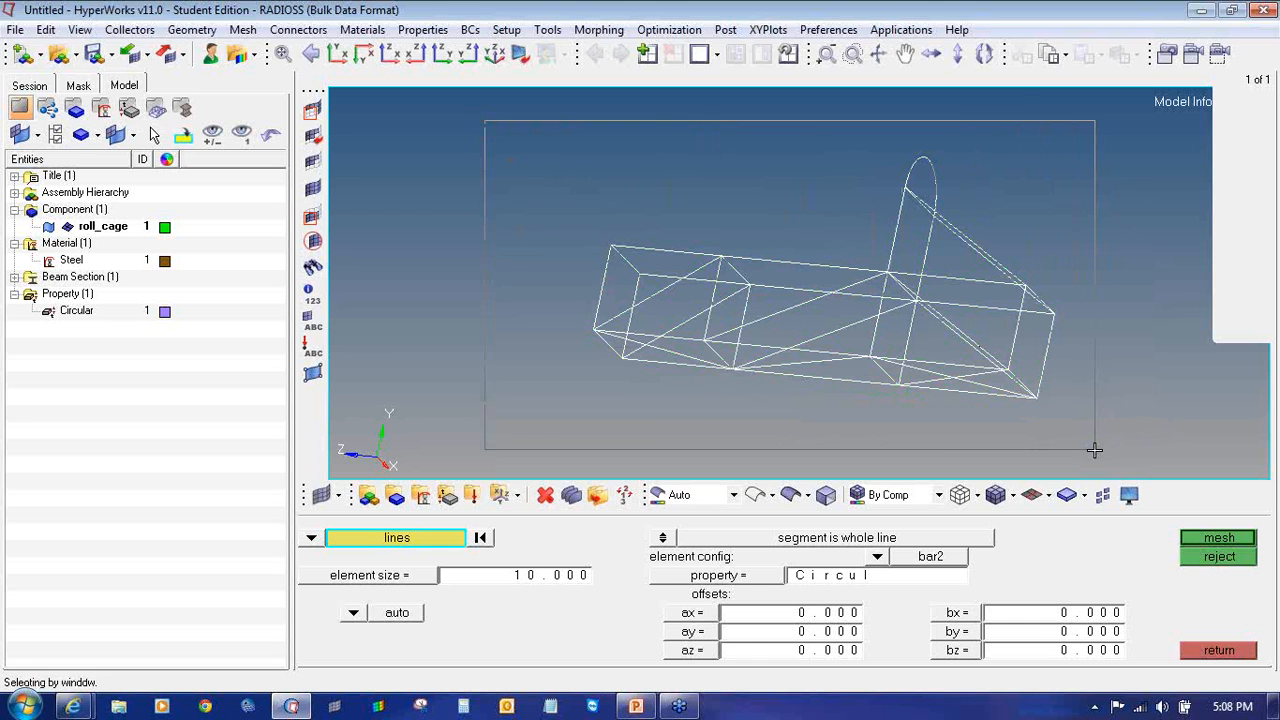
{"action": "left_click", "coordinate": [1218, 538]}
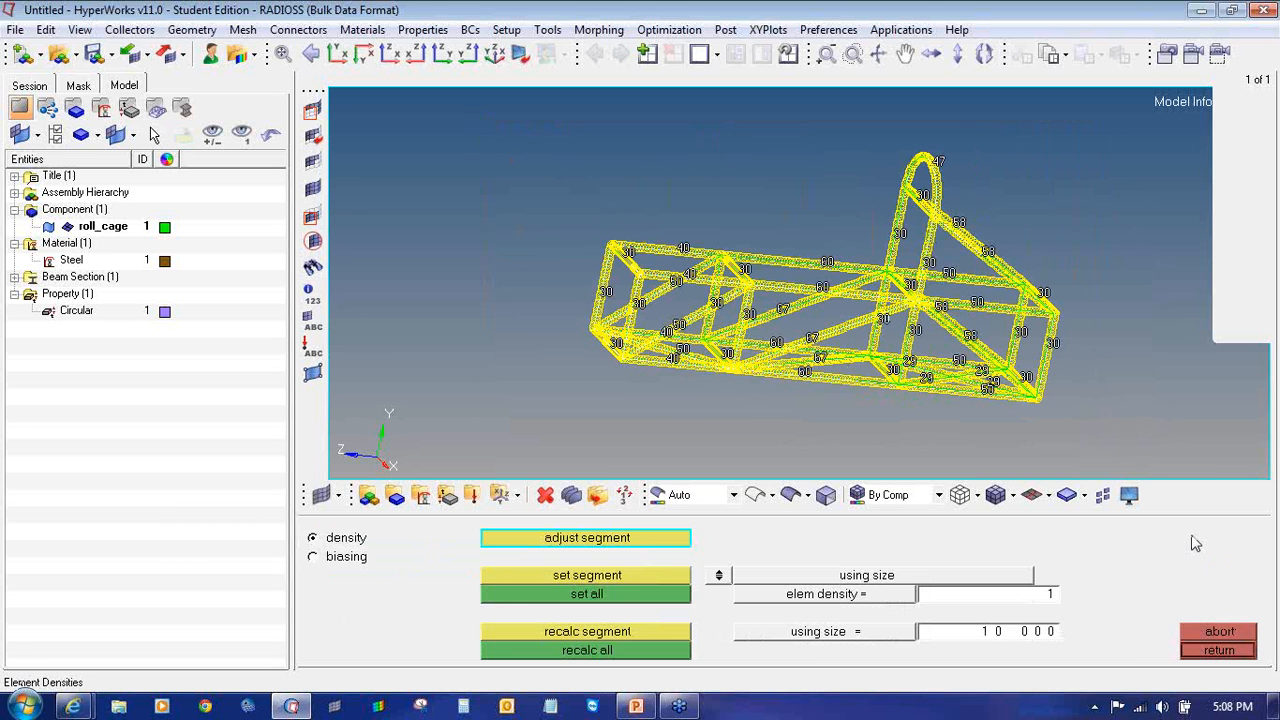
{"action": "left_click", "coordinate": [1210, 651]}
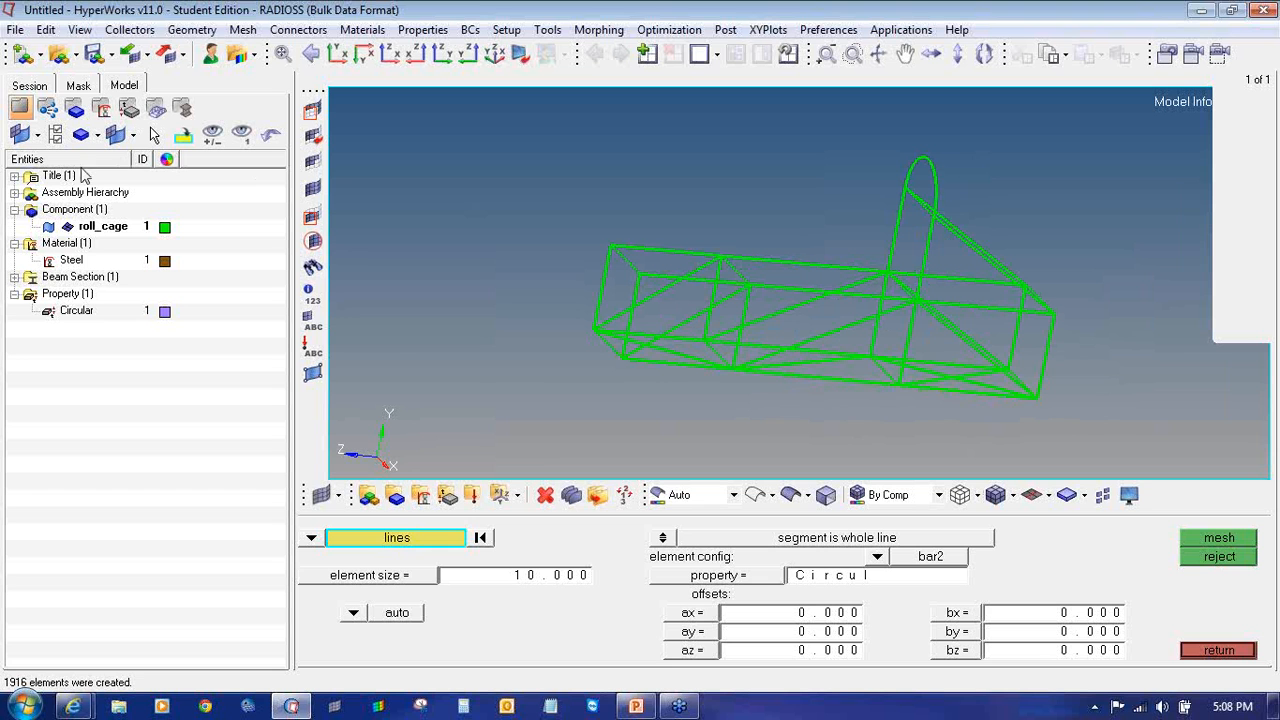
- Hide the roll_cage geometry and display its beam elements in 3D element representation, shaded with mesh lines
{"action": "left_click", "coordinate": [48, 228]}
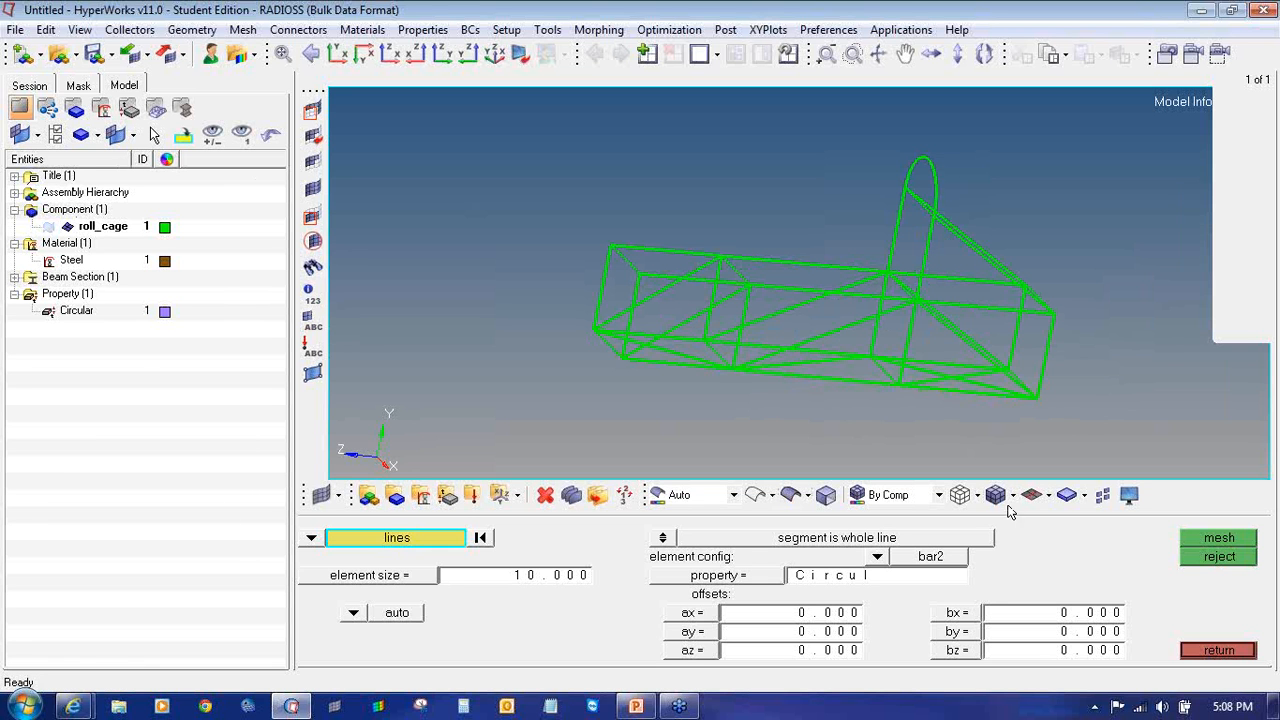
{"action": "left_click", "coordinate": [1084, 496]}
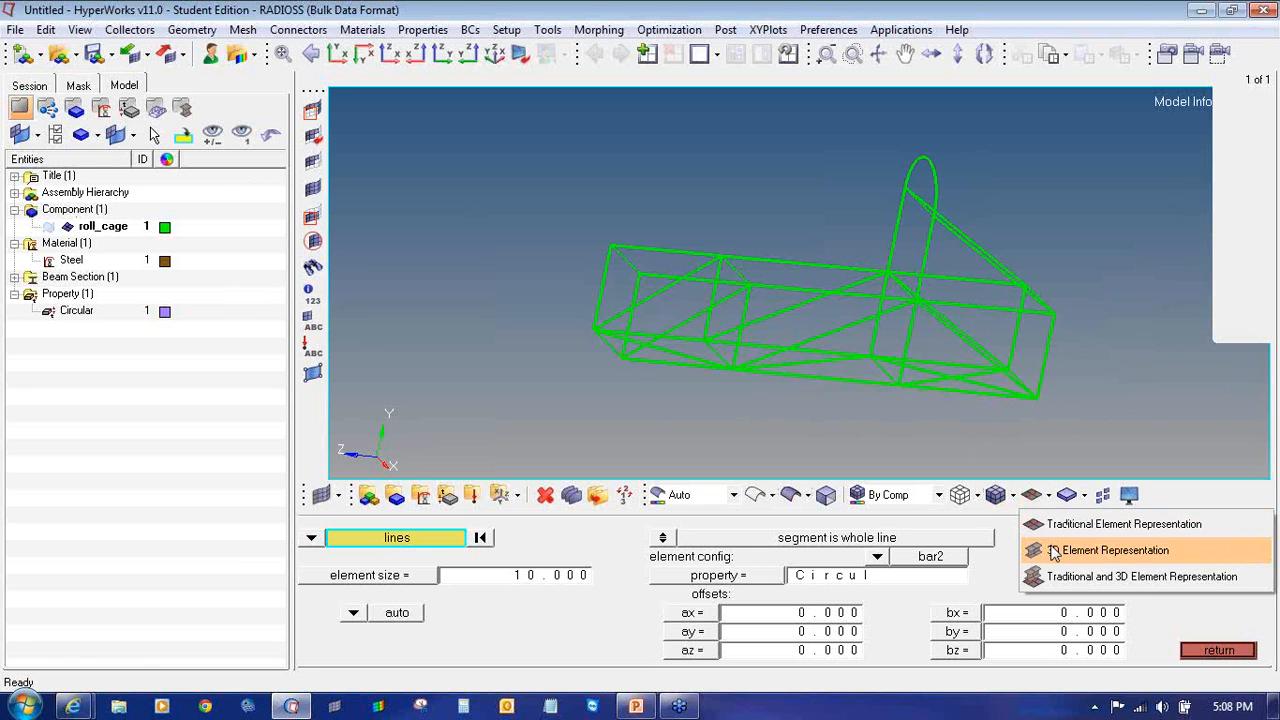
{"action": "left_click", "coordinate": [1100, 549]}
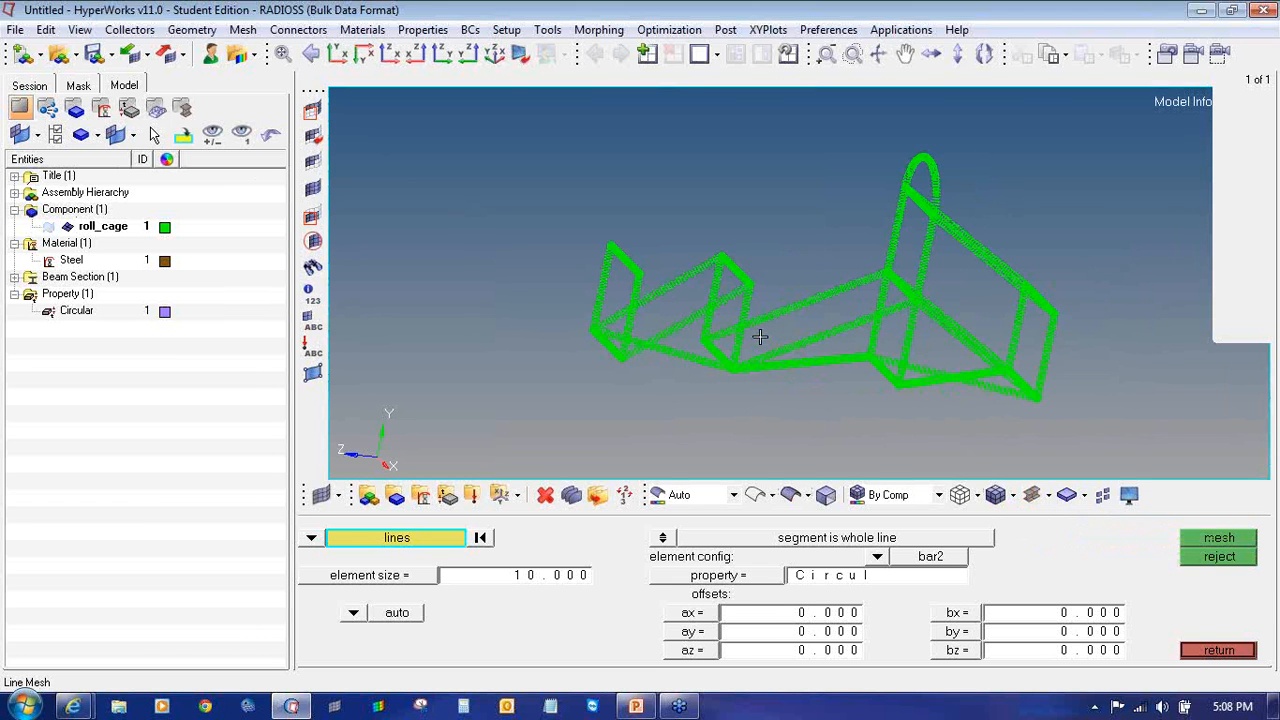
{"action": "mouse_move", "coordinate": [724, 304]}
{"action": "left_mouse_down", "text": "ctrl"}
{"action": "mouse_move", "coordinate": [711, 308]}
{"action": "mouse_move", "coordinate": [740, 311]}
{"action": "left_mouse_up", "text": "ctrl"}
{"action": "scroll", "coordinate": [604, 286], "scroll_direction": "up", "scroll_amount": 4, "text": "ctrl"}
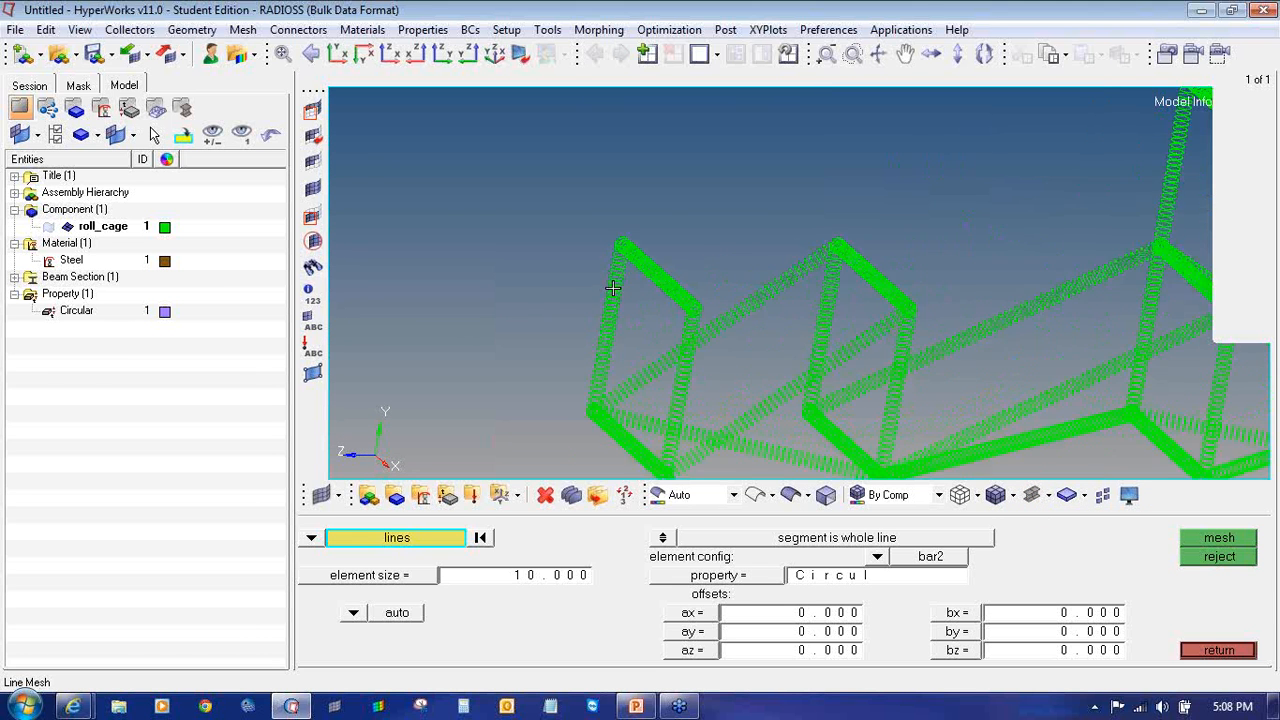
{"action": "scroll", "coordinate": [612, 288], "scroll_direction": "down", "scroll_amount": 3}
{"action": "scroll", "coordinate": [612, 288], "scroll_direction": "up", "scroll_amount": 2}
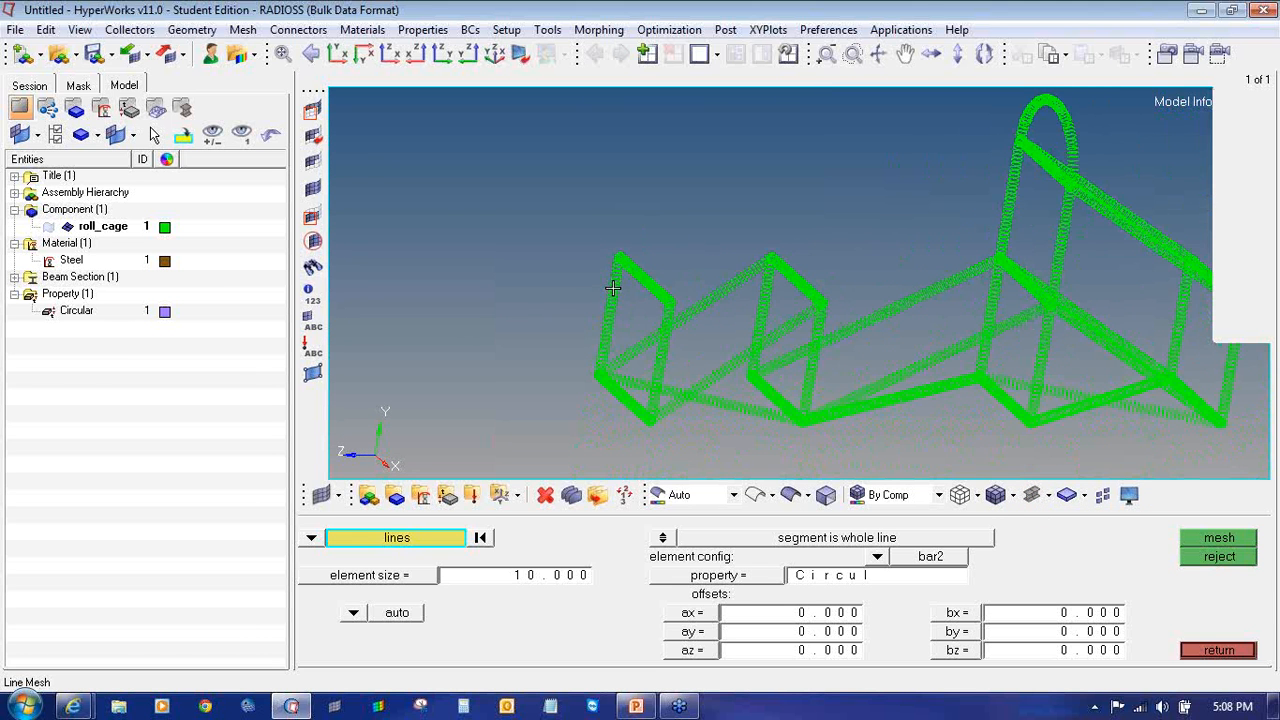
{"action": "left_click", "coordinate": [995, 497]}
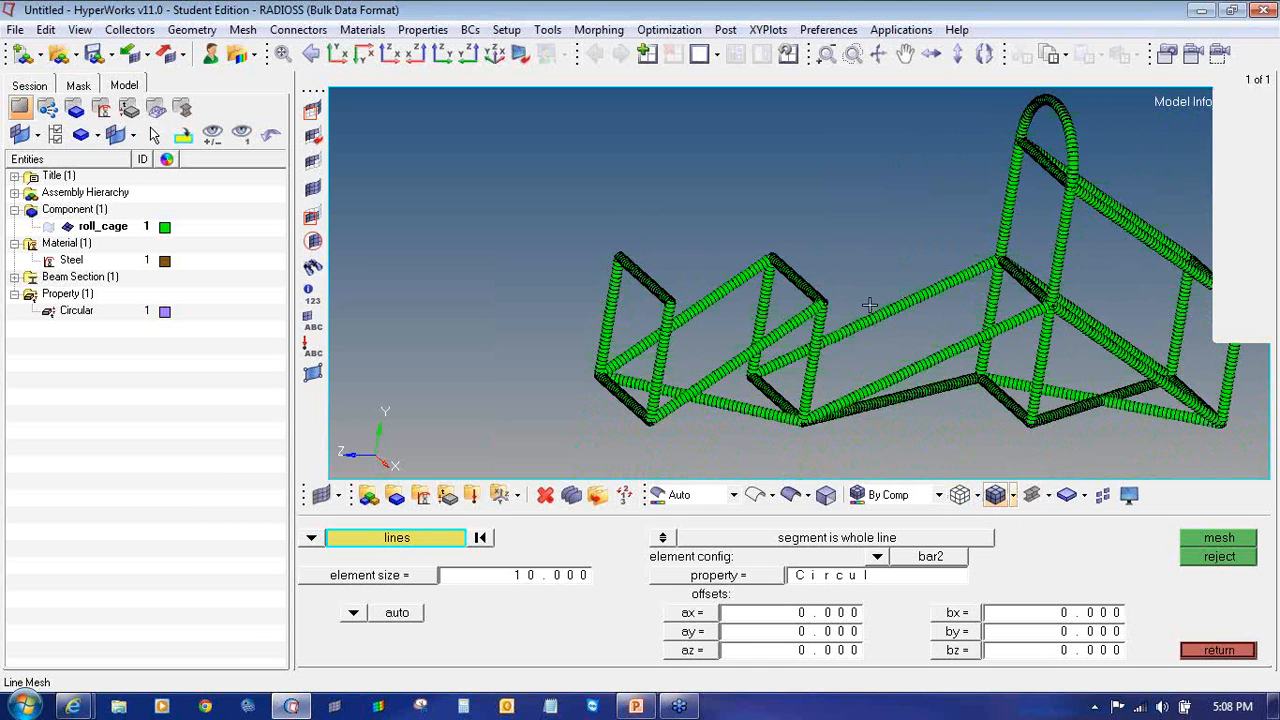
- Isolate a single beam element on the upper cross member at the frame's end by masking all other elements
{"action": "left_click_drag", "start_coordinate": [870, 305], "coordinate": [812, 300], "text": "ctrl"}
{"action": "scroll", "coordinate": [628, 250], "scroll_direction": "up", "scroll_amount": 5}
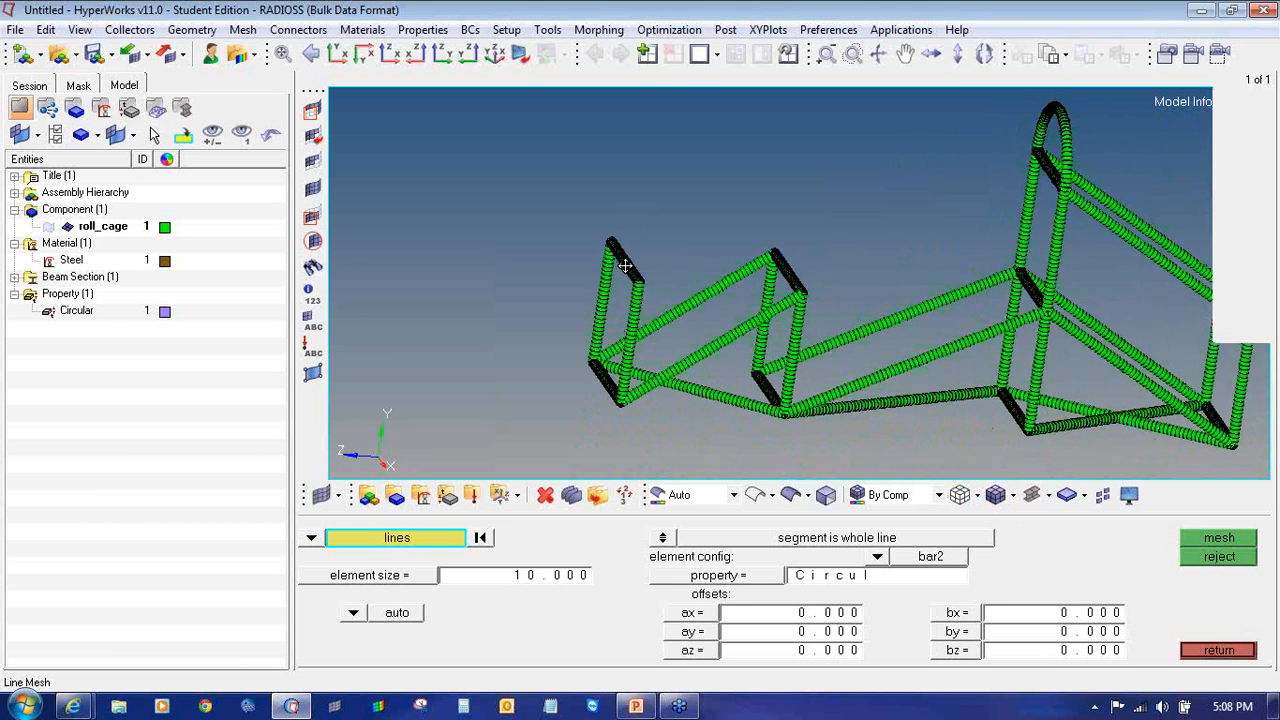
{"action": "left_click", "coordinate": [311, 110]}
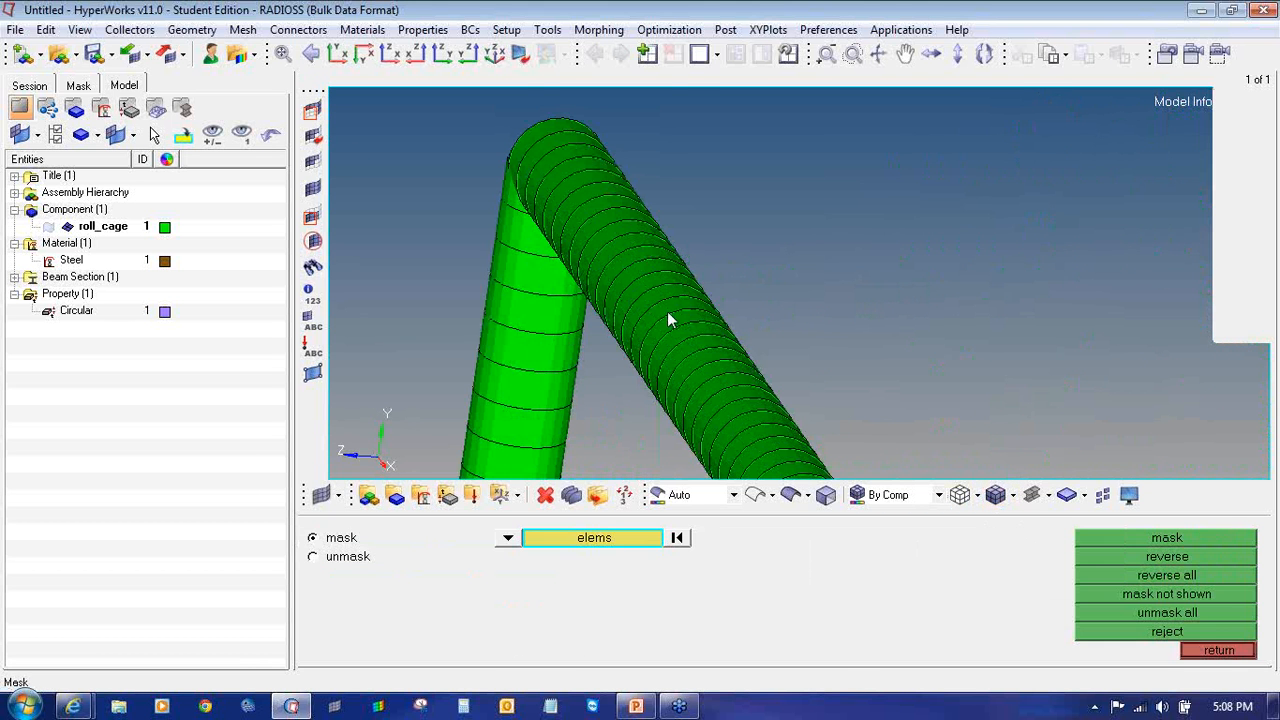
{"action": "left_click", "coordinate": [673, 313]}
{"action": "left_click", "coordinate": [1207, 531]}
{"action": "left_click", "coordinate": [1177, 557]}
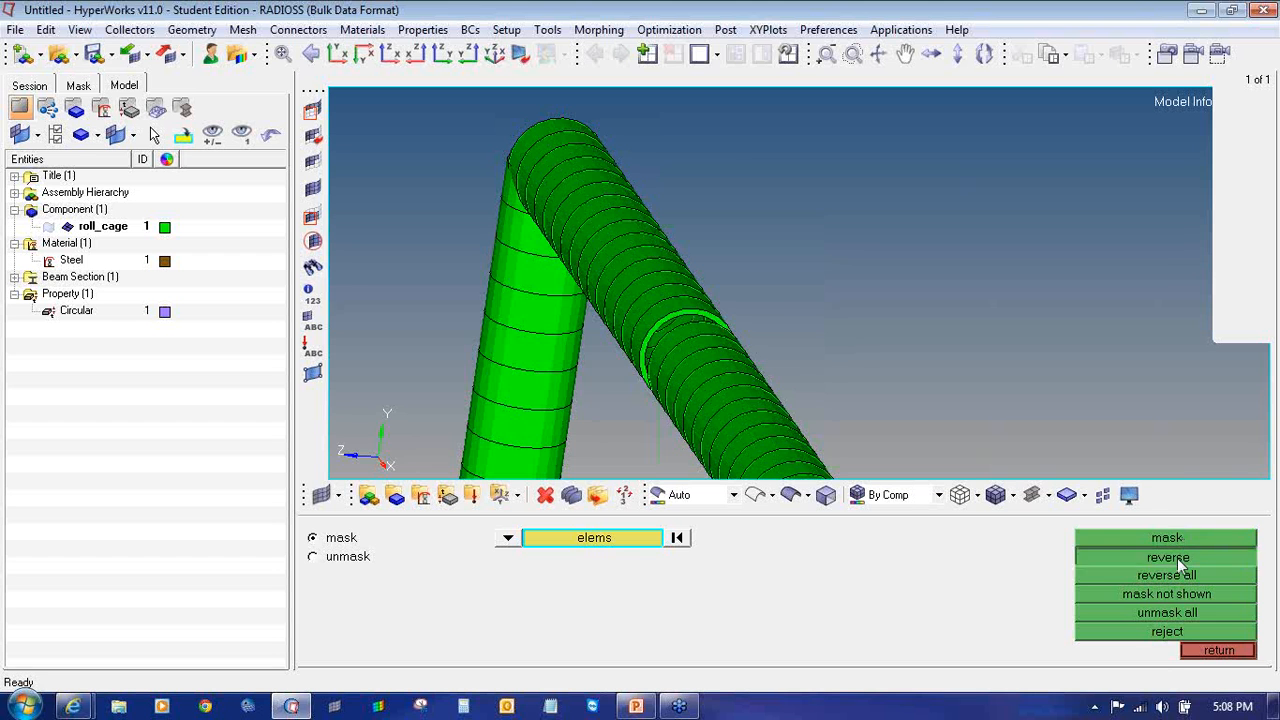
- Examine the hollow tube section of the isolated beam element from several angles
{"action": "left_click_drag", "start_coordinate": [837, 386], "coordinate": [707, 346], "text": "ctrl"}
{"action": "scroll", "coordinate": [709, 338], "scroll_direction": "up", "scroll_amount": 3, "text": "ctrl"}
{"action": "right_click_drag", "start_coordinate": [711, 337], "coordinate": [694, 265], "text": "ctrl"}
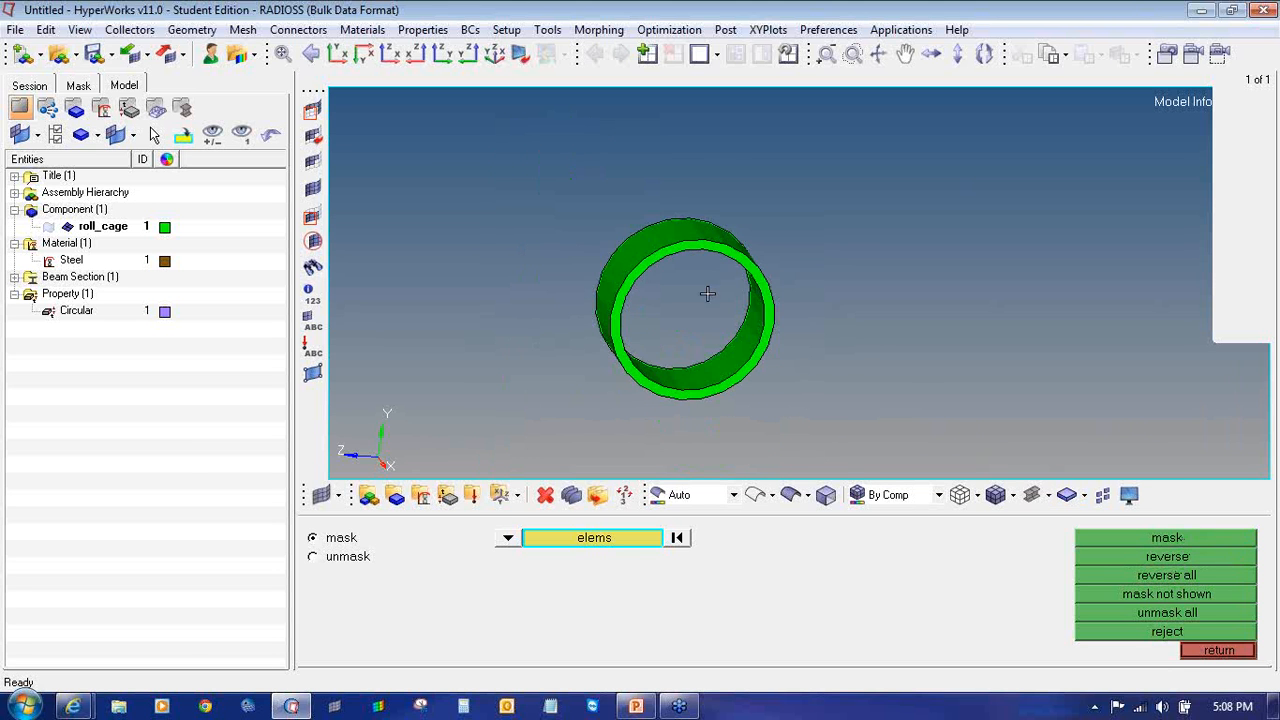
{"action": "left_click", "coordinate": [708, 294], "text": "ctrl"}
{"action": "left_click_drag", "start_coordinate": [741, 314], "coordinate": [760, 313], "text": "ctrl"}
{"action": "right_click_drag", "start_coordinate": [715, 323], "coordinate": [697, 279], "text": "ctrl"}
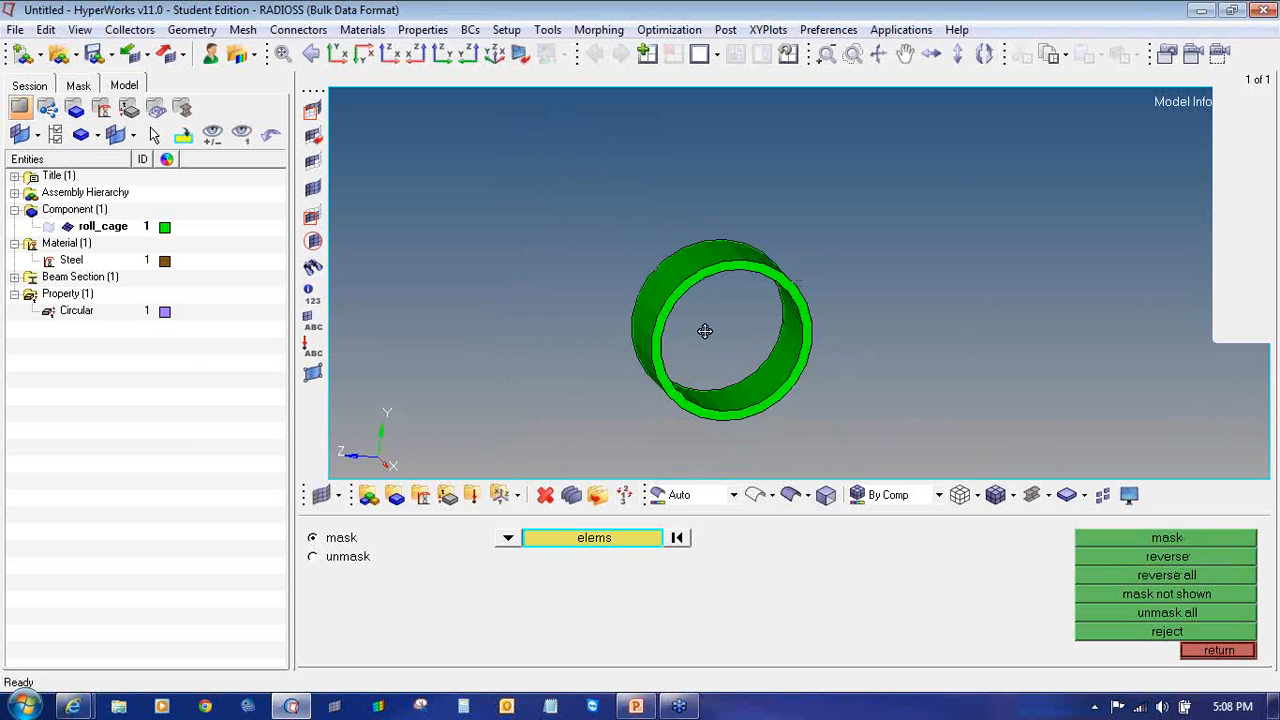
{"action": "left_click", "coordinate": [705, 340], "text": "ctrl"}
{"action": "left_click_drag", "start_coordinate": [705, 345], "coordinate": [678, 324], "text": "ctrl"}
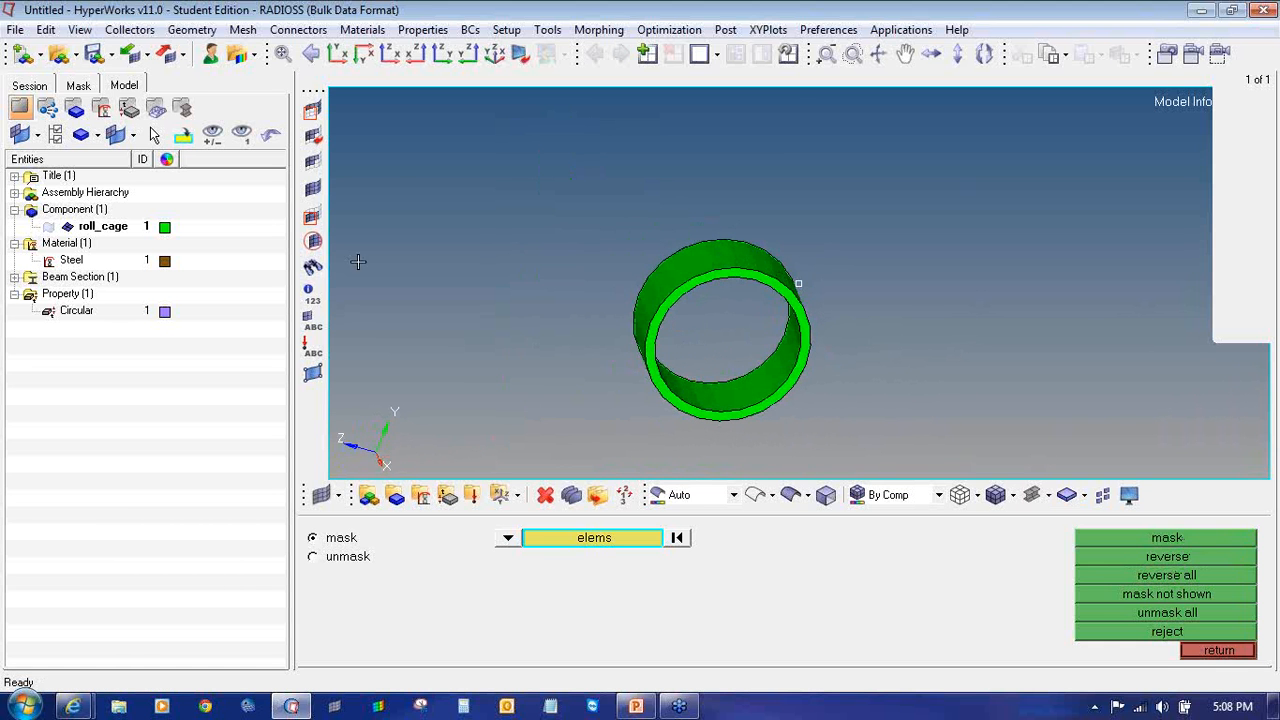
- Unmask all elements and inspect the whole meshed roll cage
{"action": "left_click", "coordinate": [313, 189]}
{"action": "scroll", "coordinate": [557, 340], "scroll_direction": "down", "scroll_amount": 4, "text": "ctrl"}
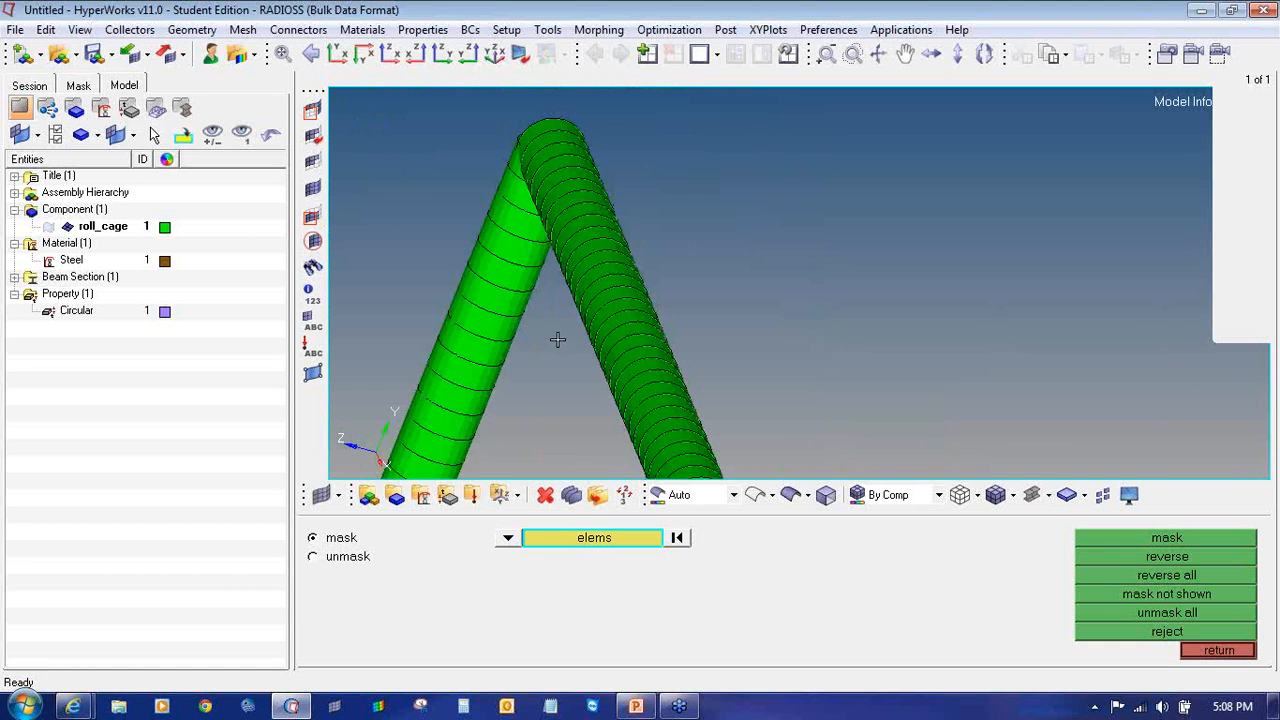
{"action": "scroll", "coordinate": [557, 340], "scroll_direction": "down", "scroll_amount": 6, "text": "ctrl"}
{"action": "mouse_move", "coordinate": [687, 307]}
{"action": "left_mouse_down", "text": "ctrl"}
{"action": "mouse_move", "coordinate": [657, 297]}
{"action": "mouse_move", "coordinate": [514, 429]}
{"action": "left_mouse_up", "text": "ctrl"}
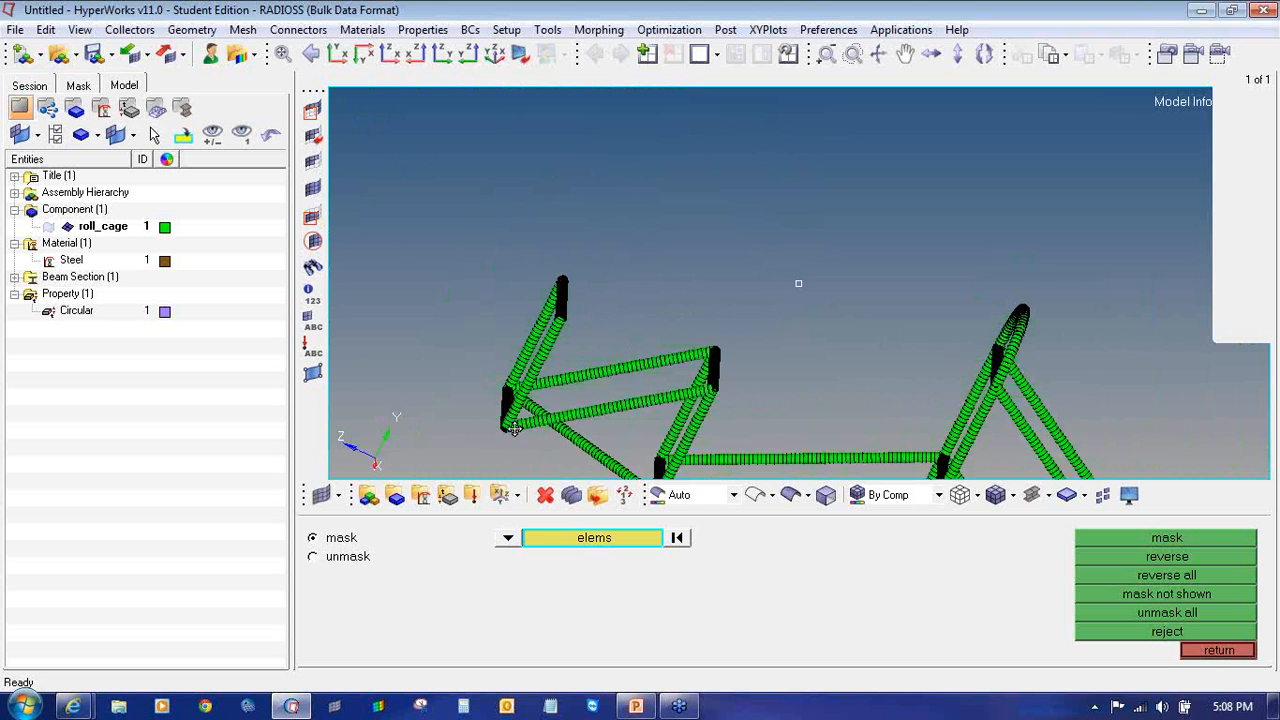
{"action": "right_click_drag", "start_coordinate": [794, 270], "coordinate": [785, 248], "text": "ctrl"}
{"action": "scroll", "coordinate": [785, 248], "scroll_direction": "down", "scroll_amount": 4, "text": "ctrl"}
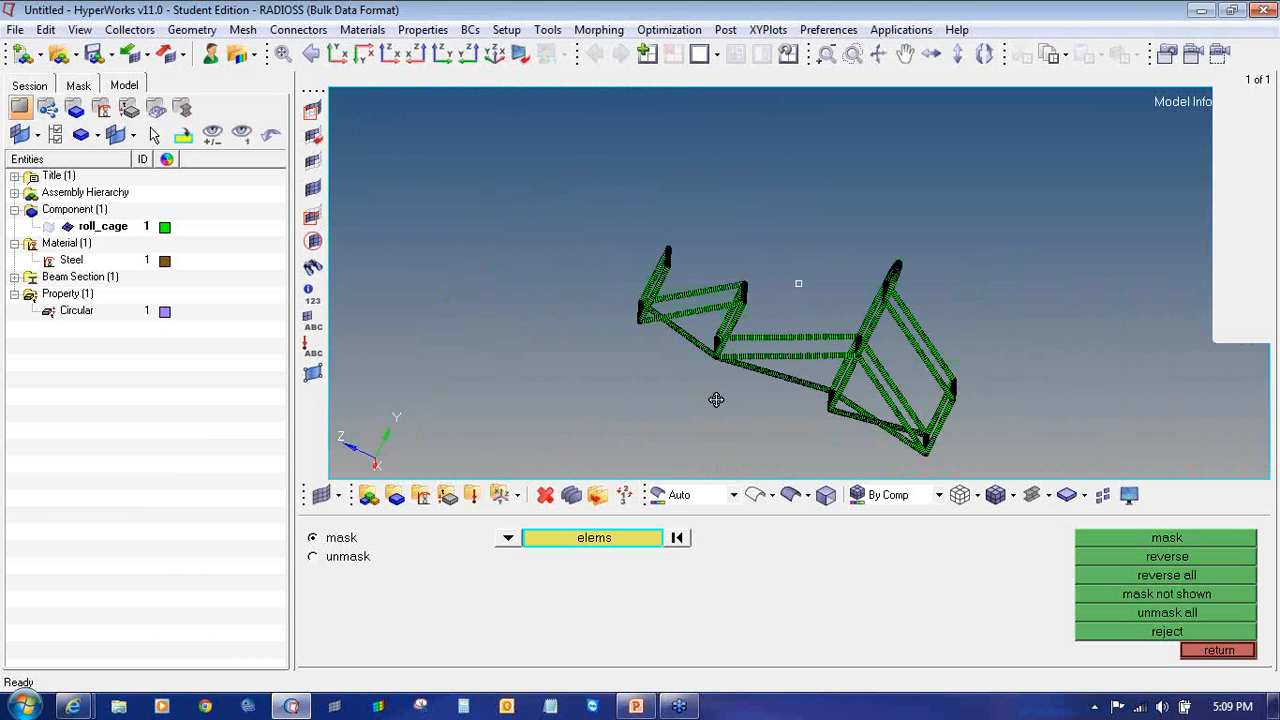
- Compare the roll_cage geometry with its 3D beam elements, and display the elements in traditional element representation
{"action": "left_click_drag", "start_coordinate": [716, 399], "coordinate": [679, 285], "text": "ctrl"}
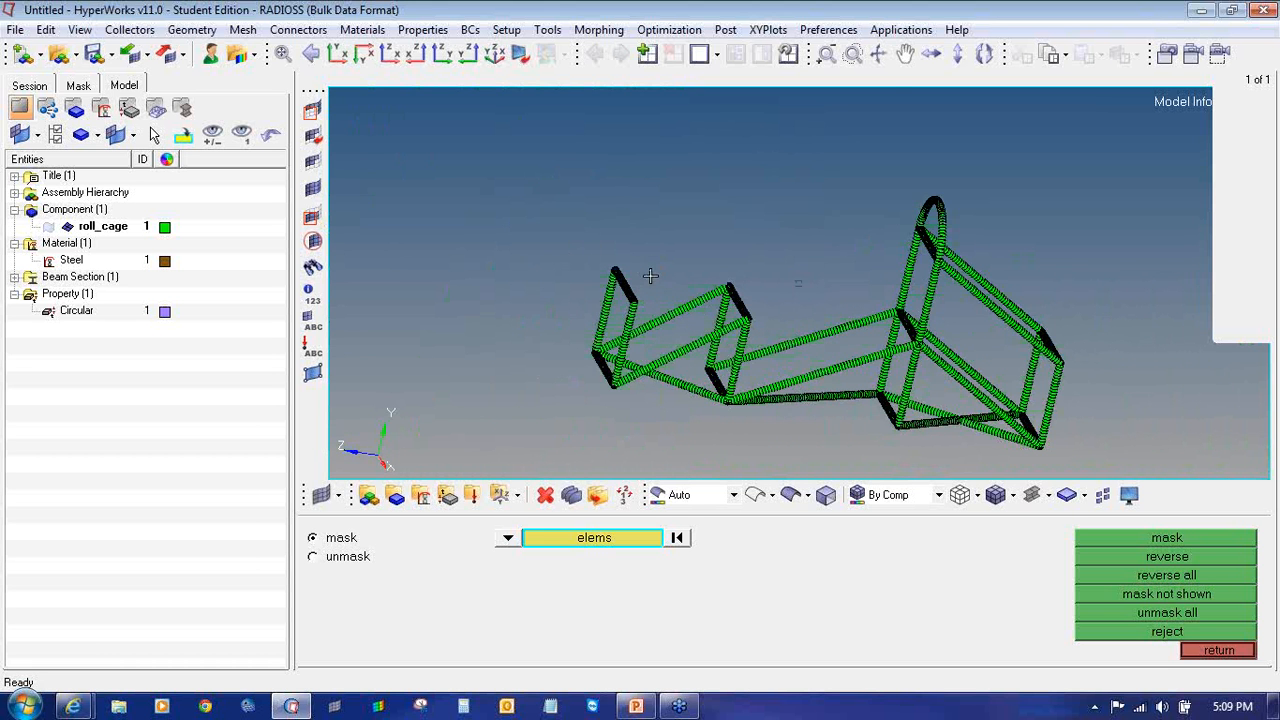
{"action": "left_click", "coordinate": [48, 228]}
{"action": "left_click", "coordinate": [1066, 490]}
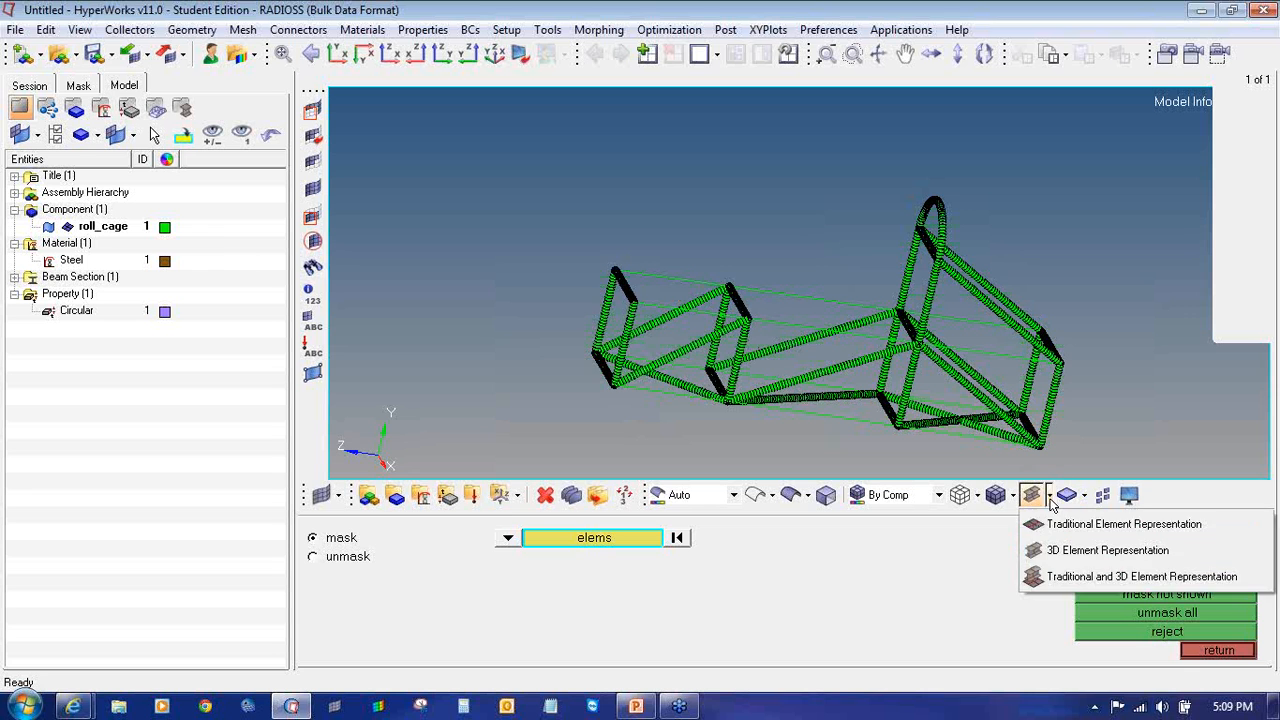
{"action": "left_click", "coordinate": [1040, 522]}
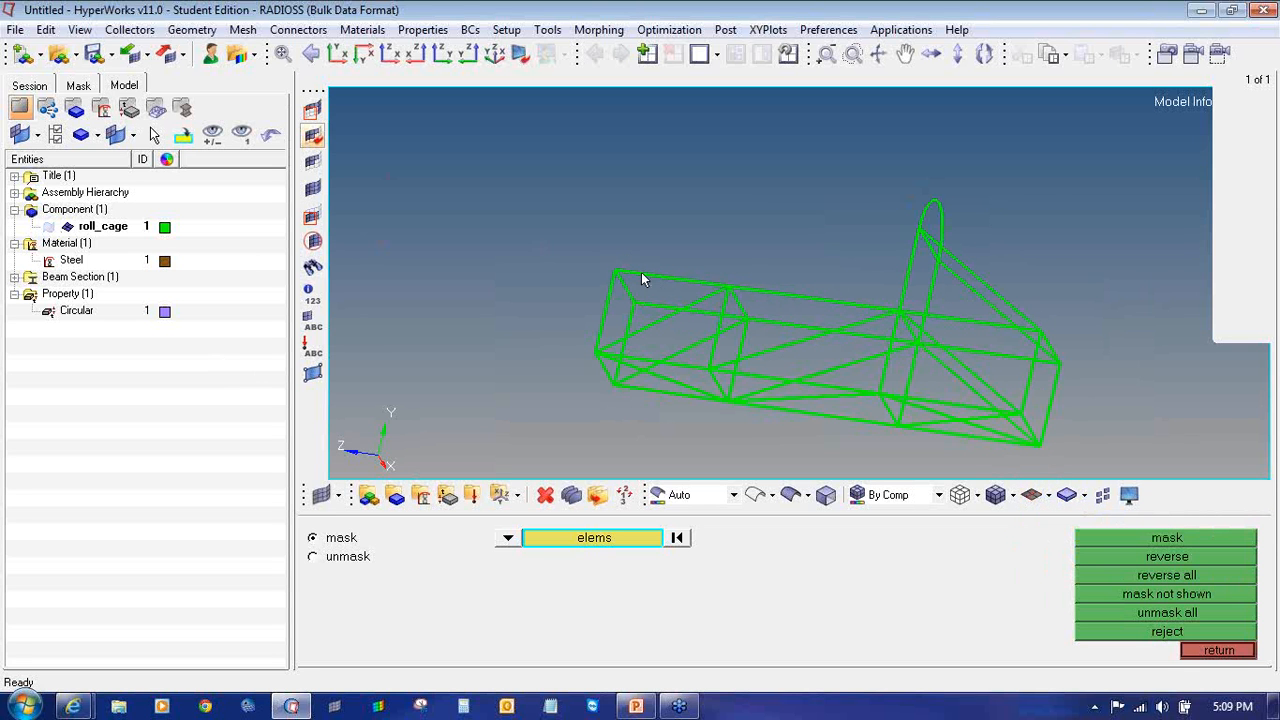
- Isolate some elements on the upper longitudinal member by masking the rest, and check them against the geometry in 3D element representation
{"action": "left_click_drag", "start_coordinate": [641, 256], "coordinate": [662, 296], "text": "shift"}
{"action": "middle_click", "coordinate": [662, 297]}
{"action": "left_click", "coordinate": [1091, 554]}
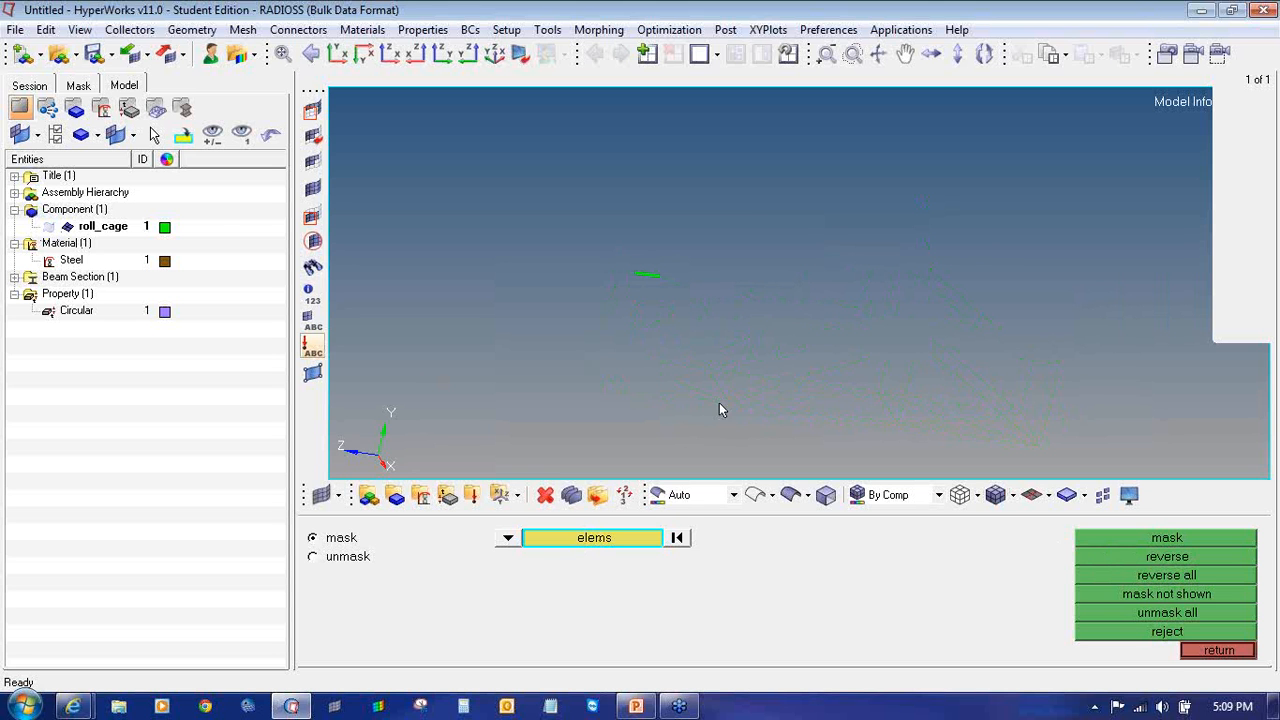
{"action": "left_click", "coordinate": [48, 227]}
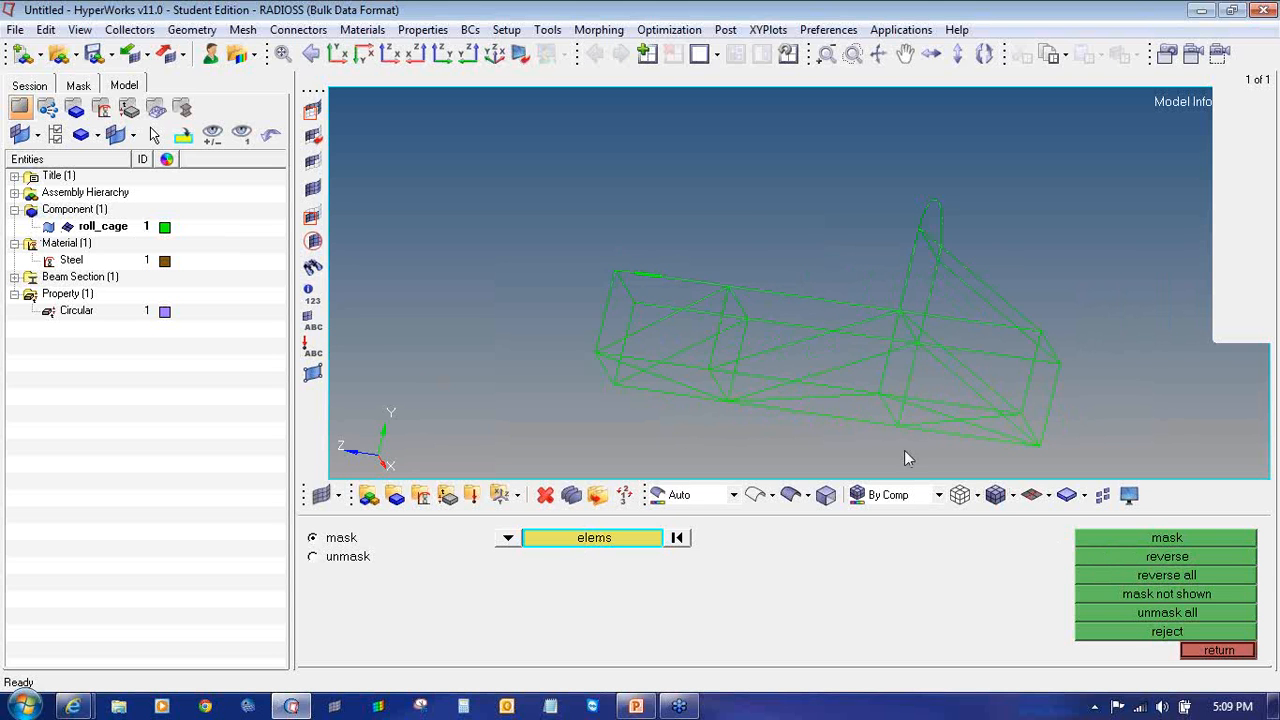
{"action": "left_click", "coordinate": [1048, 496]}
{"action": "left_click", "coordinate": [1060, 548]}
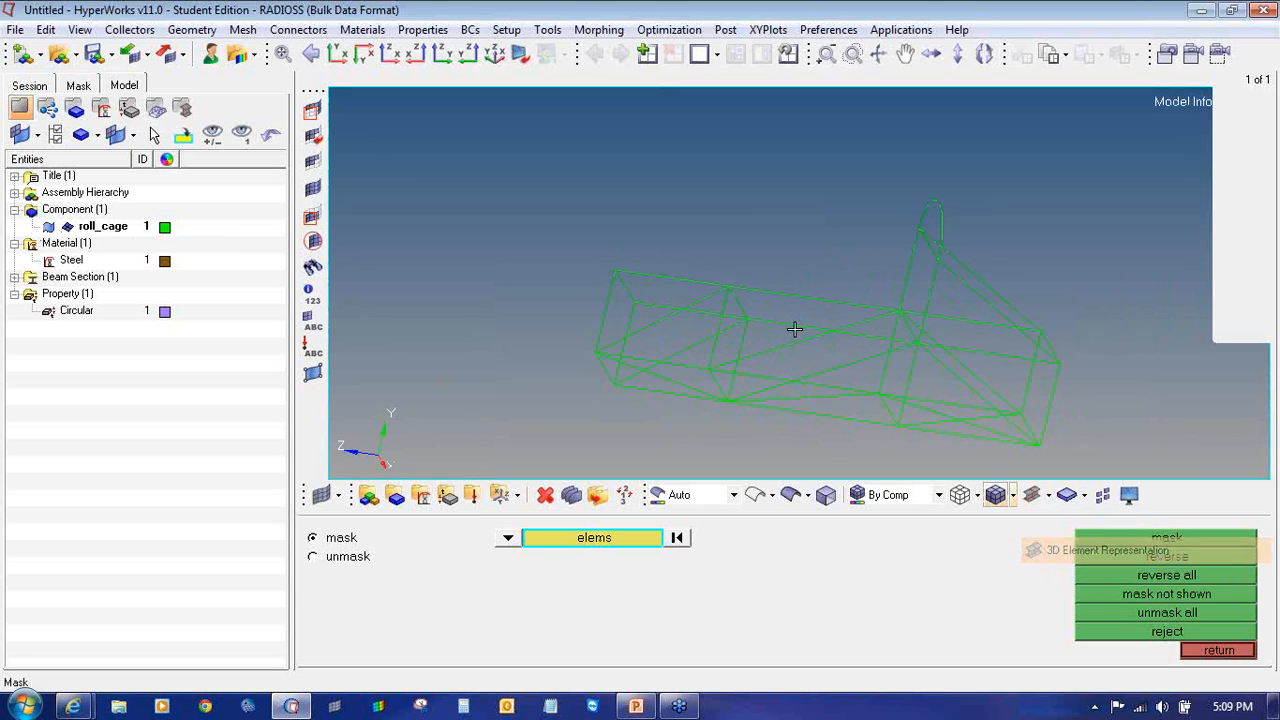
- Redisplay all the roll cage elements in 3D and inspect the longitudinal members from the XY plane view and from the side
{"action": "left_click", "coordinate": [67, 228]}
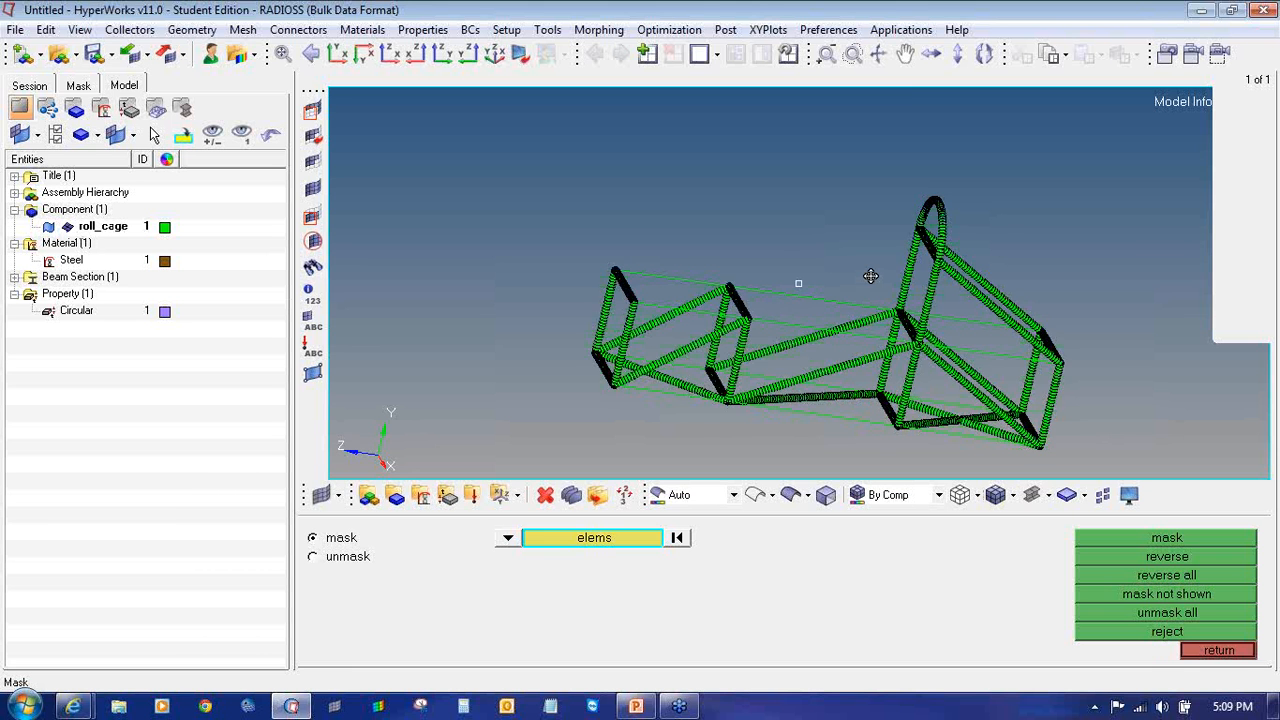
{"action": "left_click_drag", "start_coordinate": [871, 276], "coordinate": [621, 275], "text": "ctrl"}
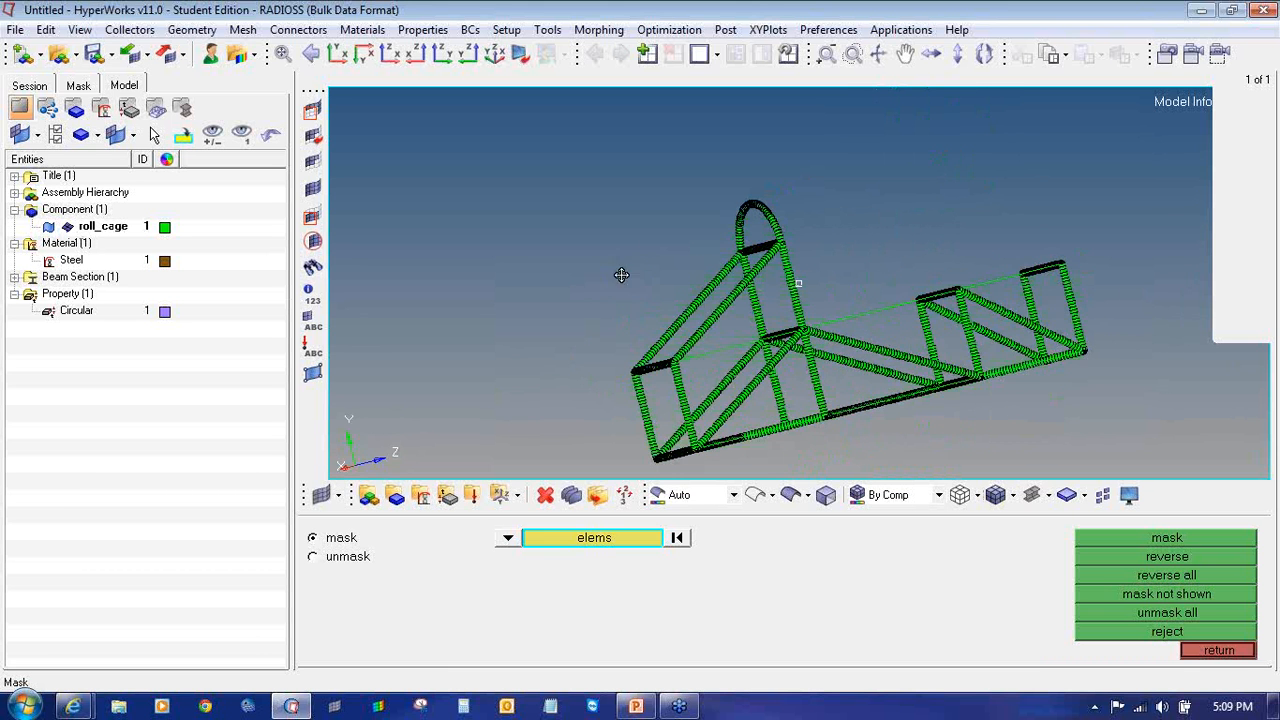
{"action": "left_click_drag", "start_coordinate": [805, 364], "coordinate": [779, 366], "text": "ctrl"}
{"action": "left_click", "coordinate": [338, 54]}
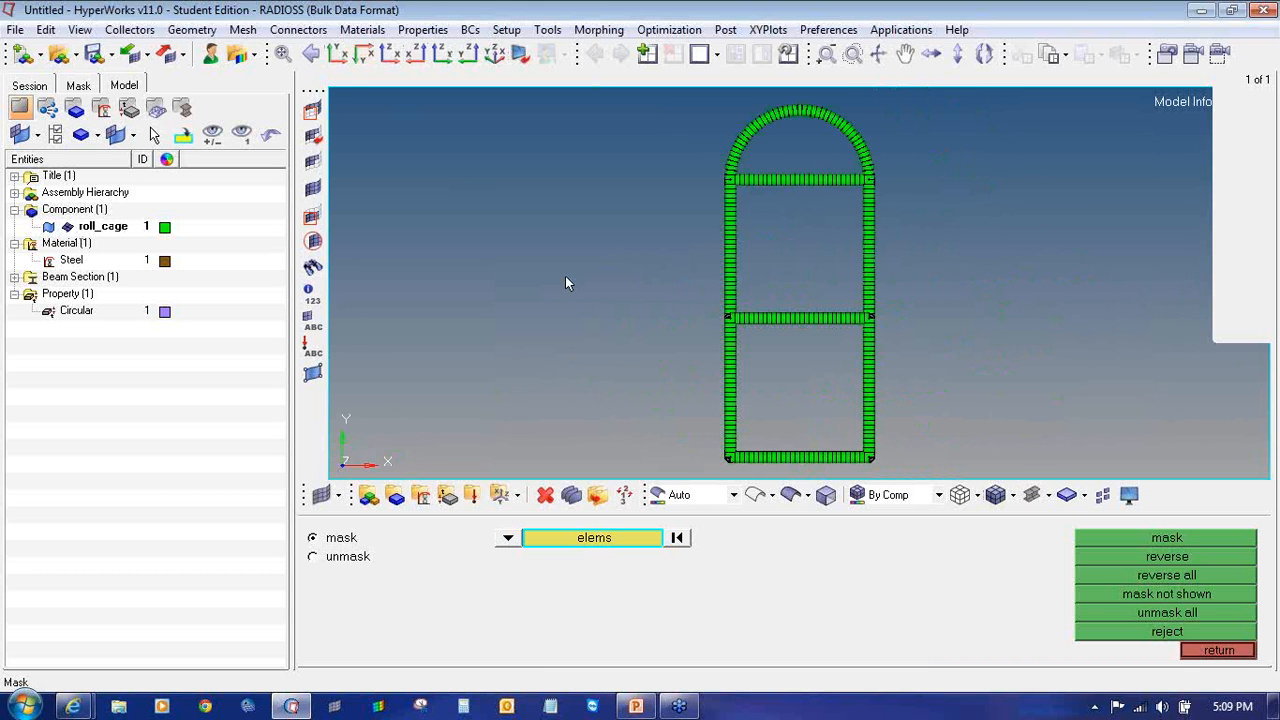
{"action": "left_click_drag", "start_coordinate": [874, 333], "coordinate": [903, 333], "text": "ctrl"}
{"action": "mouse_move", "coordinate": [806, 287]}
{"action": "left_mouse_down", "text": "ctrl"}
{"action": "mouse_move", "coordinate": [809, 277]}
{"action": "mouse_move", "coordinate": [477, 366]}
{"action": "mouse_move", "coordinate": [534, 351]}
{"action": "mouse_move", "coordinate": [538, 332]}
{"action": "mouse_move", "coordinate": [709, 334]}
{"action": "mouse_move", "coordinate": [665, 358]}
{"action": "mouse_move", "coordinate": [633, 367]}
{"action": "mouse_move", "coordinate": [802, 270]}
{"action": "left_mouse_up", "text": "ctrl"}
- Open the bars update mode and select part of the elements on the longitudinal members between the frame's low end and the main hoop
{"action": "left_click", "coordinate": [1203, 651]}
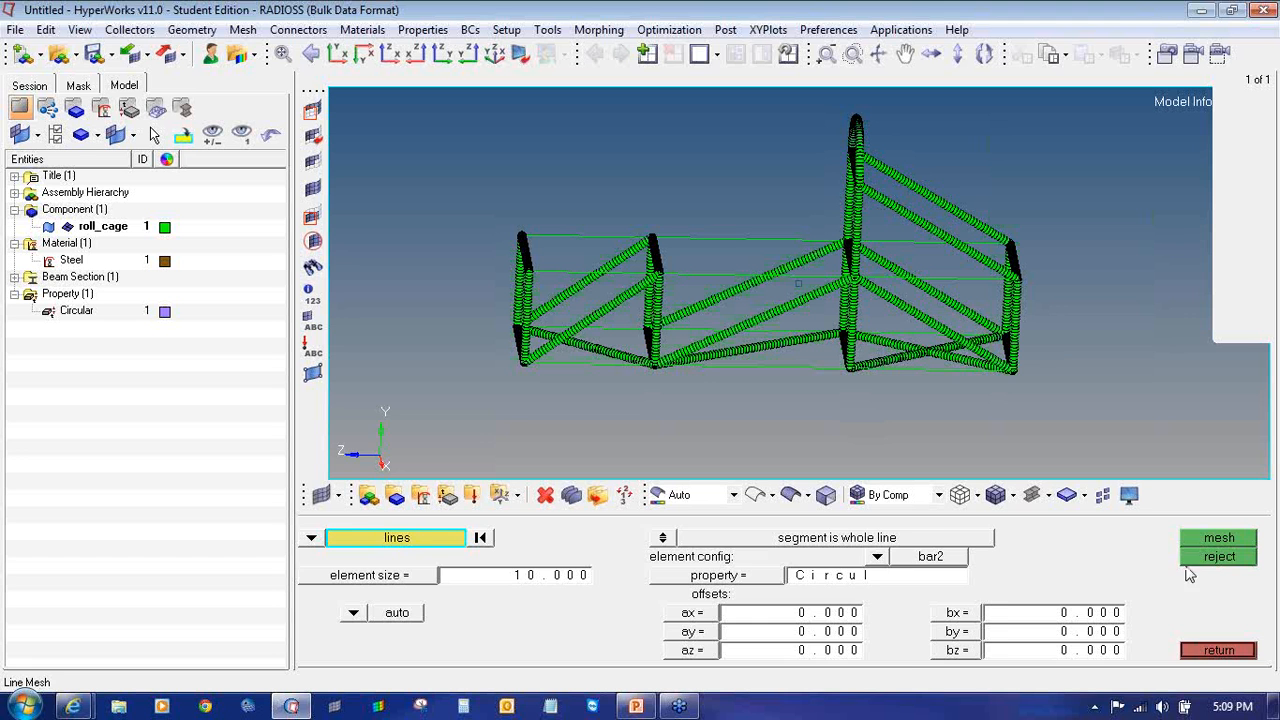
{"action": "left_click", "coordinate": [1215, 650]}
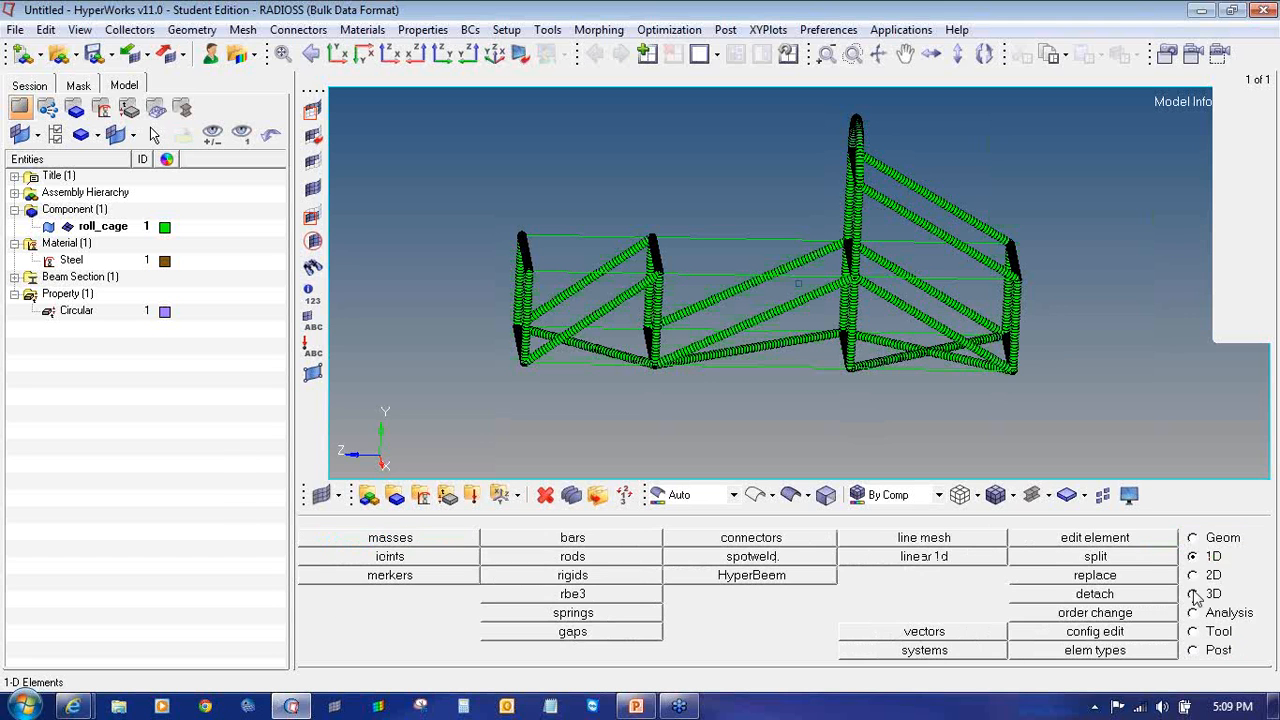
{"action": "left_click", "coordinate": [568, 538]}
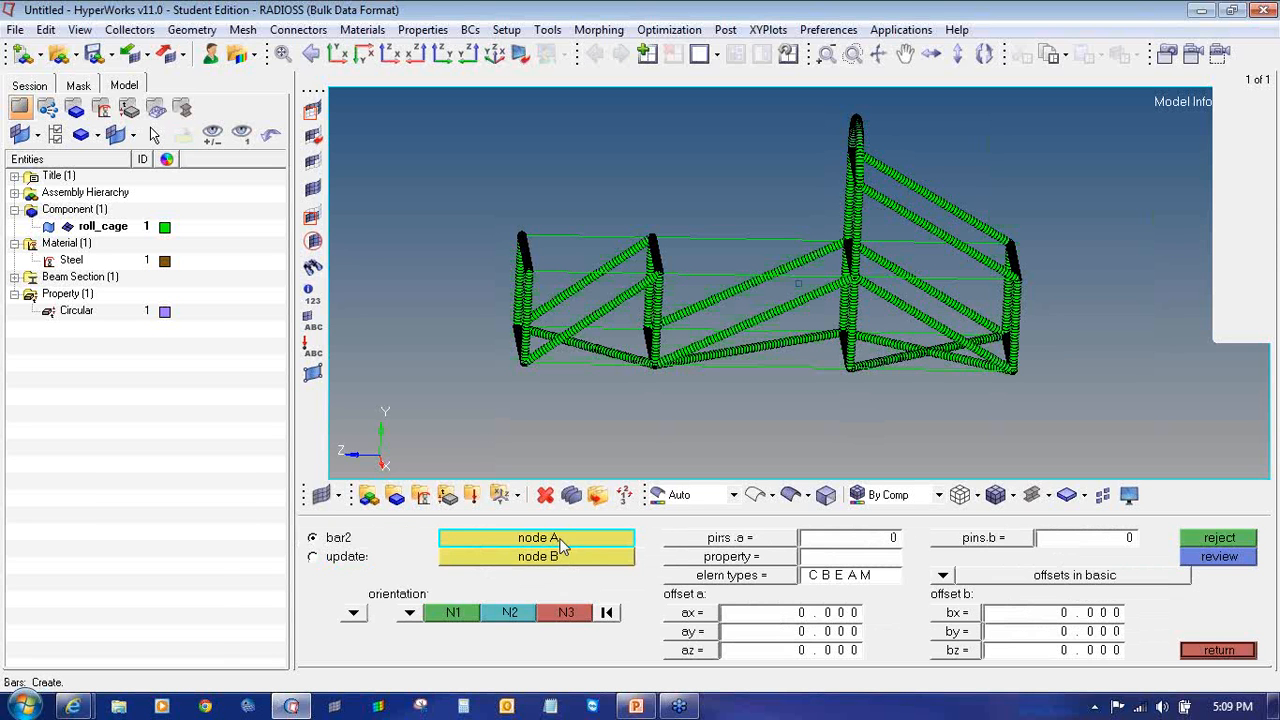
{"action": "left_click", "coordinate": [335, 560]}
{"action": "scroll", "coordinate": [579, 232], "scroll_direction": "up", "scroll_amount": 3}
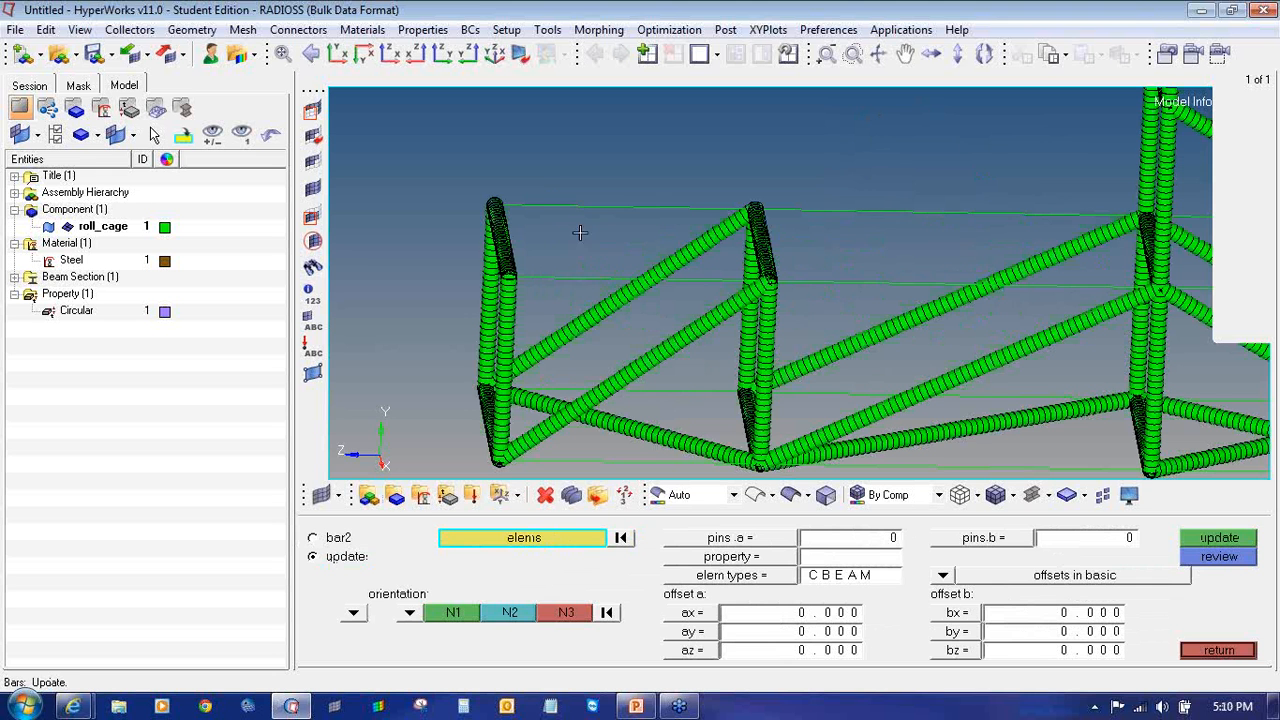
{"action": "left_click_drag", "start_coordinate": [544, 187], "coordinate": [590, 297], "text": "shift"}
{"action": "left_click_drag", "start_coordinate": [692, 386], "coordinate": [691, 388], "text": "shift"}
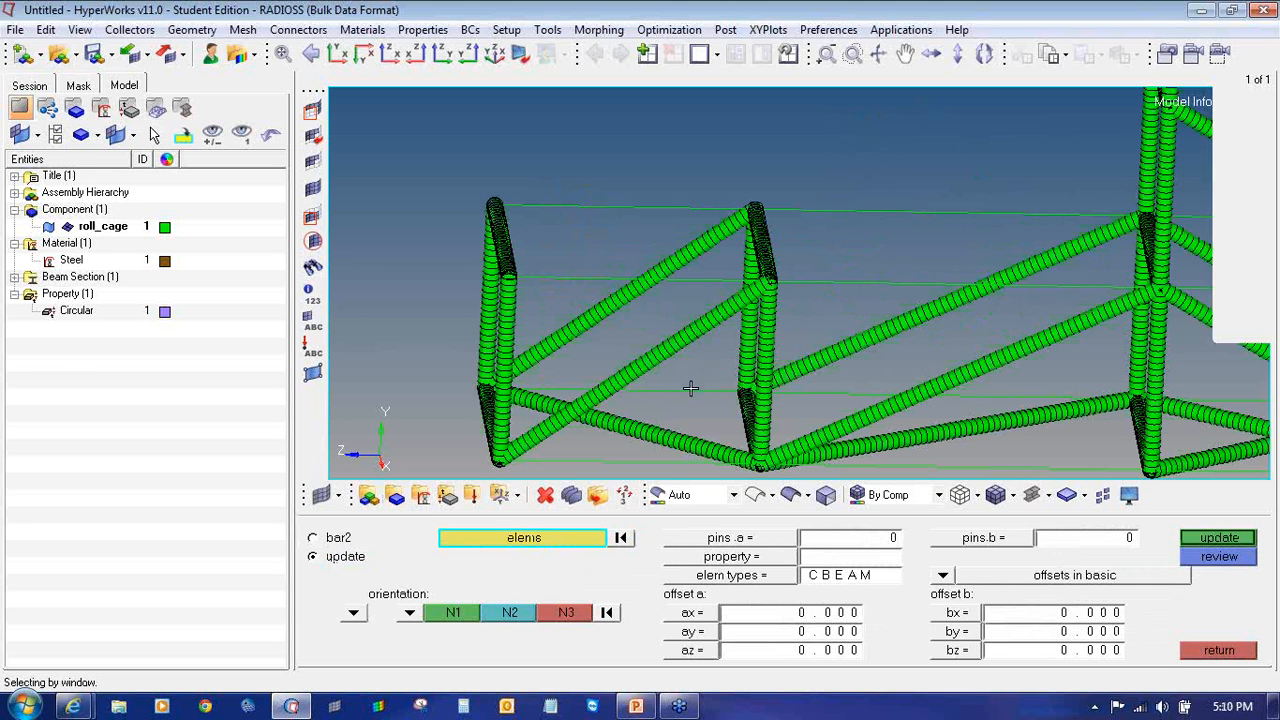
{"action": "left_click_drag", "start_coordinate": [584, 450], "coordinate": [664, 484], "text": "shift"}
{"action": "right_click_drag", "start_coordinate": [735, 374], "coordinate": [570, 353], "text": "ctrl"}
{"action": "left_click_drag", "start_coordinate": [645, 164], "coordinate": [714, 272], "text": "shift"}
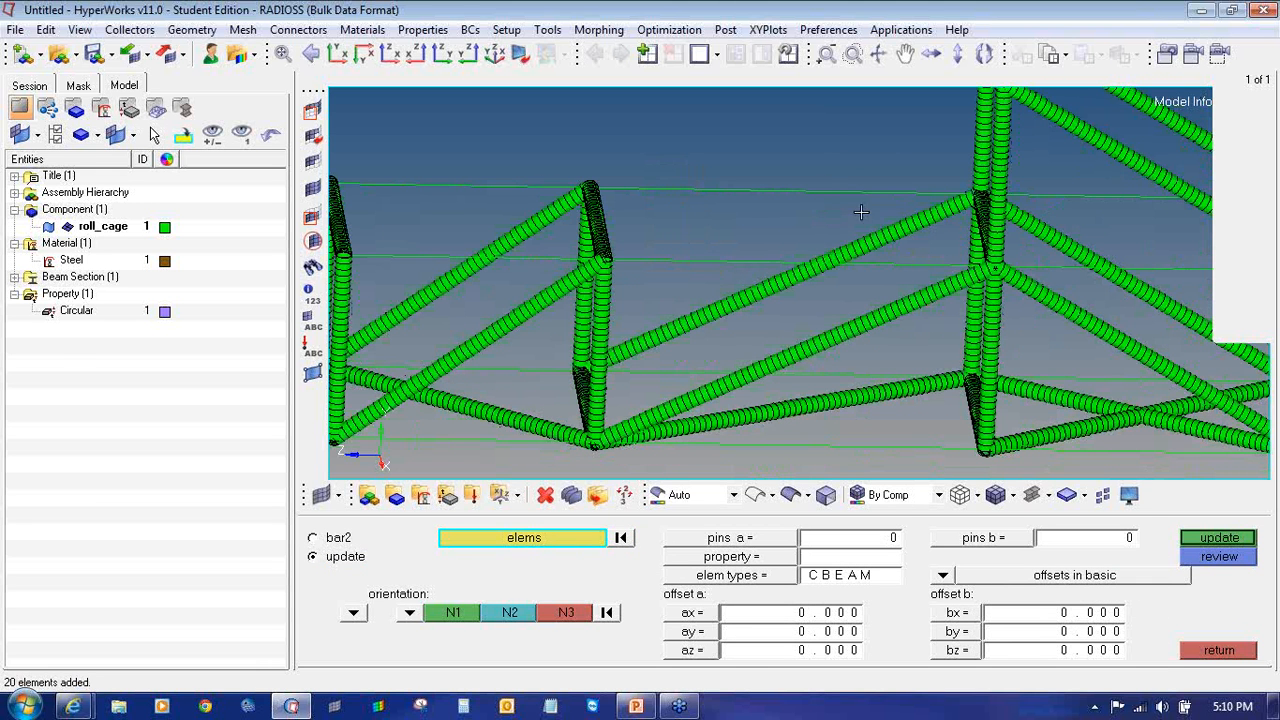
{"action": "left_click_drag", "start_coordinate": [817, 179], "coordinate": [890, 210], "text": "shift"}
{"action": "left_click_drag", "start_coordinate": [875, 428], "coordinate": [958, 470], "text": "shift"}
{"action": "left_click_drag", "start_coordinate": [650, 364], "coordinate": [689, 375], "text": "shift"}
- Add part of the elements on the longitudinal members of the bay behind the main hoop to the selection
{"action": "scroll", "coordinate": [694, 374], "scroll_direction": "down", "scroll_amount": 2, "text": "ctrl"}
{"action": "right_click_drag", "start_coordinate": [950, 269], "coordinate": [808, 255], "text": "ctrl"}
{"action": "scroll", "coordinate": [821, 217], "scroll_direction": "up", "scroll_amount": 4, "text": "ctrl"}
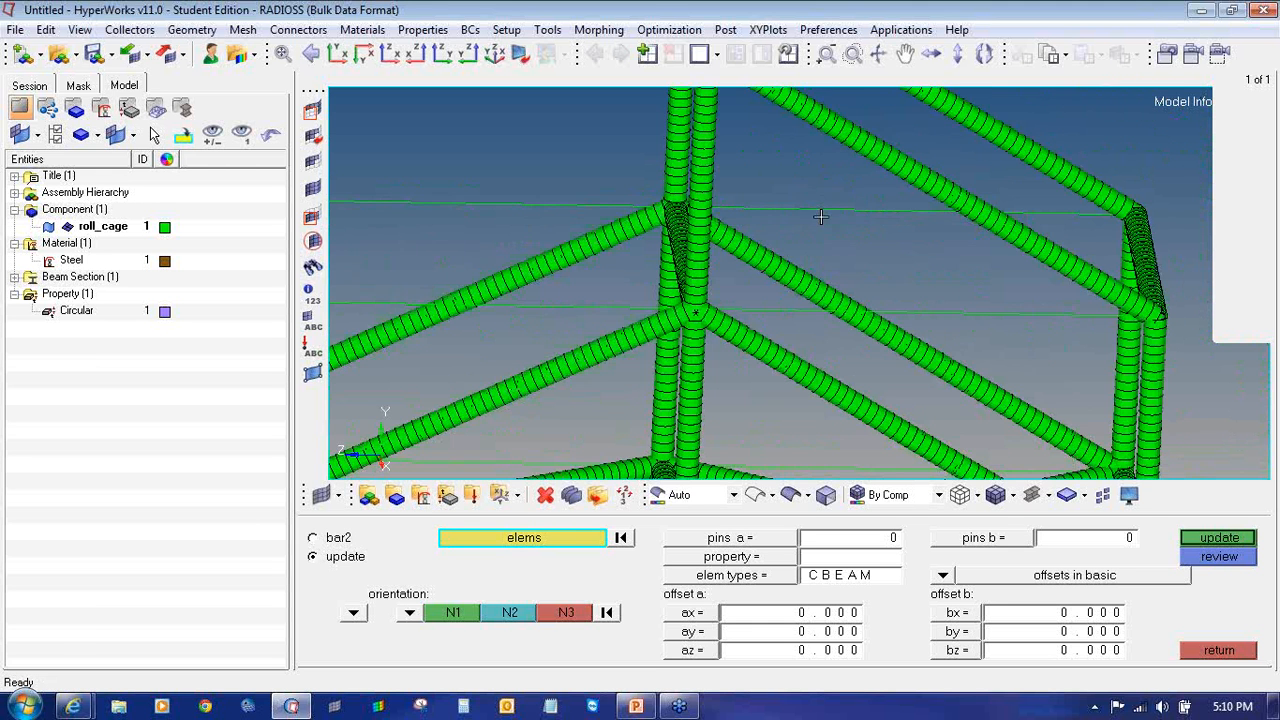
{"action": "left_click_drag", "start_coordinate": [770, 184], "coordinate": [895, 245], "text": "shift"}
{"action": "left_click_drag", "start_coordinate": [984, 320], "coordinate": [1045, 338], "text": "shift"}
{"action": "scroll", "coordinate": [972, 337], "scroll_direction": "down", "scroll_amount": 2, "text": "ctrl"}
{"action": "right_click_drag", "start_coordinate": [854, 256], "coordinate": [700, 148], "text": "ctrl"}
{"action": "scroll", "coordinate": [717, 331], "scroll_direction": "up", "scroll_amount": 4, "text": "ctrl"}
{"action": "left_click_drag", "start_coordinate": [789, 326], "coordinate": [820, 332], "text": "shift"}
{"action": "scroll", "coordinate": [814, 329], "scroll_direction": "down", "scroll_amount": 2, "text": "ctrl"}
{"action": "right_click_drag", "start_coordinate": [794, 410], "coordinate": [749, 314], "text": "ctrl"}
{"action": "left_click_drag", "start_coordinate": [742, 295], "coordinate": [762, 297], "text": "shift"}
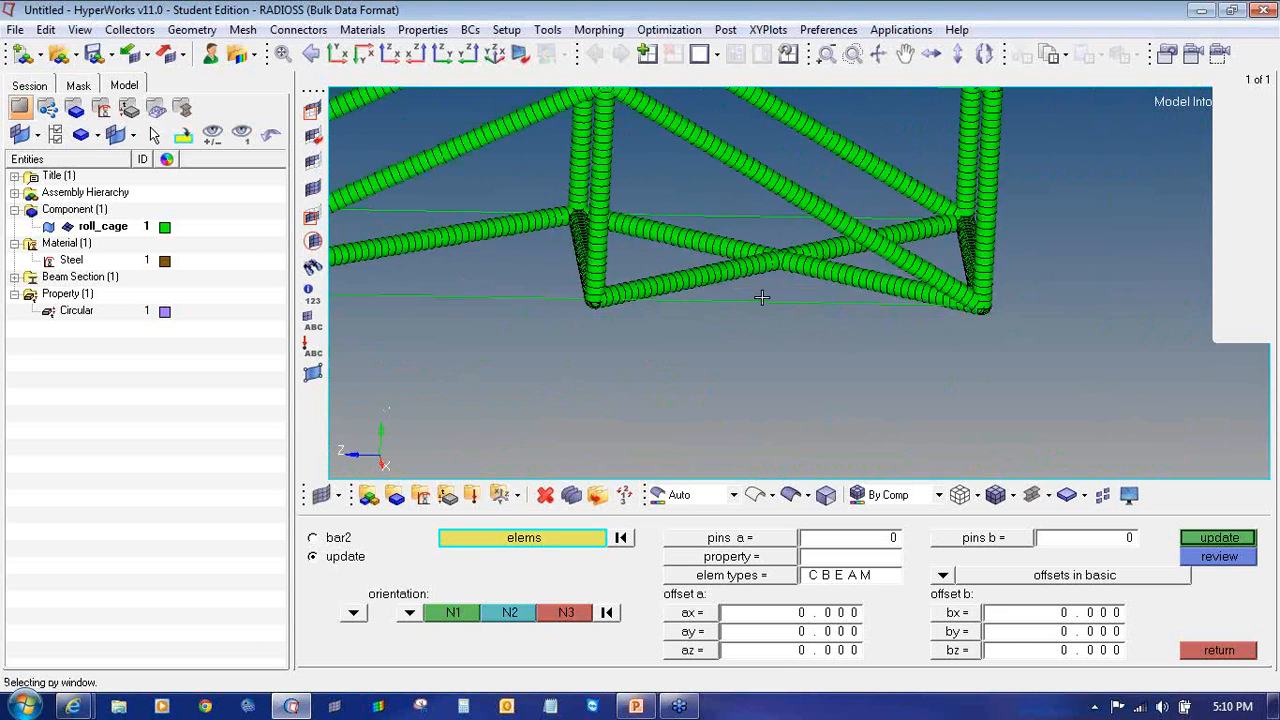
{"action": "left_click_drag", "start_coordinate": [839, 358], "coordinate": [829, 357], "text": "shift"}
- Switch the elements to traditional element representation and hide the roll_cage geometry
{"action": "scroll", "coordinate": [922, 361], "scroll_direction": "down", "scroll_amount": 5, "text": "ctrl"}
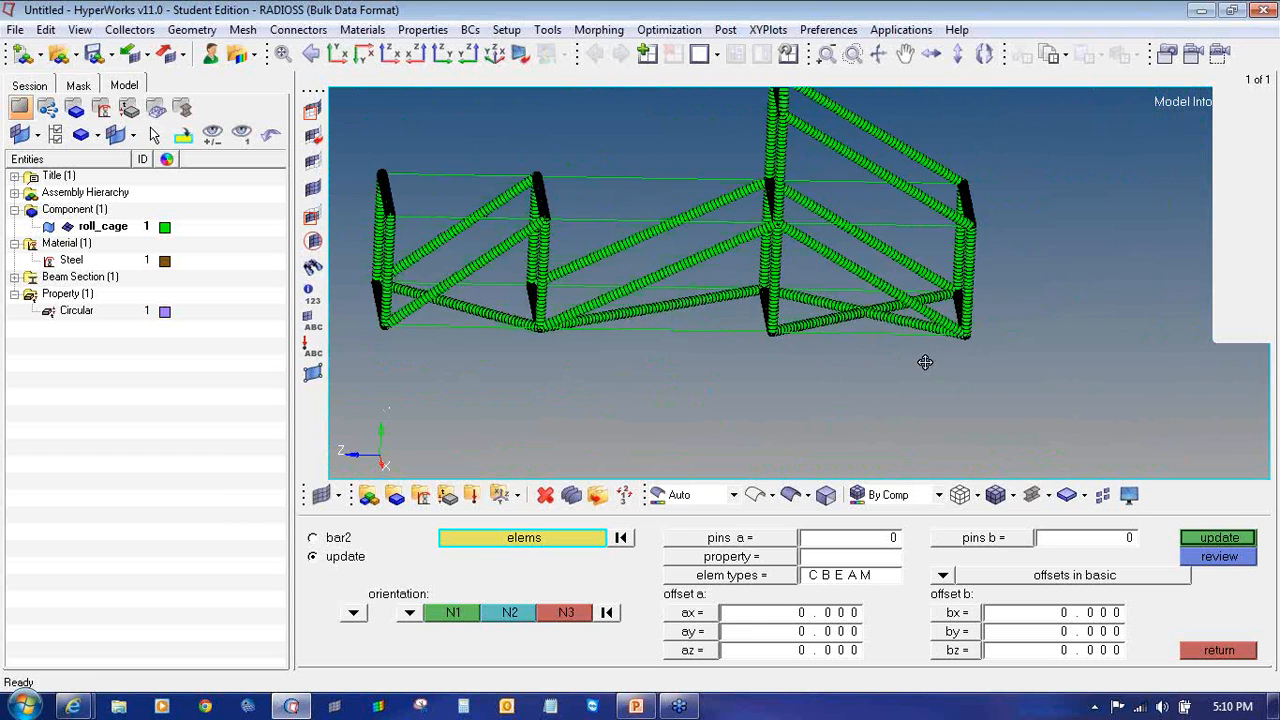
{"action": "left_click", "coordinate": [1011, 496]}
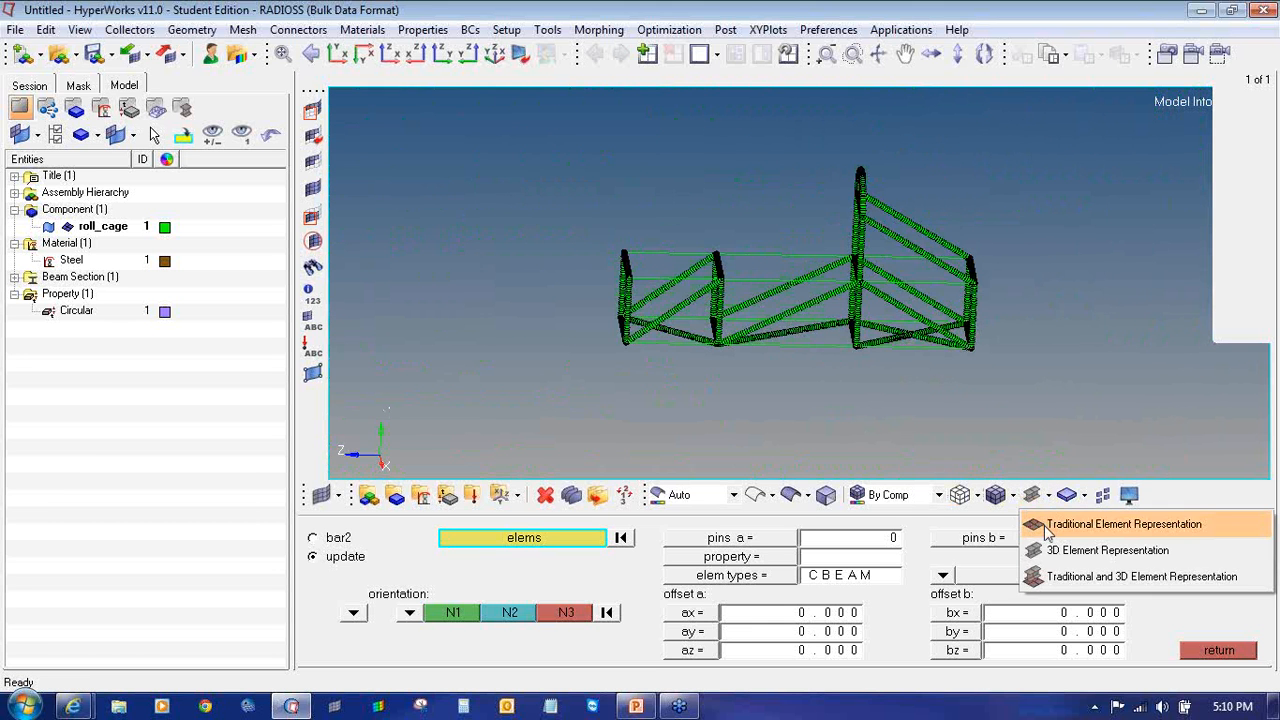
{"action": "left_click", "coordinate": [1060, 523]}
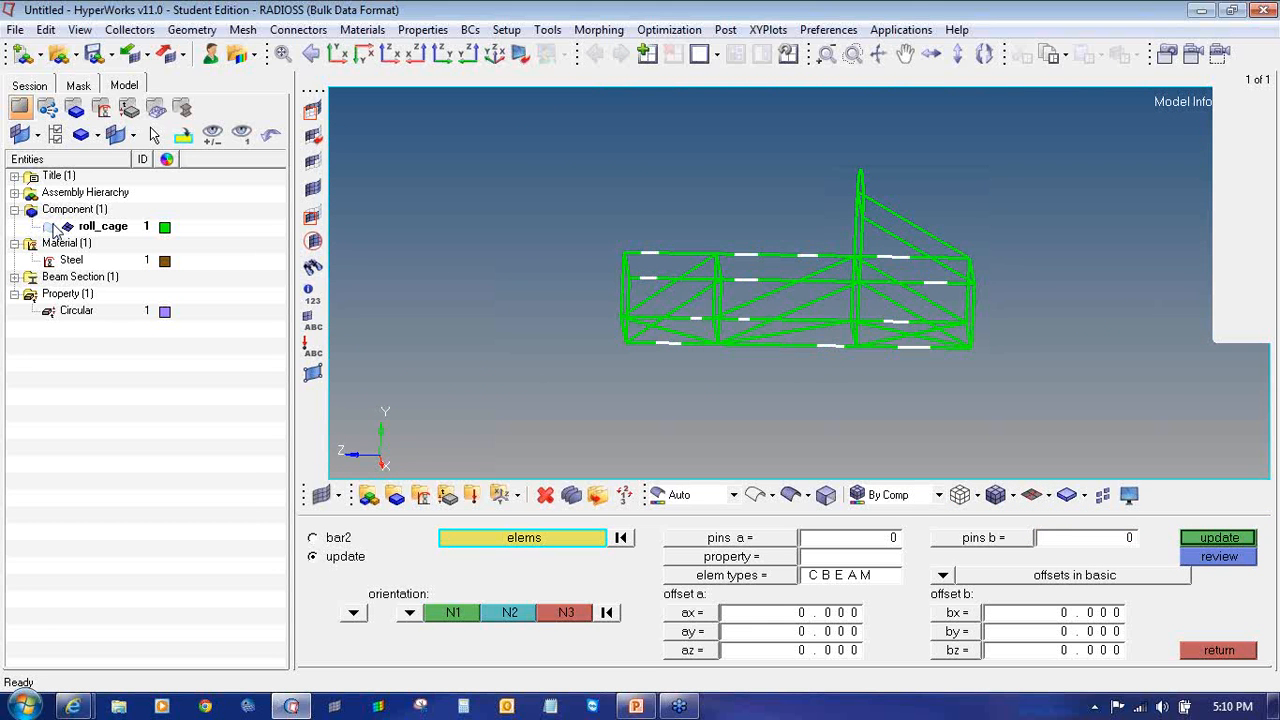
{"action": "right_click_drag", "start_coordinate": [781, 429], "coordinate": [810, 435], "text": "ctrl"}
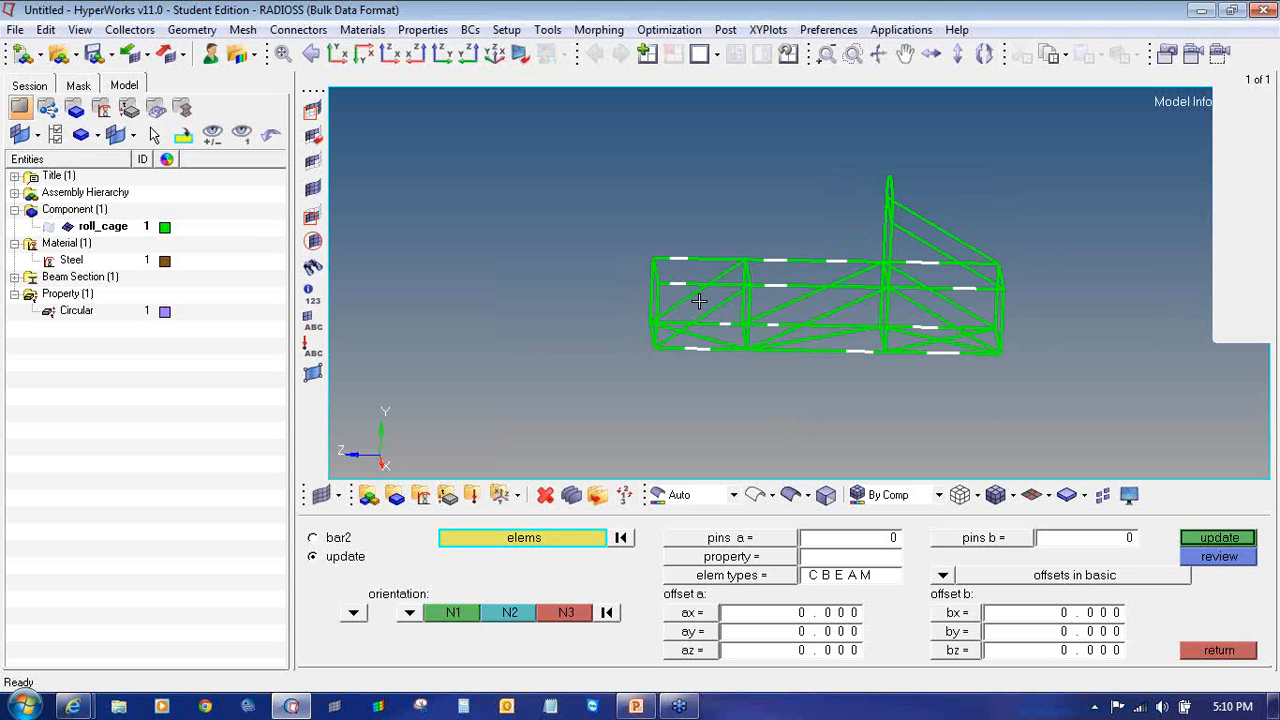
- Add the rest of one upper longitudinal member's elements, from the frame's low end to the main hoop, to the selection
{"action": "scroll", "coordinate": [699, 301], "scroll_direction": "up", "scroll_amount": 7, "text": "ctrl"}
{"action": "scroll", "coordinate": [600, 189], "scroll_direction": "up", "scroll_amount": 3, "text": "ctrl"}
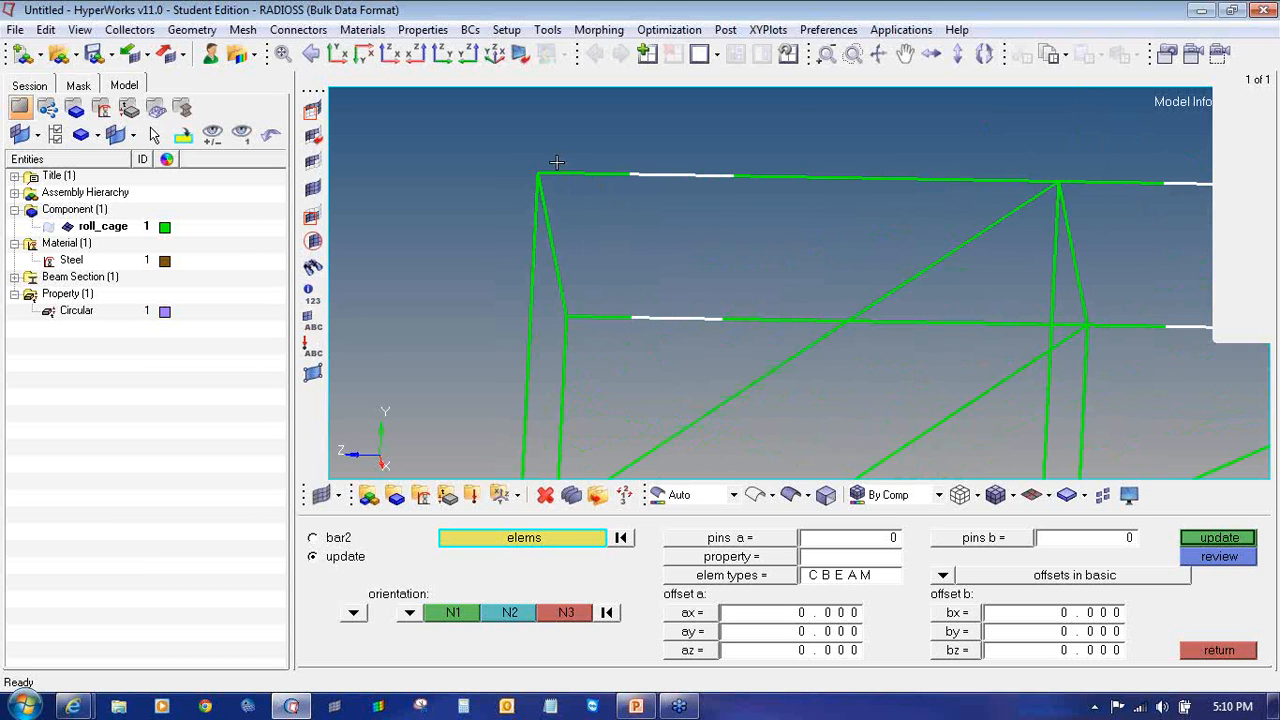
{"action": "left_click_drag", "start_coordinate": [543, 166], "coordinate": [1043, 190], "text": "shift"}
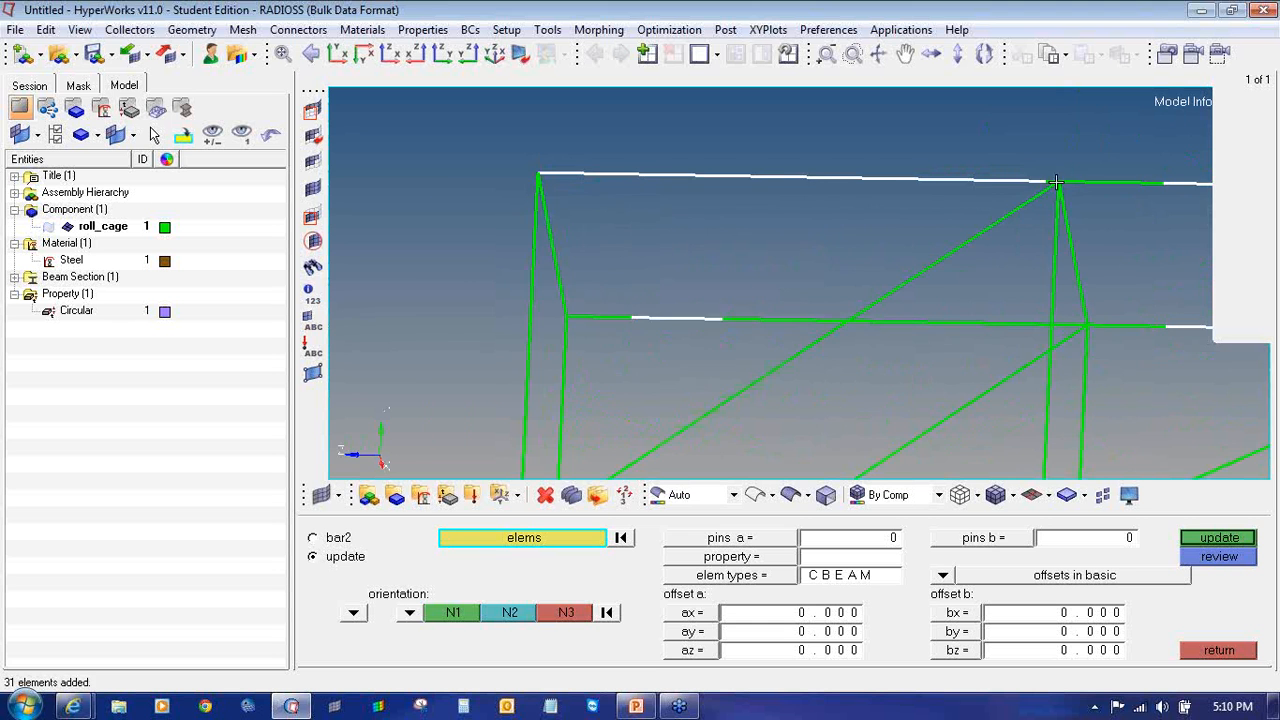
{"action": "scroll", "coordinate": [1050, 181], "scroll_direction": "up", "scroll_amount": 3, "text": "ctrl"}
{"action": "right_click_drag", "start_coordinate": [1075, 179], "coordinate": [560, 200], "text": "ctrl"}
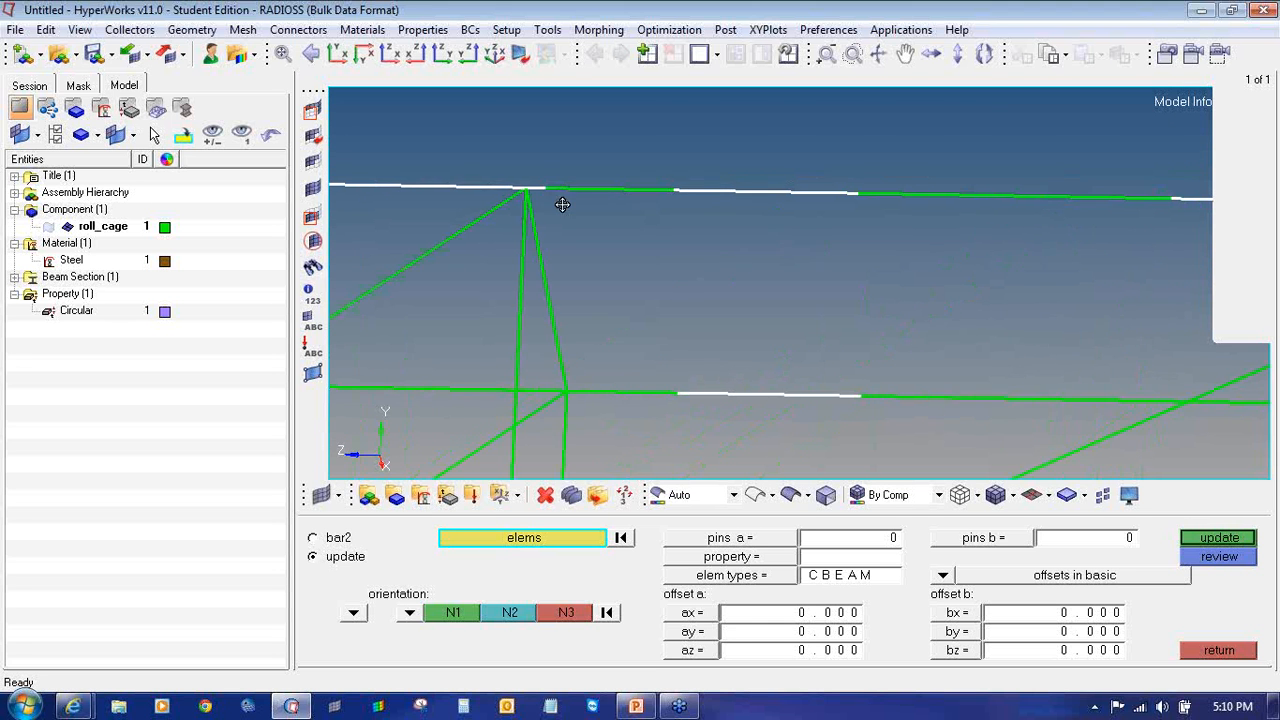
{"action": "left_click_drag", "start_coordinate": [541, 181], "coordinate": [810, 208], "text": "shift"}
{"action": "scroll", "coordinate": [815, 206], "scroll_direction": "down", "scroll_amount": 3, "text": "ctrl"}
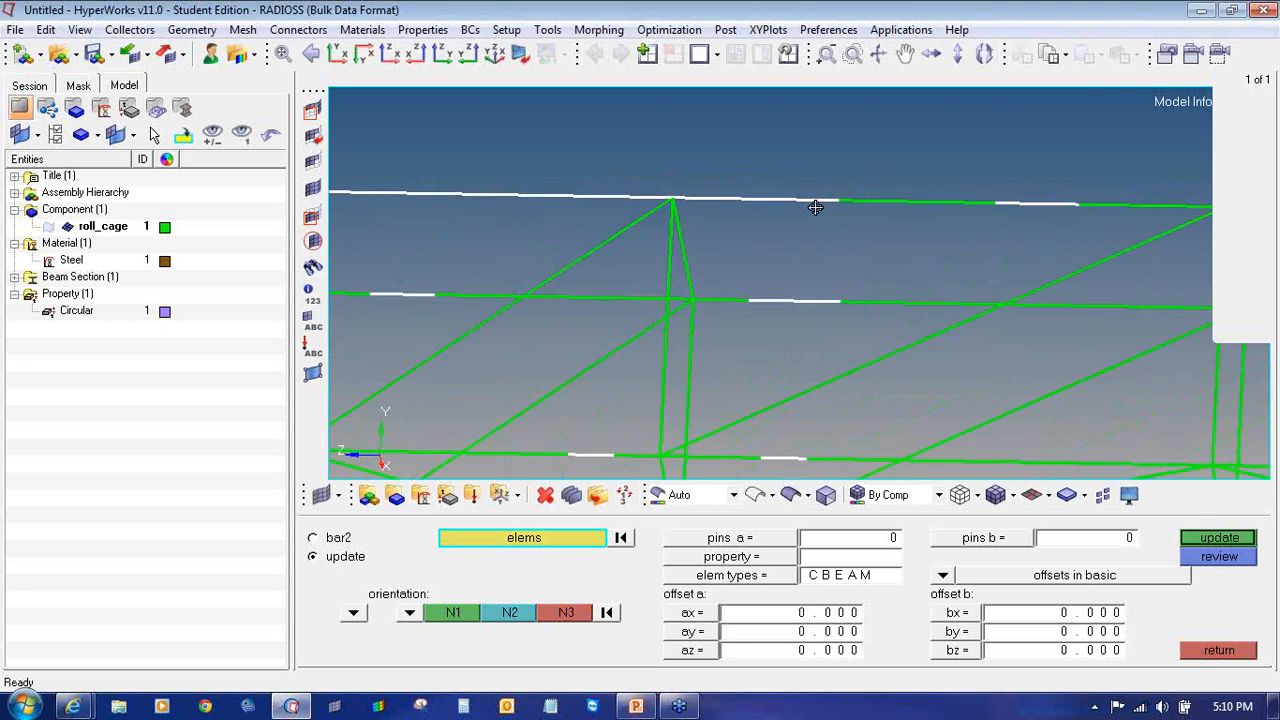
{"action": "right_click_drag", "start_coordinate": [814, 206], "coordinate": [657, 193], "text": "ctrl"}
{"action": "left_click_drag", "start_coordinate": [674, 173], "coordinate": [868, 216], "text": "shift"}
{"action": "left_click_drag", "start_coordinate": [1027, 202], "coordinate": [1065, 200], "text": "shift"}
{"action": "scroll", "coordinate": [1065, 200], "scroll_direction": "up", "scroll_amount": 3, "text": "ctrl"}
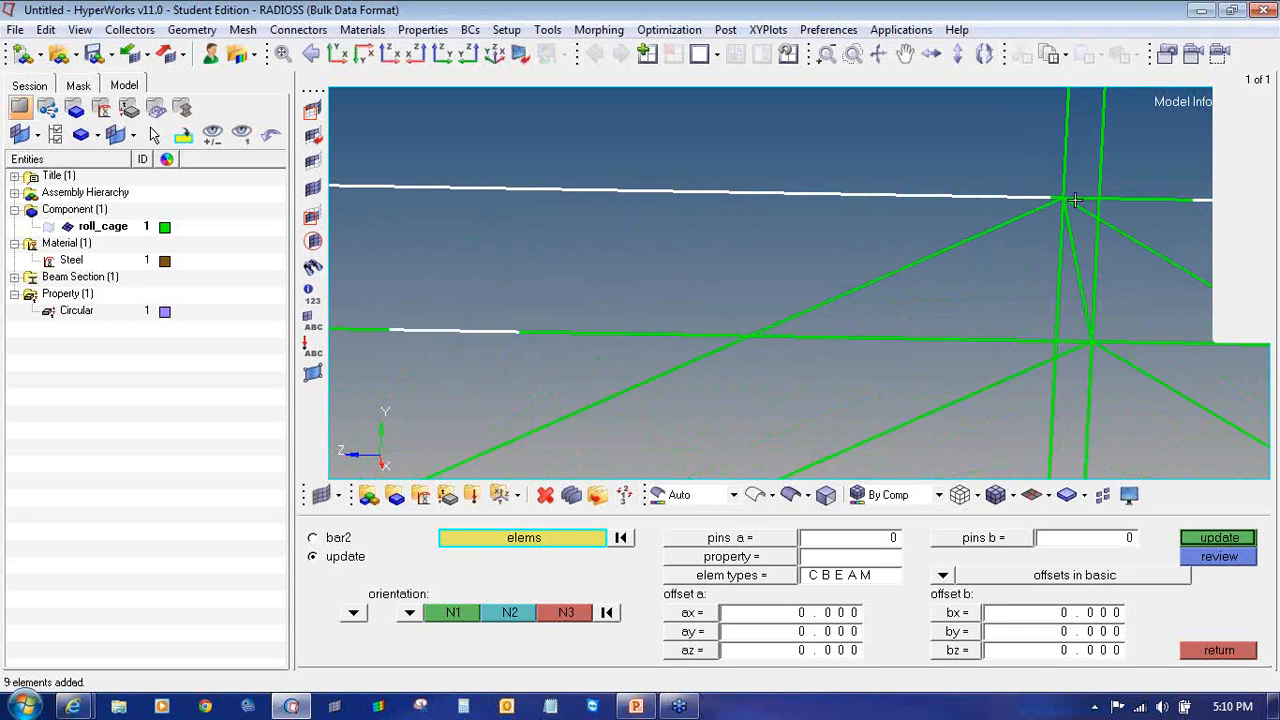
{"action": "scroll", "coordinate": [1083, 202], "scroll_direction": "down", "scroll_amount": 3, "text": "ctrl"}
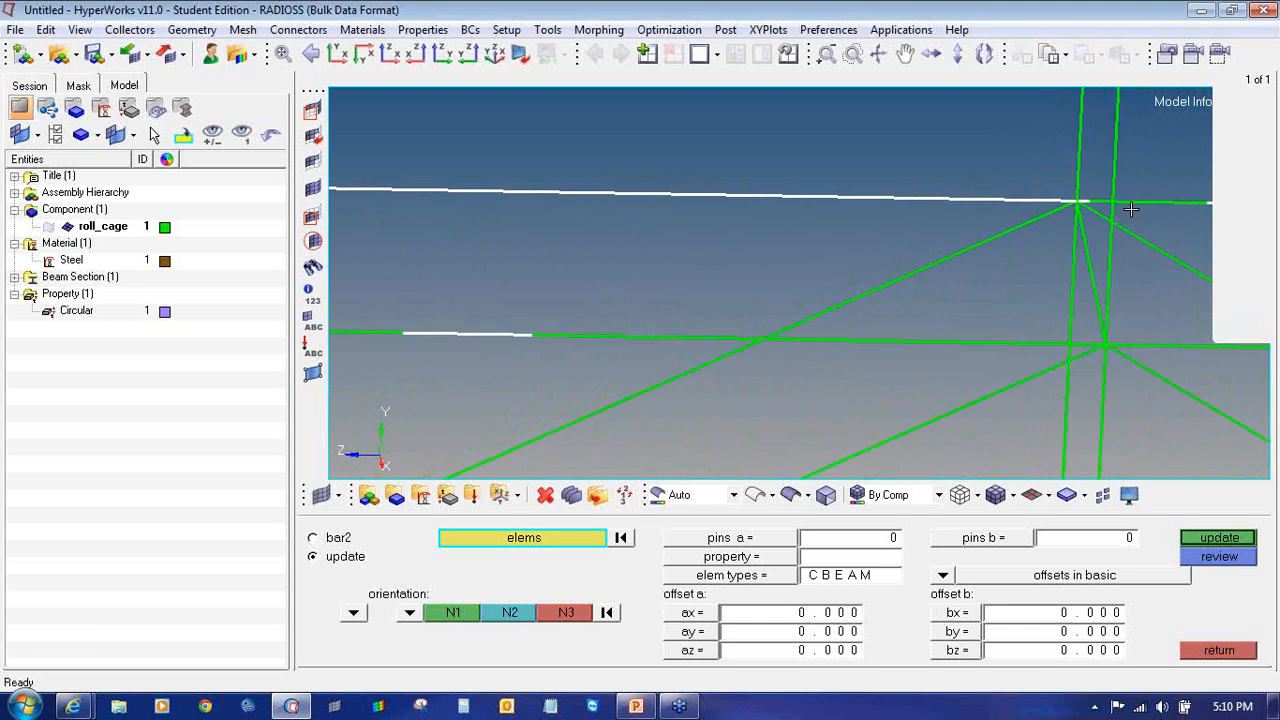
- Add the remaining elements of the same upper longitudinal member, from the main hoop to the rear corner, to the selection
{"action": "left_click_drag", "start_coordinate": [1152, 218], "coordinate": [1115, 217], "text": "ctrl"}
{"action": "right_click_drag", "start_coordinate": [1122, 206], "coordinate": [832, 261], "text": "ctrl"}
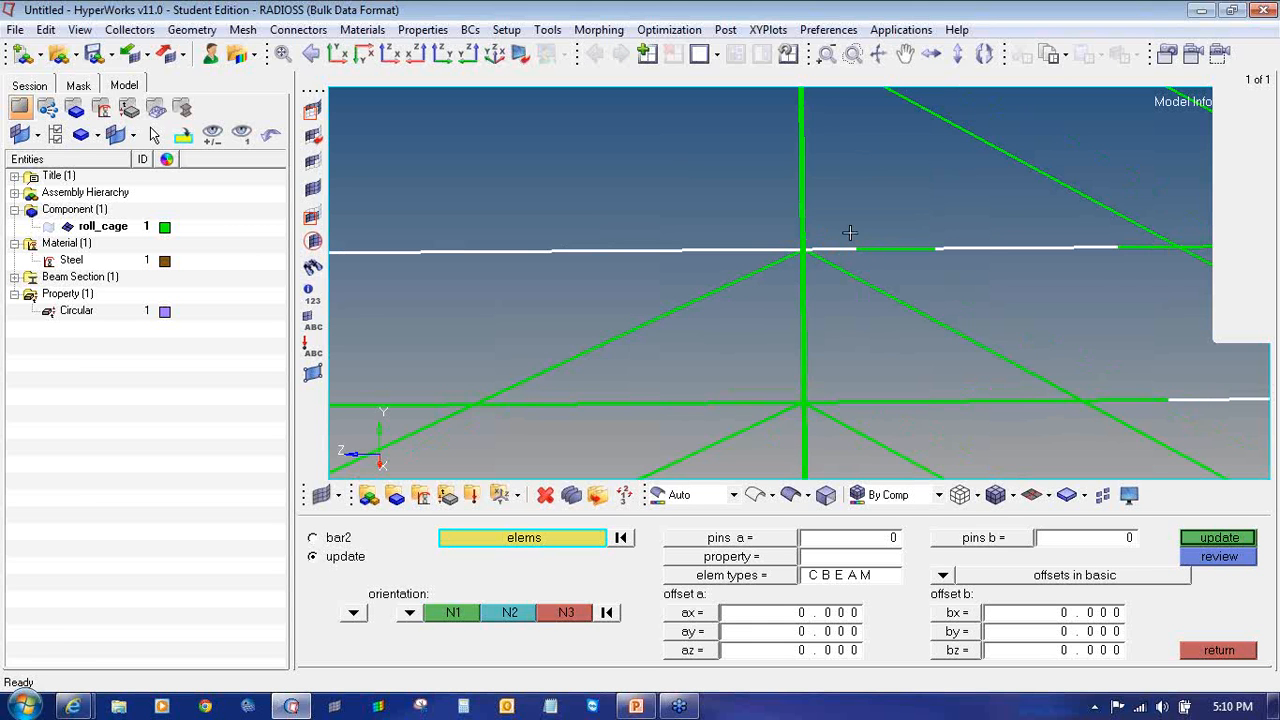
{"action": "left_click_drag", "start_coordinate": [850, 233], "coordinate": [987, 255], "text": "shift"}
{"action": "scroll", "coordinate": [987, 255], "scroll_direction": "down", "scroll_amount": 3, "text": "ctrl"}
{"action": "right_click_drag", "start_coordinate": [1073, 265], "coordinate": [872, 269], "text": "ctrl"}
{"action": "mouse_move", "coordinate": [843, 275]}
{"action": "left_mouse_down", "text": "ctrl"}
{"action": "mouse_move", "coordinate": [831, 275]}
{"action": "mouse_move", "coordinate": [929, 251]}
{"action": "mouse_move", "coordinate": [1045, 266]}
{"action": "left_mouse_up", "text": "ctrl"}
{"action": "scroll", "coordinate": [852, 252], "scroll_direction": "up", "scroll_amount": 3, "text": "ctrl"}
{"action": "scroll", "coordinate": [1010, 252], "scroll_direction": "up", "scroll_amount": 3, "text": "ctrl"}
{"action": "scroll", "coordinate": [1034, 251], "scroll_direction": "down", "scroll_amount": 10, "text": "ctrl"}
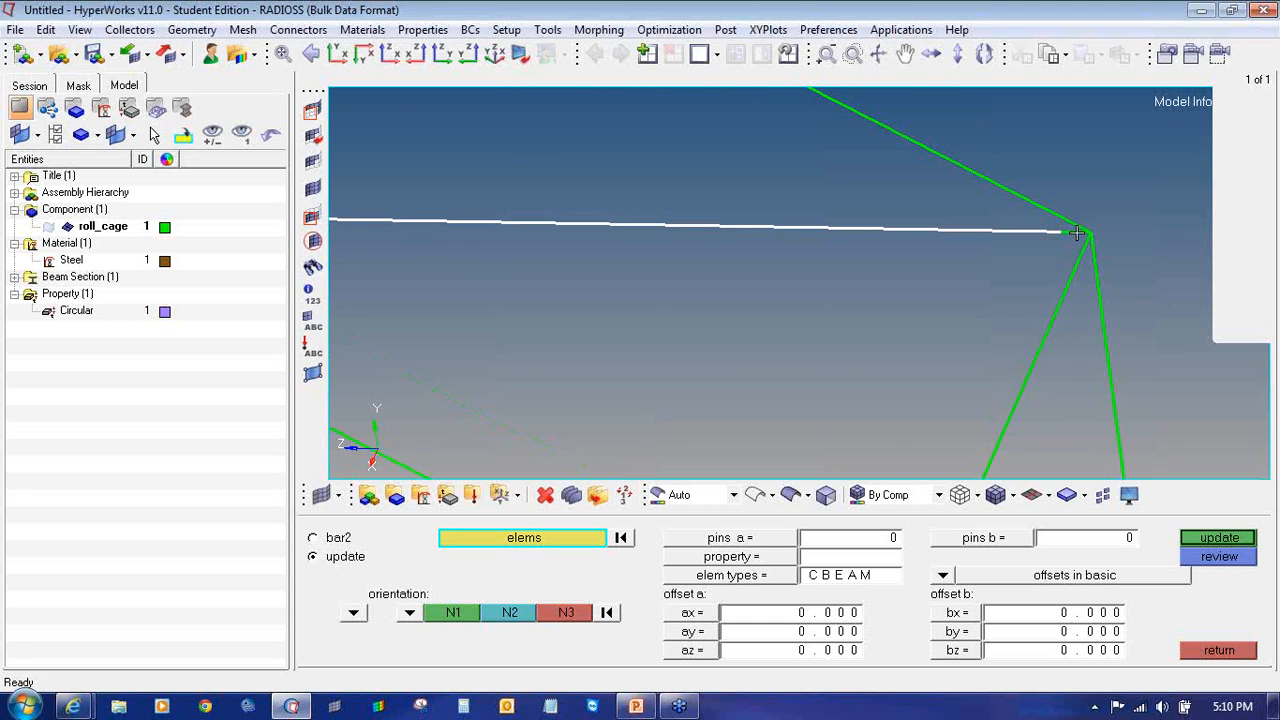
{"action": "scroll", "coordinate": [814, 334], "scroll_direction": "up", "scroll_amount": 5, "text": "ctrl"}
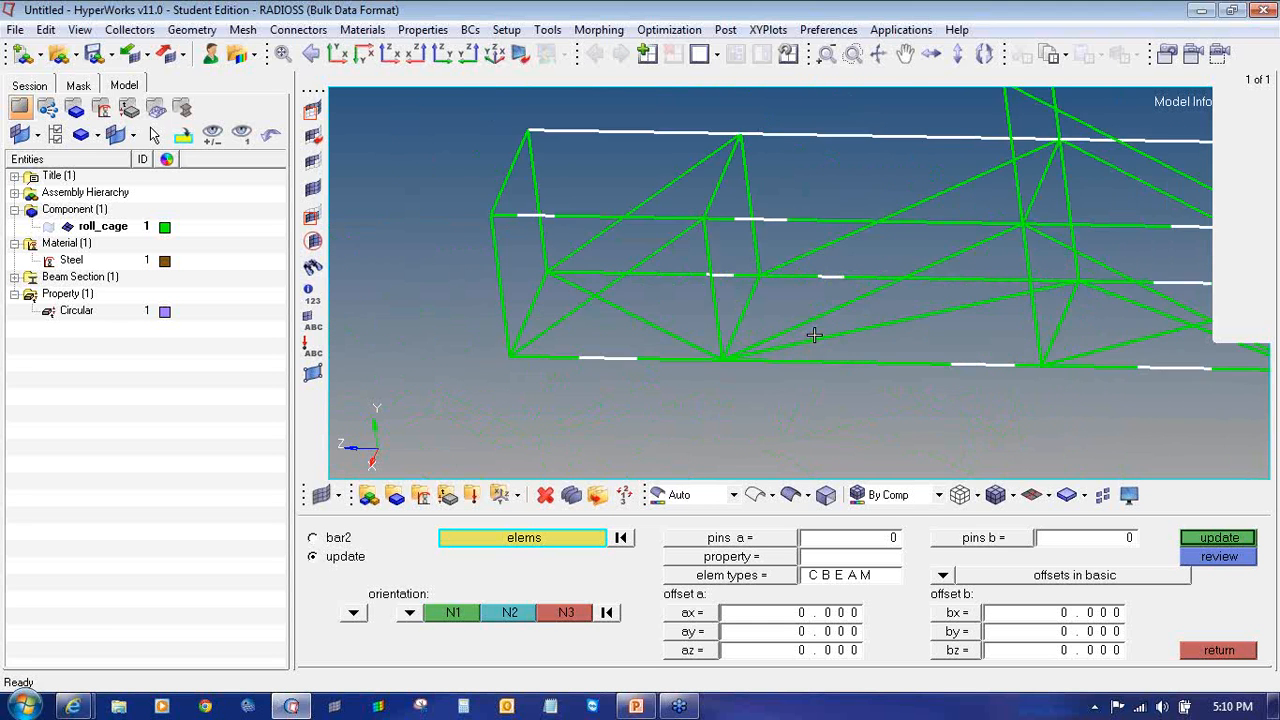
- Add one lower longitudinal member's elements, from the frame's low end to the first cross frame, to the selection
{"action": "left_click_drag", "start_coordinate": [604, 361], "coordinate": [817, 397], "text": "shift"}
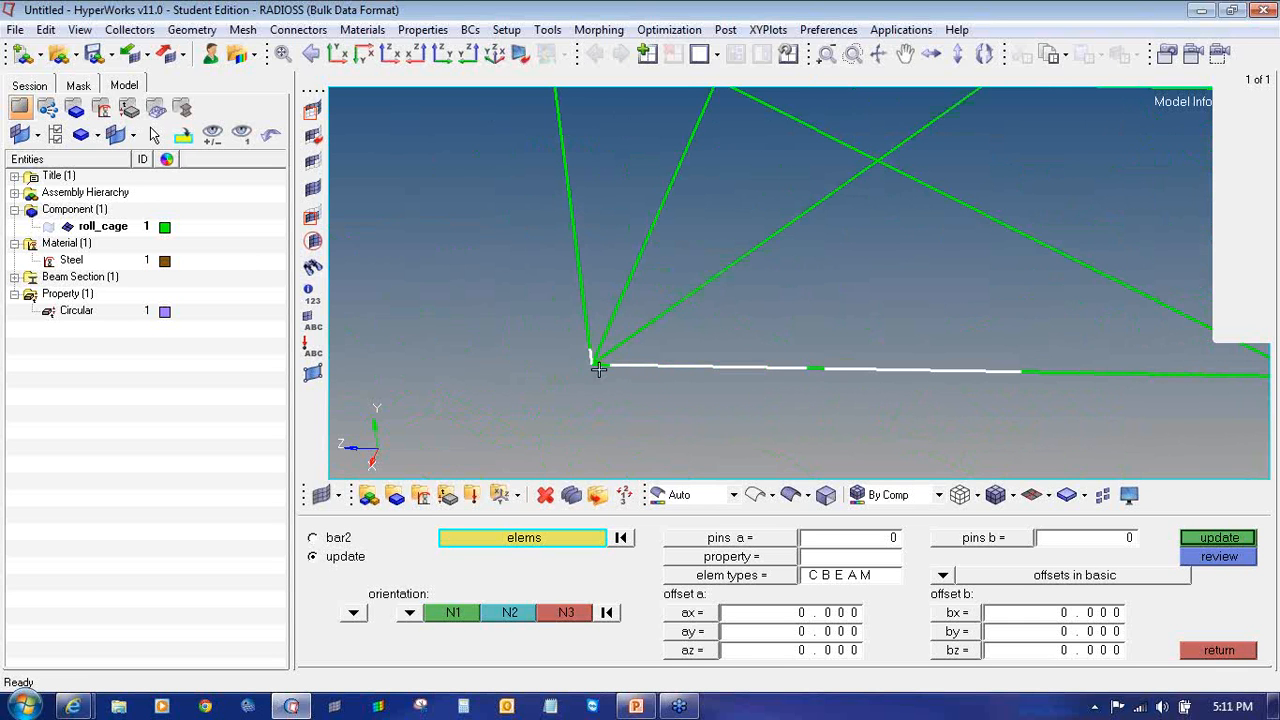
{"action": "scroll", "coordinate": [594, 356], "scroll_direction": "up", "scroll_amount": 2, "text": "ctrl"}
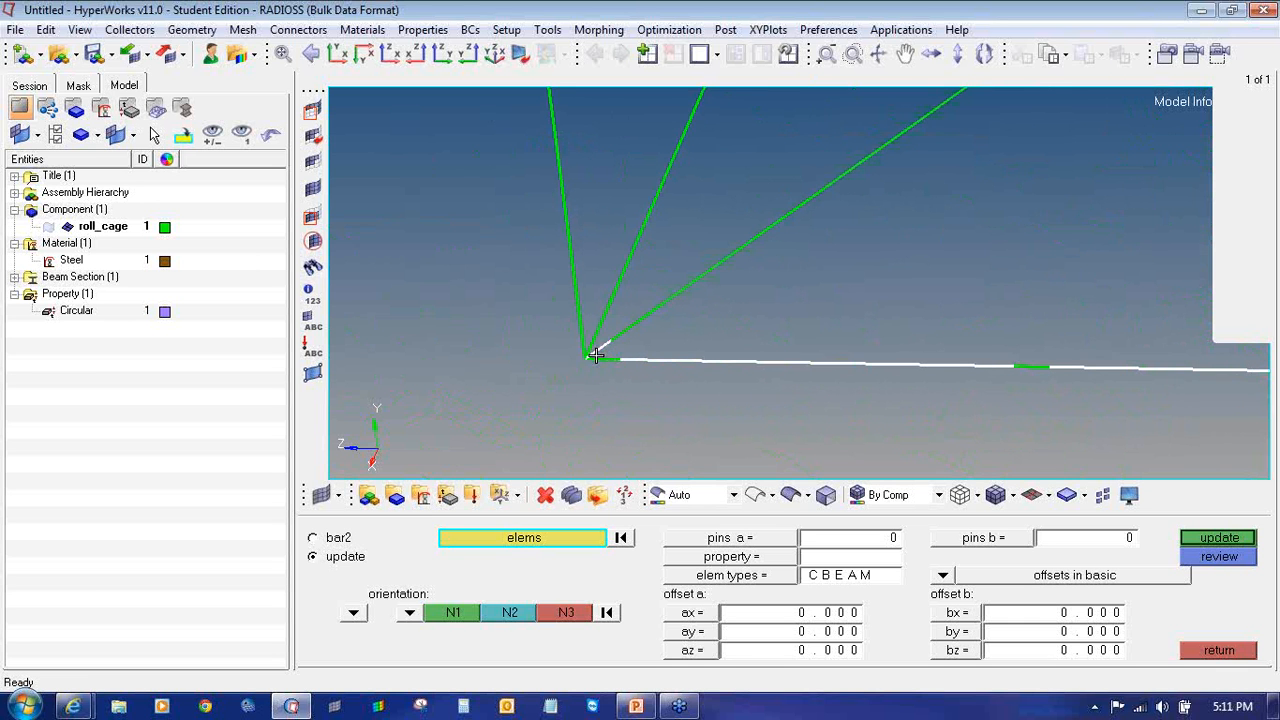
{"action": "scroll", "coordinate": [596, 356], "scroll_direction": "down", "scroll_amount": 4, "text": "ctrl"}
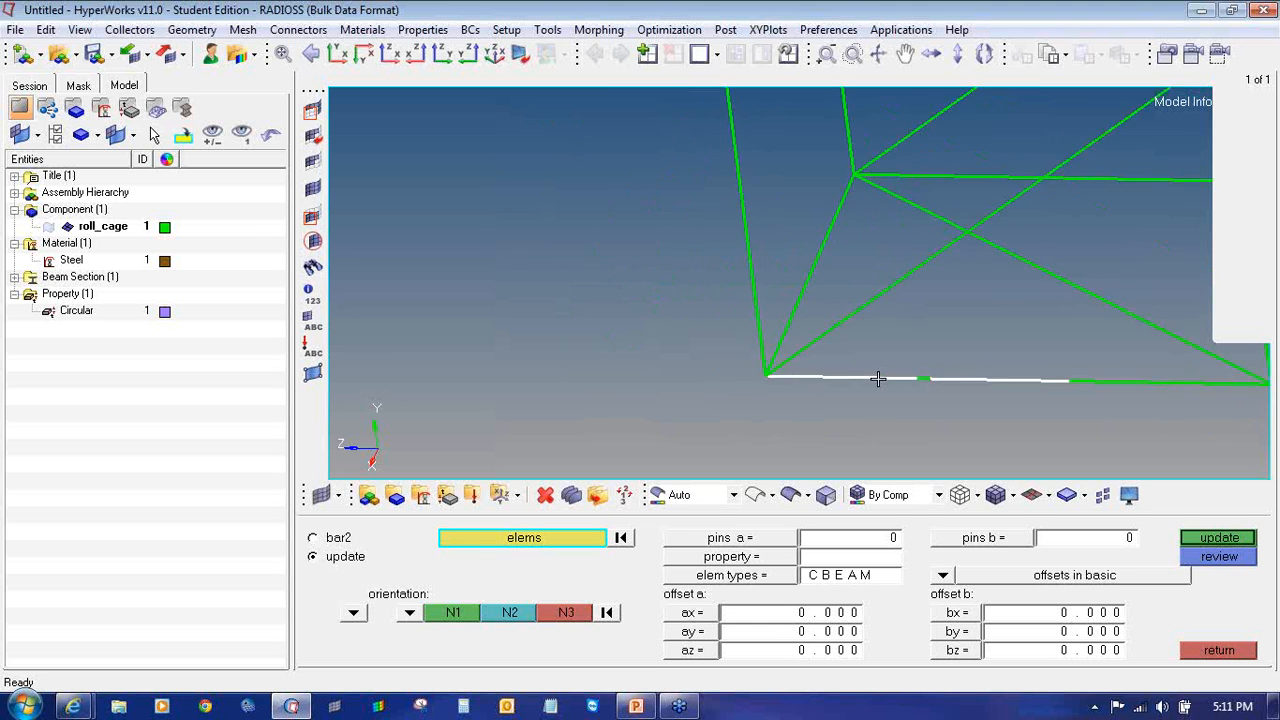
{"action": "left_click_drag", "start_coordinate": [786, 376], "coordinate": [1050, 416], "text": "shift"}
{"action": "scroll", "coordinate": [906, 403], "scroll_direction": "up", "scroll_amount": 3, "text": "ctrl"}
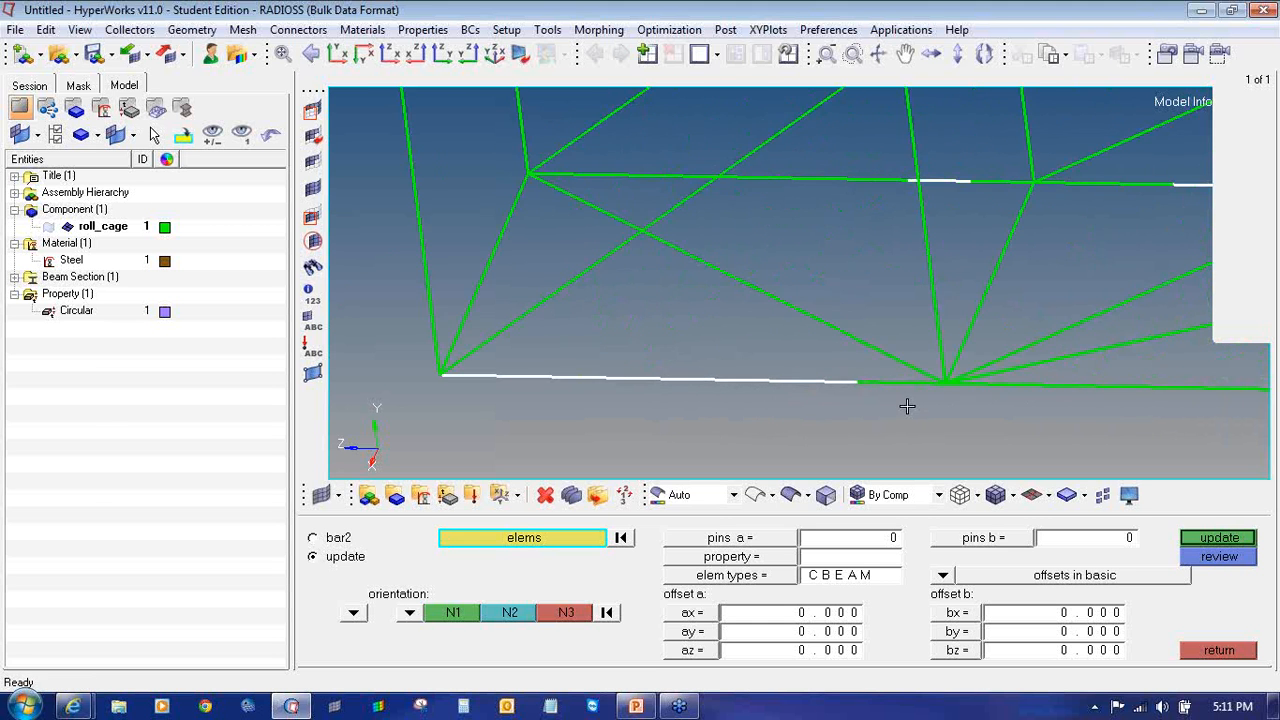
{"action": "left_click_drag", "start_coordinate": [753, 346], "coordinate": [980, 389], "text": "shift"}
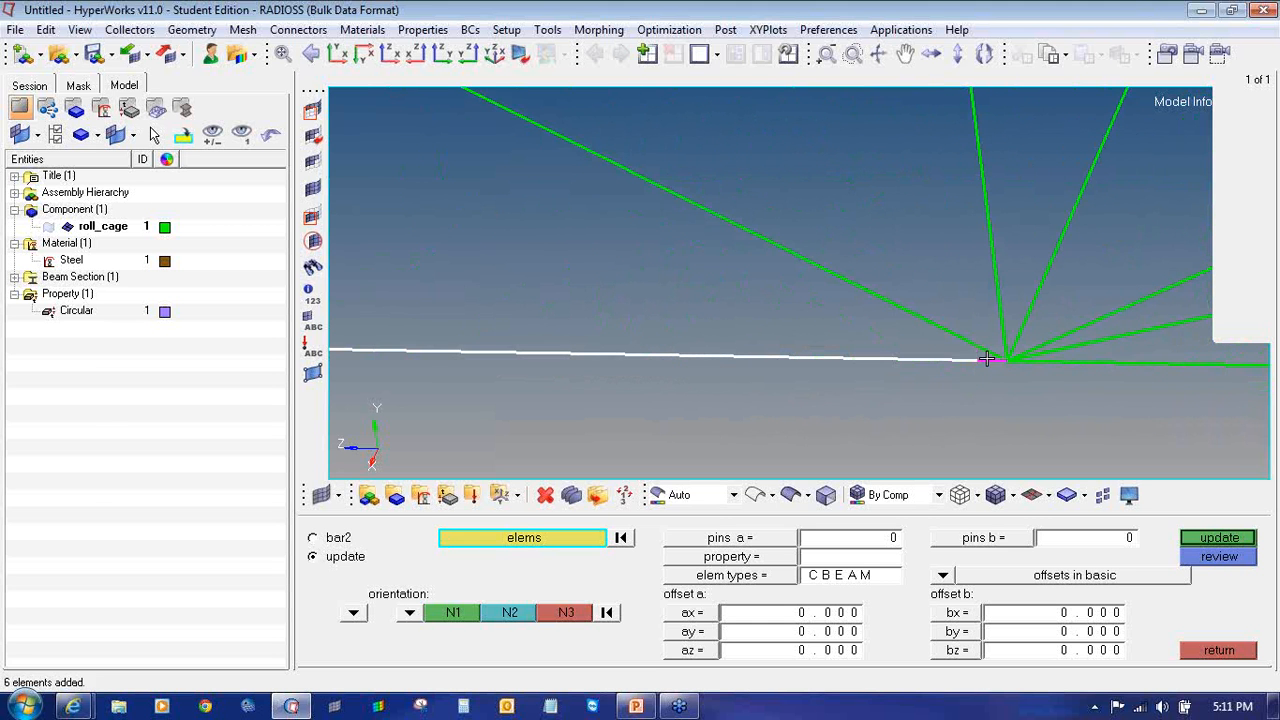
{"action": "right_click_drag", "start_coordinate": [1025, 407], "coordinate": [831, 355], "text": "ctrl"}
{"action": "left_click_drag", "start_coordinate": [806, 370], "coordinate": [783, 369], "text": "shift"}
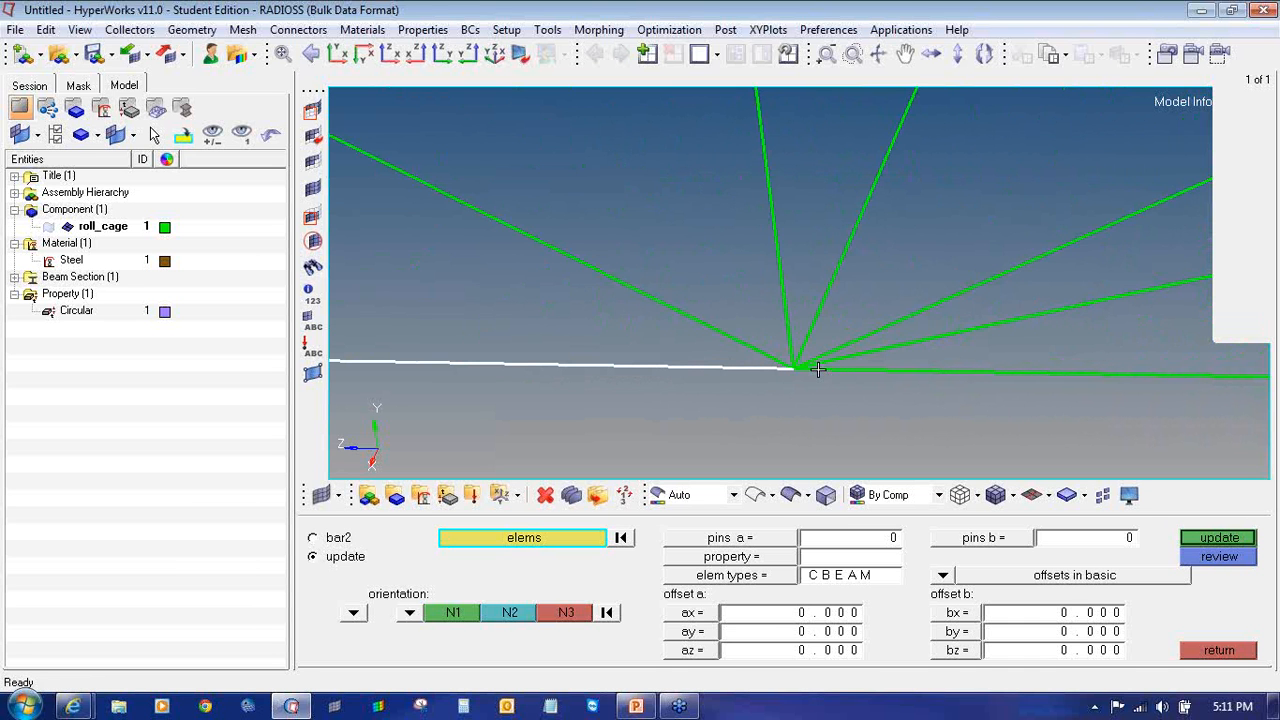
- Add the same lower longitudinal member's elements between the first cross frame and the main hoop to the selection
{"action": "left_click", "coordinate": [862, 372]}
{"action": "scroll", "coordinate": [811, 372], "scroll_direction": "up", "scroll_amount": 1, "text": "ctrl"}
{"action": "left_click", "coordinate": [818, 370]}
{"action": "left_click_drag", "start_coordinate": [949, 357], "coordinate": [1146, 394], "text": "shift"}
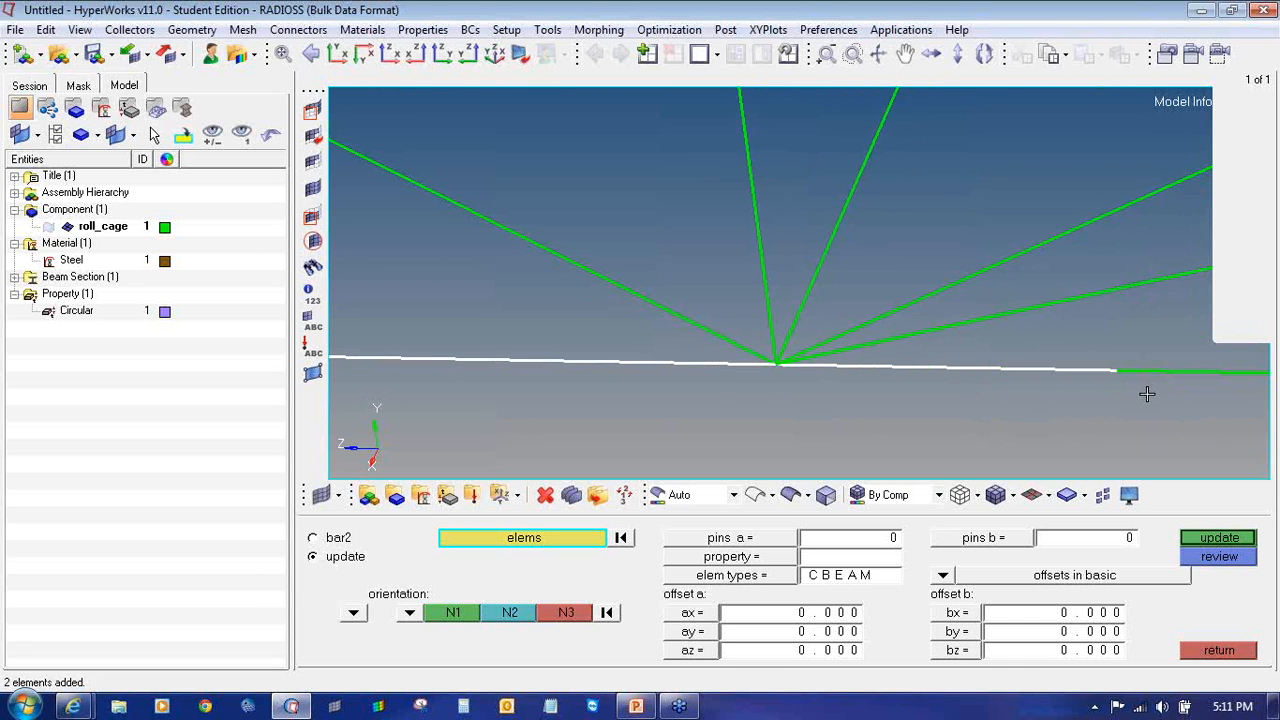
{"action": "scroll", "coordinate": [1146, 394], "scroll_direction": "down", "scroll_amount": 2, "text": "ctrl"}
{"action": "right_click_drag", "start_coordinate": [1146, 394], "coordinate": [628, 392], "text": "ctrl"}
{"action": "left_click_drag", "start_coordinate": [608, 371], "coordinate": [1106, 429], "text": "shift"}
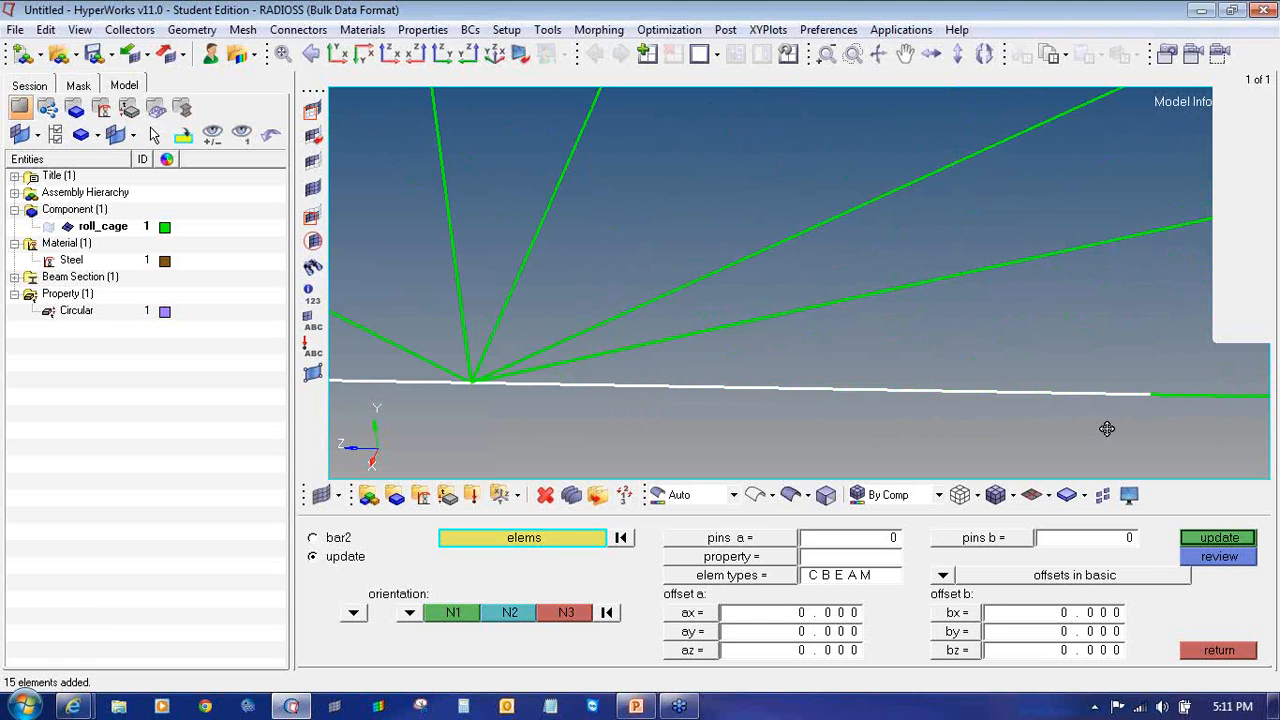
{"action": "scroll", "coordinate": [700, 417], "scroll_direction": "down", "scroll_amount": 2, "text": "ctrl"}
{"action": "left_click_drag", "start_coordinate": [720, 395], "coordinate": [1151, 429], "text": "shift"}
{"action": "right_click_drag", "start_coordinate": [1151, 429], "coordinate": [928, 412], "text": "ctrl"}
{"action": "scroll", "coordinate": [930, 412], "scroll_direction": "up", "scroll_amount": 3, "text": "ctrl"}
{"action": "left_click_drag", "start_coordinate": [909, 387], "coordinate": [1020, 414], "text": "shift"}
{"action": "scroll", "coordinate": [1044, 409], "scroll_direction": "down", "scroll_amount": 1, "text": "ctrl"}
- Add the remaining elements of the same lower longitudinal member, from the main hoop to the rear corner, to the selection
{"action": "left_click", "coordinate": [1023, 392]}
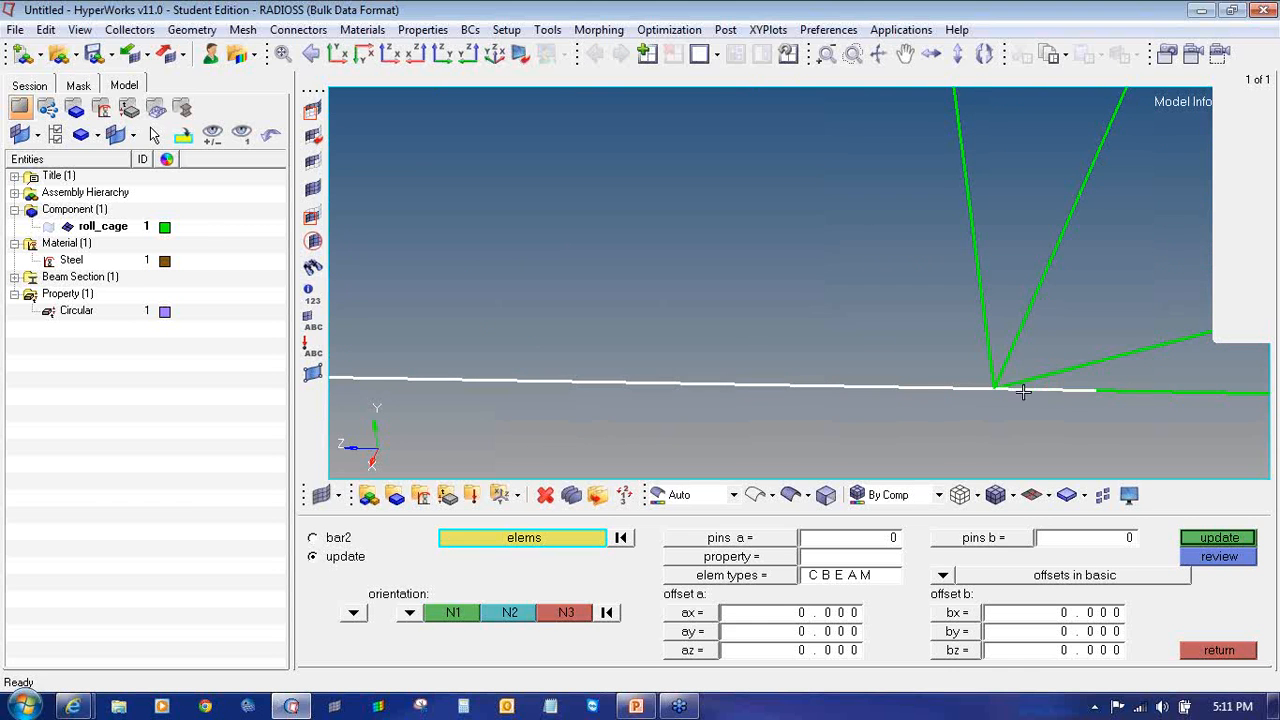
{"action": "left_click", "coordinate": [1133, 393]}
{"action": "right_click_drag", "start_coordinate": [900, 400], "coordinate": [370, 405], "text": "ctrl"}
{"action": "scroll", "coordinate": [430, 407], "scroll_direction": "down", "scroll_amount": 2, "text": "ctrl"}
{"action": "left_click_drag", "start_coordinate": [539, 390], "coordinate": [1123, 434], "text": "shift"}
{"action": "right_click_drag", "start_coordinate": [1123, 434], "coordinate": [785, 409], "text": "ctrl"}
{"action": "scroll", "coordinate": [781, 410], "scroll_direction": "down", "scroll_amount": 2, "text": "ctrl"}
{"action": "scroll", "coordinate": [781, 410], "scroll_direction": "down", "scroll_amount": 1, "text": "ctrl"}
{"action": "left_click_drag", "start_coordinate": [762, 388], "coordinate": [1236, 423], "text": "shift"}
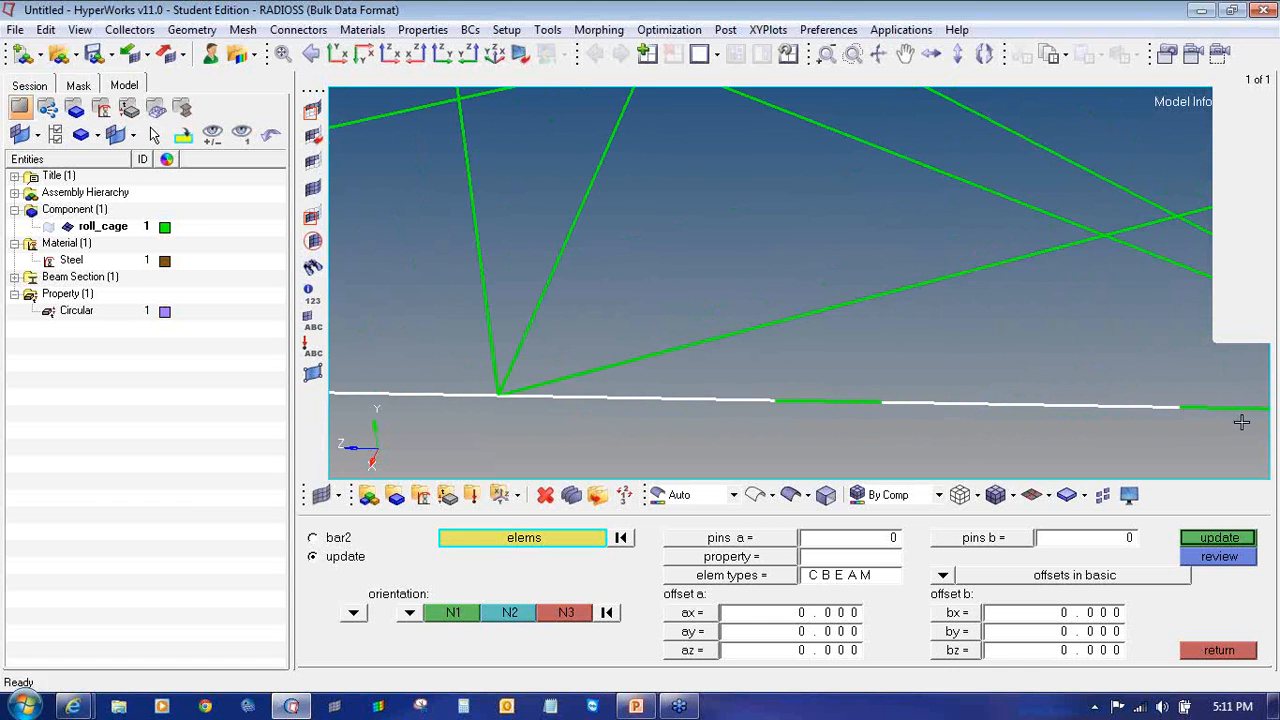
{"action": "right_click_drag", "start_coordinate": [1240, 423], "coordinate": [743, 422], "text": "ctrl"}
{"action": "left_click_drag", "start_coordinate": [686, 402], "coordinate": [974, 429], "text": "shift"}
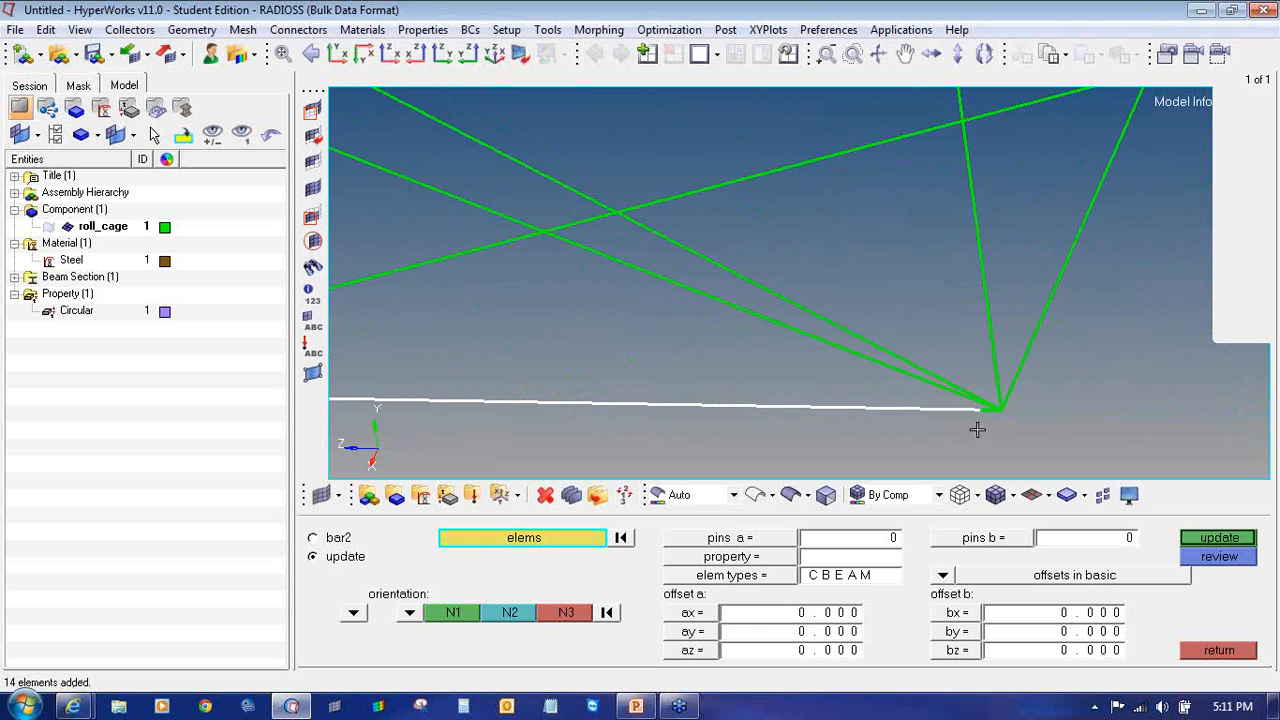
{"action": "scroll", "coordinate": [984, 411], "scroll_direction": "up", "scroll_amount": 2, "text": "ctrl"}
{"action": "scroll", "coordinate": [969, 426], "scroll_direction": "down", "scroll_amount": 4, "text": "ctrl"}
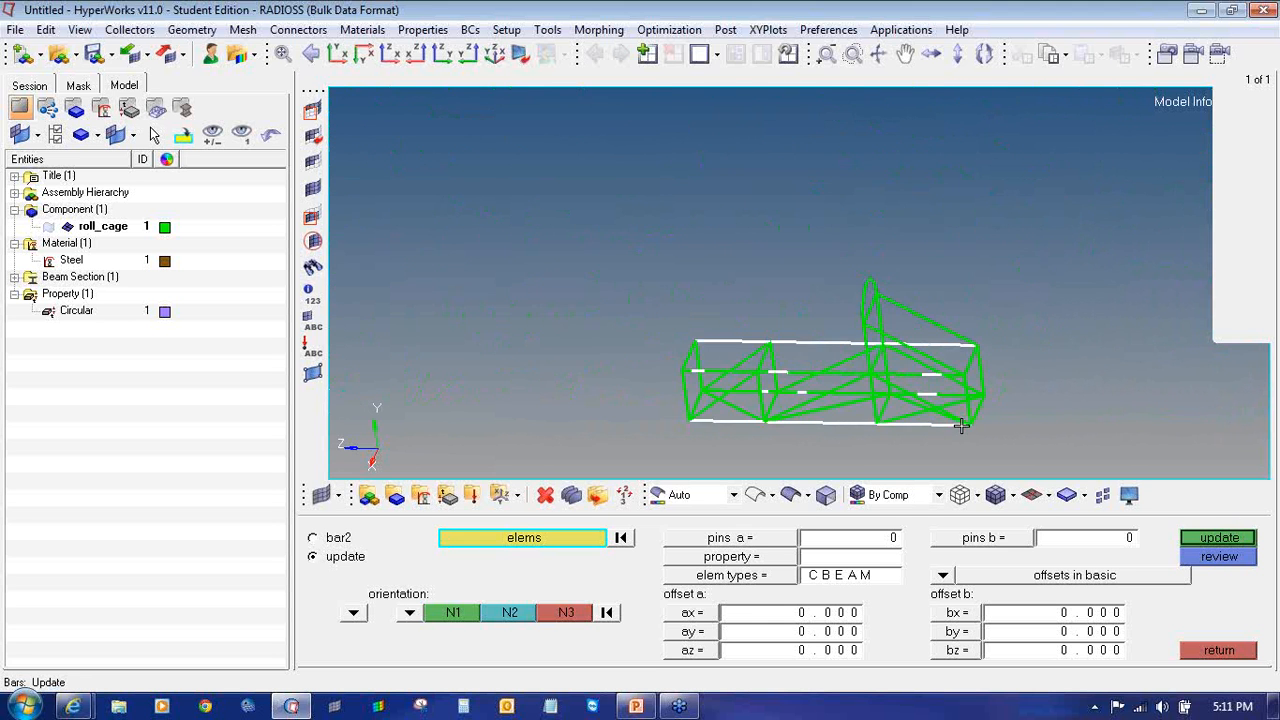
- Add elements near the frame's low end on the second upper longitudinal member to the selection
{"action": "scroll", "coordinate": [700, 378], "scroll_direction": "down", "scroll_amount": 1, "text": "ctrl"}
{"action": "scroll", "coordinate": [700, 378], "scroll_direction": "up", "scroll_amount": 3, "text": "ctrl"}
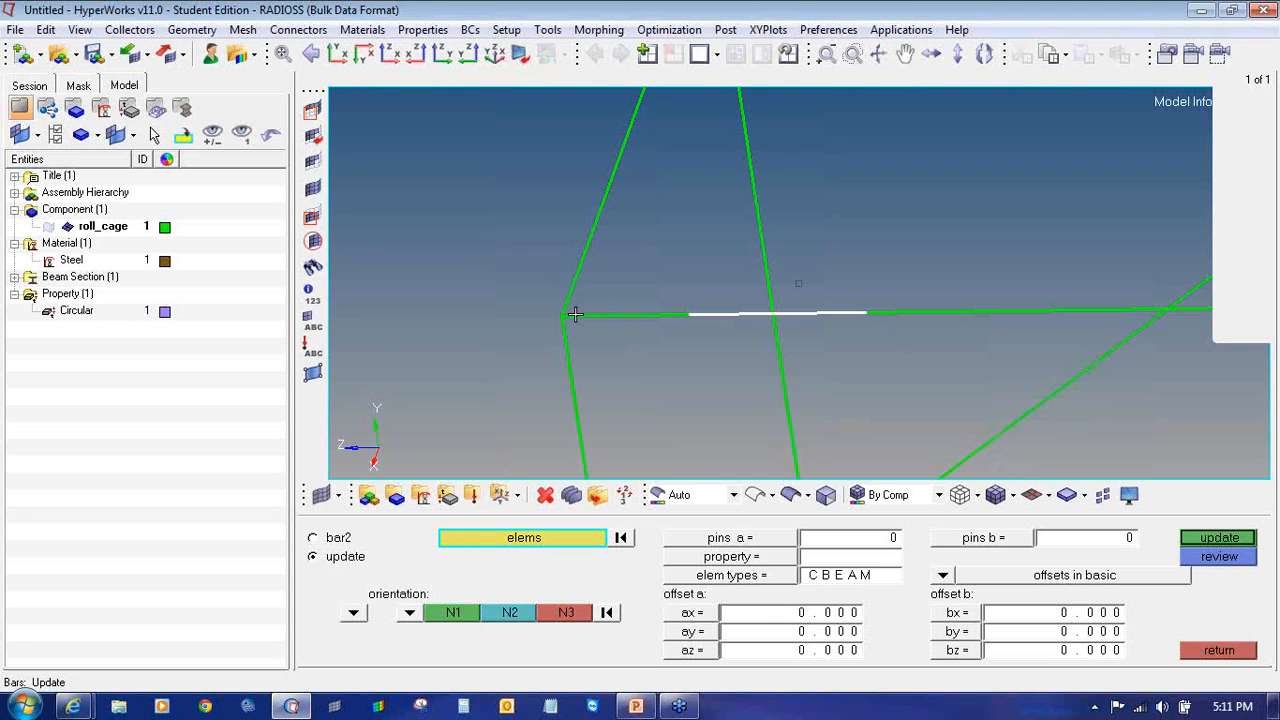
{"action": "left_click_drag", "start_coordinate": [585, 314], "coordinate": [614, 314], "text": "shift"}
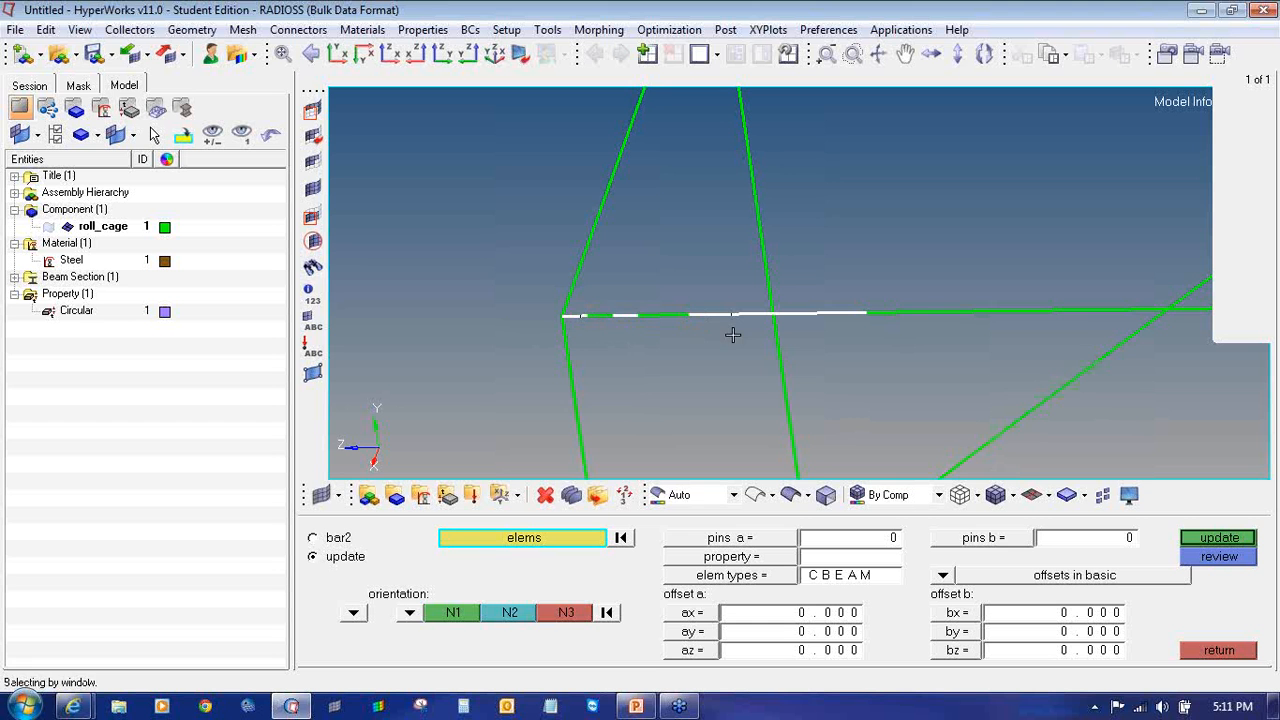
{"action": "left_click_drag", "start_coordinate": [733, 335], "coordinate": [733, 335], "text": "shift"}
{"action": "left_click_drag", "start_coordinate": [851, 291], "coordinate": [1079, 325], "text": "shift"}
{"action": "right_click_drag", "start_coordinate": [898, 336], "coordinate": [410, 341], "text": "ctrl"}
{"action": "scroll", "coordinate": [420, 342], "scroll_direction": "down", "scroll_amount": 4, "text": "ctrl"}
{"action": "left_click_drag", "start_coordinate": [477, 344], "coordinate": [582, 337], "text": "ctrl"}
{"action": "scroll", "coordinate": [547, 336], "scroll_direction": "up", "scroll_amount": 3, "text": "ctrl"}
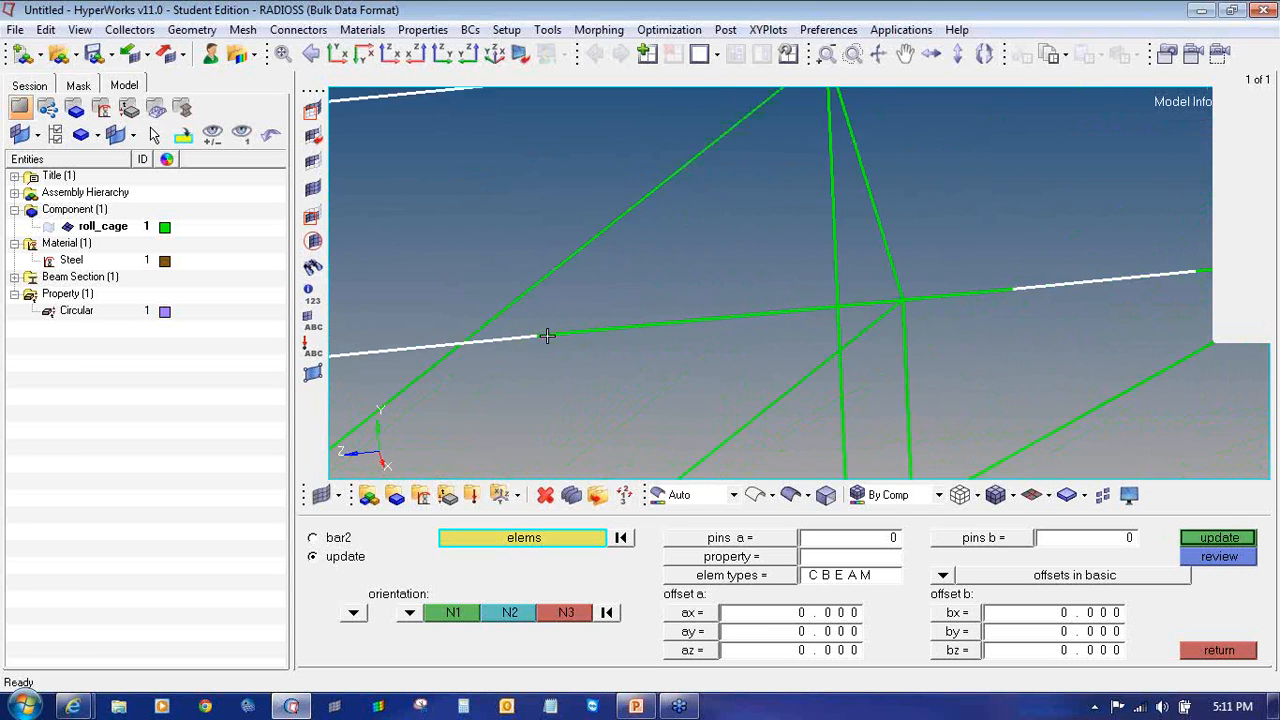
- Add the second upper longitudinal member's remaining elements up to the first cross frame to the selection
{"action": "scroll", "coordinate": [547, 336], "scroll_direction": "up", "scroll_amount": 2, "text": "ctrl"}
{"action": "left_click_drag", "start_coordinate": [875, 351], "coordinate": [875, 351], "text": "shift"}
{"action": "left_click_drag", "start_coordinate": [623, 277], "coordinate": [883, 380], "text": "shift"}
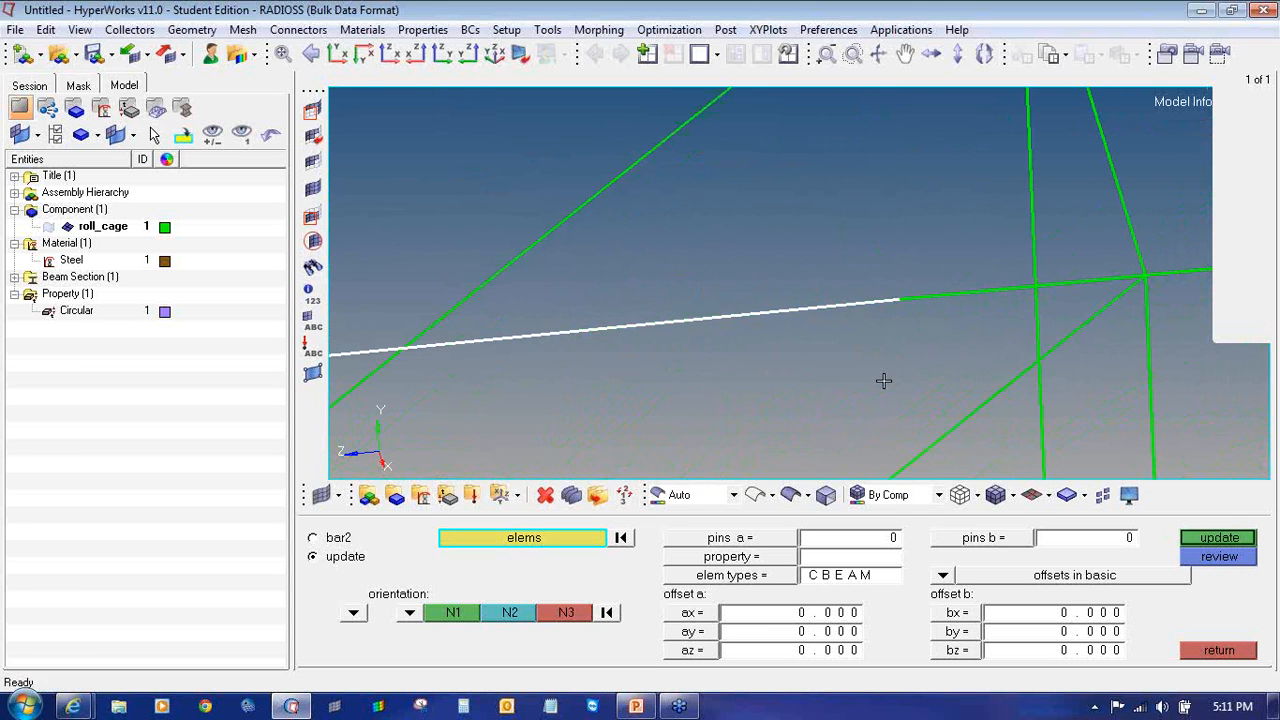
{"action": "left_click_drag", "start_coordinate": [885, 321], "coordinate": [796, 320], "text": "ctrl"}
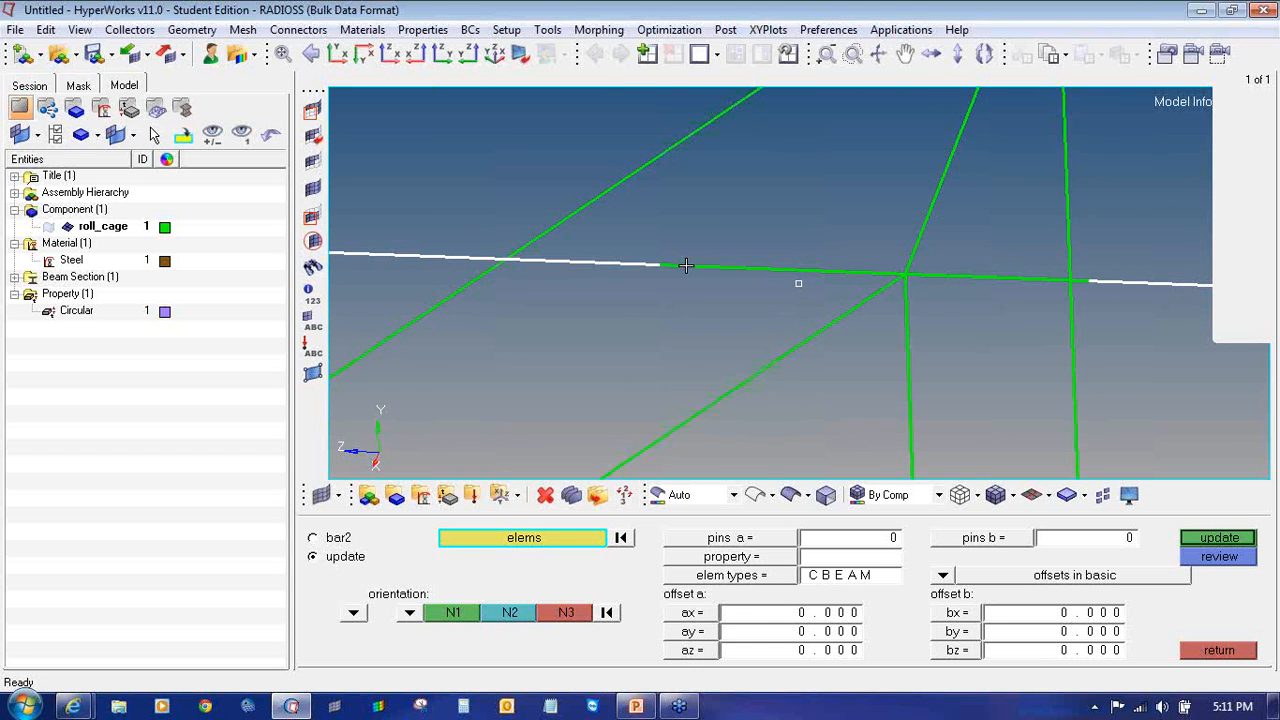
{"action": "left_click_drag", "start_coordinate": [686, 265], "coordinate": [630, 247], "text": "ctrl"}
{"action": "left_click_drag", "start_coordinate": [622, 243], "coordinate": [1019, 287], "text": "shift"}
{"action": "left_click", "coordinate": [1027, 277]}
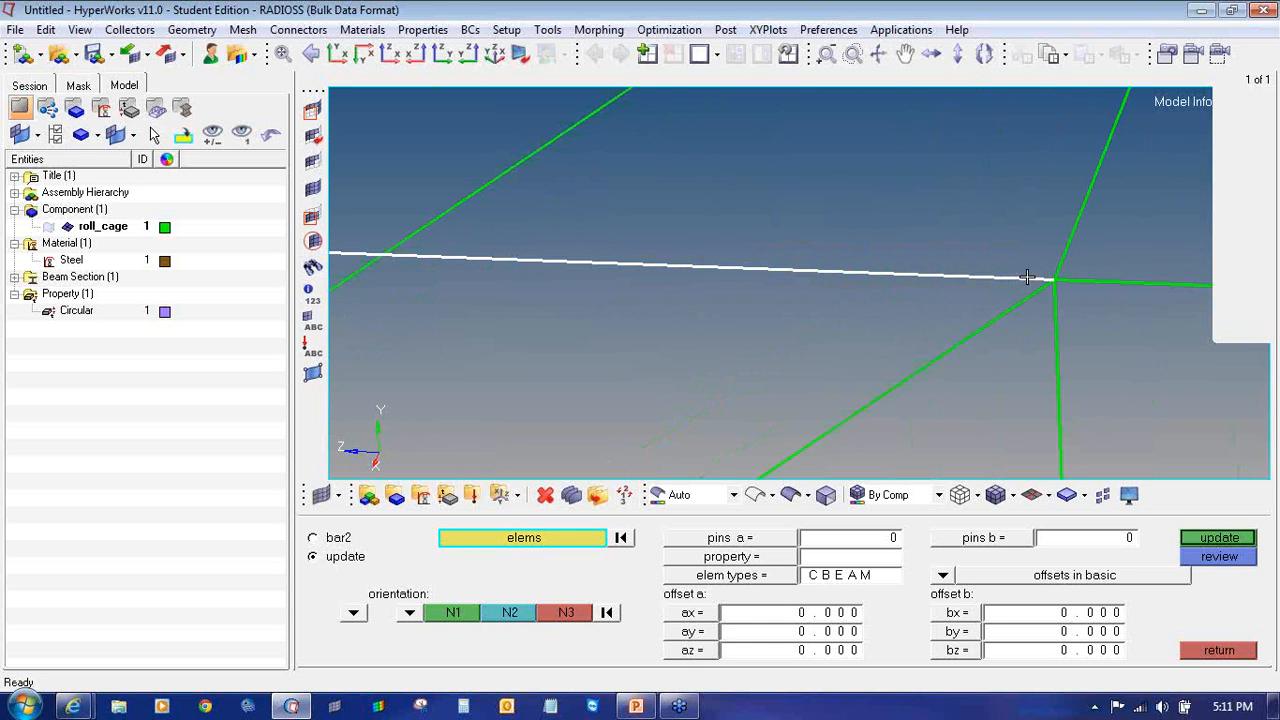
- Add the second upper longitudinal member's elements between the first cross frame and the main hoop to the selection
{"action": "left_click_drag", "start_coordinate": [1160, 311], "coordinate": [623, 289], "text": "ctrl"}
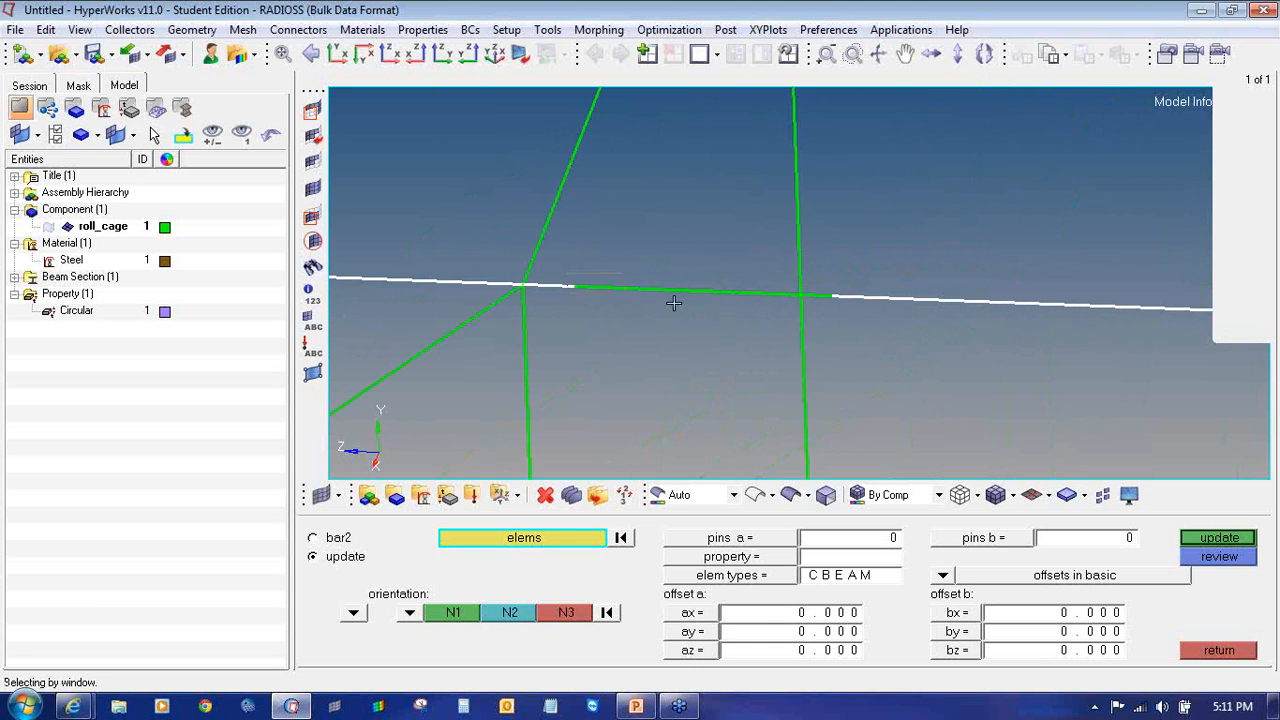
{"action": "left_click_drag", "start_coordinate": [785, 313], "coordinate": [992, 350], "text": "shift"}
{"action": "left_click_drag", "start_coordinate": [992, 352], "coordinate": [354, 329], "text": "ctrl"}
{"action": "left_click_drag", "start_coordinate": [603, 322], "coordinate": [514, 286], "text": "ctrl"}
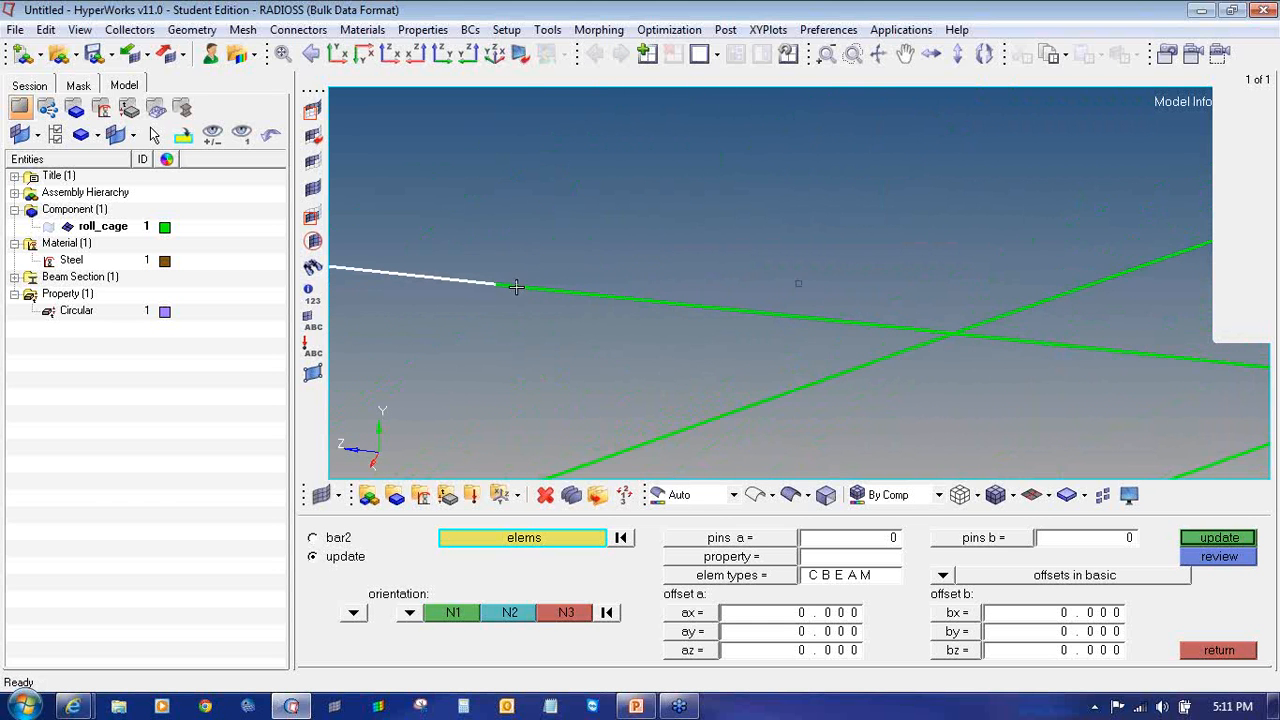
{"action": "left_click_drag", "start_coordinate": [716, 312], "coordinate": [894, 323], "text": "shift"}
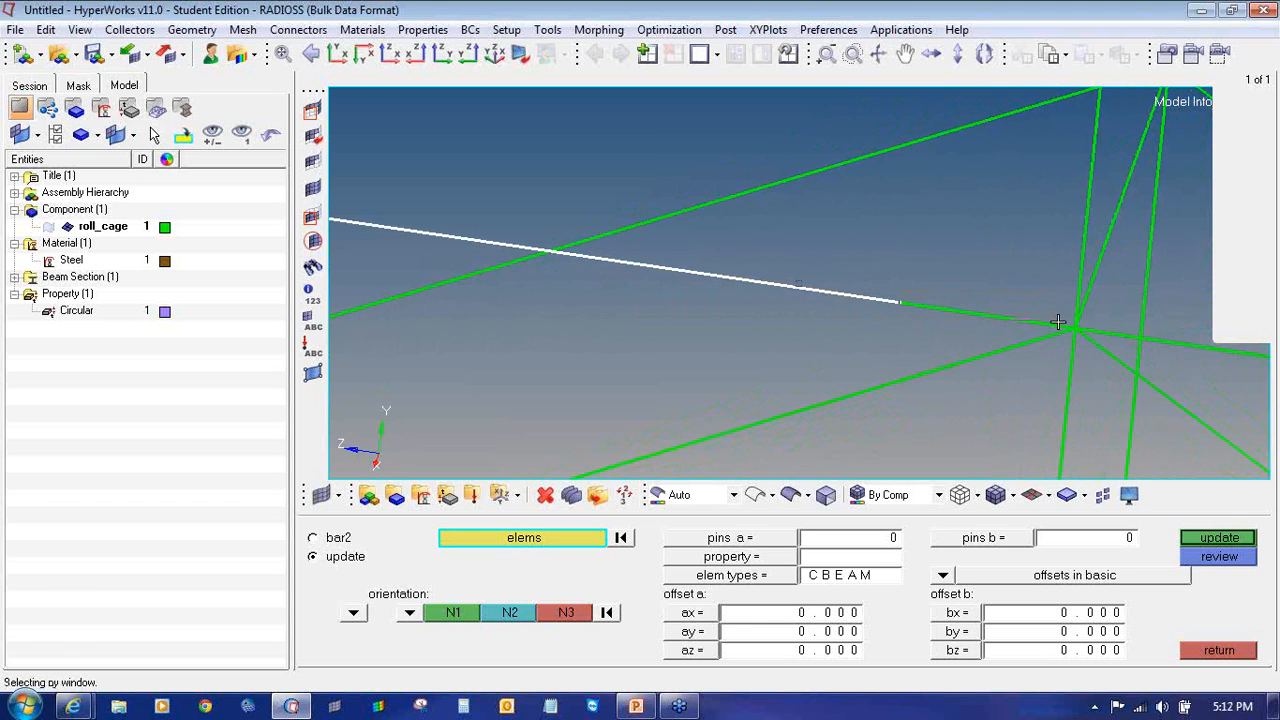
{"action": "left_click_drag", "start_coordinate": [1057, 322], "coordinate": [1097, 328], "text": "shift"}
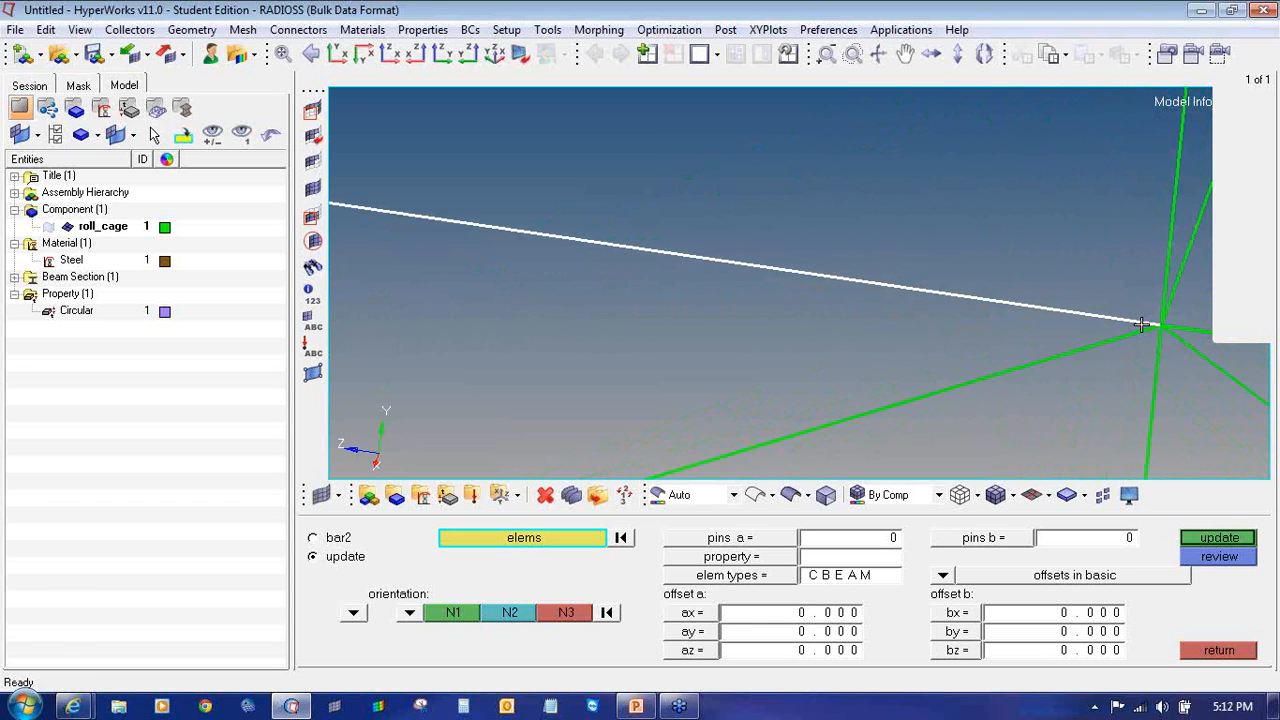
- Add the second upper longitudinal member's elements at and just behind the main hoop to the selection
{"action": "scroll", "coordinate": [1130, 324], "scroll_direction": "down", "scroll_amount": 6, "text": "ctrl"}
{"action": "right_click_drag", "start_coordinate": [1126, 322], "coordinate": [829, 287], "text": "ctrl"}
{"action": "scroll", "coordinate": [858, 287], "scroll_direction": "up", "scroll_amount": 4, "text": "ctrl"}
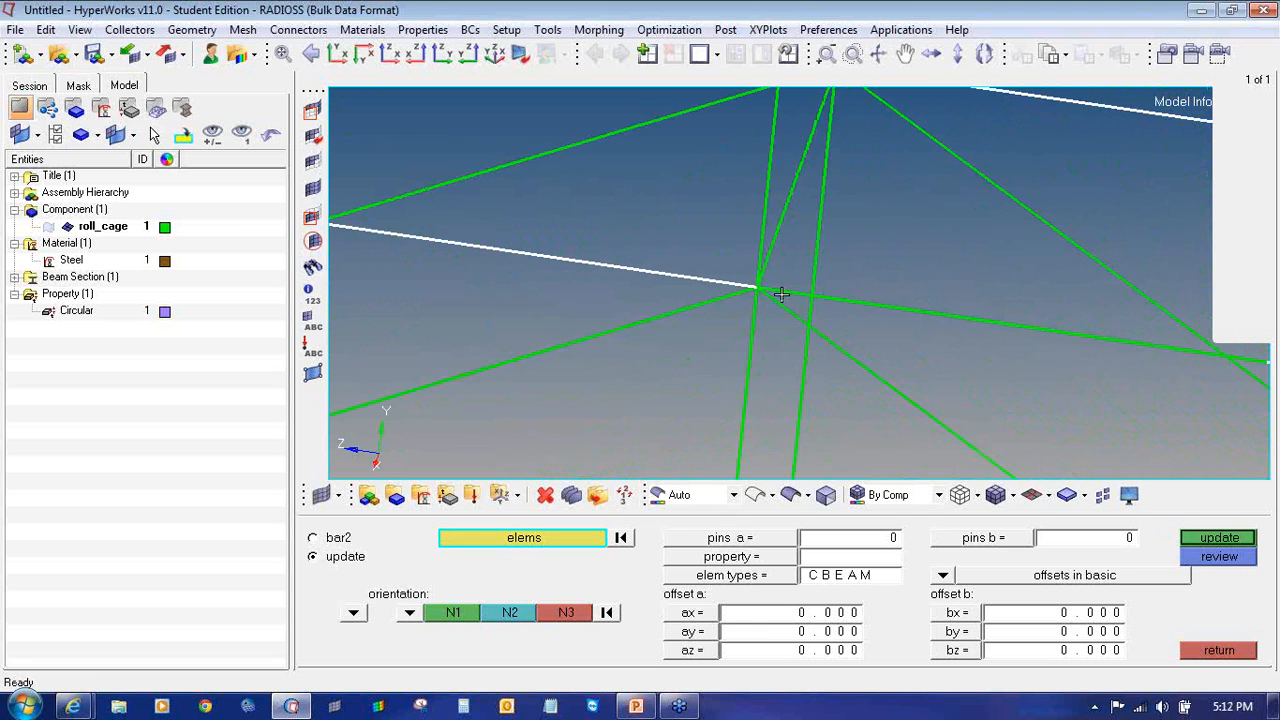
{"action": "left_click_drag", "start_coordinate": [756, 283], "coordinate": [953, 333], "text": "ctrl"}
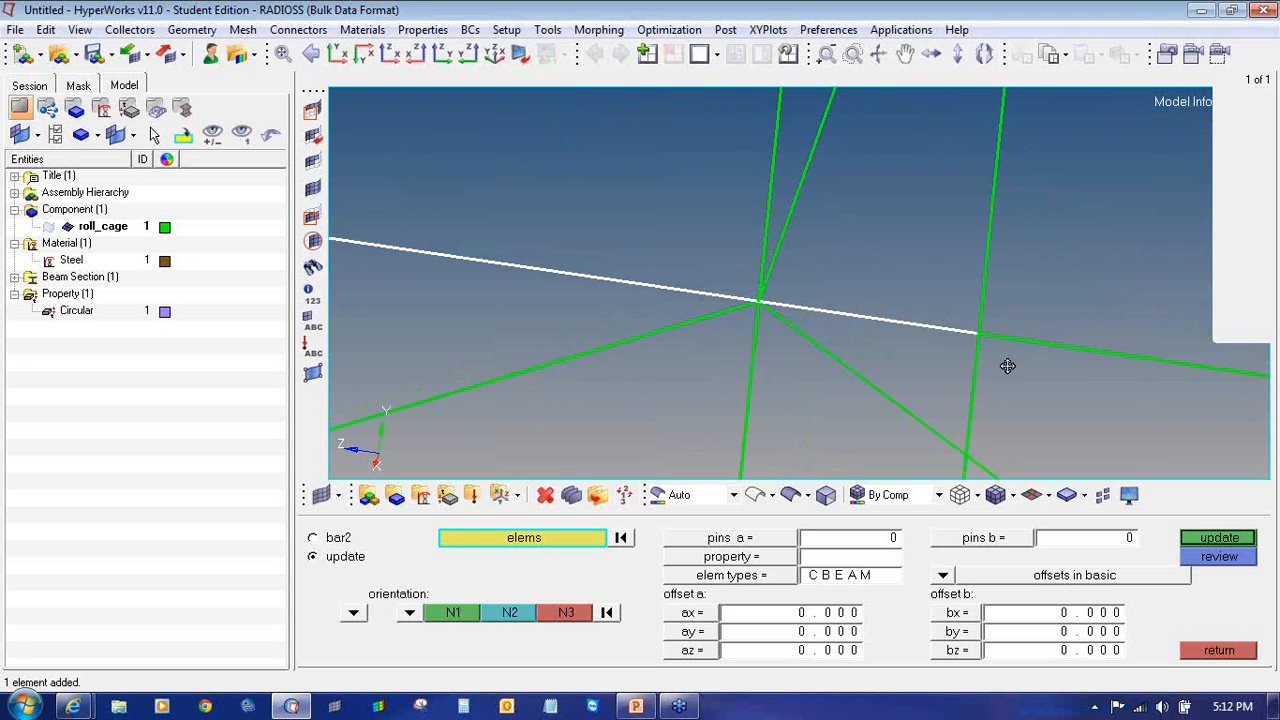
{"action": "right_click_drag", "start_coordinate": [1007, 366], "coordinate": [811, 283], "text": "ctrl"}
{"action": "left_click_drag", "start_coordinate": [847, 289], "coordinate": [1160, 325], "text": "ctrl"}
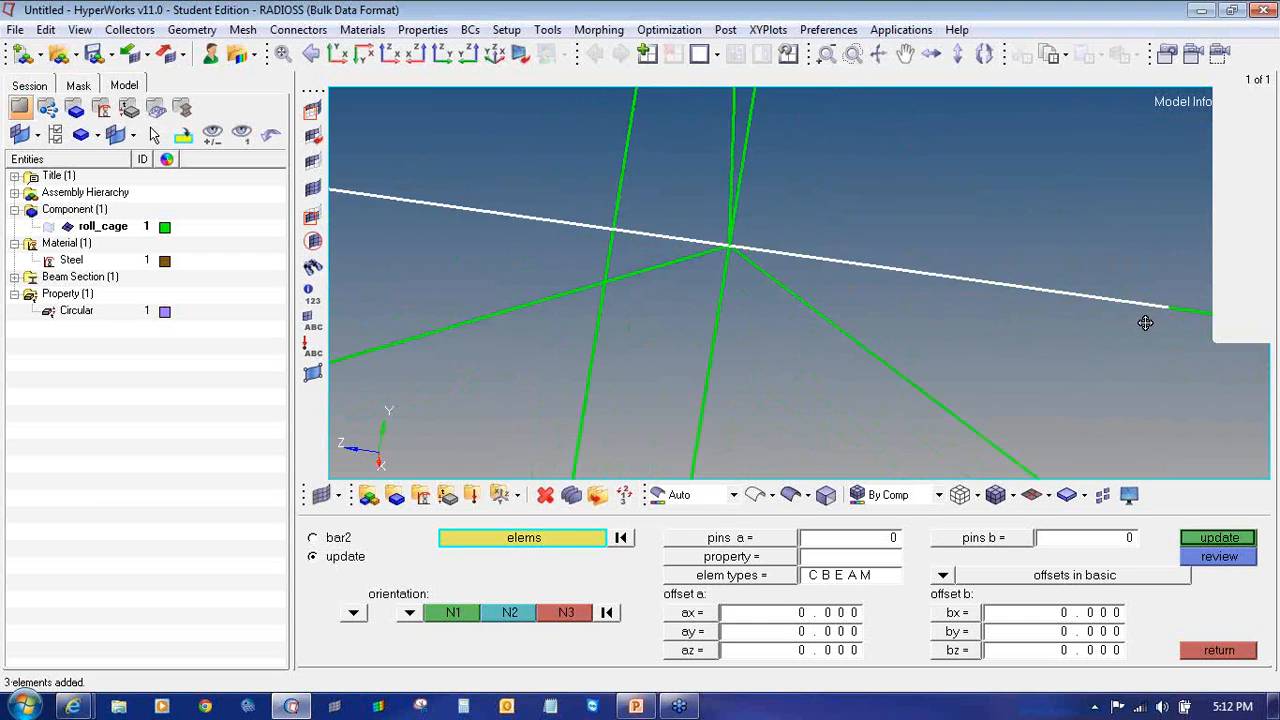
{"action": "right_click_drag", "start_coordinate": [1149, 323], "coordinate": [602, 185], "text": "ctrl"}
{"action": "left_click_drag", "start_coordinate": [622, 157], "coordinate": [888, 218], "text": "shift"}
{"action": "left_click", "coordinate": [888, 218], "text": "shift"}
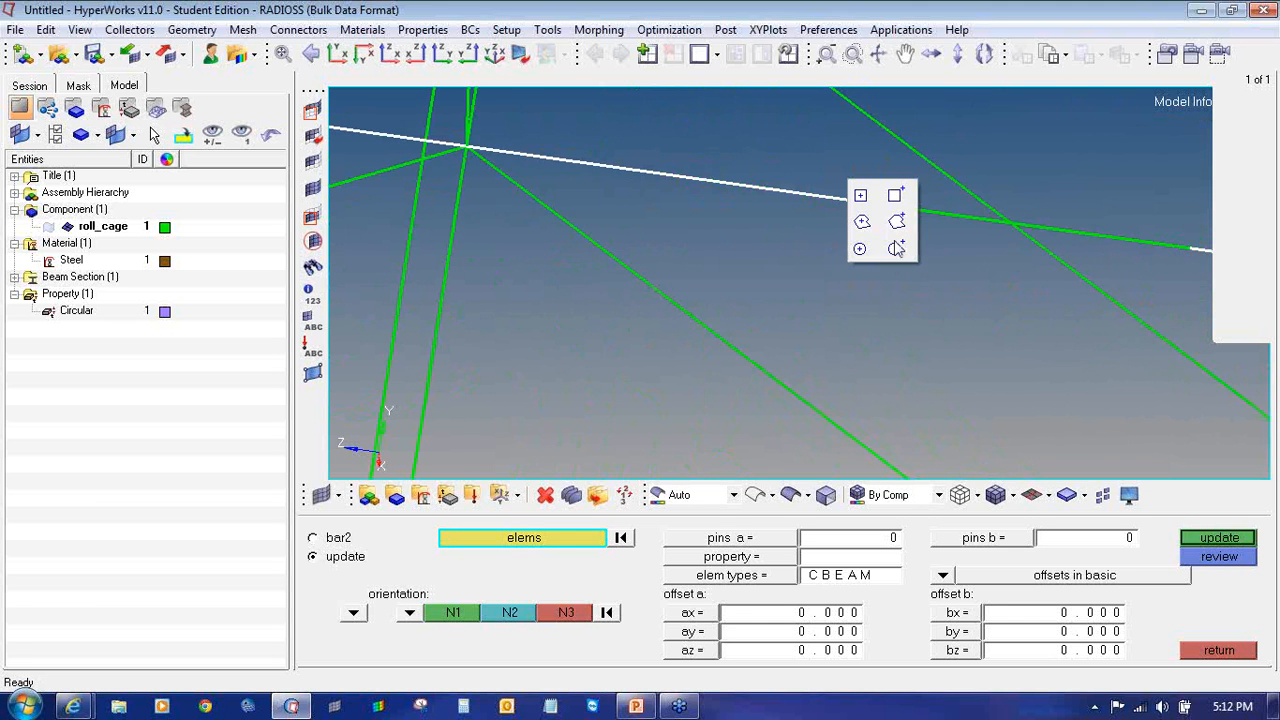
- Add the rest of the second upper longitudinal member's elements up to the rear corner to the selection
{"action": "right_click_drag", "start_coordinate": [888, 220], "coordinate": [882, 310], "text": "ctrl"}
{"action": "left_click_drag", "start_coordinate": [882, 310], "coordinate": [1147, 362], "text": "shift"}
{"action": "left_click", "coordinate": [1147, 331]}
{"action": "left_click_drag", "start_coordinate": [1123, 318], "coordinate": [1174, 348], "text": "shift"}
{"action": "left_click_drag", "start_coordinate": [1150, 343], "coordinate": [834, 257], "text": "ctrl"}
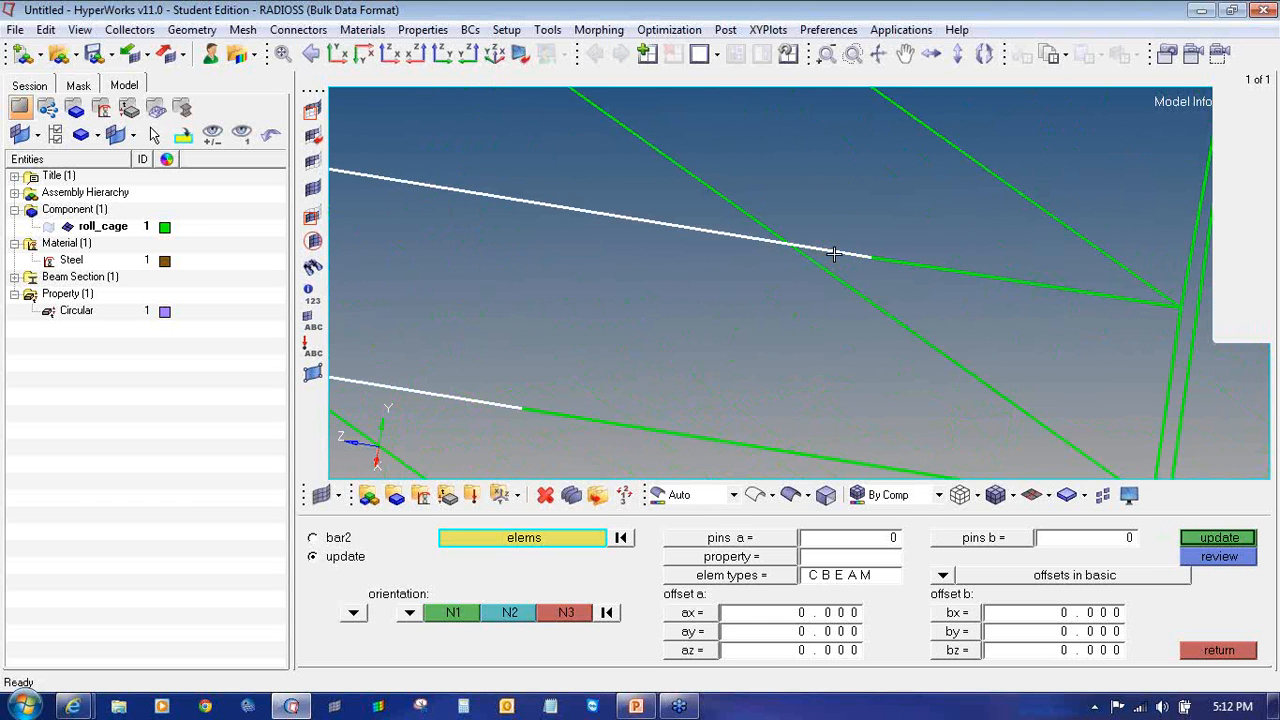
{"action": "left_click", "coordinate": [1037, 282]}
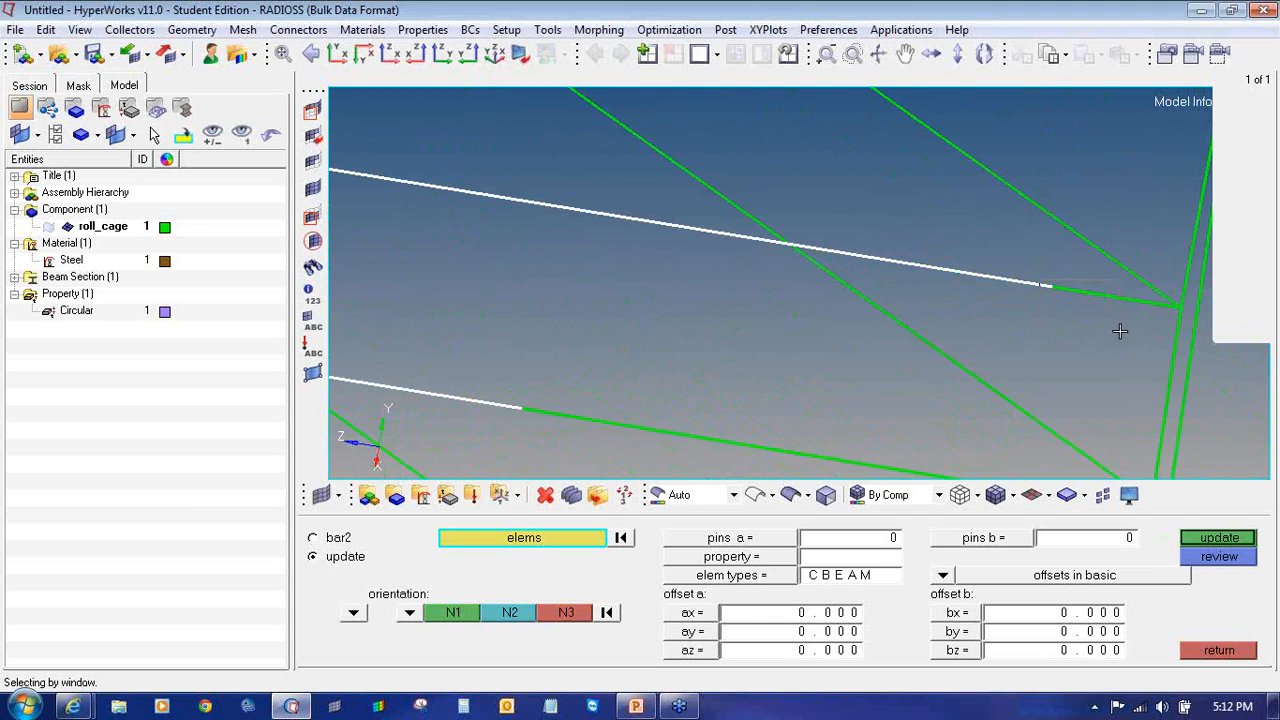
{"action": "left_click", "coordinate": [1141, 298]}
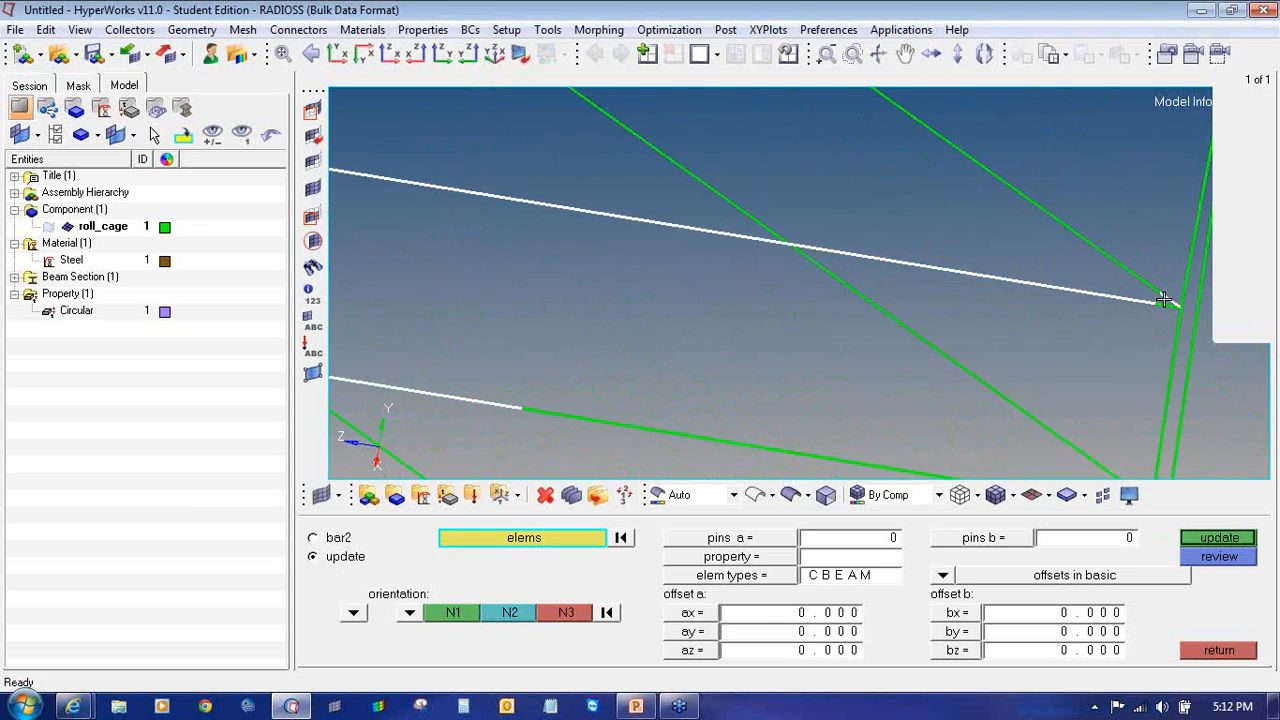
{"action": "scroll", "coordinate": [1168, 300], "scroll_direction": "up", "scroll_amount": 3}
{"action": "right_click", "coordinate": [1167, 300]}
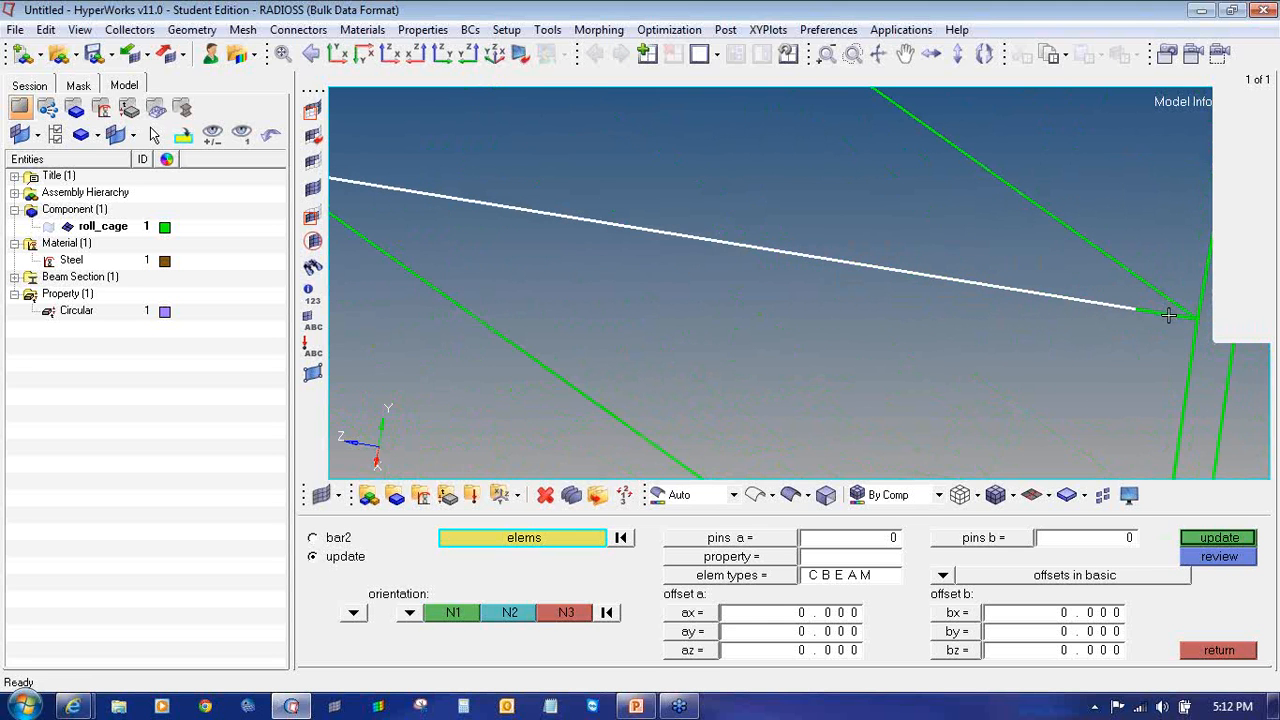
{"action": "left_click", "coordinate": [1169, 314]}
- Add the second lower longitudinal member's elements at and just ahead of the first cross frame to the selection
{"action": "scroll", "coordinate": [1125, 322], "scroll_direction": "down", "scroll_amount": 5}
{"action": "scroll", "coordinate": [1122, 322], "scroll_direction": "down", "scroll_amount": 2}
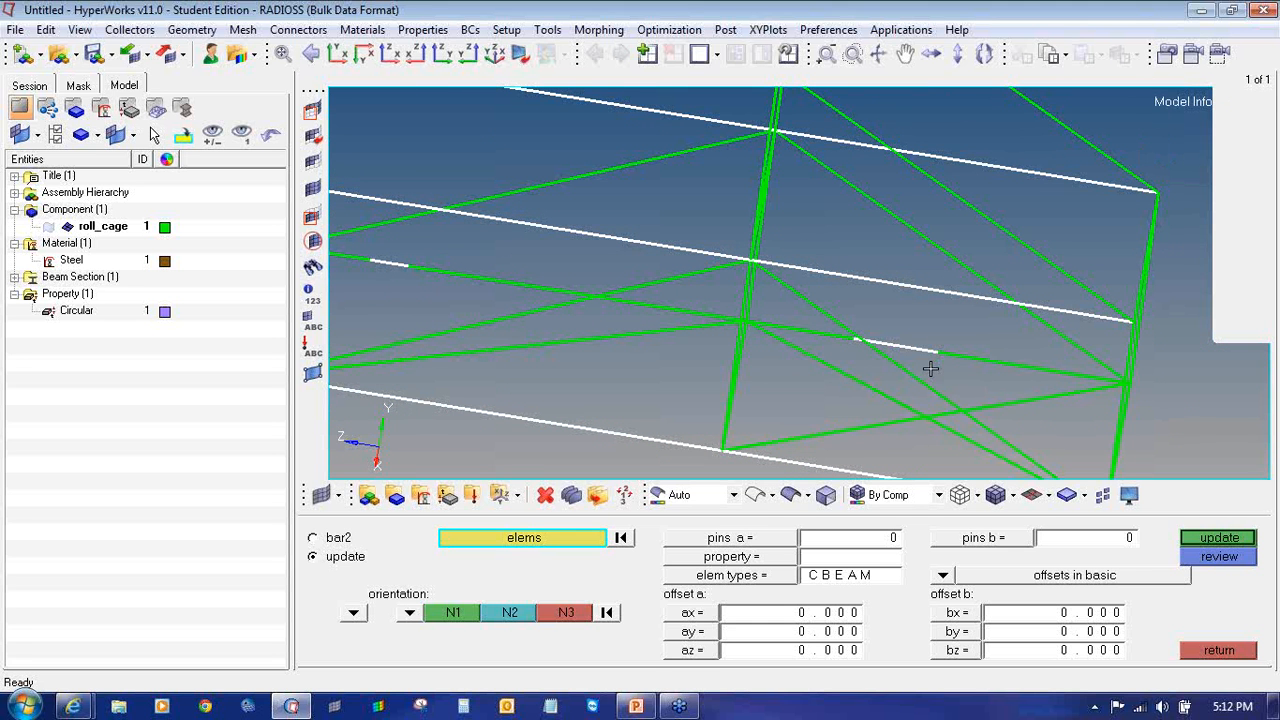
{"action": "left_click_drag", "start_coordinate": [435, 328], "coordinate": [790, 330], "text": "ctrl"}
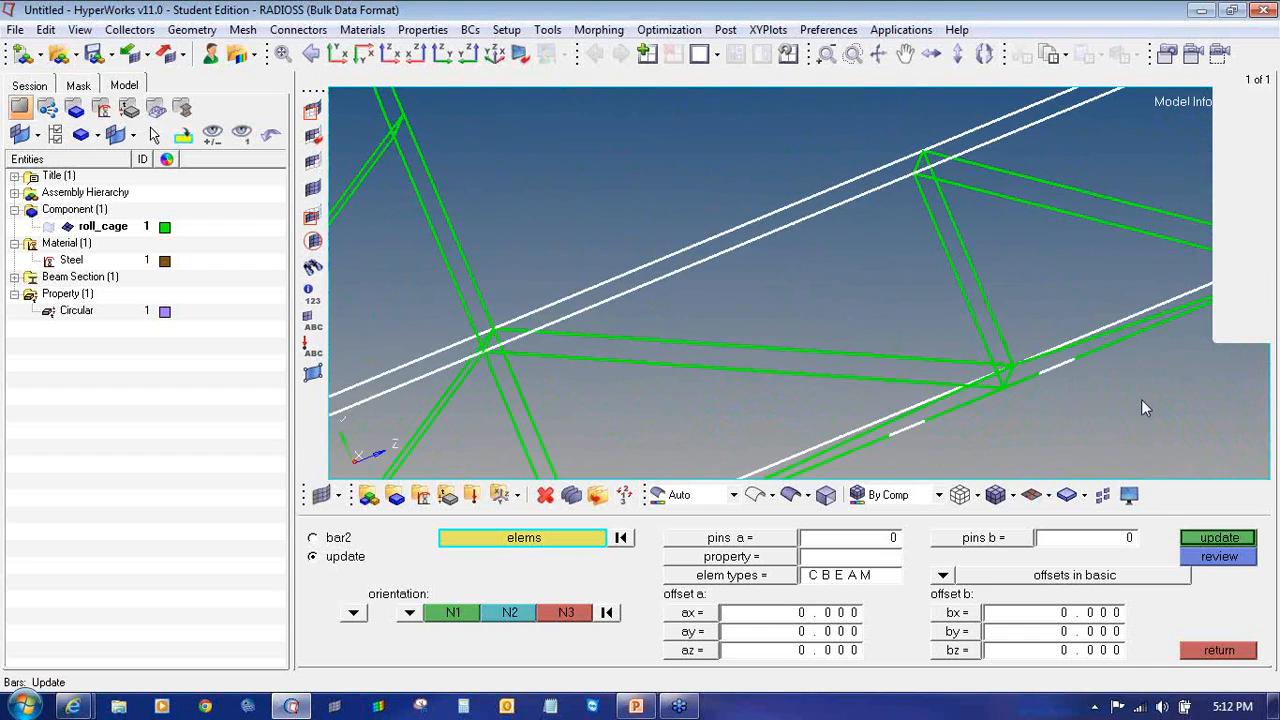
{"action": "left_click_drag", "start_coordinate": [1145, 408], "coordinate": [680, 312], "text": "ctrl"}
{"action": "scroll", "coordinate": [626, 297], "scroll_direction": "up", "scroll_amount": 3, "text": "ctrl"}
{"action": "left_click", "coordinate": [602, 287]}
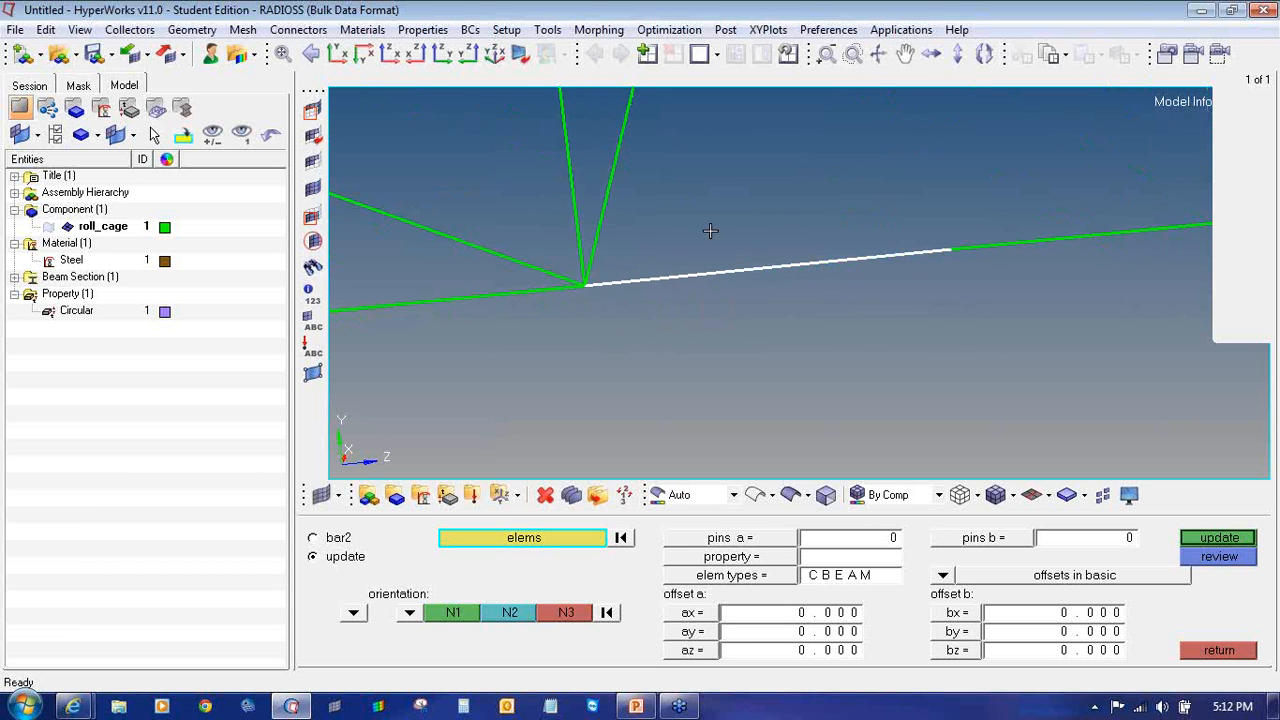
{"action": "left_click_drag", "start_coordinate": [986, 227], "coordinate": [1140, 320], "text": "shift"}
{"action": "right_click_drag", "start_coordinate": [963, 331], "coordinate": [538, 384], "text": "ctrl"}
{"action": "left_click_drag", "start_coordinate": [518, 284], "coordinate": [578, 316], "text": "shift"}
{"action": "scroll", "coordinate": [646, 337], "scroll_direction": "down", "scroll_amount": 3, "text": "ctrl"}
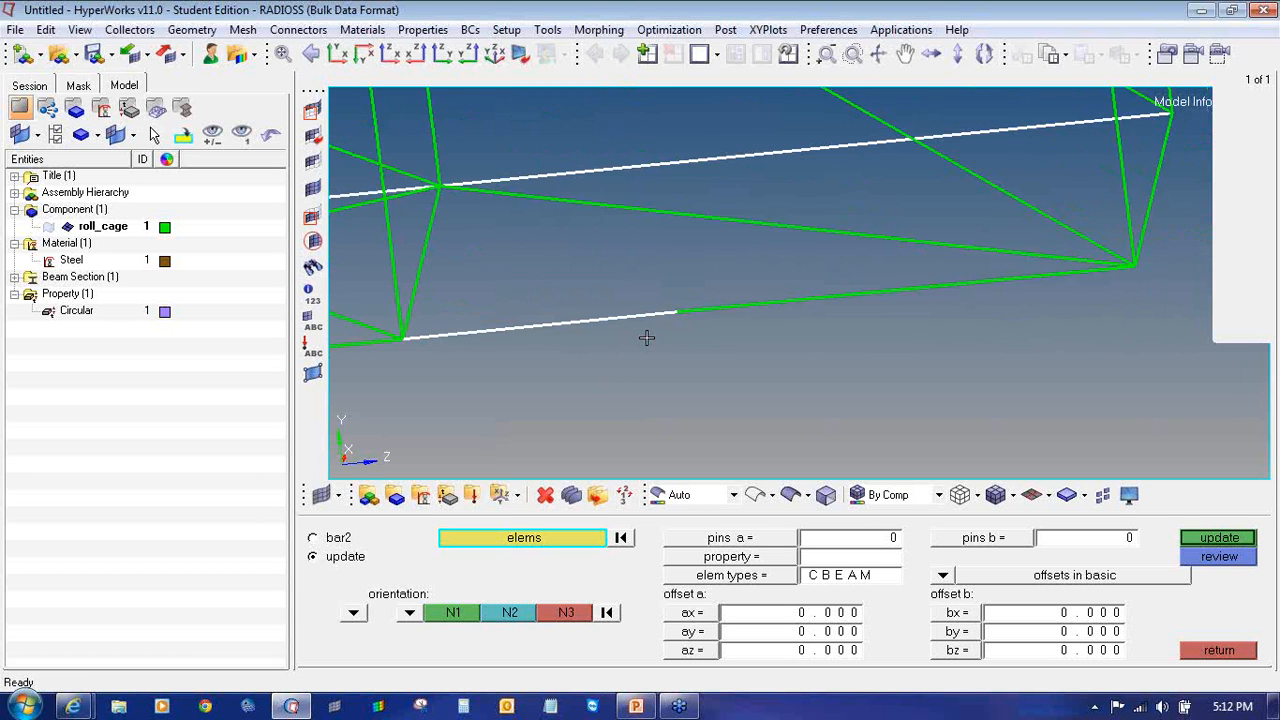
- Add the second lower longitudinal member's remaining elements up to the front corner to the selection
{"action": "right_click_drag", "start_coordinate": [814, 353], "coordinate": [651, 356], "text": "ctrl"}
{"action": "left_click_drag", "start_coordinate": [491, 299], "coordinate": [730, 338], "text": "shift"}
{"action": "left_click_drag", "start_coordinate": [737, 289], "coordinate": [909, 323], "text": "shift"}
{"action": "right_click_drag", "start_coordinate": [882, 276], "coordinate": [998, 272], "text": "ctrl"}
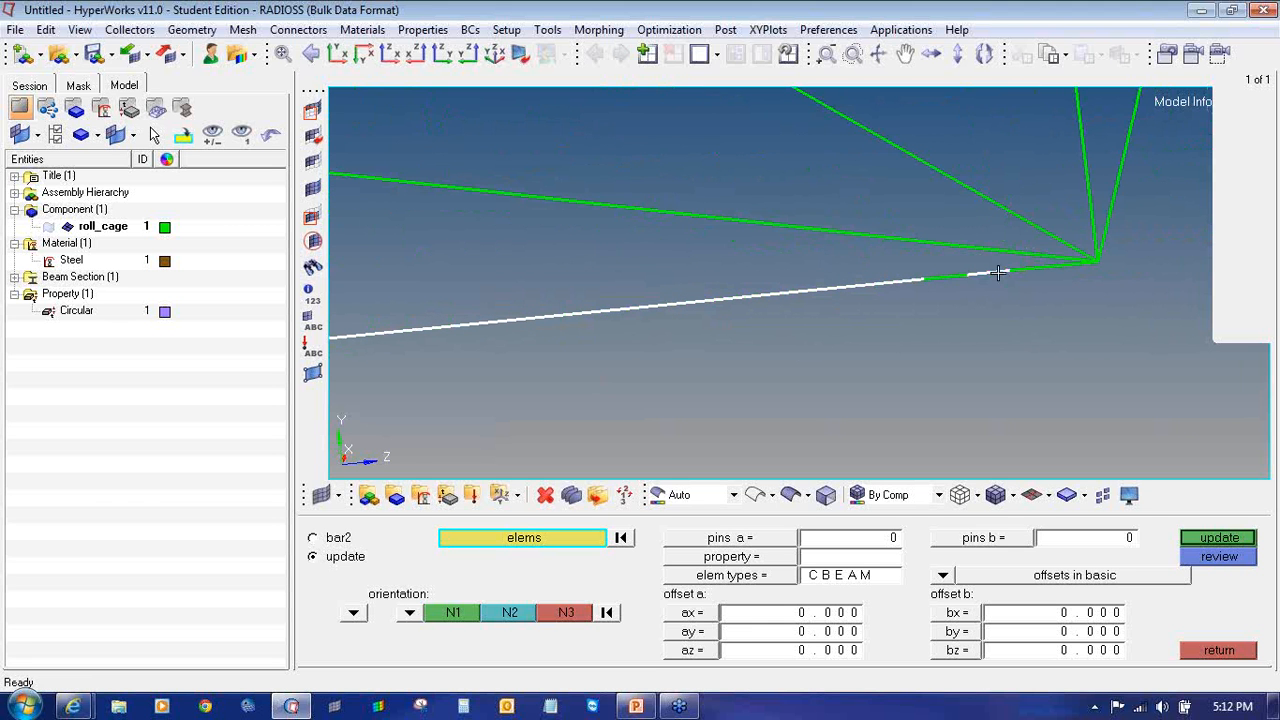
{"action": "left_click", "coordinate": [1058, 265]}
{"action": "scroll", "coordinate": [876, 294], "scroll_direction": "down", "scroll_amount": 8, "text": "ctrl"}
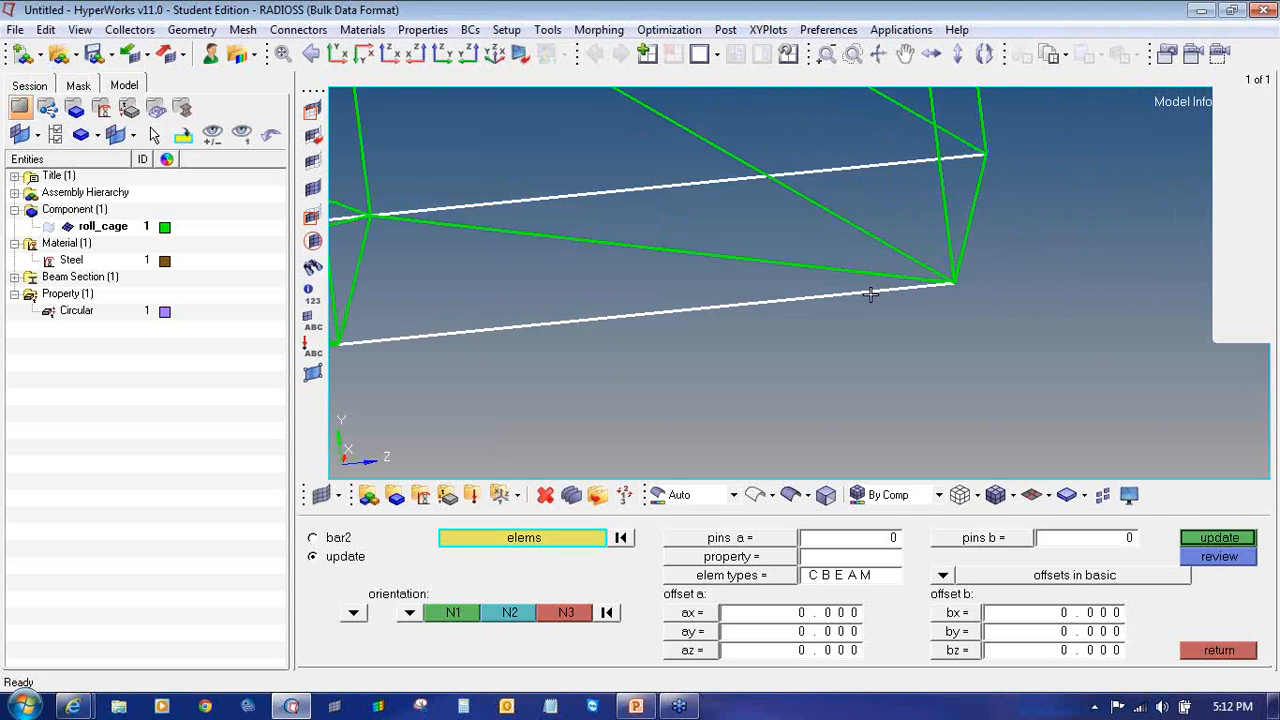
- Add the second lower longitudinal member's elements just behind the first cross frame, deselecting the diagonal brace element picked by mistake
{"action": "right_click_drag", "start_coordinate": [674, 346], "coordinate": [1031, 300], "text": "ctrl"}
{"action": "scroll", "coordinate": [857, 294], "scroll_direction": "up", "scroll_amount": 2, "text": "ctrl"}
{"action": "left_click_drag", "start_coordinate": [786, 278], "coordinate": [926, 305], "text": "shift"}
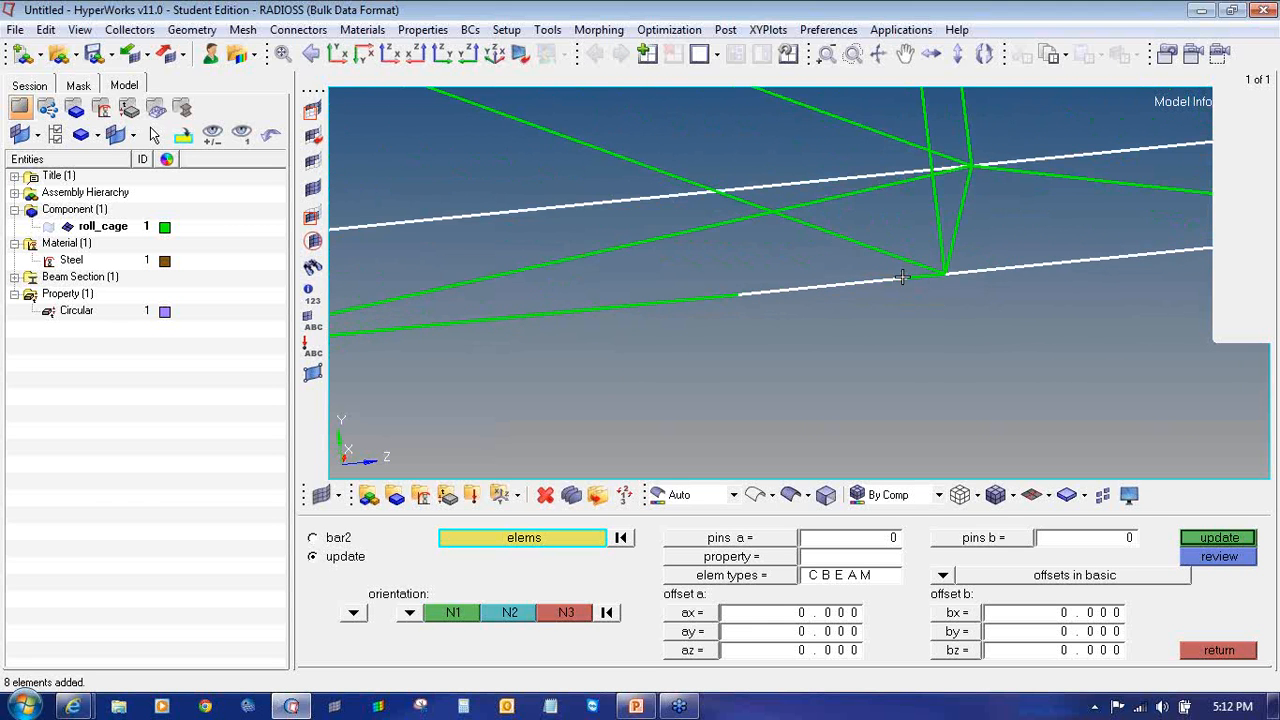
{"action": "scroll", "coordinate": [903, 277], "scroll_direction": "up", "scroll_amount": 4, "text": "ctrl"}
{"action": "left_click", "coordinate": [940, 276]}
{"action": "left_click", "coordinate": [991, 274]}
{"action": "scroll", "coordinate": [991, 272], "scroll_direction": "up", "scroll_amount": 3, "text": "ctrl"}
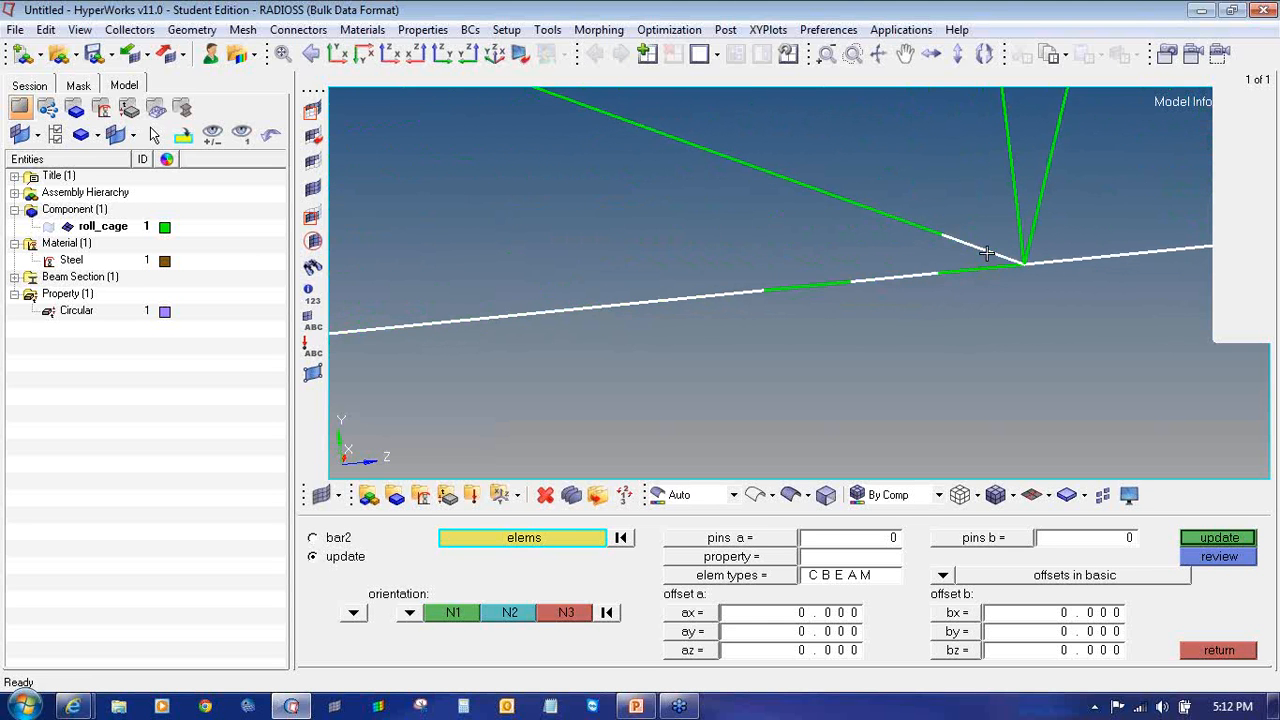
{"action": "right_click", "coordinate": [988, 255]}
{"action": "left_click", "coordinate": [981, 274]}
{"action": "left_click", "coordinate": [787, 291]}
{"action": "scroll", "coordinate": [786, 291], "scroll_direction": "down", "scroll_amount": 1, "text": "ctrl"}
{"action": "scroll", "coordinate": [786, 291], "scroll_direction": "down", "scroll_amount": 5, "text": "ctrl"}
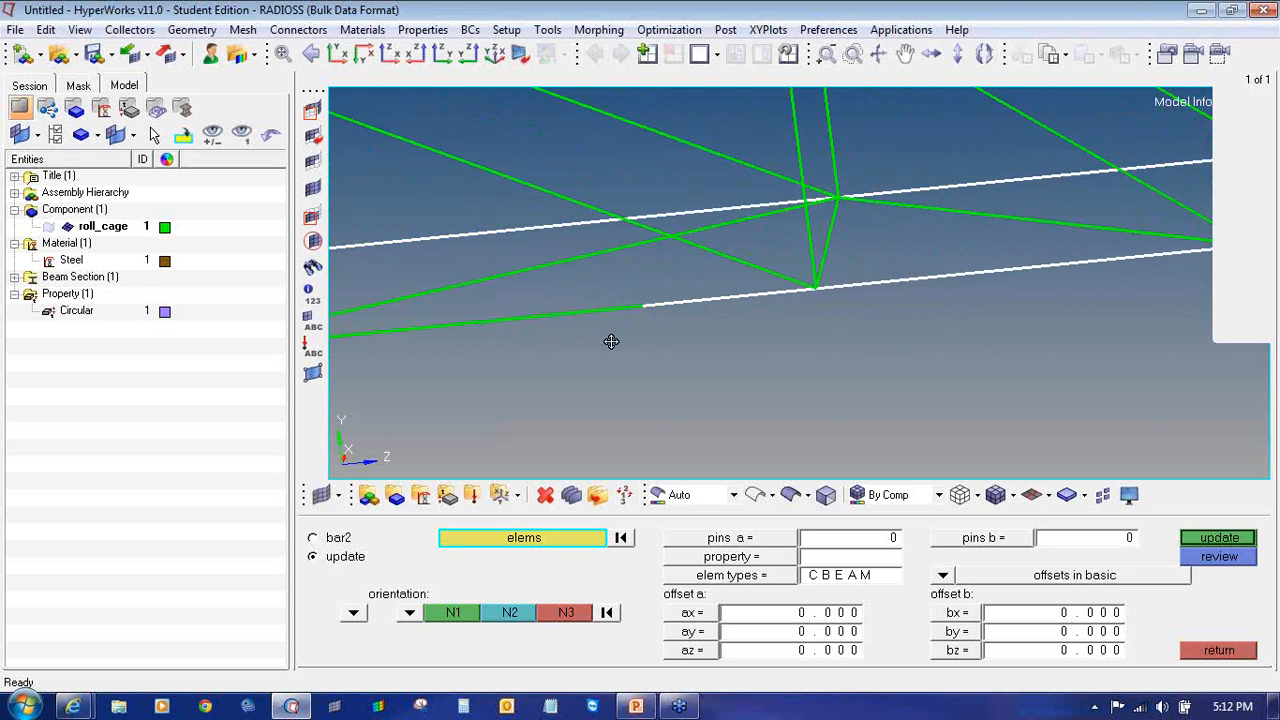
- Add the second lower longitudinal member's elements along the middle of the span between the first cross frame and the main hoop
{"action": "right_click_drag", "start_coordinate": [609, 340], "coordinate": [752, 332], "text": "ctrl"}
{"action": "left_click_drag", "start_coordinate": [658, 302], "coordinate": [815, 323], "text": "shift"}
{"action": "left_click_drag", "start_coordinate": [768, 285], "coordinate": [823, 325], "text": "shift"}
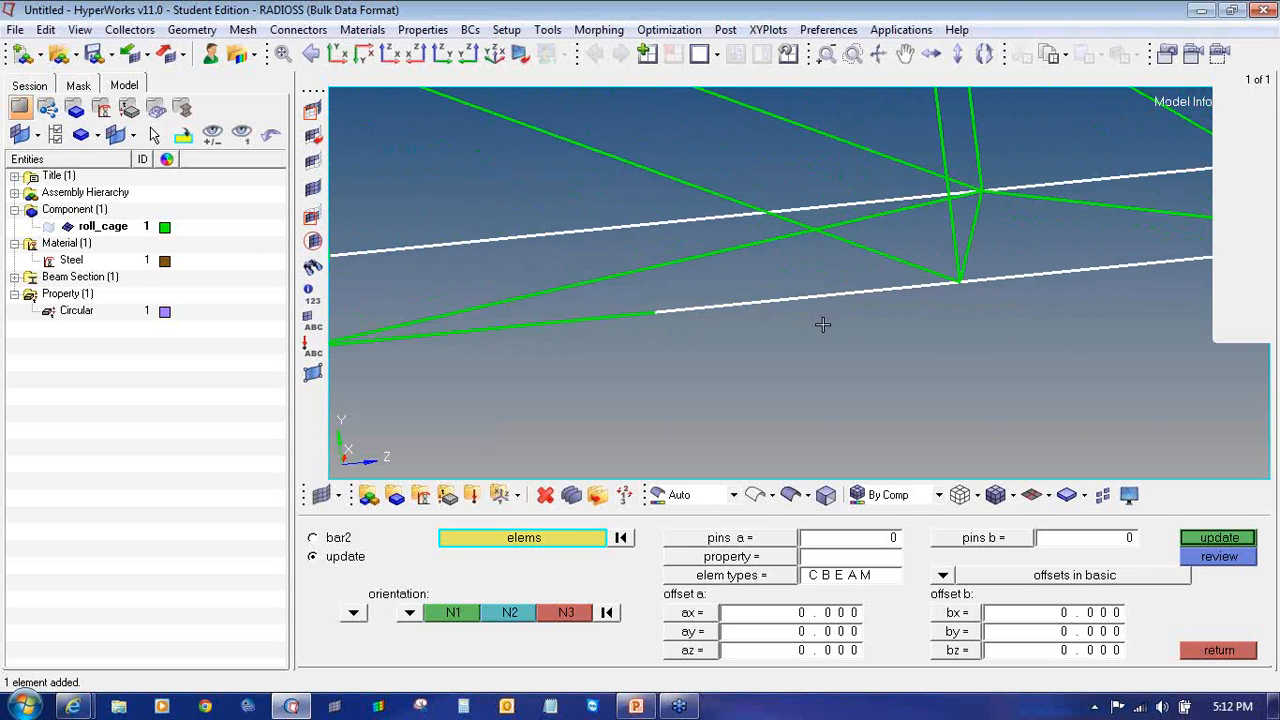
{"action": "right_click_drag", "start_coordinate": [727, 332], "coordinate": [848, 331], "text": "ctrl"}
{"action": "left_click_drag", "start_coordinate": [705, 303], "coordinate": [842, 331], "text": "shift"}
{"action": "right_click_drag", "start_coordinate": [803, 339], "coordinate": [918, 336], "text": "ctrl"}
{"action": "scroll", "coordinate": [799, 317], "scroll_direction": "up", "scroll_amount": 3, "text": "ctrl"}
{"action": "left_click_drag", "start_coordinate": [717, 303], "coordinate": [894, 338], "text": "shift"}
{"action": "right_click_drag", "start_coordinate": [716, 356], "coordinate": [818, 334], "text": "ctrl"}
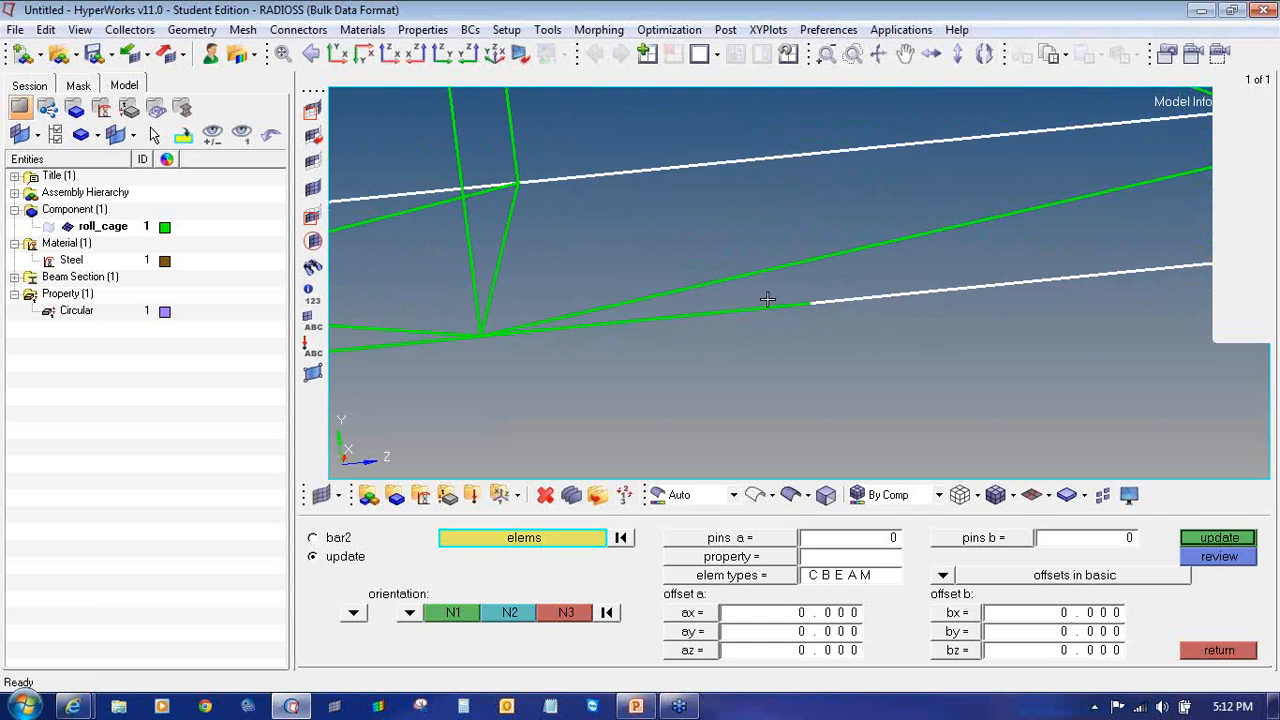
- Extend the selection along the second lower longitudinal member closer to the main hoop, including the skipped elements
{"action": "left_click_drag", "start_coordinate": [731, 301], "coordinate": [840, 319], "text": "shift"}
{"action": "right_click_drag", "start_coordinate": [743, 326], "coordinate": [806, 330], "text": "ctrl"}
{"action": "scroll", "coordinate": [732, 319], "scroll_direction": "up", "scroll_amount": 3, "text": "ctrl"}
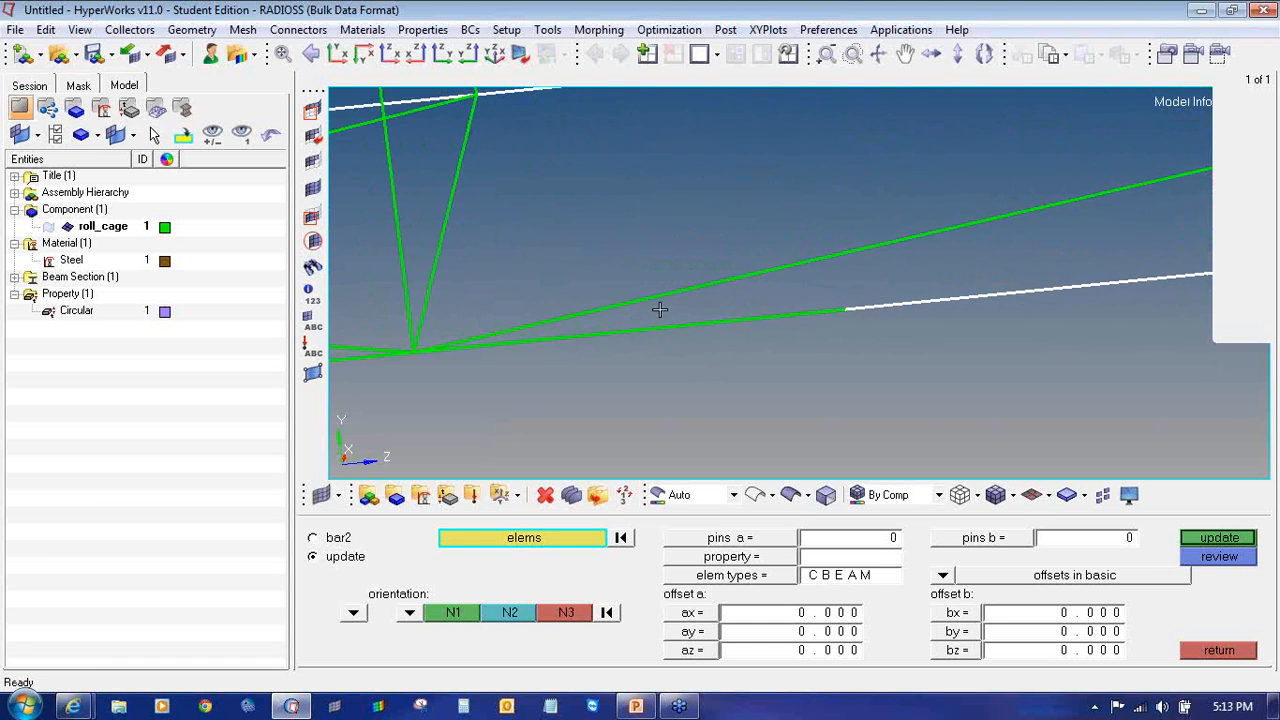
{"action": "left_click_drag", "start_coordinate": [681, 299], "coordinate": [922, 367], "text": "shift"}
{"action": "left_click", "coordinate": [611, 334]}
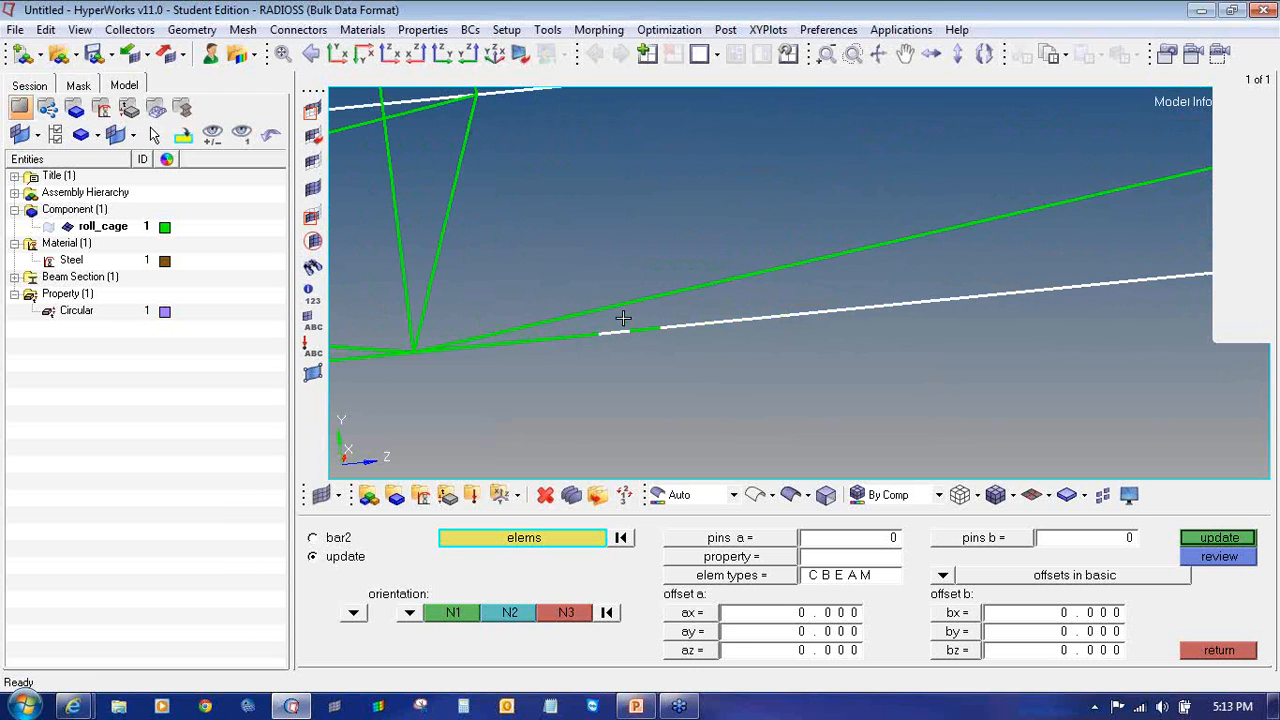
{"action": "left_click_drag", "start_coordinate": [623, 318], "coordinate": [677, 357], "text": "shift"}
- Add the second lower longitudinal member's last elements up to the main hoop joint to the selection
{"action": "right_click_drag", "start_coordinate": [546, 341], "coordinate": [689, 315], "text": "ctrl"}
{"action": "scroll", "coordinate": [647, 329], "scroll_direction": "up", "scroll_amount": 3, "text": "ctrl"}
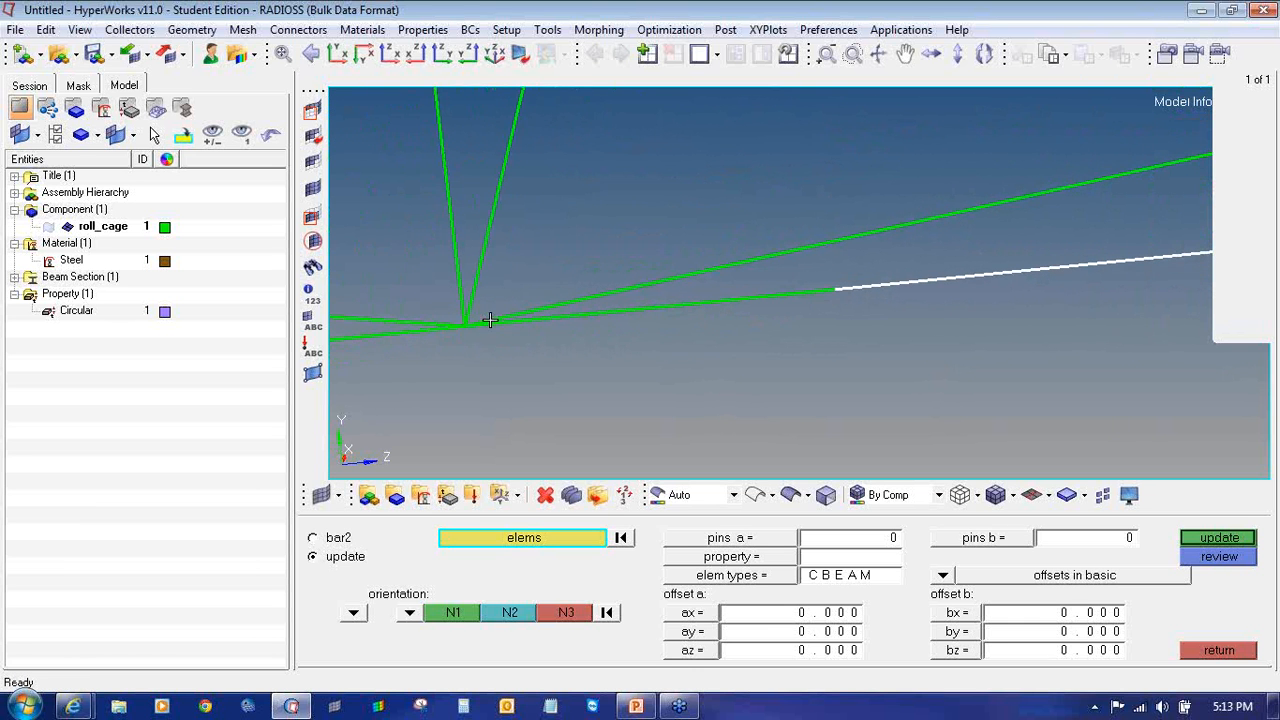
{"action": "left_click", "coordinate": [490, 321]}
{"action": "left_click", "coordinate": [610, 314]}
{"action": "left_click", "coordinate": [658, 308]}
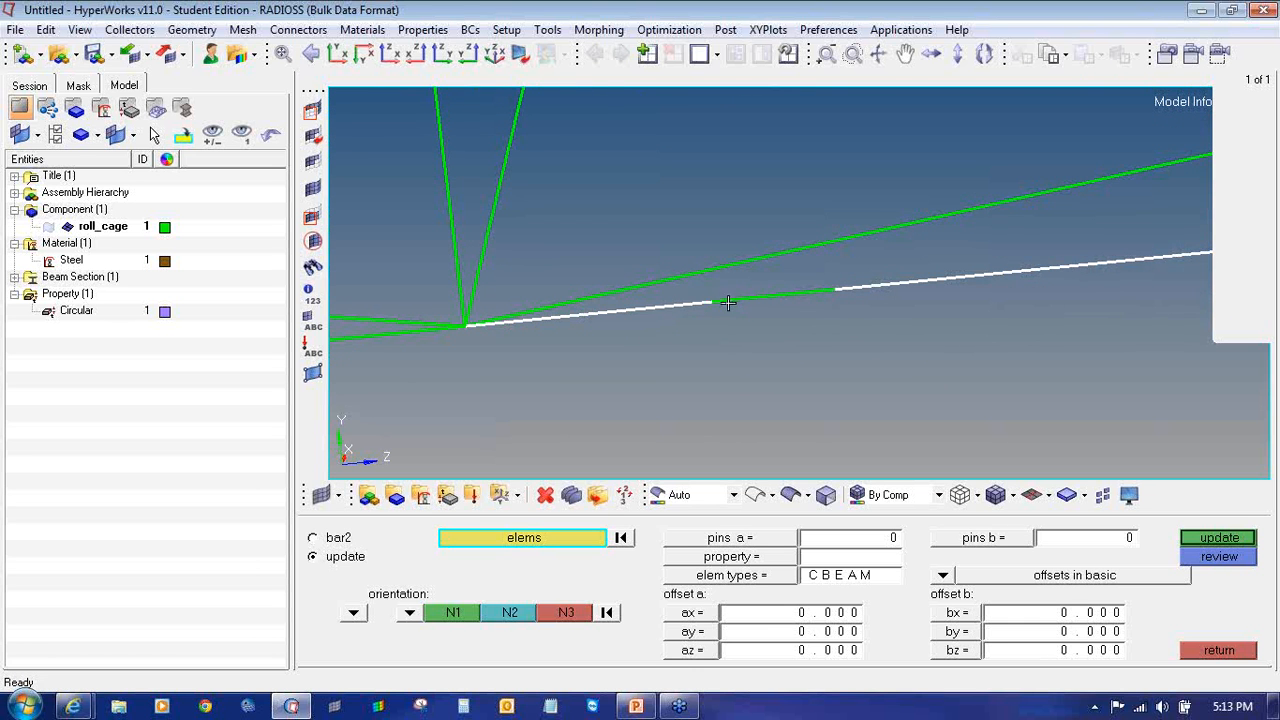
{"action": "left_click", "coordinate": [741, 302]}
{"action": "left_click", "coordinate": [817, 290]}
- Add the second lower longitudinal member's elements just behind the main hoop joint to the selection
{"action": "right_click_drag", "start_coordinate": [674, 317], "coordinate": [969, 262], "text": "ctrl"}
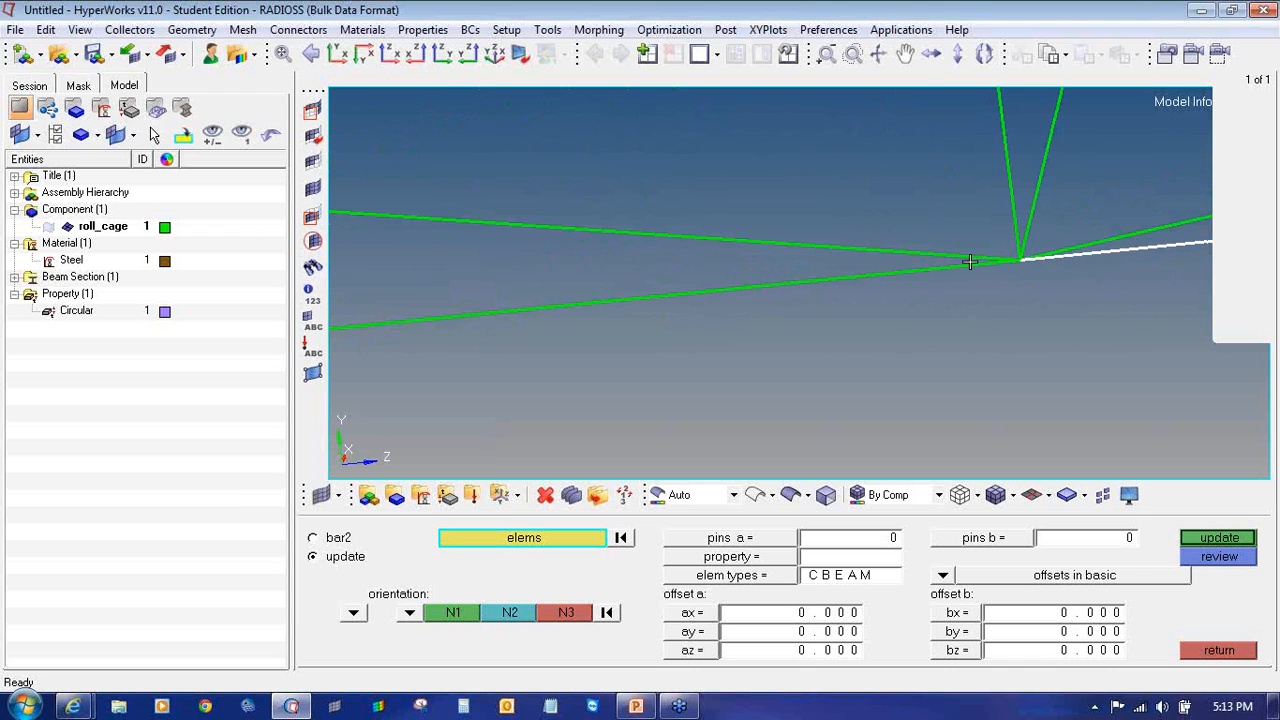
{"action": "left_click", "coordinate": [993, 259]}
{"action": "left_click", "coordinate": [928, 276]}
{"action": "left_click", "coordinate": [849, 280]}
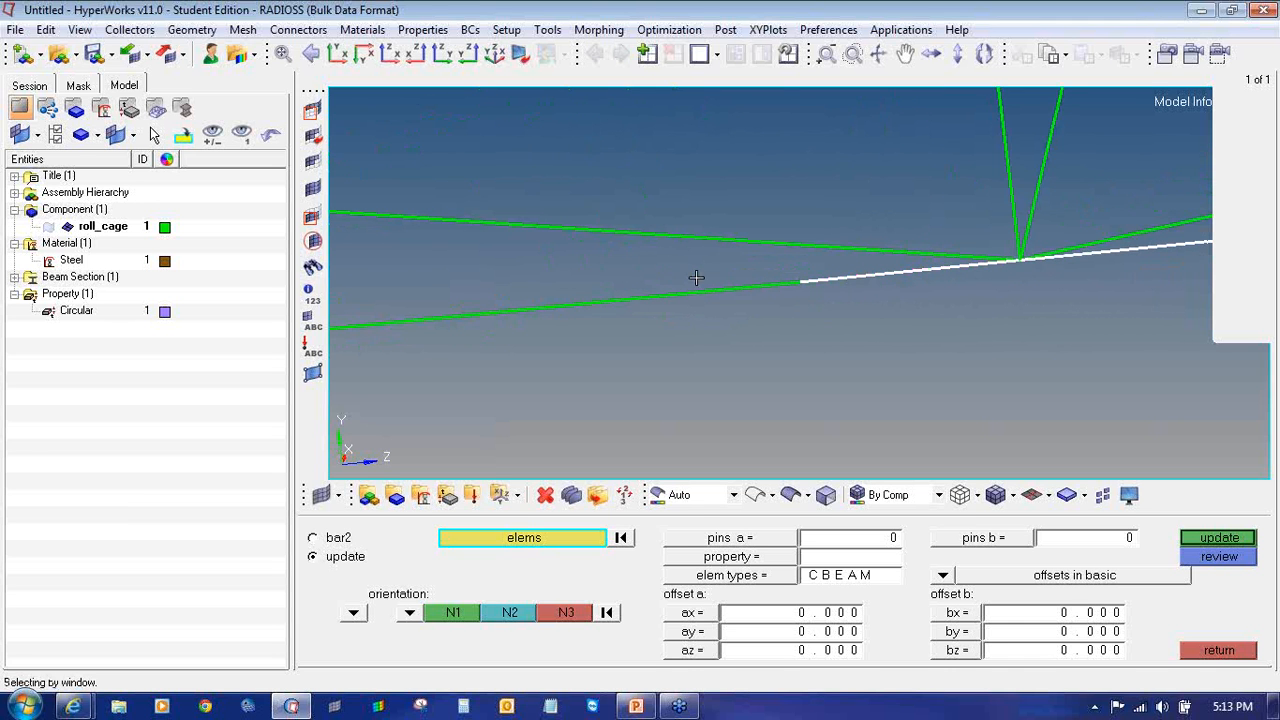
{"action": "left_click_drag", "start_coordinate": [697, 278], "coordinate": [861, 336], "text": "shift"}
{"action": "left_click_drag", "start_coordinate": [525, 291], "coordinate": [766, 357], "text": "shift"}
- Fill the unselected stretch of the second lower longitudinal member between the main hoop and the rear corner
{"action": "right_click_drag", "start_coordinate": [546, 337], "coordinate": [989, 301], "text": "ctrl"}
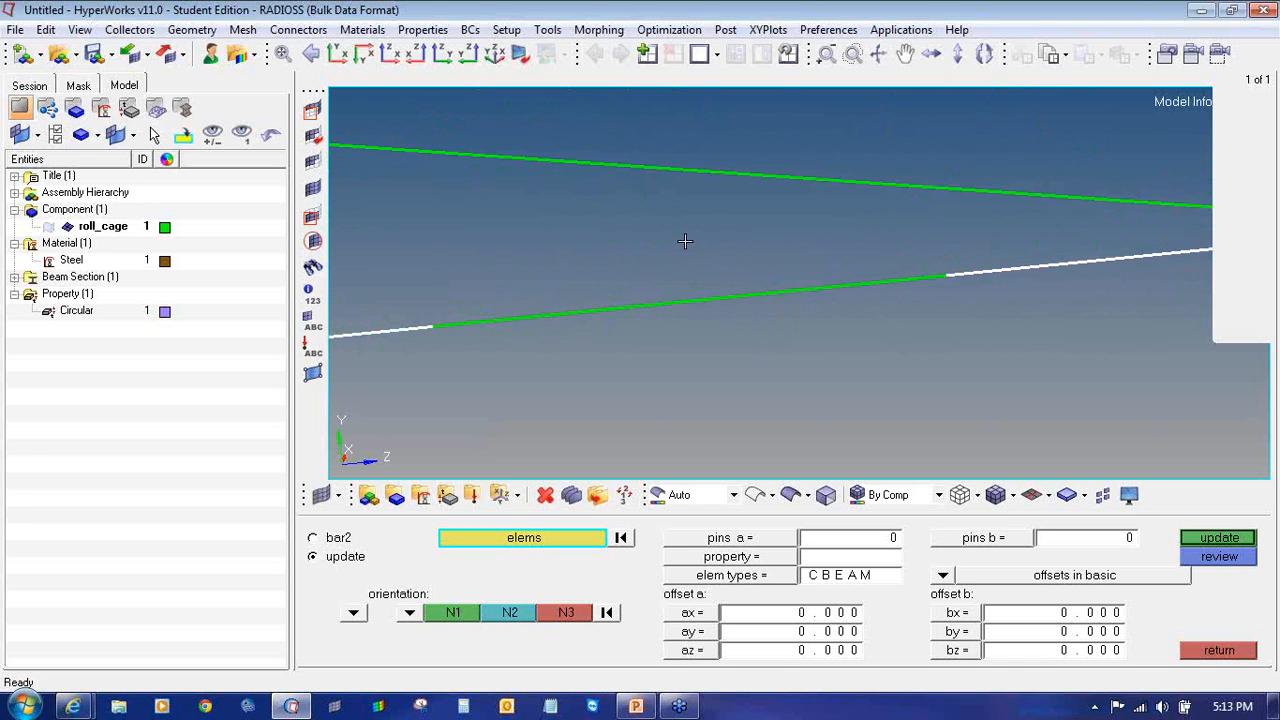
{"action": "left_click_drag", "start_coordinate": [683, 240], "coordinate": [1010, 345], "text": "shift"}
{"action": "scroll", "coordinate": [756, 367], "scroll_direction": "down", "scroll_amount": 3, "text": "ctrl"}
{"action": "left_click_drag", "start_coordinate": [549, 309], "coordinate": [743, 371], "text": "shift"}
{"action": "scroll", "coordinate": [714, 374], "scroll_direction": "down", "scroll_amount": 6, "text": "ctrl"}
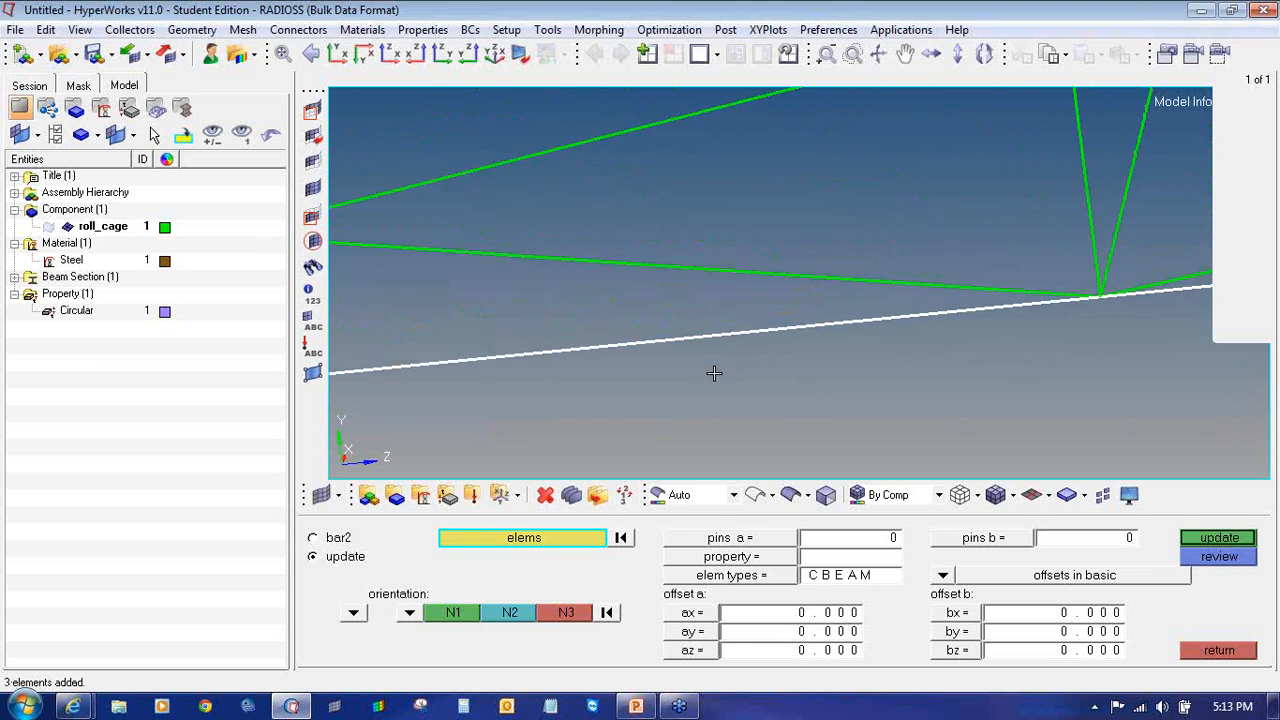
- Extend the selection along the second lower longitudinal member to near the rear corner
{"action": "right_click_drag", "start_coordinate": [761, 363], "coordinate": [880, 343], "text": "ctrl"}
{"action": "left_click_drag", "start_coordinate": [481, 362], "coordinate": [724, 424], "text": "shift"}
{"action": "right_click_drag", "start_coordinate": [619, 400], "coordinate": [925, 357], "text": "ctrl"}
{"action": "scroll", "coordinate": [676, 364], "scroll_direction": "up", "scroll_amount": 2, "text": "ctrl"}
{"action": "scroll", "coordinate": [676, 364], "scroll_direction": "up", "scroll_amount": 2, "text": "ctrl"}
{"action": "left_click_drag", "start_coordinate": [706, 314], "coordinate": [979, 357], "text": "shift"}
{"action": "left_click_drag", "start_coordinate": [879, 293], "coordinate": [1031, 391], "text": "shift"}
{"action": "left_click_drag", "start_coordinate": [556, 322], "coordinate": [712, 355], "text": "shift"}
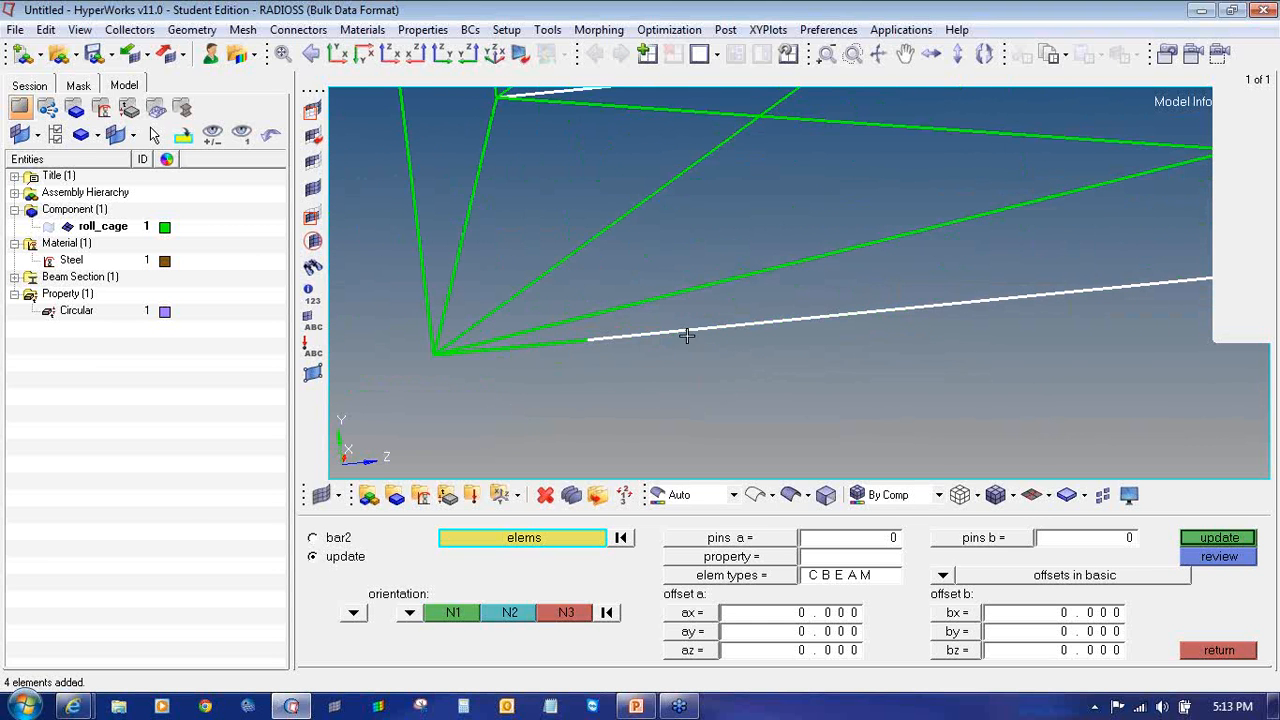
- Add the second lower longitudinal member's final elements at the rear corner to the selection
{"action": "scroll", "coordinate": [515, 352], "scroll_direction": "up", "scroll_amount": 3, "text": "ctrl"}
{"action": "right_click_drag", "start_coordinate": [394, 334], "coordinate": [572, 309], "text": "ctrl"}
{"action": "left_click", "coordinate": [467, 335]}
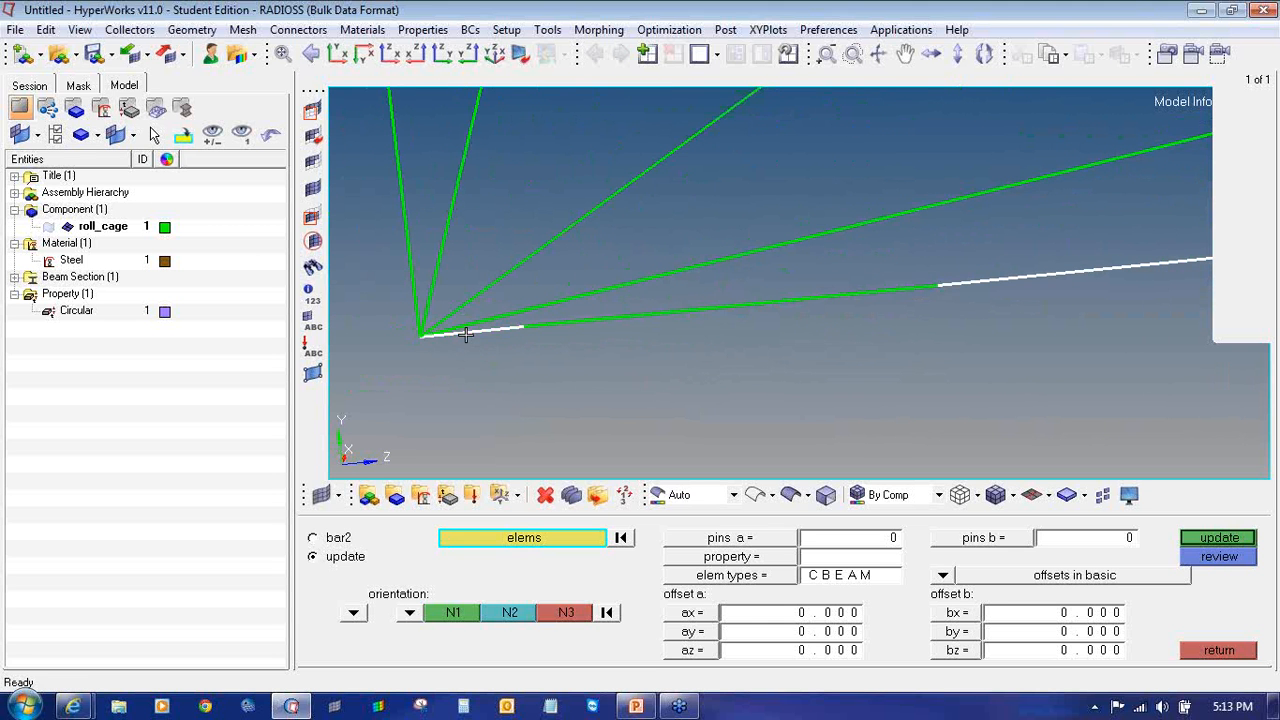
{"action": "left_click", "coordinate": [542, 330]}
{"action": "left_click_drag", "start_coordinate": [591, 310], "coordinate": [735, 334], "text": "shift"}
{"action": "left_click_drag", "start_coordinate": [759, 283], "coordinate": [1034, 345], "text": "shift"}
{"action": "scroll", "coordinate": [881, 287], "scroll_direction": "down", "scroll_amount": 8, "text": "ctrl"}
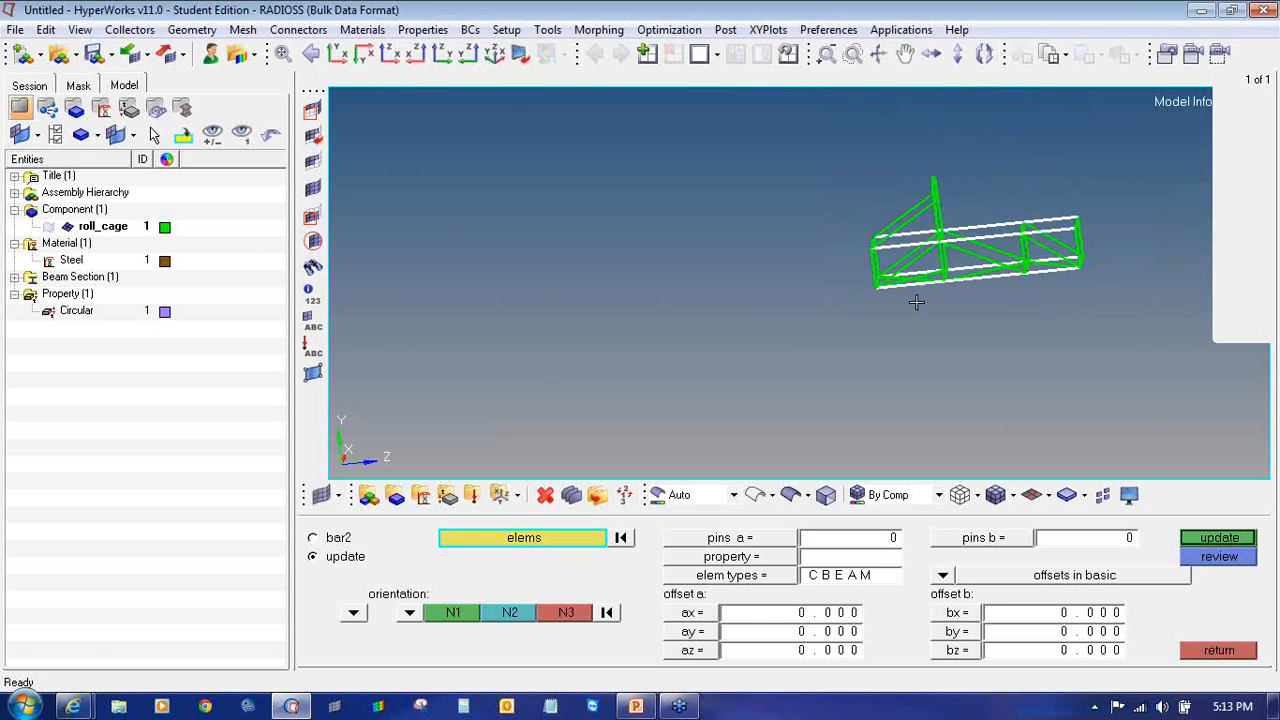
- Set the bar update's orientation to y-axis, its property to Circular and its element type to CBEAM
{"action": "left_click", "coordinate": [409, 612]}
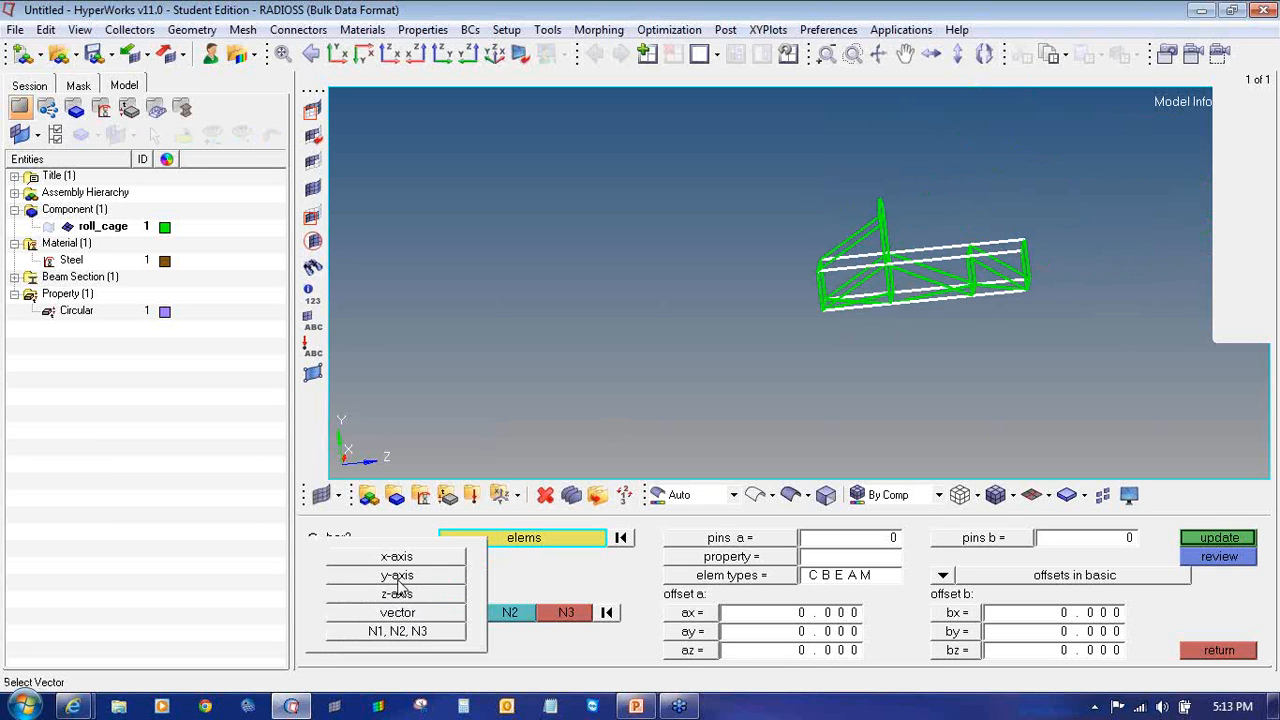
{"action": "left_click", "coordinate": [397, 577]}
{"action": "left_click", "coordinate": [682, 572]}
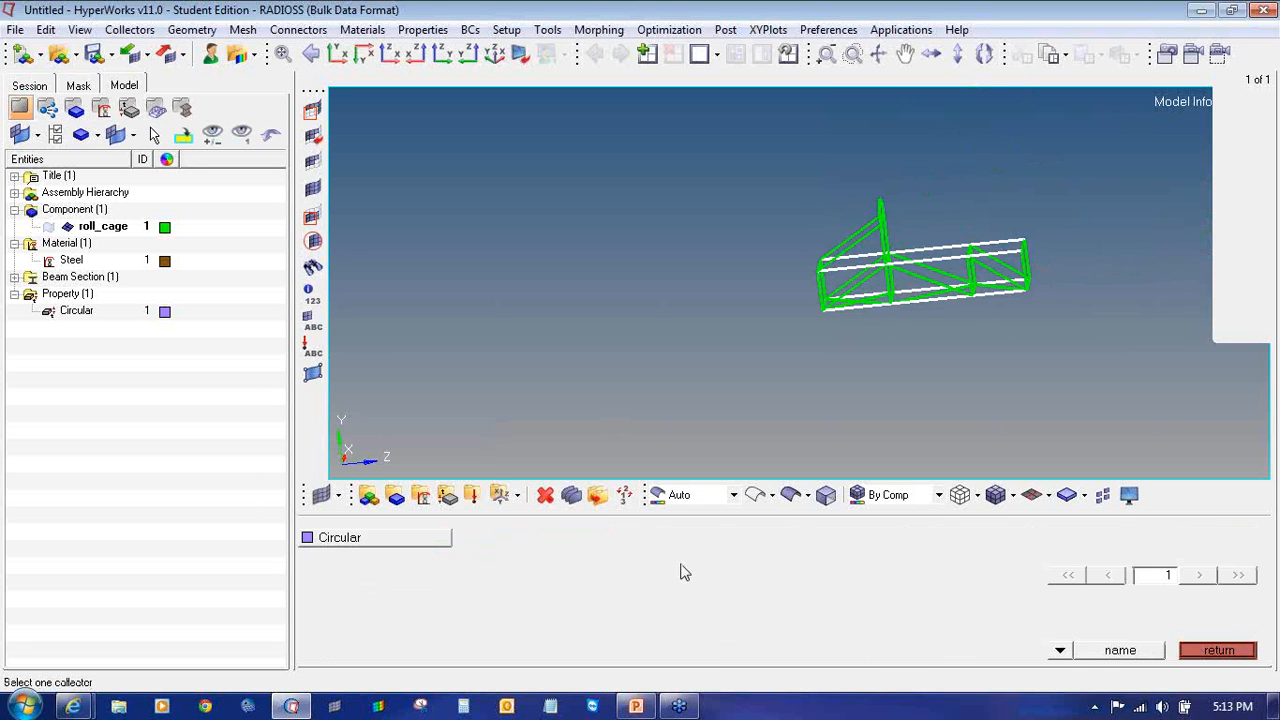
{"action": "left_click", "coordinate": [413, 542]}
{"action": "left_click", "coordinate": [712, 577]}
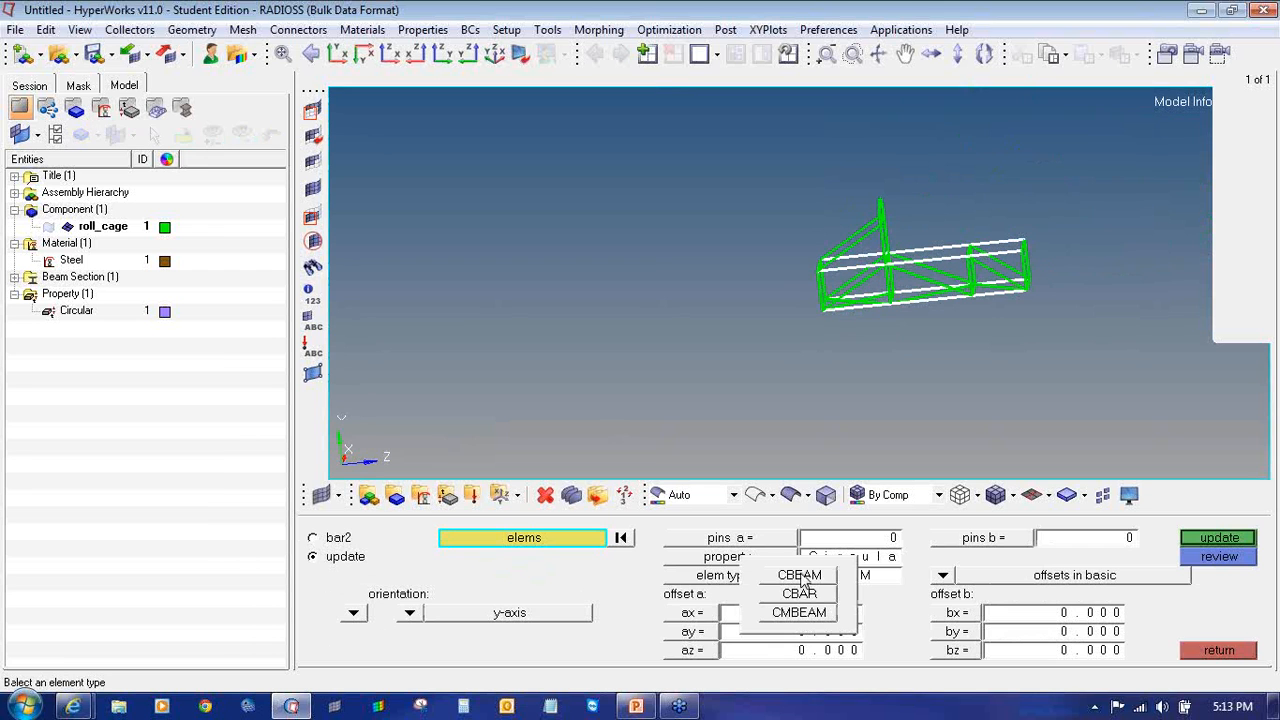
{"action": "left_click", "coordinate": [800, 576]}
- Update the selected bars' local axis, pin flags, property and offsets at both ends
{"action": "left_click", "coordinate": [1210, 540]}
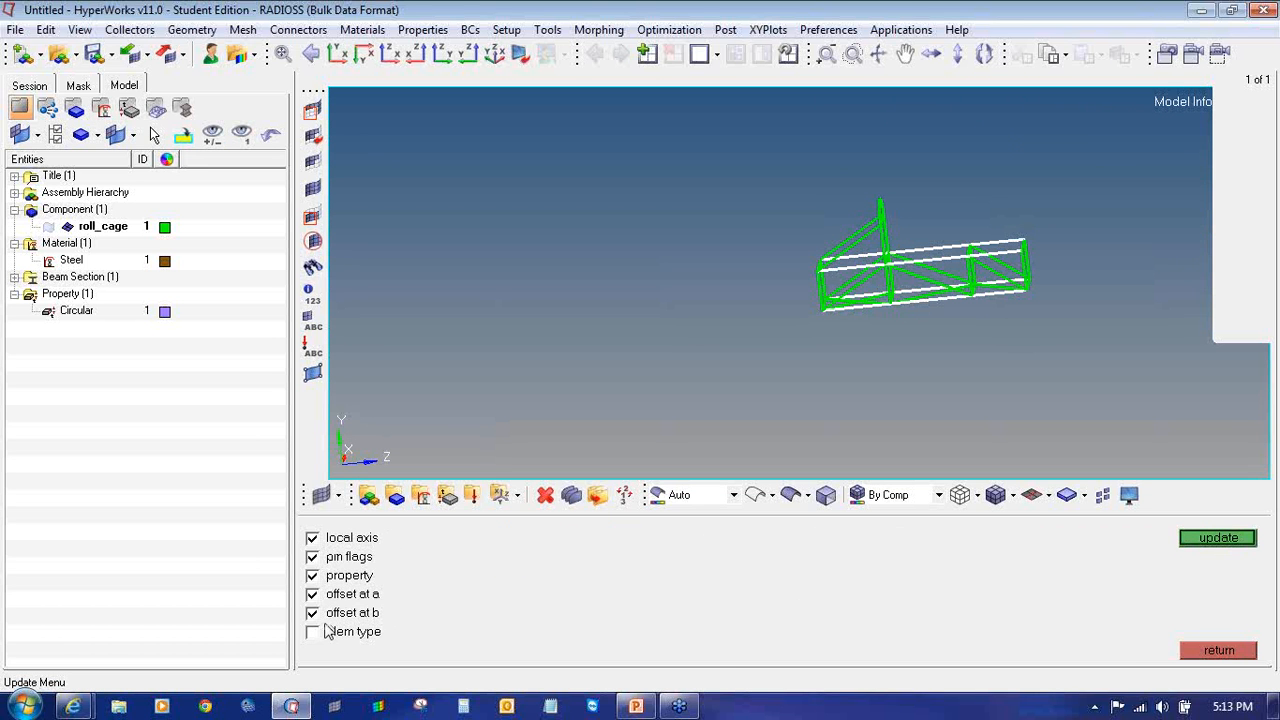
{"action": "left_click", "coordinate": [1214, 539]}
{"action": "left_click", "coordinate": [1218, 651]}
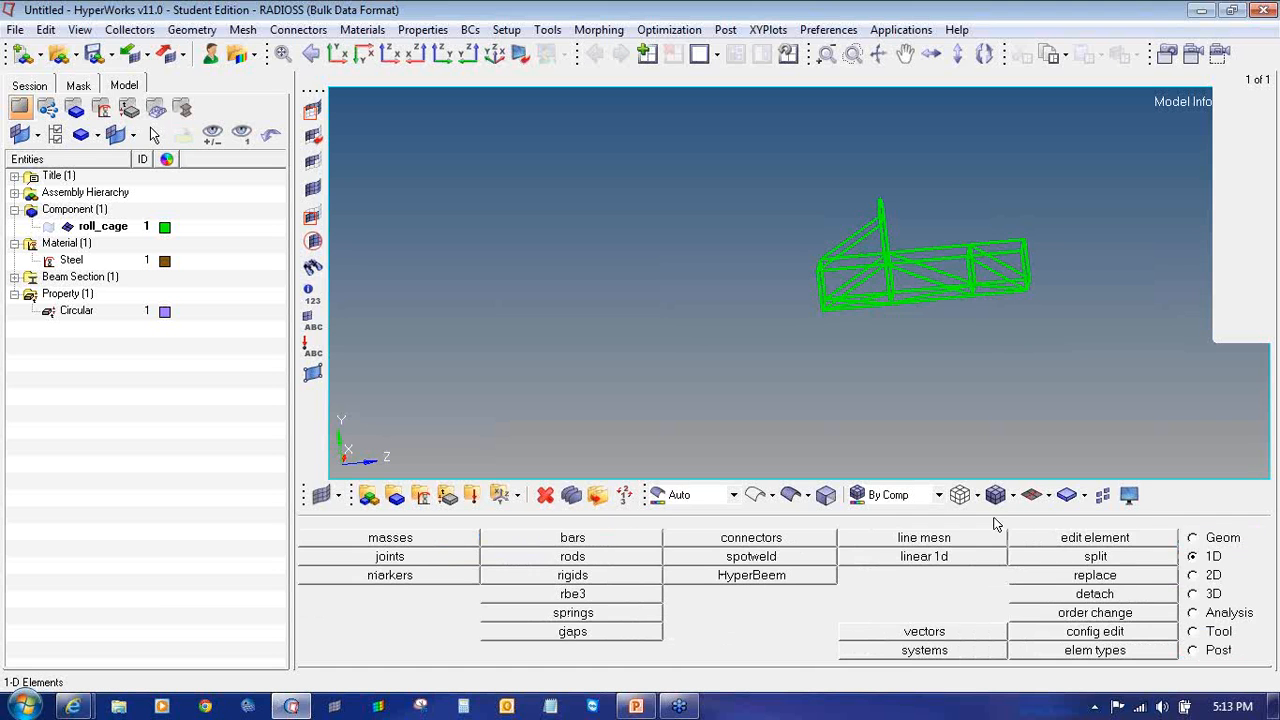
- Display the beam elements as 3D tubes and check the whole roll cage from an isometric angle
{"action": "left_click", "coordinate": [1048, 494]}
{"action": "left_click", "coordinate": [1100, 550]}
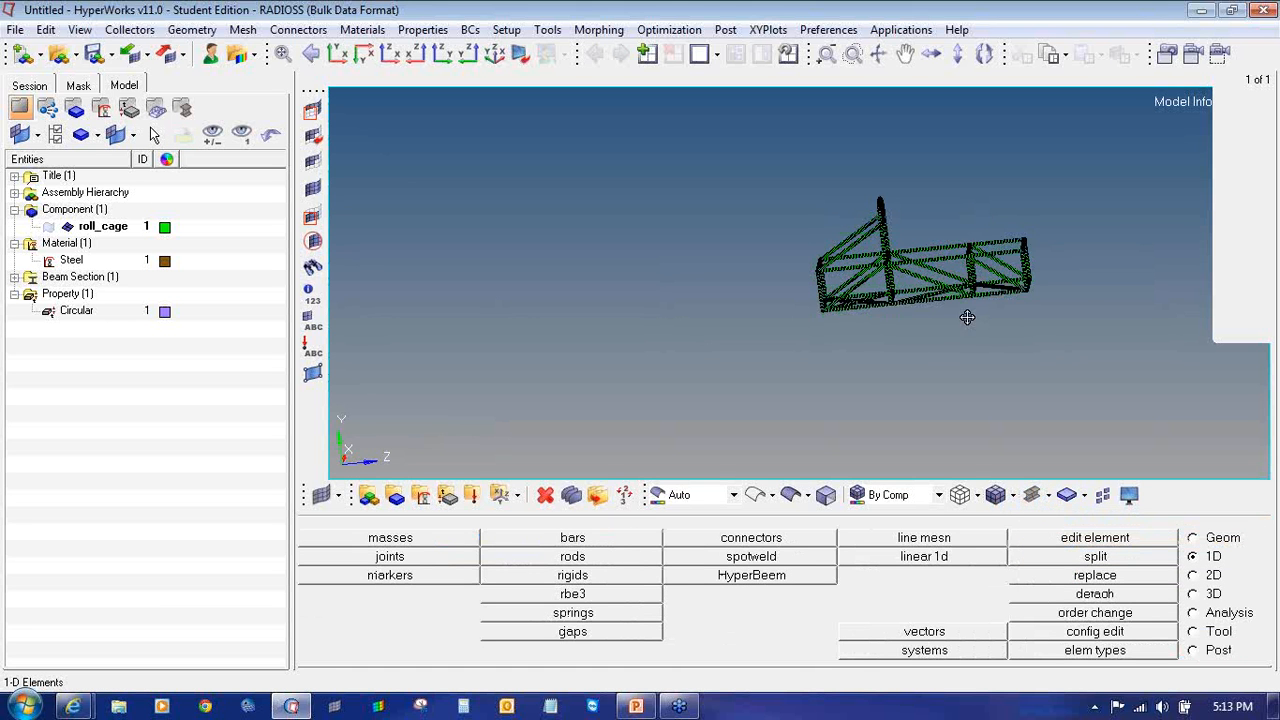
{"action": "scroll", "coordinate": [967, 317], "scroll_direction": "up", "scroll_amount": 6}
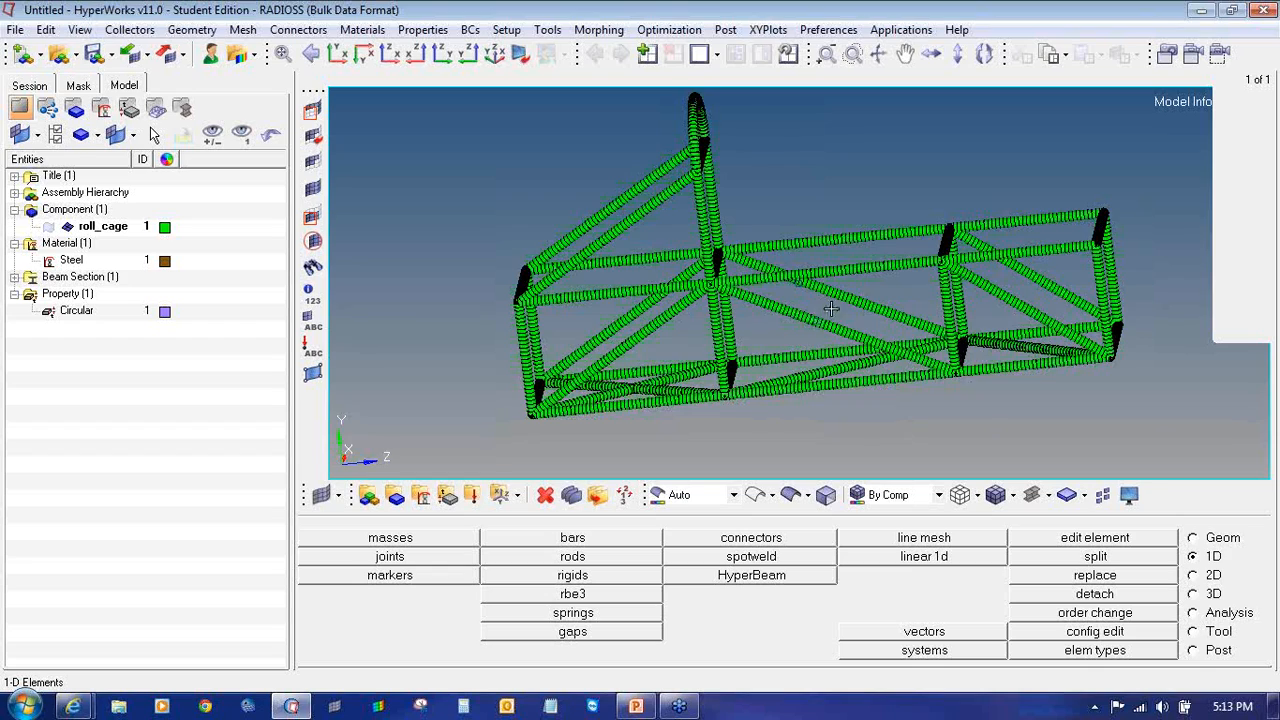
{"action": "left_click_drag", "start_coordinate": [907, 351], "coordinate": [872, 327], "text": "ctrl"}
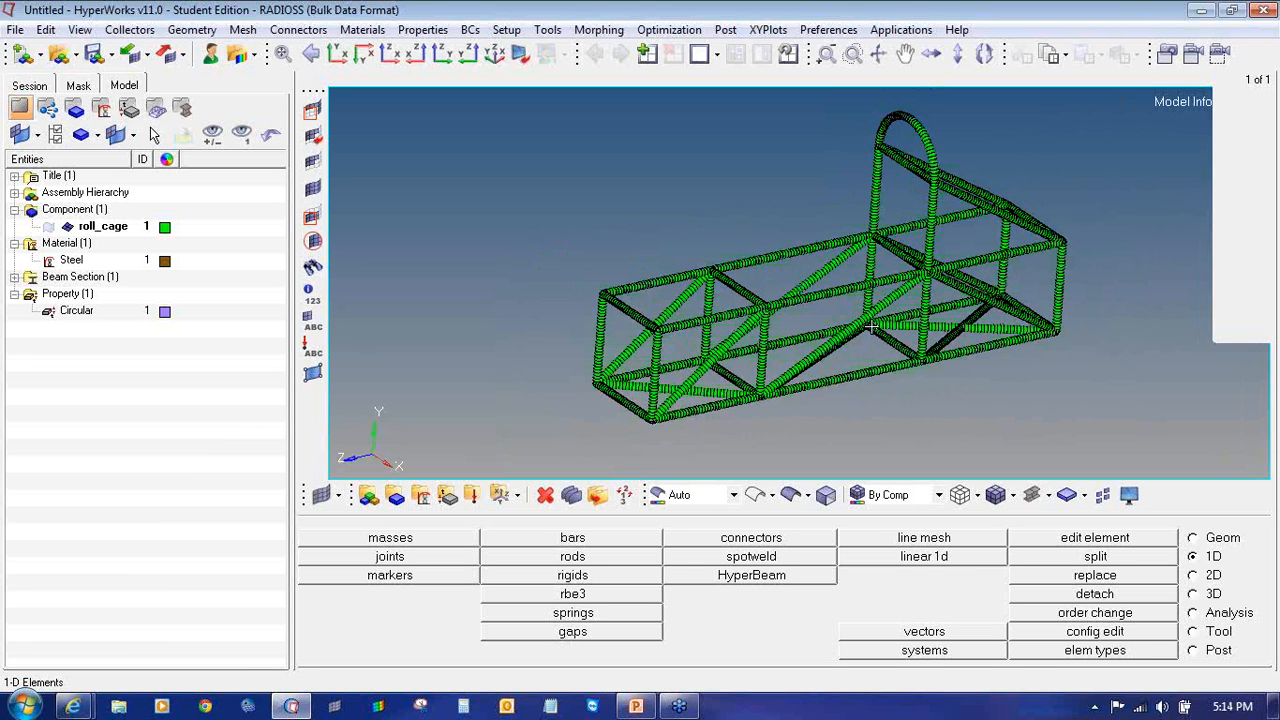
- Create a load collector named EIGRL with the EIGRL card image and open its card for editing
{"action": "left_click", "coordinate": [448, 494]}
{"action": "left_click", "coordinate": [676, 540]}
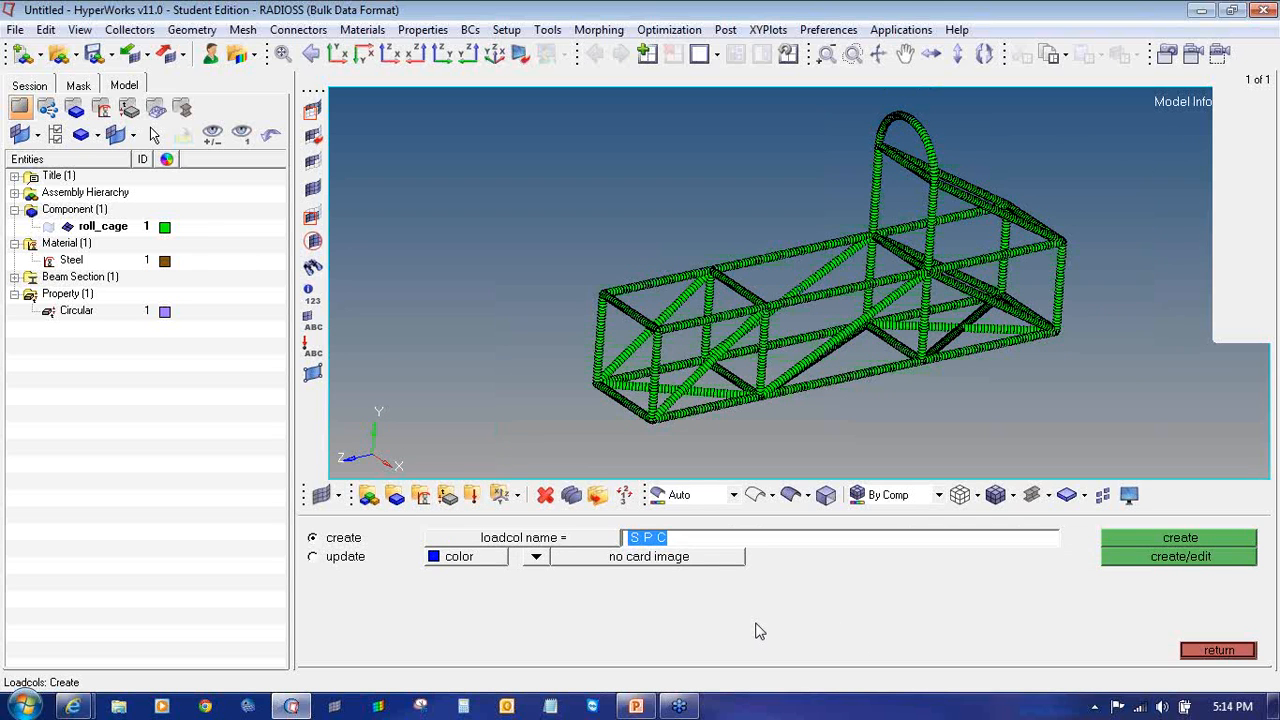
{"action": "type", "text": "Fi"}
{"action": "left_click", "coordinate": [537, 561]}
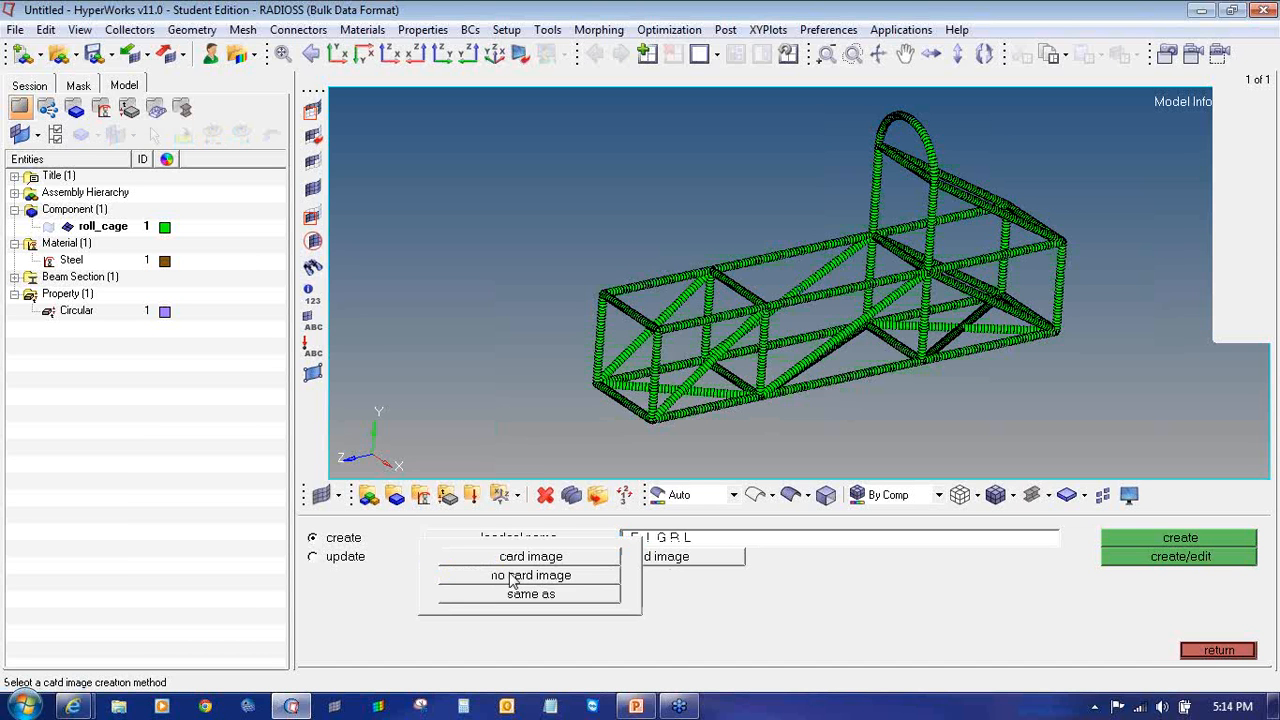
{"action": "left_click", "coordinate": [518, 557]}
{"action": "left_click", "coordinate": [592, 562]}
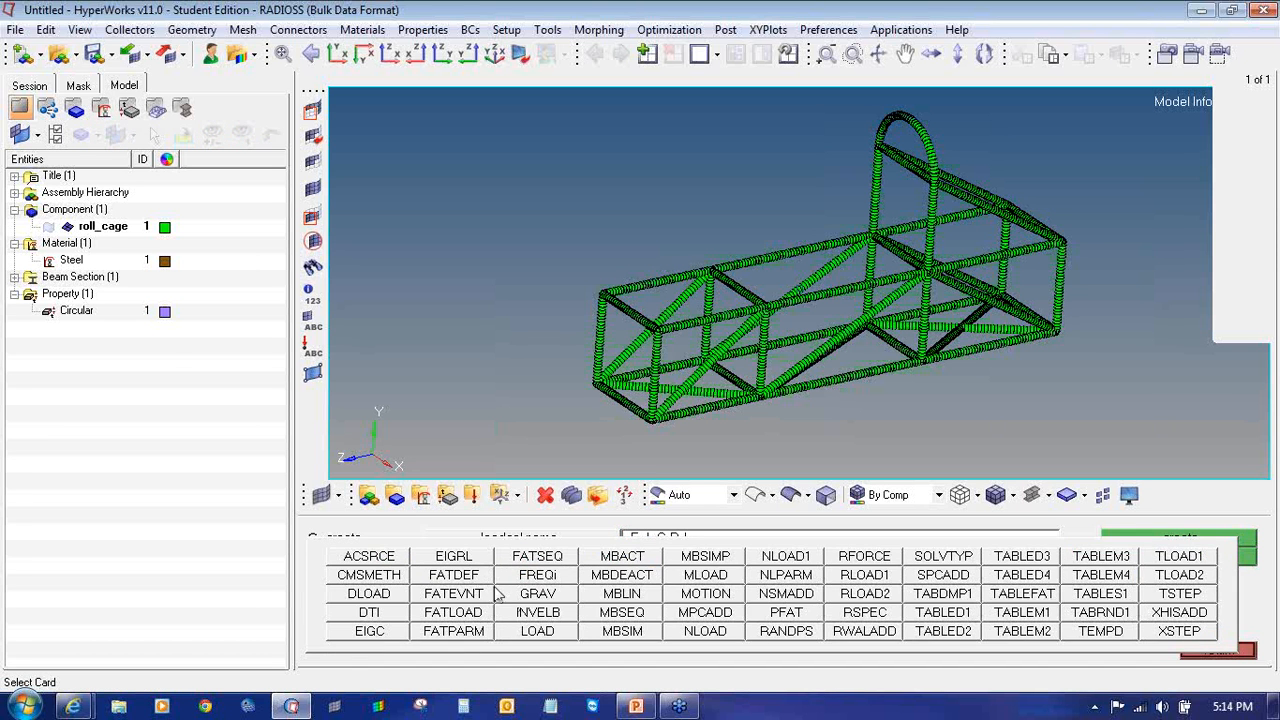
{"action": "left_click", "coordinate": [455, 558]}
{"action": "left_click", "coordinate": [1120, 556]}
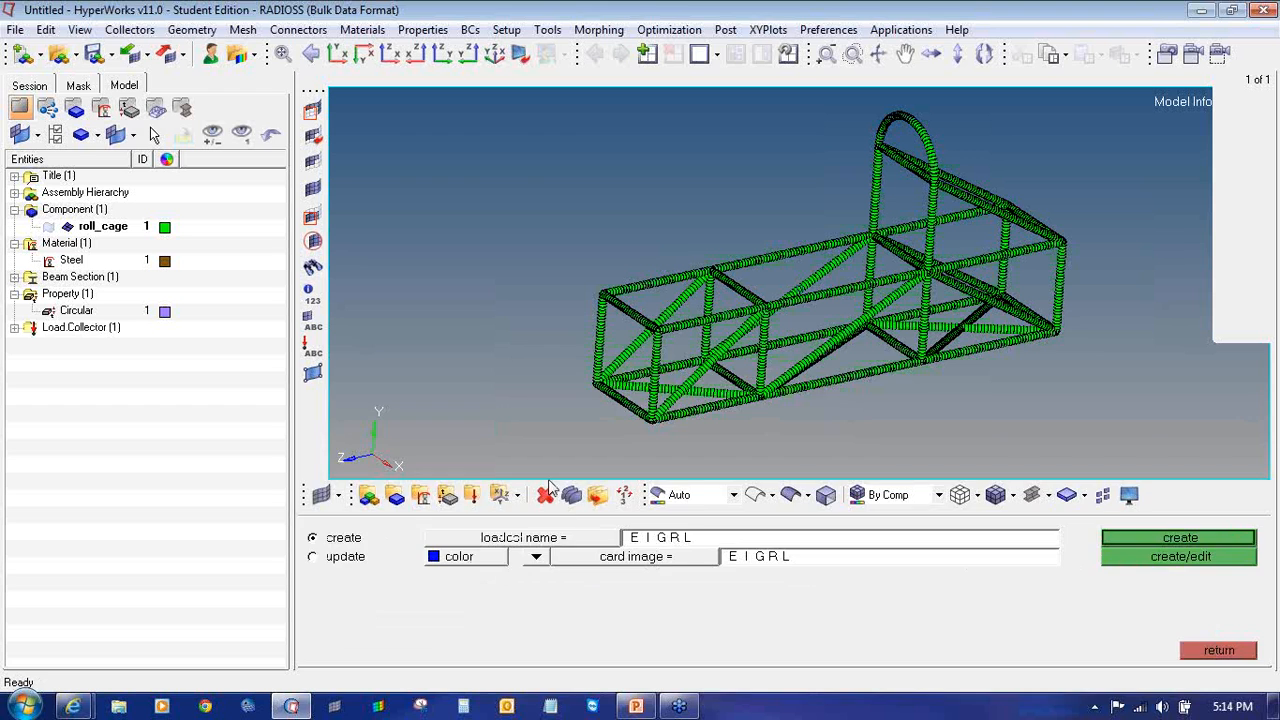
- Activate the V1, V2 and ND fields on the EIGRL card, setting V1 to 1 and V2 to 1000
{"action": "left_click", "coordinate": [545, 419]}
{"action": "left_click", "coordinate": [645, 418]}
{"action": "left_click", "coordinate": [740, 417]}
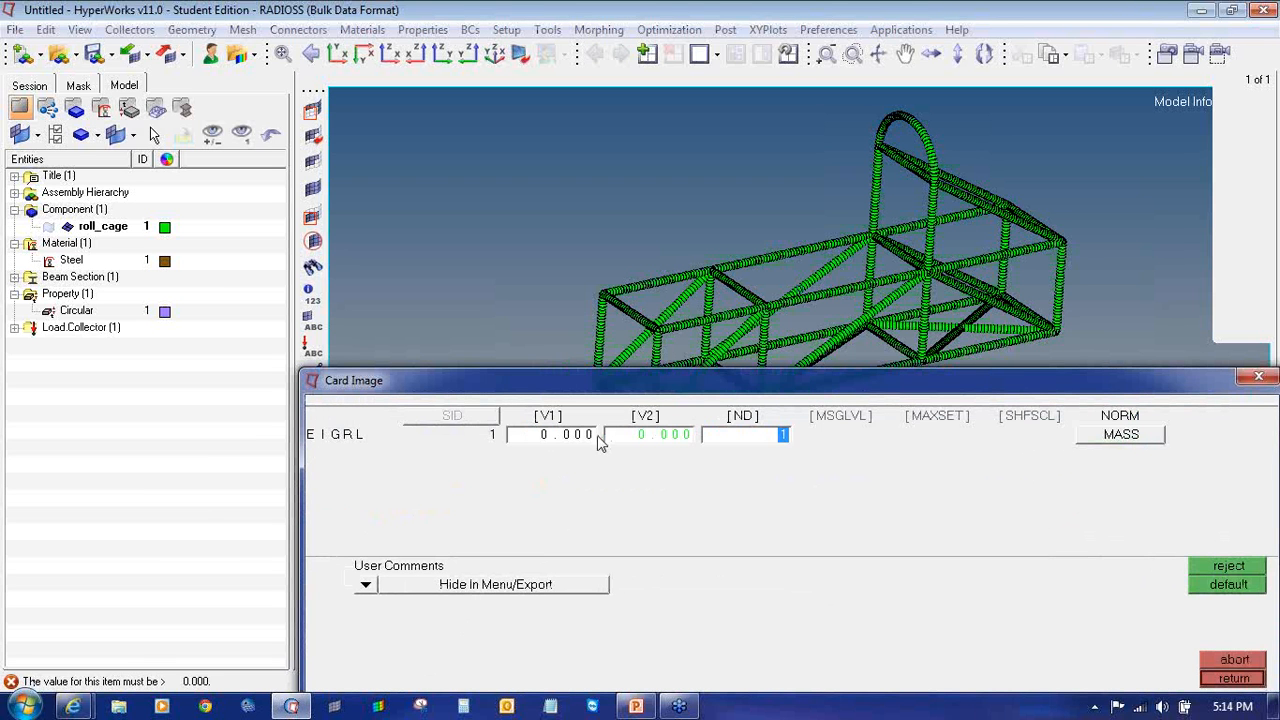
{"action": "left_click", "coordinate": [592, 438]}
{"action": "type", "text": "1"}
{"action": "left_click", "coordinate": [645, 439]}
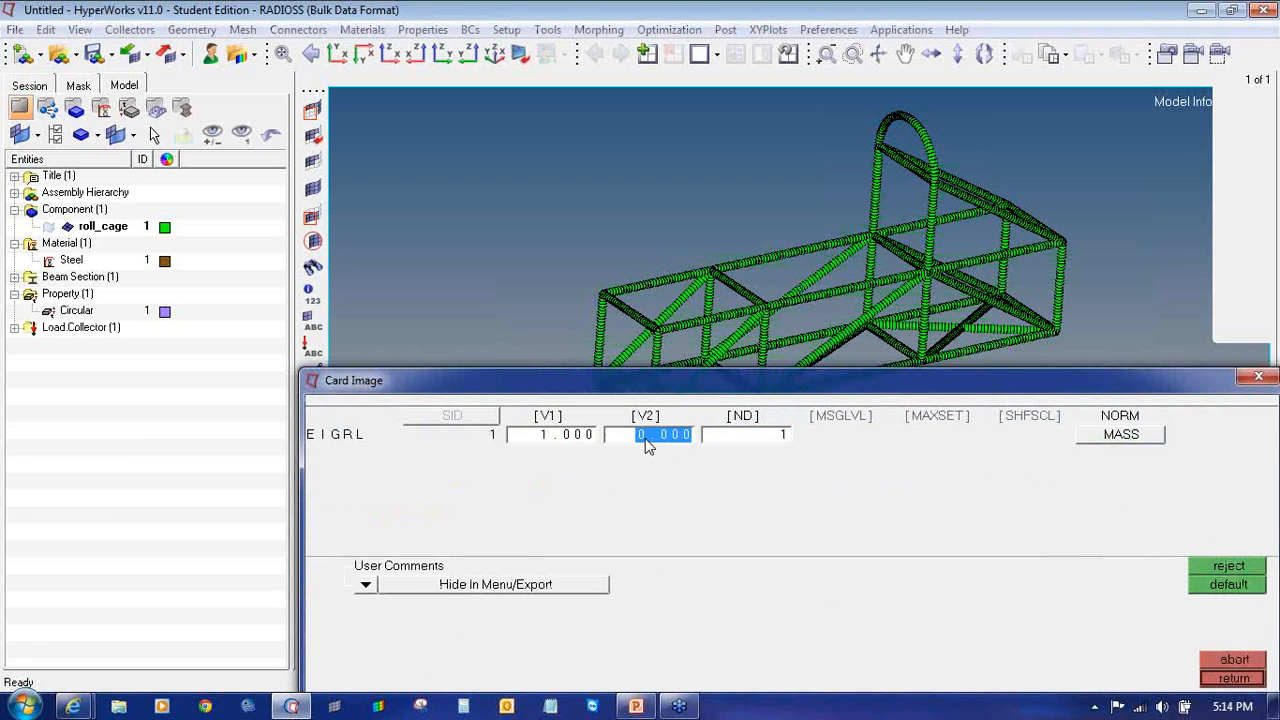
{"action": "type", "text": "1000"}
{"action": "left_click", "coordinate": [783, 436]}
{"action": "left_click", "coordinate": [1233, 679]}
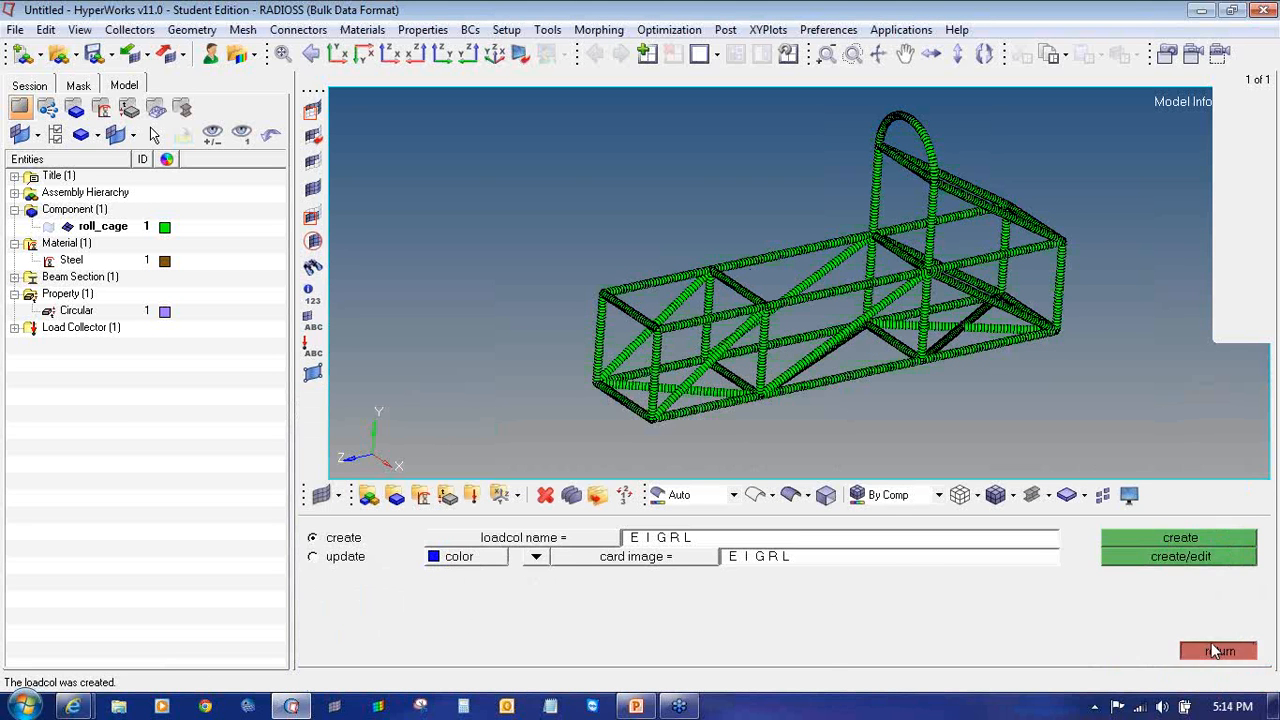
{"action": "left_click", "coordinate": [1218, 662]}
- Start a load step named free_free and set its type to normal modes
{"action": "left_click", "coordinate": [1208, 620]}
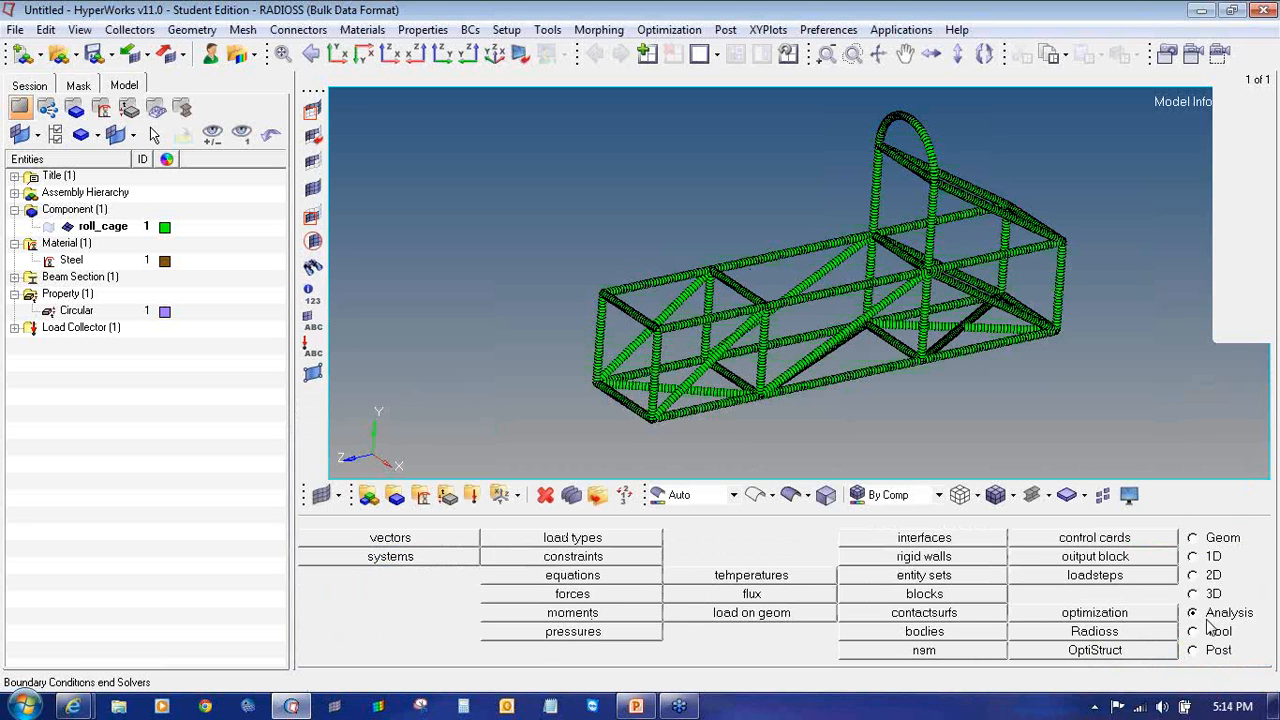
{"action": "left_click", "coordinate": [1134, 580]}
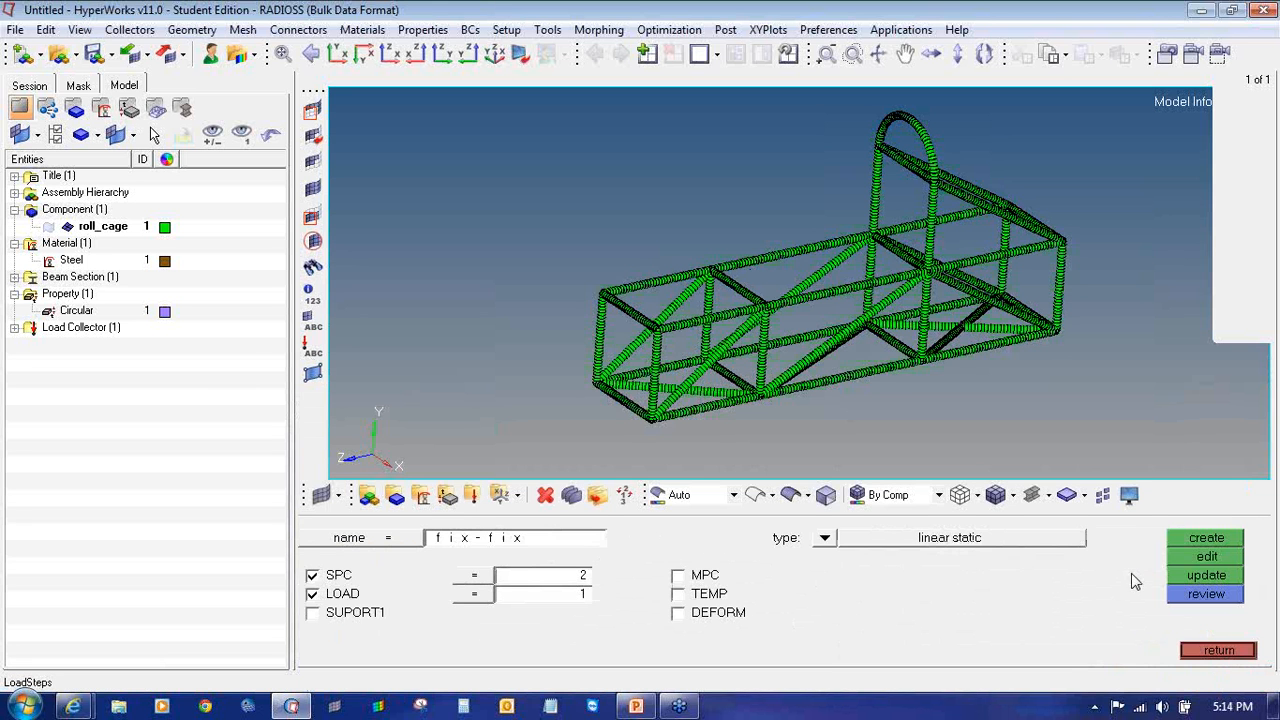
{"action": "left_click", "coordinate": [508, 546]}
{"action": "type", "text": "free_free"}
{"action": "left_click", "coordinate": [820, 541]}
{"action": "left_click", "coordinate": [572, 598]}
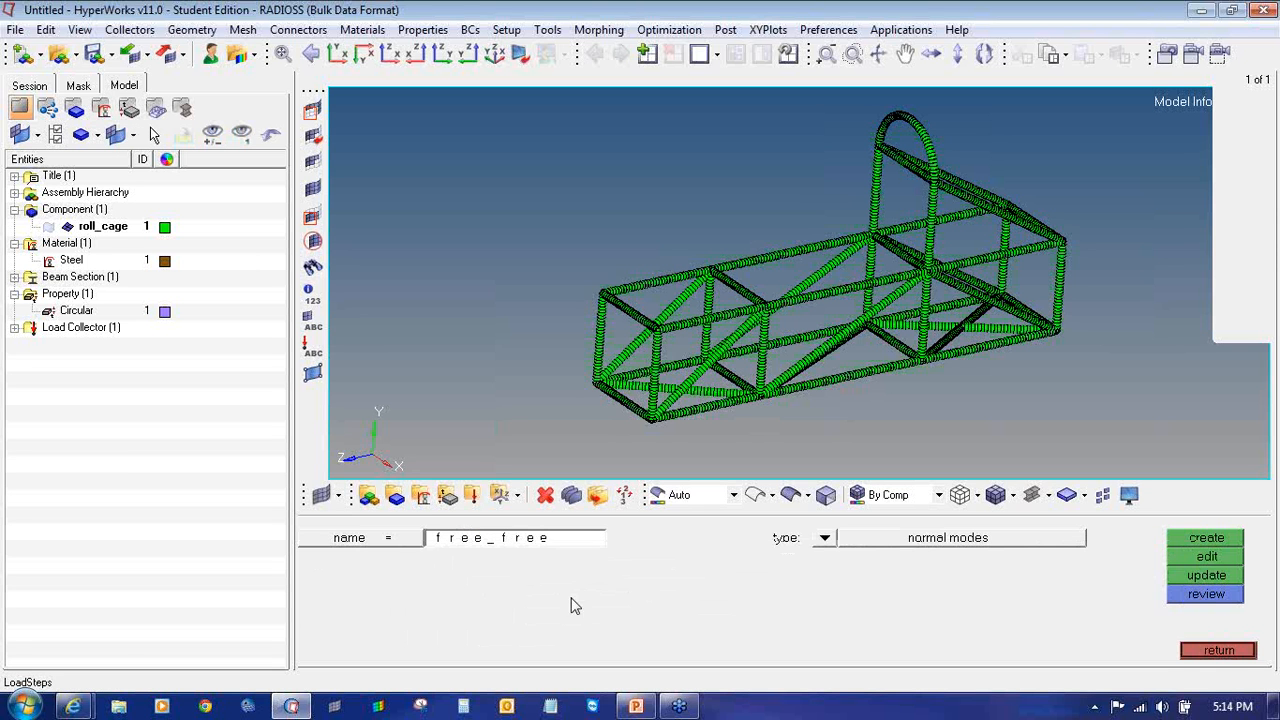
- Assign the EIGRL load collector as the load step's METHOD(STRUCT), leave SPC off, and create the load step
{"action": "left_click", "coordinate": [312, 577]}
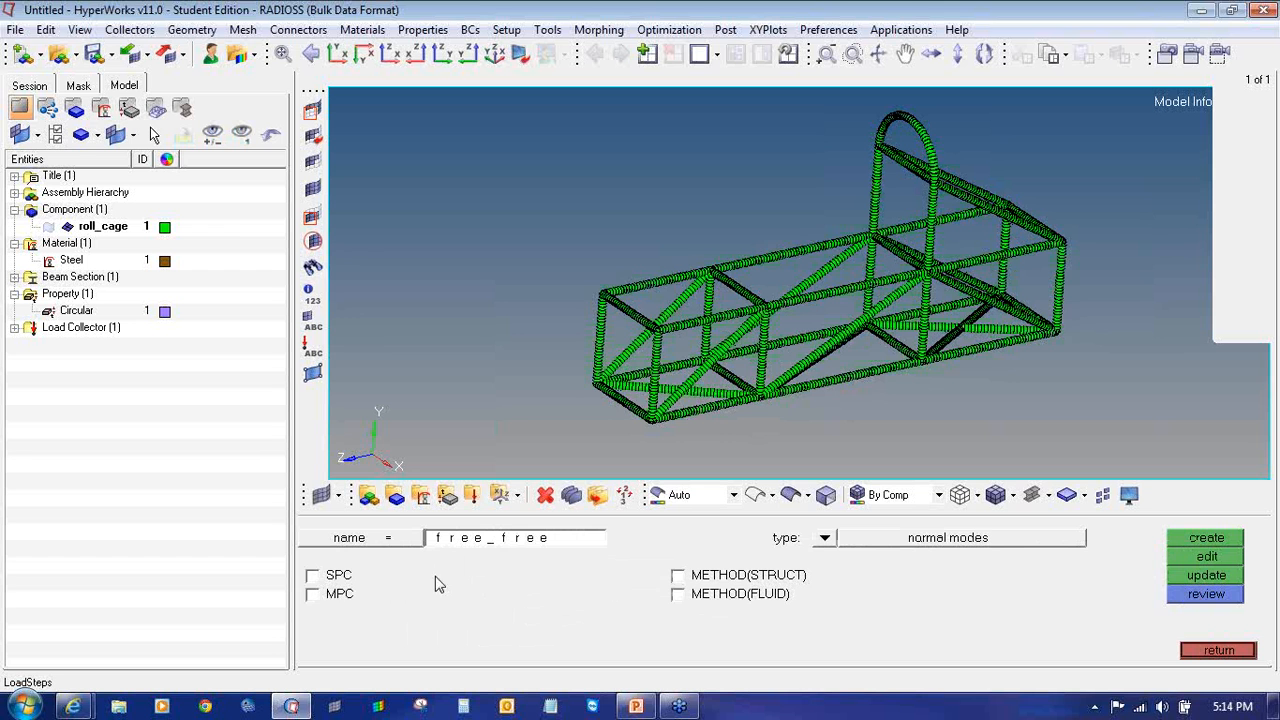
{"action": "left_click", "coordinate": [677, 577]}
{"action": "left_click", "coordinate": [840, 583]}
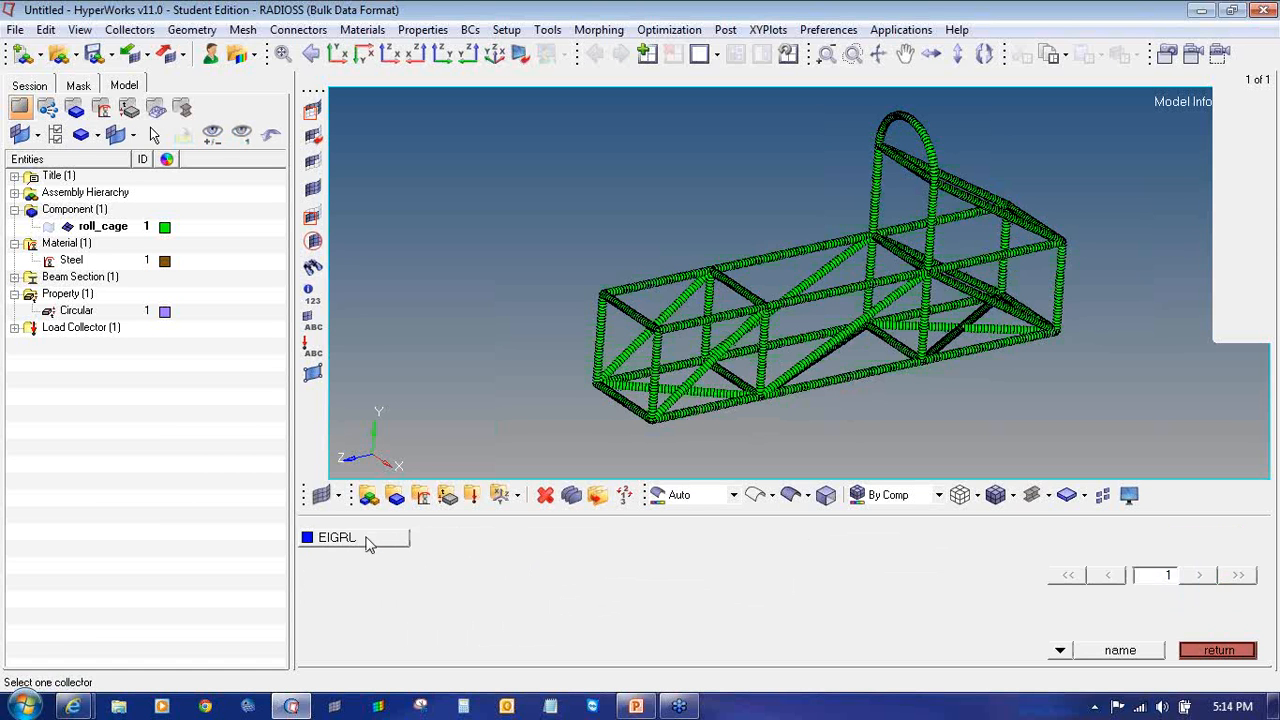
{"action": "left_click", "coordinate": [366, 541]}
{"action": "left_click", "coordinate": [1180, 545]}
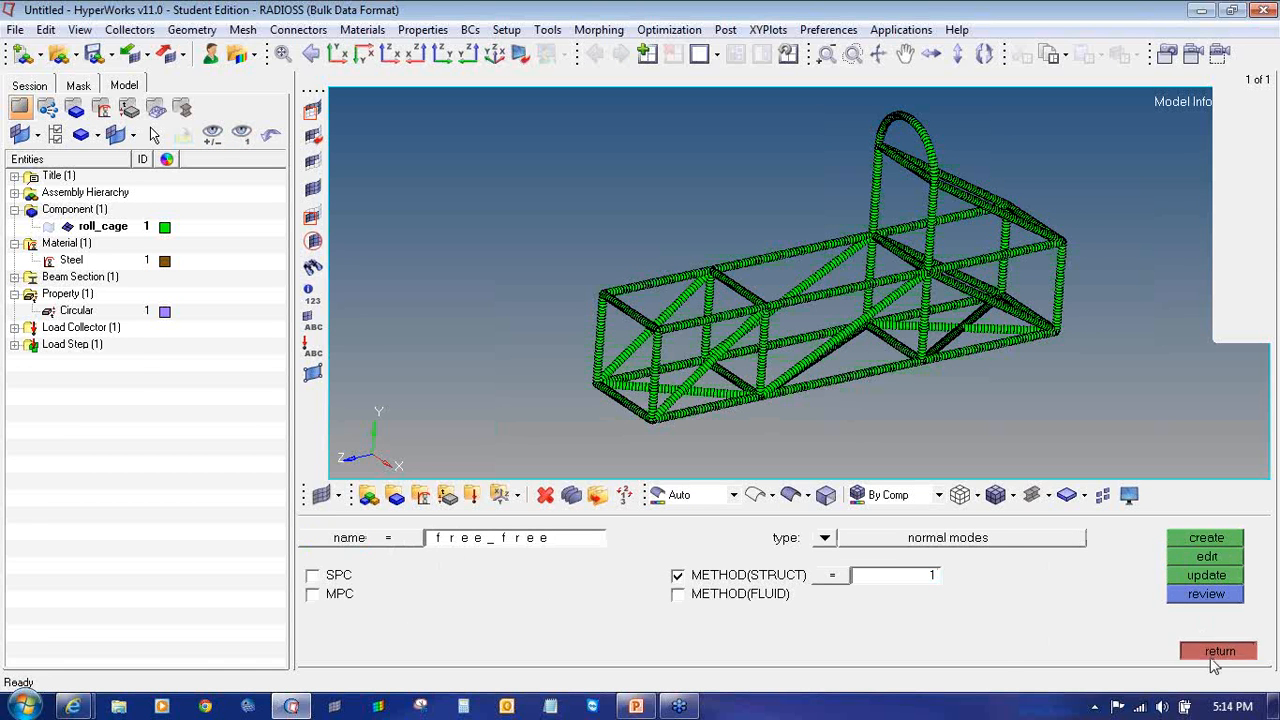
{"action": "left_click", "coordinate": [1218, 650]}
- Save the model as Roll_cage in a new folder named 12_Roll_cage inside trainingsession
{"action": "left_click", "coordinate": [15, 29]}
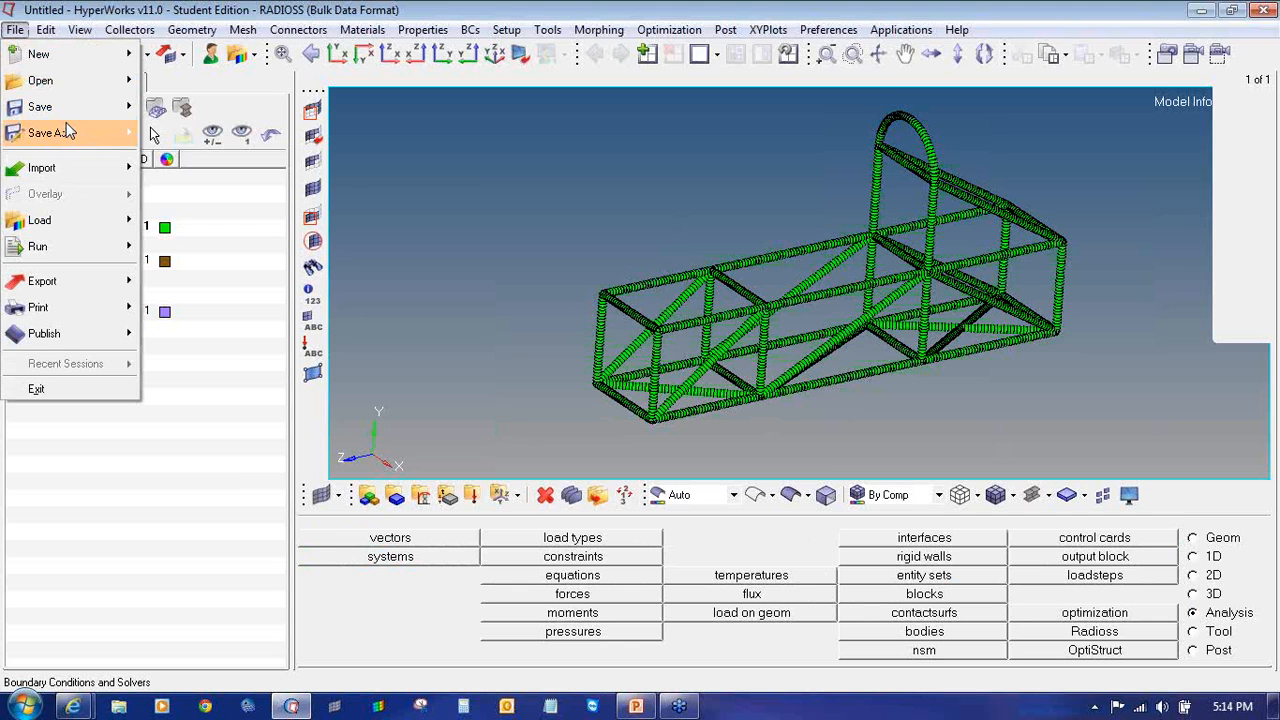
{"action": "mouse_move", "coordinate": [55, 129]}
{"action": "left_click", "coordinate": [172, 185]}
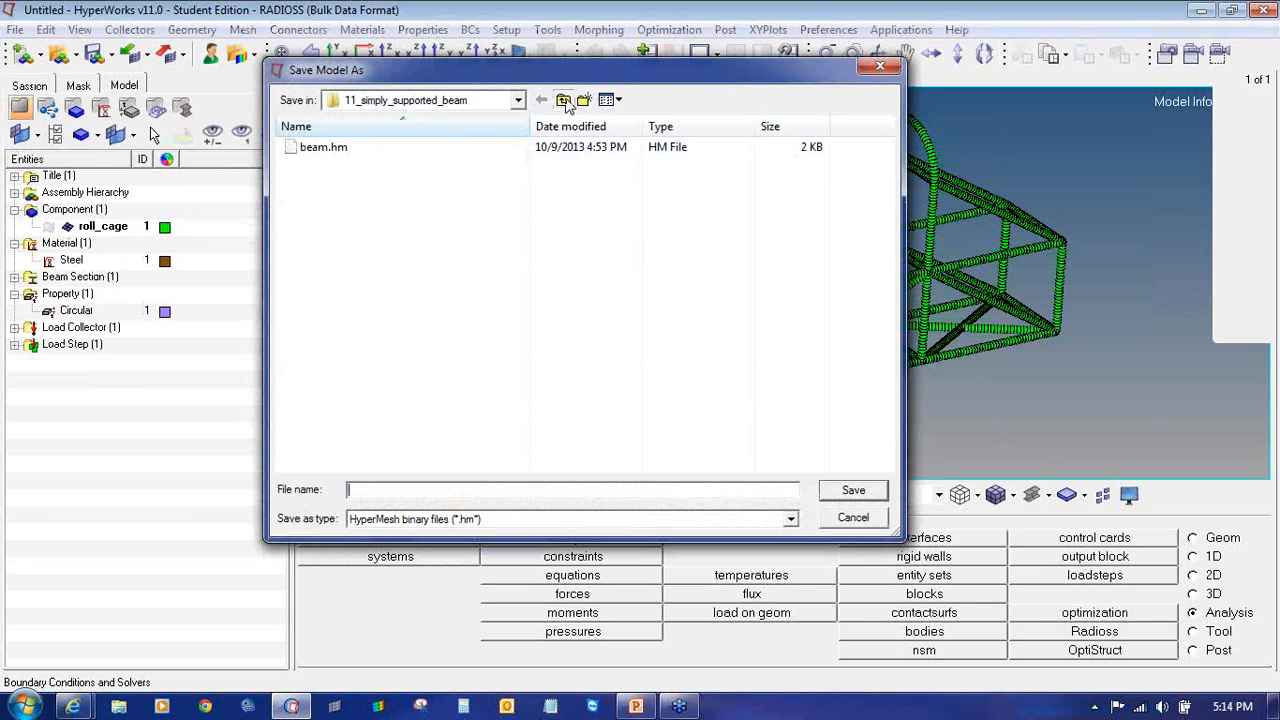
{"action": "left_click", "coordinate": [562, 99]}
{"action": "left_click", "coordinate": [584, 99]}
{"action": "type", "text": "12"}
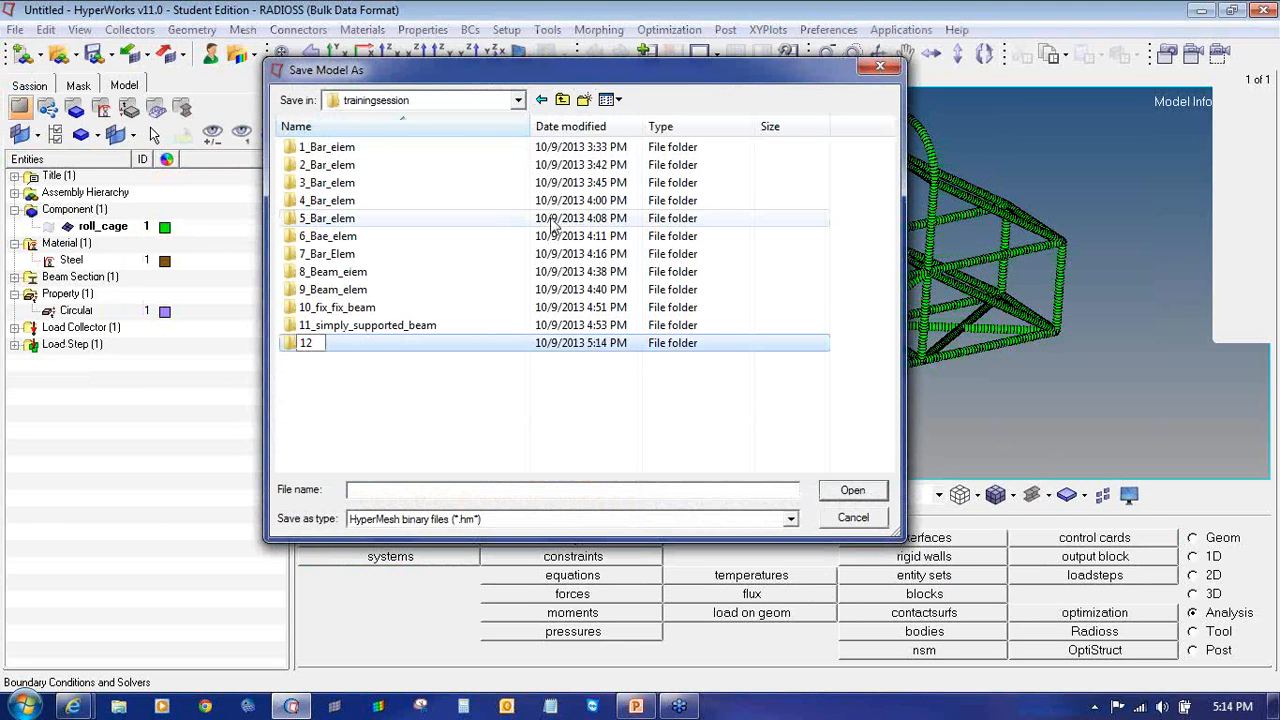
{"action": "type", "text": "_Roll_cage"}
{"action": "key", "text": "Return"}
{"action": "key", "text": "Return"}
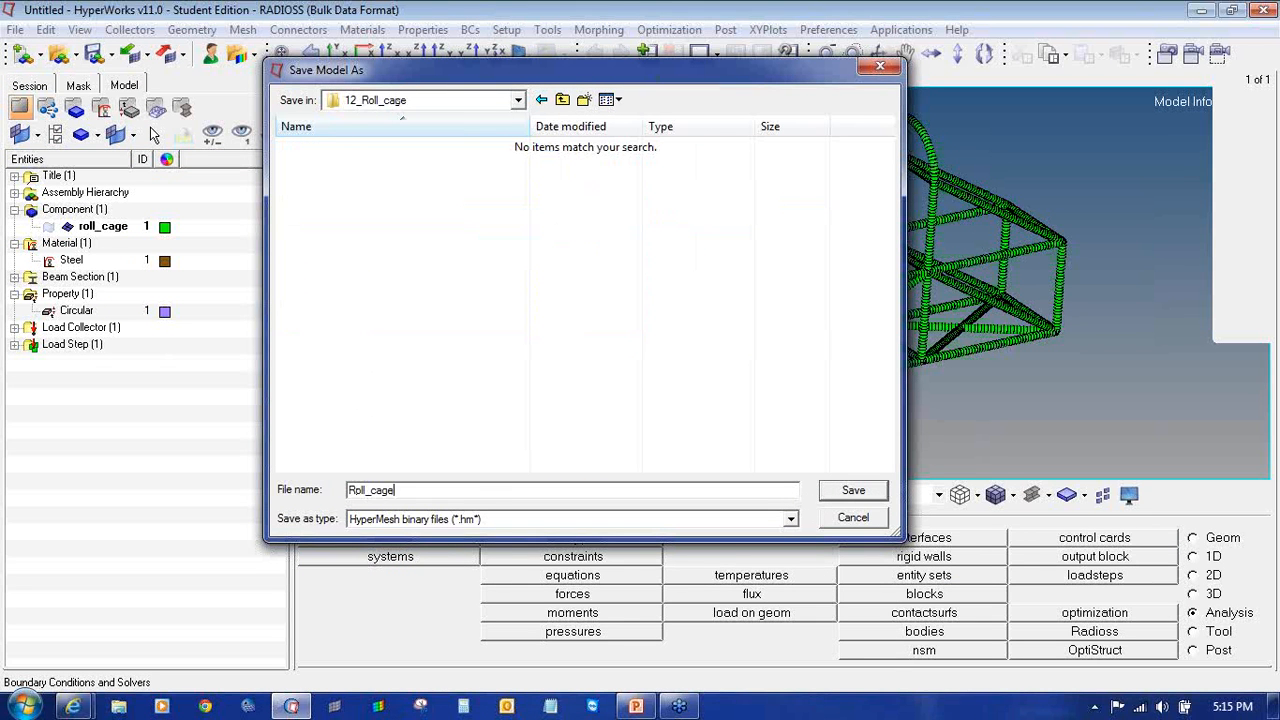
{"action": "key", "text": "Return"}
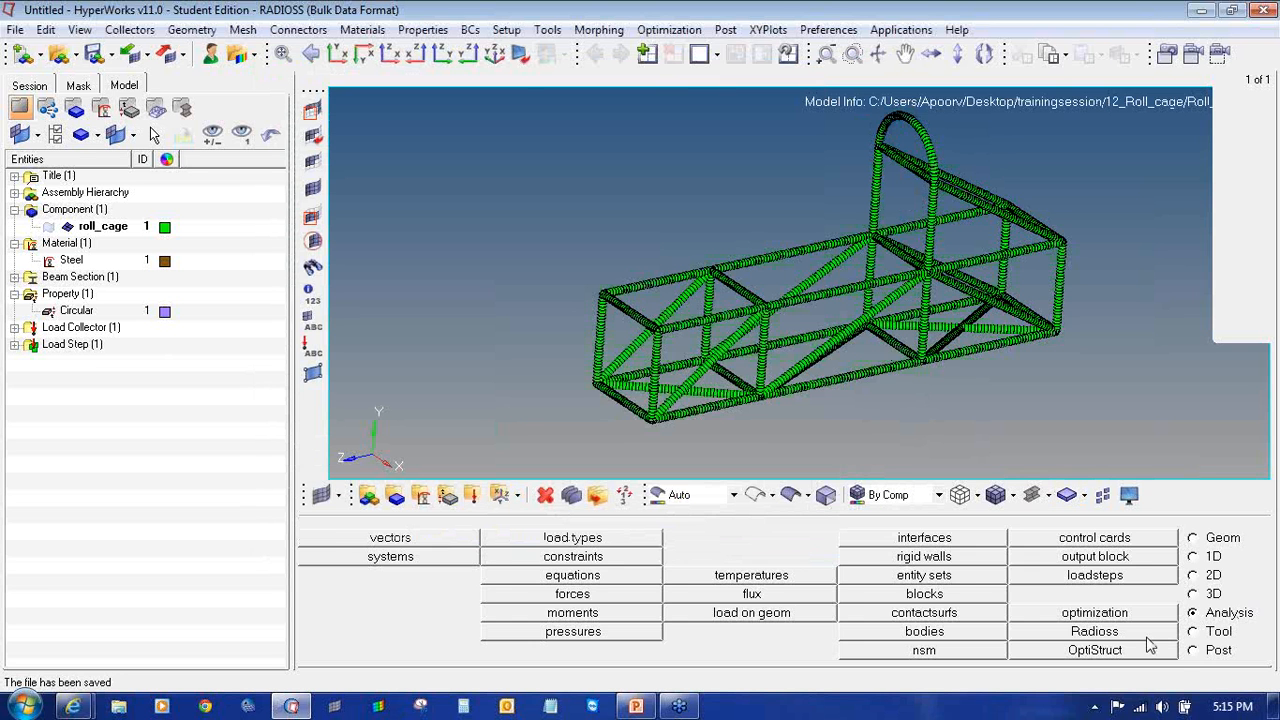
- Run the Radioss analysis on Roll_cage.fem and close the solver's error dialog and console
{"action": "left_click", "coordinate": [1148, 637]}
{"action": "left_click", "coordinate": [1175, 538]}
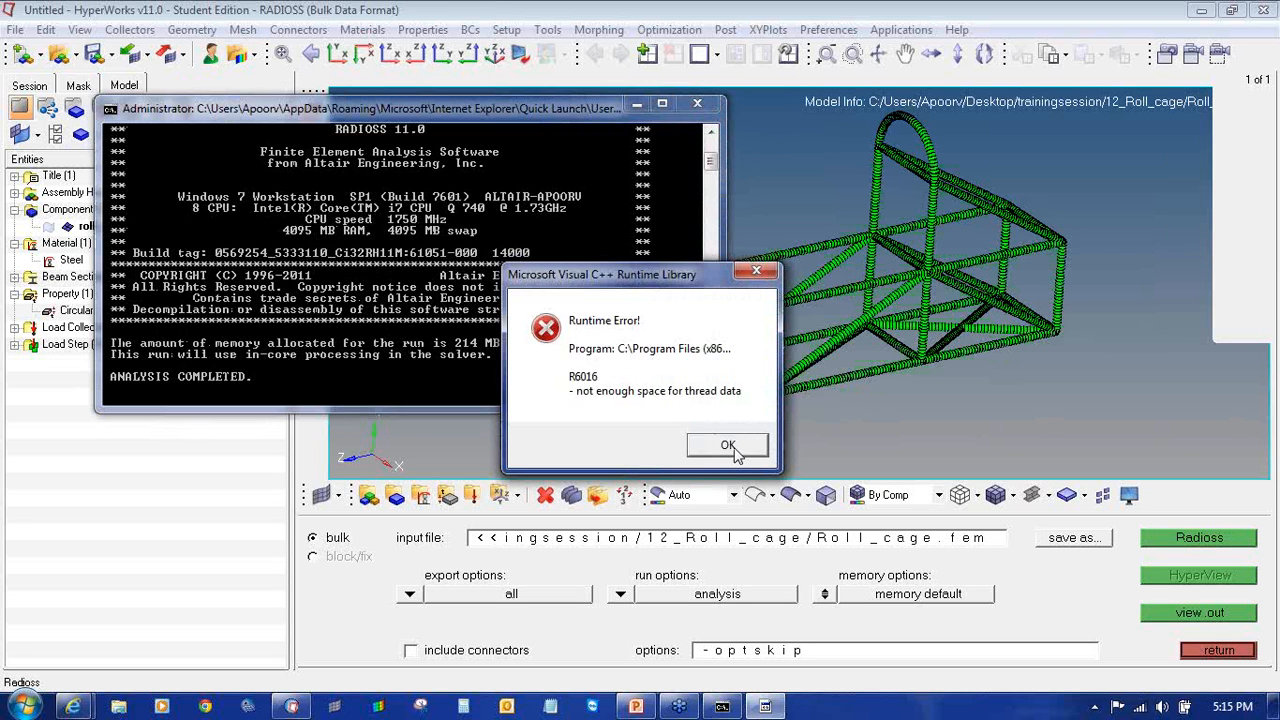
{"action": "left_click", "coordinate": [733, 450]}
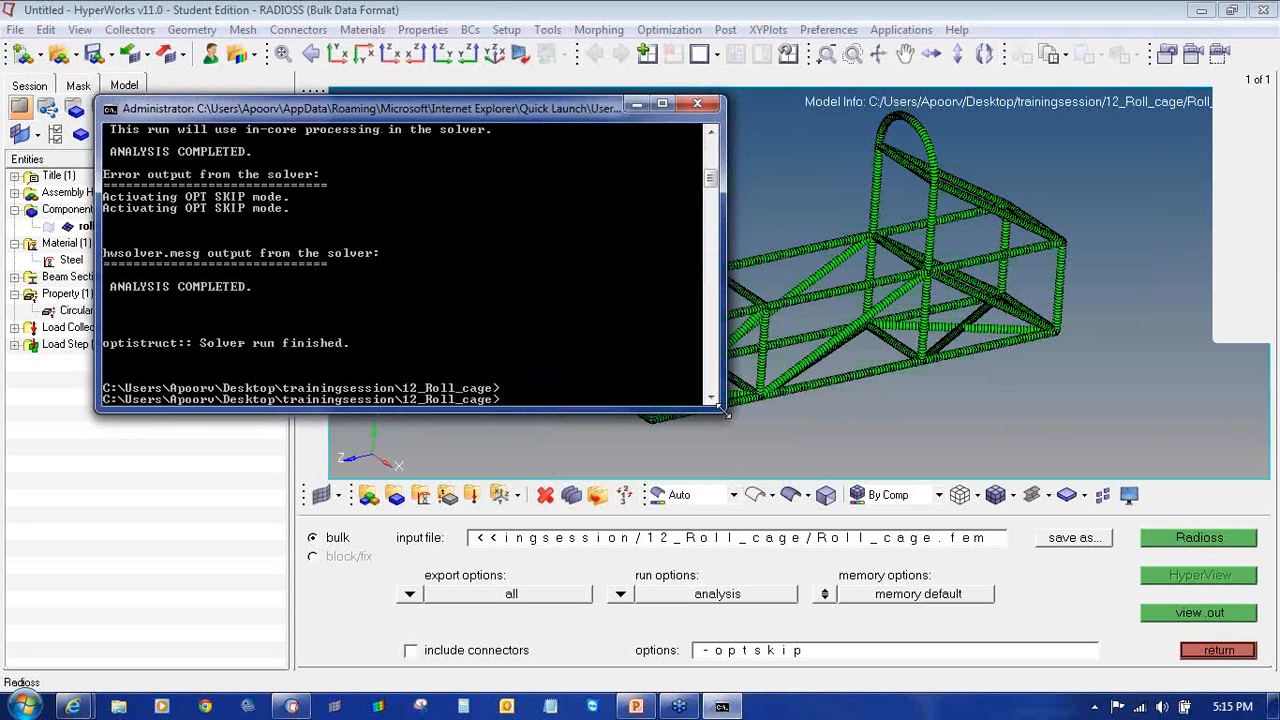
{"action": "left_click", "coordinate": [698, 105]}
- Split the page into two side-by-side windows and activate the empty one for loading results
{"action": "left_click", "coordinate": [716, 54]}
{"action": "left_click", "coordinate": [781, 106]}
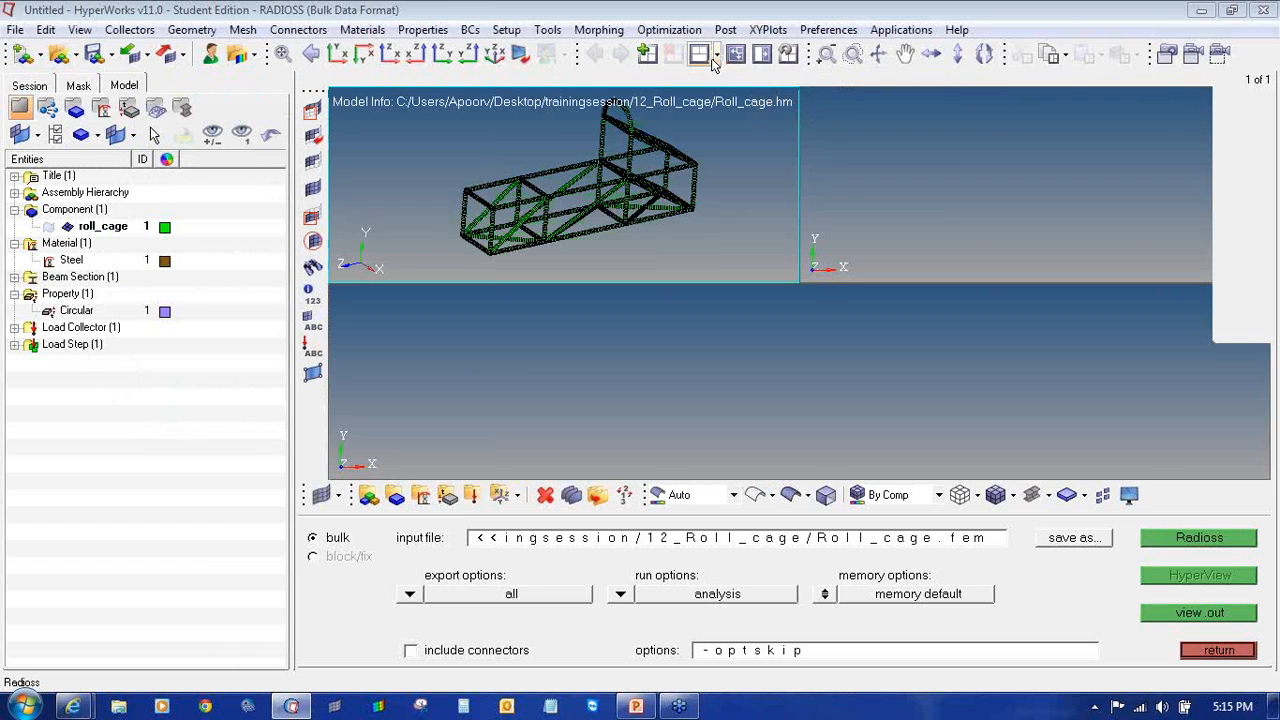
{"action": "left_click", "coordinate": [717, 57]}
{"action": "left_click", "coordinate": [785, 84]}
{"action": "left_click", "coordinate": [945, 232]}
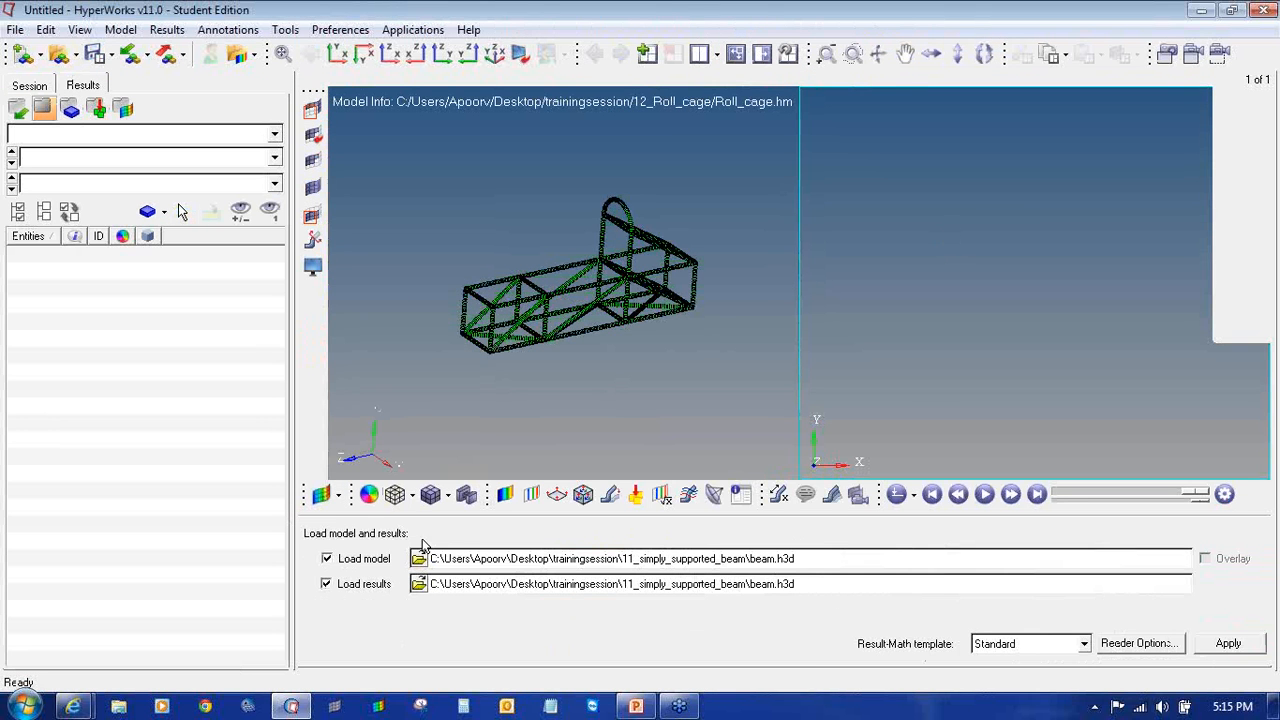
- Load Roll_cage.h3d from the 12_Roll_cage folder as both model and results
{"action": "left_click", "coordinate": [418, 558]}
{"action": "left_click", "coordinate": [562, 100]}
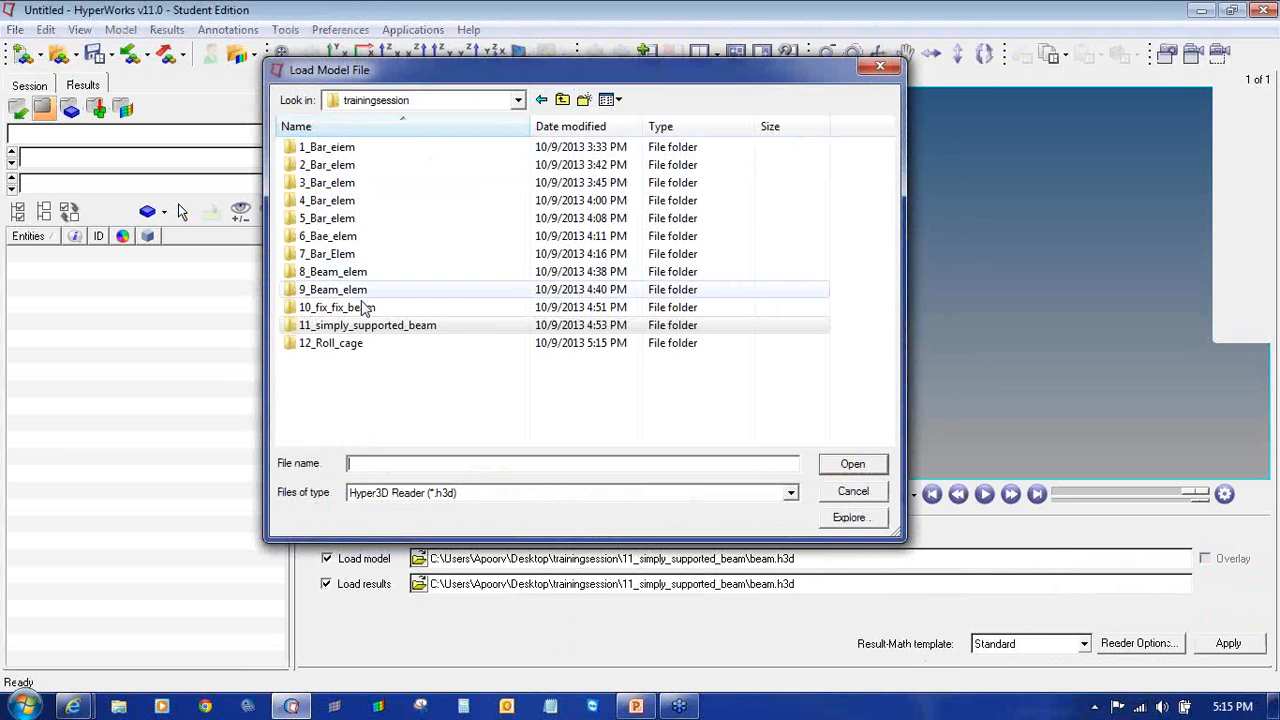
{"action": "double_click", "coordinate": [340, 343]}
{"action": "double_click", "coordinate": [345, 148]}
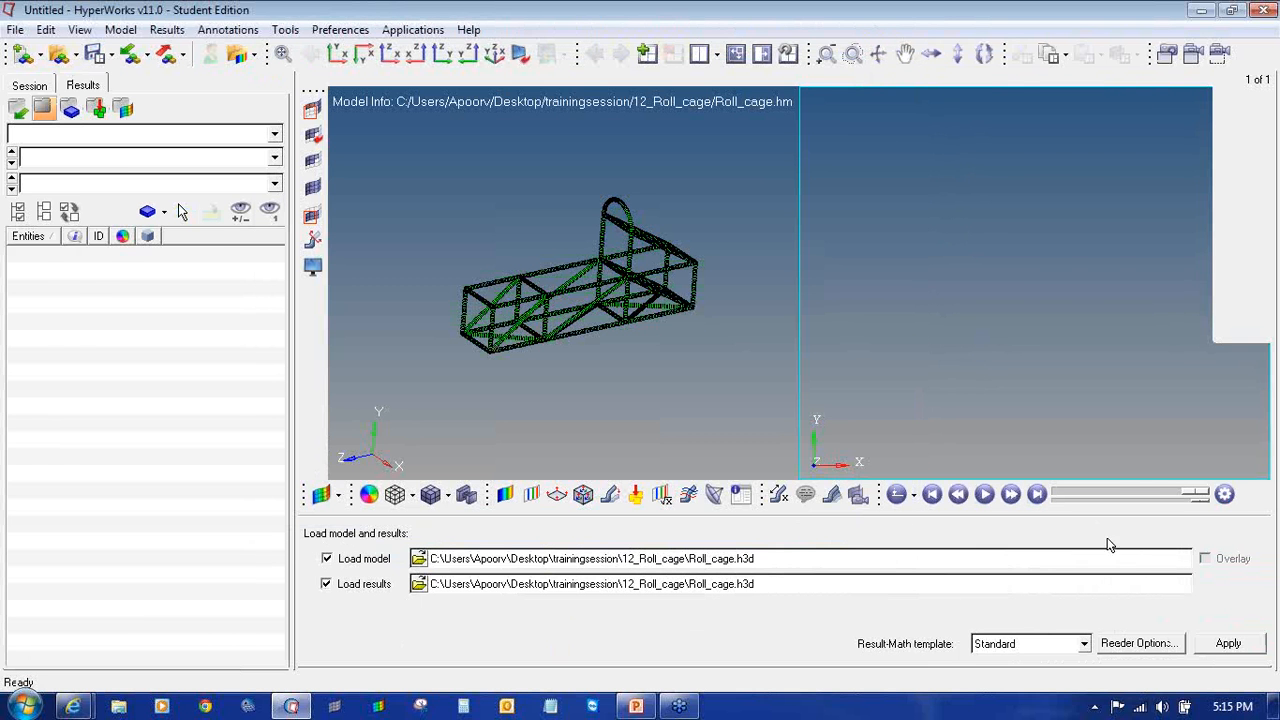
{"action": "left_click", "coordinate": [1238, 648]}
- Expand the results window to the full page and contour the roll cage with Eigen Mode (v) magnitude
{"action": "mouse_move", "coordinate": [1093, 245]}
{"action": "left_mouse_down", "text": "ctrl"}
{"action": "mouse_move", "coordinate": [919, 363]}
{"action": "mouse_move", "coordinate": [1040, 354]}
{"action": "mouse_move", "coordinate": [1086, 280]}
{"action": "mouse_move", "coordinate": [1002, 350]}
{"action": "left_mouse_up", "text": "ctrl"}
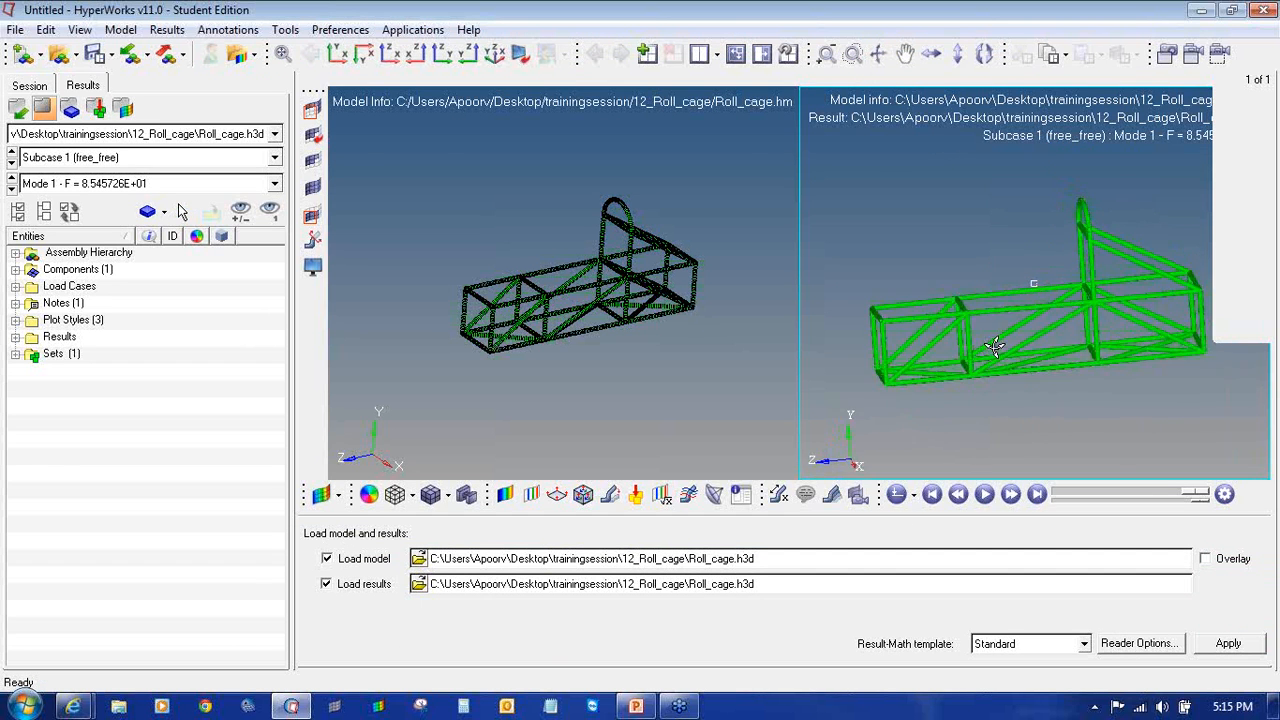
{"action": "left_click", "coordinate": [505, 494]}
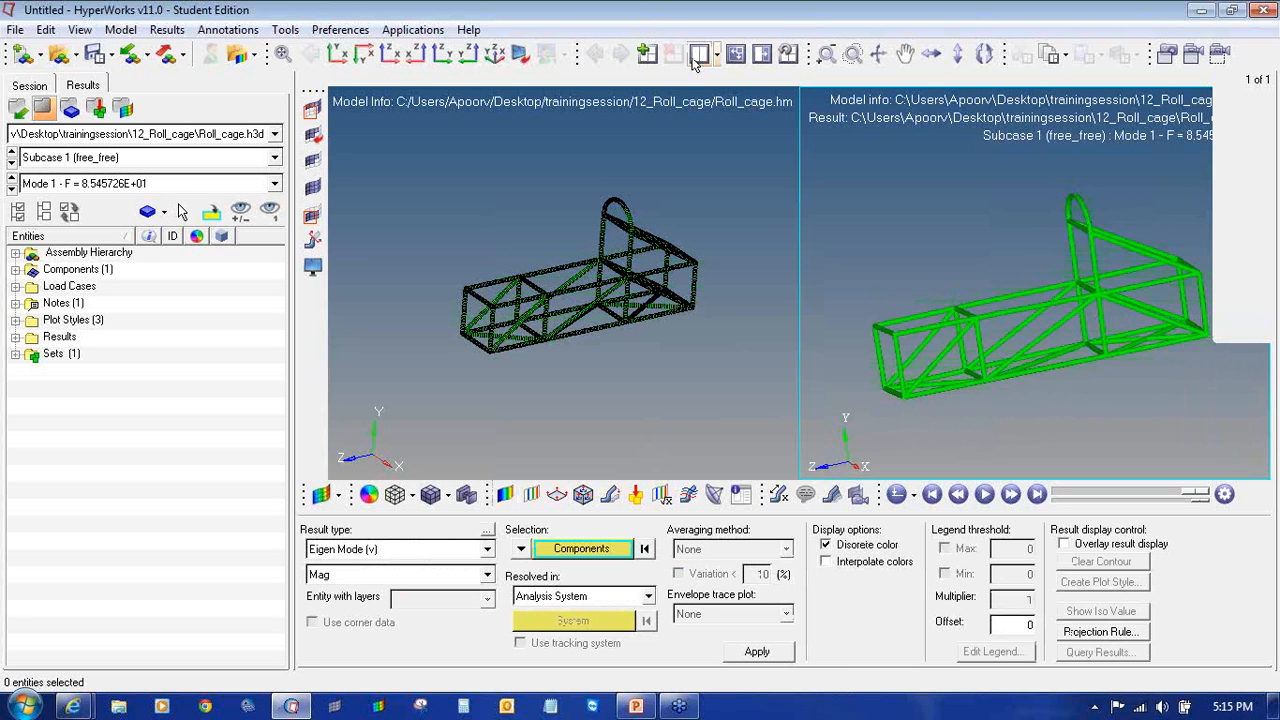
{"action": "left_click", "coordinate": [736, 55]}
{"action": "mouse_move", "coordinate": [861, 223]}
{"action": "left_mouse_down", "text": "ctrl"}
{"action": "mouse_move", "coordinate": [797, 305]}
{"action": "mouse_move", "coordinate": [723, 275]}
{"action": "mouse_move", "coordinate": [690, 281]}
{"action": "left_mouse_up", "text": "ctrl"}
{"action": "scroll", "coordinate": [582, 307], "scroll_direction": "up", "scroll_amount": 3, "text": "ctrl"}
{"action": "right_click_drag", "start_coordinate": [574, 304], "coordinate": [716, 297], "text": "ctrl"}
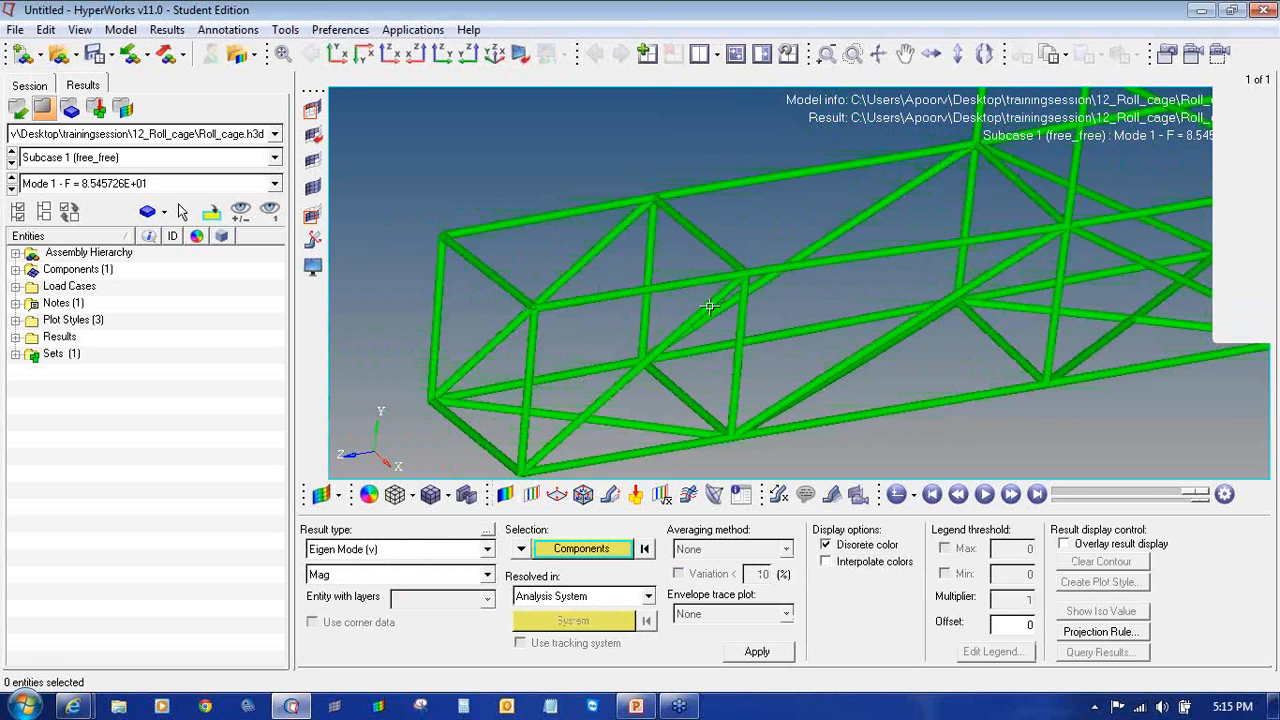
{"action": "scroll", "coordinate": [716, 297], "scroll_direction": "down", "scroll_amount": 3, "text": "ctrl"}
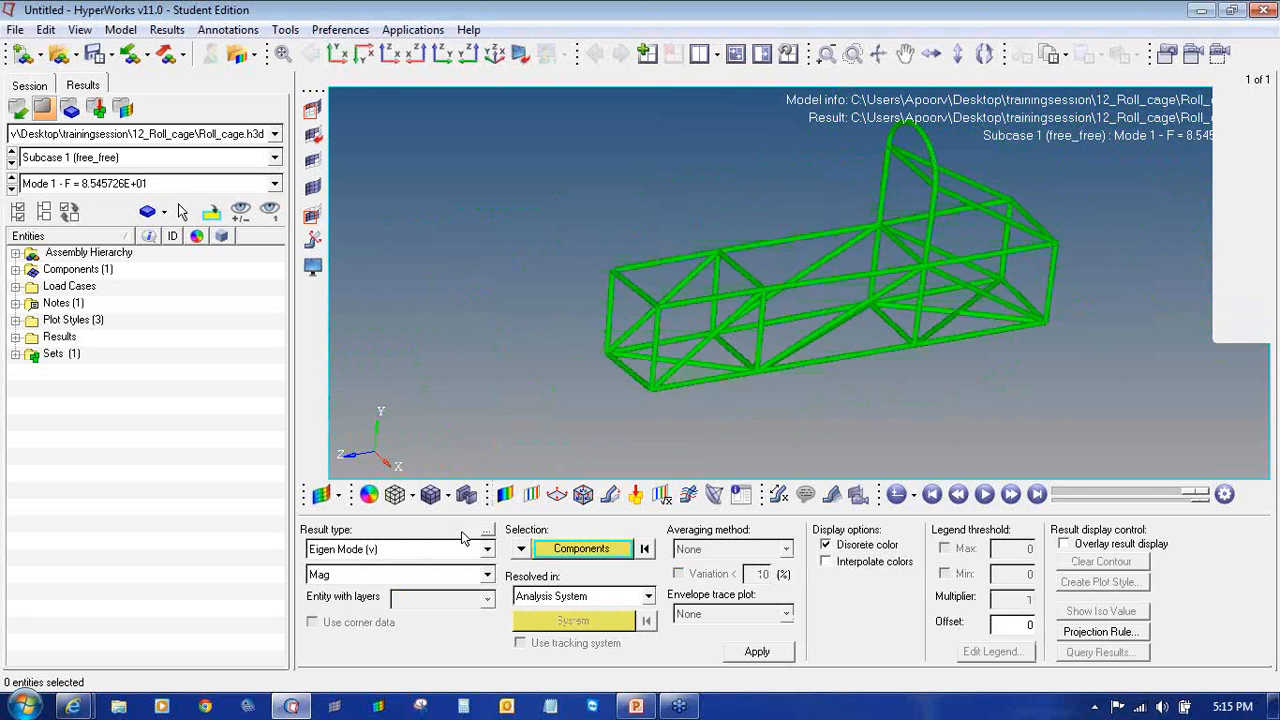
{"action": "left_click", "coordinate": [757, 651]}
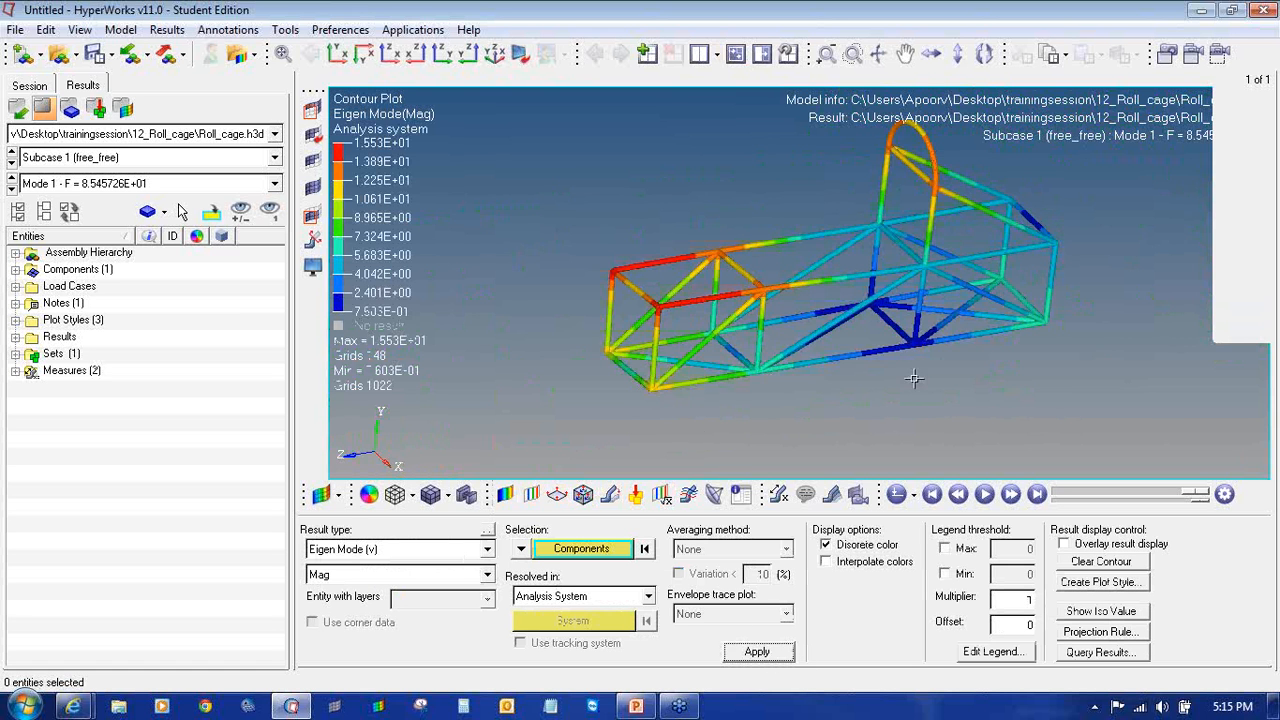
- Animate the first mode shape at a slower speed and set the deformed shape's uniform scale factor to 5
{"action": "left_click", "coordinate": [984, 494]}
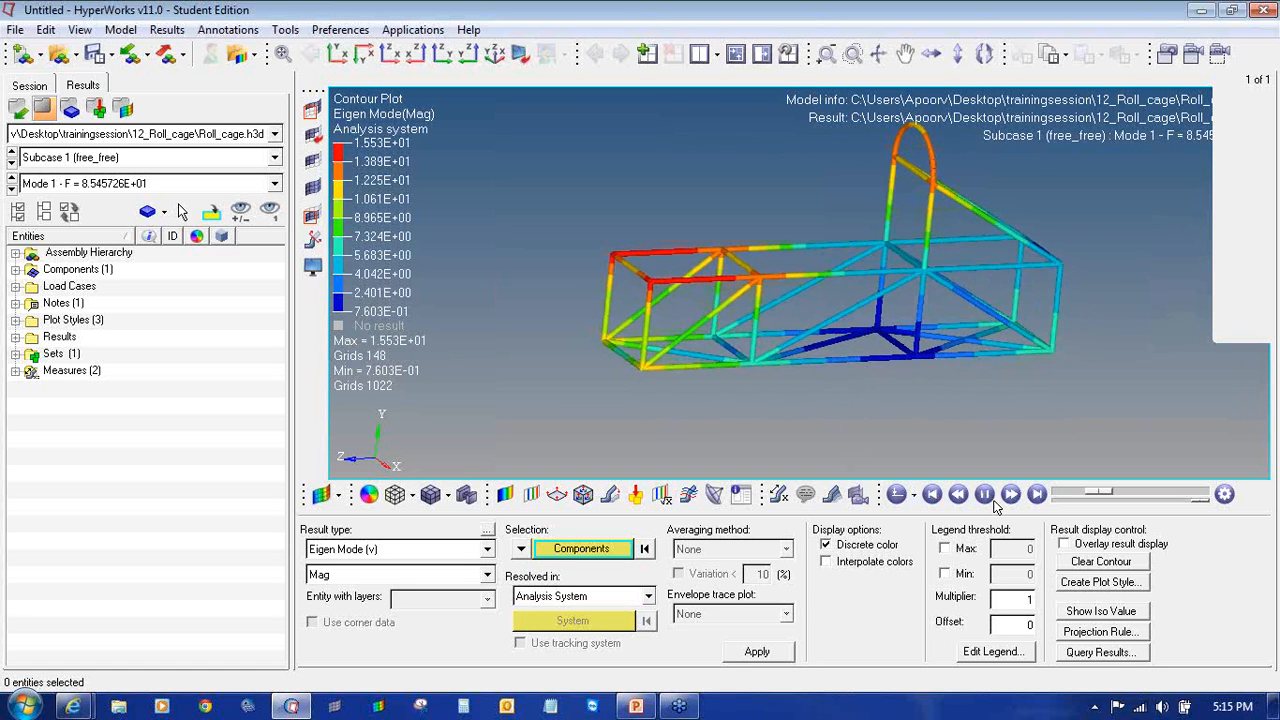
{"action": "left_click", "coordinate": [1076, 500]}
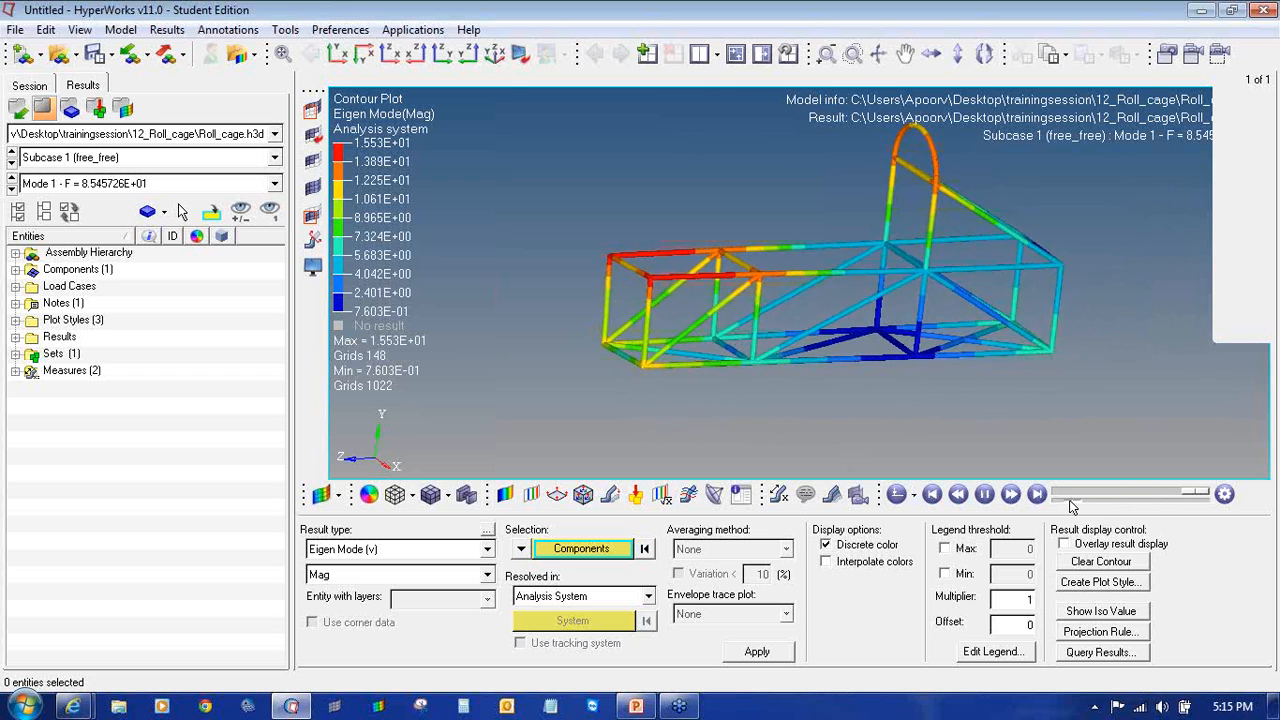
{"action": "left_click", "coordinate": [610, 494]}
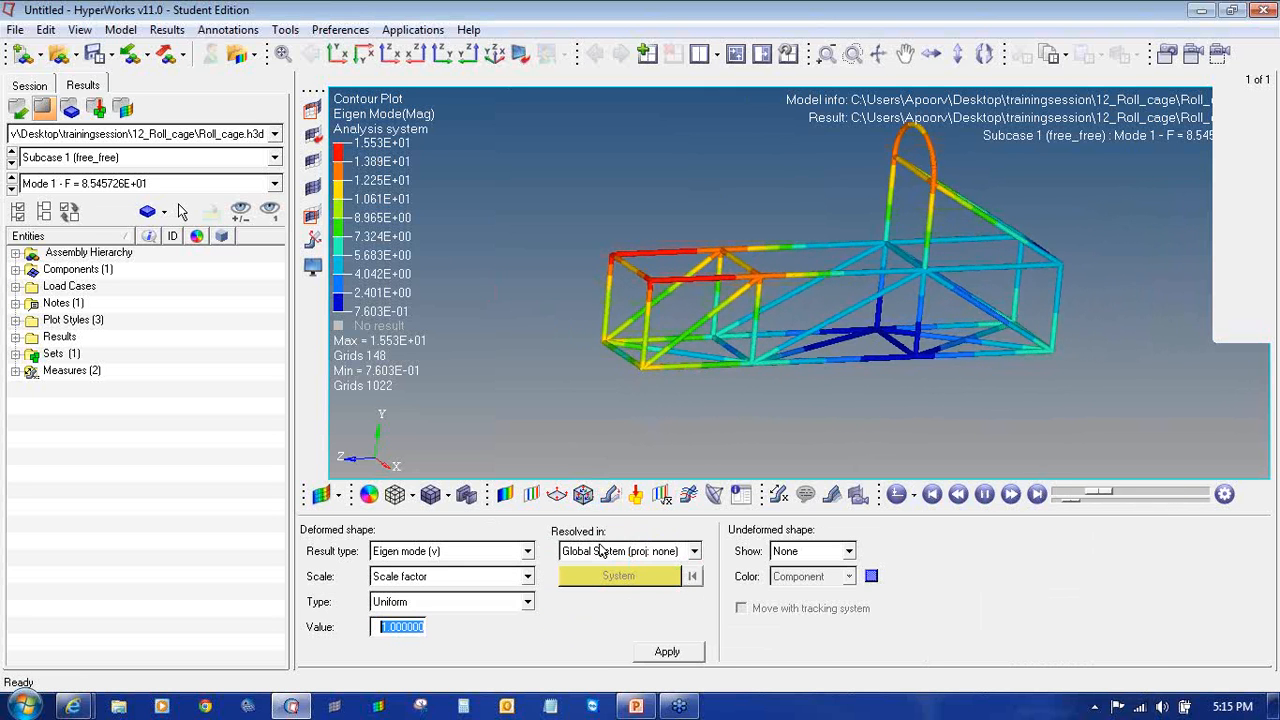
{"action": "type", "text": "5"}
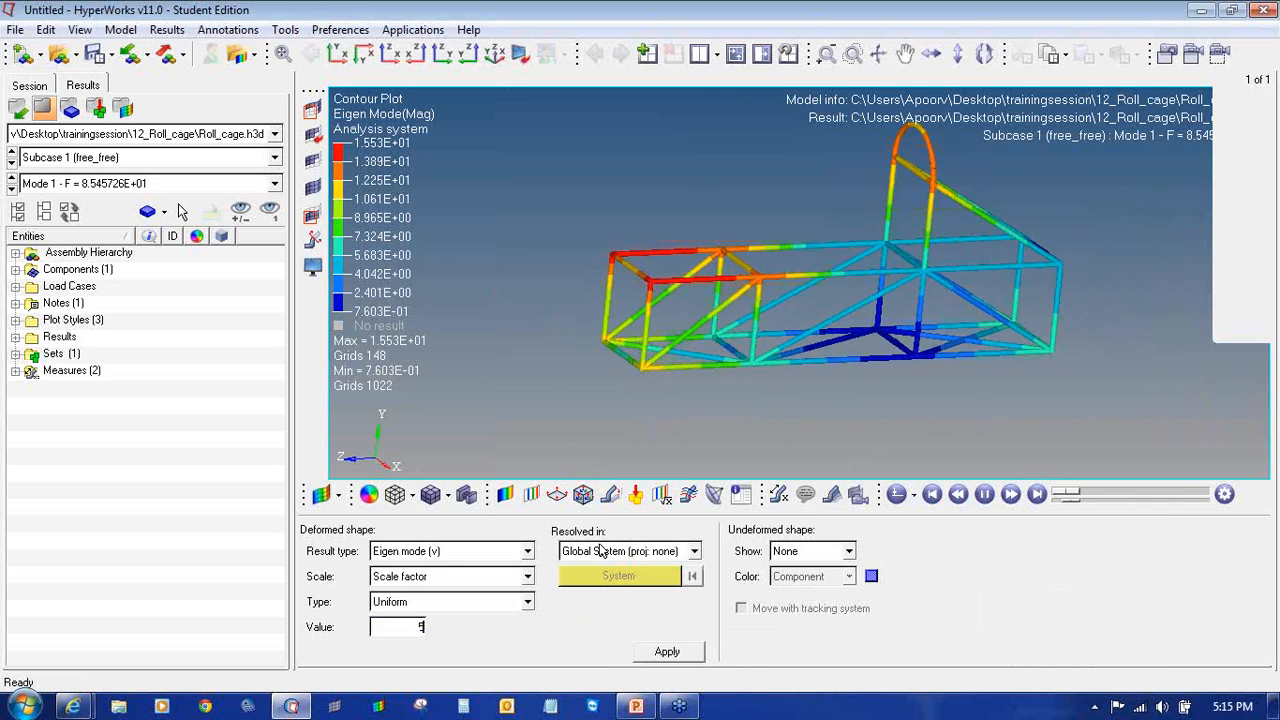
- Advance through the animated modes from 2 to 7 and examine how the roll cage deforms in each
{"action": "left_click", "coordinate": [11, 189]}
{"action": "left_click_drag", "start_coordinate": [925, 340], "coordinate": [945, 346], "text": "ctrl"}
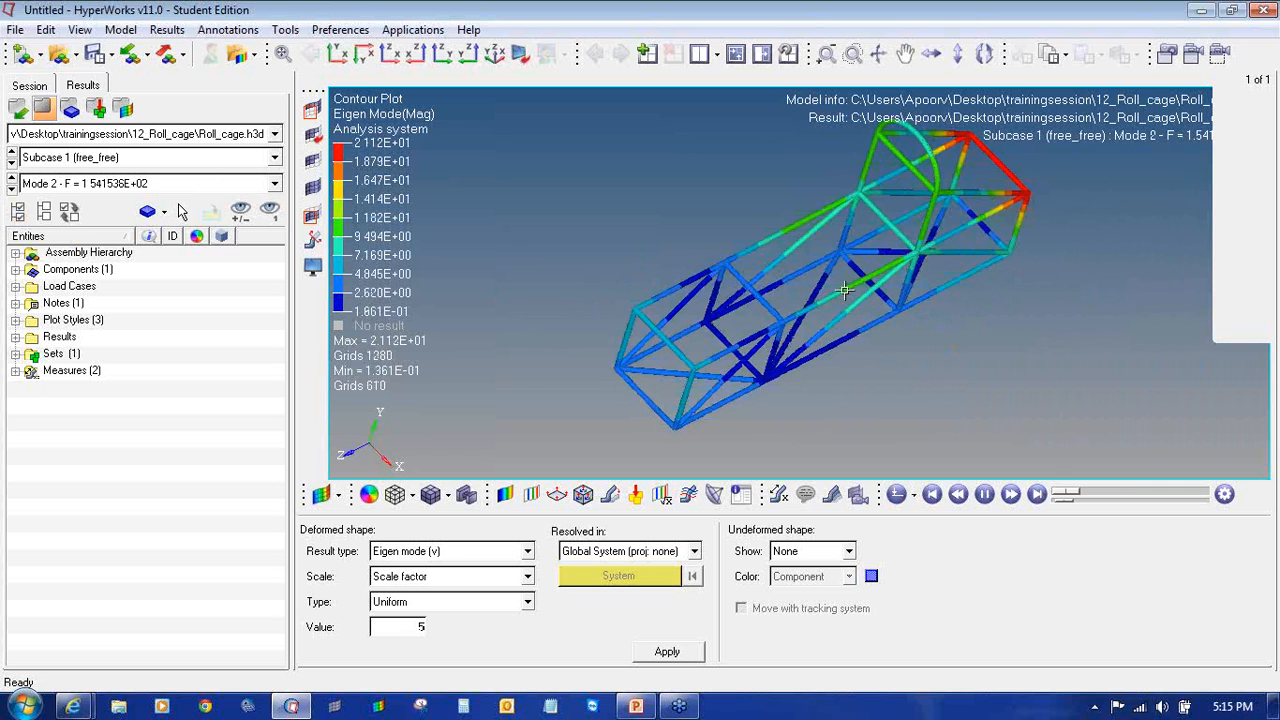
{"action": "left_click_drag", "start_coordinate": [811, 253], "coordinate": [804, 228], "text": "ctrl"}
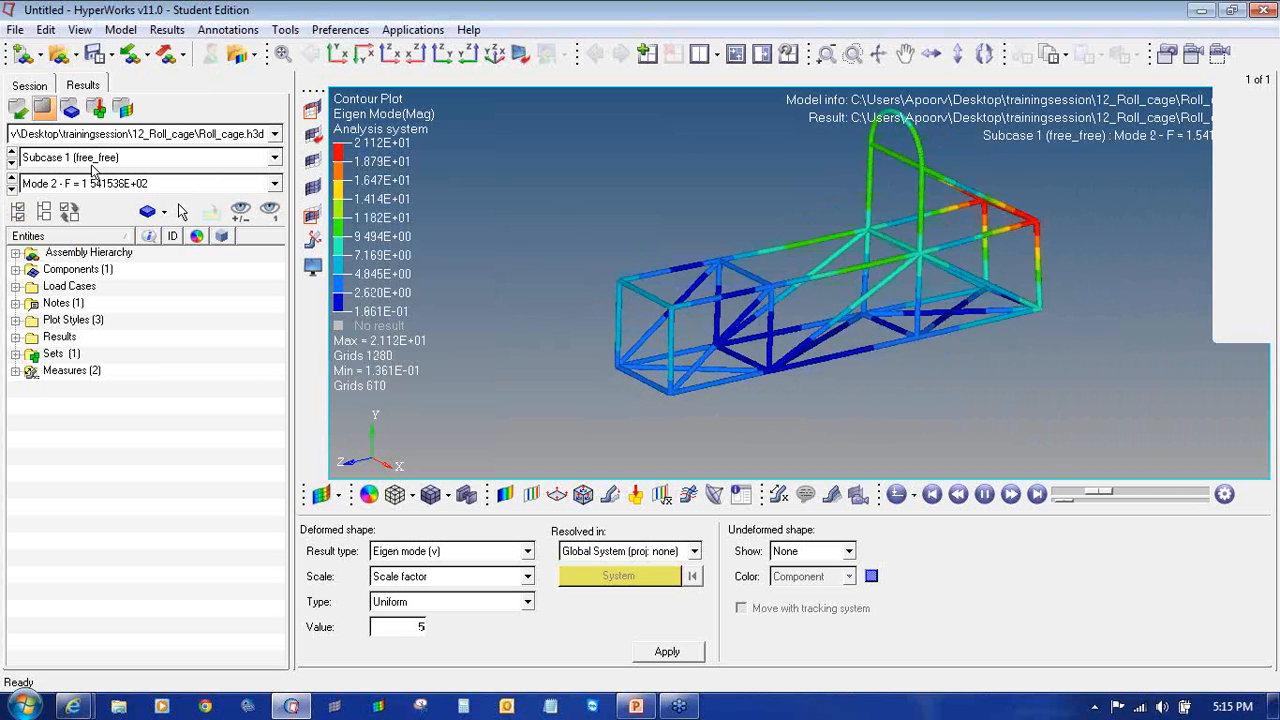
{"action": "left_click", "coordinate": [11, 189]}
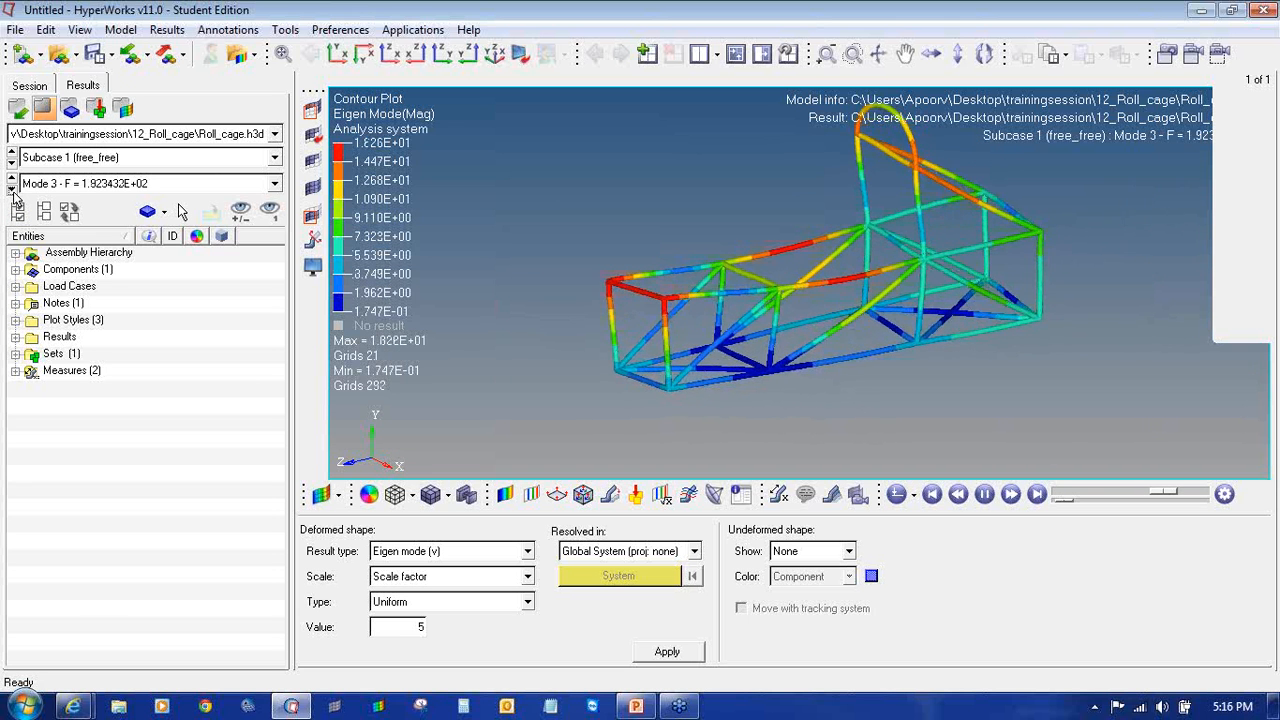
{"action": "left_click", "coordinate": [11, 191]}
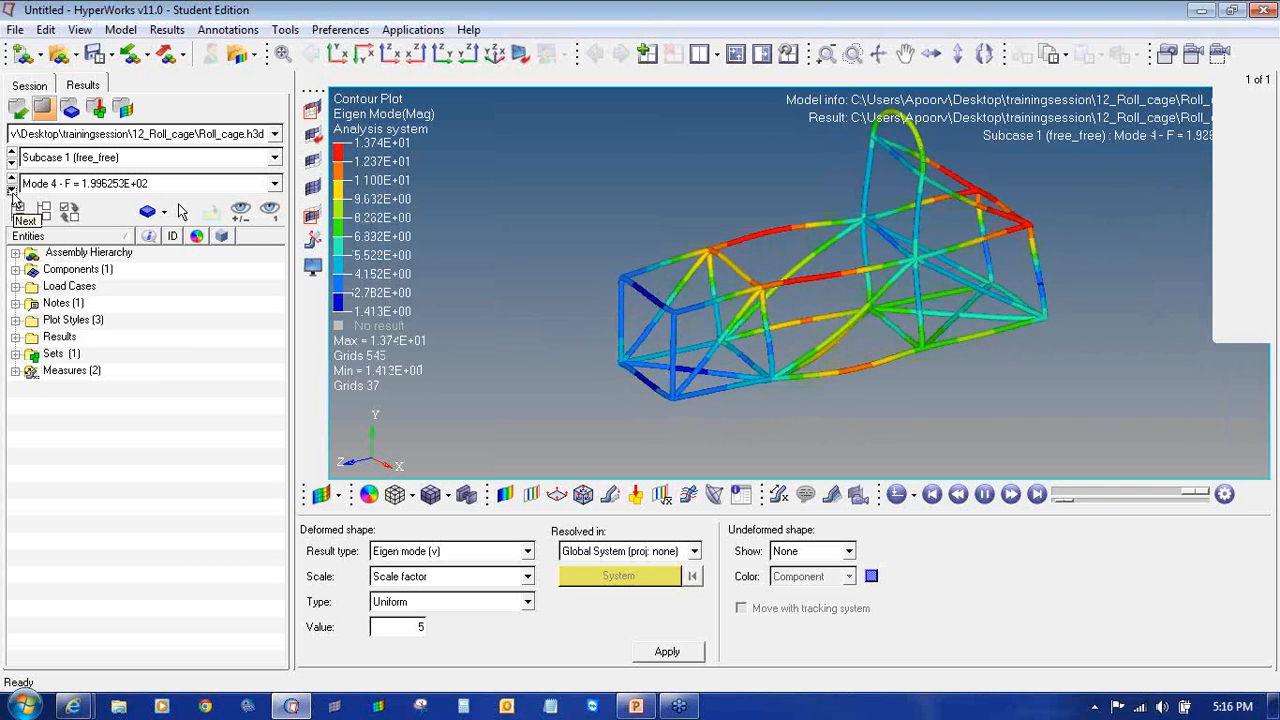
{"action": "left_click", "coordinate": [11, 191]}
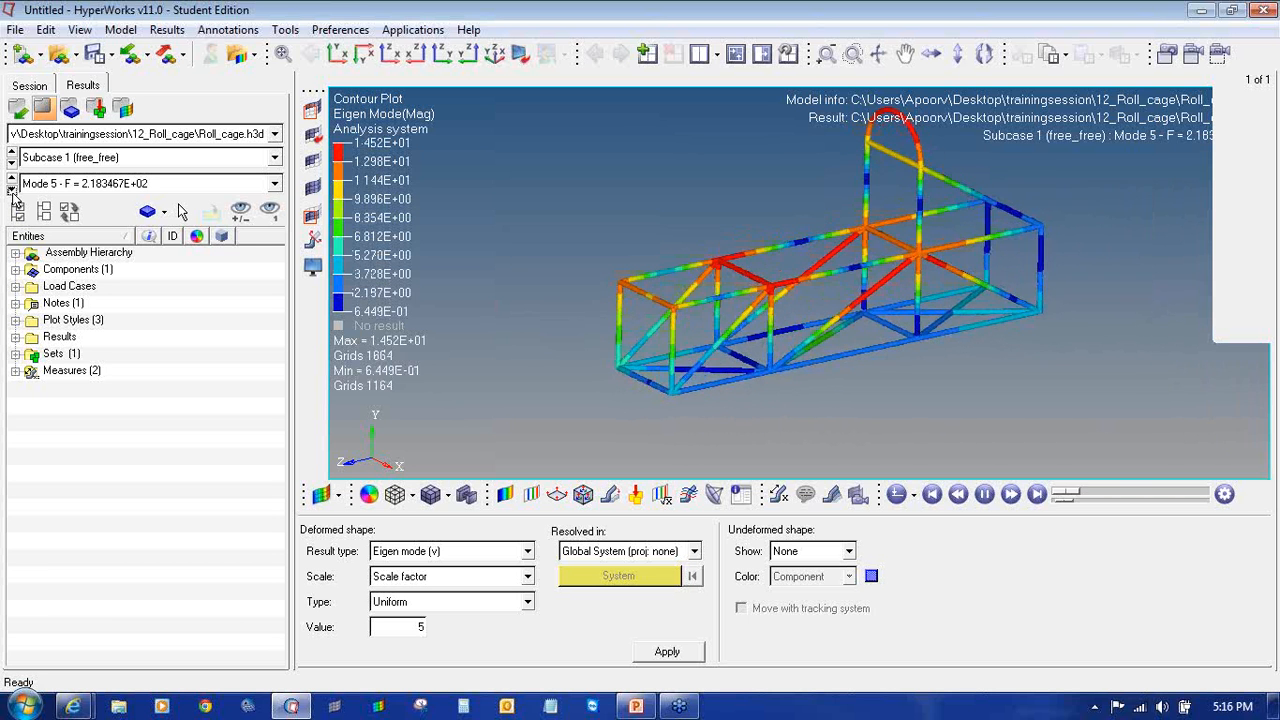
{"action": "left_click", "coordinate": [11, 191]}
{"action": "left_click", "coordinate": [11, 191]}
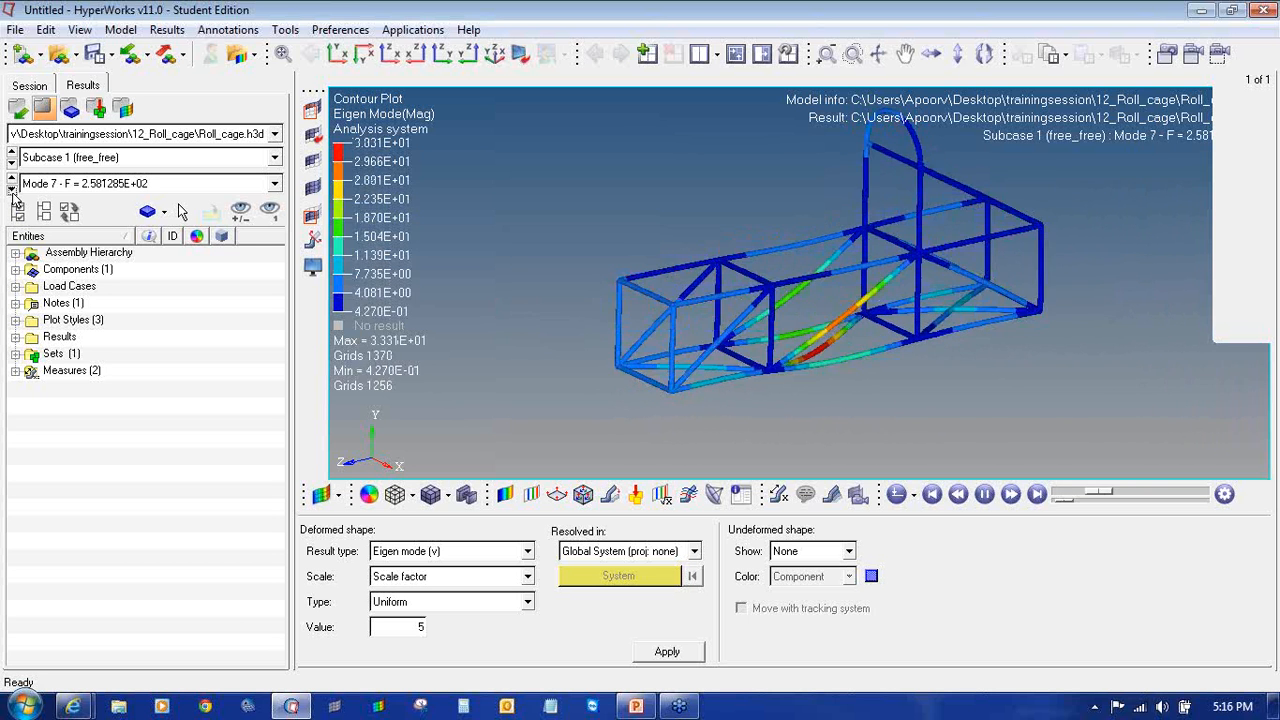
- Advance the mode animation from mode 8 to mode 10 and examine the roll cage's deformation in each
{"action": "left_click", "coordinate": [11, 191]}
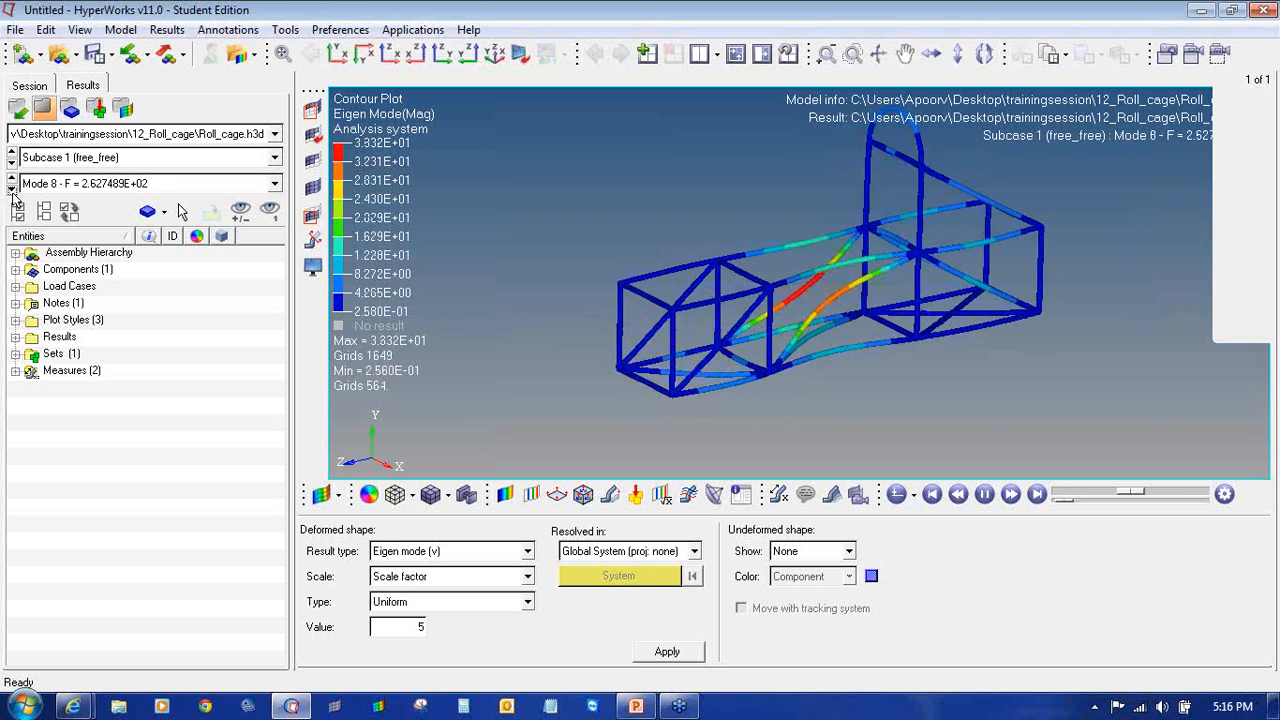
{"action": "left_click", "coordinate": [11, 191]}
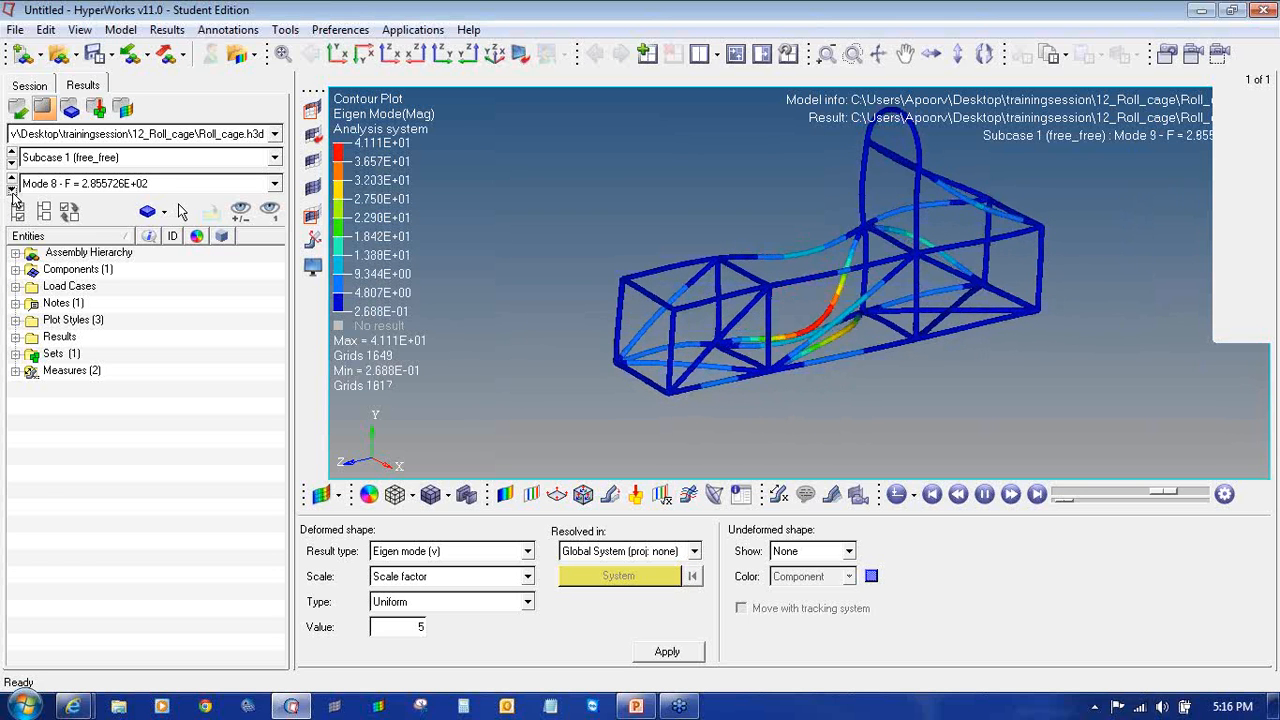
{"action": "left_click", "coordinate": [11, 191]}
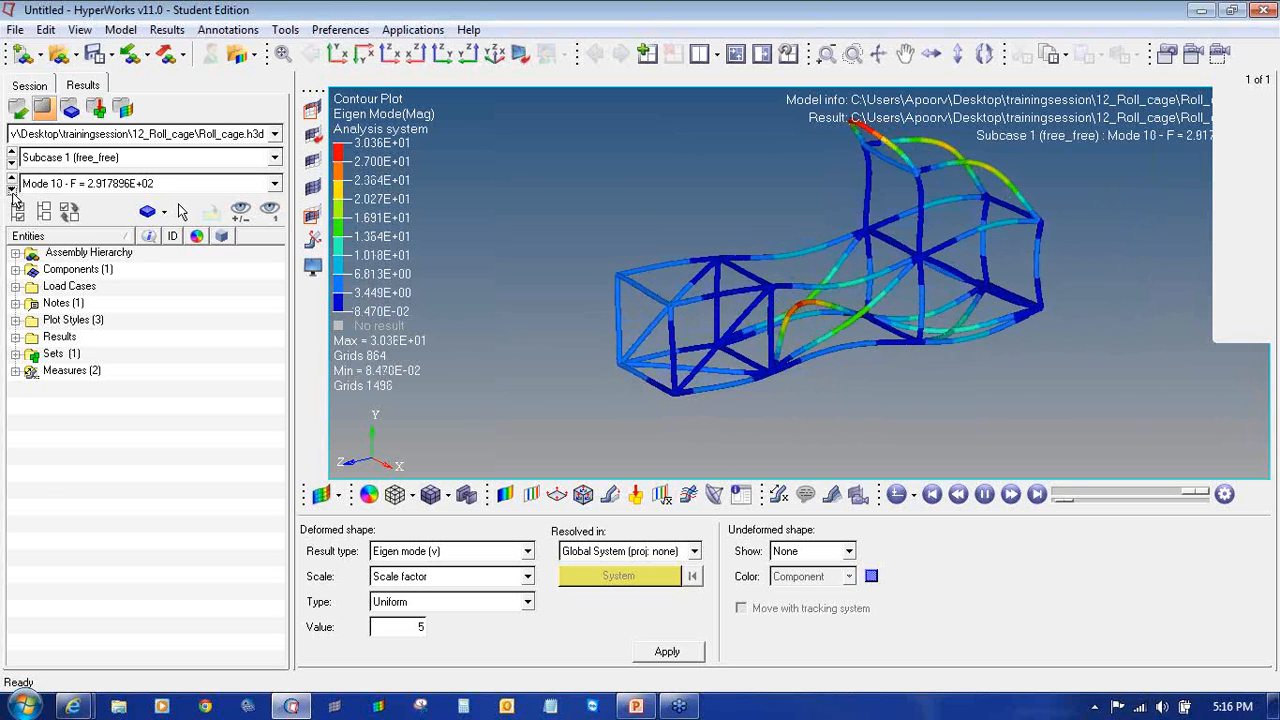
- Display the Static MinMax Result measure on the roll cage with only the maximum value labelled
{"action": "left_click", "coordinate": [714, 496]}
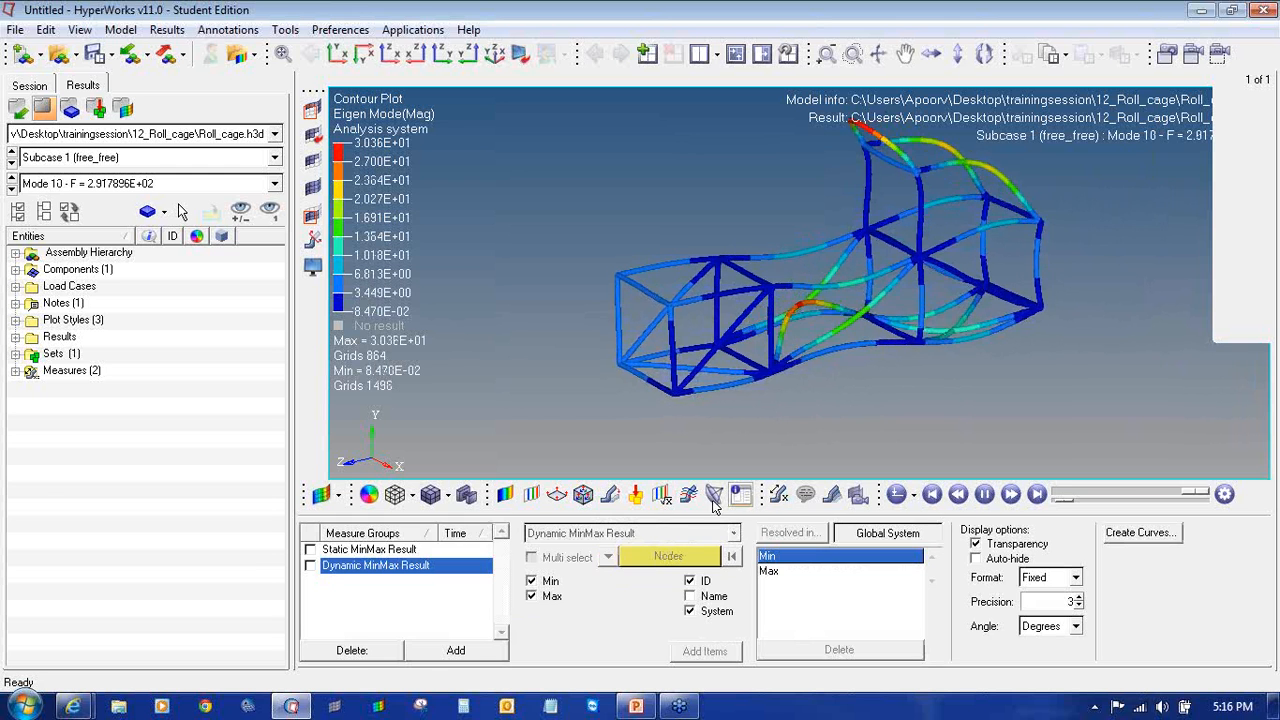
{"action": "left_click", "coordinate": [310, 550]}
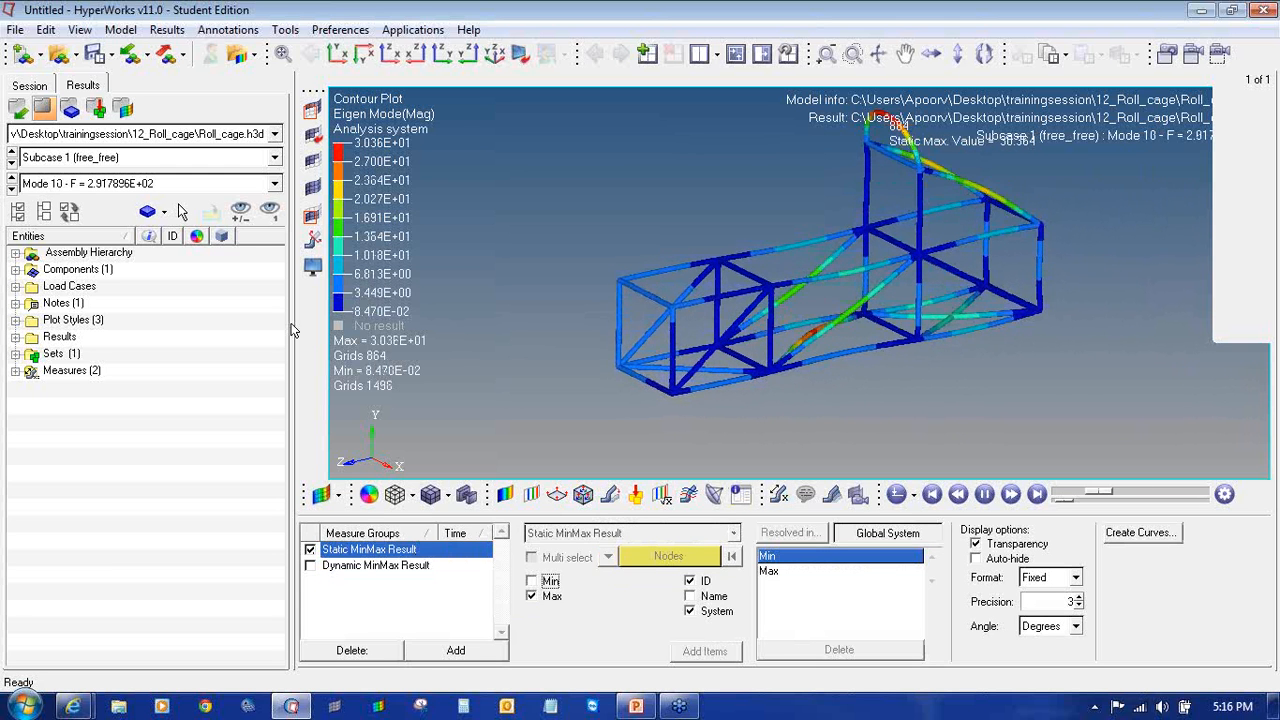
- Cycle through modes 1 to 6 and examine where the maximum displacement label falls in each mode
{"action": "left_click", "coordinate": [12, 191]}
{"action": "left_click", "coordinate": [12, 191]}
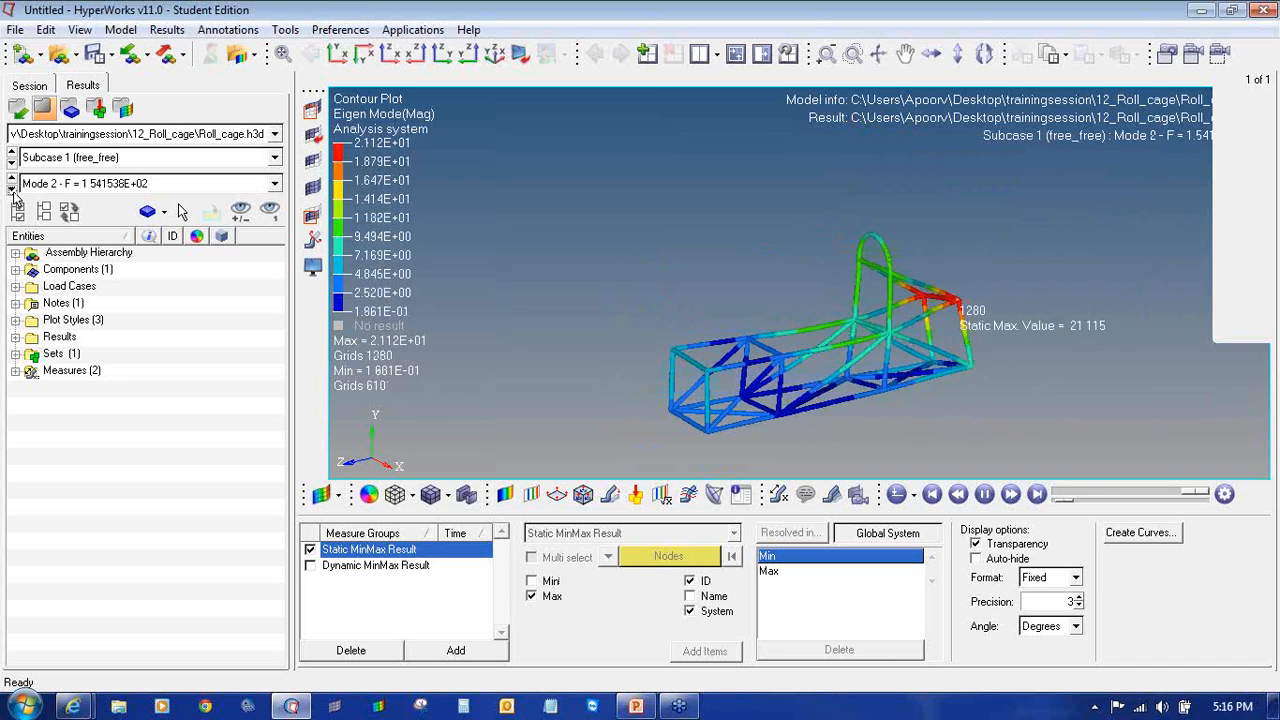
{"action": "left_click", "coordinate": [12, 191]}
{"action": "left_click", "coordinate": [12, 191]}
{"action": "left_click", "coordinate": [12, 191]}
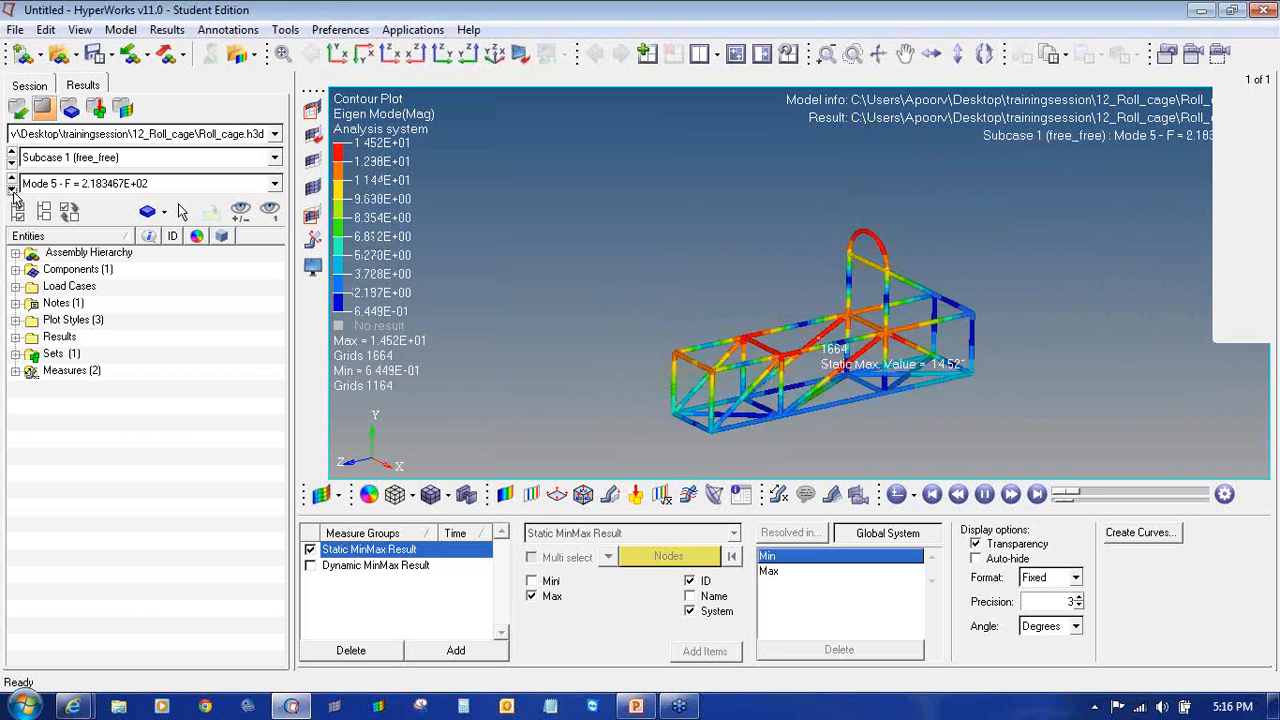
{"action": "left_click", "coordinate": [12, 191]}
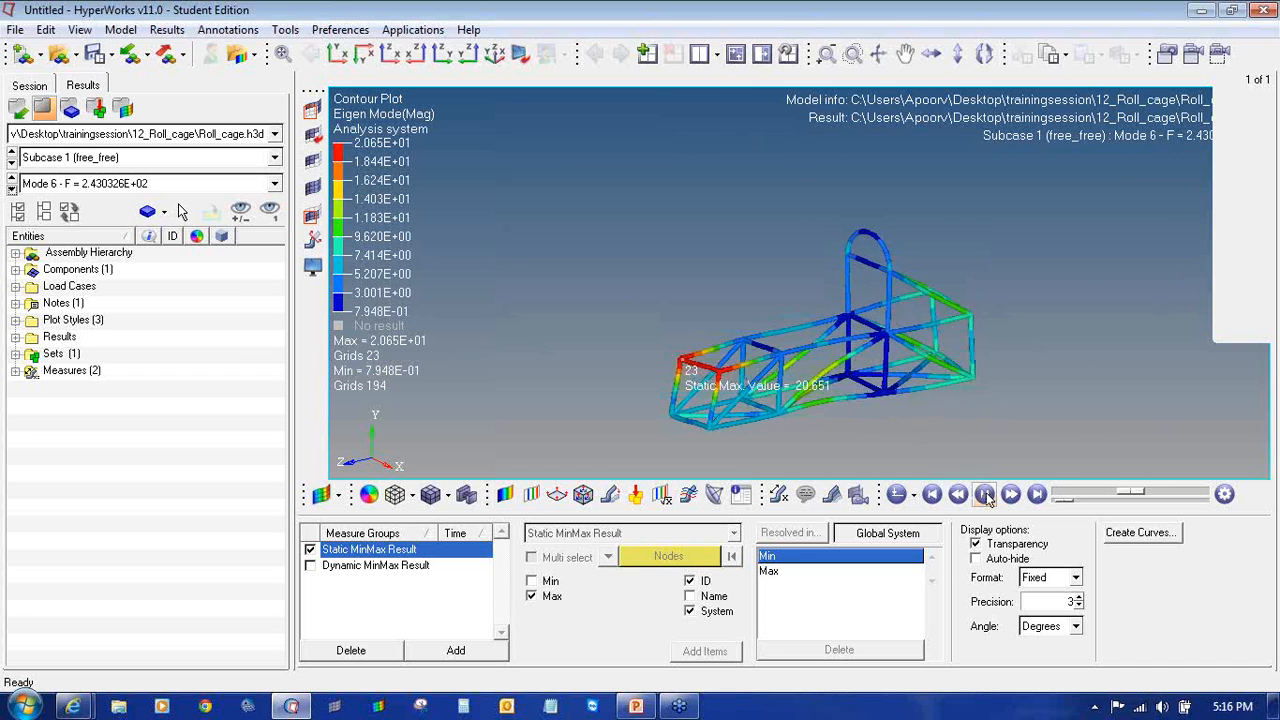
- Stop the mode animation, restore the two-window layout, and expand the meshed roll cage model window to the full page
{"action": "left_click", "coordinate": [986, 497]}
{"action": "left_click", "coordinate": [732, 54]}
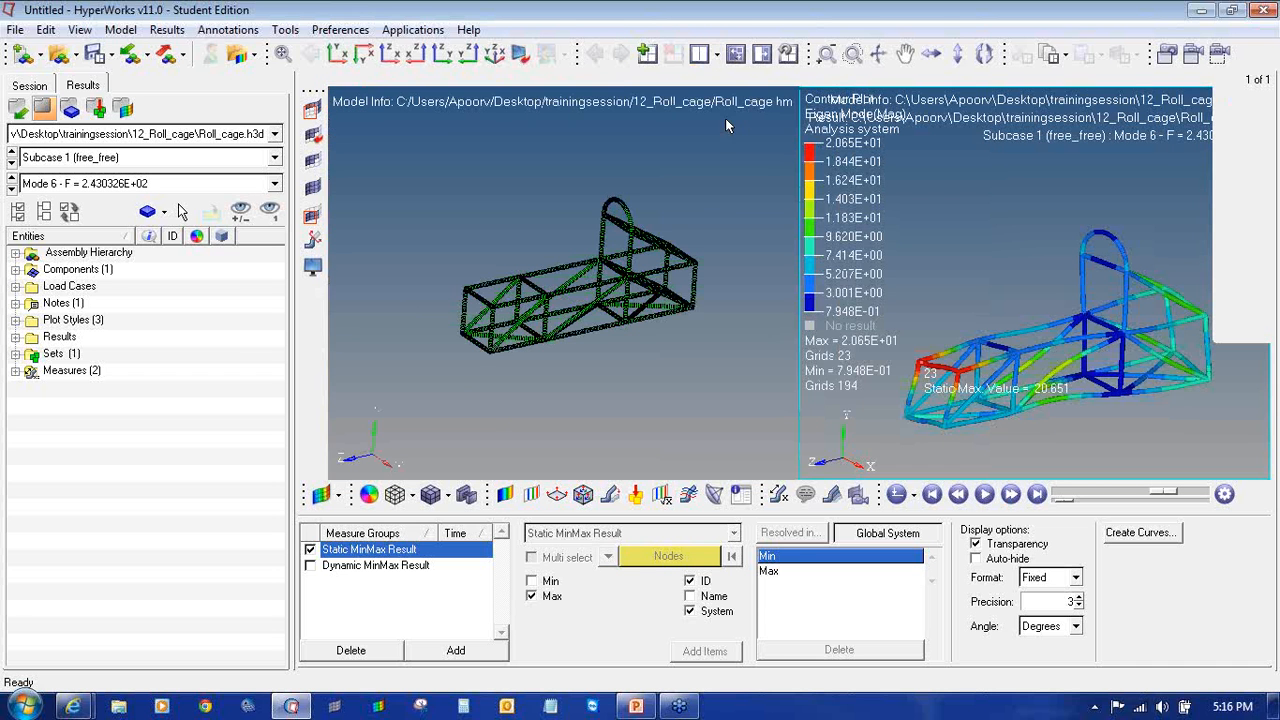
{"action": "left_click", "coordinate": [716, 195]}
{"action": "left_click", "coordinate": [733, 55]}
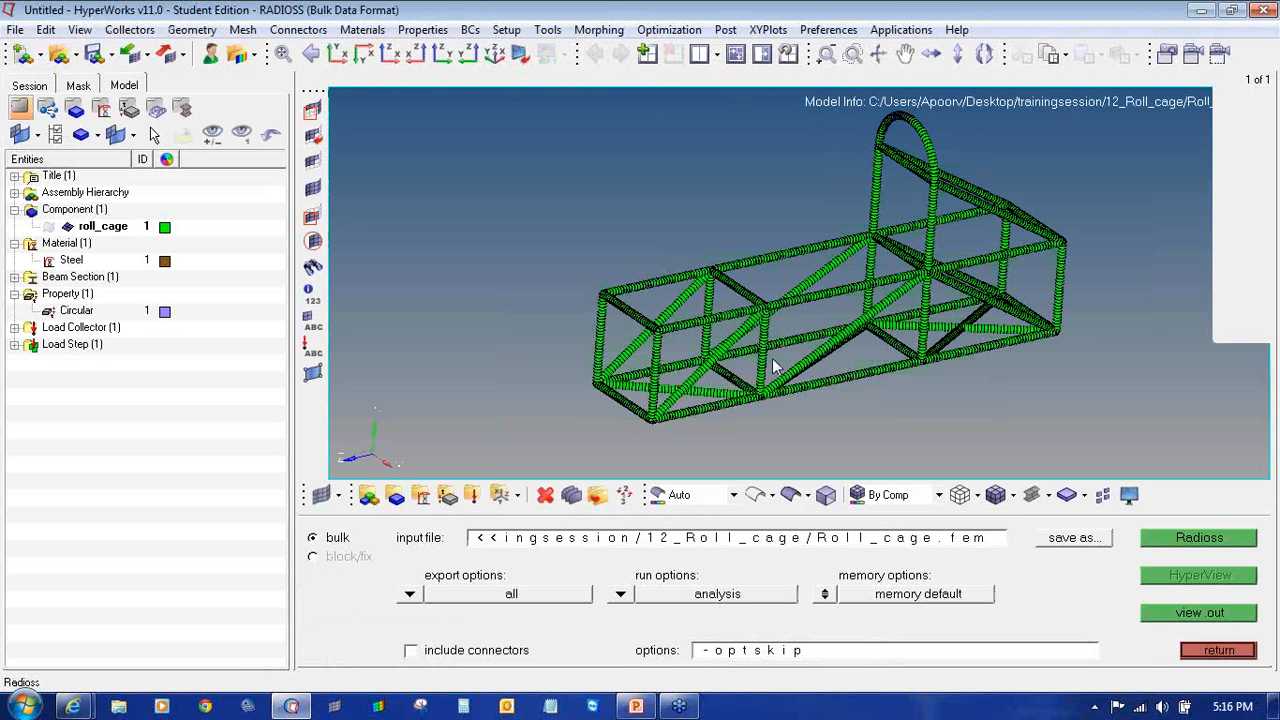
{"action": "mouse_move", "coordinate": [729, 283]}
{"action": "left_mouse_down", "text": "ctrl"}
{"action": "mouse_move", "coordinate": [763, 262]}
{"action": "mouse_move", "coordinate": [741, 257]}
{"action": "mouse_move", "coordinate": [860, 300]}
{"action": "mouse_move", "coordinate": [636, 333]}
{"action": "left_mouse_up", "text": "ctrl"}
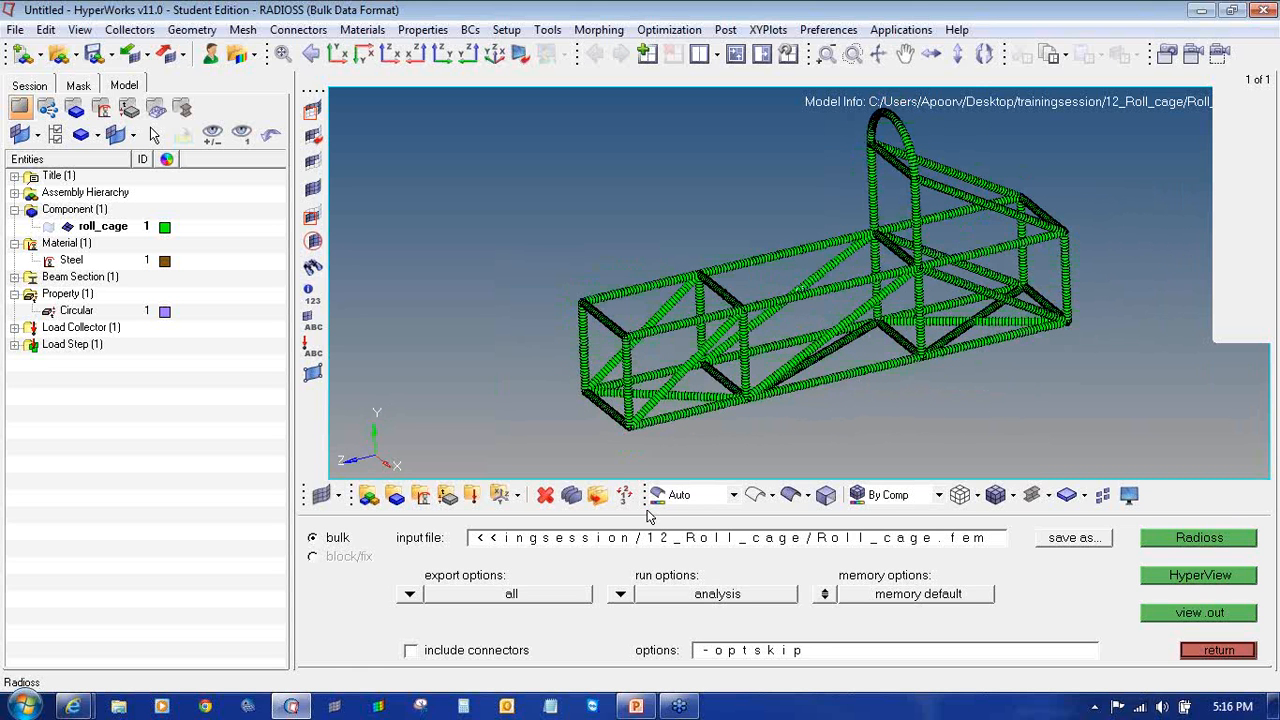
- Switch to the PowerPoint training presentation and show the closing Thank you slide 11 as a full-screen slide show
{"action": "left_click", "coordinate": [635, 706]}
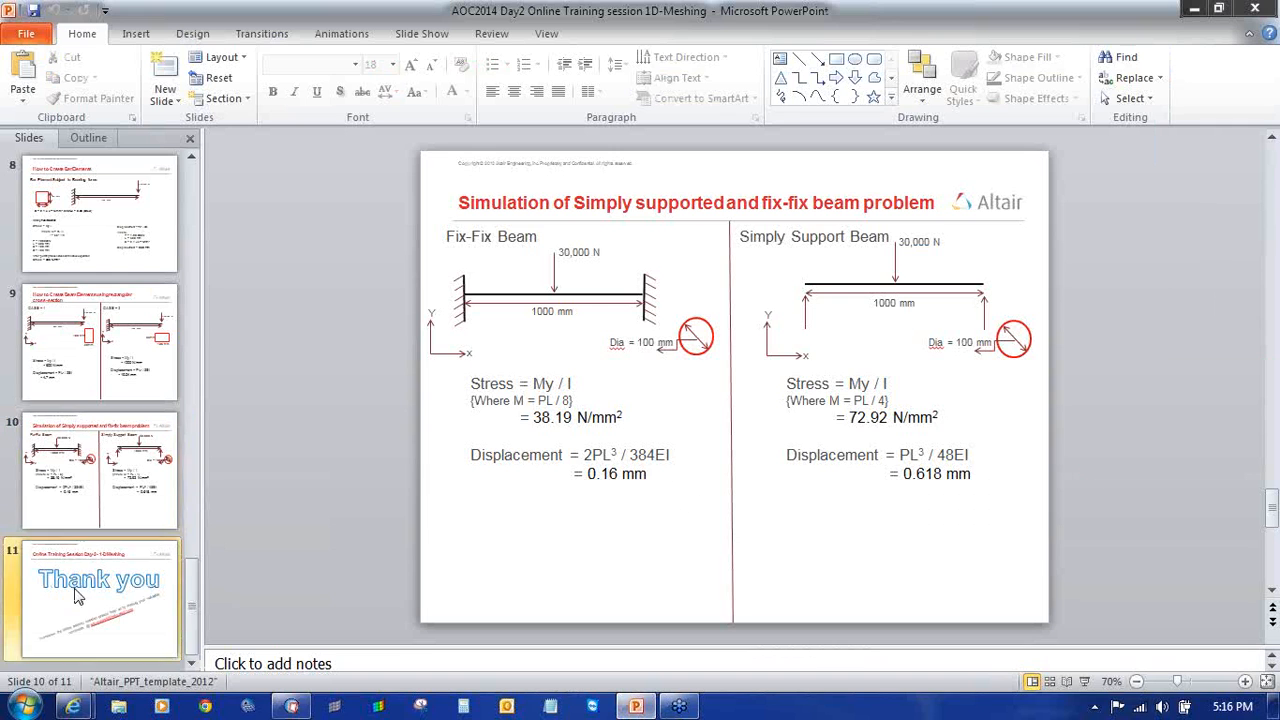
{"action": "left_click", "coordinate": [77, 596]}
{"action": "left_click", "coordinate": [1084, 681]}
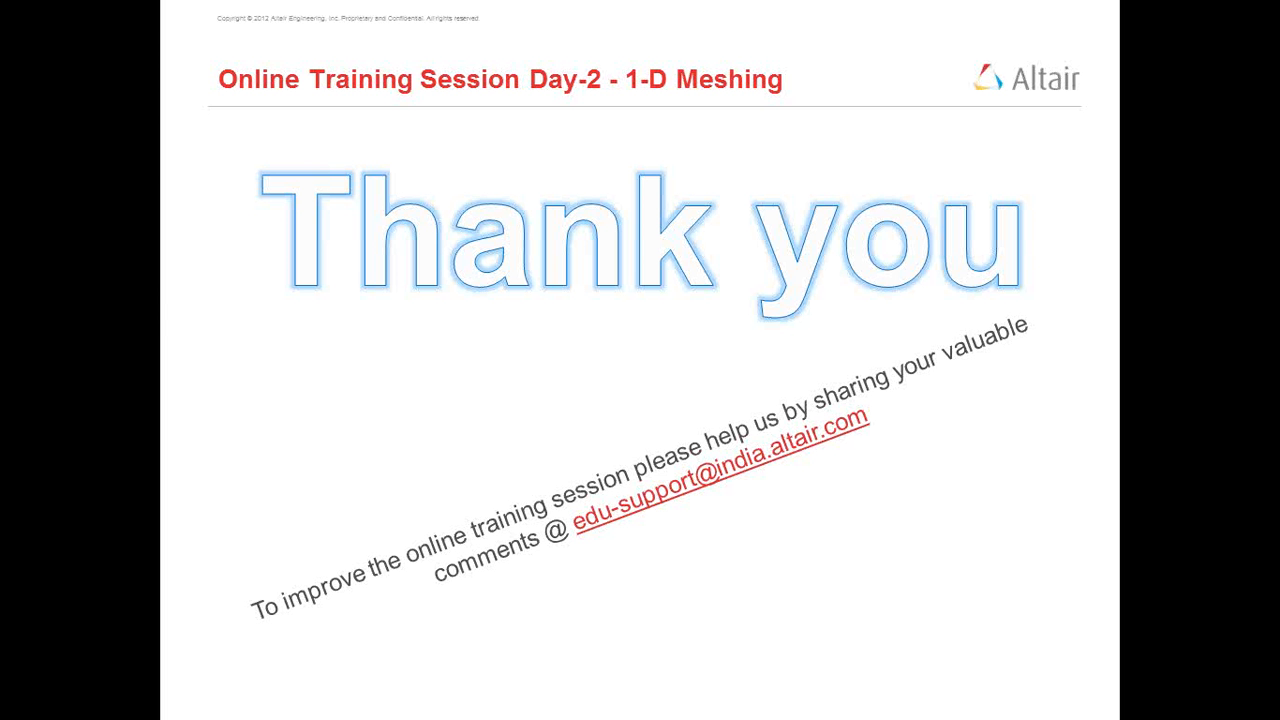